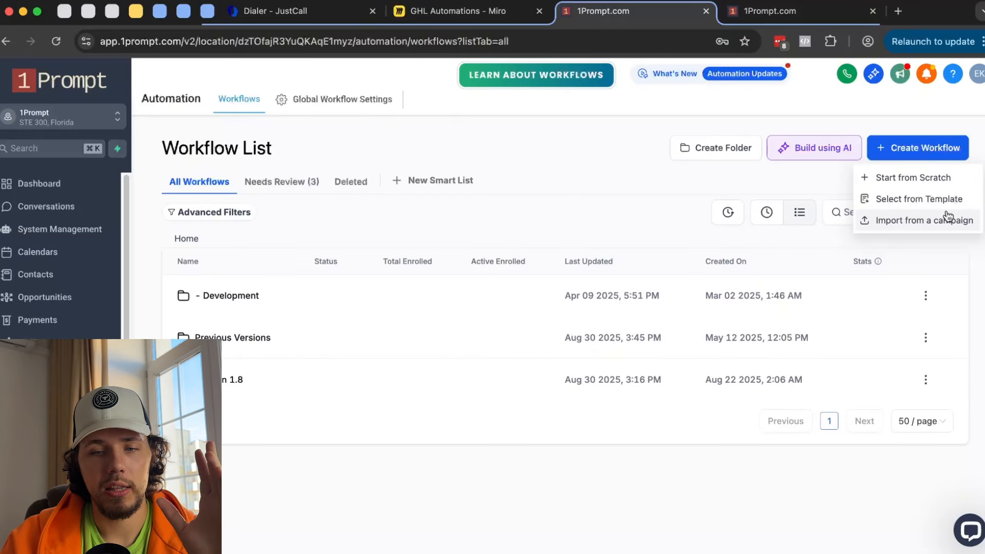
- Open the workflow Template Library and browse recipes such as Send Review Request and Fast Five
click(942, 200)
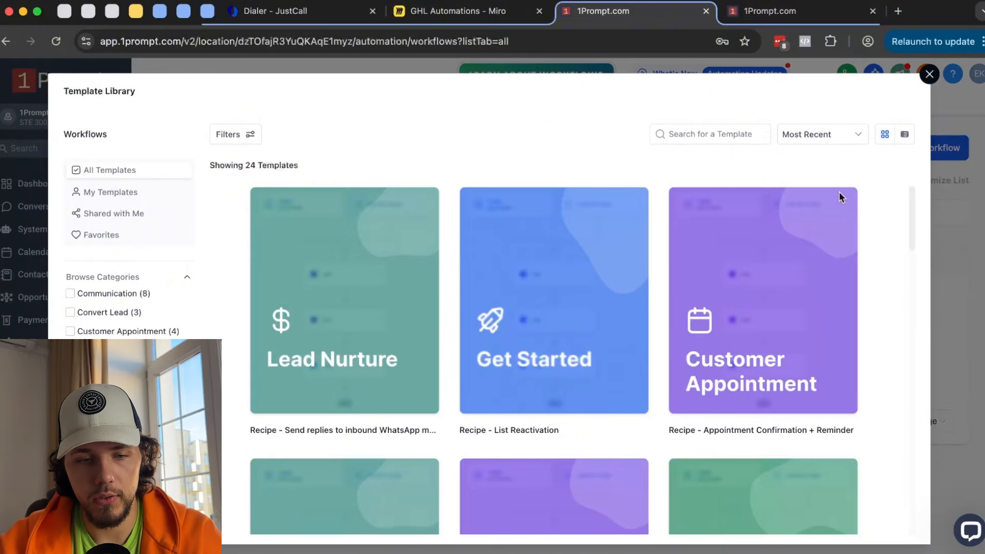
scroll(726, 257, down, 15)
scroll(726, 255, down, 8)
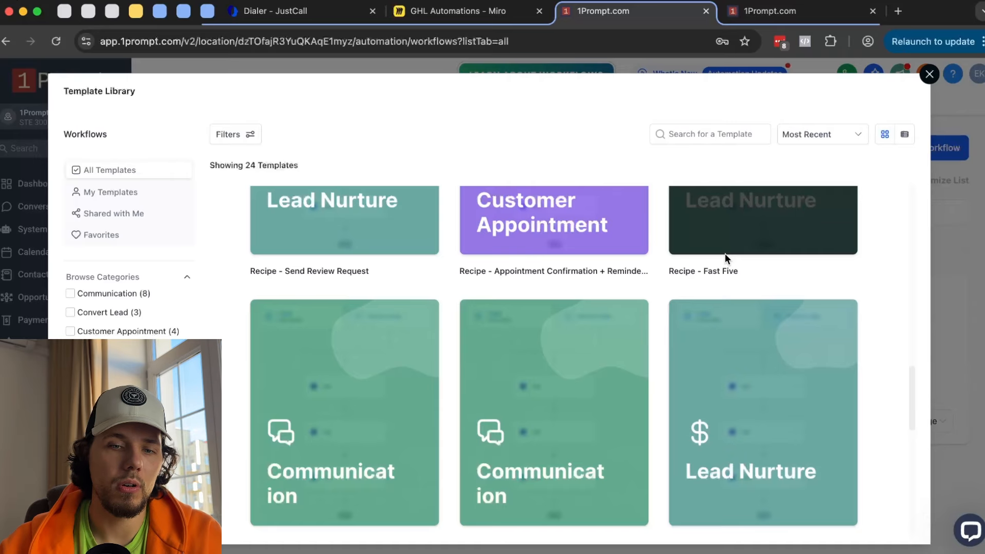
- Close the Template Library and create a new workflow folder named 'YouTube Video'
click(929, 74)
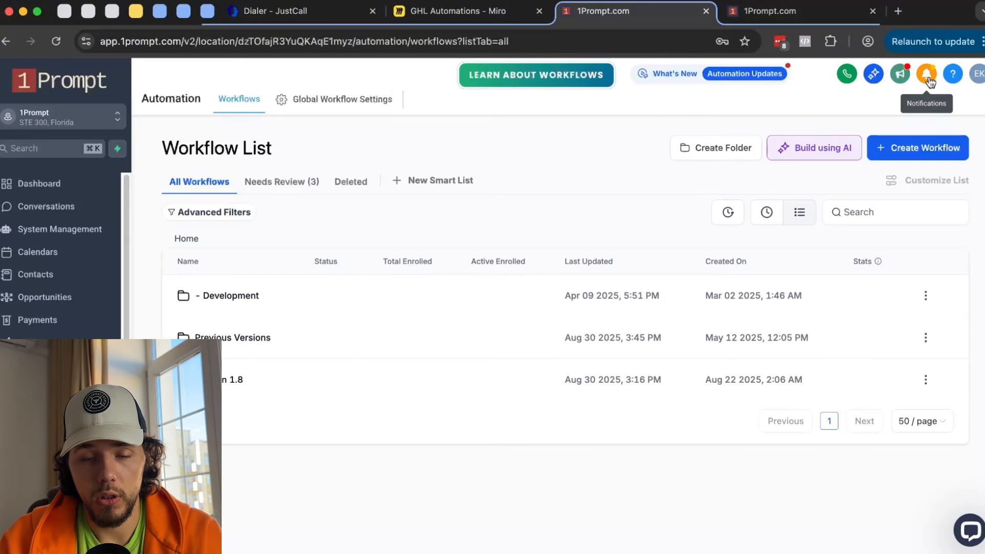
click(717, 149)
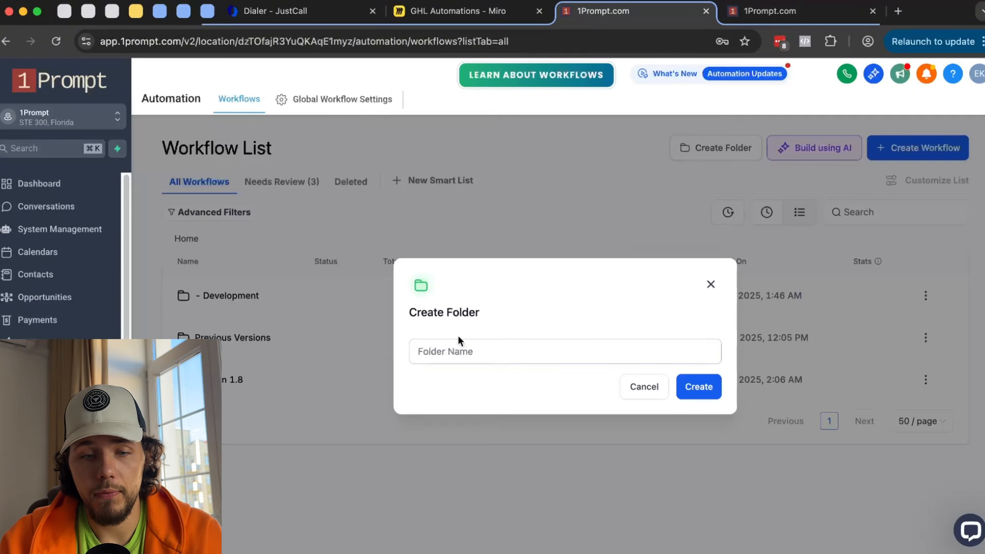
click(561, 345)
text(T)
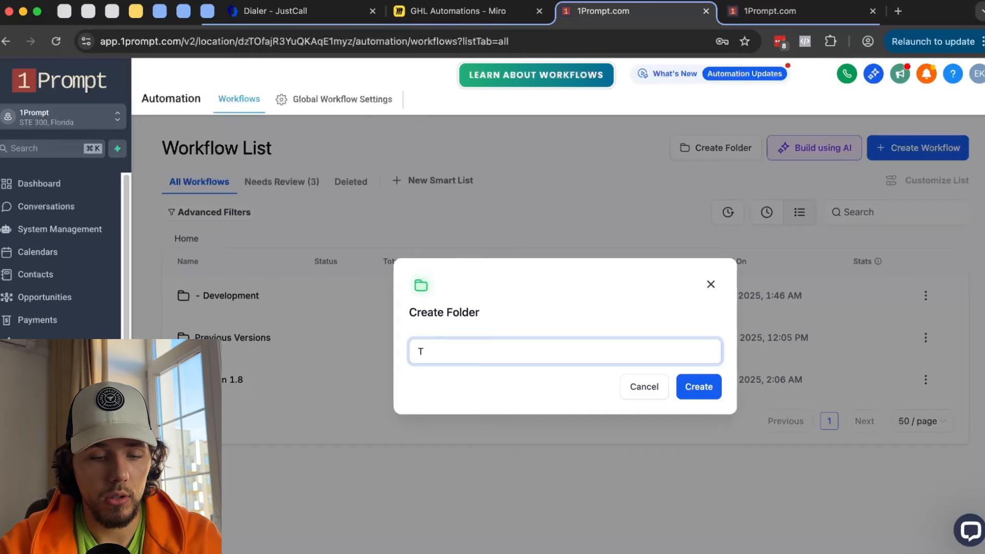
text(ouTube Video)
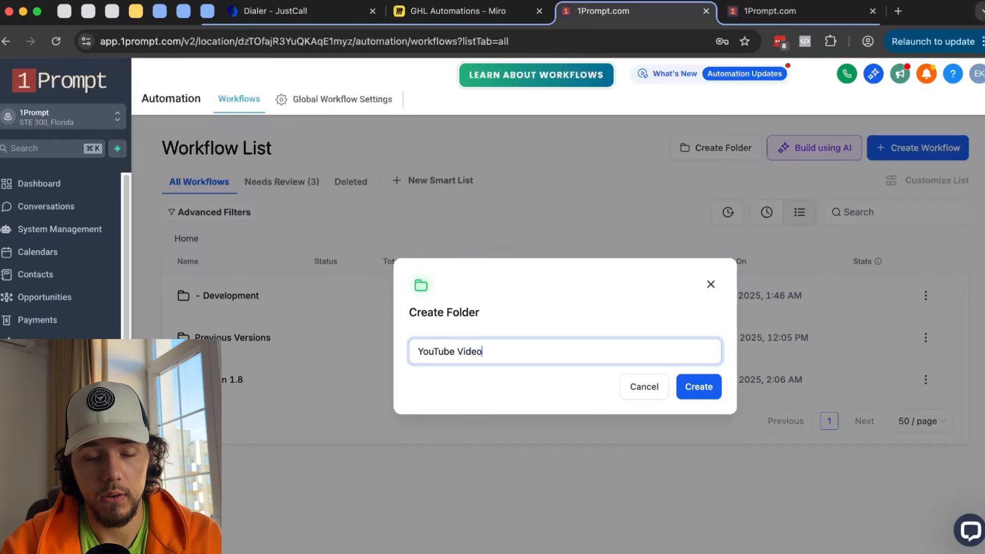
click(703, 388)
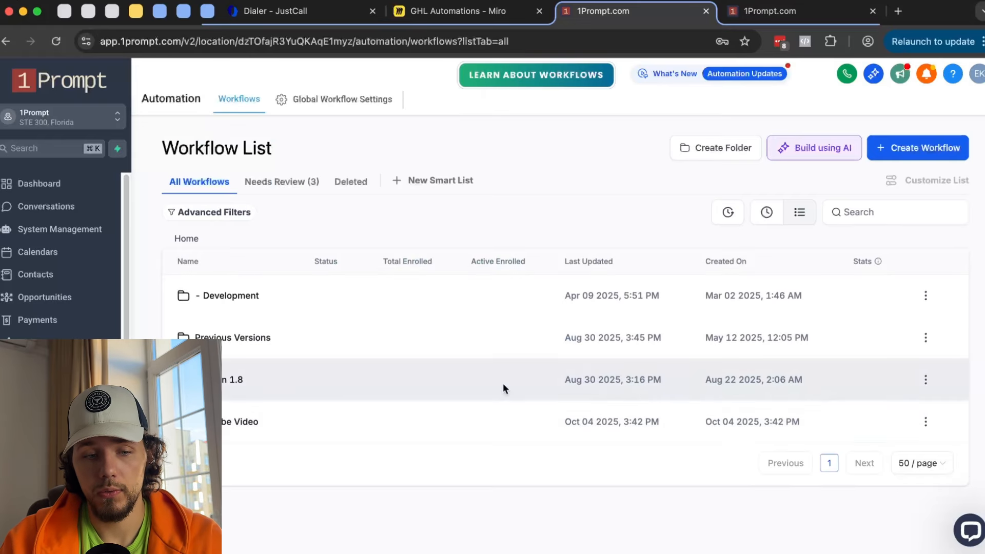
- Look inside the empty YouTube Video folder, then go back to the Home workflow list
click(252, 420)
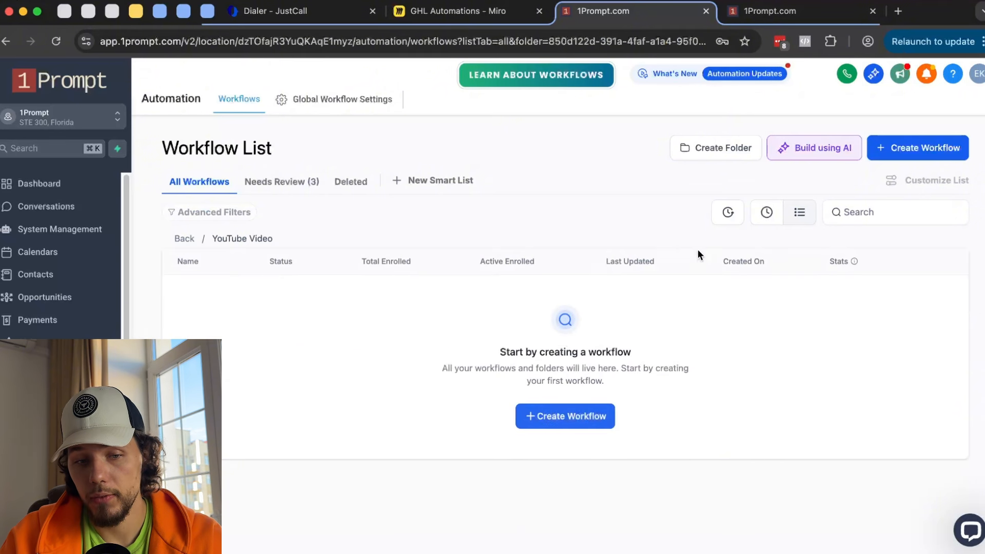
click(923, 156)
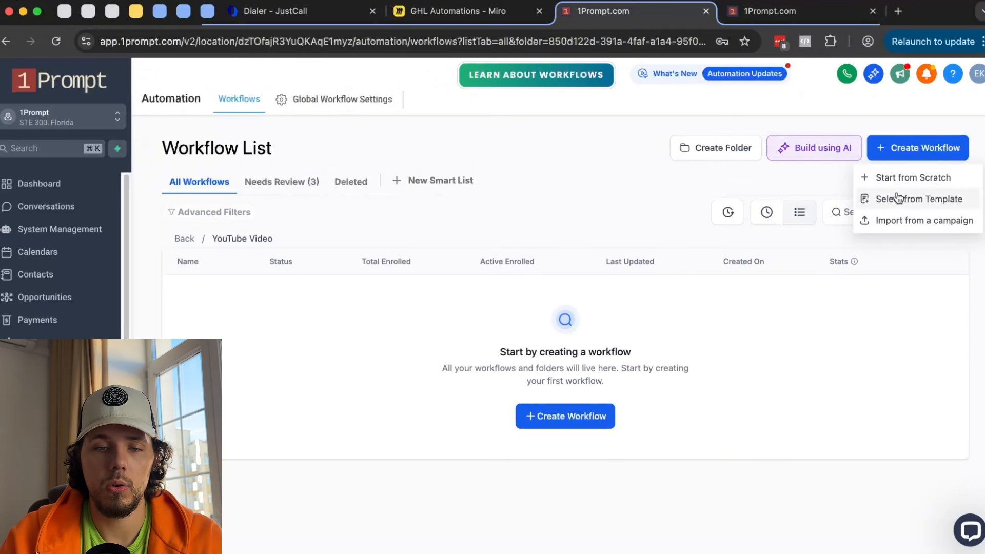
click(184, 239)
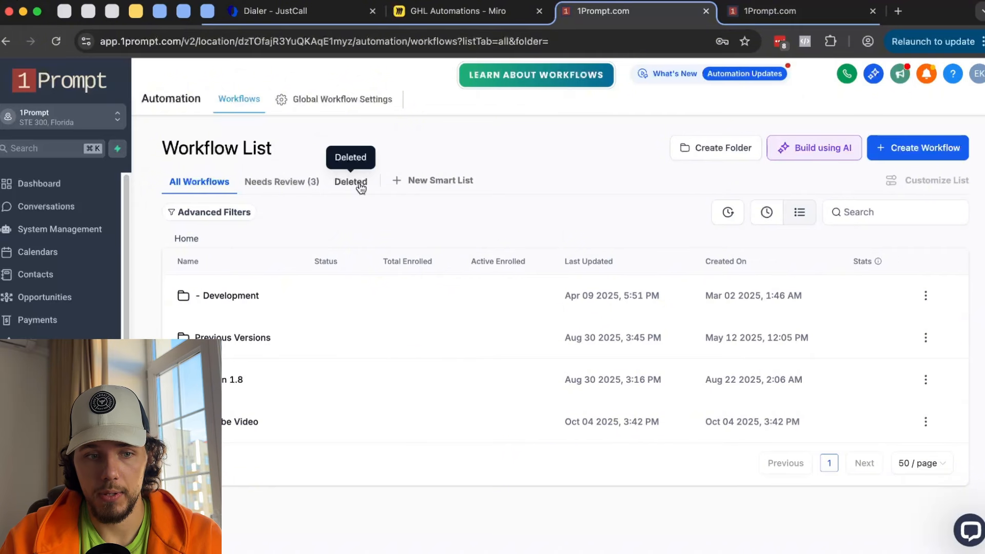
- Check Needs Review and New Webinar Signup's failed logs, view Deleted workflows, and add a New Smart List
click(260, 183)
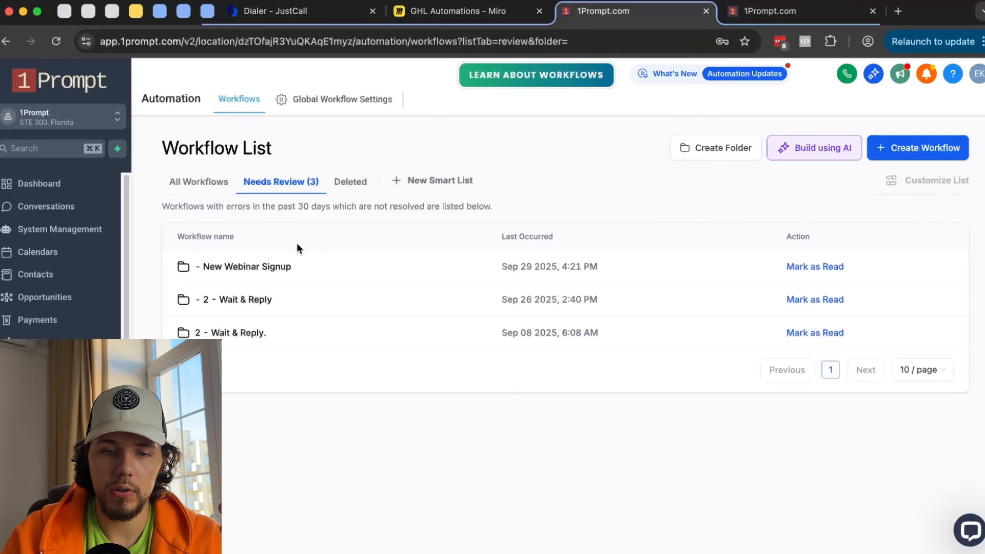
click(250, 267)
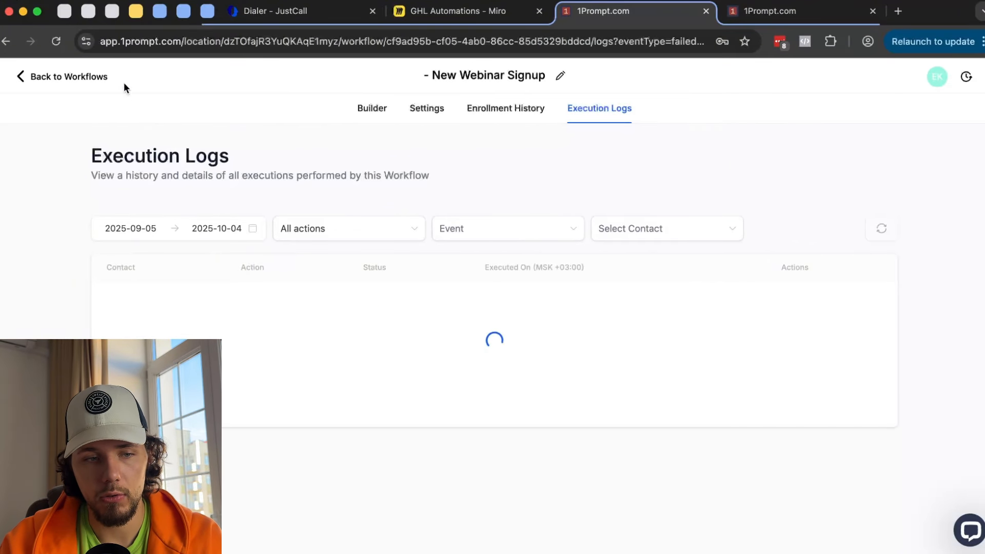
click(86, 77)
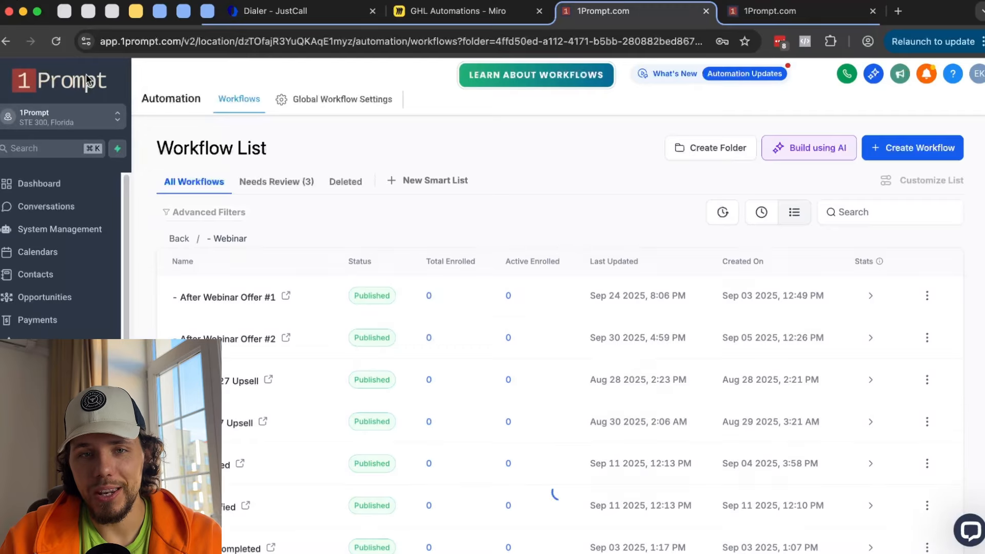
click(297, 189)
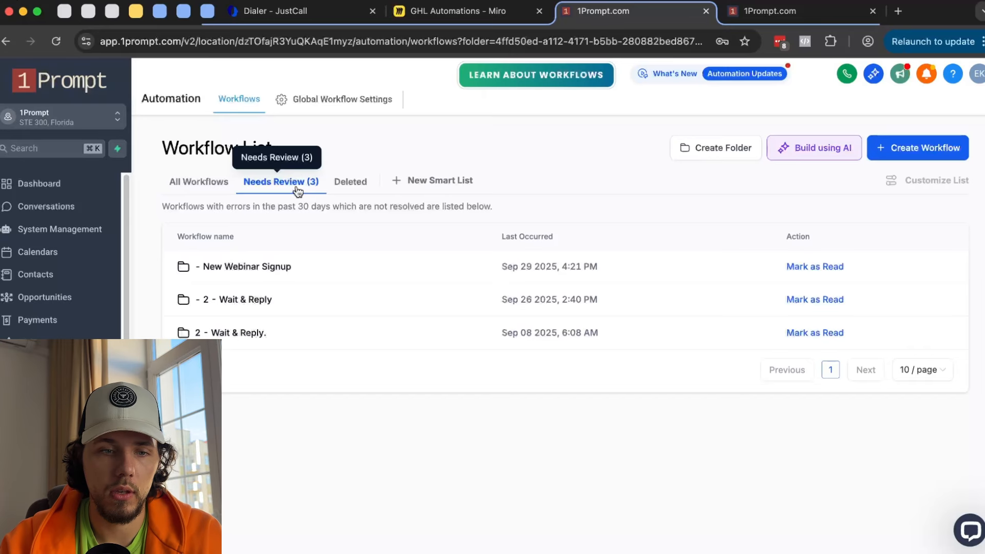
click(346, 187)
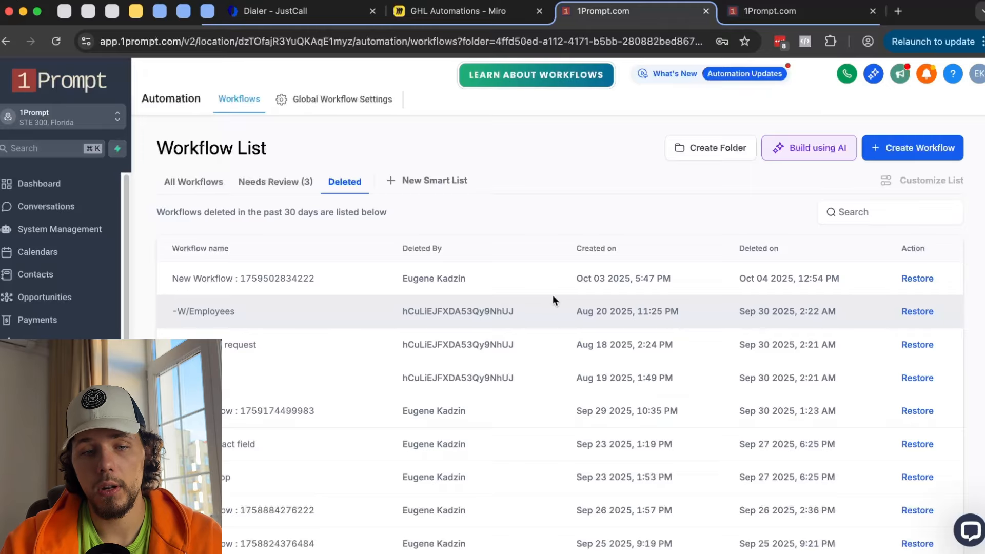
click(439, 180)
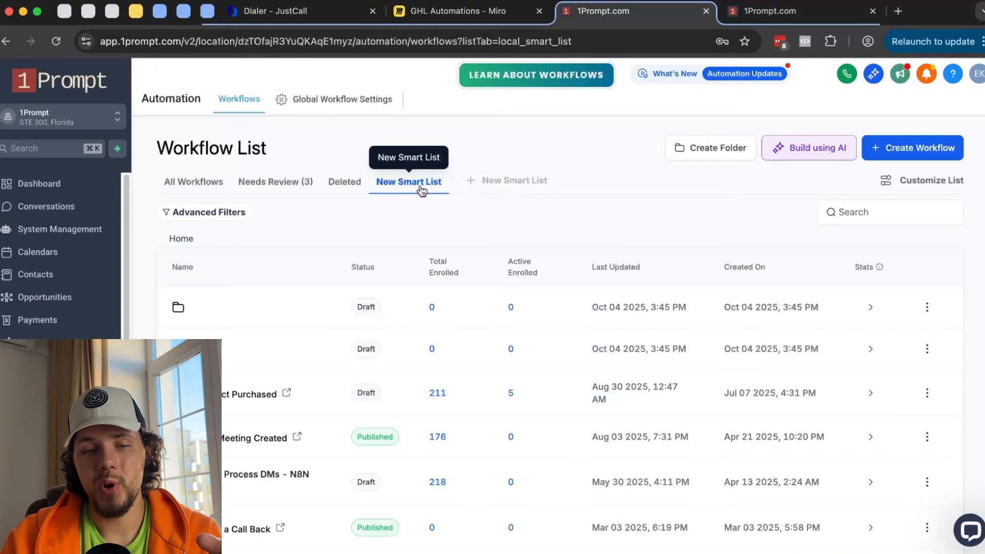
- Apply an advanced filter to the smart list: Trigger Type is Customer Replied
click(925, 180)
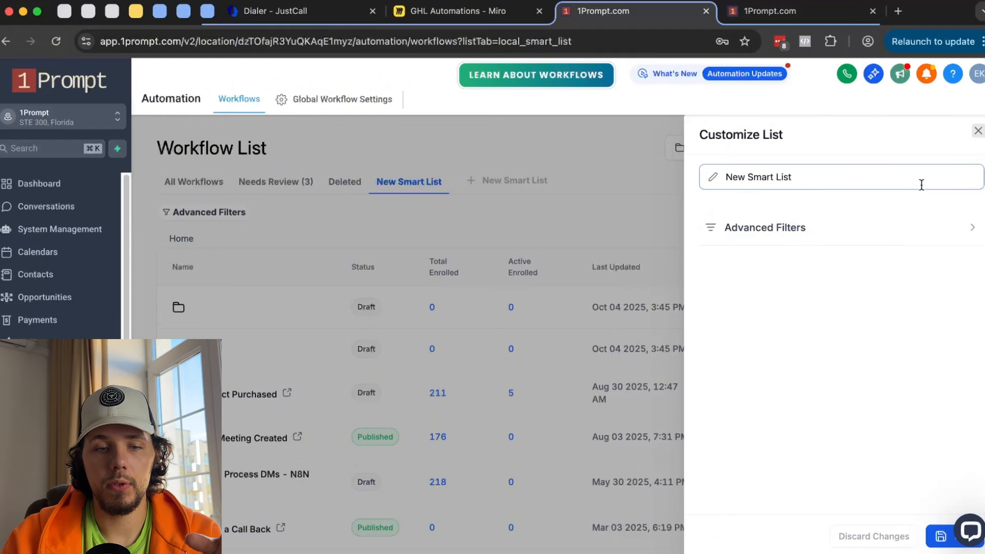
click(849, 227)
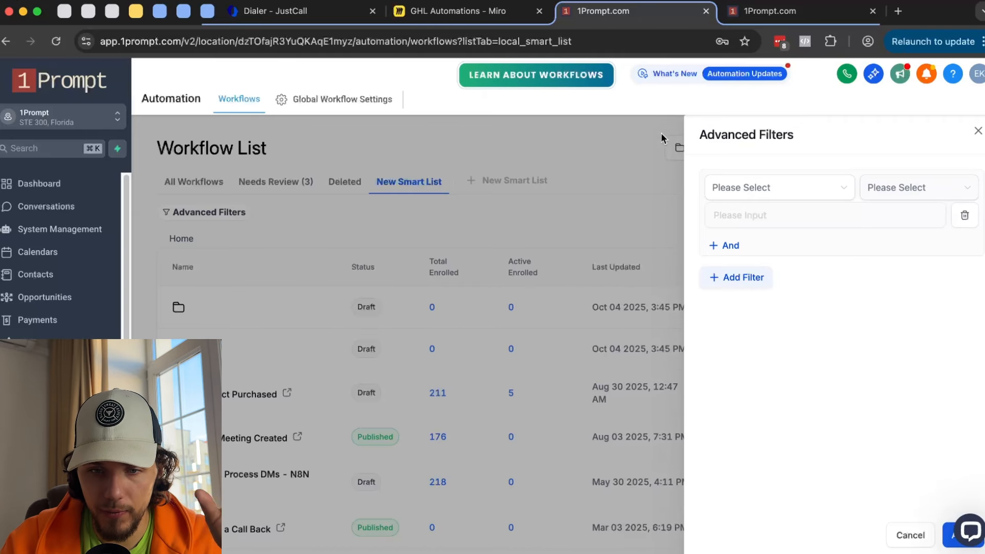
click(803, 191)
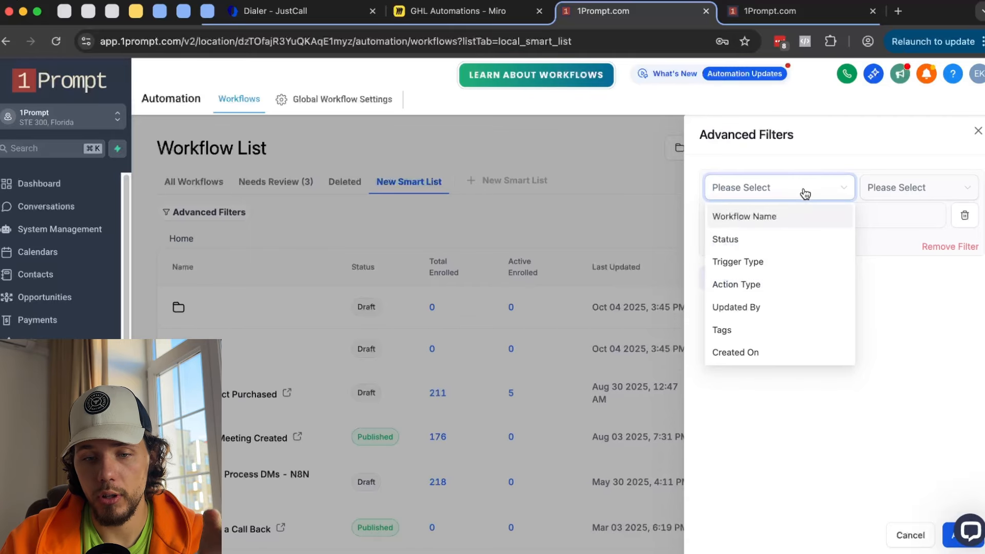
click(794, 262)
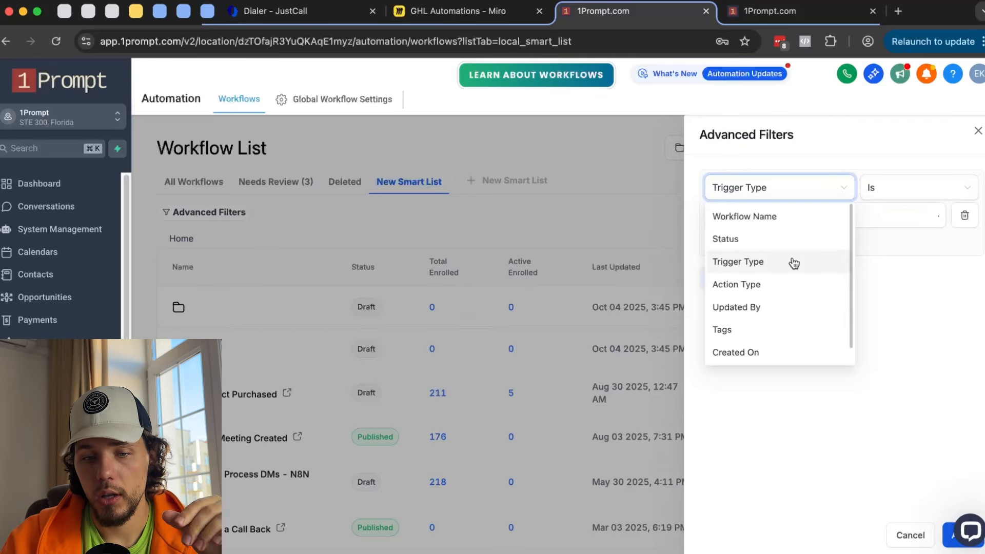
click(805, 224)
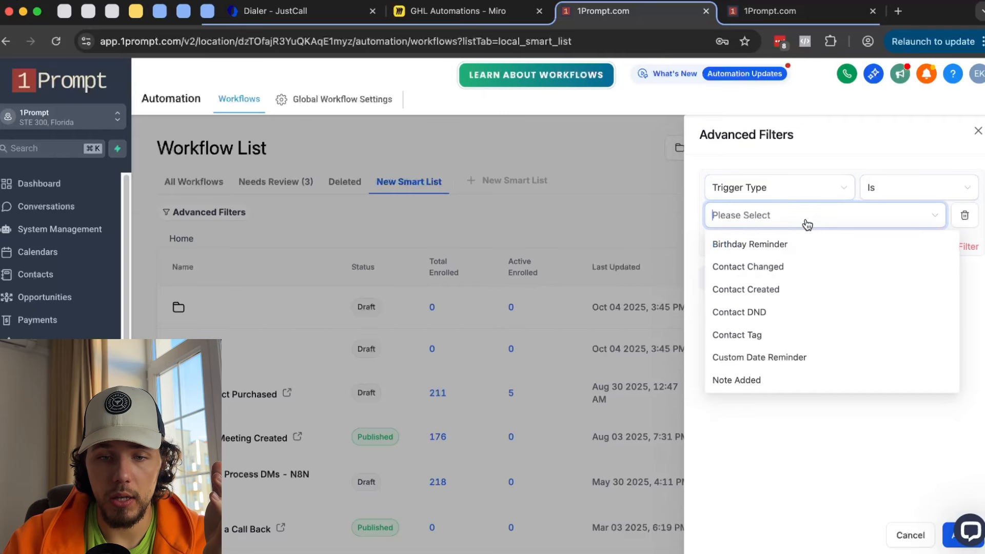
scroll(801, 282, down, 1)
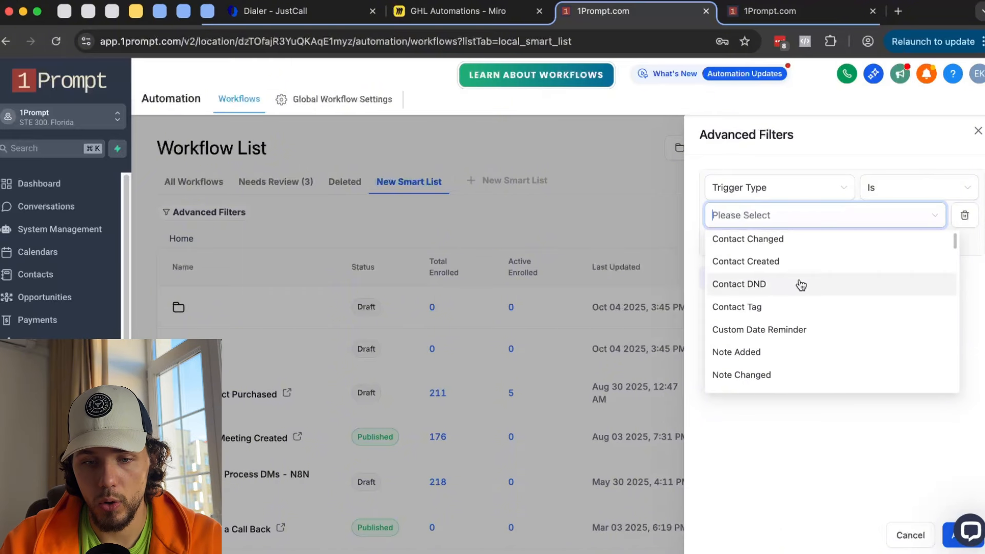
scroll(801, 285, down, 6)
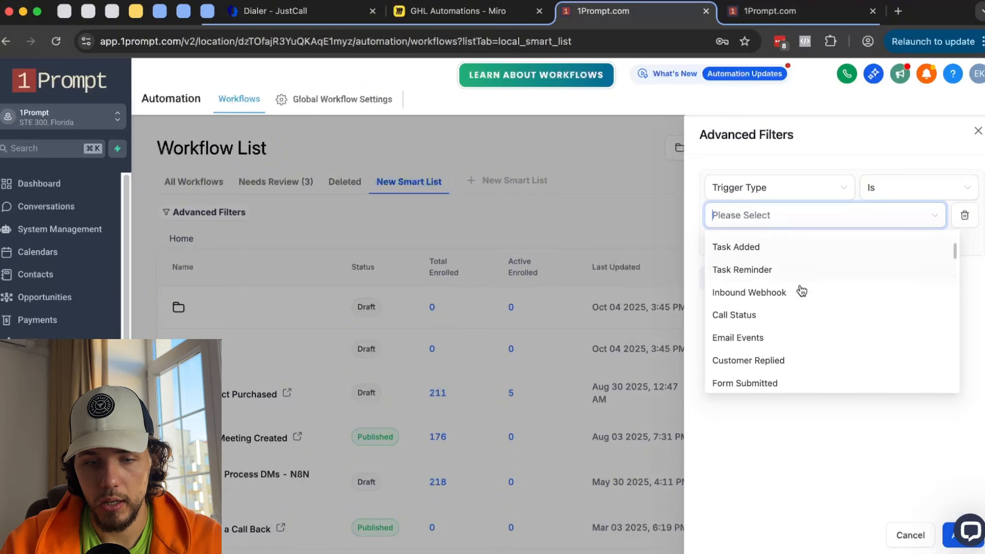
scroll(801, 288, down, 2)
click(775, 314)
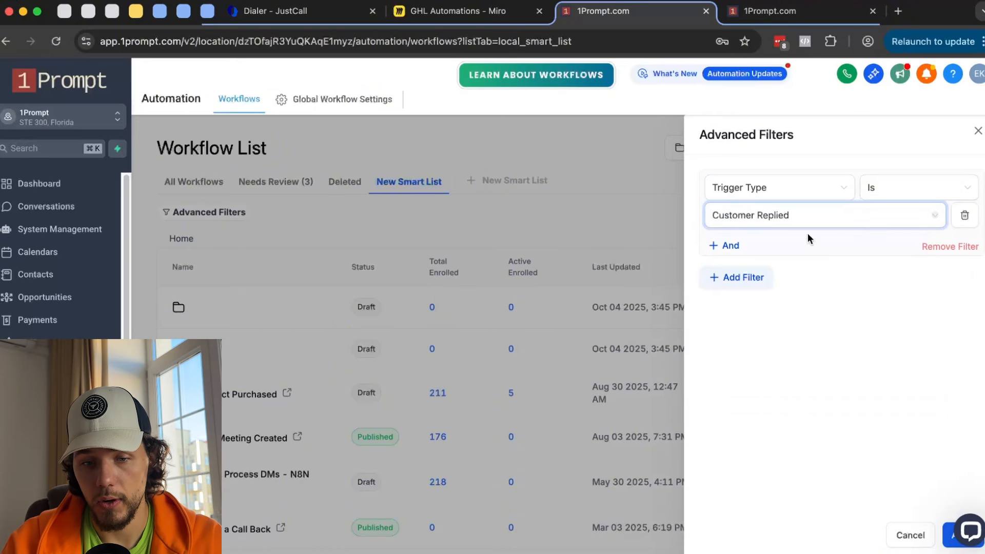
click(950, 533)
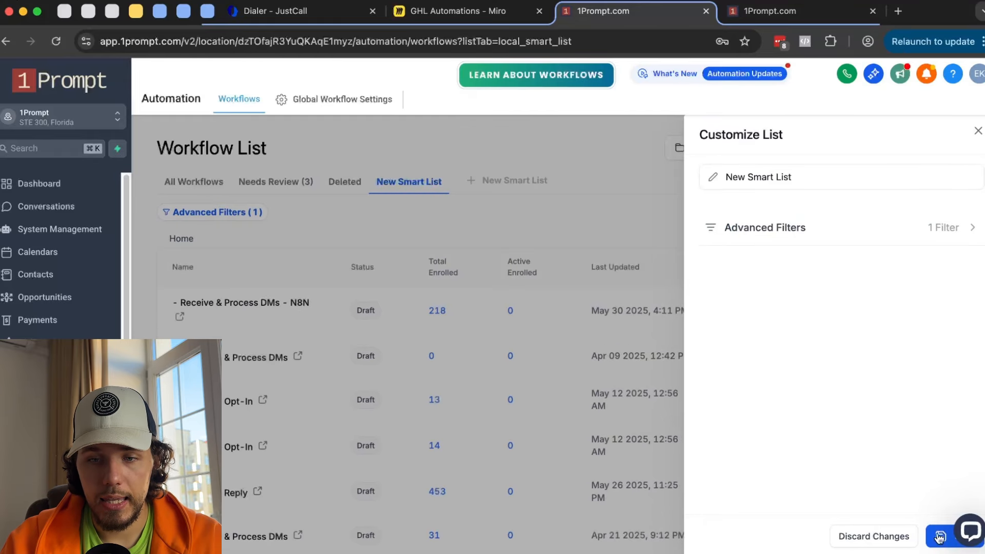
- Close the customization panel and scroll through the matching Customer Replied workflows
click(977, 132)
scroll(372, 317, down, 5)
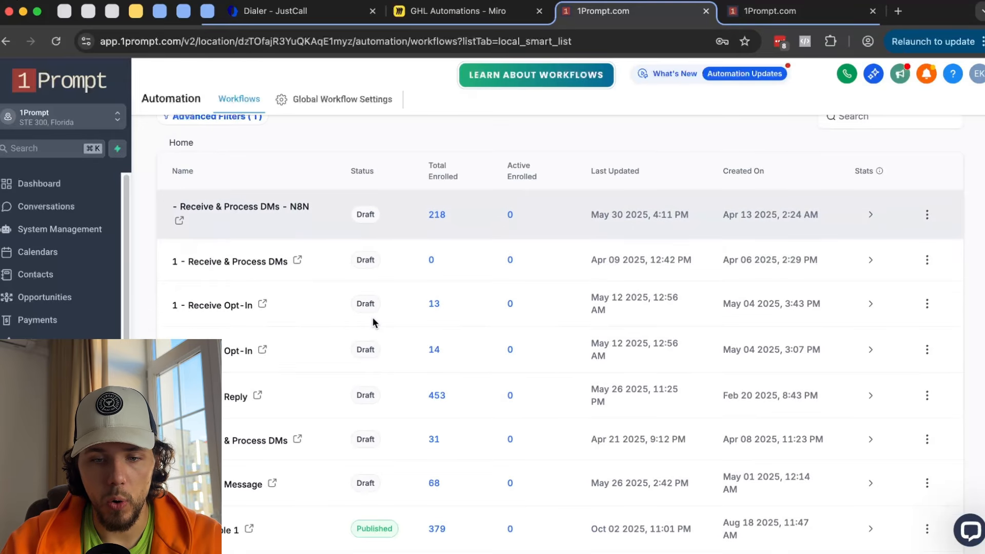
scroll(253, 339, down, 3)
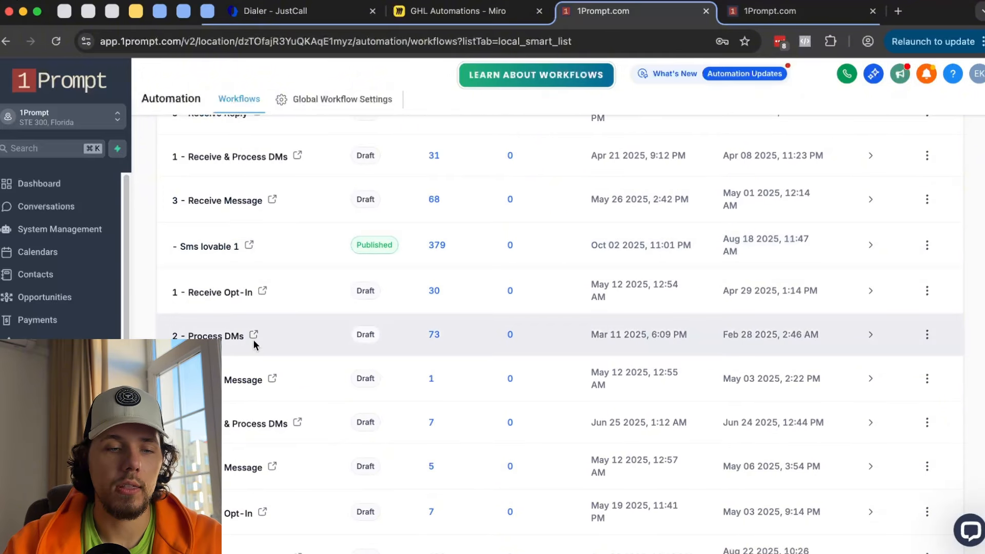
scroll(253, 340, down, 1)
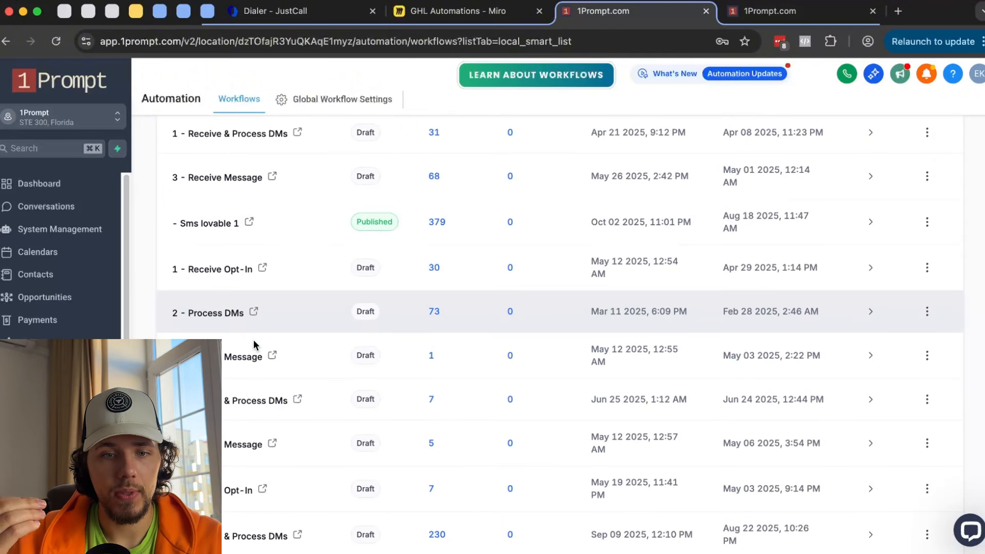
scroll(253, 339, up, 10)
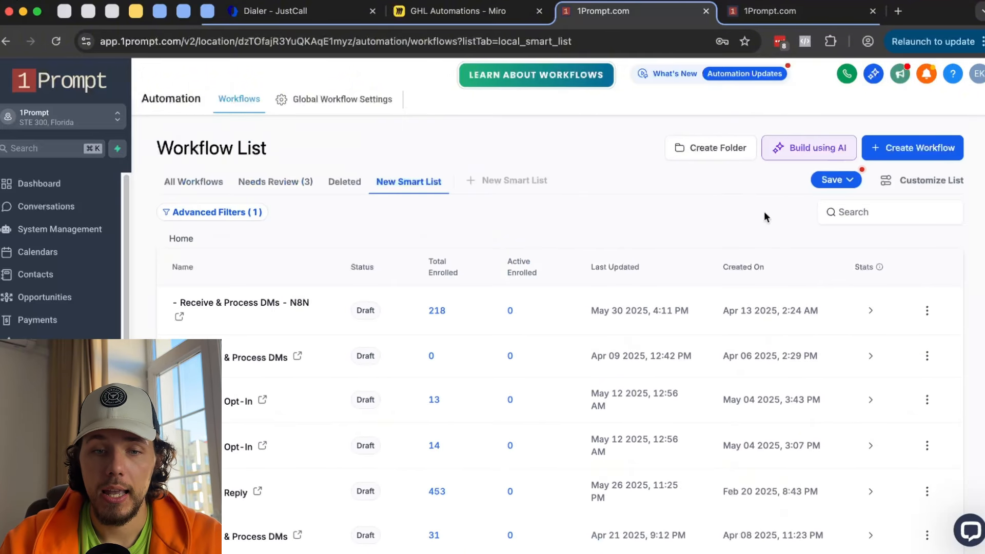
- Add a second filter, Status is Published, and apply both filters to the smart list
click(907, 180)
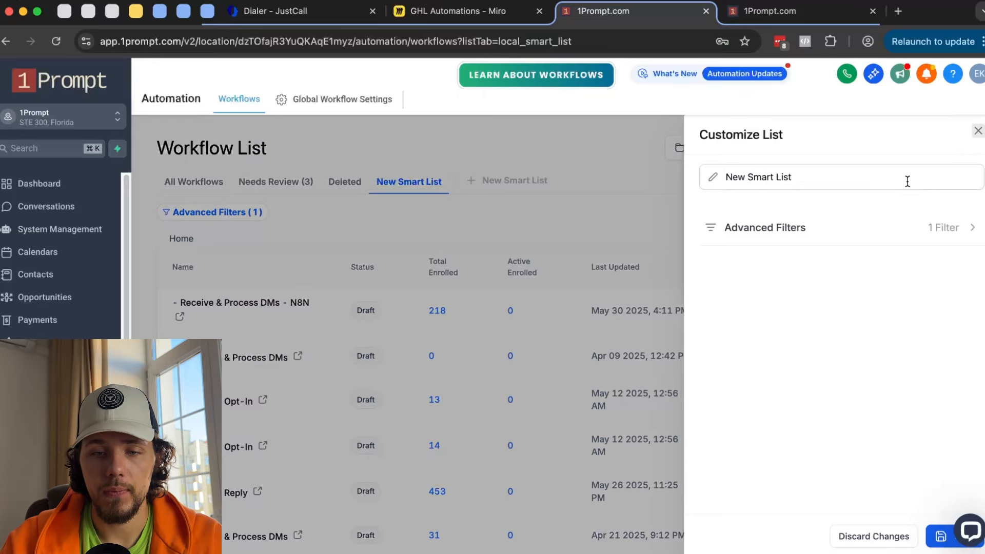
click(826, 231)
click(737, 256)
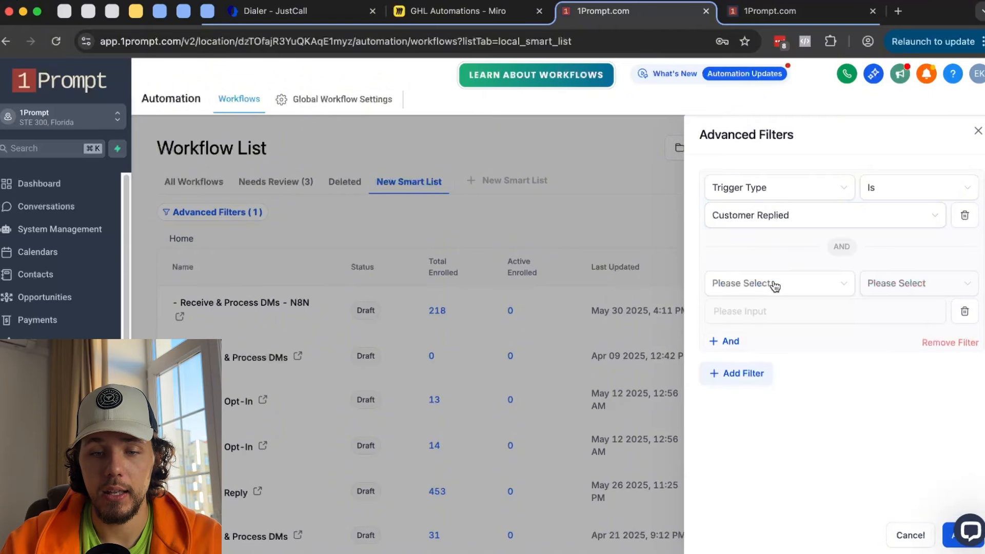
click(785, 287)
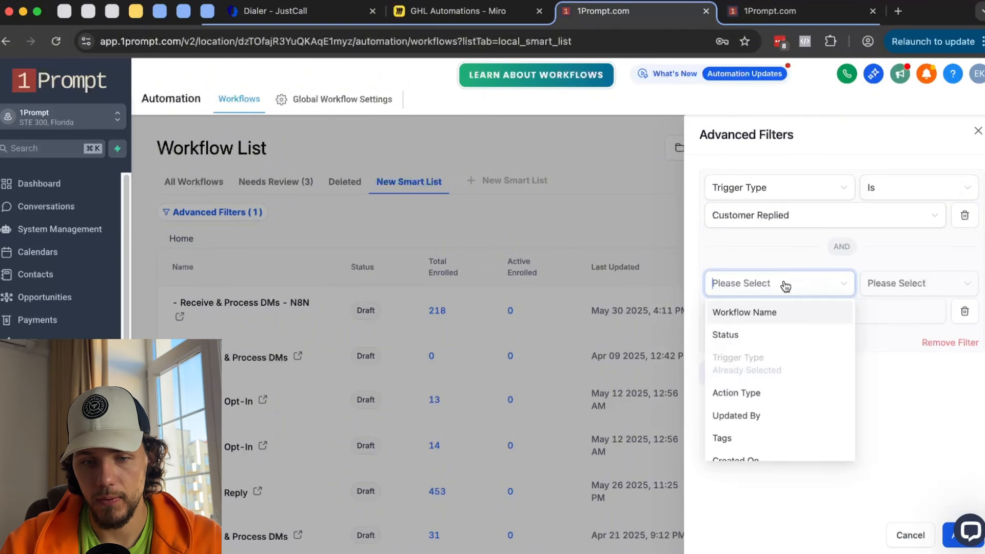
click(768, 337)
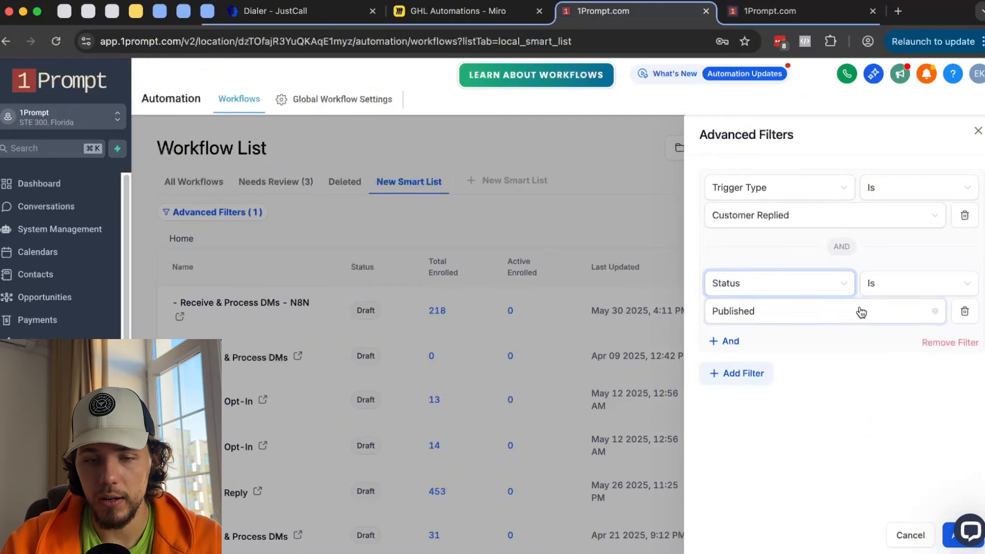
click(800, 312)
click(951, 528)
click(951, 528)
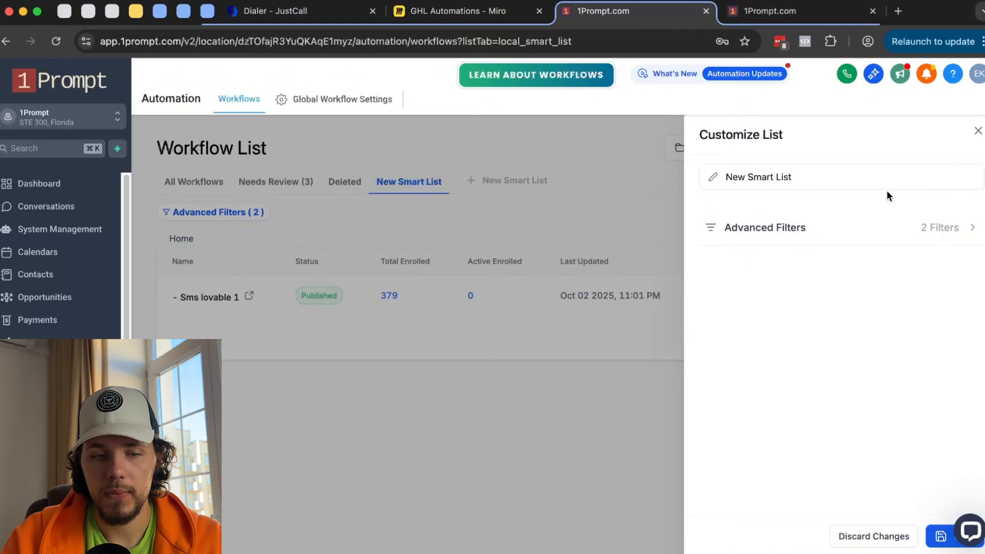
- Return to All Workflows, discarding the unsaved smart list
click(978, 131)
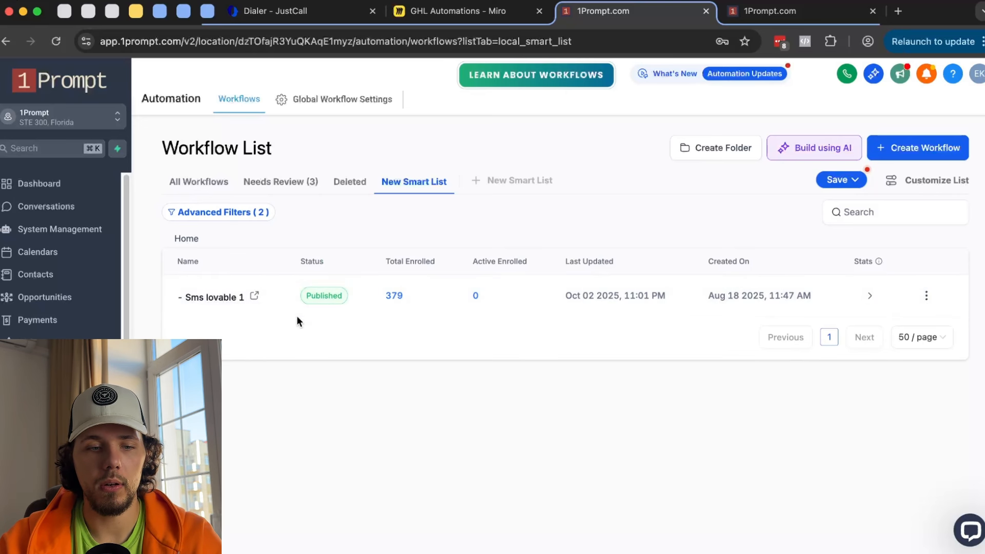
click(224, 183)
click(694, 376)
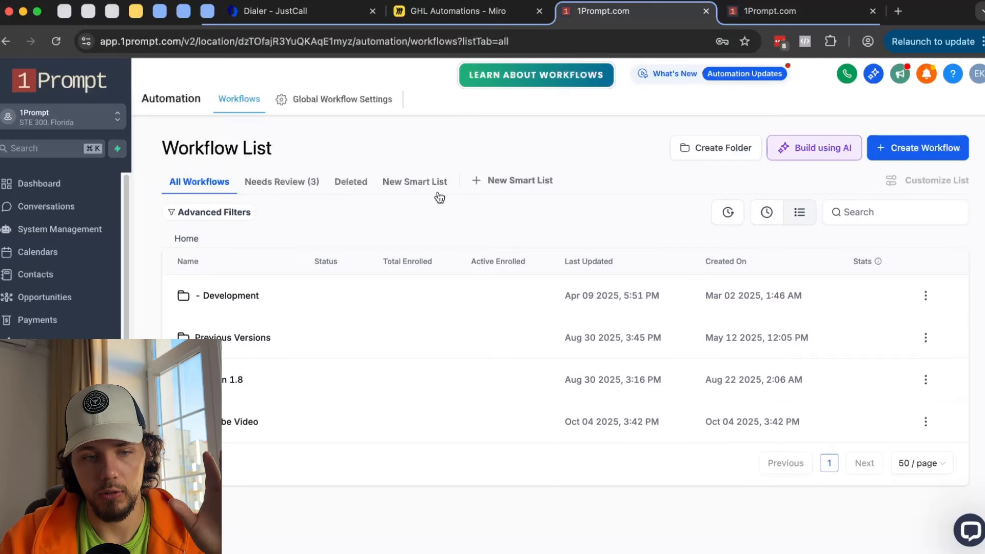
click(339, 109)
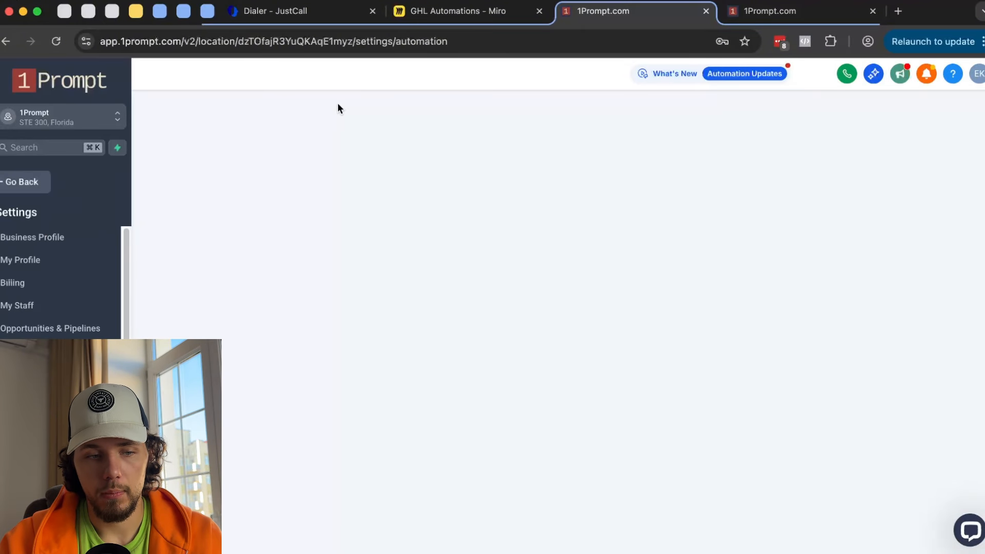
scroll(338, 108, down, 2)
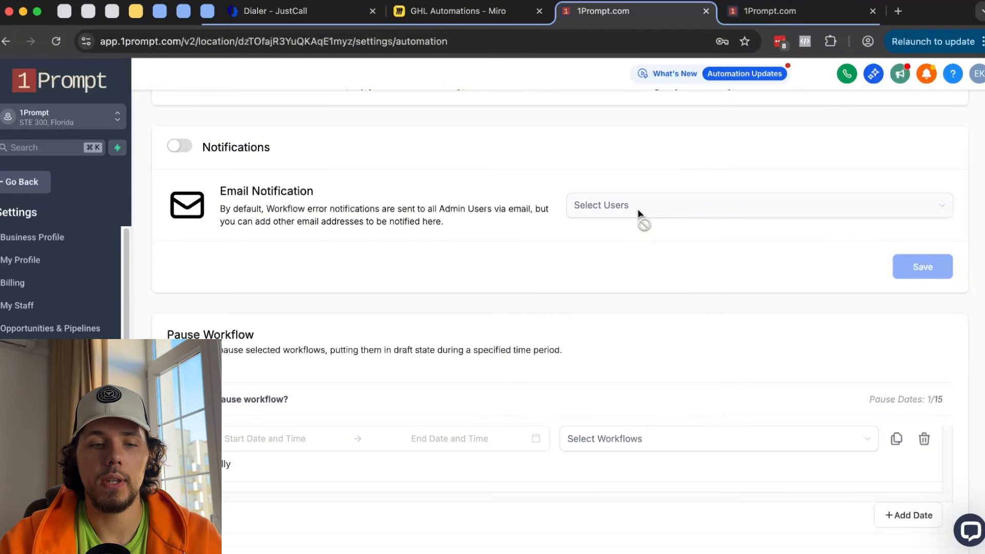
scroll(639, 211, down, 2)
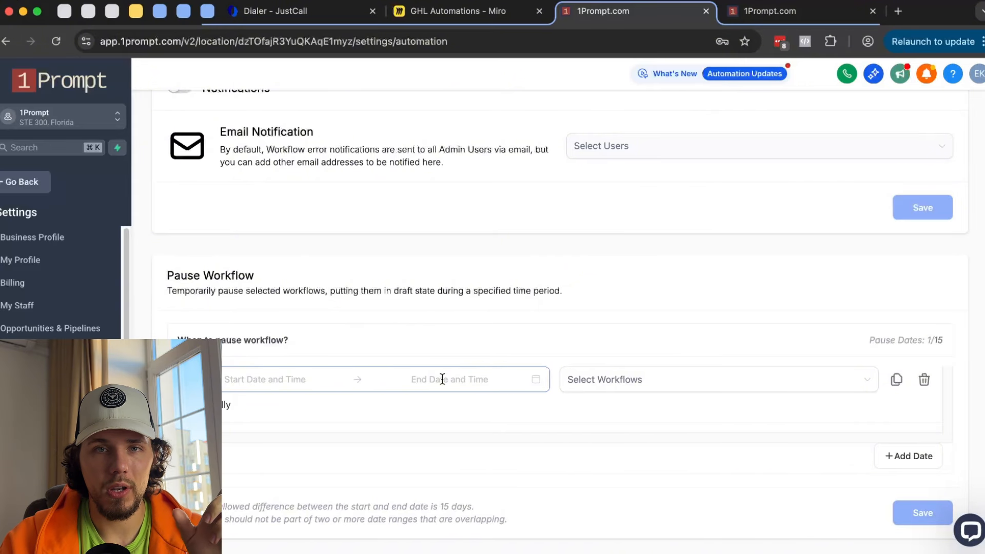
scroll(442, 379, up, 5)
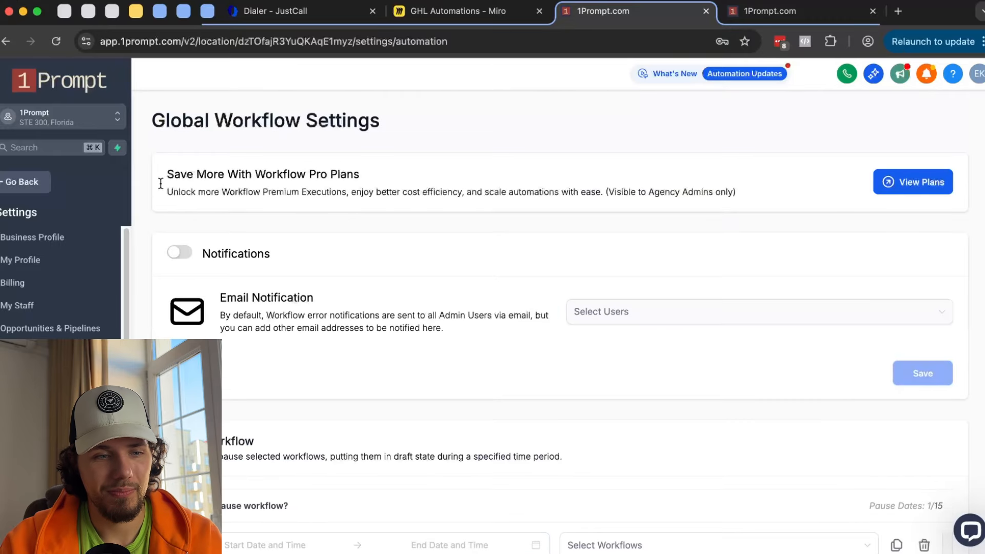
click(45, 177)
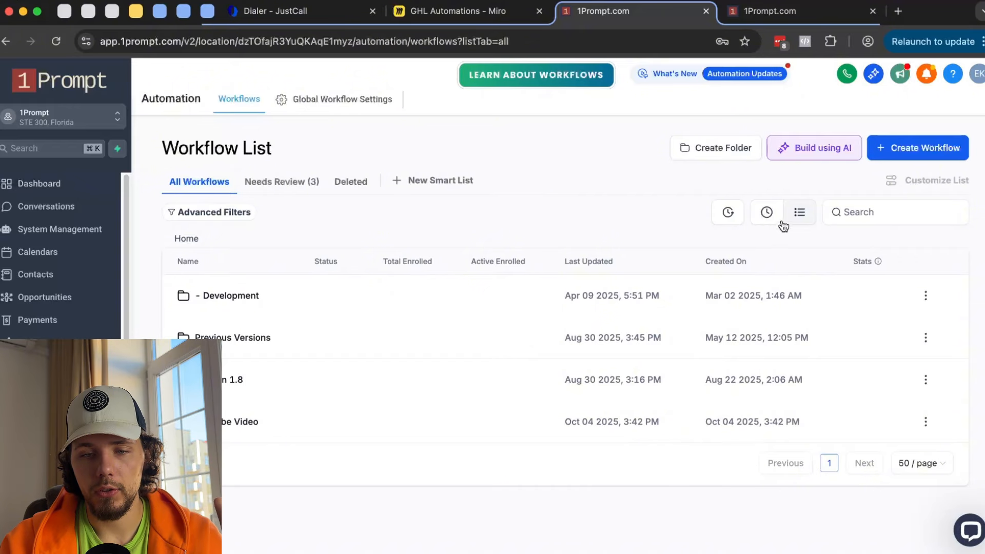
- Toggle the workflow list between Recent and List views, then browse the GHL Automations Miro board
click(766, 212)
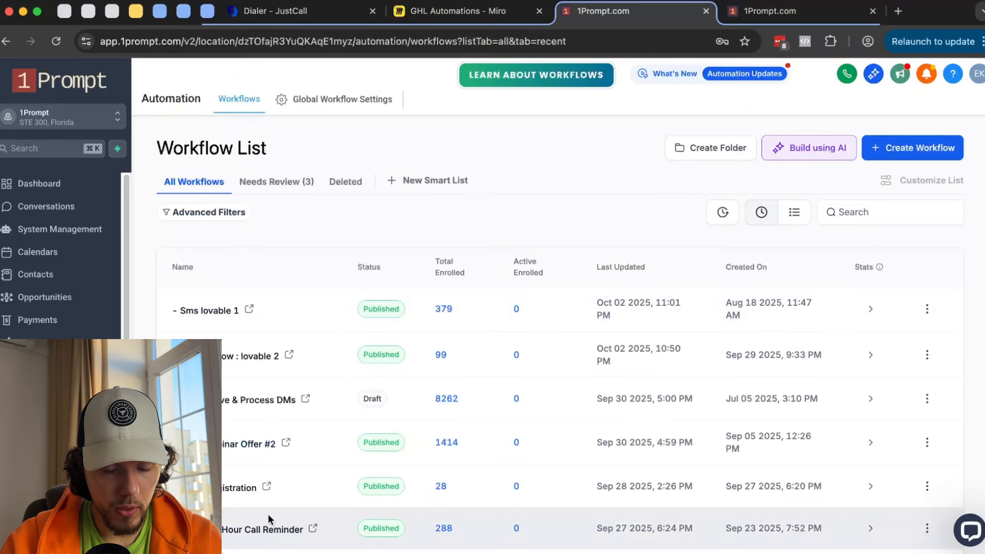
click(797, 215)
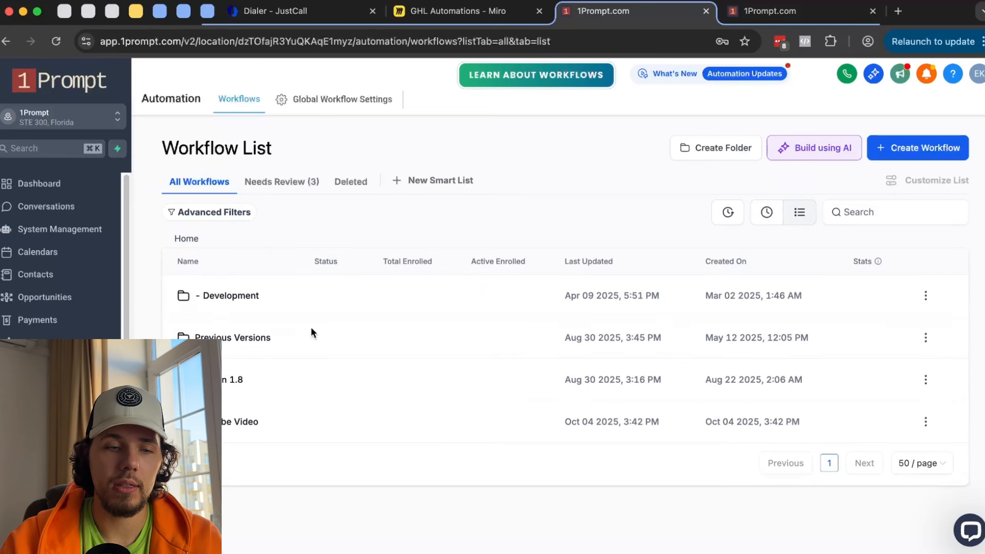
click(495, 11)
scroll(416, 232, down, 5)
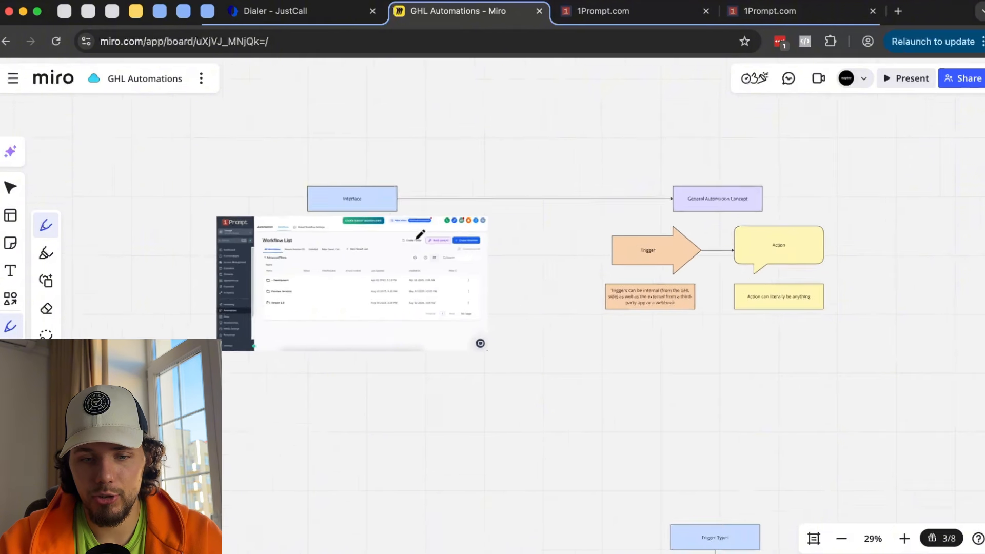
scroll(418, 233, down, 5)
scroll(420, 234, down, 5)
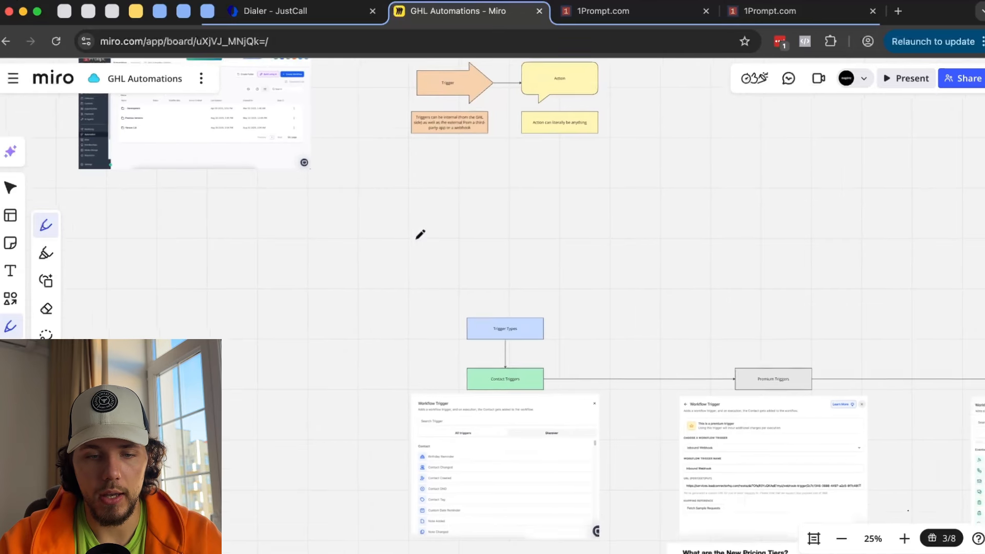
scroll(454, 291, up, 3)
scroll(456, 293, down, 2)
scroll(455, 293, down, 2)
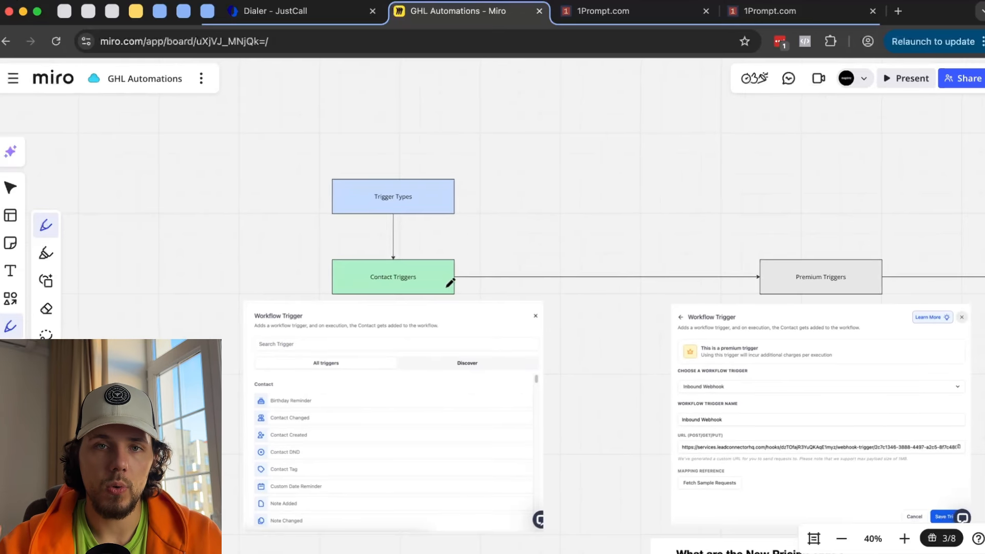
- Start a new workflow from scratch in 1Prompt, then go back to the Miro board
click(635, 18)
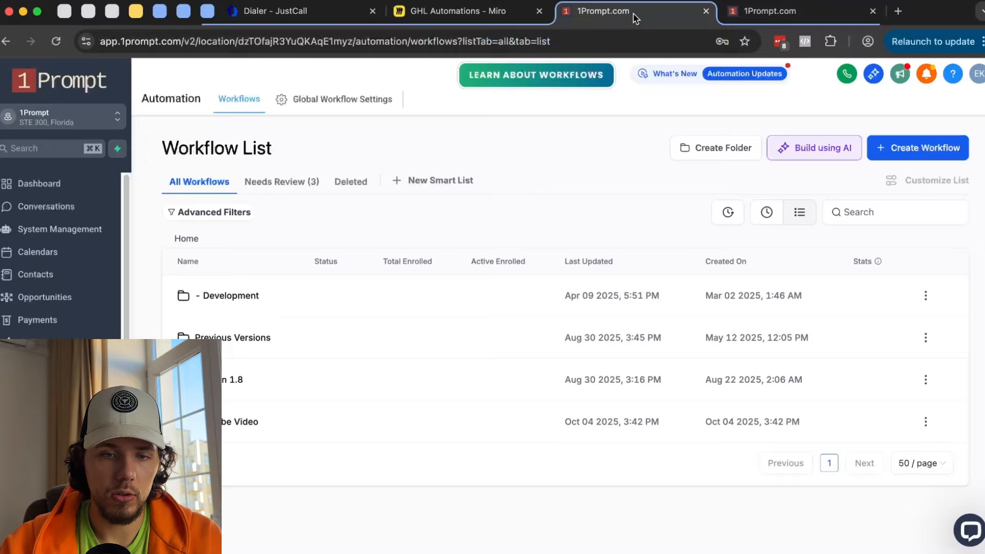
click(921, 154)
click(914, 178)
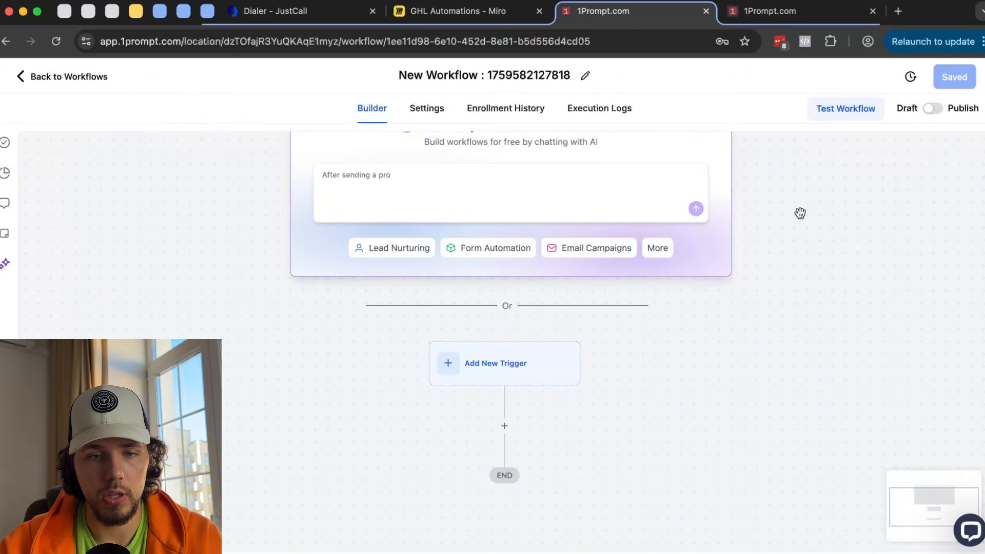
click(459, 11)
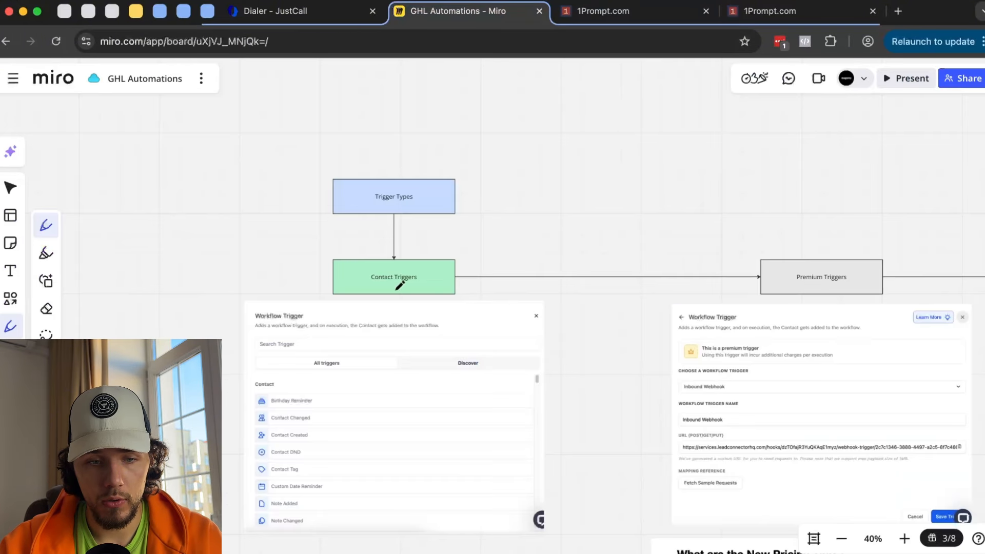
scroll(395, 288, right, 1)
- Underline the Contact Triggers box in ink and pan across the board's trigger types
drag(301, 276, 390, 280)
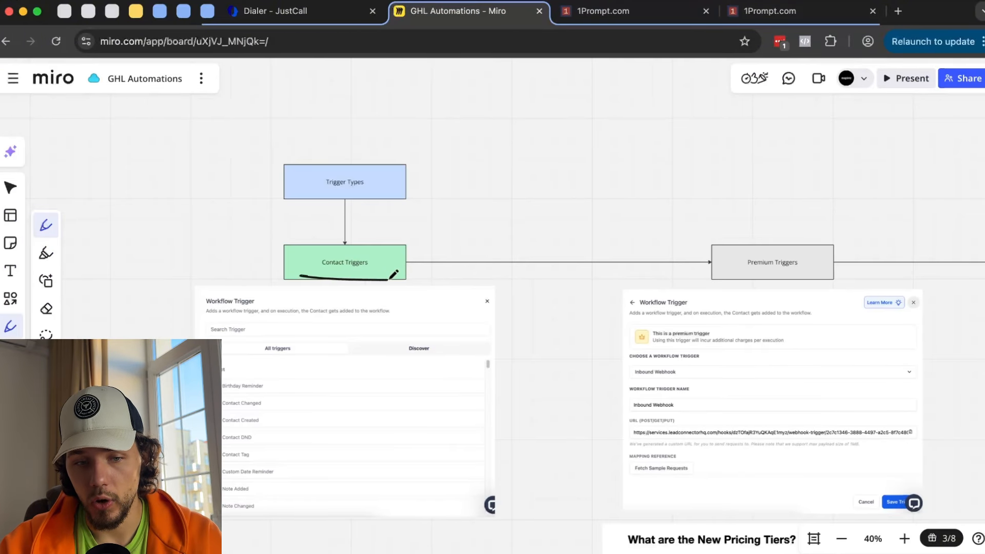
scroll(397, 281, right, 4)
scroll(605, 254, up, 3)
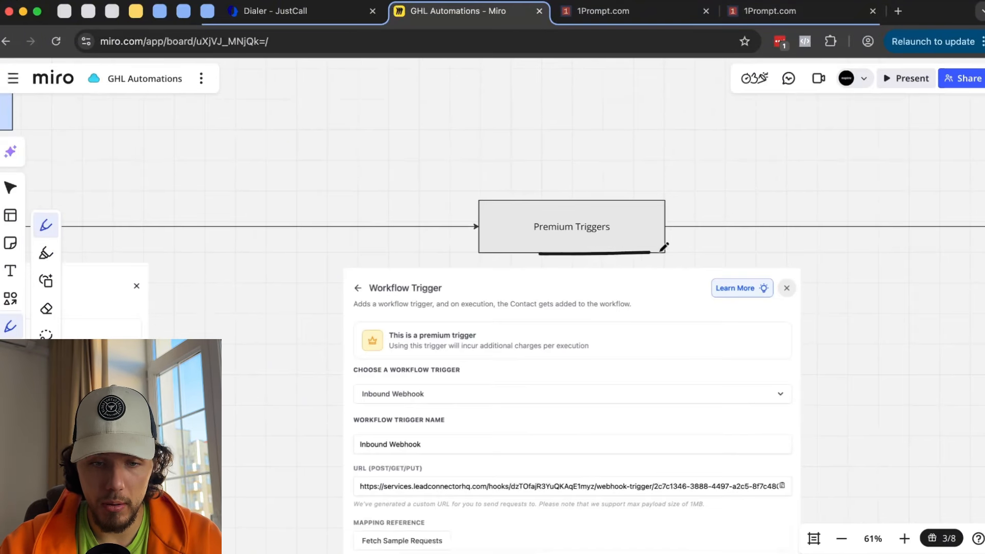
scroll(665, 250, down, 3)
scroll(664, 250, right, 6)
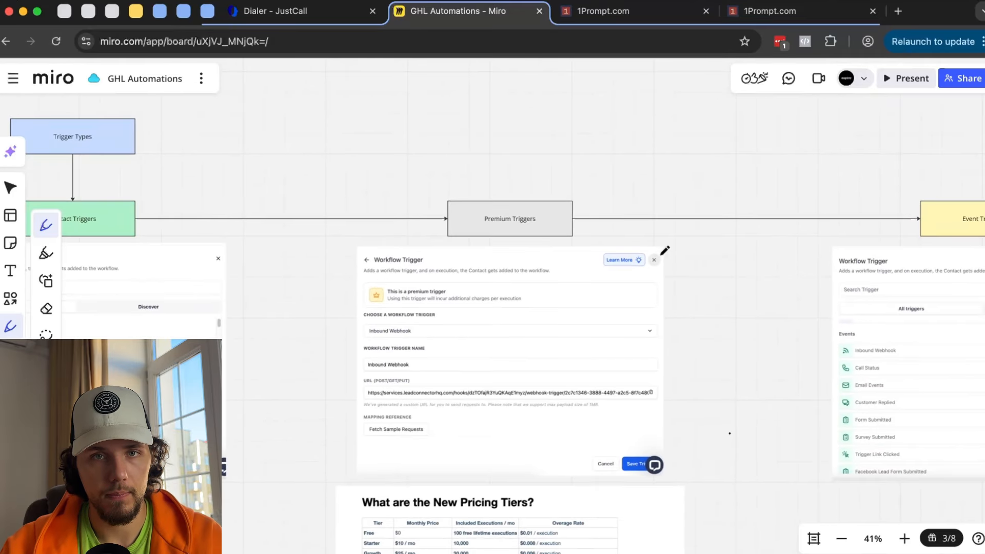
scroll(779, 214, right, 6)
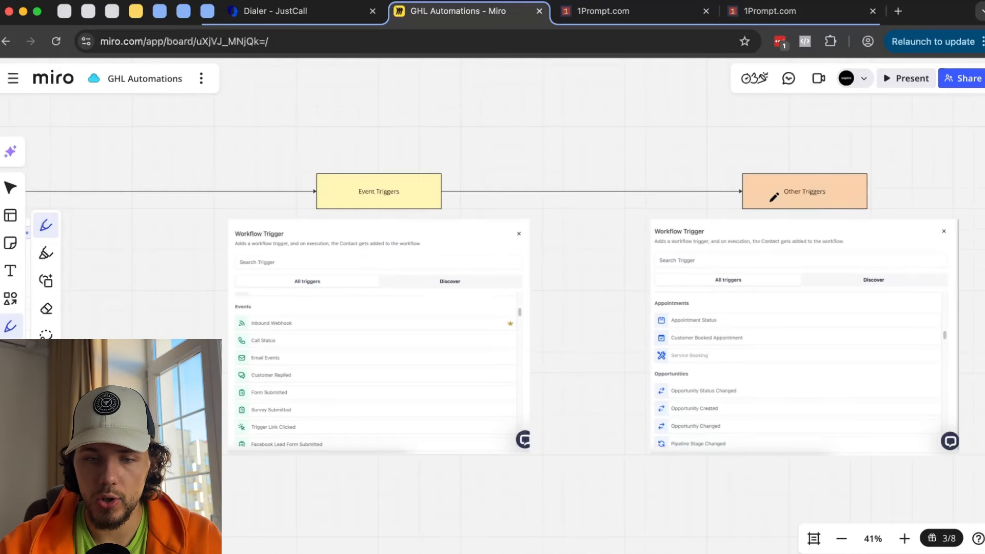
scroll(841, 208, down, 3)
scroll(735, 211, left, 10)
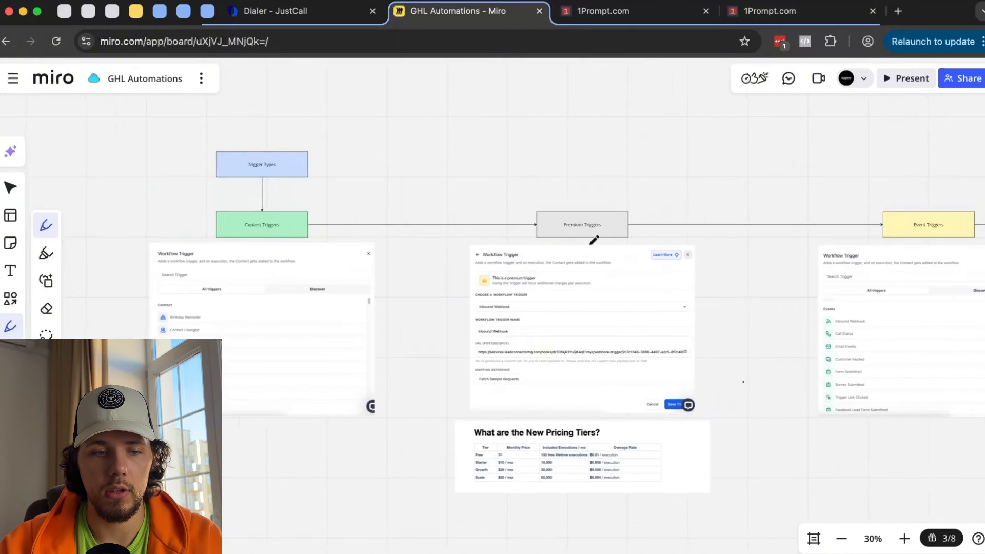
click(634, 19)
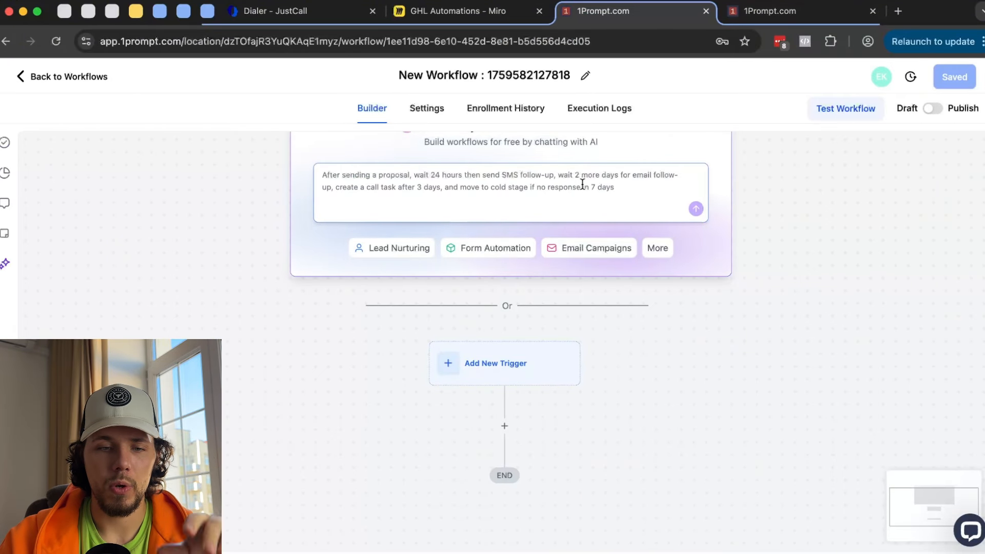
- Briefly check the trigger list, work in the AI prompt box, then bring up the trigger picker
click(511, 359)
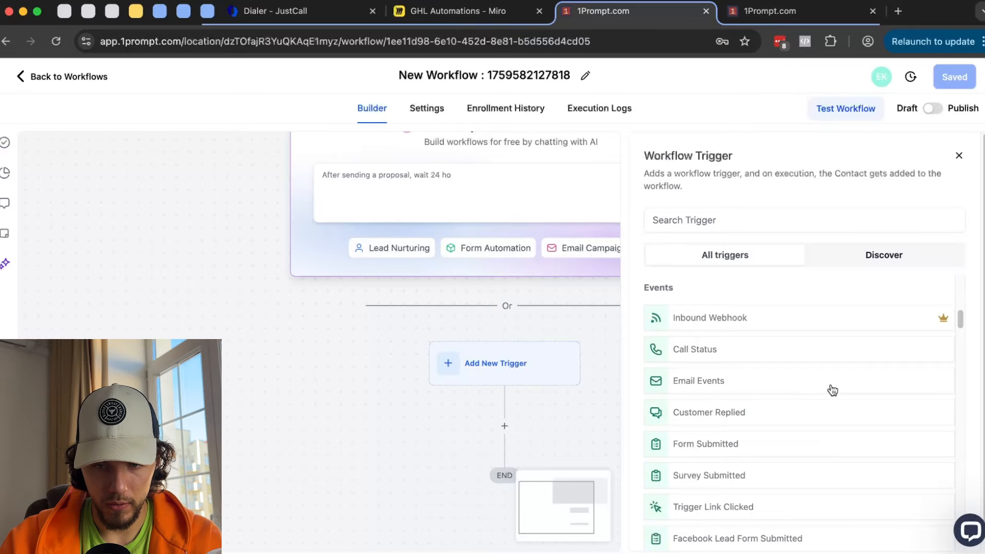
click(959, 155)
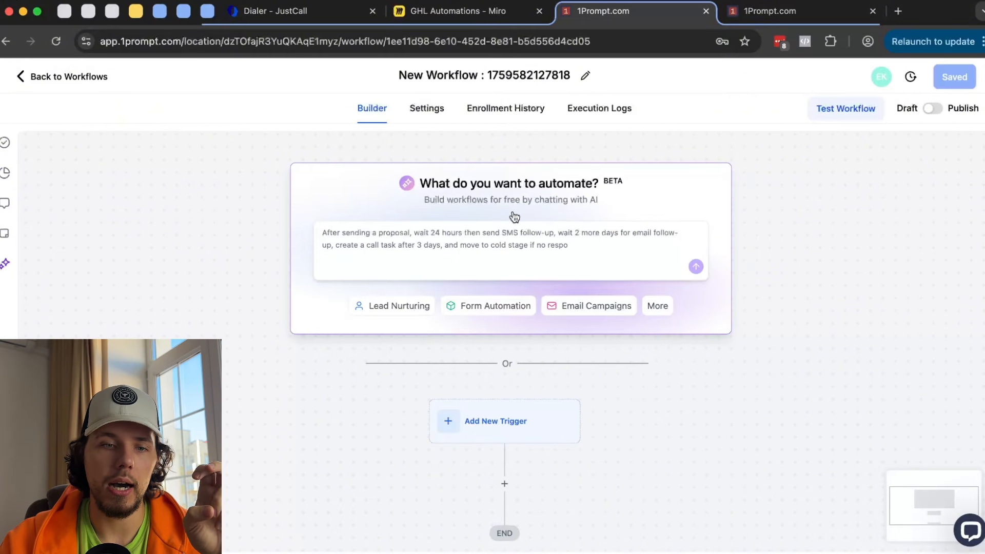
click(483, 244)
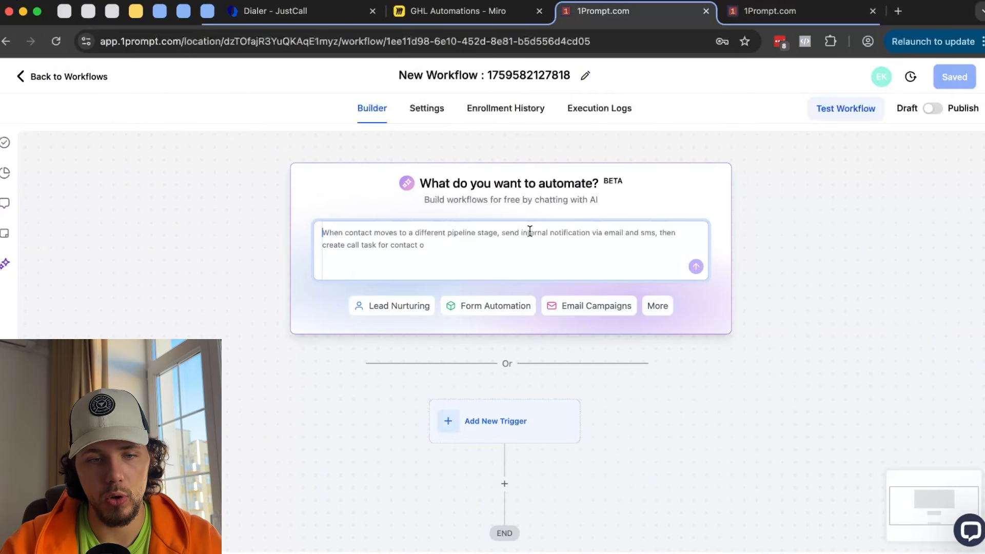
scroll(530, 231, down, 5)
click(413, 303)
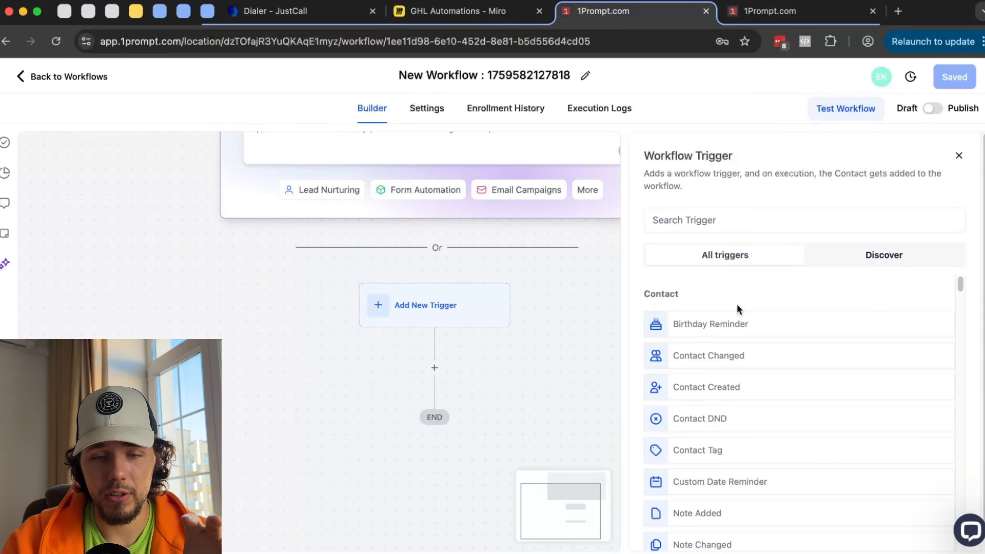
- Scroll through the available triggers and choose Birthday Reminder under Contact
scroll(736, 307, down, 6)
scroll(700, 333, up, 6)
scroll(704, 341, down, 15)
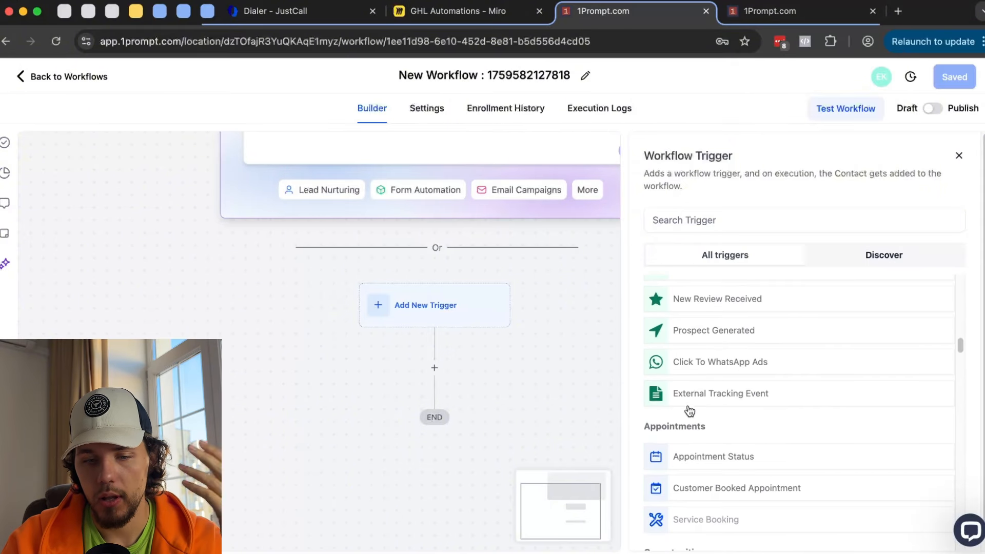
scroll(690, 408, down, 3)
scroll(729, 378, down, 5)
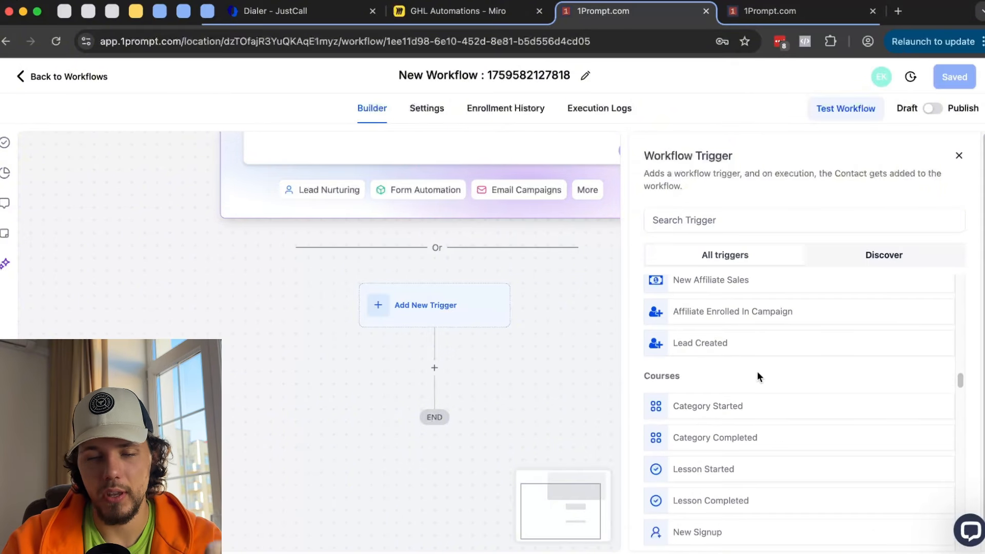
scroll(759, 378, up, 18)
scroll(766, 381, up, 4)
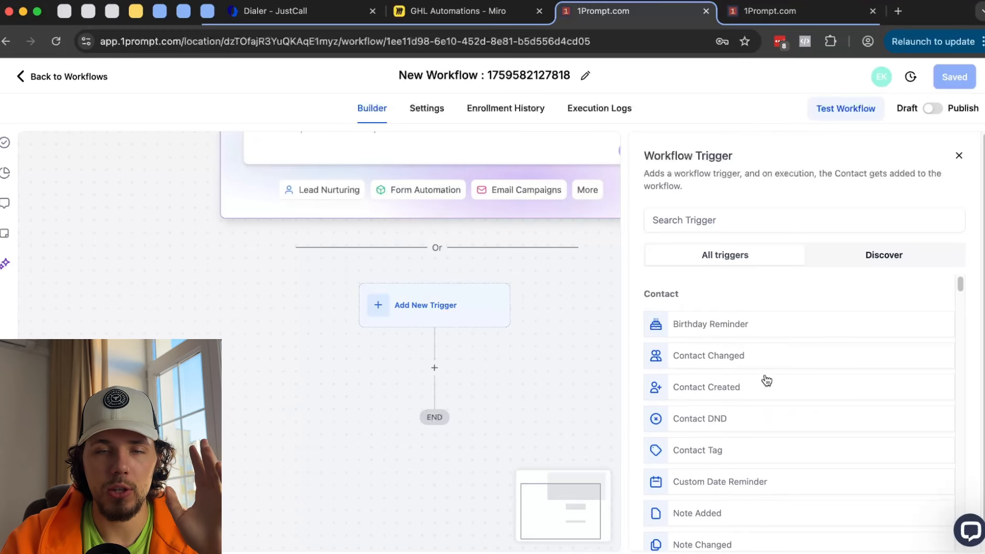
scroll(567, 376, down, 2)
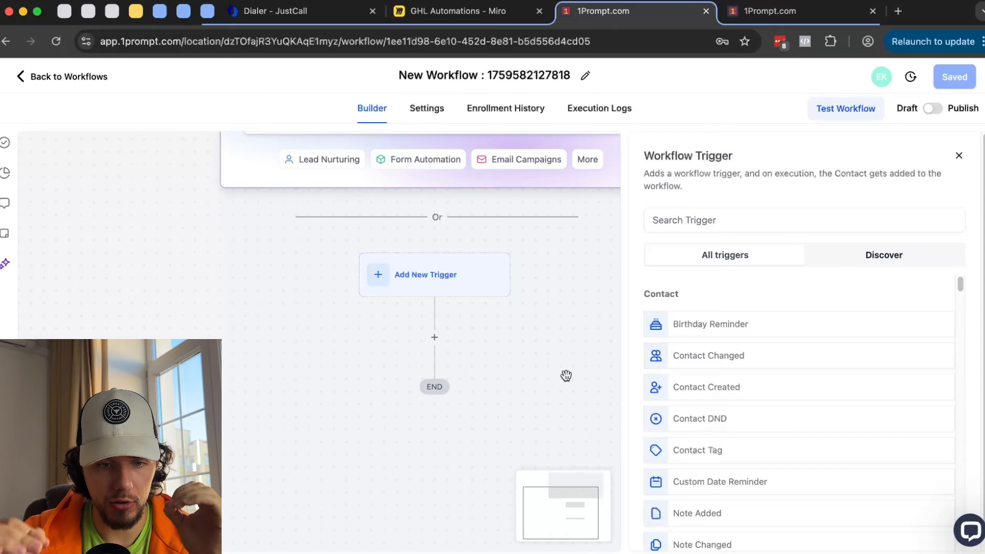
click(731, 326)
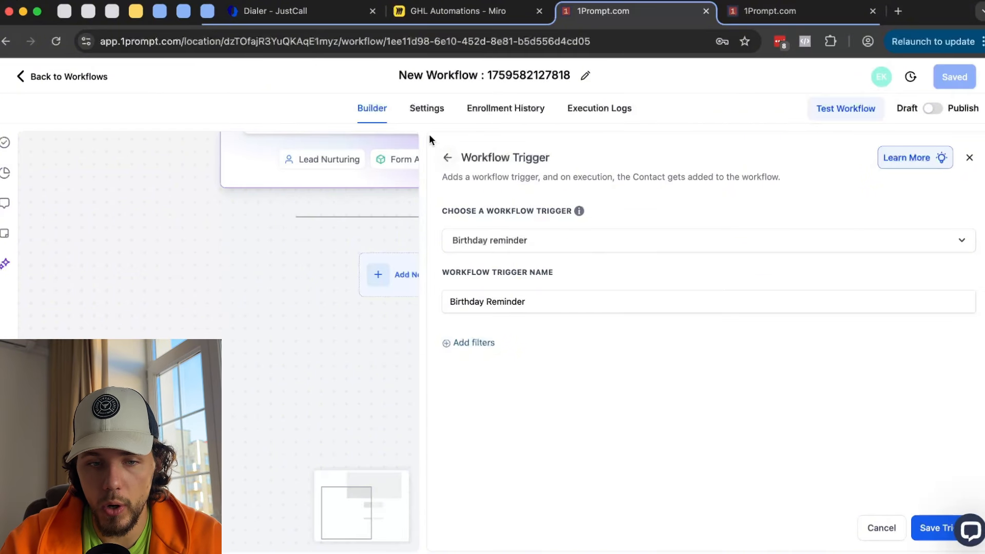
- Replace the trigger with Contact Changed, filtered to fire when Email has changed
click(444, 159)
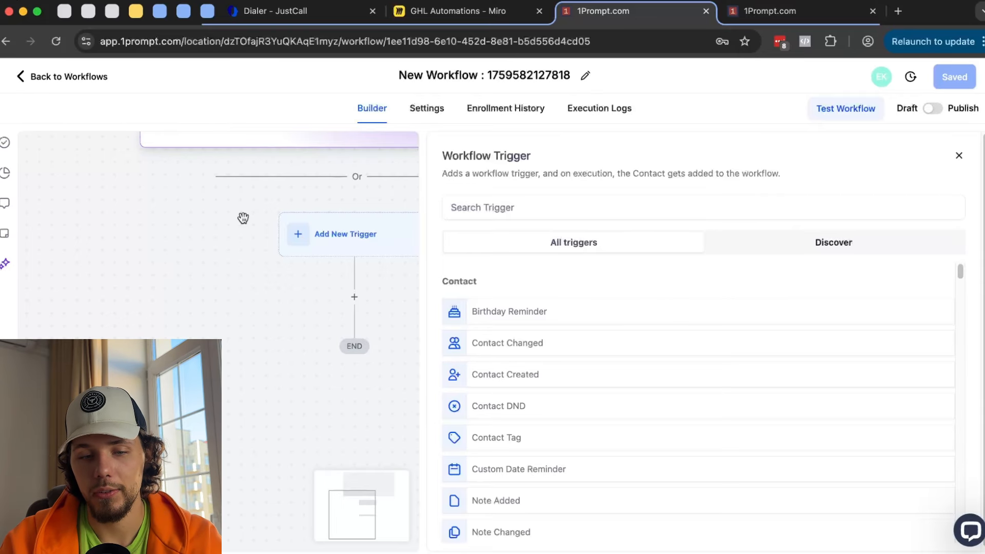
click(534, 342)
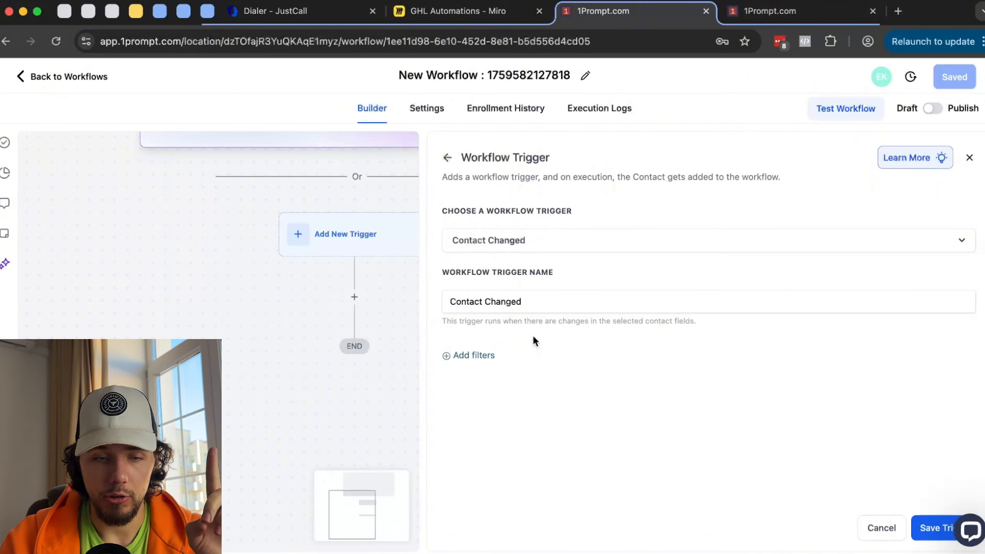
click(494, 356)
click(513, 369)
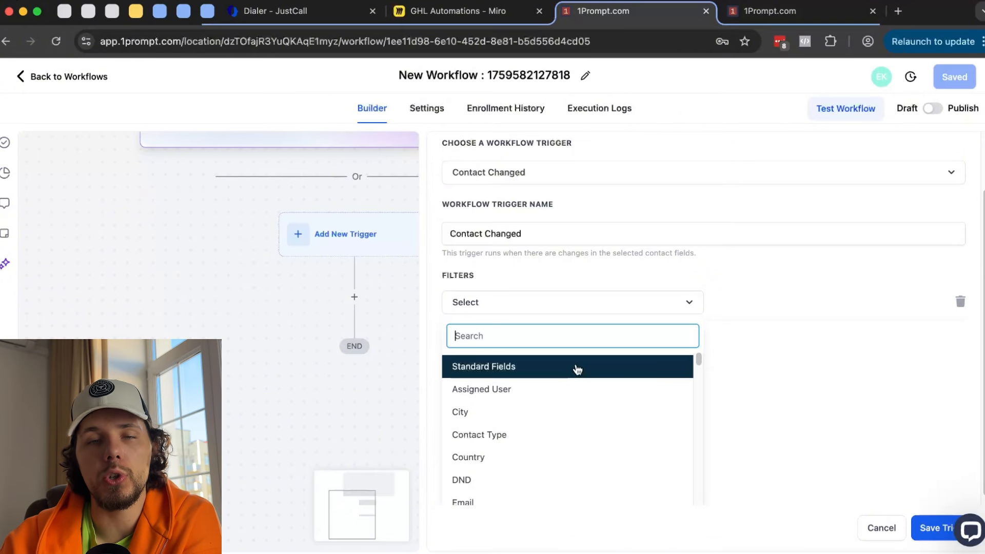
scroll(573, 398, down, 3)
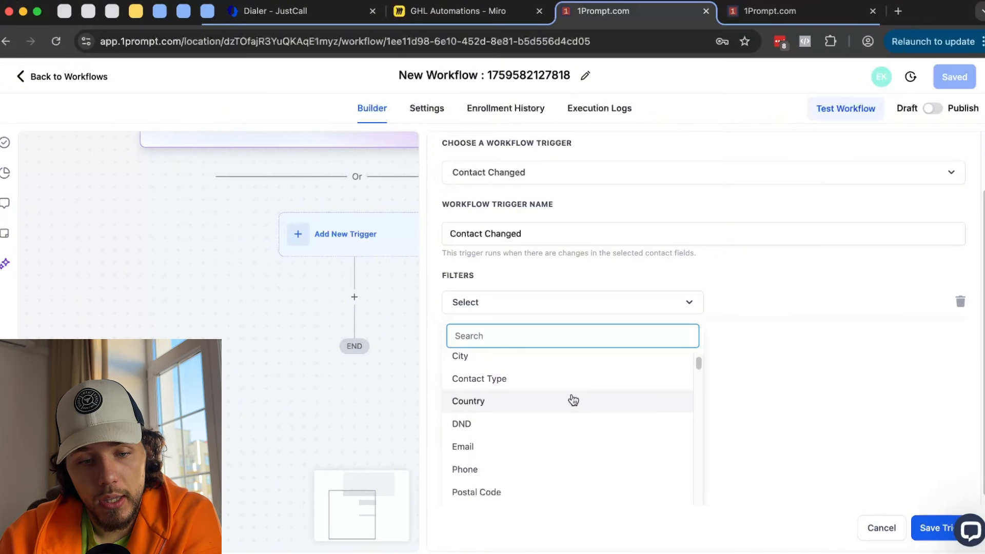
click(546, 423)
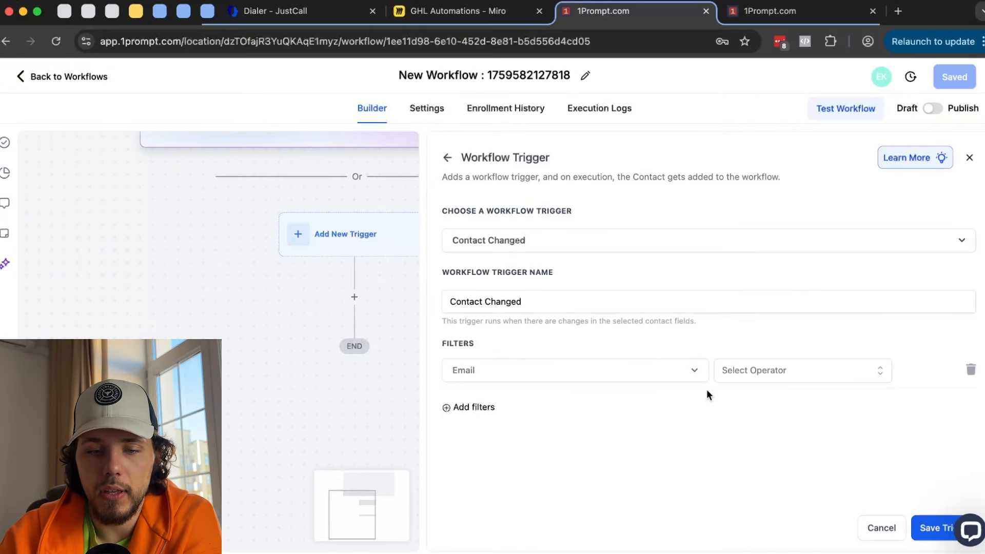
click(785, 374)
click(774, 399)
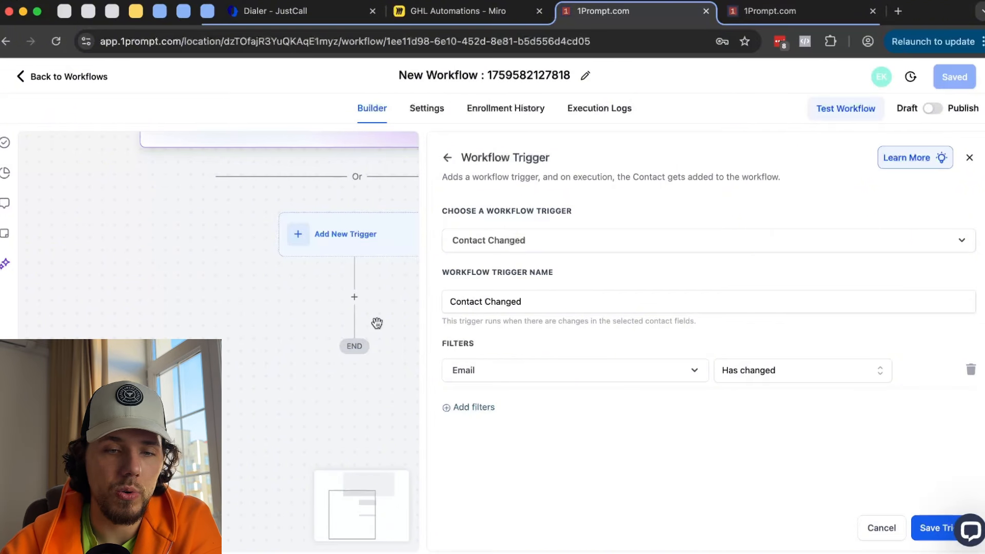
- Discard the unsaved Contact Changed trigger and preview the Contact Created trigger
click(449, 158)
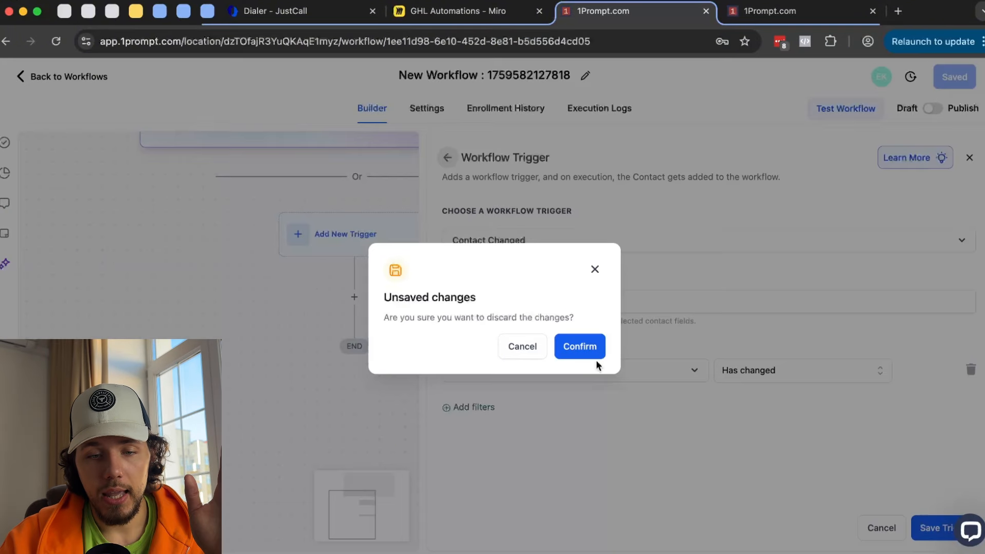
click(590, 350)
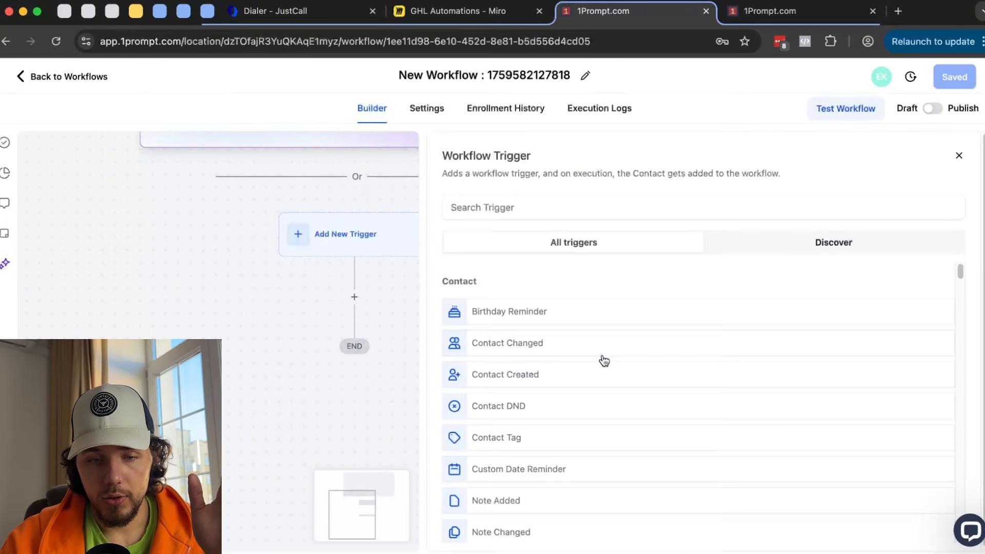
click(539, 380)
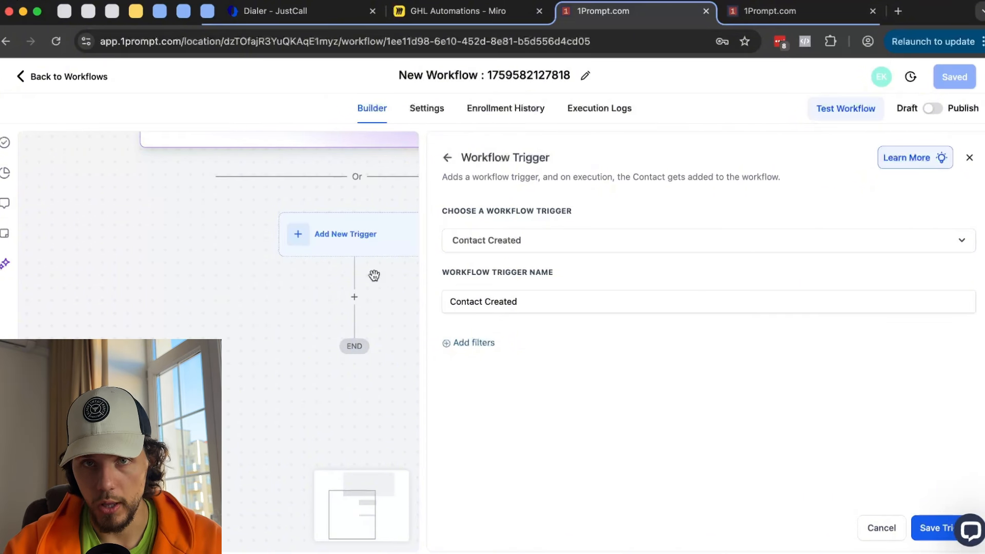
- Return to the full trigger list after glancing at the Workflow List tab
click(474, 240)
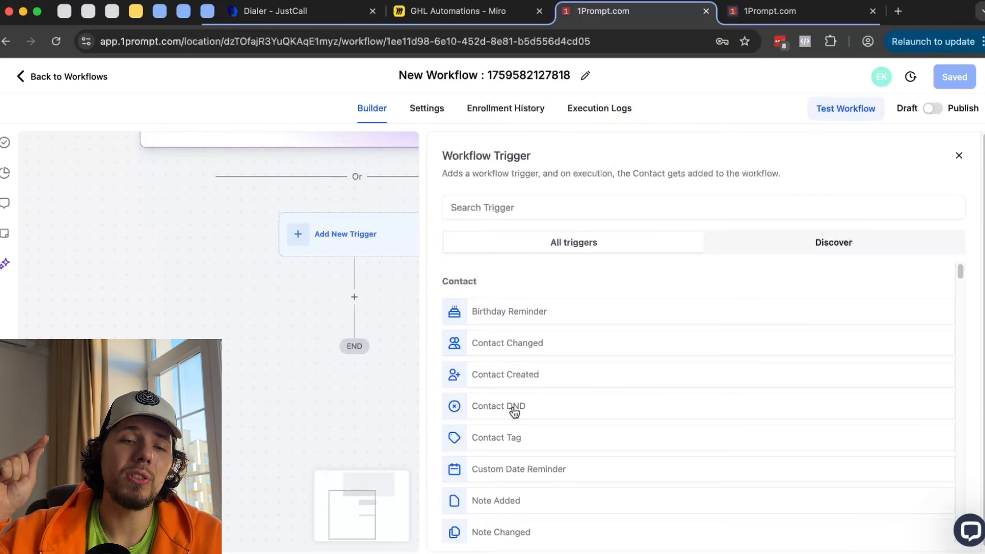
click(769, 11)
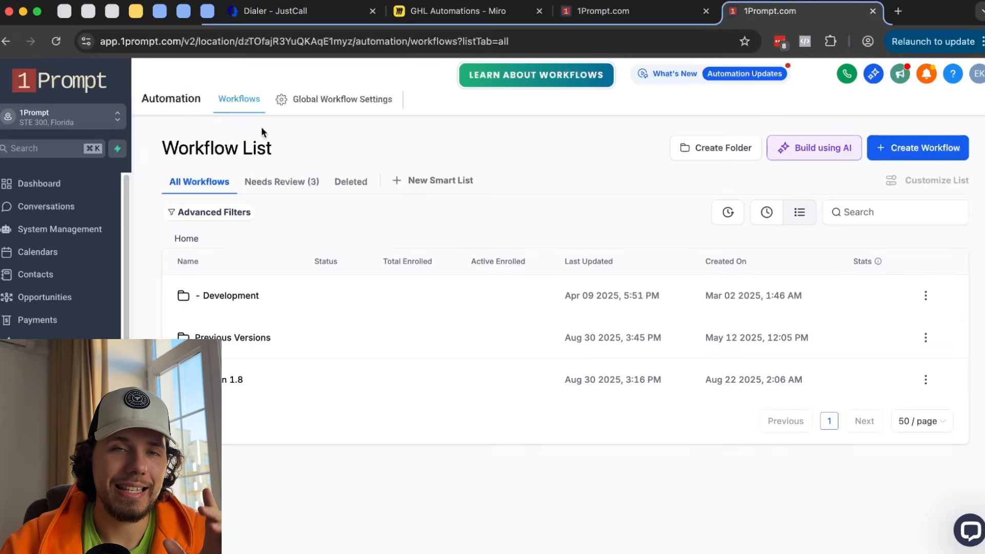
click(607, 16)
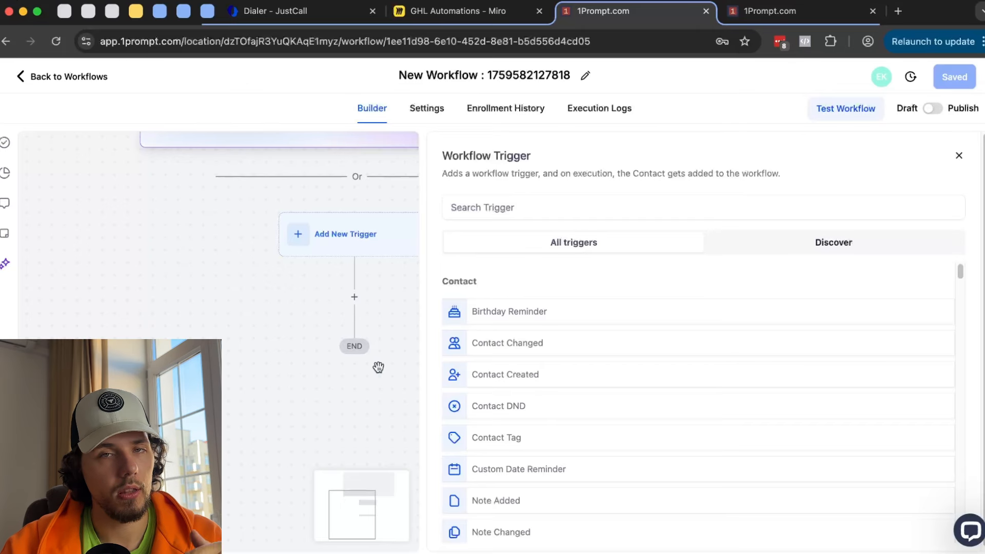
scroll(554, 354, down, 1)
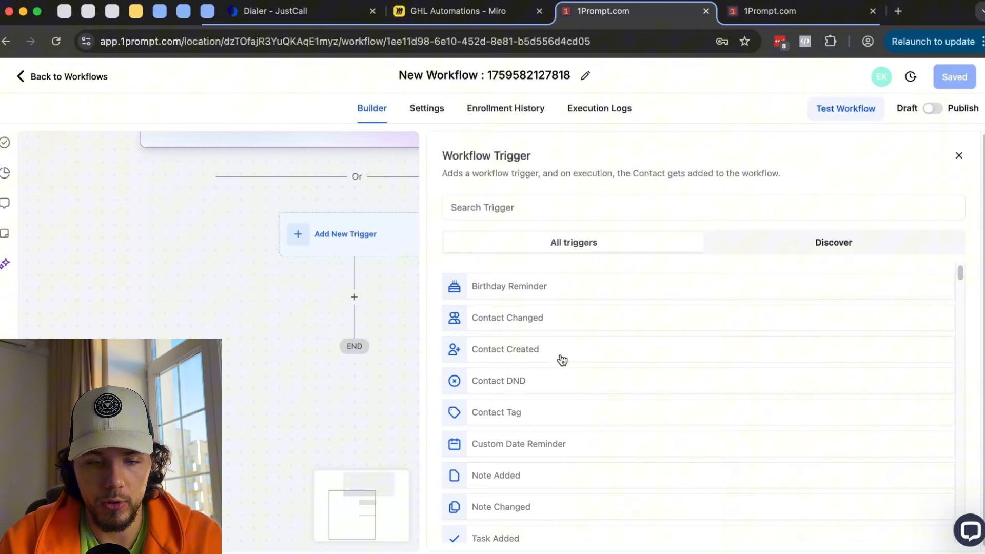
click(510, 410)
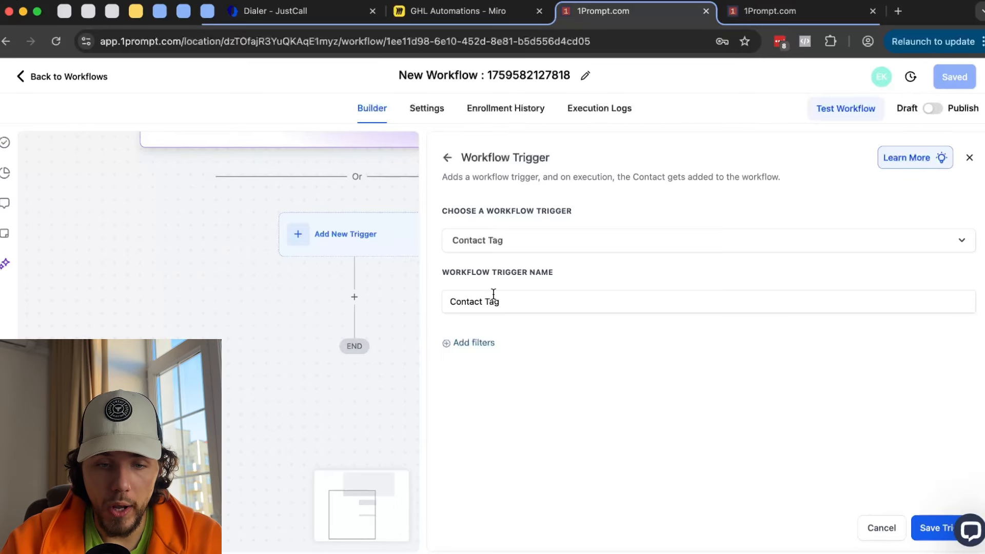
click(476, 346)
click(497, 365)
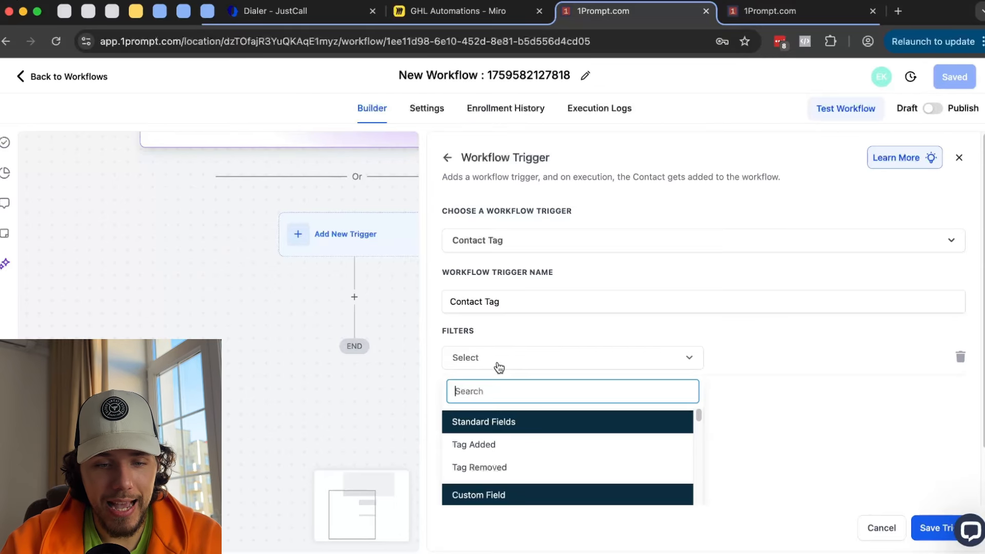
click(503, 422)
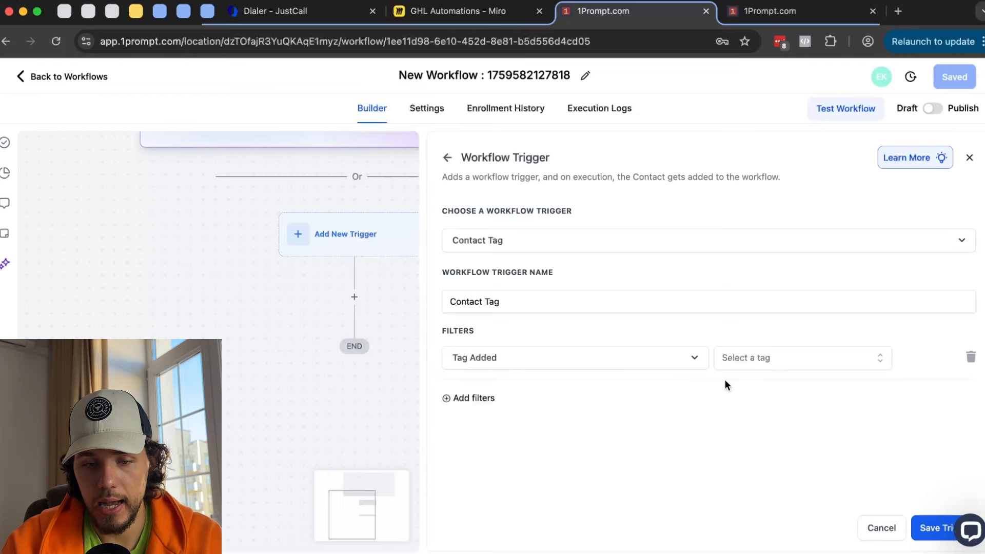
click(793, 359)
scroll(795, 400, down, 2)
click(794, 435)
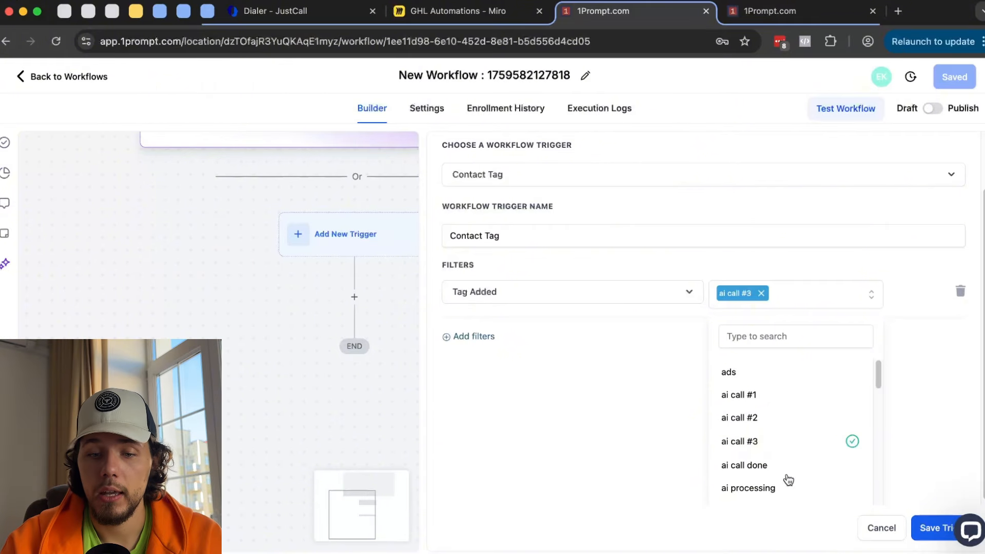
click(791, 460)
scroll(790, 450, down, 2)
click(554, 356)
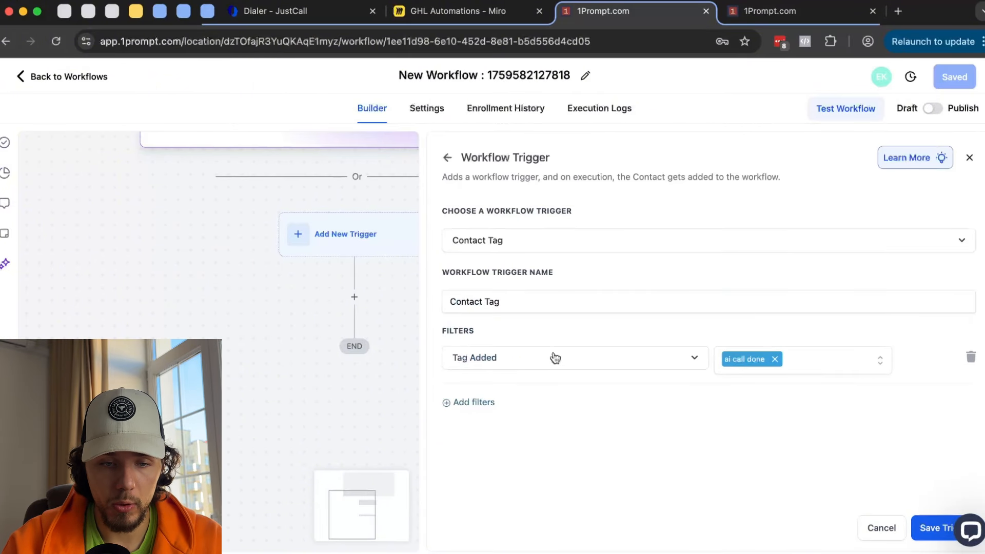
click(477, 401)
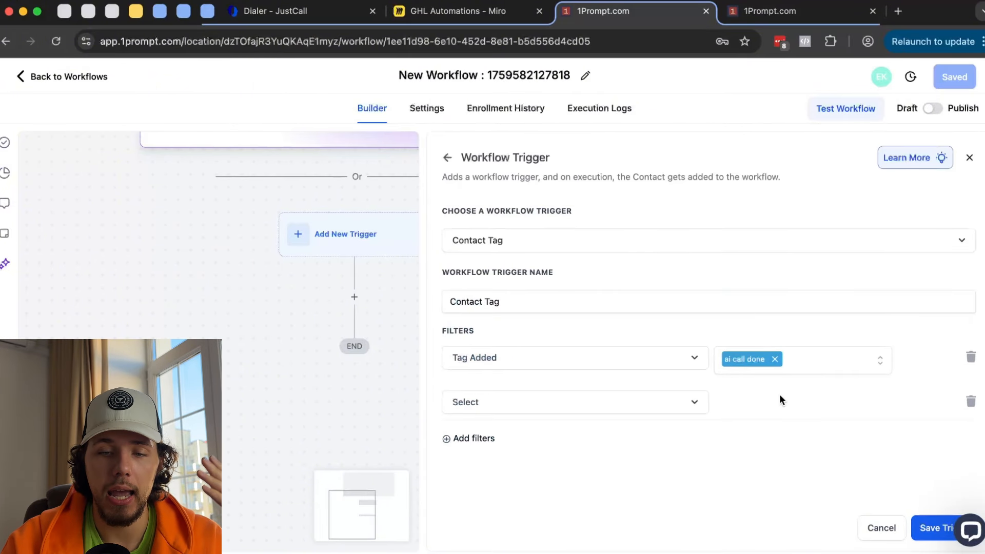
click(501, 404)
scroll(521, 464, down, 1)
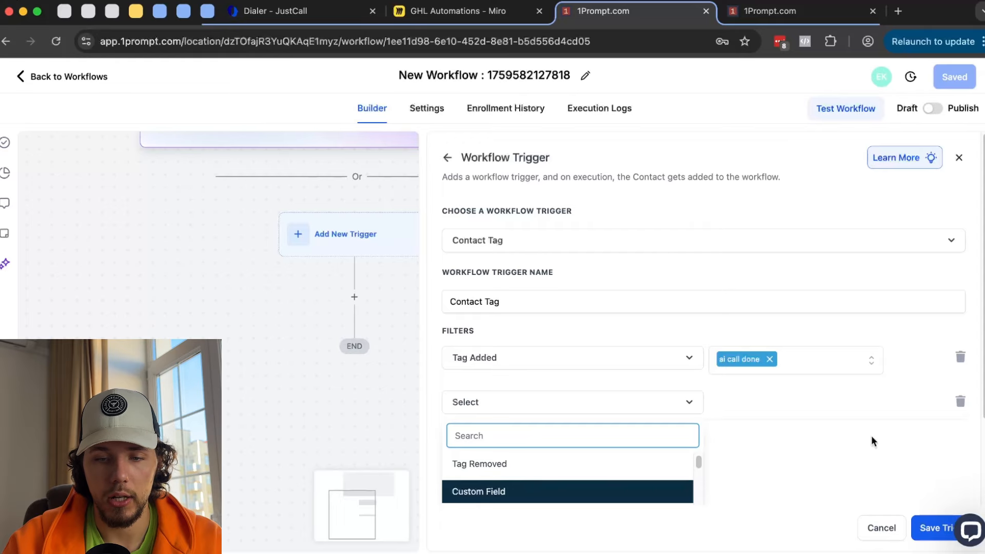
click(961, 401)
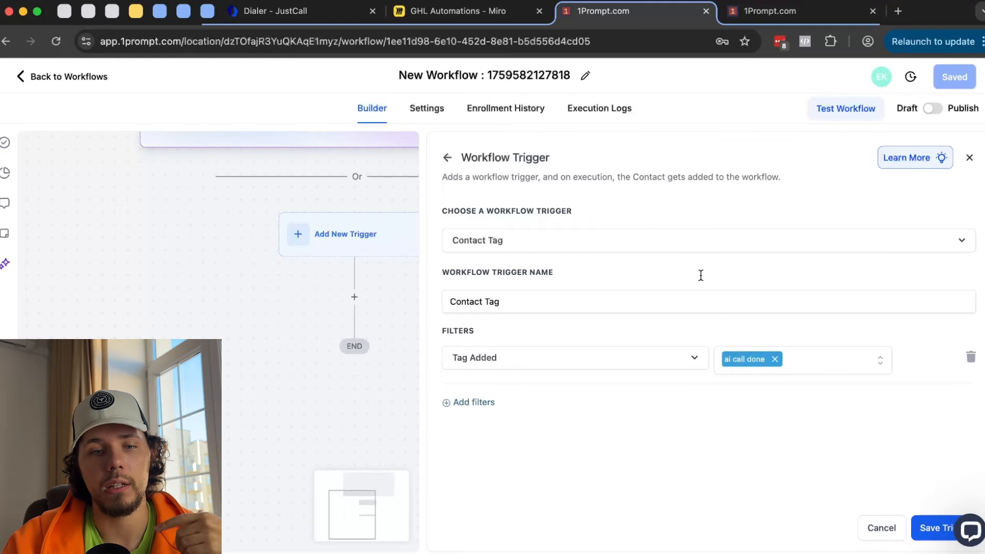
click(448, 159)
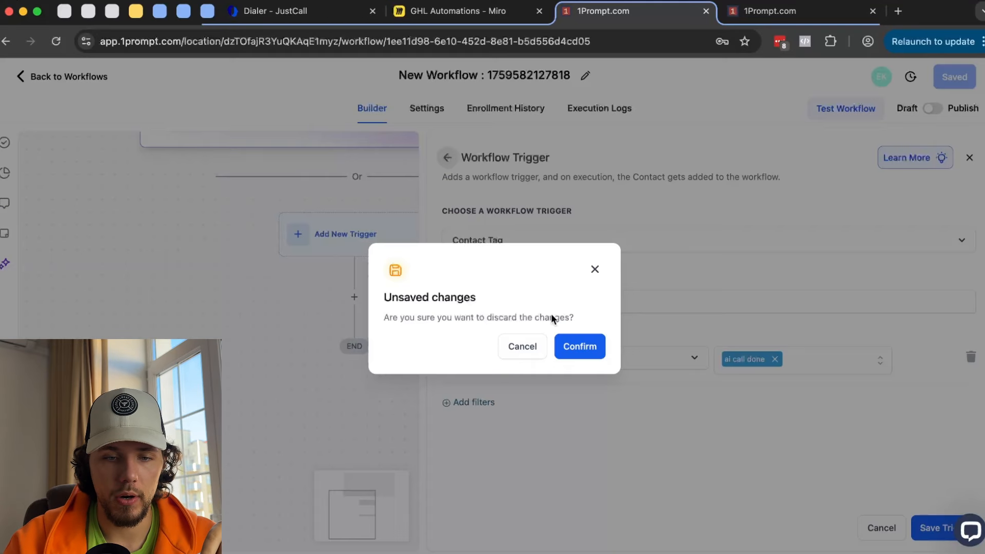
click(592, 352)
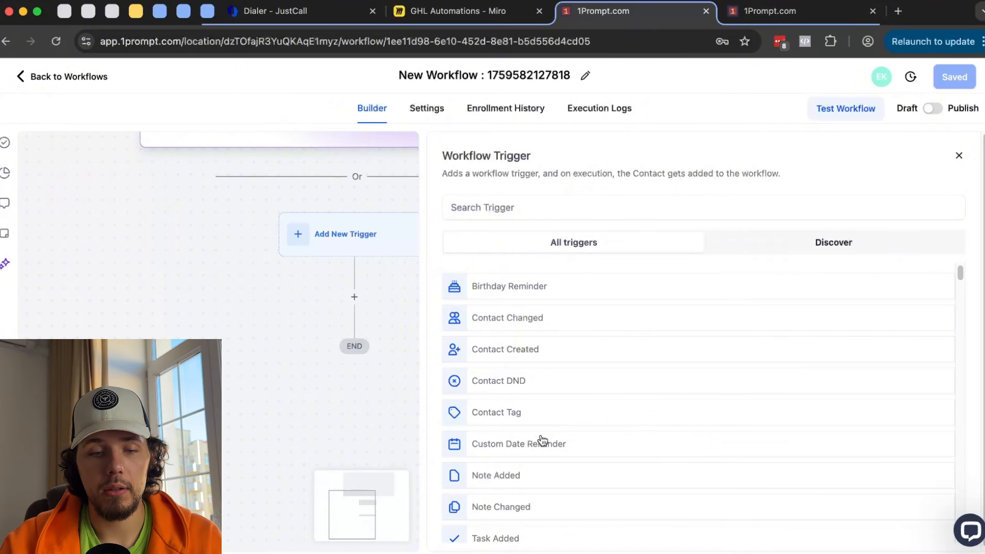
- Pick the Custom Date Reminder trigger with an empty filter, then view the Workflow List tab
click(542, 440)
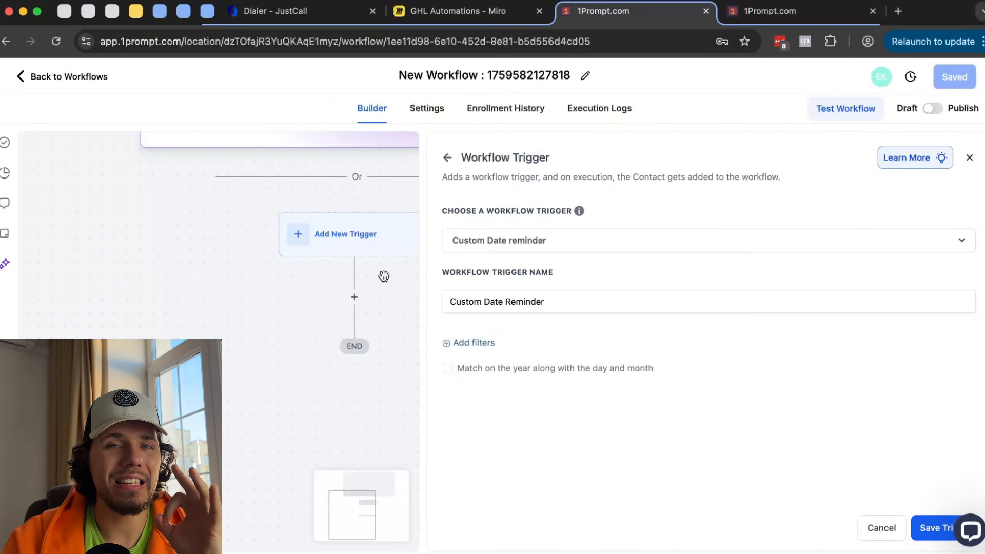
click(475, 343)
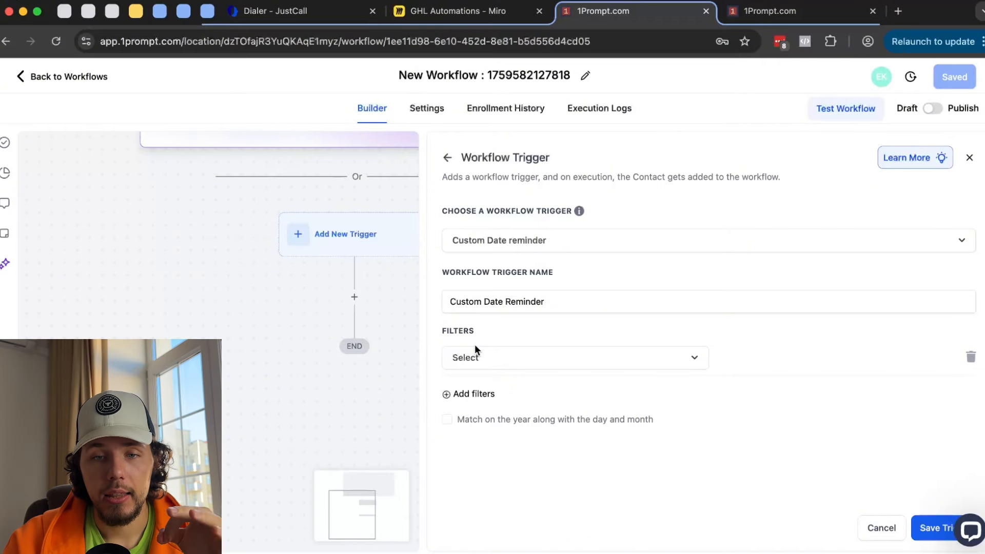
click(800, 11)
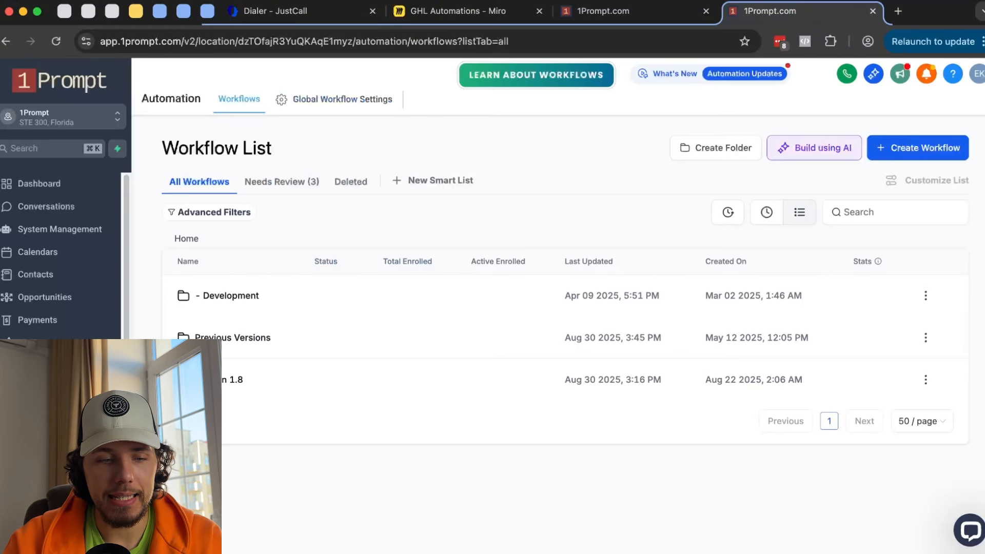
- In Settings > Custom Fields, start a new Date Picker field for contacts
click(32, 537)
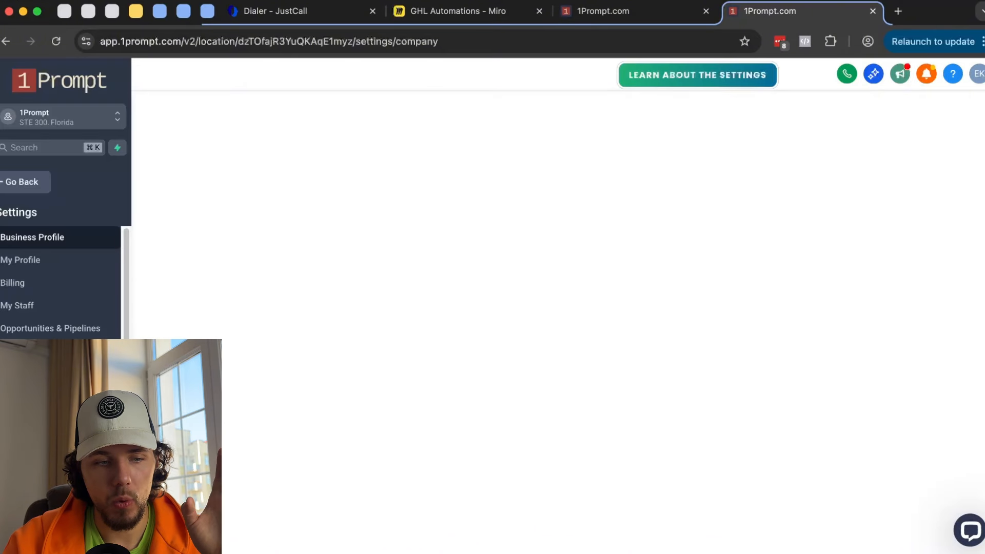
scroll(61, 308, down, 3)
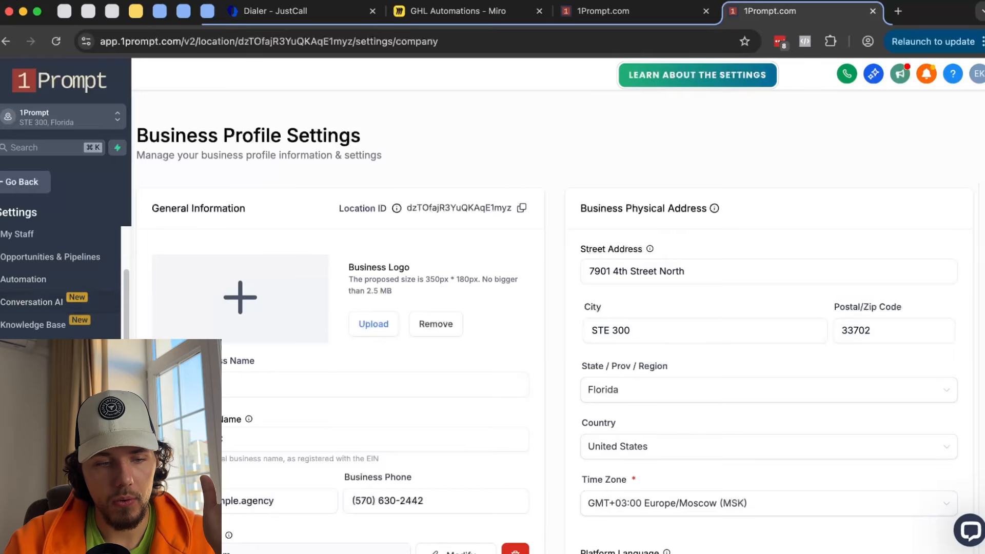
click(31, 482)
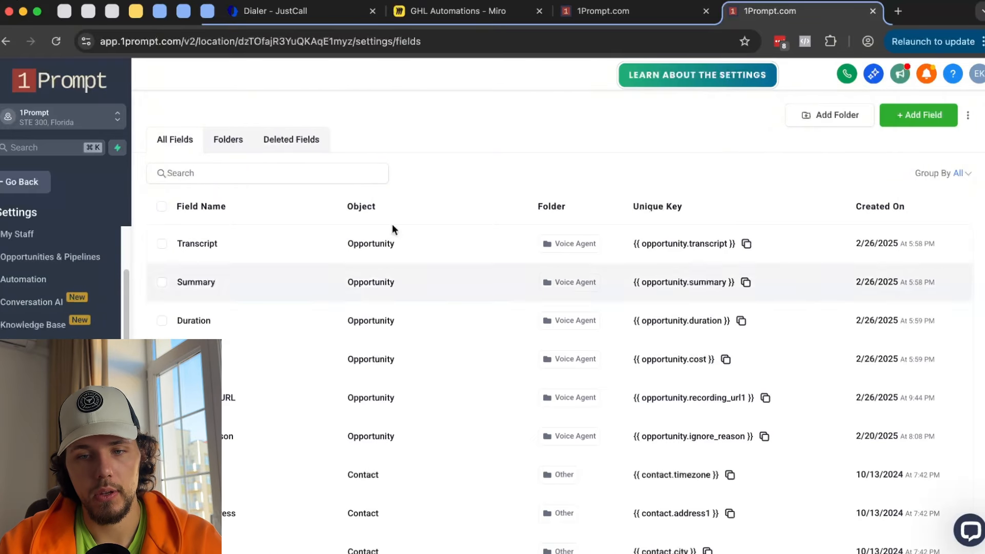
click(908, 124)
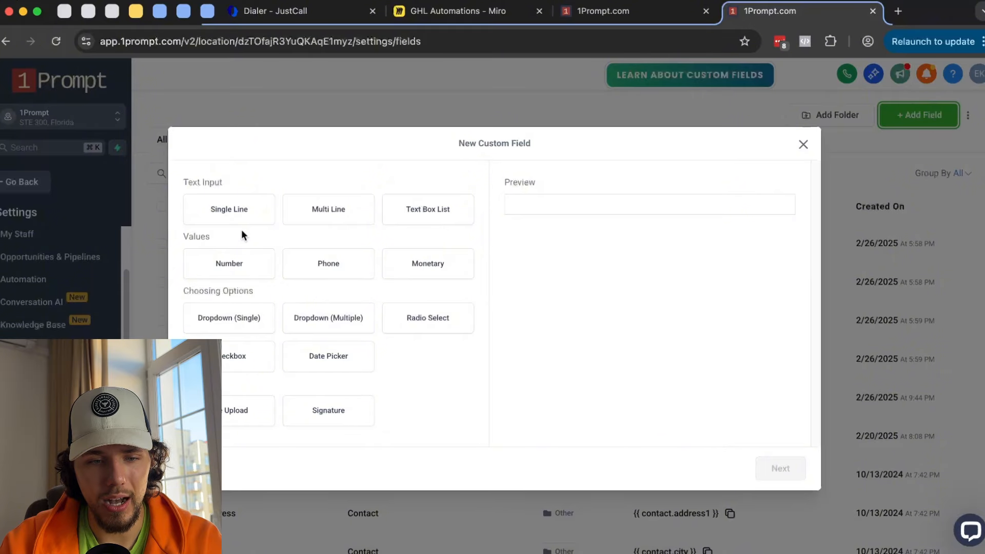
click(327, 353)
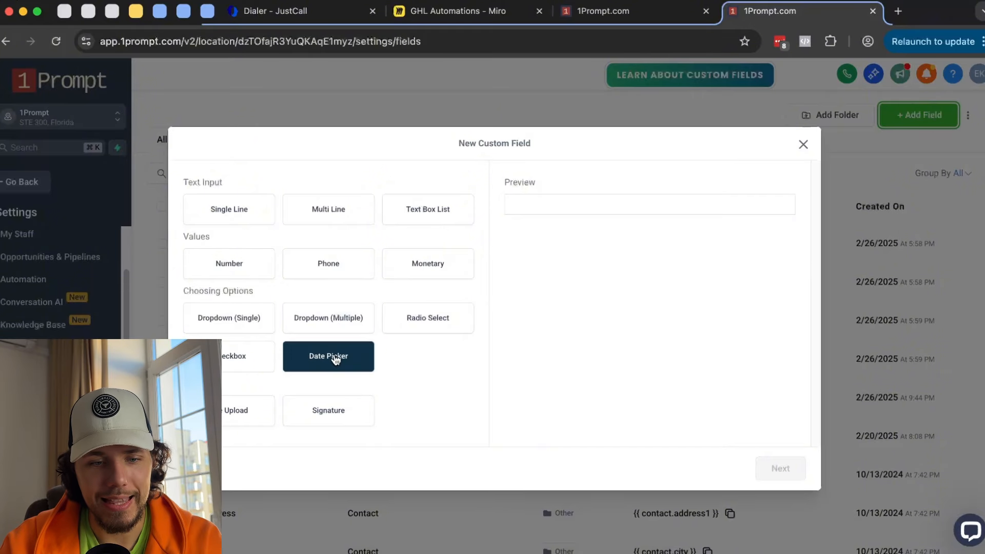
click(790, 470)
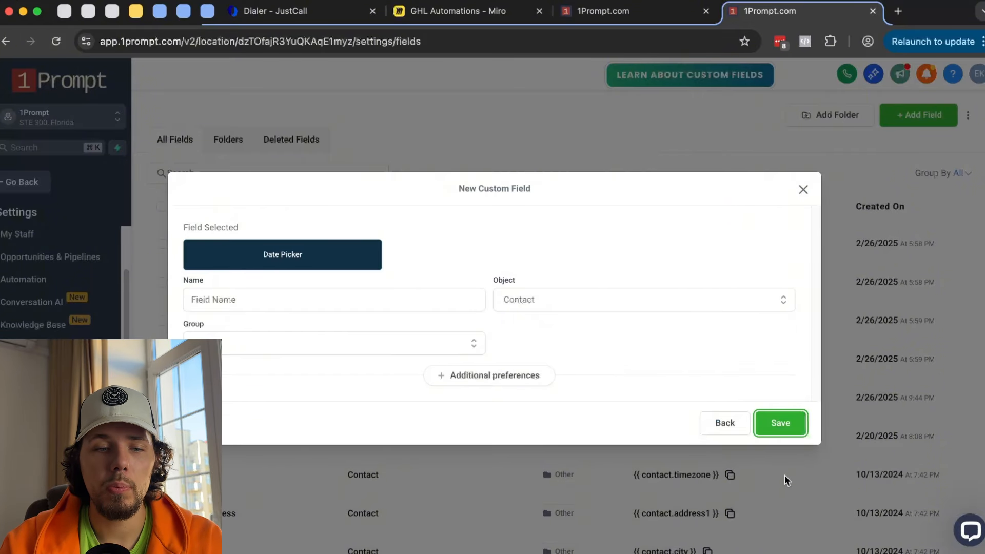
- Filter the Custom Date Reminder trigger on Custom Date Field > Import Date
click(661, 16)
click(529, 362)
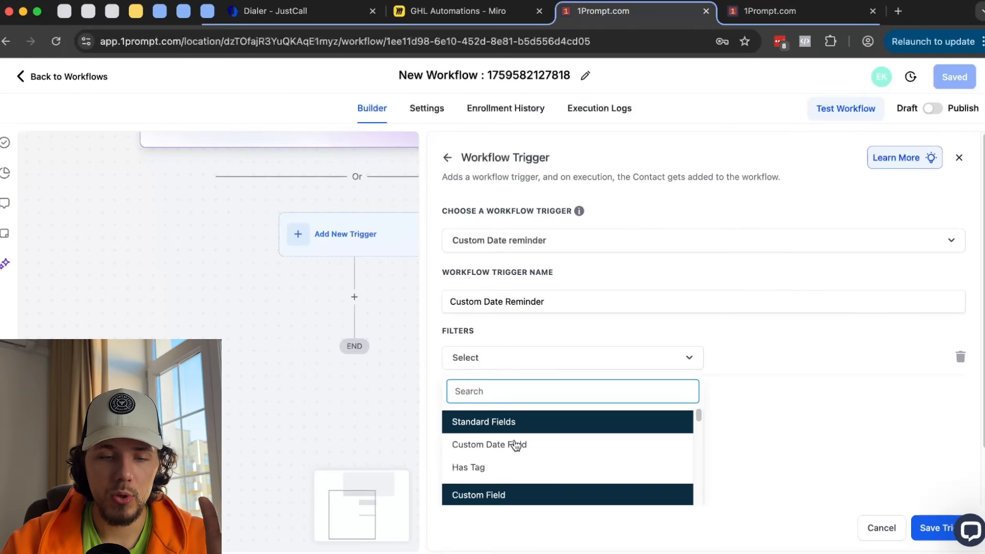
click(516, 446)
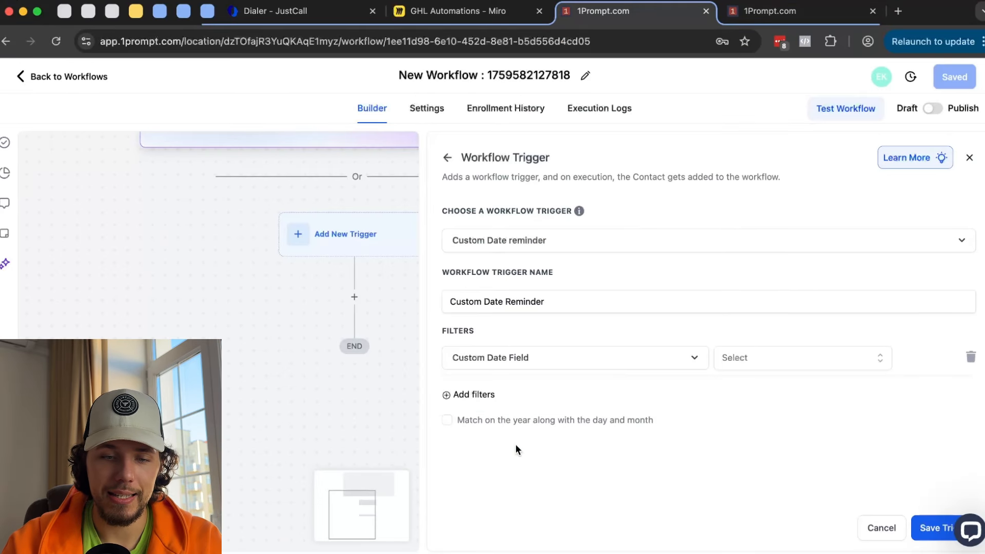
click(794, 354)
click(752, 414)
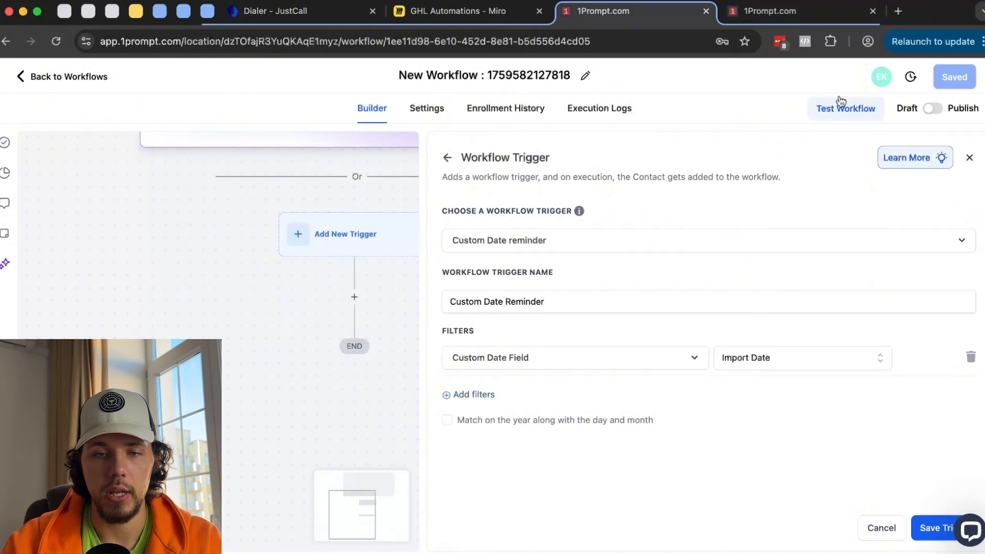
- Check the record type options on the New Custom Field form in the other tab
click(808, 10)
click(630, 15)
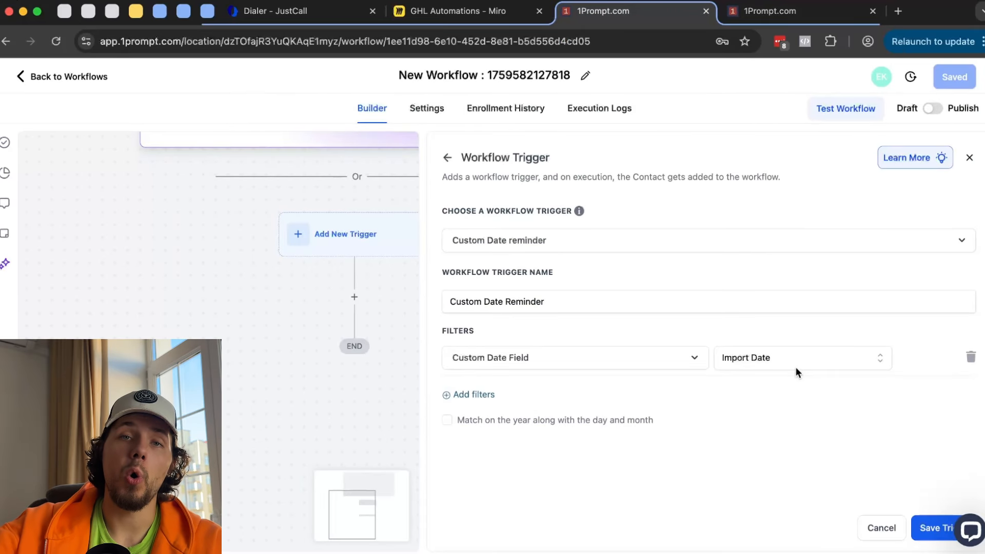
click(806, 11)
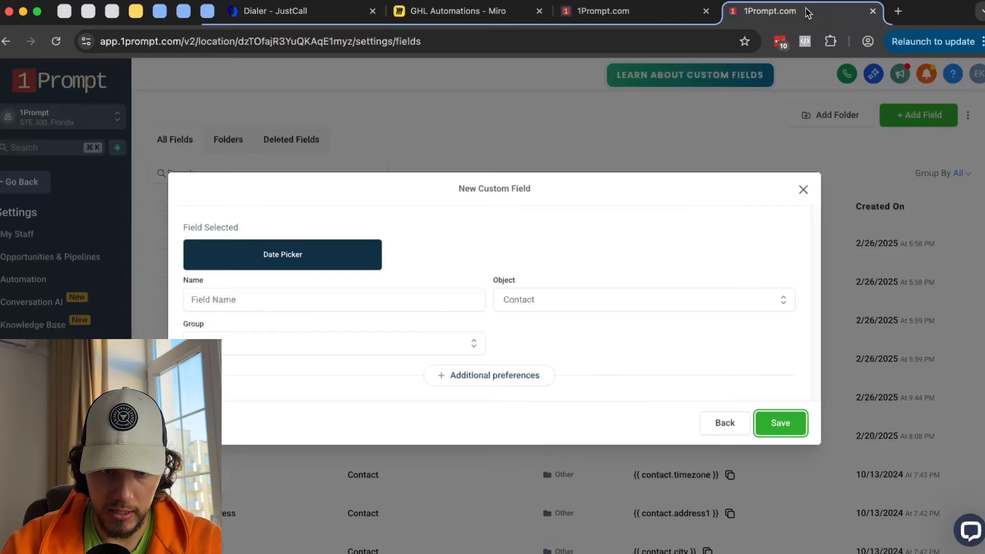
click(541, 305)
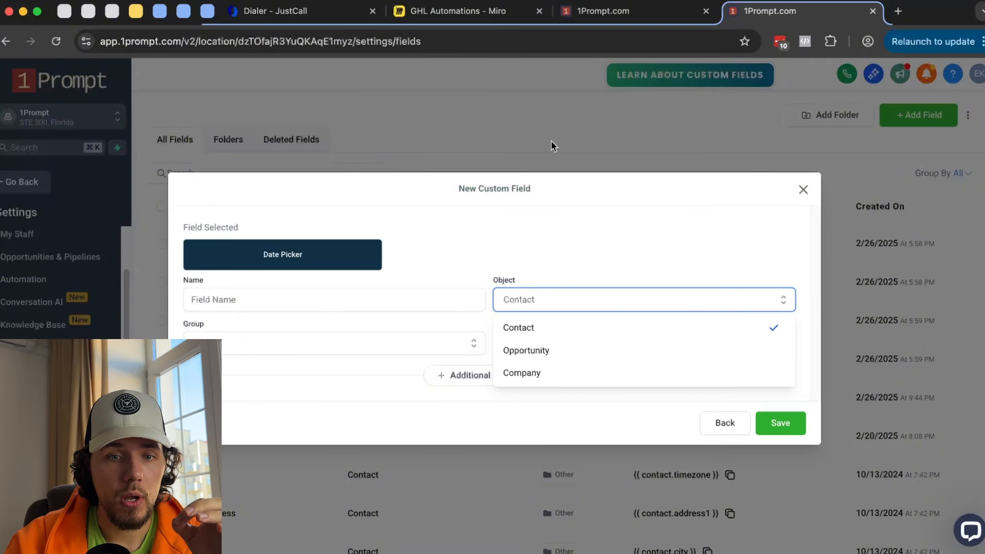
click(624, 11)
- Review the available custom date fields, then leave the trigger without saving
mouse_move(580, 212)
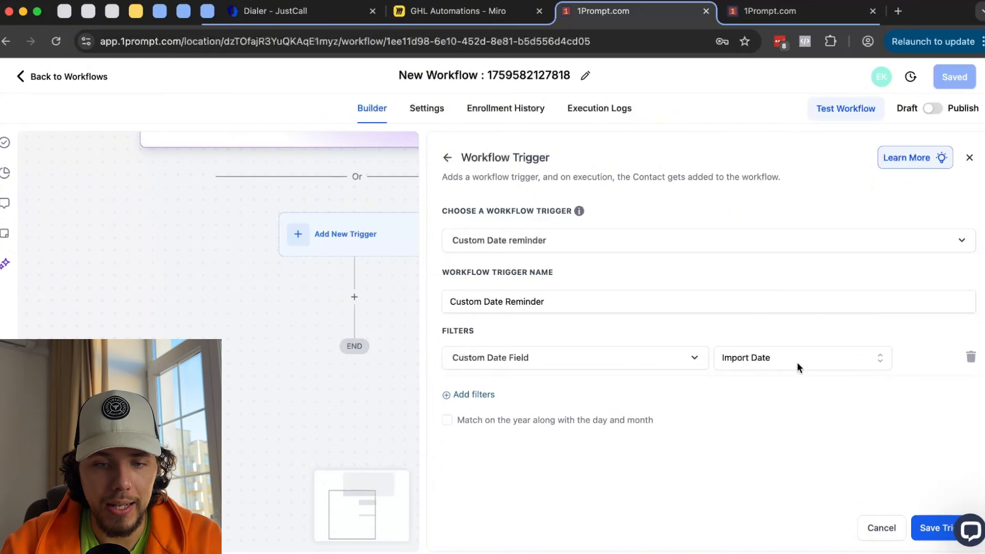
click(748, 359)
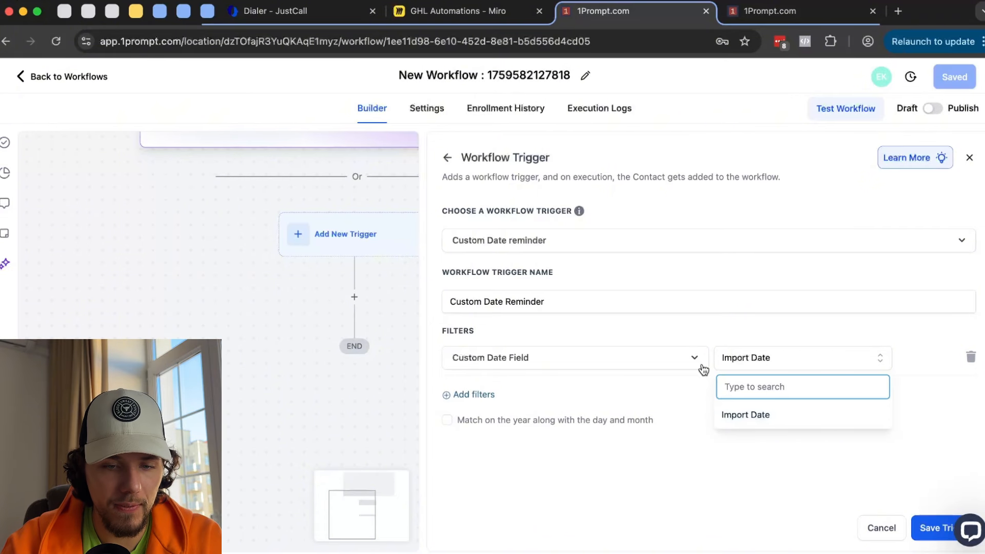
click(447, 157)
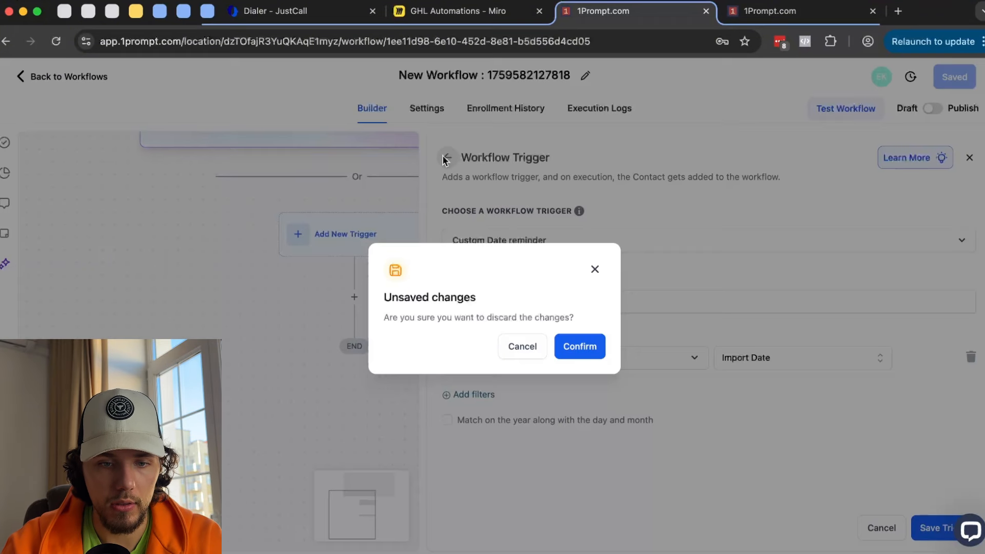
- Discard the date reminder and set Note Added as the workflow trigger
click(591, 358)
scroll(593, 366, down, 2)
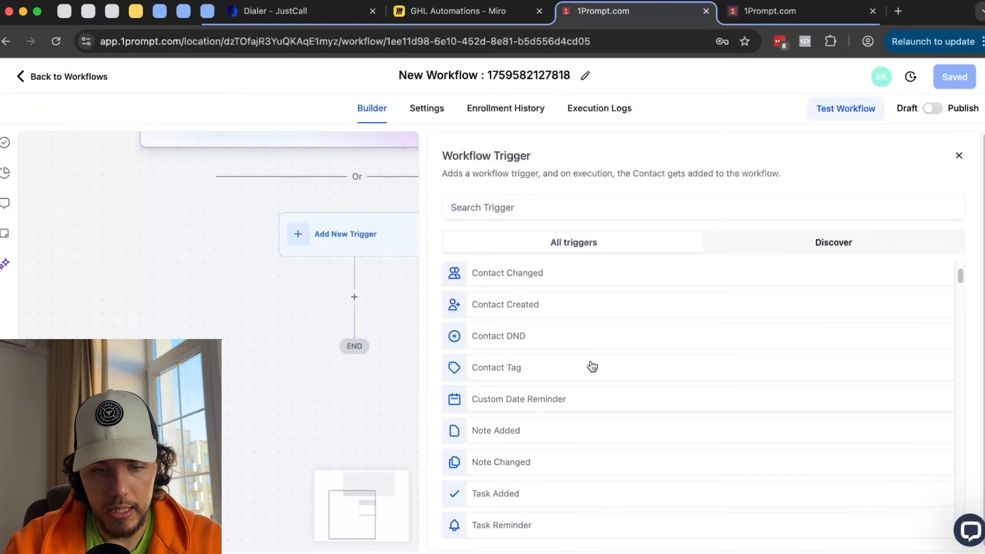
click(515, 400)
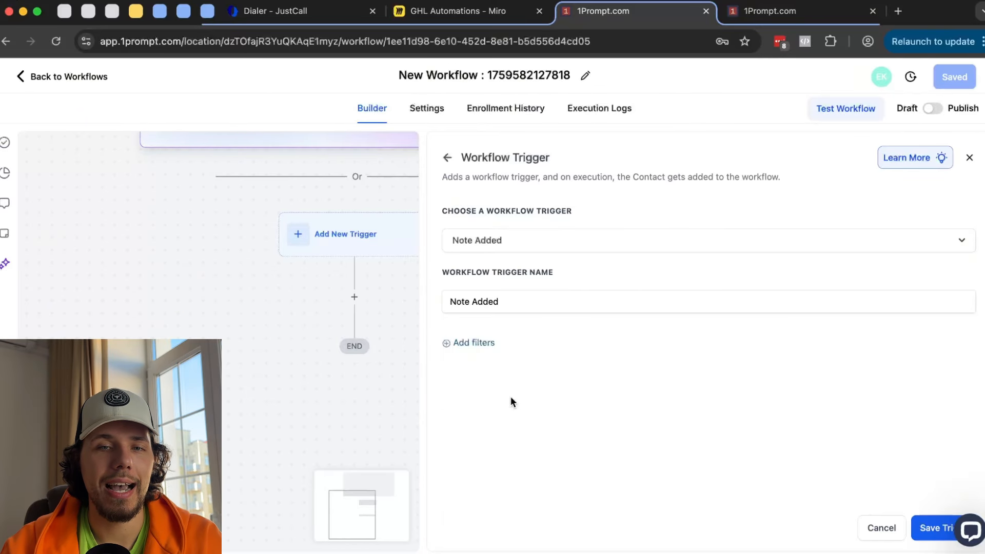
- Abandon the unfinished Date Picker field and open the Opportunities board
click(772, 19)
click(164, 167)
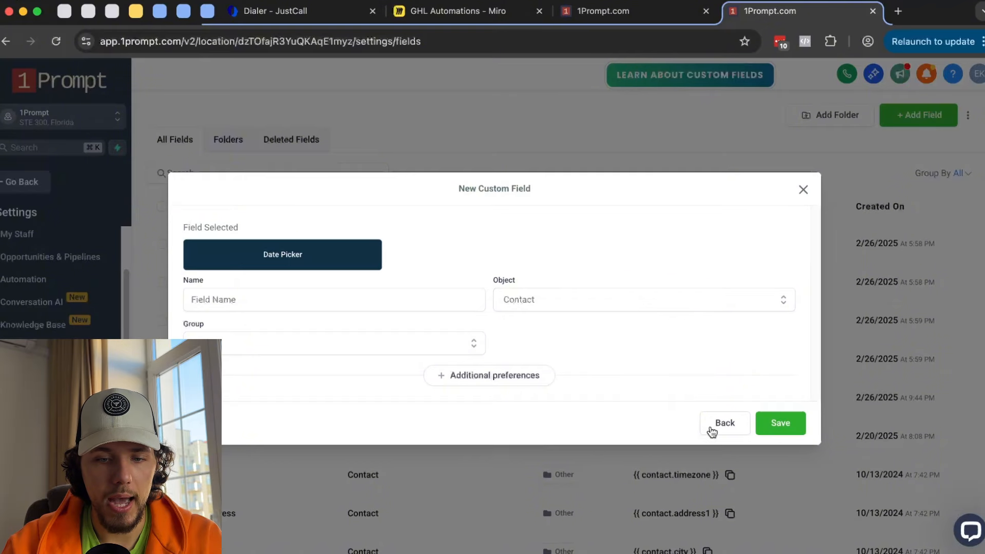
click(713, 428)
click(804, 144)
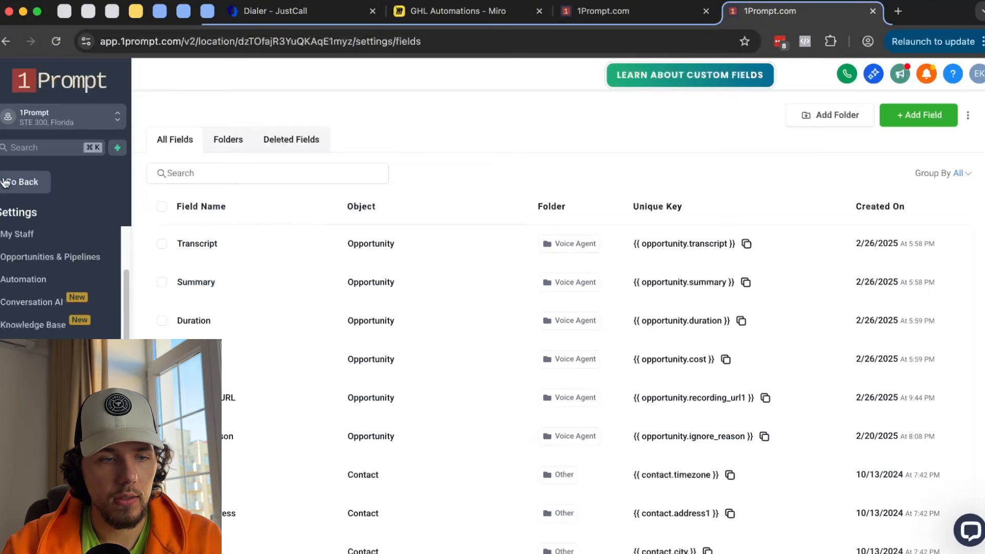
click(21, 182)
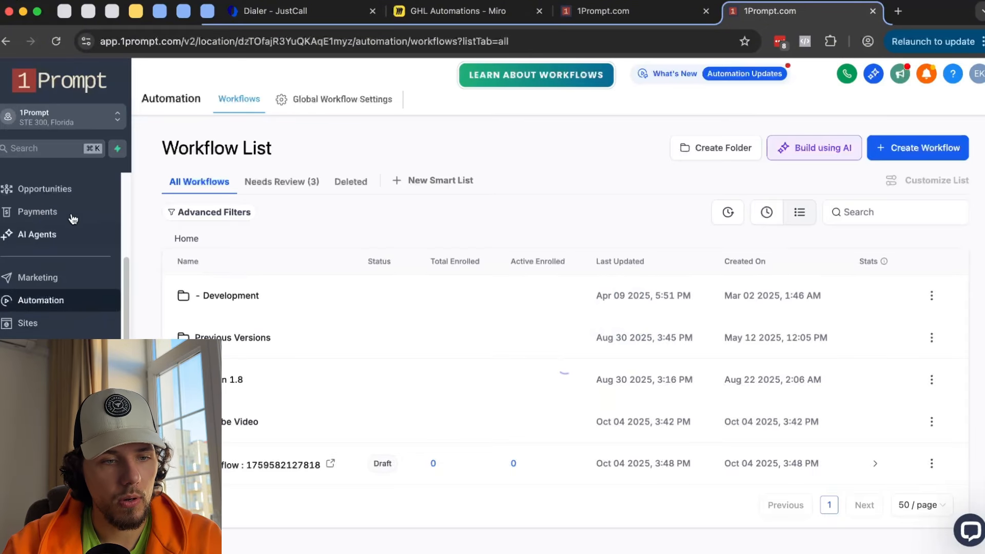
click(77, 192)
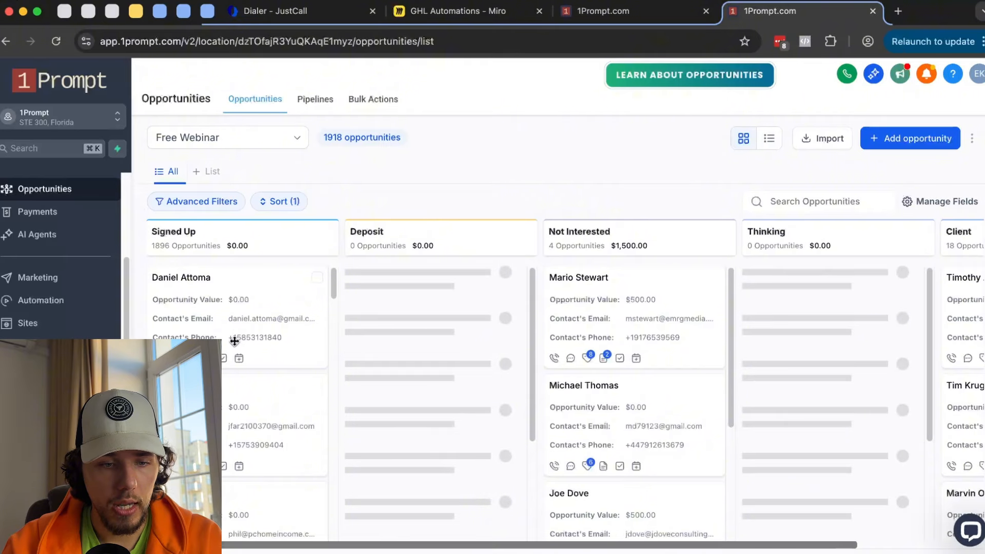
- Open a new note on the first Signed Up opportunity, typing and clearing test text
click(207, 358)
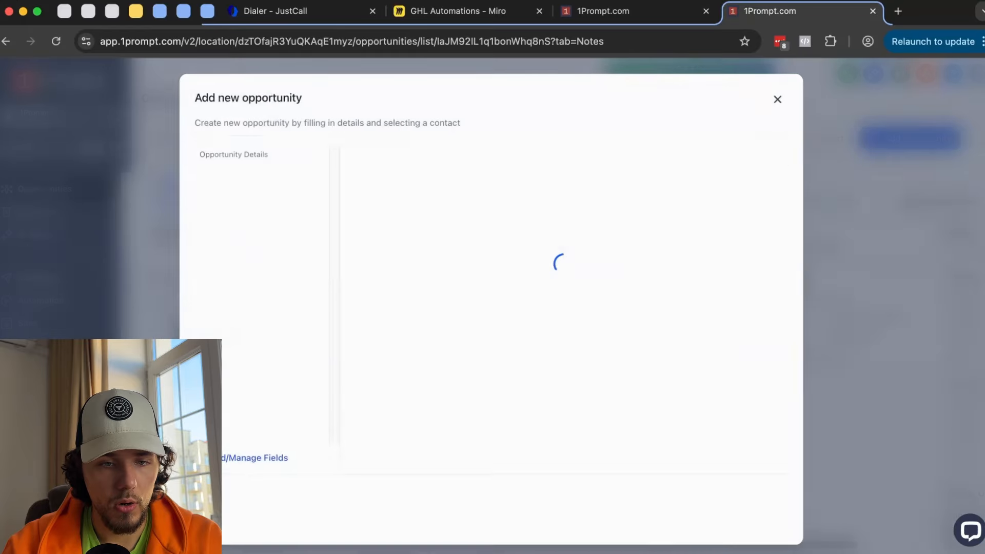
click(519, 196)
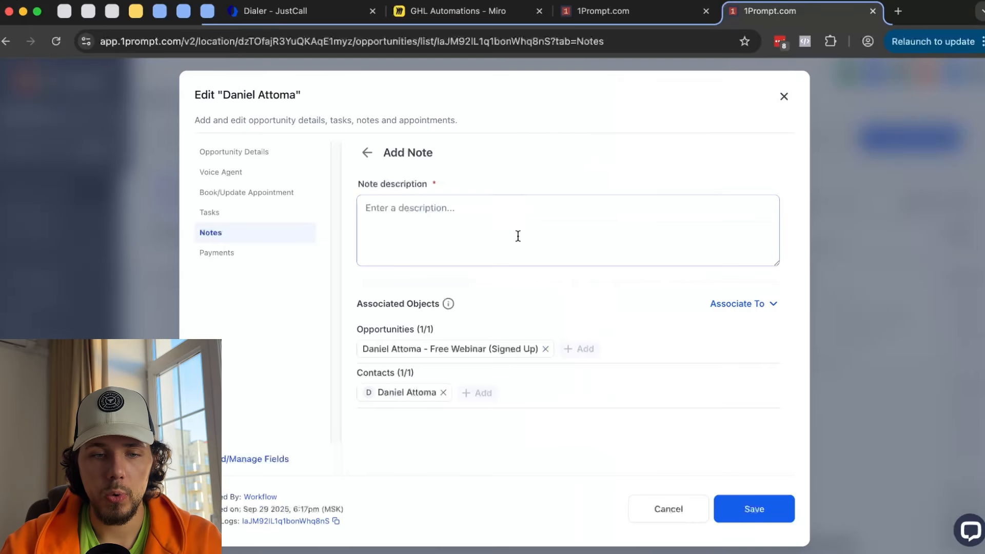
click(518, 235)
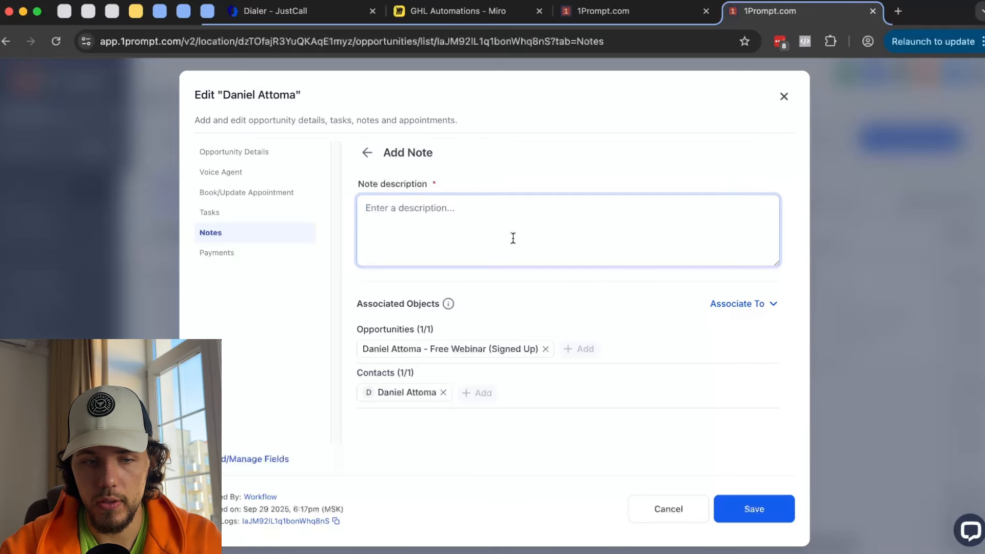
text(Thidslkajfjdsa)
key(super+BackSpace)
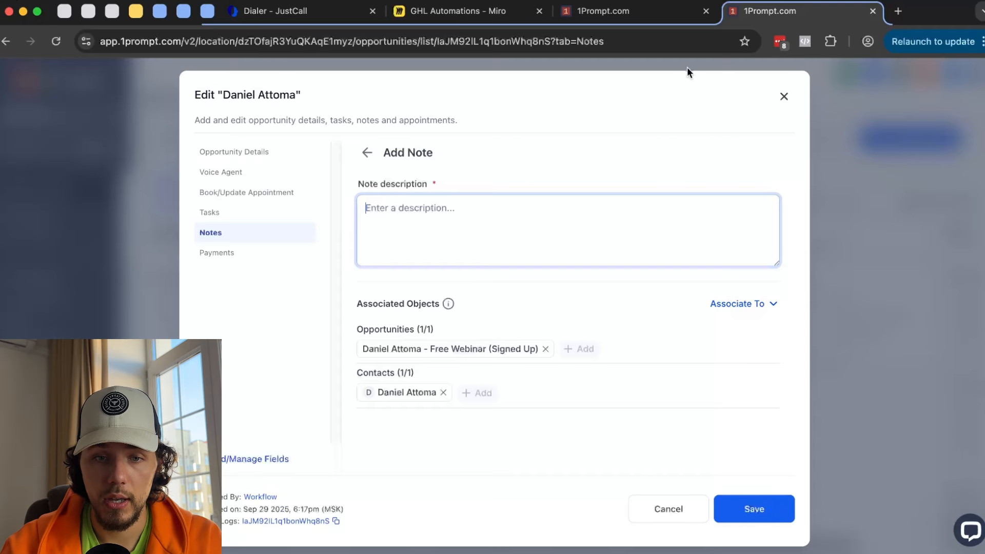
- Back in the workflow builder, return to the full trigger list and scroll through it
click(642, 10)
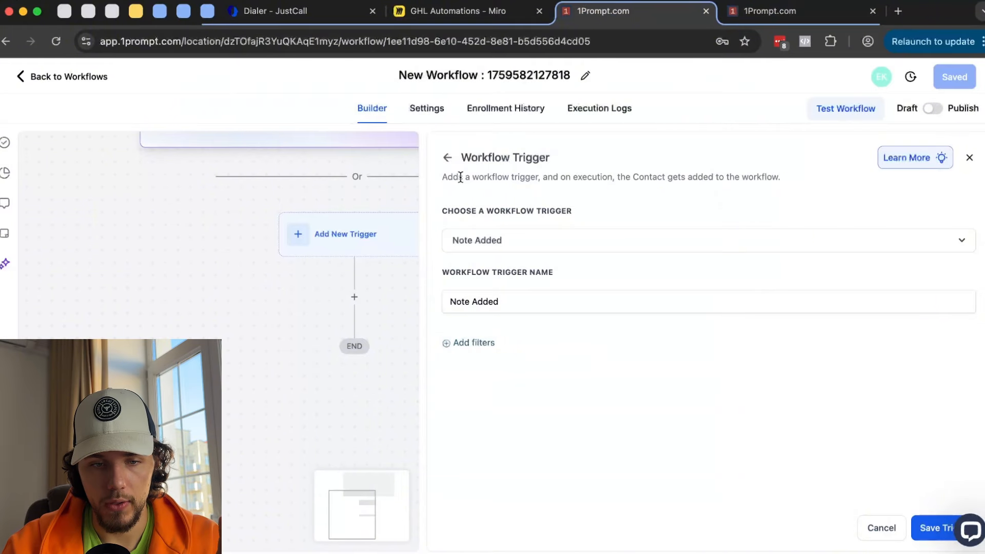
click(447, 157)
scroll(535, 331, down, 2)
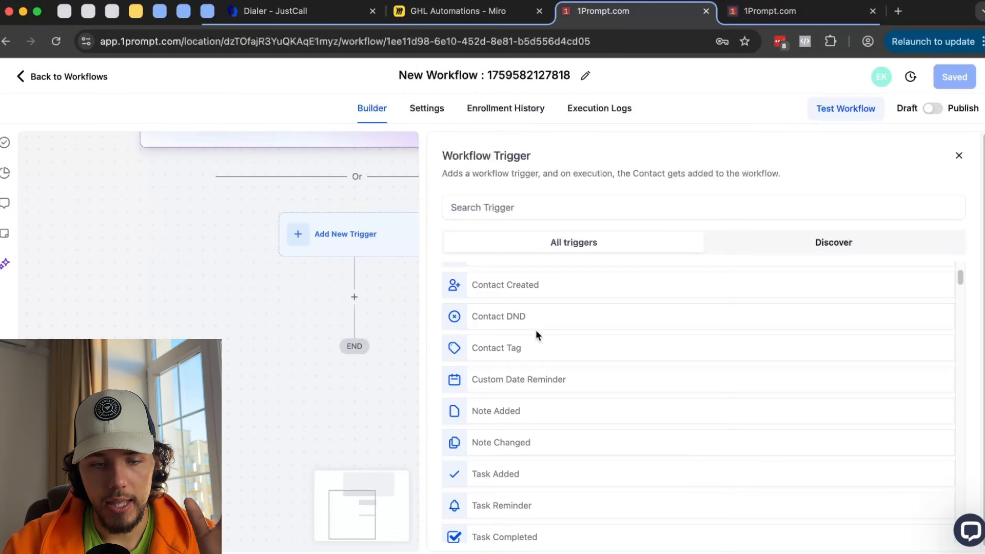
scroll(537, 336, down, 1)
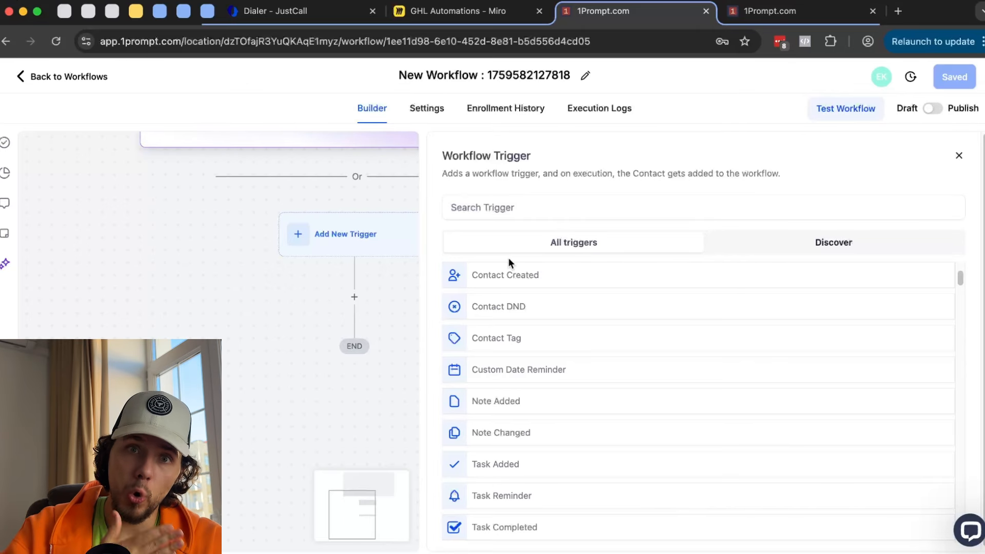
scroll(539, 383, down, 2)
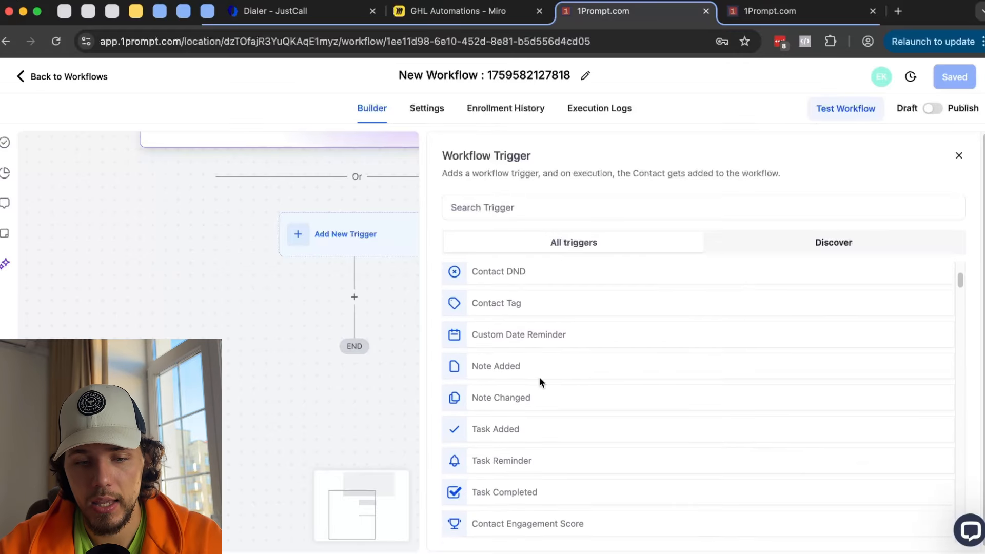
- Draft the task 'Reminder about payment' due October 7 at 8:00 AM on the opportunity
click(779, 18)
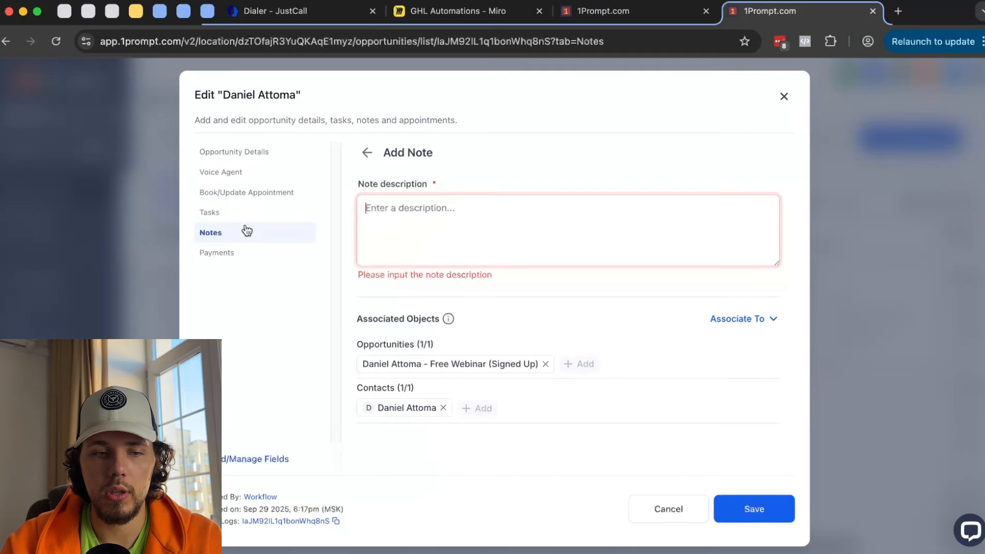
click(226, 218)
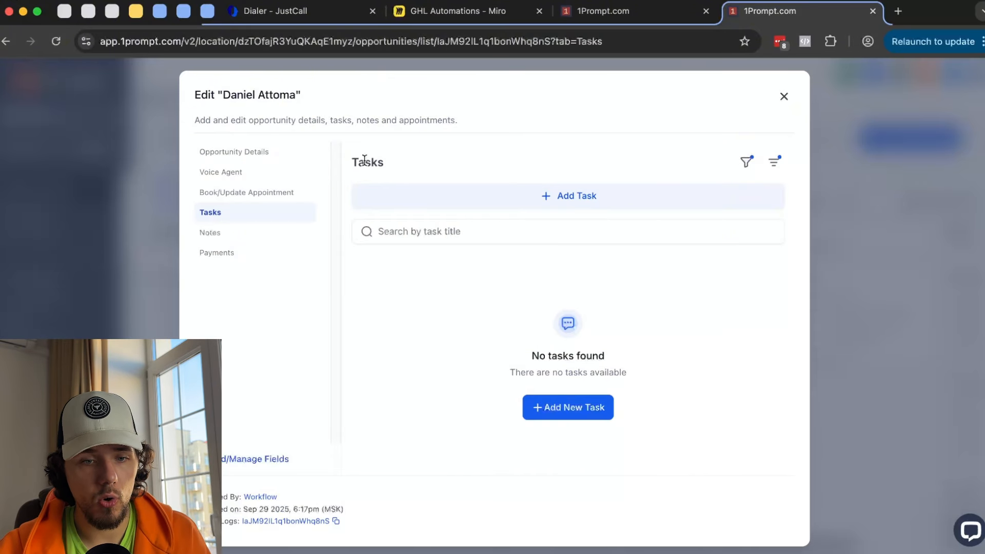
click(597, 197)
click(408, 229)
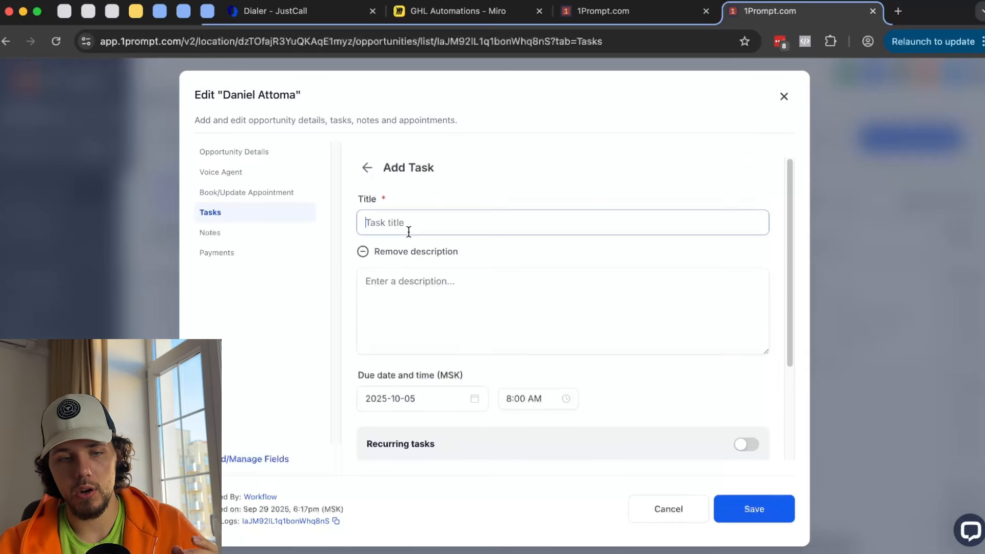
text(Remind)
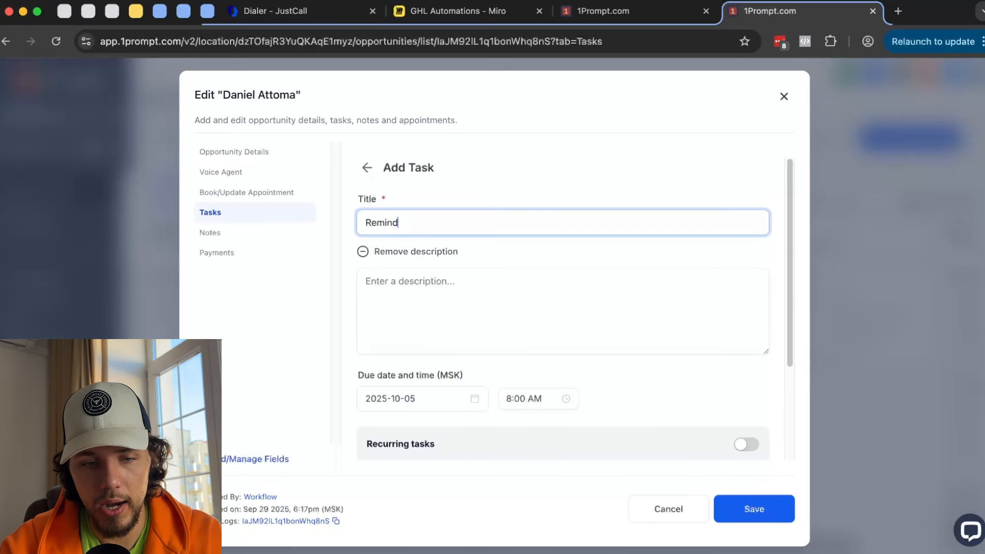
text(er about payment)
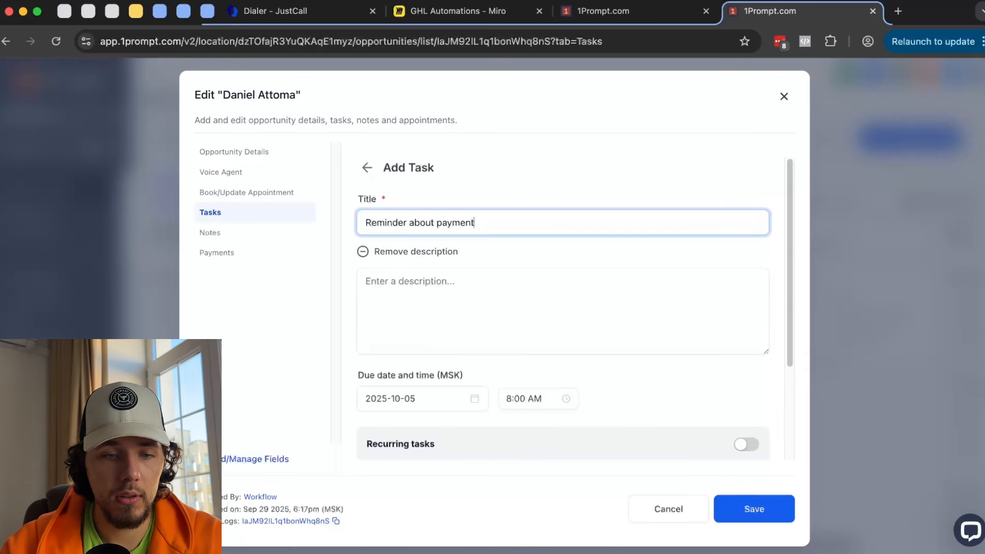
click(423, 285)
click(431, 398)
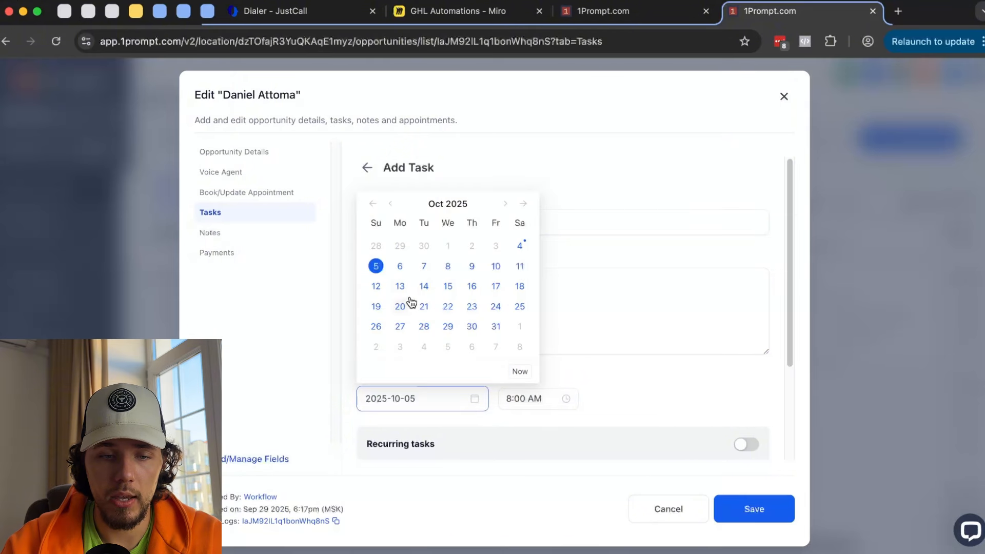
click(425, 266)
click(513, 398)
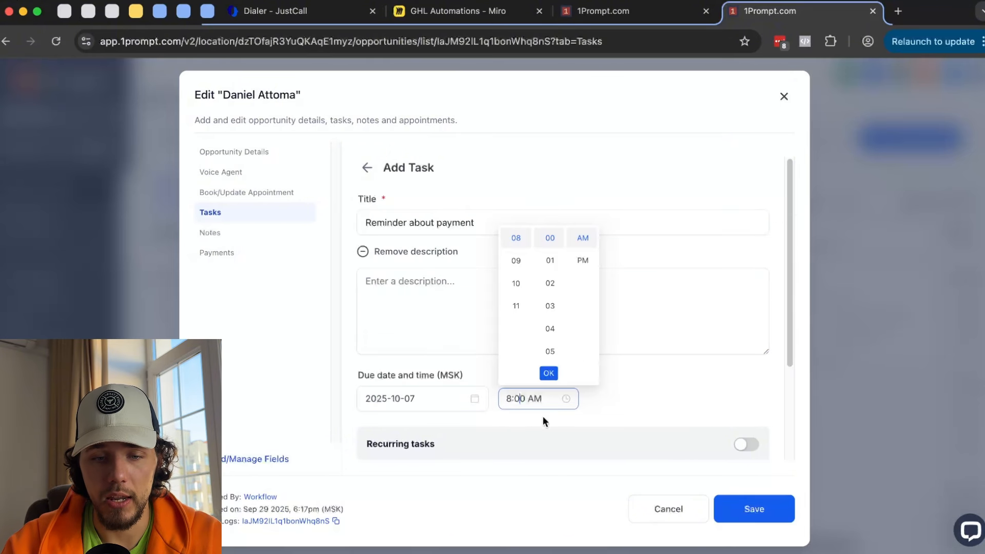
click(605, 376)
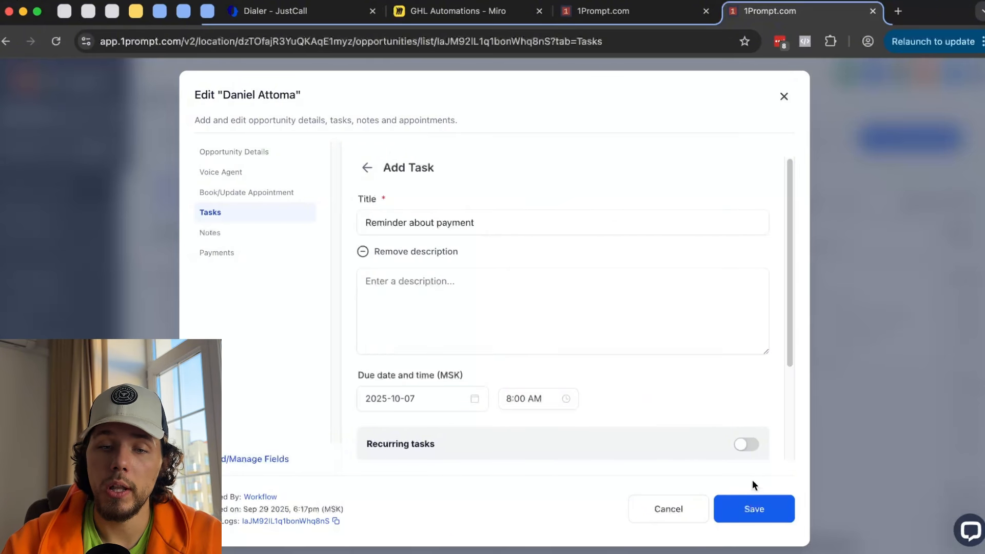
click(609, 11)
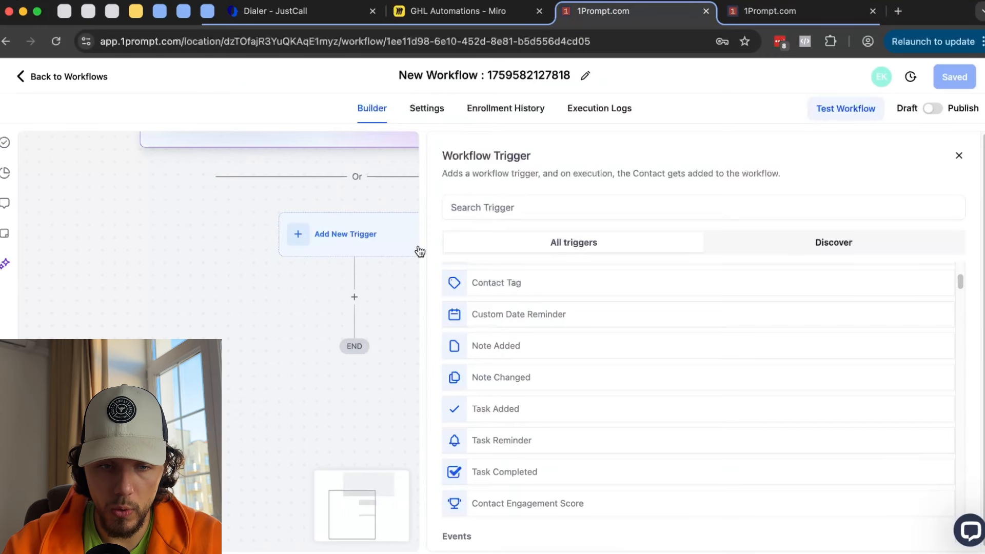
- Preview the Task Reminder trigger's settings, then back out to the trigger list
scroll(622, 354, down, 1)
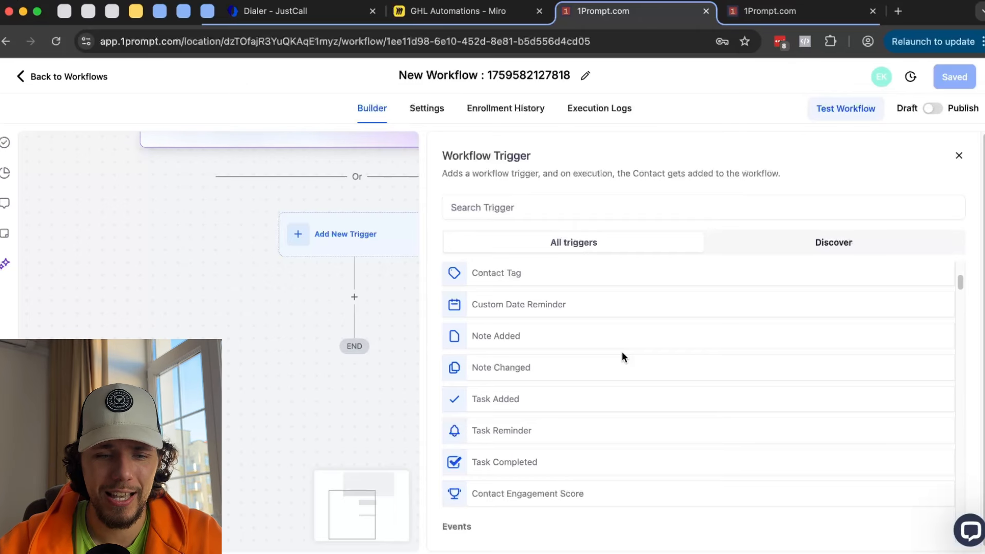
scroll(623, 353, down, 1)
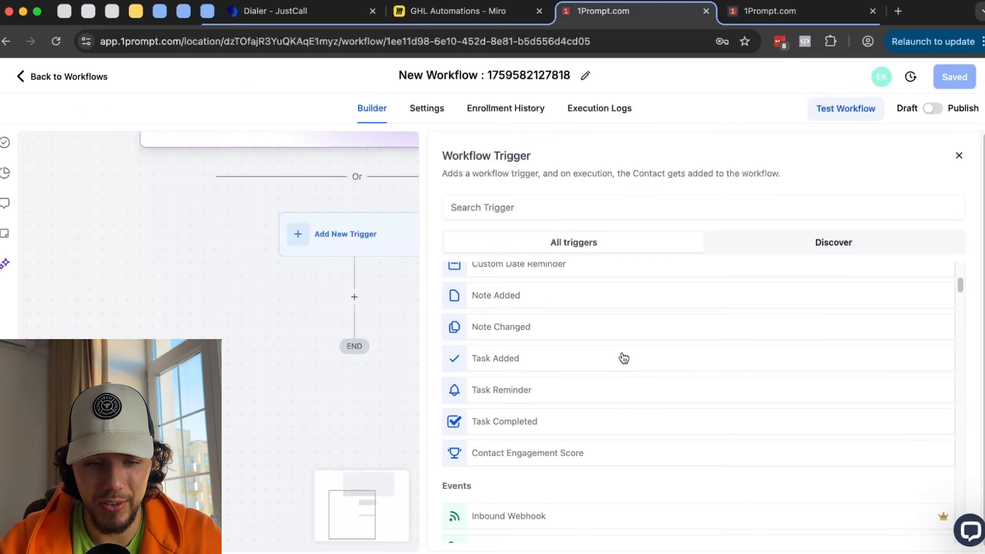
click(512, 390)
mouse_move(579, 212)
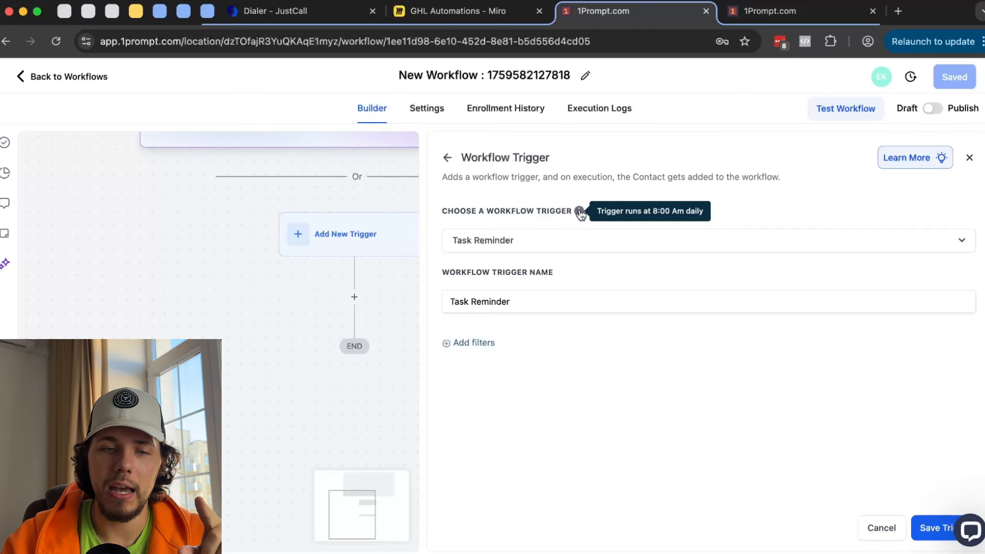
click(448, 158)
- Select Contact Engagement Score as the workflow trigger
scroll(554, 318, down, 5)
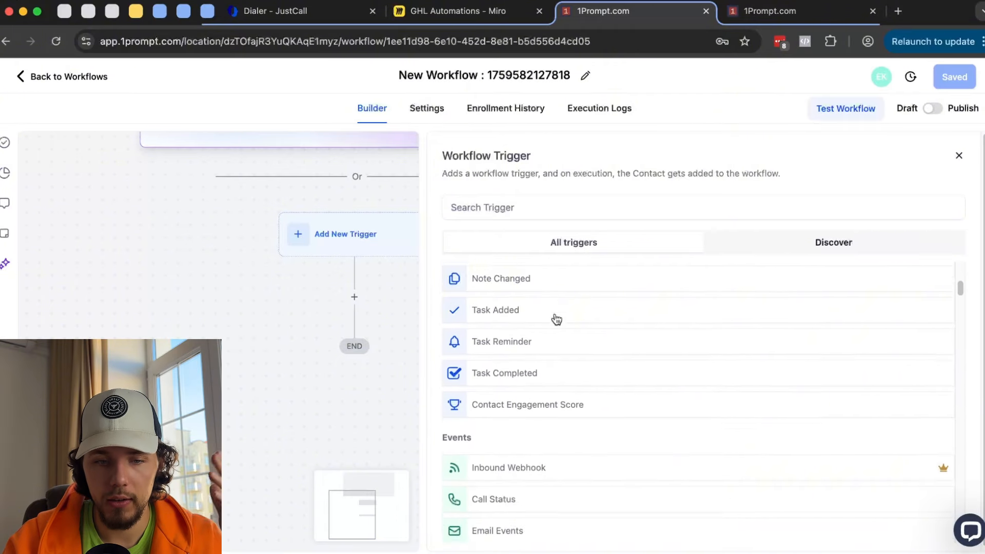
scroll(556, 319, down, 2)
scroll(611, 318, up, 1)
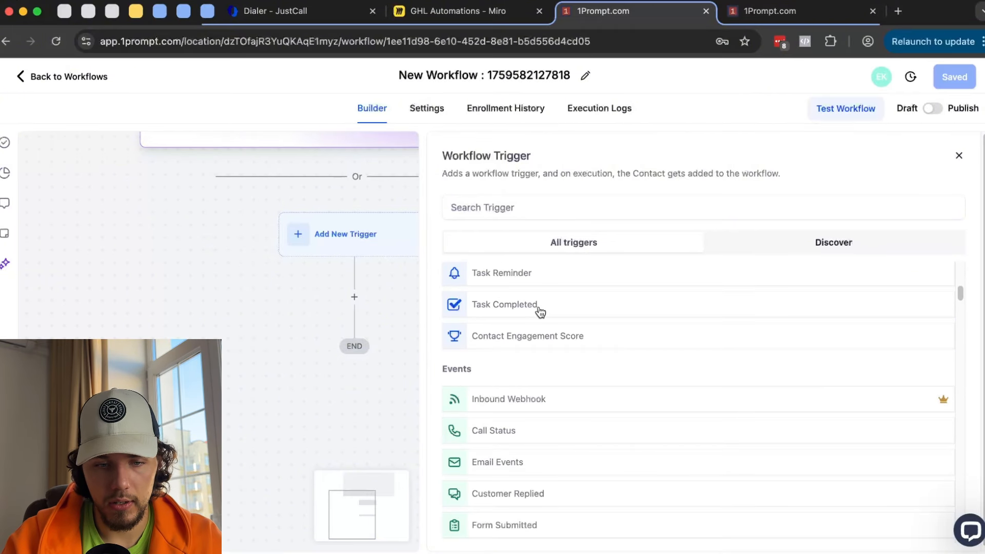
click(536, 337)
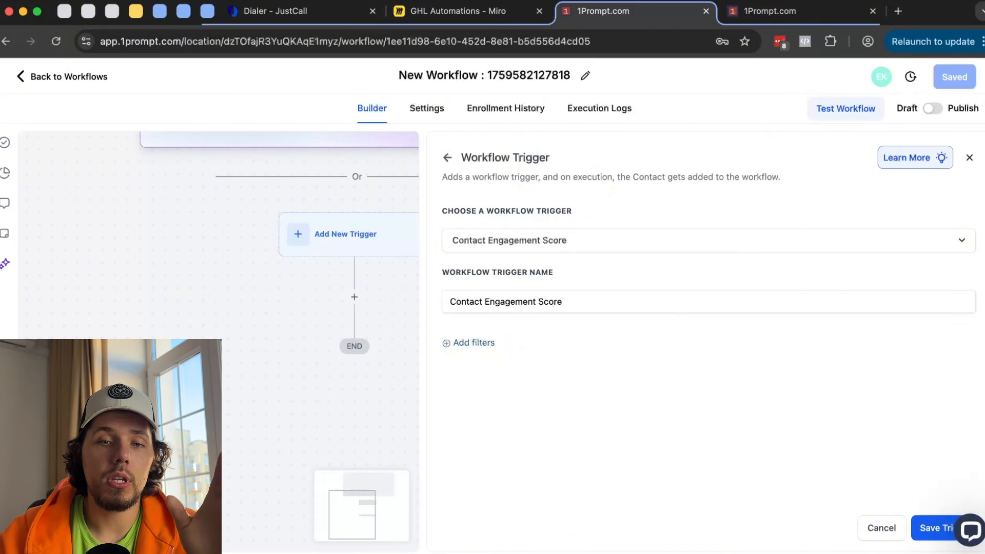
- Close the task window in the other tab and open Settings > Scoring
click(787, 10)
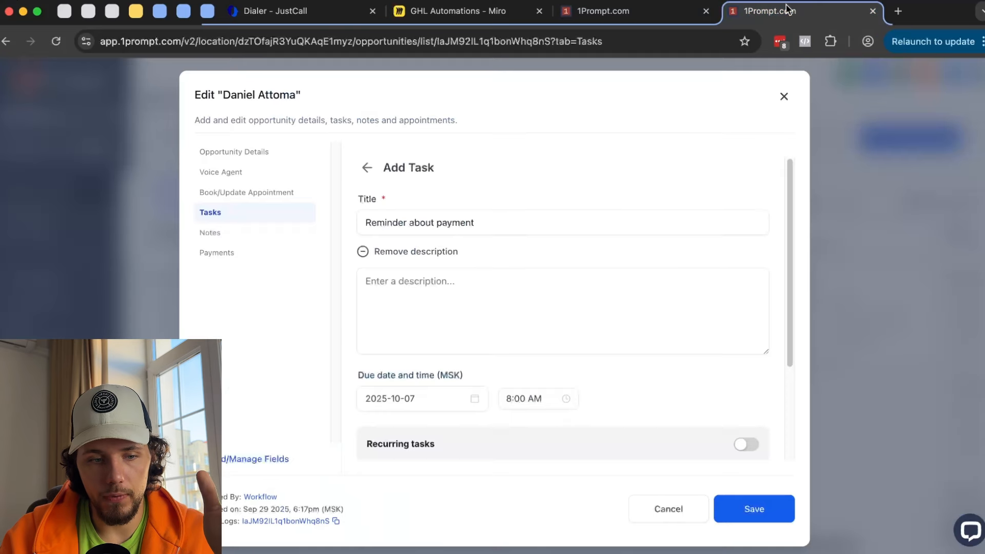
click(785, 96)
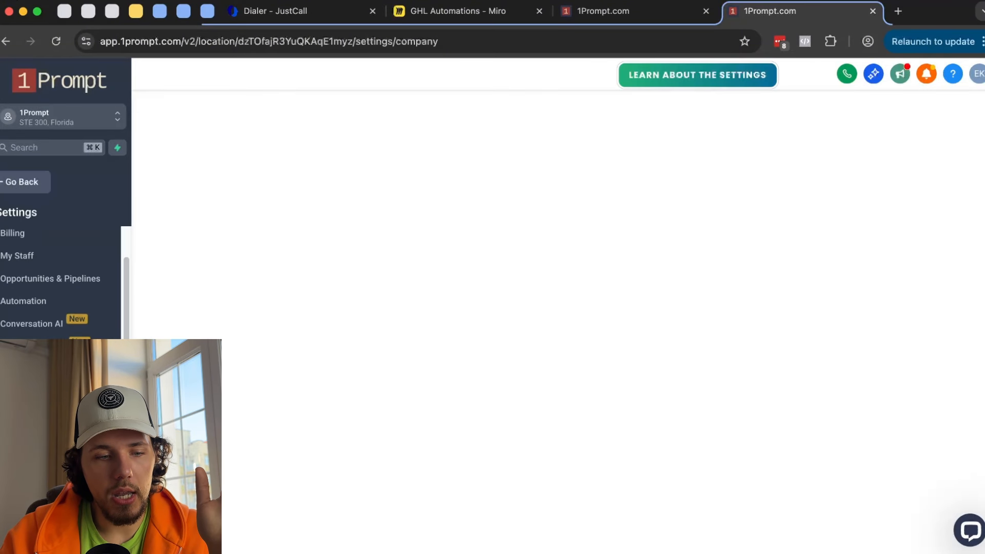
scroll(52, 462, down, 1)
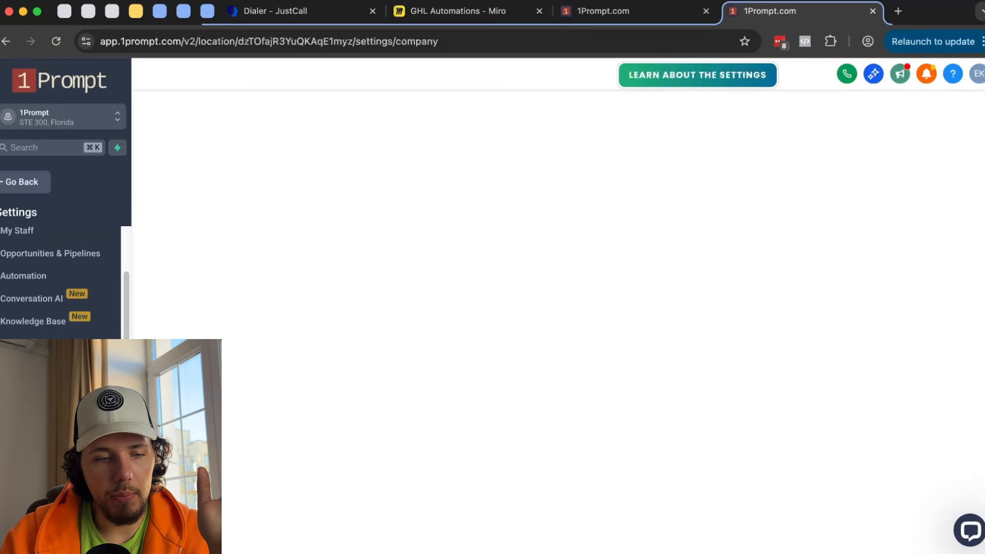
click(30, 497)
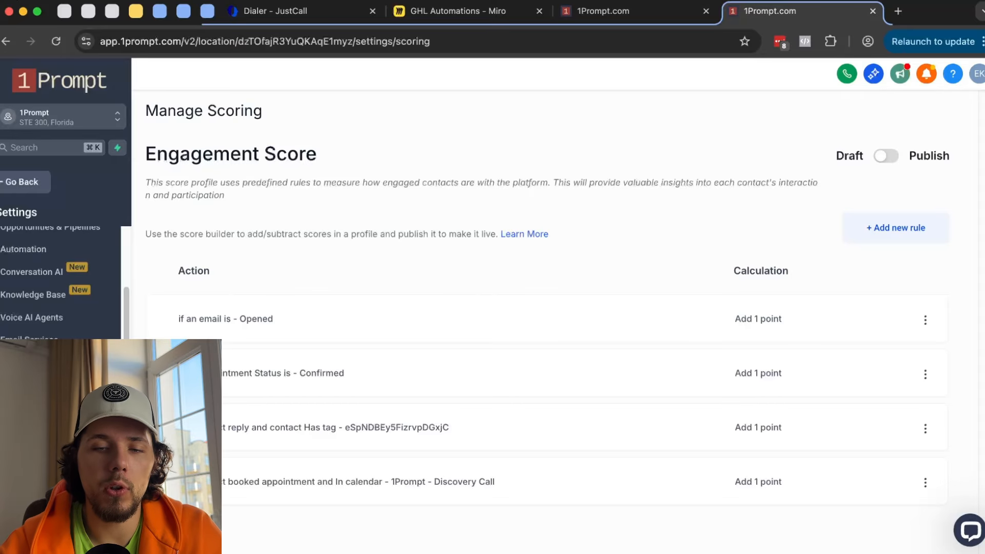
- Review the engagement score rules, such as appointment confirmed, each adding 1 point
scroll(177, 211, down, 3)
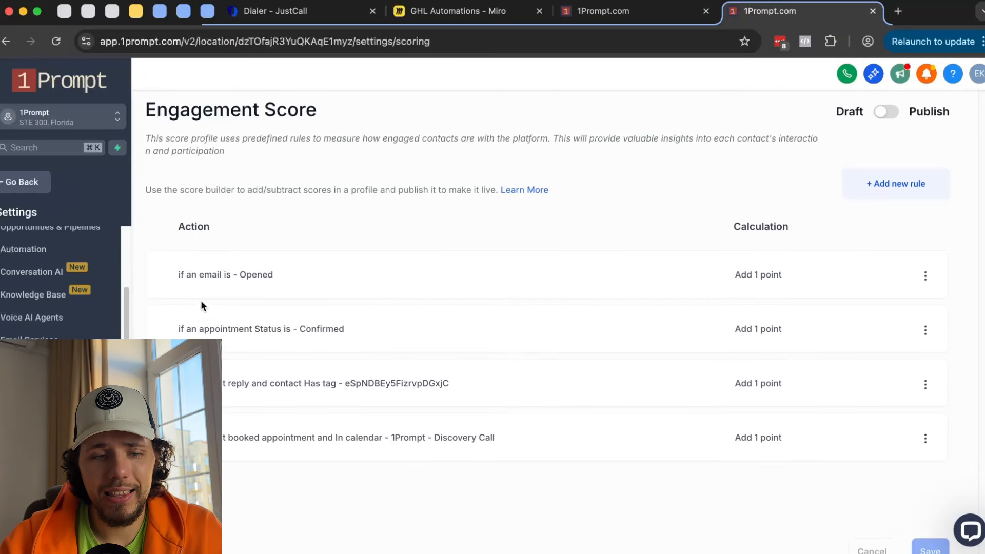
drag(177, 212, 529, 432)
click(725, 469)
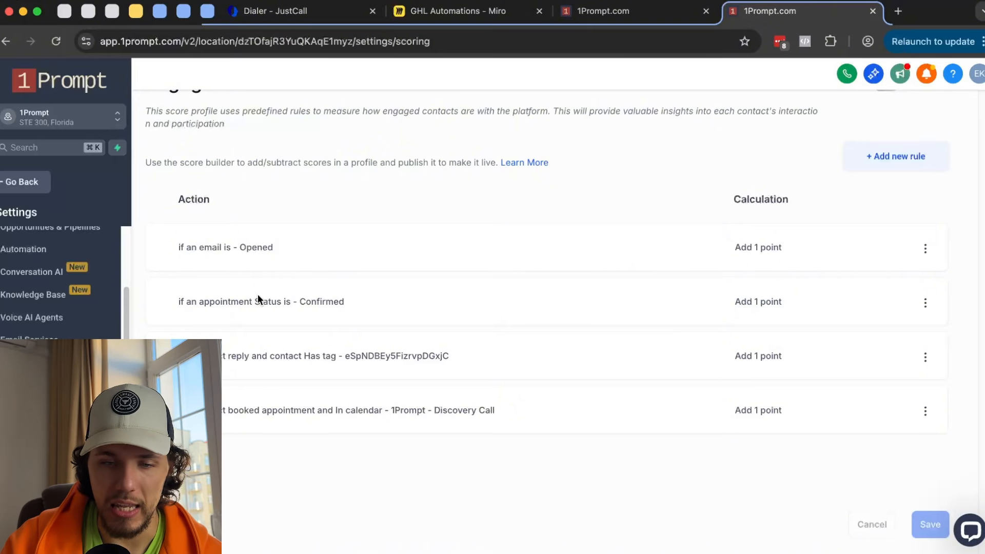
drag(730, 249, 786, 255)
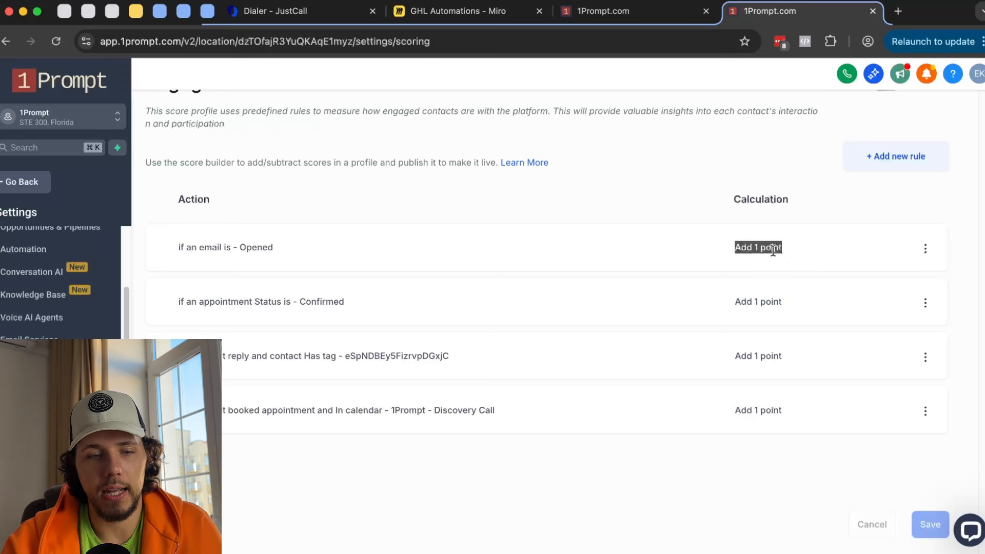
drag(179, 302, 287, 296)
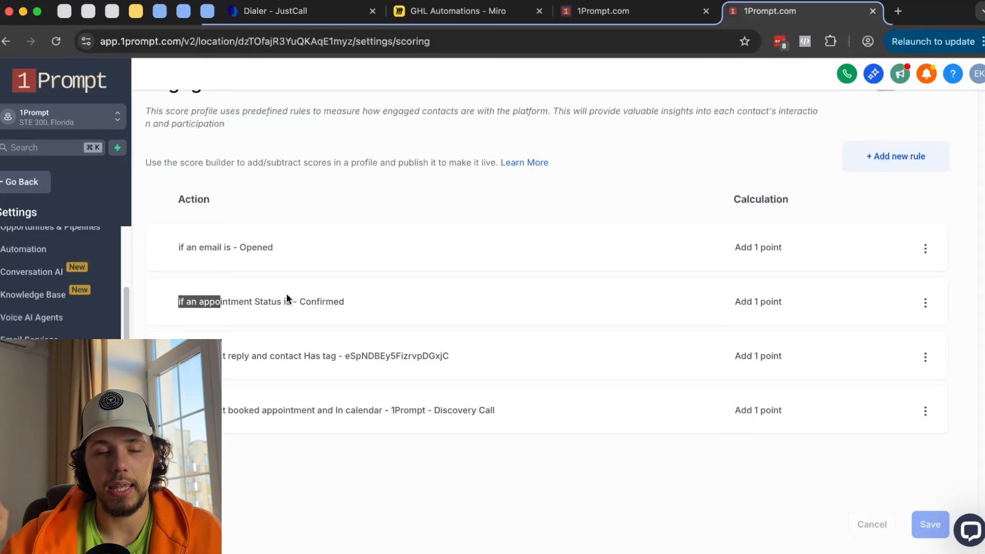
drag(733, 302, 839, 297)
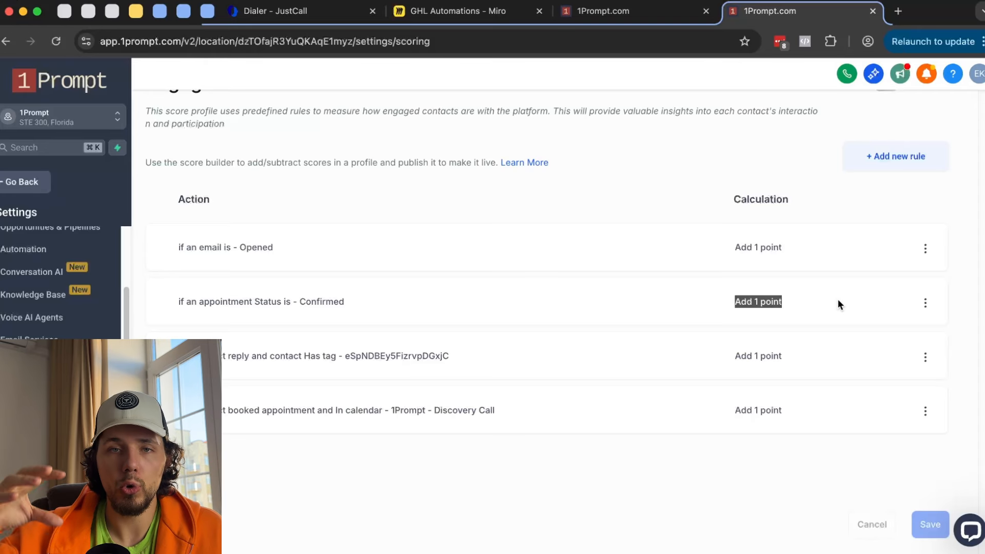
- Add a filter row to the Contact Engagement Score trigger in the workflow
click(621, 9)
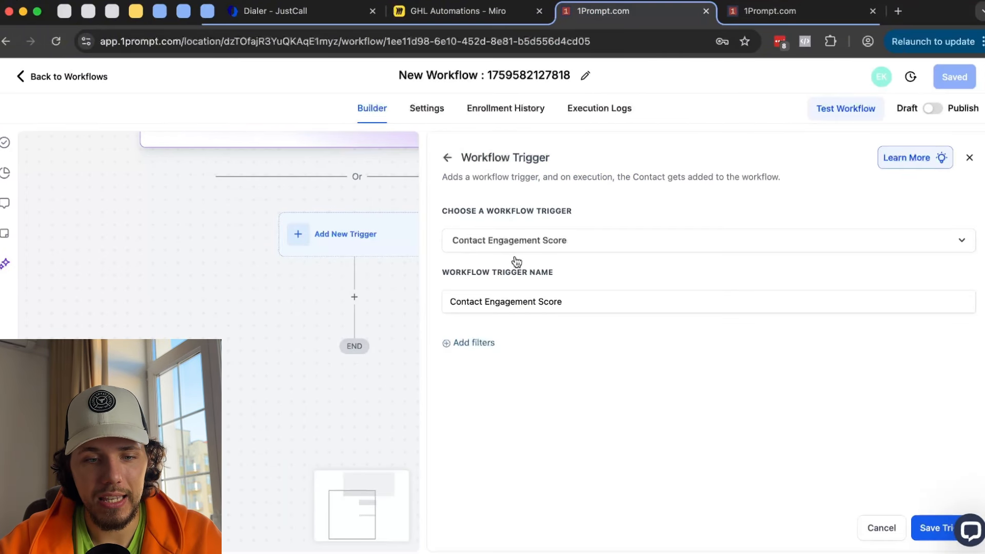
click(467, 343)
click(610, 364)
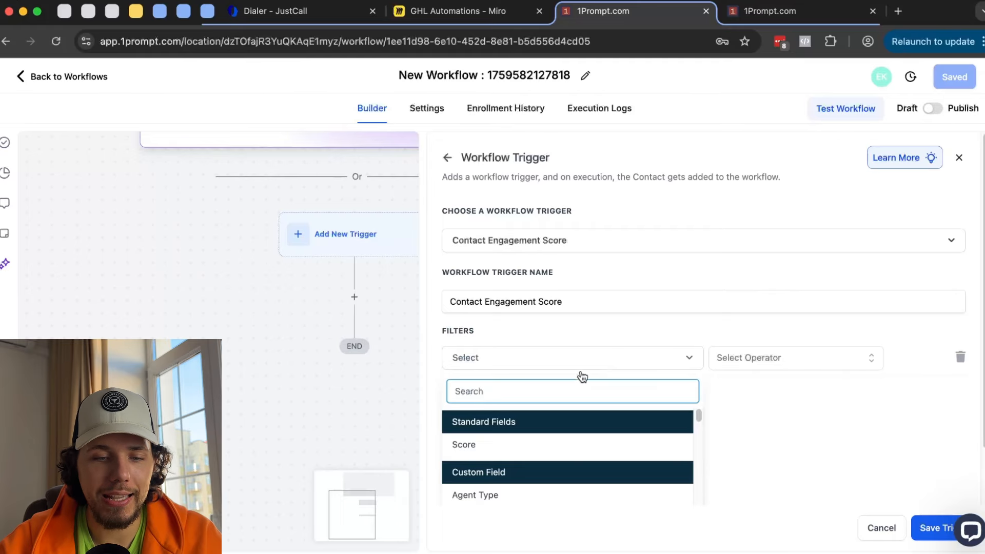
- Set the engagement score trigger filter to Score Greater than 10
click(507, 445)
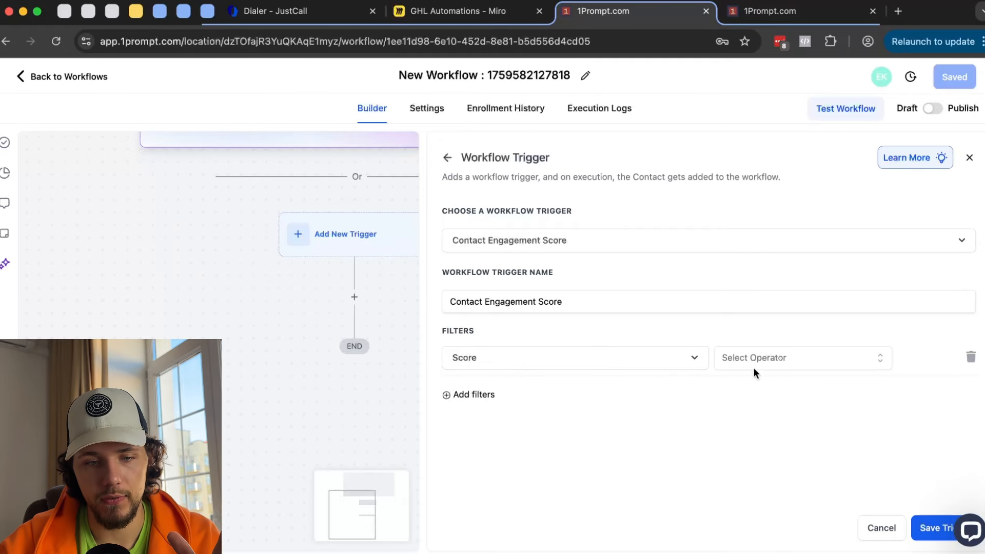
click(780, 359)
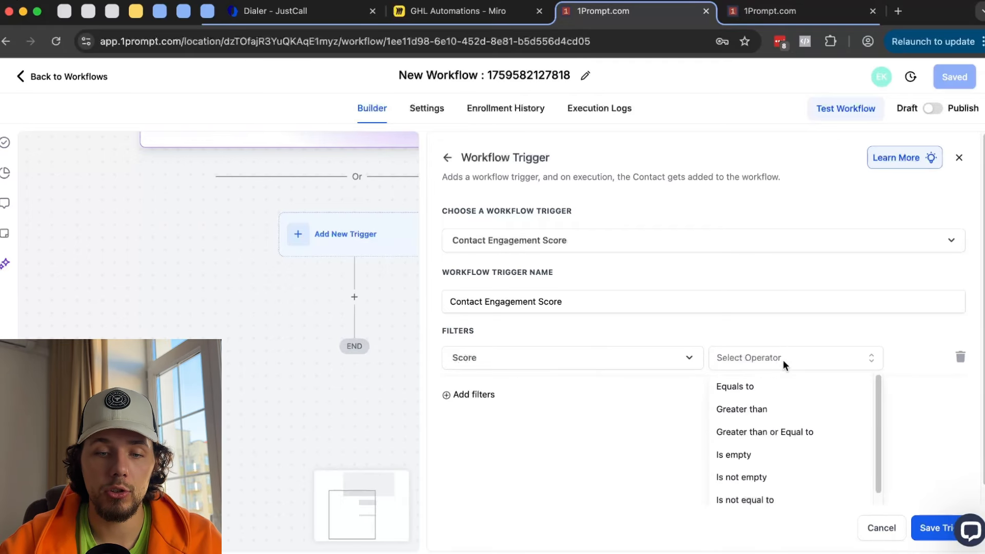
click(777, 412)
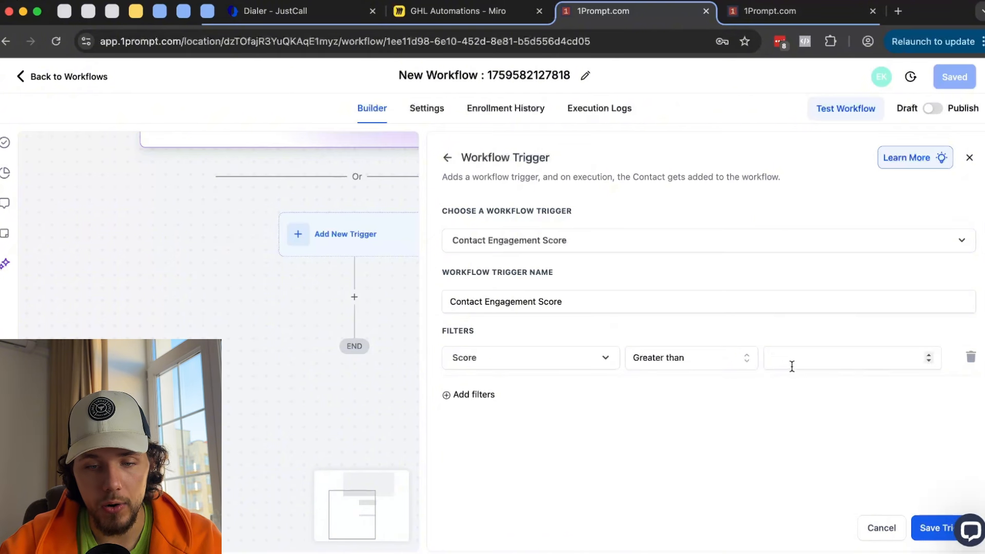
click(795, 357)
text(10)
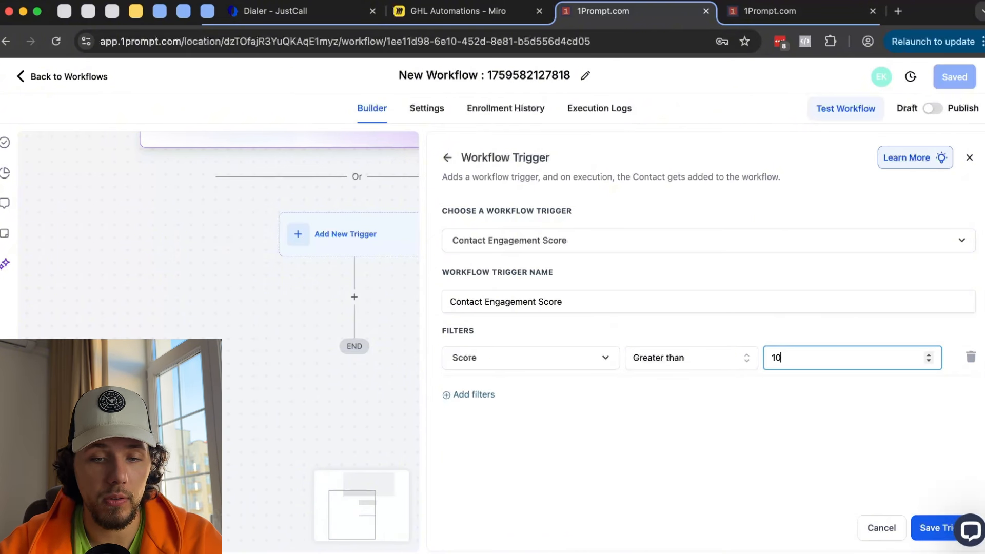
click(781, 413)
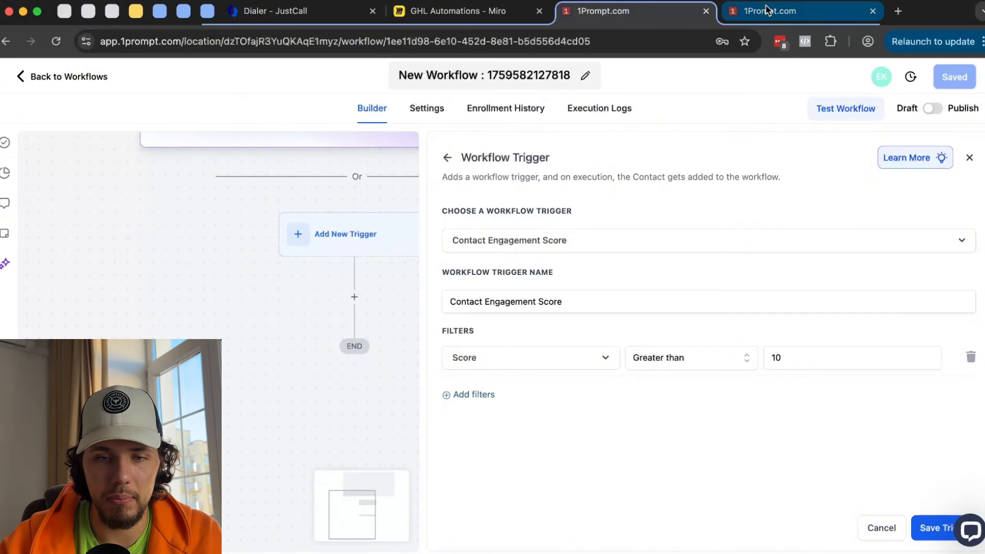
click(780, 11)
- Add a scoring rule giving 5 points when Payment Received status Is Success, then exit the trigger settings
click(899, 151)
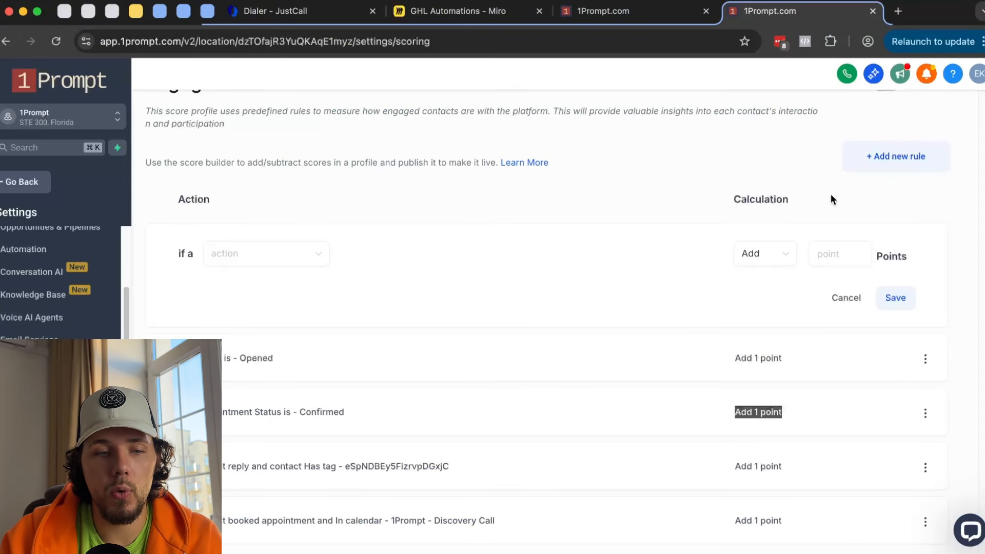
click(249, 255)
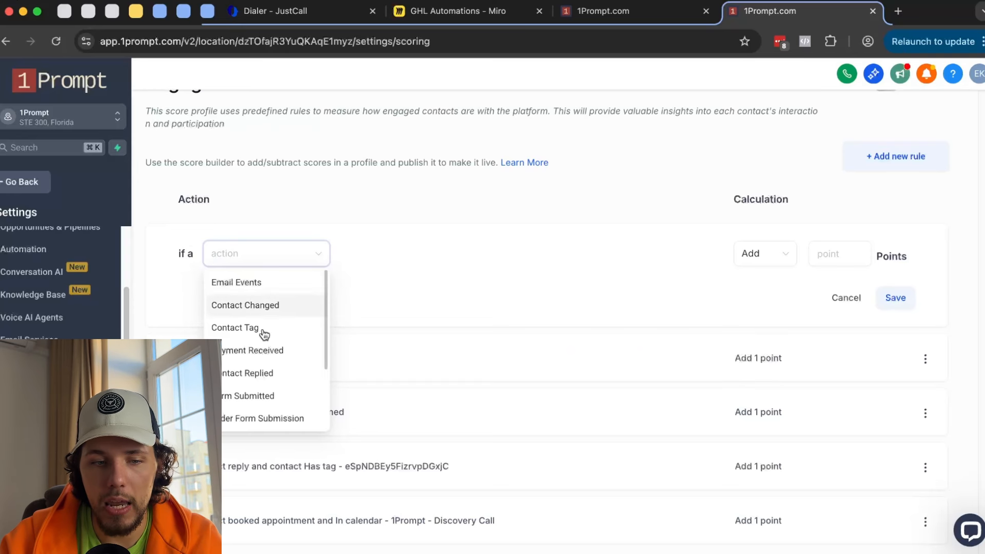
click(321, 352)
click(459, 255)
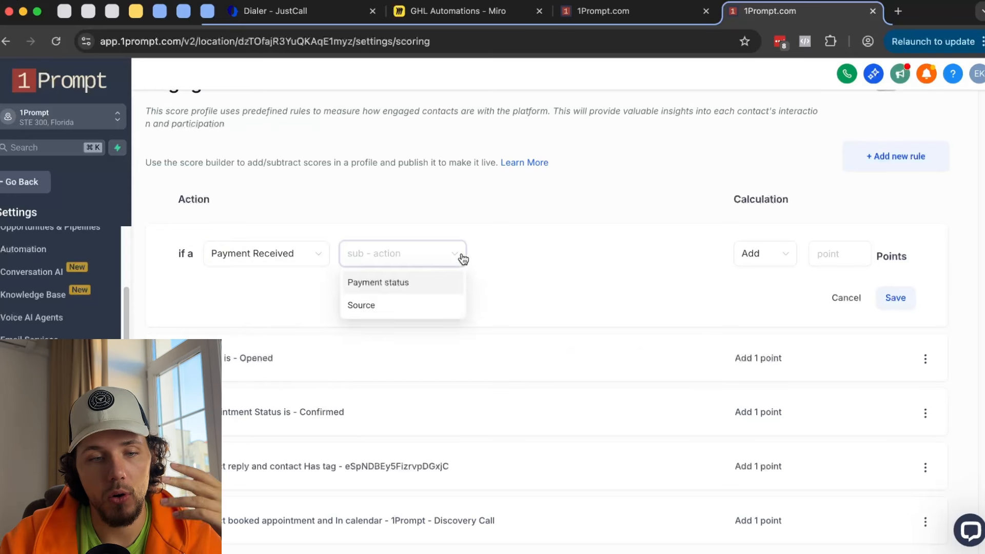
click(425, 284)
click(495, 257)
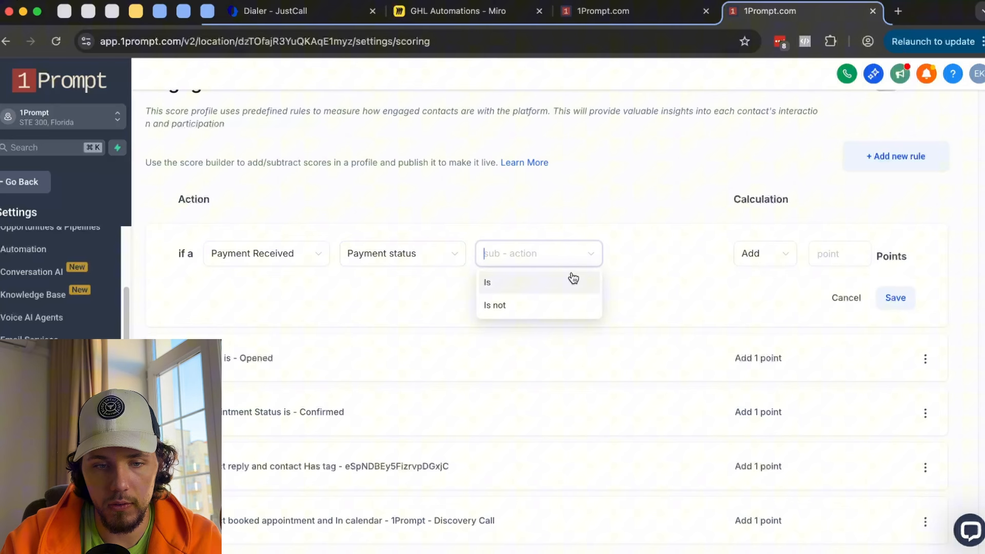
click(552, 289)
click(310, 290)
click(286, 321)
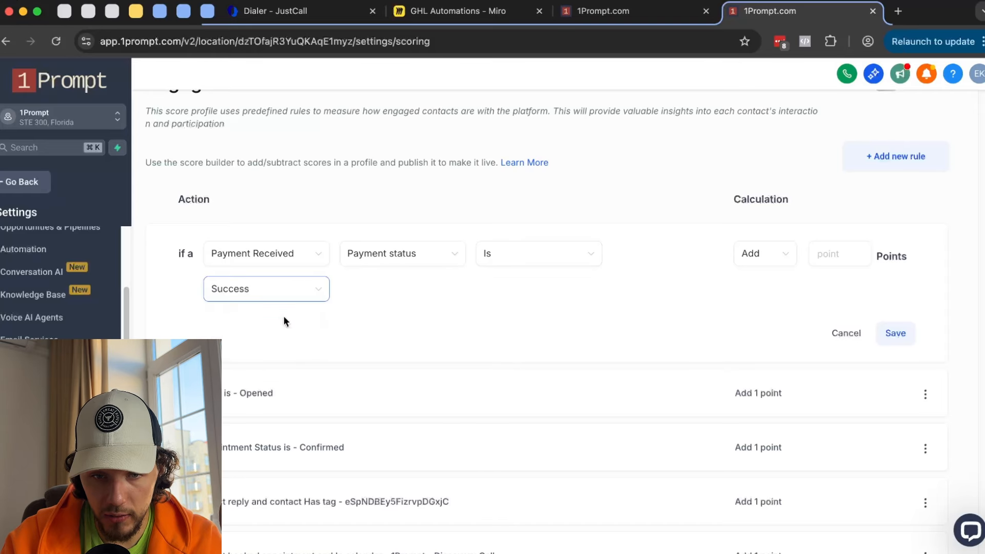
click(855, 256)
text(5)
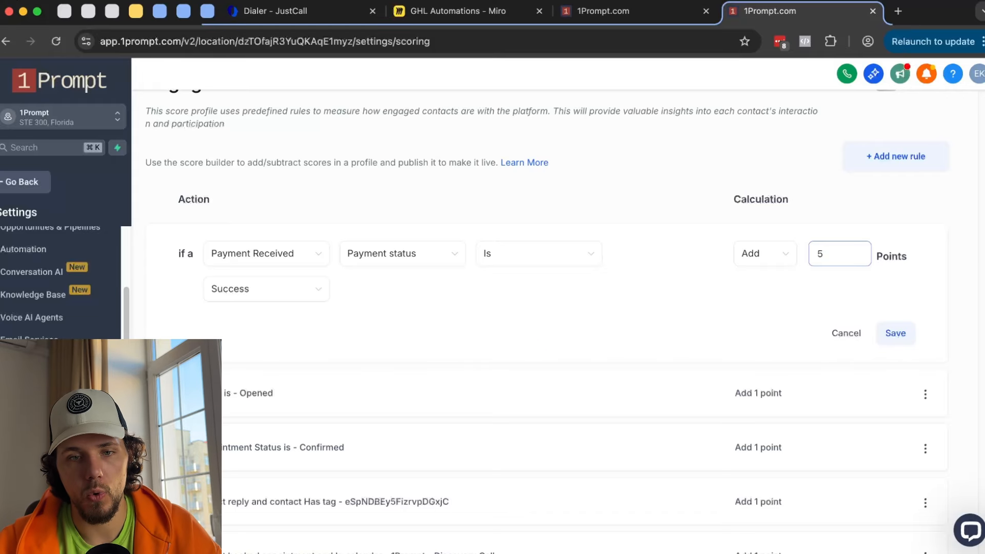
click(649, 13)
click(447, 157)
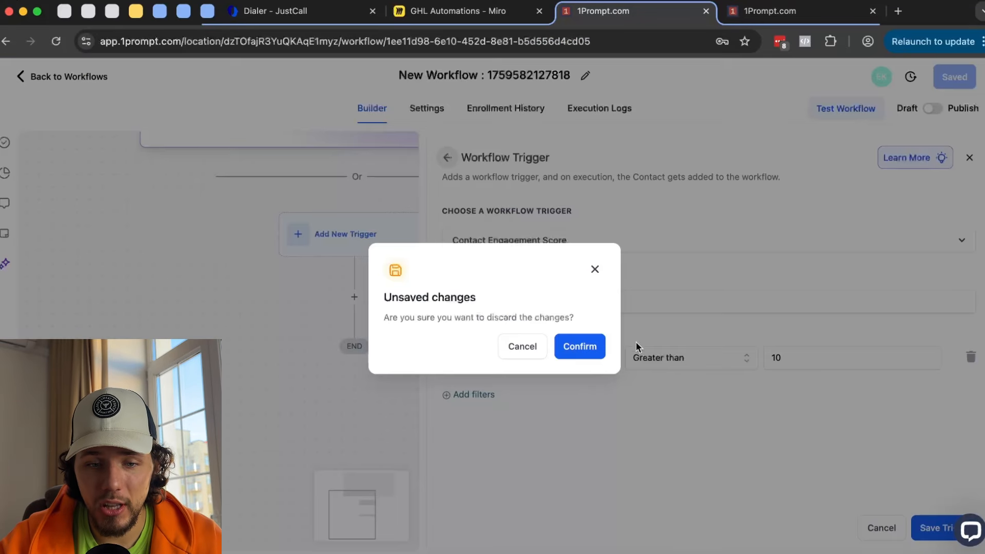
- Discard the unsaved trigger changes and pick Inbound Webhook from the Events triggers
click(598, 347)
scroll(674, 347, down, 3)
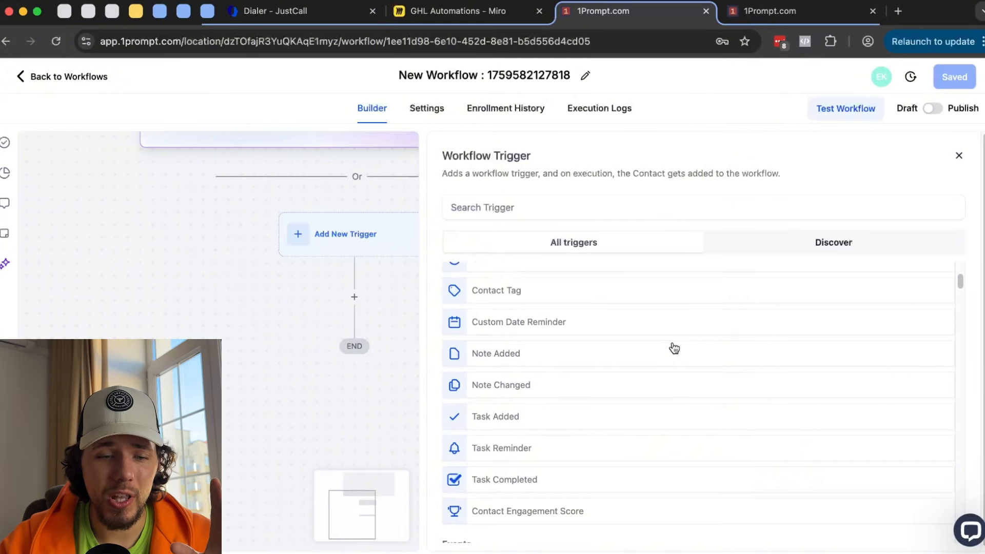
scroll(673, 348, down, 4)
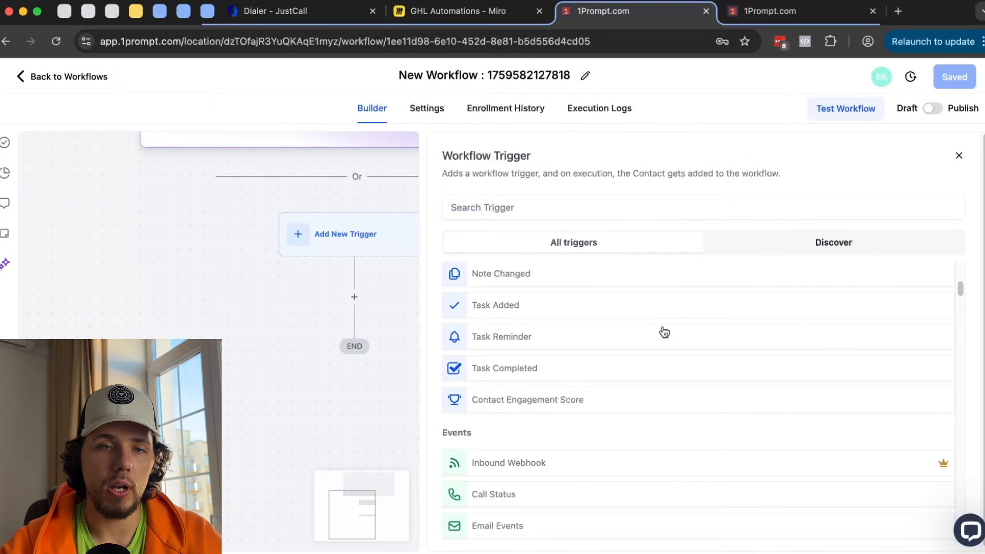
scroll(664, 331, down, 1)
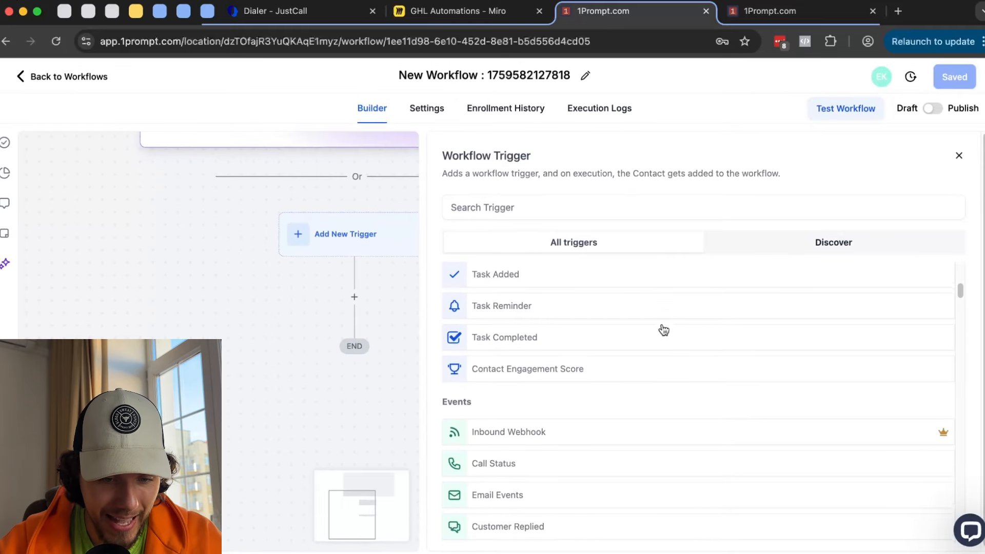
scroll(666, 344, down, 1)
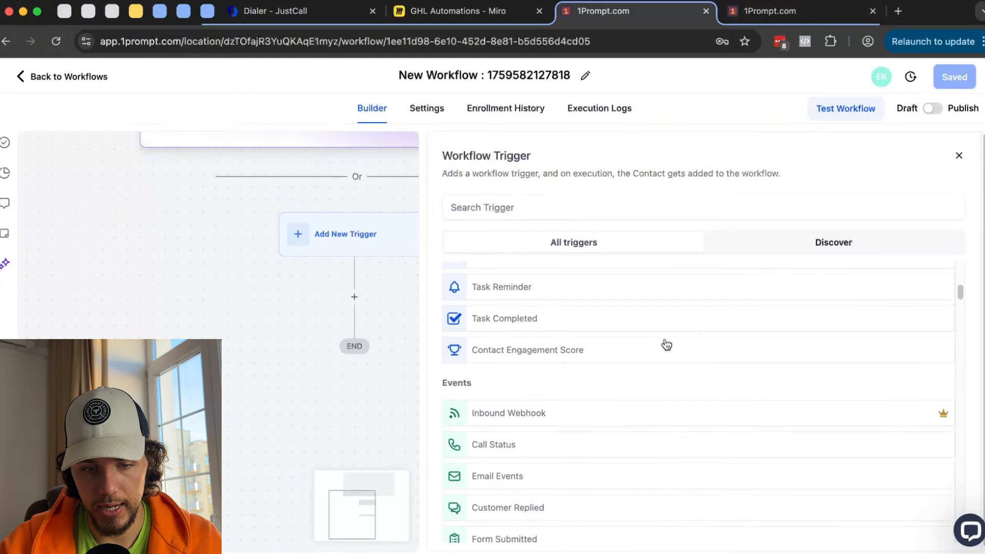
scroll(665, 344, down, 1)
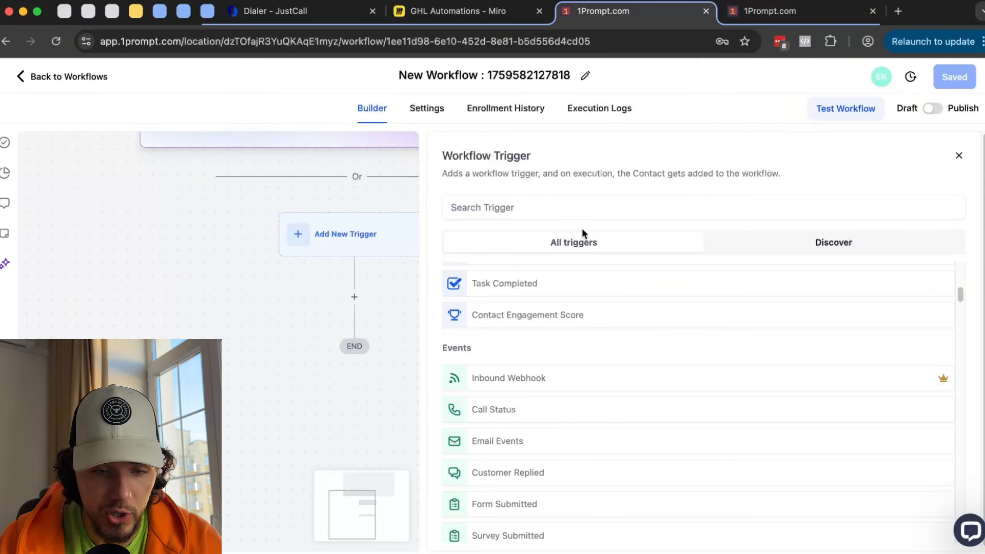
click(540, 384)
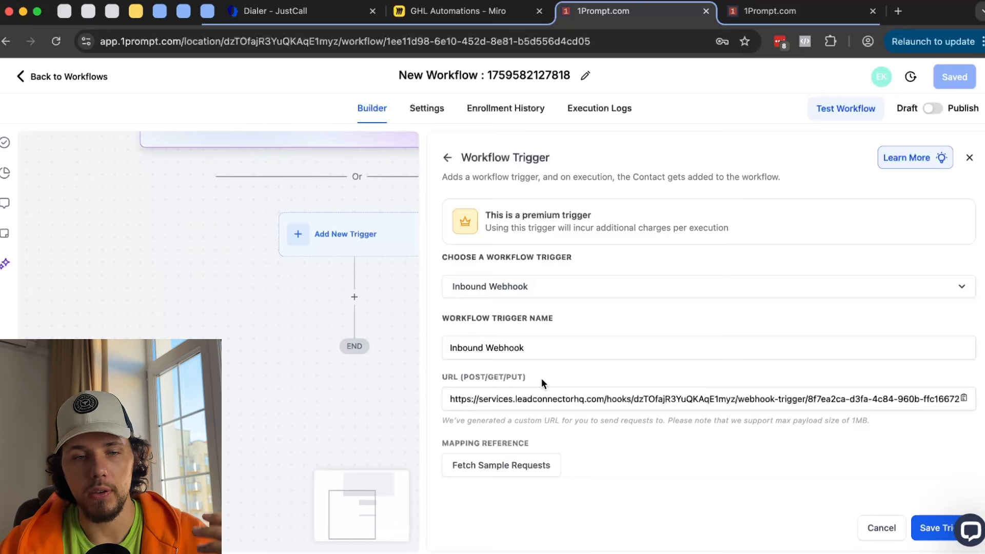
- Bring up the GHL Automations Miro board and pan to an empty area
click(465, 10)
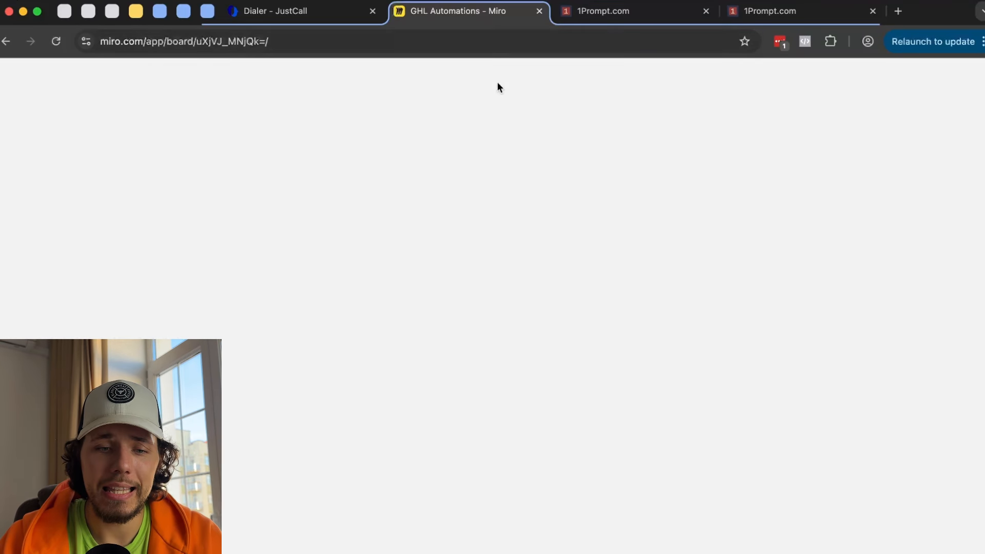
scroll(515, 308, down, 5)
scroll(513, 305, left, 10)
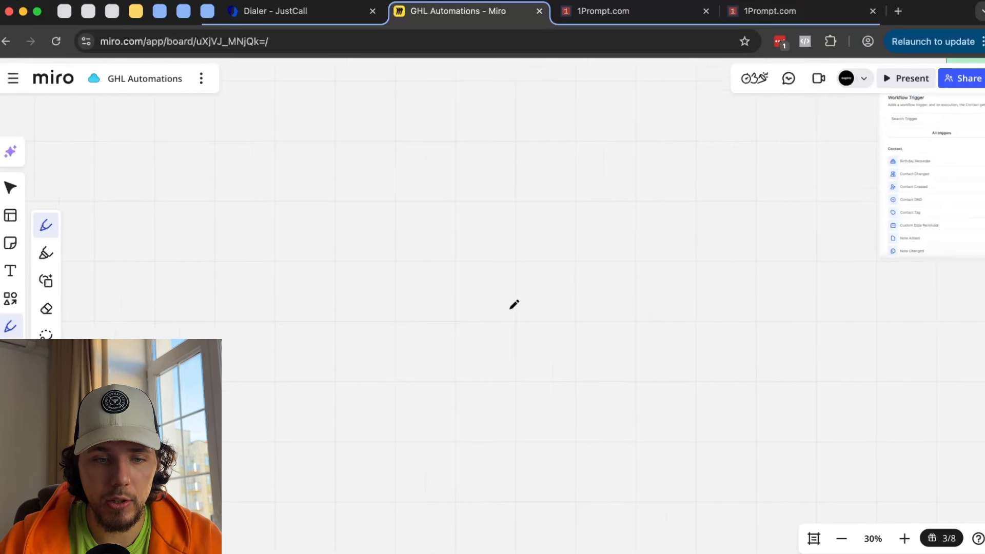
key(ctrl+Tab)
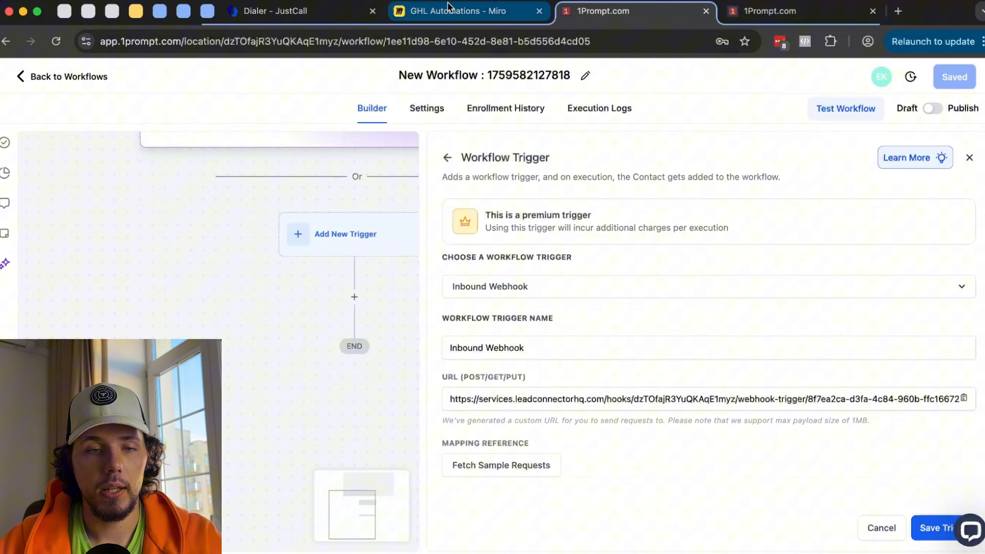
click(476, 11)
scroll(296, 254, left, 3)
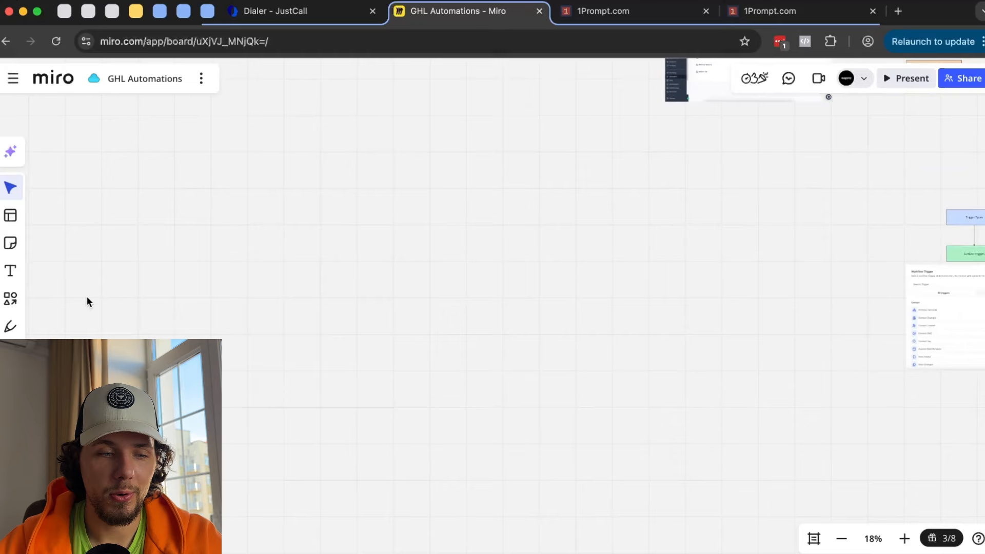
- Draw a W with a loop around it using the Pen tool
click(21, 327)
mouse_move(285, 230)
mouse_down()
mouse_move(322, 233)
mouse_move(279, 275)
mouse_move(296, 223)
mouse_up()
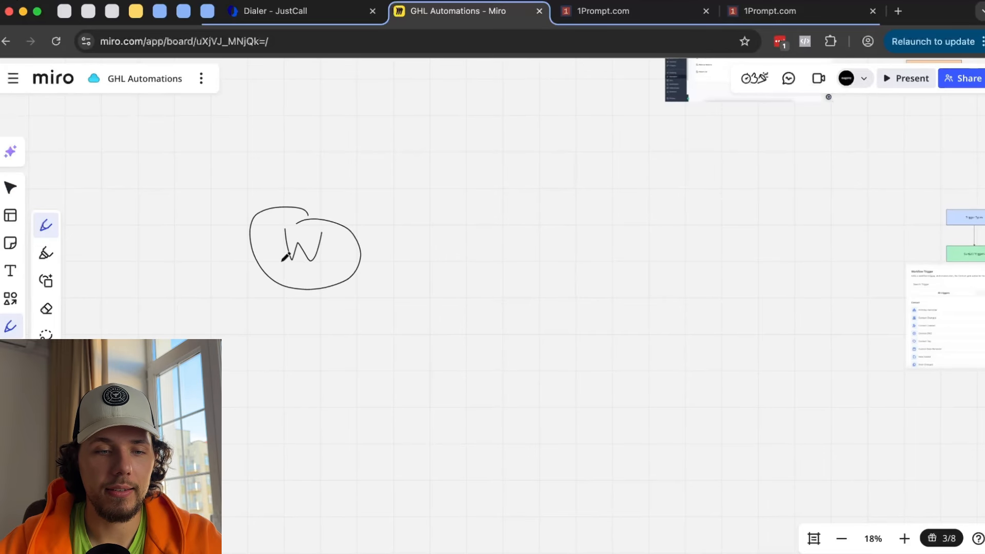
scroll(286, 254, up, 4)
scroll(318, 248, left, 2)
scroll(318, 248, down, 1)
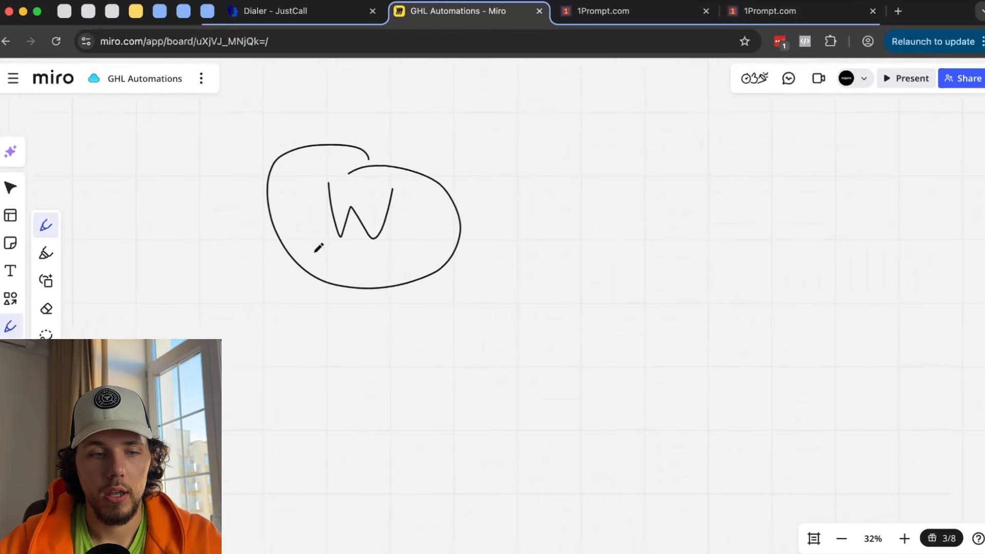
scroll(318, 249, down, 1)
scroll(318, 249, left, 1)
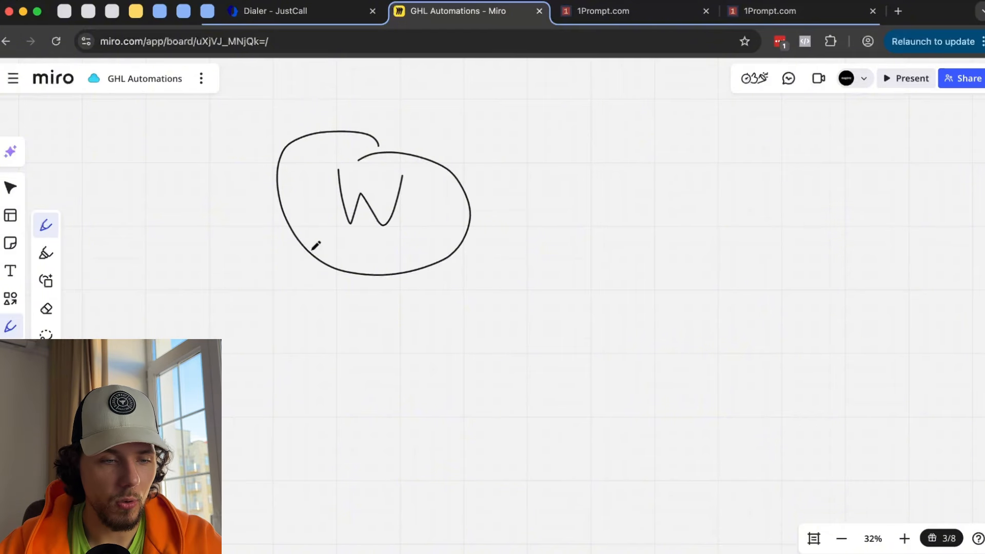
- Paste the webhook URL as text size 62 beneath the drawing
click(12, 270)
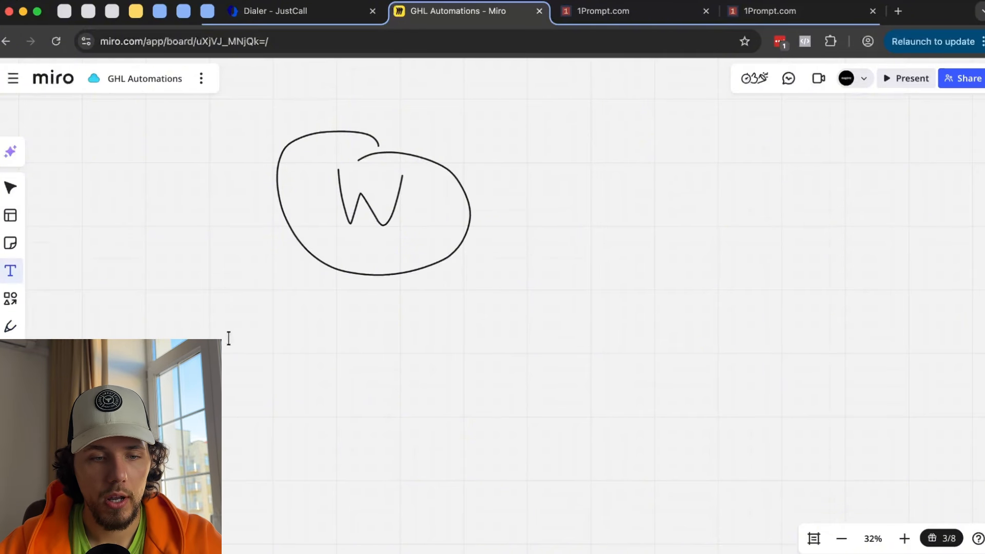
click(240, 318)
key(super+v)
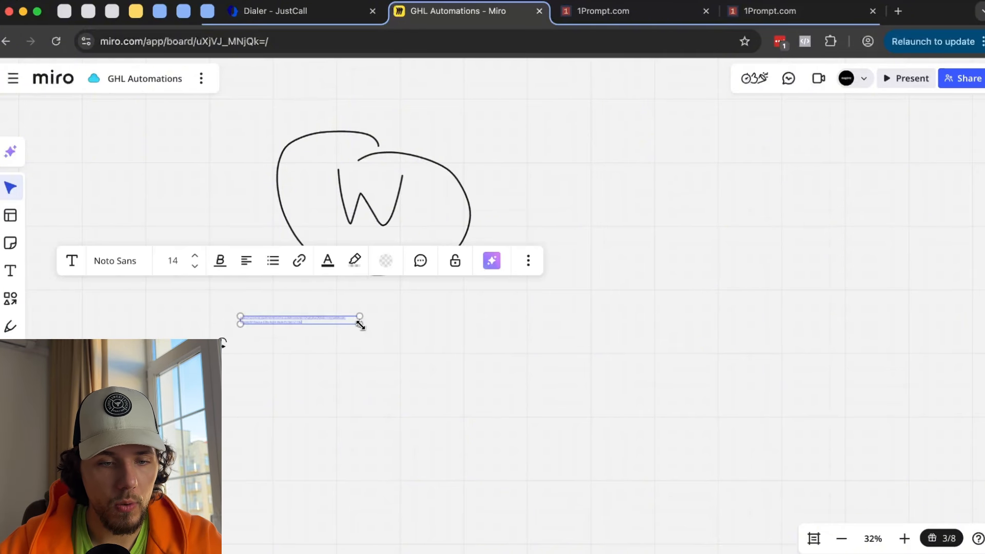
drag(359, 322, 763, 417)
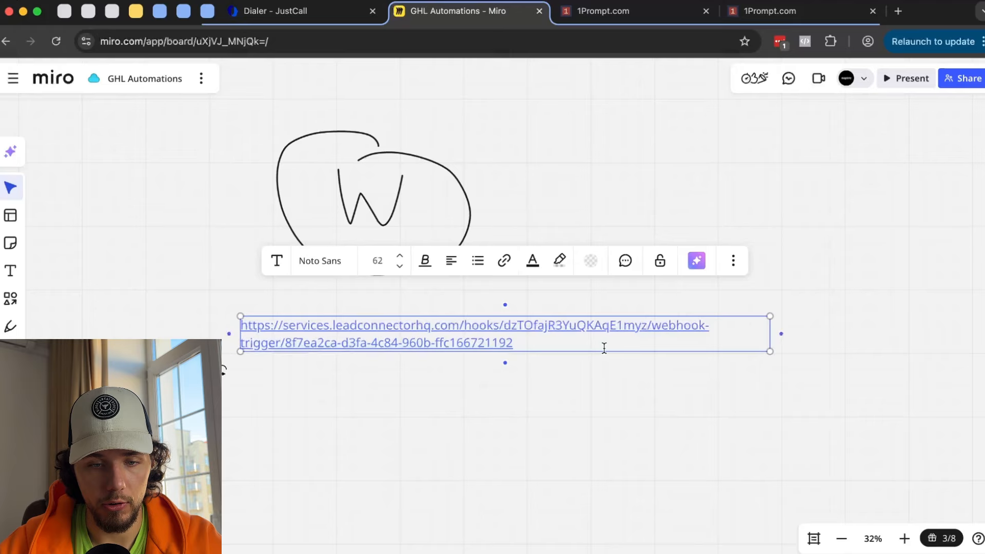
click(594, 385)
drag(587, 332, 534, 332)
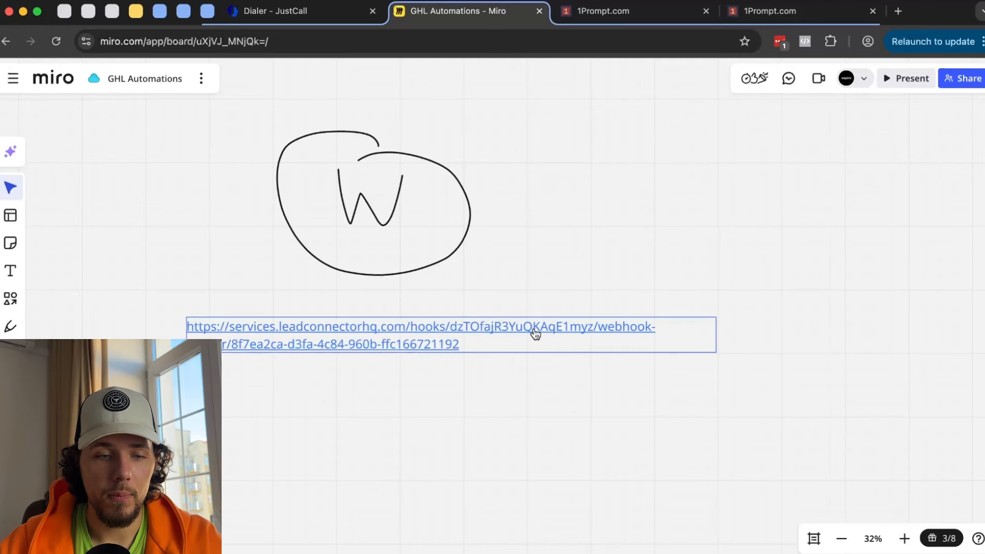
- Try drawing a box, then a circle, around the URL, undoing both
click(10, 326)
mouse_move(195, 364)
mouse_down()
mouse_move(710, 390)
mouse_move(231, 277)
mouse_move(181, 338)
mouse_up()
key(super+z)
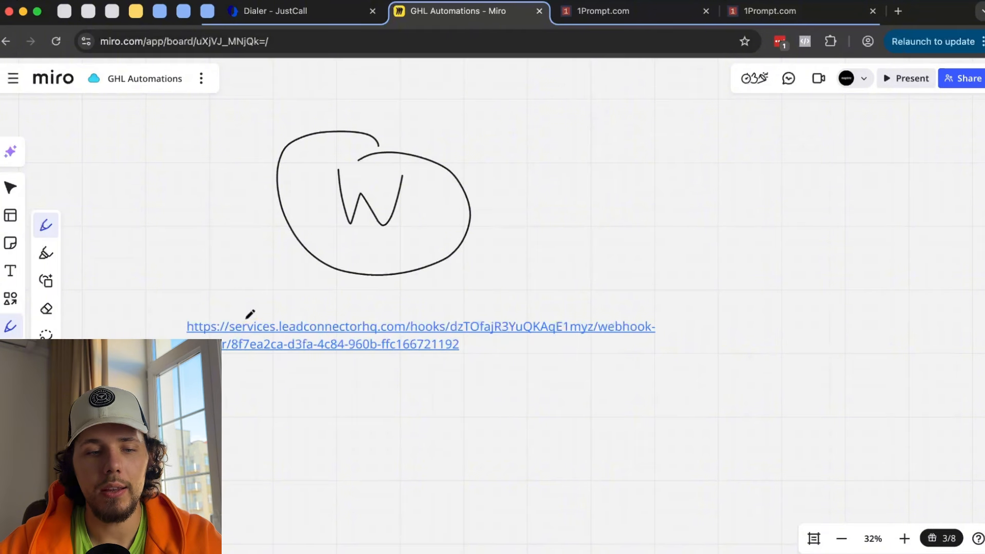
mouse_move(244, 303)
mouse_down()
mouse_move(367, 392)
mouse_move(638, 293)
mouse_move(222, 296)
mouse_up()
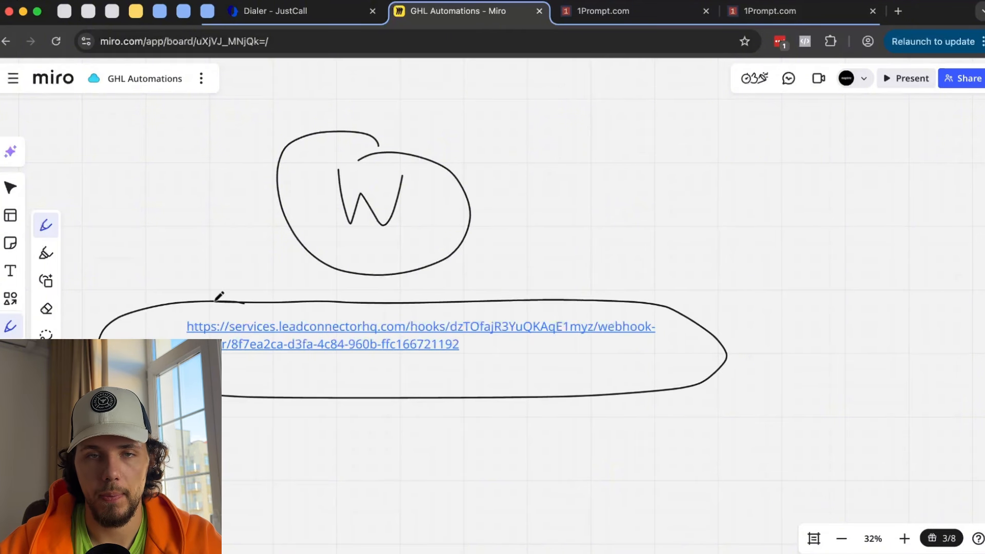
key(super+z)
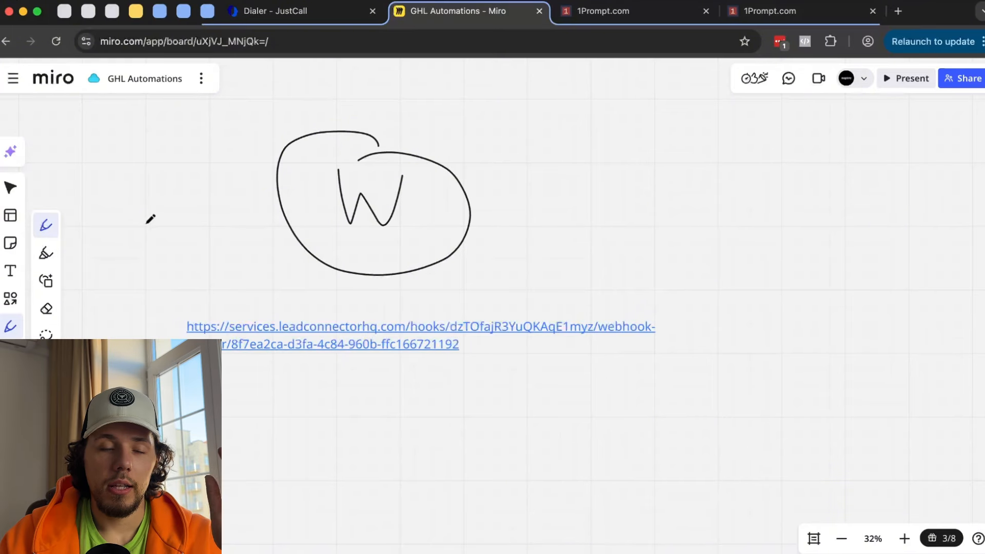
- Open the Postman web app in a new browser tab beside the Miro tab
click(897, 11)
text(post)
key(Return)
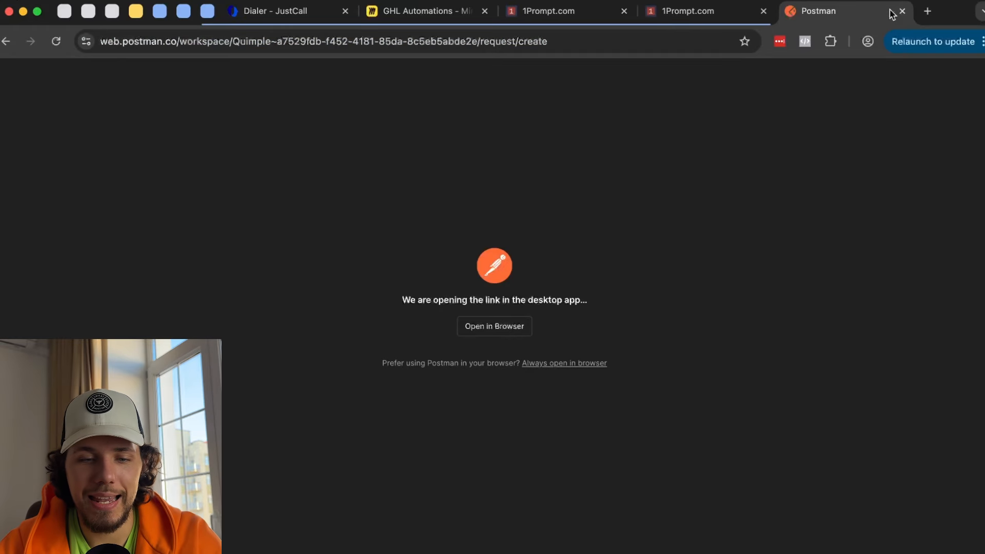
click(510, 328)
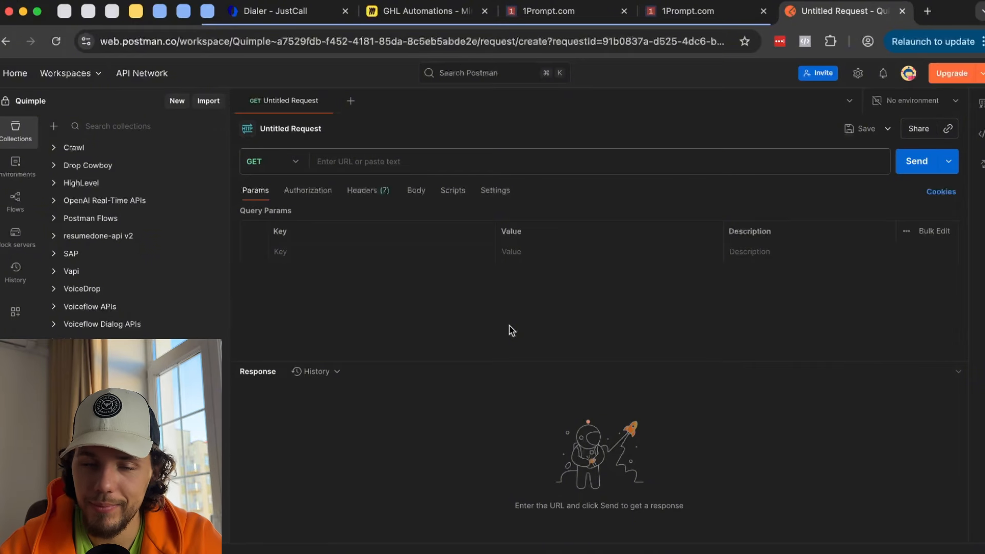
drag(835, 10, 557, 11)
- Open a single blank Untitled Request and ready its address field
click(378, 135)
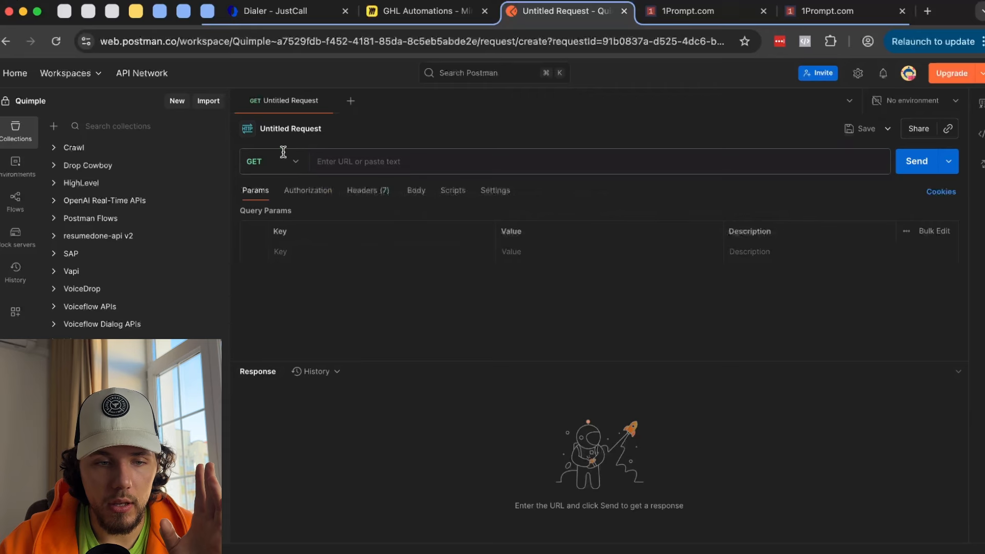
click(350, 100)
click(330, 101)
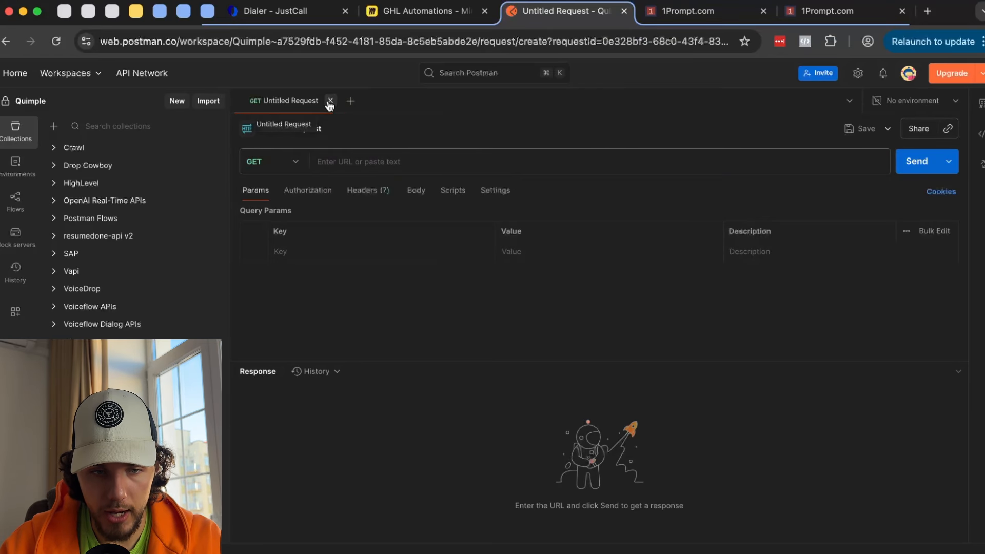
click(371, 162)
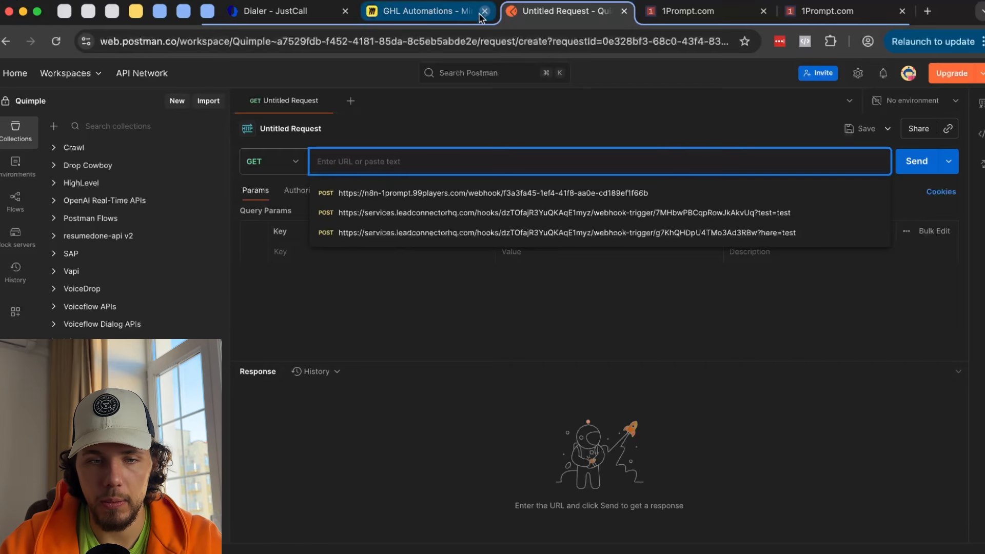
click(685, 12)
- Paste the copied webhook URL into the Postman request and set the method to POST
click(964, 398)
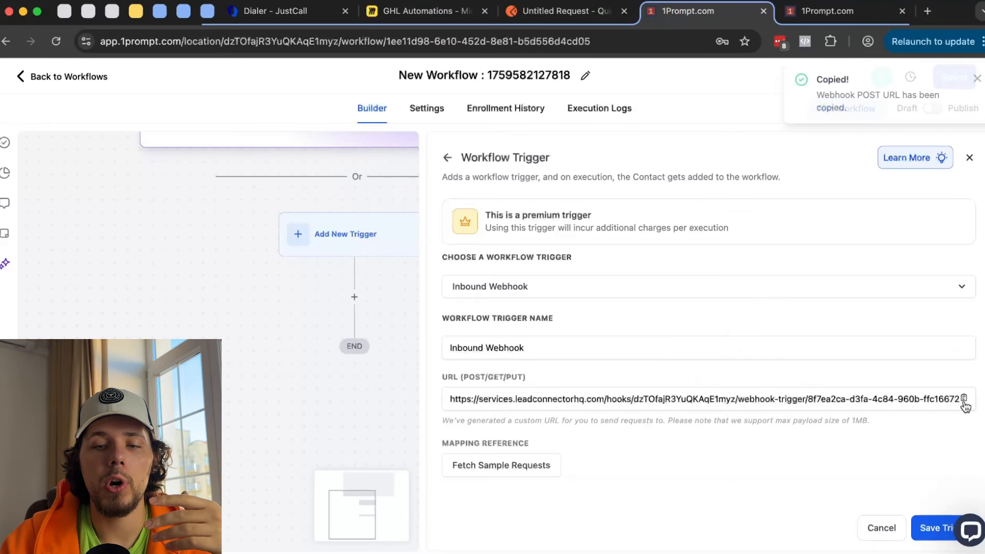
click(585, 21)
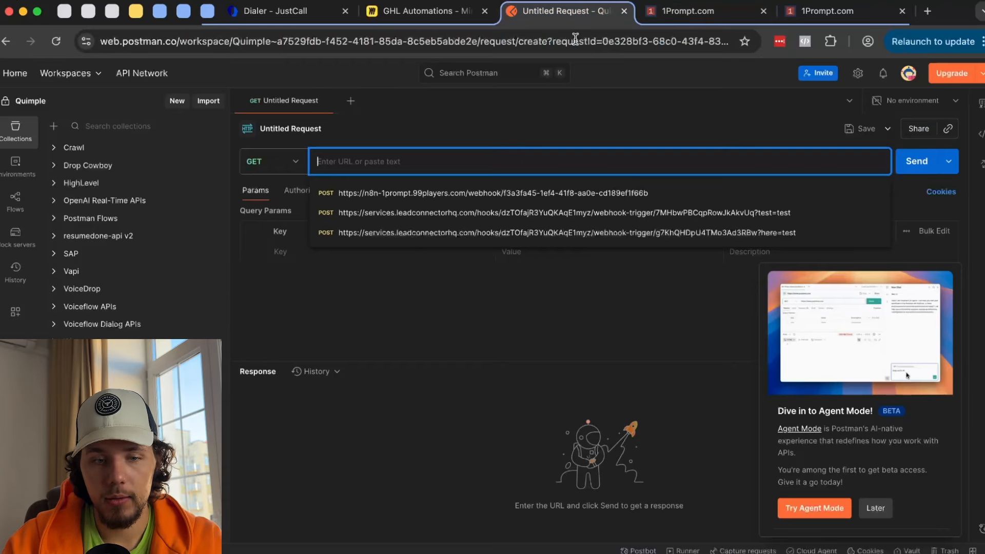
key(super+v)
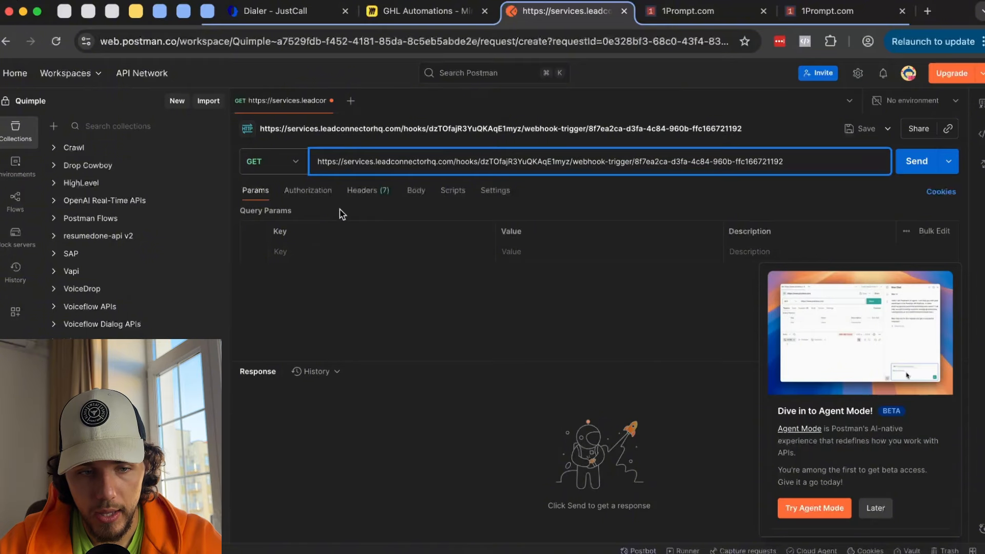
click(265, 444)
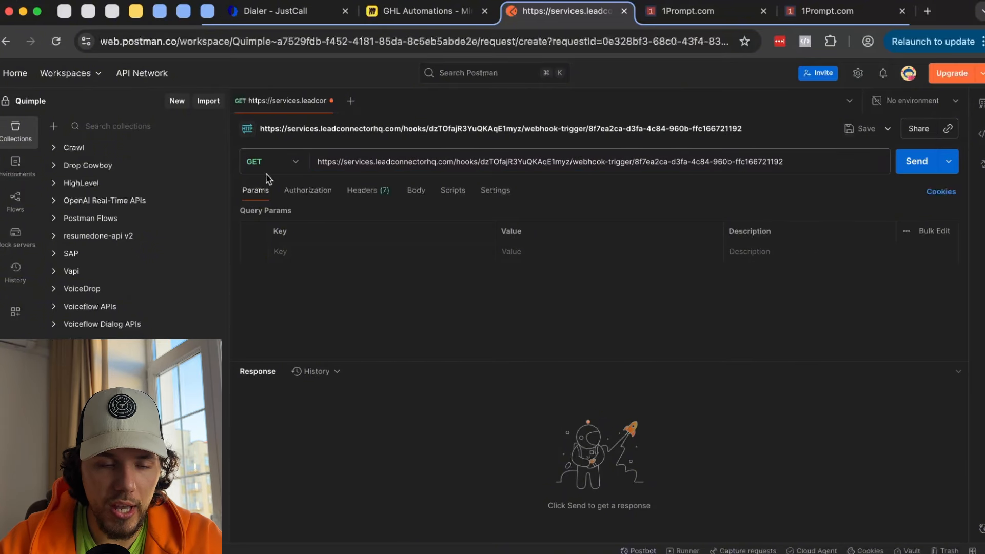
click(298, 163)
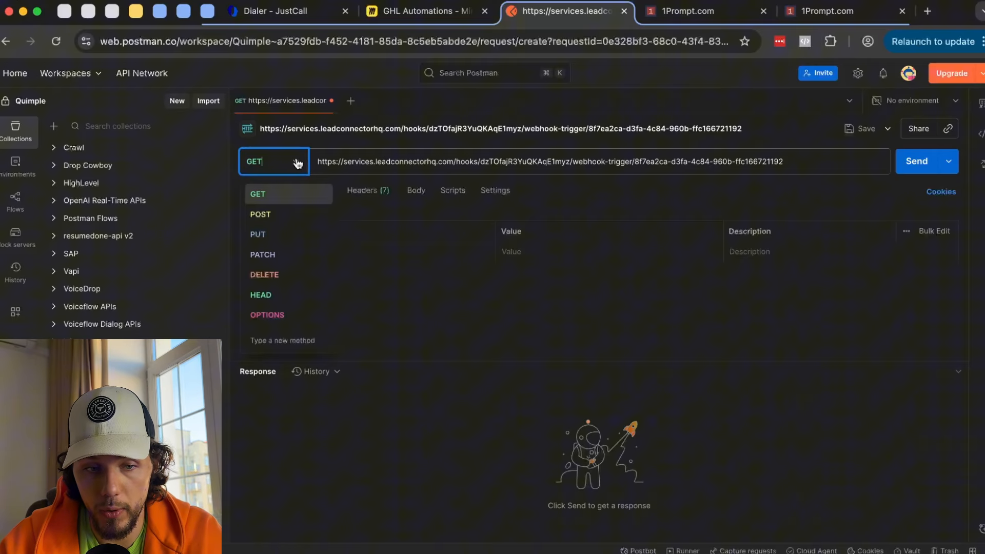
click(287, 220)
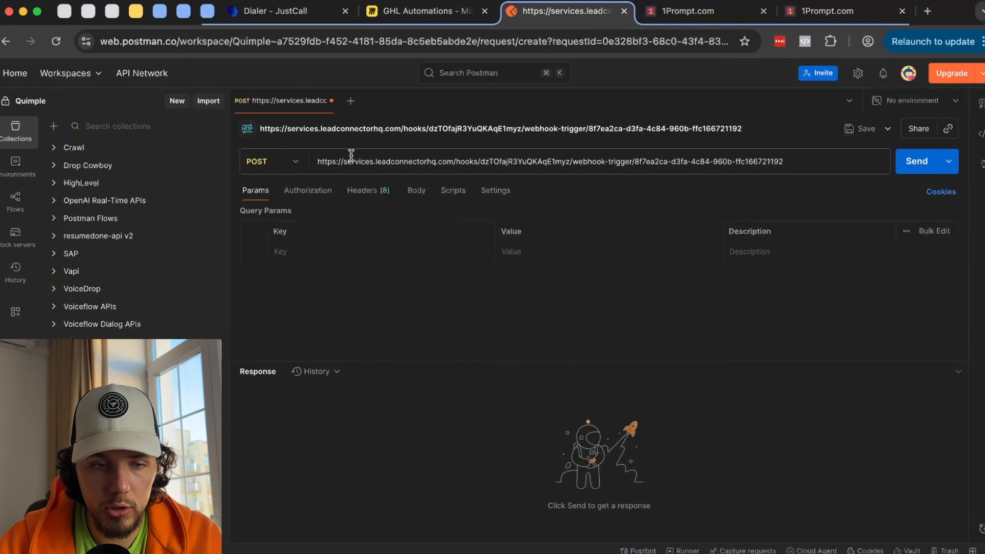
- Review the URL and the Authorization, Headers and Body tabs, returning to Params
click(450, 160)
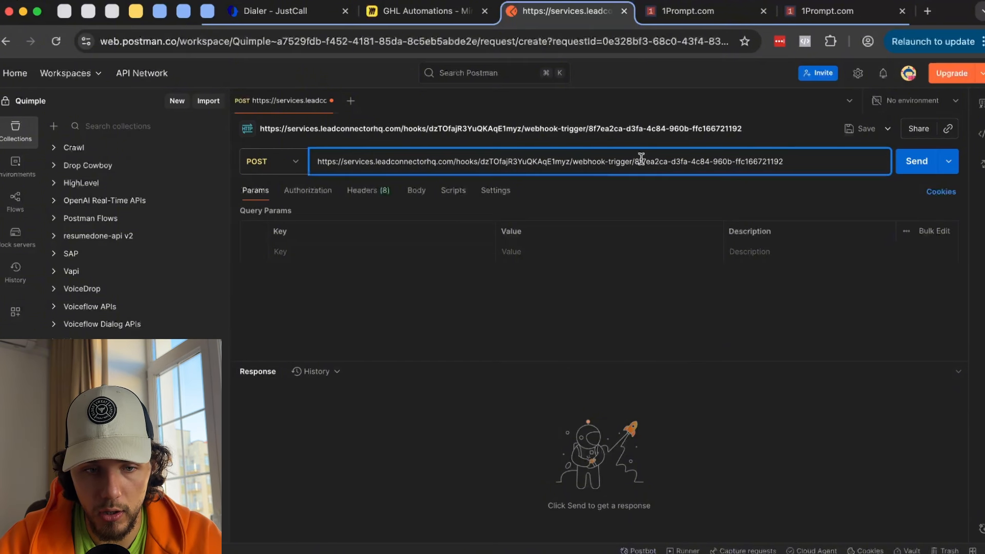
click(308, 193)
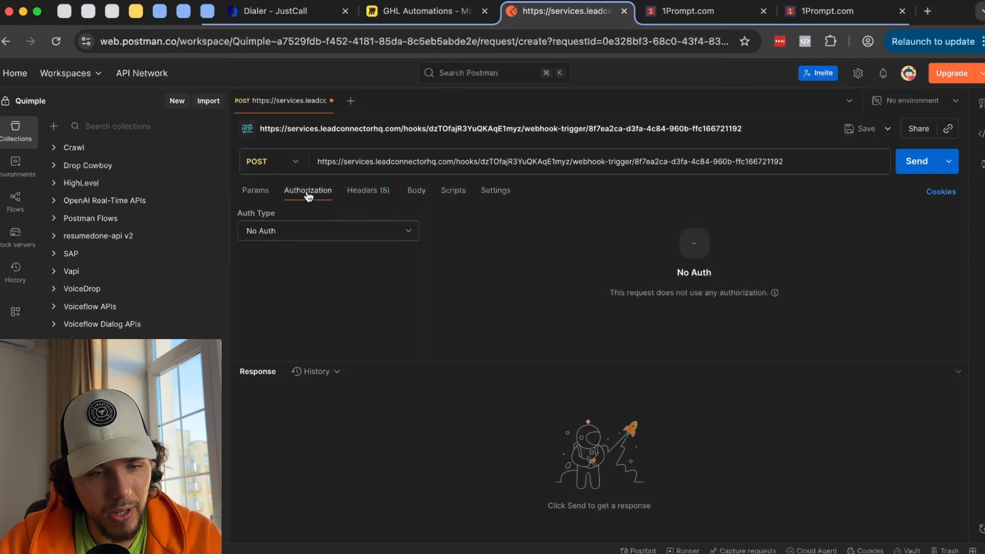
click(384, 193)
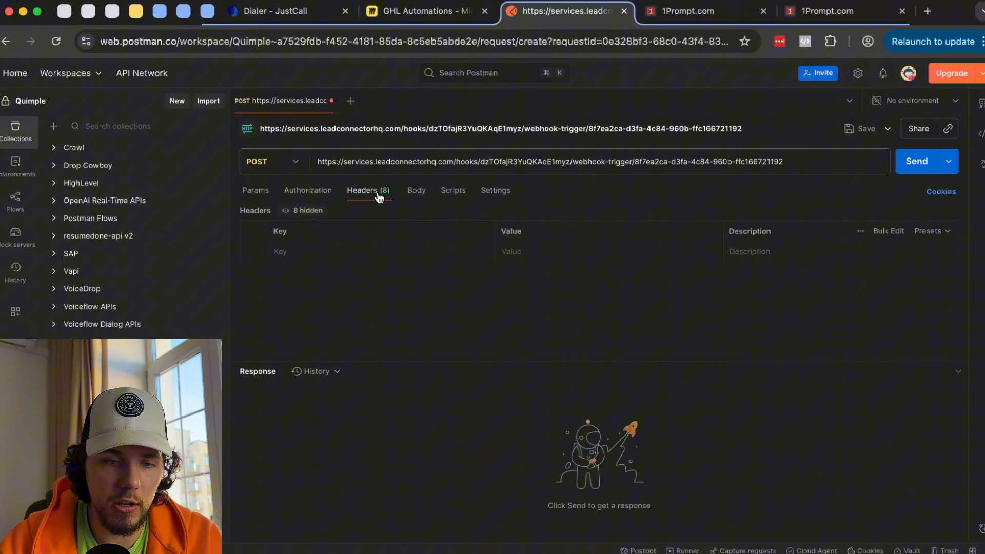
click(415, 199)
click(256, 197)
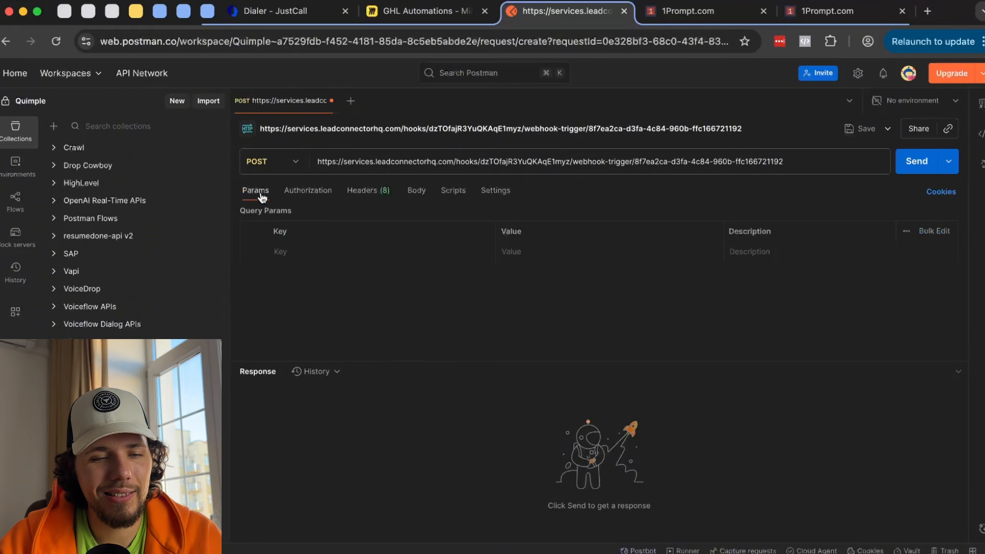
click(297, 251)
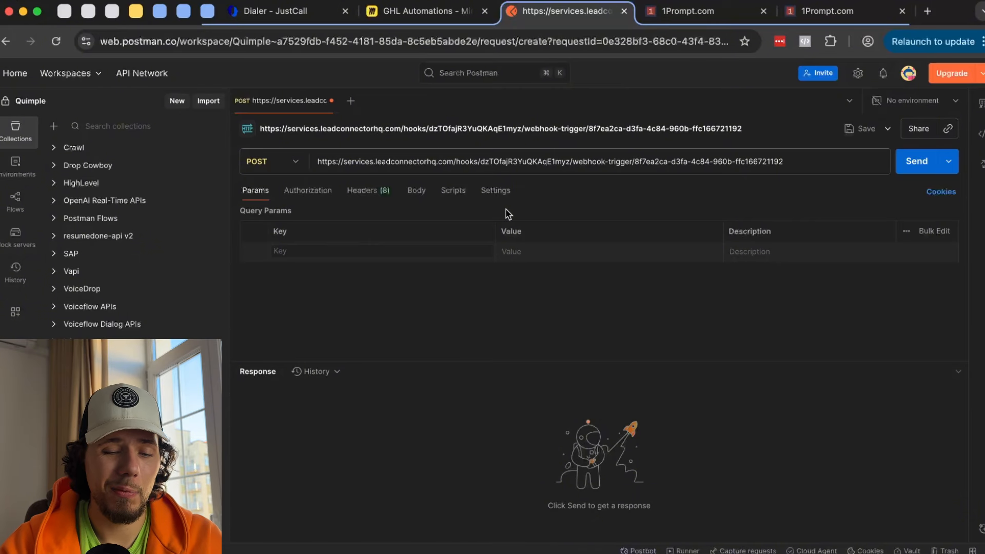
- Add query parameter this = TESTING-YOUTUBE and send the POST request
text(this)
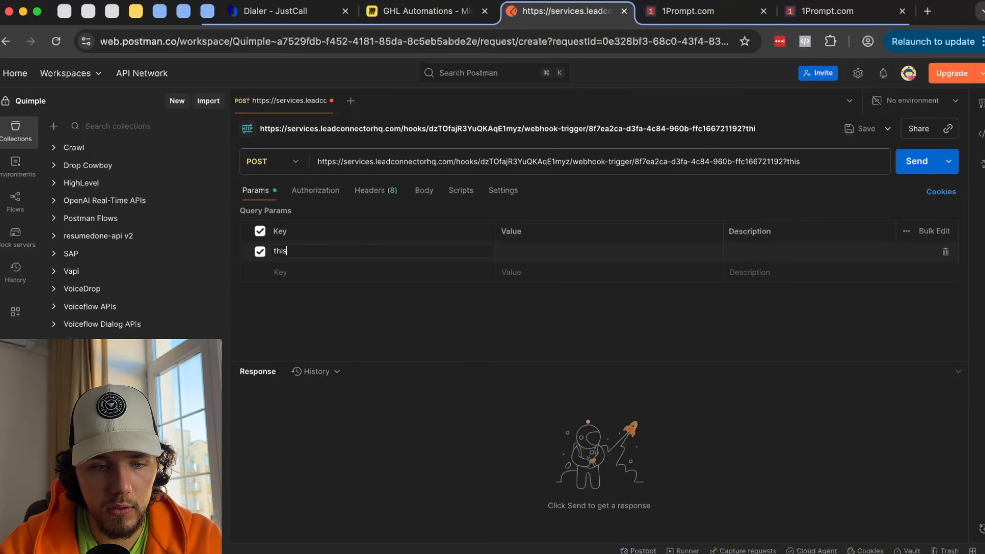
click(539, 249)
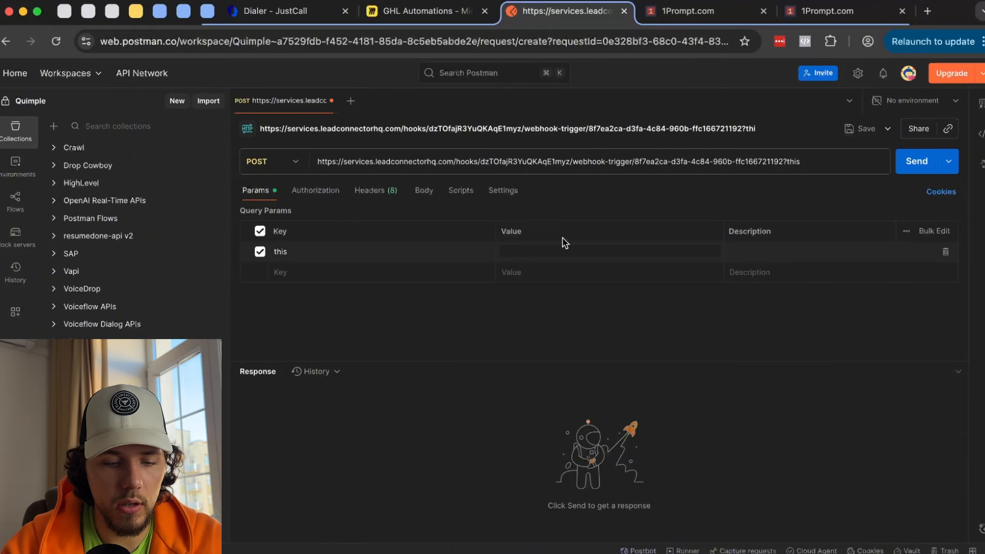
text(TESTING-)
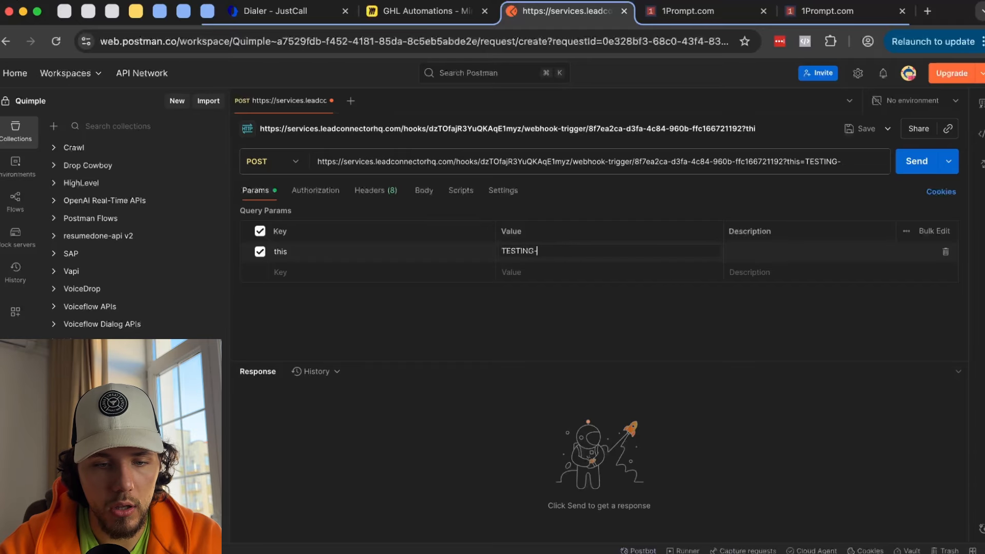
text(YOUTUBE)
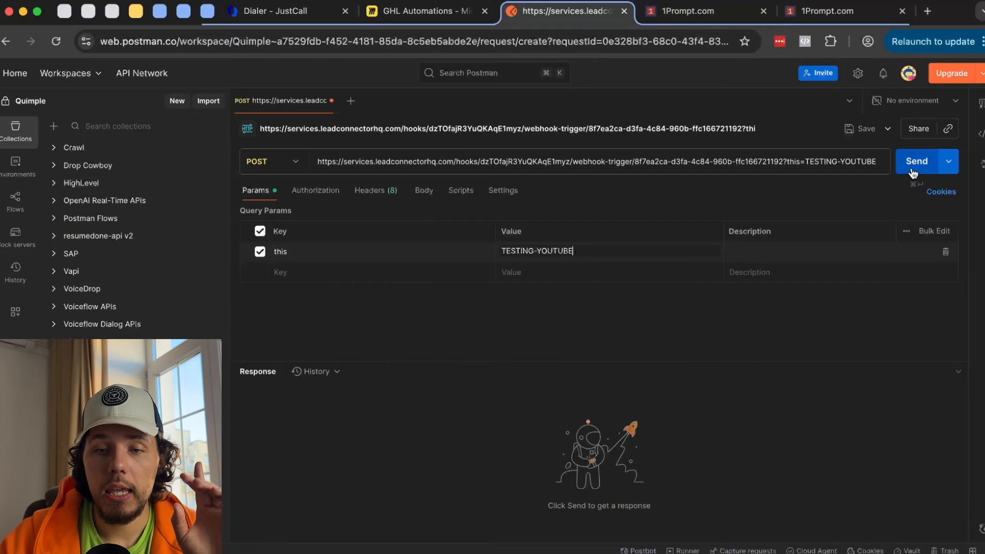
click(913, 171)
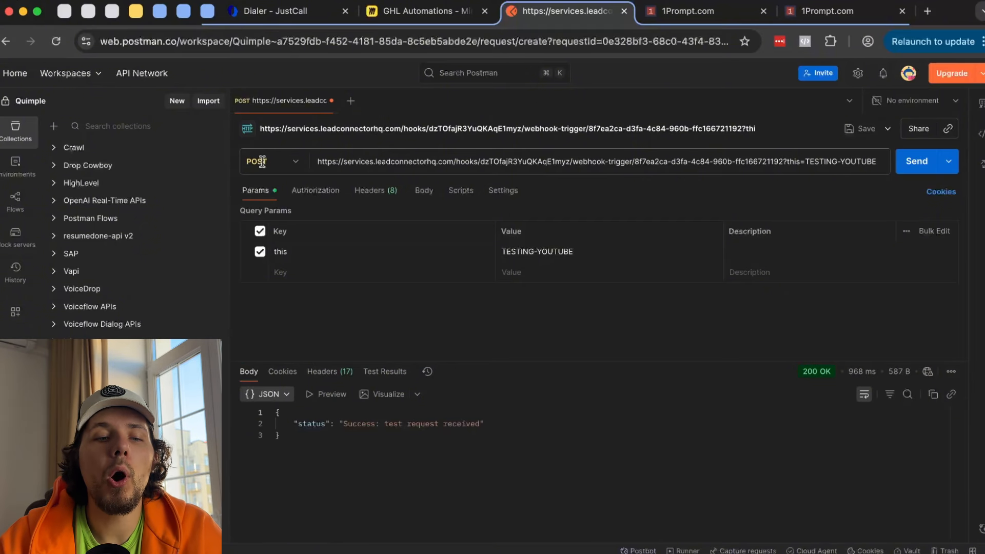
- Inspect the request fields and the 200 OK success response, then return to 1Prompt
drag(343, 162, 915, 162)
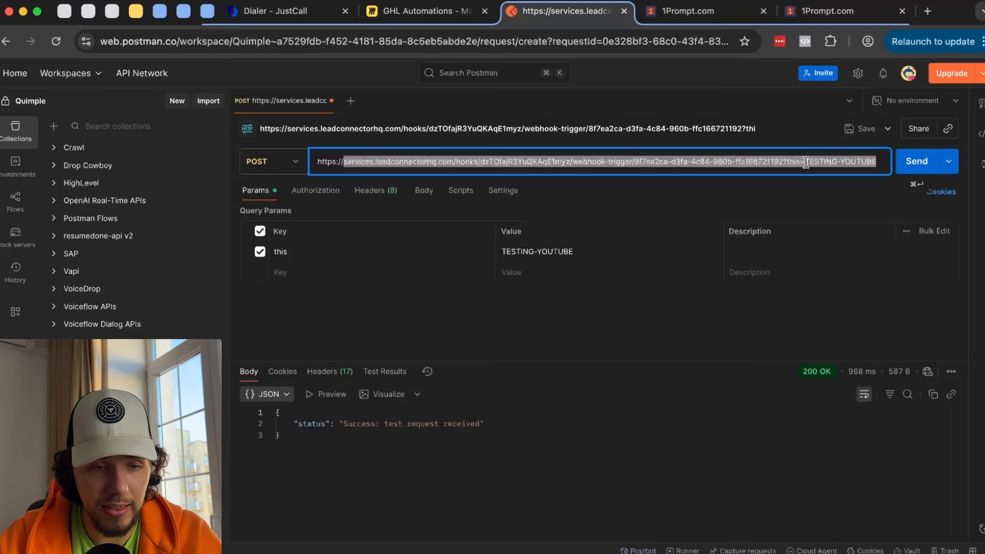
click(295, 257)
click(561, 253)
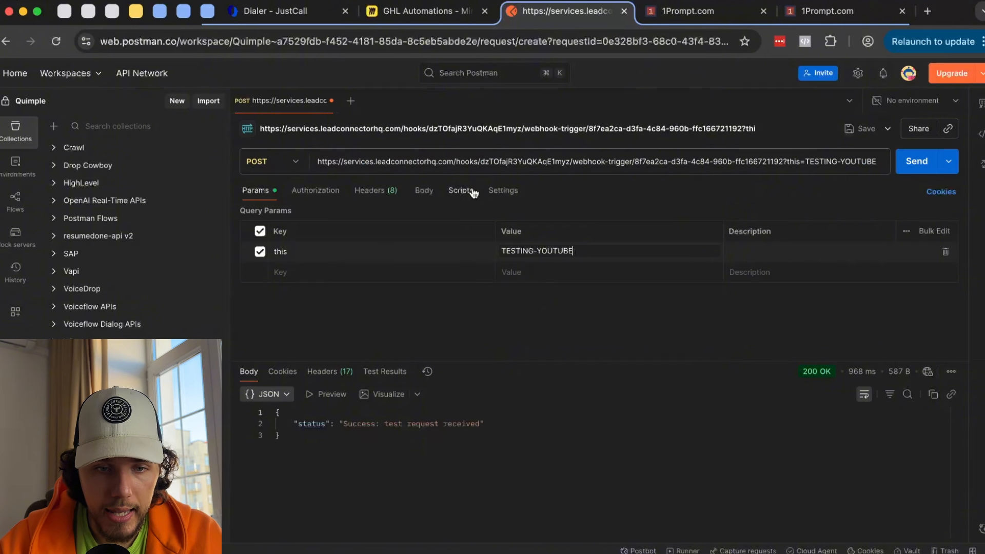
click(437, 154)
click(308, 455)
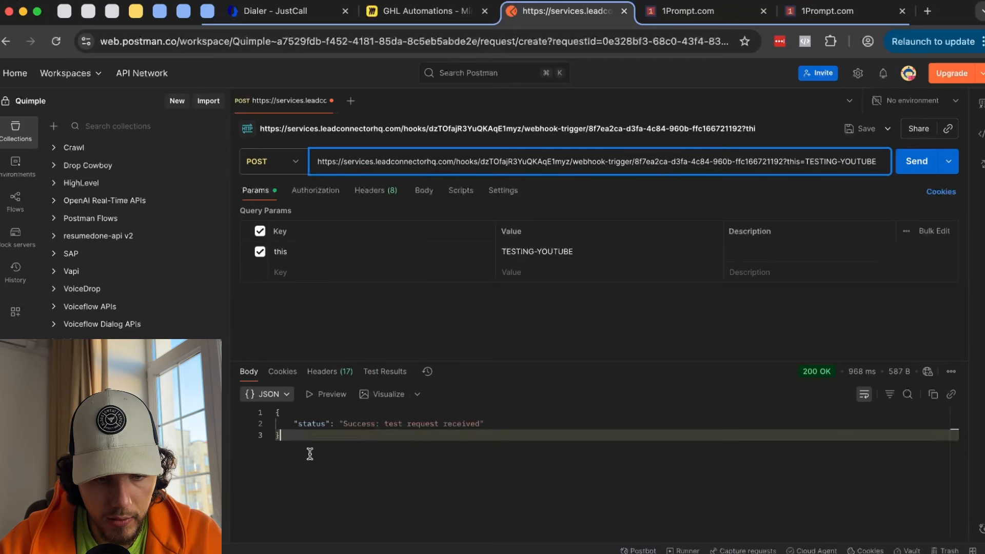
drag(366, 424, 508, 417)
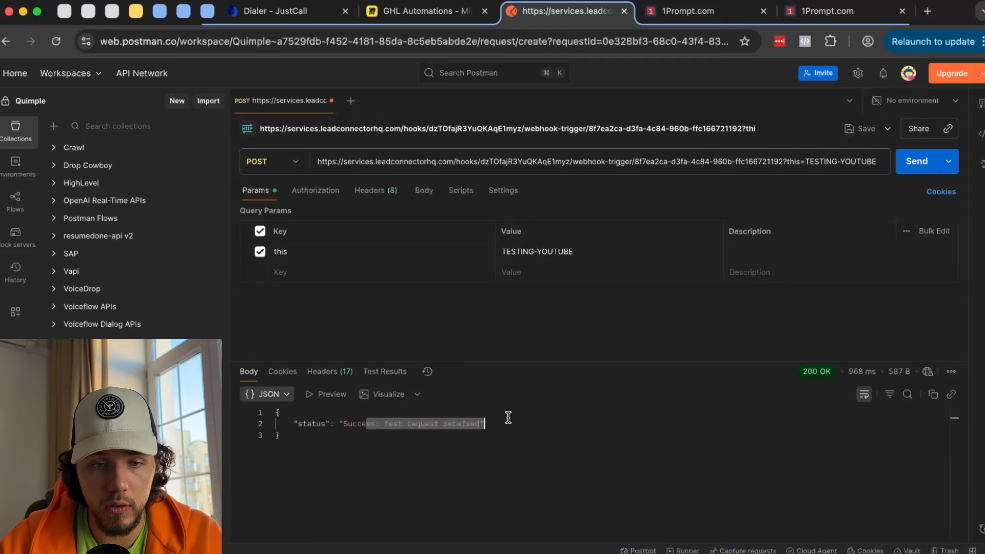
click(687, 10)
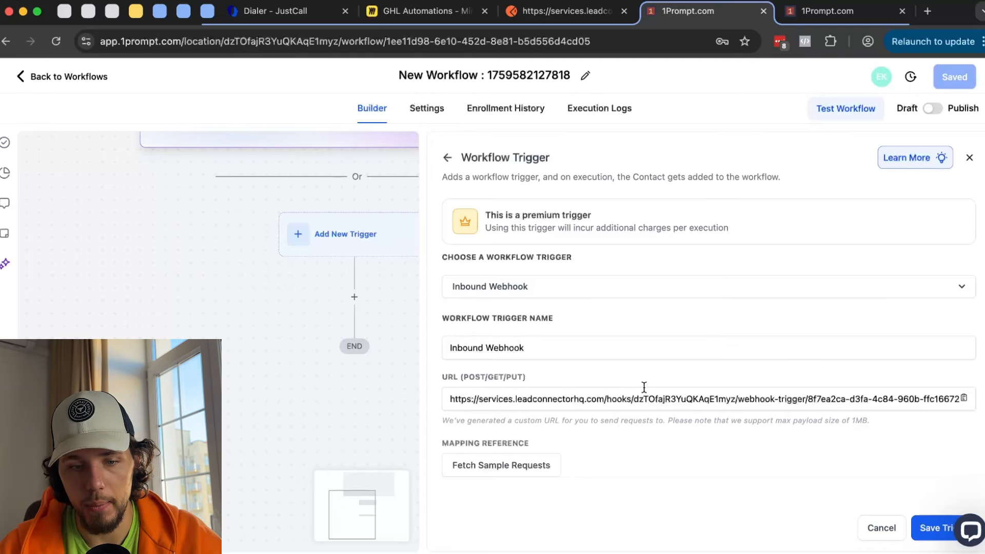
- Fetch sample requests and select the 16:06:14 request as the mapping reference
drag(852, 399, 981, 399)
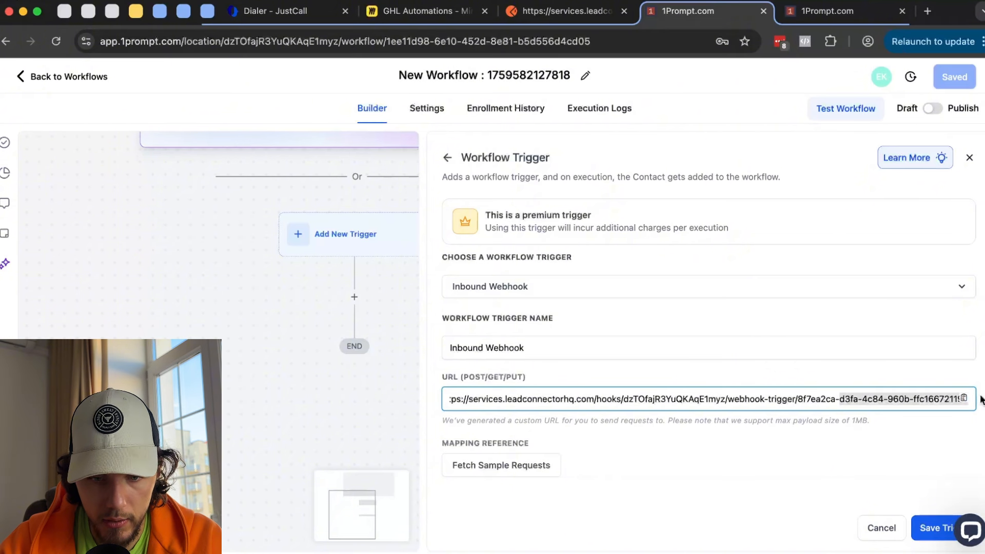
click(647, 461)
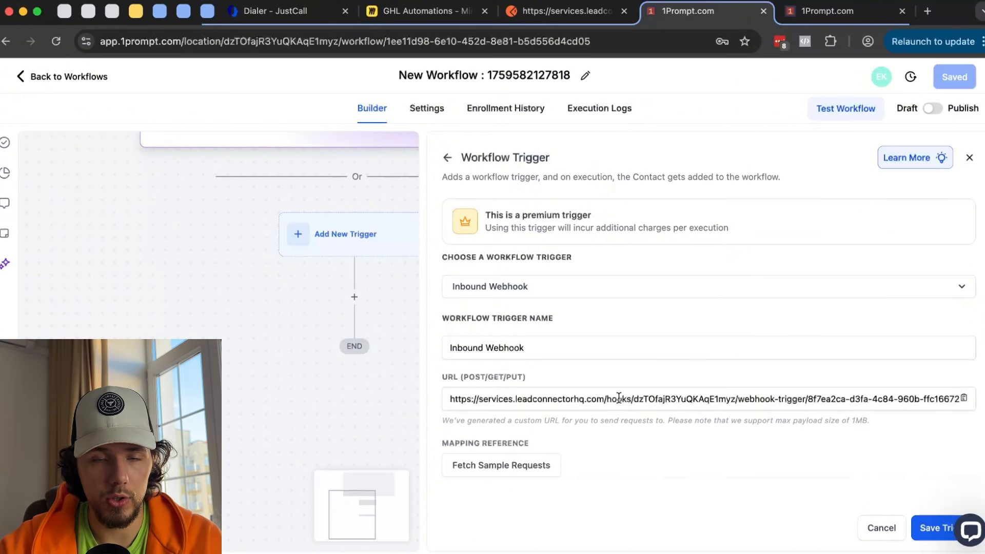
click(517, 472)
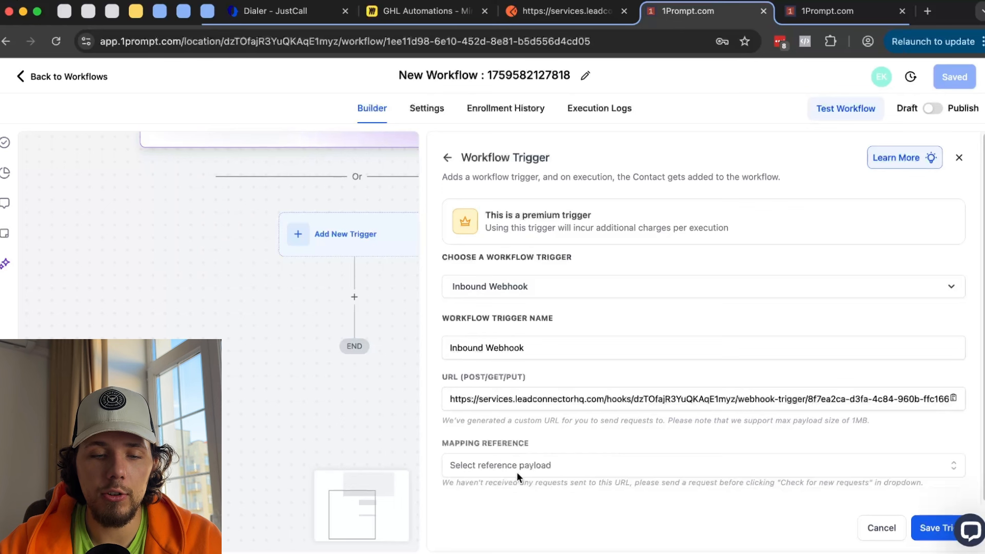
click(551, 464)
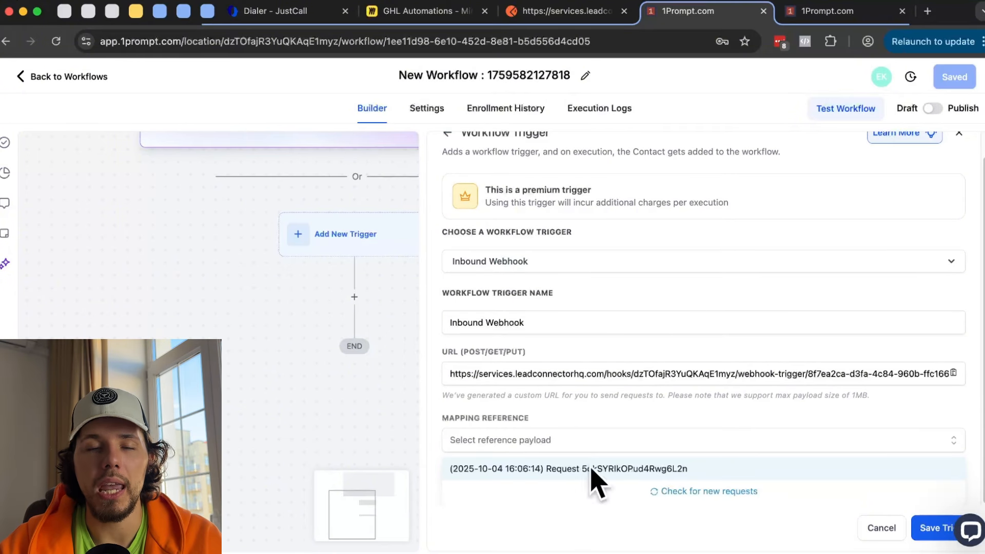
click(629, 469)
- Inspect the sample JSON, highlighting queryParams with this = TESTING-YOUTUBE
scroll(634, 390, down, 3)
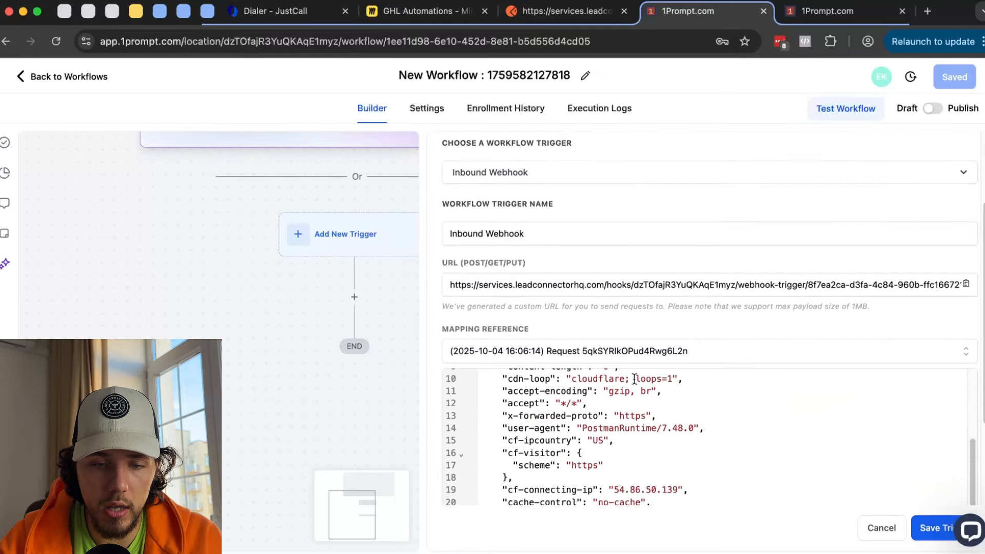
scroll(635, 378, down, 3)
scroll(544, 360, down, 3)
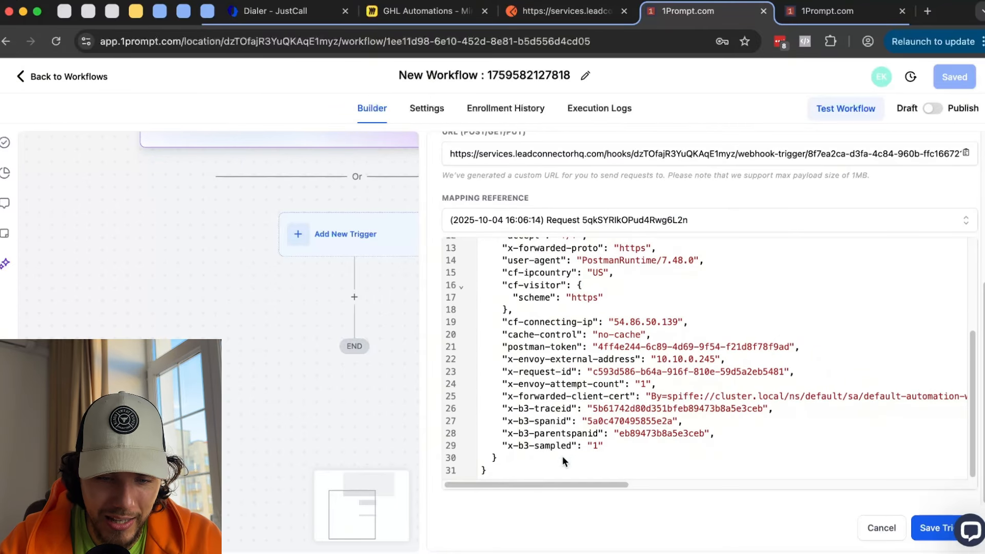
drag(563, 455, 503, 262)
scroll(661, 341, up, 5)
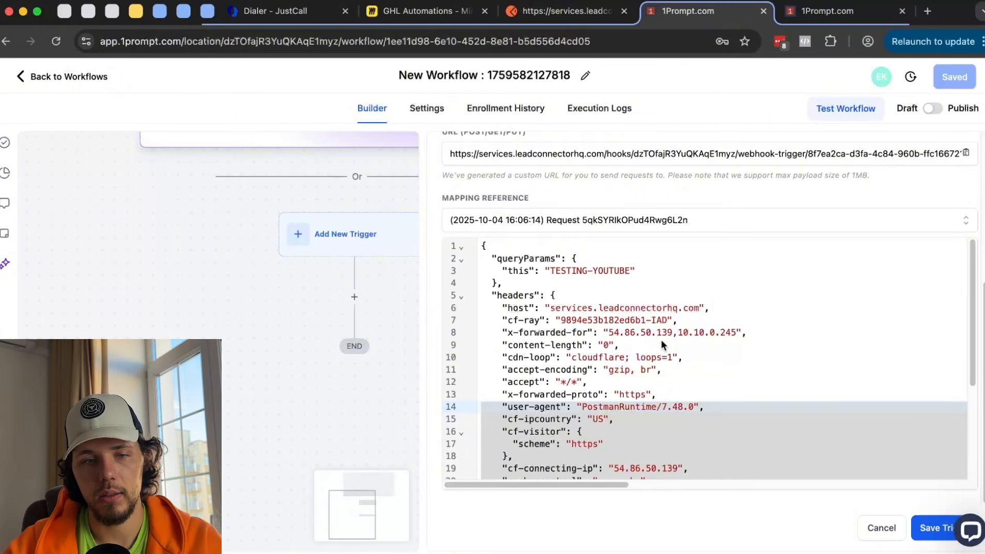
click(504, 260)
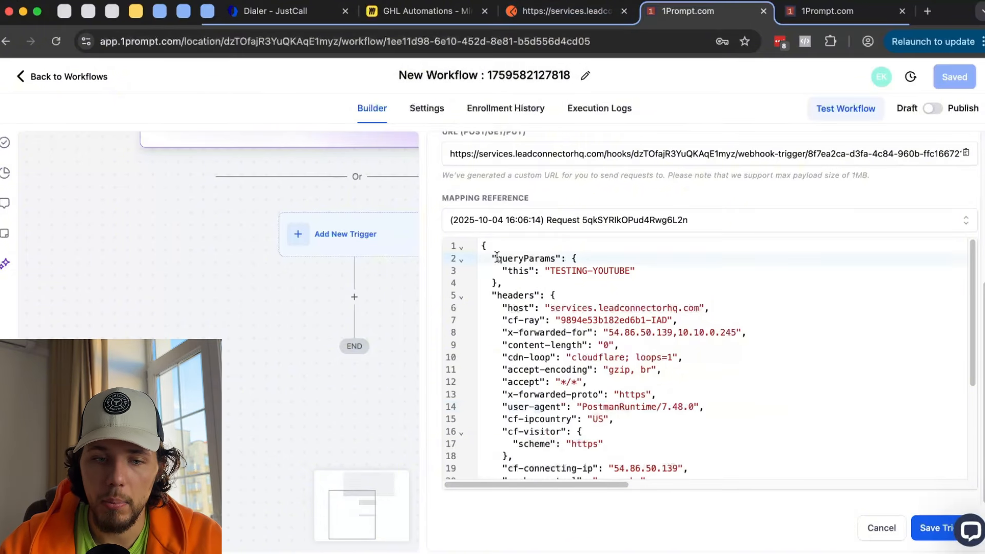
scroll(504, 259, up, 1)
drag(500, 269, 560, 270)
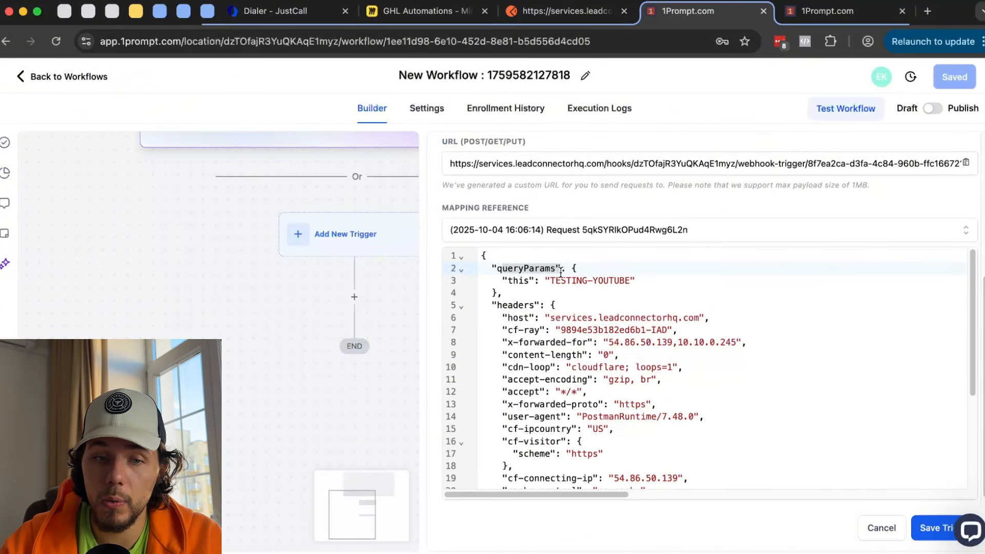
click(564, 17)
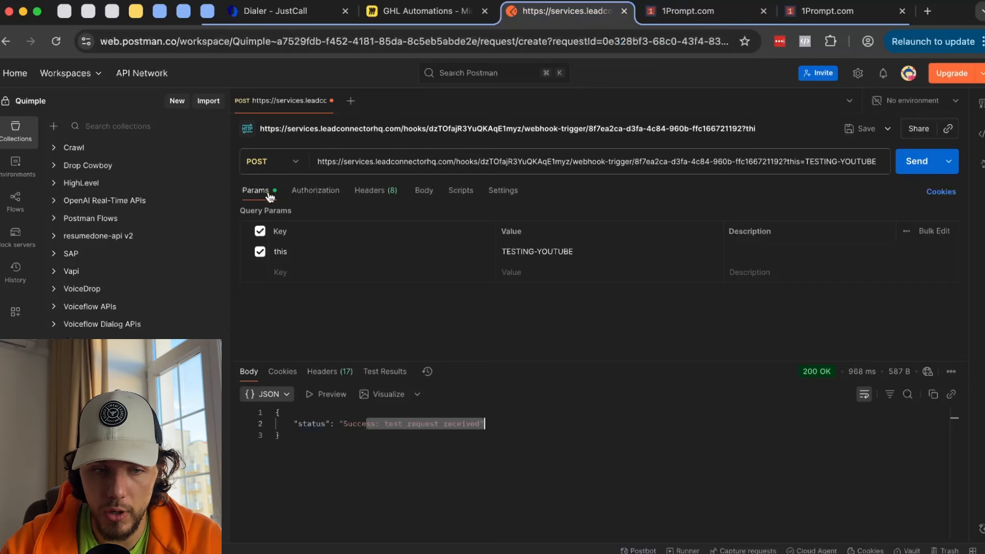
click(708, 11)
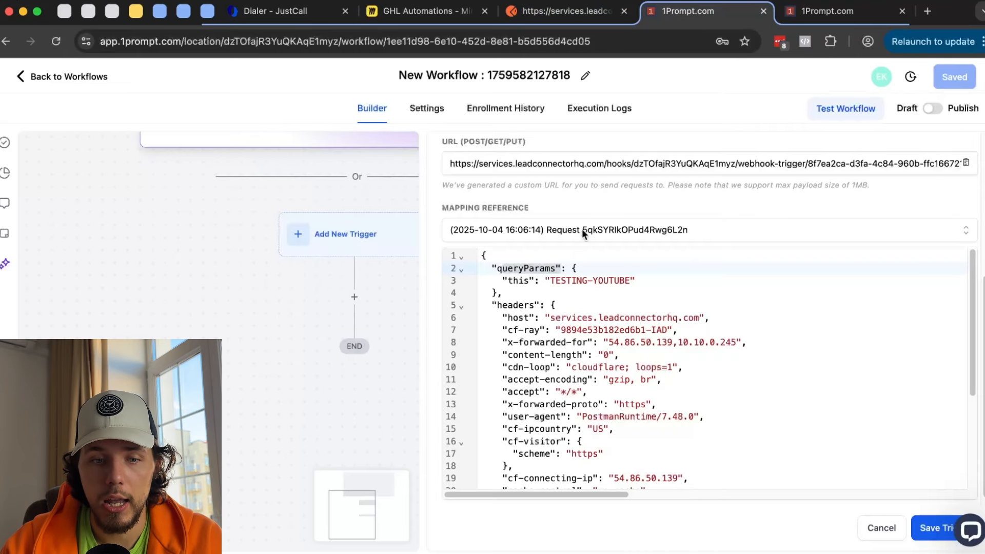
drag(507, 280, 634, 281)
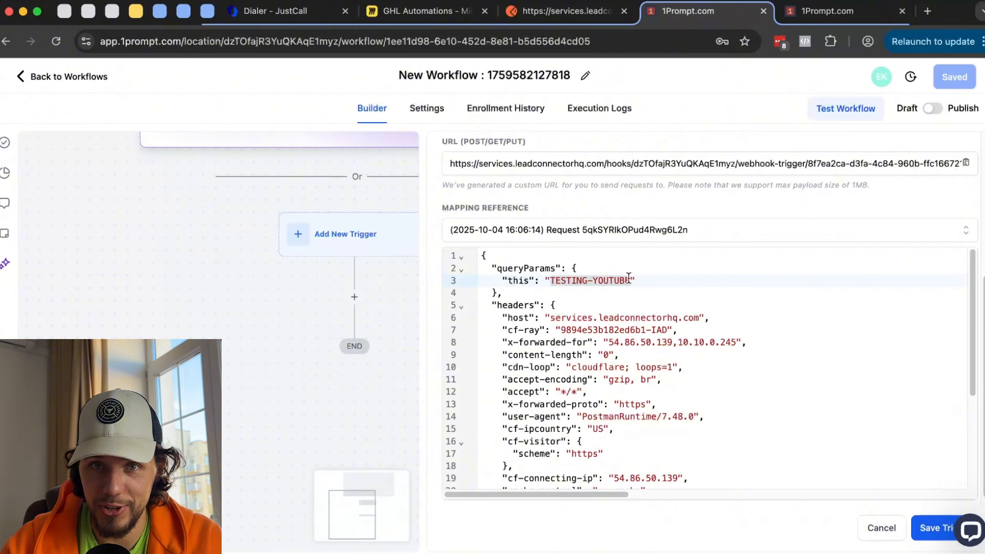
- Save the trigger and give Create Contact an Email field with a sample e-mail address
click(931, 528)
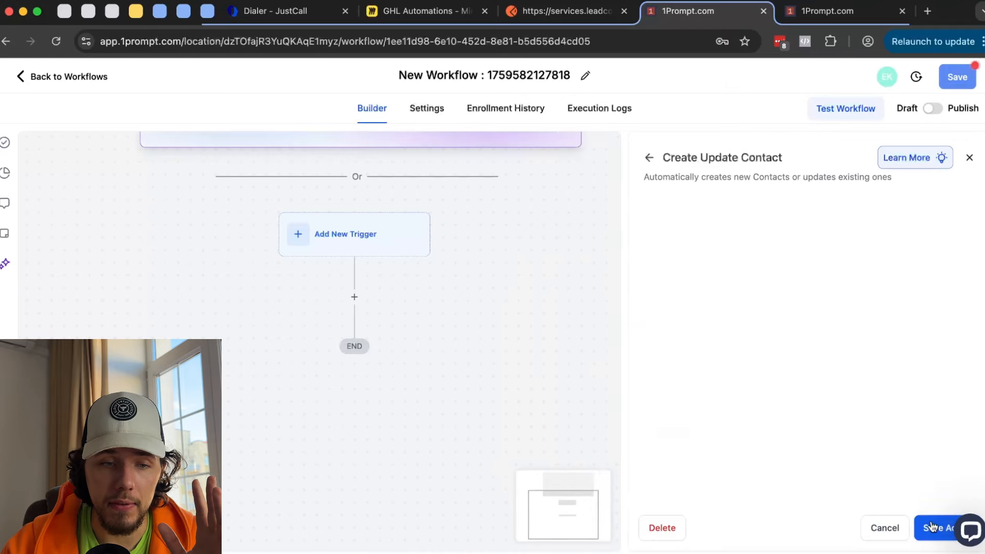
click(612, 301)
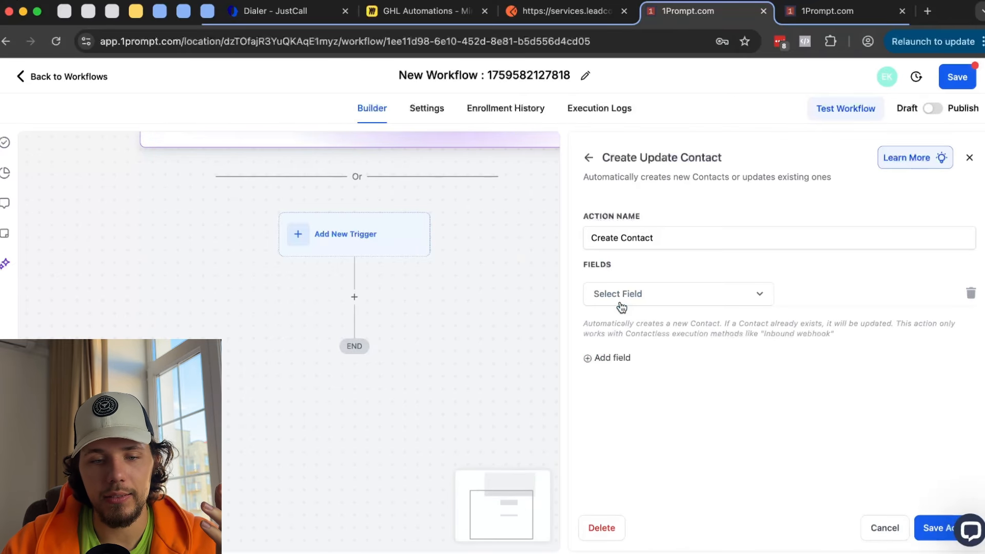
click(654, 301)
scroll(663, 412, down, 3)
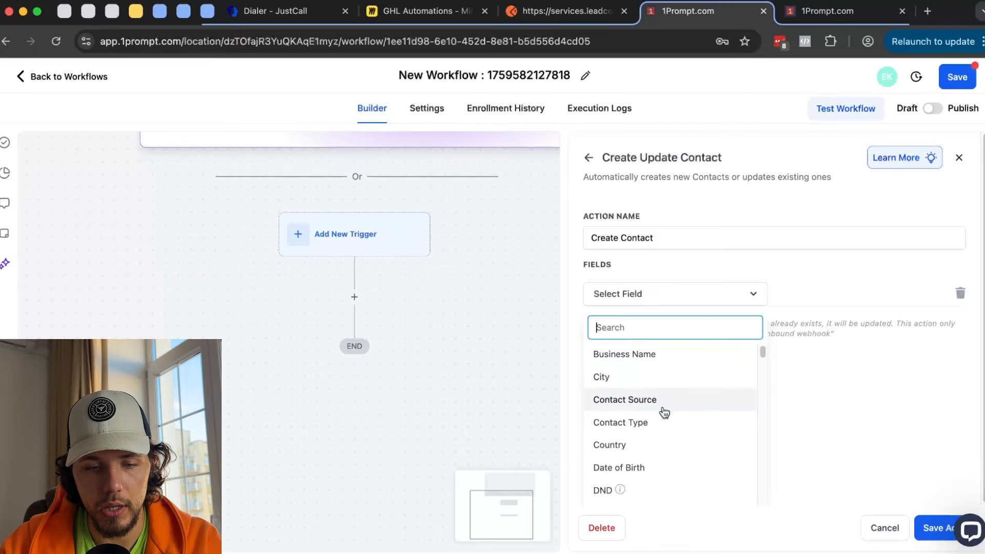
click(641, 442)
click(798, 293)
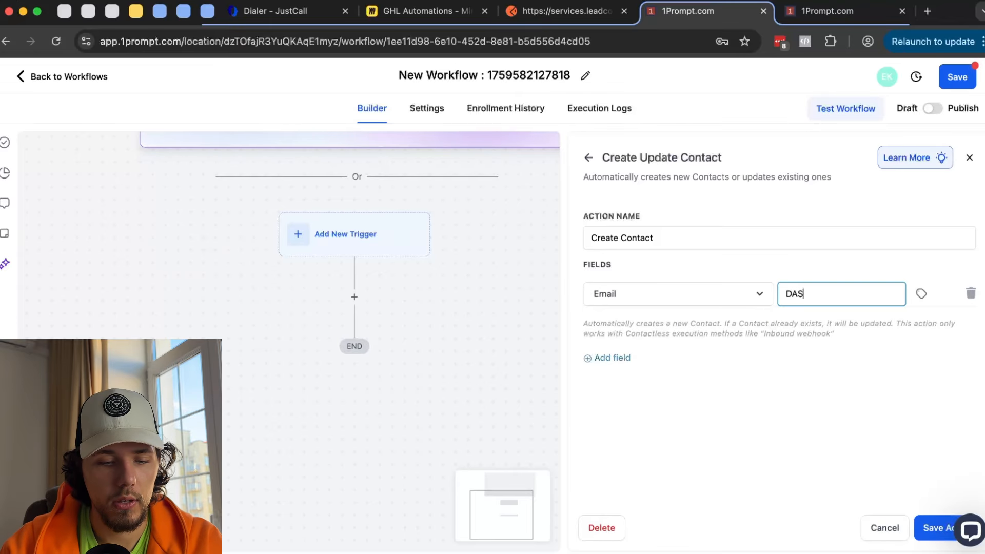
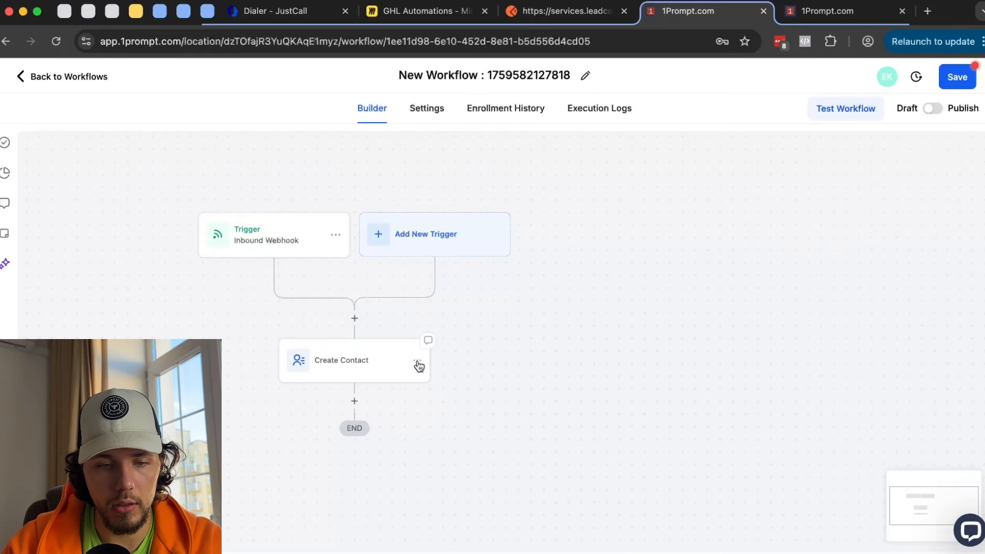
- Delete the Create Contact action and reopen the Inbound Webhook trigger
click(417, 361)
click(465, 456)
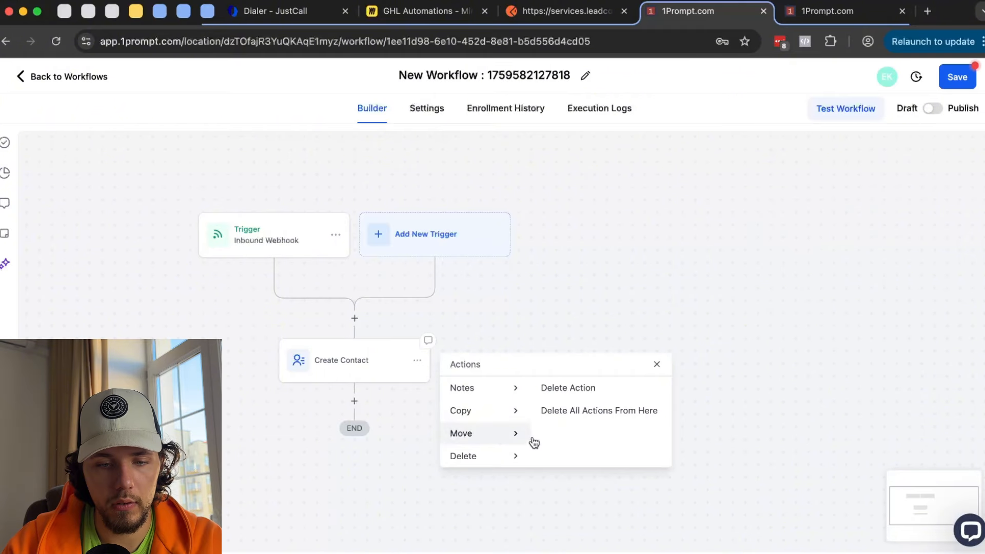
click(568, 387)
click(626, 347)
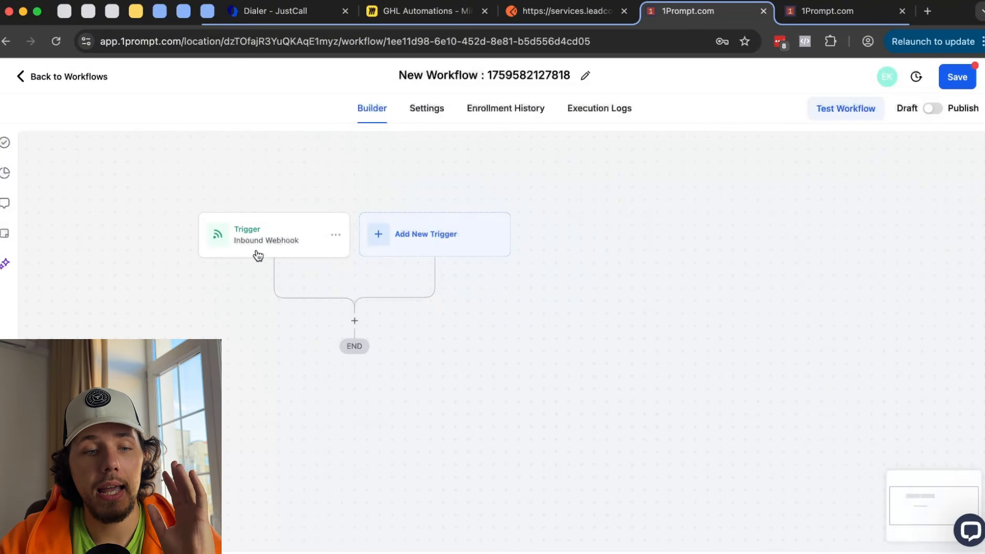
click(284, 236)
drag(508, 395, 815, 392)
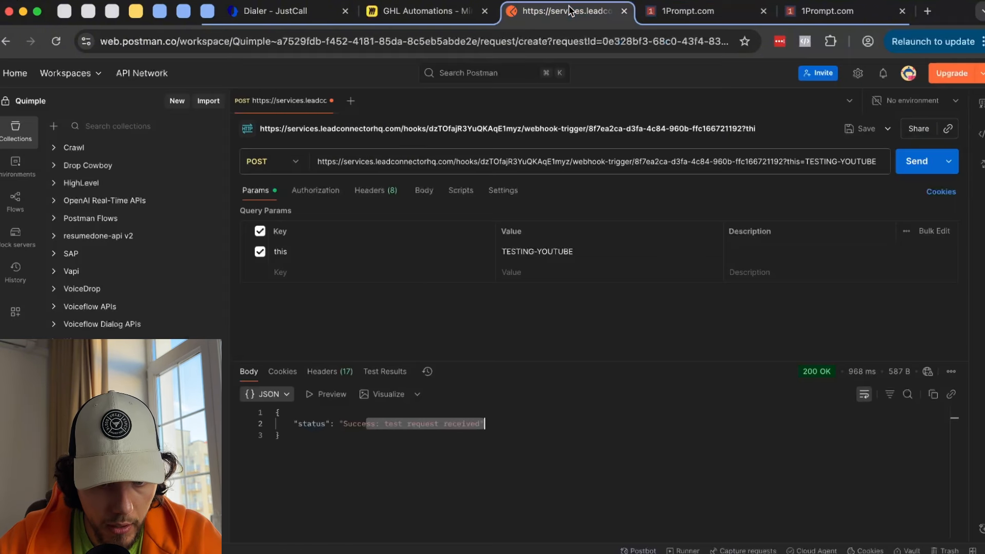
- Highlight the queryParams TESTING-YOUTUBE line in the trigger's sample request
click(572, 11)
click(686, 14)
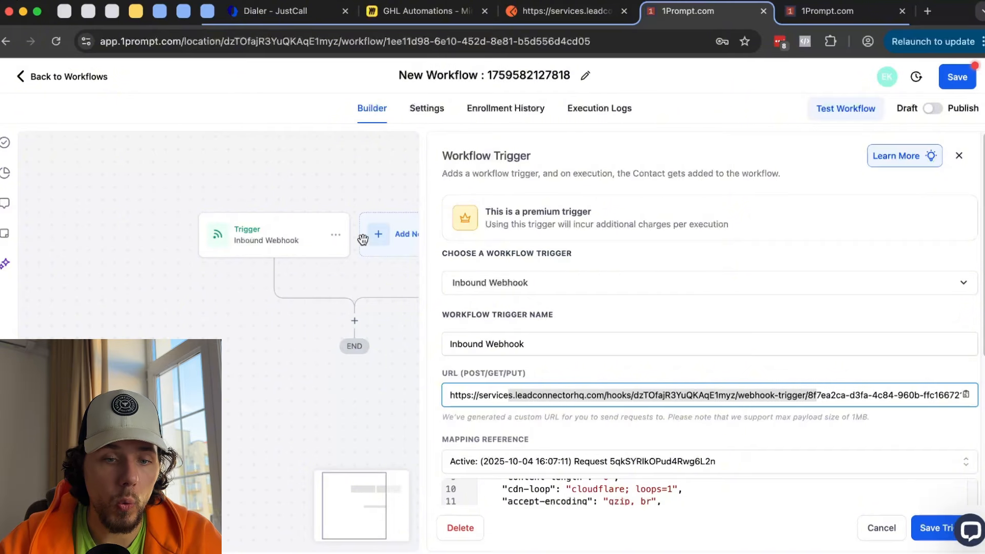
scroll(651, 454, down, 3)
scroll(590, 452, up, 5)
scroll(546, 441, down, 5)
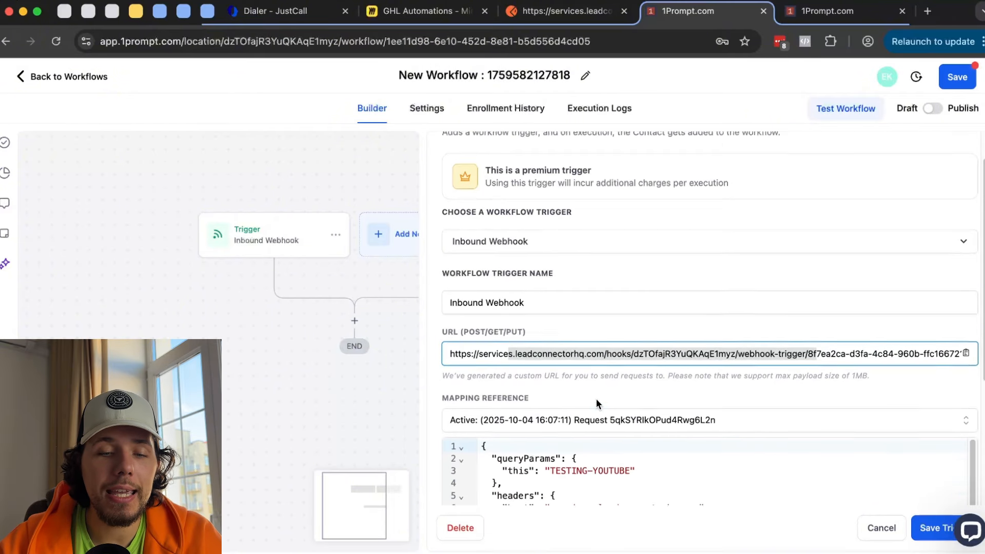
drag(483, 303, 538, 349)
click(589, 330)
drag(641, 335, 485, 319)
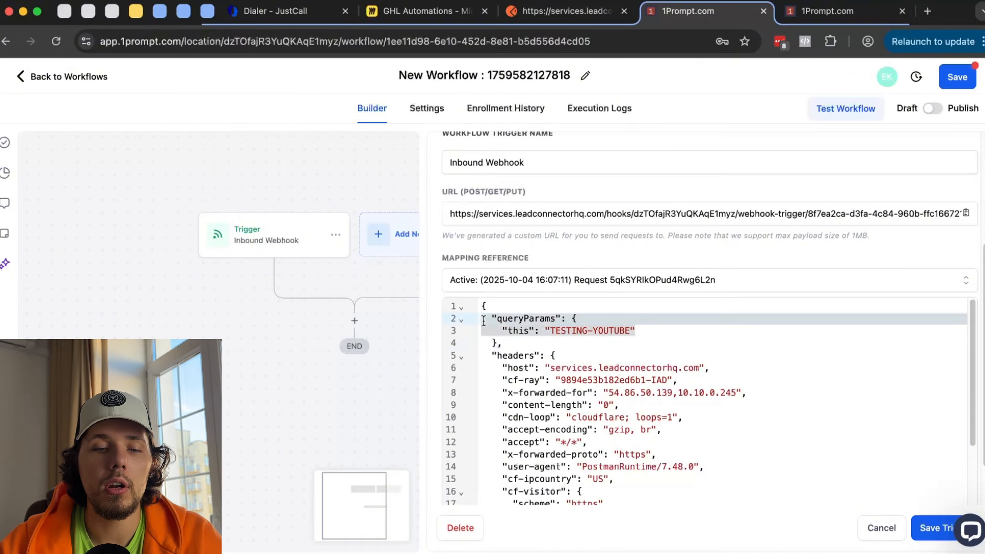
- Add a Create Contact action after the trigger with an Email field, then go to Postman
click(930, 533)
click(354, 320)
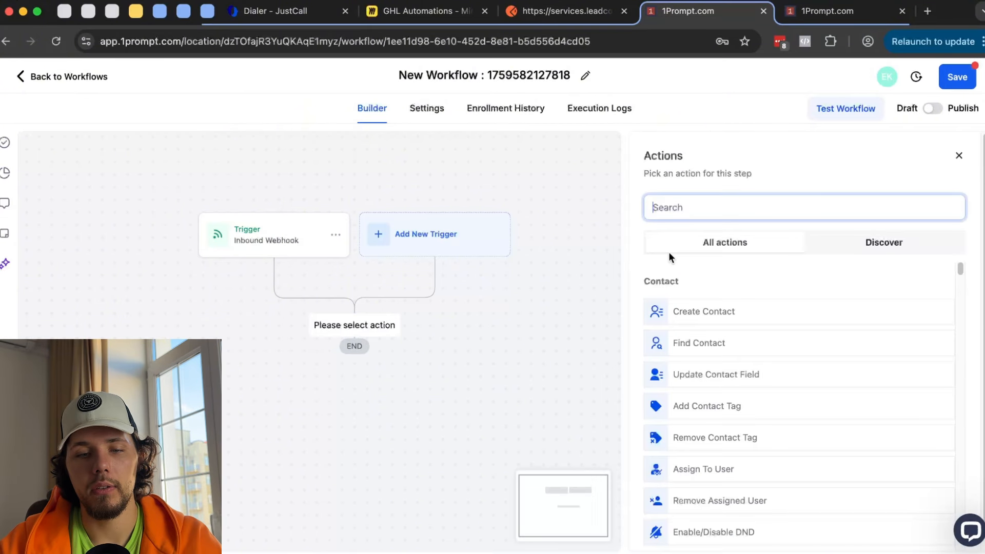
click(725, 314)
click(616, 303)
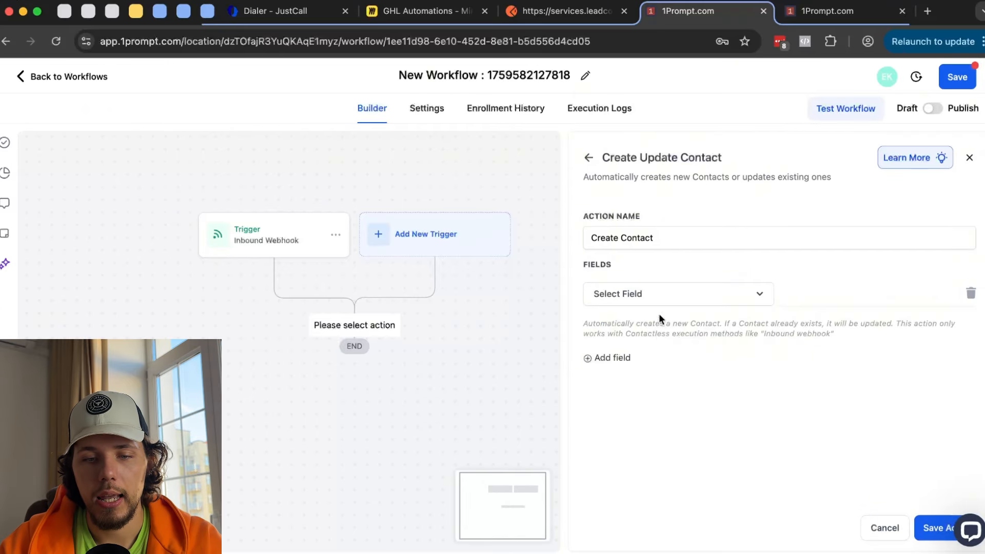
click(671, 295)
scroll(689, 377, down, 3)
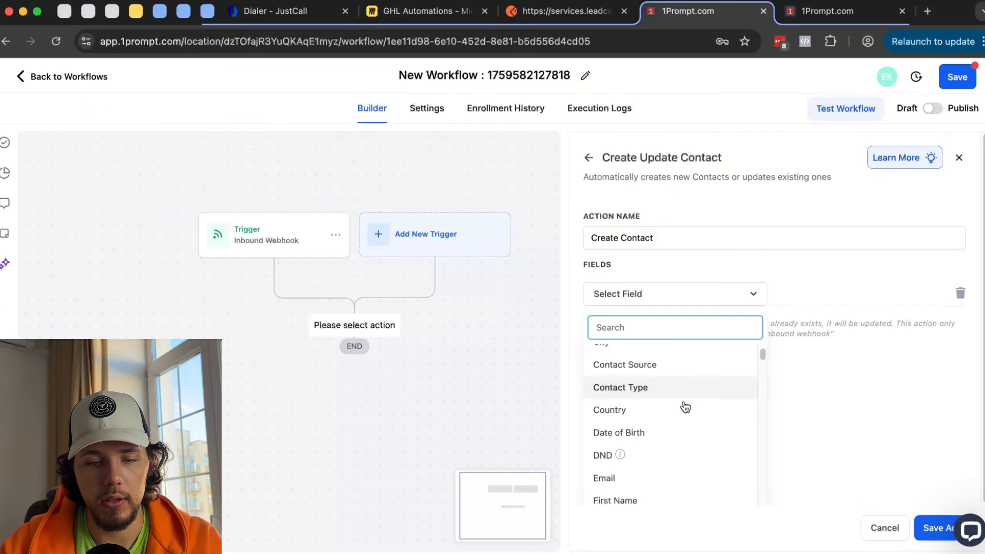
click(682, 478)
click(823, 300)
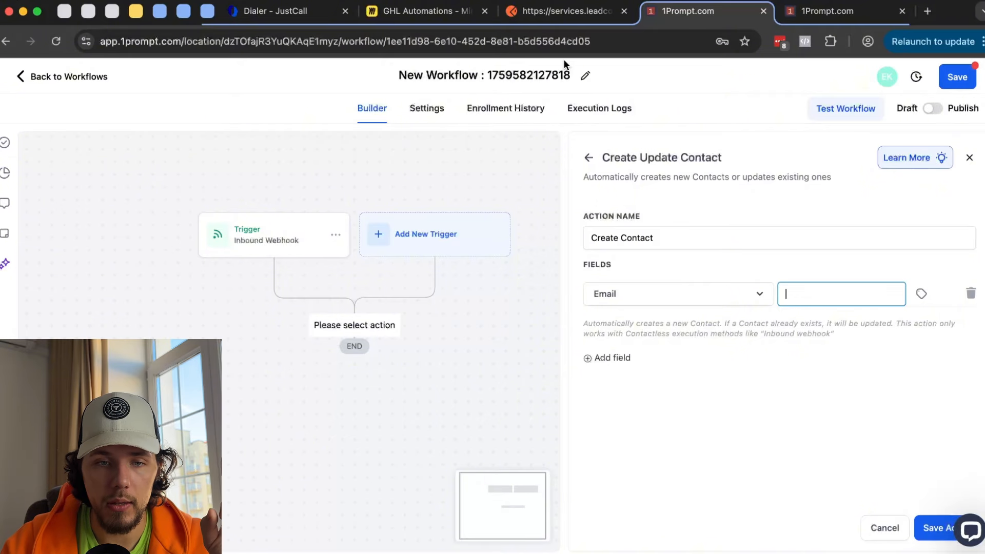
click(562, 13)
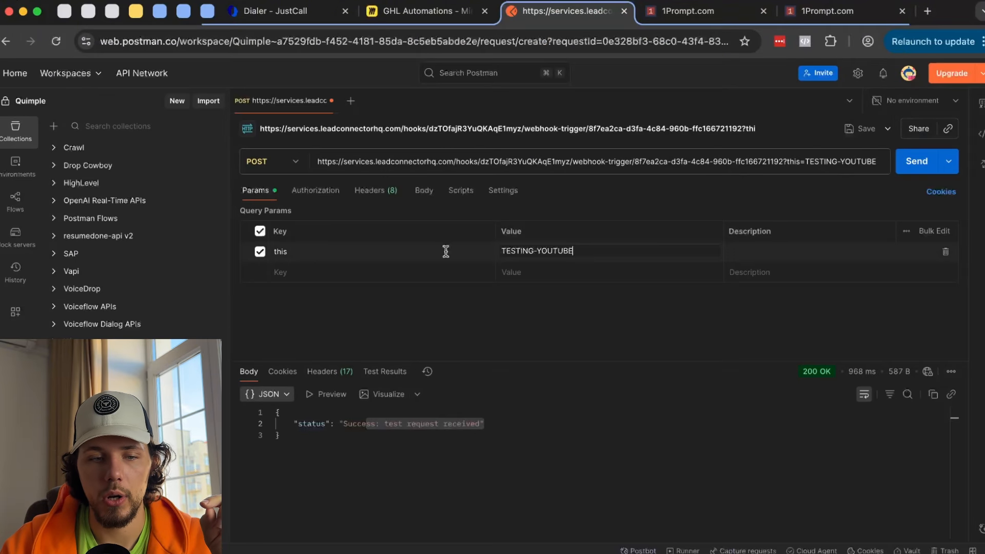
- Rename the parameter key to email, set a sample e-mail address value, and resend the request
drag(297, 254, 266, 249)
double_click(280, 251)
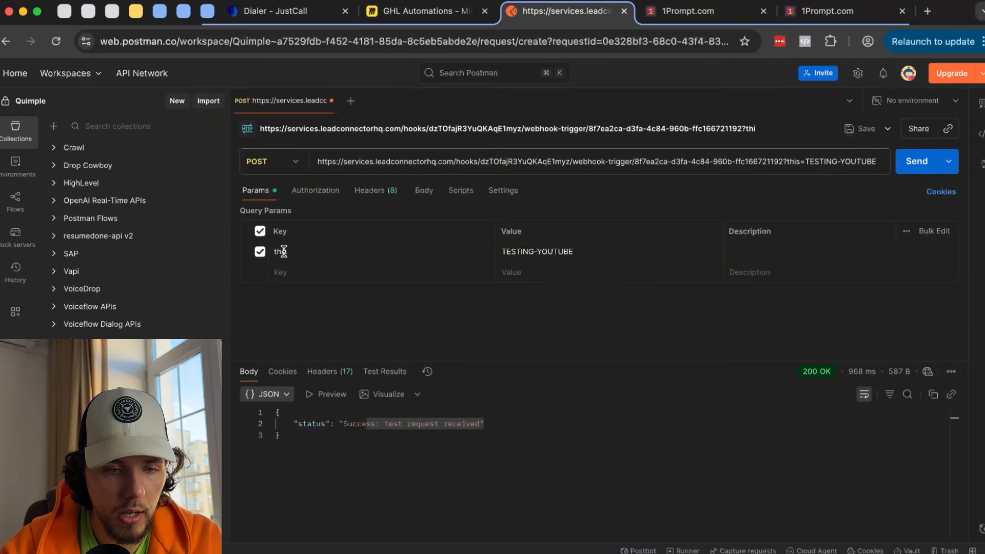
text(email)
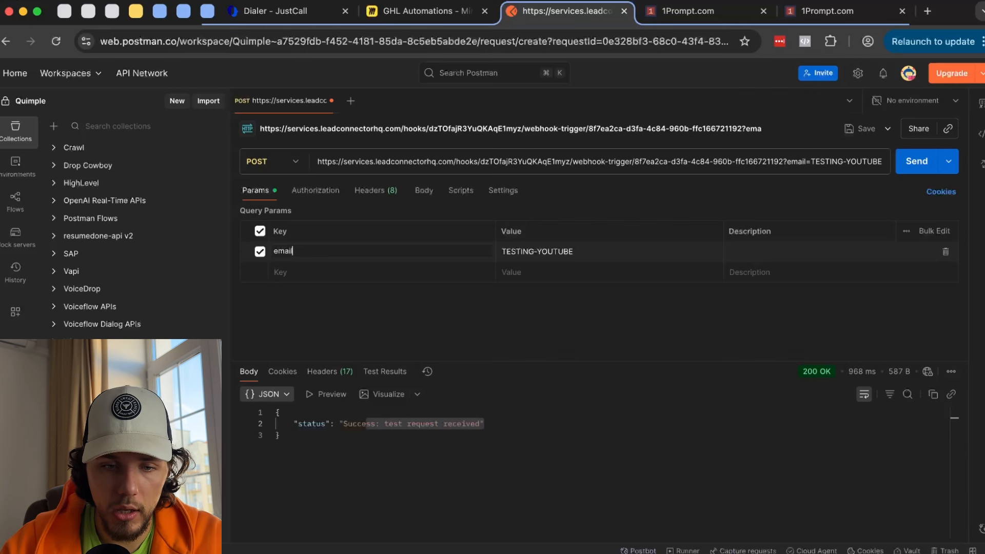
triple_click(528, 251)
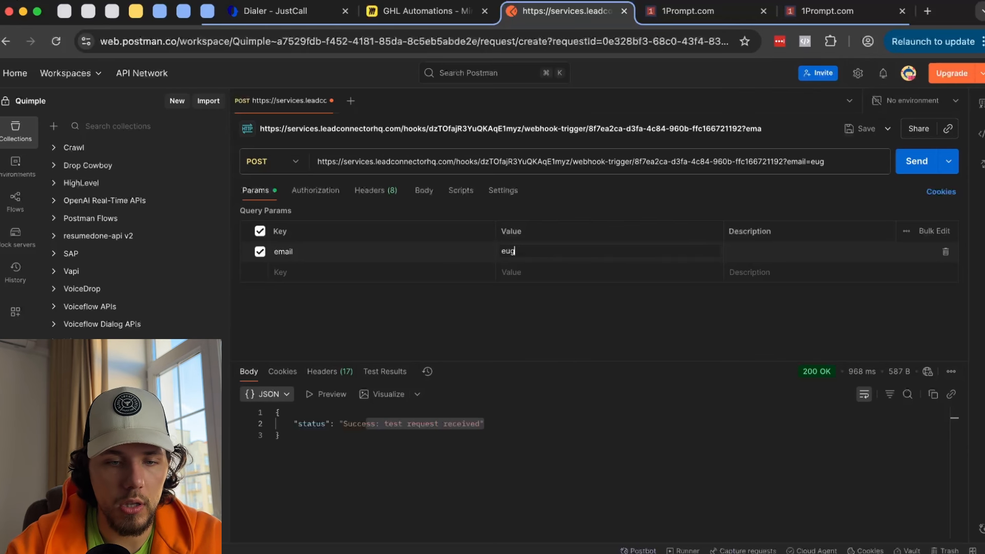
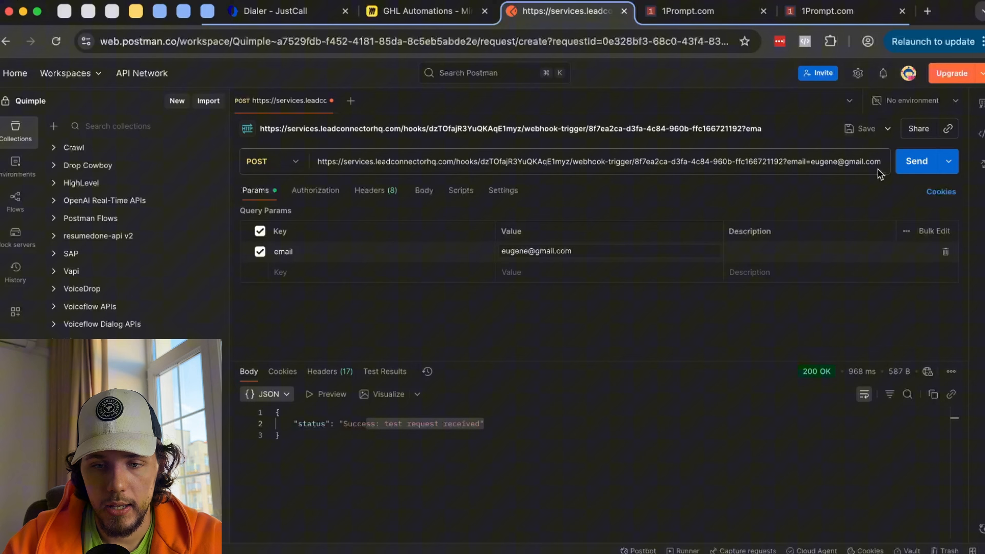
click(909, 167)
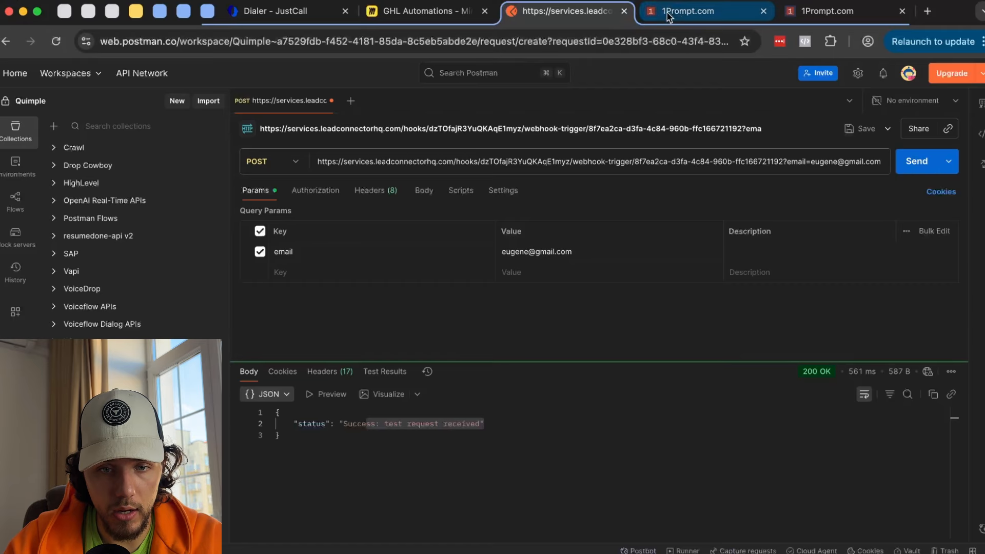
click(684, 12)
- Save the Create Contact action and set the trigger's mapping reference to the 16:08:38 request with the email query parameter
text(sdfsad)
click(937, 530)
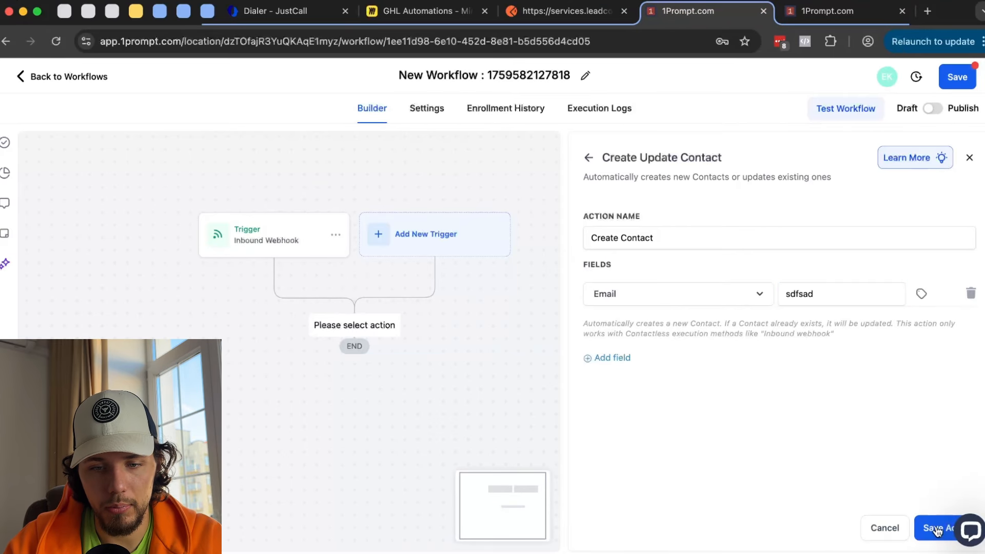
click(300, 253)
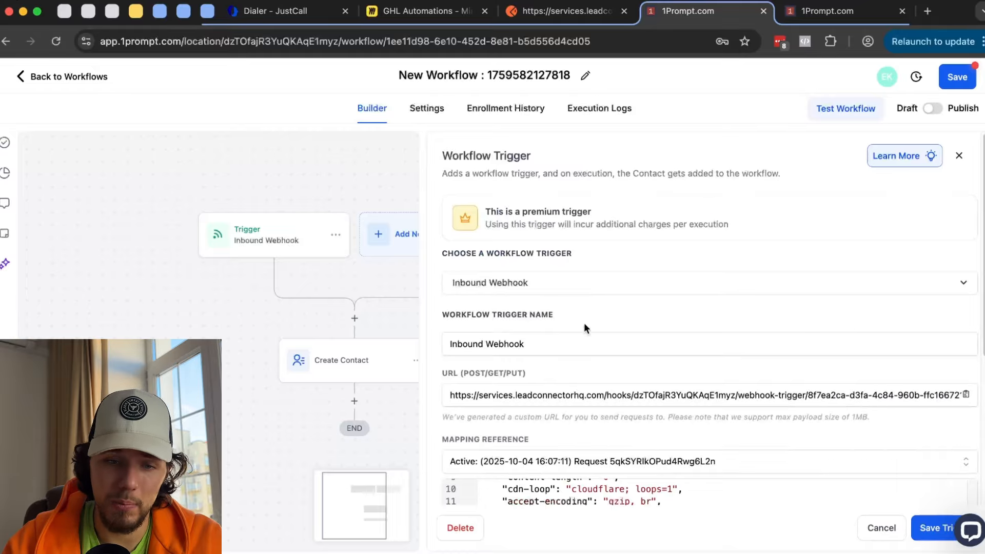
scroll(584, 322, down, 3)
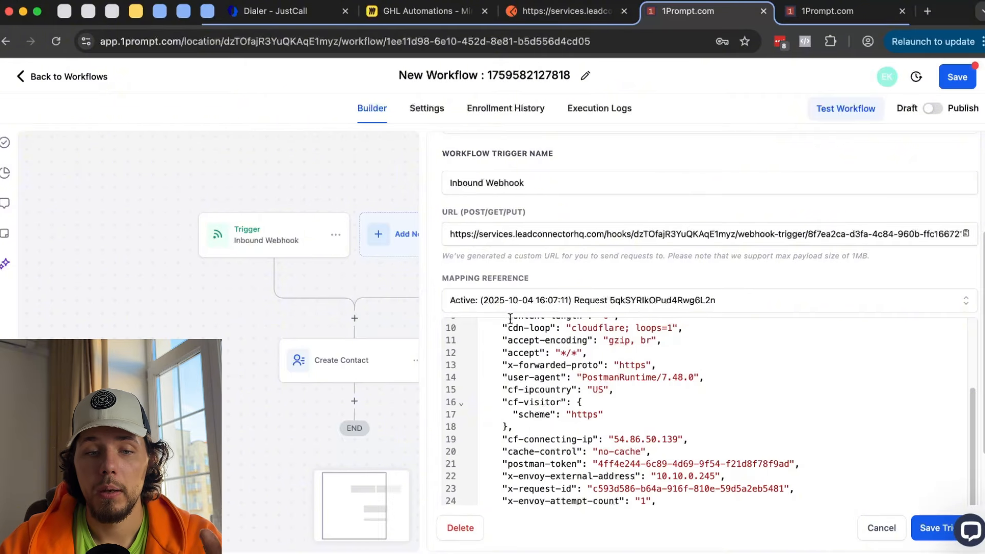
click(545, 305)
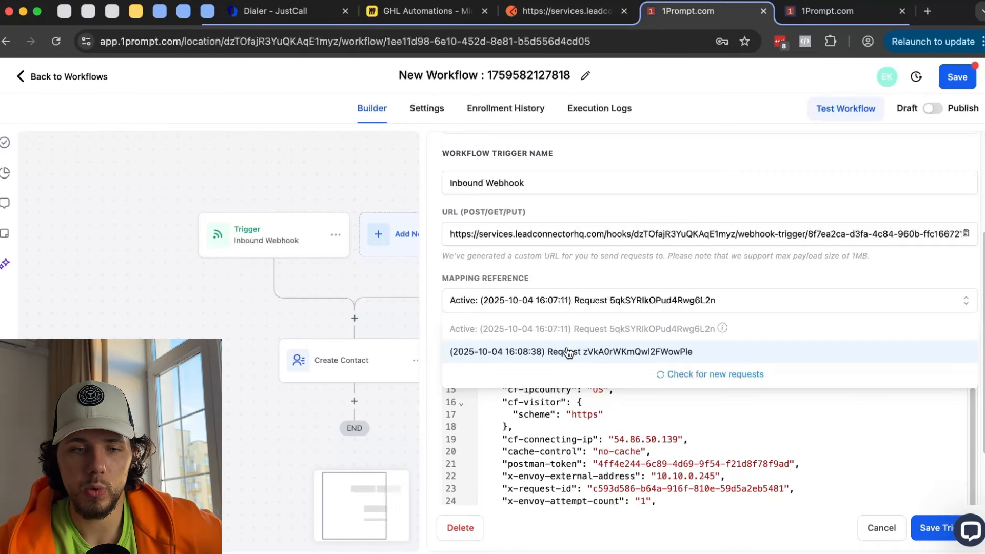
mouse_move(560, 326)
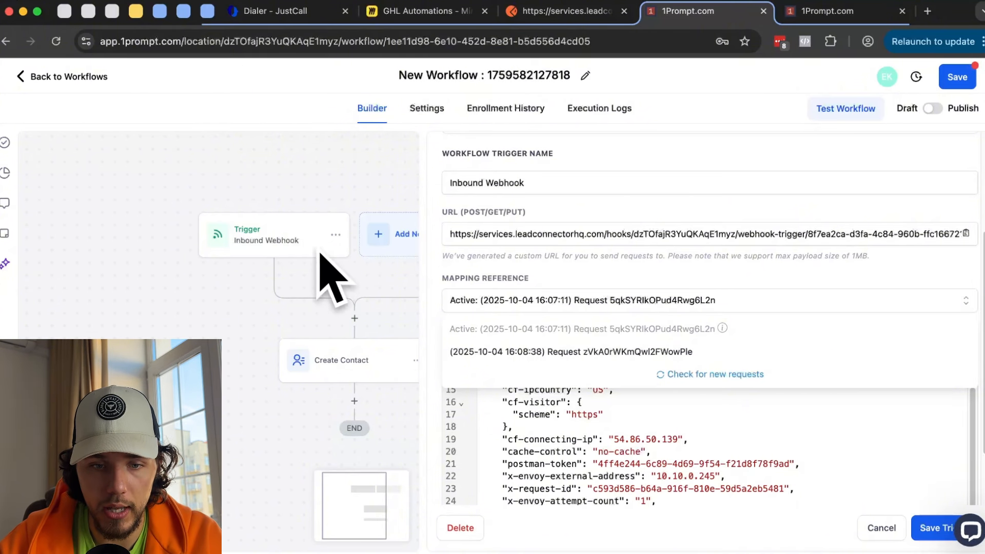
click(630, 353)
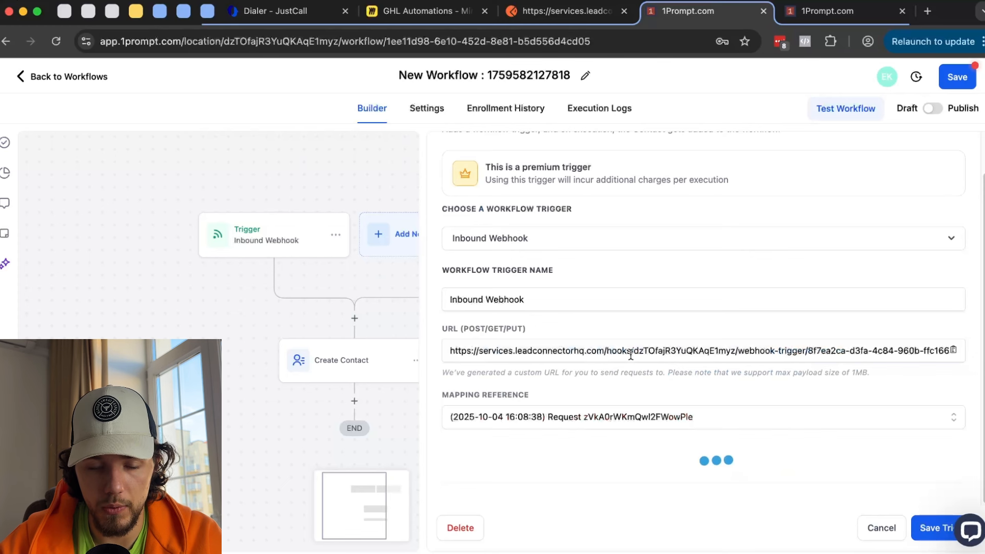
scroll(630, 352, down, 5)
scroll(676, 383, up, 8)
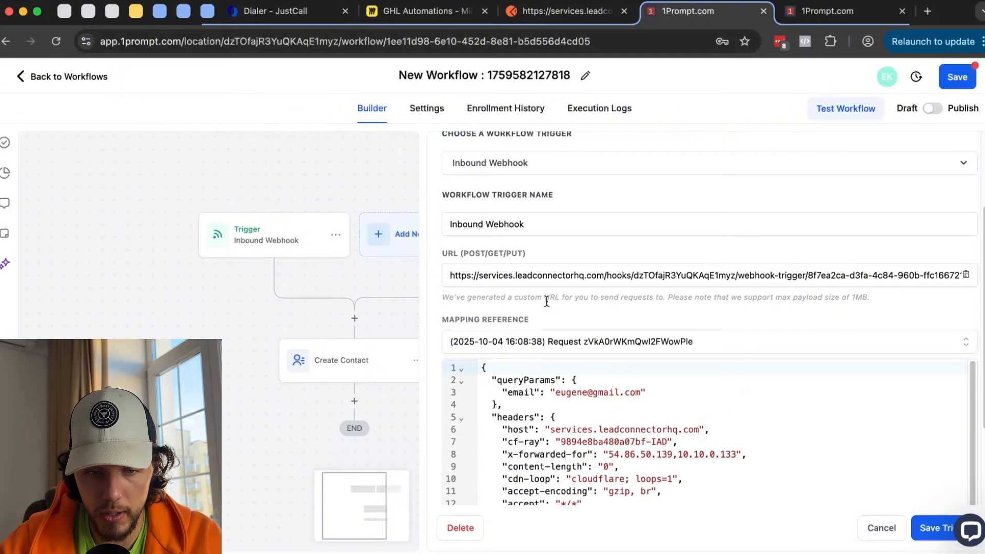
scroll(546, 302, down, 3)
drag(509, 272, 537, 271)
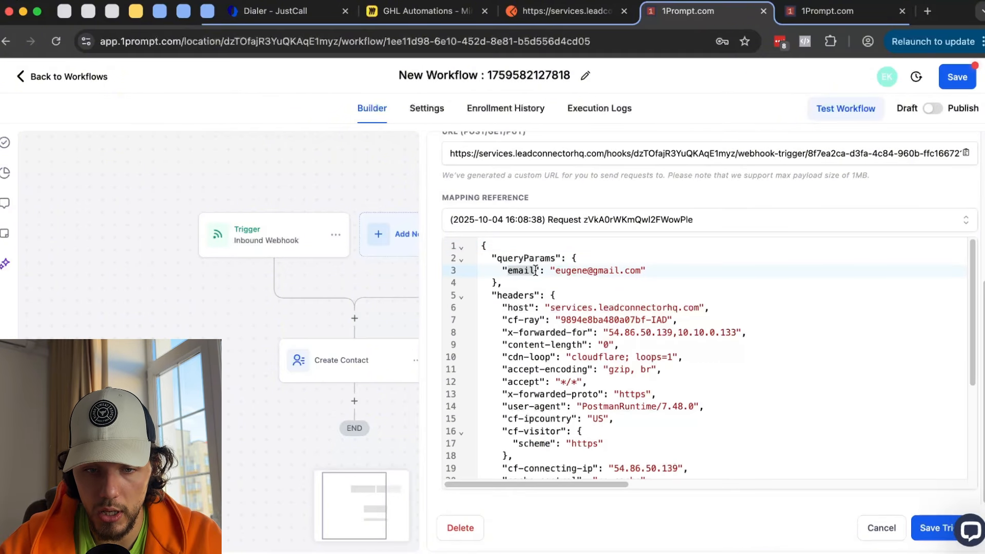
- Save the trigger, then map Create Contact's Email to Inbound Webhook Trigger > Query Params > email and save
click(933, 527)
click(343, 367)
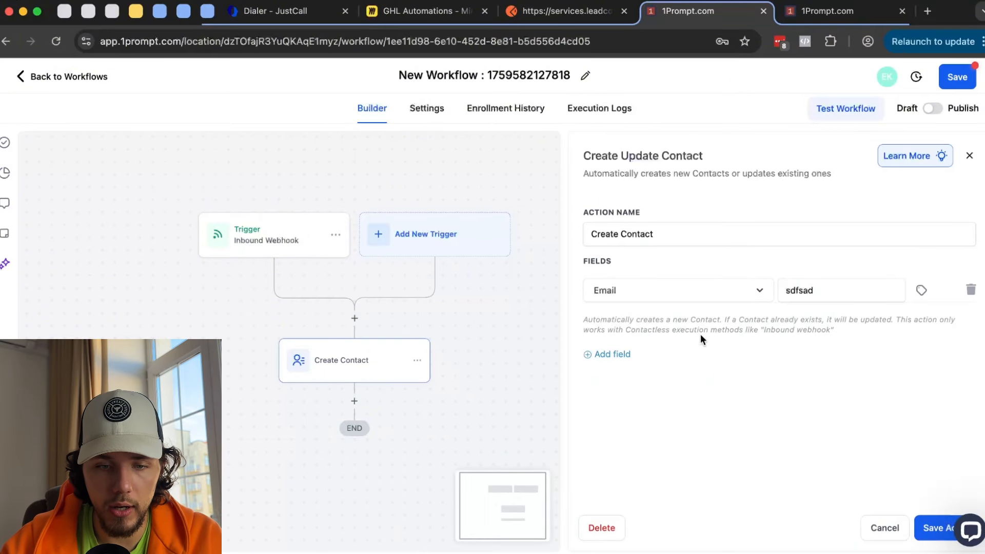
drag(849, 290, 779, 289)
key(BackSpace)
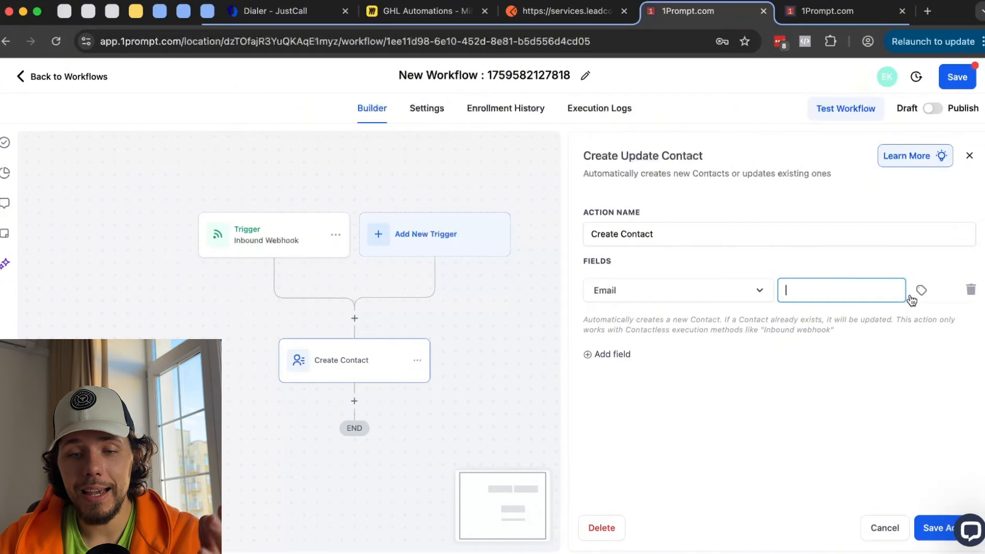
click(921, 290)
click(967, 294)
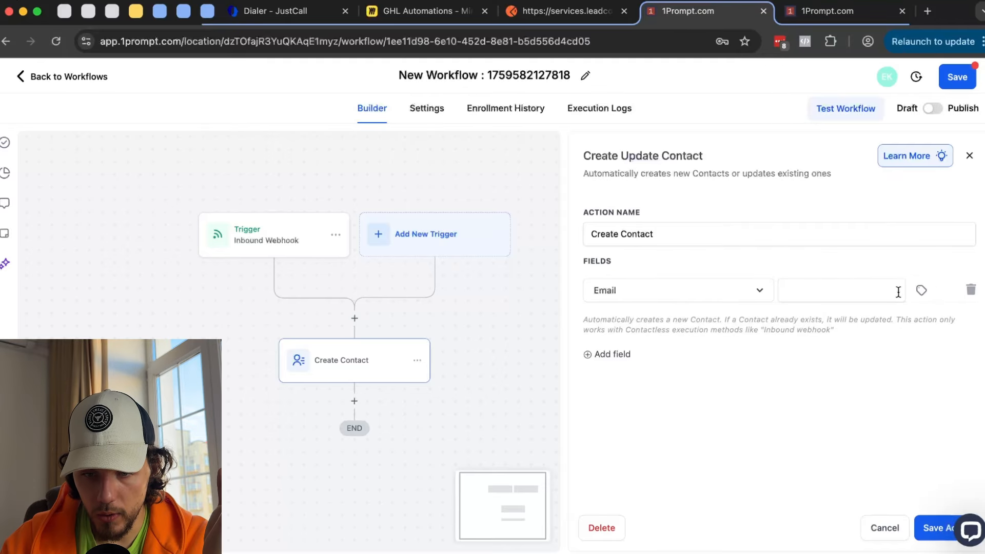
click(915, 286)
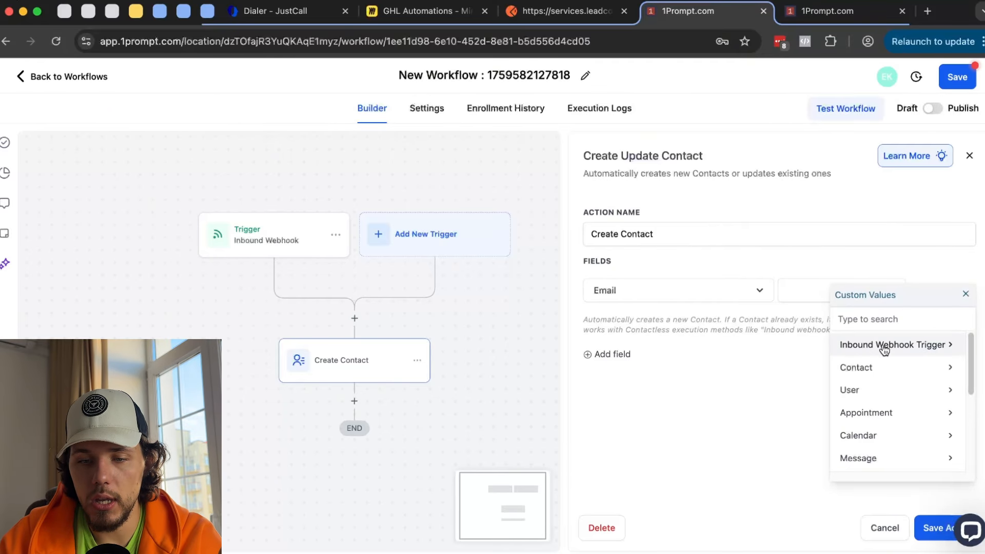
click(904, 349)
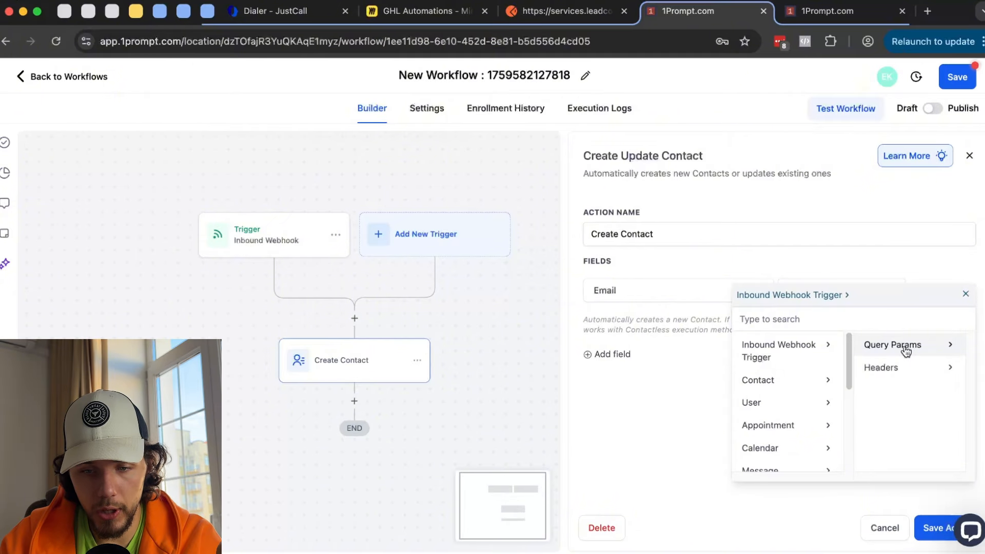
click(915, 353)
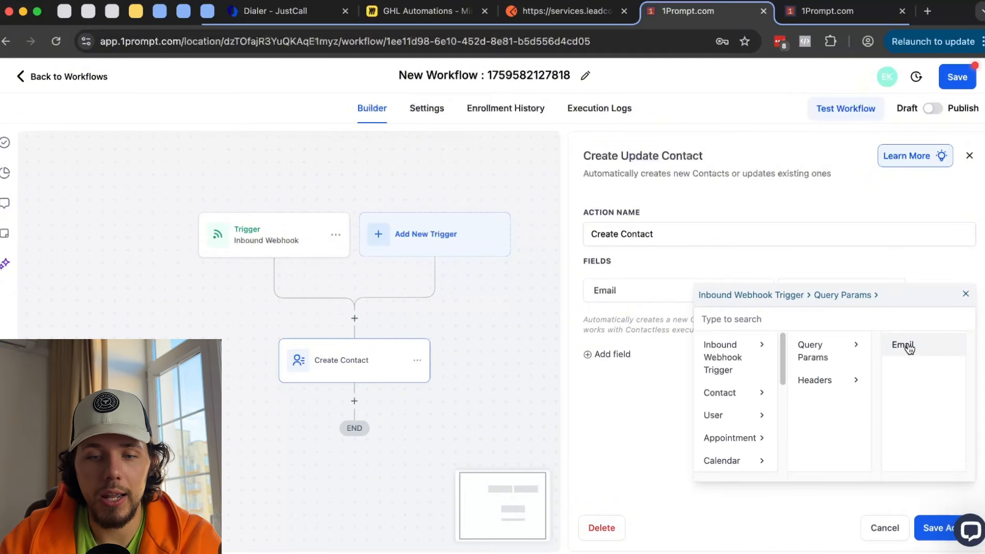
click(918, 345)
click(935, 531)
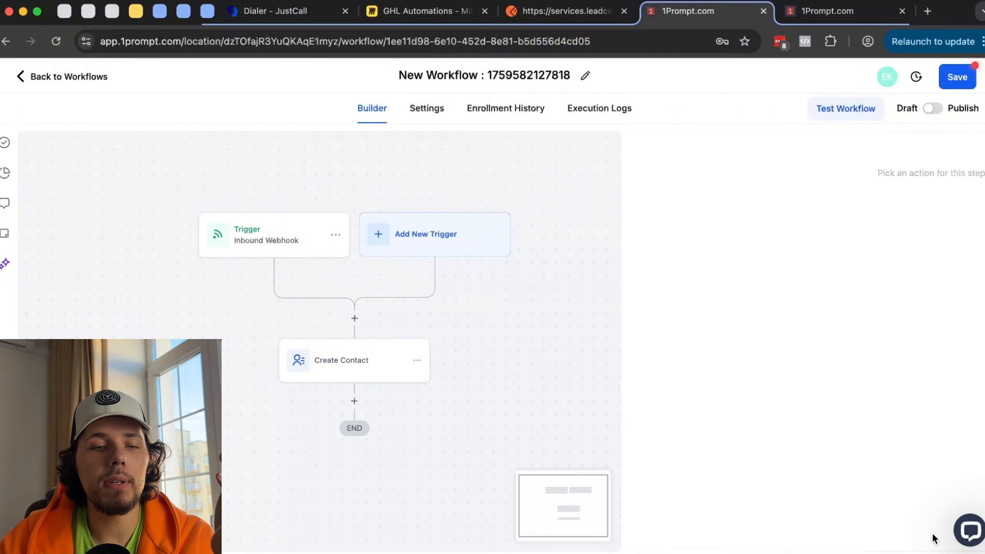
- Check the Postman request and the inserted Email value, then delete the Create Contact step
click(562, 16)
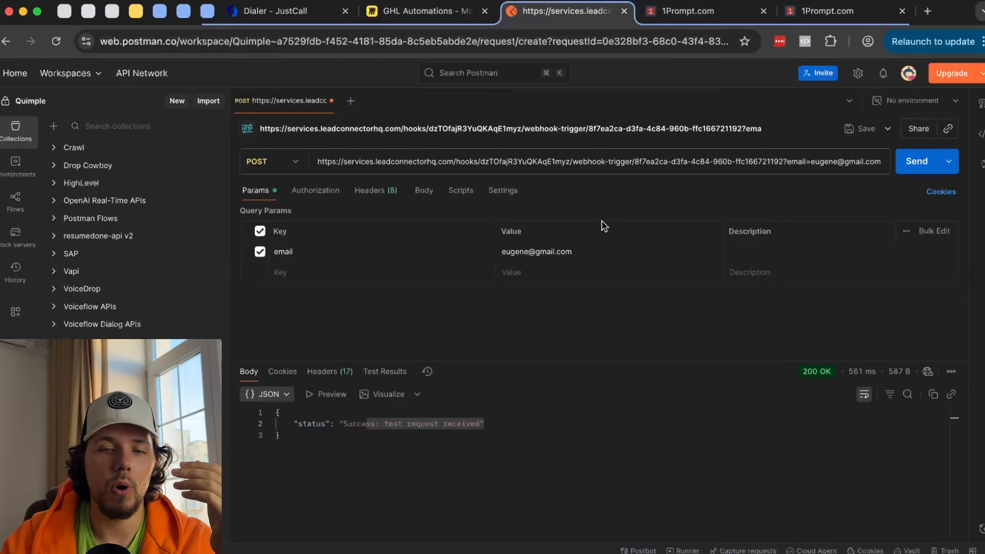
click(708, 13)
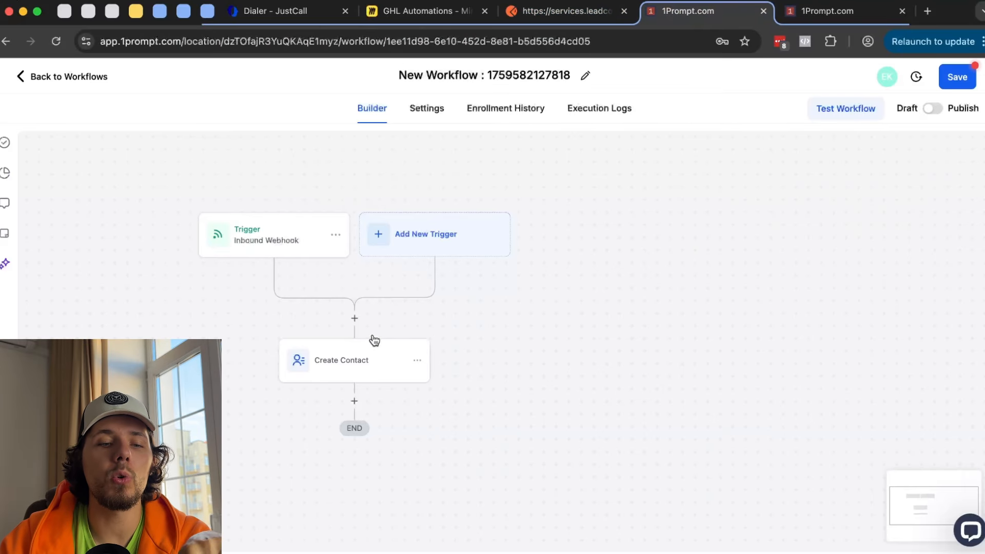
click(353, 363)
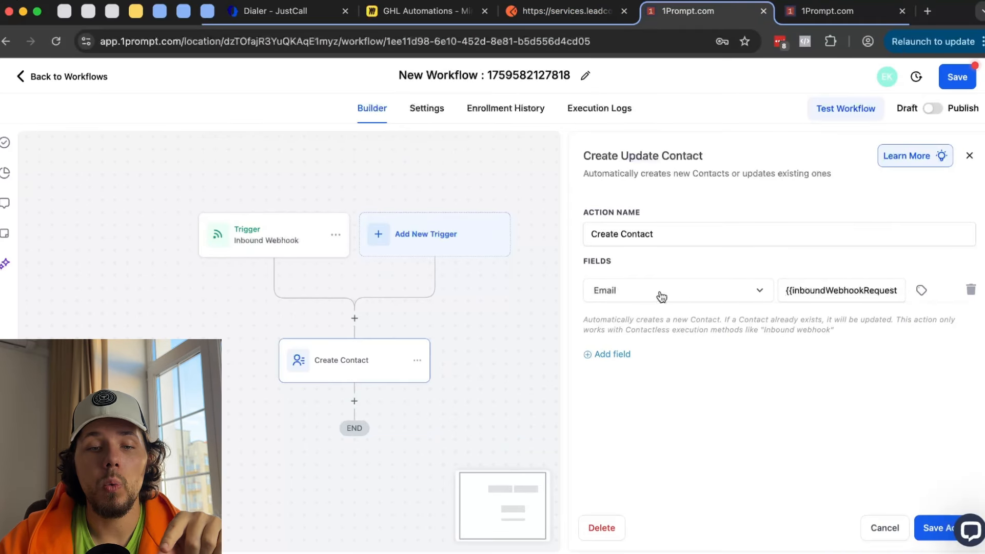
click(795, 291)
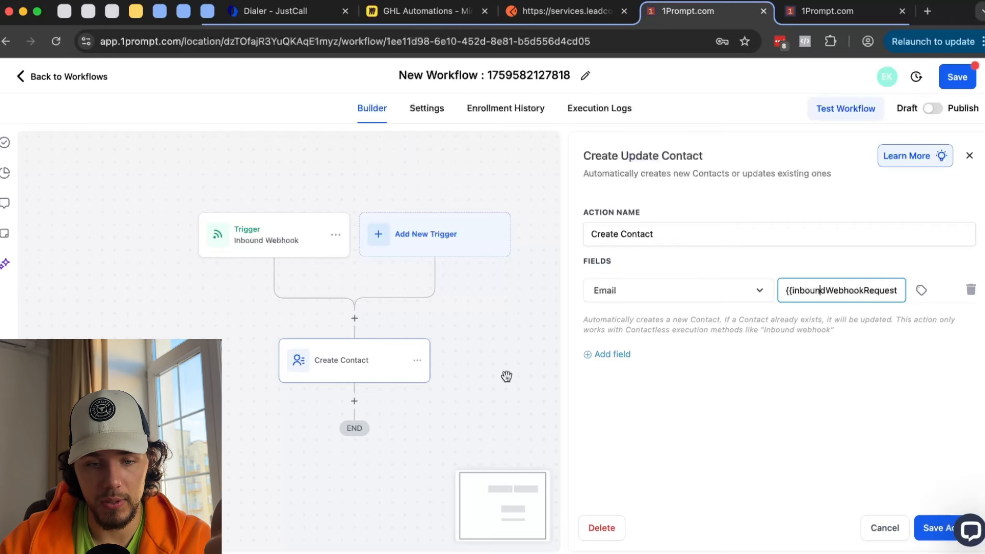
click(597, 532)
click(627, 345)
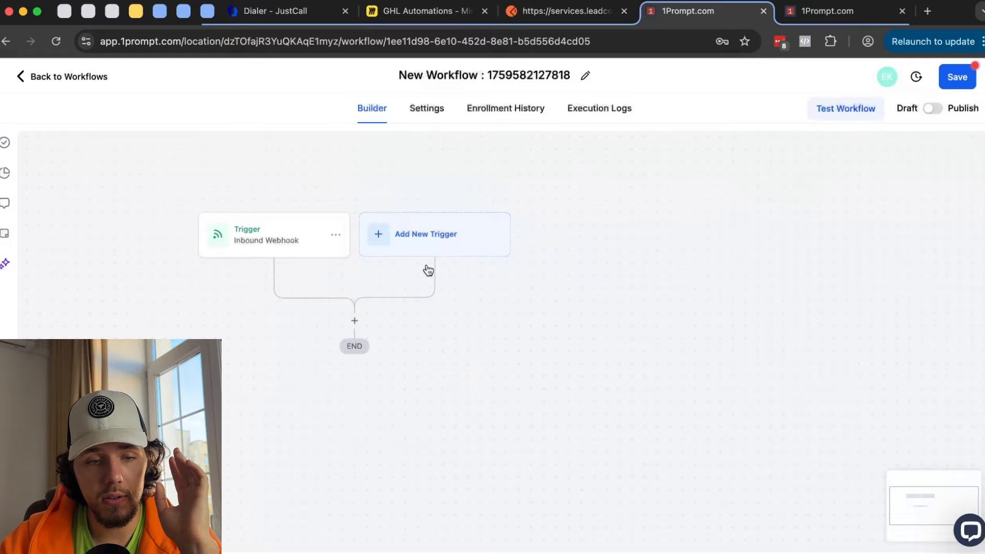
- Delete the Inbound Webhook trigger from the workflow
click(336, 237)
click(303, 278)
click(628, 353)
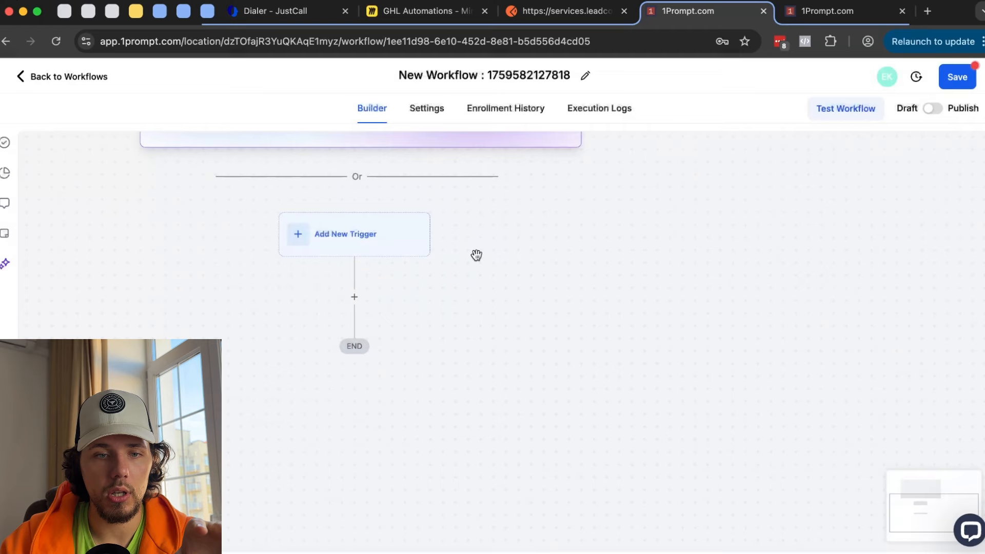
- Add a Call Status trigger with a Call Direction filter set to Incoming
click(360, 236)
scroll(816, 375, down, 5)
scroll(823, 371, down, 2)
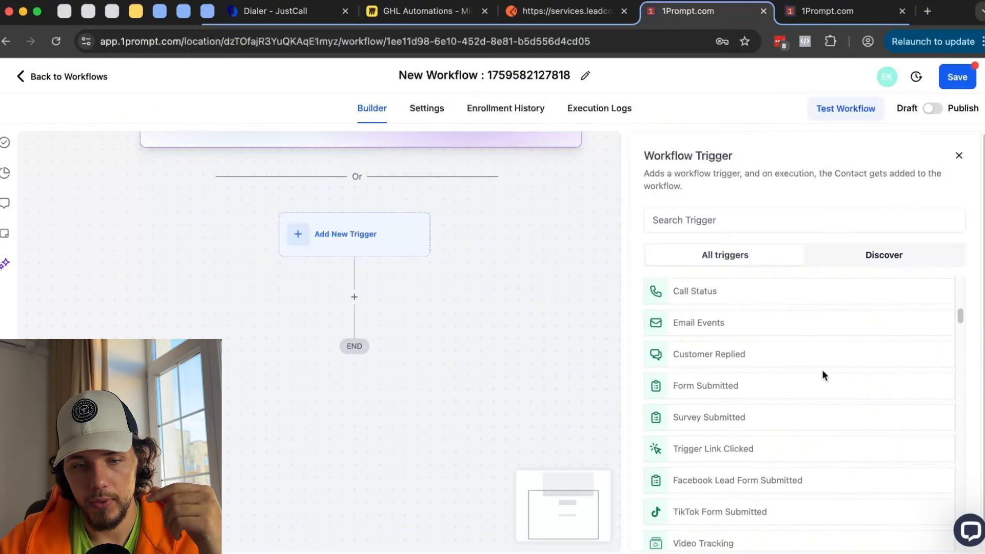
scroll(823, 369, up, 2)
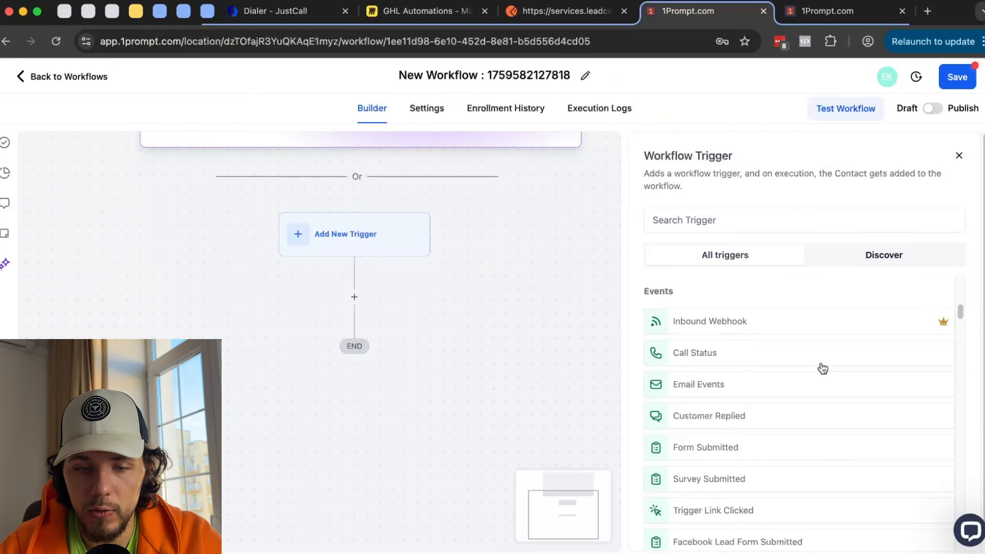
click(726, 354)
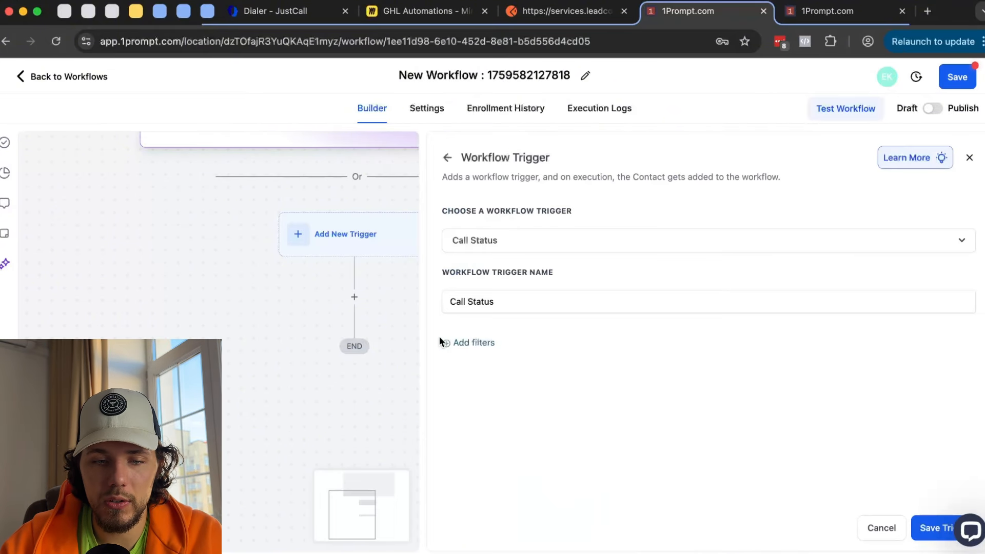
click(467, 343)
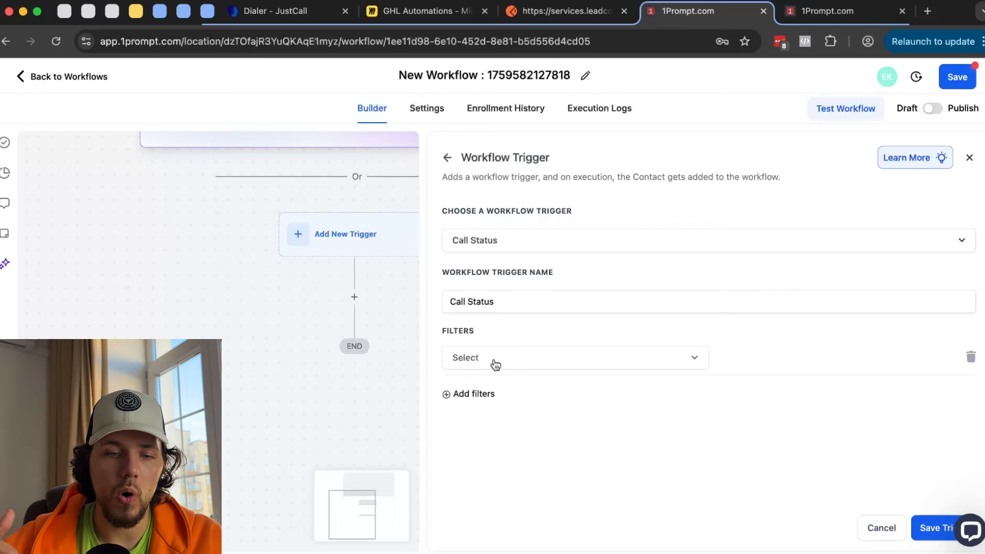
click(495, 365)
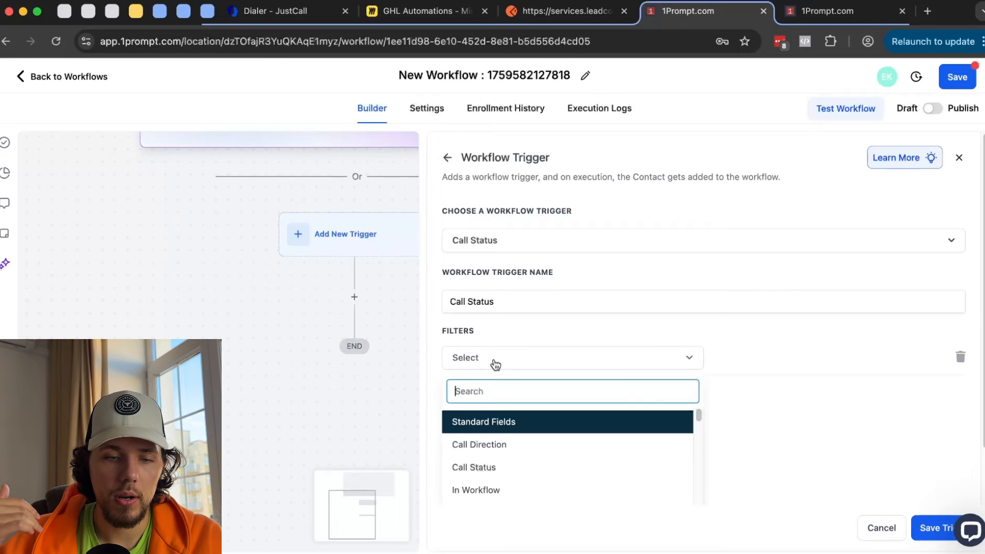
click(512, 453)
click(781, 357)
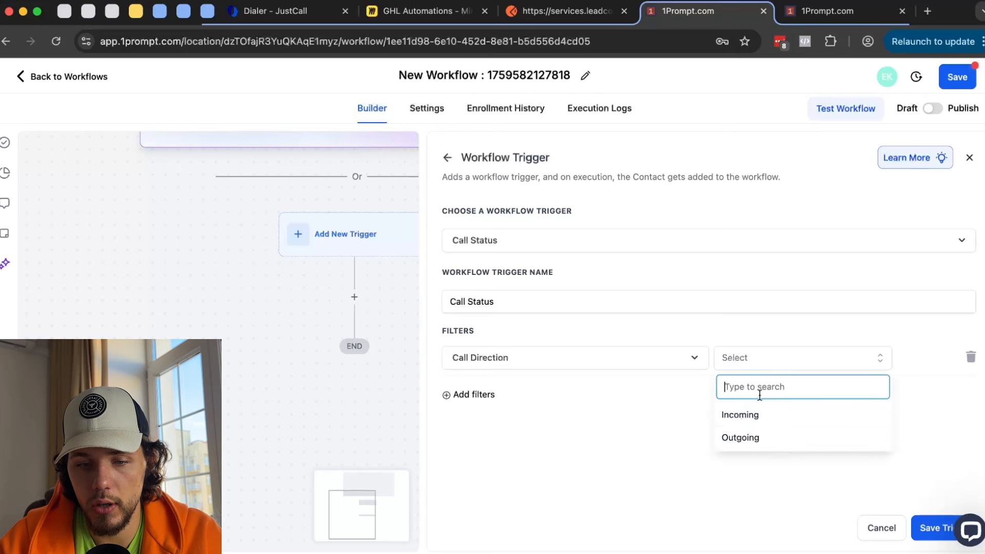
click(764, 414)
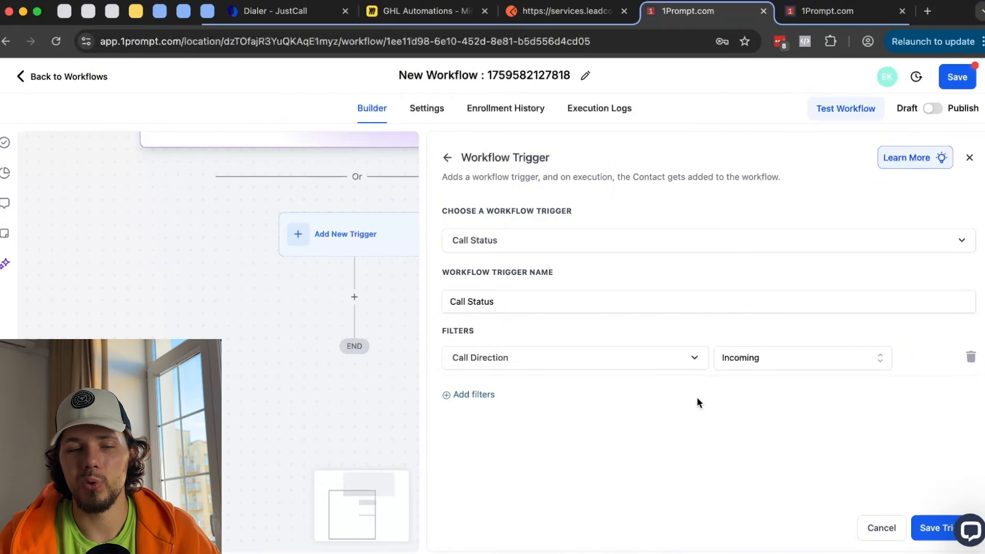
- Leave the Call Status trigger setup and discard the unsaved changes
click(442, 161)
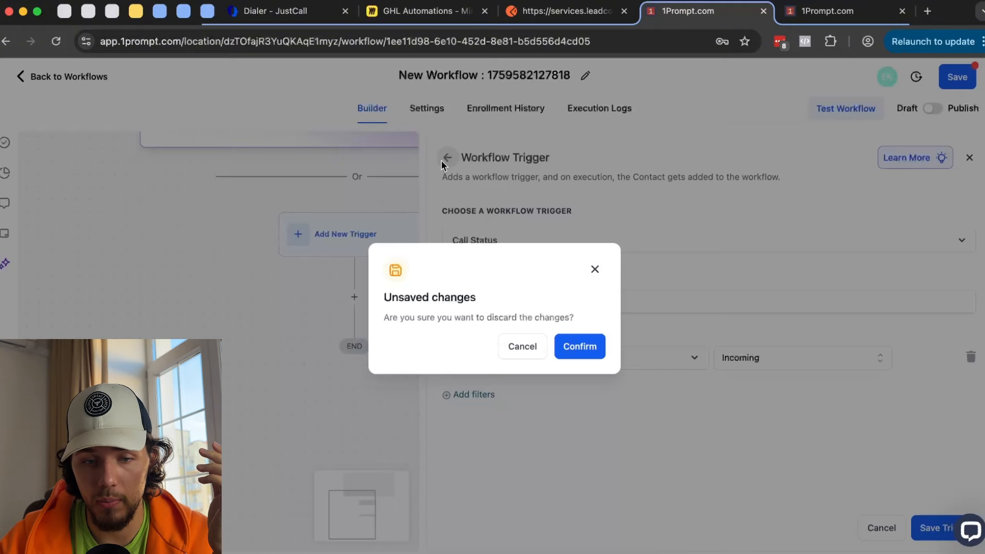
click(578, 348)
scroll(632, 355, down, 10)
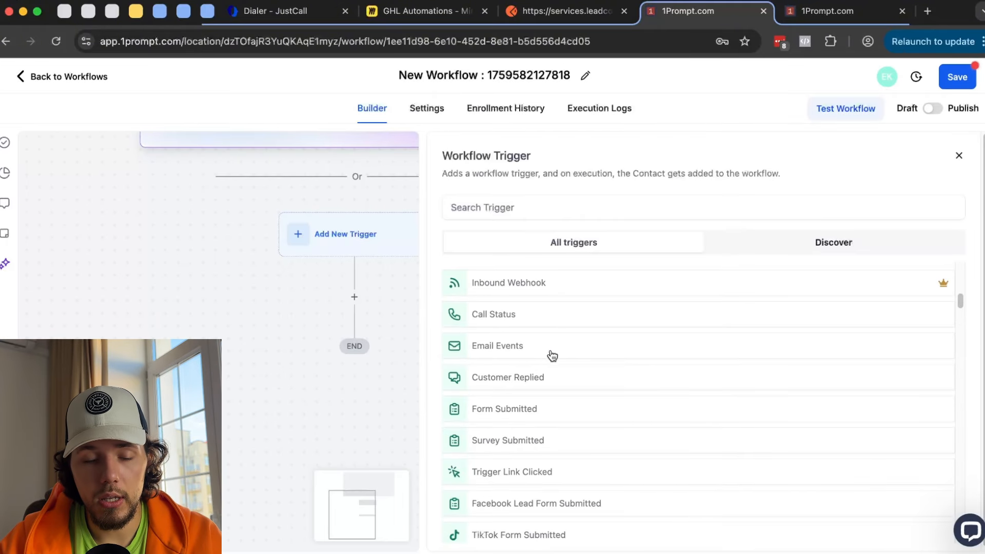
scroll(547, 358, up, 1)
click(519, 376)
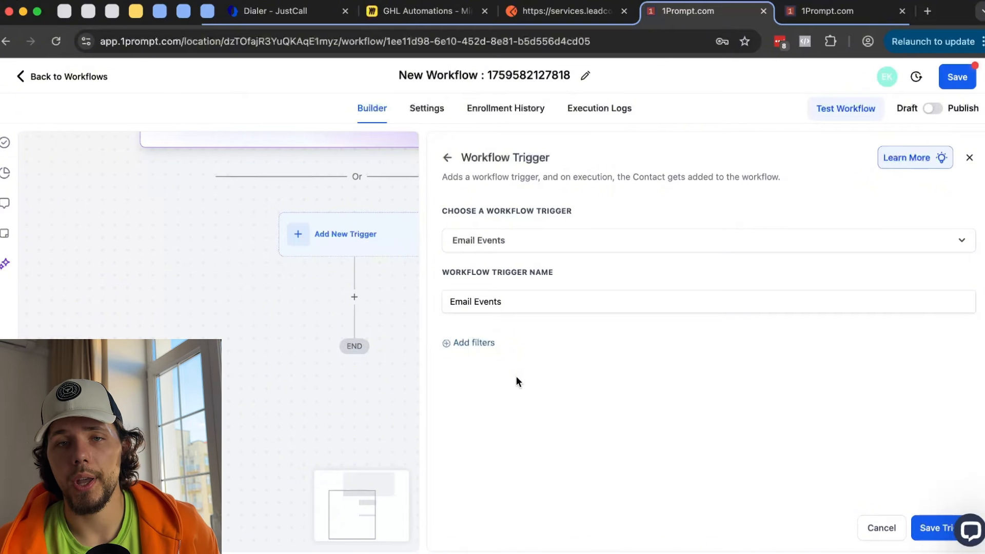
click(482, 342)
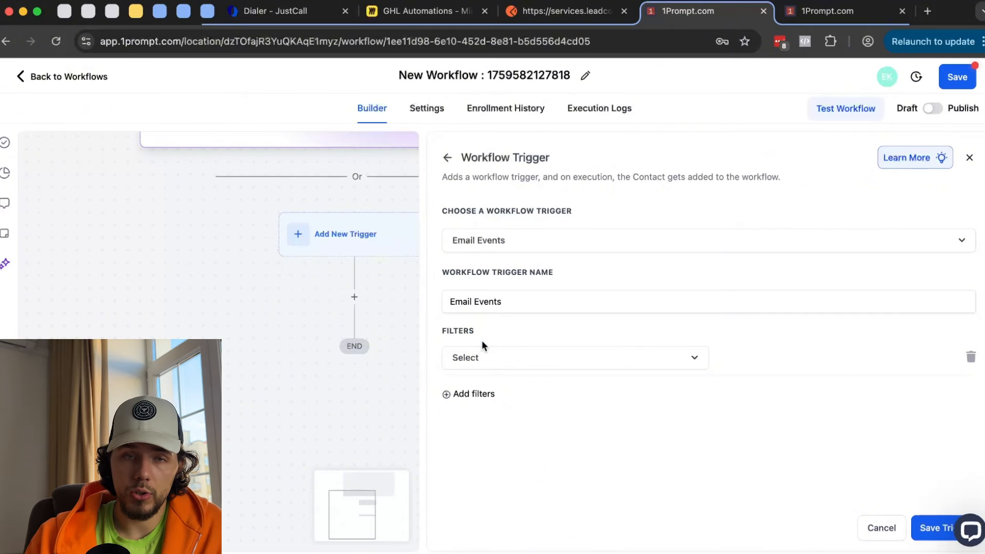
click(495, 359)
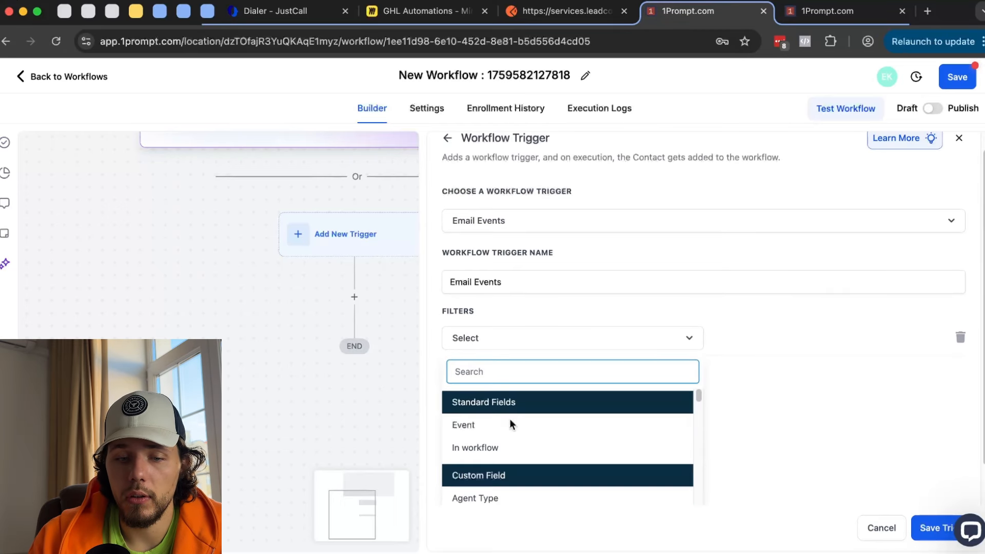
click(509, 422)
click(753, 357)
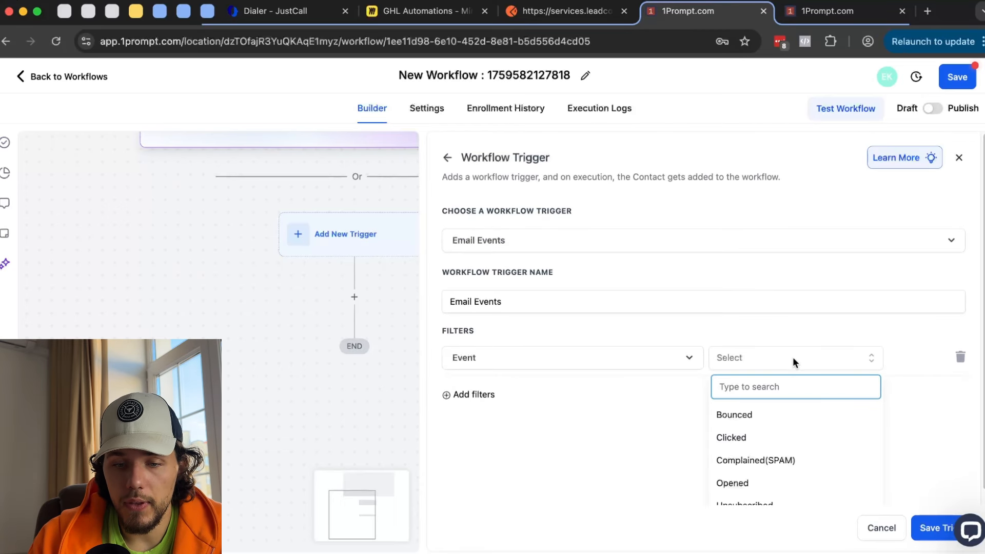
scroll(793, 357, down, 1)
click(774, 404)
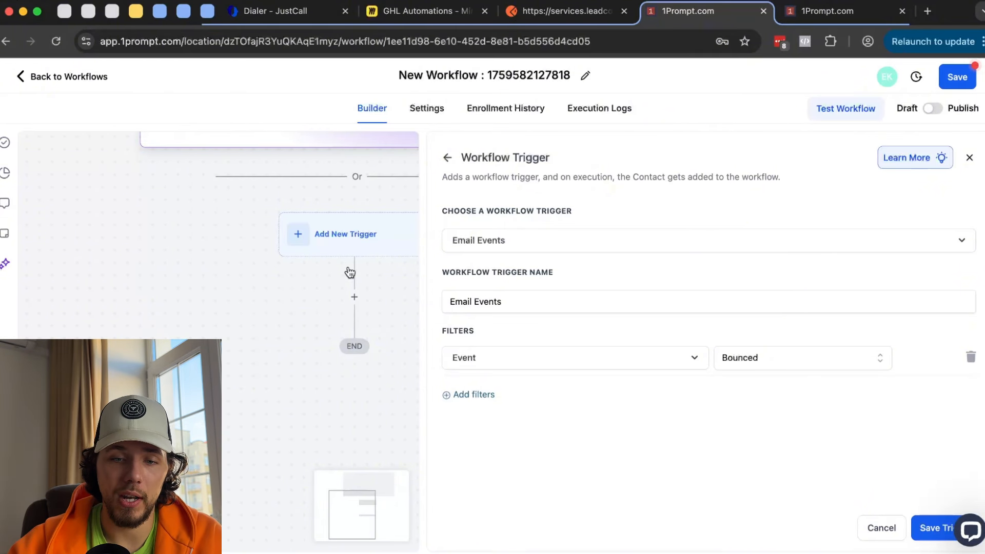
click(447, 157)
- Discard the unsaved trigger changes and return to the trigger list
click(580, 351)
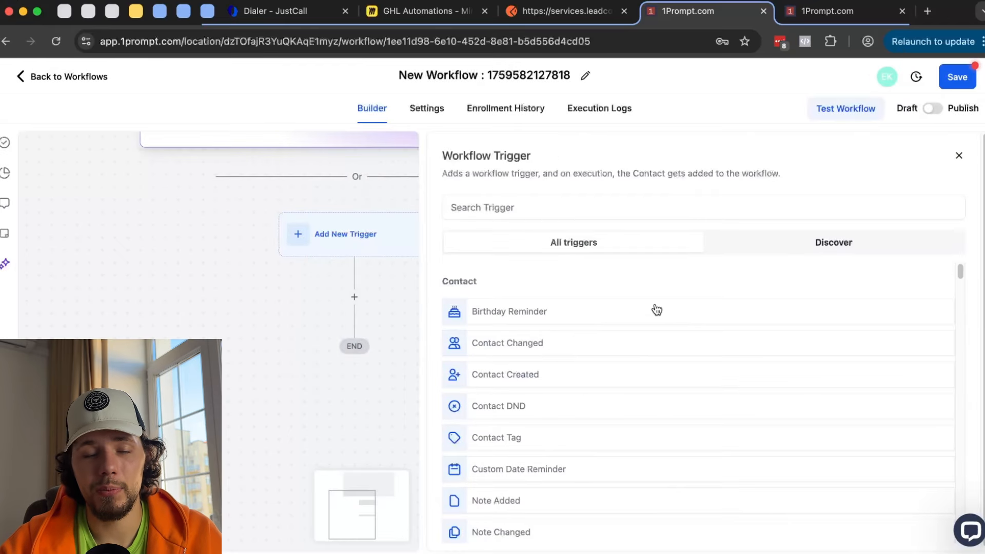
scroll(666, 313, down, 5)
scroll(679, 316, down, 1)
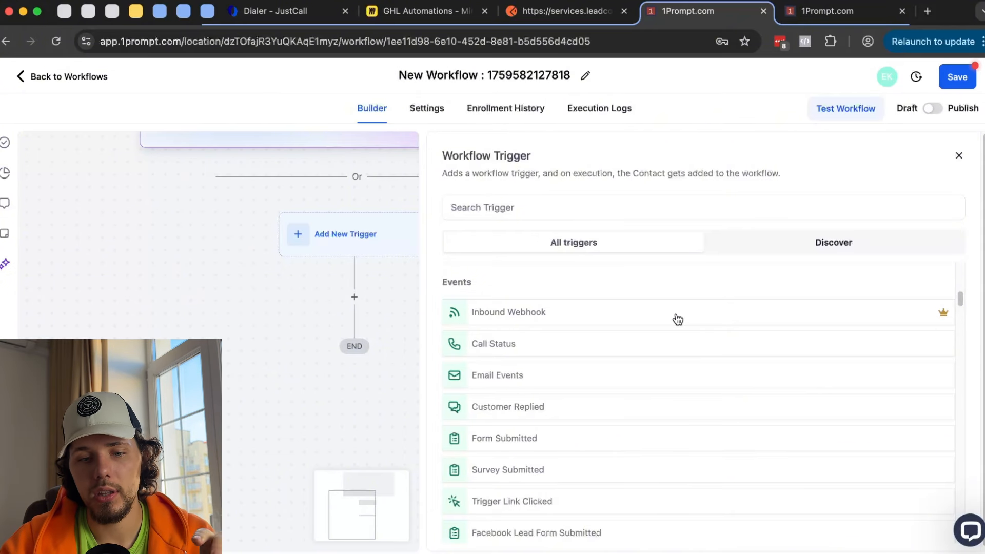
- Choose the Email Events trigger with an In workflow filter set to '- 1 - Product Purchased'
click(503, 375)
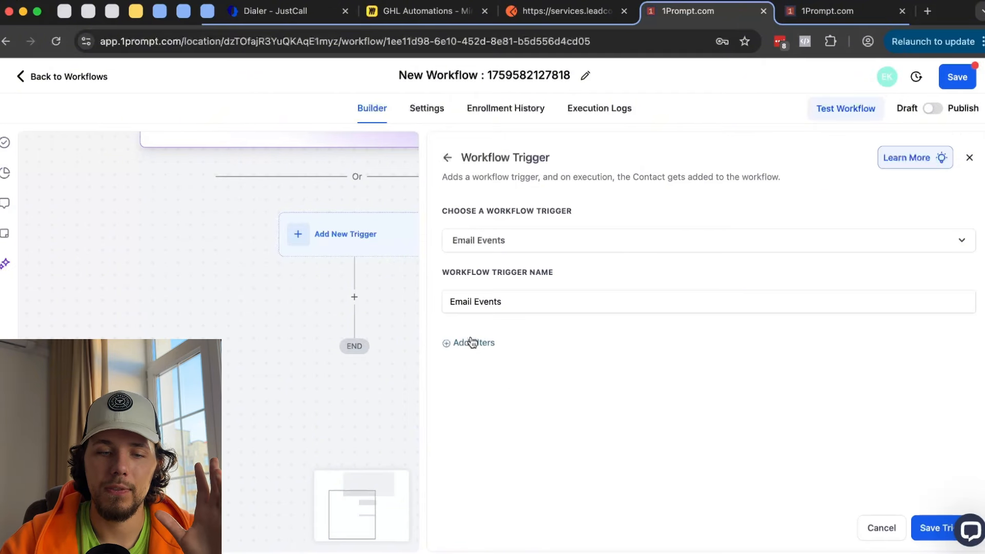
click(513, 366)
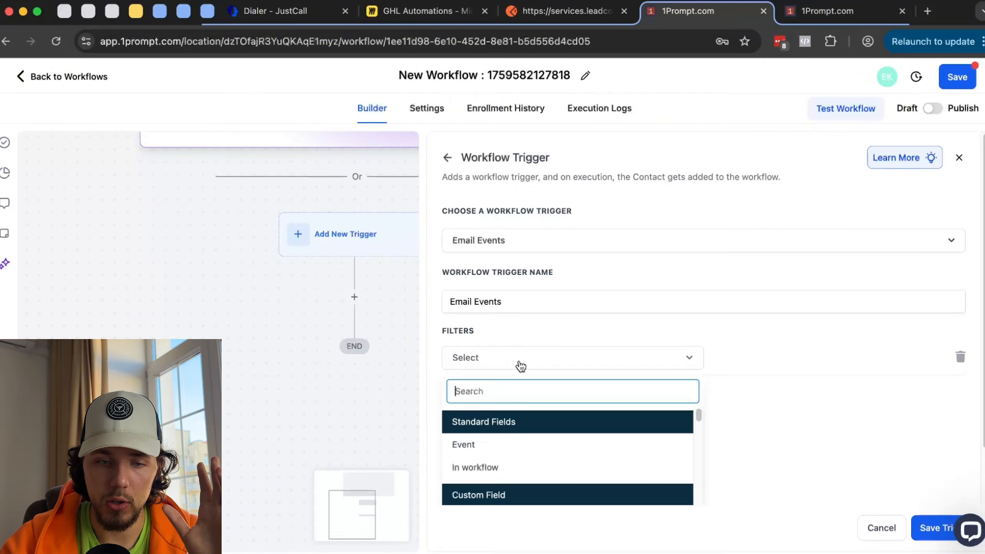
click(508, 469)
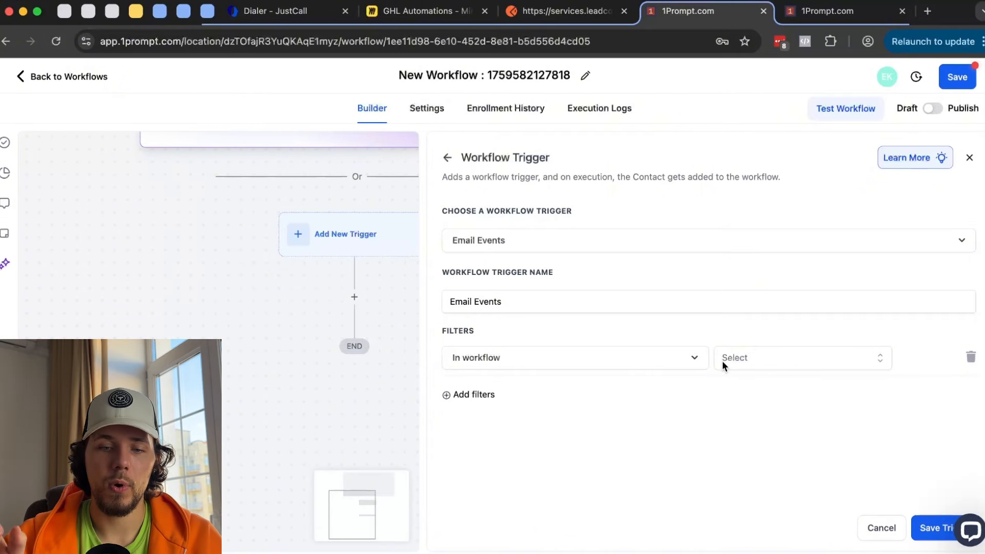
click(722, 360)
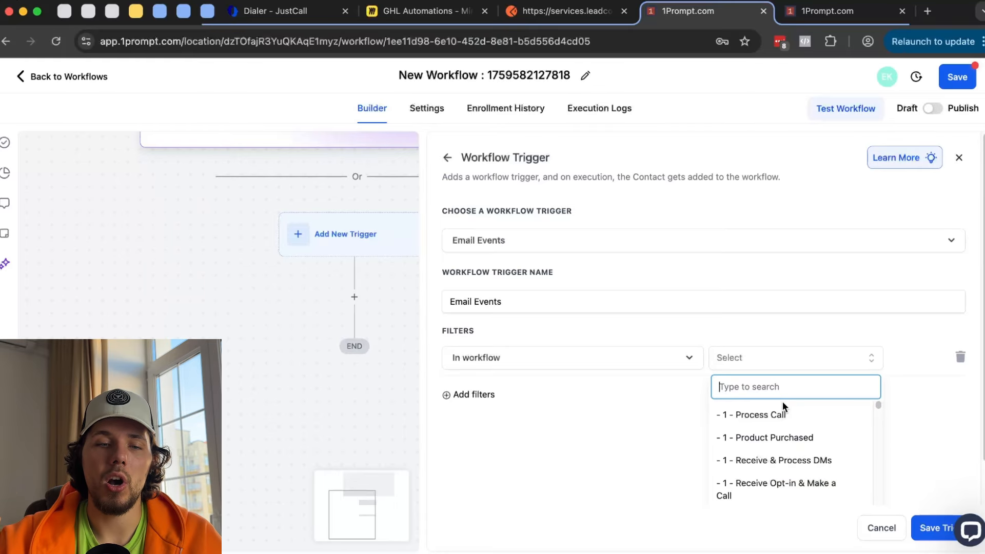
scroll(780, 400, down, 1)
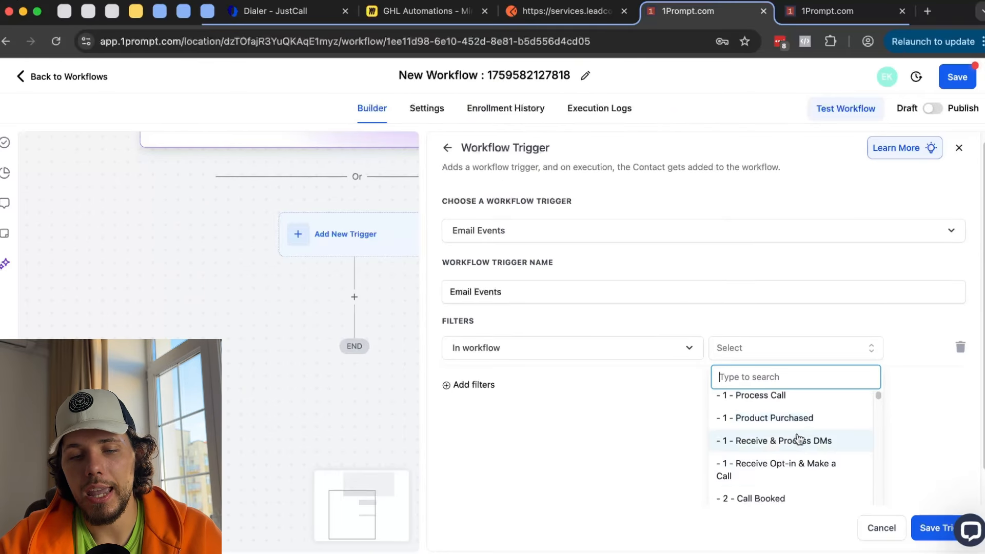
click(496, 371)
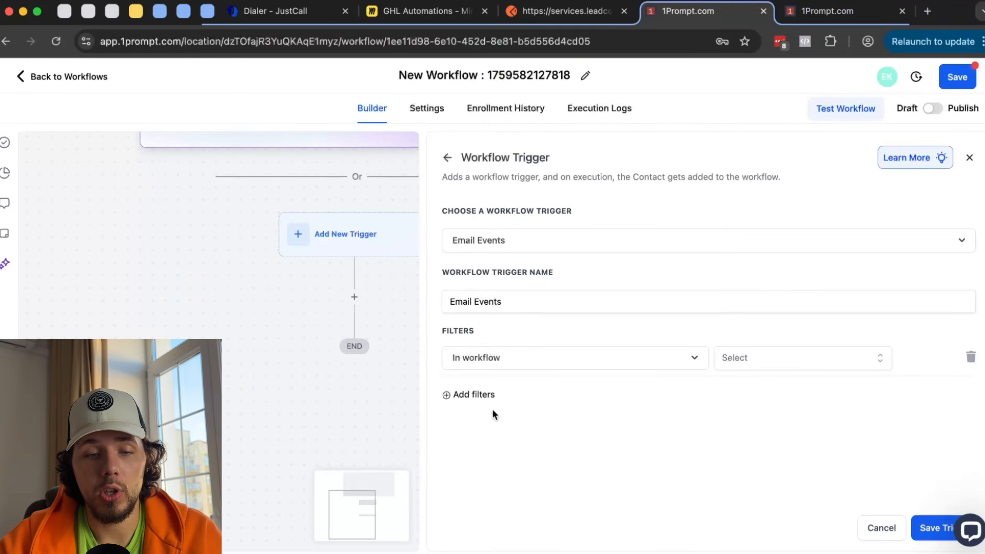
click(853, 358)
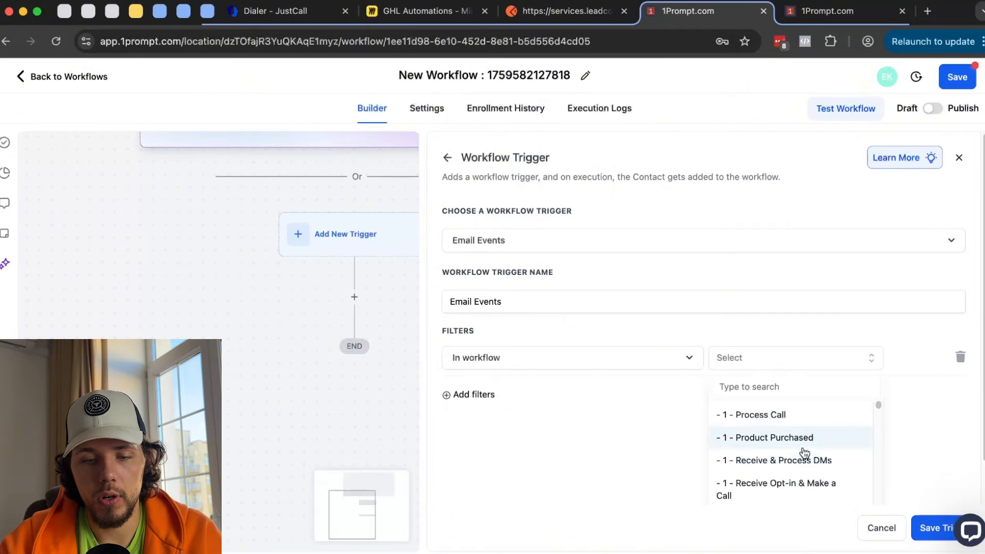
click(741, 437)
- Add a second filter limiting the Event to Clicked
click(473, 394)
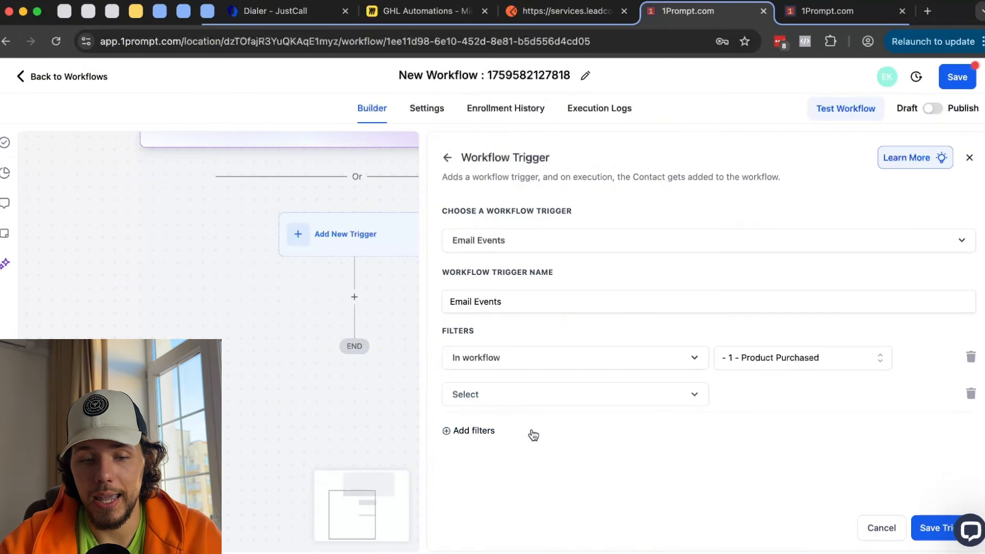
click(533, 401)
click(544, 478)
click(773, 398)
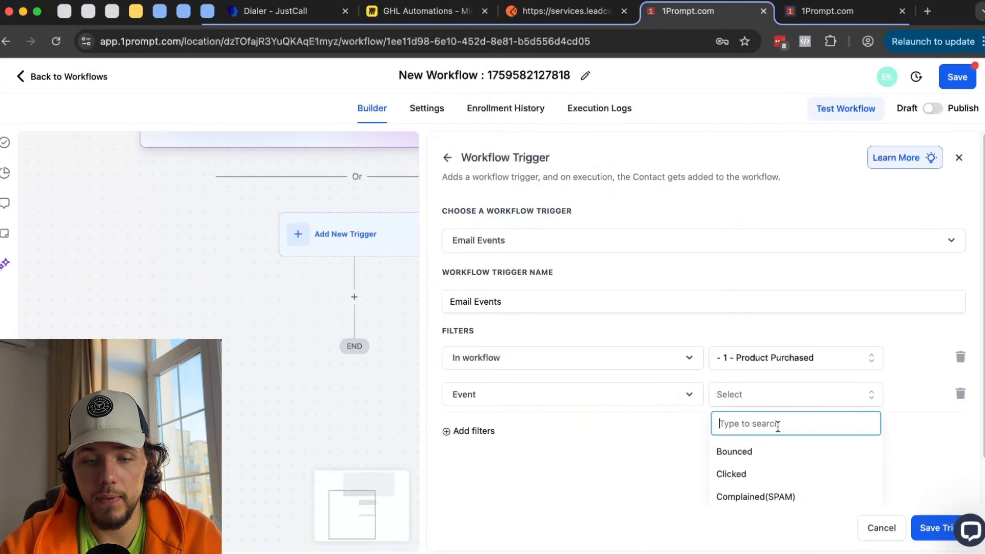
scroll(780, 436, down, 2)
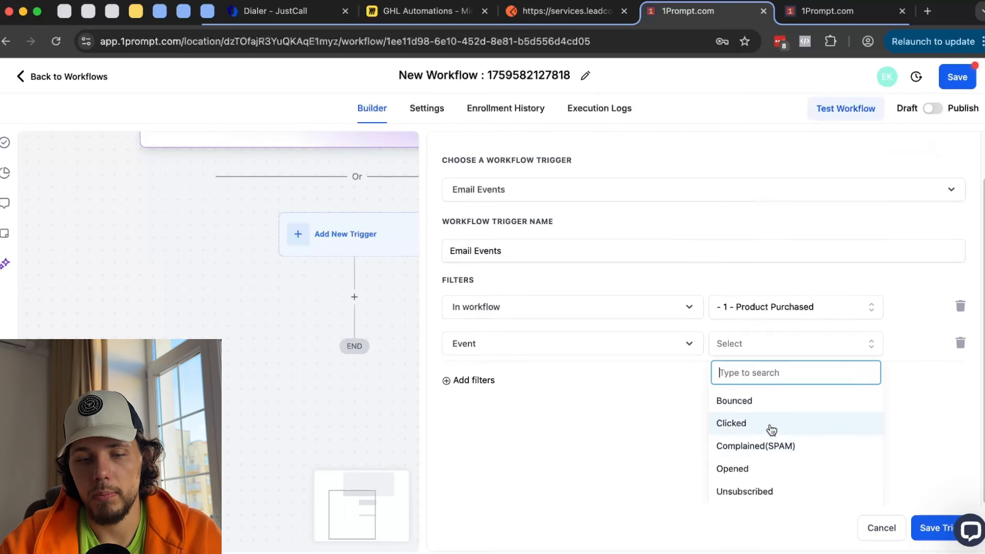
click(771, 425)
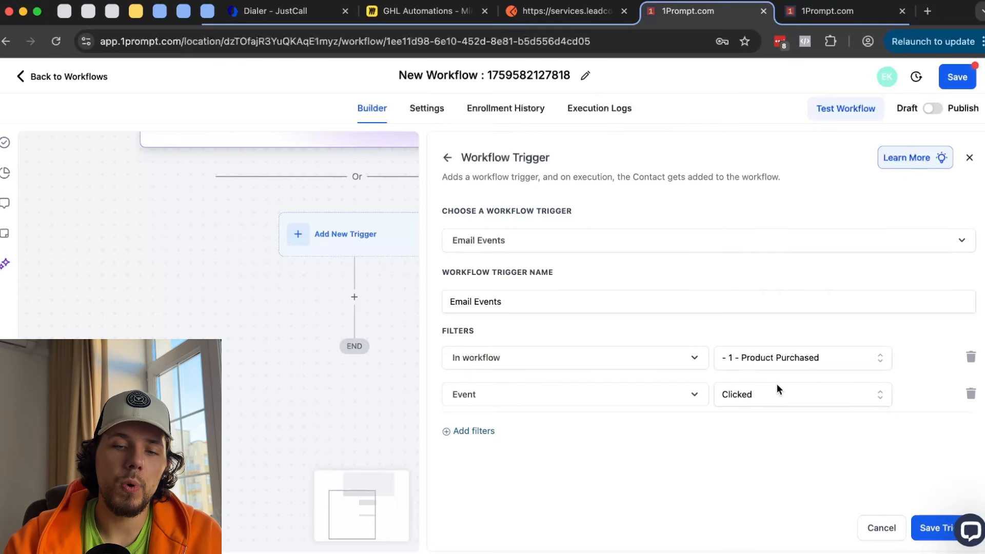
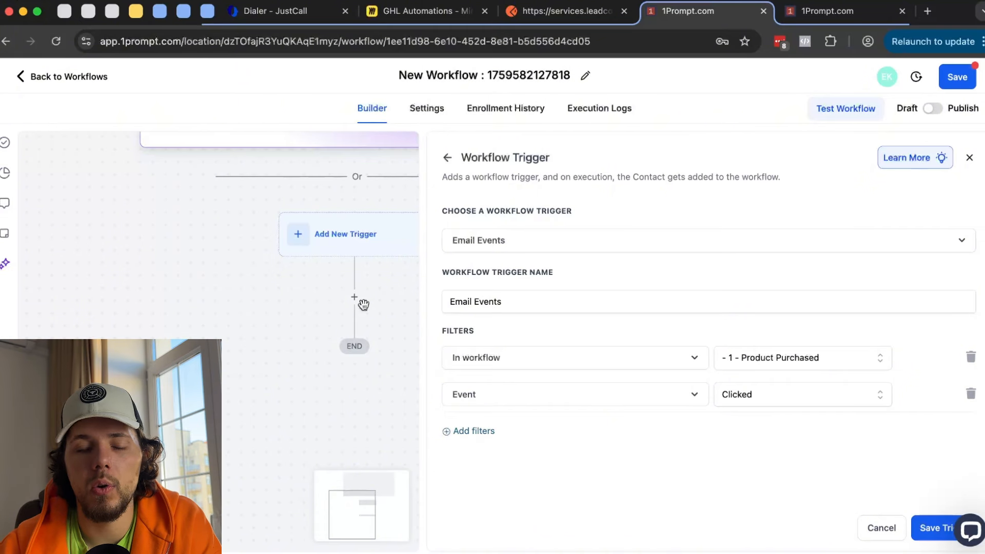
- Discard the Email Events trigger changes and pick Customer Replied from the Events list
click(447, 157)
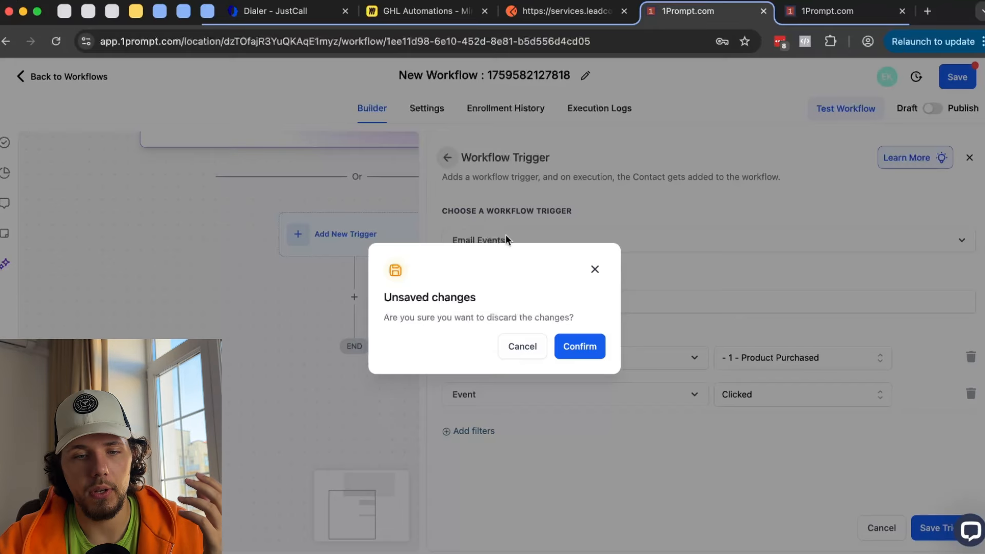
click(595, 351)
scroll(592, 354, down, 5)
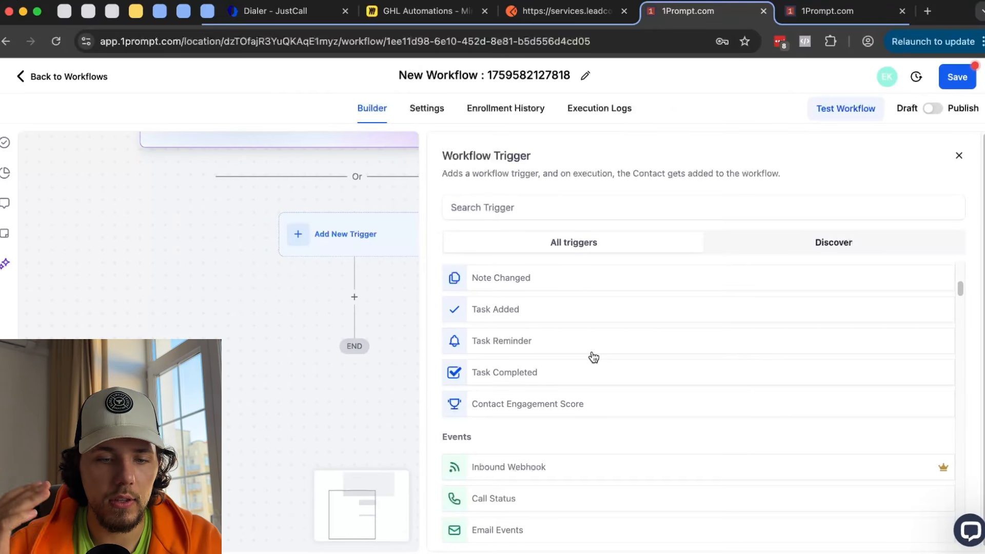
scroll(594, 357, down, 3)
scroll(592, 354, down, 2)
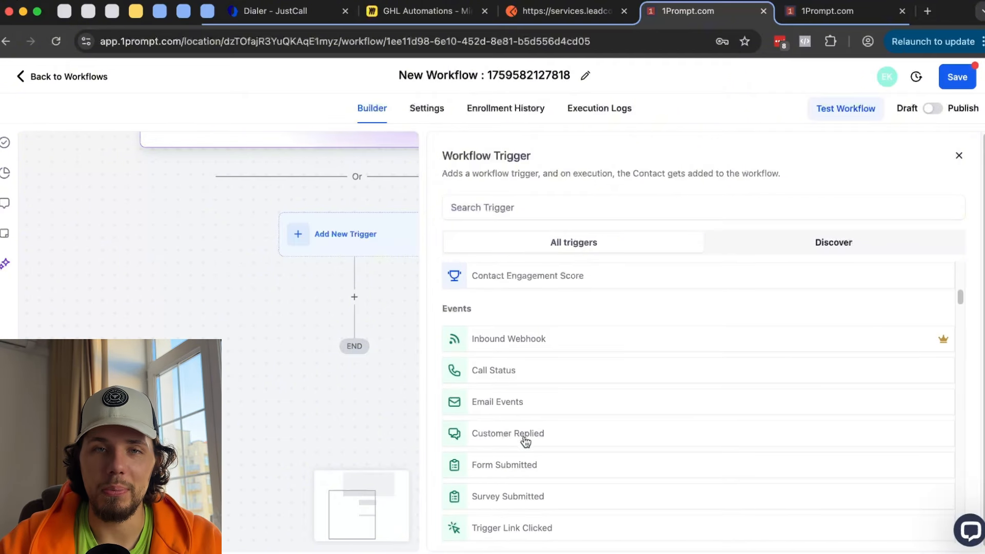
click(525, 440)
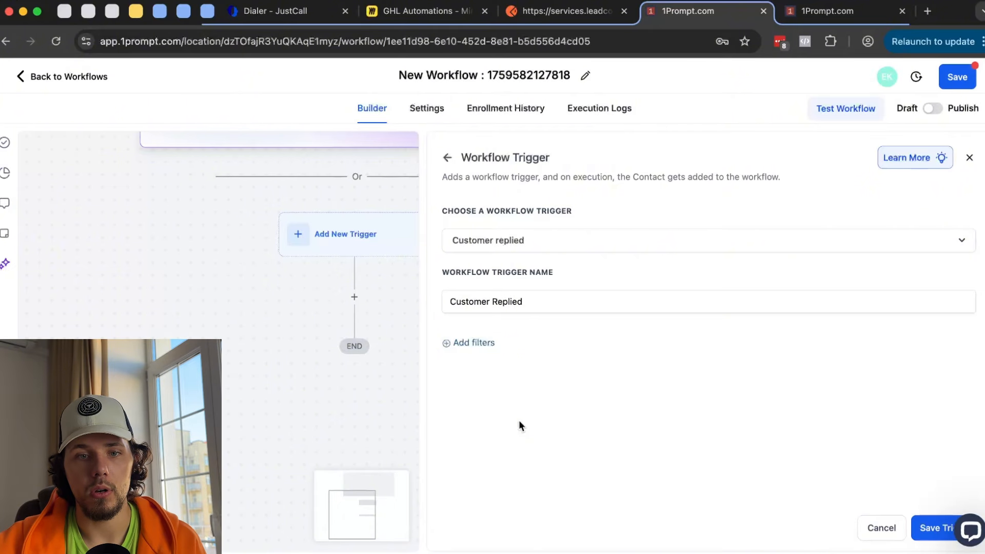
- Add a Reply channel filter and set its channel to Email
click(488, 343)
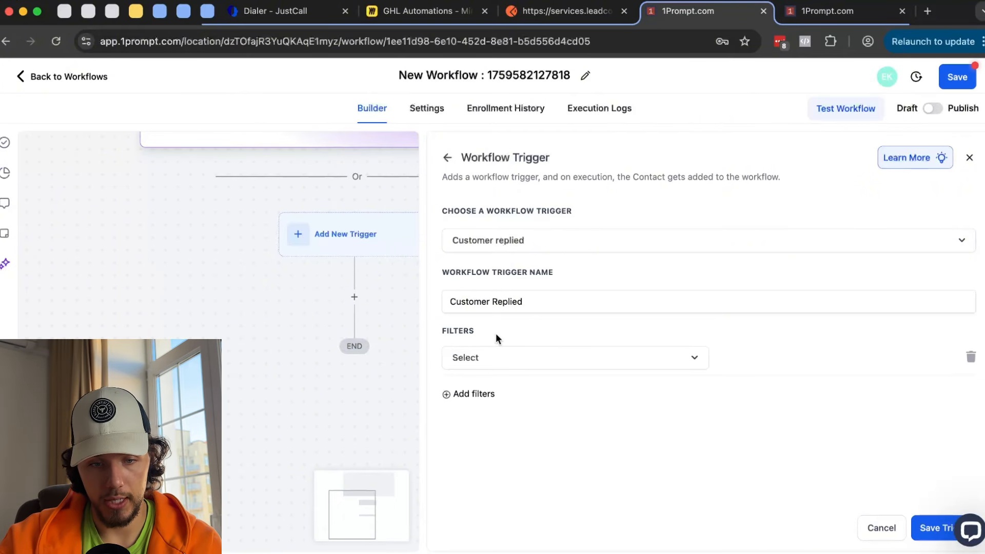
click(523, 363)
scroll(559, 370, down, 2)
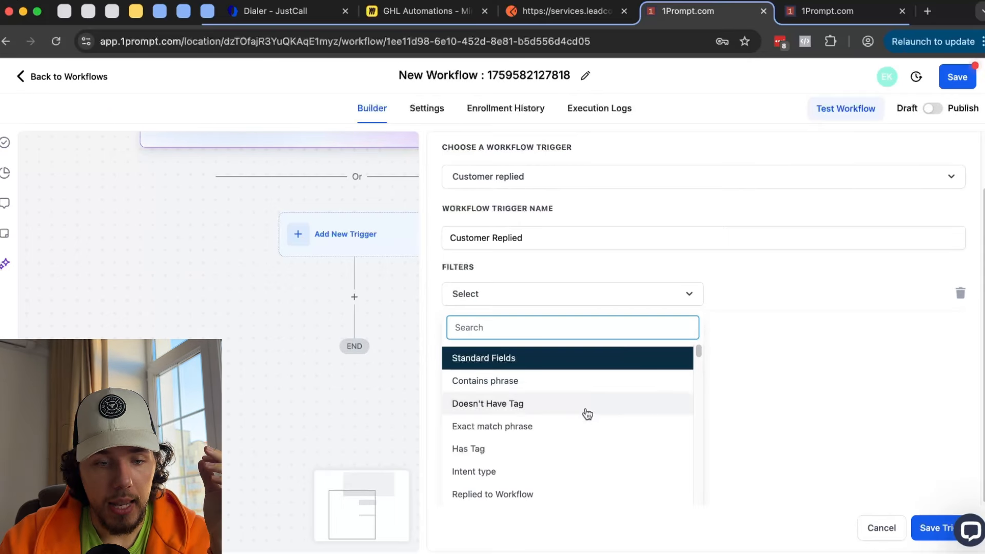
scroll(585, 411, down, 2)
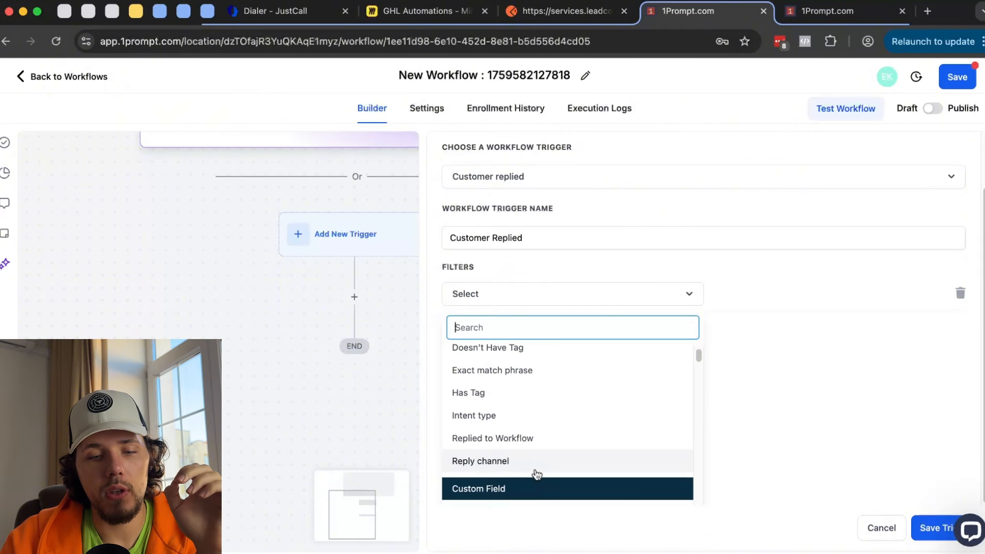
click(523, 465)
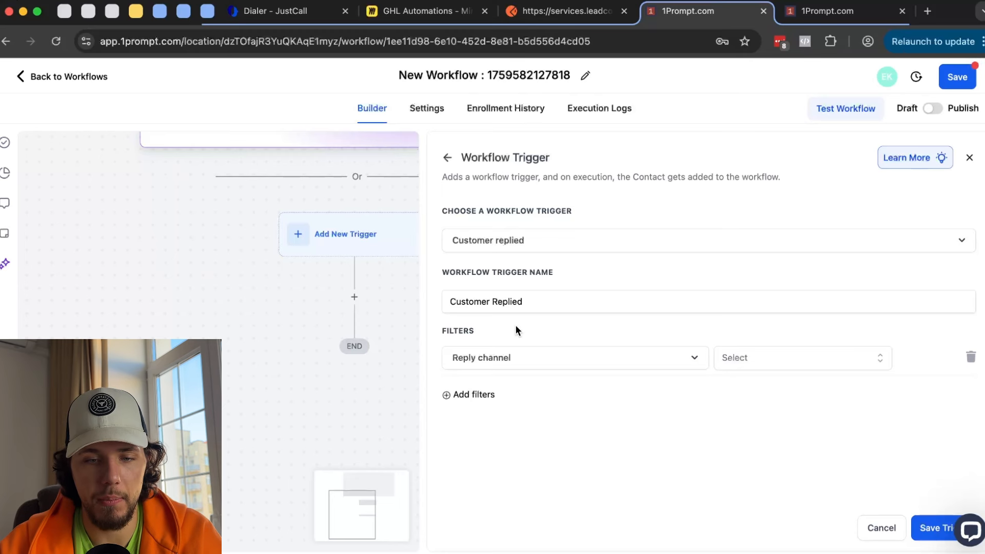
click(754, 361)
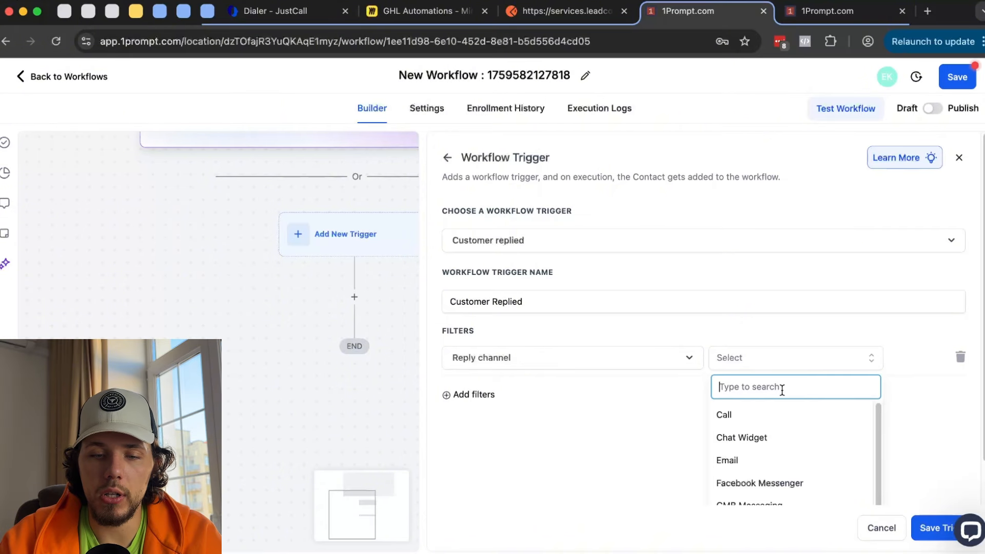
scroll(781, 390, down, 1)
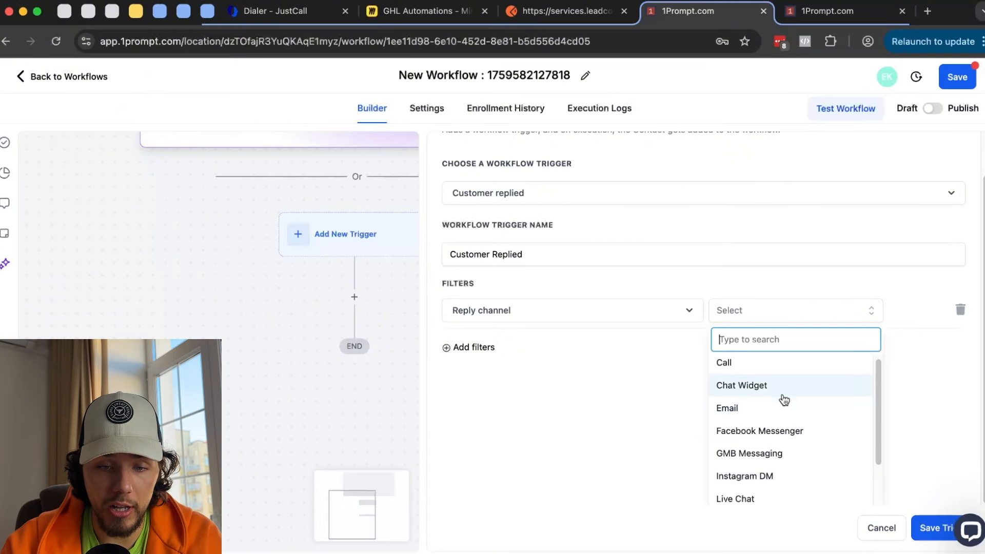
scroll(801, 392, down, 1)
scroll(816, 403, down, 1)
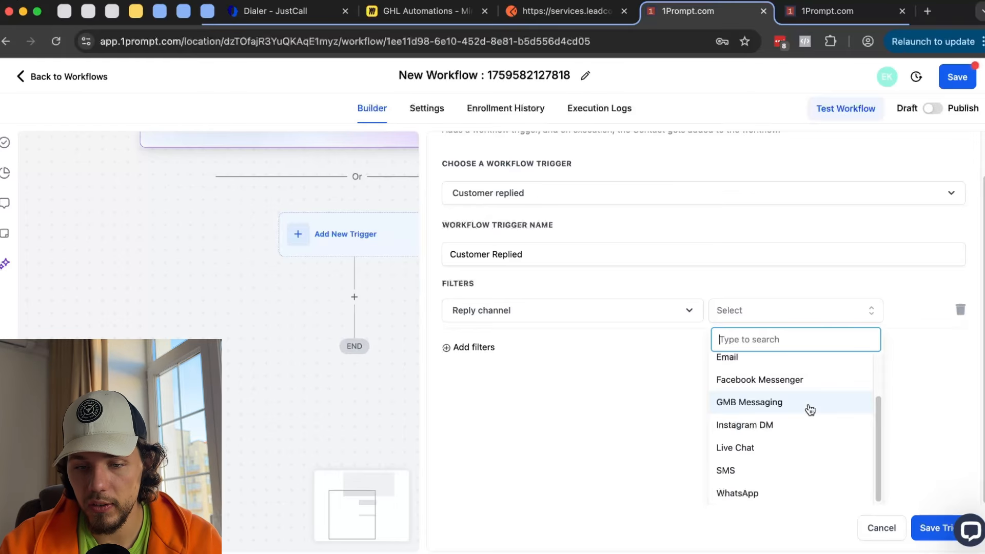
scroll(783, 426, down, 1)
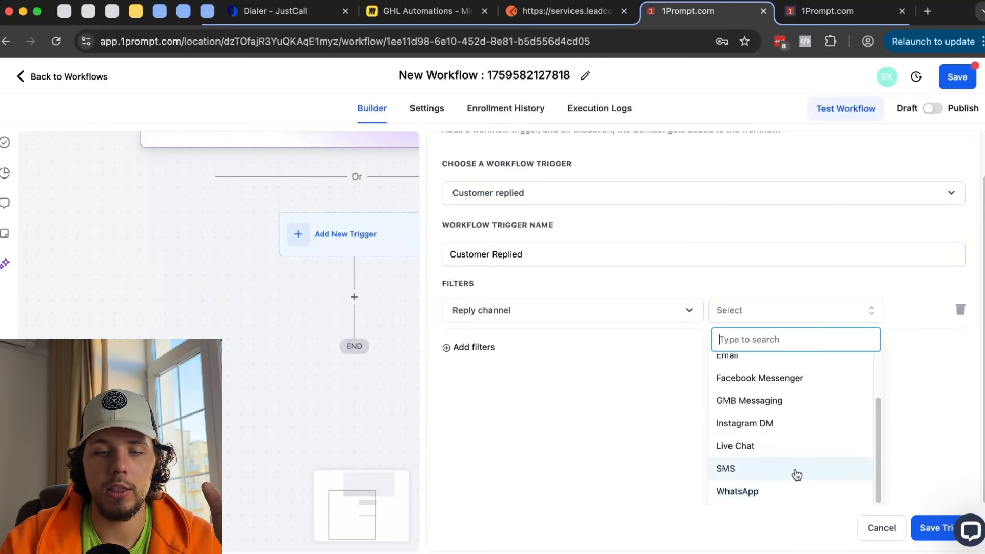
click(925, 427)
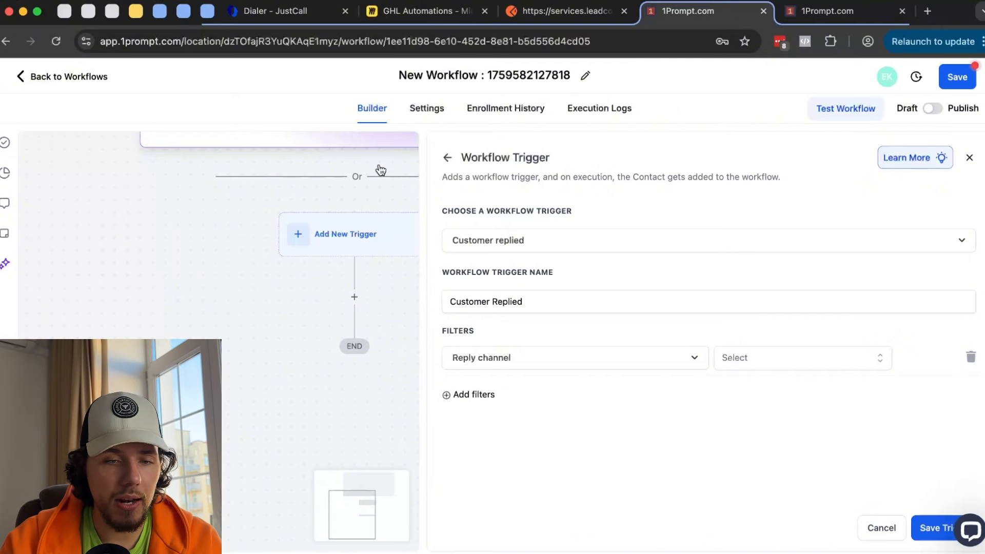
click(750, 363)
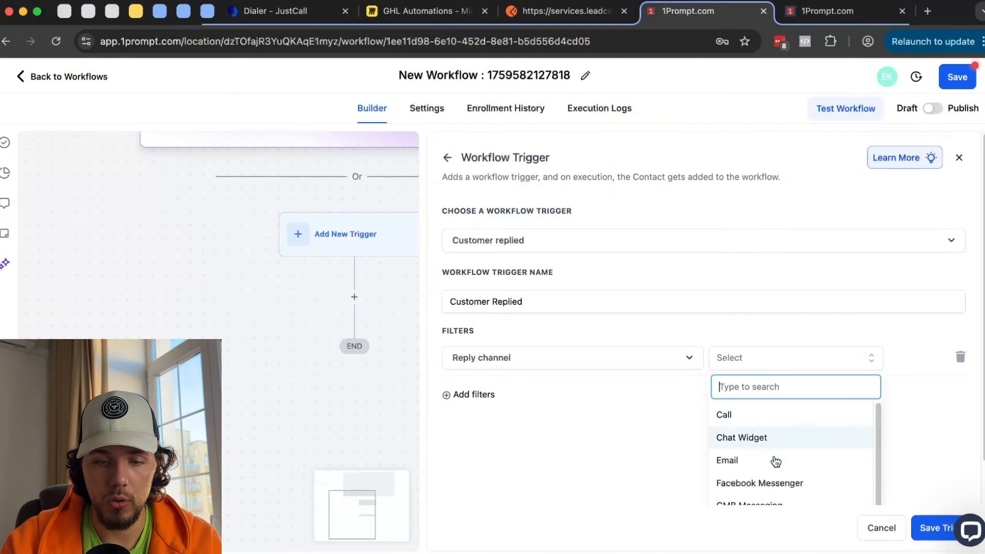
click(774, 462)
- Add a second filter row and change the reply channel to Instagram DM instead
click(488, 397)
click(531, 400)
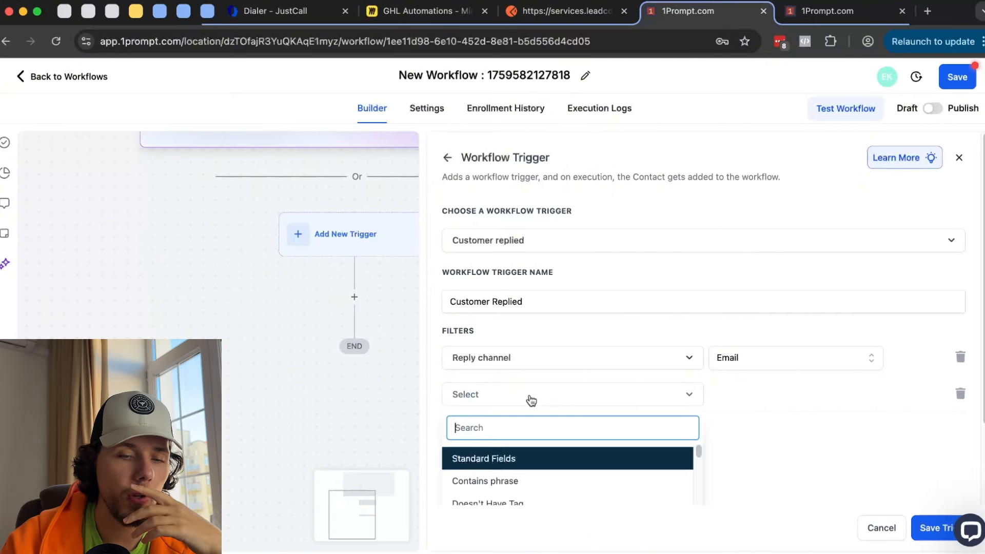
scroll(585, 392, down, 2)
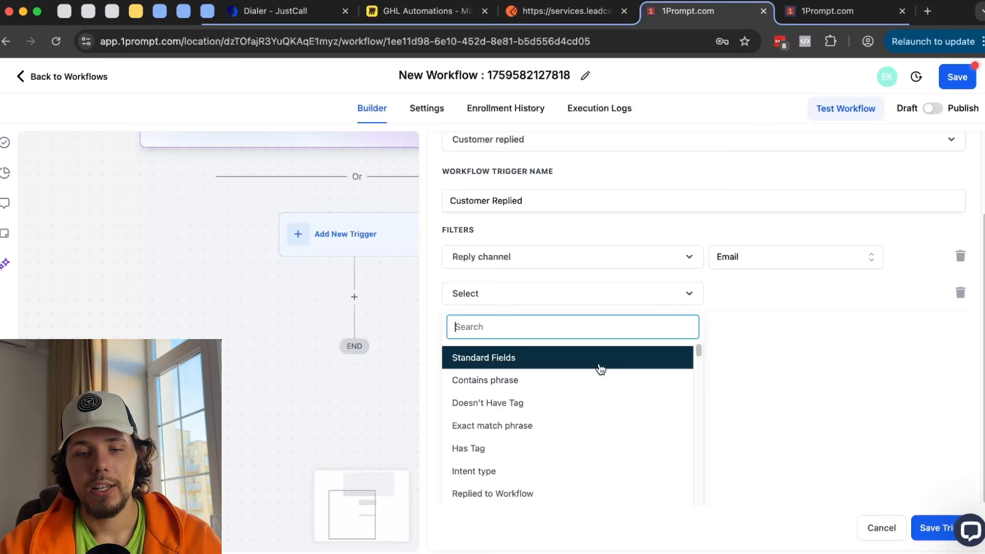
click(773, 267)
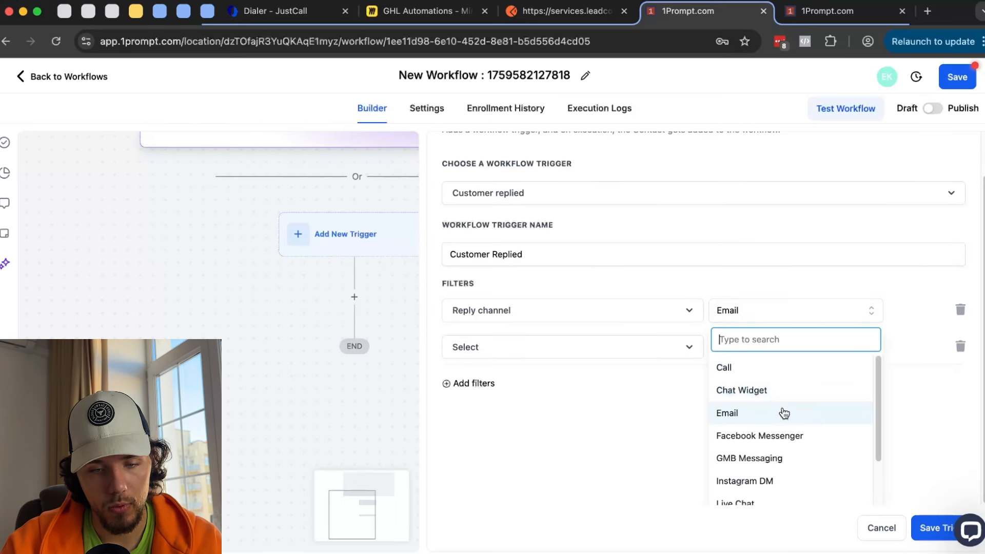
scroll(774, 462, down, 1)
click(770, 492)
click(786, 359)
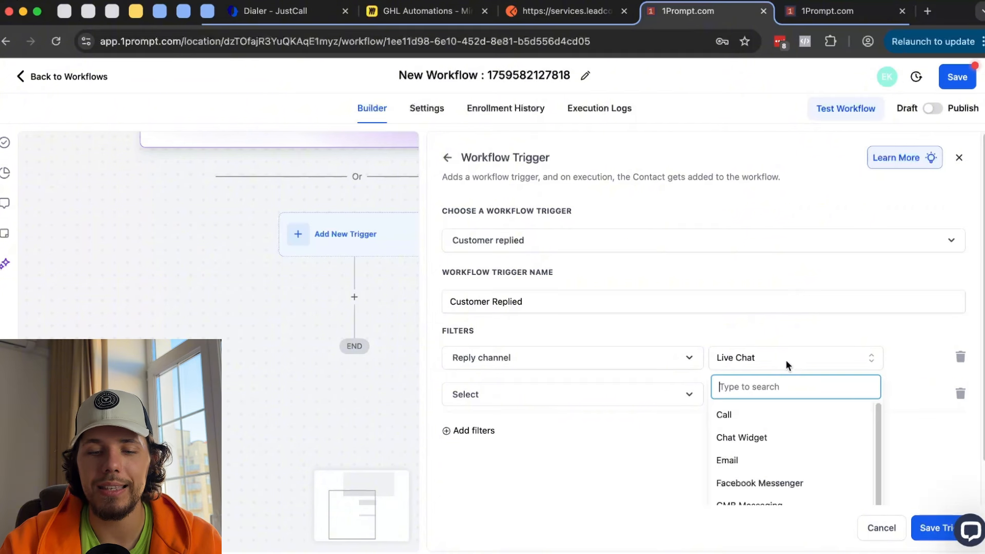
scroll(792, 483, down, 2)
click(790, 469)
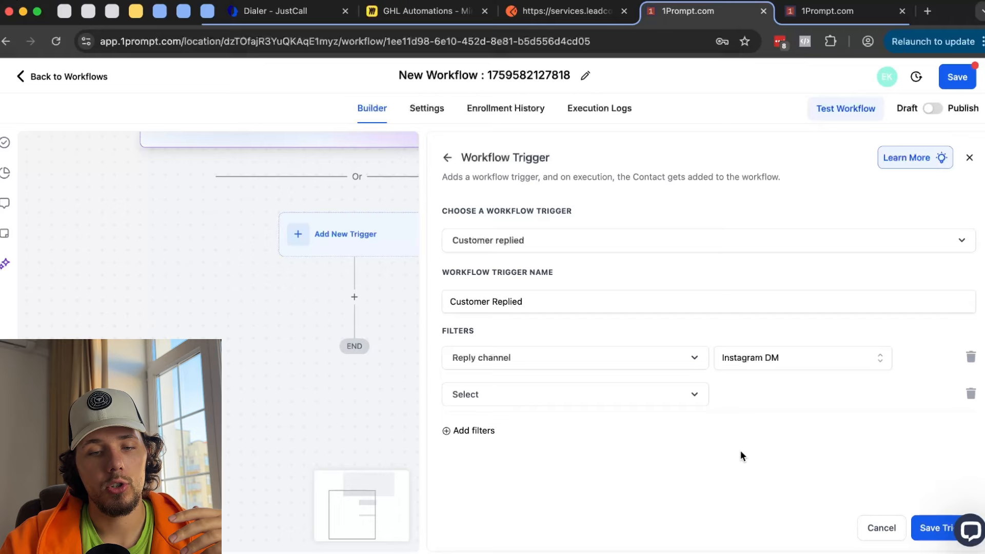
click(644, 395)
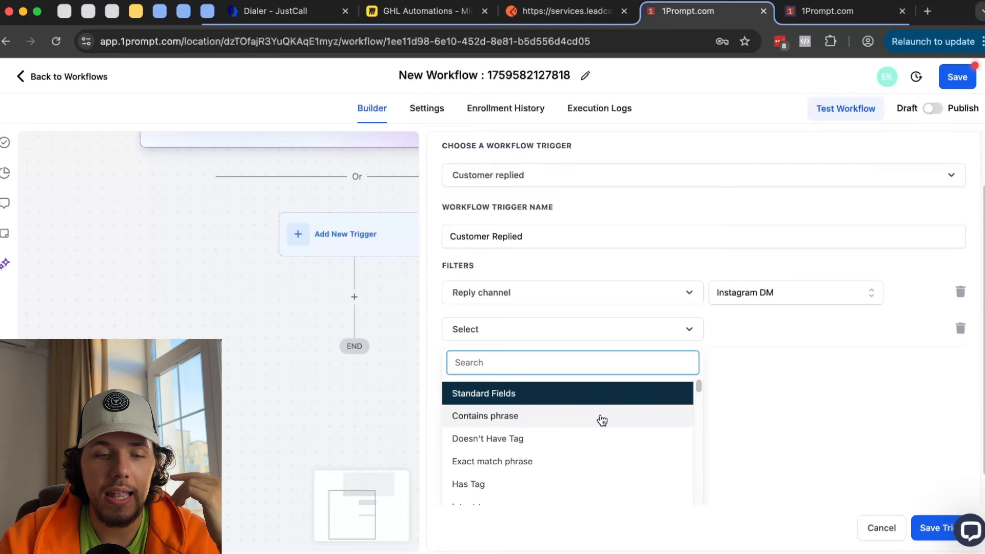
- Set the second filter to Contains phrase with the value 'BONUS'
click(601, 417)
click(843, 396)
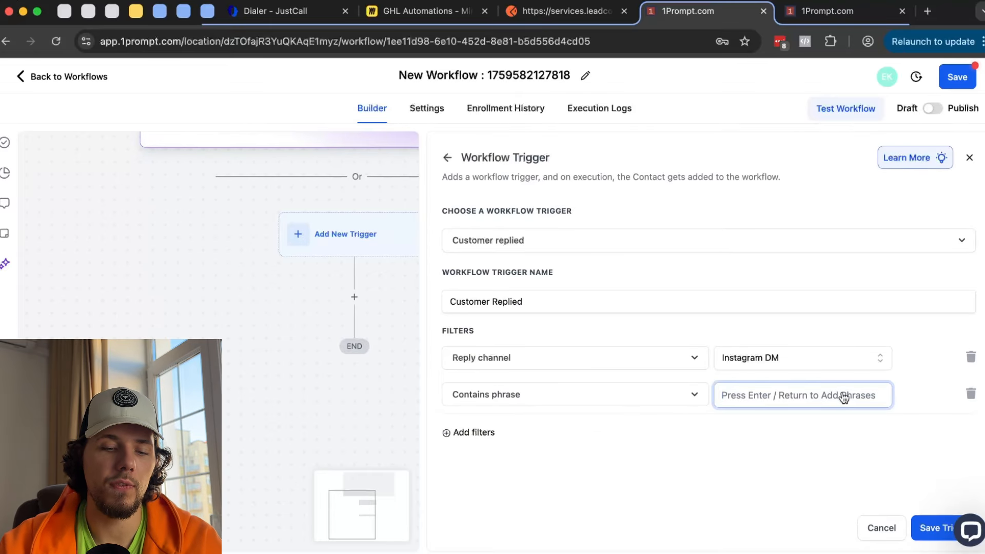
text(BONUS)
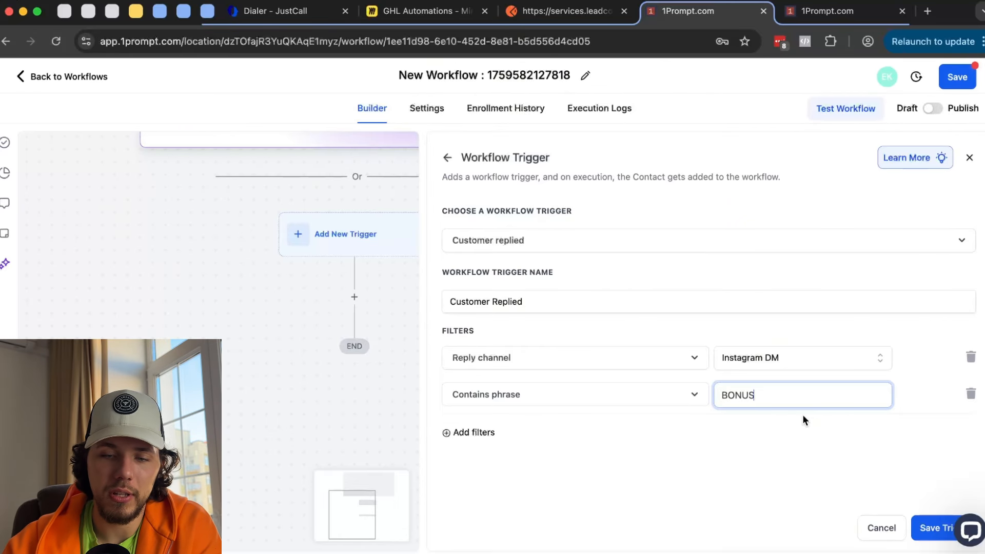
- Discard the Customer Replied trigger changes and return to the trigger list
click(447, 157)
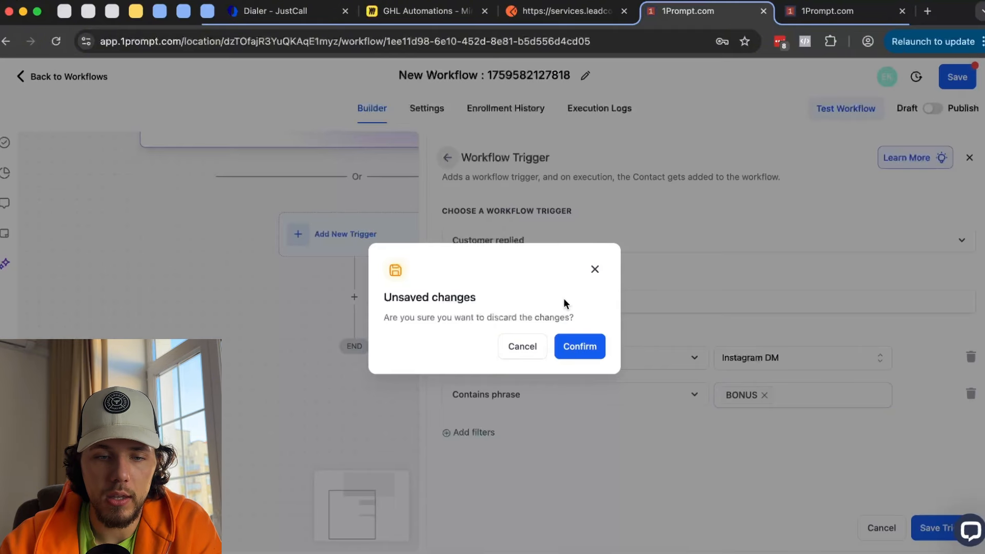
click(572, 347)
scroll(623, 324, down, 10)
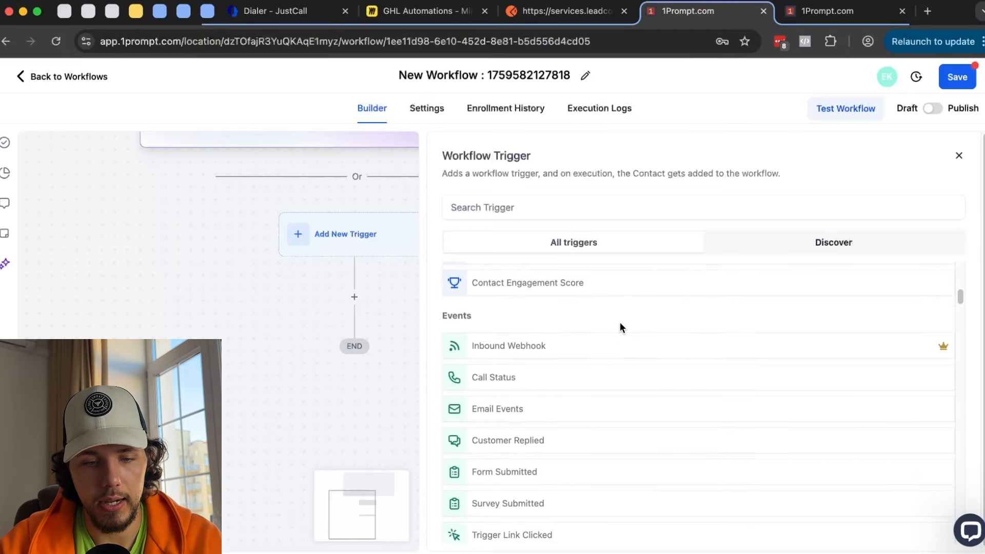
scroll(505, 423, down, 1)
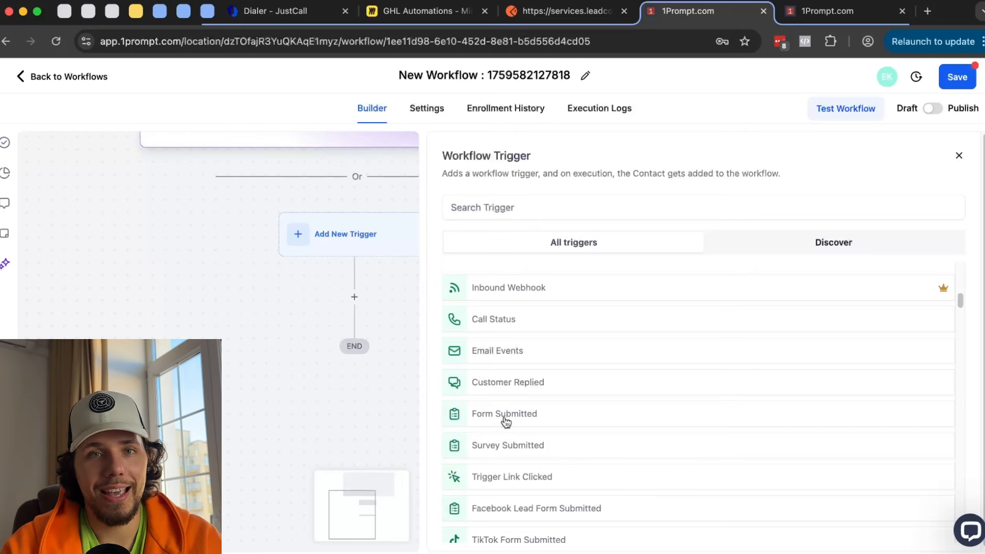
- In the other tab, open Sites > Forms > Builder to list the forms
click(827, 11)
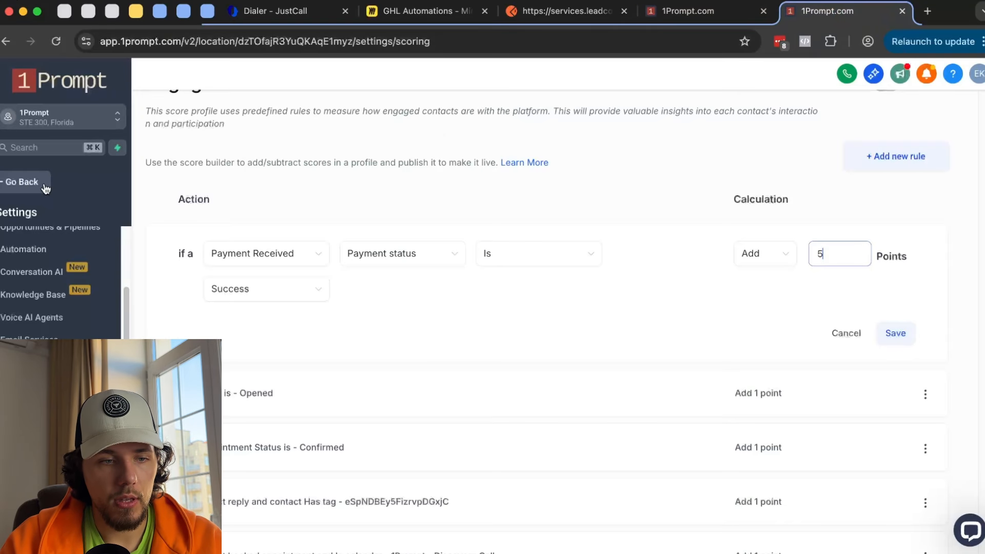
click(23, 182)
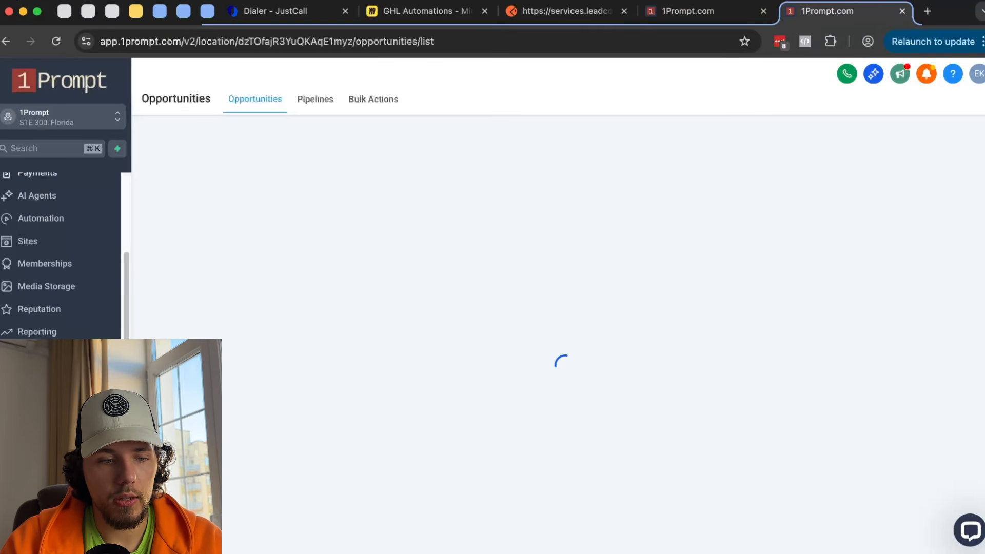
click(61, 323)
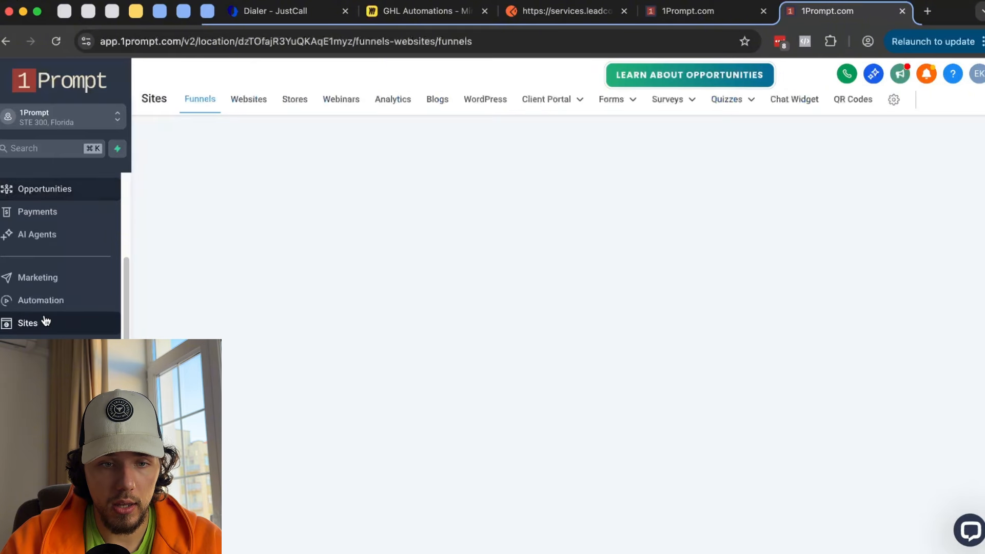
click(616, 100)
click(603, 126)
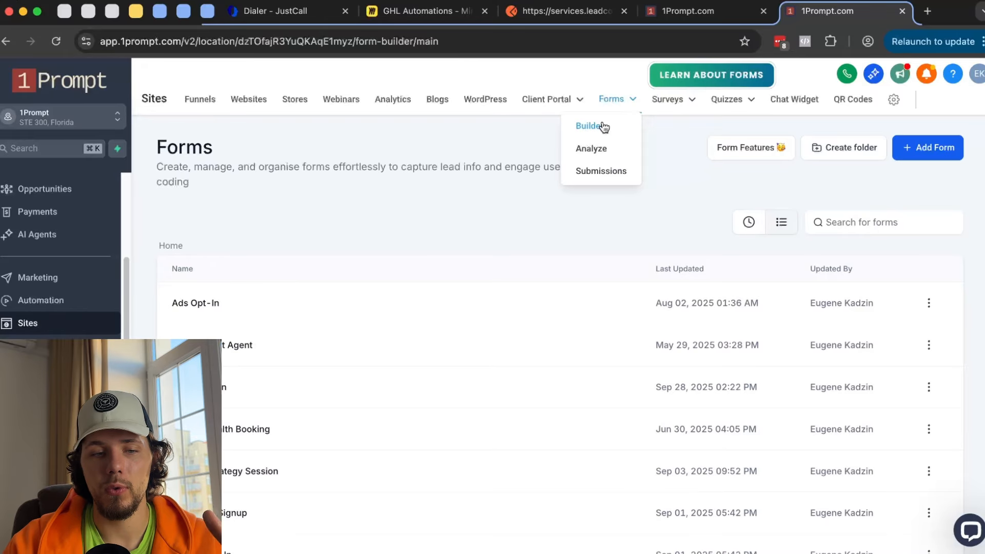
- Open the Ads Opt-In form, view its custom fields and preview it live
click(213, 306)
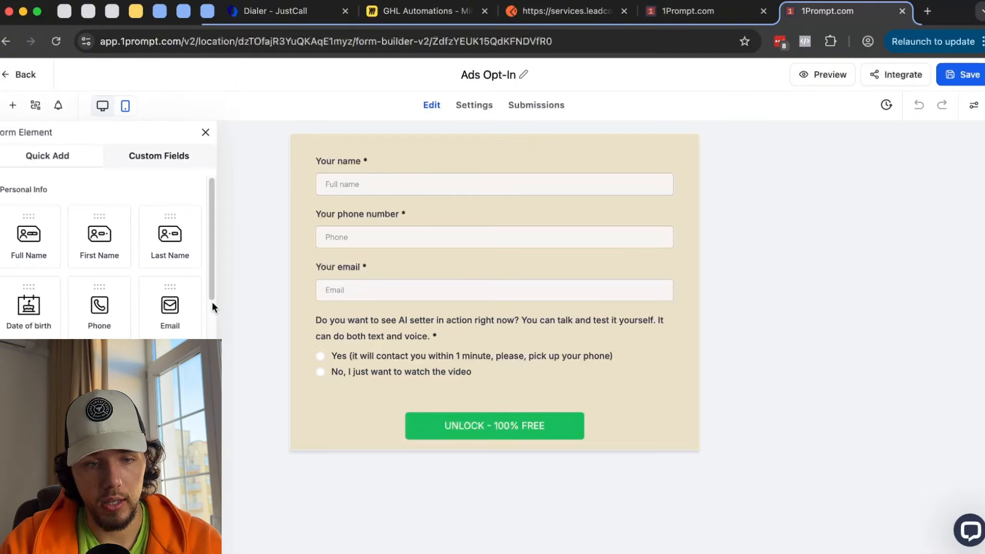
scroll(140, 241, down, 10)
scroll(140, 241, down, 3)
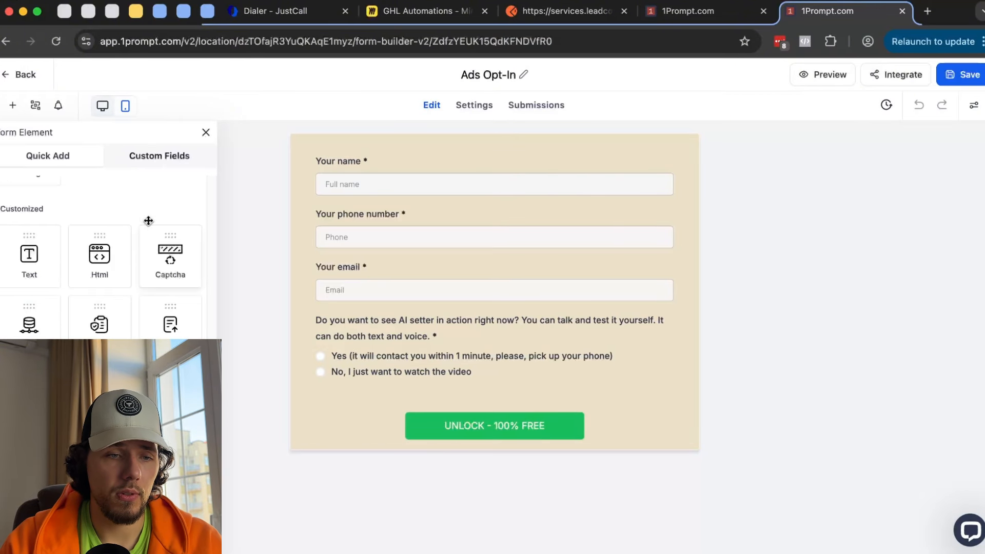
click(169, 157)
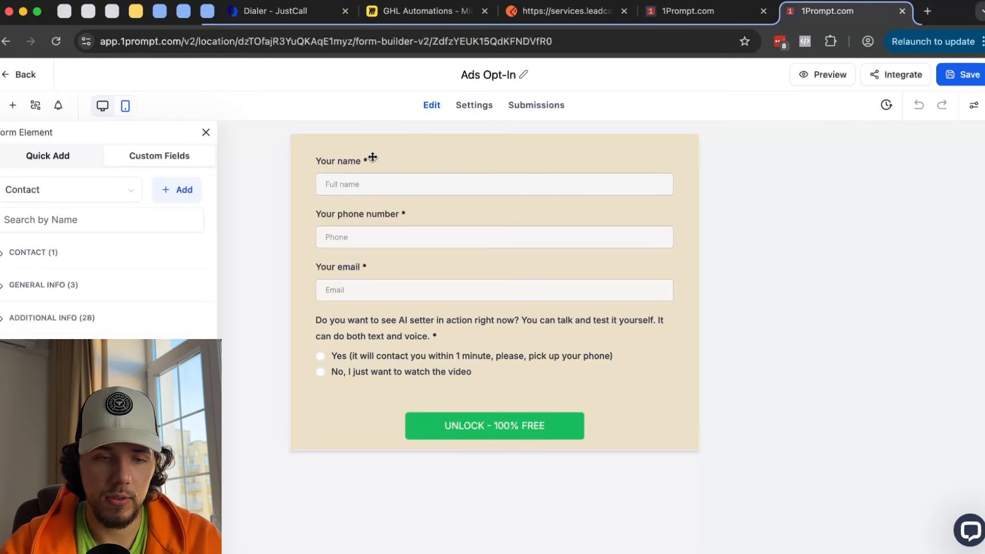
click(810, 82)
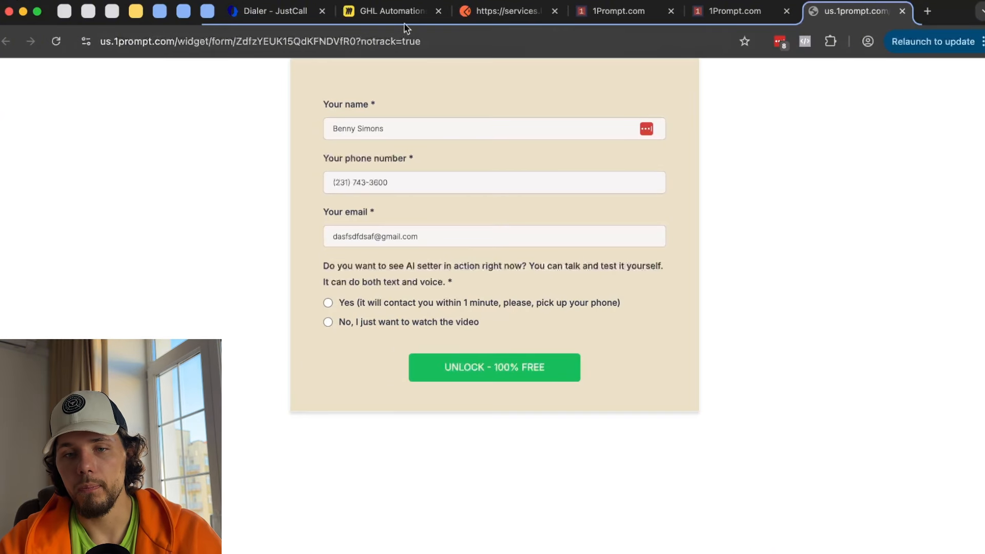
click(737, 13)
- Check the form's Integrate embed options, close the preview, and return to the workflow tab
click(908, 76)
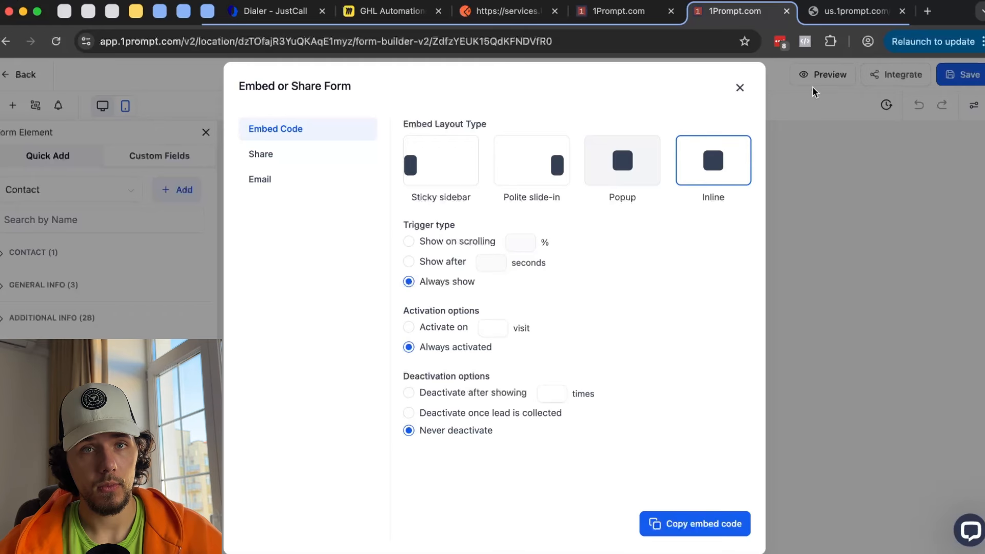
click(902, 11)
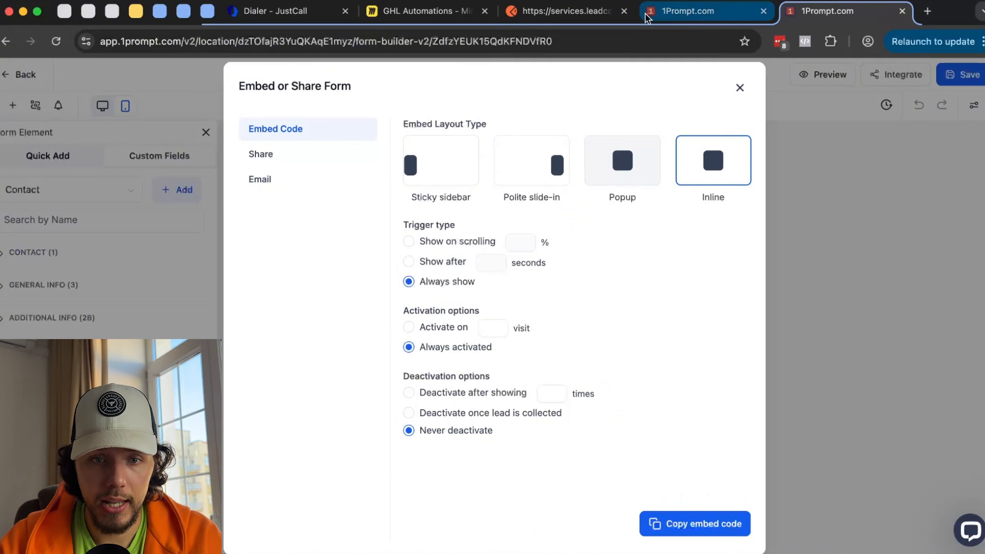
click(676, 17)
click(816, 12)
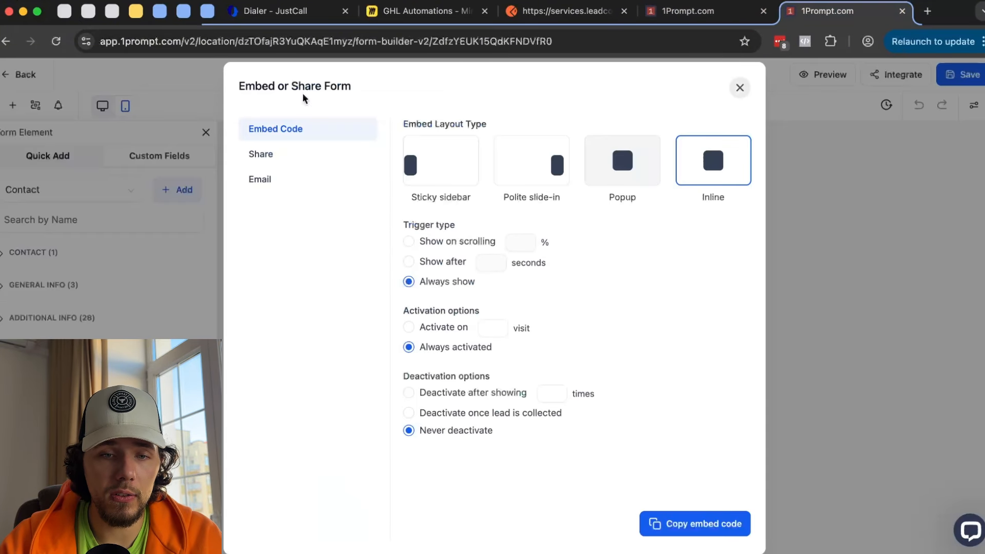
click(740, 88)
click(27, 74)
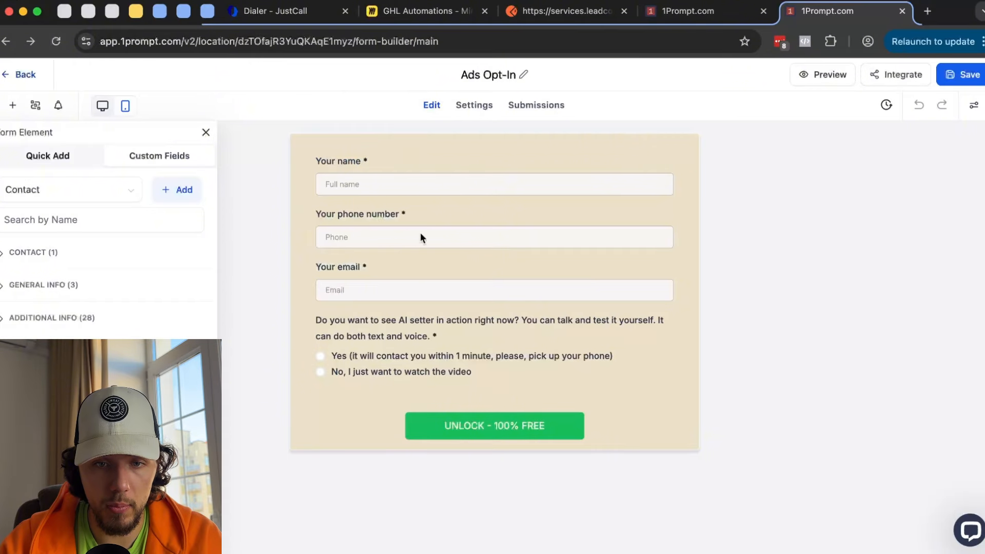
click(711, 20)
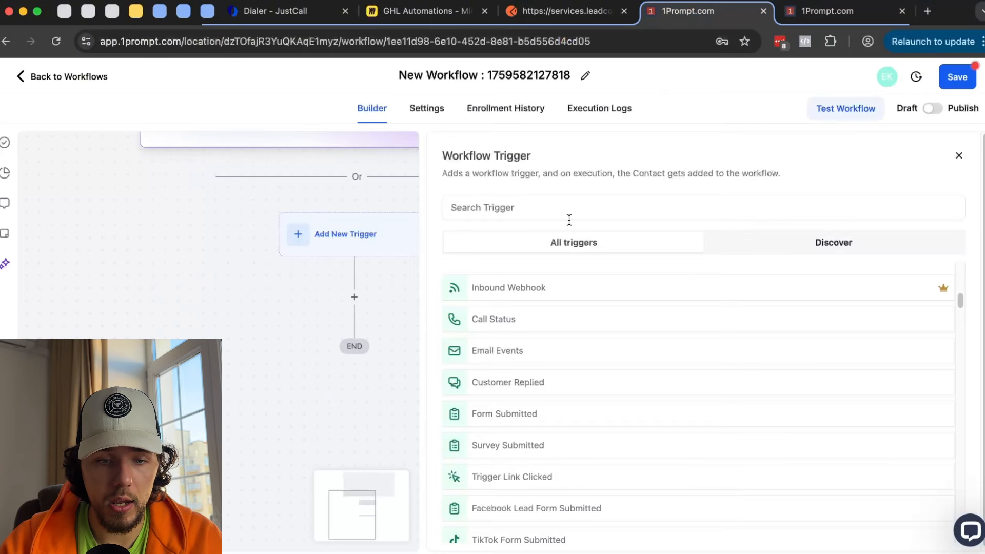
- Pick the Form Submitted trigger with a Form is Event Opt-In filter
click(528, 410)
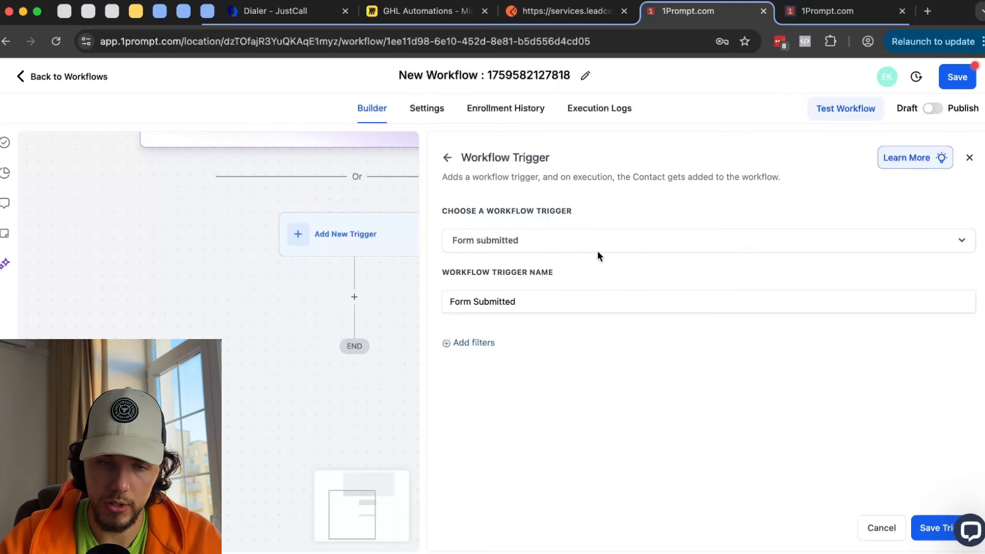
click(496, 348)
click(480, 363)
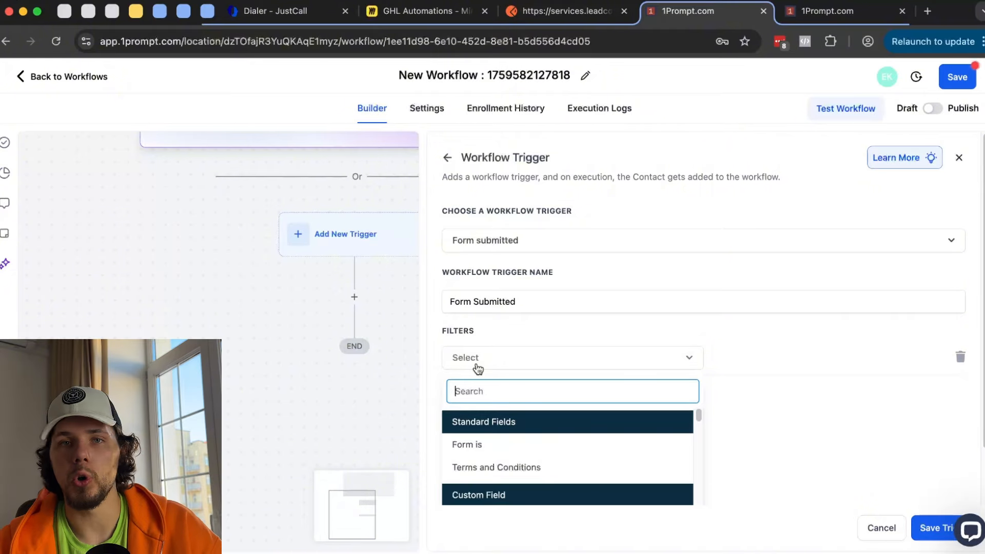
click(502, 448)
click(807, 358)
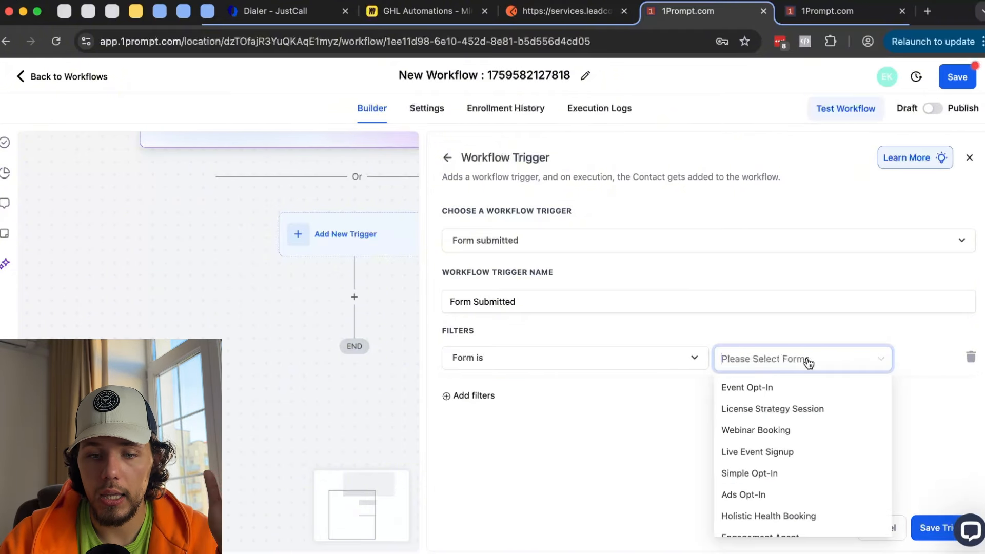
click(804, 388)
- Add a Terms and Conditions filter set to Yes, then back out of the trigger
click(482, 396)
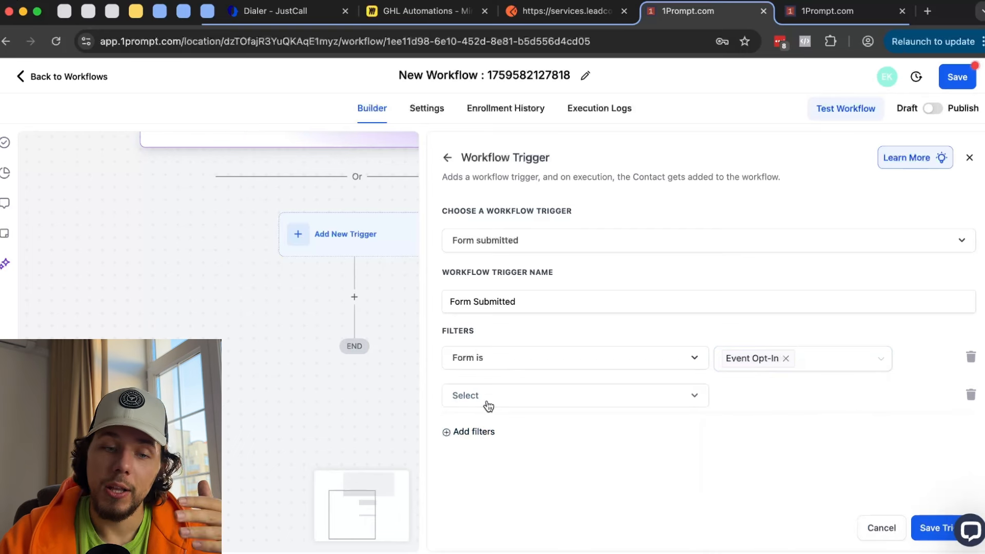
click(499, 404)
click(530, 481)
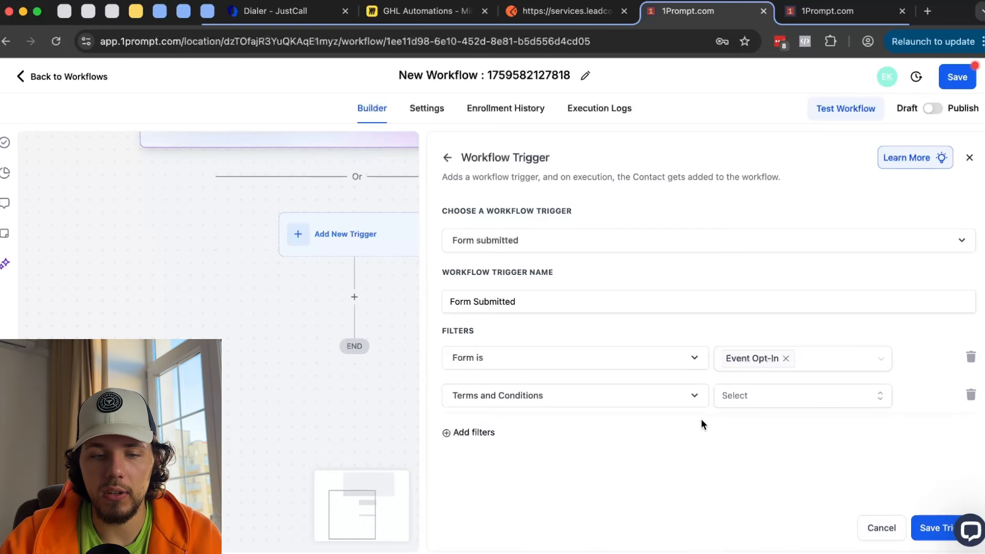
click(777, 399)
click(757, 474)
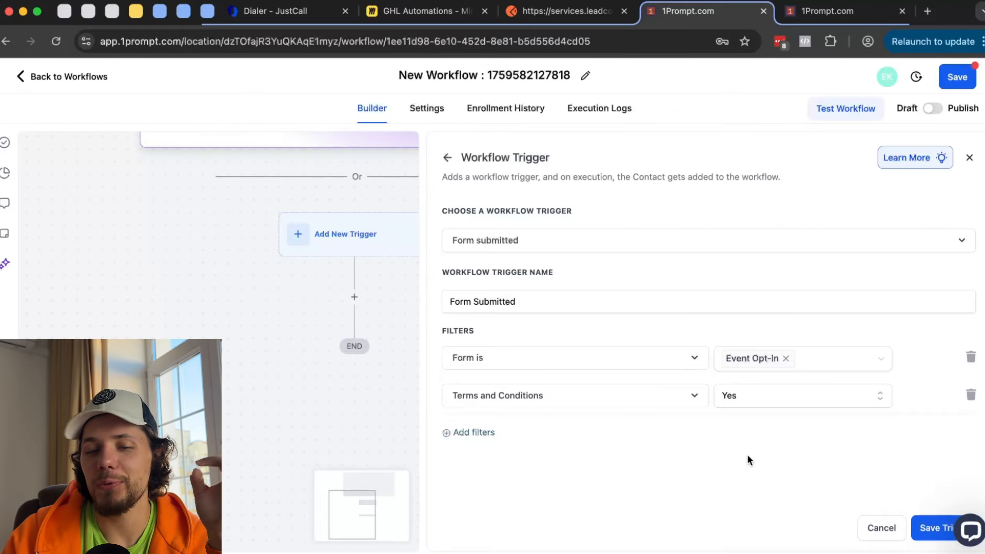
click(447, 157)
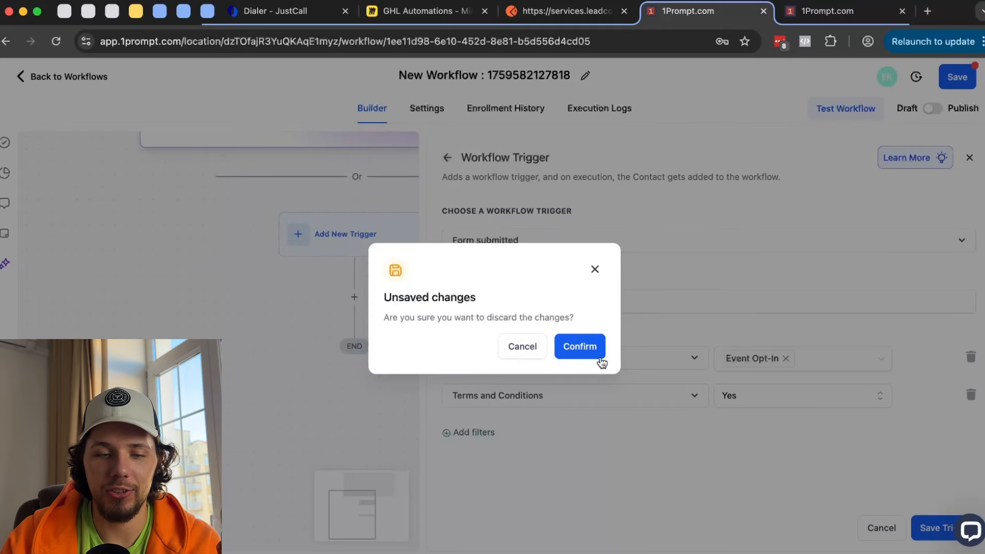
- Confirm discarding the Form Submitted trigger changes
click(590, 349)
scroll(718, 380, down, 10)
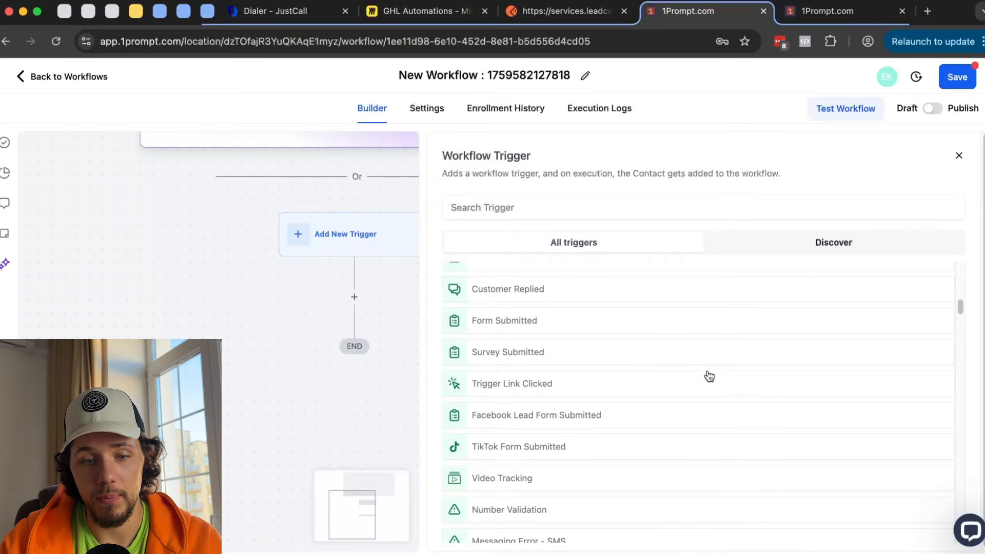
scroll(588, 342, up, 1)
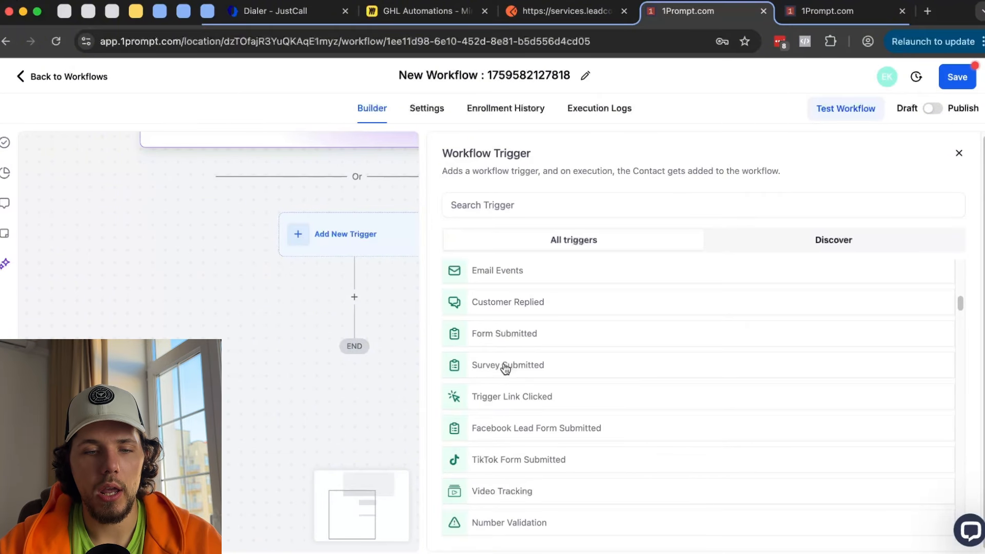
- In the other tab, open the Surveys builder page and look it over
click(846, 11)
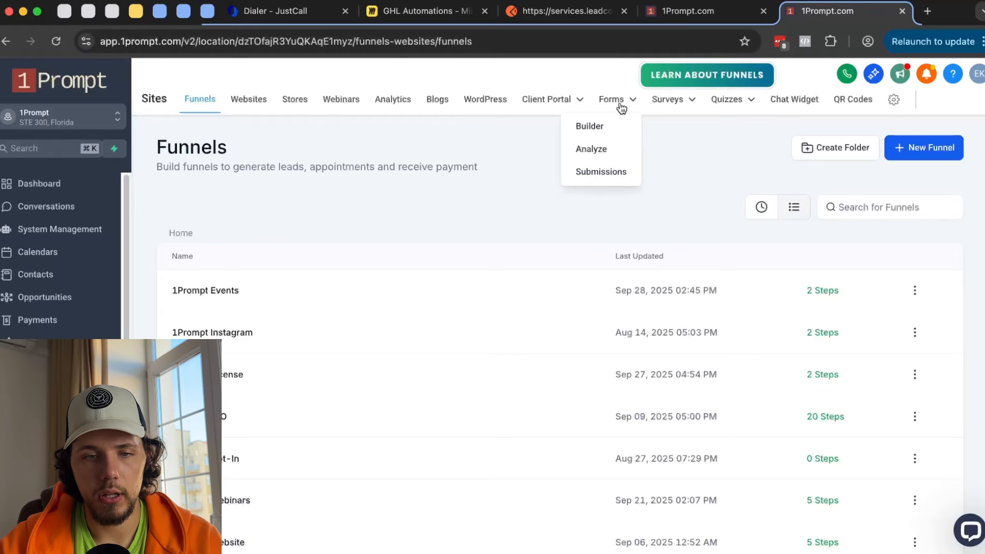
mouse_move(666, 107)
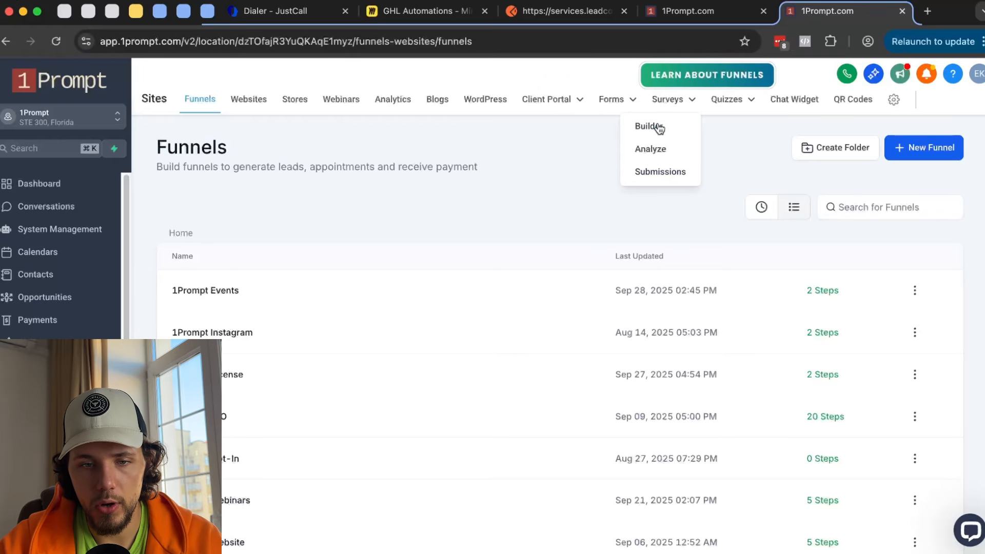
click(657, 126)
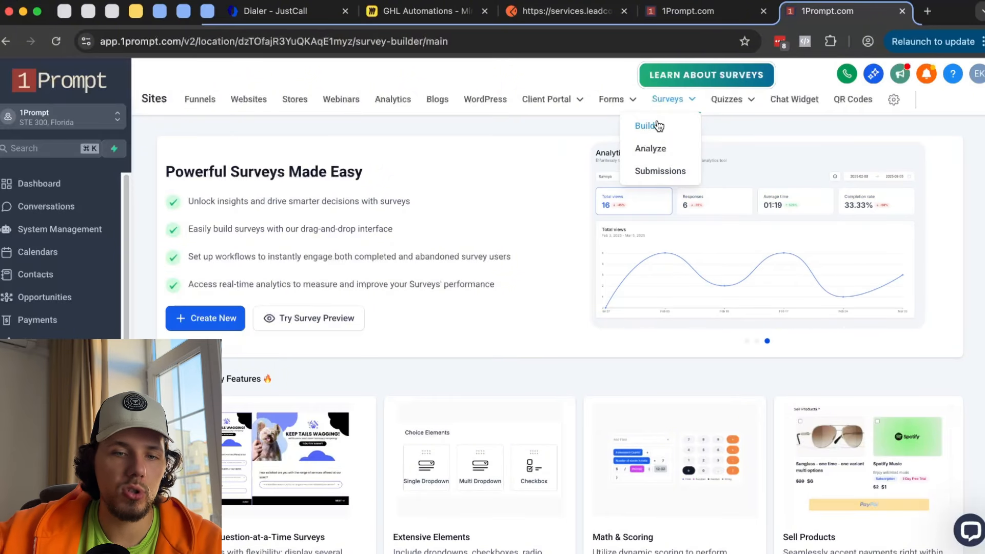
scroll(521, 377, down, 3)
scroll(521, 377, up, 3)
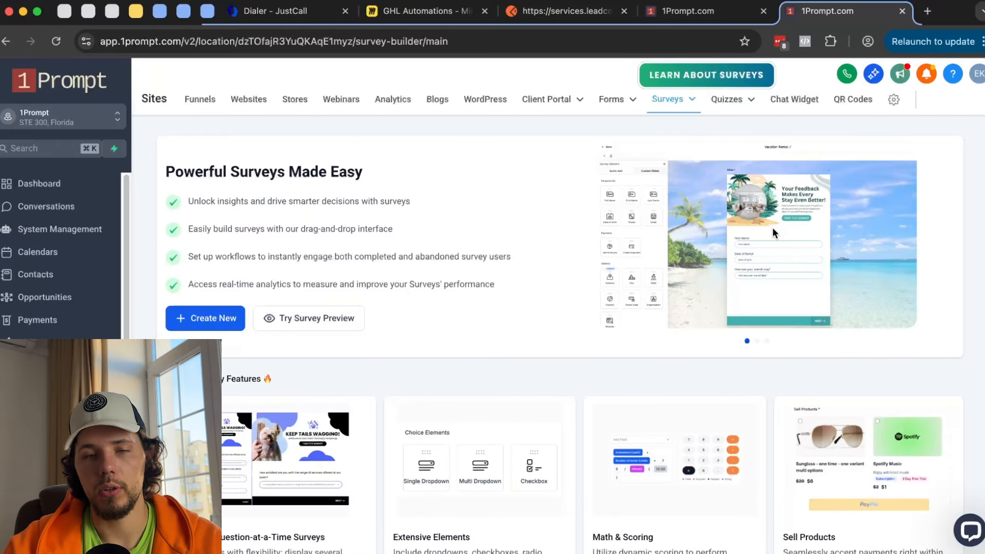
- Look at the Survey Submitted trigger, then choose Trigger Link Clicked as the trigger
click(712, 12)
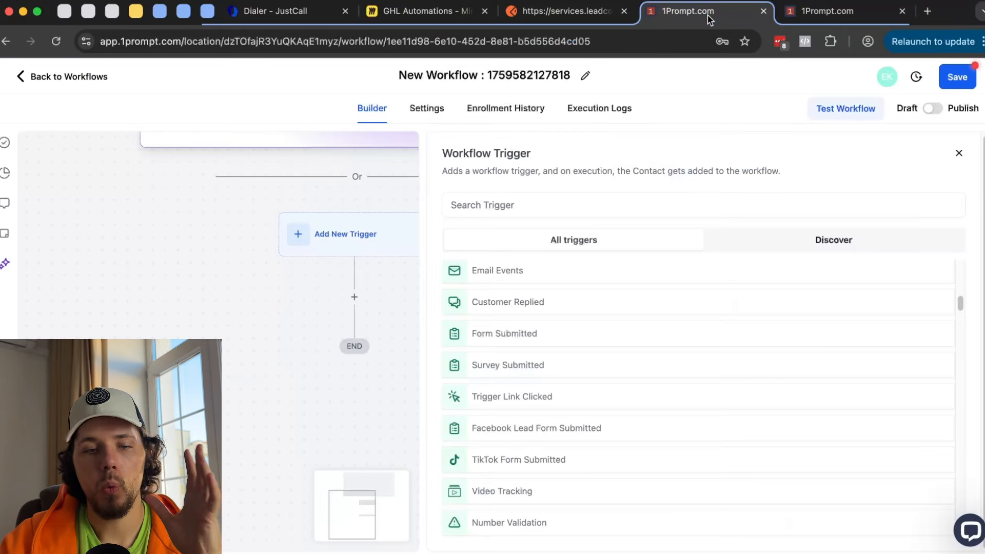
click(538, 364)
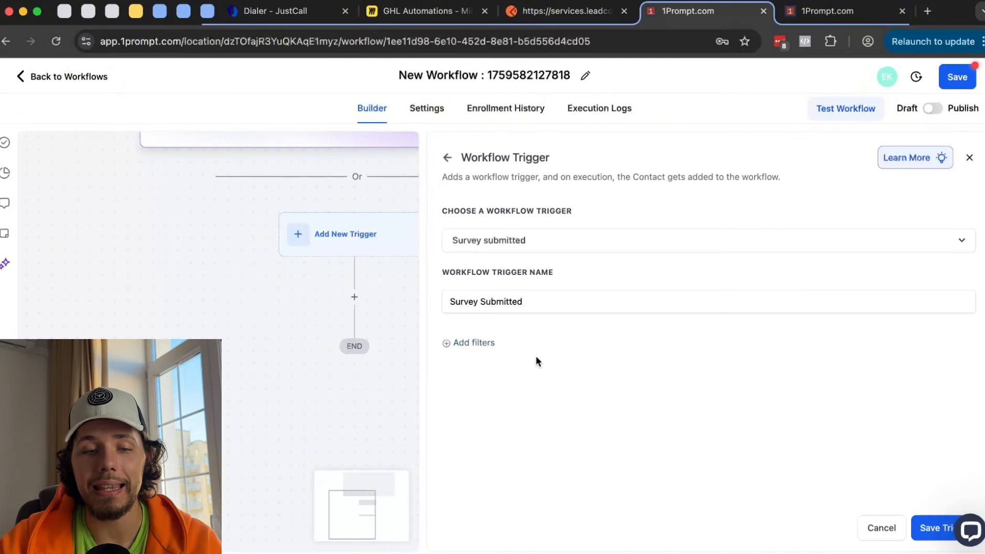
click(448, 157)
scroll(549, 329, down, 10)
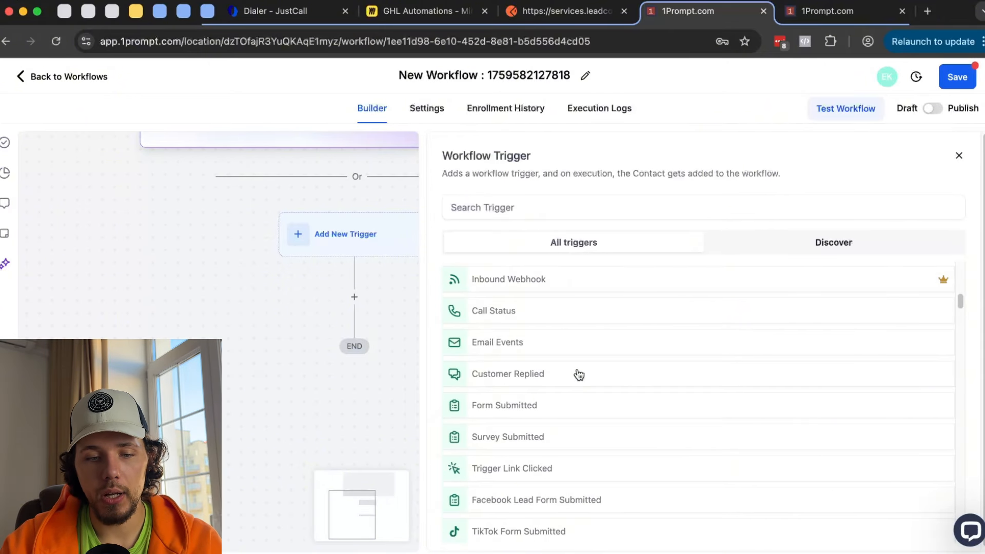
click(539, 469)
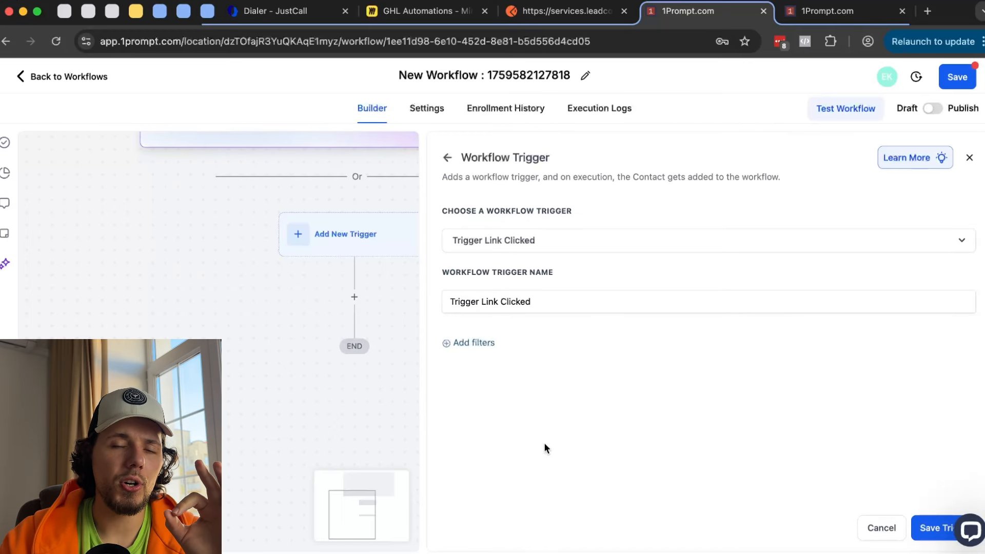
- Open Marketing > Trigger Links, click Add Link, then switch to the GHL Automations board
click(863, 7)
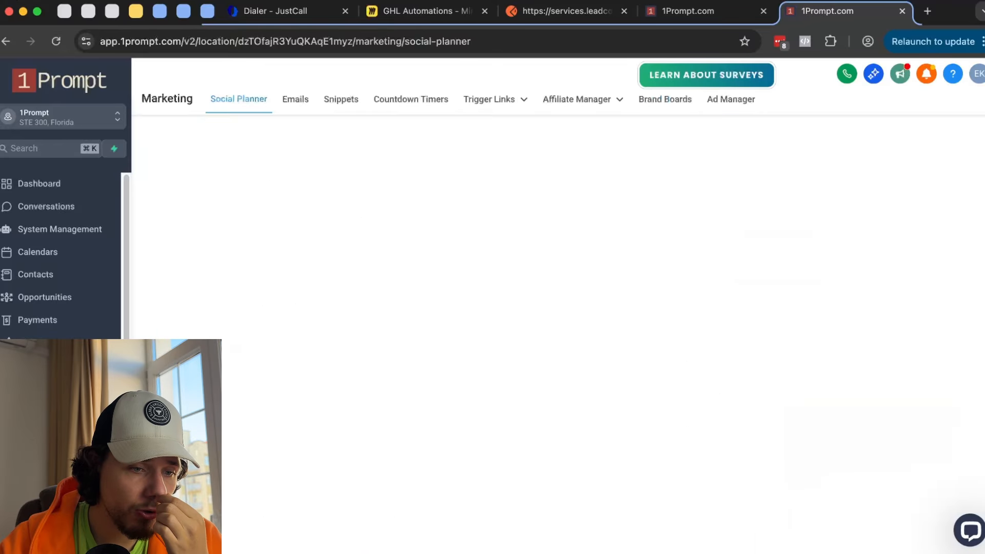
mouse_move(491, 104)
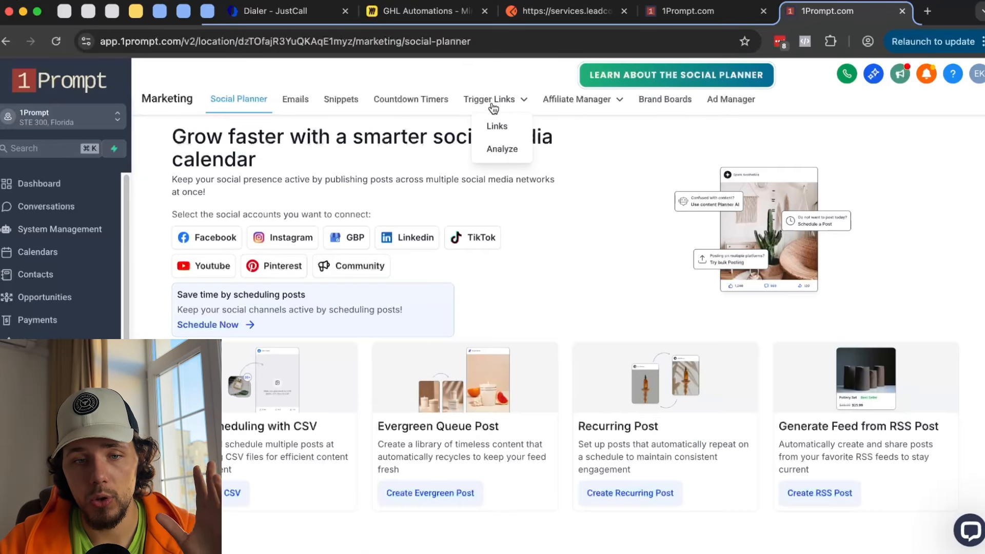
click(504, 102)
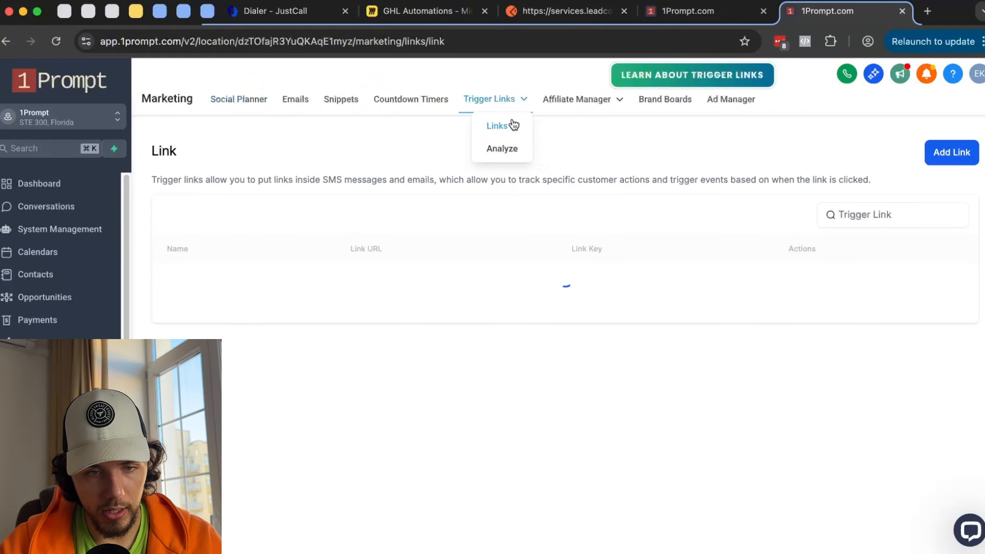
click(946, 160)
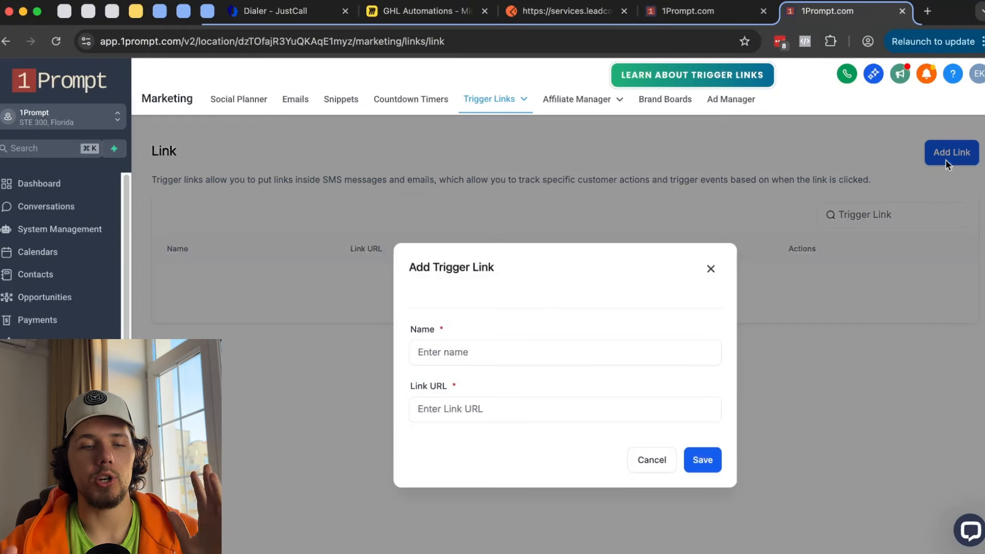
click(411, 11)
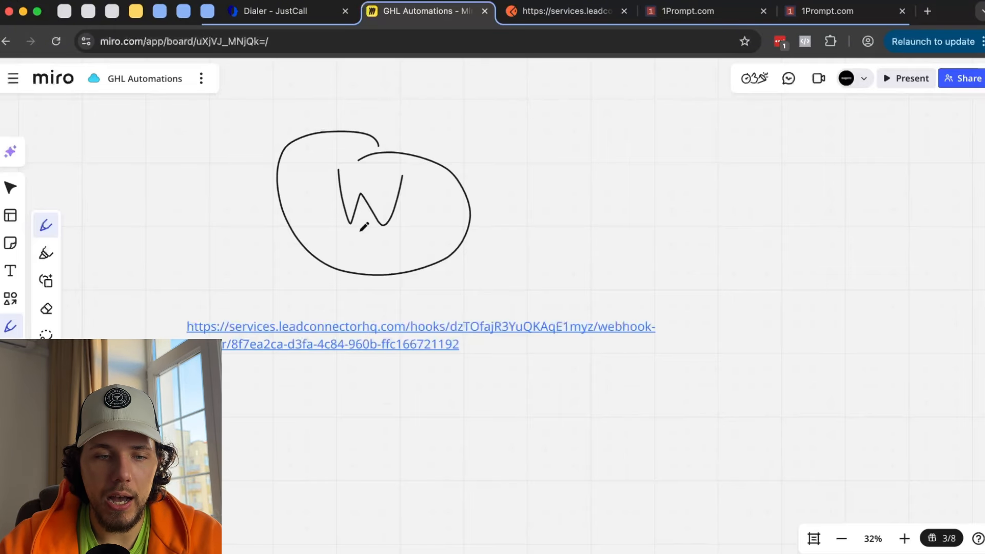
- Sketch a message mock-up with three wavy text lines and a button shape
scroll(371, 275, down, 10)
mouse_move(243, 174)
mouse_down()
mouse_move(239, 264)
mouse_move(434, 424)
mouse_move(371, 166)
mouse_move(251, 163)
mouse_up()
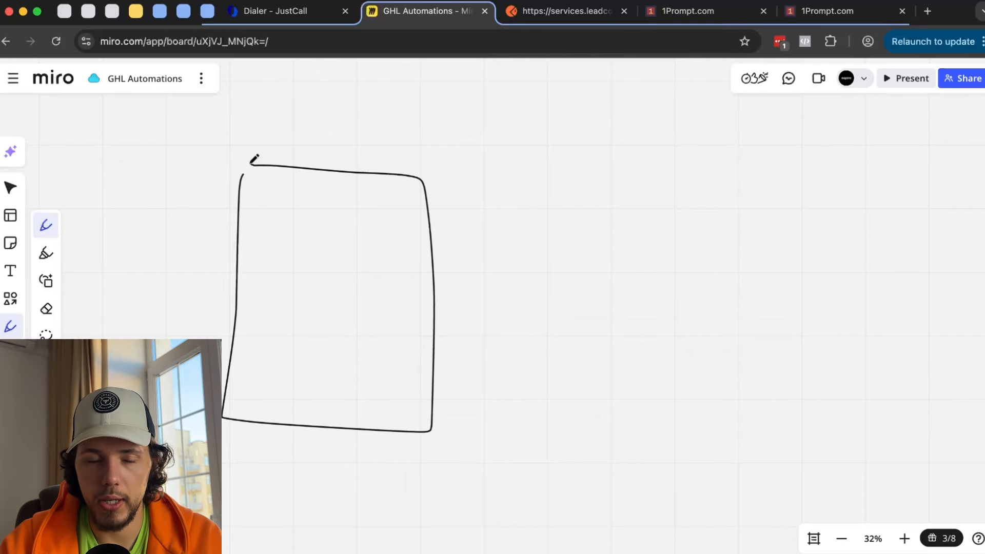
mouse_move(227, 202)
mouse_down()
mouse_move(242, 219)
mouse_move(398, 206)
mouse_up()
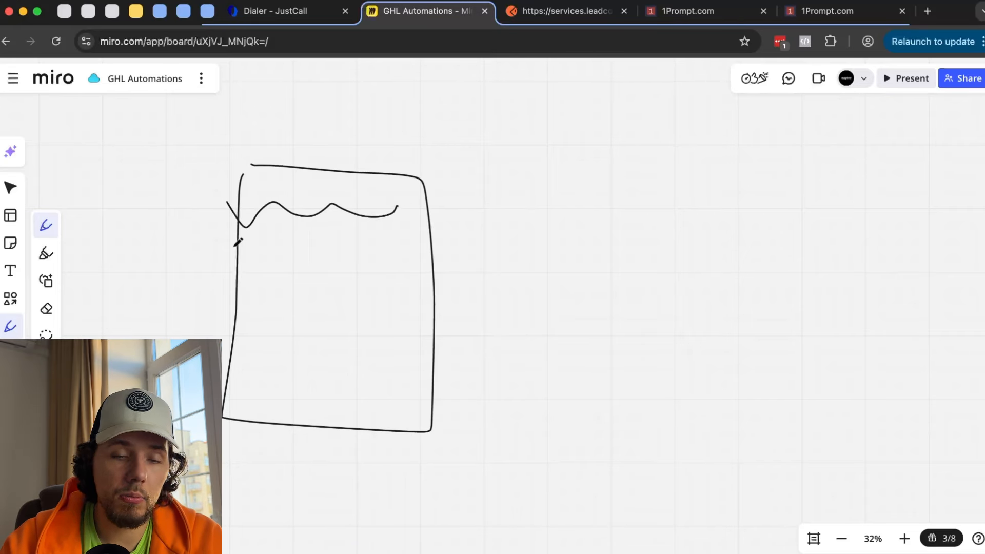
mouse_move(214, 246)
mouse_down()
mouse_move(229, 255)
mouse_move(369, 242)
mouse_up()
drag(208, 272, 352, 279)
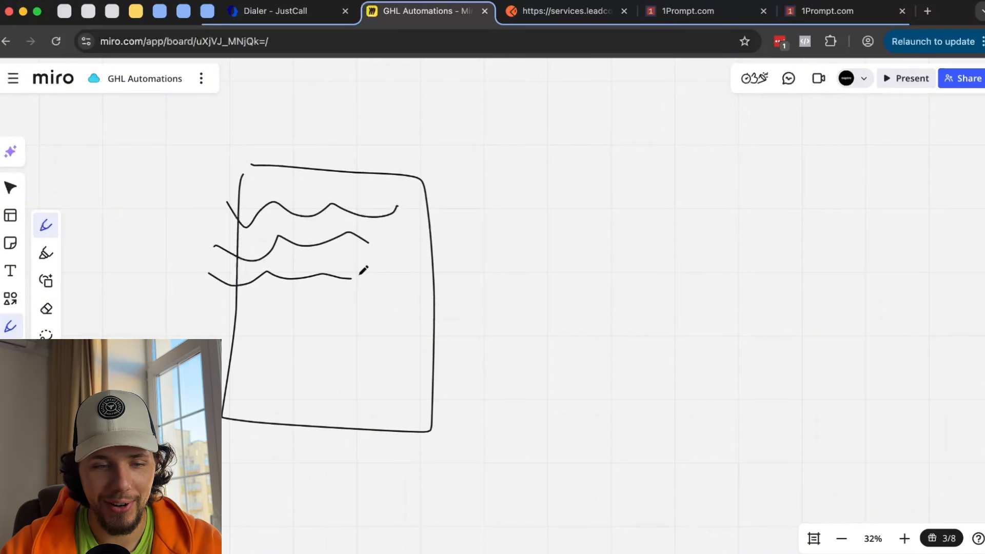
mouse_move(255, 319)
mouse_down()
mouse_move(374, 333)
mouse_move(264, 342)
mouse_up()
mouse_move(239, 303)
mouse_down()
mouse_move(352, 320)
mouse_move(218, 312)
mouse_up()
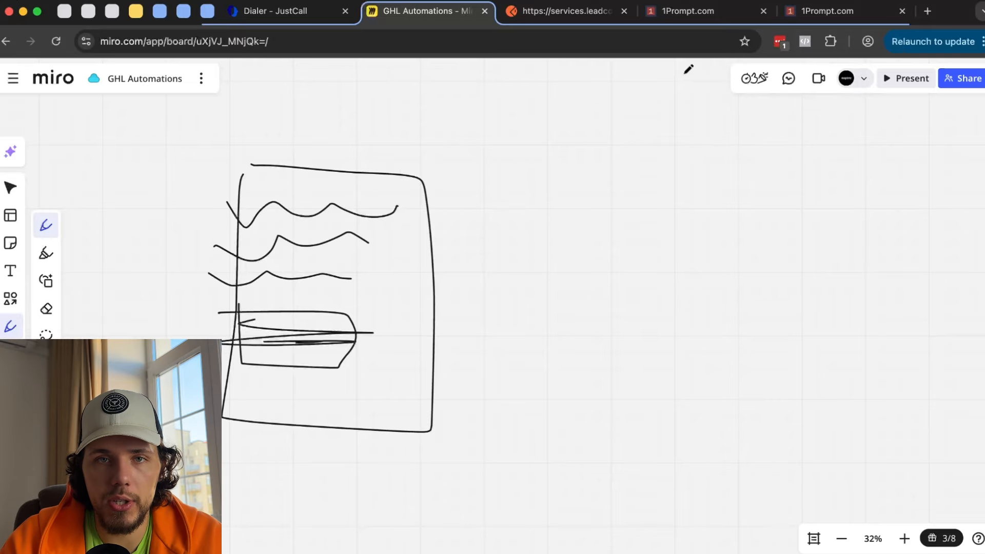
- Load 1prompt.com in a new tab, copy its address, close it, and return to the workflow
click(927, 12)
text(1)
key(Return)
click(191, 43)
key(super+c)
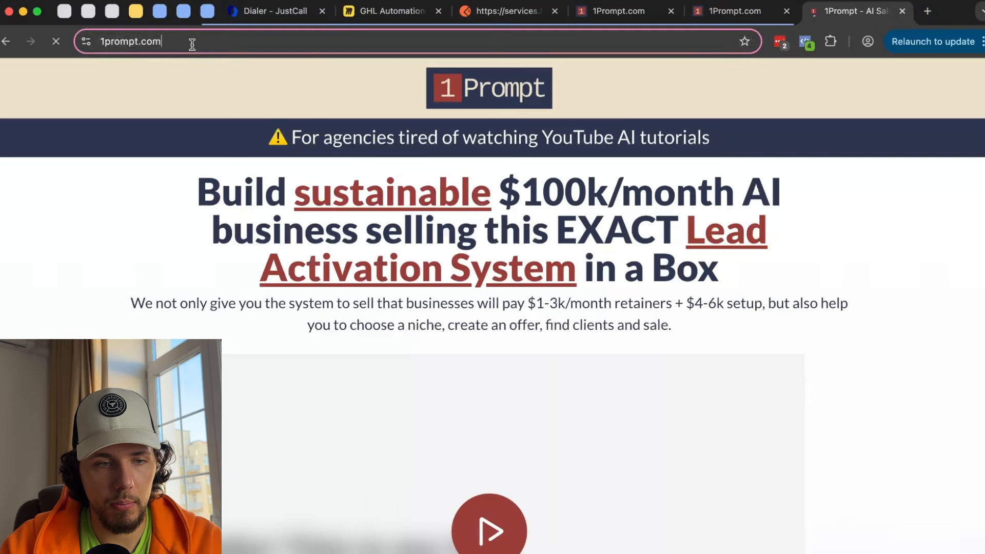
key(super+w)
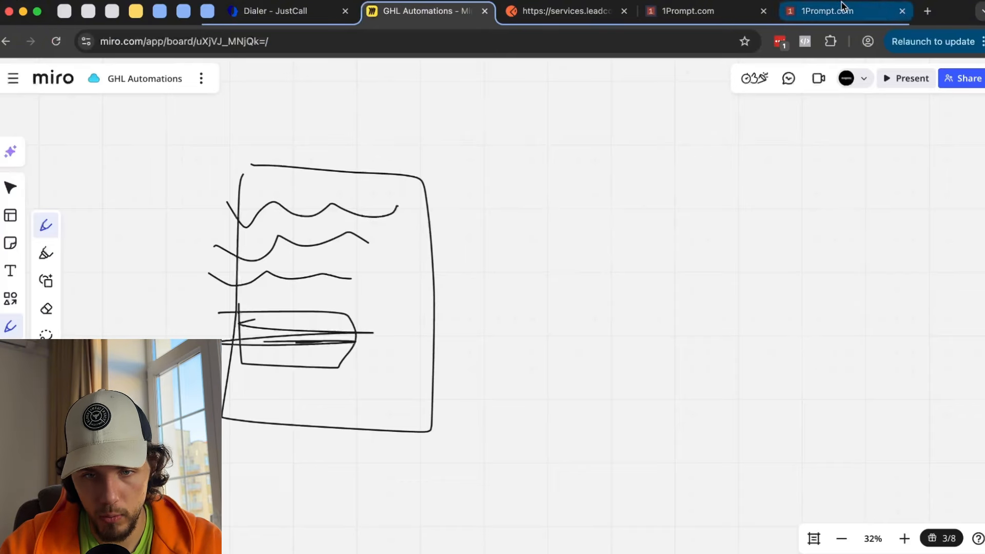
click(809, 16)
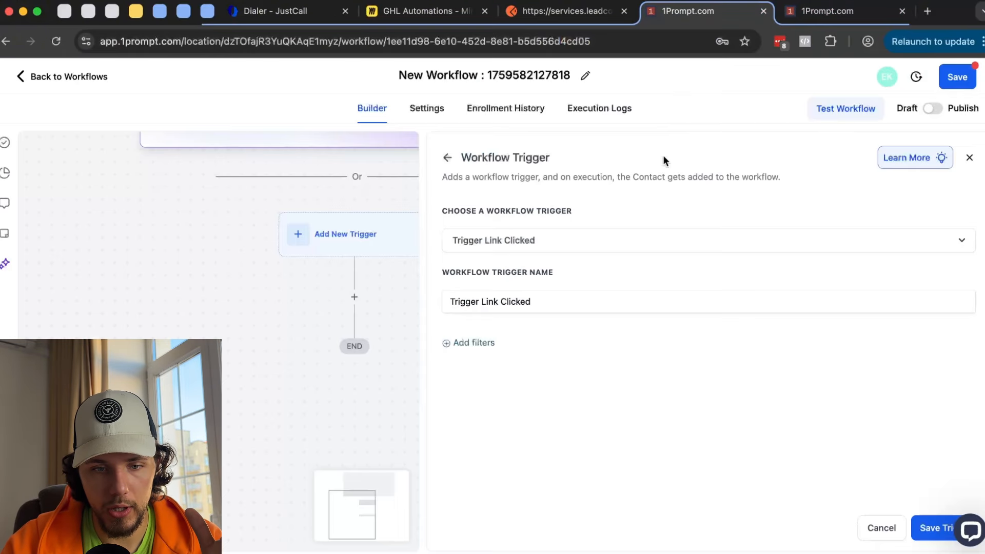
- Save the Trigger Link Clicked trigger and add a Send Email action after it
click(698, 13)
click(931, 528)
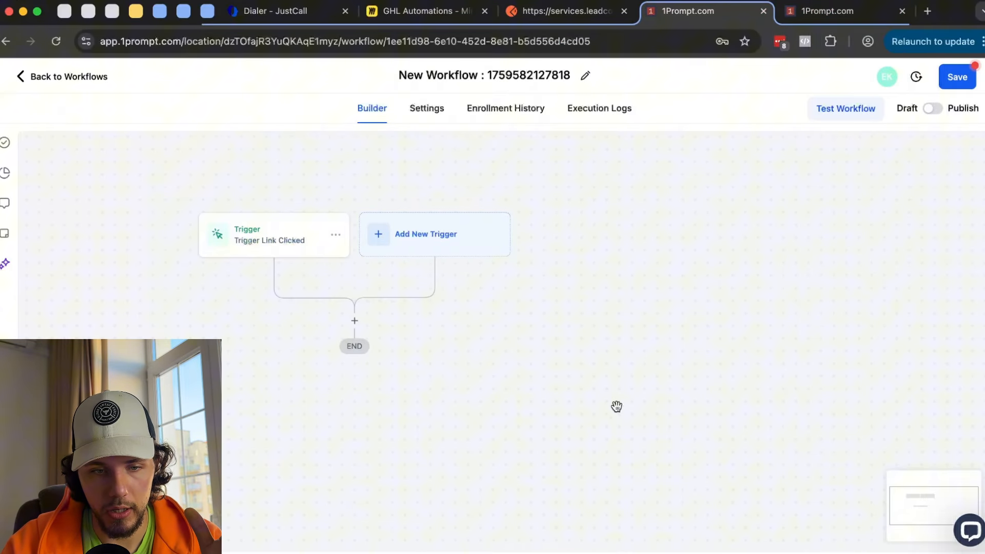
click(359, 322)
text(EMAIL)
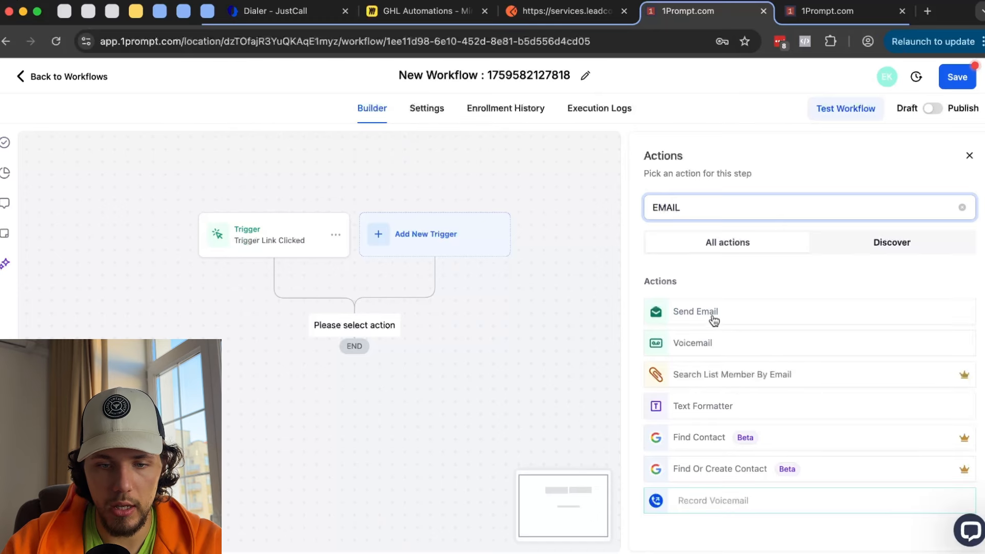
click(710, 310)
- Write the email body 'Hey thanks for joining!' with a free resources link to 1prompt.com
scroll(721, 349, down, 6)
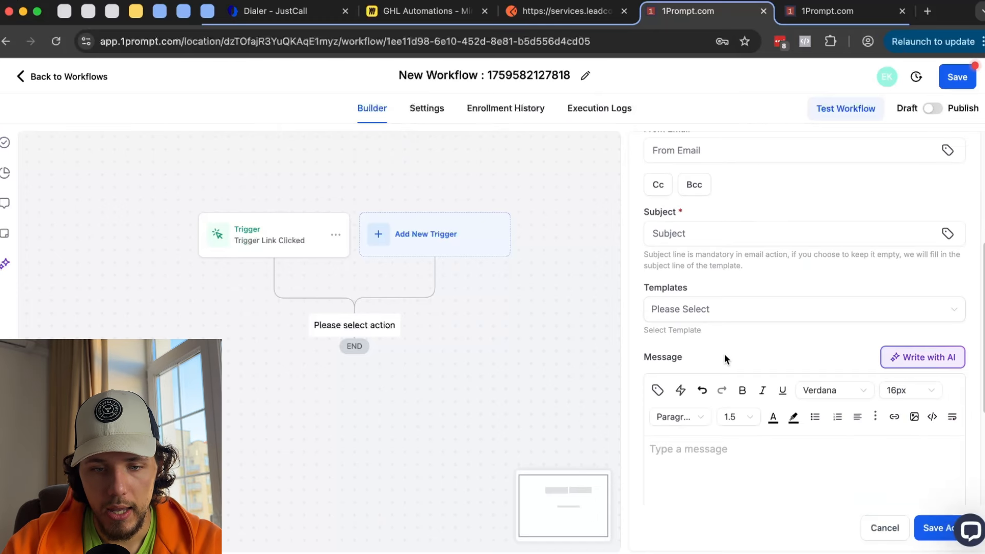
click(725, 374)
text(Hey )
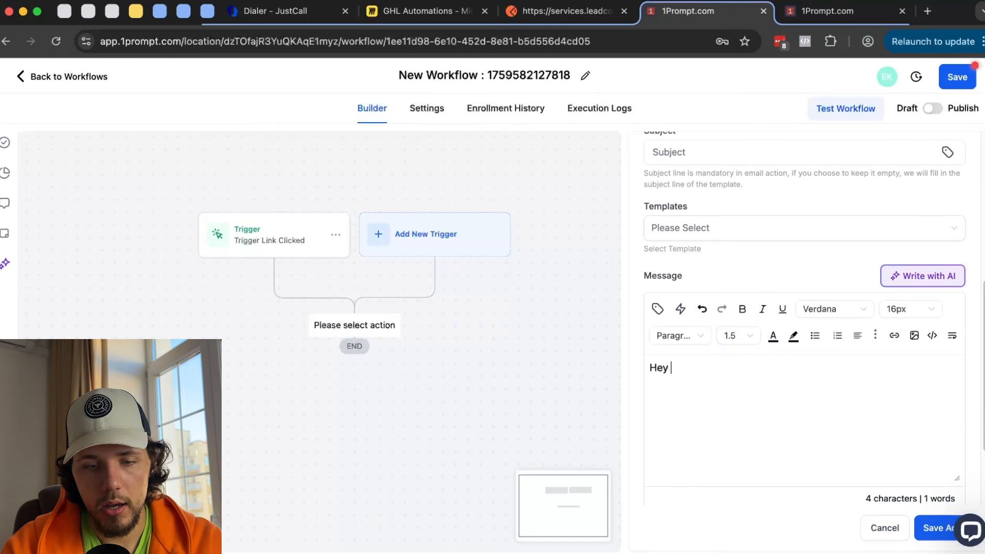
text(thanks you)
key(BackSpace)
key(BackSpace)
key(BackSpace)
text(f)
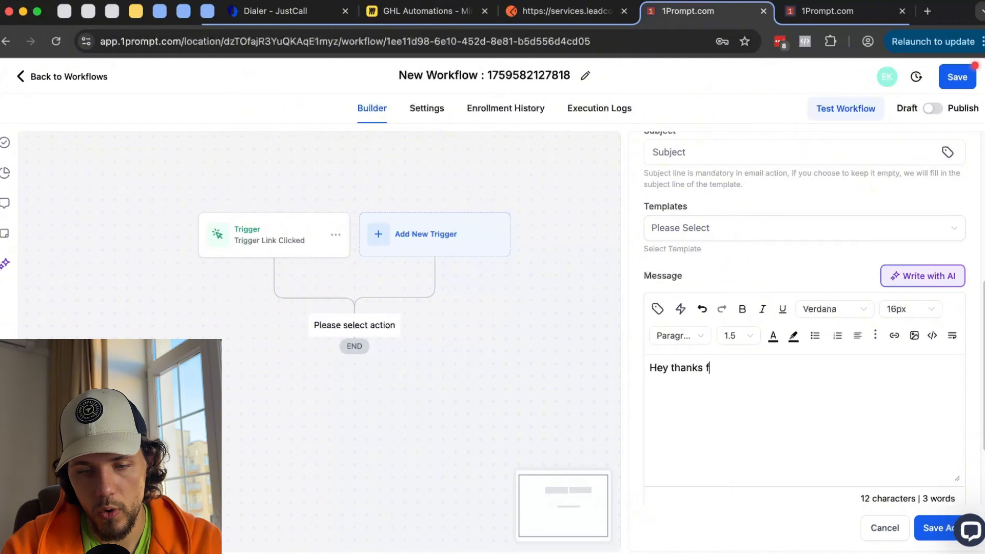
text(or joinging!)
key(Return)
key(Return)
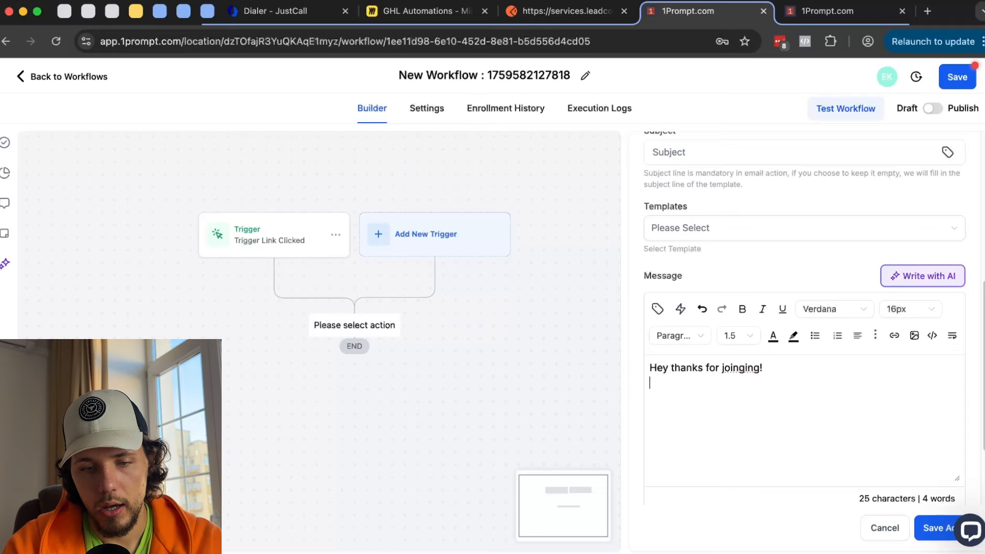
text(Here you can see a)
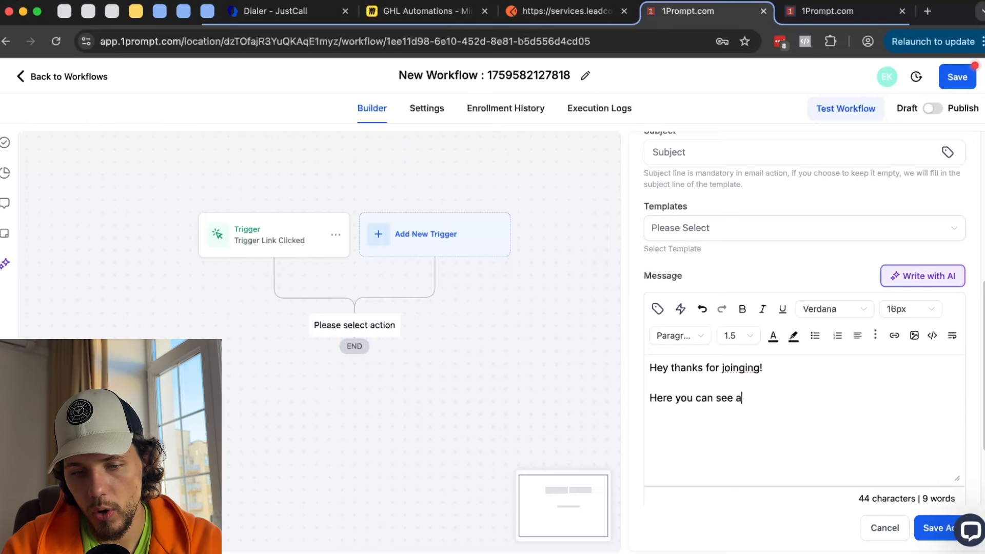
text(ll the free )
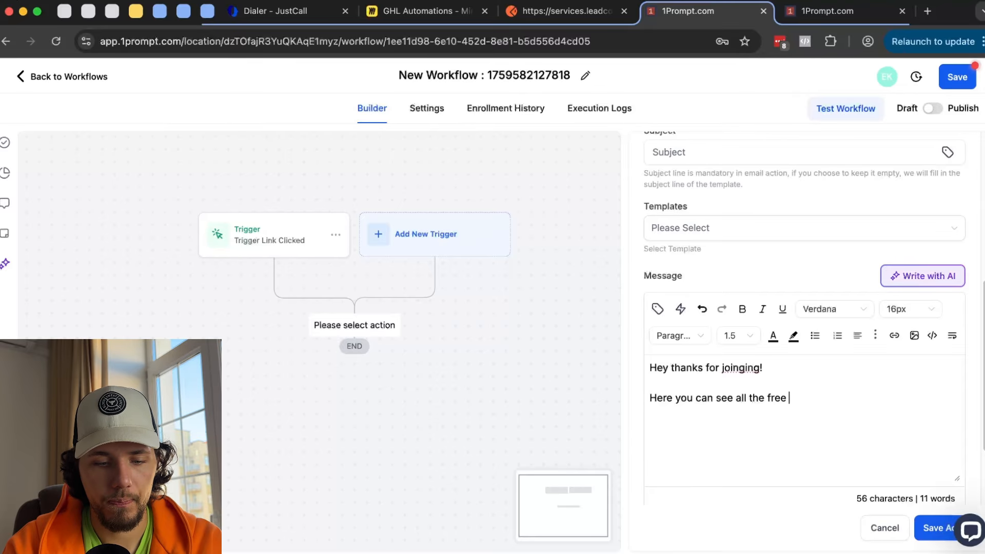
text(resources:)
key(super+v)
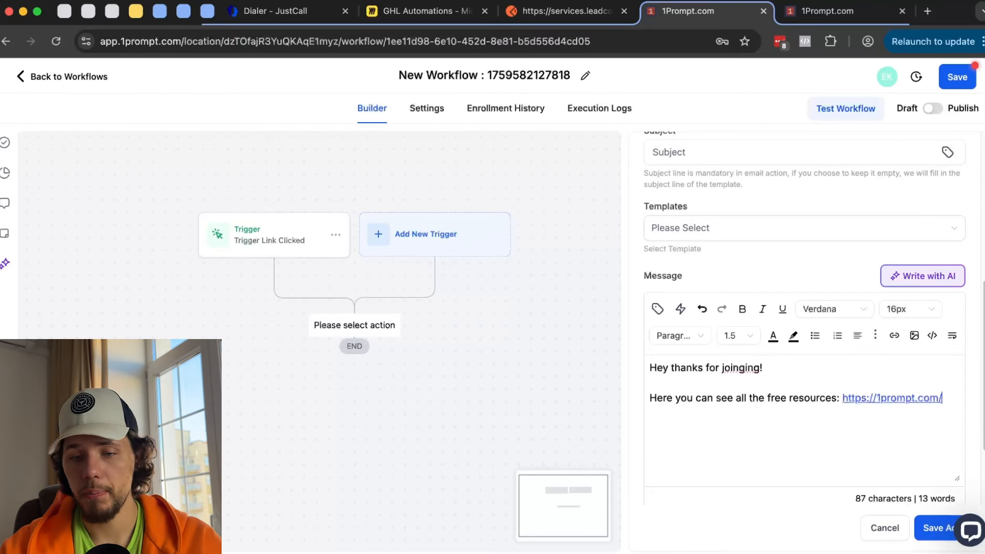
double_click(749, 368)
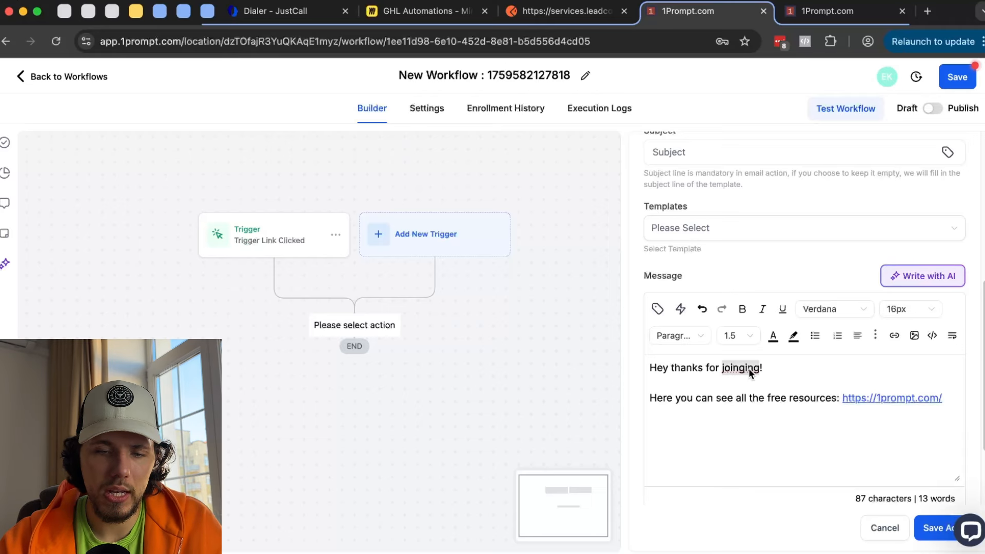
text(joining)
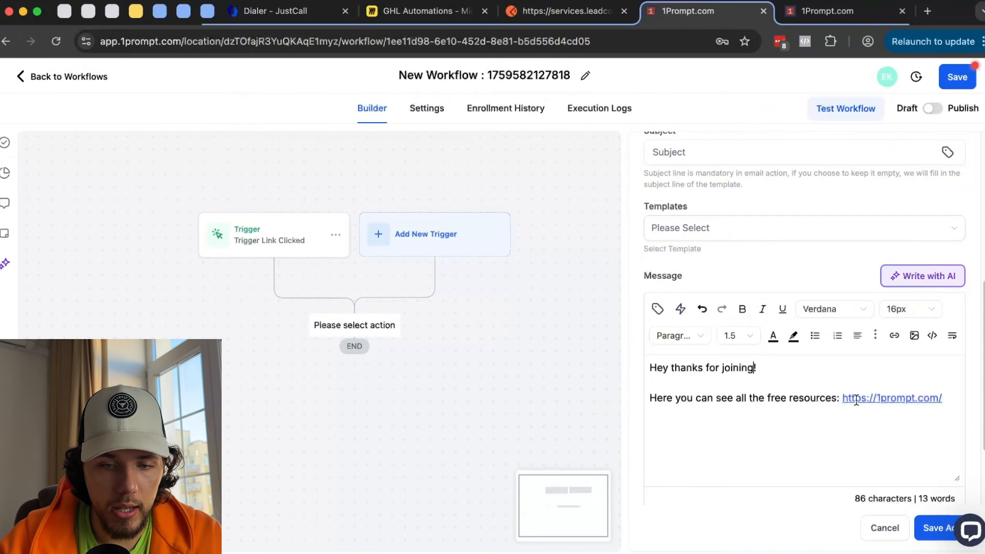
drag(843, 398, 947, 398)
key(super+c)
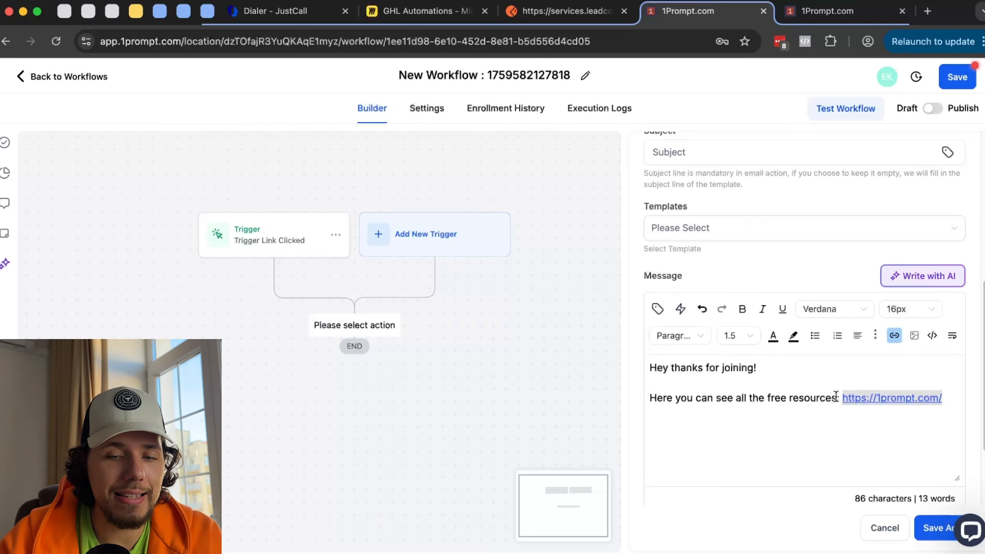
drag(836, 398, 925, 394)
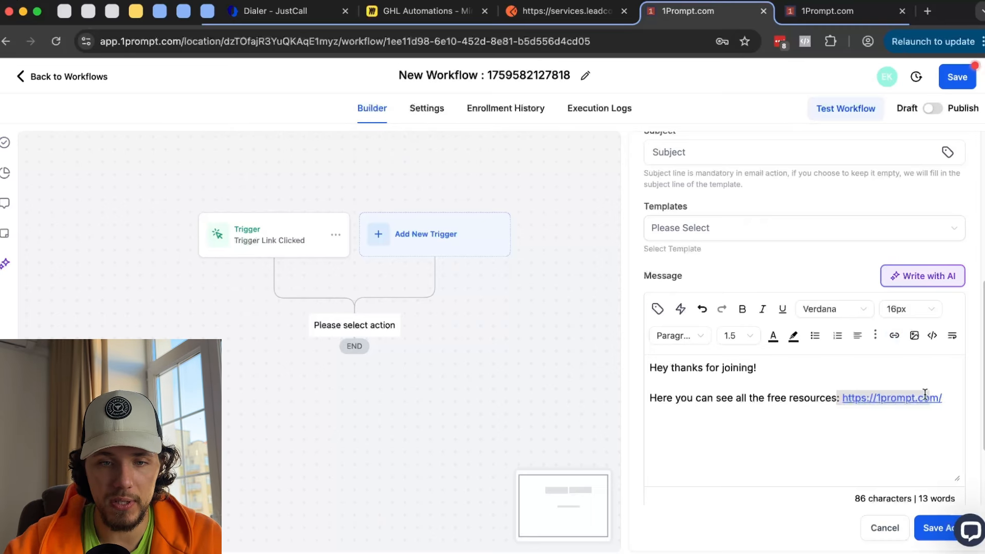
scroll(884, 291, up, 6)
- Discard the unsaved email draft, browse the full trigger list, and open Trigger Link Clicked
click(651, 160)
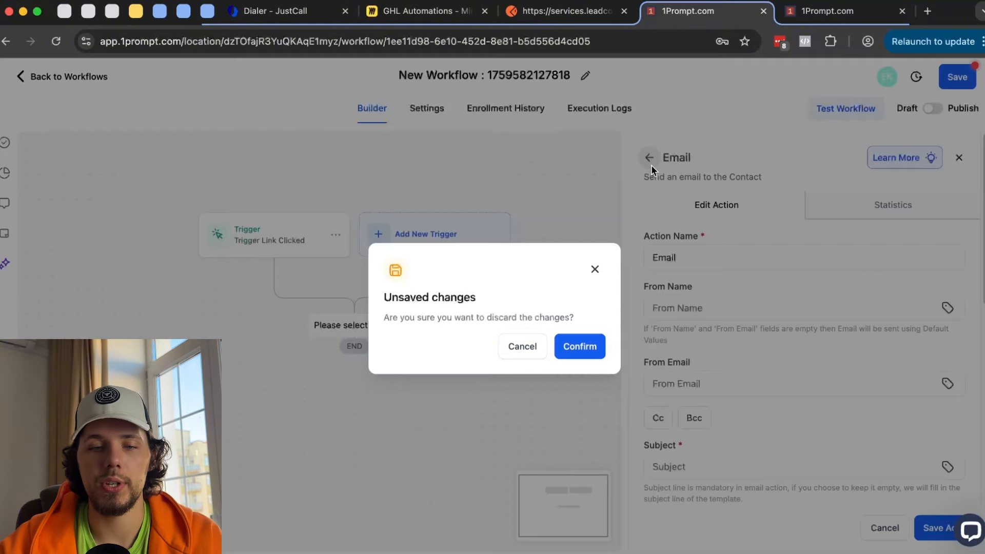
click(593, 344)
click(428, 249)
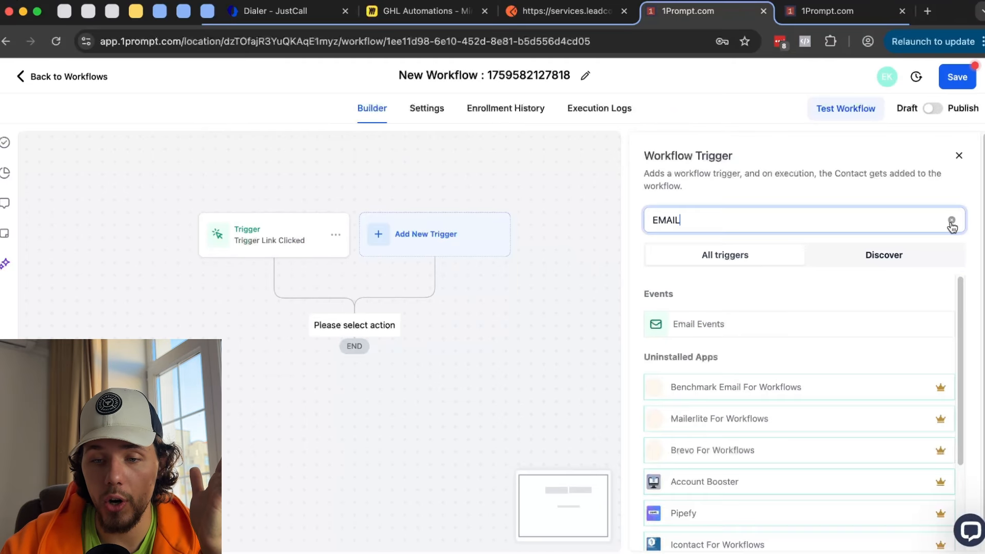
click(951, 220)
scroll(885, 292, down, 5)
scroll(879, 297, down, 4)
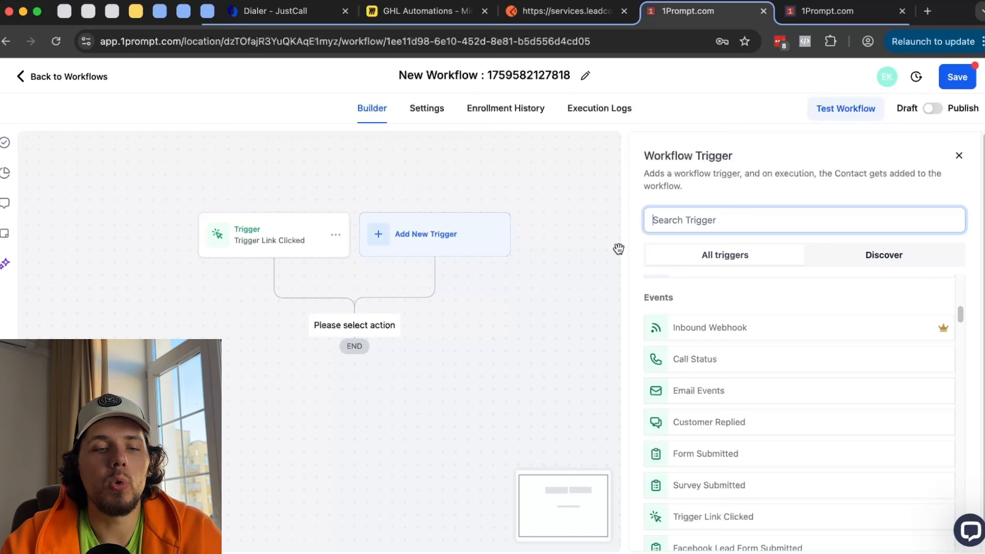
click(303, 236)
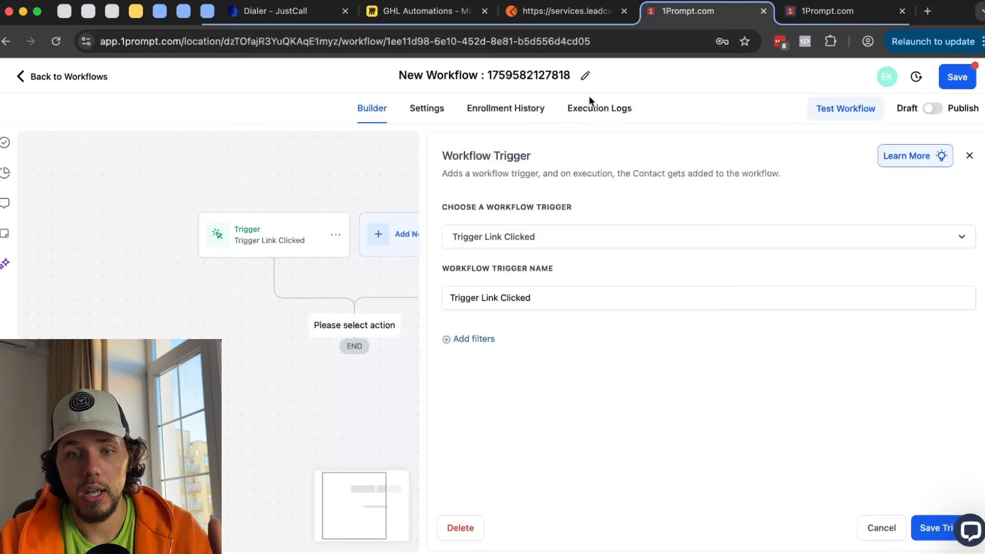
click(842, 10)
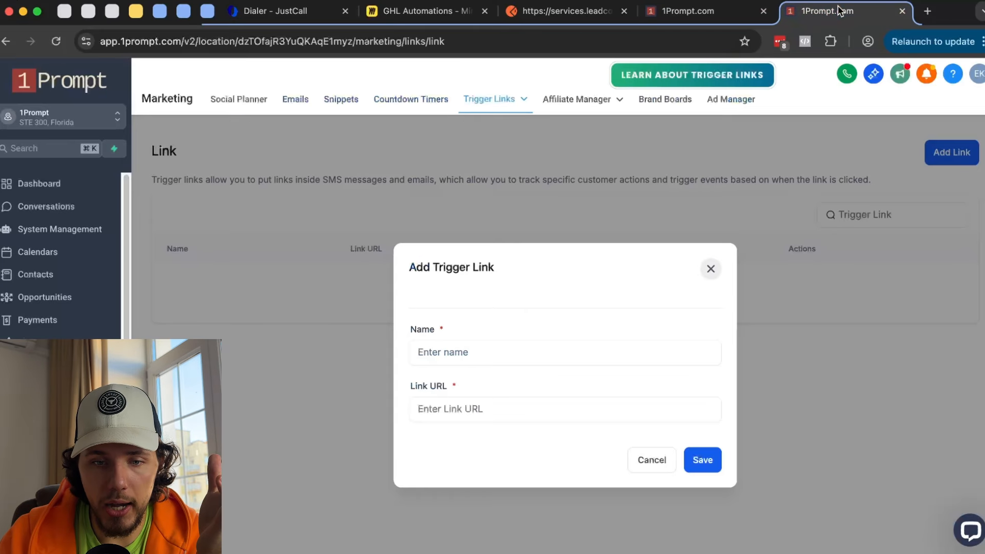
click(537, 355)
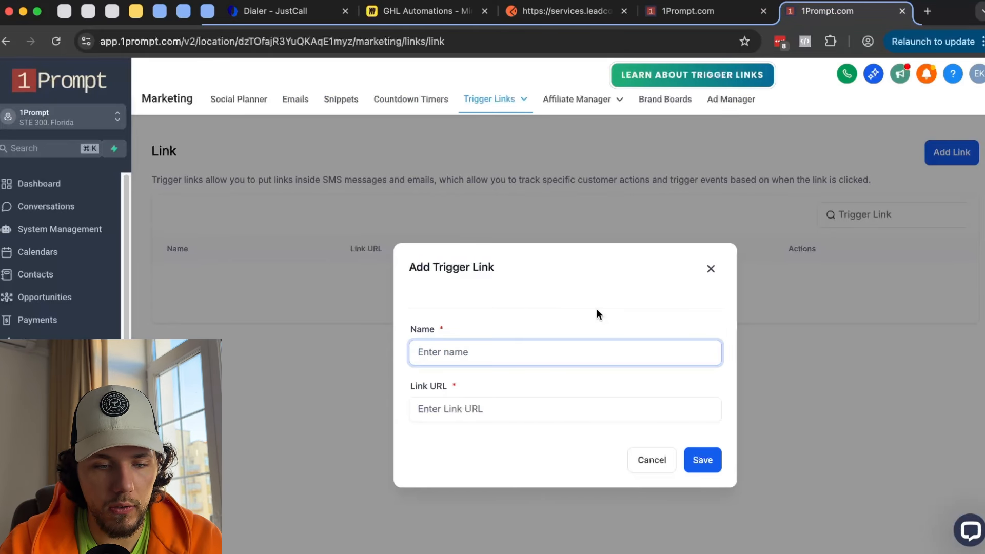
text(Free R)
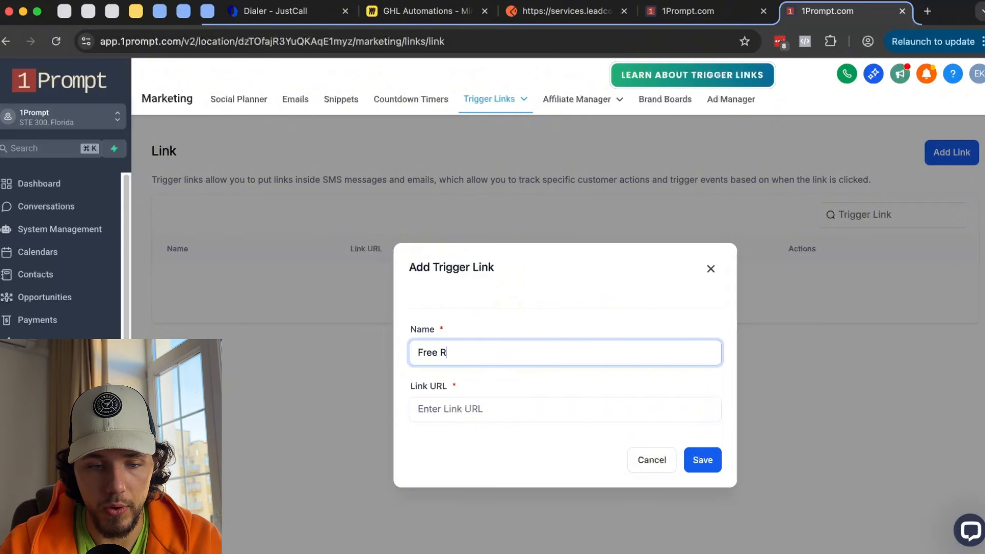
text(esources)
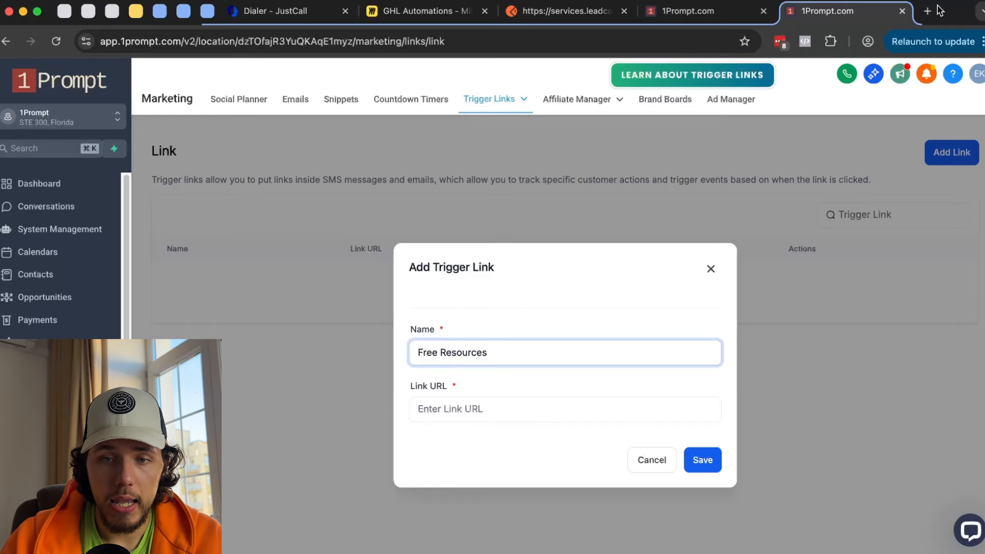
click(490, 411)
key(super+v)
drag(531, 409, 352, 399)
key(super+c)
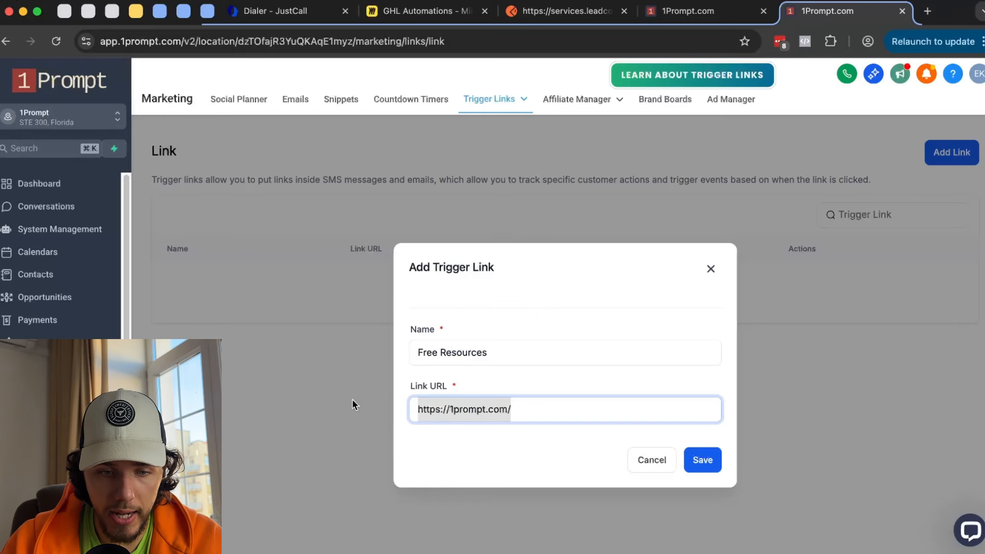
click(704, 460)
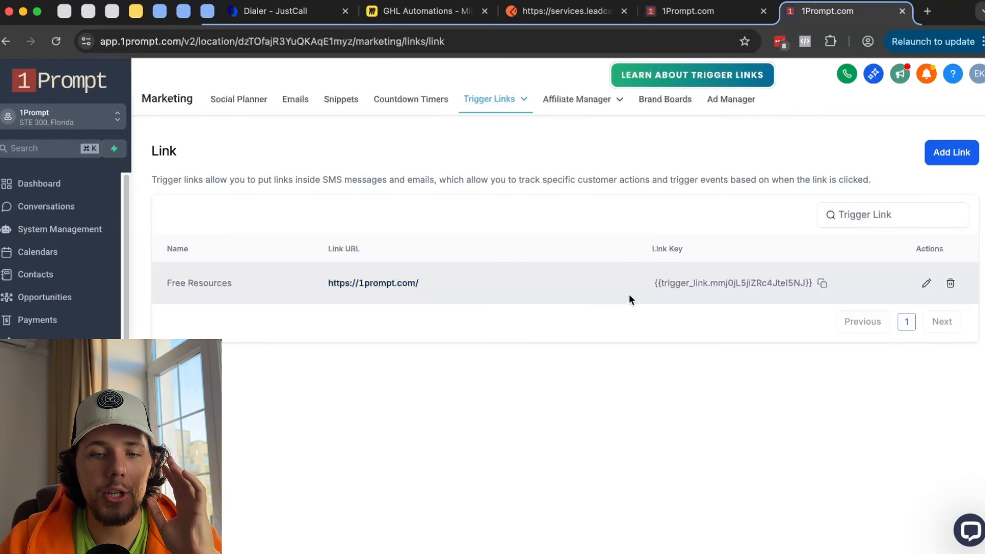
- Close the trigger settings and add a Send Email action after the trigger
click(698, 11)
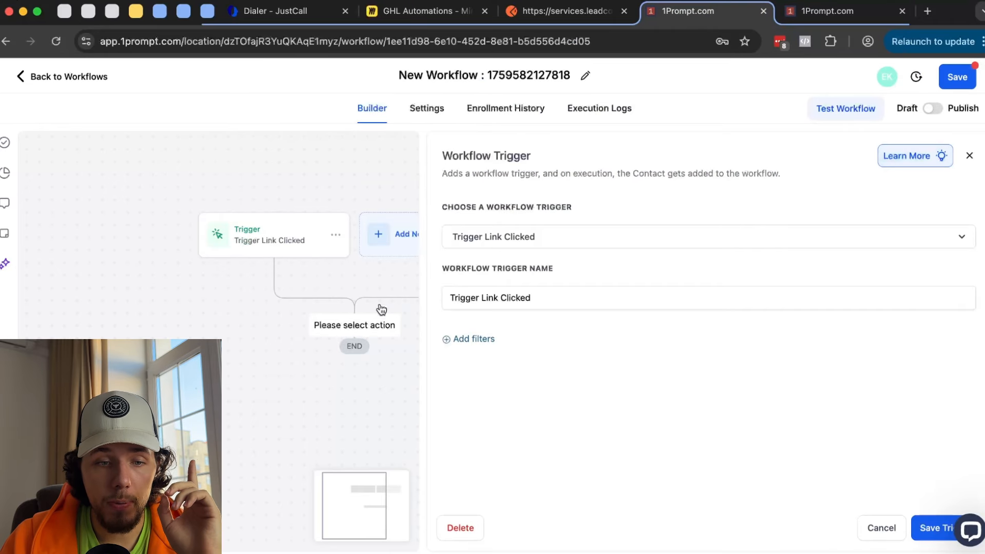
click(872, 528)
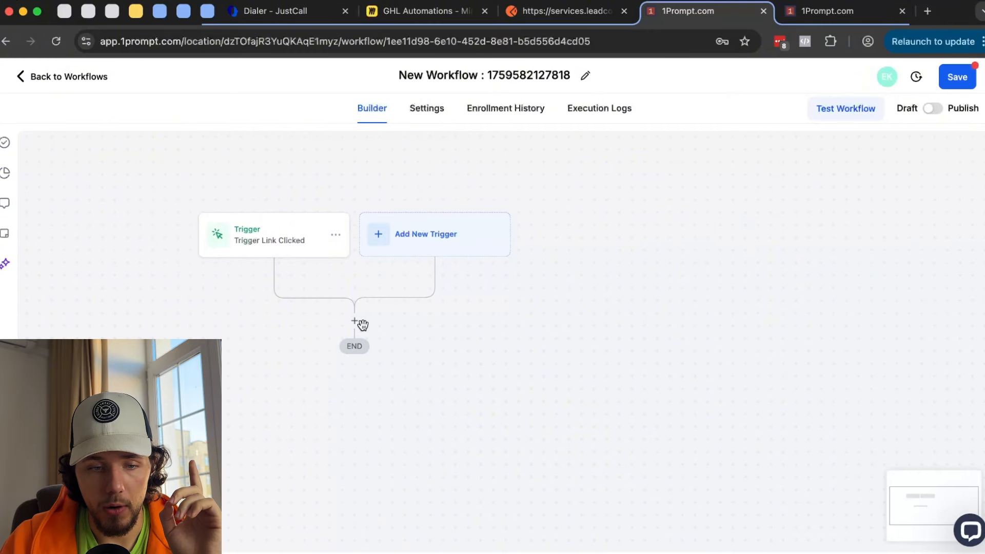
click(361, 323)
text(email)
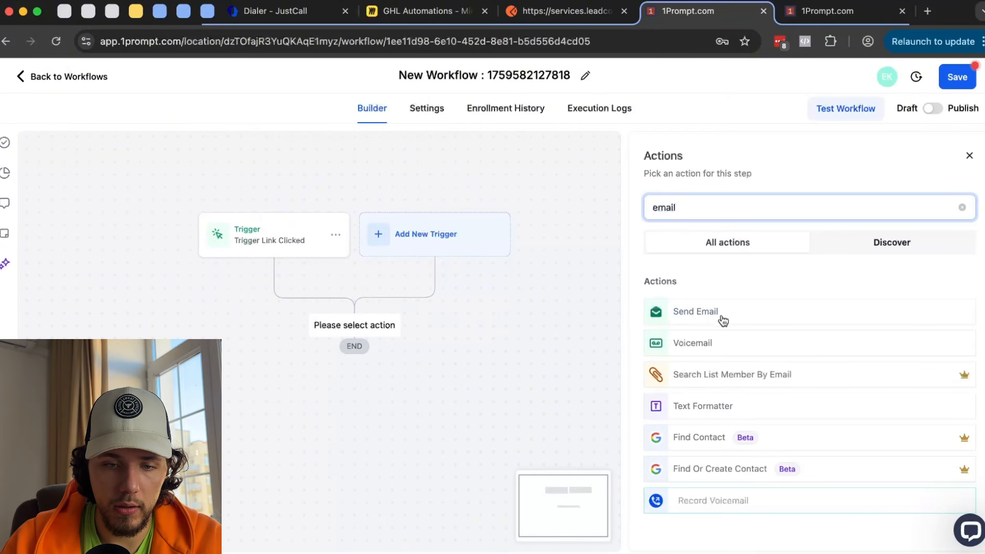
click(700, 322)
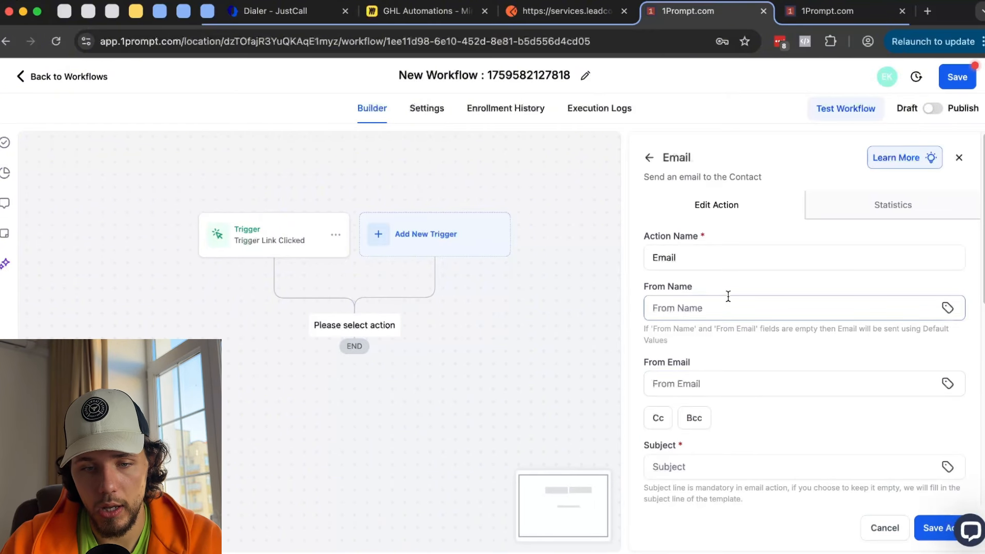
- Draft the email with subject 'test' and a greeting plus 'Here are my free resources :'
scroll(718, 272, down, 3)
click(712, 314)
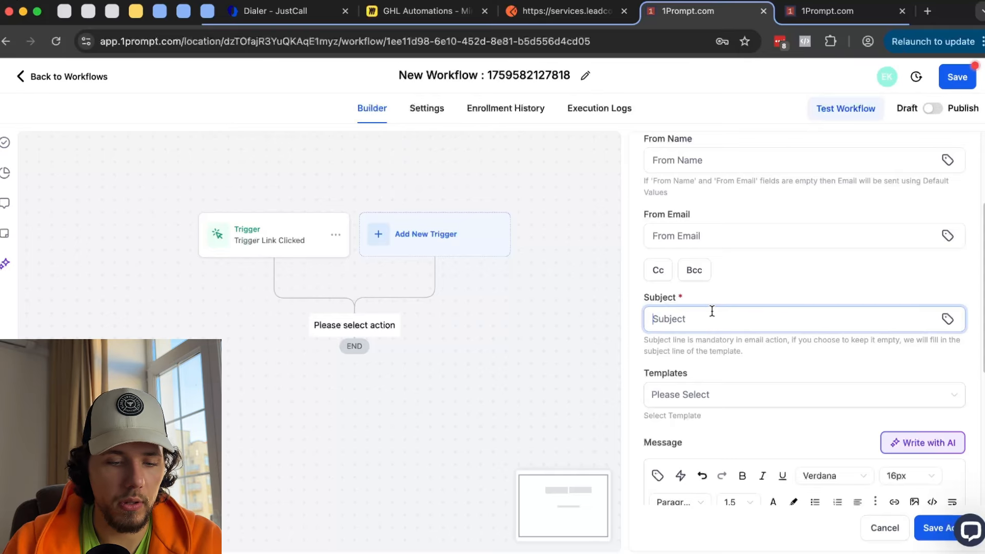
text(test)
scroll(716, 308, down, 5)
click(701, 268)
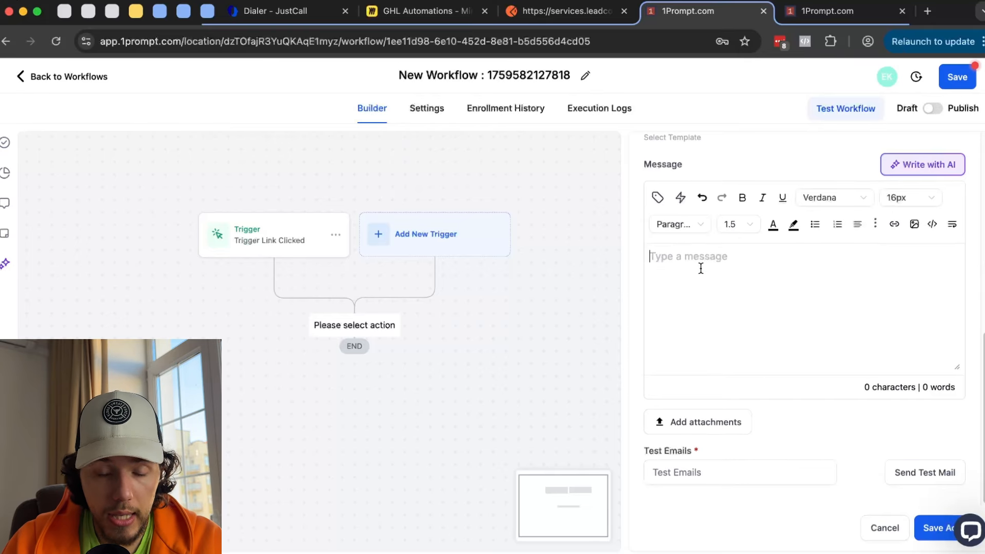
text(Hey John  )
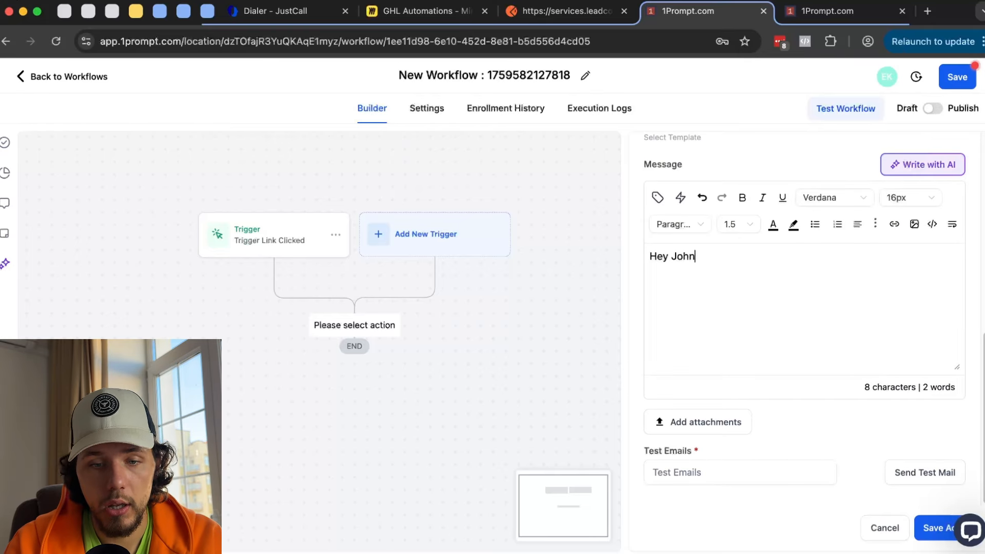
text(Here are my f)
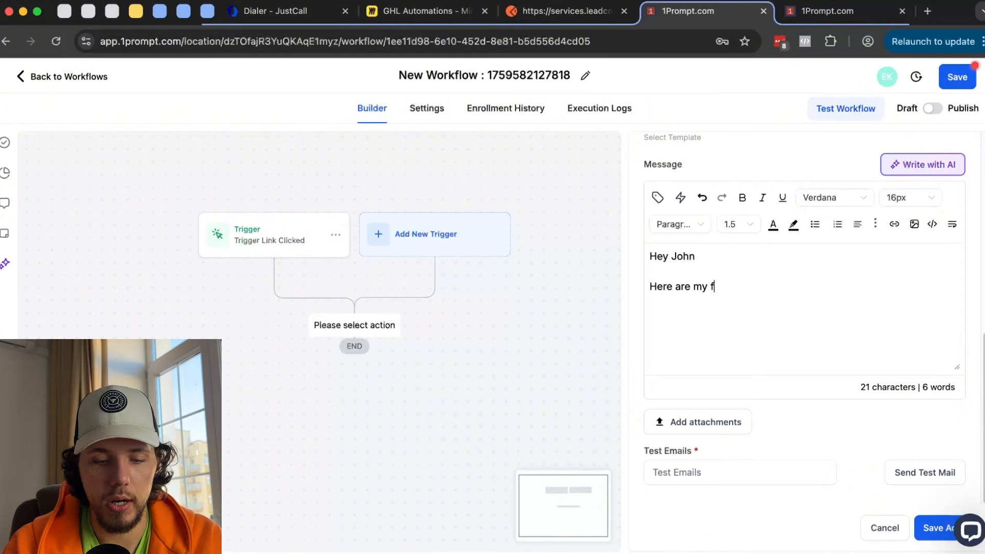
text(ree res)
key(BackSpace)
key(BackSpace)
key(BackSpace)
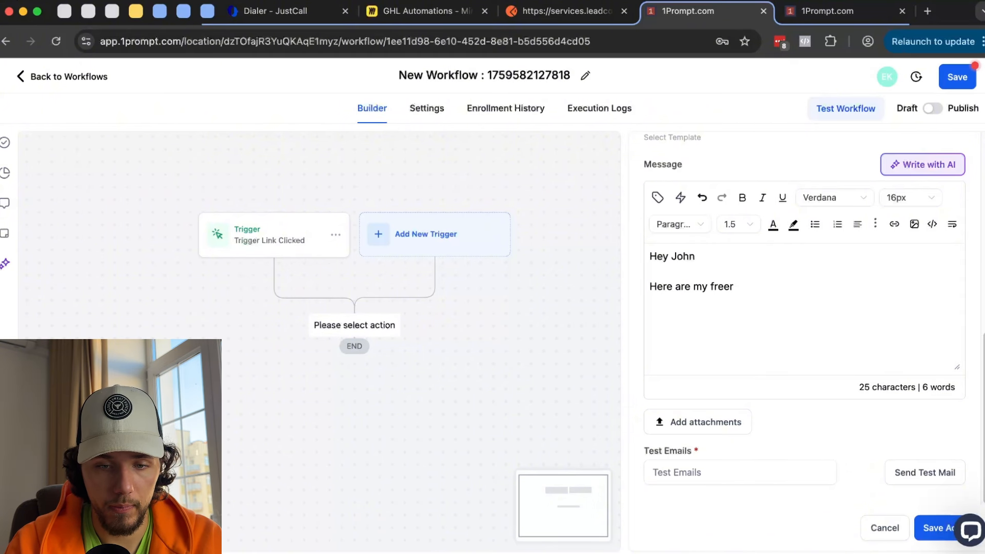
text(resources :)
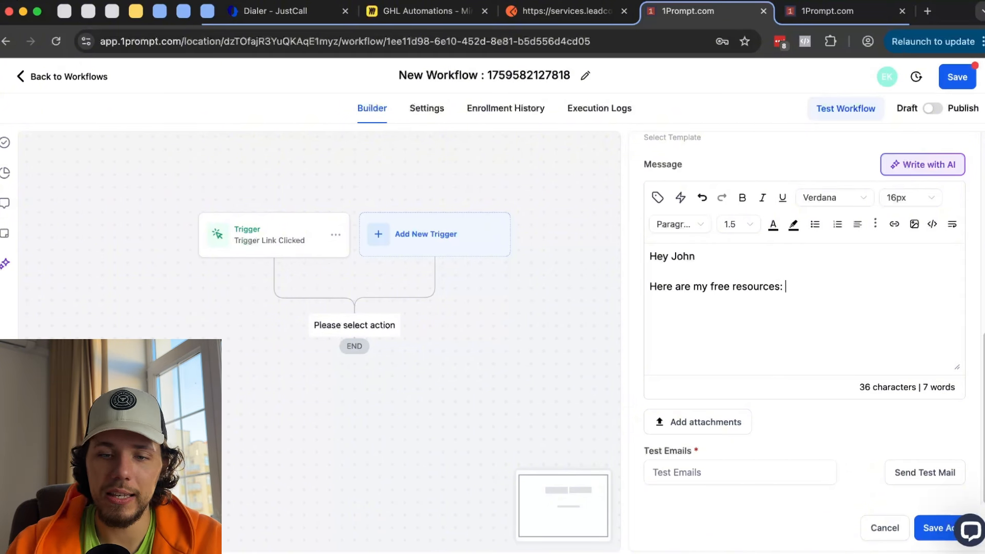
key(super+v)
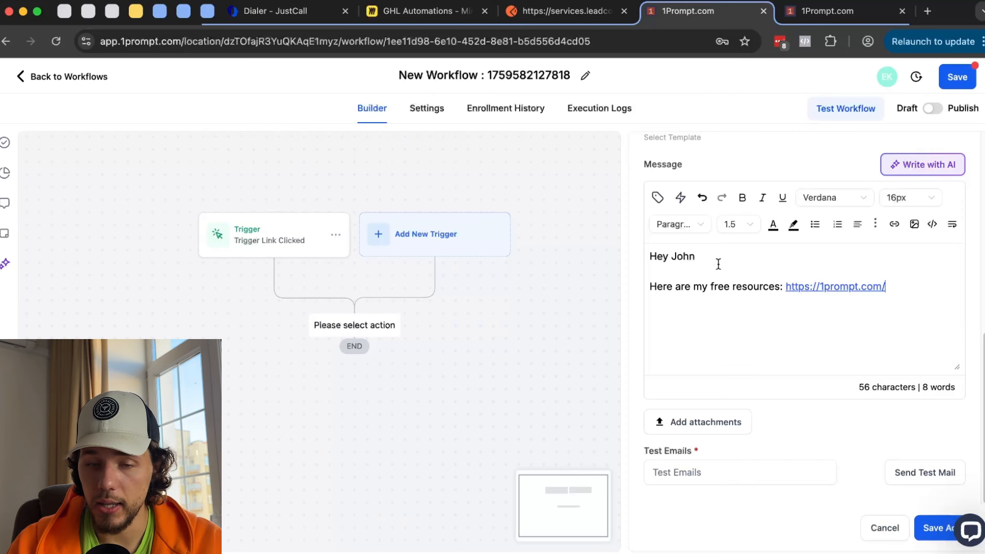
key(super+z)
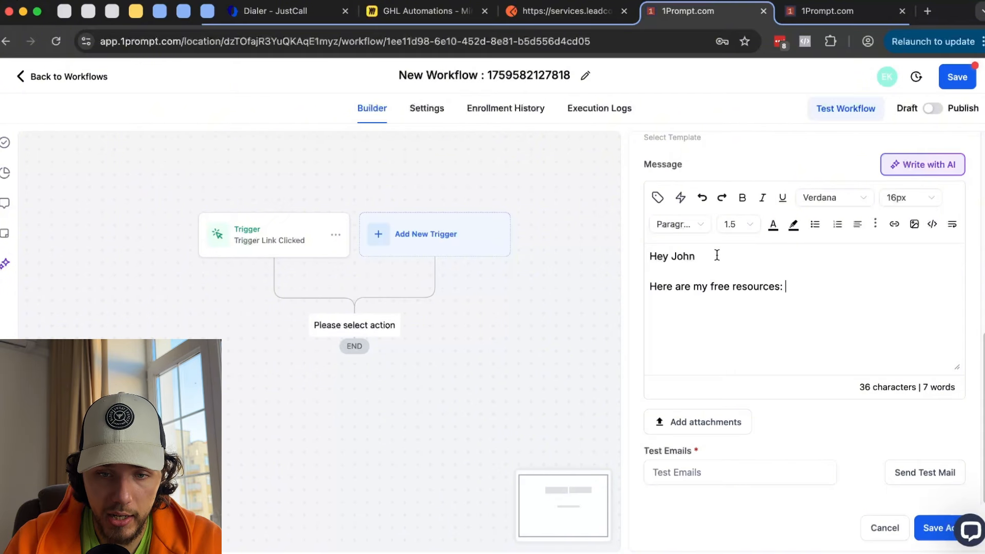
click(683, 197)
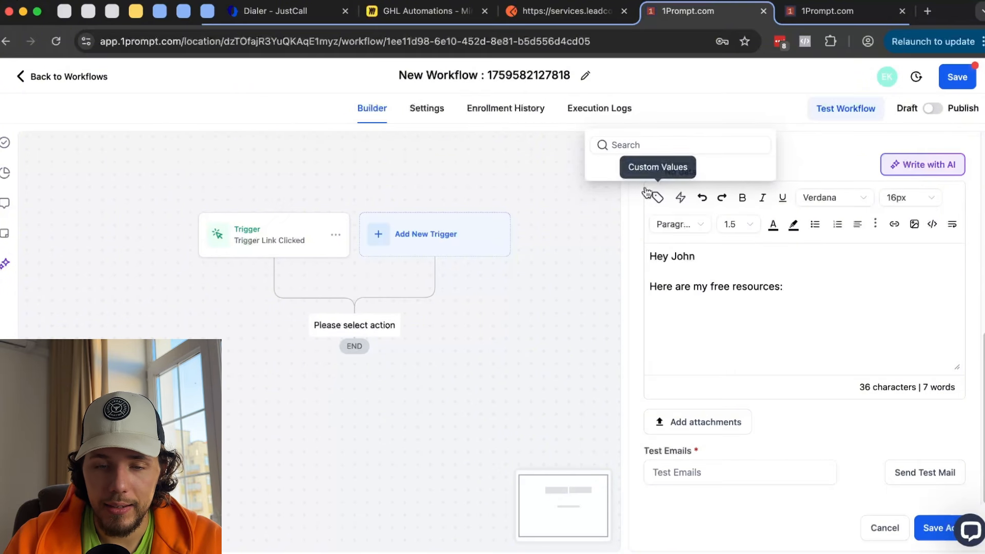
- Discard the unfinished email action and save the workflow
click(891, 529)
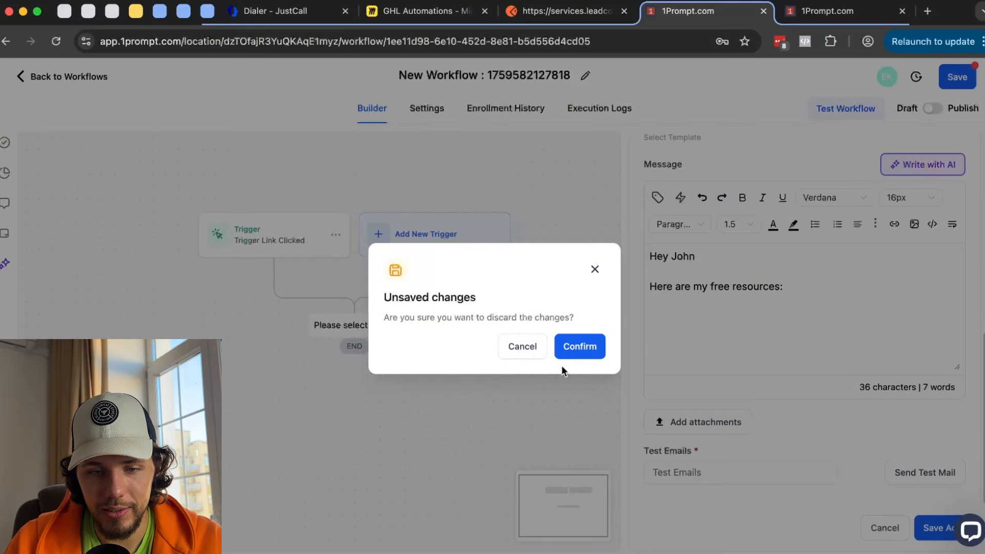
click(573, 345)
click(957, 77)
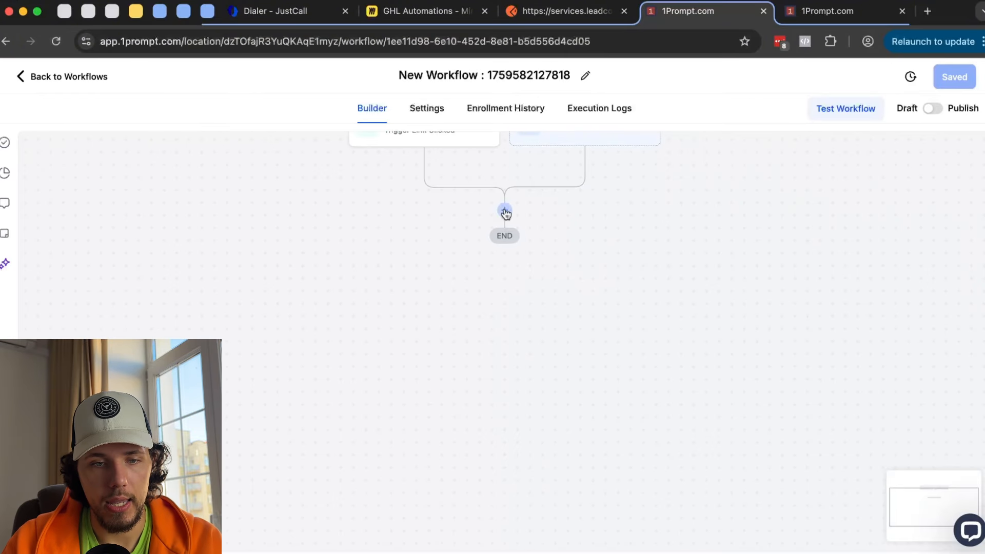
- Add a Send Email action with message 'fdasfasdas' and 'here it is:' on a new line
click(506, 212)
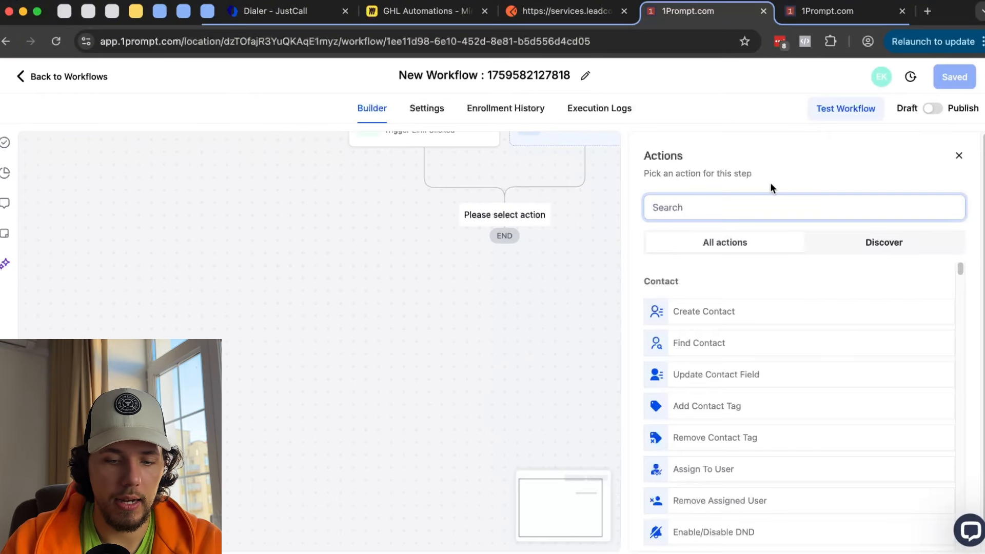
text(email)
click(716, 319)
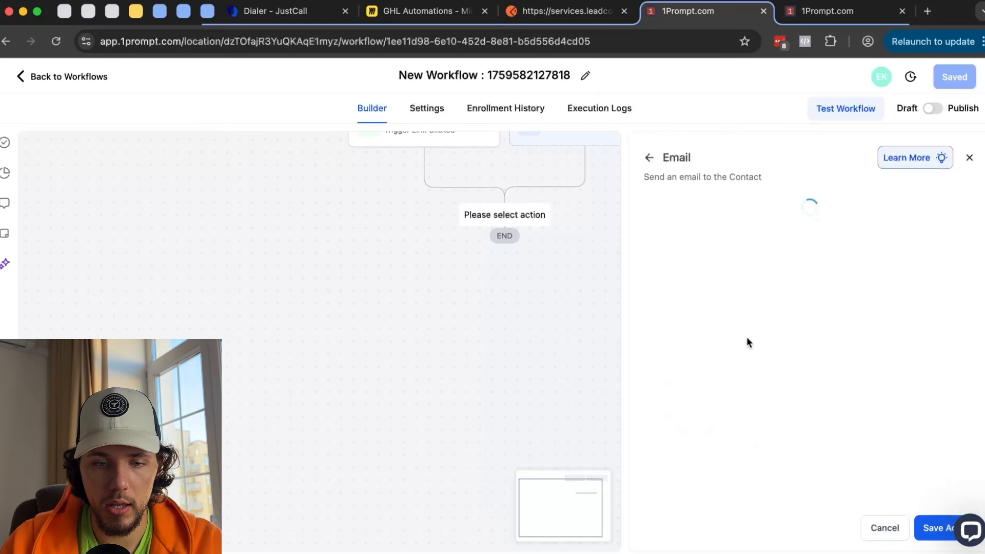
click(727, 290)
text(fdasfasdas)
key(Return)
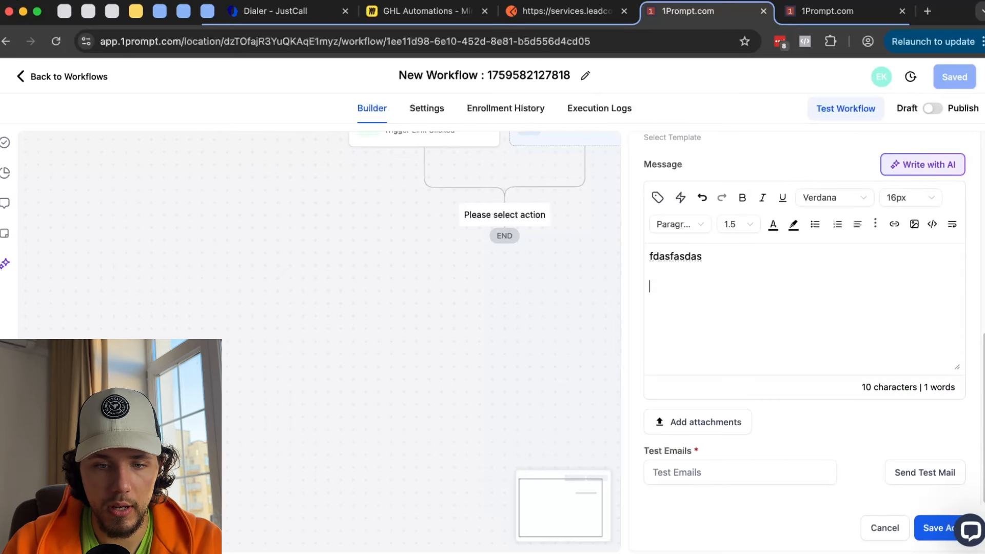
text(here it i)
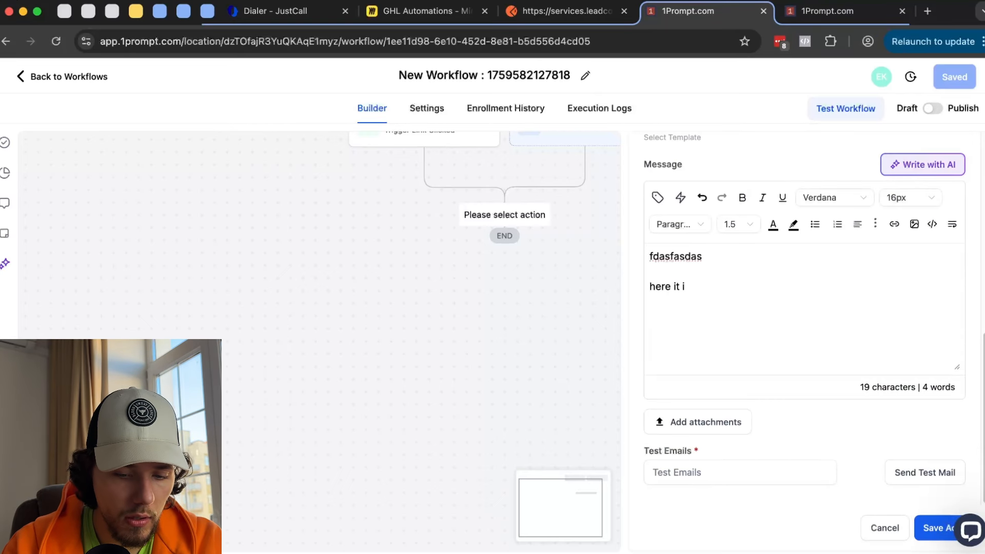
text(s:)
- Insert the Free Resources trigger link, set subject 'test', and save the email action
click(680, 198)
click(626, 177)
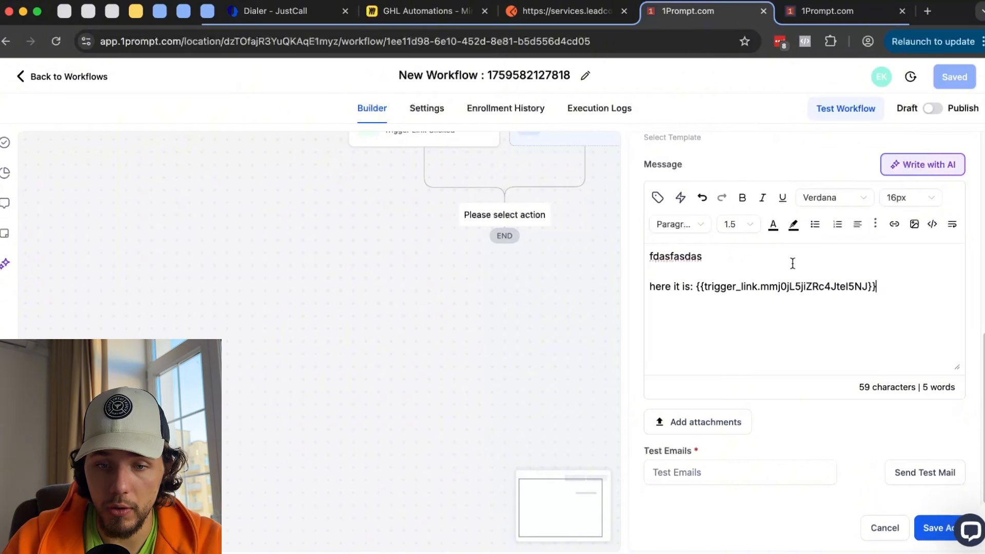
drag(700, 286, 892, 285)
click(893, 284)
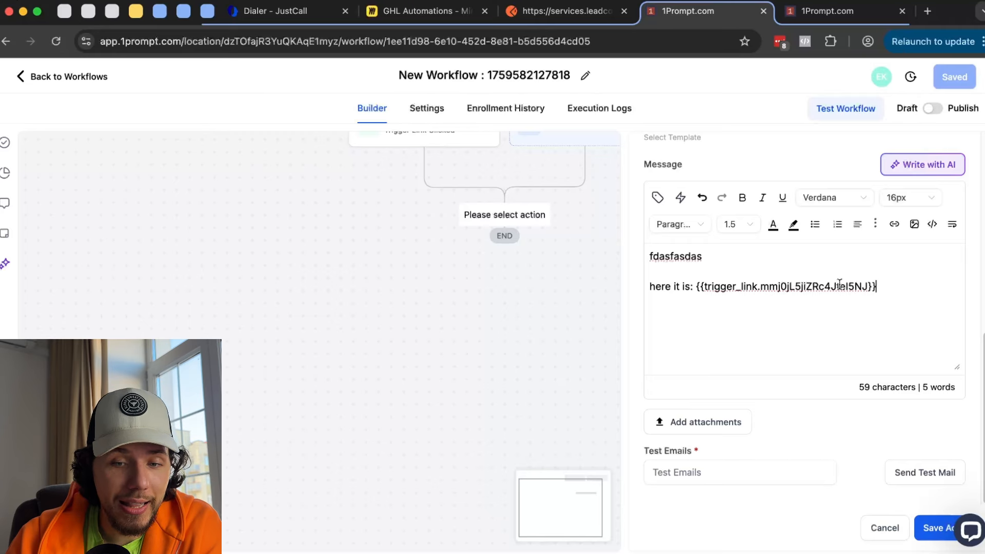
scroll(850, 444, up, 5)
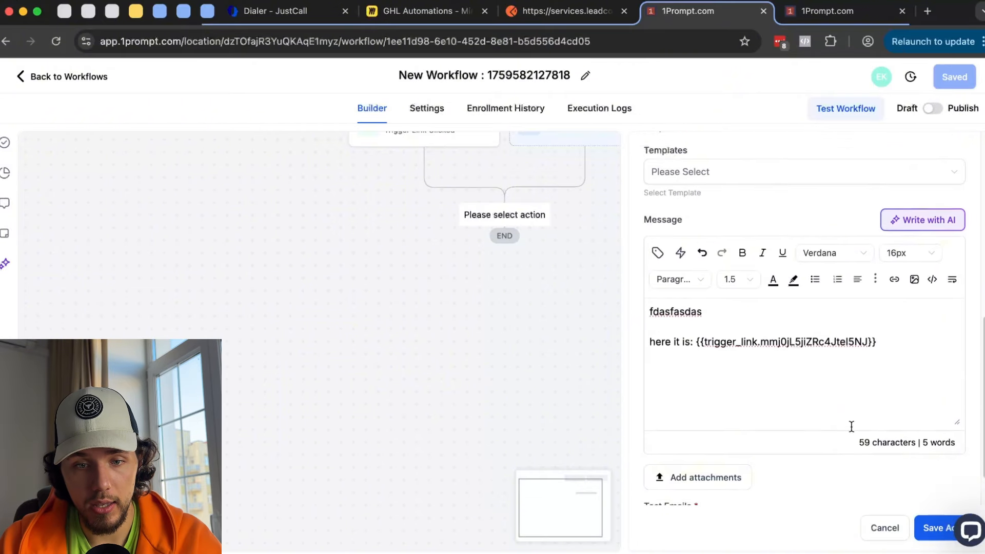
click(692, 254)
text(test)
click(935, 531)
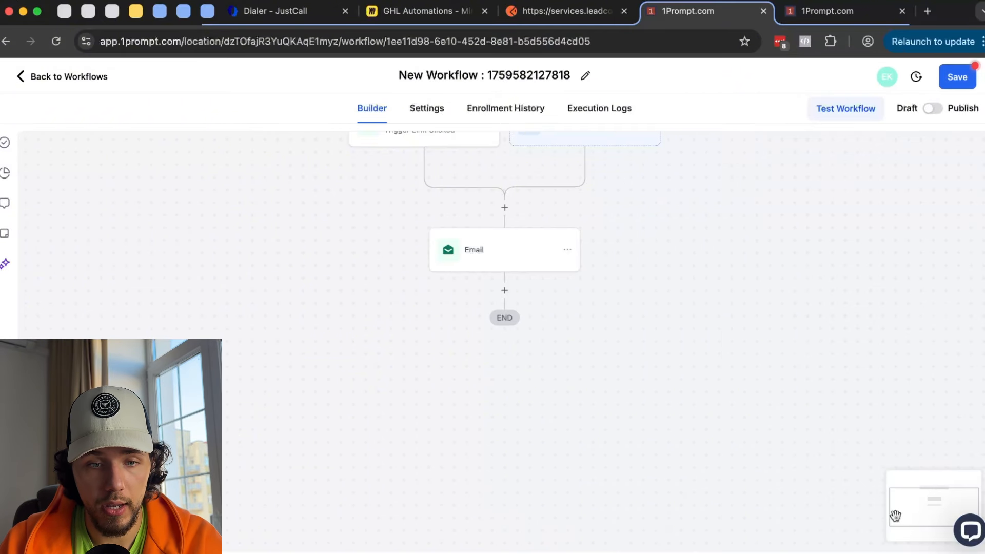
click(382, 243)
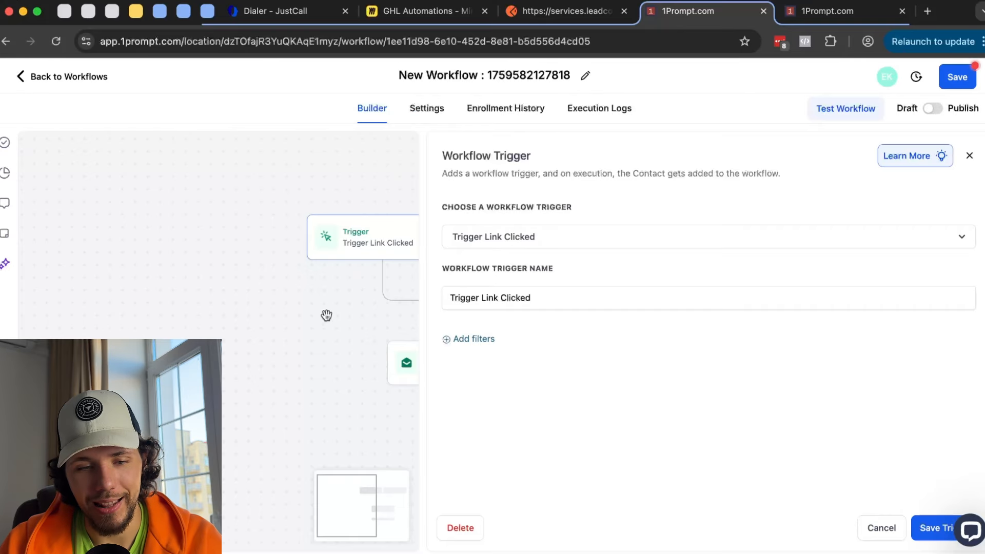
- Filter the Trigger Link Clicked trigger to the Free Resources link and save it
drag(326, 315, 244, 288)
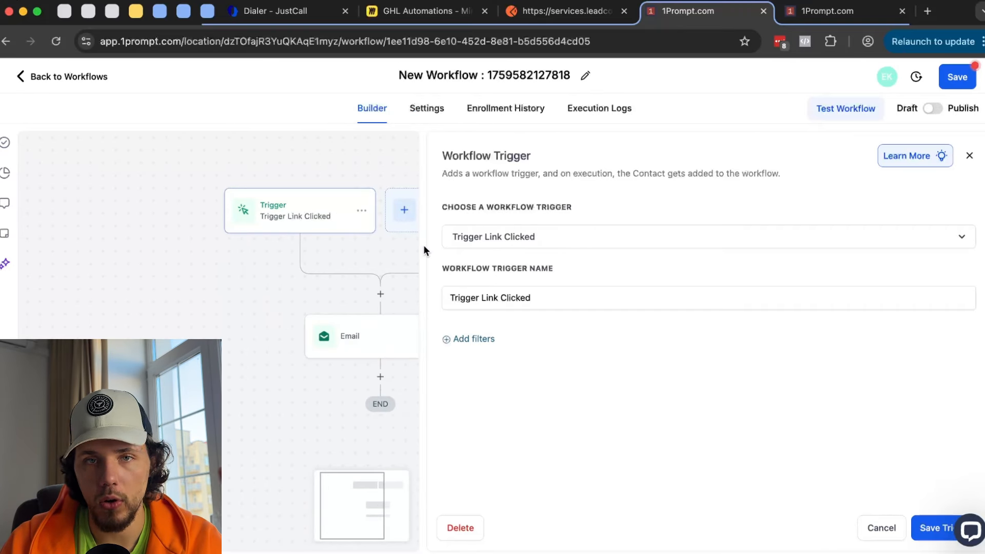
click(493, 339)
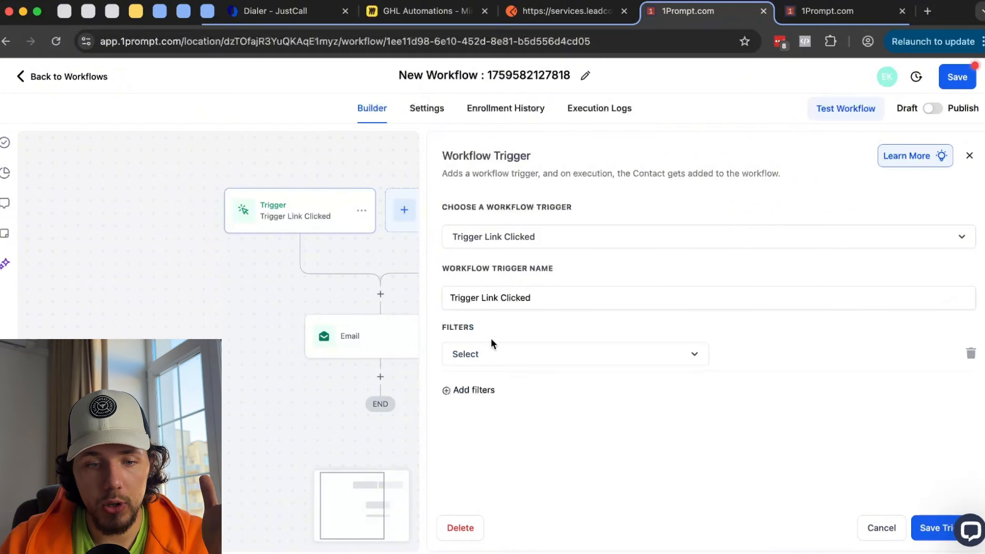
click(501, 359)
click(516, 440)
click(793, 357)
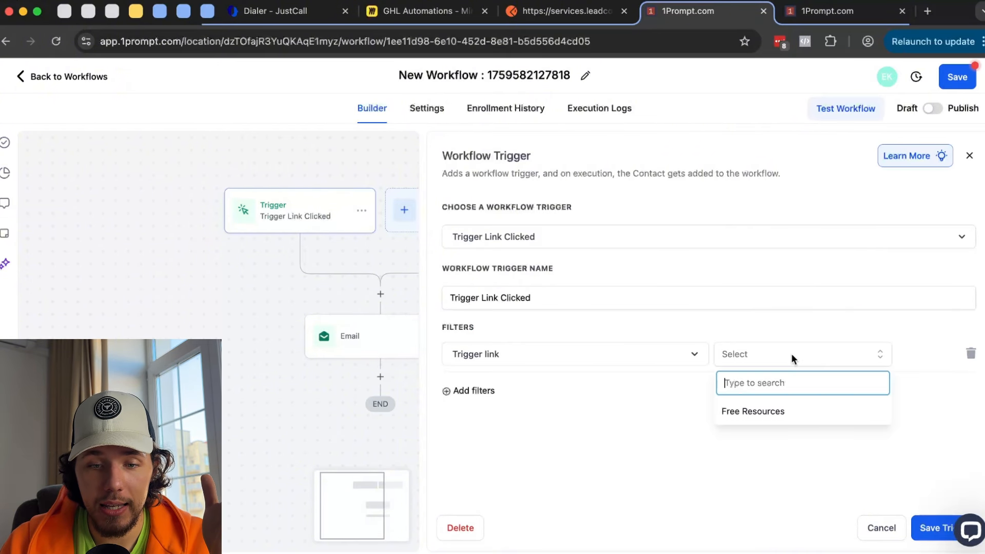
click(776, 409)
click(928, 529)
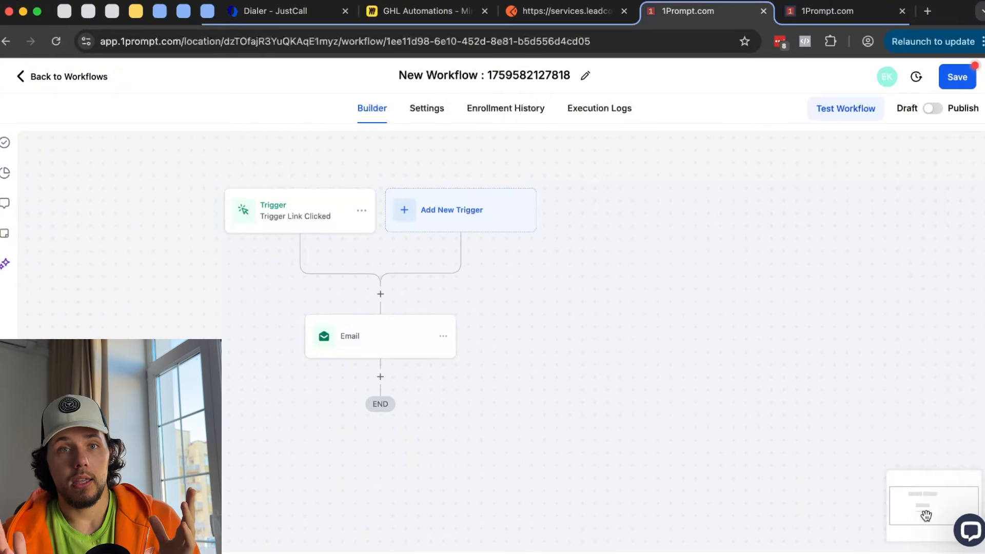
- Delete the Email step from the workflow and re-save the trigger
click(442, 336)
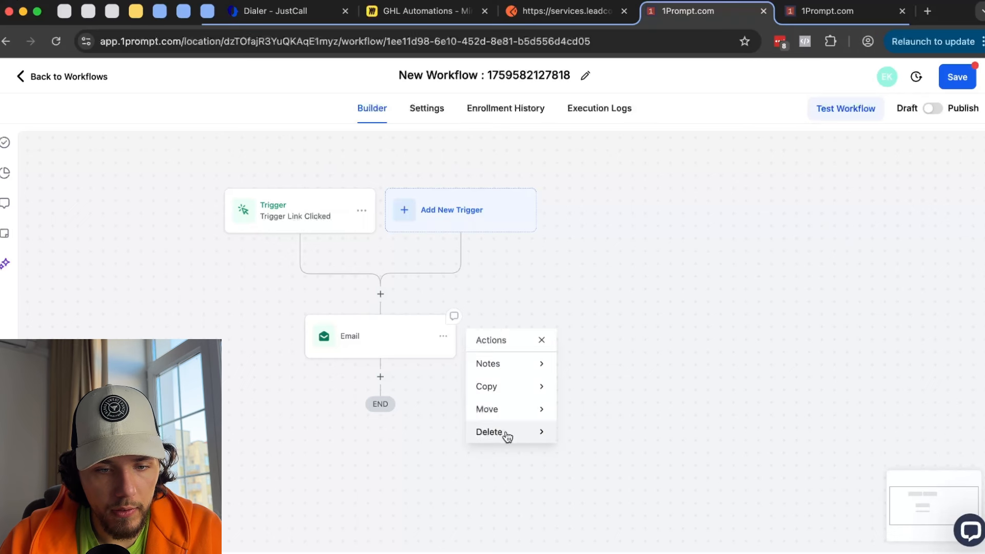
mouse_move(506, 433)
click(605, 365)
click(631, 341)
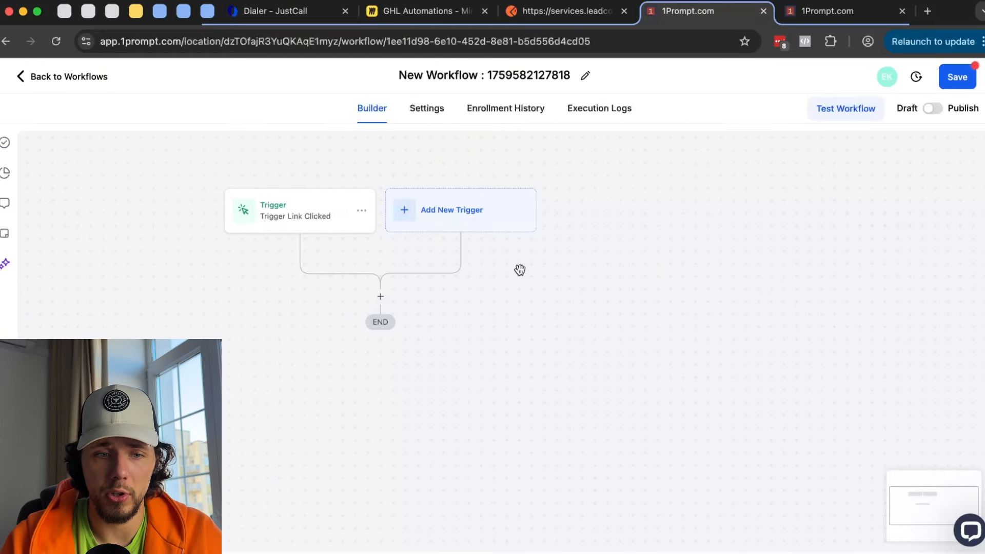
click(293, 210)
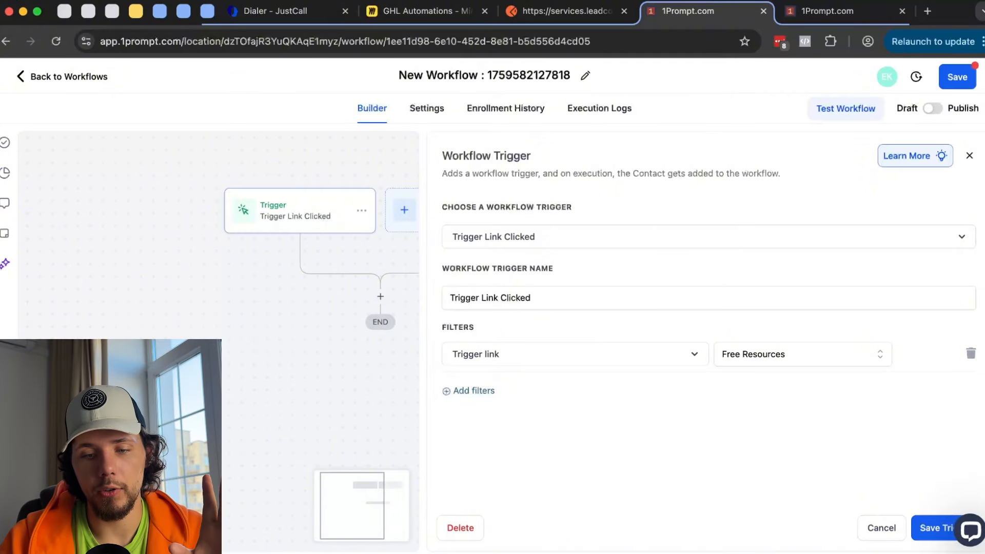
click(922, 530)
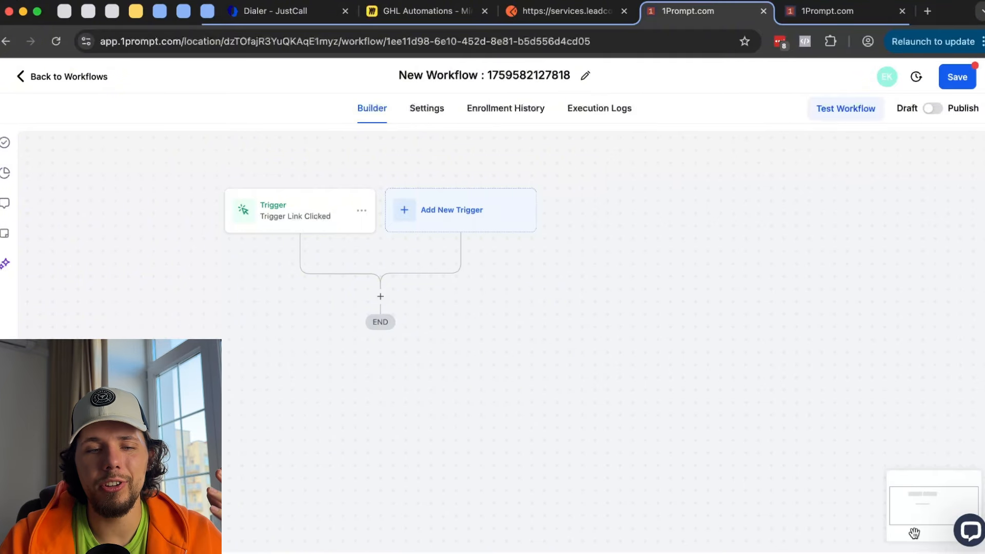
drag(448, 356, 513, 374)
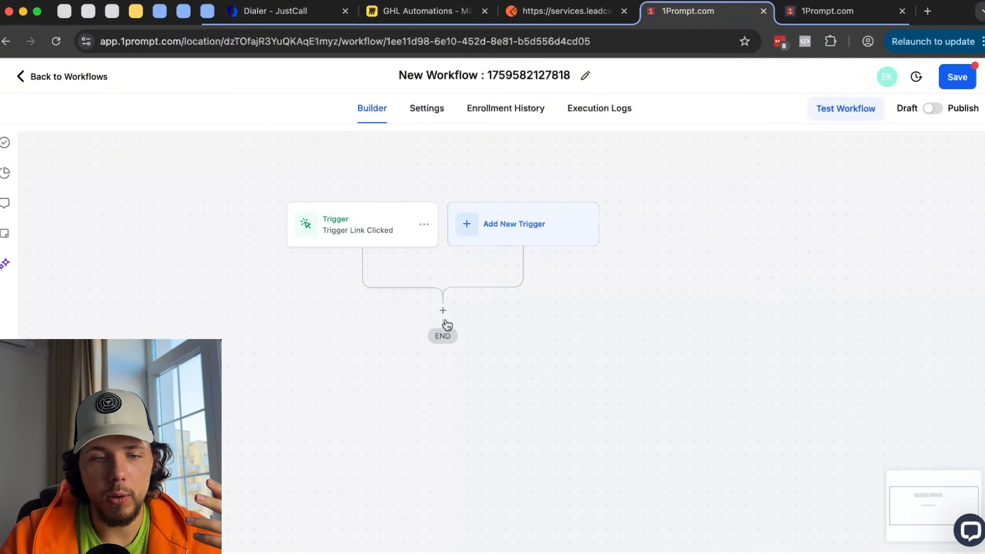
click(444, 311)
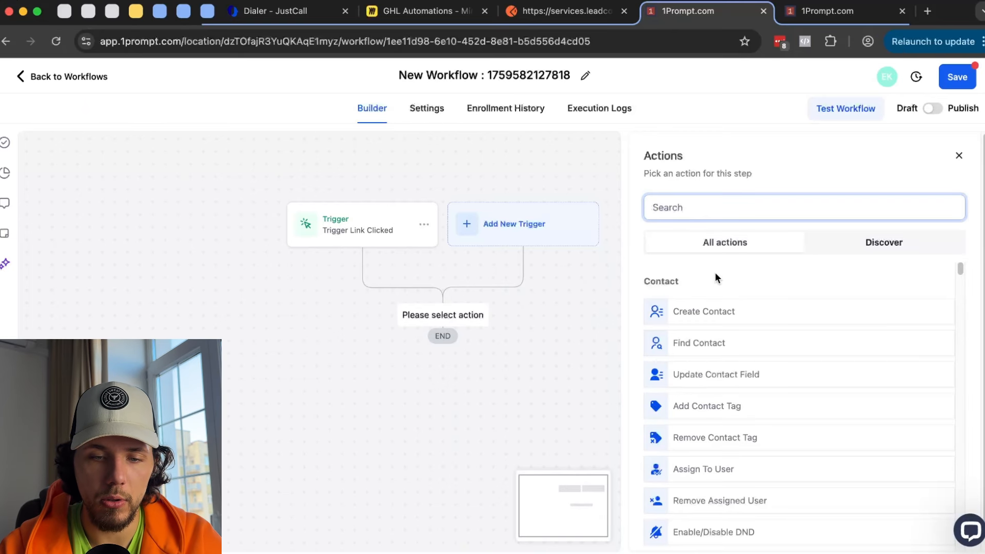
text(sco)
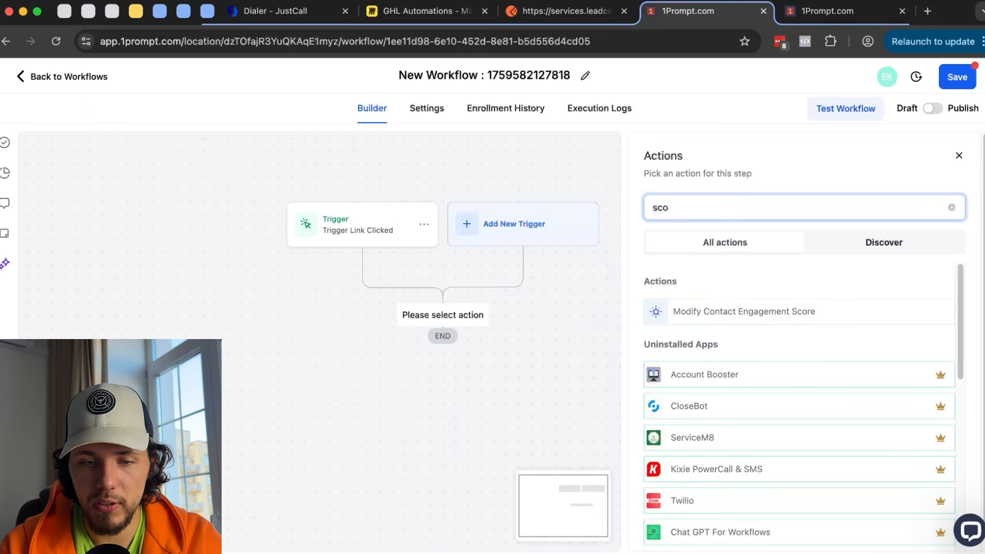
click(740, 315)
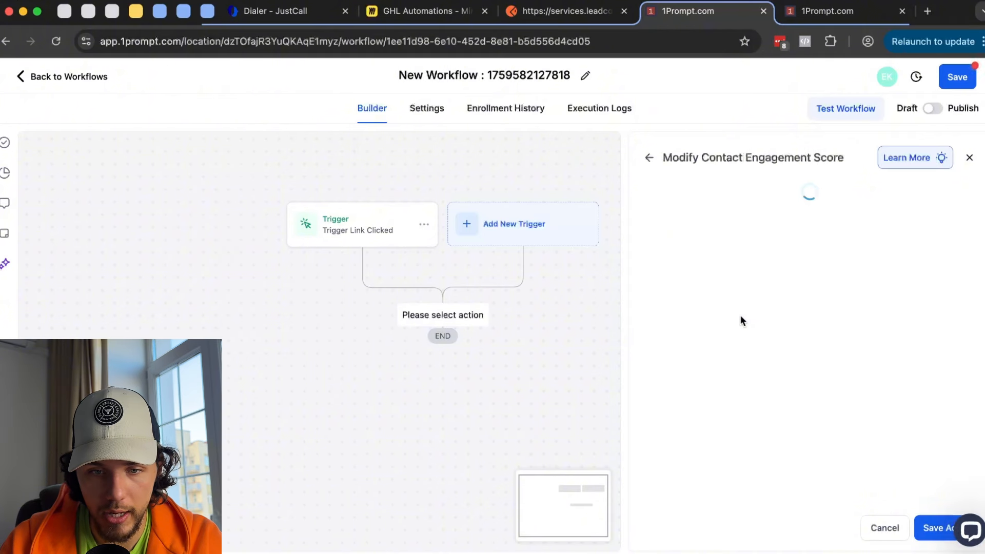
click(680, 345)
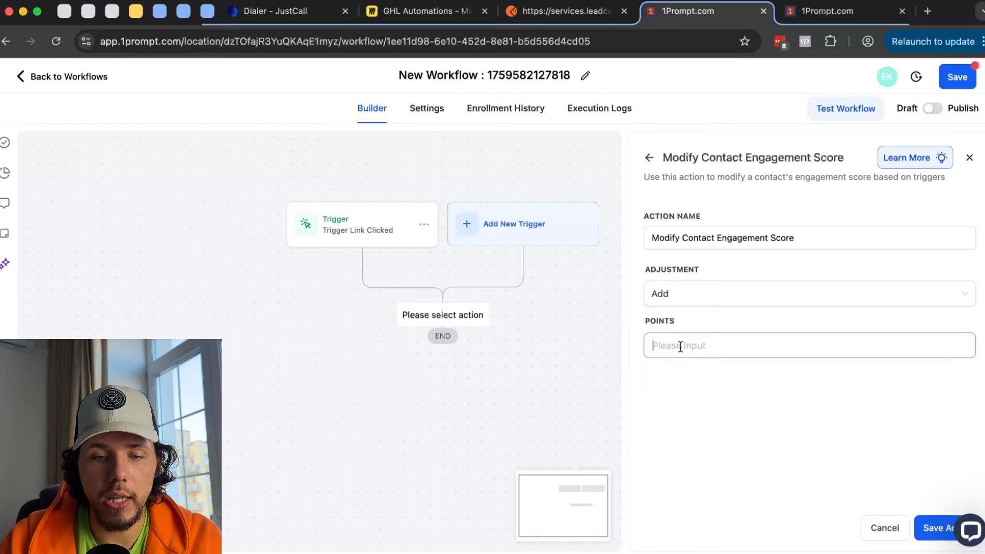
text(4)
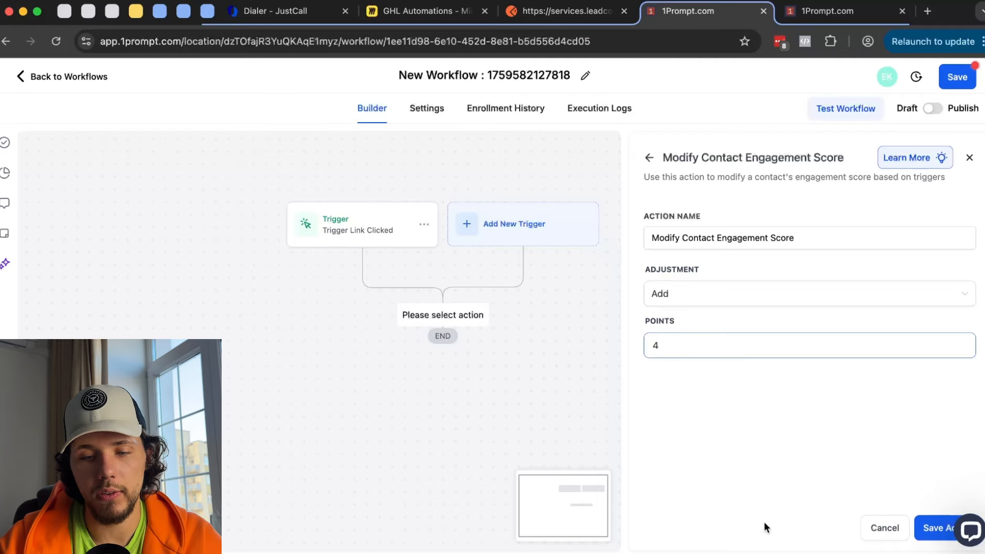
click(875, 527)
click(596, 345)
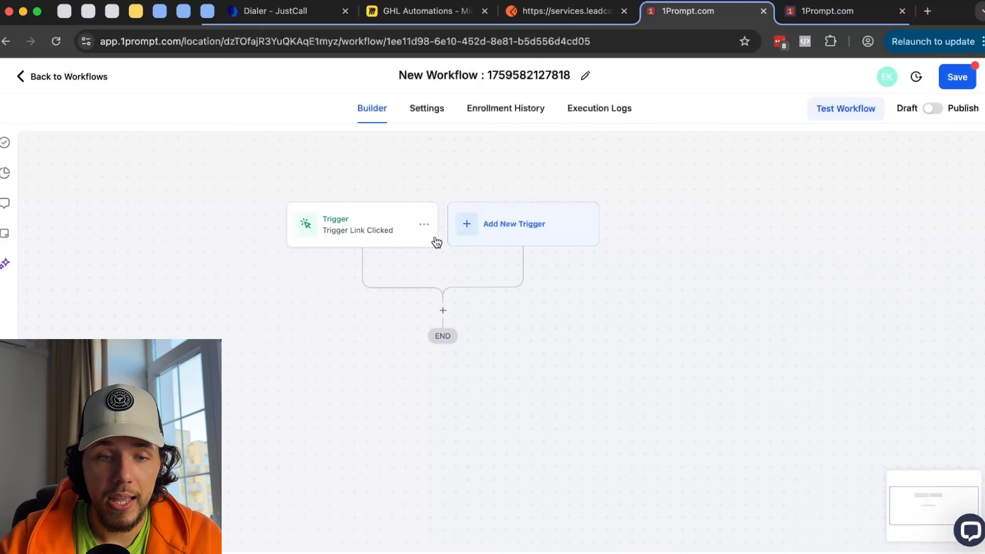
- Delete the Trigger Link Clicked trigger from the workflow
click(424, 224)
click(401, 292)
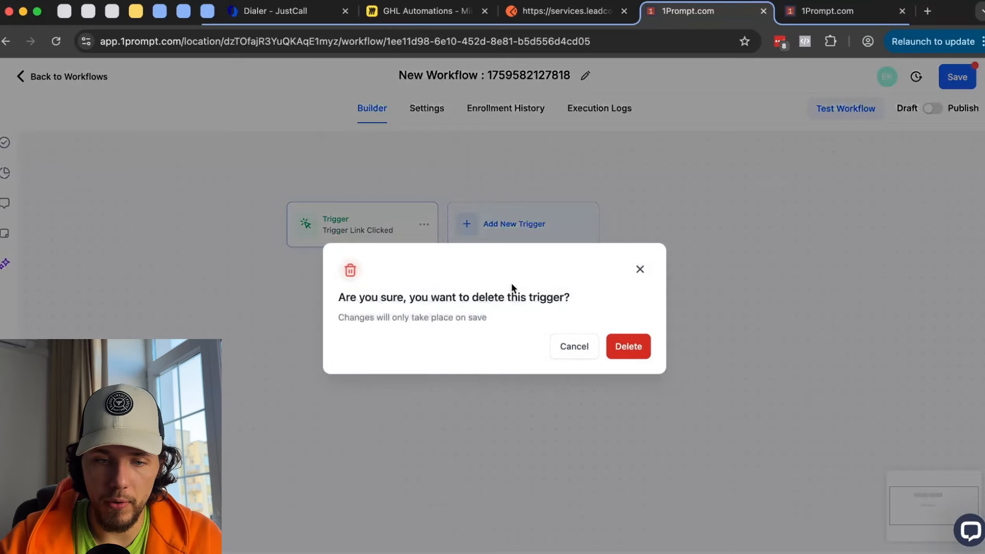
click(632, 346)
- Browse the Events list for a new trigger, then go to the other 1Prompt tab's Settings
click(422, 230)
scroll(913, 374, down, 6)
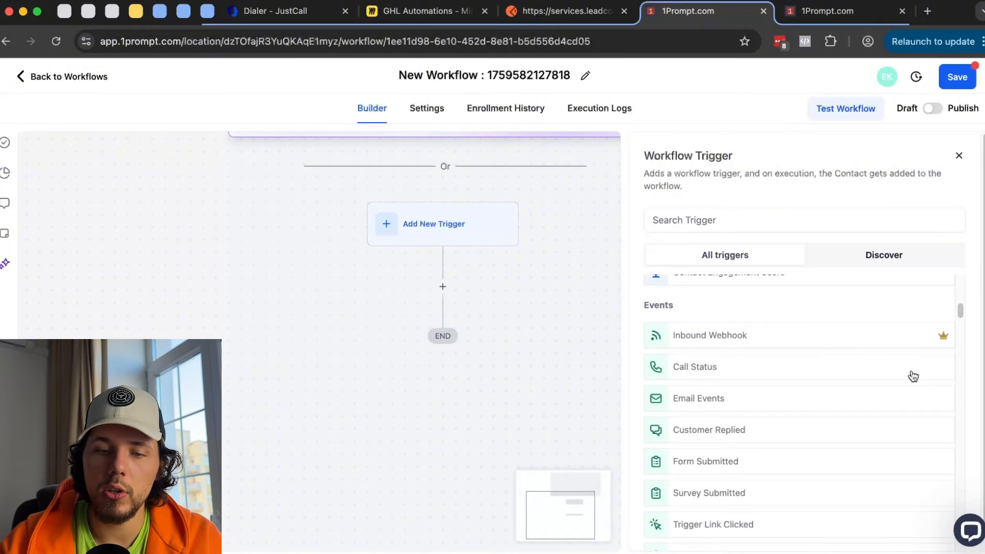
scroll(913, 376, down, 2)
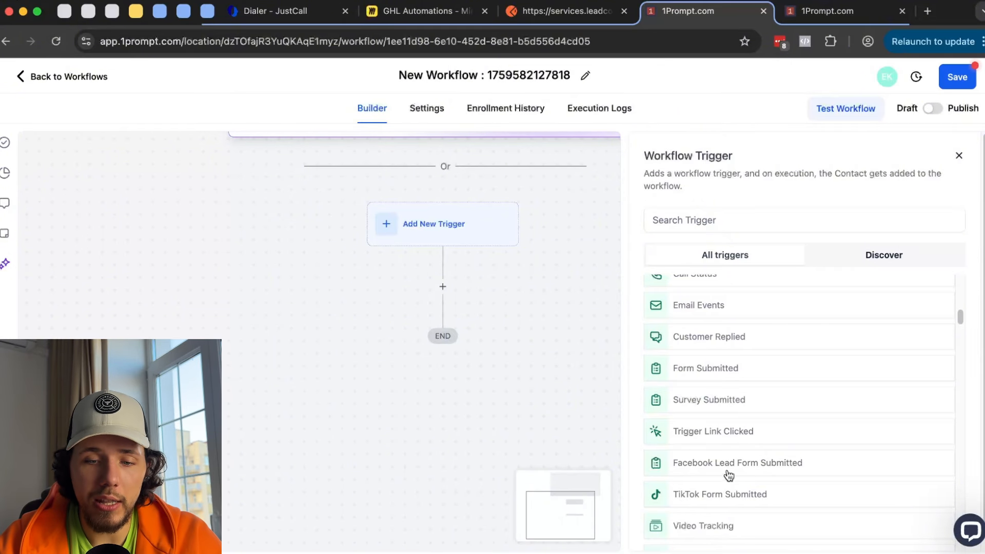
scroll(729, 475, down, 1)
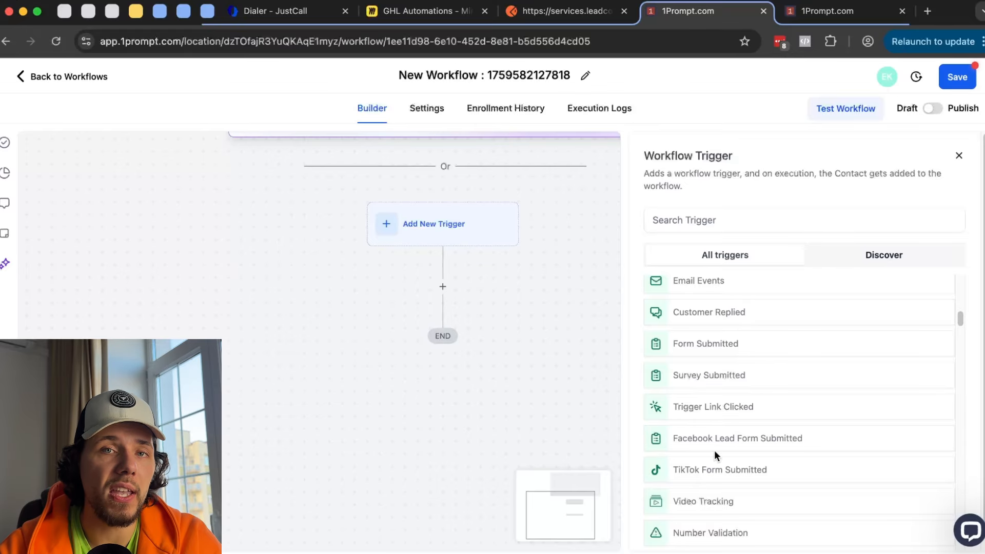
click(823, 15)
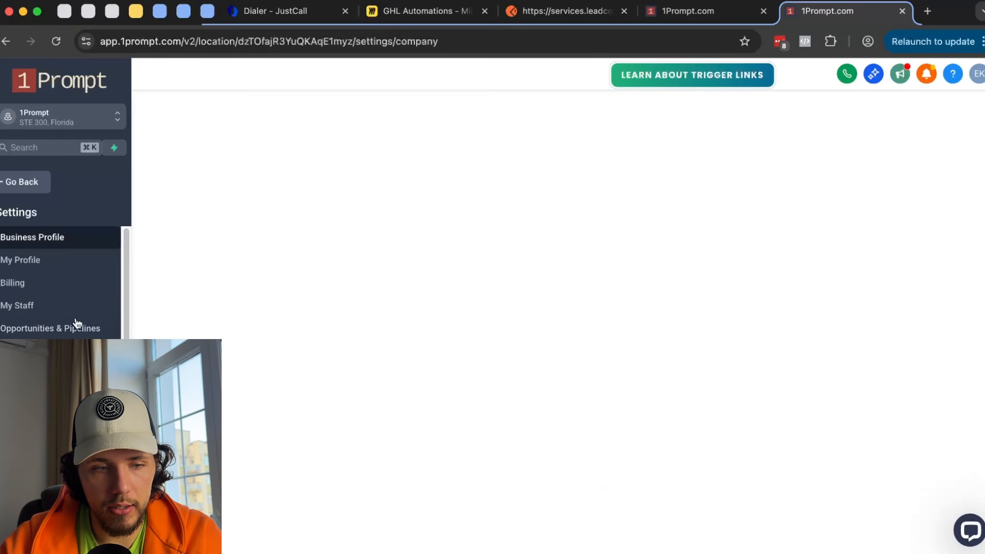
- Open the Integrations > Facebook Form Fields Mapping page, then view the GHL Automations Miro board
scroll(77, 303, down, 2)
scroll(78, 306, down, 5)
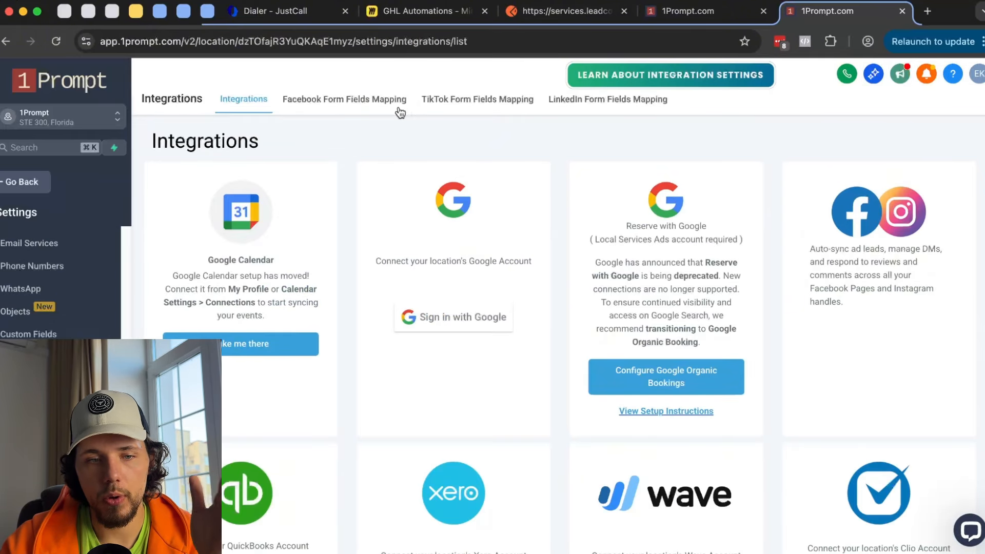
click(369, 109)
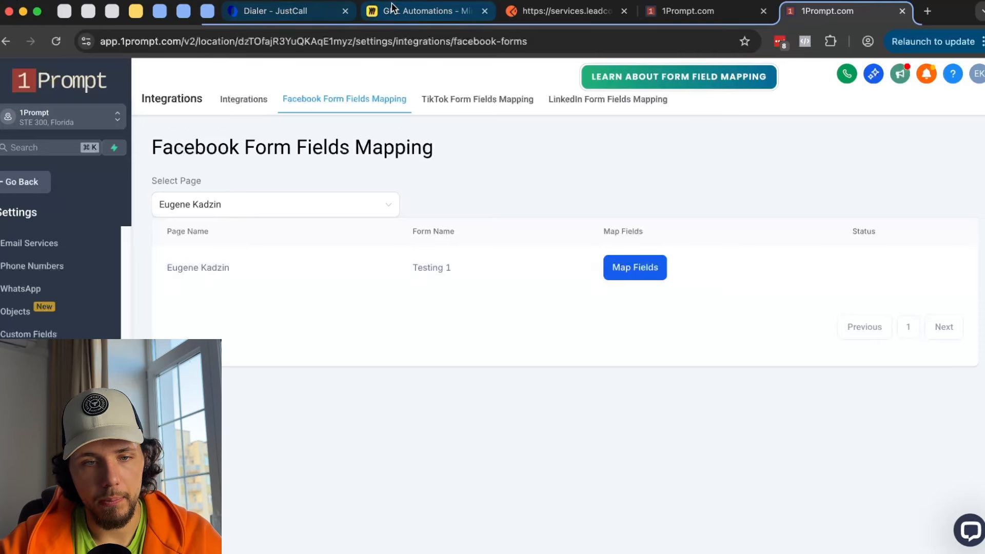
click(404, 13)
scroll(367, 330, down, 3)
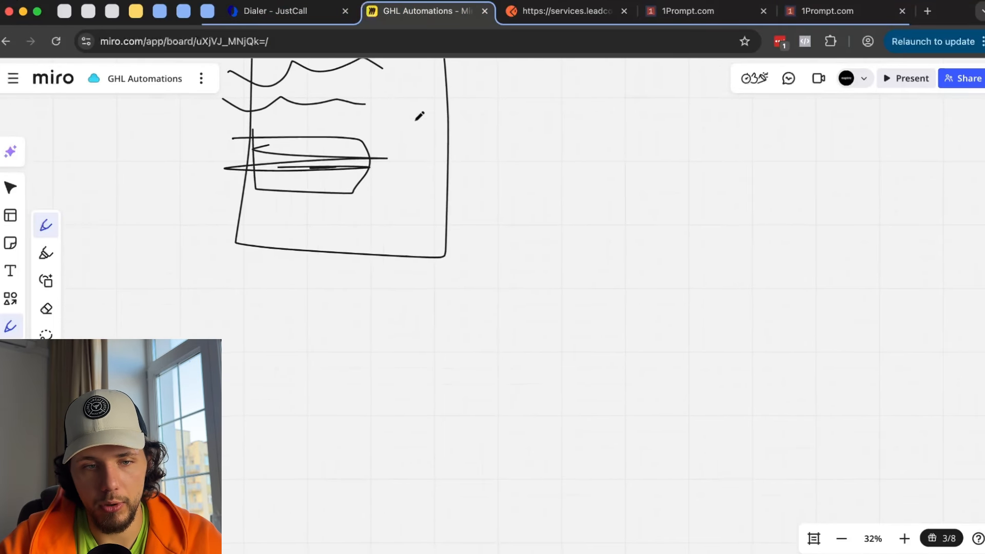
- Sketch an arrow and a long flat shape below the box on the Miro board
scroll(418, 119, up, 2)
mouse_move(460, 105)
mouse_down()
mouse_move(434, 99)
mouse_move(403, 133)
mouse_move(368, 122)
mouse_move(167, 226)
mouse_move(298, 105)
mouse_up()
key(super+z)
scroll(430, 196, down, 2)
mouse_move(430, 194)
mouse_down()
mouse_move(509, 359)
mouse_move(502, 309)
mouse_up()
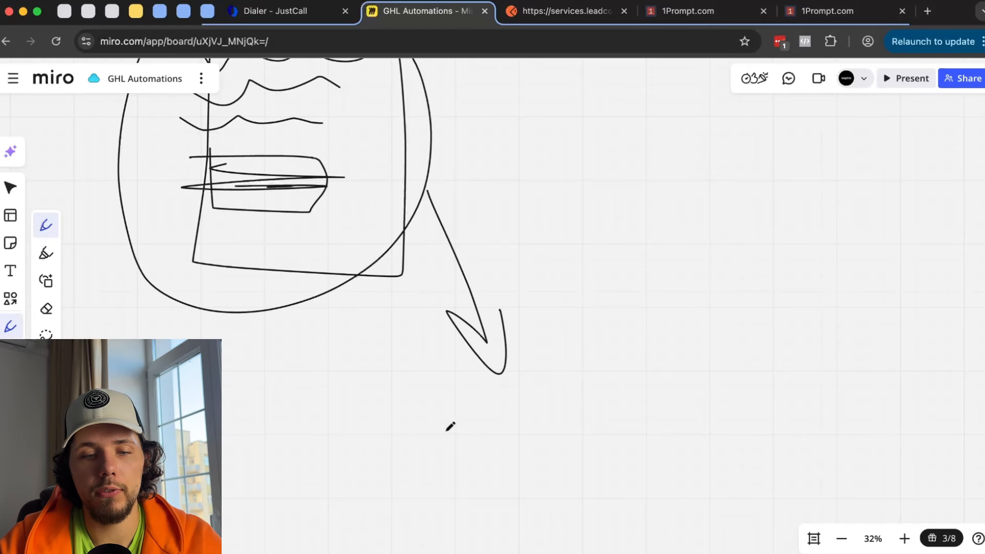
mouse_move(445, 427)
mouse_down()
mouse_move(767, 446)
mouse_move(475, 405)
mouse_up()
drag(474, 439, 700, 444)
scroll(700, 443, down, 3)
drag(323, 198, 334, 508)
drag(304, 472, 349, 472)
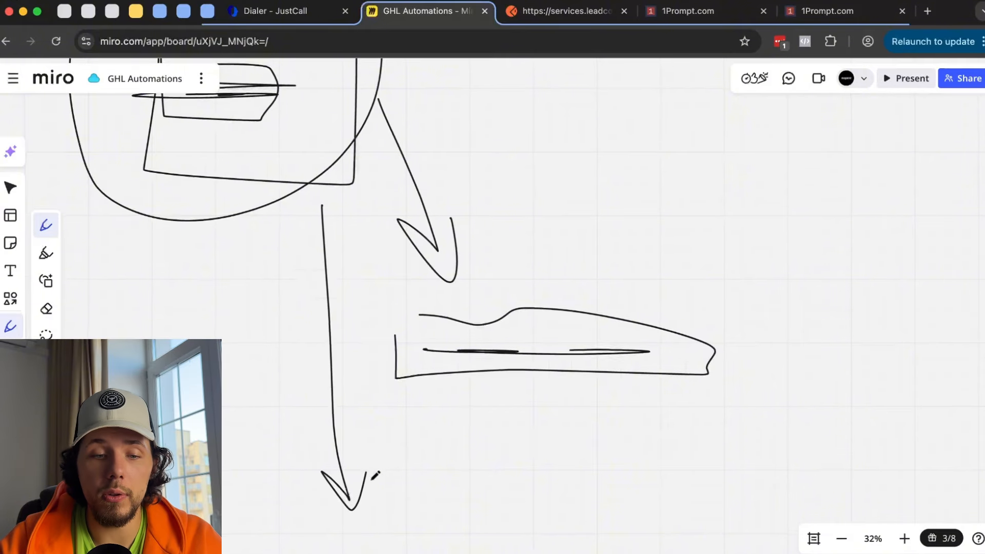
scroll(401, 460, down, 3)
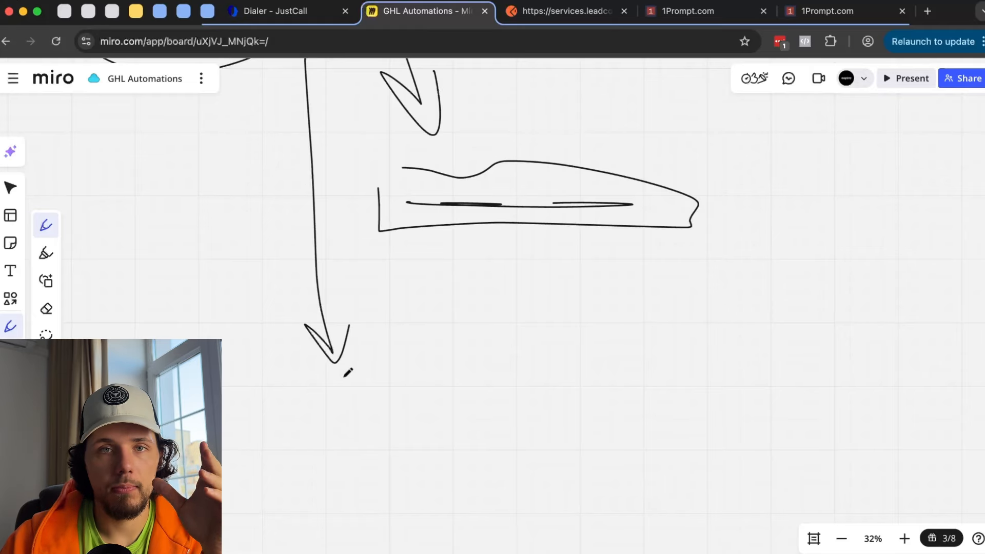
scroll(356, 353, down, 3)
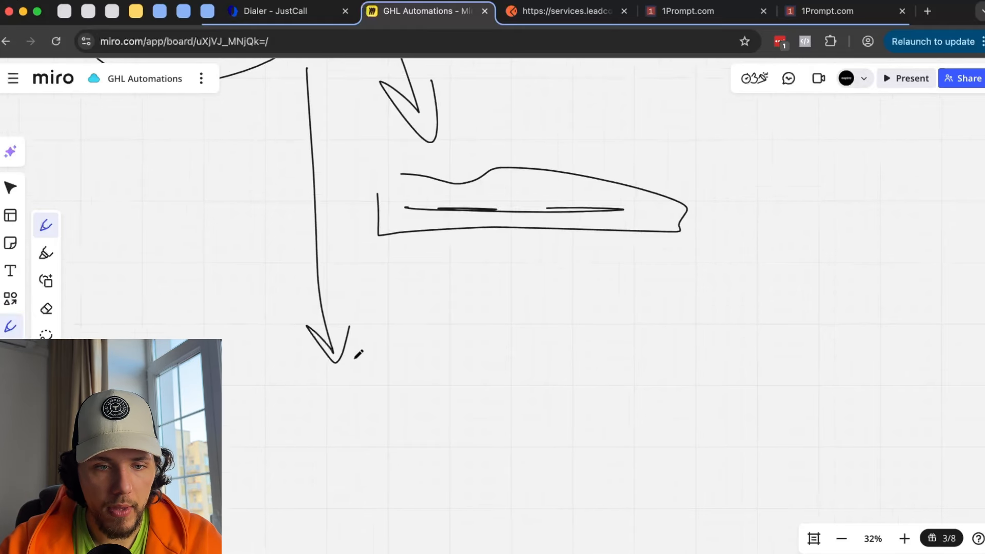
scroll(358, 354, up, 3)
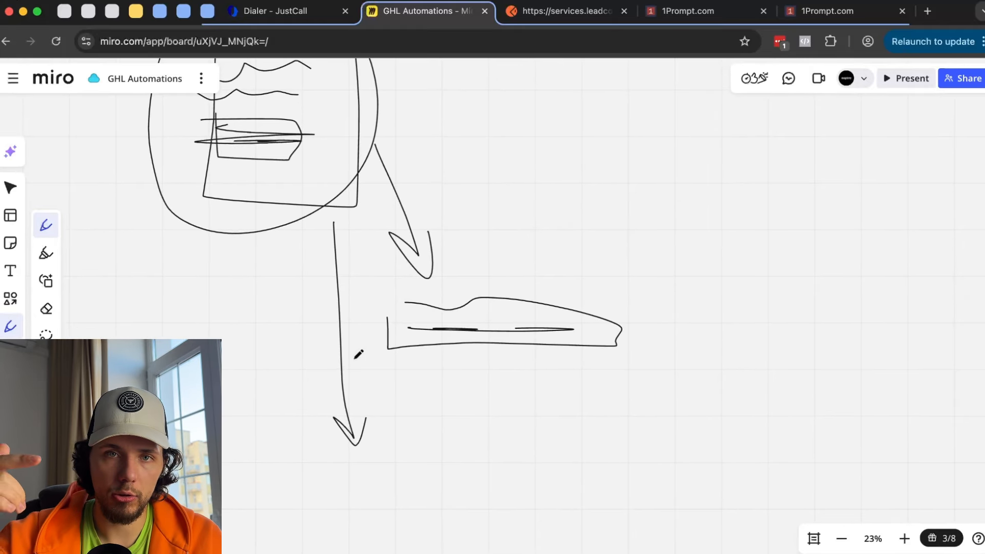
scroll(359, 354, up, 3)
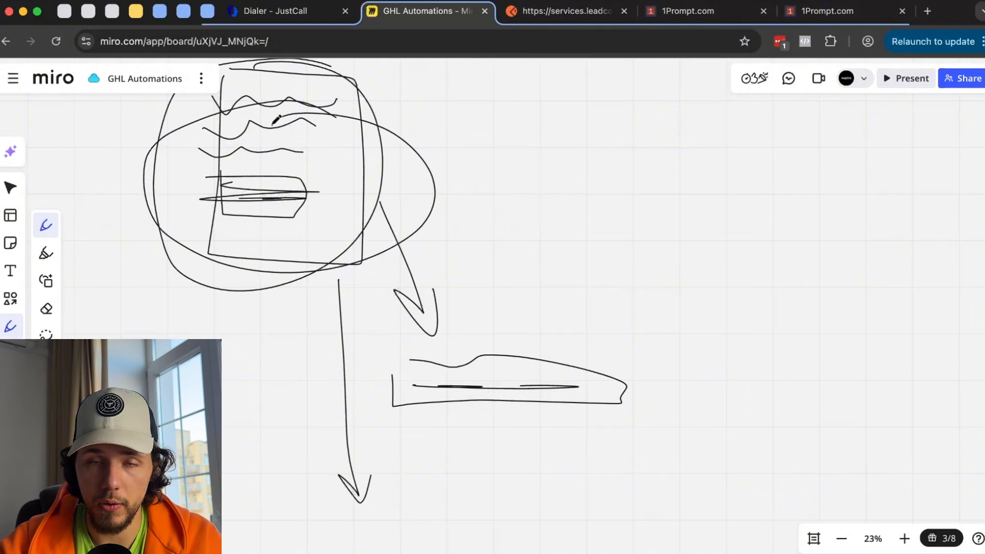
scroll(277, 119, down, 6)
- Draw a D-shaped outline with lines and a check mark, then undo the recent pen strokes
mouse_move(377, 327)
mouse_down()
mouse_move(442, 498)
mouse_move(397, 344)
mouse_move(381, 349)
mouse_up()
drag(385, 386, 461, 380)
drag(405, 403, 467, 399)
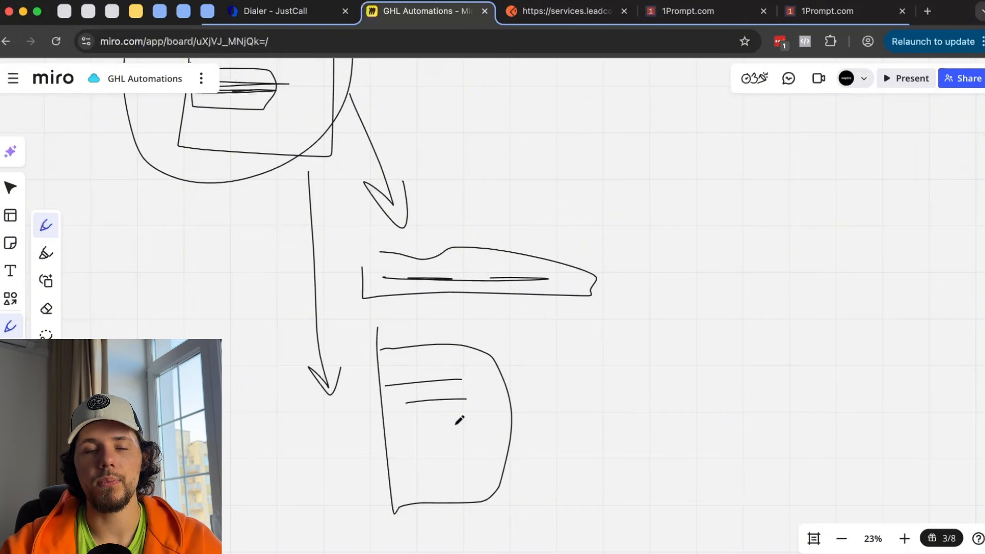
mouse_move(422, 447)
mouse_down()
mouse_move(469, 450)
mouse_move(446, 448)
mouse_up()
mouse_move(503, 350)
mouse_down()
mouse_move(427, 332)
mouse_move(576, 410)
mouse_move(486, 360)
mouse_up()
key(super+z)
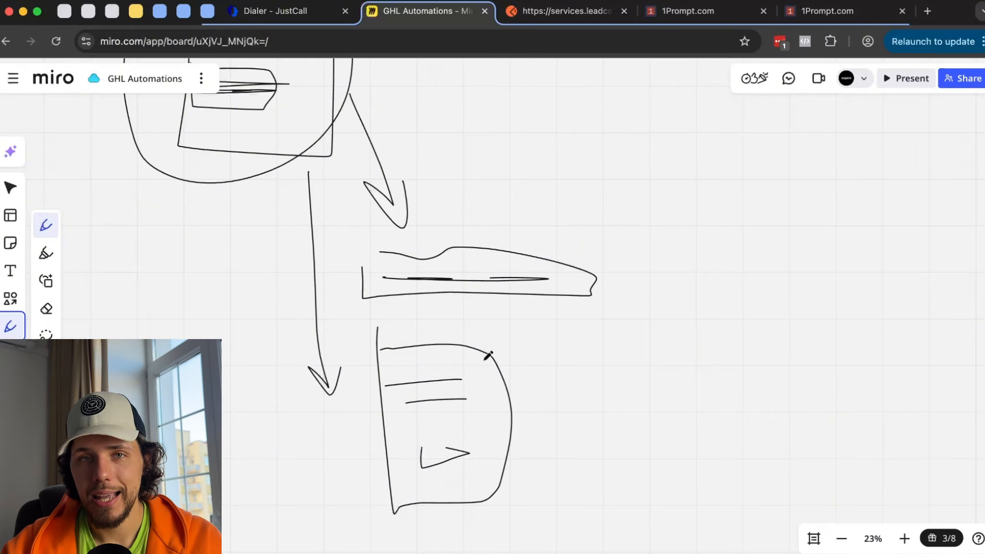
key(super+z)
key(super+z)
key(super+z)
key(super+z)
key(super+z)
key(super+z)
key(super+z)
key(super+z)
key(super+z)
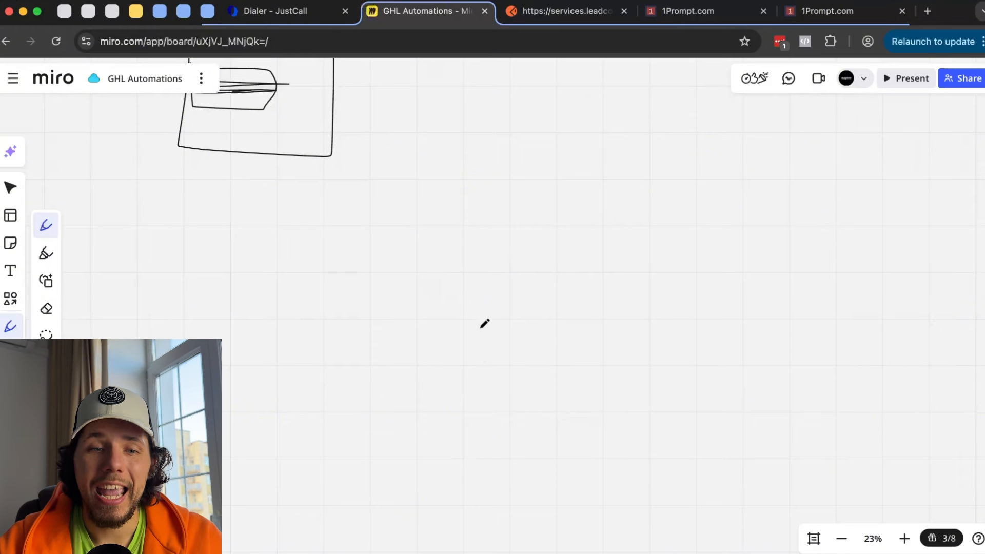
key(super+z)
key(super+z)
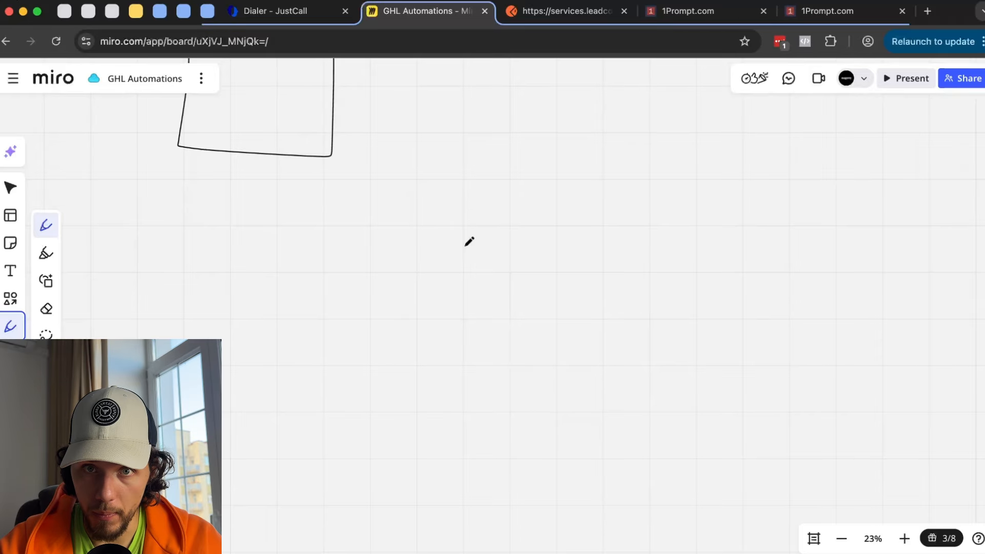
key(super+z)
click(755, 16)
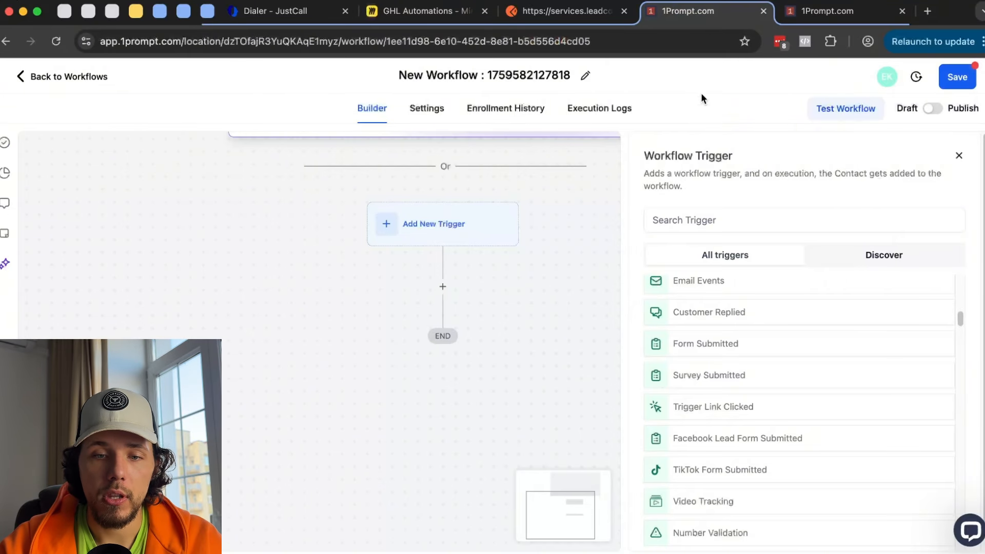
- Open the Testing 1 form's field mapping and review its Email, Full name and Phone number fields
click(826, 10)
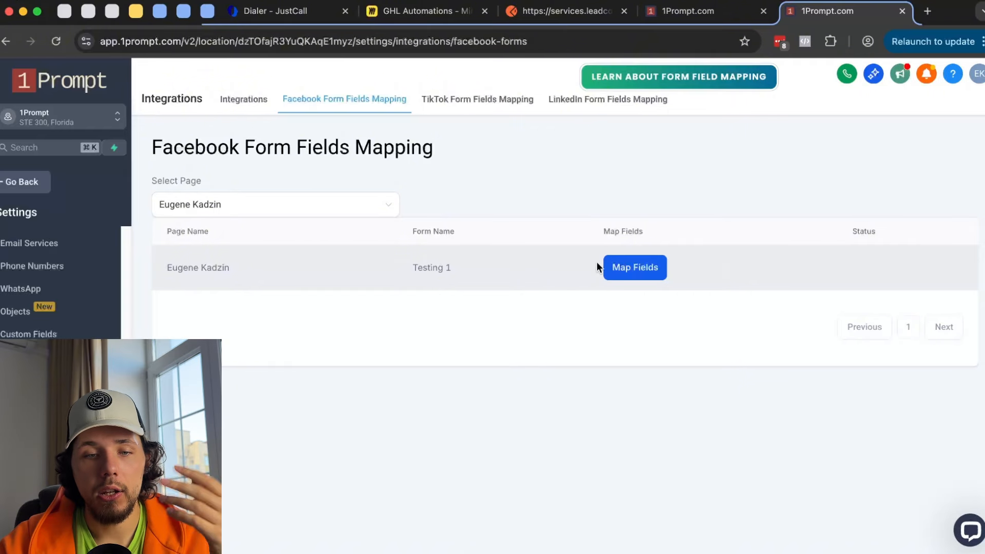
click(629, 272)
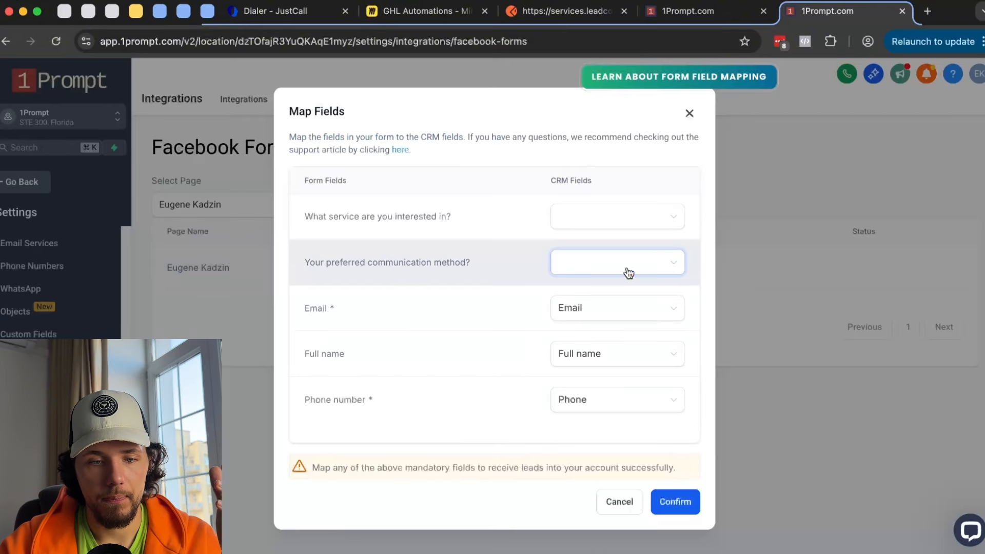
drag(314, 216, 438, 213)
click(317, 216)
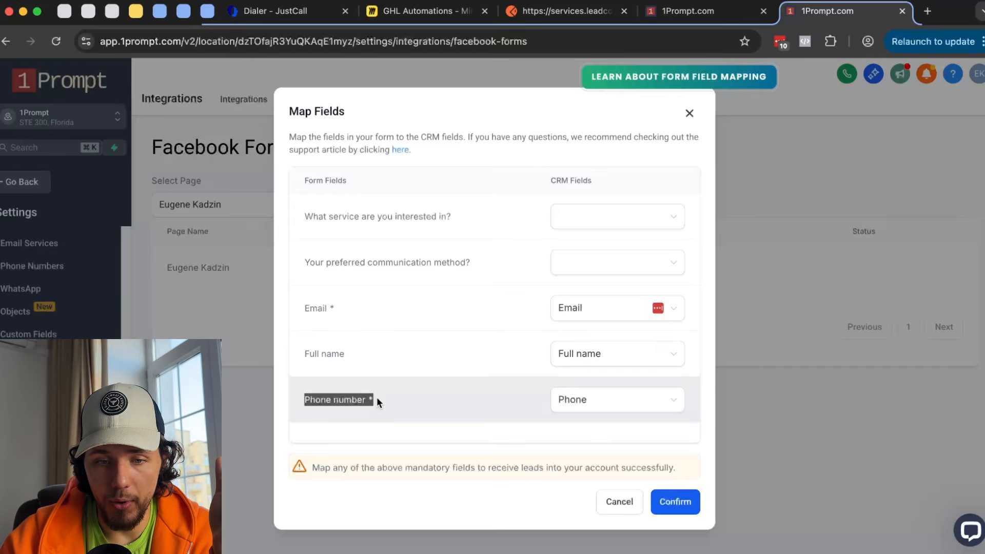
click(593, 310)
click(385, 310)
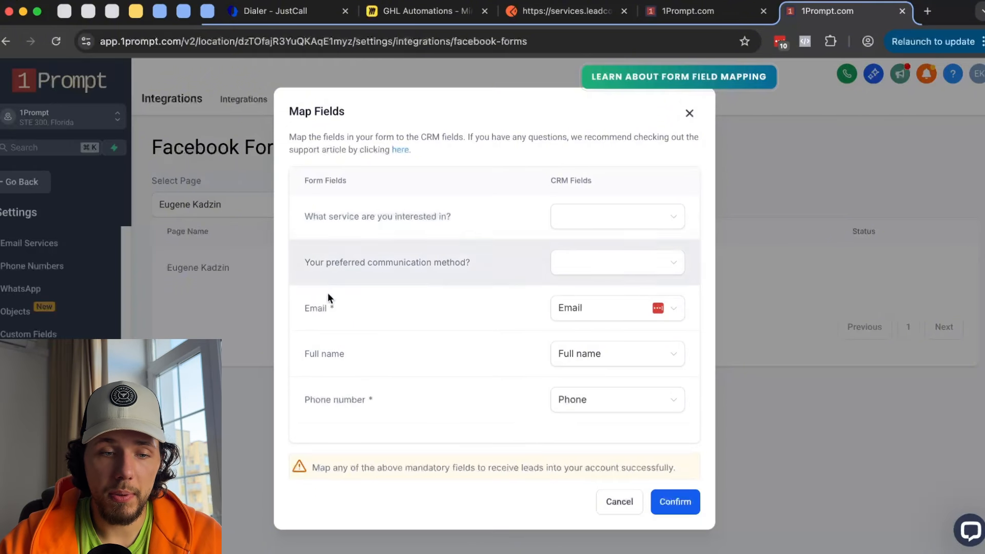
drag(317, 353, 366, 385)
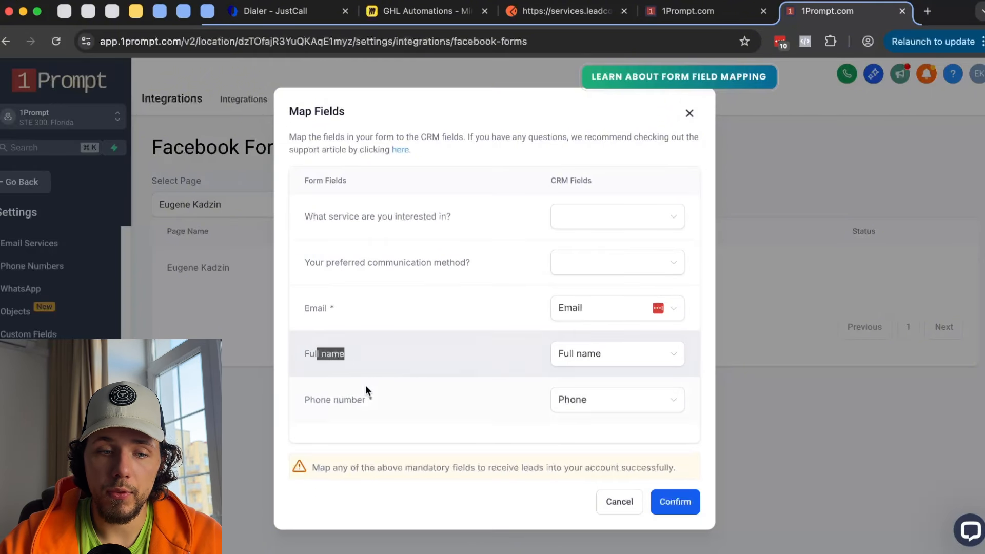
drag(310, 399, 428, 399)
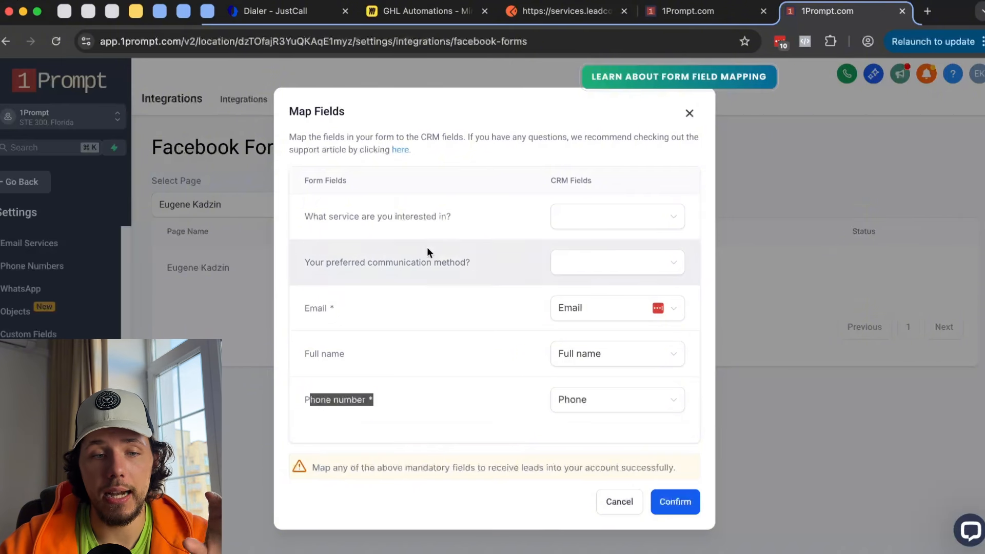
click(431, 216)
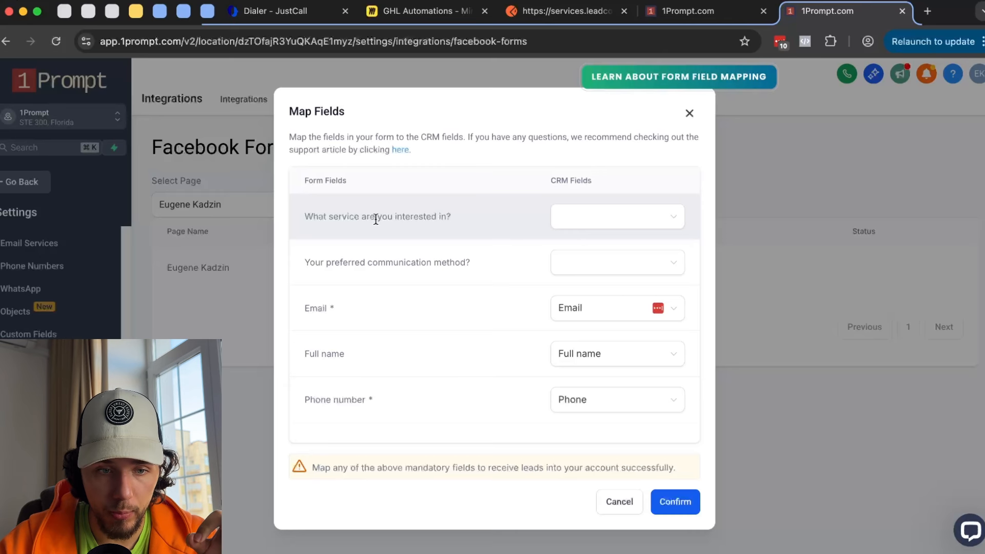
- Map the service question to the Products & services CRM field and close the mapping
drag(324, 216, 462, 226)
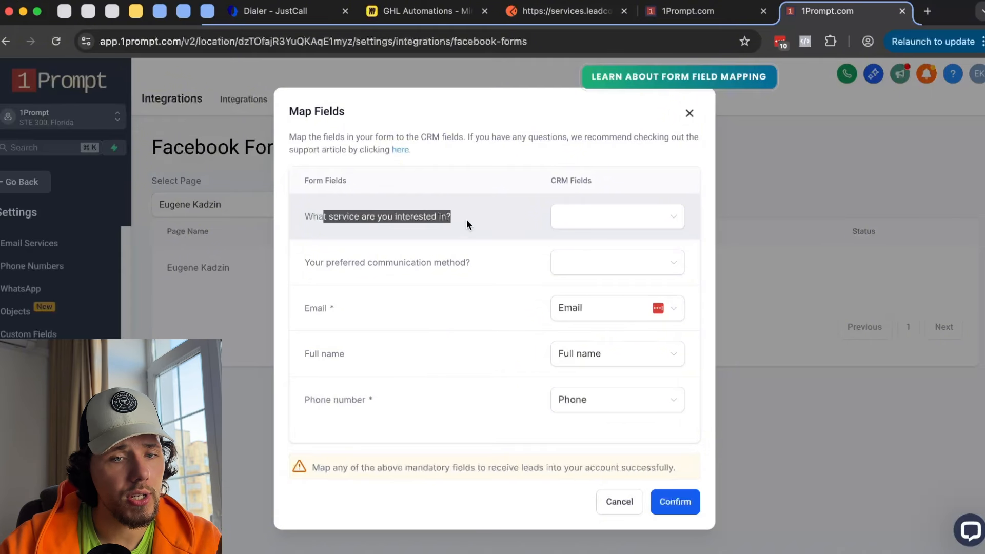
click(590, 218)
text(int)
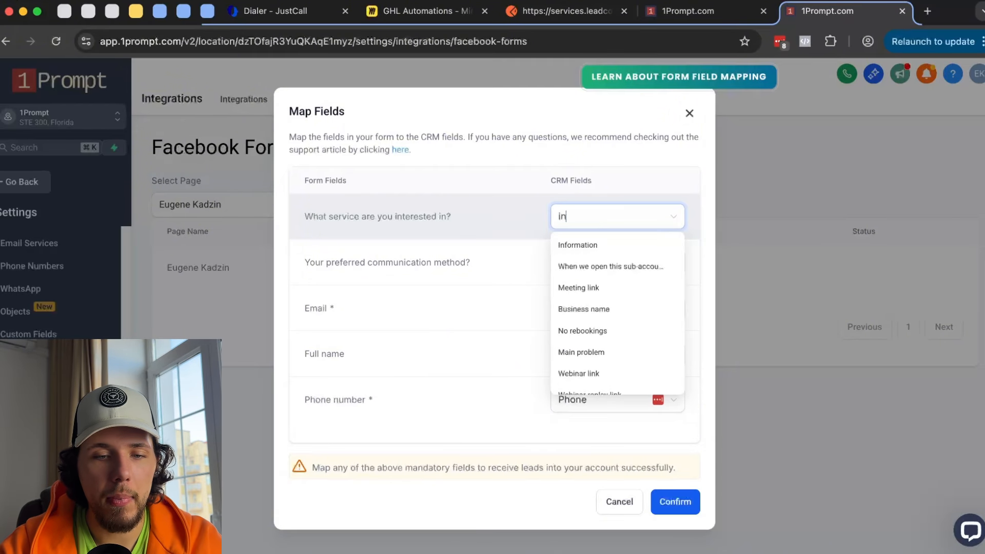
key(BackSpace)
key(BackSpace)
key(BackSpace)
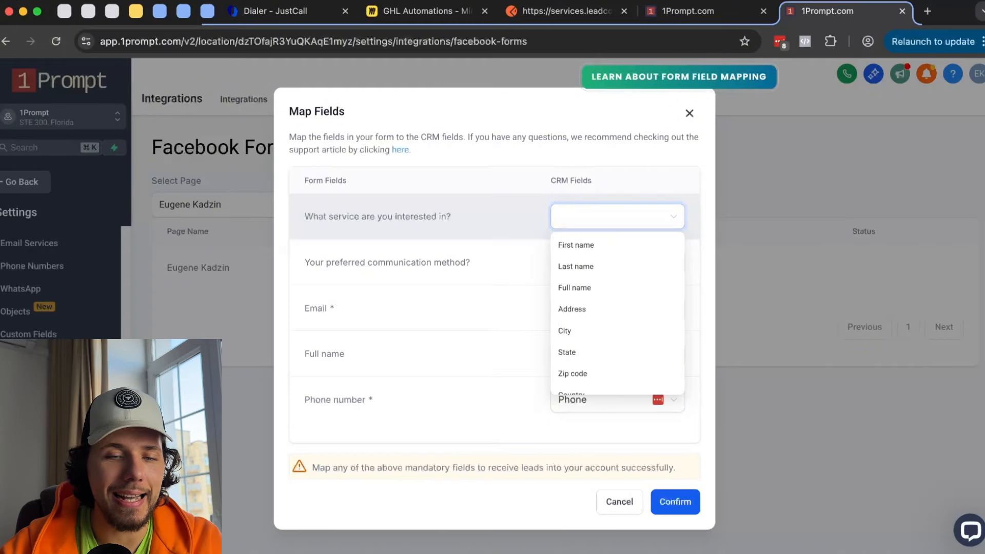
scroll(605, 276, down, 5)
scroll(605, 278, down, 2)
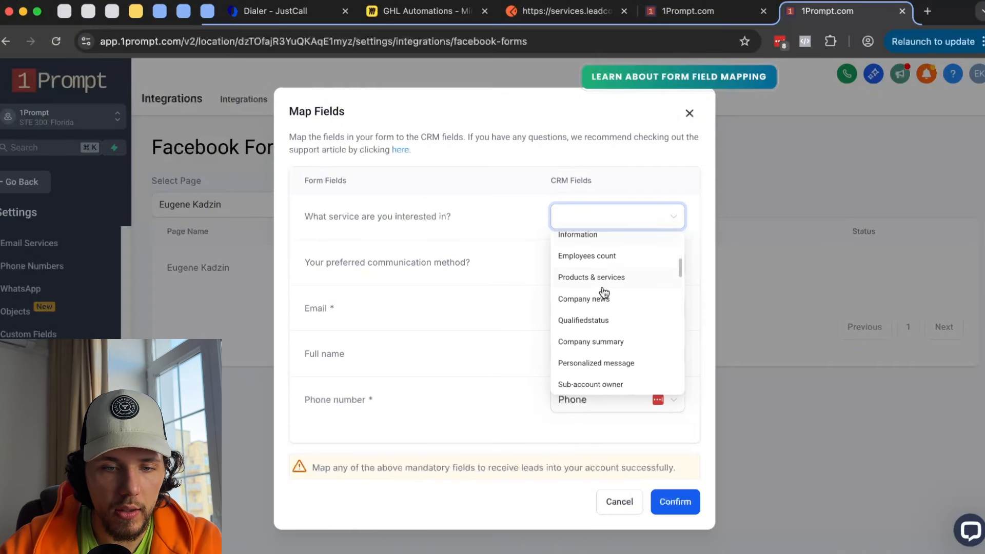
click(602, 282)
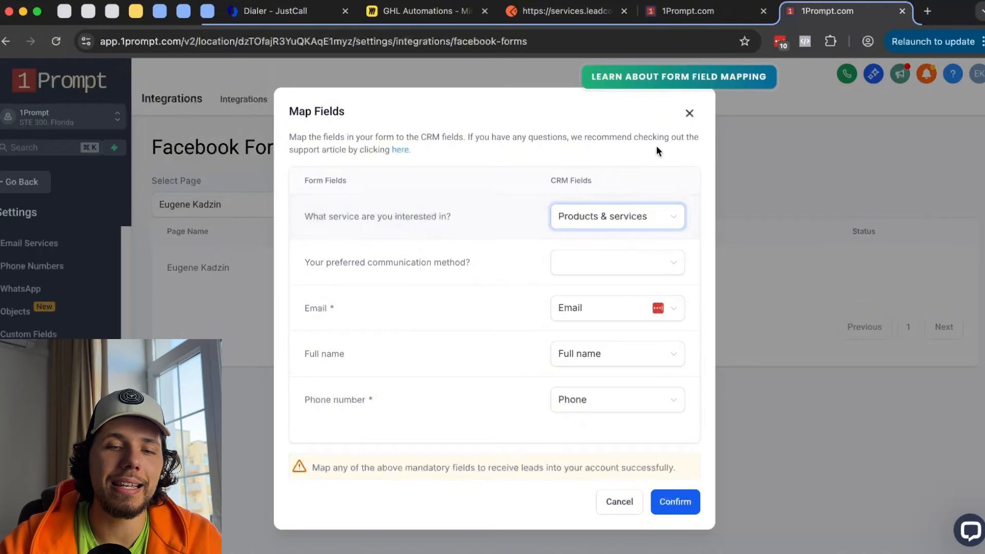
click(689, 114)
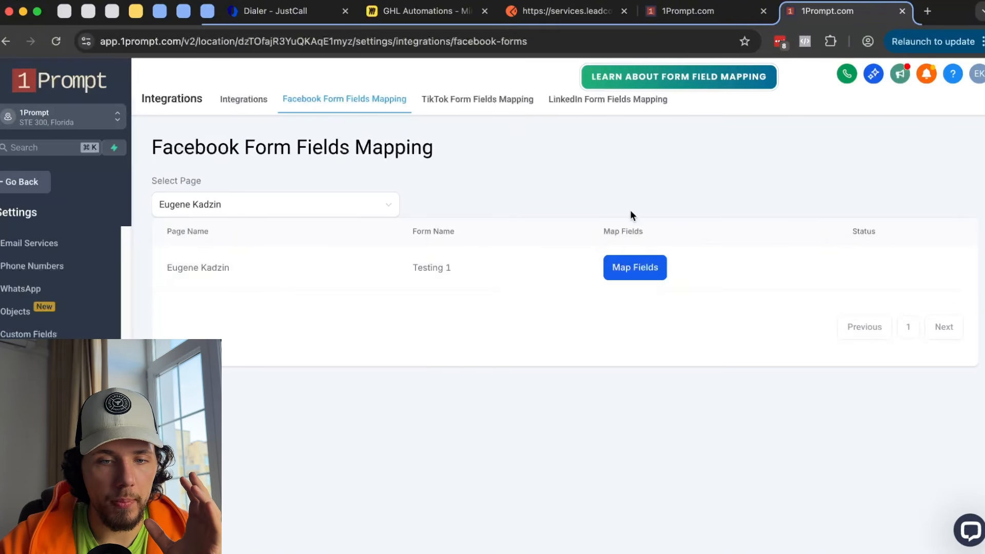
- Choose Facebook Lead Form Submitted as the workflow trigger, then go back to the Miro board
click(694, 11)
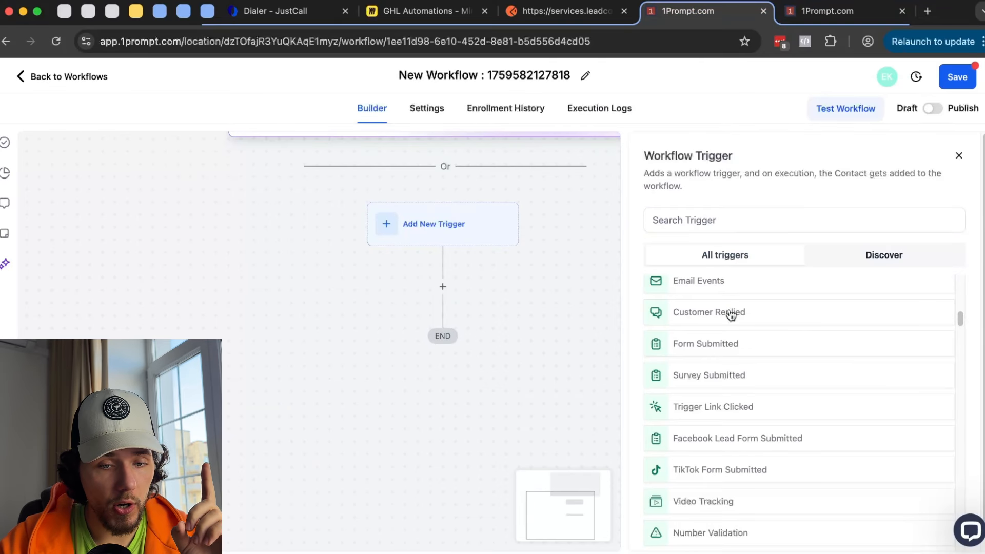
click(718, 437)
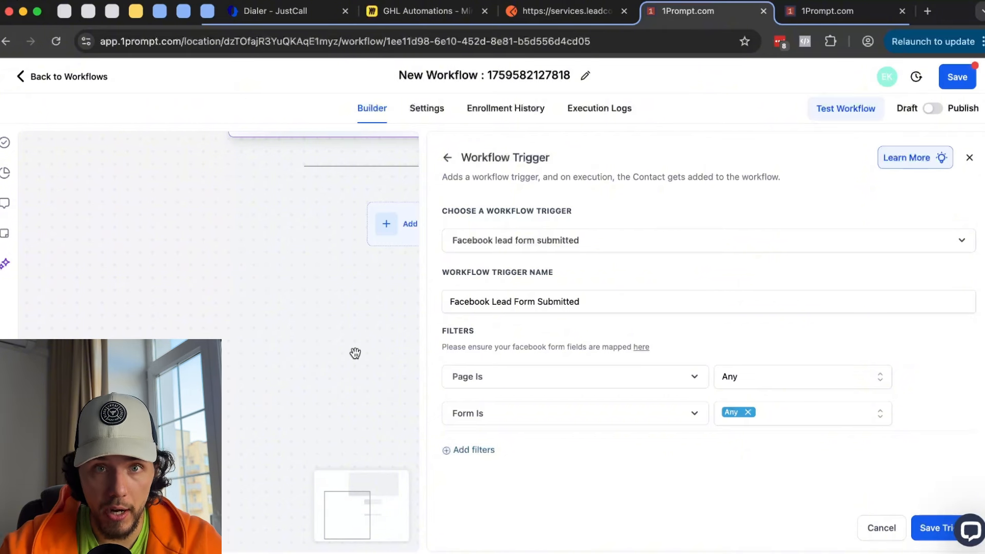
click(421, 11)
- Draw a box around the handwritten IF and an arrow leading away from it
mouse_move(205, 132)
mouse_down()
mouse_move(328, 138)
mouse_move(182, 135)
mouse_move(369, 156)
mouse_move(285, 138)
mouse_up()
scroll(286, 140, down, 2)
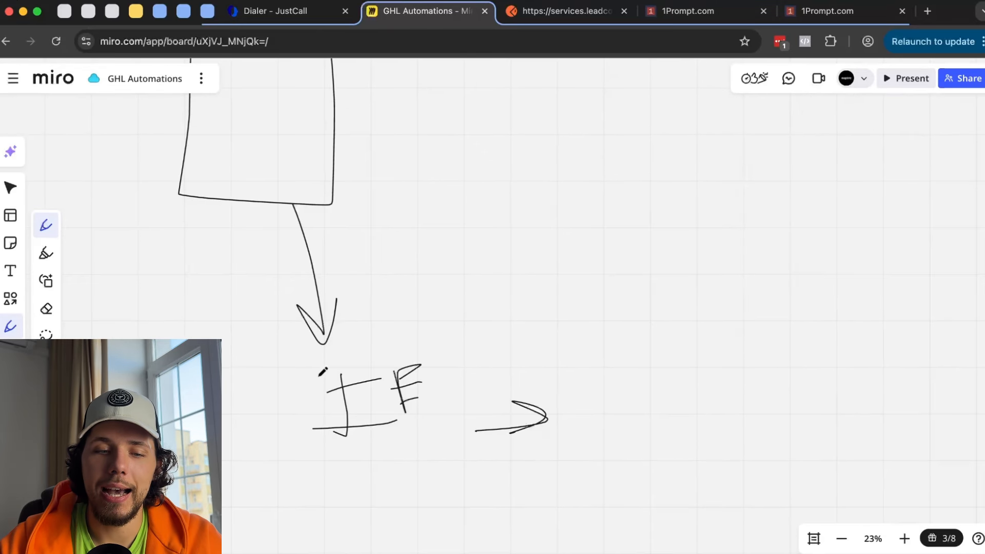
mouse_move(311, 356)
mouse_down()
mouse_move(378, 450)
mouse_move(435, 344)
mouse_move(249, 358)
mouse_up()
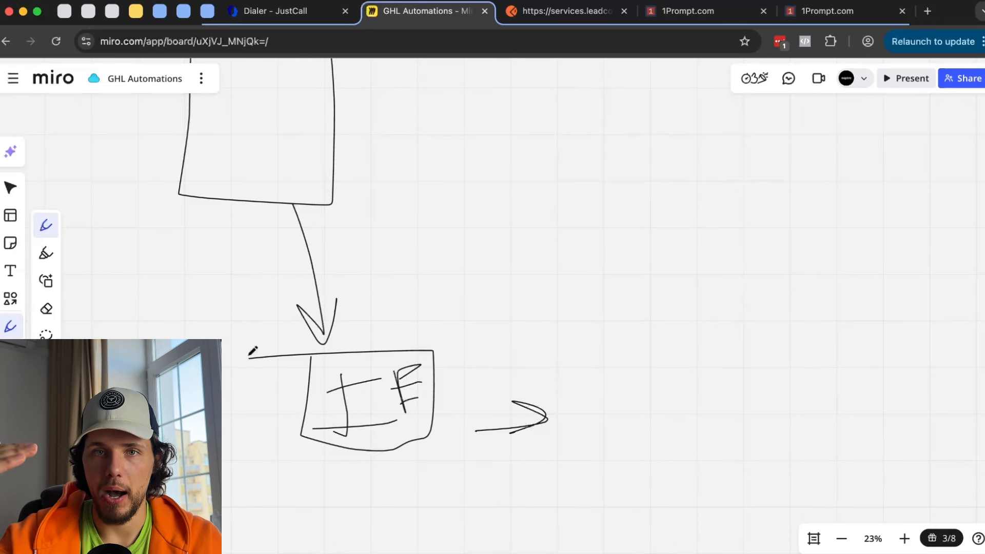
- Sketch three stacked message shapes and a diagonal arrow beyond them
mouse_move(597, 322)
mouse_down()
mouse_move(770, 334)
mouse_move(624, 332)
mouse_move(761, 388)
mouse_move(675, 368)
mouse_up()
drag(639, 407, 647, 425)
scroll(693, 363, right, 4)
scroll(693, 363, down, 2)
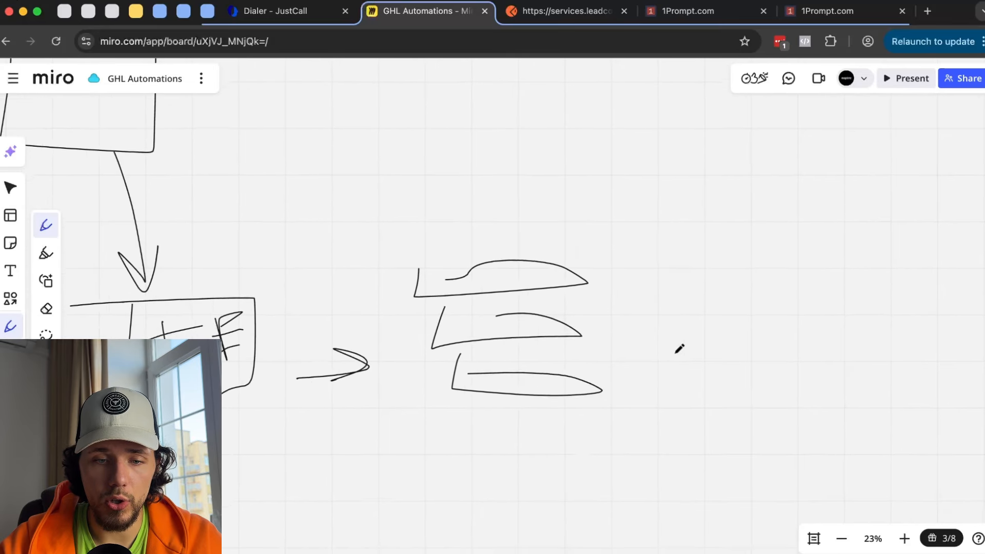
drag(632, 307, 687, 381)
drag(662, 364, 688, 356)
scroll(705, 368, down, 2)
scroll(706, 367, right, 1)
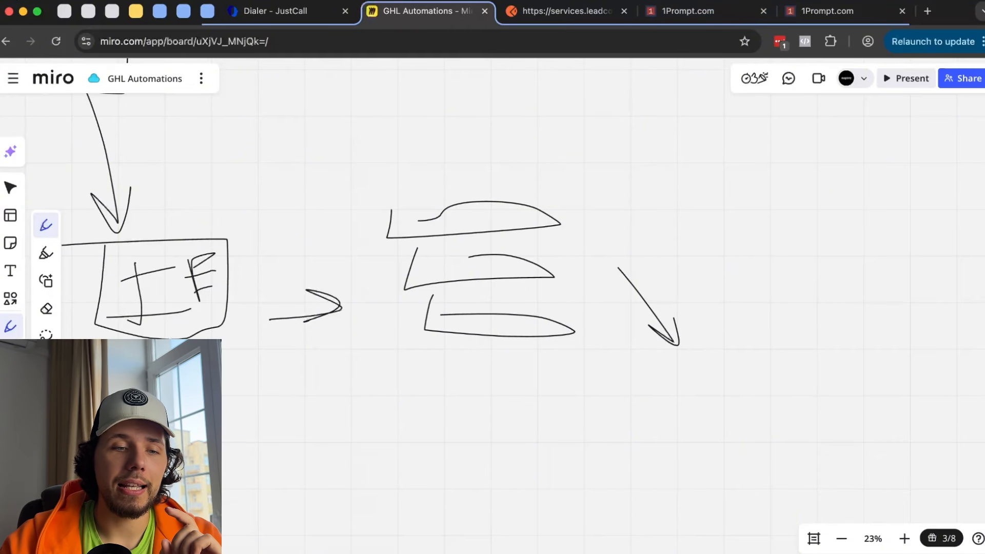
- Review the Testing 1 form's field mapping, leaving the Page Is and Form Is filters at Any
click(821, 11)
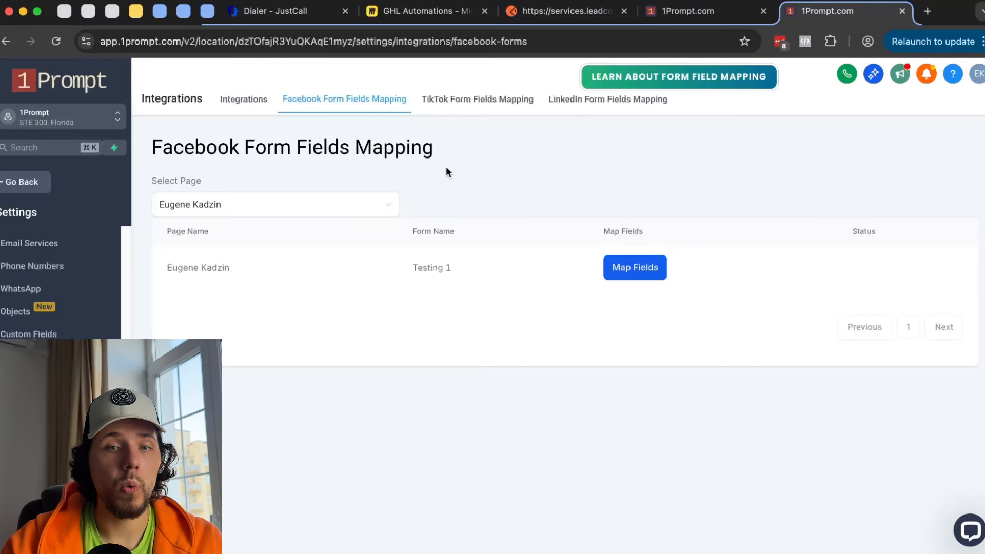
click(655, 272)
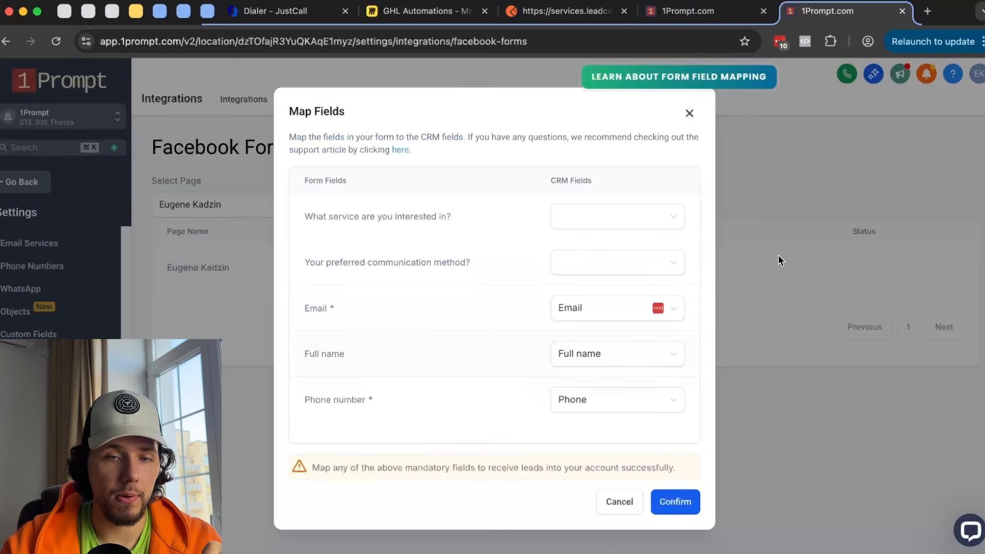
click(727, 15)
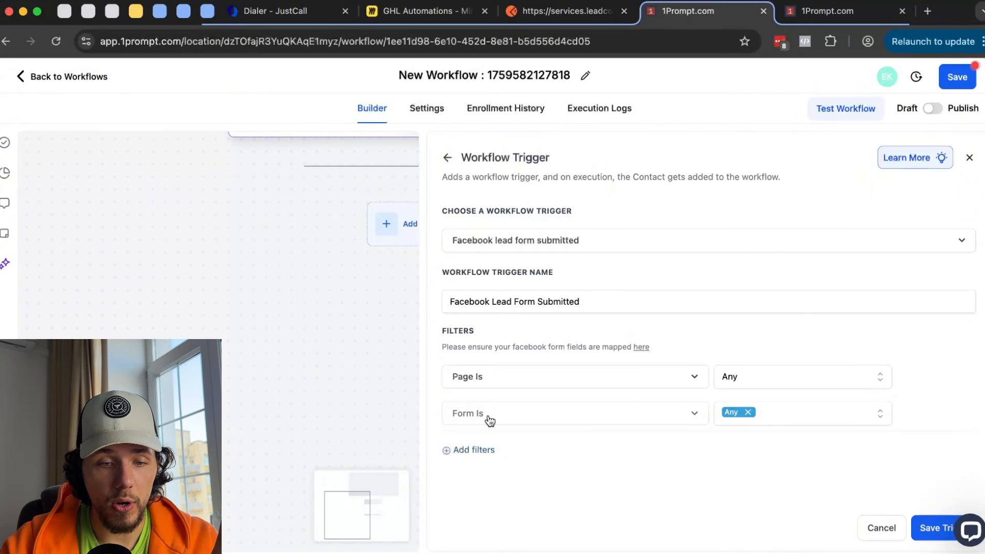
click(795, 373)
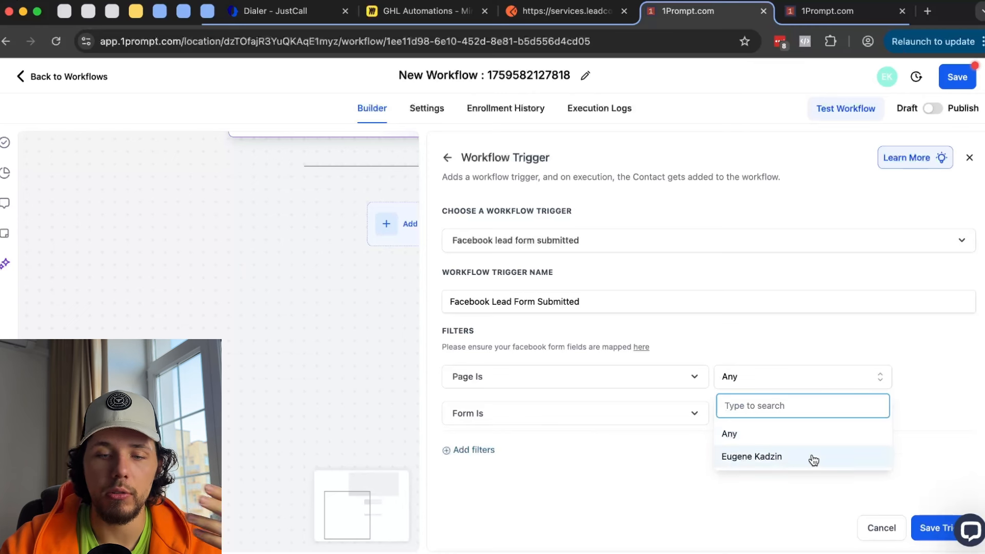
click(926, 378)
click(840, 411)
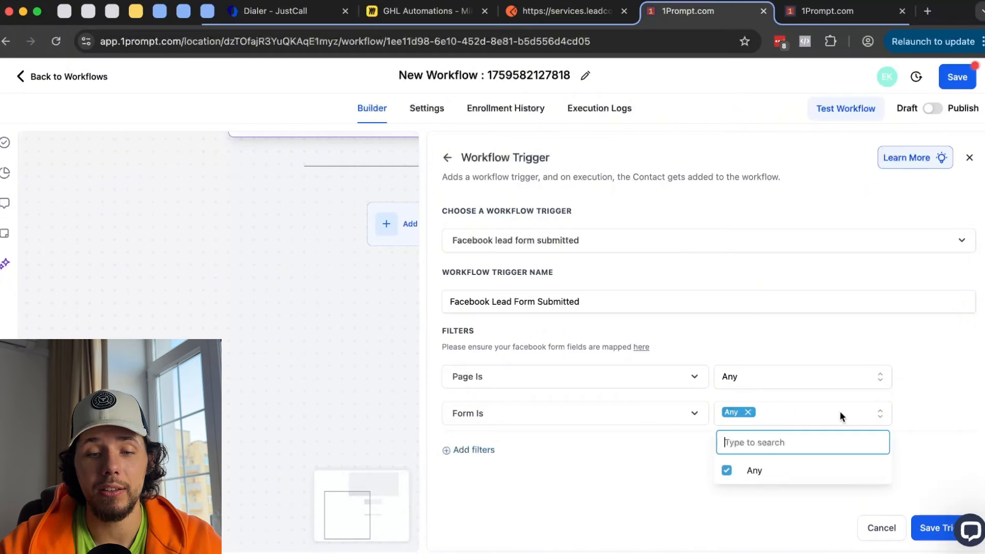
click(580, 416)
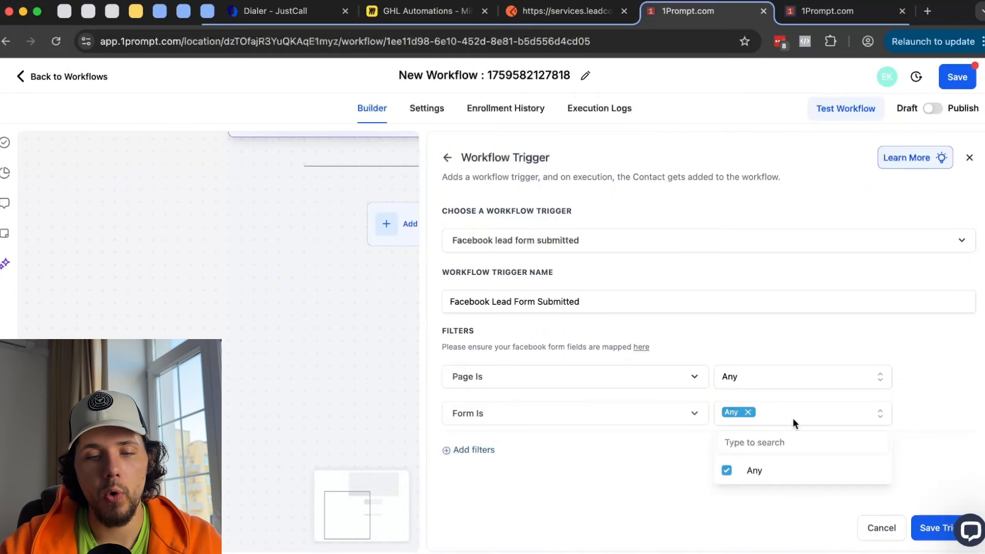
click(918, 393)
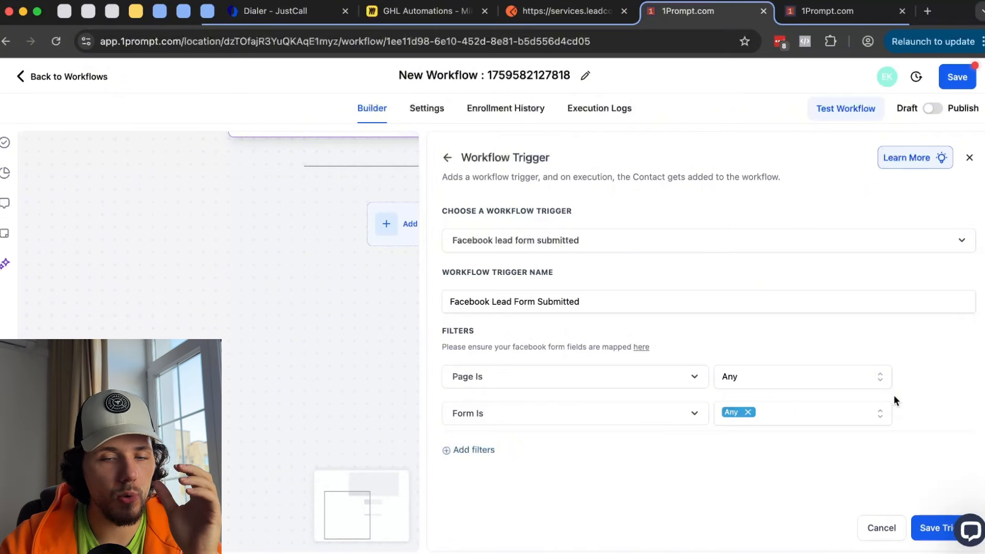
- Close the field mapping dialog and save the Facebook Lead Form Submitted trigger
click(829, 14)
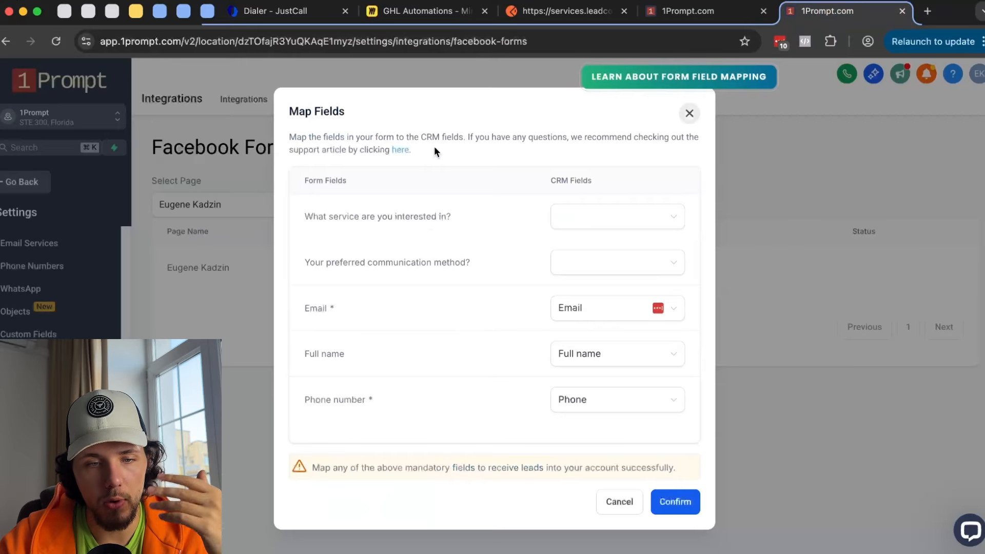
click(690, 113)
click(710, 11)
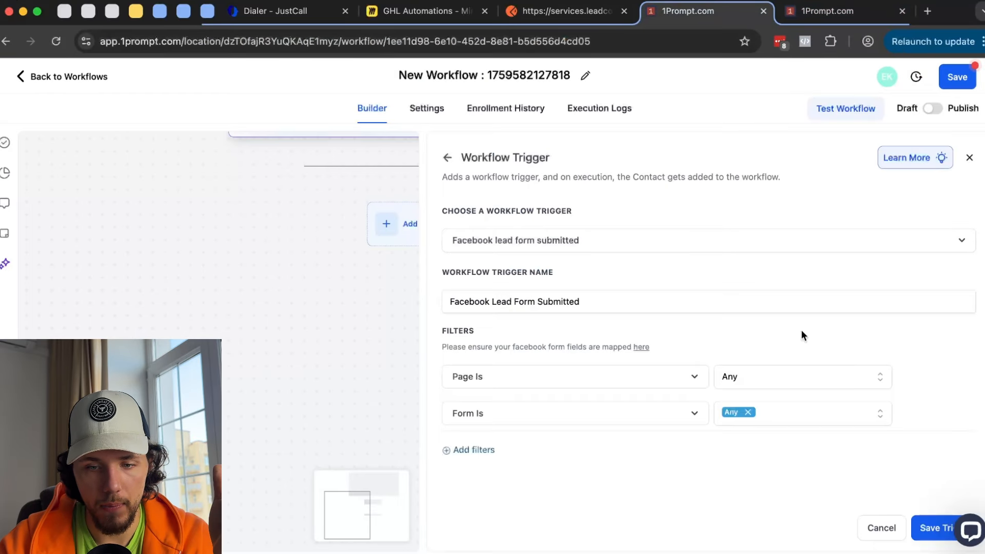
click(930, 523)
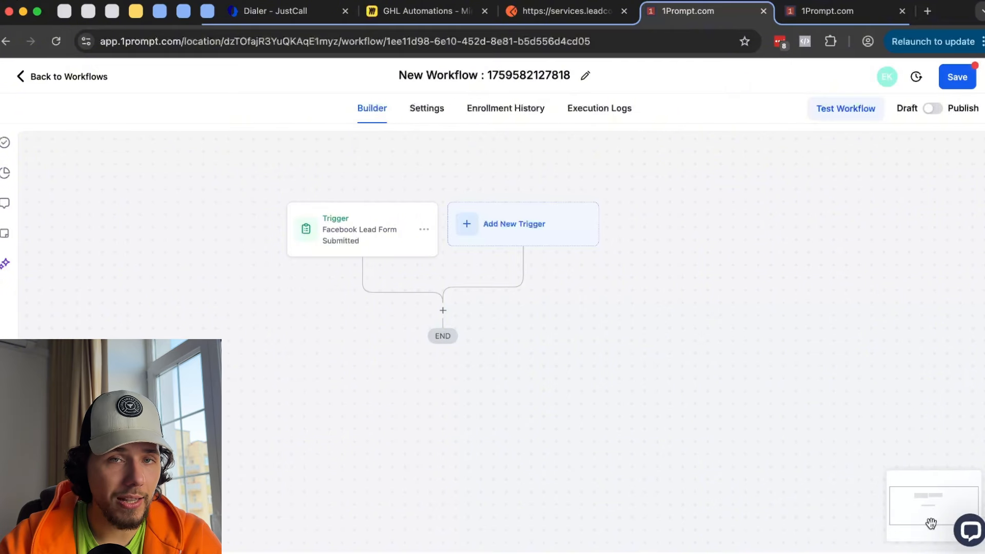
- Search 'sms' for a new action, preview Send SMS, then return to the action list
click(442, 310)
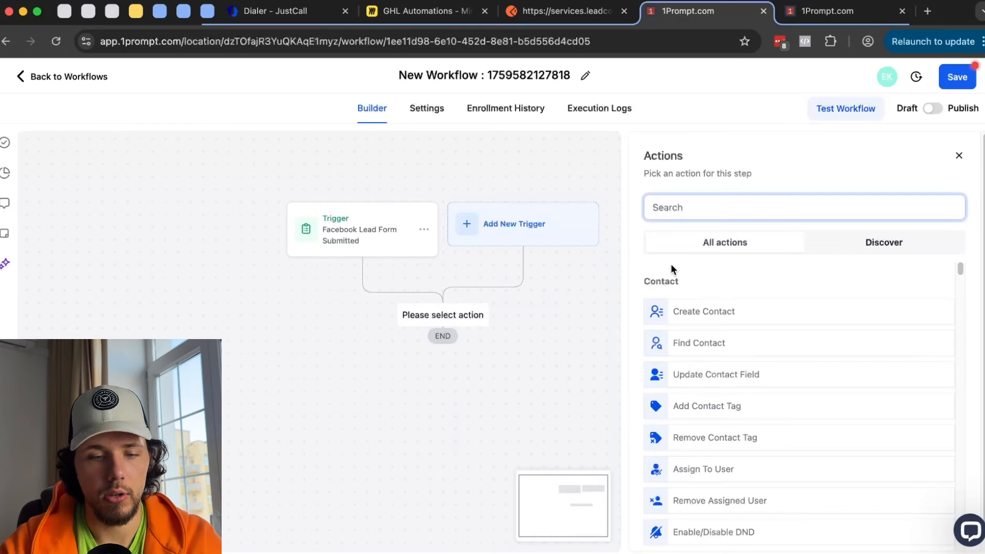
text(sms)
click(673, 308)
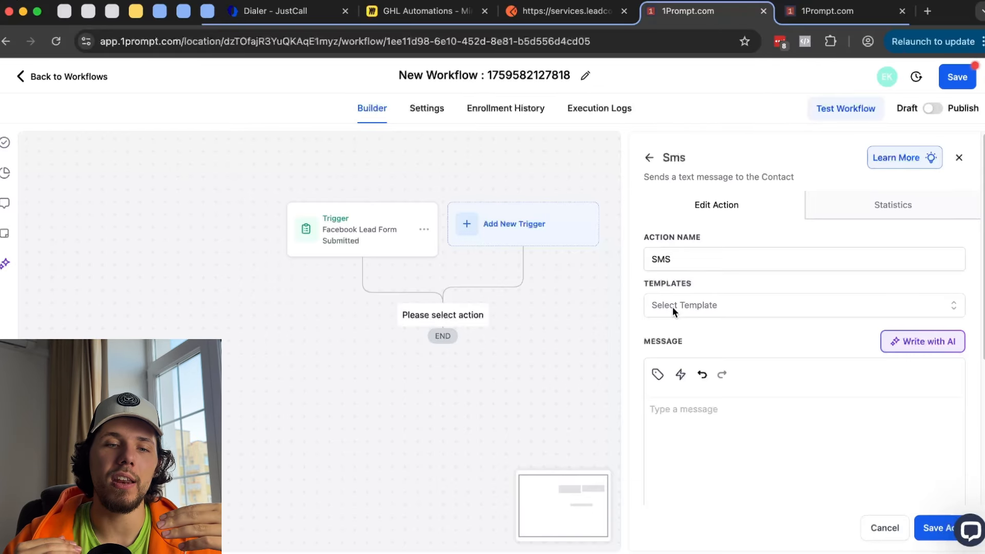
click(649, 158)
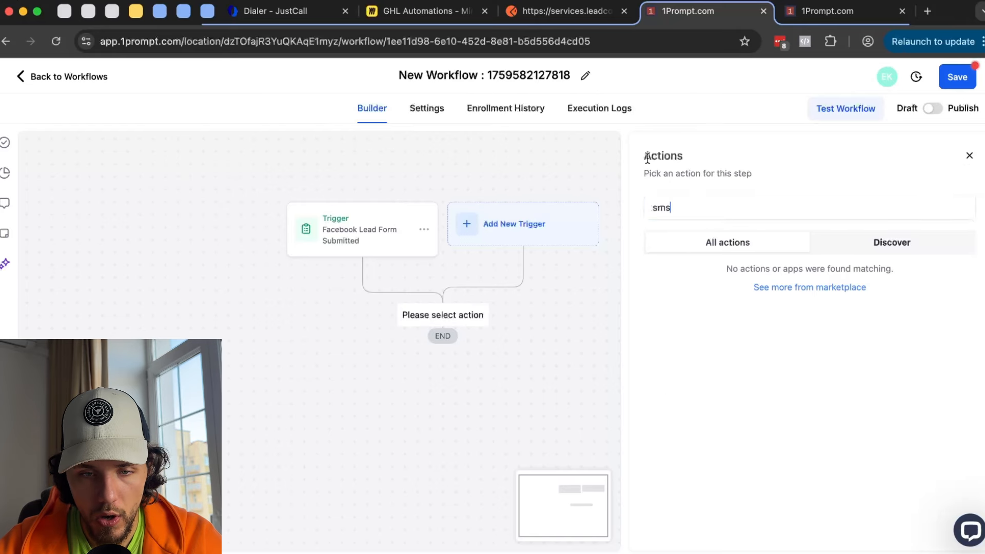
- Delete the Facebook Lead Form Submitted trigger and confirm the deletion
click(426, 231)
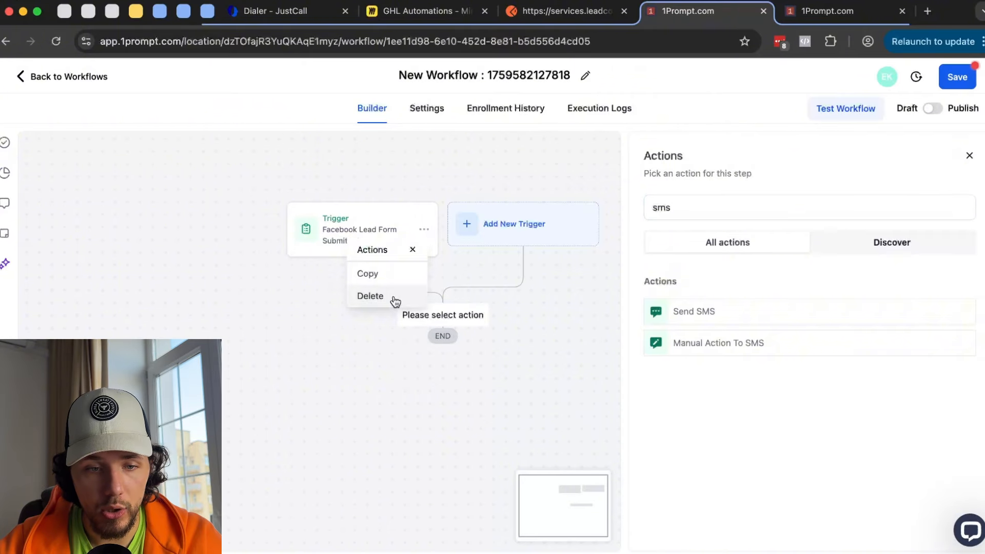
click(396, 298)
click(636, 346)
- Add Video Tracking as the new workflow trigger from the trigger list
click(416, 233)
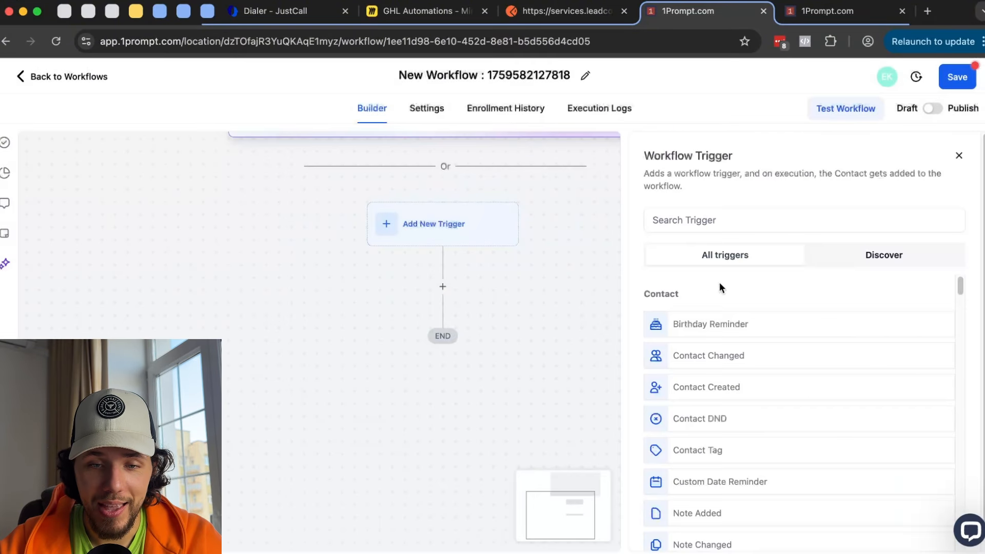
scroll(729, 294, down, 10)
scroll(747, 426, down, 2)
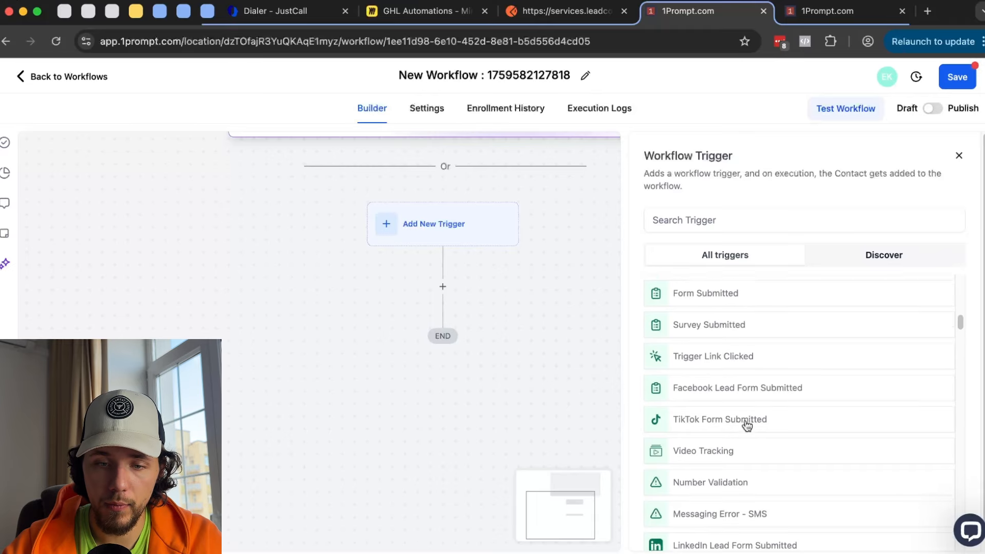
scroll(747, 426, down, 1)
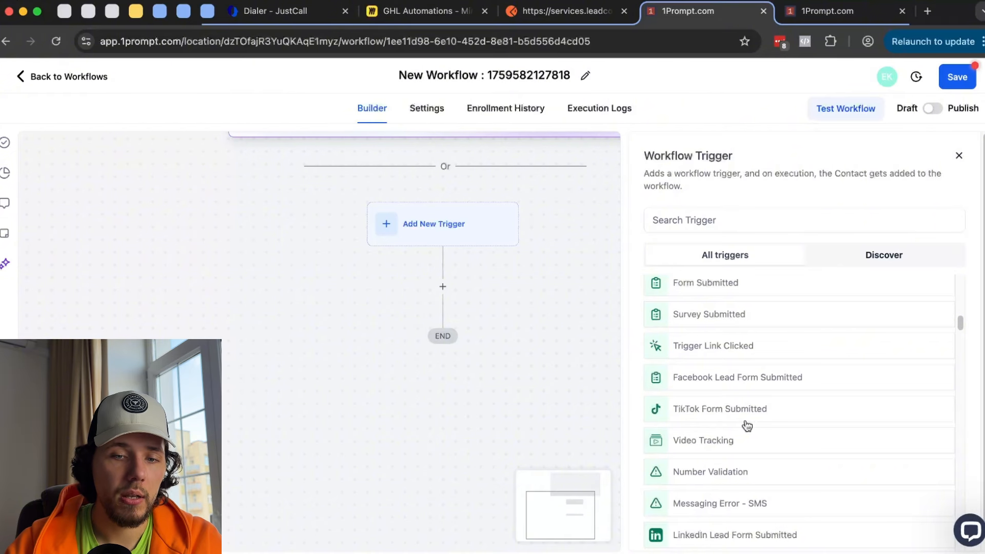
scroll(722, 416, down, 2)
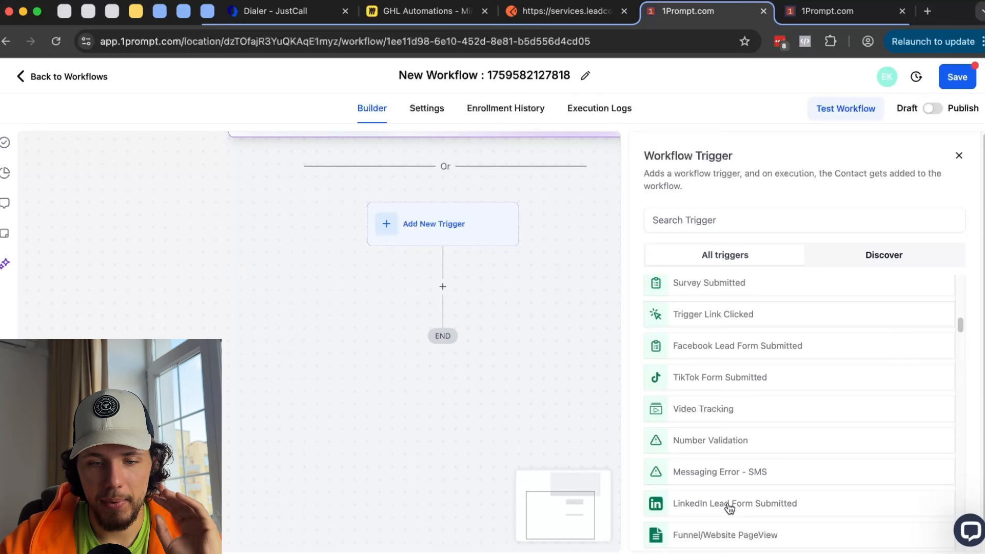
click(705, 409)
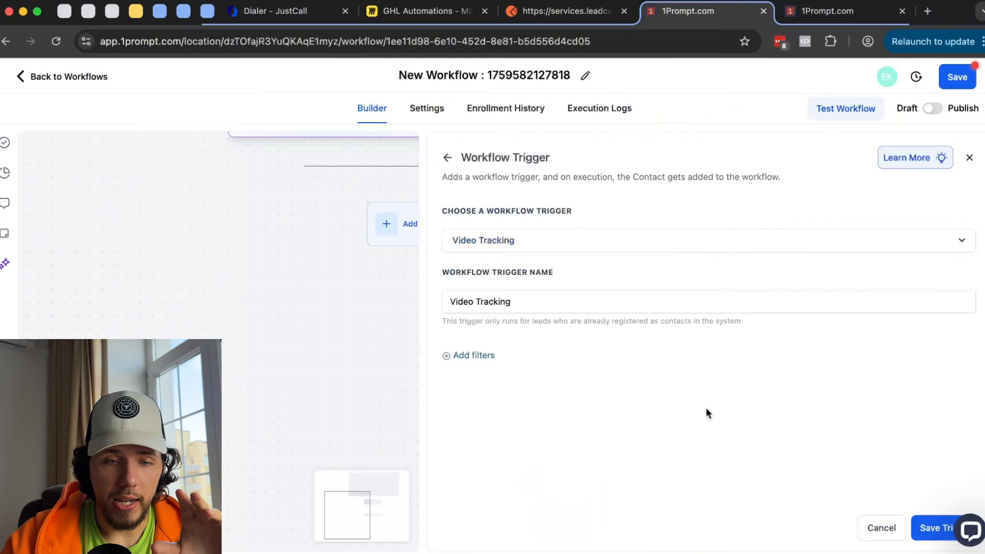
click(812, 11)
- Create a new funnel named 'Test' from Sites > Funnels
click(40, 183)
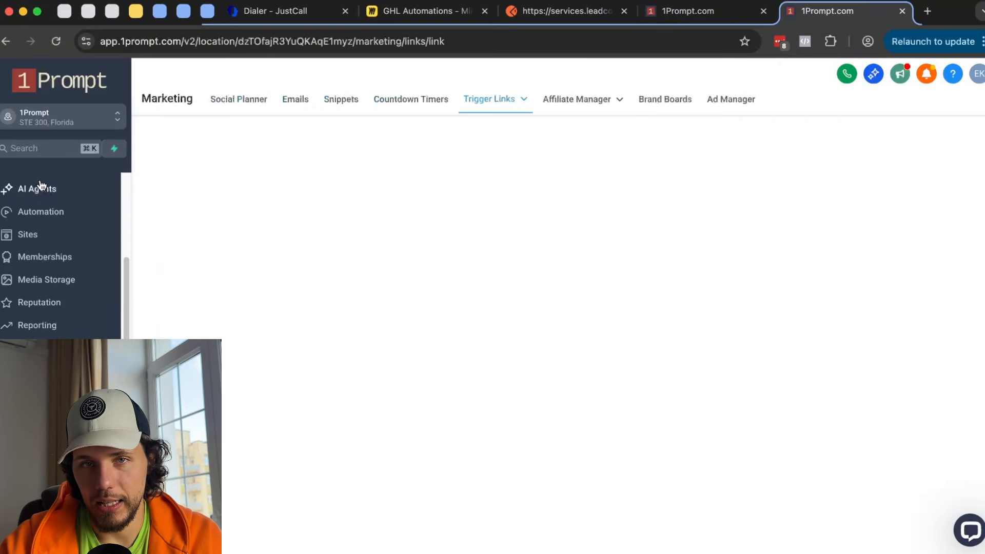
click(43, 235)
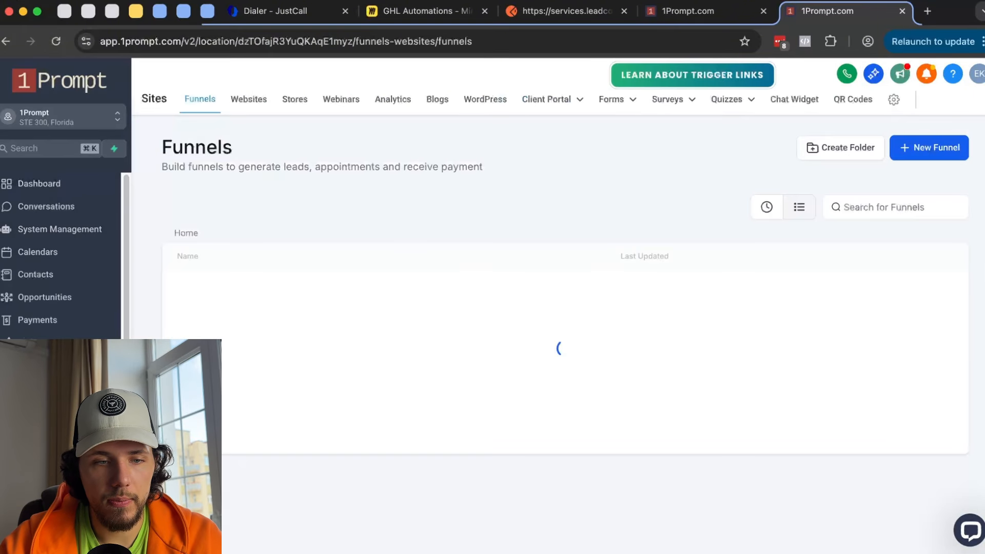
click(926, 148)
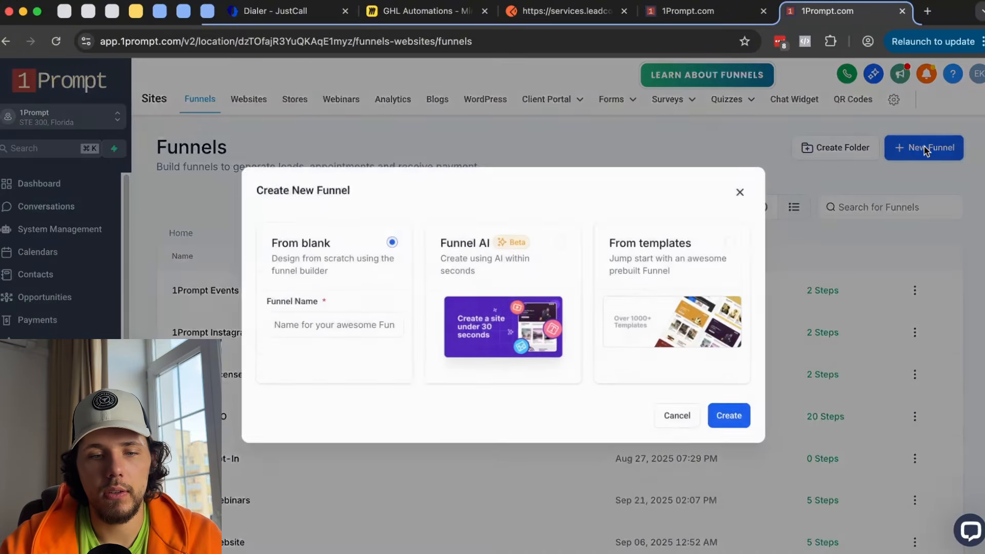
click(314, 327)
text(Test)
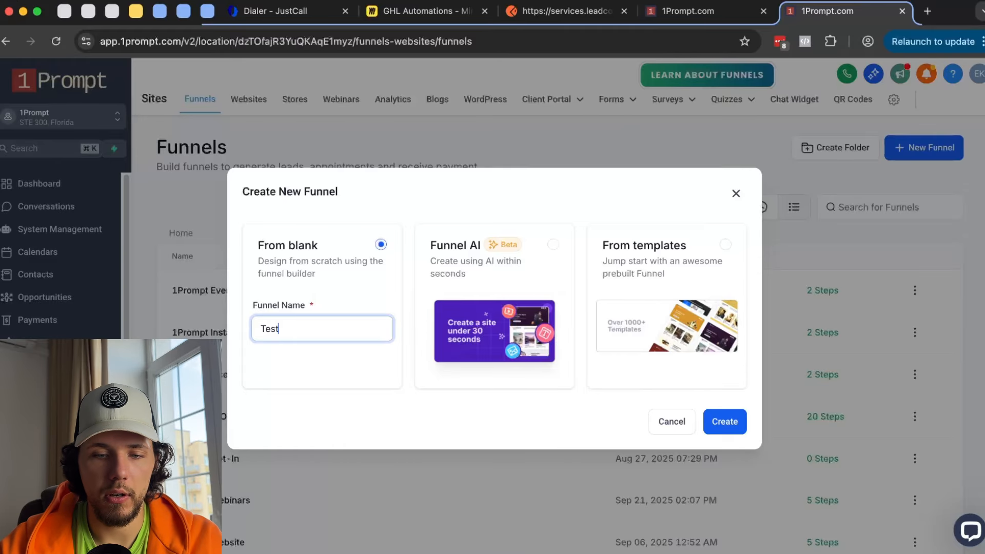
click(725, 421)
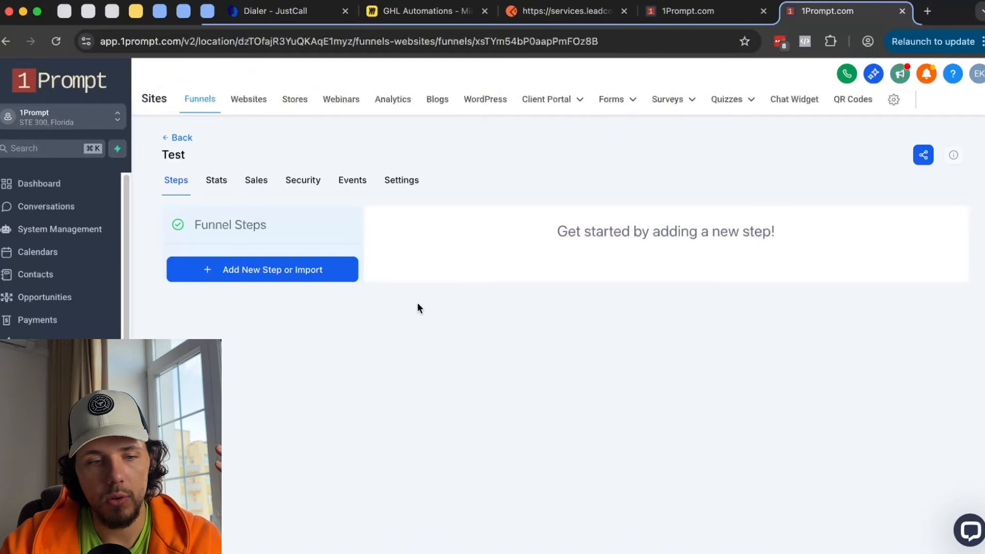
- Add a funnel step named 'Home' and open its page in the builder
click(333, 273)
click(424, 252)
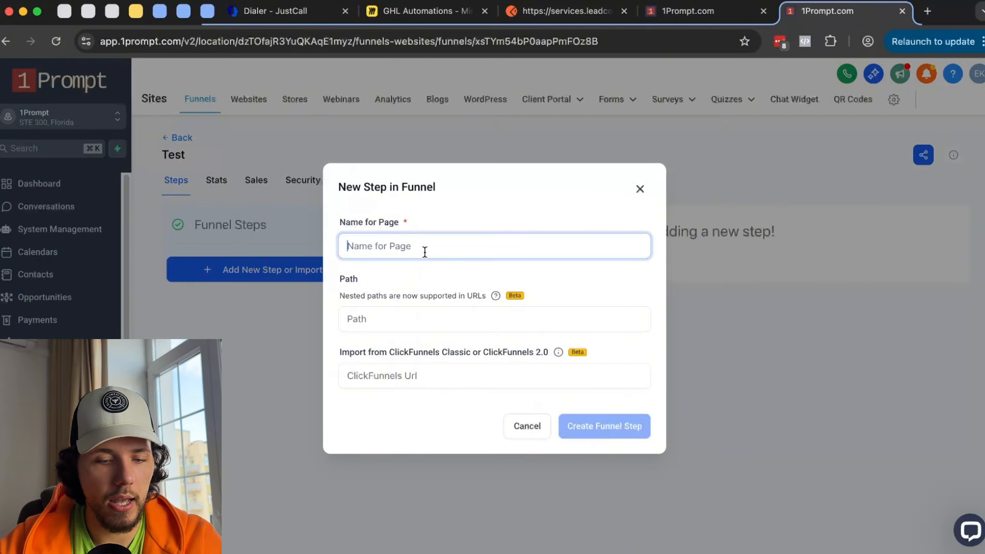
text(Home)
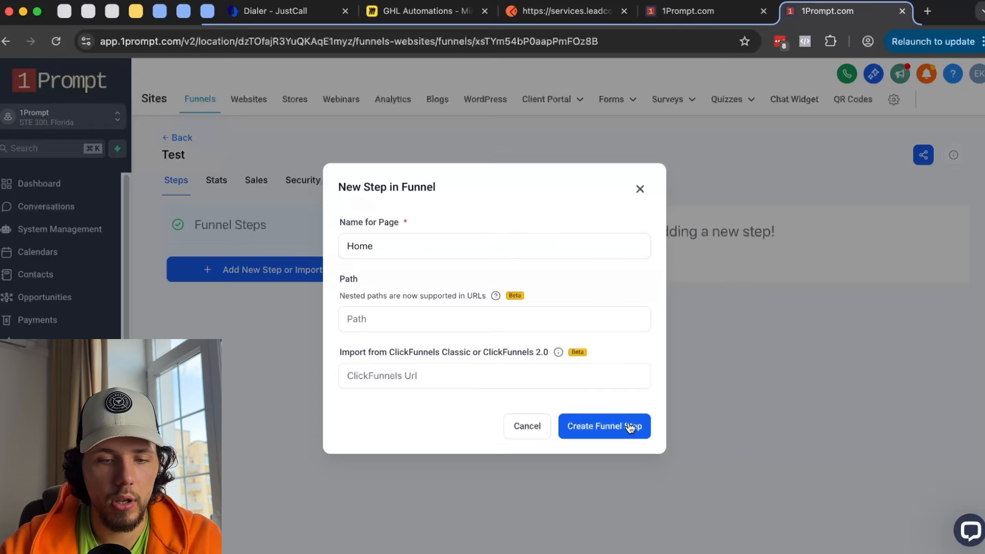
click(631, 431)
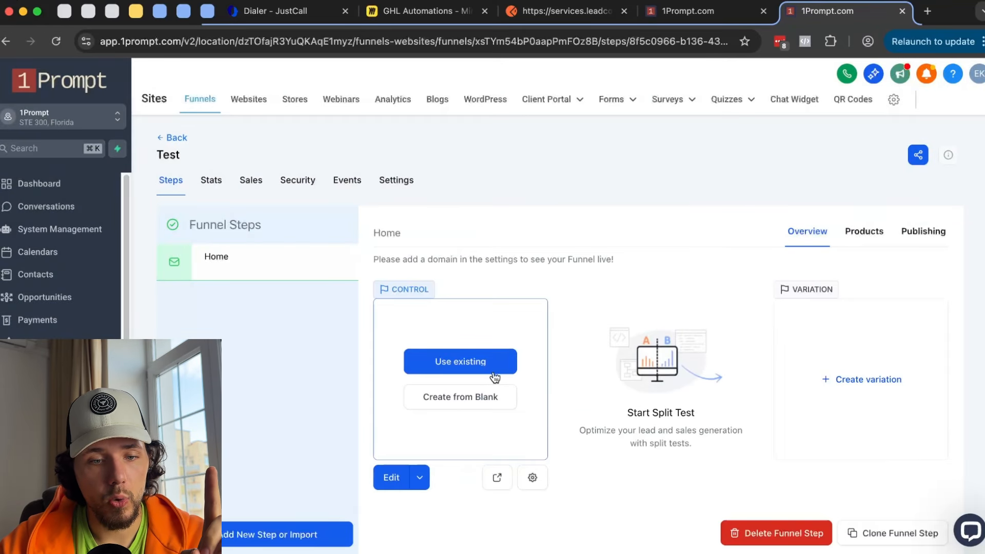
click(391, 478)
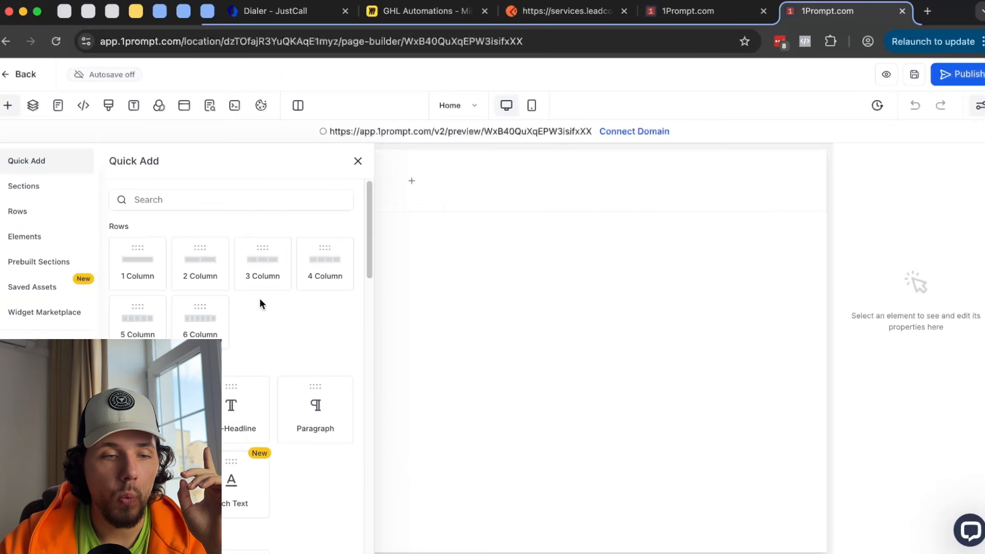
- Add a one-column section holding a Video element to the Home page
click(186, 192)
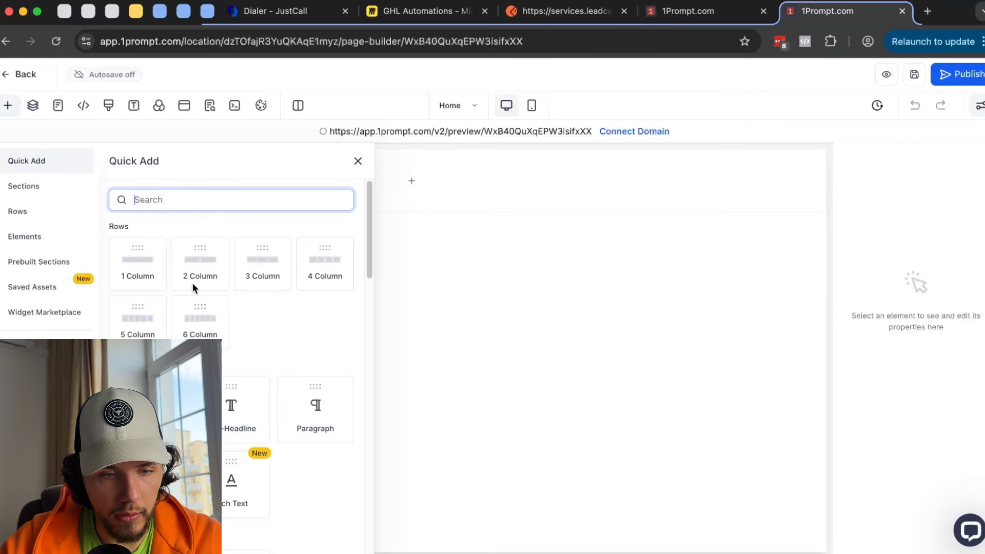
click(147, 259)
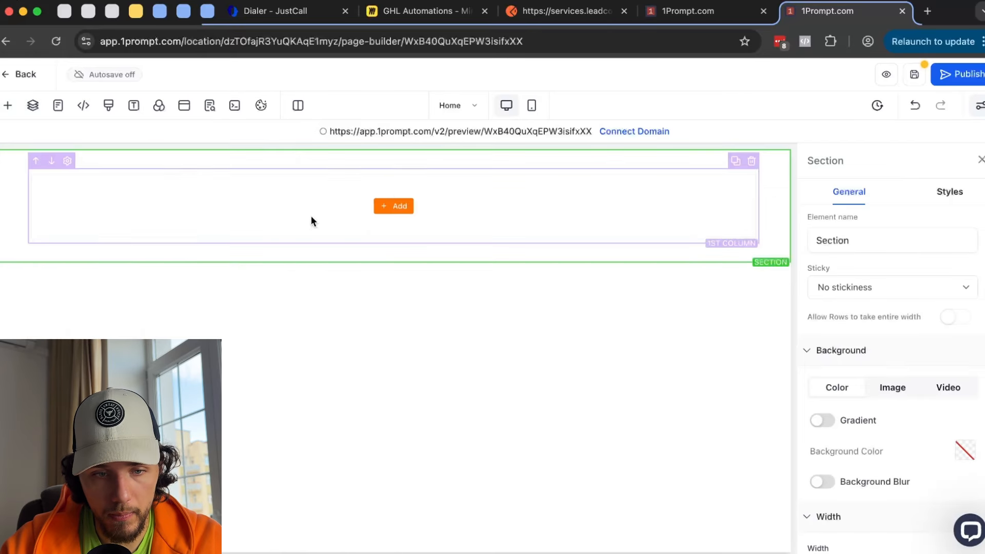
click(399, 207)
click(182, 200)
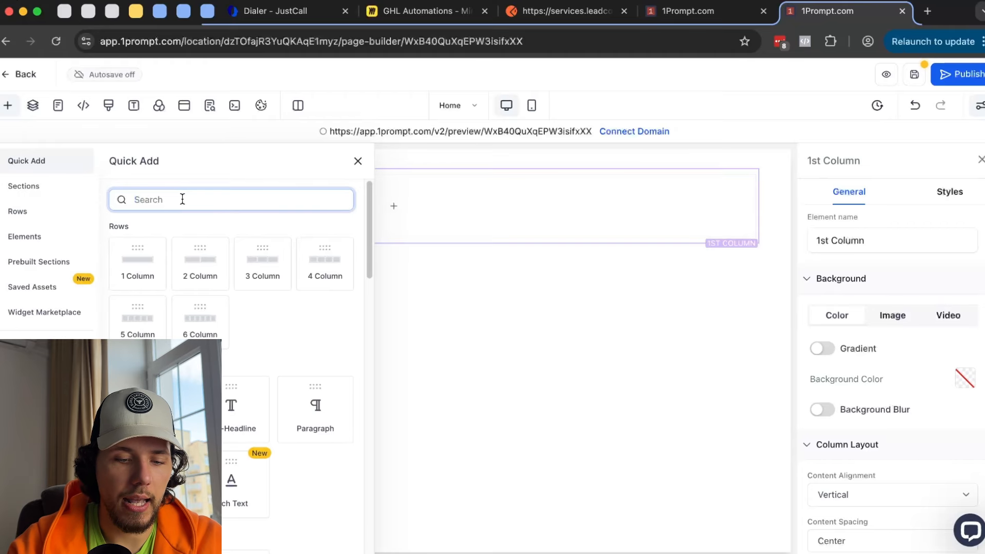
text(vid)
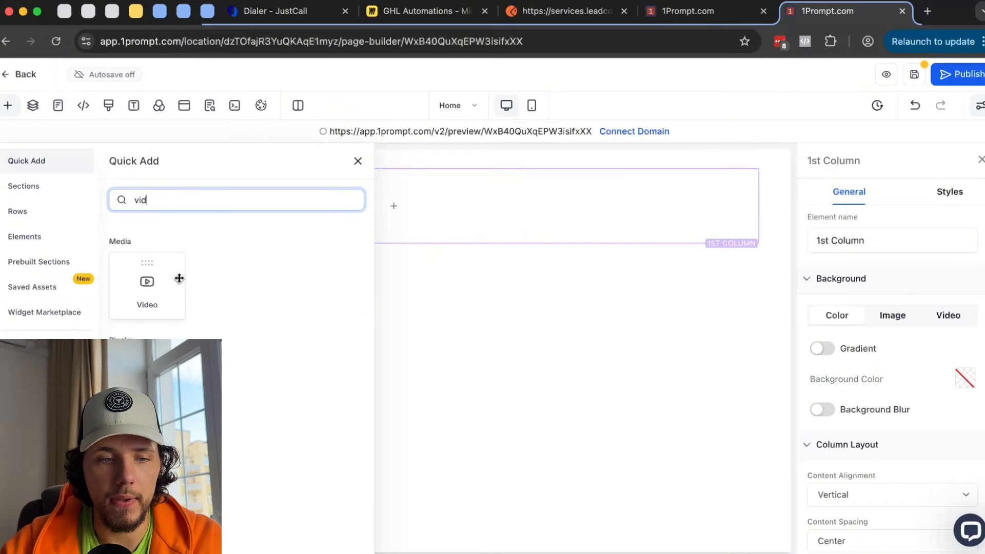
click(153, 280)
- Browse Media Storage for a video file, close it without choosing, and return to the workflow
scroll(544, 311, down, 2)
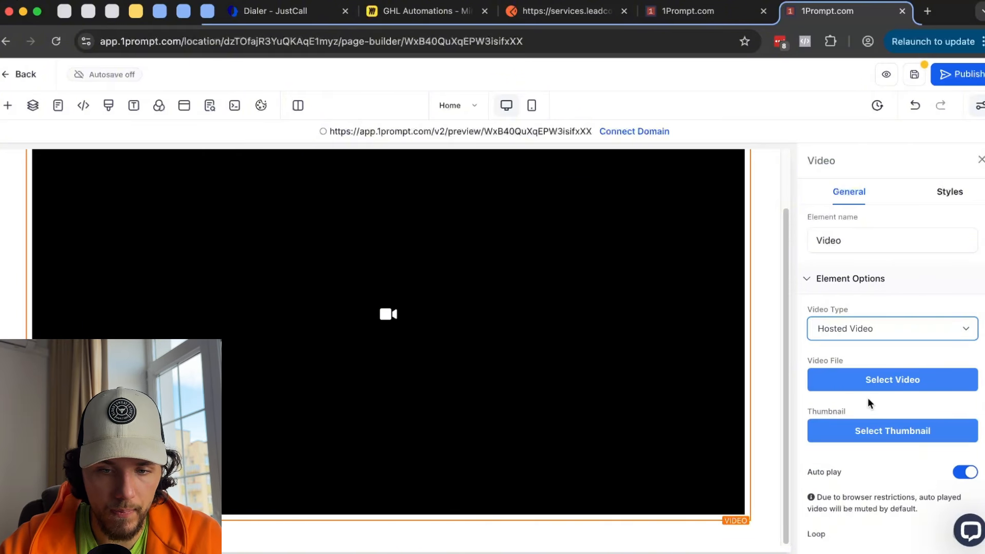
click(893, 384)
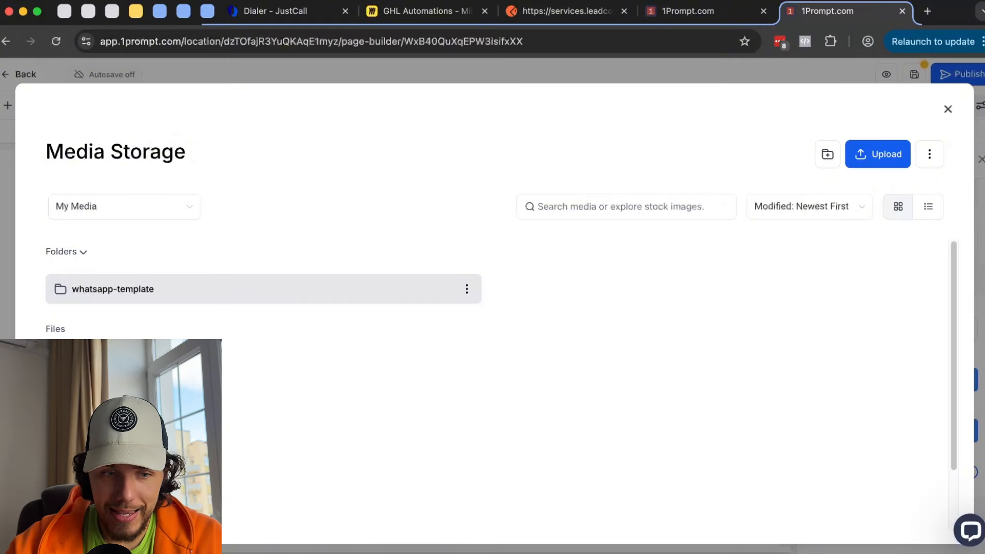
click(948, 109)
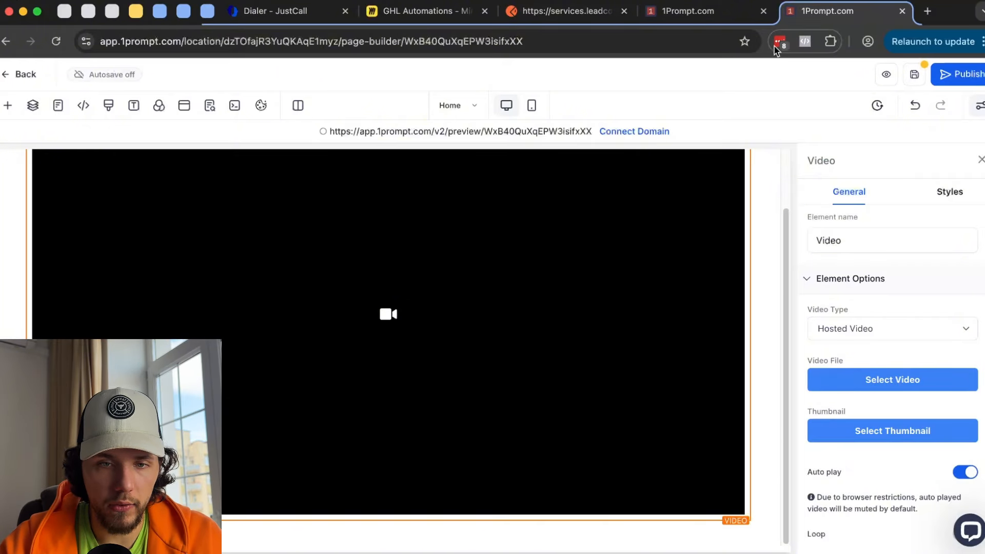
click(702, 14)
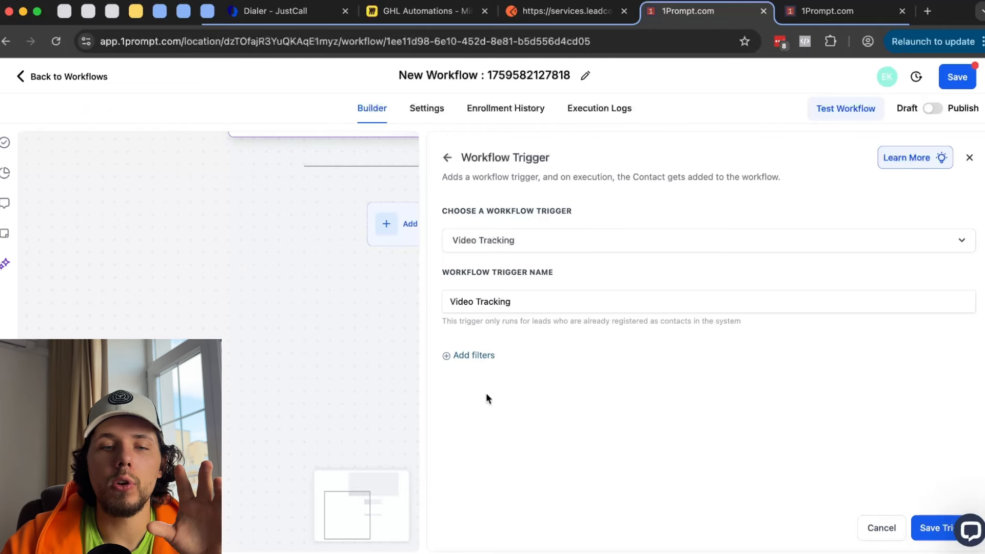
- Add a trigger filter: Video is any of vsl gif.mov
click(487, 355)
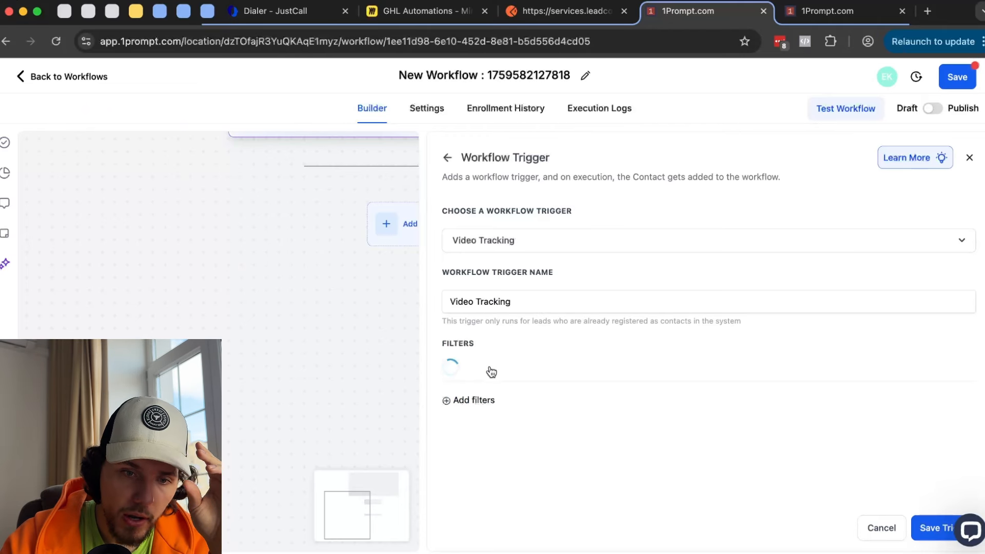
click(491, 371)
scroll(494, 410, down, 1)
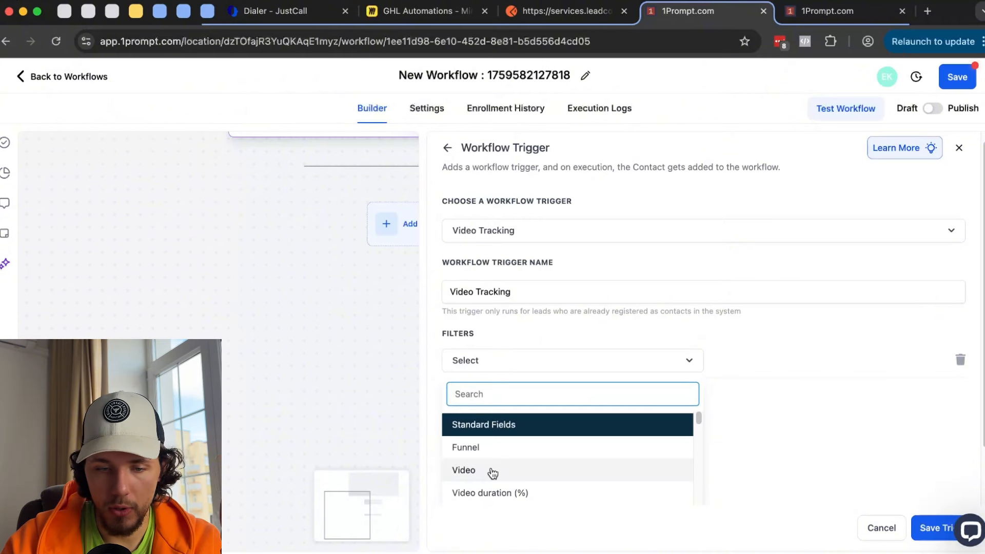
click(491, 470)
click(798, 363)
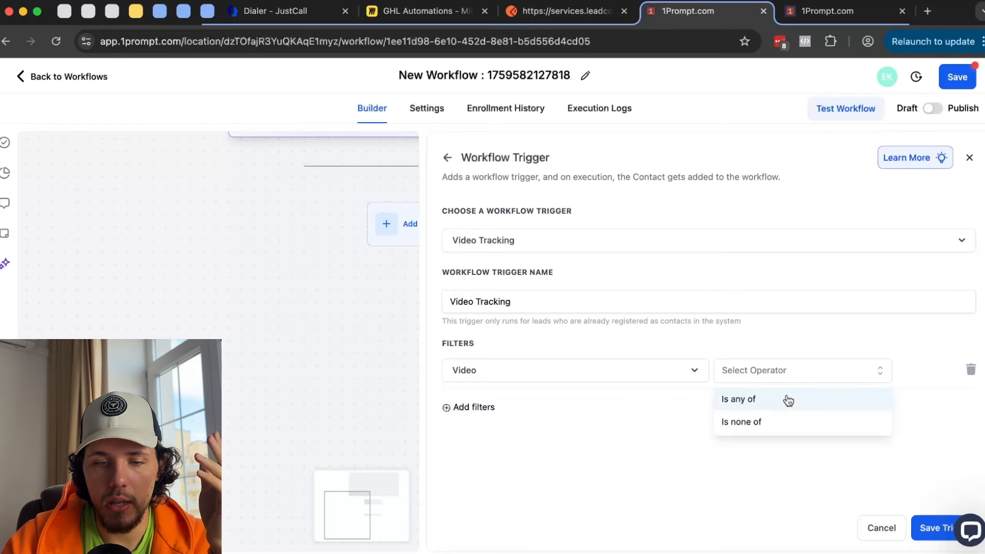
click(768, 403)
click(792, 375)
click(831, 436)
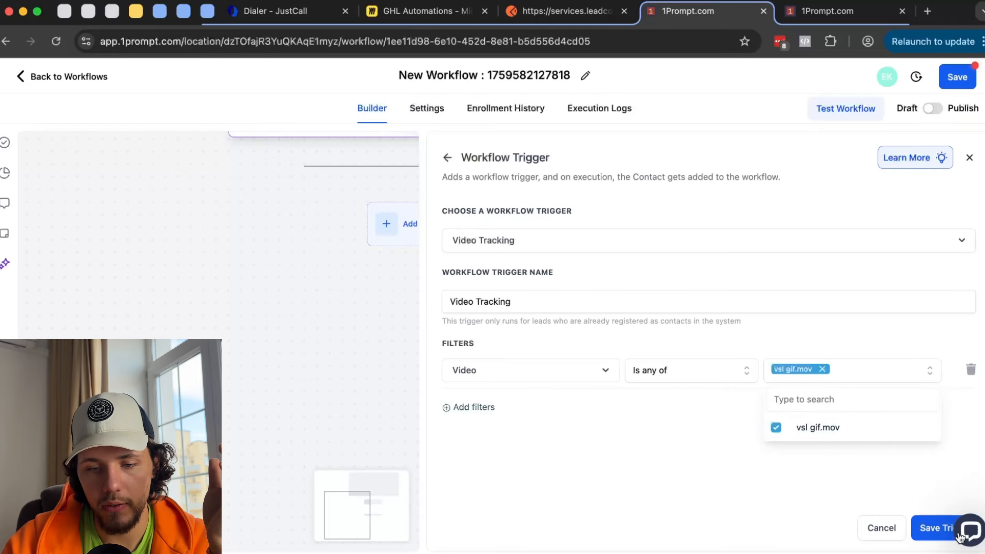
click(479, 396)
- Add a second filter: Video duration (%) greater than 30
click(472, 411)
click(543, 411)
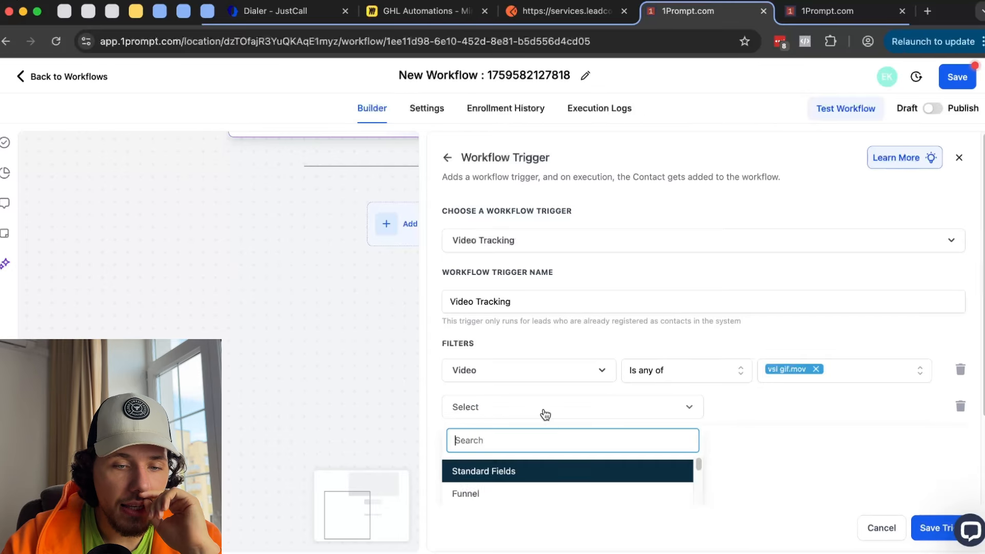
scroll(549, 417, down, 5)
click(480, 404)
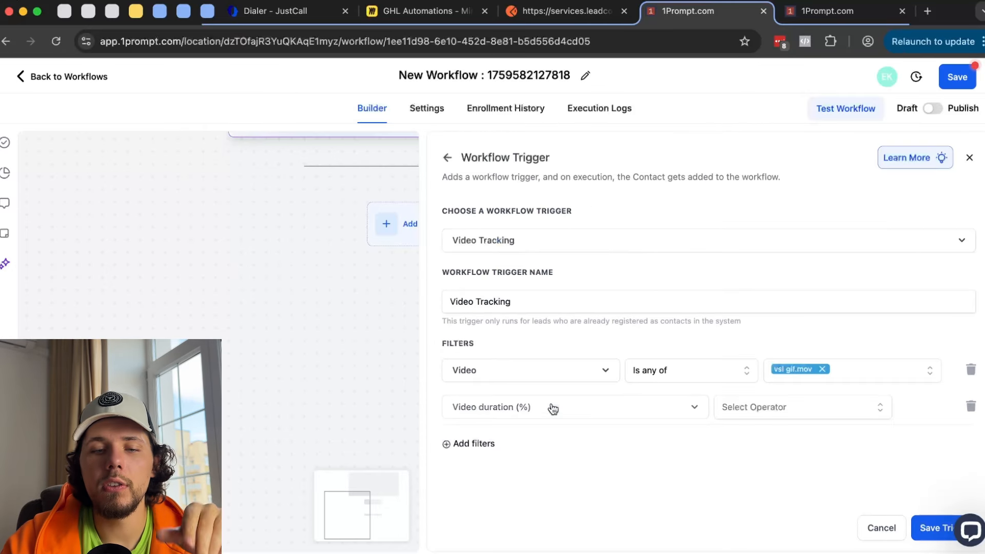
click(788, 409)
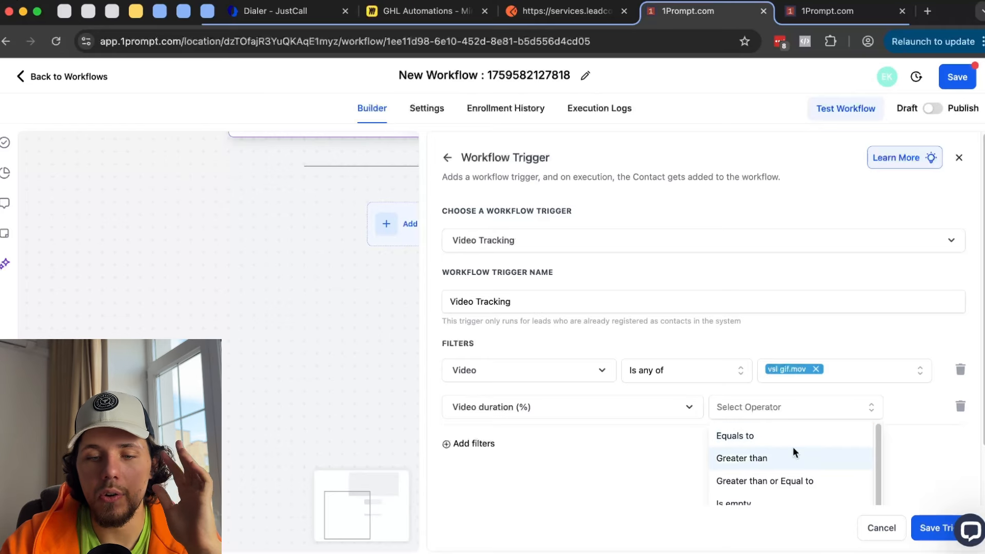
click(753, 457)
text(30)
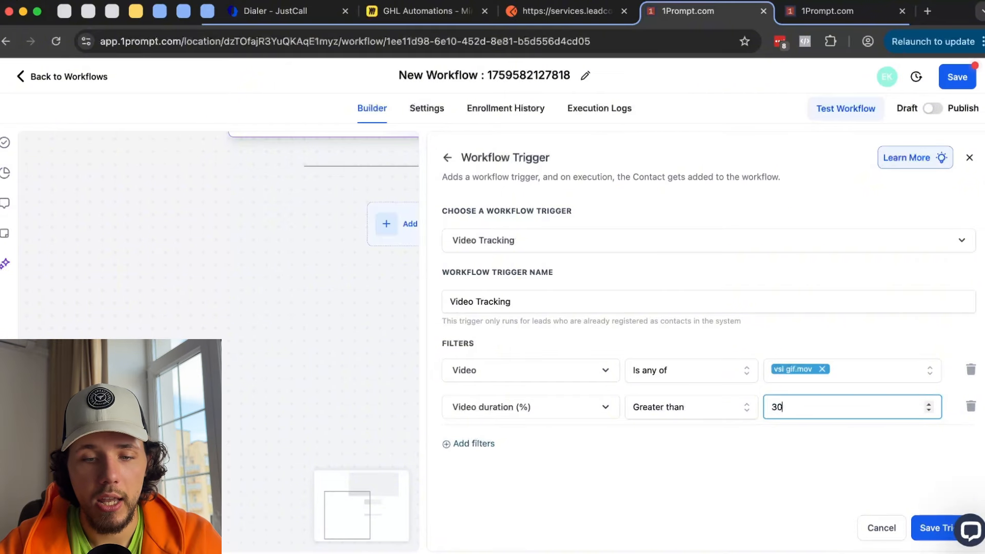
click(763, 430)
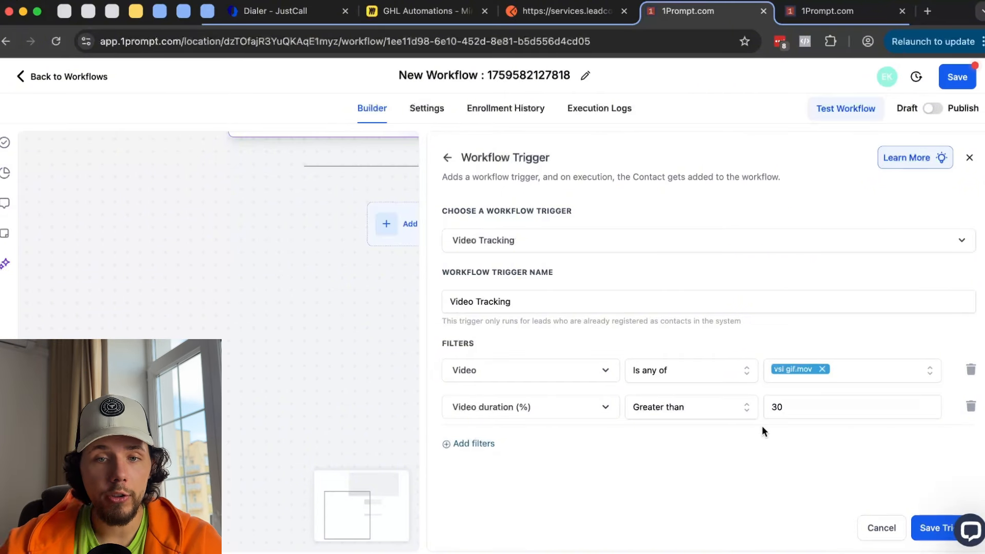
- Change the Video duration (%) threshold from 30 to 90 and save the Video Tracking trigger
click(820, 11)
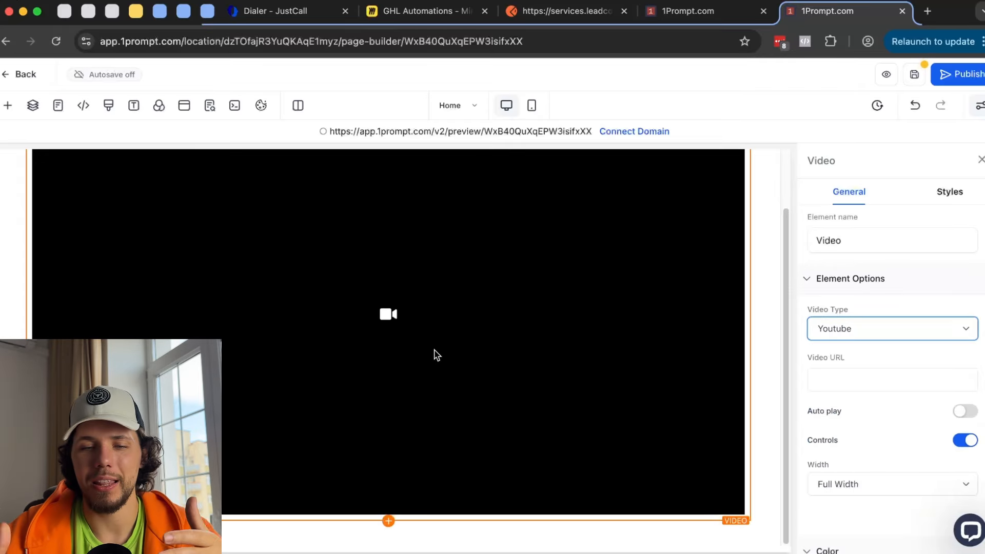
click(684, 10)
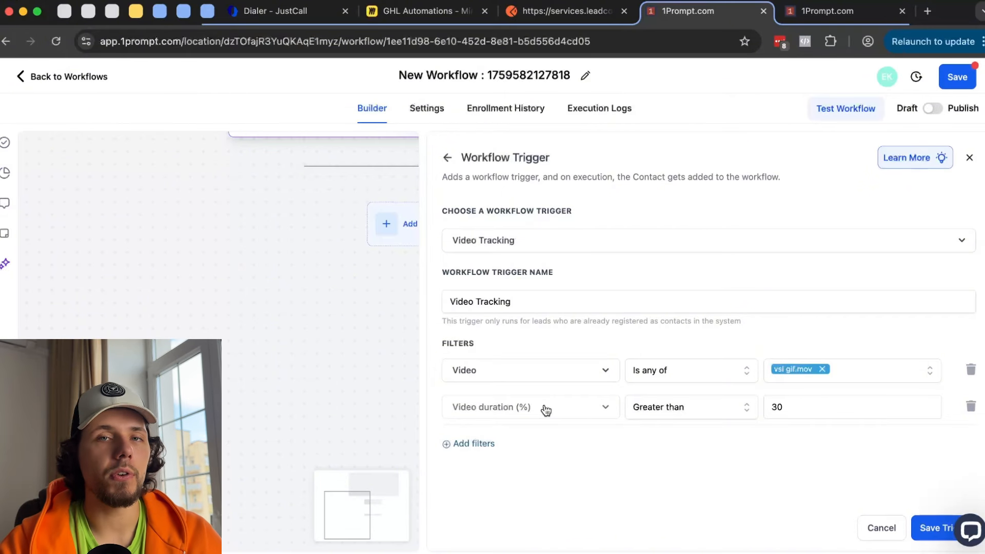
double_click(787, 409)
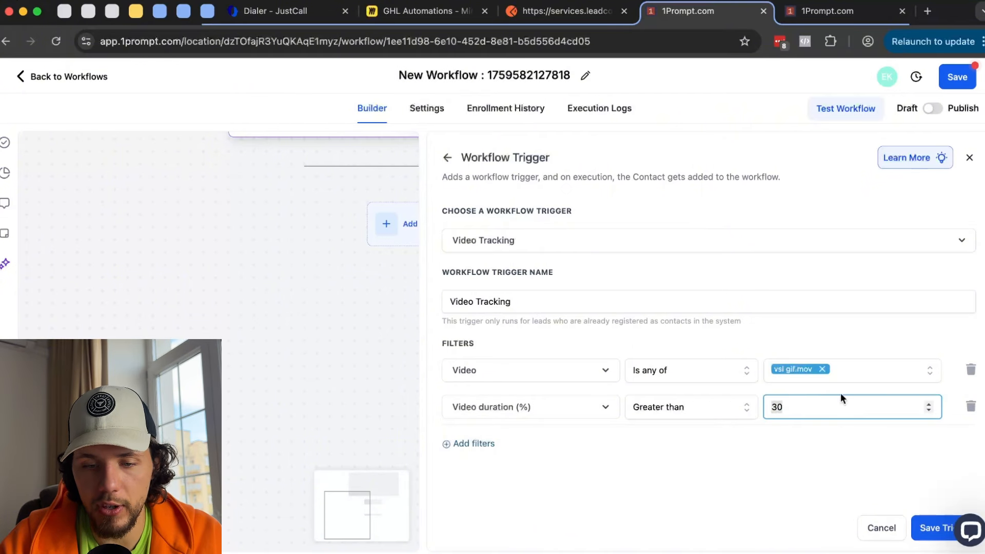
text(90)
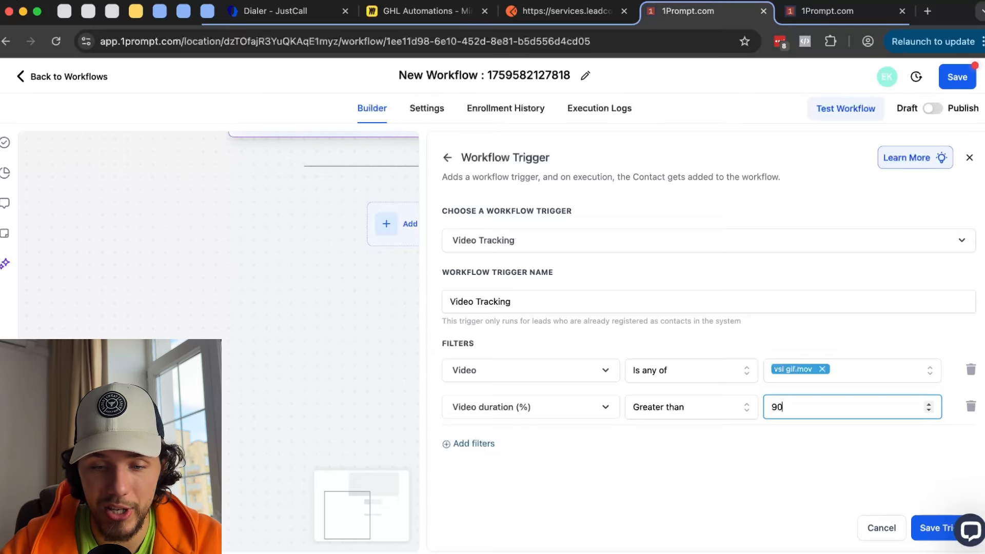
click(925, 523)
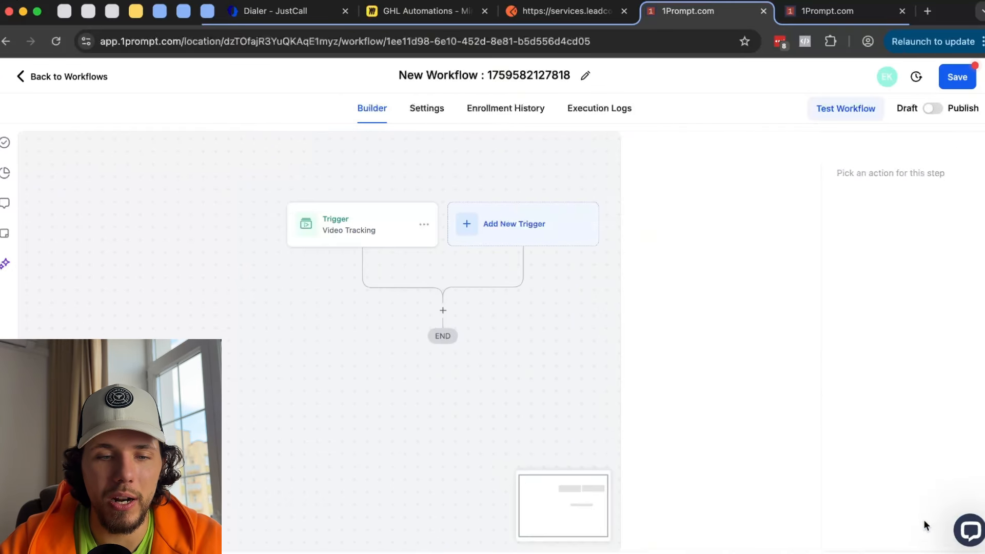
- Add a Send SMS action with the message 'd' after the trigger and save it
click(442, 311)
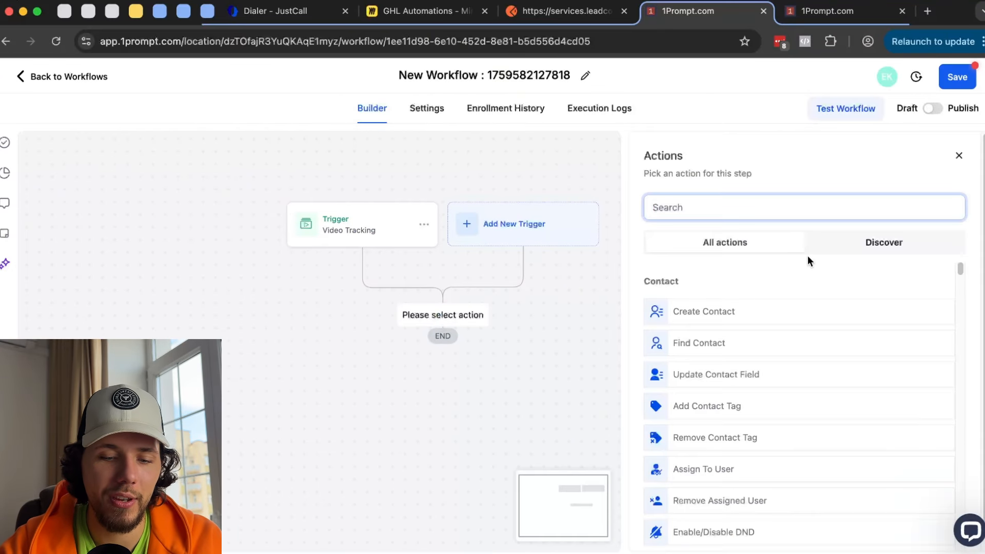
text(sms)
click(707, 311)
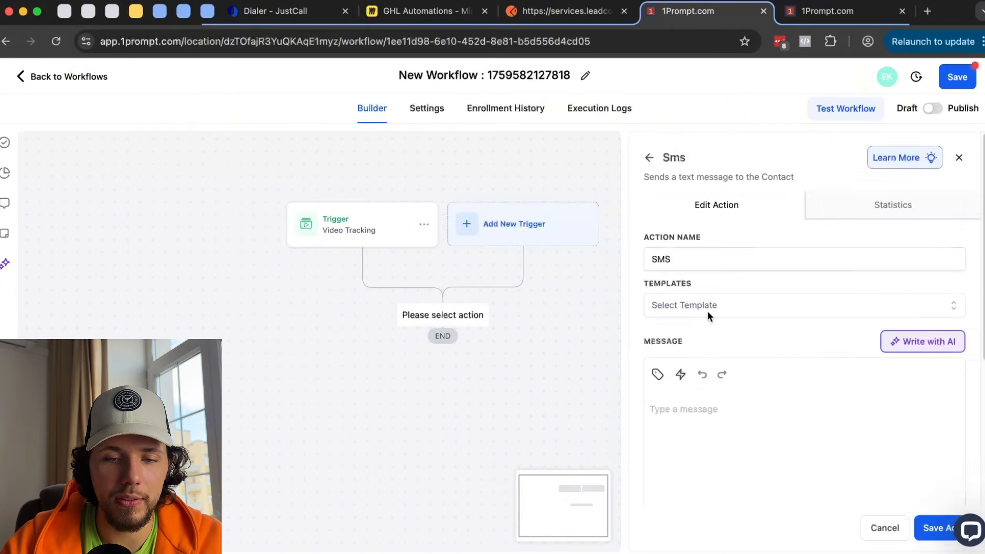
click(768, 429)
text(d)
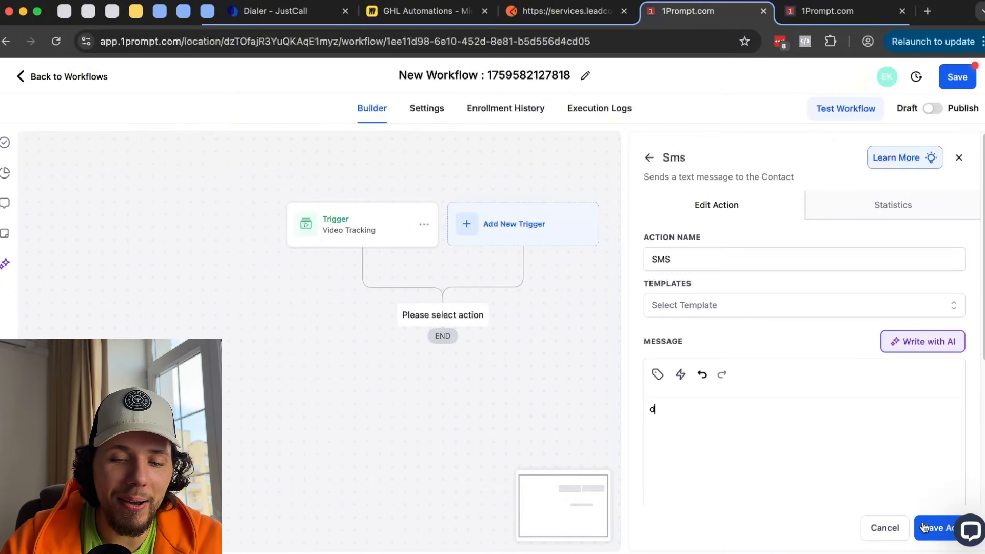
click(939, 529)
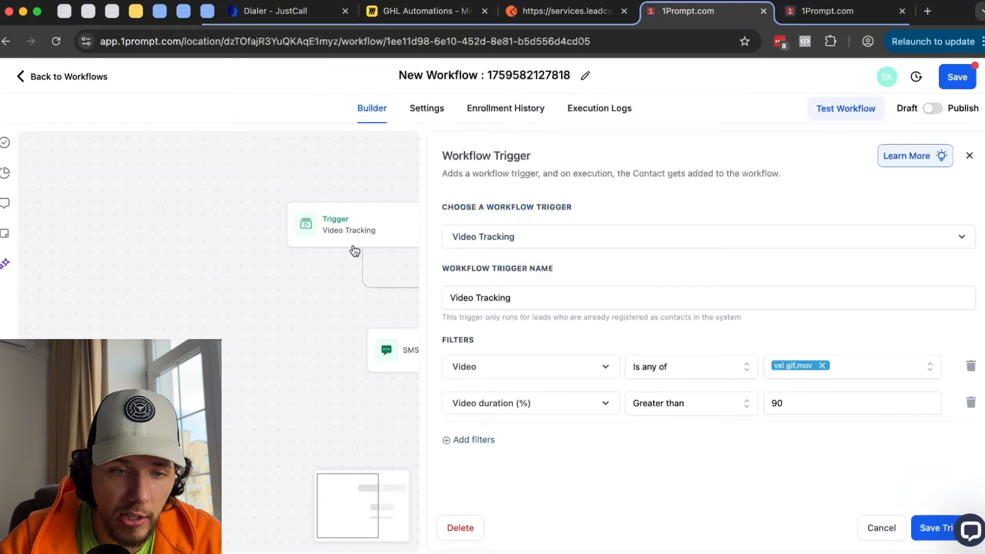
- Review the Video Tracking trigger and SMS action settings, then open the trigger's options menu
click(360, 228)
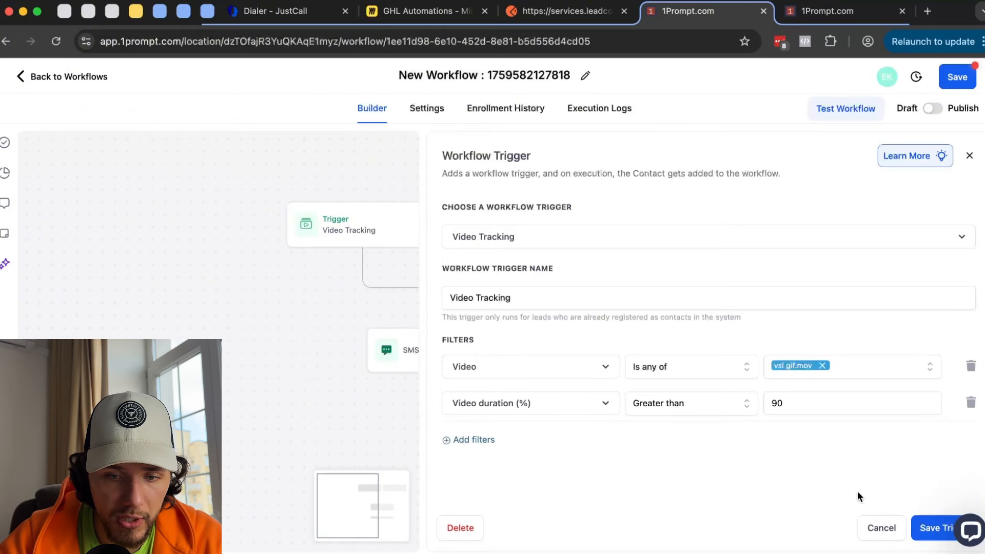
click(932, 528)
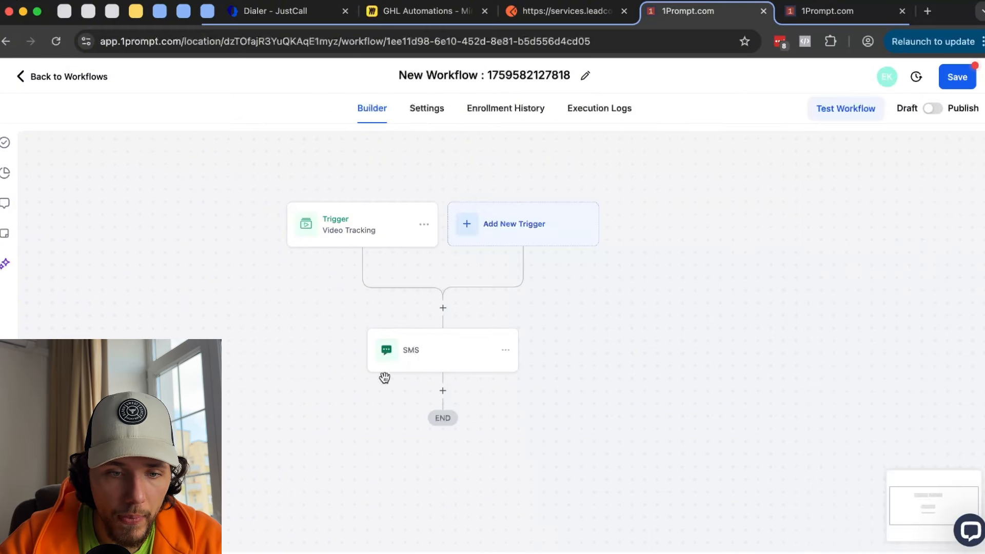
click(441, 354)
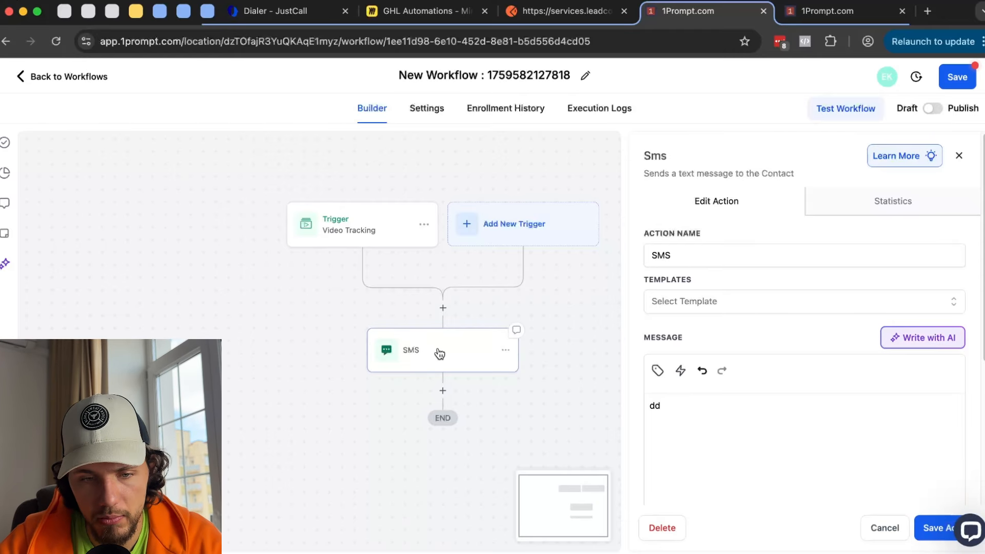
click(959, 155)
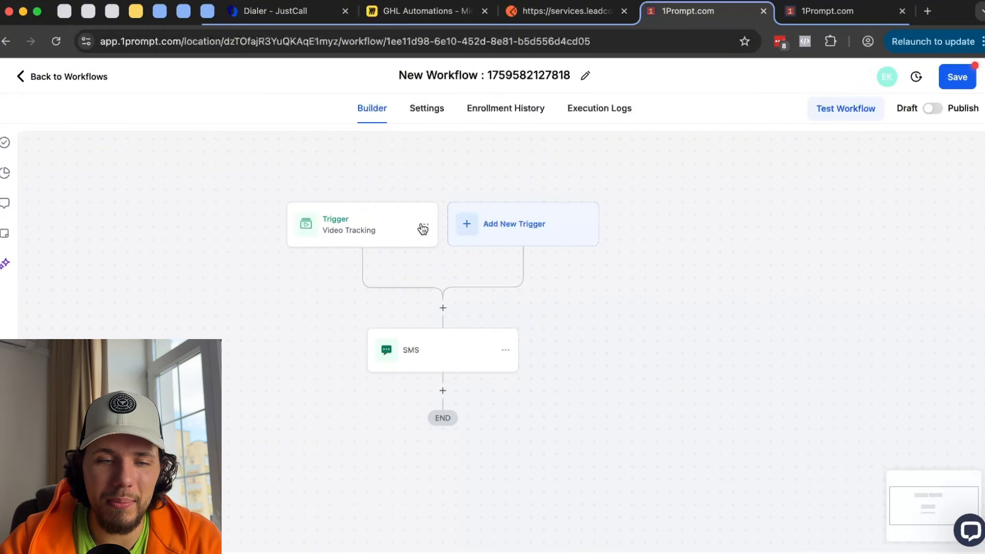
click(424, 225)
- Delete the Video Tracking trigger from the workflow
click(400, 289)
click(617, 346)
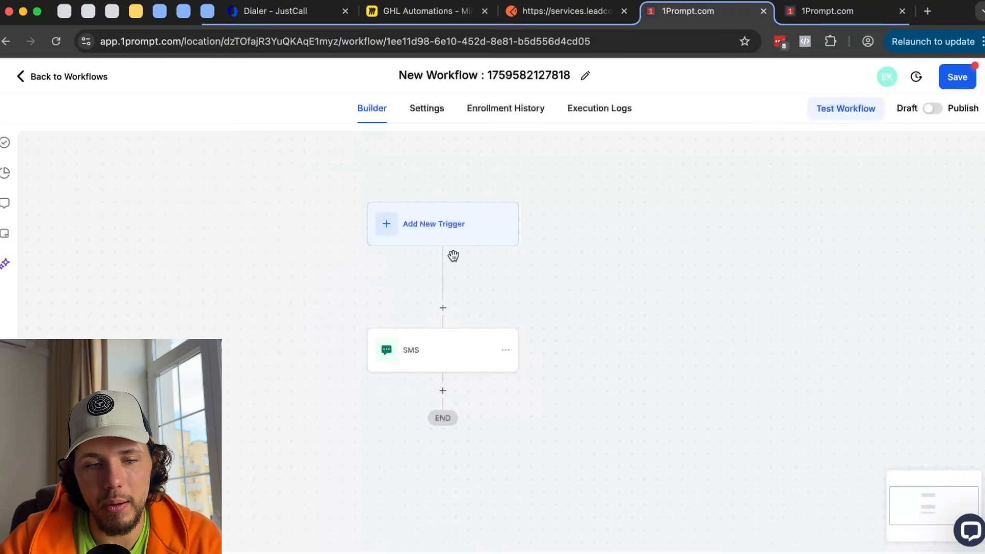
click(452, 239)
- Delete the SMS step, leaving only an empty trigger before END
click(504, 348)
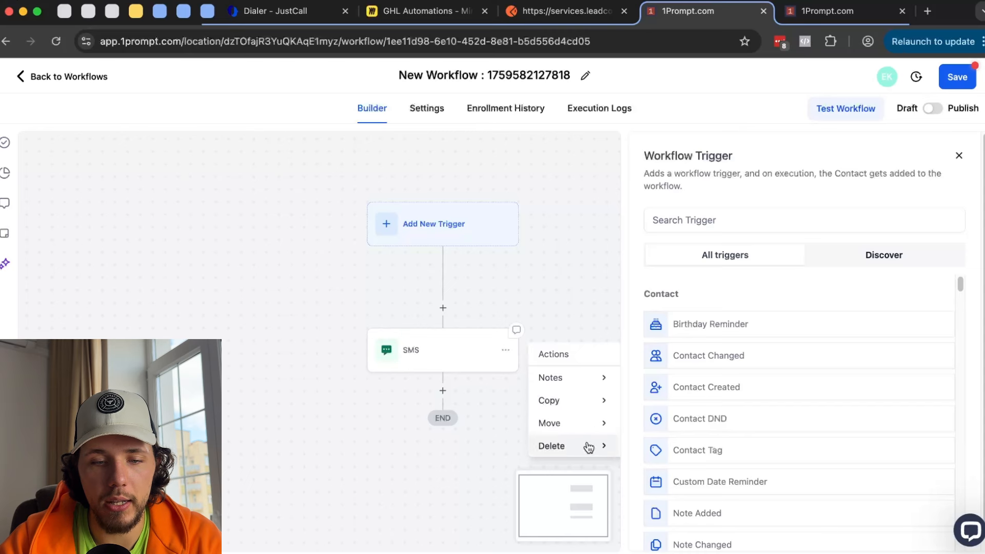
click(959, 155)
mouse_move(565, 445)
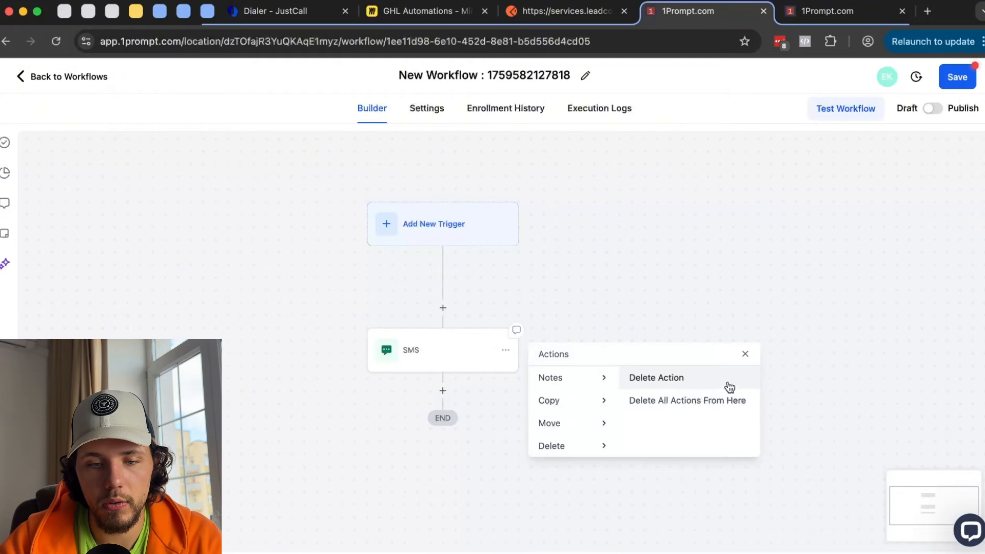
click(728, 380)
- Browse the trigger list down to Number Validation and Messaging Error - SMS
click(461, 234)
scroll(814, 321, down, 8)
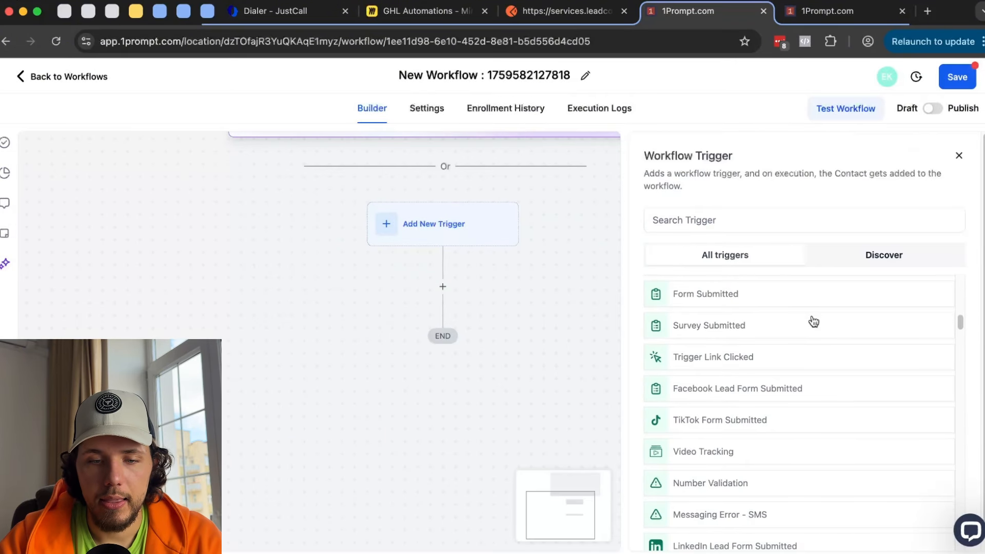
scroll(815, 327, down, 1)
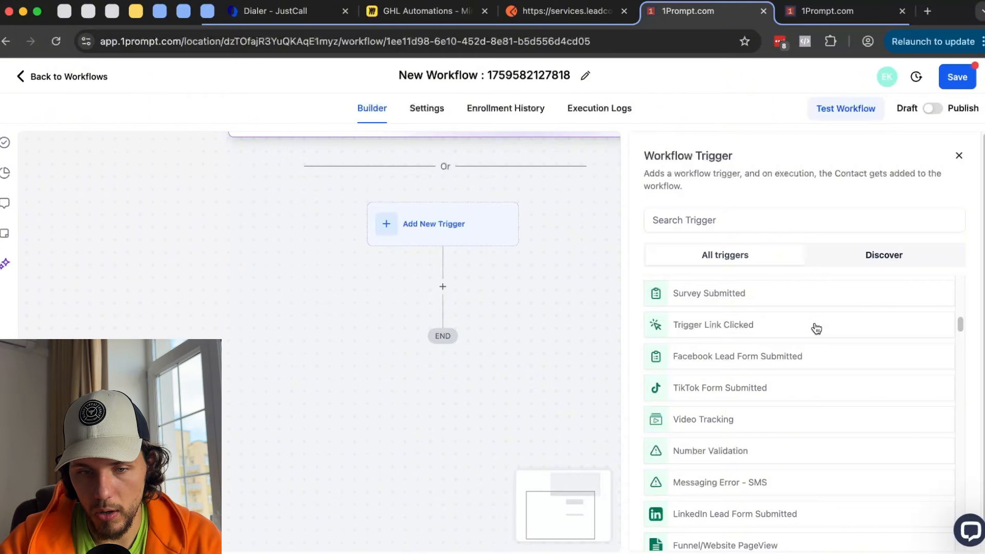
scroll(813, 329, down, 1)
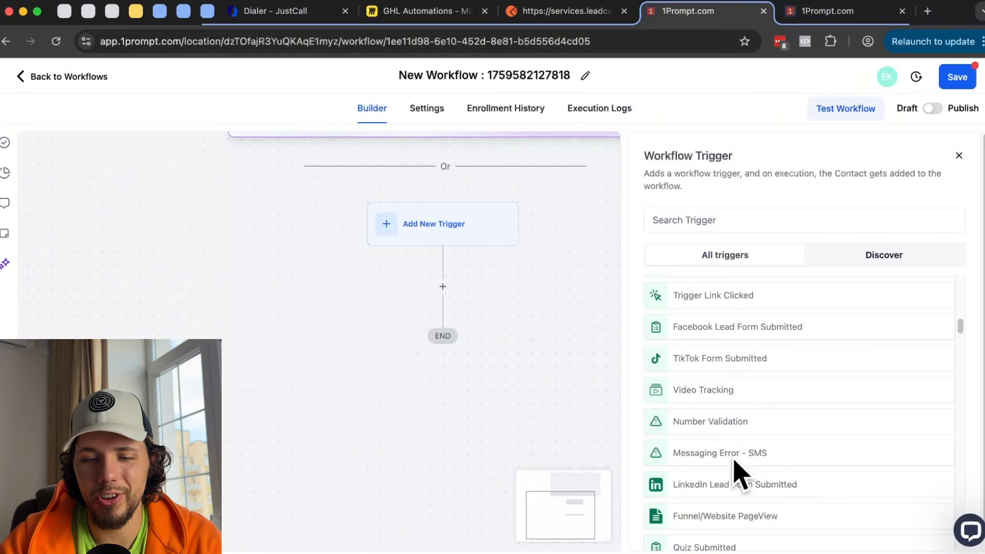
scroll(749, 464, down, 1)
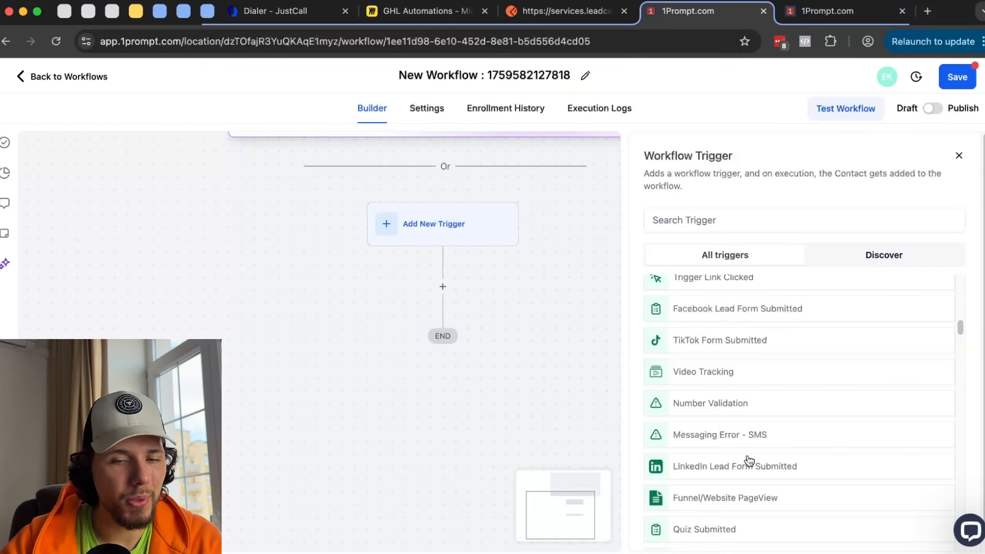
- Pick Number Validation with a 'Number is' Not Valid filter, then return to the trigger list
click(722, 406)
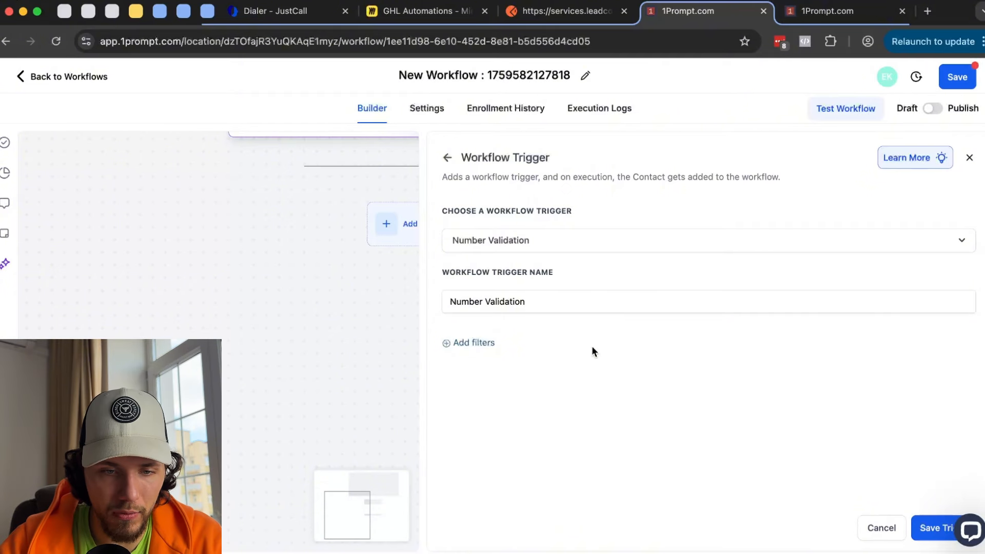
click(486, 342)
click(501, 362)
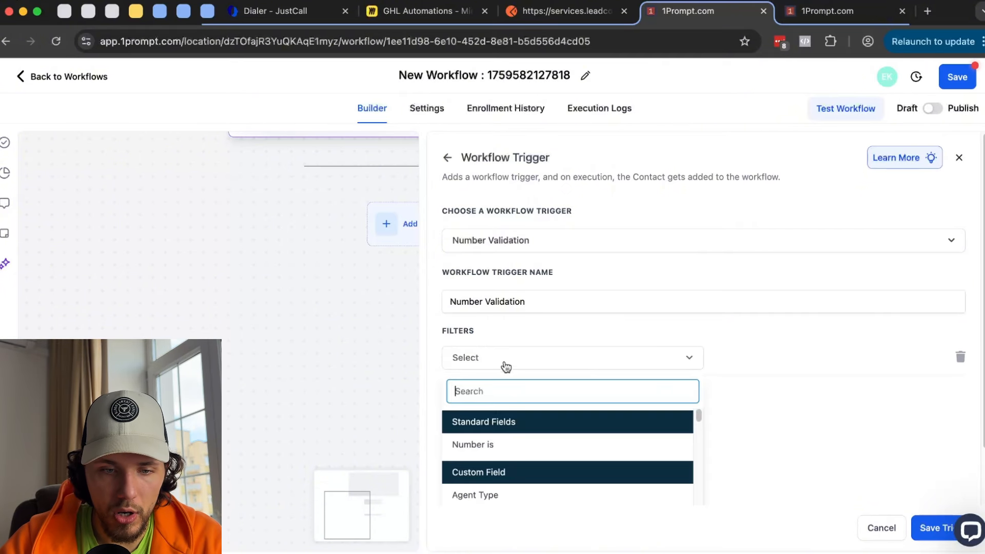
click(503, 446)
click(752, 357)
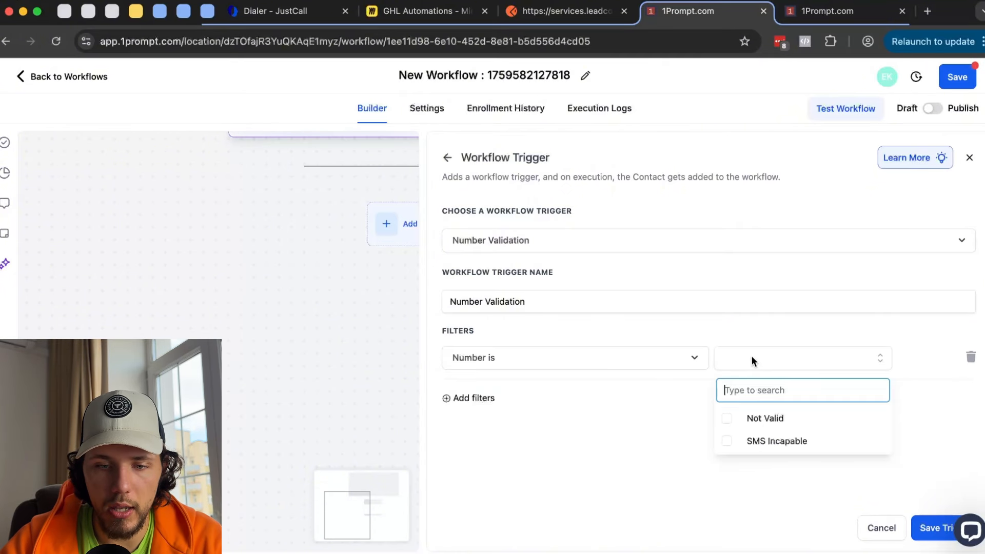
click(794, 428)
click(750, 476)
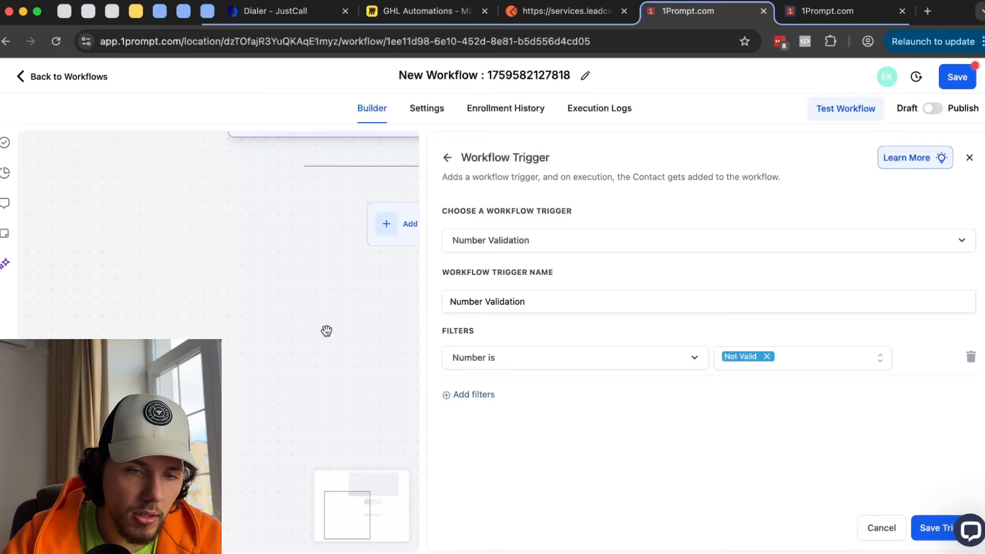
click(447, 158)
- Discard the Number Validation setup and choose the Messaging Error - SMS trigger
click(590, 345)
scroll(659, 367, down, 15)
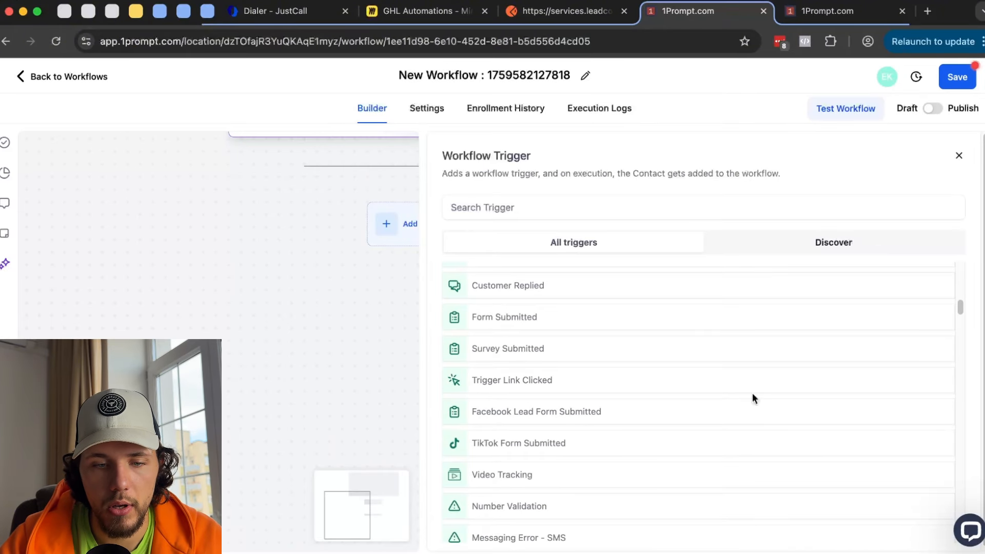
scroll(736, 403, down, 2)
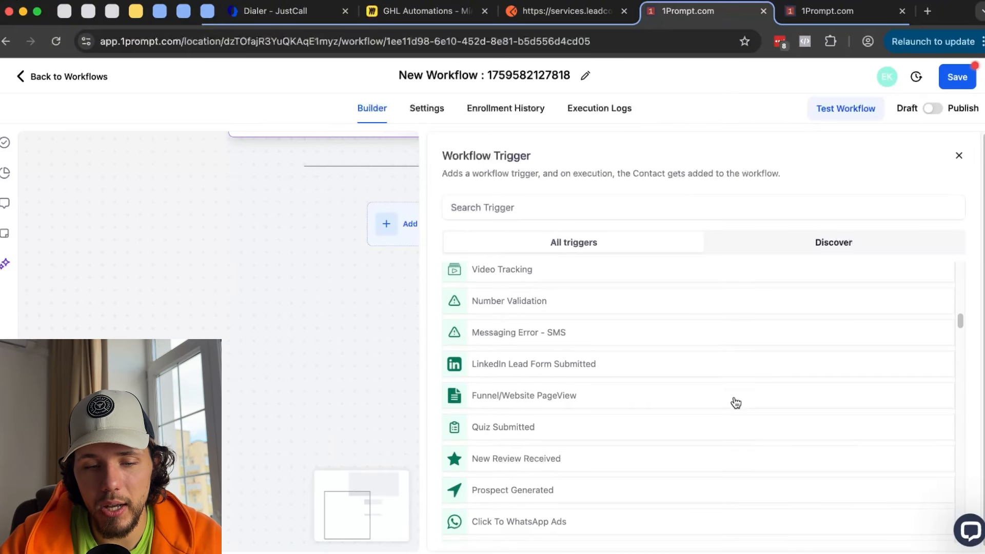
scroll(733, 403, up, 4)
scroll(730, 405, down, 1)
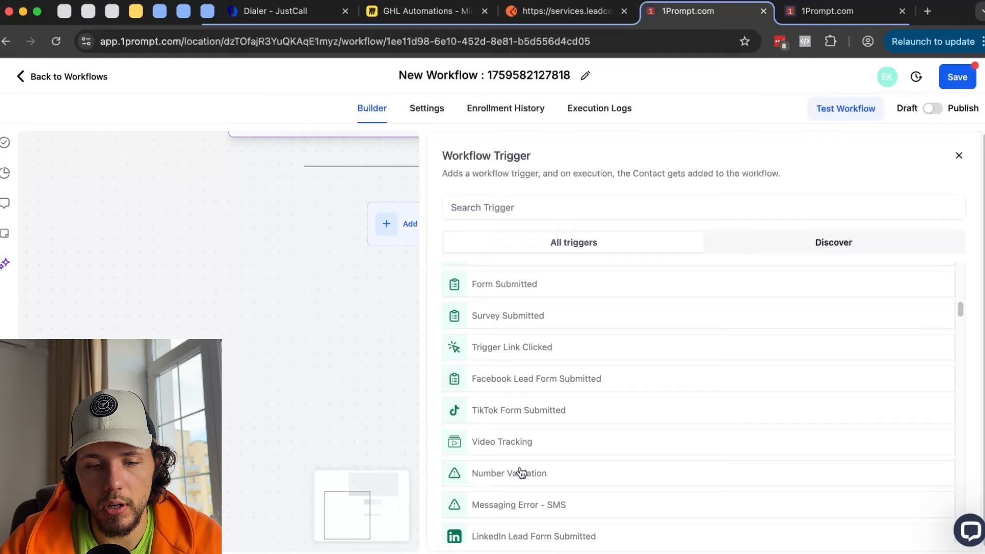
click(536, 511)
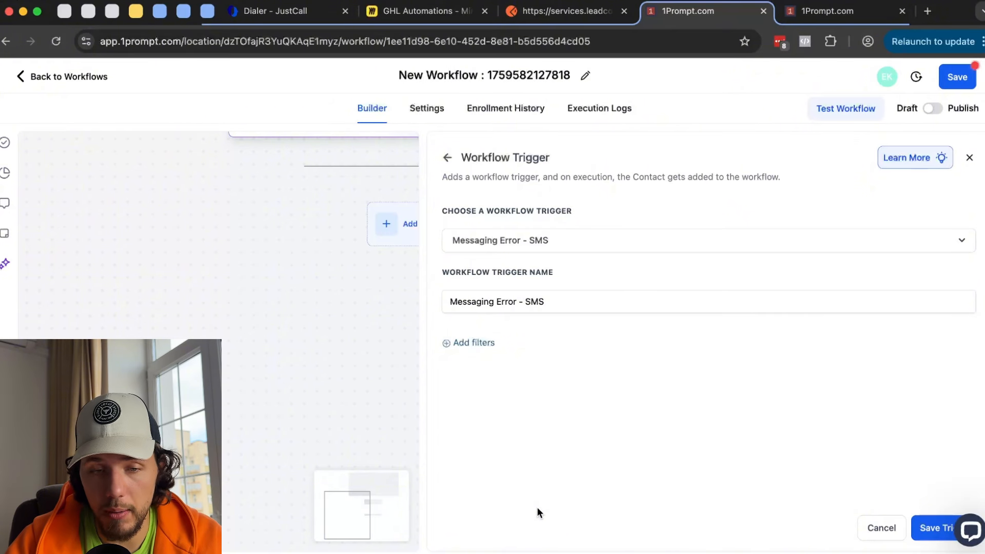
- Filter the trigger on Error Code is any of 21211 - Invalid 'To' Phone Number
click(479, 347)
click(565, 359)
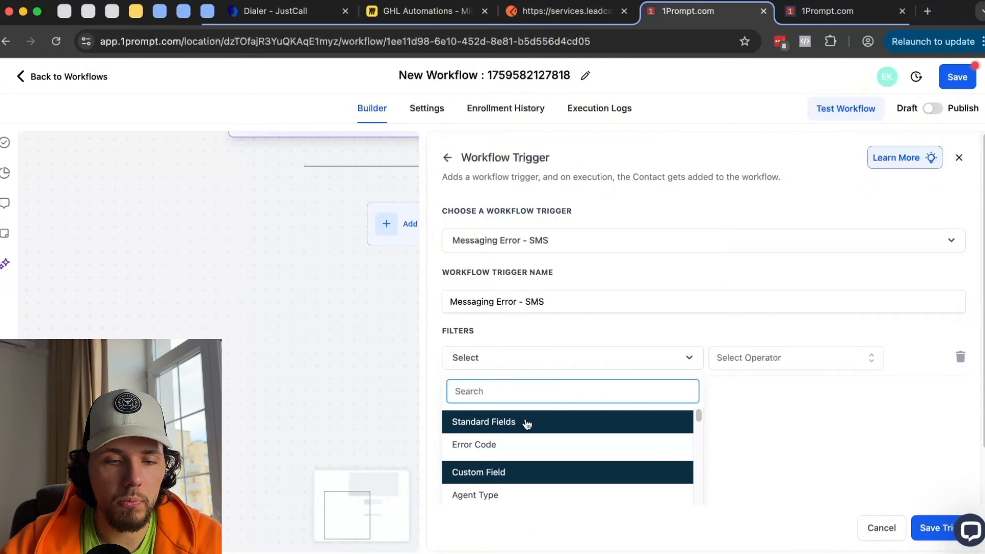
click(513, 444)
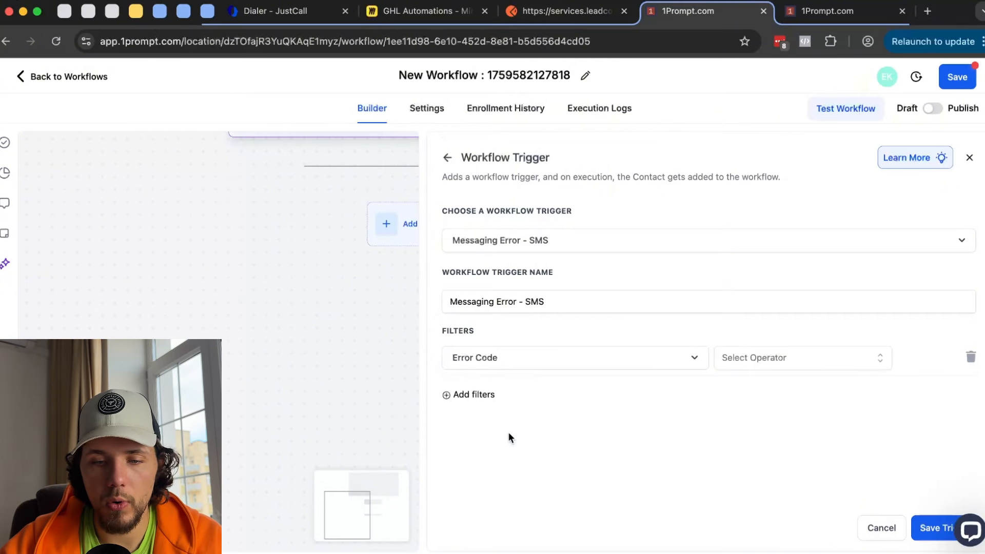
click(762, 354)
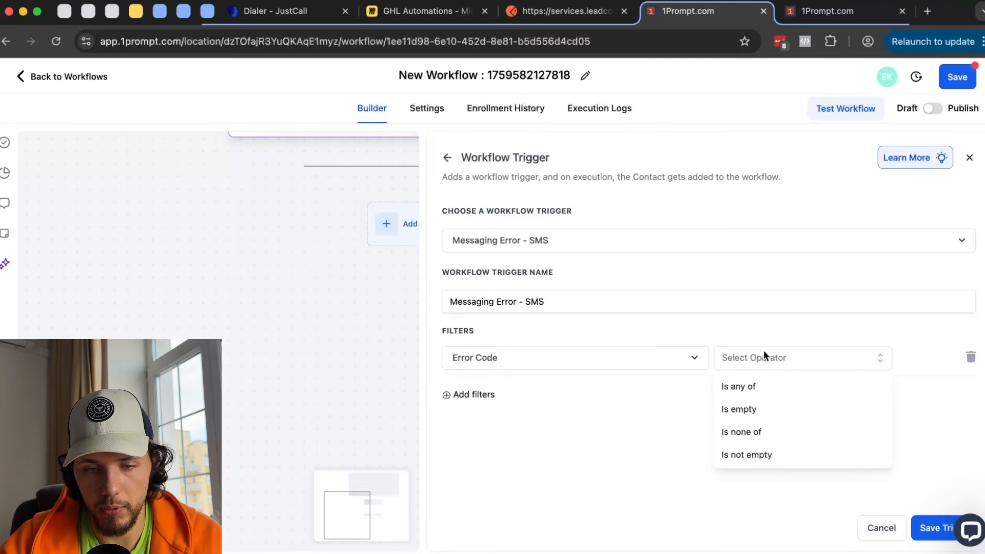
click(750, 391)
click(833, 362)
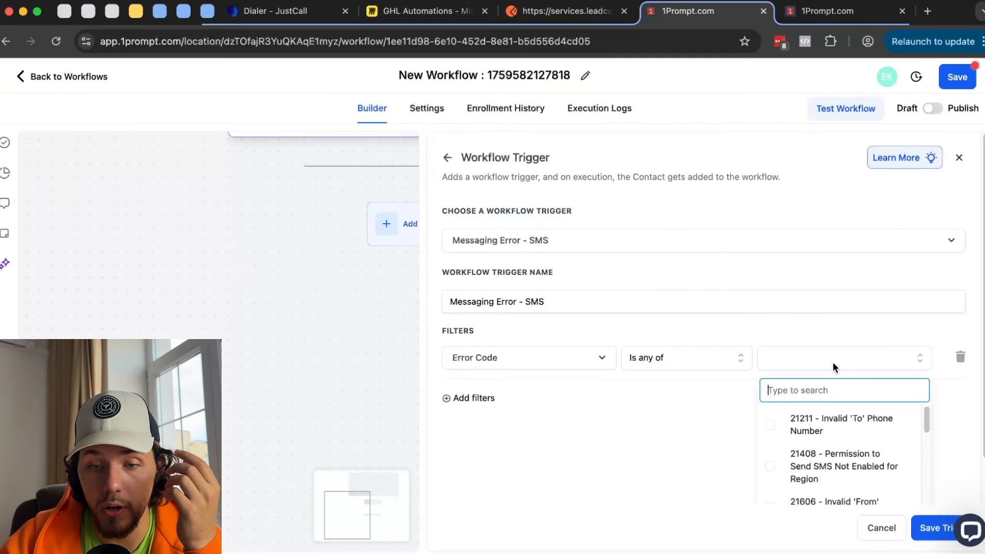
click(869, 430)
scroll(866, 477, down, 10)
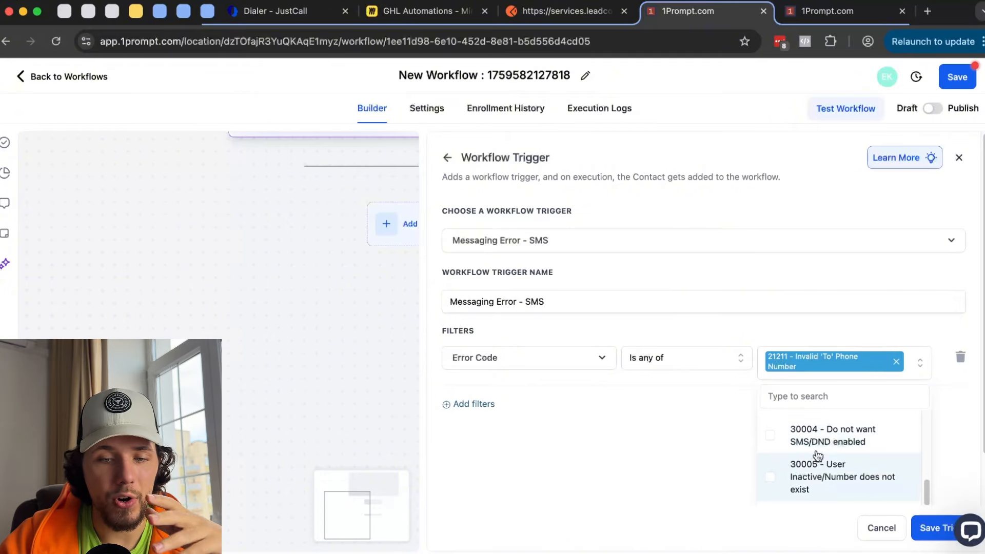
click(652, 451)
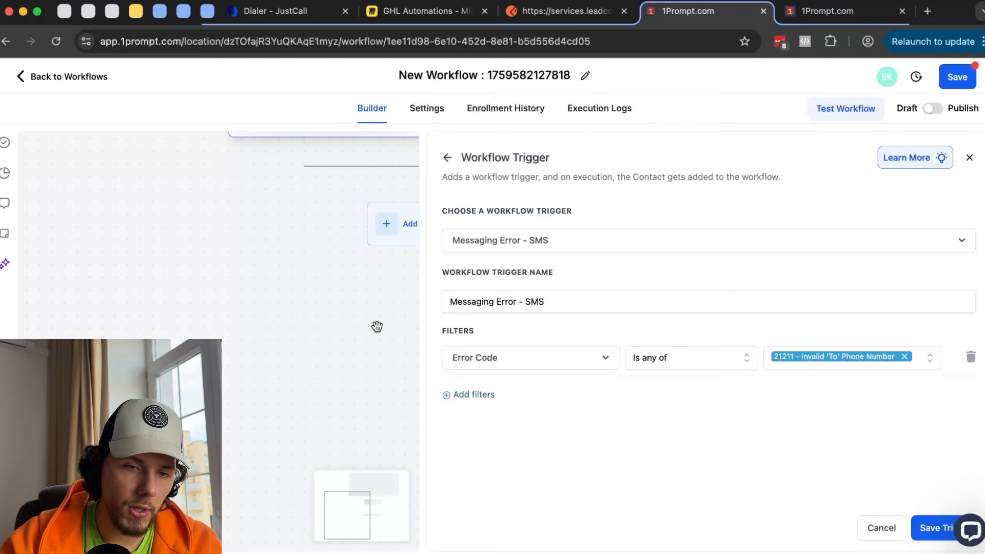
scroll(377, 327, right, 2)
click(330, 218)
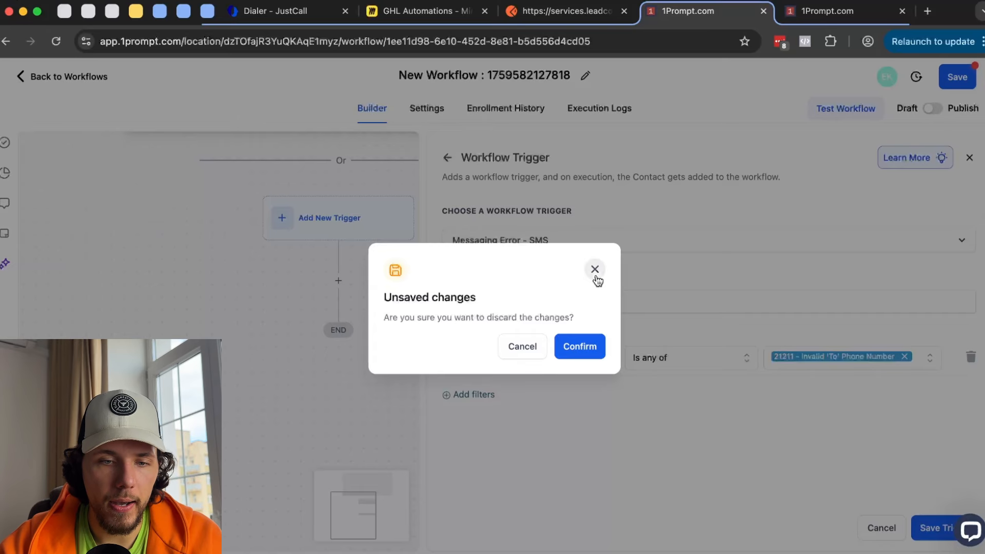
- On the GHL Automations Miro board, draw an arrow from the IF box to the stacked shapes
click(437, 20)
scroll(280, 207, up, 5)
scroll(279, 208, left, 5)
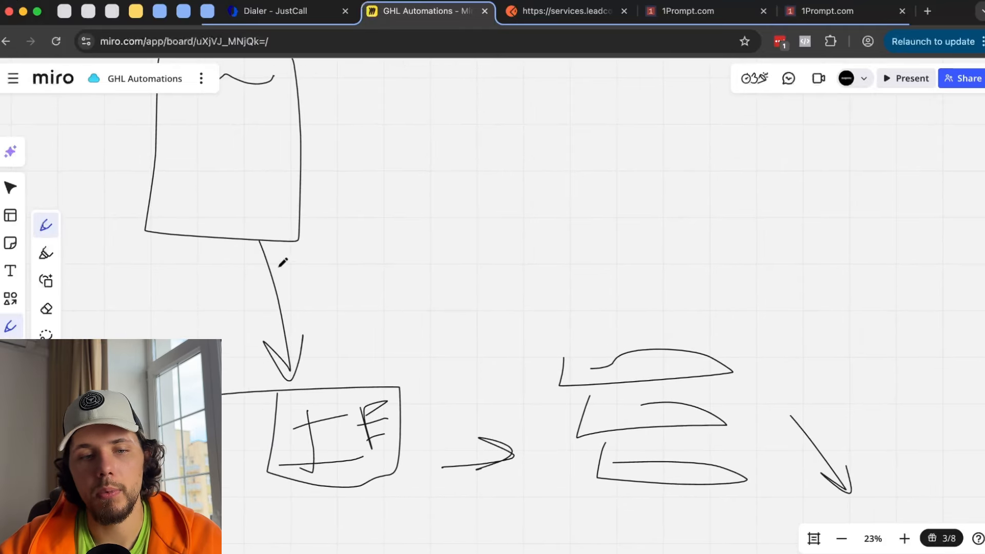
drag(373, 380, 249, 362)
key(super+z)
mouse_move(414, 401)
mouse_down()
mouse_move(507, 314)
mouse_move(537, 362)
mouse_move(535, 316)
mouse_up()
- Undo a stray oval around the three stacked shapes and return to 1Prompt
scroll(657, 361, down, 1)
scroll(657, 361, right, 1)
mouse_move(640, 289)
mouse_down()
mouse_move(621, 279)
mouse_move(484, 299)
mouse_up()
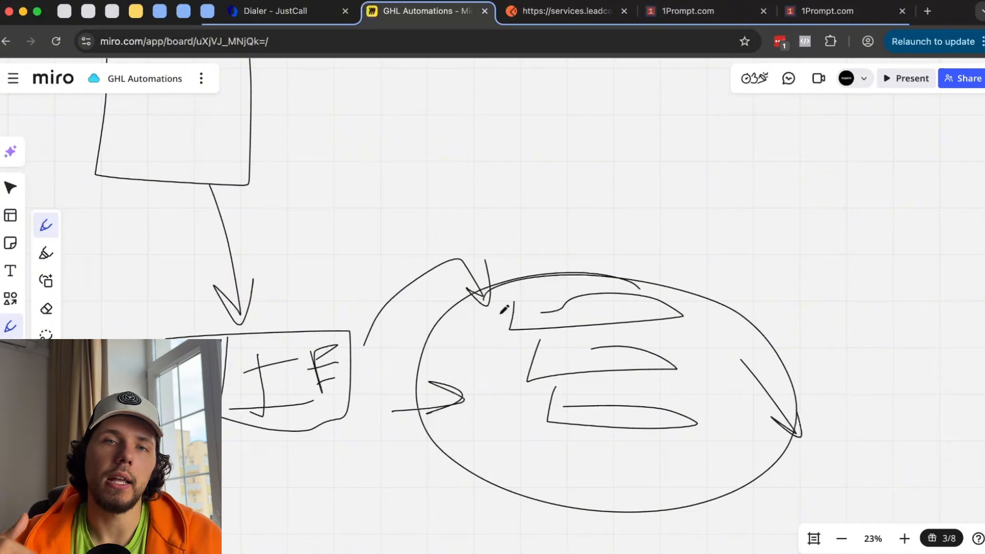
key(super+z)
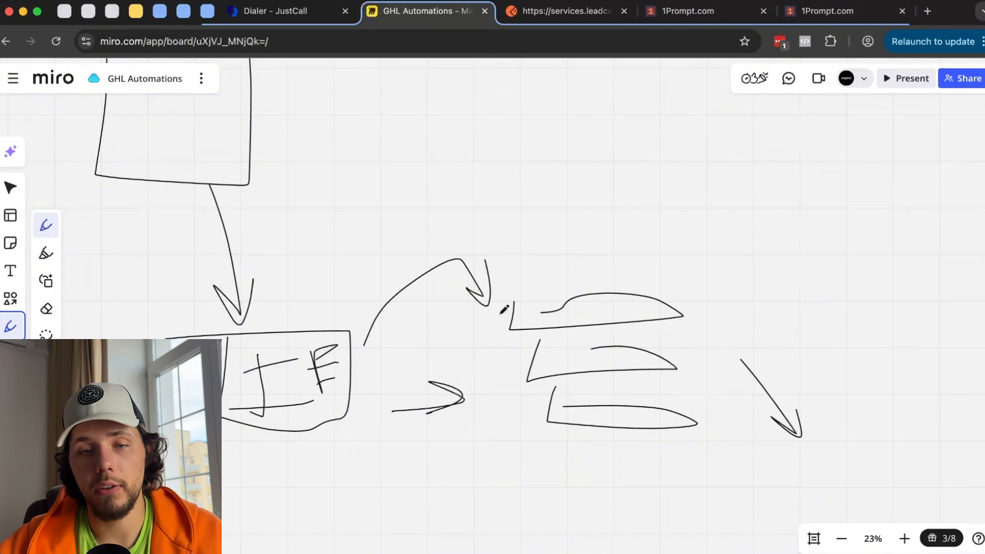
click(672, 12)
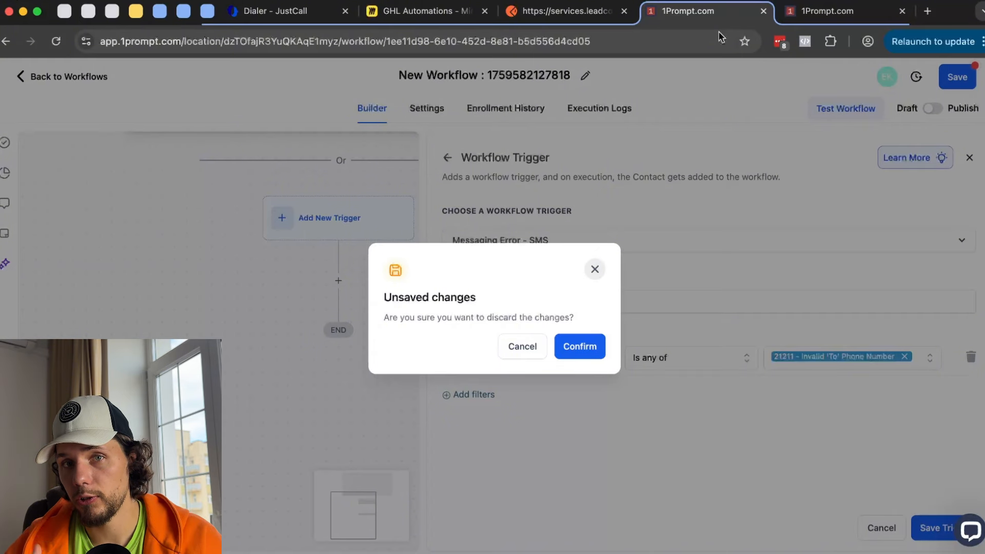
- Keep editing, remove 21211 from the Error Code filter, and briefly check the page builder
click(590, 267)
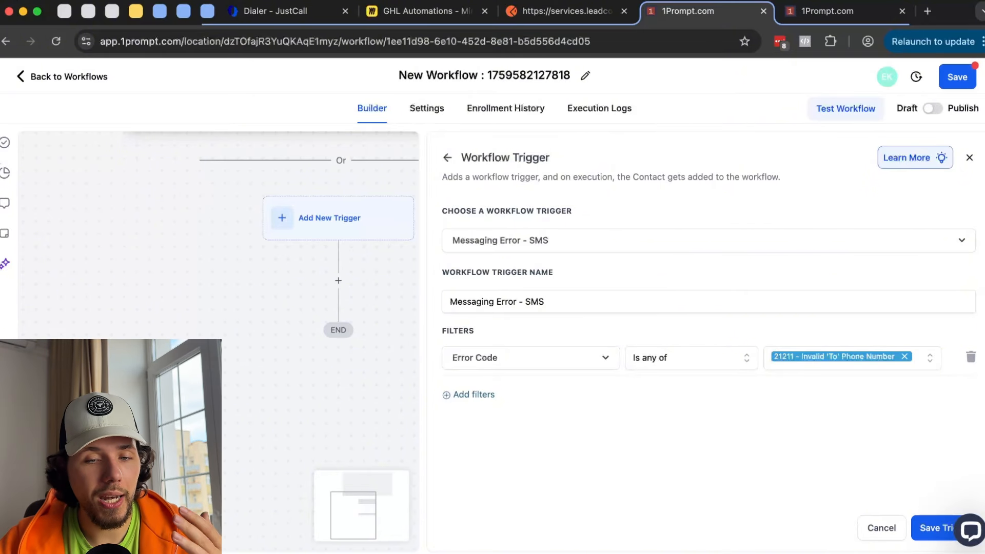
click(905, 356)
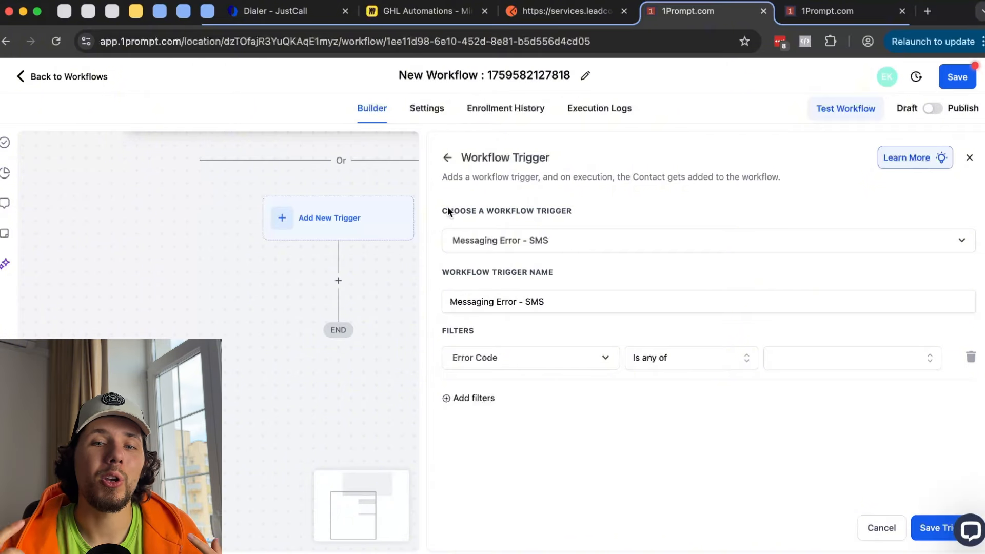
click(841, 11)
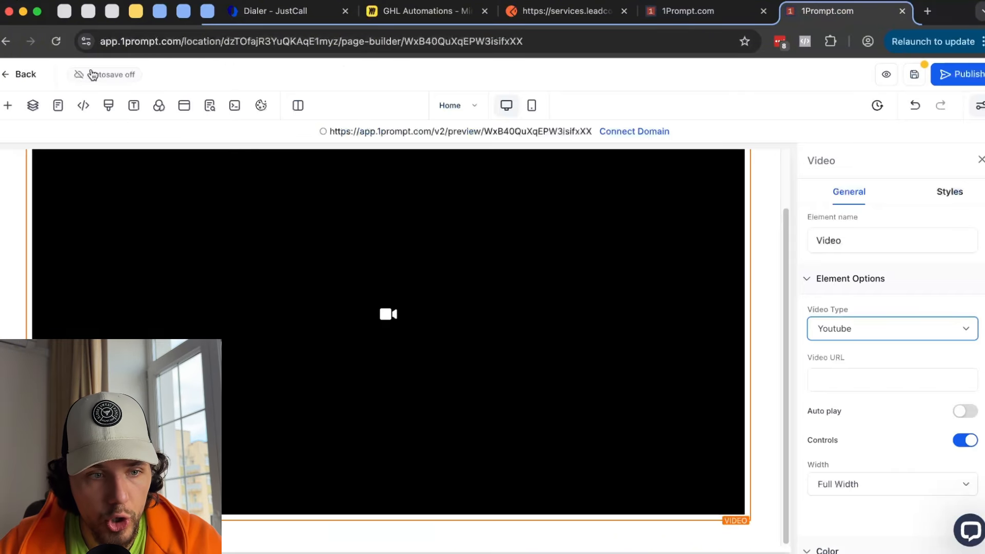
click(33, 72)
click(639, 349)
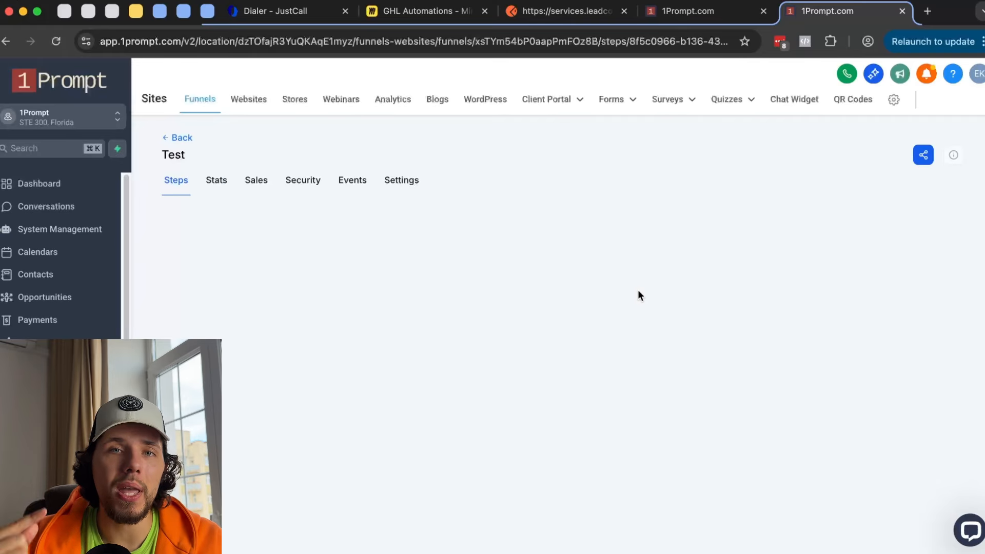
click(671, 12)
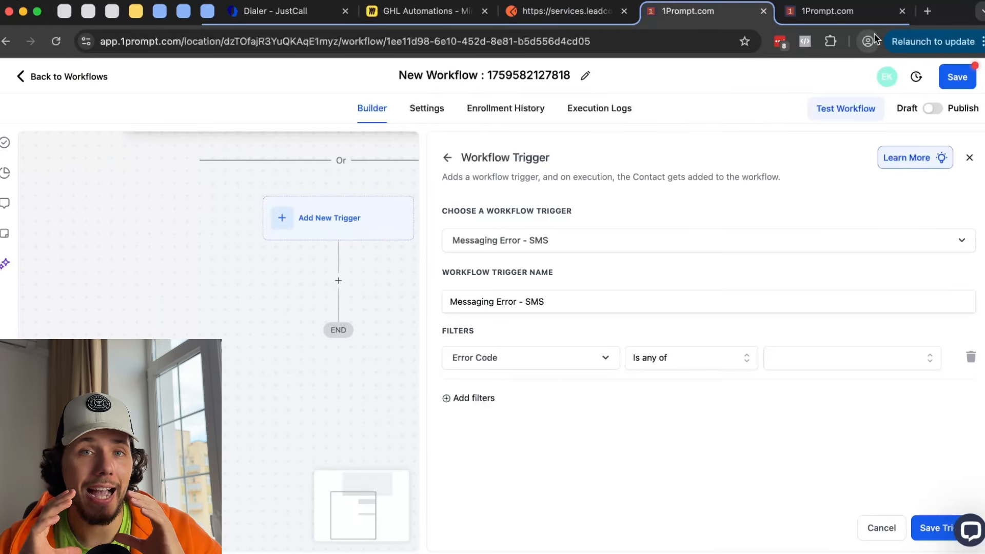
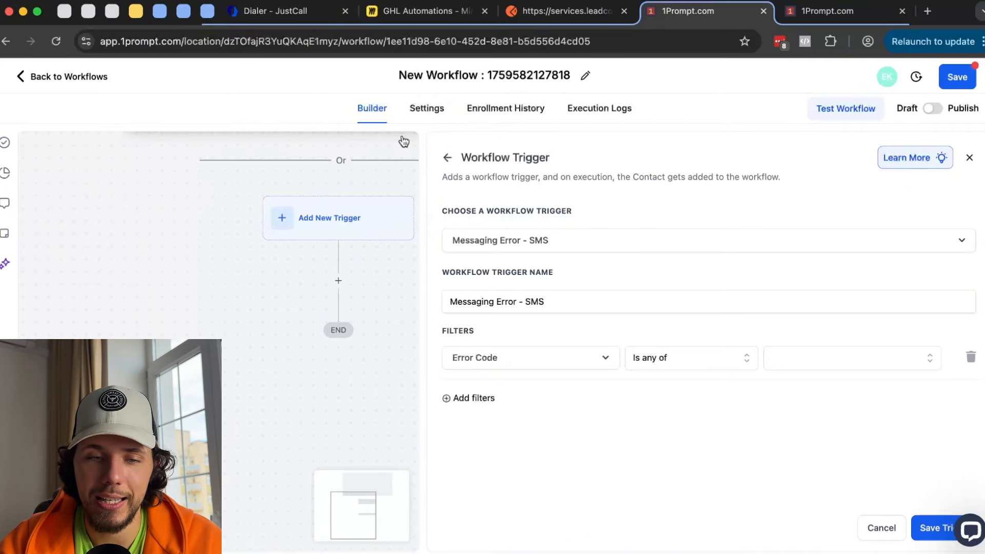
- Discard the unsaved trigger setup and scroll through the full trigger list
click(445, 155)
click(578, 346)
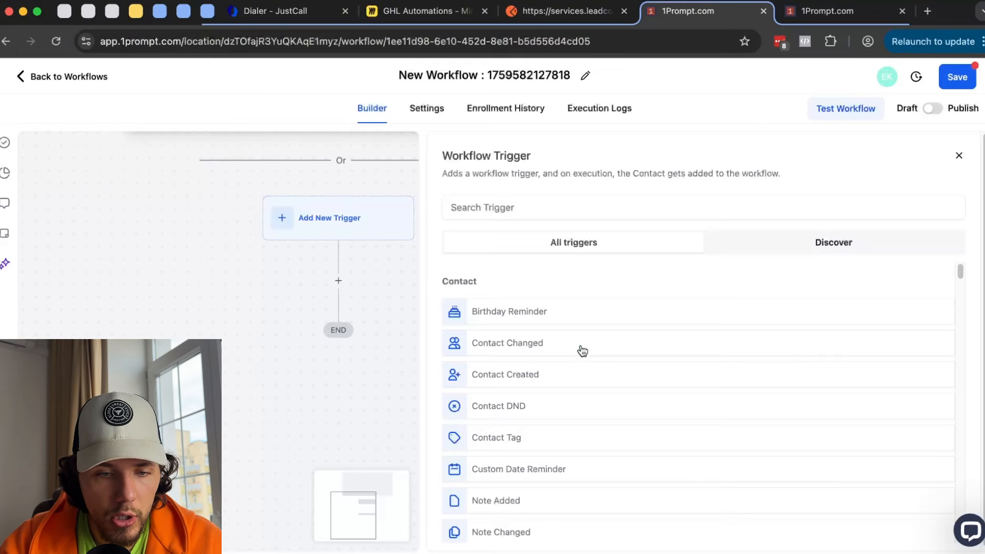
scroll(590, 354, down, 8)
scroll(615, 360, down, 5)
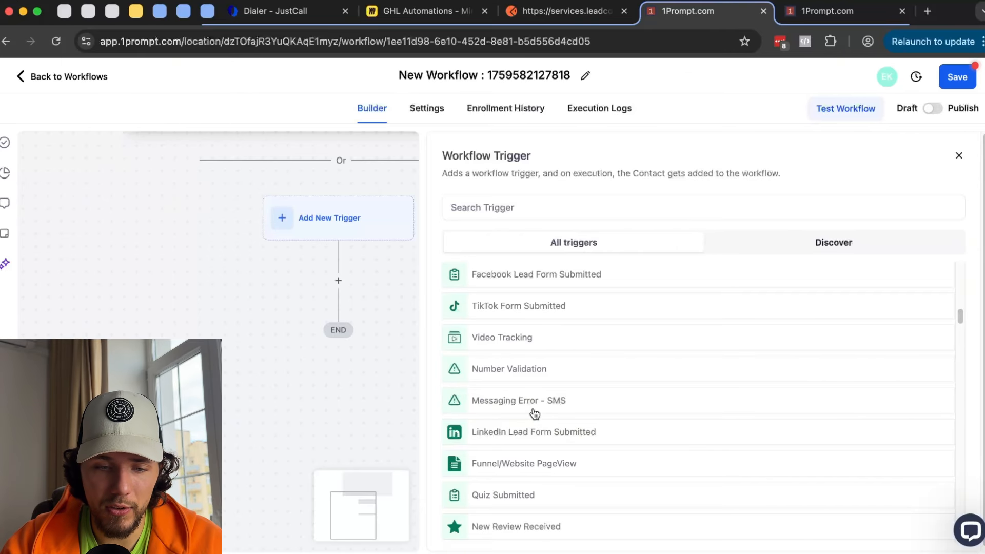
scroll(535, 413, down, 1)
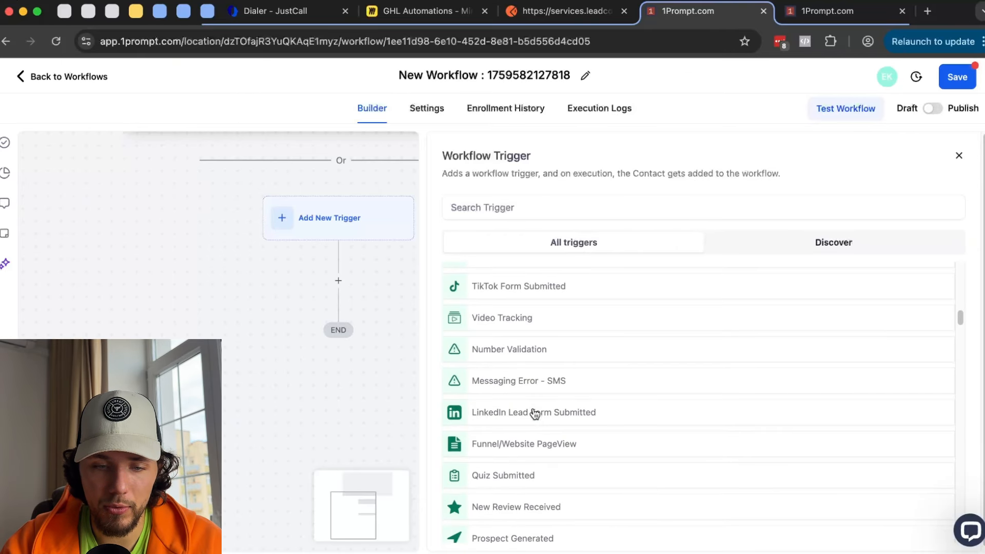
- Try a Funnel/Website PageView trigger with an 'Is' filter to see which pages can be picked
click(497, 446)
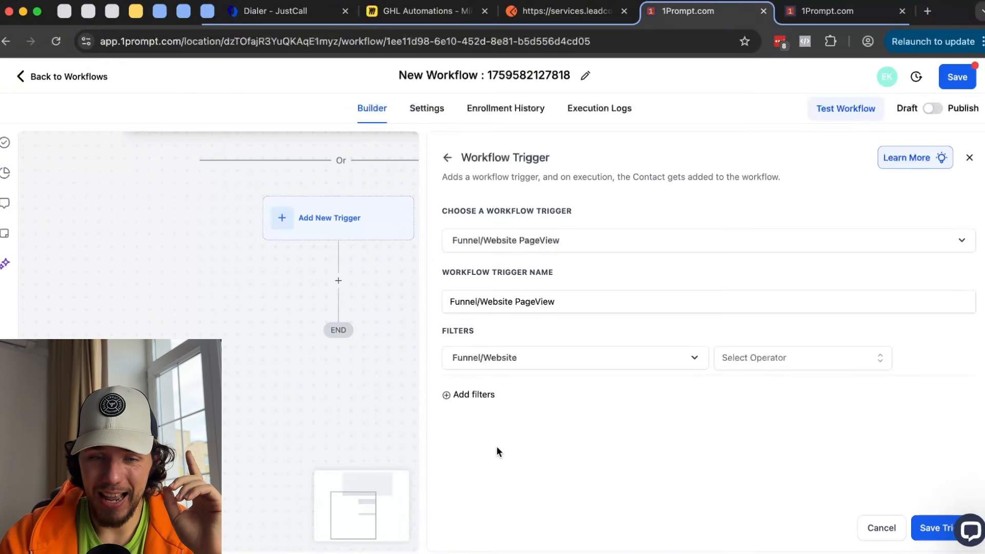
click(787, 359)
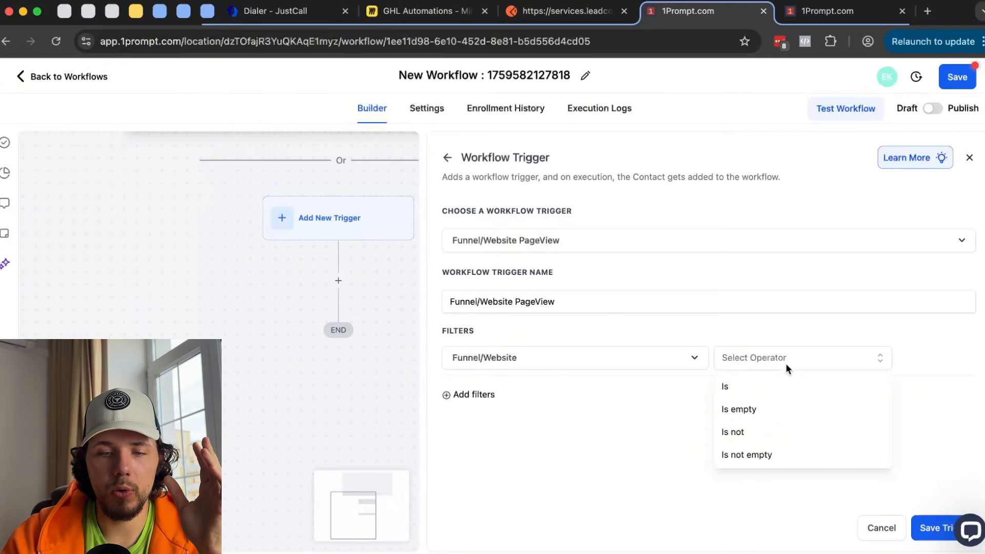
click(800, 386)
click(849, 362)
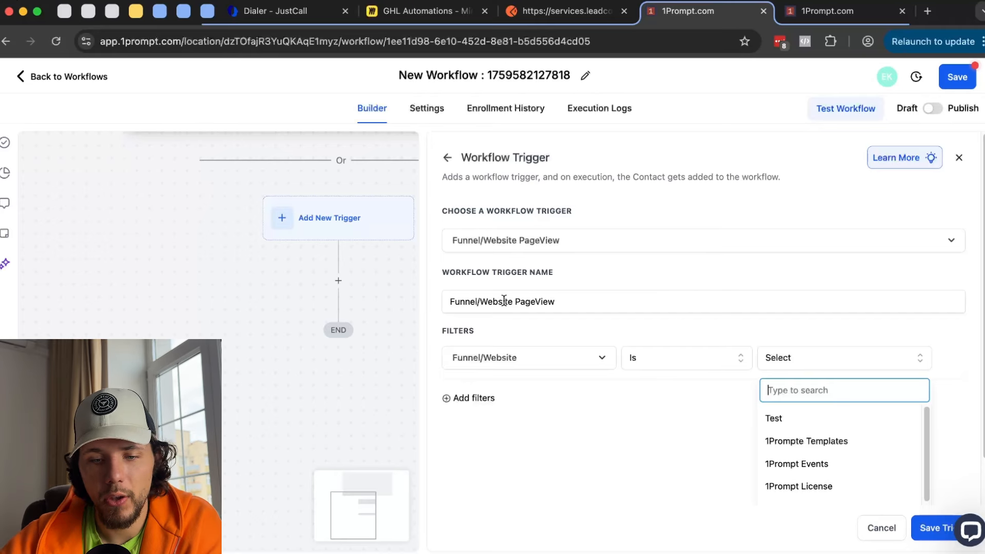
- Discard the PageView trigger and scroll down through the trigger list again
click(449, 159)
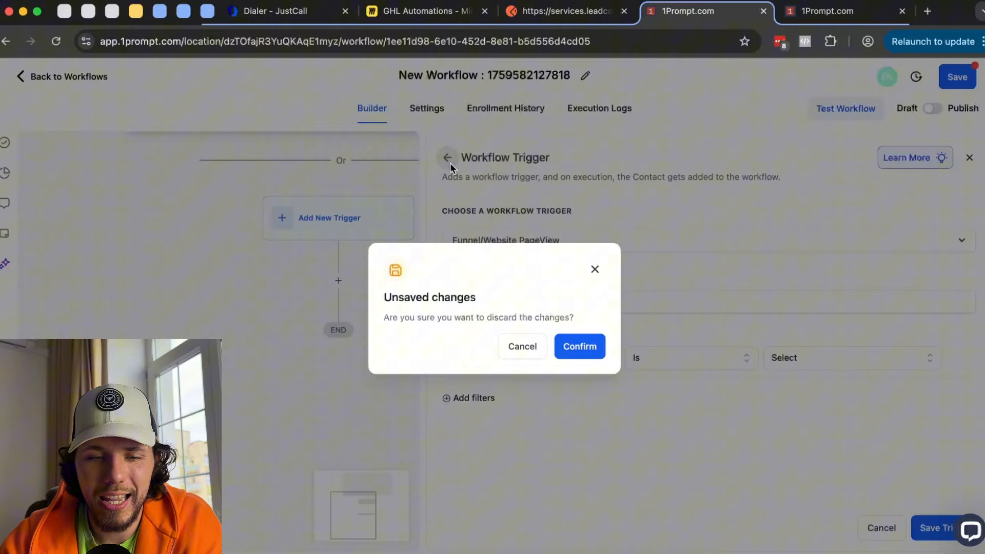
click(591, 353)
scroll(682, 398, down, 10)
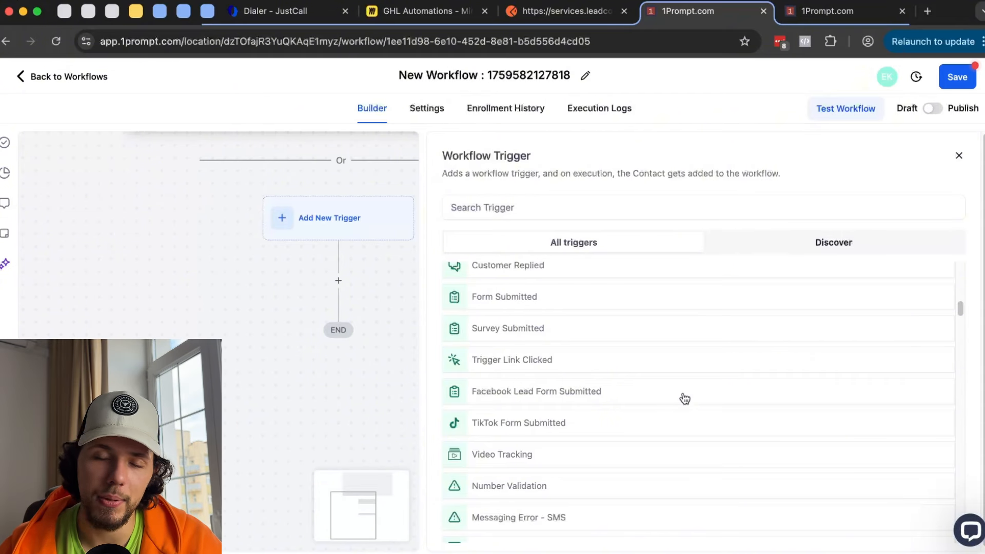
scroll(685, 399, down, 5)
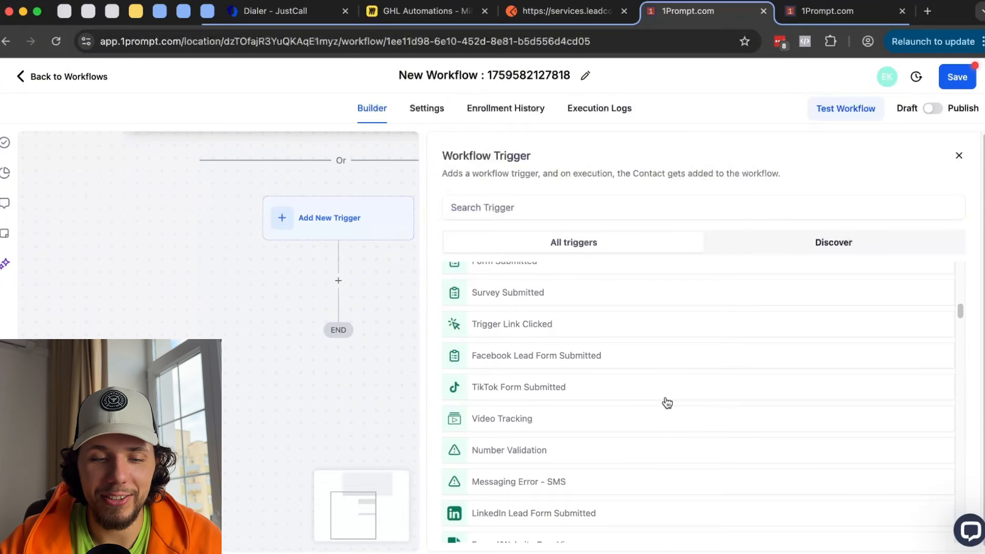
scroll(665, 402, down, 1)
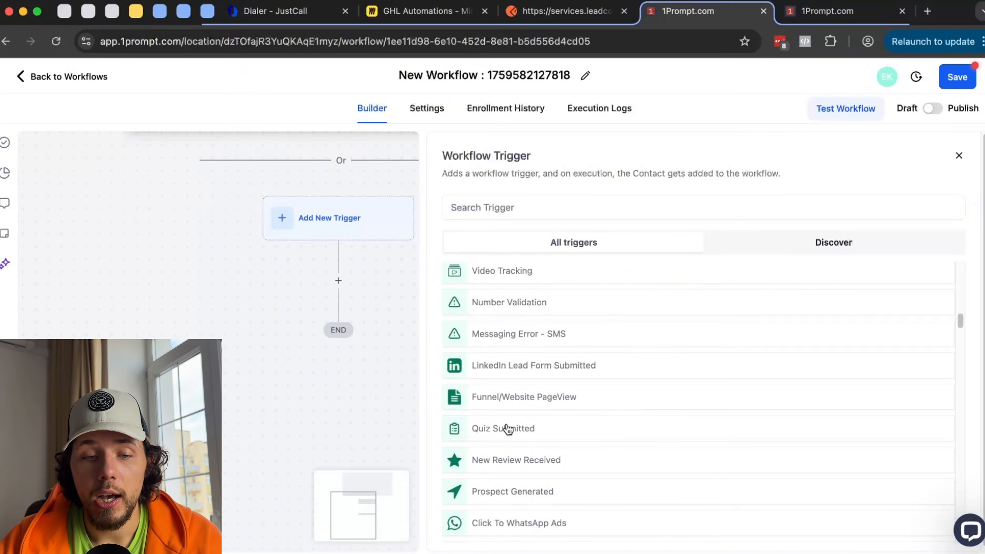
- Try the Quiz Submitted trigger and look at the quiz builder in the other tab
click(506, 427)
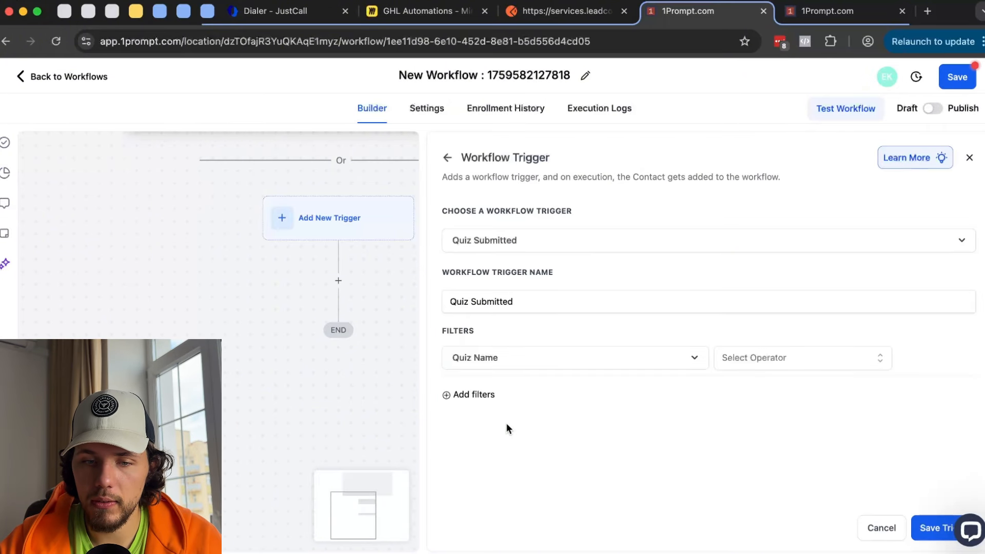
click(871, 358)
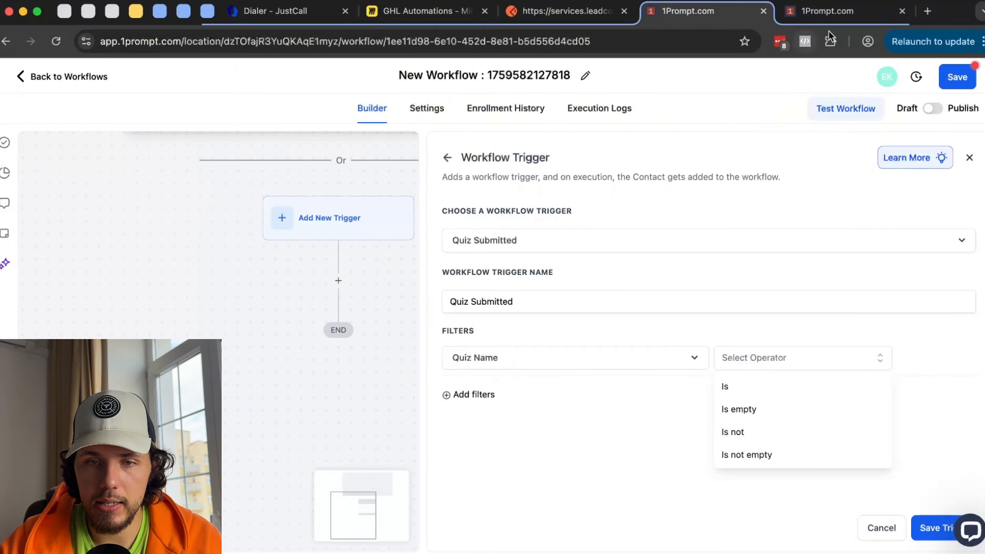
click(833, 15)
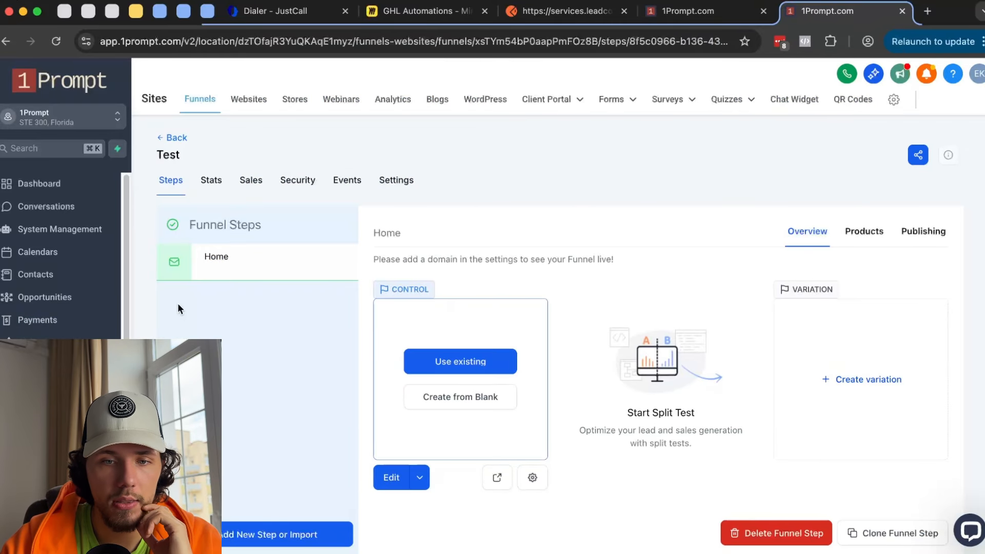
mouse_move(714, 99)
click(708, 126)
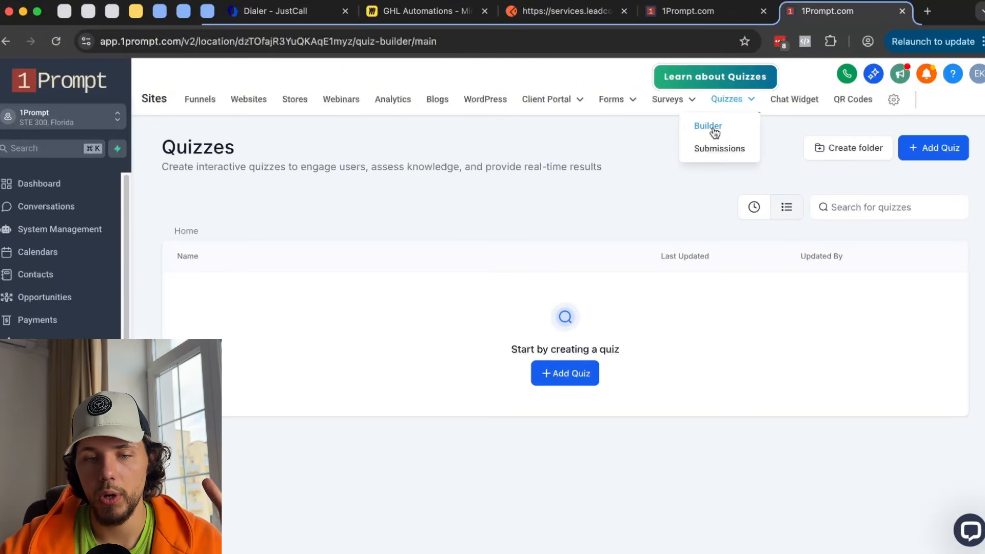
key(ctrl+shift+Tab)
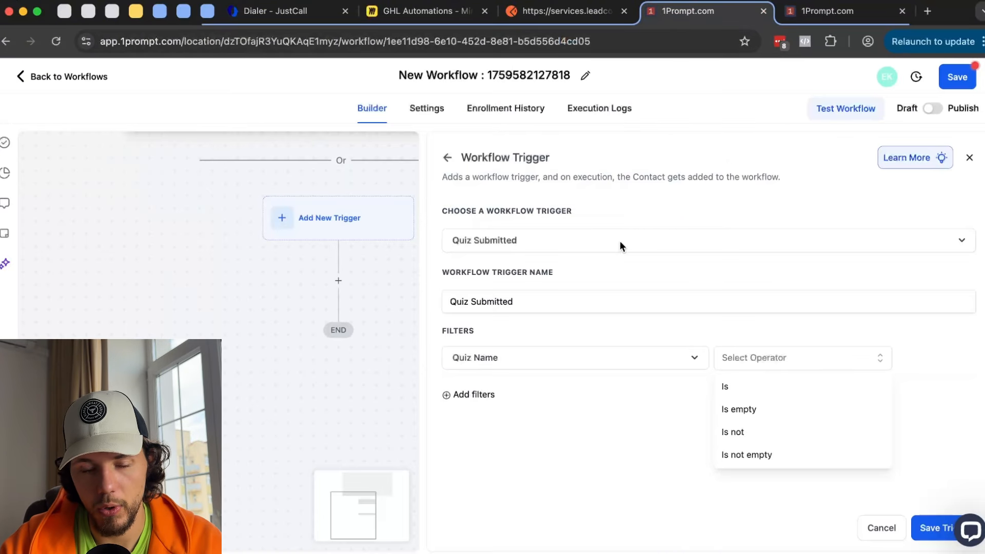
- Switch the trigger to New Review Received and add a filter, opening its field list
click(448, 156)
scroll(601, 405, down, 15)
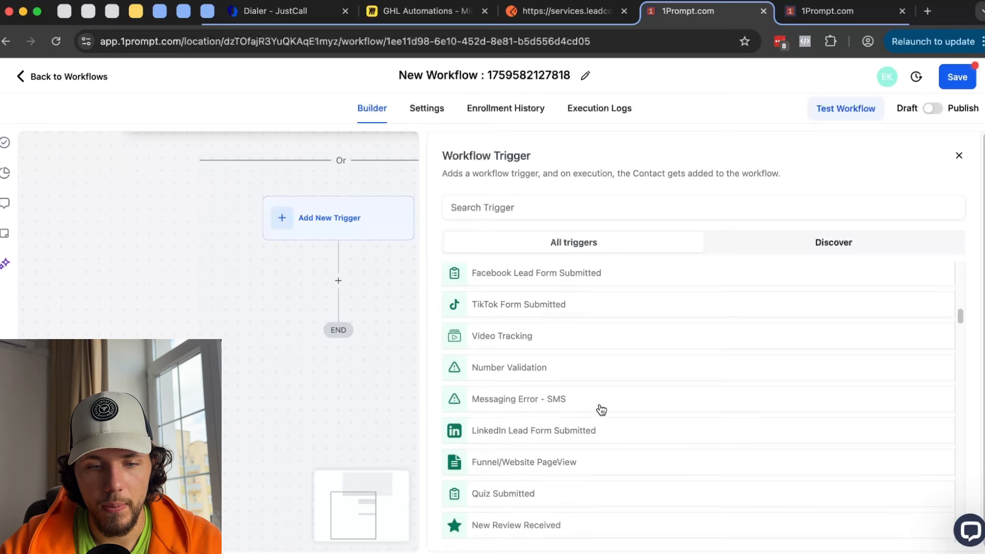
scroll(605, 399, down, 1)
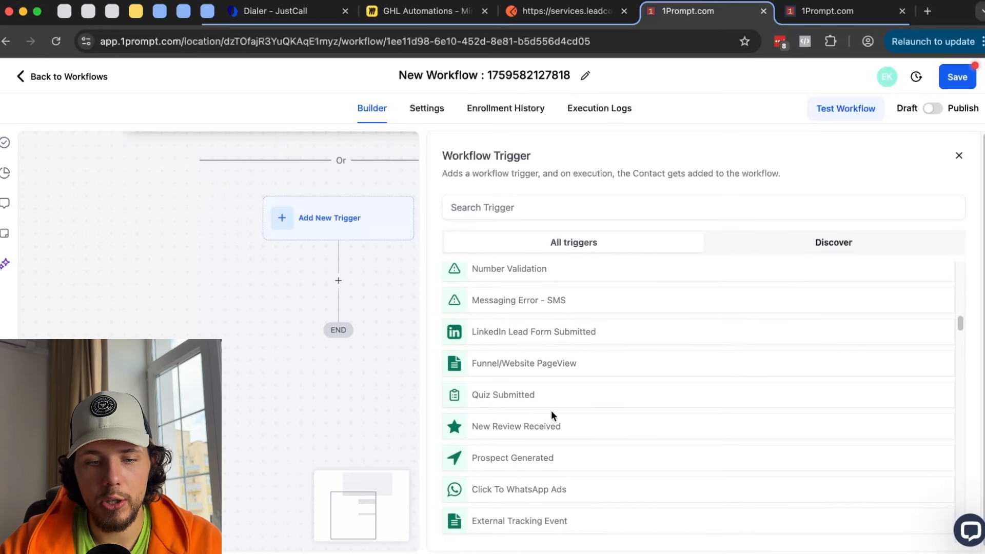
click(507, 428)
click(485, 348)
click(521, 362)
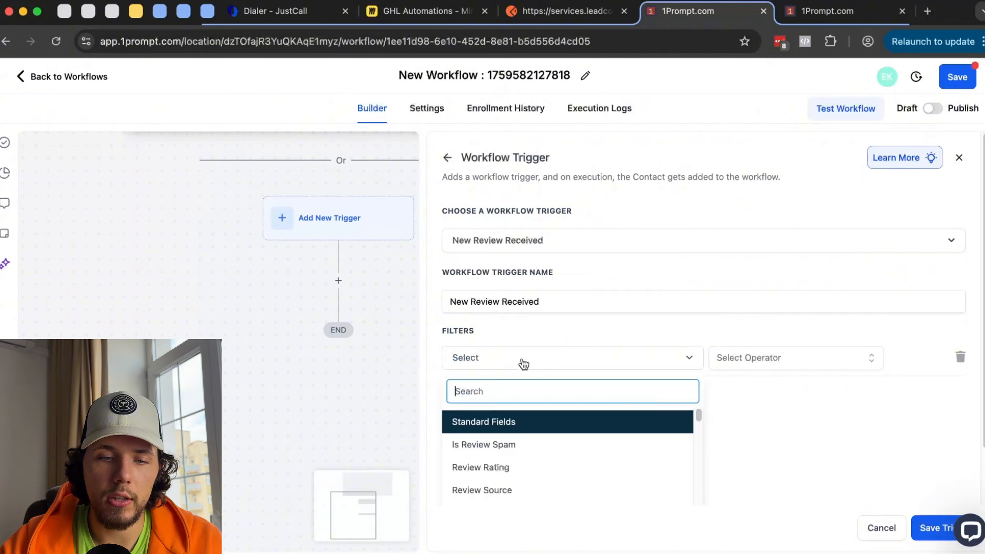
- Check the Reputation overview page in the other tab, then come back to the workflow
click(826, 13)
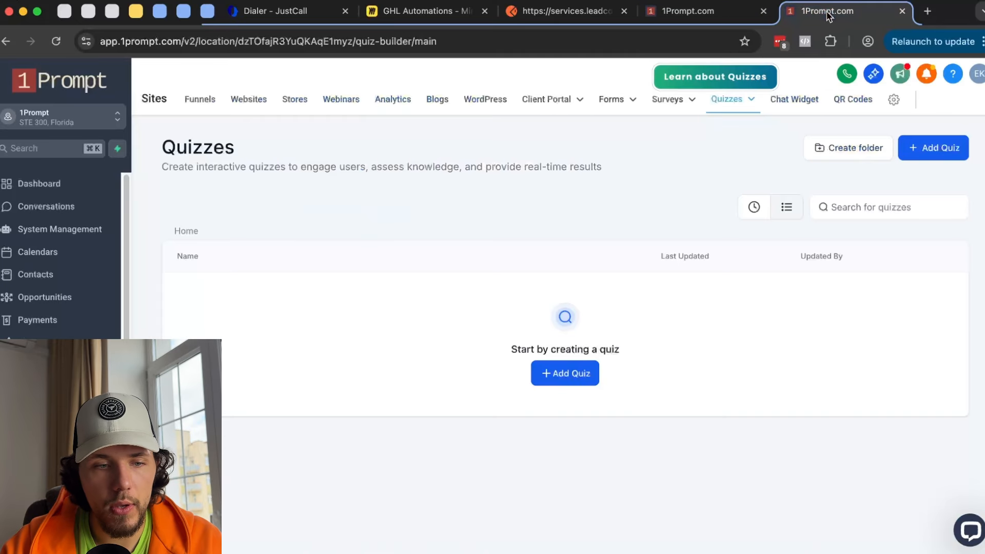
scroll(95, 336, down, 5)
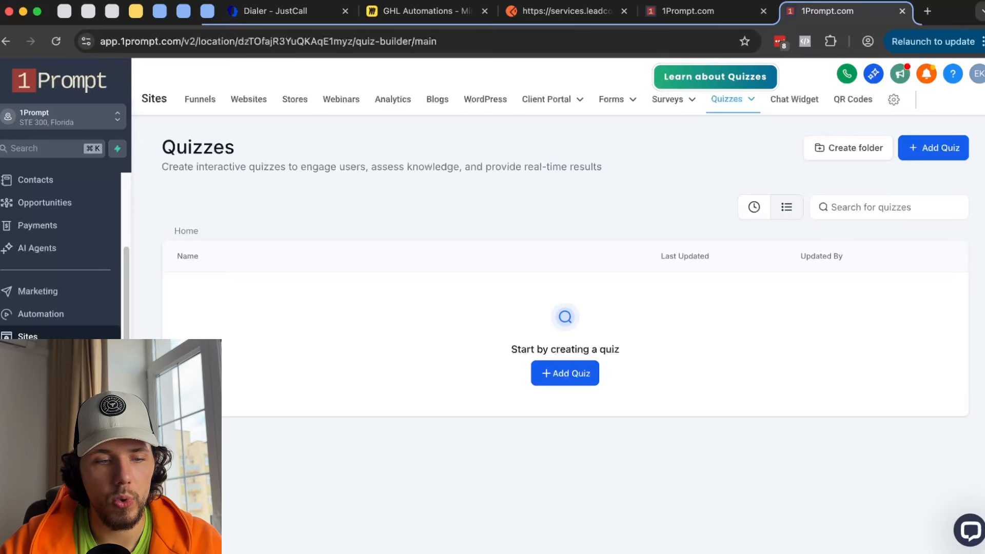
click(39, 405)
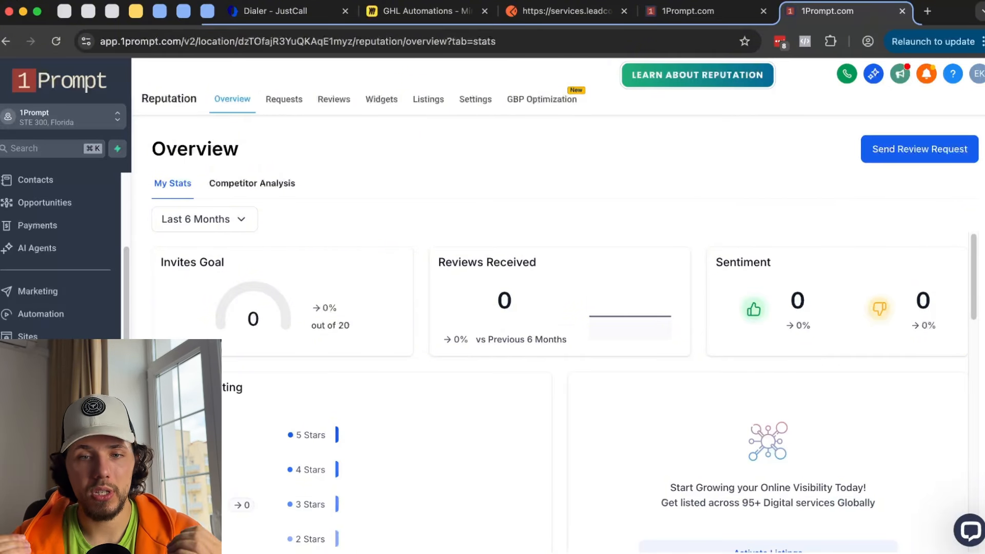
click(724, 19)
- Filter the review trigger to Review Rating less than 3 and save it
scroll(667, 282, down, 1)
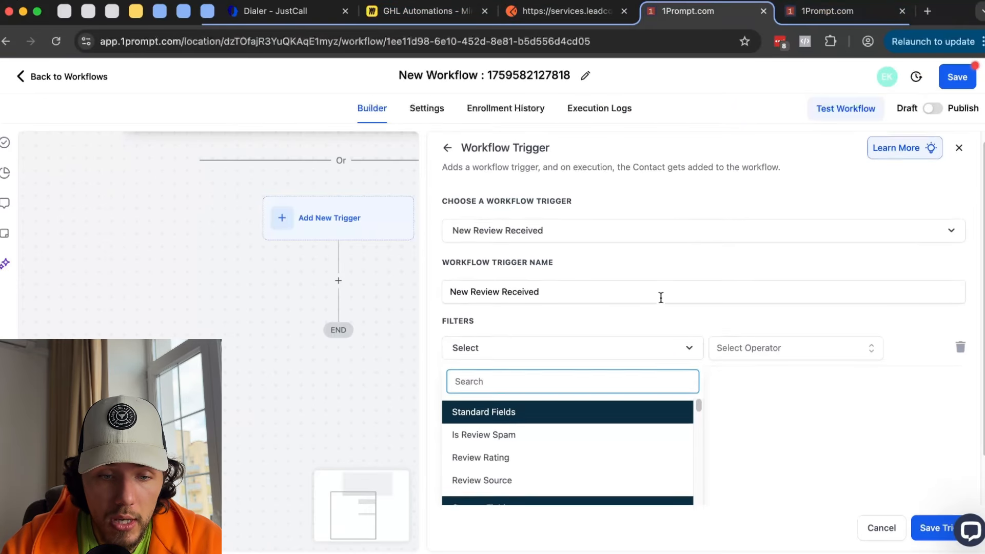
click(554, 449)
click(778, 362)
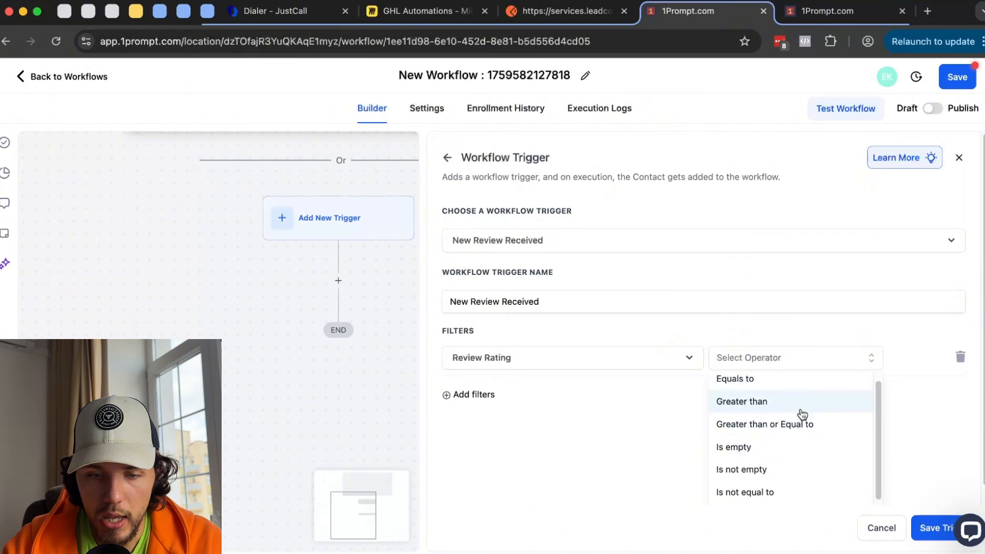
scroll(801, 413, down, 3)
click(773, 479)
click(811, 363)
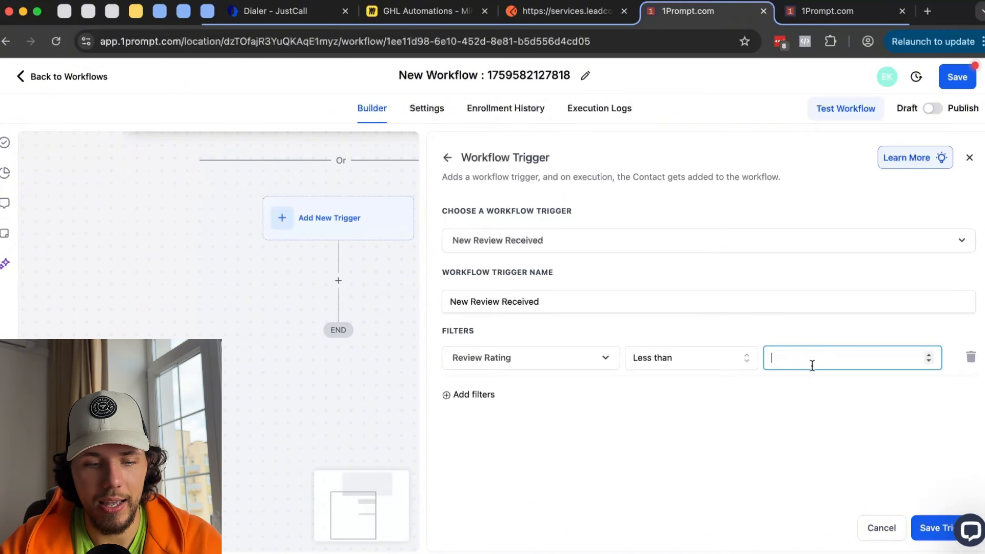
text(3)
click(942, 538)
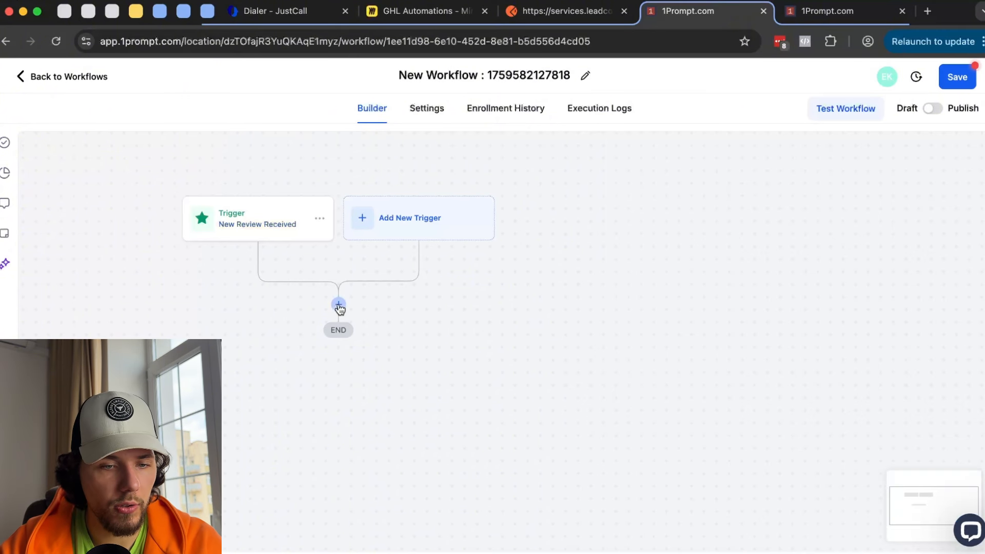
- Add an Assign to user action with a team member as assignee and save it
click(339, 308)
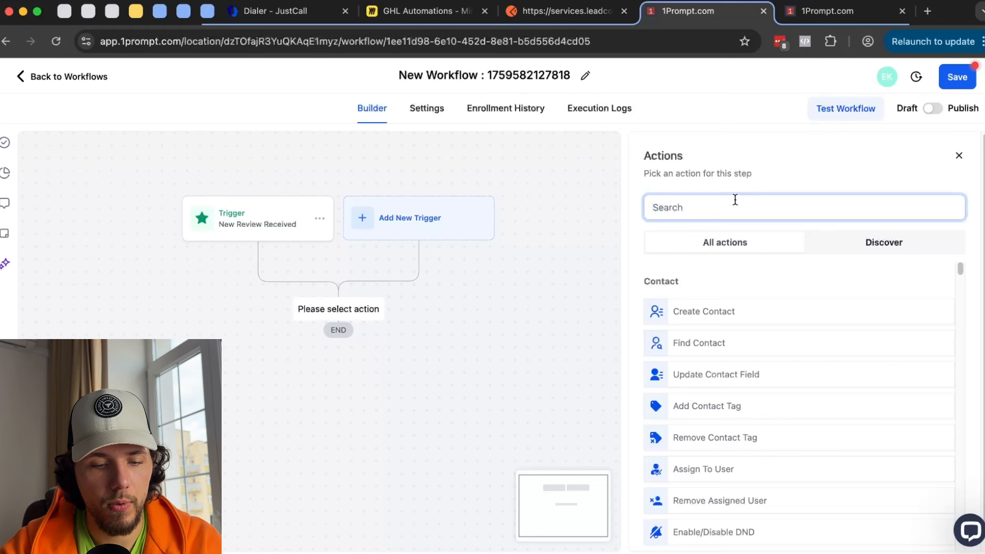
text(task)
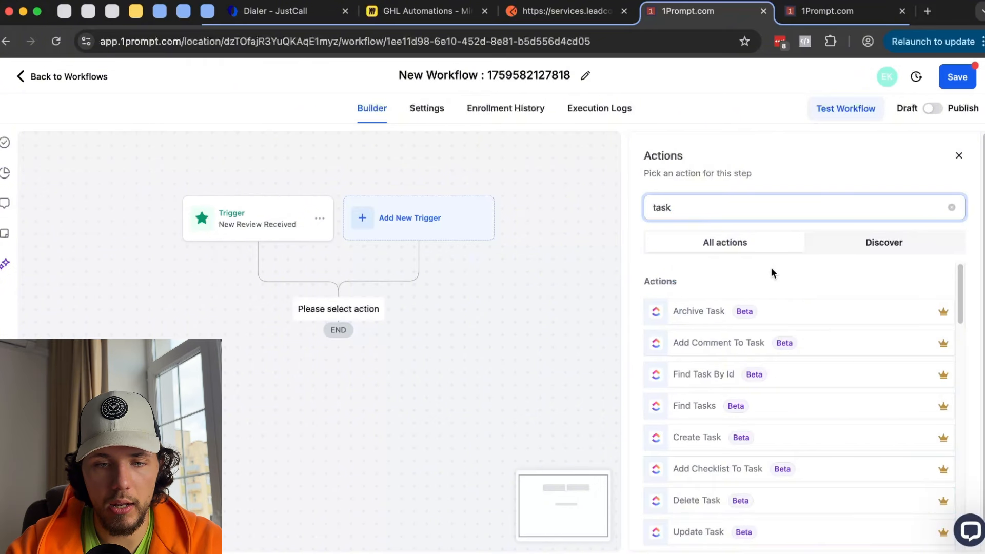
key(BackSpace)
key(BackSpace)
key(BackSpace)
key(BackSpace)
text(ass)
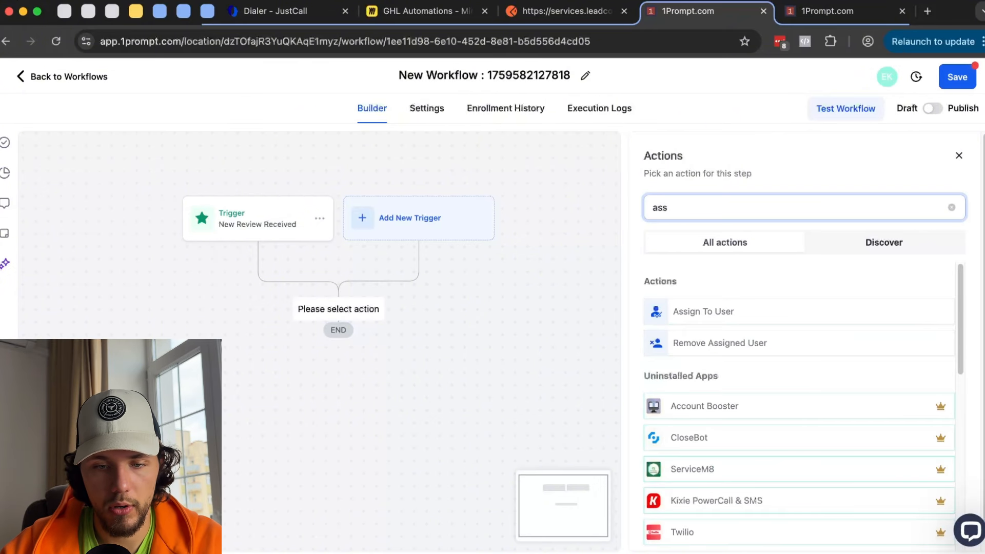
click(741, 312)
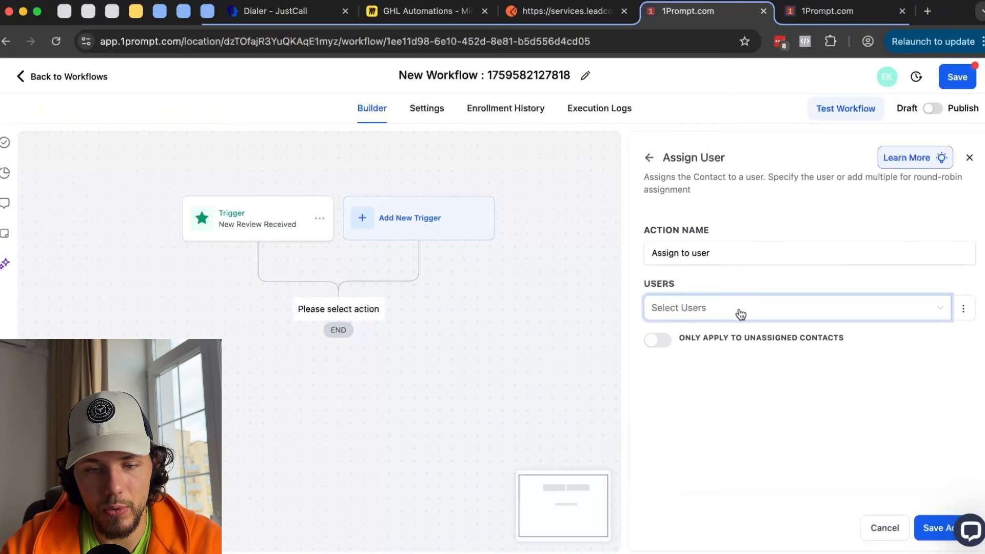
click(741, 313)
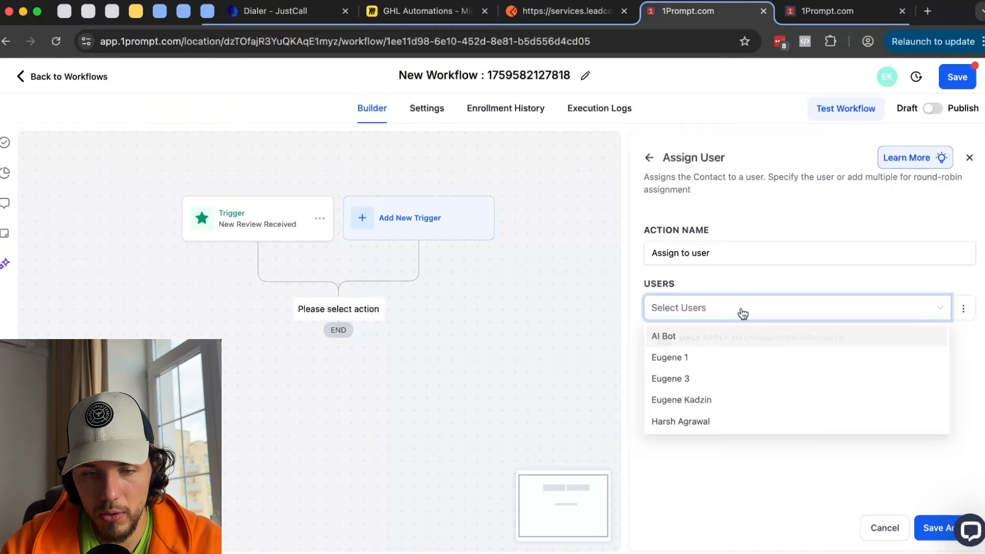
click(701, 370)
click(826, 492)
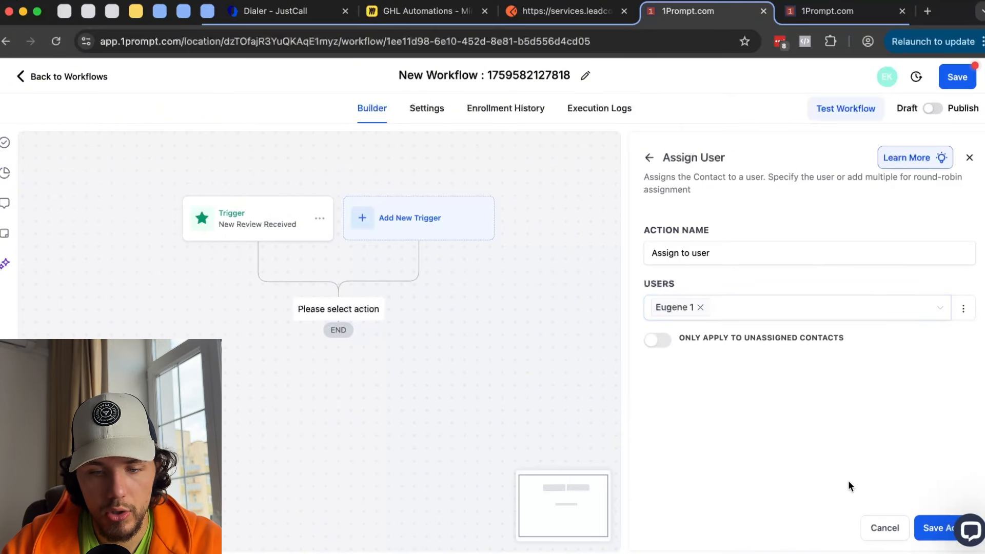
click(930, 527)
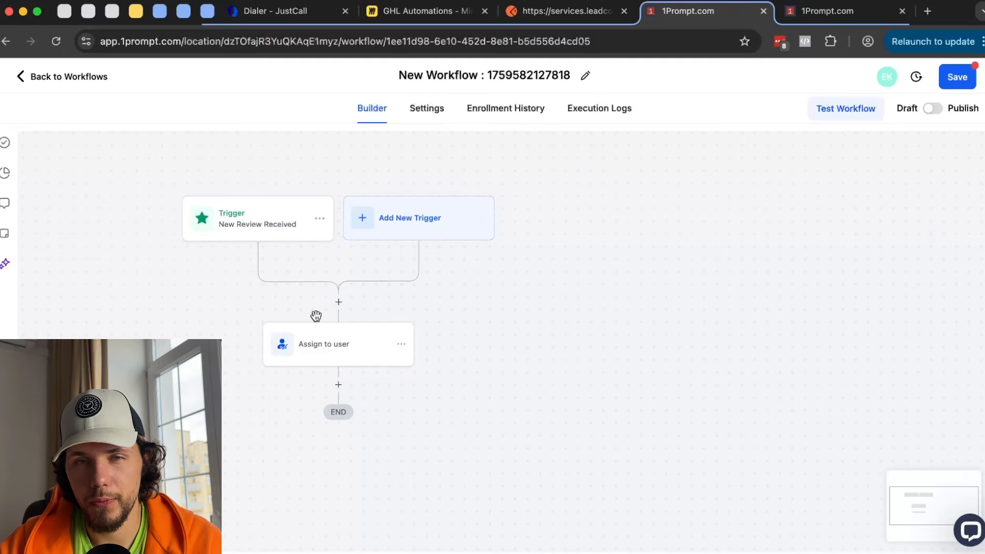
click(338, 301)
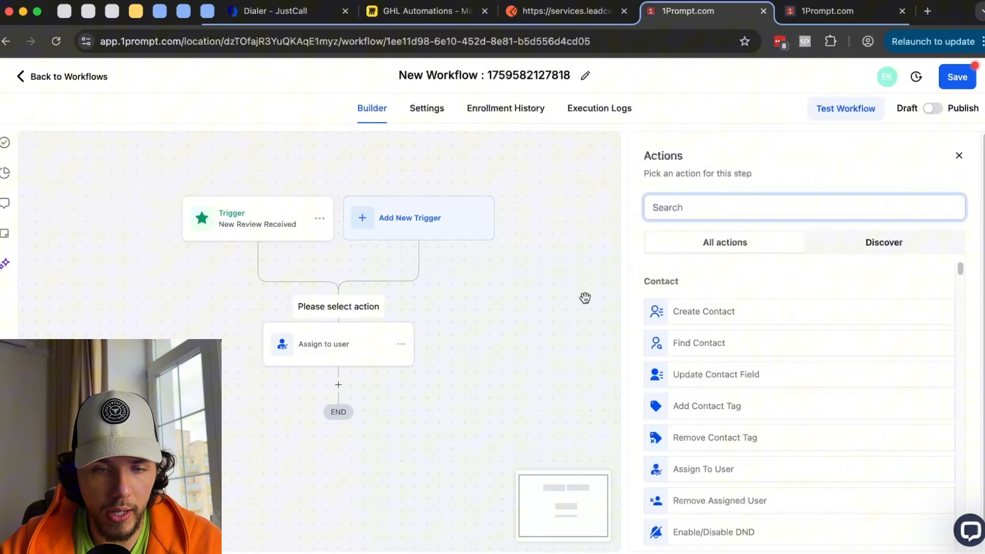
- Close the actions list and delete the Assign to user step
click(959, 155)
click(402, 345)
mouse_move(476, 439)
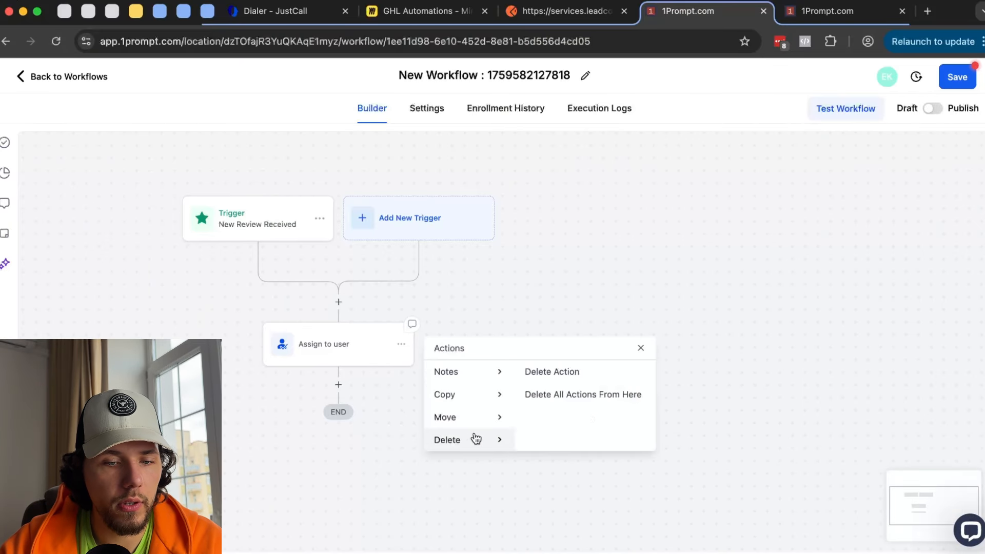
click(564, 374)
click(625, 346)
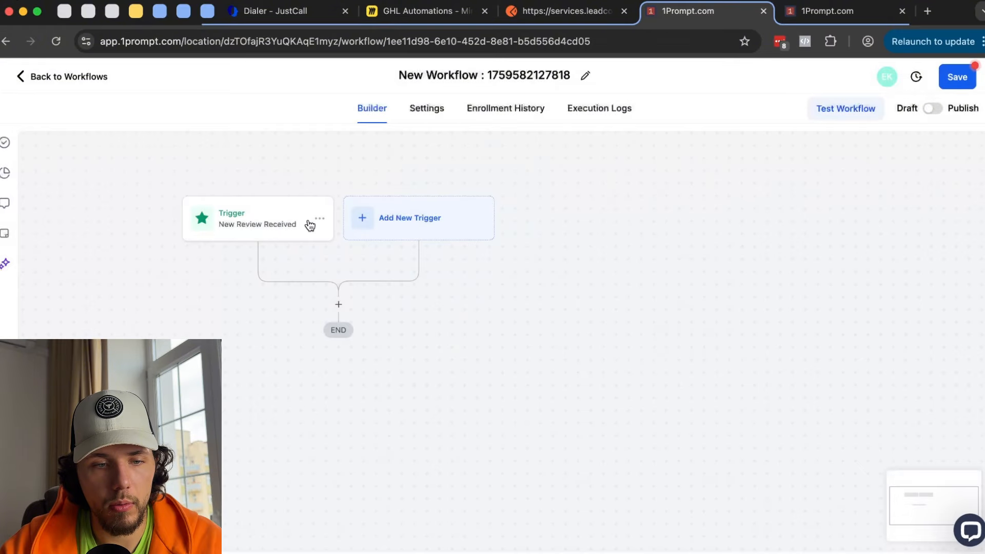
- Delete the New Review Received trigger and browse the available triggers
click(309, 226)
click(460, 527)
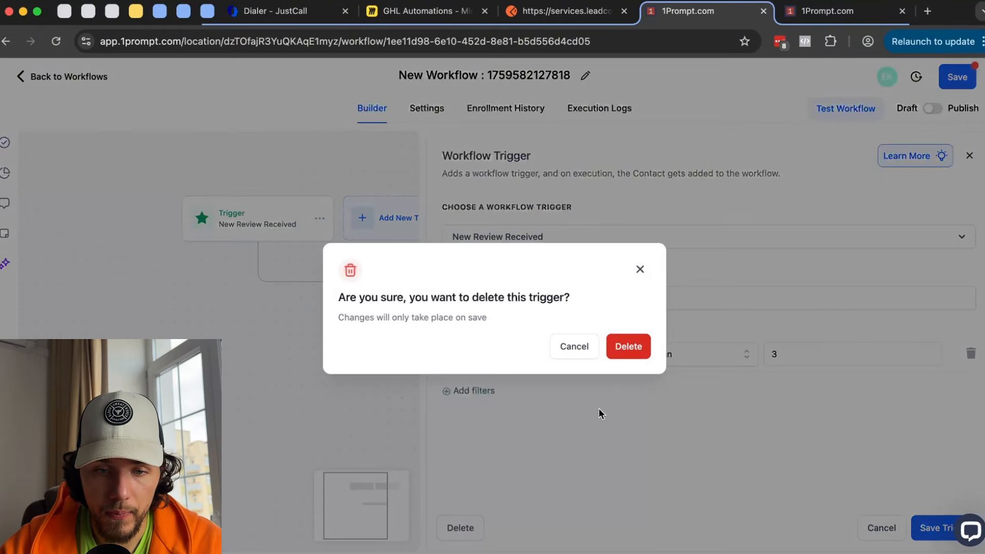
click(631, 348)
click(355, 228)
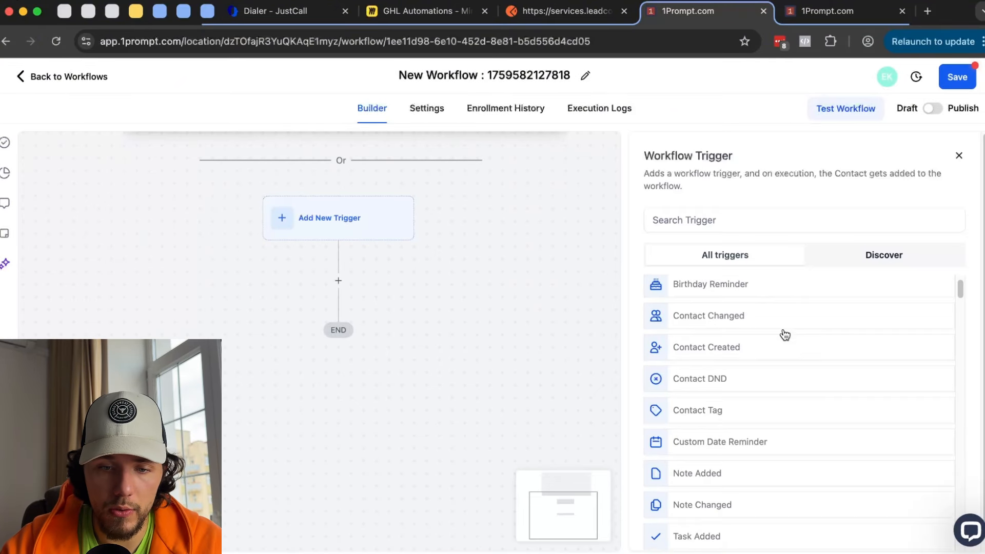
scroll(785, 335, down, 10)
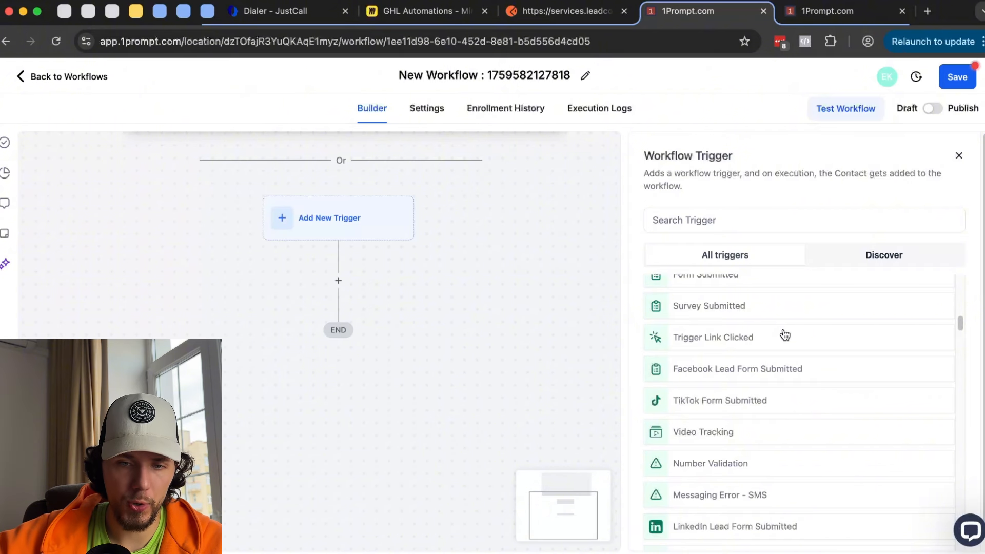
scroll(785, 334, down, 5)
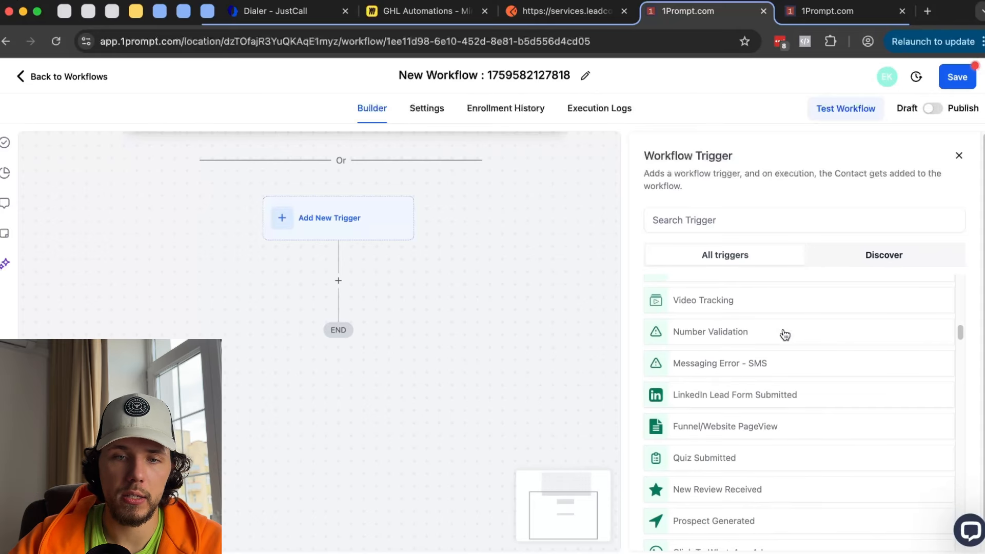
- Look at the received reviews list in the other tab, then return to the builder
click(830, 11)
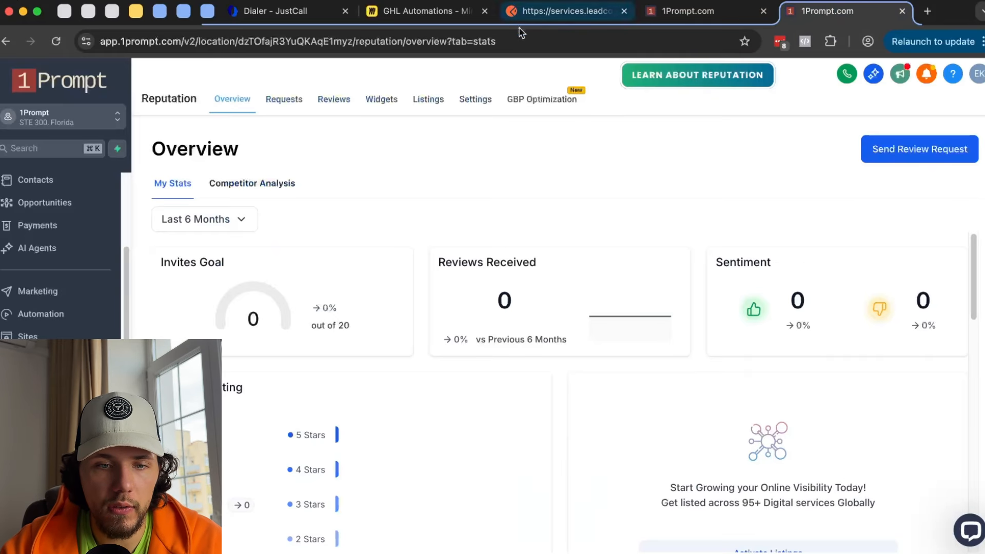
click(334, 99)
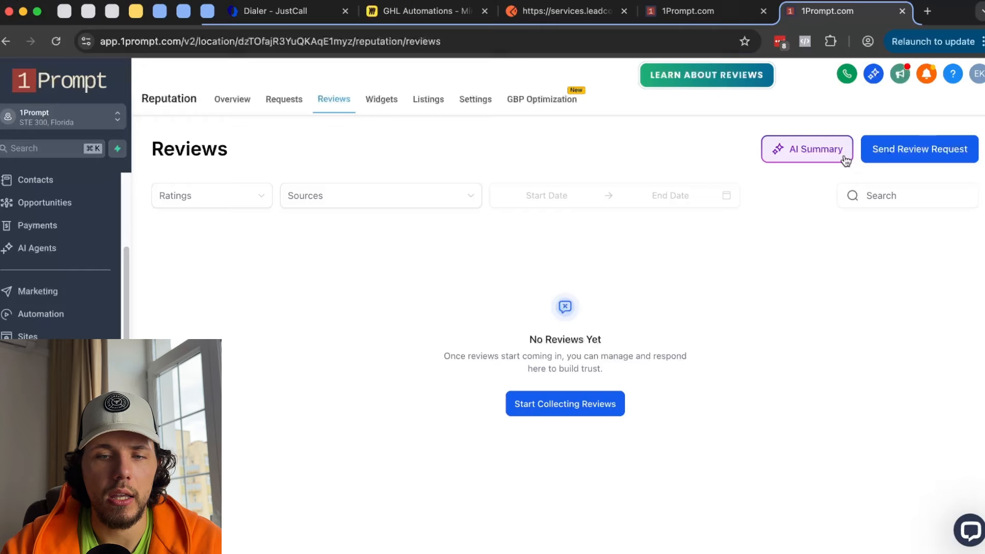
click(734, 13)
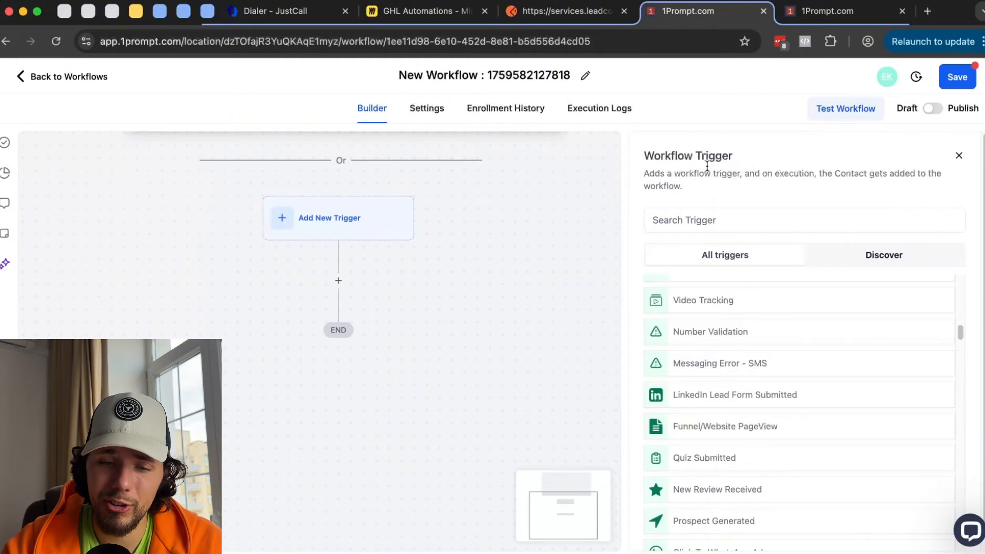
- Try a Prospect Generated trigger with a filter, then discard it and scroll the trigger list
scroll(748, 349, down, 2)
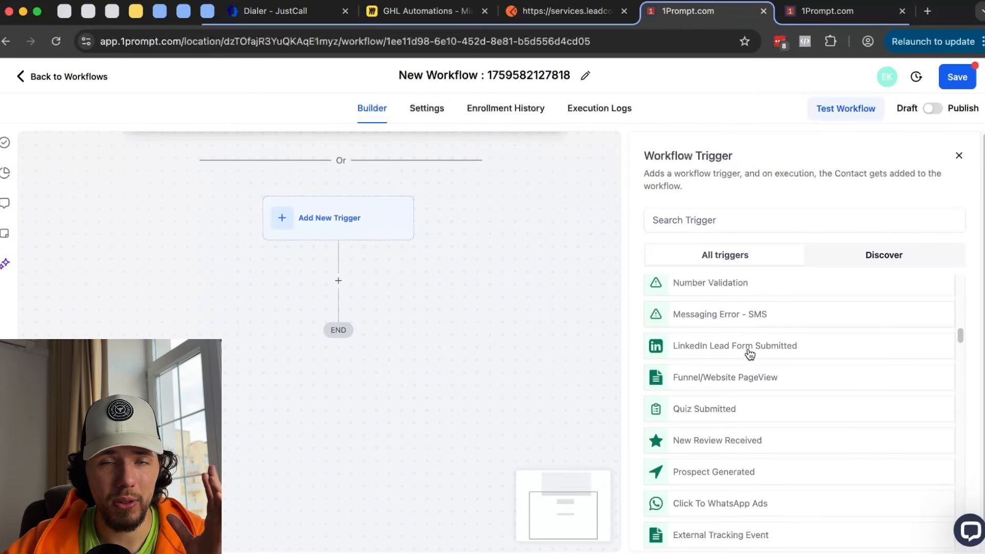
scroll(731, 408, down, 1)
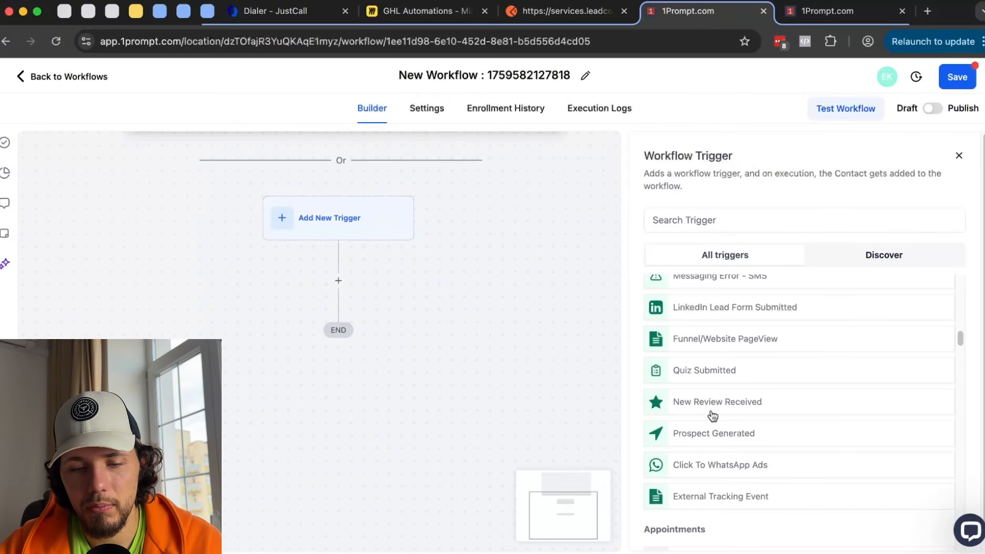
scroll(712, 411, down, 1)
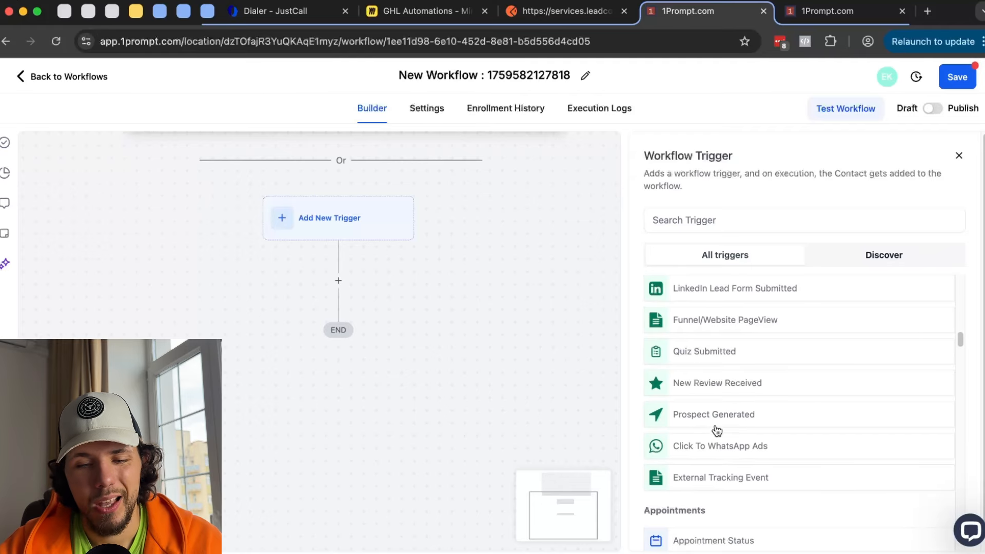
click(734, 418)
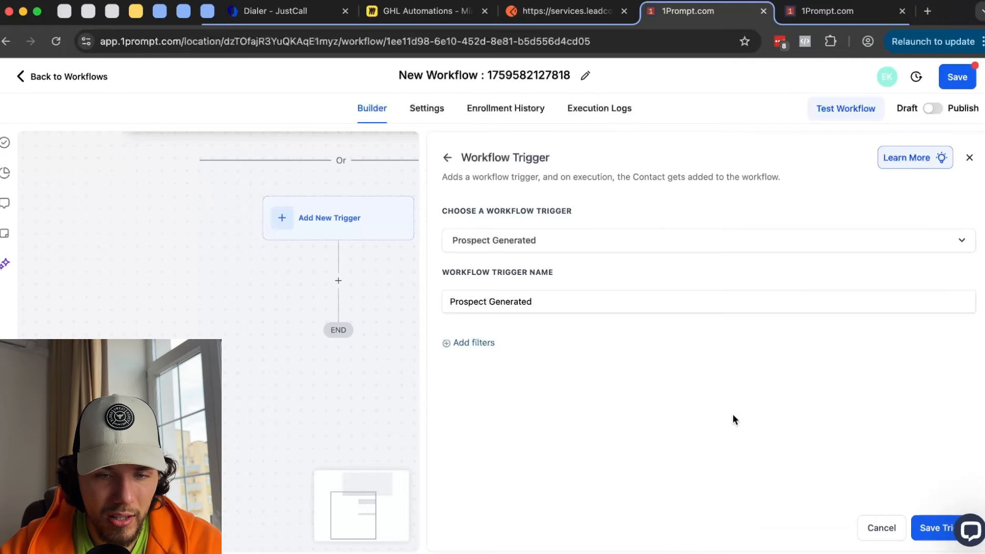
click(471, 342)
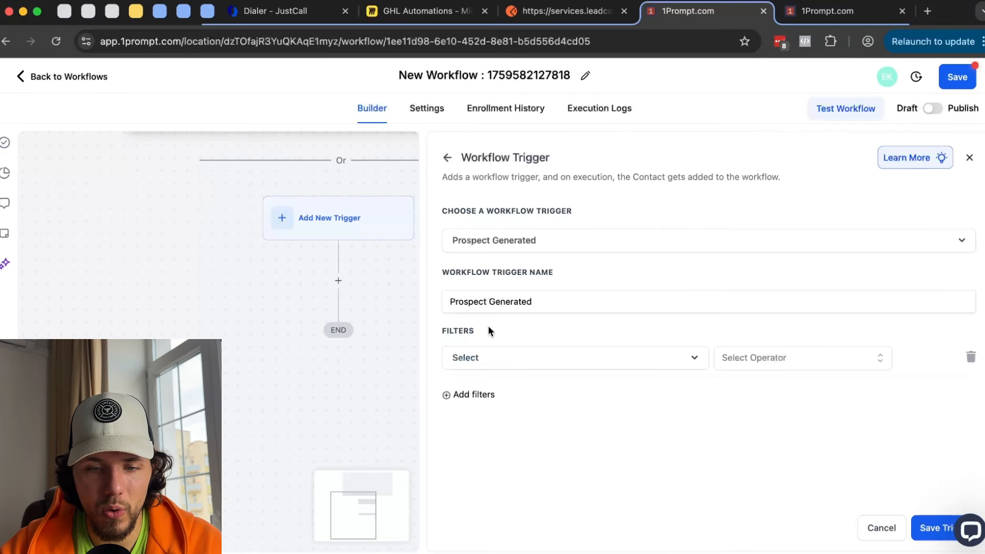
click(447, 153)
click(595, 354)
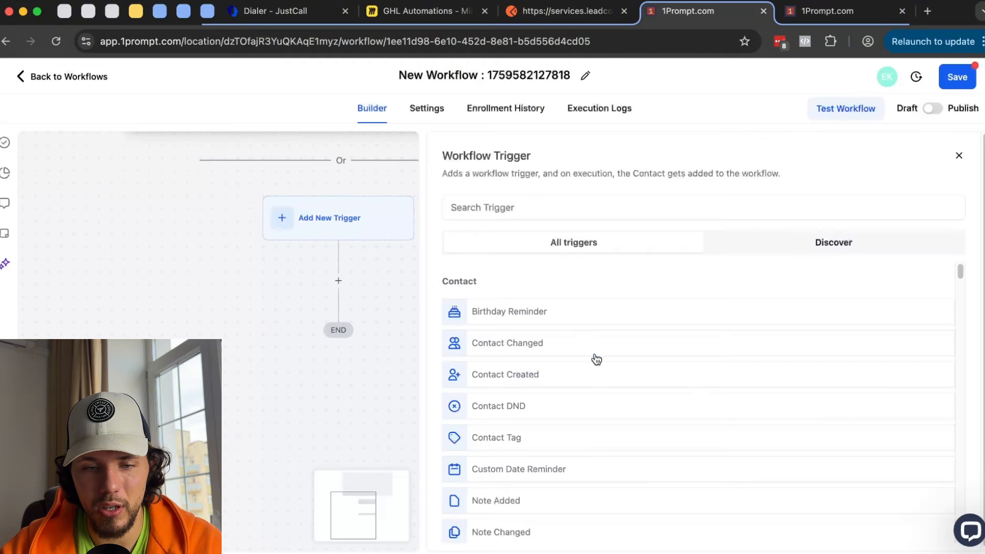
scroll(759, 400, down, 15)
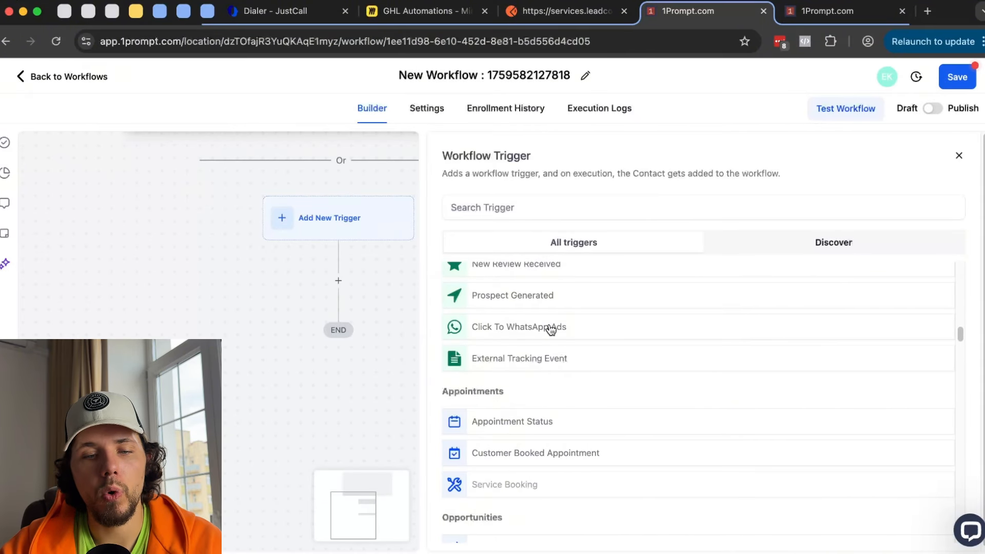
scroll(551, 330, up, 1)
scroll(552, 330, up, 1)
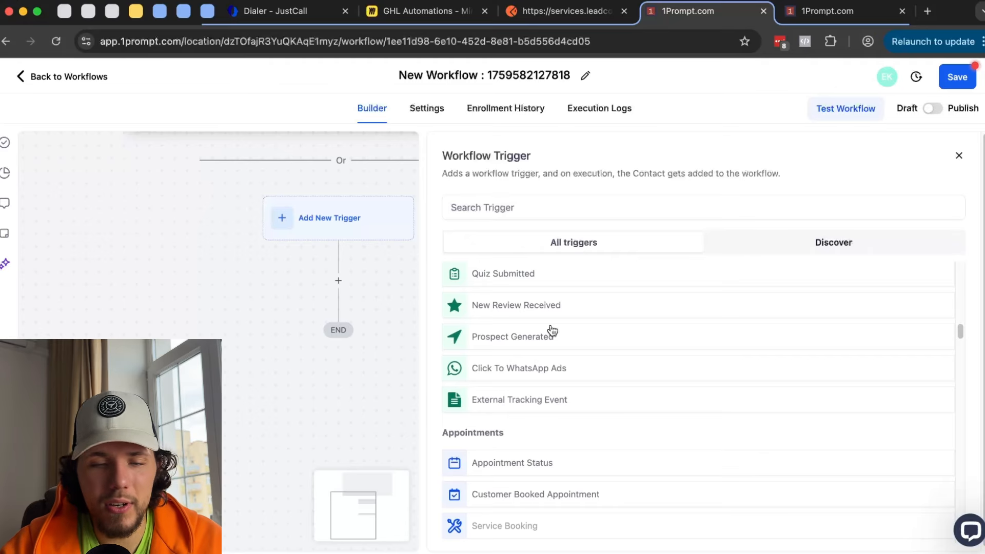
scroll(552, 330, up, 2)
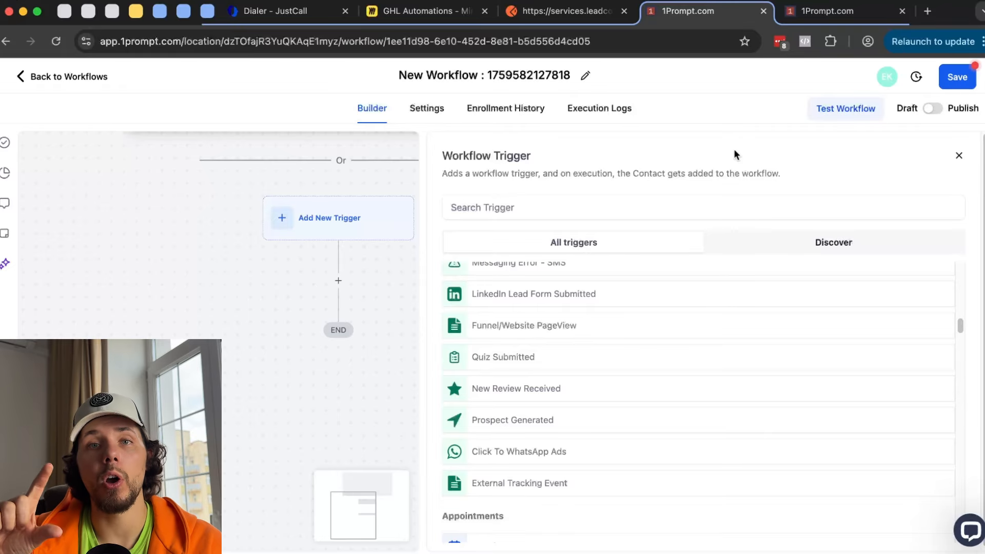
- View the WhatsApp page under account Settings, then return to the workflow builder tab
click(826, 11)
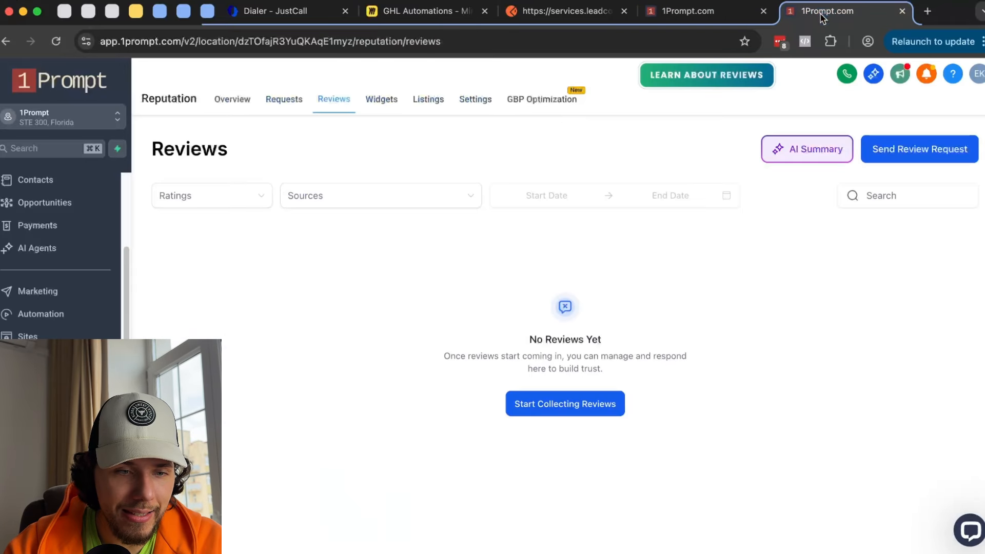
click(25, 533)
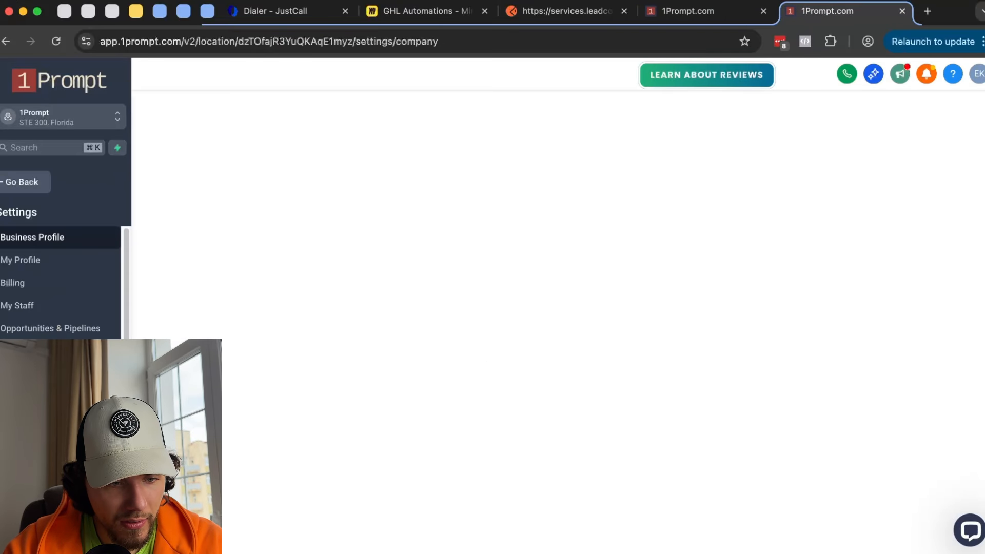
scroll(57, 410, down, 1)
scroll(57, 282, down, 3)
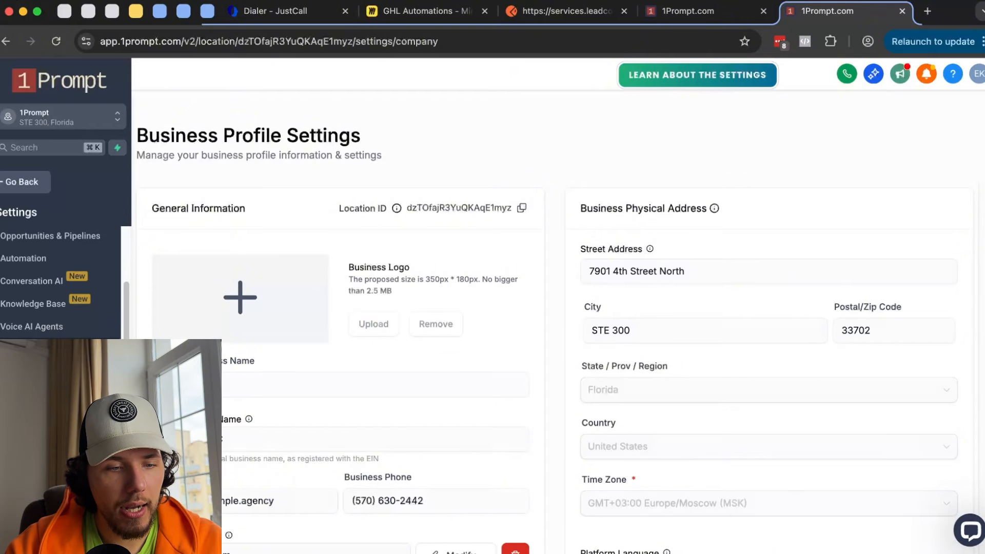
scroll(61, 283, down, 3)
scroll(62, 282, up, 6)
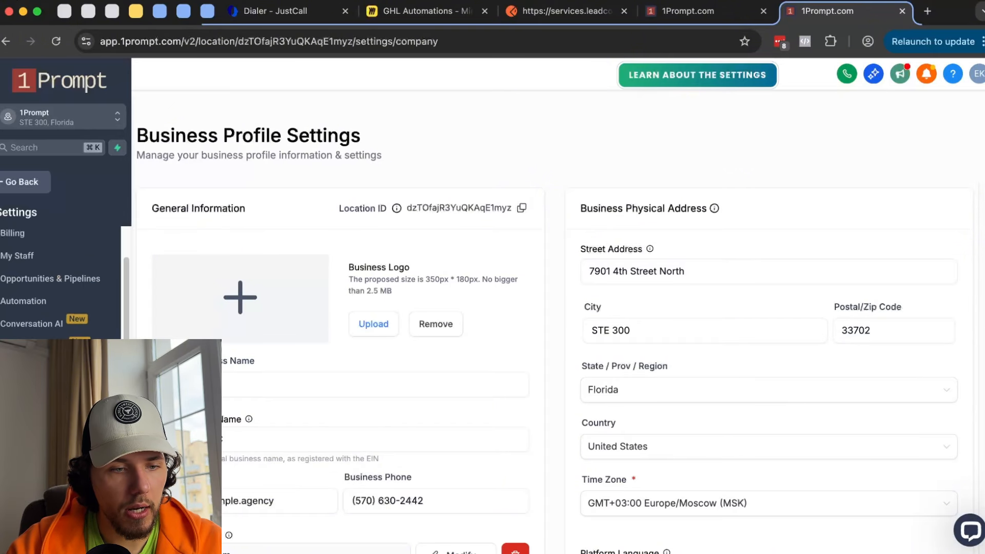
scroll(62, 282, down, 1)
click(18, 426)
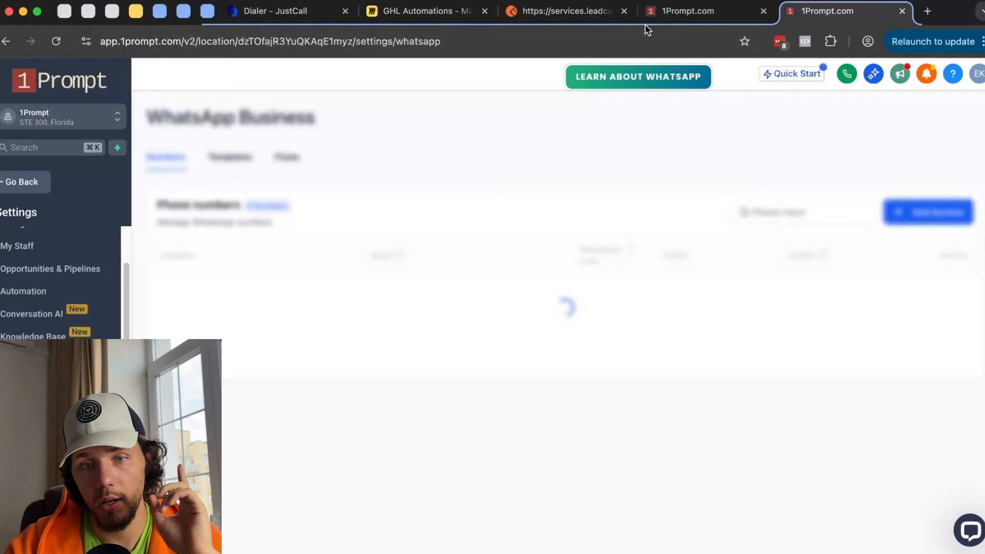
click(688, 13)
key(ctrl+Tab)
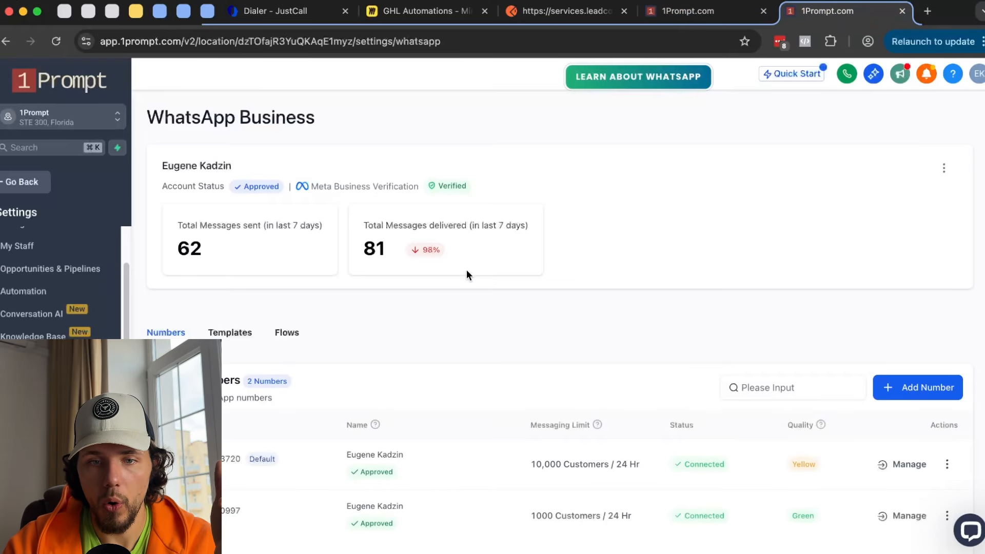
click(698, 17)
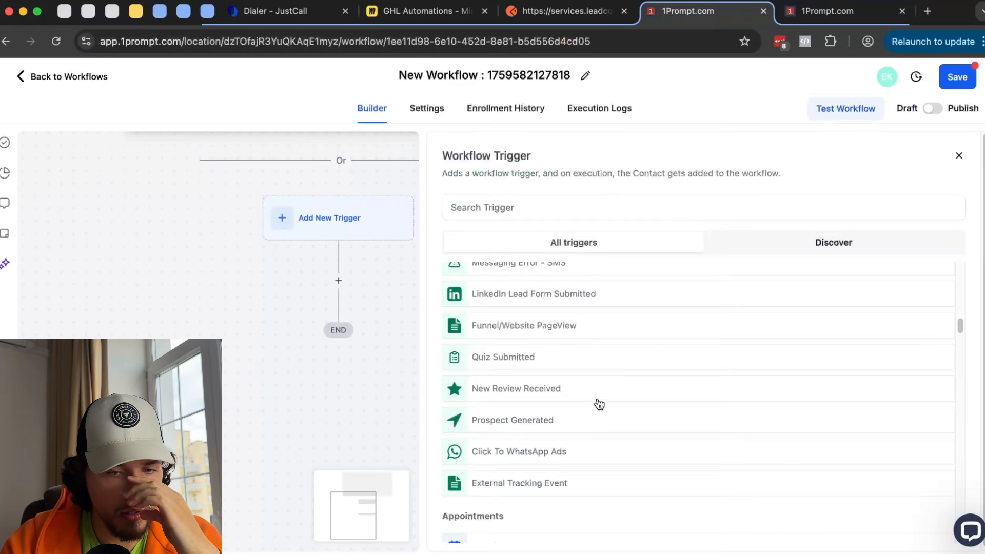
- Set an External Tracking Event trigger to Event is any of Form Submitted, then leave it
scroll(597, 406, down, 1)
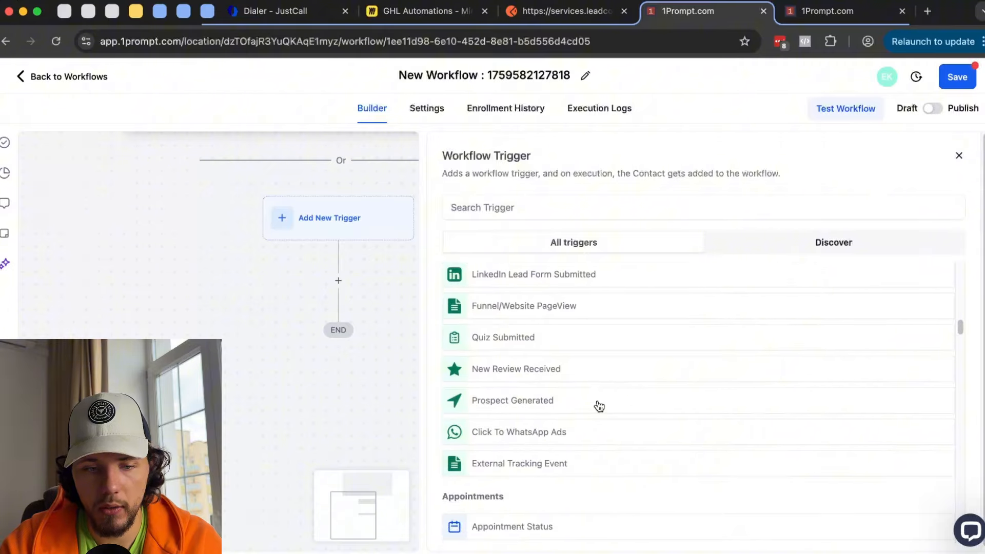
click(545, 464)
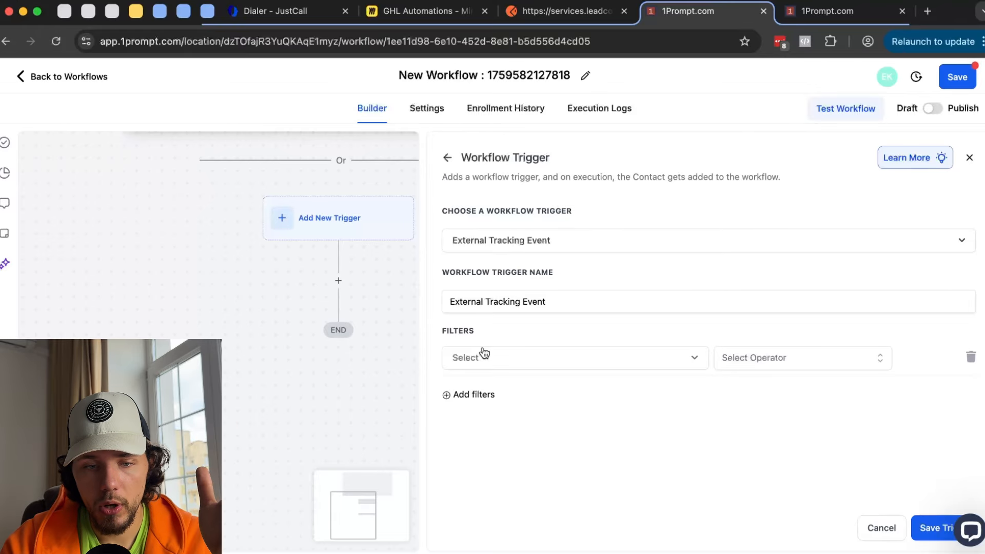
click(484, 353)
click(496, 448)
click(768, 360)
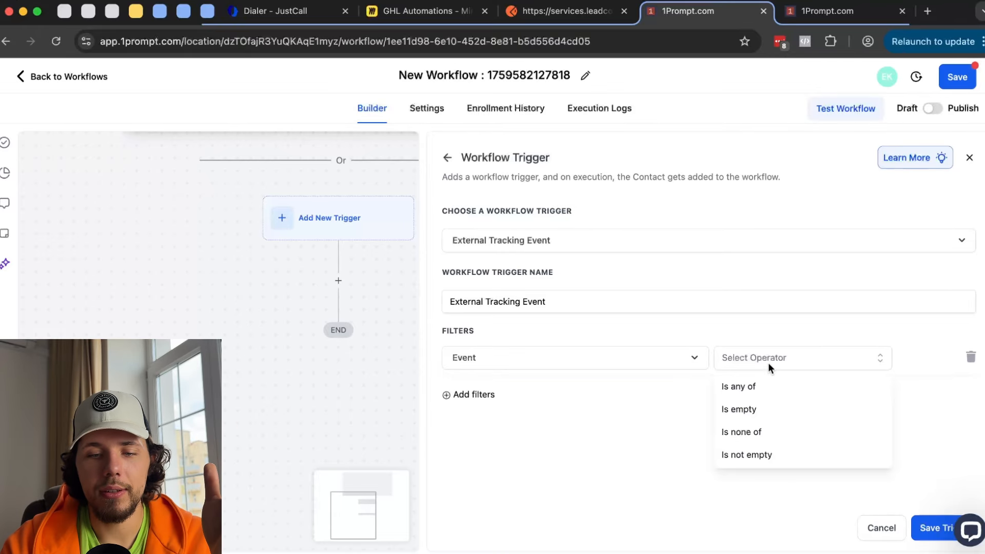
click(777, 392)
click(851, 360)
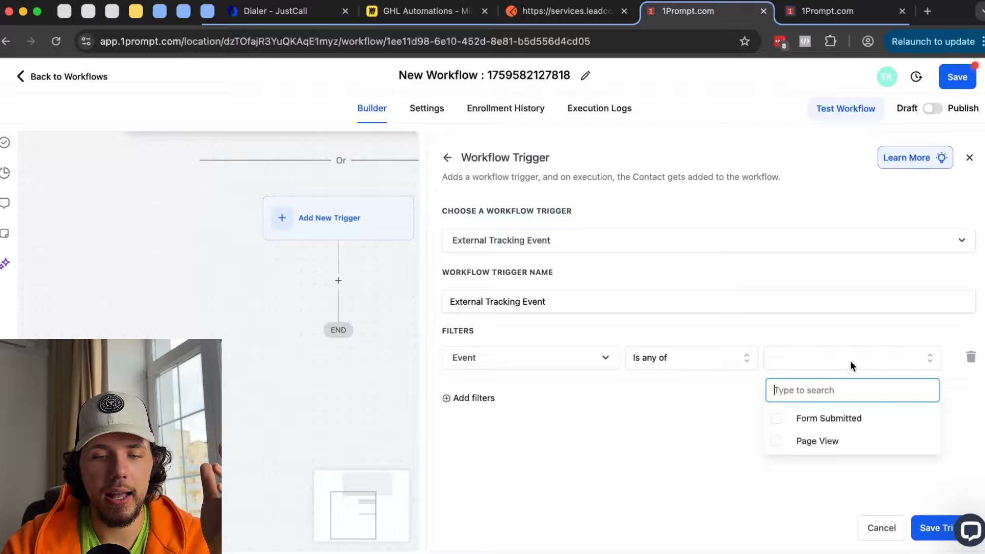
click(815, 420)
click(725, 394)
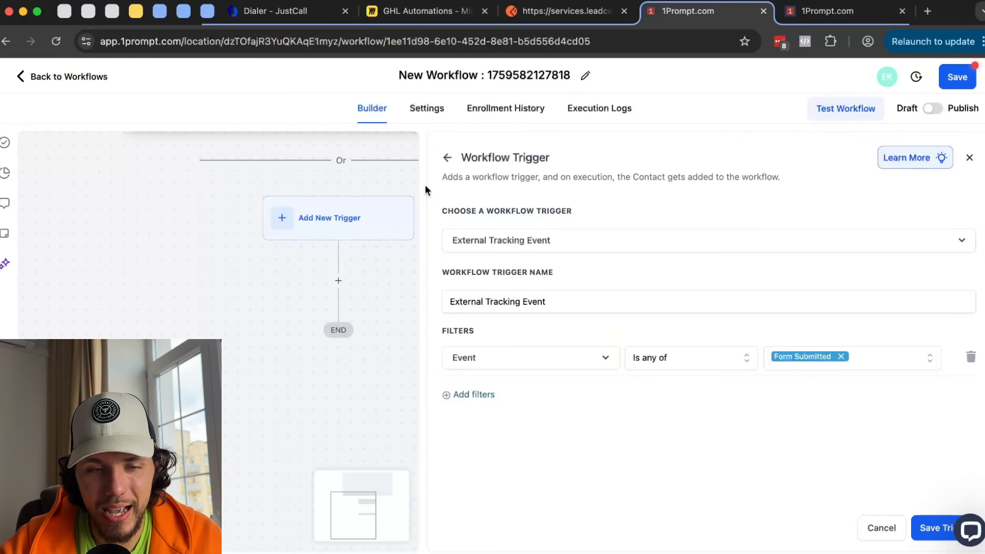
click(447, 158)
- Discard the previous setup, choose Appointment Status, and review its event type choices
click(578, 347)
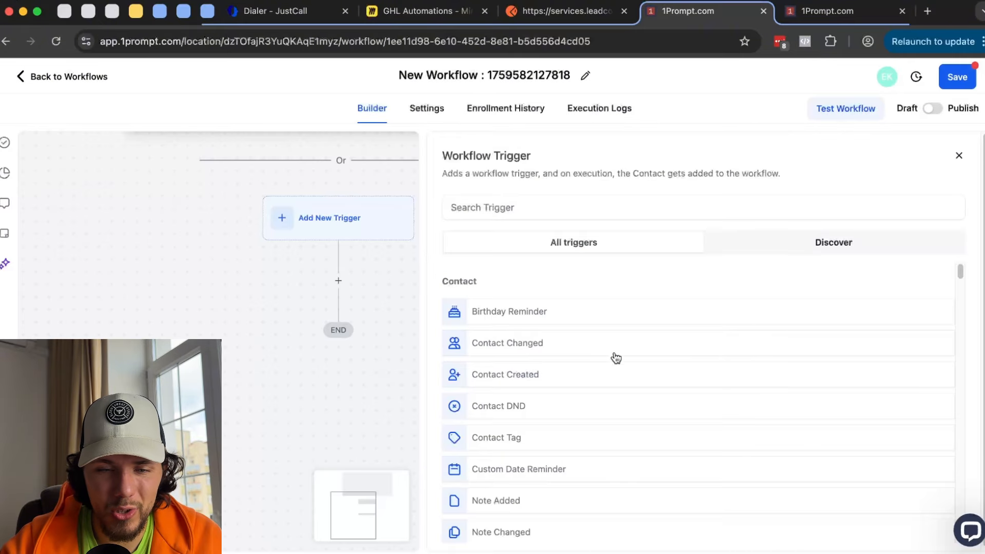
scroll(665, 377, down, 10)
scroll(667, 379, down, 5)
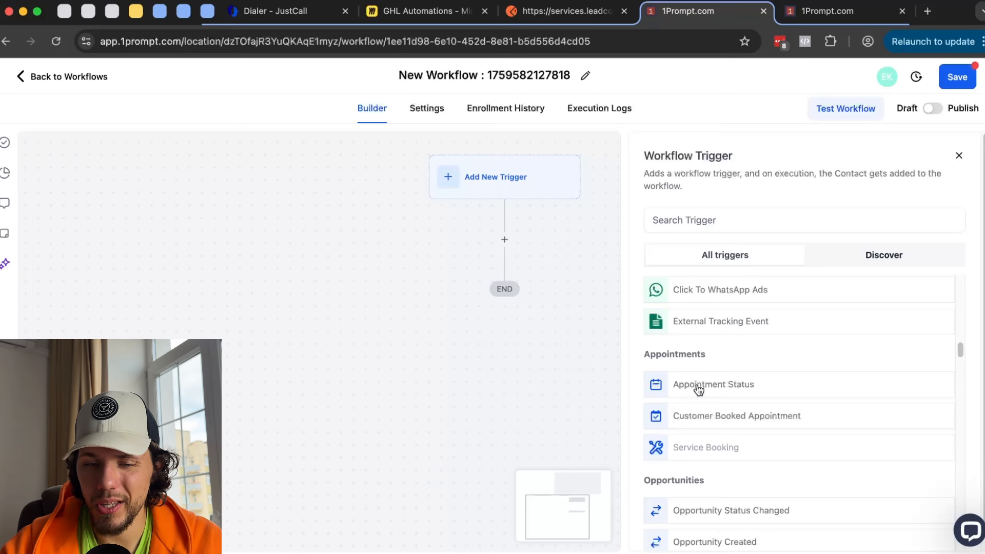
click(699, 390)
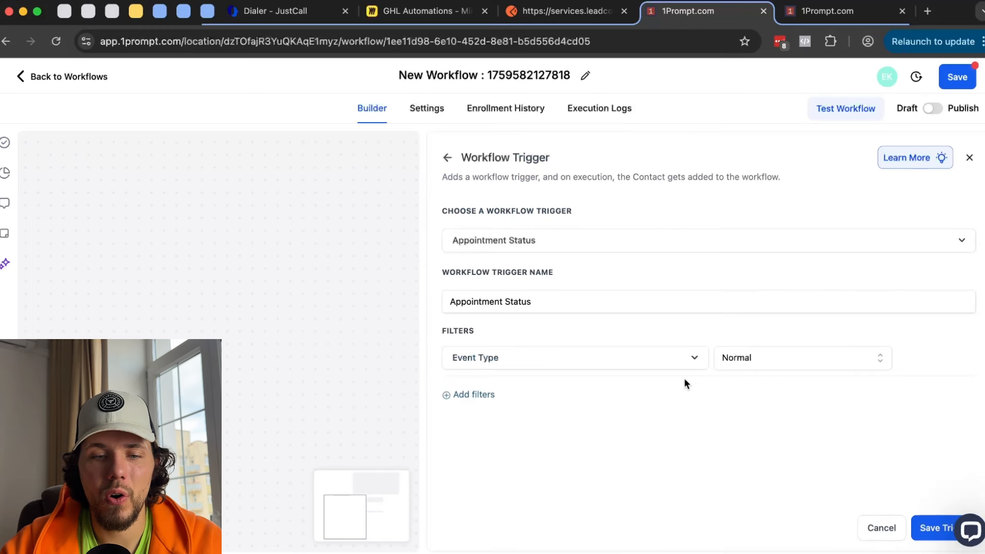
click(744, 365)
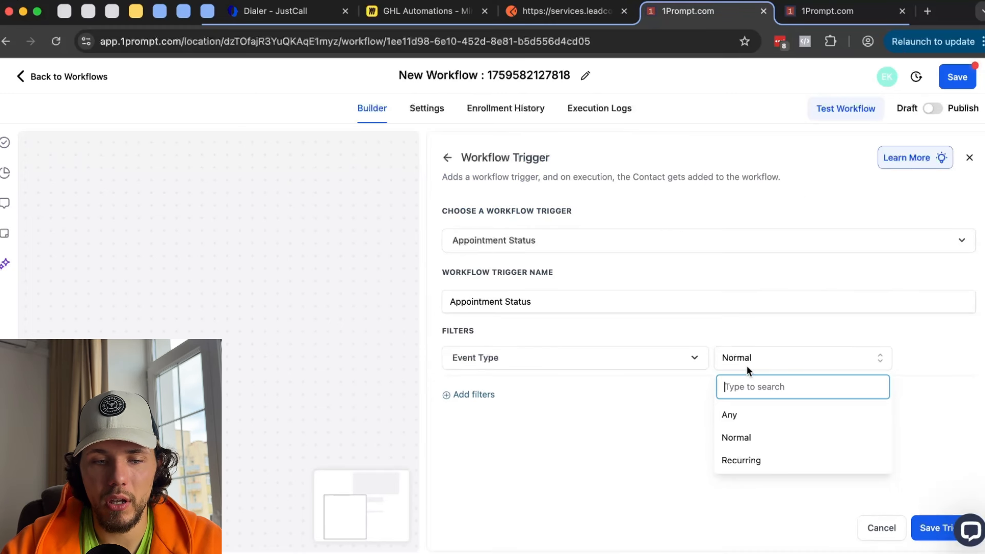
click(537, 394)
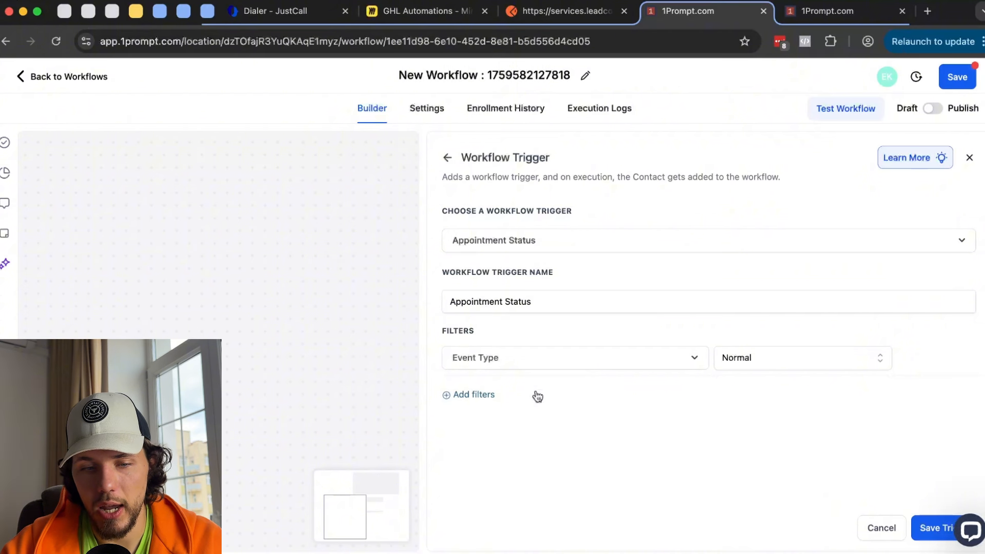
- Add a filter where Appointment status is cancelled
click(487, 395)
click(487, 402)
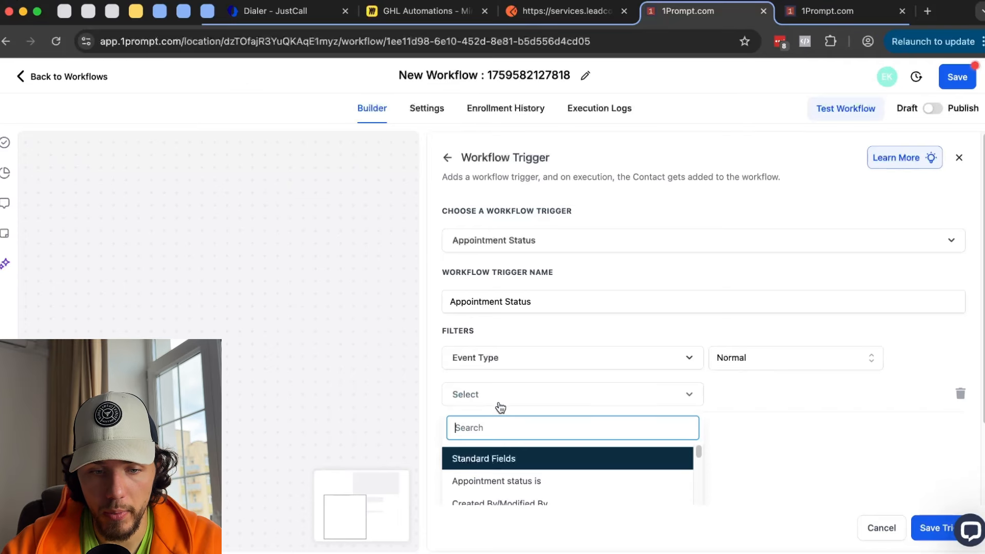
click(543, 388)
click(784, 393)
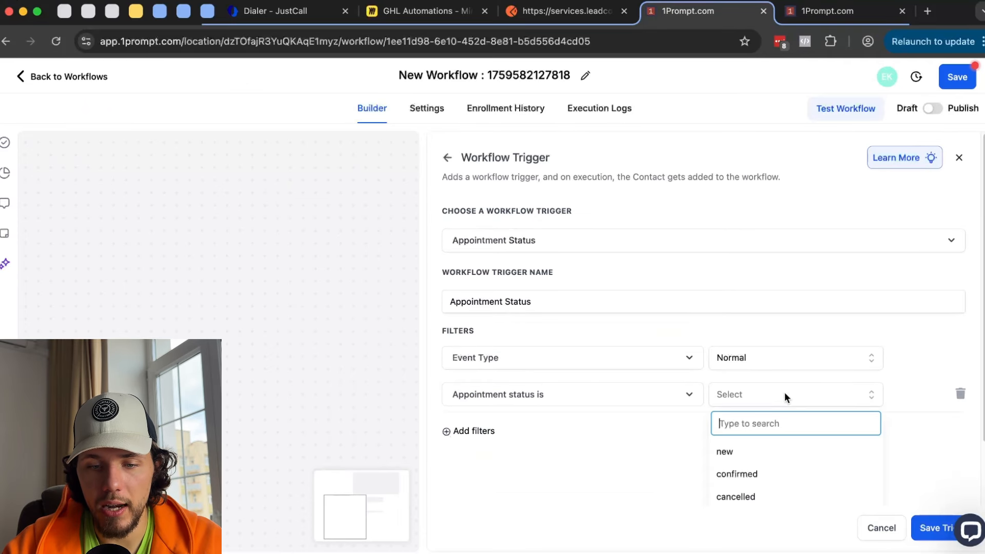
scroll(775, 448, down, 2)
click(762, 442)
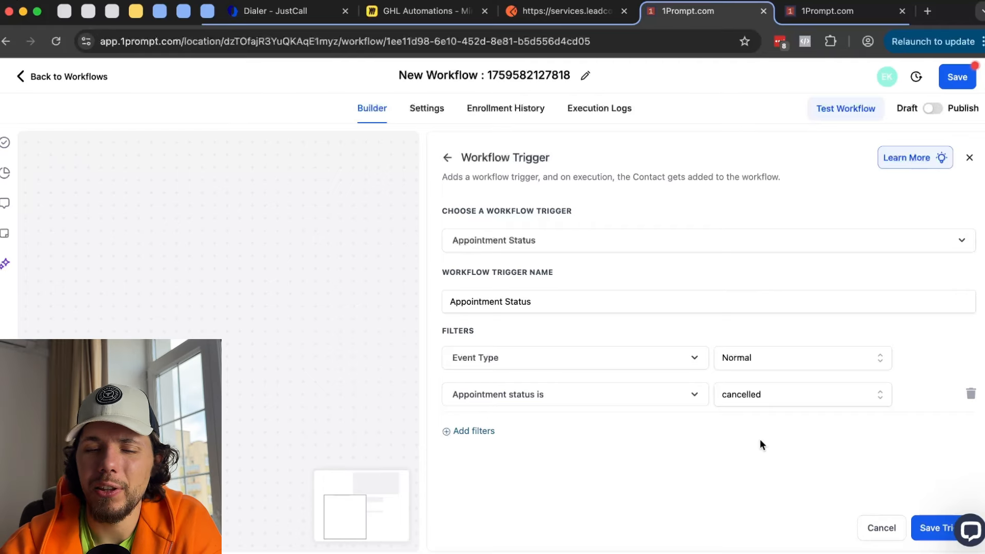
- Review the other appointment status options without changing them, then leave the setup
click(748, 396)
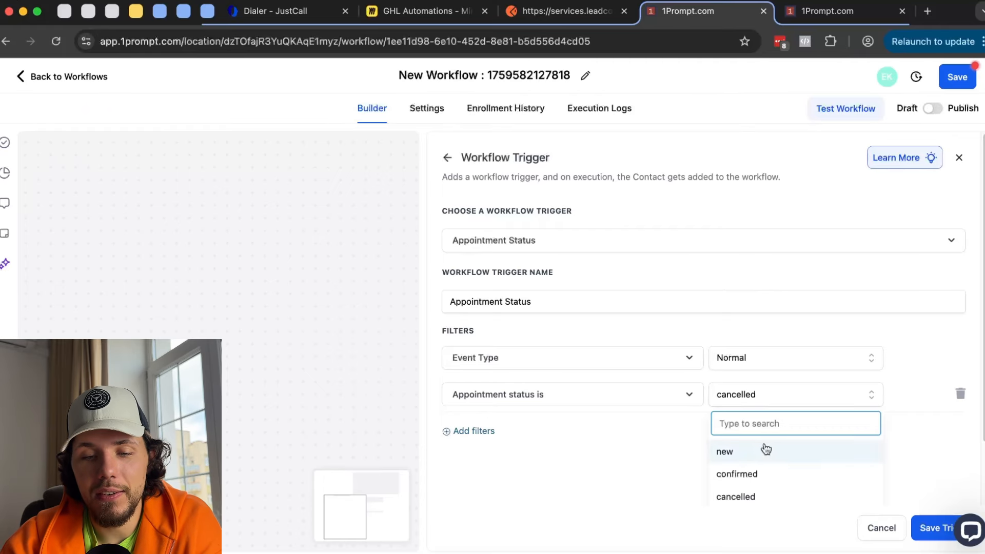
scroll(790, 431, down, 2)
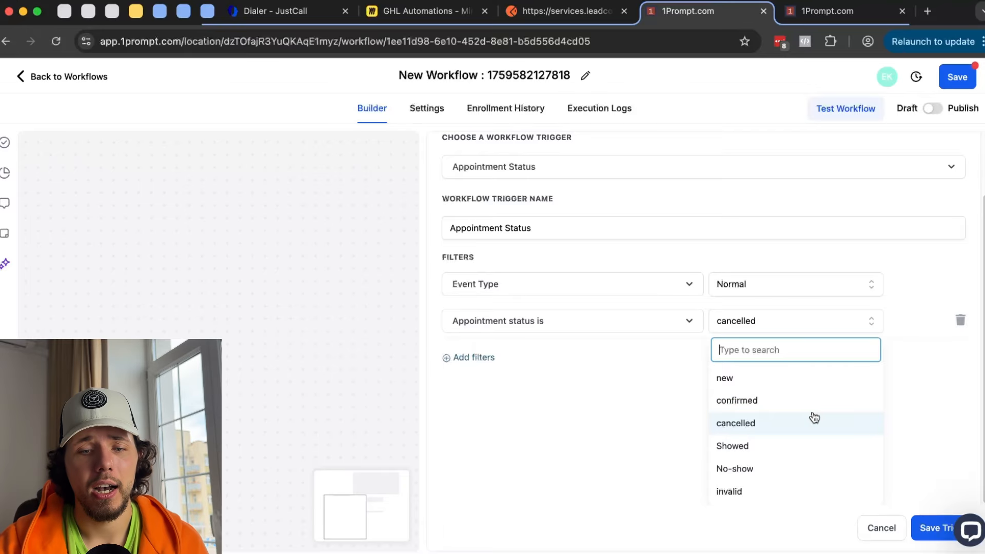
click(647, 374)
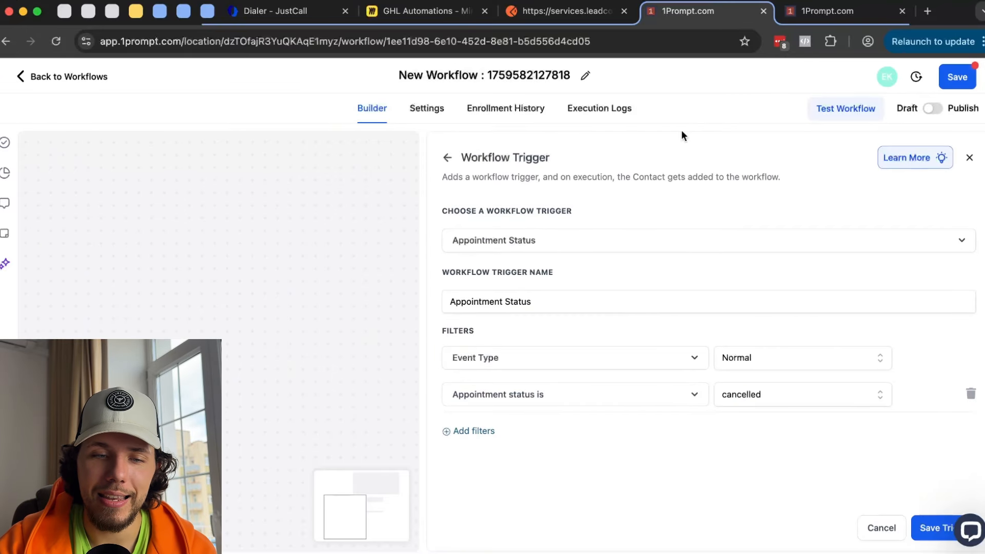
click(448, 158)
- Choose Customer Booked Appointment filtered to the 1Prompt - Discovery Call calendar
click(578, 347)
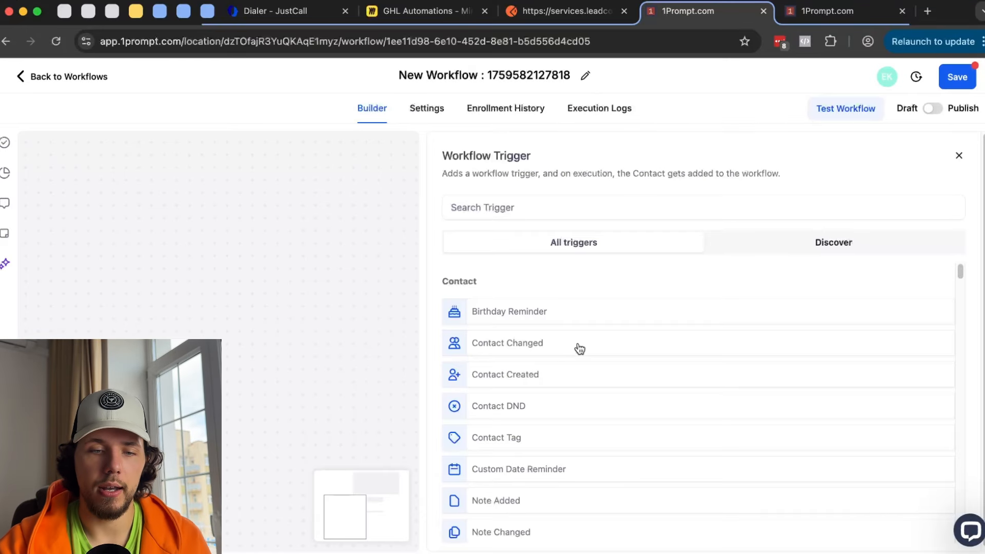
scroll(577, 343, down, 10)
scroll(579, 350, down, 8)
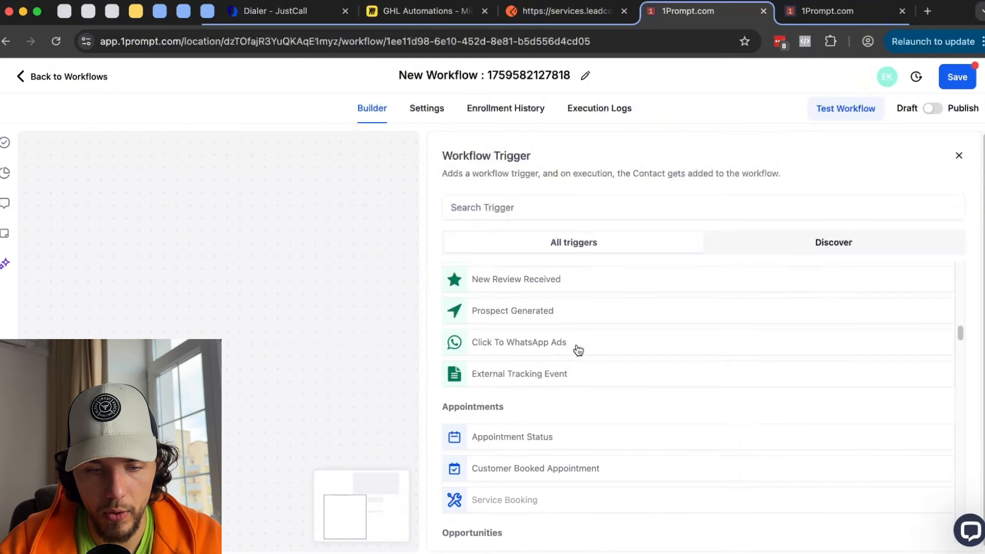
click(545, 418)
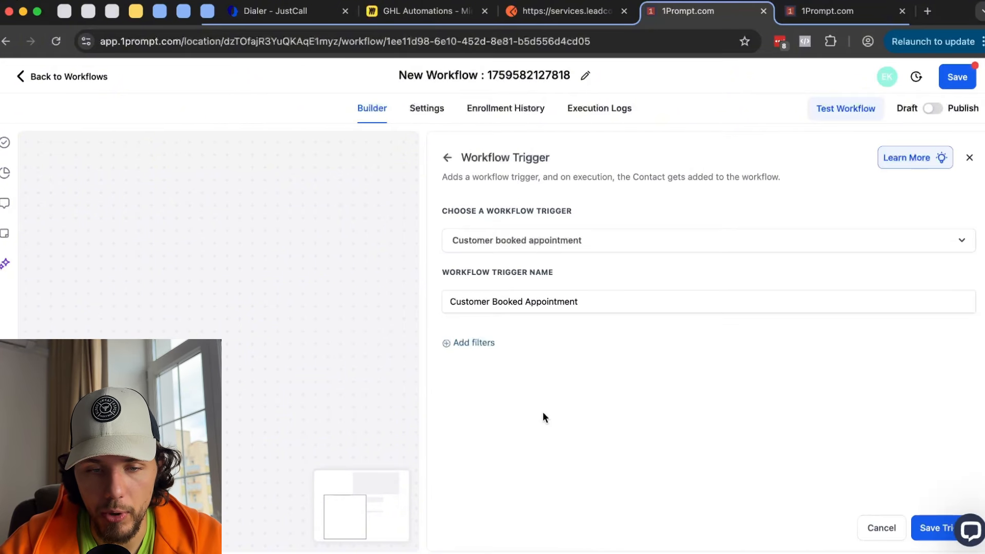
click(497, 343)
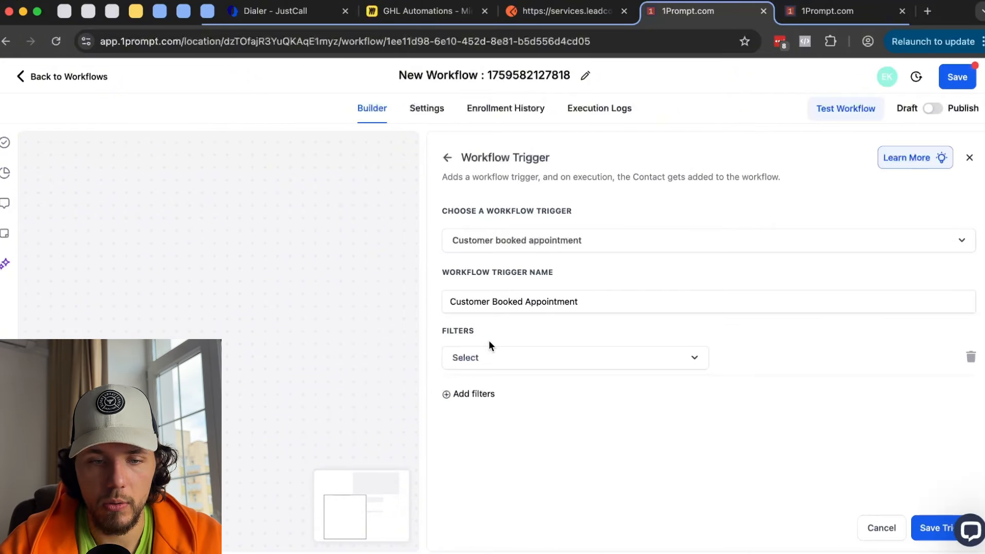
click(519, 359)
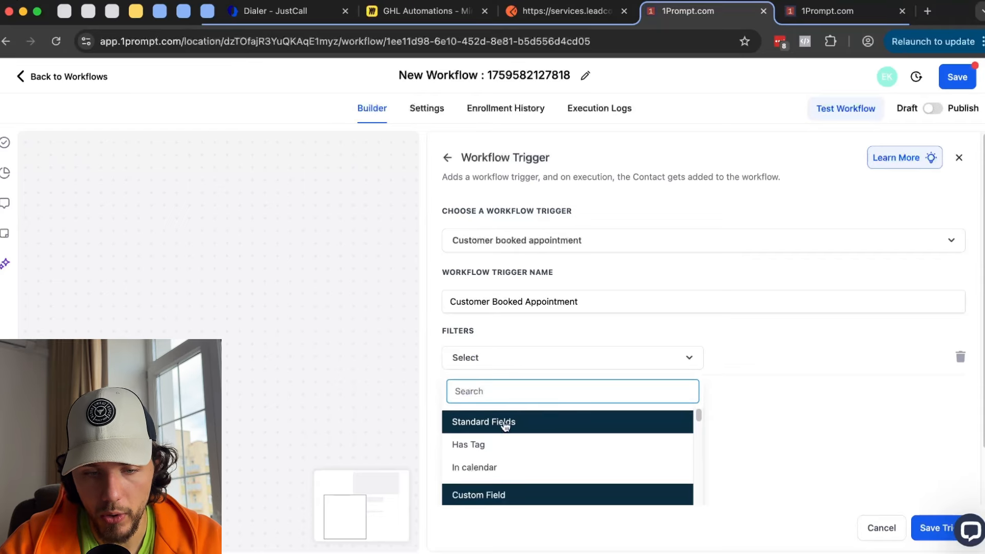
click(482, 467)
click(770, 361)
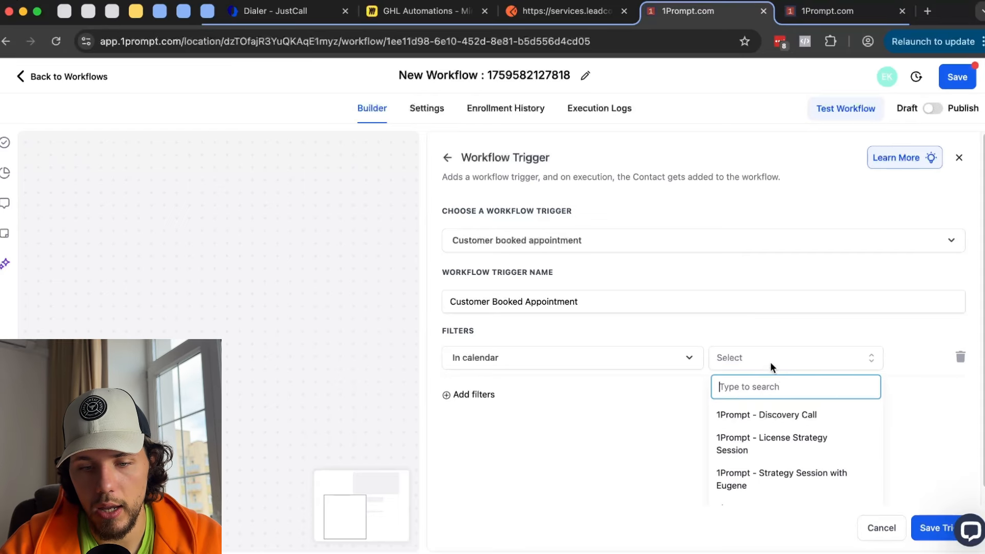
click(788, 419)
- Save the trigger, then choose Delete from its node menu
click(938, 515)
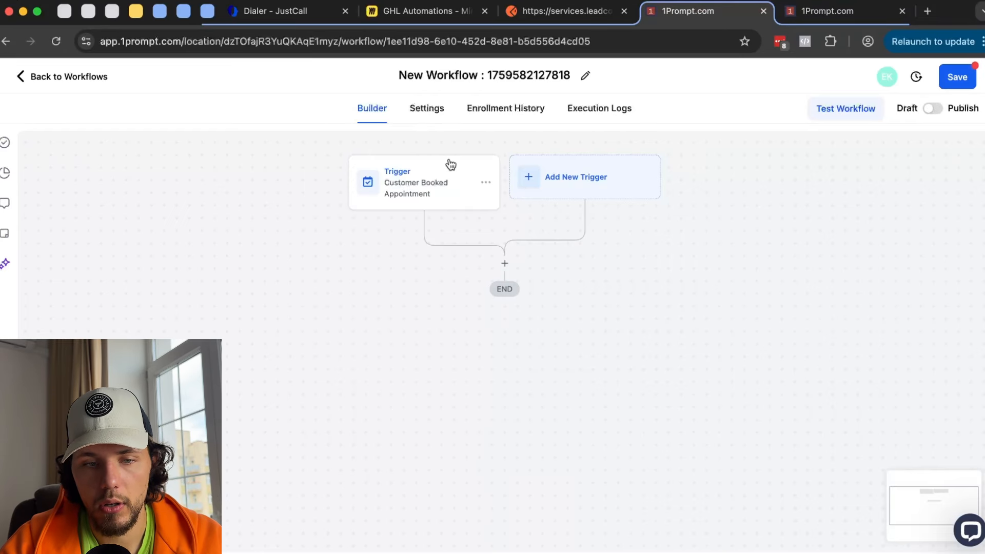
click(486, 183)
click(484, 248)
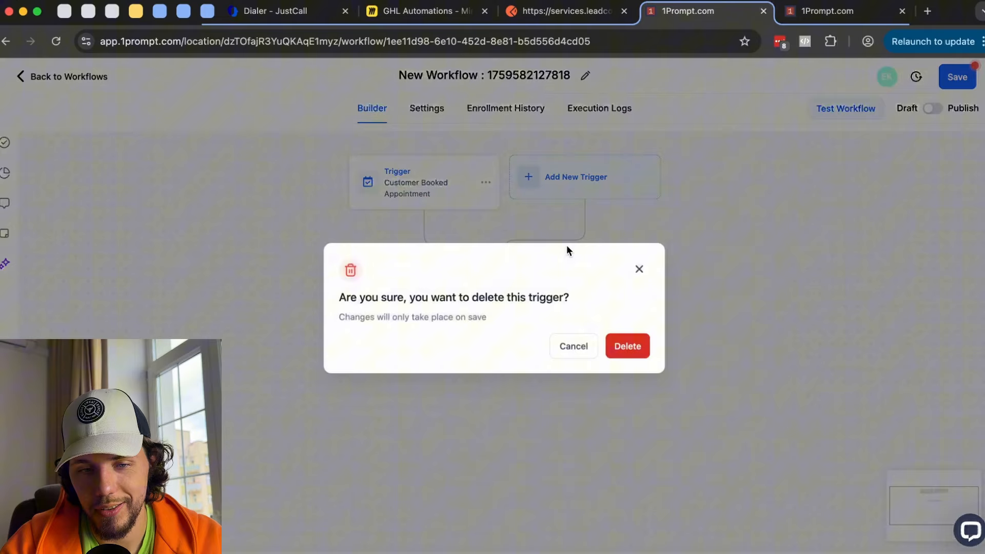
- Confirm deleting the Customer Booked Appointment trigger and scroll through a fresh trigger list
click(629, 347)
click(486, 191)
scroll(884, 317, down, 10)
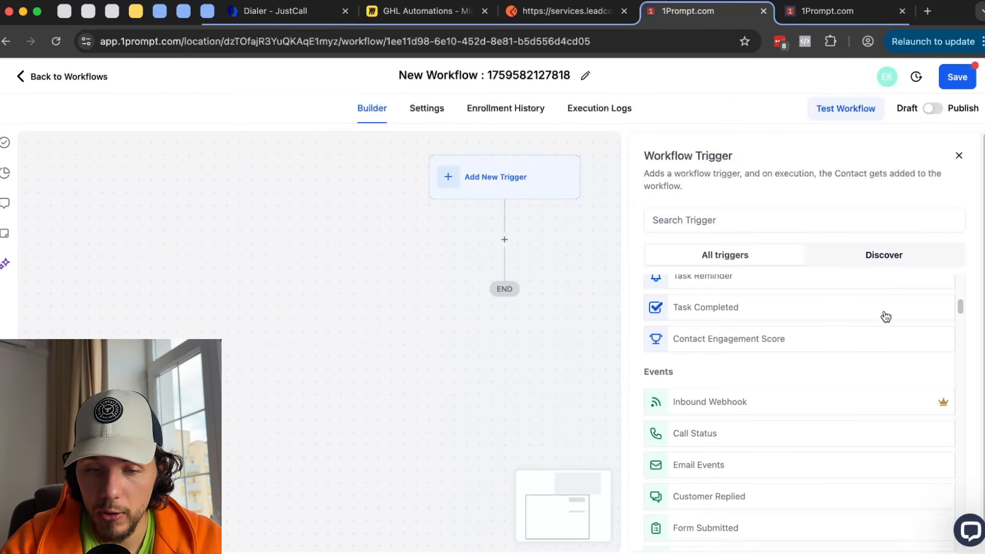
scroll(886, 316, down, 5)
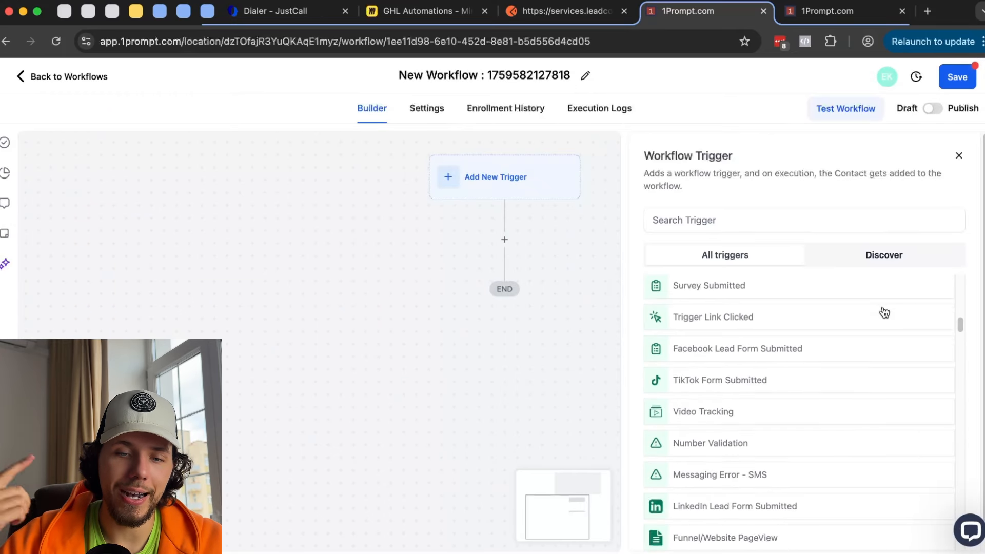
scroll(885, 312, down, 5)
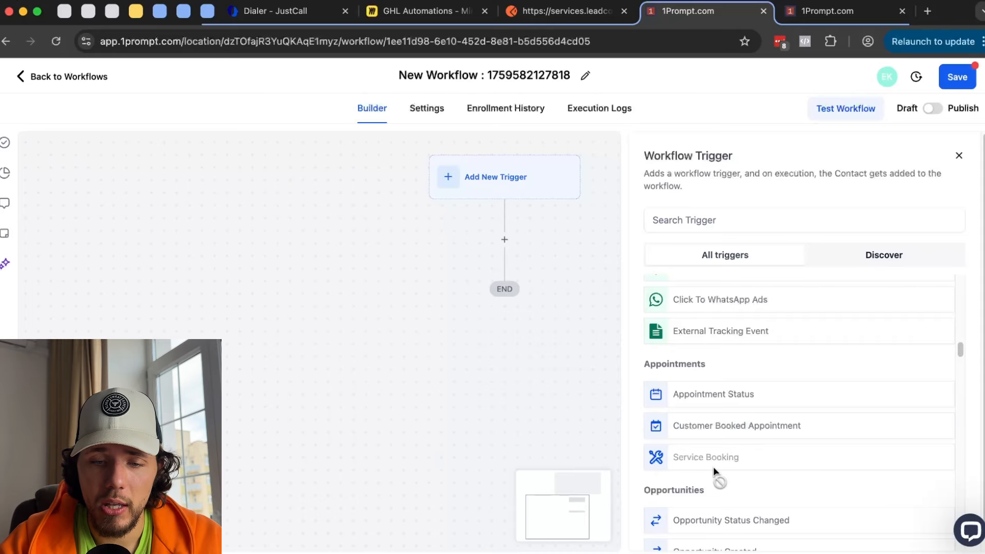
mouse_move(721, 466)
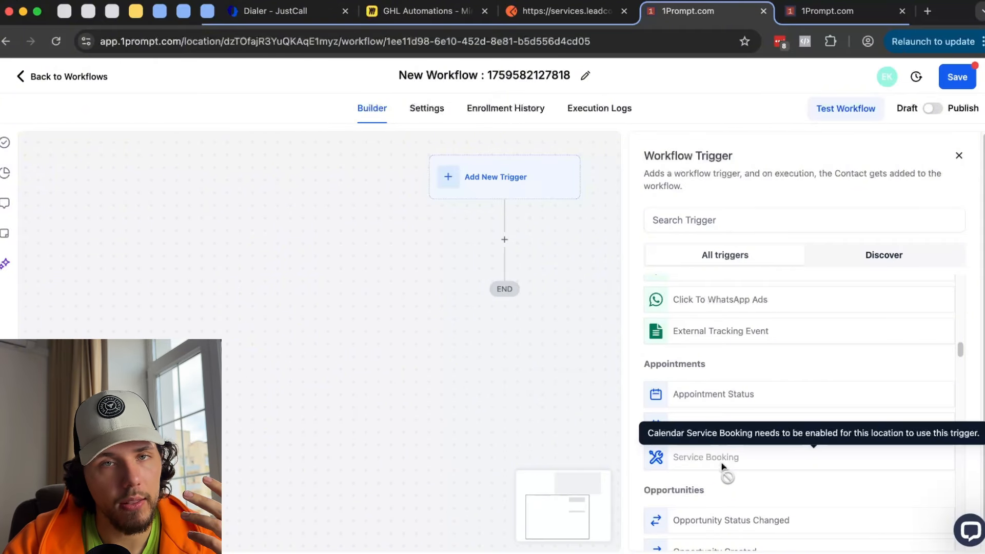
scroll(721, 463, down, 3)
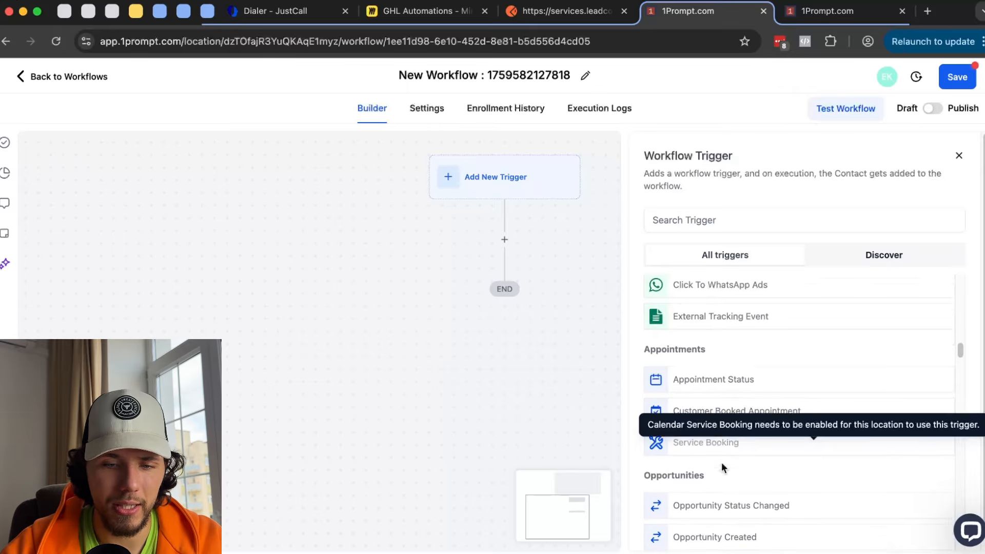
scroll(668, 399, down, 1)
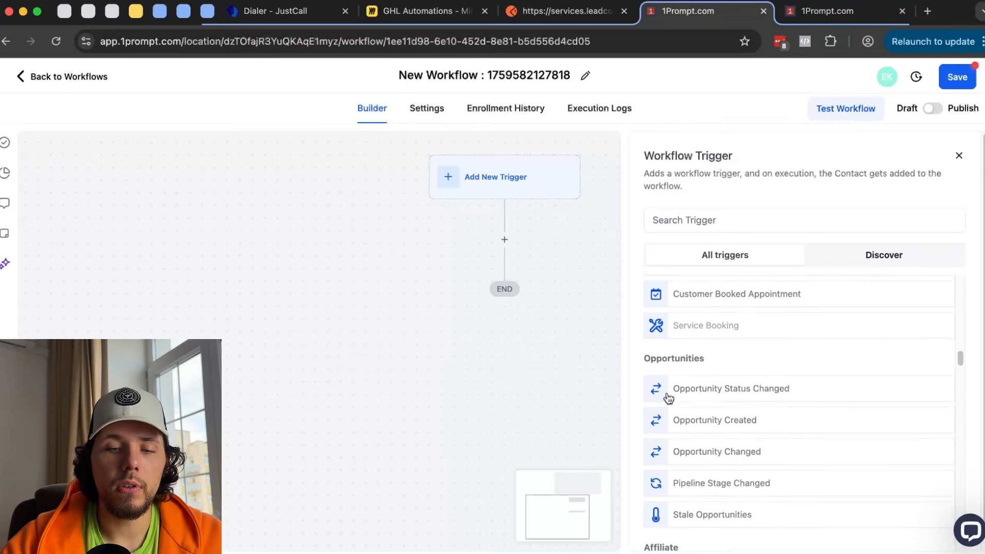
- On the Opportunities board, check the pipeline list, keep Free Webinar, then return to the workflow
click(845, 12)
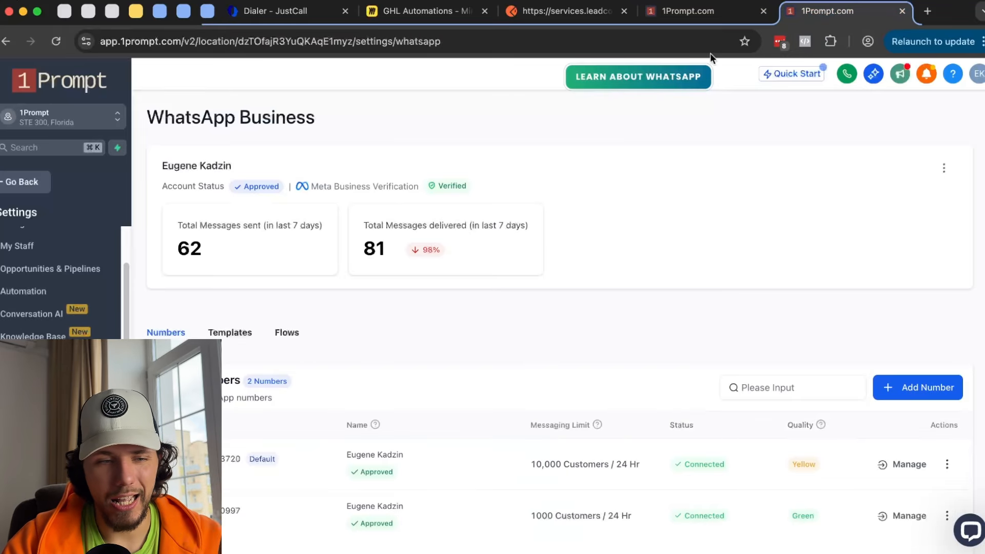
click(30, 189)
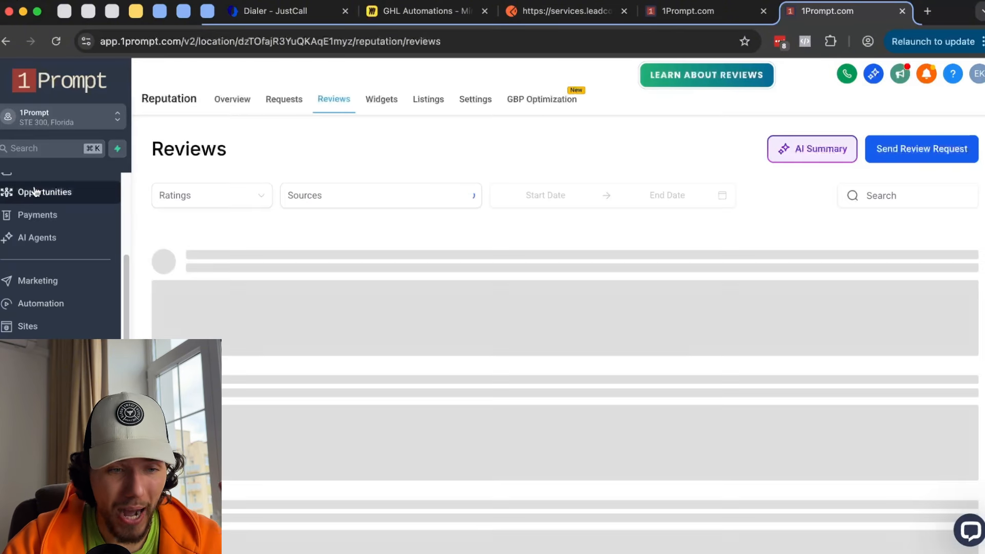
scroll(61, 267, up, 1)
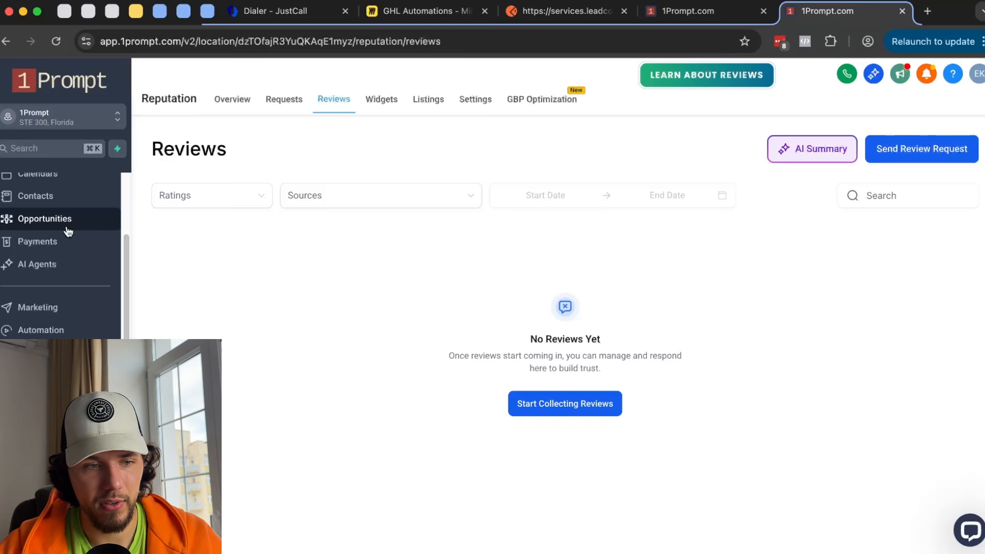
click(68, 231)
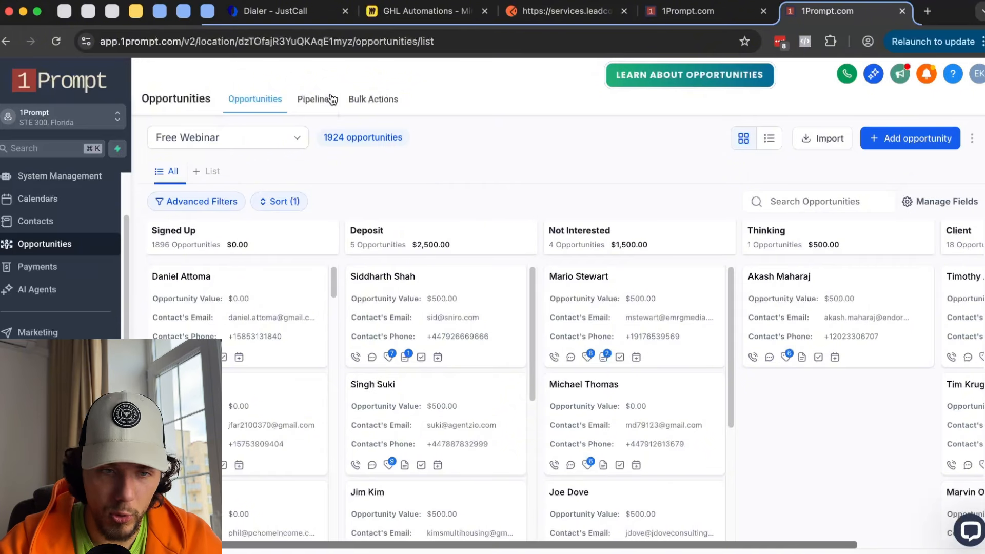
click(282, 141)
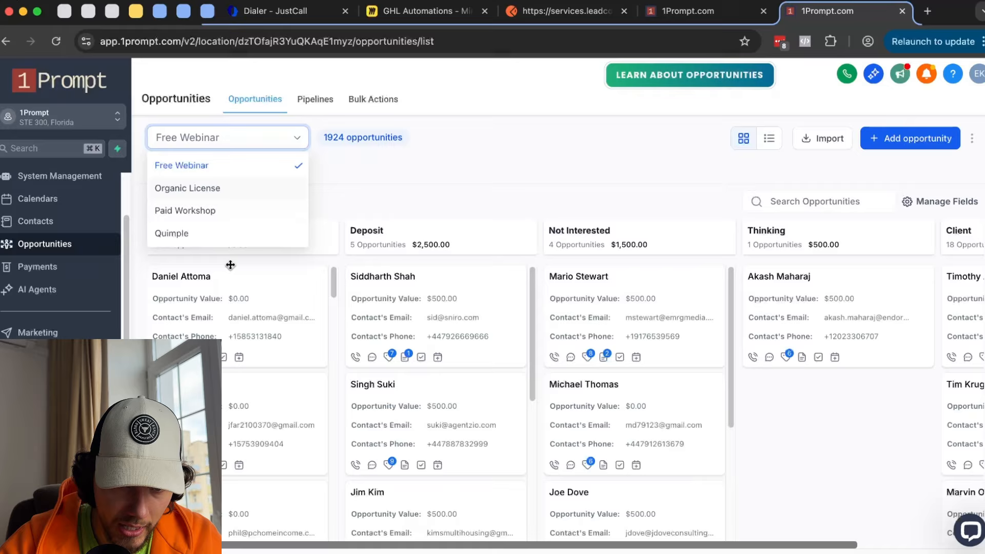
click(395, 176)
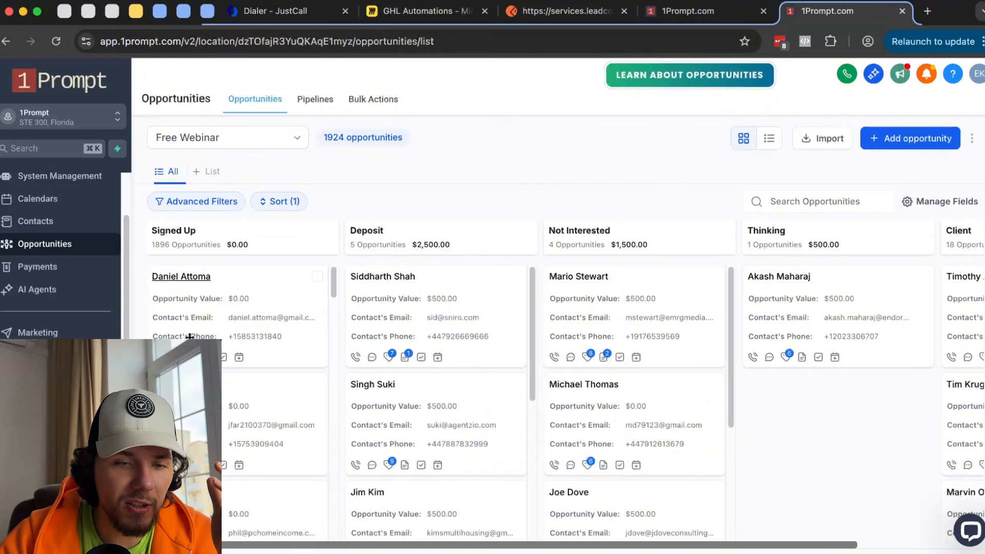
click(685, 10)
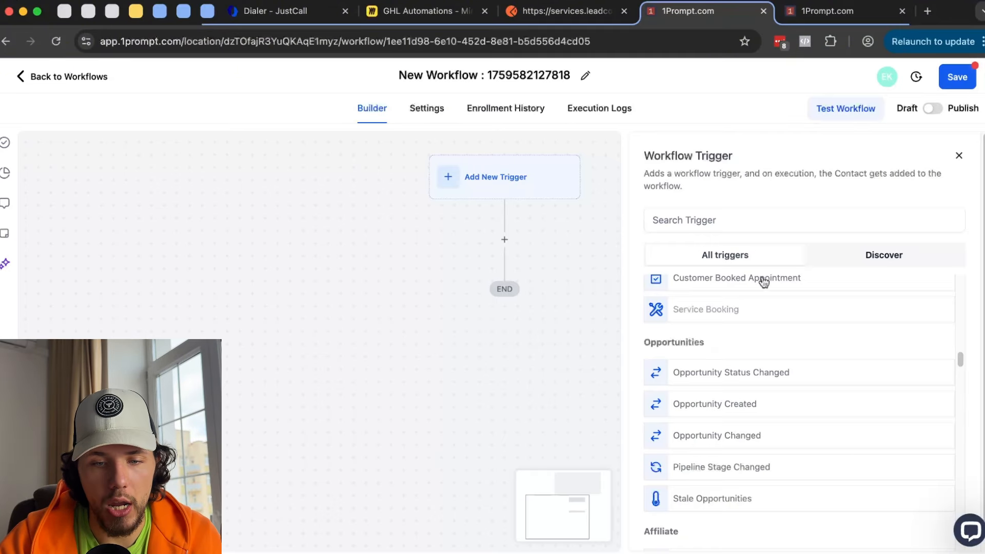
- Try Opportunity Status Changed as the trigger with a filter, then discard it
click(770, 373)
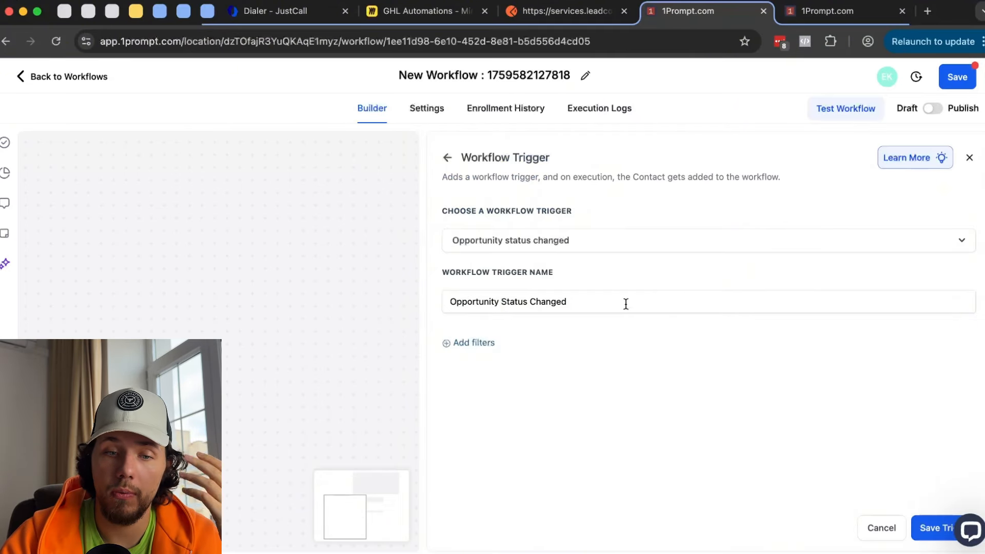
click(493, 343)
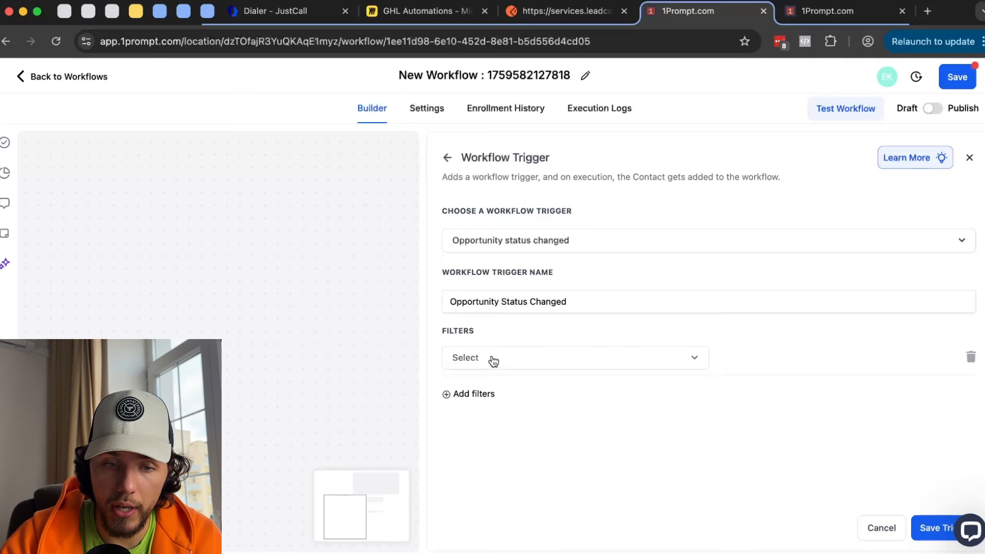
click(494, 361)
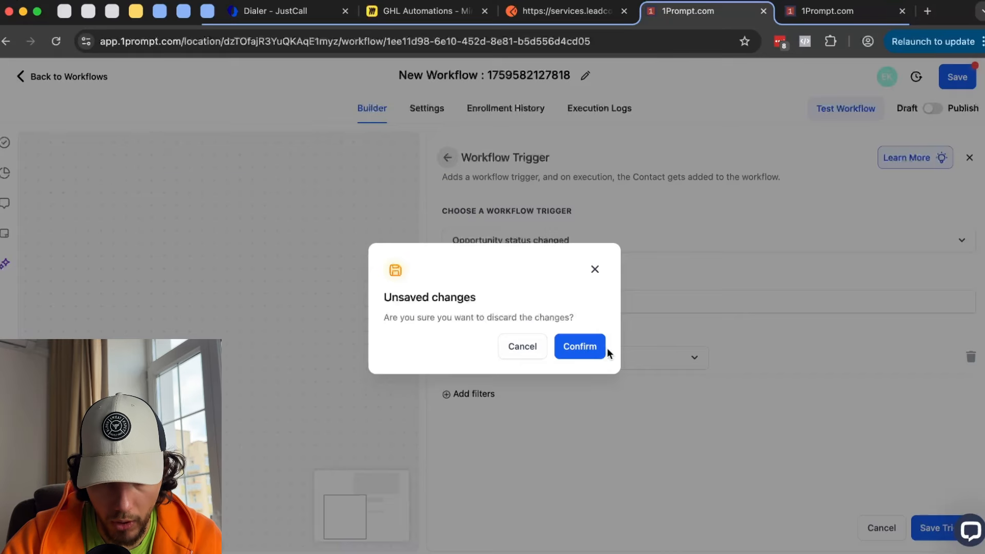
click(603, 348)
- Choose Opportunity Changed from the Opportunities triggers
scroll(603, 366, down, 8)
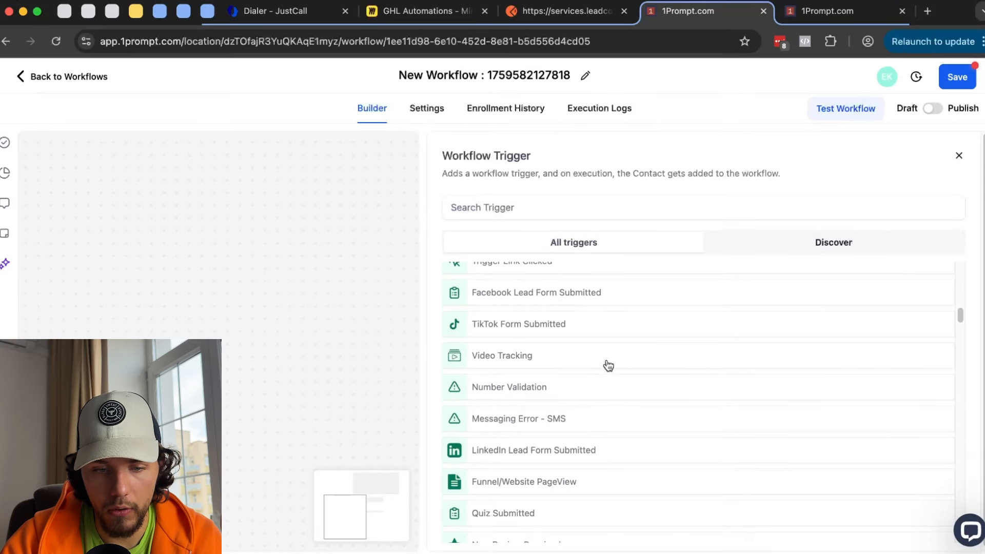
scroll(607, 361, down, 10)
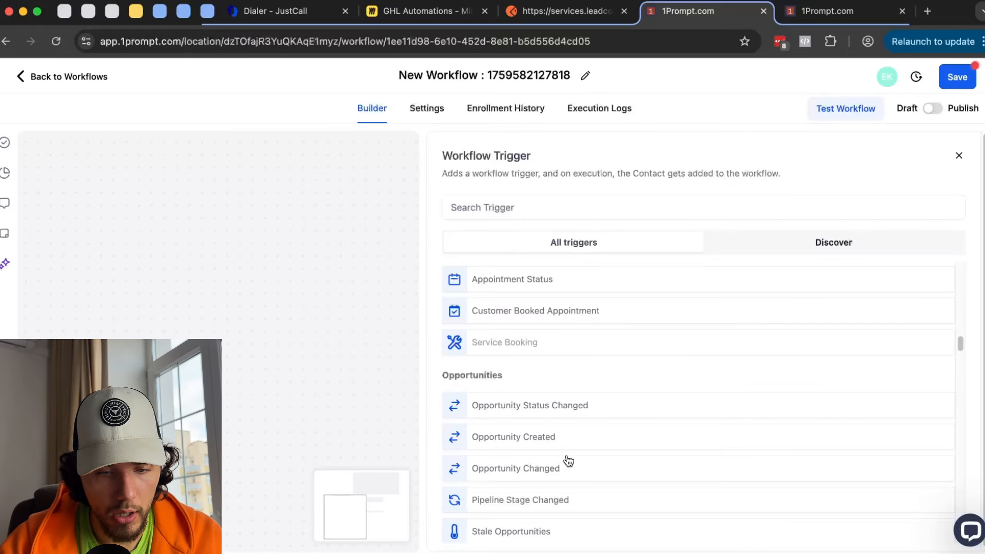
click(554, 470)
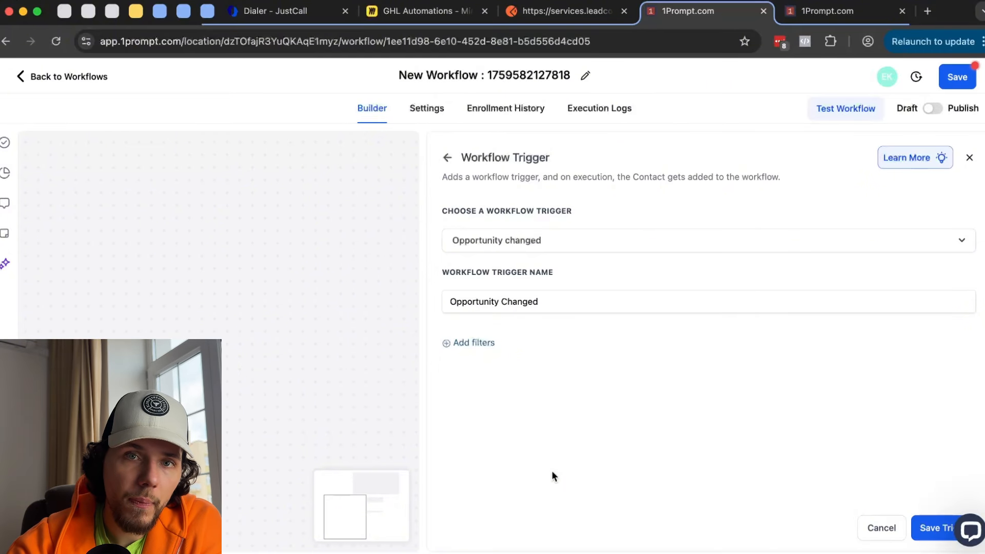
- Add a Communication filter set to WhatsApp on the Opportunity Changed trigger
click(485, 341)
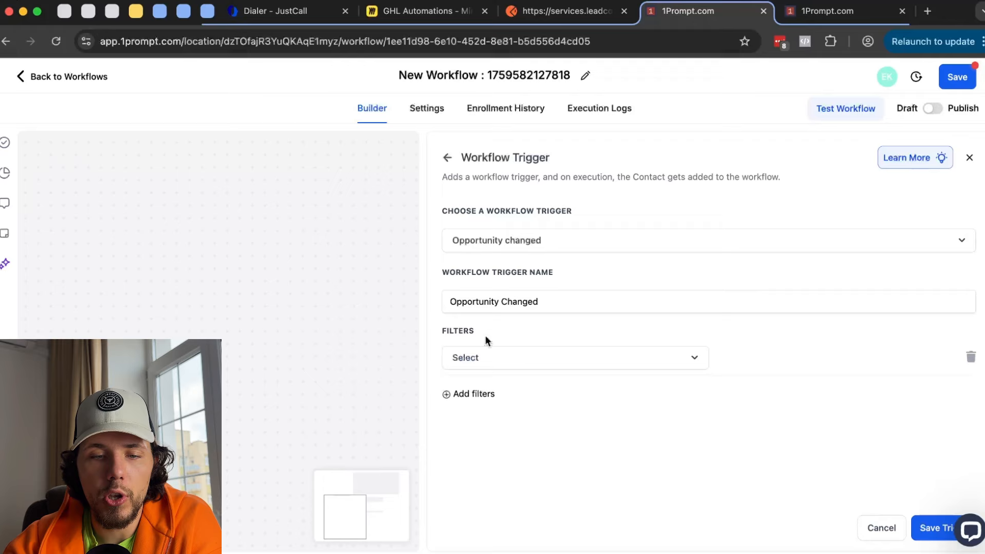
click(508, 365)
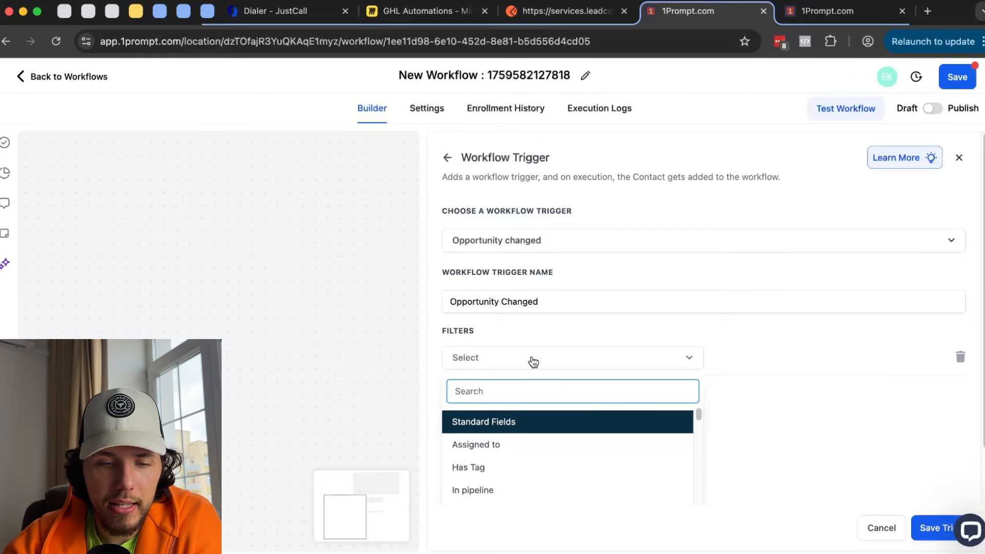
scroll(534, 360, down, 2)
scroll(553, 359, down, 4)
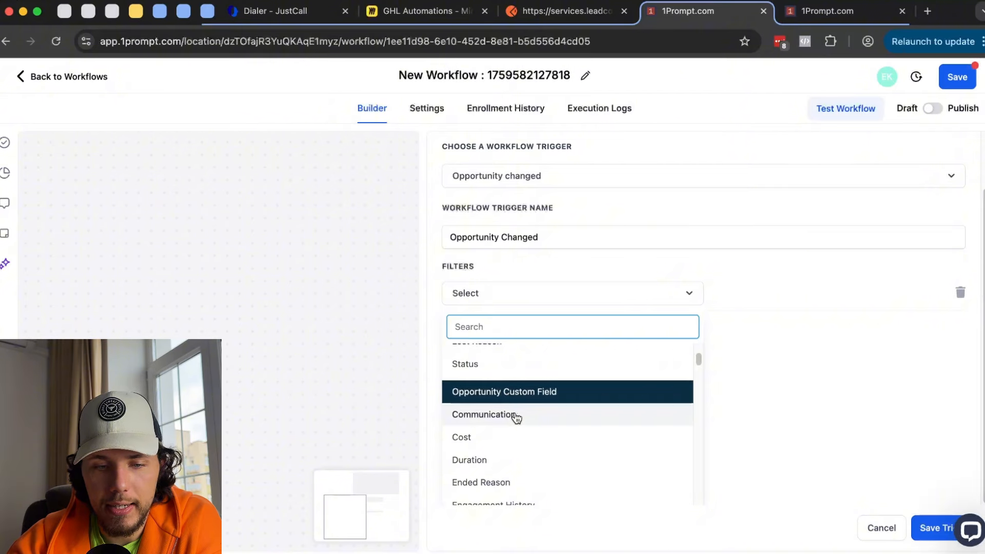
click(514, 413)
click(808, 358)
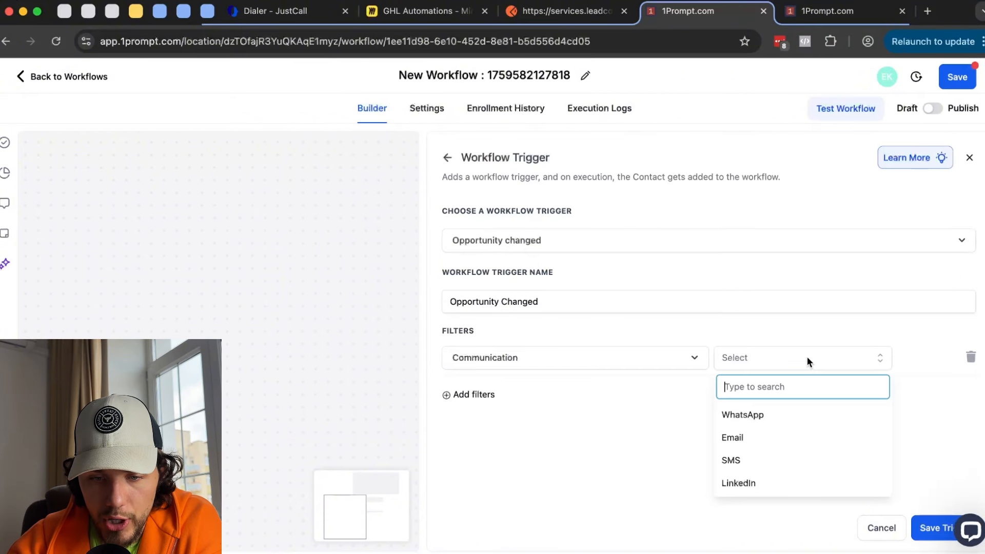
click(779, 416)
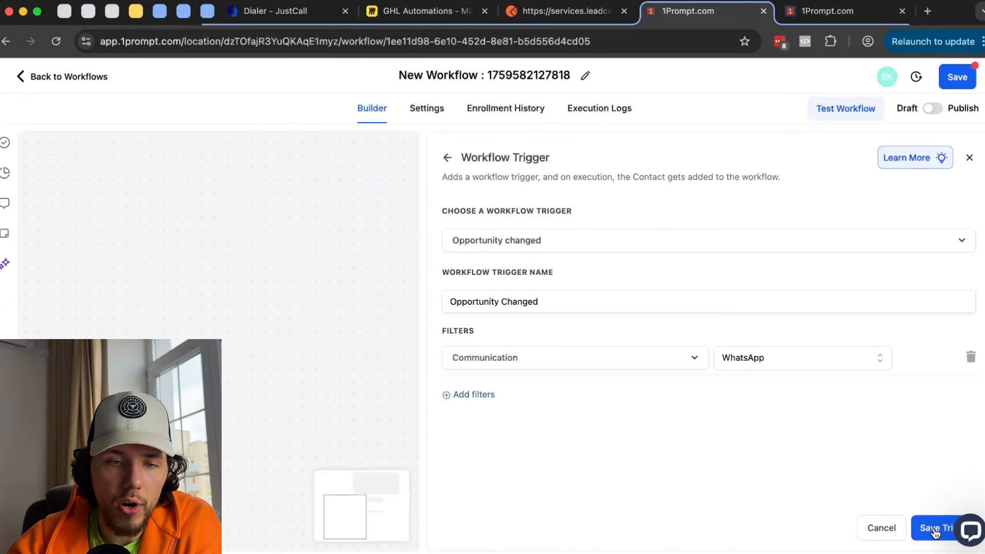
- Discard the trigger setup and scroll the trigger list back to Opportunities
click(448, 158)
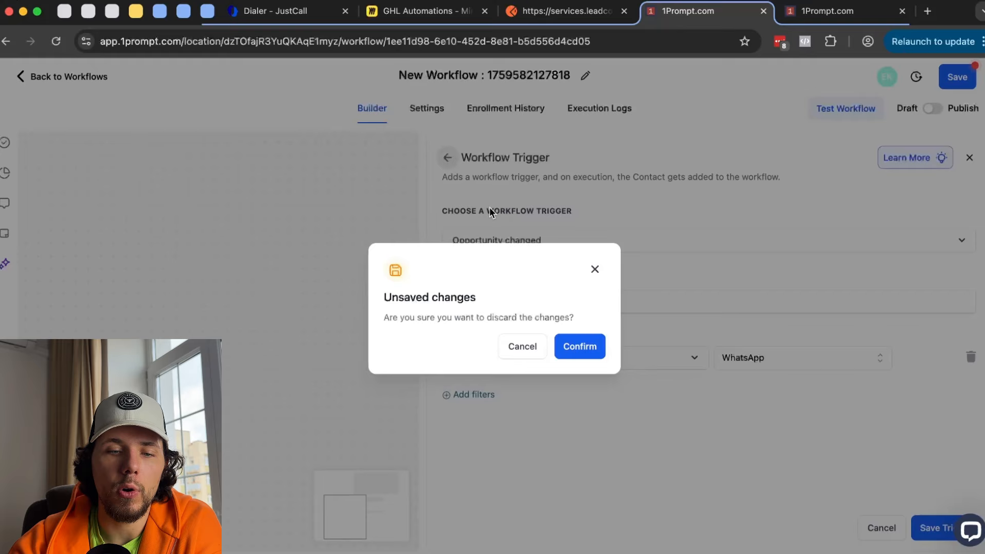
click(570, 345)
scroll(745, 354, down, 15)
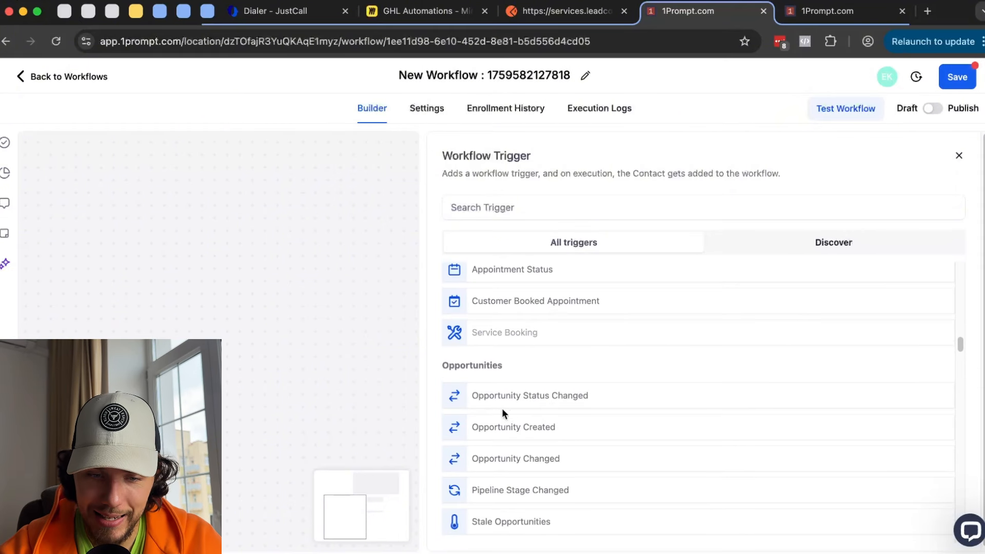
scroll(519, 421, down, 1)
scroll(588, 444, down, 1)
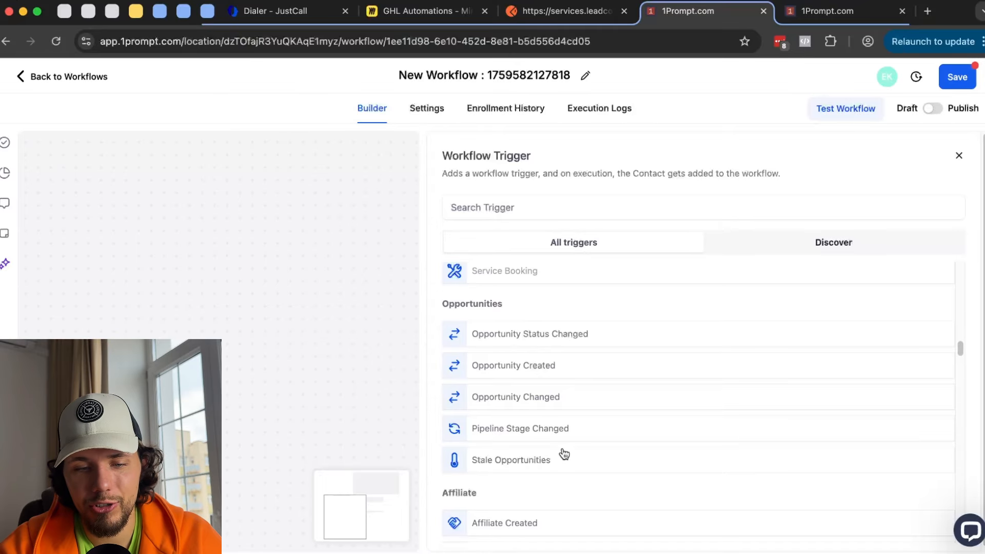
click(841, 12)
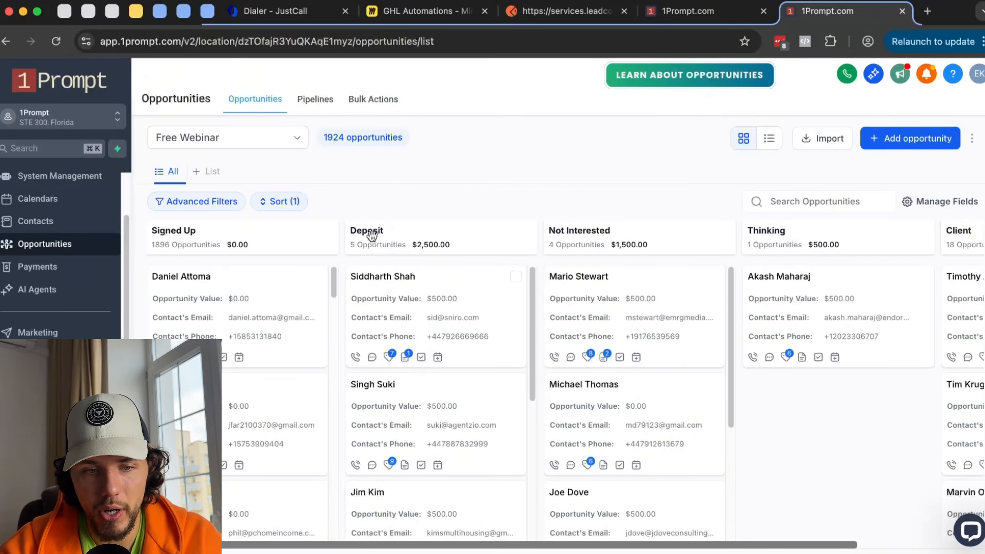
click(678, 4)
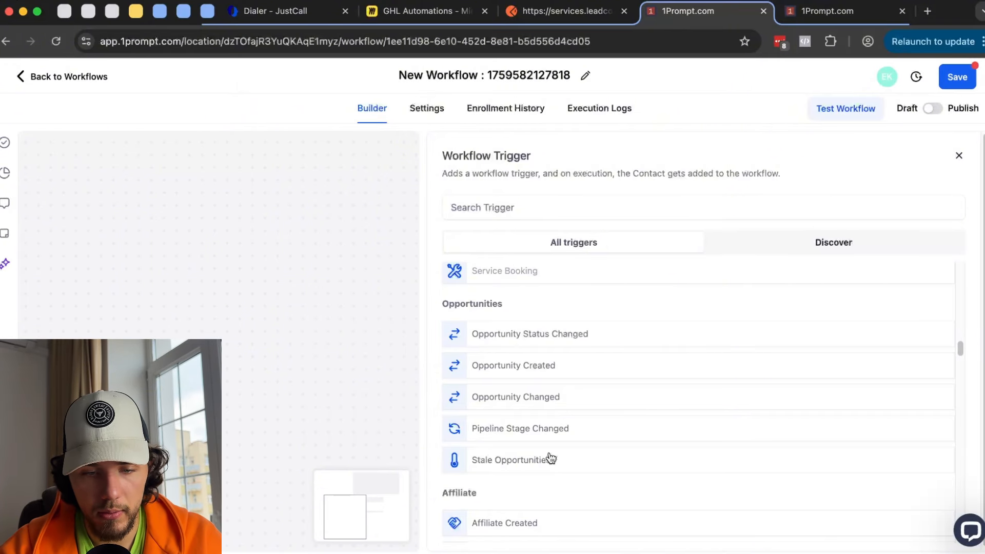
scroll(548, 456, down, 2)
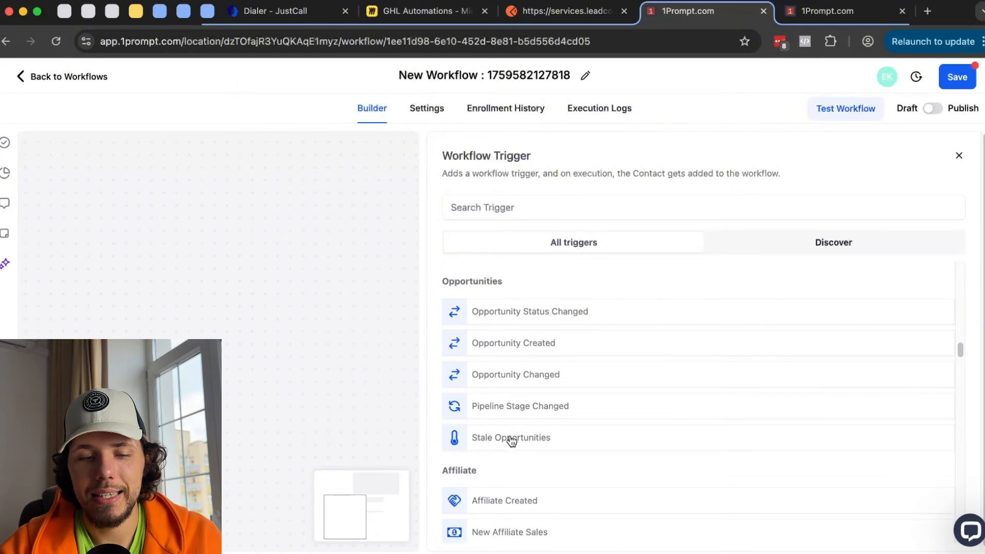
click(516, 437)
click(483, 345)
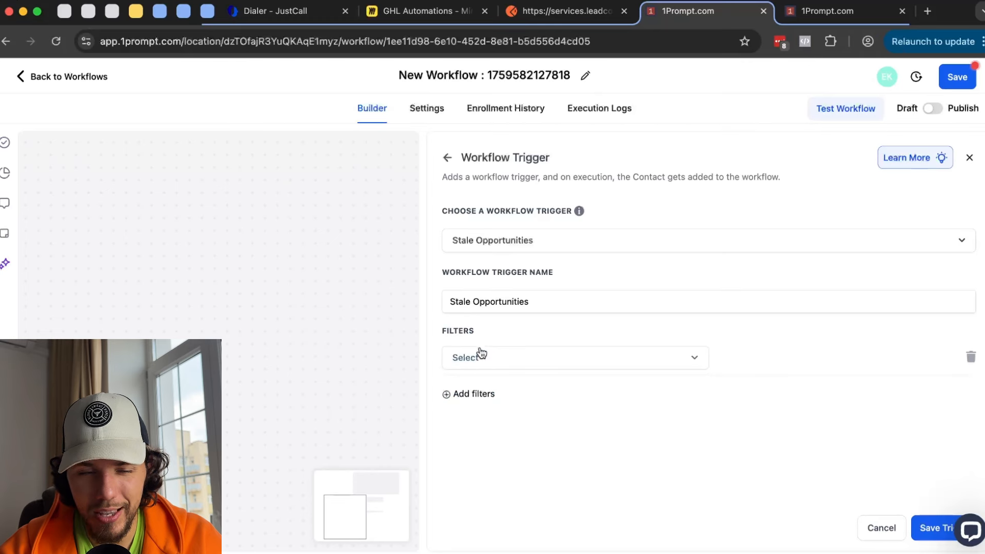
click(480, 357)
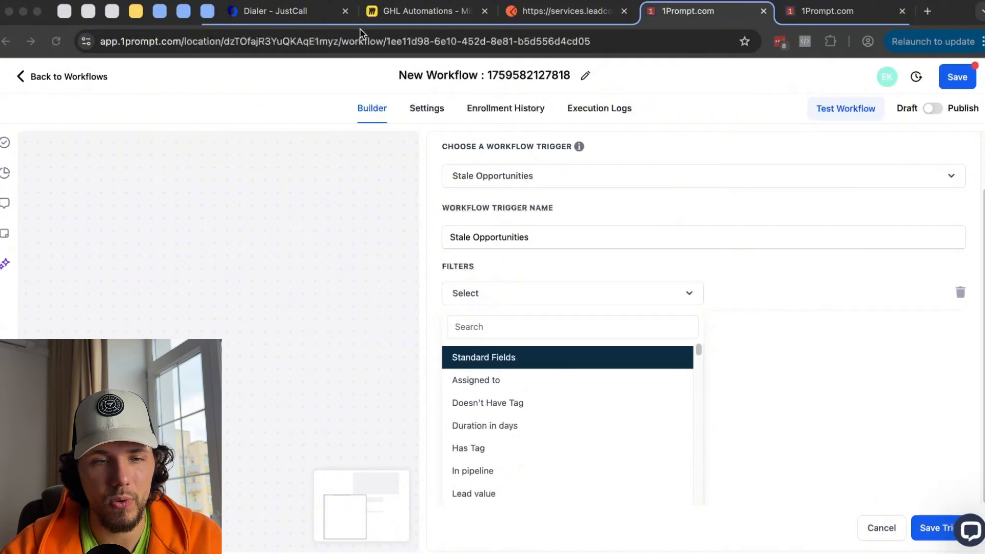
click(747, 279)
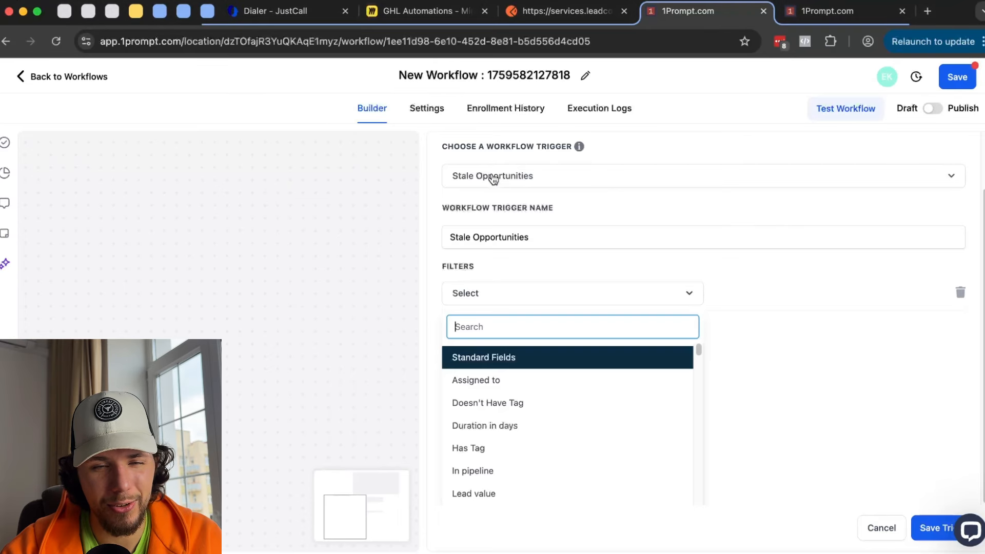
scroll(474, 171, up, 2)
click(447, 157)
click(579, 345)
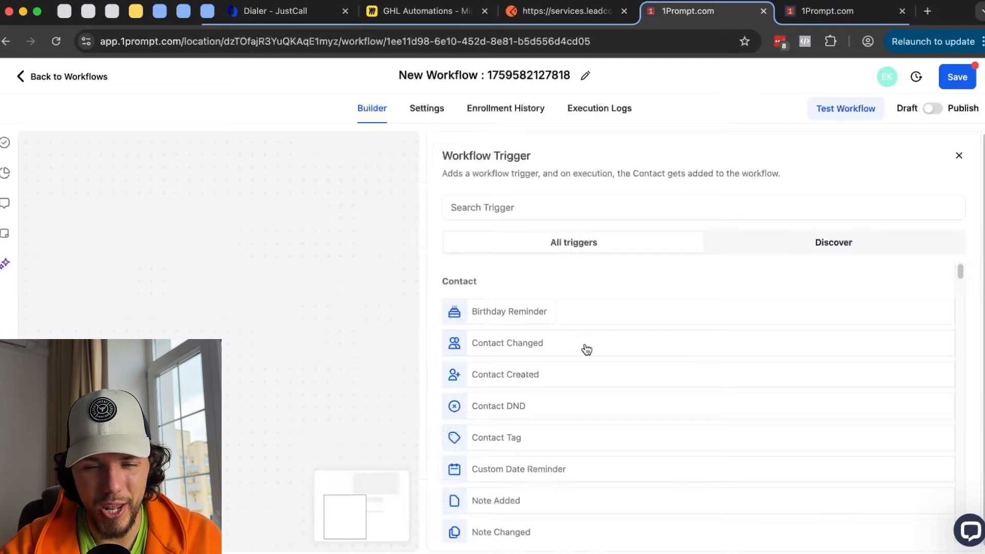
scroll(682, 358, down, 15)
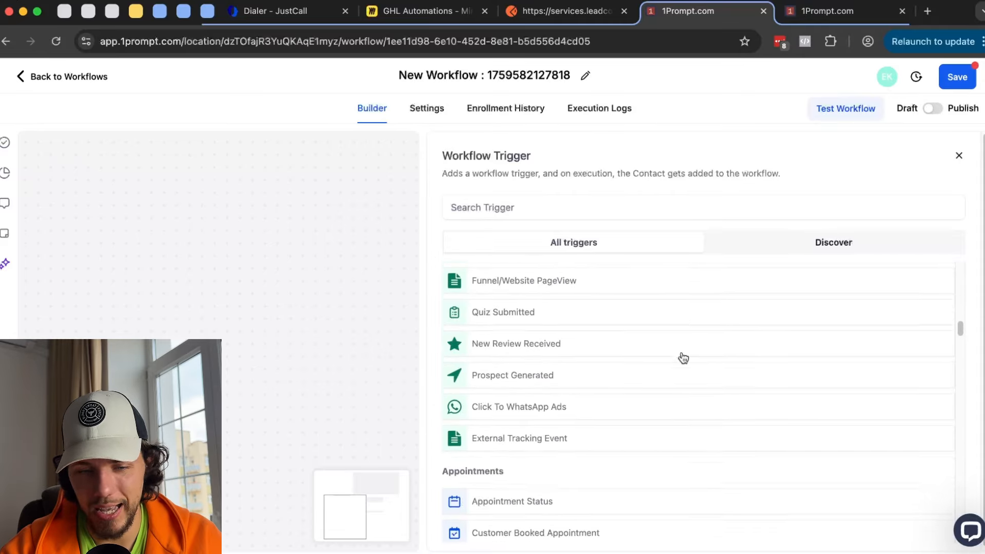
scroll(681, 352, down, 2)
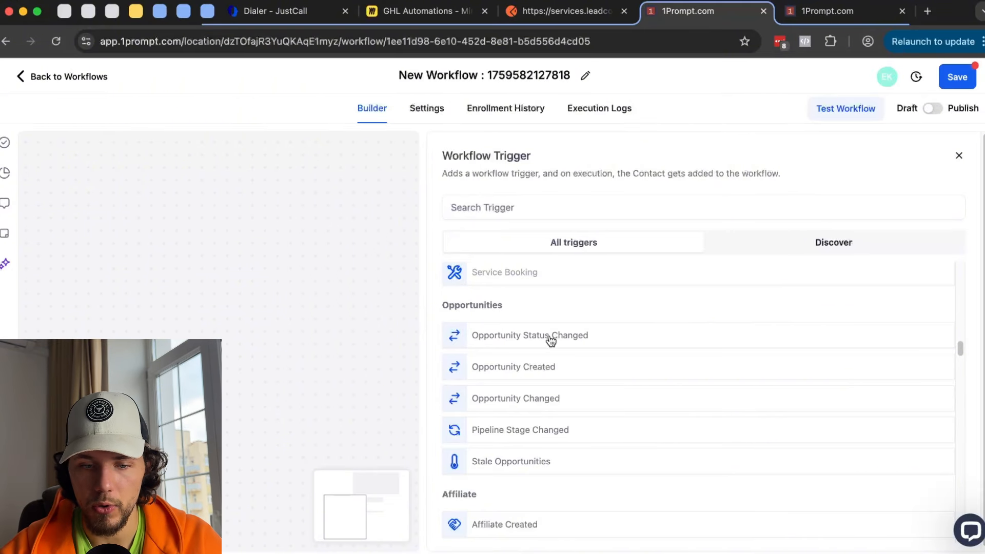
scroll(551, 341, down, 3)
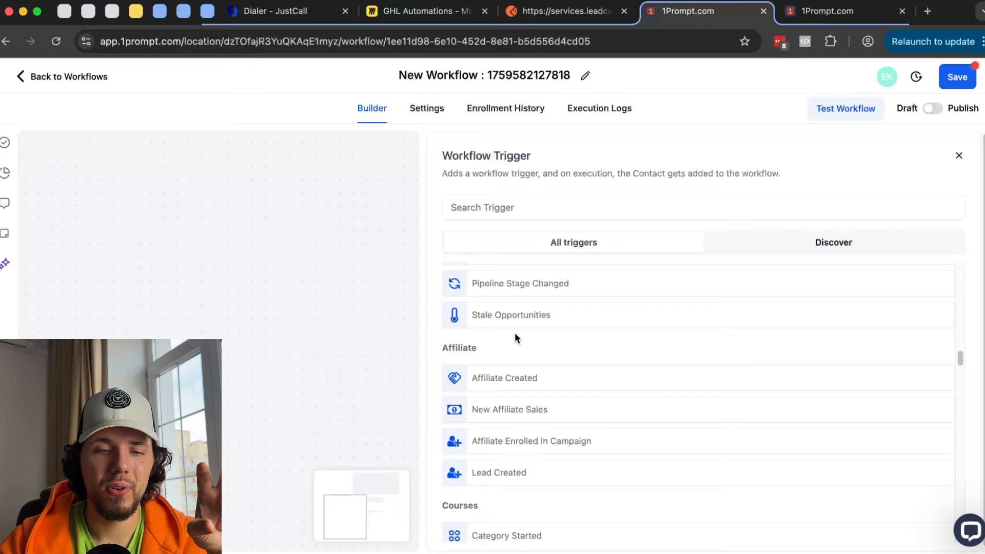
drag(446, 347, 478, 351)
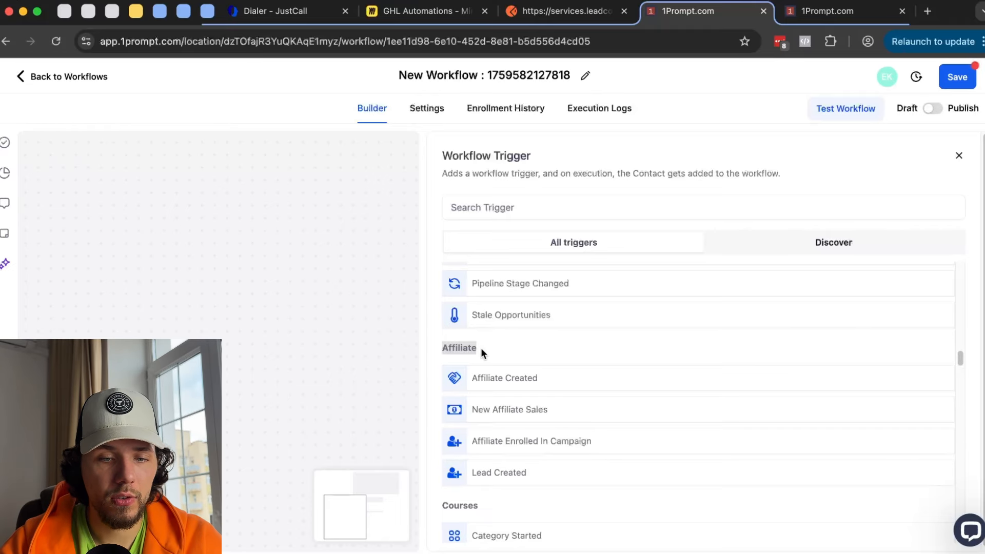
click(481, 349)
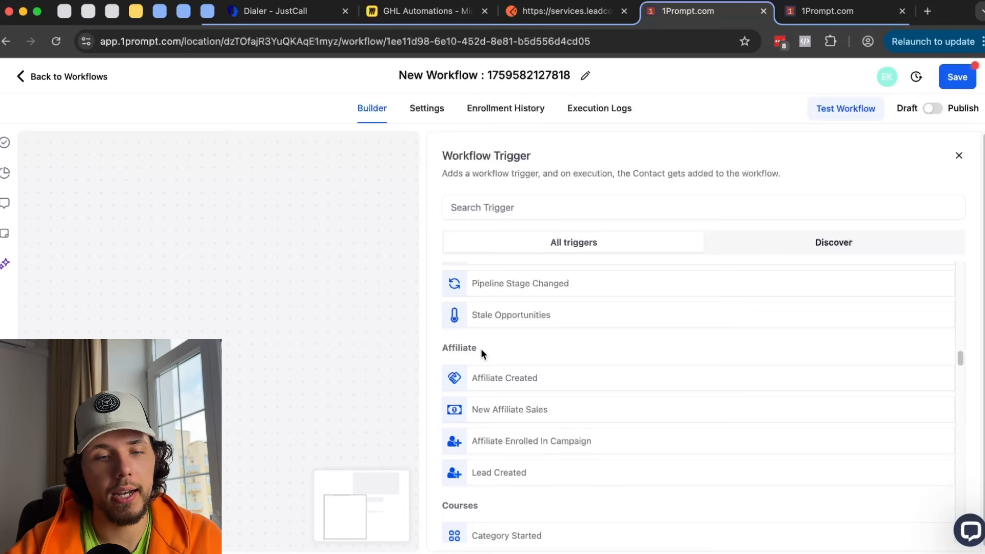
scroll(482, 349, down, 5)
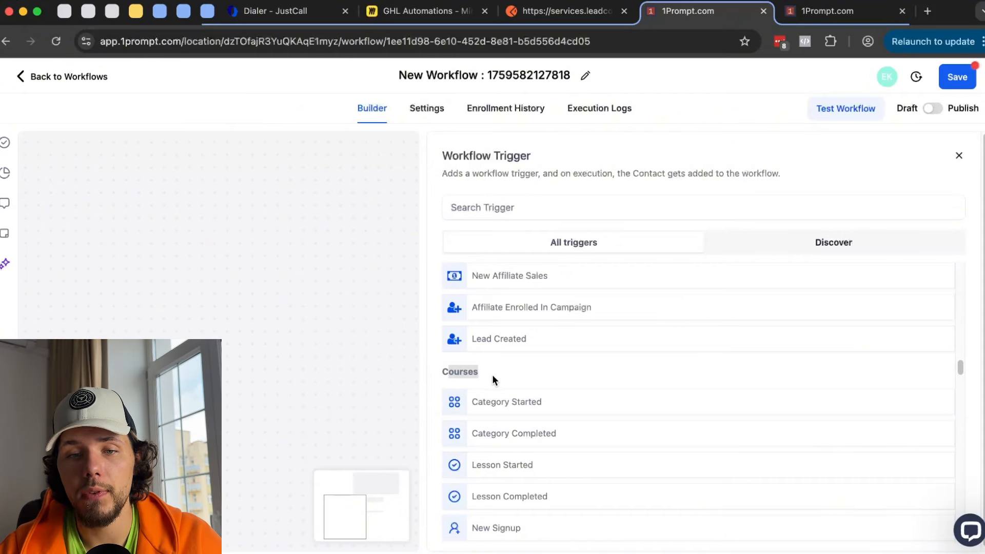
scroll(519, 367, down, 3)
scroll(523, 329, down, 6)
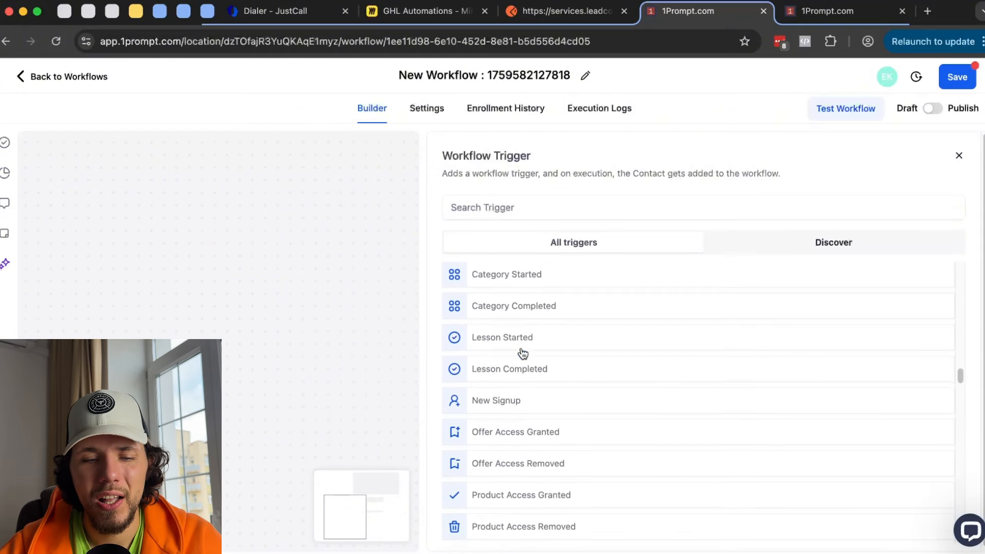
scroll(522, 353, down, 5)
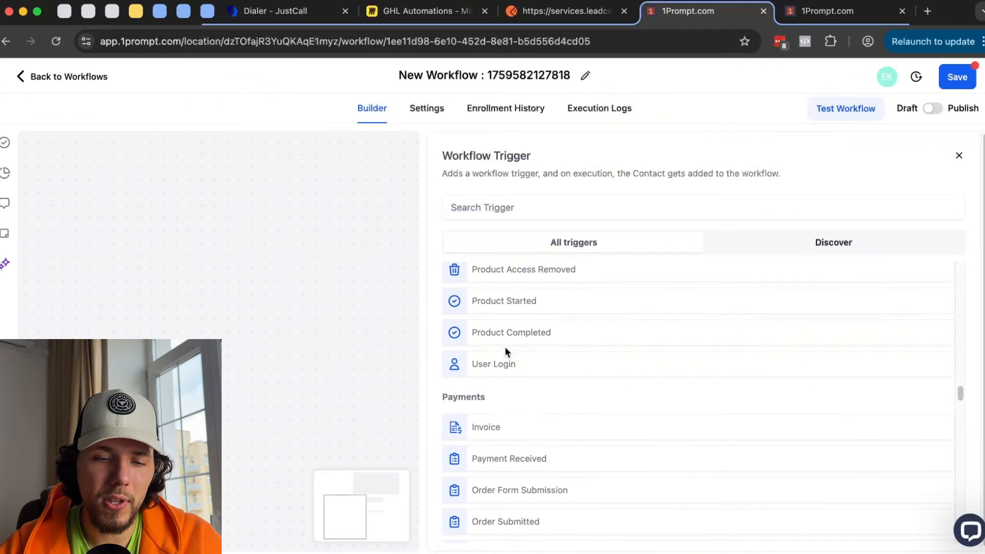
scroll(538, 317, up, 5)
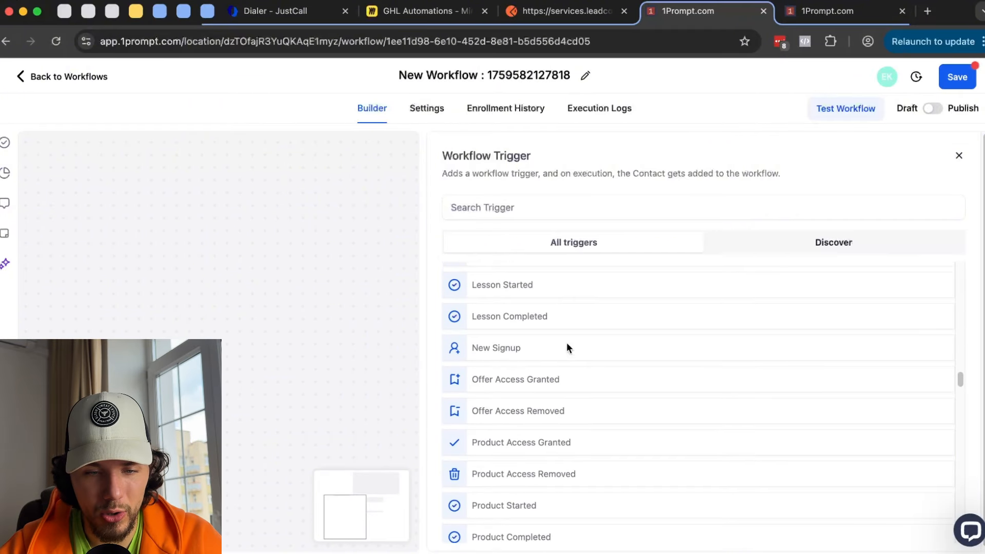
scroll(566, 342, down, 1)
scroll(575, 341, down, 5)
scroll(513, 349, up, 1)
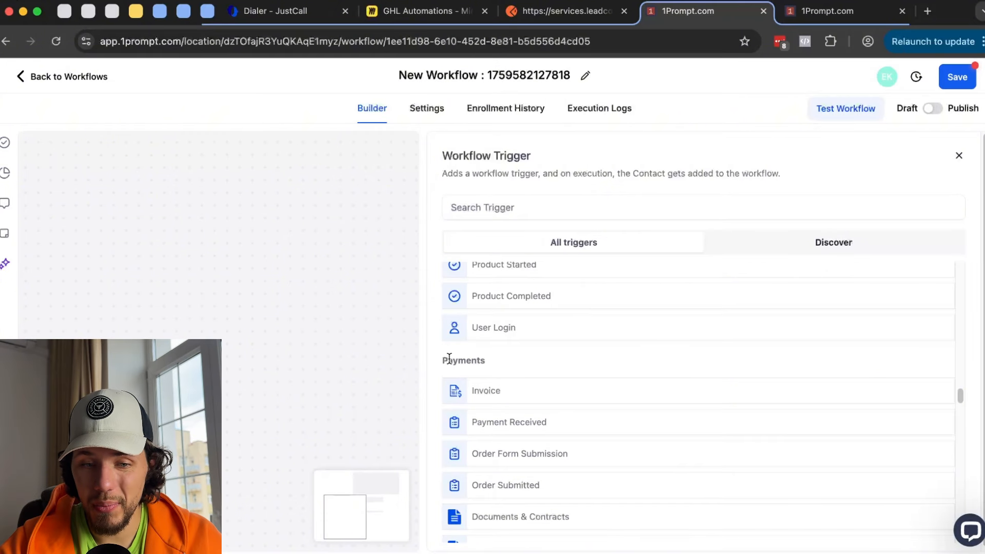
scroll(449, 358, down, 1)
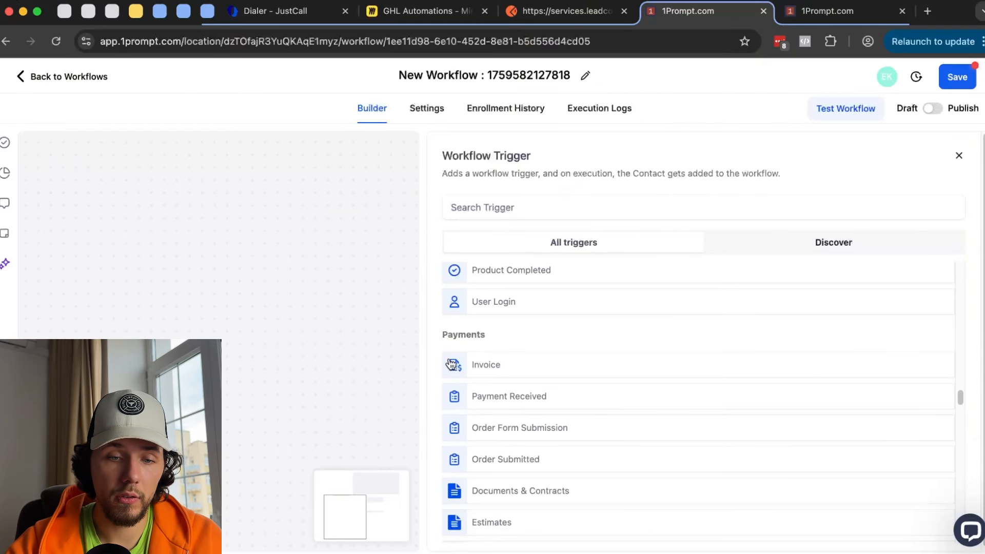
scroll(452, 362, down, 1)
- Choose the Invoice trigger and compare its Invoice Status options with the Payments > Invoices page
click(505, 336)
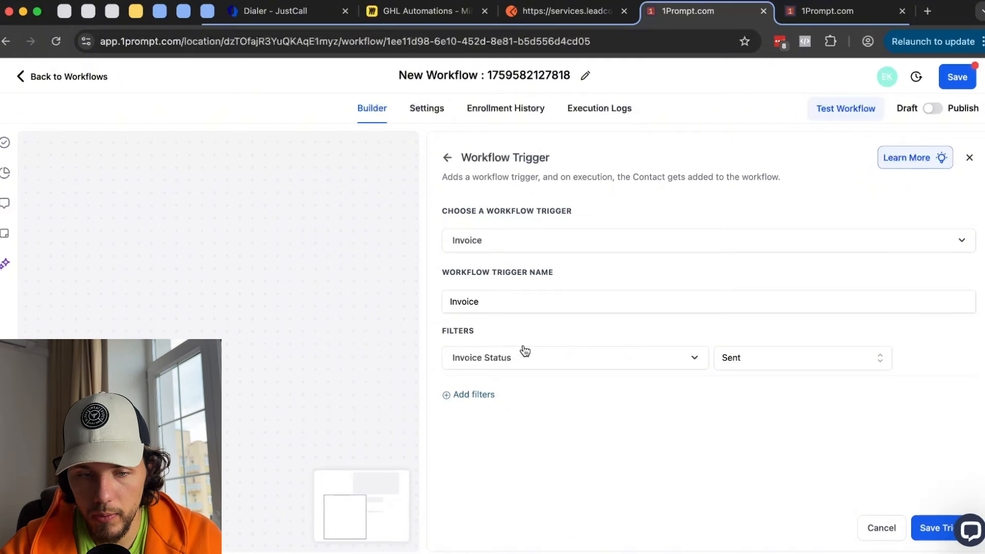
click(765, 357)
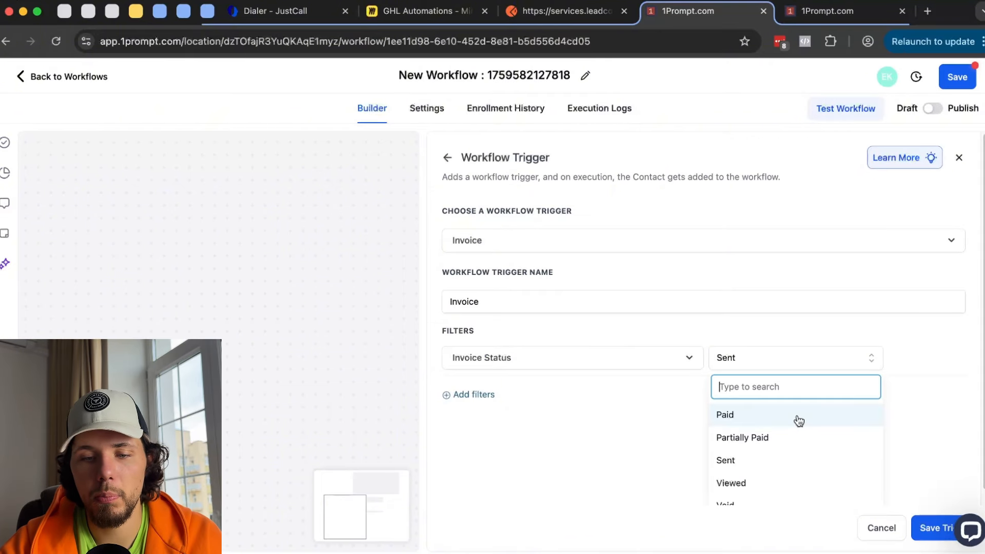
click(841, 11)
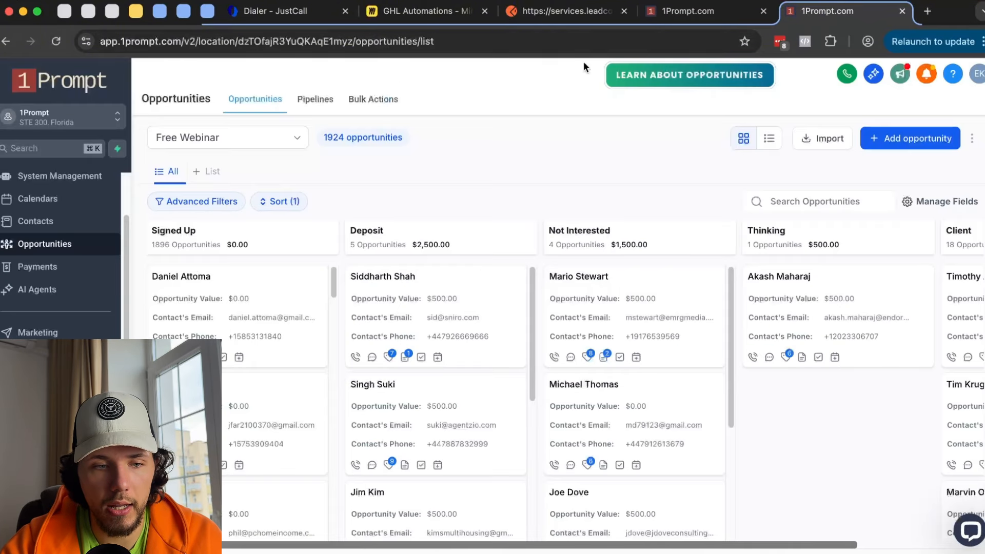
click(54, 264)
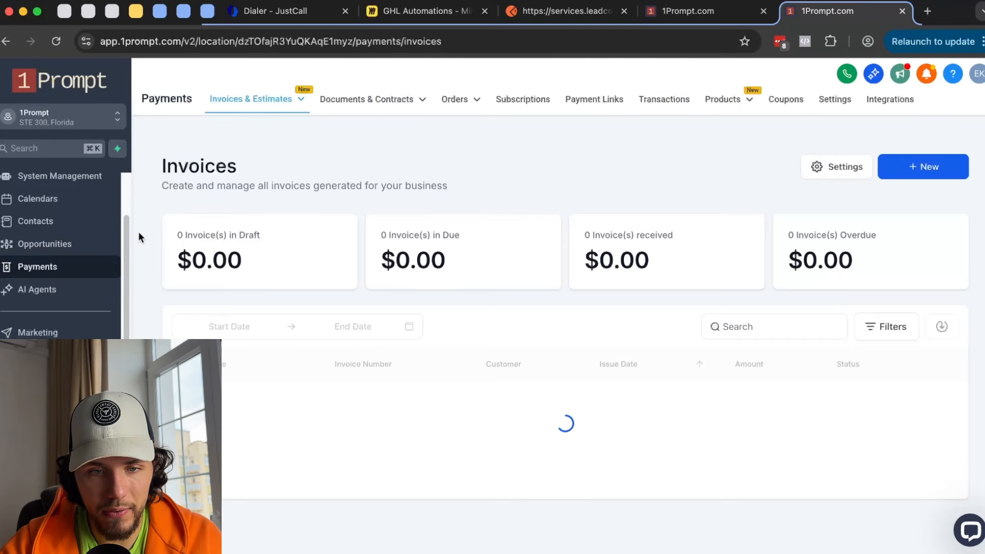
click(704, 15)
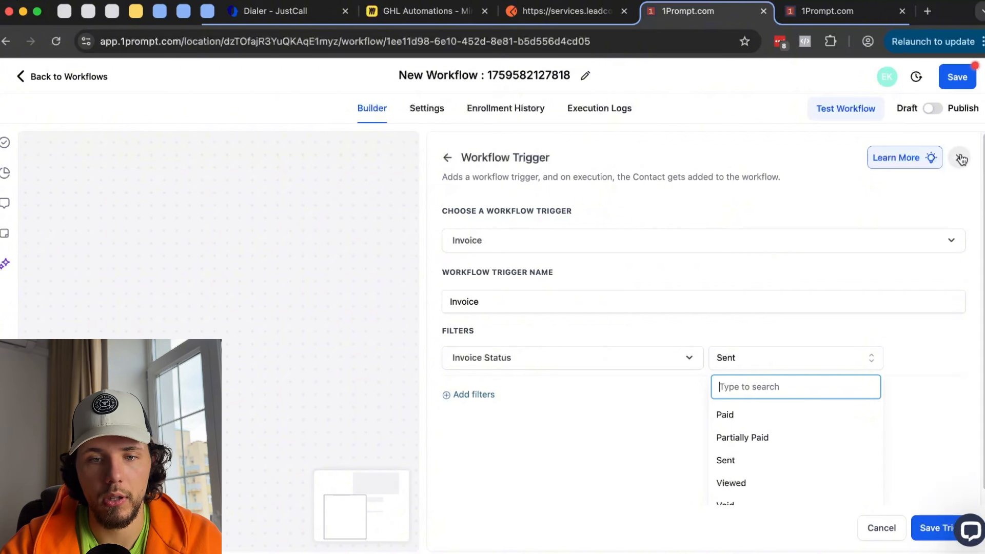
- Browse the full trigger list down to Payments, then open Sites > Funnels in the other tab
click(452, 157)
scroll(563, 322, down, 10)
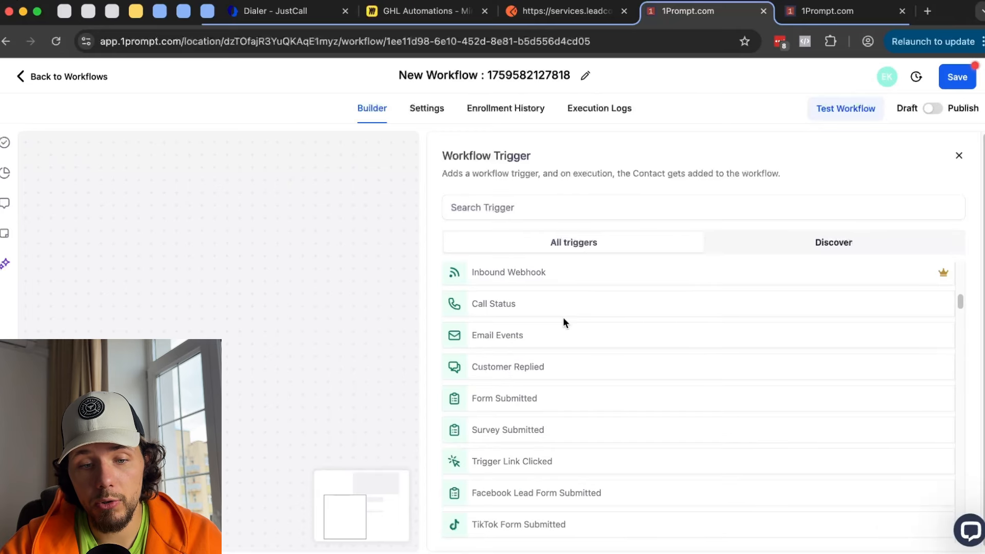
scroll(565, 323, down, 9)
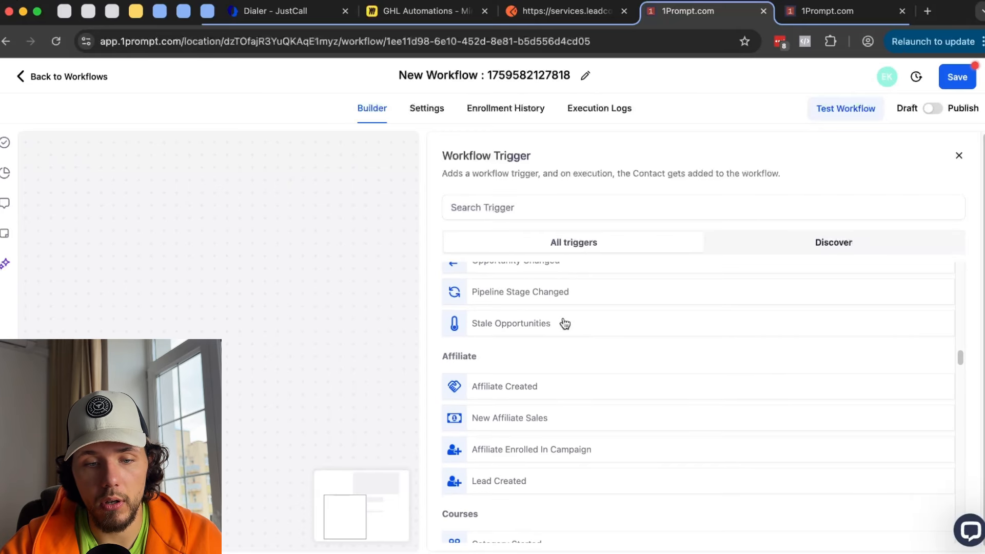
scroll(564, 322, down, 10)
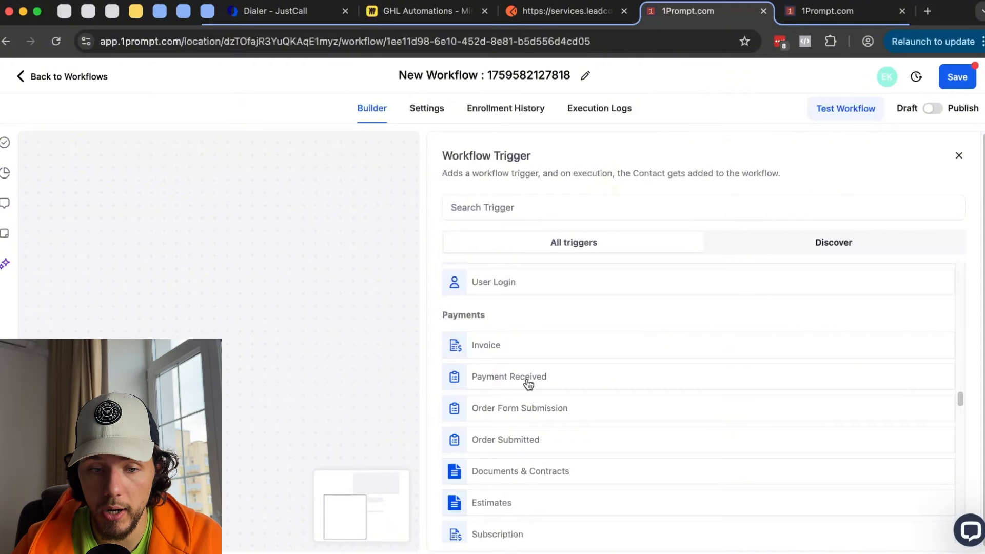
scroll(529, 384, down, 1)
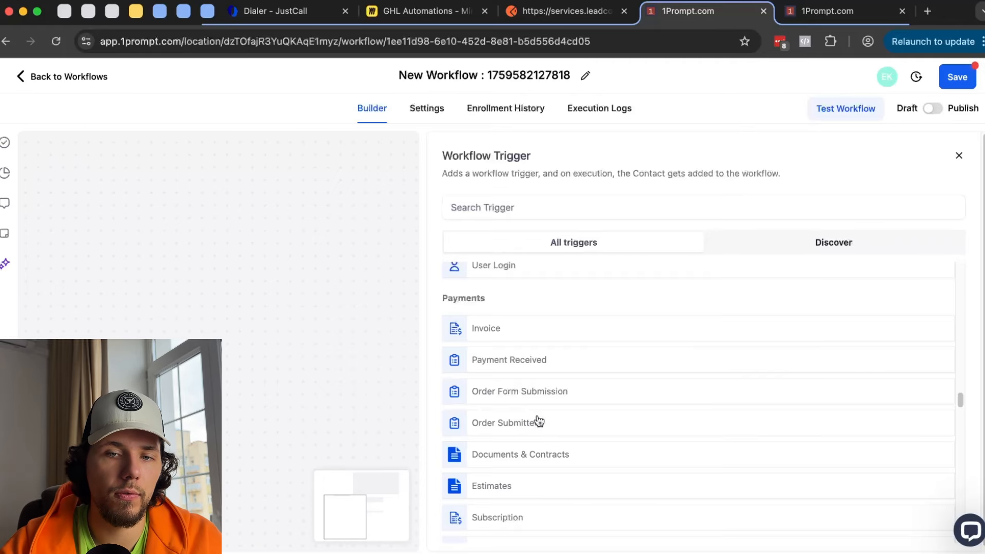
click(847, 11)
click(31, 378)
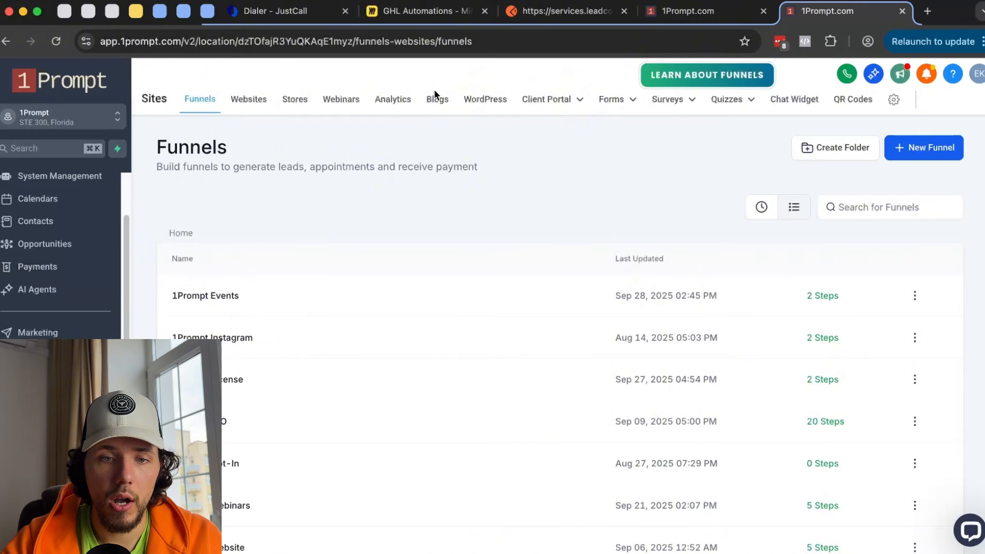
- Open the Forms Builder list and glance back at the workflow trigger list
mouse_move(612, 99)
click(598, 122)
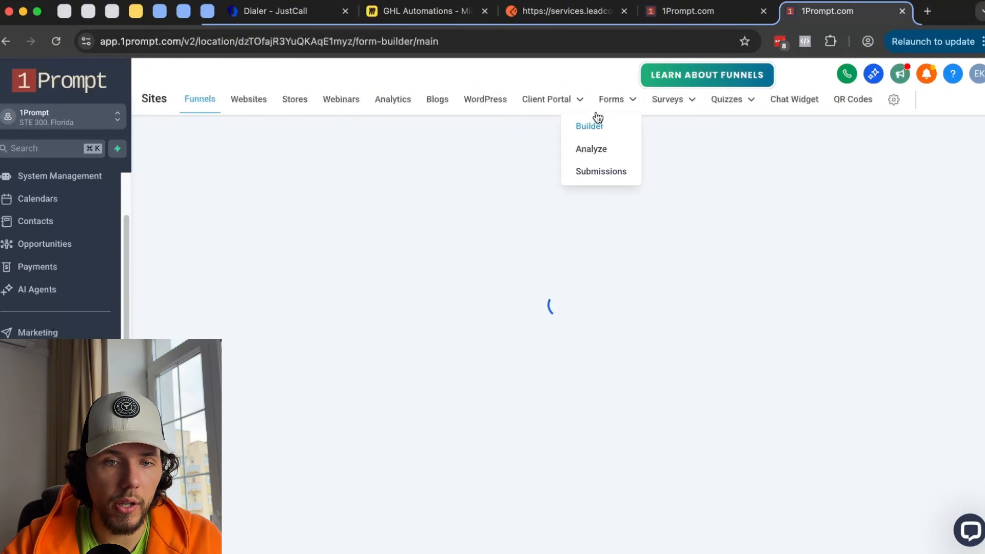
click(687, 10)
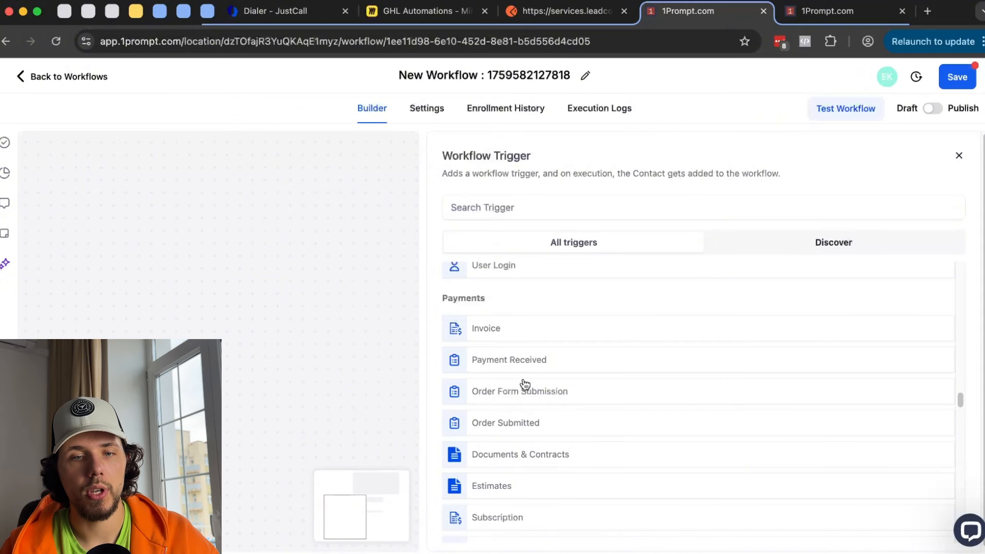
key(ctrl+Tab)
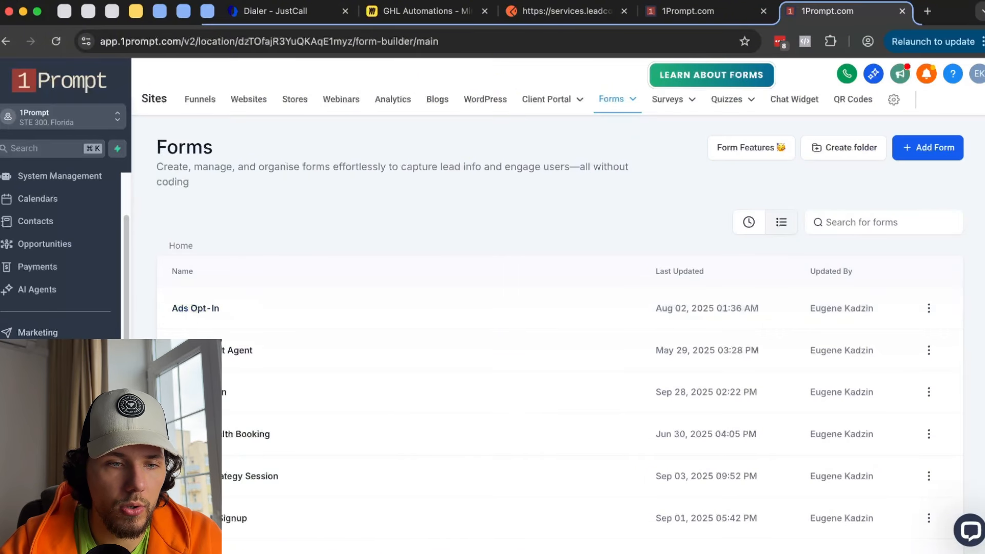
- Open the Test funnel from page 2 of the Funnels list
click(205, 102)
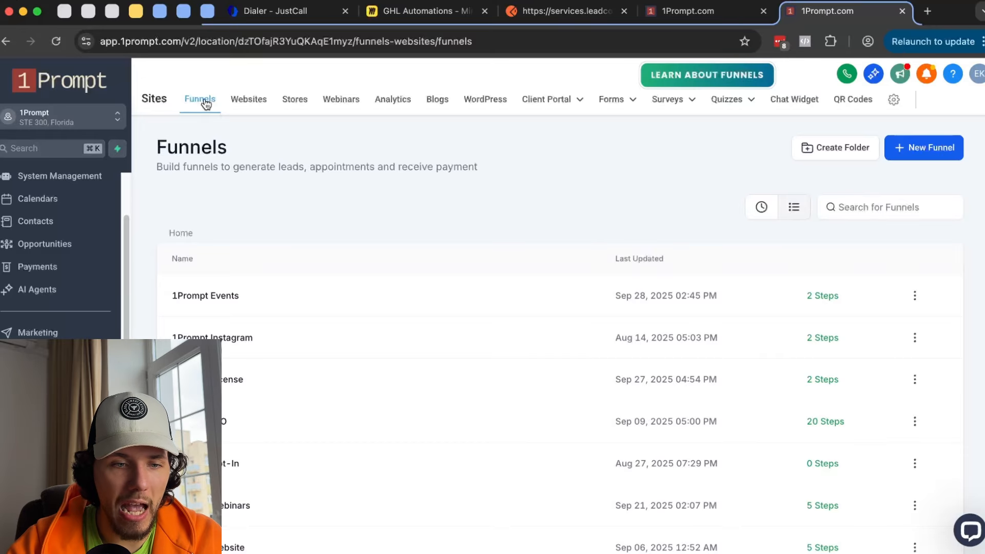
scroll(439, 258, down, 4)
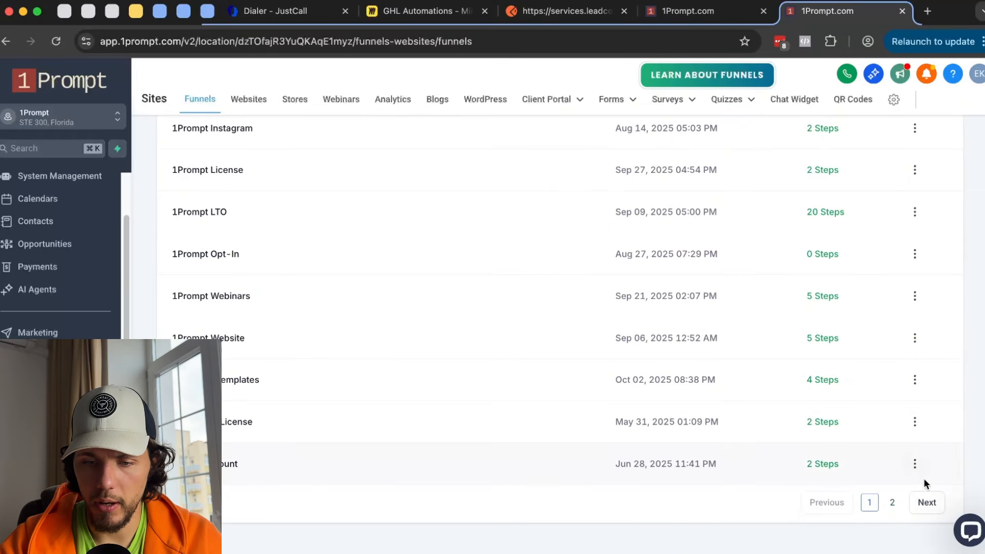
click(892, 502)
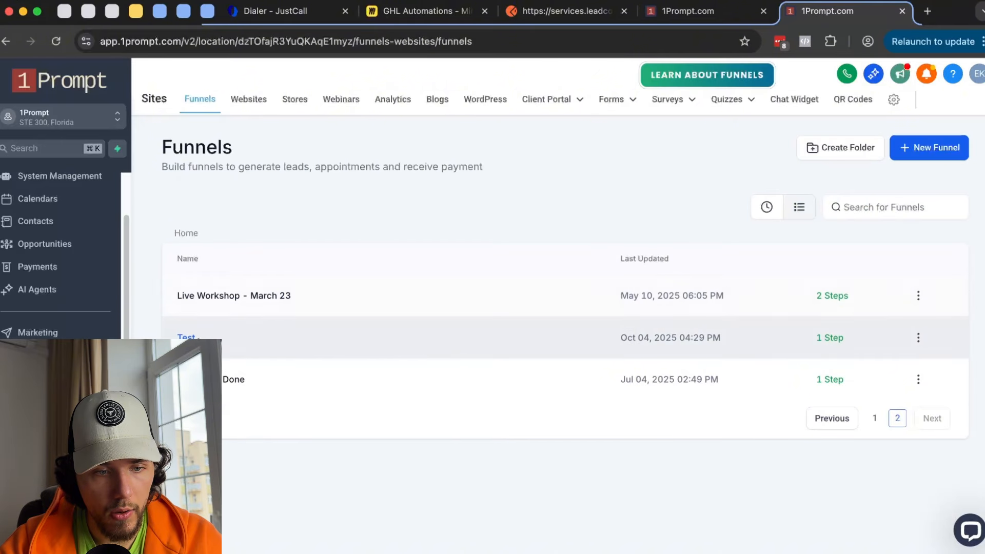
click(187, 338)
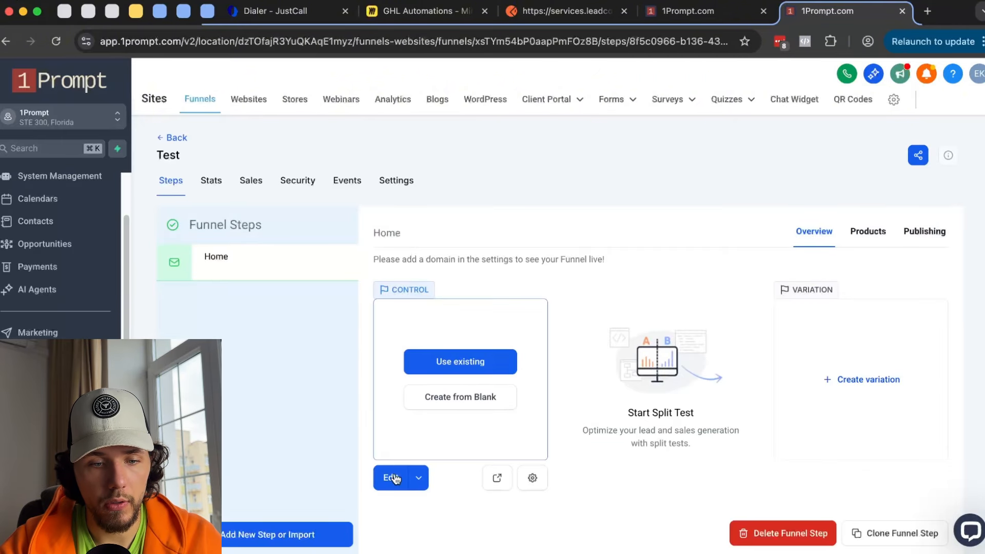
- Open the Home step in the page builder and search elements for 'chat' and 'order'
click(391, 477)
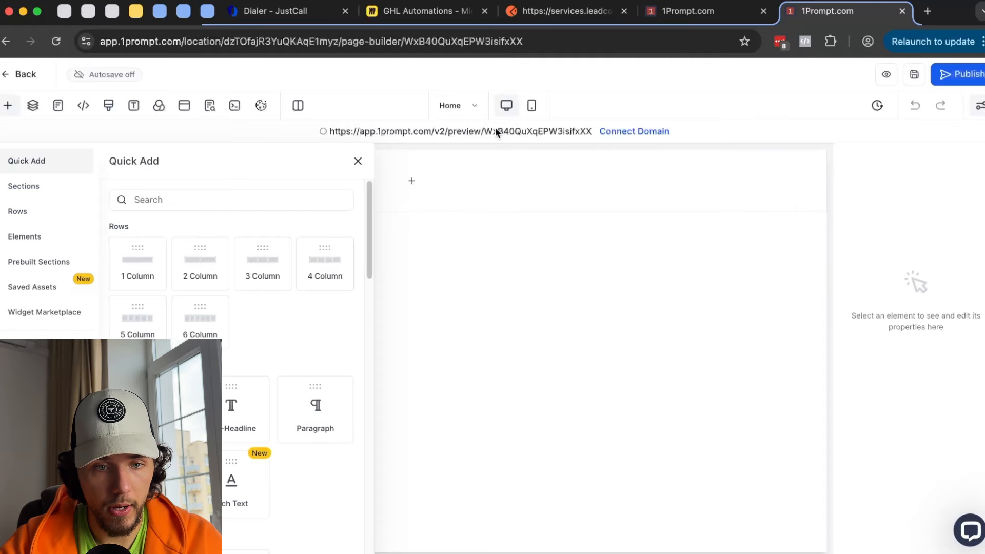
click(255, 189)
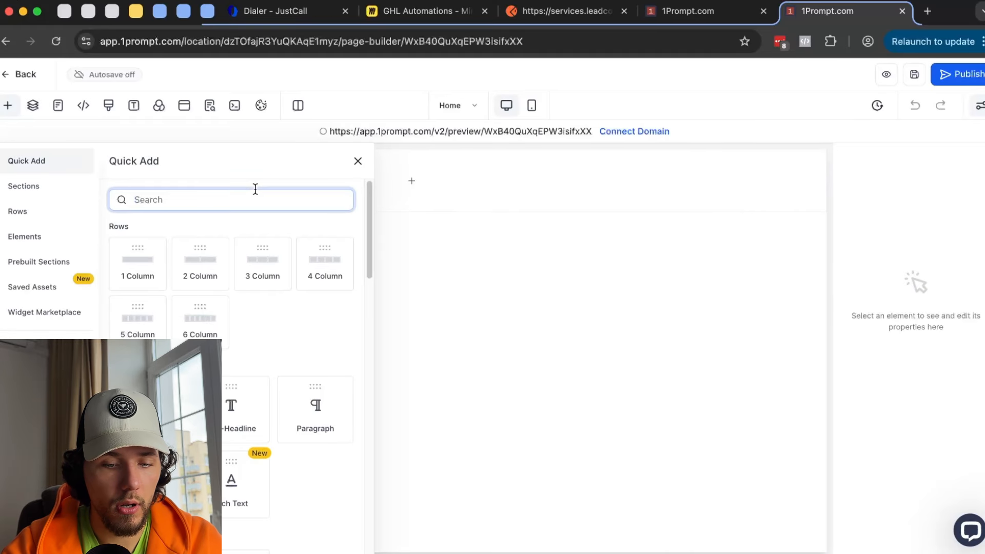
text(chat)
key(BackSpace)
key(BackSpace)
key(BackSpace)
key(BackSpace)
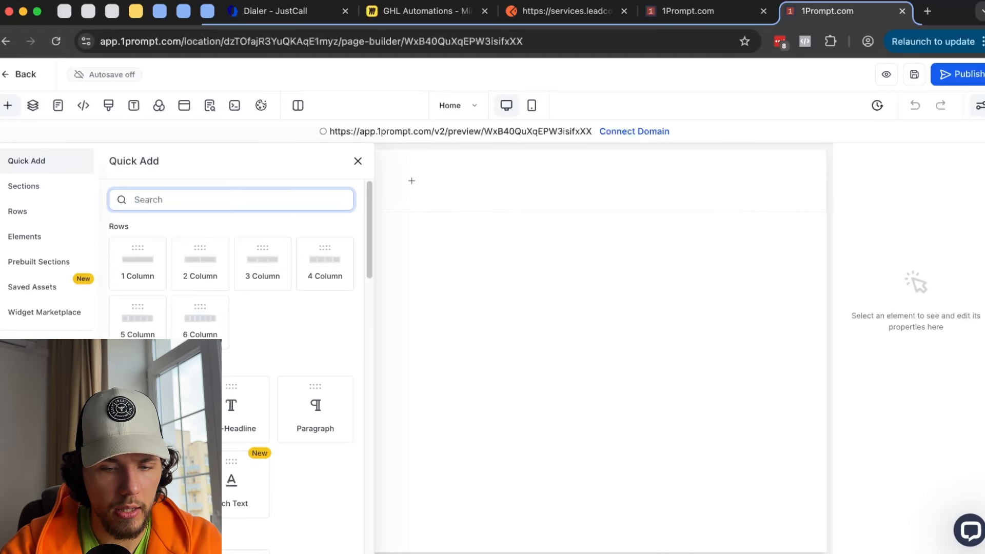
text(order)
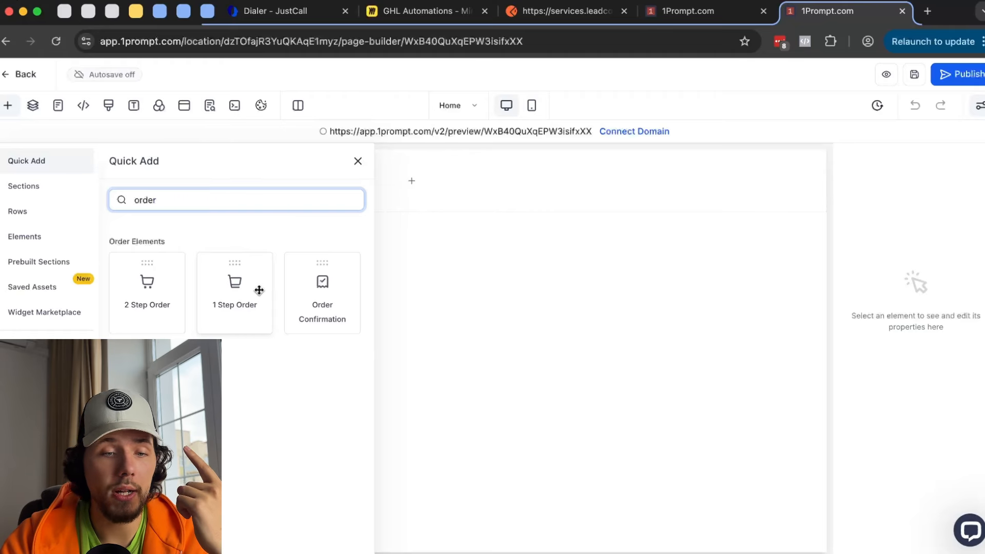
click(158, 298)
- Add a one-column row holding a 2 Step Order form to the empty section
click(403, 182)
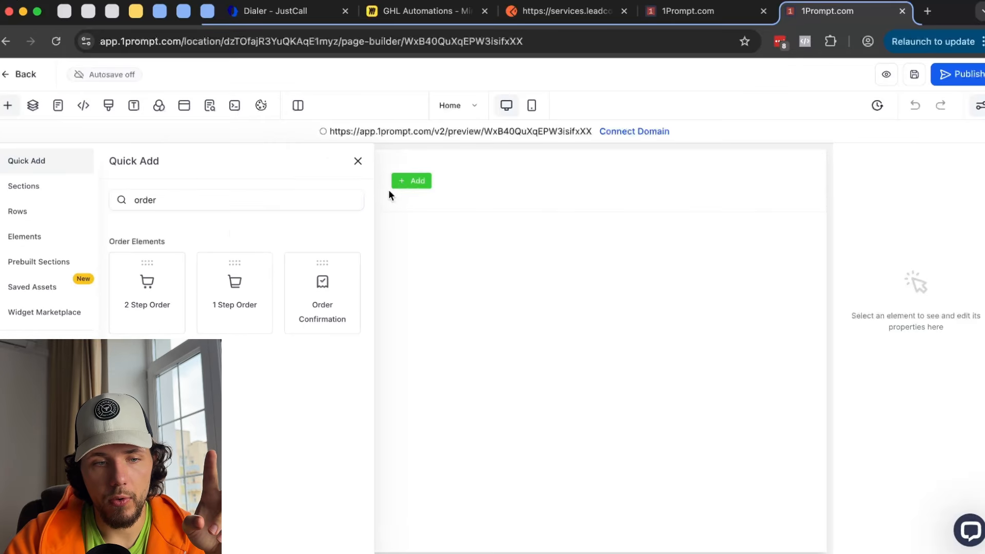
click(347, 196)
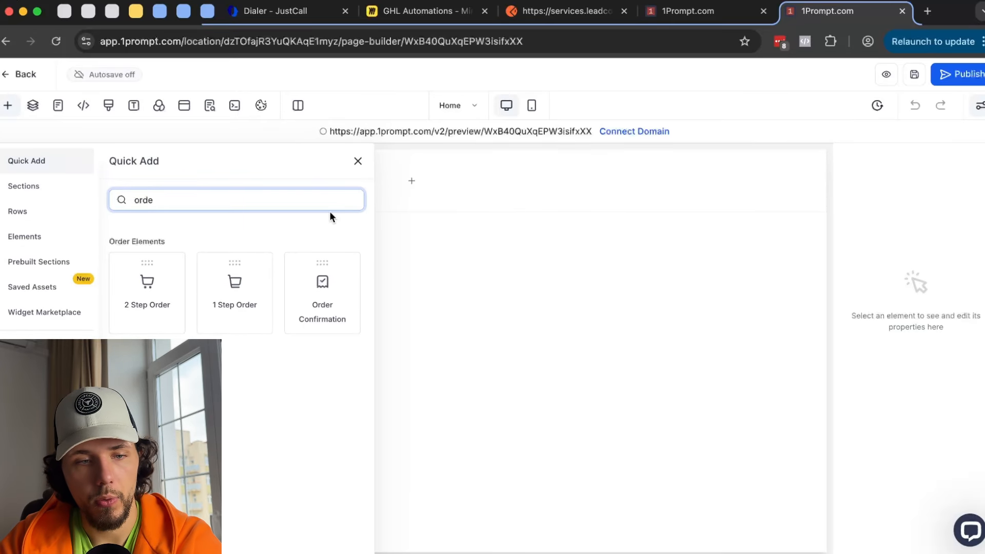
key(BackSpace)
key(BackSpace)
key(BackSpace)
key(BackSpace)
click(145, 264)
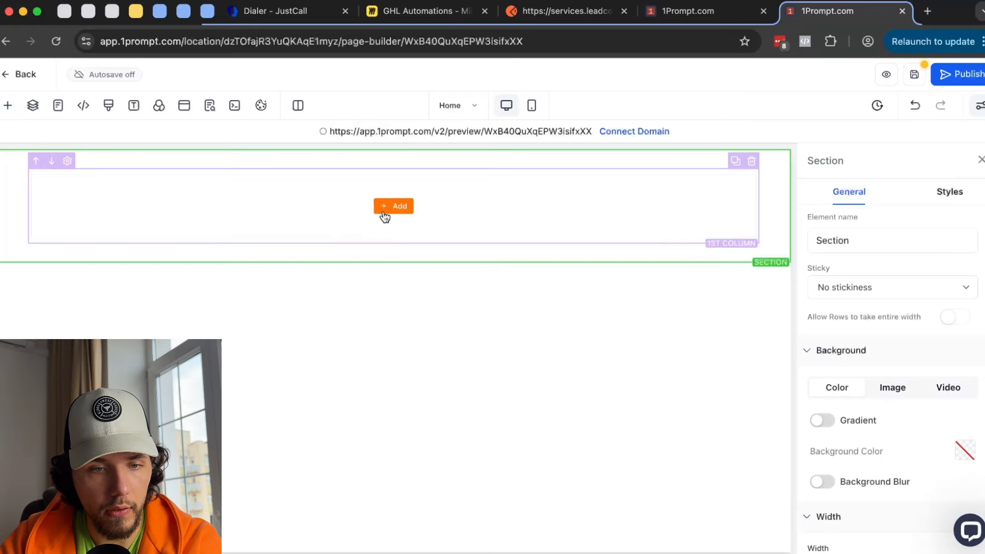
click(384, 217)
click(174, 204)
text(o)
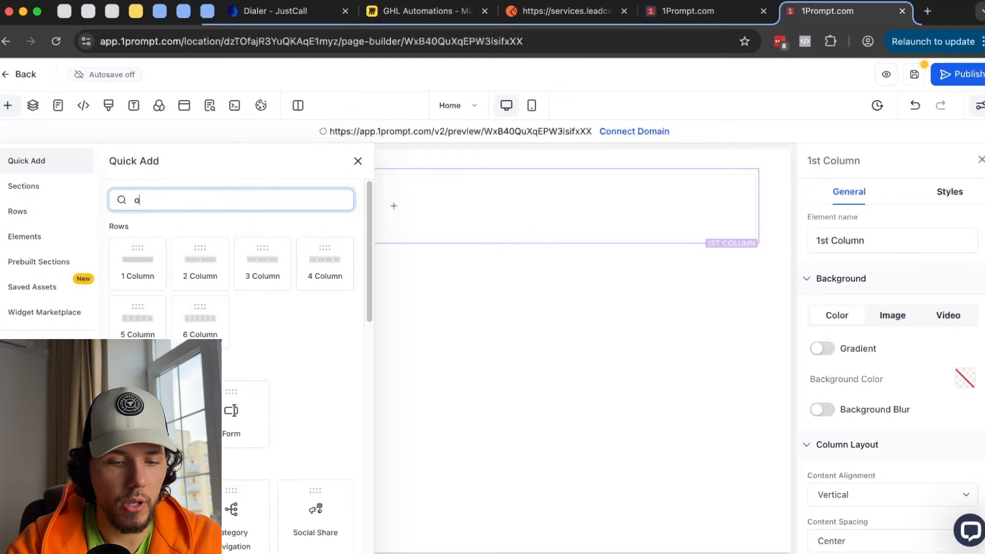
text(ur Ord)
click(147, 287)
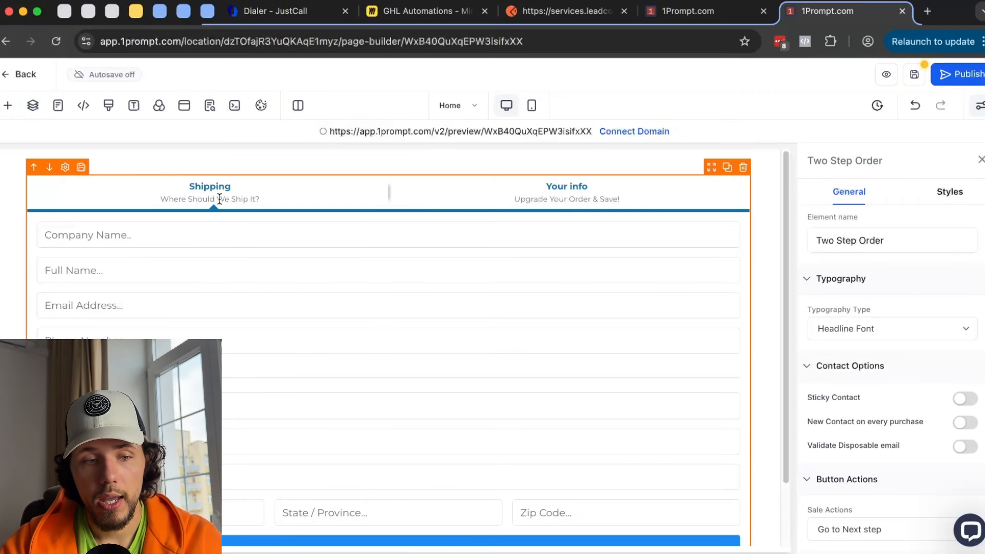
- Scroll the page, then return to the workflow trigger list
scroll(273, 219, down, 2)
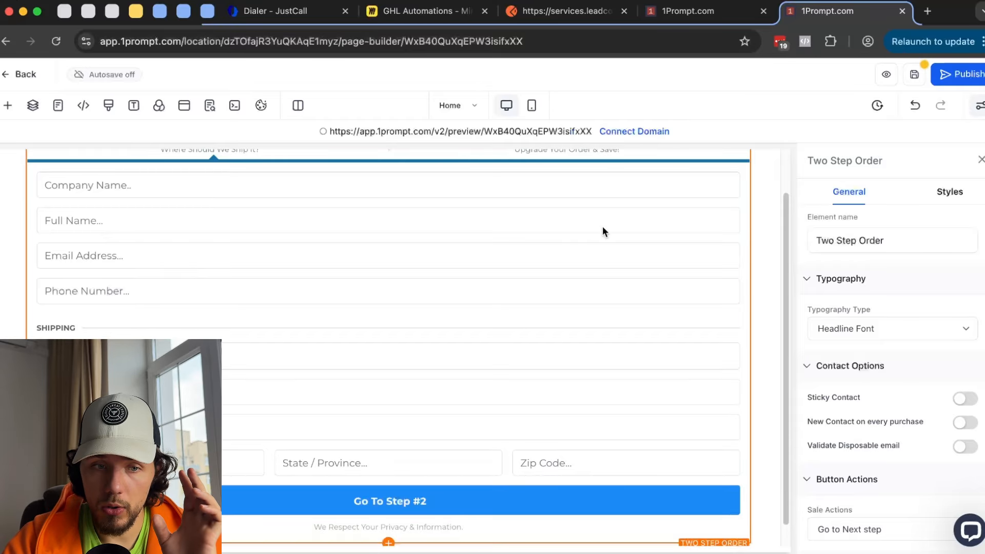
scroll(240, 188, up, 2)
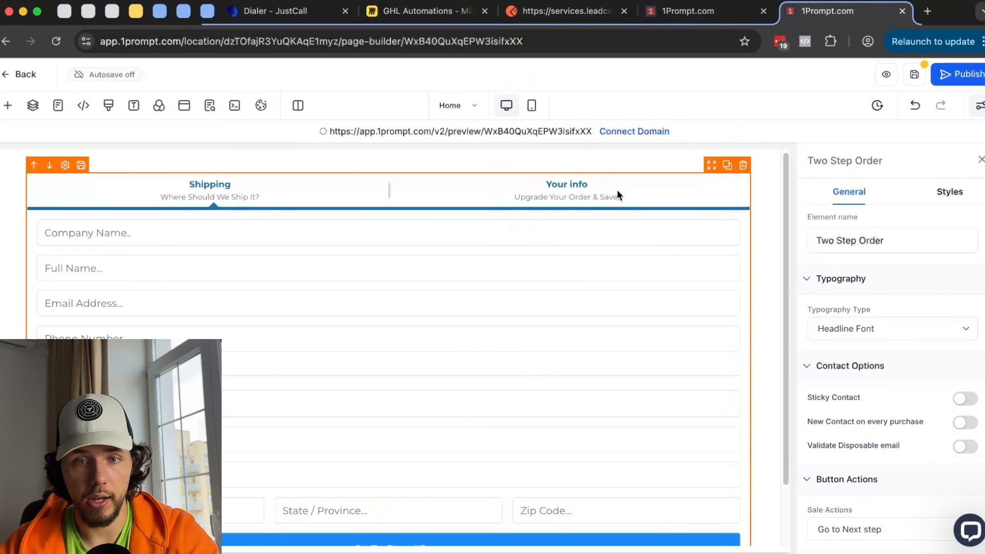
click(687, 11)
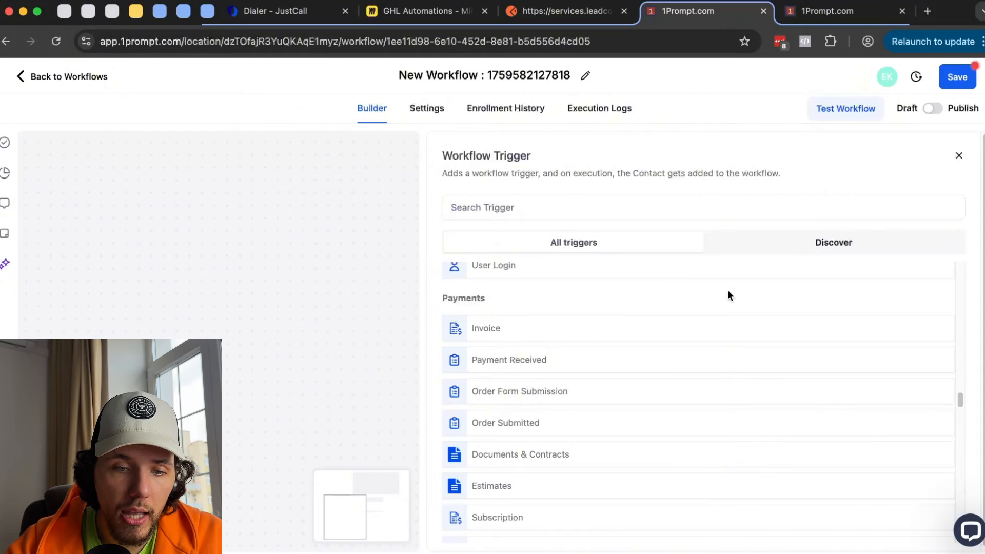
- Scroll the trigger list down to the coupon-related payment triggers
scroll(715, 302, down, 1)
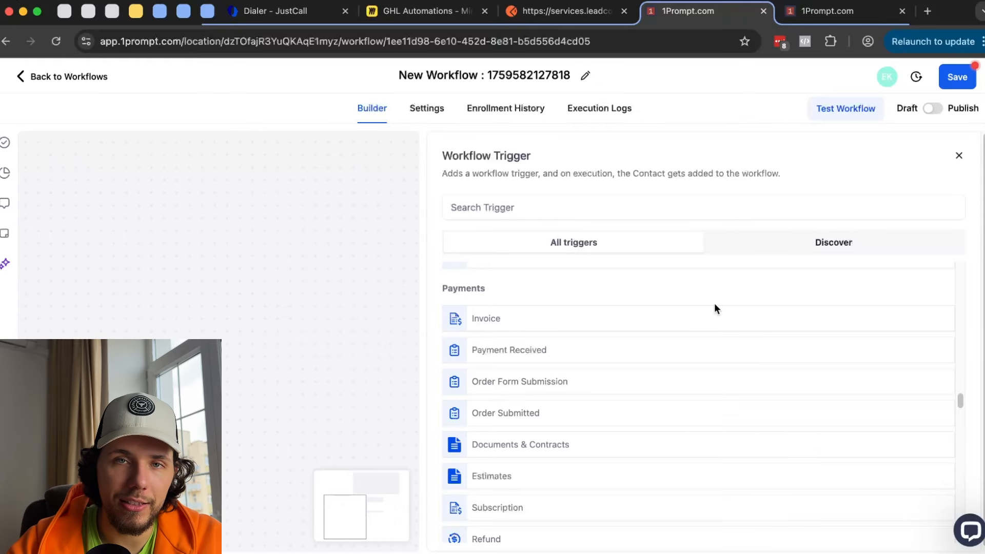
scroll(716, 308, down, 2)
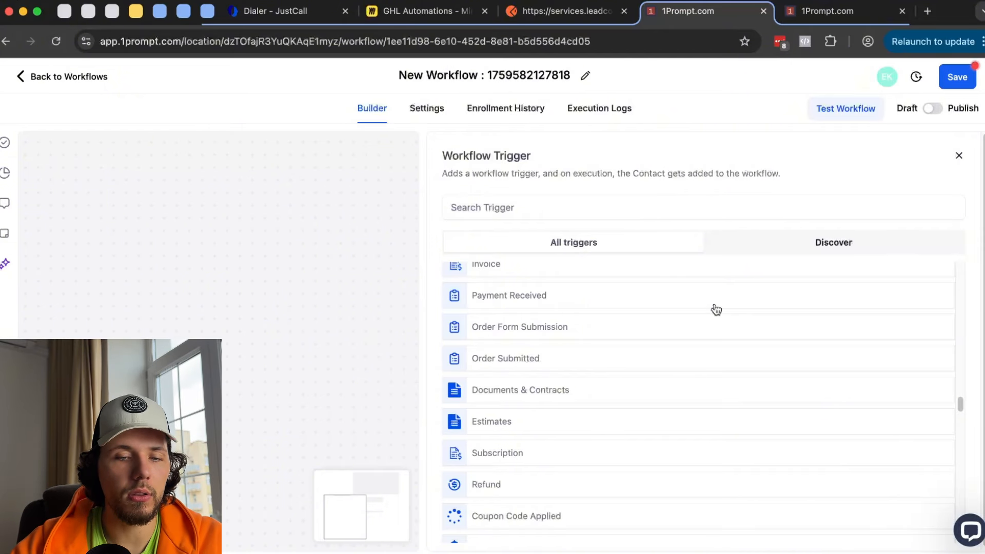
scroll(716, 310, down, 1)
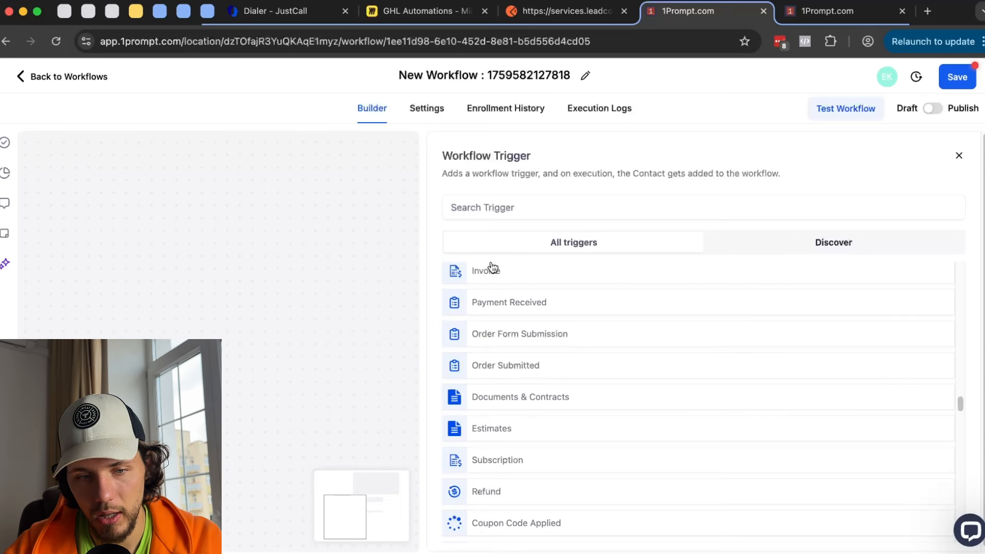
scroll(492, 270, down, 4)
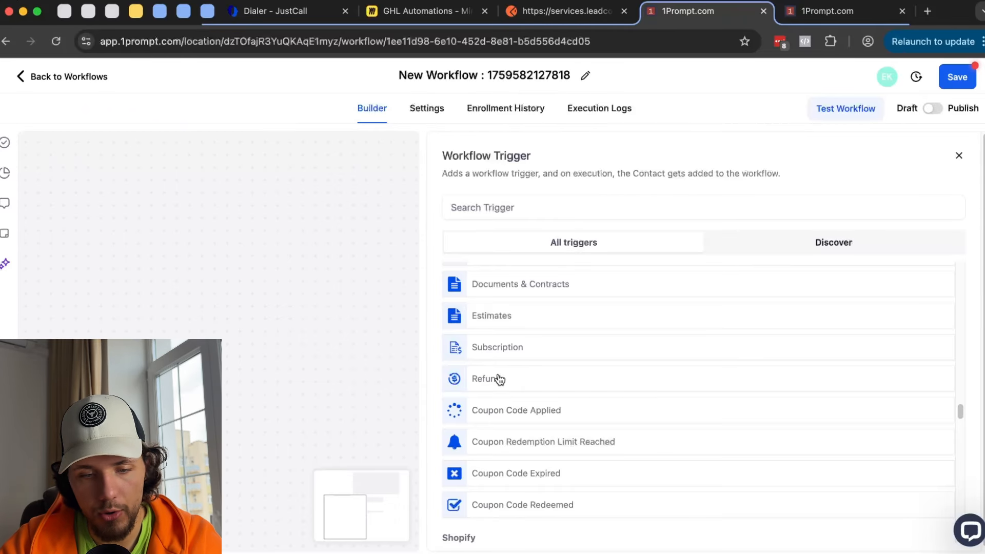
scroll(497, 378, down, 1)
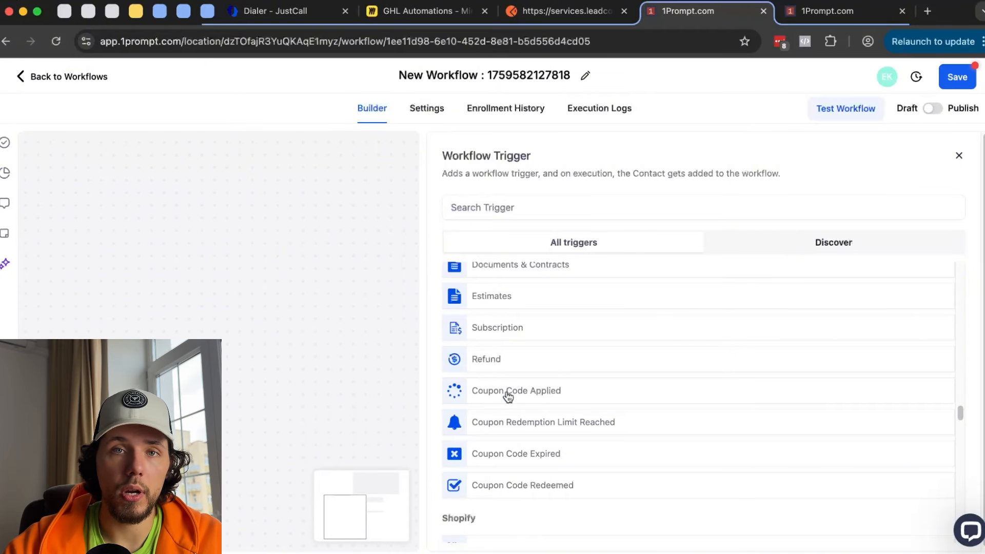
- Exit the page builder discarding unsaved changes, and open the Payments section
click(832, 11)
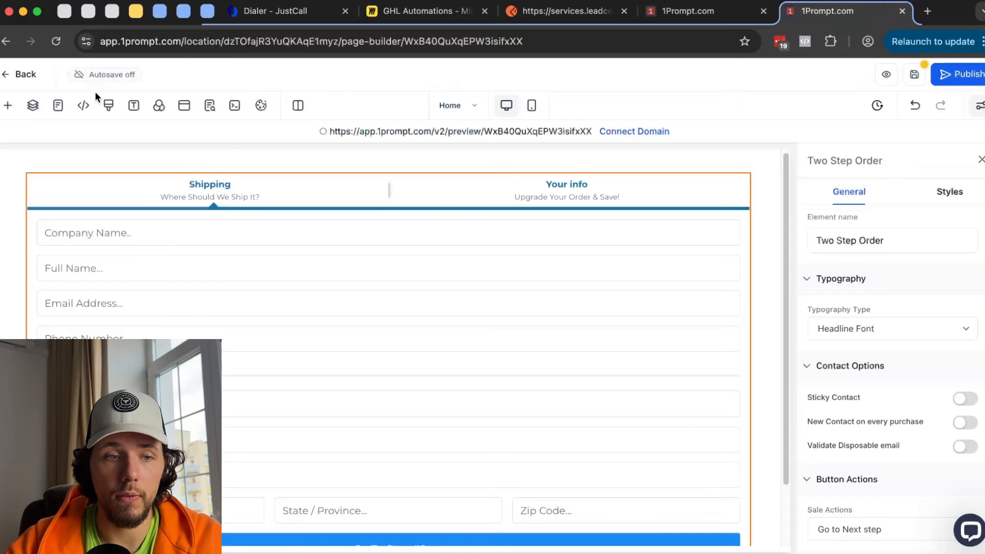
click(25, 77)
click(634, 354)
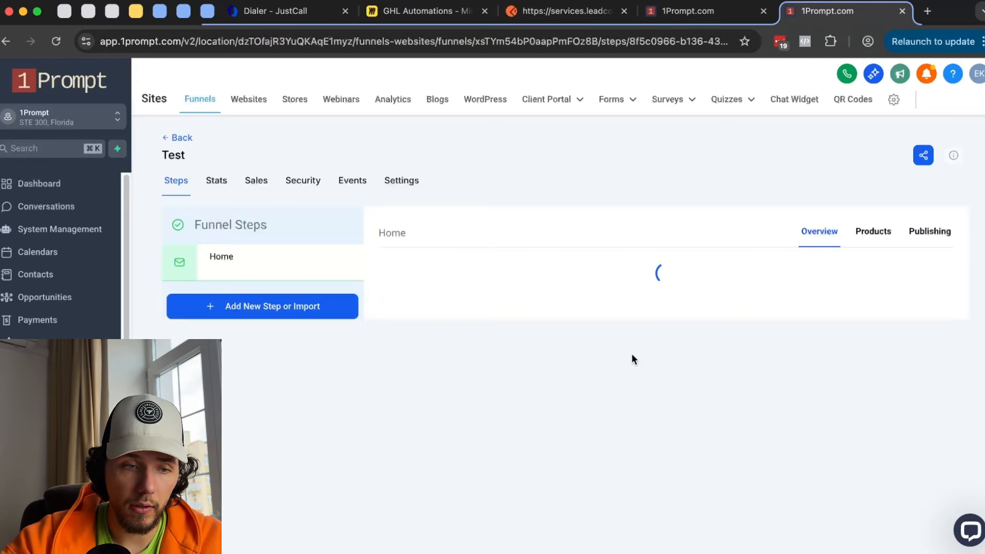
click(72, 321)
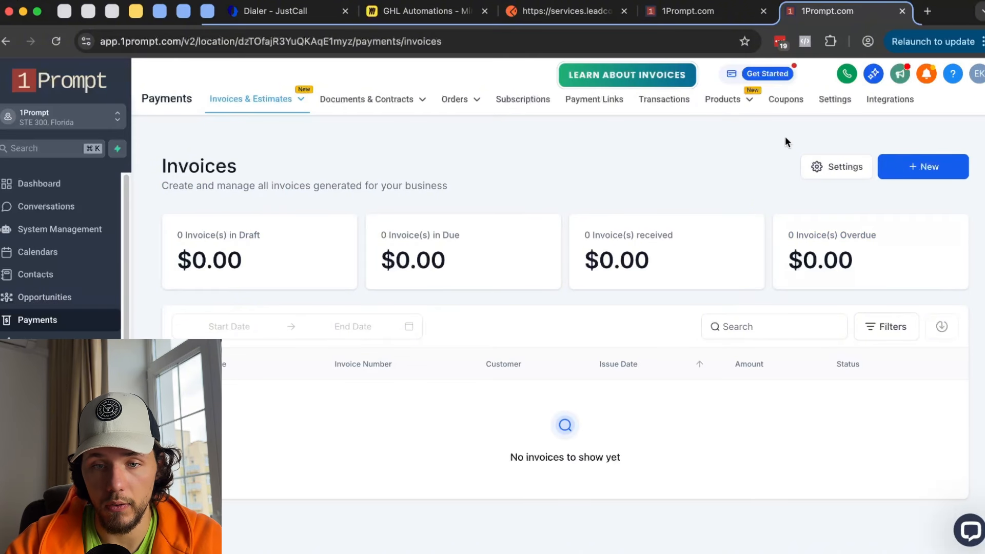
- Open Payments > Coupons, then scroll the workflow triggers down to Facebook/Instagram Events and Communities
click(795, 106)
click(706, 17)
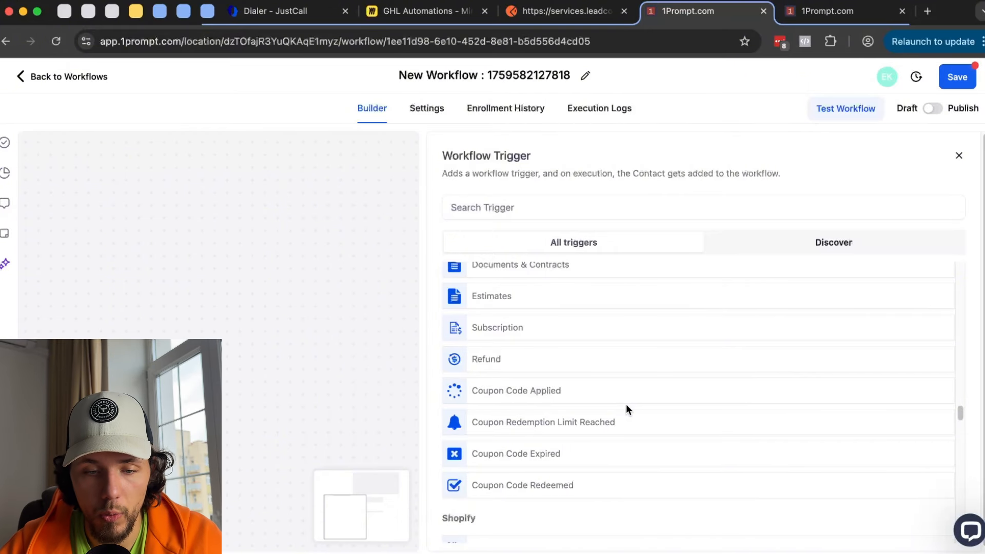
scroll(626, 404, down, 3)
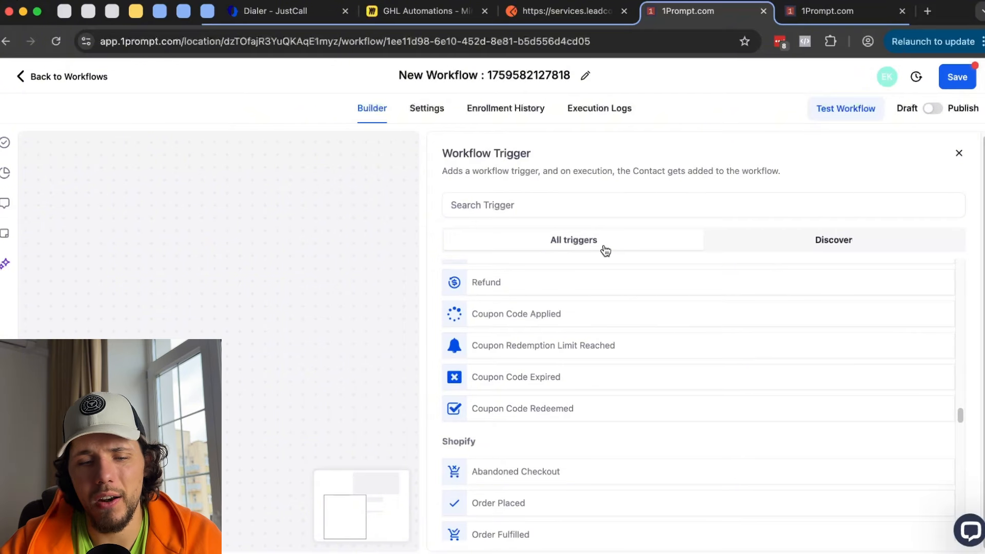
scroll(513, 365, down, 3)
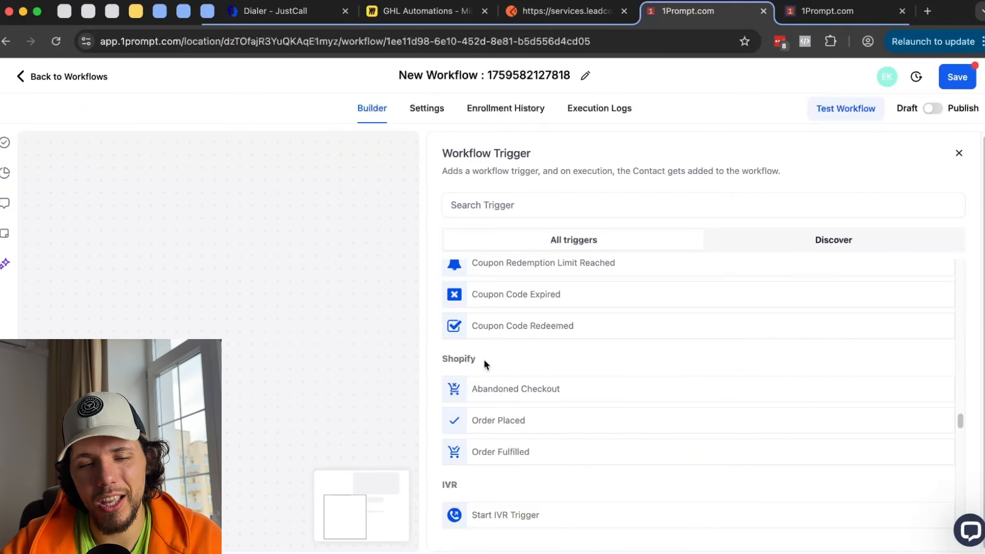
scroll(469, 359, down, 2)
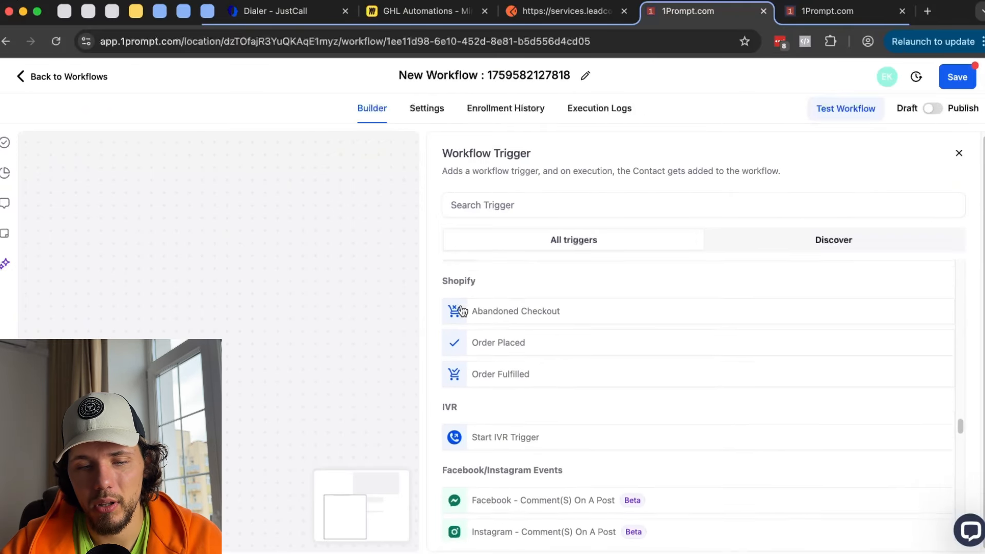
scroll(462, 328, down, 5)
drag(483, 375, 583, 377)
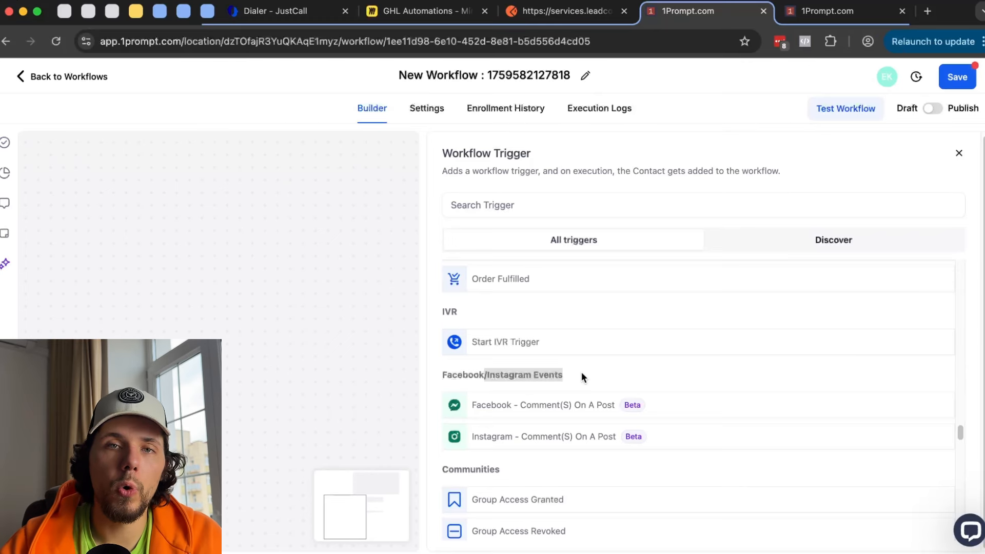
click(582, 376)
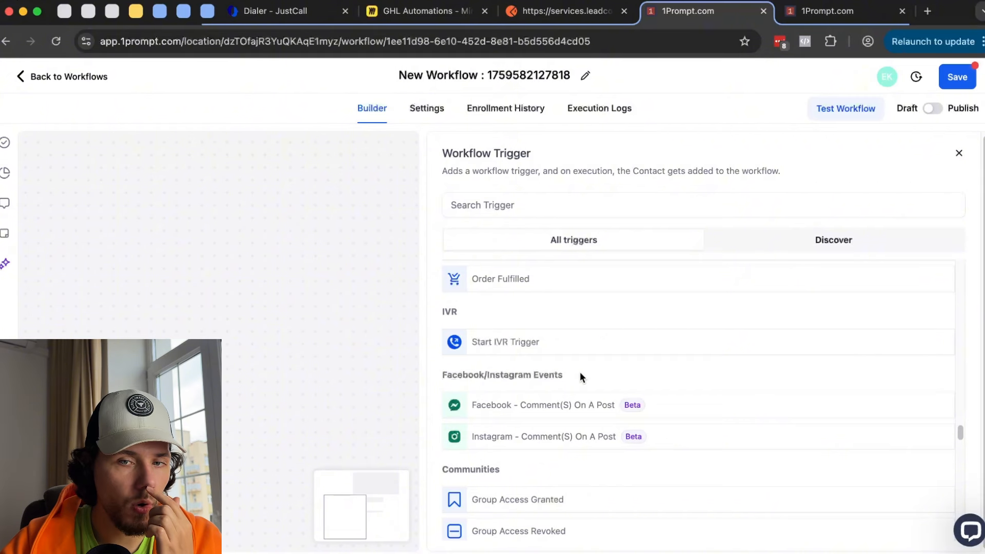
- Search Google for manychat.com in a new tab, then return to the GHL Automations board
click(924, 13)
text(many)
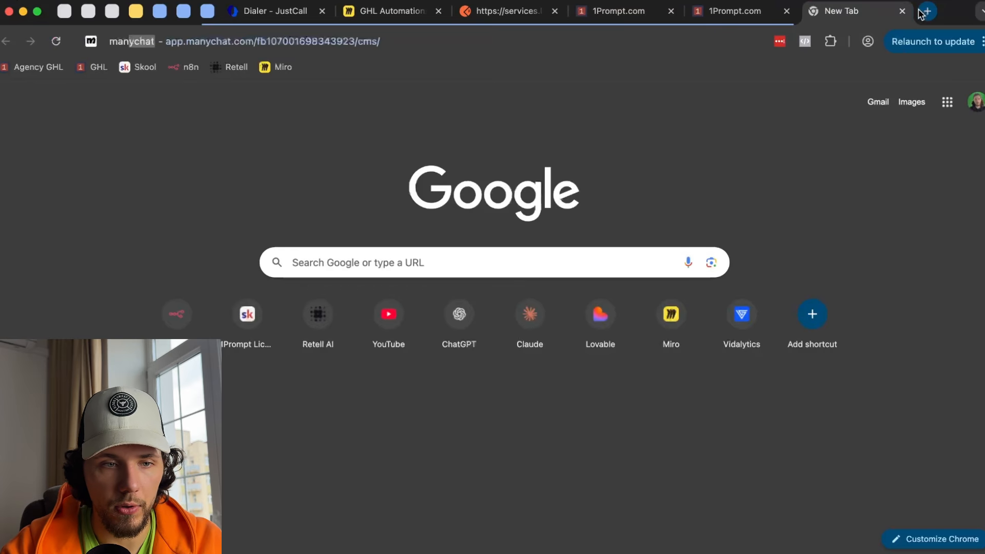
text(chat.com)
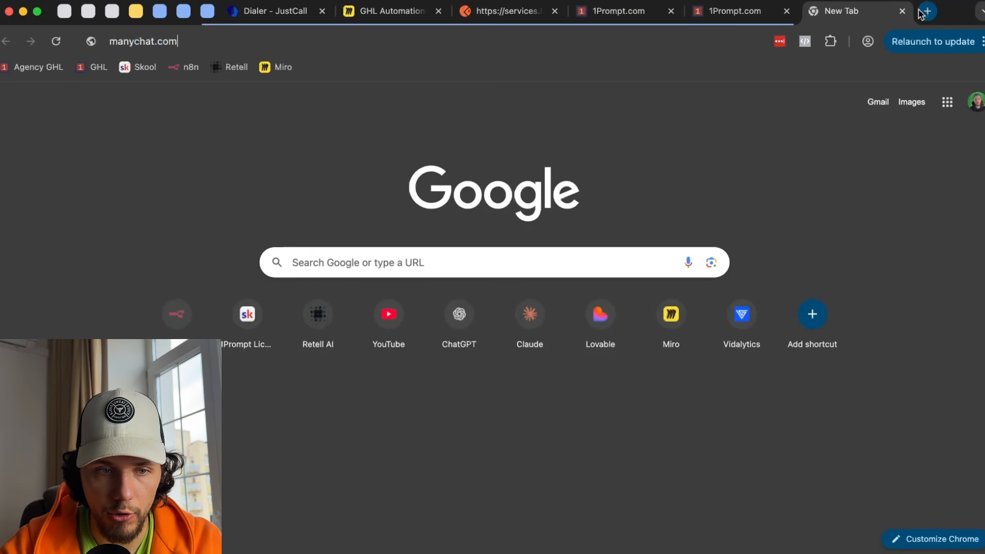
key(Return)
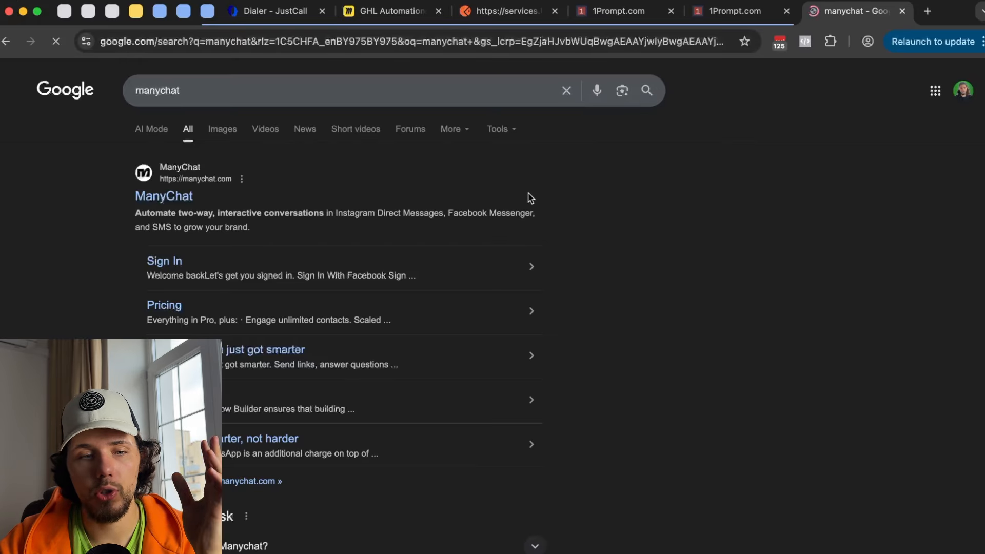
scroll(531, 200, down, 3)
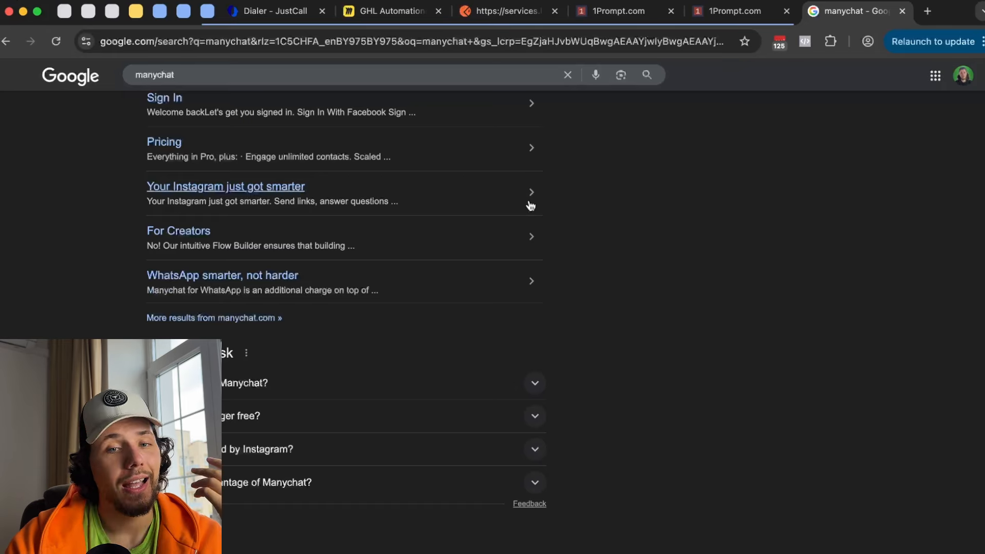
scroll(531, 205, up, 3)
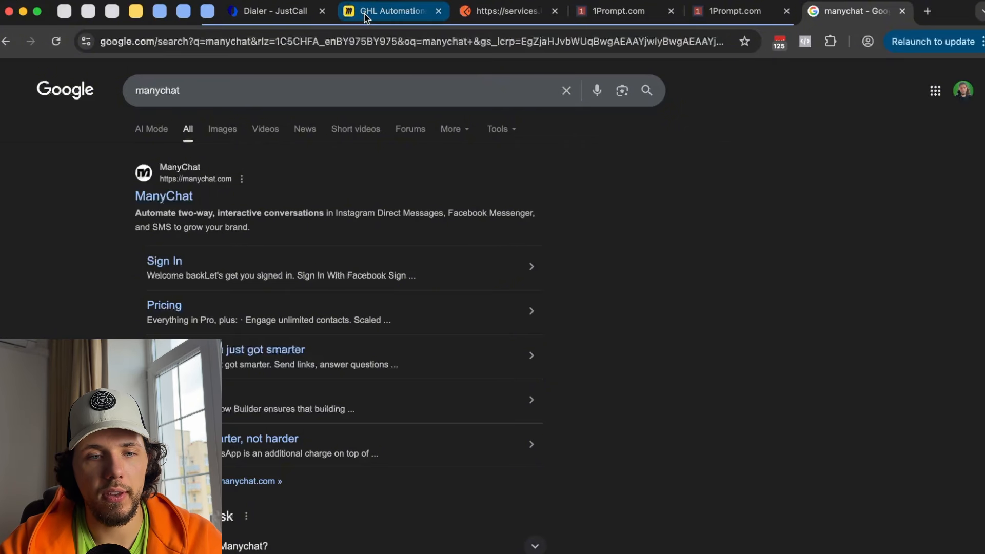
click(391, 11)
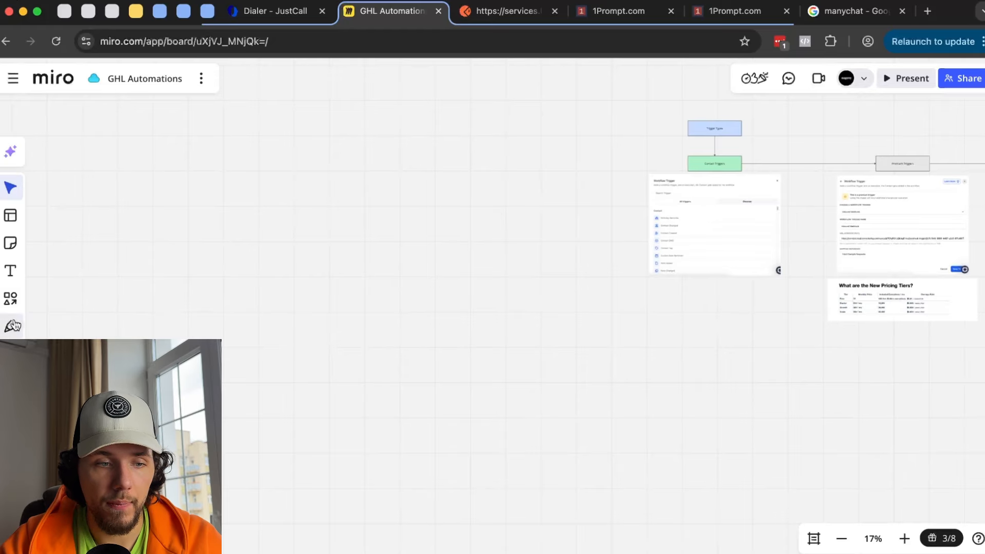
- With the pen, draw a downward arrow and a zigzag beneath it
click(10, 326)
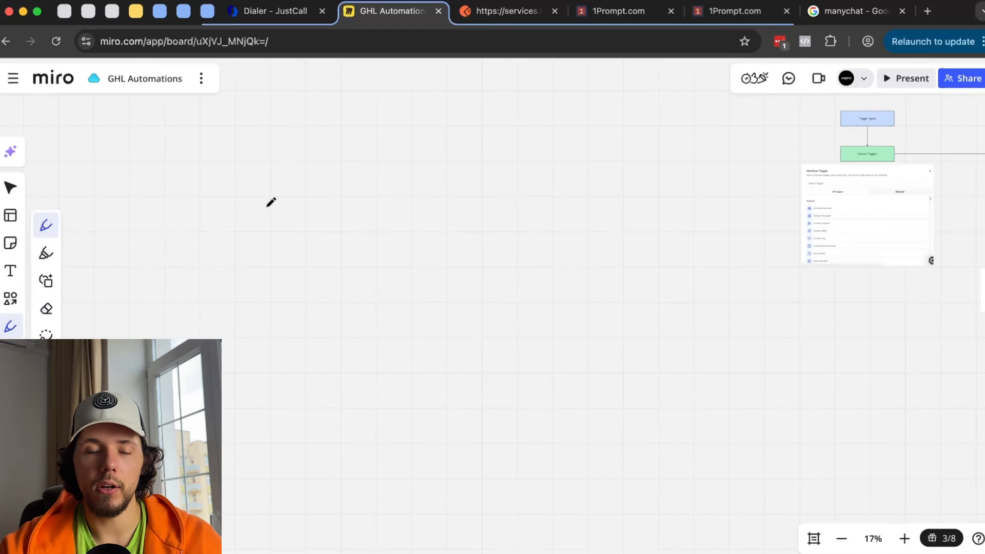
scroll(330, 206, up, 5)
mouse_move(364, 173)
mouse_down()
mouse_move(376, 267)
mouse_move(396, 243)
mouse_up()
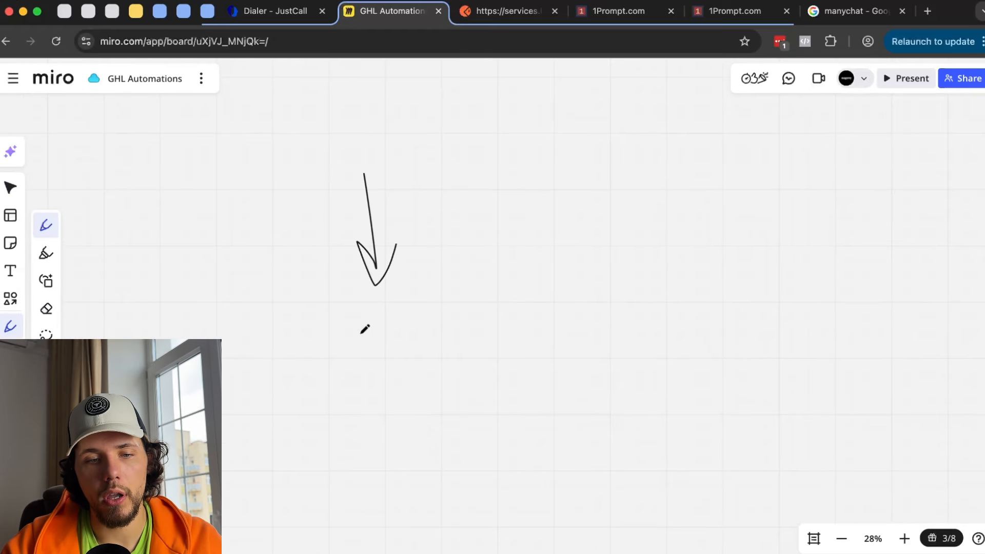
mouse_move(325, 328)
mouse_down()
mouse_move(411, 331)
mouse_move(375, 366)
mouse_up()
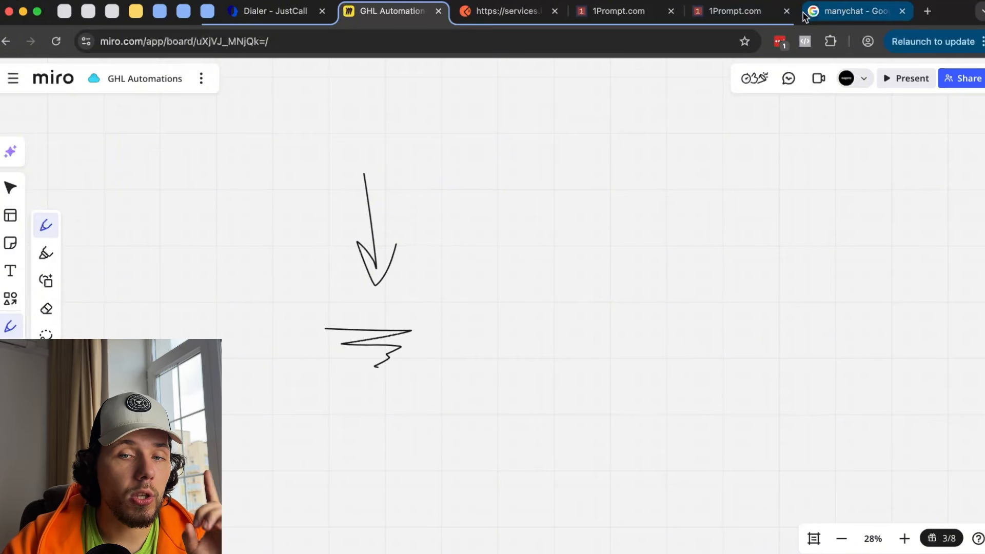
click(839, 6)
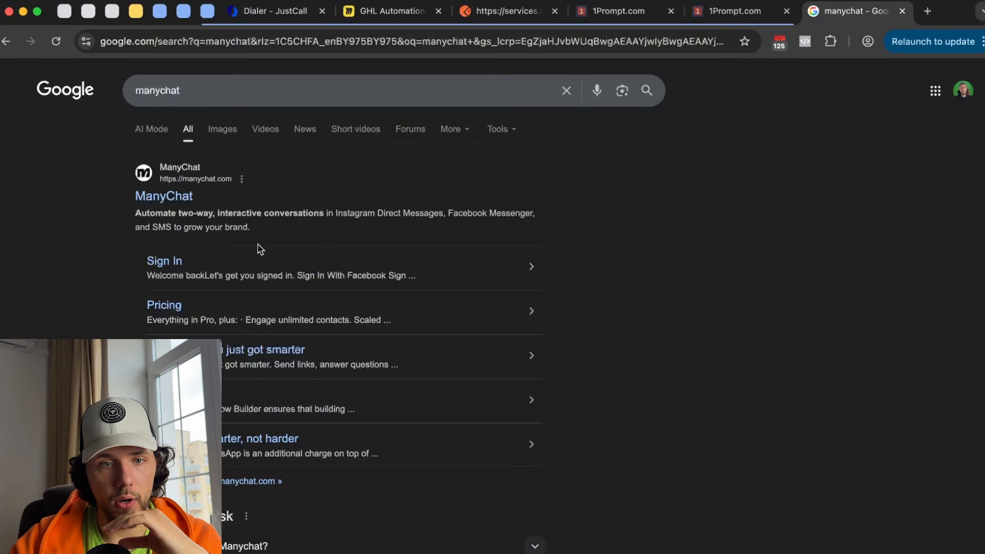
click(360, 11)
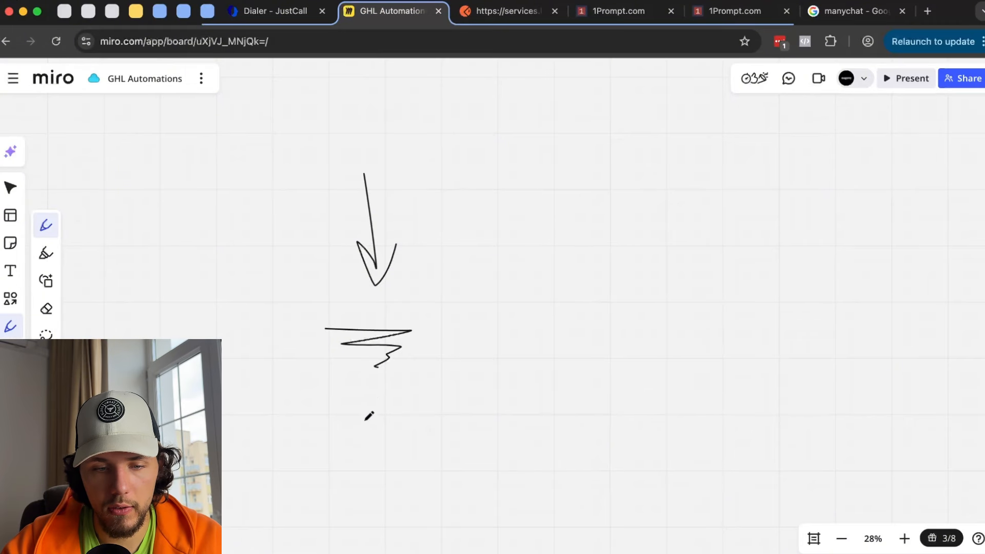
- Handwrite 'Bonus' below the zigzag and underline it
drag(361, 400, 361, 444)
mouse_move(356, 410)
mouse_down()
mouse_move(374, 401)
mouse_move(360, 444)
mouse_up()
mouse_move(405, 421)
mouse_down()
mouse_move(437, 432)
mouse_move(450, 418)
mouse_move(447, 437)
mouse_up()
drag(346, 464, 419, 460)
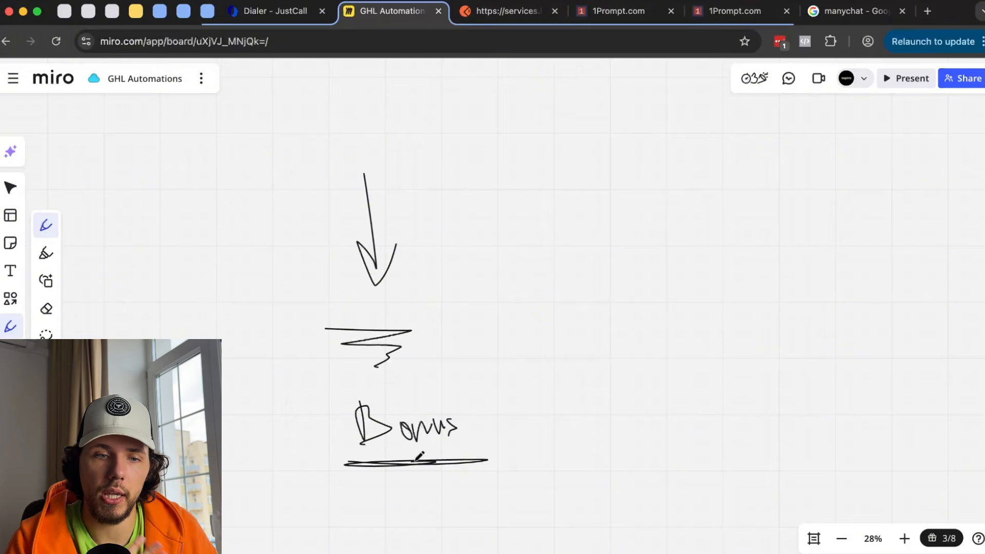
- Draw a box above the arrow and undo the stray loop
mouse_move(317, 107)
mouse_down()
mouse_move(367, 165)
mouse_move(358, 93)
mouse_move(323, 95)
mouse_up()
drag(402, 90, 257, 90)
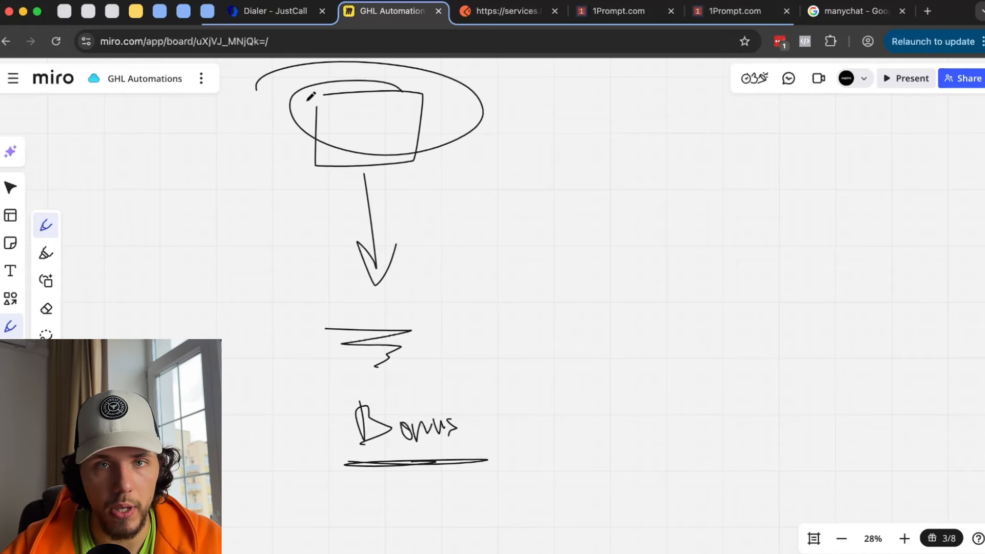
key(super+z)
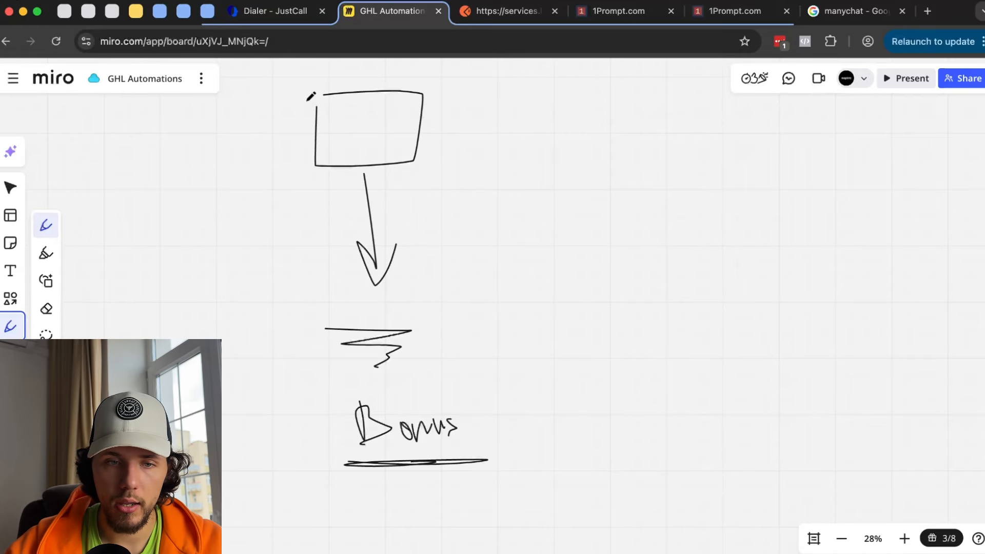
- Choose the Instagram Comment(s) On A Post trigger, filtered to the connected Instagram page
click(741, 10)
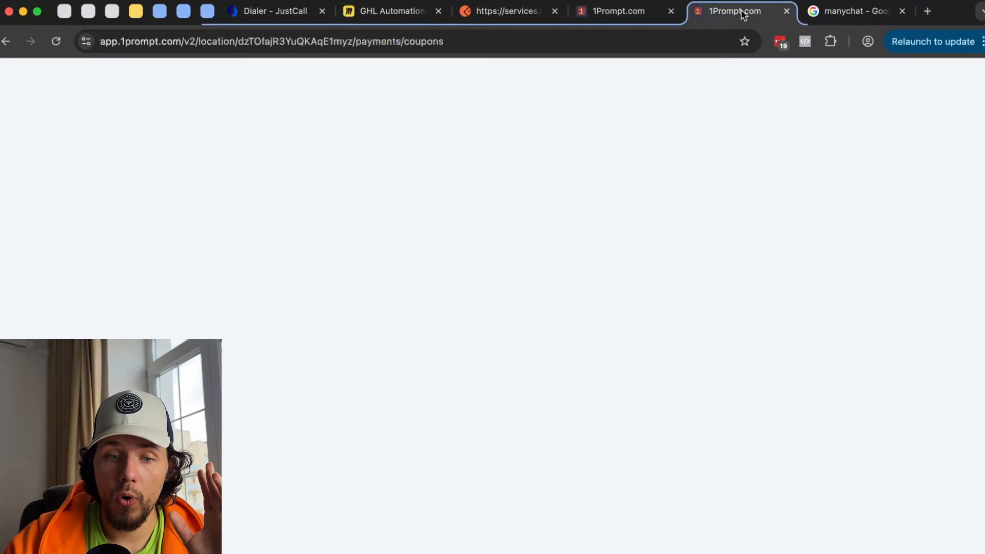
click(659, 16)
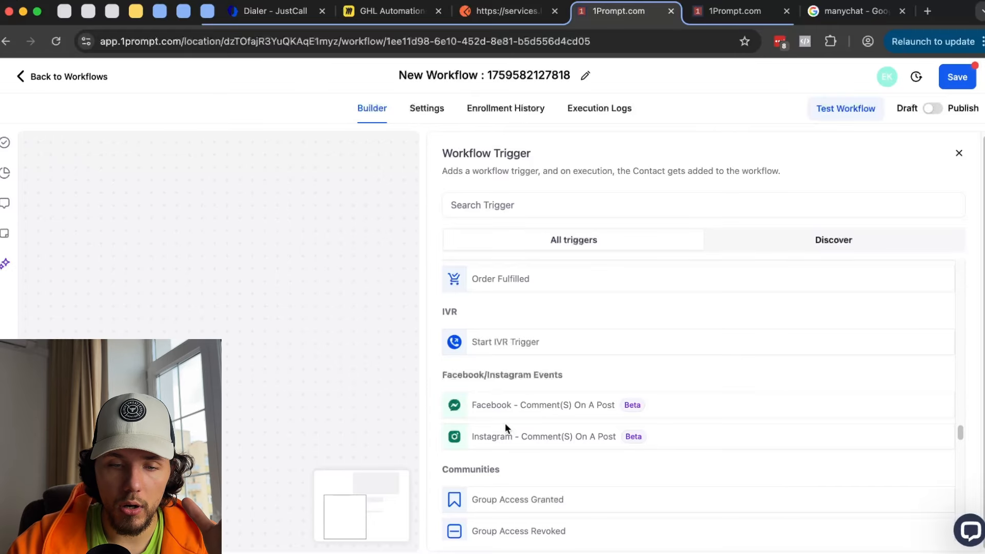
click(528, 437)
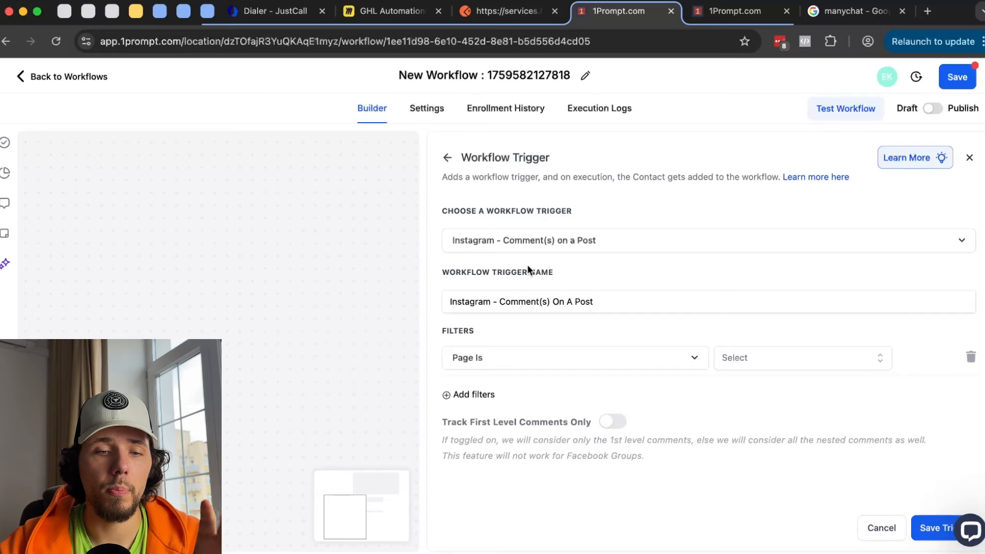
click(800, 363)
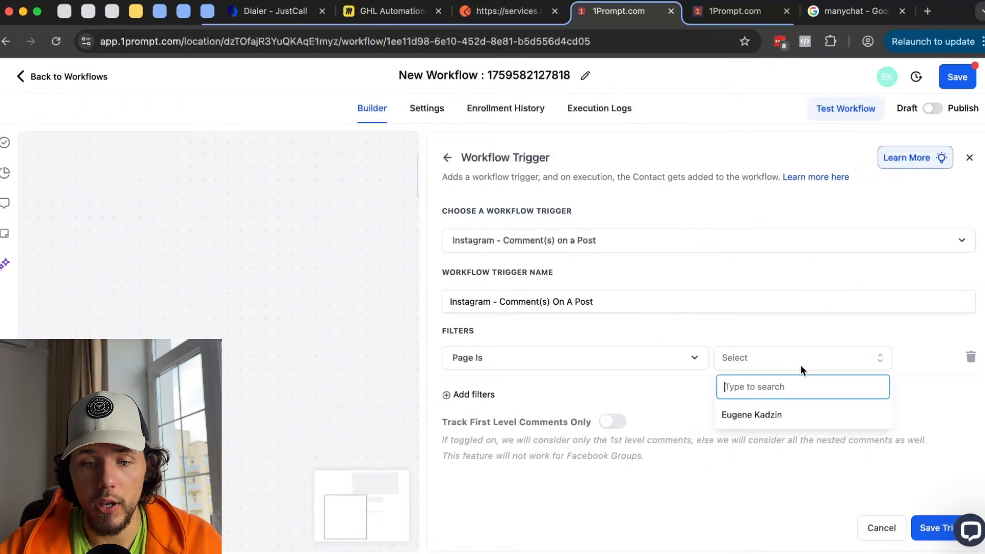
click(786, 415)
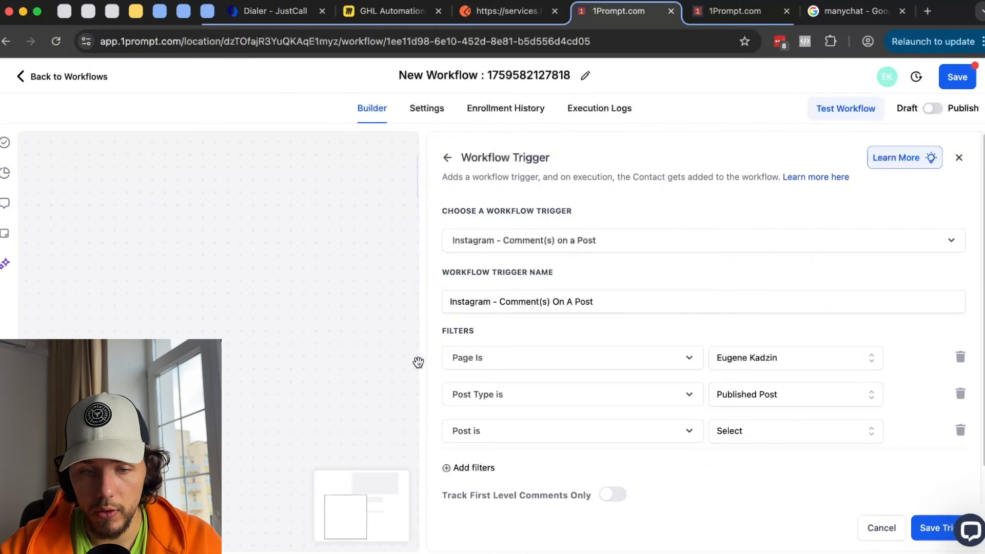
- Add a second filter, Post Type is Published Post, after reviewing its field options
click(531, 400)
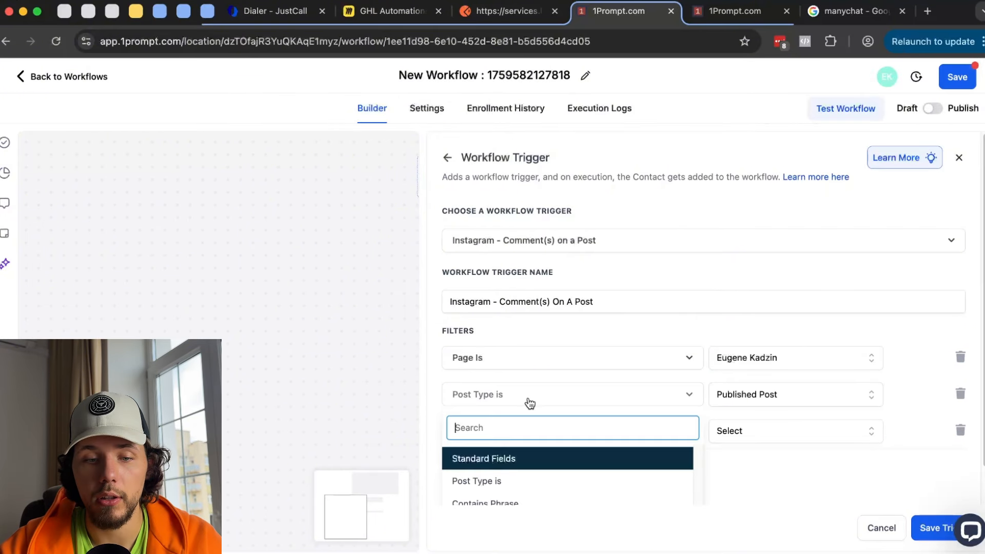
click(663, 375)
click(800, 431)
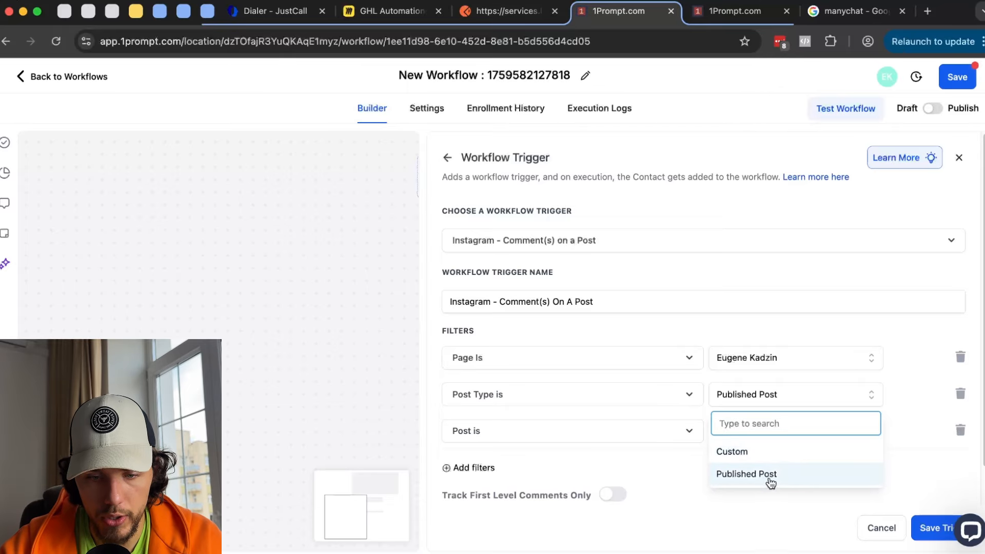
click(610, 447)
click(574, 404)
scroll(588, 440, down, 1)
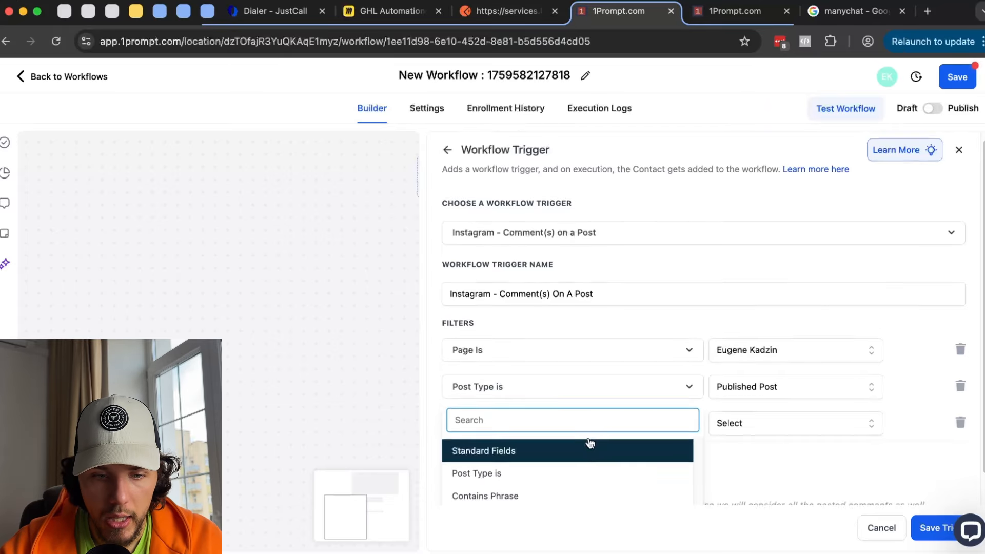
click(585, 446)
- Limit the trigger to the 'Comment AI WEBINAR for the full blueprint' post, then close the panel
click(619, 409)
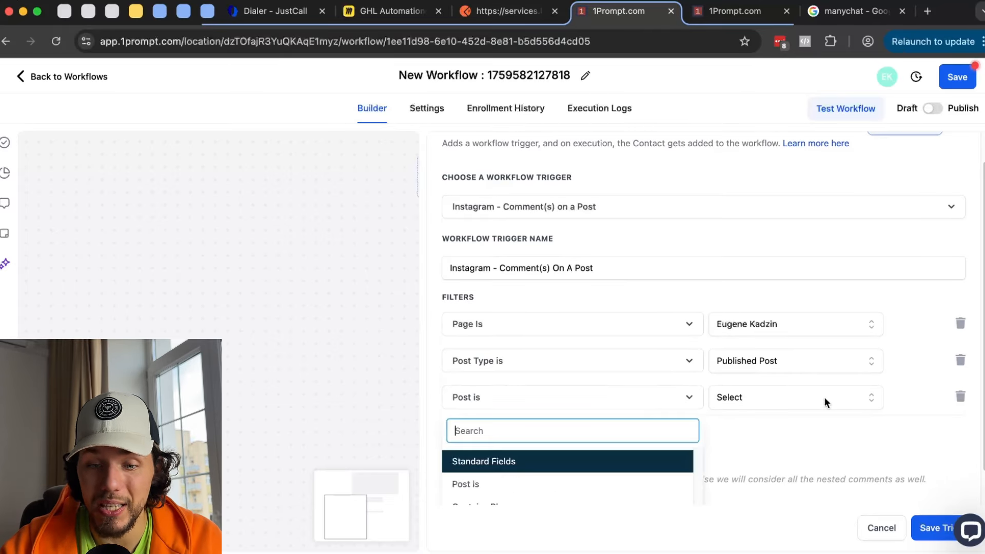
click(805, 395)
click(794, 464)
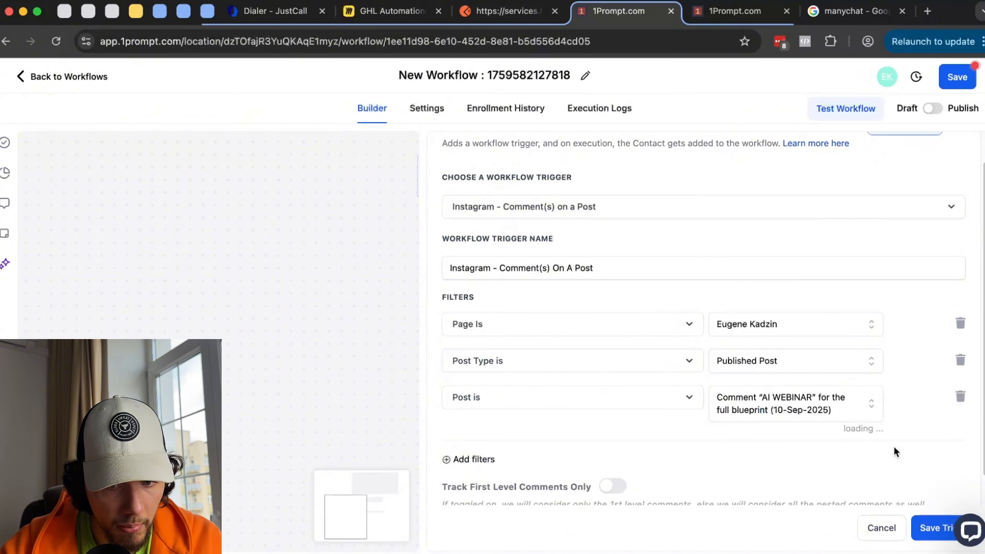
scroll(872, 431, down, 1)
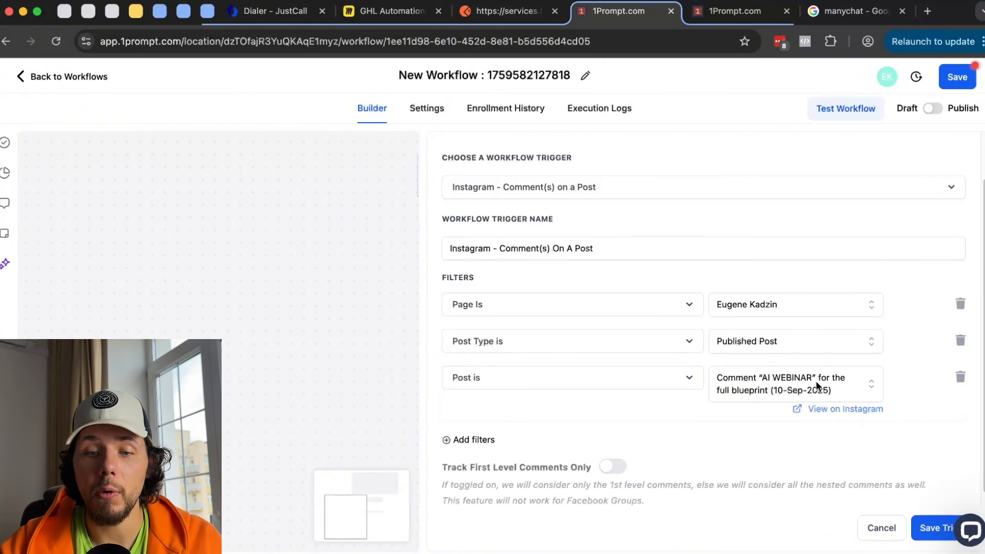
scroll(749, 359, down, 1)
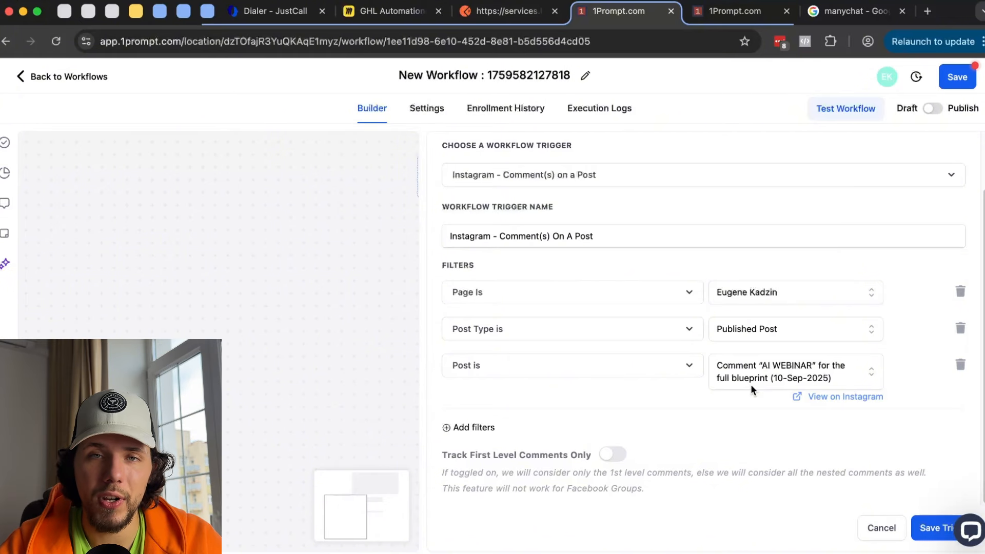
scroll(883, 345, up, 2)
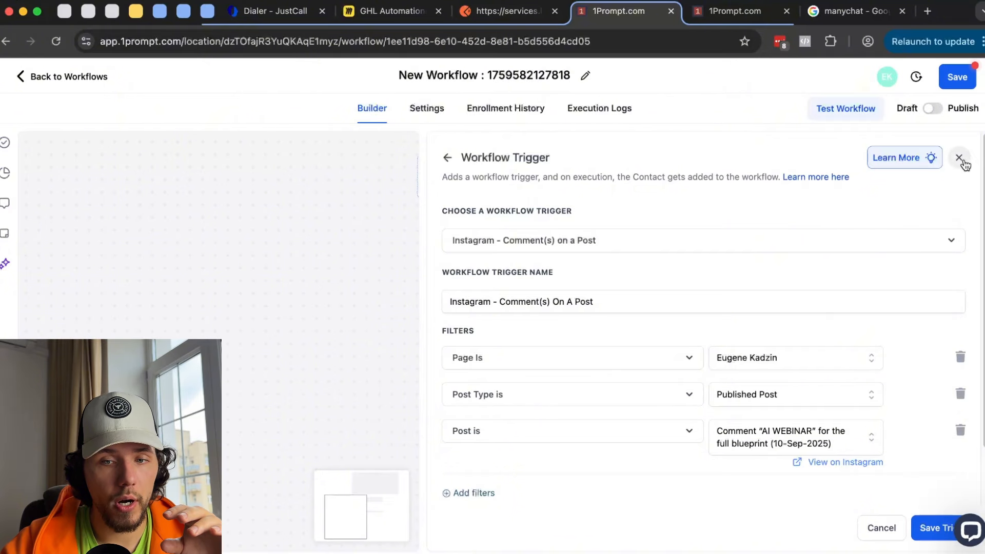
click(959, 157)
- Discard the unsaved trigger and add the Instagram DM action found by searching 'dm'
click(578, 346)
click(490, 241)
click(710, 219)
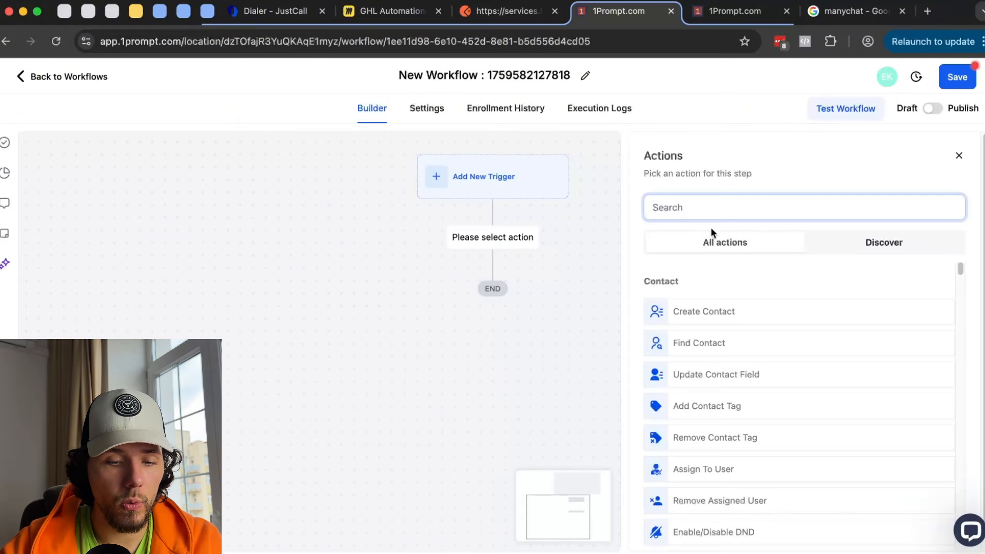
text(dm)
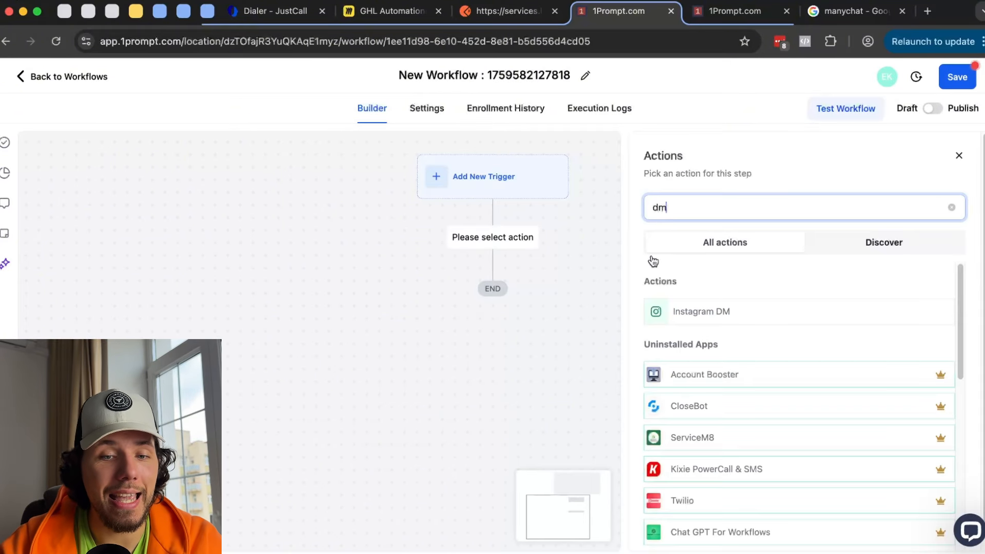
click(683, 313)
- Write two lines of sample text in the DM message and browse the custom values list
click(717, 423)
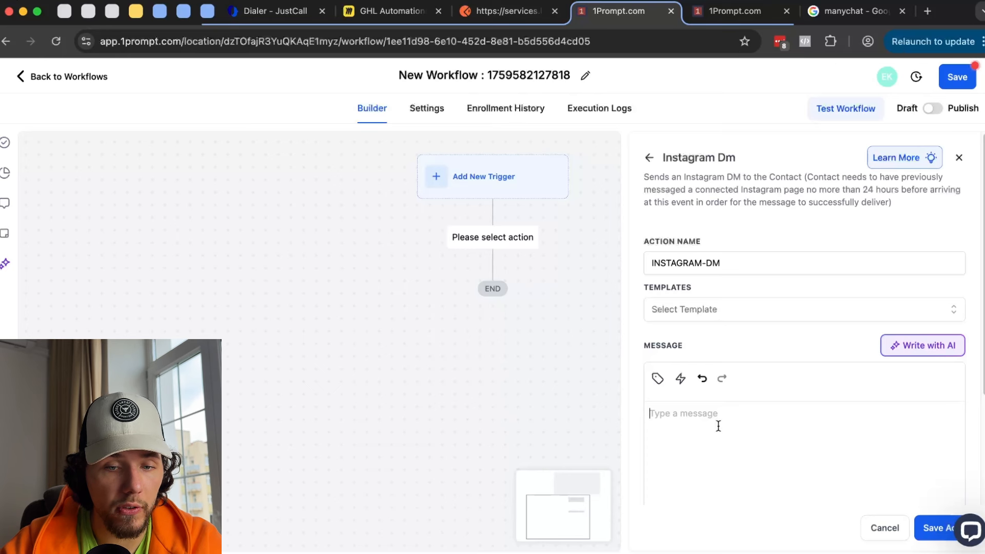
text(lkfadsjflkjsad)
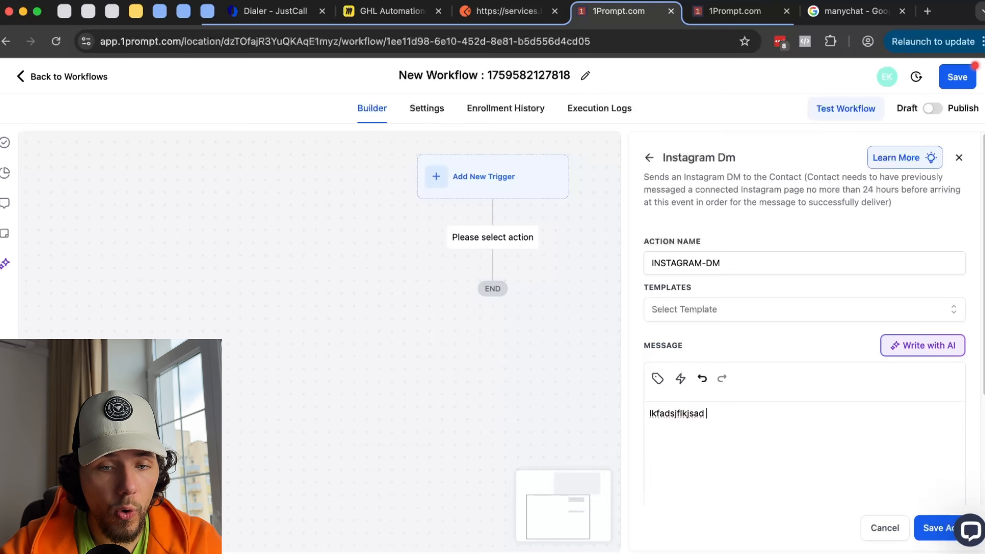
key(Return)
text(dlafjlkdjf)
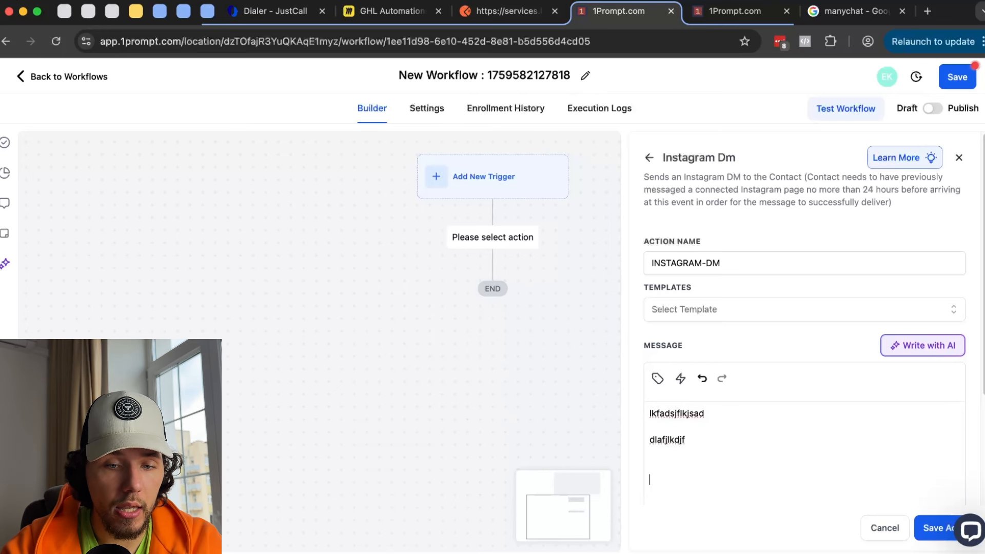
key(Return)
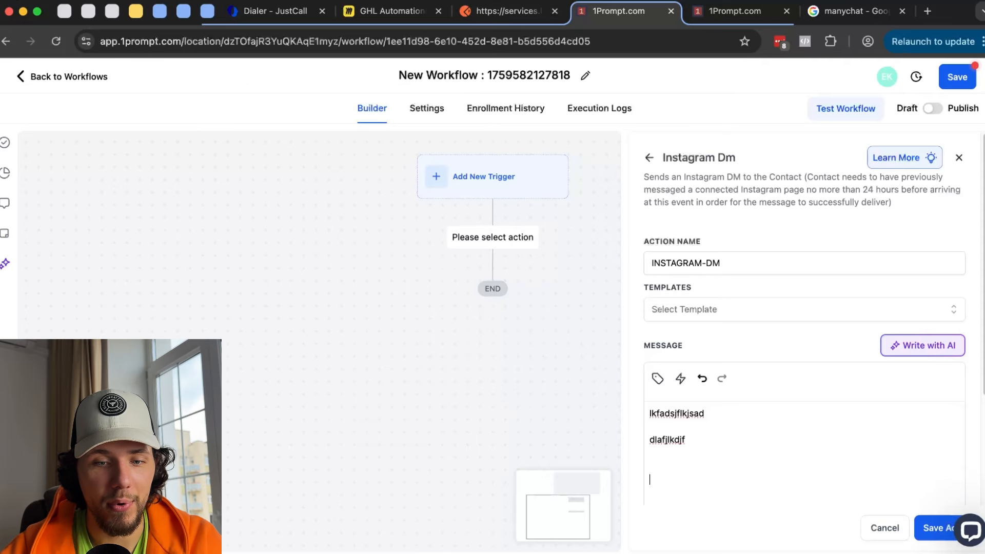
click(680, 378)
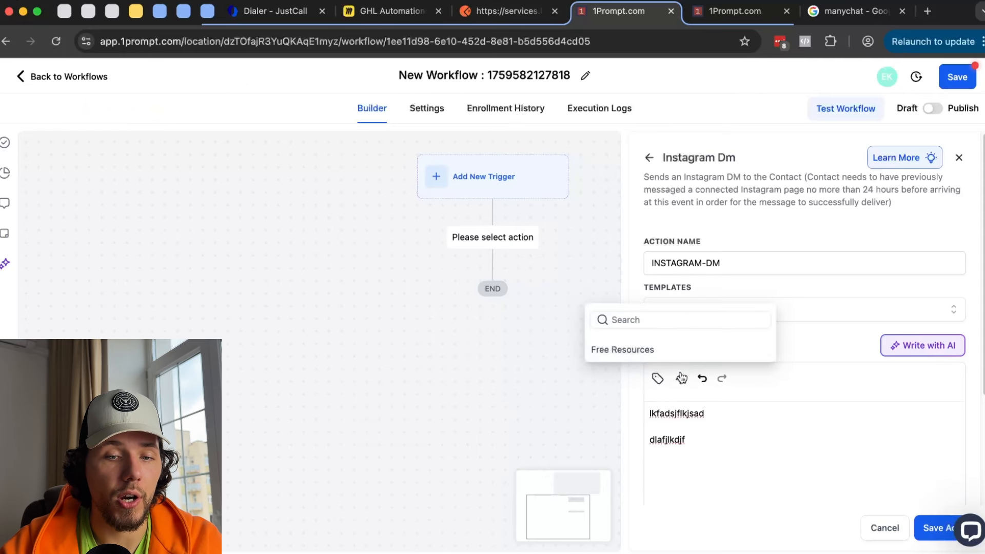
click(675, 473)
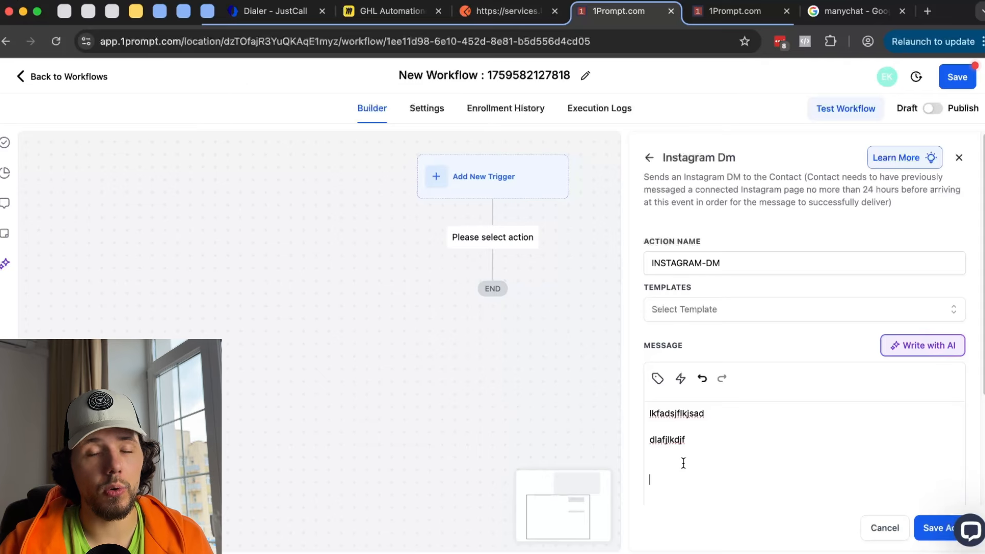
- Delete the sample message text and close the Instagram DM action without saving
drag(683, 463, 648, 414)
key(BackSpace)
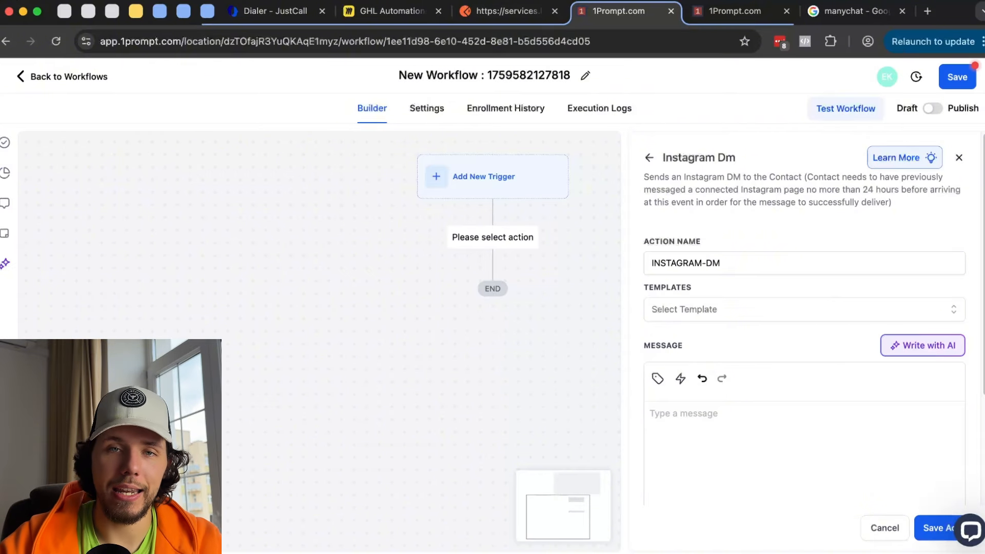
click(960, 159)
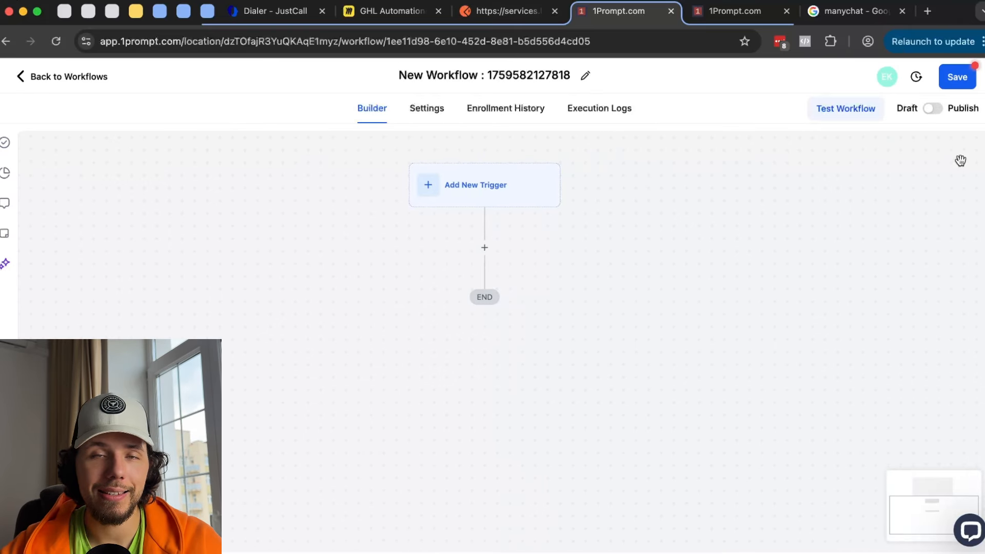
- Open the trigger list and scroll past Notion and Clickup down to Uninstalled Apps and Account Booster
click(494, 199)
scroll(821, 360, down, 10)
scroll(828, 360, down, 15)
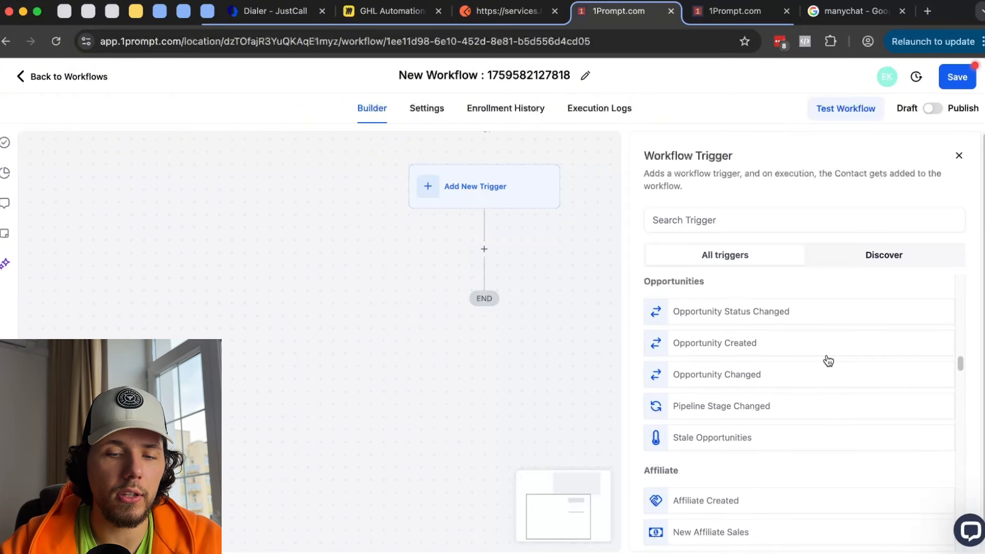
scroll(828, 361, down, 13)
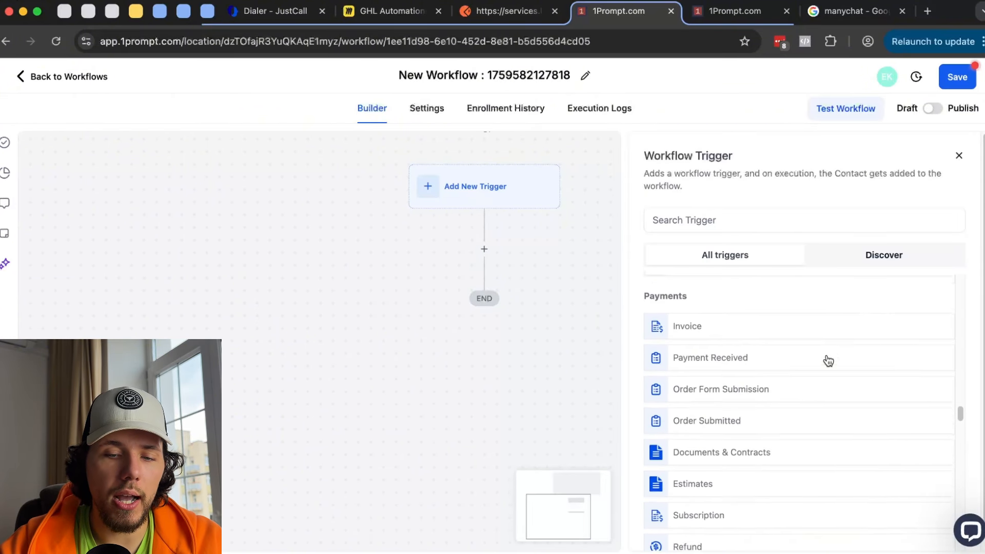
scroll(823, 353, down, 2)
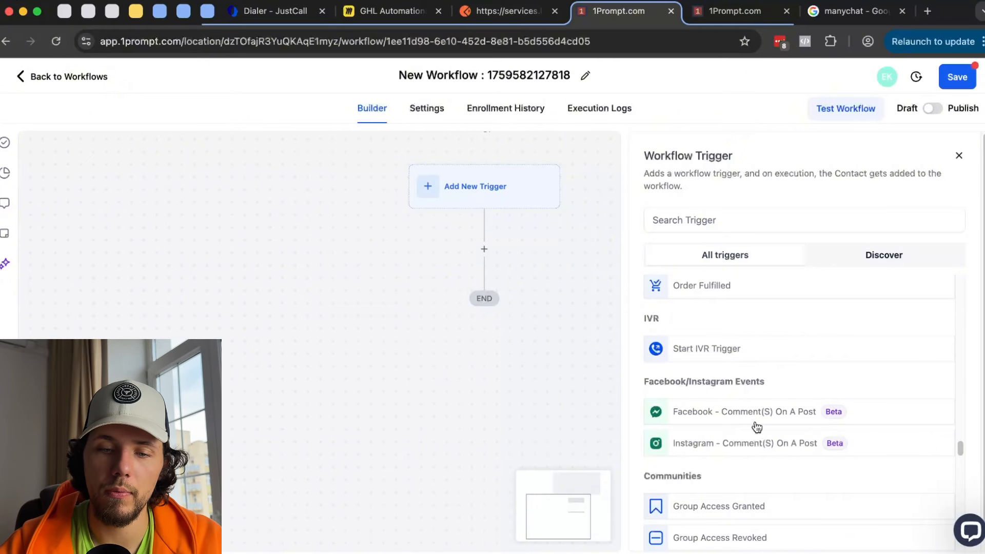
scroll(757, 425, down, 3)
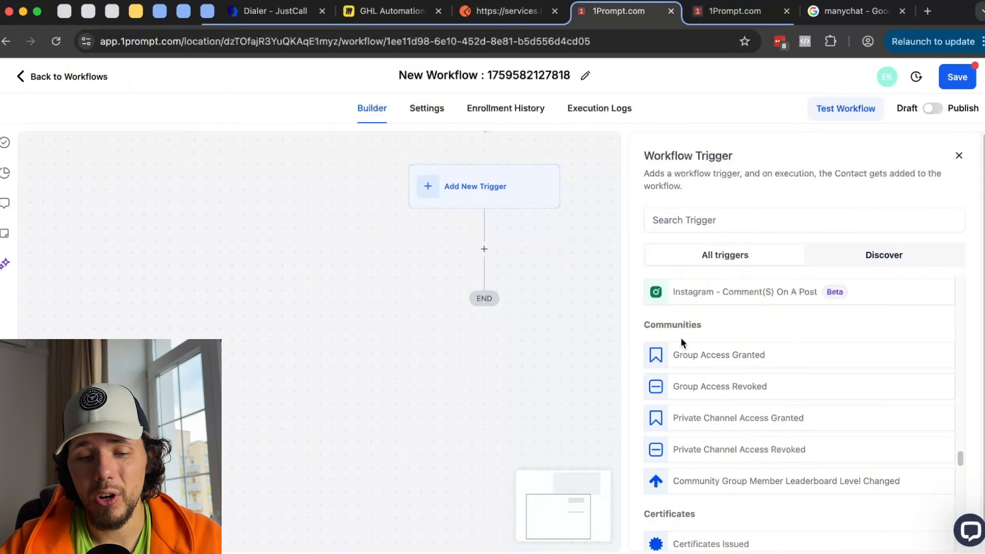
scroll(682, 337, down, 3)
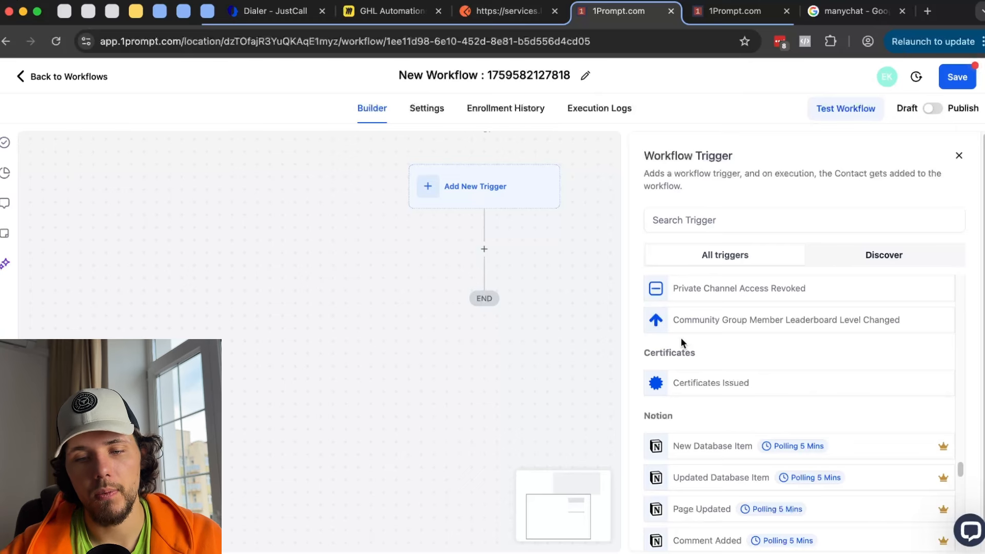
scroll(681, 340, down, 1)
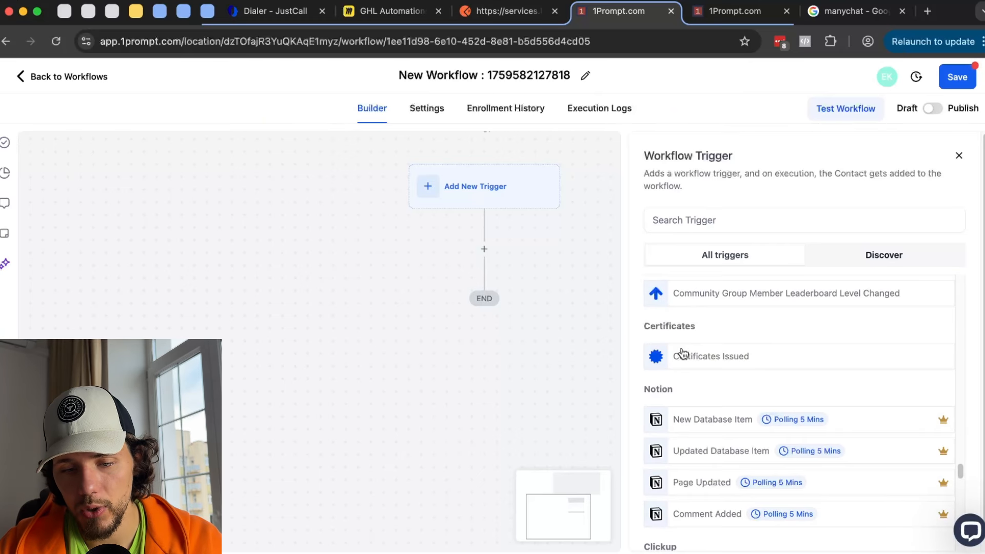
scroll(719, 344, down, 2)
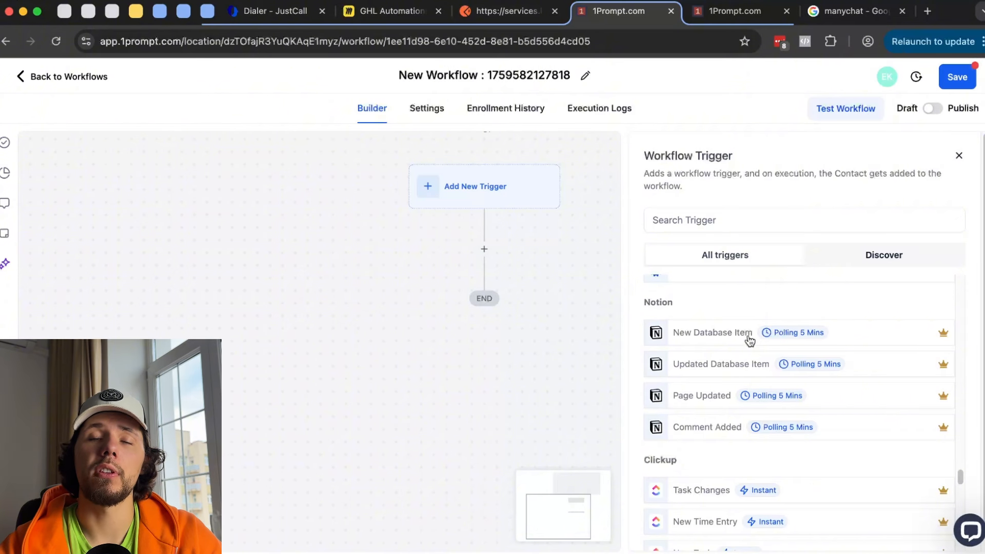
scroll(749, 340, down, 10)
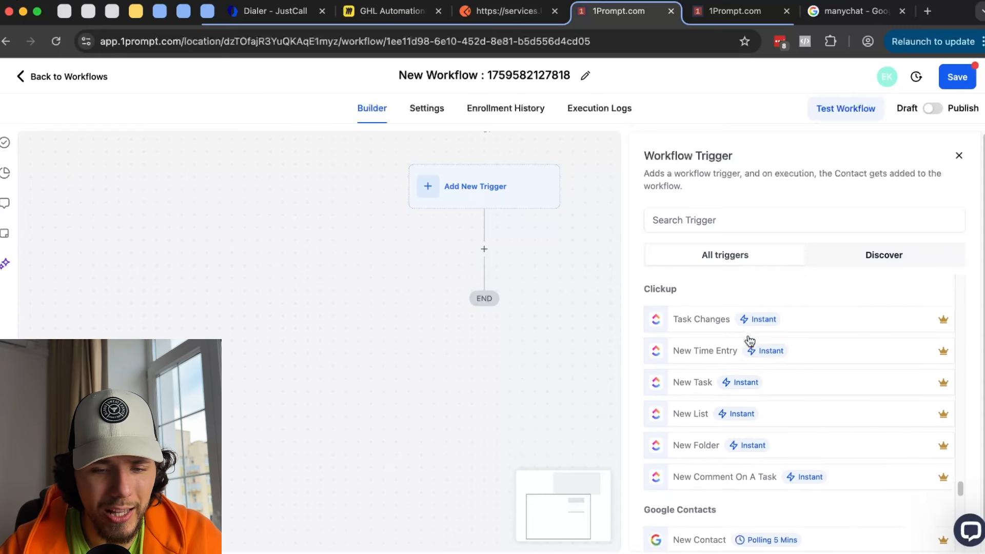
scroll(748, 335, down, 1)
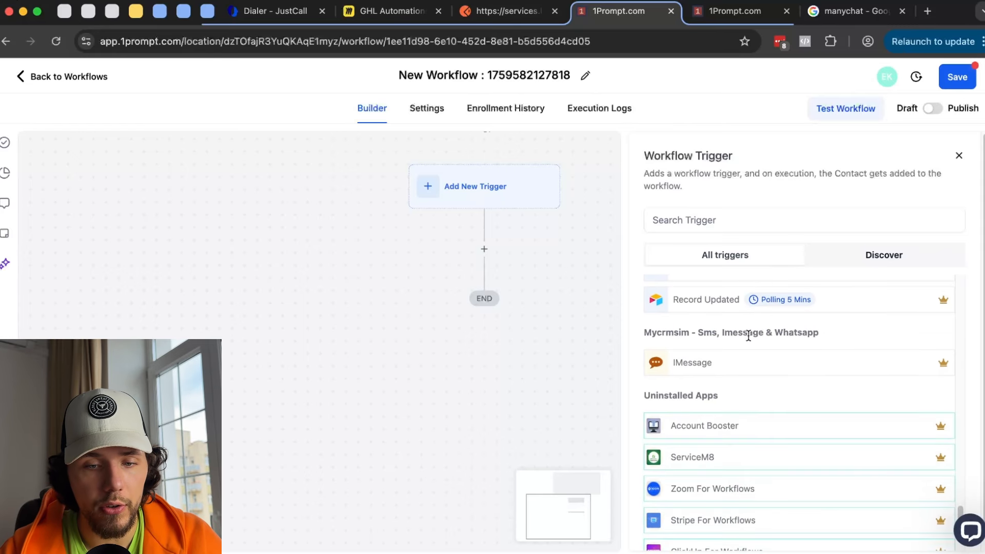
- Switch from Discover to All triggers and scroll through, reading the crown icons' Premium Triggers explanation
click(874, 256)
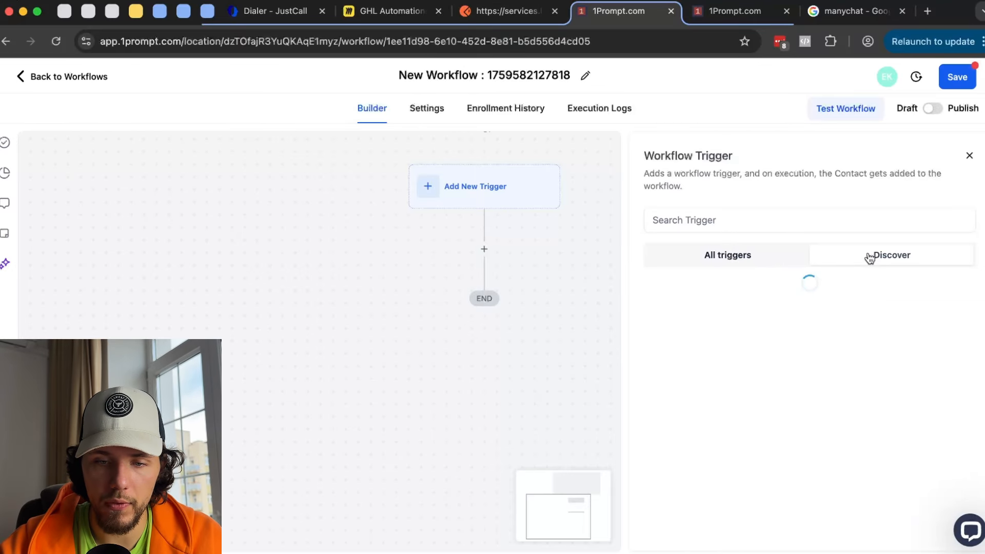
scroll(811, 366, down, 15)
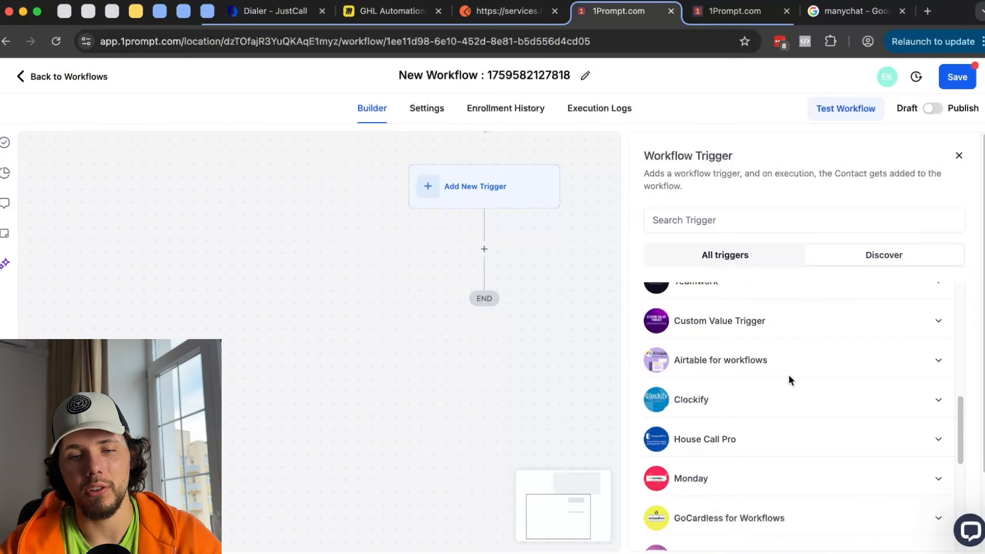
click(747, 256)
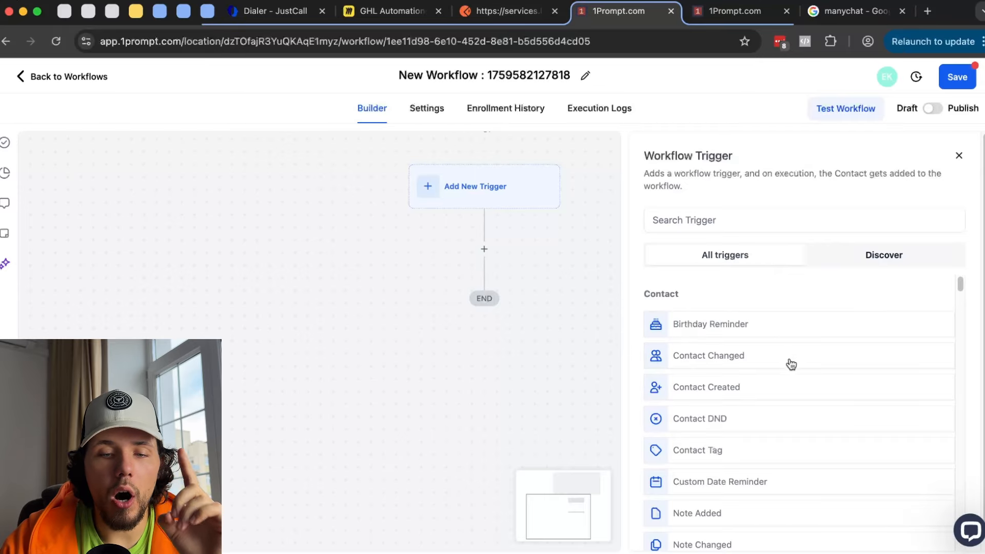
scroll(790, 364, down, 2)
scroll(790, 364, down, 5)
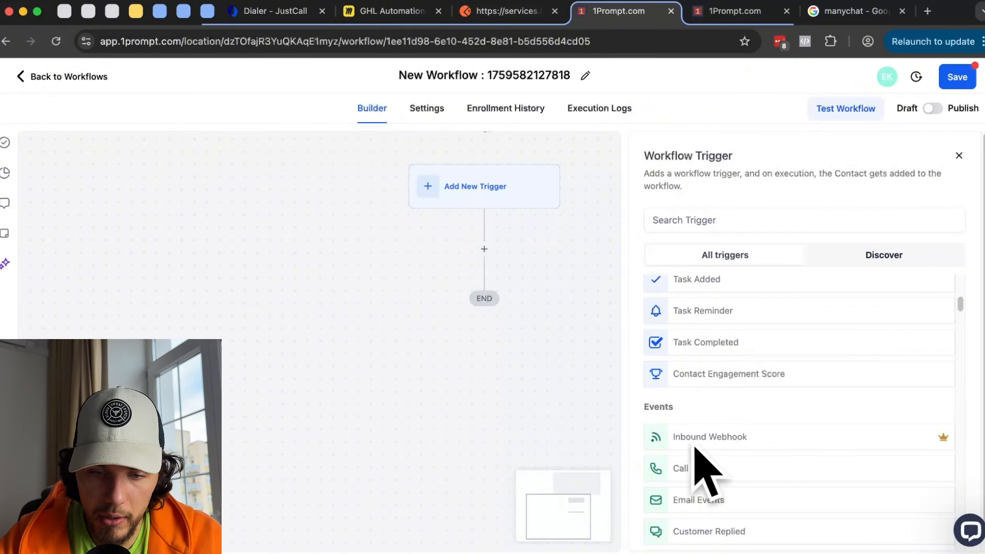
mouse_move(949, 440)
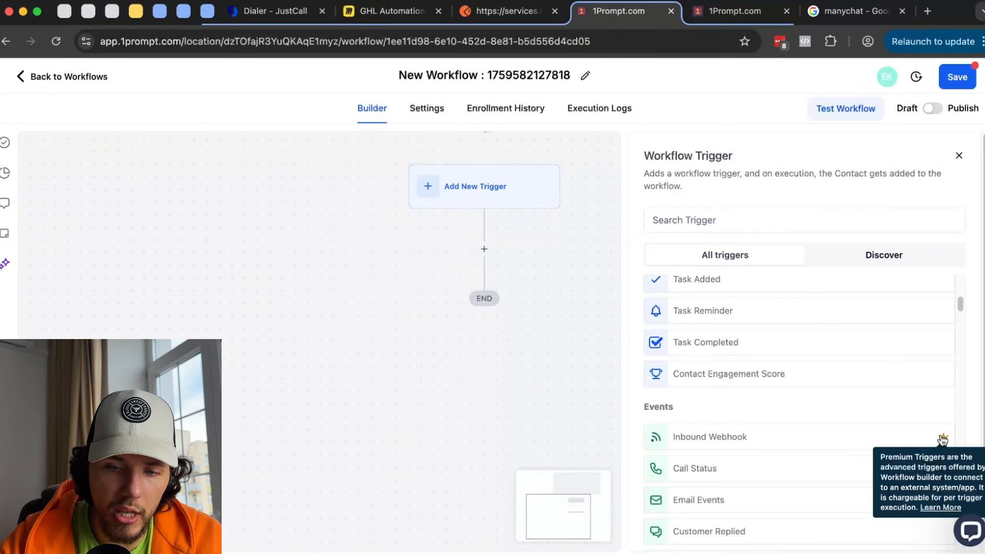
scroll(934, 426, down, 10)
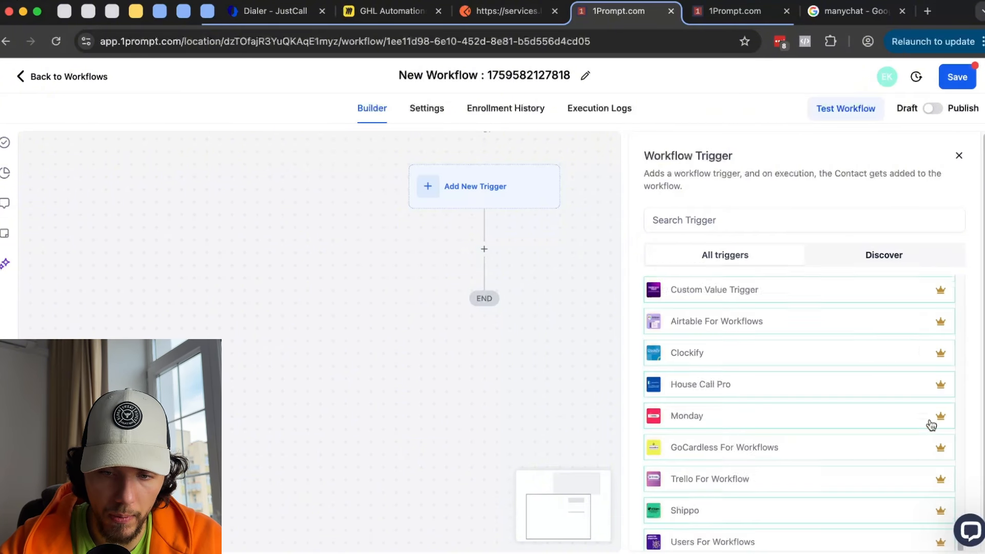
scroll(918, 424, up, 3)
scroll(908, 422, down, 6)
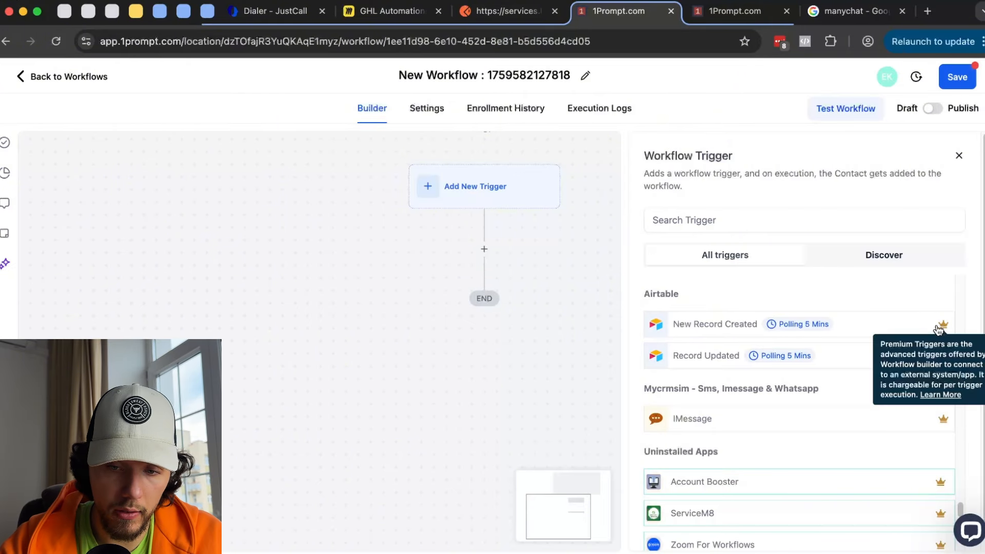
mouse_move(943, 327)
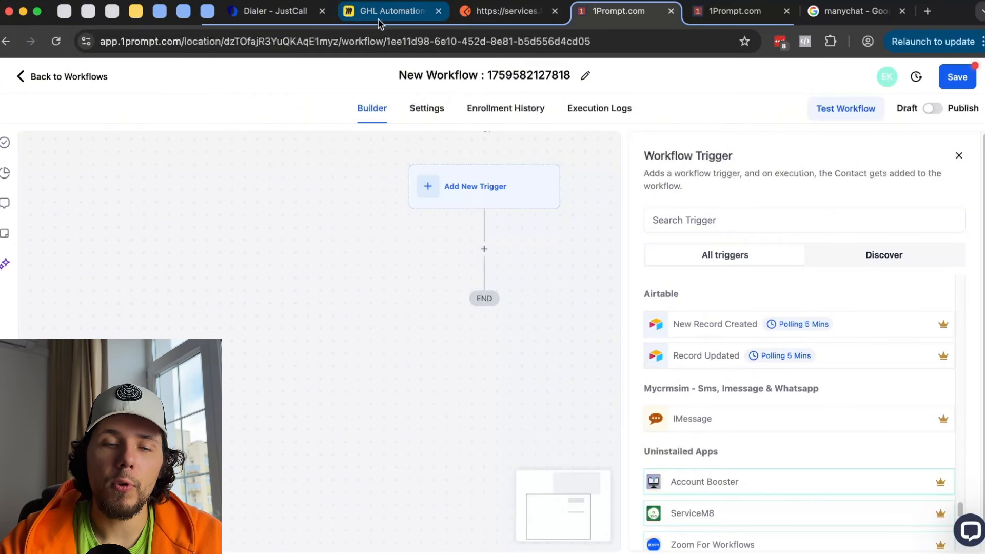
scroll(781, 334, up, 20)
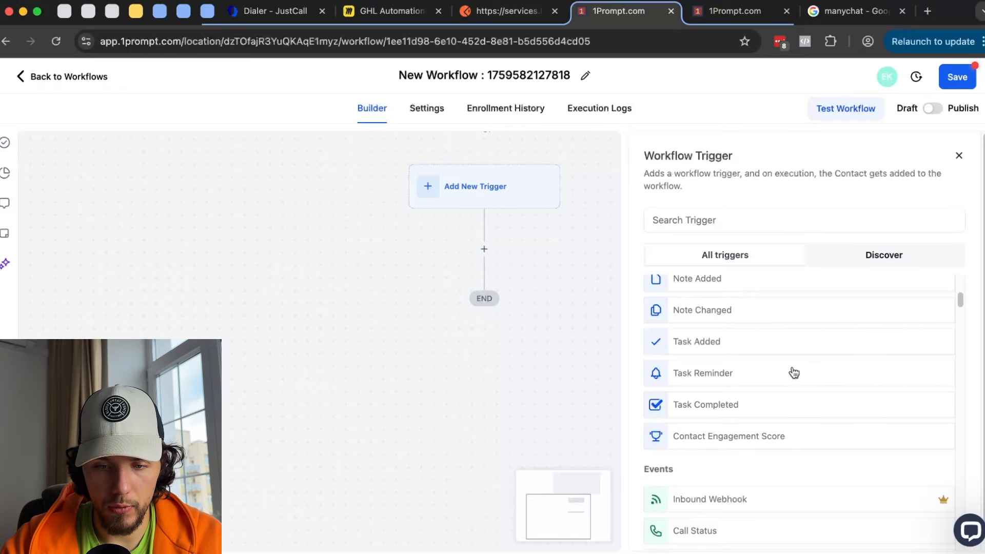
- Pick Inbound Webhook as the trigger and try saving it, then go to the Miro board
click(731, 432)
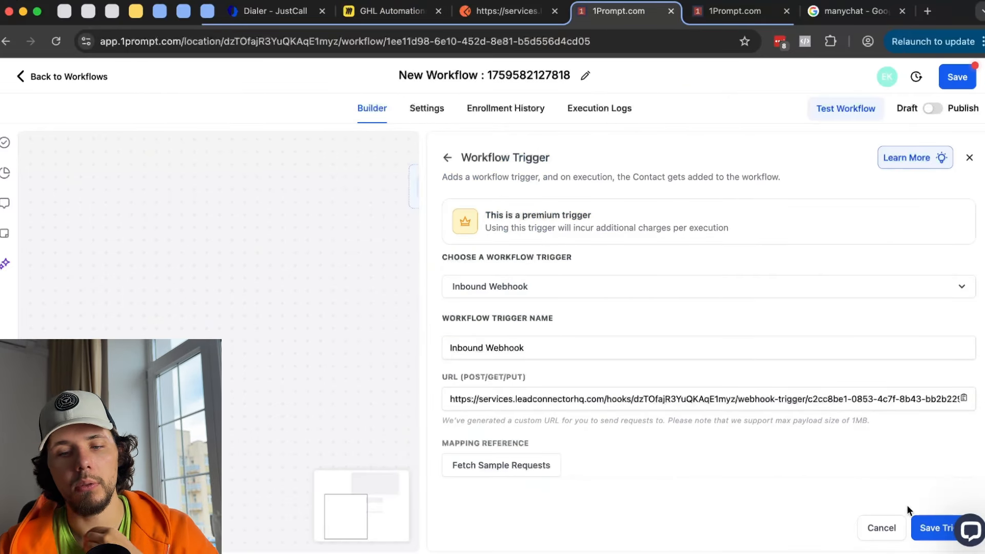
click(930, 527)
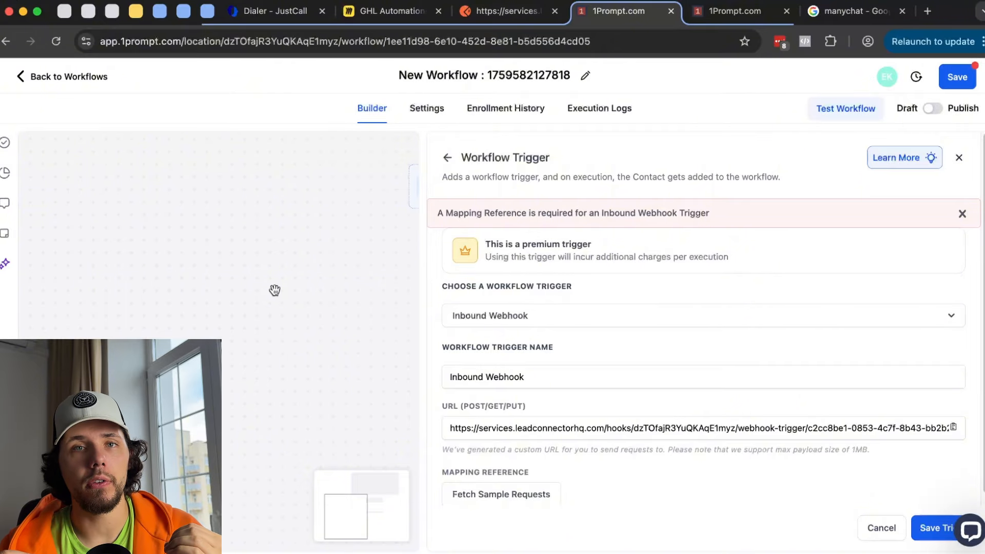
click(376, 16)
- Zoom to the pricing tiers table, mark the Free tier row, circle $0.01, then return to 1Prompt
scroll(640, 240, down, 3)
scroll(640, 239, right, 11)
scroll(595, 279, up, 10)
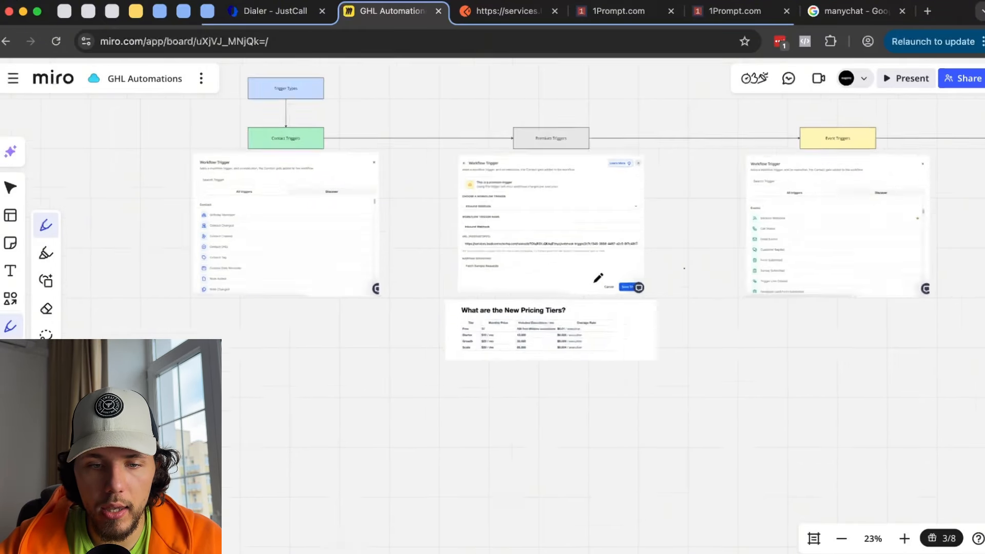
scroll(580, 288, down, 5)
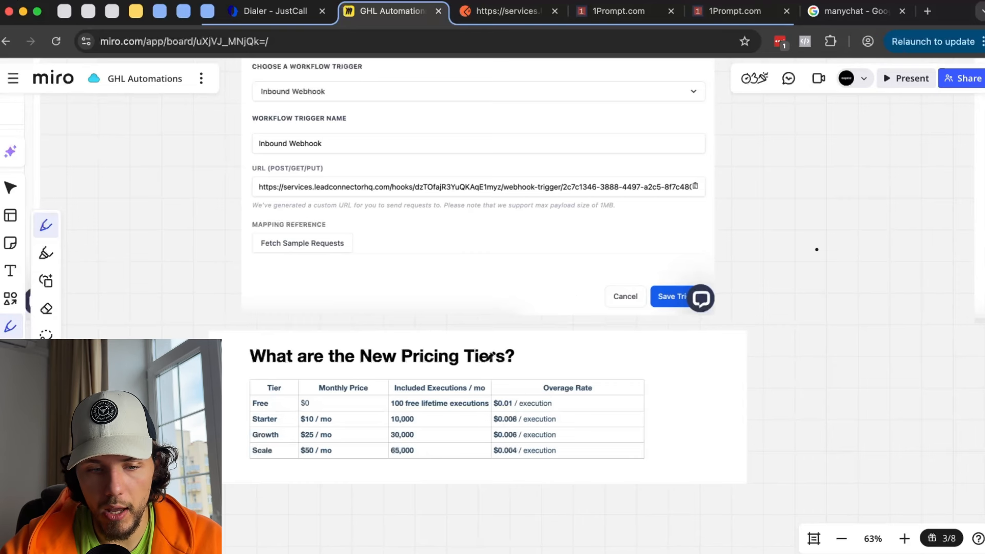
scroll(427, 391, up, 4)
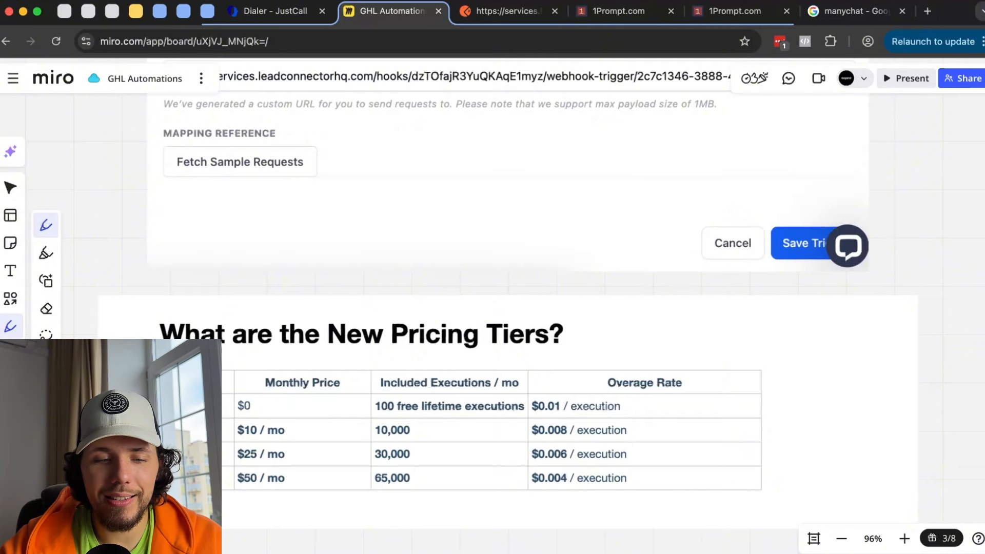
drag(228, 424, 597, 418)
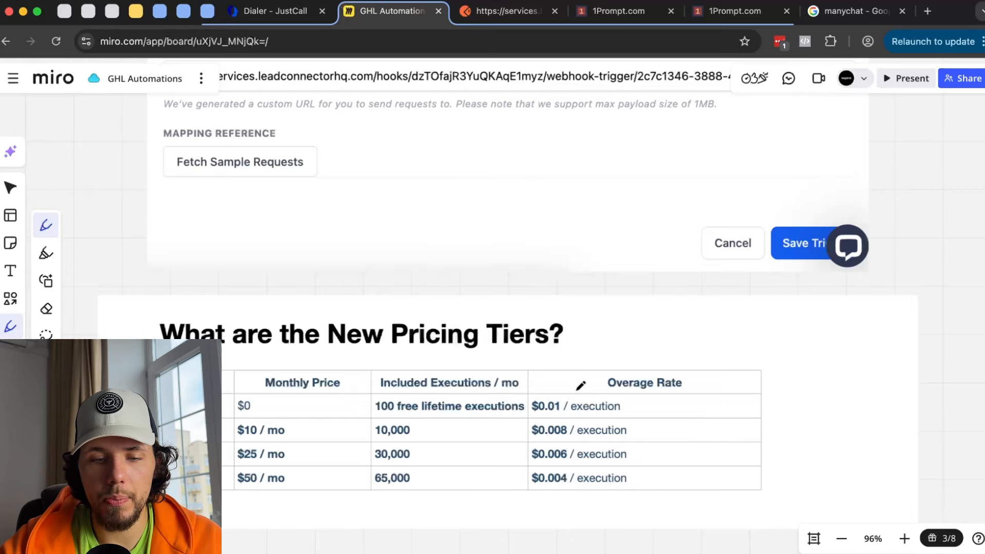
mouse_move(573, 385)
mouse_down()
mouse_move(529, 415)
mouse_move(585, 379)
mouse_up()
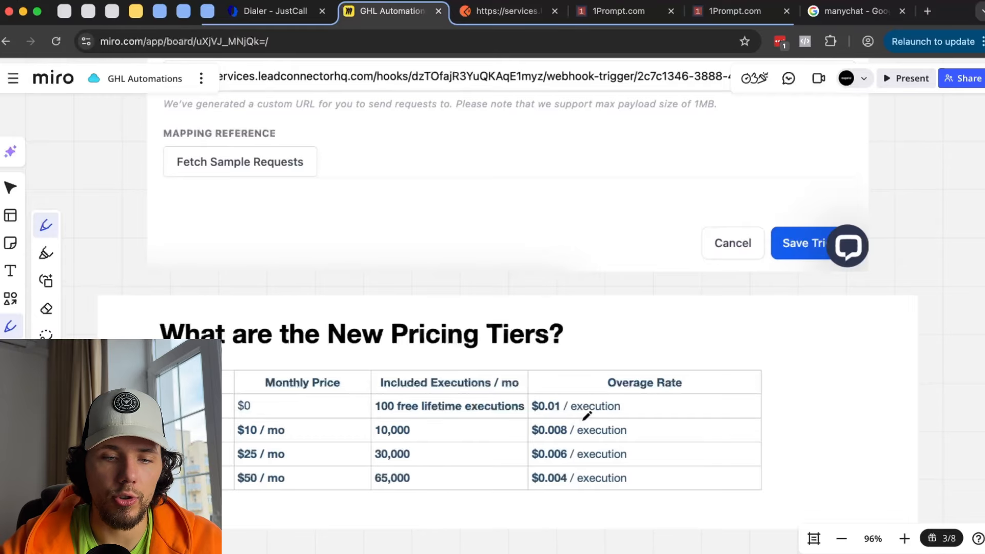
click(617, 15)
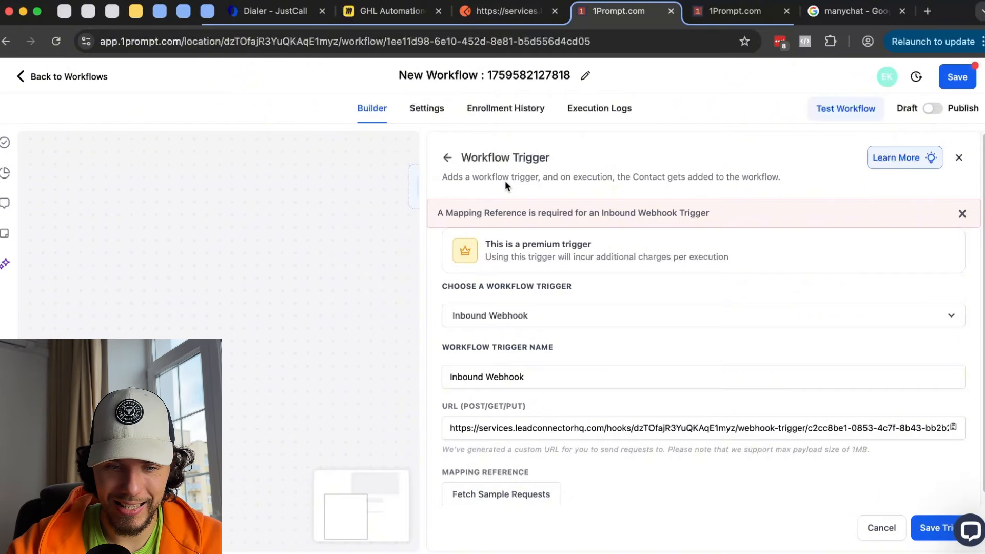
- Return from Inbound Webhook to the trigger list, scroll through premium app integrations, then go to Miro
click(446, 158)
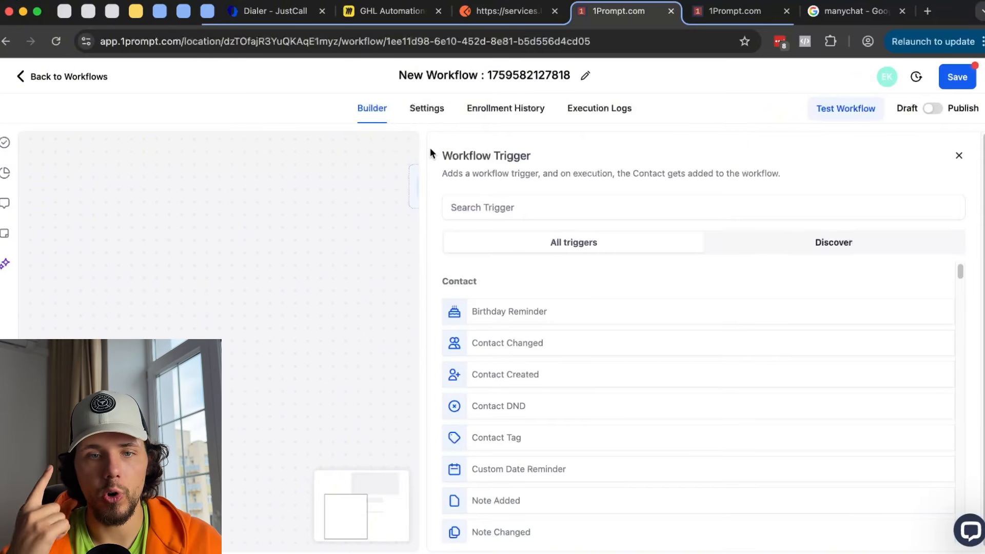
scroll(724, 515, down, 4)
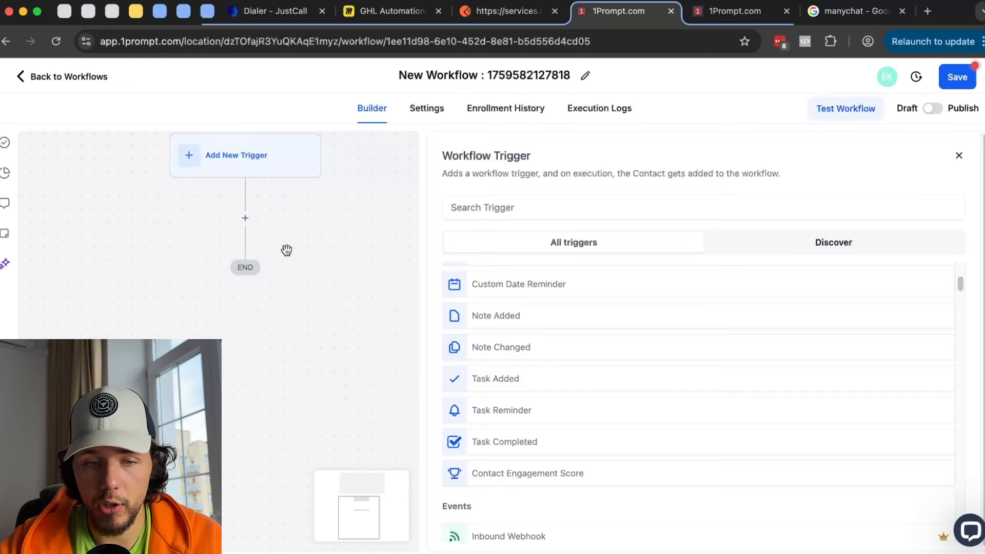
scroll(608, 330, down, 5)
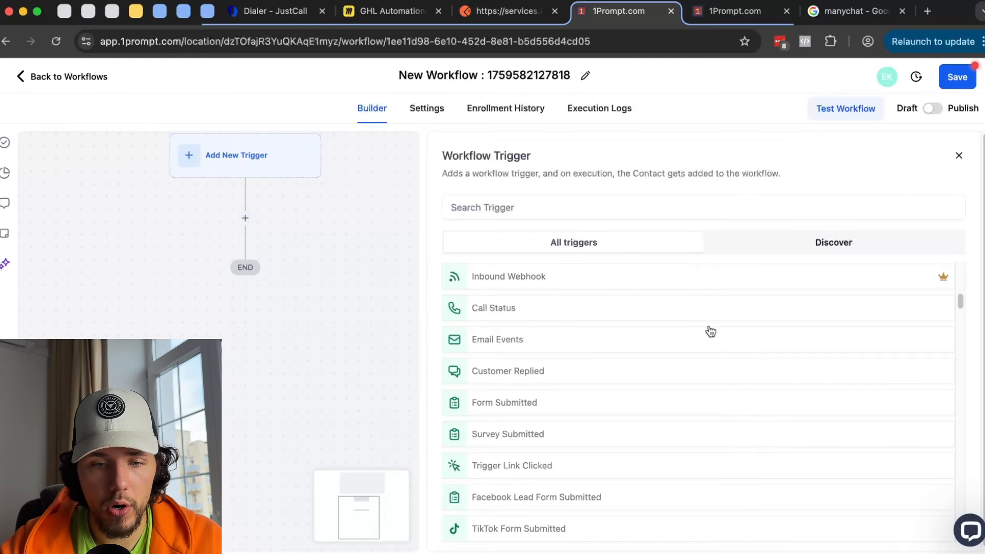
scroll(710, 328, down, 15)
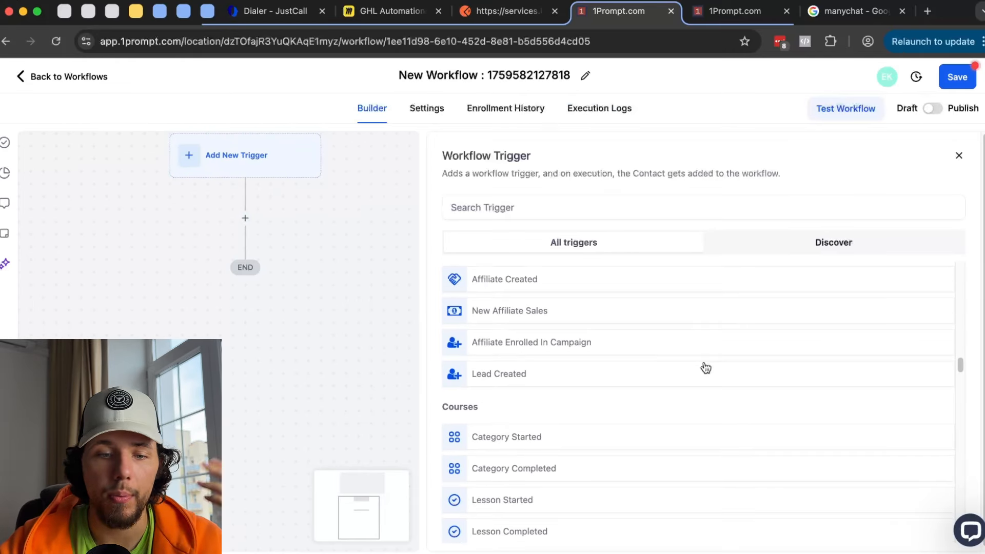
scroll(711, 363, down, 20)
scroll(705, 368, down, 10)
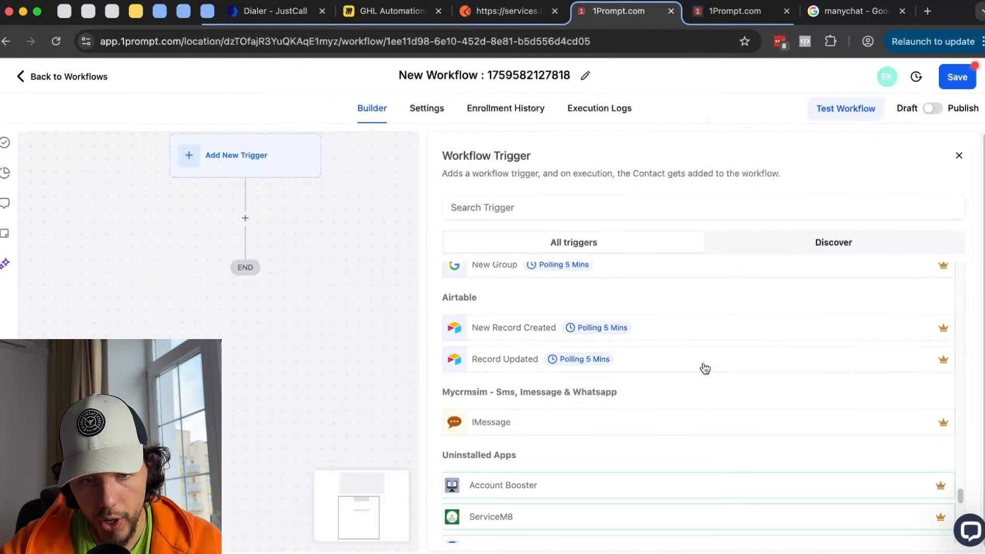
scroll(573, 320, down, 5)
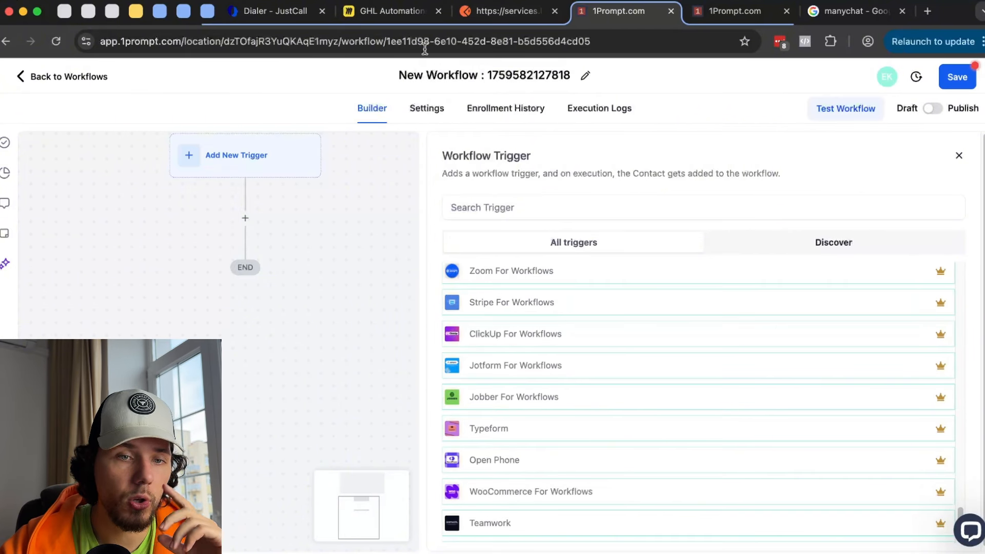
click(389, 14)
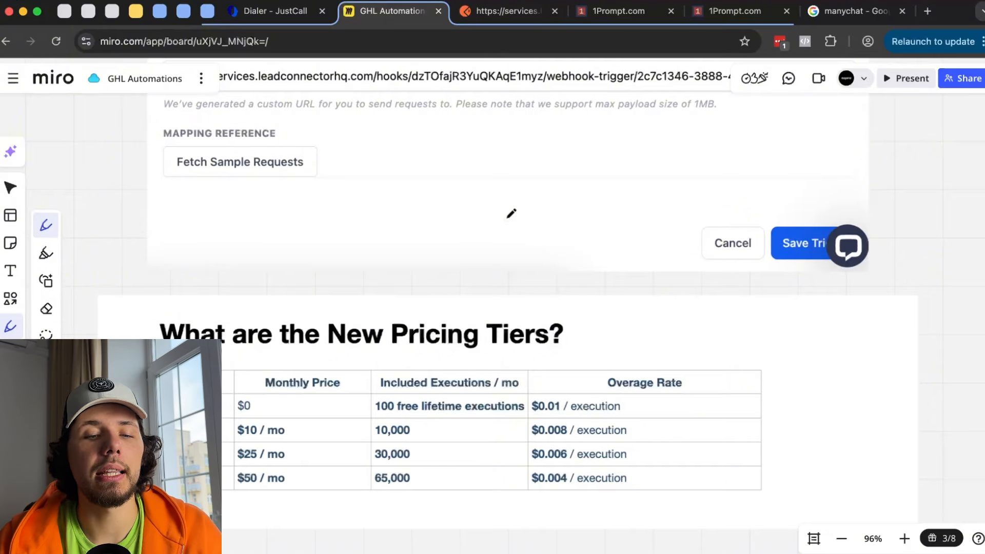
- Draw a pen line under the Free tier row showing 100 free lifetime executions
mouse_move(372, 420)
mouse_down()
mouse_move(435, 413)
mouse_move(420, 420)
mouse_up()
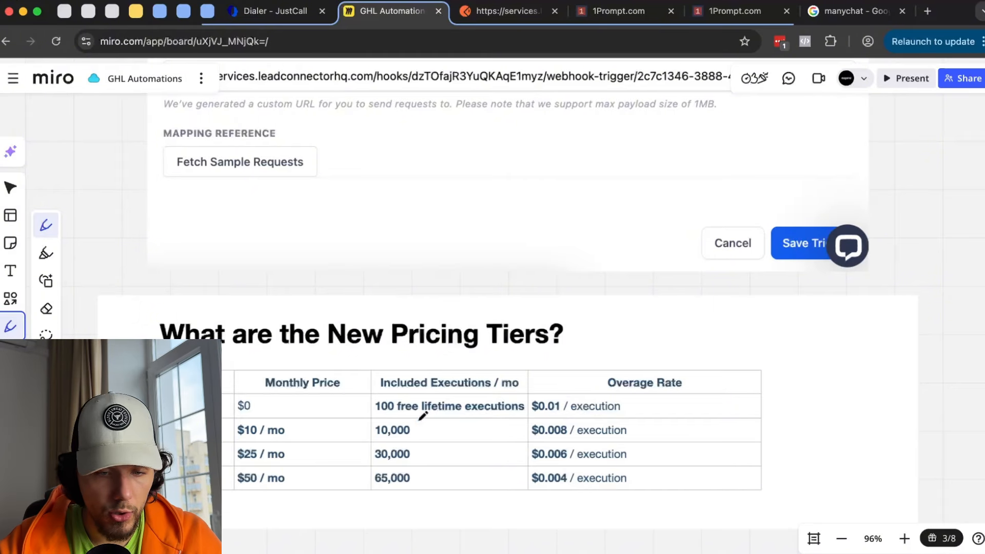
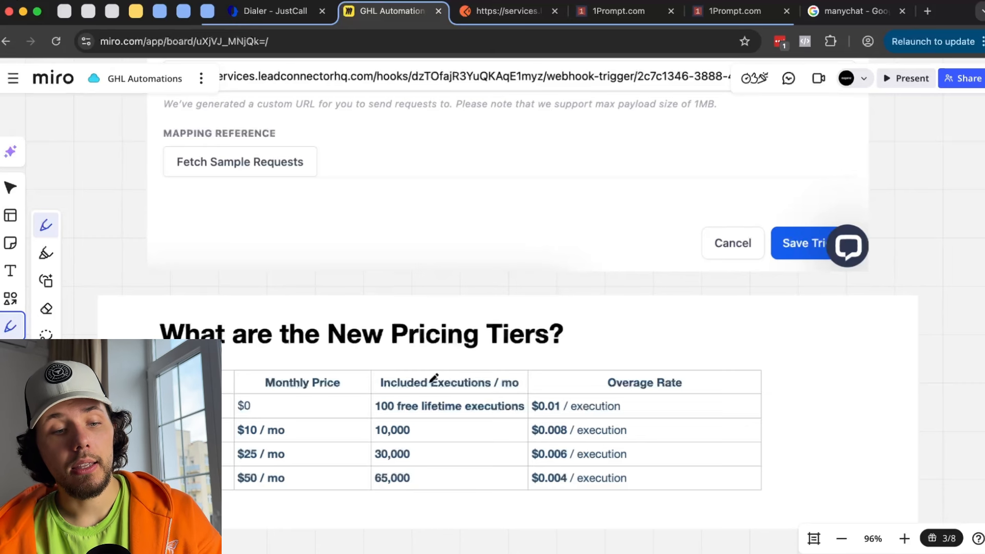
- Mark below the Miro pricing table, circle $50 / mo, and handwrite -60% and $1K beside $0.01
drag(253, 503, 238, 501)
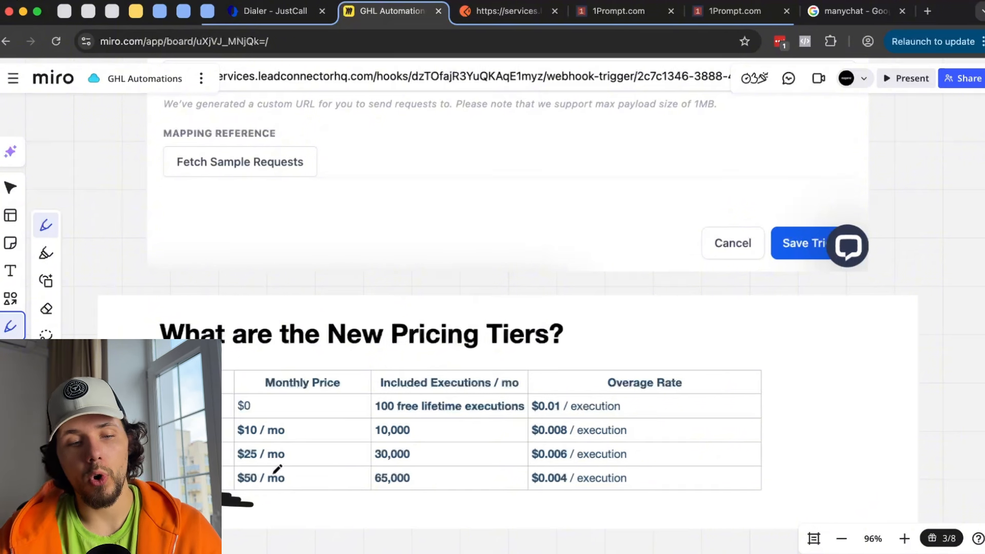
mouse_move(279, 474)
mouse_down()
mouse_move(238, 493)
mouse_move(287, 487)
mouse_up()
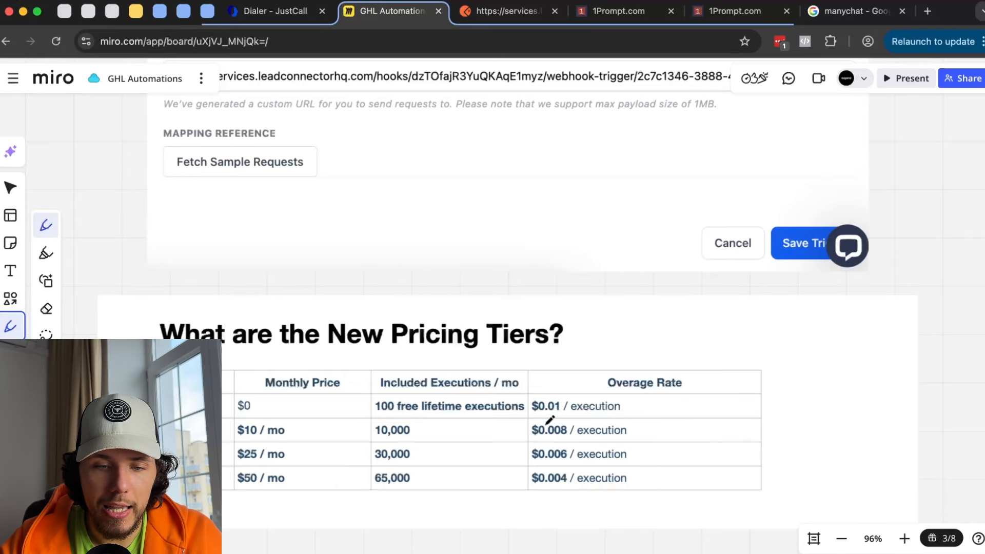
drag(641, 405, 676, 413)
mouse_move(703, 389)
mouse_down()
mouse_move(722, 367)
mouse_move(726, 413)
mouse_move(742, 391)
mouse_move(739, 443)
mouse_move(768, 437)
mouse_up()
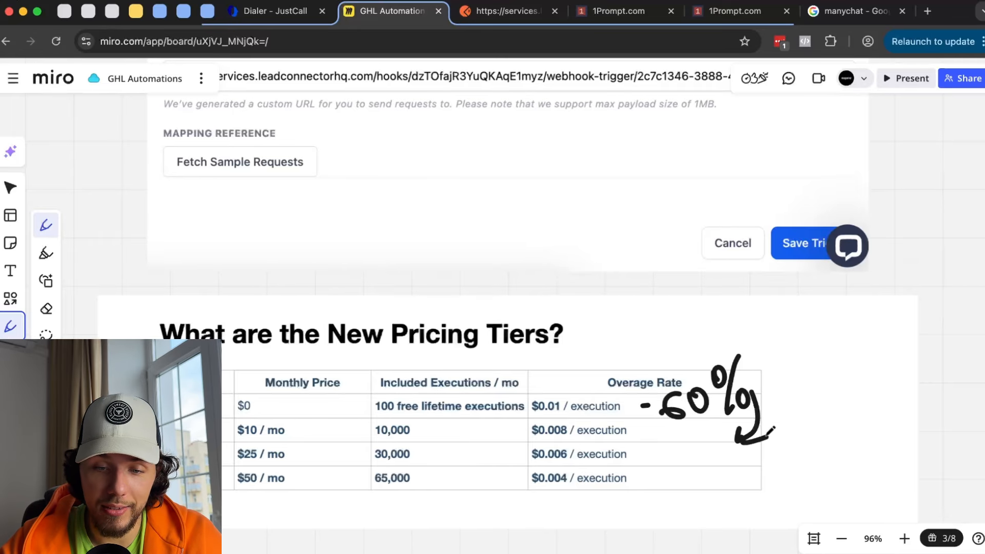
mouse_move(711, 473)
mouse_down()
mouse_move(686, 491)
mouse_move(698, 487)
mouse_up()
drag(695, 445, 697, 506)
drag(708, 454, 717, 507)
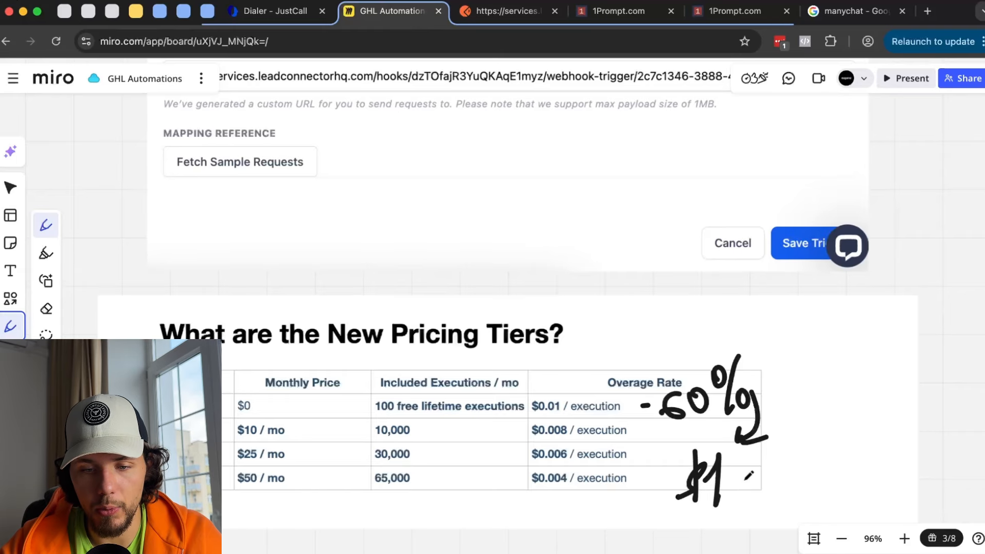
drag(742, 475, 738, 508)
drag(739, 487, 774, 480)
- Extend the $1K note with an equals sign and an underlined $440 result
scroll(711, 435, right, 3)
scroll(711, 435, down, 2)
mouse_move(672, 311)
mouse_down()
mouse_move(572, 324)
mouse_move(598, 307)
mouse_up()
key(super+z)
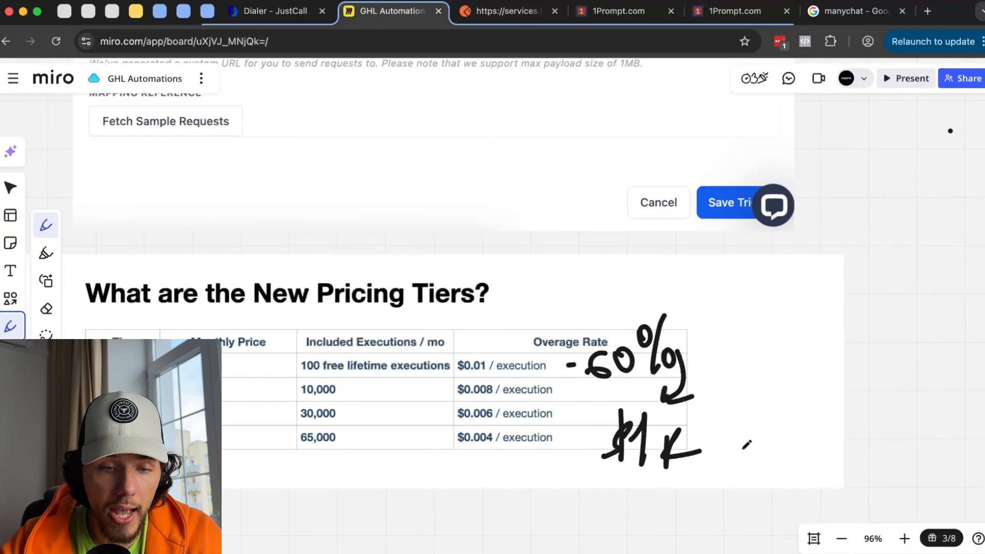
drag(722, 442, 750, 439)
mouse_move(737, 422)
mouse_down()
mouse_move(742, 449)
mouse_move(754, 424)
mouse_move(753, 438)
mouse_up()
key(super+z)
key(super+z)
drag(806, 417, 782, 444)
mouse_move(796, 404)
mouse_down()
mouse_move(794, 447)
mouse_move(854, 436)
mouse_up()
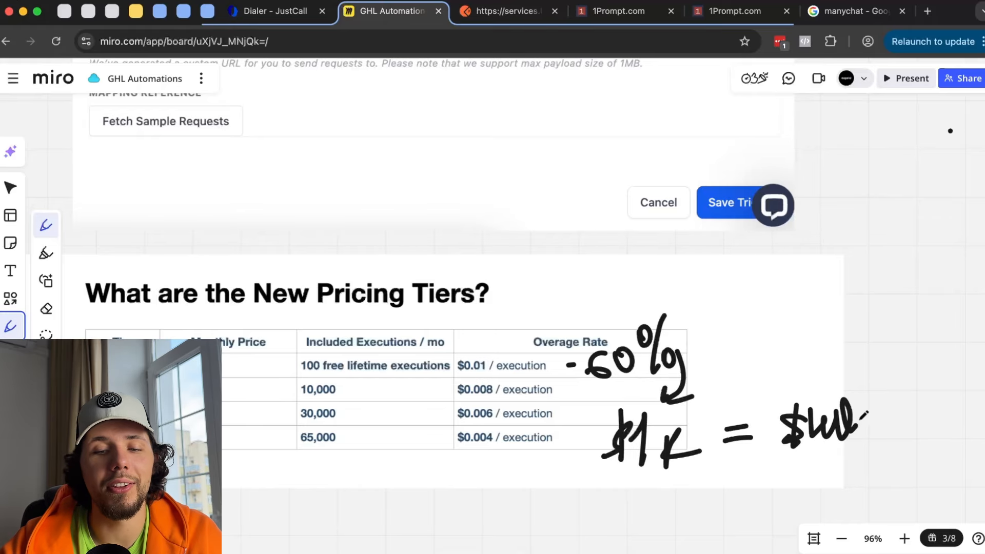
drag(872, 397, 867, 426)
drag(795, 460, 882, 430)
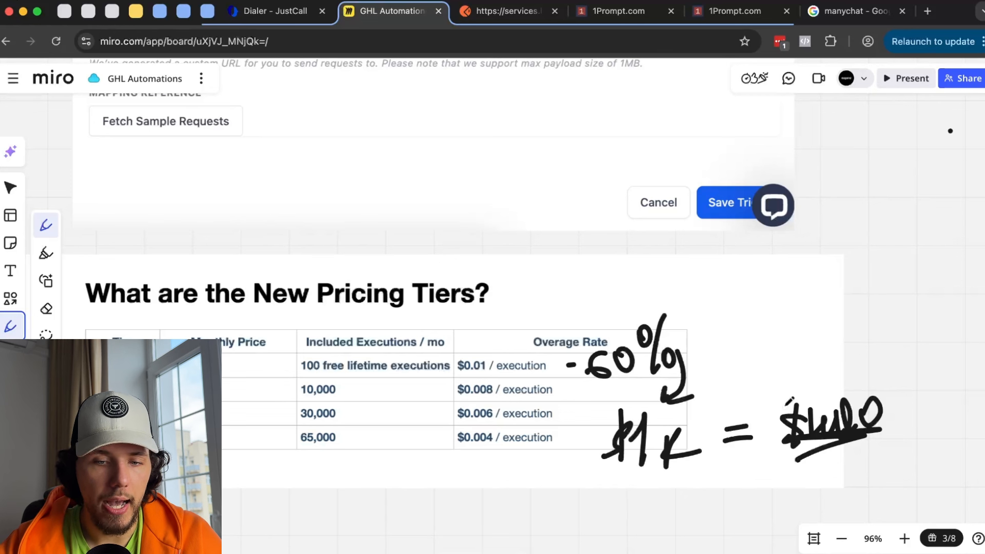
- Erase the -60% / $440 calculation and handwrite a $1 - 10 range beside the table instead
scroll(790, 400, left, 3)
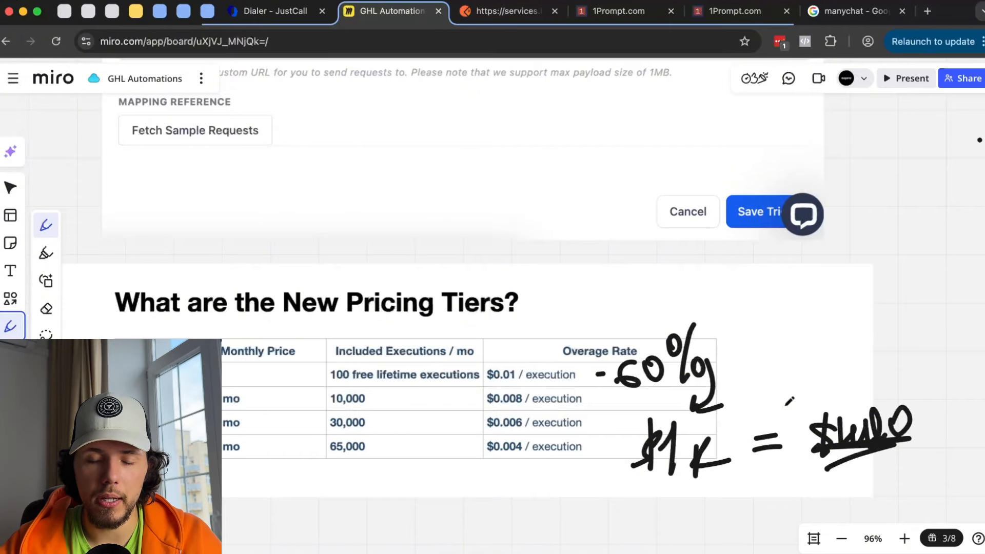
key(super+z)
key(super+z)
key(super+z)
key(super+z)
key(super+z)
key(super+z)
key(super+z)
key(super+z)
key(super+z)
key(super+z)
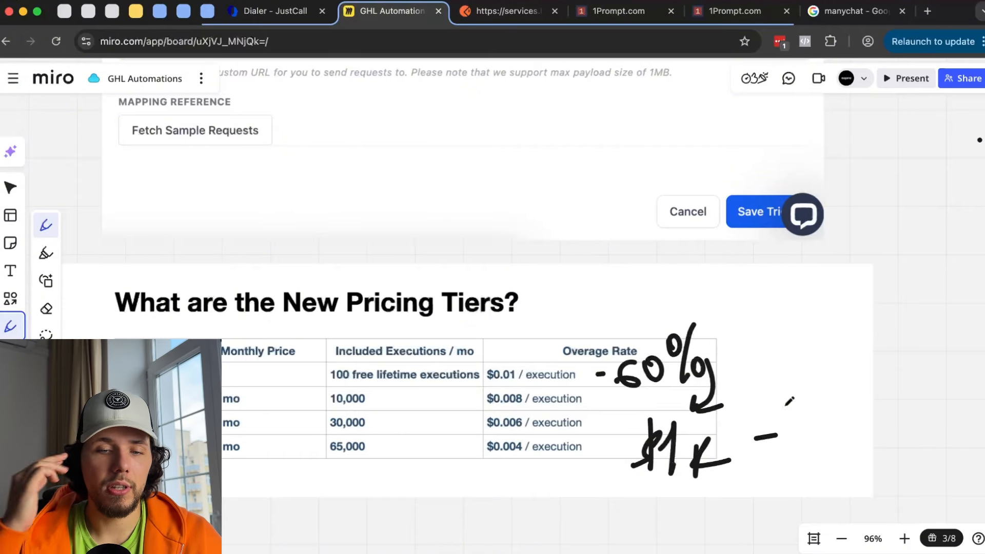
key(super+z)
key(super+z)
key(super+z)
key(super+z)
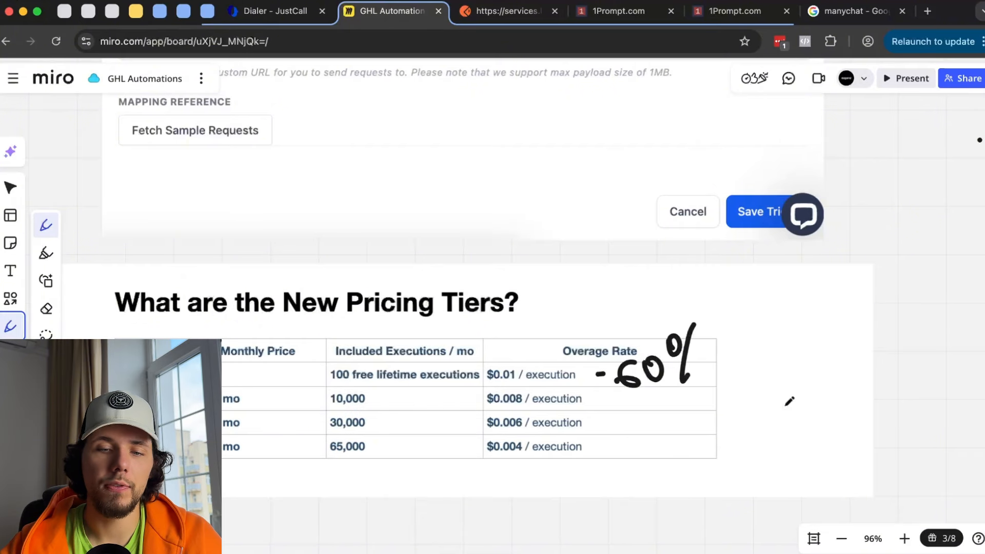
key(super+z)
key(super+z)
key(super+z)
key(super+z)
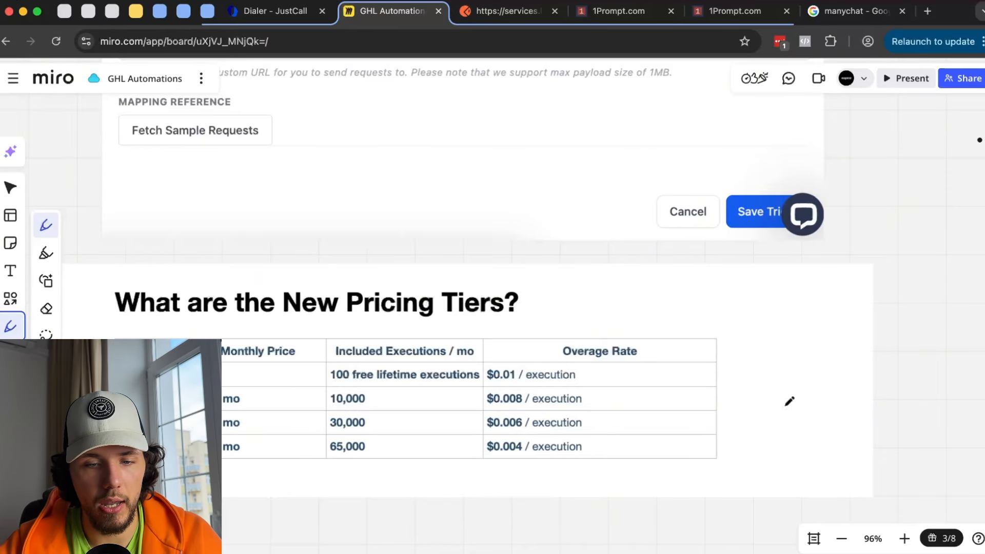
mouse_move(749, 364)
mouse_down()
mouse_move(759, 403)
mouse_move(811, 369)
mouse_up()
mouse_move(824, 365)
mouse_down()
mouse_move(836, 345)
mouse_move(840, 395)
mouse_up()
mouse_move(866, 353)
mouse_down()
mouse_move(857, 379)
mouse_move(867, 348)
mouse_up()
drag(733, 362, 712, 404)
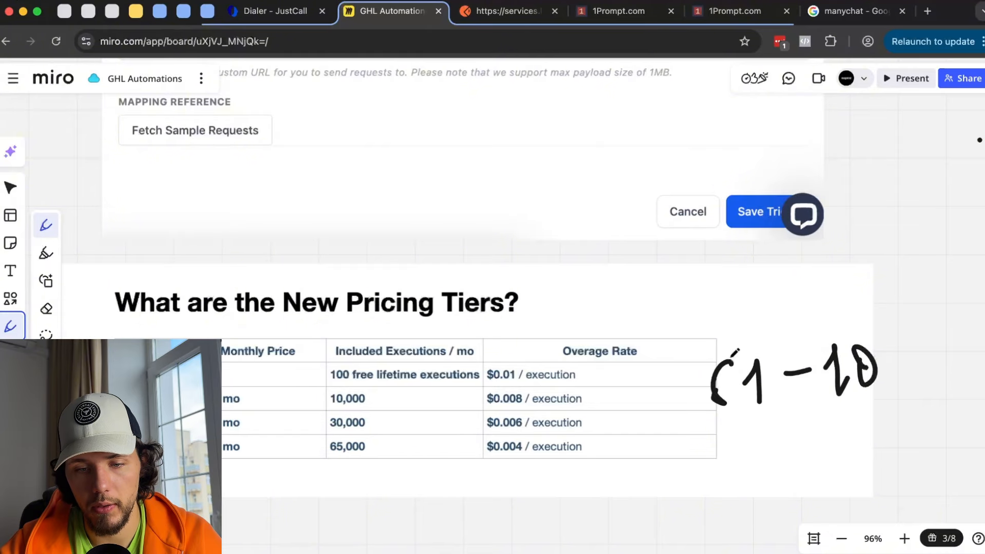
drag(738, 345, 722, 430)
drag(688, 432, 803, 393)
key(super+z)
key(super+z)
key(super+z)
key(super+z)
key(super+z)
key(super+z)
key(super+z)
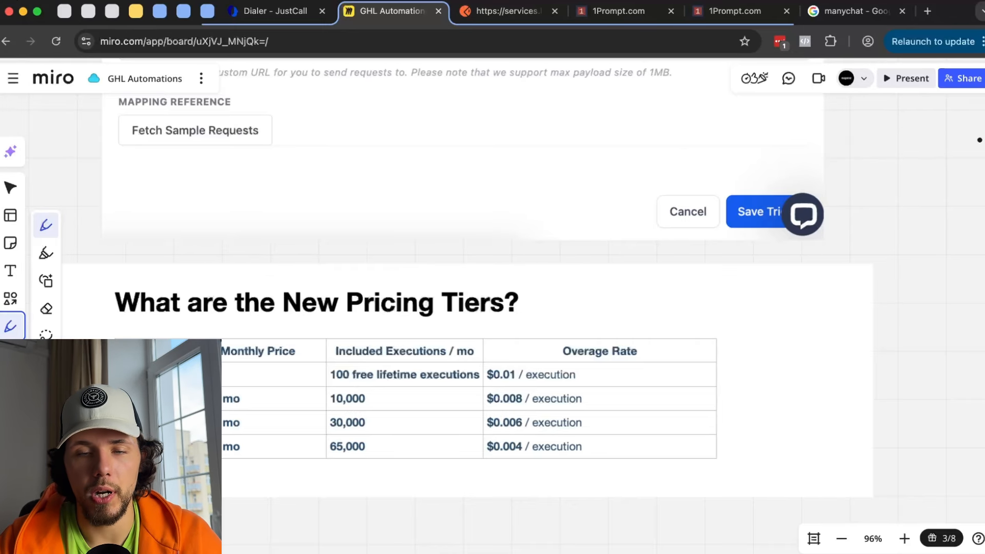
- Glance at the 1Prompt builder, then return to the GHL Automations Miro board
click(618, 11)
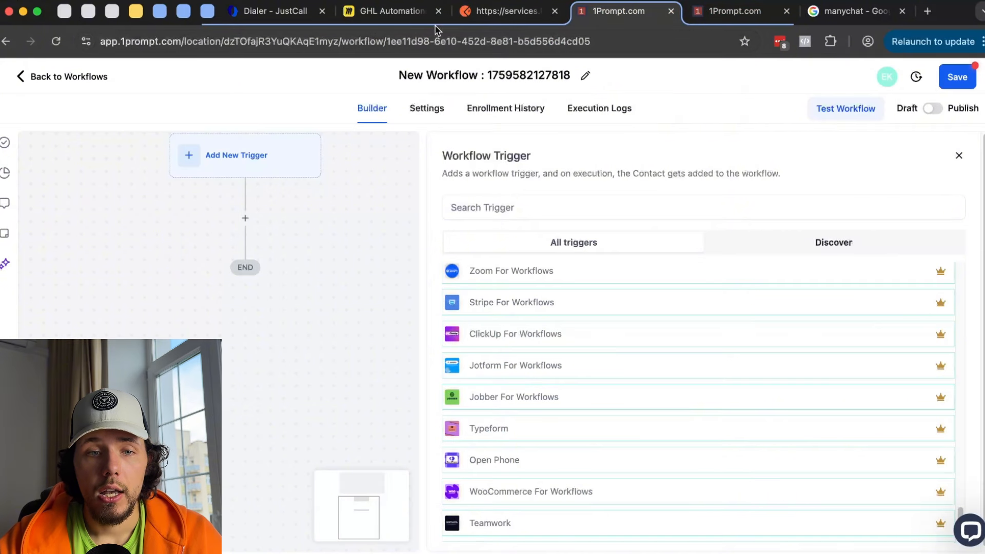
click(431, 11)
scroll(587, 216, down, 10)
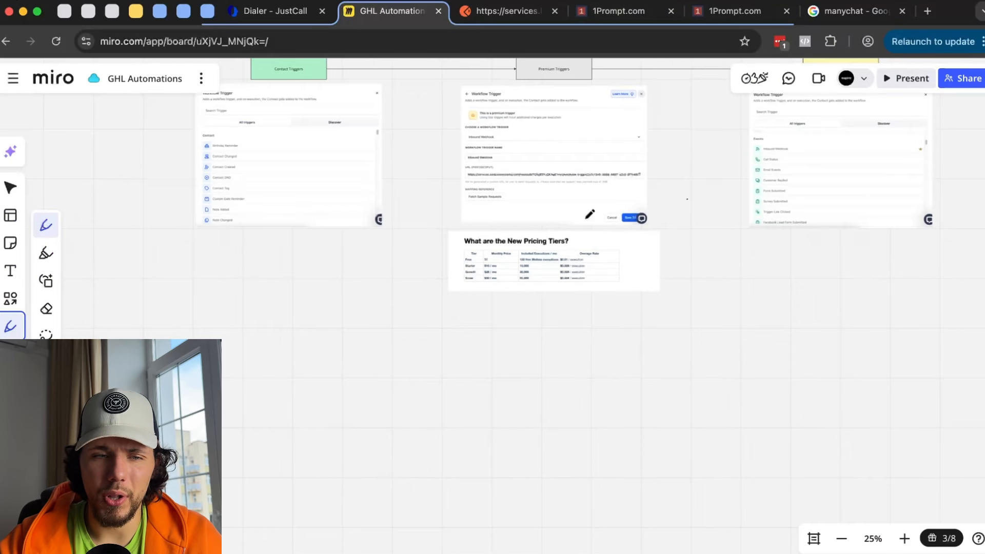
scroll(588, 215, up, 2)
scroll(314, 122, up, 4)
- Pan from Trigger Types over to the Action Types heading, trying and undoing pen marks
mouse_move(254, 135)
mouse_down()
mouse_move(388, 144)
mouse_move(360, 144)
mouse_up()
key(super+z)
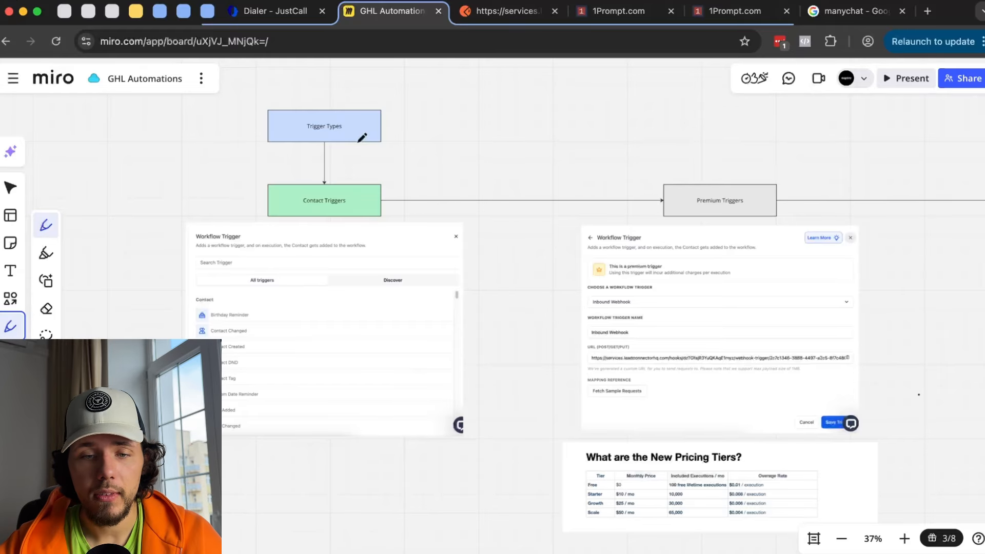
scroll(404, 152, down, 5)
scroll(692, 275, right, 5)
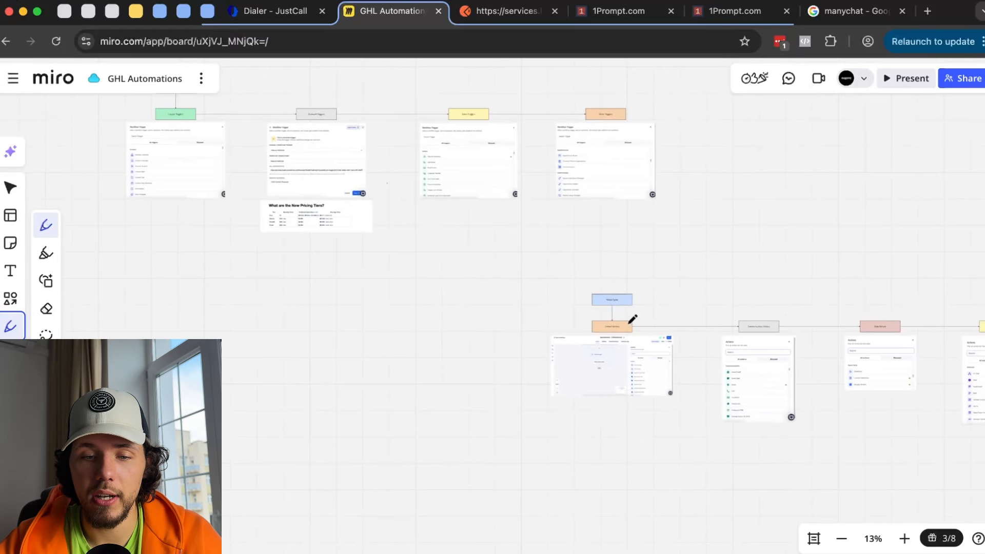
scroll(631, 321, up, 5)
scroll(625, 310, up, 3)
scroll(585, 282, right, 3)
mouse_move(533, 218)
mouse_down()
mouse_move(380, 229)
mouse_move(490, 216)
mouse_up()
key(super+z)
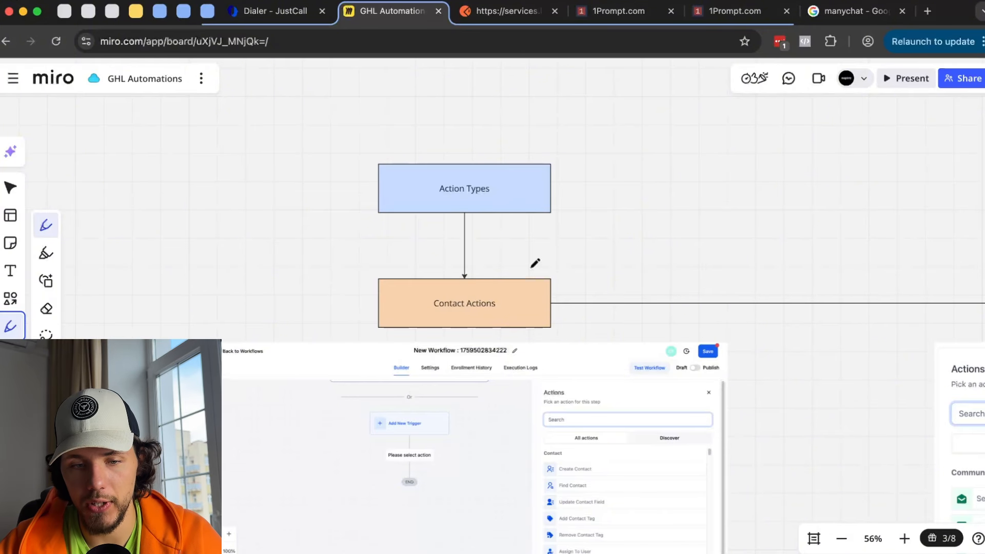
- Underline the Contact Actions, Communication Actions and Data Actions boxes in turn
scroll(532, 268, down, 5)
scroll(533, 268, up, 2)
scroll(530, 272, right, 3)
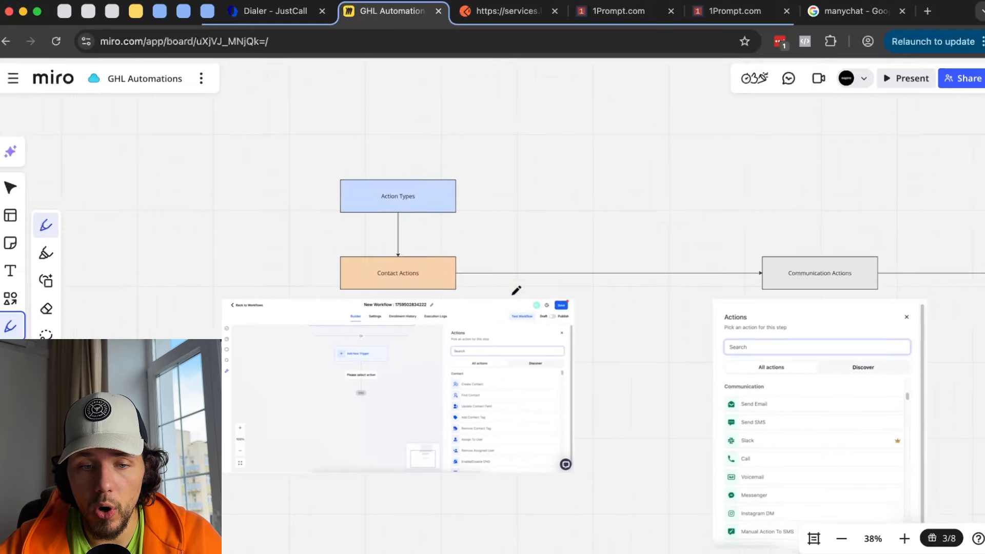
drag(319, 276, 392, 278)
scroll(400, 278, right, 4)
drag(508, 265, 612, 268)
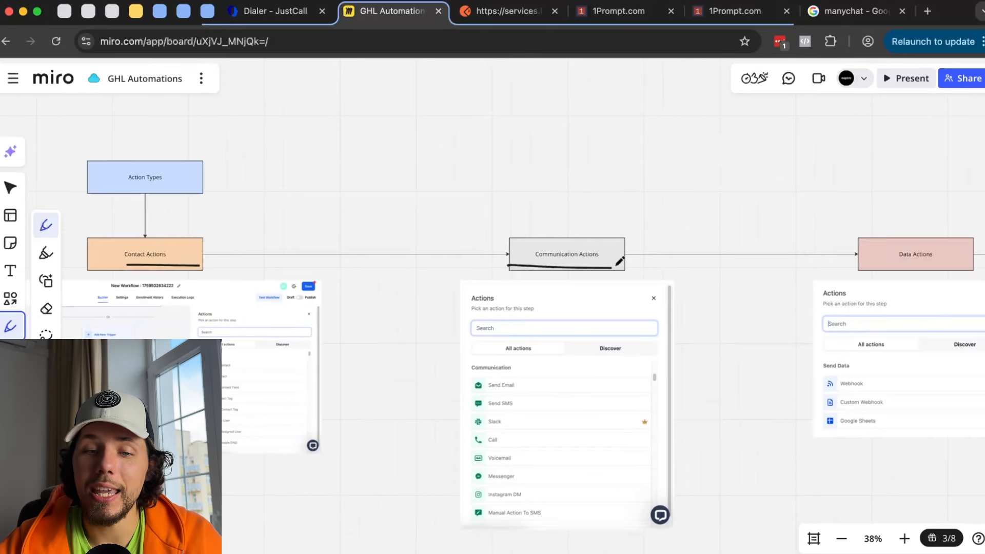
scroll(617, 265, up, 2)
key(super+z)
scroll(660, 264, right, 5)
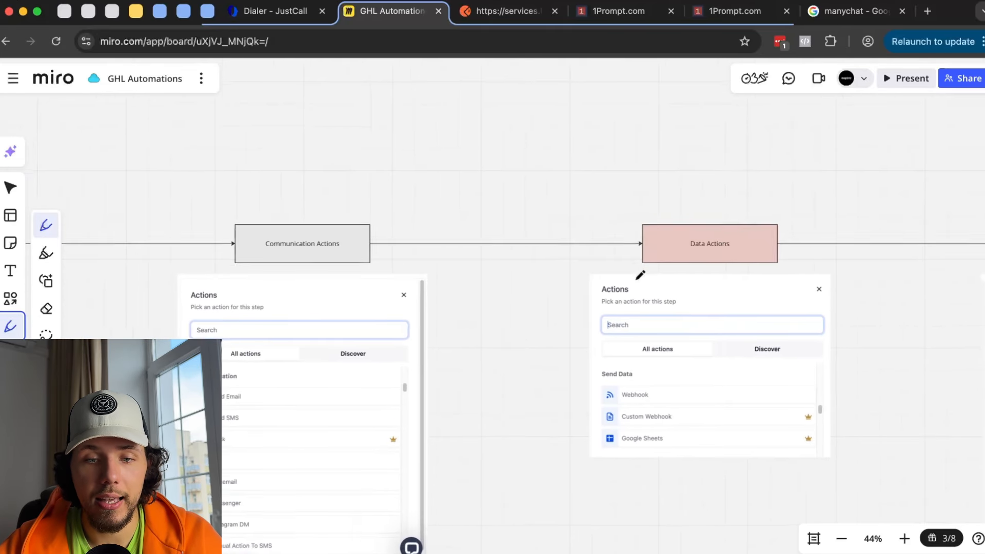
drag(614, 272, 689, 265)
scroll(697, 264, right, 6)
key(super+z)
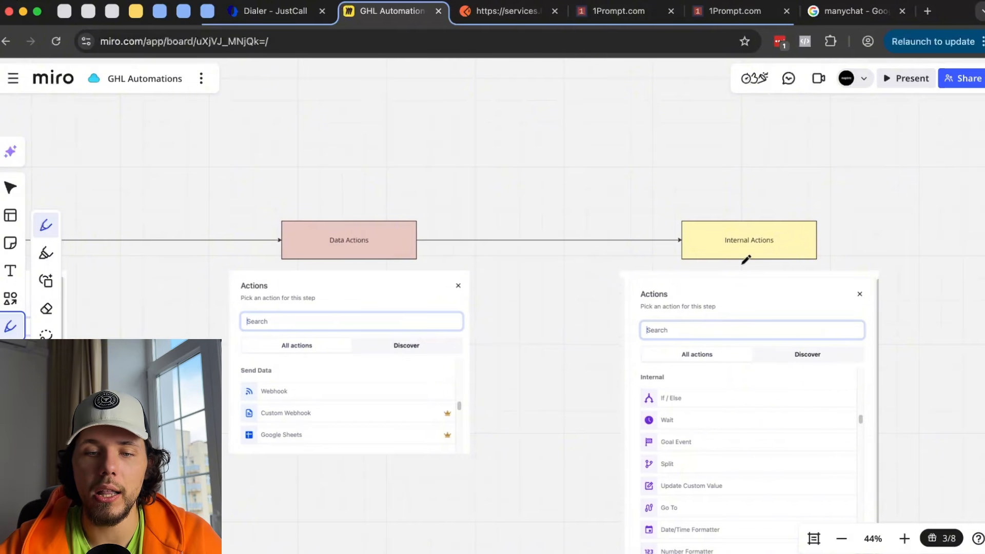
scroll(667, 251, left, 15)
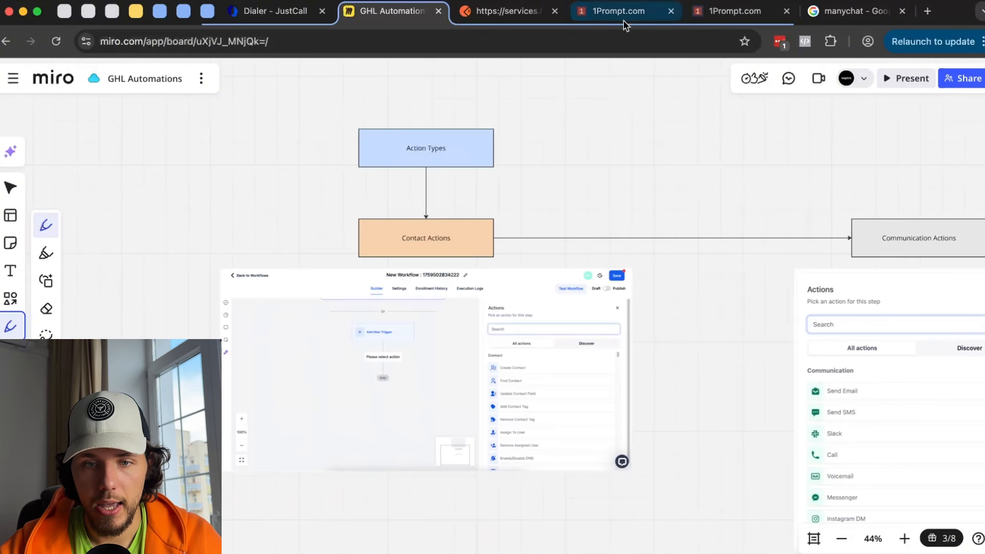
click(620, 12)
- Close the manychat tab and add a Create Contact action below the trigger
click(901, 11)
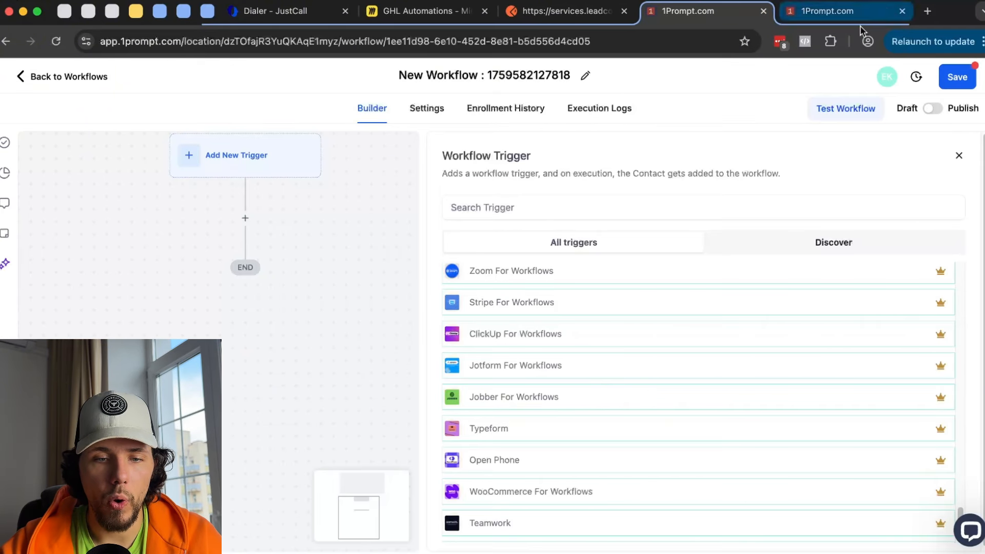
click(959, 155)
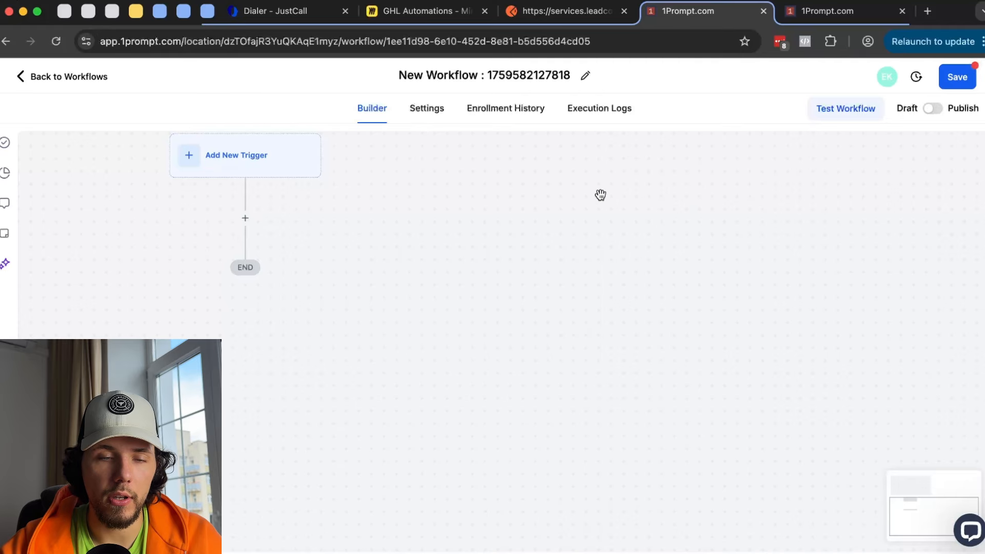
click(479, 289)
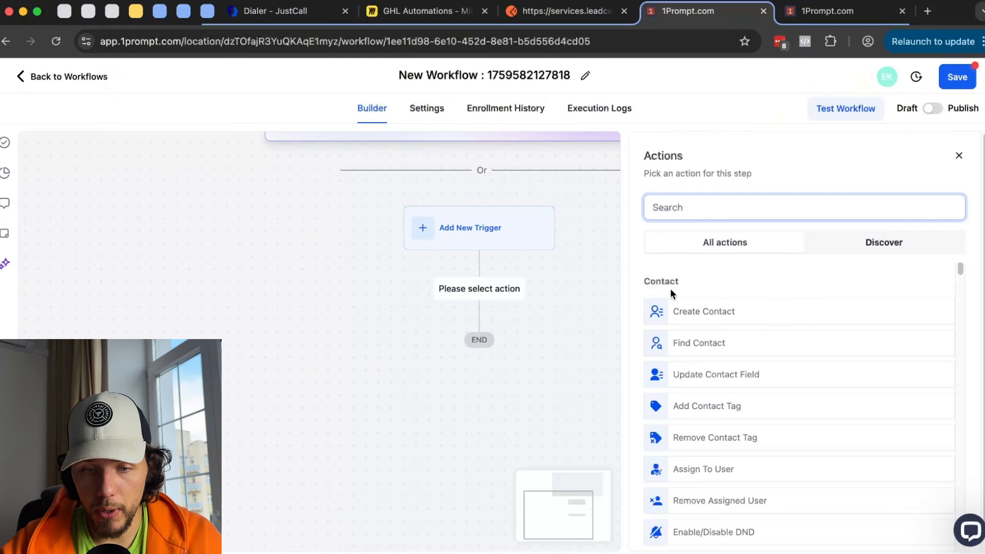
double_click(673, 281)
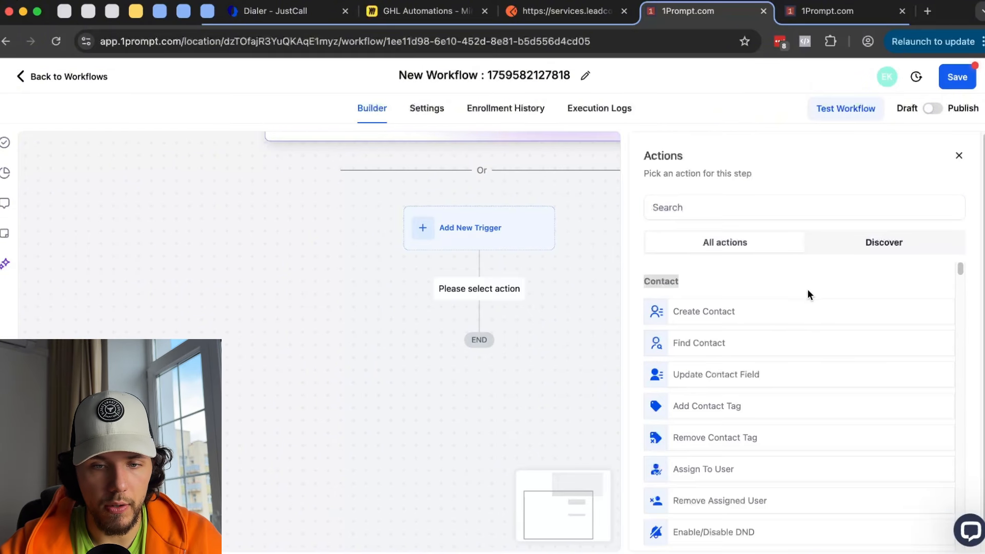
click(741, 285)
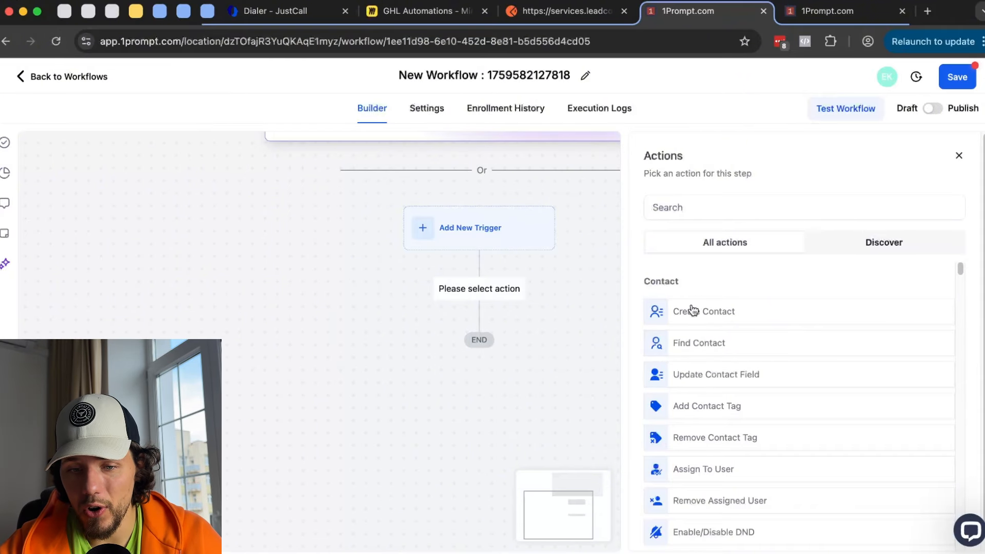
click(710, 317)
- Add an Email field to Create Contact, remove it, and attempt to save
click(622, 301)
click(652, 297)
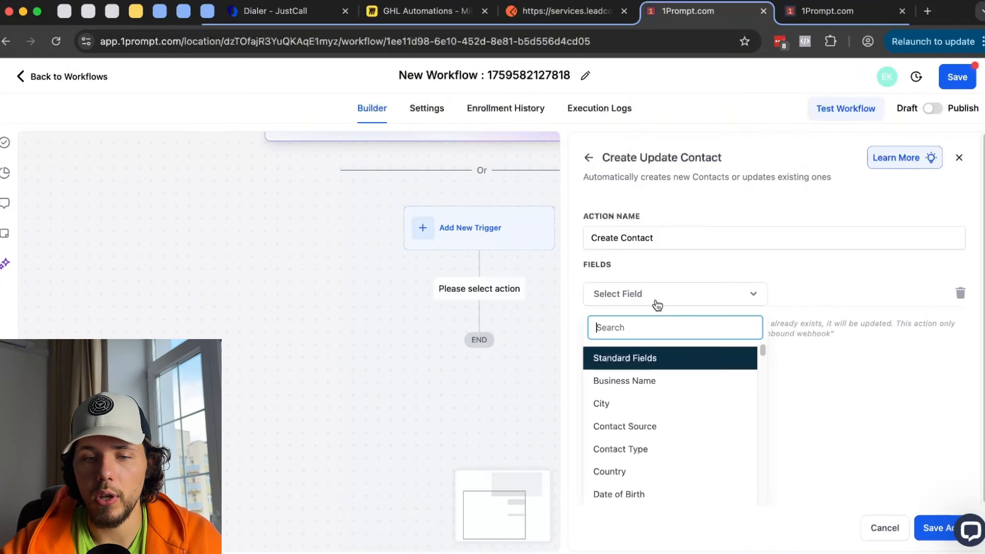
scroll(656, 413, down, 5)
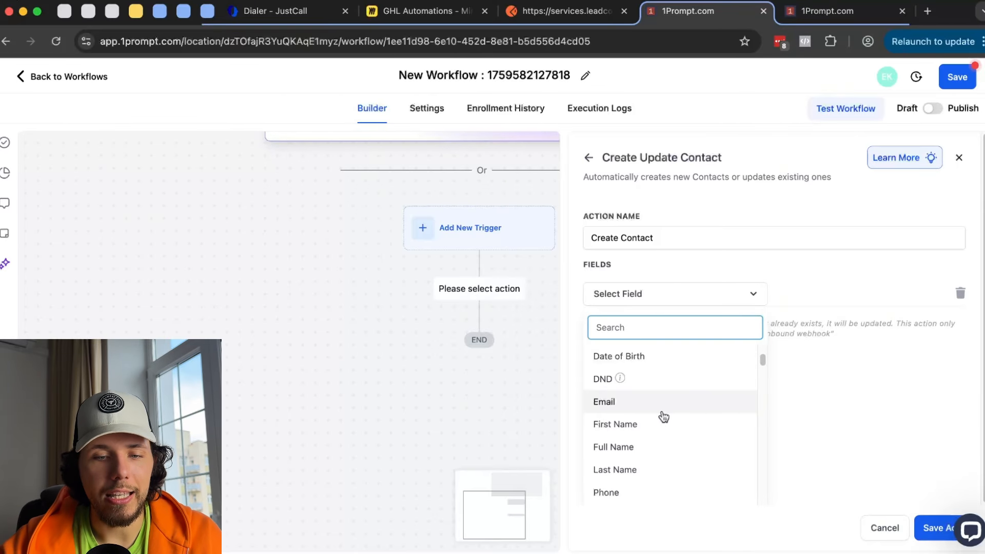
click(664, 405)
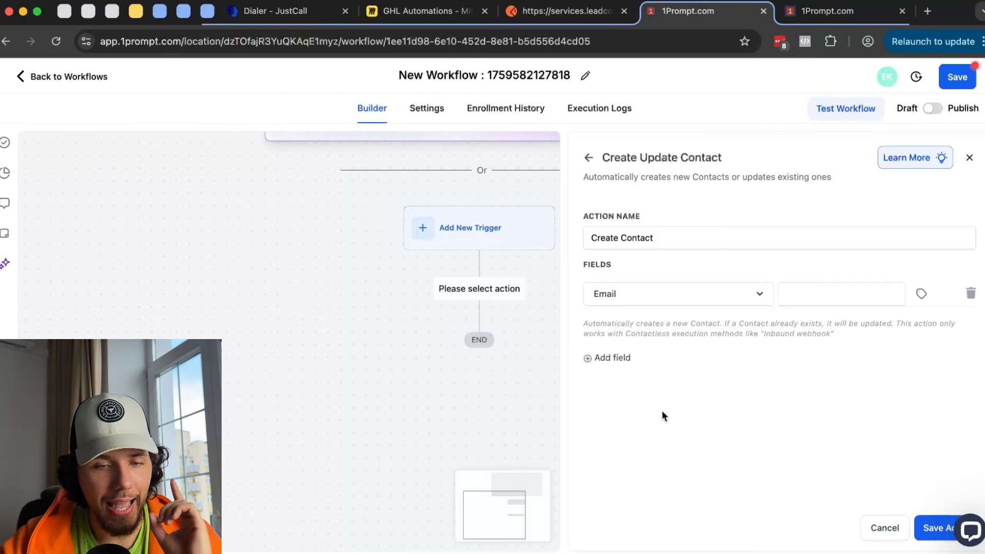
click(834, 287)
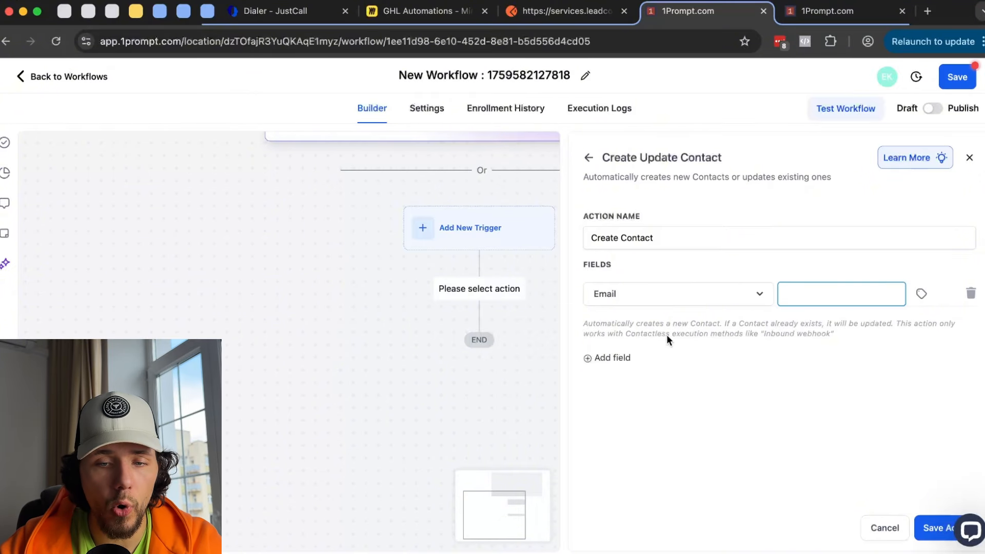
click(970, 297)
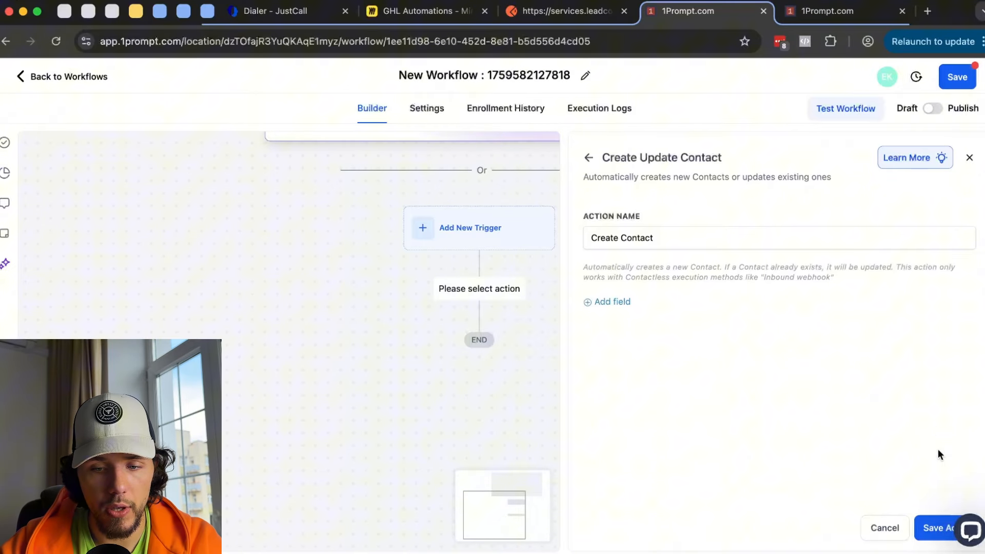
click(934, 528)
- Add a Postal code field with value 45 and try saving the action again
click(612, 331)
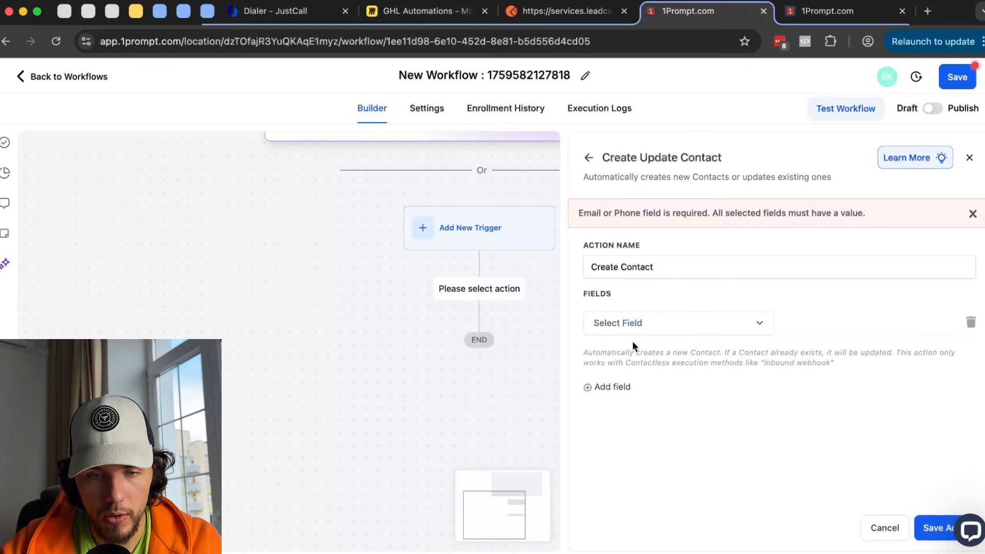
click(668, 333)
scroll(688, 411, down, 4)
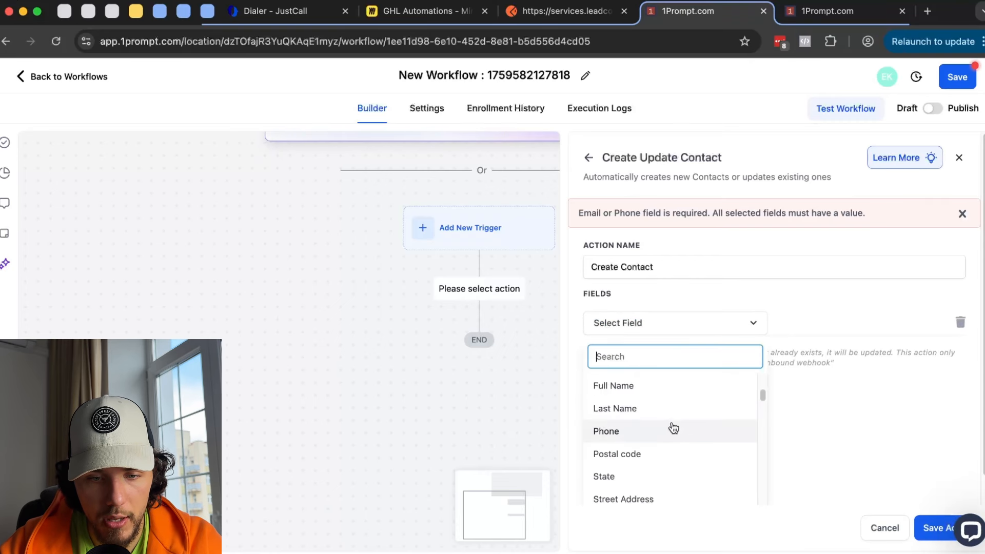
click(661, 453)
click(825, 321)
text(454435)
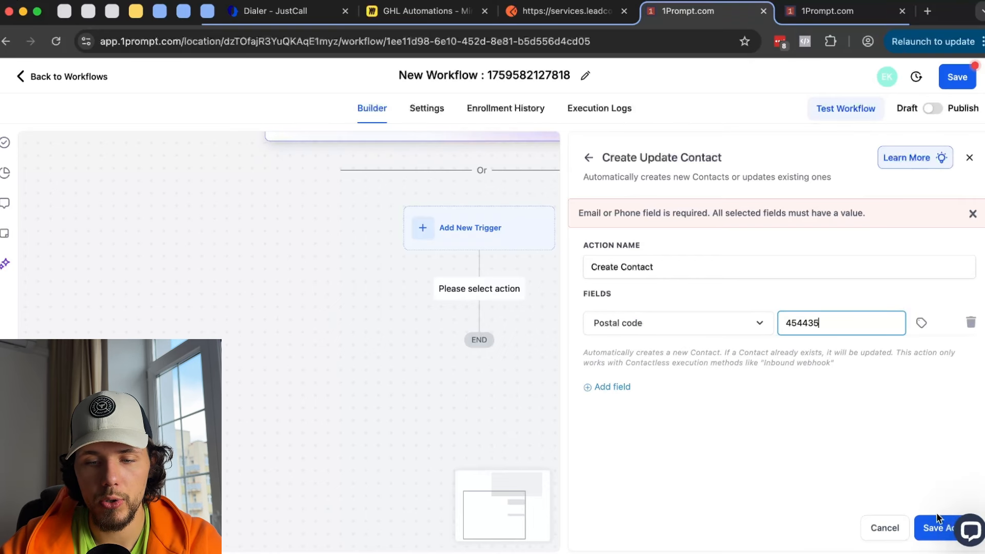
click(936, 522)
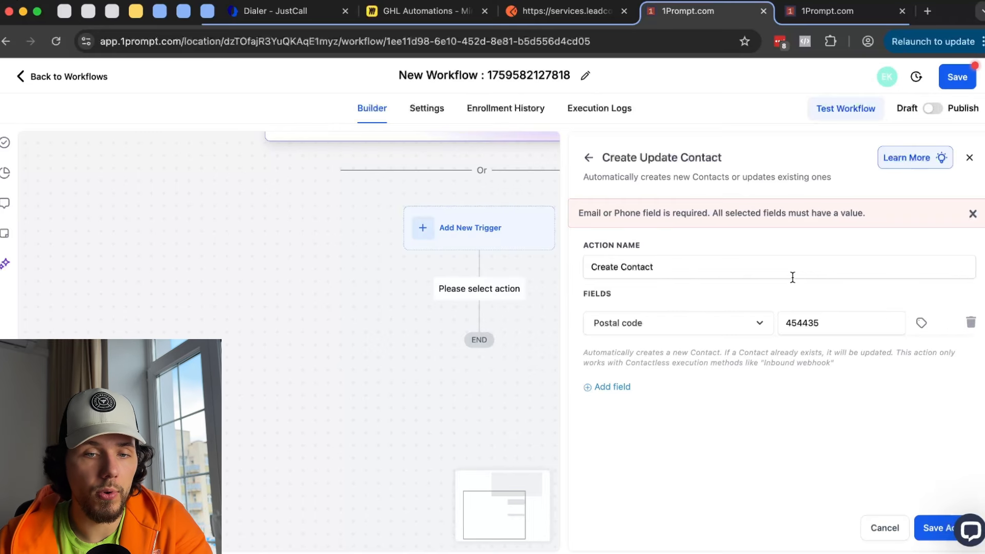
click(589, 157)
click(572, 348)
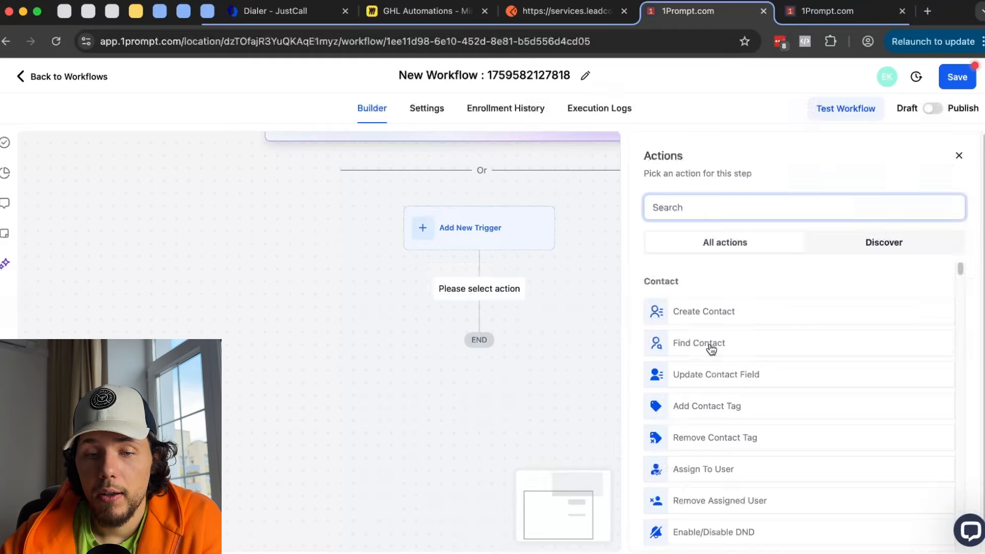
click(711, 348)
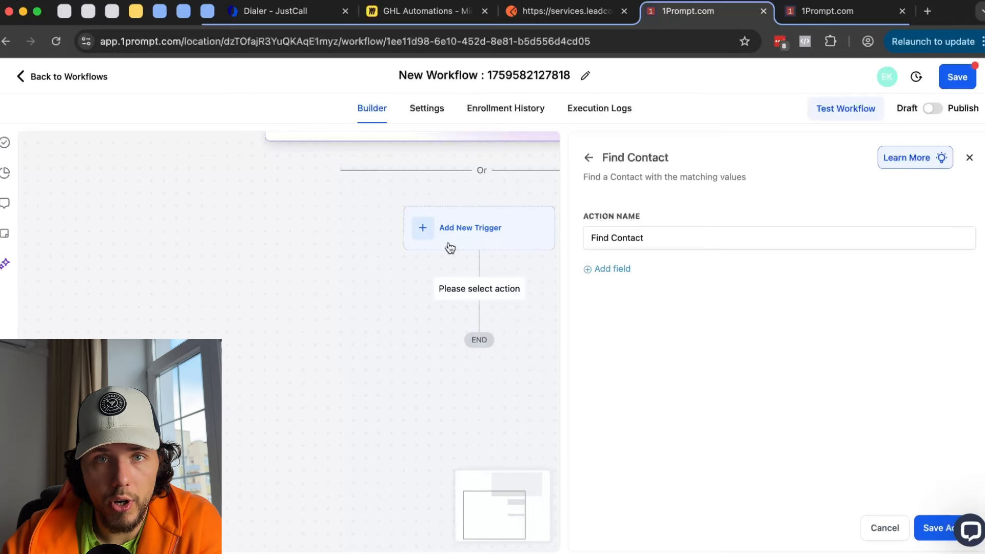
click(567, 15)
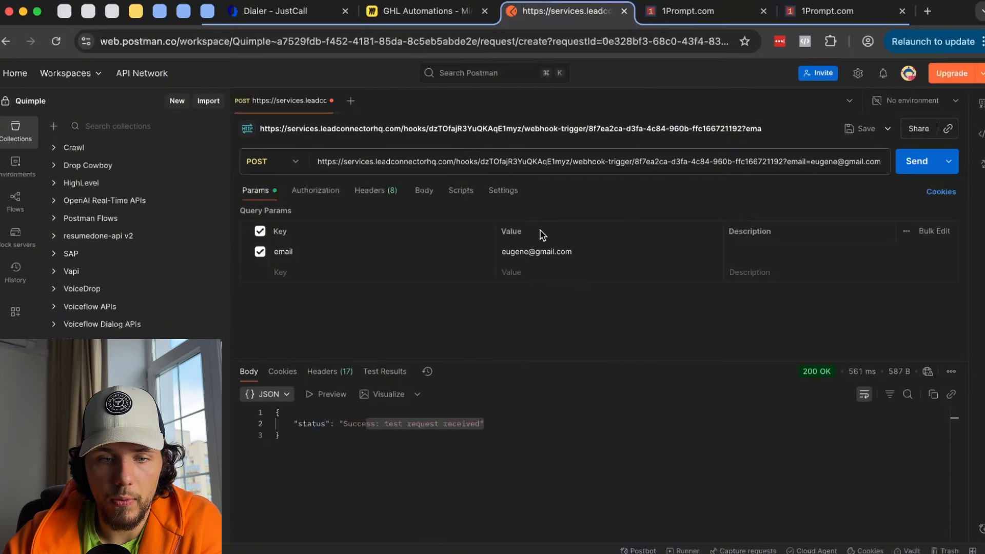
click(587, 252)
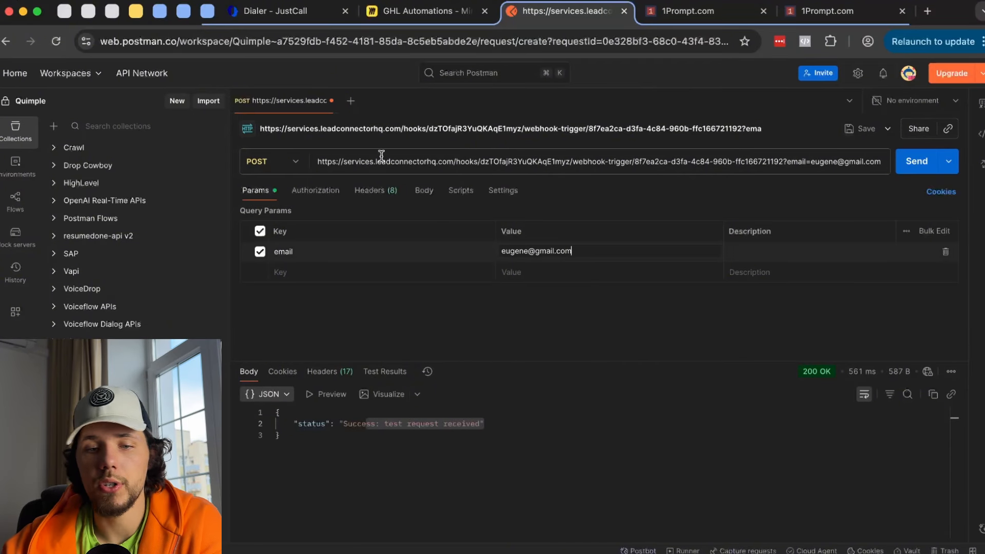
key(ctrl+Tab)
- Set Find Contact's match field to Email, then close and discard the Find Contact setup
click(620, 275)
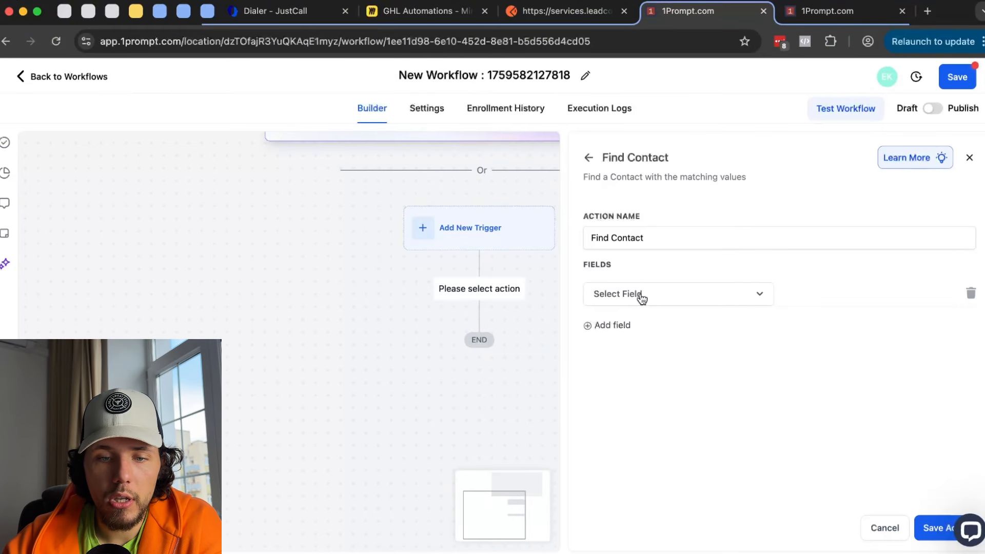
click(641, 299)
click(628, 450)
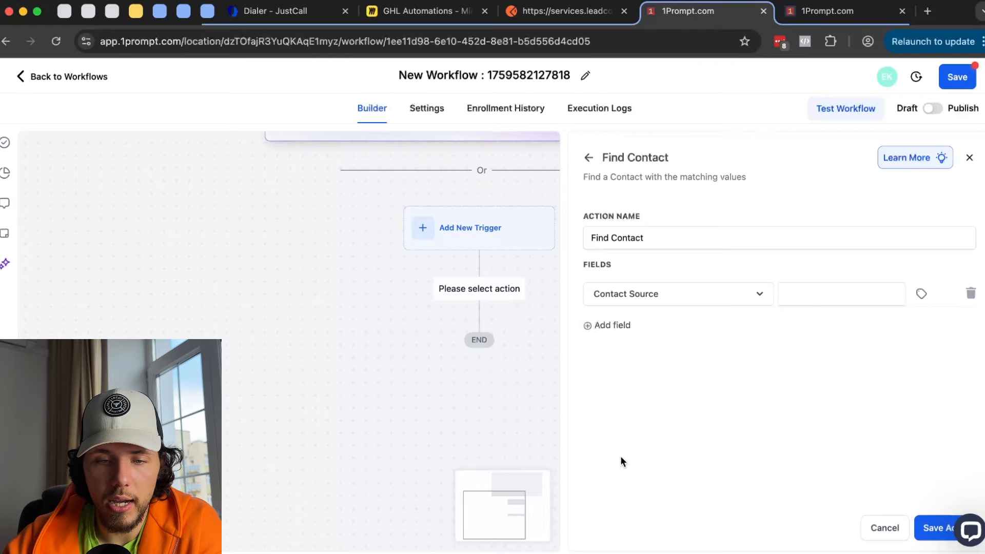
click(662, 304)
click(606, 457)
click(969, 158)
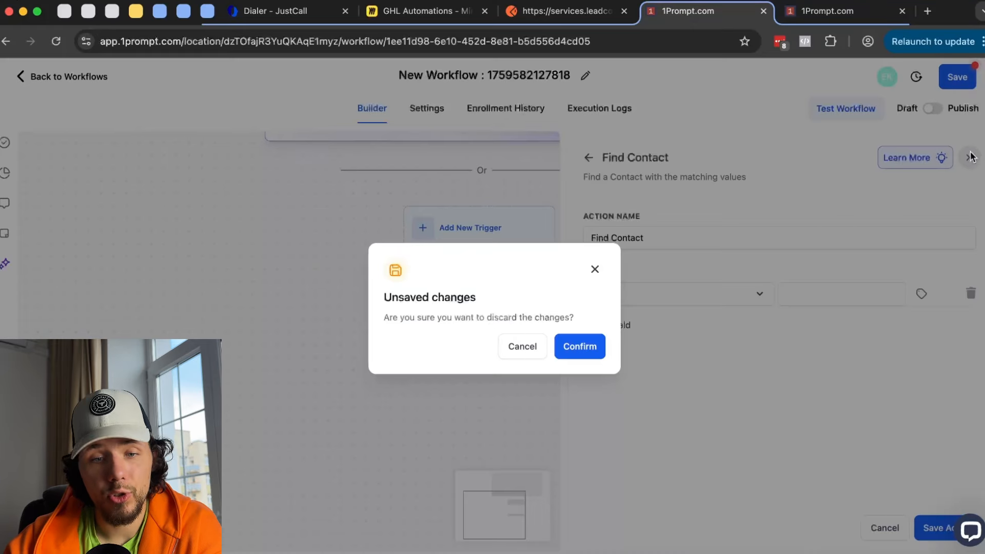
click(575, 353)
- Add an Inbound Webhook trigger, copy its URL, and select Postman's existing request URL
click(473, 227)
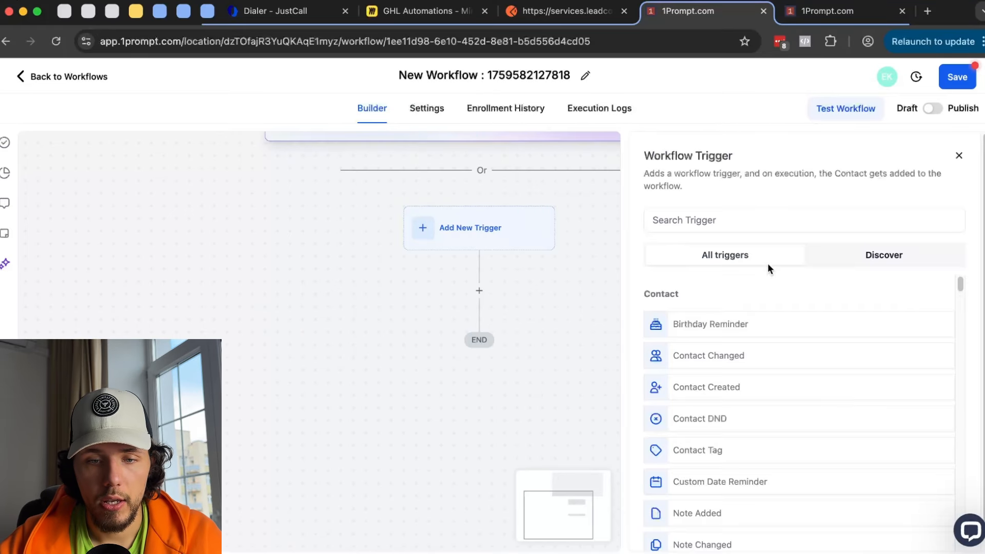
click(739, 216)
text(what)
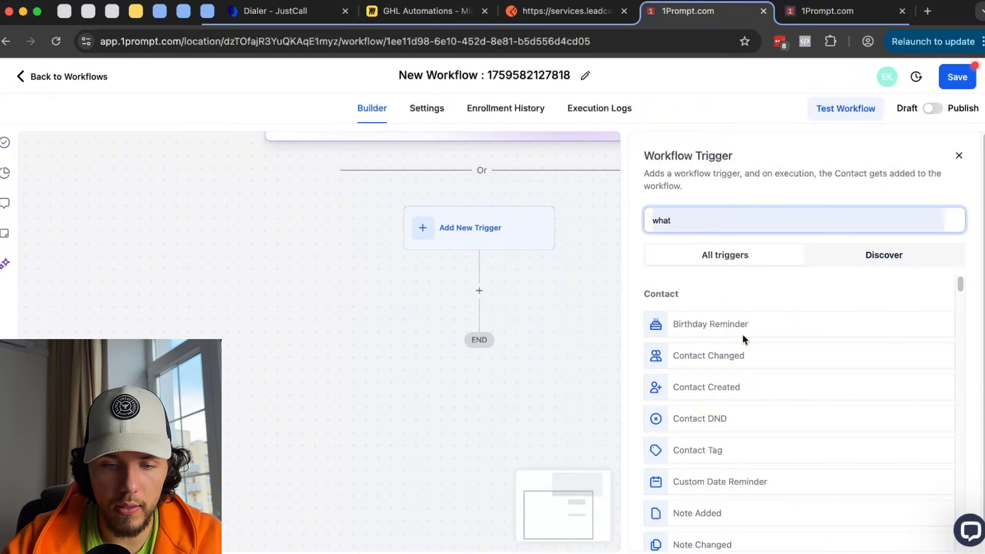
key(BackSpace)
key(BackSpace)
key(BackSpace)
key(BackSpace)
scroll(673, 418, down, 5)
click(710, 464)
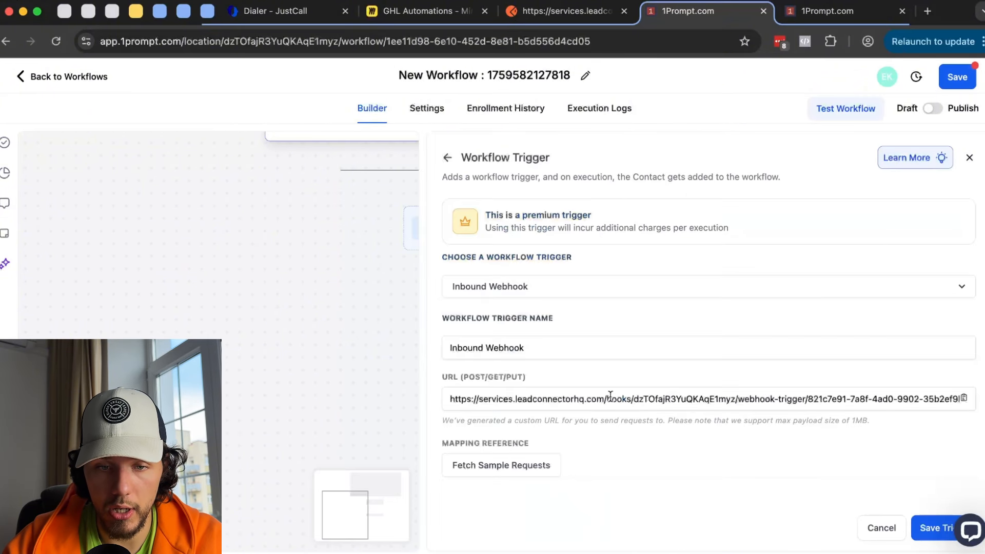
click(965, 400)
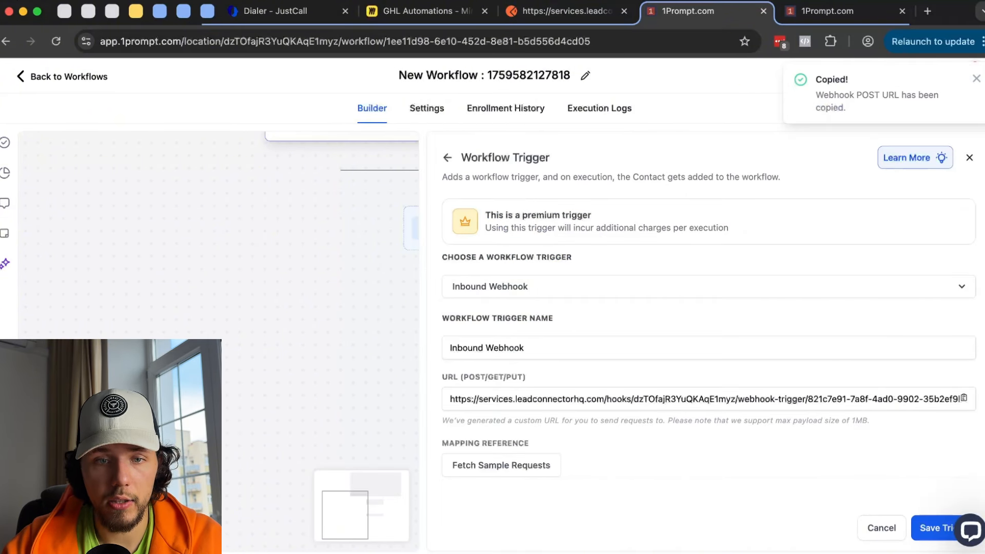
click(564, 11)
triple_click(468, 160)
- Paste the webhook URL into Postman, send it, then resend with an email query parameter set to the contact's e-mail
key(super+v)
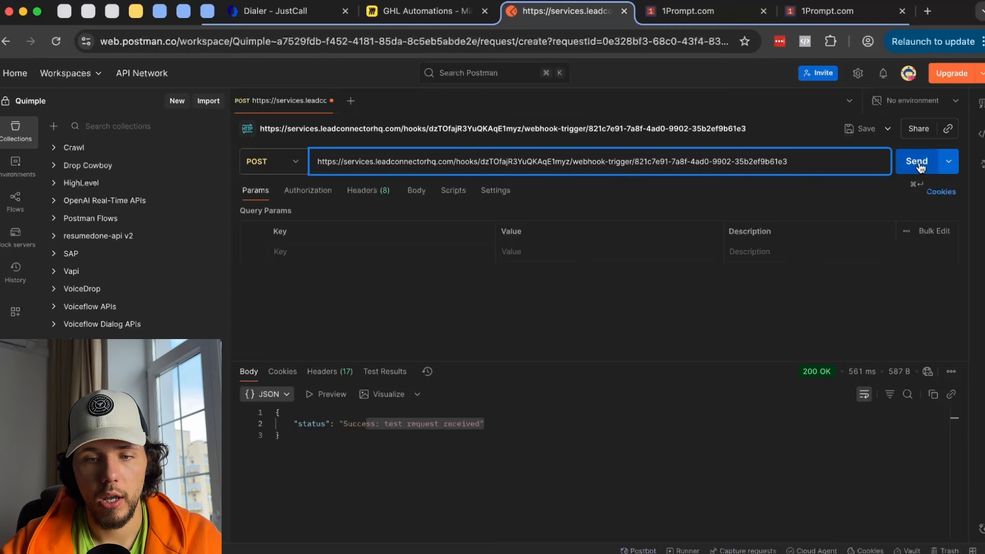
click(918, 162)
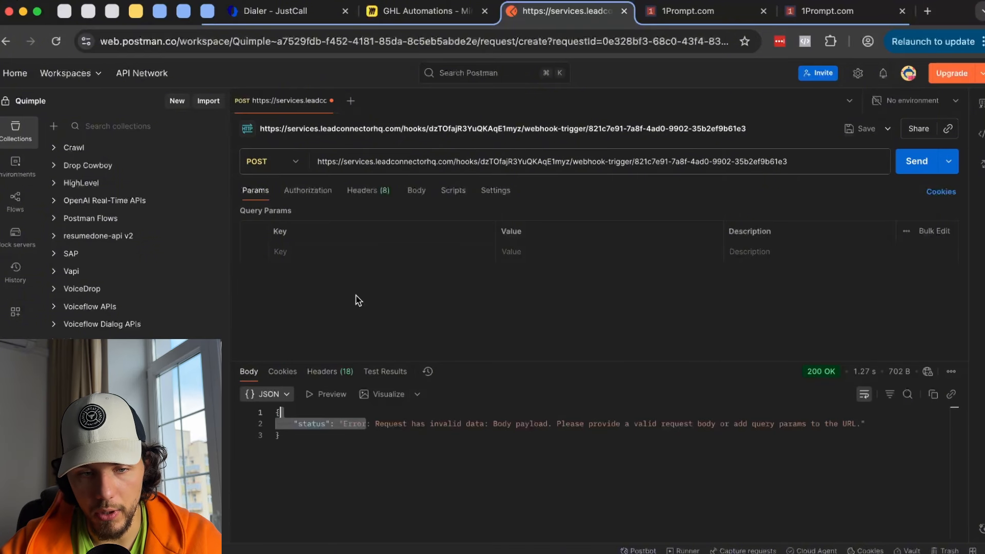
click(319, 252)
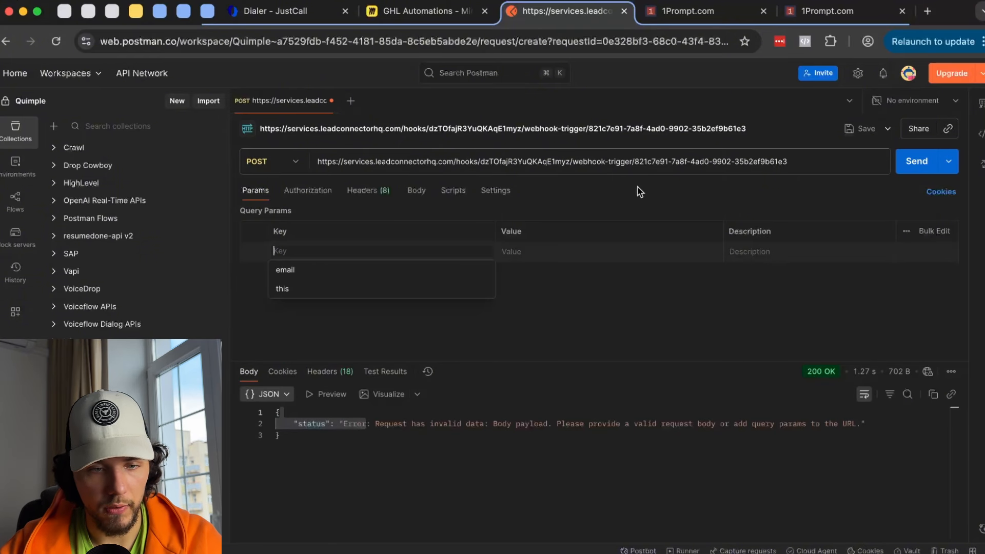
click(359, 269)
click(550, 251)
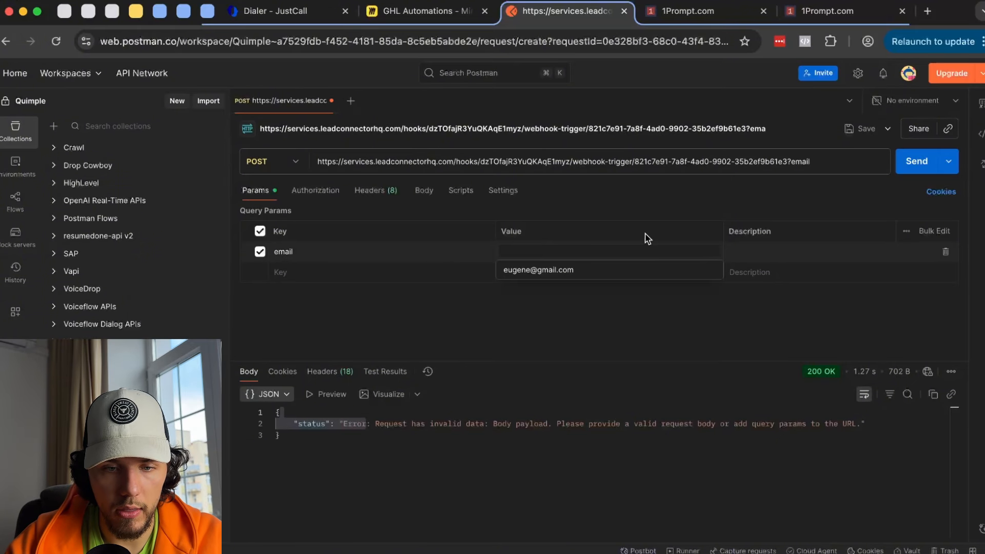
click(591, 269)
click(909, 163)
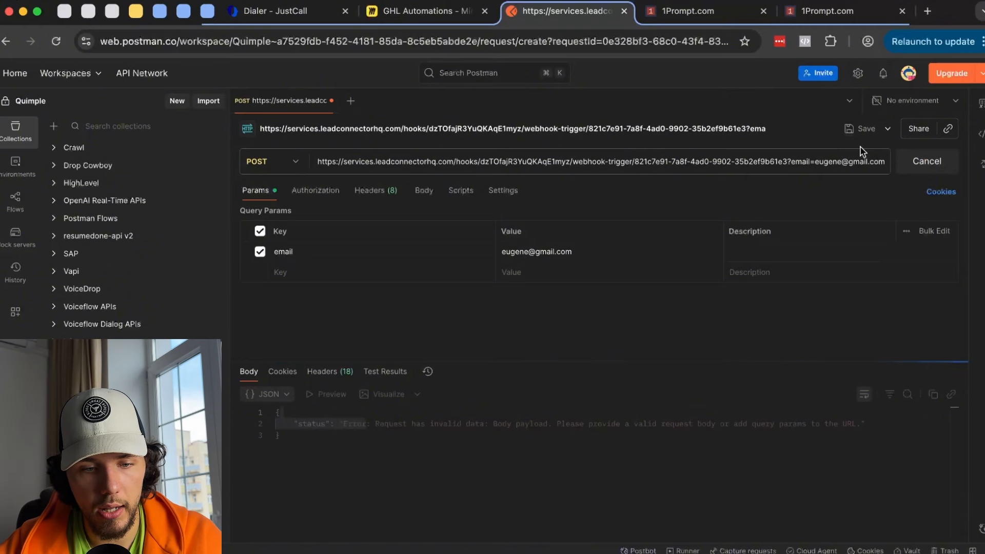
- Fetch the received request as the reference payload, check its queryParams email, and save the Inbound Webhook trigger
click(688, 11)
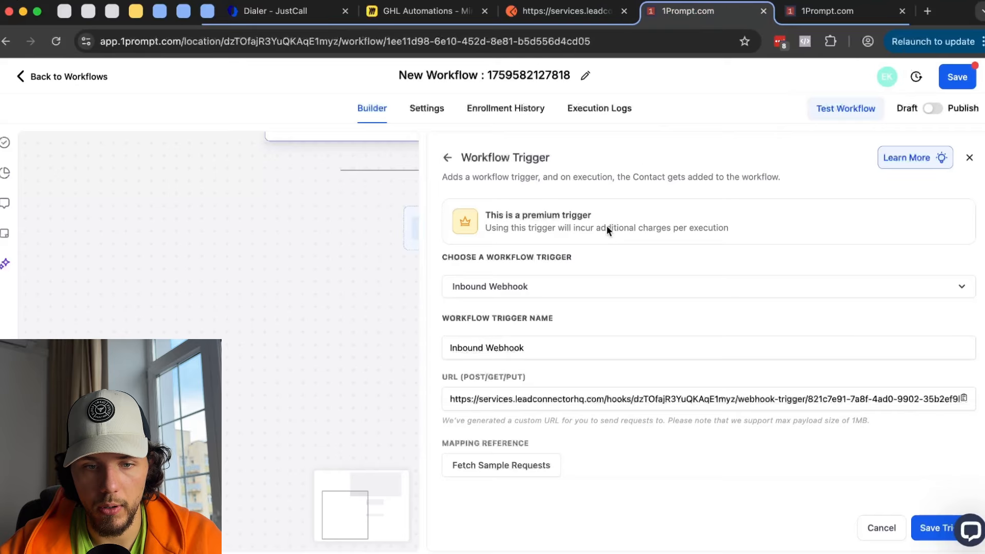
click(515, 464)
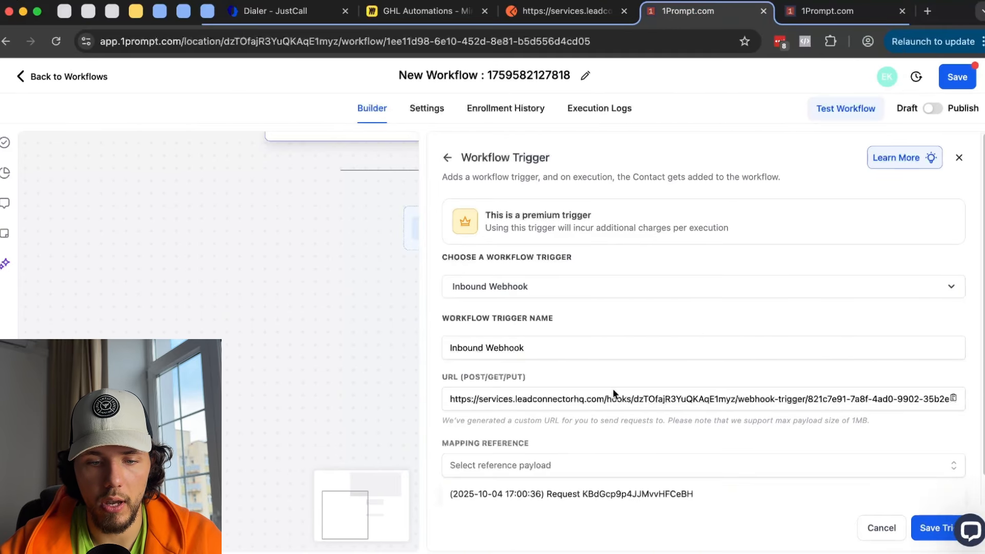
click(638, 470)
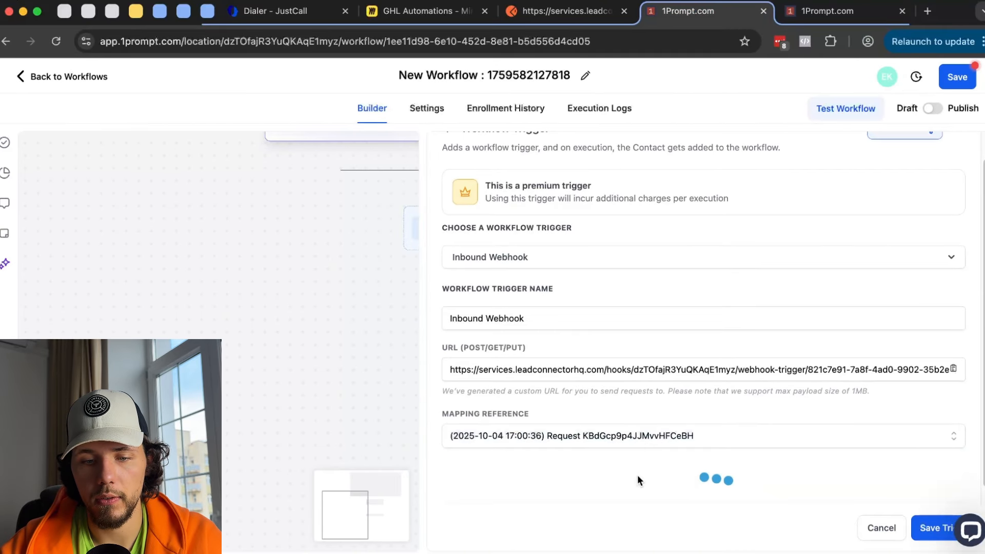
scroll(640, 471, down, 4)
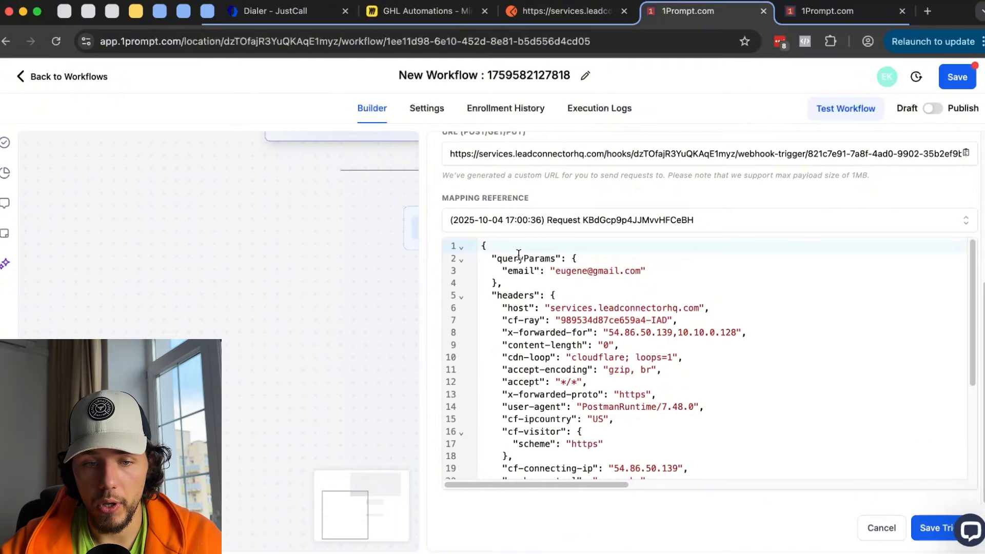
drag(519, 255, 602, 279)
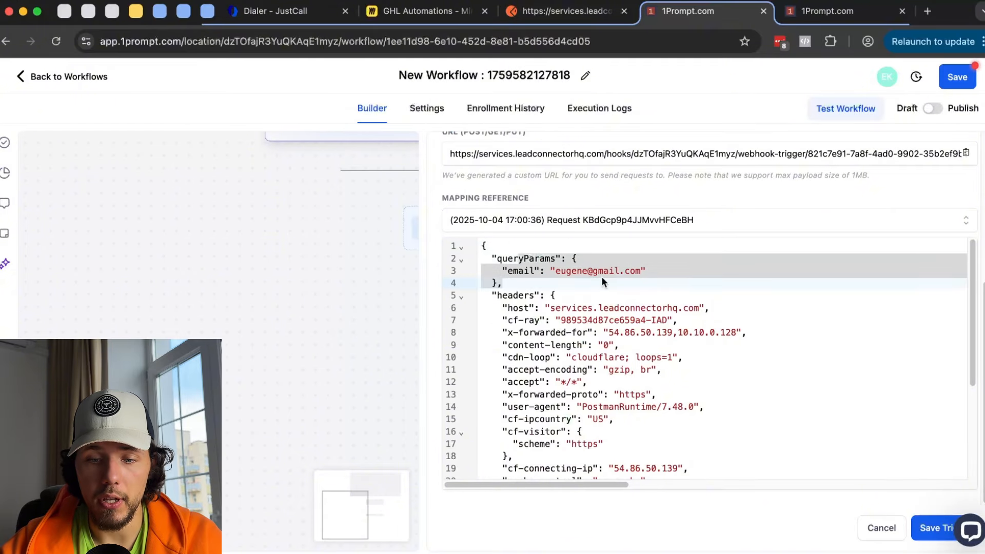
click(943, 533)
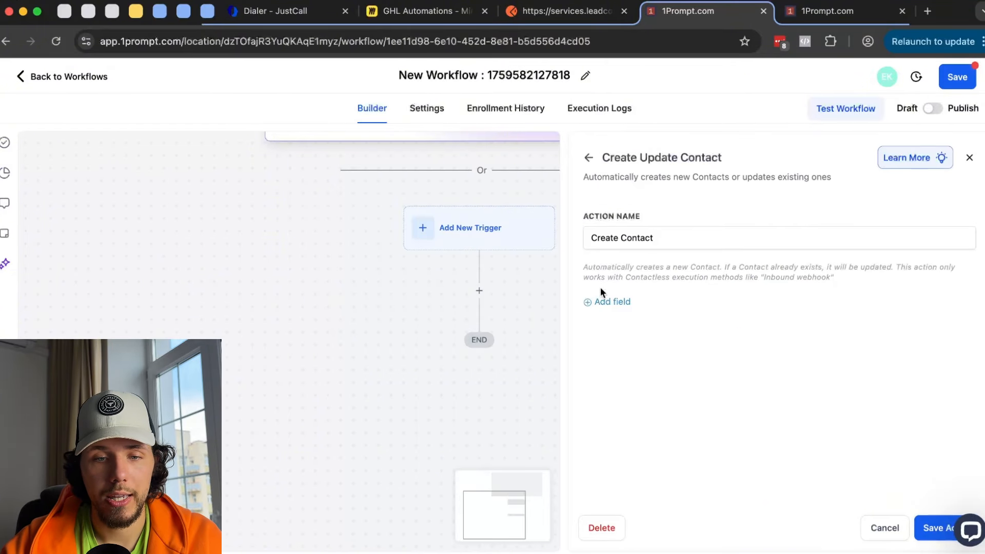
- Give the Create Contact step an Email value of 'sadfsadf' and save it
click(612, 301)
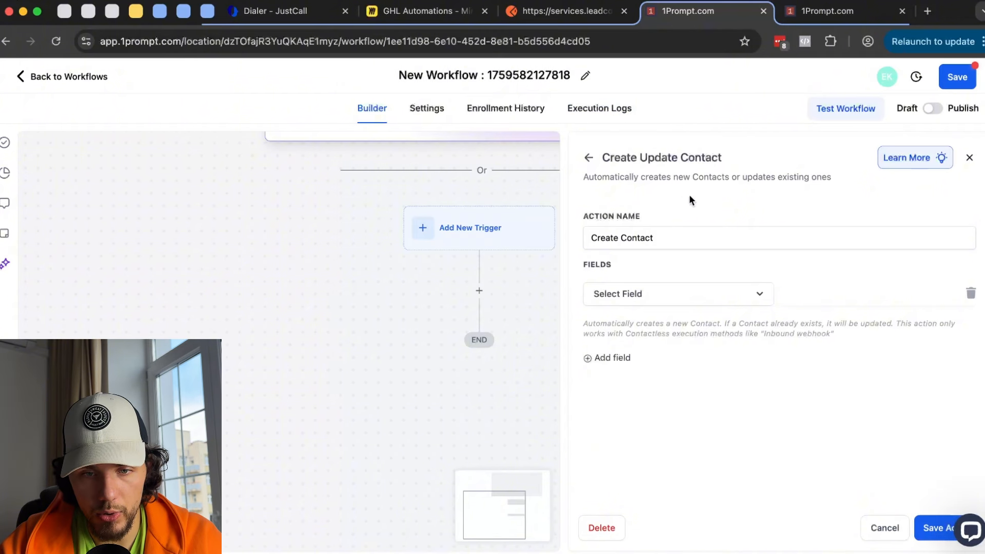
click(702, 299)
scroll(650, 440, down, 2)
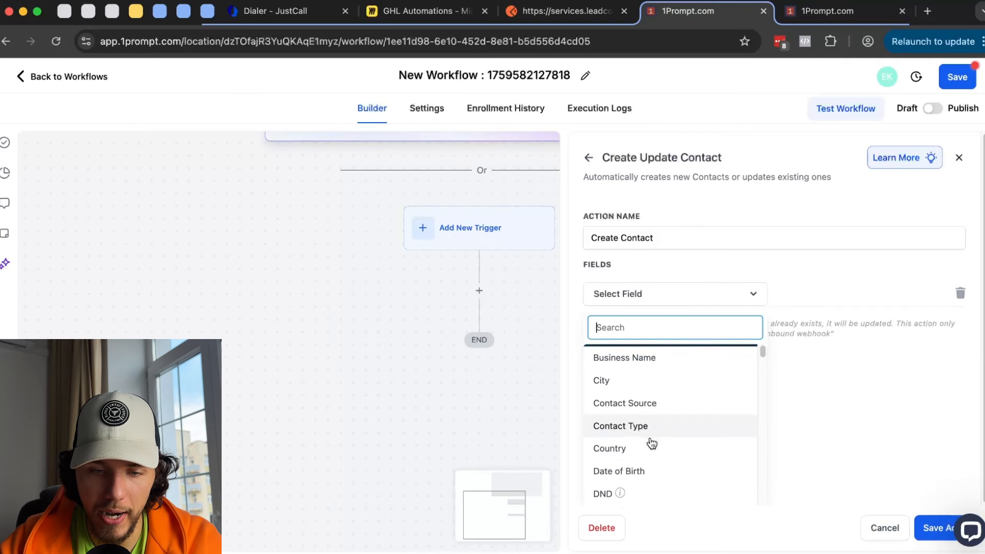
scroll(651, 442, down, 1)
click(644, 457)
click(827, 295)
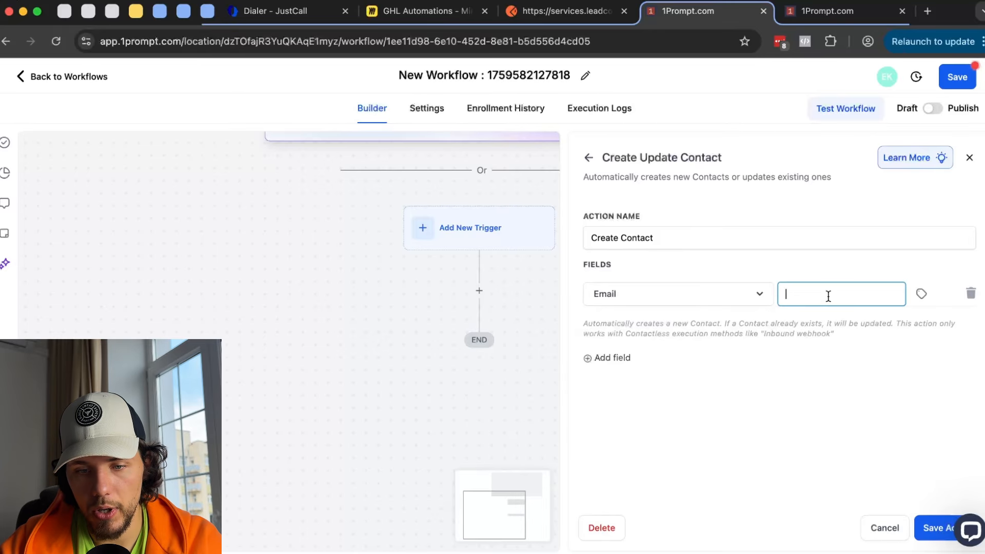
text(sadfsadf)
click(936, 528)
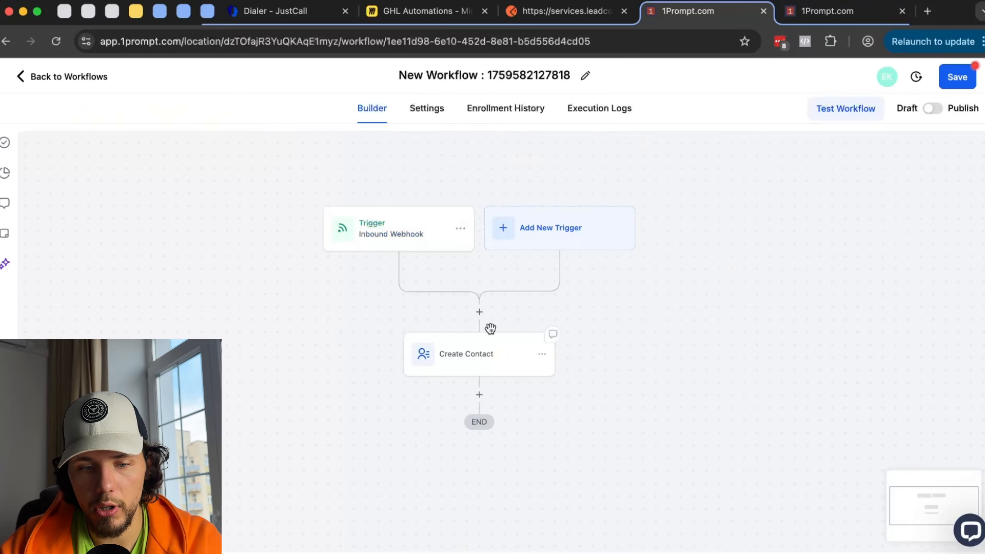
- Delete the Create Contact step and add a new action after the trigger
click(542, 365)
click(614, 528)
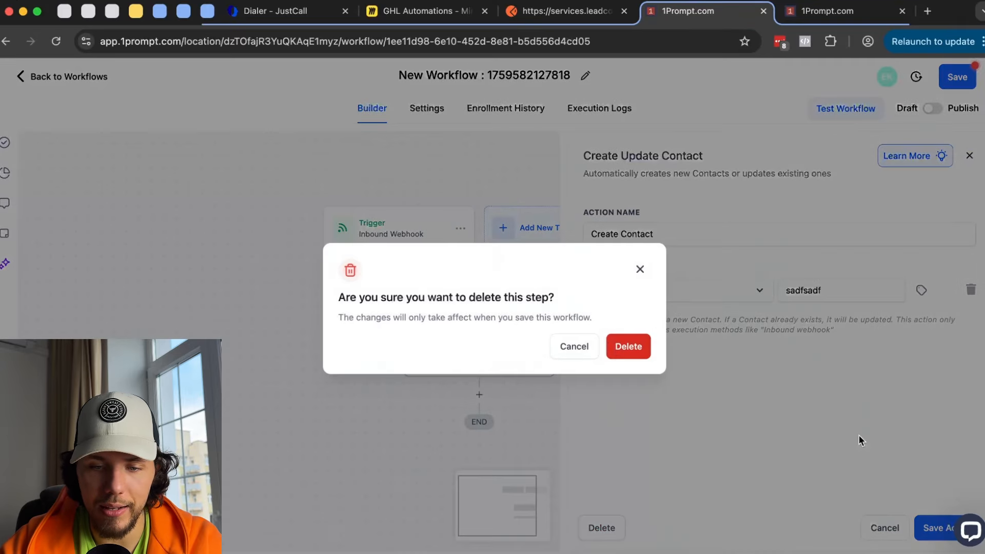
click(629, 345)
click(493, 323)
- Save a Find Contact step matching Email to Inbound Webhook Trigger > Query Params > Email
click(706, 339)
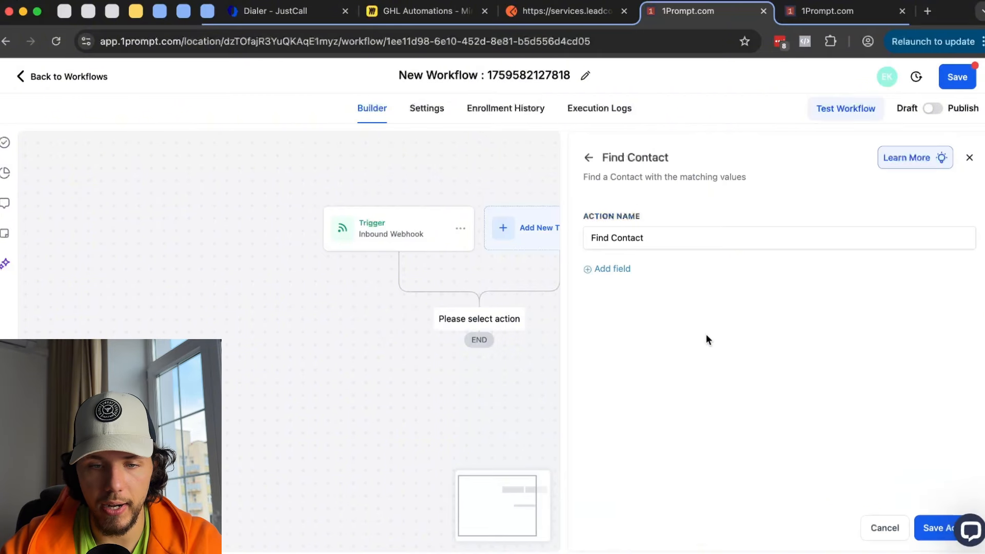
click(614, 269)
click(642, 295)
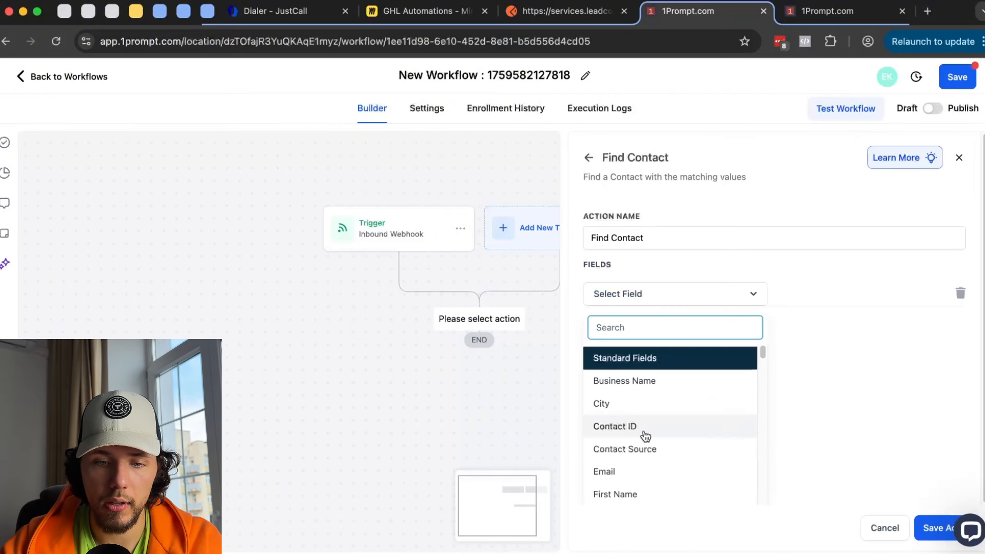
click(638, 471)
click(848, 293)
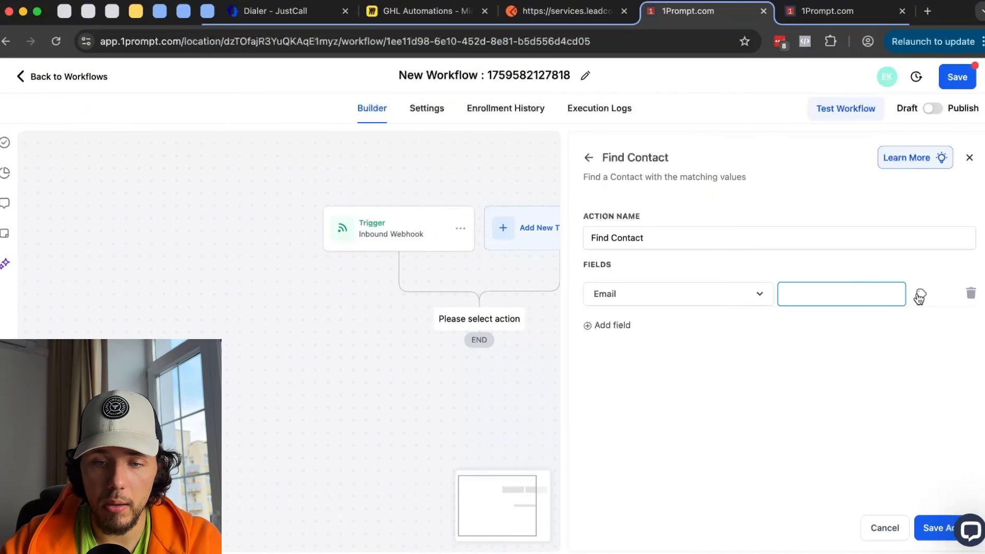
click(920, 296)
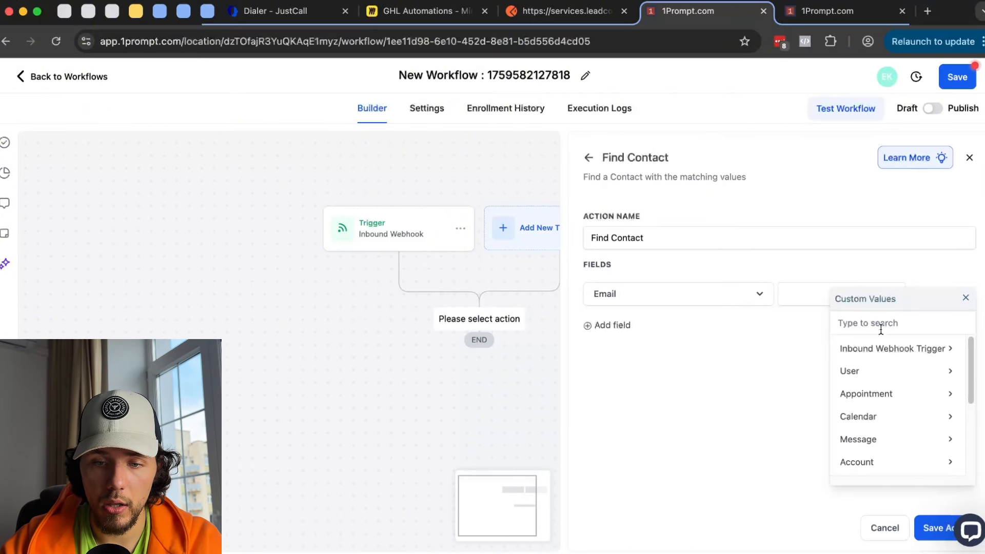
click(904, 354)
click(919, 354)
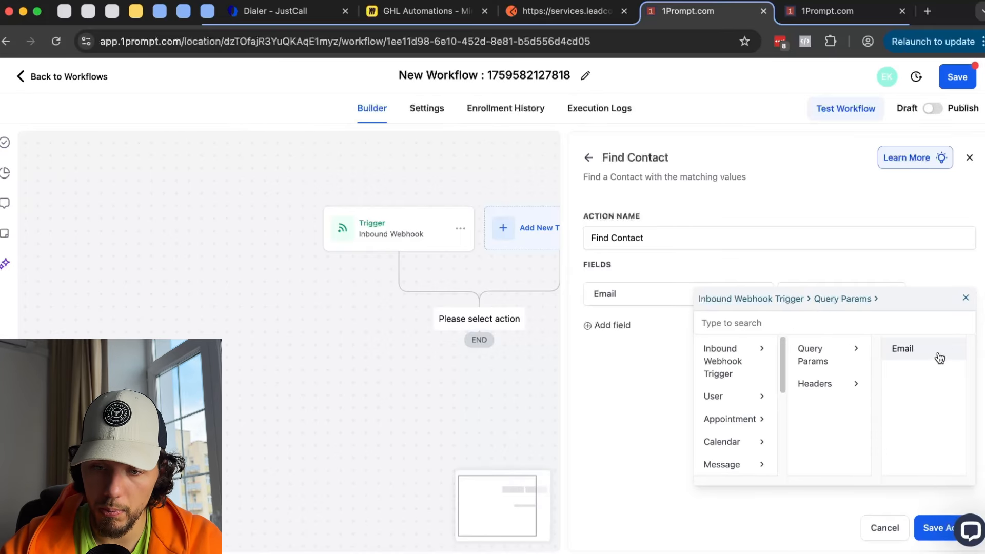
click(908, 351)
click(928, 529)
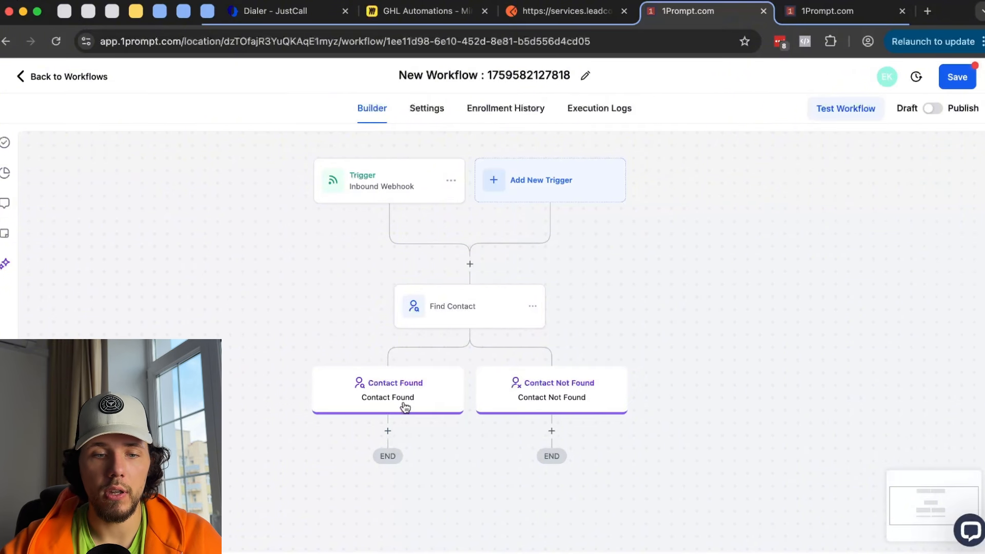
- Add a Create Contact action on the Contact Not Found branch
click(389, 431)
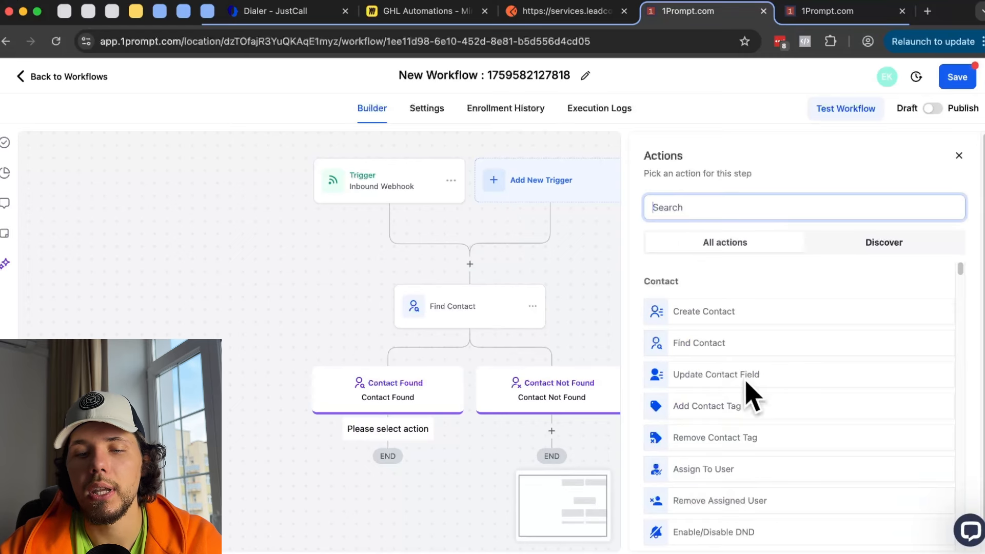
click(562, 389)
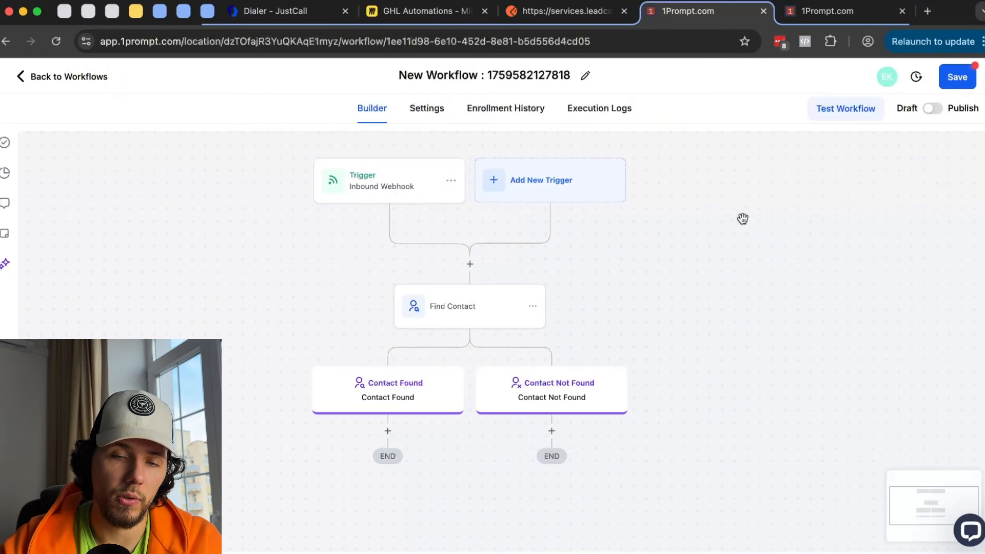
click(552, 431)
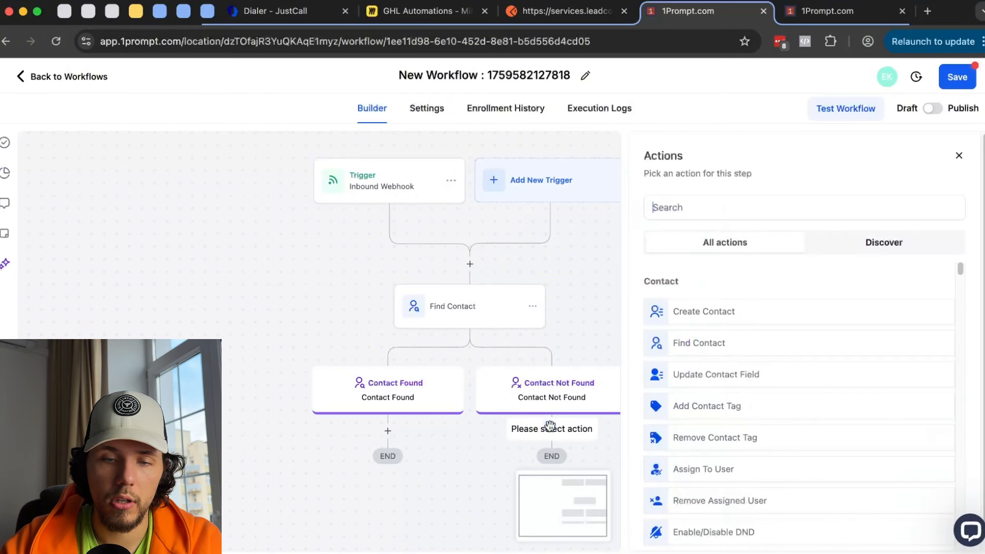
click(721, 325)
click(932, 528)
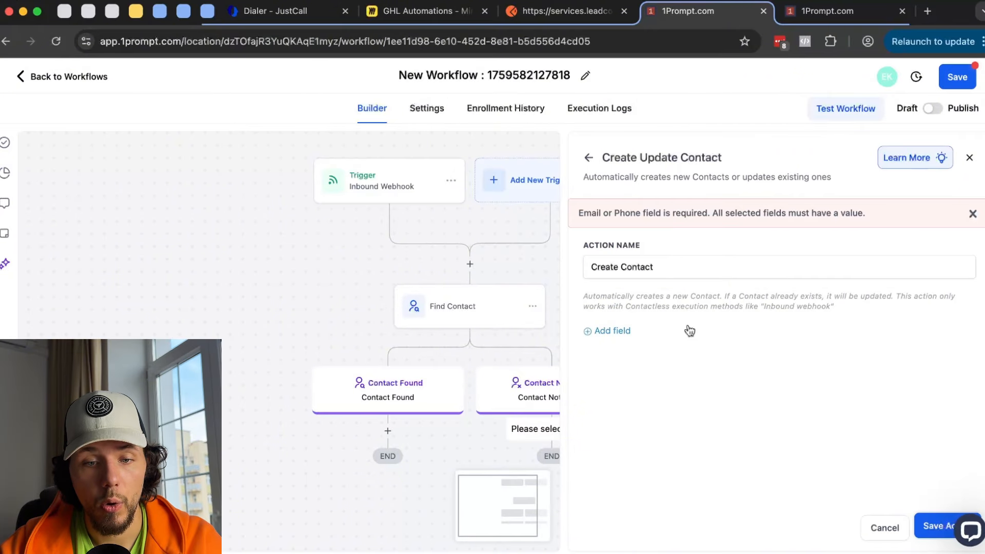
click(598, 330)
click(665, 327)
scroll(667, 429, down, 3)
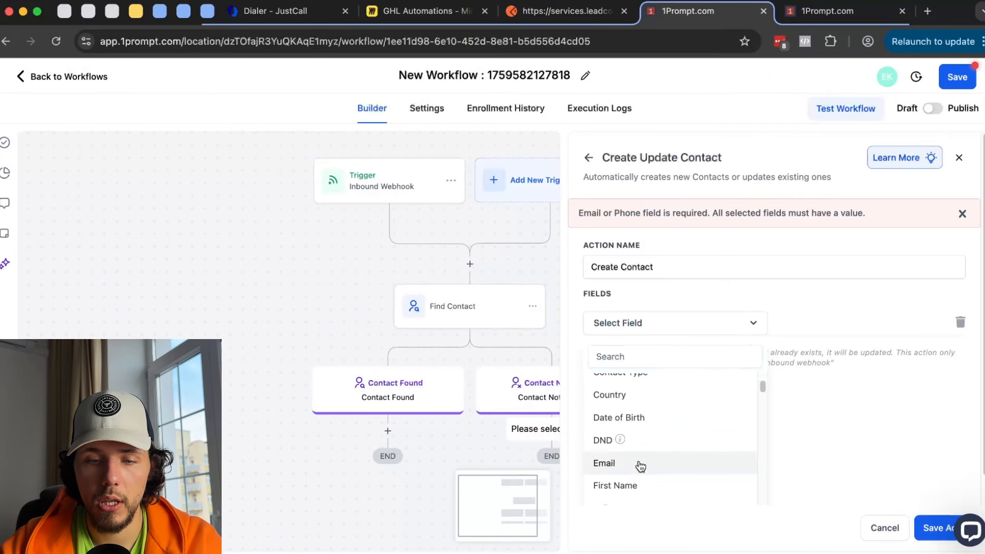
click(637, 464)
click(899, 324)
click(921, 323)
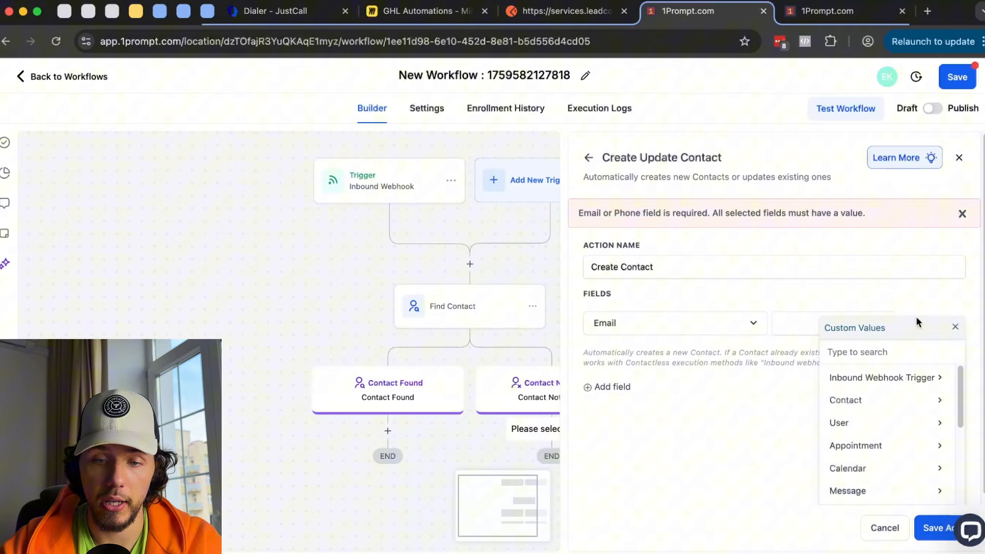
click(908, 374)
click(904, 373)
click(898, 377)
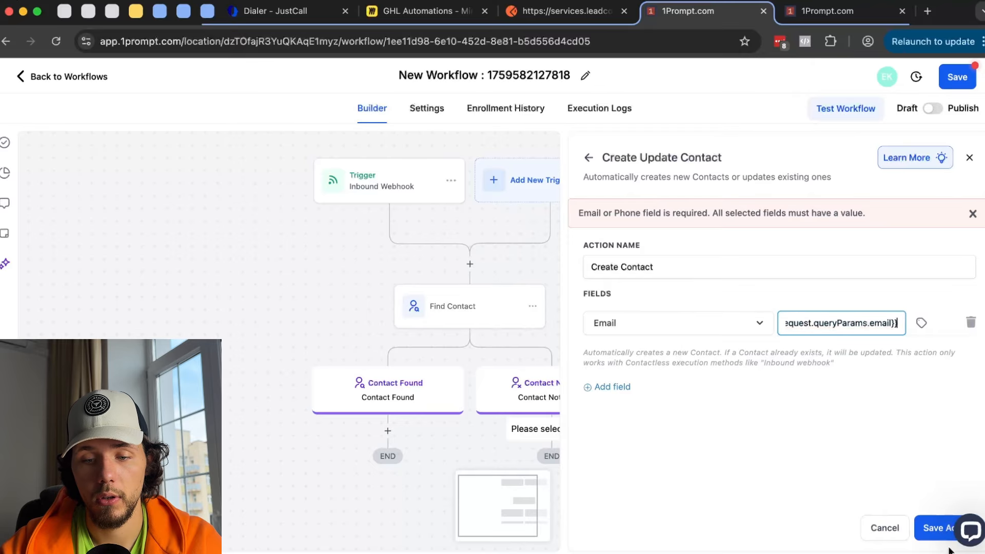
click(935, 527)
drag(781, 362, 726, 332)
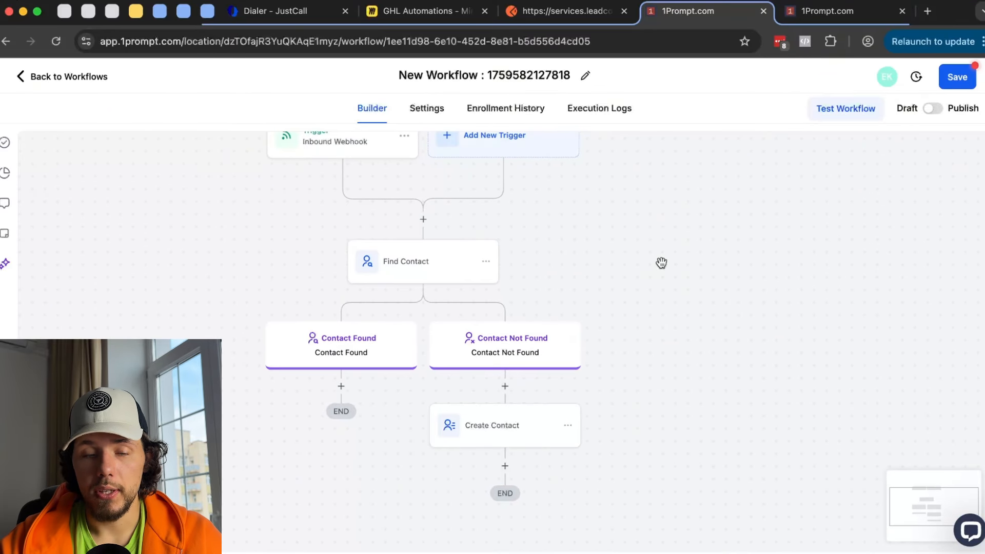
- Add an Update Contact Field step under Contact Found targeting the Country field
click(424, 220)
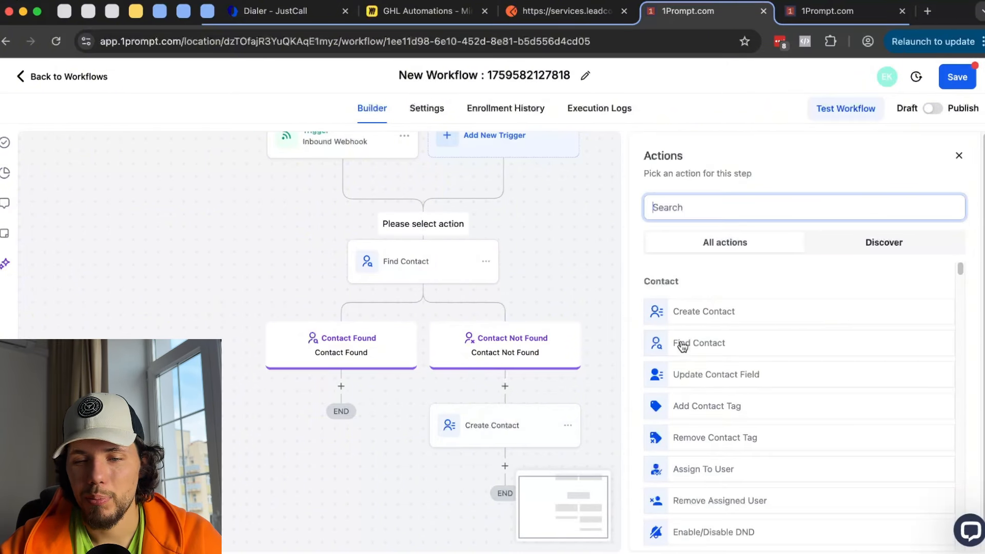
click(959, 155)
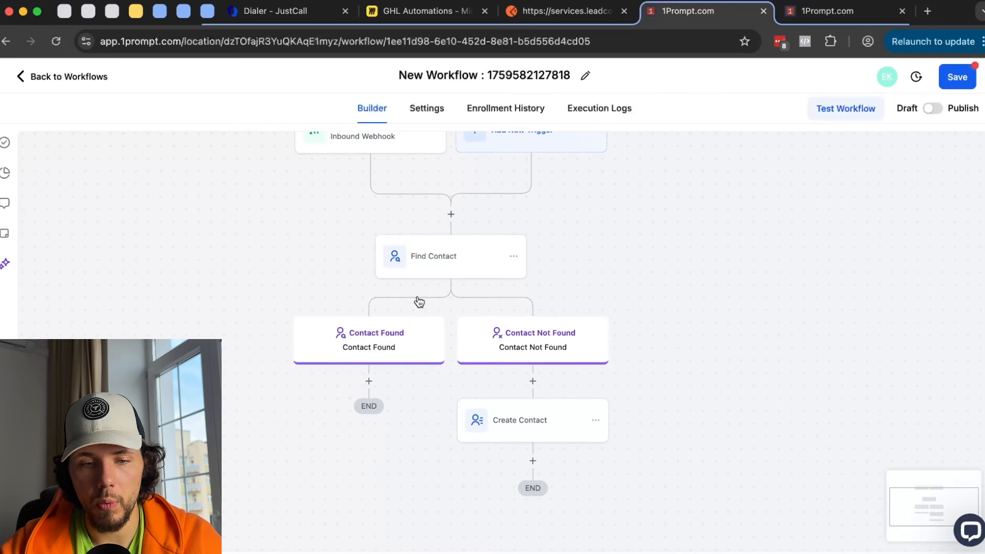
click(369, 382)
click(697, 379)
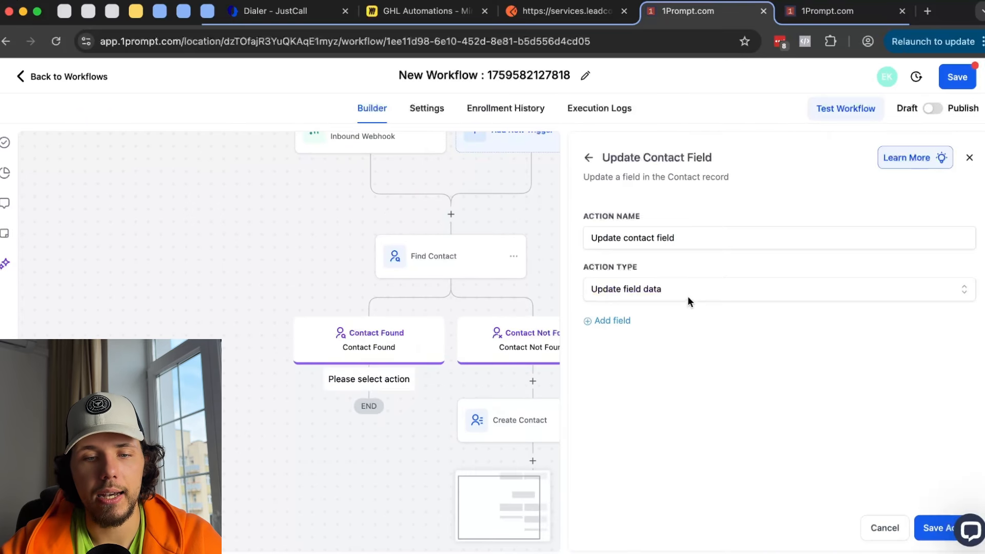
click(680, 362)
scroll(686, 438, down, 3)
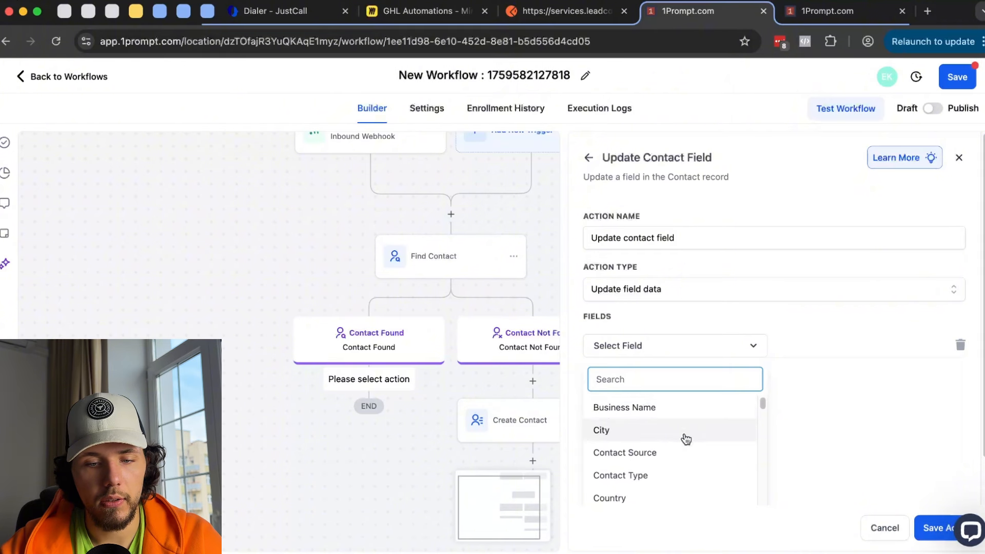
click(685, 444)
- Set Country to Austria, then switch its value type to Dynamic
click(836, 347)
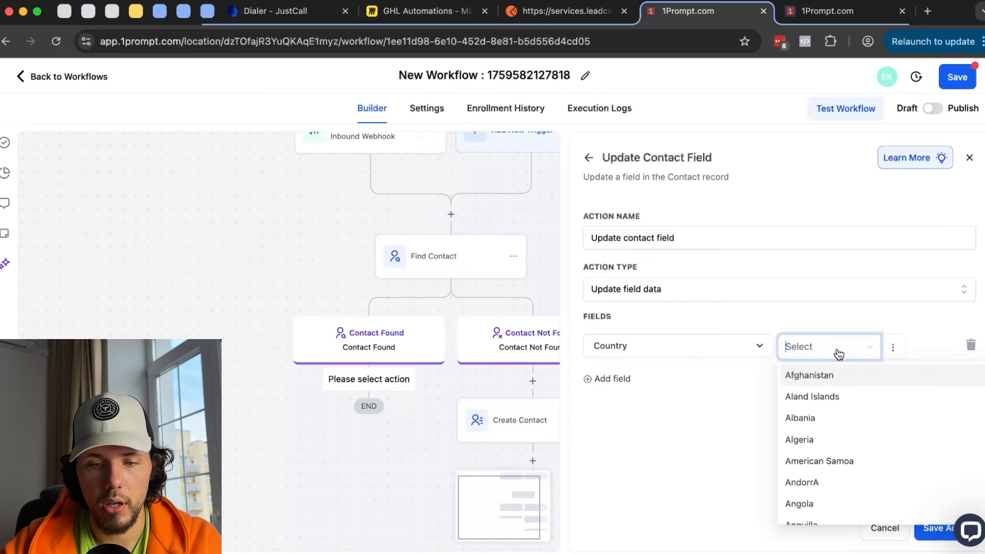
scroll(831, 441, down, 3)
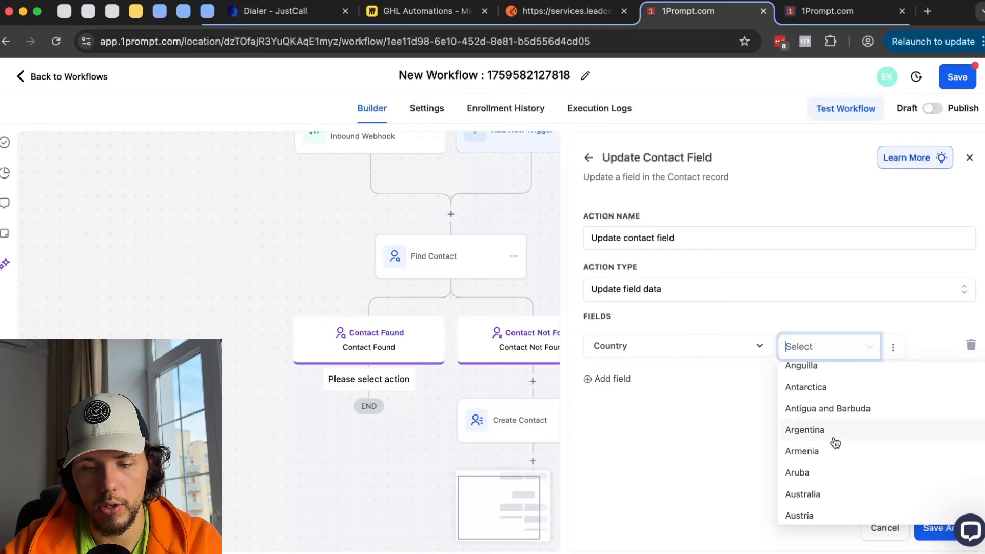
click(830, 514)
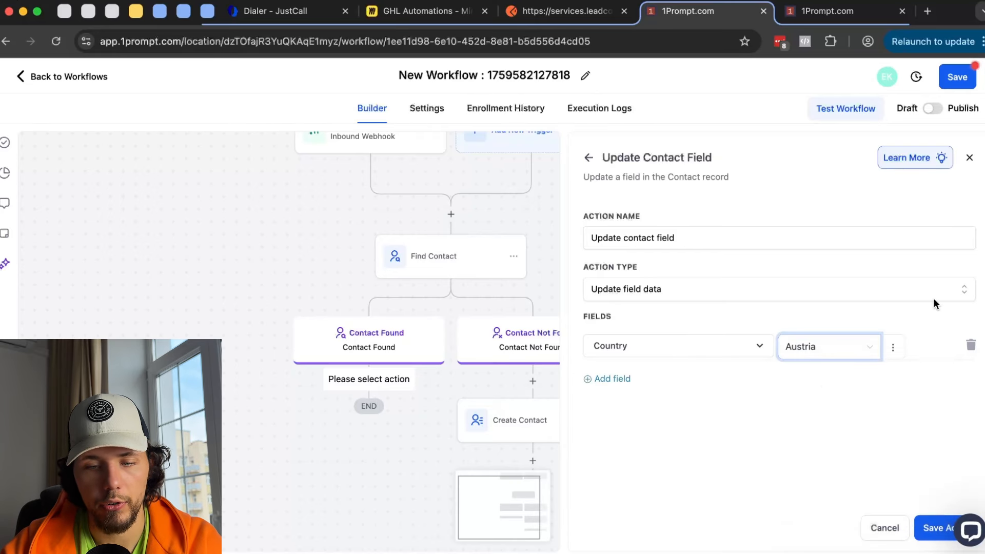
click(894, 348)
click(909, 406)
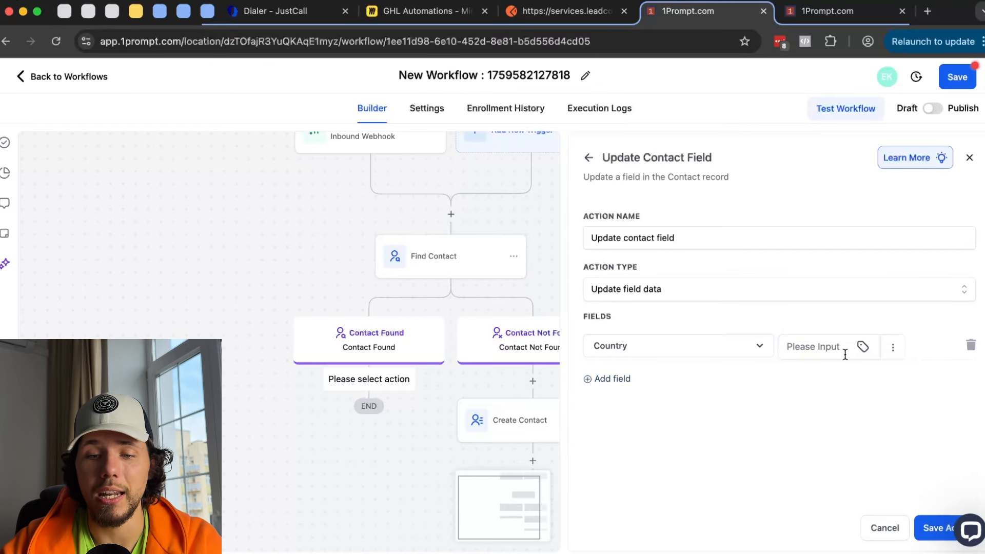
click(893, 348)
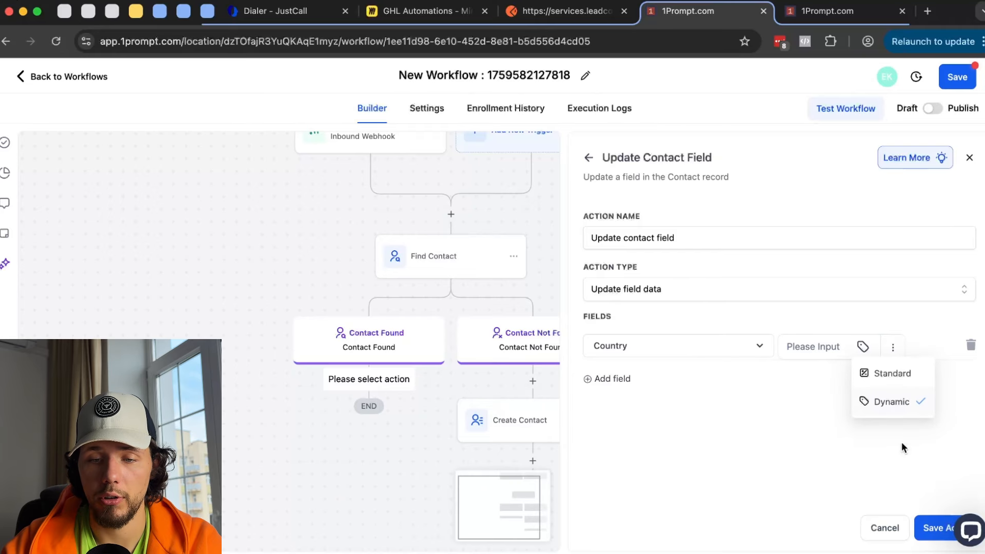
click(838, 347)
click(564, 11)
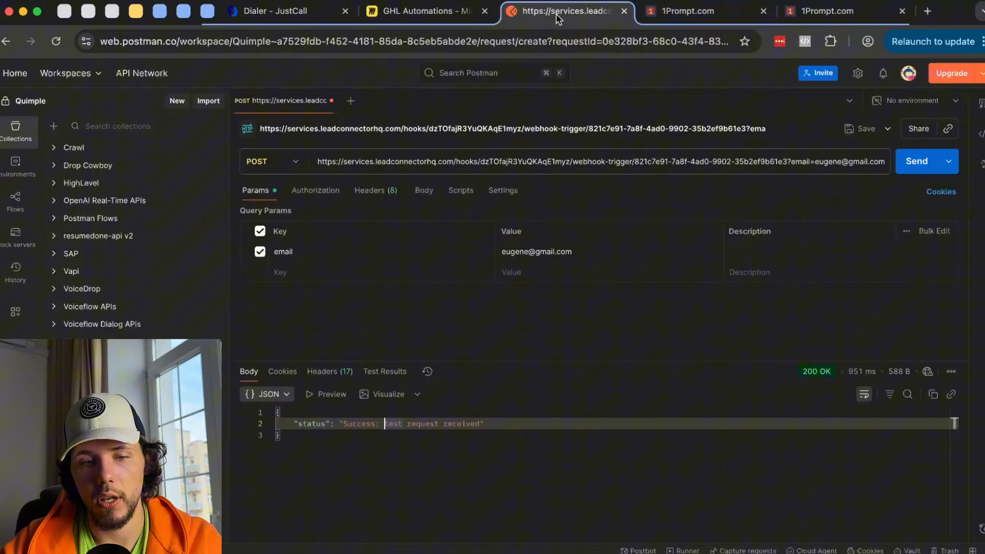
- Add a 'country' query parameter with value 'Belarus' in Postman, then return to 1Prompt's Country field
click(321, 277)
text(country)
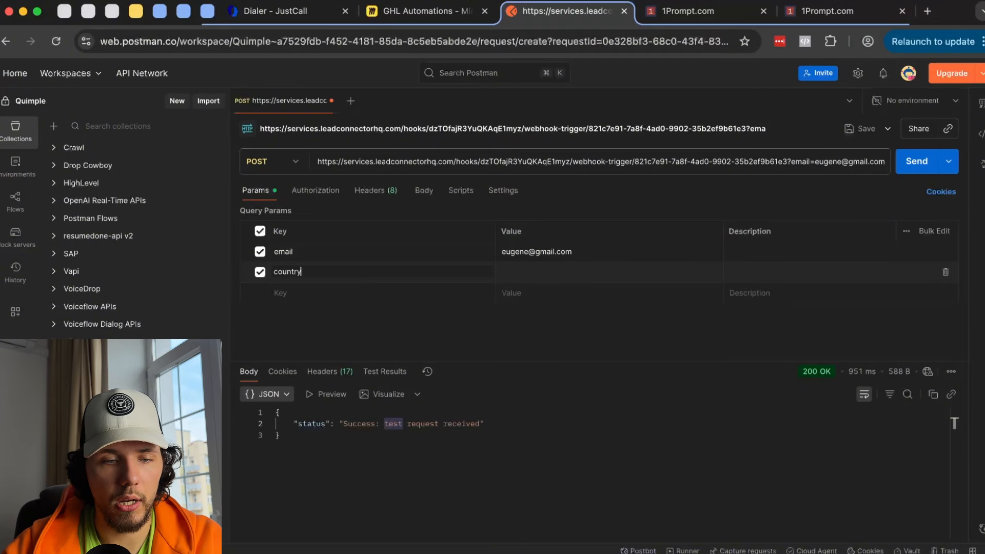
click(519, 272)
text(Be)
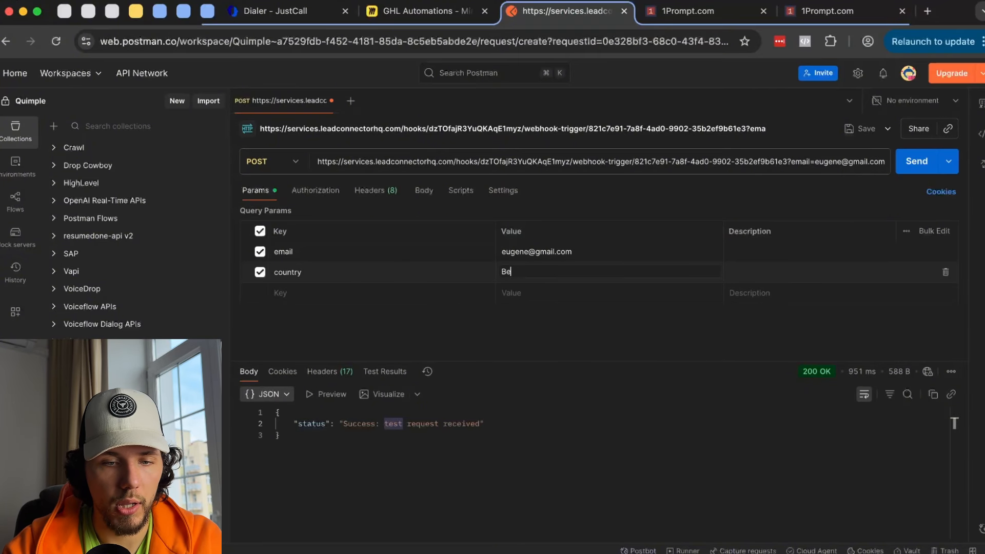
text(larus)
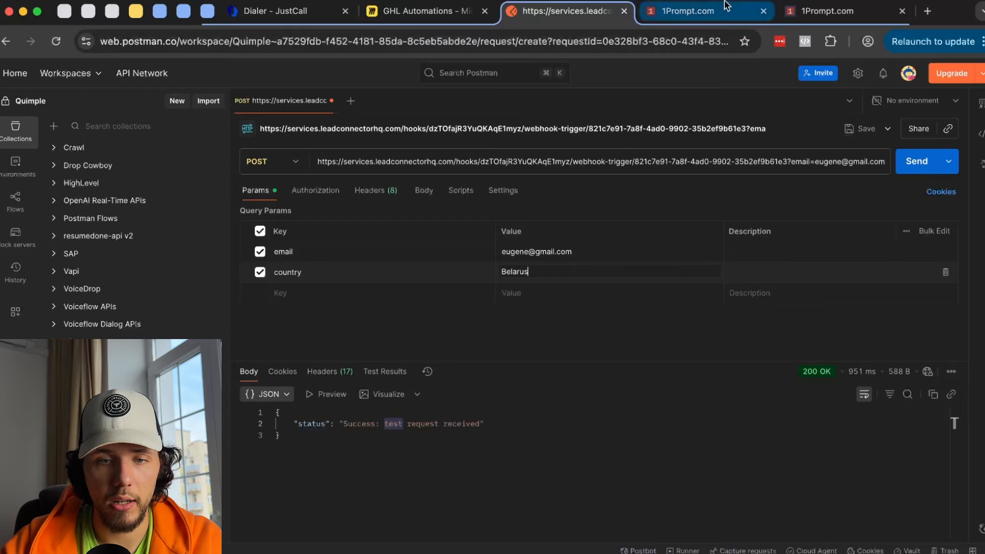
click(708, 10)
click(862, 346)
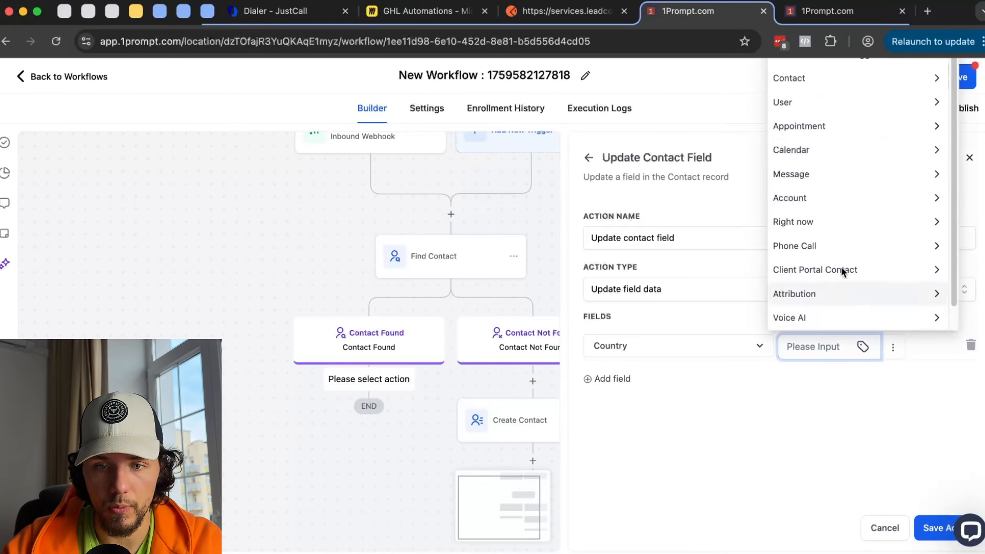
- Browse the webhook's query parameter values, then remove the Country row and cancel the Update Contact Field action
click(854, 443)
click(863, 346)
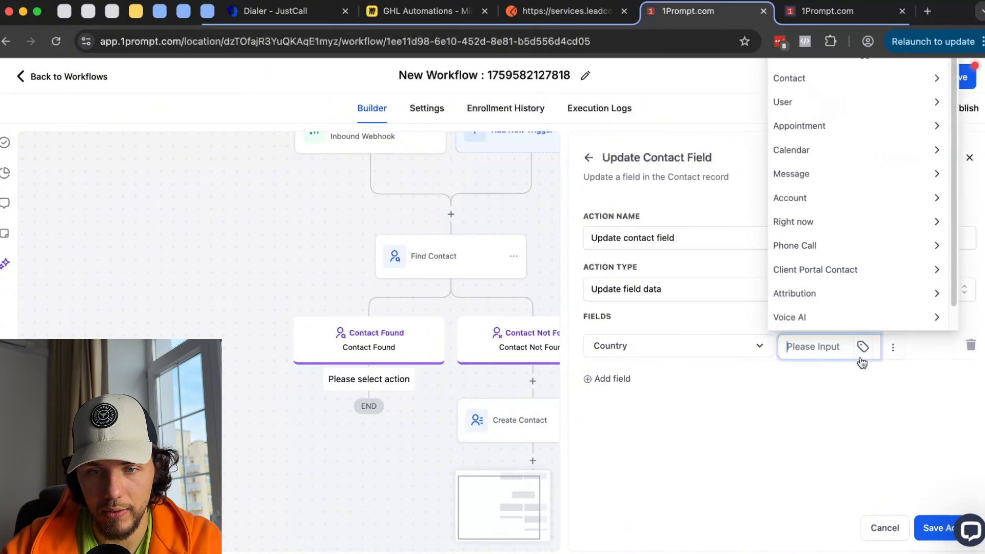
click(901, 484)
click(928, 534)
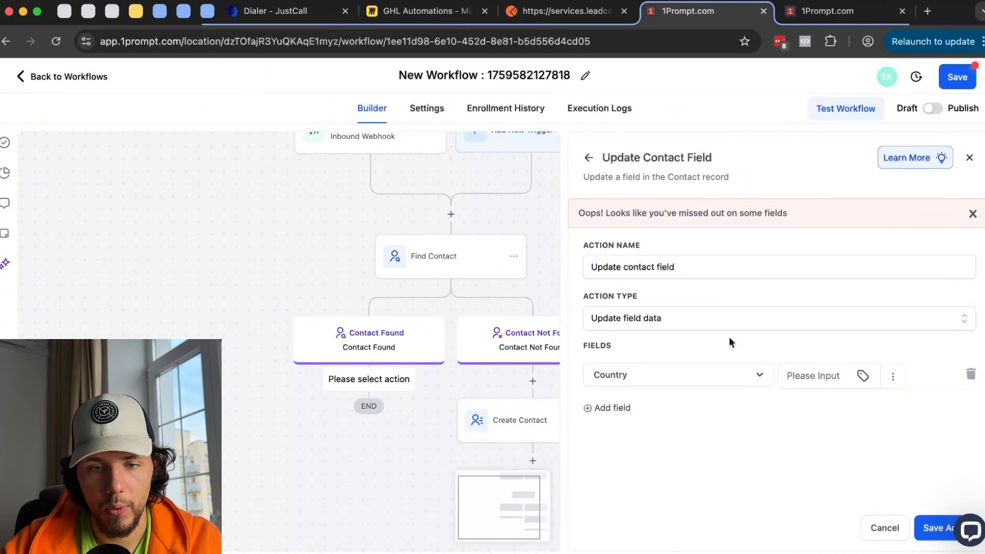
click(861, 375)
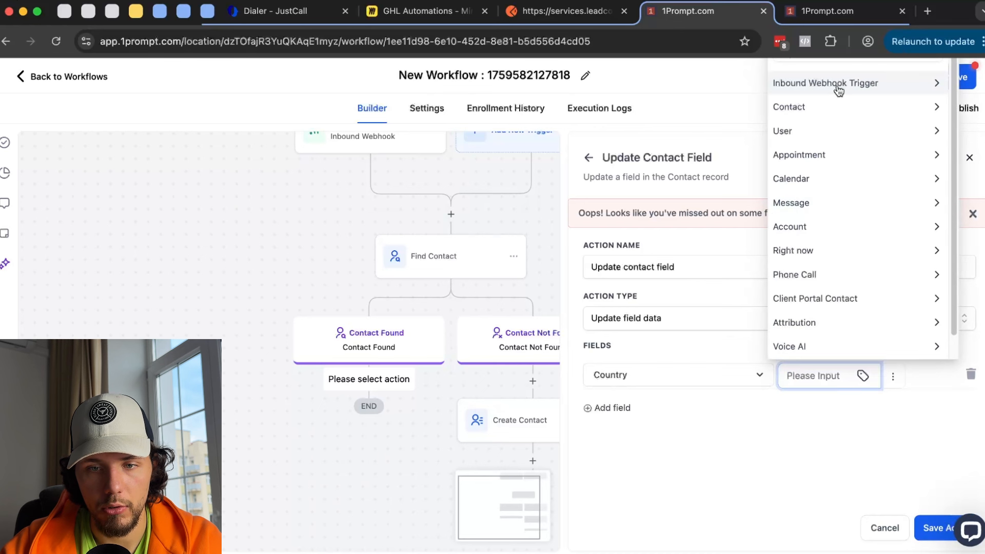
click(820, 91)
click(834, 324)
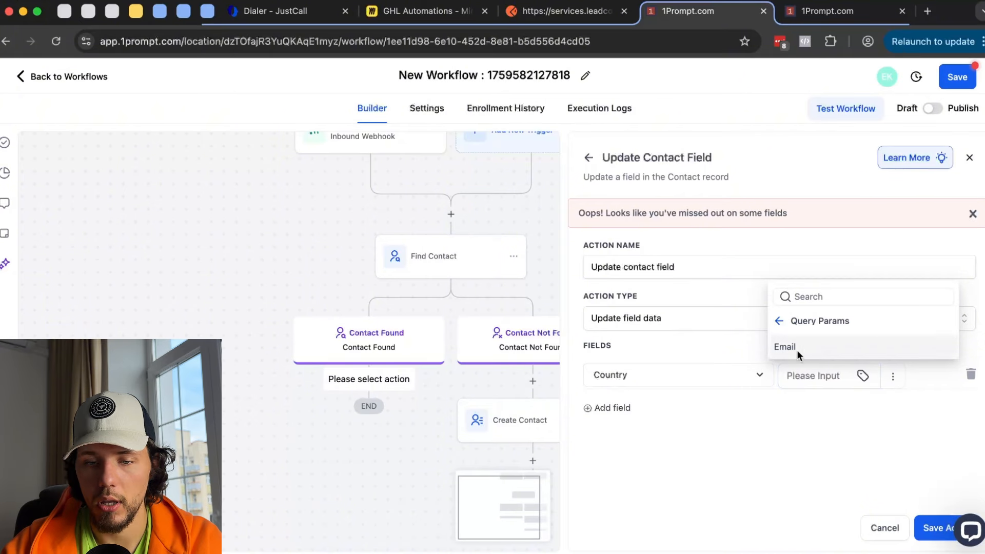
click(850, 411)
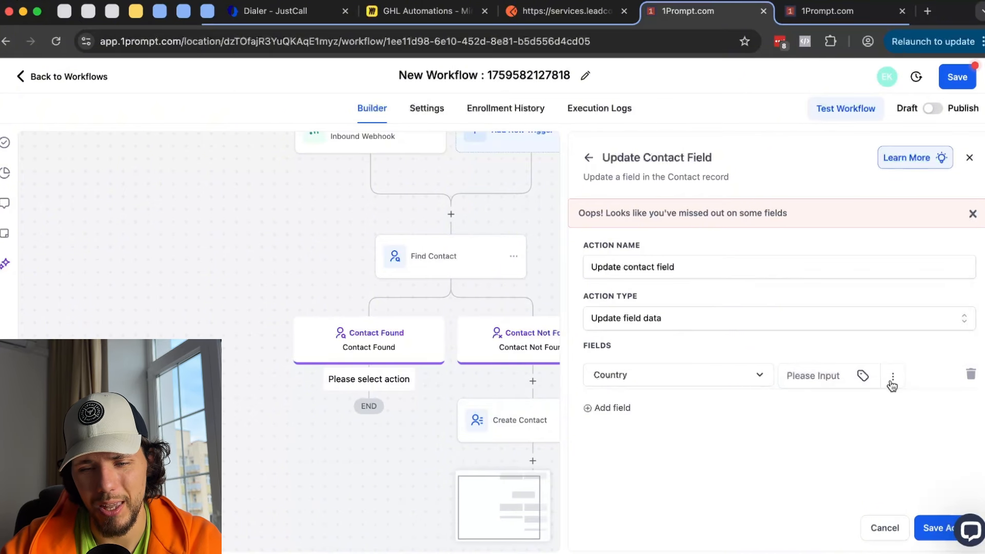
click(971, 374)
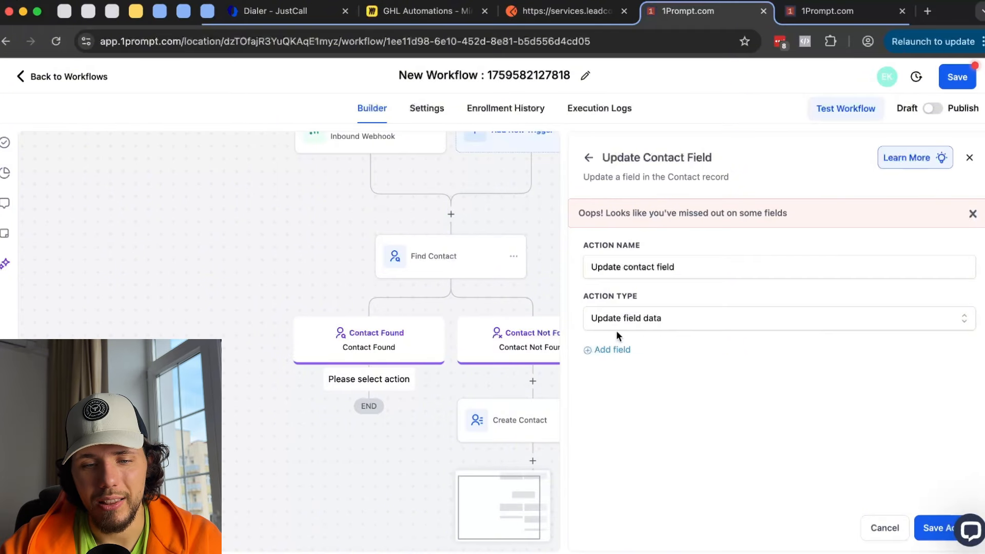
click(893, 534)
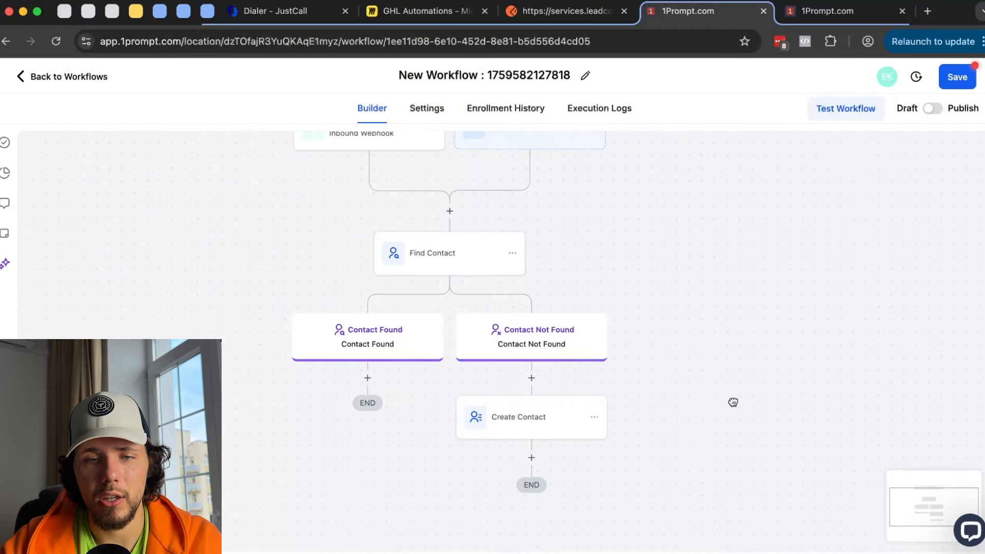
drag(733, 402, 713, 379)
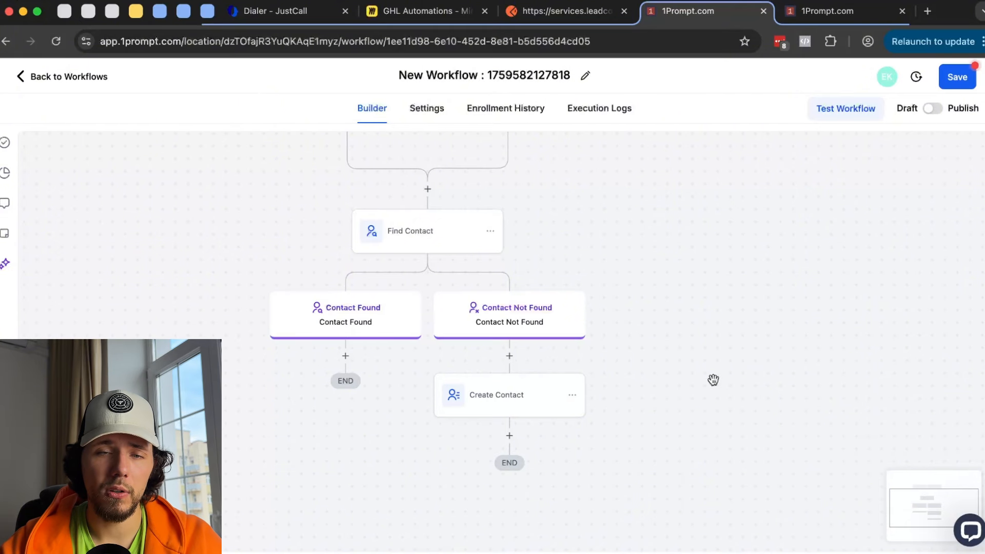
drag(697, 321, 716, 291)
click(362, 326)
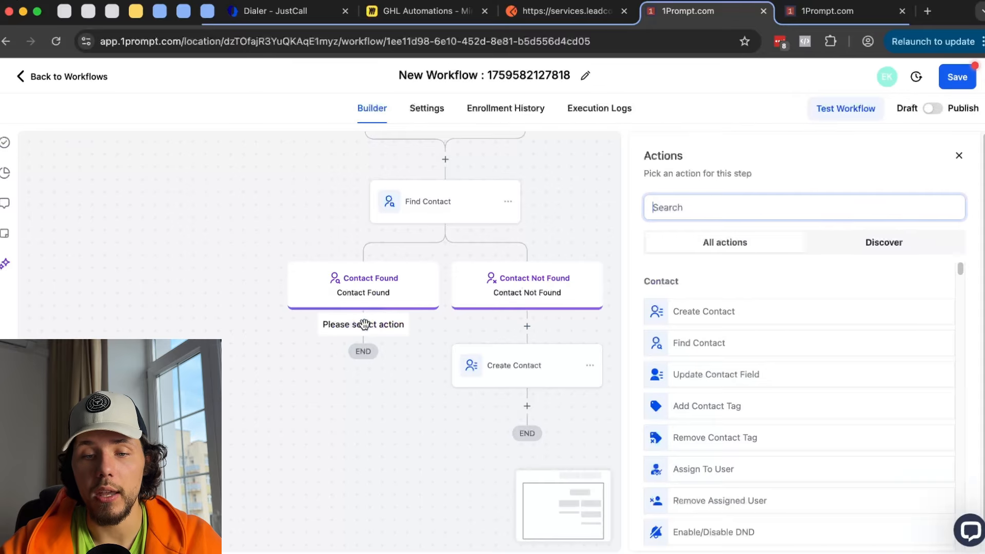
scroll(729, 359, down, 1)
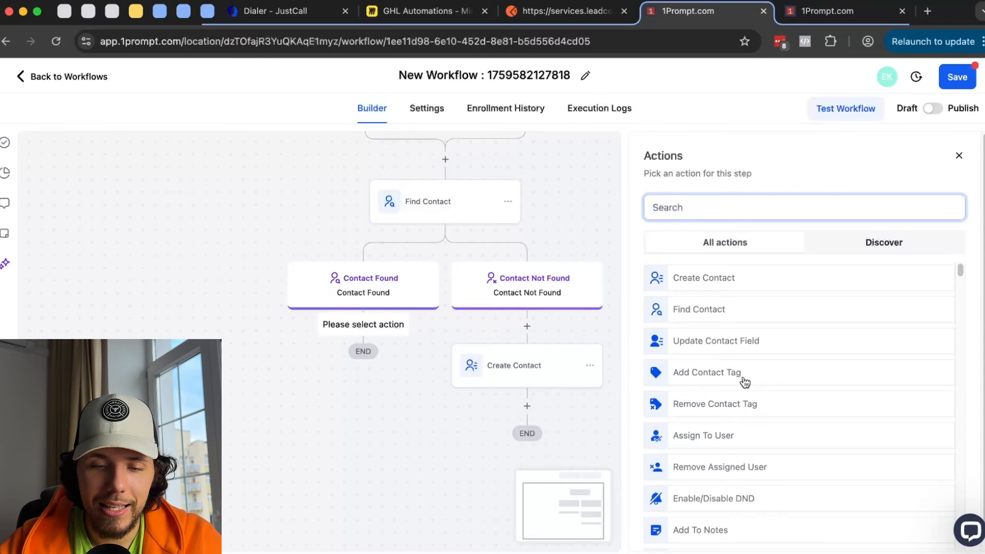
click(721, 380)
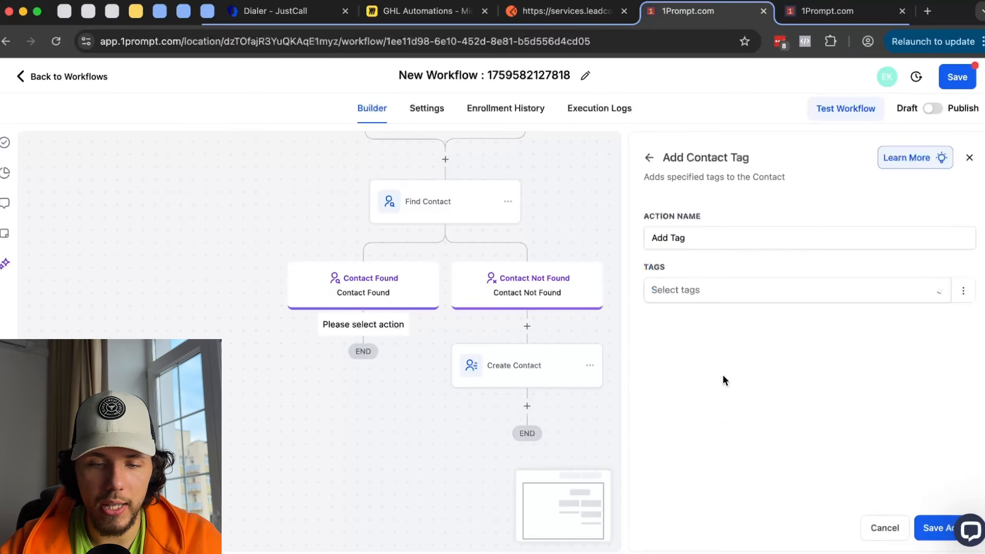
click(744, 293)
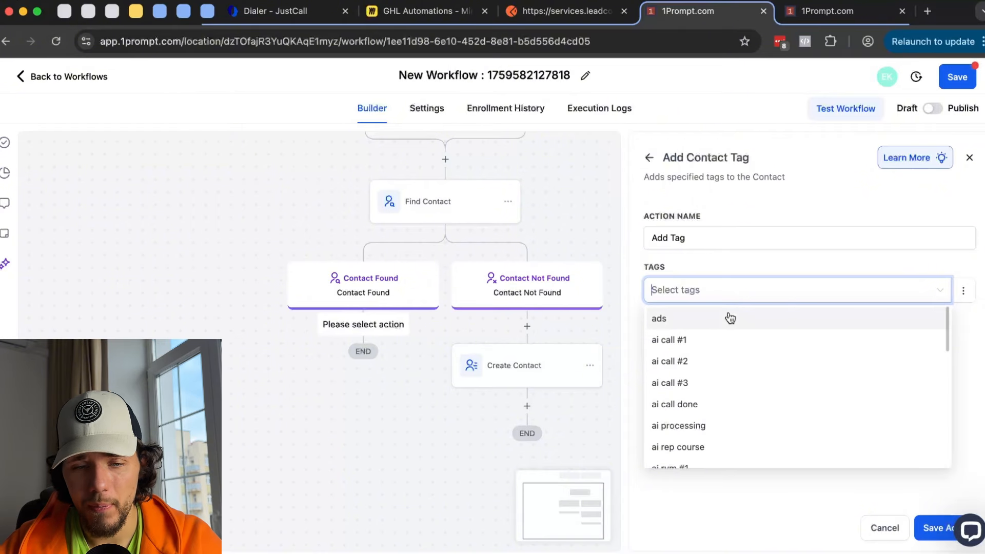
text(fsafafd)
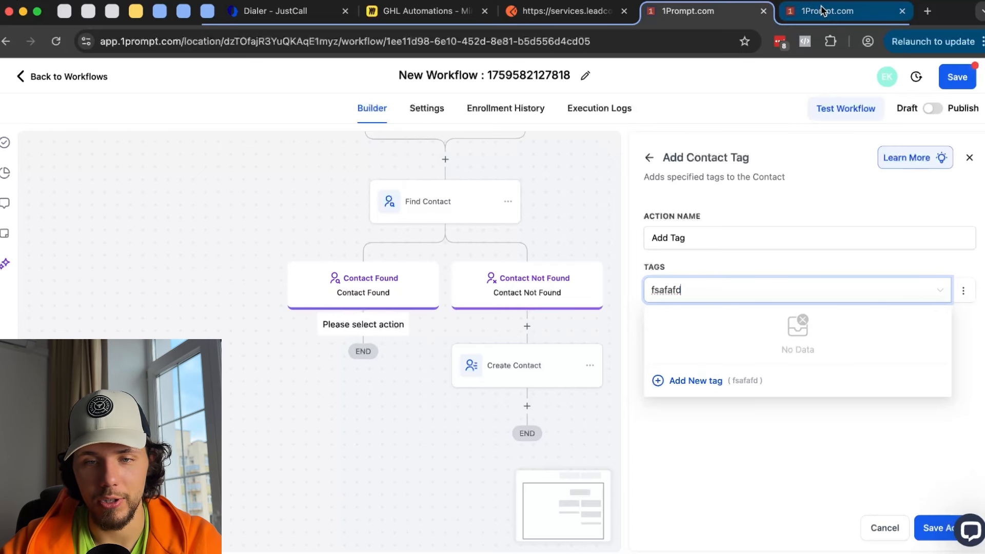
click(792, 428)
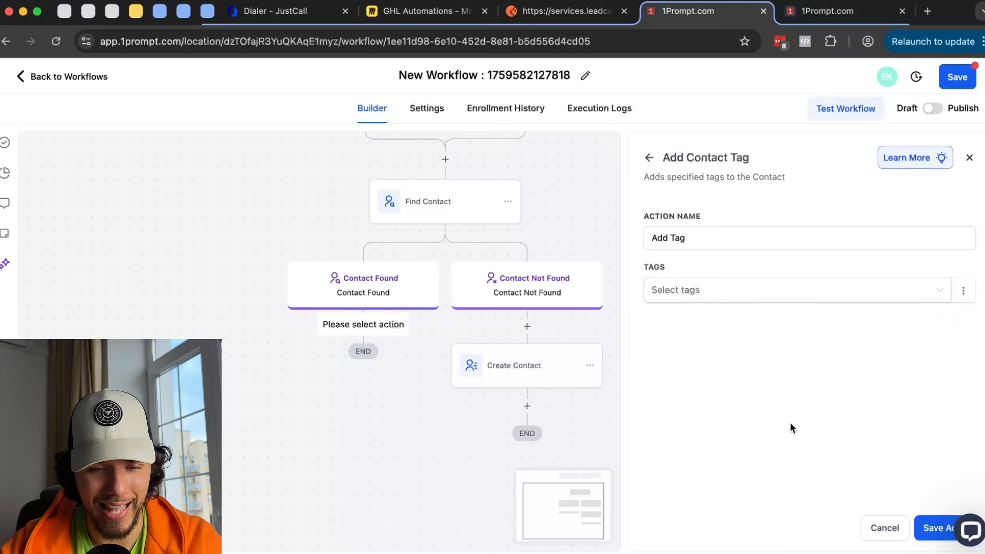
click(405, 356)
scroll(821, 368, down, 1)
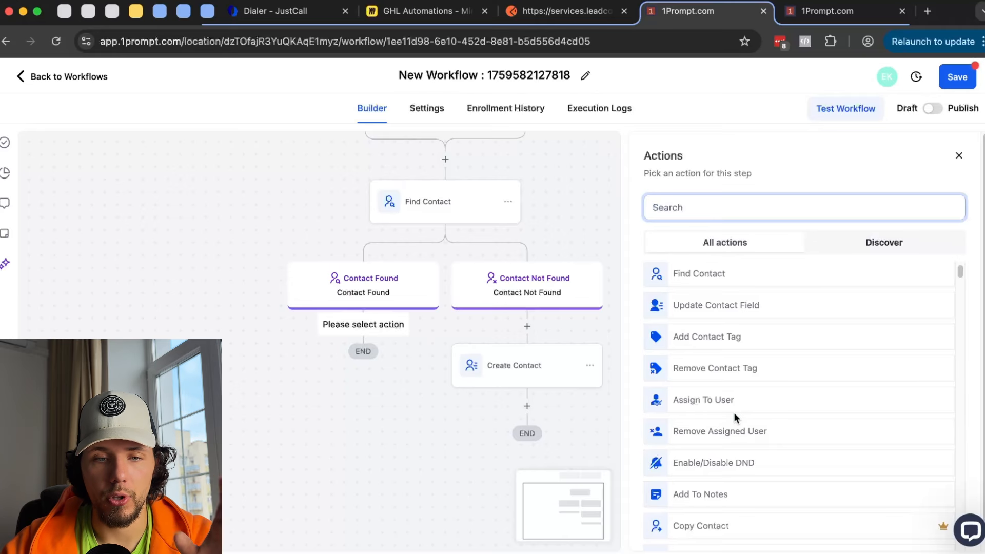
drag(579, 191, 581, 248)
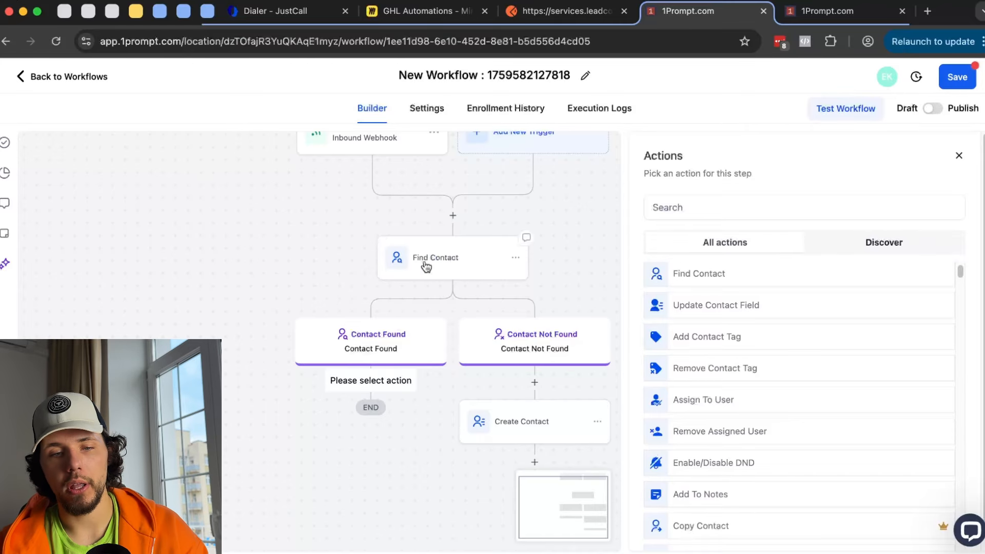
click(959, 156)
scroll(538, 176, up, 2)
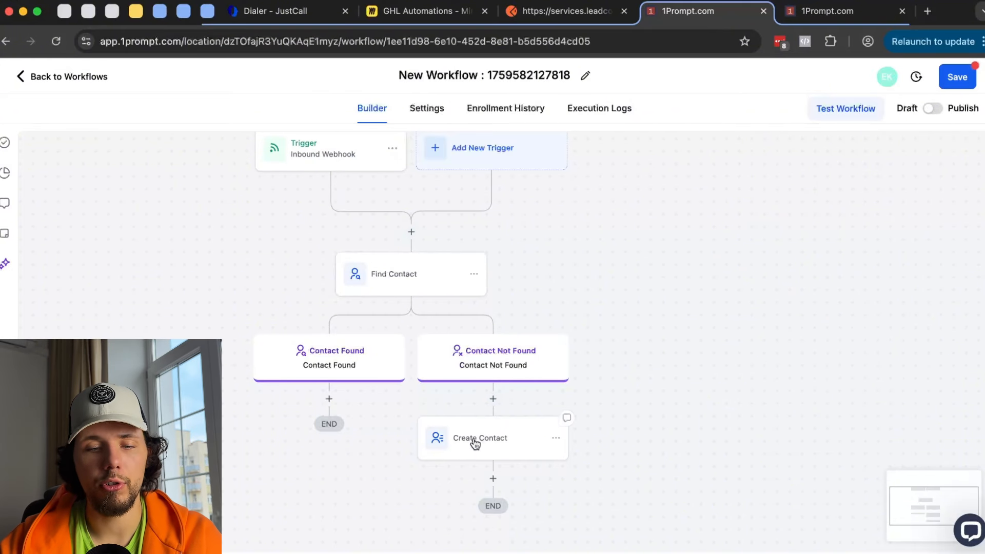
scroll(689, 448, down, 3)
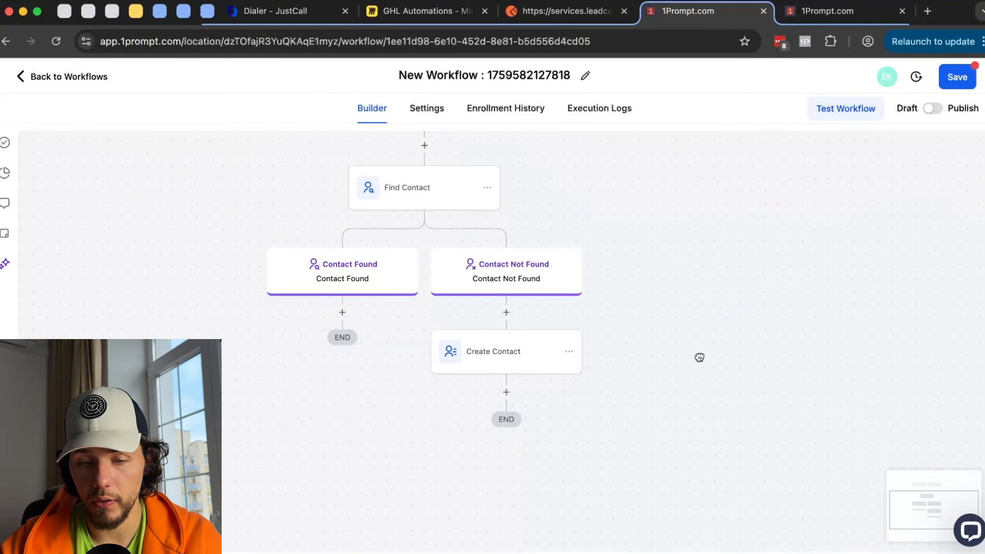
click(507, 392)
scroll(838, 312, down, 1)
click(741, 446)
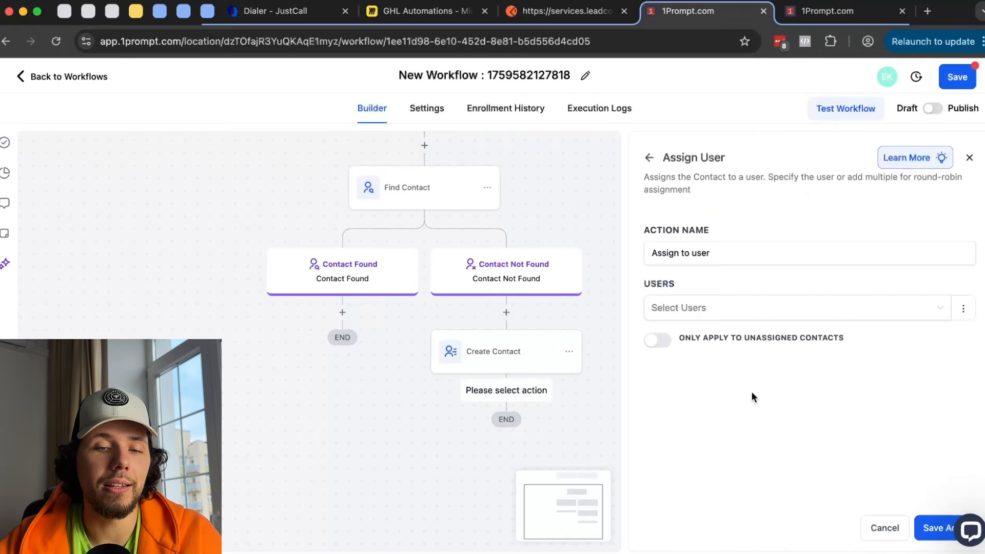
click(750, 319)
click(737, 359)
click(934, 528)
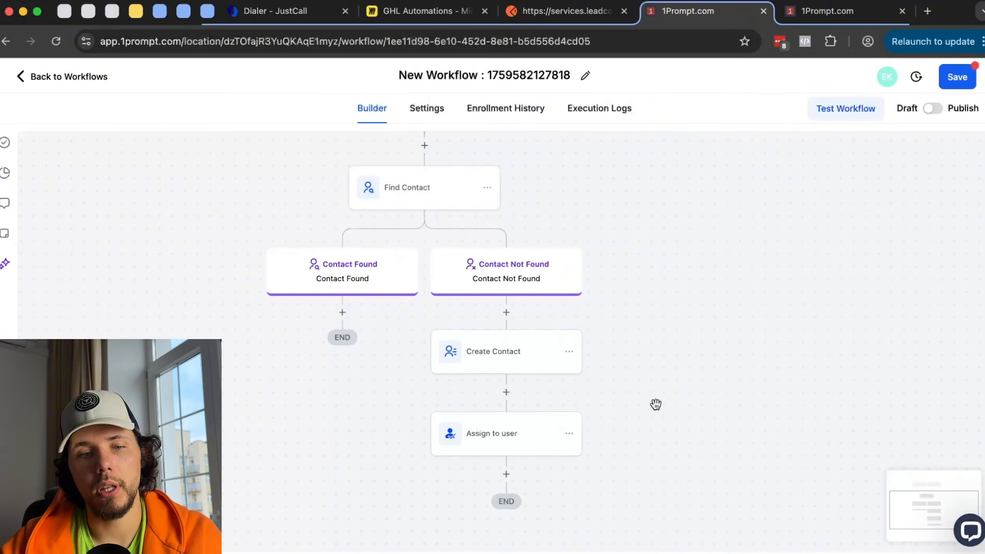
scroll(630, 328, up, 1)
scroll(653, 279, down, 3)
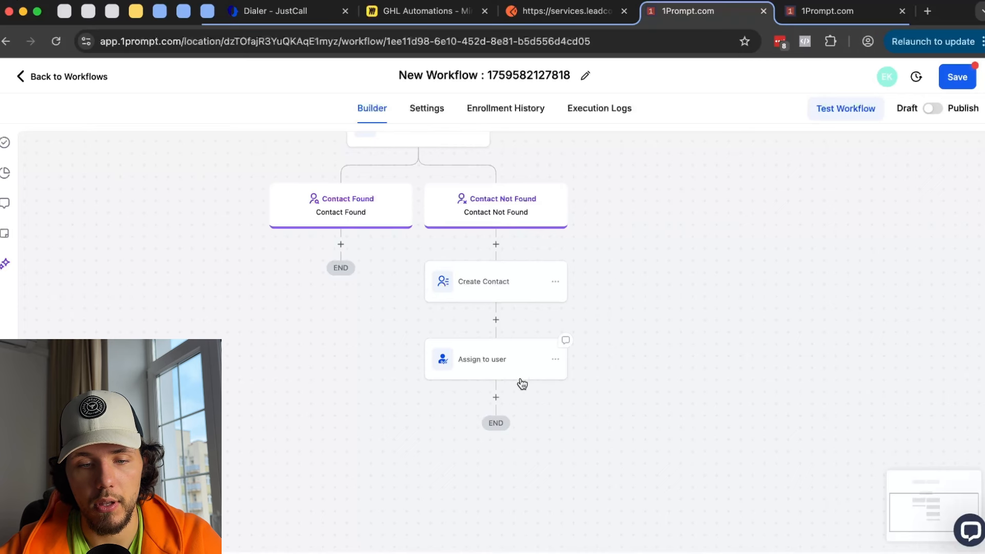
click(559, 370)
click(555, 359)
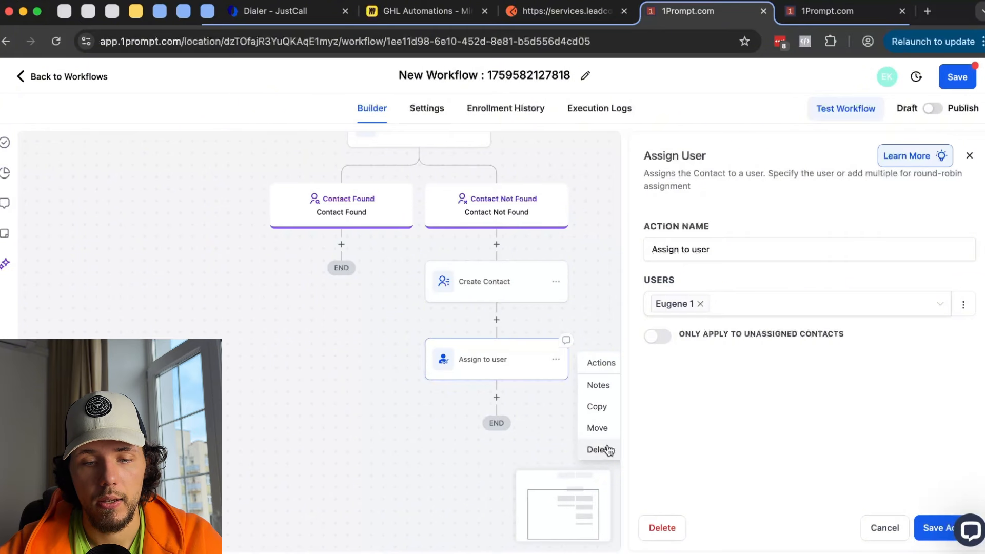
mouse_move(435, 410)
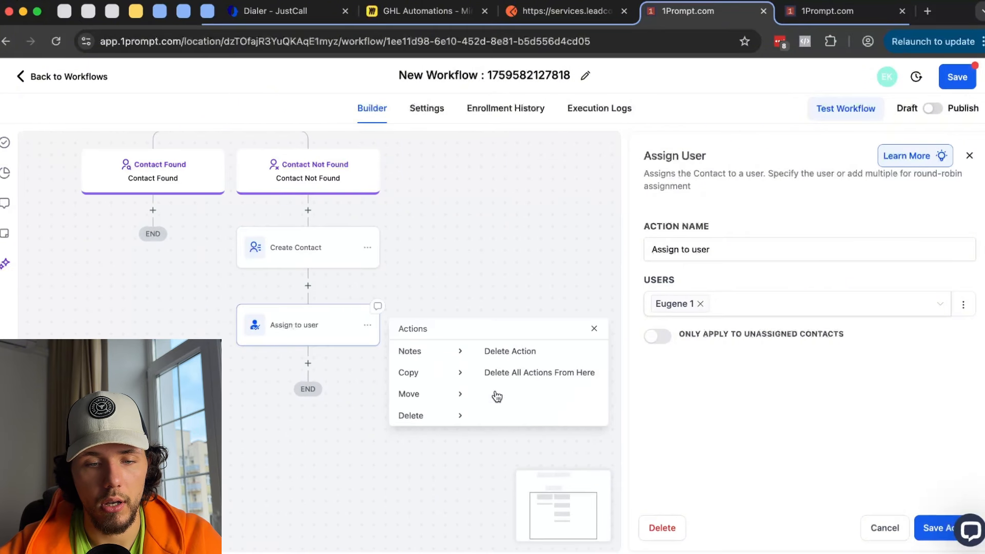
click(557, 369)
click(571, 347)
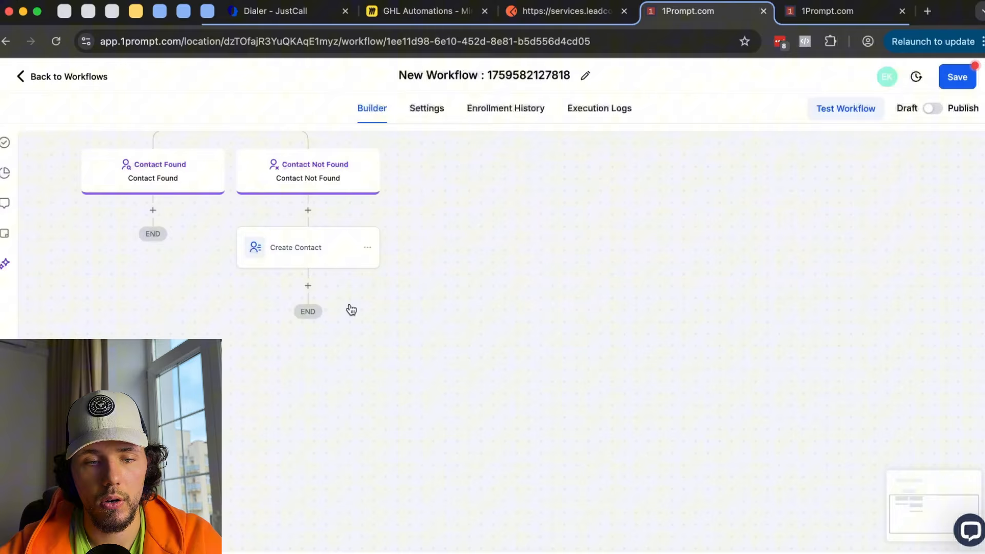
click(307, 285)
- Add and save a Remove Assigned User step on the Contact Not Found branch
scroll(810, 352, down, 3)
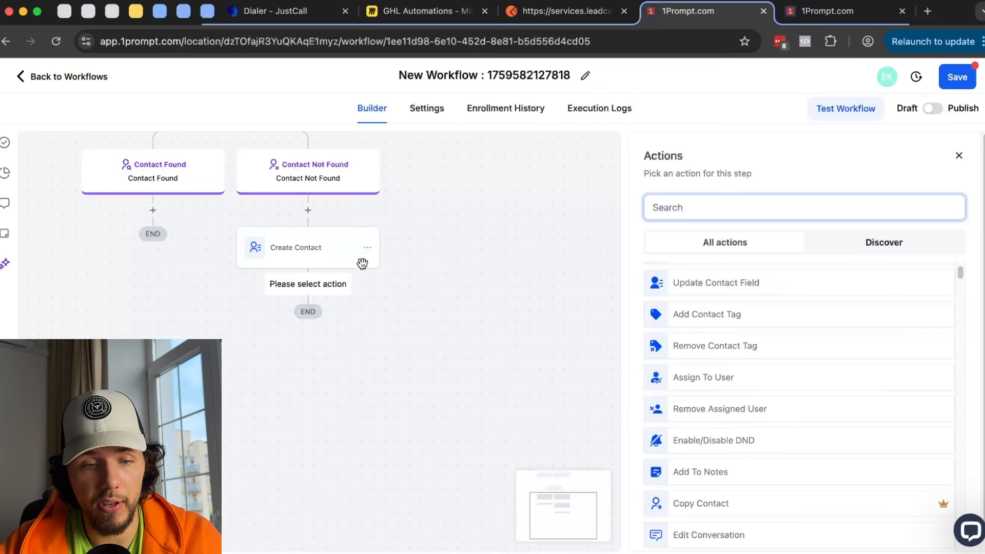
click(731, 413)
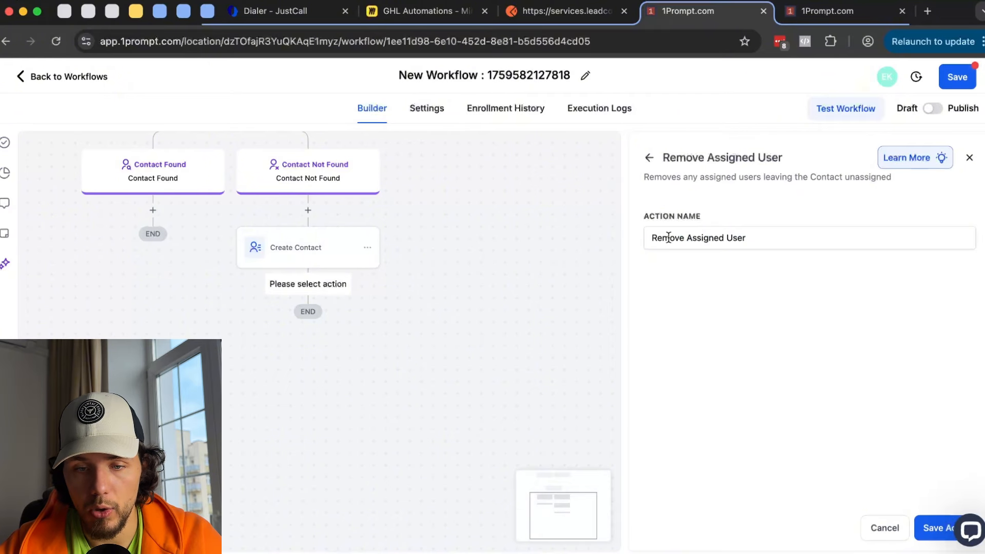
drag(669, 237, 851, 264)
click(927, 529)
drag(553, 254, 708, 350)
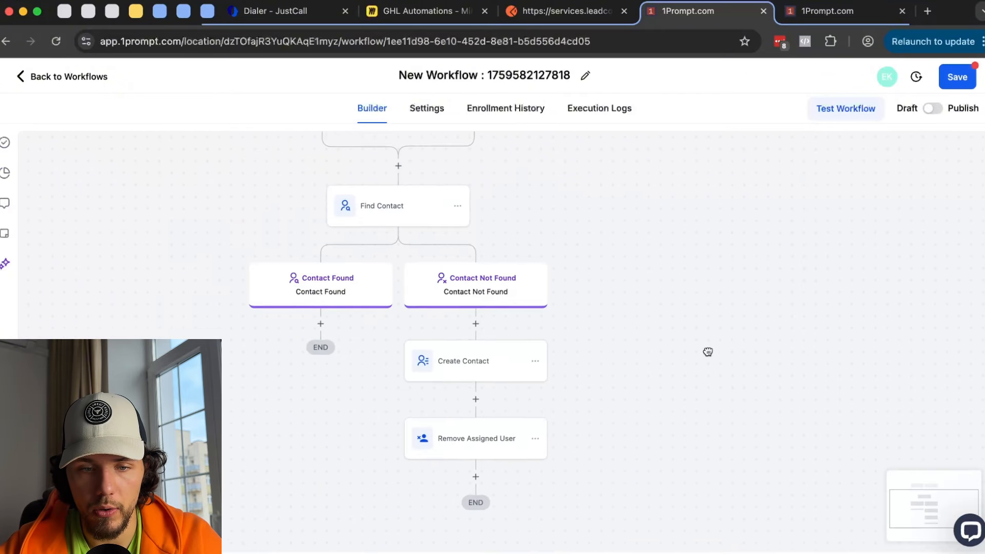
- Delete the Remove Assigned User step and pan up to the triggers above Find Contact
scroll(467, 326, down, 1)
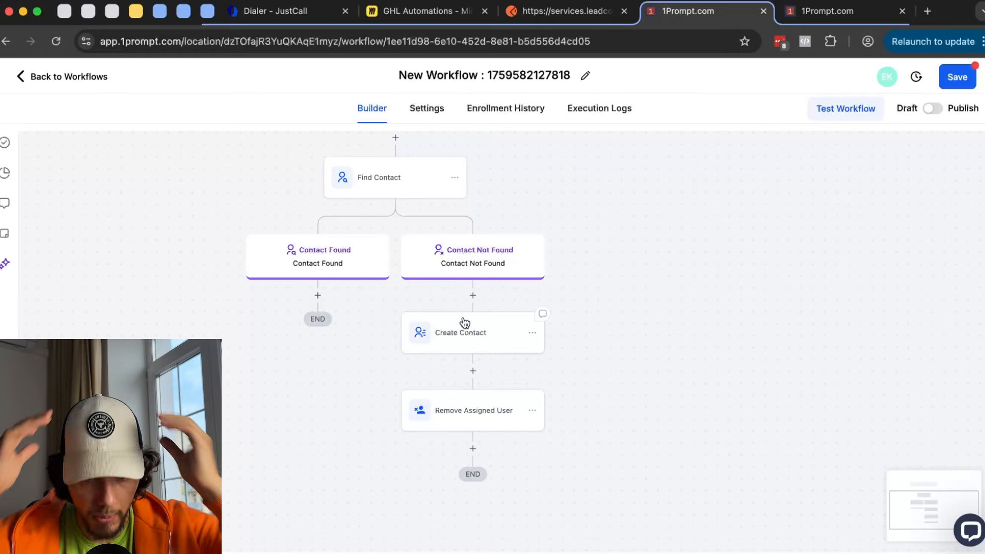
click(532, 410)
click(667, 435)
click(629, 349)
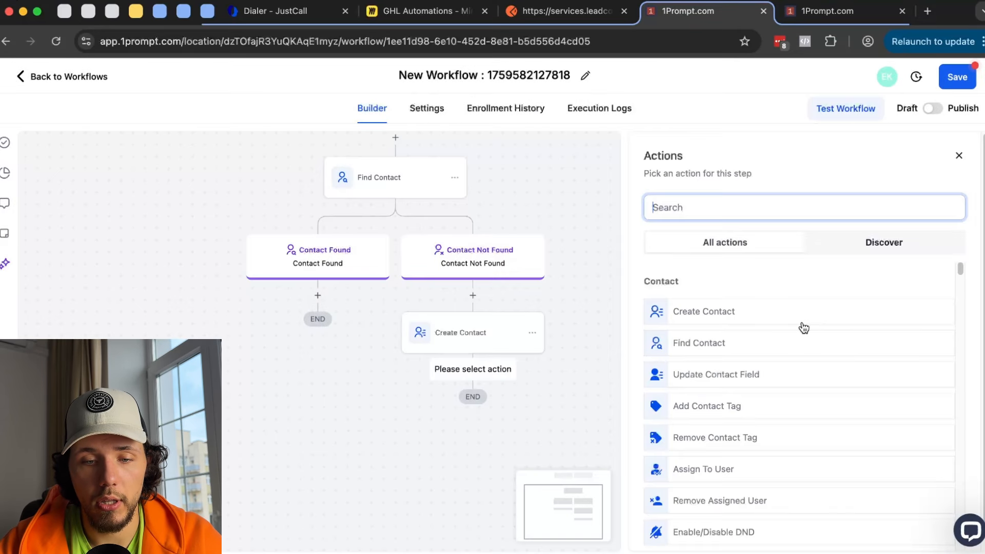
scroll(803, 330, down, 4)
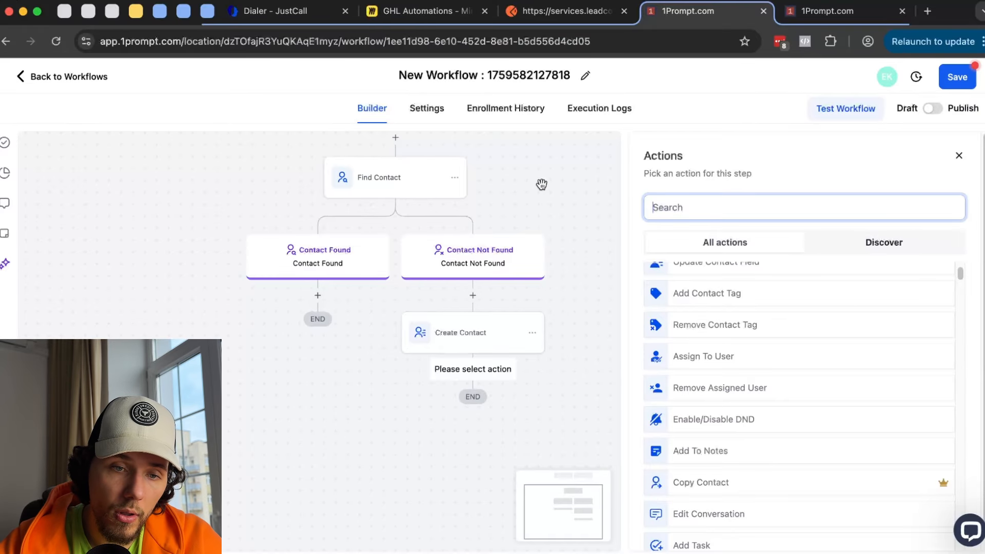
drag(544, 190, 507, 308)
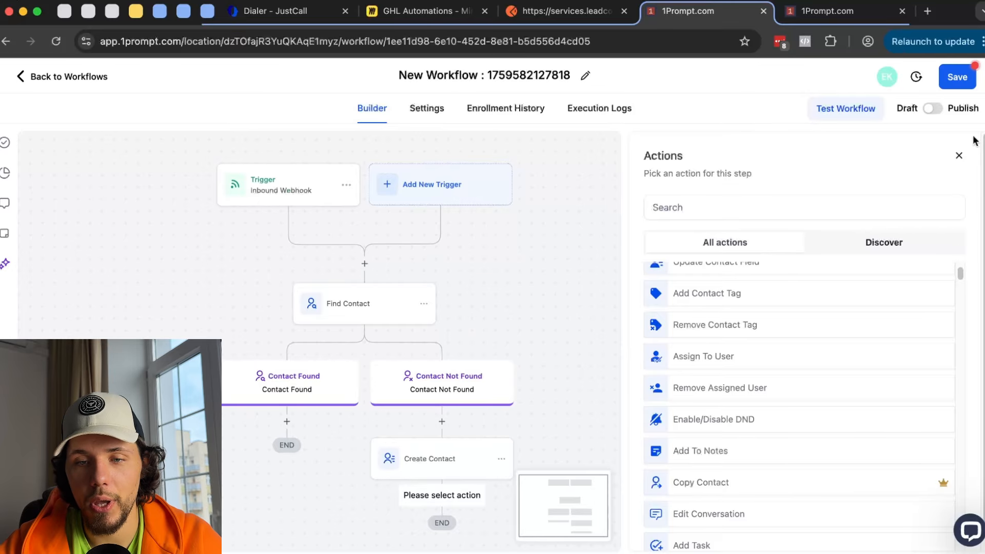
- Add and save a Contact DND trigger as the workflow's second trigger
click(959, 155)
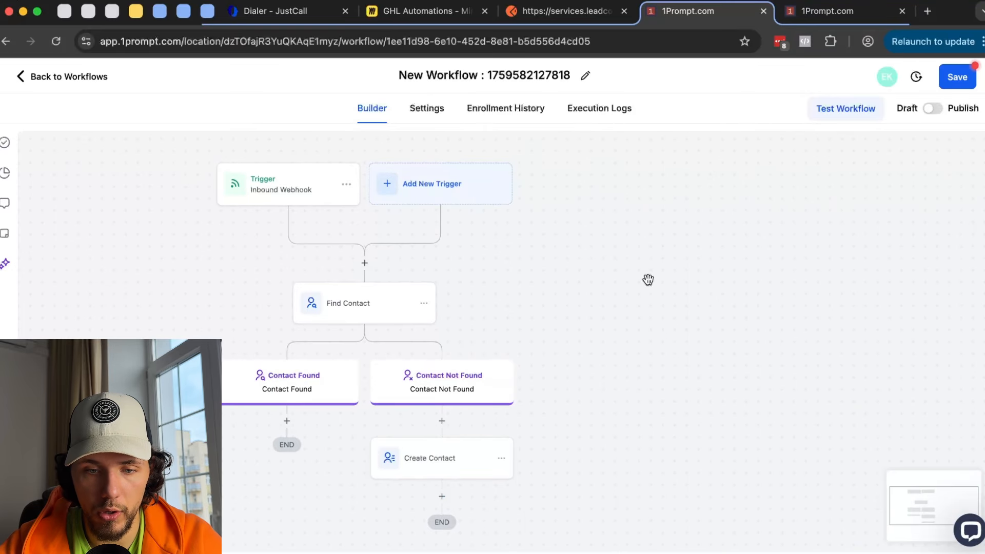
click(444, 184)
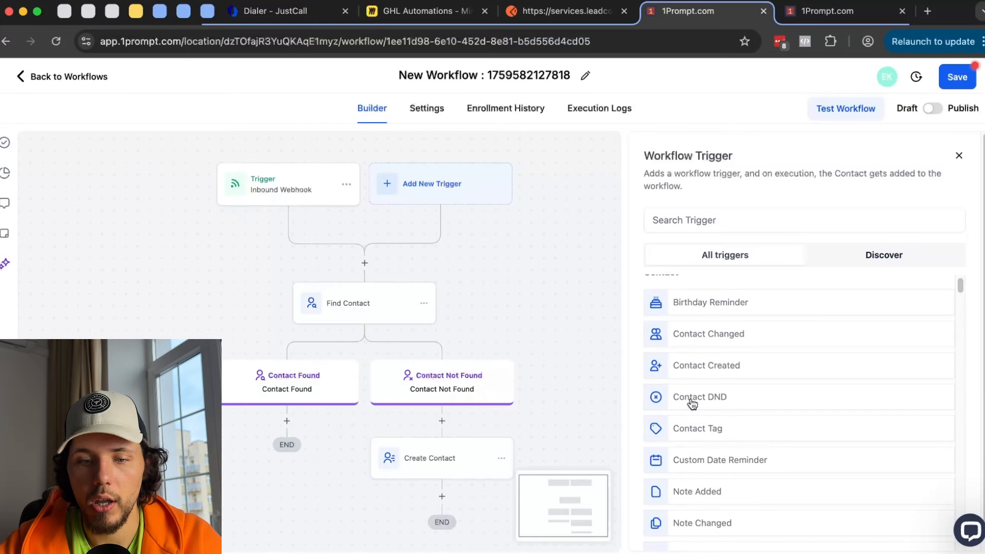
click(722, 398)
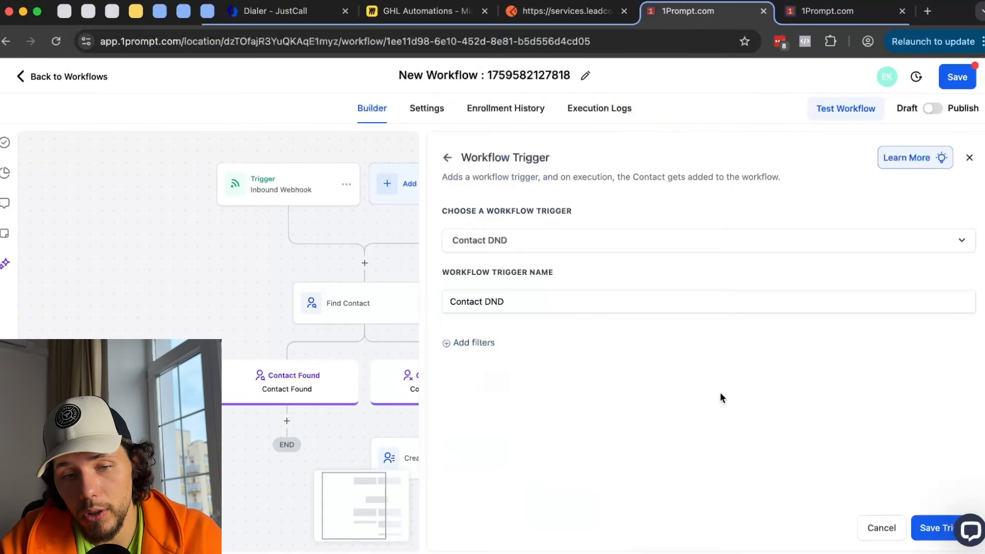
click(914, 519)
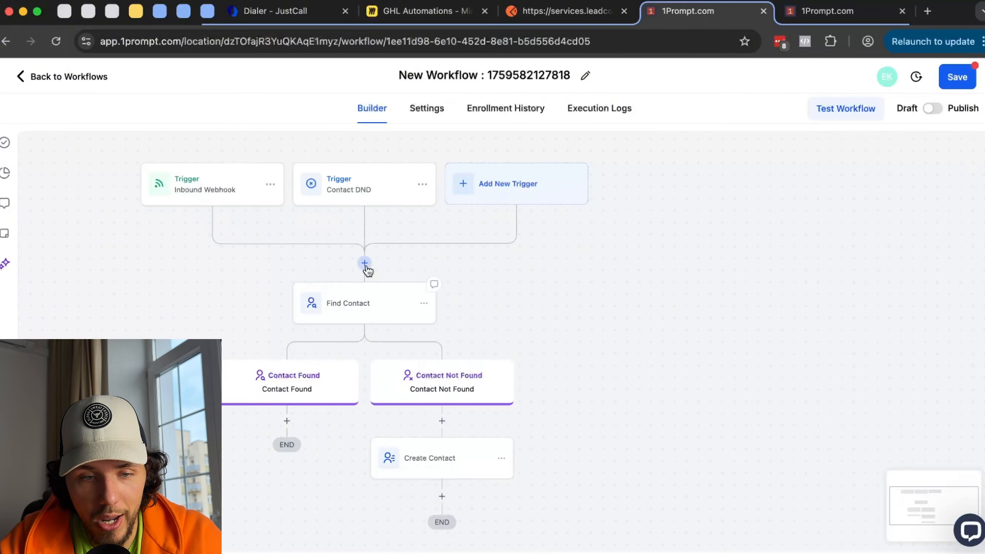
- Insert an Enable/Disable DND step before Find Contact, set to disable DND for all channels
click(365, 263)
scroll(724, 315, down, 2)
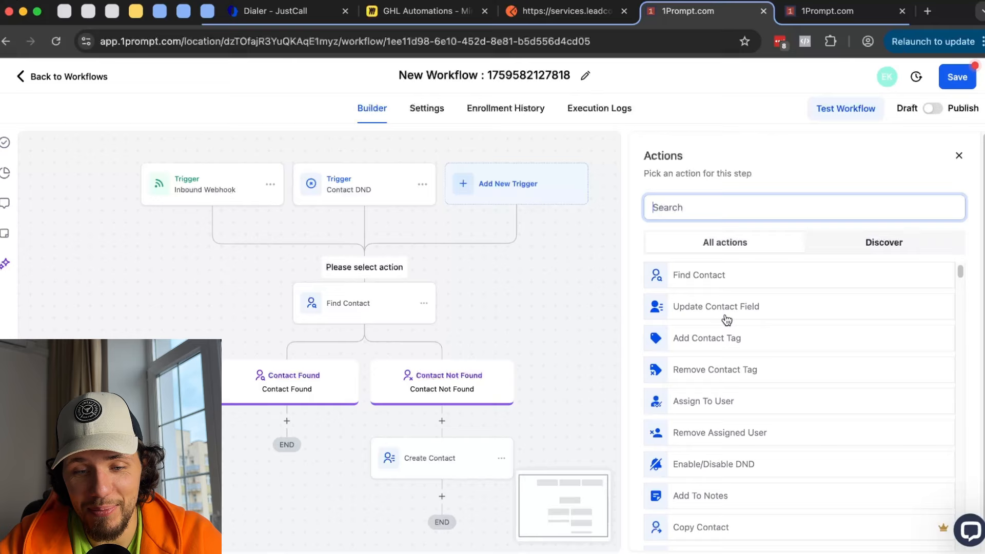
click(728, 464)
click(706, 291)
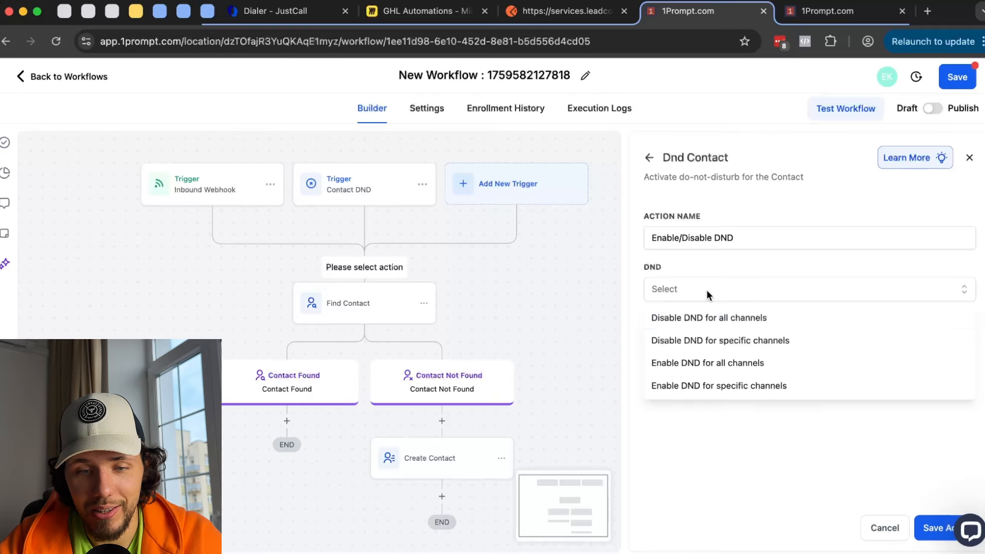
click(694, 319)
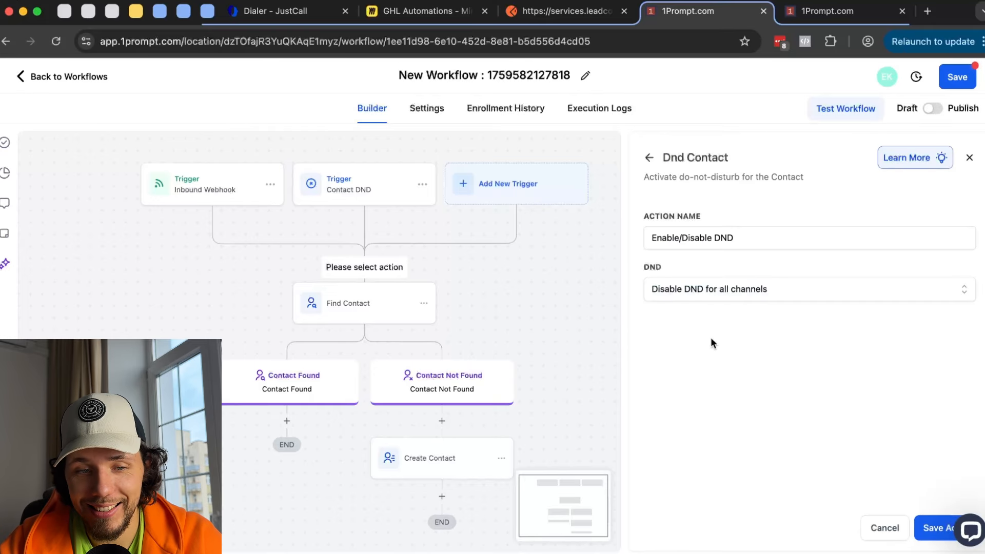
click(943, 527)
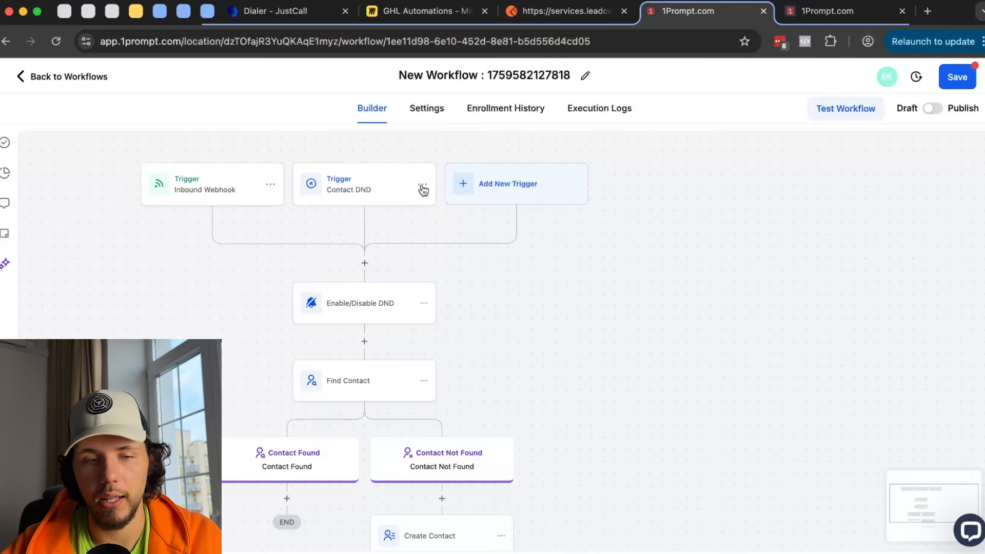
- Delete the Enable/Disable DND step from the workflow
click(432, 312)
click(424, 305)
mouse_move(512, 393)
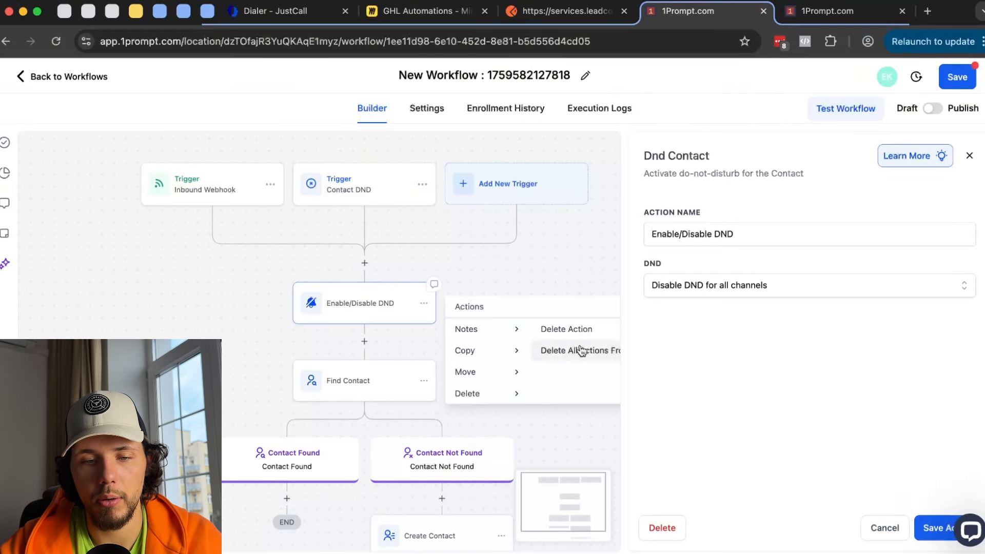
click(565, 329)
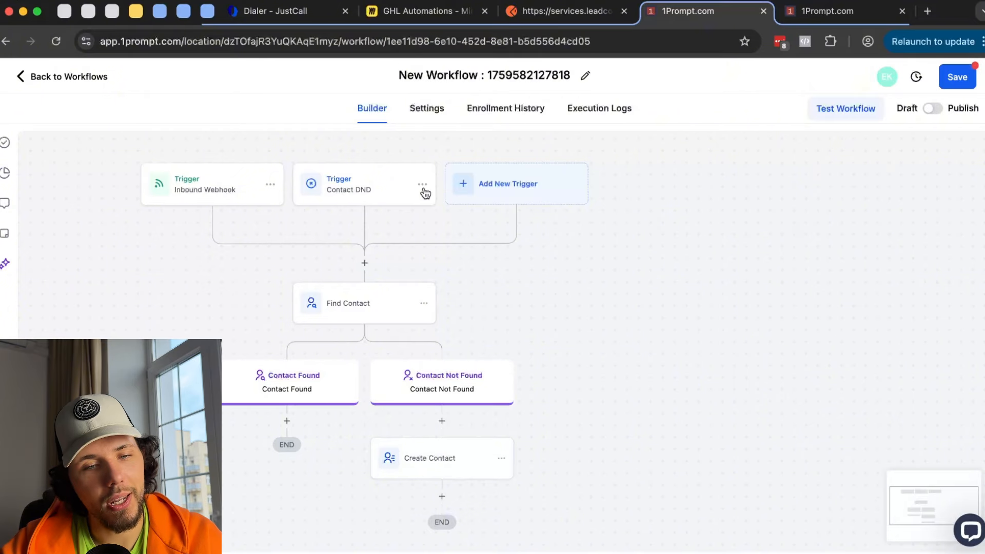
- Delete the Contact DND trigger, leaving Inbound Webhook as the only trigger
click(423, 185)
click(415, 241)
click(592, 330)
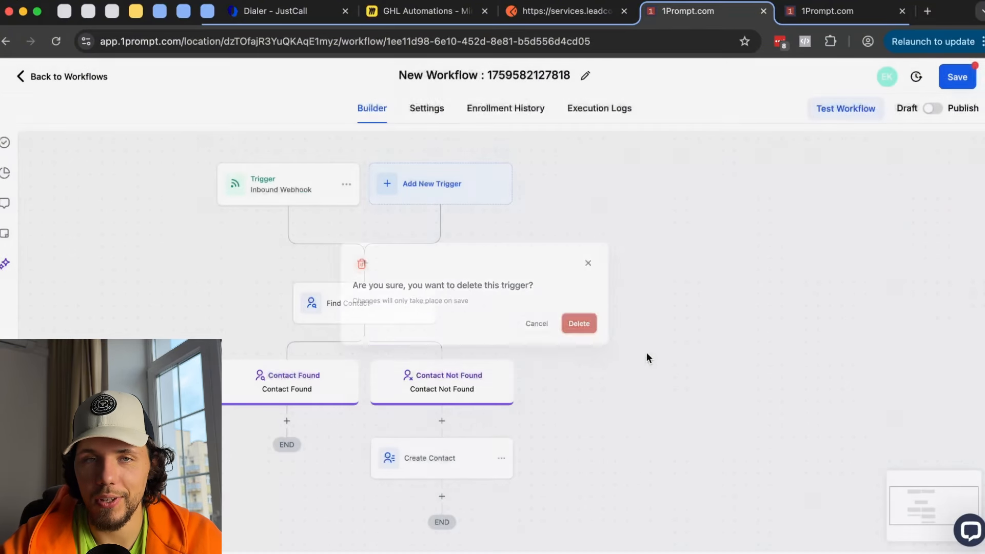
scroll(661, 338, down, 3)
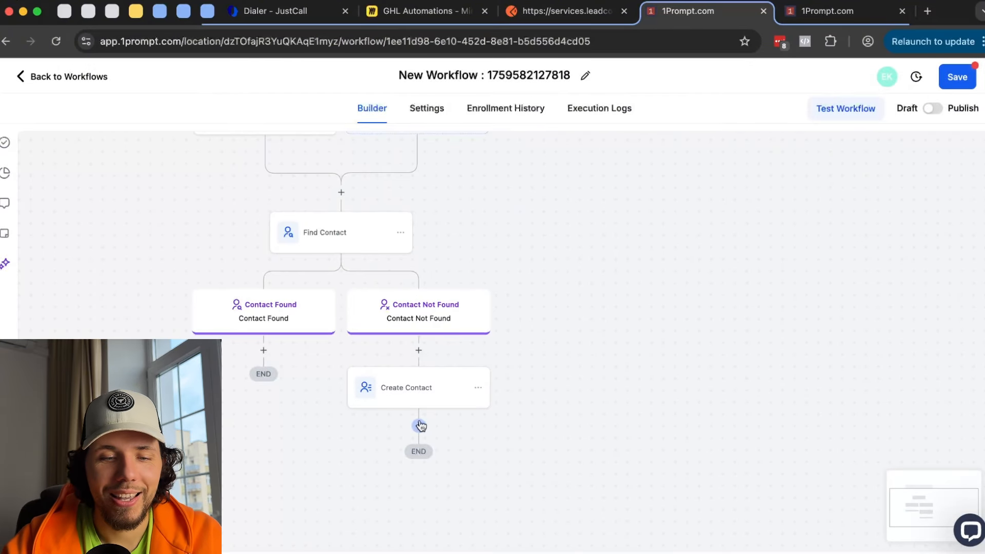
- Start a new step after Create Contact and pick the Copy Contact action
click(419, 425)
scroll(732, 392, down, 3)
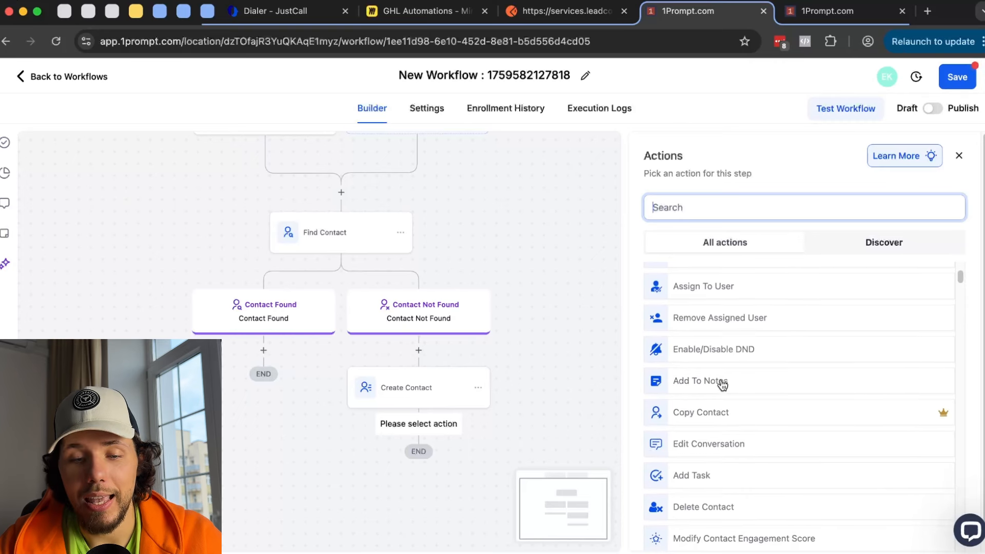
scroll(732, 391, down, 1)
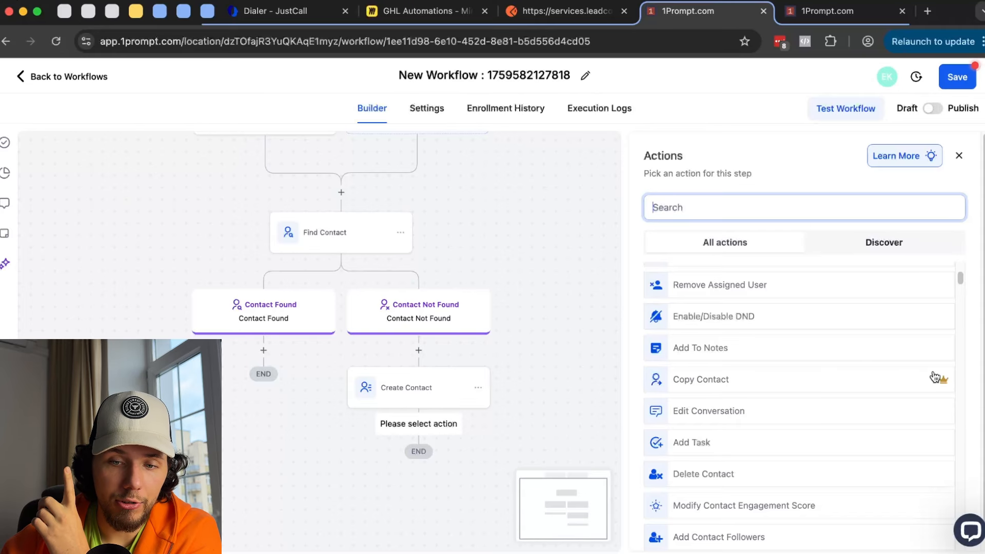
mouse_move(948, 382)
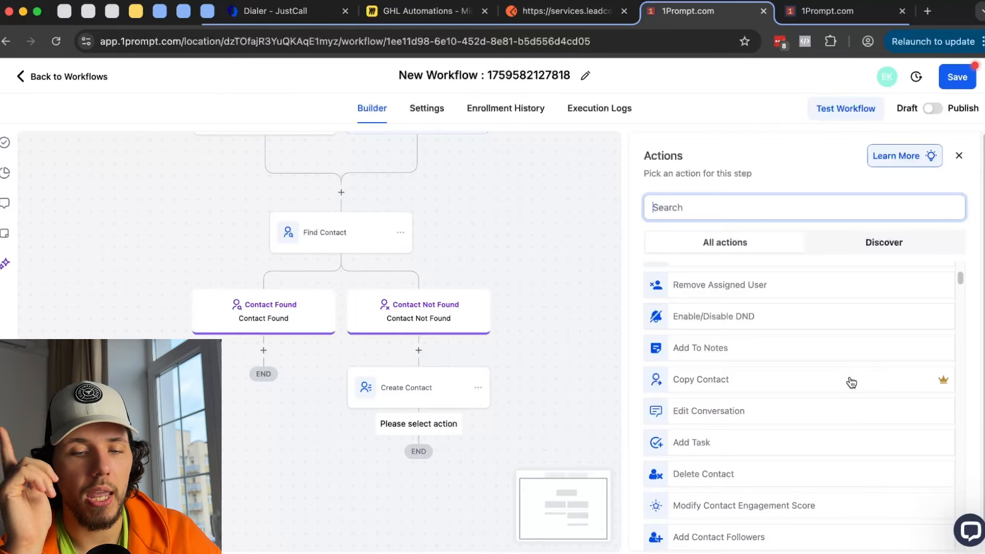
click(714, 383)
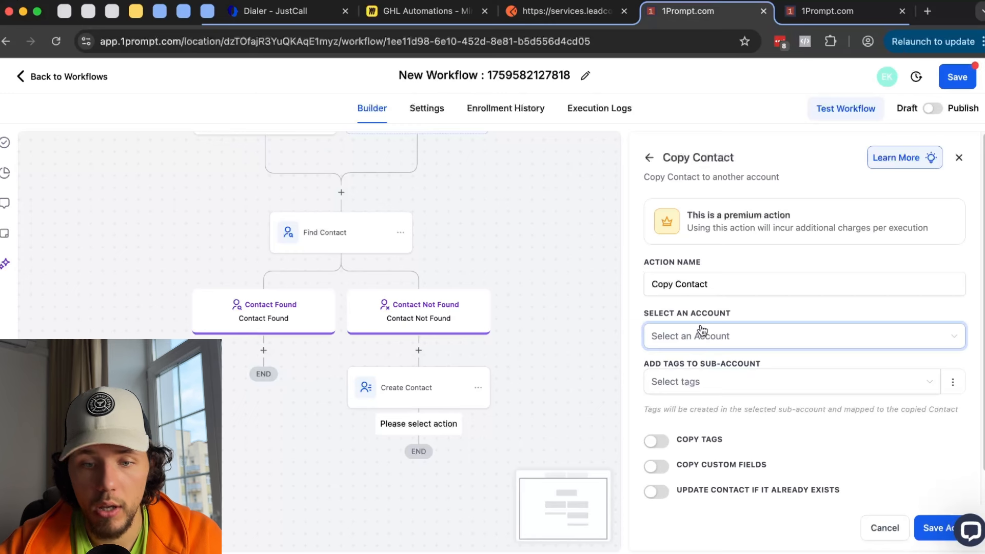
- Turn on Copy Tags and Copy Custom Fields, then discard the Copy Contact settings
scroll(663, 392, down, 1)
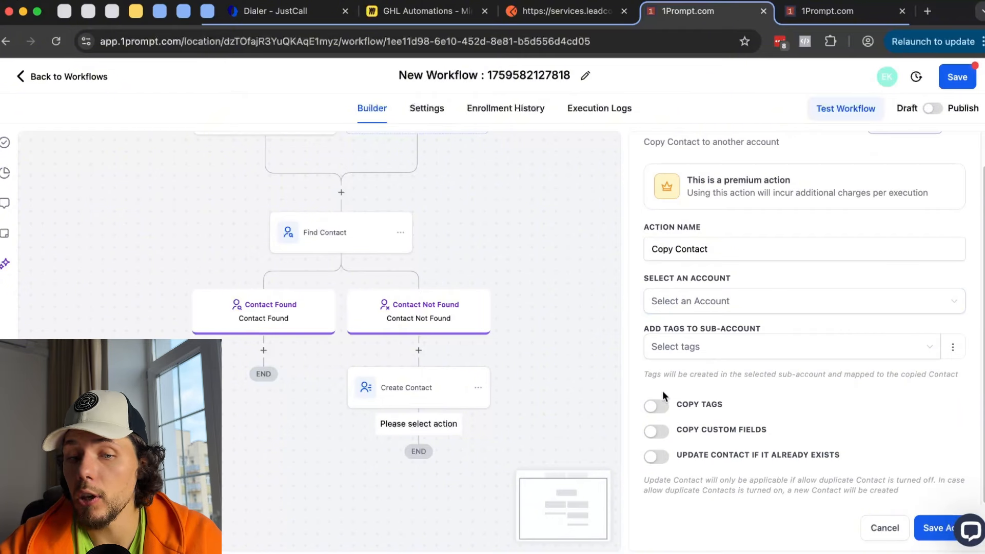
click(655, 409)
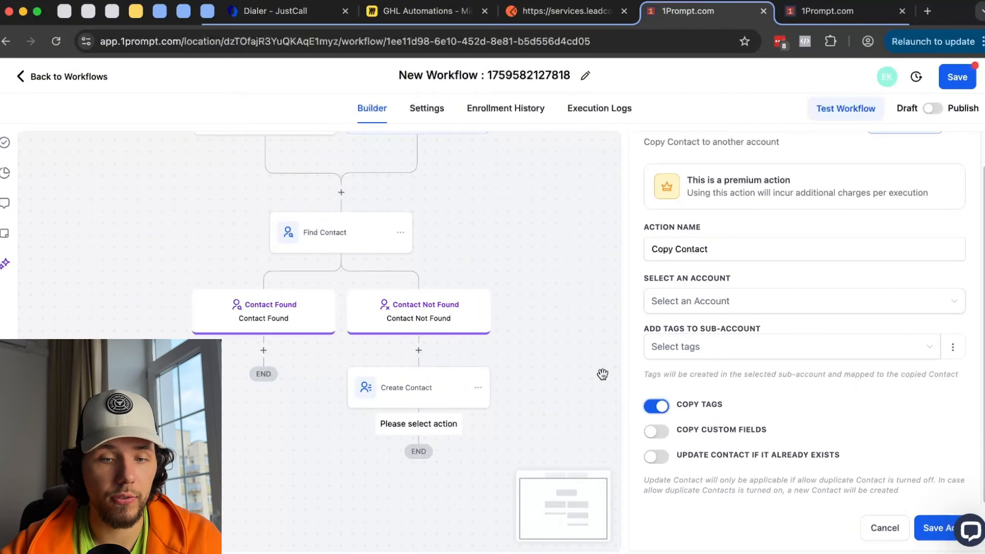
click(662, 432)
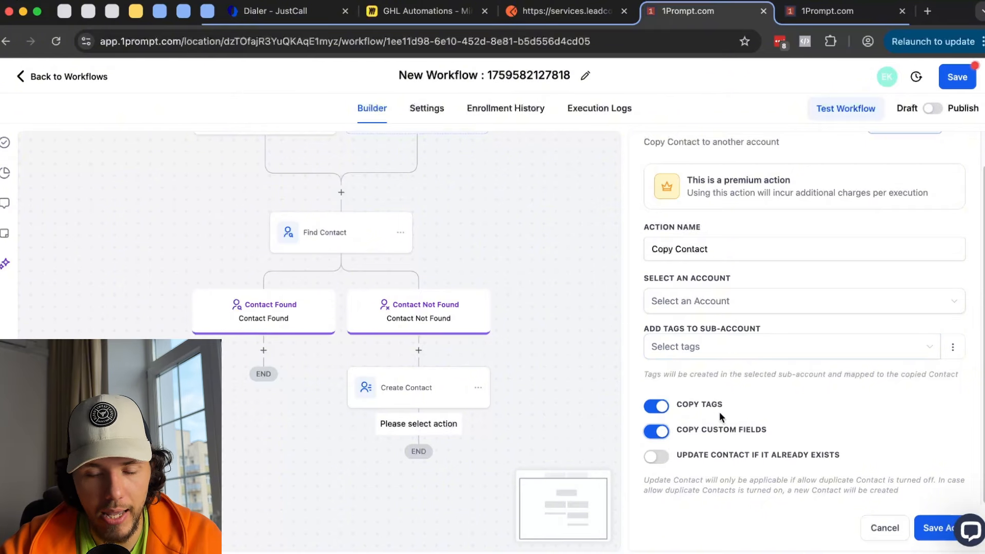
scroll(674, 165, up, 2)
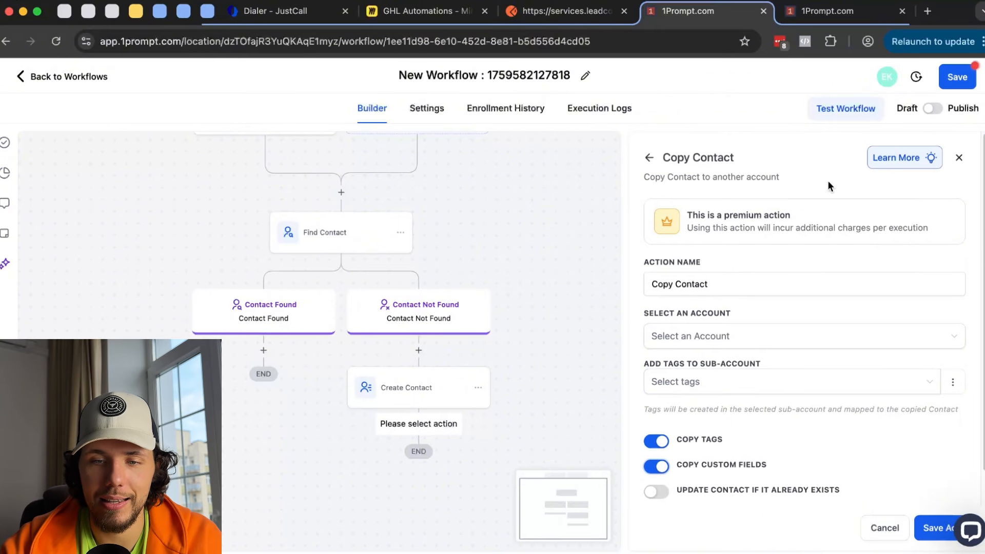
click(649, 158)
click(581, 346)
scroll(823, 322, down, 2)
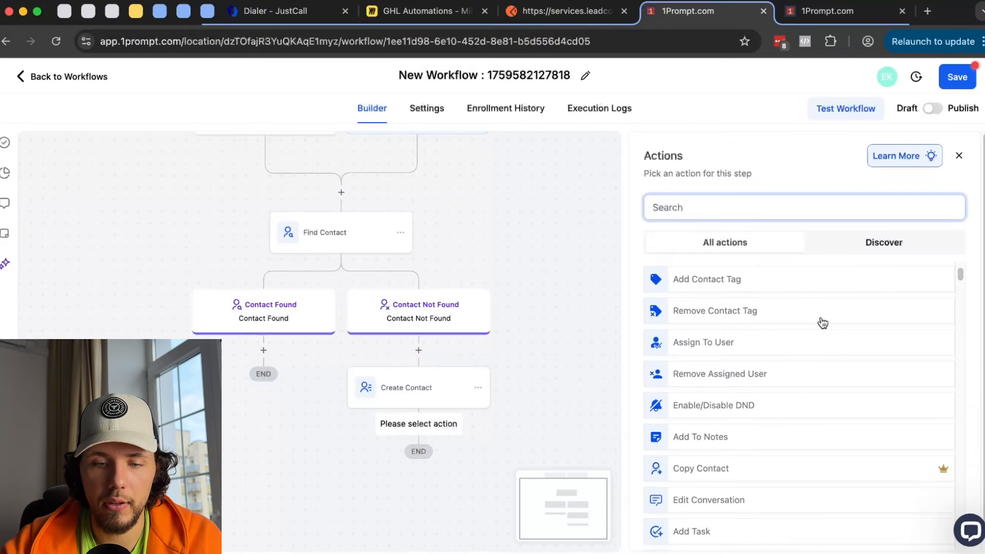
scroll(823, 322, down, 4)
- Choose Edit Conversation, then mark the latest conversation among all conversations as unread
click(708, 323)
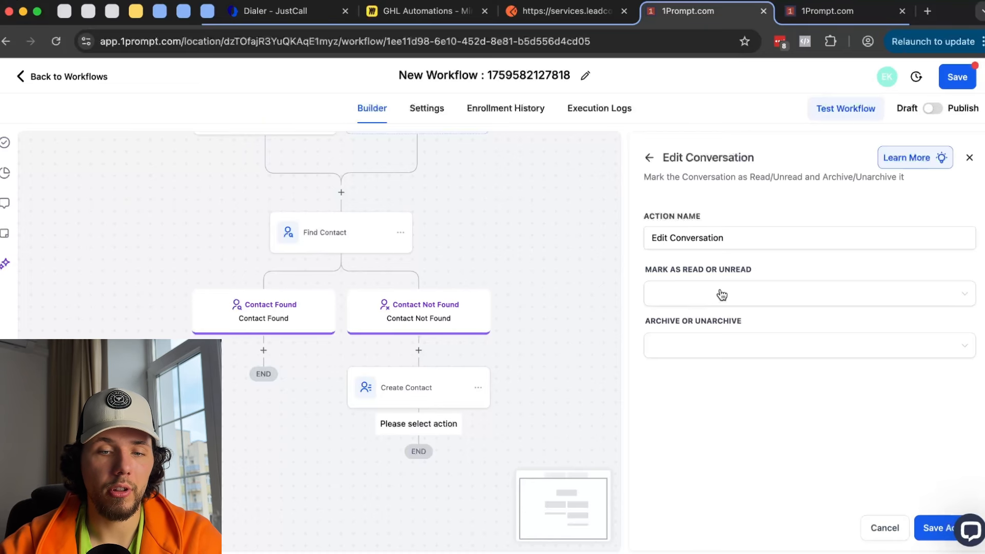
click(722, 295)
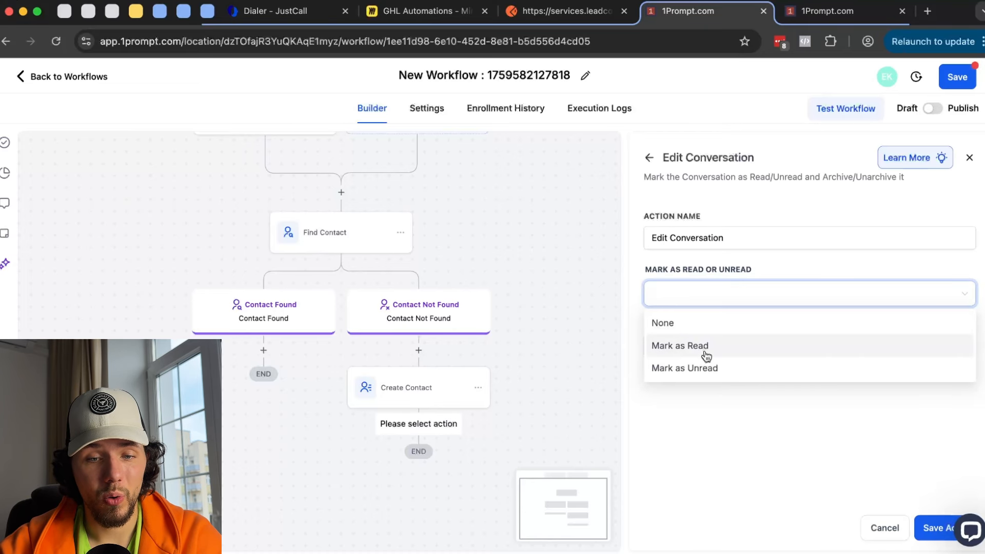
key(ctrl+Tab)
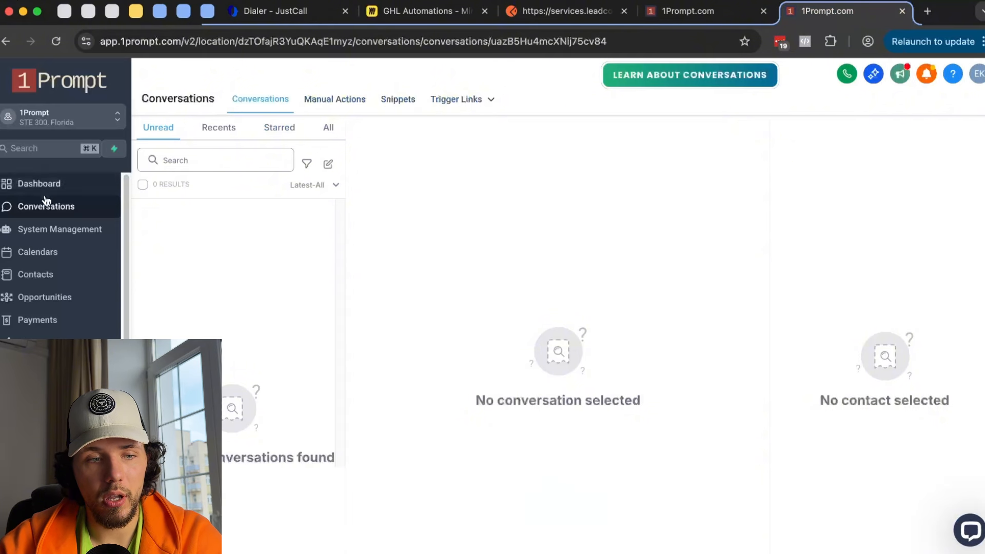
click(329, 128)
click(159, 131)
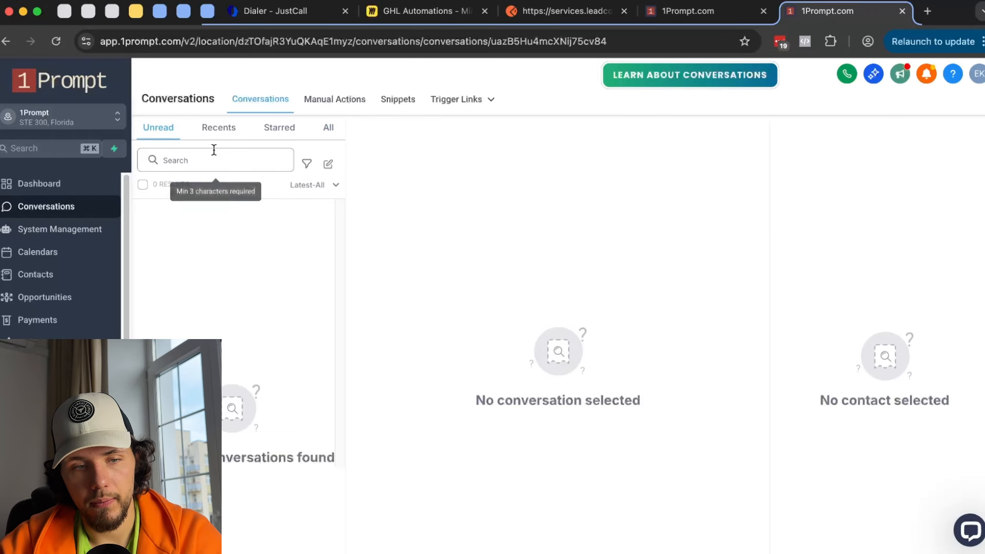
click(328, 128)
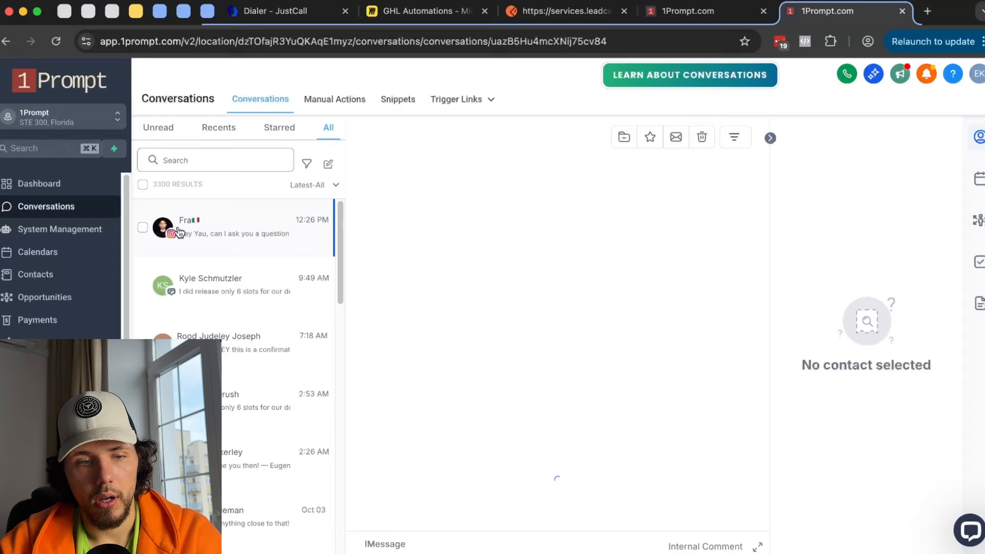
click(143, 227)
click(197, 186)
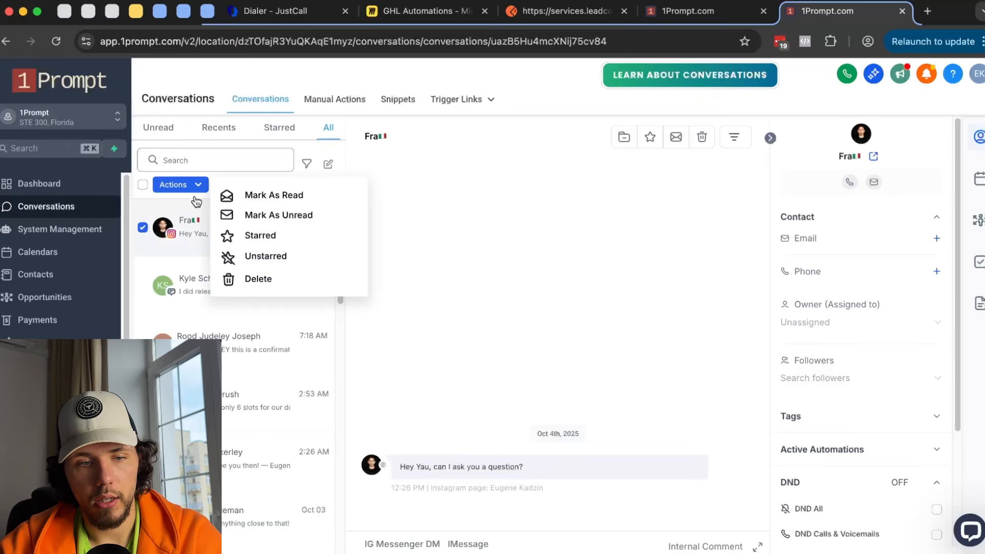
click(306, 216)
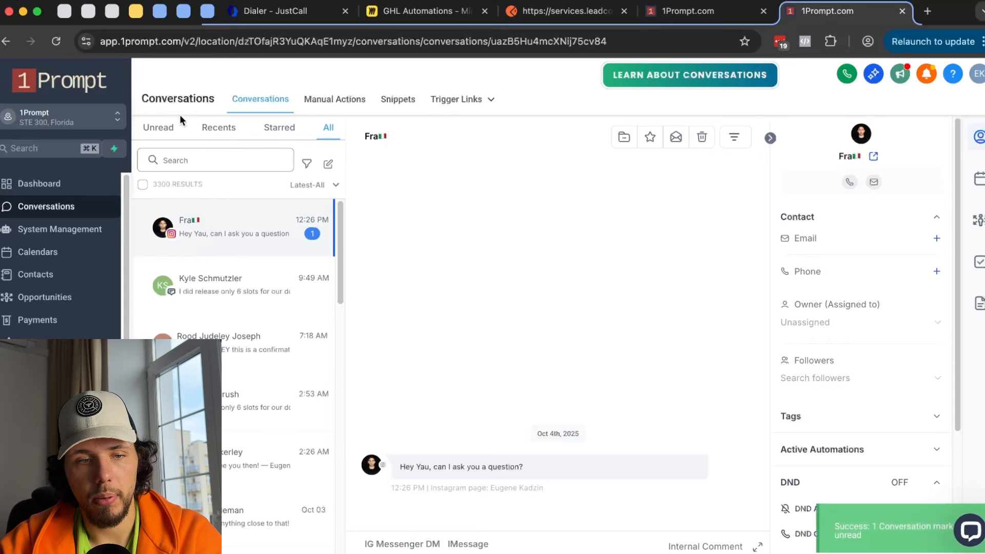
click(688, 11)
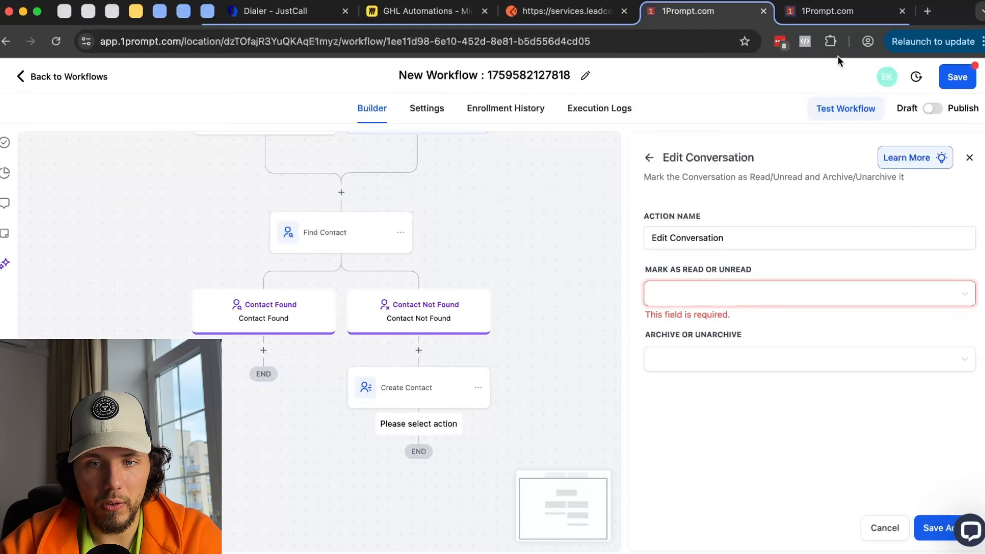
- Recheck the latest conversation's actions without choosing one, then return to the workflow builder
click(826, 13)
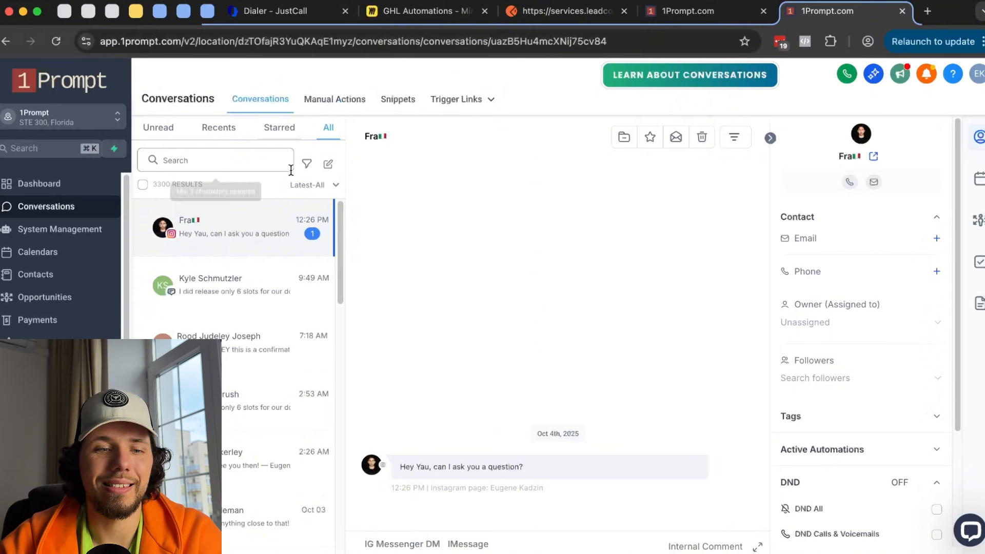
click(143, 227)
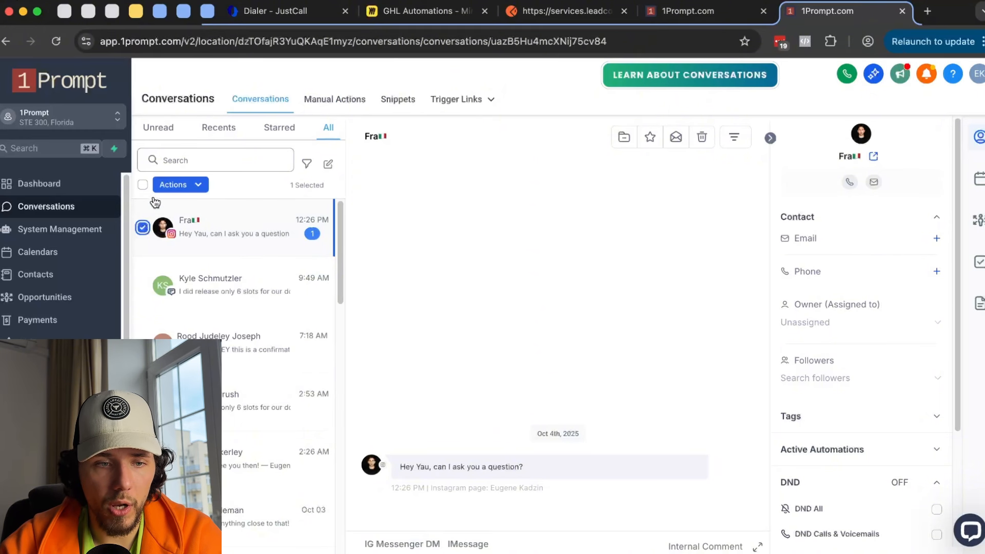
click(194, 189)
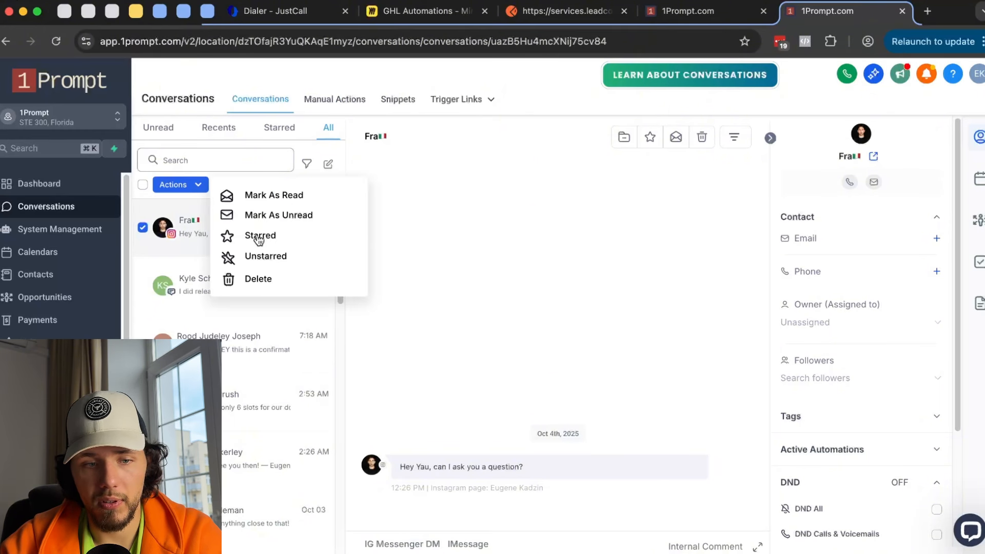
click(574, 235)
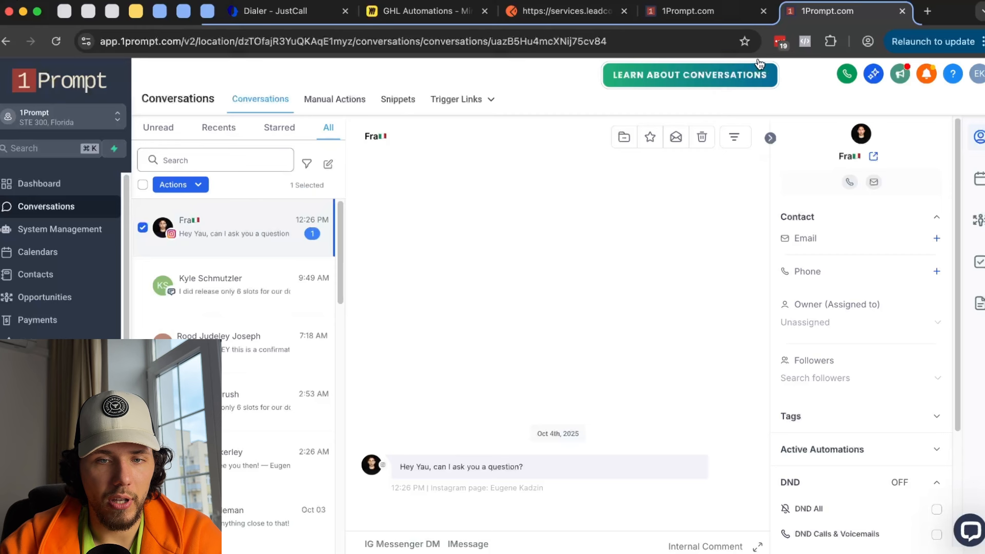
click(736, 20)
- Cancel the Edit Conversation action and browse the action list for the step after Create Contact
click(884, 528)
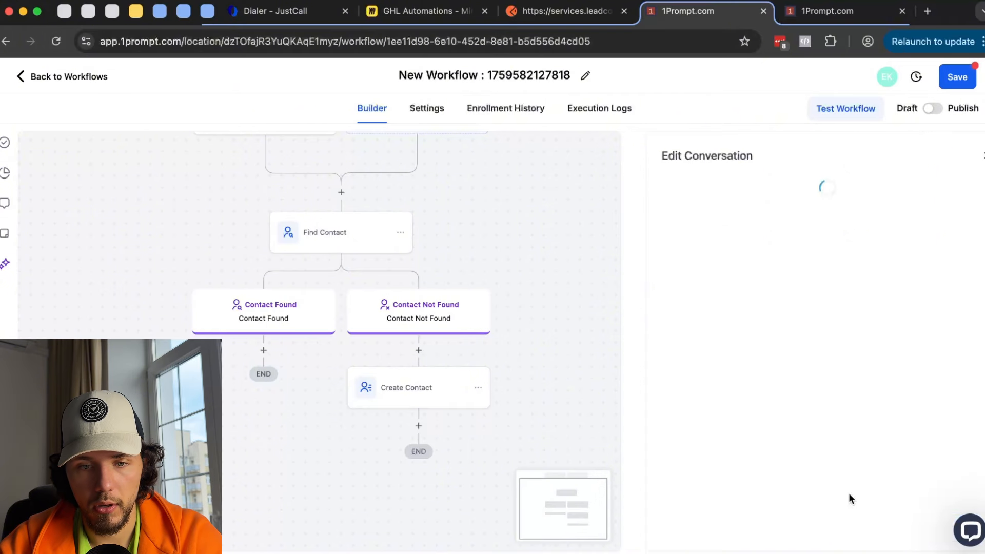
click(418, 426)
scroll(762, 328, down, 5)
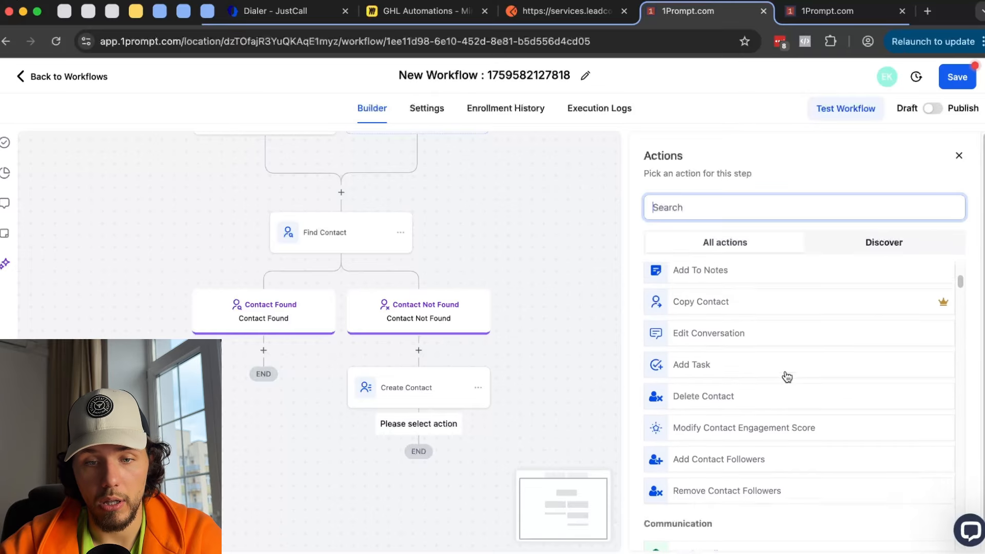
scroll(785, 377, up, 3)
scroll(733, 303, up, 1)
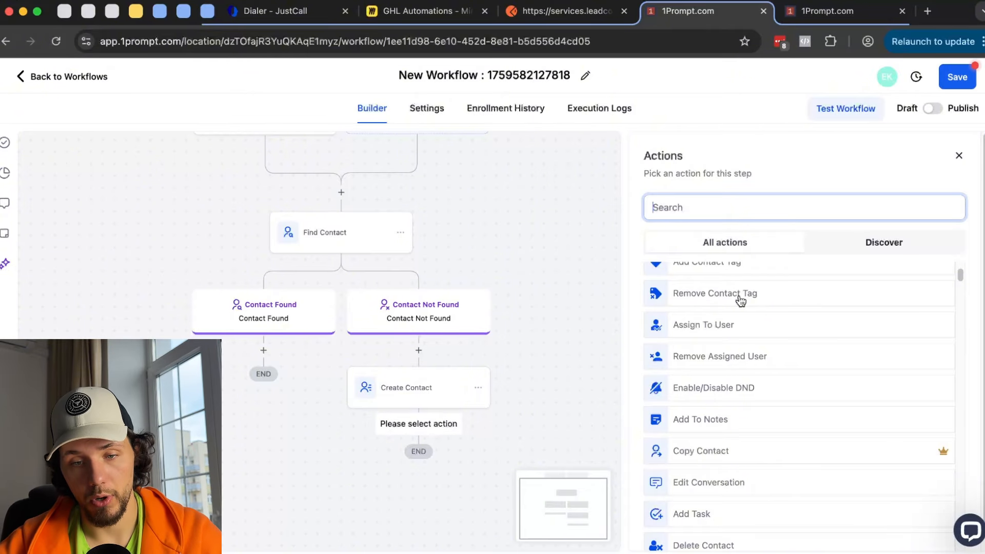
scroll(727, 410, down, 2)
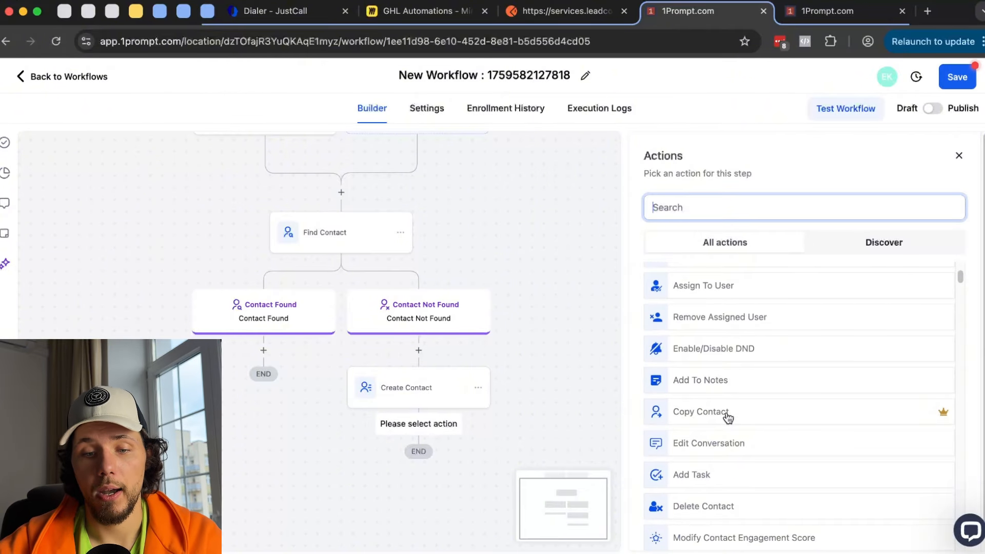
scroll(727, 417, down, 1)
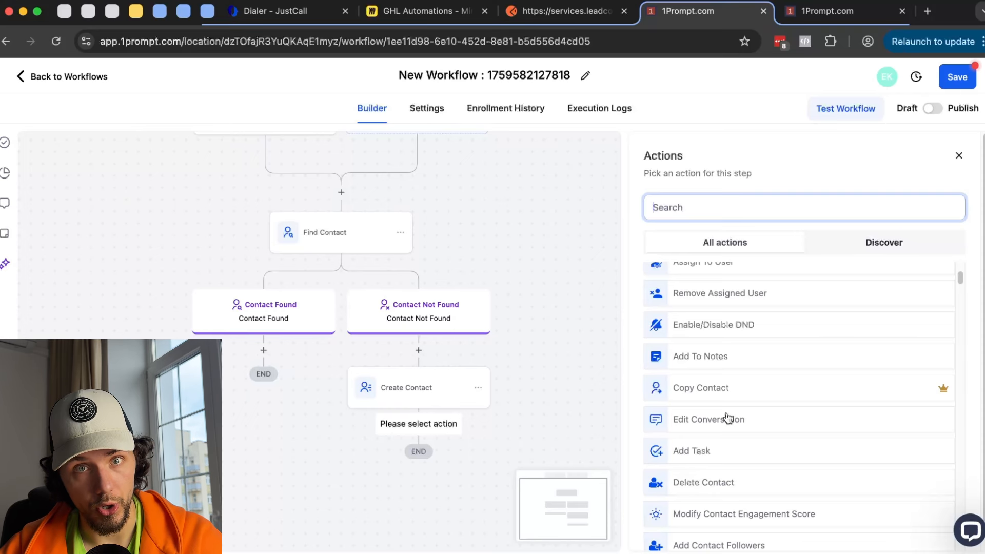
scroll(727, 418, down, 3)
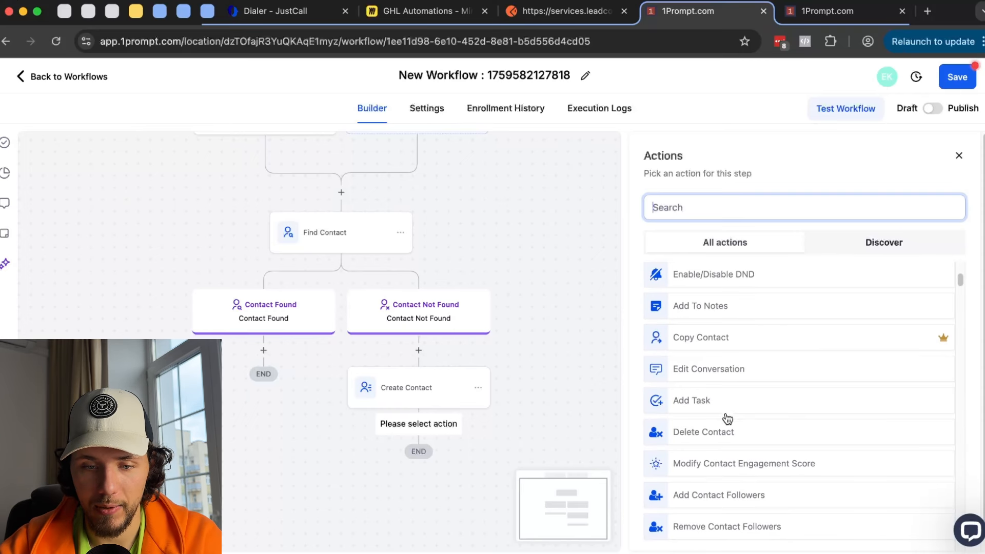
scroll(705, 424, down, 1)
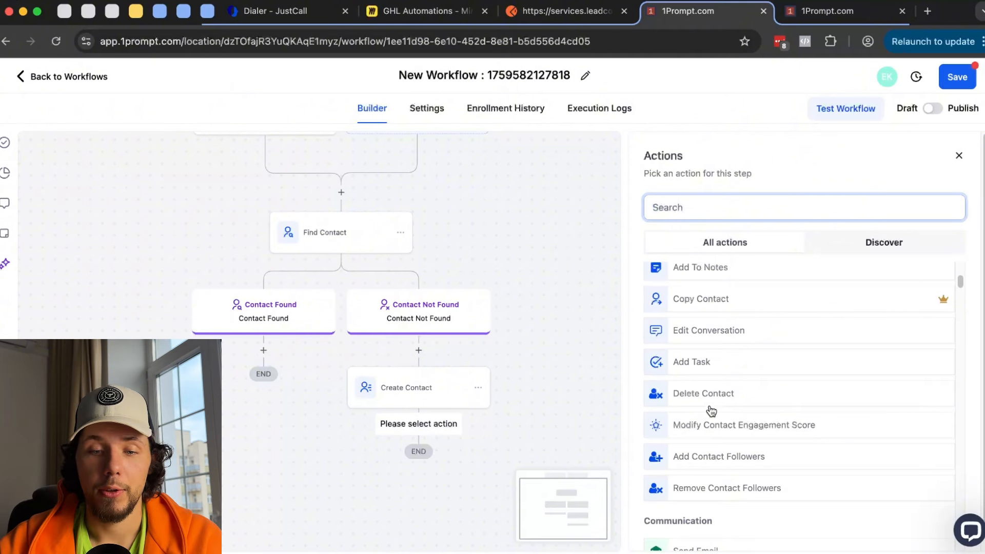
- Try Modify Contact Engagement Score with 34 points, then discard it
click(737, 429)
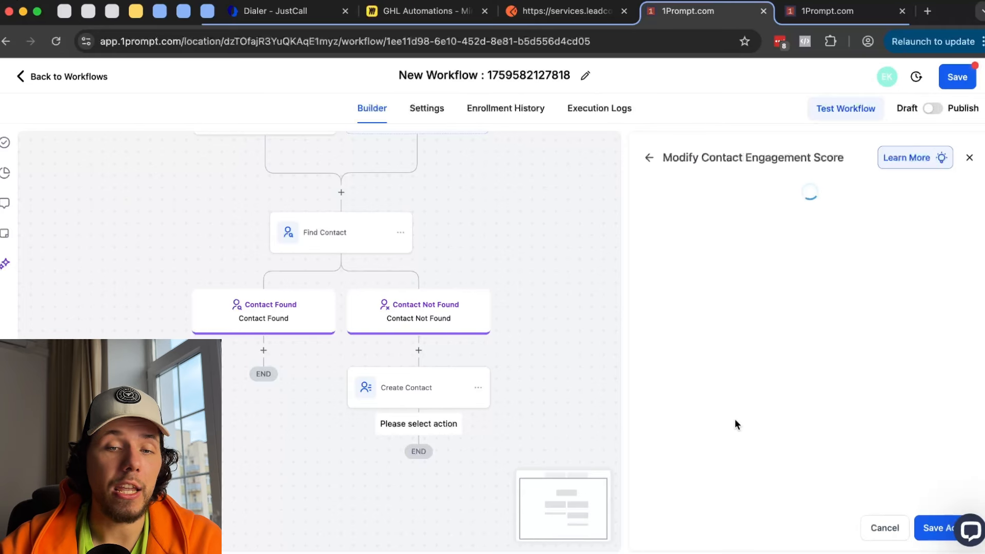
click(692, 305)
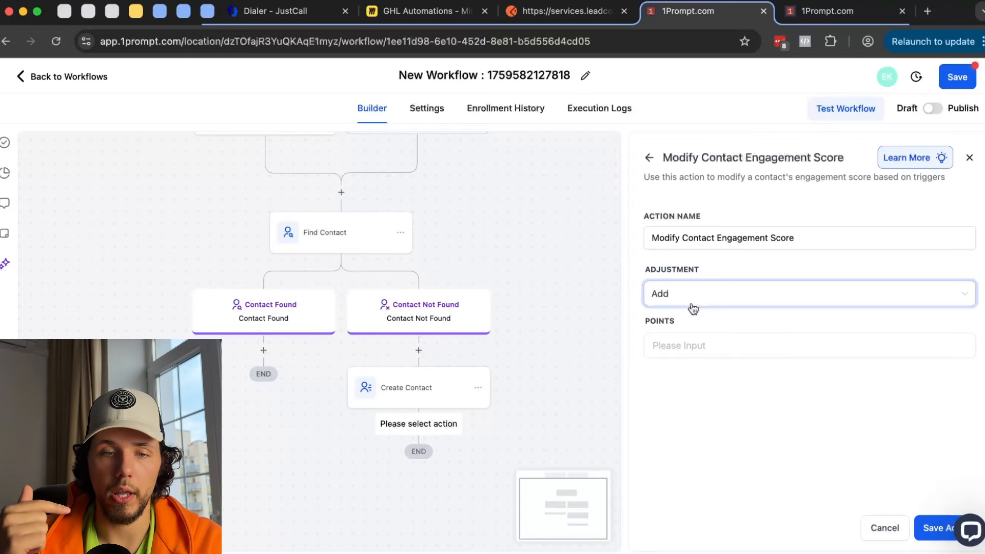
scroll(367, 238, up, 2)
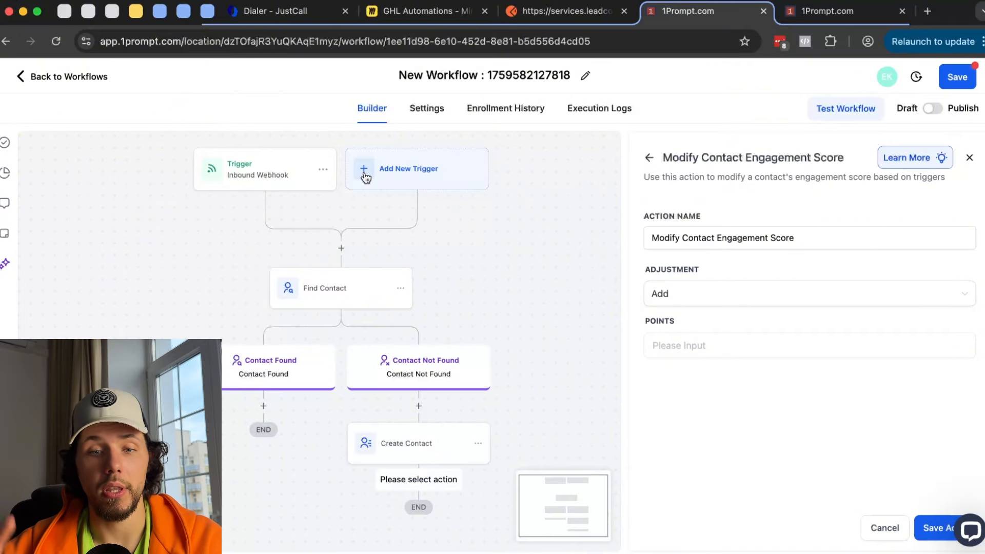
click(670, 346)
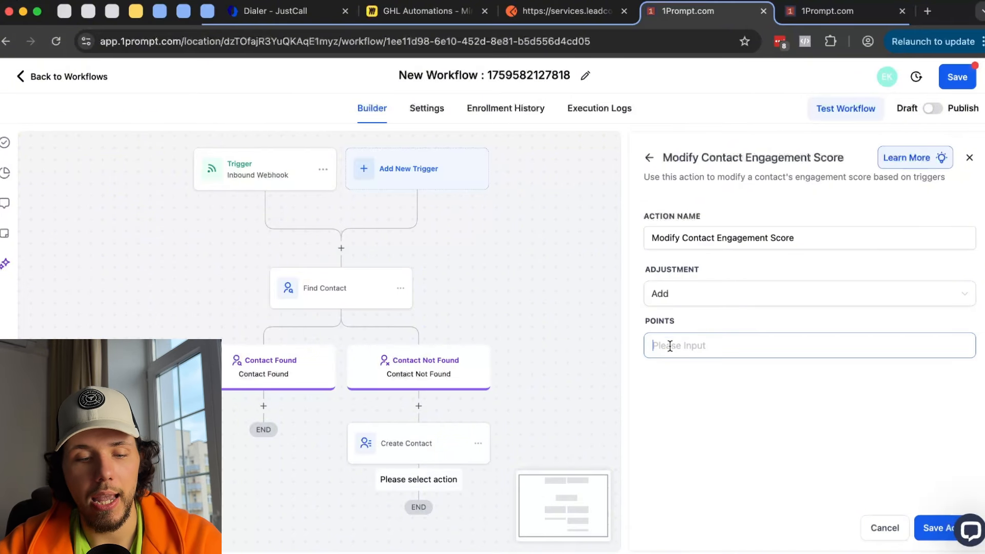
text(34)
key(BackSpace)
key(BackSpace)
key(BackSpace)
key(BackSpace)
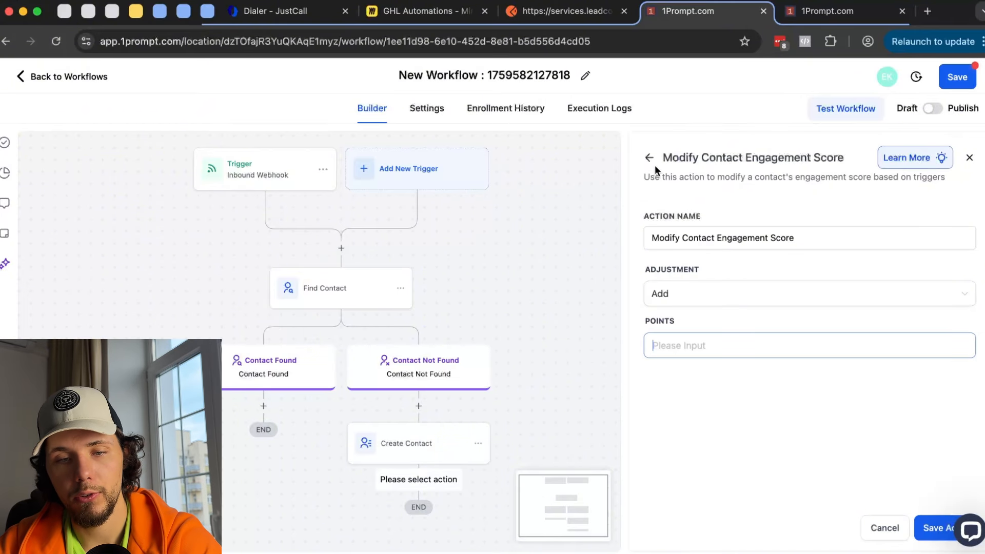
click(649, 157)
click(594, 347)
- Preview the Assign To User action, then scroll the action list down to Communication
scroll(708, 376, down, 5)
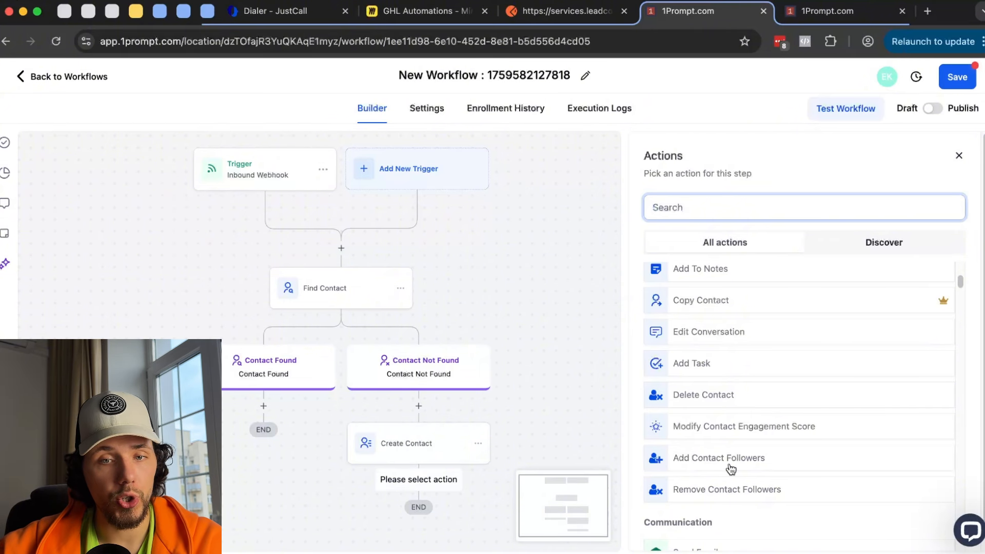
scroll(731, 469, up, 6)
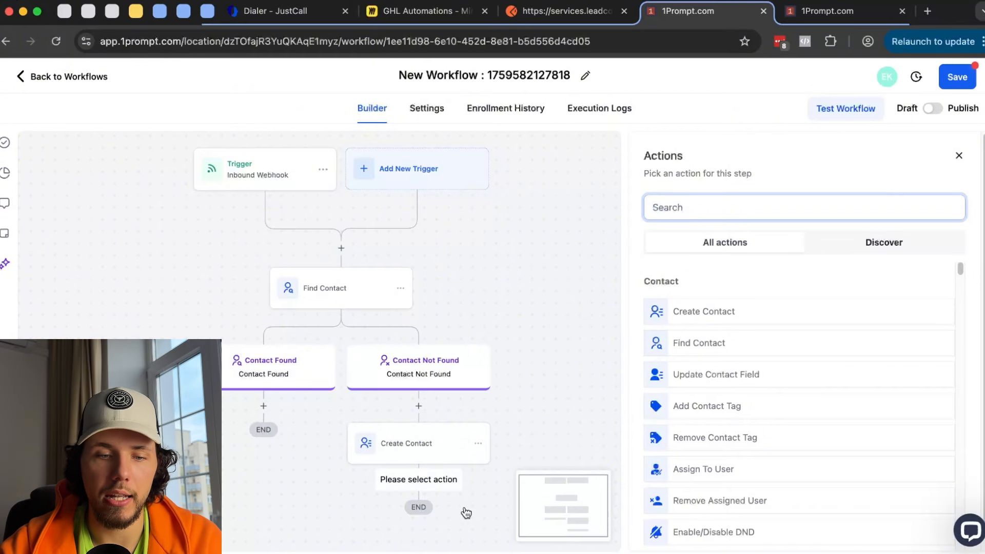
scroll(728, 346, down, 1)
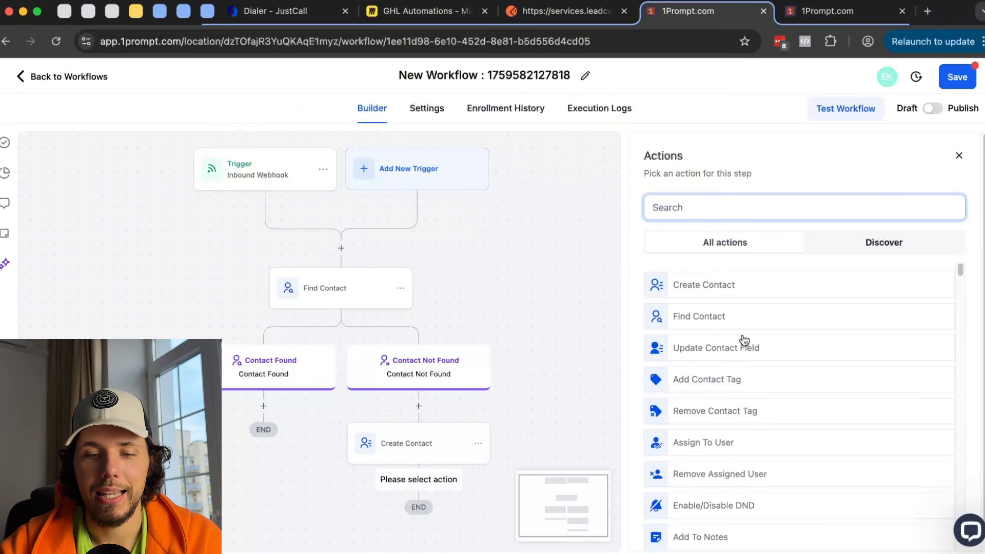
scroll(740, 364, down, 1)
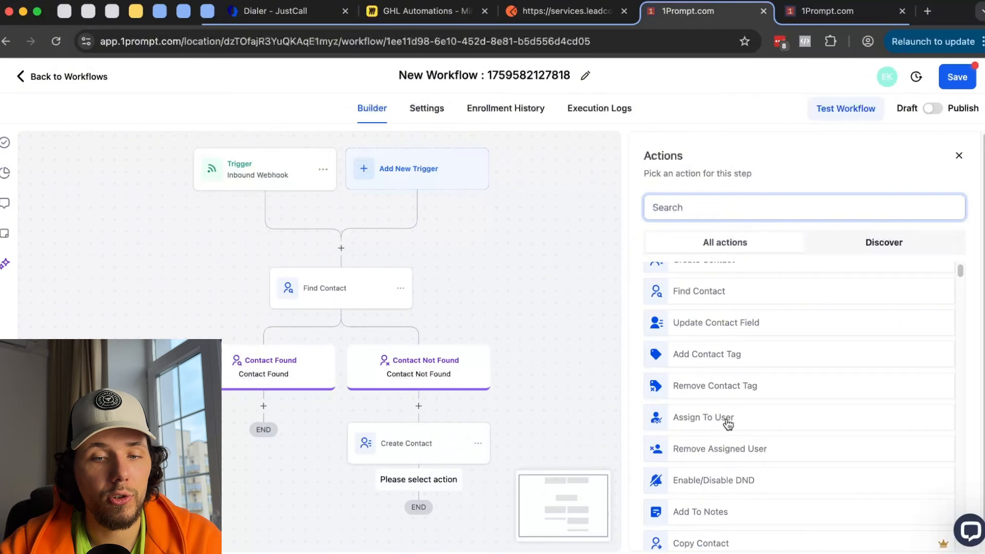
click(719, 426)
click(648, 159)
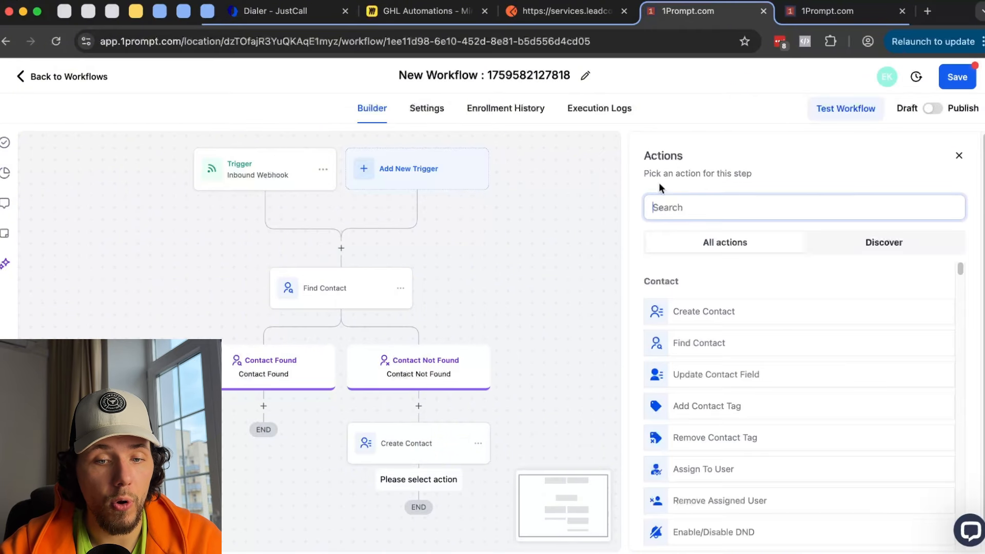
scroll(735, 317, down, 5)
scroll(737, 328, down, 2)
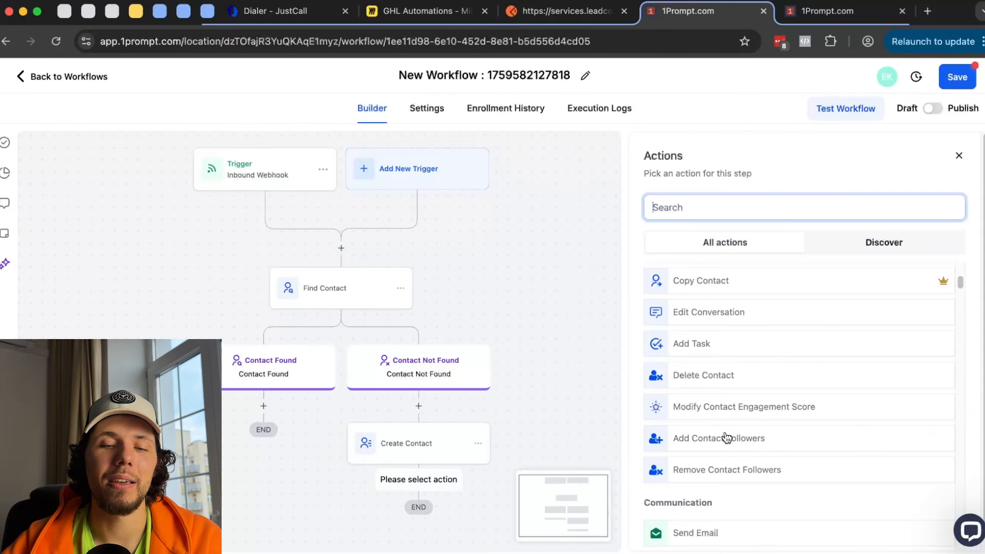
scroll(726, 438, down, 2)
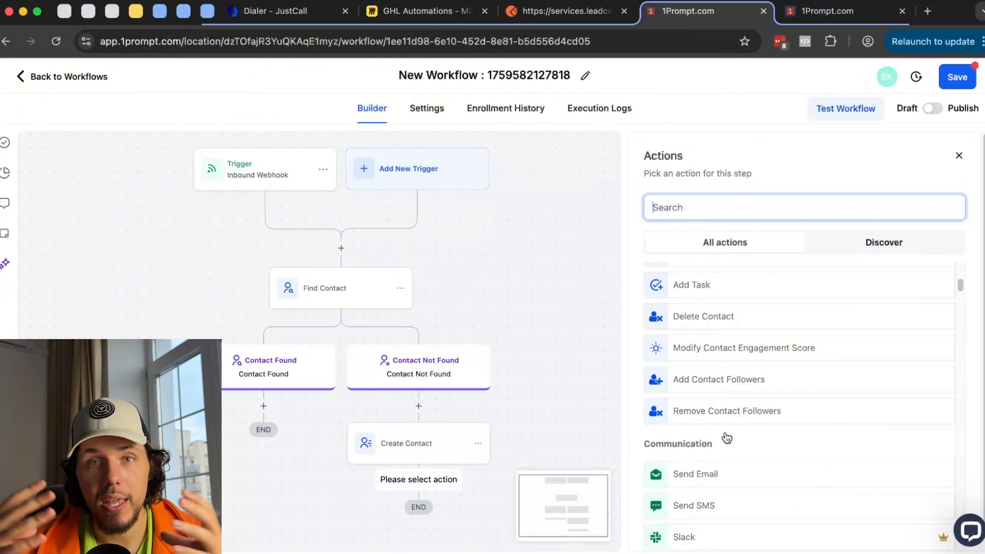
scroll(726, 438, down, 2)
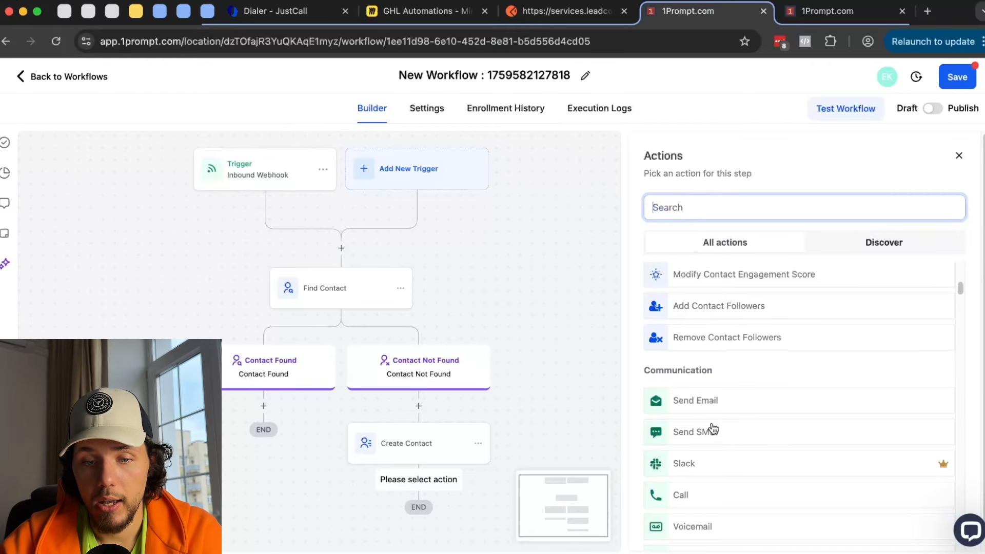
- Choose Send Email, review its From Name and From Email fields, then switch to the Settings tab
click(703, 401)
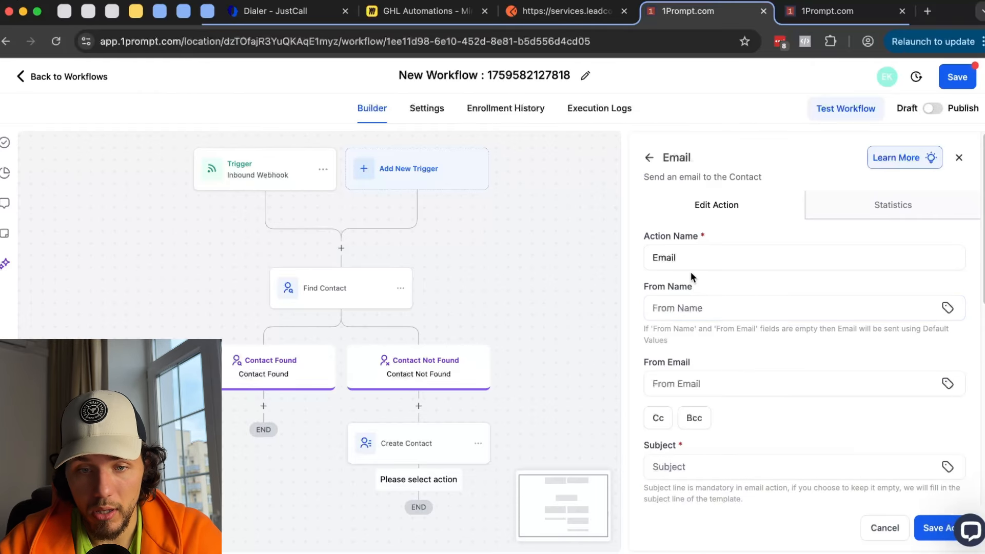
scroll(718, 261, down, 1)
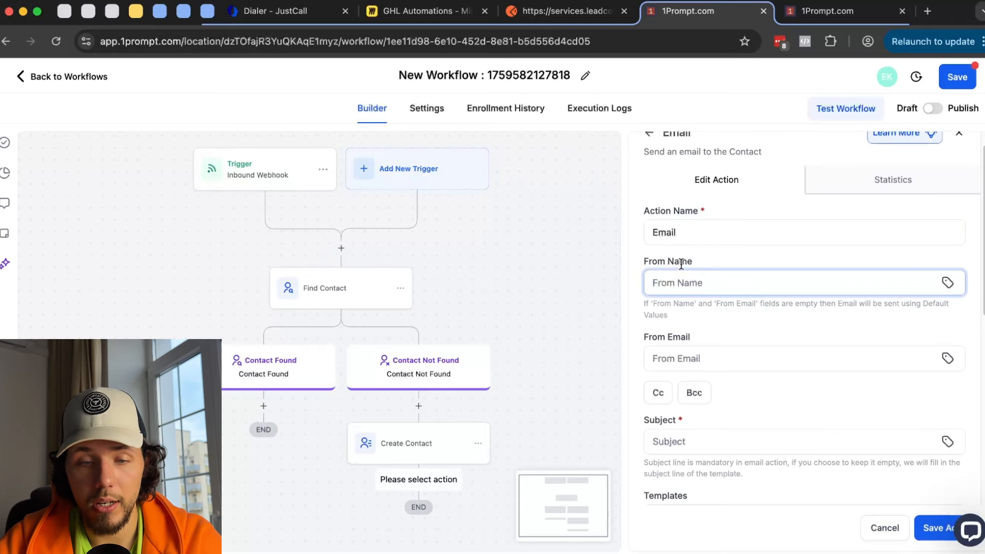
drag(657, 337, 785, 331)
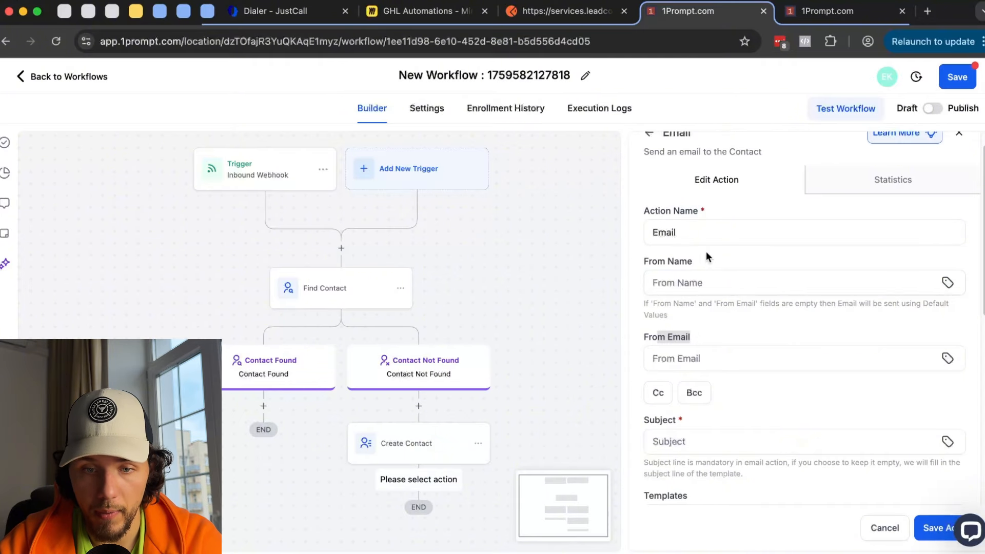
drag(694, 260, 647, 259)
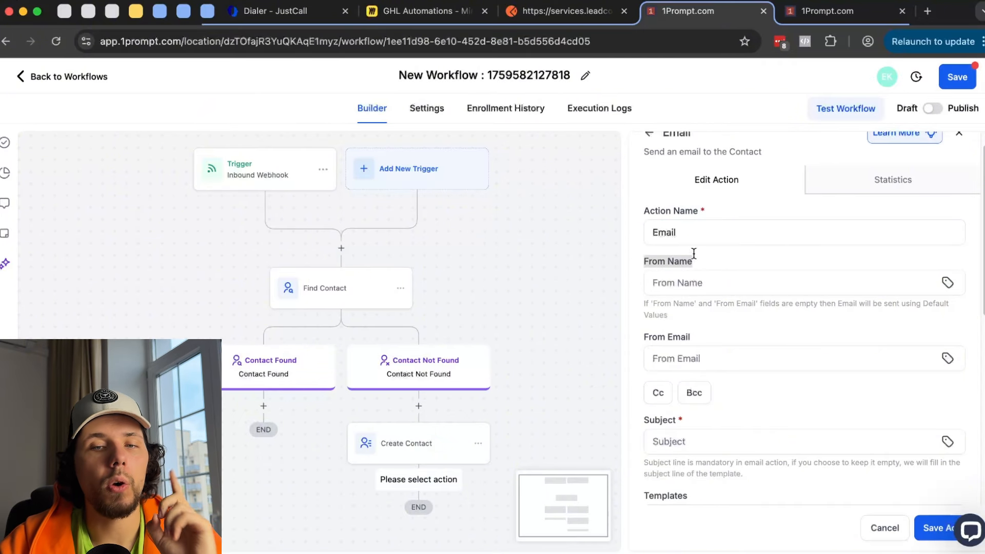
click(827, 11)
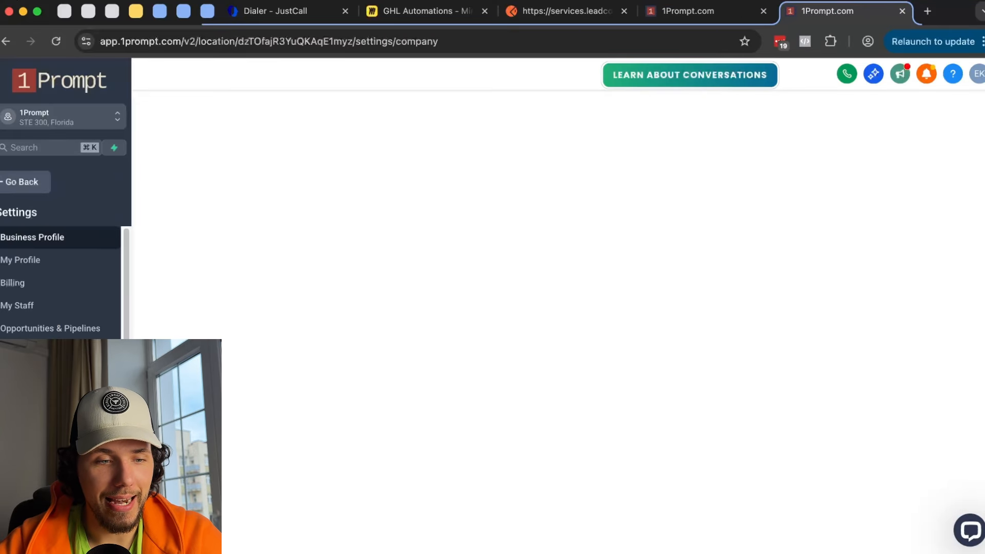
- Check the mail.1prompt.com dedicated domain's sender name and email header, then return to the workflow tab
click(32, 465)
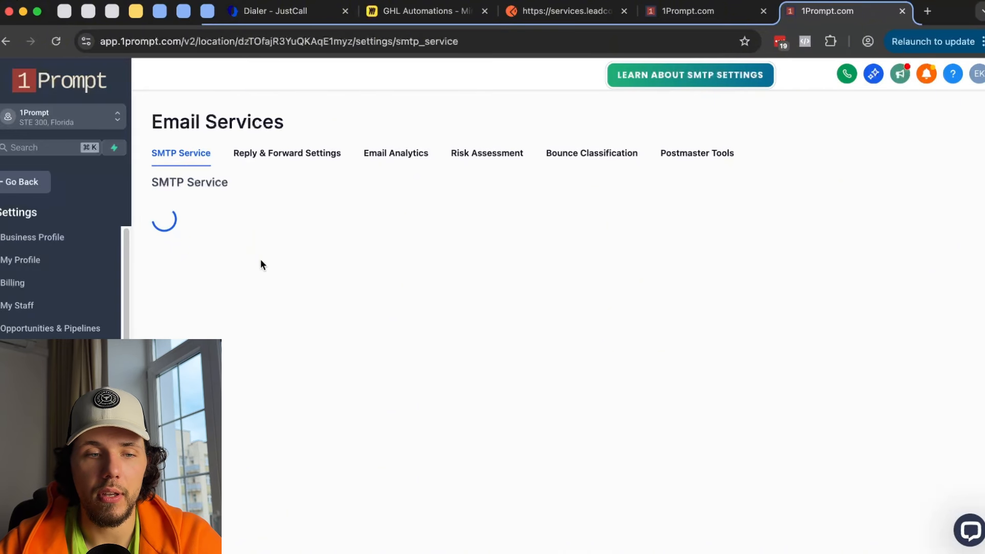
click(887, 251)
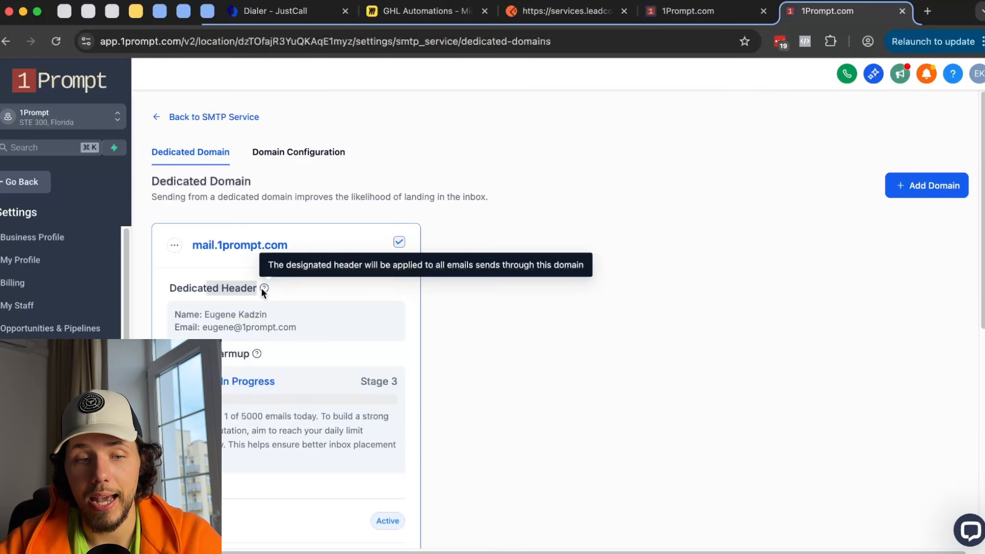
drag(205, 314, 253, 315)
drag(214, 327, 293, 328)
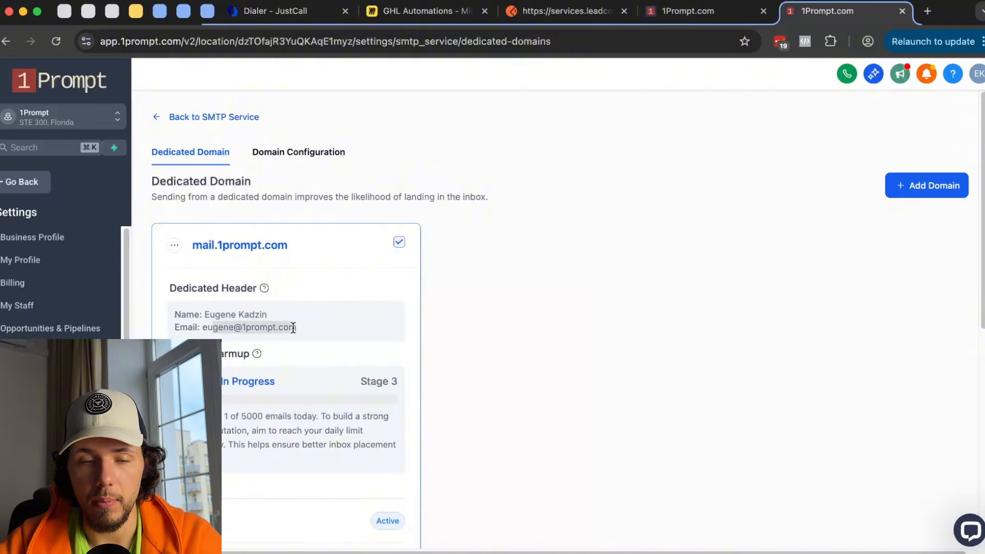
drag(198, 314, 264, 328)
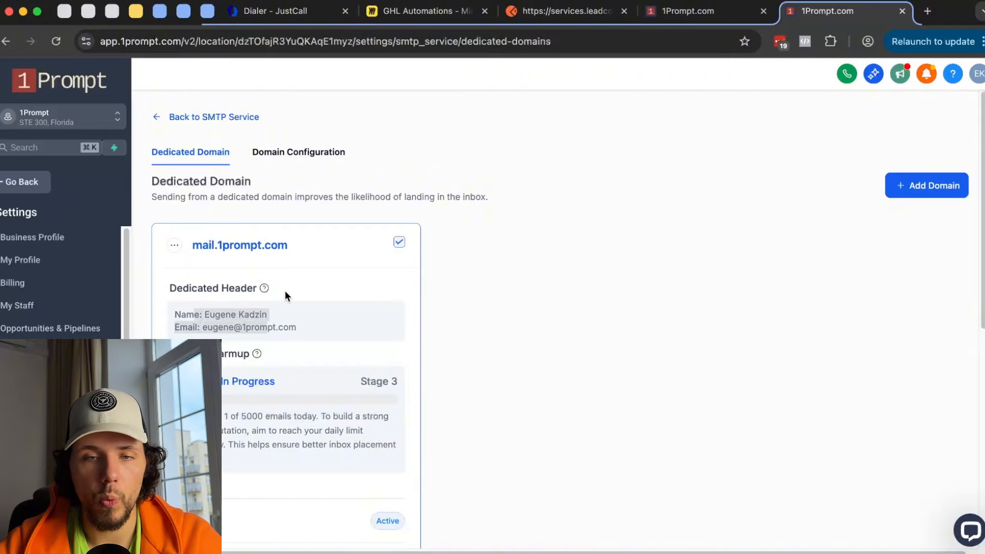
click(690, 12)
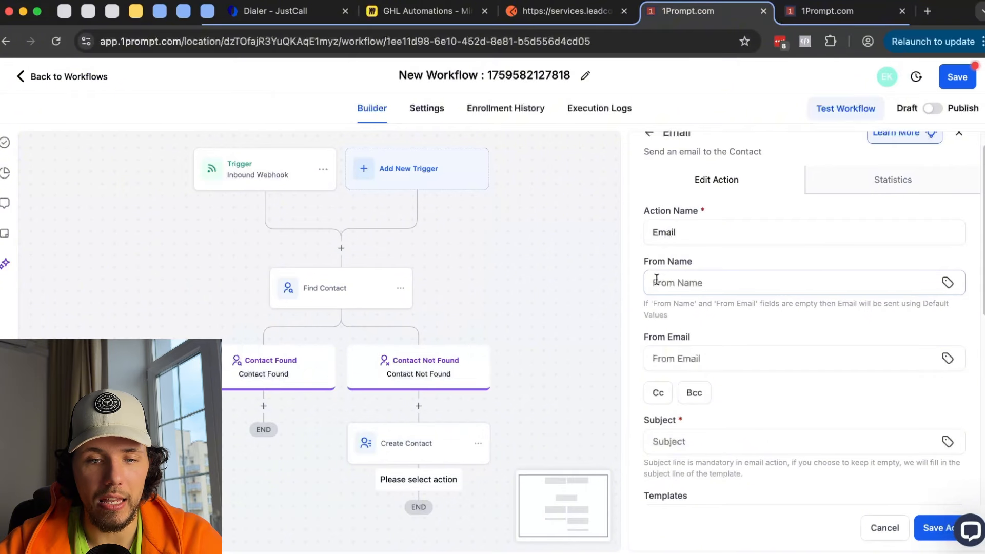
- Try the Email's From Email and From Name fields, adding then removing a Cc field
click(690, 358)
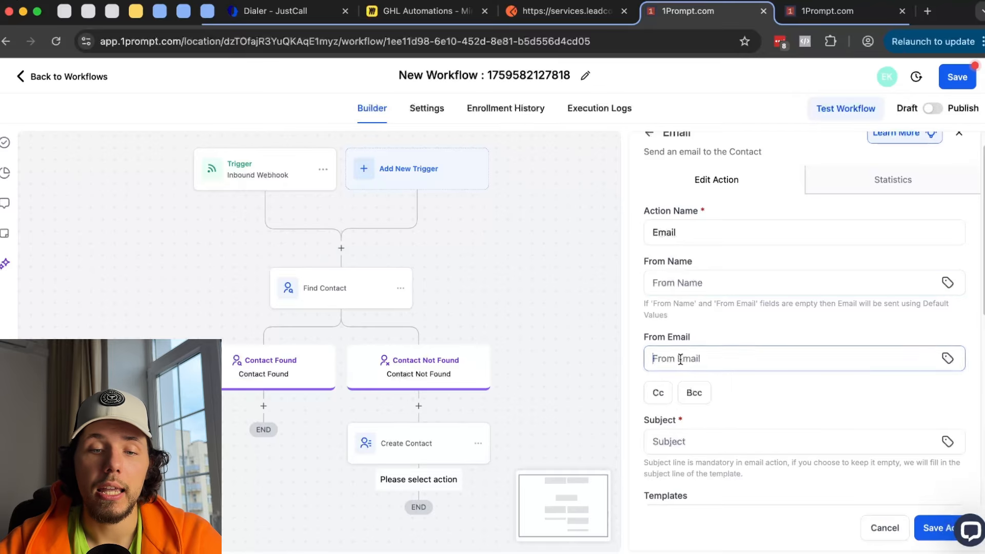
click(694, 282)
scroll(686, 310, down, 2)
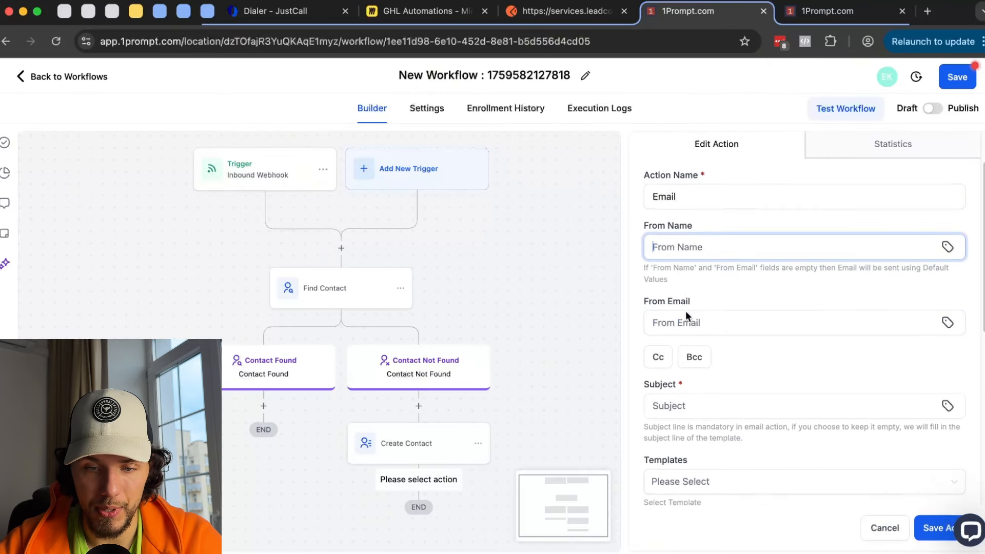
click(659, 344)
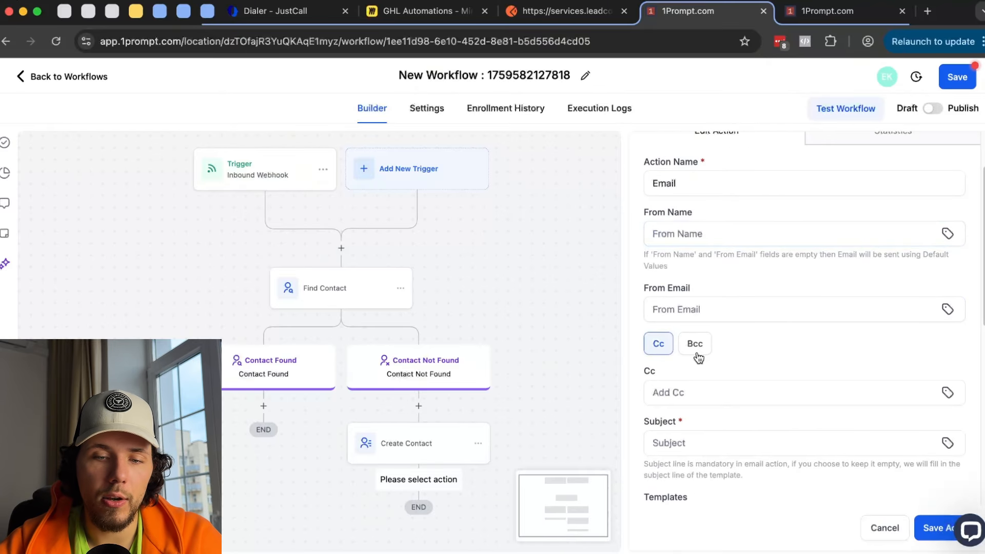
scroll(682, 318, down, 3)
click(666, 286)
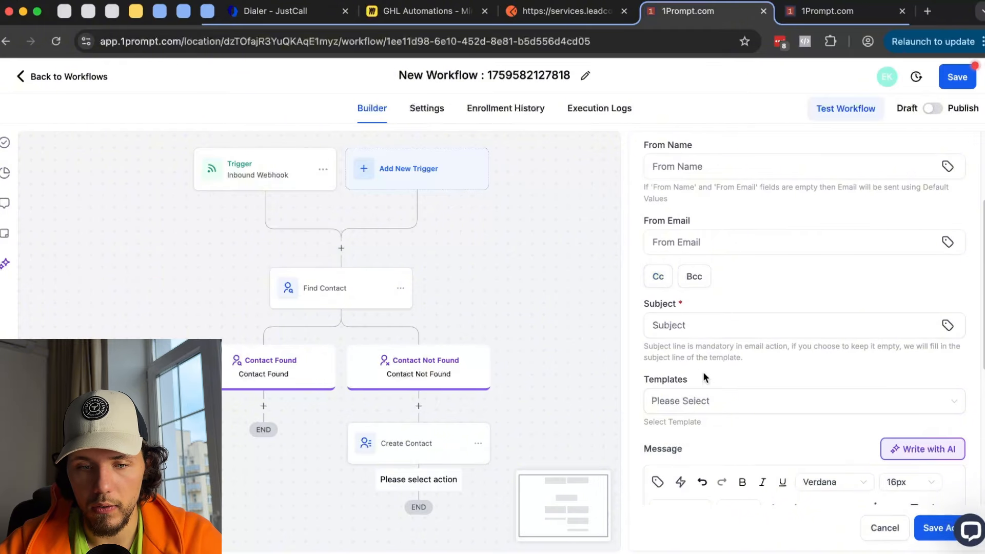
click(760, 325)
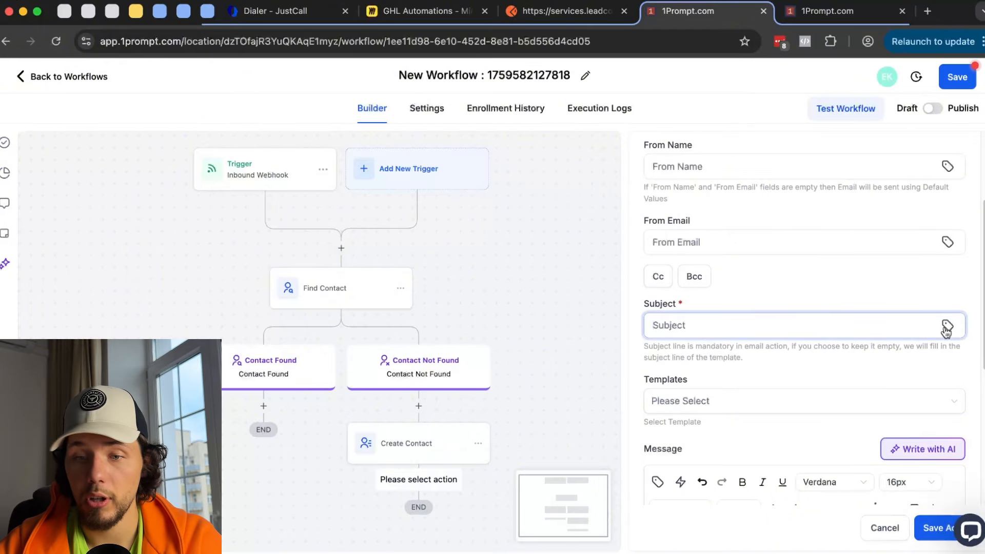
scroll(902, 275, up, 5)
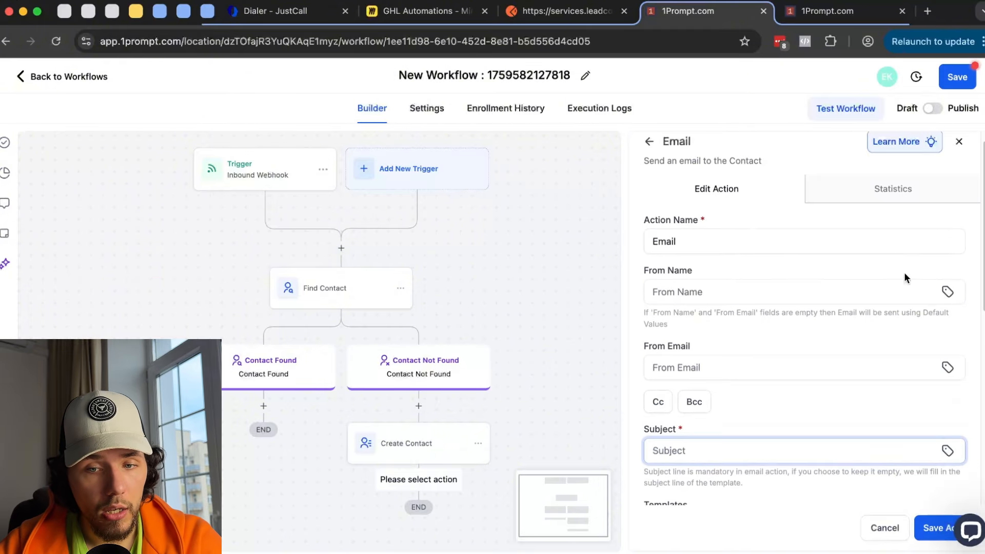
- Open and close the From Name custom values list, then revisit From Email
click(947, 293)
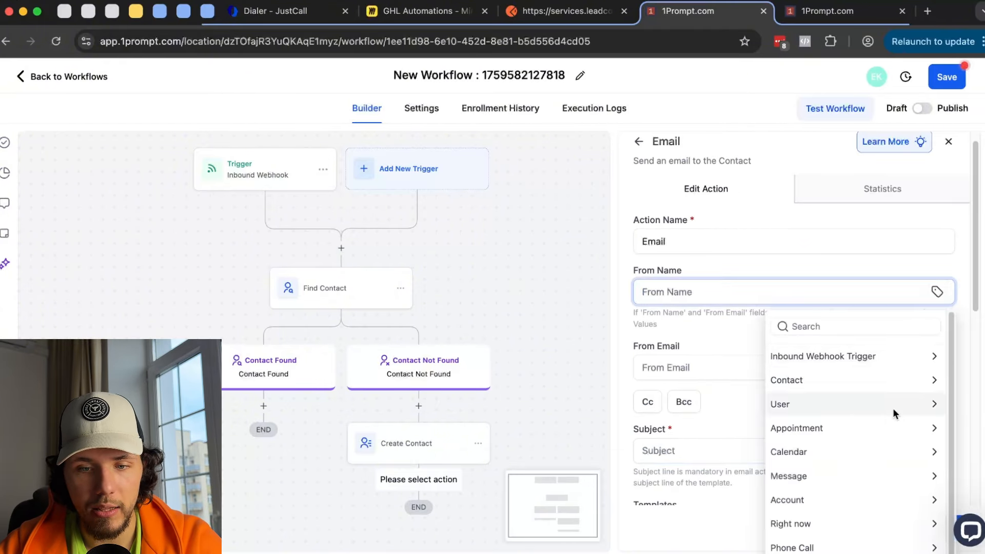
click(712, 322)
scroll(749, 314, down, 3)
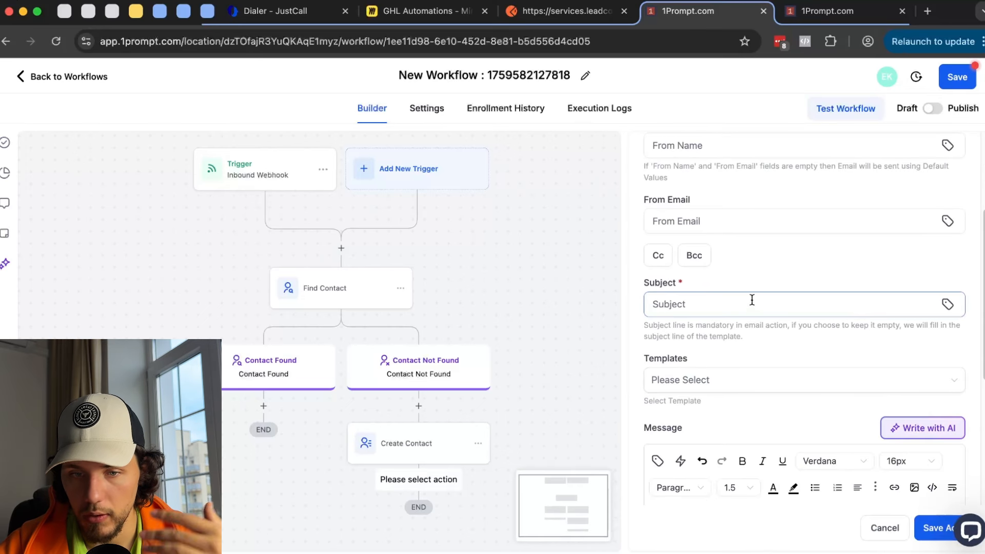
scroll(752, 302, up, 3)
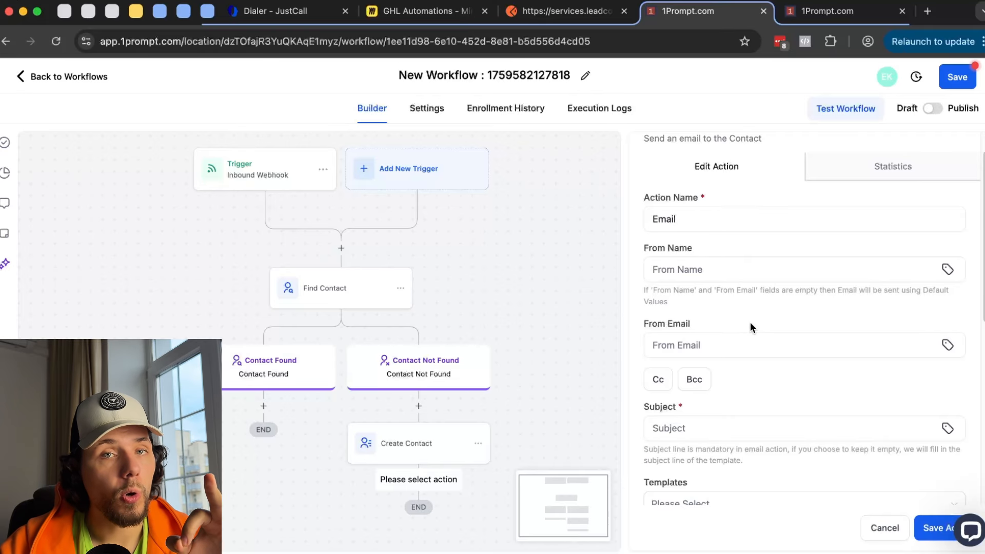
click(735, 343)
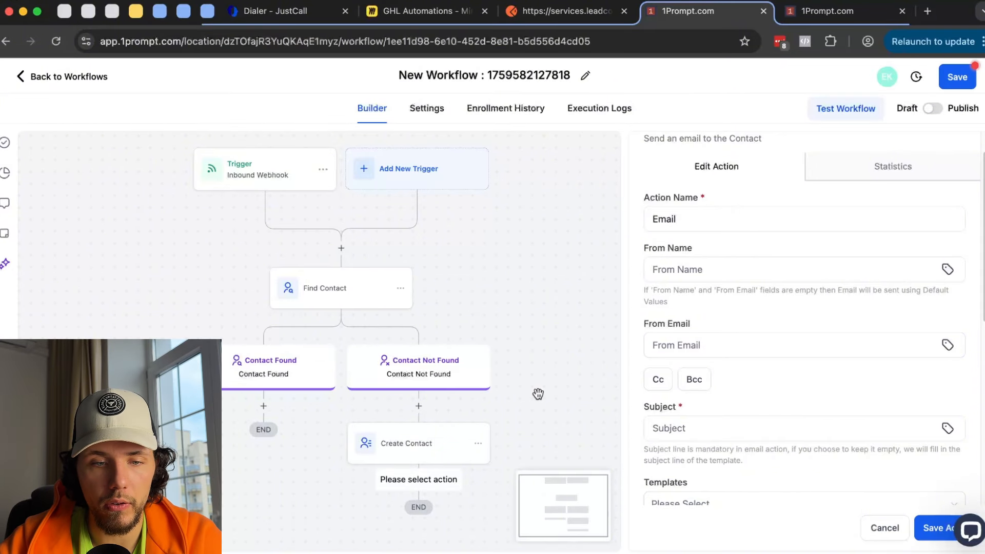
scroll(534, 385, down, 2)
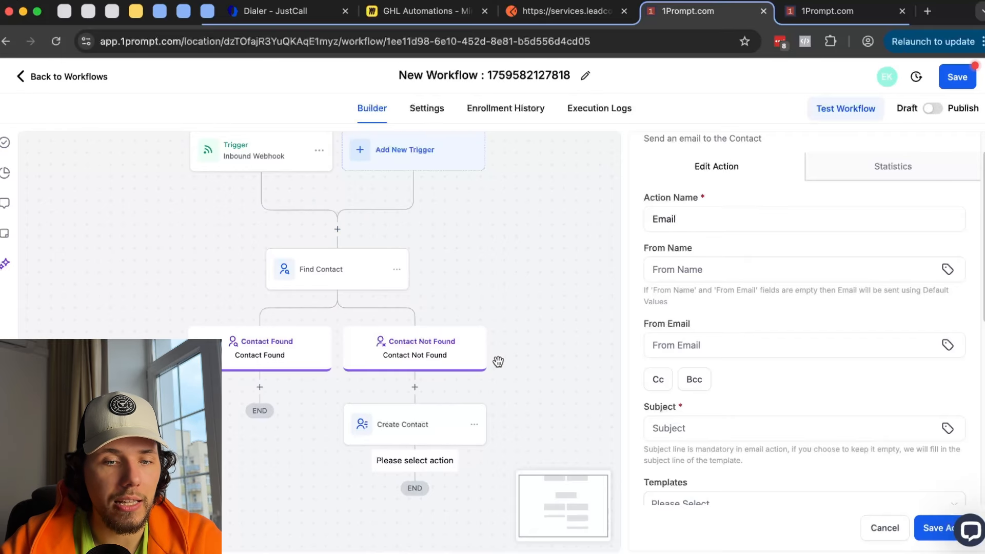
- Cancel the unsaved changes warning, enter the subject 'dfsaf', and save the Email action
click(410, 160)
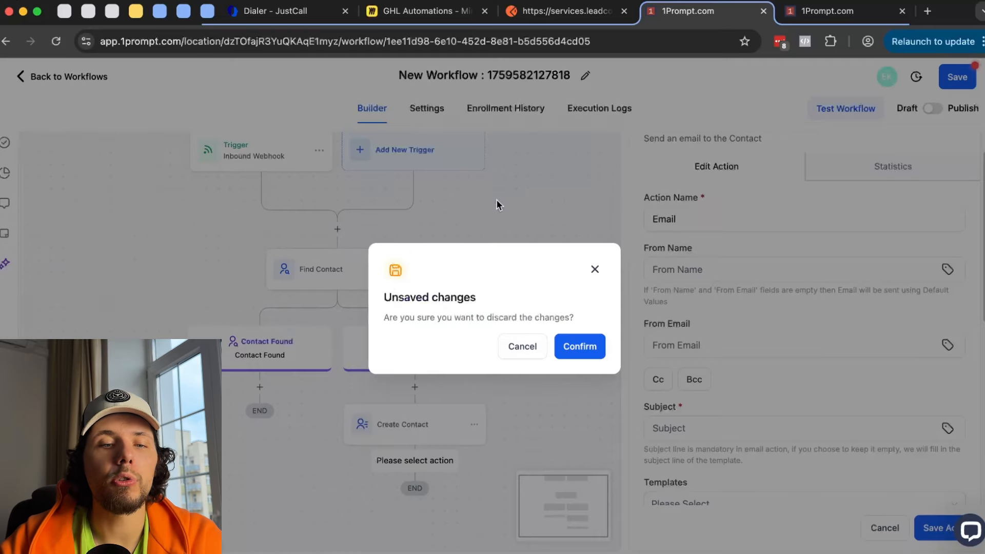
click(594, 270)
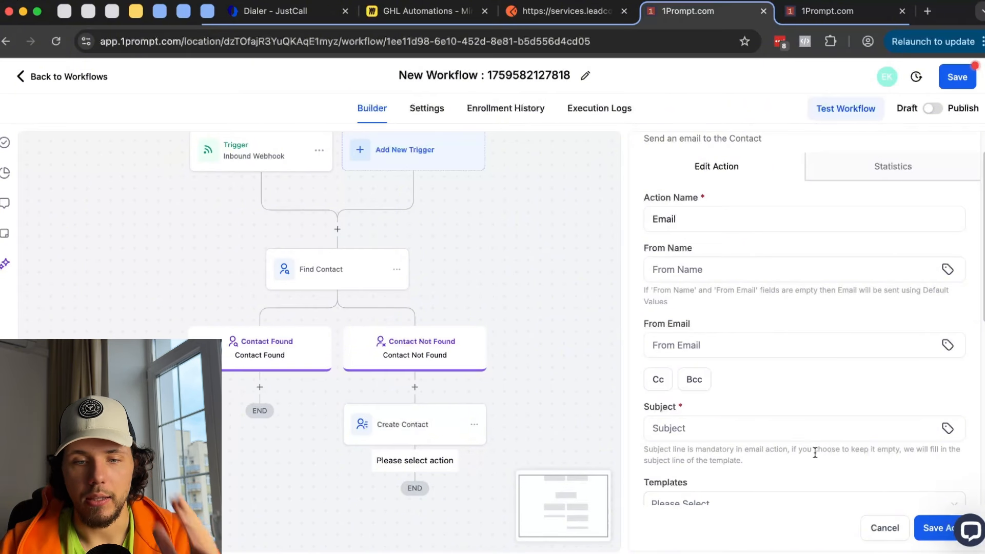
triple_click(673, 328)
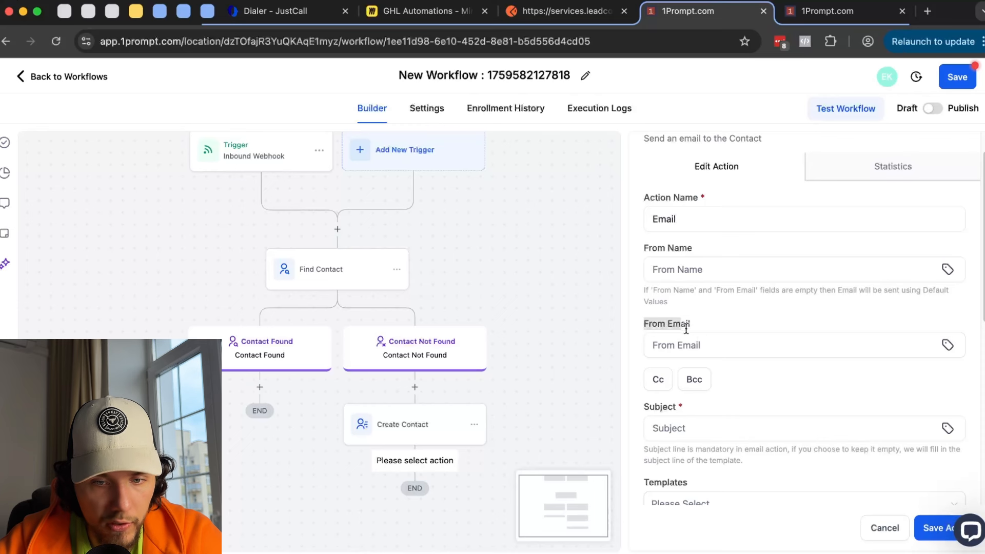
drag(685, 328, 692, 332)
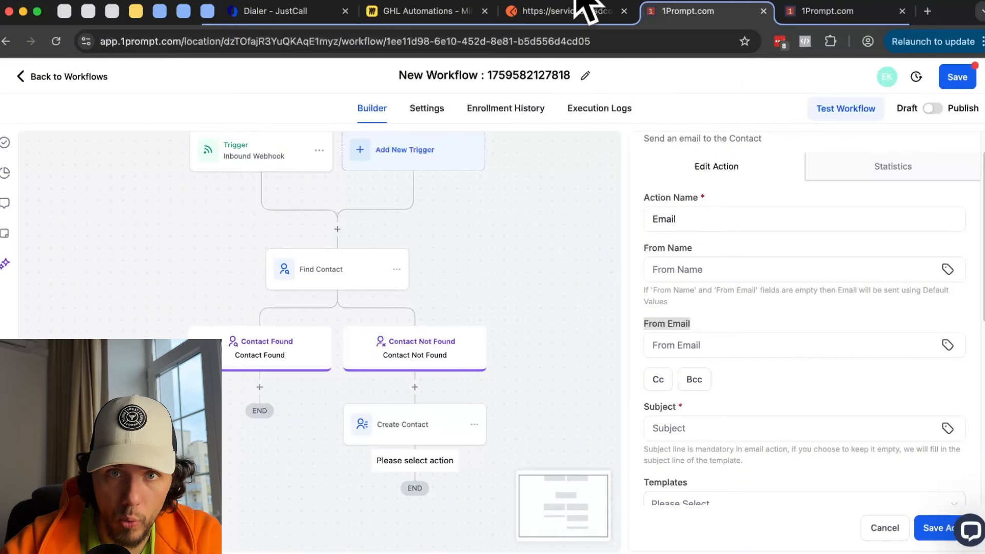
scroll(820, 420, down, 1)
click(749, 396)
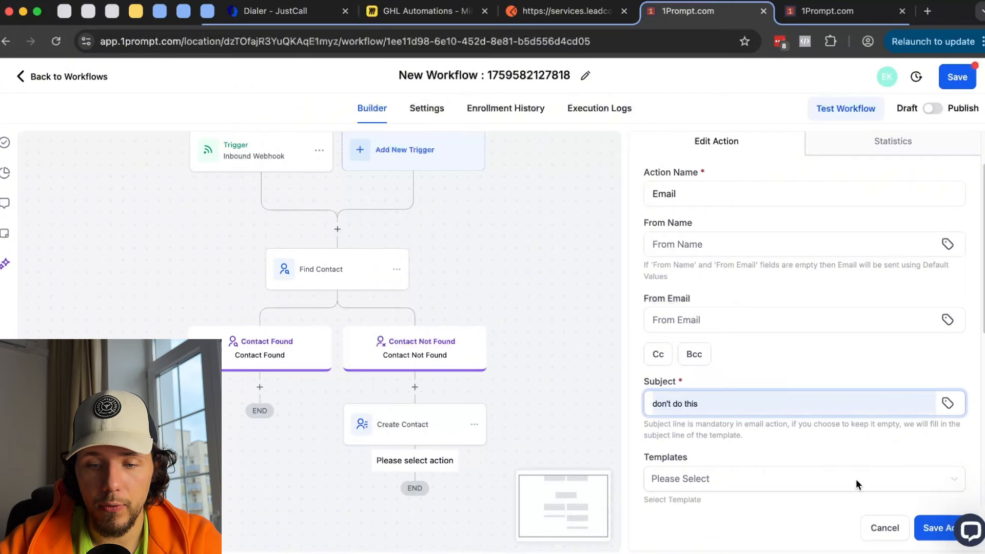
text(dfsaf)
click(931, 532)
- Peek at the Contact Changed trigger without adding it, then open the Inbound Webhook trigger's URL settings
drag(534, 259, 538, 280)
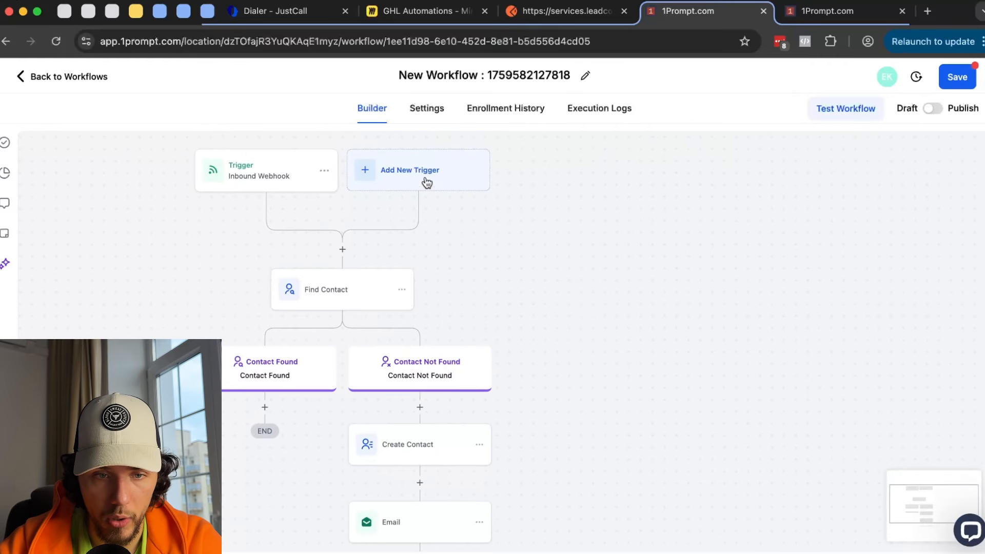
click(410, 172)
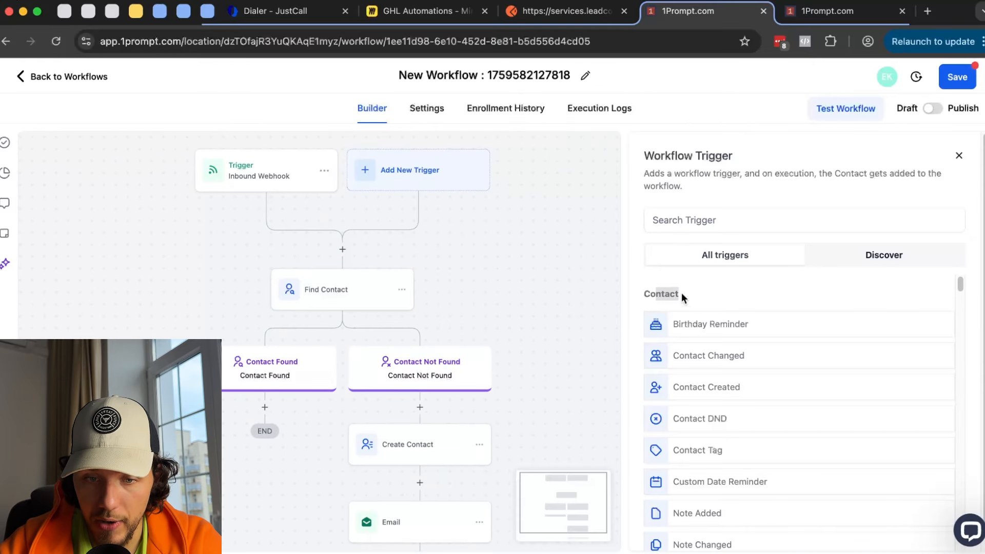
scroll(719, 338, down, 2)
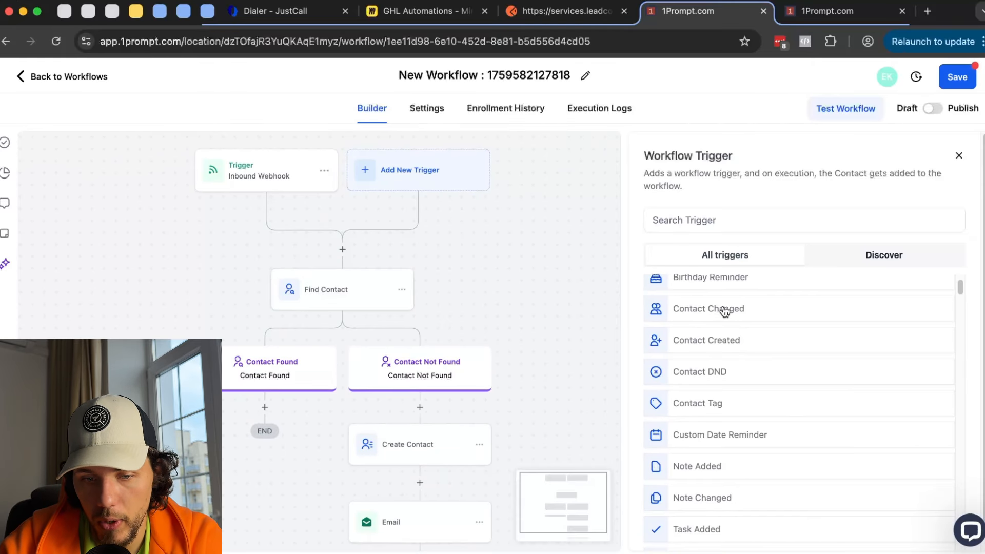
click(713, 318)
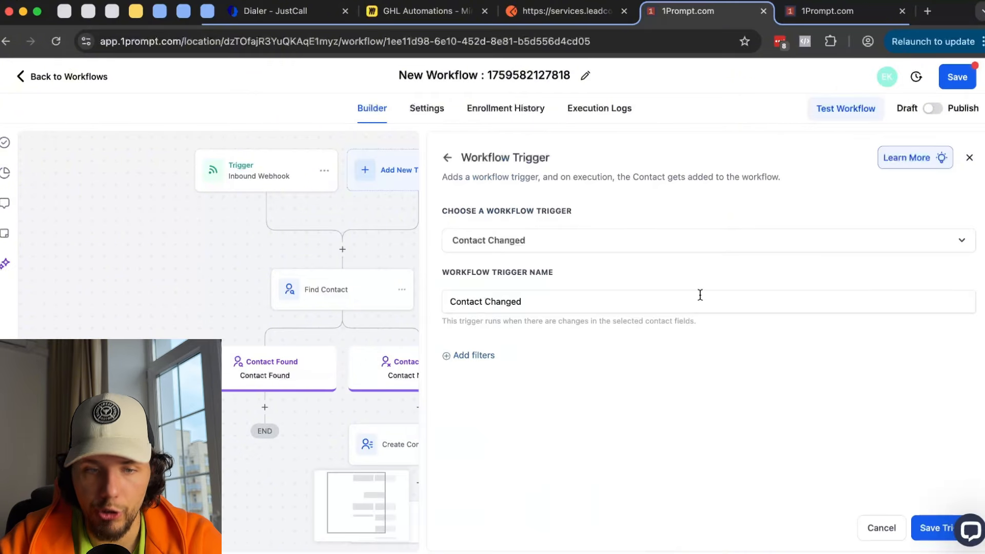
click(459, 162)
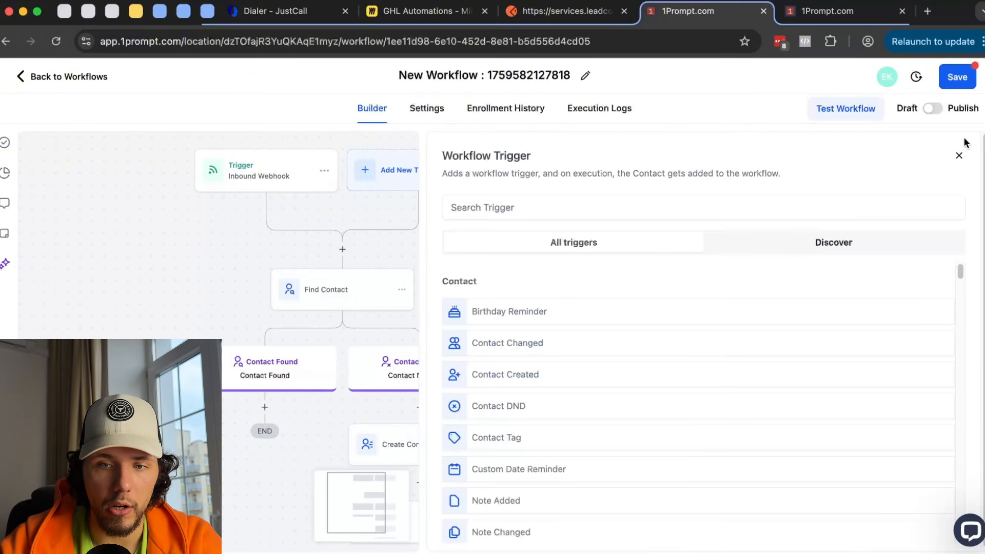
click(959, 156)
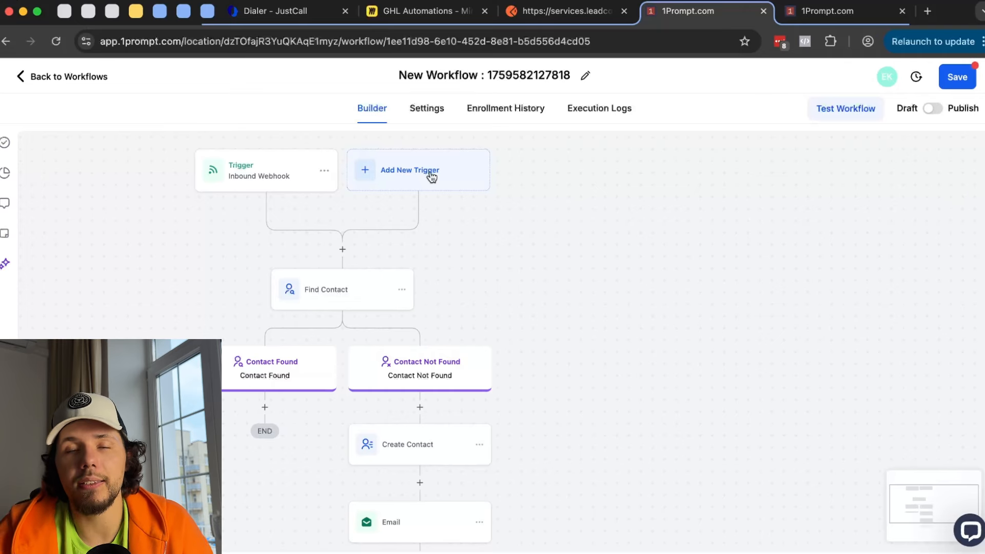
click(262, 177)
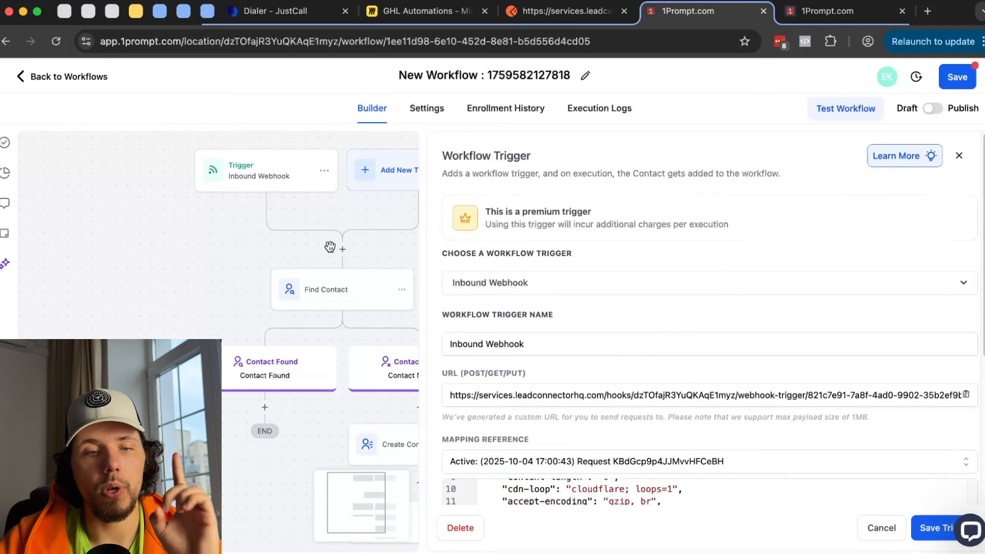
click(538, 392)
- Glance at the Find Contact step, then choose Move from the Email step's options menu
drag(539, 392, 821, 400)
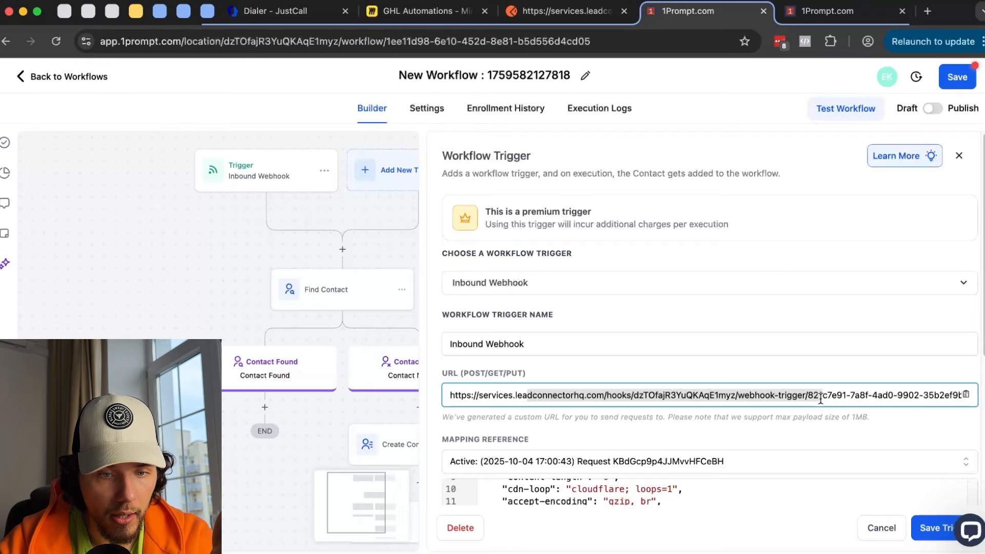
scroll(821, 399, down, 3)
scroll(178, 259, right, 3)
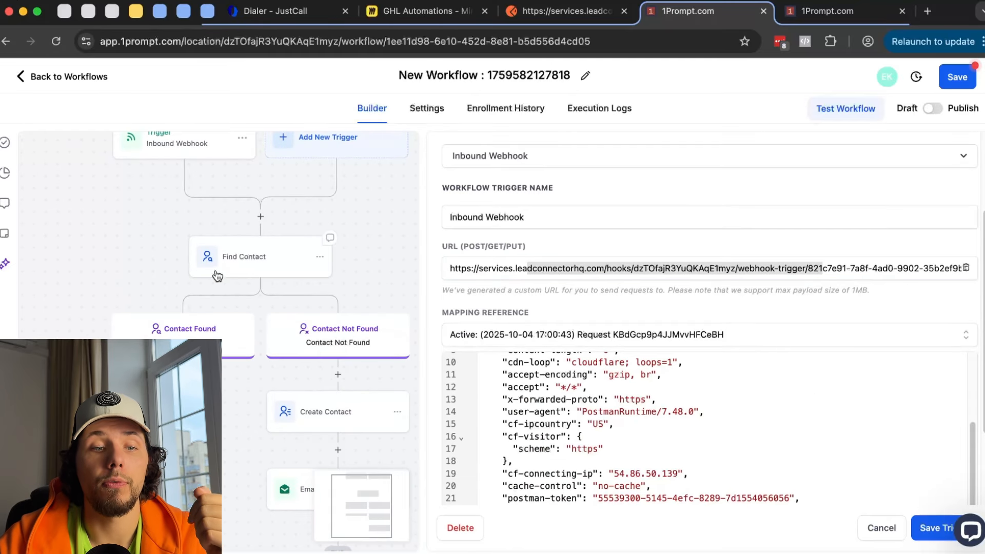
click(251, 257)
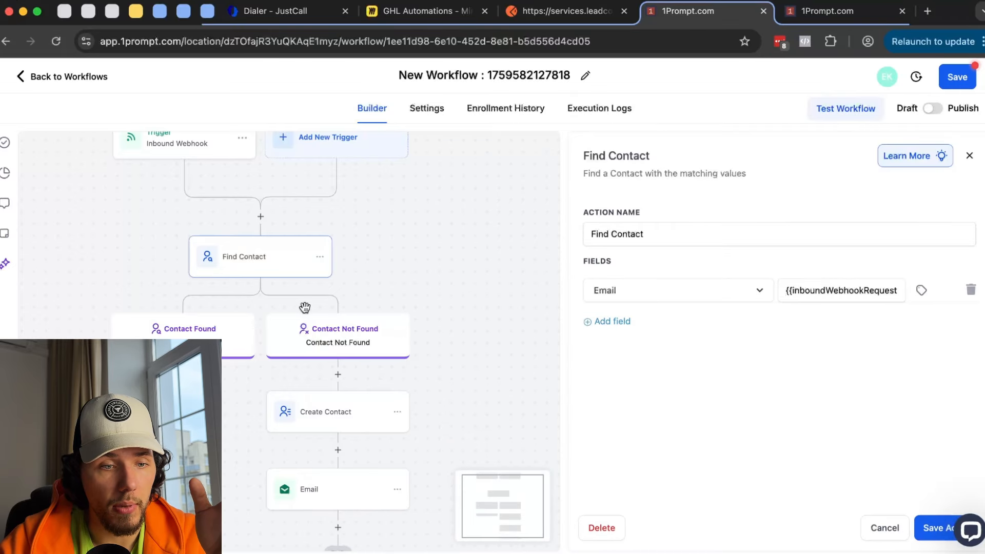
scroll(412, 258, down, 3)
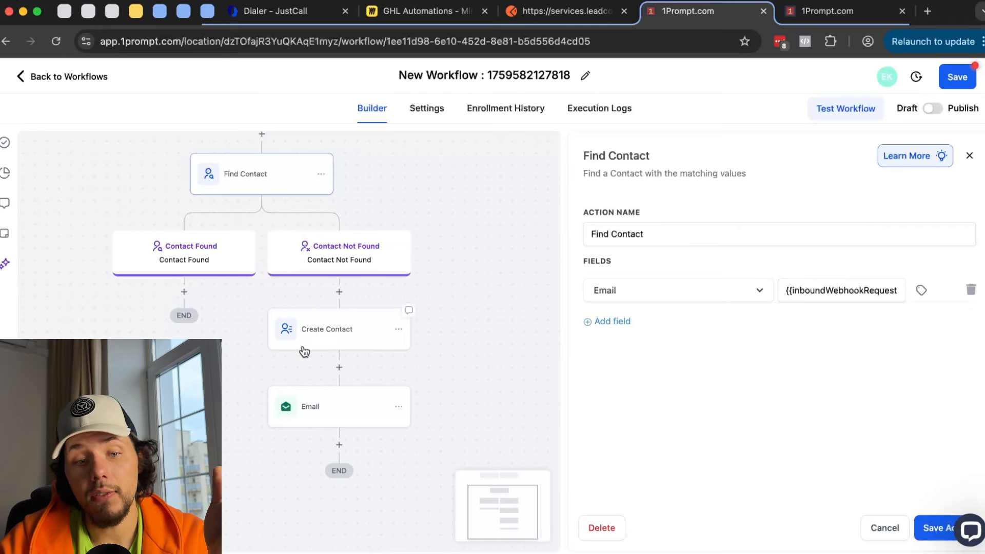
click(399, 407)
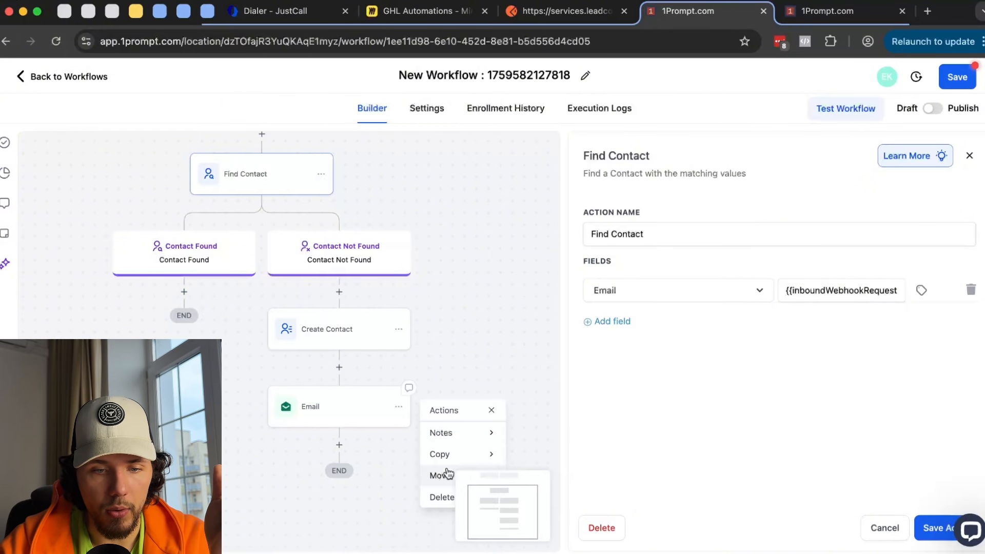
mouse_move(448, 473)
click(525, 444)
- Drop the Email step under the Contact Found branch and open its settings
click(191, 286)
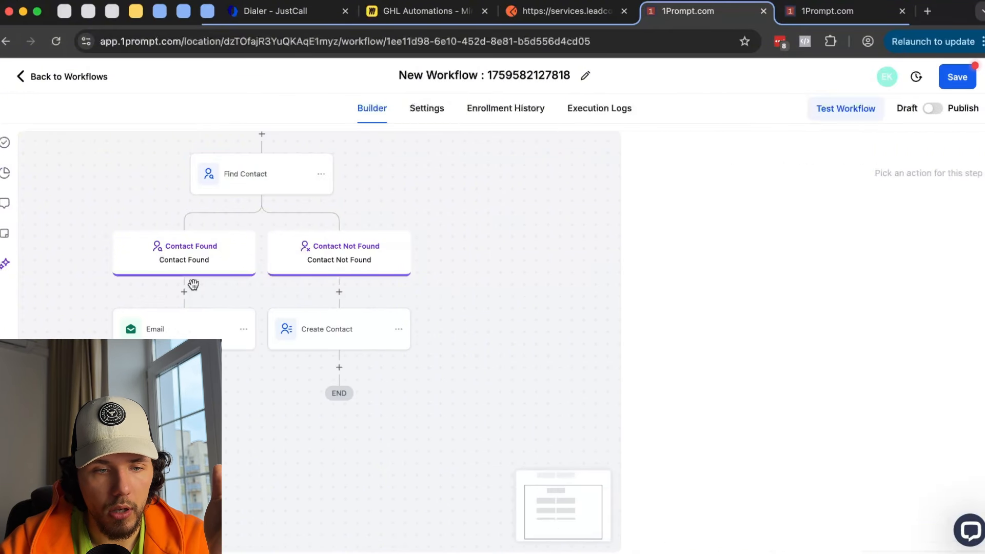
click(197, 333)
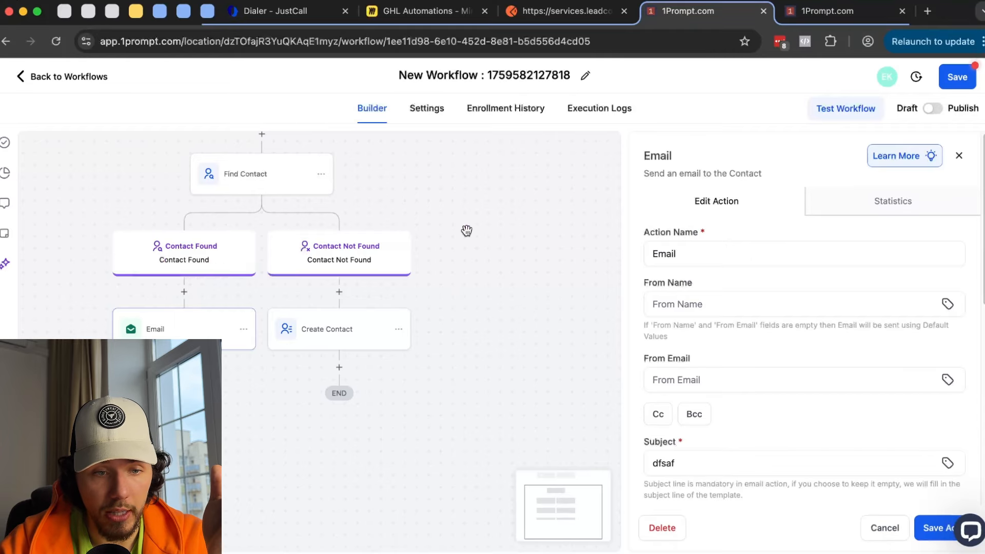
scroll(784, 354, down, 5)
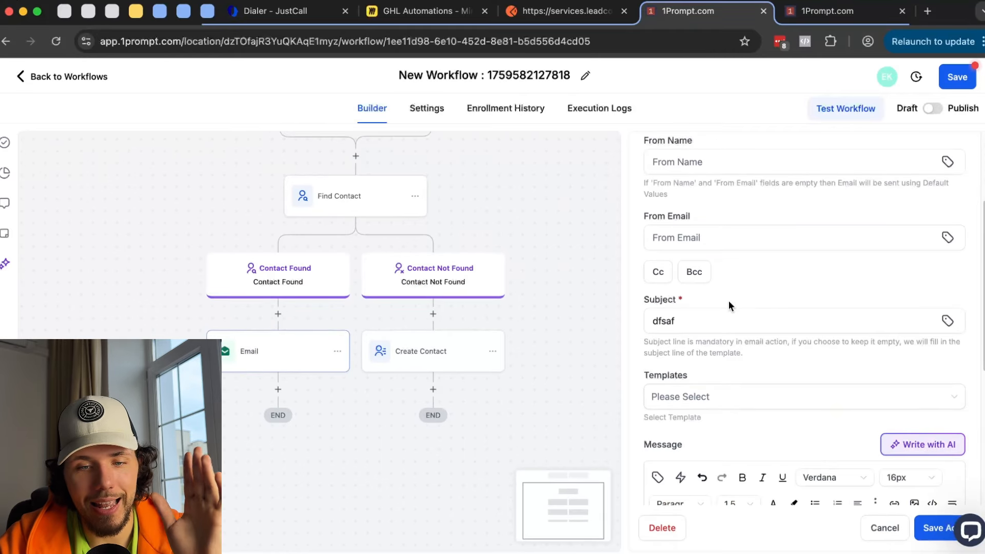
scroll(706, 222, up, 3)
drag(658, 224, 719, 228)
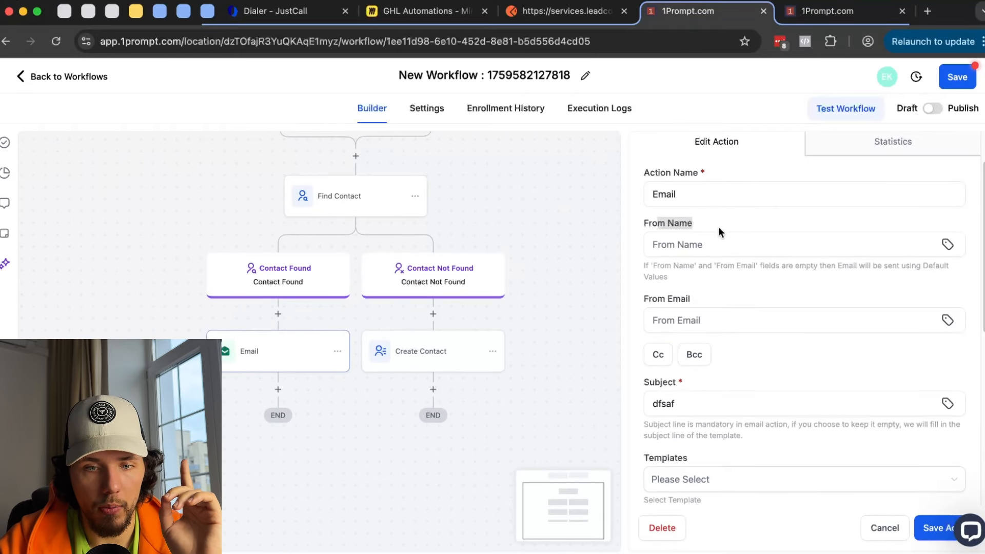
- Compare the From Email field with the dedicated domain's sender header in the other tab
click(836, 11)
click(227, 310)
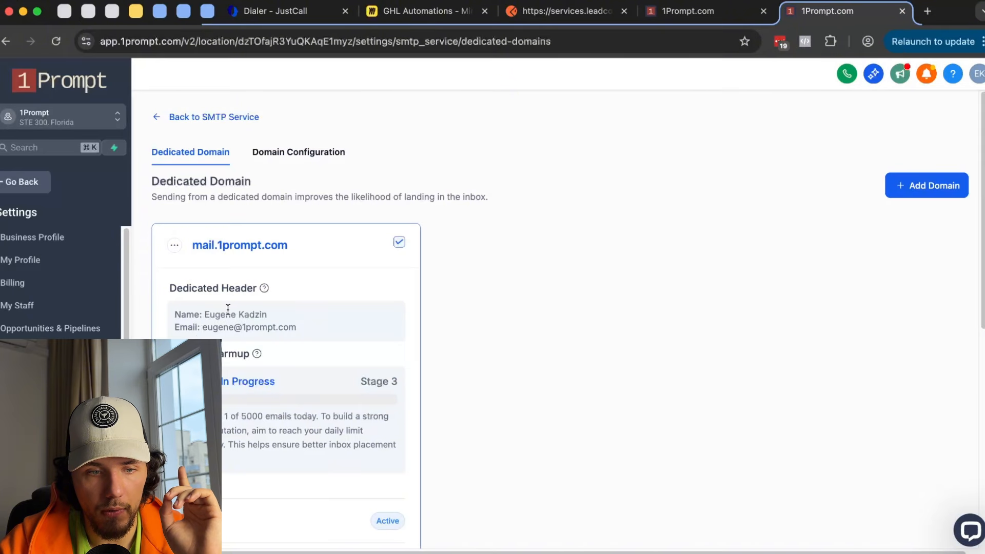
click(688, 11)
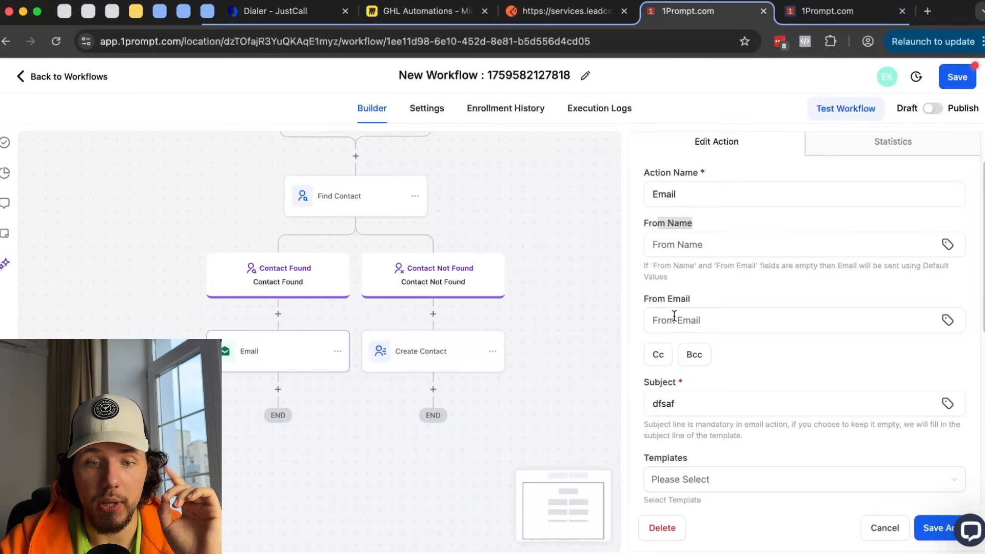
drag(666, 298, 690, 299)
click(844, 12)
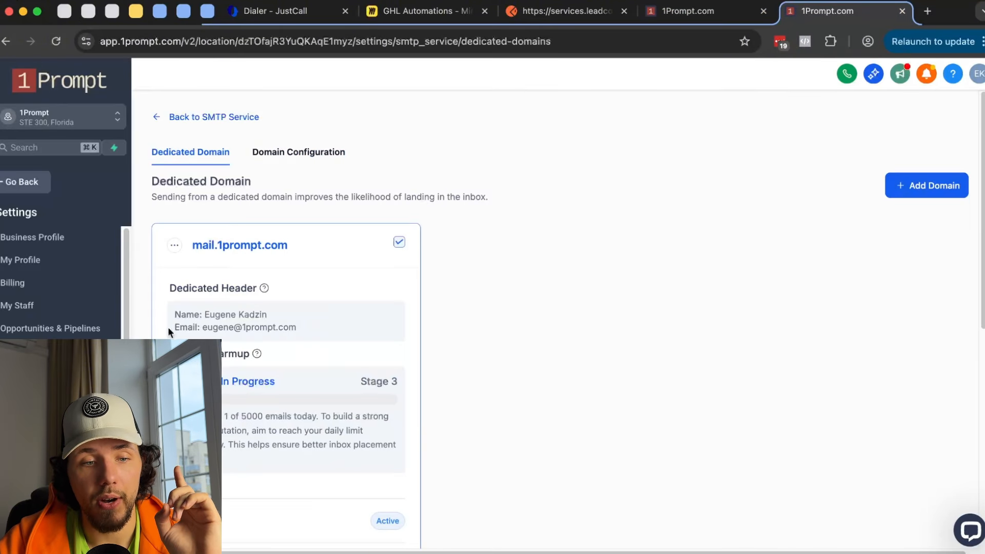
click(688, 10)
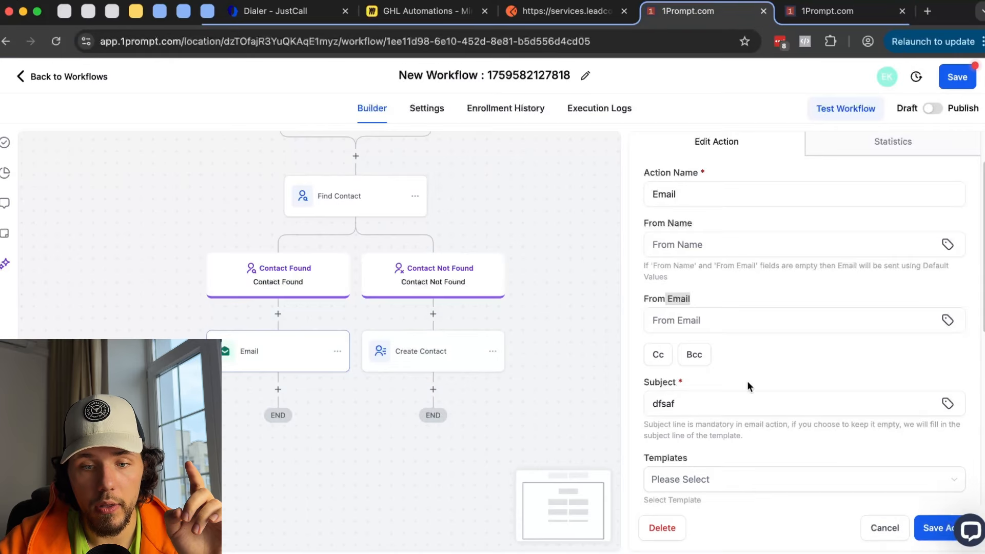
- Replace the Email subject 'dfsaf' with 'test'
click(718, 398)
scroll(718, 398, down, 5)
click(724, 448)
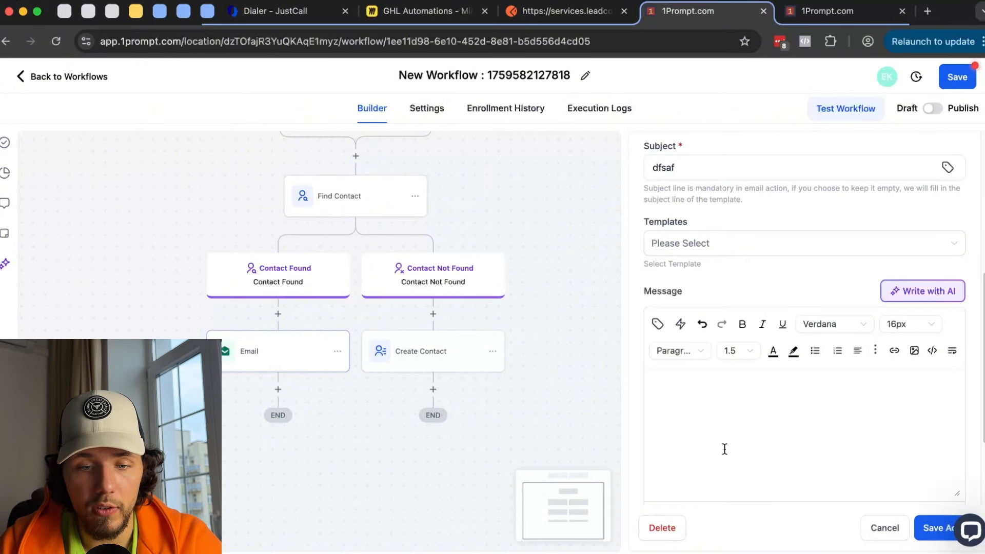
scroll(449, 206, up, 2)
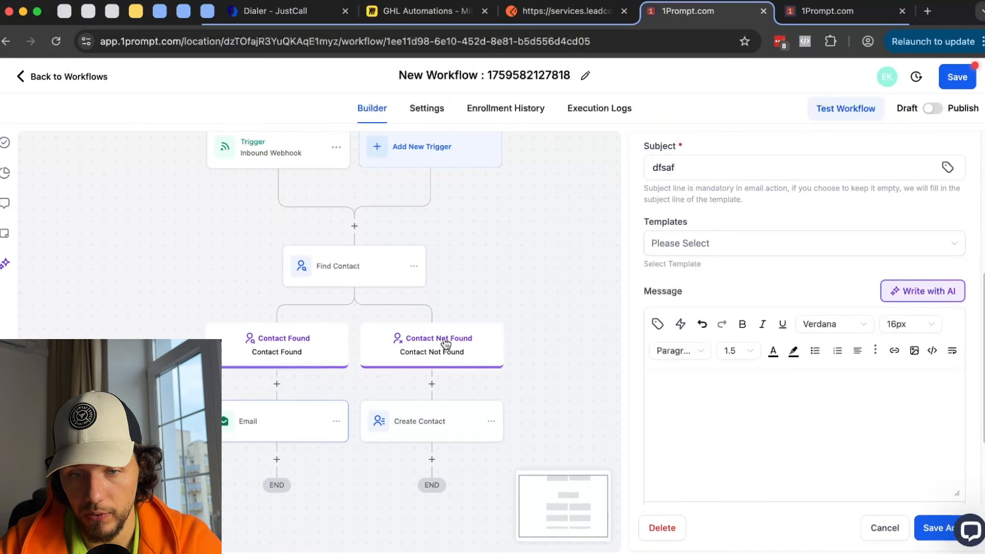
scroll(782, 237, up, 1)
drag(678, 194, 634, 194)
key(BackSpace)
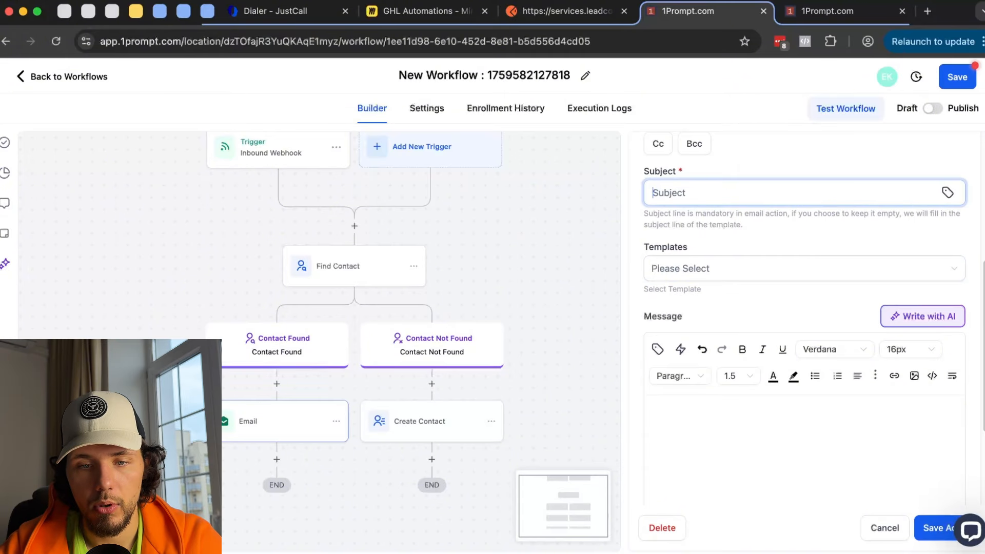
text(f)
key(BackSpace)
text(test)
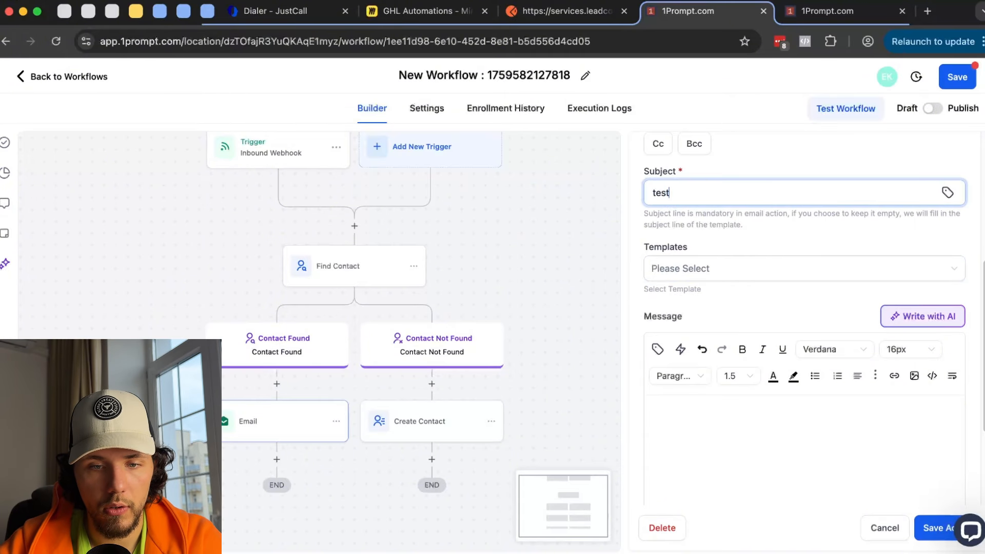
- Open and close the email templates list without choosing, then move to the other 1Prompt tab
click(728, 272)
click(750, 241)
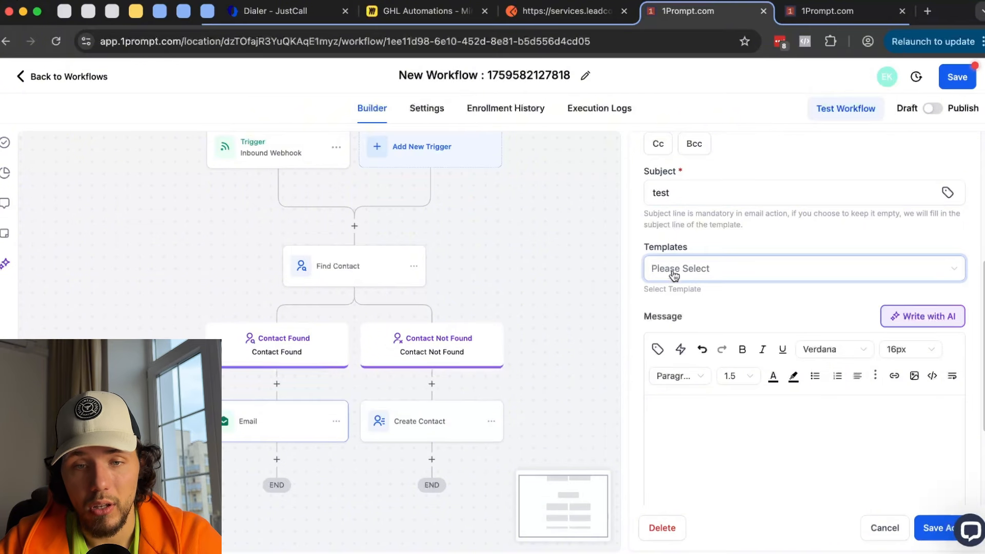
click(835, 13)
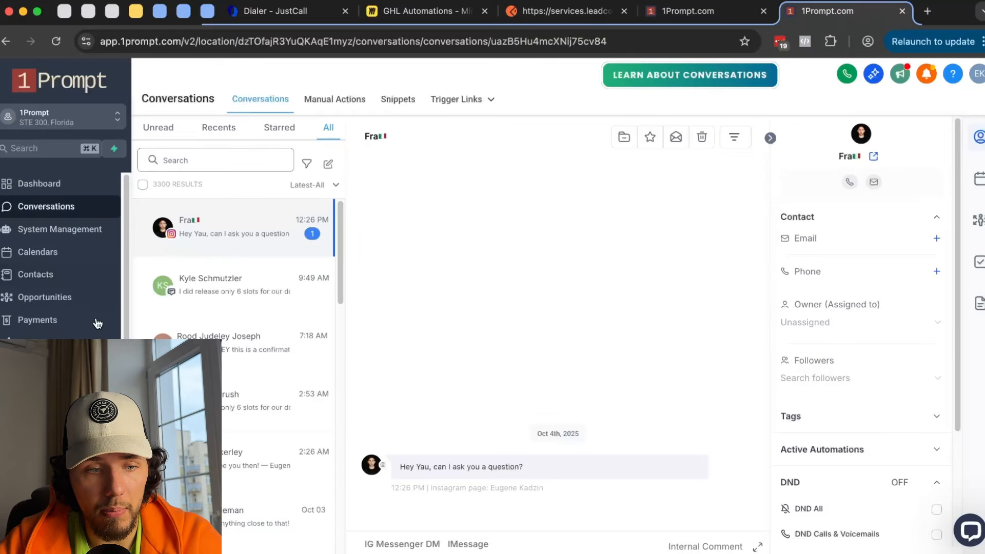
- Check the Marketing email statistics (36% opens, 1% clicks), then return to the Email step
click(38, 365)
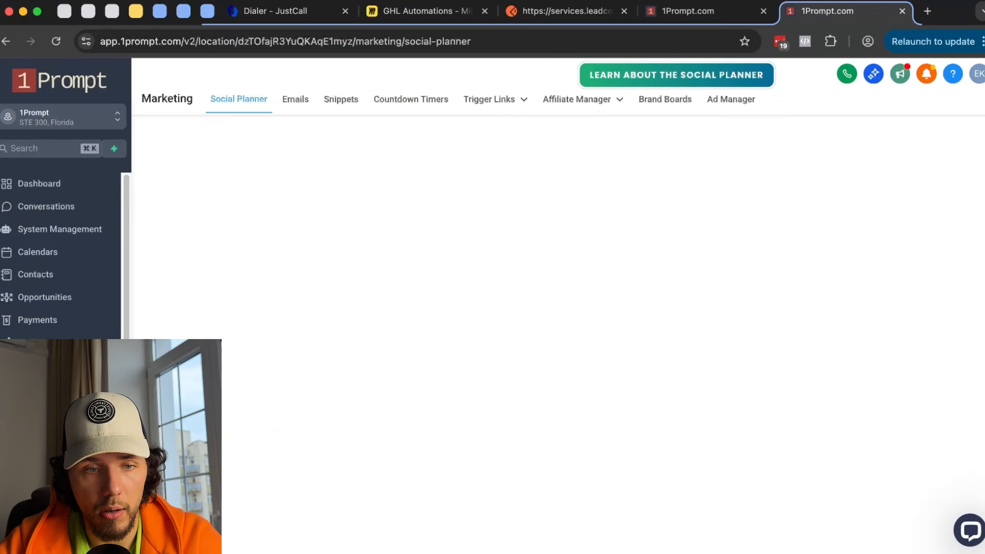
click(296, 99)
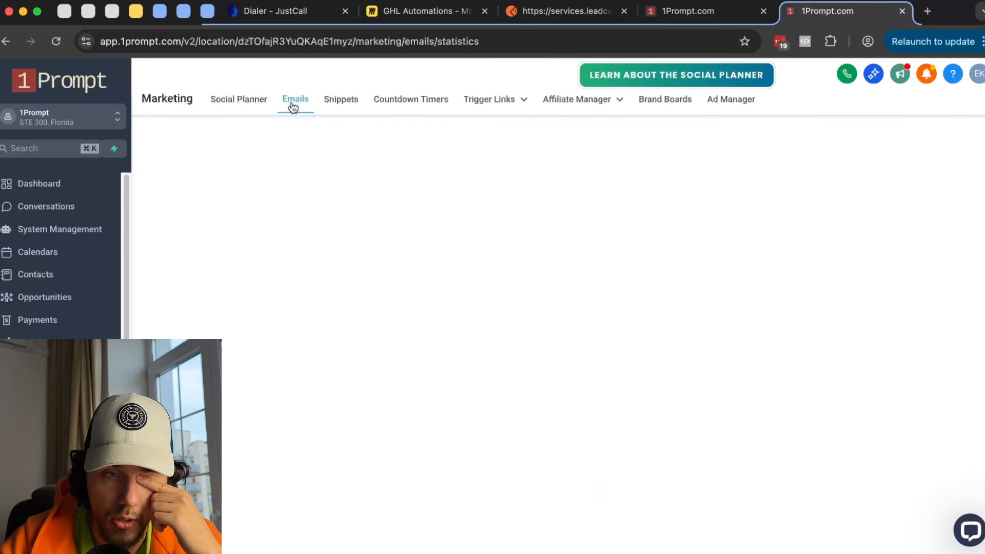
click(725, 15)
scroll(800, 400, down, 3)
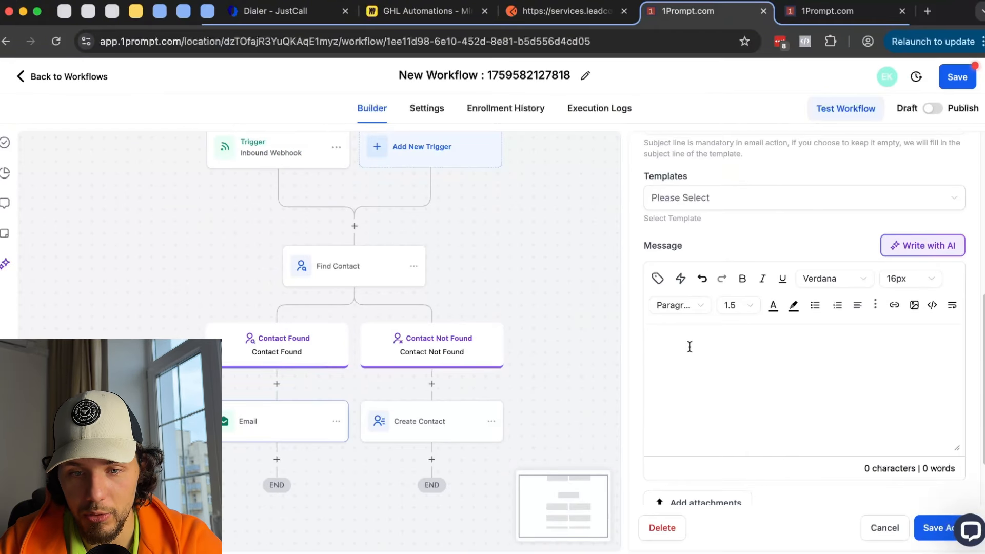
click(837, 14)
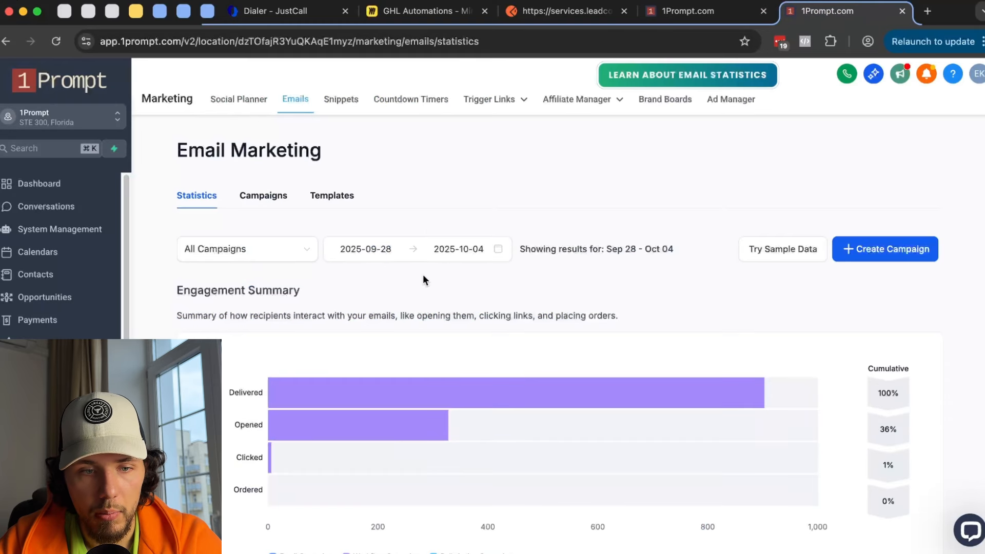
scroll(359, 216, down, 5)
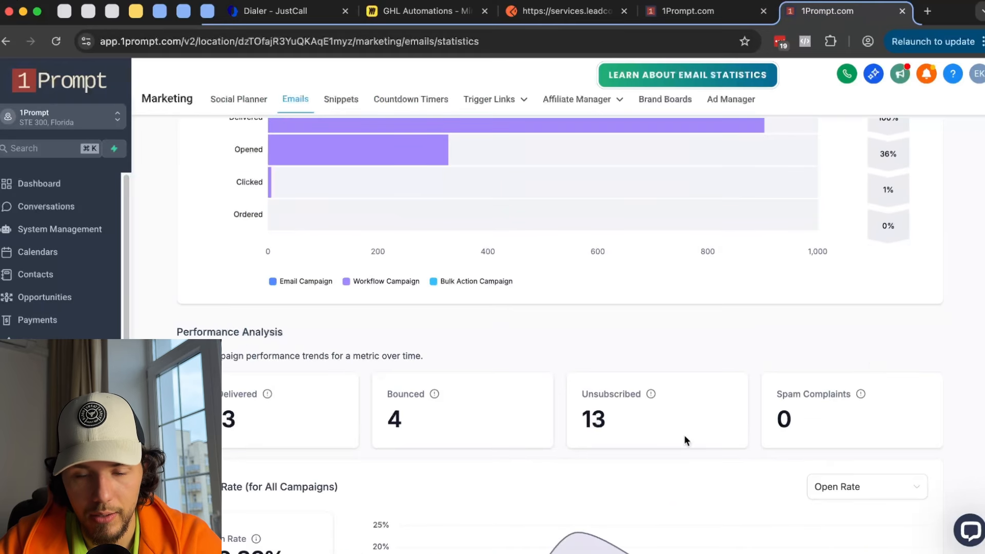
scroll(683, 440, up, 4)
click(729, 13)
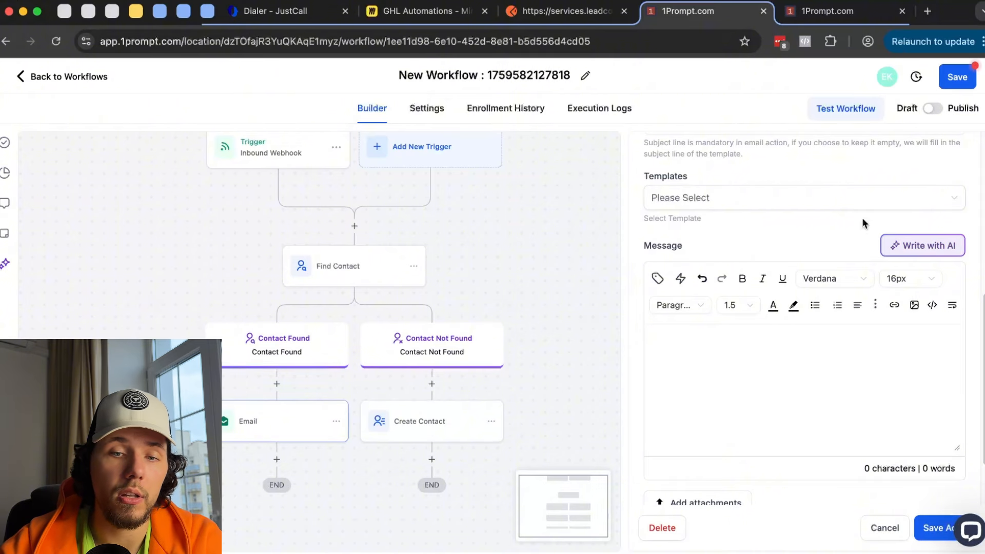
- Begin the body with 'Hey' plus the contact's first name, then a new line 'I know you are from'
click(800, 199)
click(785, 378)
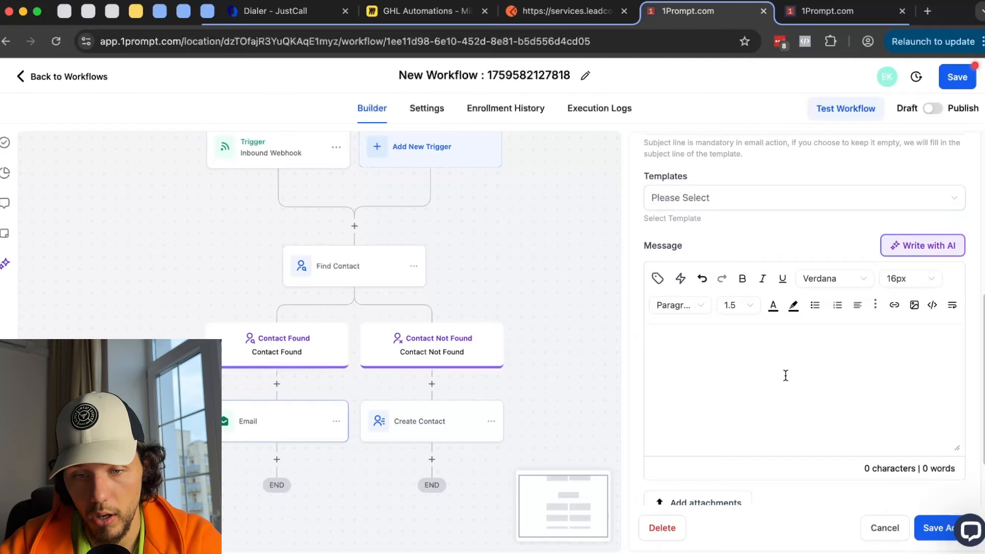
scroll(780, 359, down, 1)
text(asdf)
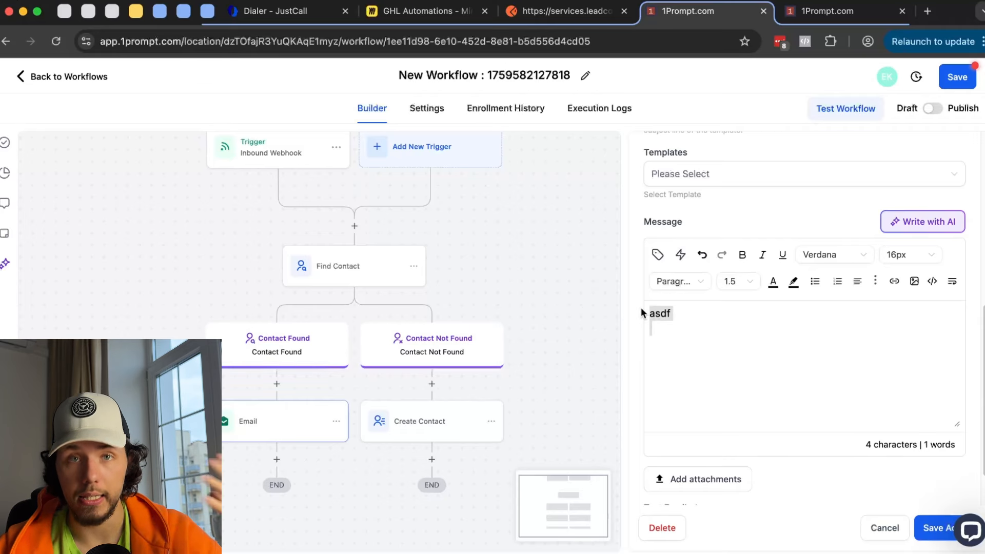
key(BackSpace)
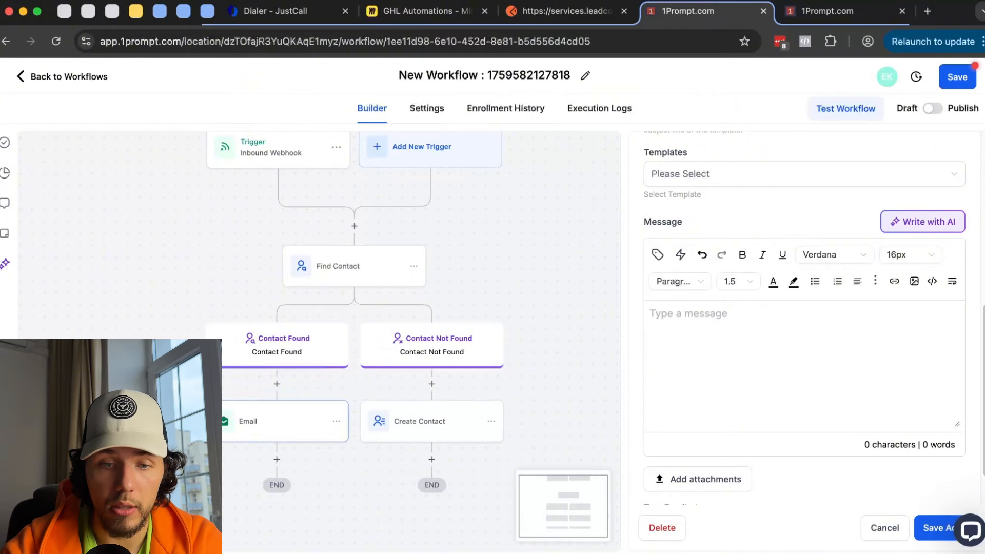
text(Hey)
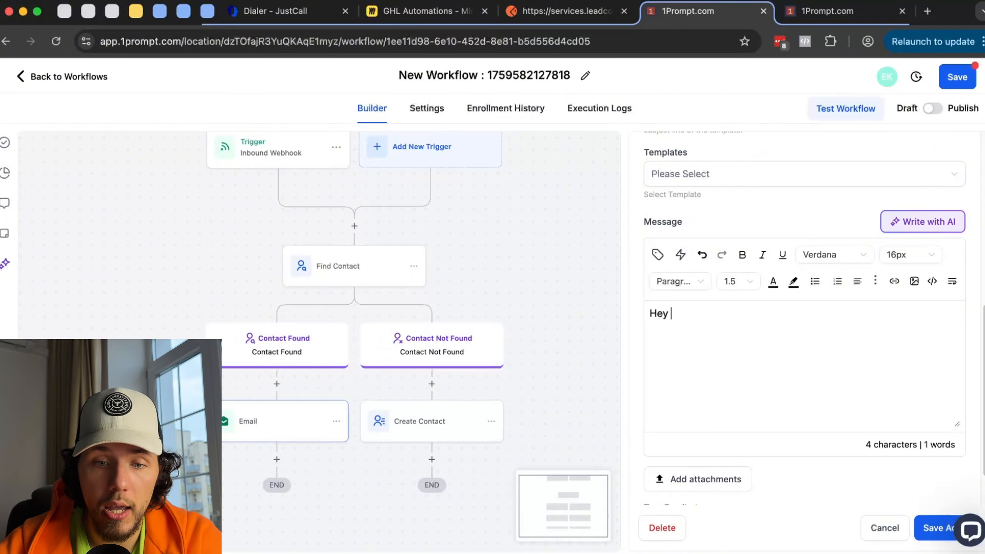
click(658, 255)
click(598, 343)
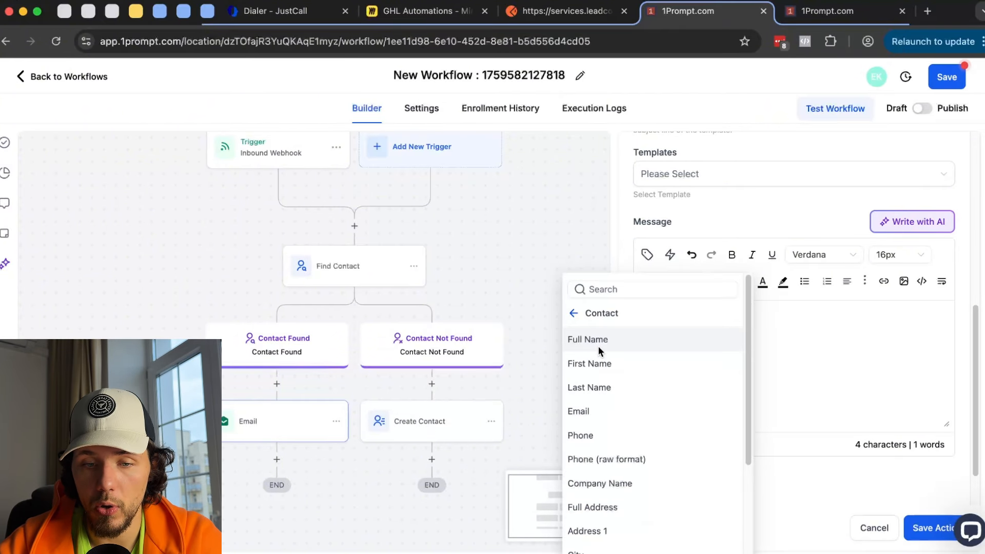
click(599, 355)
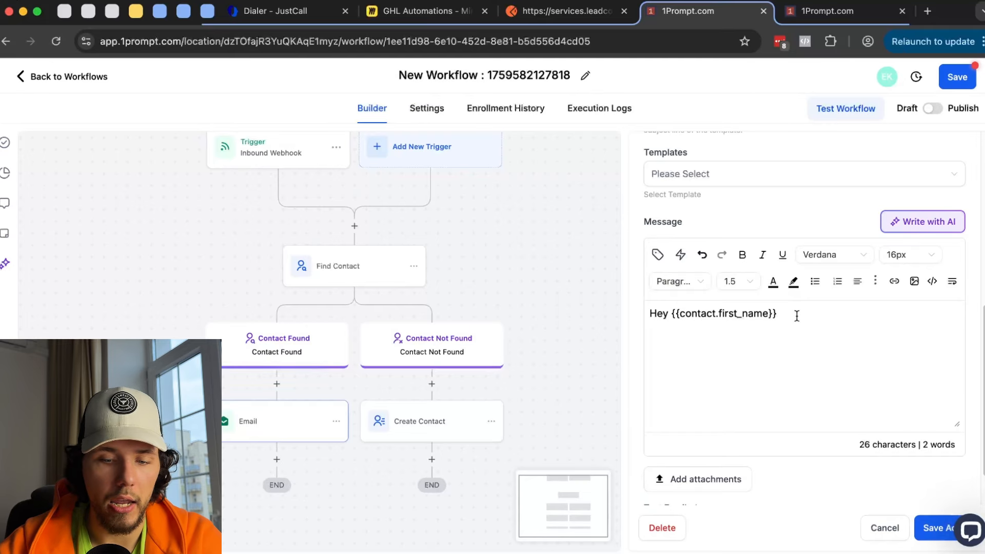
text(.)
key(Return)
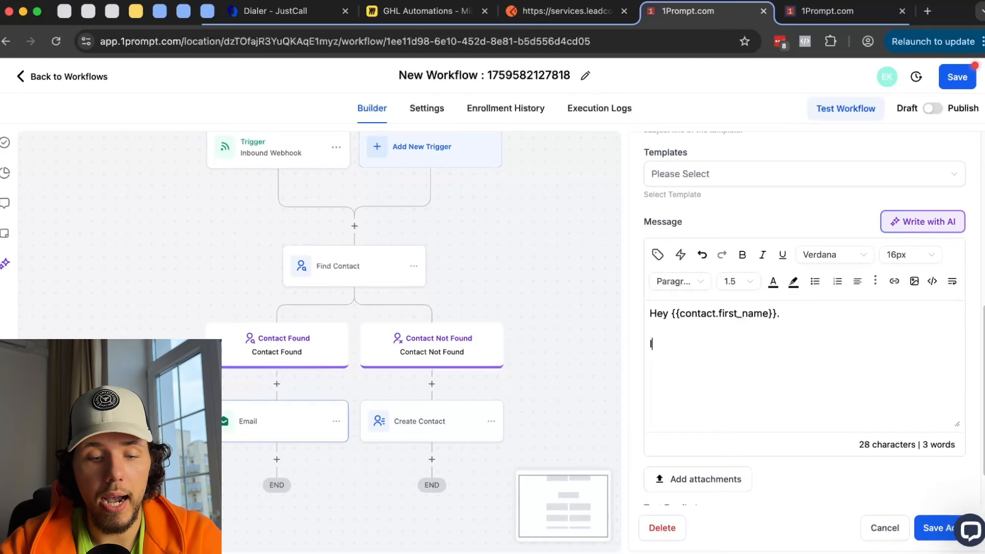
text(I know you are from)
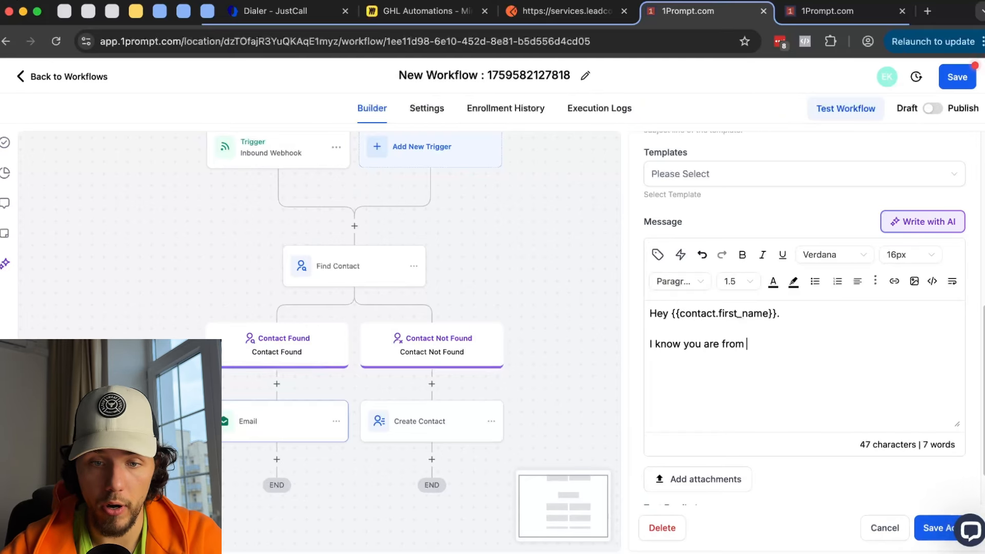
- Insert the contact's country, '! Here is the link', and the Free Resources trigger link
click(657, 254)
click(639, 289)
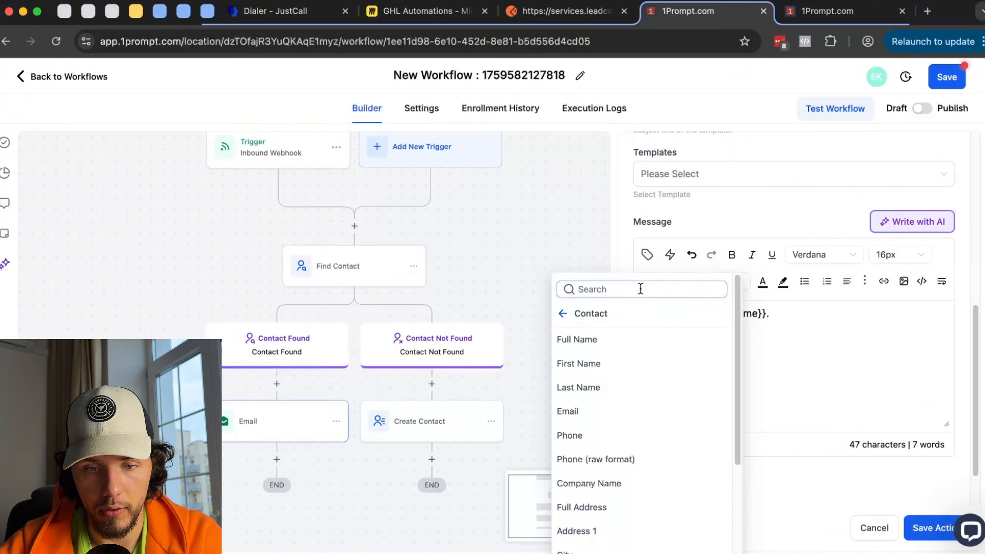
text(country)
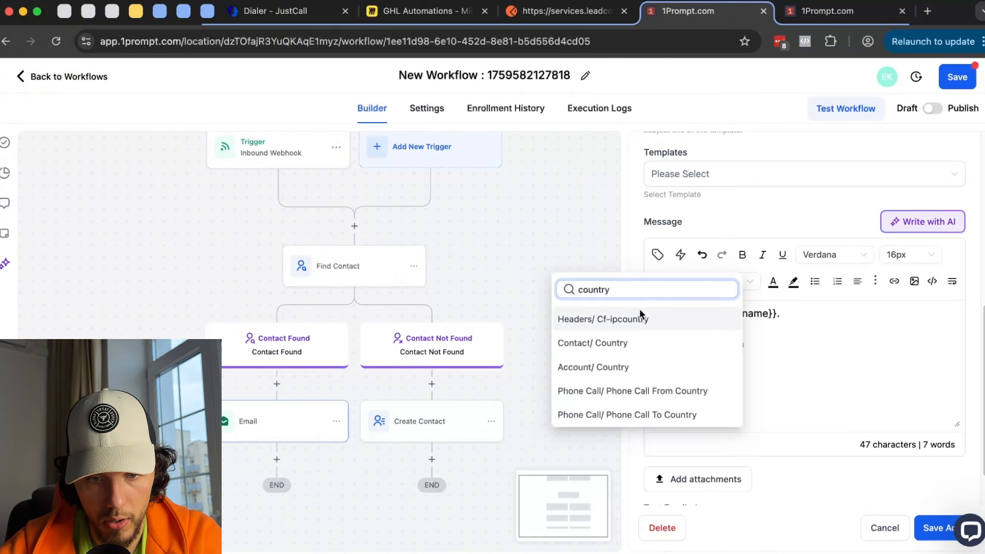
click(620, 343)
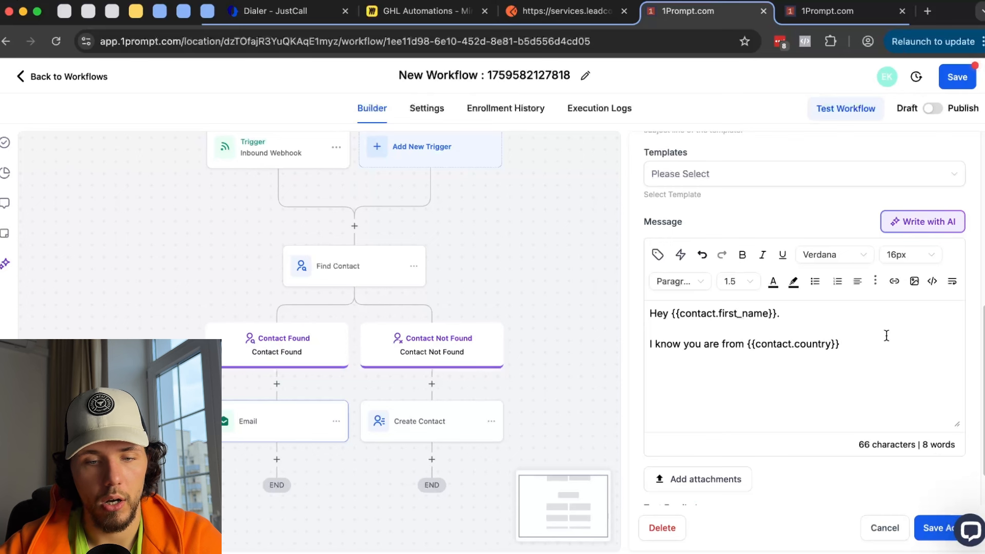
text(!  )
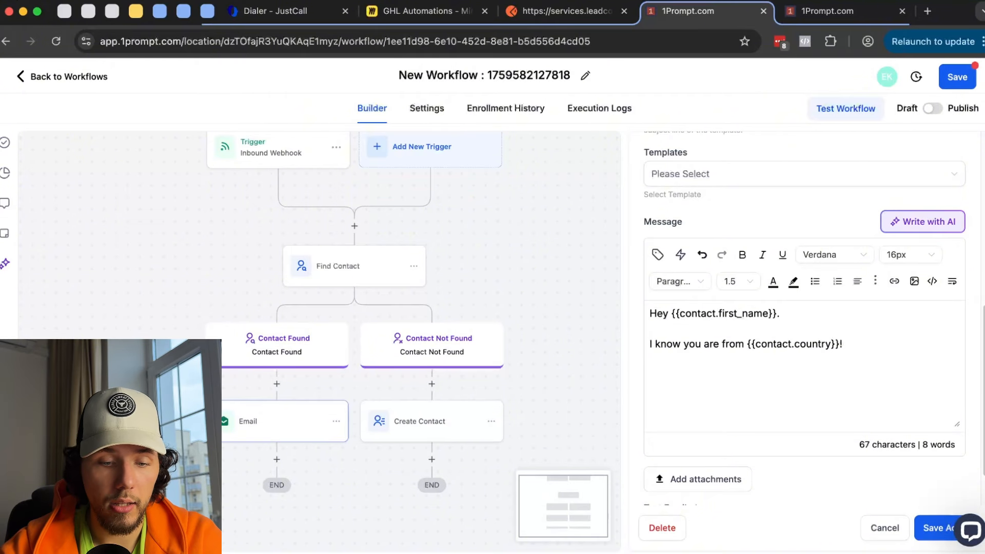
text(Here is the link:)
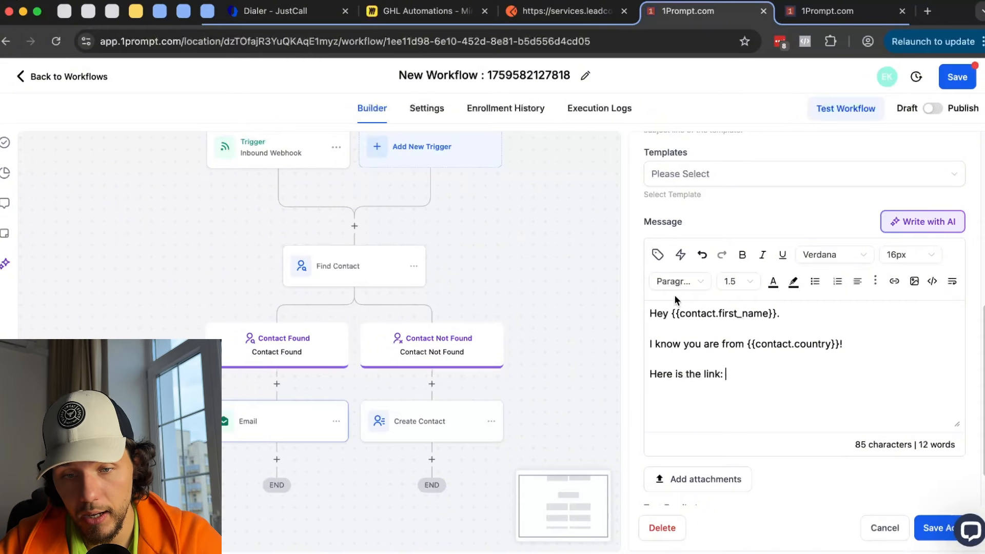
click(681, 256)
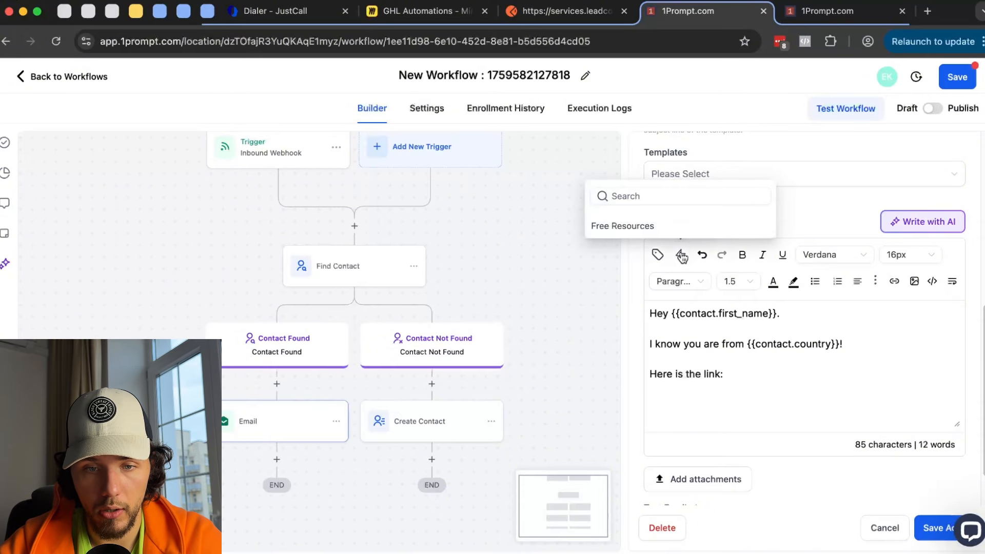
click(672, 230)
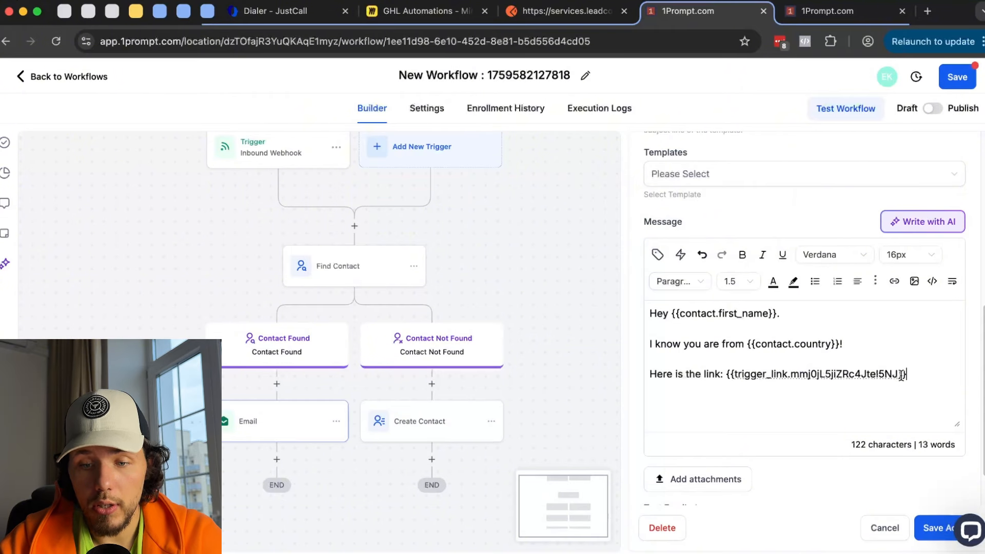
- Format all three lines in Arial 15px, keeping line height at 1.5
drag(911, 383, 647, 308)
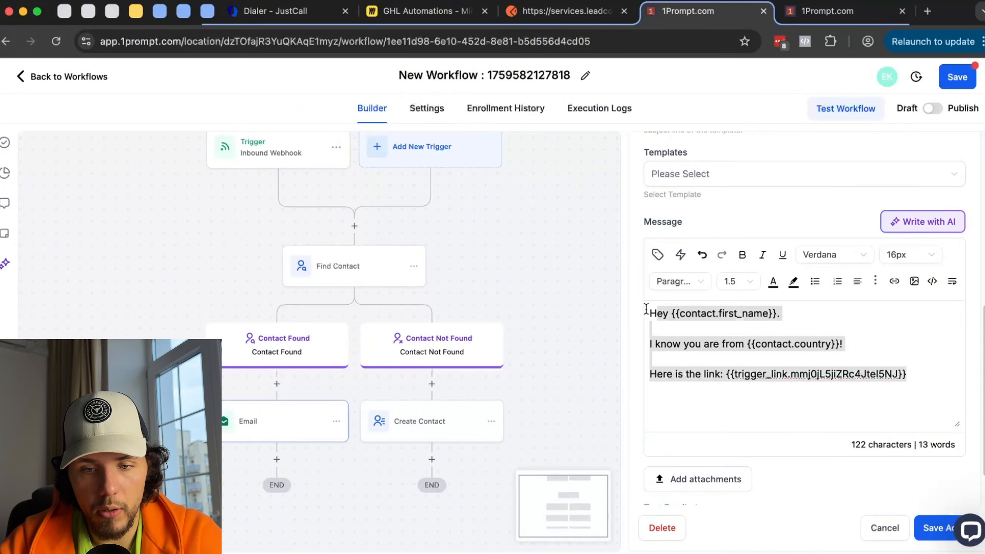
click(855, 251)
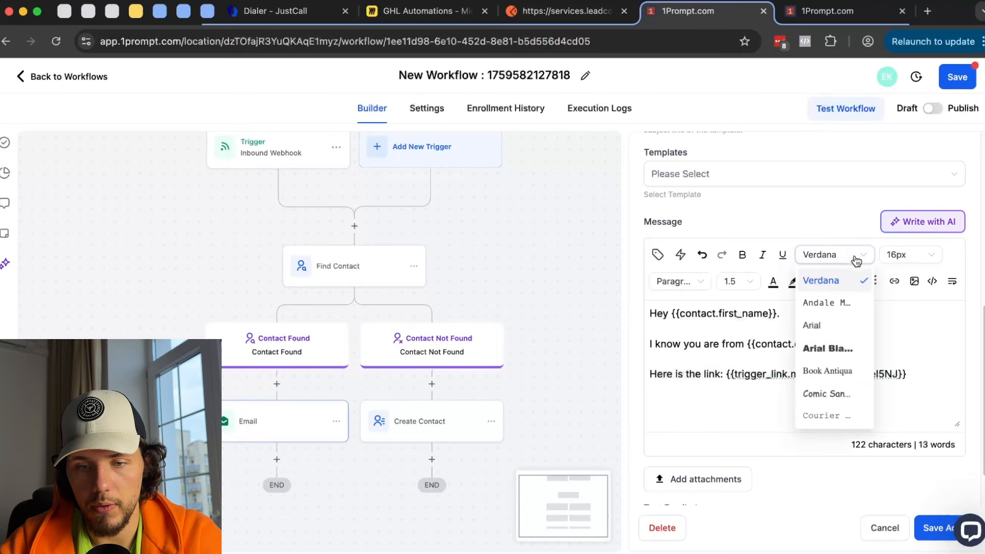
click(838, 325)
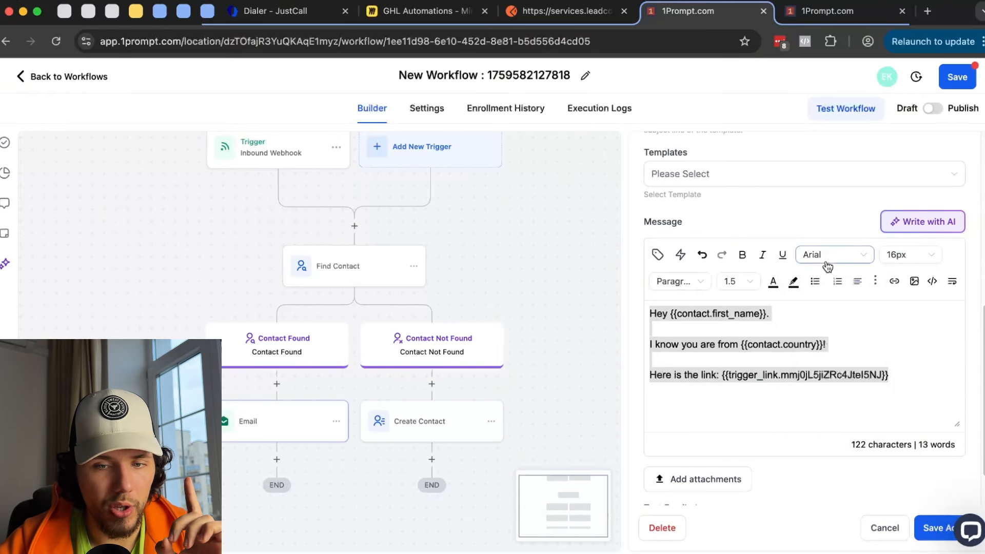
click(901, 256)
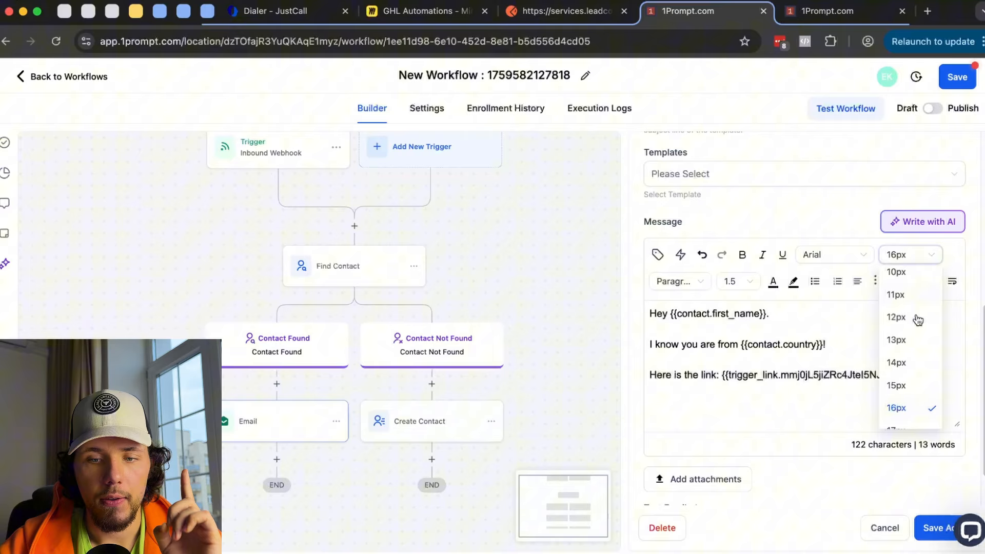
click(914, 391)
click(741, 283)
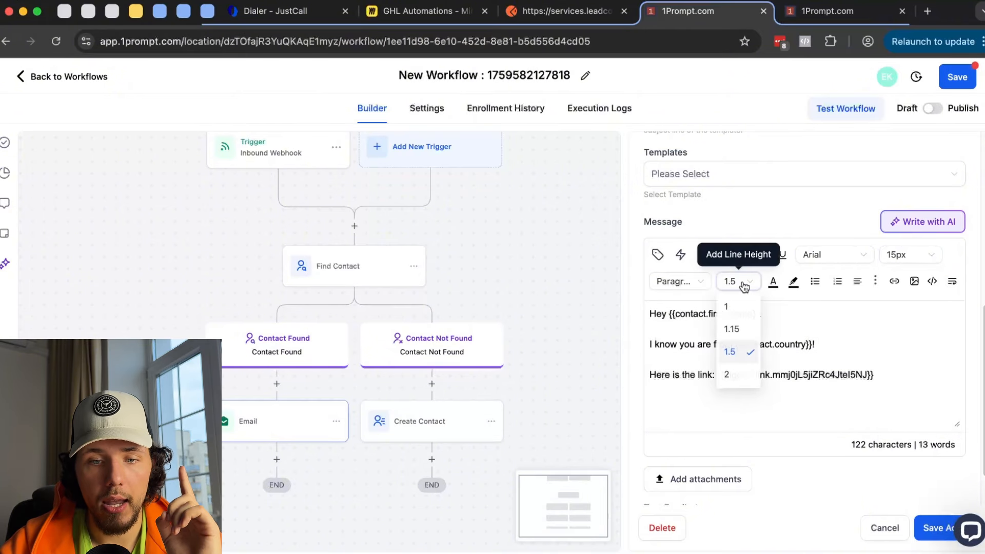
click(737, 356)
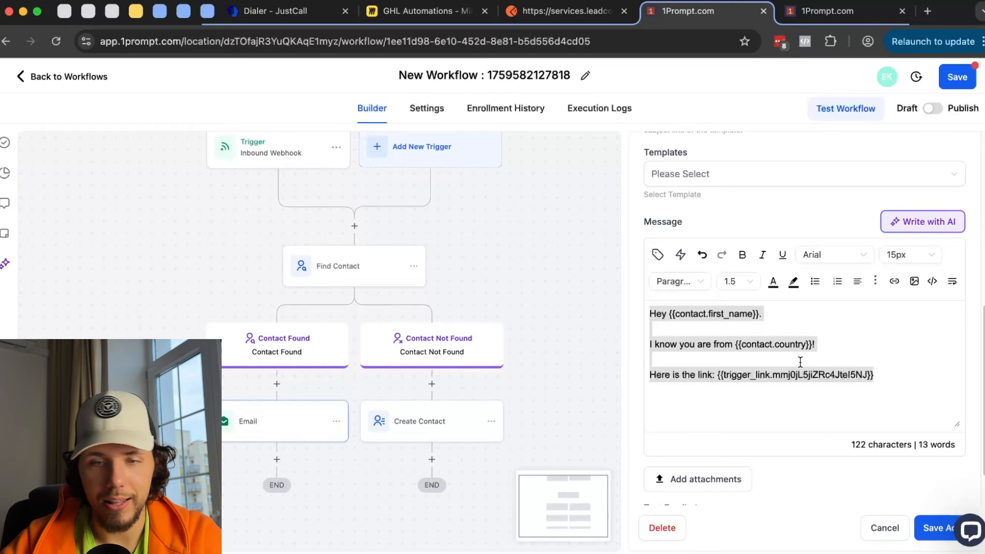
scroll(801, 361, down, 1)
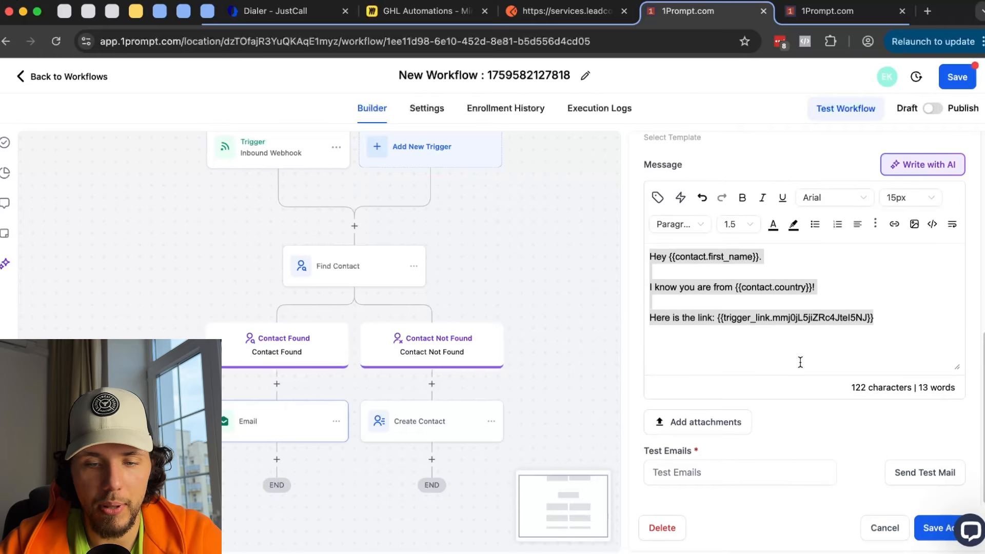
click(780, 444)
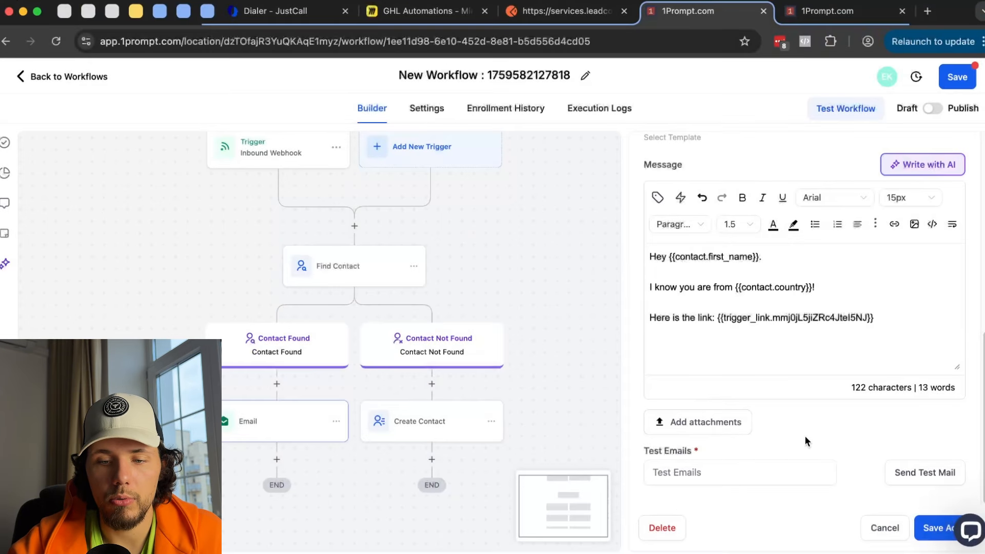
- Close the Email action settings, discarding the unsaved changes
click(776, 472)
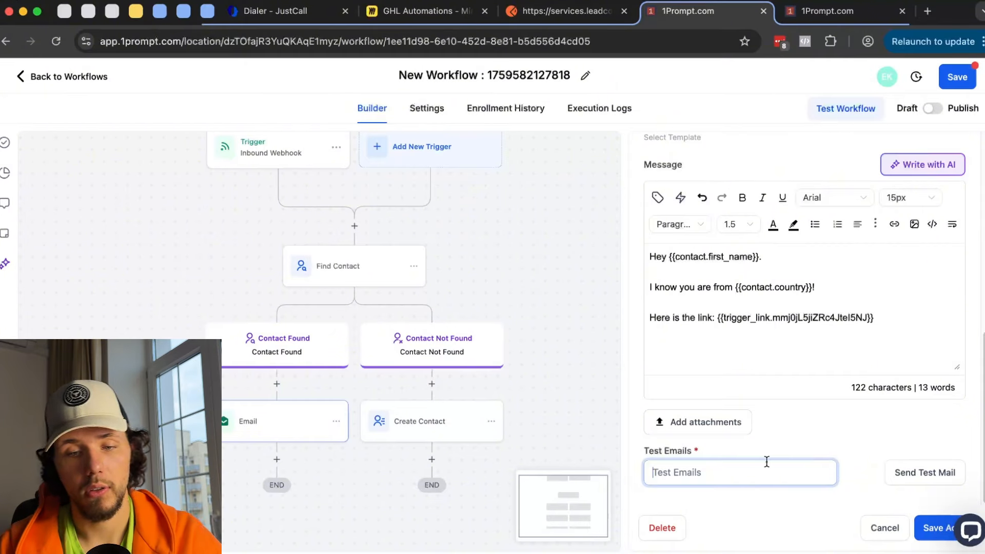
scroll(738, 297, up, 10)
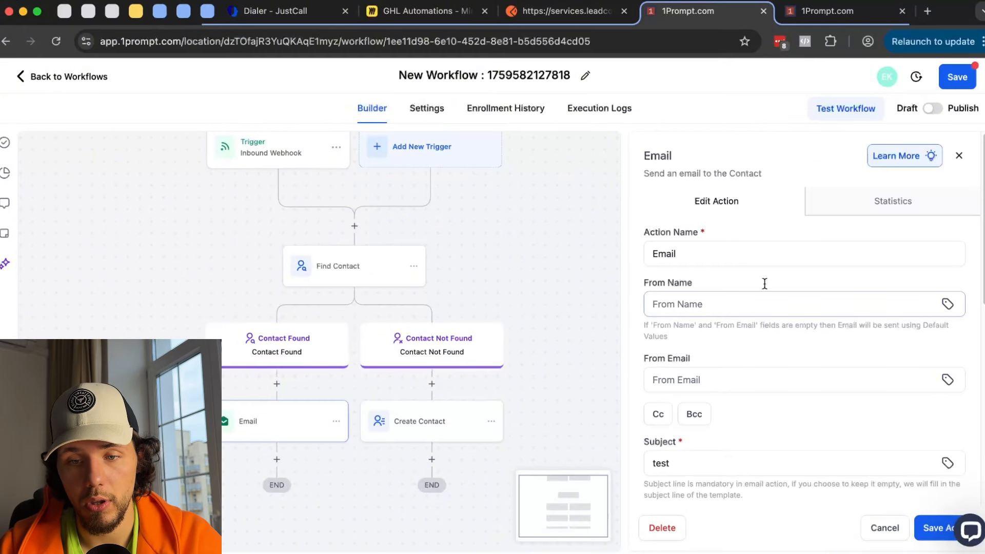
click(958, 155)
click(578, 346)
- Delete the Email step under Contact Found and start a new action in its place
click(336, 422)
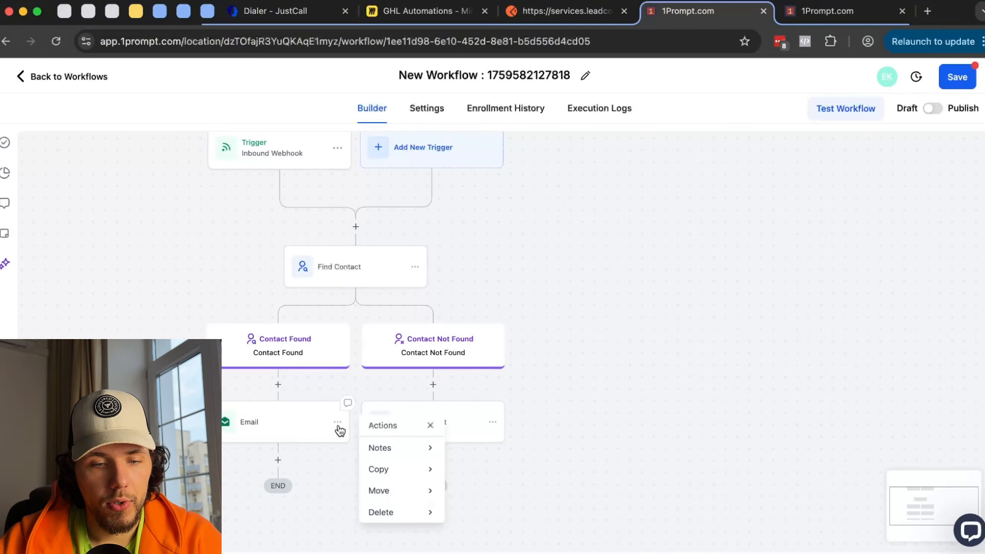
mouse_move(385, 511)
click(478, 449)
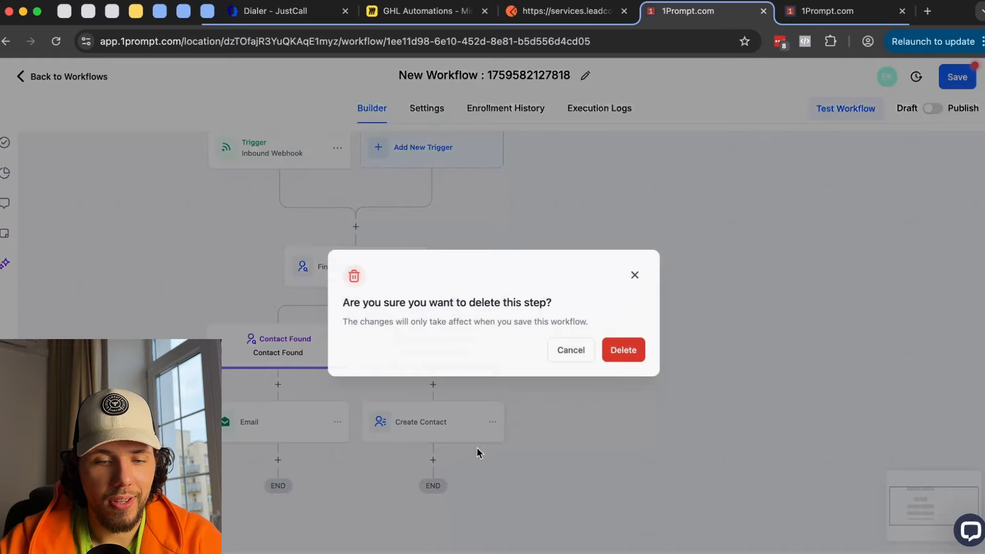
click(629, 358)
click(287, 384)
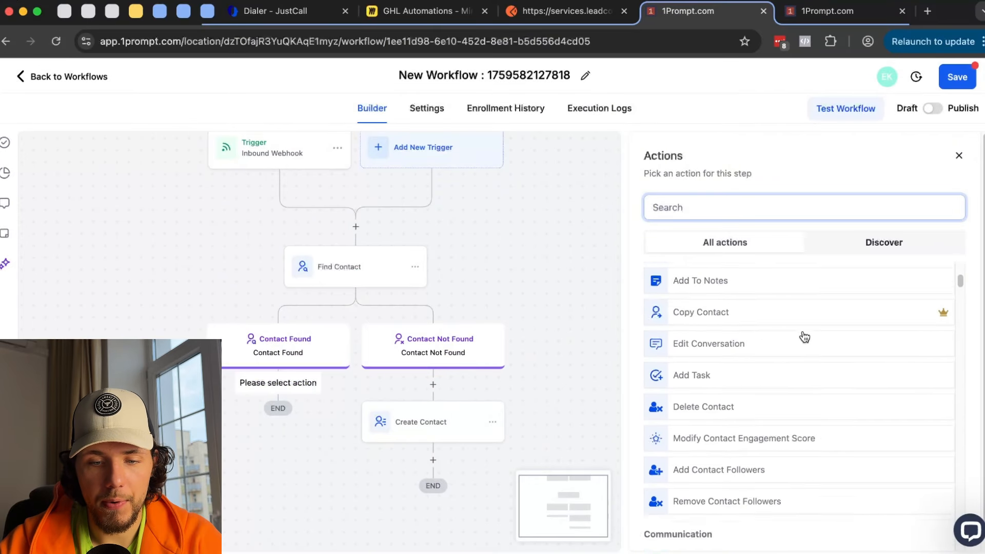
- Make the new action Send SMS, leaving the template list unchosen
scroll(804, 336, down, 5)
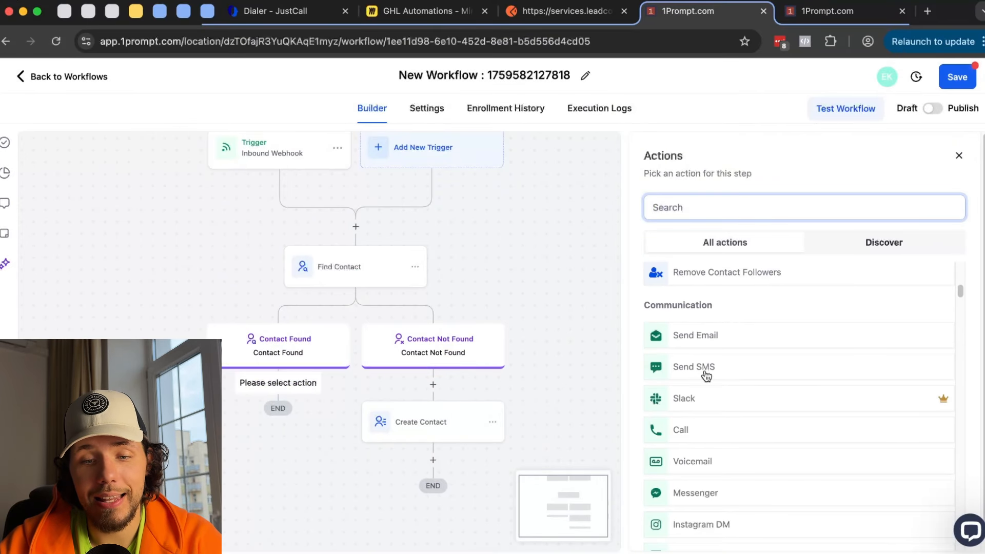
click(705, 372)
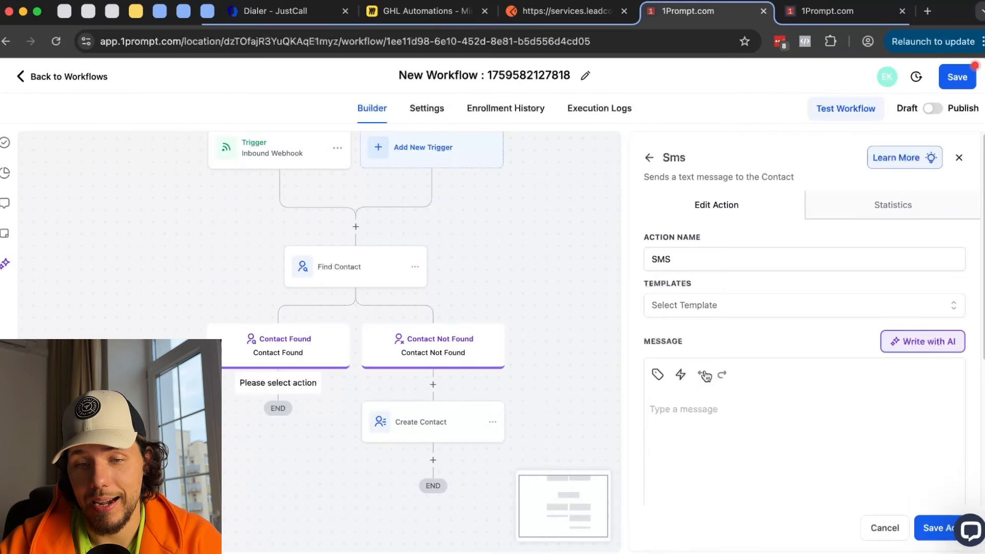
click(669, 304)
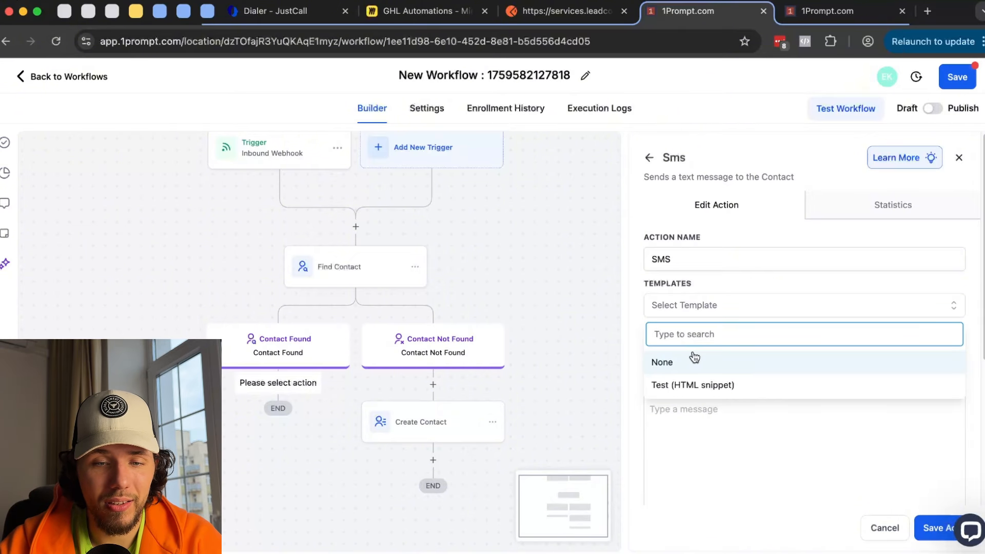
click(710, 285)
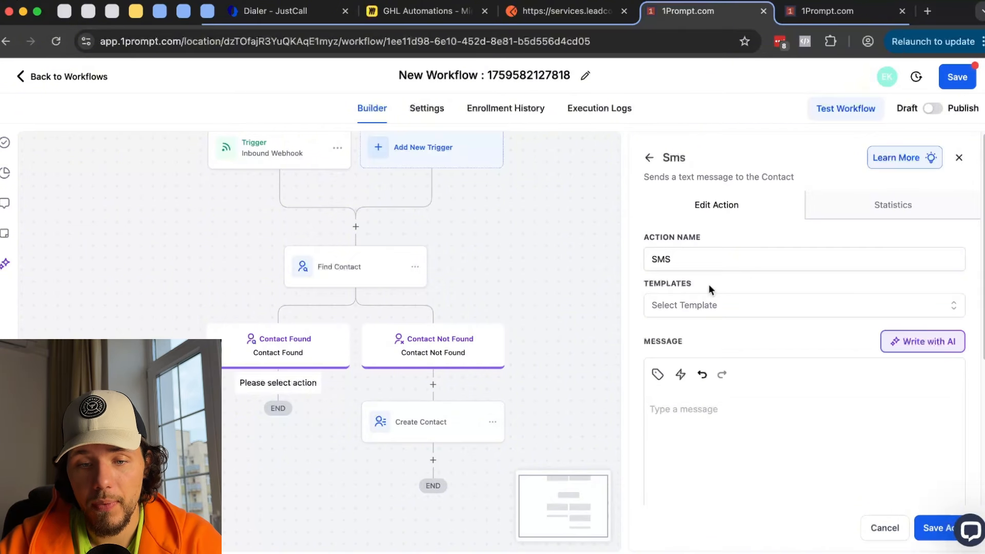
- Write 'Hey' with the contact's first name, followed by the Free Resources trigger link
click(720, 404)
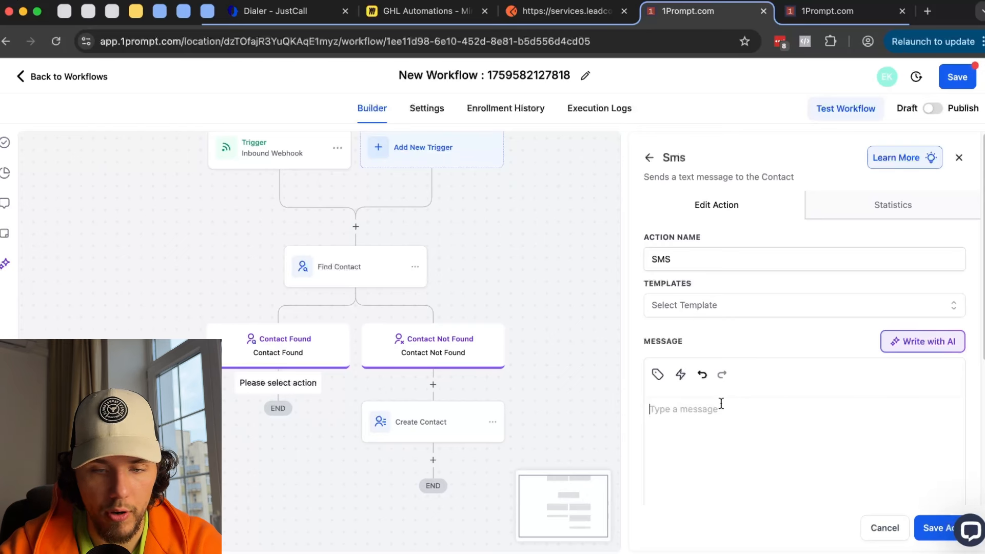
text(Hey)
click(654, 377)
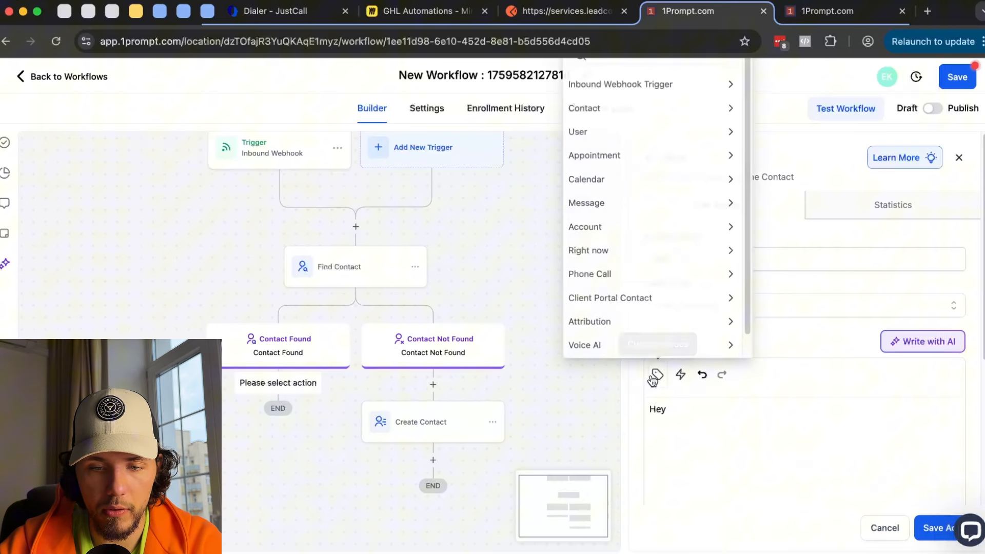
click(641, 108)
click(634, 126)
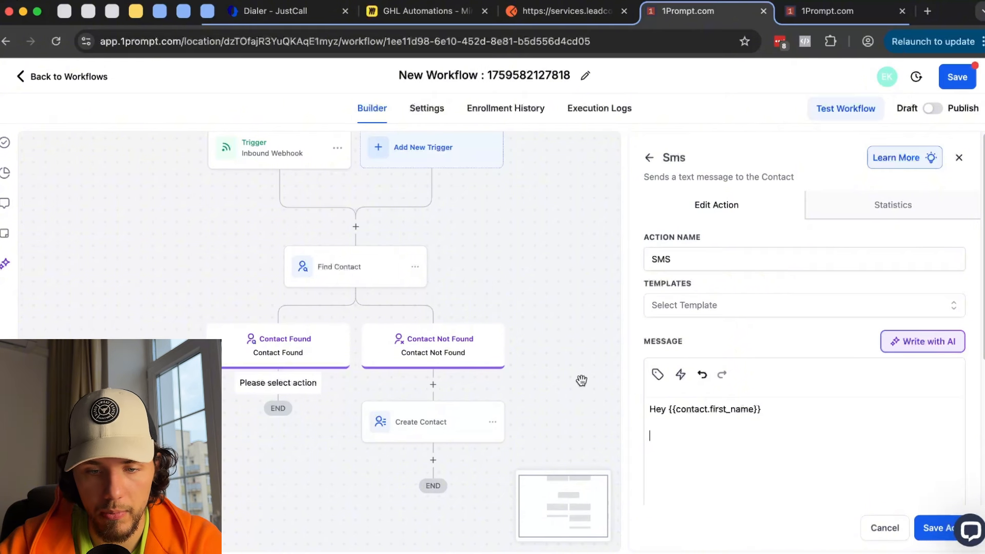
click(681, 375)
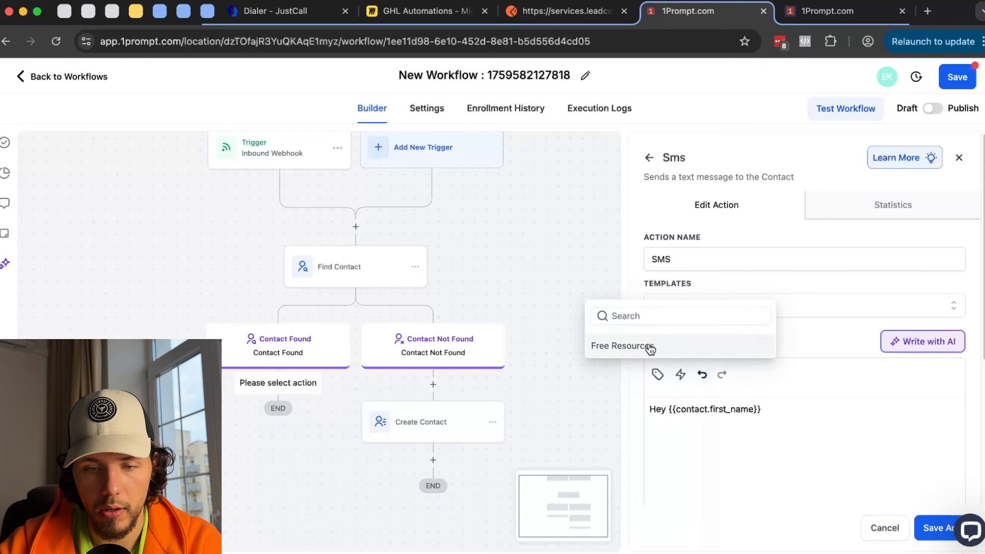
click(622, 345)
- Browse the attachment URL's Inbound Webhook Query Params custom values without picking one
scroll(648, 343, down, 4)
click(772, 445)
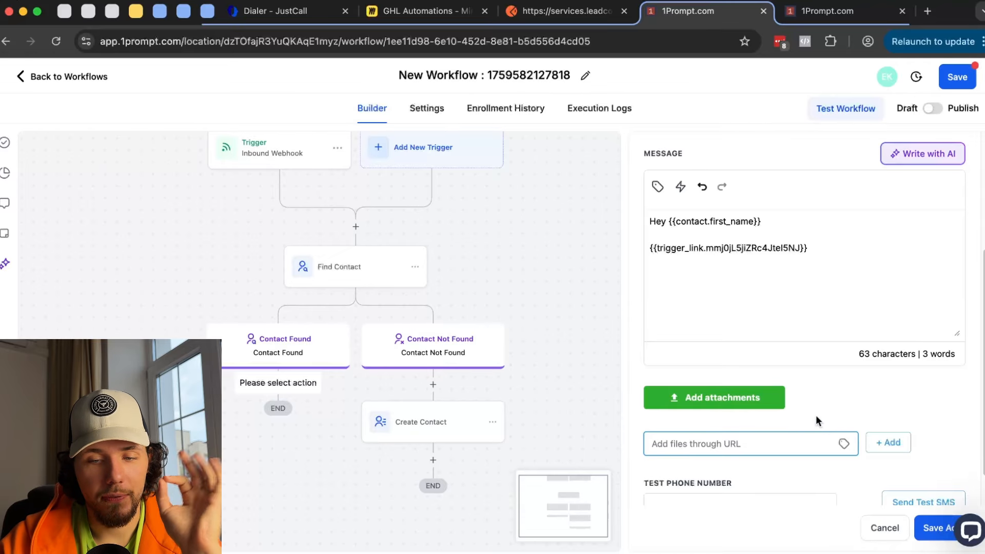
scroll(816, 417, down, 2)
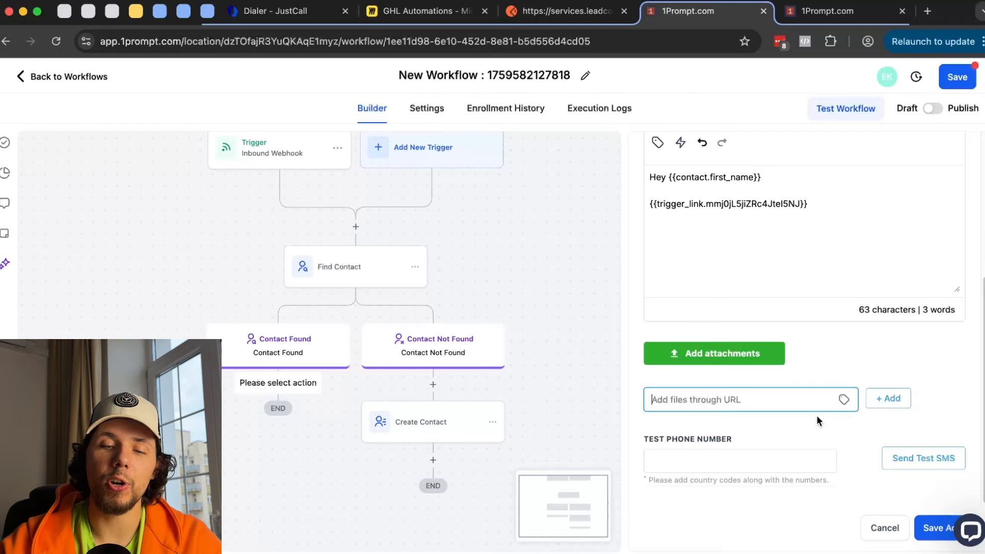
click(844, 400)
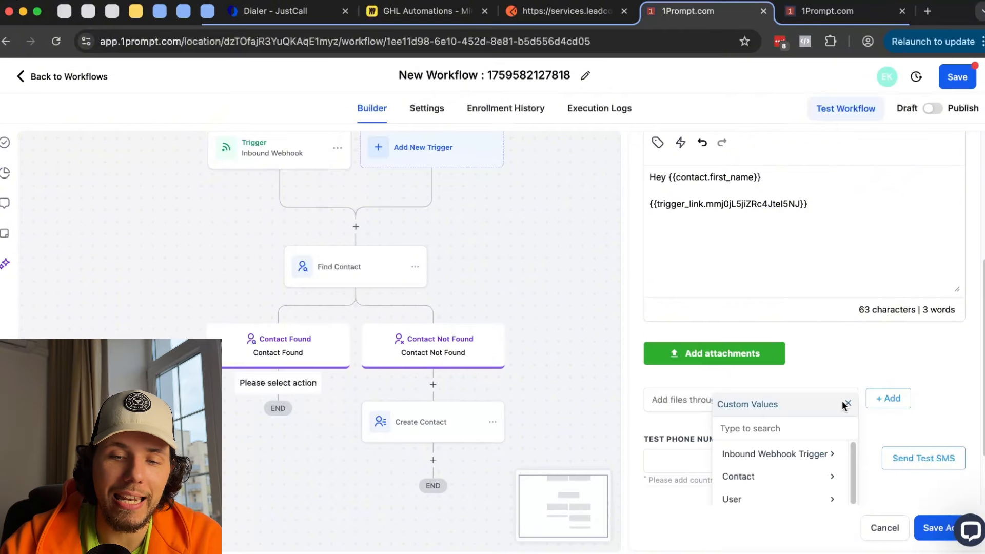
scroll(842, 400, down, 3)
click(814, 377)
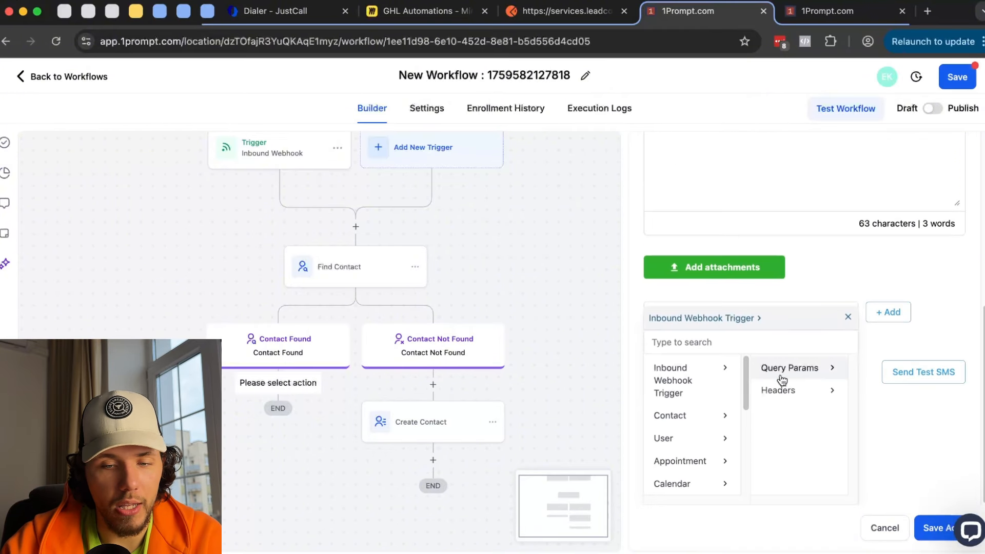
click(821, 374)
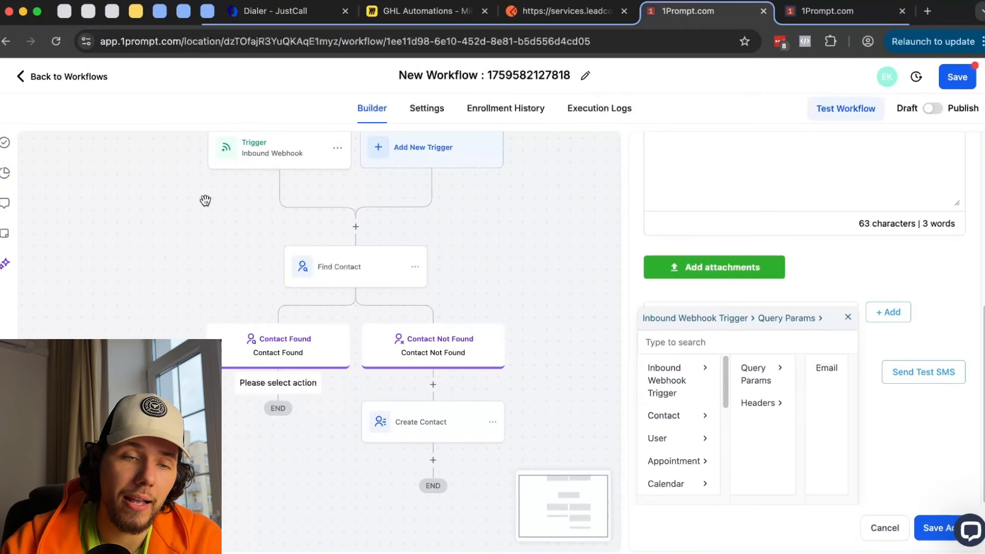
click(848, 317)
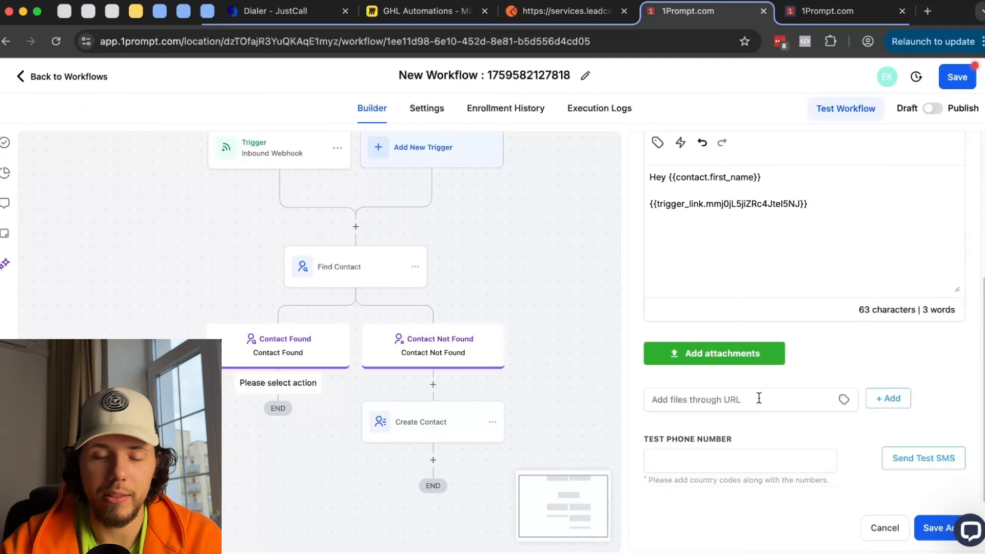
scroll(758, 398, up, 5)
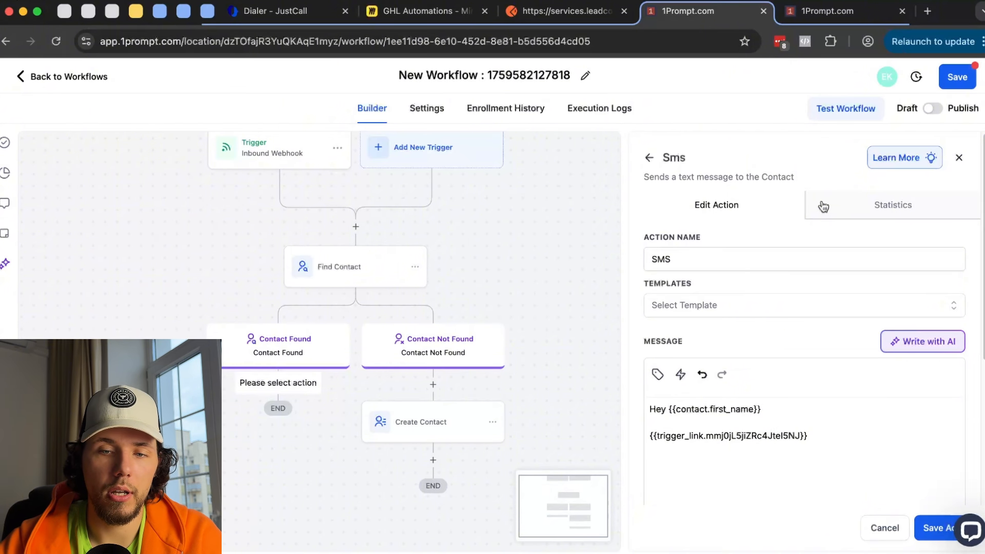
- Review the SMS action's statistics, confirming Delivered, Clicked, Failed and Opted Out are all 0%
click(882, 209)
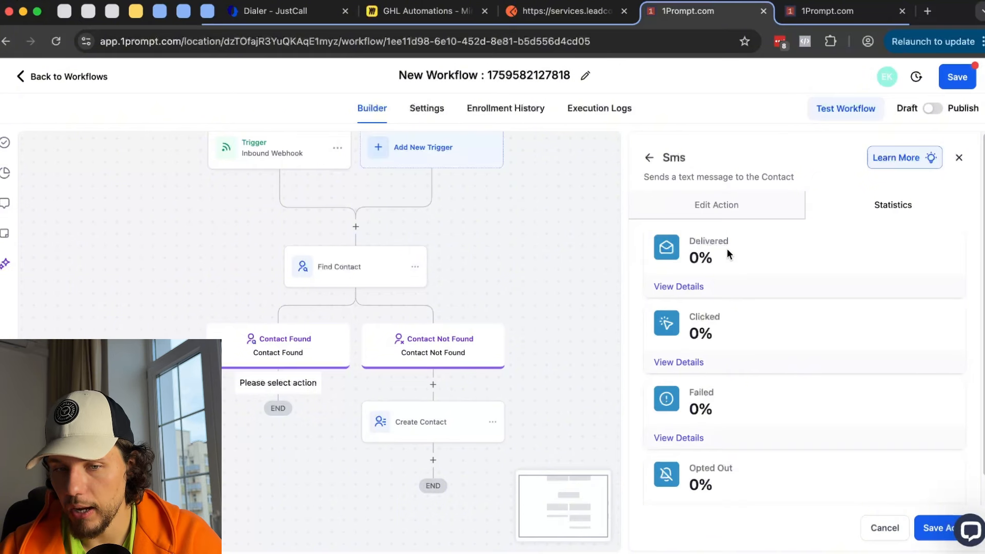
drag(697, 316, 756, 334)
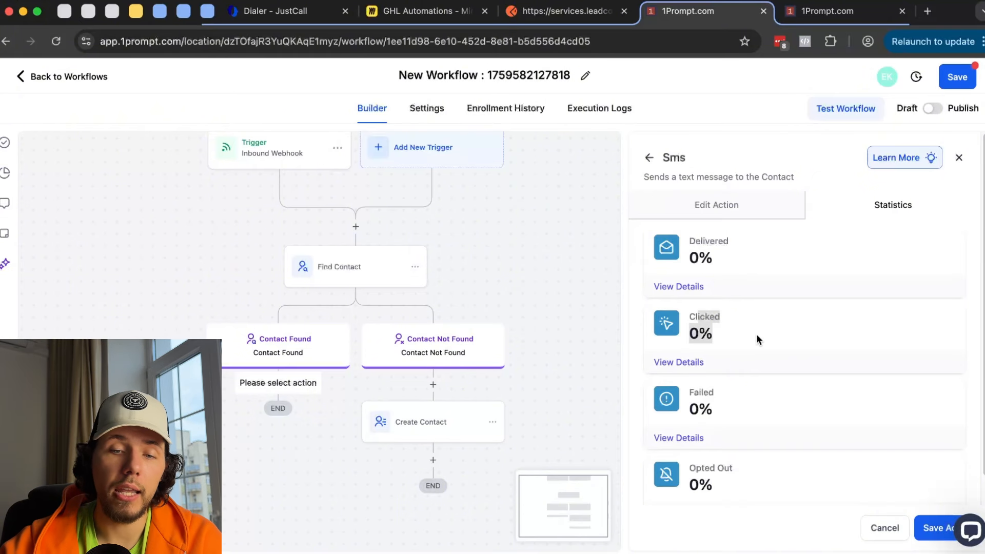
drag(691, 388, 727, 453)
scroll(709, 461, down, 1)
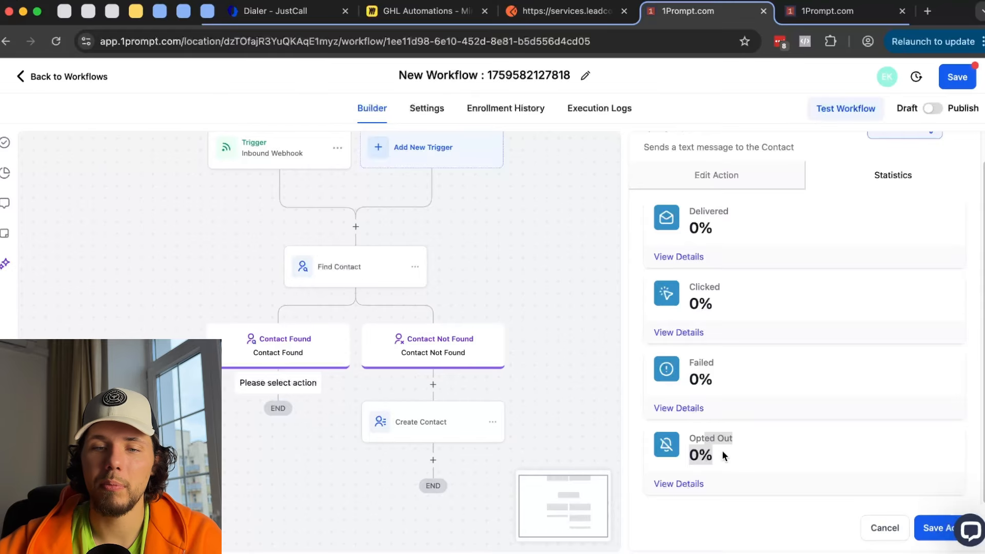
scroll(739, 346, up, 2)
- Discard the unsaved SMS changes and switch the step to a Send Email action
click(649, 163)
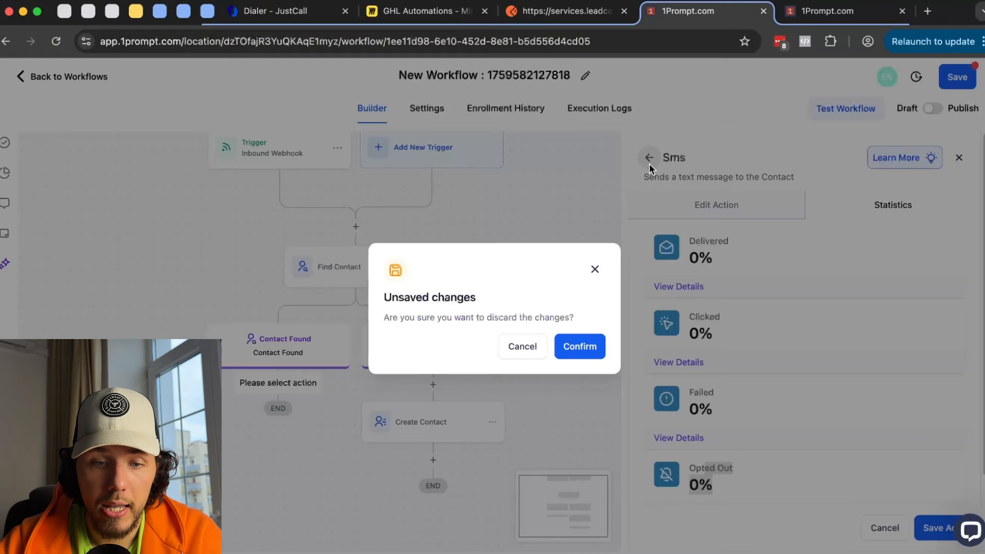
click(576, 346)
scroll(738, 305, down, 6)
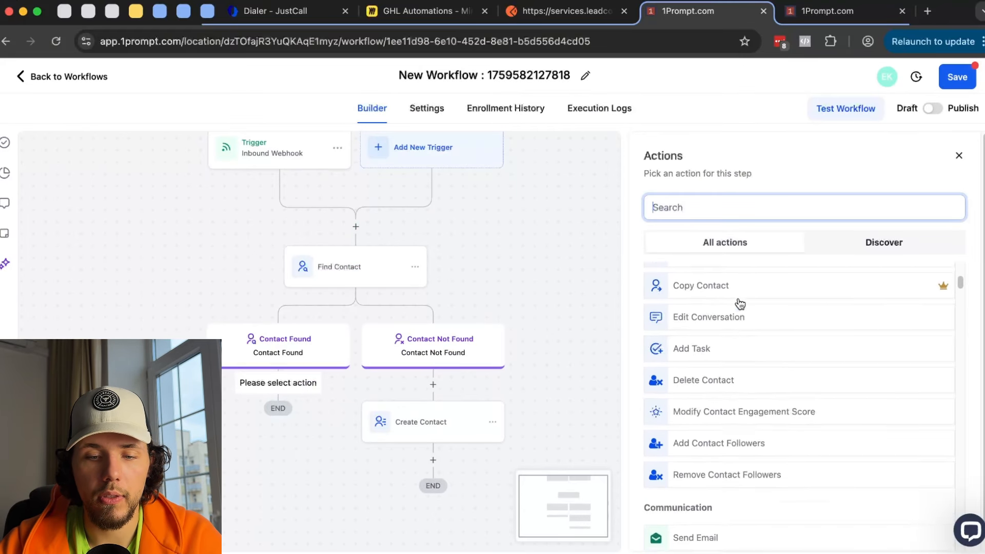
scroll(738, 318, down, 3)
click(720, 372)
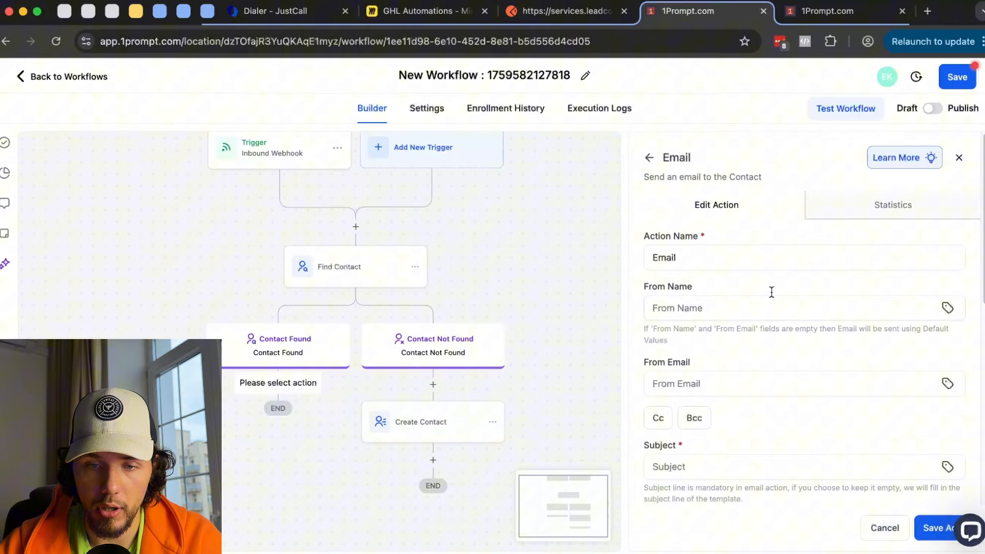
- Review the Email action statistics: total 0, delivered, opened, clicked, replied, bounced and complained all 0.00%
click(891, 207)
drag(699, 245, 712, 241)
drag(710, 322, 735, 320)
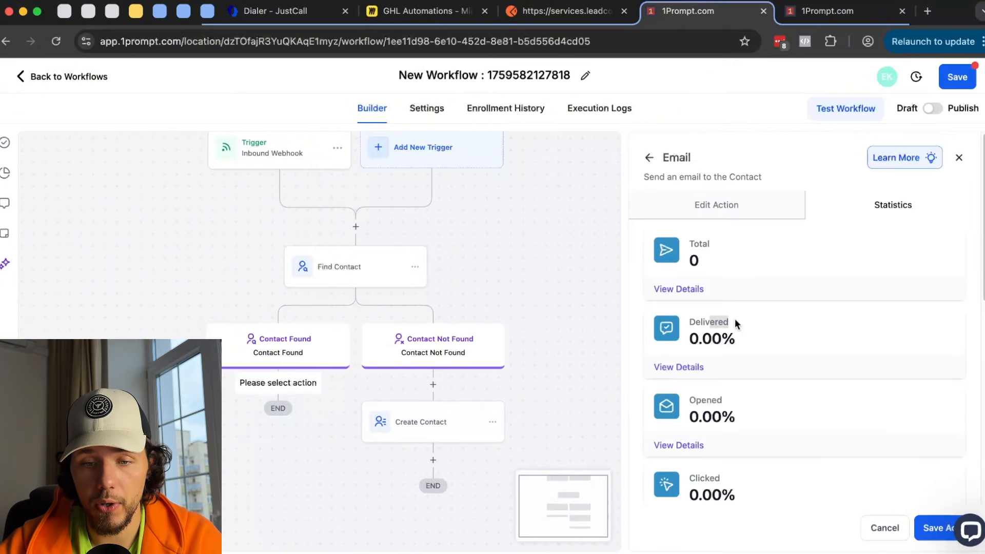
scroll(734, 349, down, 1)
drag(712, 376, 777, 361)
scroll(744, 392, down, 2)
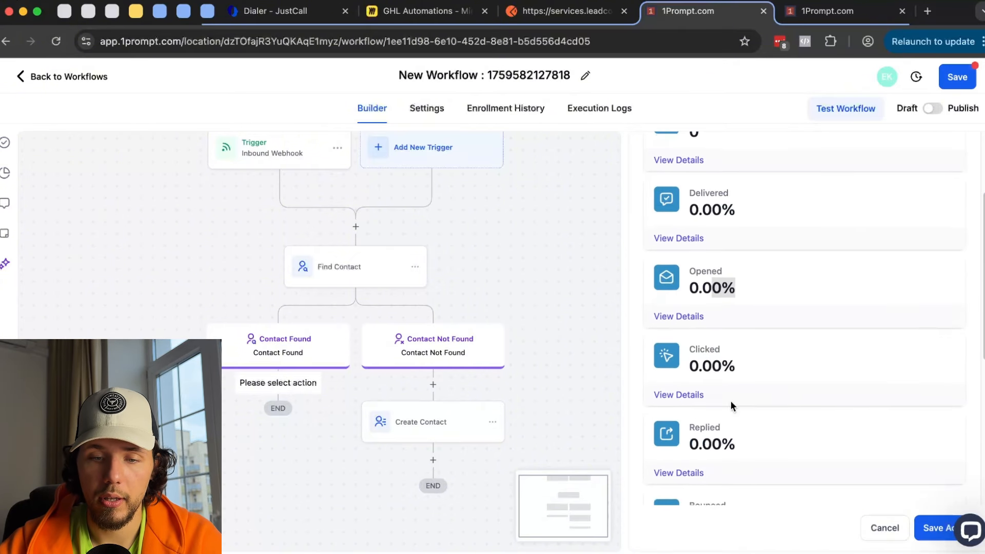
scroll(713, 393, down, 2)
scroll(713, 367, down, 3)
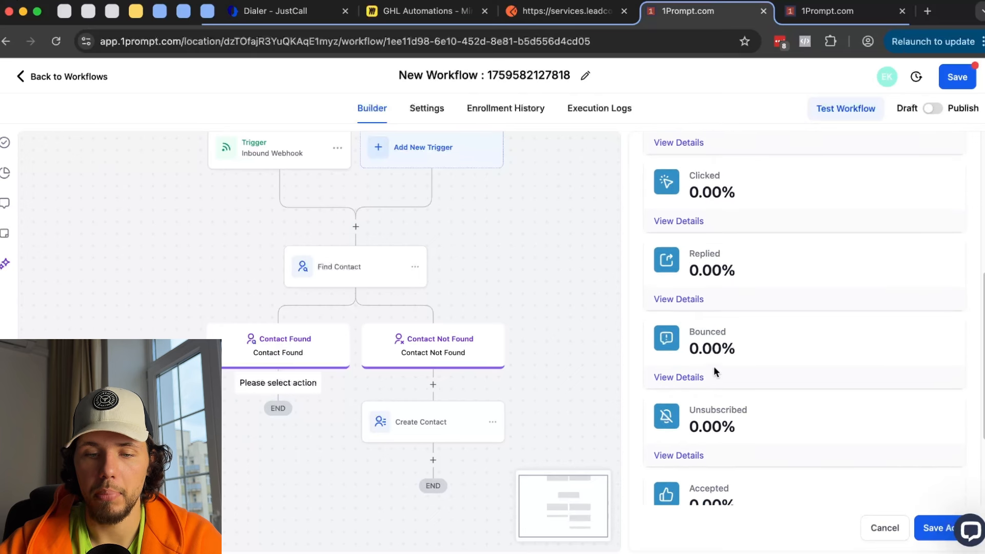
scroll(716, 367, down, 1)
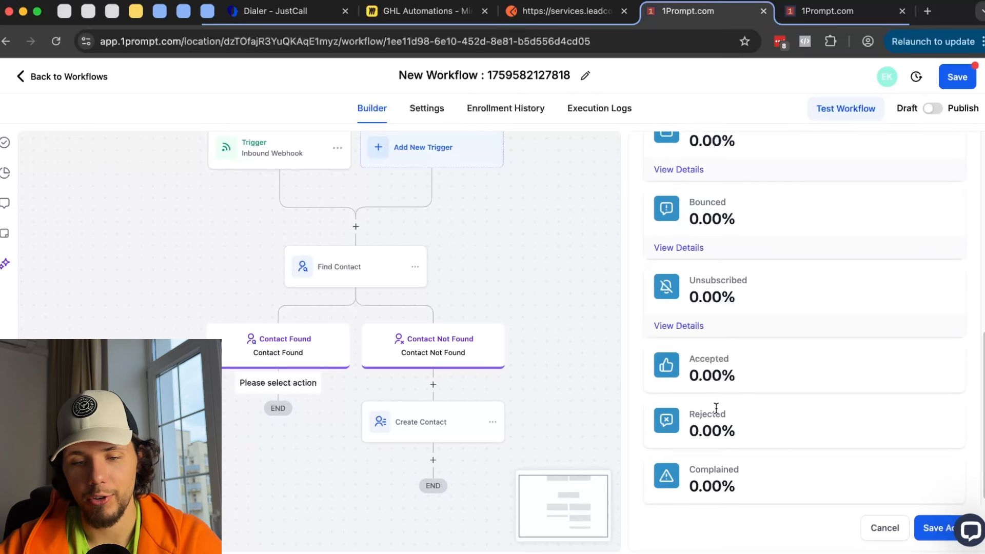
scroll(716, 408, up, 2)
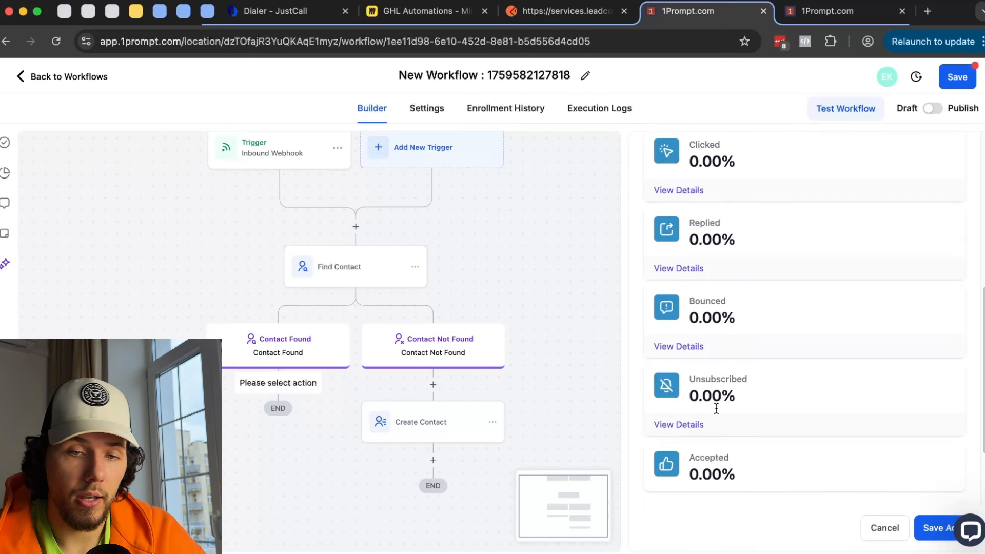
scroll(716, 408, up, 1)
scroll(717, 408, up, 3)
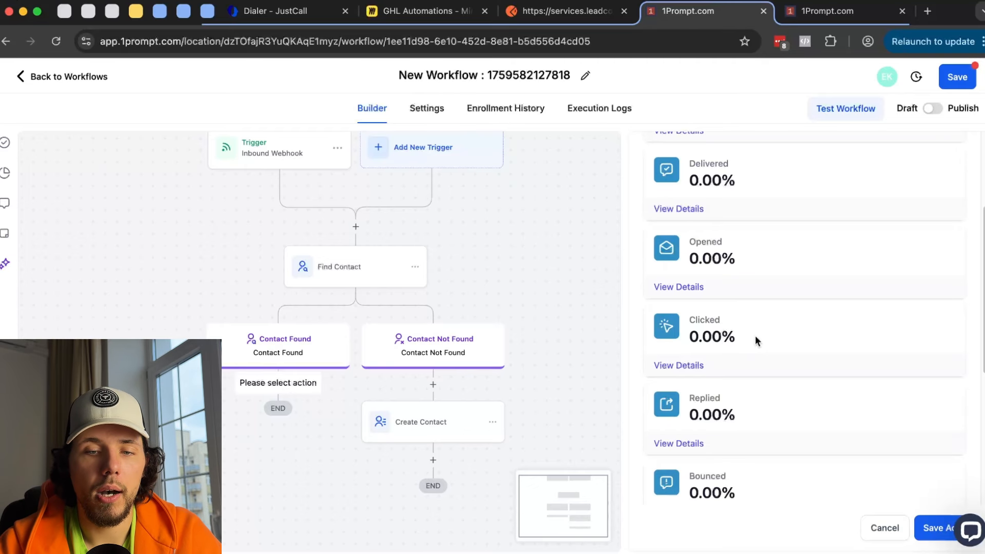
scroll(755, 338, up, 2)
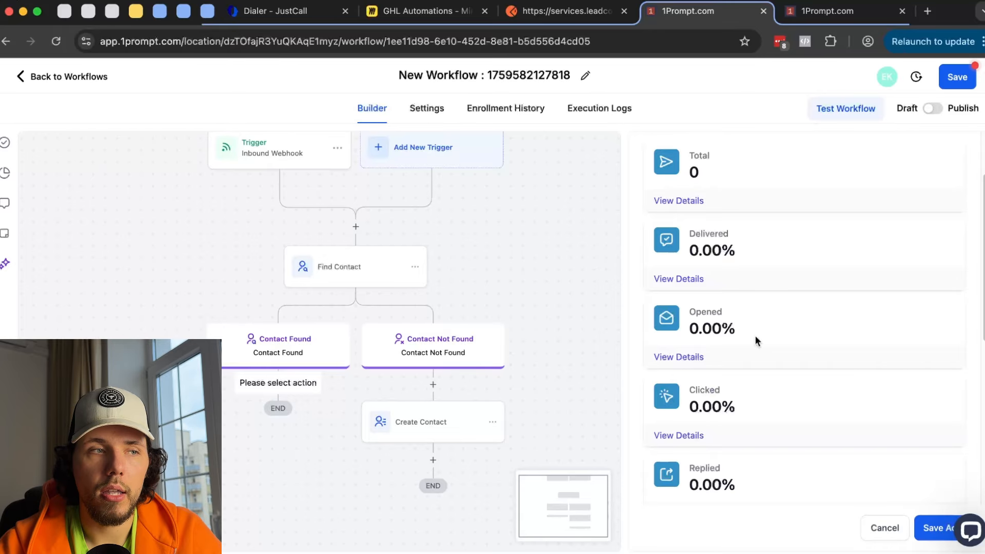
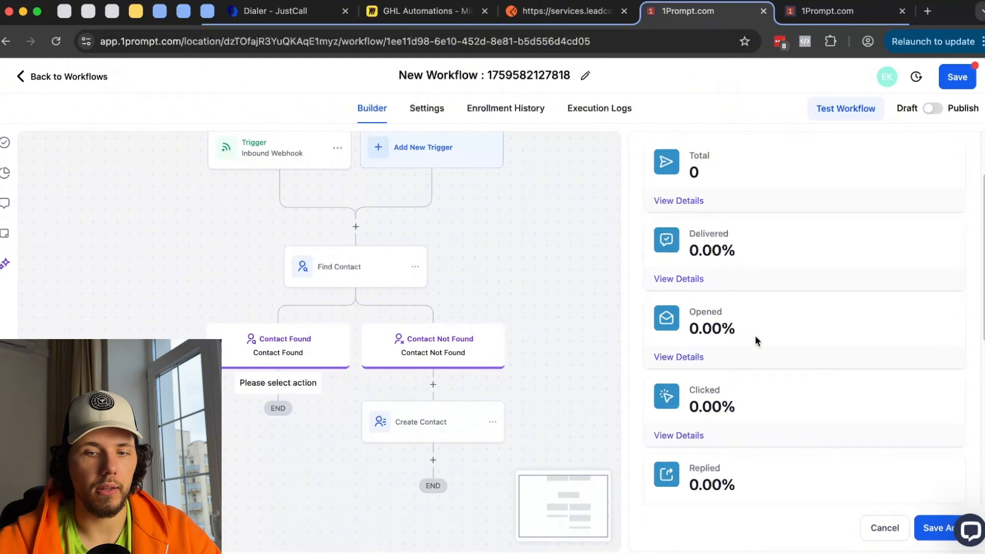
- Close the Email statistics and open the Actions list for a new step under Contact Found
click(887, 532)
click(279, 386)
scroll(755, 376, down, 5)
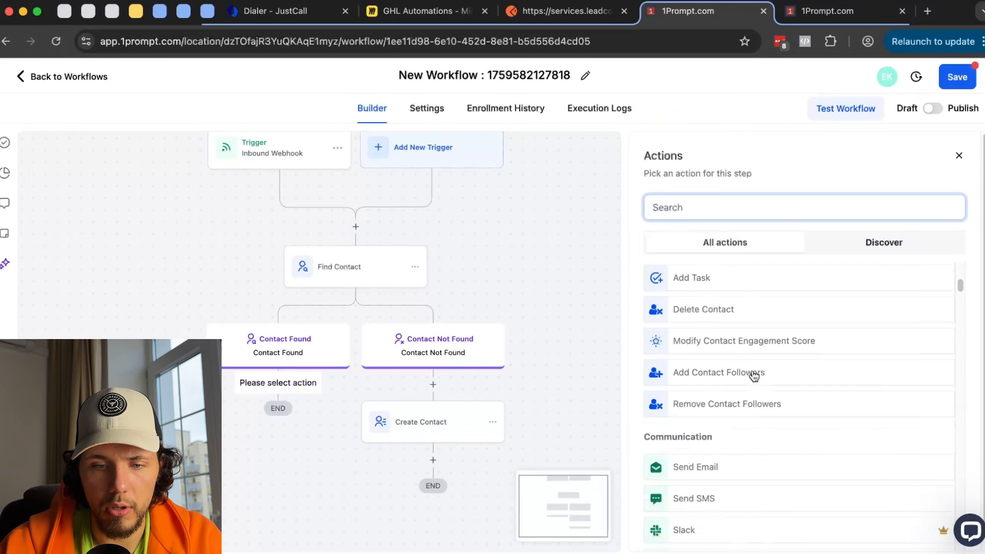
scroll(754, 376, down, 4)
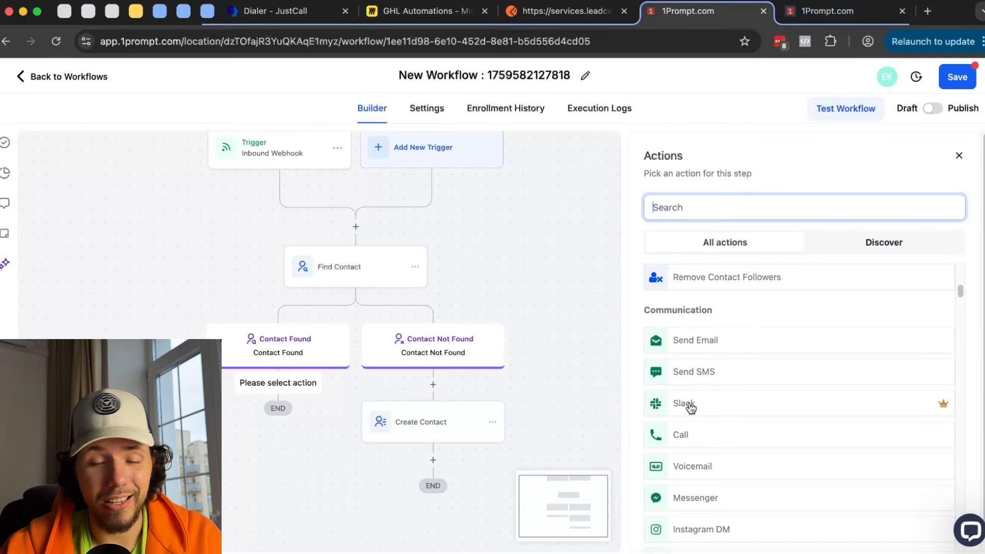
mouse_move(944, 408)
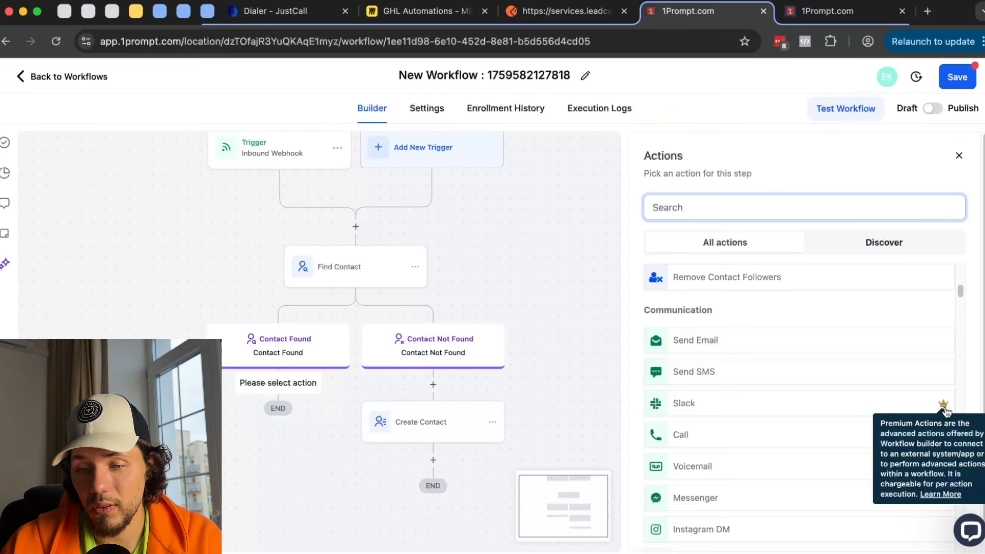
scroll(830, 392, down, 1)
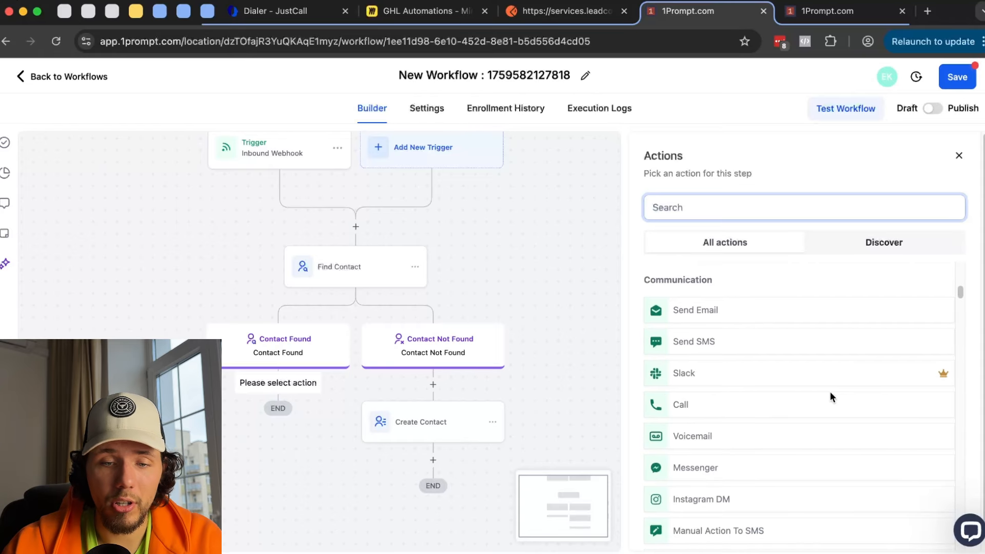
- Preview the Call action's settings, then return to the Actions list and scroll further down
click(708, 404)
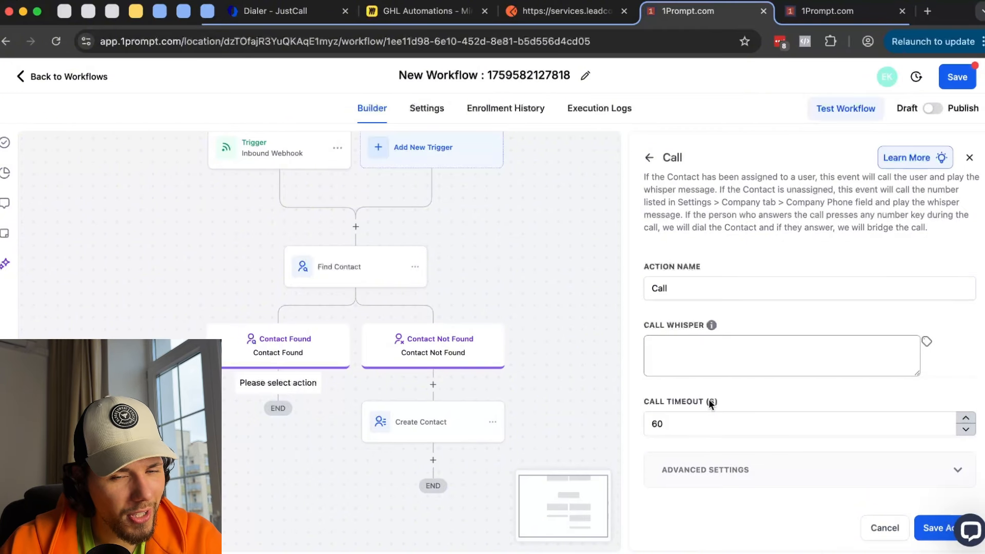
mouse_move(714, 331)
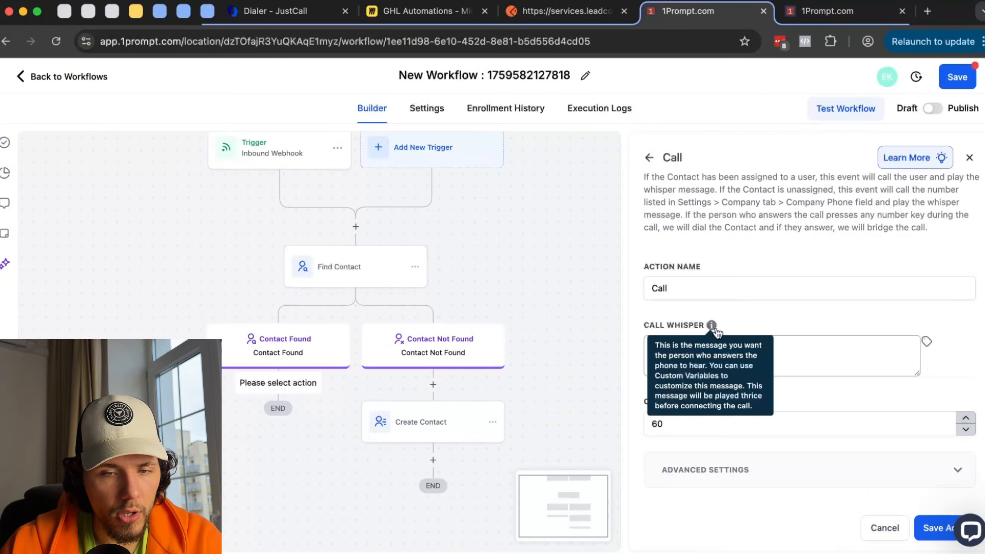
click(652, 160)
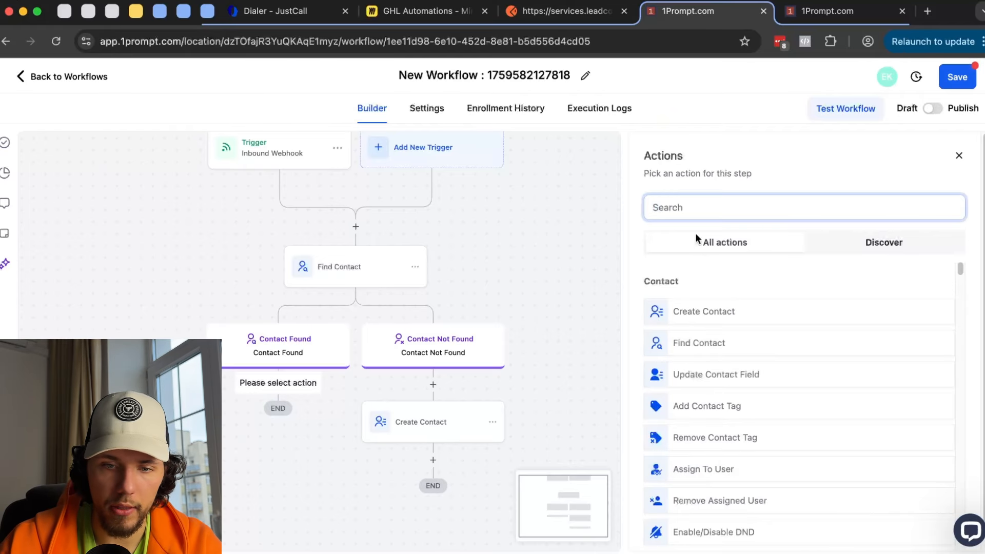
scroll(752, 307, down, 5)
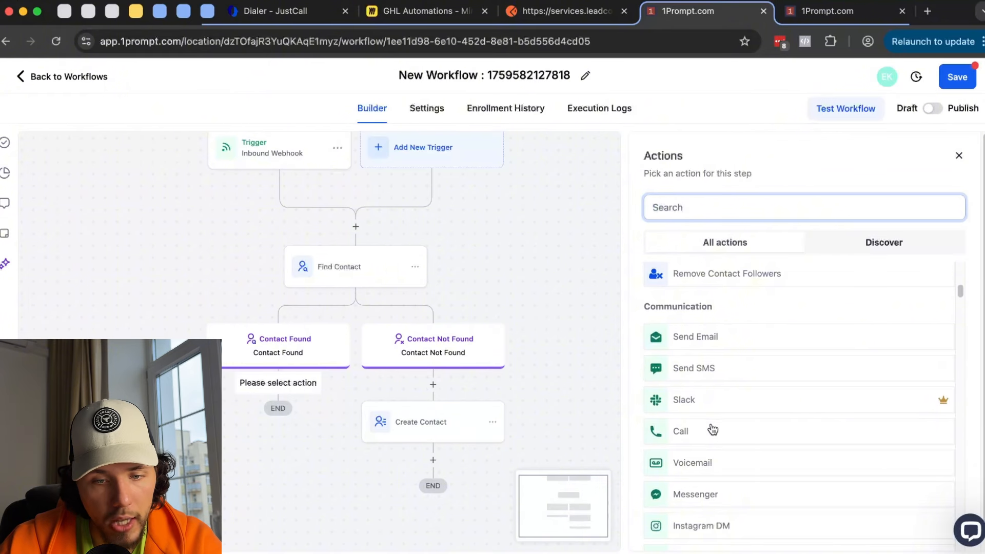
scroll(710, 429, down, 1)
click(711, 425)
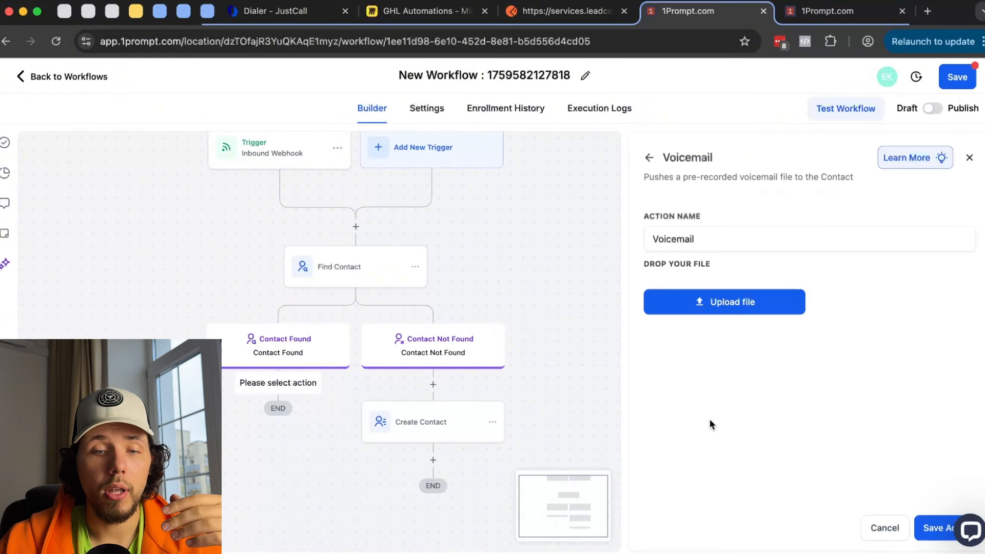
click(736, 305)
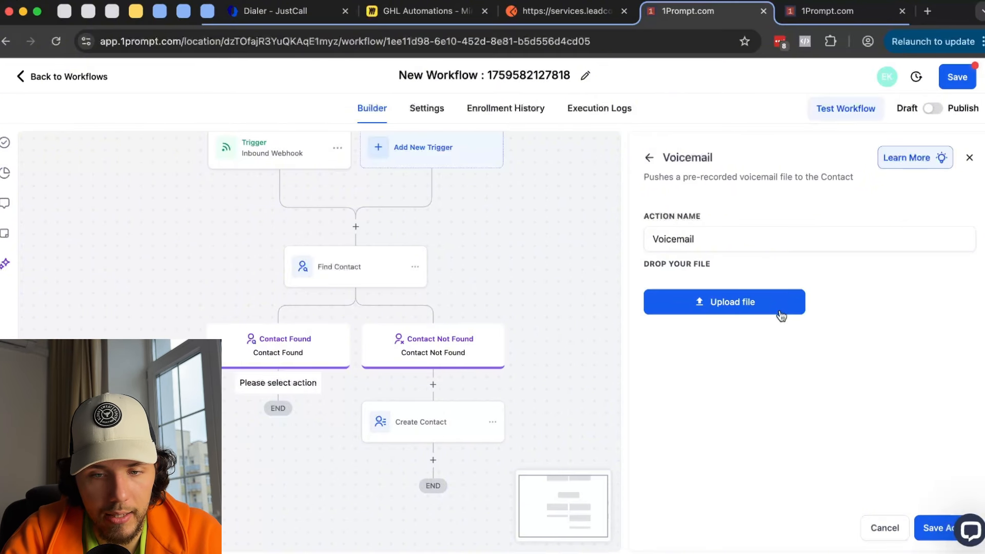
click(649, 158)
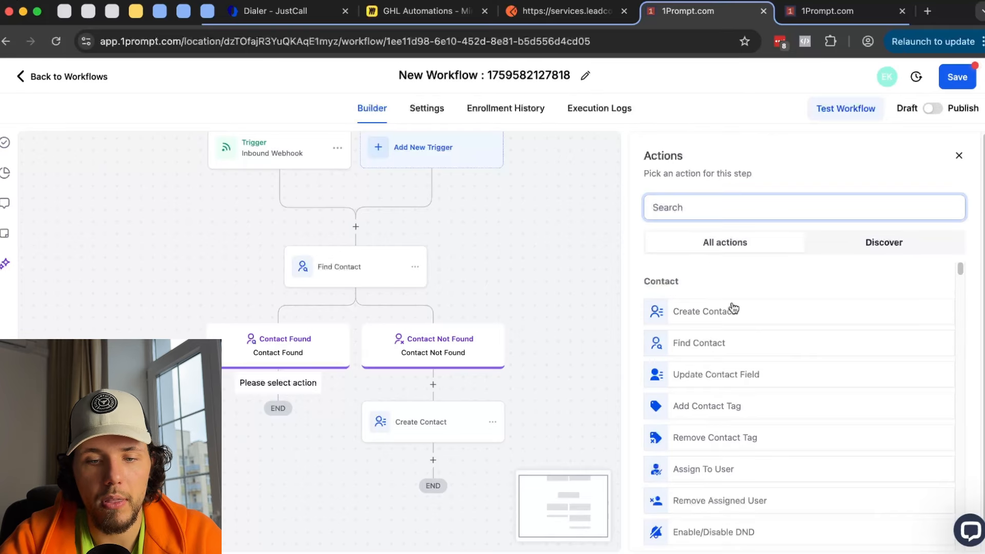
scroll(734, 307, down, 12)
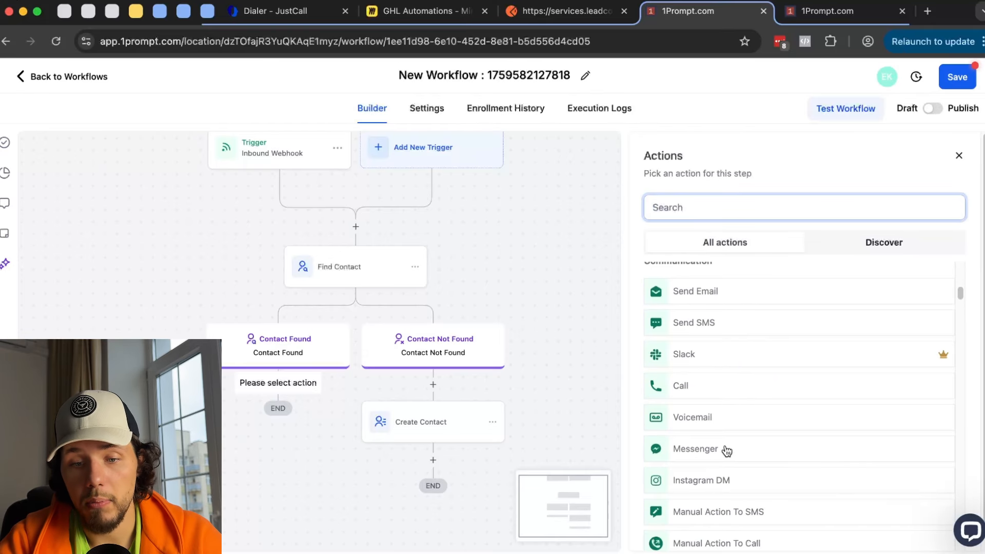
- Preview the Messenger action's settings, then return to the Actions list
click(726, 450)
scroll(775, 380, down, 3)
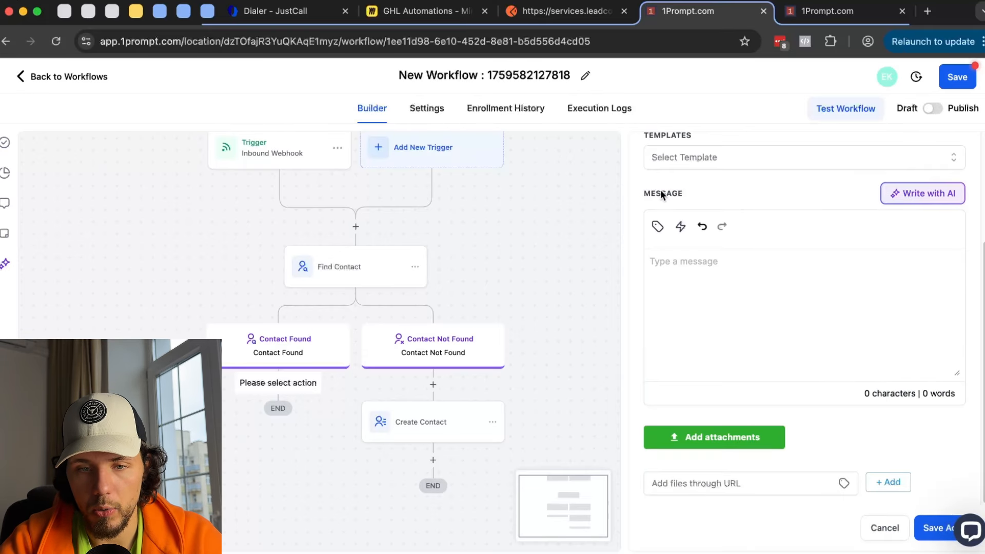
scroll(662, 194, up, 3)
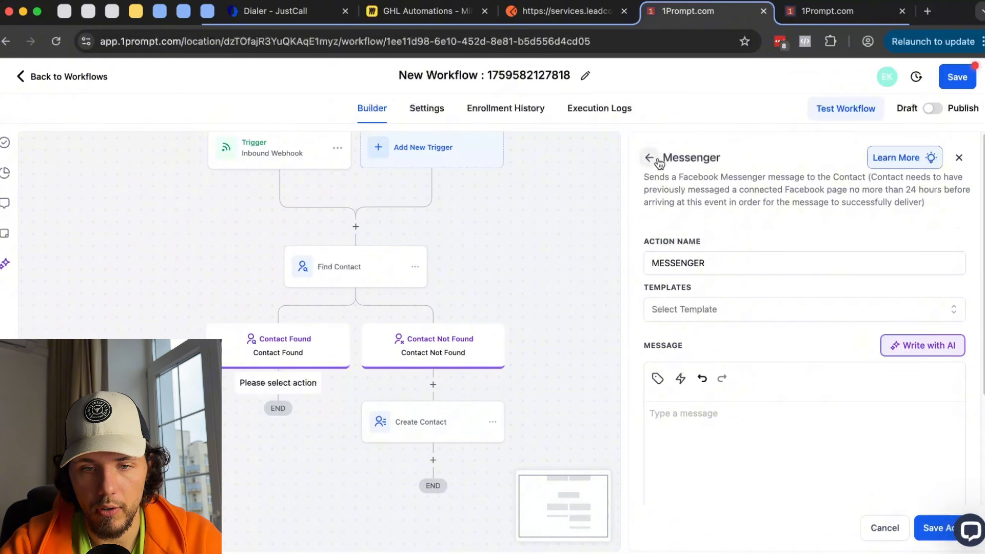
click(658, 161)
- Choose Manual Action To SMS for the step and switch to the other 1Prompt tab
scroll(723, 359, down, 5)
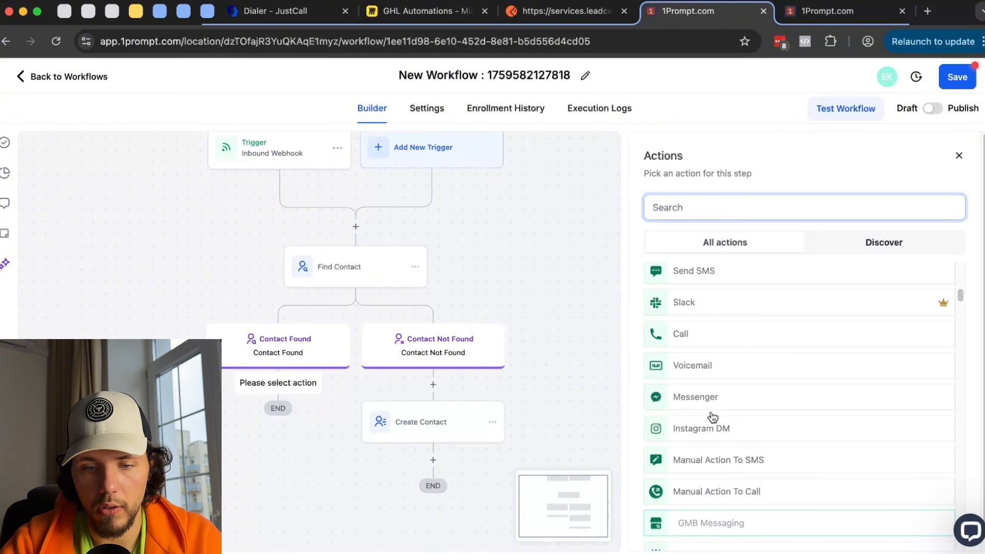
scroll(717, 429, down, 1)
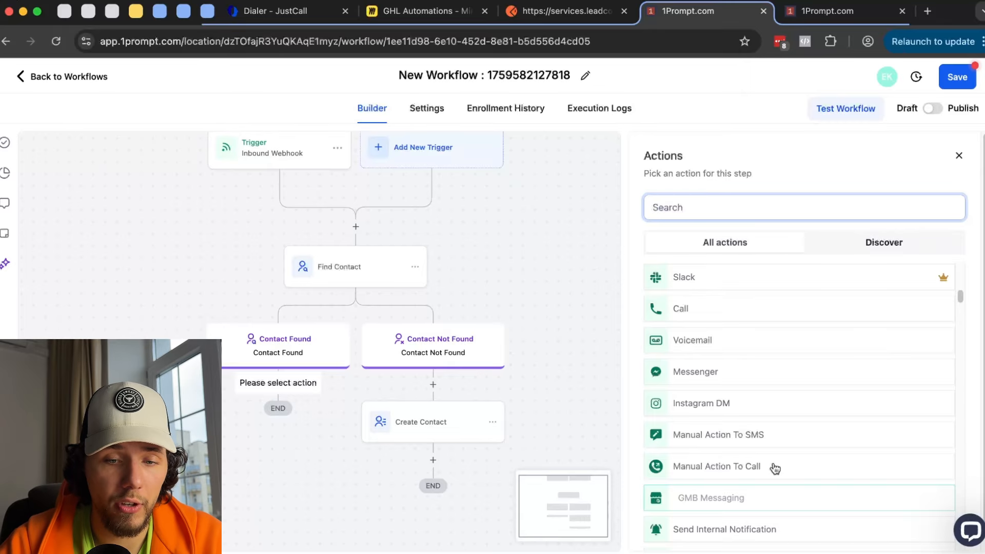
click(761, 435)
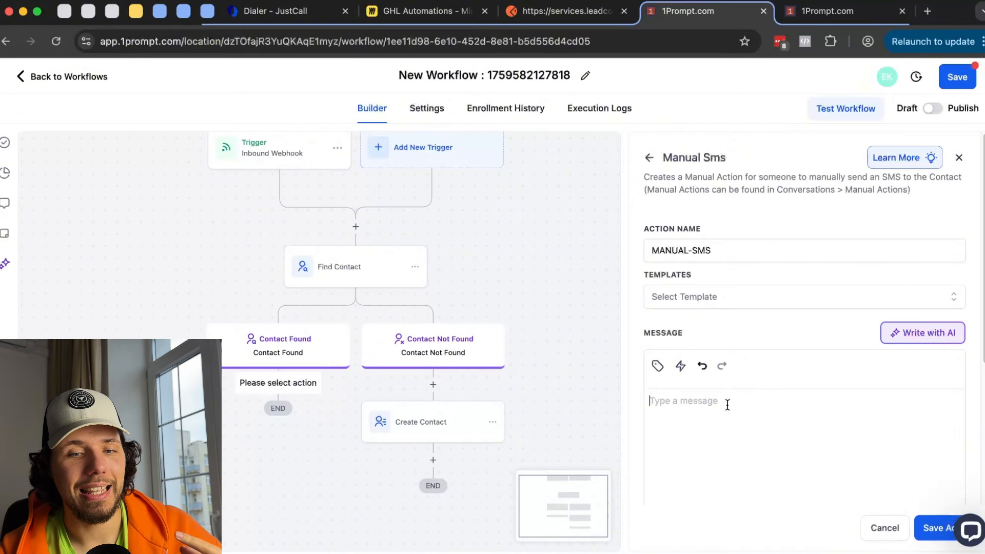
click(837, 15)
- View the Conversations page, then return to the workflow builder's Manual SMS settings
click(56, 208)
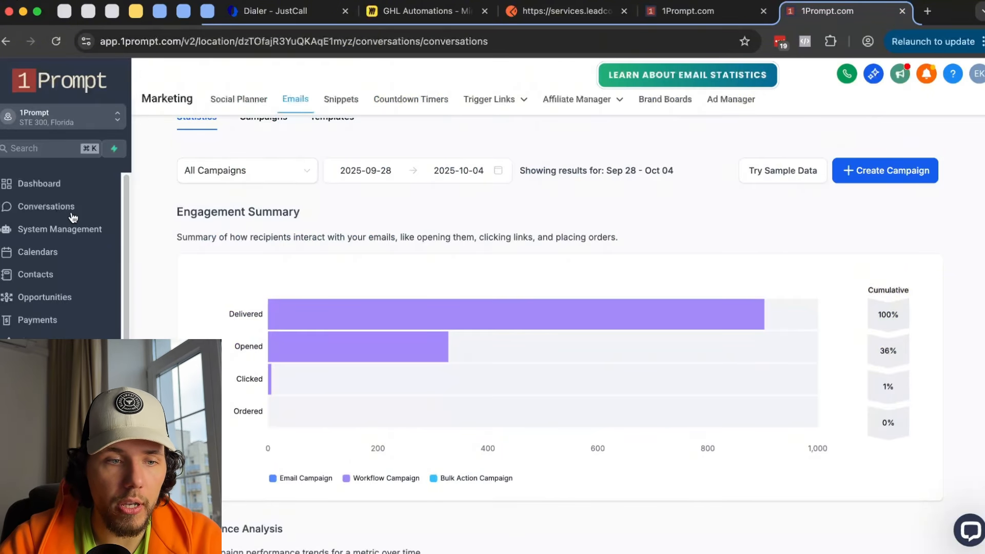
click(734, 12)
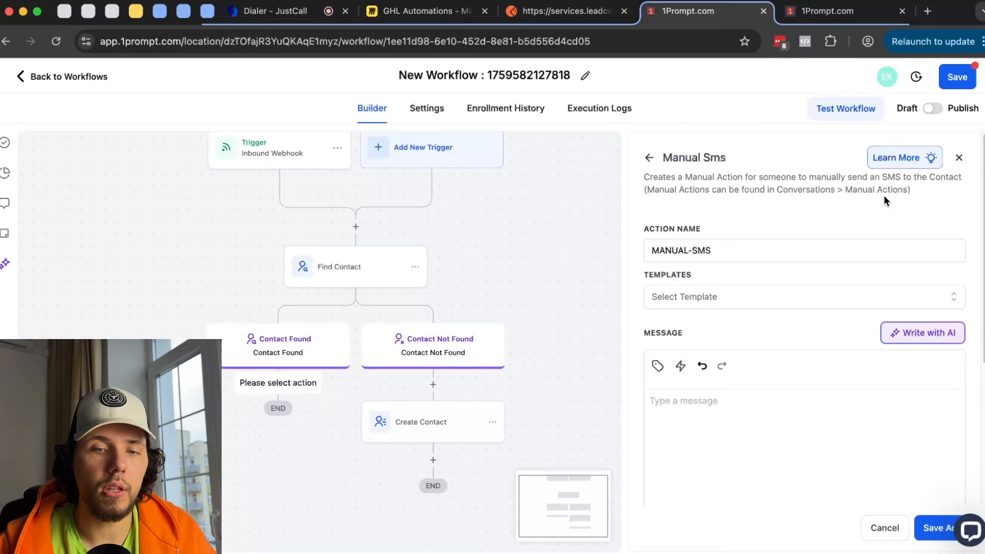
- Leave the empty Manual SMS message and go back to browse the Actions list
click(685, 479)
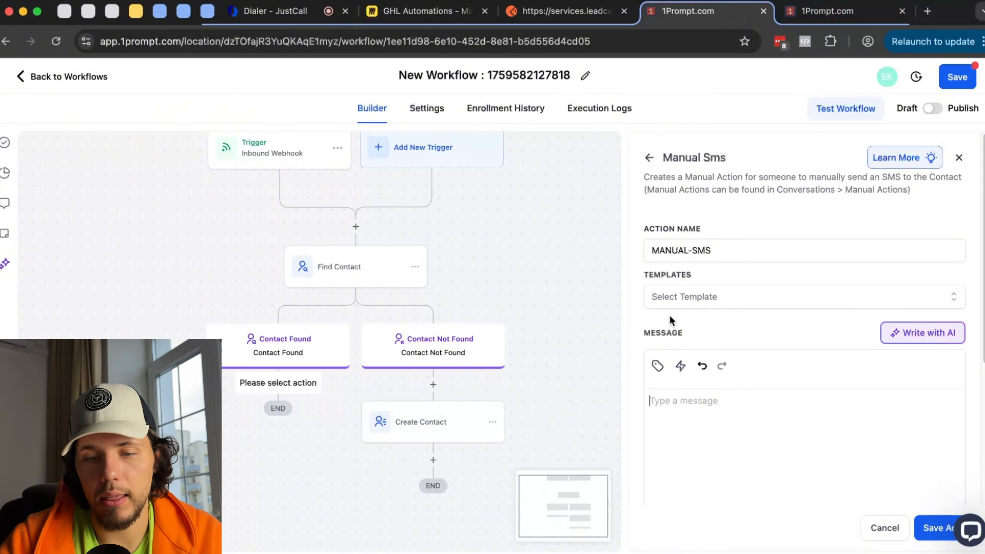
click(649, 158)
scroll(708, 293, down, 8)
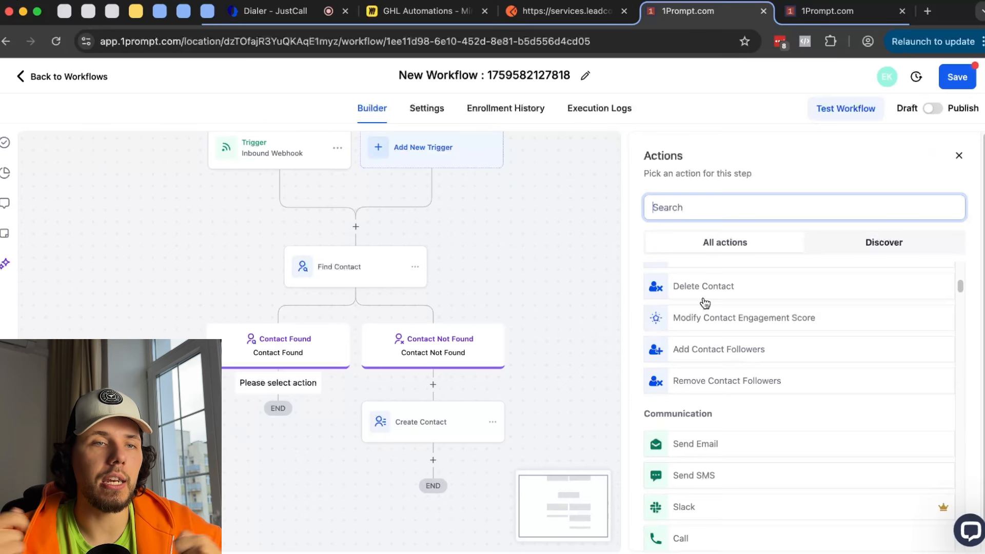
scroll(749, 400, down, 3)
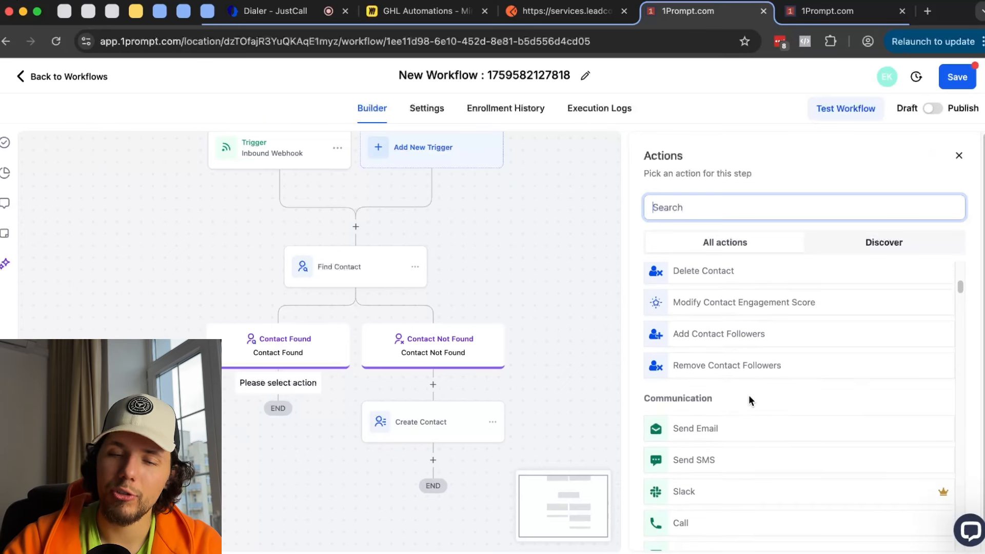
scroll(749, 400, down, 5)
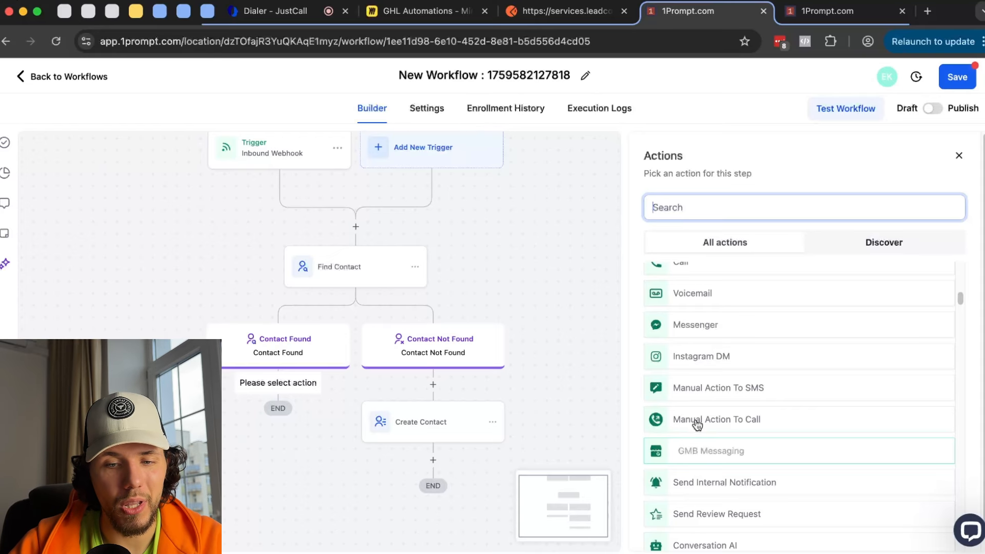
- Preview the Manual Call action, then return and scroll down to Send Internal Notification
click(696, 422)
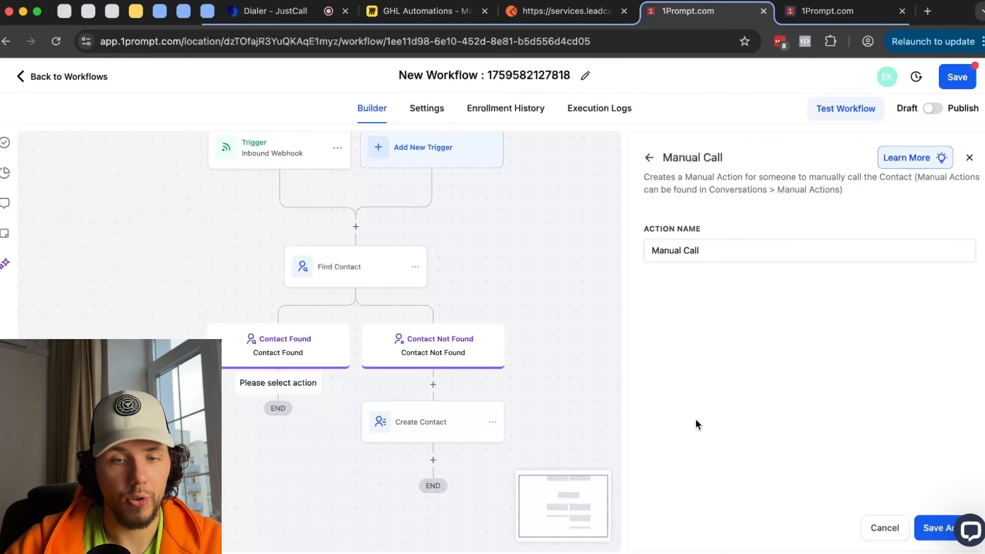
click(650, 158)
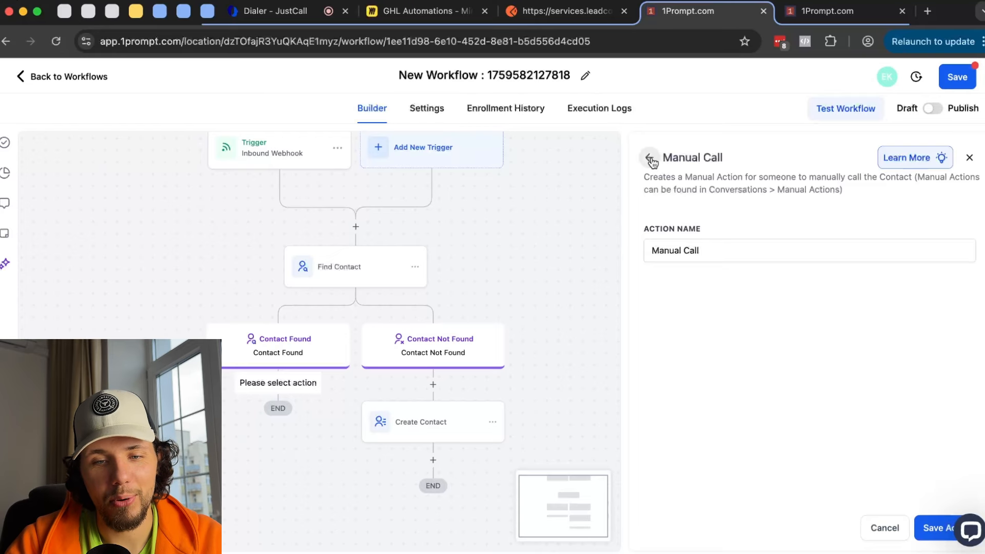
scroll(739, 352, down, 10)
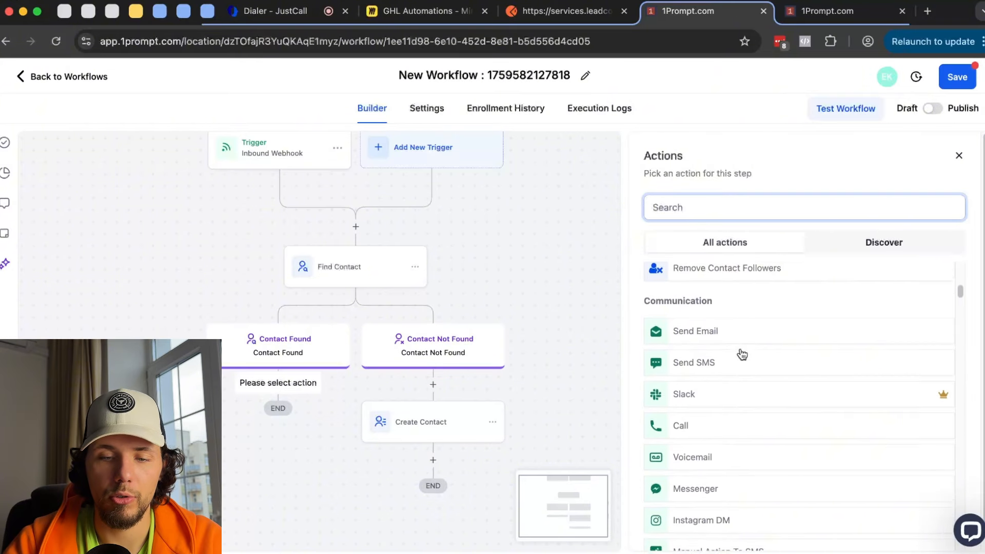
scroll(741, 354, down, 5)
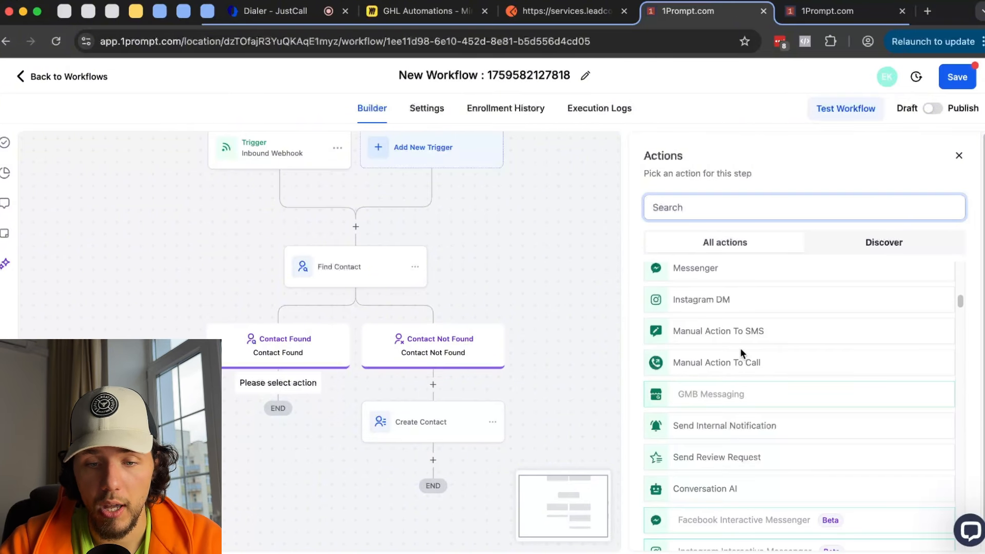
scroll(740, 348, down, 1)
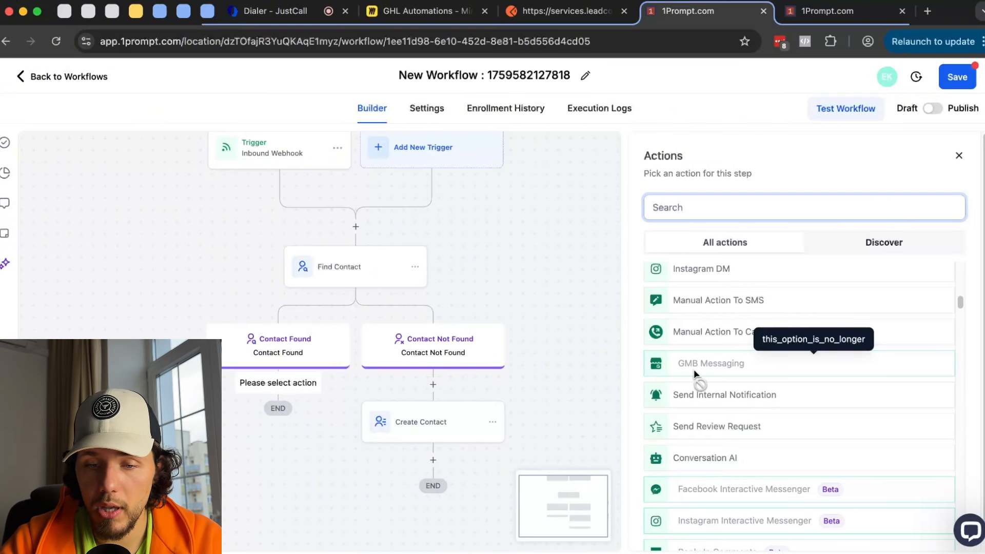
scroll(739, 396, down, 1)
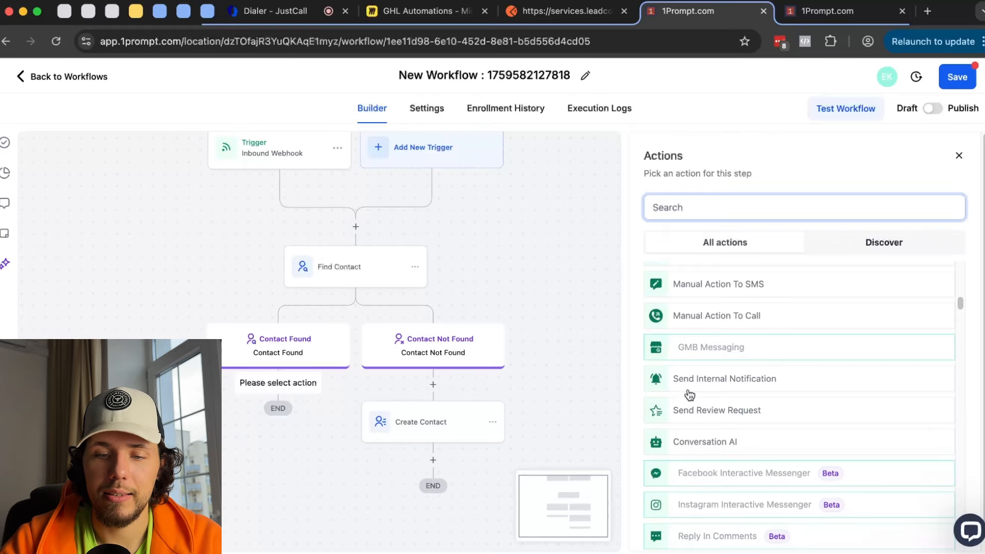
- Add a Send Internal Notification step of type Email addressed to the Assigned User
click(737, 381)
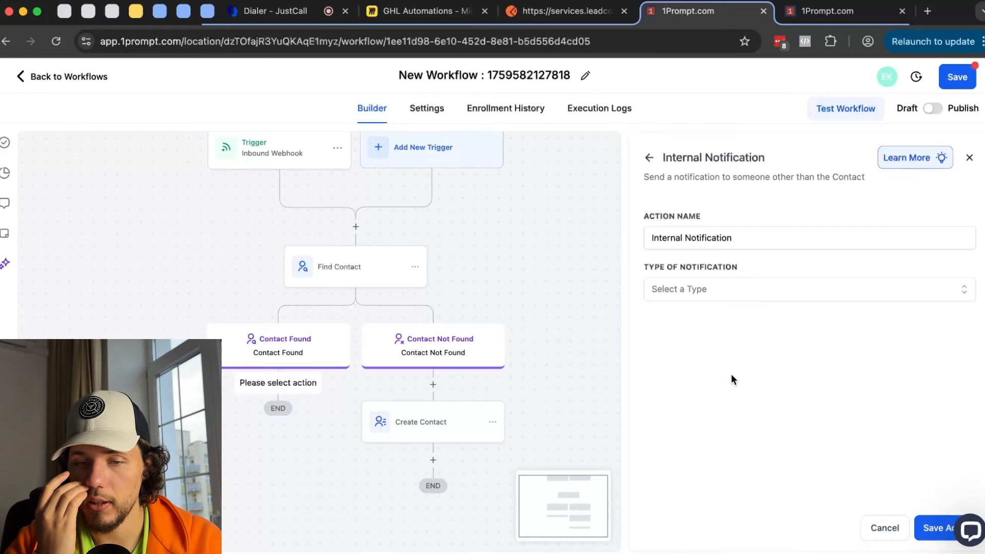
click(709, 287)
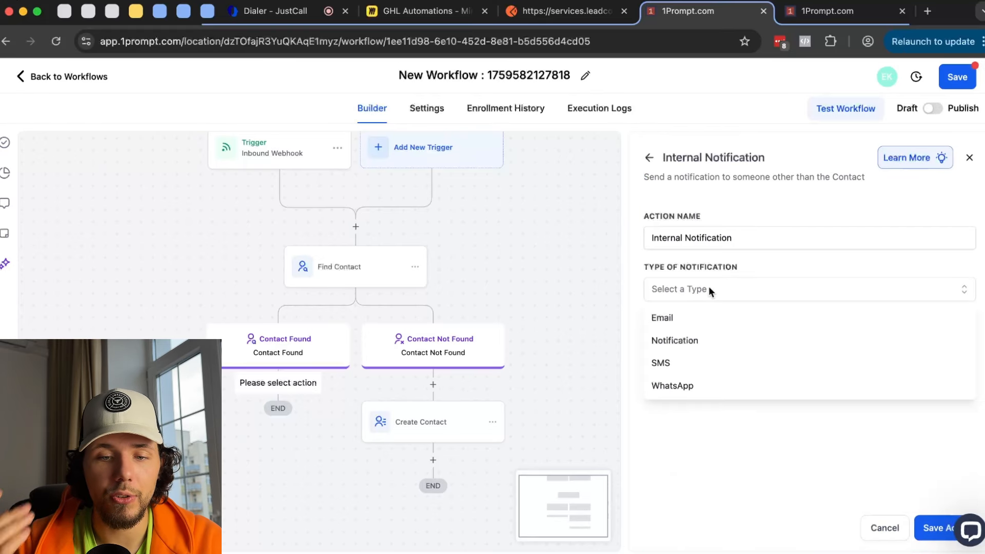
click(698, 319)
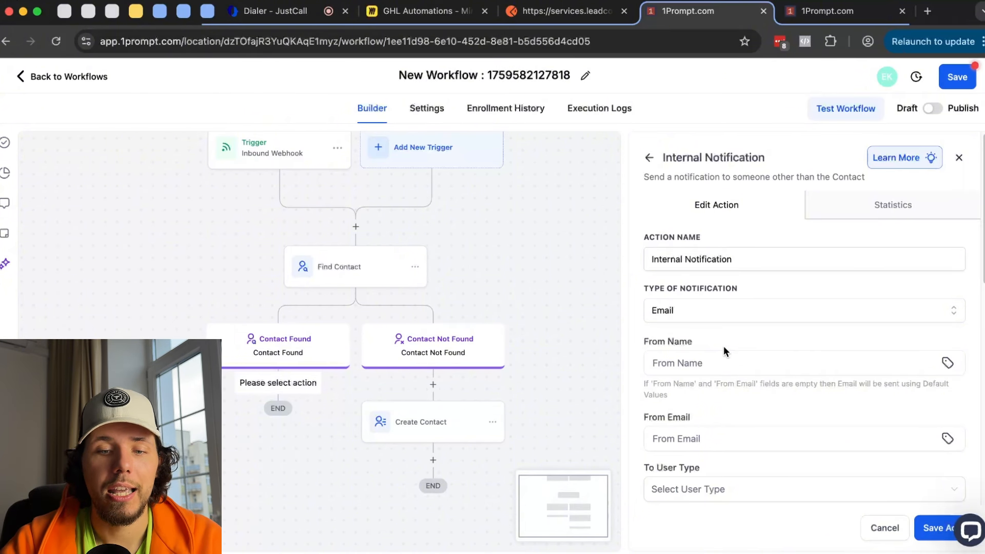
scroll(724, 349, down, 3)
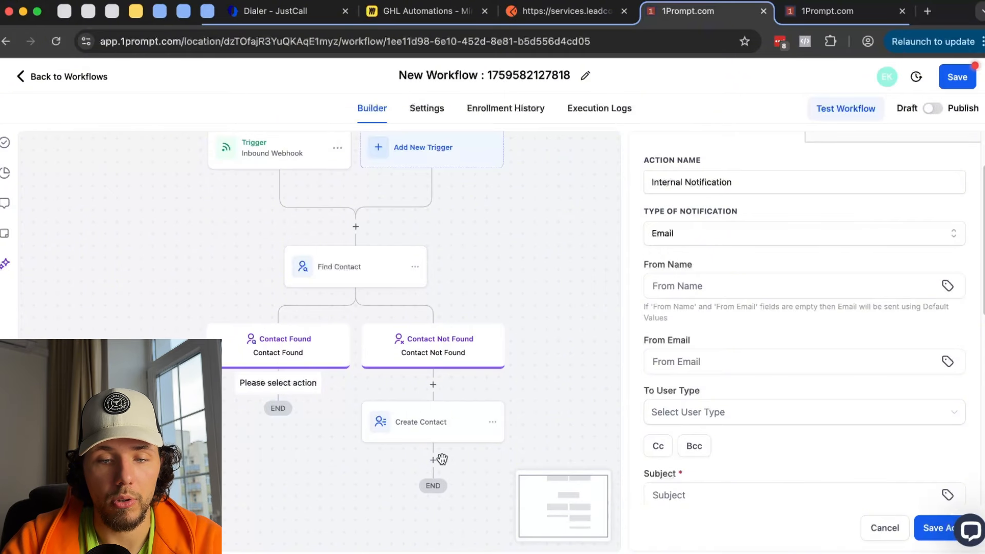
click(713, 286)
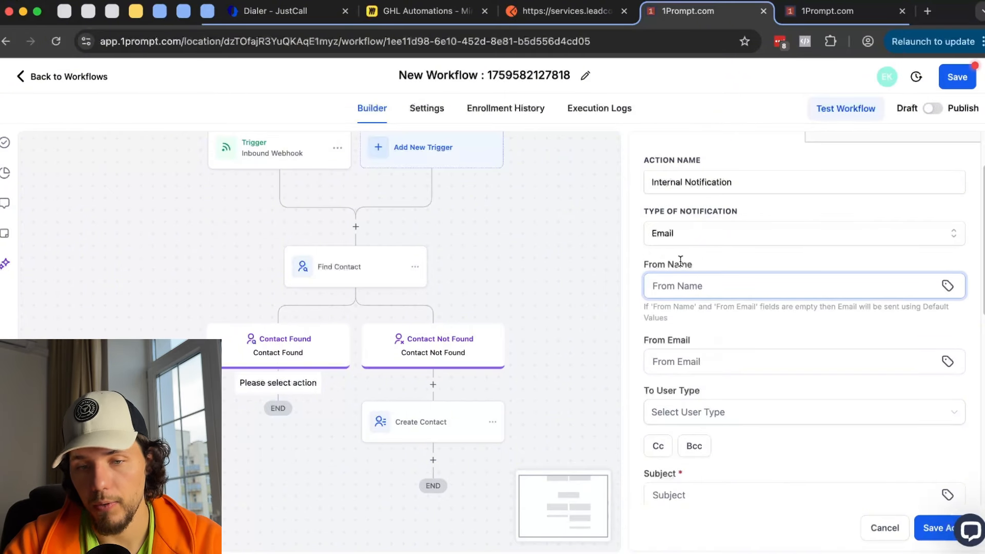
click(715, 413)
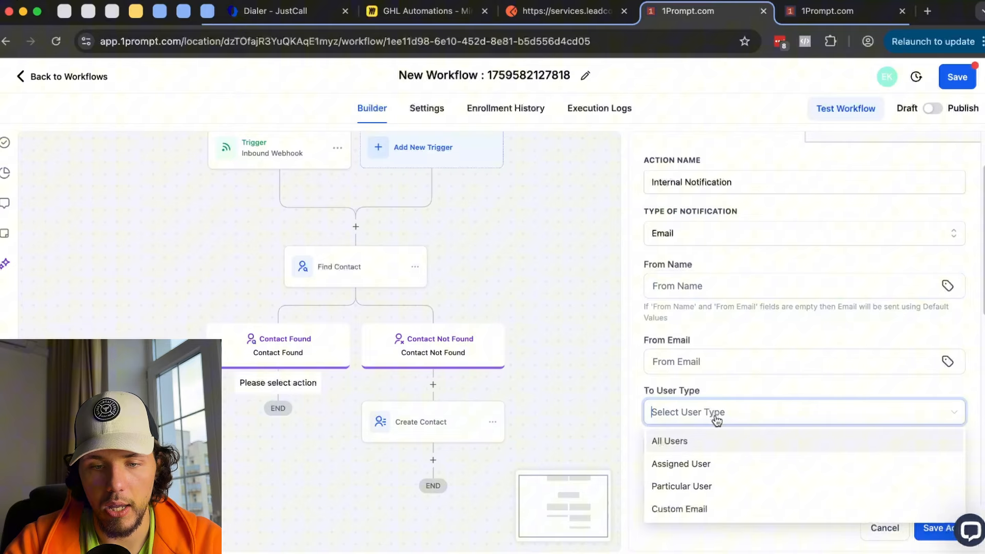
click(707, 465)
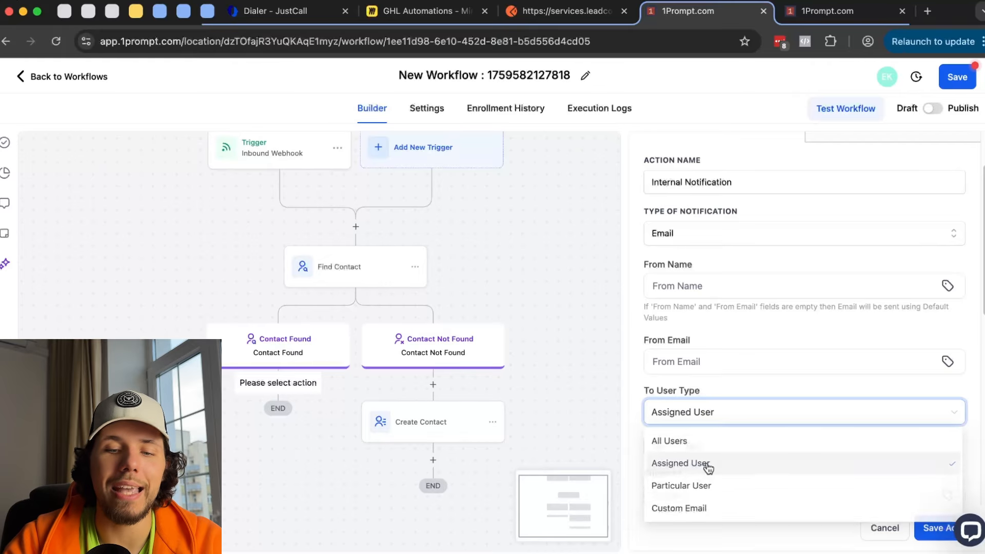
- Enter subject 'Check Now' and message 'The user was created', then save the action
scroll(687, 375, down, 3)
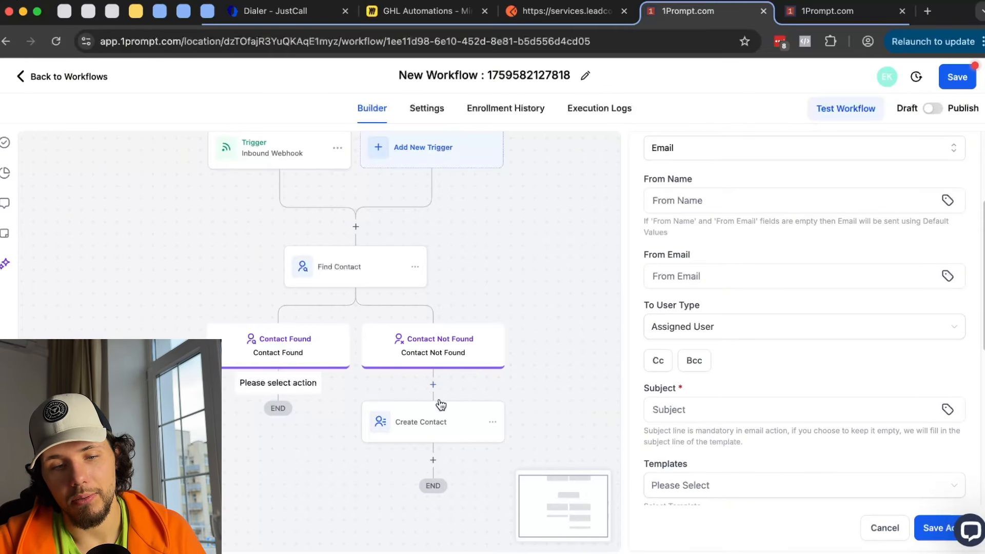
click(759, 407)
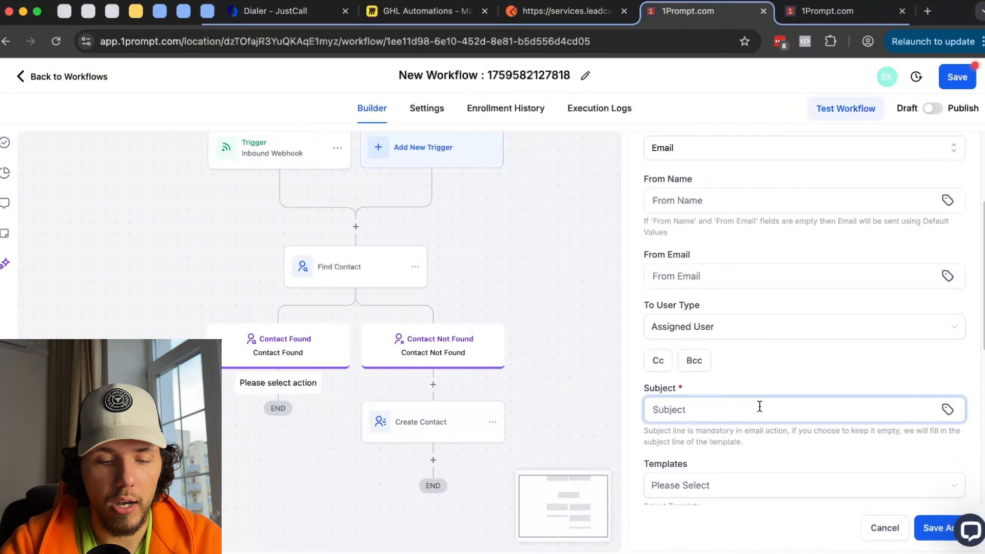
text(Check Now)
scroll(738, 420, down, 5)
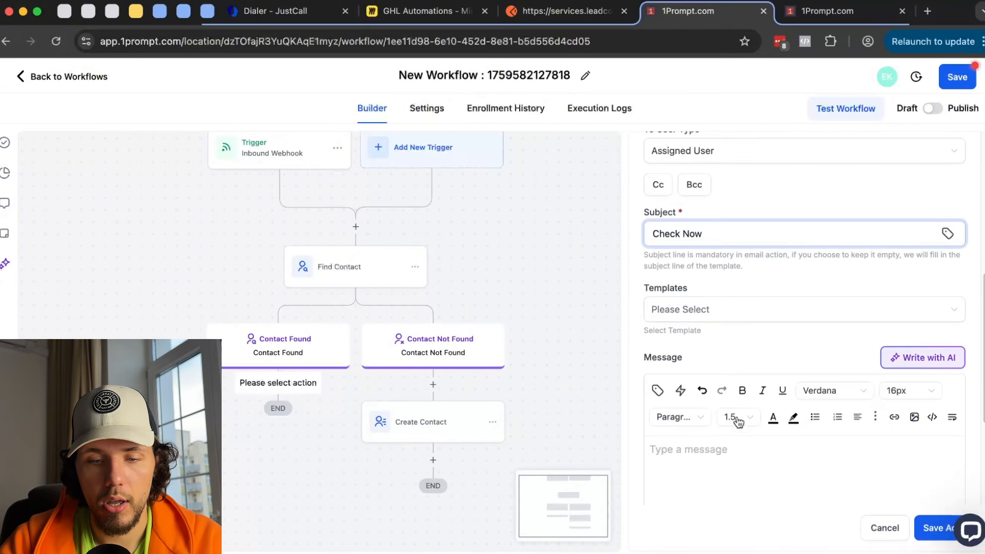
click(693, 452)
text(The )
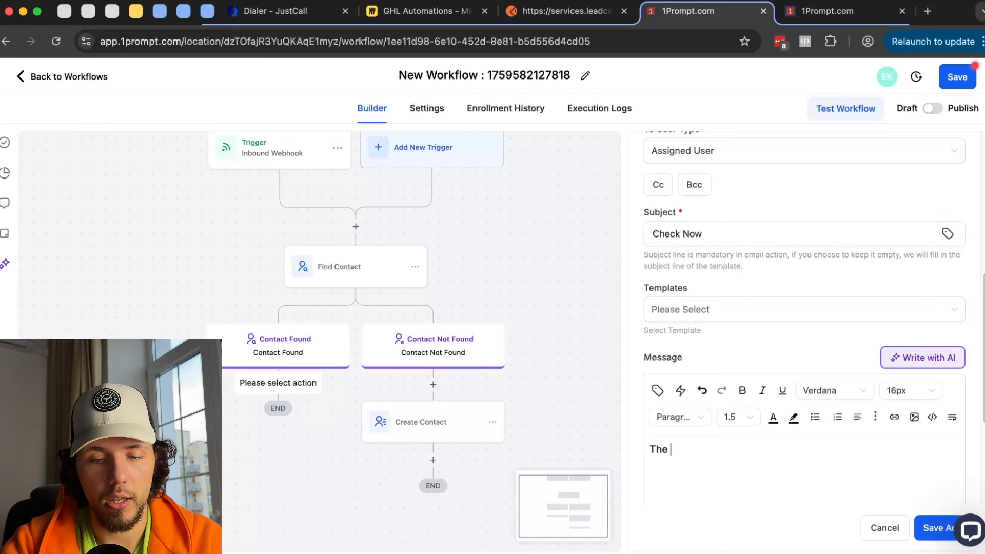
text(user was created)
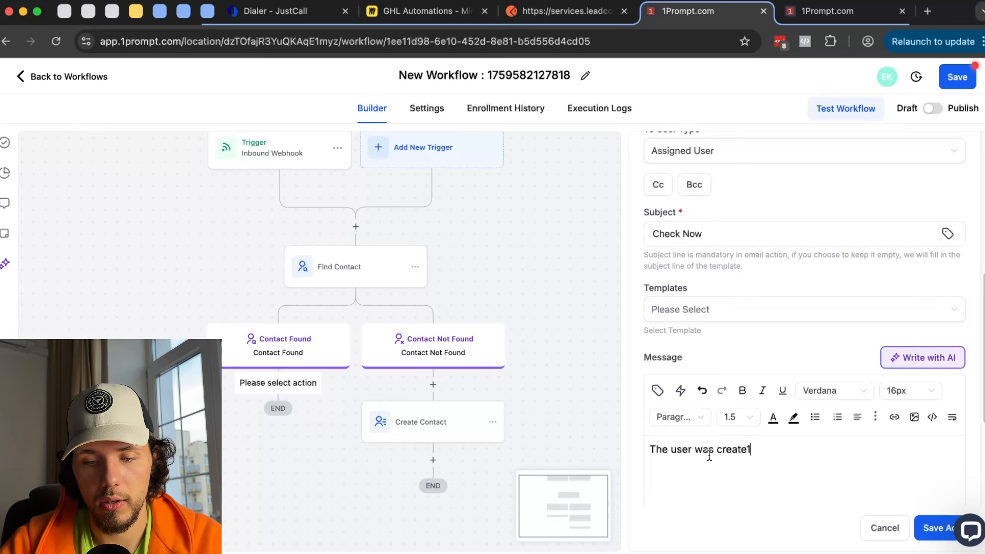
click(922, 524)
- Bring up the options menu of the new Internal Notification step
scroll(616, 405, down, 3)
scroll(616, 406, right, 2)
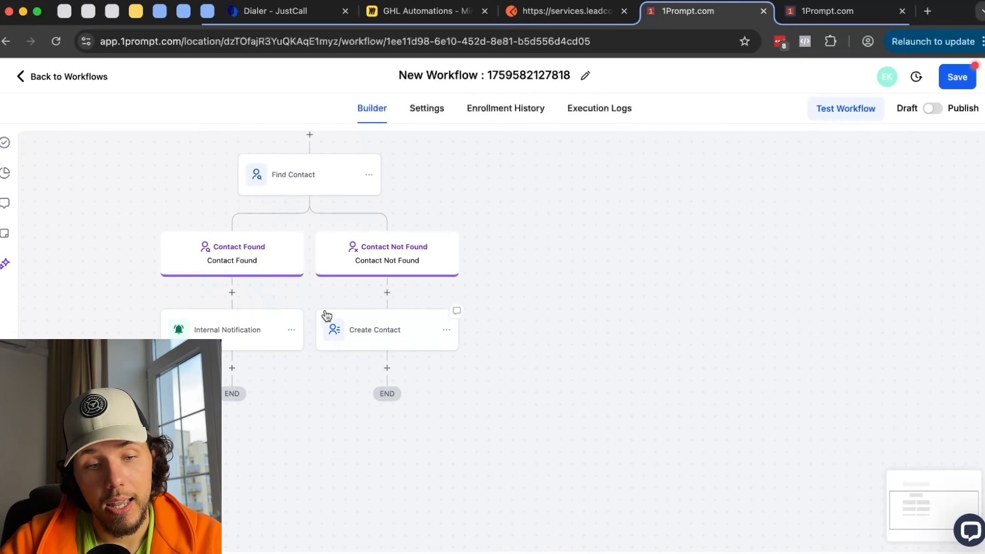
click(291, 330)
- Move the Internal Notification step to sit under Create Contact
mouse_move(369, 405)
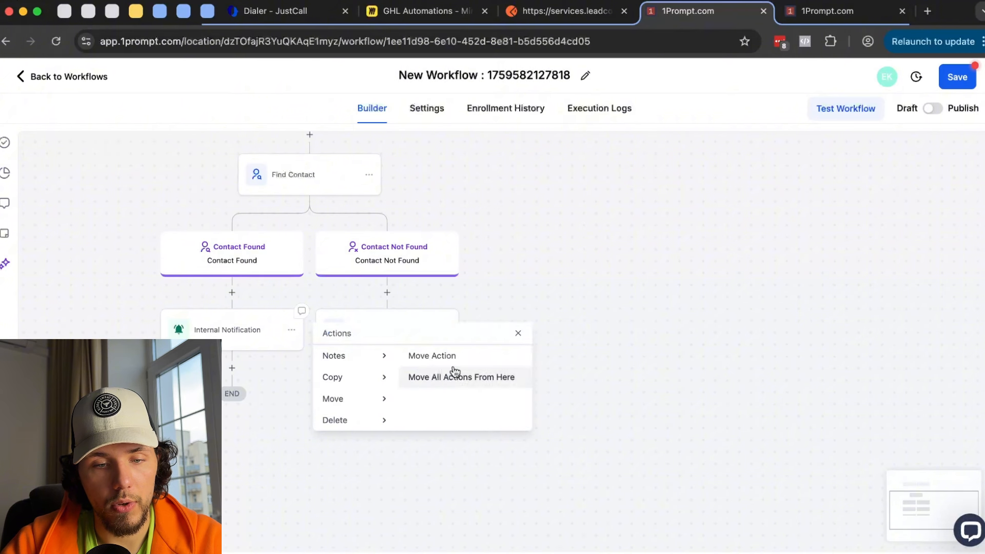
click(452, 355)
click(390, 365)
- Insert an Assign To User step assigning a specific user, and save it
click(388, 365)
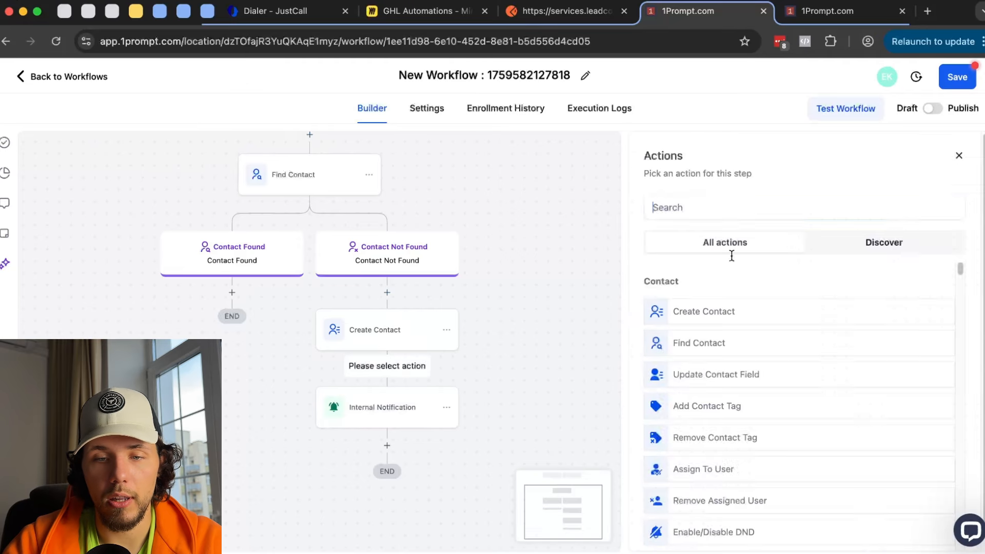
scroll(715, 367, down, 2)
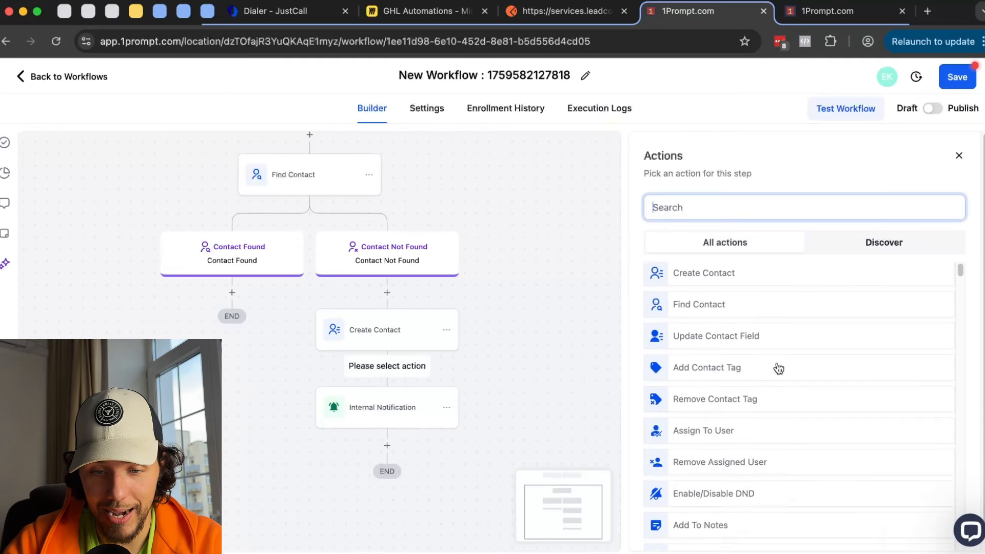
click(665, 424)
click(739, 308)
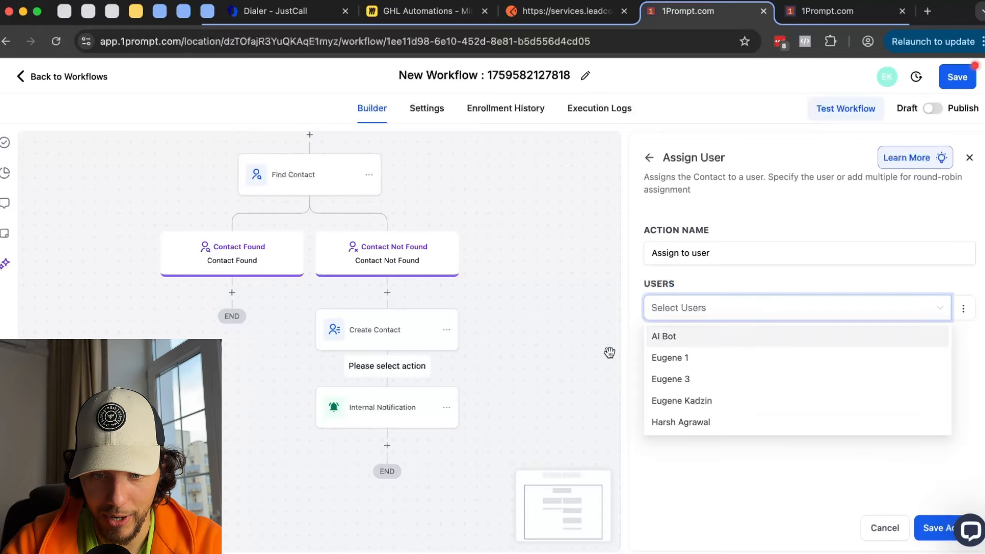
click(670, 358)
click(933, 536)
- Review the Internal Notification and Assign to user settings, then add a step after Internal Notification
scroll(441, 349, down, 3)
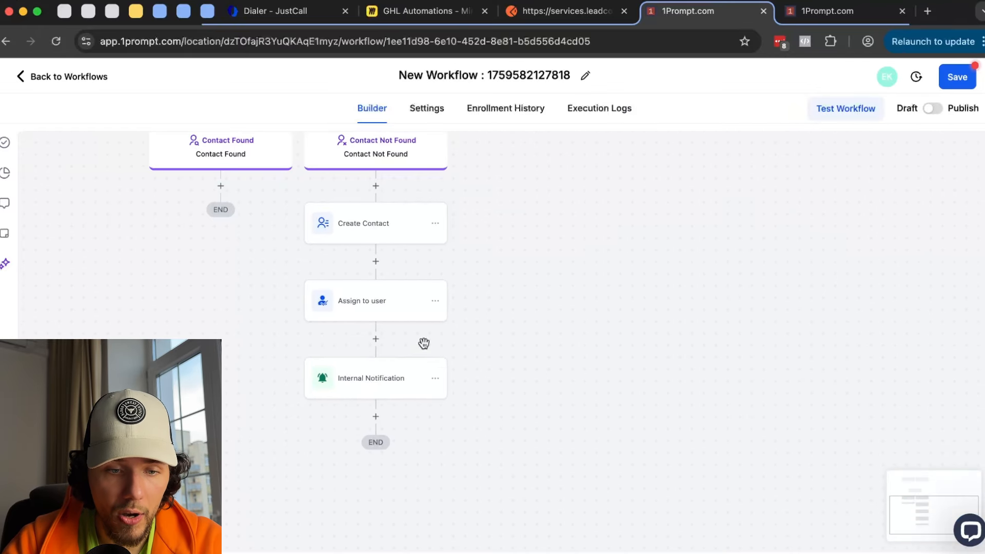
click(374, 379)
scroll(722, 366, down, 8)
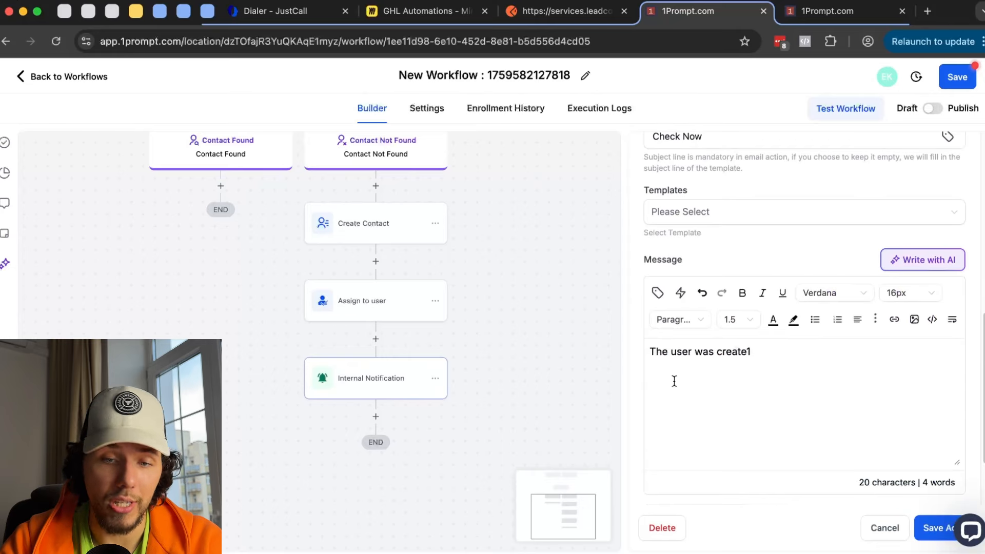
click(388, 304)
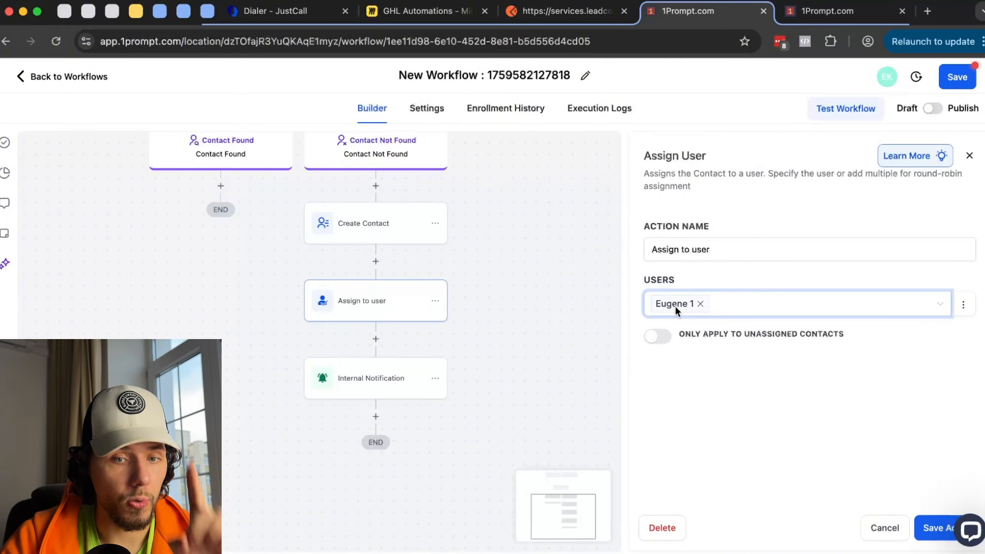
click(389, 381)
scroll(739, 346, down, 5)
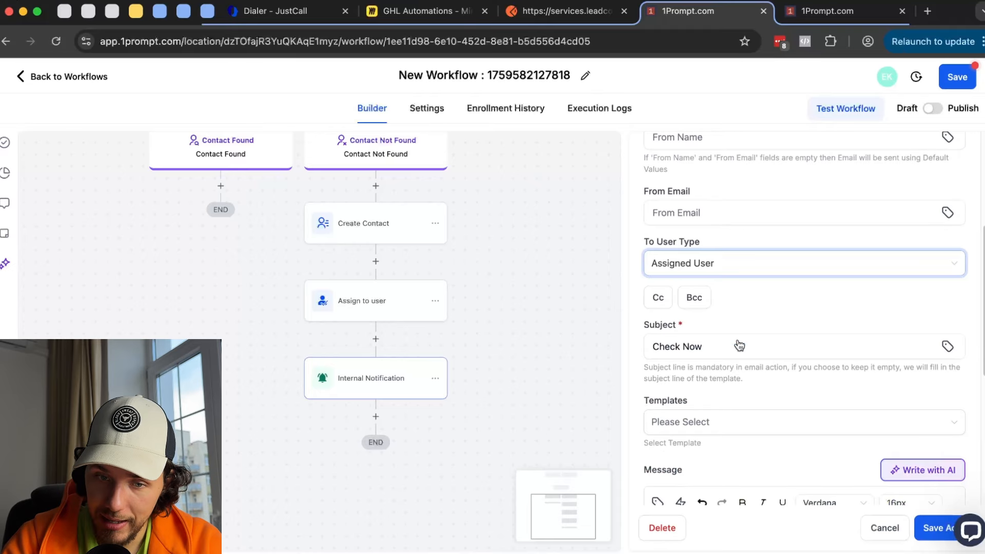
click(374, 307)
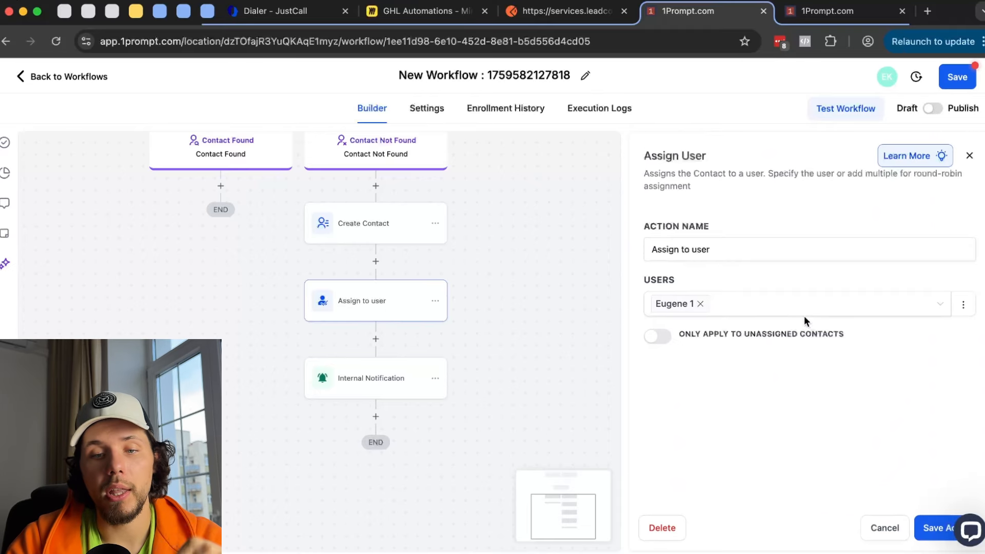
scroll(446, 359, down, 4)
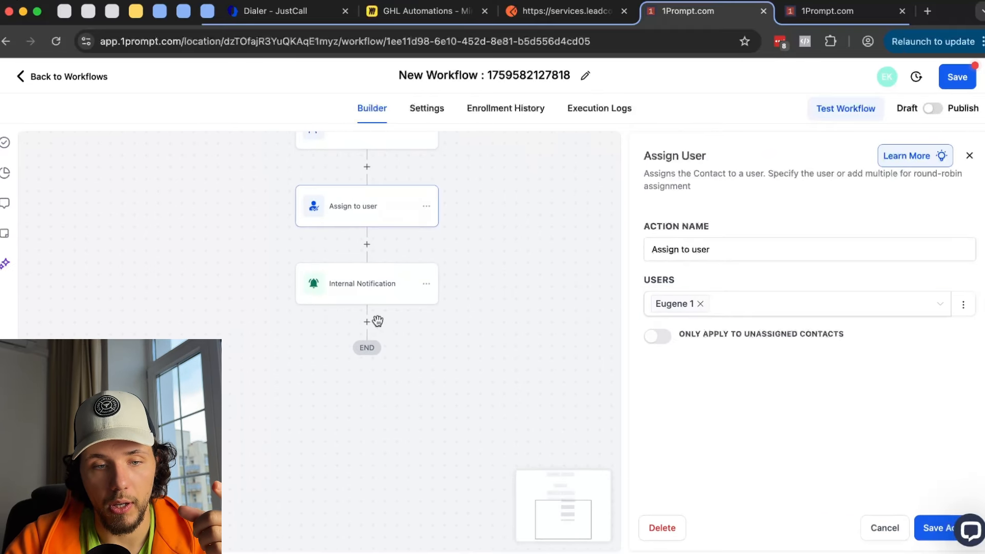
click(367, 322)
scroll(819, 319, down, 10)
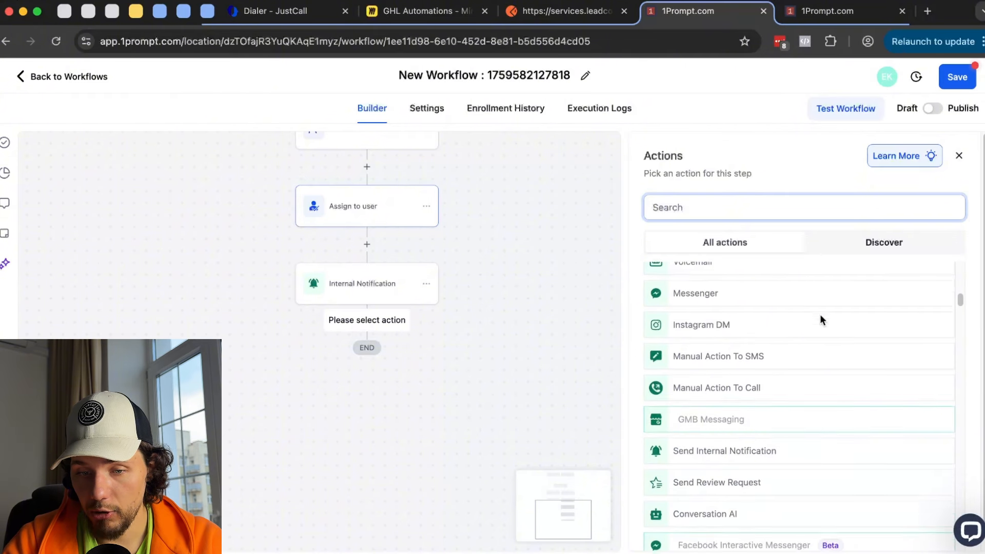
- Add a Send Review Request via E-mail with a specific user's override link, then open Reputation Settings
scroll(820, 314, down, 1)
click(755, 431)
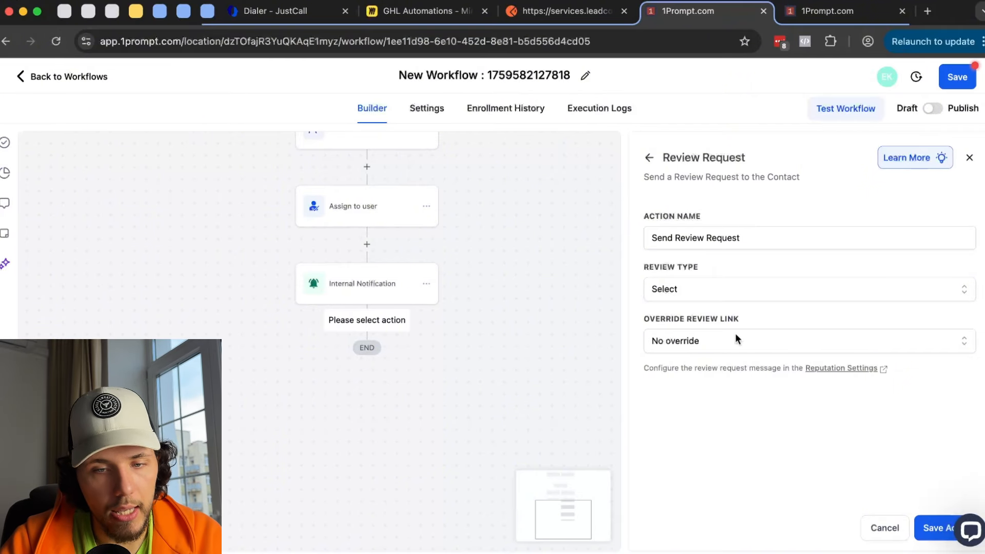
click(770, 288)
click(709, 340)
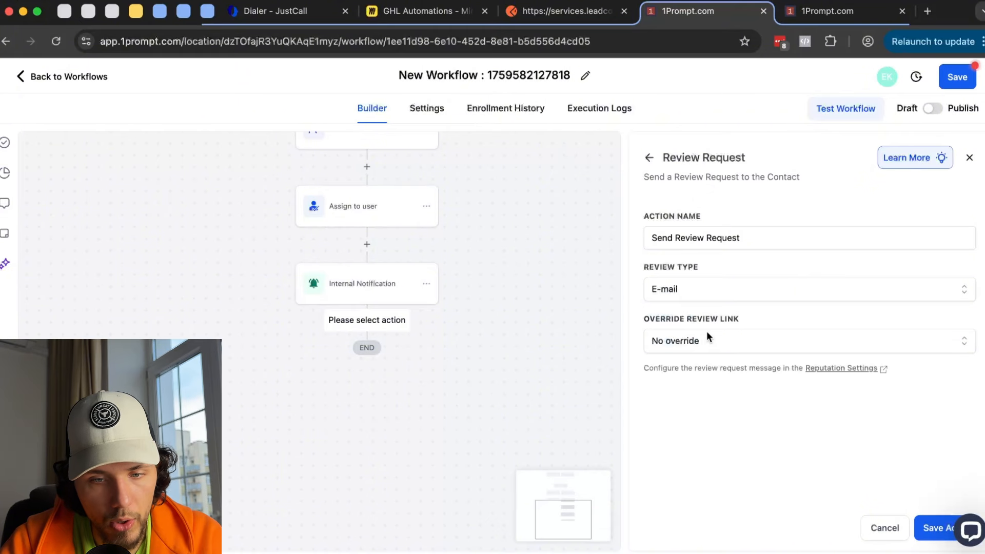
click(727, 343)
click(725, 392)
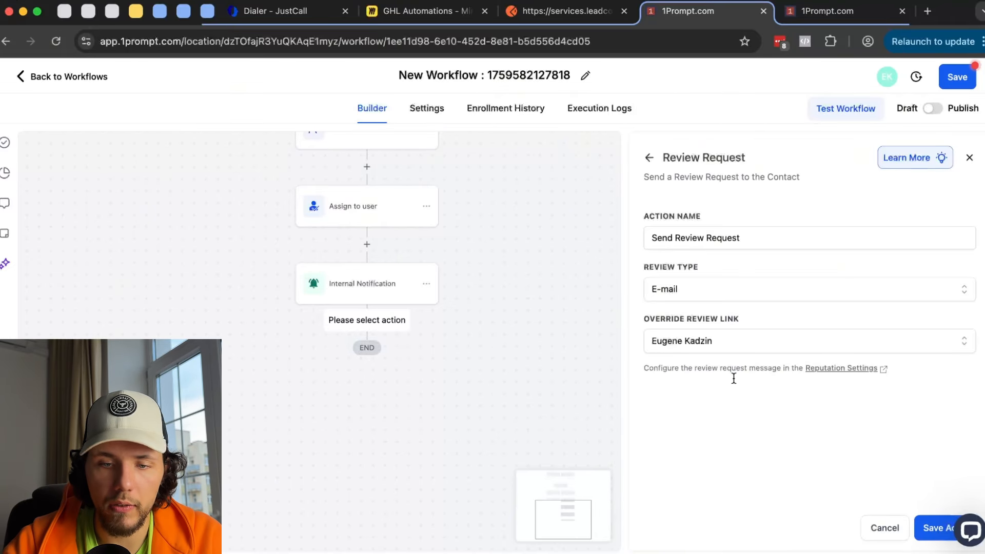
click(866, 370)
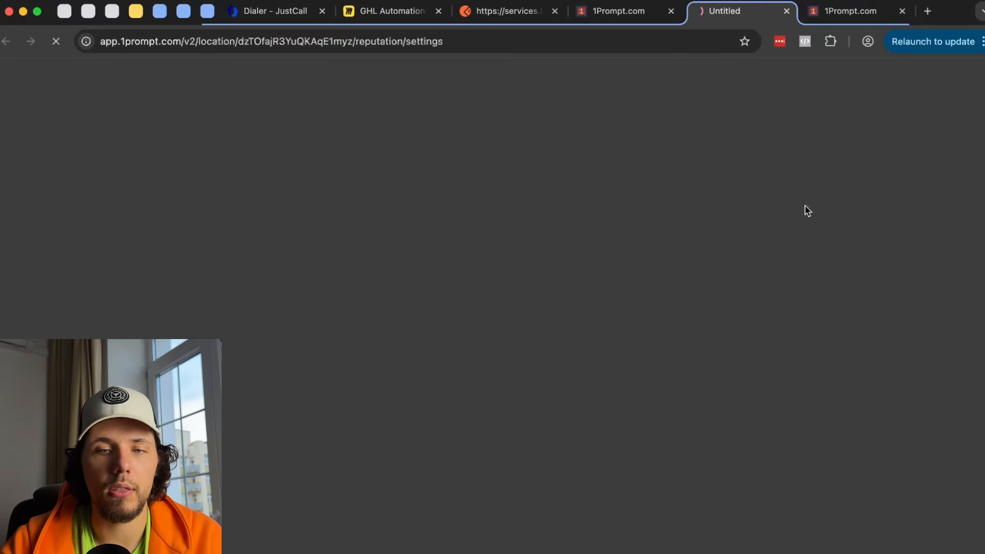
- Glance at the Reputation overview, close the extra 1Prompt tab, and return to the workflow builder
click(816, 10)
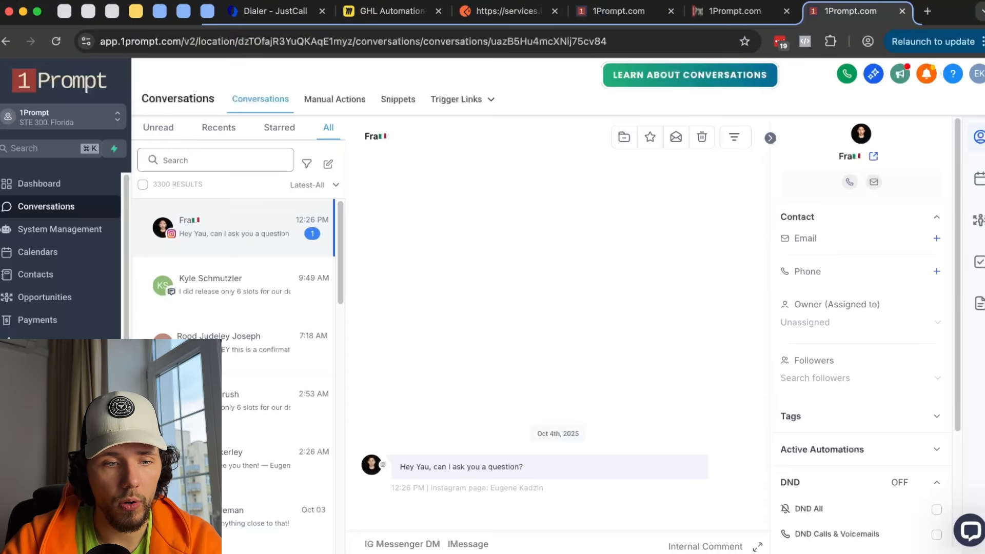
click(44, 466)
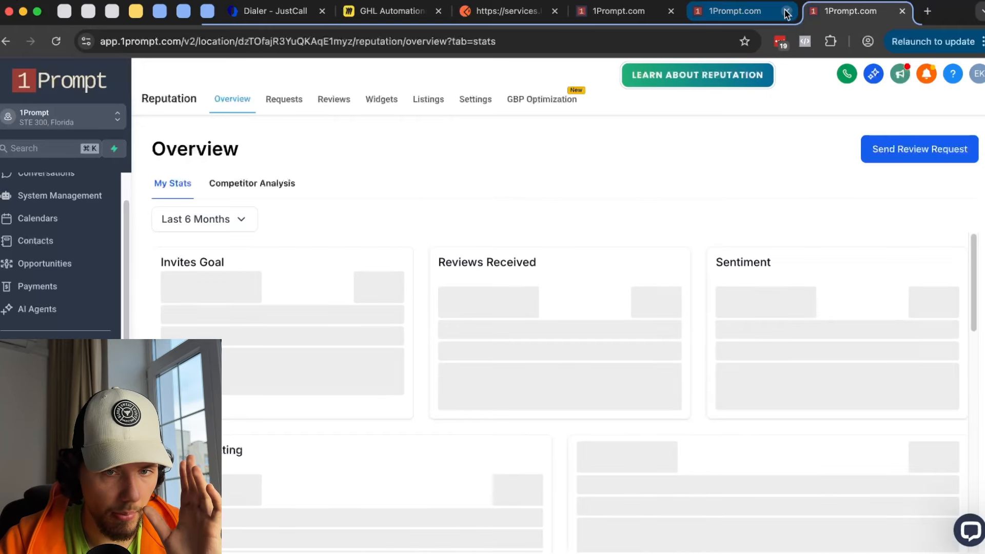
click(788, 12)
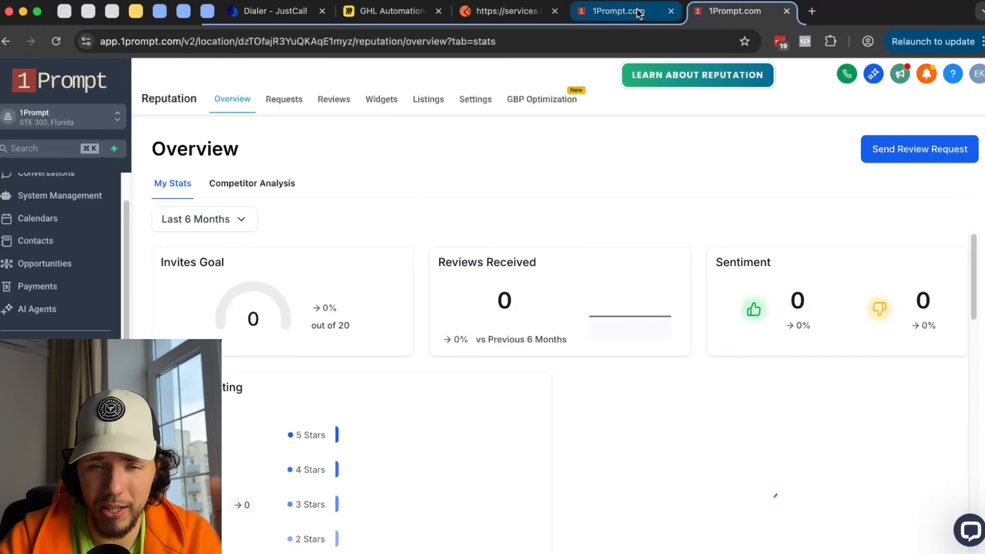
click(638, 14)
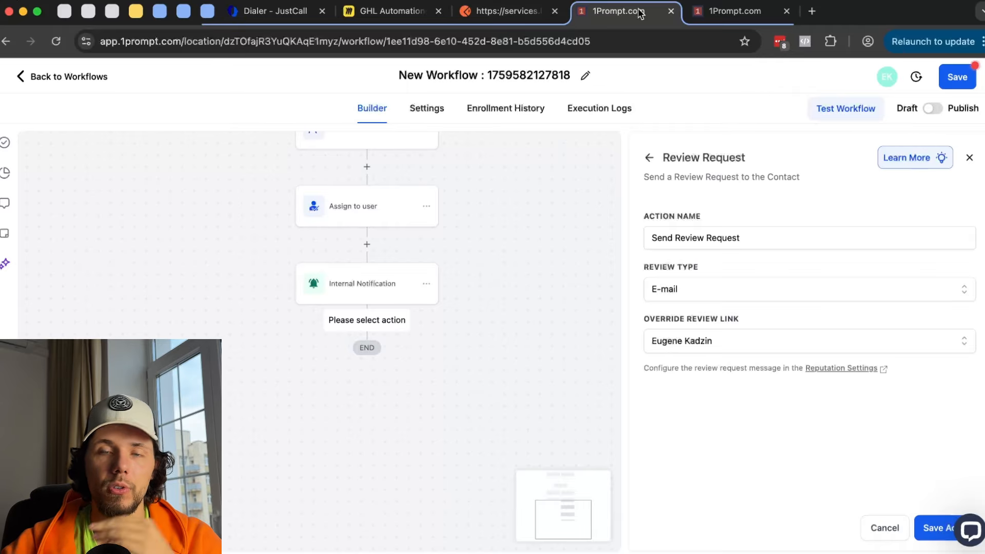
- Discard the unsaved Review Request changes and scroll the Actions list to Communication actions
click(649, 158)
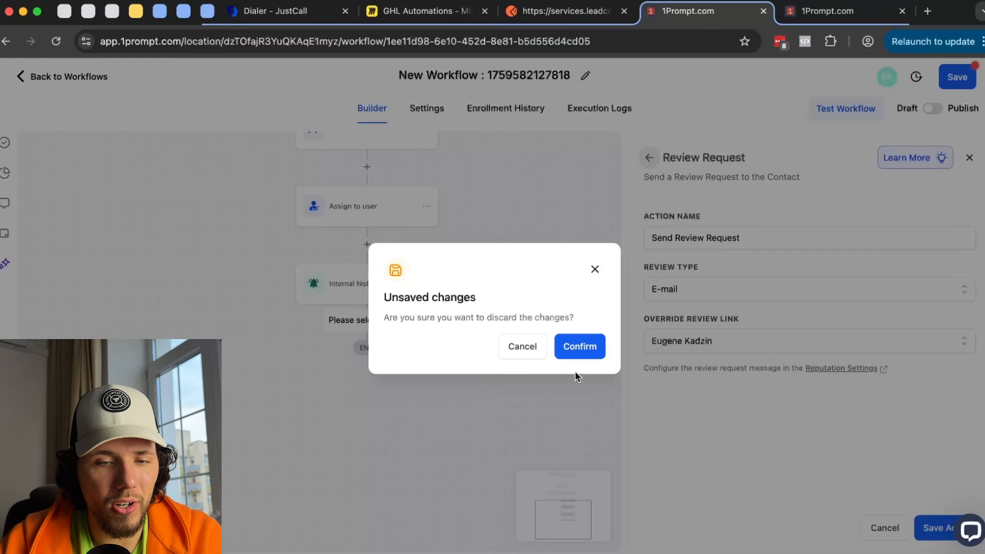
click(579, 353)
scroll(729, 356, down, 10)
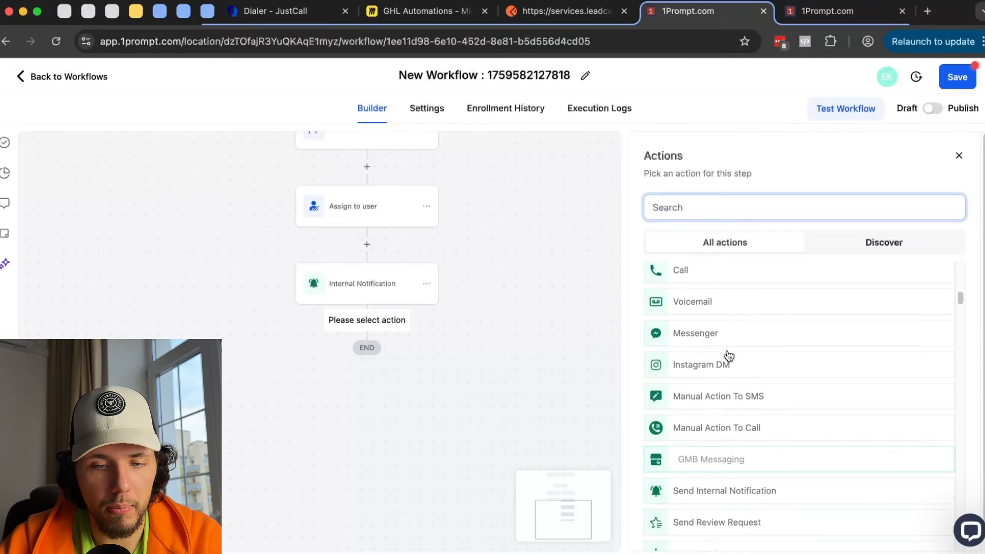
scroll(728, 355, down, 5)
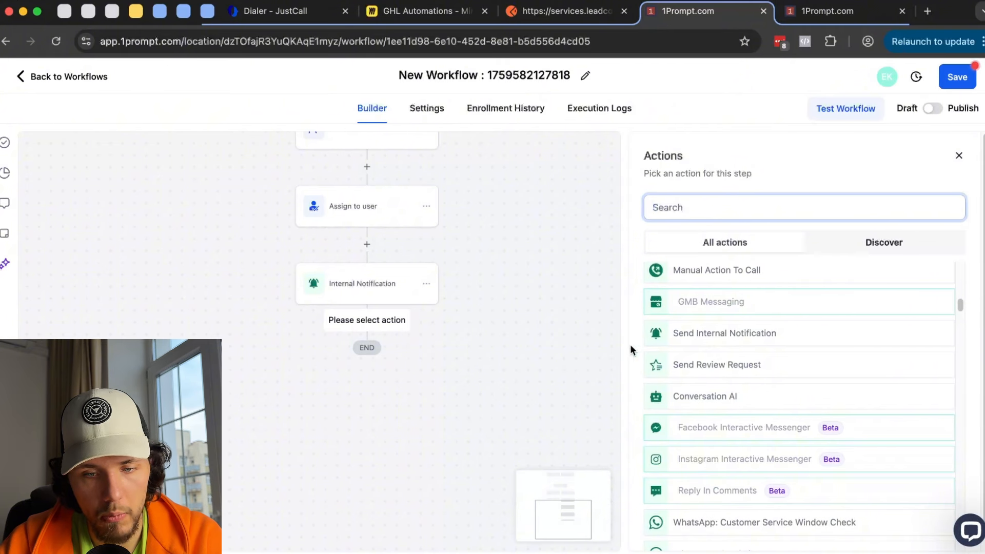
scroll(716, 355, down, 2)
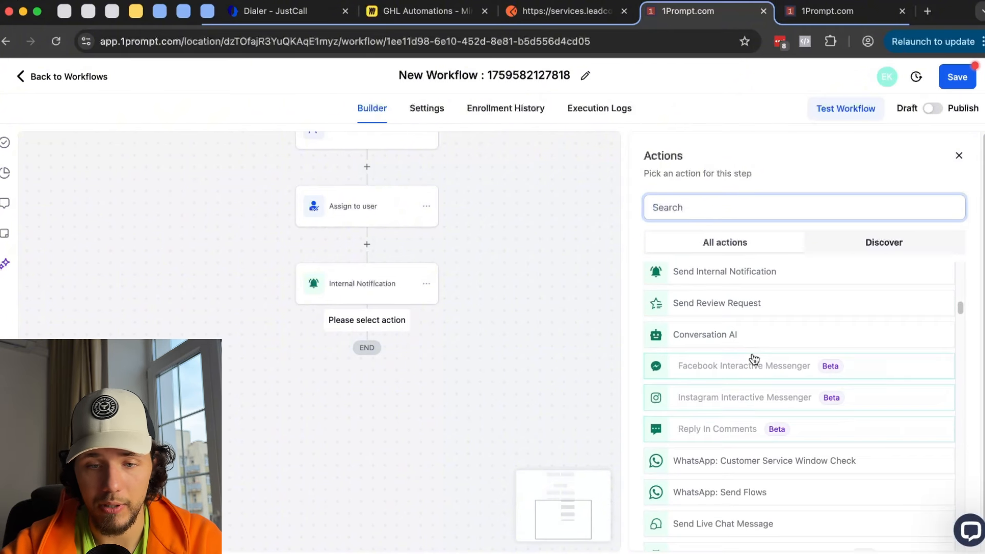
scroll(753, 358, down, 1)
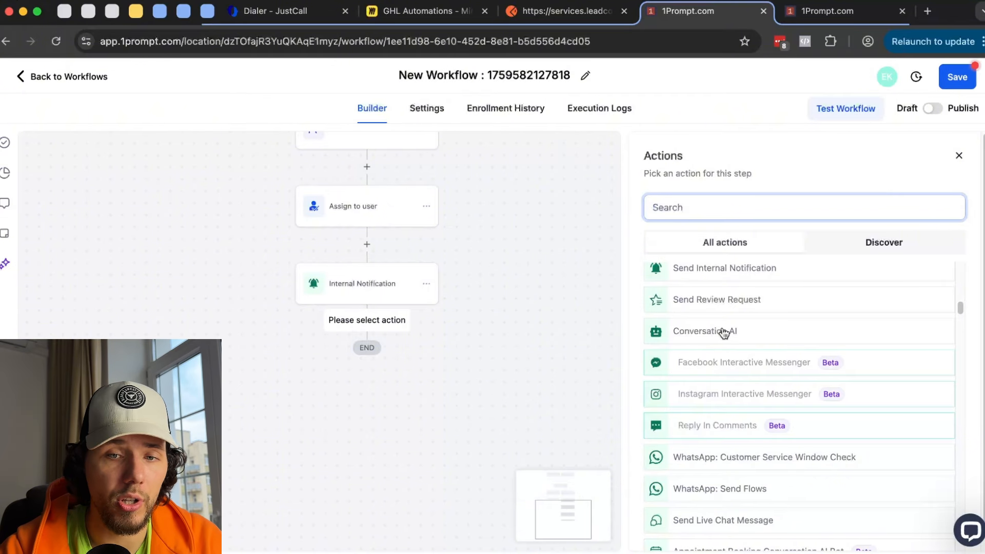
- Check Facebook Interactive Messenger's tooltip requiring a comment trigger, then scroll up to the trigger nodes
scroll(723, 332, down, 1)
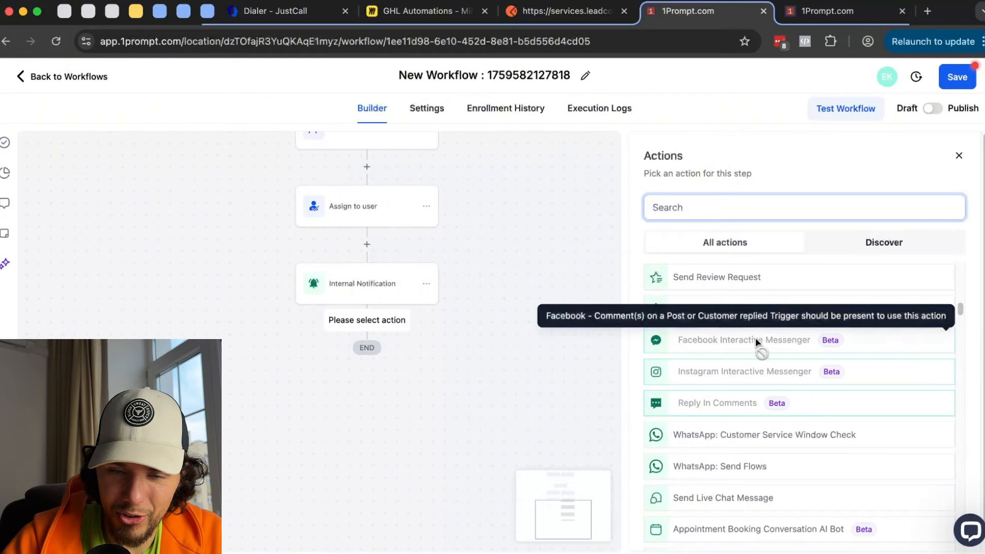
drag(755, 339, 782, 340)
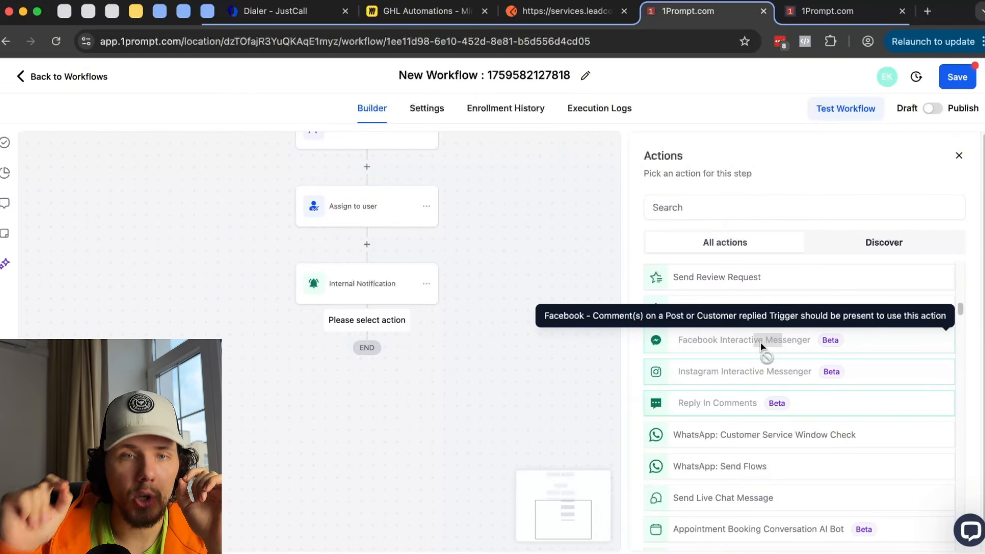
scroll(488, 336, up, 10)
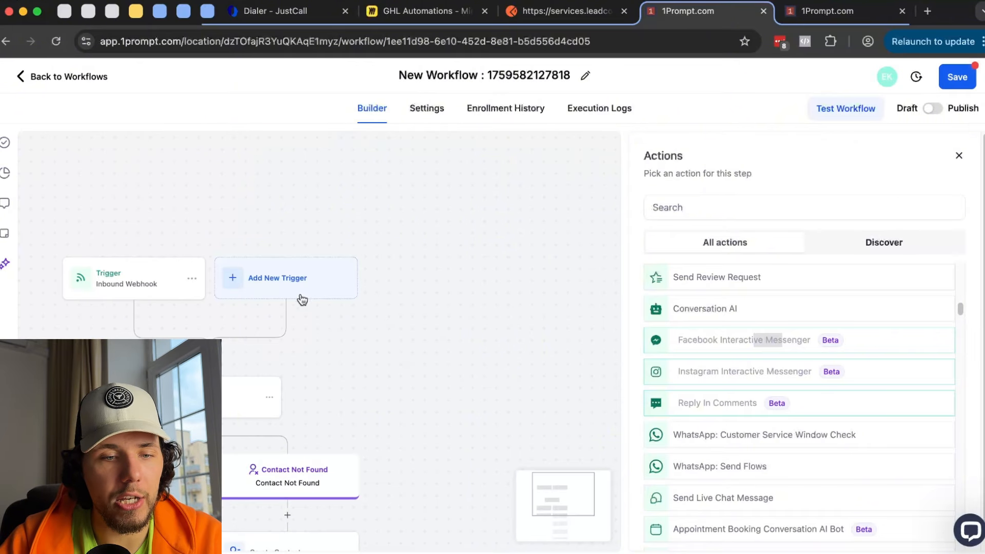
- Add an Instagram - Comment(s) On A Post trigger filtered to the connected Instagram page
click(297, 297)
scroll(802, 275, down, 15)
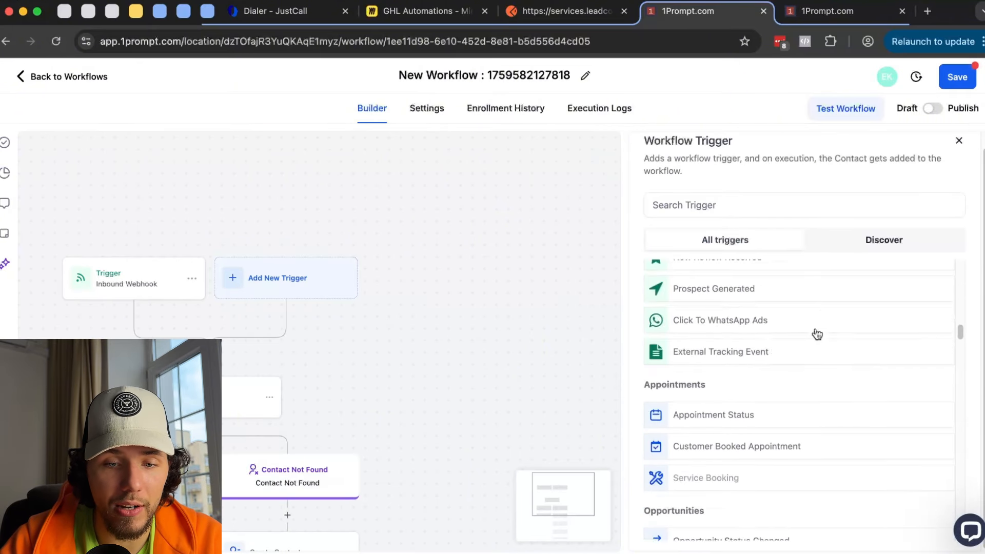
scroll(818, 335, down, 20)
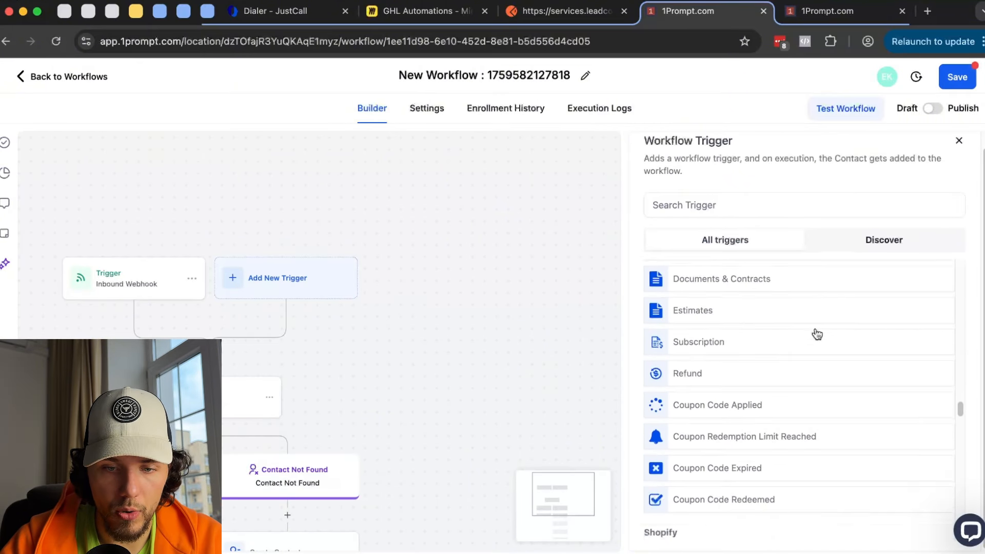
scroll(817, 333, down, 3)
scroll(818, 330, up, 2)
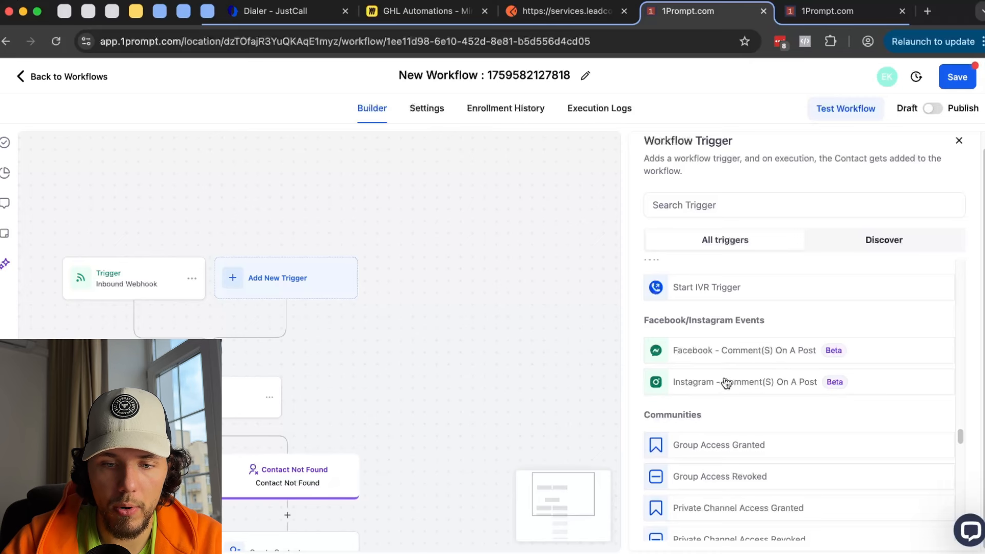
click(726, 382)
click(780, 362)
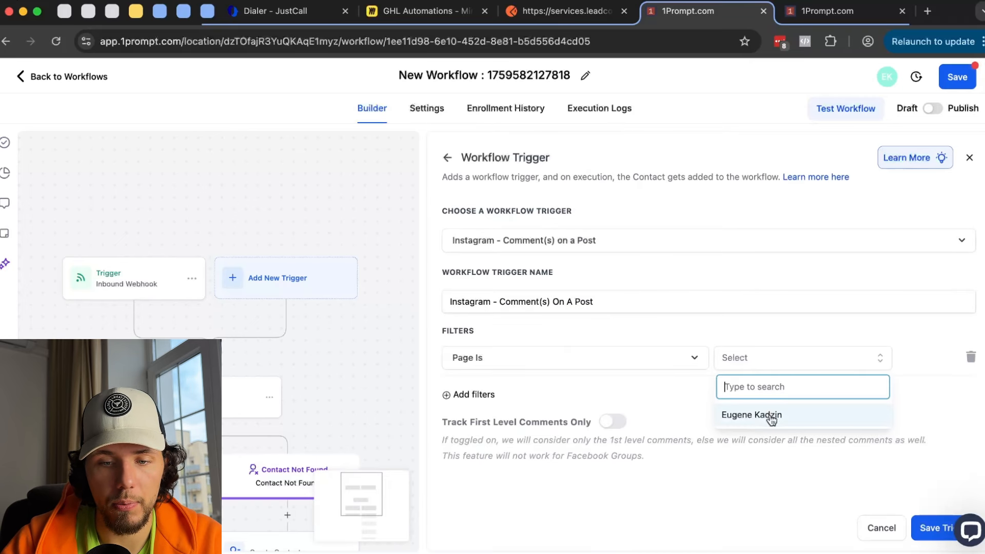
click(769, 415)
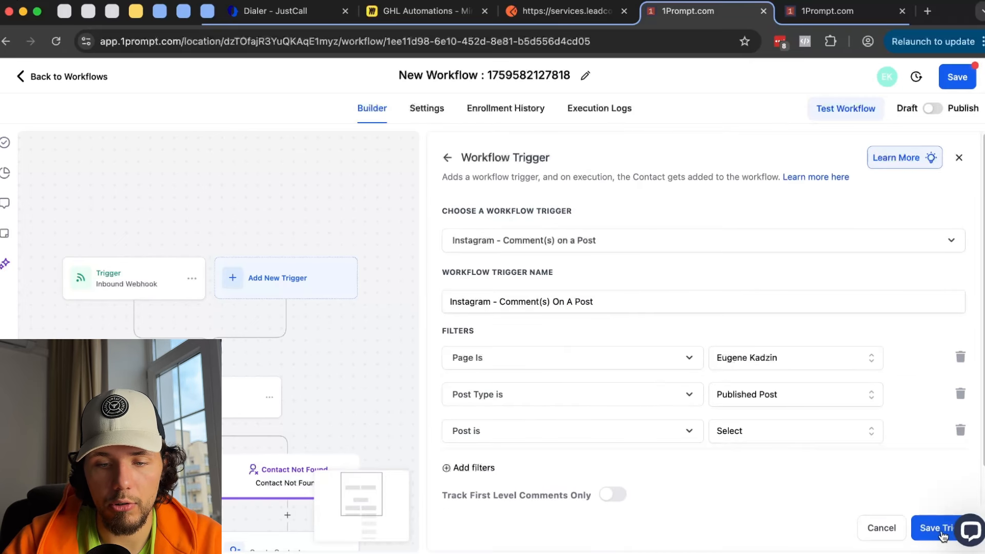
- Limit the trigger to the published AI WEBINAR blueprint post and save it
click(943, 535)
click(757, 401)
click(781, 454)
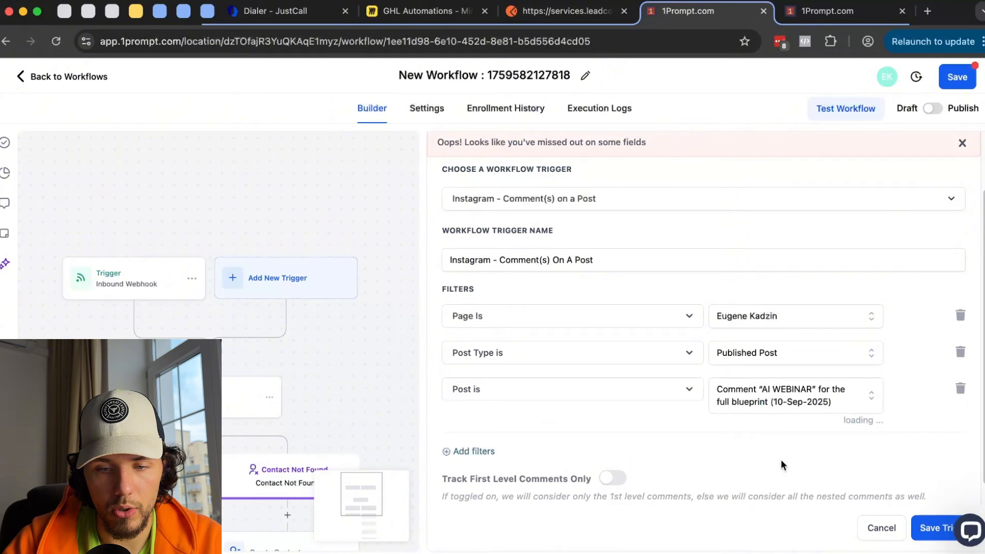
click(935, 528)
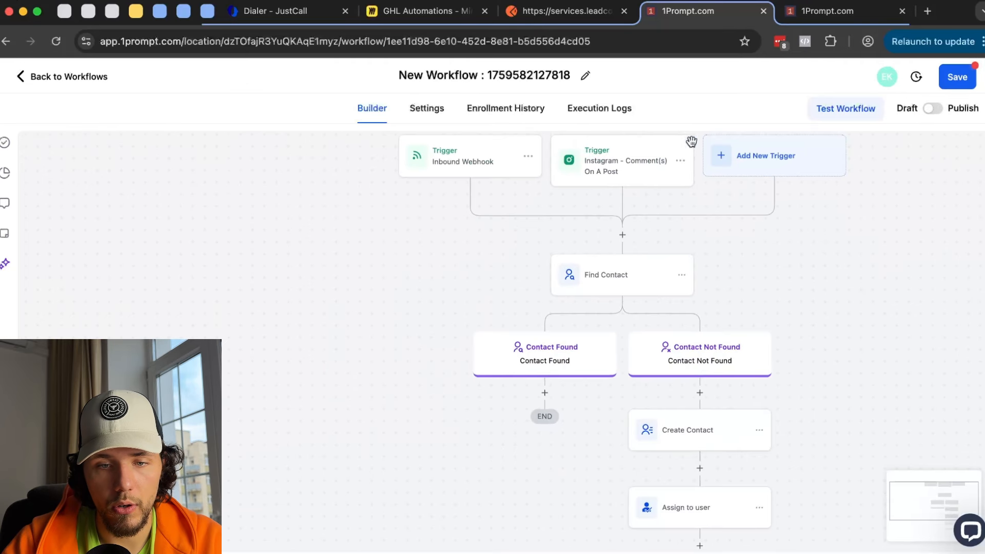
click(641, 165)
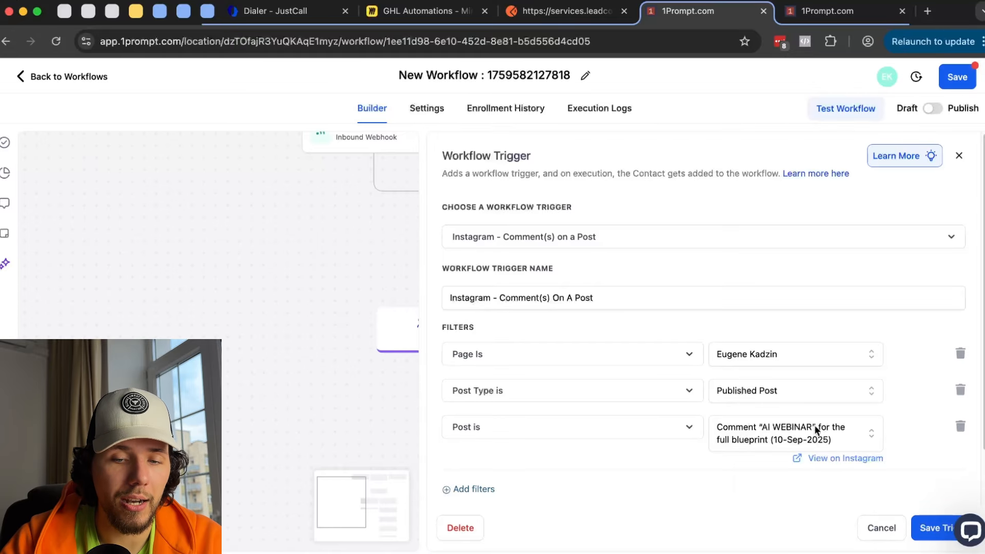
drag(233, 281, 132, 277)
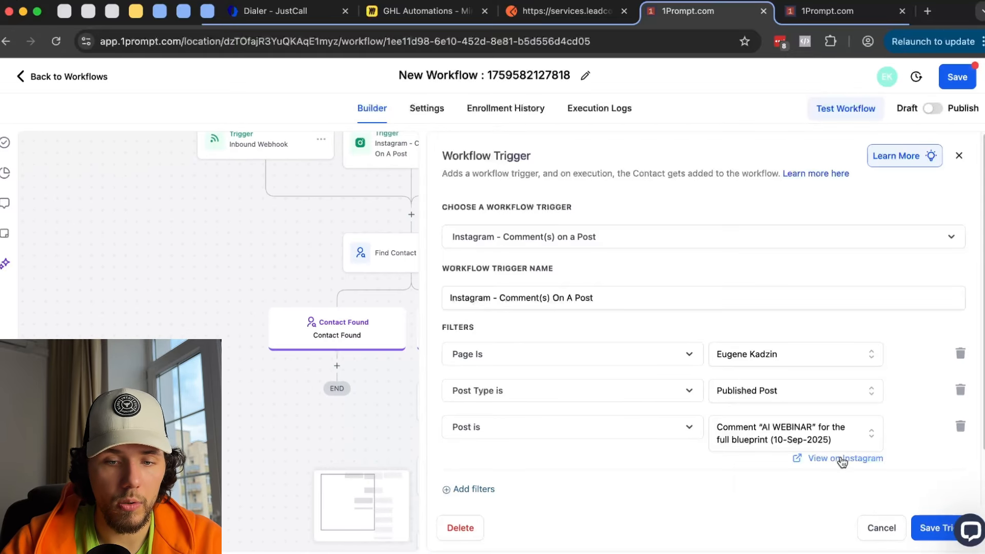
click(933, 530)
- Add an Instagram Interactive Messenger step after Internal Notification with a message containing the Free Resources link
scroll(579, 332, down, 5)
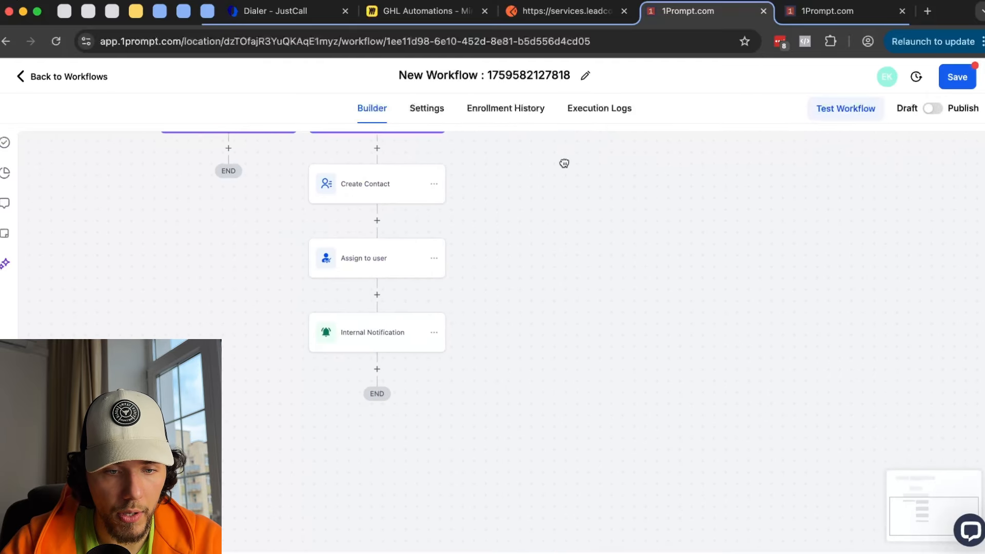
click(380, 342)
scroll(857, 373, down, 10)
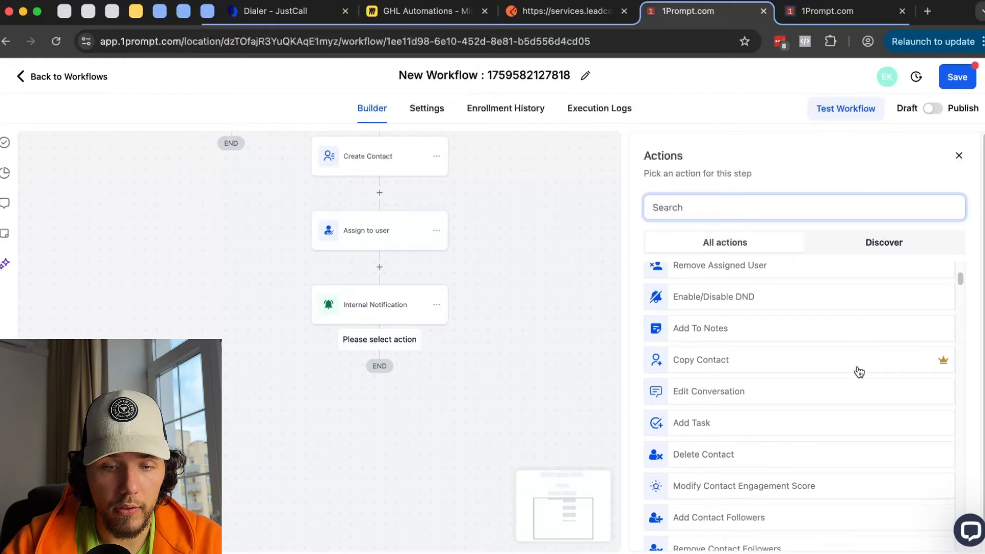
scroll(857, 371, down, 5)
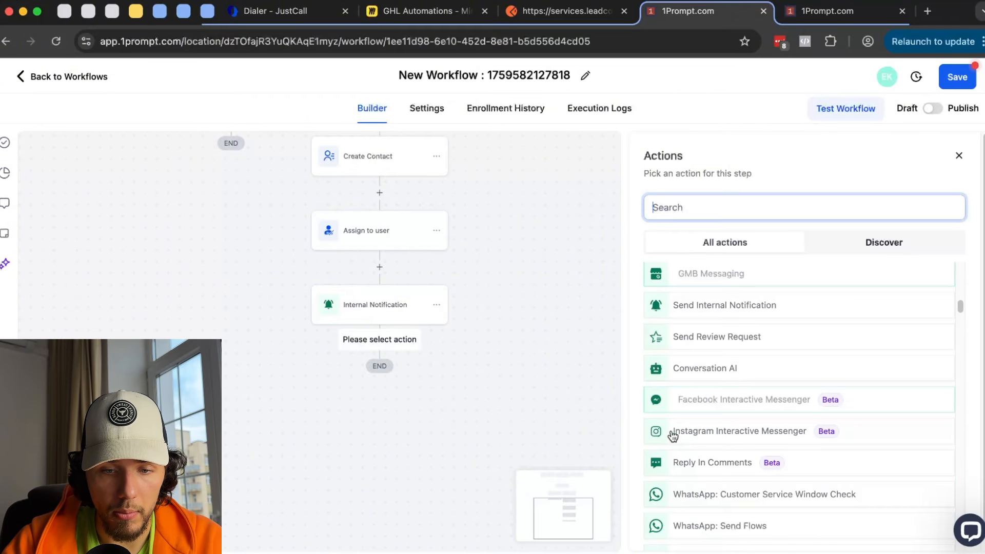
click(757, 434)
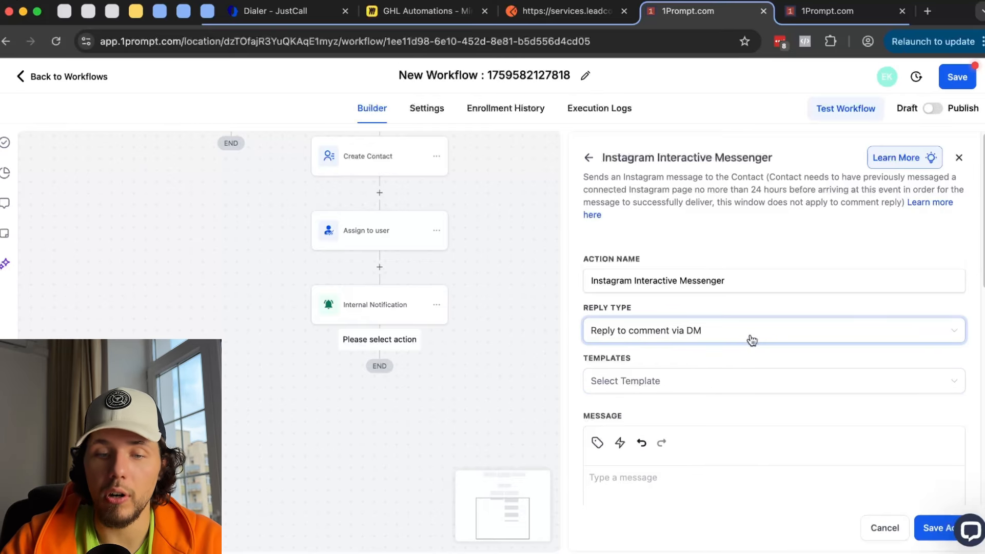
scroll(695, 390, down, 2)
click(680, 394)
text(dfafasd)
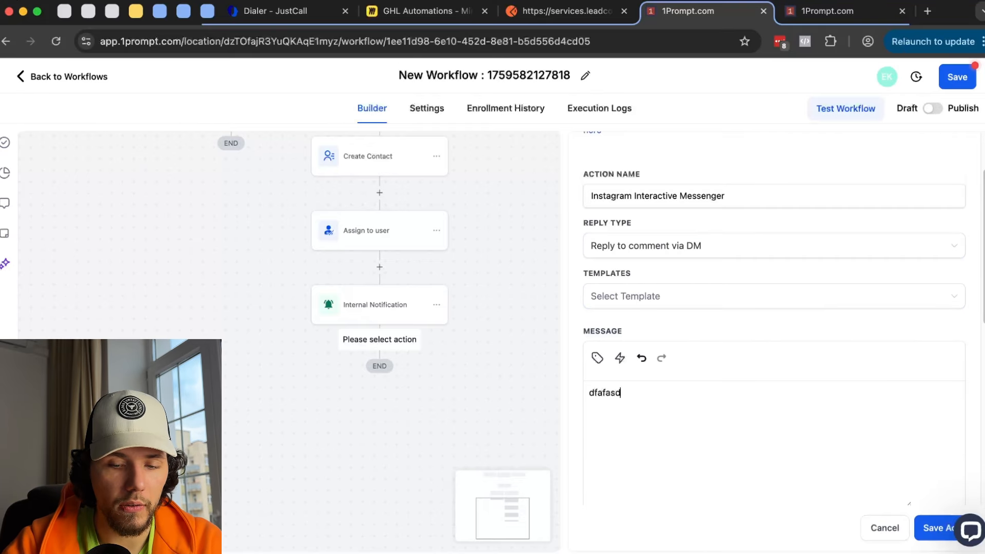
key(BackSpace)
key(BackSpace)
text(He)
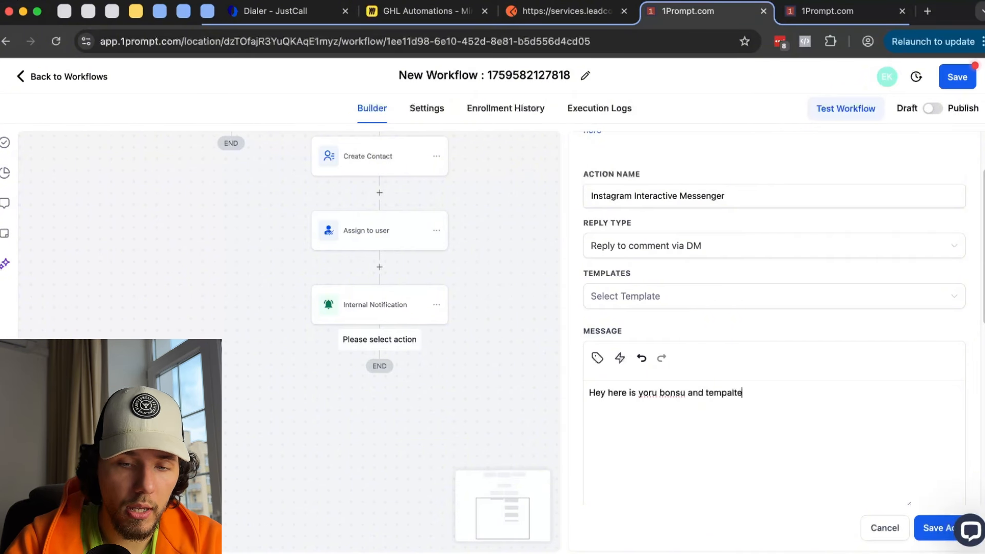
click(620, 358)
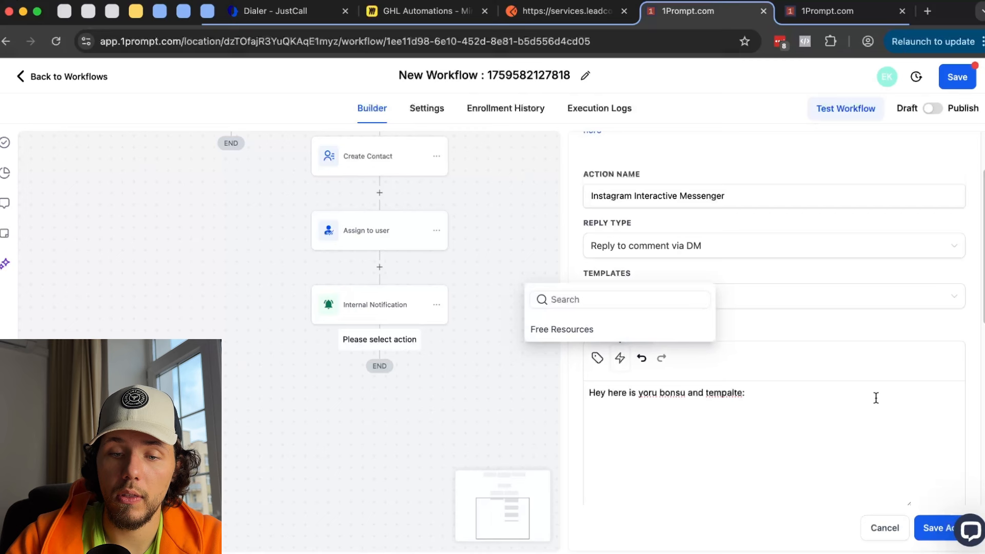
click(620, 326)
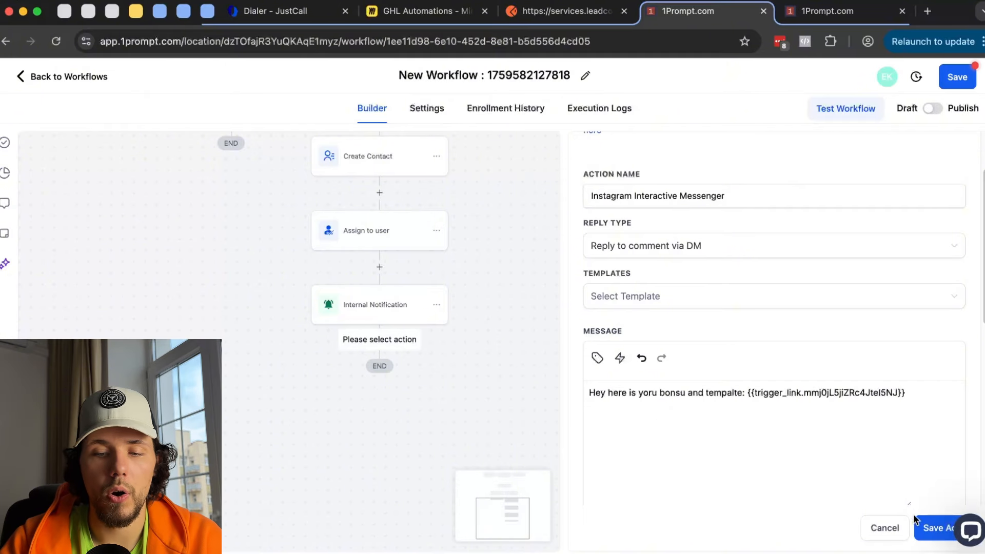
click(926, 527)
- Add a 'Resource Library' button to the Instagram step that opens a website
scroll(461, 387, down, 2)
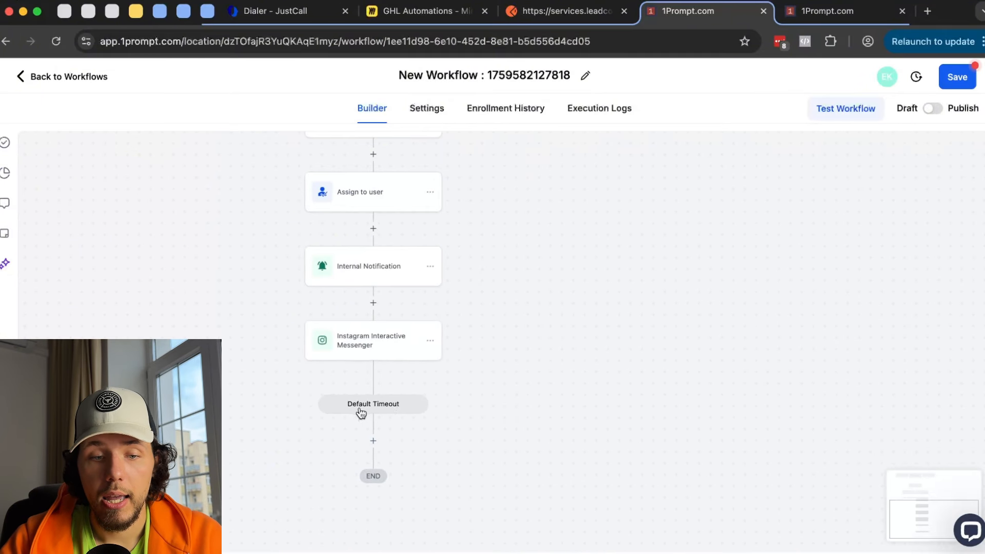
click(388, 347)
scroll(870, 366, down, 6)
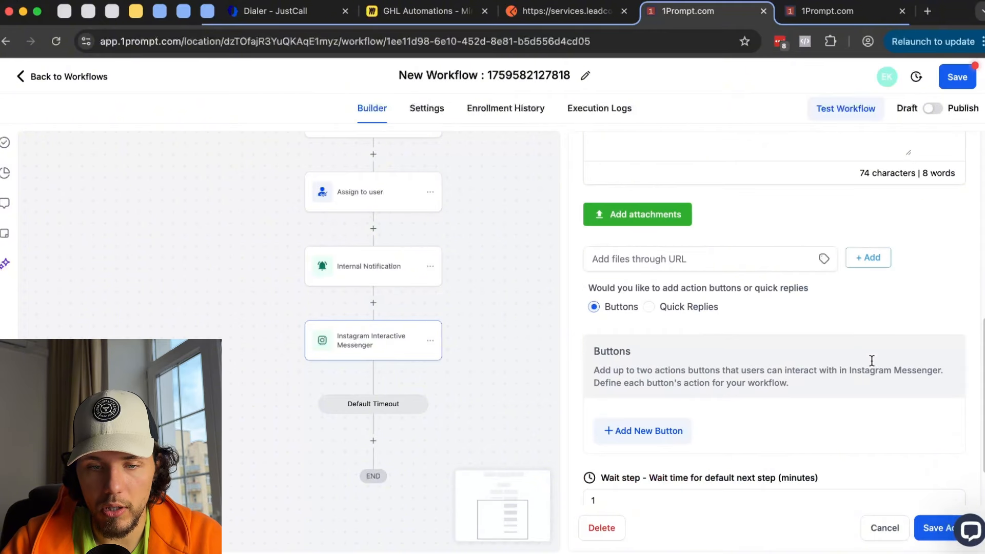
scroll(827, 337, down, 2)
click(657, 360)
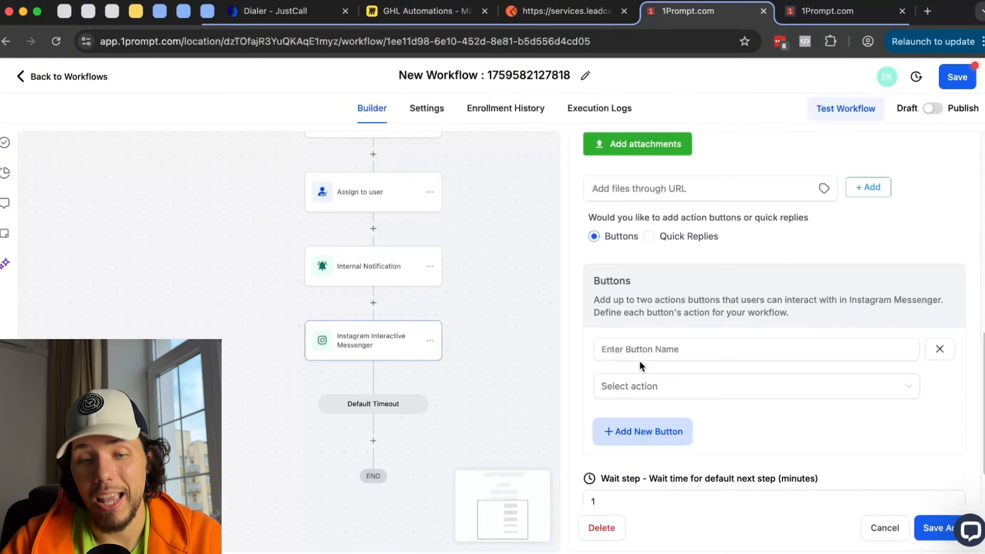
click(679, 351)
click(738, 391)
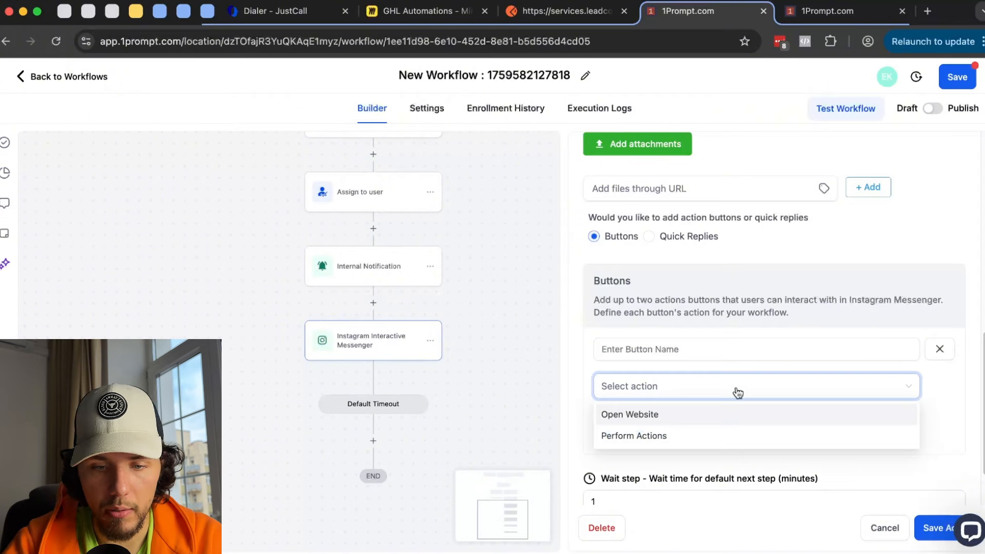
click(688, 415)
click(667, 349)
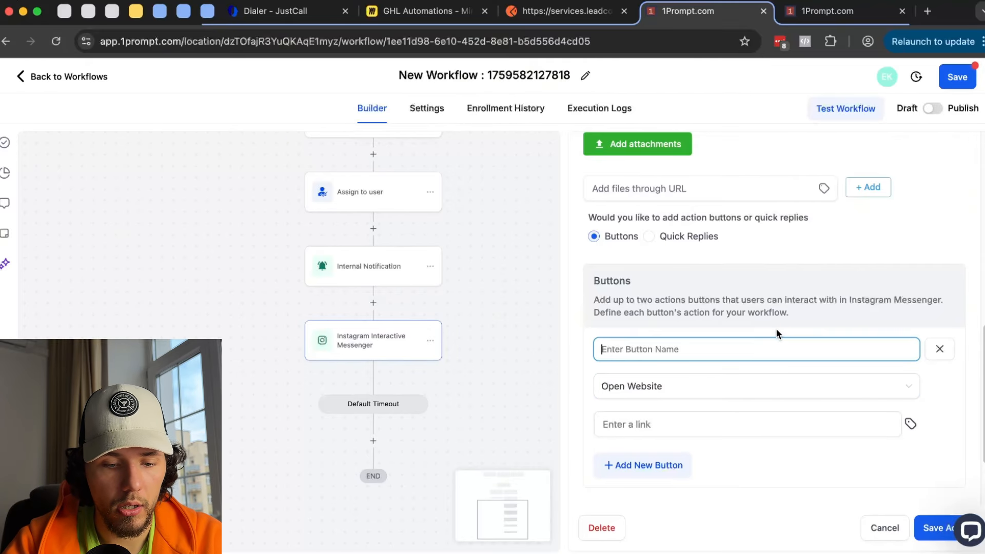
text(Resource Lib)
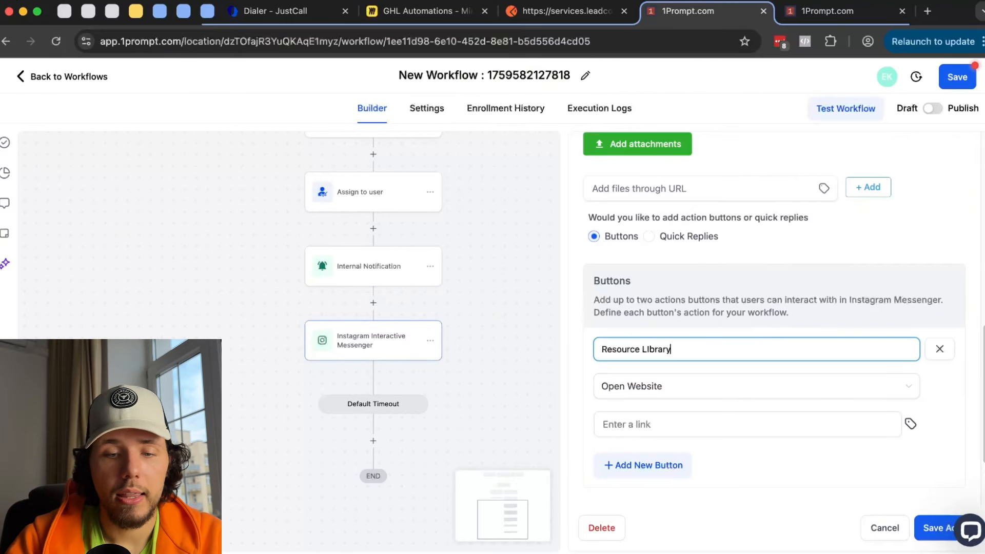
click(911, 424)
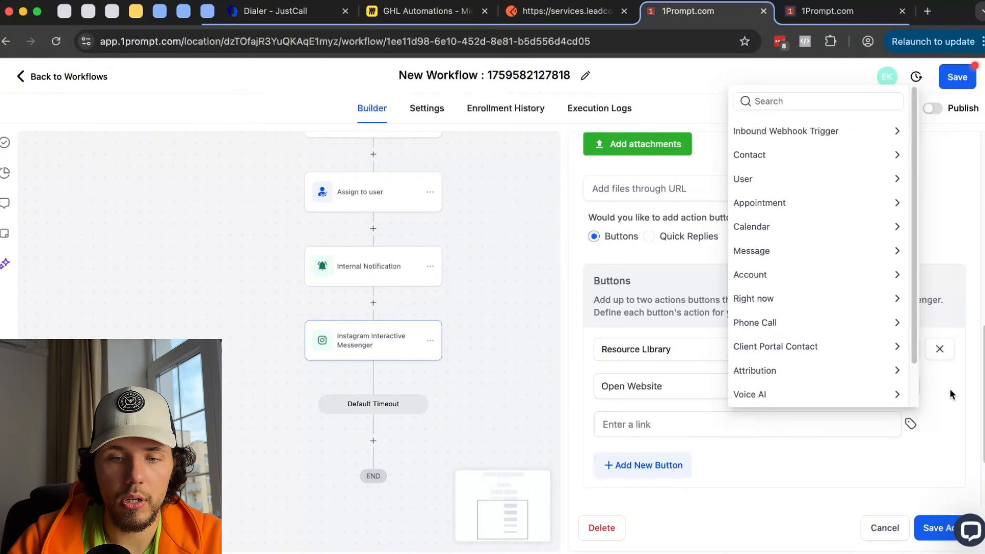
click(698, 433)
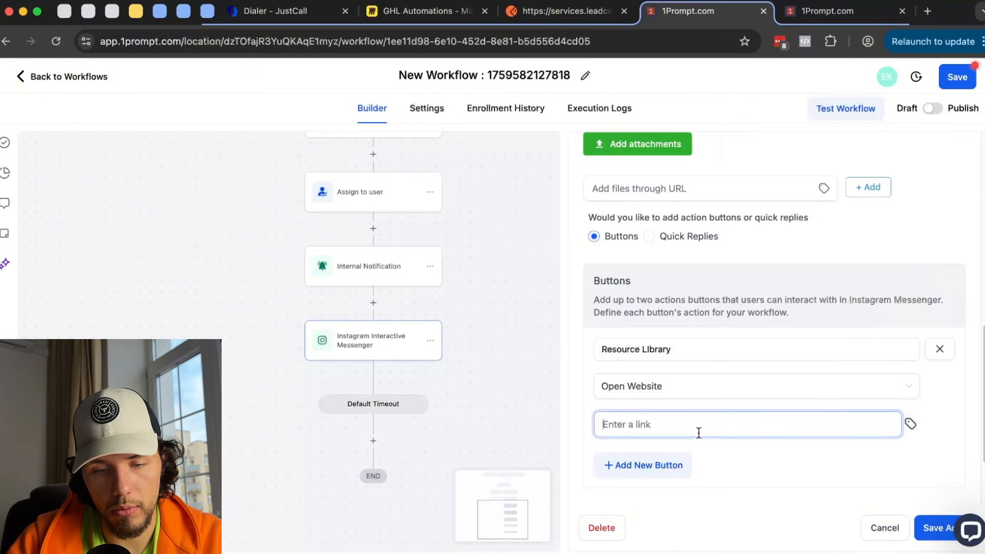
- Set the wait to 10 minutes, paste the webhook URL as the button link, and save
scroll(851, 343, up, 5)
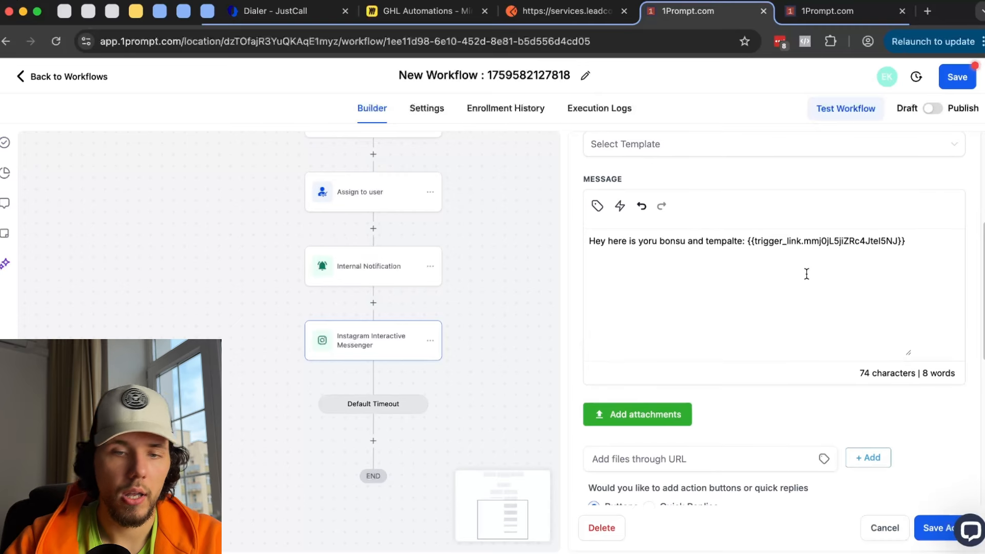
scroll(806, 274, down, 5)
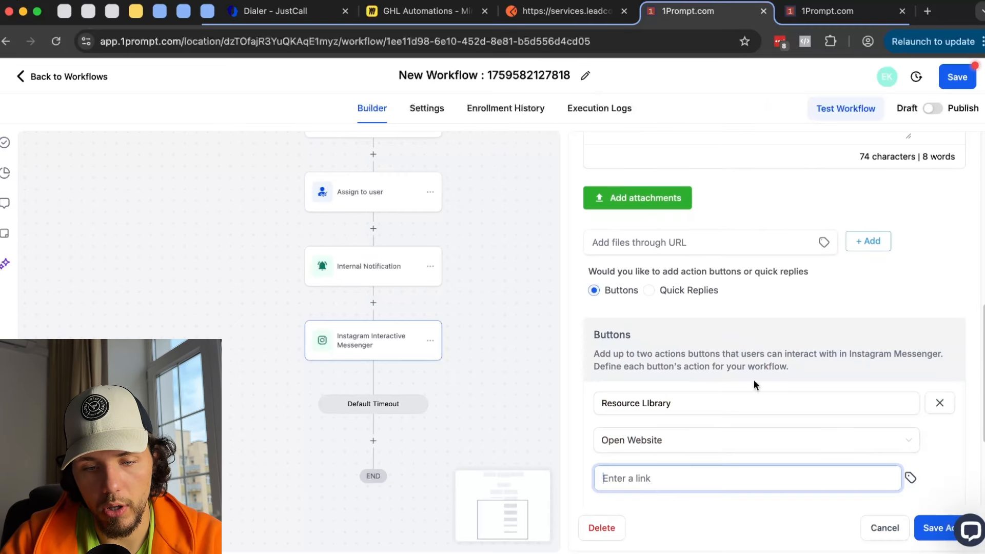
drag(642, 409, 608, 410)
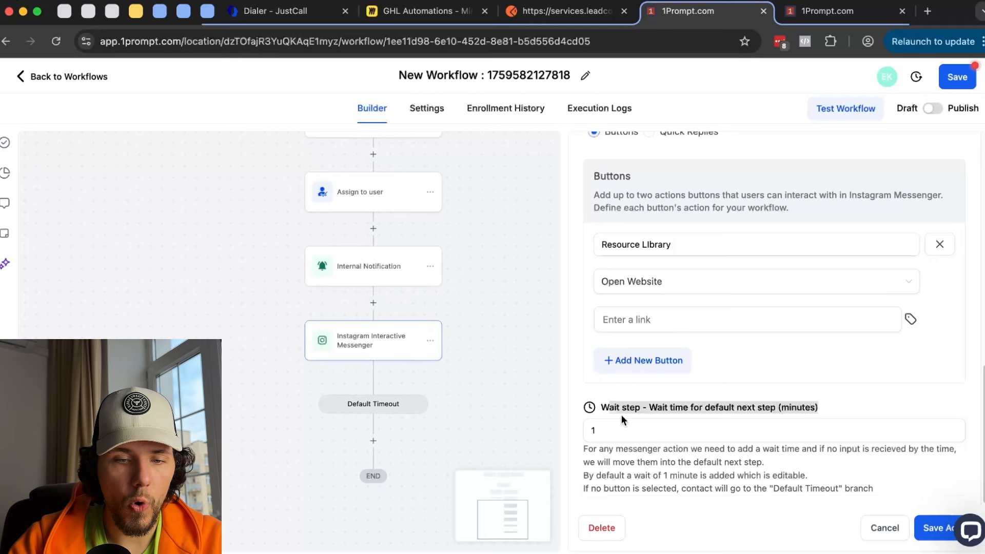
click(610, 429)
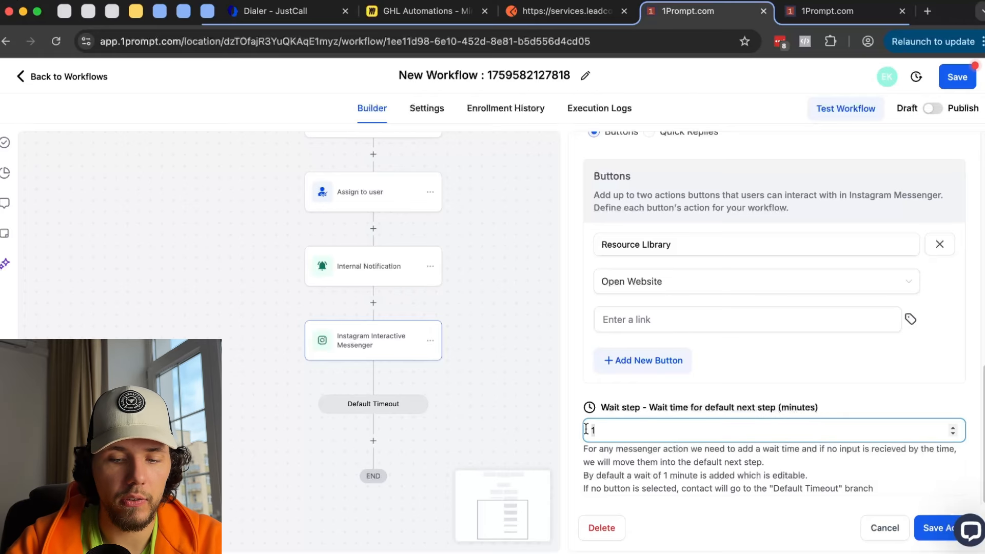
text(0)
click(931, 527)
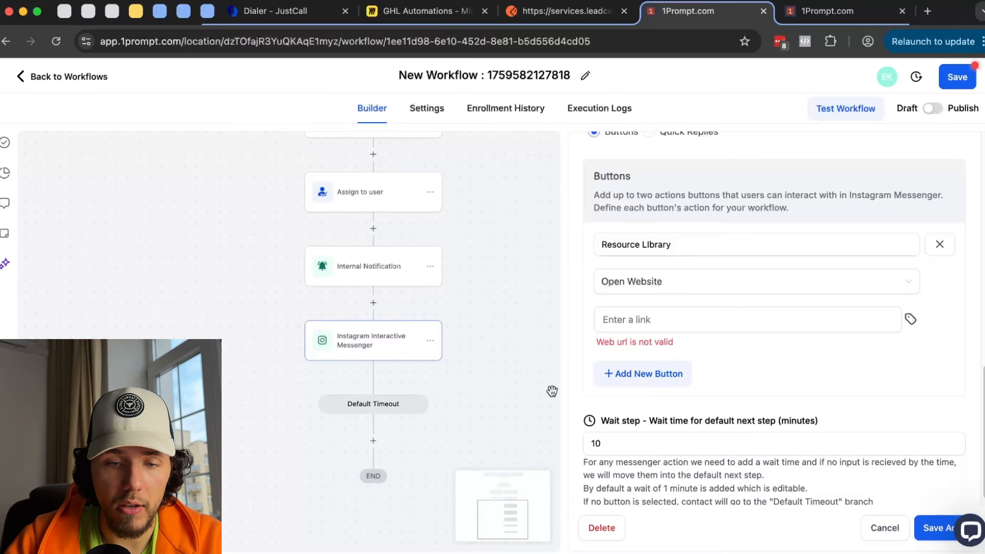
click(664, 320)
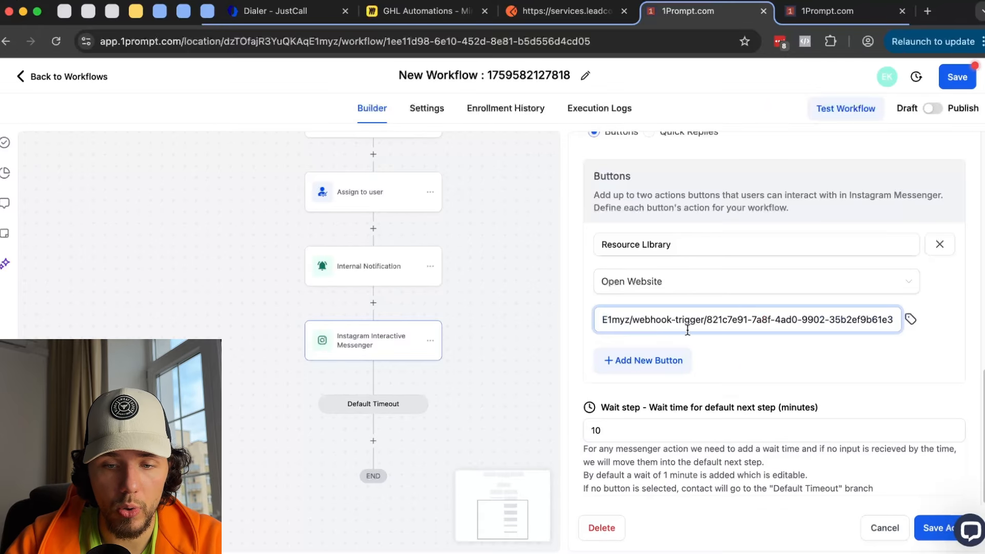
click(923, 527)
scroll(367, 363, down, 3)
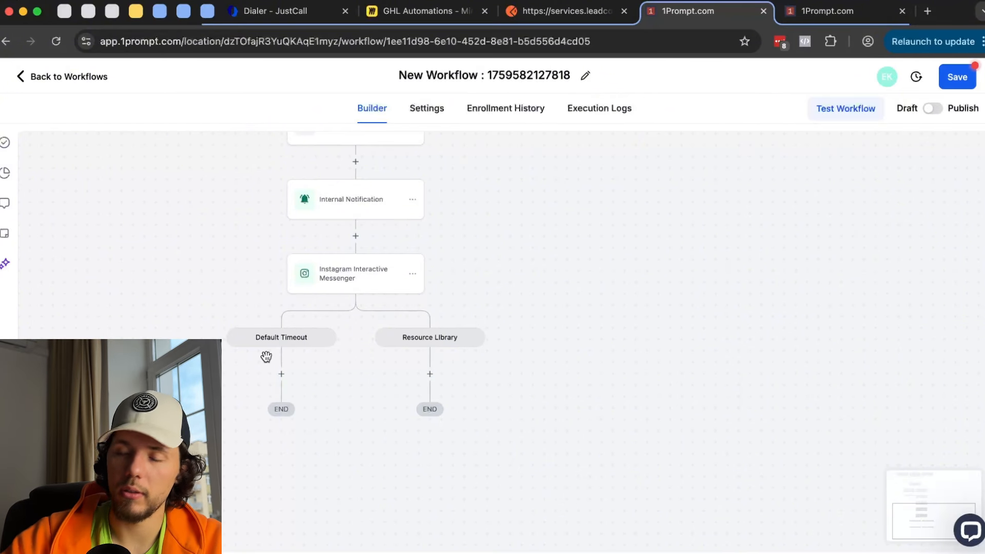
- Switch the Instagram step's reply options to Quick Replies, then bring up the GHL Automations Miro board
click(346, 287)
scroll(866, 492, down, 5)
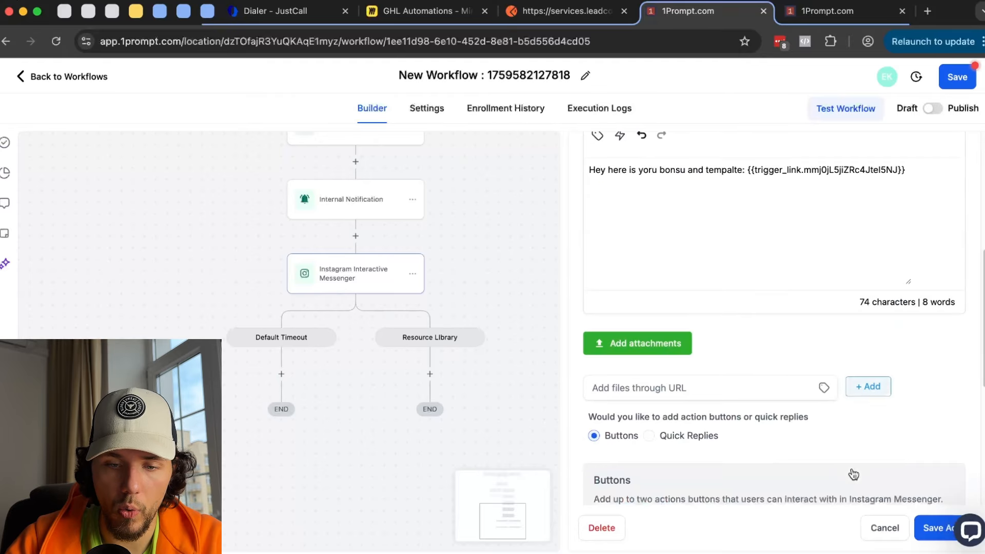
scroll(733, 461, down, 6)
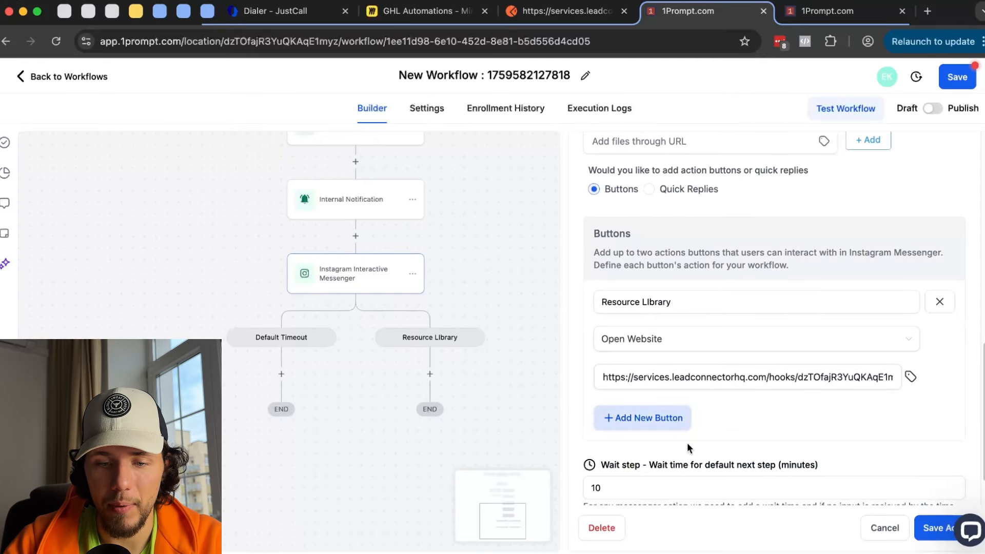
click(604, 435)
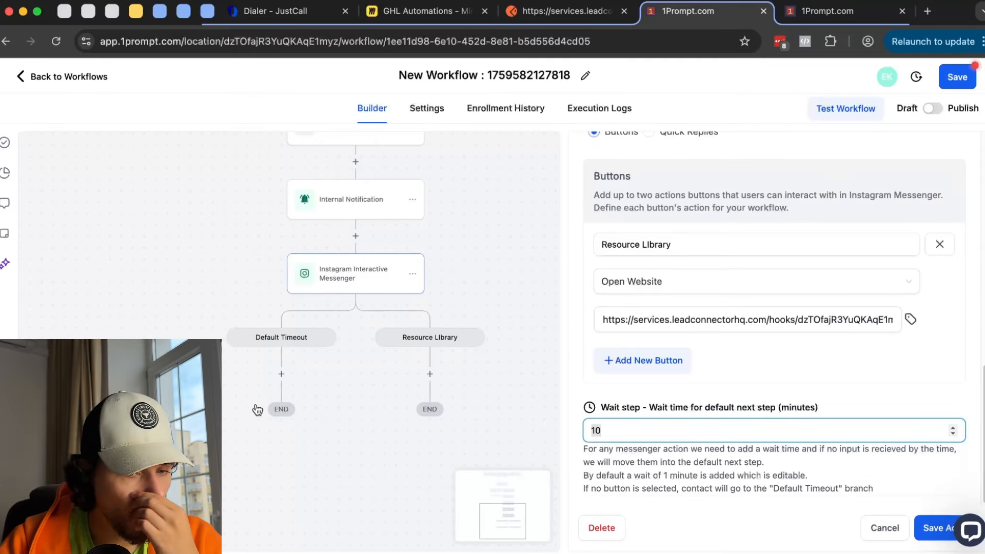
scroll(656, 318, up, 3)
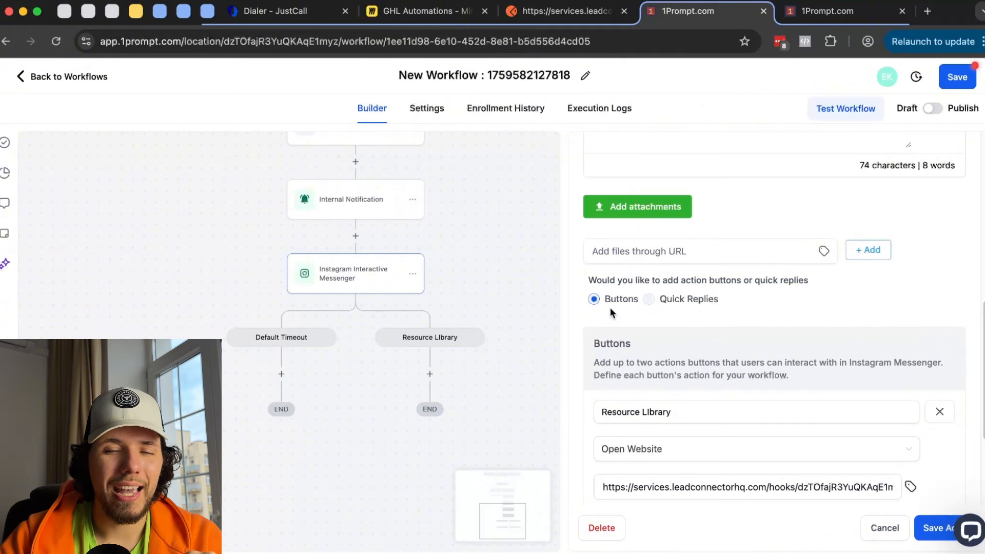
click(649, 299)
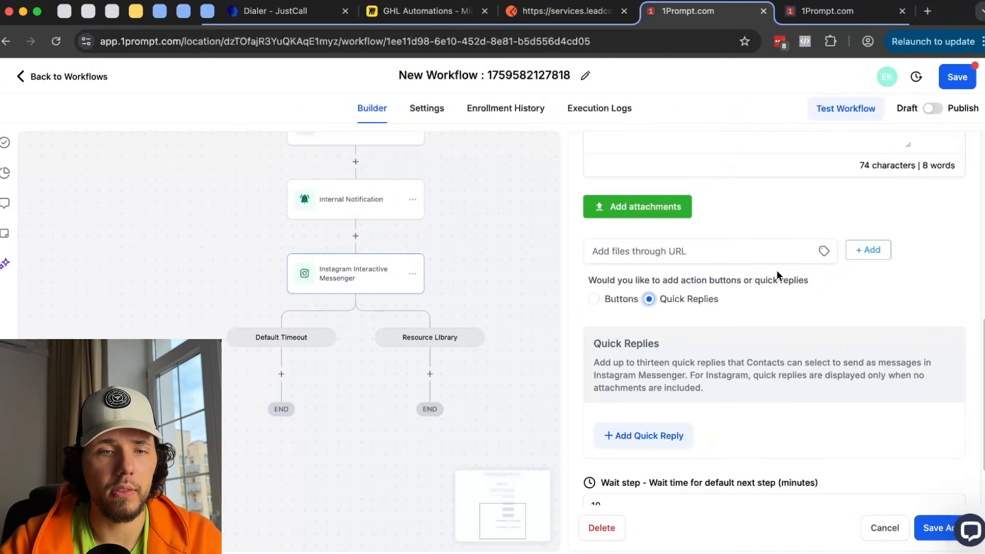
click(426, 11)
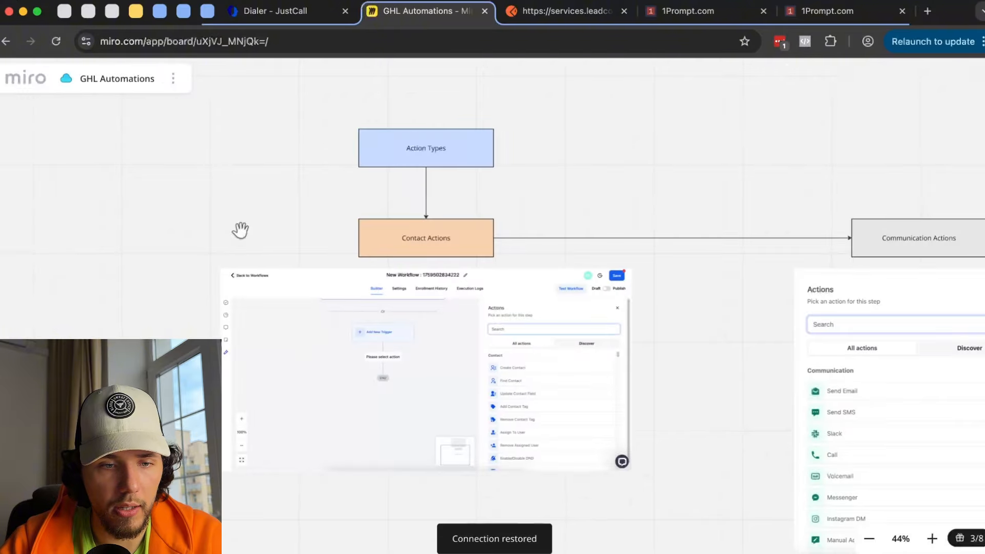
- Sketch freehand rounded boxes and strokes on the Miro board, then undo the lower strokes
scroll(240, 231, left, 10)
mouse_move(139, 187)
mouse_down()
mouse_move(298, 227)
mouse_move(133, 180)
mouse_up()
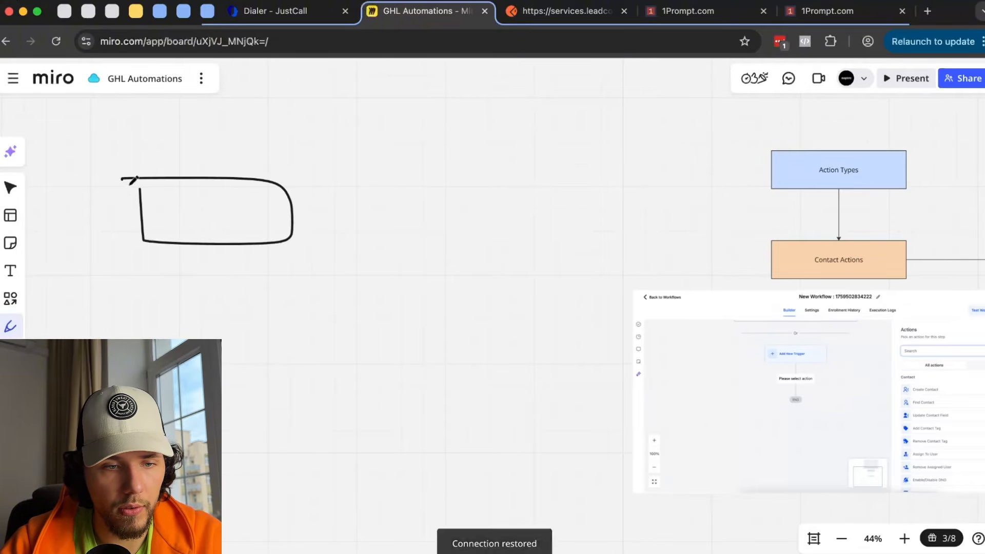
scroll(132, 180, left, 5)
mouse_move(306, 232)
mouse_down()
mouse_move(307, 249)
mouse_move(302, 235)
mouse_up()
mouse_move(383, 236)
mouse_down()
mouse_move(388, 257)
mouse_move(392, 241)
mouse_up()
scroll(345, 330, down, 1)
scroll(212, 223, left, 5)
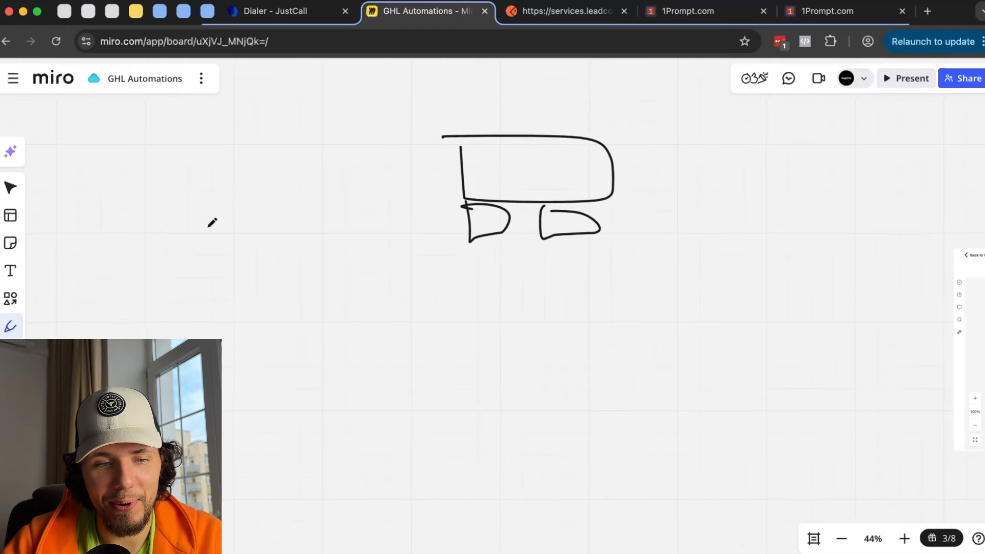
scroll(212, 222, left, 3)
scroll(212, 222, up, 1)
mouse_move(267, 178)
mouse_down()
mouse_move(273, 269)
mouse_move(285, 185)
mouse_move(264, 190)
mouse_up()
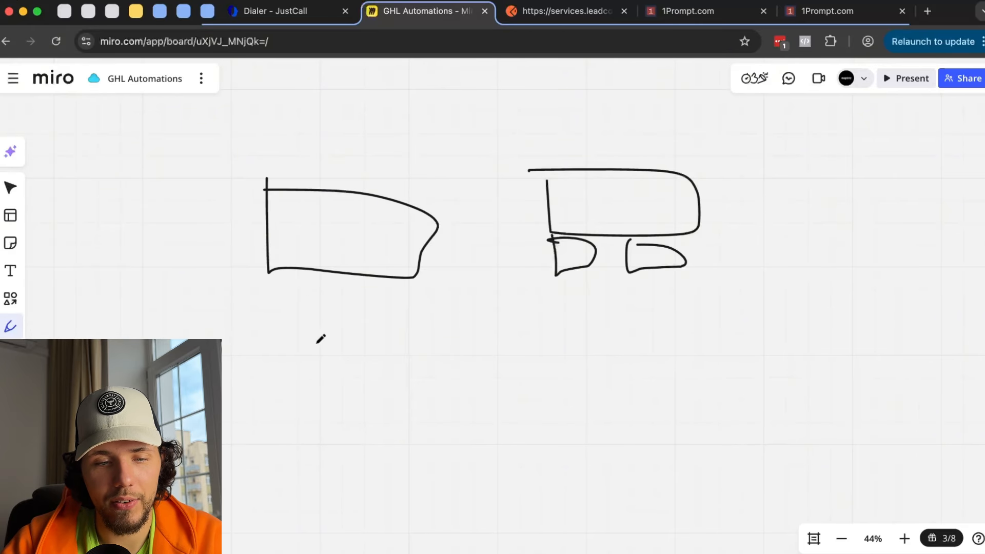
mouse_move(267, 435)
mouse_down()
mouse_move(340, 469)
mouse_move(268, 436)
mouse_move(299, 441)
mouse_move(255, 407)
mouse_move(247, 421)
mouse_up()
mouse_move(369, 414)
mouse_down()
mouse_move(337, 418)
mouse_move(373, 416)
mouse_up()
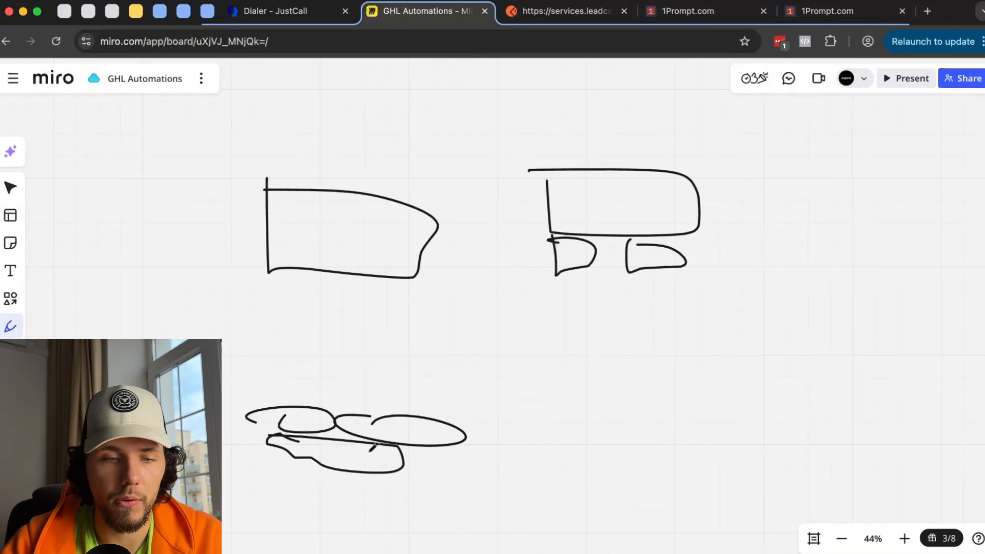
key(super+z)
key(super+z)
key(super+z)
key(super+z)
key(super+z)
key(super+z)
key(super+z)
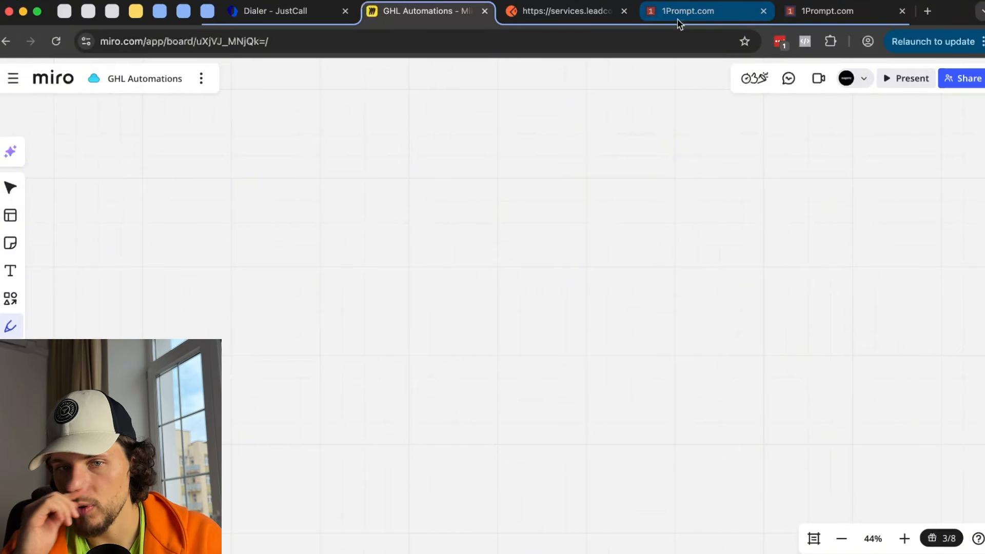
- Back in 1Prompt, delete the Instagram Interactive Messenger step
click(677, 19)
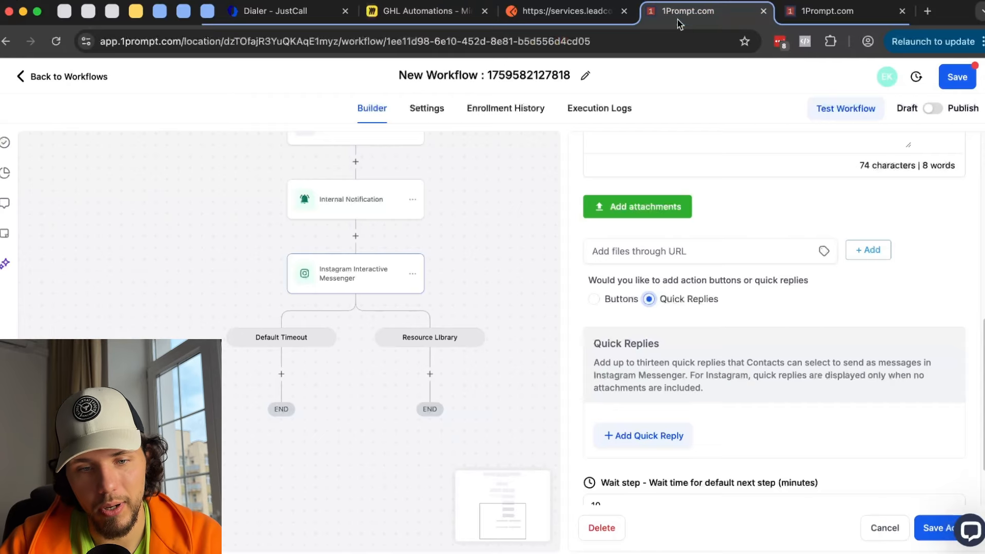
scroll(697, 204, down, 1)
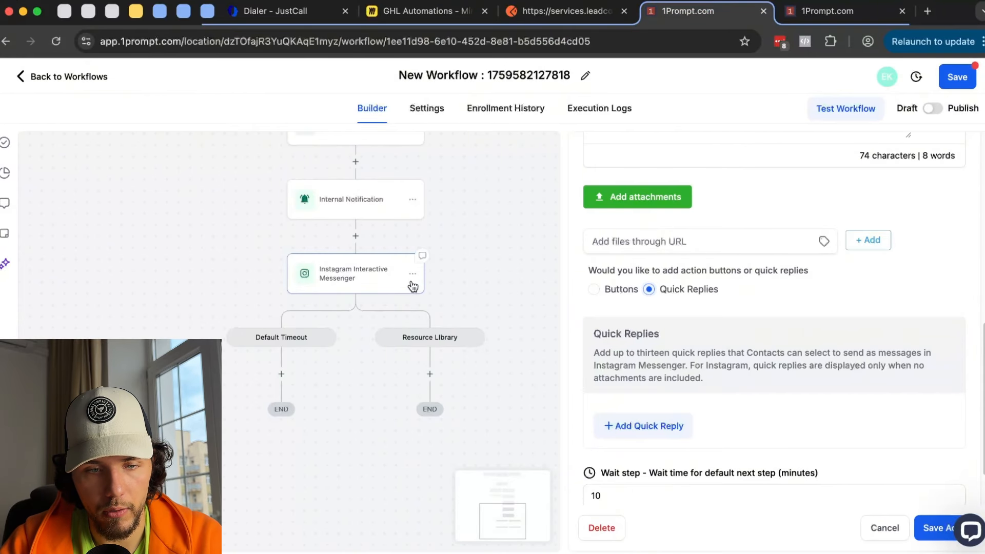
click(601, 527)
click(632, 356)
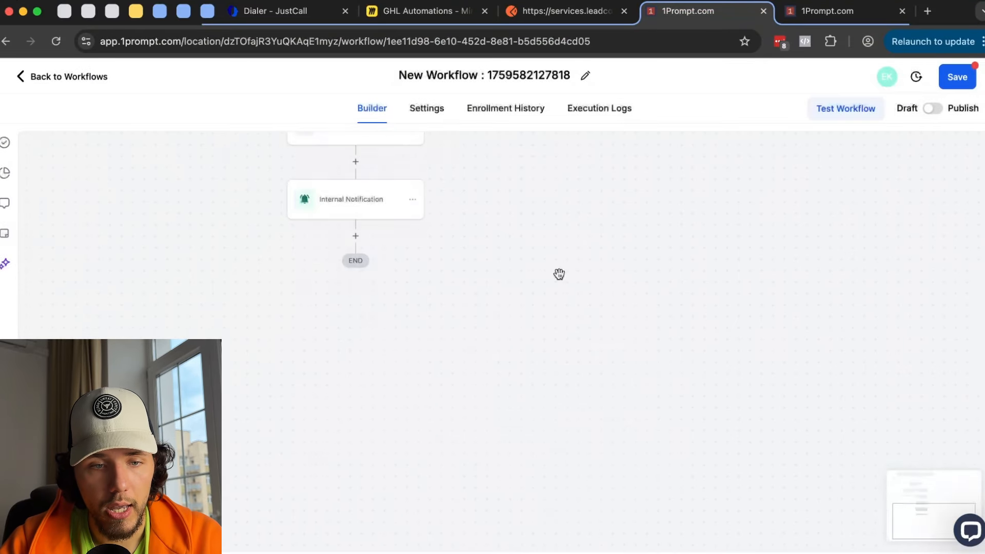
- Delete only the Internal Notification step and add a new step below Assign to user
scroll(460, 362, up, 3)
click(420, 336)
mouse_move(465, 420)
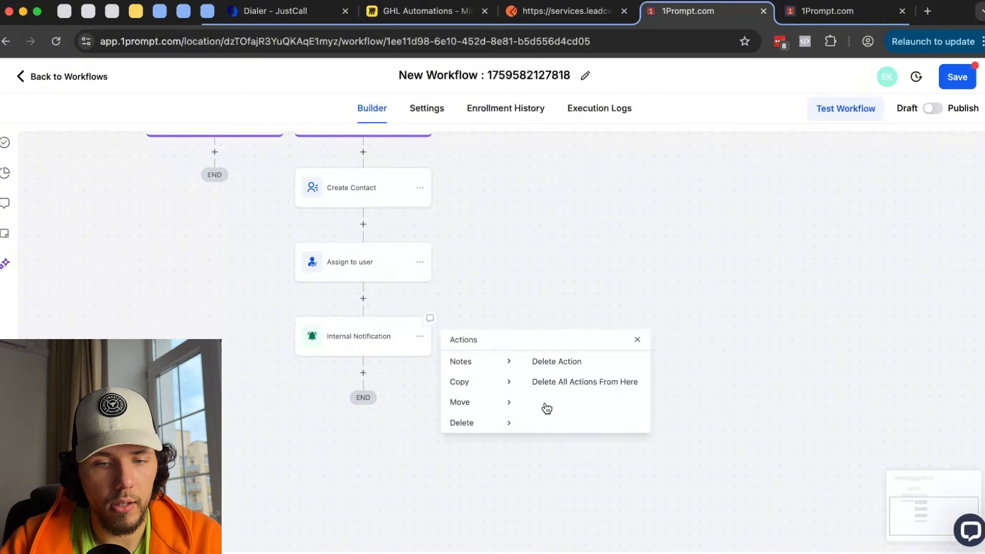
click(542, 362)
click(618, 348)
click(363, 299)
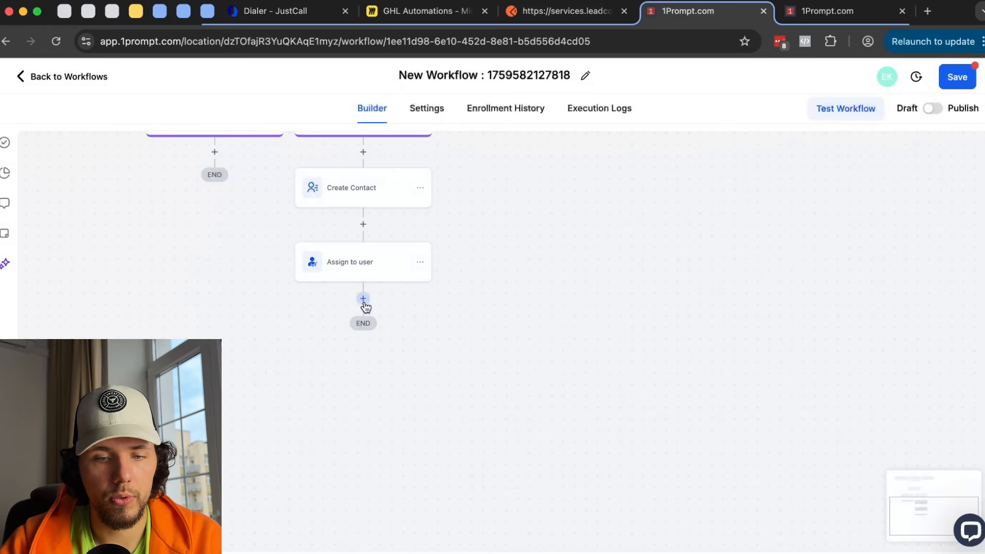
scroll(865, 332, down, 10)
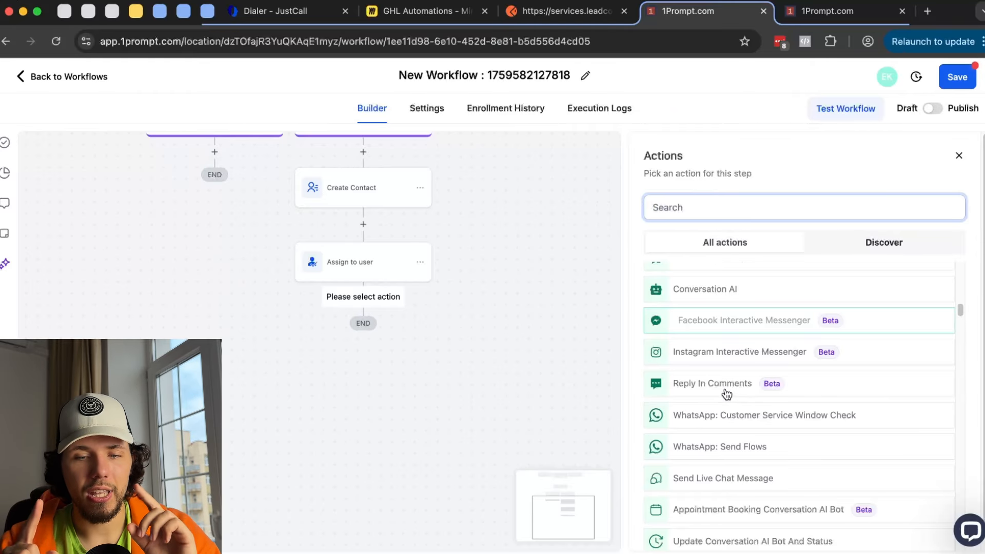
click(727, 394)
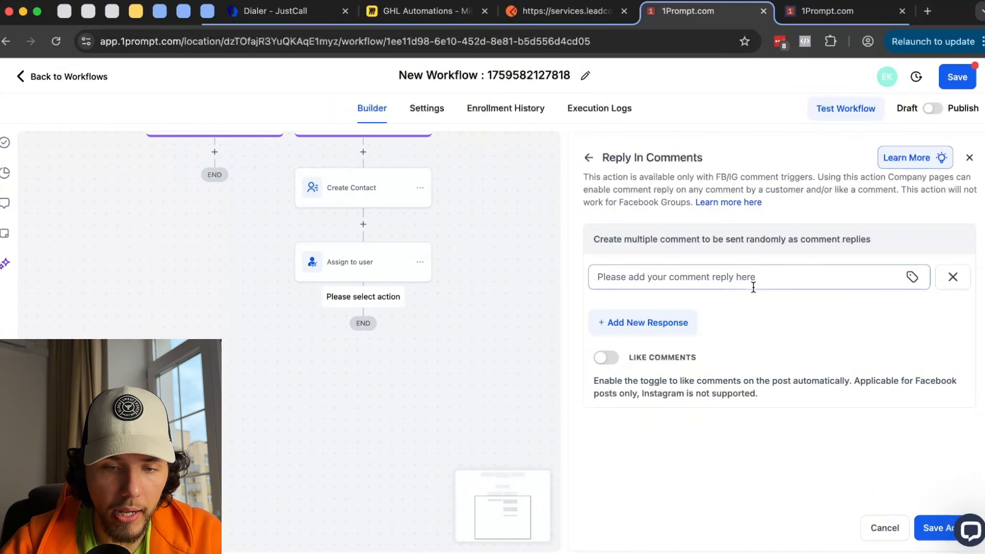
click(606, 358)
click(589, 158)
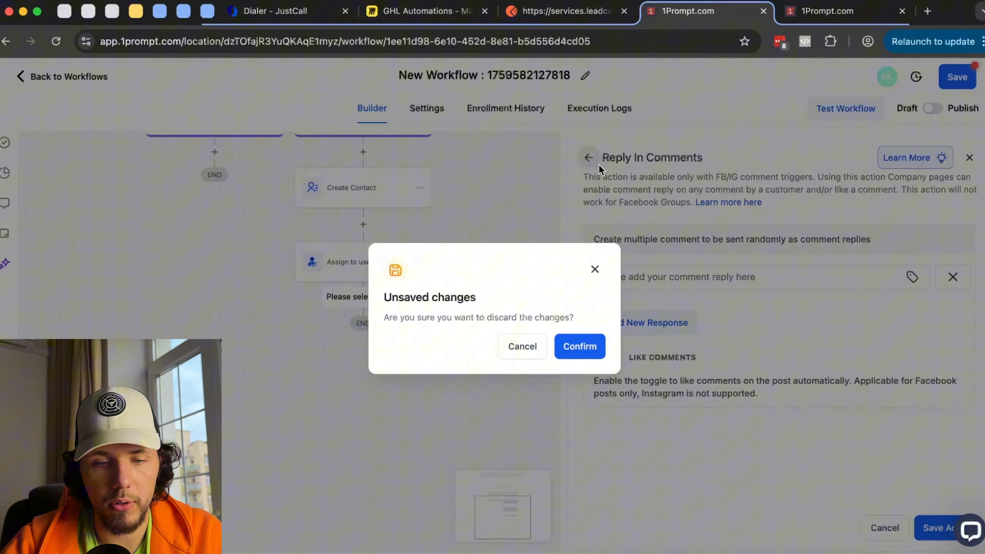
click(579, 346)
scroll(762, 367, down, 10)
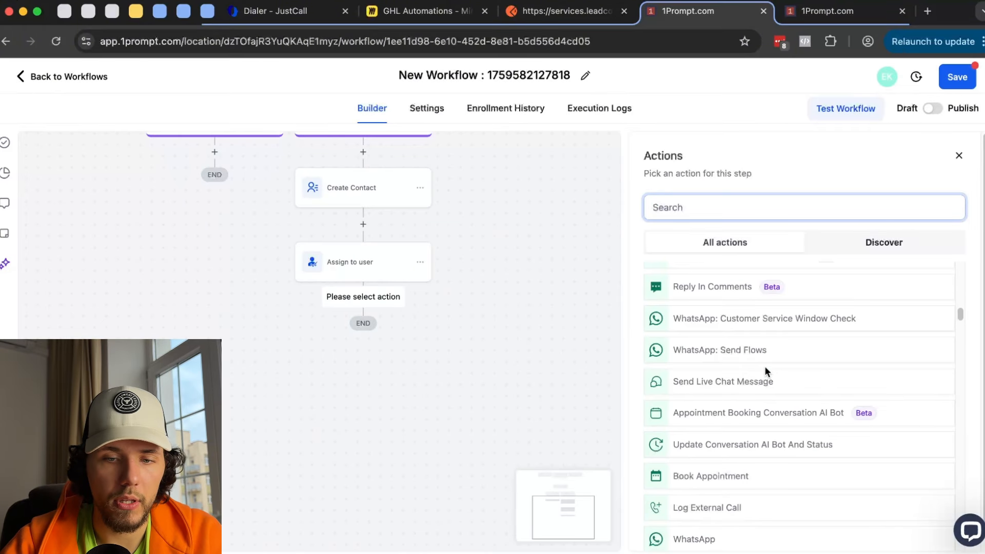
scroll(759, 348, up, 3)
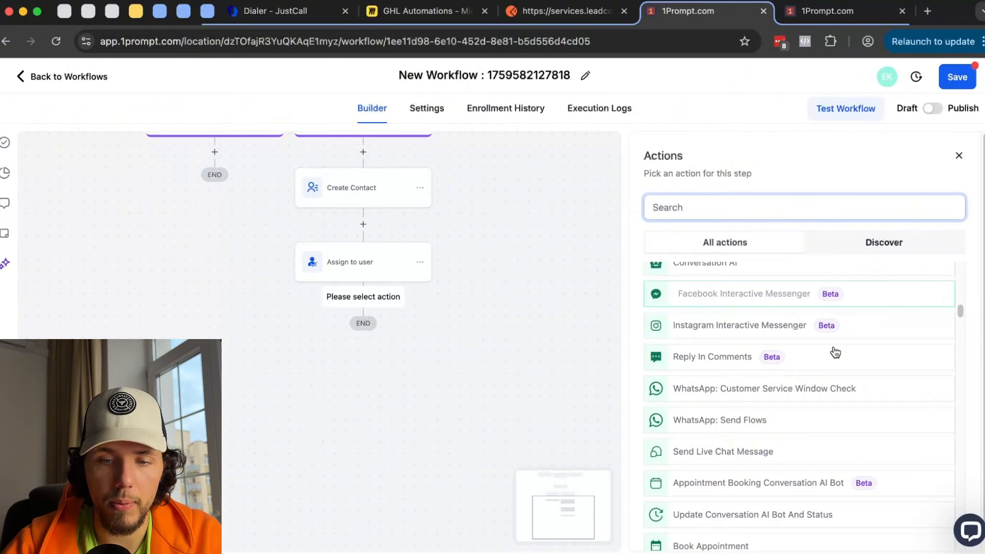
scroll(835, 353, down, 1)
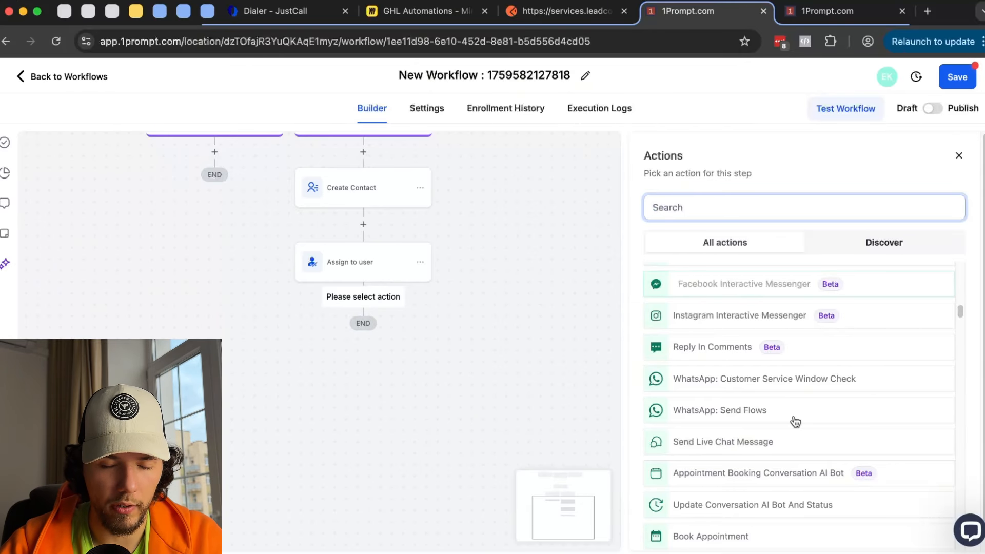
- Hand-write '24-h' on the Miro board with a curly bracket beneath and an arrow below
click(438, 13)
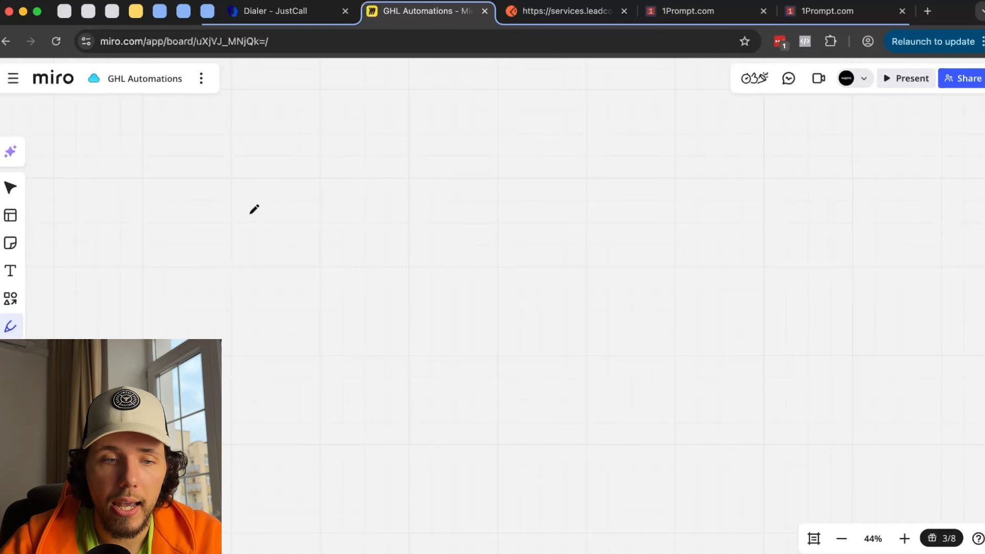
drag(241, 191, 281, 246)
mouse_move(287, 182)
mouse_down()
mouse_move(288, 225)
mouse_move(319, 224)
mouse_up()
mouse_move(310, 205)
mouse_down()
mouse_move(316, 256)
mouse_move(354, 222)
mouse_up()
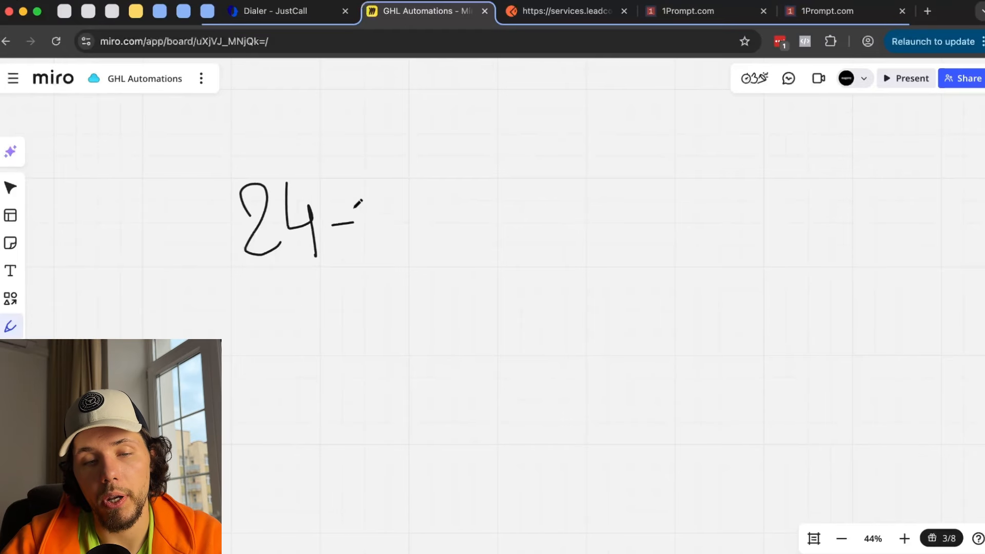
drag(358, 182, 395, 244)
mouse_move(215, 248)
mouse_down()
mouse_move(239, 291)
mouse_move(331, 291)
mouse_move(432, 234)
mouse_up()
scroll(300, 248, down, 2)
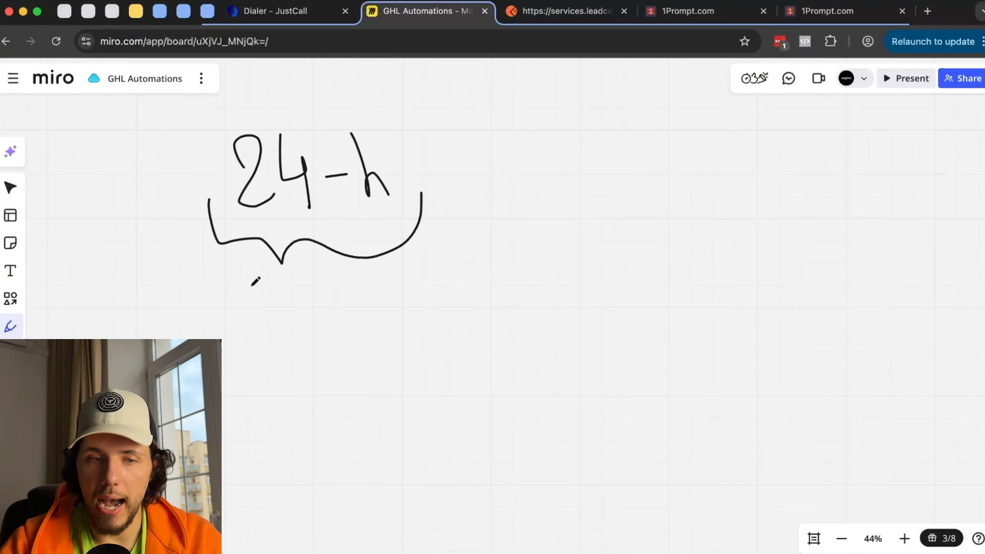
drag(213, 337, 235, 351)
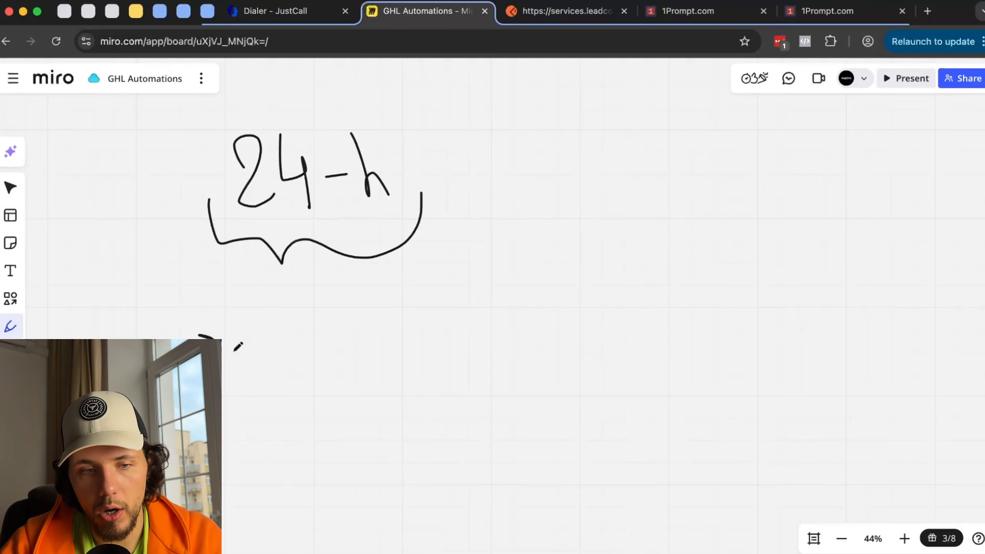
- Add a text box beside the arrow reading 'hey what products do you have?'
click(11, 270)
click(241, 380)
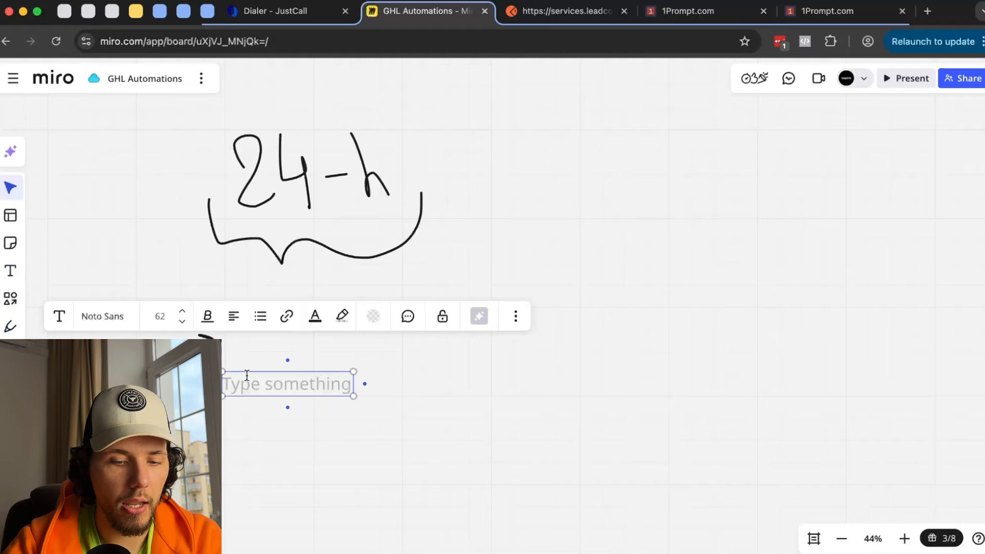
text(hey what produc)
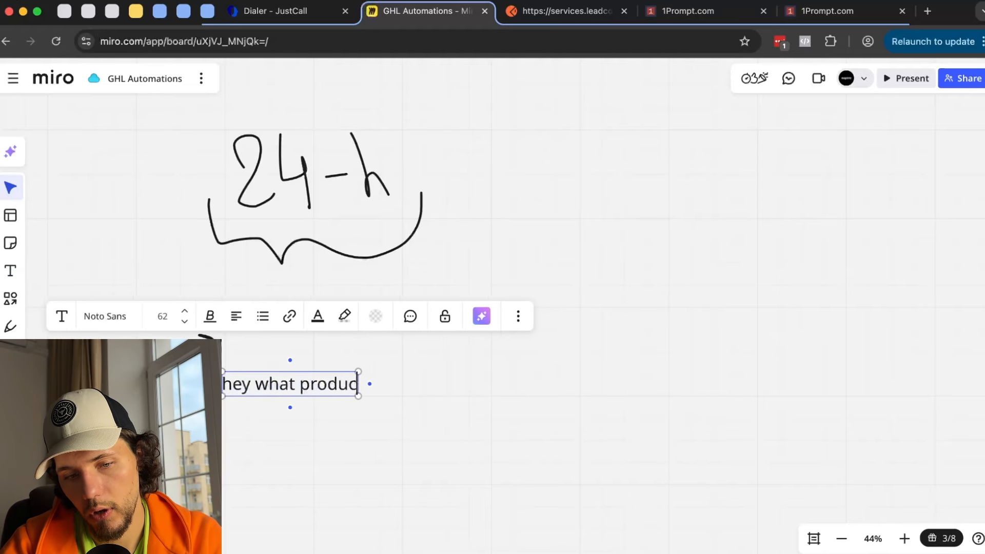
text(ts do you have")
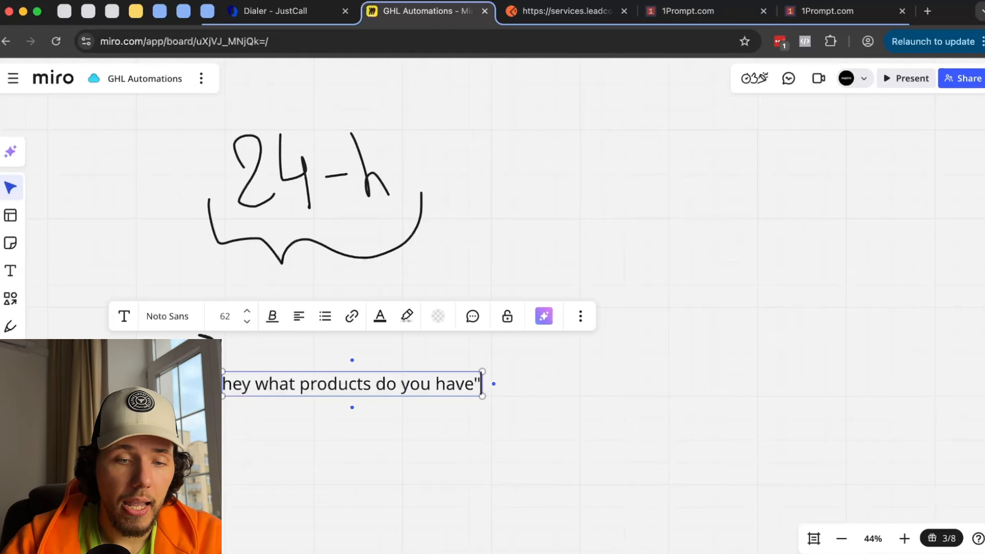
scroll(500, 349, down, 3)
key(BackSpace)
text(?)
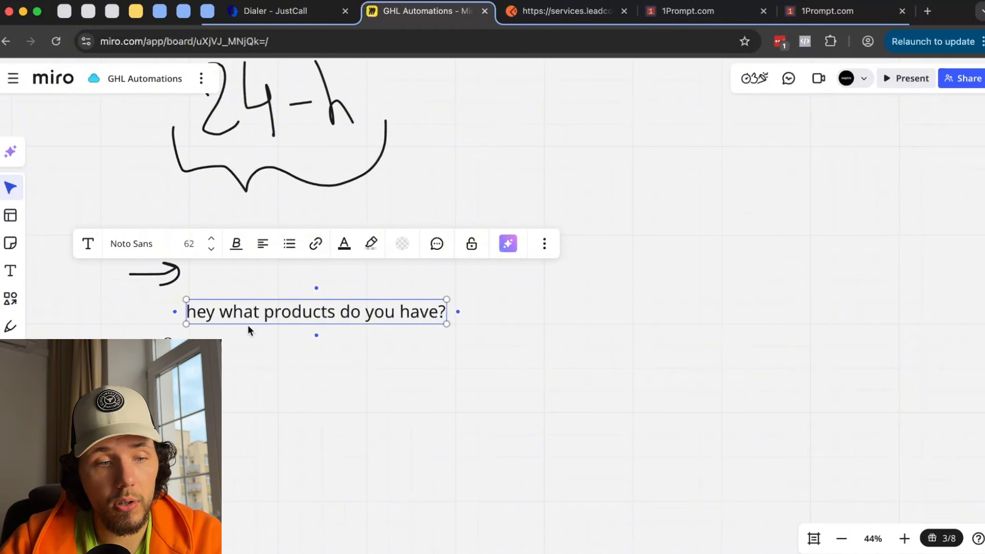
click(379, 333)
- Duplicate the question below and change it to 'we have chairs, do you want them?'
click(385, 310)
alt+drag(384, 310, 462, 398)
double_click(454, 393)
key(ctrl+a)
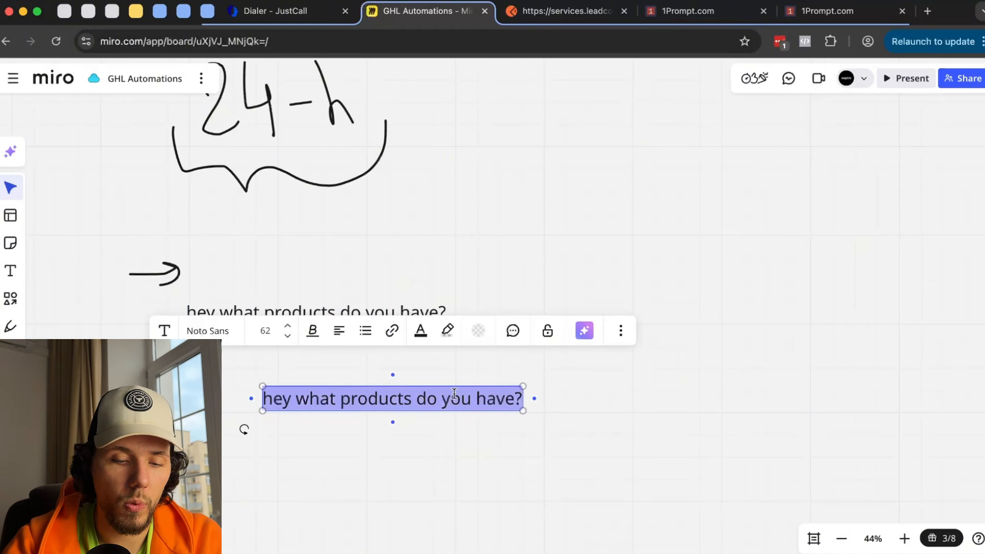
text(we have cha)
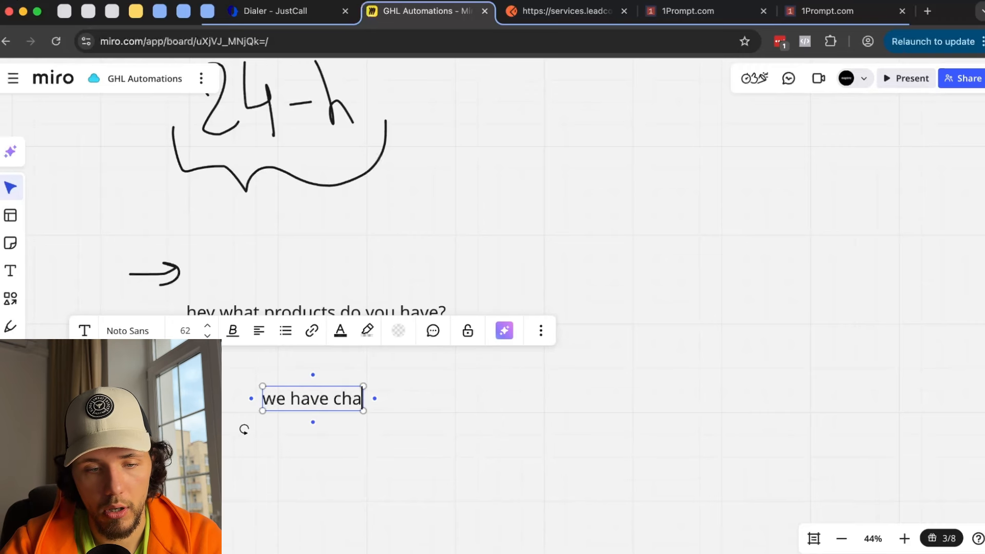
text(irs, do you want the)
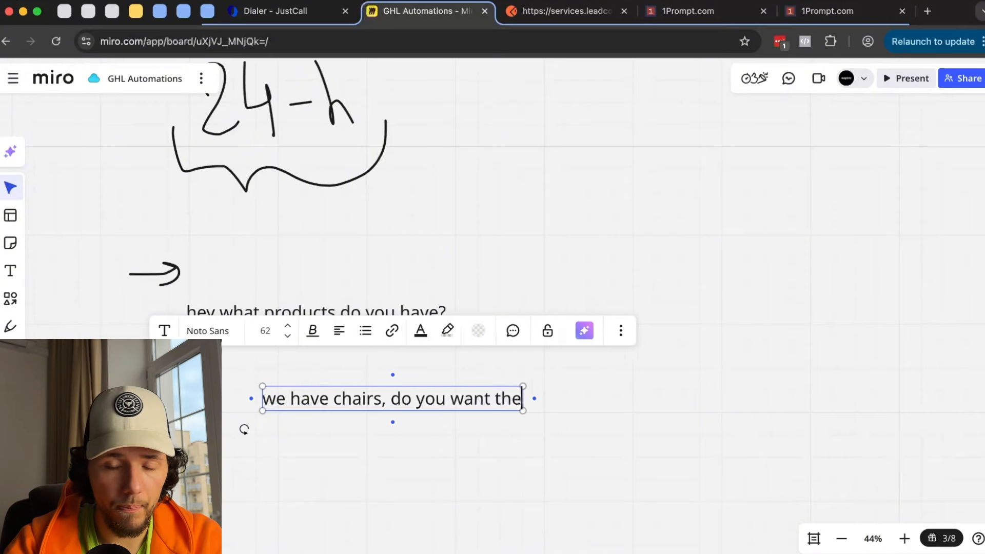
text(m?)
key(Escape)
scroll(508, 380, down, 2)
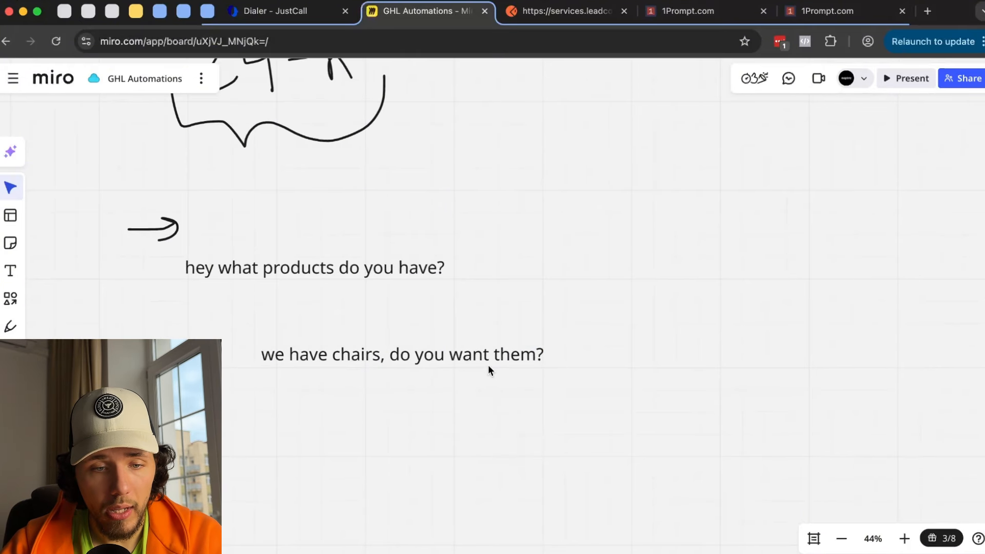
drag(488, 362, 492, 369)
scroll(488, 369, down, 1)
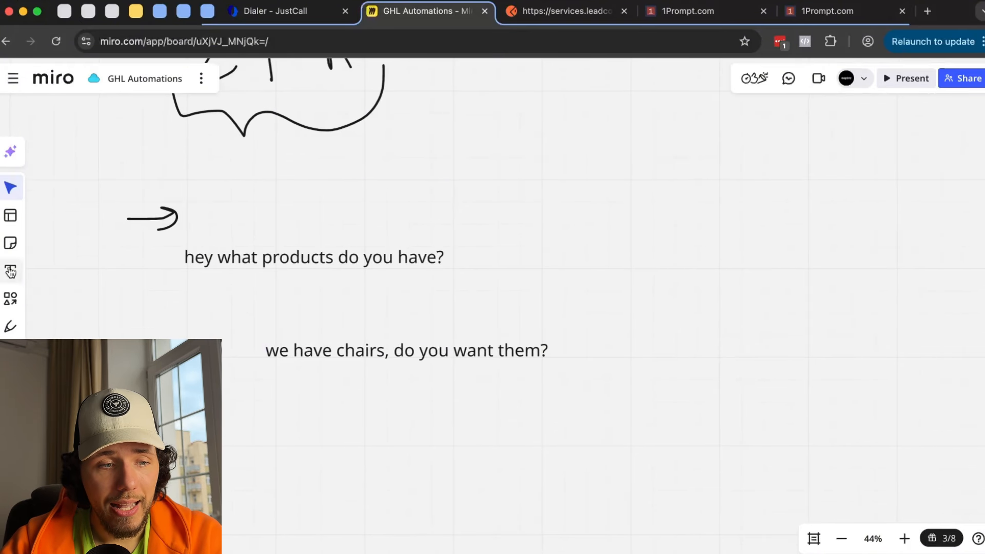
- Draw a double-headed arrow under the reply and hand-write 24 below it
click(10, 334)
mouse_move(284, 374)
mouse_down()
mouse_move(280, 446)
mouse_move(270, 389)
mouse_move(297, 394)
mouse_up()
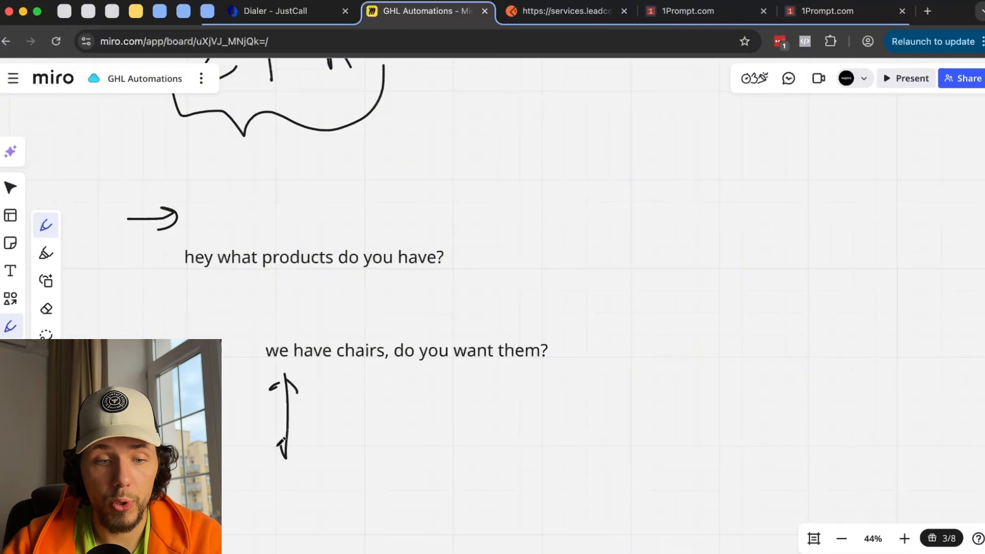
drag(300, 434, 283, 459)
scroll(165, 148, down, 4)
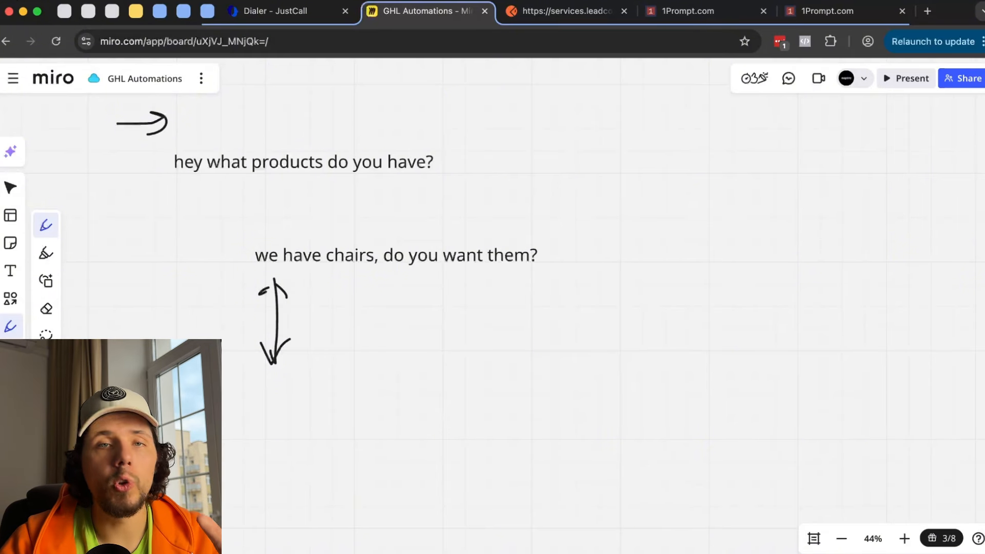
drag(237, 394, 254, 435)
drag(274, 425, 268, 432)
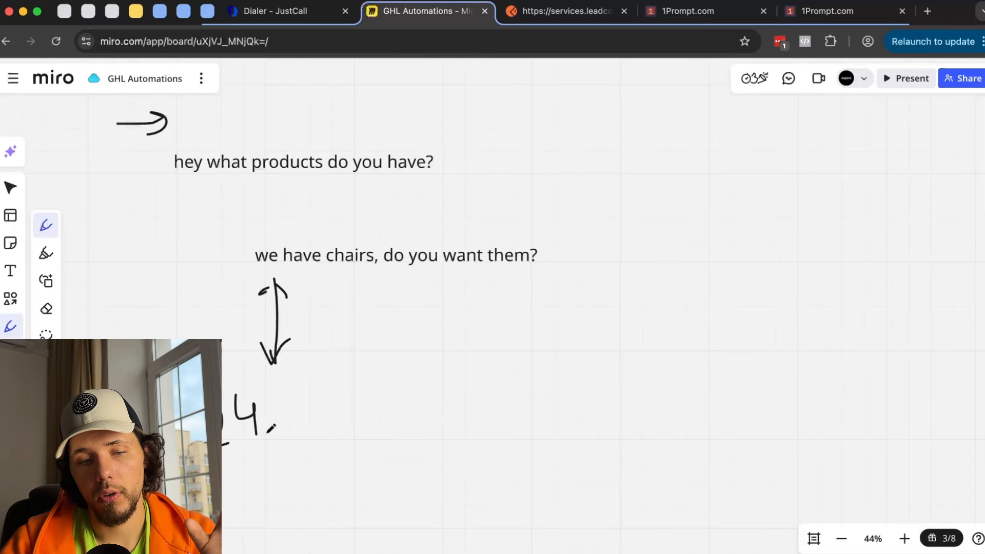
scroll(301, 414, down, 4)
mouse_move(298, 375)
mouse_down()
mouse_move(277, 377)
mouse_move(529, 428)
mouse_move(238, 380)
mouse_move(321, 380)
mouse_up()
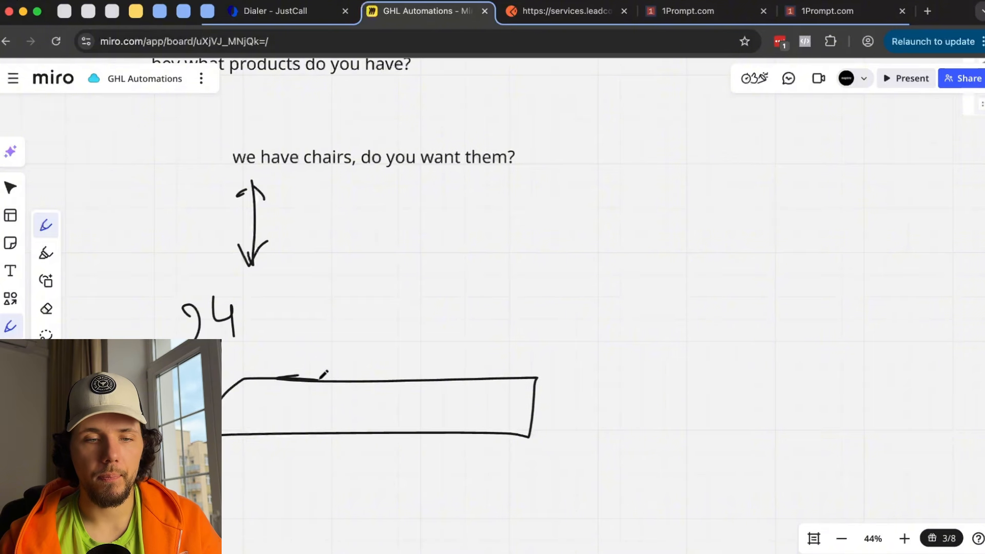
- Outline the 'hey what products do you have?' message, then go to 1Prompt's Reputation Overview
scroll(323, 374, up, 2)
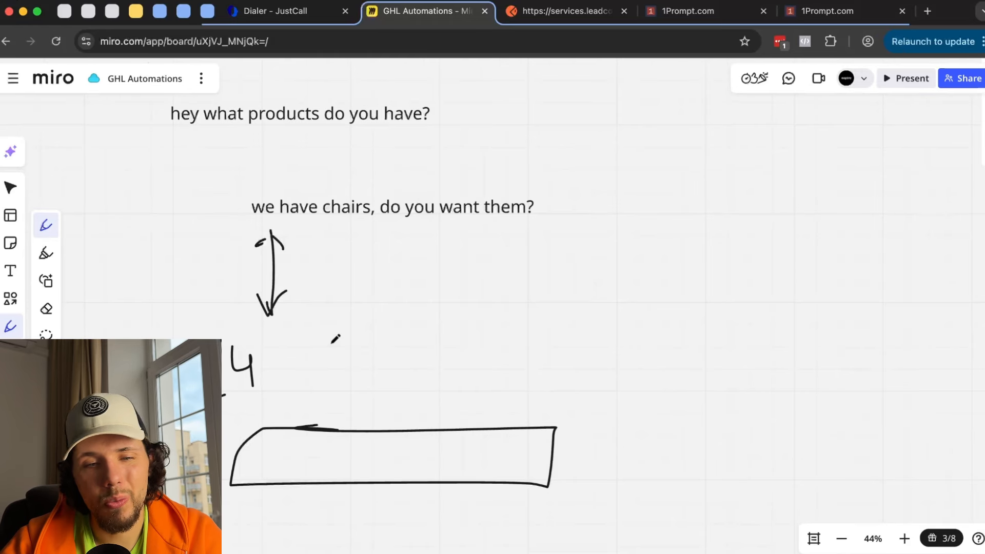
scroll(333, 338, down, 2)
scroll(334, 338, left, 1)
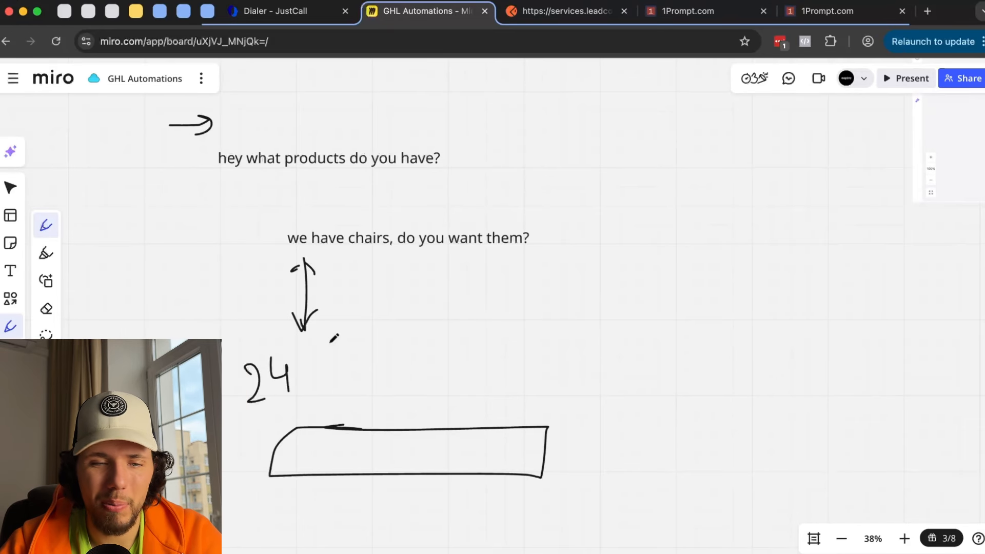
key(p)
scroll(334, 339, down, 1)
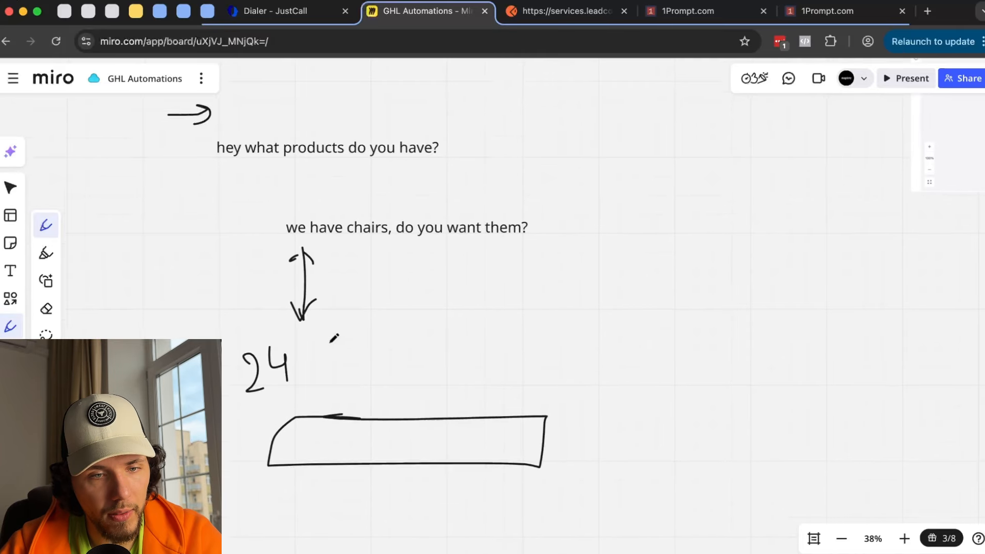
scroll(334, 338, left, 2)
scroll(334, 338, down, 1)
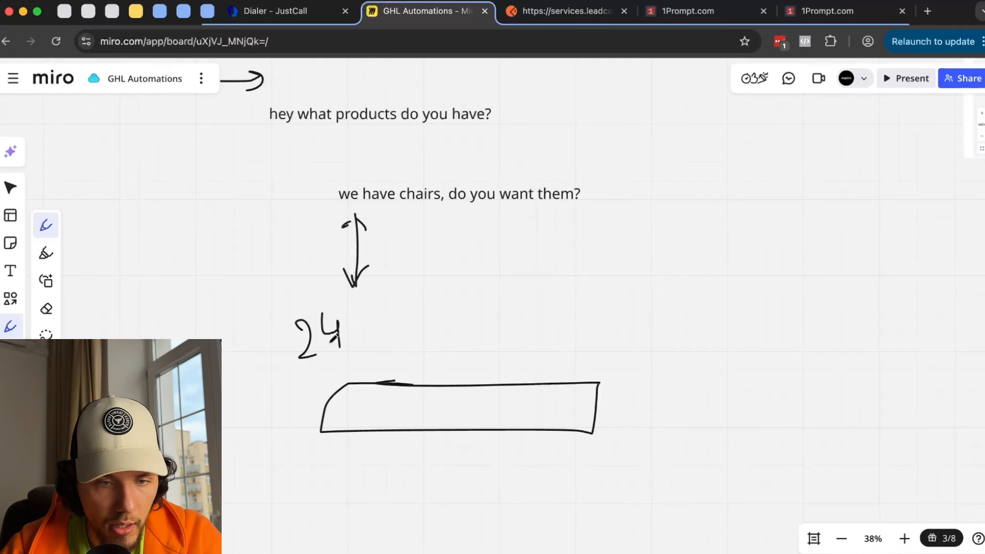
scroll(334, 338, left, 1)
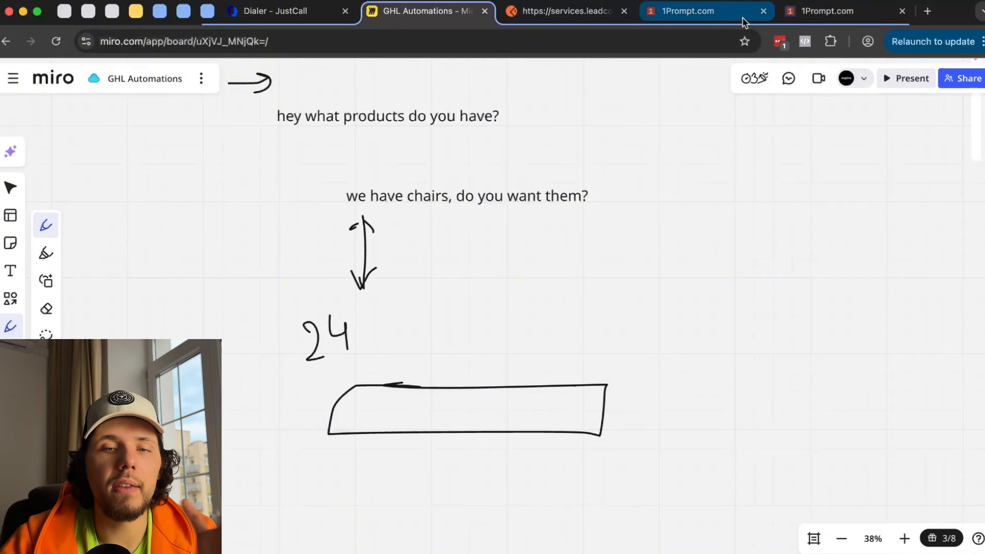
drag(265, 132, 252, 136)
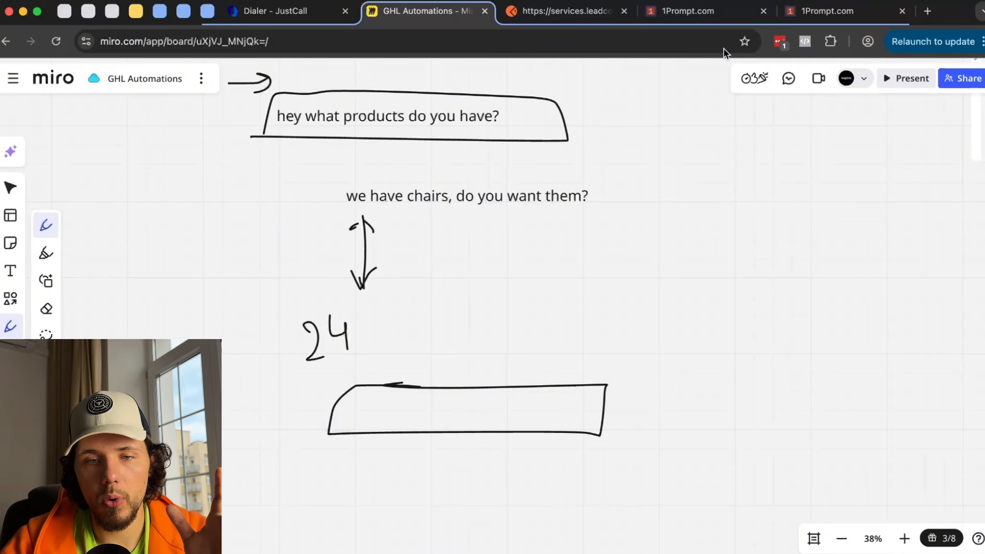
click(848, 16)
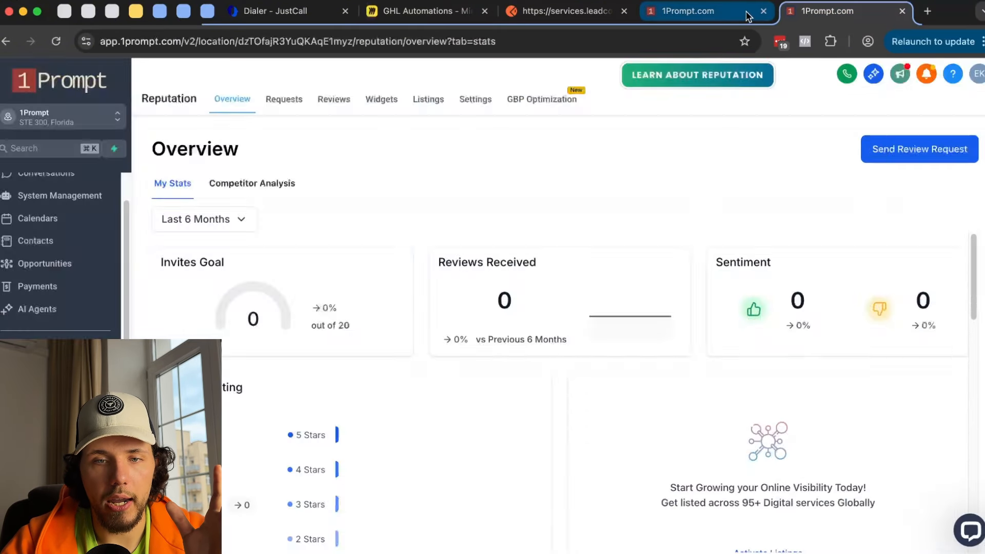
- Return to the workflow builder and close the open actions list
click(698, 12)
scroll(521, 225, up, 4)
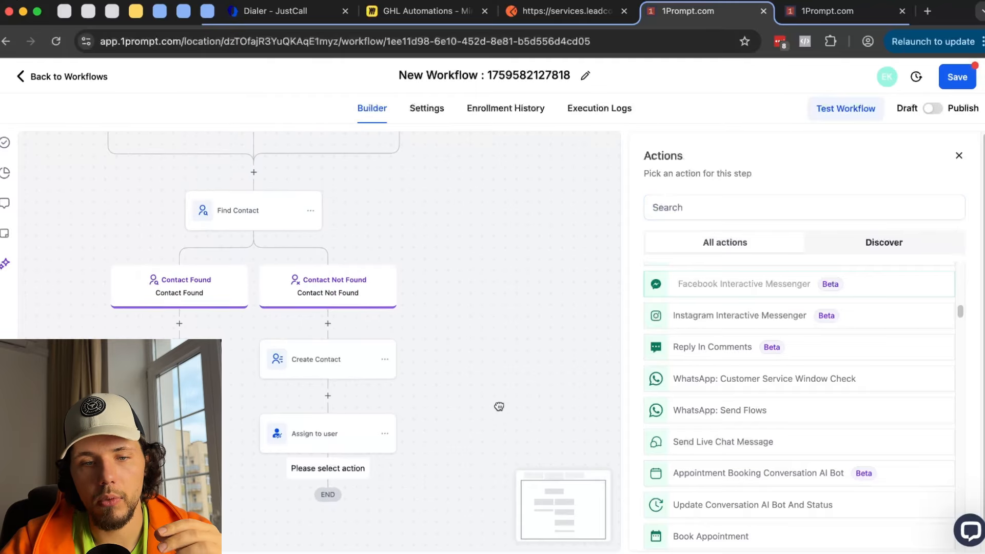
click(959, 155)
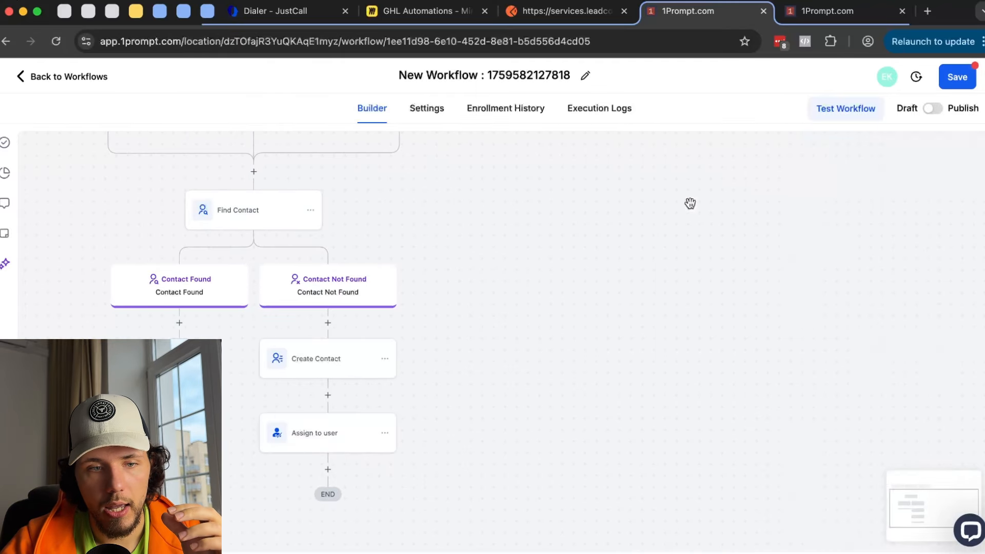
scroll(688, 202, up, 3)
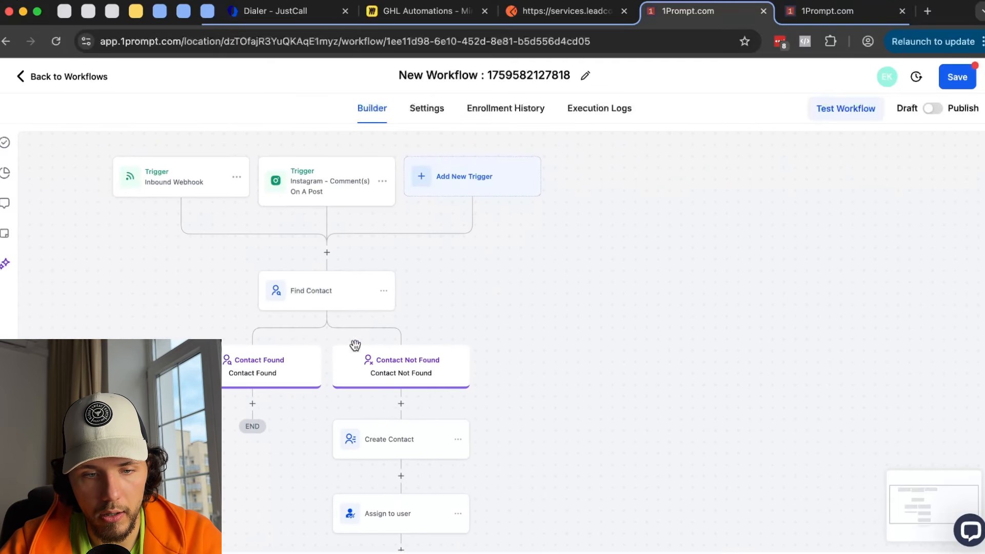
scroll(419, 351, down, 3)
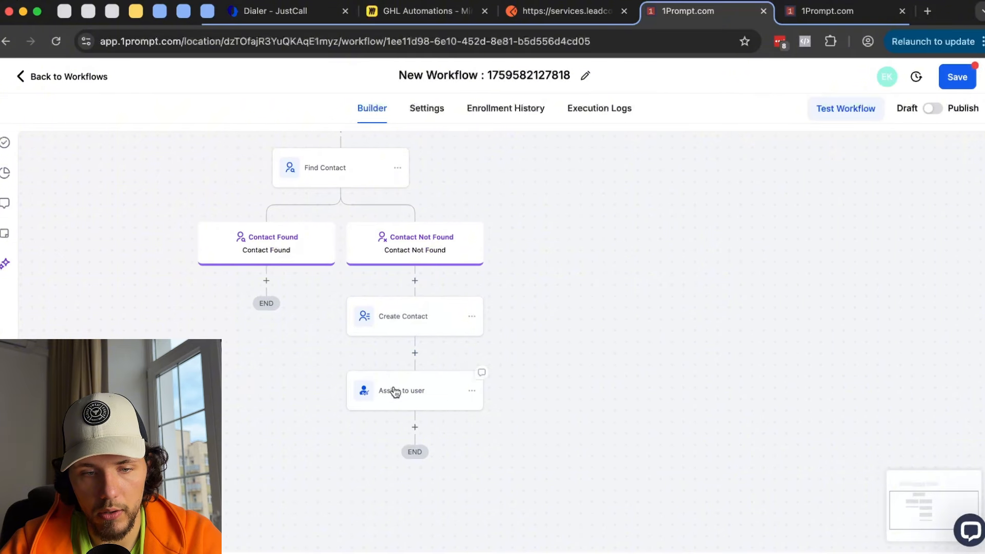
scroll(539, 358, down, 2)
- Add a WhatsApp step below Assign to user sending a free-form 'hey' from the default number
click(409, 347)
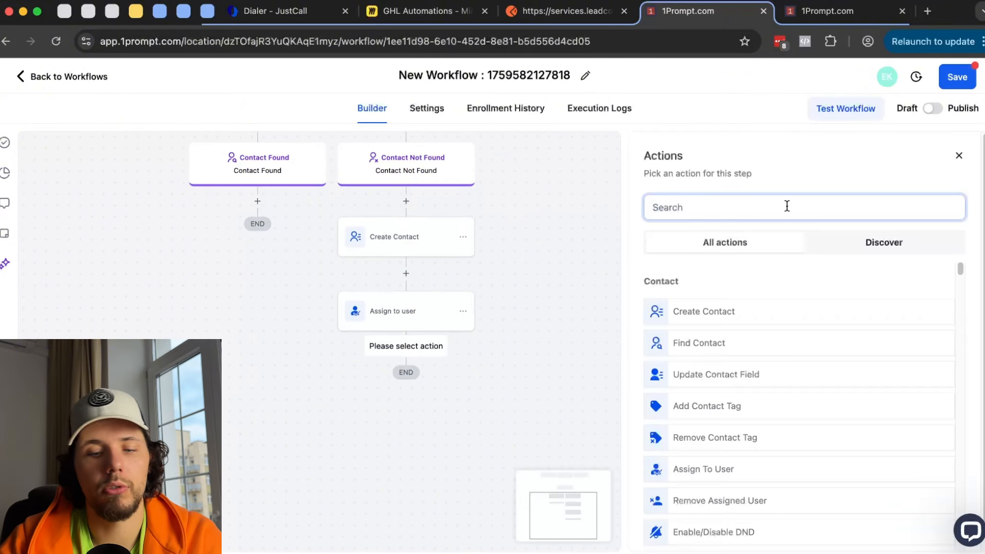
text(what)
key(BackSpace)
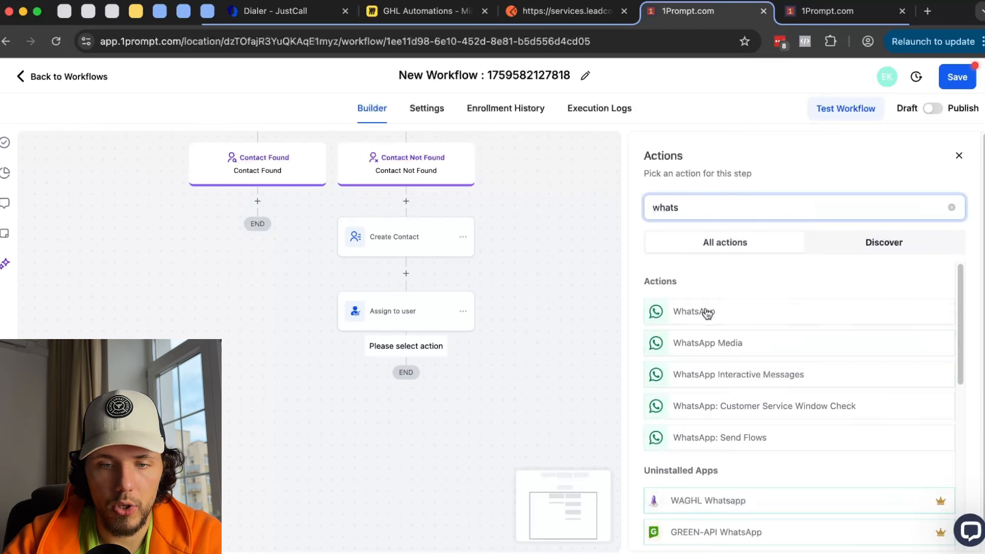
click(706, 310)
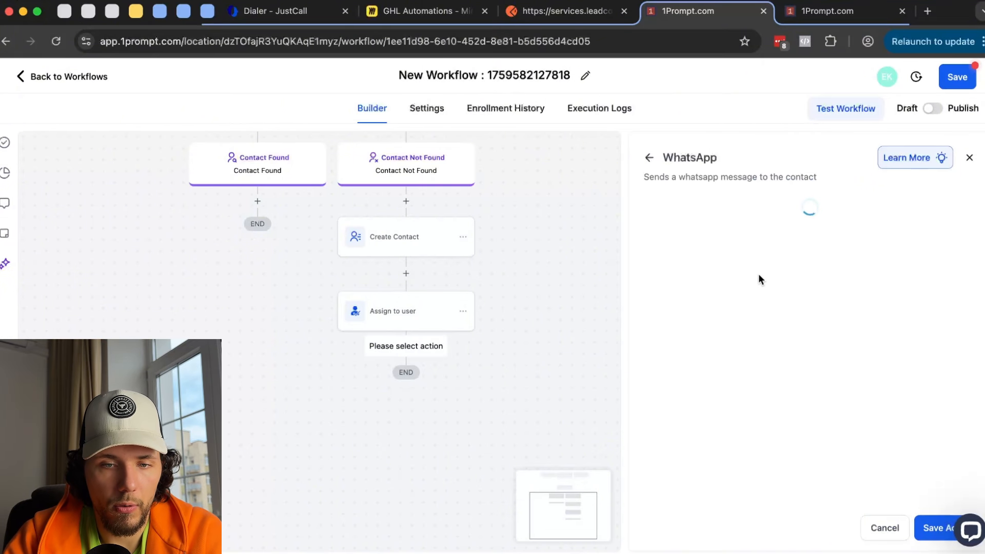
click(746, 319)
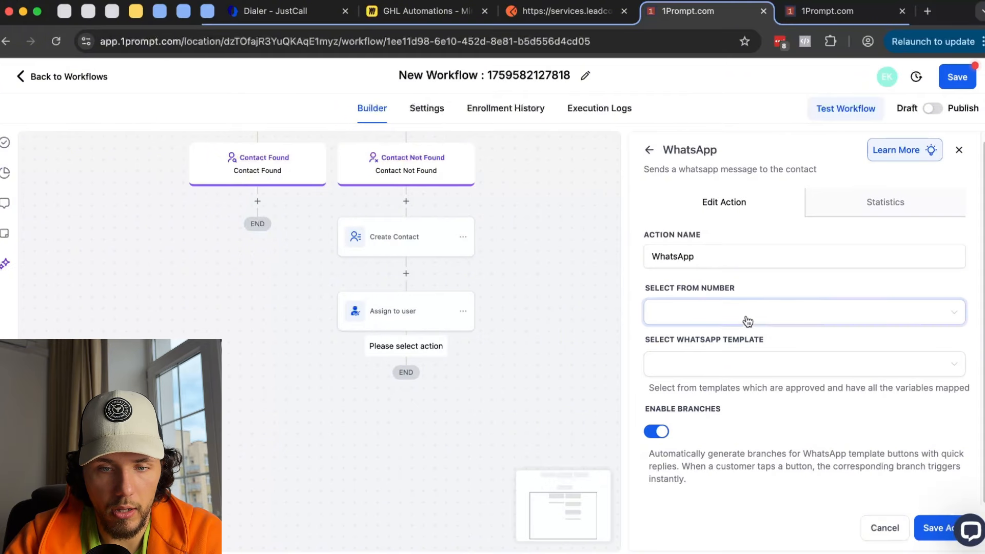
click(745, 342)
click(738, 365)
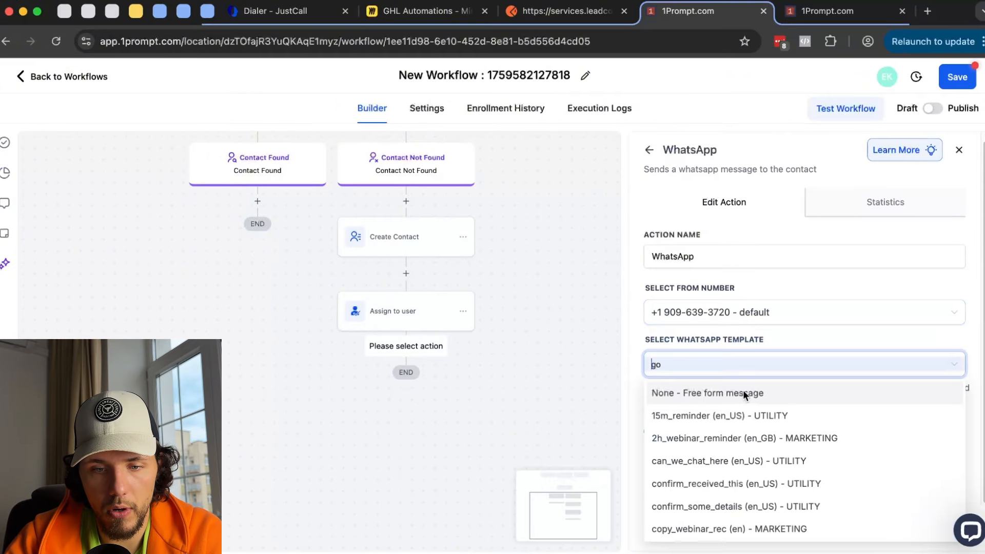
click(692, 395)
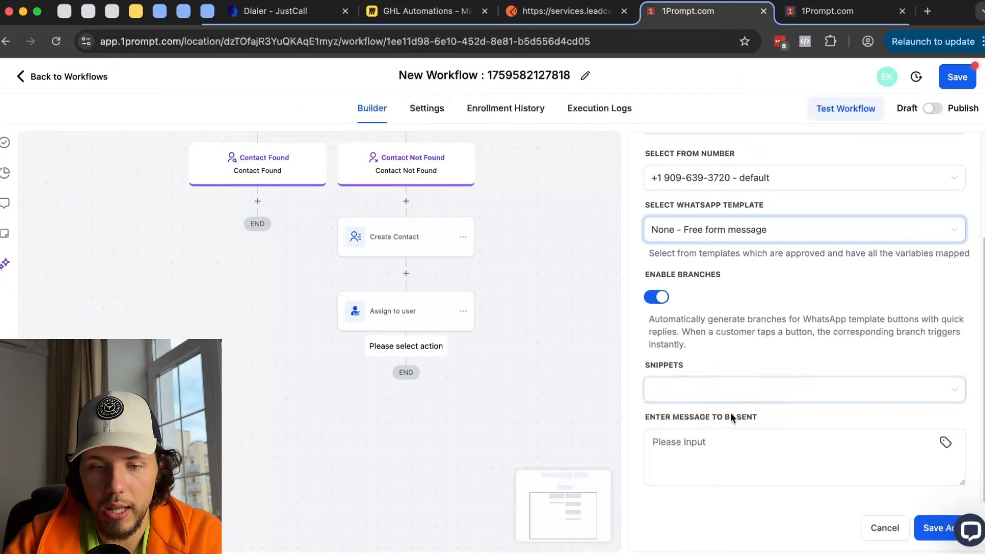
click(725, 446)
text(hey)
- Pan around the workflow to review the new Delivered and Undelivered branches
drag(591, 346, 589, 367)
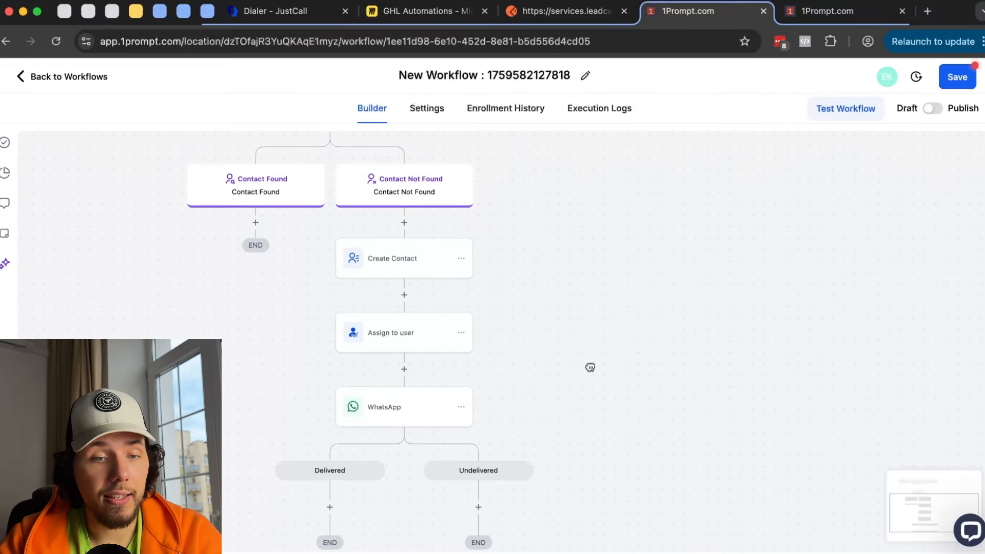
scroll(583, 356, down, 2)
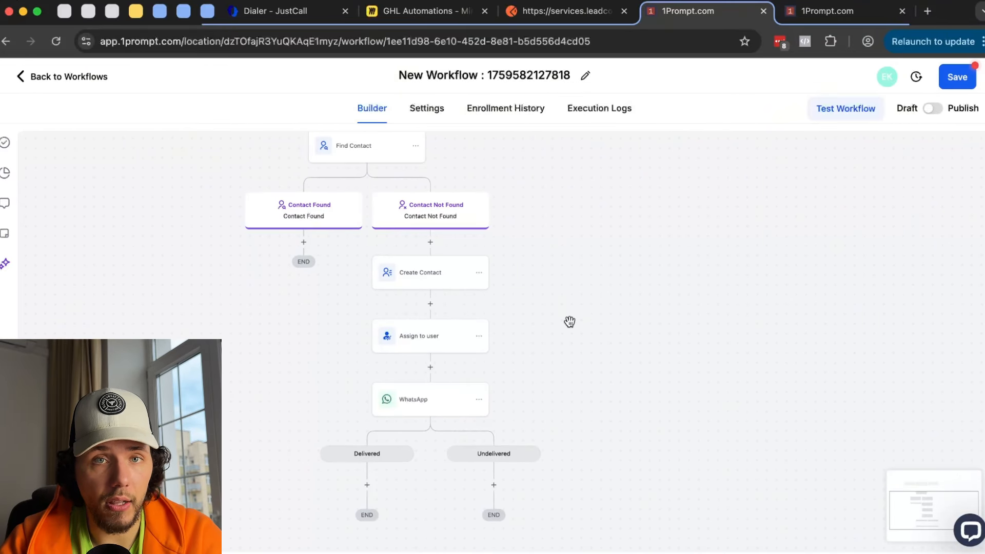
scroll(513, 261, up, 5)
scroll(555, 349, down, 1)
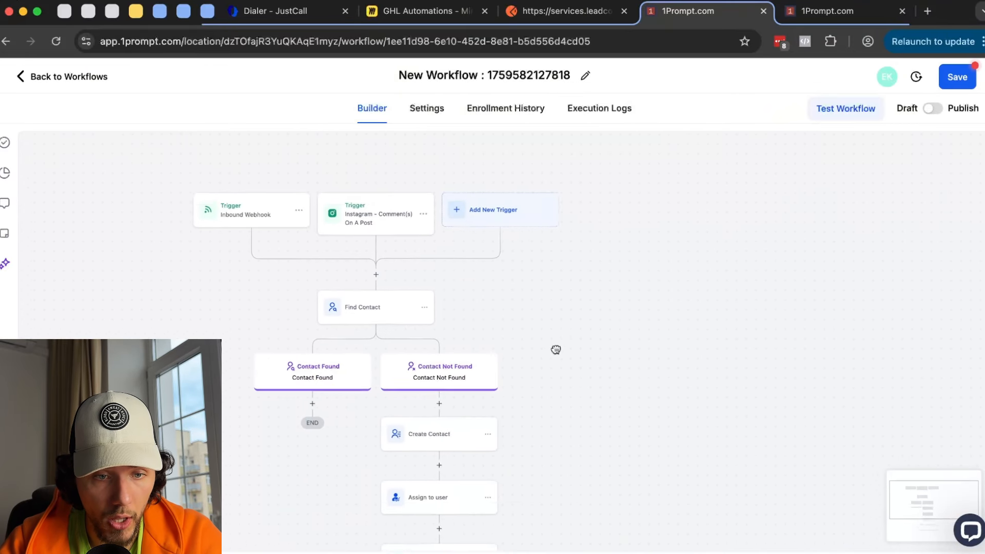
drag(556, 350, 535, 199)
scroll(573, 269, down, 1)
drag(593, 238, 604, 295)
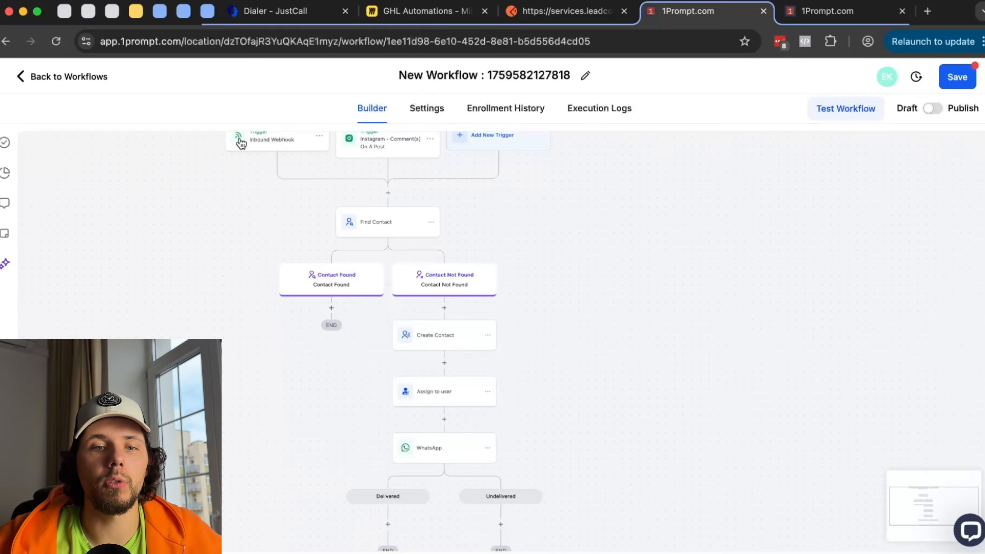
- Point out the 'hey what products do you have?' message on the GHL Automations board
click(410, 6)
scroll(312, 135, up, 5)
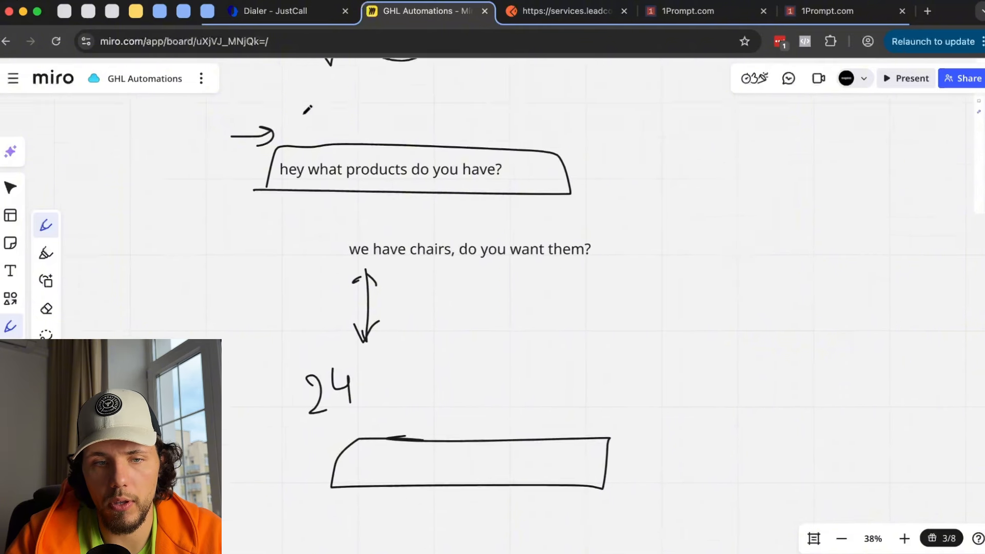
mouse_move(476, 248)
mouse_down()
mouse_move(159, 246)
mouse_move(572, 222)
mouse_up()
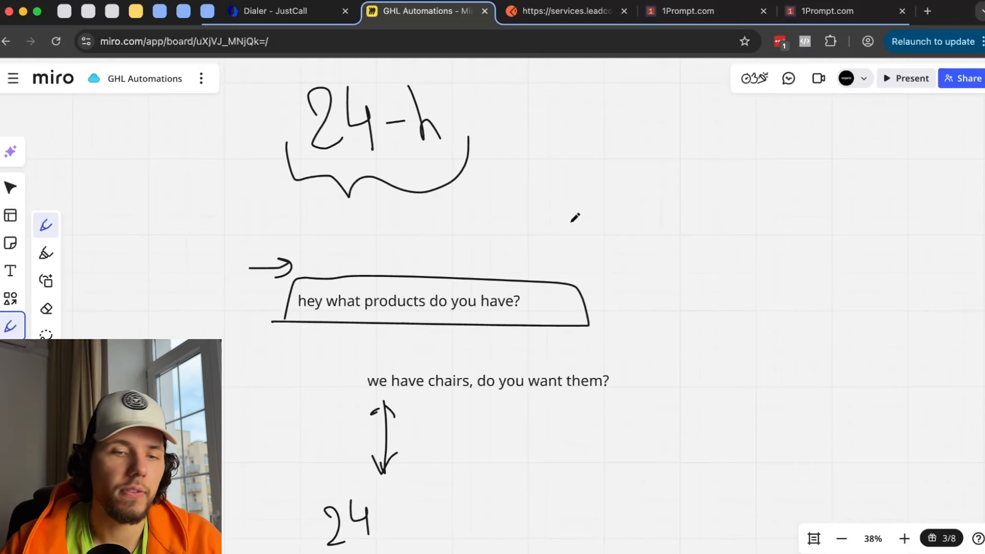
scroll(574, 218, down, 3)
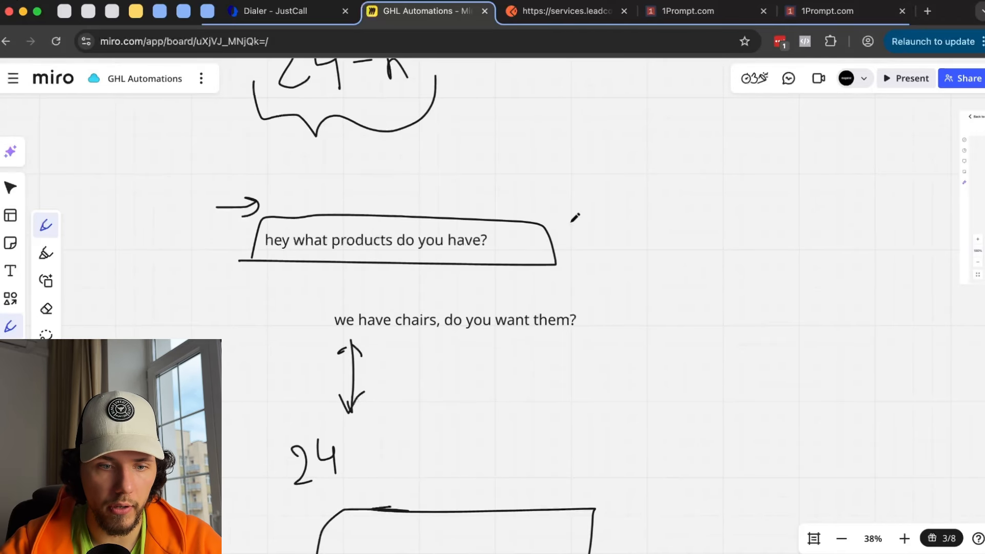
scroll(574, 218, down, 3)
click(683, 11)
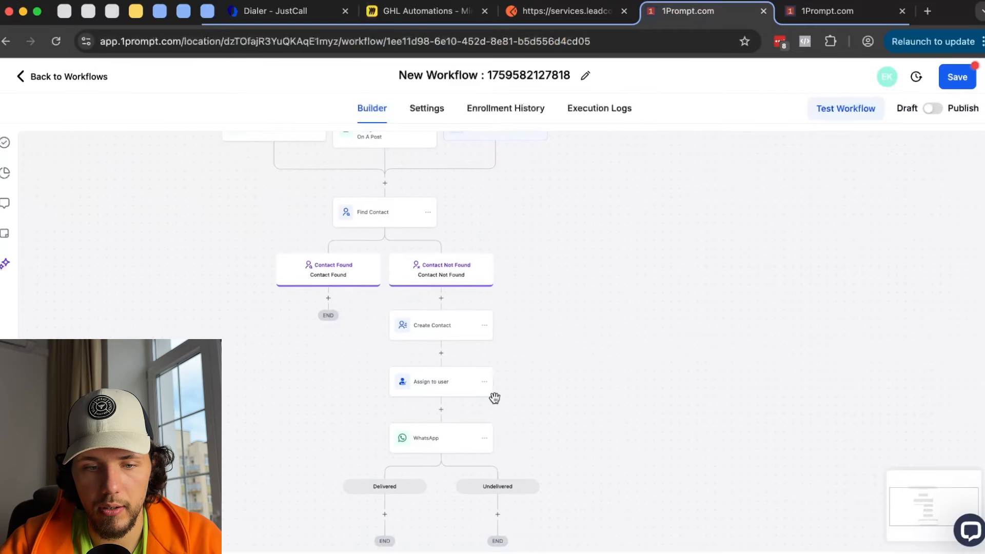
- Open the WhatsApp step's settings and its template list
scroll(494, 398, down, 1)
click(441, 411)
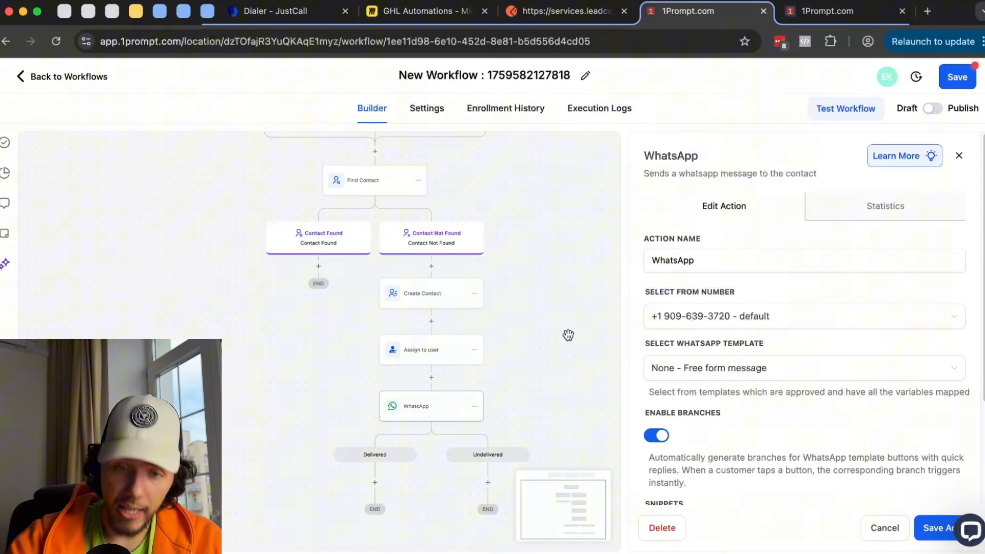
scroll(577, 339, down, 1)
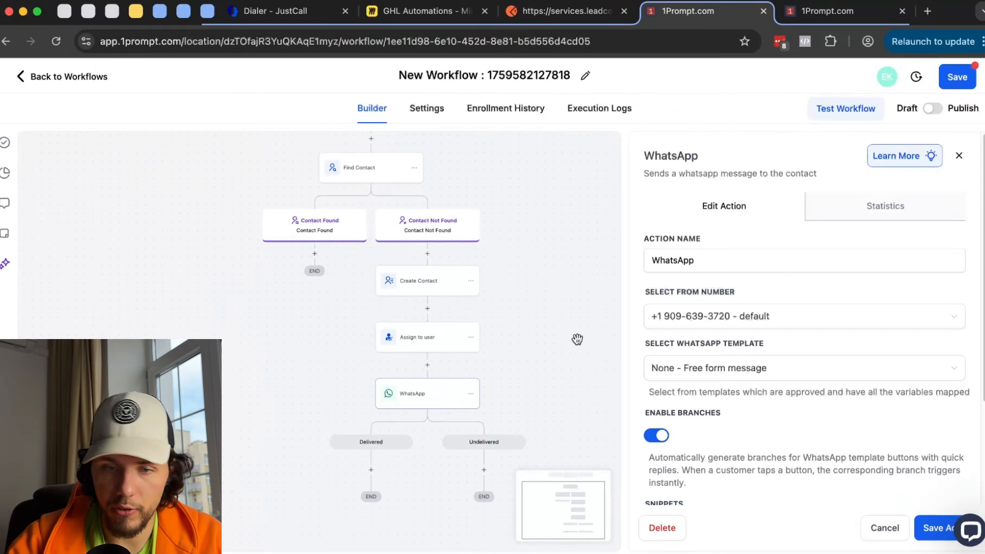
click(718, 367)
scroll(716, 348, down, 1)
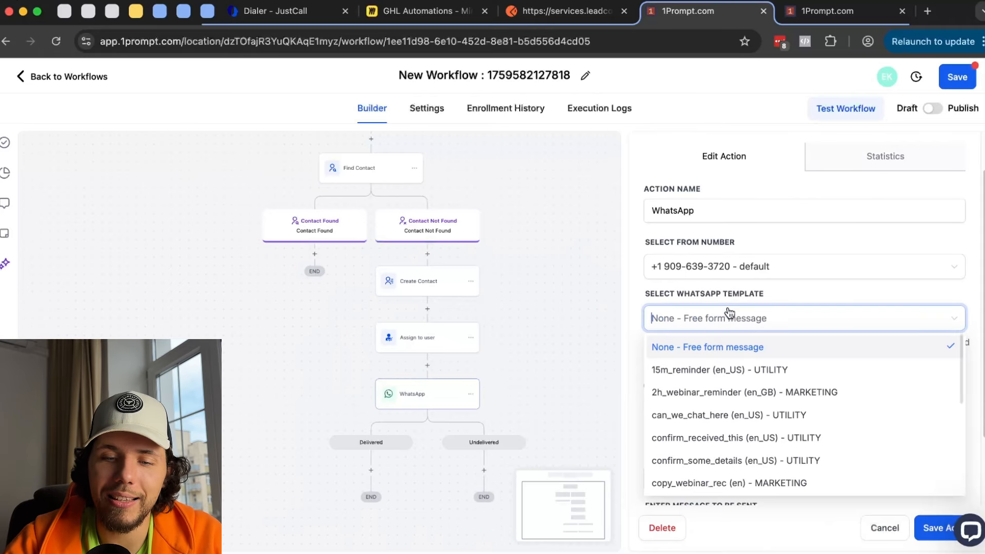
scroll(729, 311, down, 1)
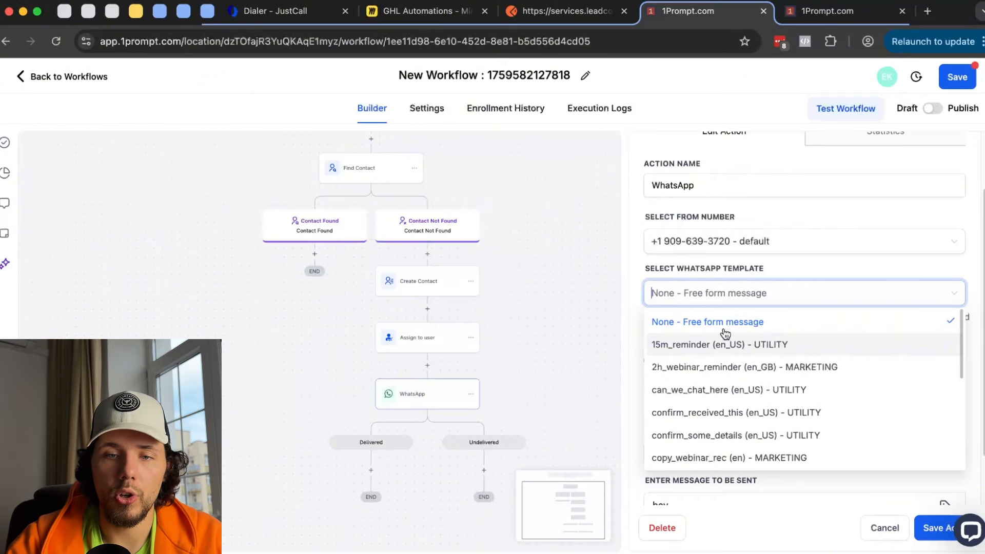
- Review the available message templates in the account's WhatsApp Business settings
click(837, 11)
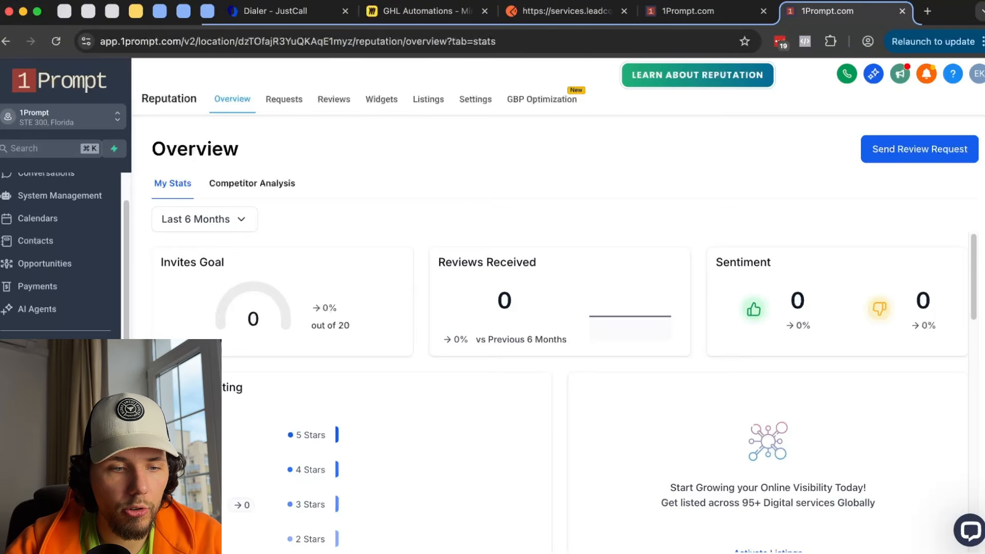
click(35, 534)
scroll(60, 400, down, 1)
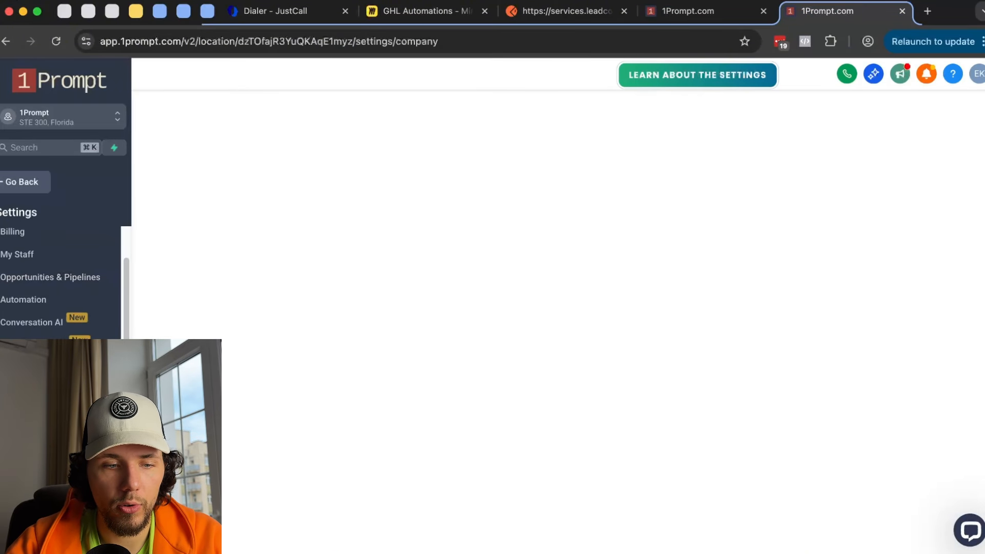
click(31, 435)
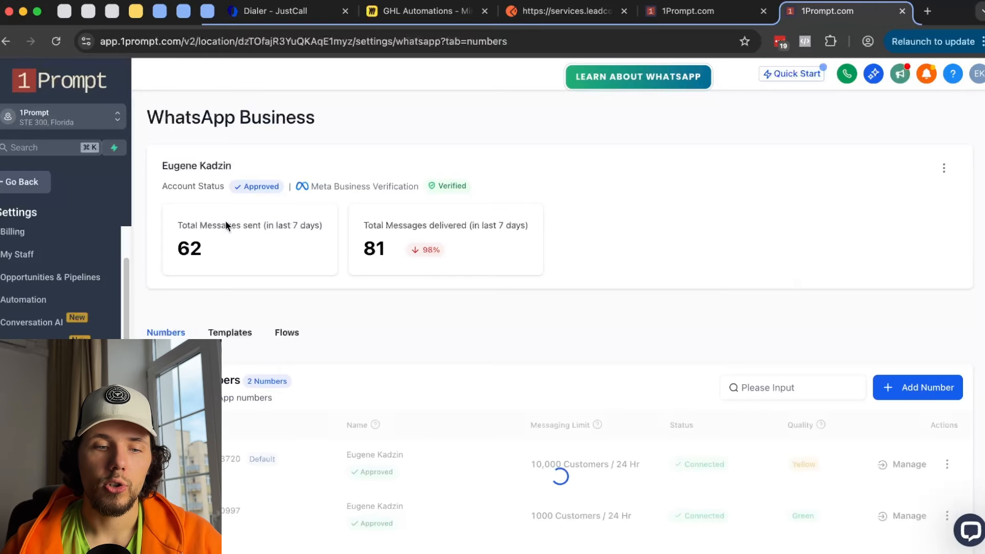
click(240, 336)
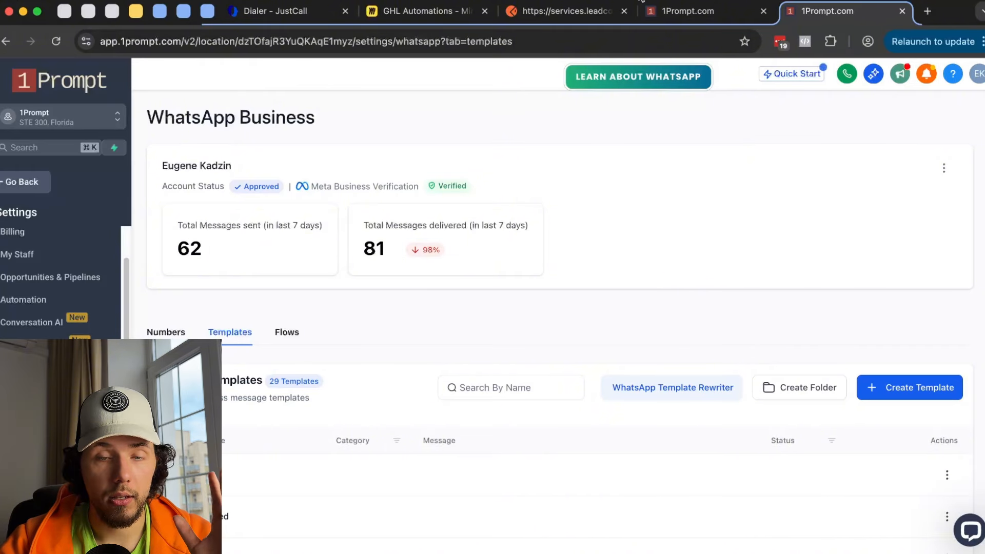
click(680, 20)
- Switch the WhatsApp step to the 2h_webinar_reminder template and save it
click(737, 293)
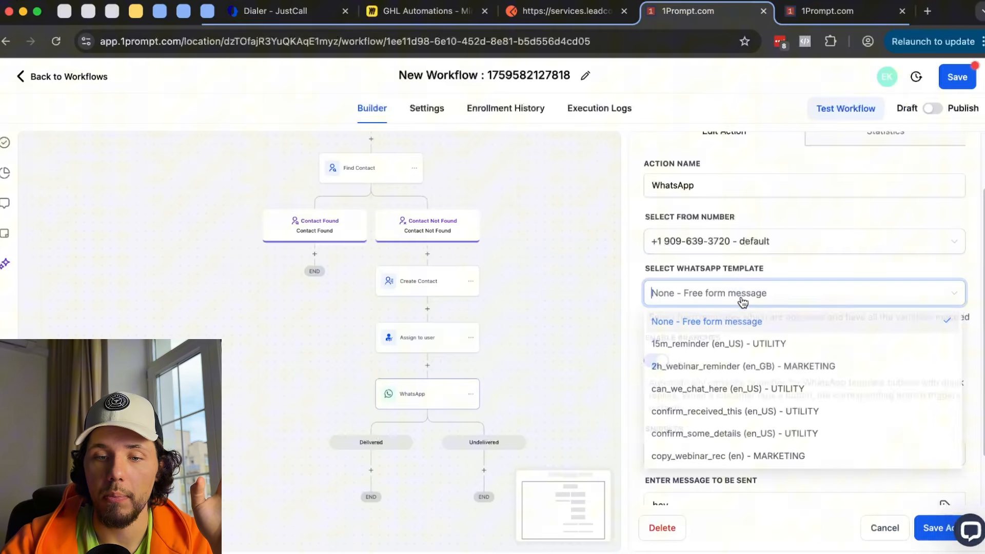
click(695, 367)
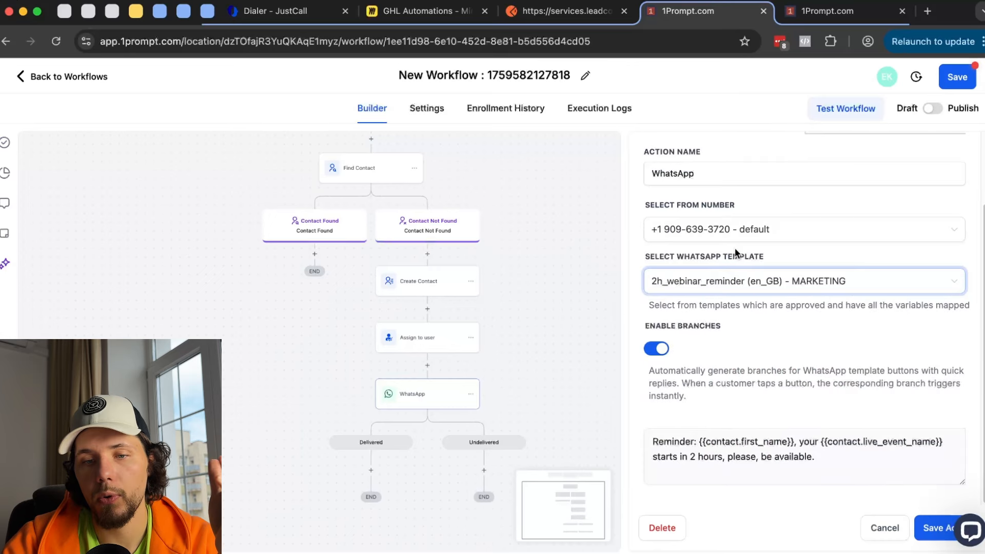
scroll(707, 362, up, 2)
scroll(785, 369, down, 2)
drag(673, 441, 861, 444)
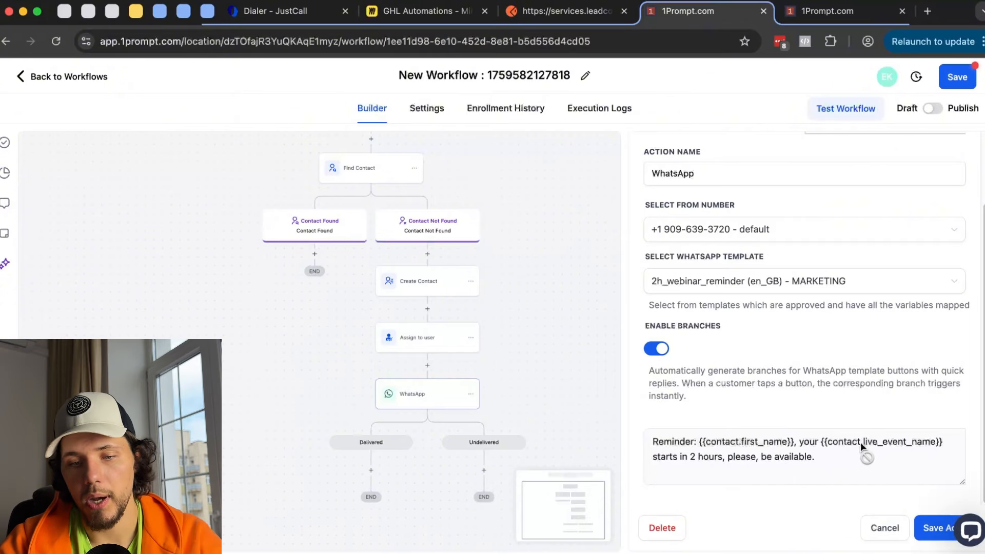
drag(732, 447, 845, 457)
click(845, 457)
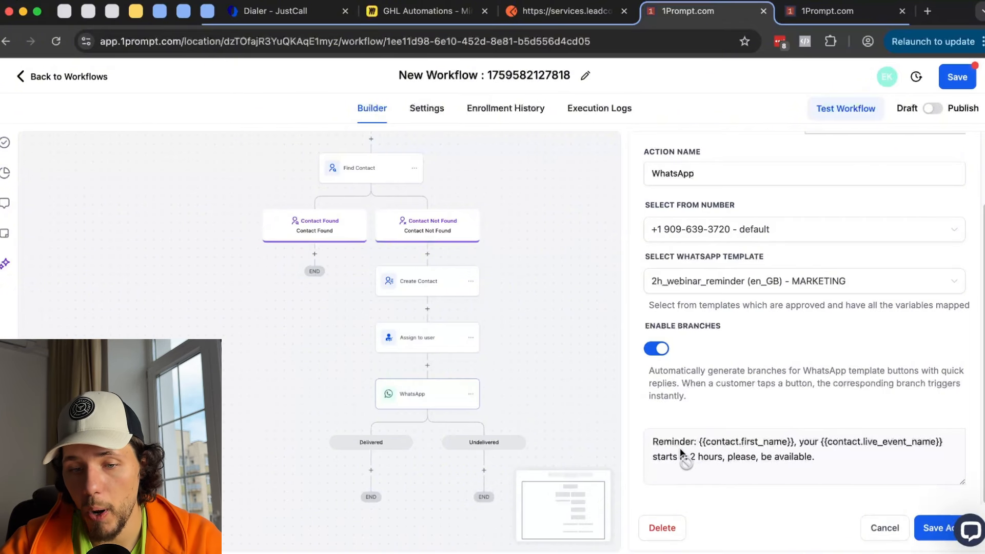
click(929, 536)
- Turn off Enable Branches on the WhatsApp step and save it
scroll(578, 342, down, 5)
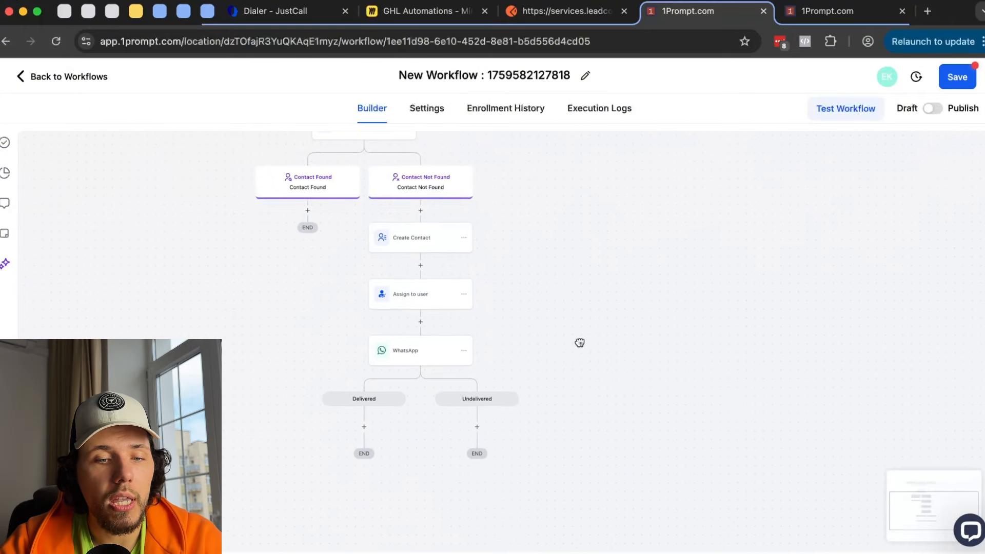
click(408, 271)
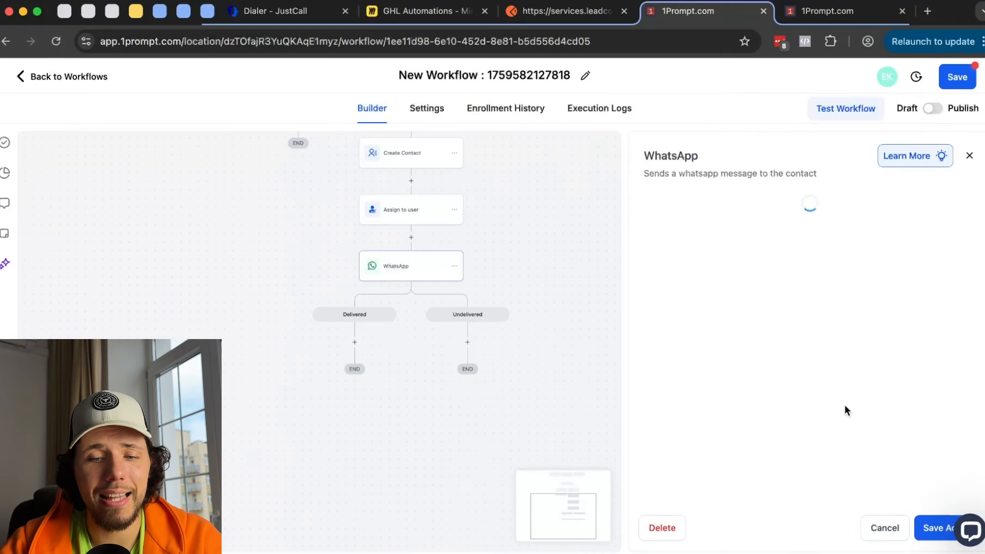
scroll(848, 381, down, 3)
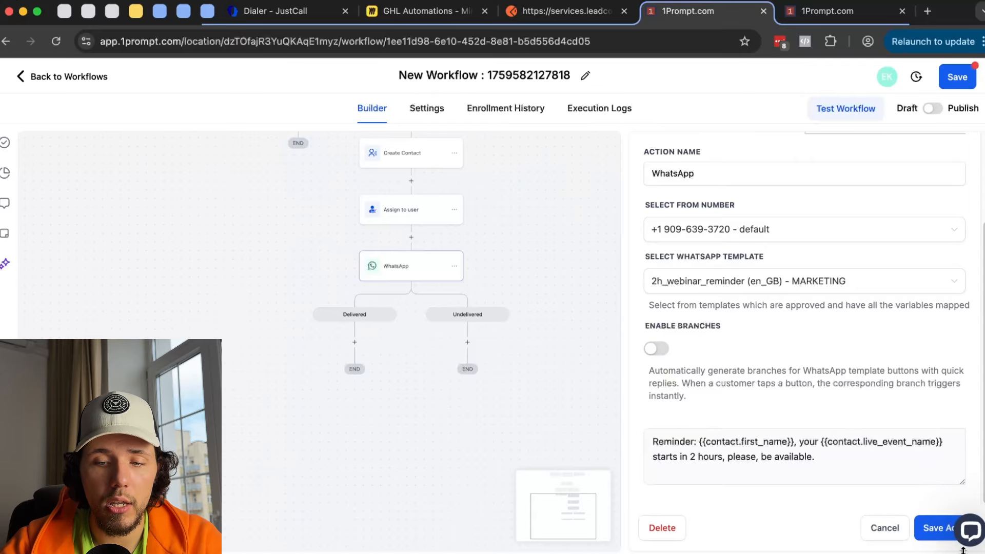
click(932, 535)
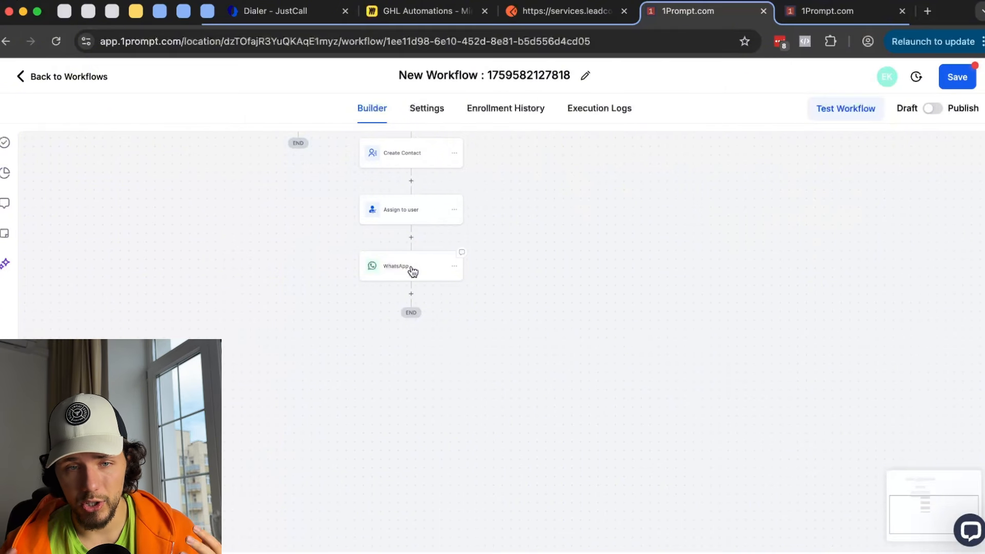
- Insert a WhatsApp: Customer Service Window Check step before the WhatsApp message, using the default number
click(410, 237)
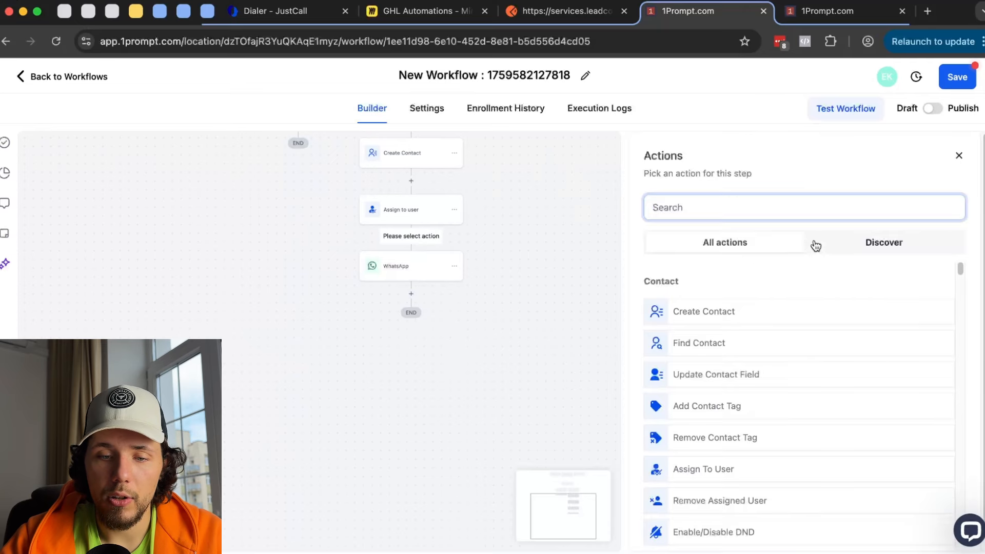
scroll(816, 246, down, 1)
scroll(818, 310, down, 12)
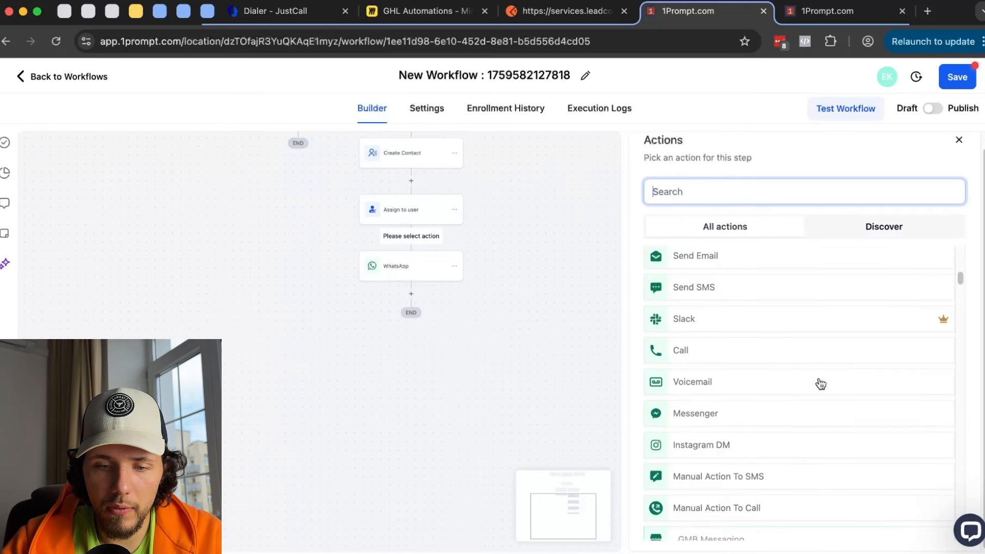
scroll(821, 384, down, 8)
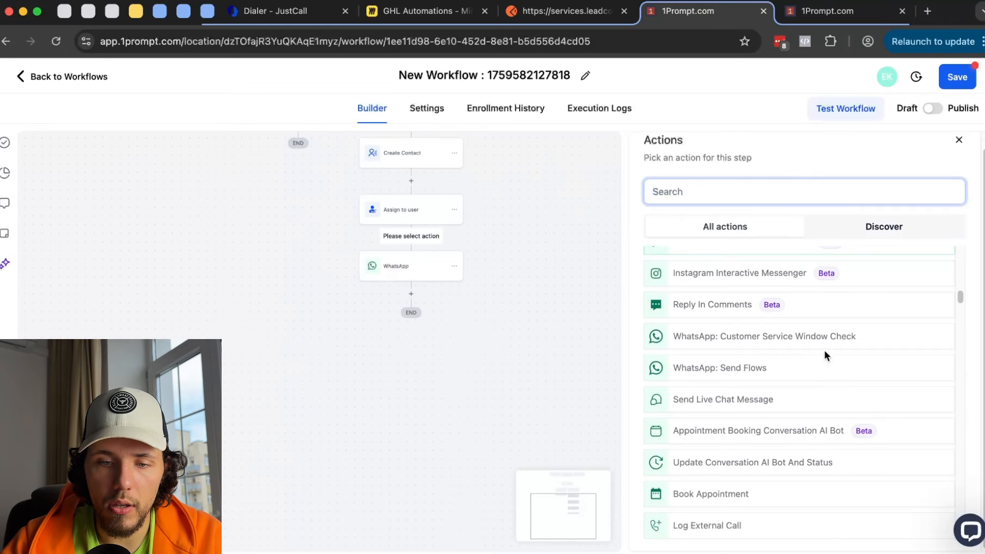
click(803, 345)
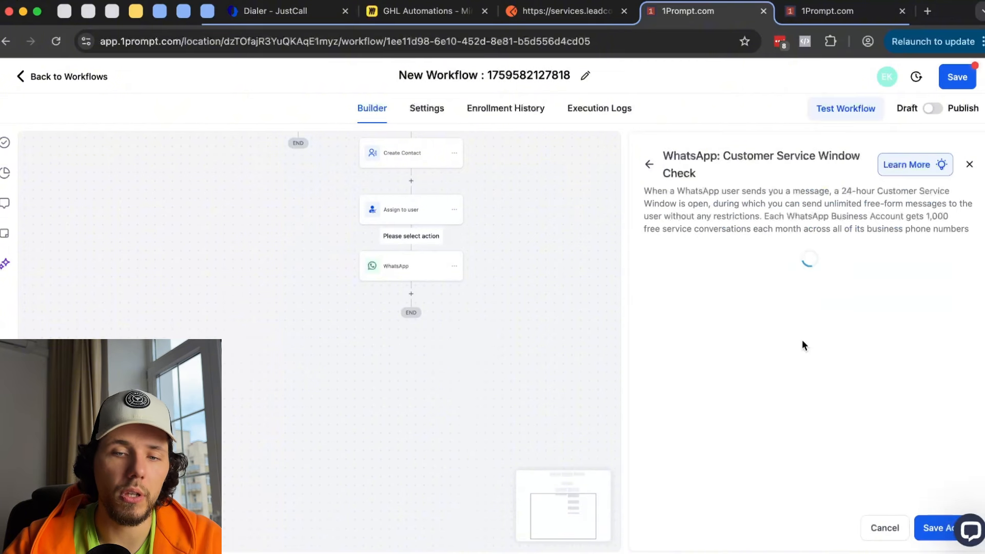
click(798, 345)
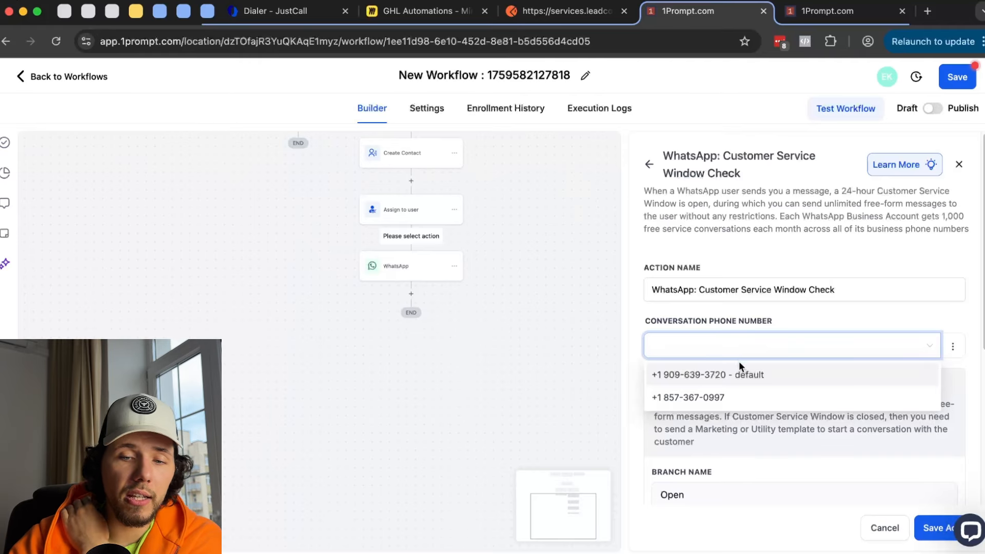
click(738, 373)
scroll(737, 372, down, 5)
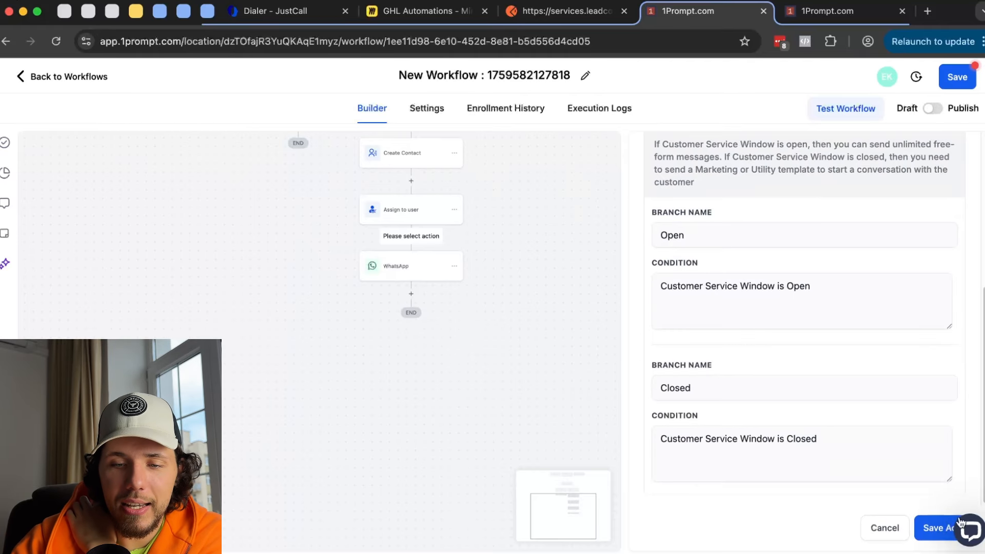
click(937, 529)
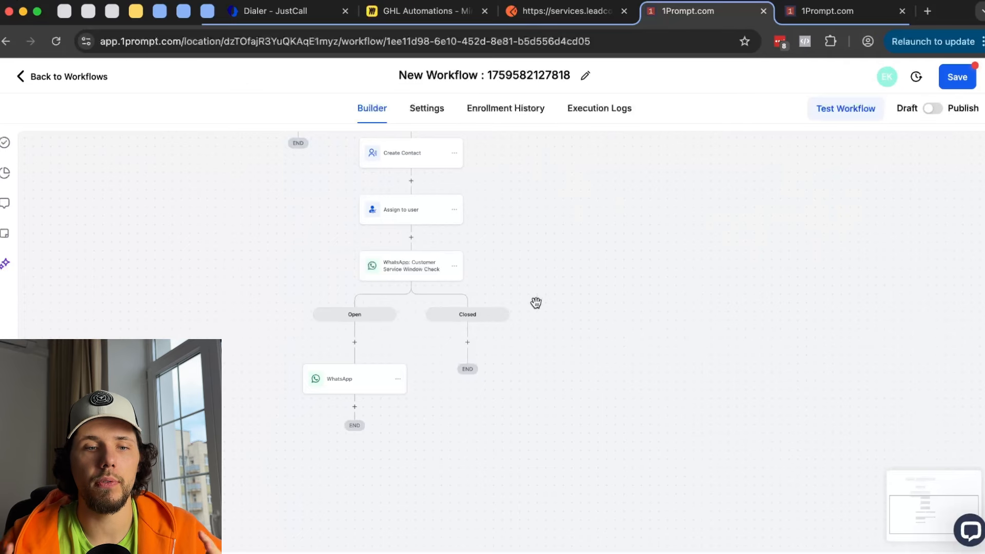
- Move the WhatsApp template step onto the window check's Closed branch and re-save it
scroll(386, 312, up, 3)
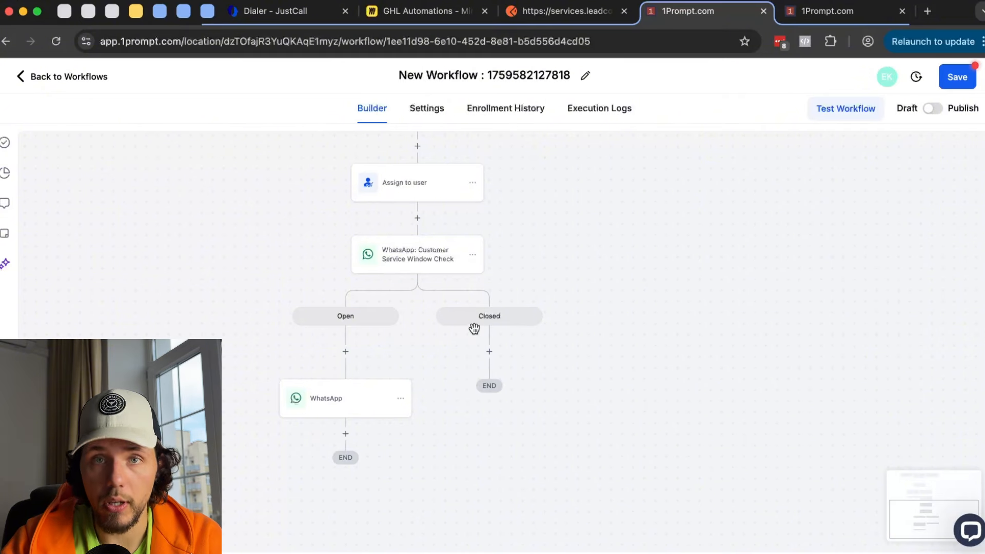
click(401, 400)
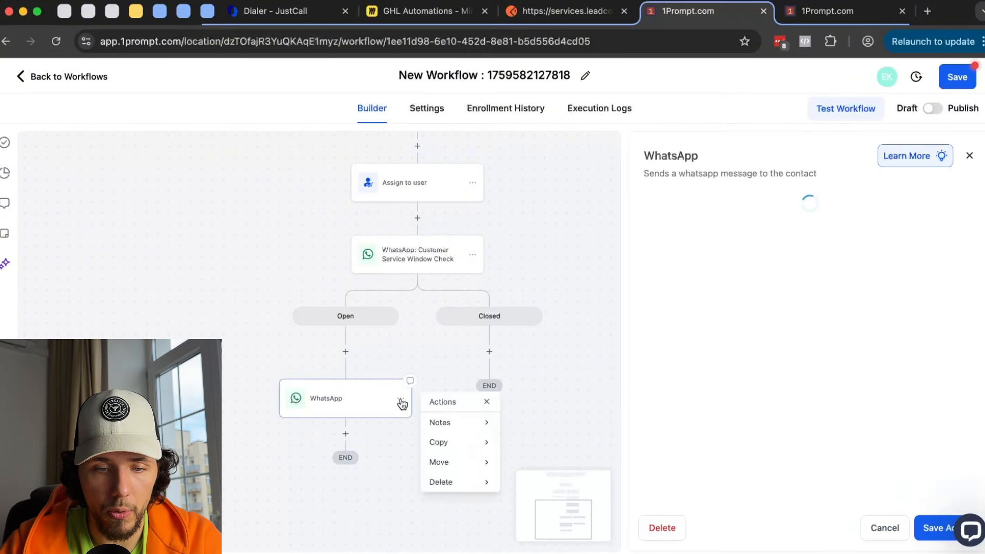
mouse_move(439, 461)
click(534, 417)
click(487, 349)
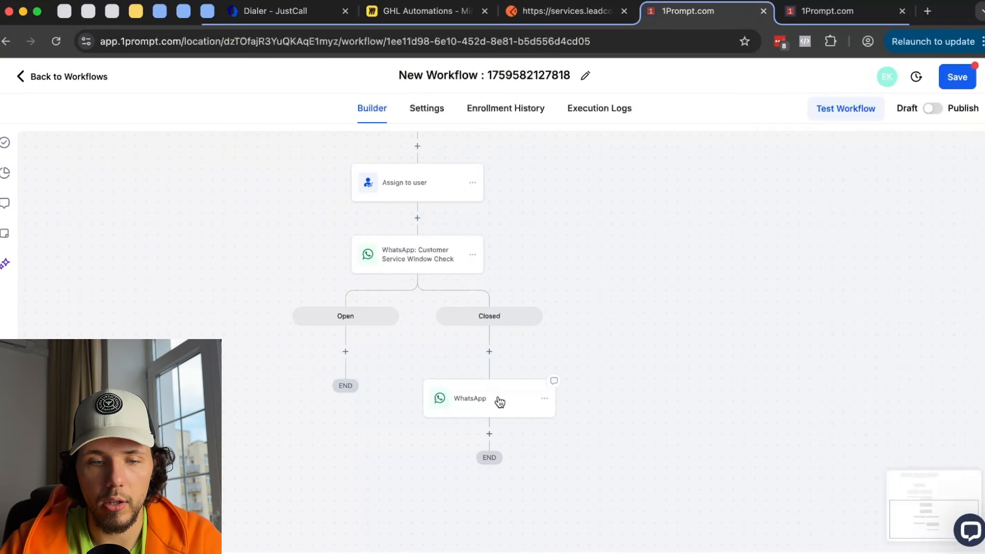
click(499, 401)
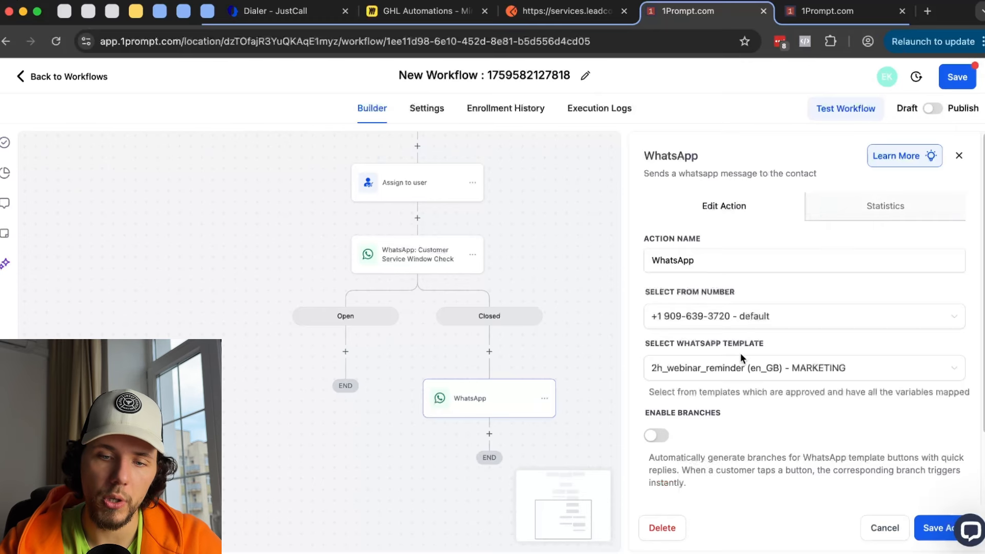
scroll(770, 329, down, 3)
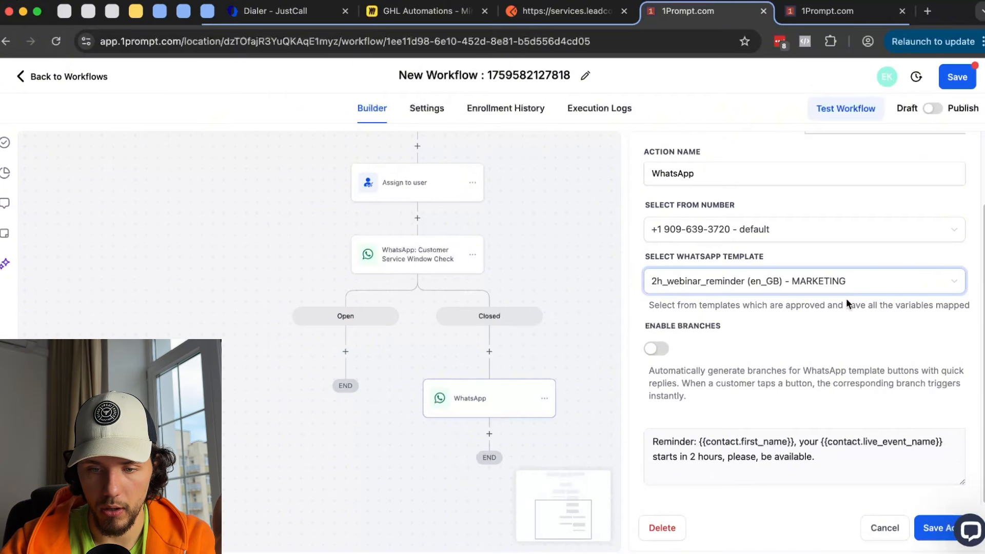
click(932, 528)
- Add a WhatsApp step on the Open branch sending a free-form 'Hey' from the default number
click(346, 352)
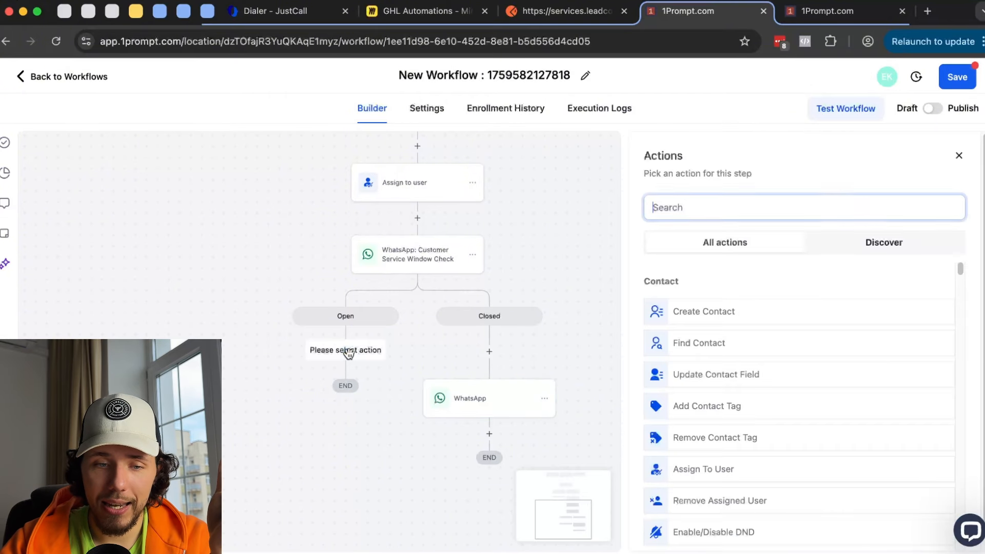
text(what)
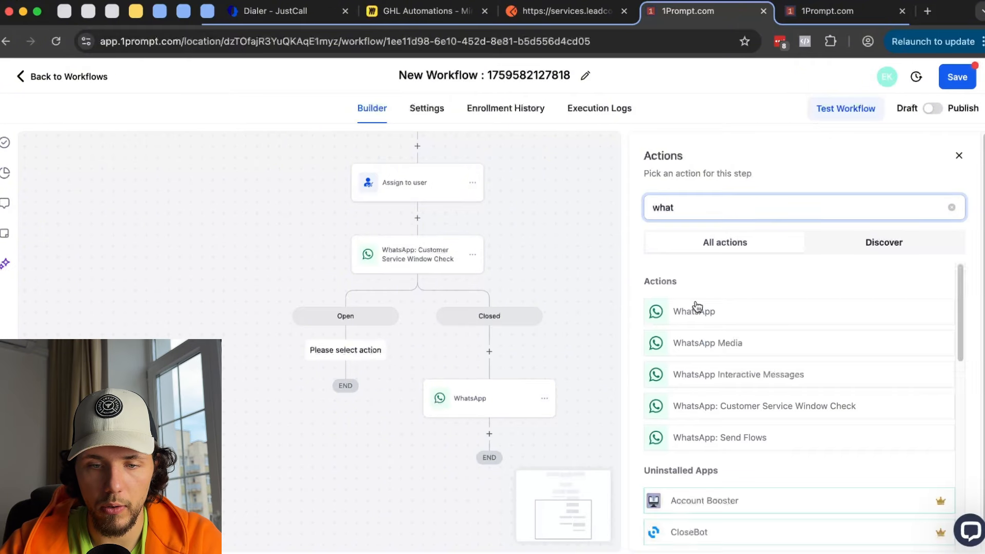
click(682, 310)
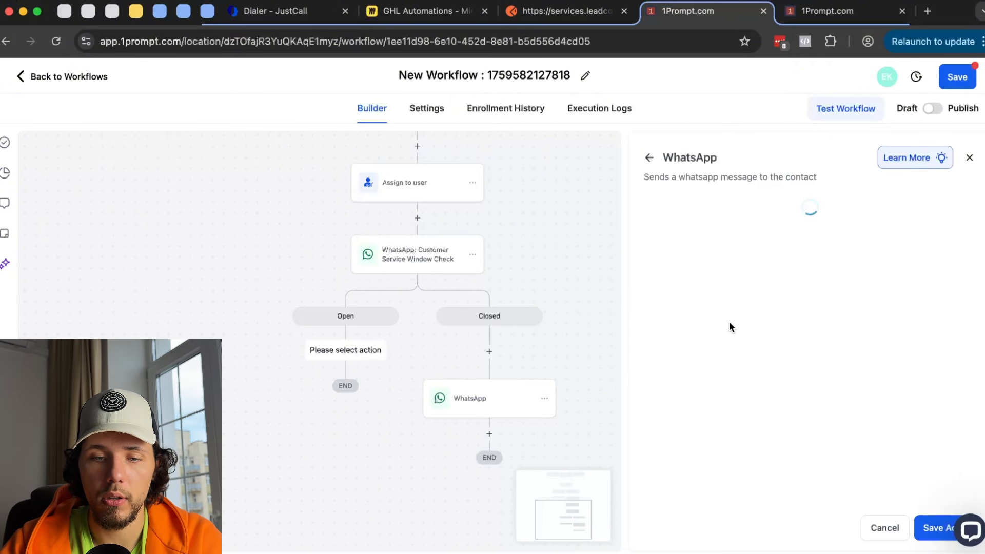
click(690, 392)
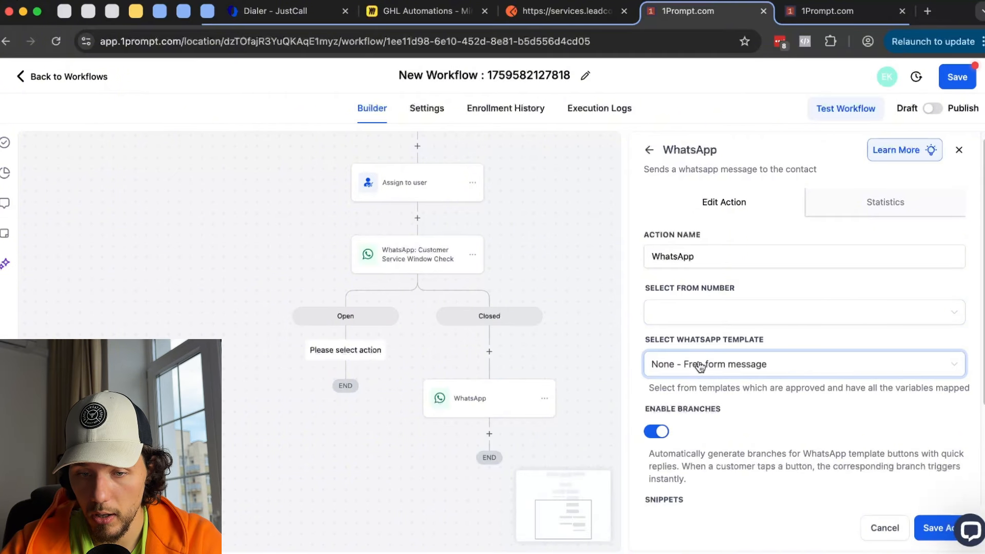
click(707, 312)
click(707, 341)
scroll(737, 387, down, 2)
click(730, 434)
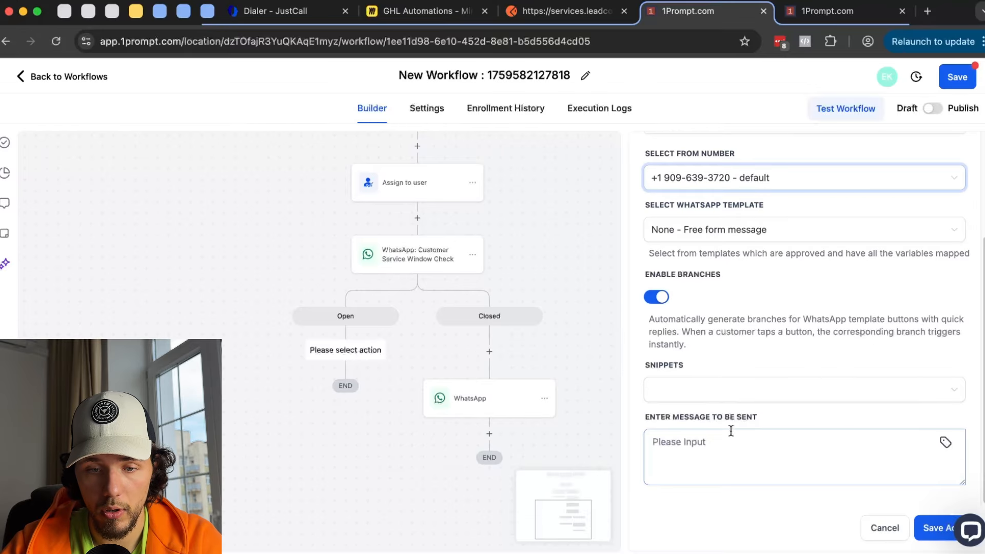
text(Hey)
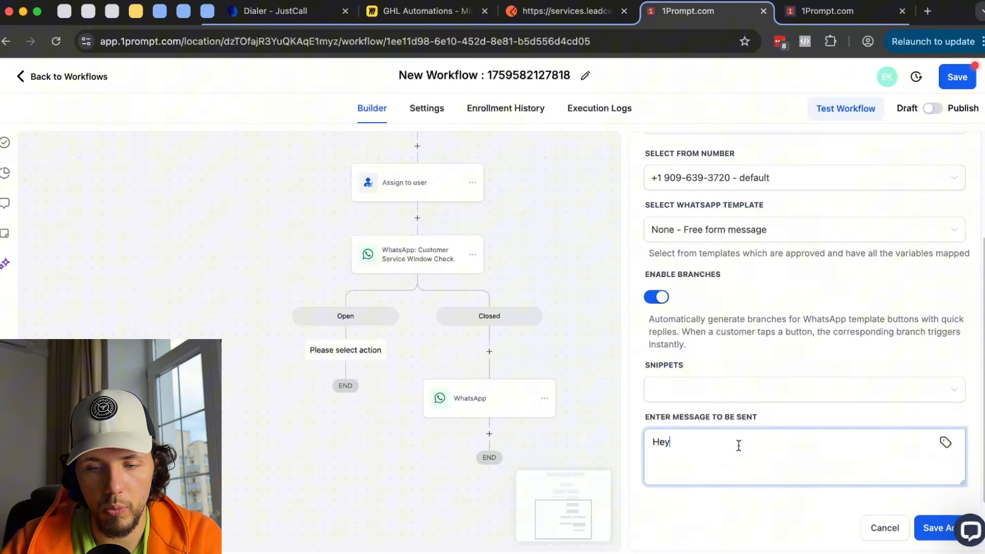
click(934, 529)
- Disable delivery branches on the Open-branch WhatsApp step and save it
click(307, 342)
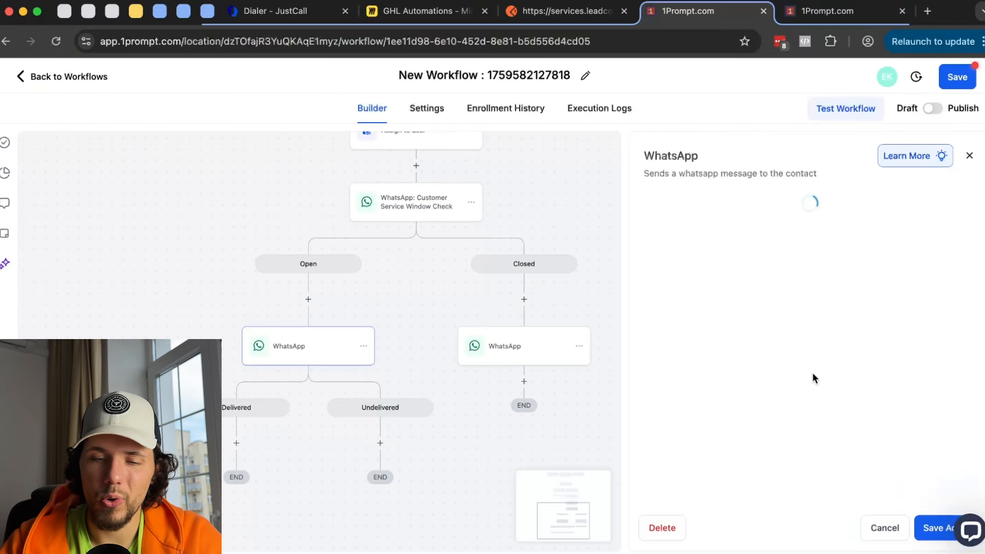
scroll(815, 382, down, 2)
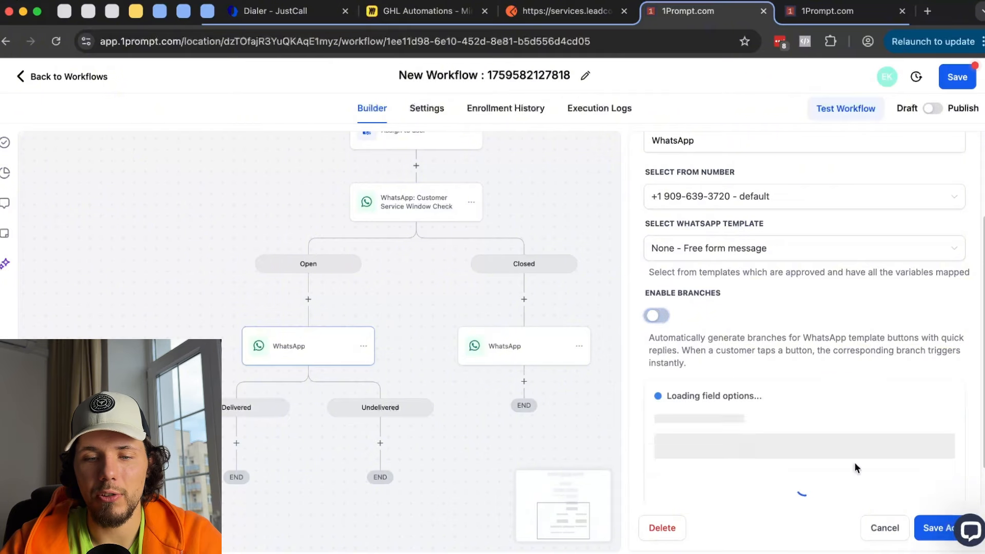
click(922, 529)
click(500, 347)
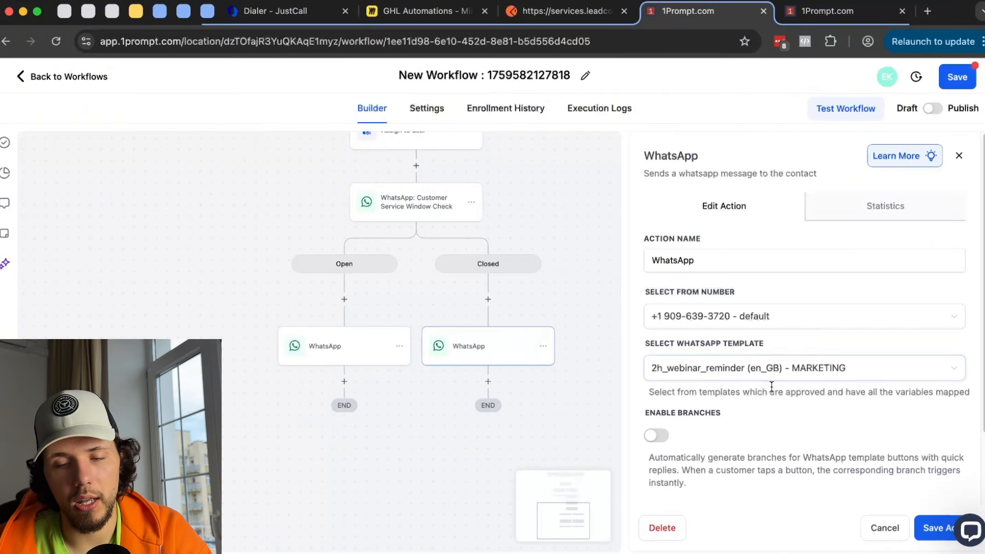
- Keep the 2h_webinar_reminder (en_GB) - MARKETING template on the Closed-branch WhatsApp step and save
scroll(739, 365, down, 2)
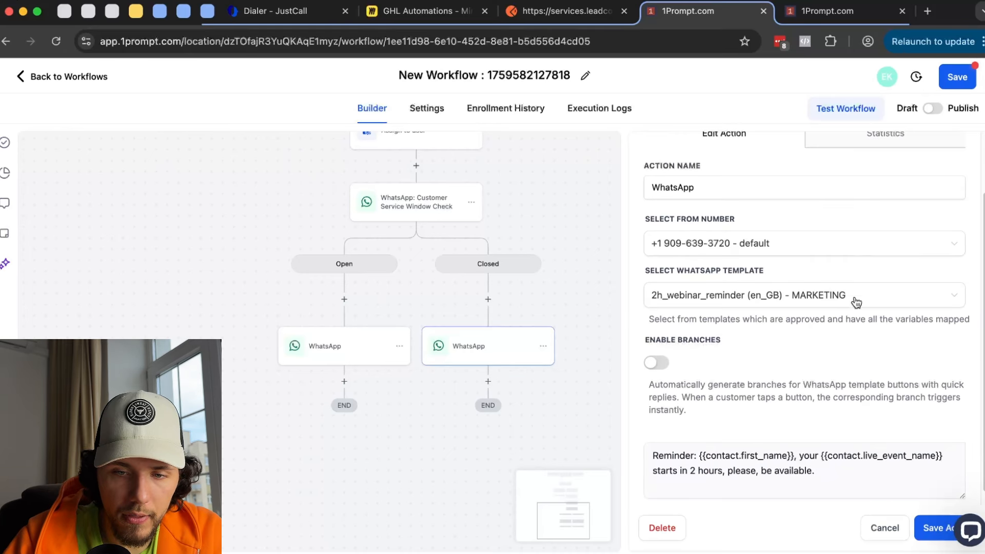
click(814, 307)
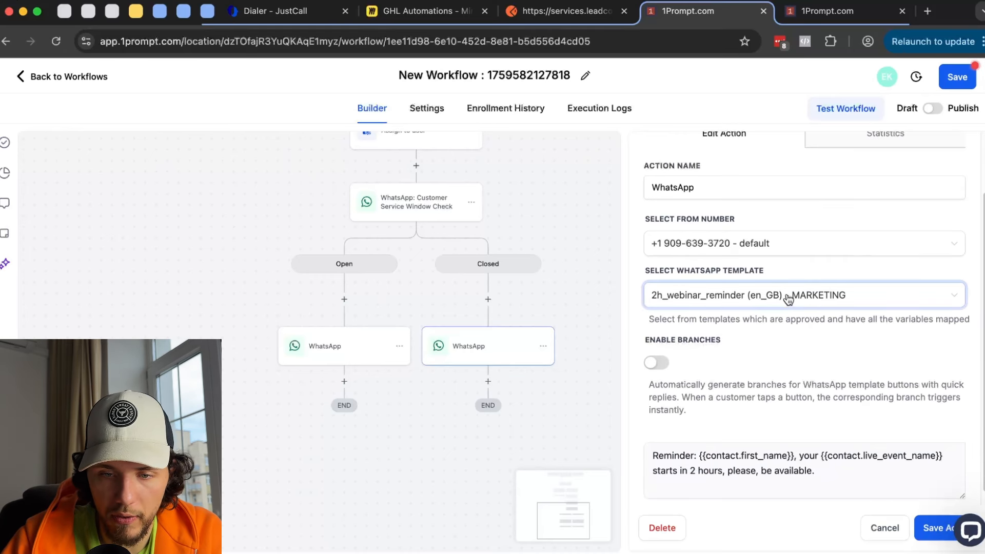
click(835, 291)
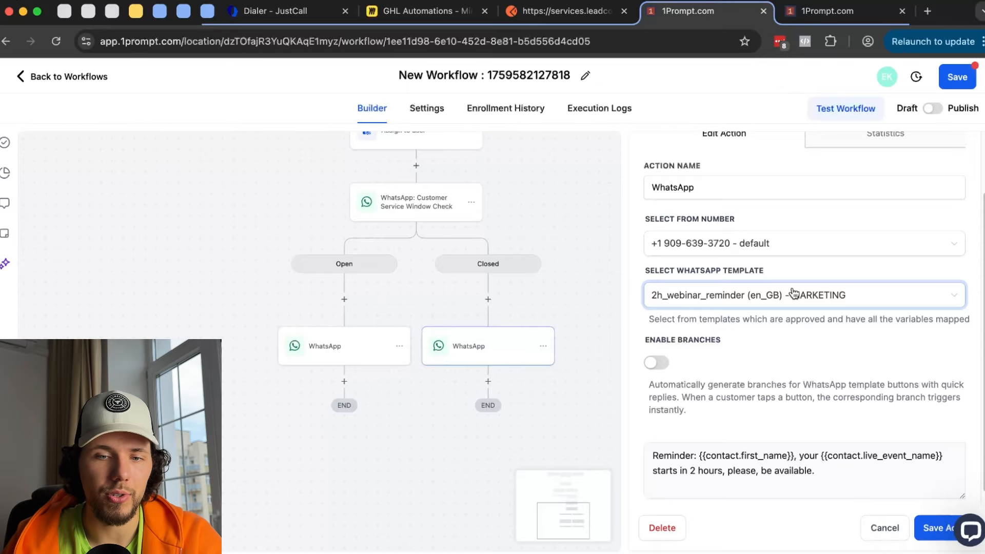
click(923, 533)
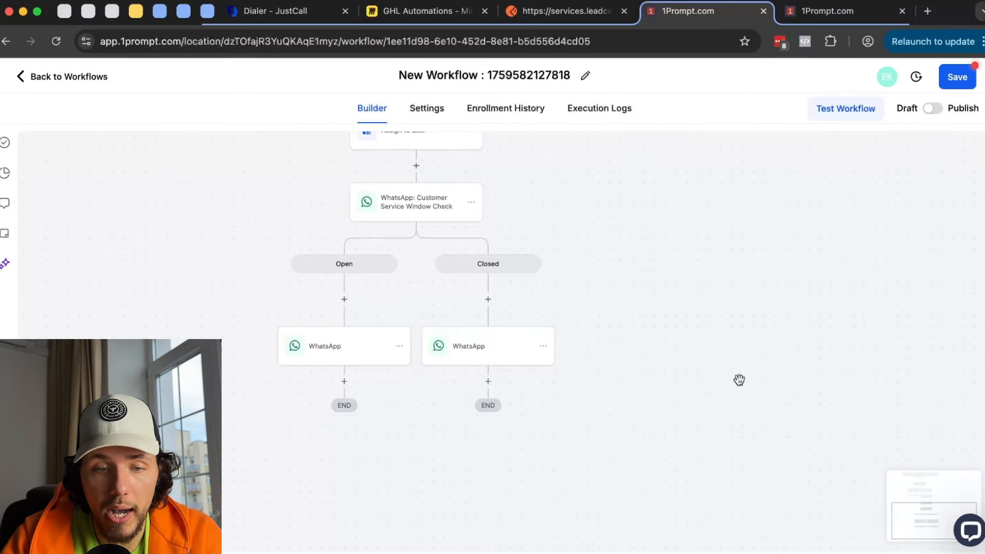
- Pick Send Live Chat Message after the Closed-branch WhatsApp step, then go to the other tab's main navigation
click(841, 12)
click(741, 10)
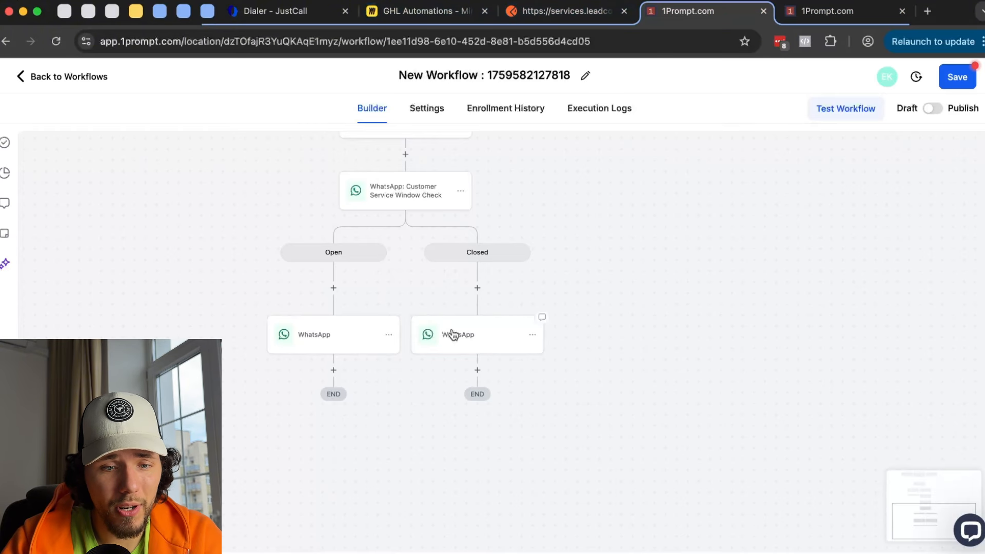
click(477, 370)
scroll(743, 286, down, 5)
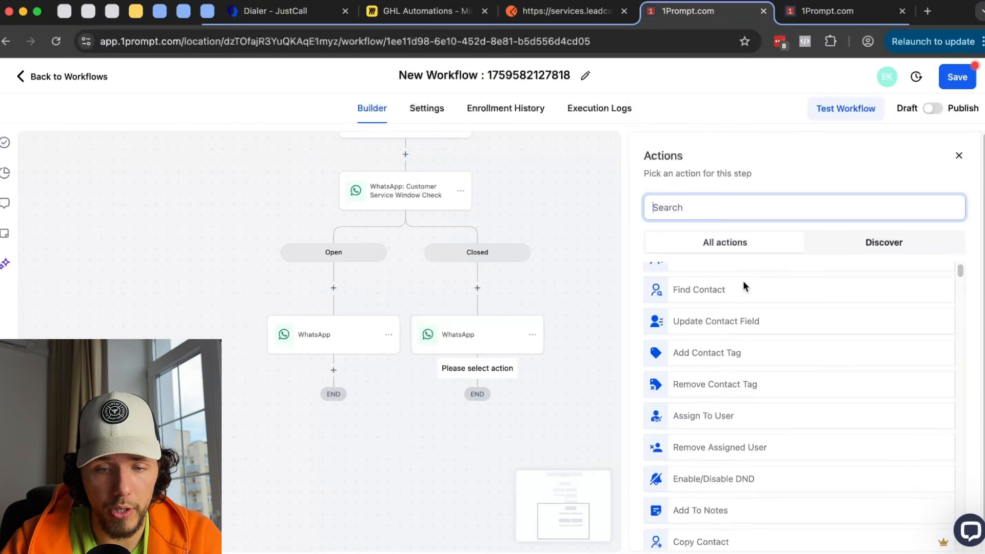
scroll(756, 318, down, 8)
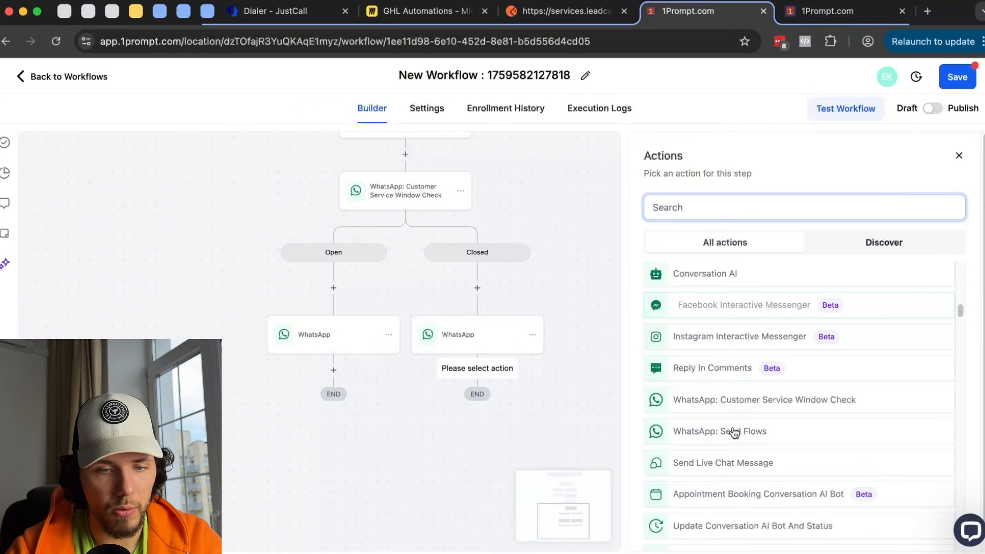
scroll(733, 432, down, 1)
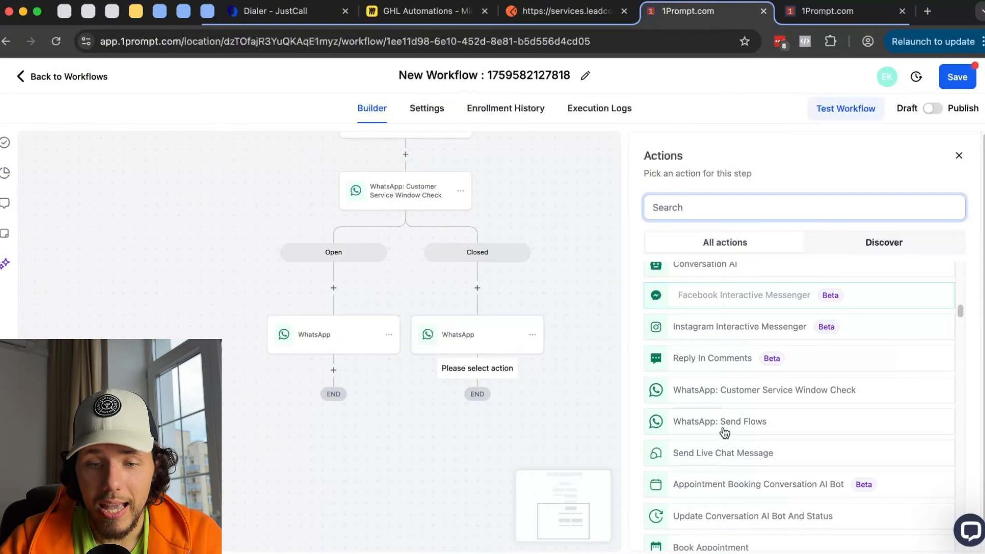
click(748, 457)
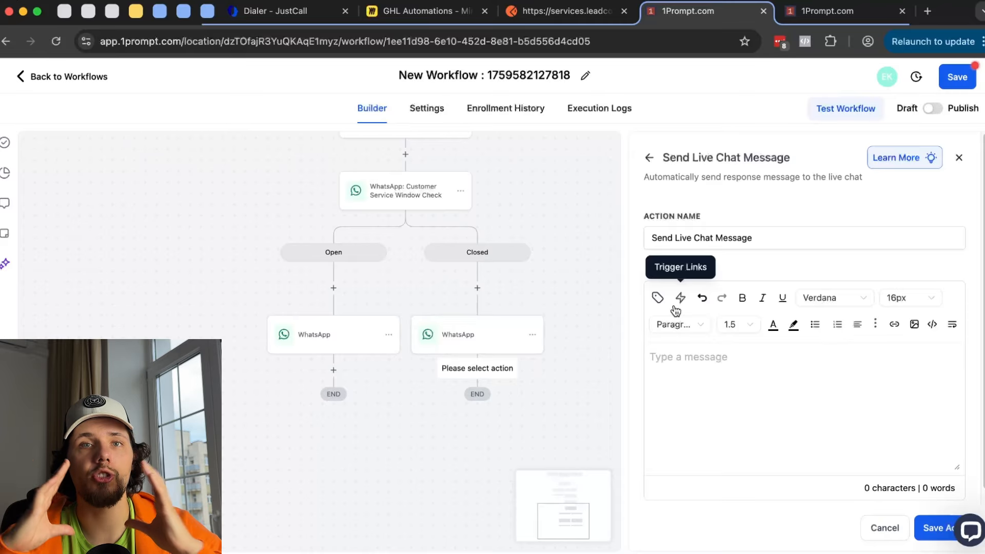
click(827, 11)
click(23, 182)
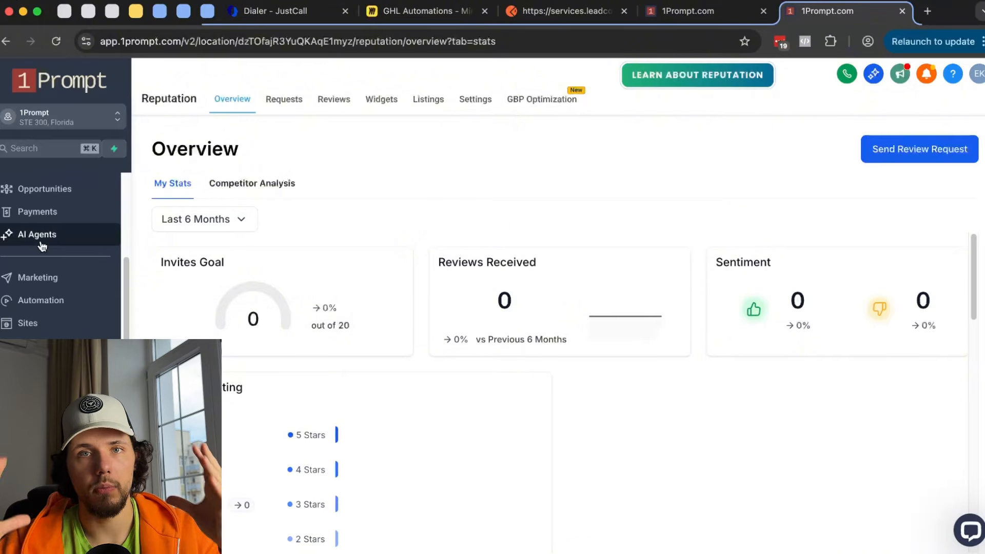
- Open the Sites Chat Widget list, dismissing the new-widget chat type chooser
click(45, 321)
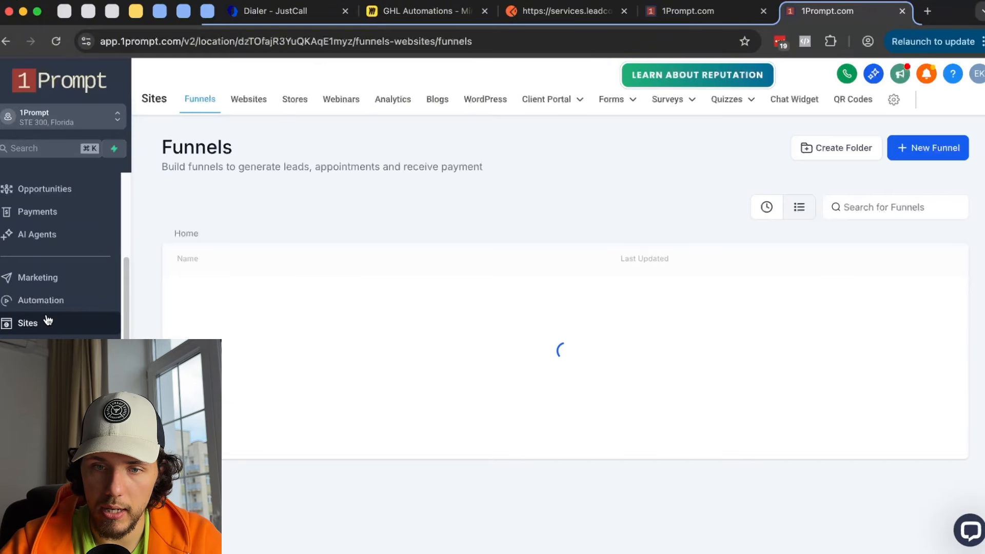
click(805, 104)
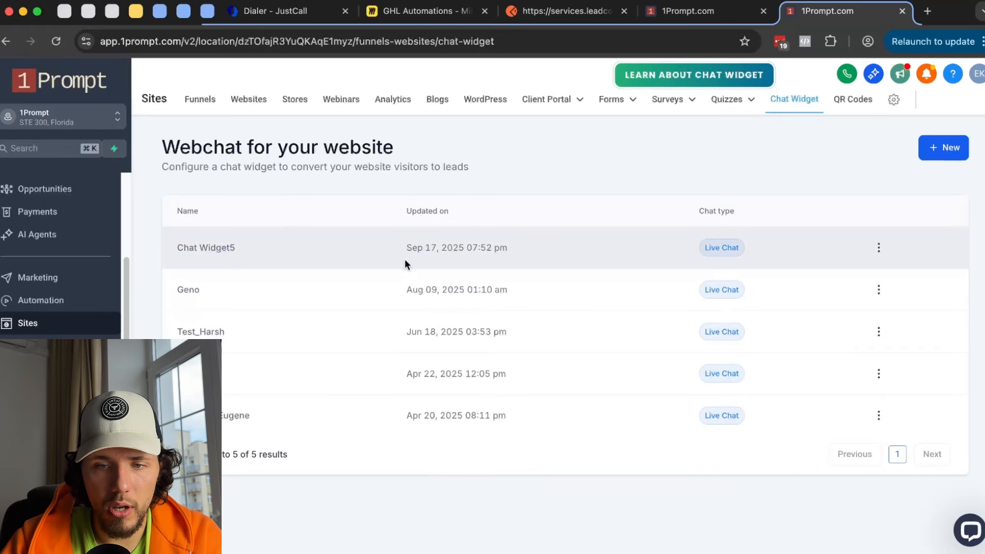
click(953, 153)
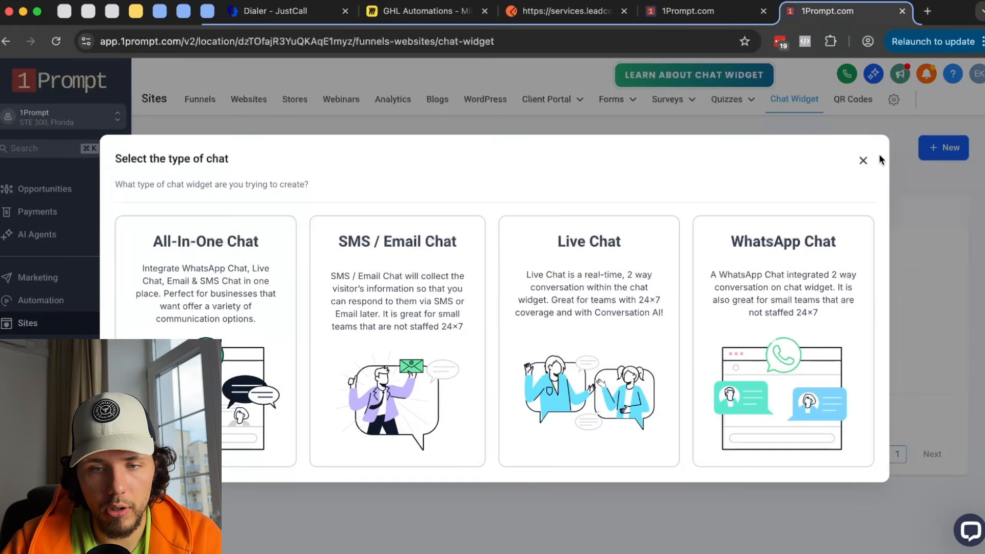
click(863, 161)
- Open Chat Widget5, expand Styles and view the Chat Window settings with the live preview
click(225, 252)
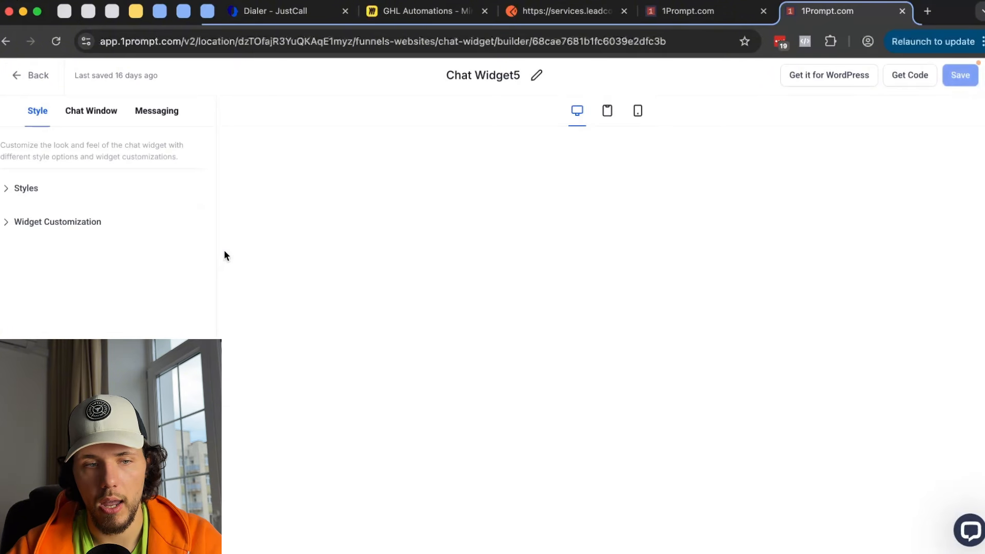
click(36, 190)
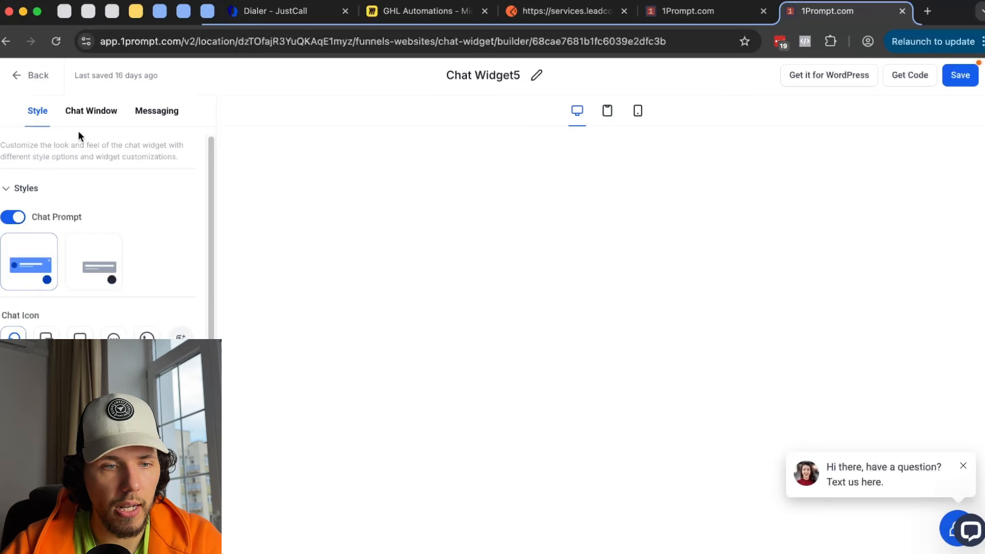
click(92, 111)
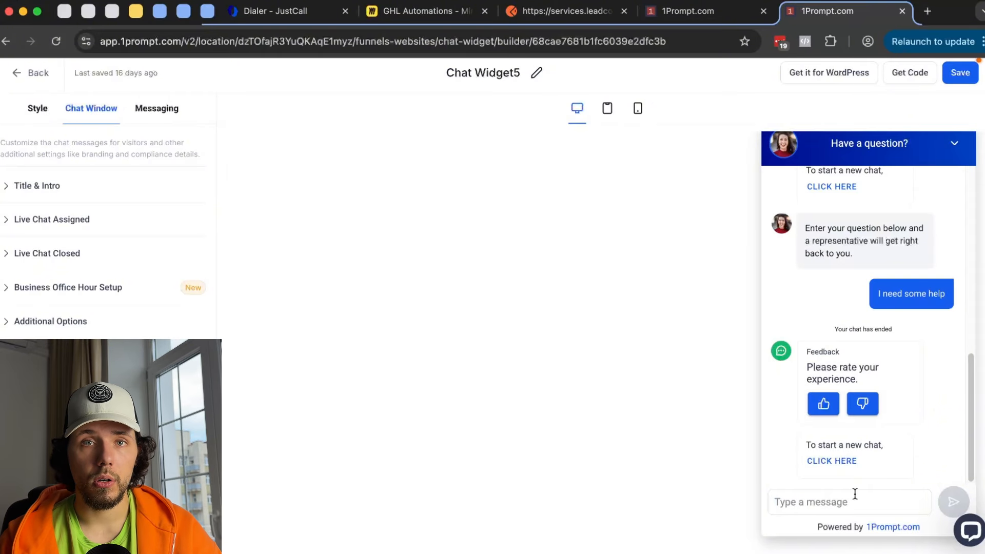
click(698, 11)
- Highlight the preview's bot greeting and the visitor's 'I need some help' message
click(831, 11)
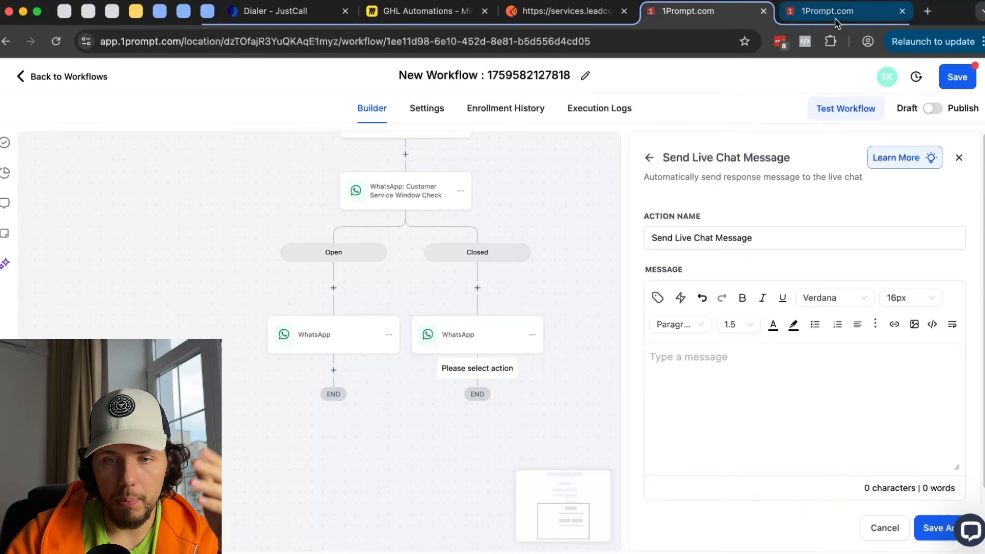
drag(810, 228, 854, 254)
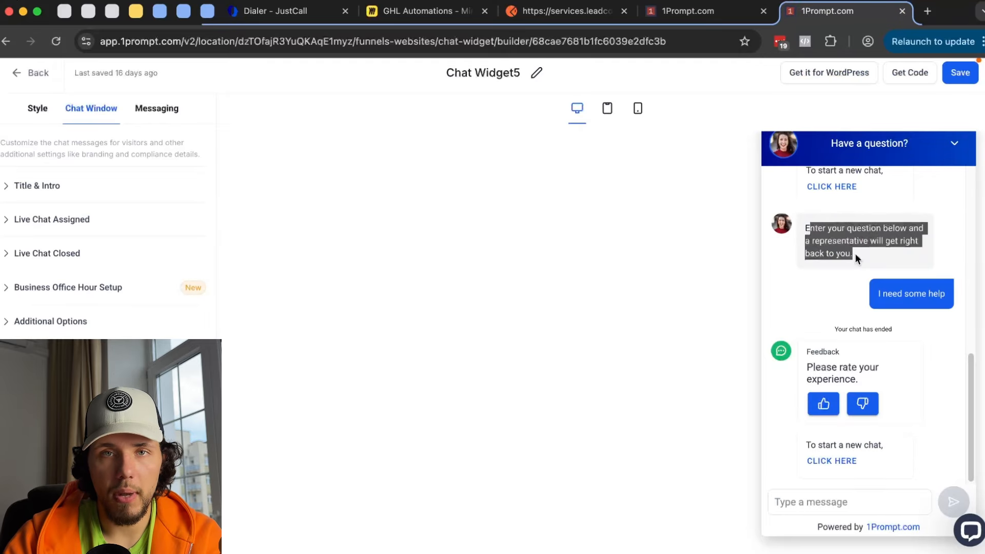
drag(905, 278, 878, 307)
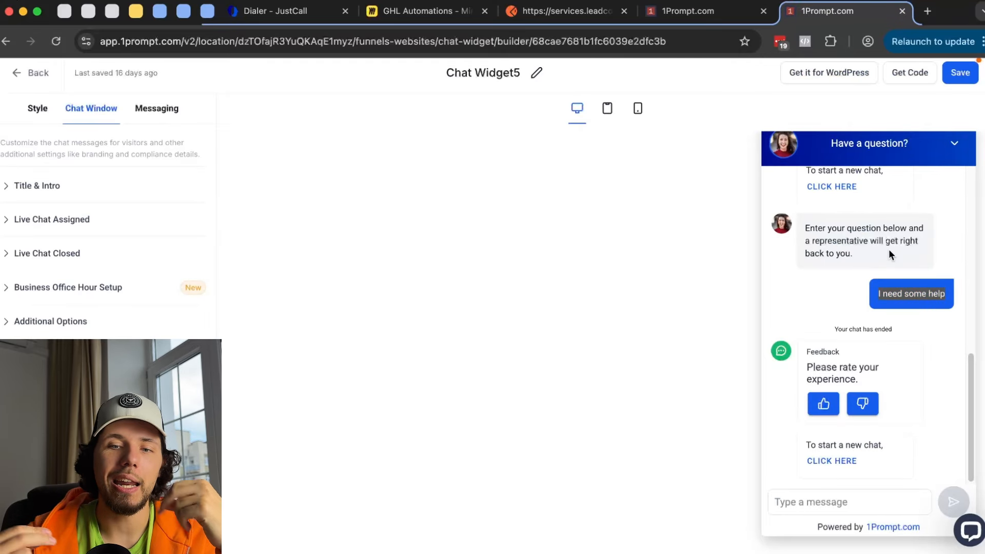
- Set the Closed-branch Send Live Chat Message step's message to 'Hey' and save it
click(688, 11)
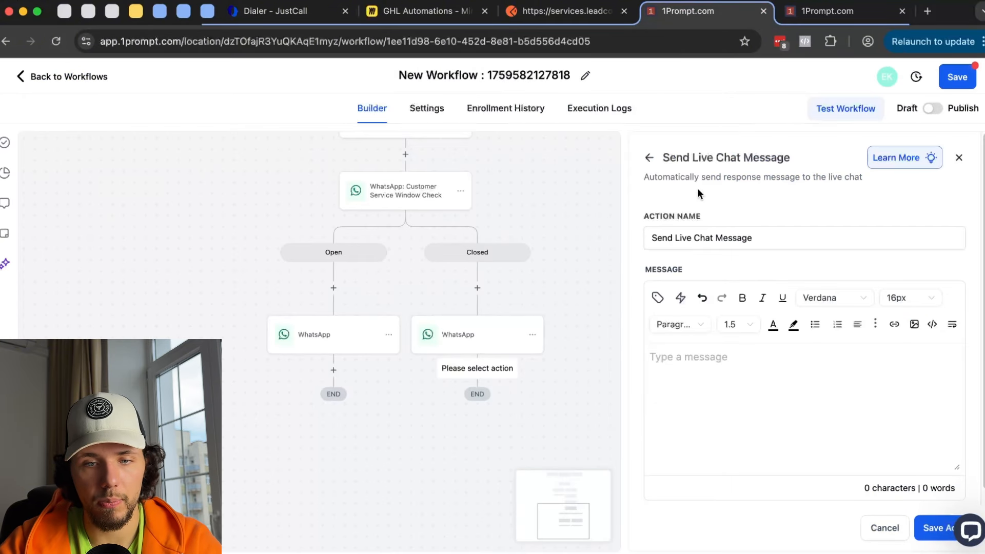
click(649, 158)
scroll(802, 346, down, 10)
scroll(804, 340, down, 4)
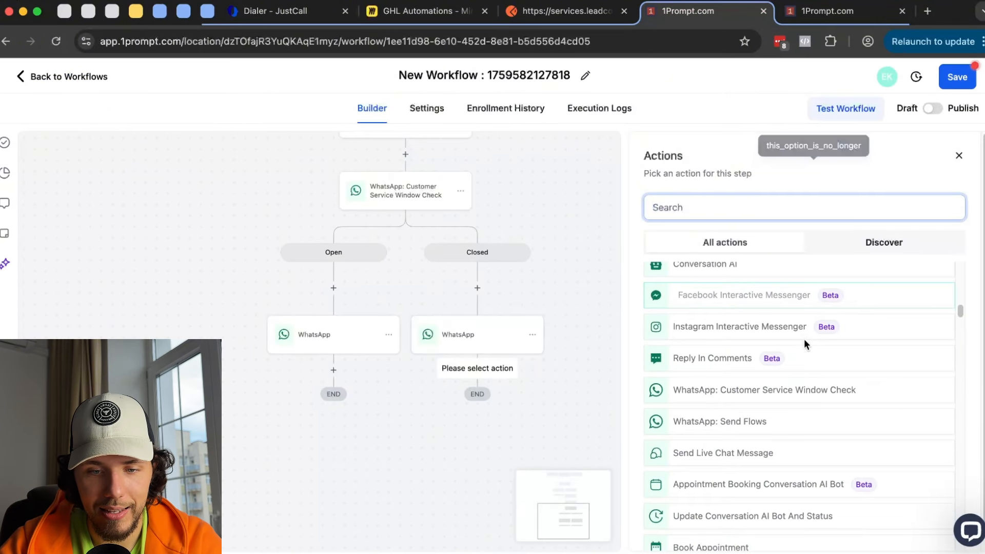
click(765, 444)
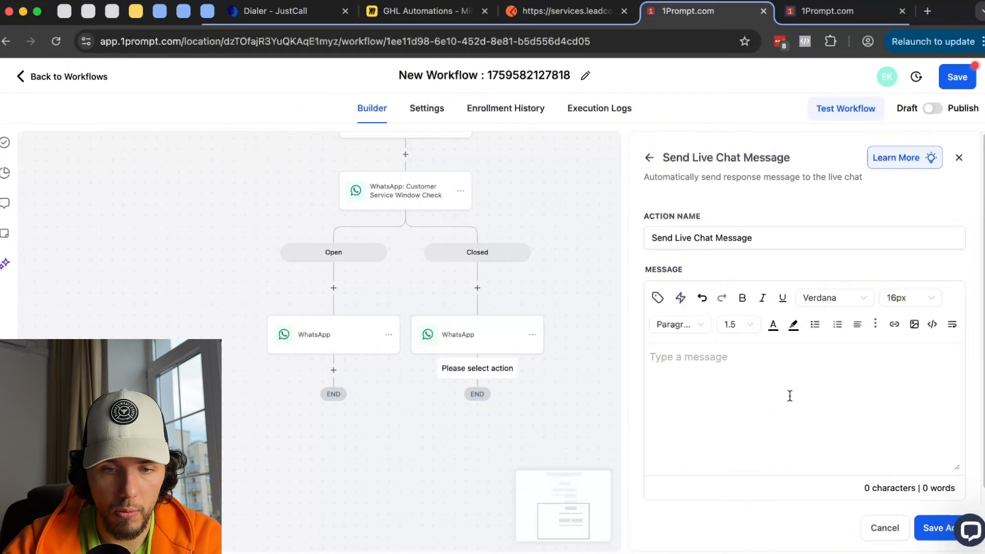
click(680, 298)
click(795, 372)
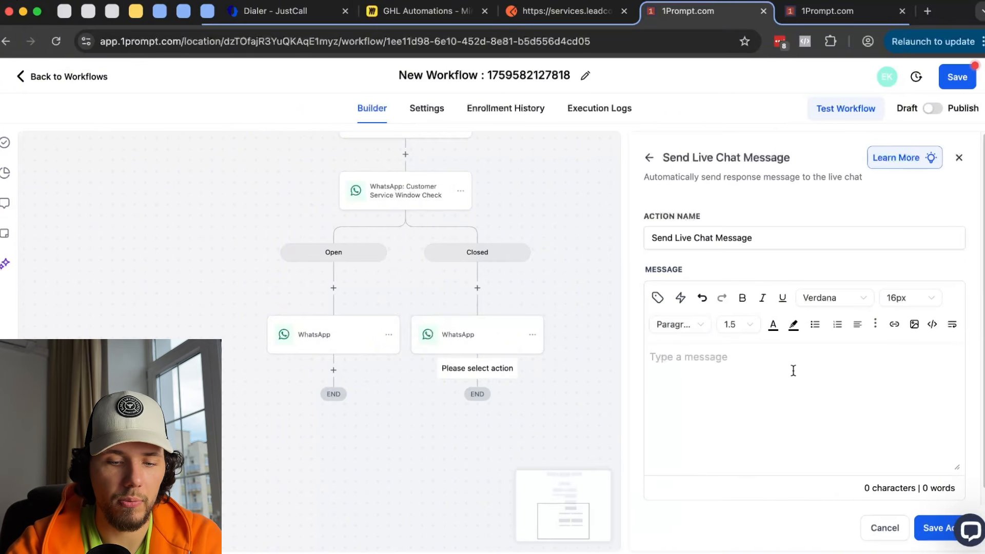
text(Hey)
click(933, 528)
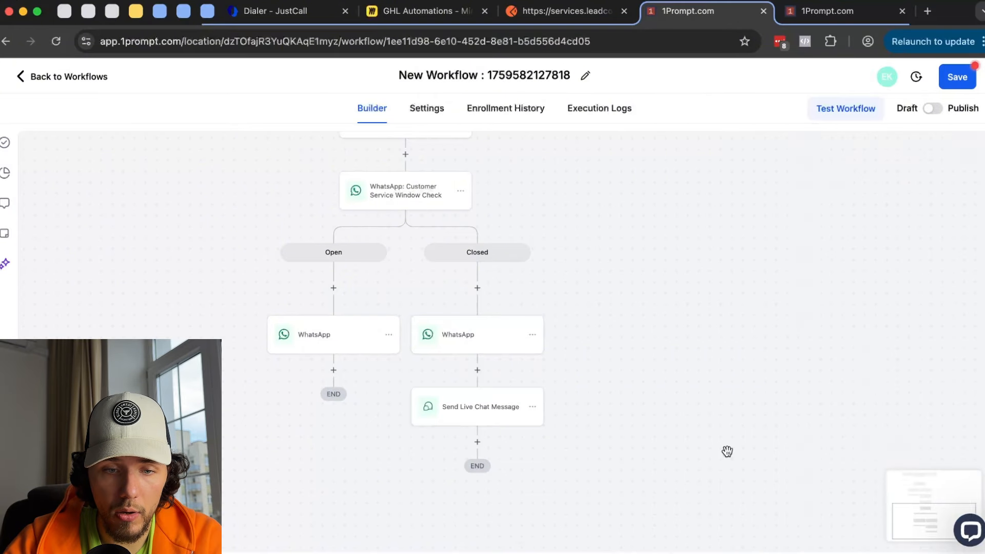
- Glance at the chat widget builder and come back to the workflow
click(802, 8)
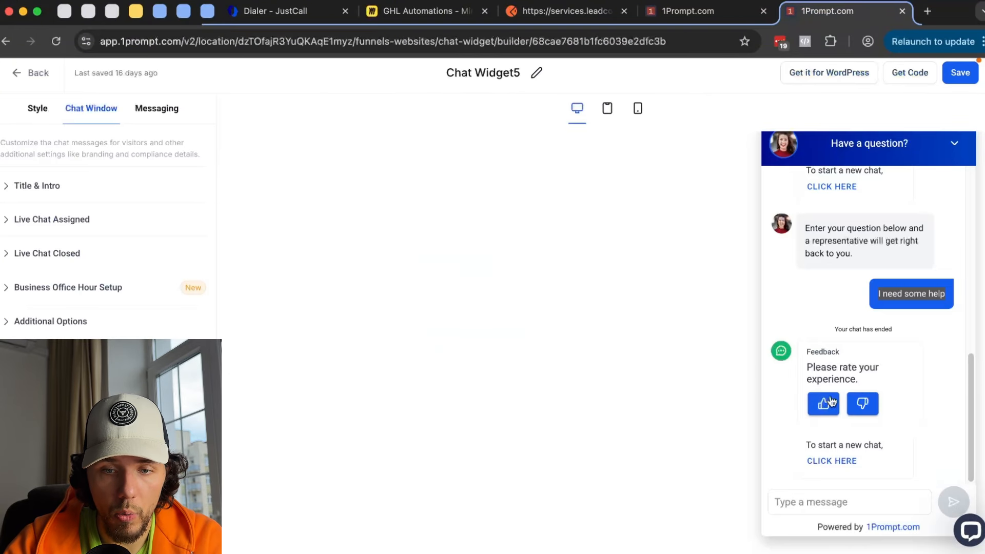
click(728, 11)
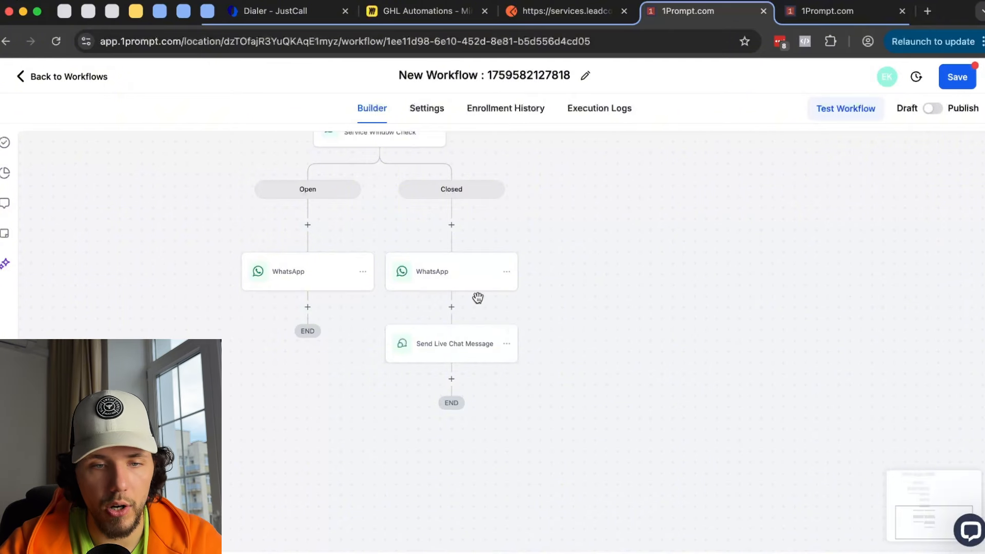
scroll(477, 294, up, 2)
- Delete the WhatsApp window check step along with its branches
click(434, 217)
mouse_move(493, 302)
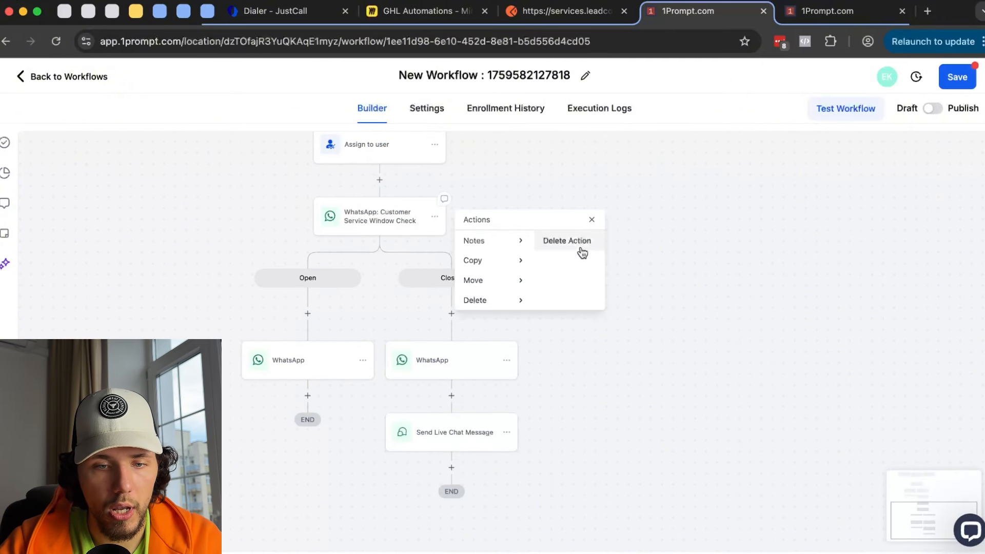
click(576, 241)
click(634, 356)
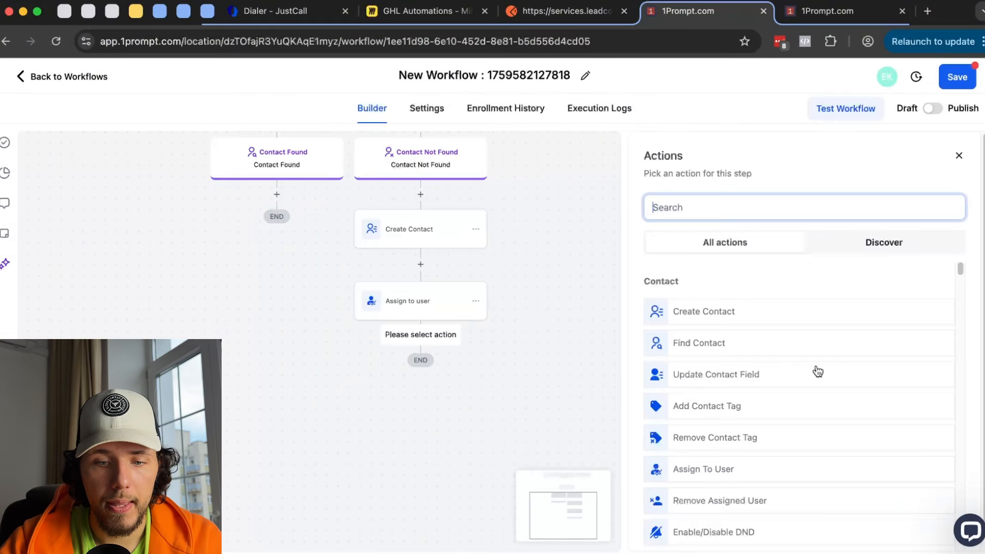
- Add a Book Appointment action as the next workflow step
scroll(816, 365, down, 10)
scroll(814, 372, down, 3)
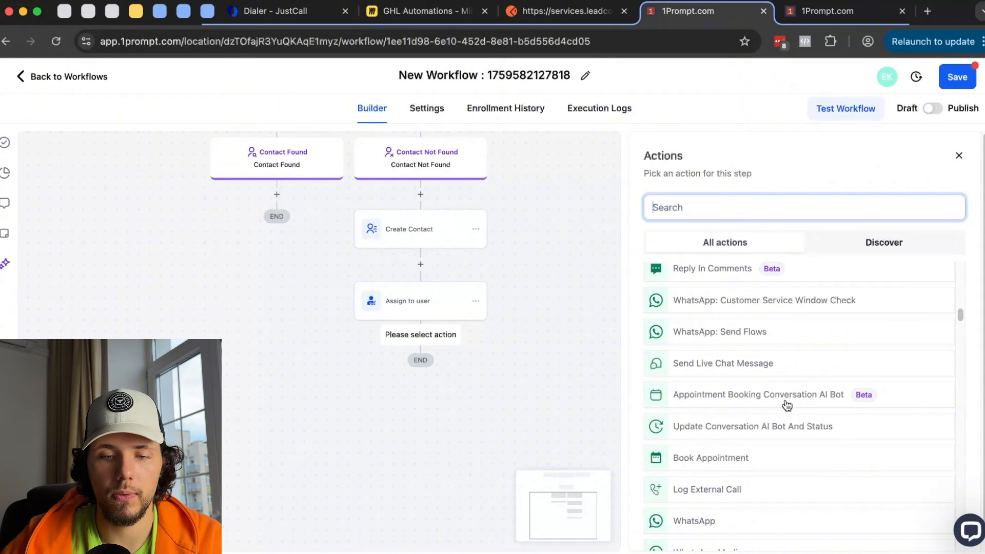
scroll(786, 405, down, 1)
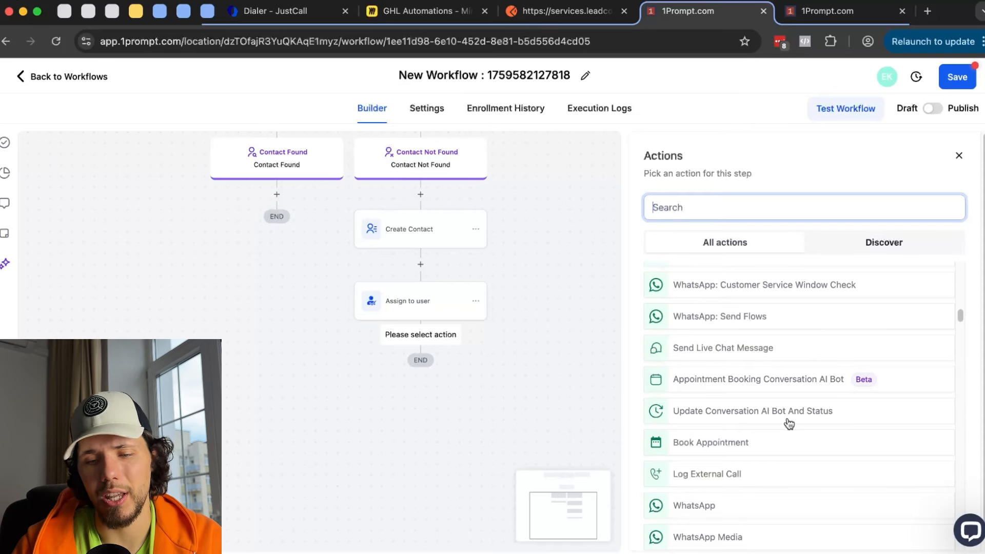
scroll(789, 424, down, 1)
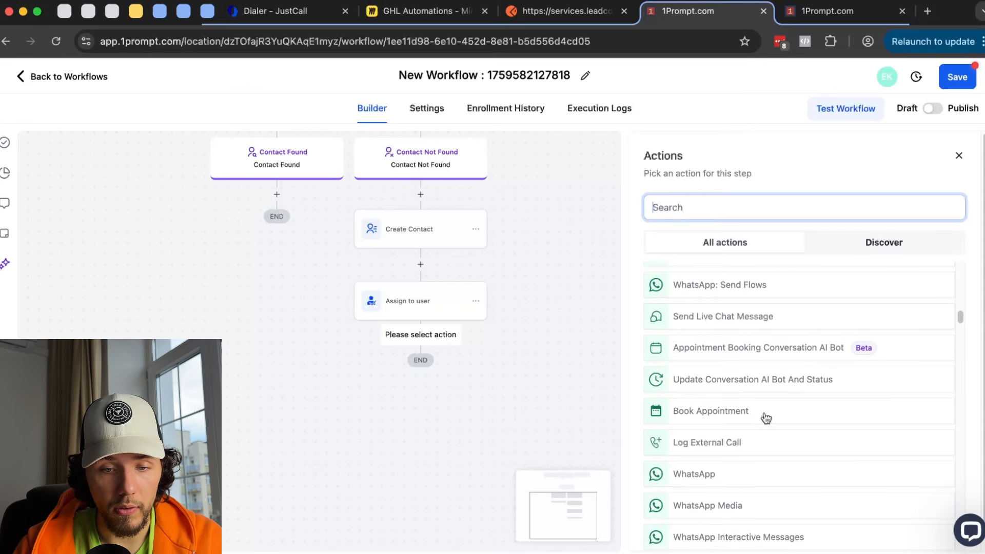
click(766, 416)
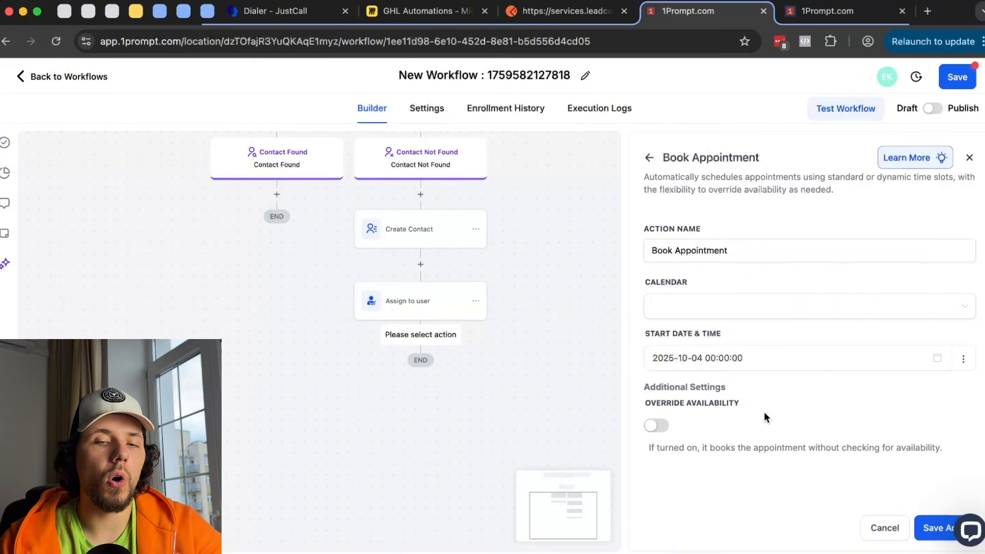
- Book on the 1Prompt - Discovery Call calendar and make the start date and time dynamic
click(726, 314)
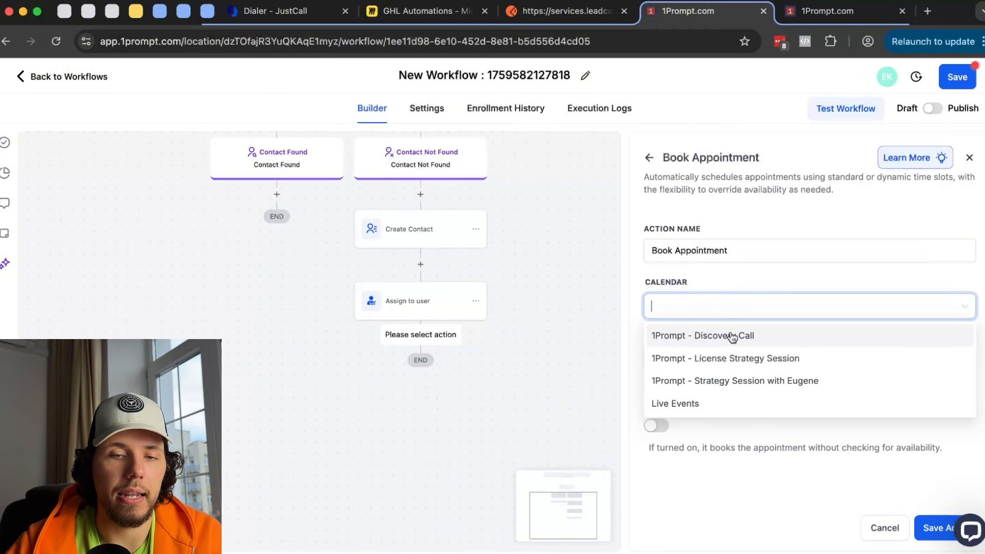
click(732, 337)
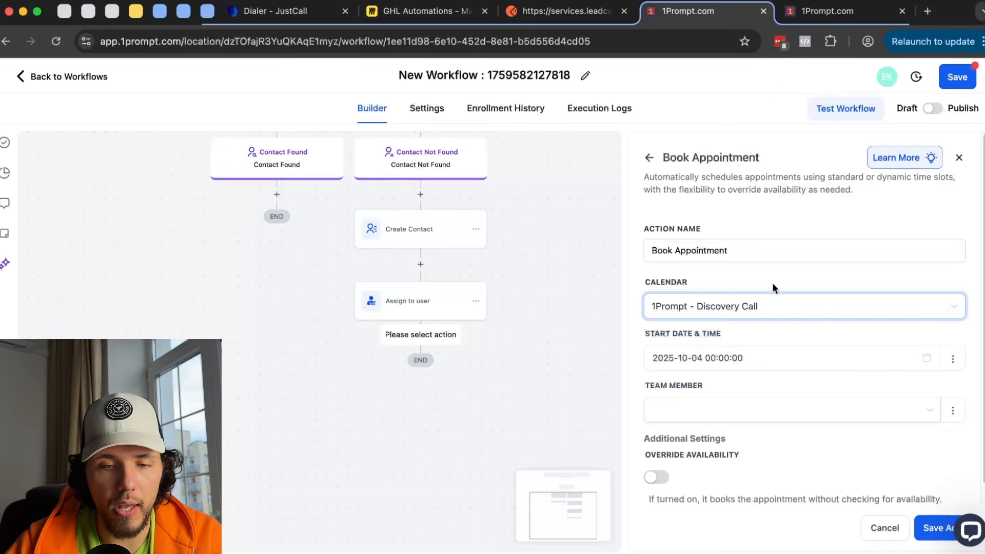
click(816, 358)
click(953, 359)
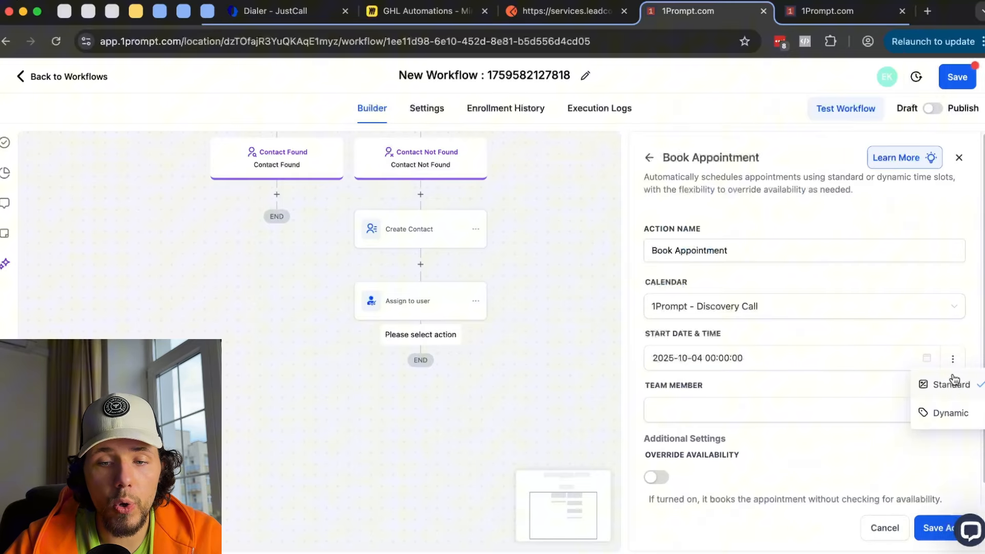
click(951, 416)
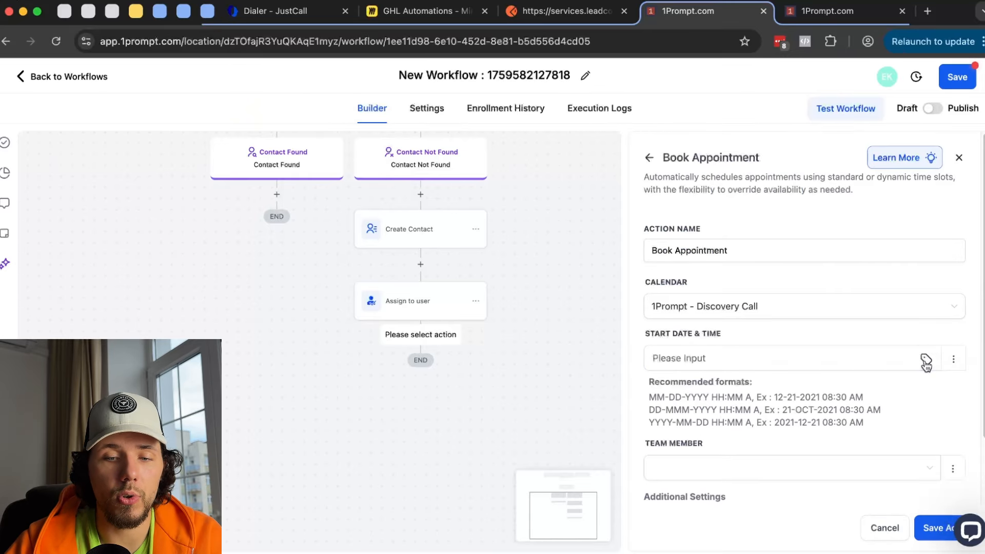
- Browse the Inbound Webhook Trigger custom values for the start time, then view the Postman request
click(926, 359)
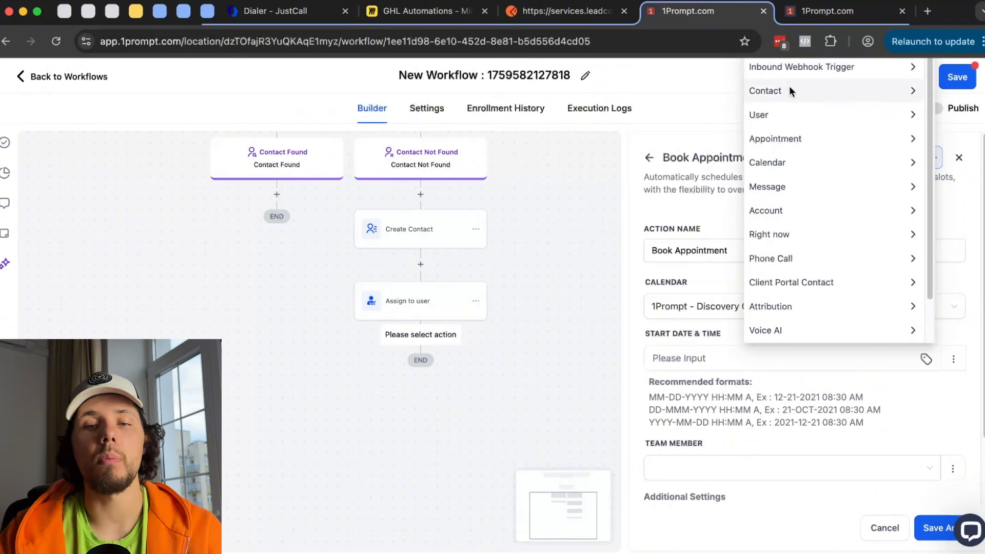
click(789, 72)
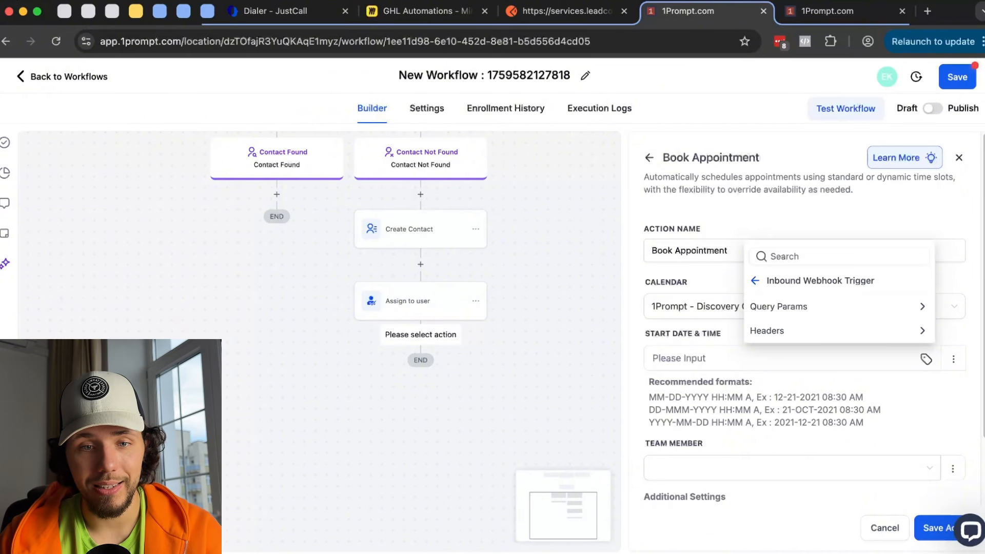
click(564, 11)
- Add a bookingTime query parameter with a placeholder value to the webhook request
click(295, 291)
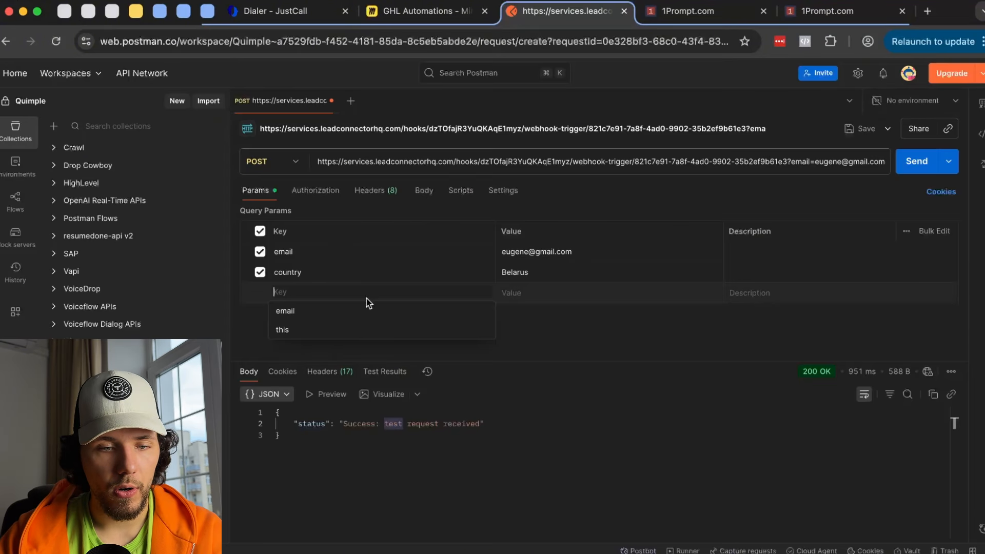
text(book)
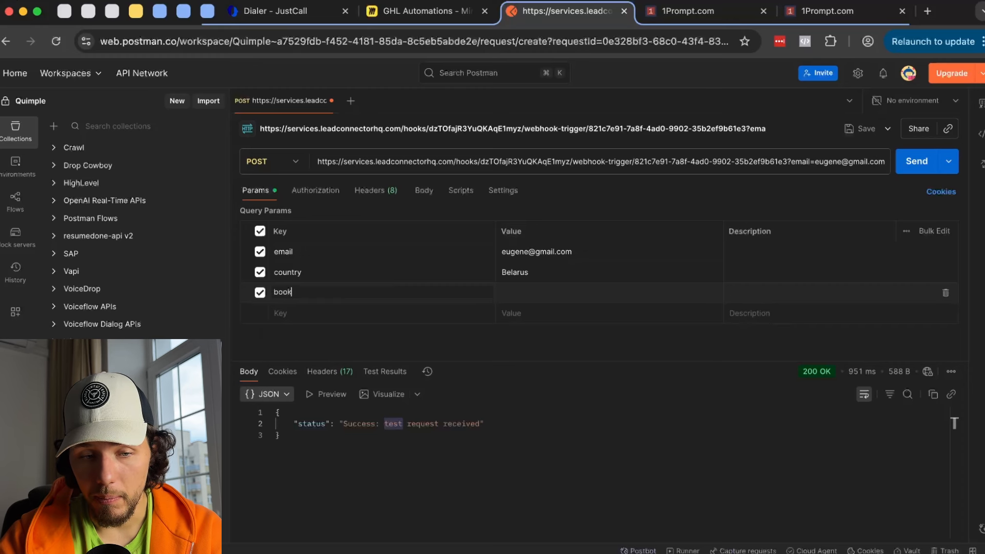
text(ingTime)
click(513, 293)
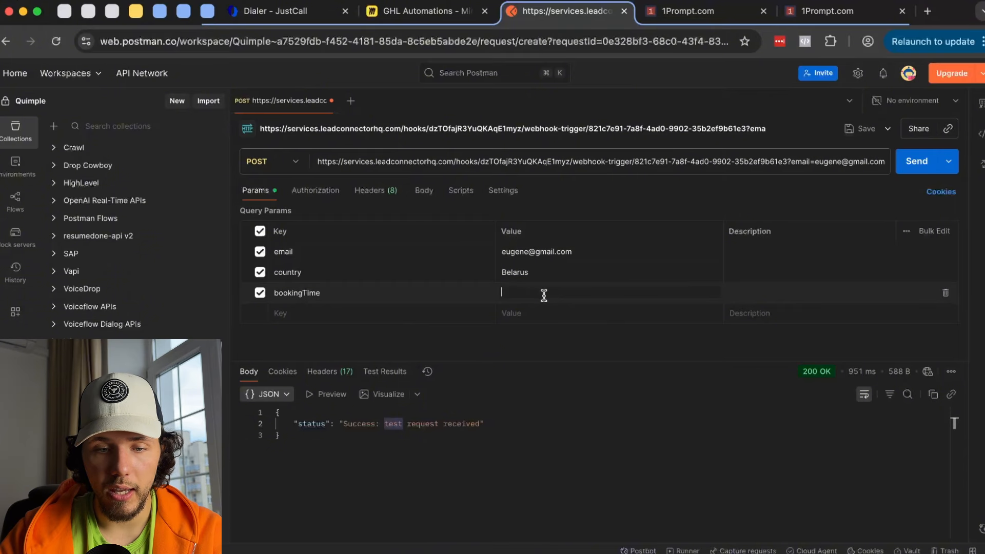
text(kafdlk)
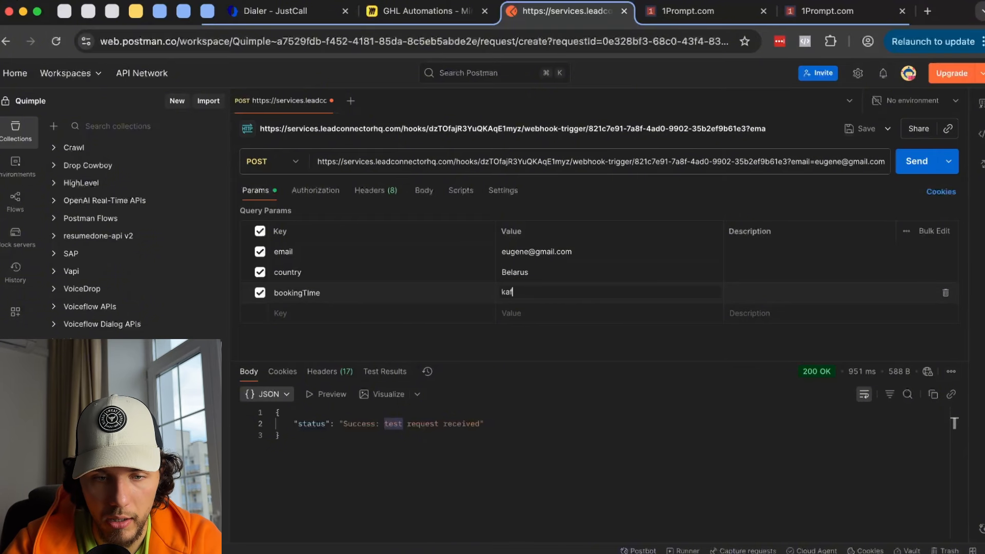
- Copy the recommended date format from 1Prompt and paste it as bookingTime's value
click(711, 15)
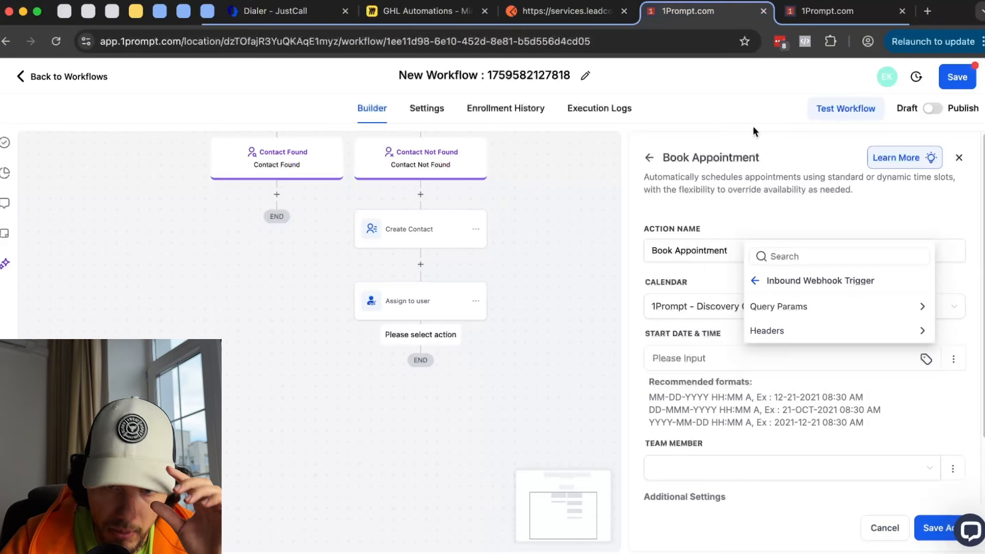
drag(649, 397, 873, 398)
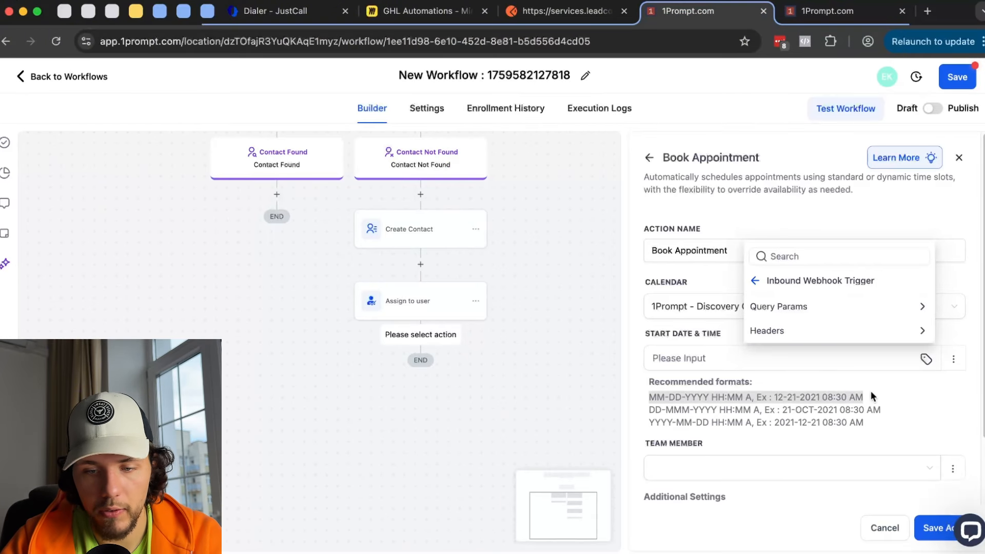
key(super+c)
click(561, 12)
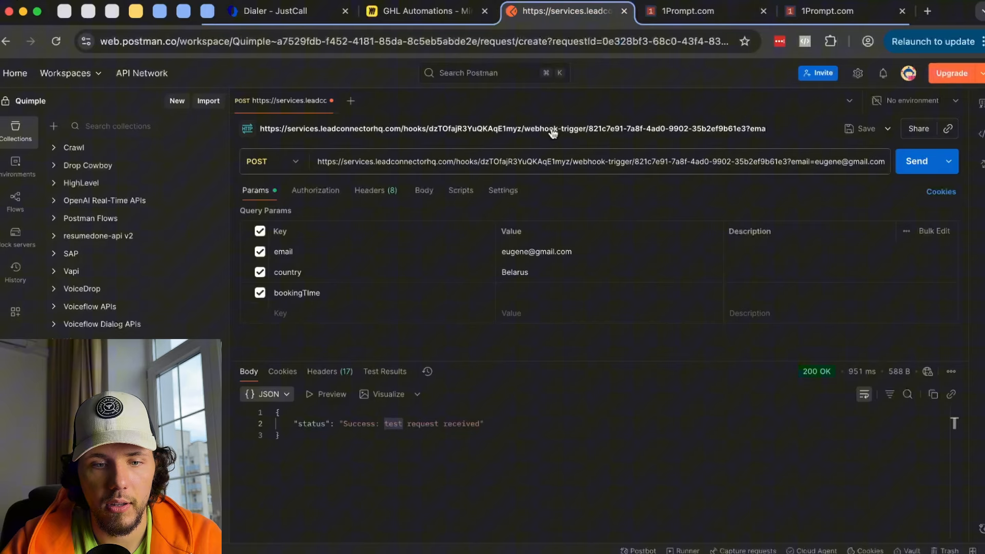
click(528, 291)
key(super+v)
click(688, 15)
- Switch the appointment start time from dynamic back to a fixed date
click(926, 359)
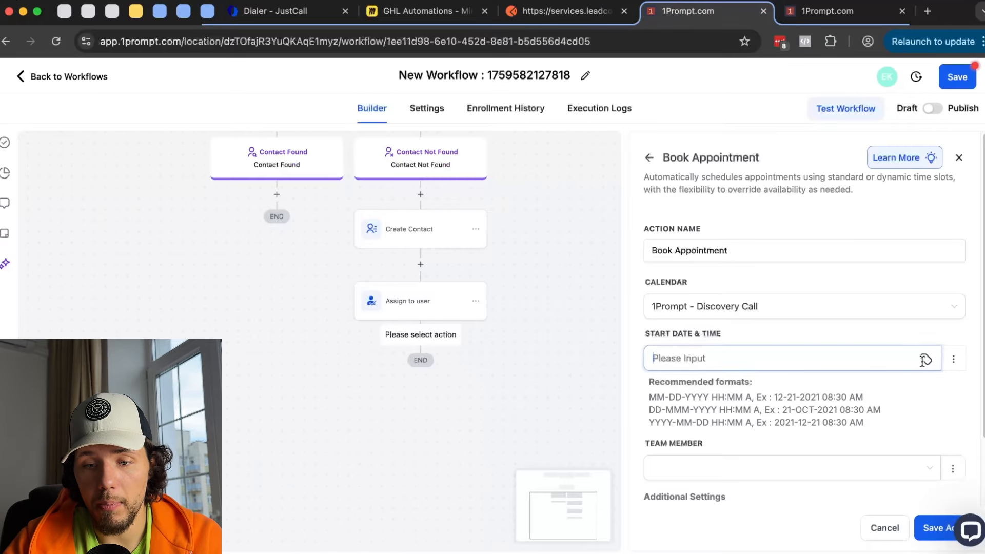
click(840, 72)
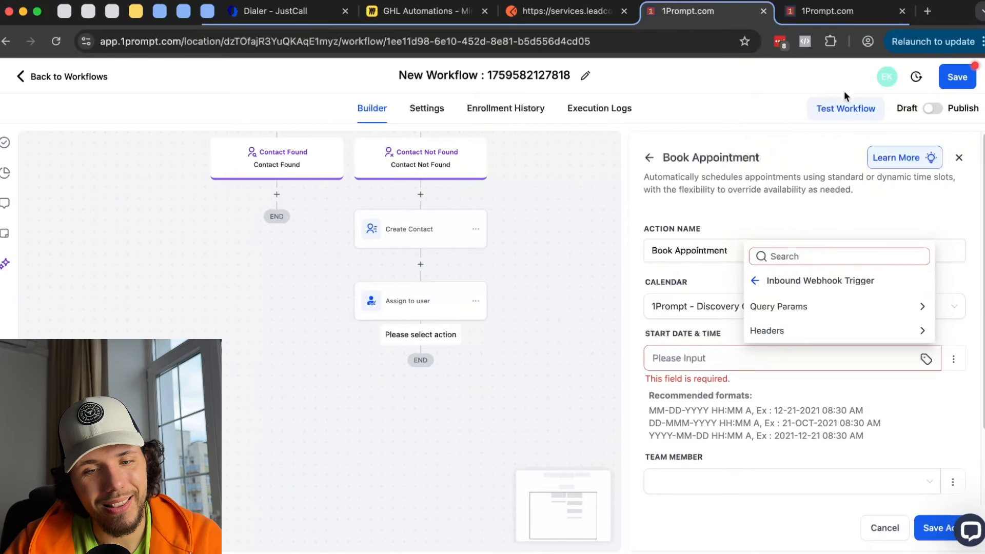
click(770, 282)
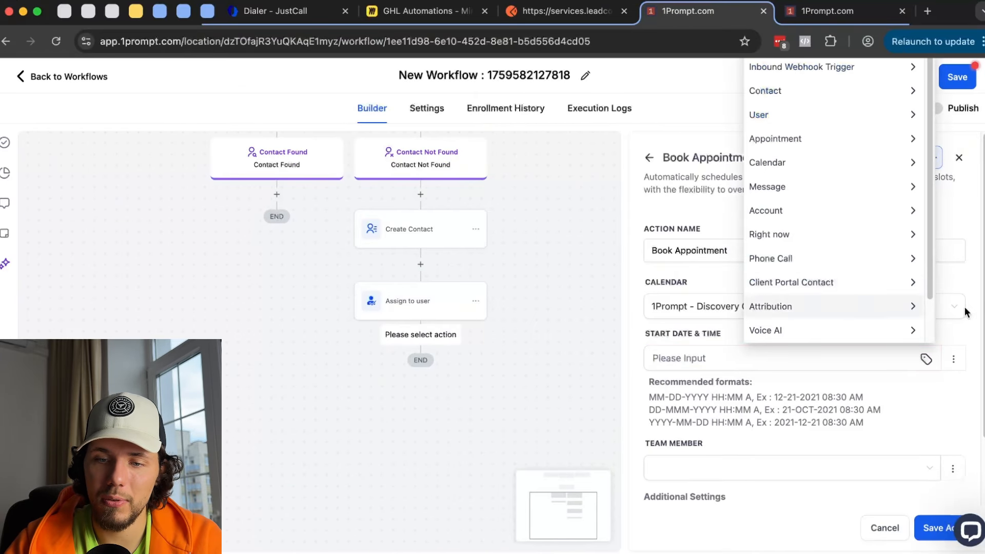
click(953, 358)
click(953, 359)
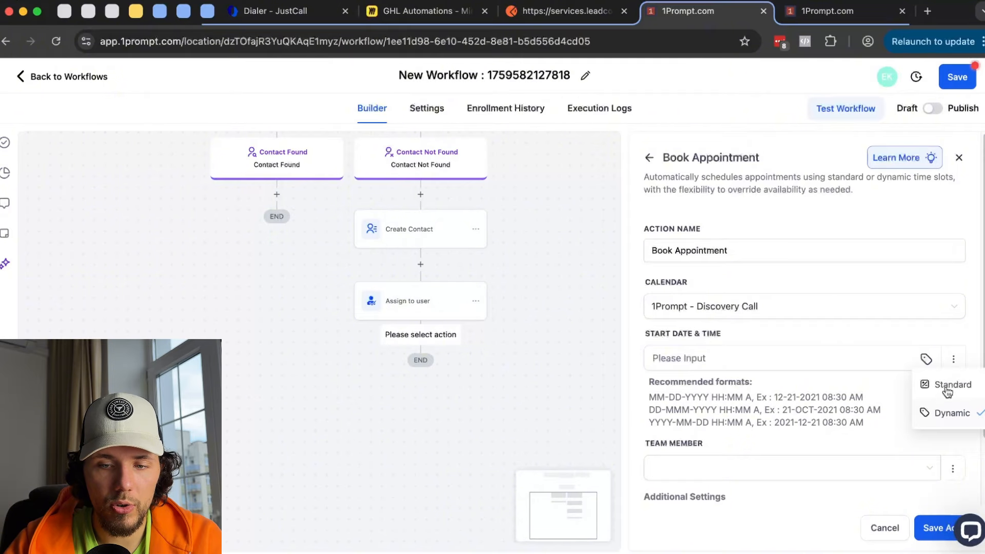
click(952, 384)
click(757, 366)
click(875, 340)
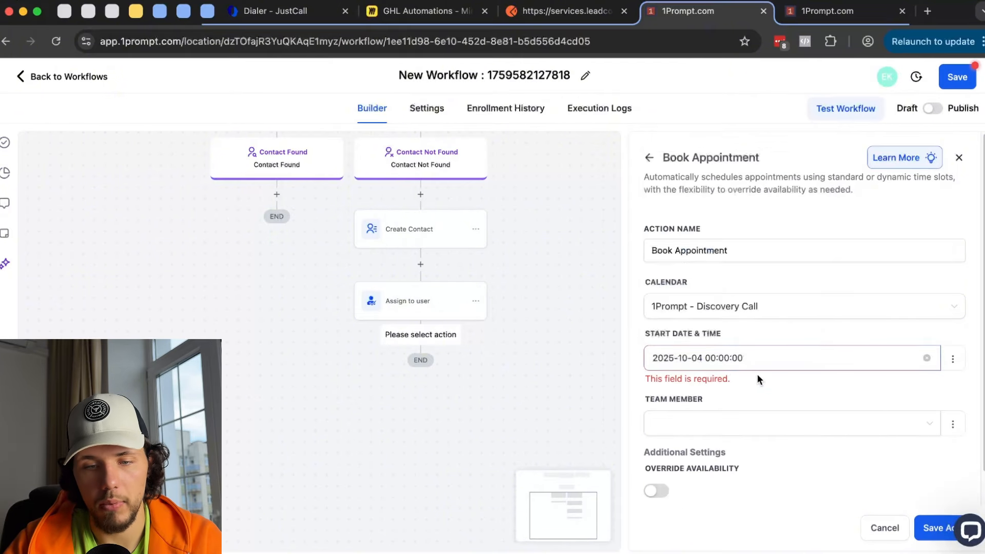
click(715, 357)
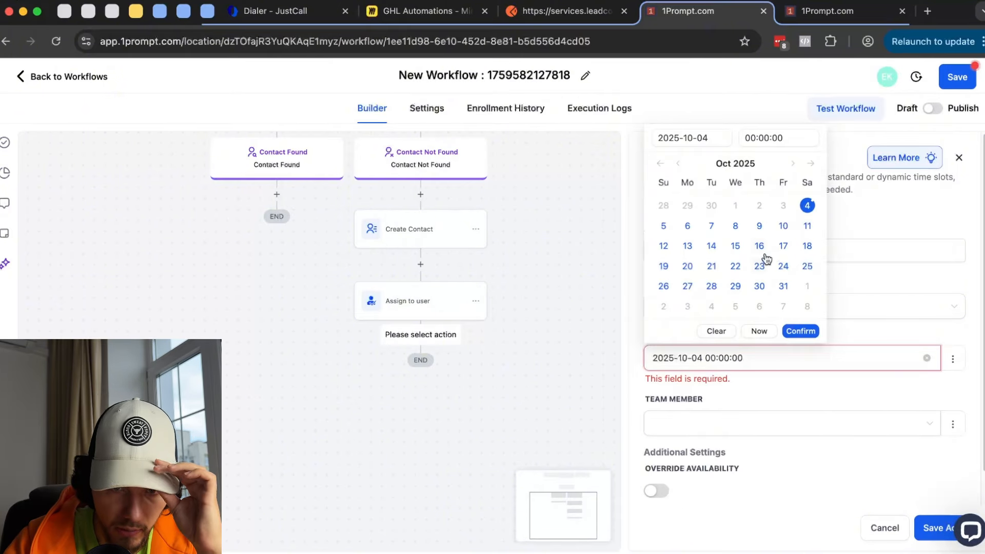
click(735, 227)
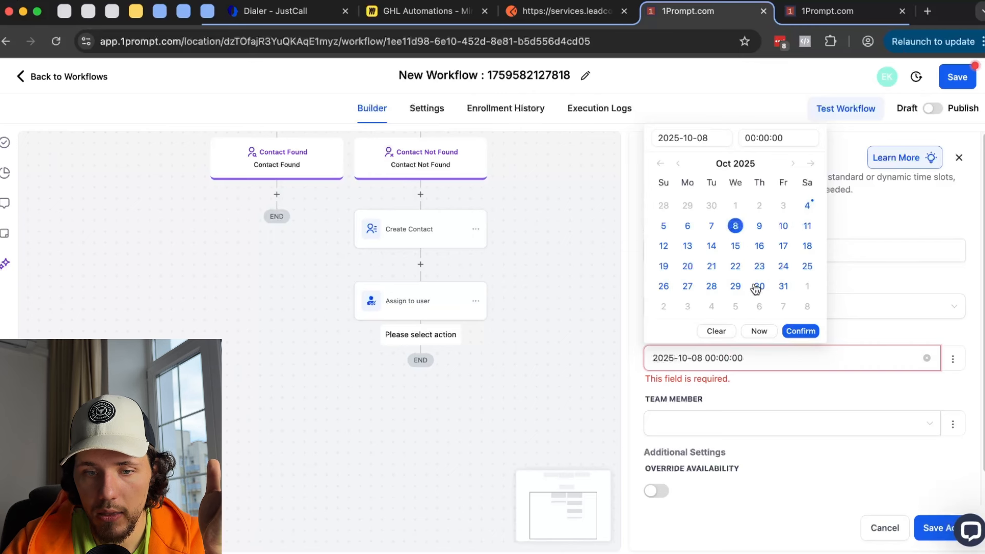
click(768, 141)
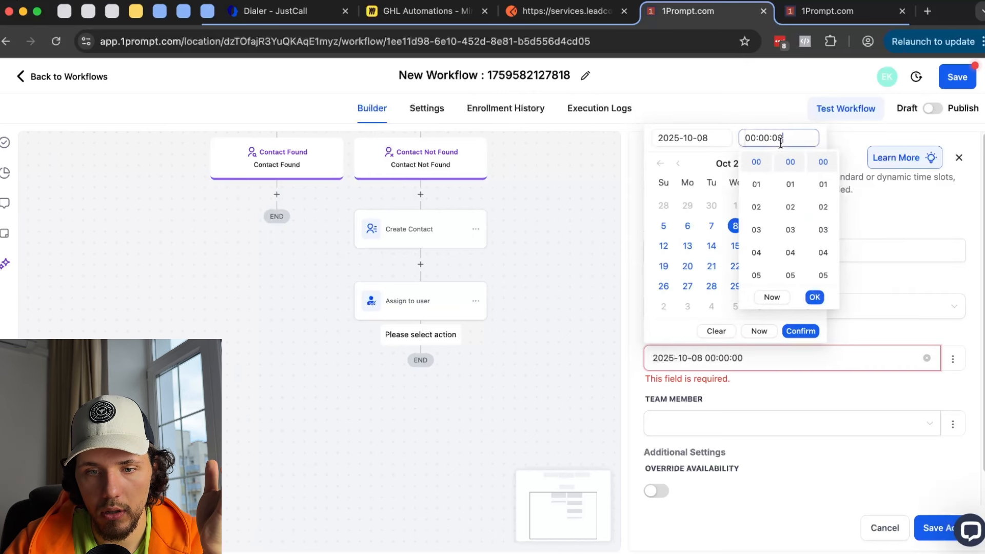
click(764, 251)
click(825, 191)
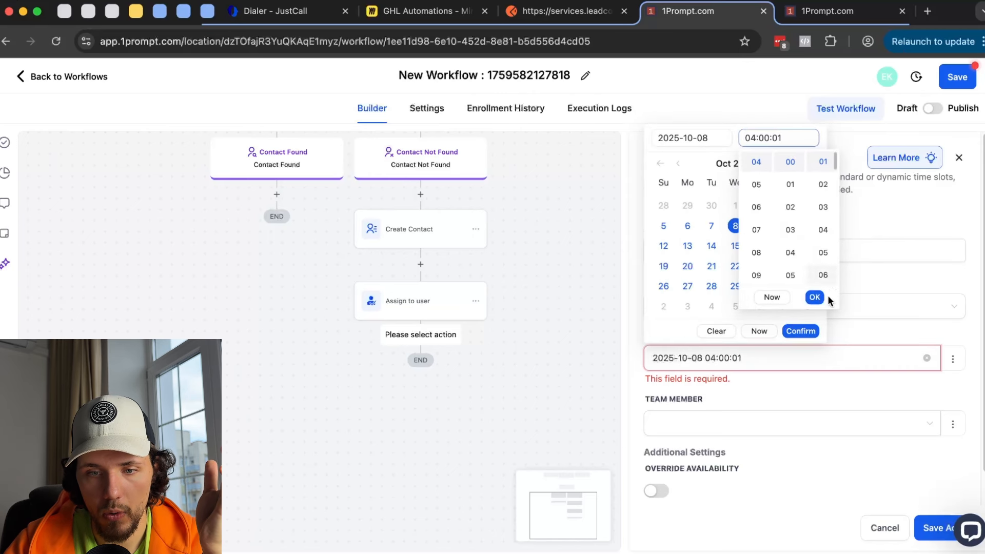
click(815, 297)
click(803, 331)
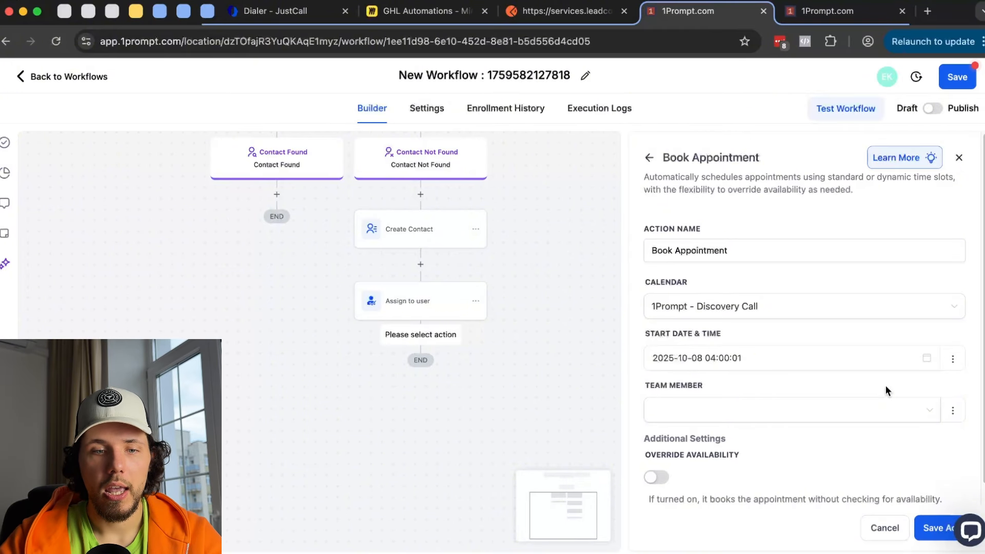
click(807, 7)
click(32, 75)
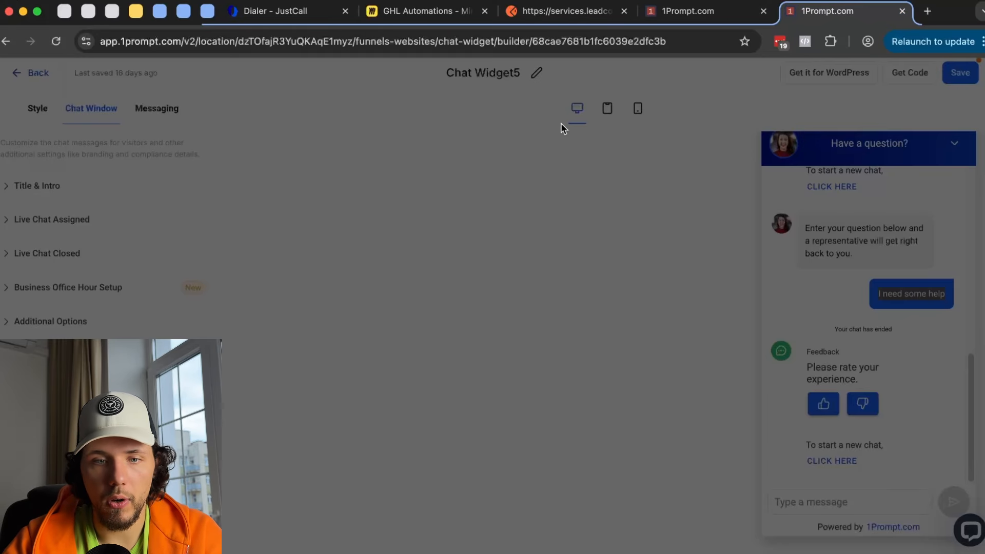
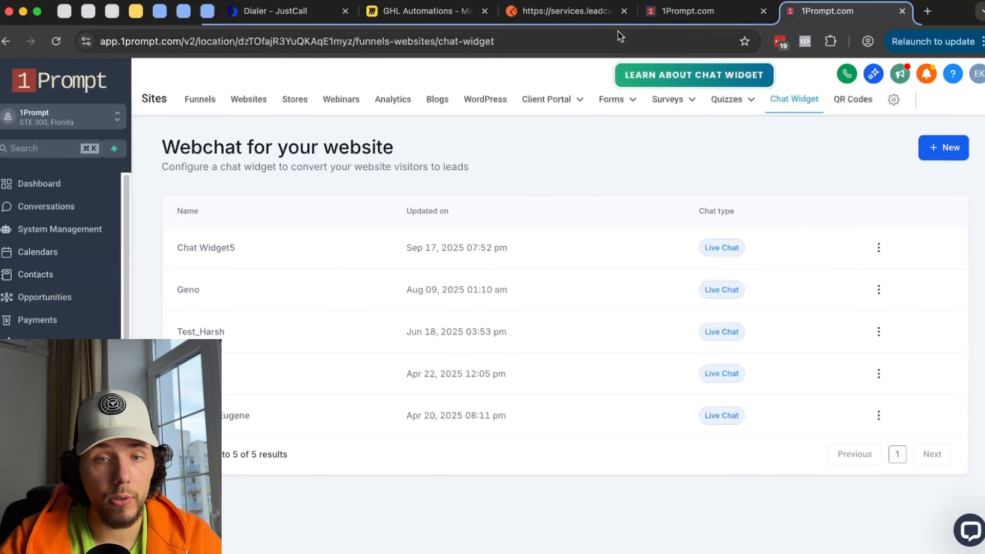
click(687, 10)
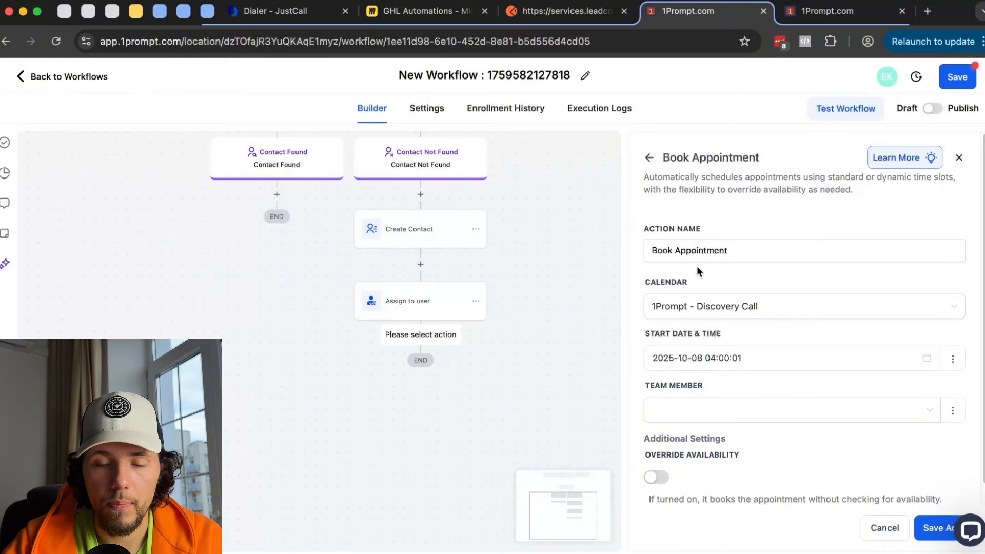
click(757, 358)
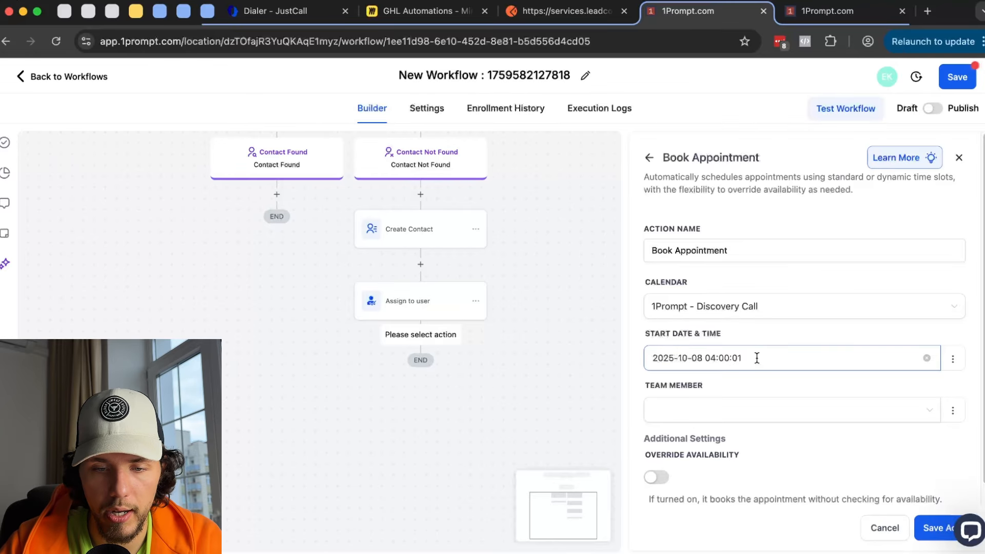
scroll(758, 290, down, 1)
click(718, 338)
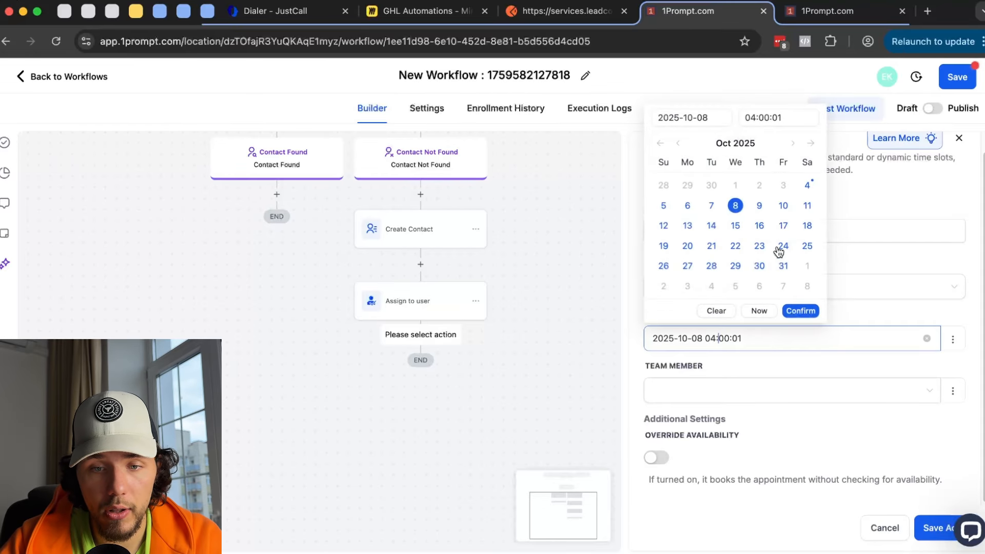
click(783, 117)
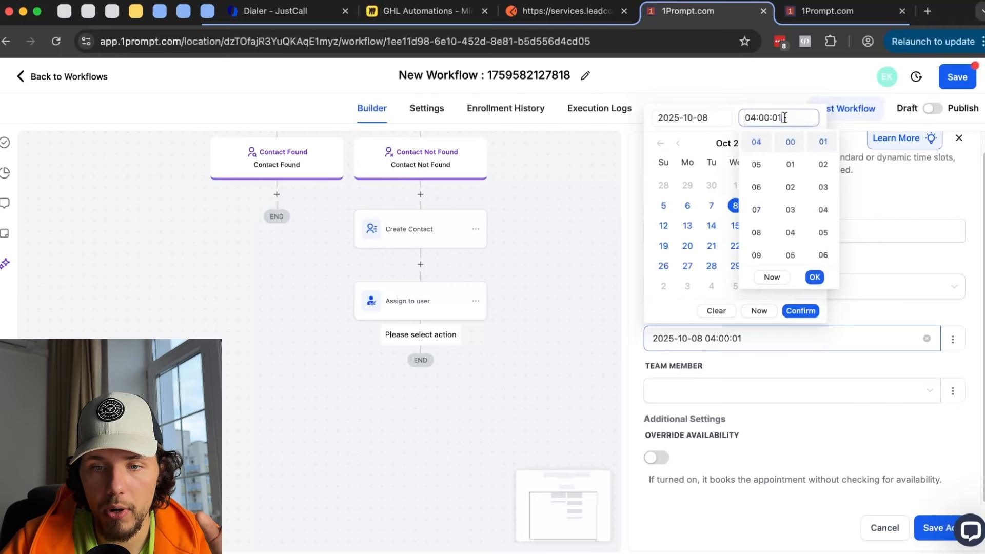
click(757, 256)
scroll(826, 241, up, 1)
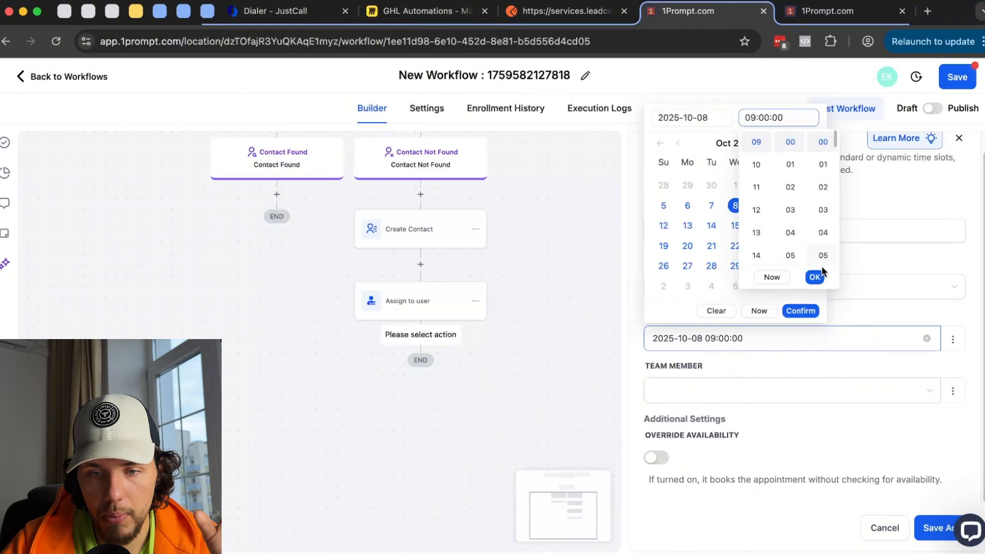
click(816, 277)
click(813, 310)
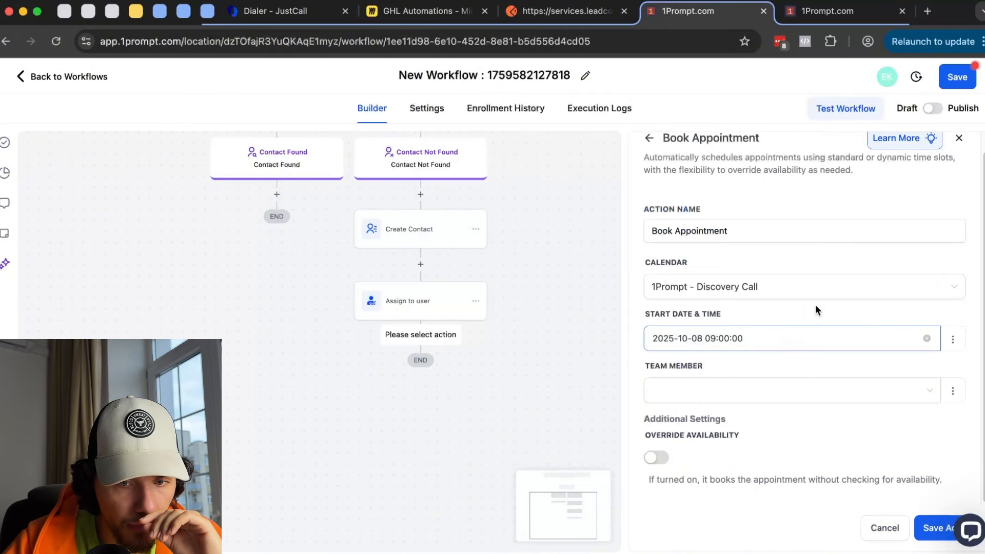
click(731, 336)
click(779, 118)
scroll(768, 231, down, 2)
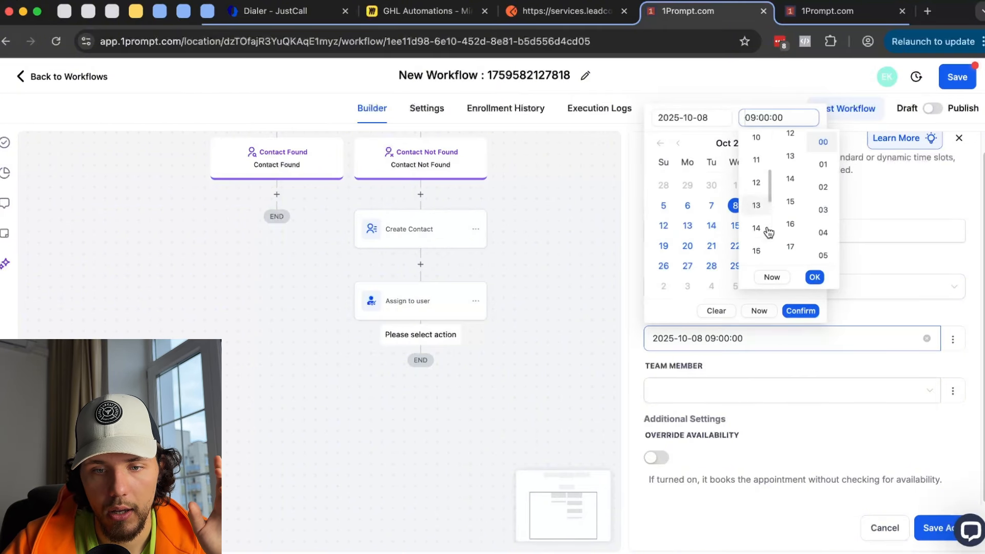
scroll(768, 232, down, 5)
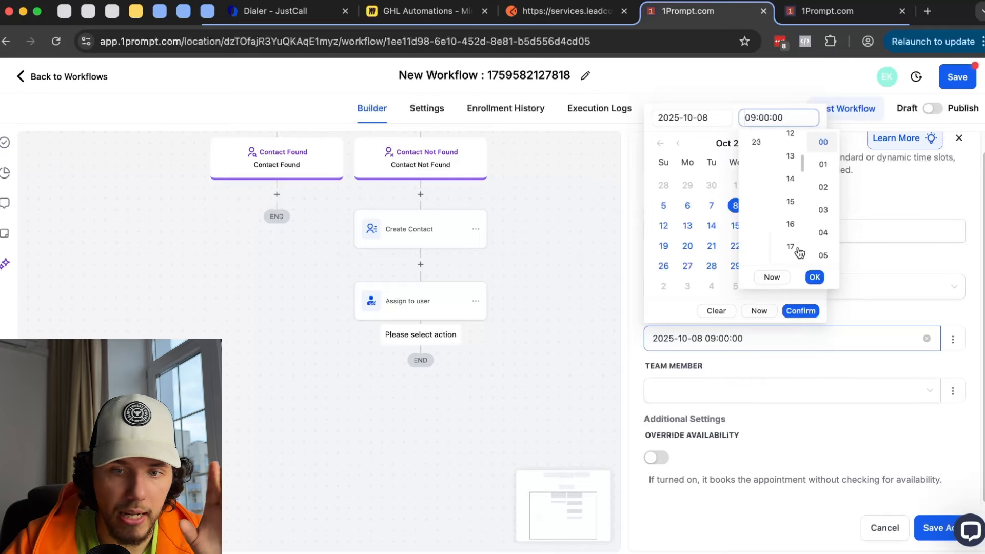
click(815, 277)
click(801, 311)
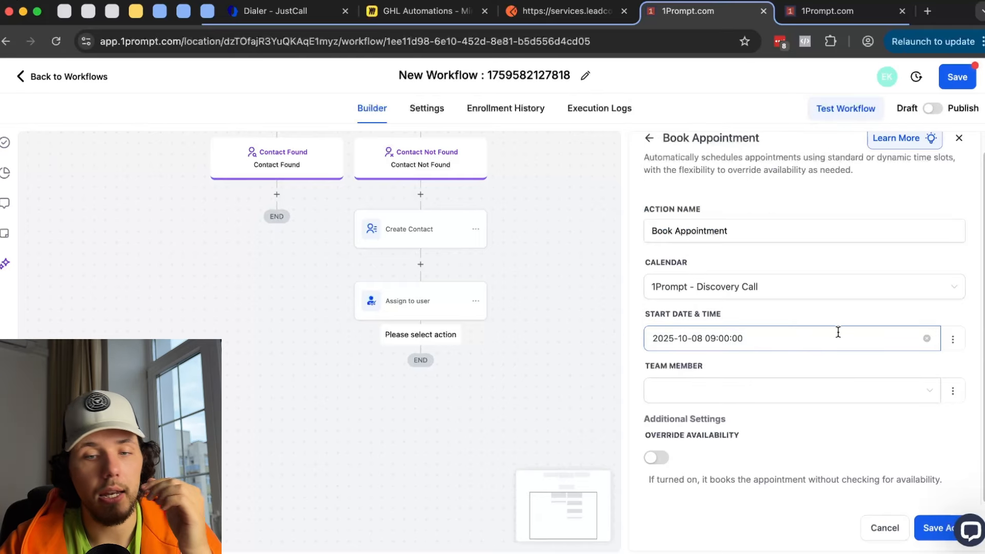
- Assign a team member to the appointment and save the Book Appointment step
click(723, 389)
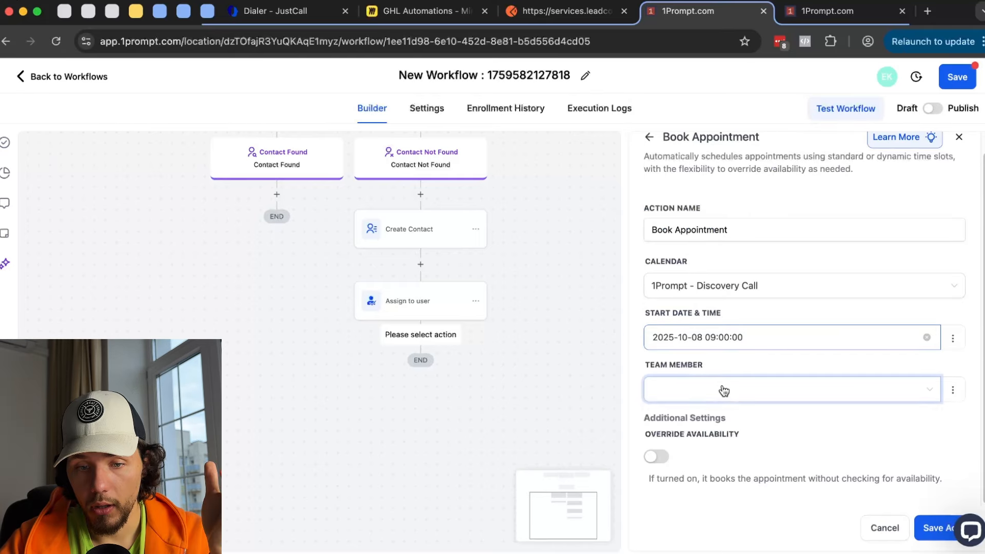
click(703, 419)
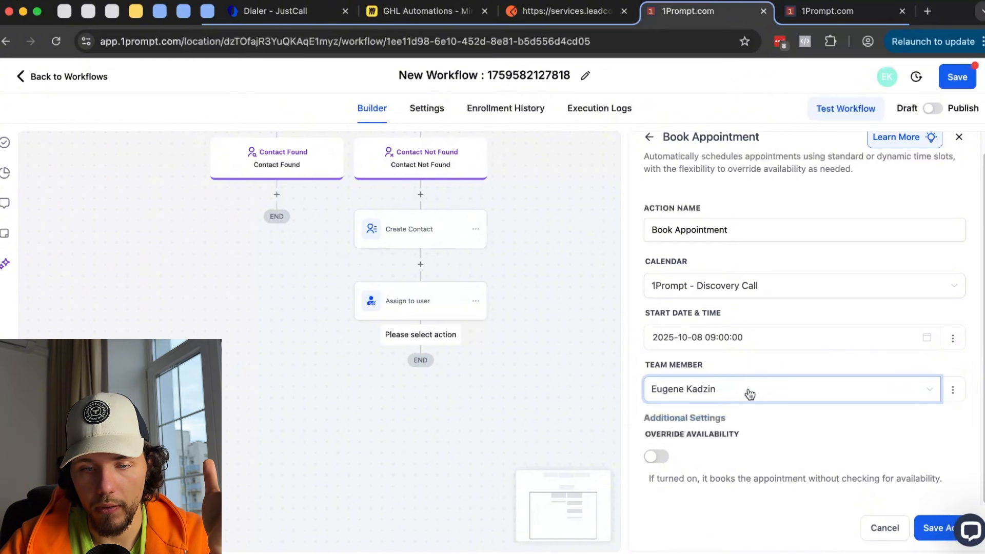
click(931, 527)
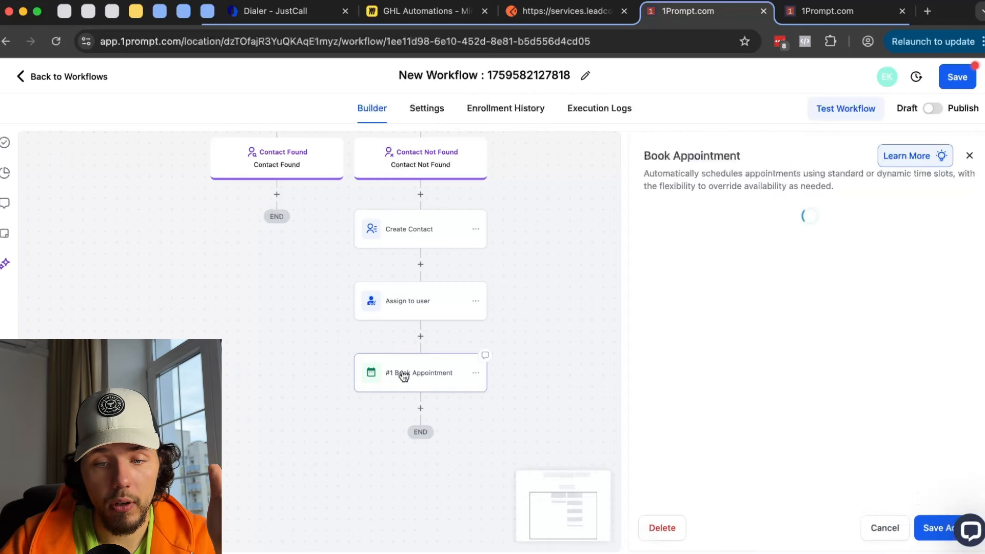
- Close the Book Appointment settings unchanged and delete the Book Appointment step
click(403, 376)
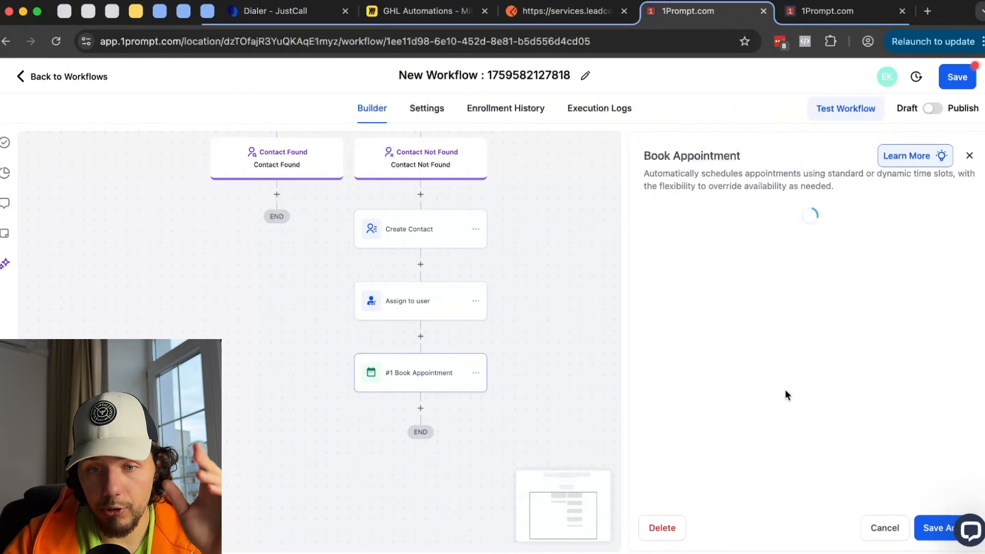
scroll(727, 378, down, 1)
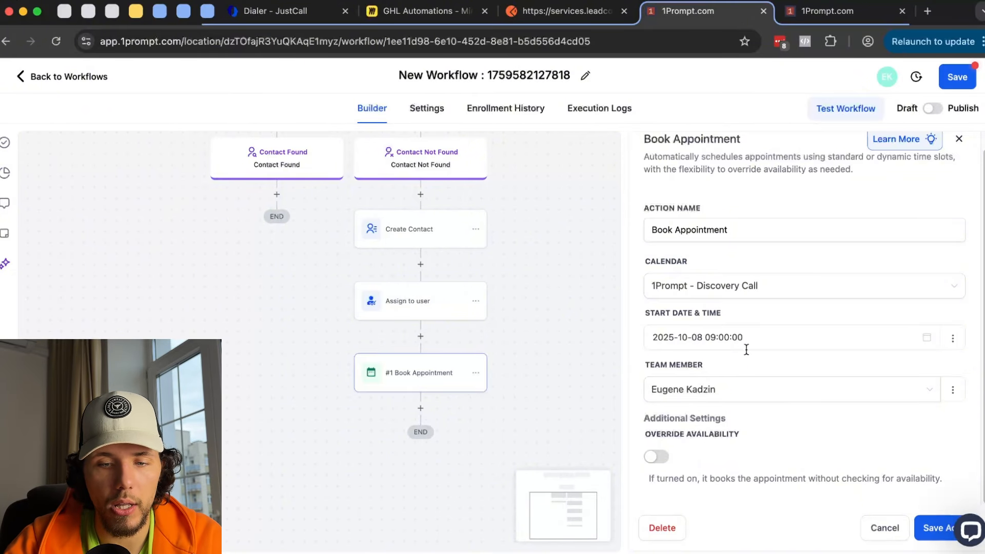
click(882, 528)
click(474, 378)
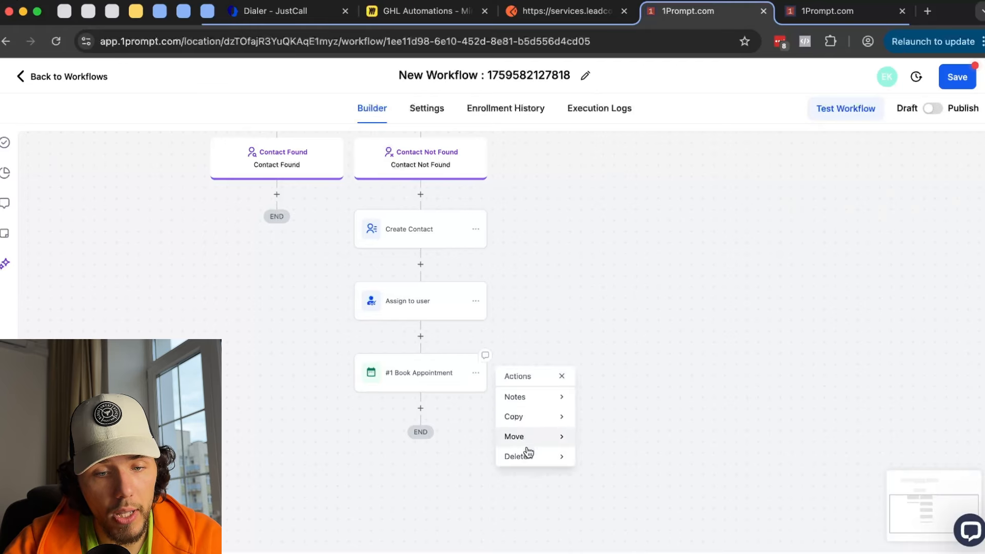
mouse_move(527, 449)
click(630, 400)
click(637, 353)
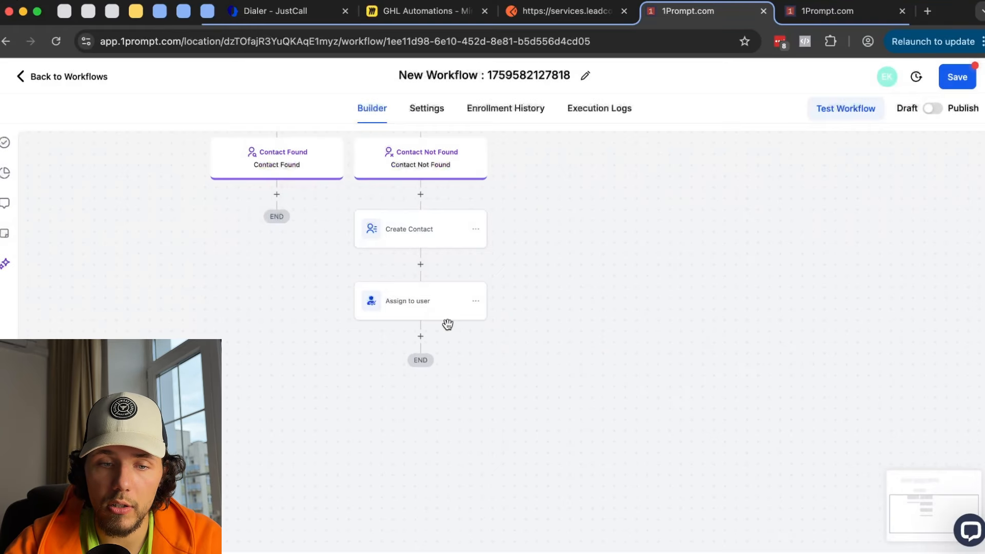
- Bring up the action list for a new step after Assign to user, briefly checking Conversations
click(421, 334)
scroll(918, 378, down, 20)
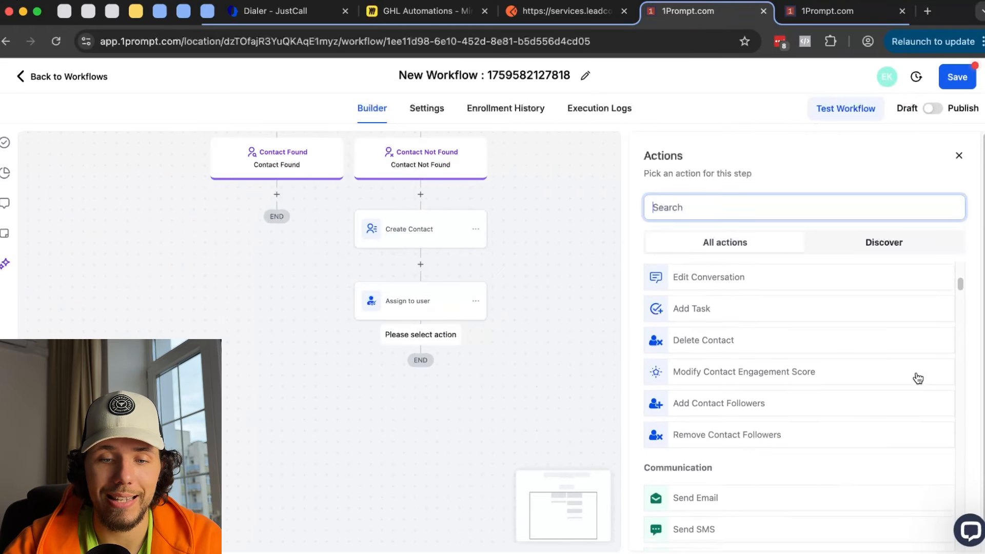
scroll(916, 378, down, 5)
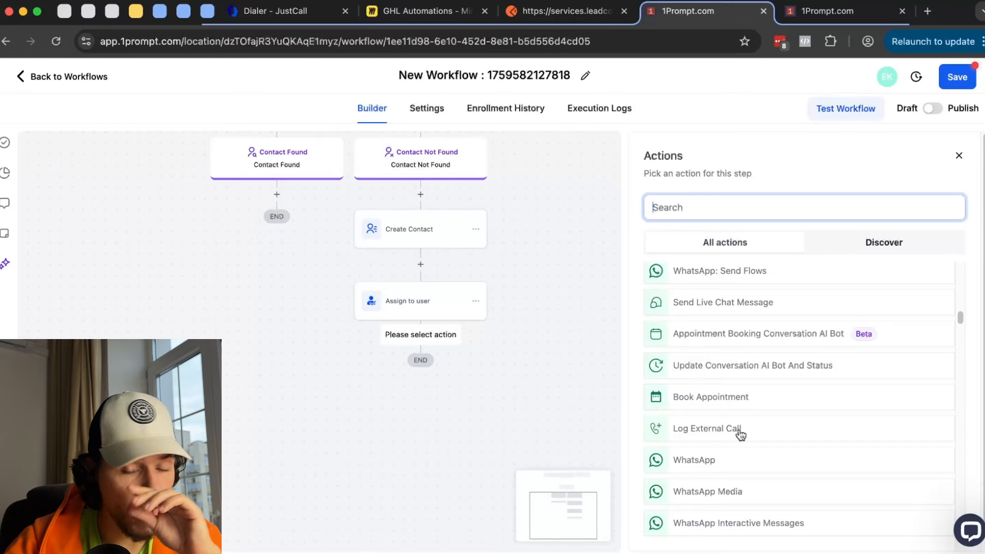
click(841, 11)
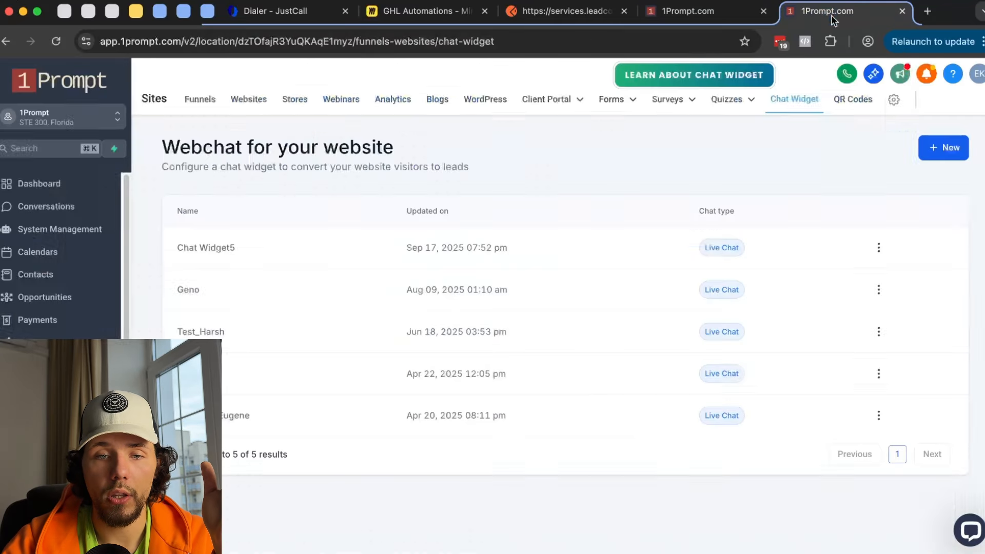
click(63, 212)
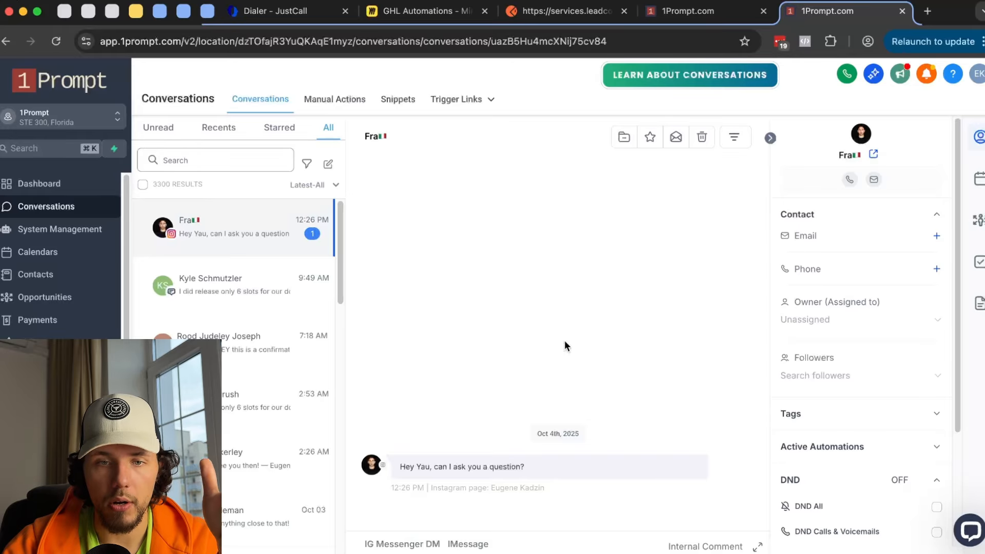
click(706, 16)
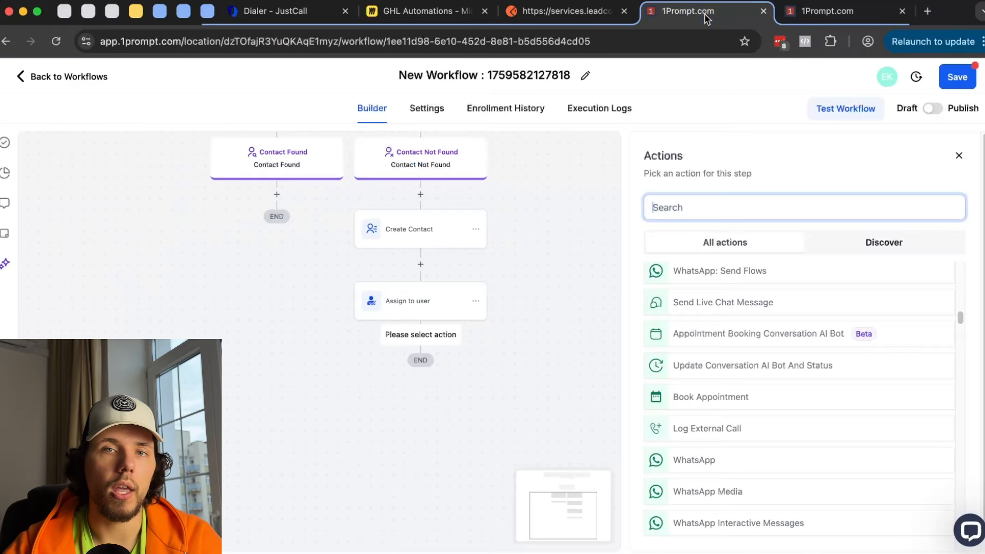
- Try the Log External Call action, return to the action list, and re-center the canvas
click(707, 429)
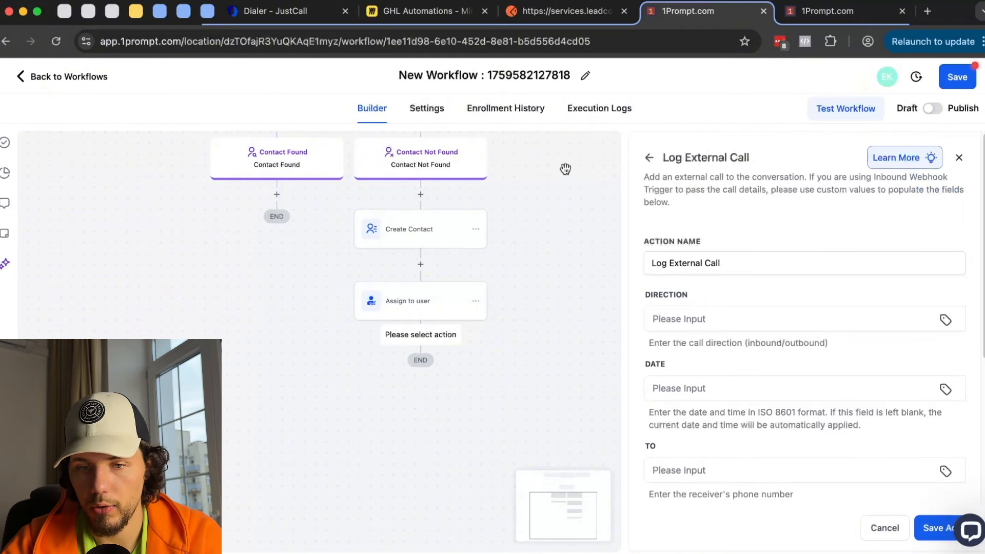
click(649, 159)
drag(588, 196, 529, 439)
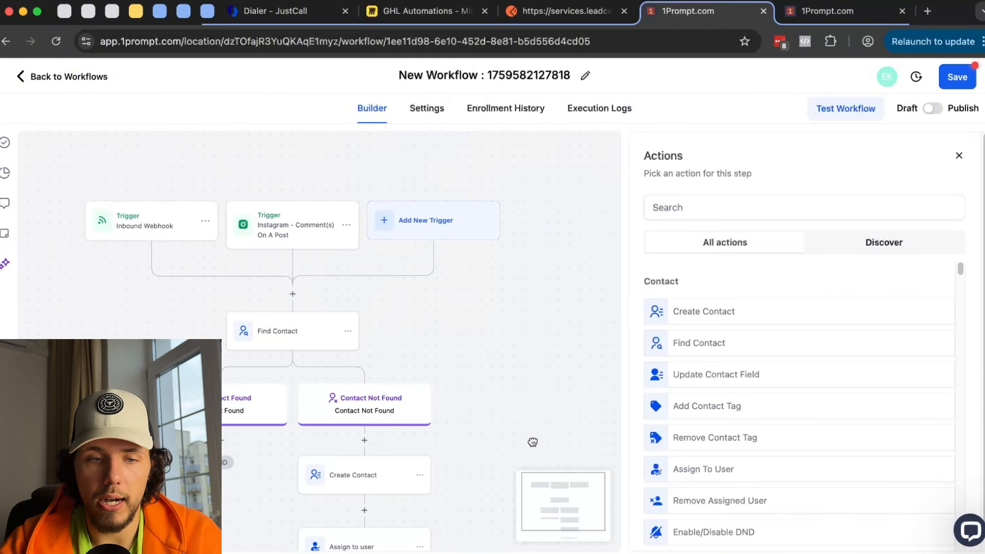
drag(561, 366, 561, 321)
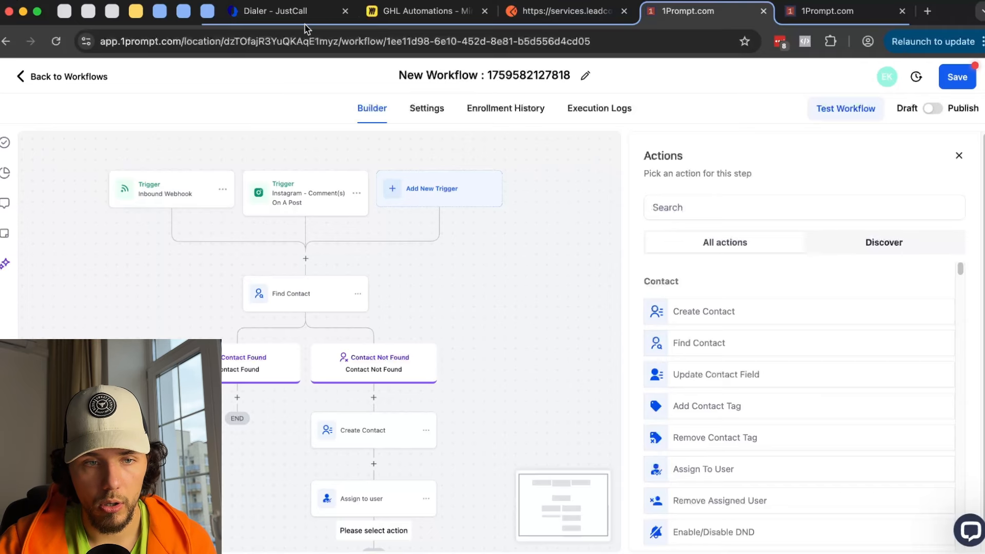
- After checking the JustCall dialer, pick Log External Call again and start on the call direction
click(275, 14)
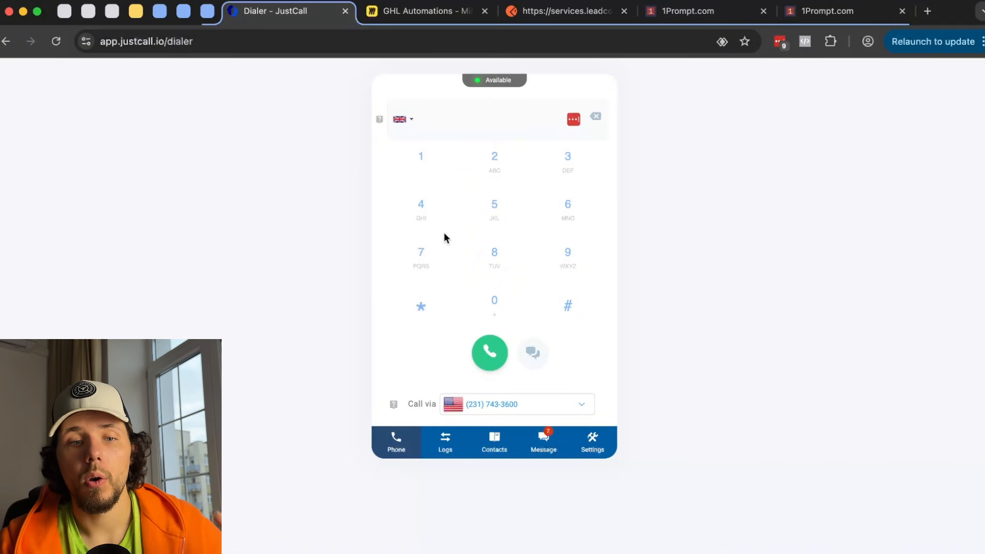
click(687, 11)
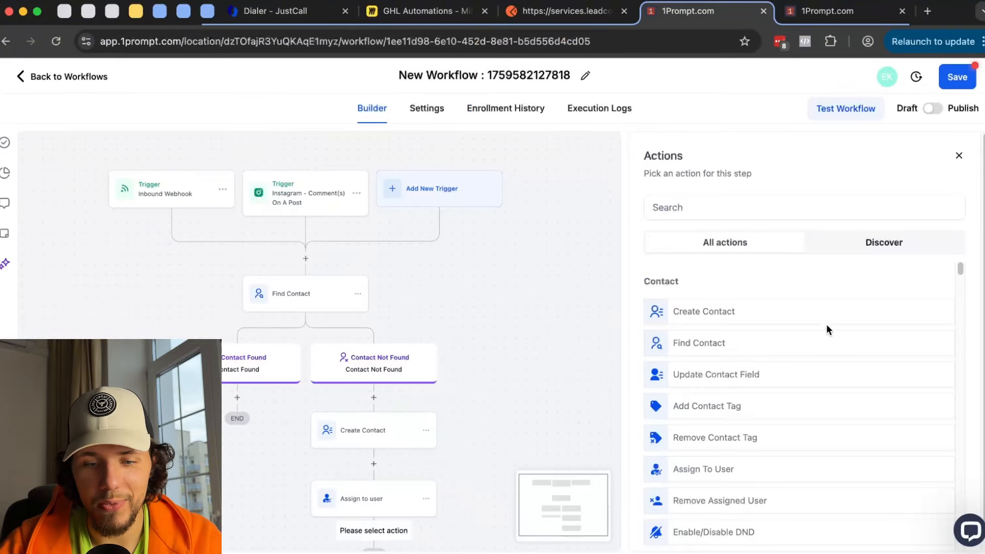
scroll(824, 328, down, 10)
scroll(817, 336, down, 10)
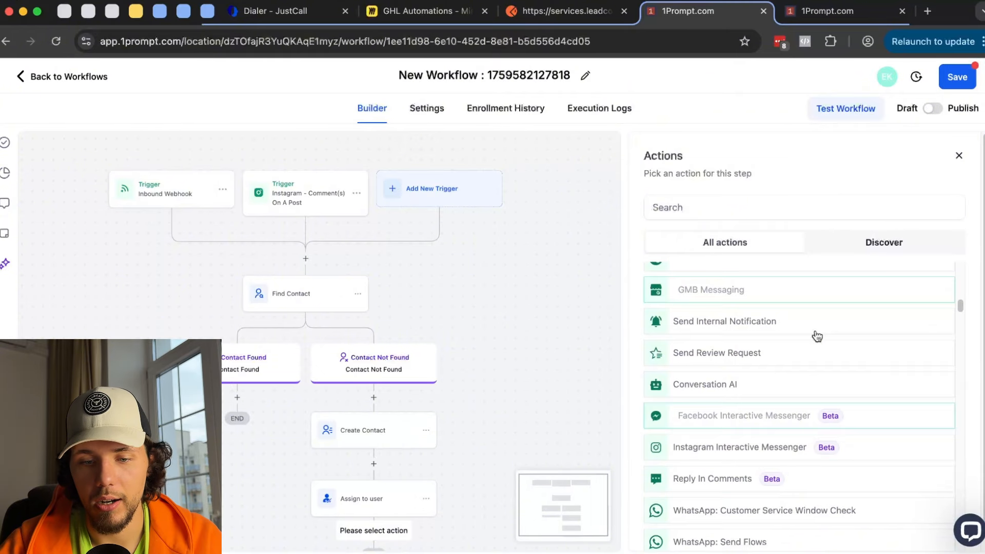
scroll(770, 395, down, 1)
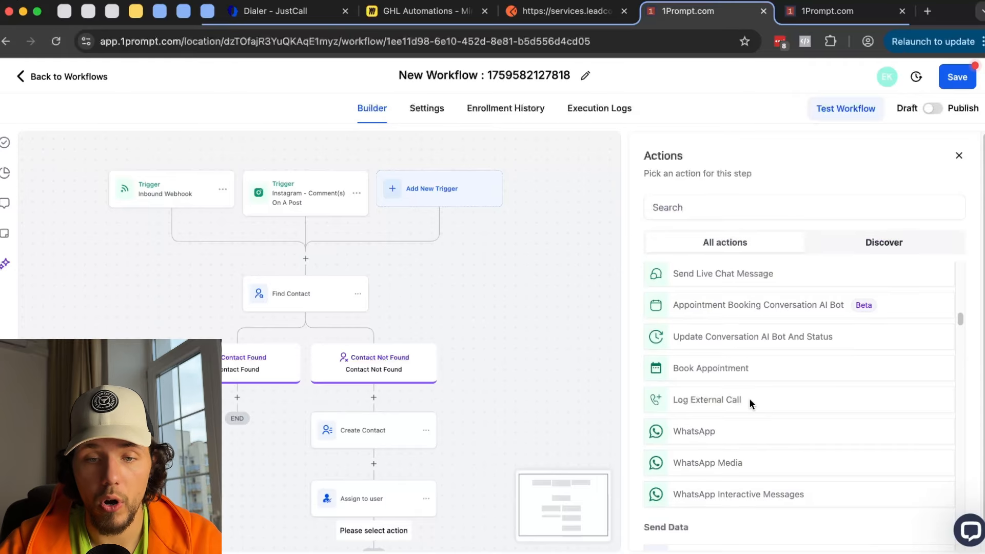
click(750, 400)
click(716, 317)
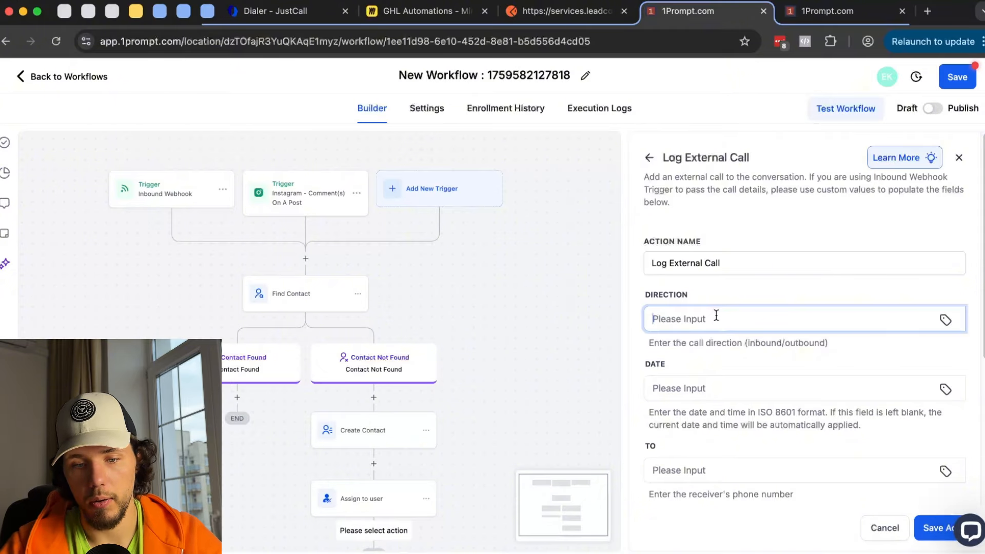
scroll(716, 315, down, 5)
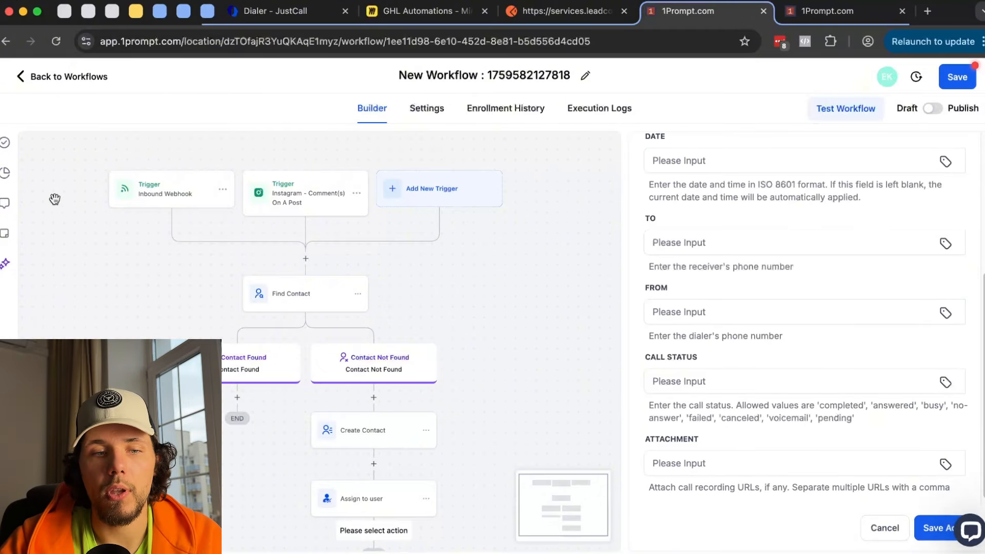
- Check the JustCall dialer again, then leave Log External Call and browse the Actions list
click(309, 13)
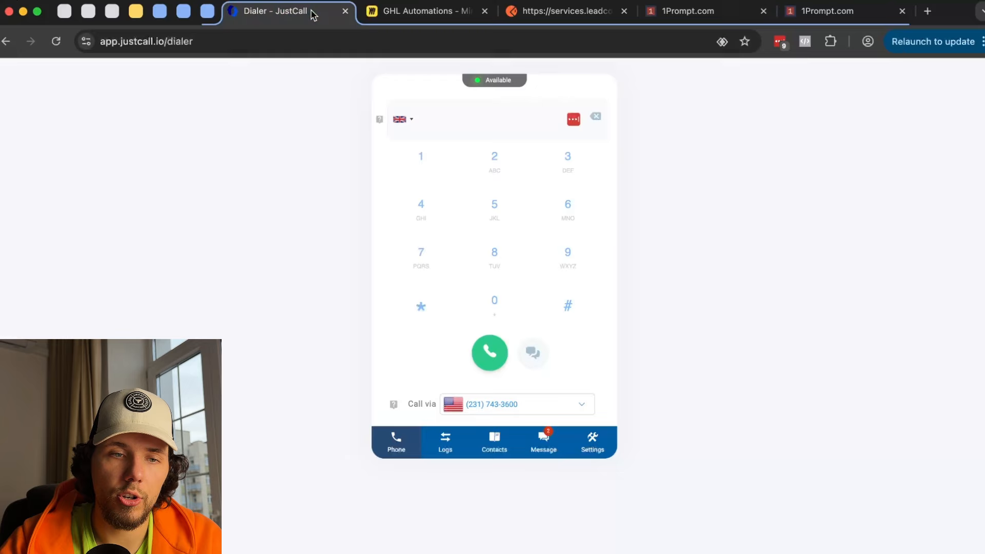
click(702, 15)
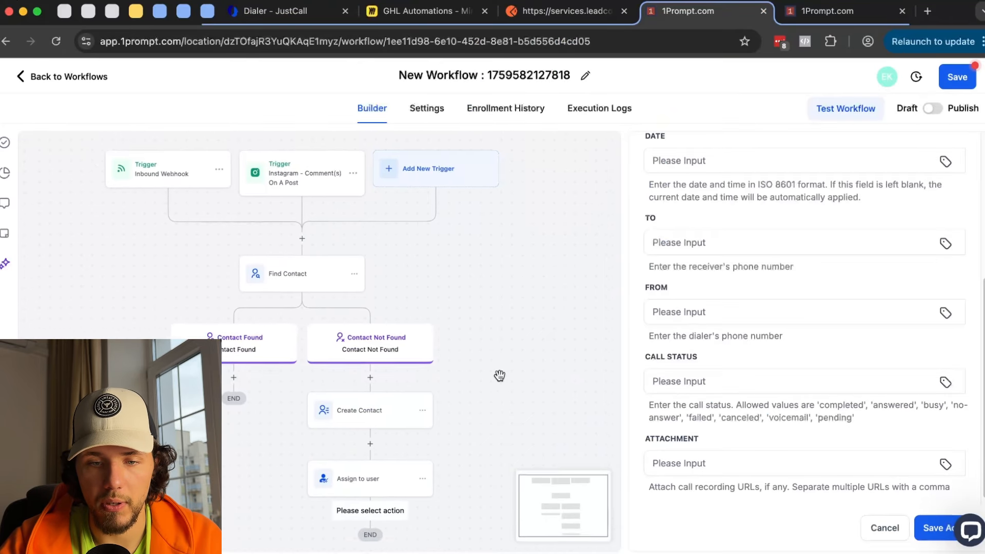
scroll(499, 376, down, 1)
scroll(800, 257, up, 3)
click(650, 159)
scroll(759, 287, down, 5)
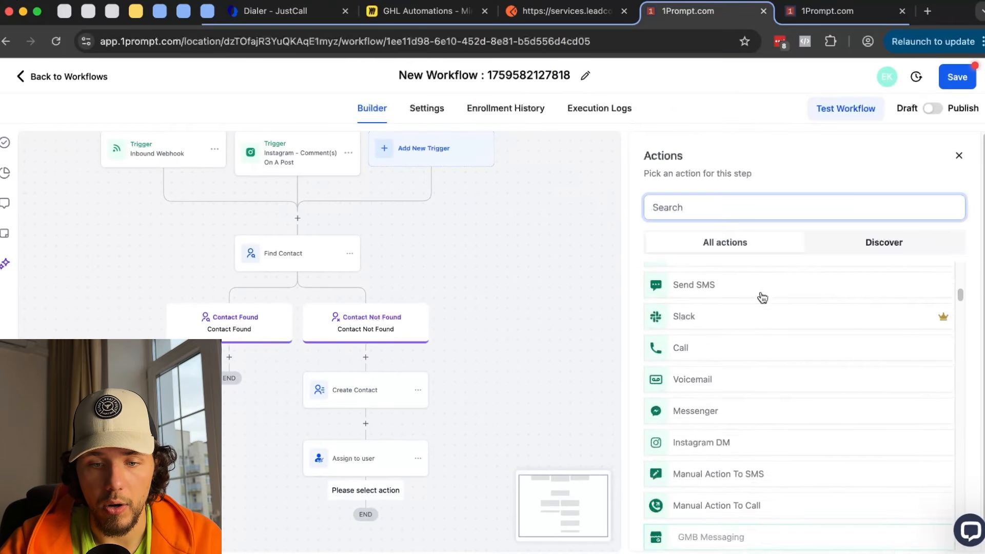
scroll(764, 308, down, 8)
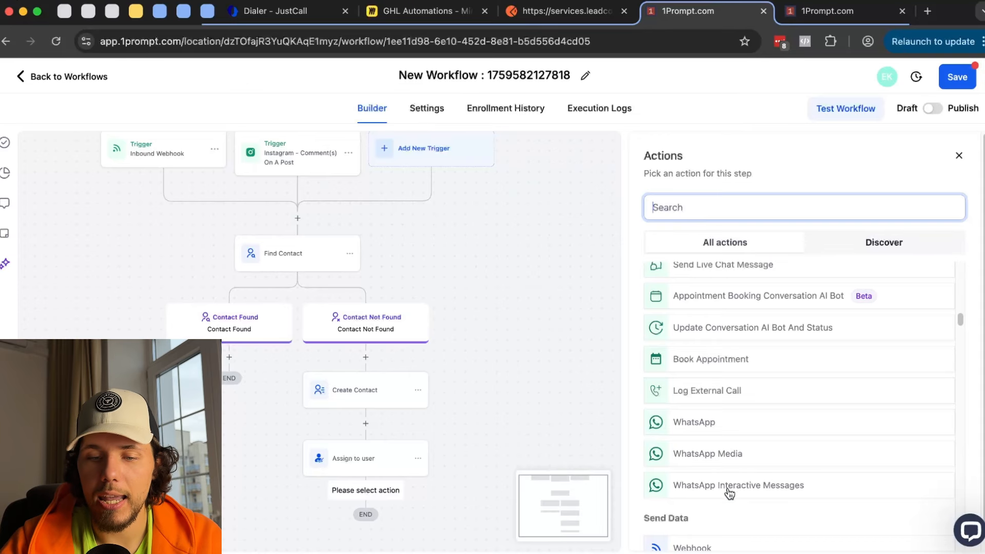
scroll(775, 495, down, 1)
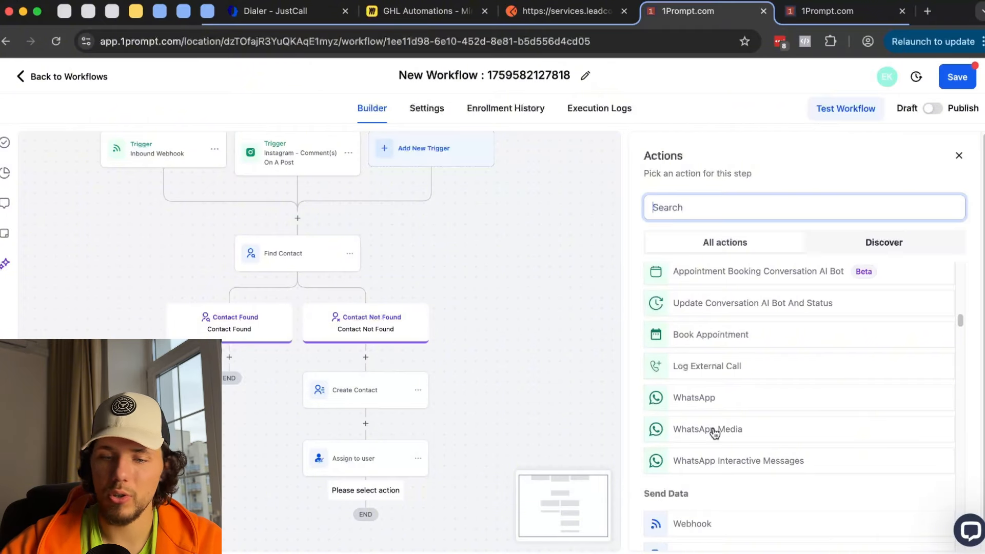
- Add a WhatsApp step from the default number with free-form message 'hey' and save it
click(700, 400)
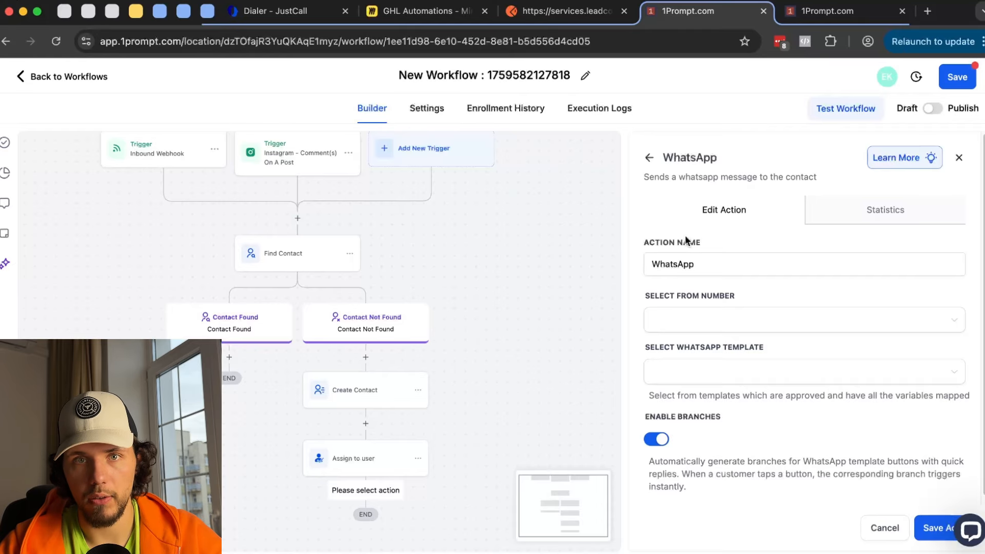
scroll(688, 257, down, 1)
click(718, 314)
click(716, 341)
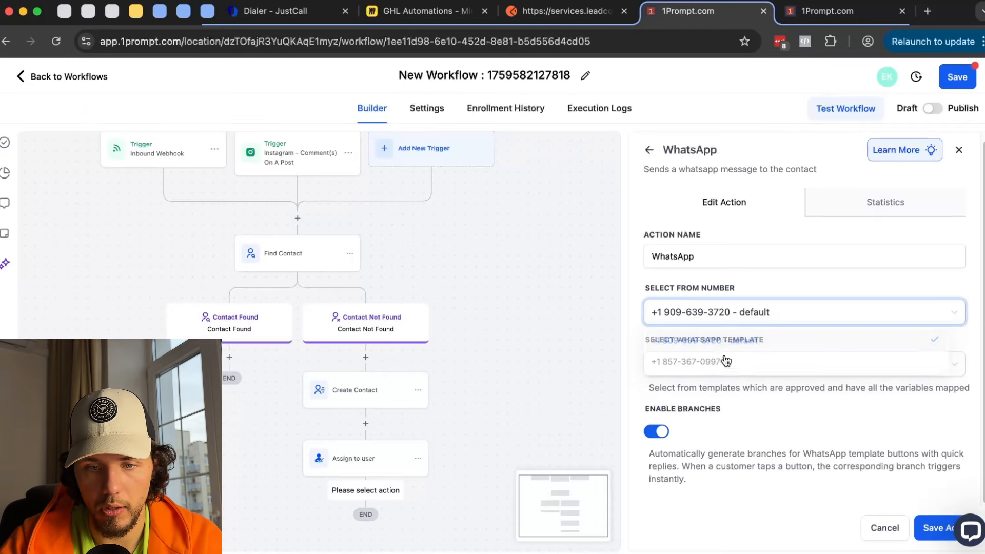
click(735, 371)
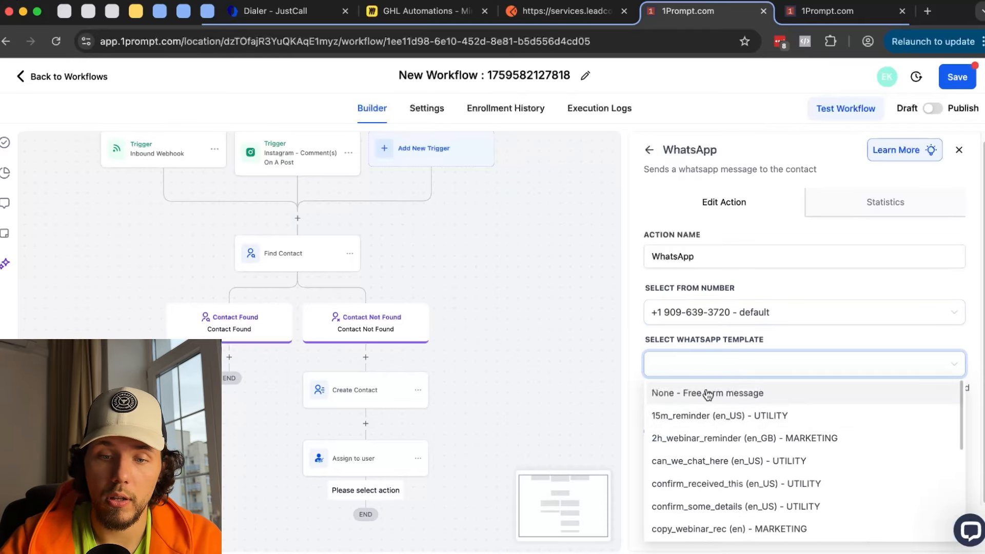
click(719, 394)
scroll(731, 386, down, 5)
click(734, 231)
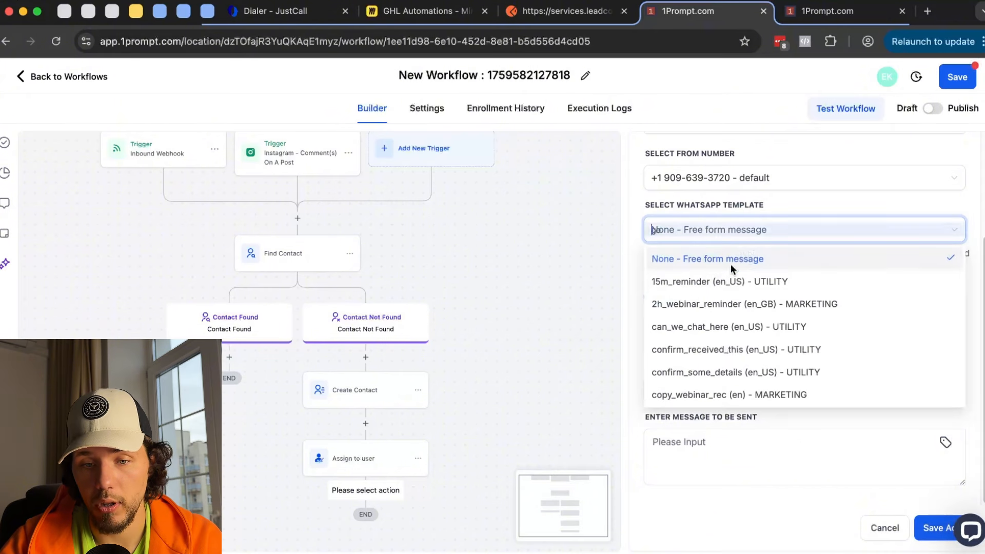
click(710, 424)
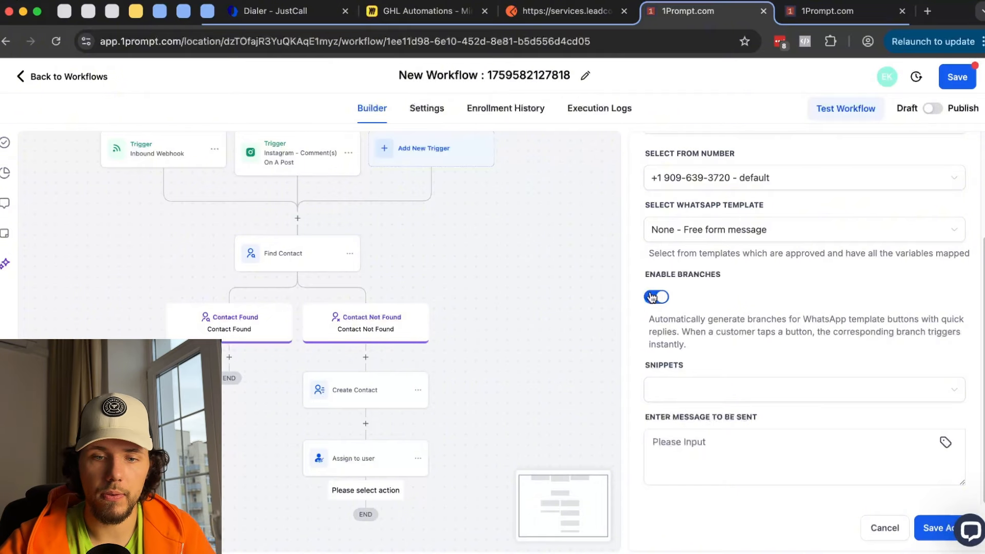
click(831, 457)
text(hey)
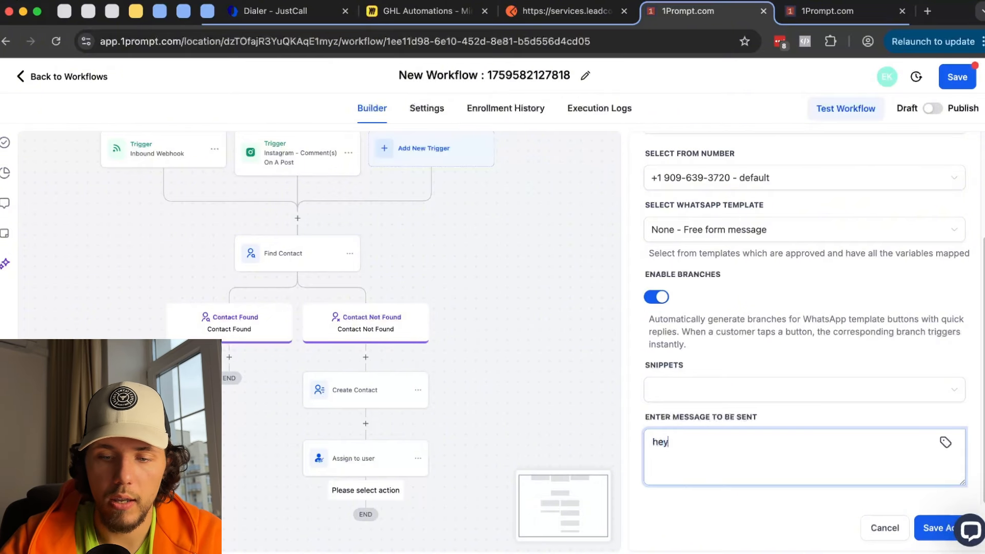
click(937, 528)
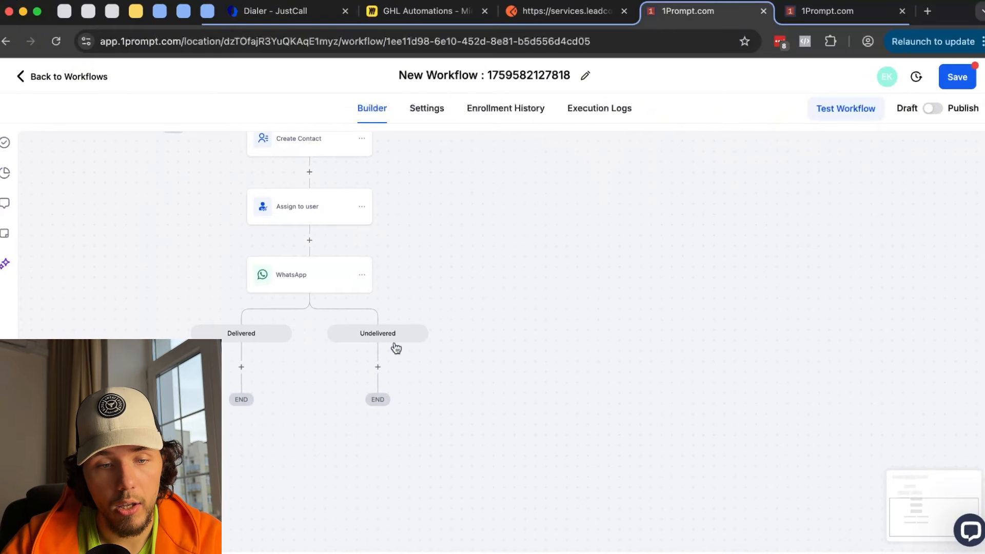
- Add a Send SMS step saying 'hey' under the Undelivered branch and save it
click(377, 366)
text(sms)
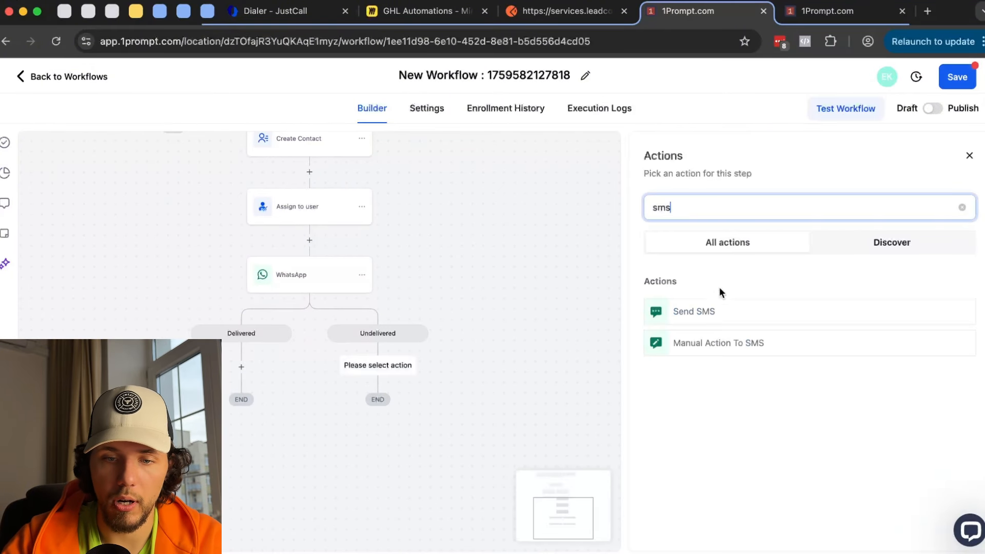
click(707, 314)
click(723, 430)
text(hey)
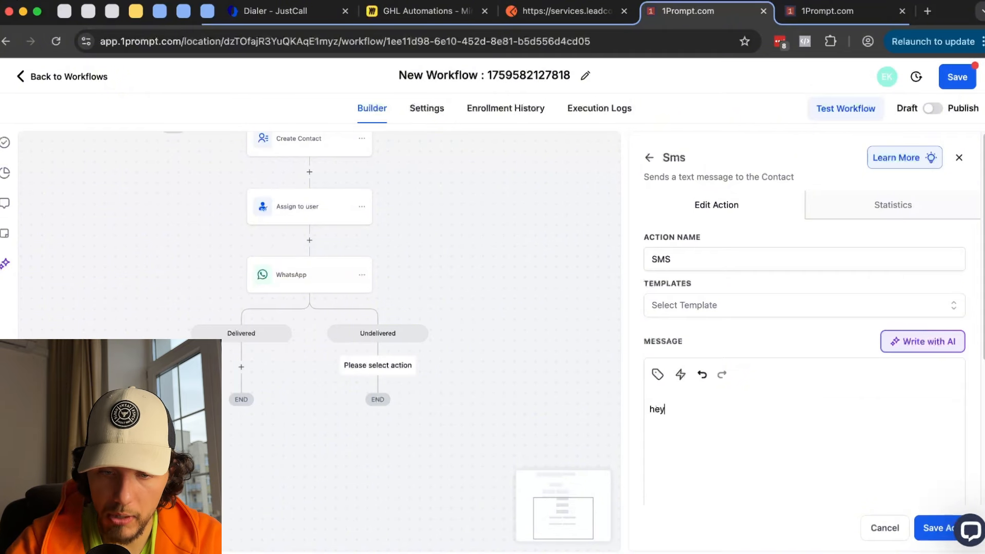
click(943, 529)
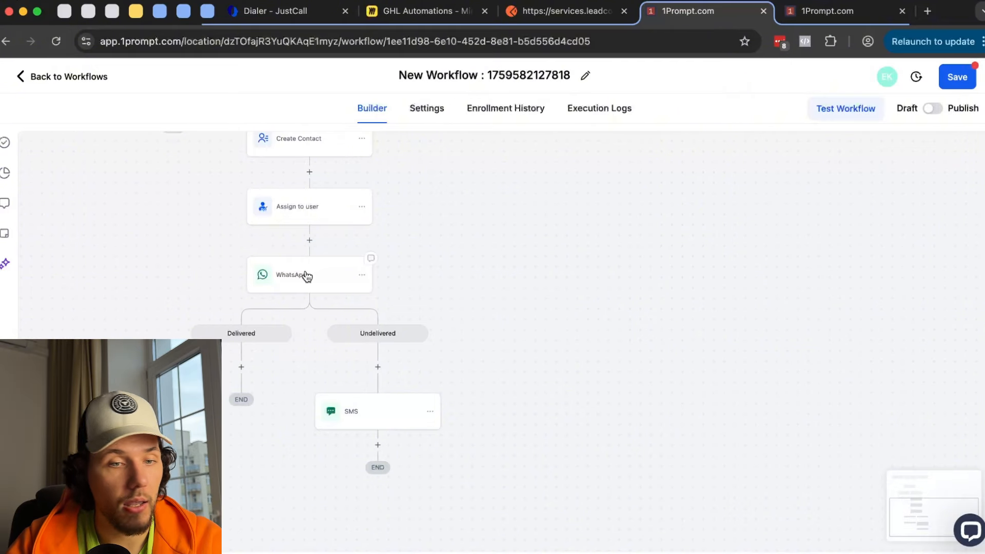
- Delete the WhatsApp step together with its branches
click(361, 275)
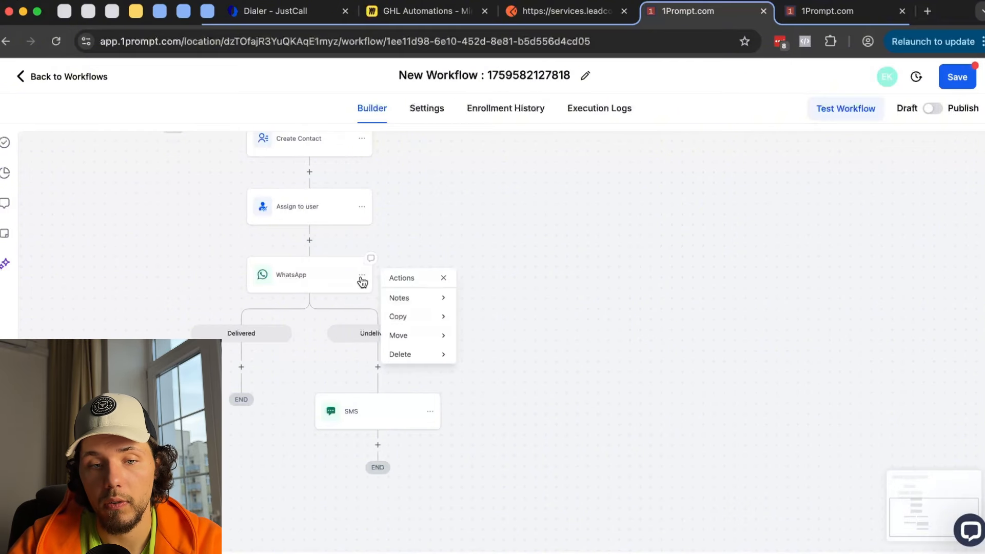
mouse_move(420, 354)
click(500, 299)
click(629, 354)
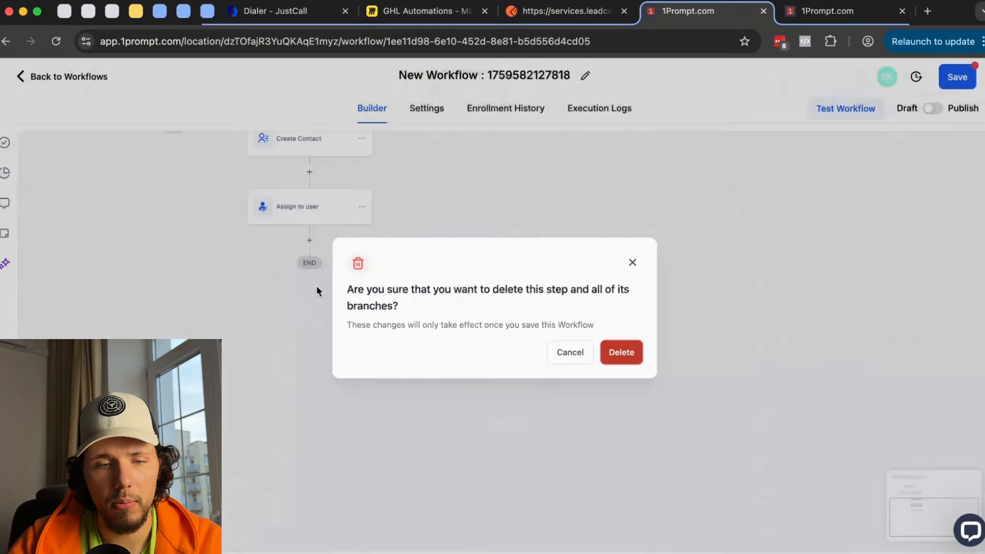
- Add a new step after Assign to user and choose the Webhook action
click(307, 241)
scroll(857, 368, down, 15)
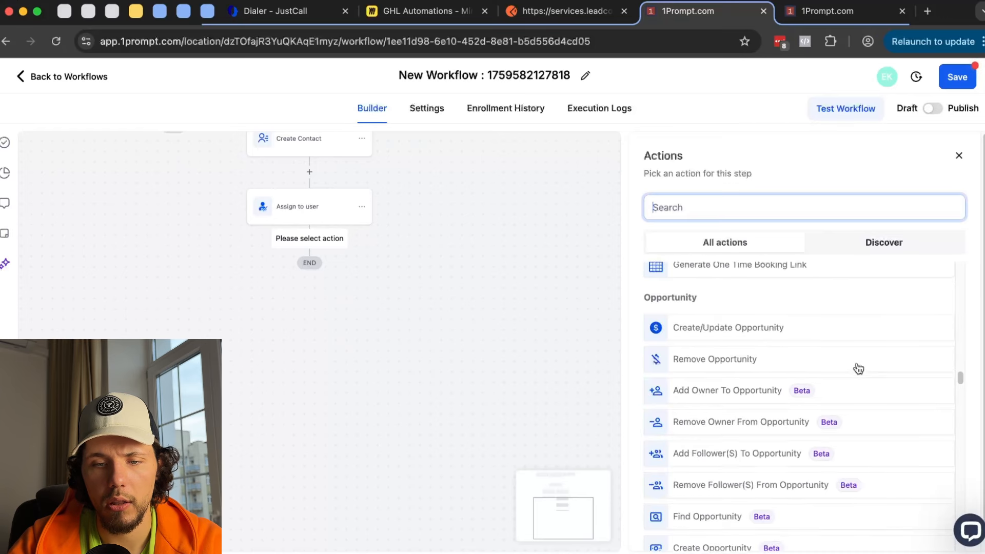
scroll(858, 393, up, 15)
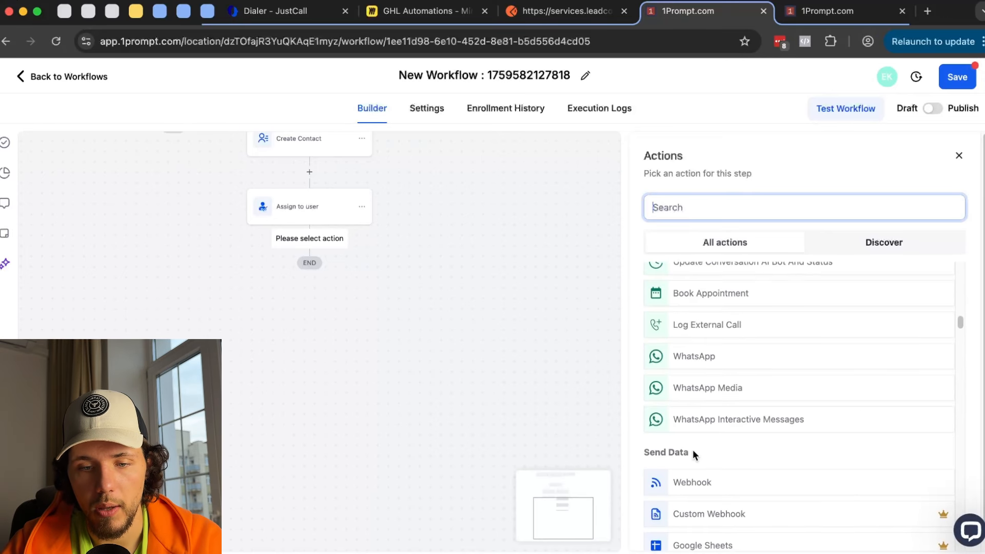
scroll(742, 426, down, 2)
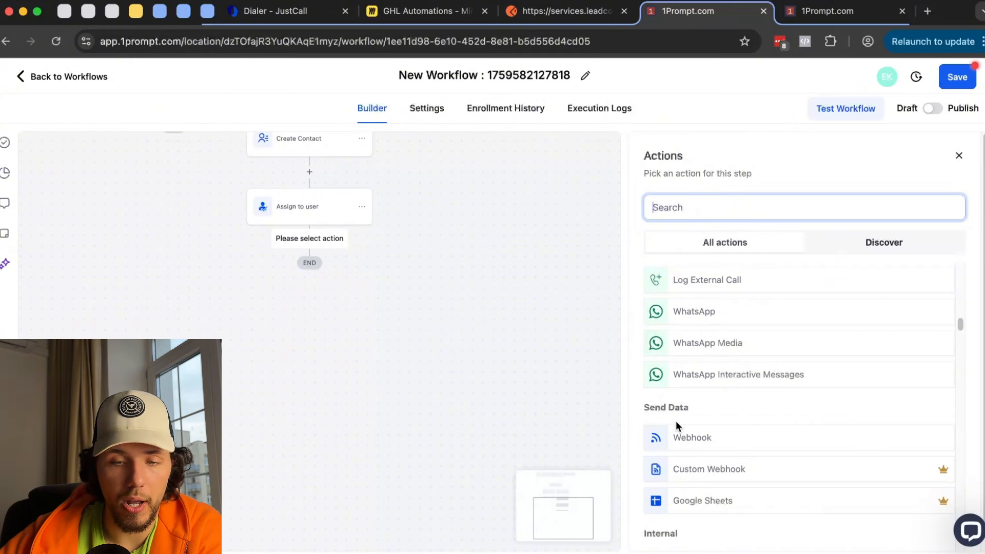
click(694, 437)
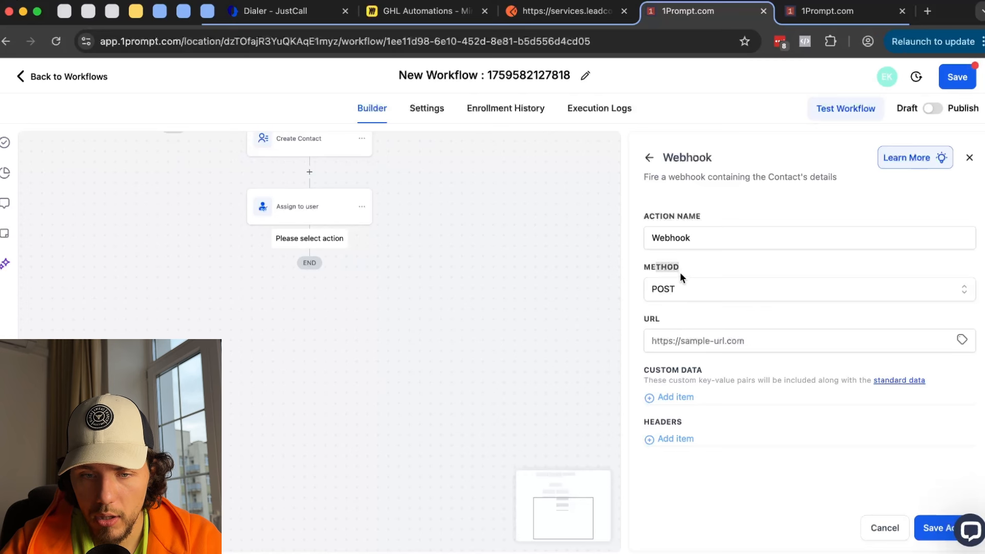
- Paste the Postman request URL into the Webhook URL and add Custom Data and Header rows
click(564, 10)
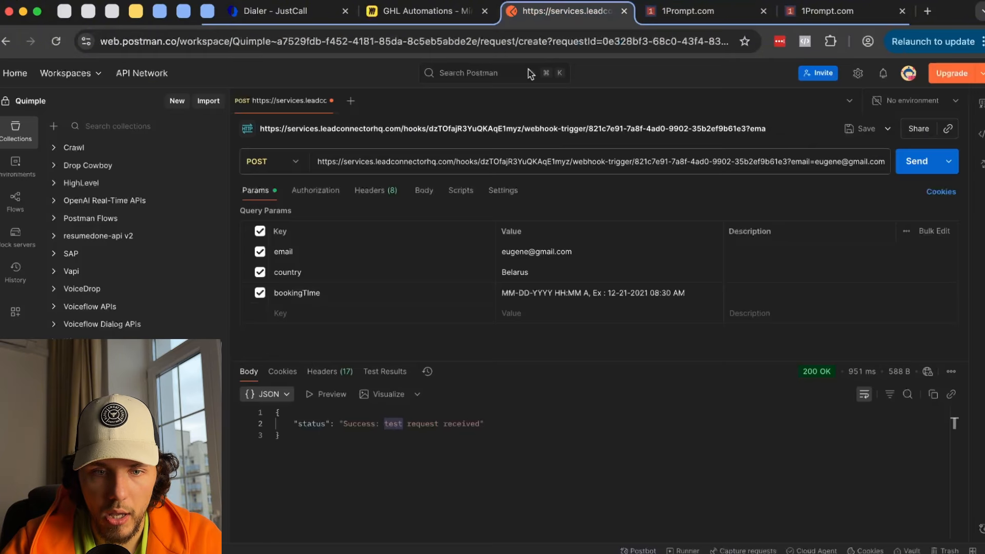
triple_click(492, 160)
key(ctrl+c)
click(687, 11)
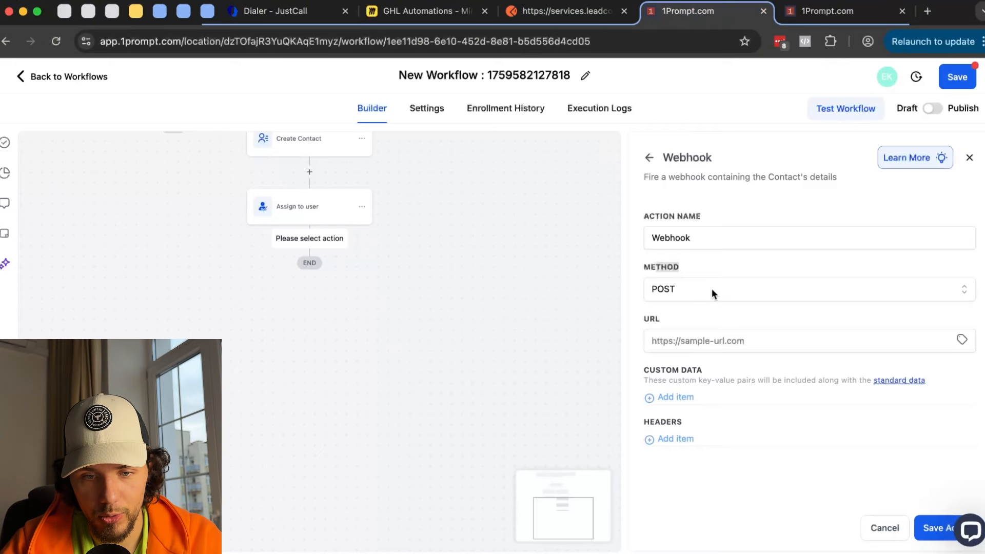
click(711, 337)
key(ctrl+v)
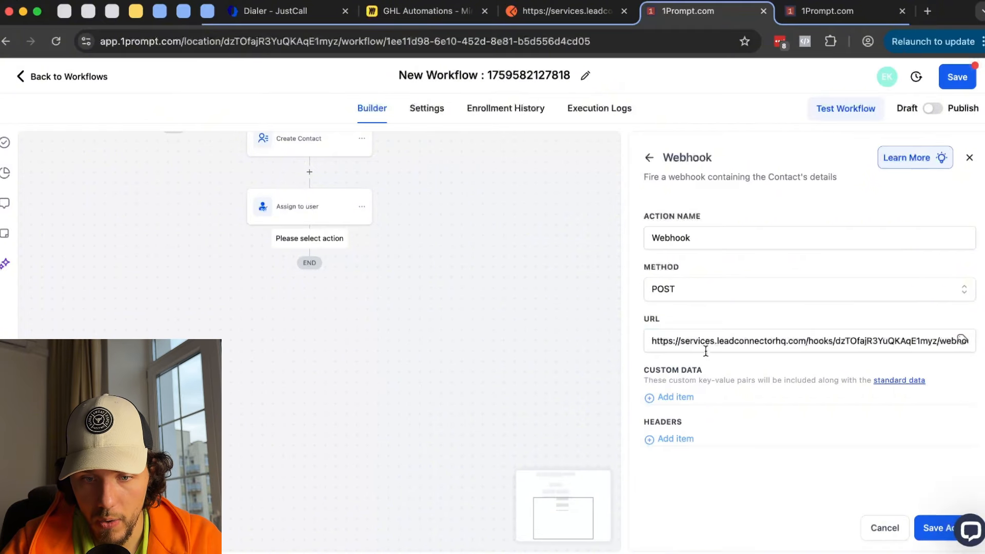
click(690, 397)
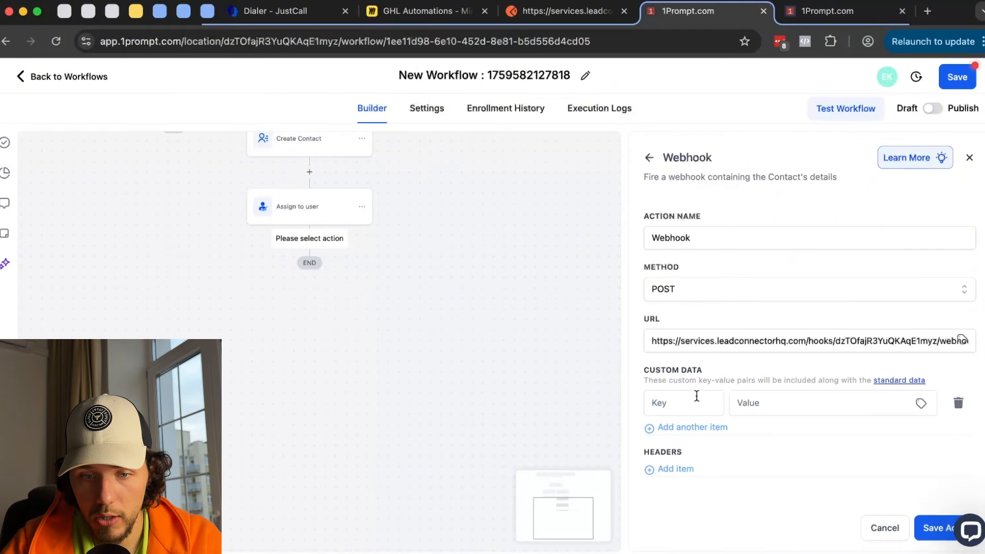
click(677, 469)
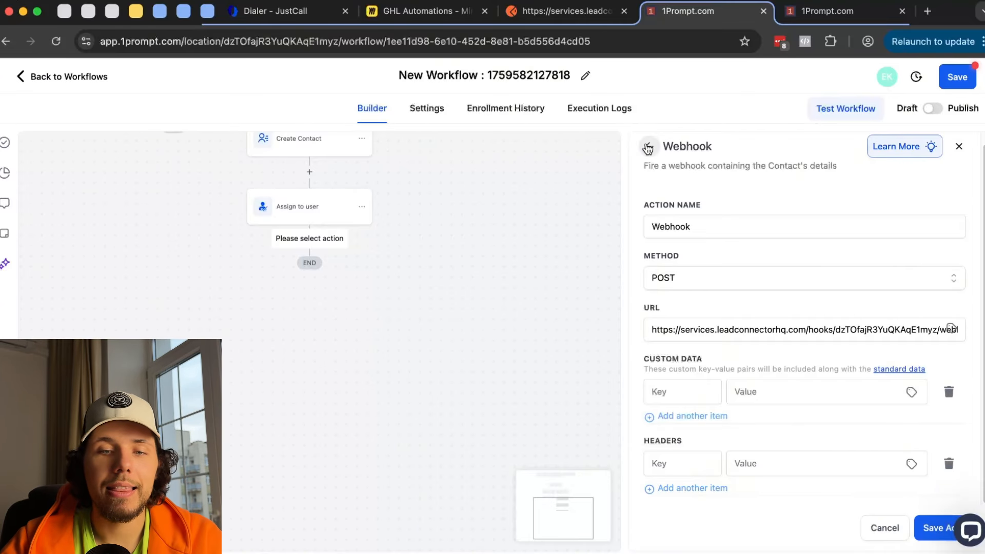
- Discard the unsaved Webhook changes and go back to the action list
click(649, 146)
click(578, 347)
scroll(743, 377, down, 20)
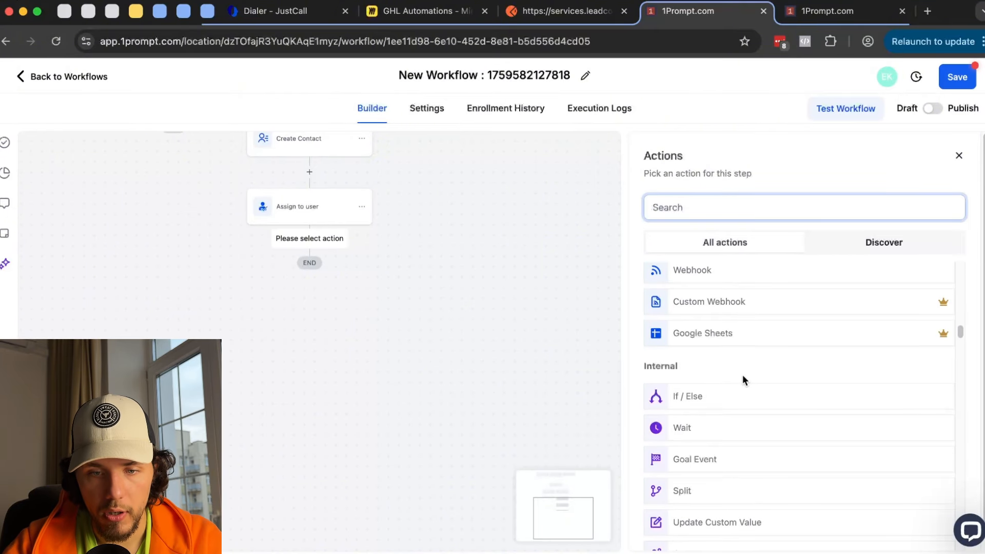
scroll(721, 321, up, 1)
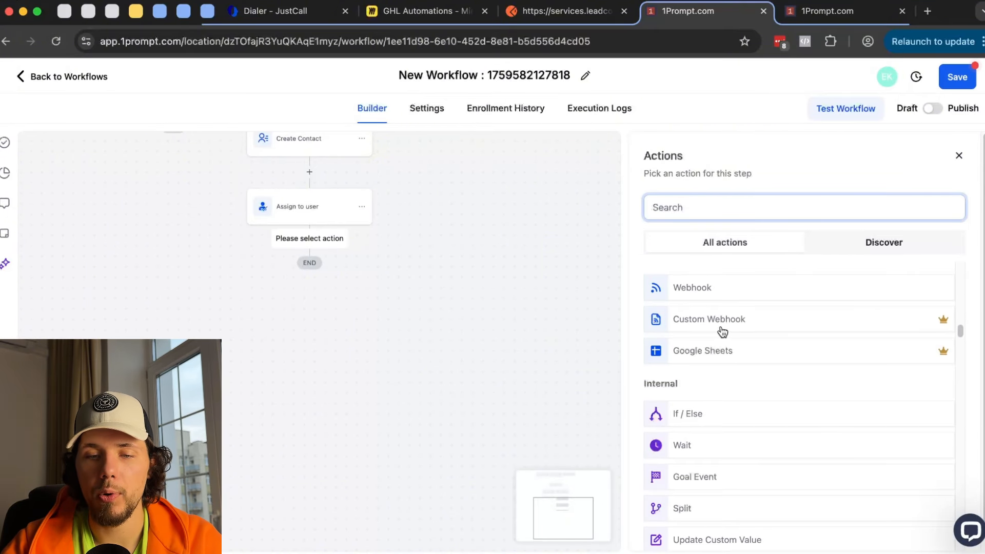
click(725, 327)
scroll(731, 331, down, 6)
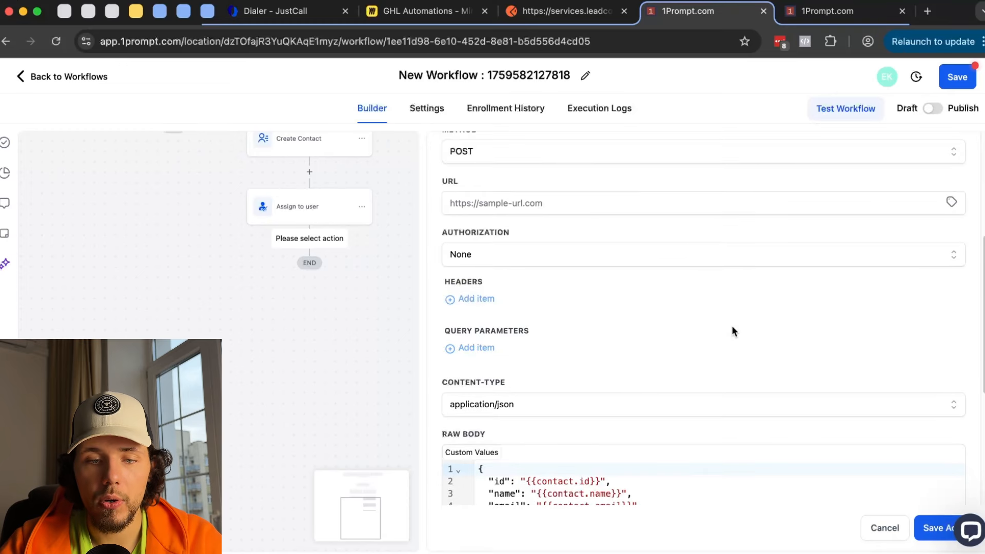
scroll(637, 249, down, 3)
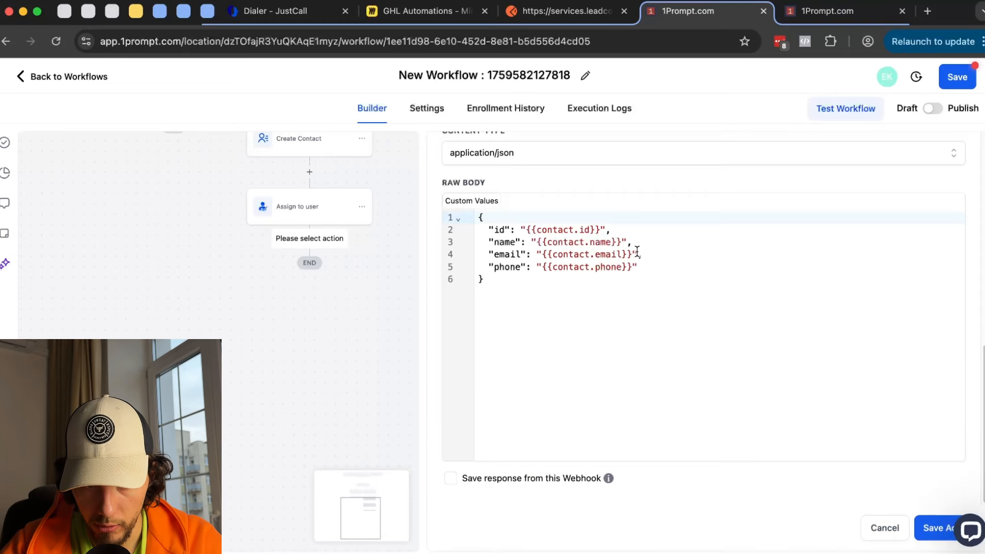
scroll(633, 246, up, 3)
scroll(629, 250, up, 6)
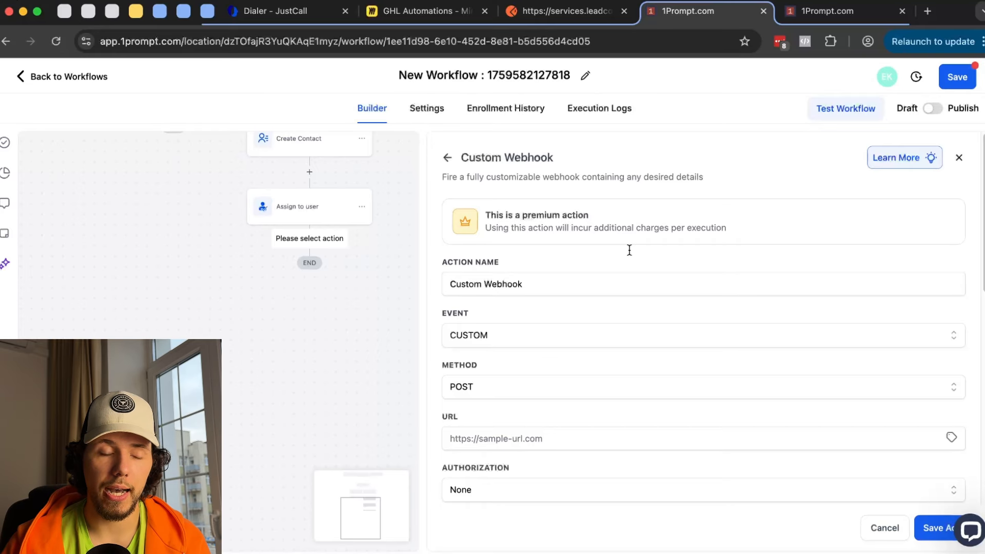
scroll(495, 312, down, 3)
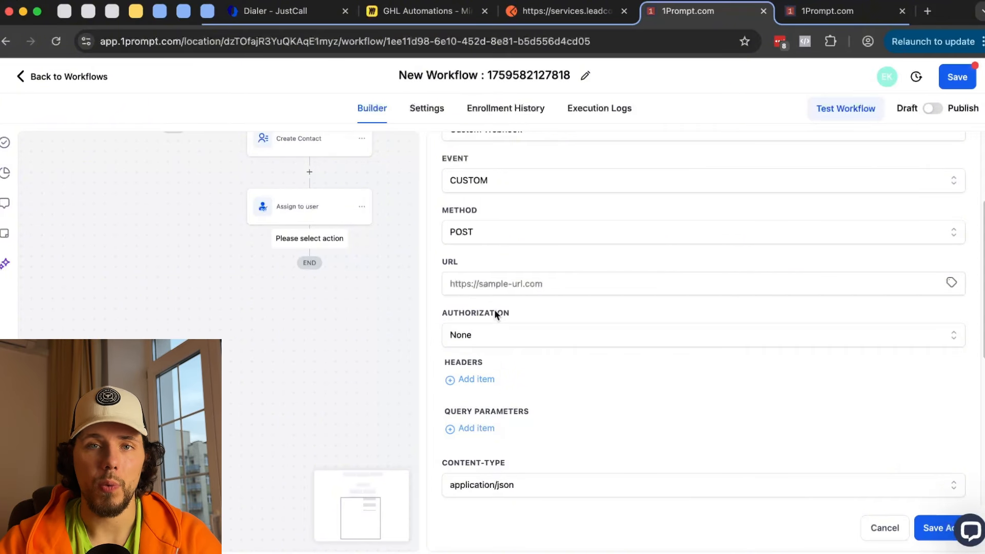
scroll(486, 315, down, 1)
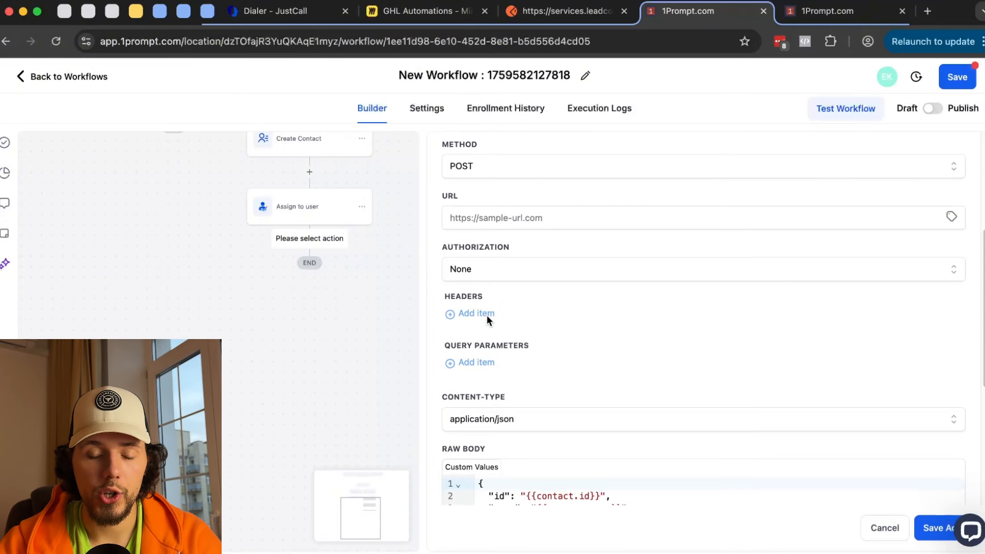
scroll(486, 315, down, 2)
scroll(485, 315, up, 6)
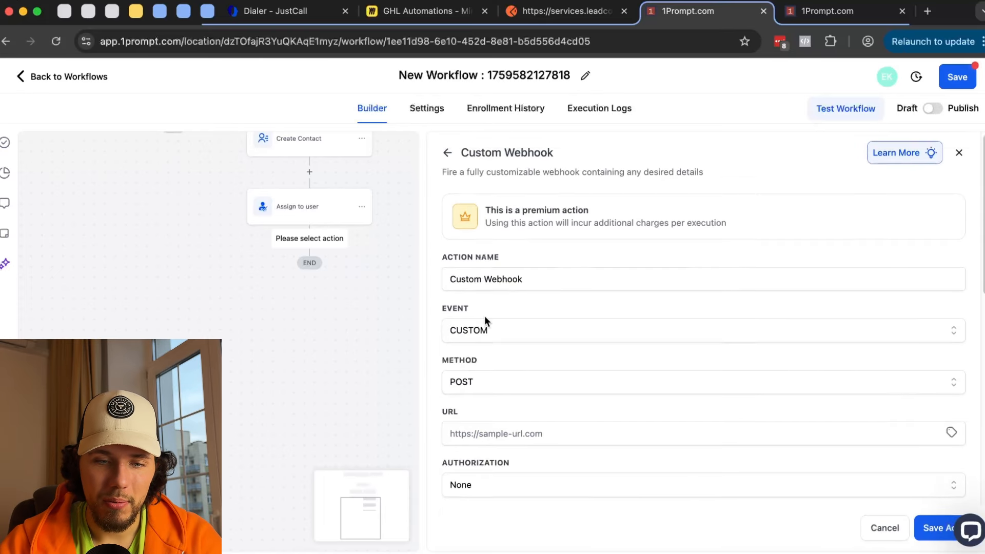
scroll(484, 321, down, 1)
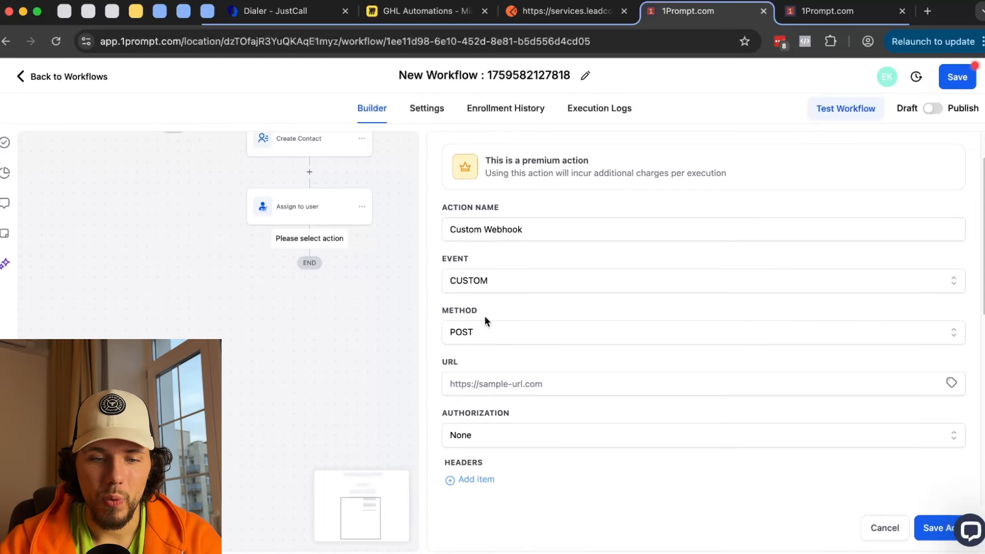
- Start a new workflow from scratch in the other 1Prompt tab
click(479, 384)
click(573, 19)
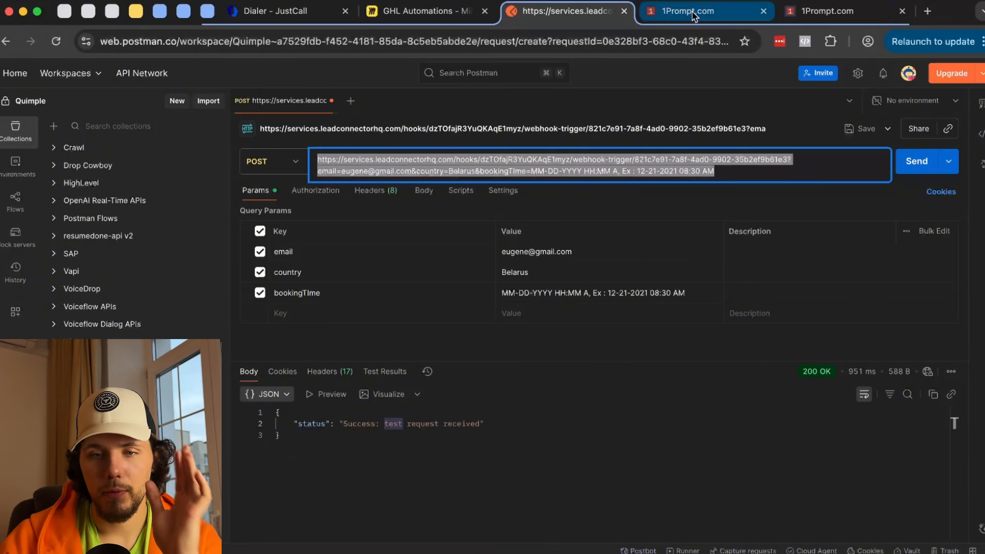
click(836, 15)
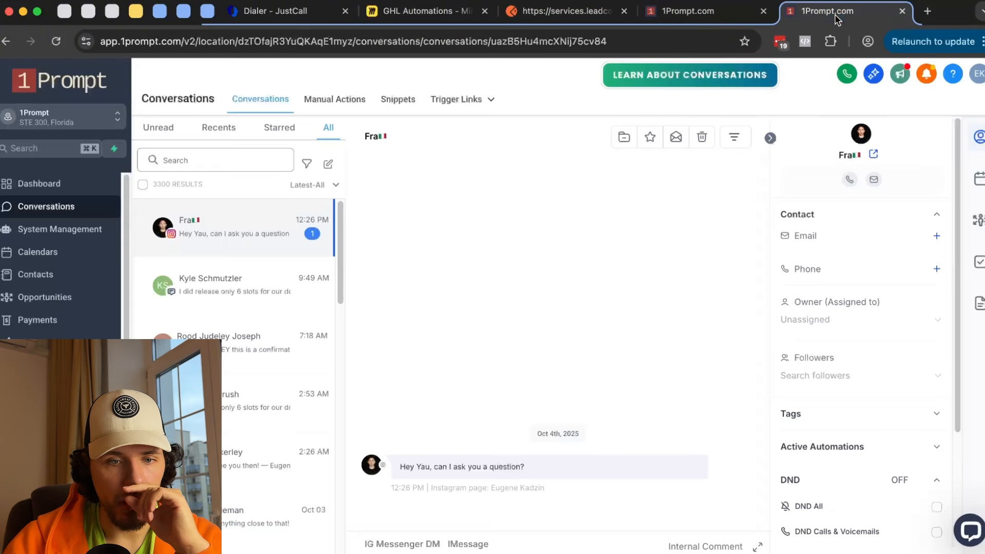
click(49, 388)
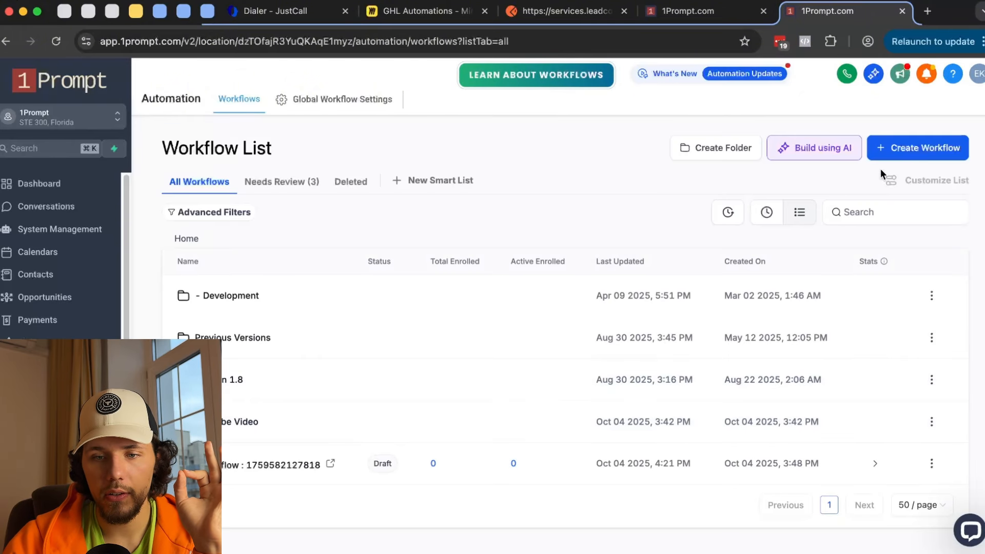
click(930, 147)
click(934, 183)
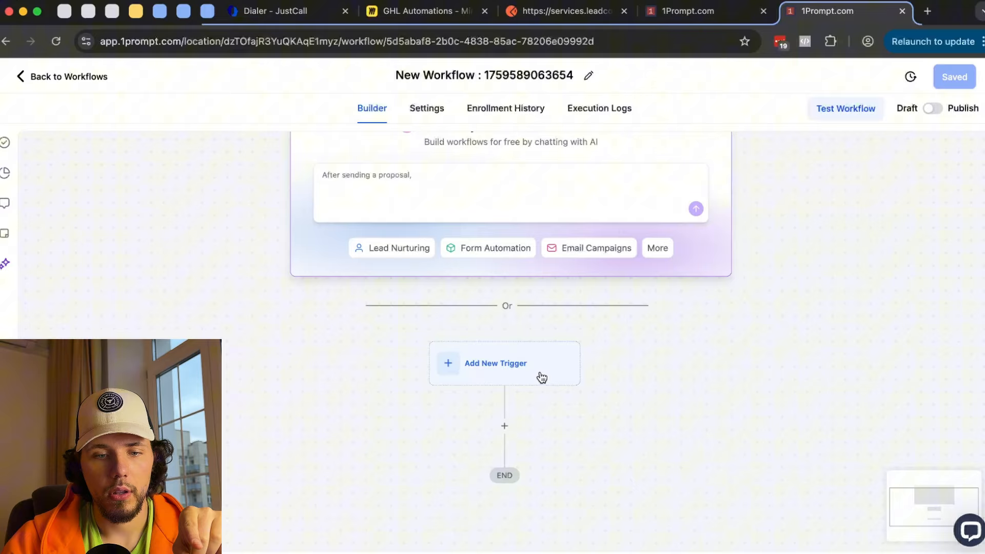
- Add an Inbound Webhook trigger, copy its URL, and return to the Custom Webhook form
click(492, 364)
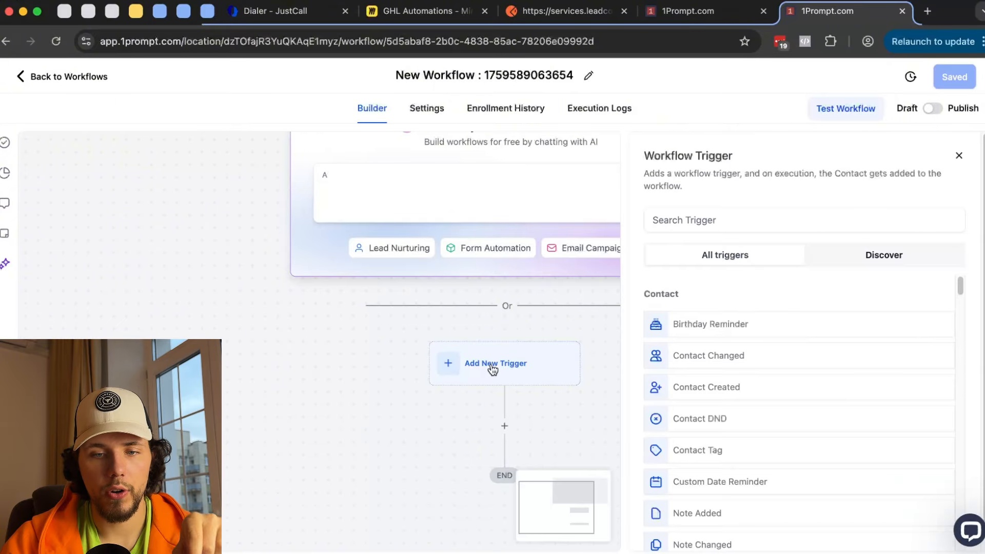
scroll(770, 302, down, 10)
click(733, 425)
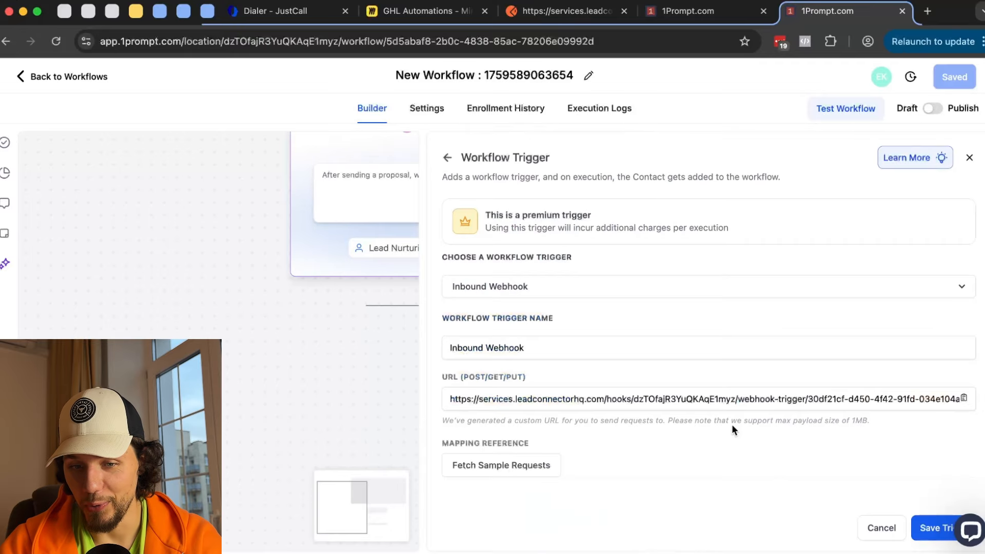
click(964, 398)
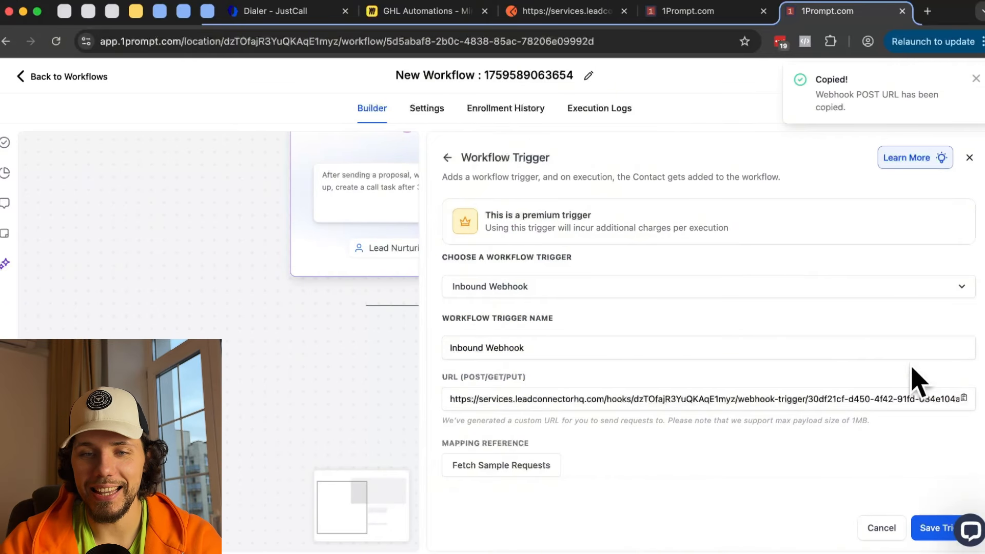
click(687, 11)
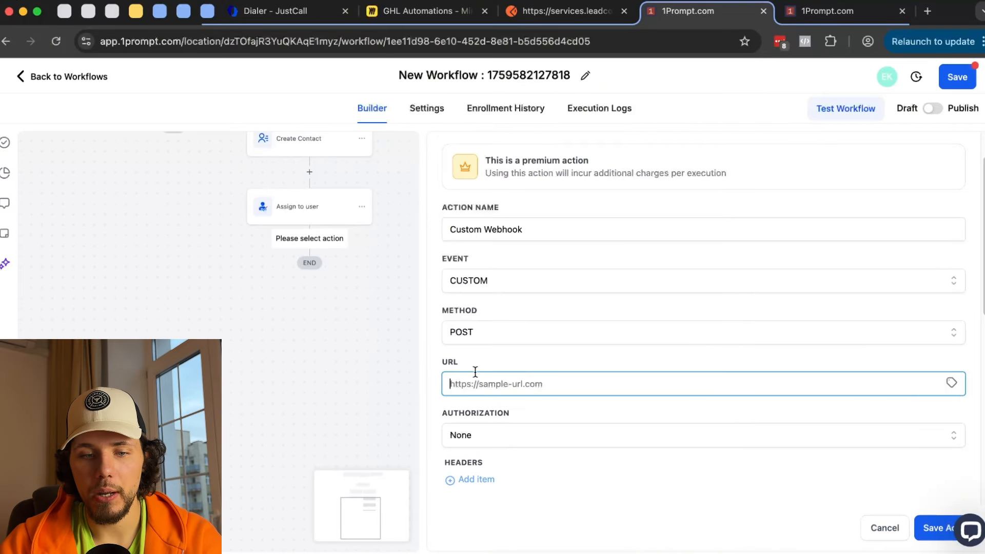
- Paste the inbound webhook URL into the URL field and keep CUSTOM as the event
key(ctrl+v)
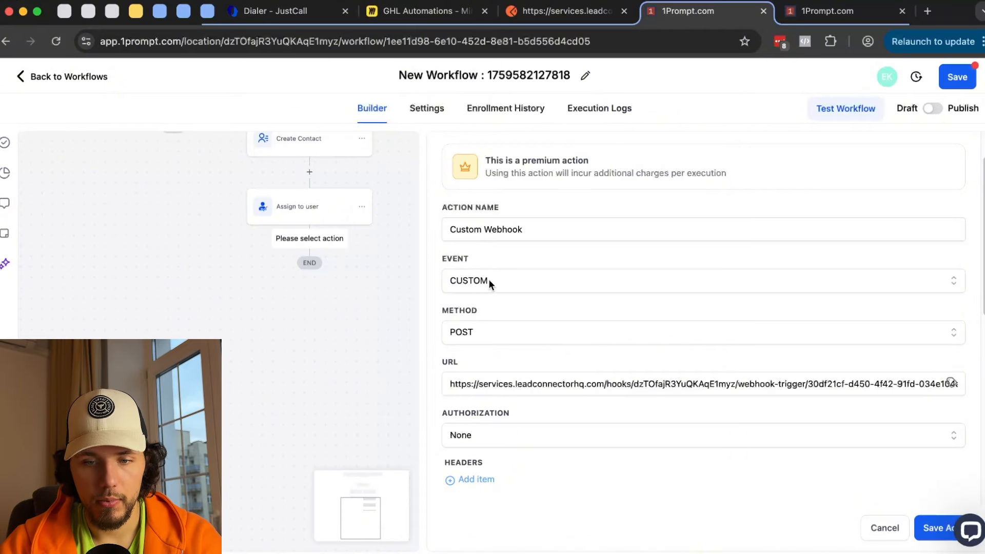
scroll(490, 282, down, 1)
click(503, 257)
click(509, 255)
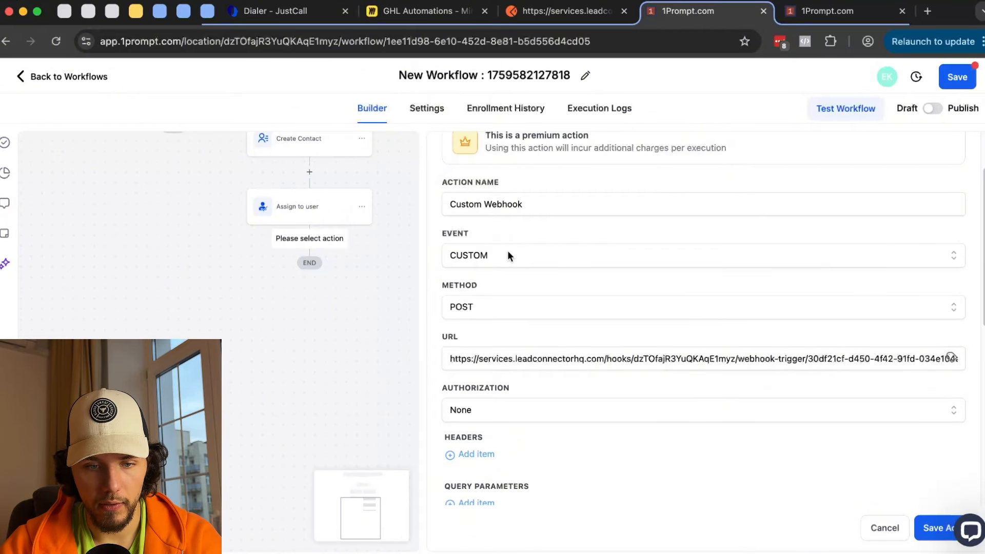
scroll(513, 318, down, 4)
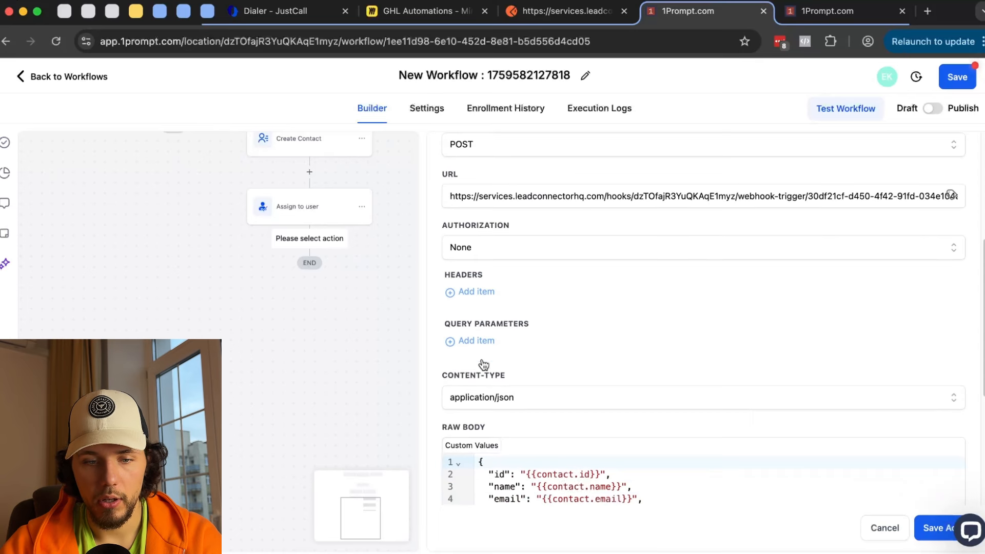
scroll(507, 442, down, 1)
drag(479, 429, 507, 496)
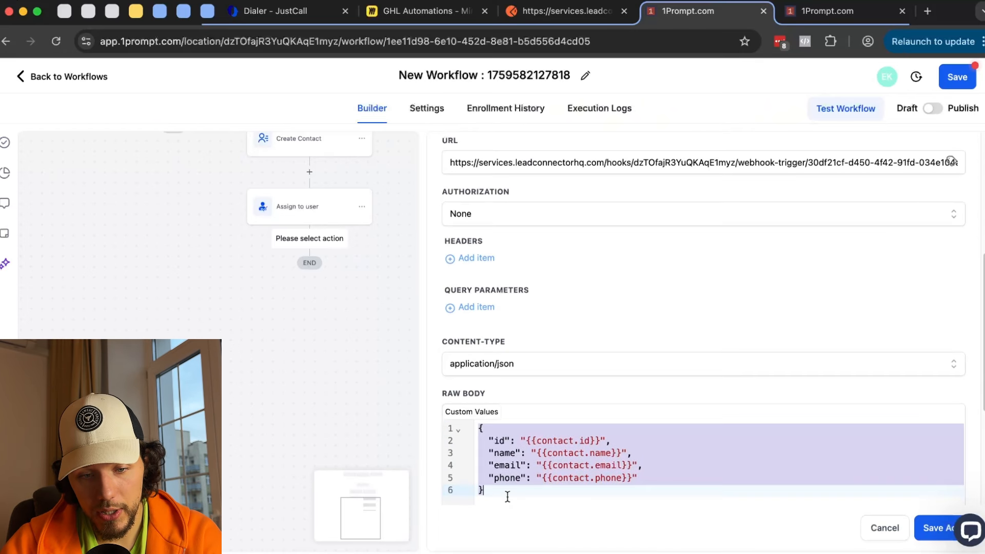
scroll(541, 454, down, 2)
click(578, 423)
drag(534, 370, 590, 384)
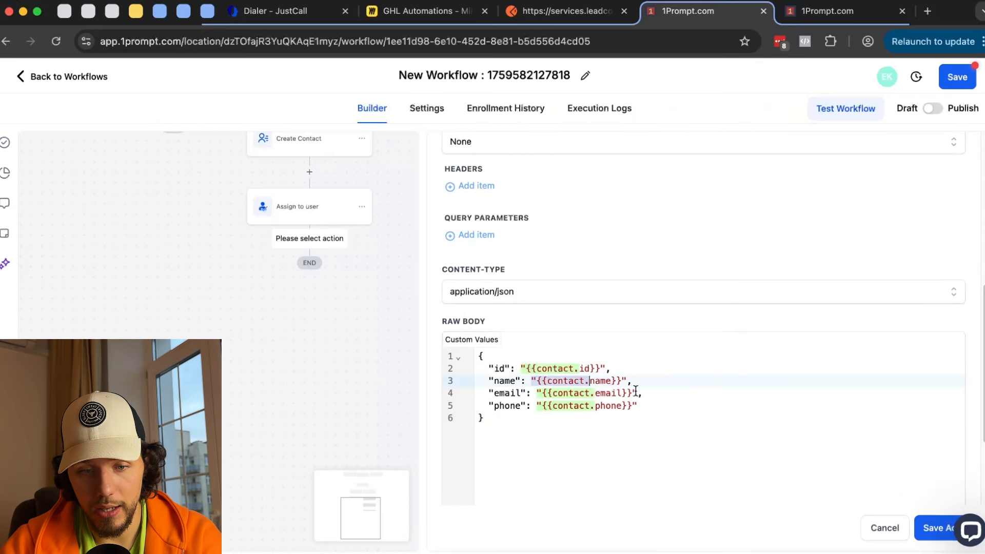
scroll(521, 417, down, 2)
scroll(520, 417, up, 4)
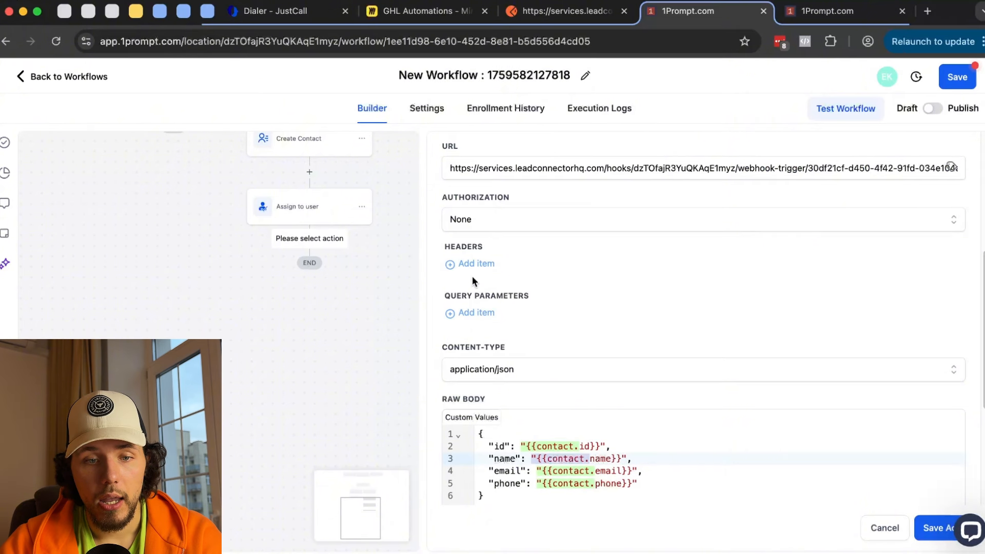
- Add query parameter country = Belarus and save the Custom Webhook step
click(479, 313)
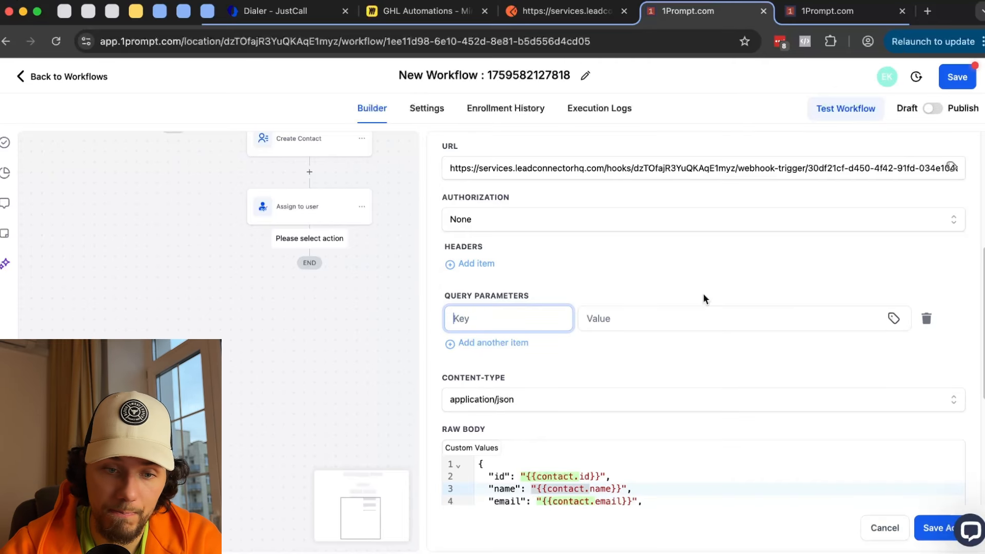
text(country)
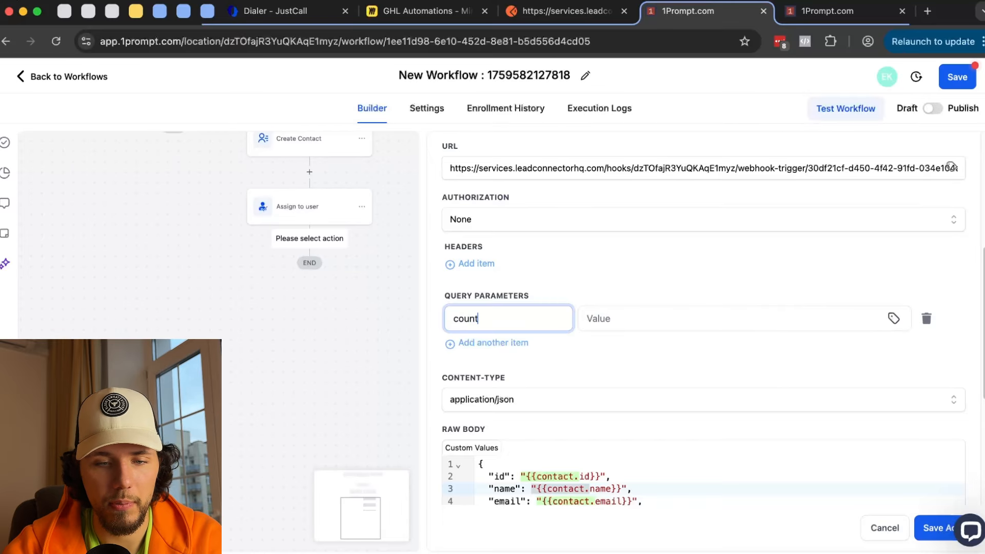
click(656, 322)
text(Belarus)
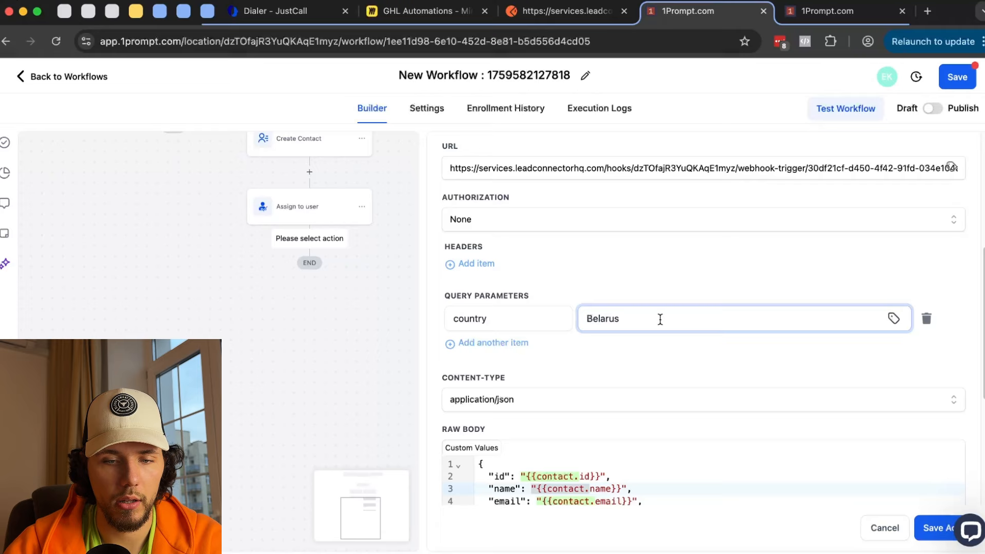
scroll(660, 319, down, 4)
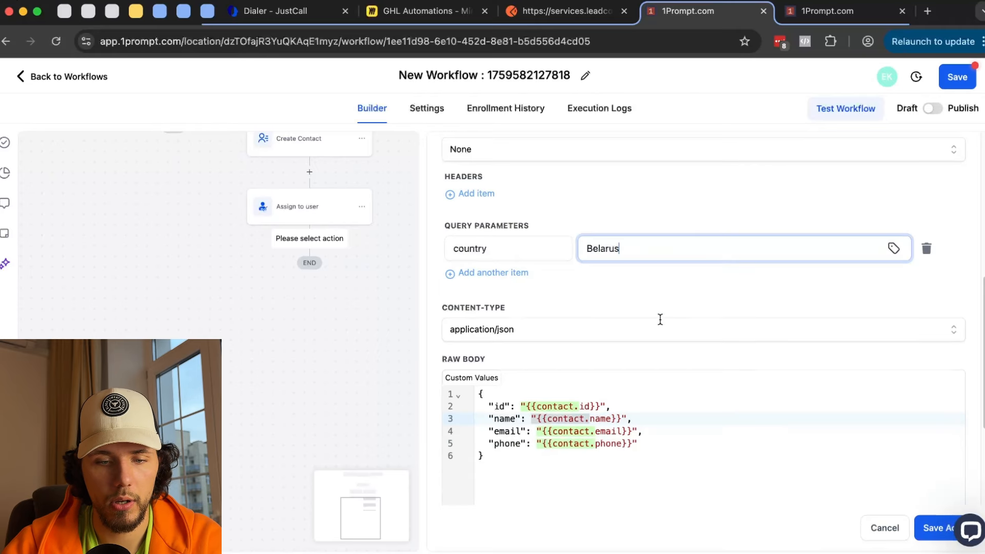
click(927, 531)
click(311, 286)
scroll(468, 482, down, 10)
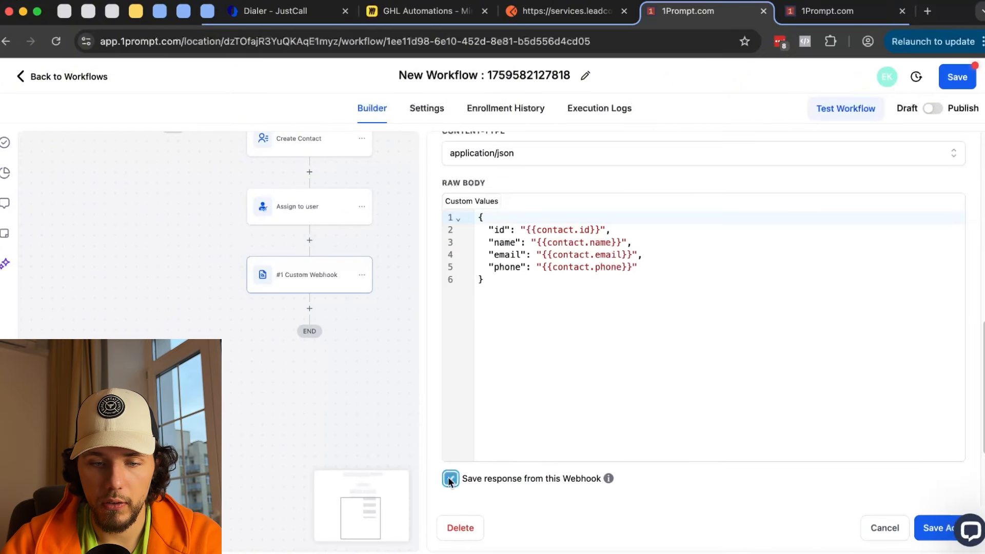
- Turn on saving the webhook response and try saving the Custom Webhook action
click(450, 479)
scroll(537, 391, down, 3)
scroll(679, 406, up, 5)
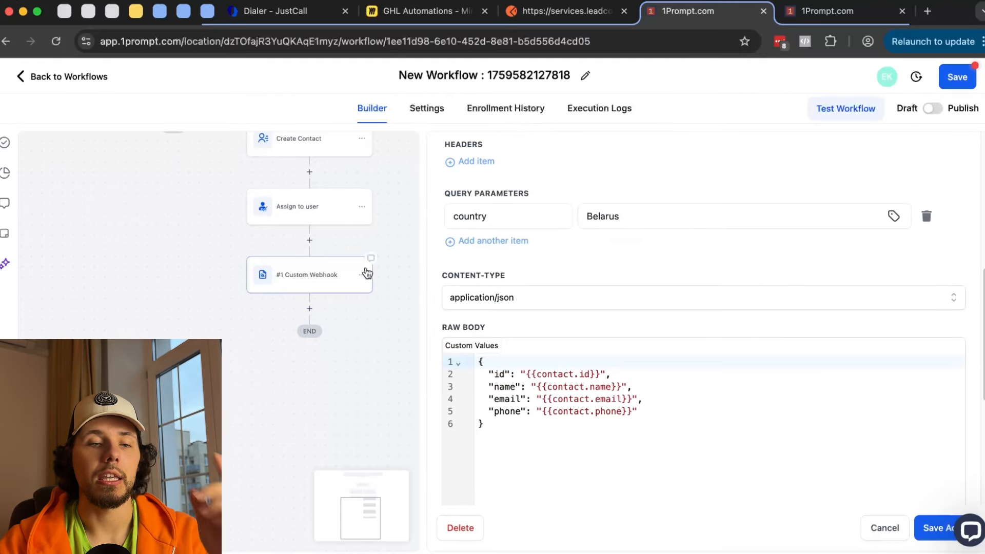
scroll(313, 304, up, 3)
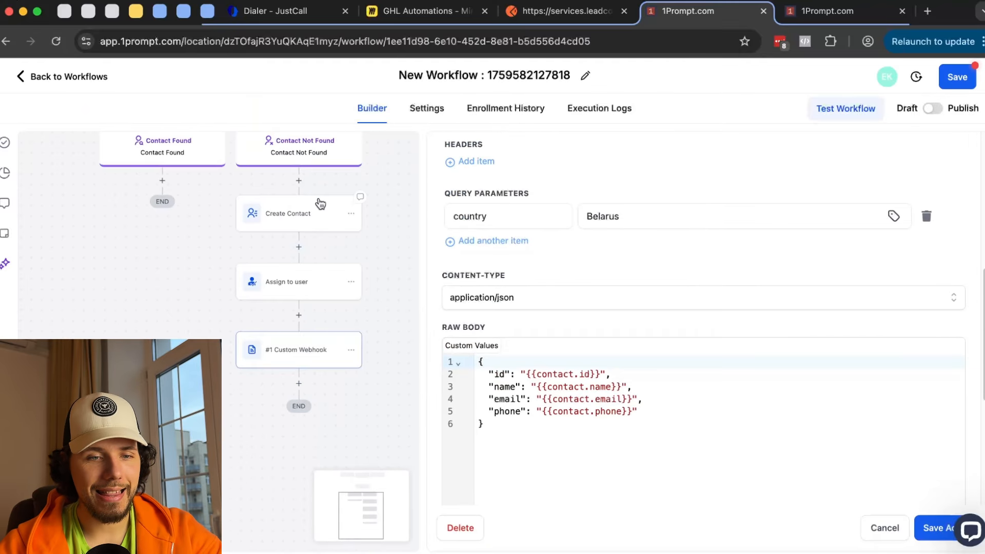
scroll(320, 204, up, 4)
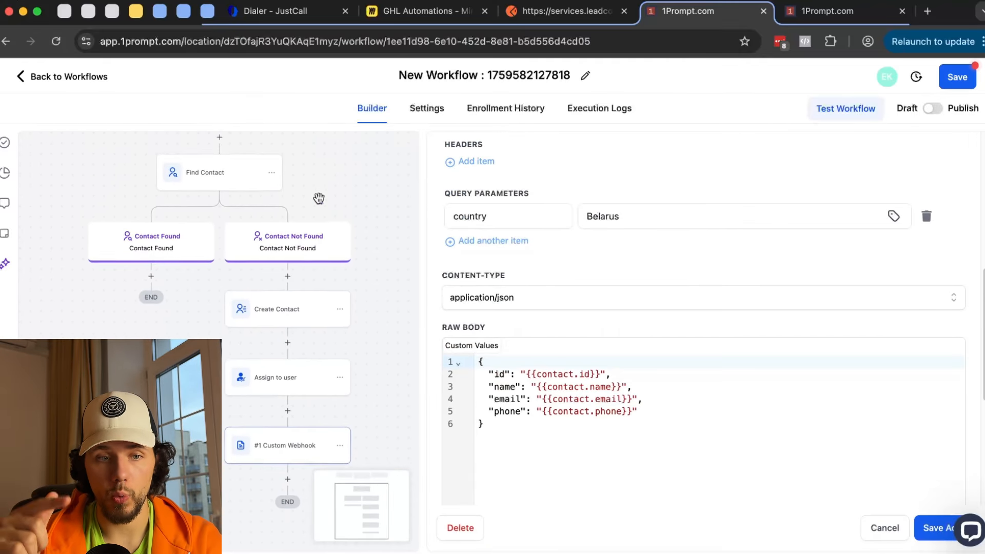
scroll(319, 198, down, 2)
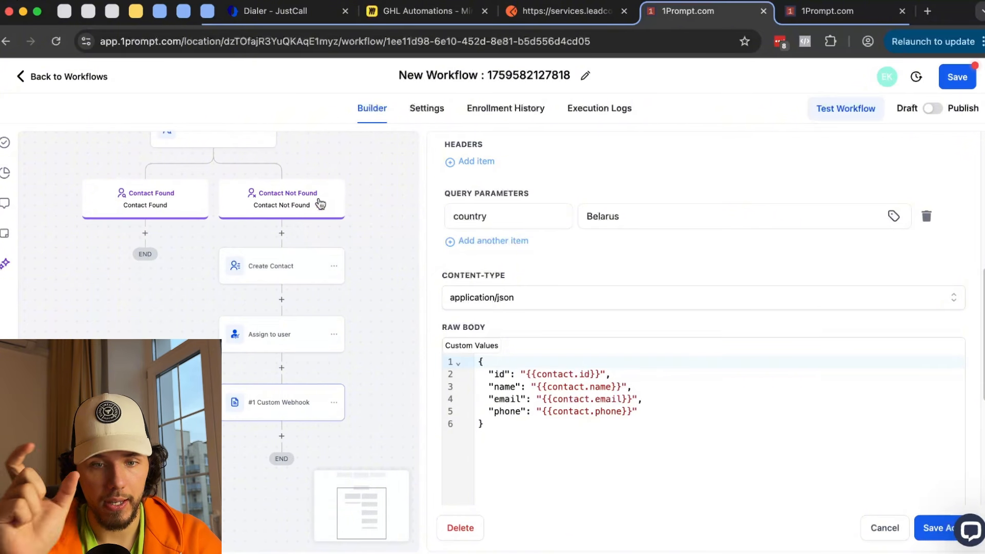
click(841, 11)
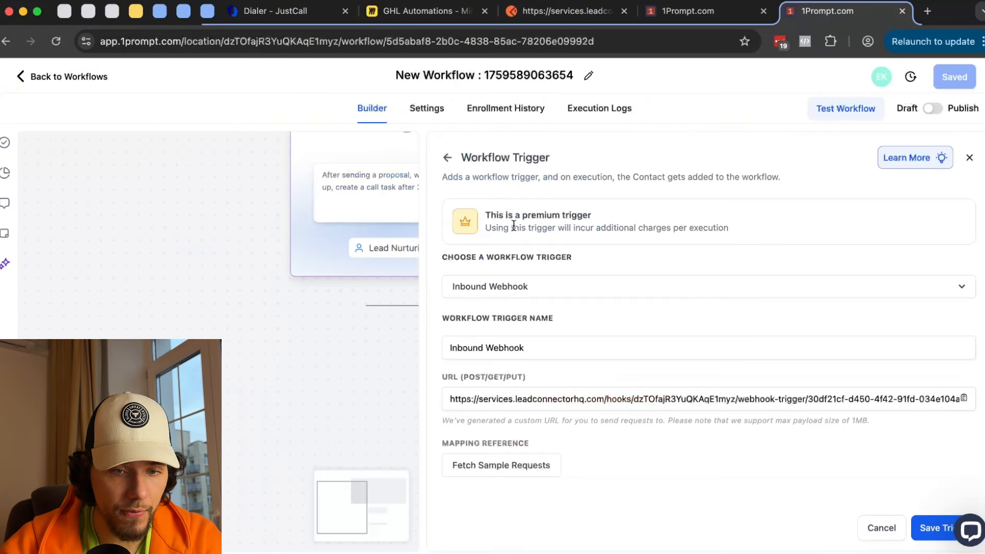
click(707, 13)
scroll(528, 434, down, 4)
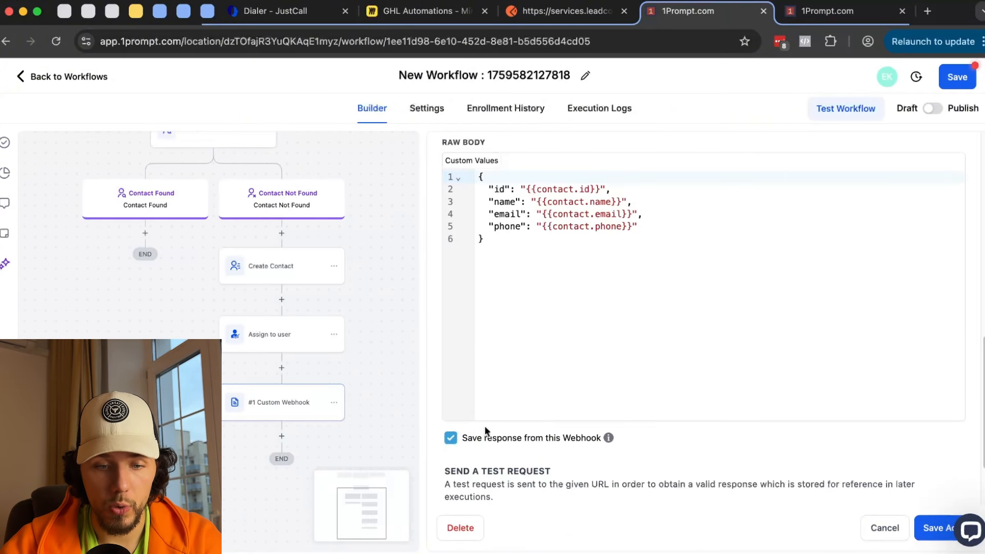
scroll(610, 447, down, 2)
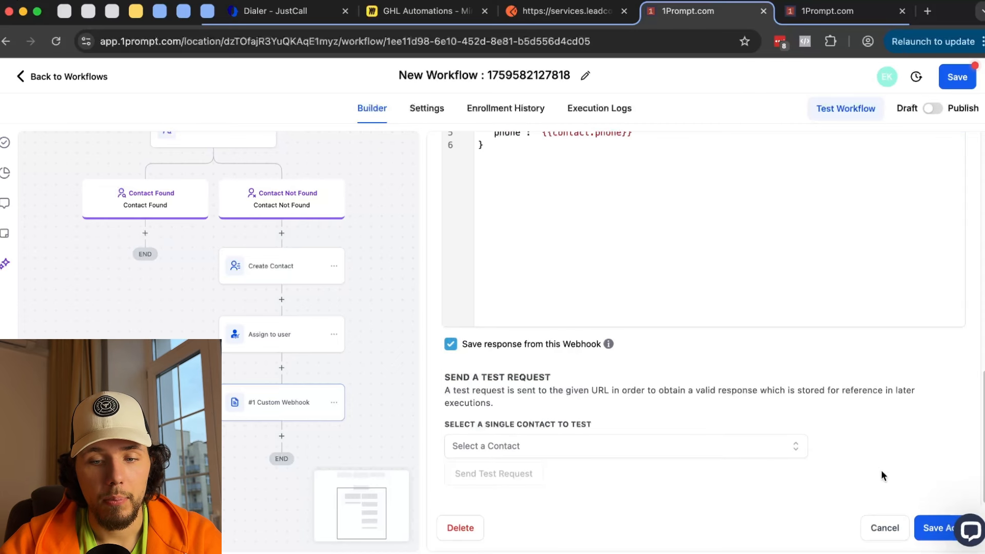
click(926, 528)
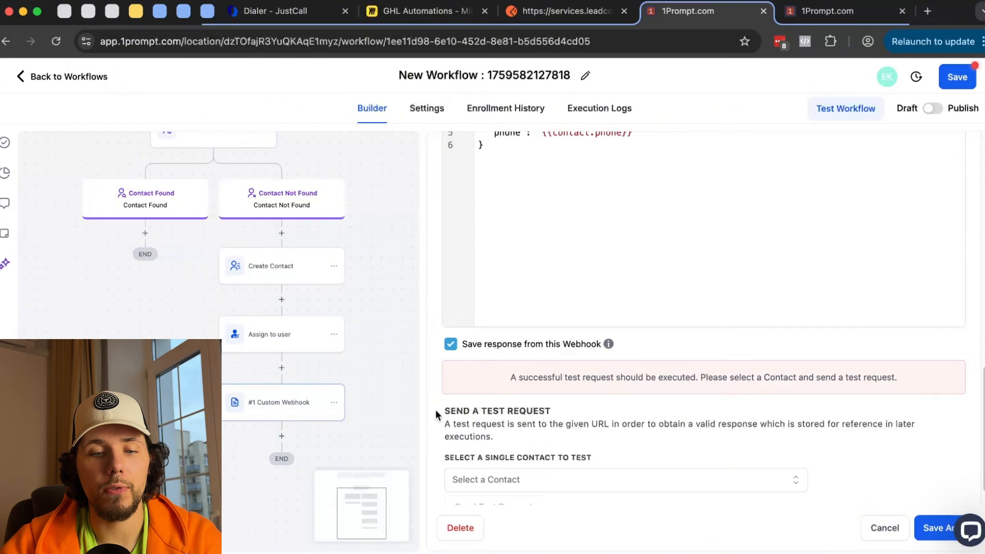
- Send a test request with a chosen contact, getting status 200 'Success: test request received'
drag(435, 411, 580, 408)
scroll(581, 413, down, 1)
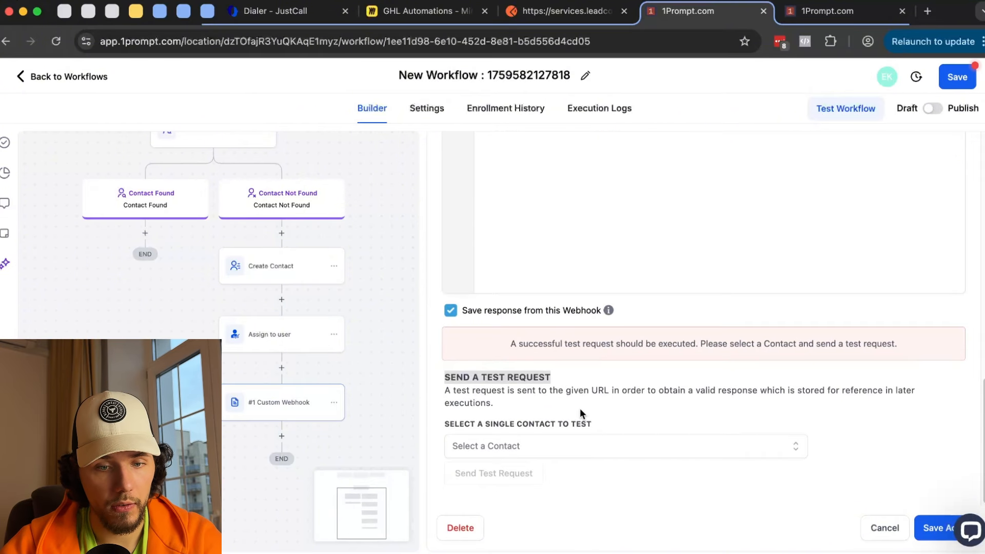
click(586, 446)
scroll(600, 393, down, 3)
click(861, 373)
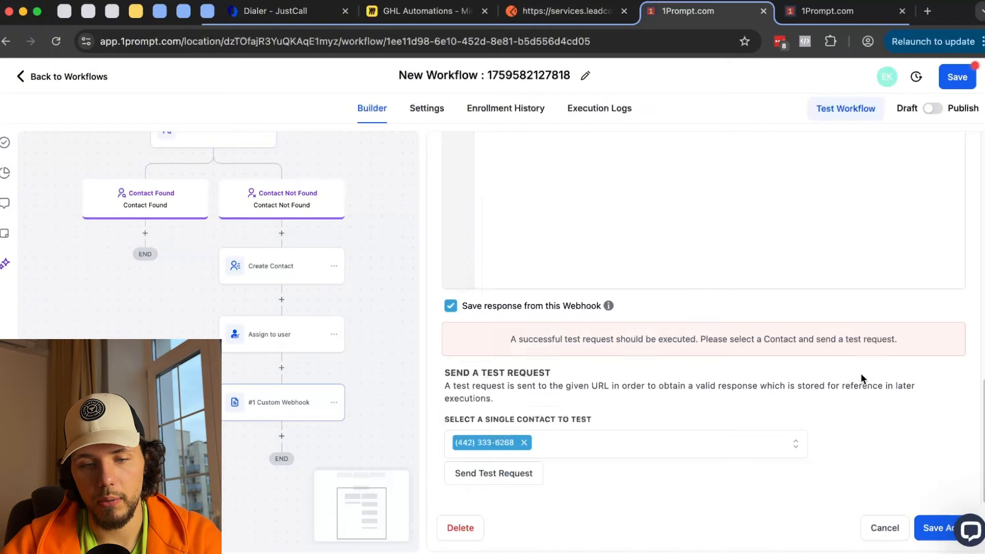
click(454, 479)
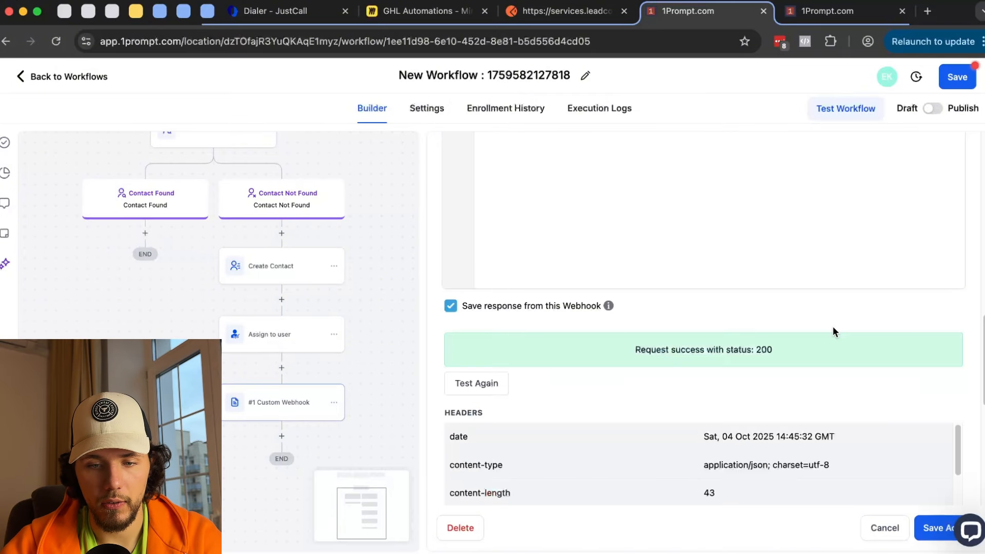
scroll(773, 352, down, 5)
drag(530, 392, 674, 402)
click(841, 11)
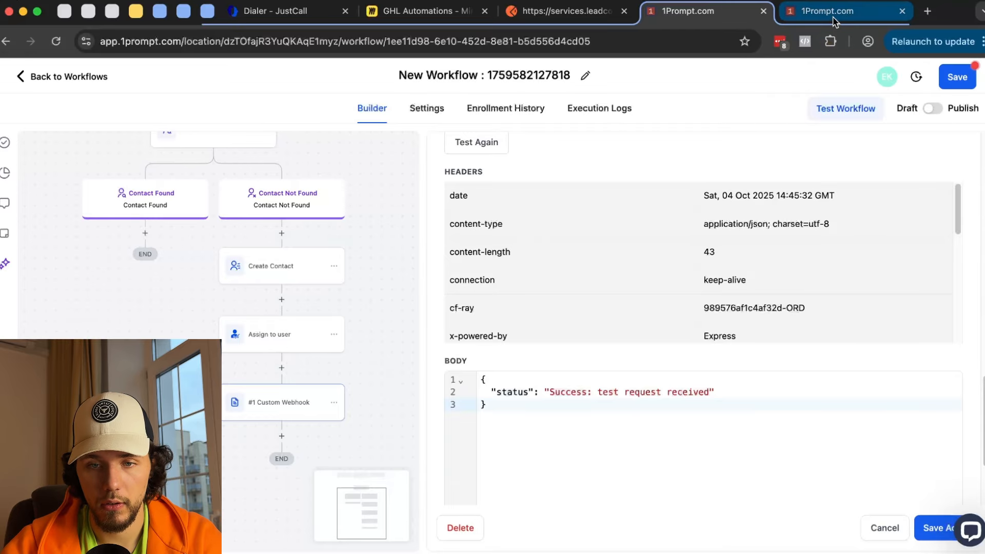
- Load the 17:45:32 sample request into the inbound webhook trigger, check its payload, and save the trigger
click(513, 467)
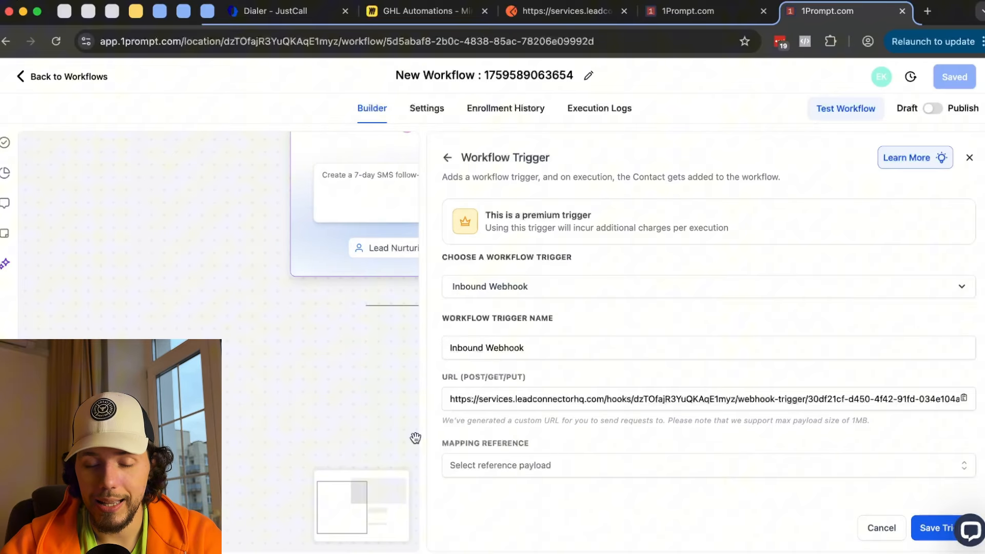
click(494, 467)
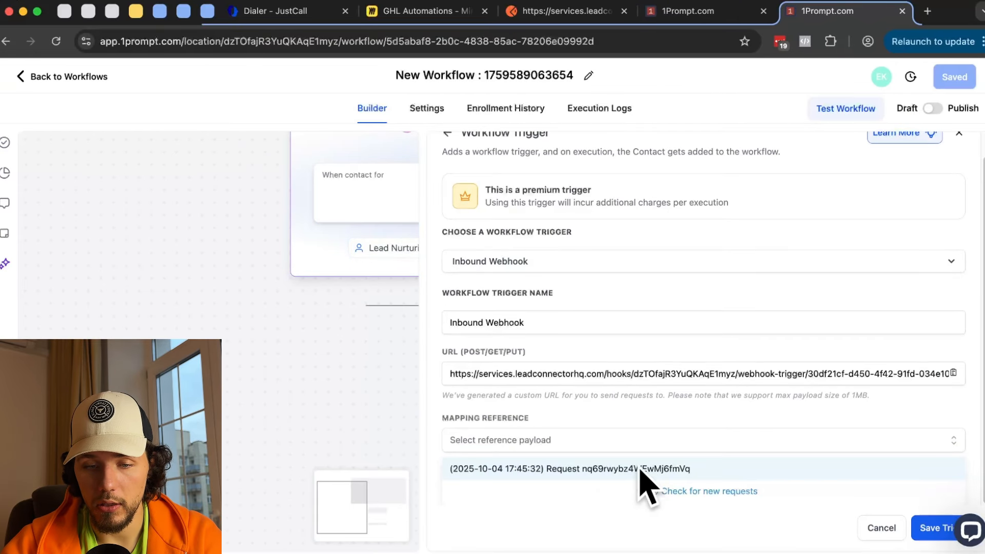
click(614, 469)
scroll(646, 369, down, 6)
scroll(641, 370, up, 3)
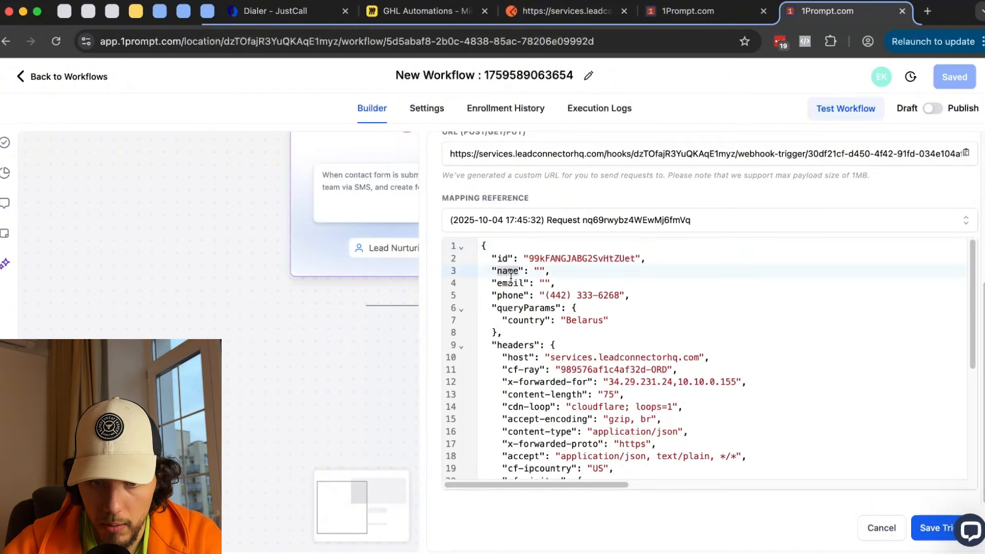
click(510, 296)
drag(561, 297, 627, 299)
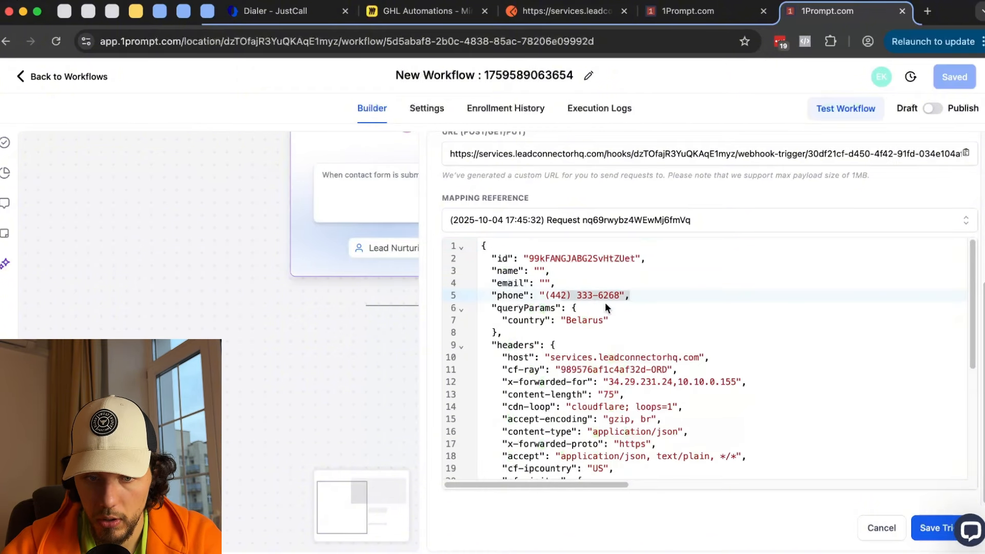
drag(504, 298, 559, 304)
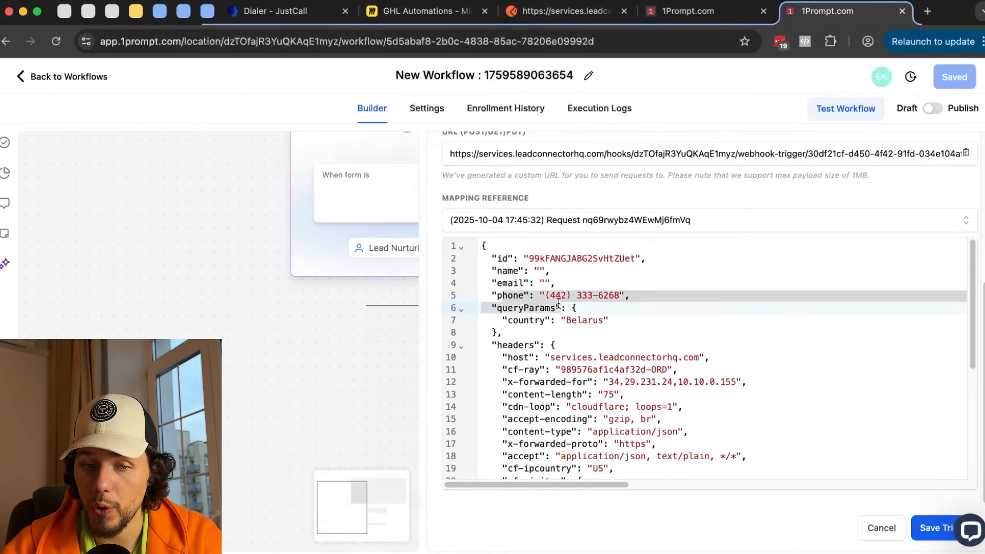
double_click(593, 321)
click(932, 530)
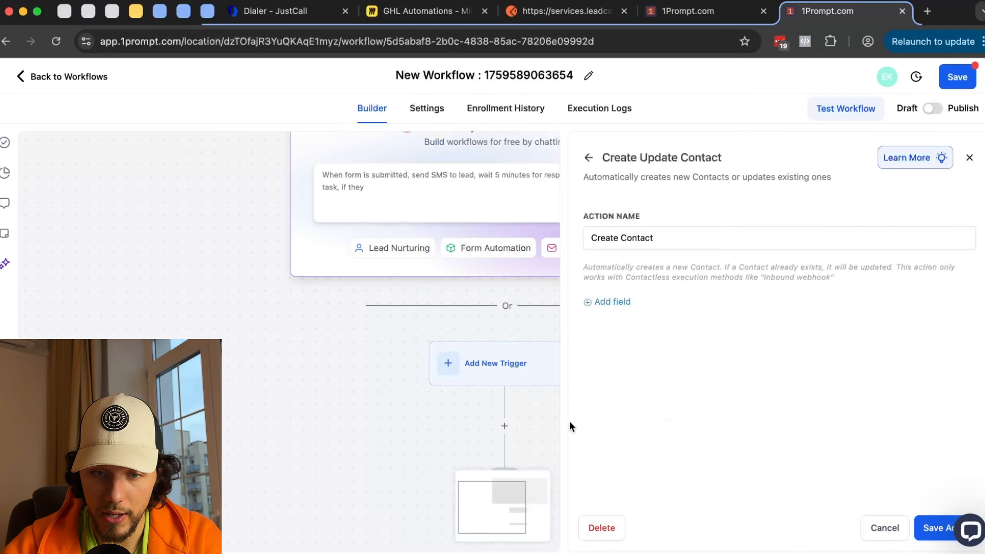
click(612, 301)
click(633, 297)
scroll(665, 393, down, 3)
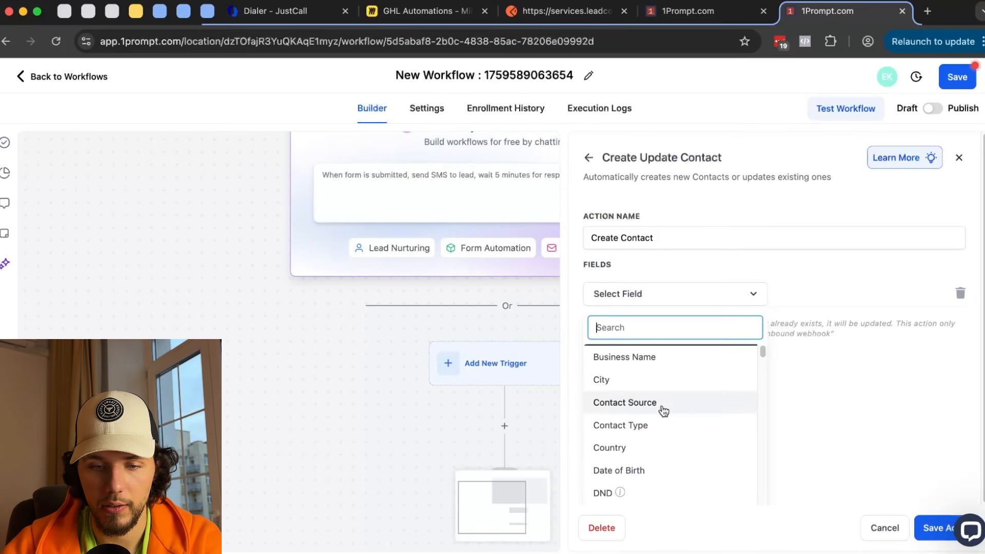
click(642, 472)
click(711, 12)
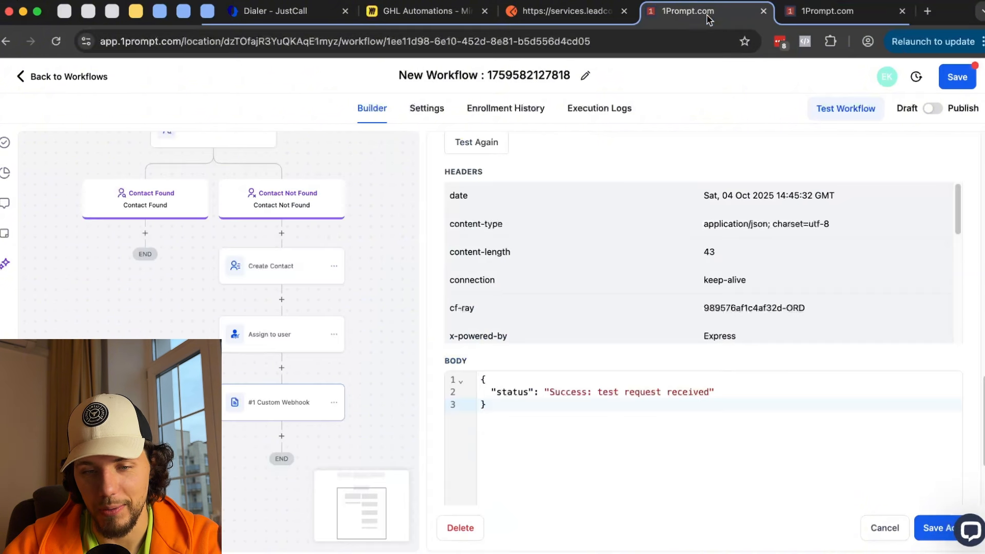
scroll(565, 328, up, 10)
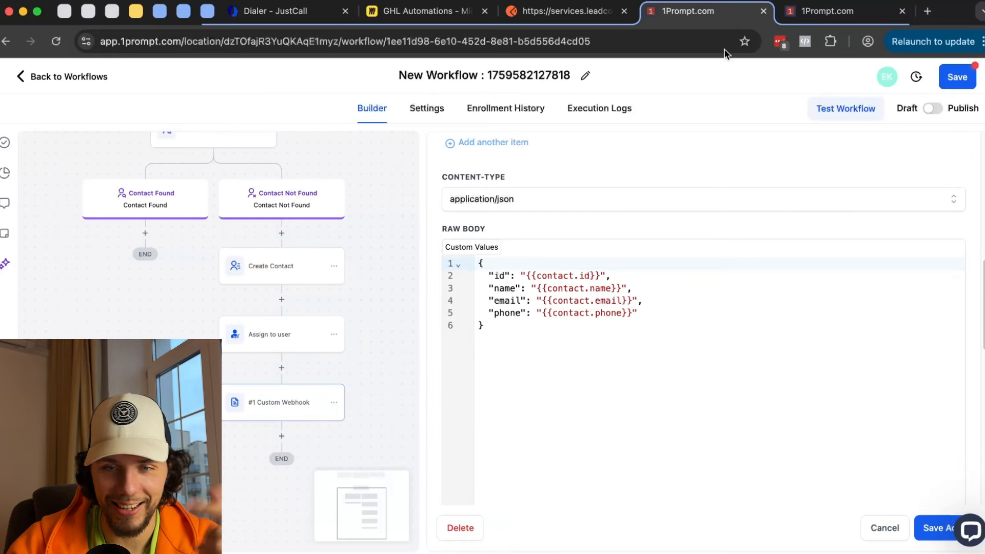
click(826, 10)
click(799, 299)
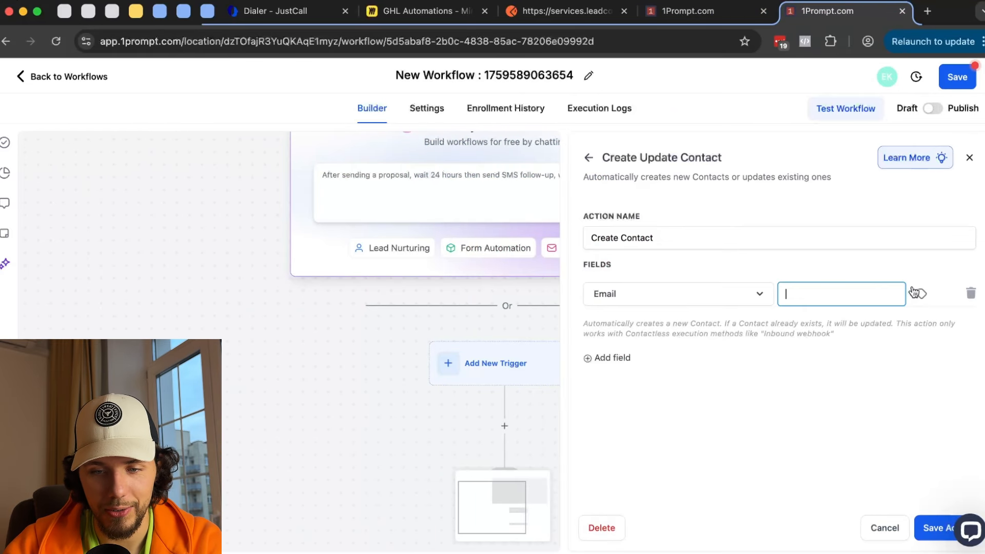
click(921, 294)
click(885, 349)
click(862, 394)
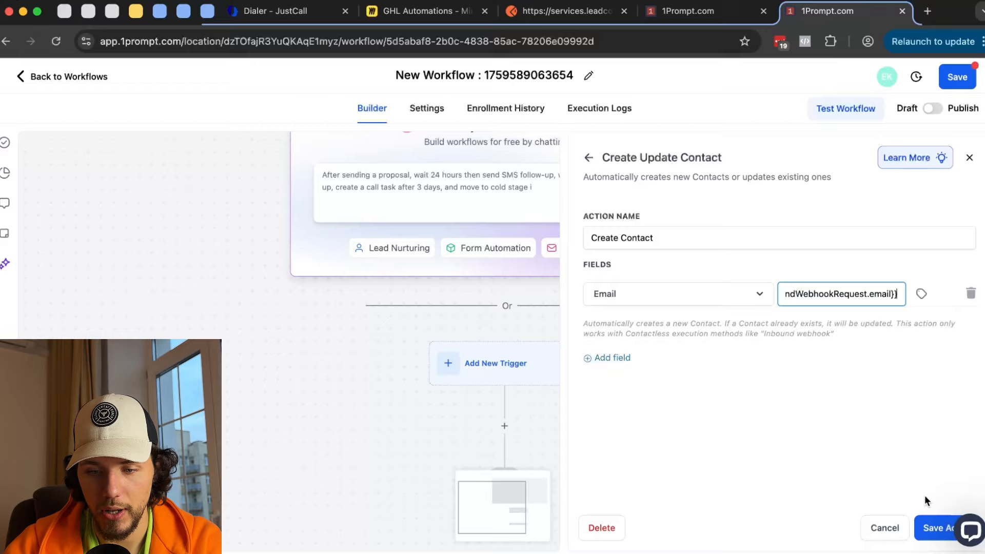
click(931, 529)
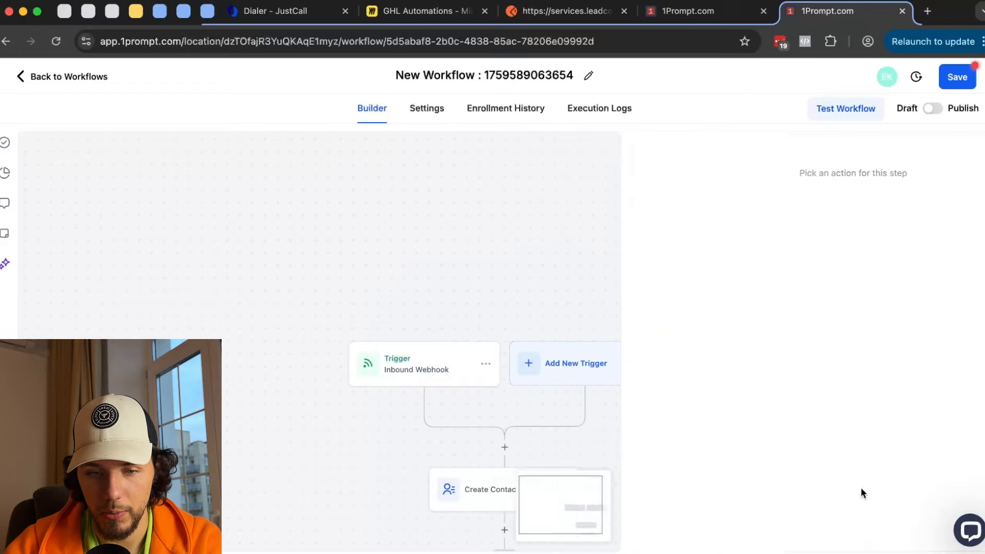
- Add an Update Contact Field step below Create Contact that updates the Country field
click(477, 445)
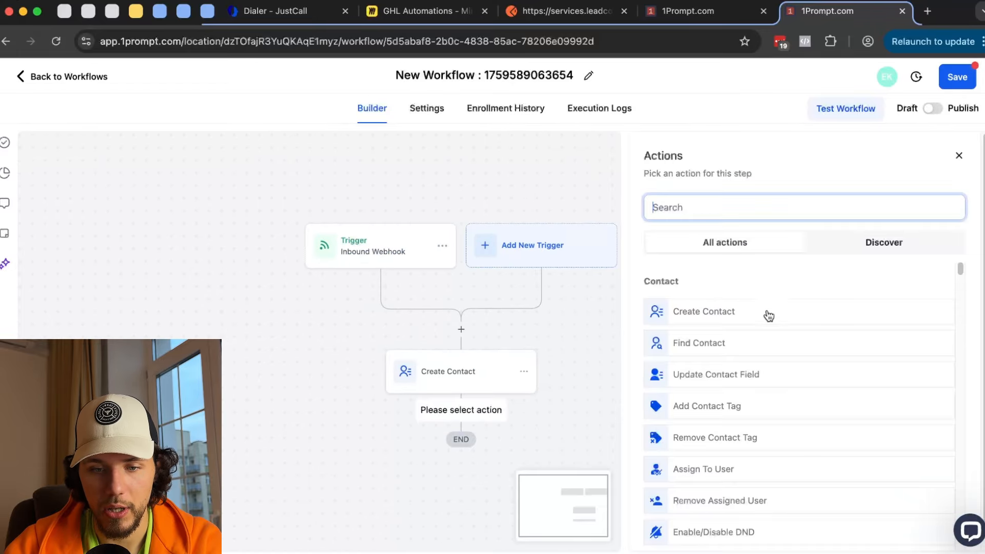
click(750, 366)
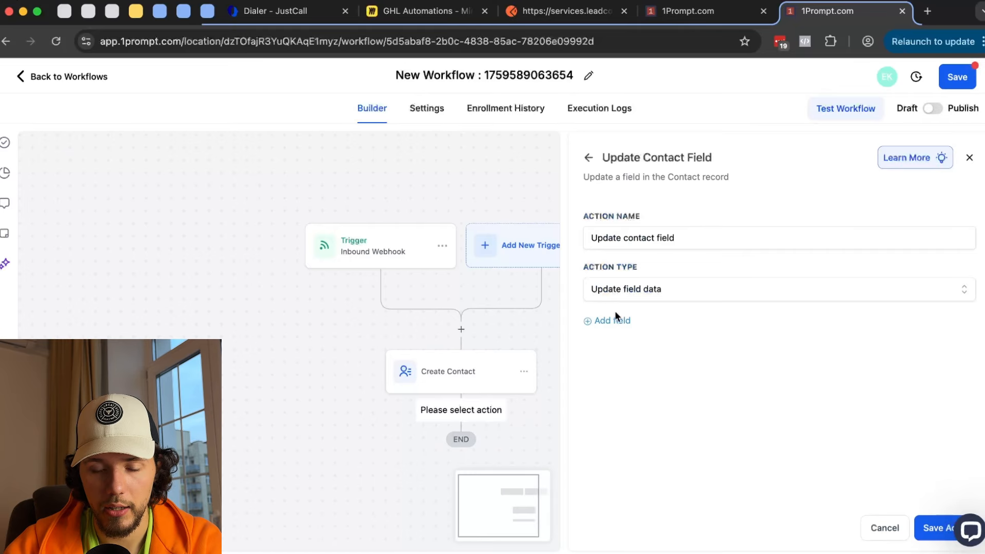
click(630, 321)
click(650, 345)
text(c)
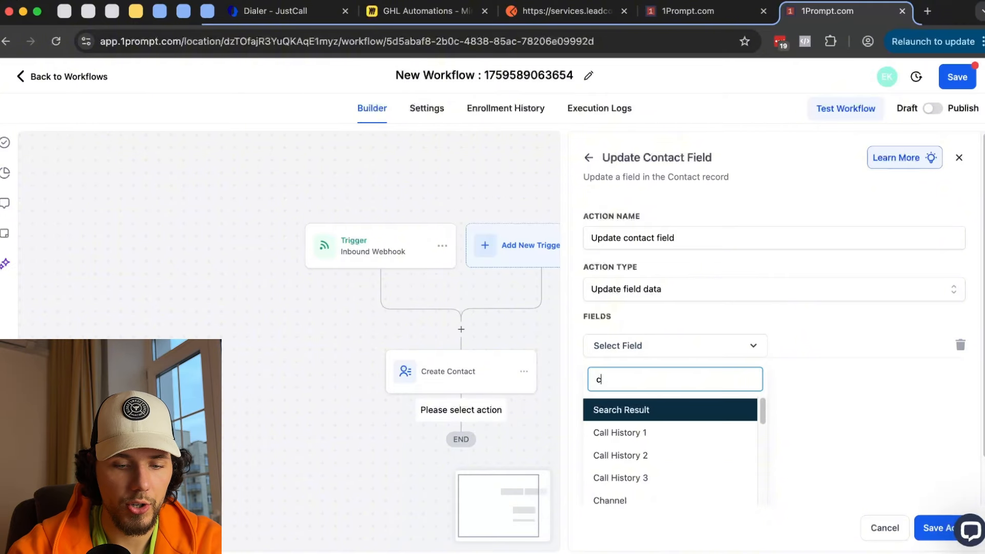
text(oun)
click(641, 455)
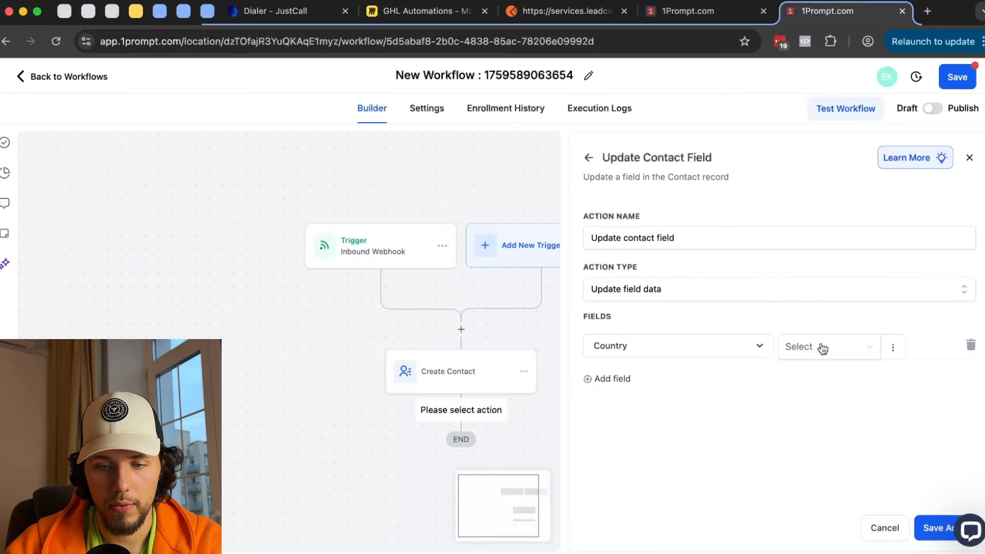
- Set Country to the webhook's Query Params > Country value and save the Update Contact Field action
click(823, 348)
click(893, 348)
click(891, 405)
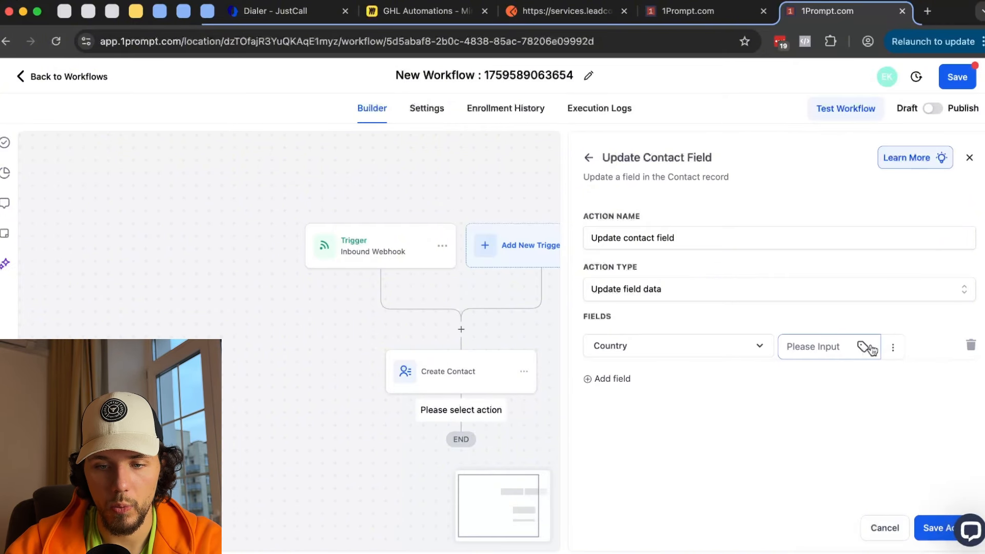
click(867, 347)
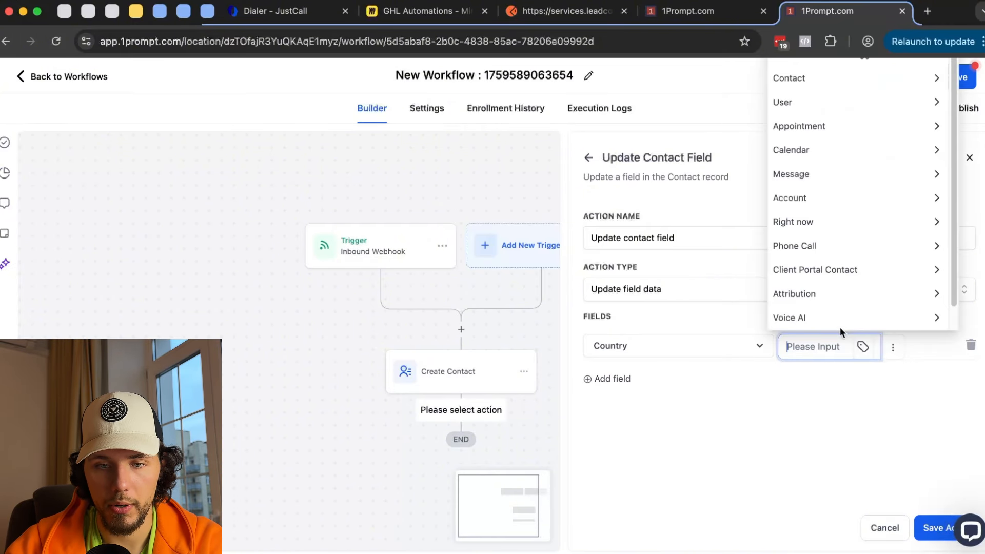
click(887, 409)
click(892, 348)
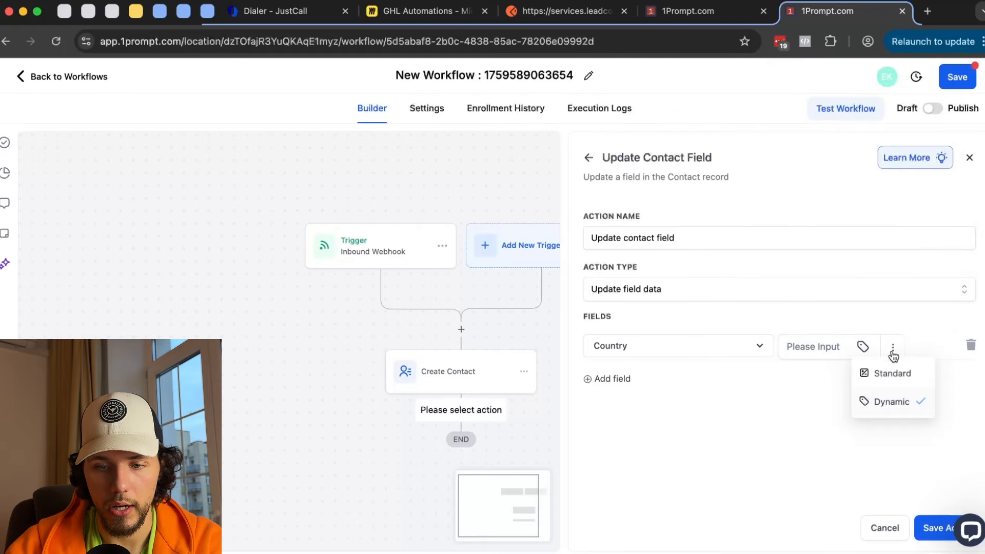
click(862, 347)
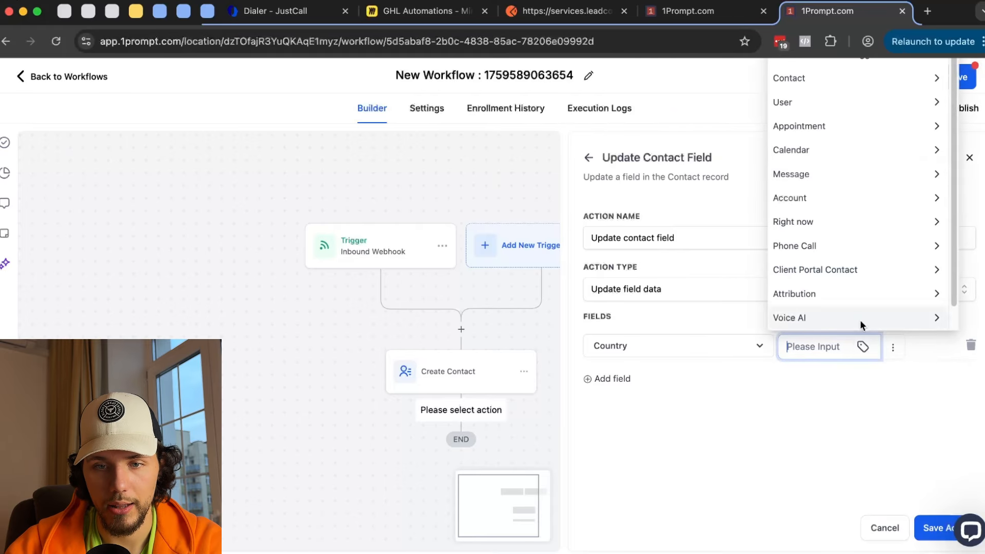
click(832, 62)
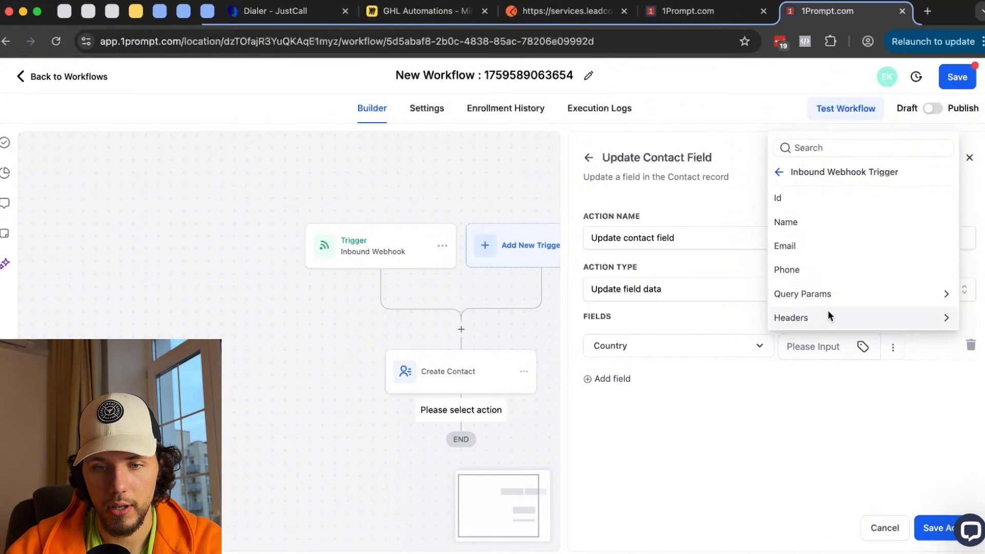
click(826, 293)
click(805, 321)
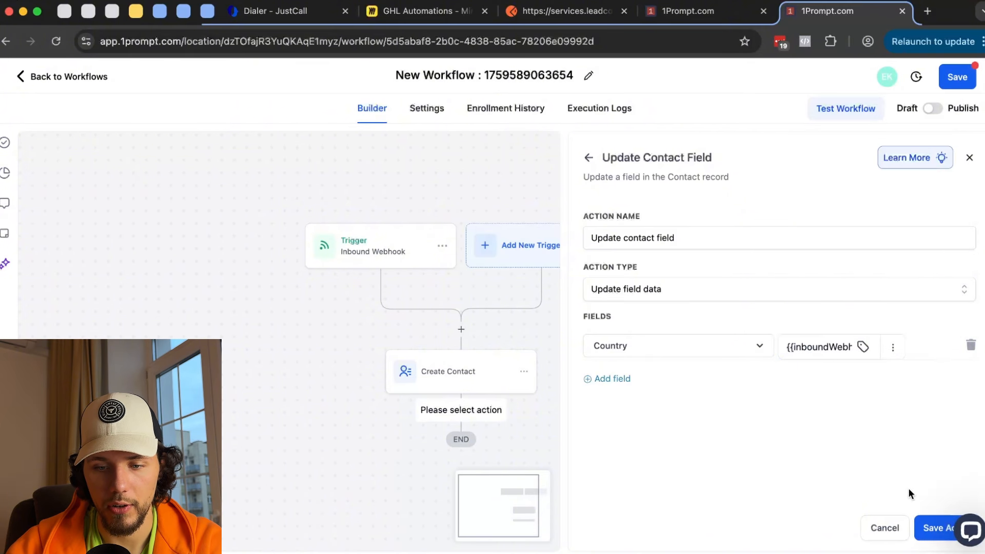
click(929, 528)
click(687, 11)
scroll(655, 256, down, 10)
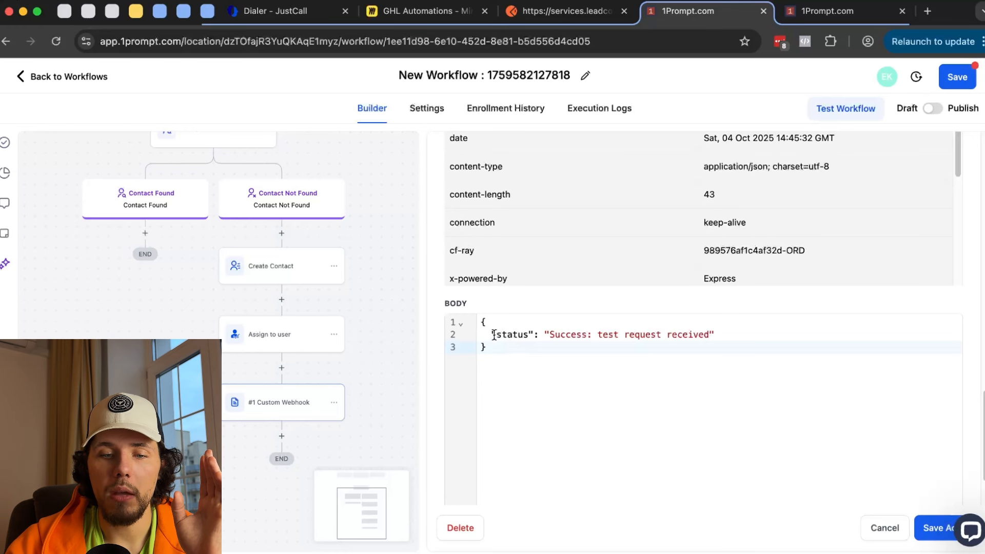
- Check the status key in the custom webhook's response body and save the webhook action
drag(493, 335, 520, 348)
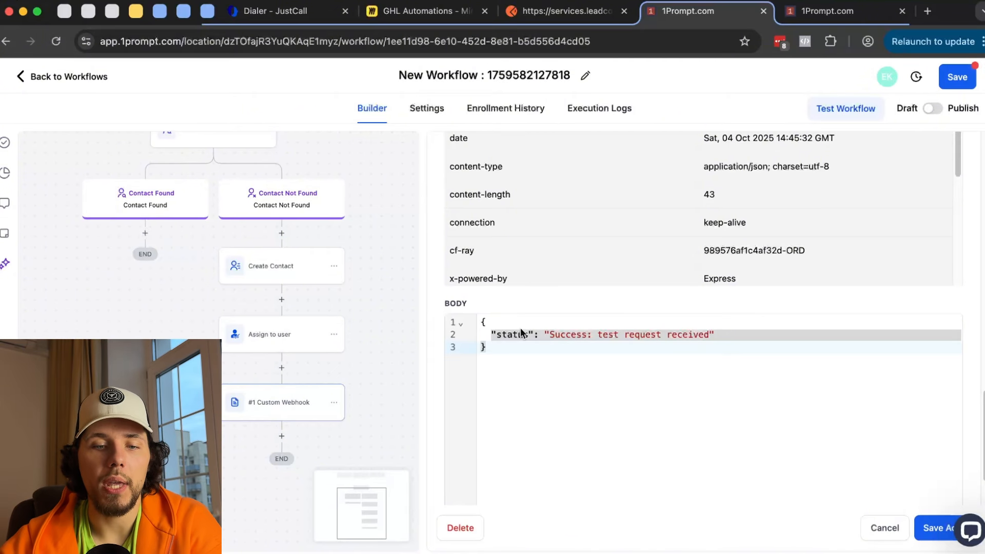
double_click(520, 328)
drag(495, 339, 521, 338)
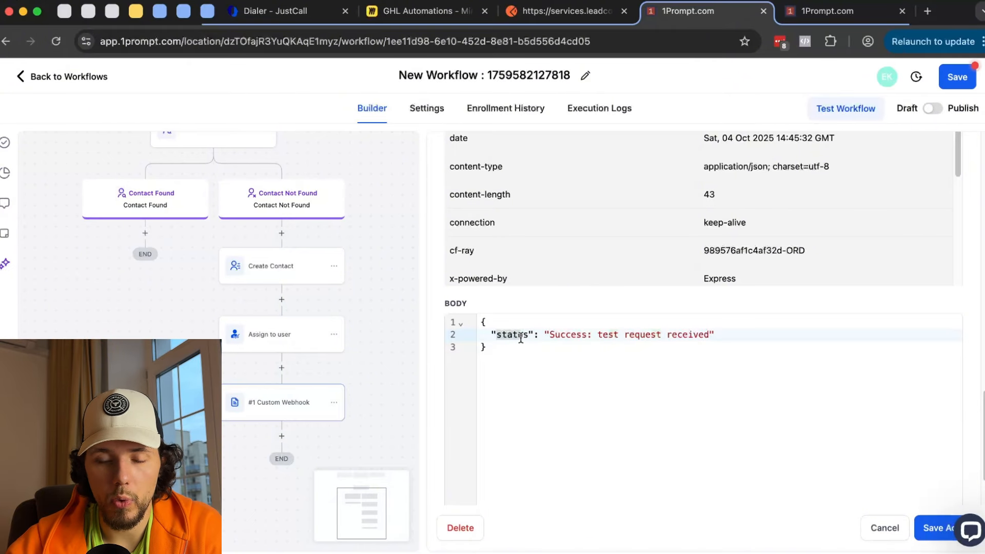
click(939, 534)
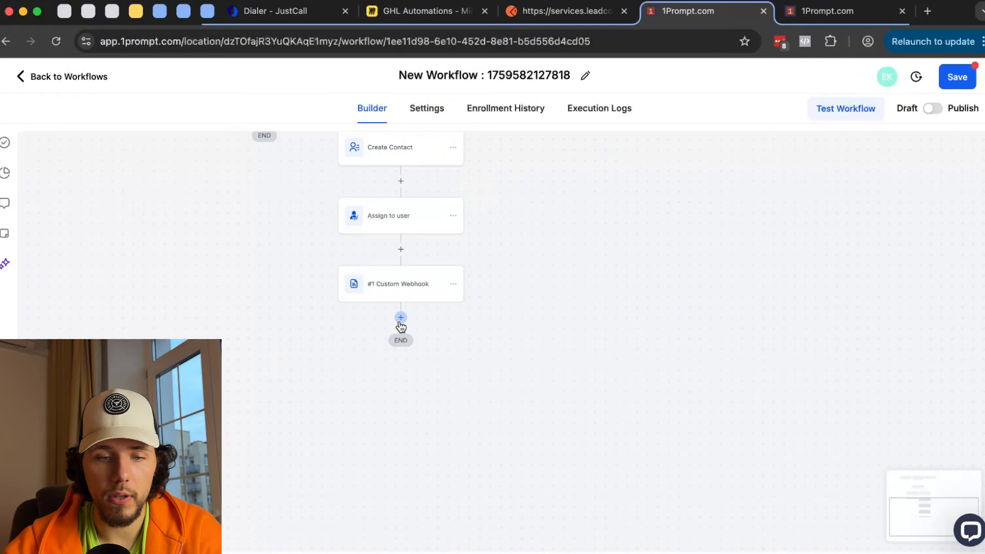
- Add an Update Contact Field step after the custom webhook that updates chatHistory
click(401, 321)
click(742, 367)
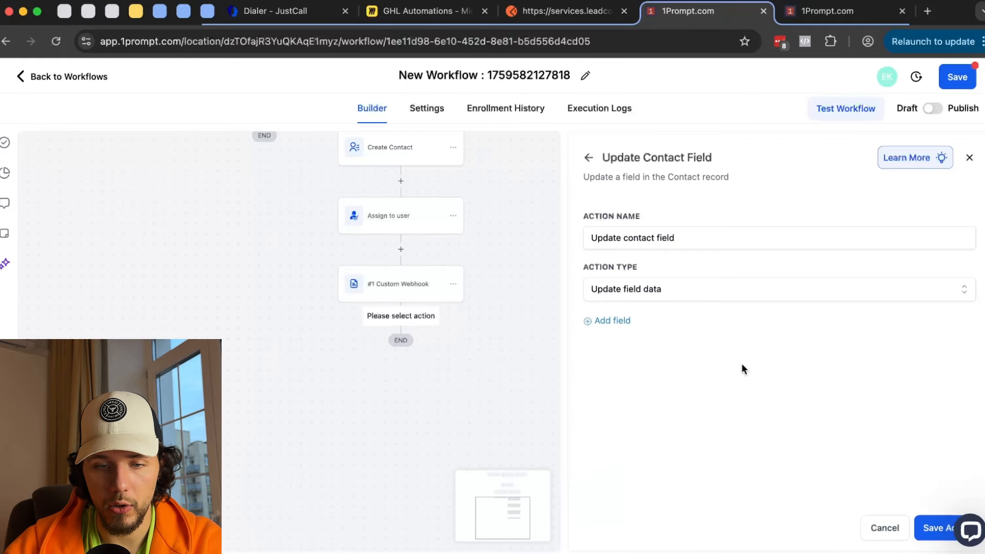
click(620, 322)
click(636, 345)
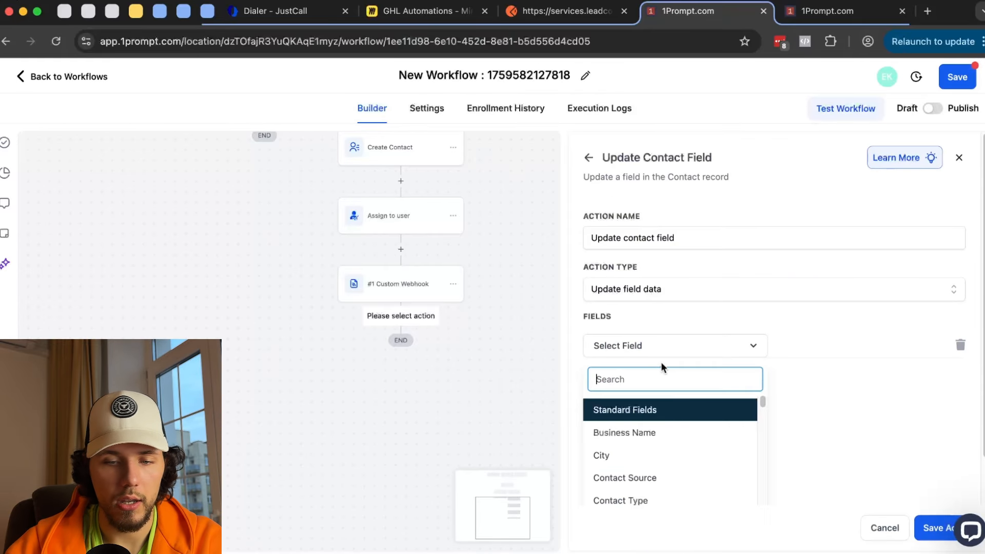
text(star)
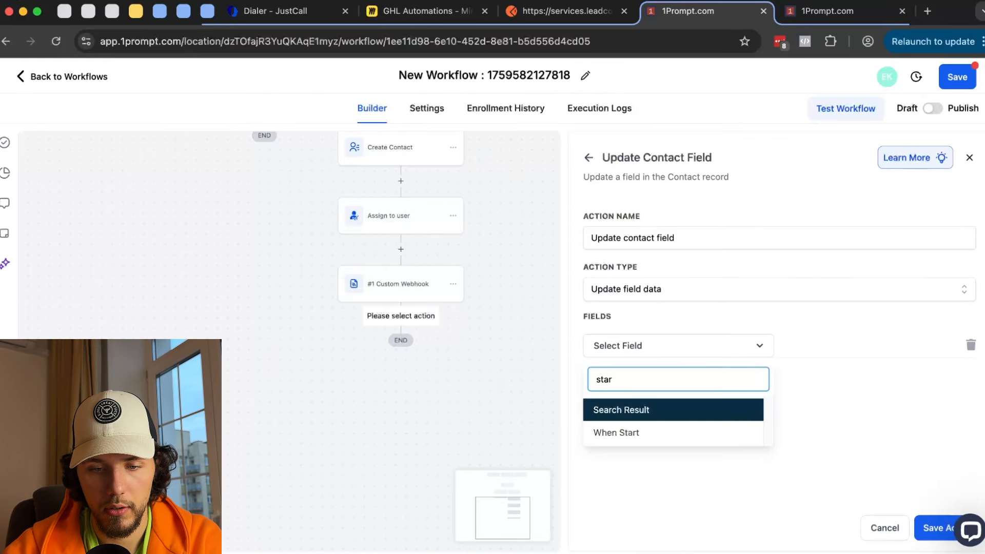
key(BackSpace)
key(BackSpace)
key(BackSpace)
key(BackSpace)
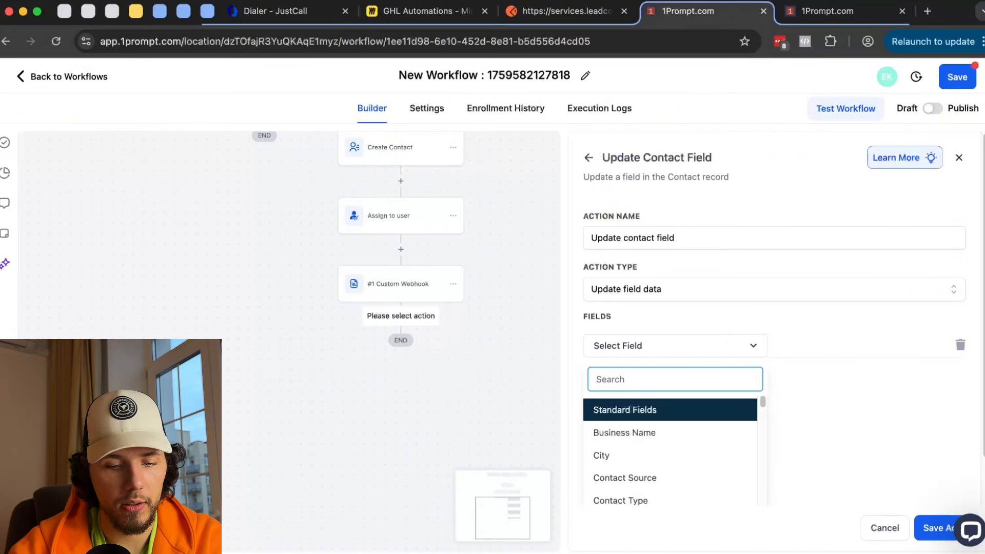
text(a)
scroll(633, 462, down, 5)
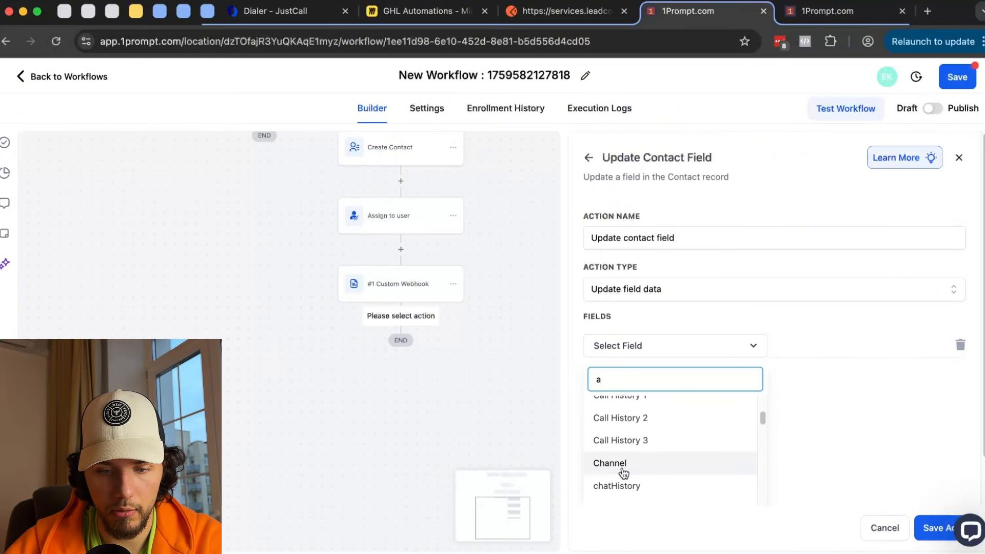
click(619, 491)
- Set chatHistory to Custom Webhook > #1 Custom Webhook > Status and save the step
click(882, 350)
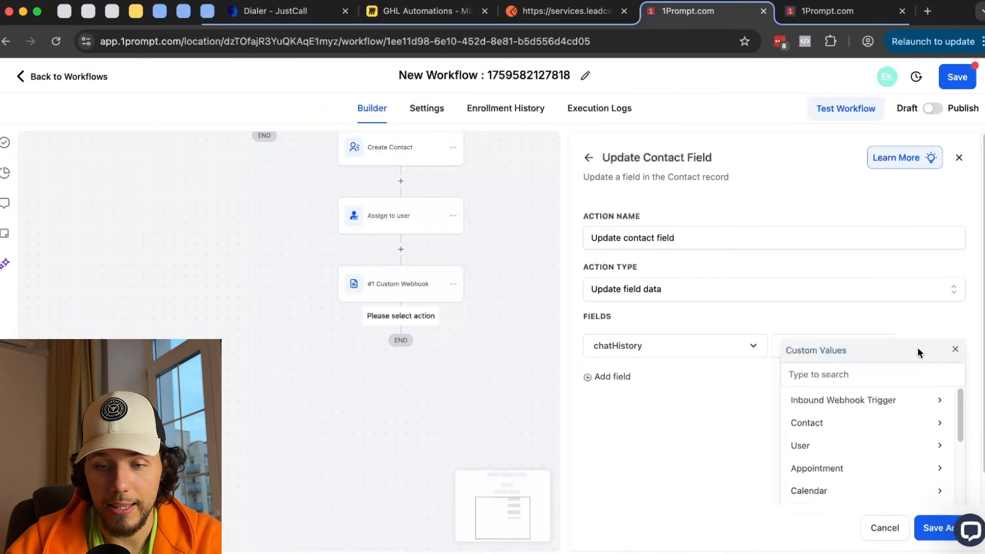
scroll(873, 423, down, 5)
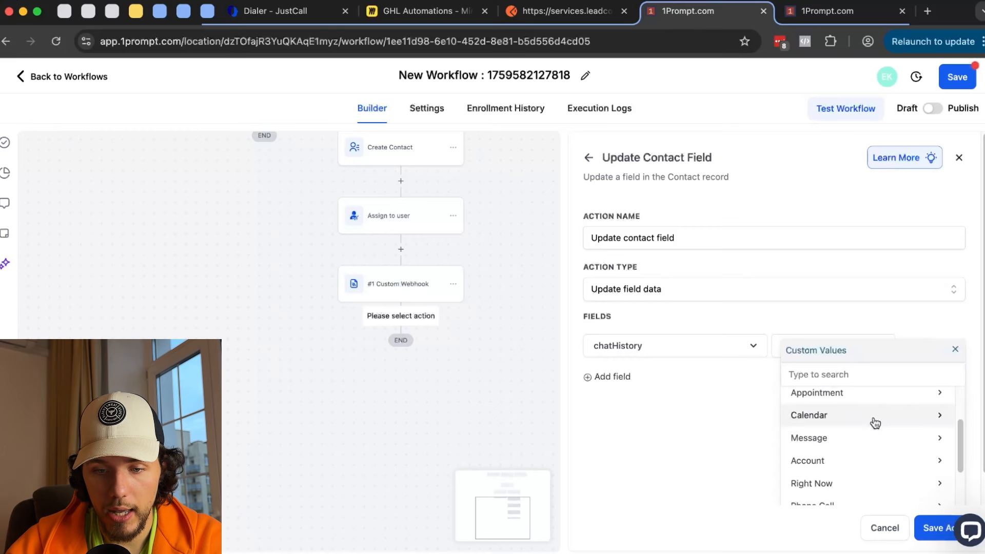
scroll(877, 422, down, 4)
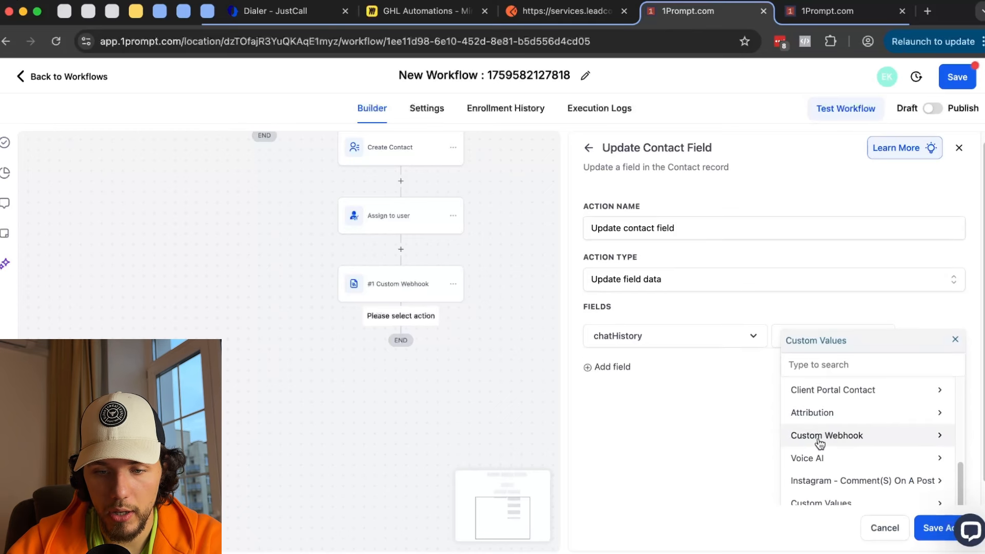
scroll(862, 451, up, 8)
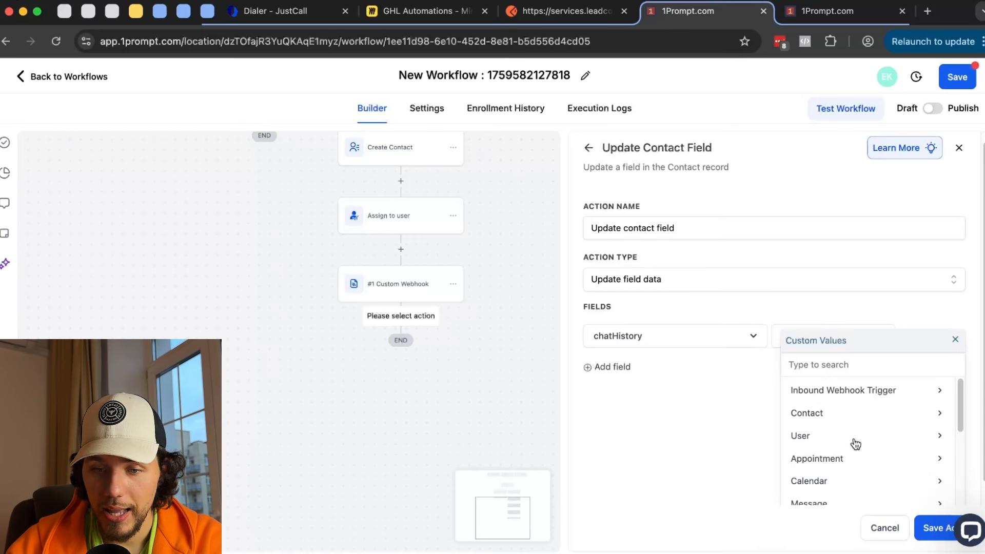
scroll(453, 301, up, 10)
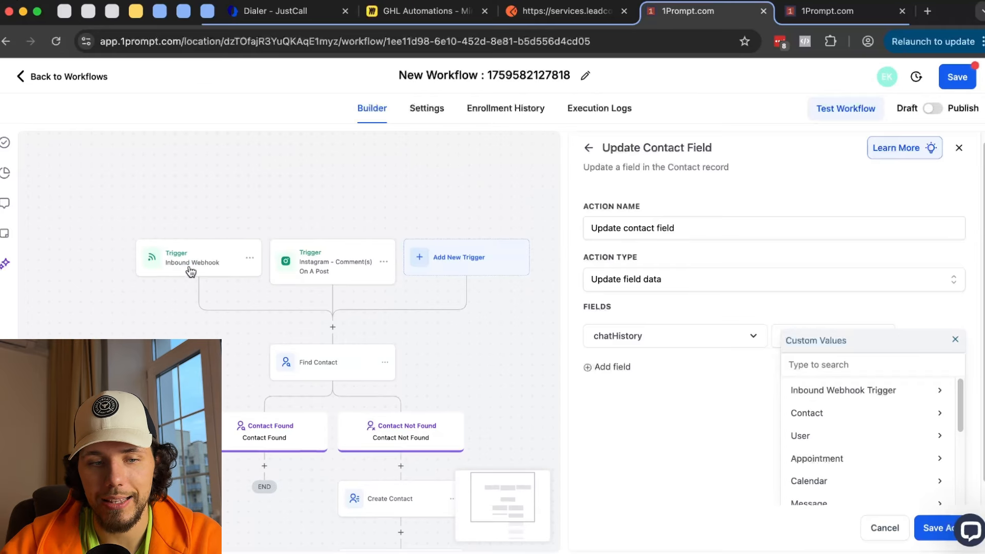
scroll(187, 278, down, 5)
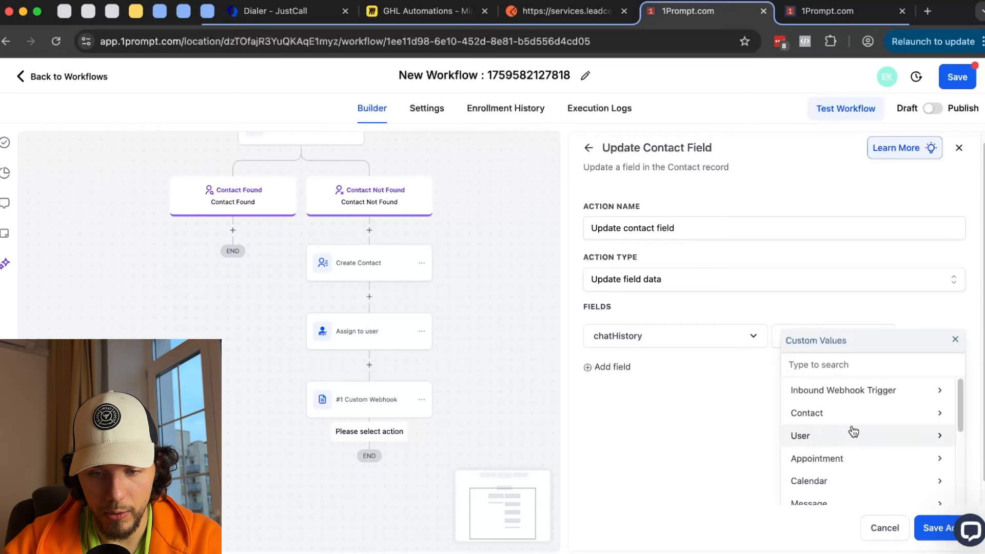
scroll(857, 429, down, 3)
scroll(864, 424, down, 4)
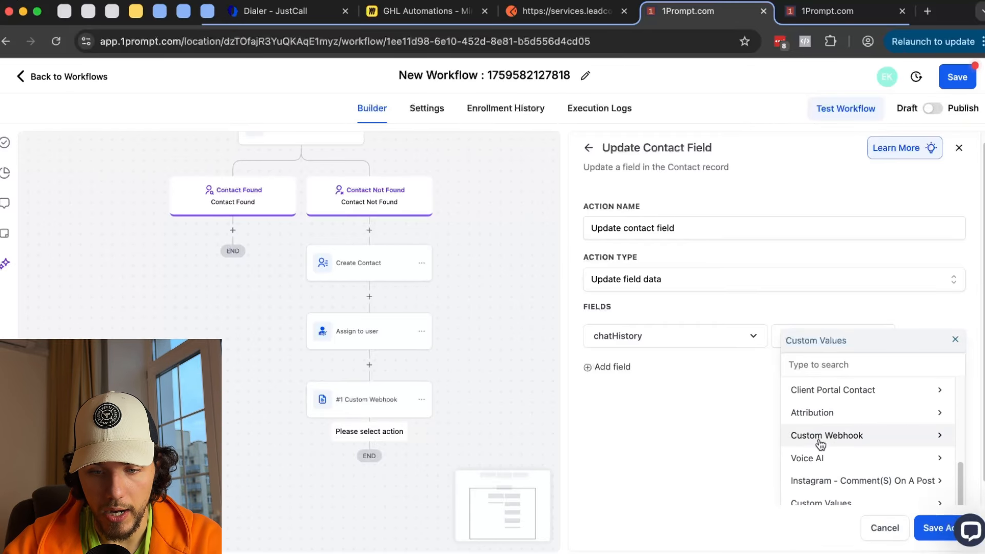
click(819, 437)
click(878, 390)
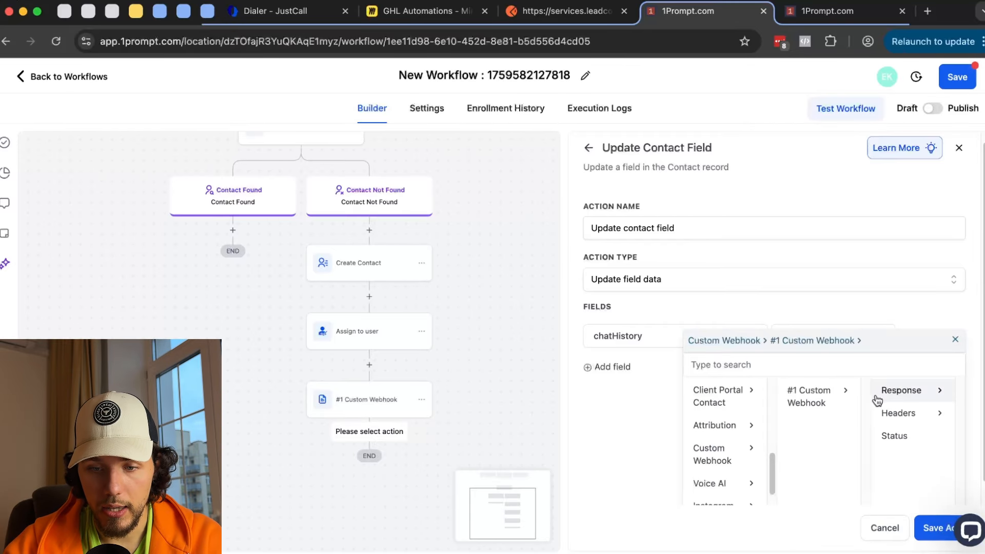
click(892, 435)
click(930, 516)
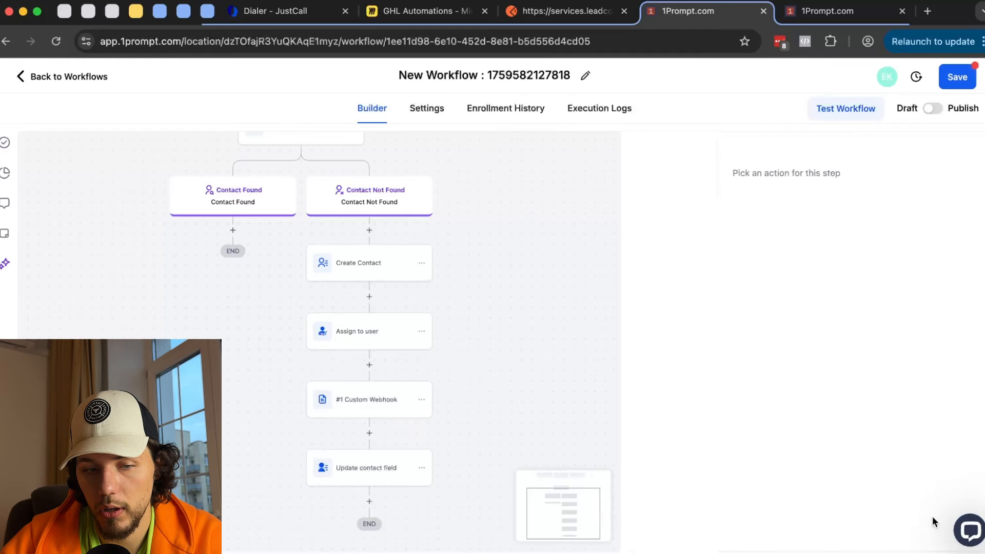
- Reopen the #1 Custom Webhook step's settings and save them again
scroll(662, 374, down, 3)
click(379, 336)
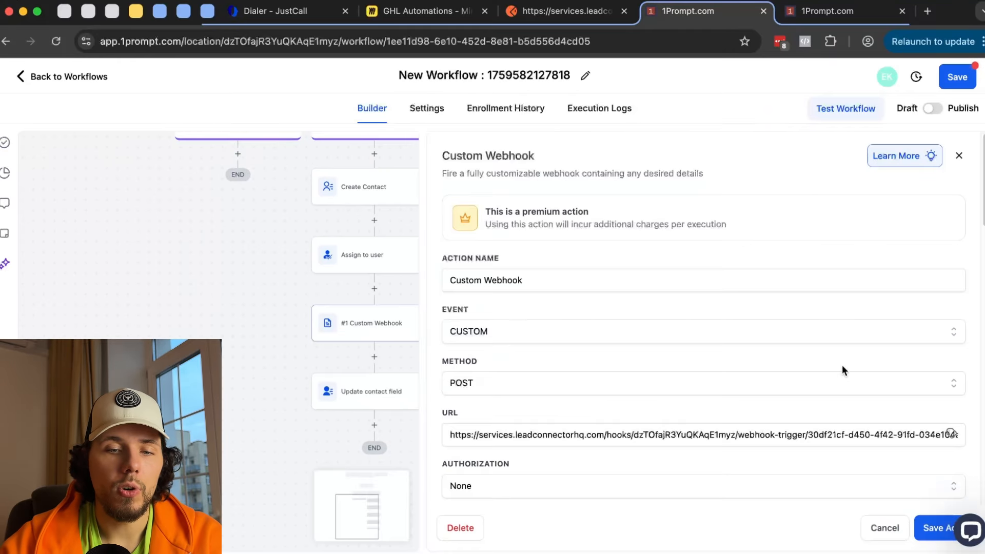
scroll(844, 366, down, 10)
scroll(847, 368, down, 4)
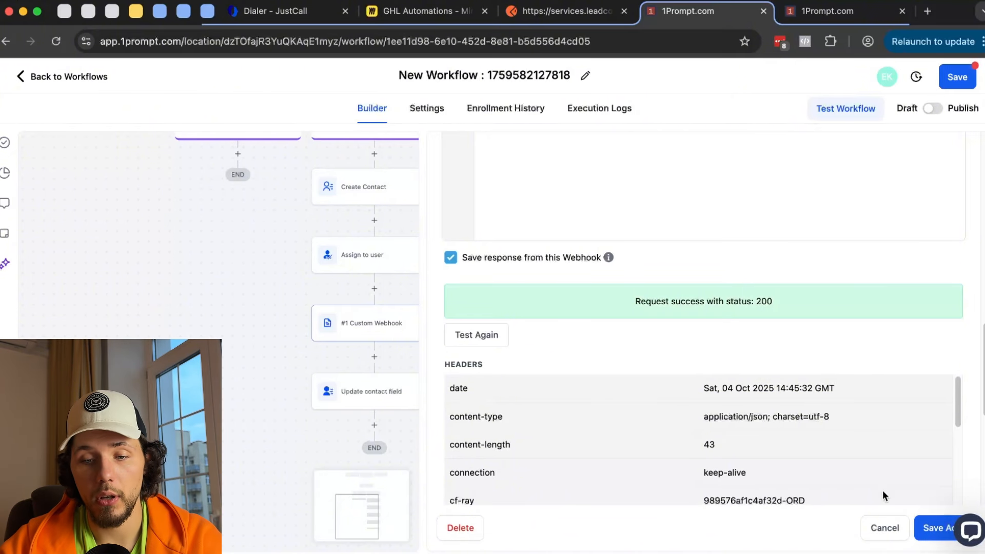
click(934, 529)
click(426, 392)
- Delete the Update contact field step and the #1 Custom Webhook step, confirming each
mouse_move(467, 471)
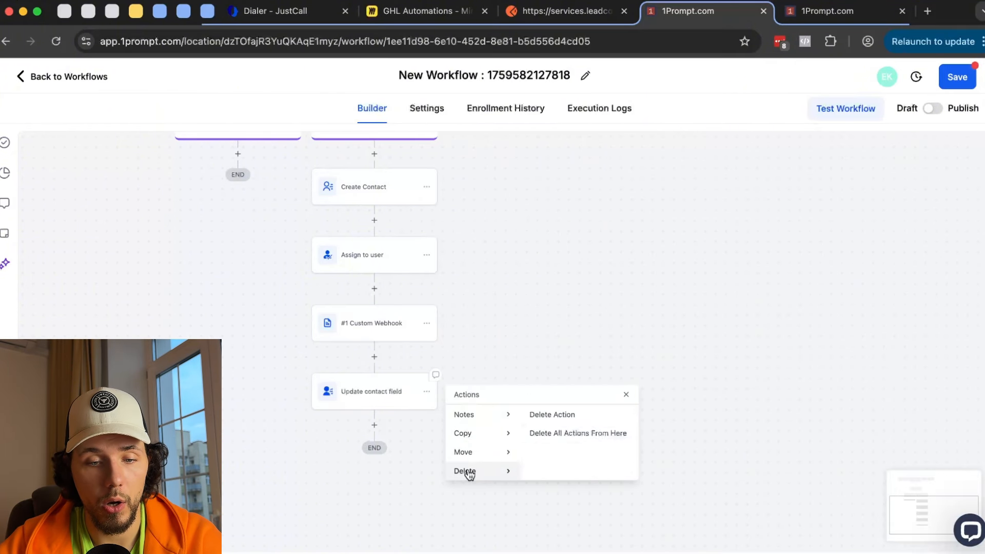
click(564, 414)
click(630, 345)
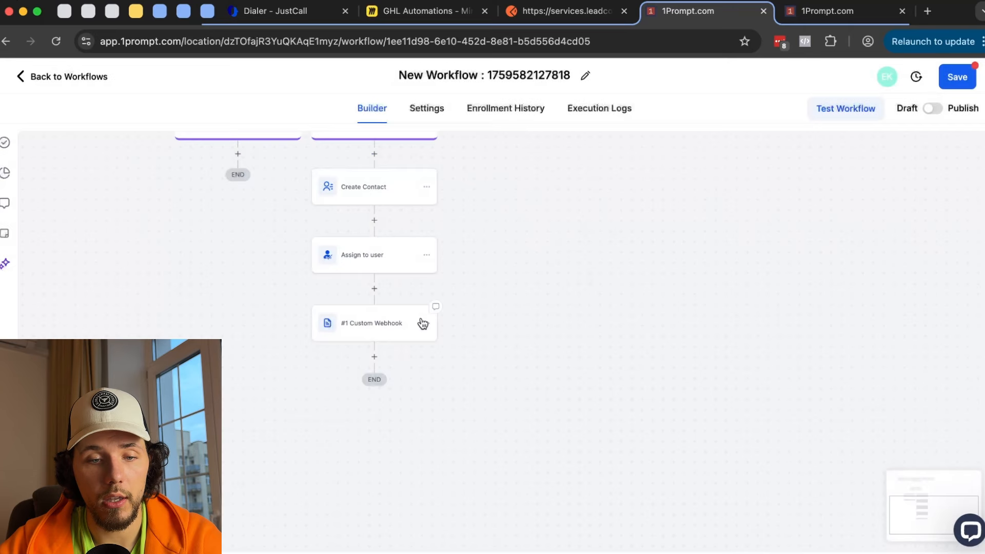
click(423, 330)
click(462, 528)
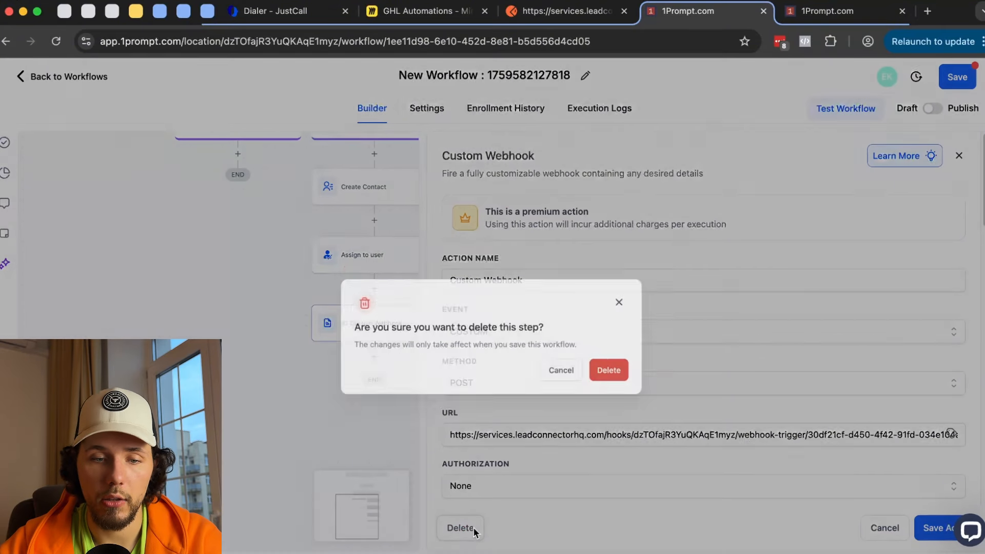
click(630, 345)
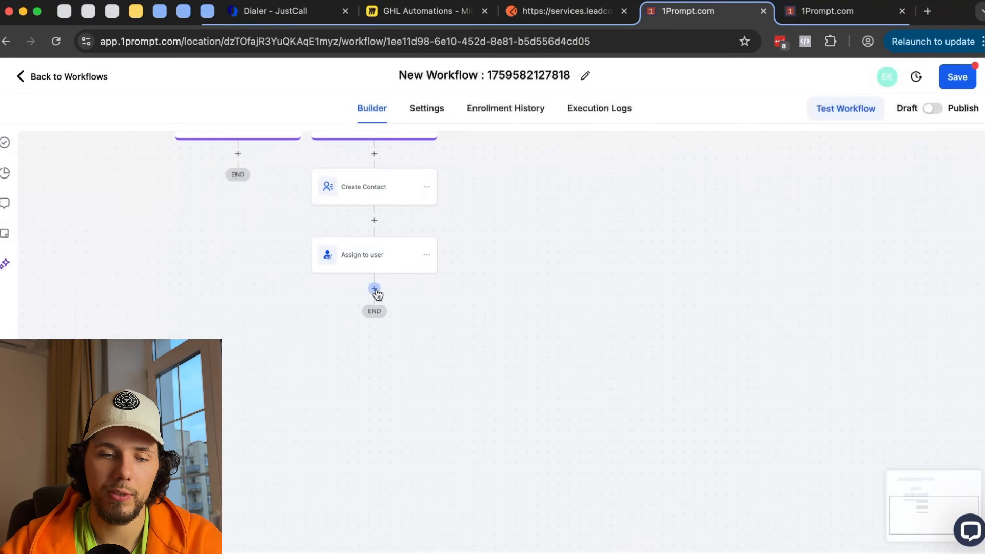
- Bring up the action list for a new step after Assign to user and browse to Internal
click(374, 289)
scroll(758, 319, down, 8)
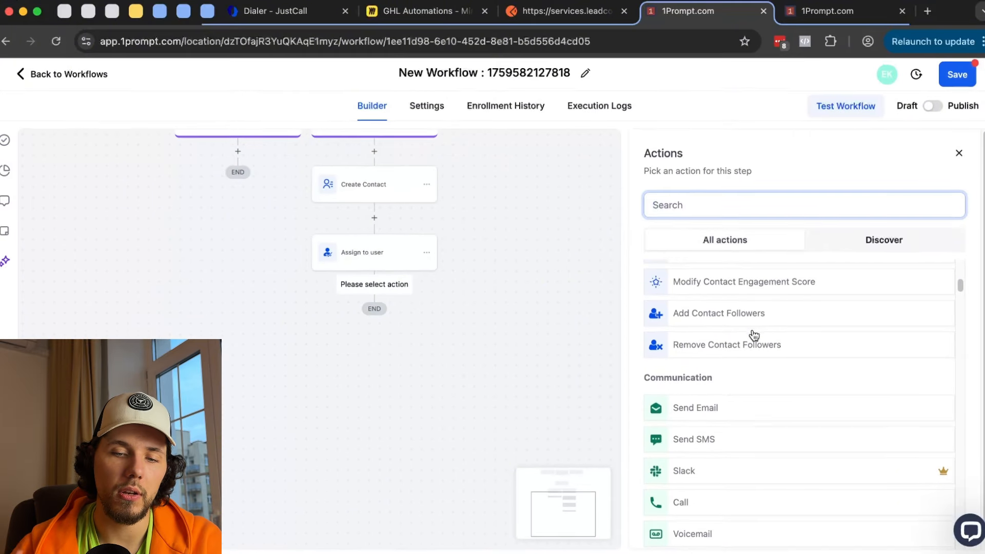
scroll(754, 336, down, 5)
scroll(754, 336, down, 10)
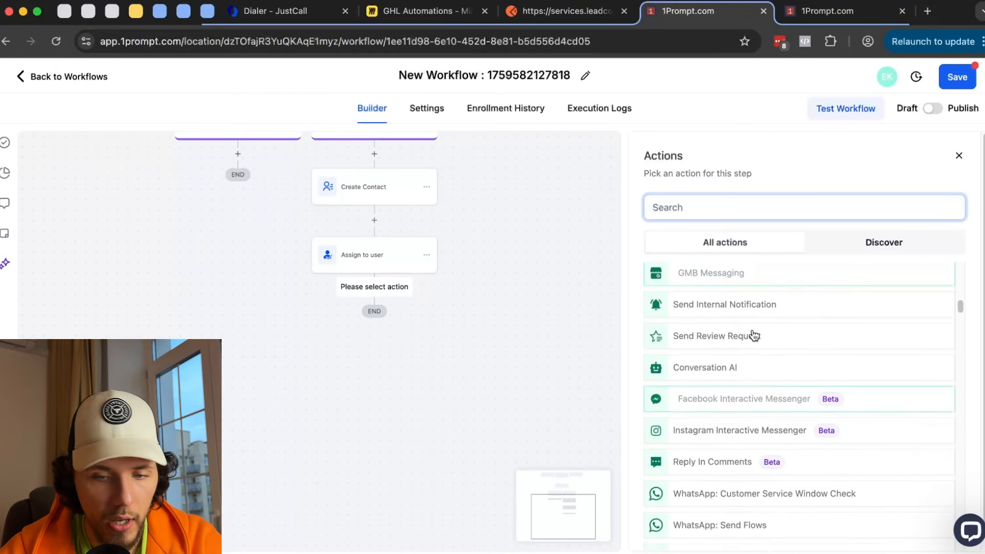
scroll(754, 334, down, 3)
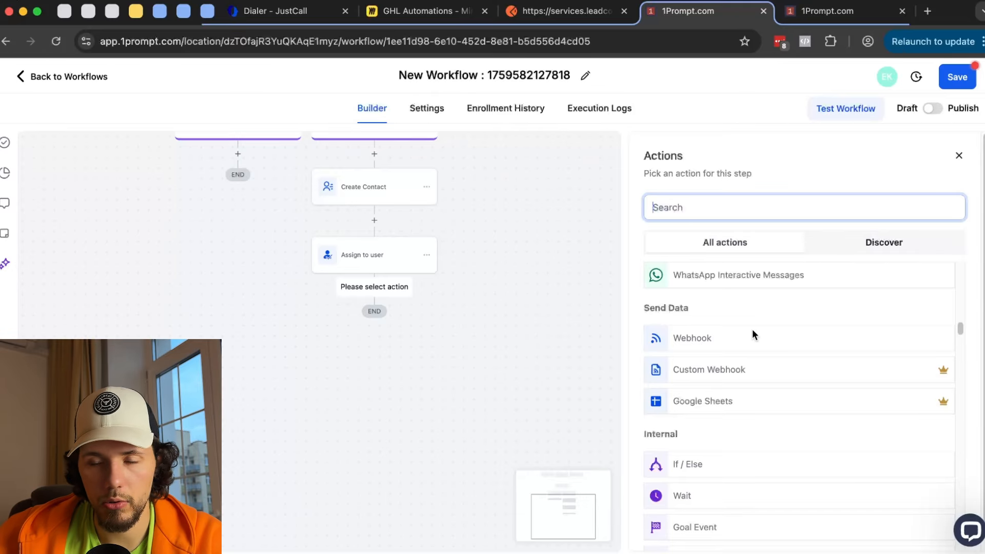
scroll(753, 334, down, 2)
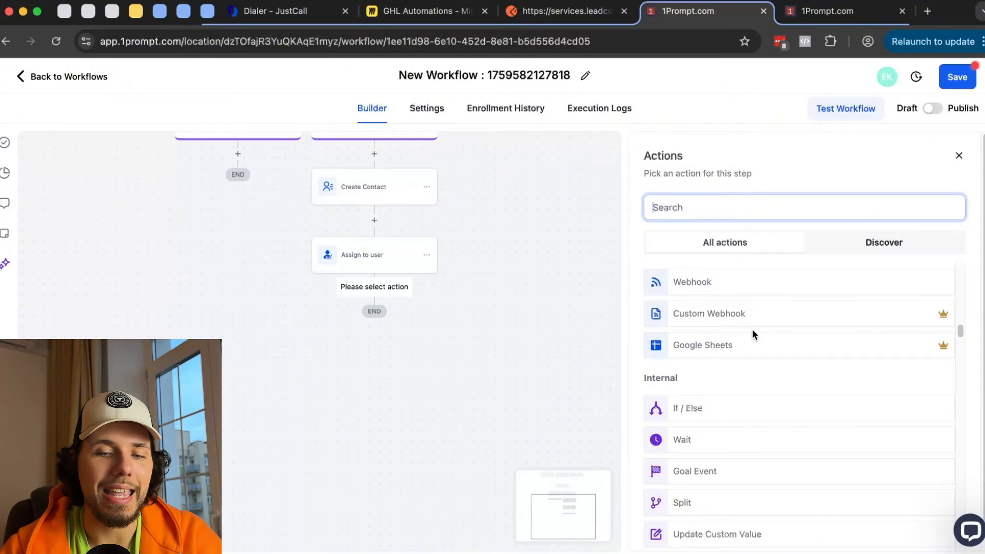
scroll(752, 331, down, 10)
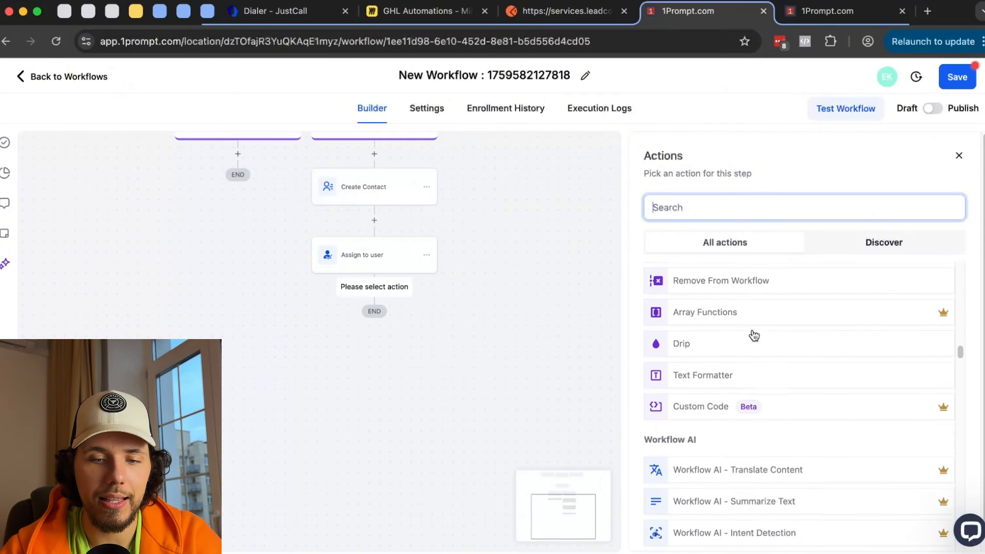
scroll(754, 335, down, 3)
scroll(754, 335, up, 15)
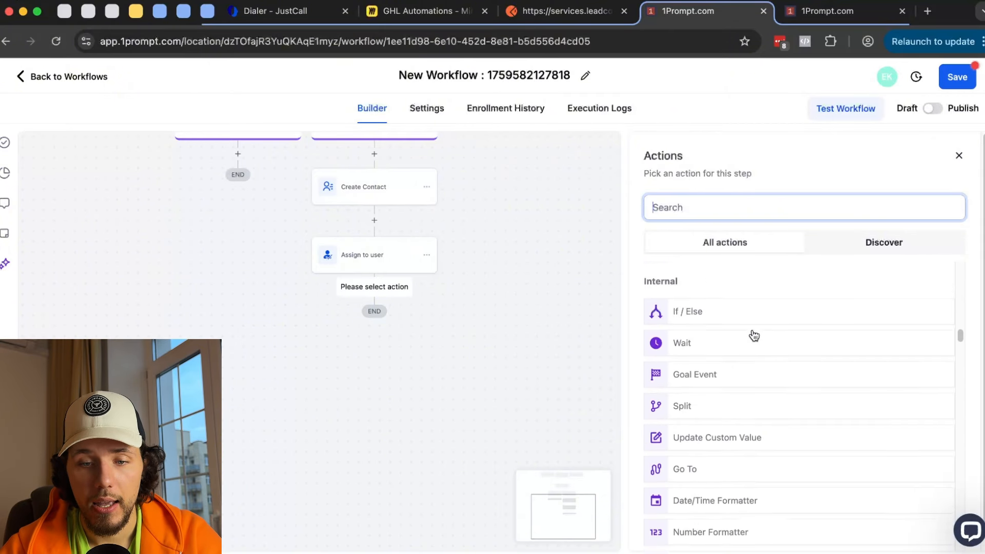
scroll(754, 335, up, 1)
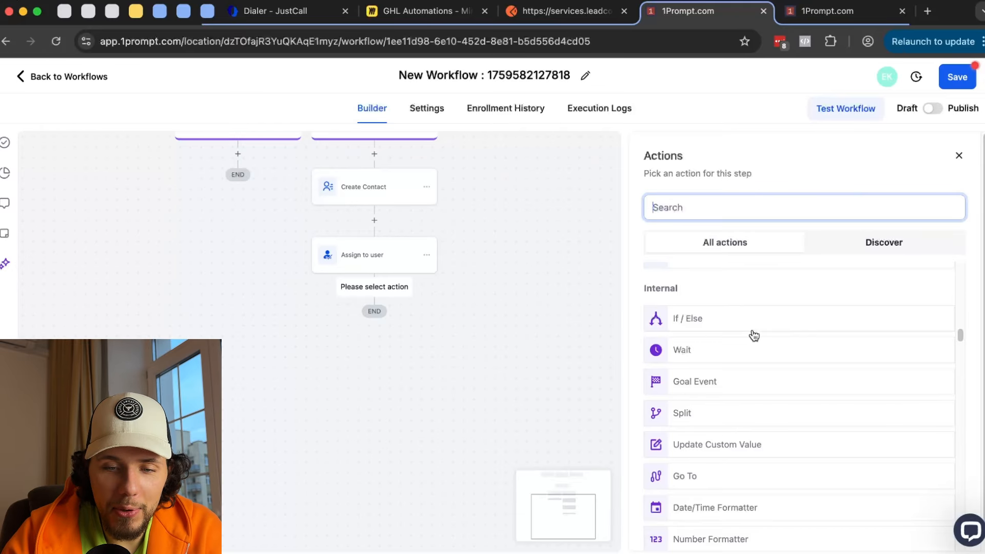
- Add an If / Else condition step named 'Google or Microsoft?'
click(709, 328)
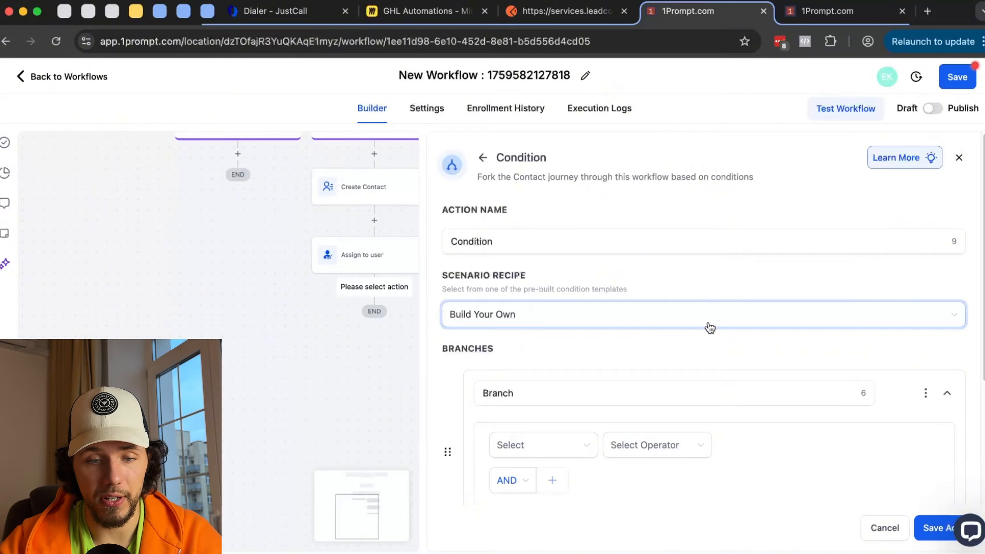
scroll(667, 318, down, 3)
click(547, 328)
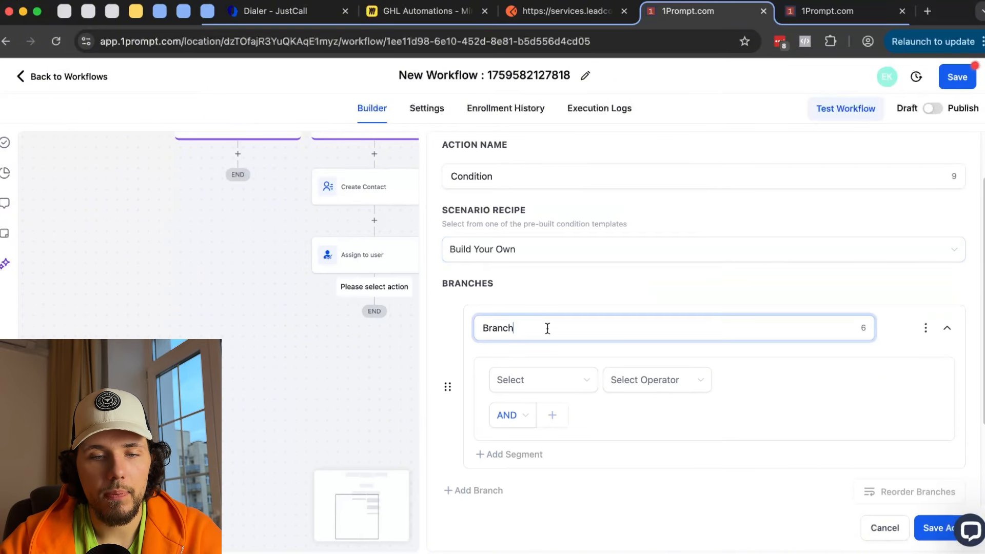
scroll(547, 288, up, 3)
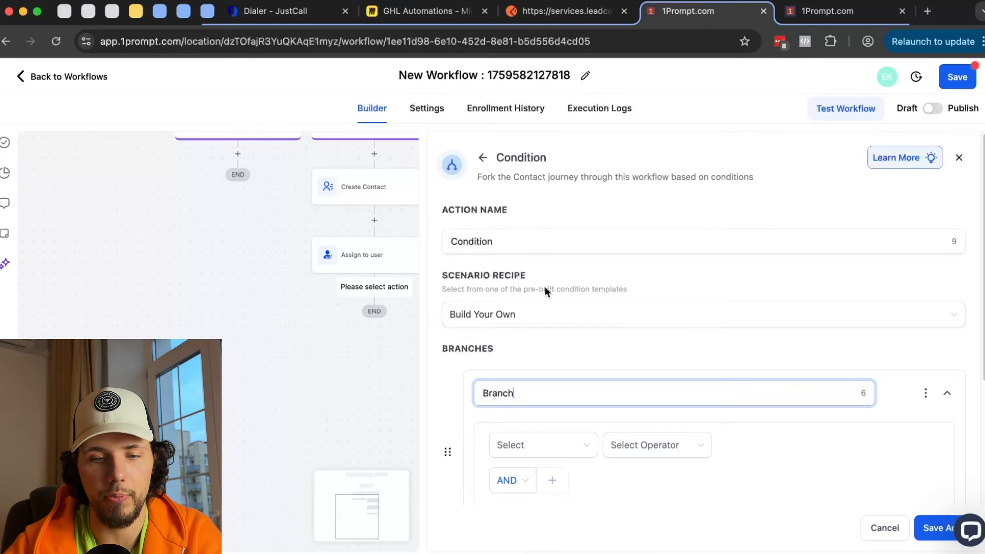
double_click(467, 241)
text(Email)
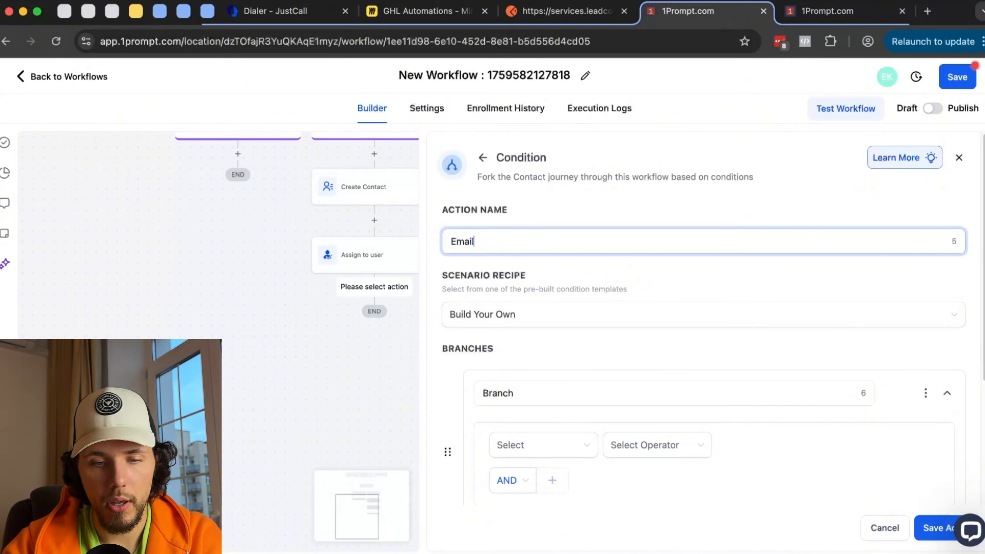
text(m)
key(BackSpace)
key(BackSpace)
text(Google or Microsoft)
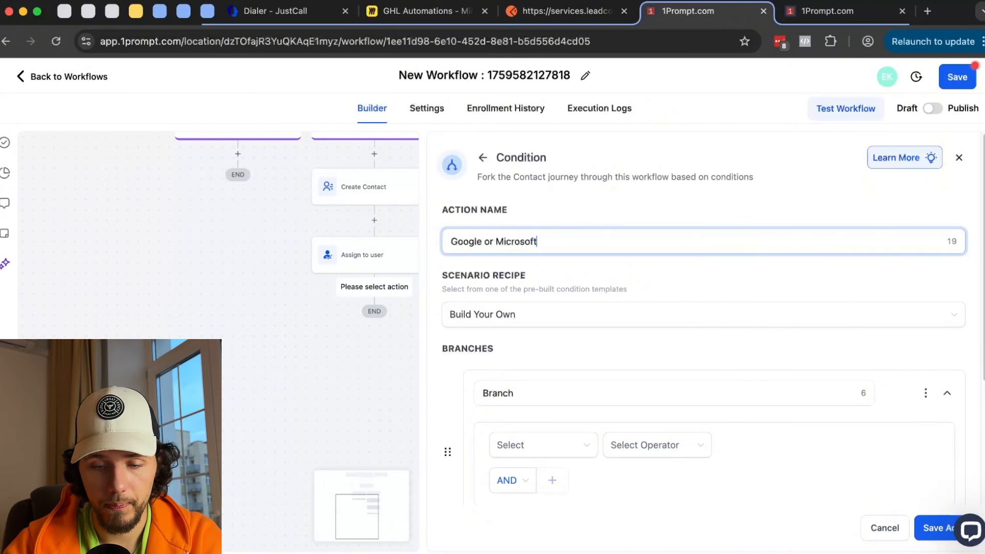
drag(452, 282, 528, 285)
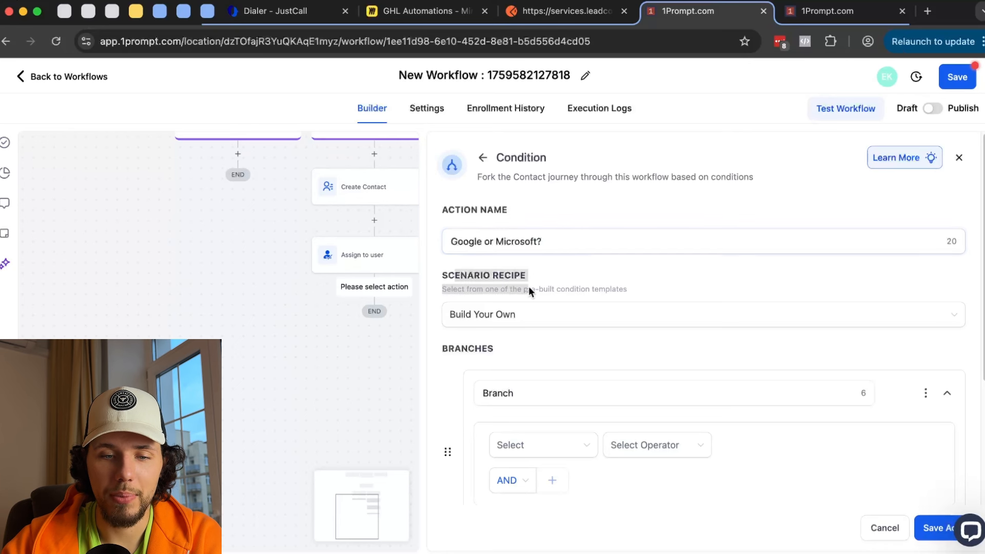
scroll(547, 271, down, 1)
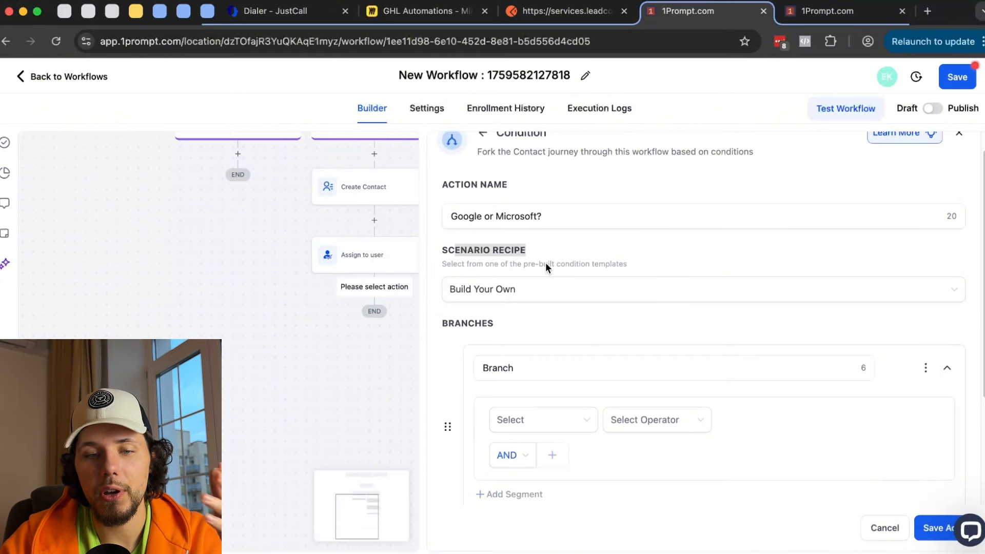
scroll(548, 274, down, 1)
scroll(493, 313, down, 5)
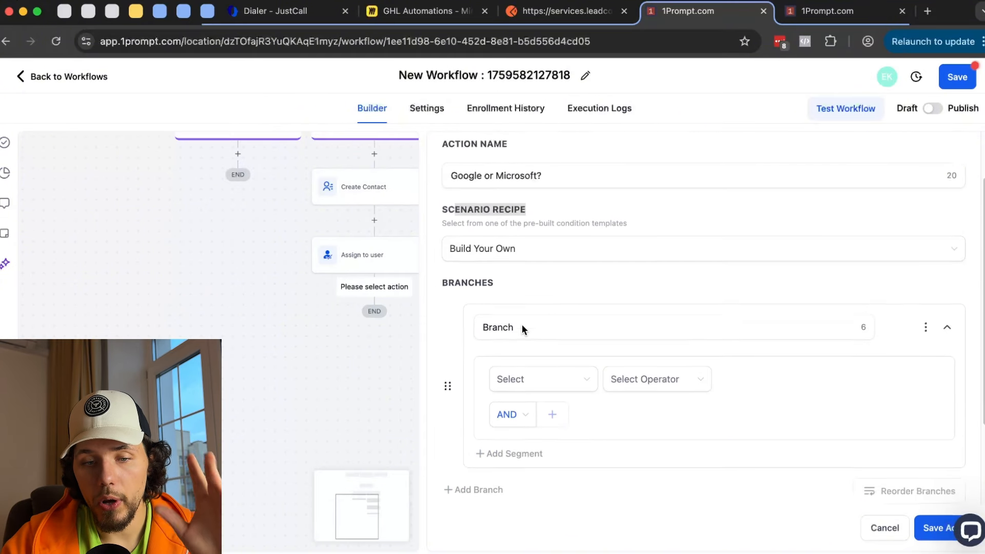
- Rename the condition's first branch to 'Google'
click(508, 210)
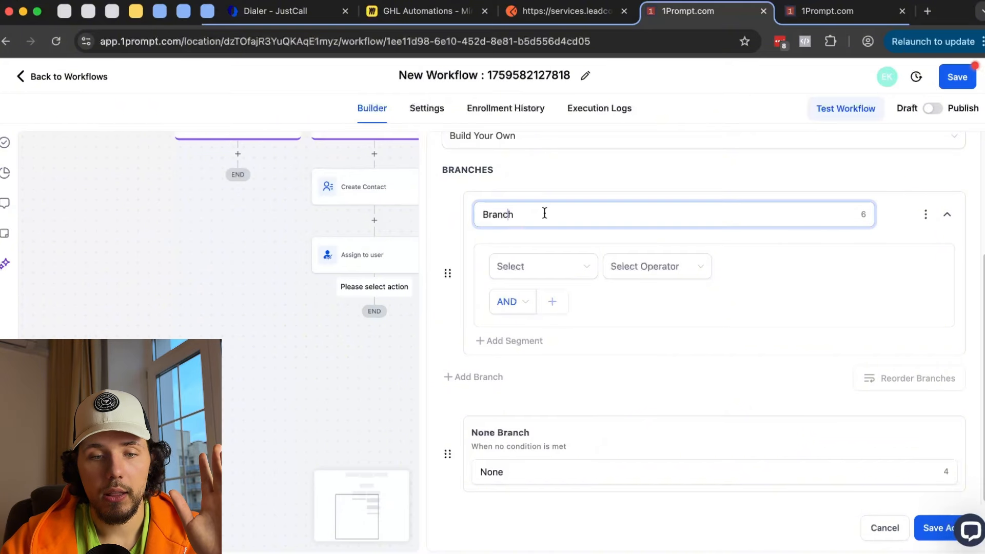
drag(544, 213, 460, 210)
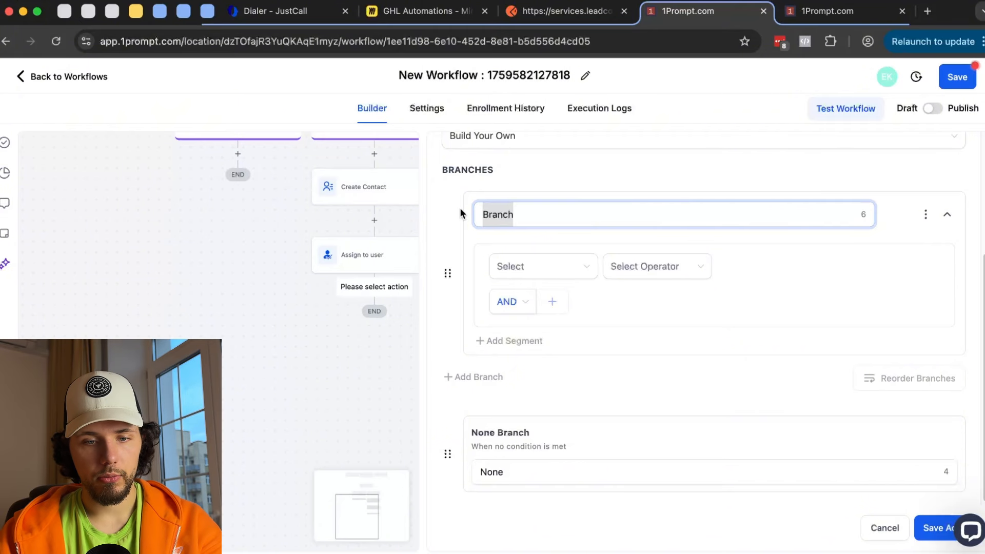
click(926, 528)
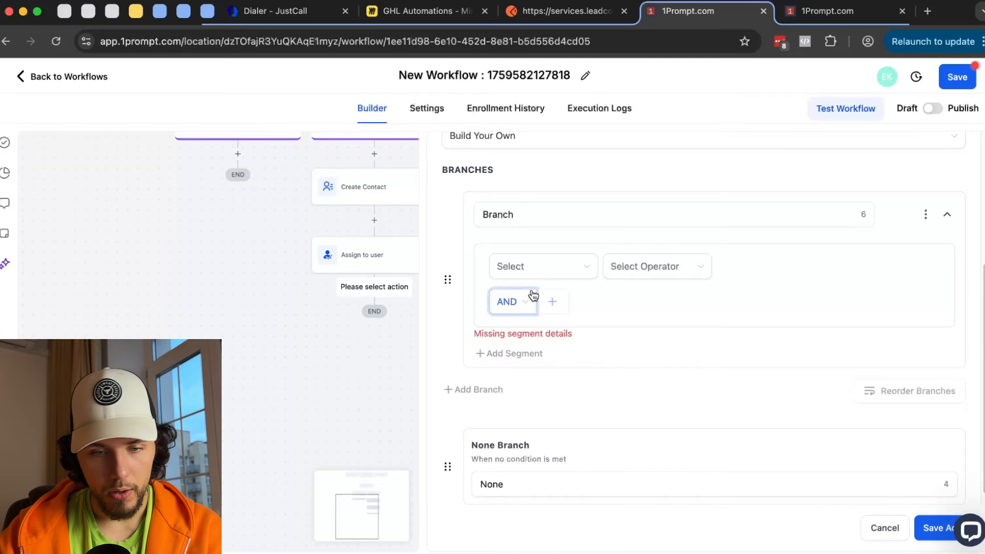
click(539, 213)
double_click(538, 214)
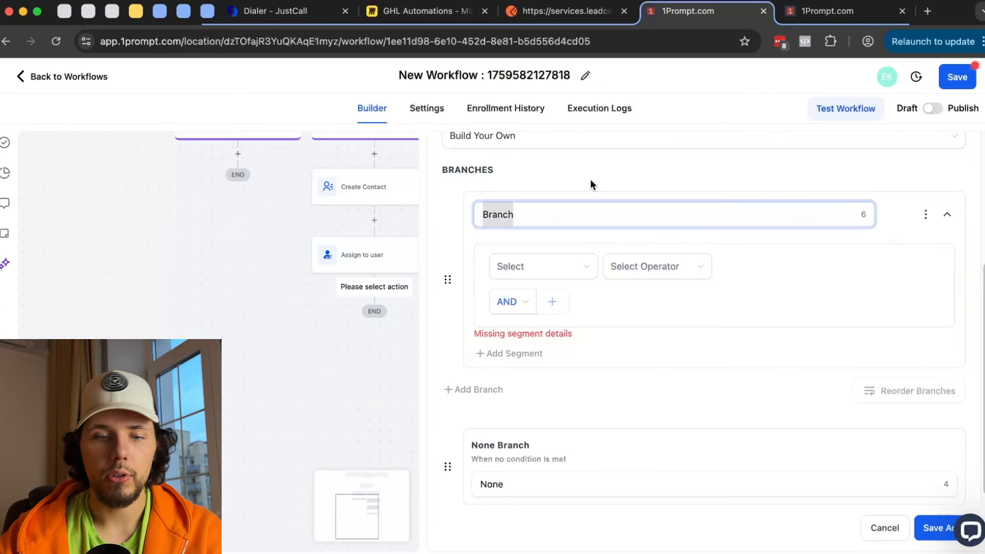
text(Google)
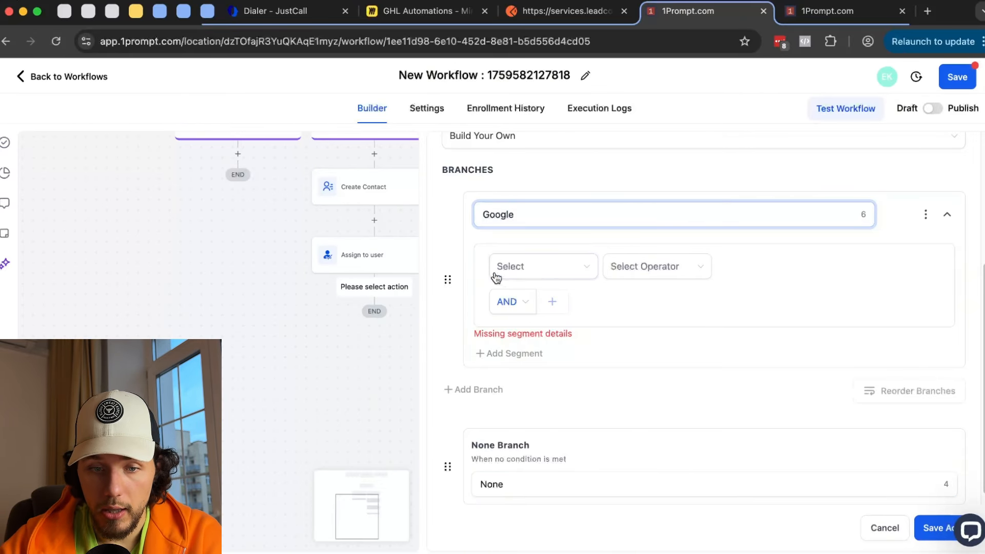
- Make the Google branch match Contact Email contains 'gmail.com' and save the condition
click(552, 267)
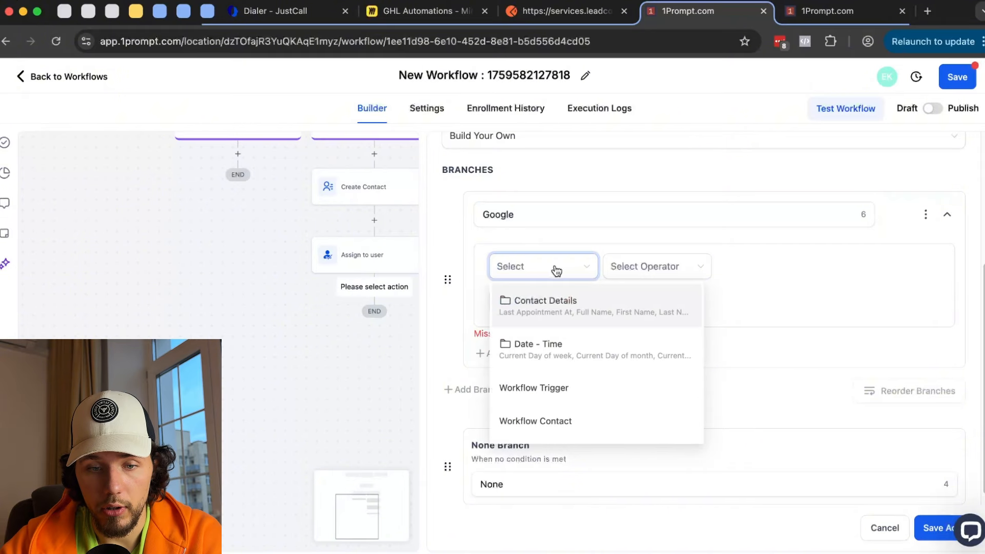
click(543, 311)
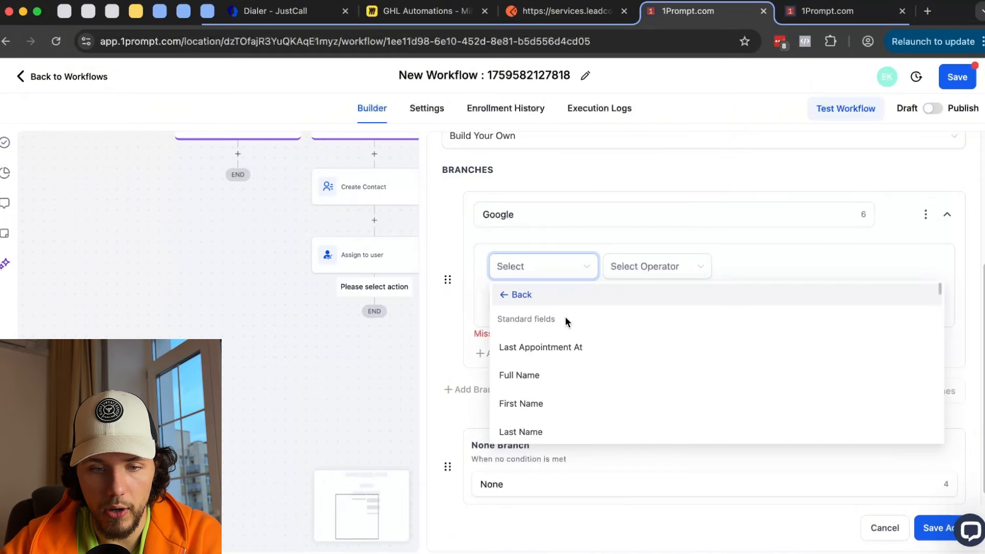
scroll(587, 336, down, 3)
click(536, 364)
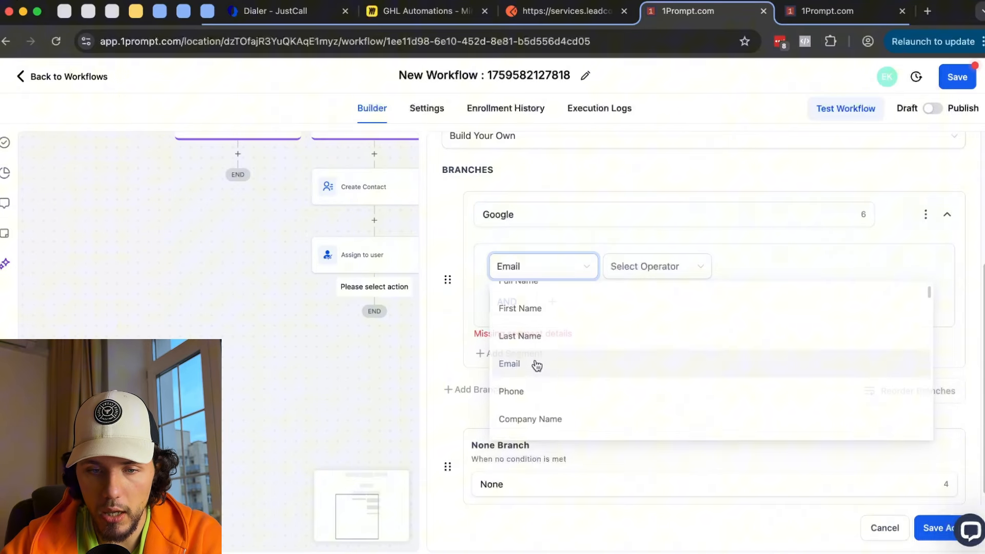
click(640, 272)
click(639, 336)
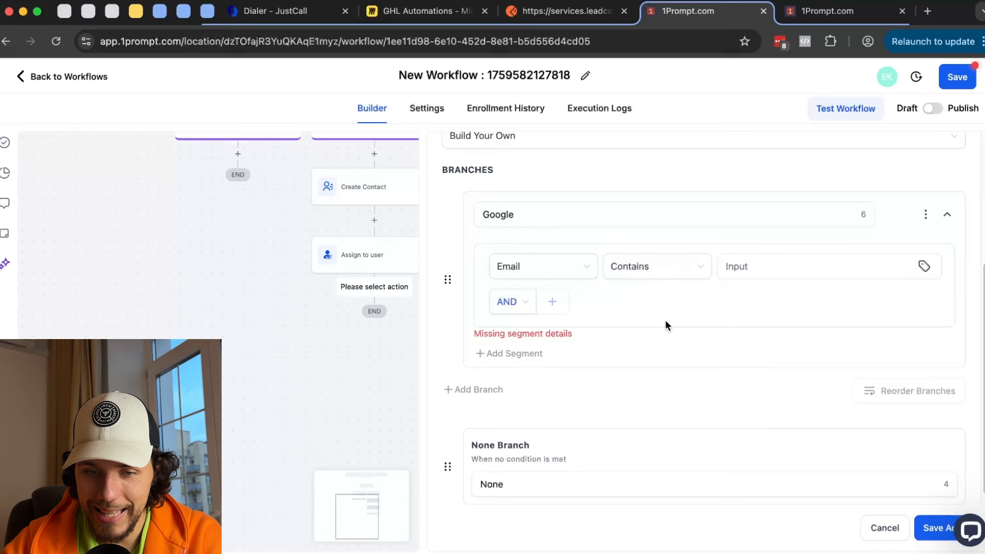
click(784, 267)
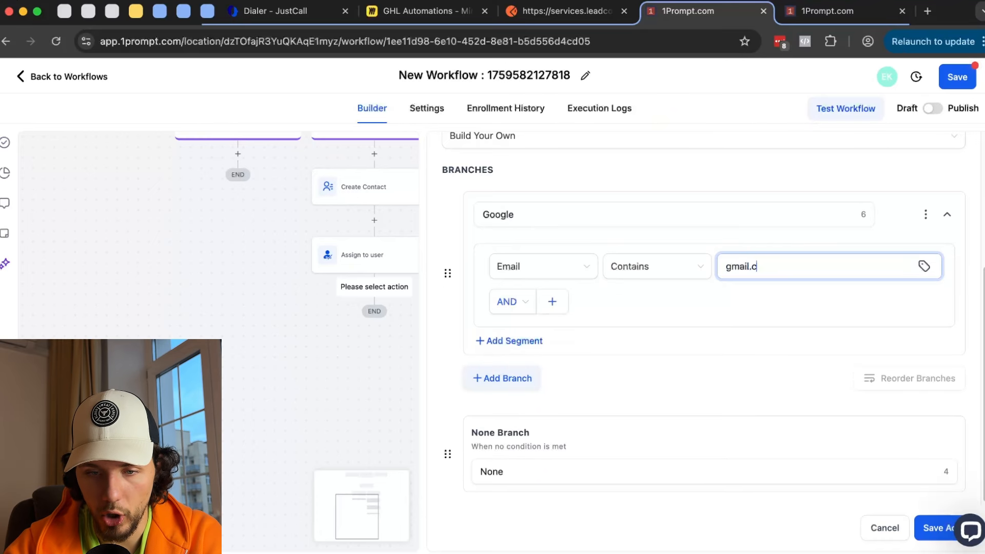
click(932, 527)
drag(470, 368, 701, 217)
- Add a second branch named 'Microsoft' to the Google or Microsoft? condition
scroll(607, 343, down, 4)
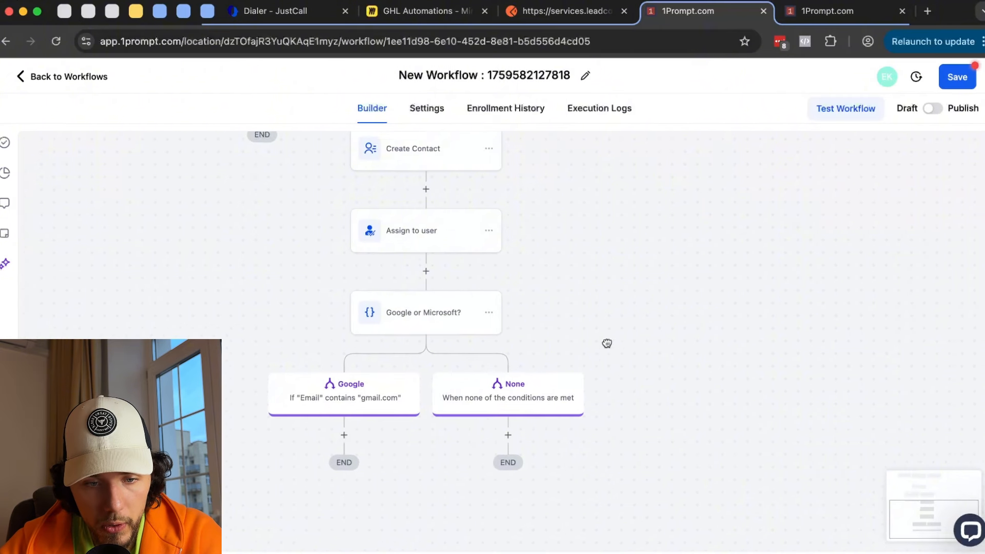
click(445, 230)
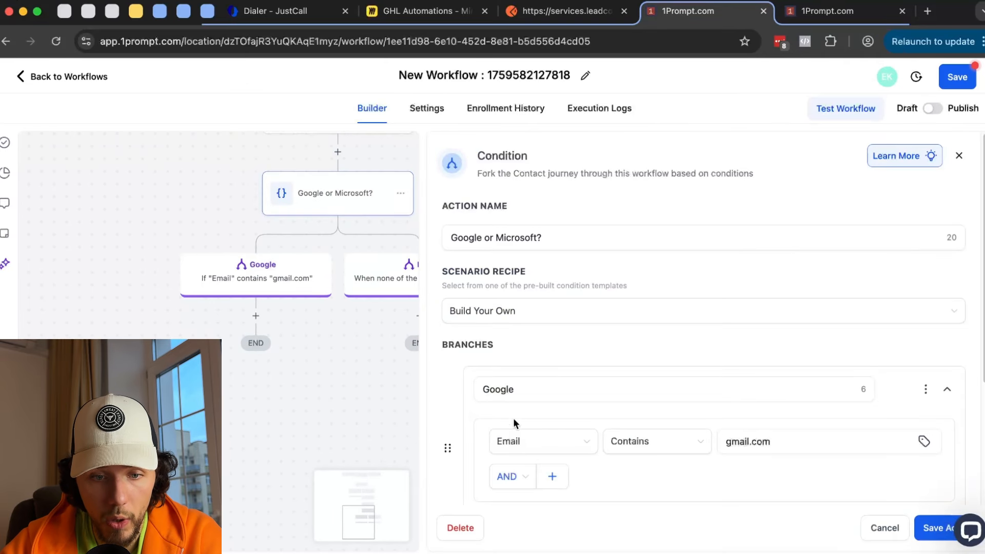
scroll(574, 347, down, 3)
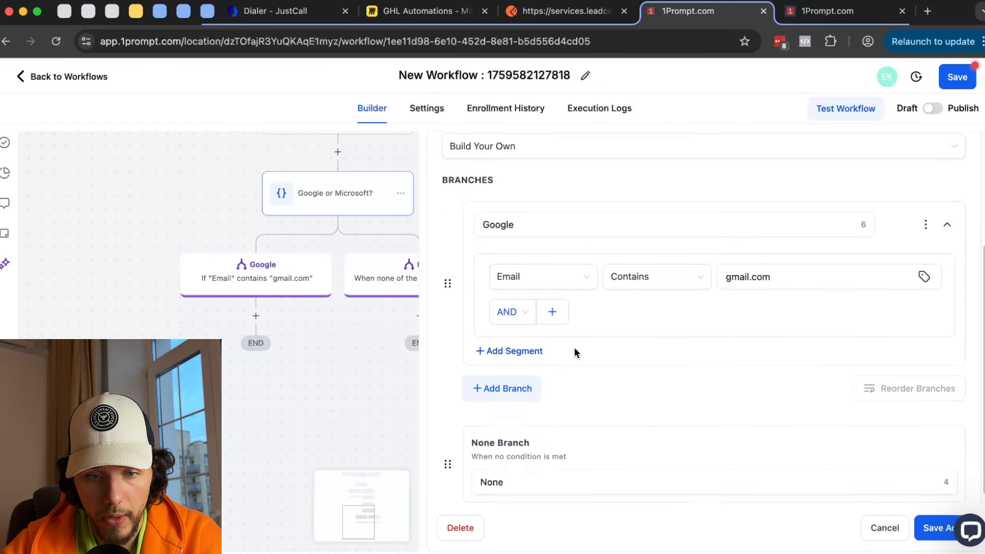
scroll(351, 276, right, 1)
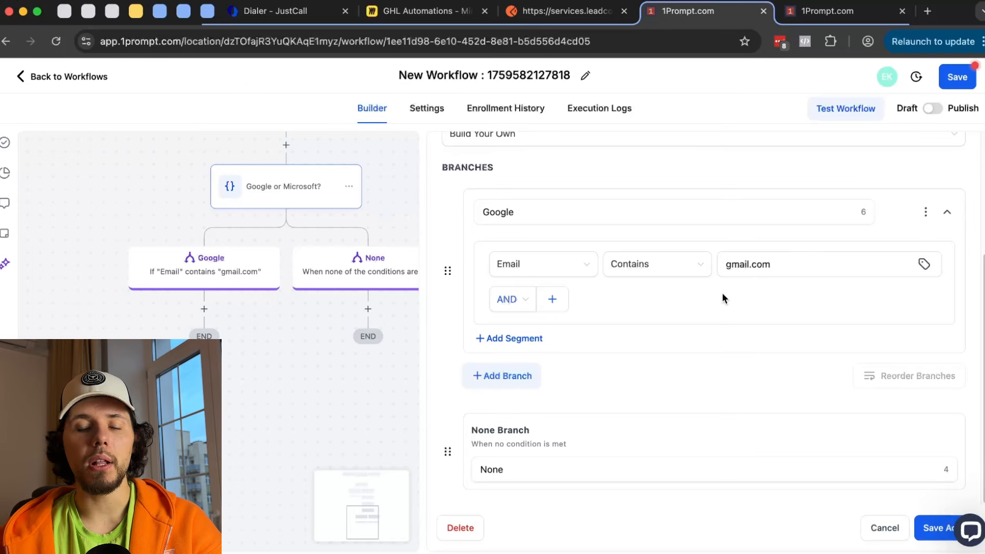
click(728, 268)
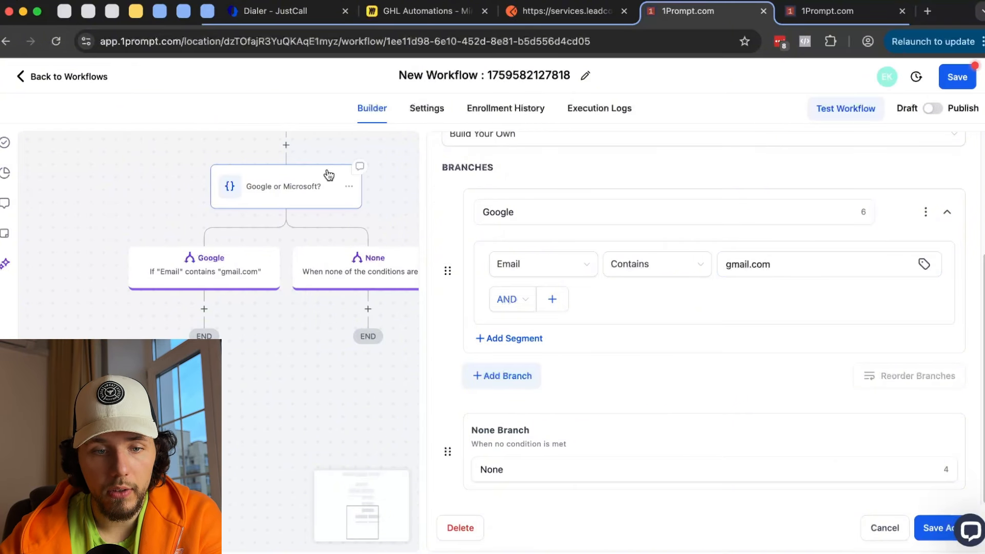
click(513, 376)
scroll(567, 364, down, 3)
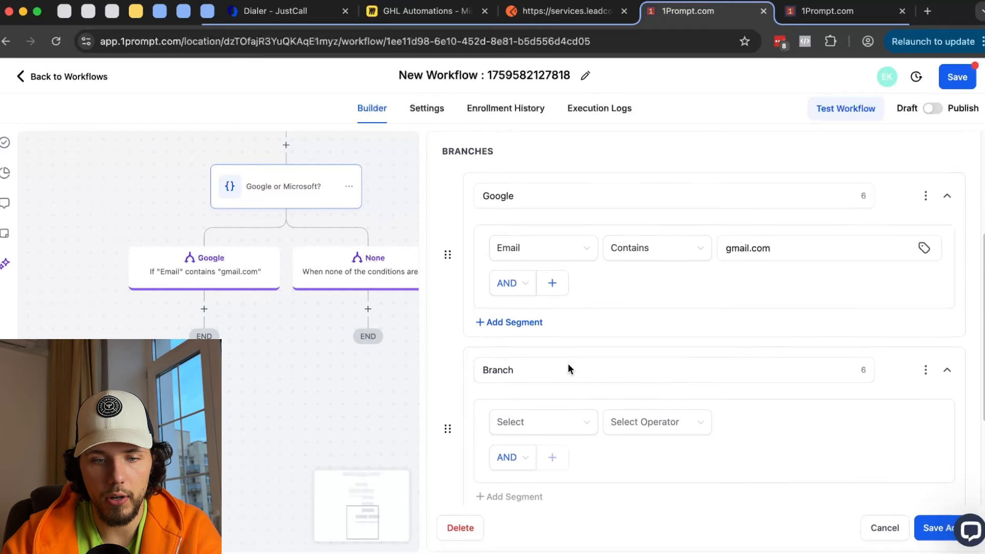
drag(524, 314, 459, 310)
text(M)
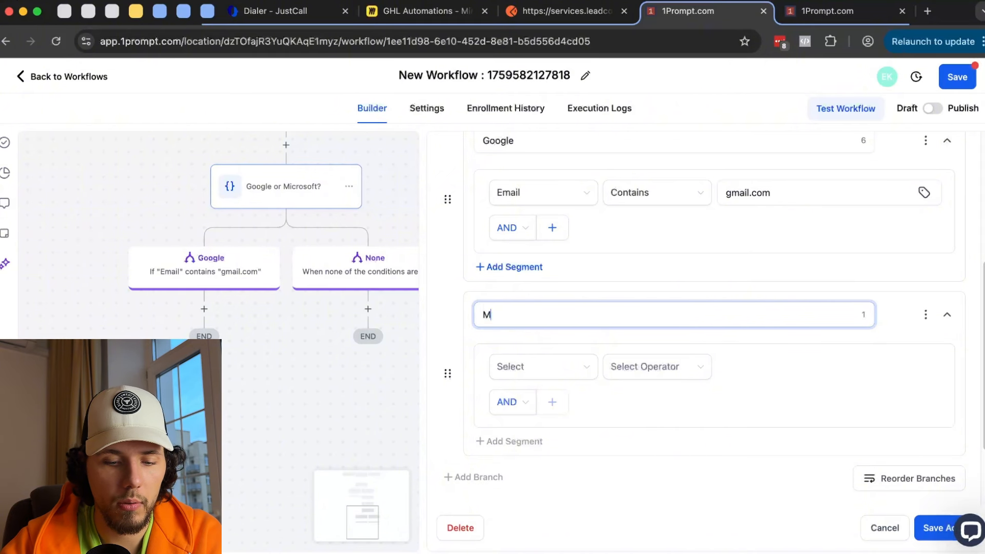
text(icrosoft)
- Set the Microsoft branch to Email contains 'outlook.com' and save the condition
click(564, 365)
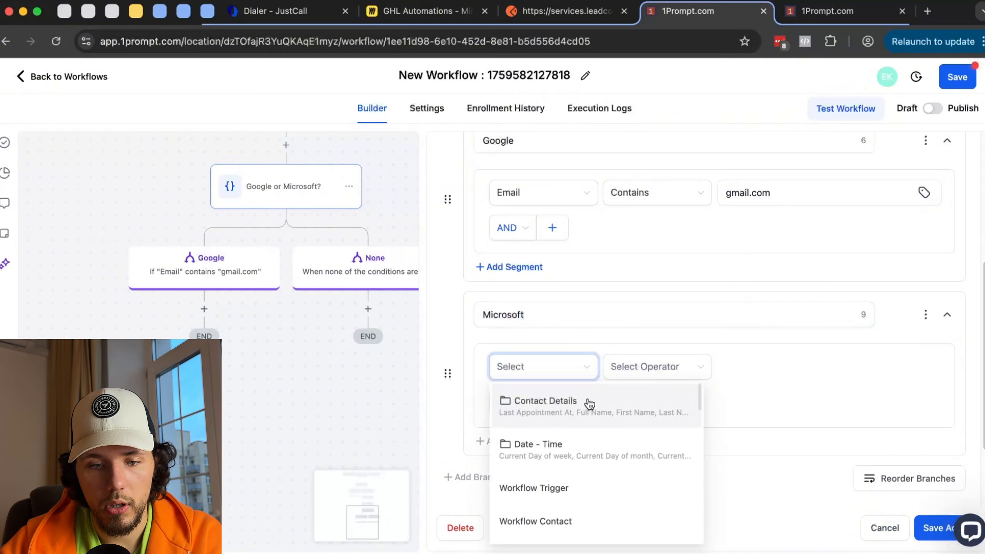
click(590, 404)
scroll(599, 404, down, 1)
scroll(600, 405, down, 1)
click(569, 480)
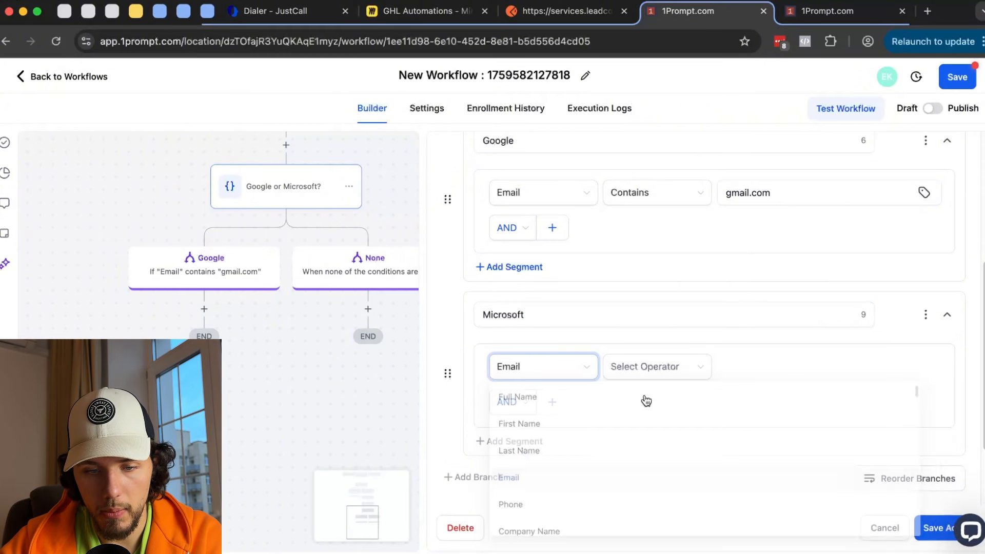
click(657, 366)
click(661, 437)
click(765, 366)
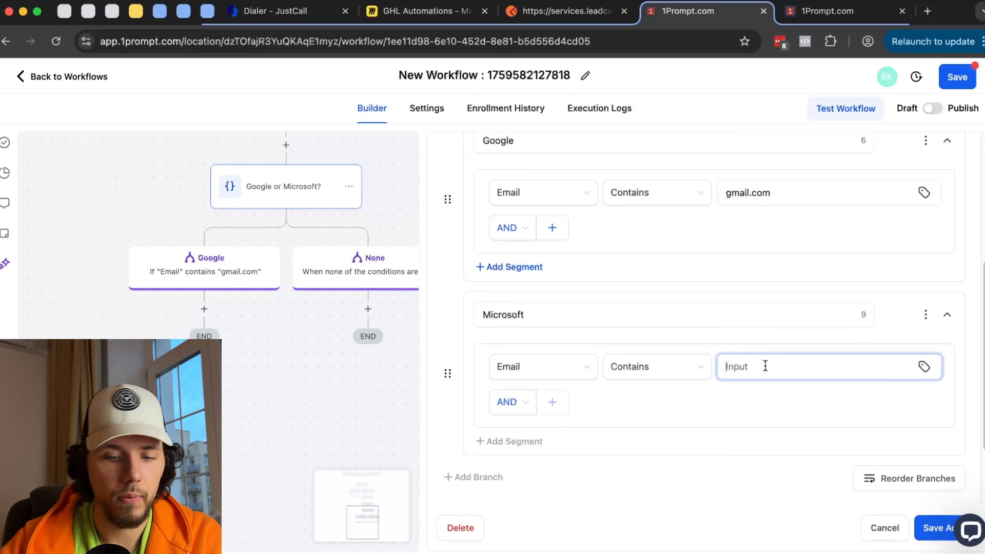
text(outlook.com)
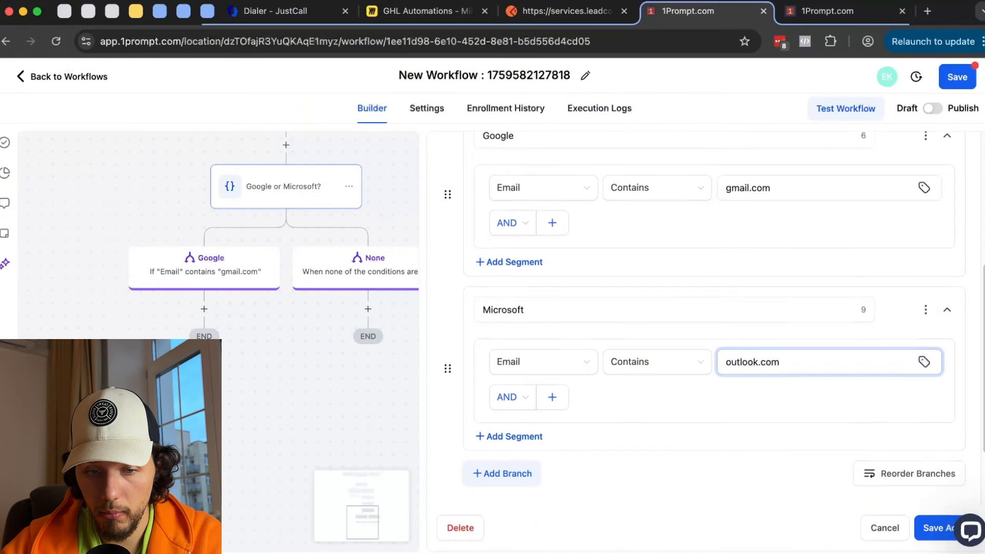
scroll(713, 339, down, 3)
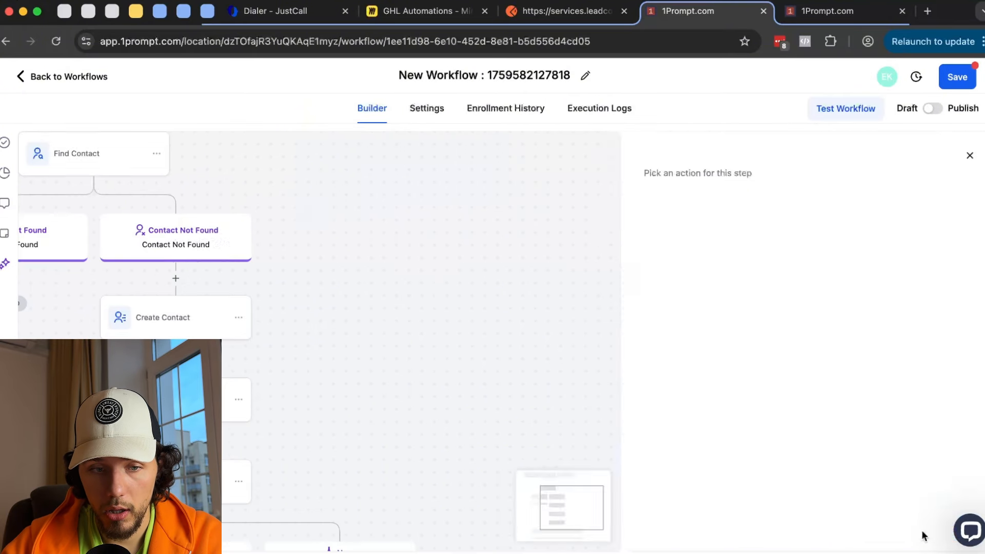
click(395, 329)
drag(400, 397, 683, 205)
drag(418, 344, 385, 235)
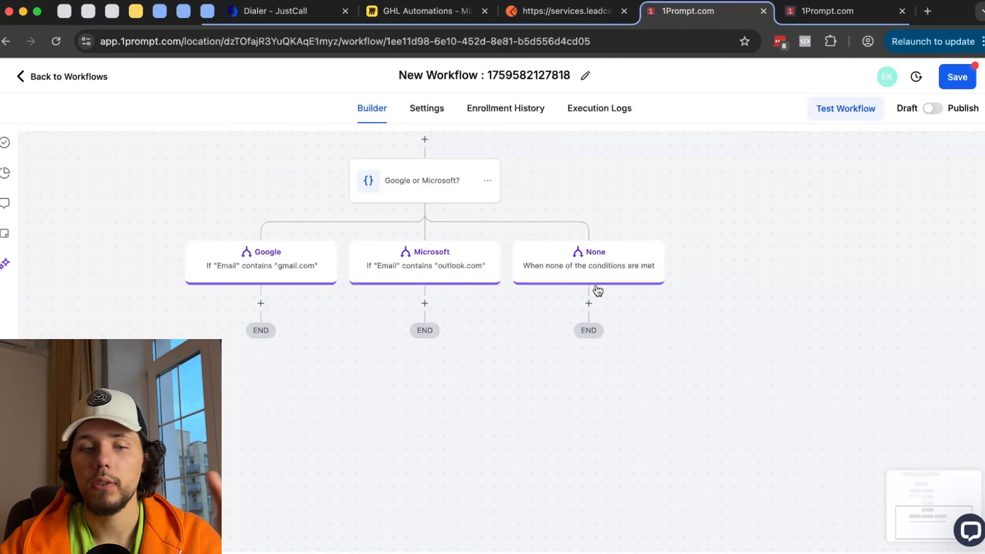
- In the Google or Microsoft? condition, remove the empty extra condition and combine Google branch conditions with OR
click(425, 189)
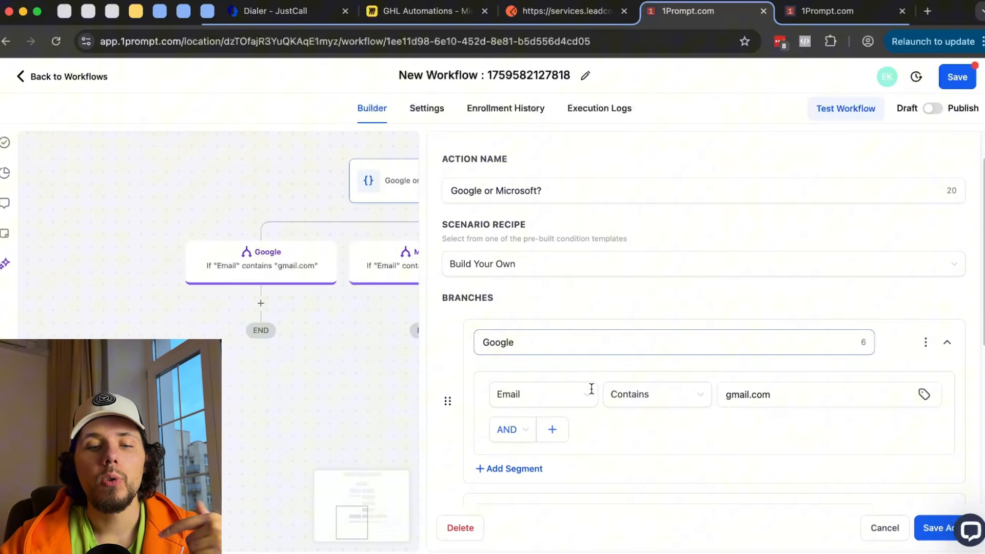
scroll(549, 431, down, 1)
click(553, 411)
scroll(549, 385, down, 2)
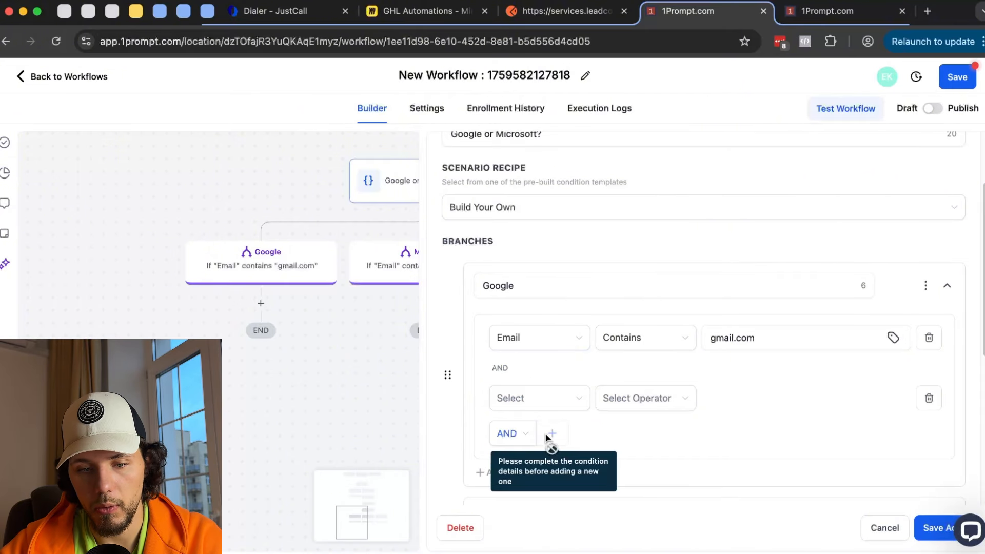
click(546, 400)
click(673, 356)
click(928, 398)
click(509, 373)
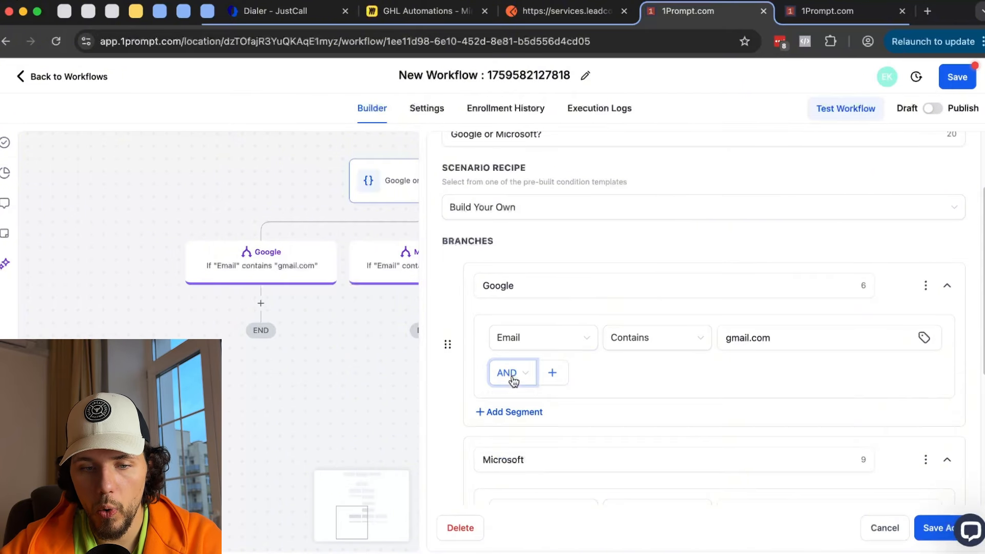
click(507, 418)
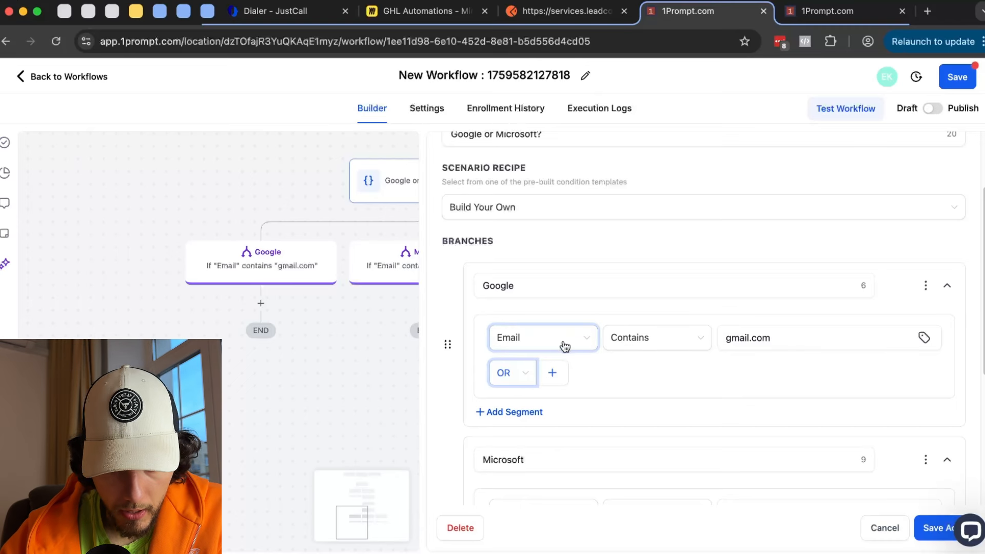
- Add a Google branch condition: Email contains proton.mail
click(552, 373)
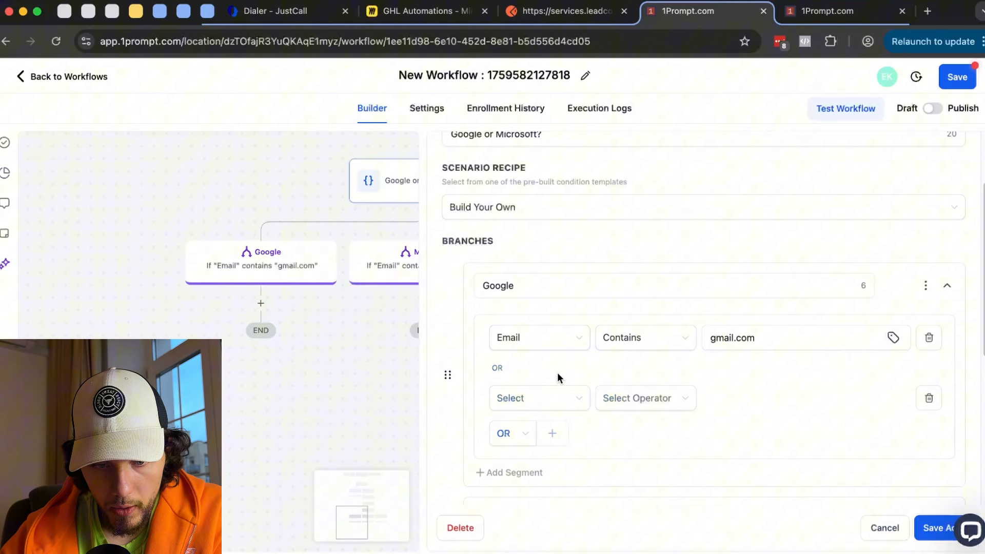
click(544, 398)
click(556, 257)
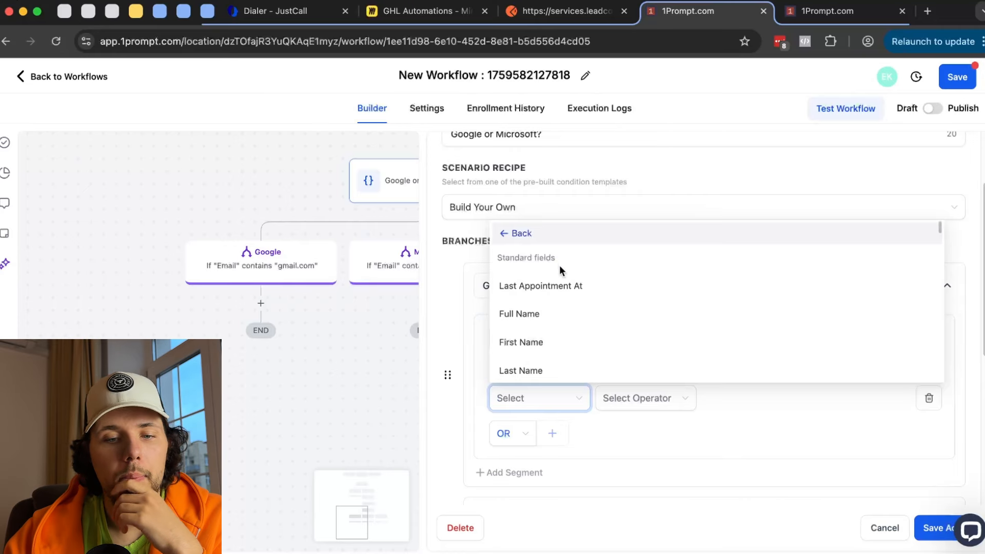
scroll(573, 303, down, 4)
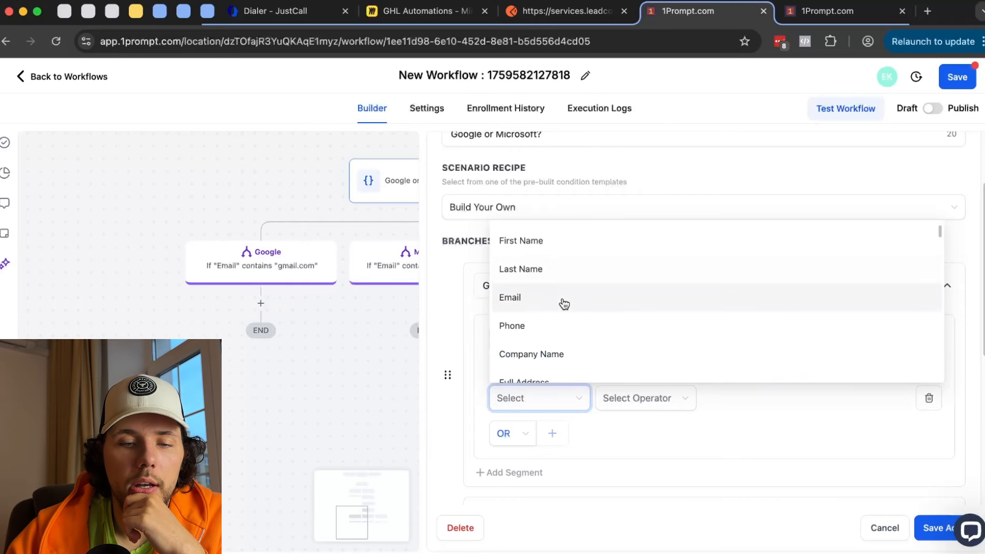
click(560, 306)
click(640, 398)
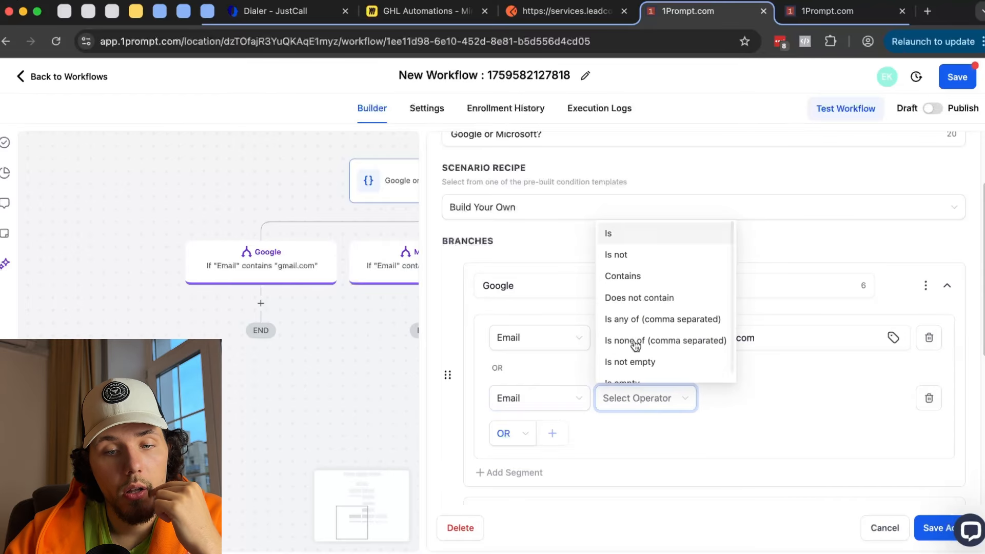
click(640, 277)
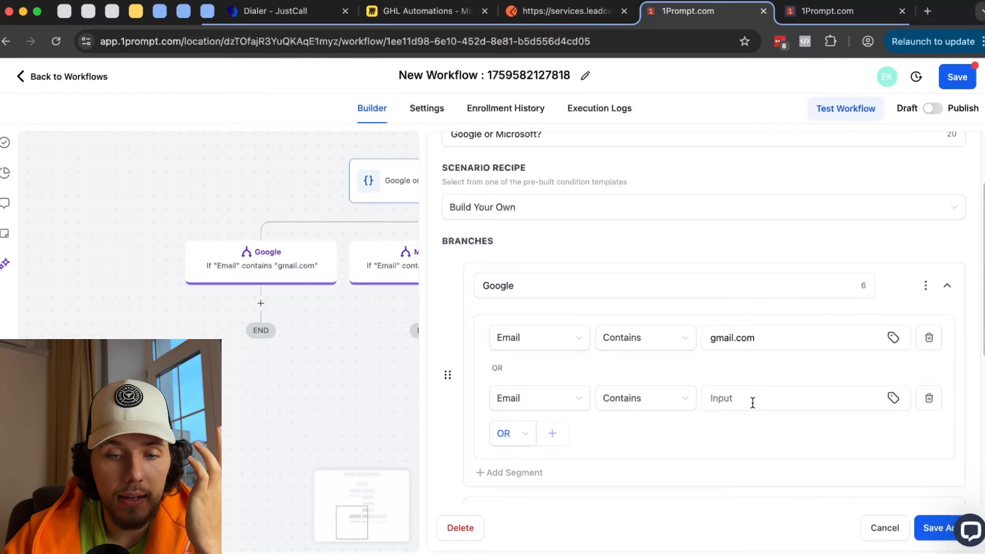
click(779, 391)
text(proton.mail)
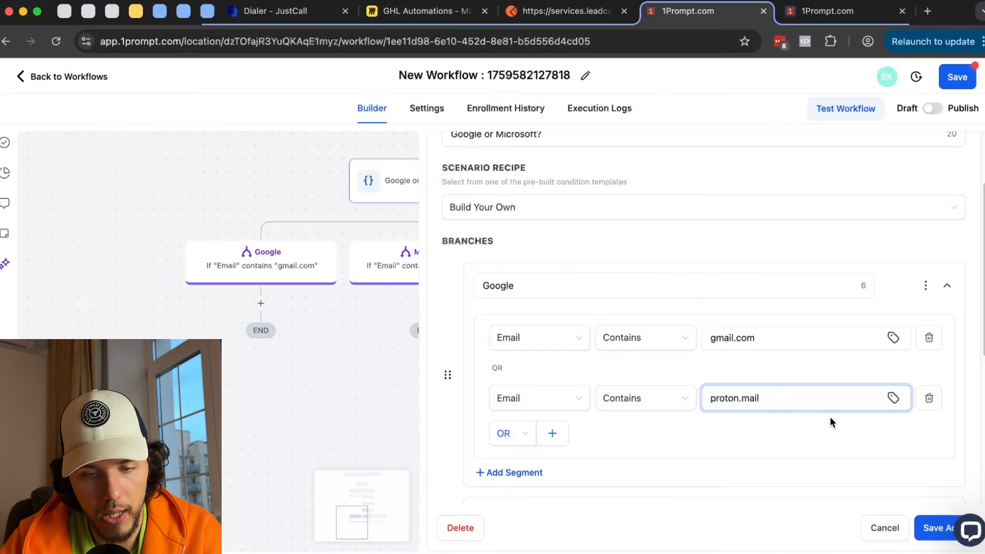
scroll(791, 358, down, 2)
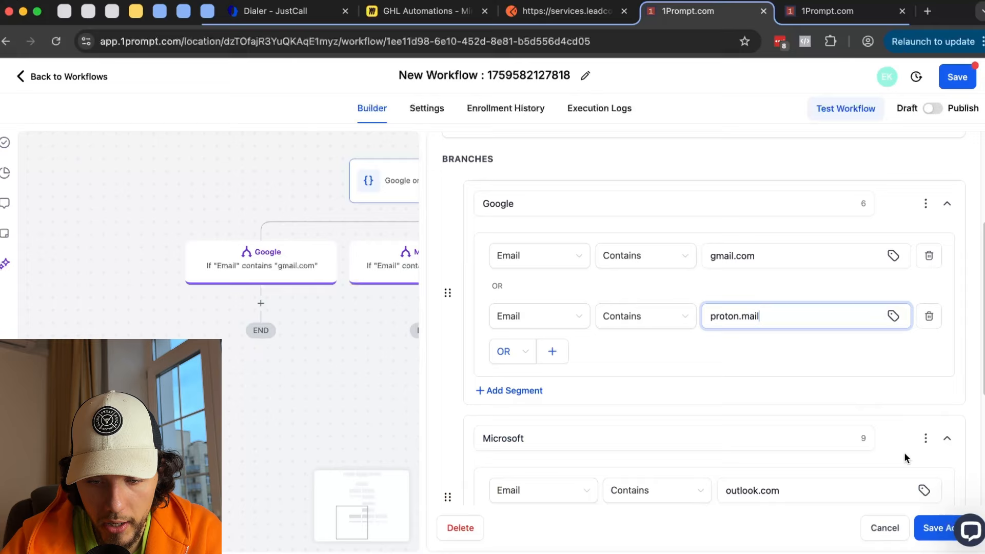
- Save the condition, reopen it to review the gmail.com and proton.mail rules, and save again
click(933, 529)
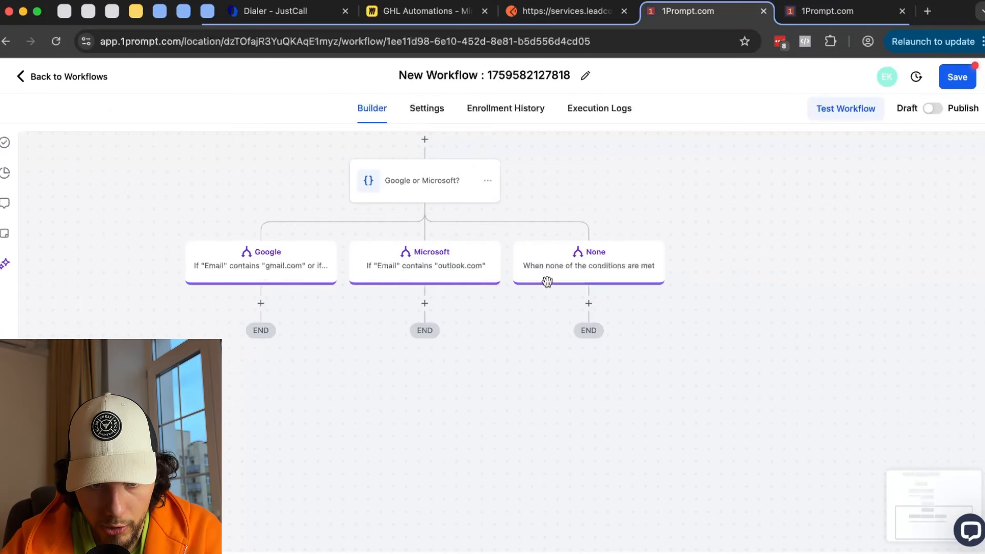
click(389, 195)
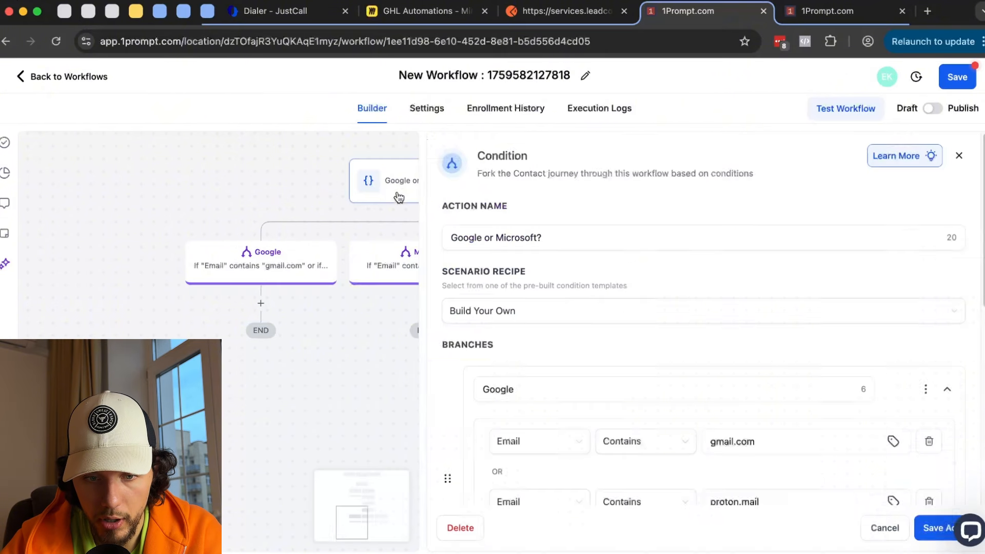
scroll(633, 328, down, 2)
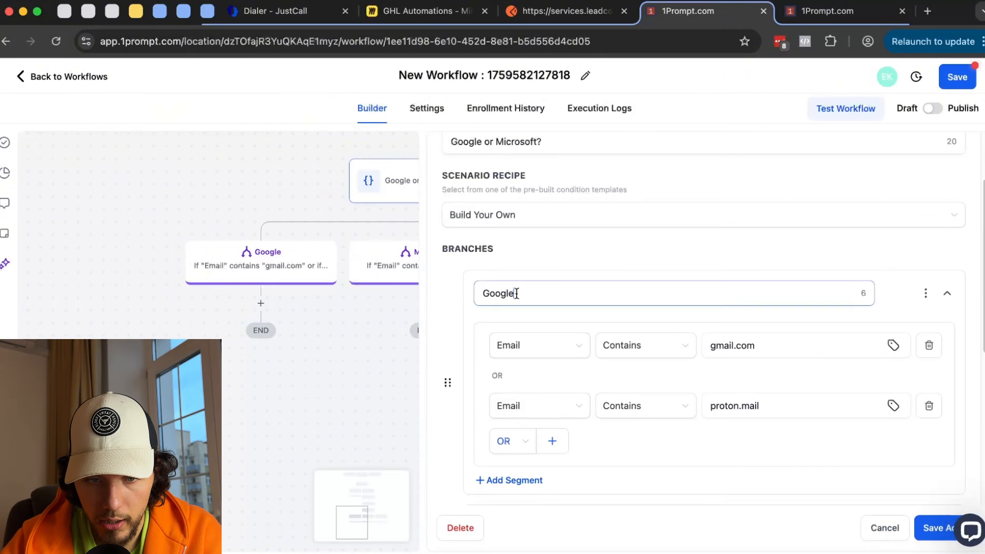
click(780, 344)
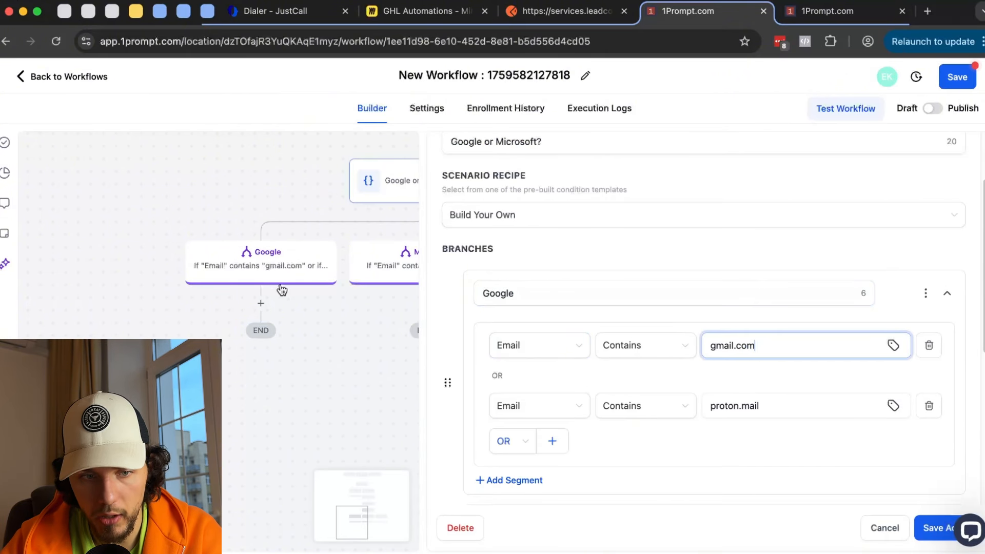
drag(780, 411, 728, 408)
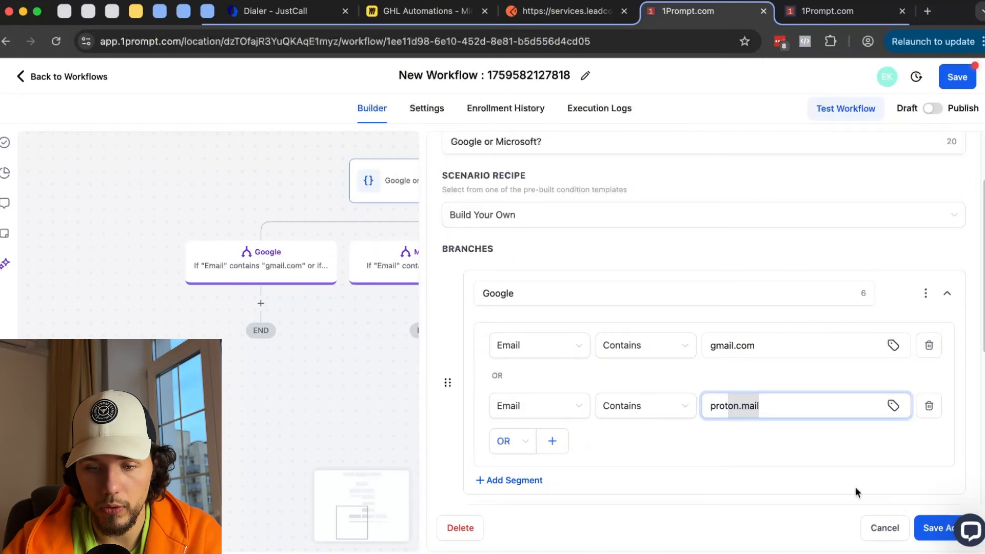
scroll(816, 431, down, 2)
click(934, 533)
drag(523, 363, 485, 436)
- Delete the Google or Microsoft? condition step along with its branches
click(460, 255)
mouse_move(519, 349)
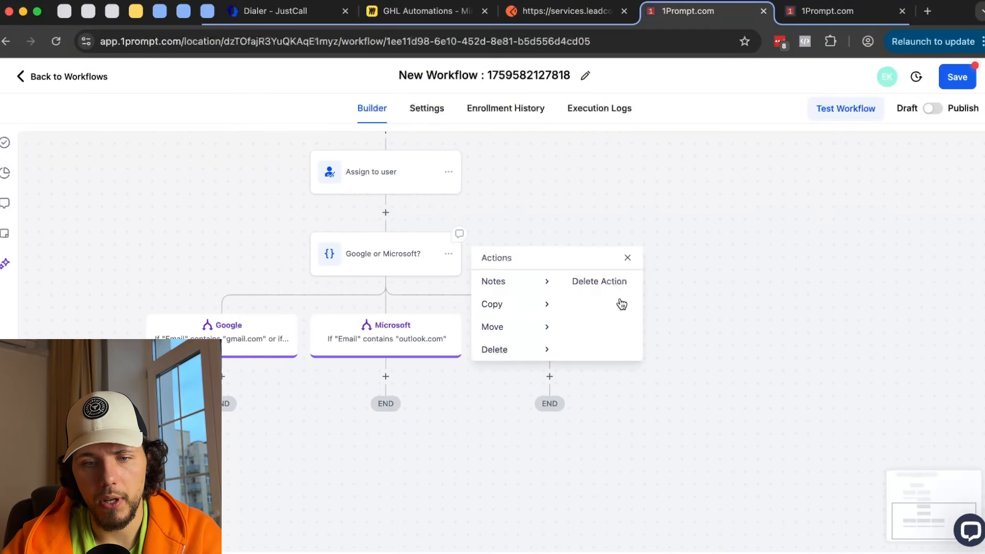
click(611, 282)
click(628, 355)
- Add a Wait action after Assign to user
click(386, 216)
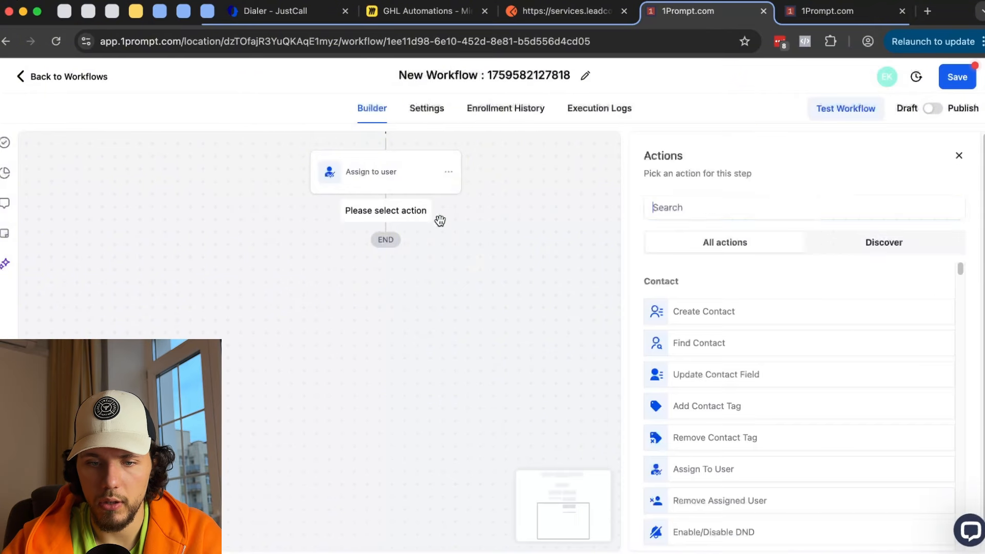
scroll(864, 311, down, 15)
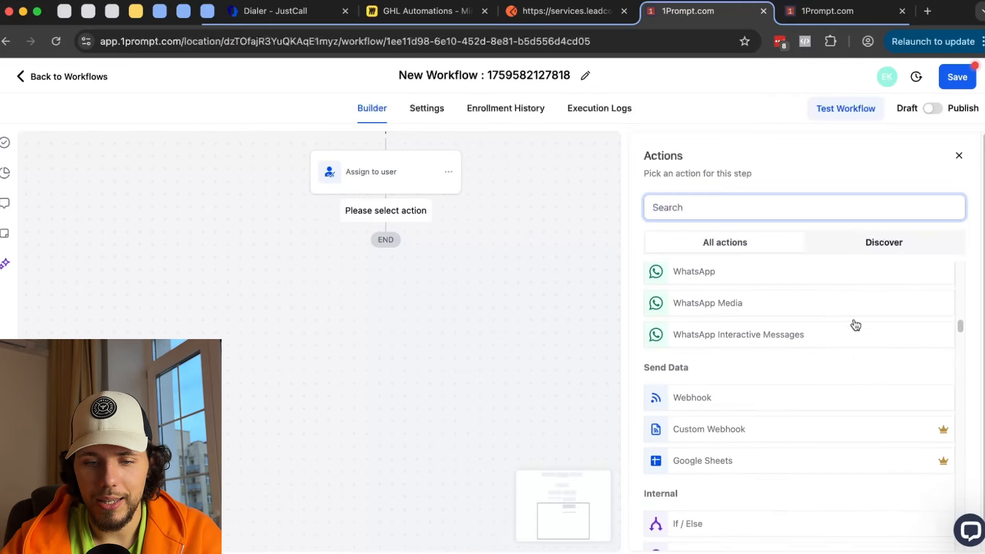
click(703, 399)
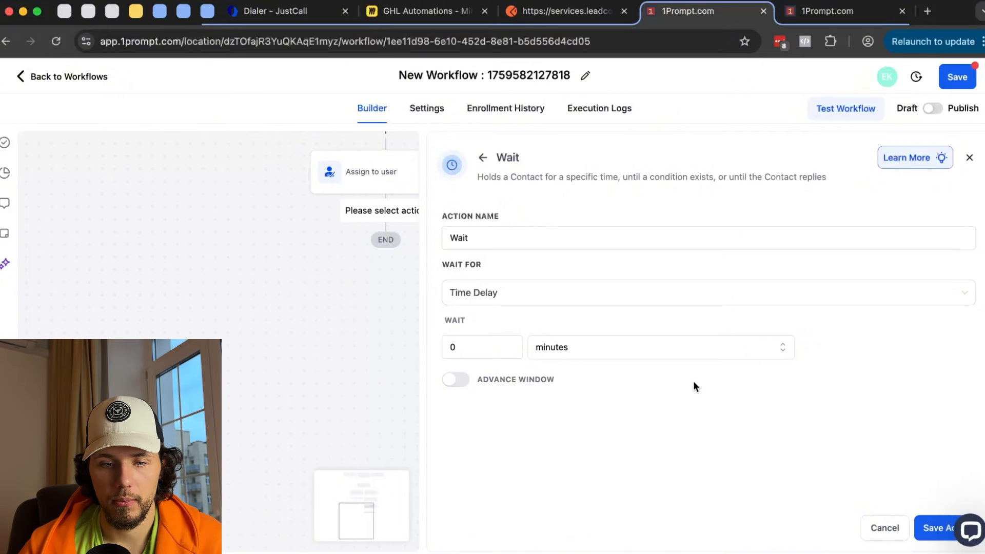
- Keep Time Delay as the wait type with an amount of 1 minute
click(472, 293)
click(499, 292)
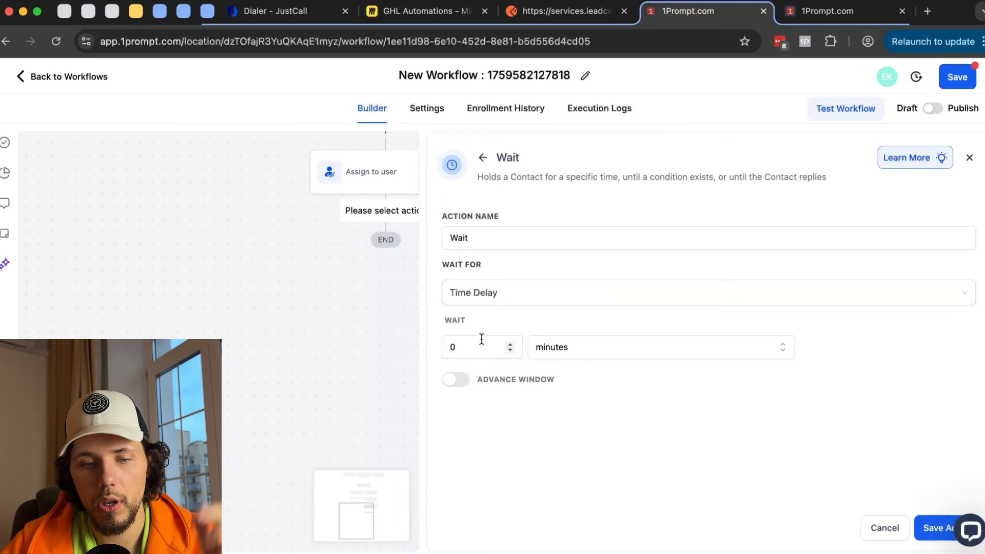
click(447, 347)
text(1)
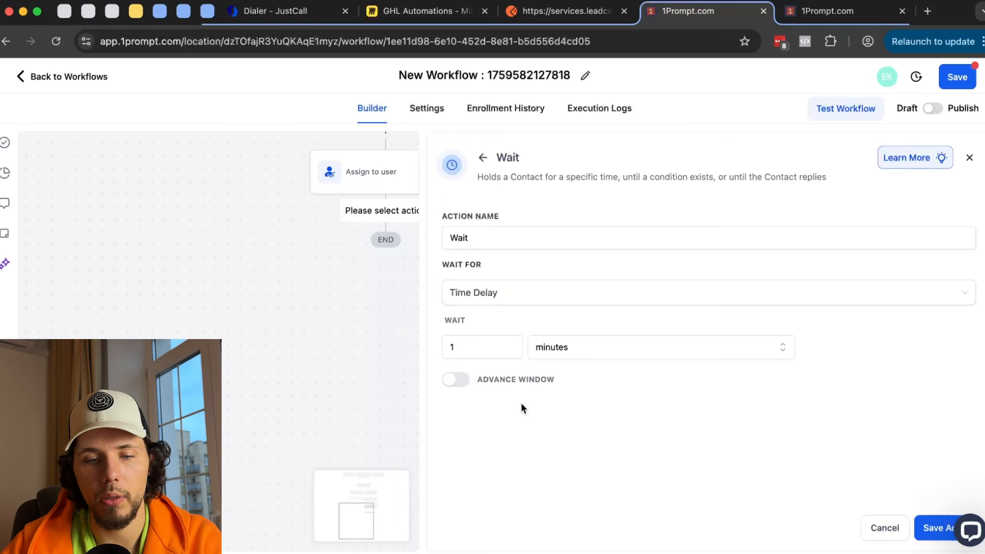
click(568, 351)
click(497, 435)
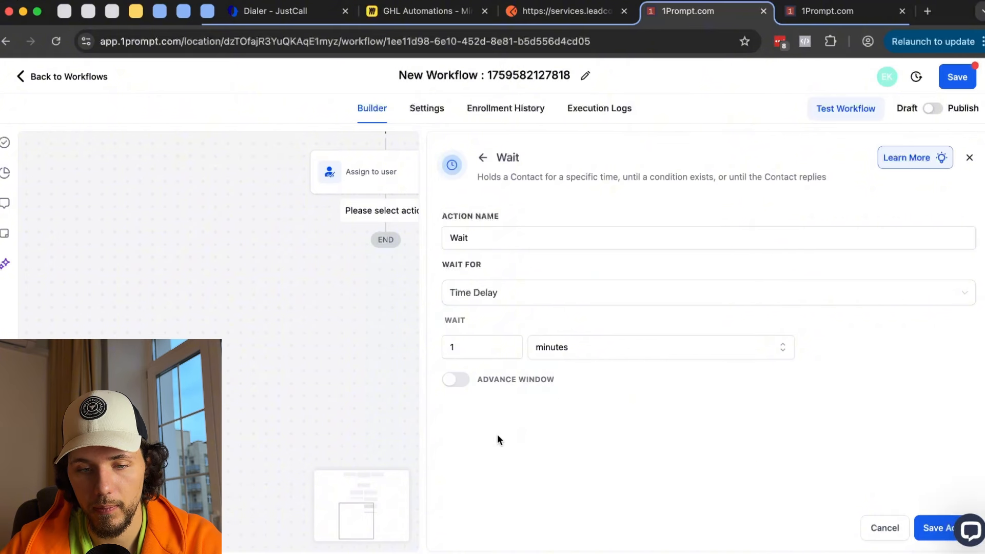
- Reopen the Wait step and change the wait amount to 0.1
click(406, 271)
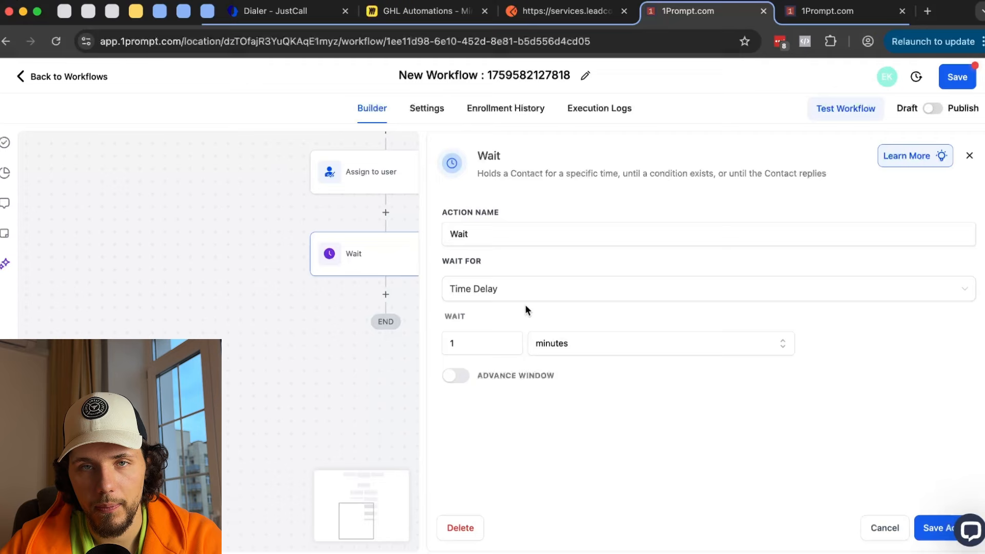
drag(473, 343, 437, 336)
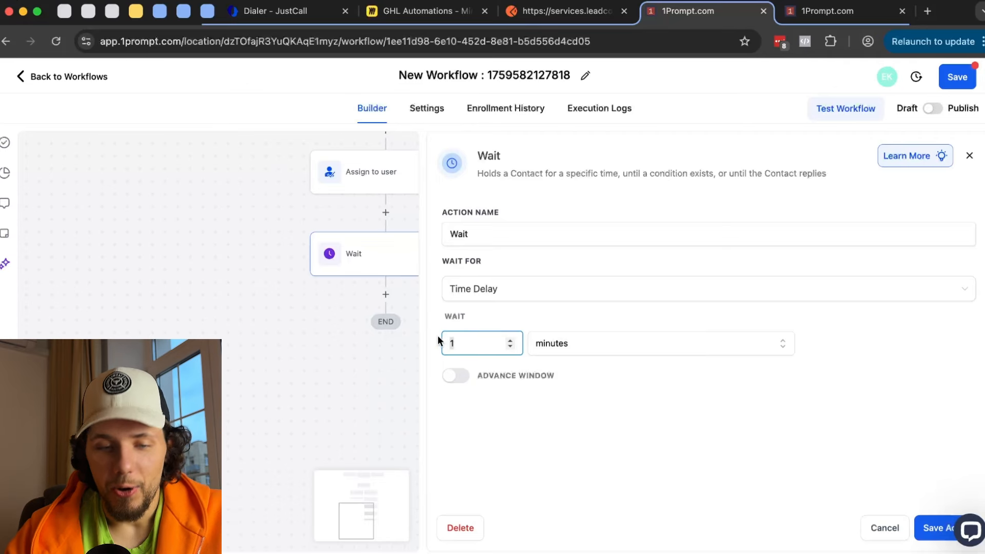
click(575, 343)
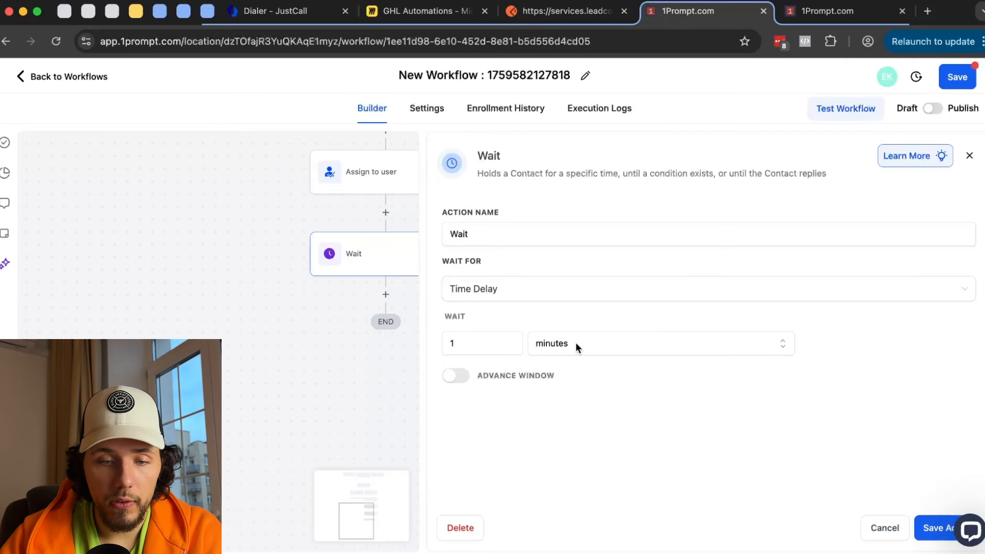
click(450, 341)
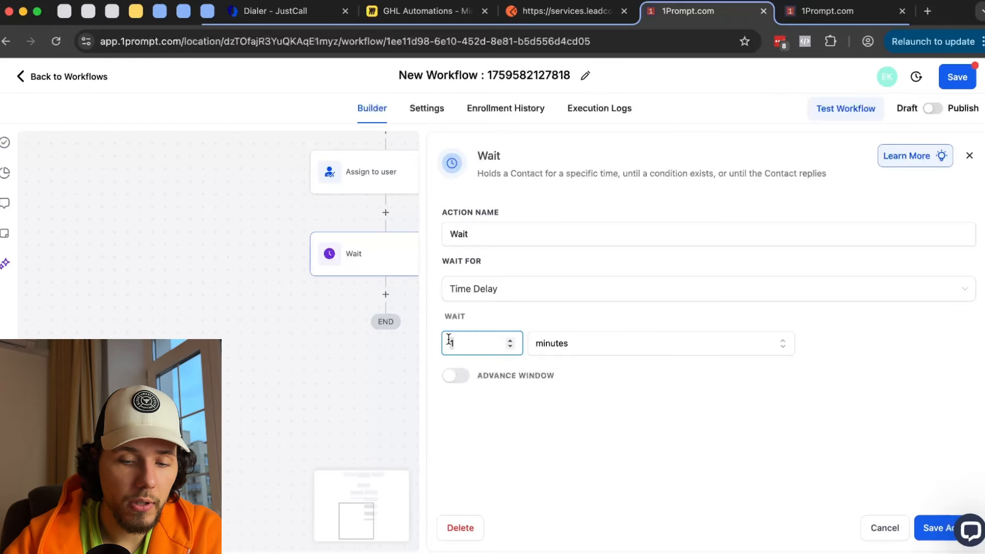
text(0.)
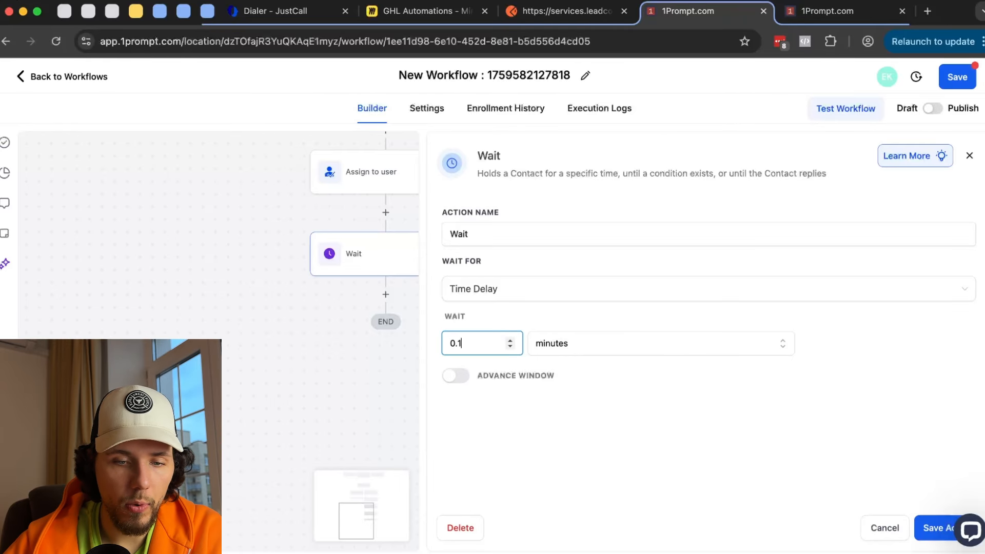
click(403, 270)
drag(469, 347, 425, 338)
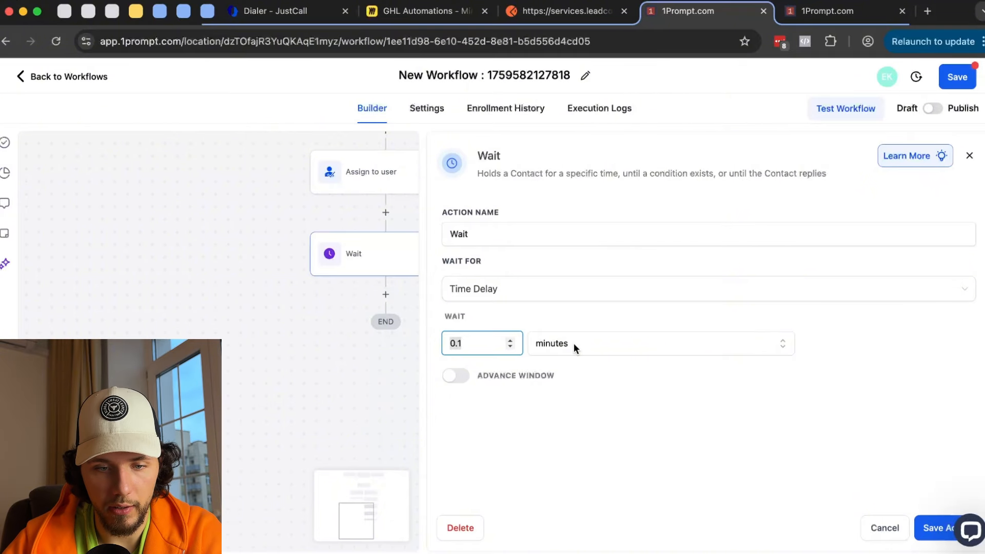
- Turn on Advance Window, set the delay to 12 hours, and save the Wait step
click(456, 376)
scroll(555, 364, down, 2)
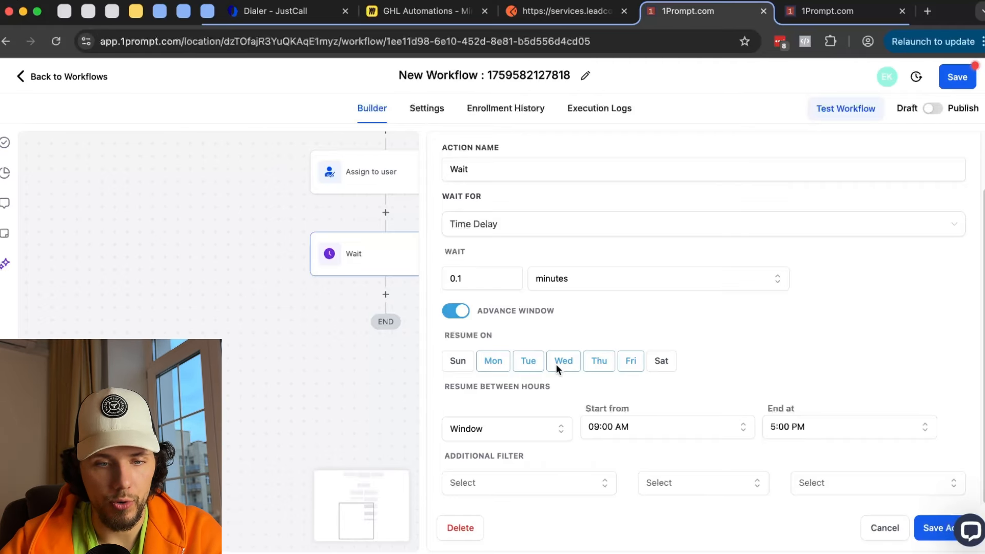
click(563, 281)
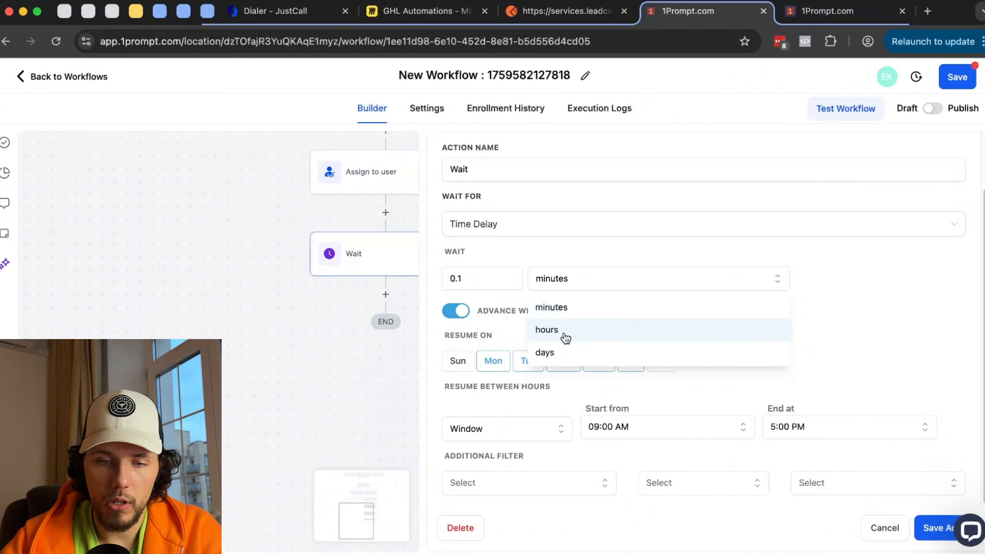
click(547, 330)
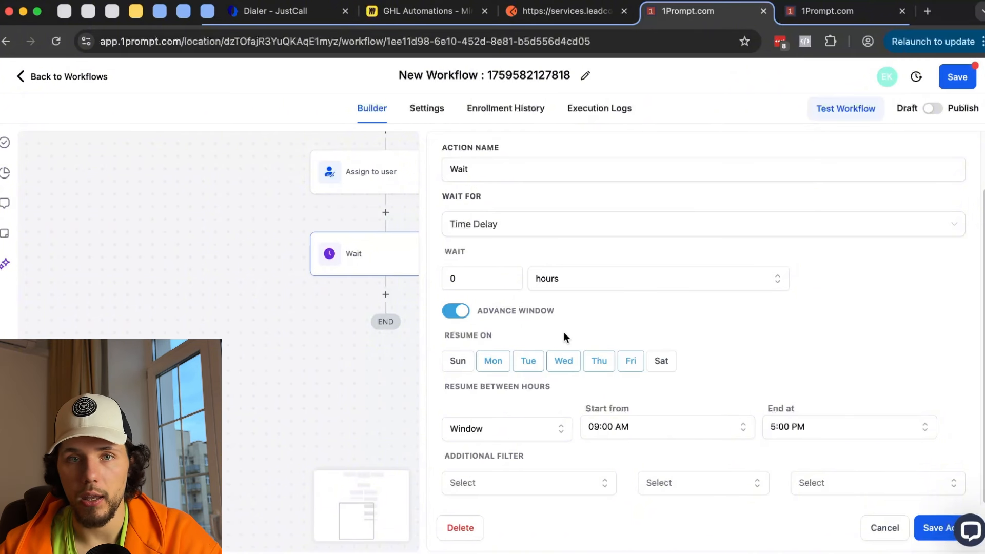
click(511, 279)
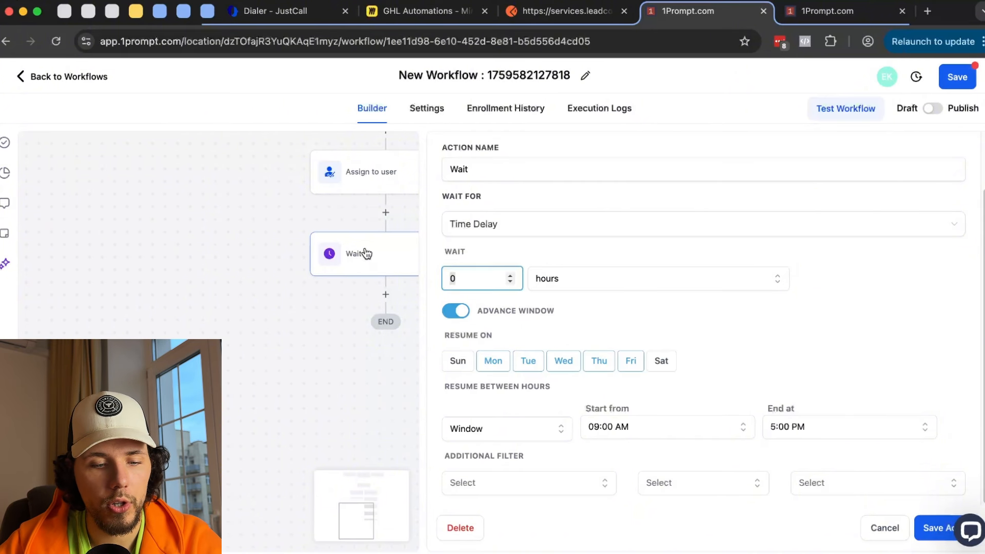
text(12)
click(944, 528)
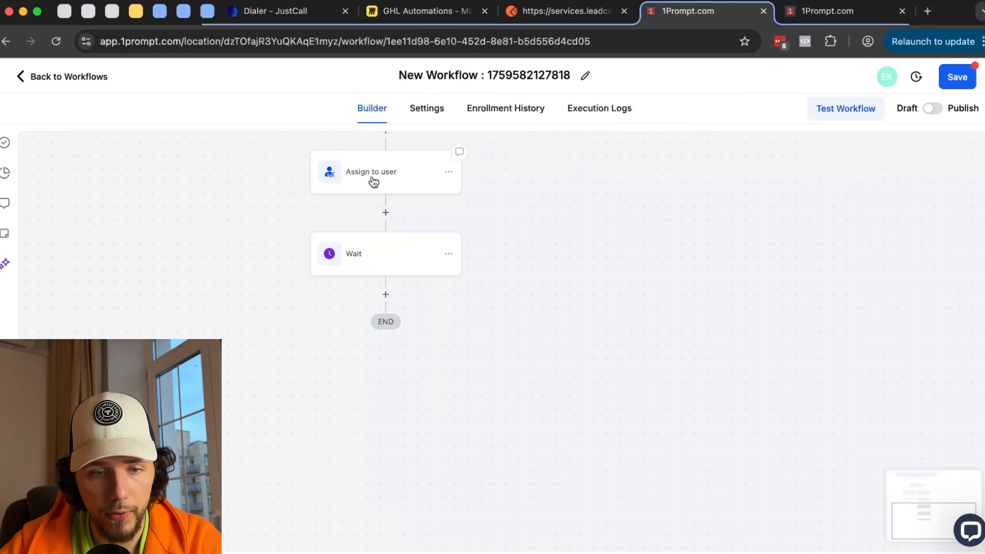
- Allow the Wait step to also resume on Saturday and save it
click(380, 252)
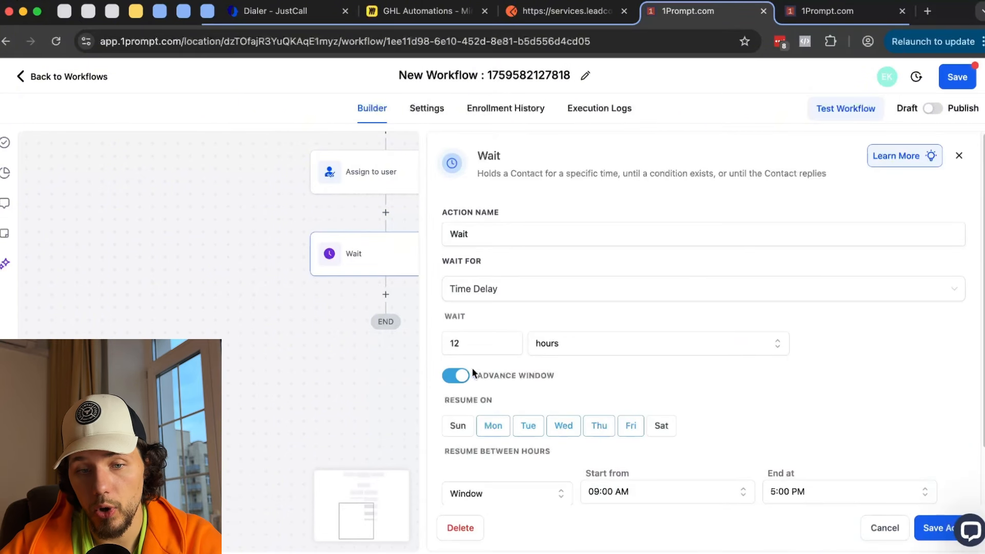
double_click(467, 315)
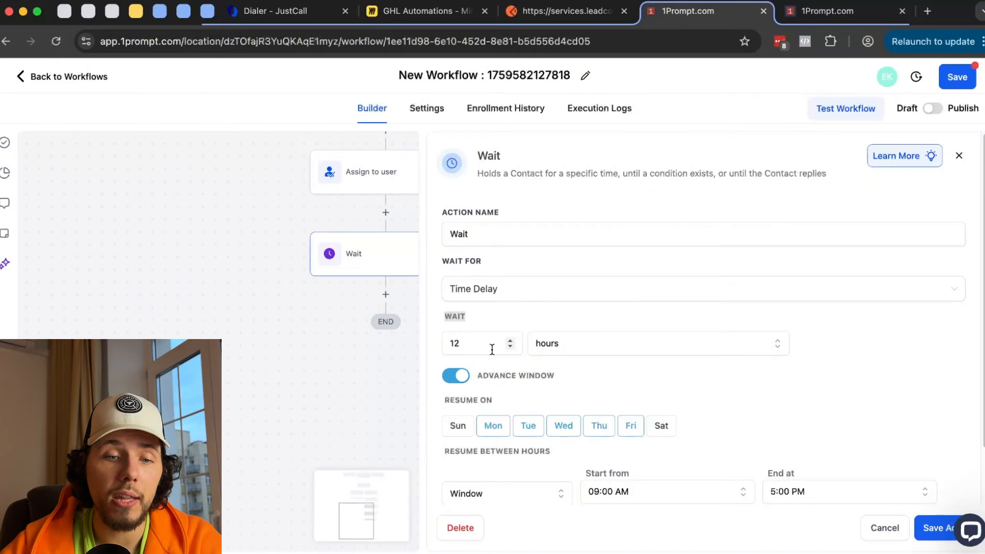
scroll(500, 361, down, 2)
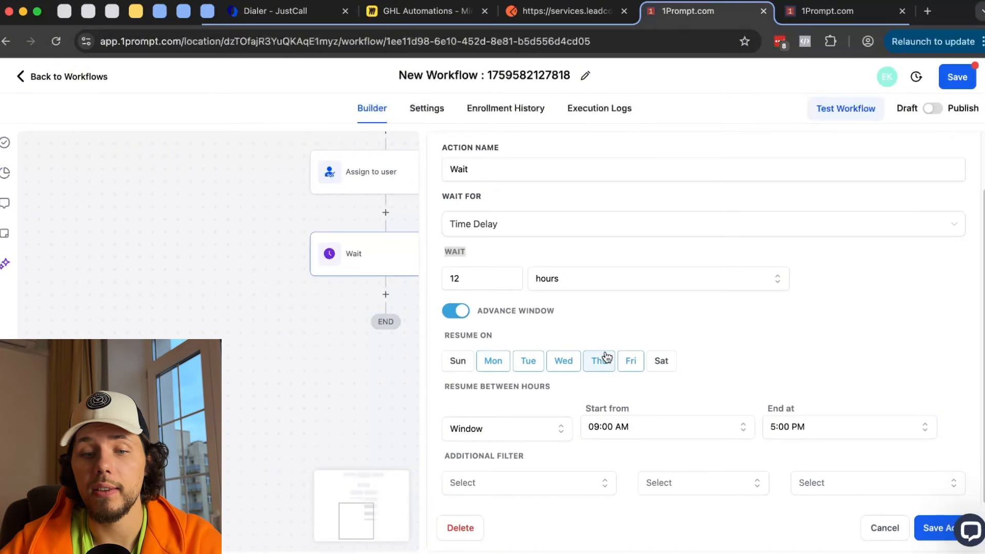
click(662, 366)
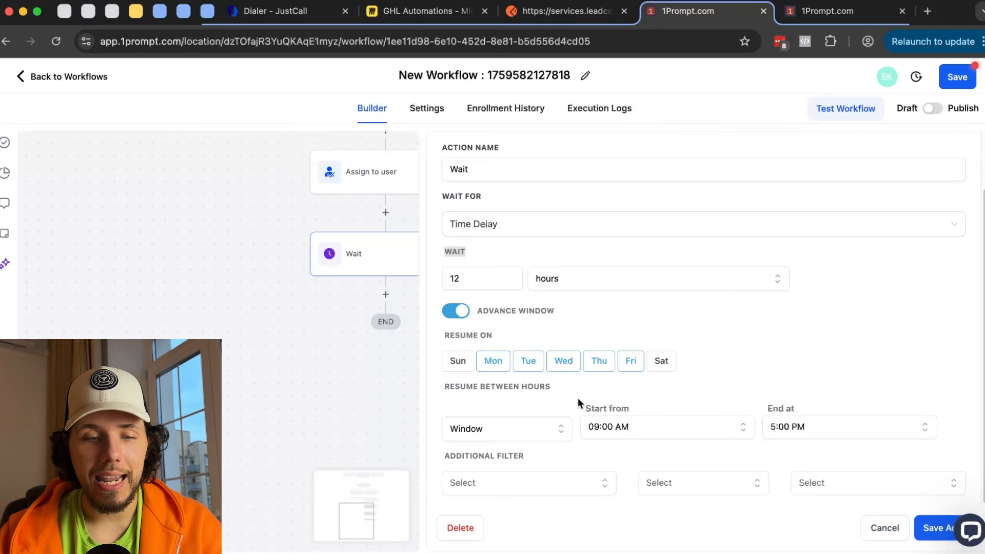
click(935, 533)
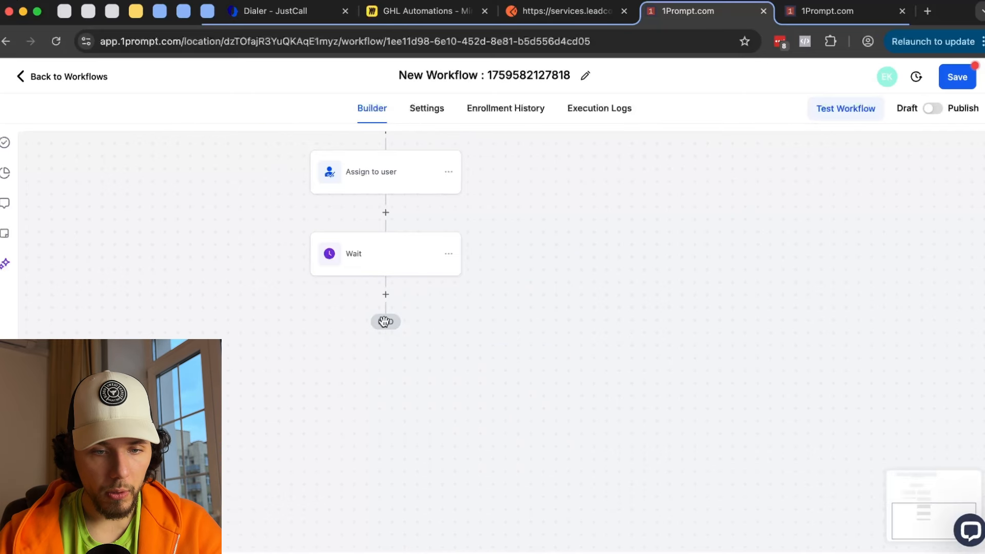
- Reopen the Wait step's settings from the canvas
click(385, 294)
click(374, 269)
scroll(524, 434, down, 2)
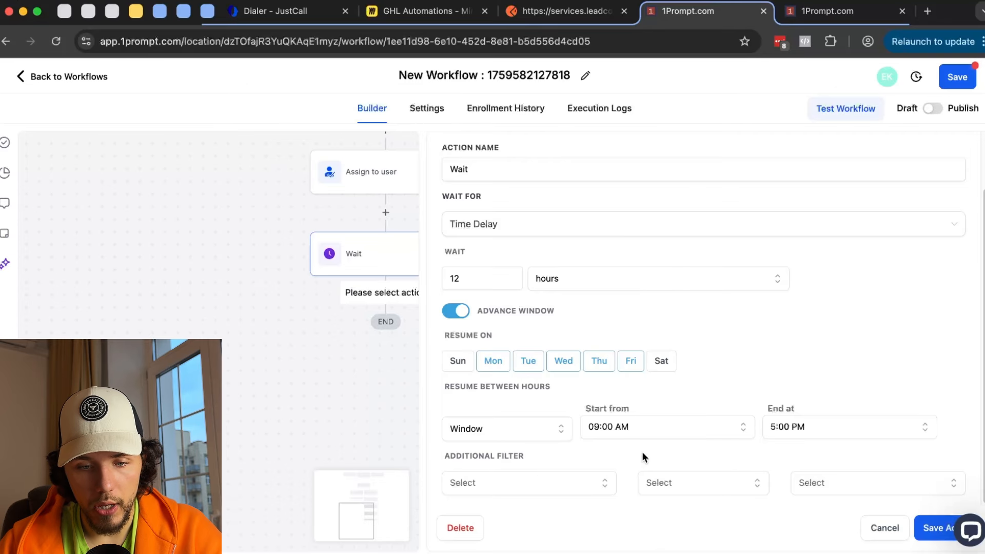
- Add a Wait filter: Current Day of month Is 1
click(611, 477)
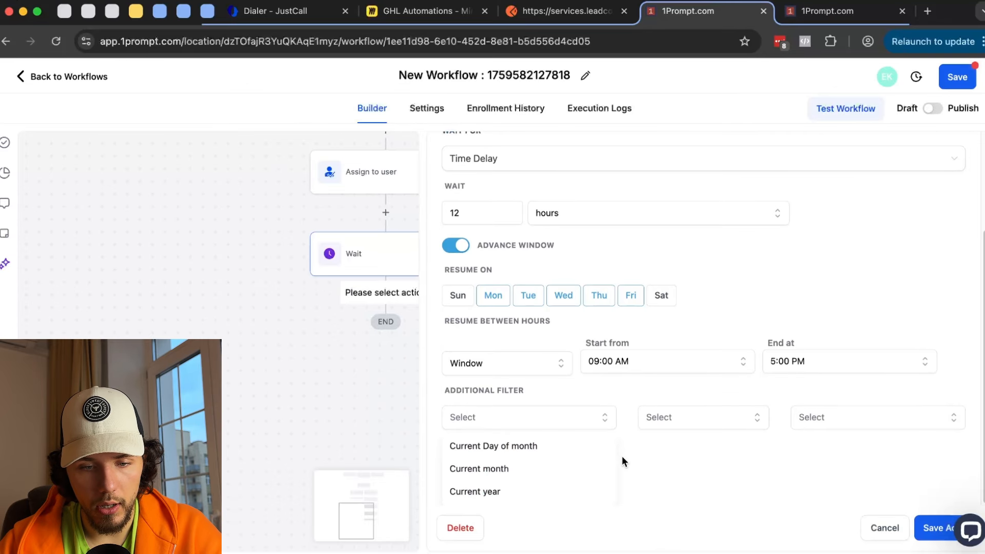
click(506, 455)
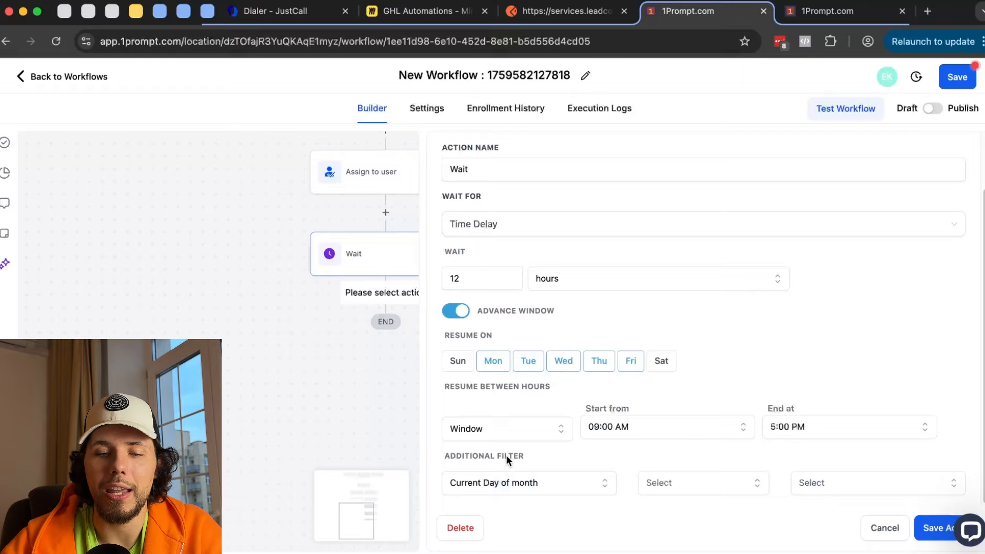
click(697, 482)
click(692, 470)
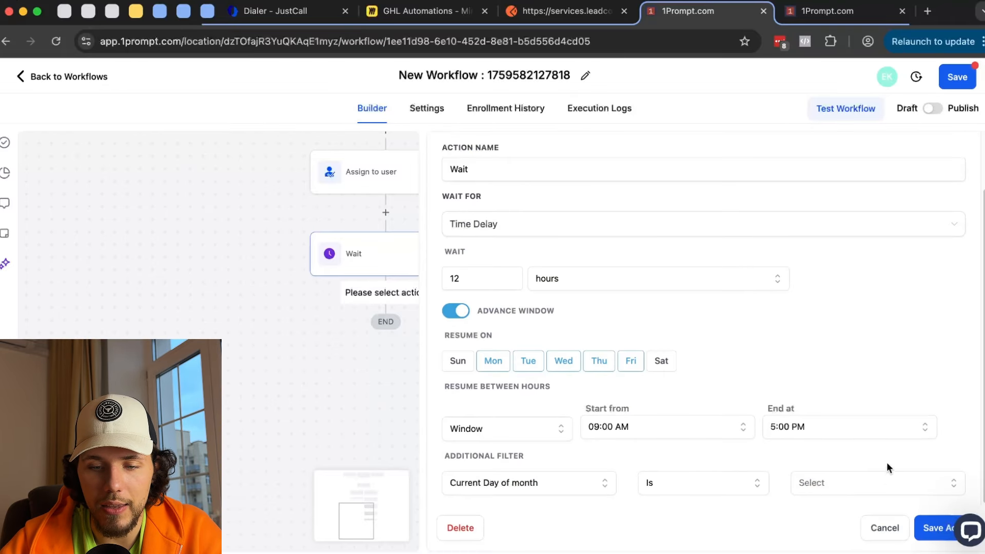
click(882, 483)
click(838, 378)
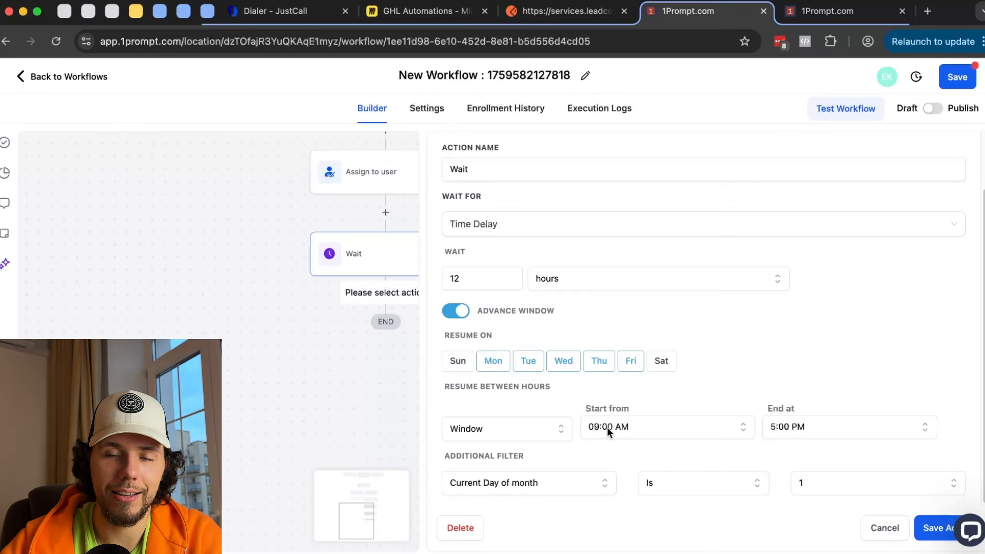
- Change Wait For from Time Delay to Event / Appointment time
drag(297, 292, 215, 307)
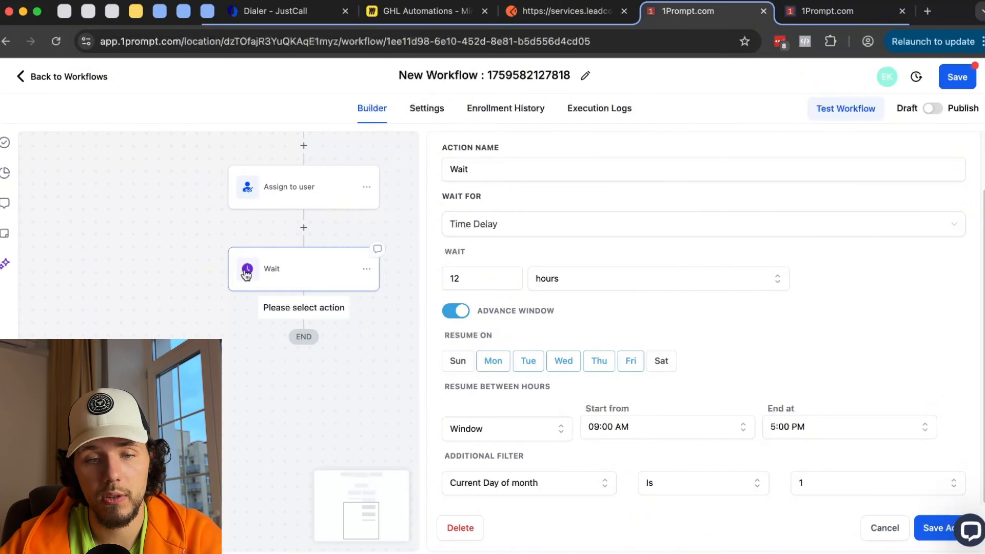
click(558, 219)
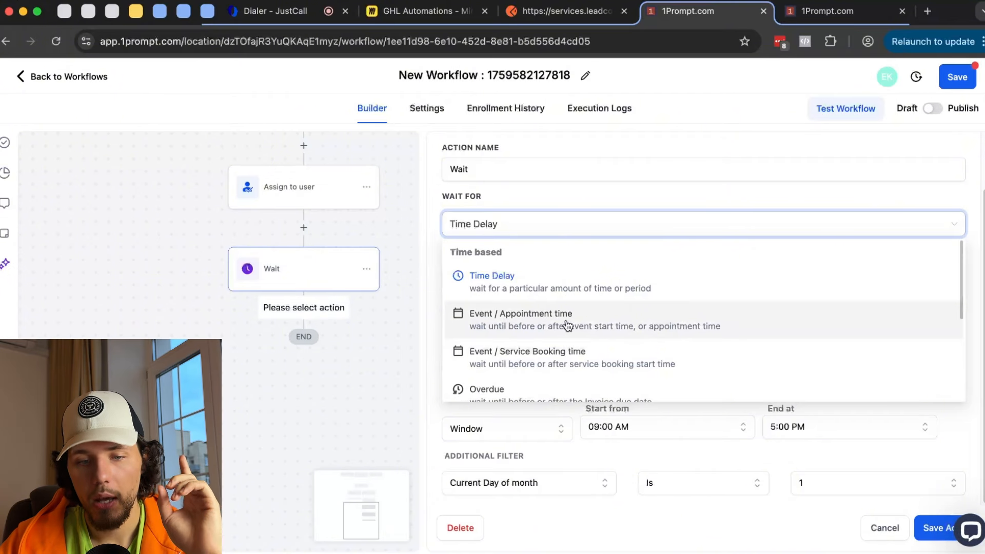
click(566, 325)
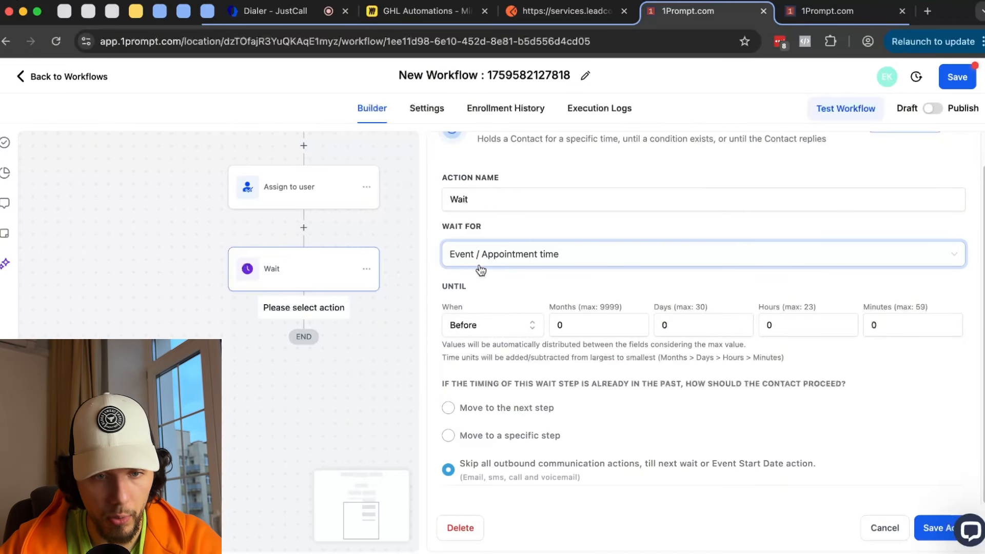
- Discard the Wait edits and add a Customer Booked Appointment trigger, found by searching 'app'
click(884, 528)
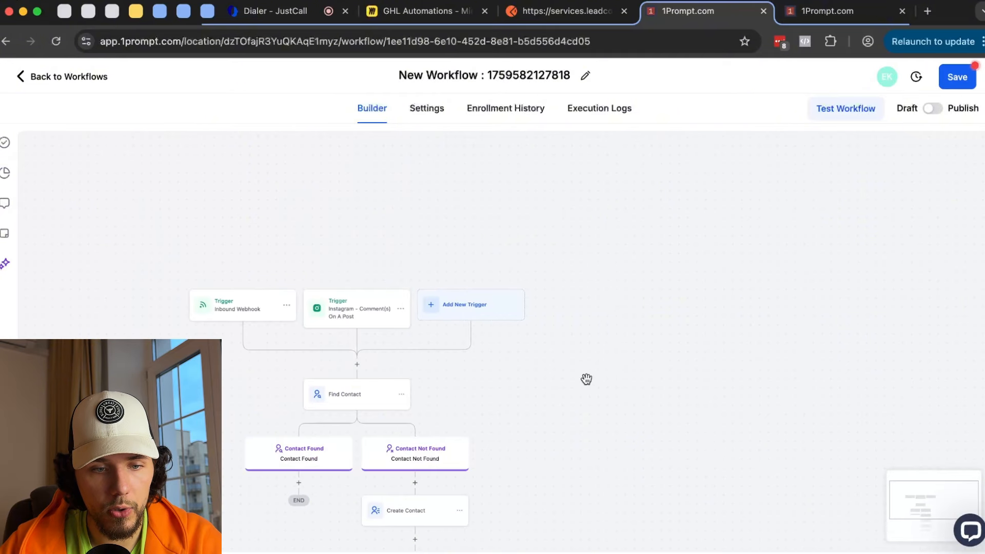
click(475, 310)
scroll(781, 319, down, 6)
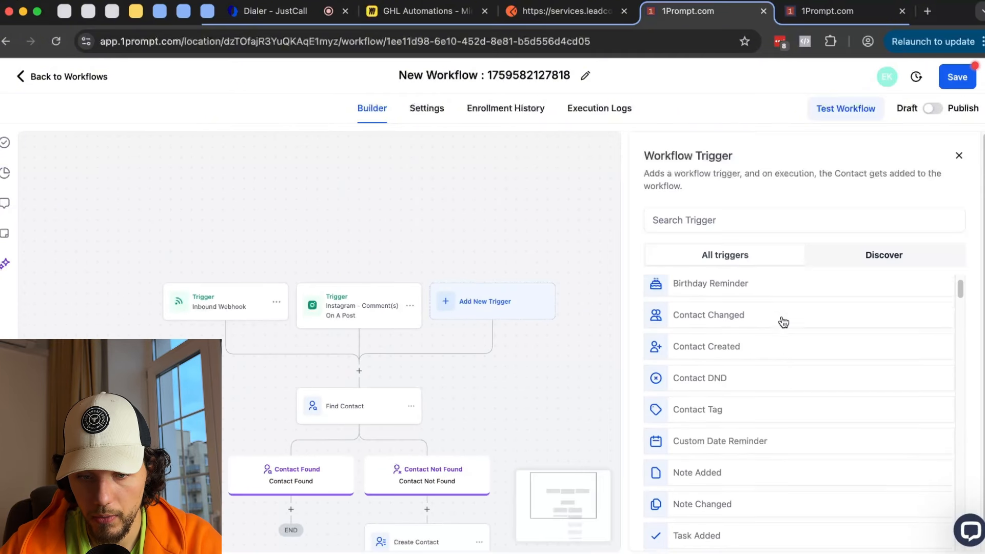
click(750, 219)
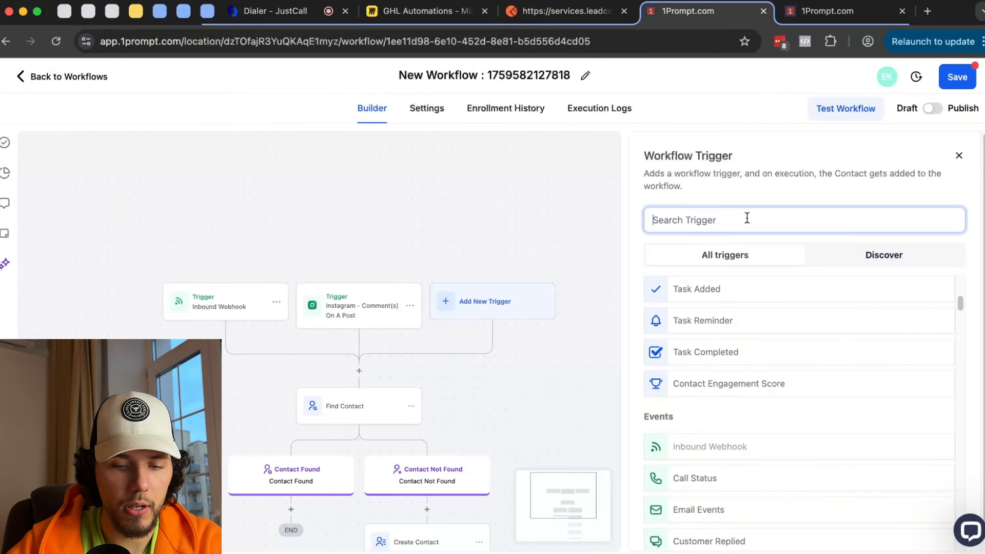
text(book)
key(BackSpace)
key(BackSpace)
key(BackSpace)
key(BackSpace)
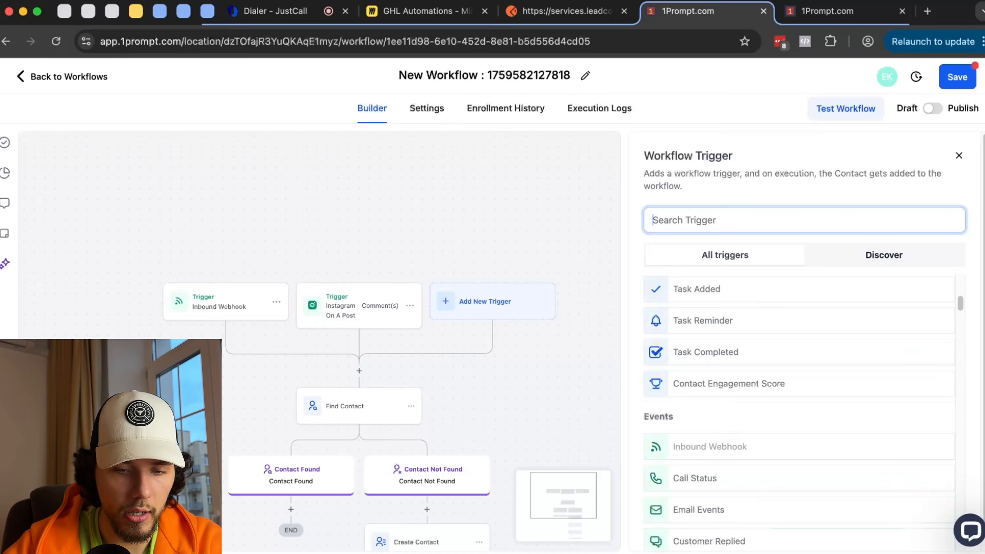
text(appo)
key(BackSpace)
scroll(677, 334, up, 3)
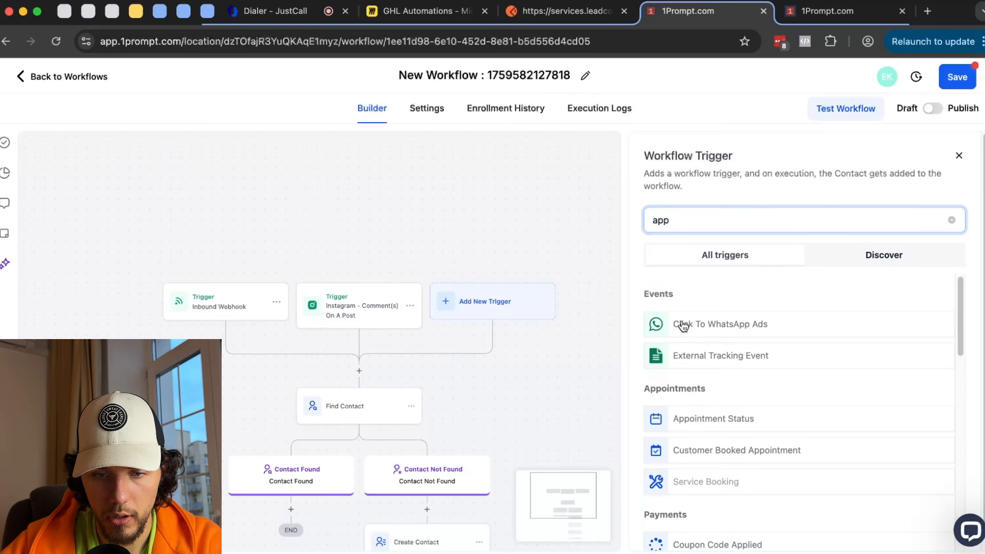
click(734, 455)
click(923, 528)
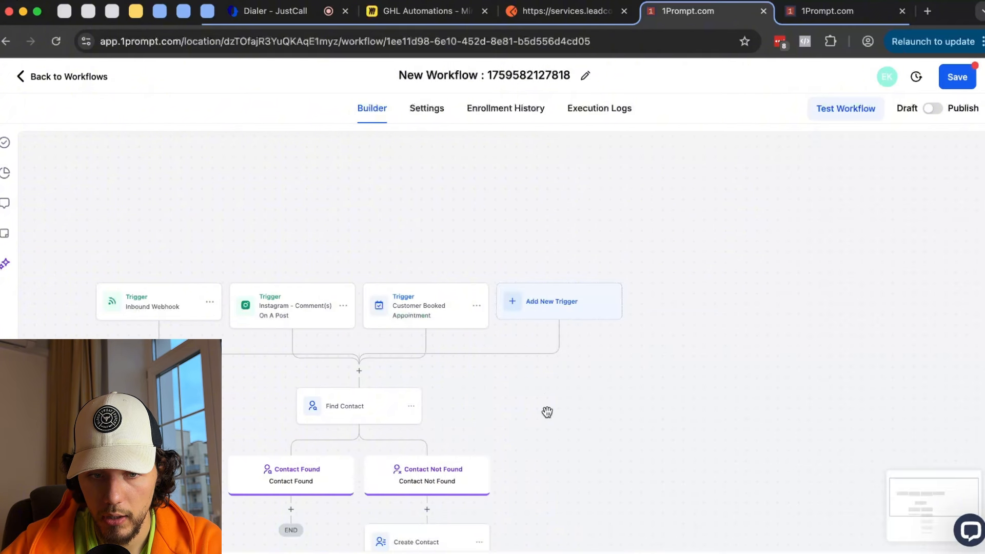
- Set the Wait to Event / Appointment time with 24 hours, which becomes 1 day before
scroll(369, 271, down, 5)
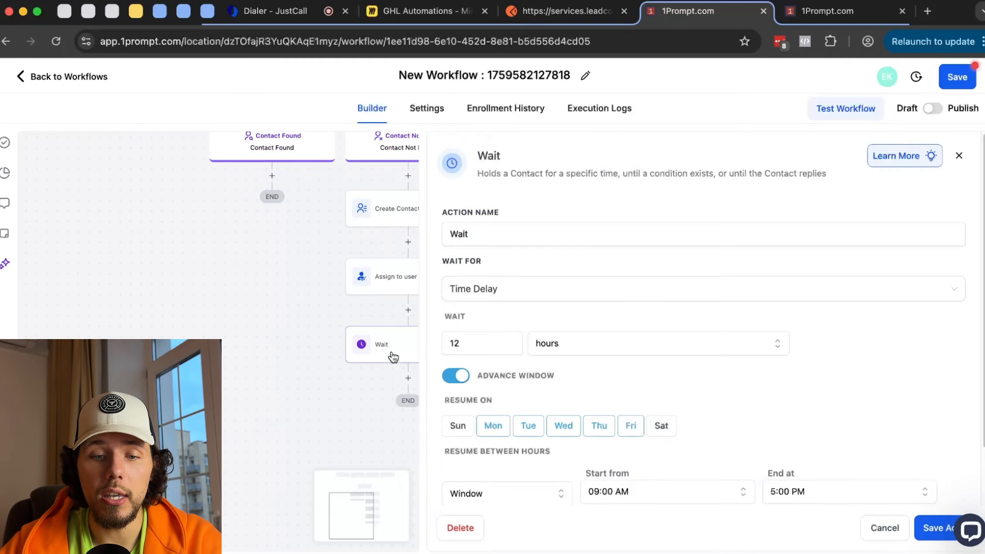
click(391, 351)
click(501, 292)
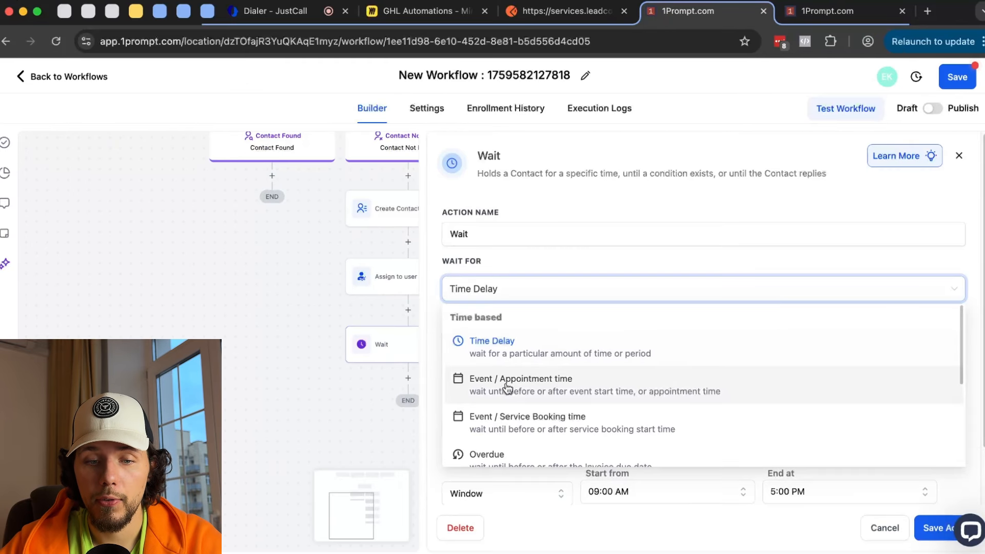
click(584, 390)
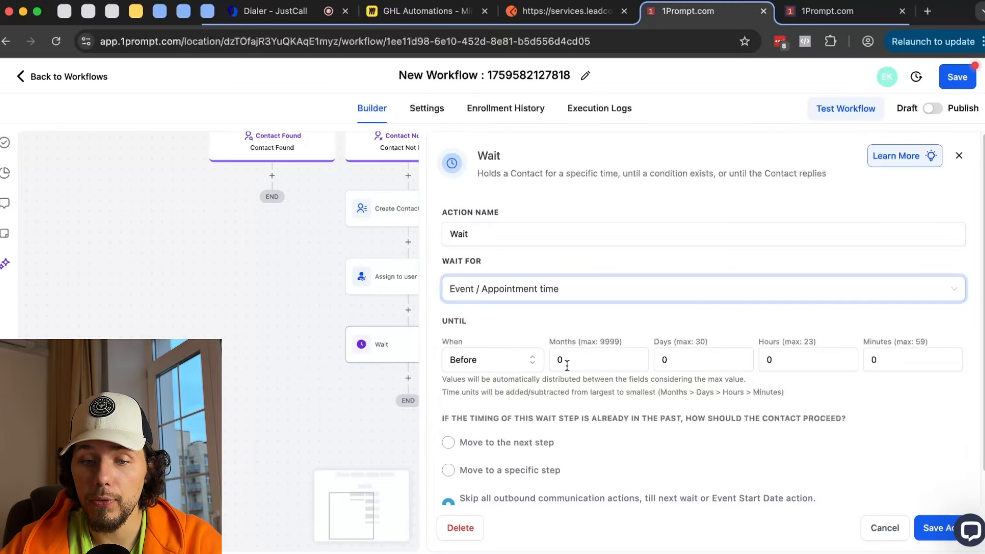
click(696, 359)
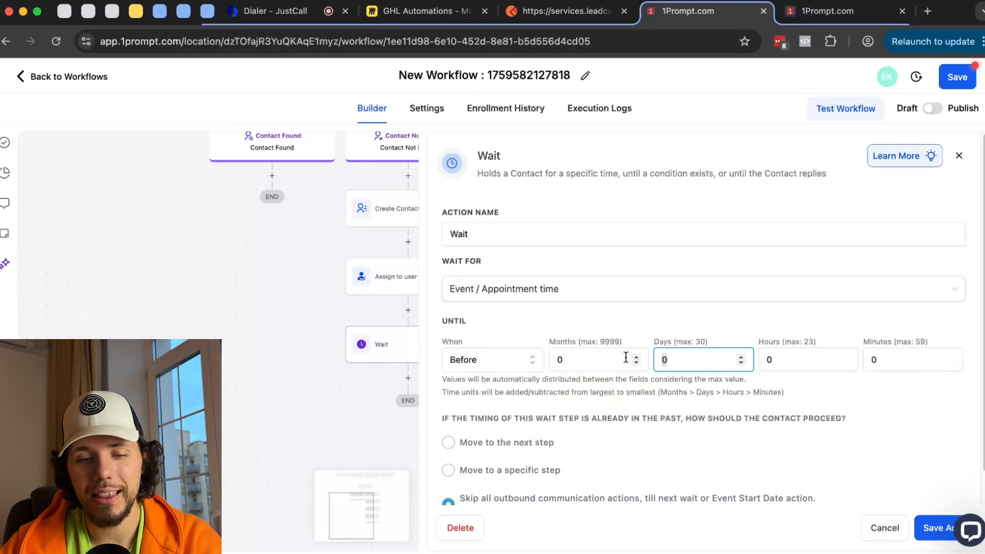
text(1)
key(BackSpace)
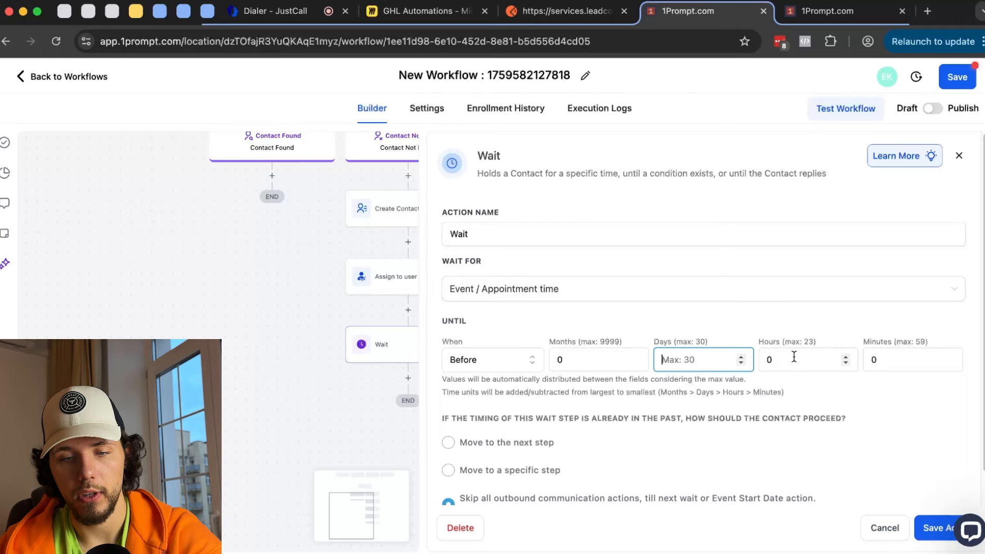
key(Tab)
text(24)
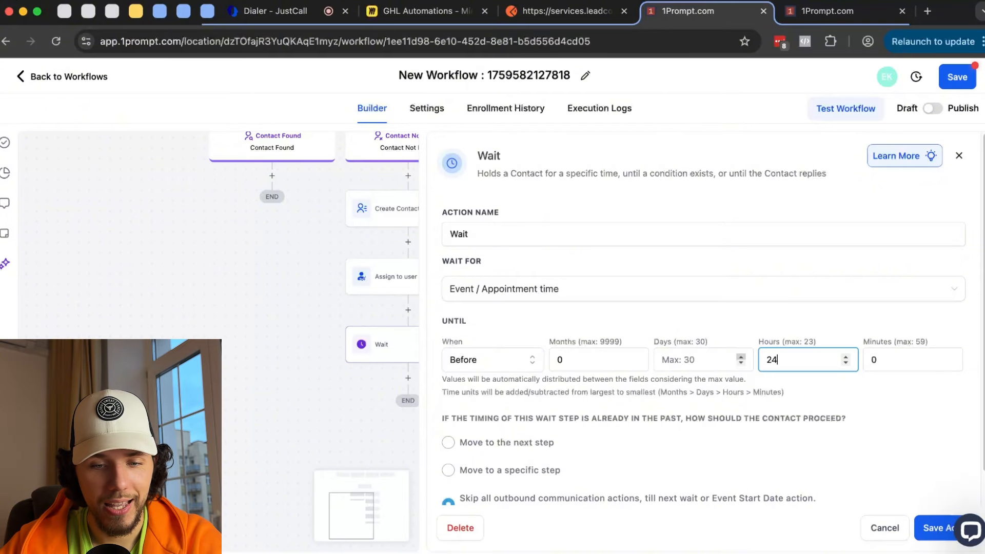
click(762, 319)
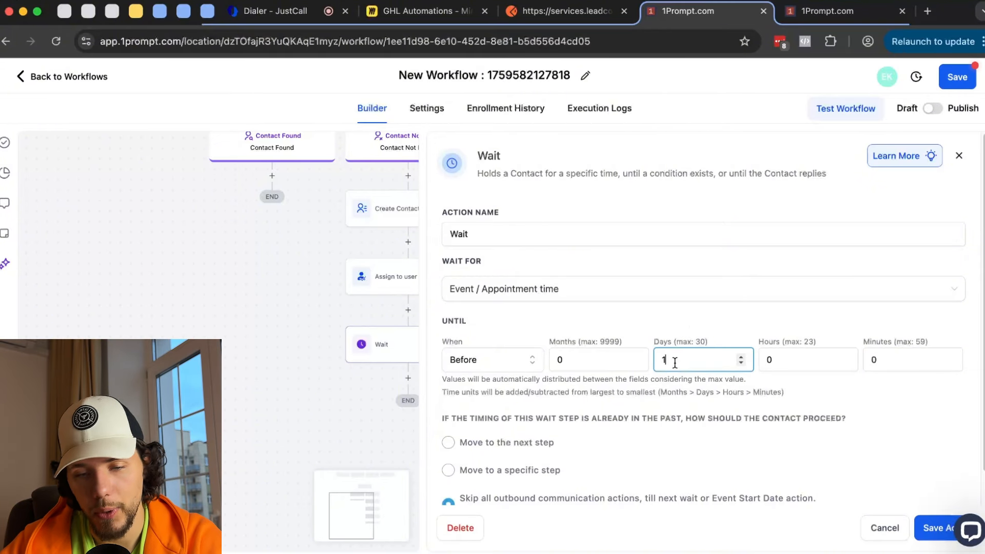
scroll(626, 374, down, 1)
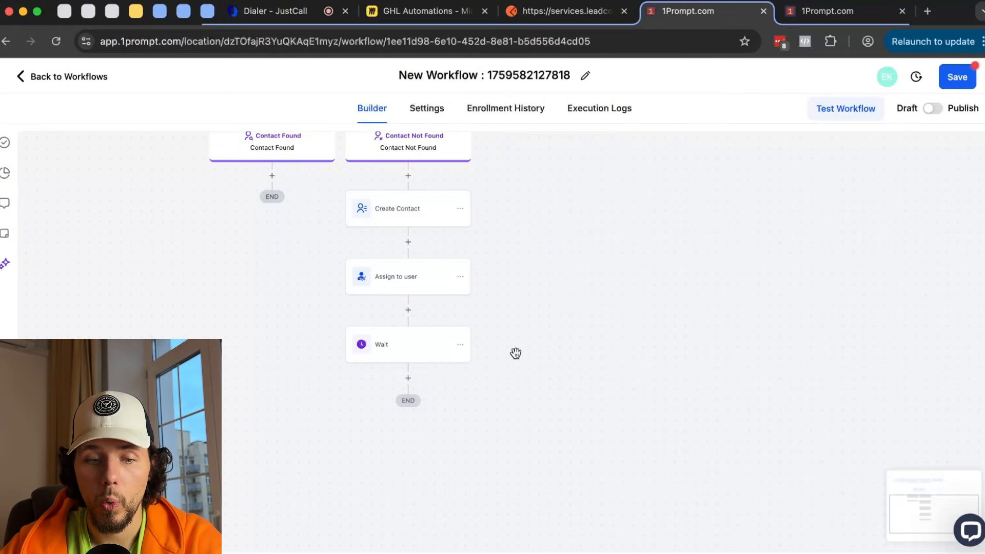
drag(517, 390, 505, 329)
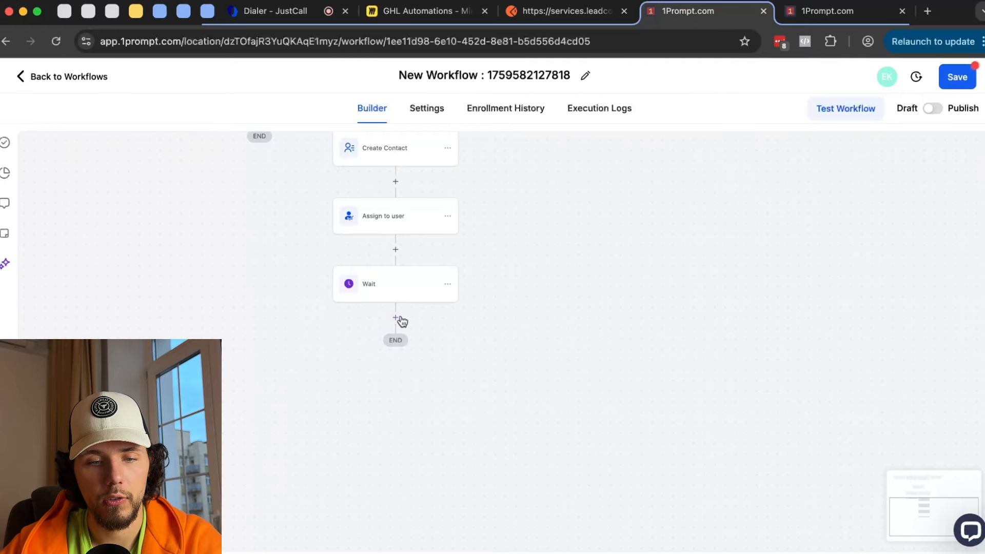
- Add an SMS step after the Wait with the message 'hey our appointemtn is tomorrow!'
click(395, 319)
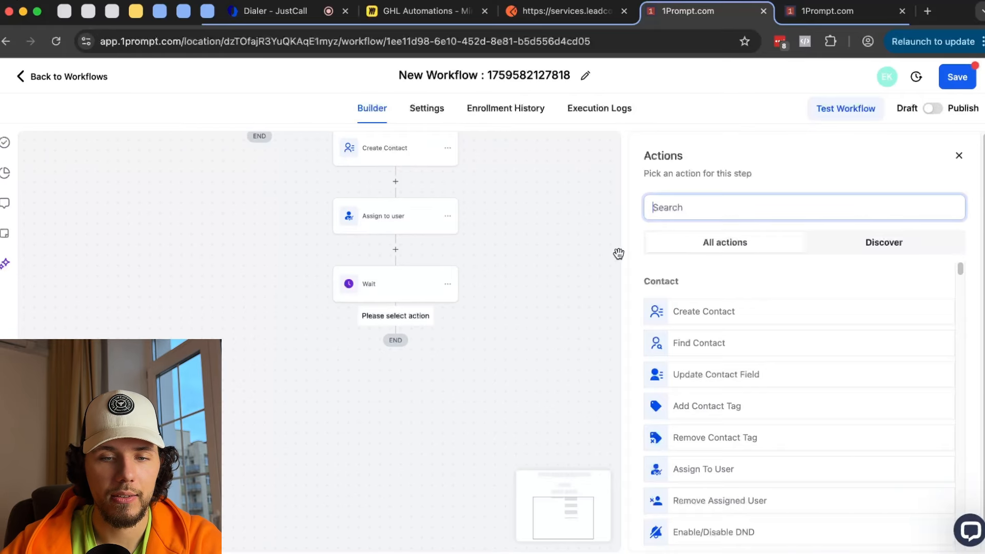
text(sms)
click(680, 309)
text(he)
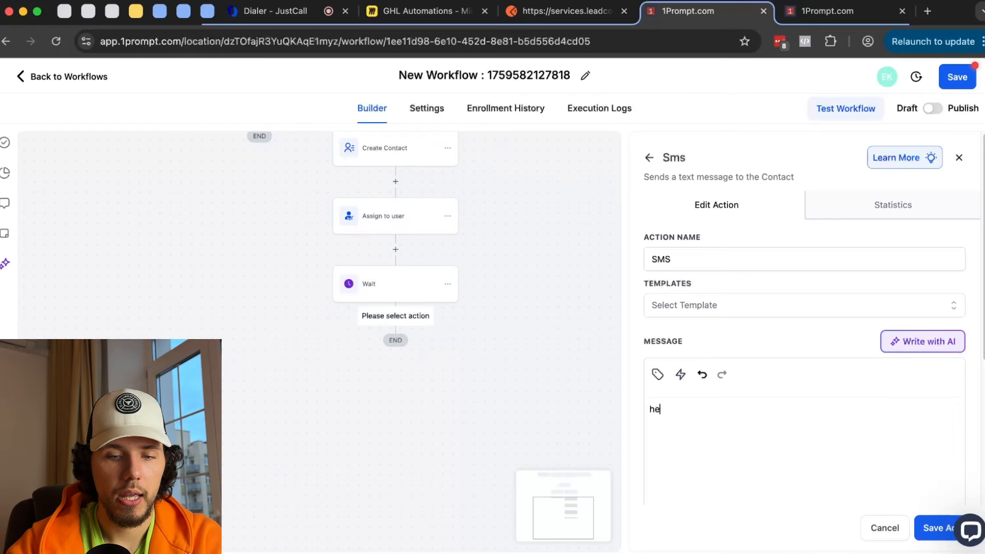
text(y our a)
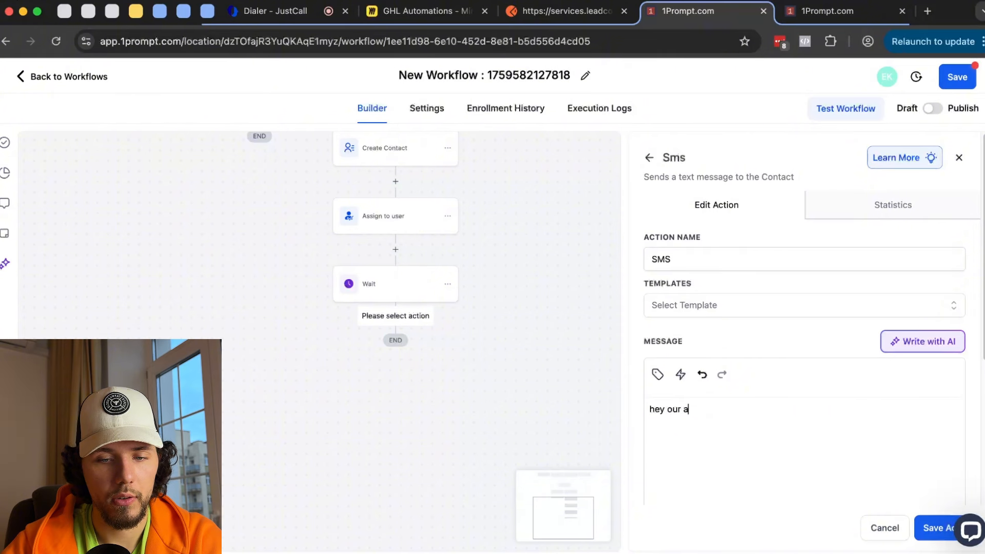
text(ppointemtn is )
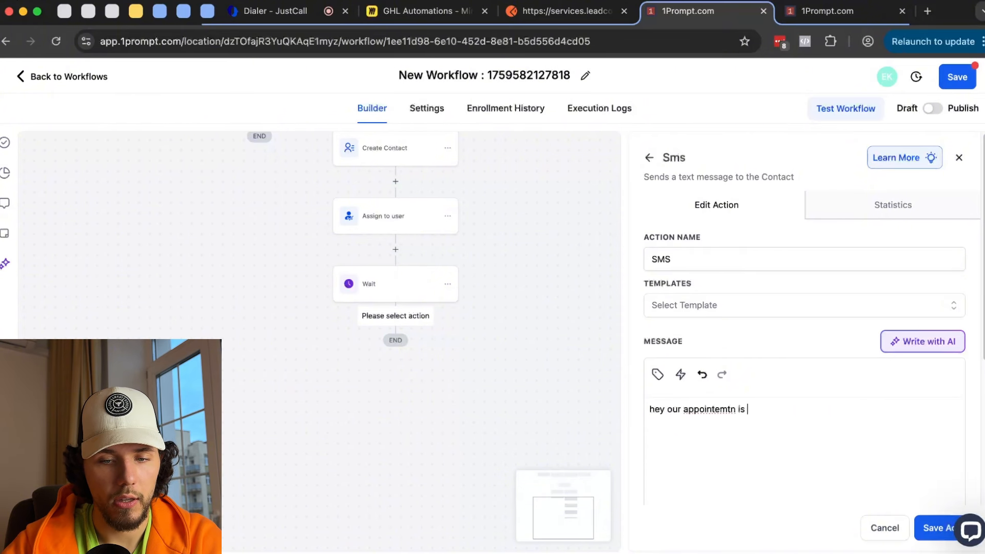
text(tomorrow!)
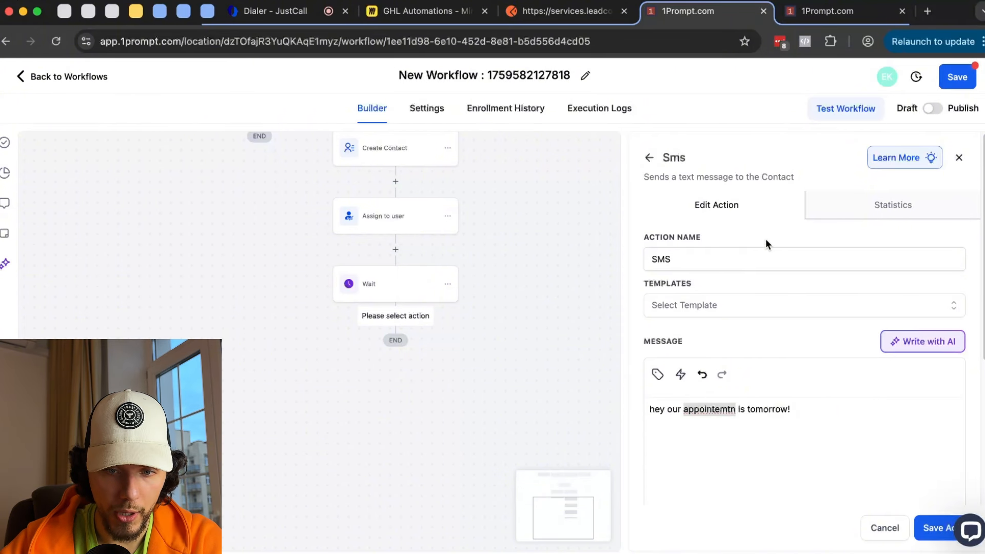
click(936, 528)
- Set the Wait to 1 day before the appointment and save it
click(390, 283)
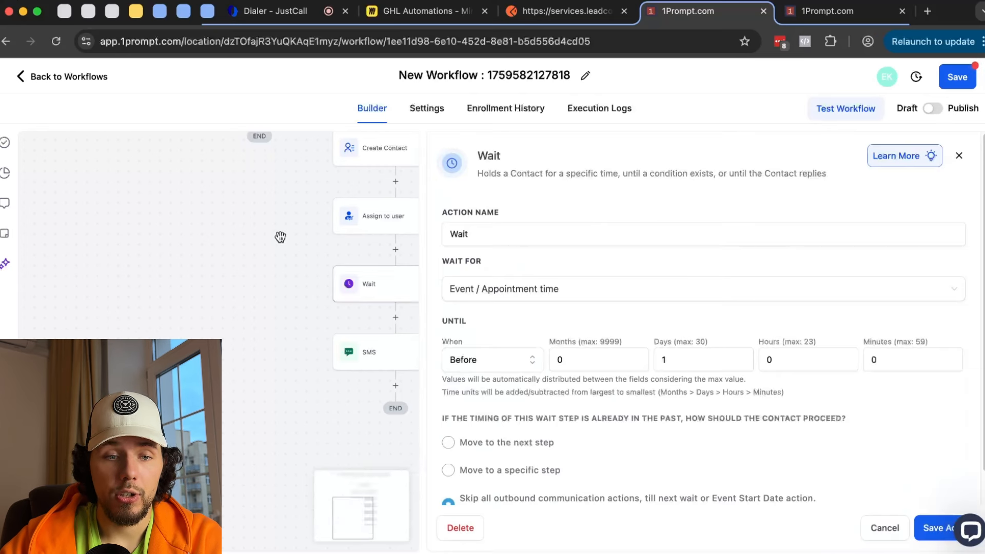
scroll(280, 237, up, 3)
scroll(269, 230, up, 1)
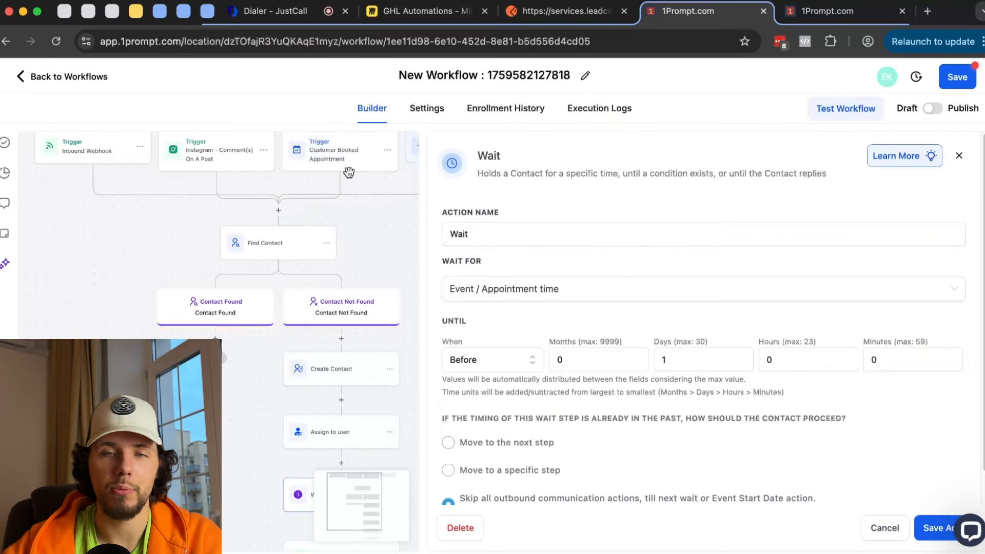
scroll(349, 172, down, 5)
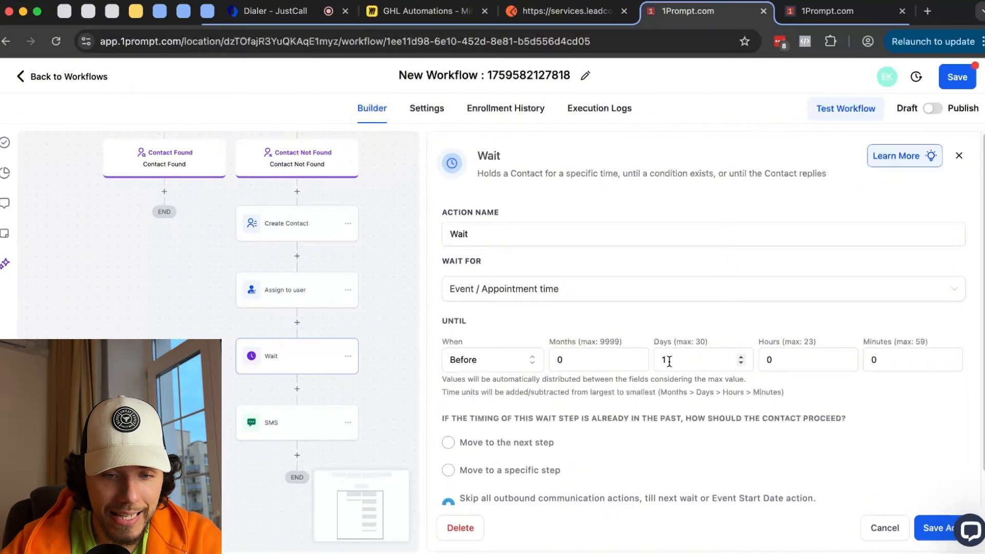
drag(677, 359, 653, 359)
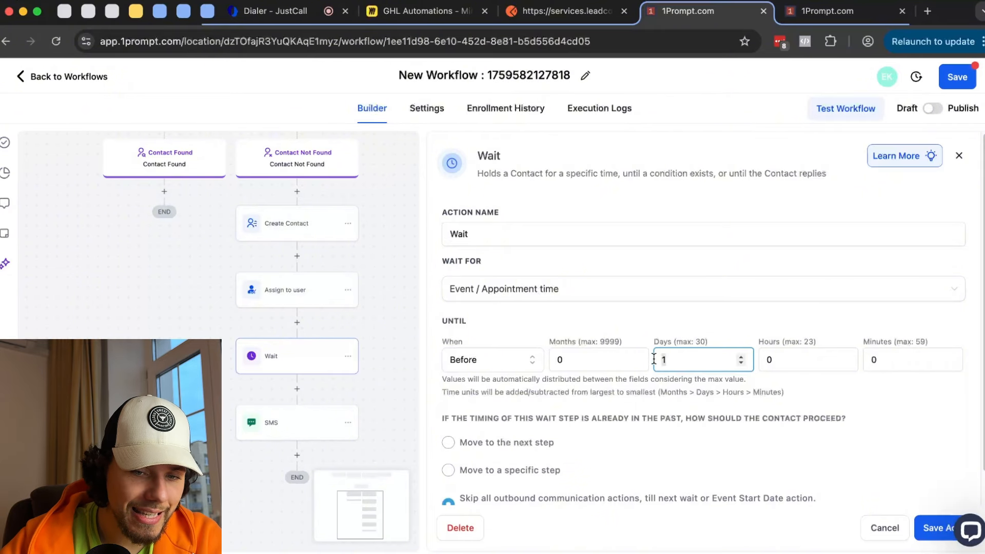
text(0)
scroll(512, 381, down, 1)
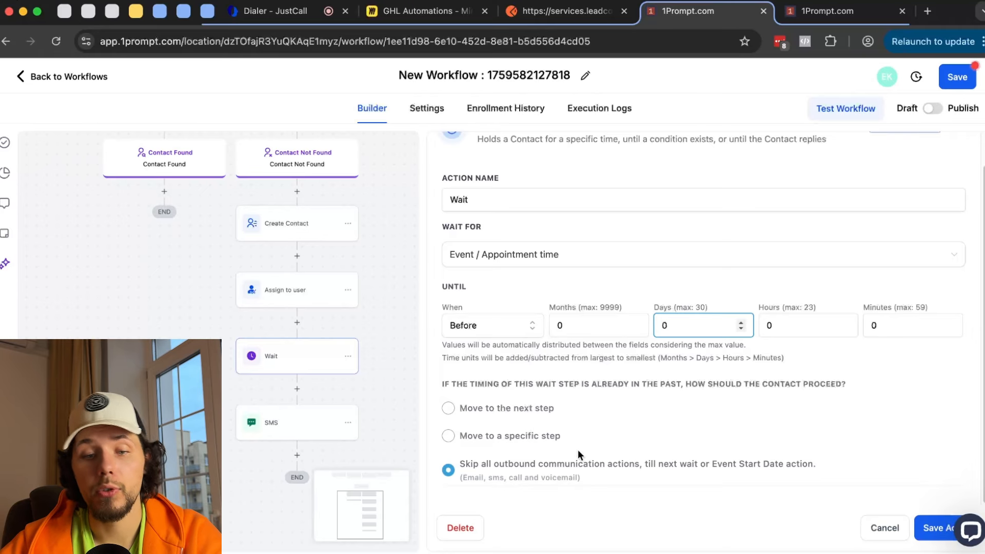
drag(482, 464, 679, 457)
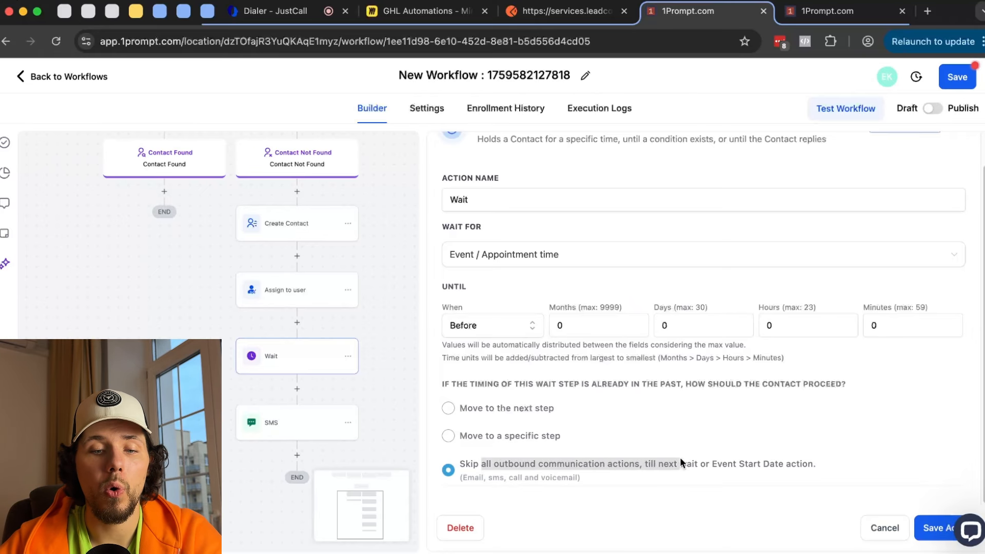
drag(680, 329, 655, 329)
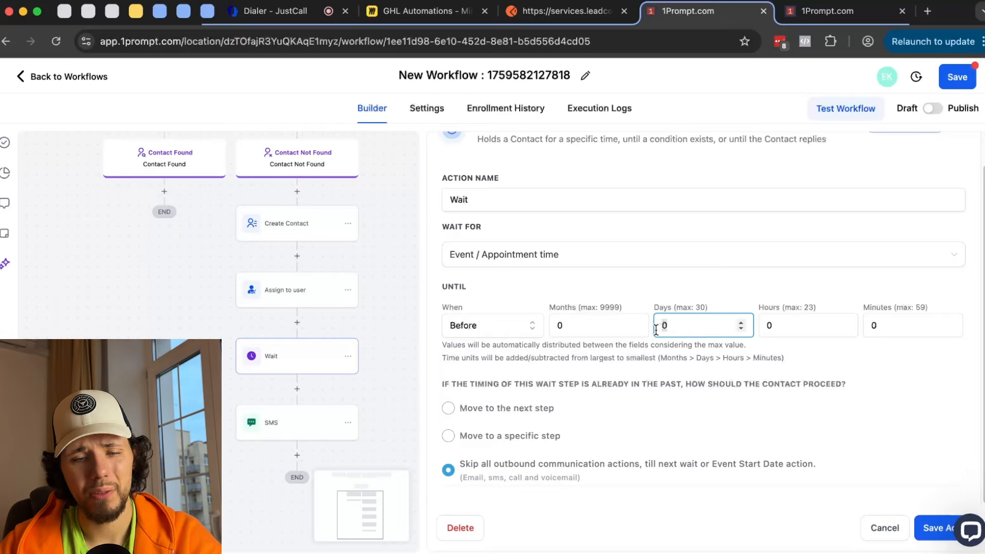
text(1)
click(931, 531)
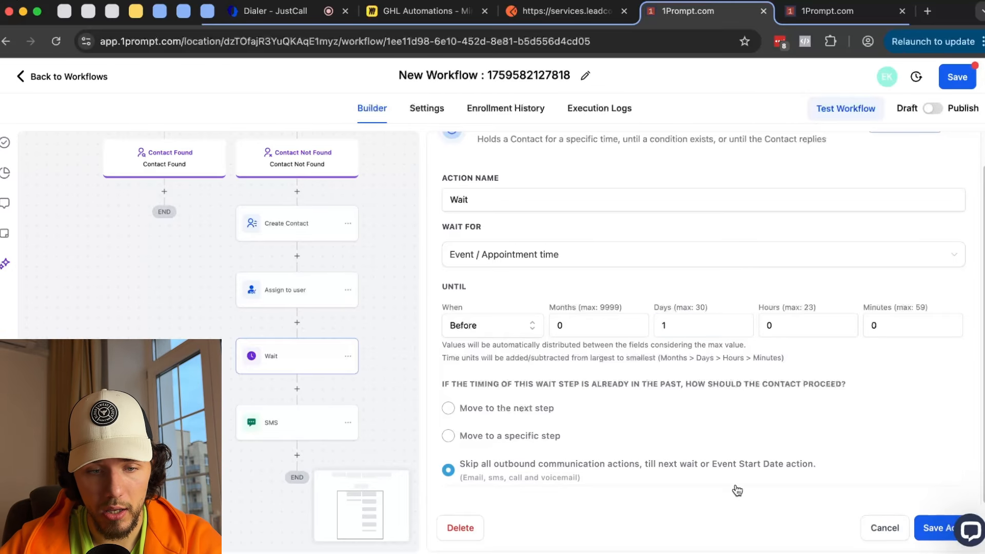
scroll(519, 321, down, 2)
- Copy the Wait step and paste it below the first SMS
click(292, 309)
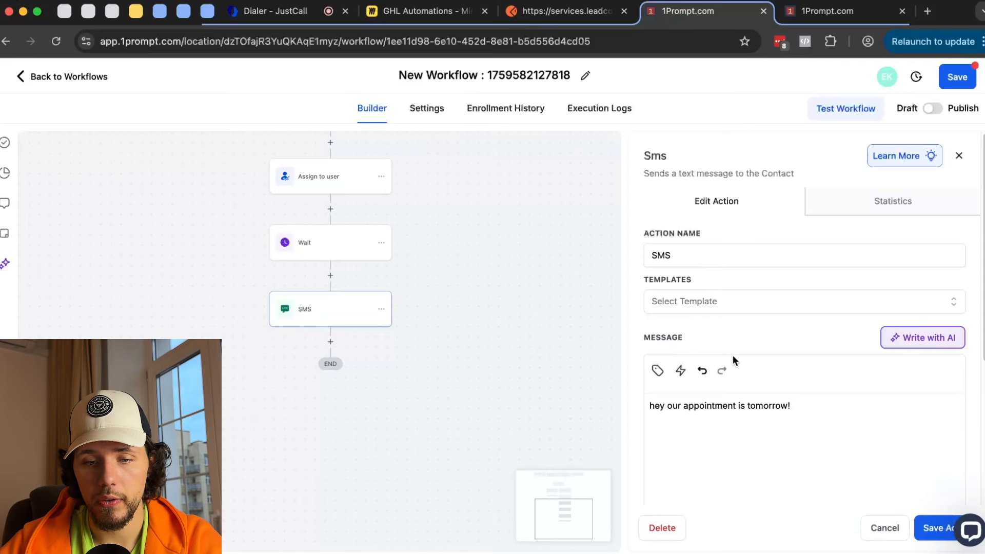
drag(683, 406, 650, 406)
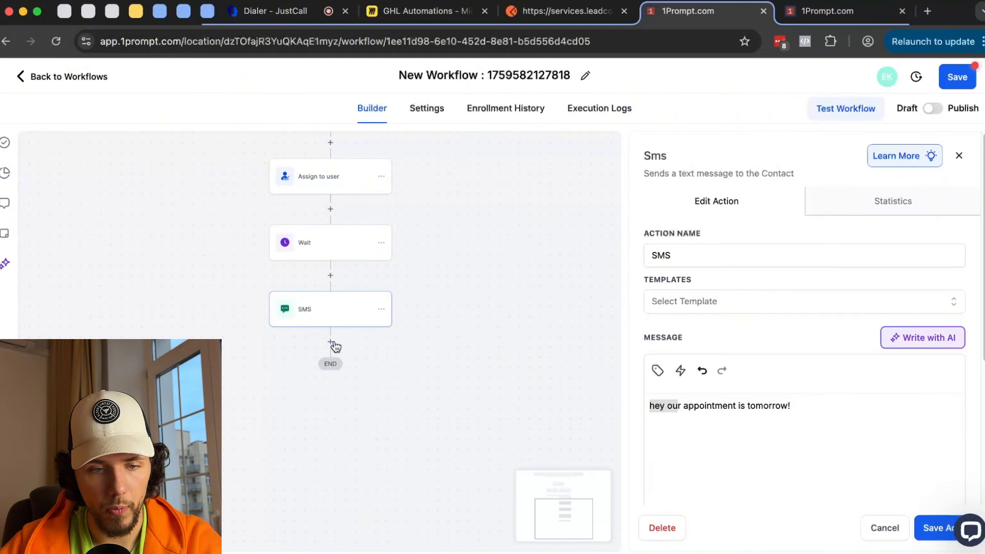
click(381, 243)
mouse_move(428, 288)
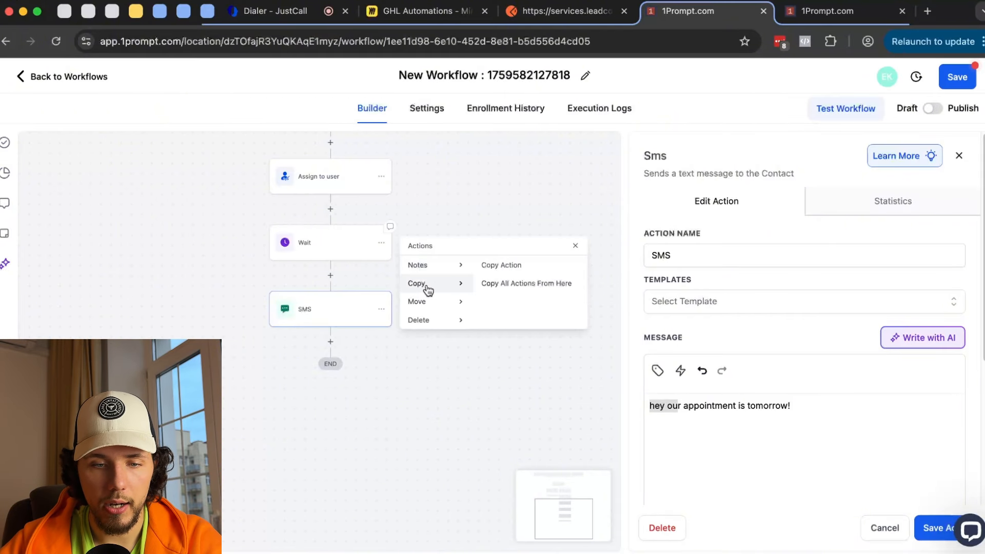
click(505, 266)
click(347, 342)
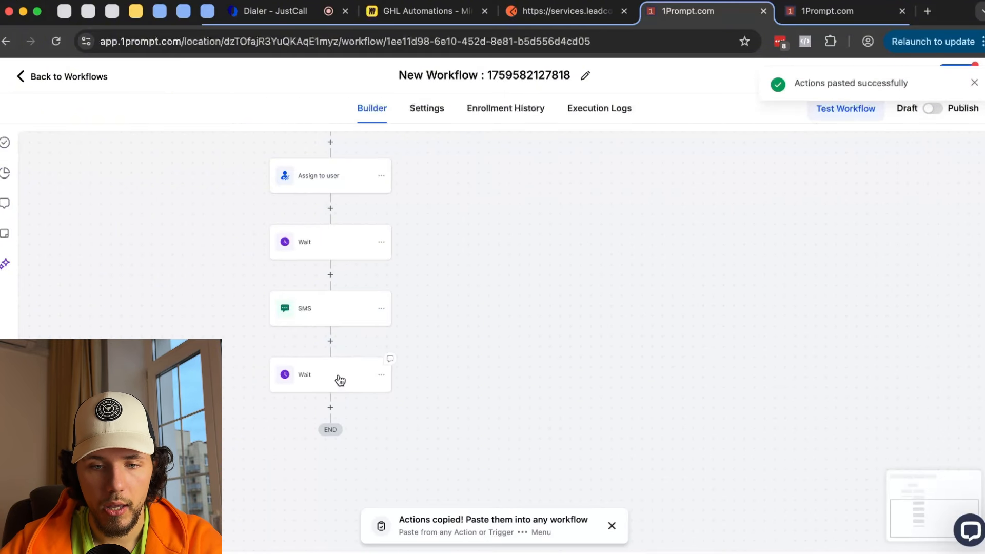
- Set the pasted Wait to 0 days and 2 hours before the appointment, and save
click(309, 376)
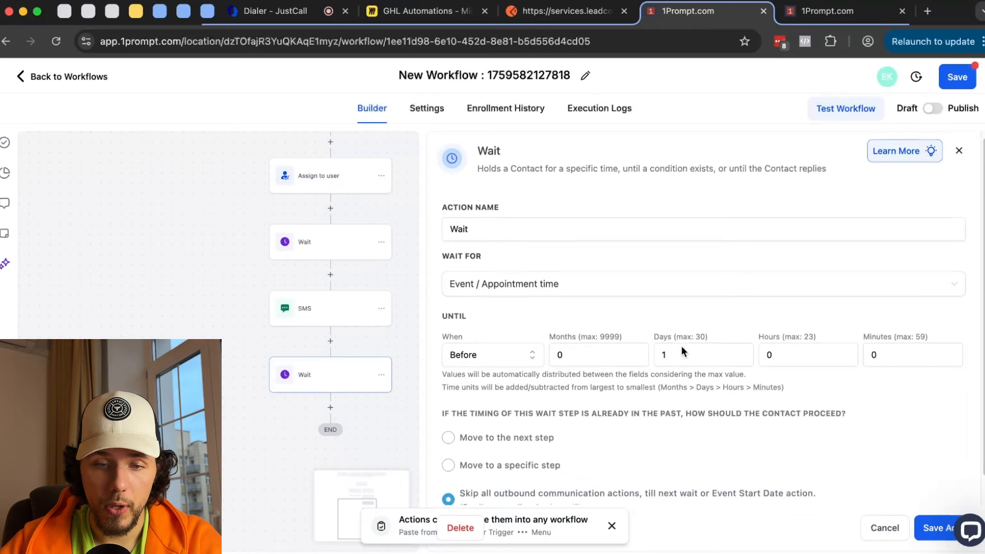
scroll(681, 346, down, 1)
click(733, 333)
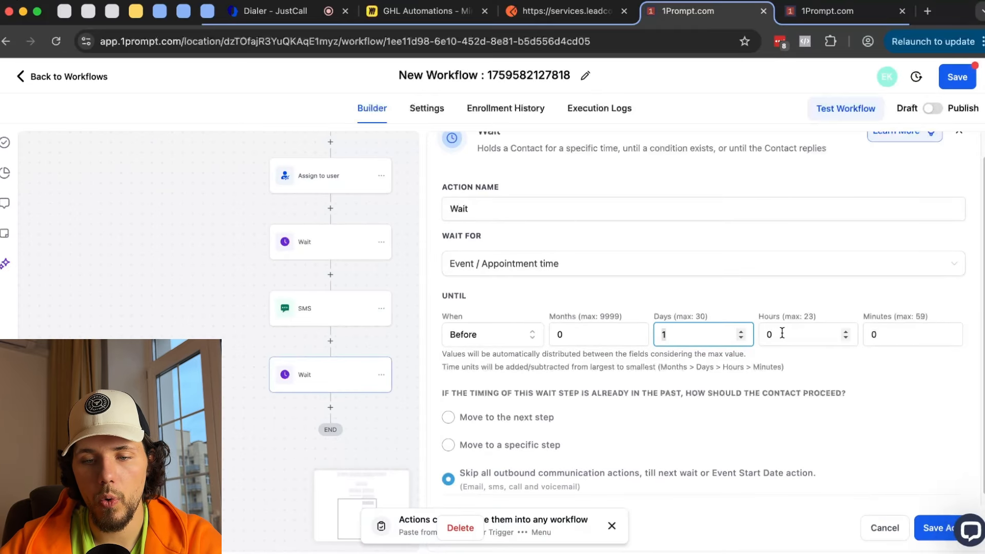
click(782, 333)
text(2)
click(732, 334)
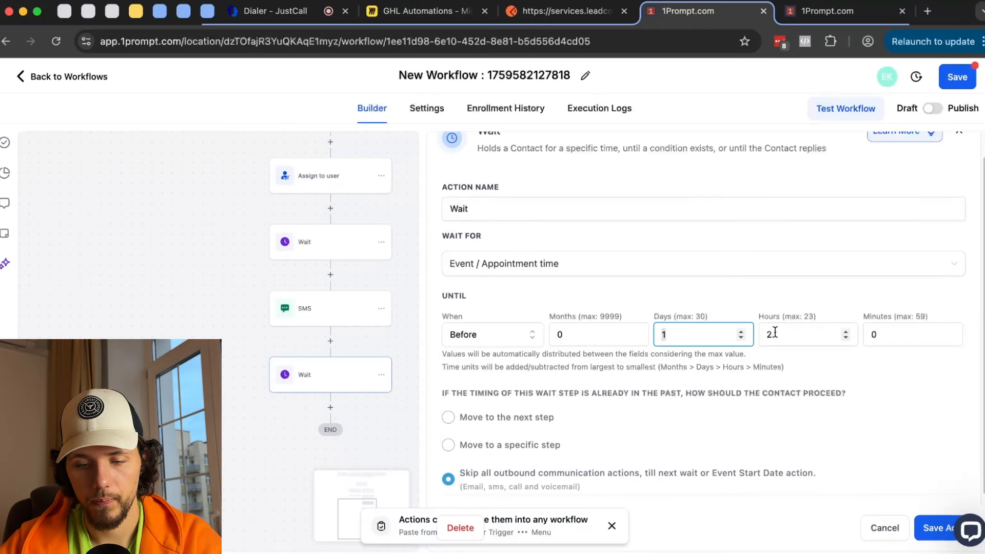
key(BackSpace)
text(0)
scroll(626, 378, down, 1)
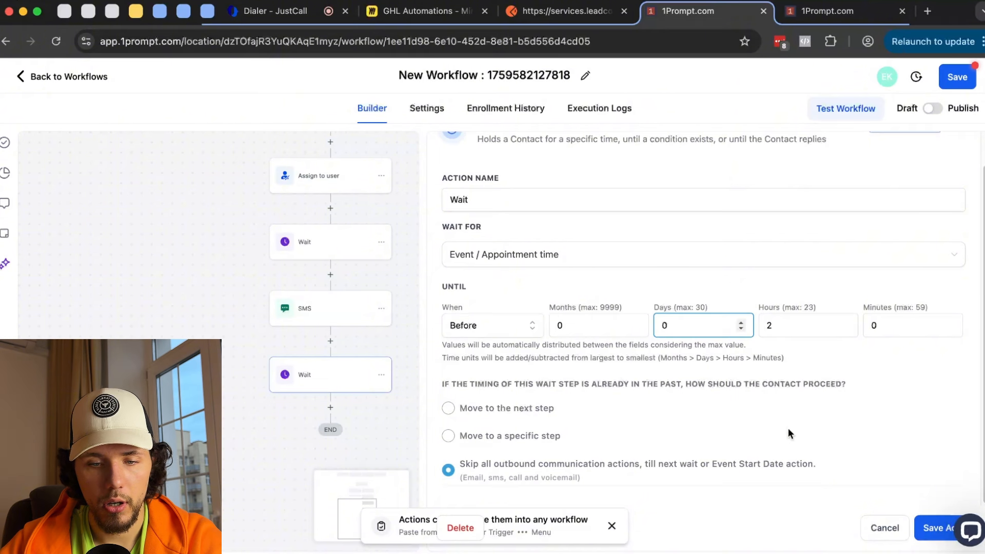
click(937, 532)
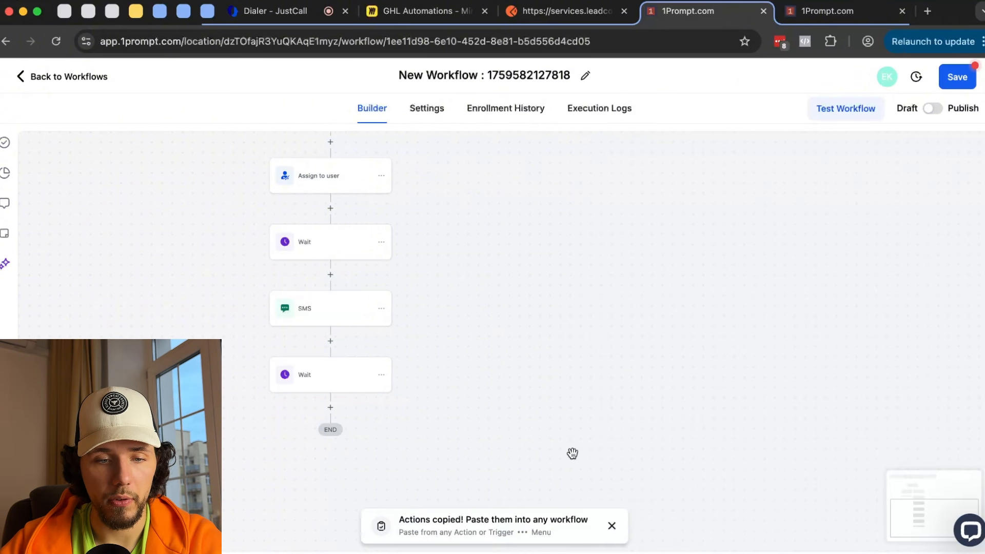
- Copy the SMS below the second Wait, change its message to 'Hey your appointment is in 2 hou', and save
scroll(391, 240, down, 3)
click(393, 234)
mouse_move(462, 276)
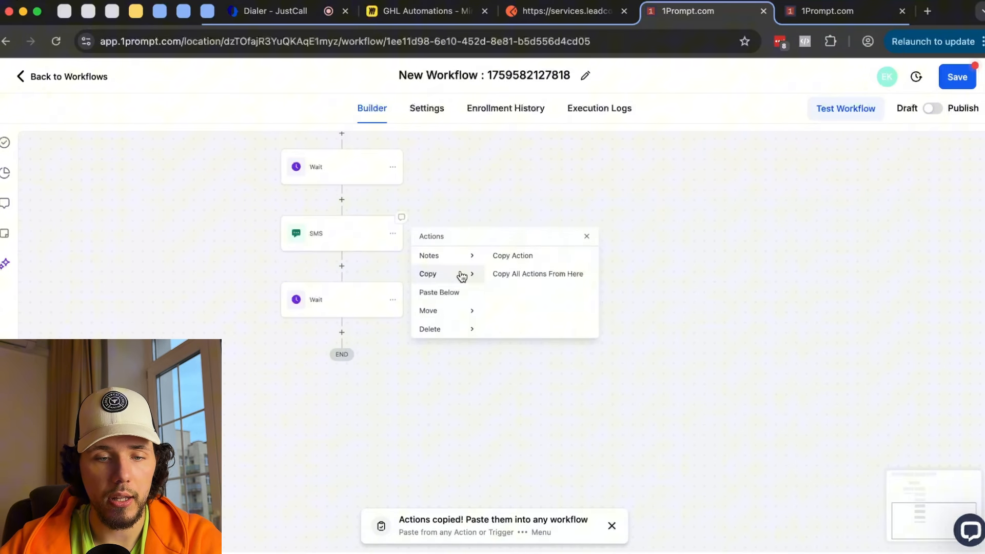
click(513, 255)
click(342, 333)
text(Hey )
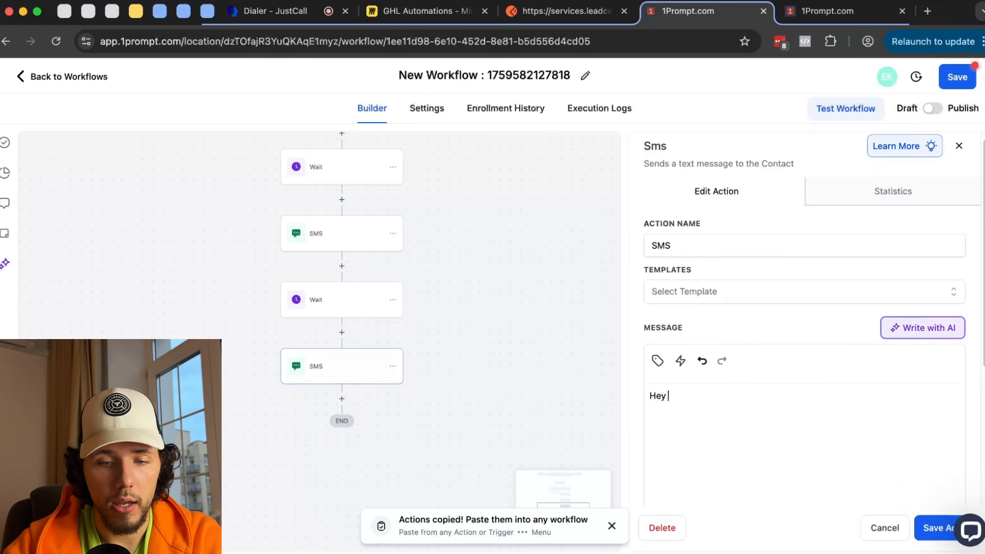
text(your appointm)
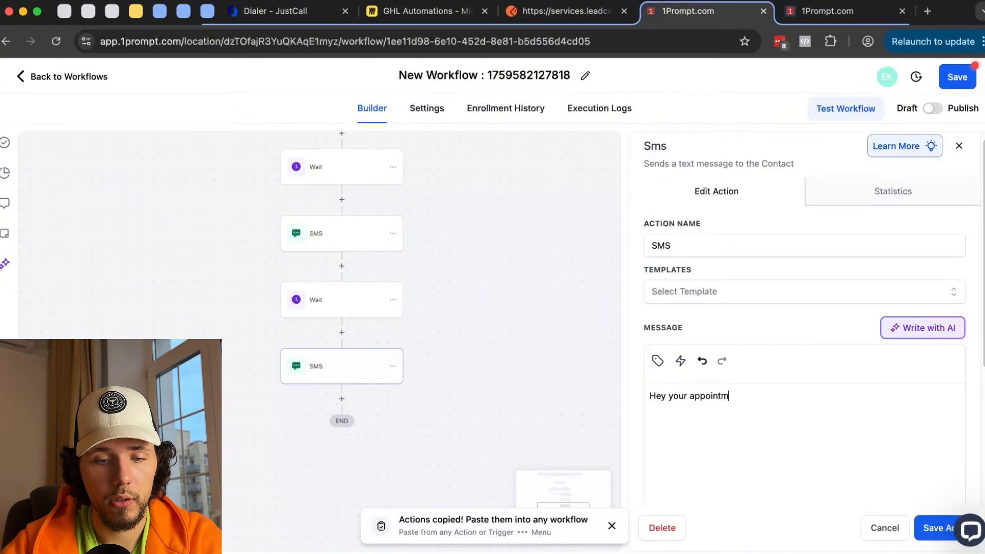
text(ent is in 2 hours!)
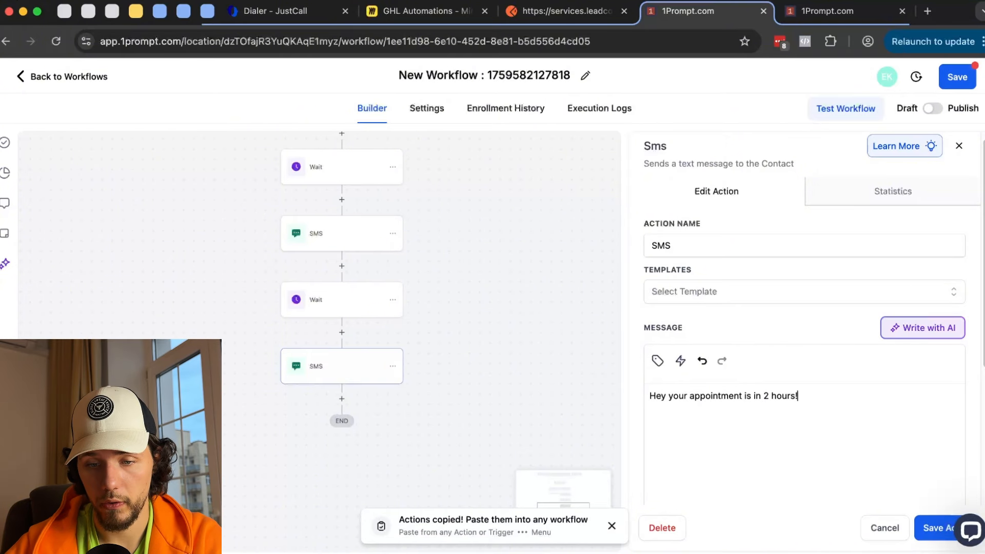
click(936, 527)
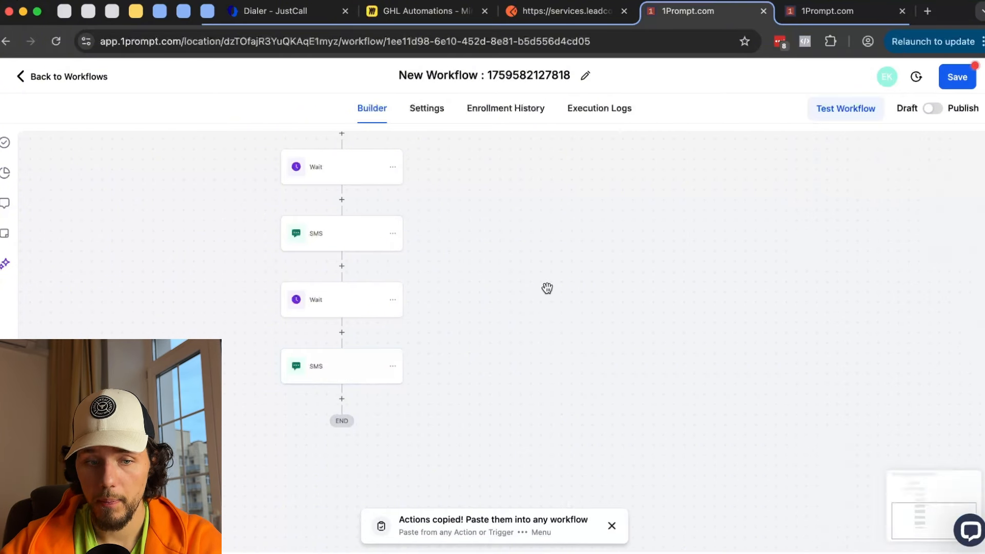
scroll(564, 251, up, 2)
scroll(558, 231, down, 1)
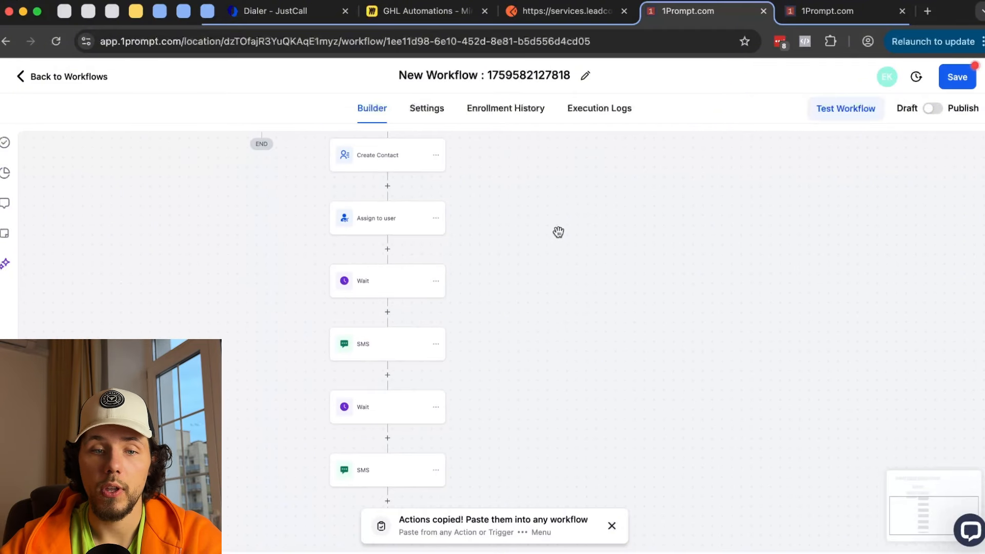
drag(594, 217, 605, 282)
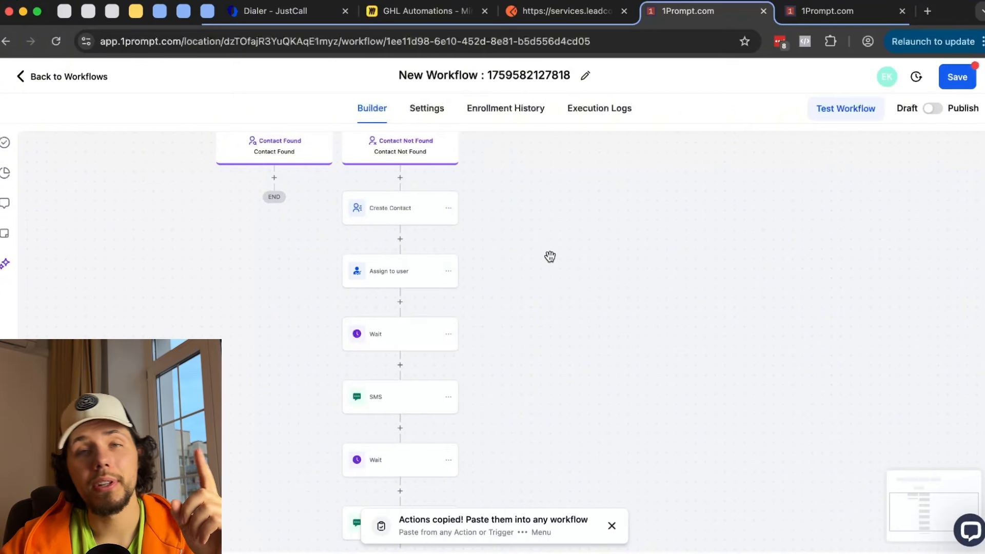
click(409, 334)
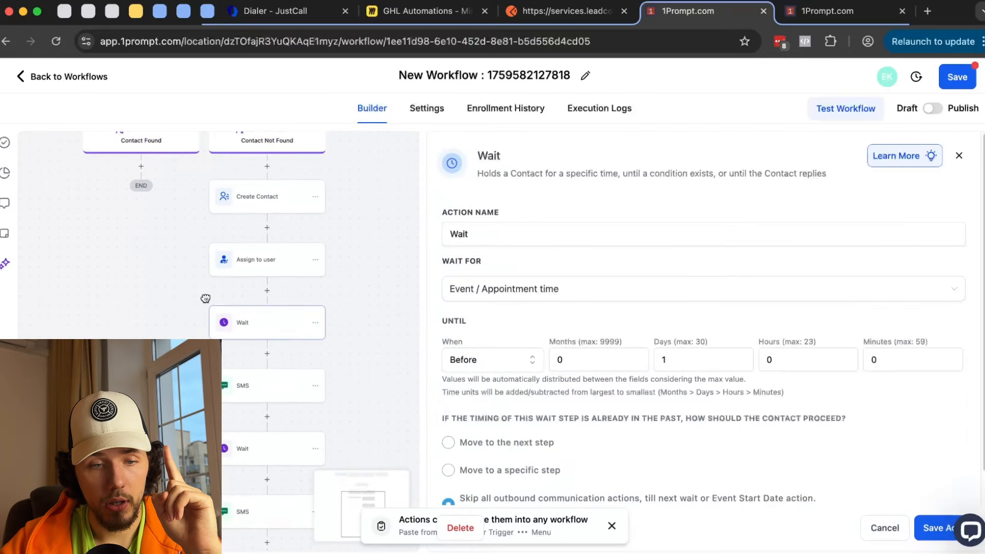
scroll(301, 374, down, 2)
click(266, 310)
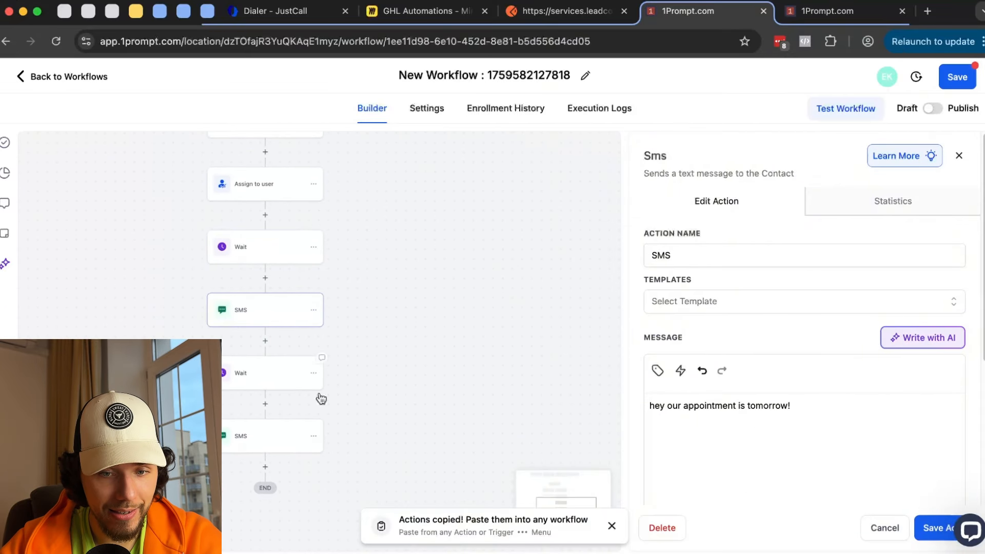
drag(455, 393, 500, 342)
click(284, 322)
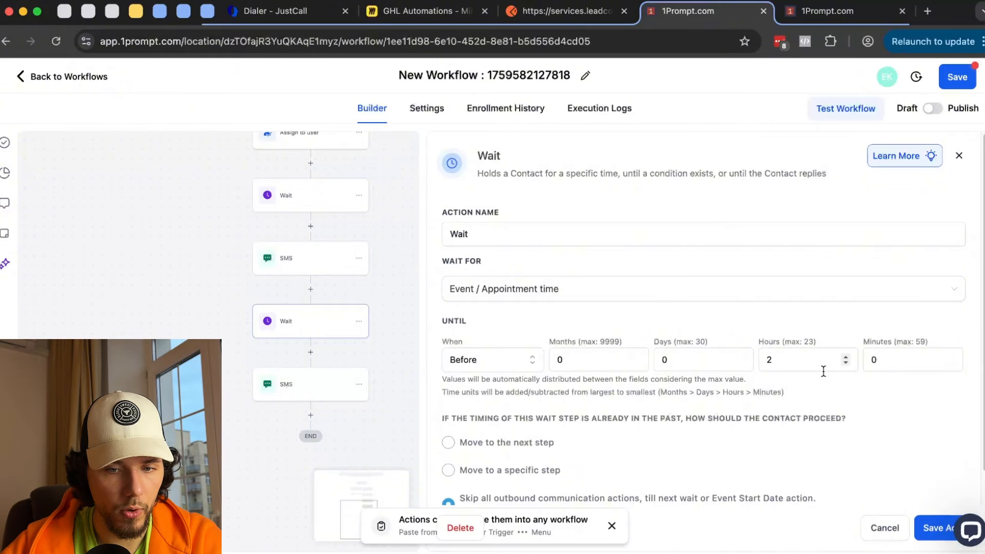
click(315, 197)
click(306, 332)
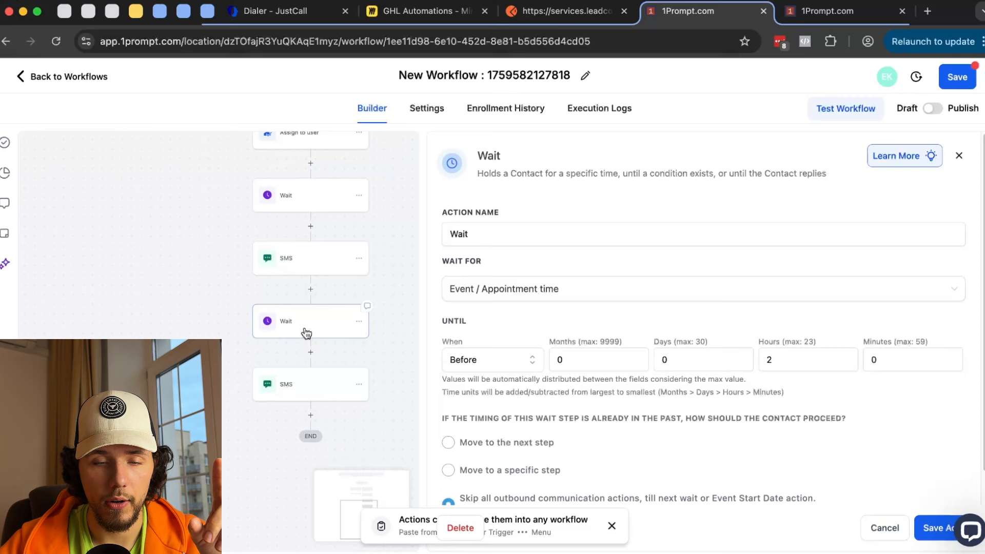
click(287, 386)
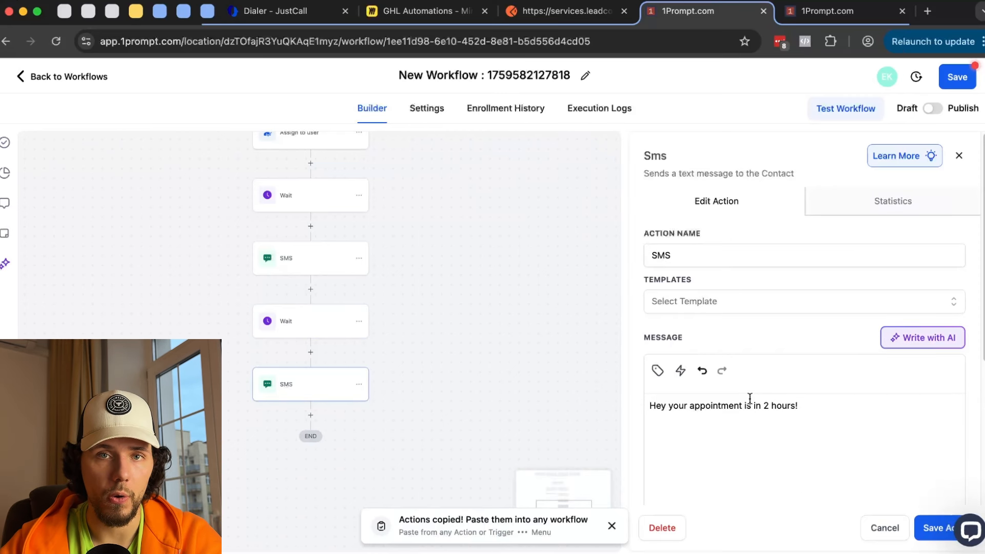
click(933, 530)
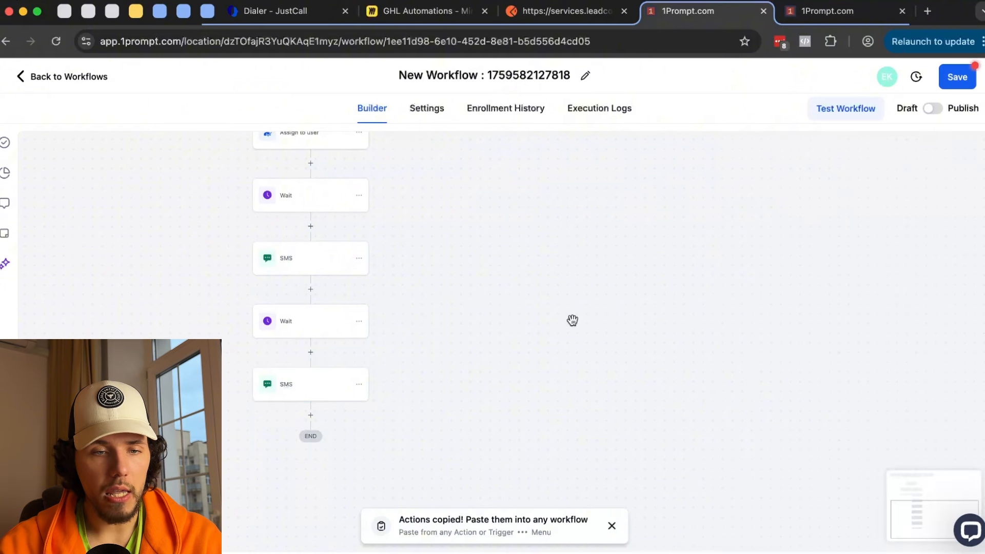
drag(572, 321, 583, 387)
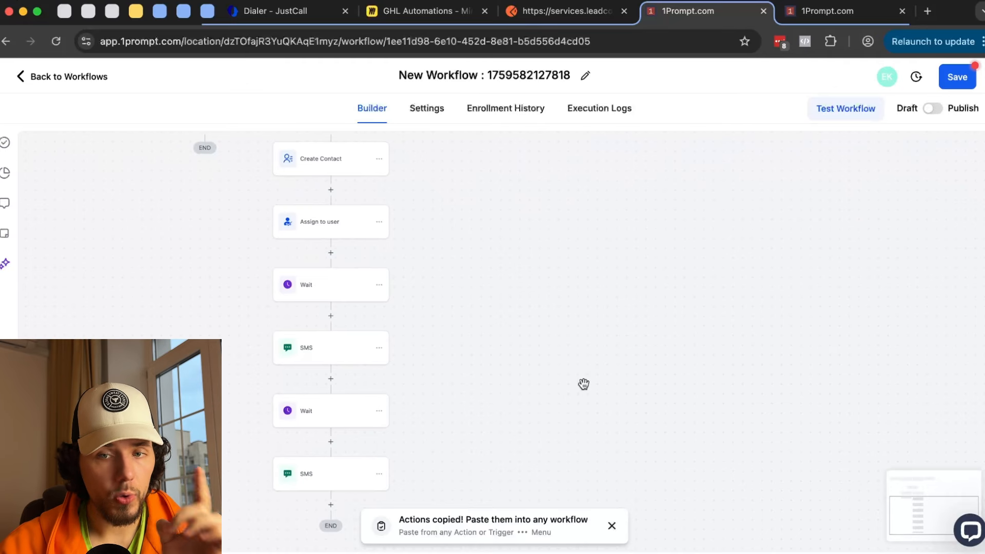
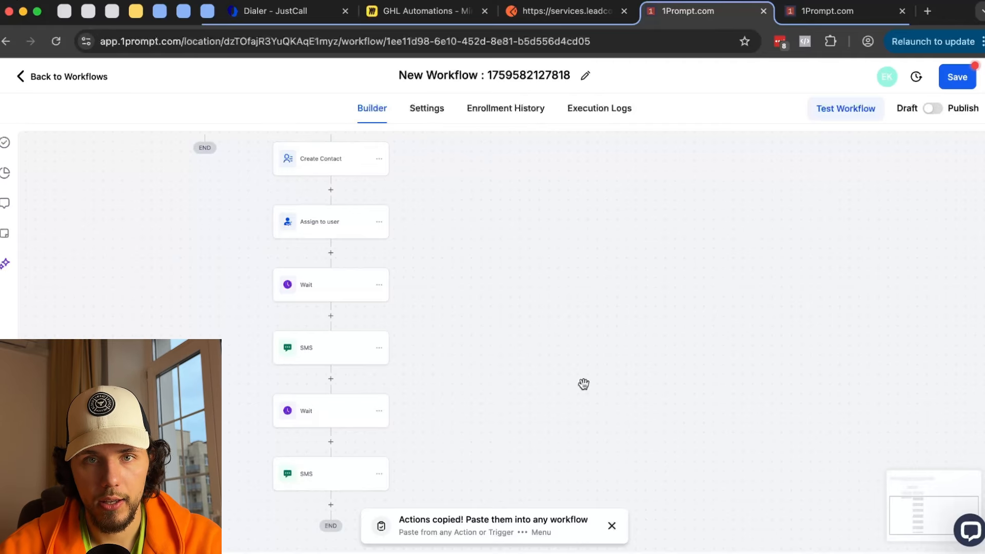
- Move the canvas to show the triggers, Find Contact, both branches and the lower Wait and SMS steps
scroll(531, 269, up, 5)
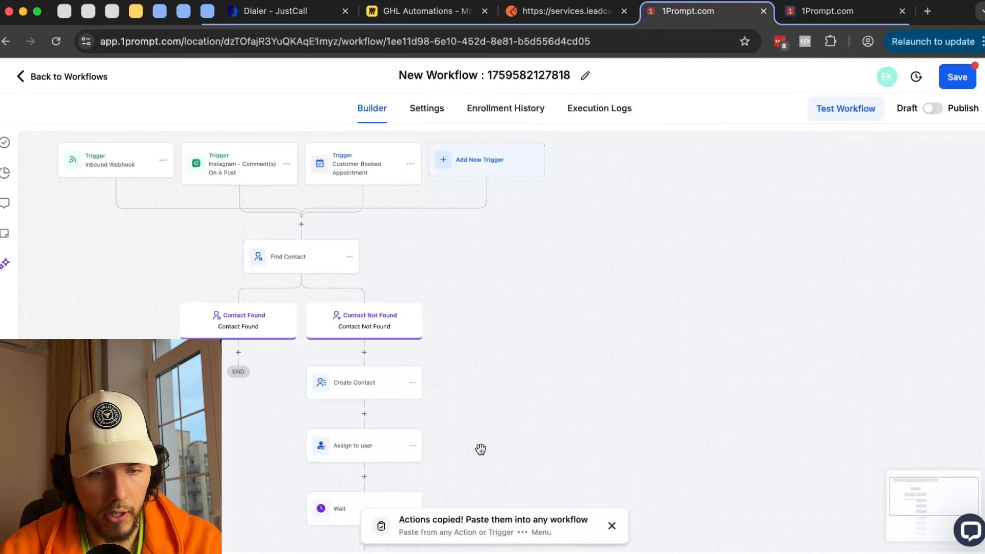
drag(481, 450, 501, 233)
- Review the first Wait's 1-day-before timing and its move-to-next-step option for past waits
click(403, 306)
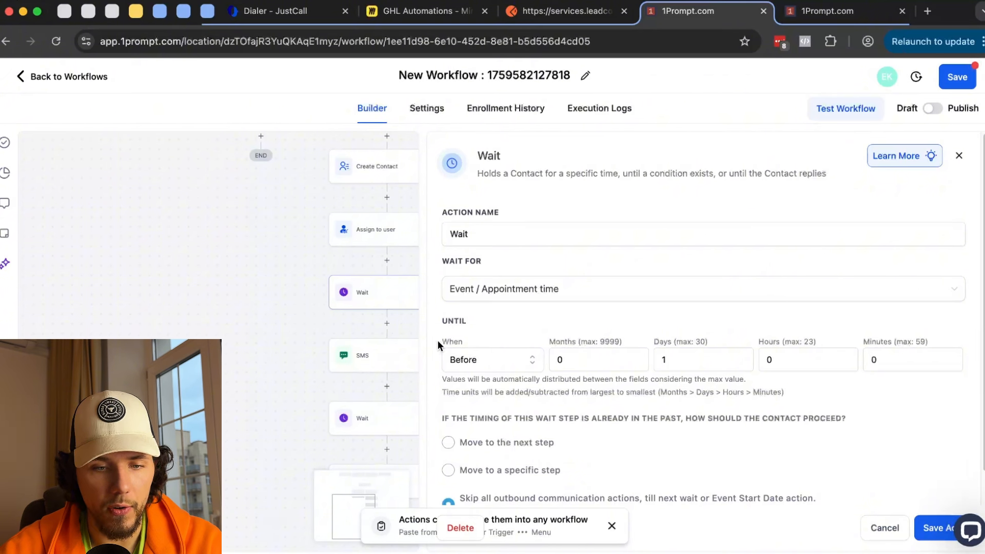
scroll(485, 363, down, 1)
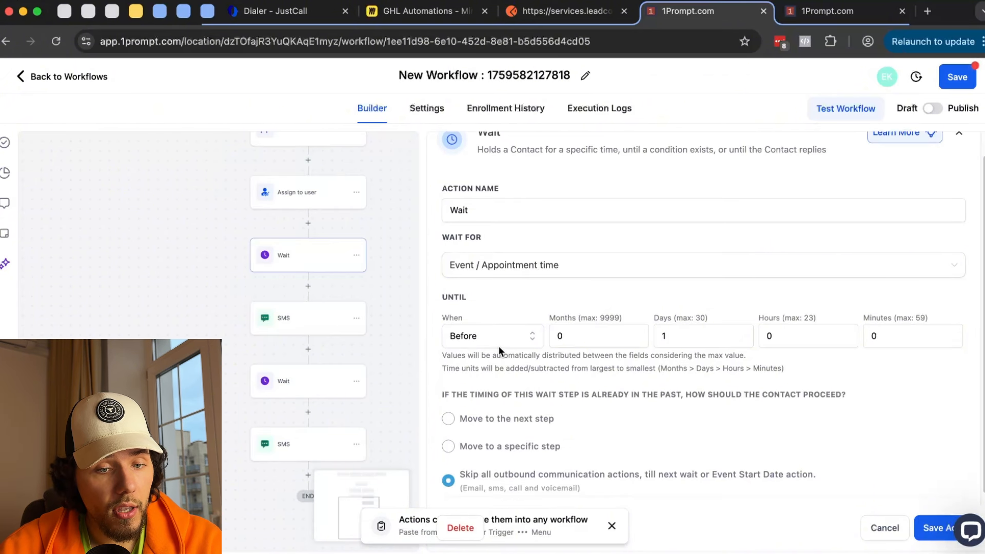
click(657, 338)
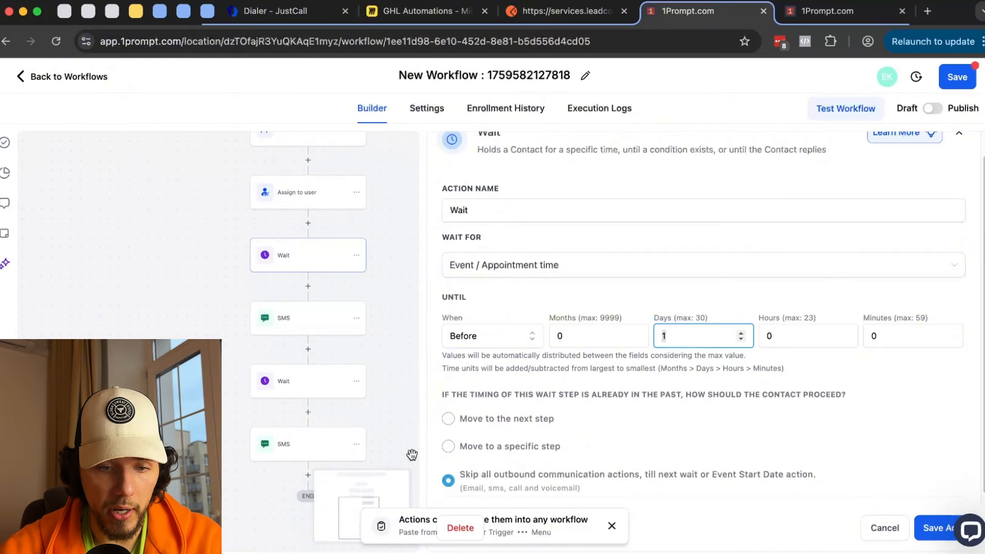
drag(436, 386, 760, 491)
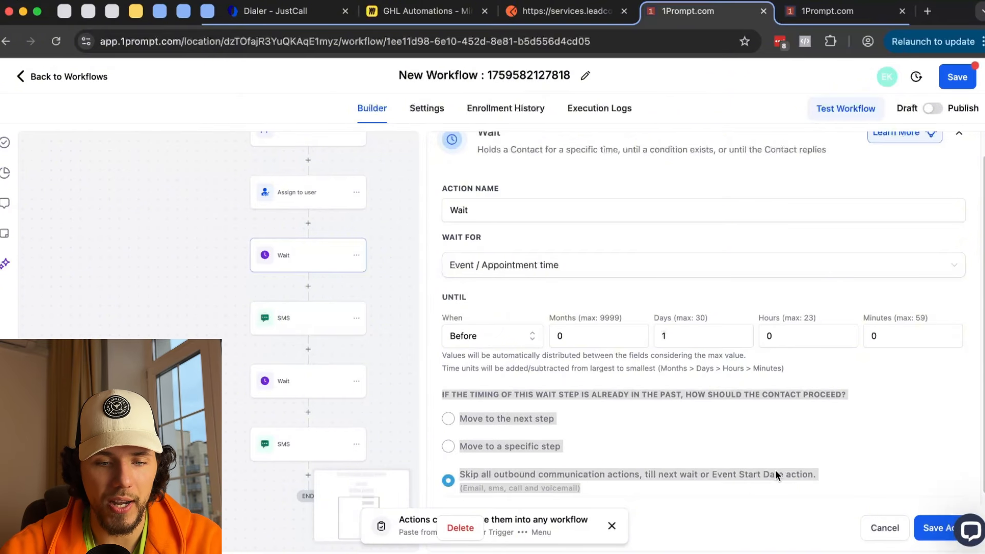
click(776, 472)
scroll(493, 411, down, 1)
drag(477, 409, 564, 421)
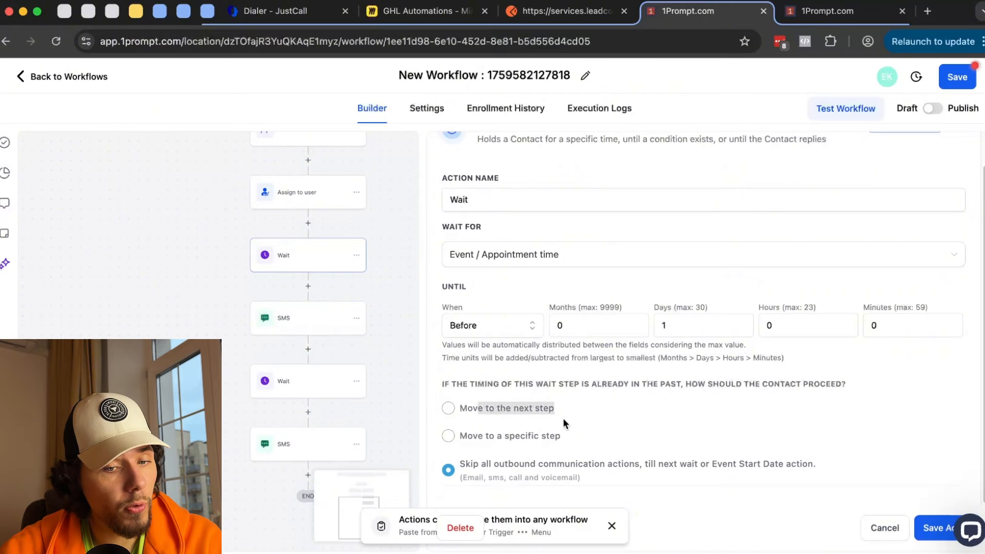
- Check the first SMS's 'appointment is tomorrow' text and the Wait's skip outbound communications option
click(292, 322)
drag(688, 371, 800, 369)
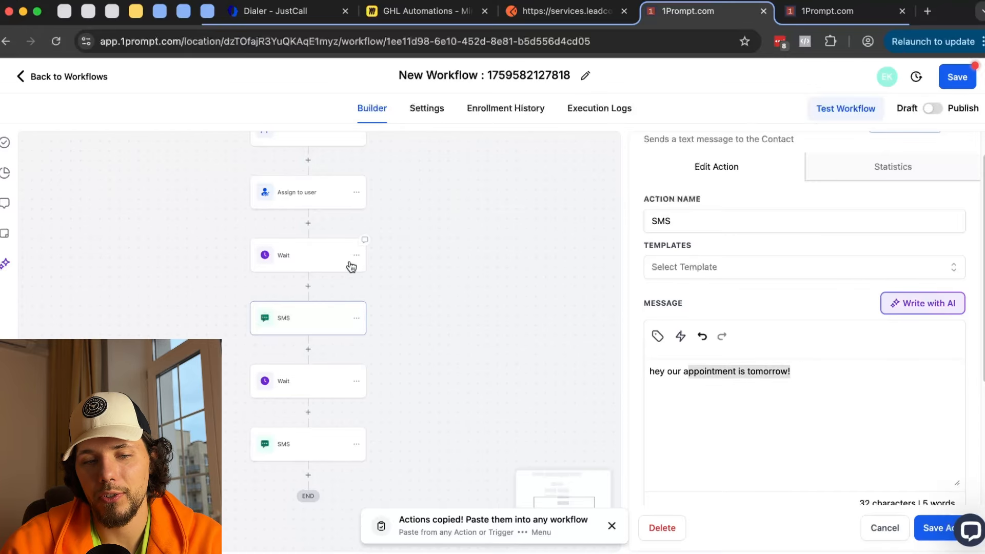
click(310, 261)
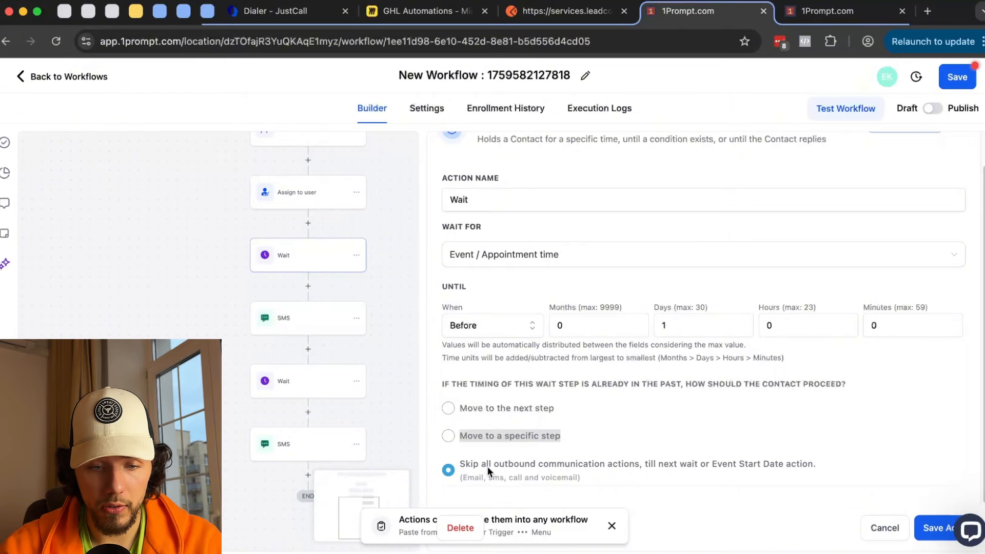
drag(459, 464, 816, 466)
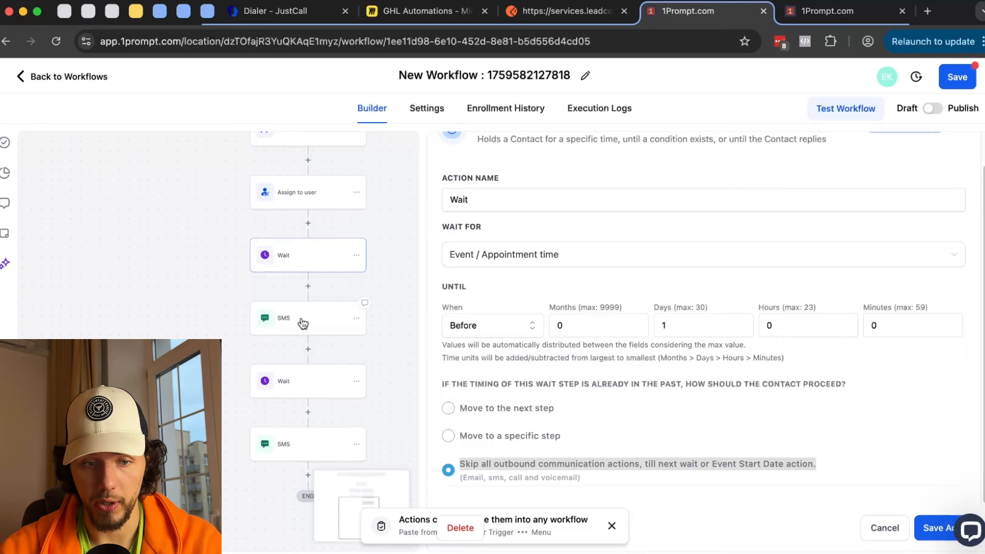
- Review the second Wait's 2-hour timing, the 'in 2 hours' SMS text and its skip option
click(304, 382)
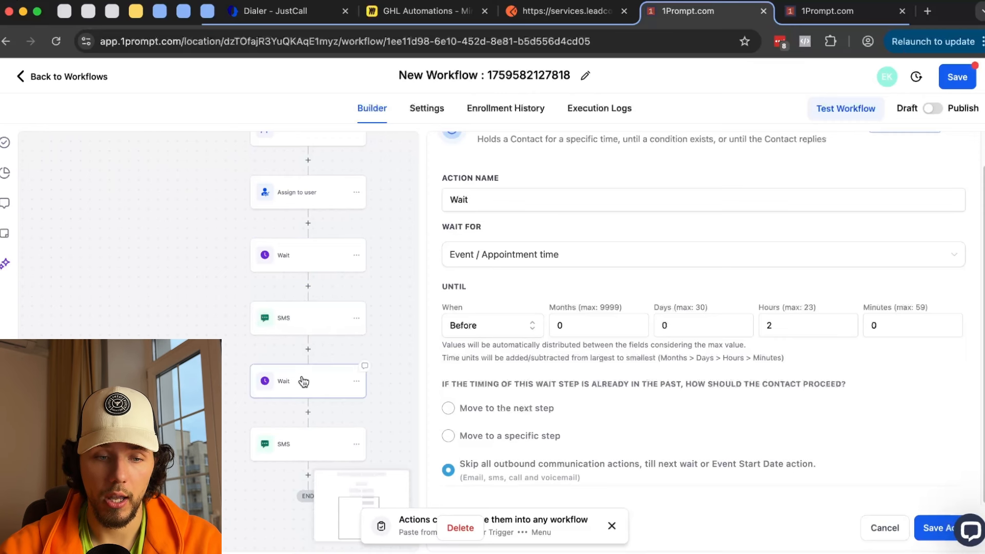
scroll(229, 378, down, 3)
click(763, 326)
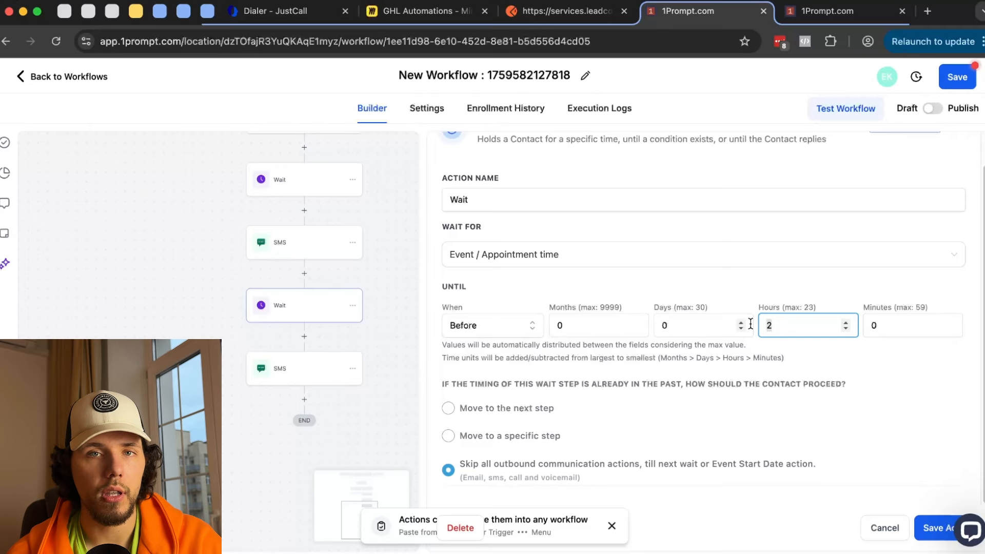
click(287, 373)
drag(815, 386, 630, 370)
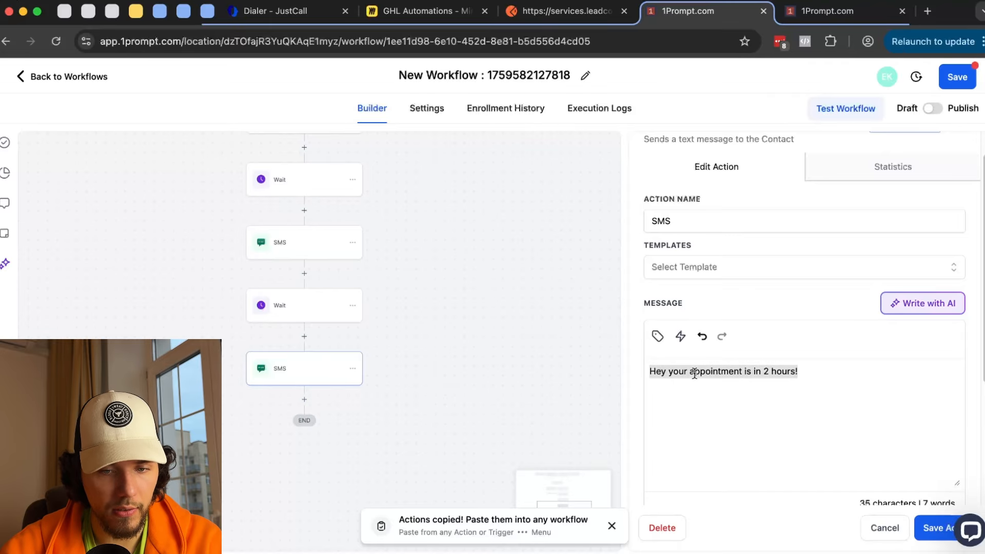
click(302, 314)
triple_click(468, 464)
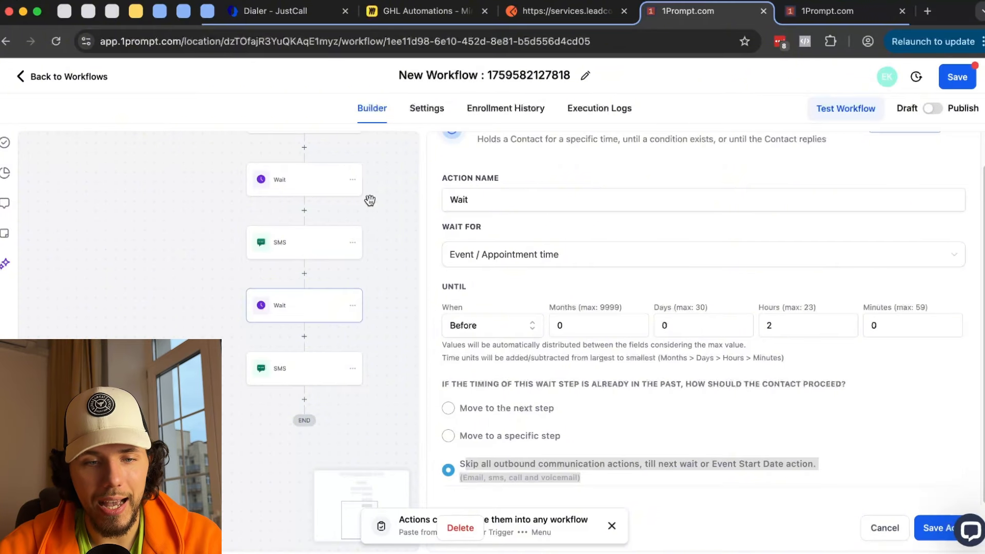
- Look over the list of wait types, then select the first SMS step
scroll(369, 260, up, 3)
click(517, 260)
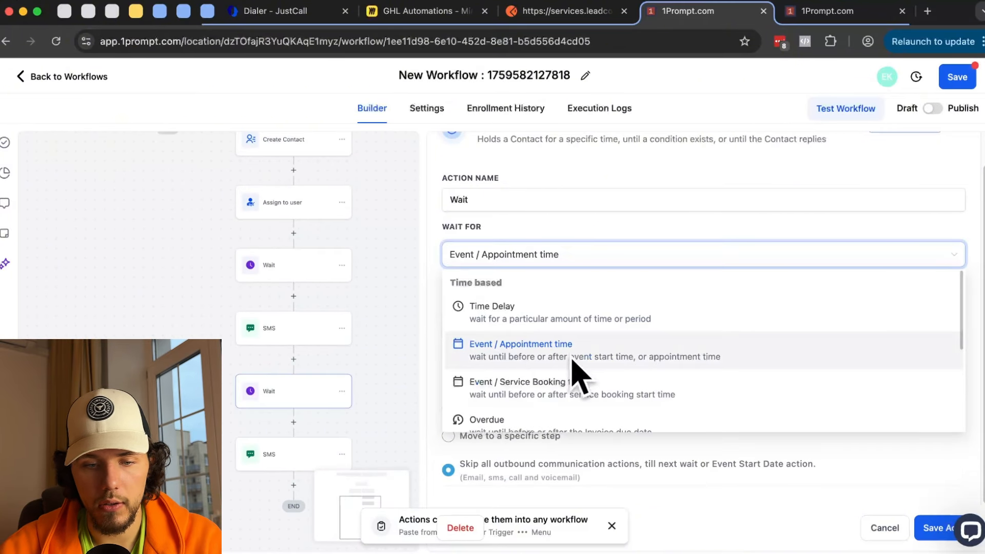
scroll(576, 370, down, 2)
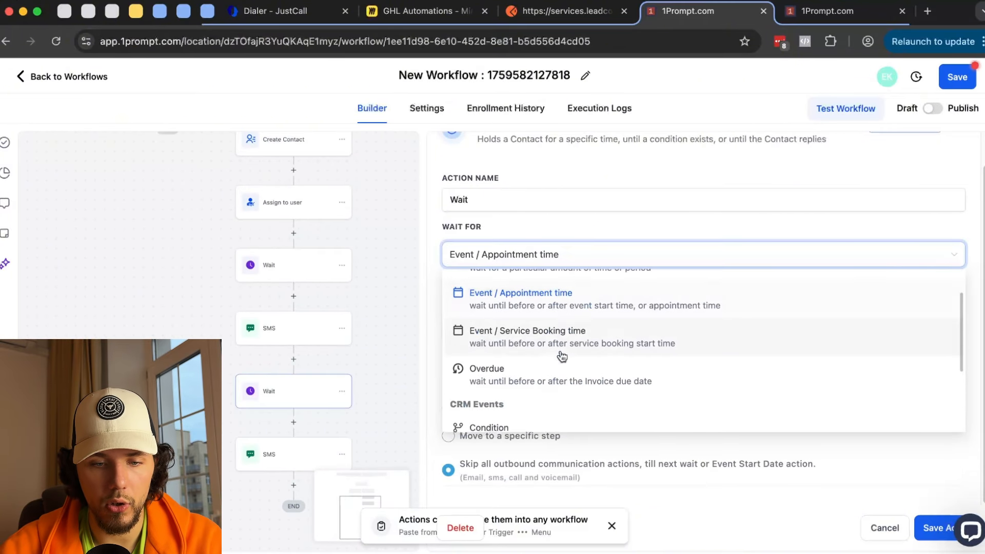
click(345, 336)
- Delete the first SMS and all actions after it in the Contact Not Found branch
click(342, 330)
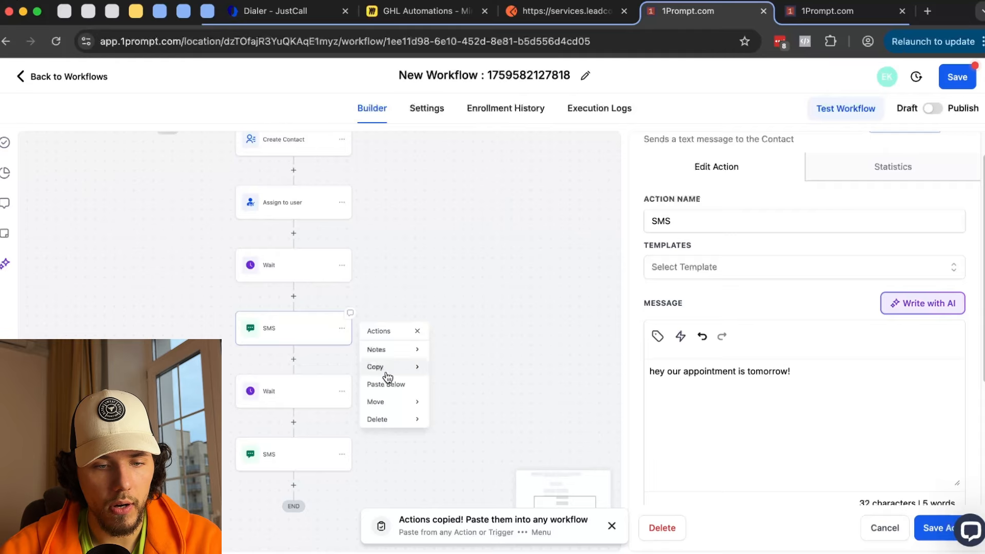
mouse_move(406, 419)
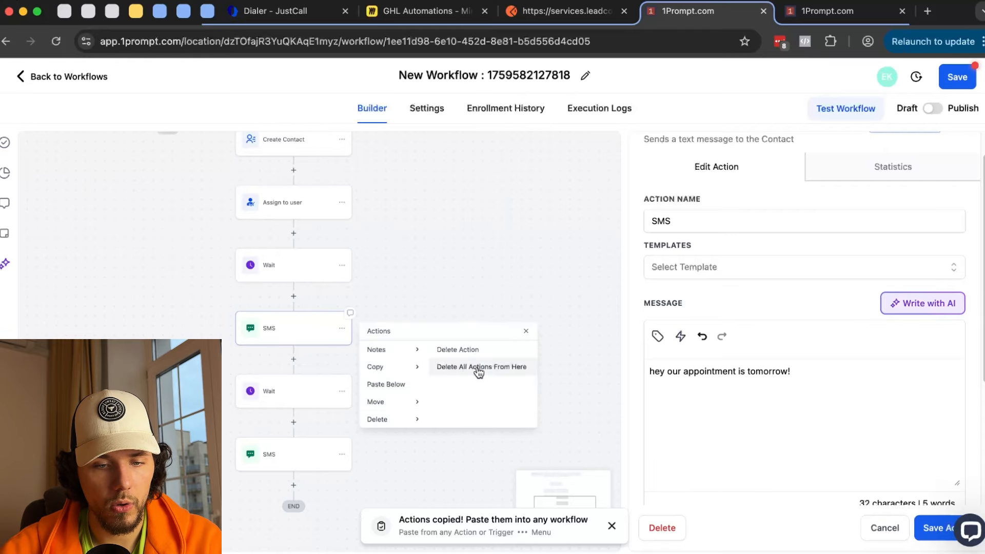
click(481, 366)
click(627, 362)
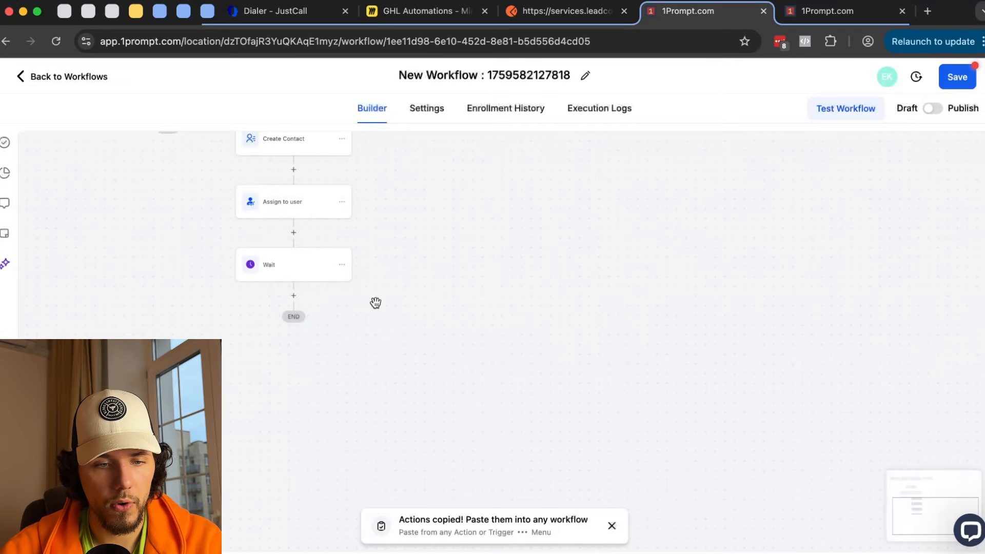
- Set the remaining Wait step's timing to Overdue
scroll(595, 344, down, 3)
scroll(590, 352, up, 1)
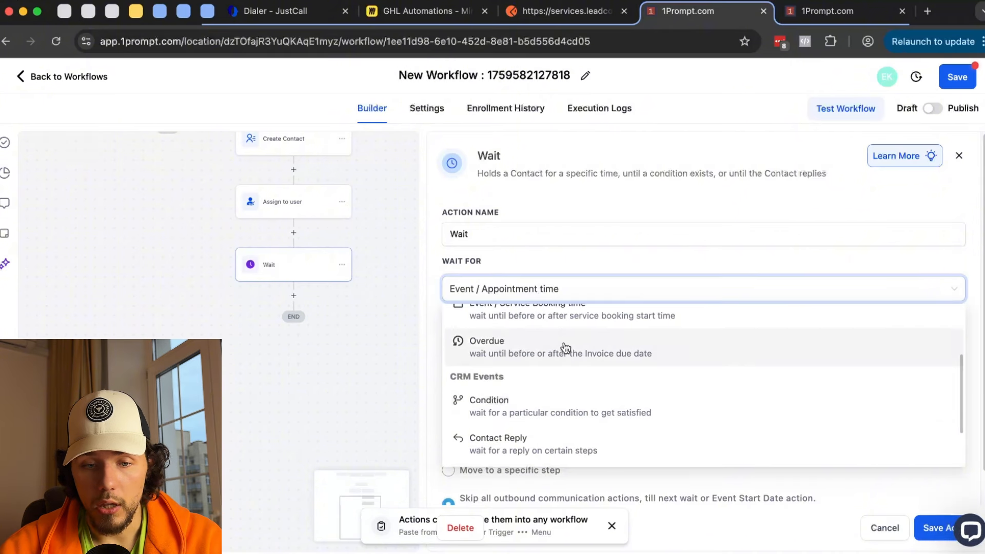
click(511, 358)
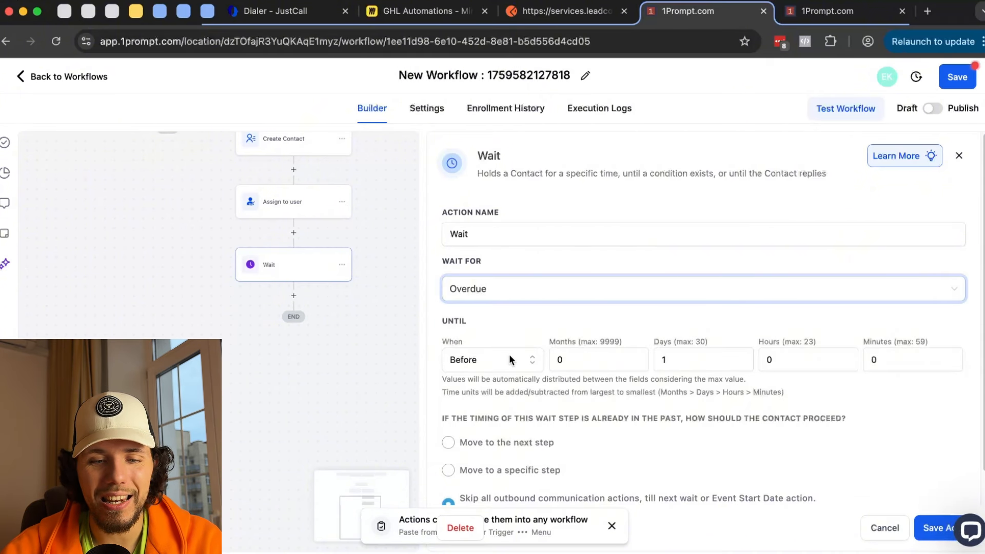
click(522, 295)
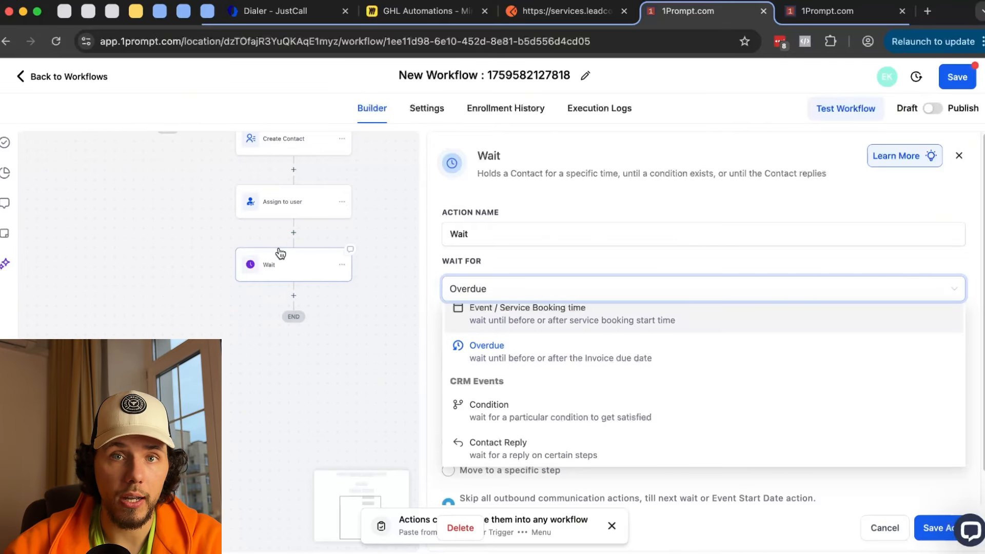
- Switch the Wait step to wait for a Condition
click(500, 253)
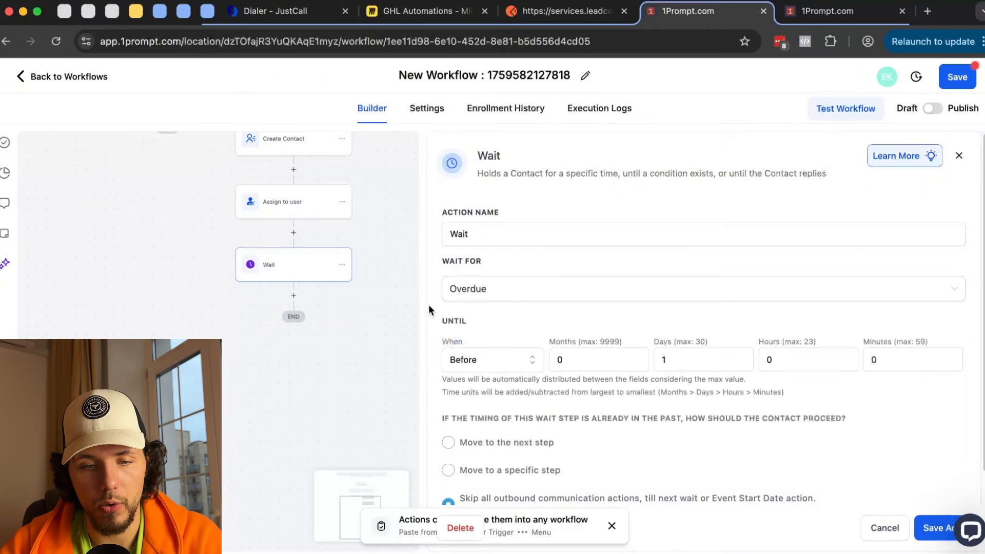
click(498, 288)
scroll(495, 369, down, 1)
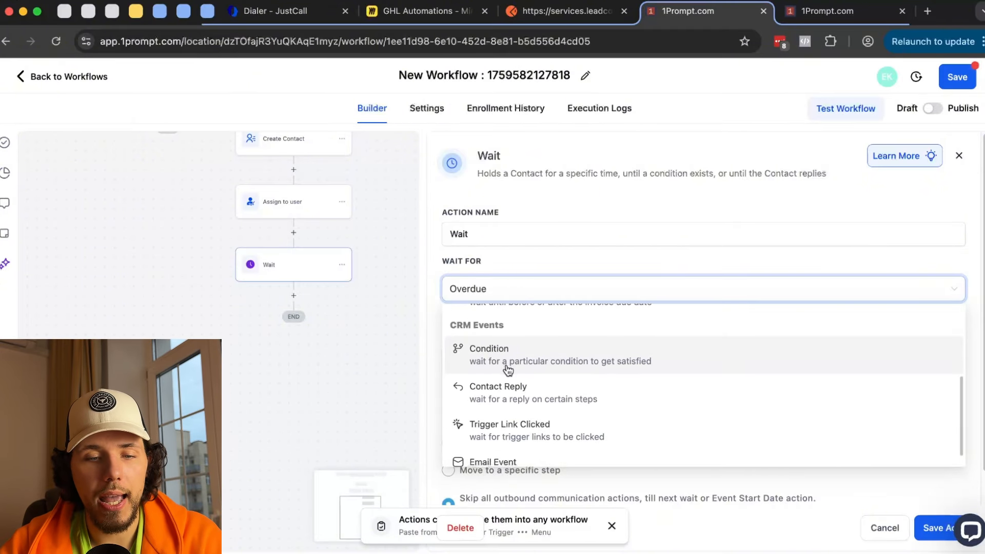
scroll(490, 358, down, 1)
scroll(513, 348, up, 1)
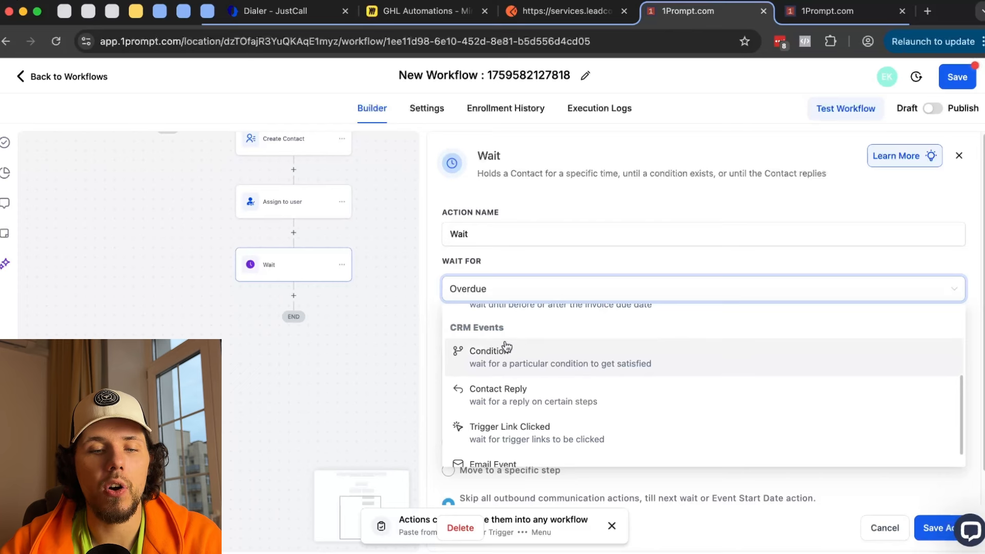
click(526, 357)
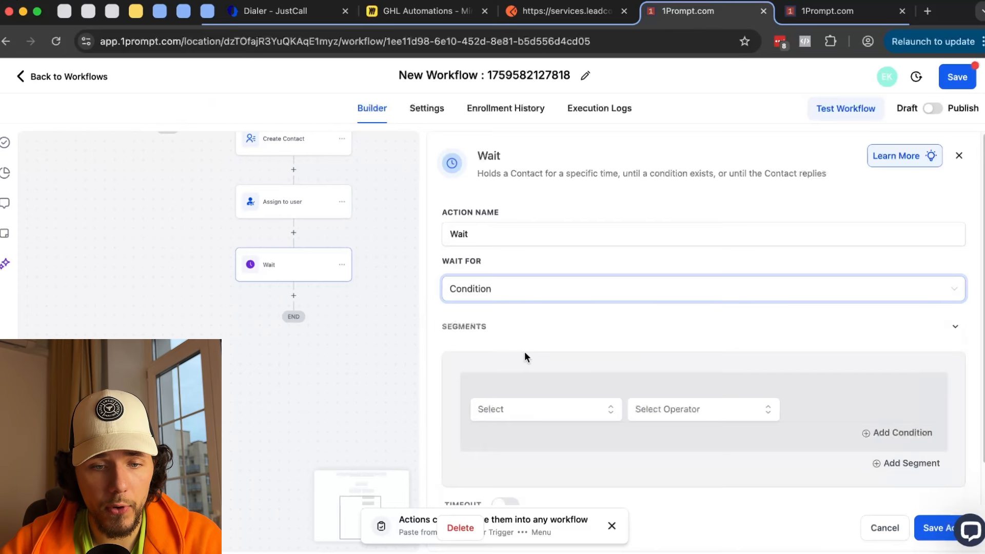
scroll(521, 365, down, 1)
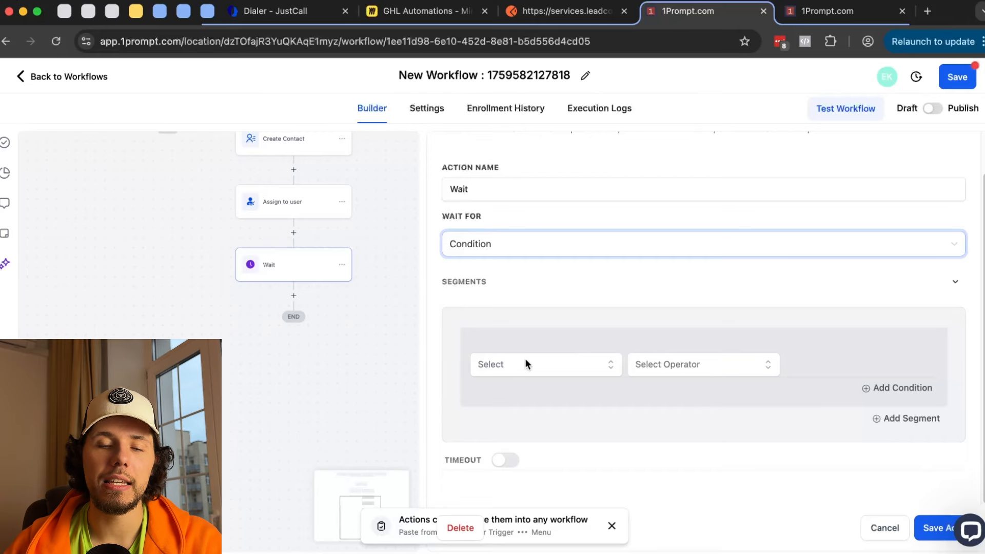
- Build a Contact Details condition: City Is not empty
click(525, 359)
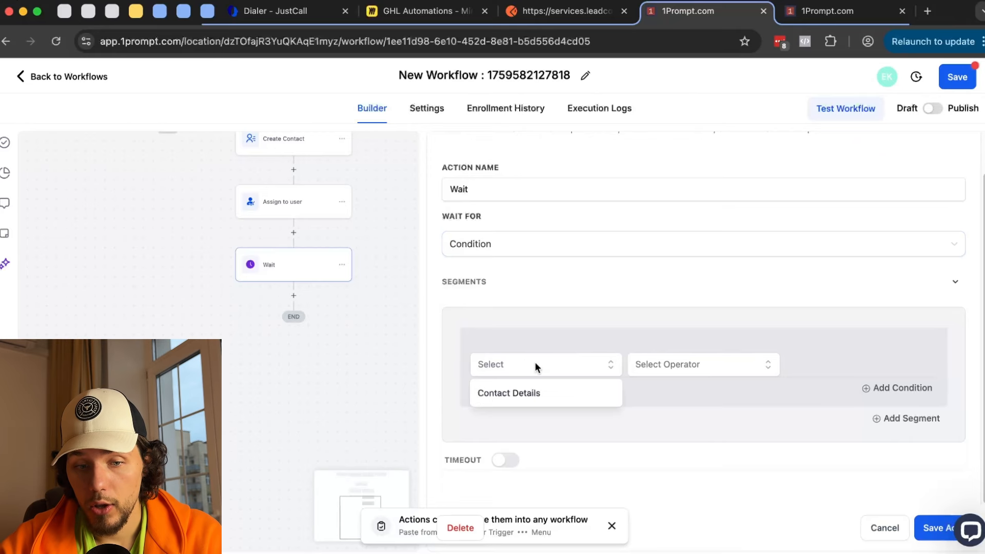
click(545, 395)
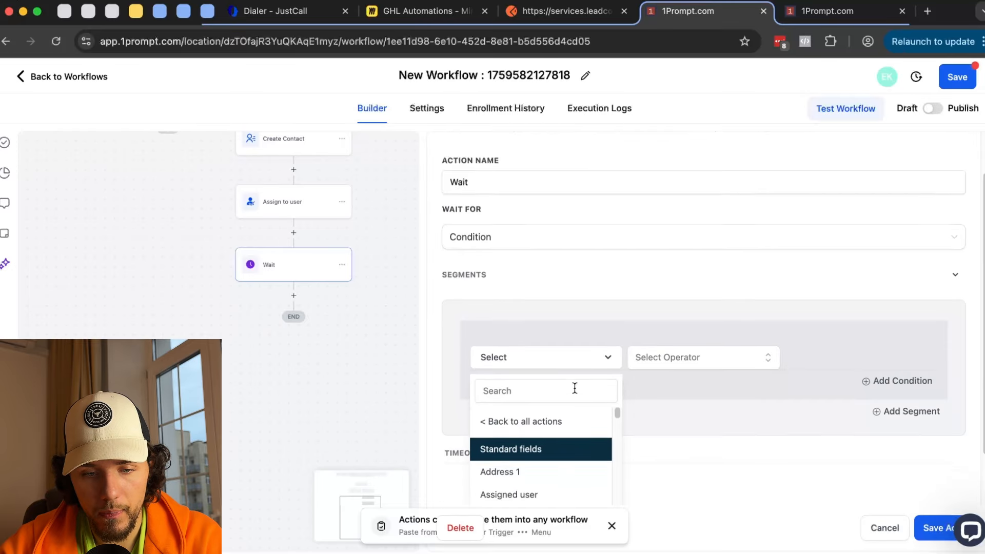
scroll(597, 337, down, 3)
scroll(539, 446, down, 1)
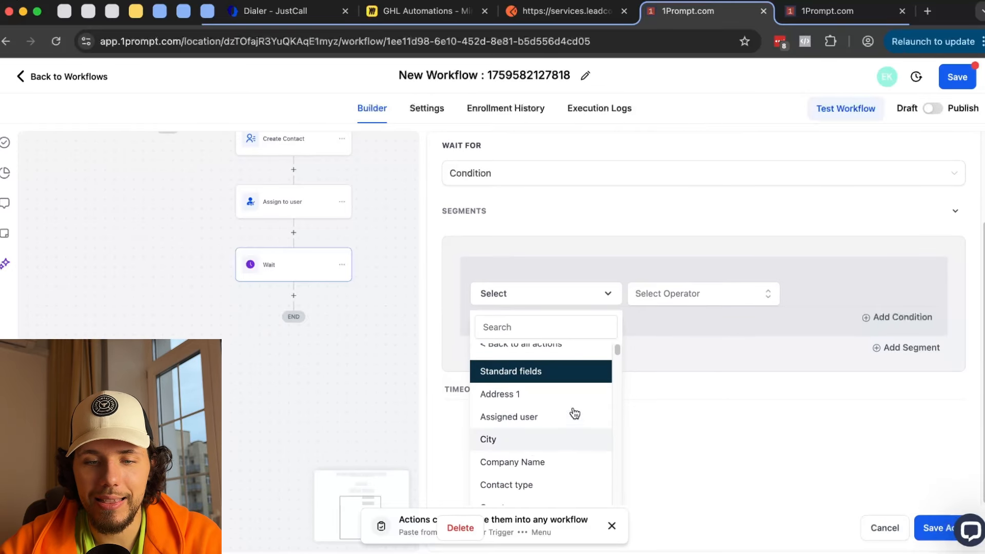
click(539, 442)
click(709, 363)
scroll(724, 443, down, 2)
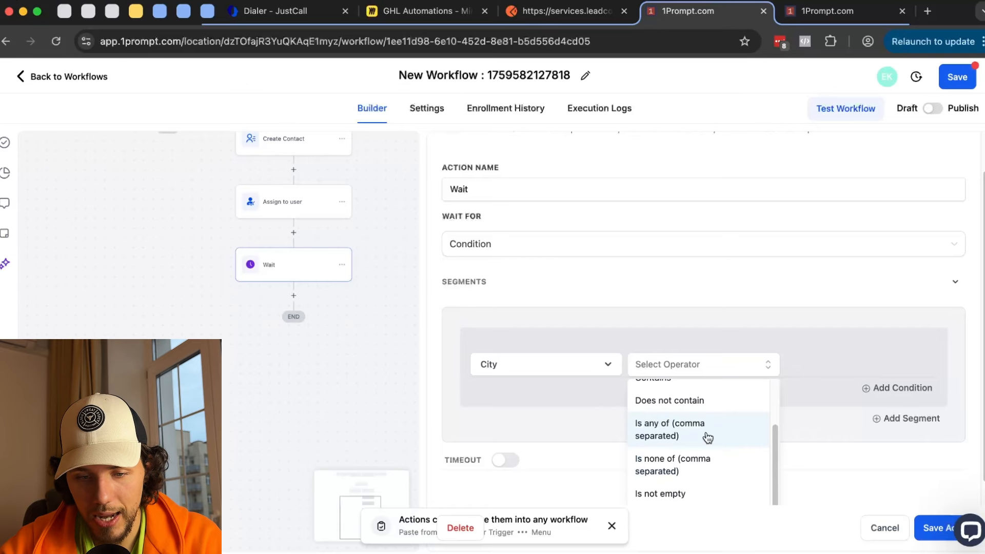
scroll(716, 445, down, 1)
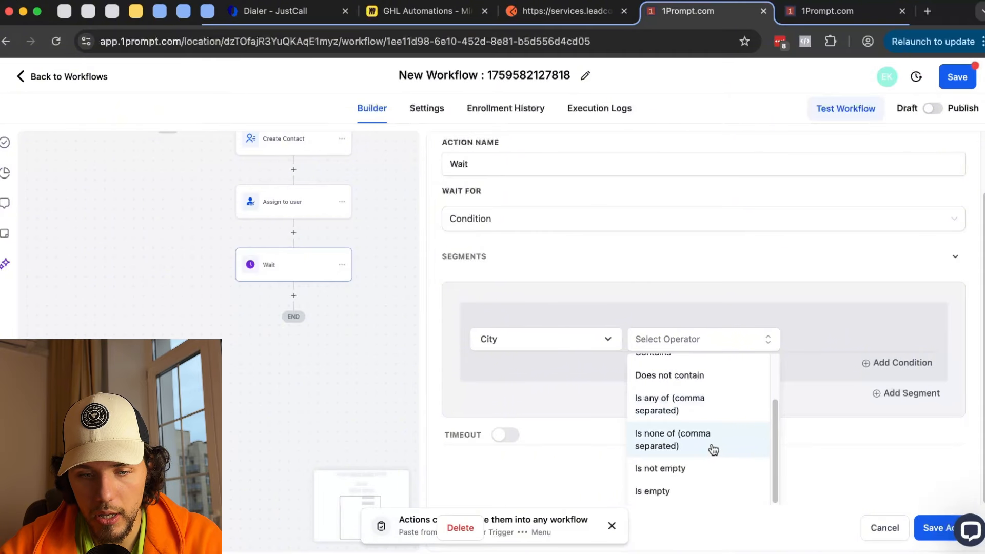
click(685, 470)
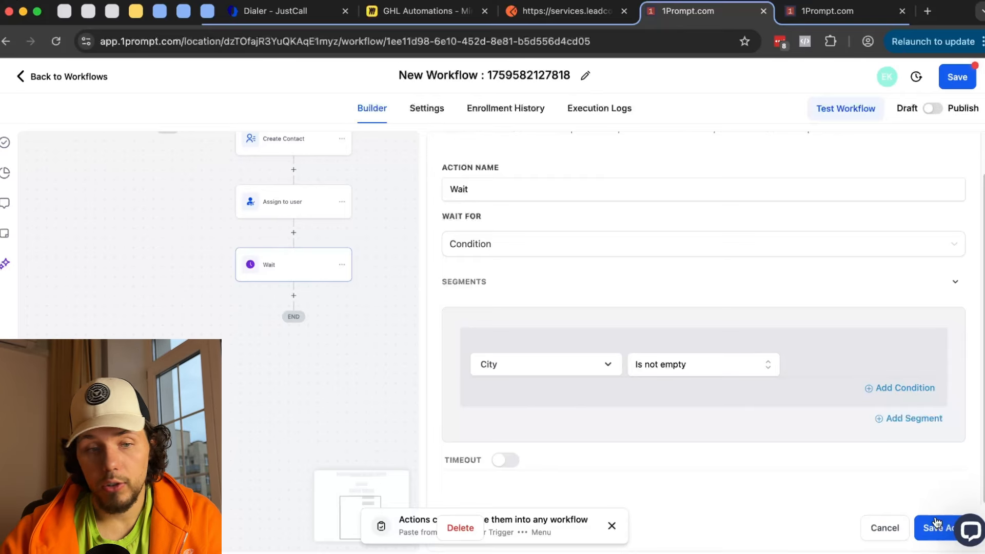
scroll(150, 196, up, 5)
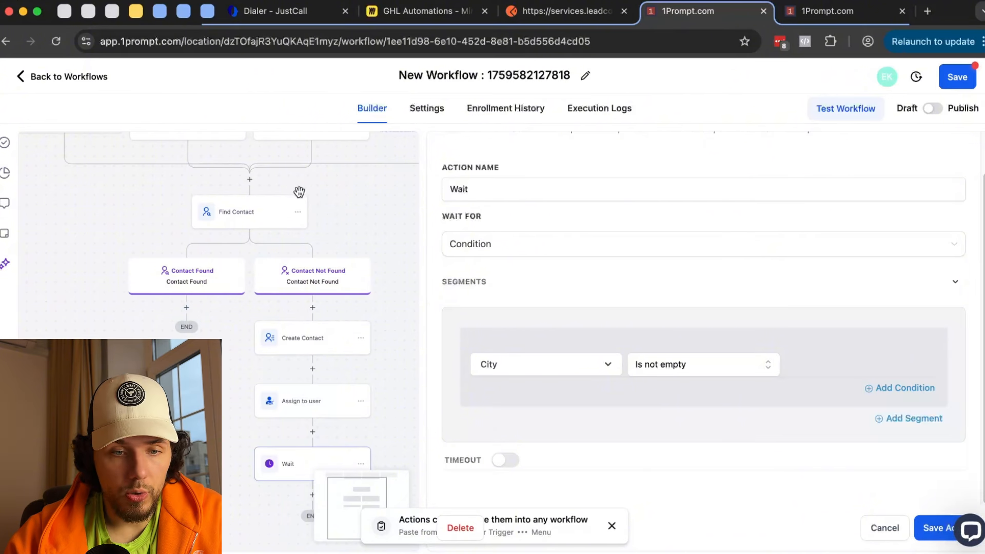
scroll(323, 226, up, 2)
scroll(208, 313, down, 5)
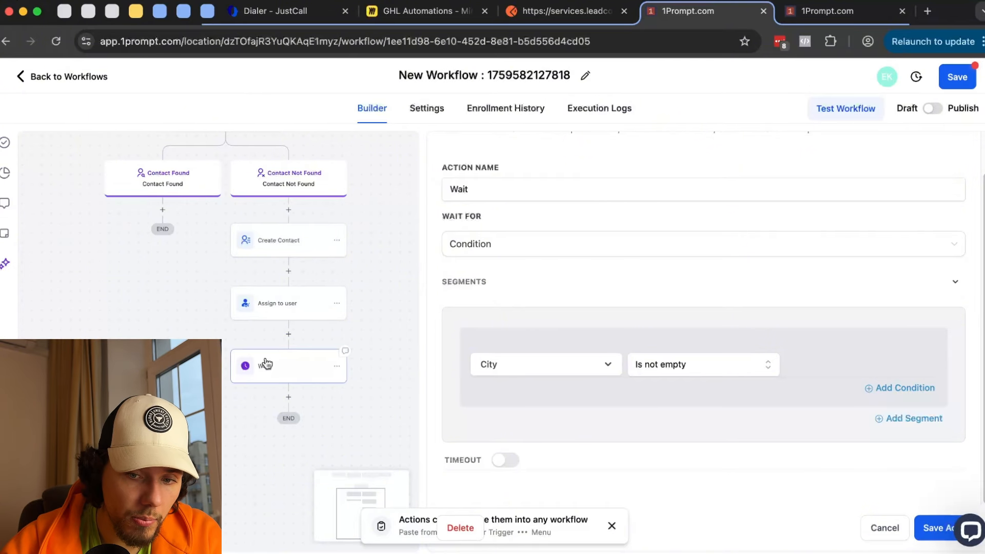
- Change the condition field to Email with Is not empty, and save the Wait
click(575, 370)
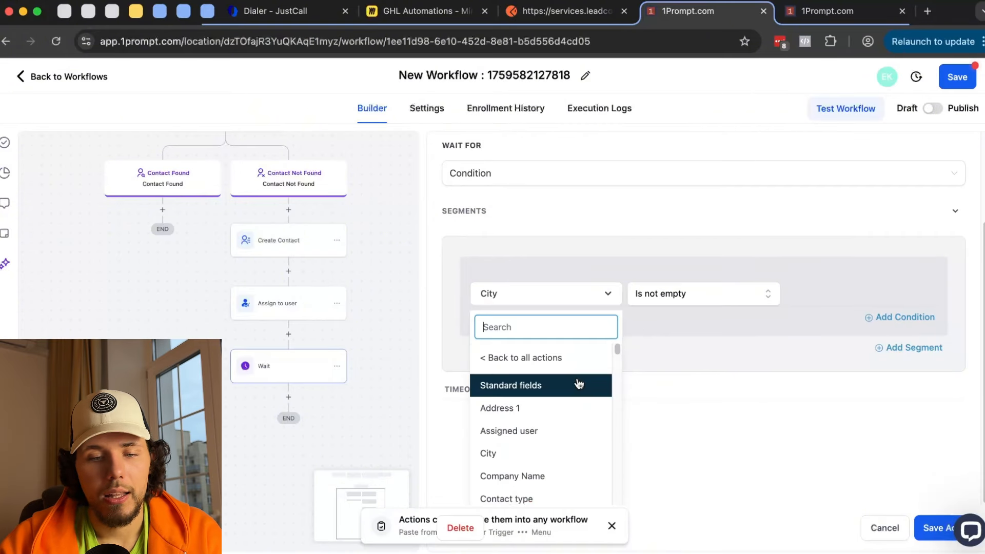
scroll(572, 426, down, 10)
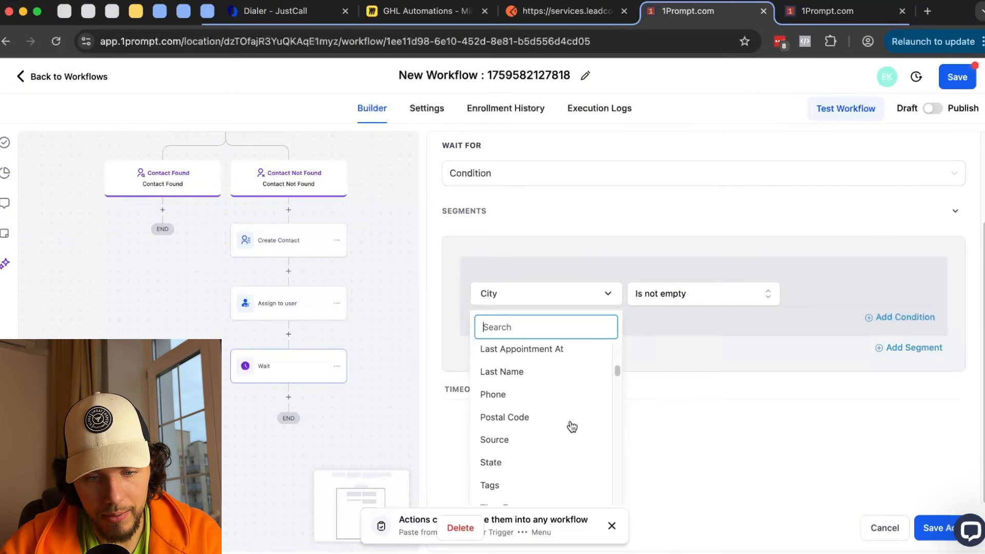
scroll(572, 425, up, 10)
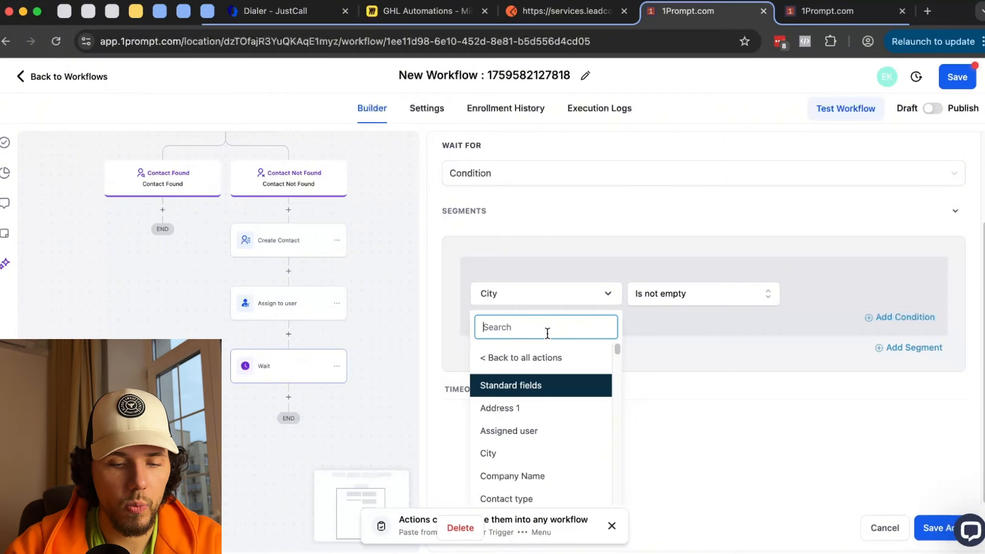
text(email)
click(491, 384)
click(708, 363)
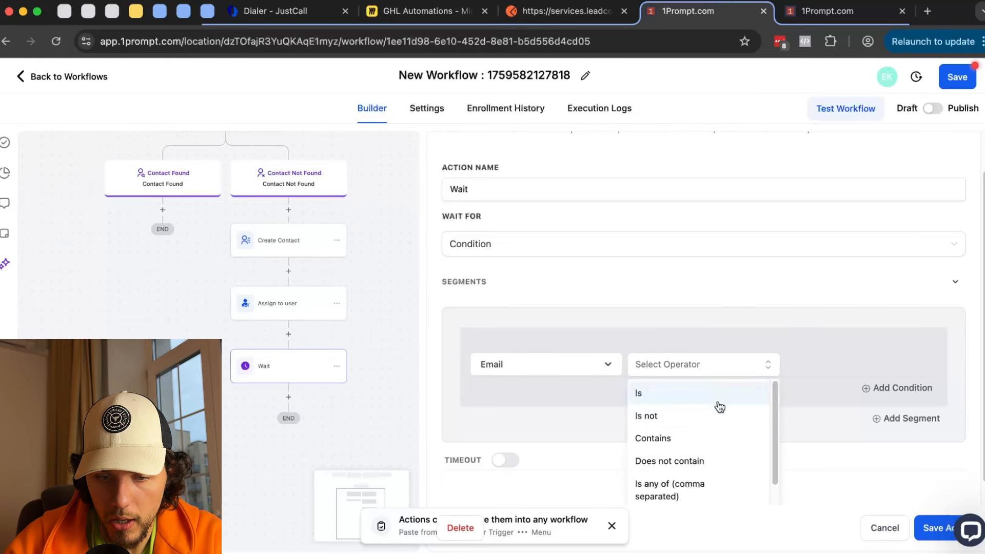
scroll(719, 409, down, 3)
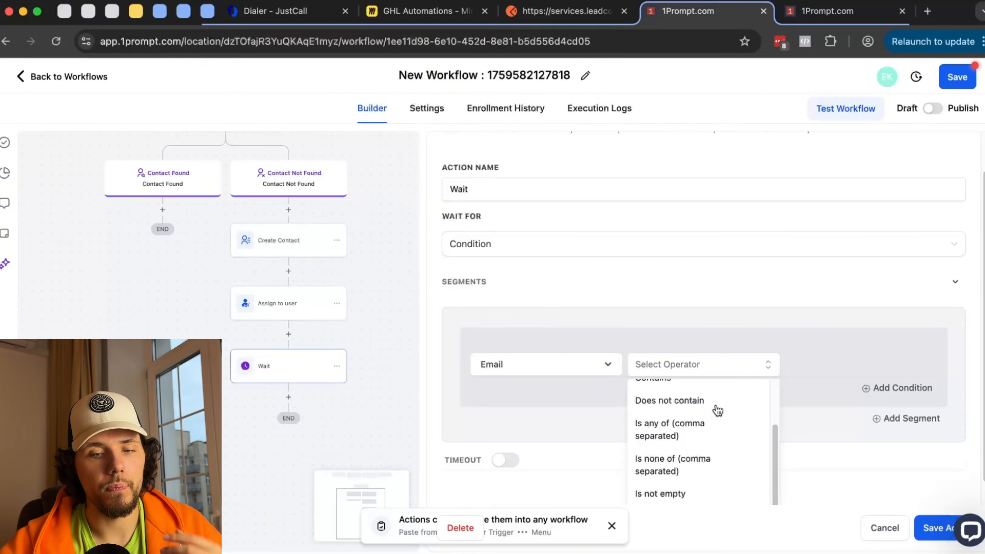
scroll(717, 410, down, 2)
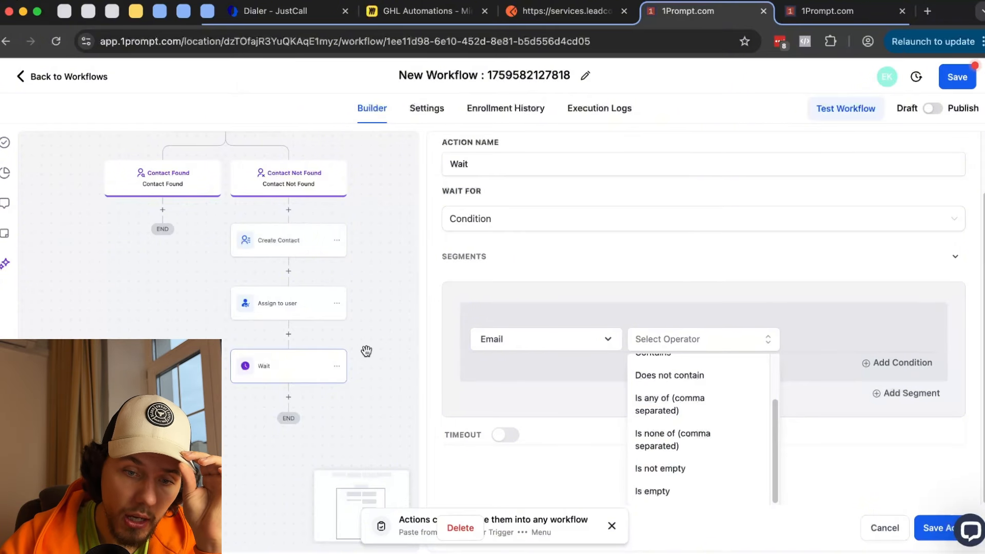
click(681, 469)
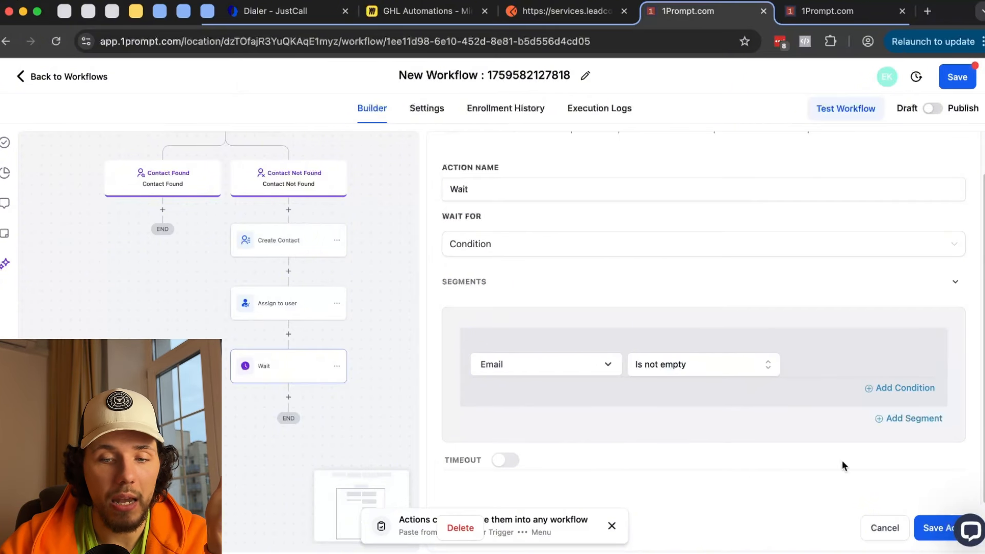
click(944, 529)
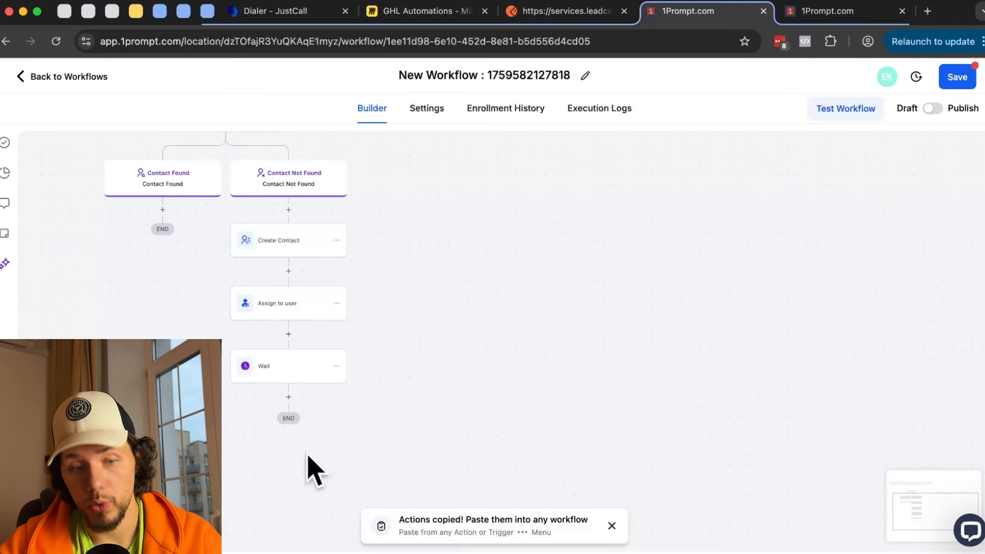
- Try setting the Wait to Contact Reply, then close it since no SMS exists to reply to
scroll(374, 438, down, 2)
click(284, 304)
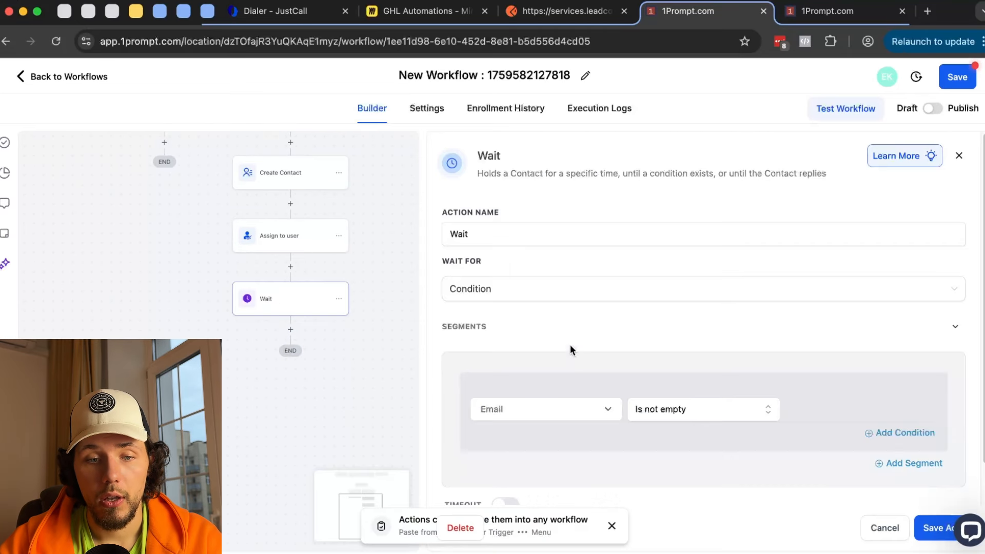
click(528, 287)
scroll(513, 405, down, 3)
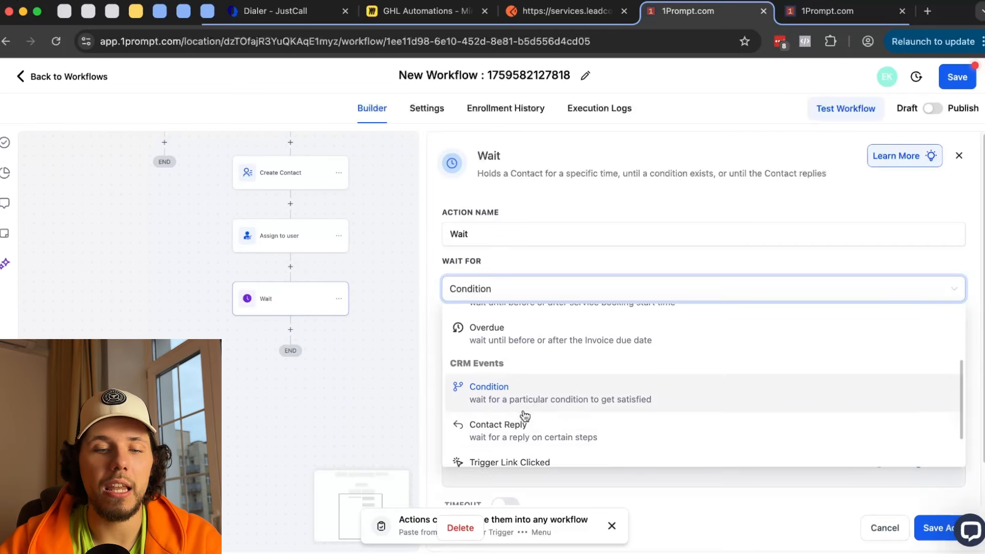
click(515, 400)
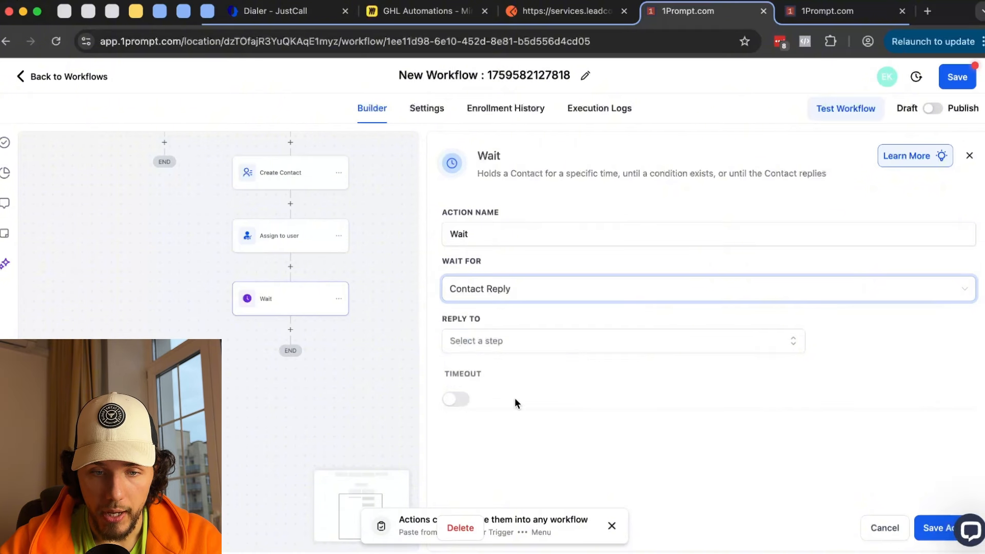
click(500, 340)
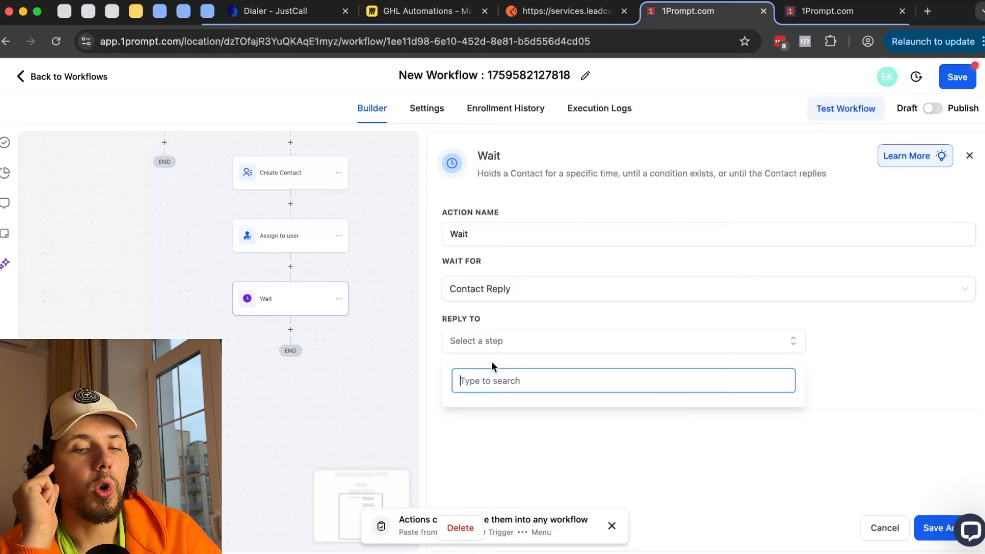
click(454, 319)
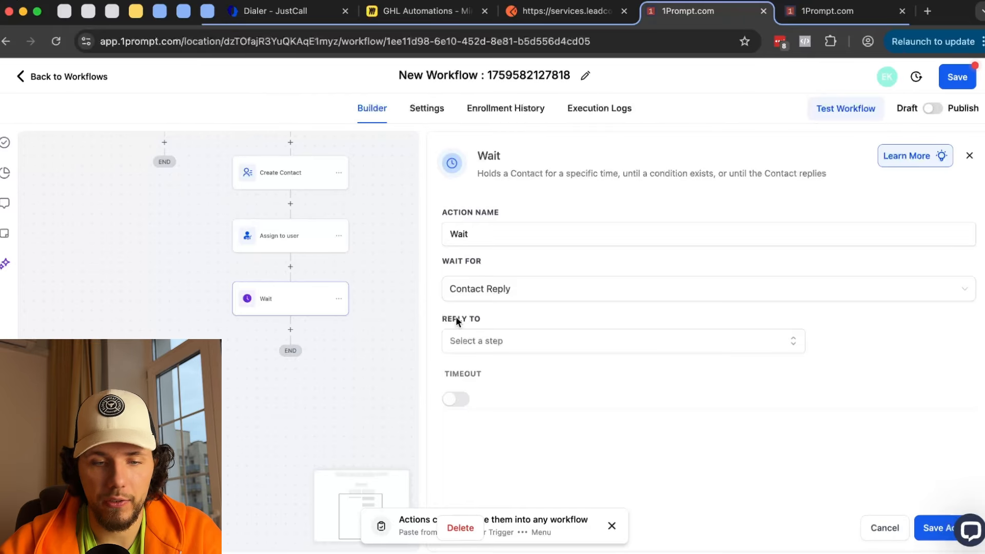
click(926, 528)
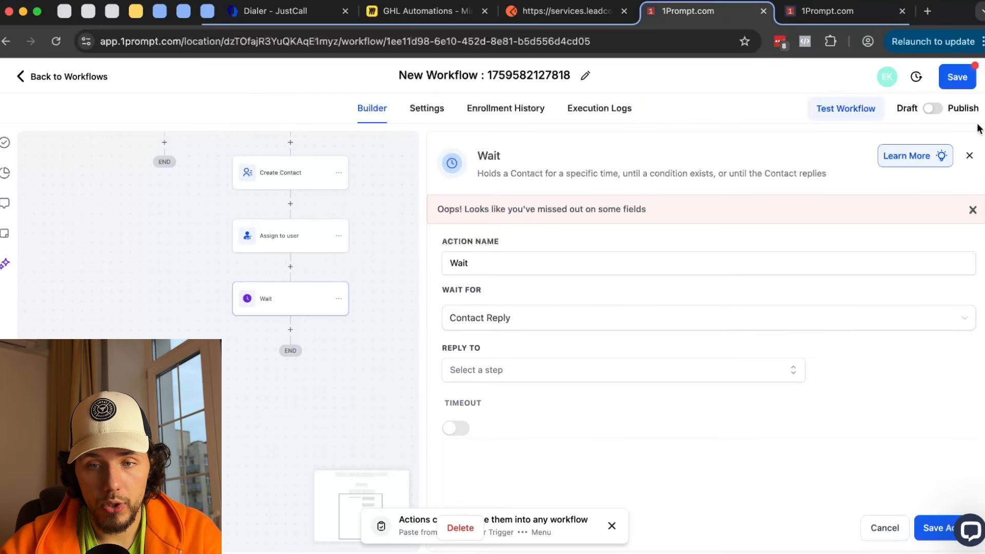
click(969, 155)
- Insert a Send SMS step before the Wait with the message 'Hey what is your name?'
click(291, 266)
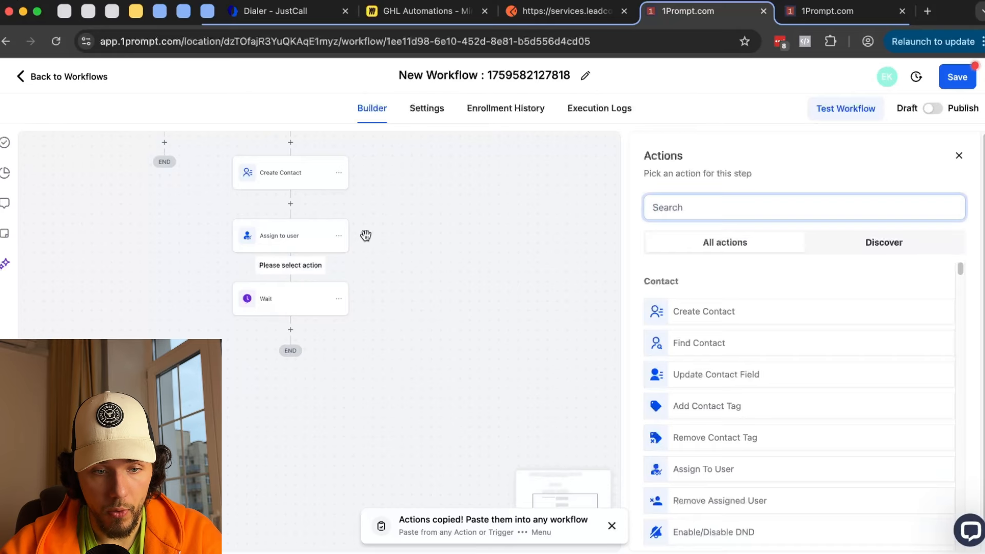
scroll(327, 337, up, 3)
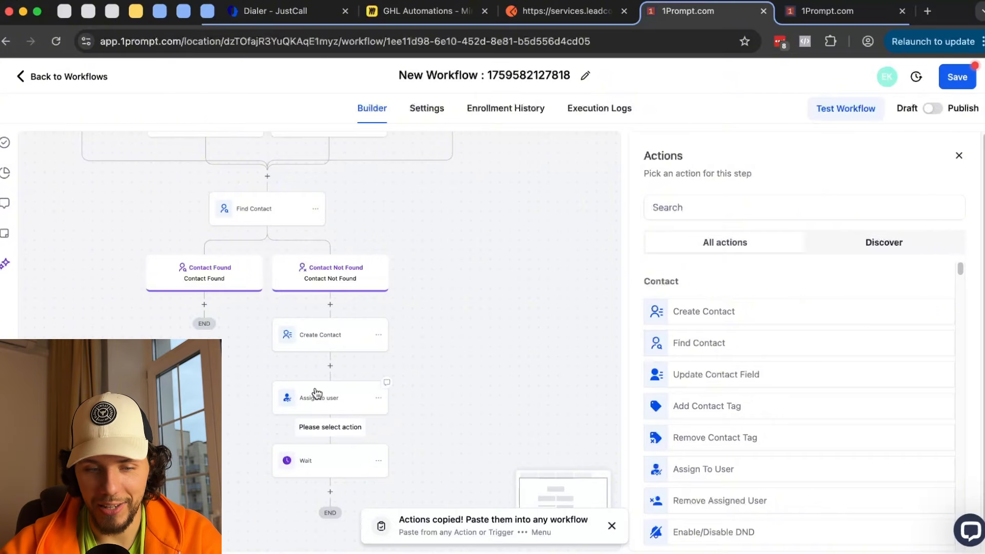
drag(446, 391, 464, 312)
click(707, 207)
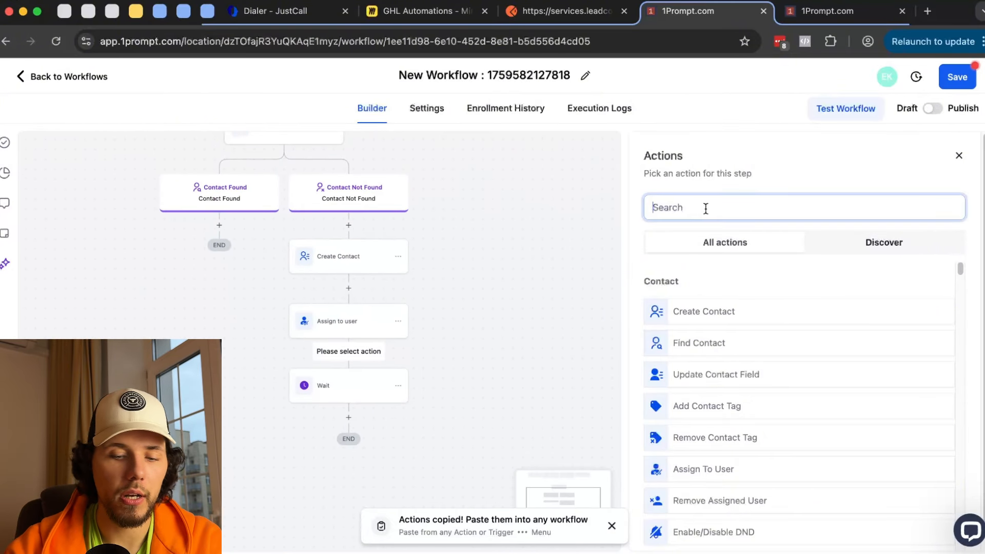
text(sms)
click(701, 315)
text(Hey what is your name?)
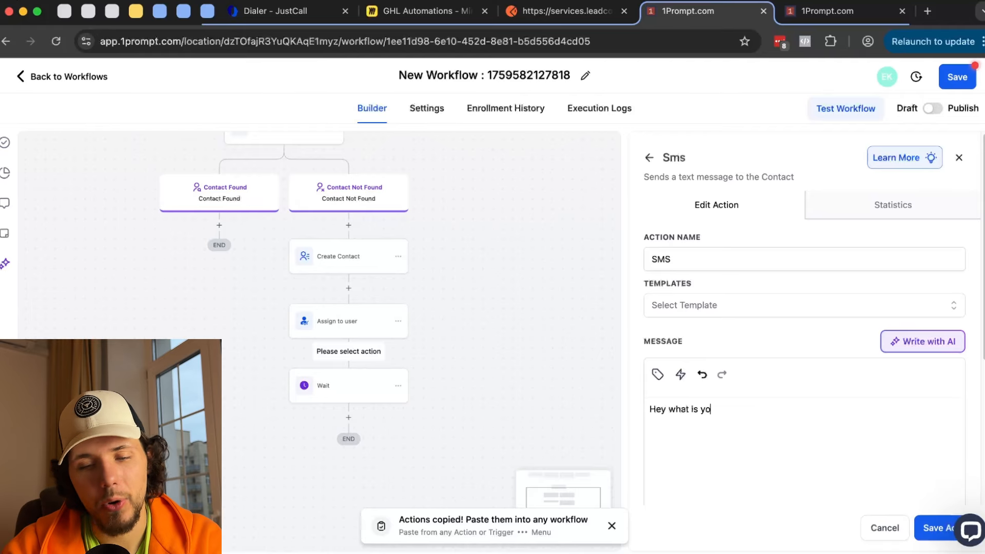
click(938, 529)
- Set the Wait to Contact Reply, replying to the new SMS step, and save
scroll(447, 236, down, 3)
click(361, 321)
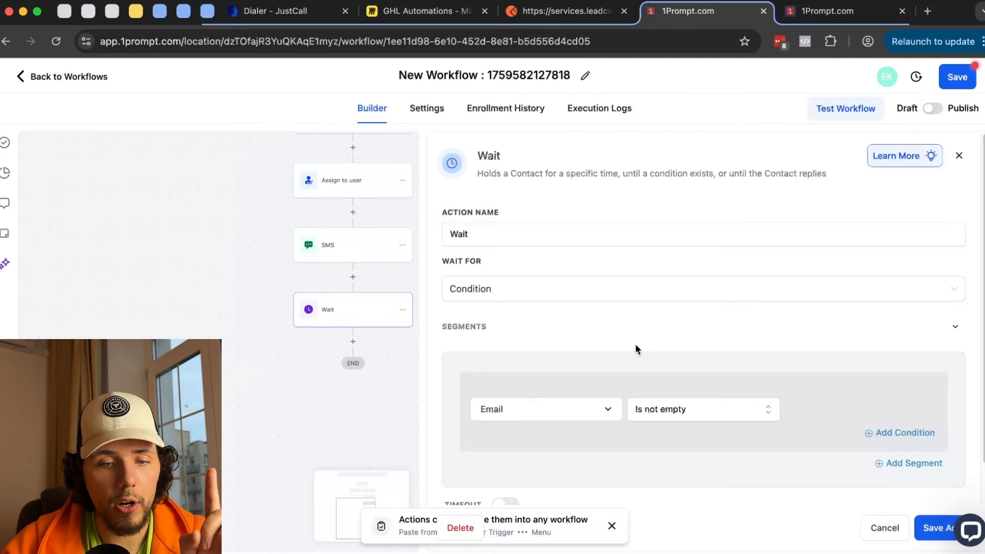
scroll(616, 359, down, 1)
click(546, 277)
scroll(539, 351, down, 3)
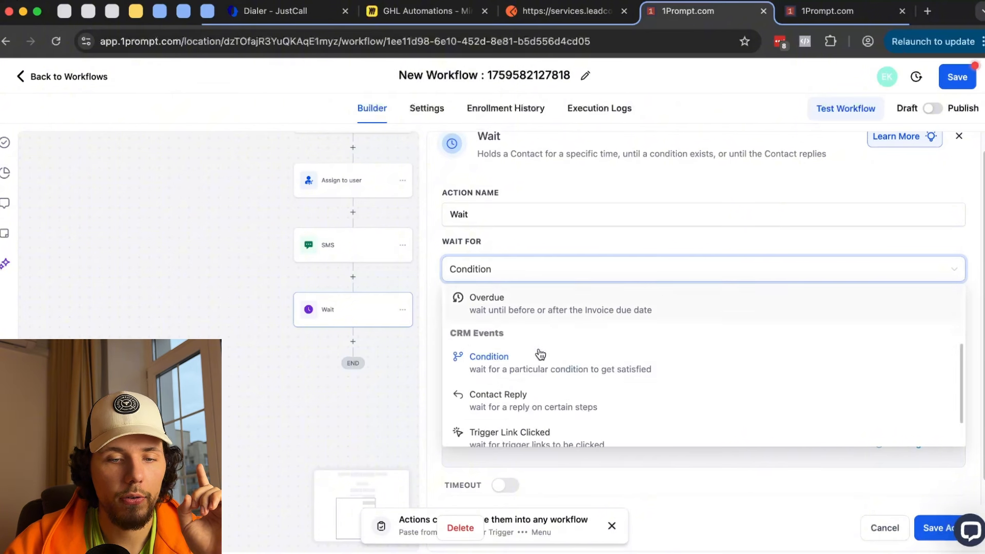
click(550, 385)
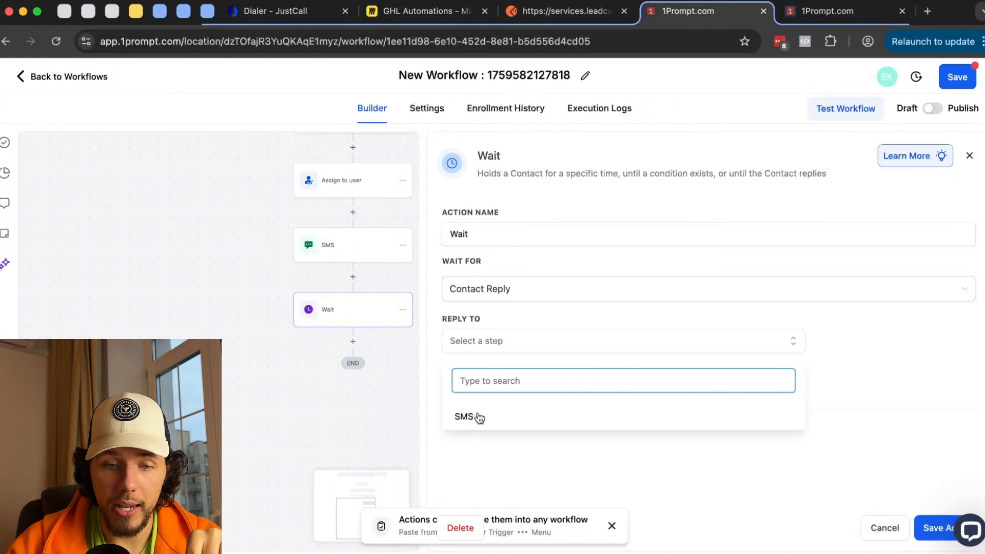
click(496, 422)
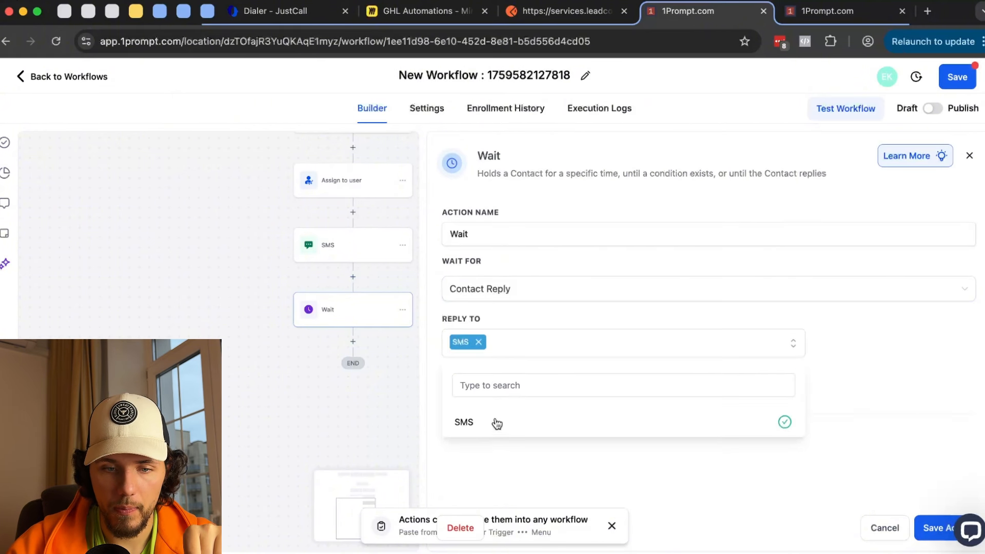
click(624, 478)
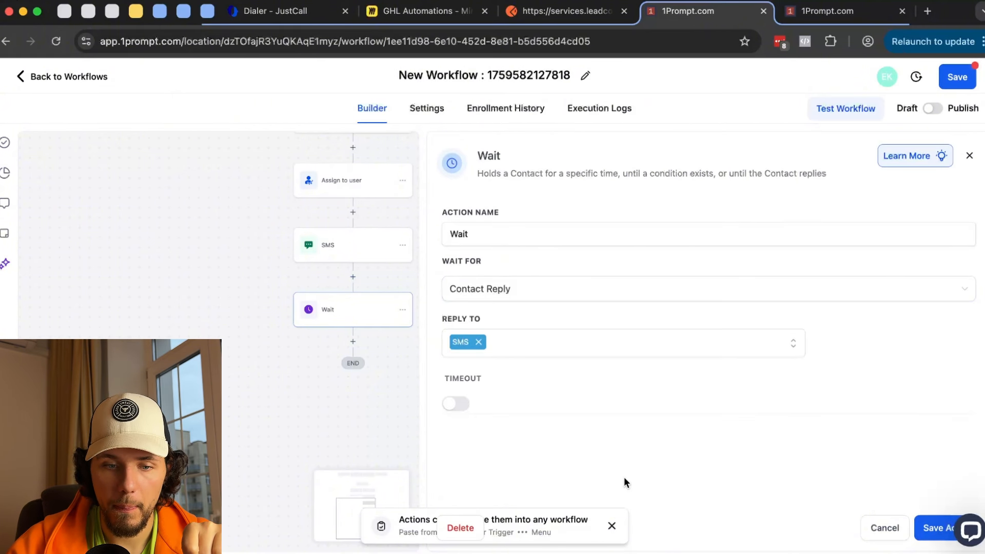
click(931, 526)
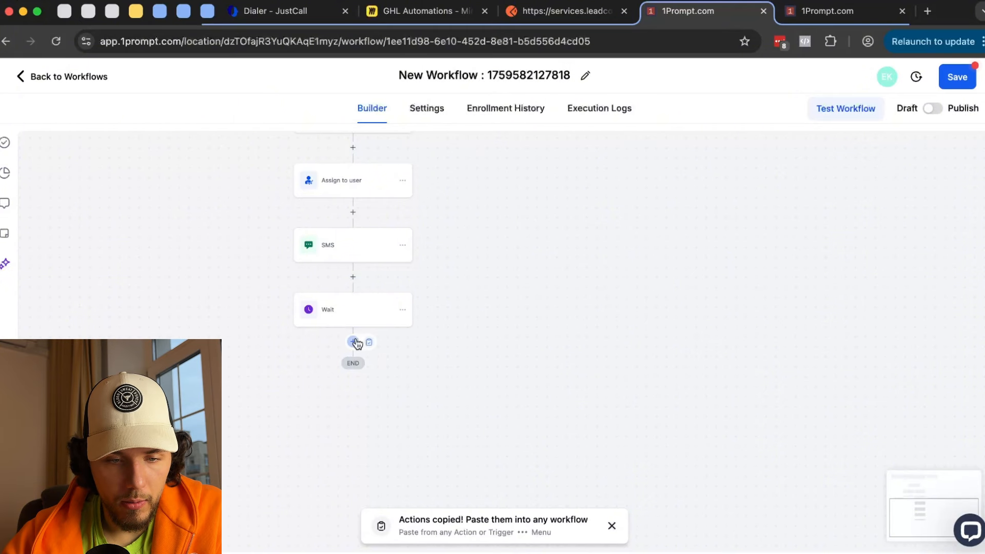
- Add an Add Tag step after the Wait that tags the contact 'ai call #2'
click(353, 341)
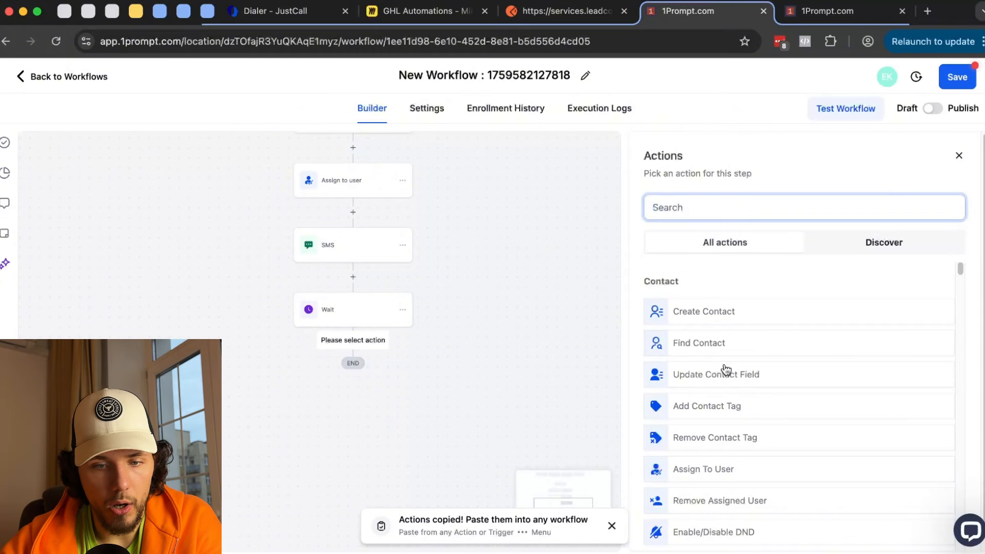
click(739, 409)
click(719, 288)
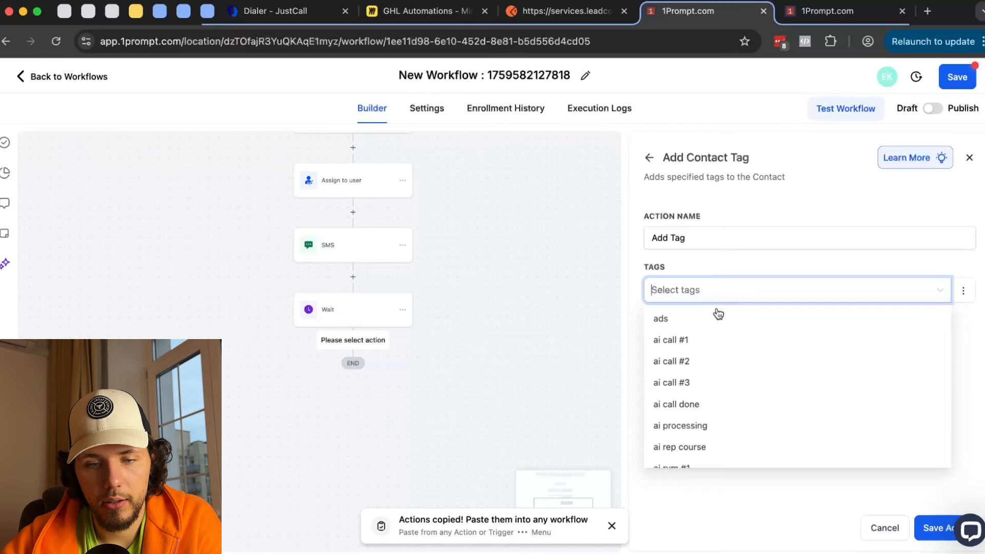
click(721, 362)
click(935, 535)
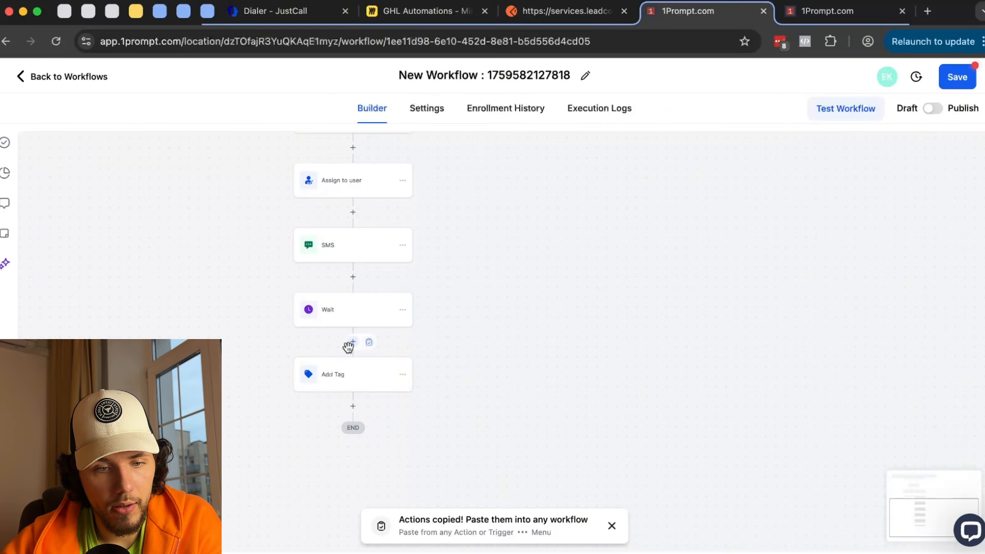
- Turn on the Wait step's timeout and set its unit to hours
click(393, 310)
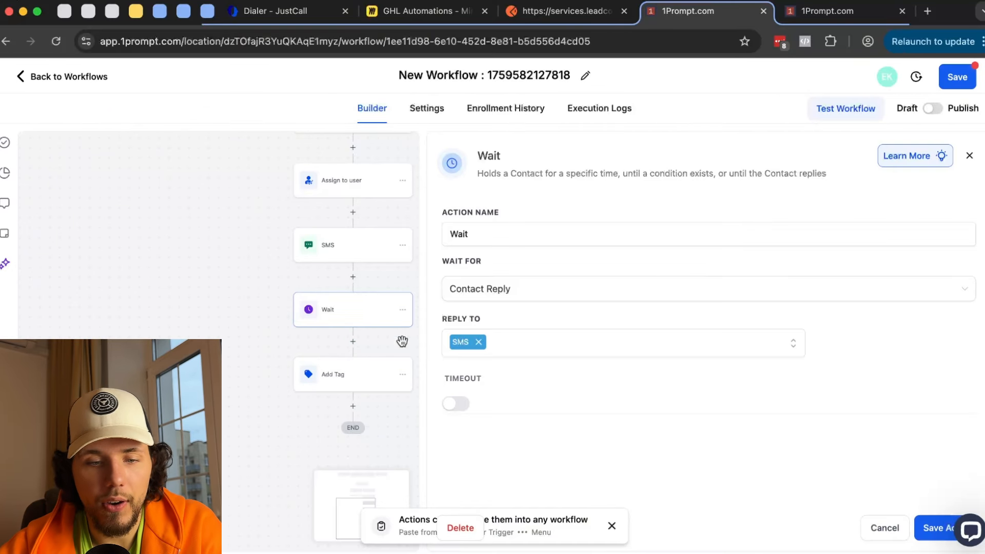
click(462, 406)
click(586, 430)
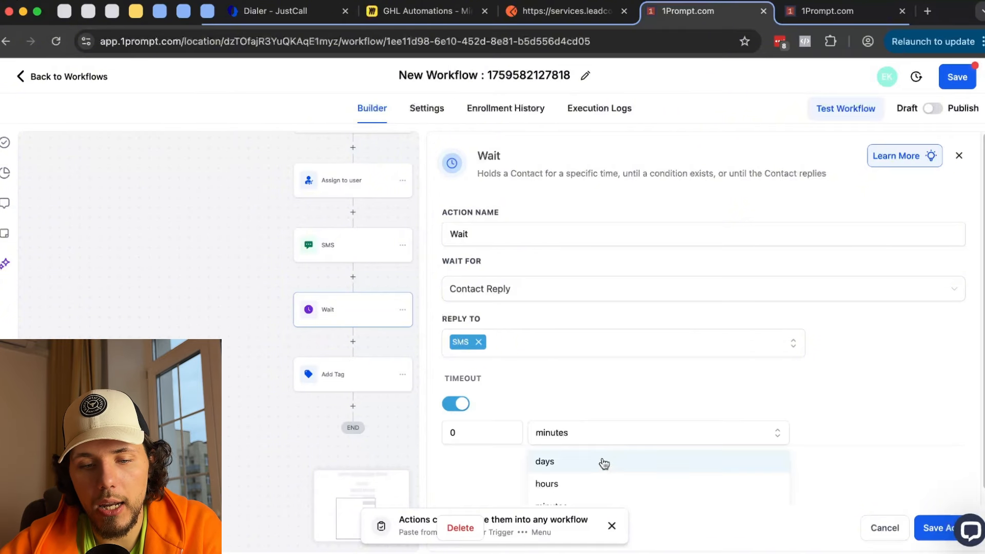
click(585, 468)
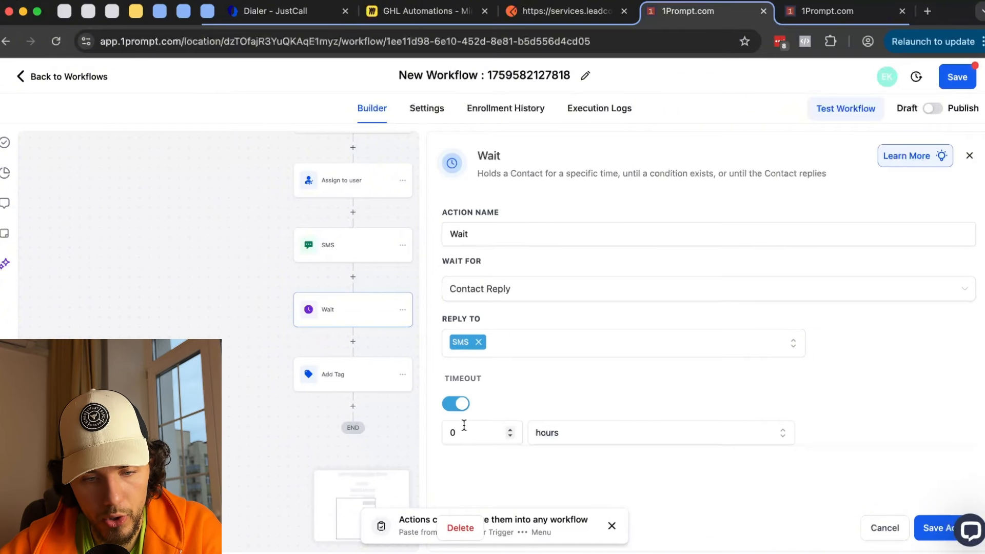
click(462, 431)
- Enter a 2-hour timeout, save the Wait, and re-save the Add Tag step
text(2)
click(930, 527)
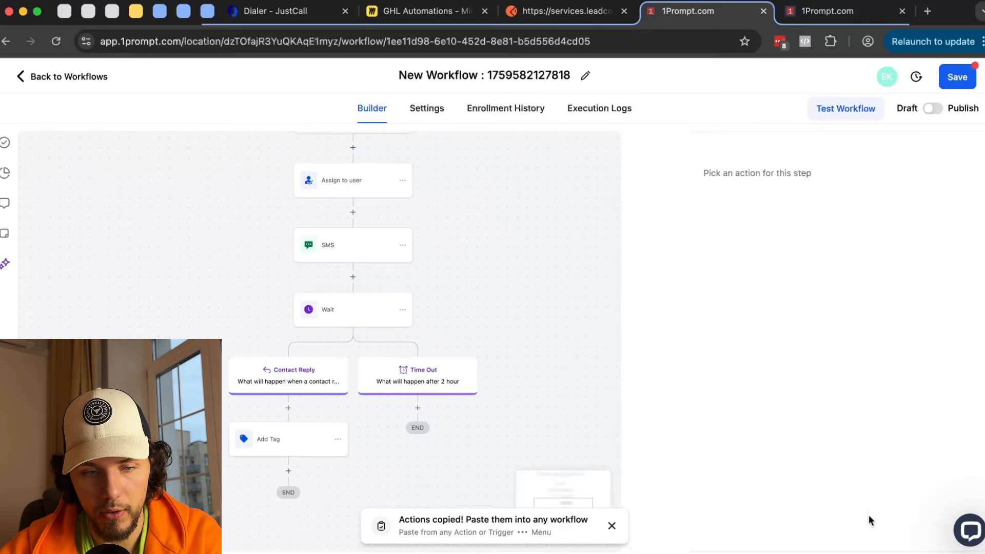
drag(607, 437, 625, 387)
click(368, 265)
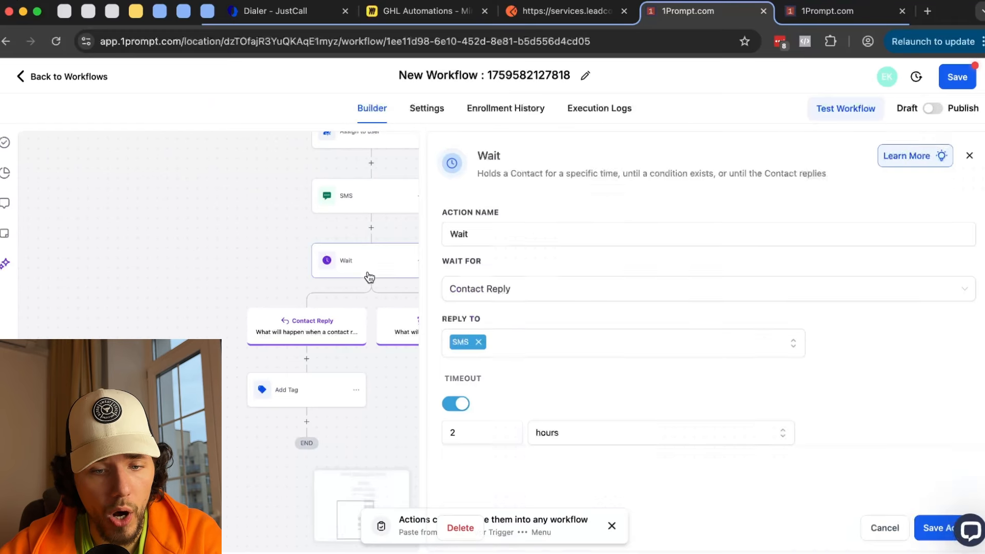
click(248, 298)
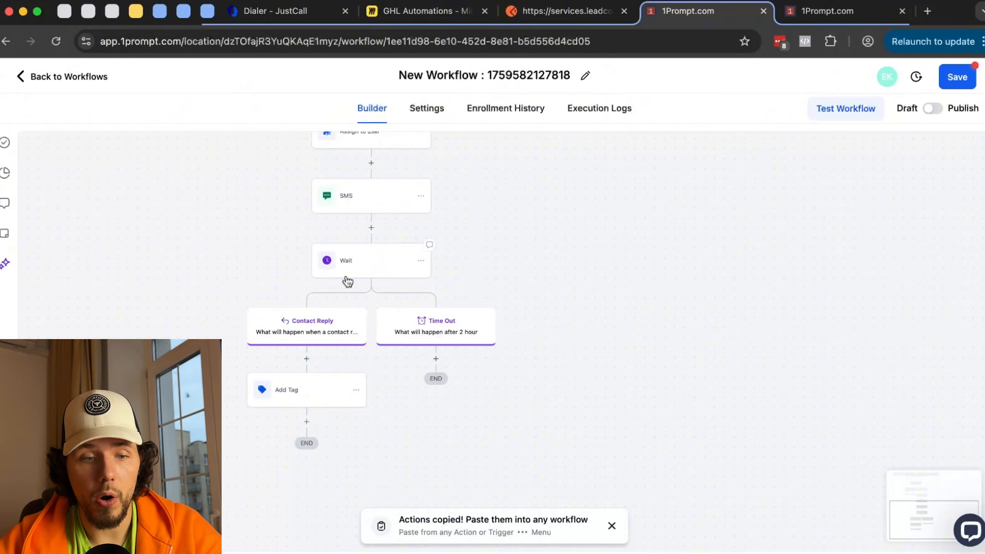
click(290, 385)
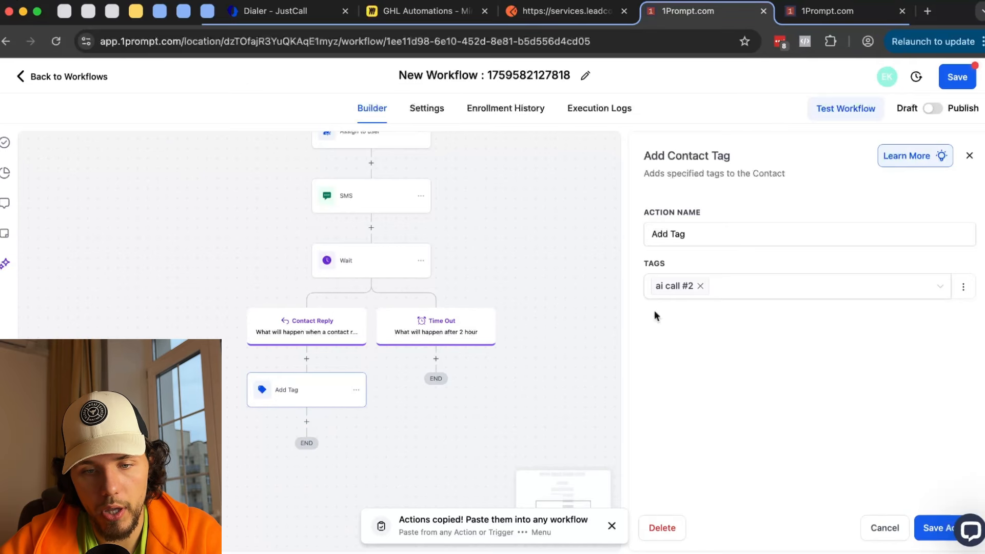
click(926, 525)
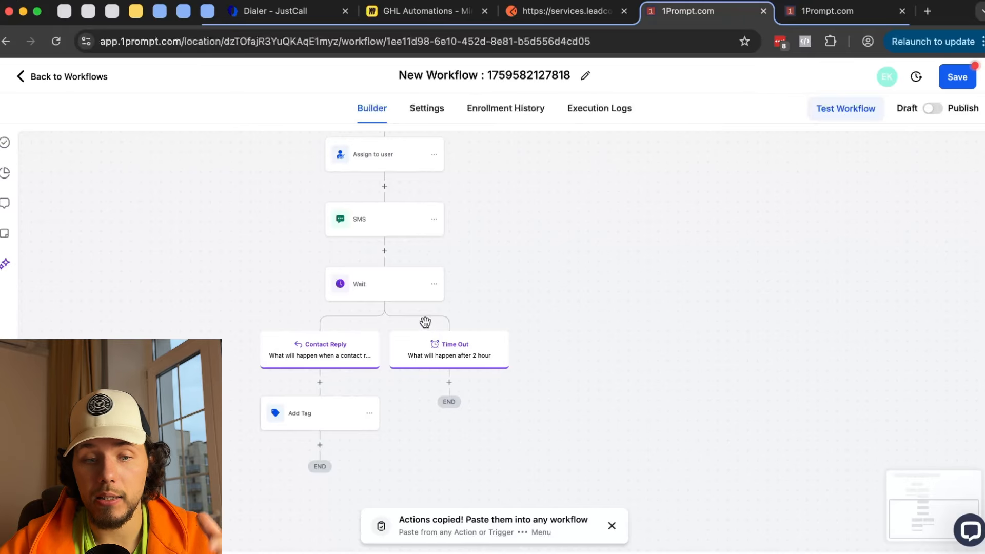
- Copy the SMS step under the Time Out branch, rewrite its message starting 'wha', and save
click(438, 224)
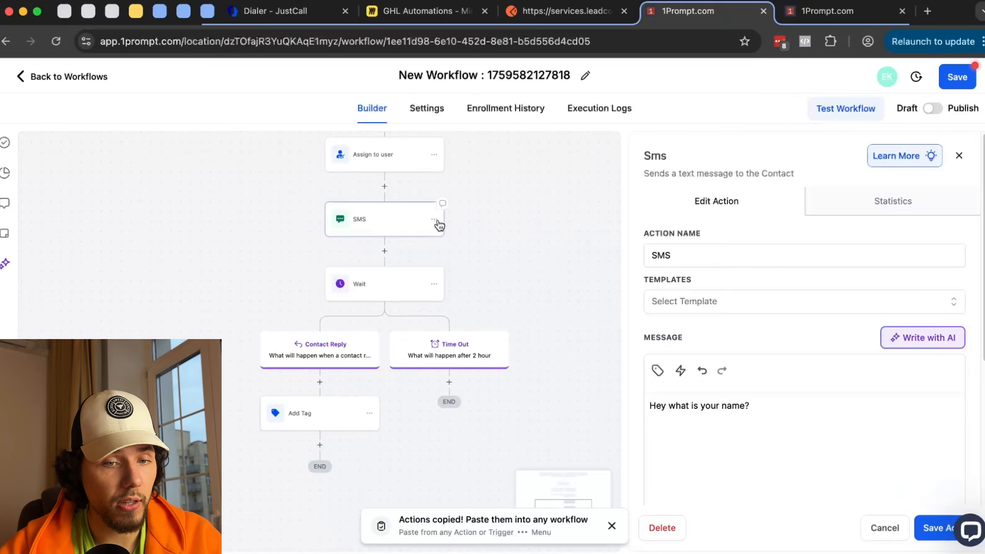
click(436, 222)
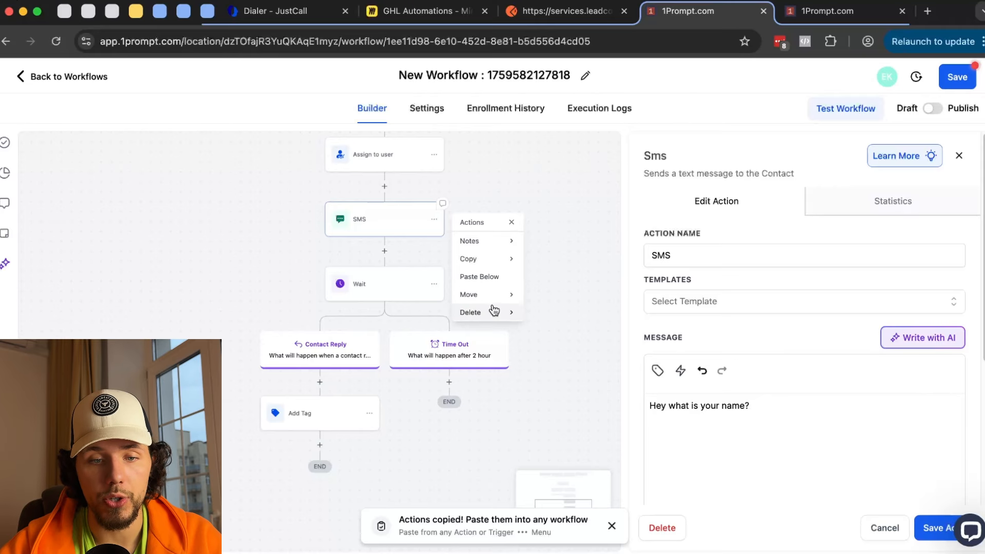
click(538, 262)
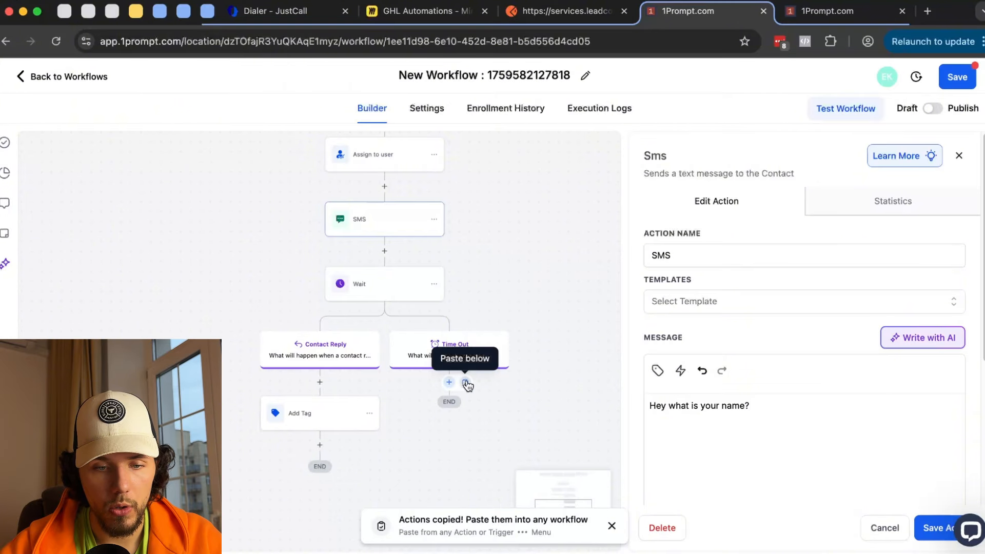
click(466, 383)
click(442, 414)
key(super+a)
text(wha)
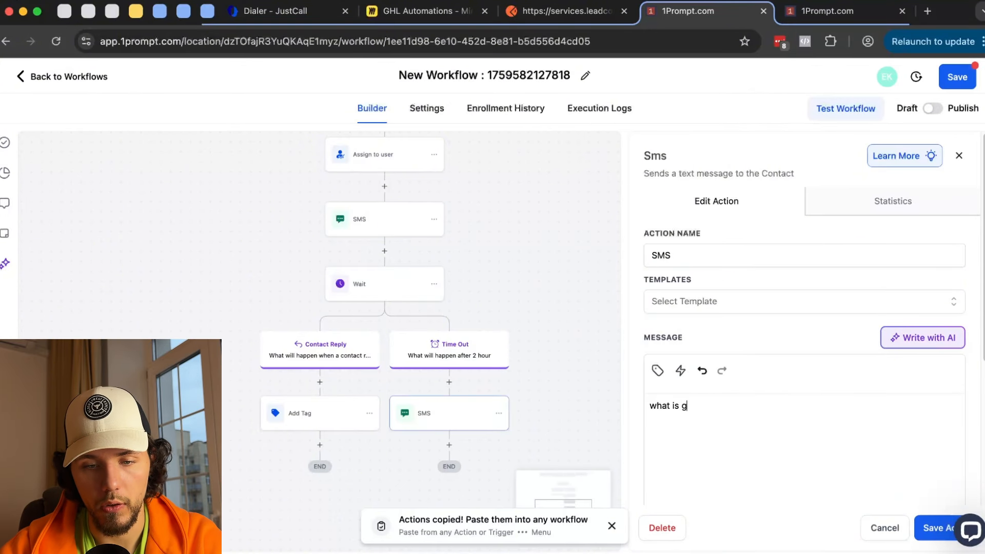
click(929, 527)
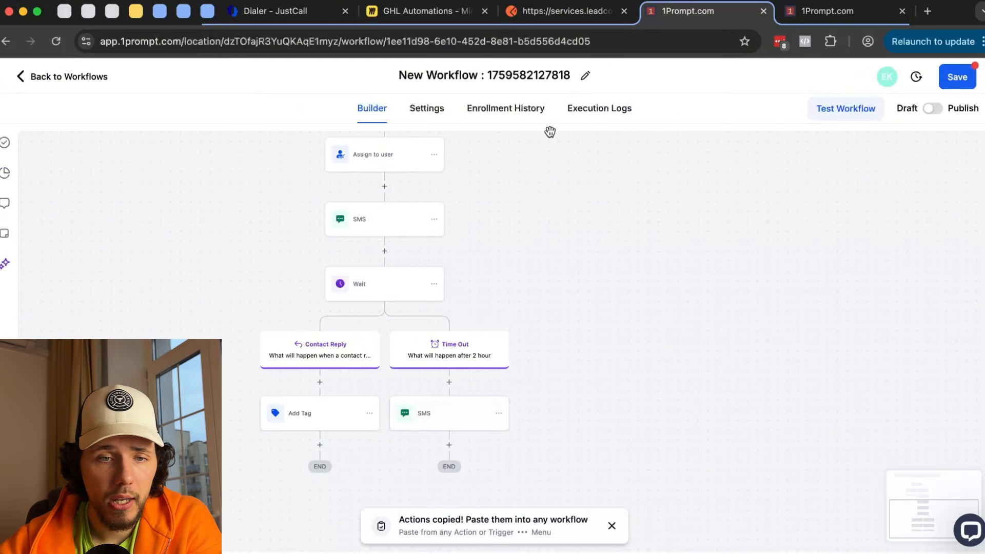
- On the Miro GHL Automations board, sketch a downward line and a few marks, undoing the unwanted strokes
click(438, 11)
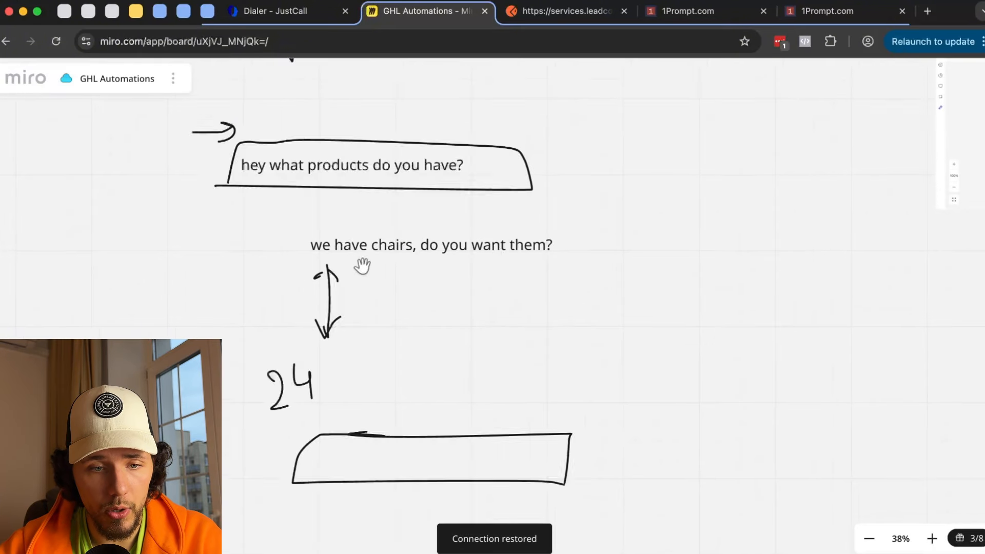
scroll(358, 268, down, 2)
scroll(356, 268, left, 8)
mouse_move(280, 176)
mouse_down()
mouse_move(281, 233)
mouse_move(297, 205)
mouse_up()
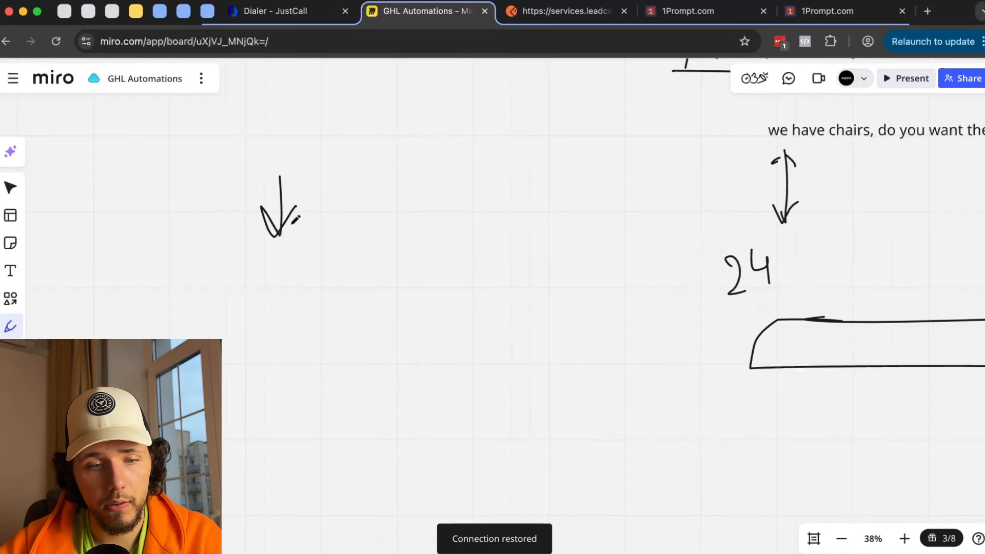
scroll(285, 263, left, 2)
mouse_move(285, 261)
mouse_down()
mouse_move(339, 306)
mouse_move(349, 405)
mouse_up()
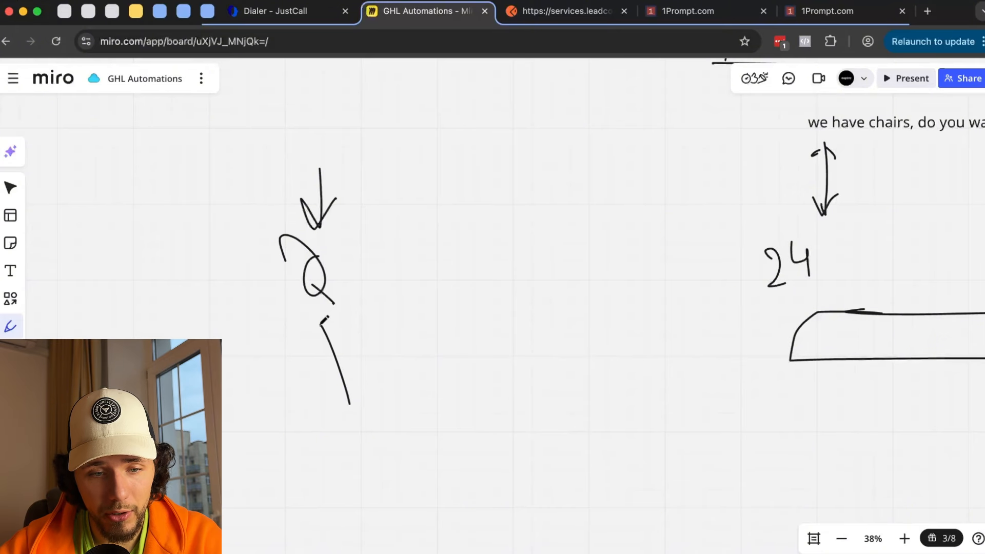
drag(313, 336, 343, 334)
mouse_move(368, 261)
mouse_down()
mouse_move(384, 257)
mouse_move(383, 269)
mouse_move(467, 218)
mouse_move(516, 277)
mouse_move(451, 218)
mouse_up()
key(super+z)
key(super+z)
key(super+z)
key(super+z)
key(super+z)
key(super+z)
key(super+z)
key(super+z)
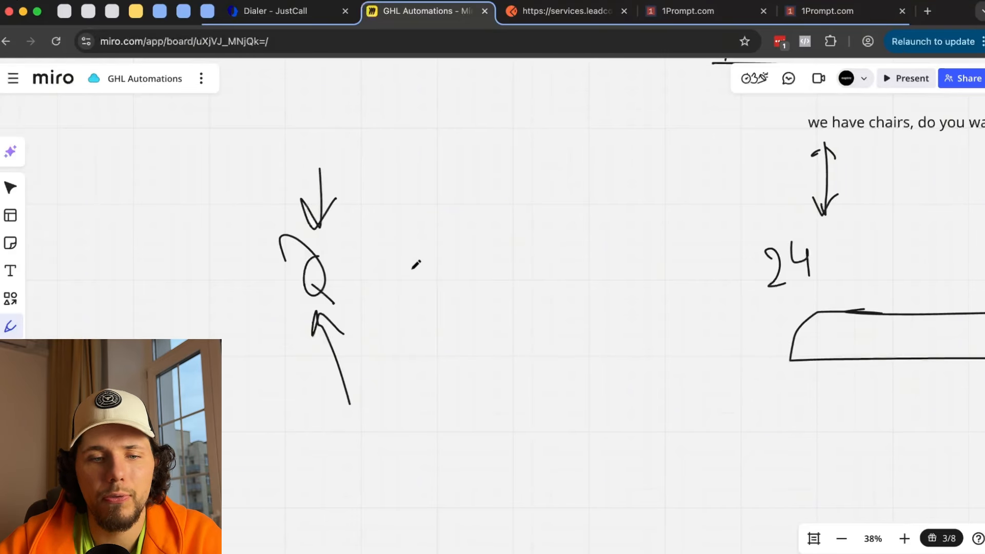
- Draw an upward arrow, a curved arrow sweeping down to the right, and a W shape below it
scroll(414, 256, down, 1)
scroll(414, 252, left, 4)
scroll(413, 253, down, 3)
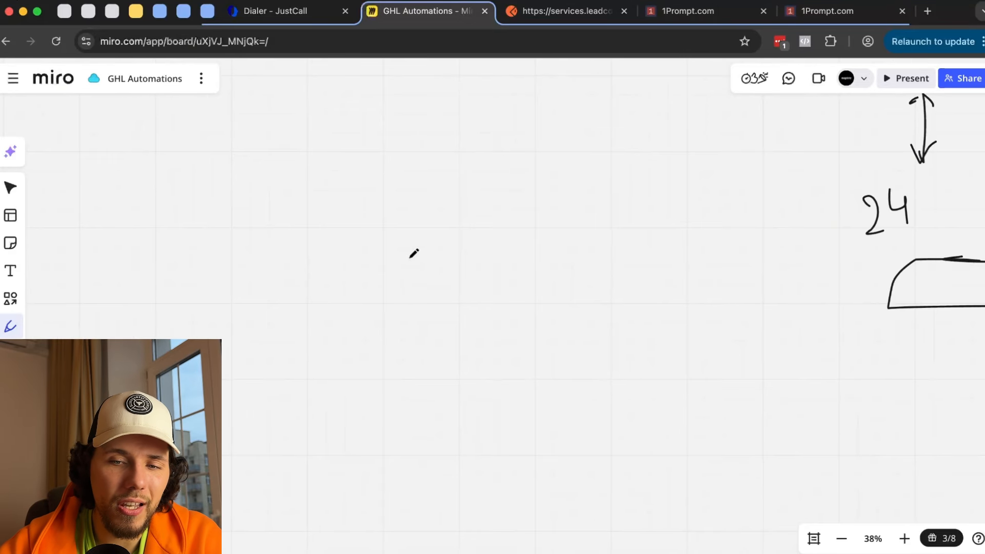
drag(430, 331, 440, 196)
mouse_move(408, 229)
mouse_down()
mouse_move(448, 188)
mouse_move(465, 220)
mouse_up()
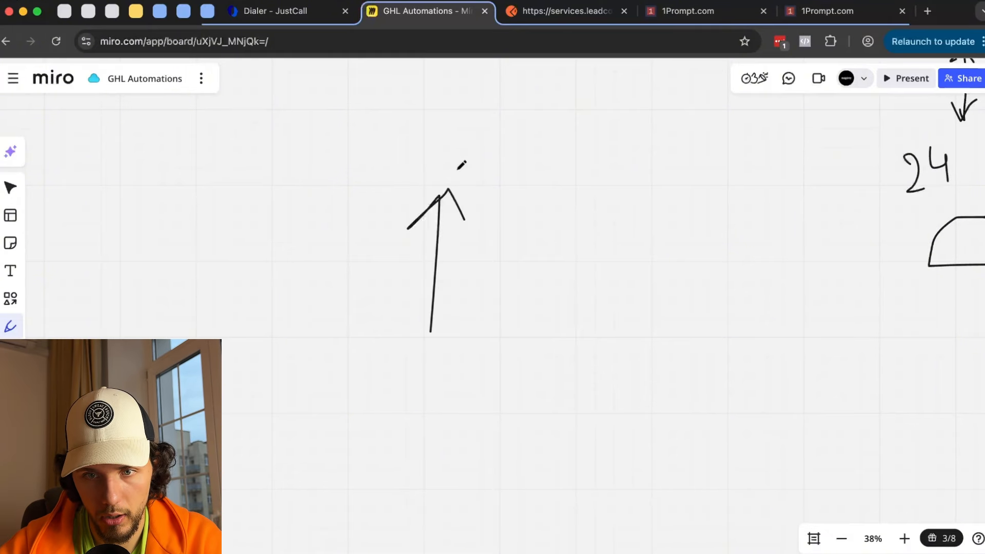
mouse_move(462, 173)
mouse_down()
mouse_move(569, 322)
mouse_move(580, 282)
mouse_up()
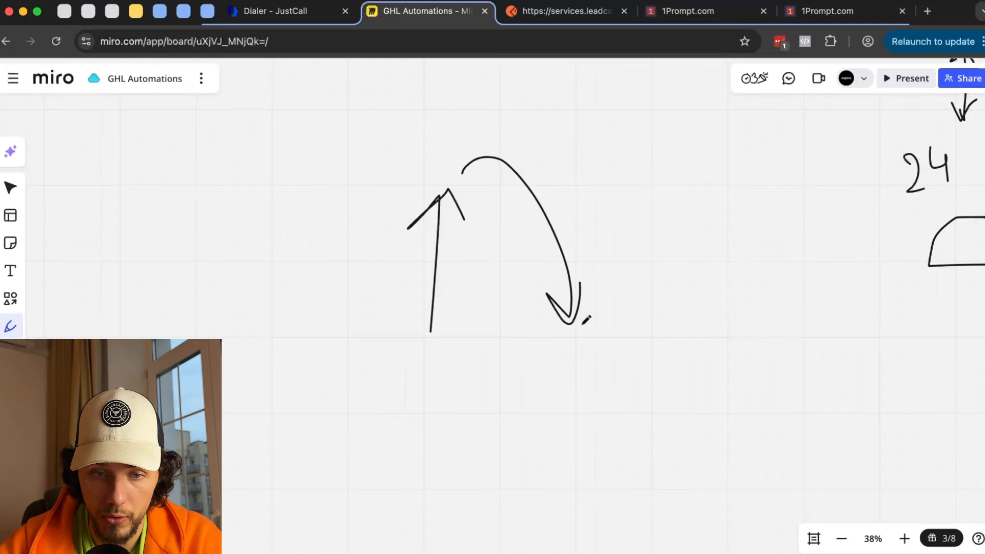
drag(552, 361, 665, 414)
- Add a question mark below the W, with a longer arrow pointing toward it
scroll(615, 390, down, 4)
scroll(615, 389, right, 2)
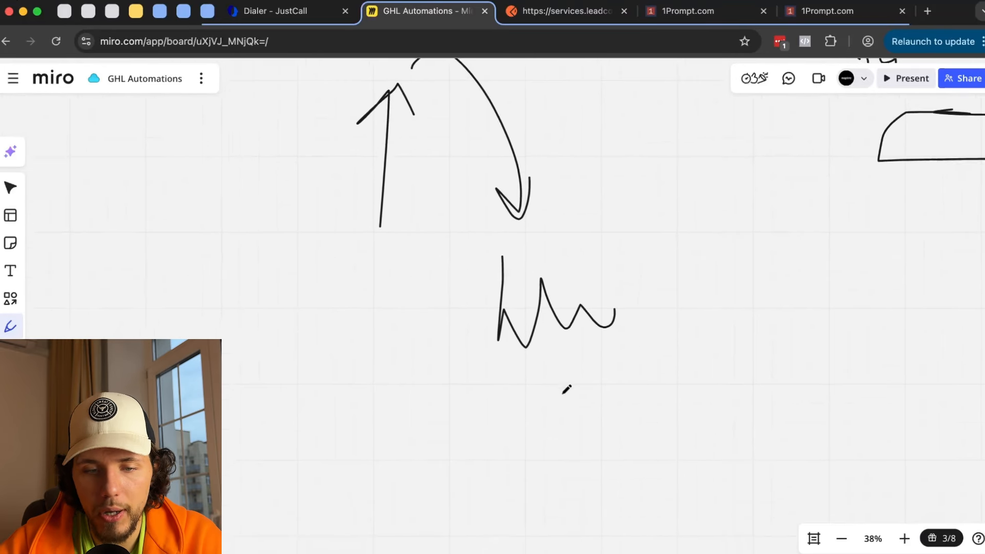
scroll(567, 390, down, 2)
scroll(567, 390, left, 1)
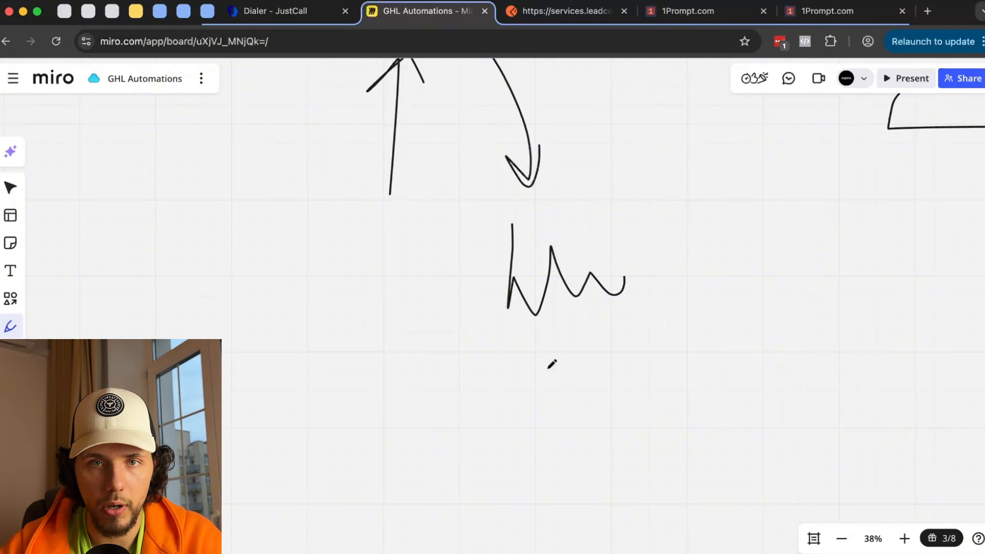
scroll(552, 363, down, 2)
scroll(552, 363, right, 1)
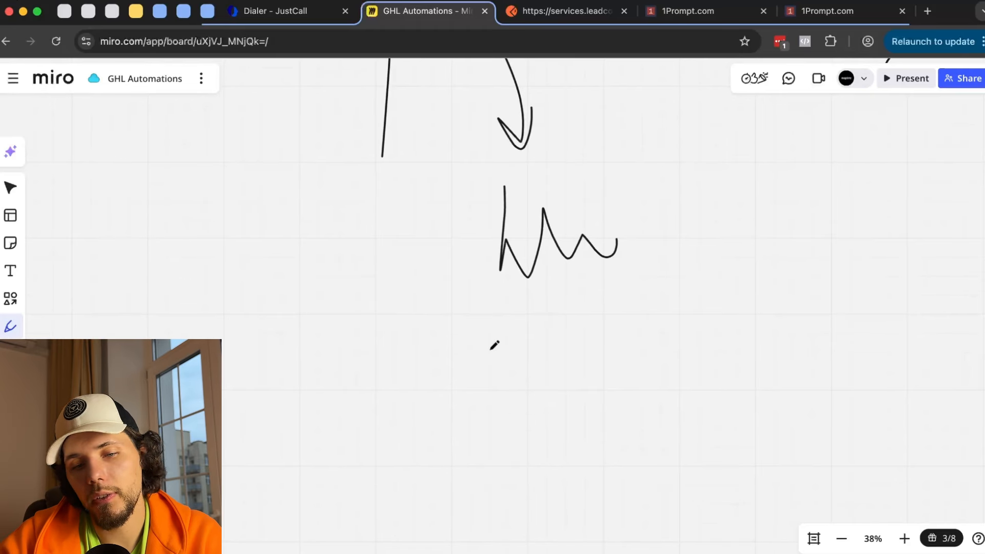
drag(542, 333, 558, 369)
click(560, 392)
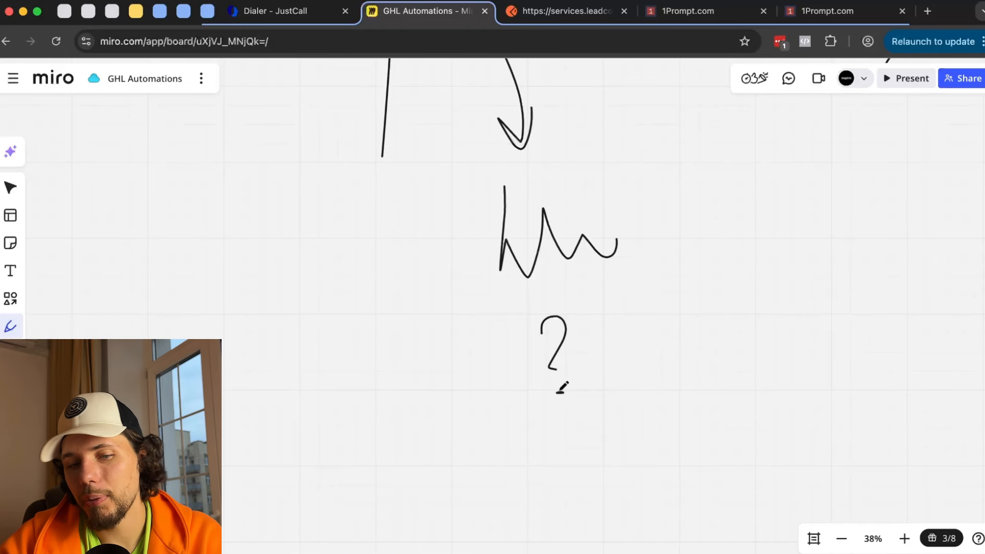
drag(543, 415, 487, 404)
mouse_move(364, 357)
mouse_down()
mouse_move(452, 354)
mouse_move(439, 367)
mouse_up()
key(super+z)
mouse_move(303, 368)
mouse_down()
mouse_move(440, 365)
mouse_move(419, 377)
mouse_up()
- Draw a curved downward arrow with an arrowhead from the lower arrow
scroll(393, 395, down, 2)
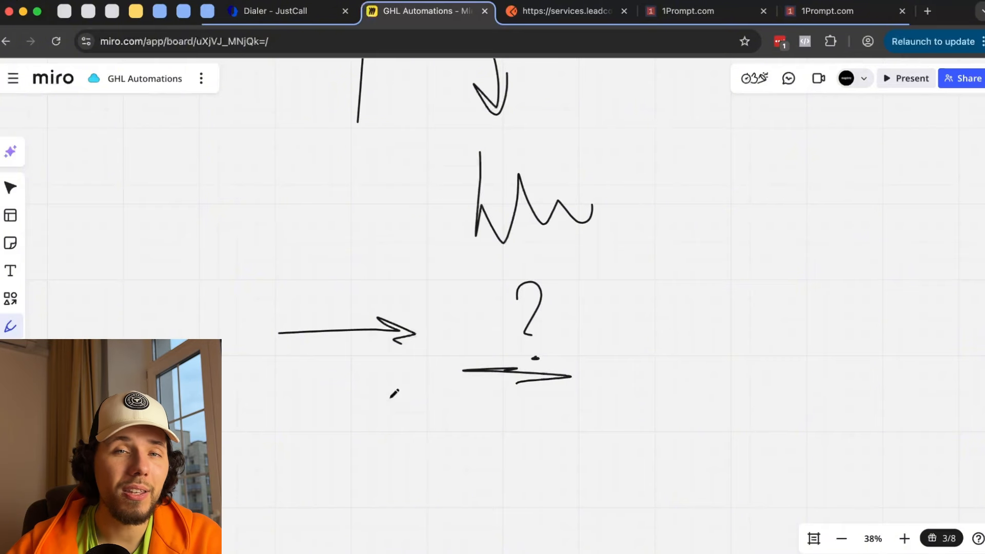
scroll(393, 395, down, 3)
scroll(394, 394, right, 2)
mouse_move(526, 299)
mouse_down()
mouse_move(539, 422)
mouse_move(536, 397)
mouse_move(520, 420)
mouse_move(528, 439)
mouse_up()
scroll(539, 483, down, 5)
scroll(539, 482, right, 1)
drag(519, 343, 561, 325)
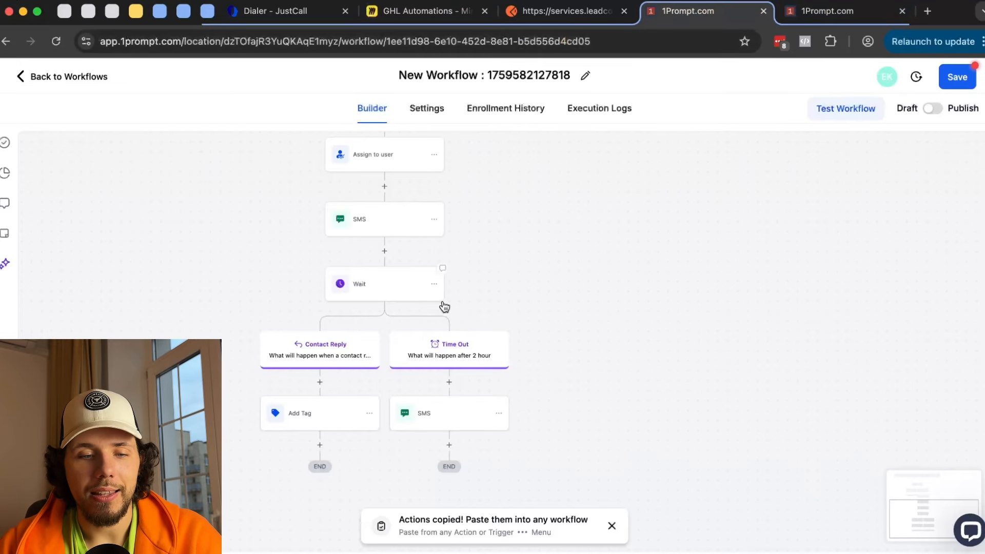
- Check the Wait step, then open the Time Out SMS and select its 'what is going on?' message
click(385, 285)
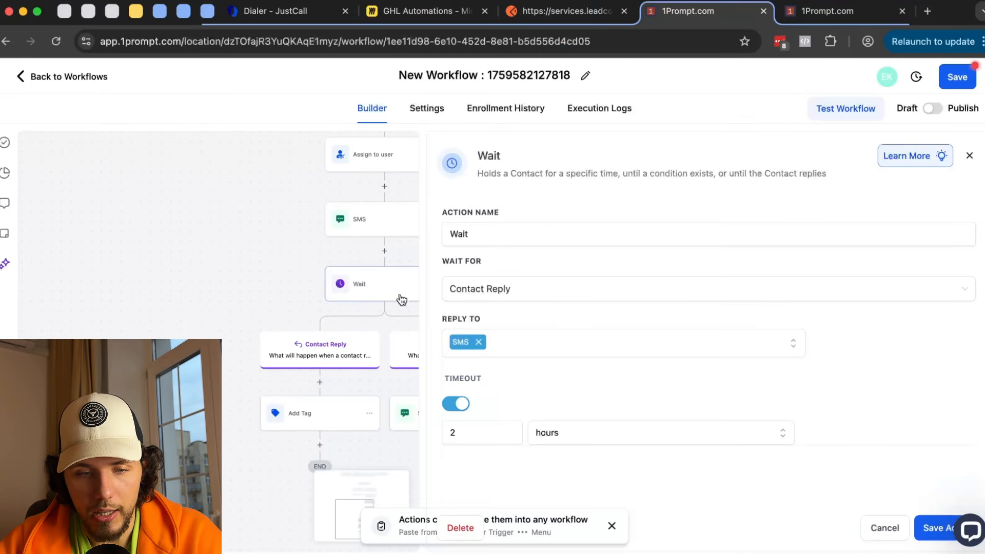
drag(253, 318, 212, 296)
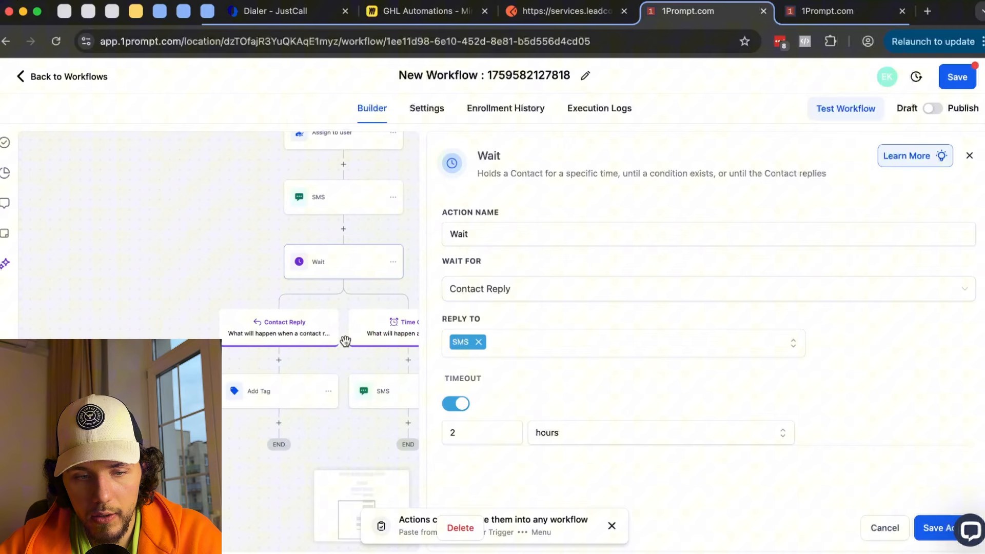
click(403, 392)
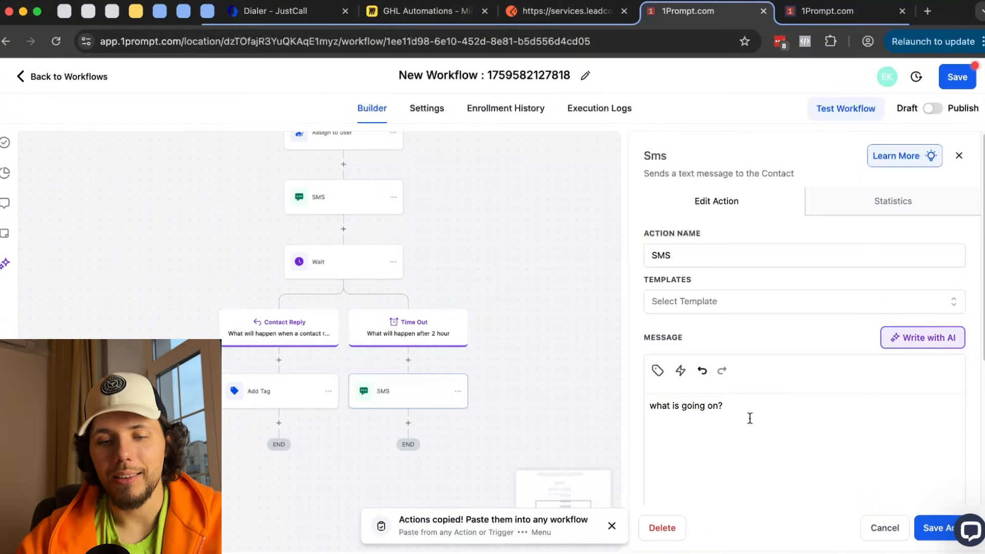
drag(780, 405, 679, 392)
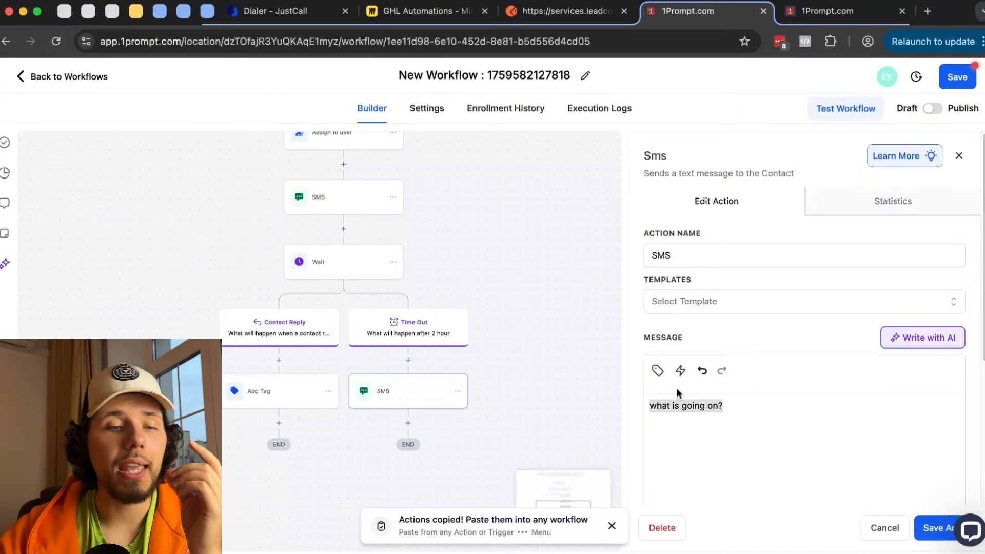
- Loop a circle around the W sketch in Miro, then switch to the Inbound Webhook draft workflow
click(434, 15)
scroll(466, 177, up, 5)
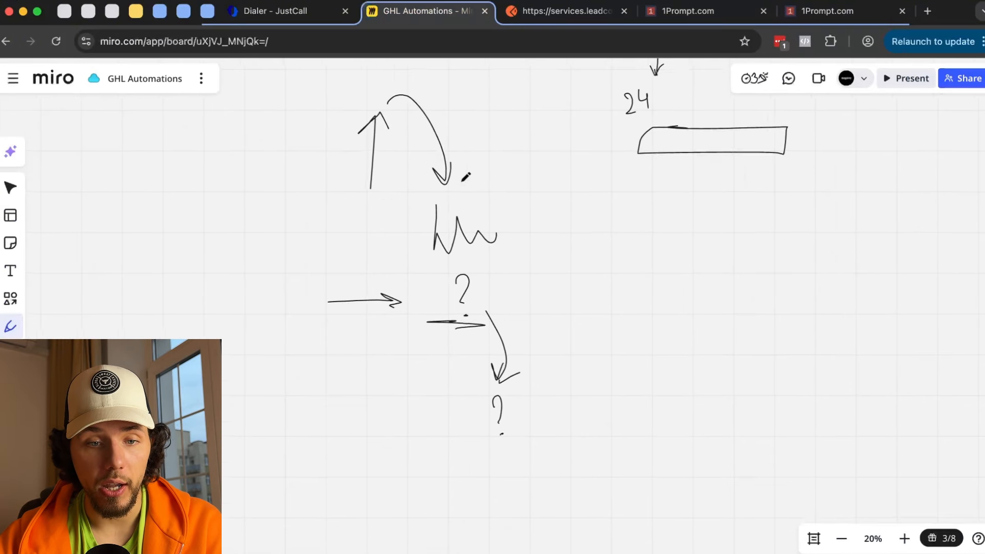
mouse_move(454, 142)
mouse_down()
mouse_move(442, 126)
mouse_move(478, 329)
mouse_move(471, 146)
mouse_up()
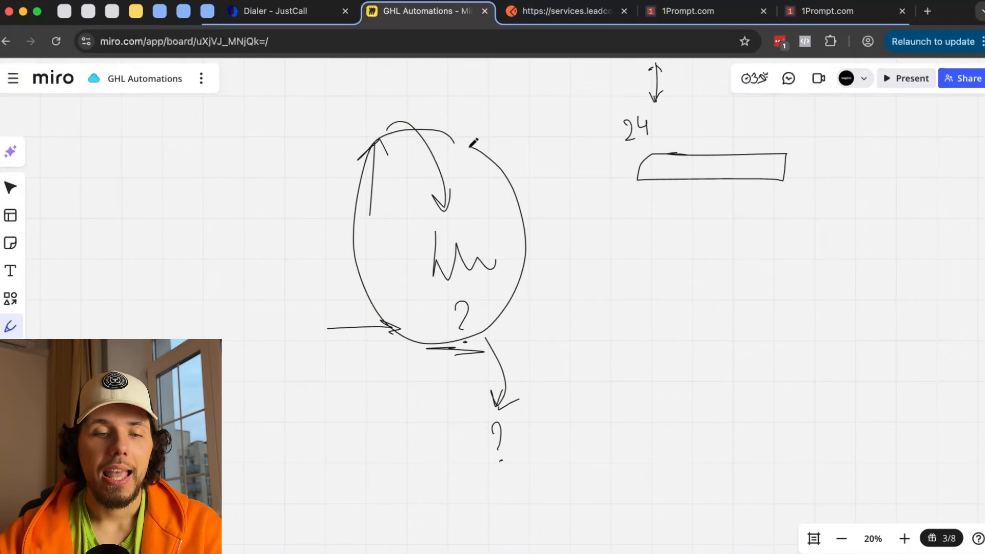
scroll(472, 142, down, 2)
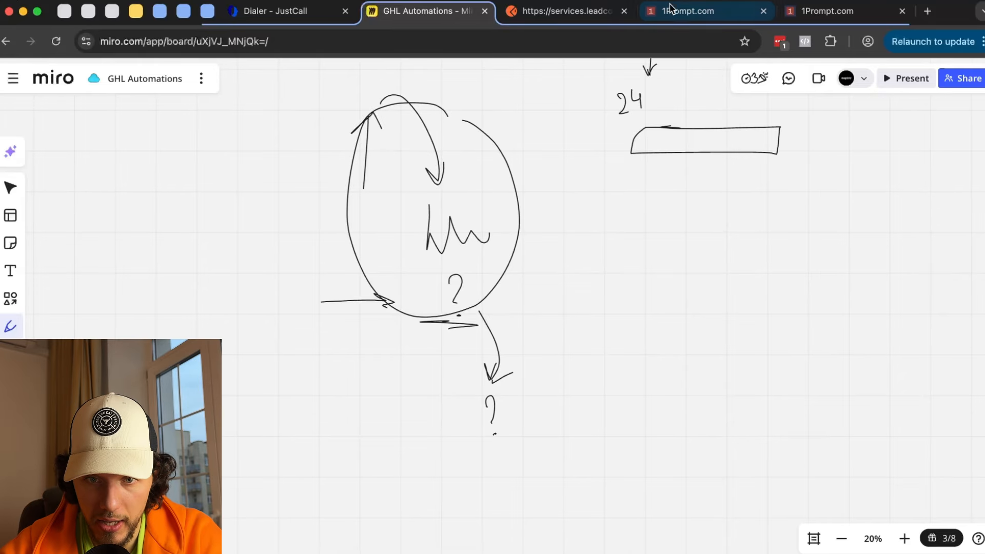
click(806, 15)
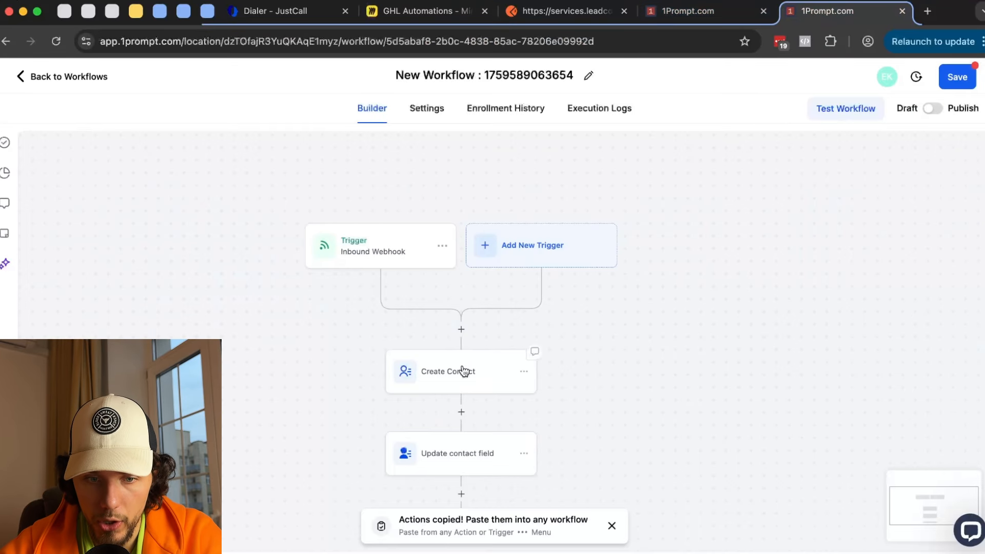
- In the SMS-and-Wait workflow, inspect the Wait step and the Time Out branch's SMS
click(700, 13)
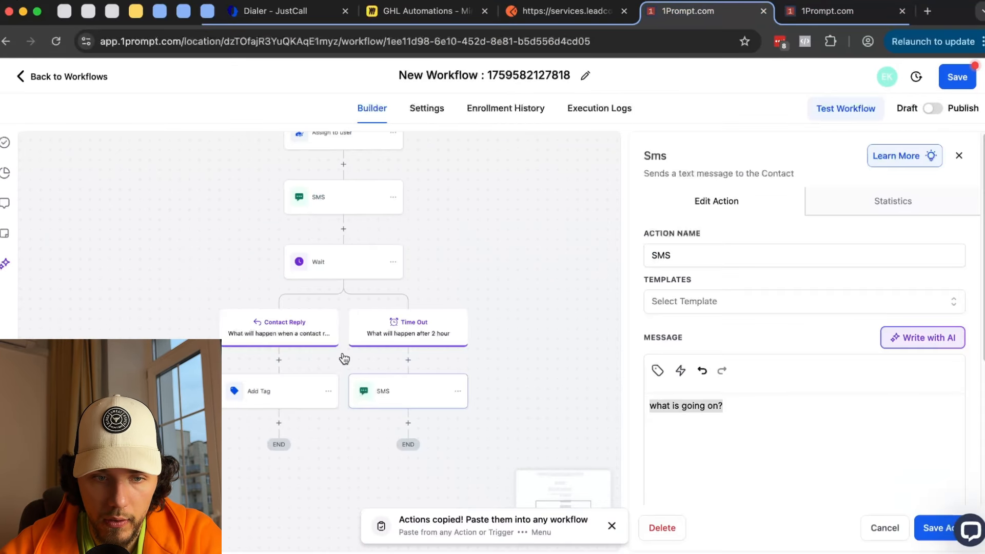
click(339, 264)
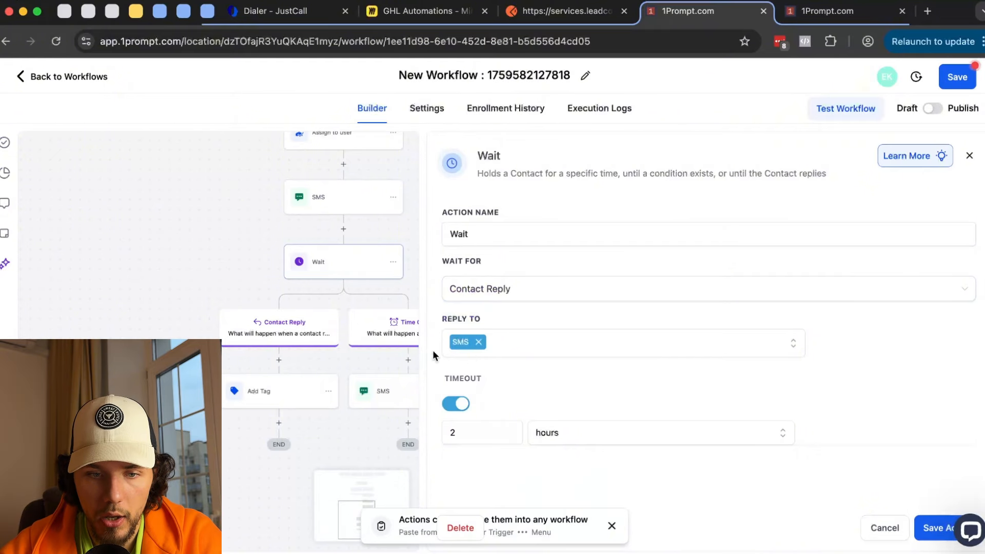
drag(250, 290, 210, 253)
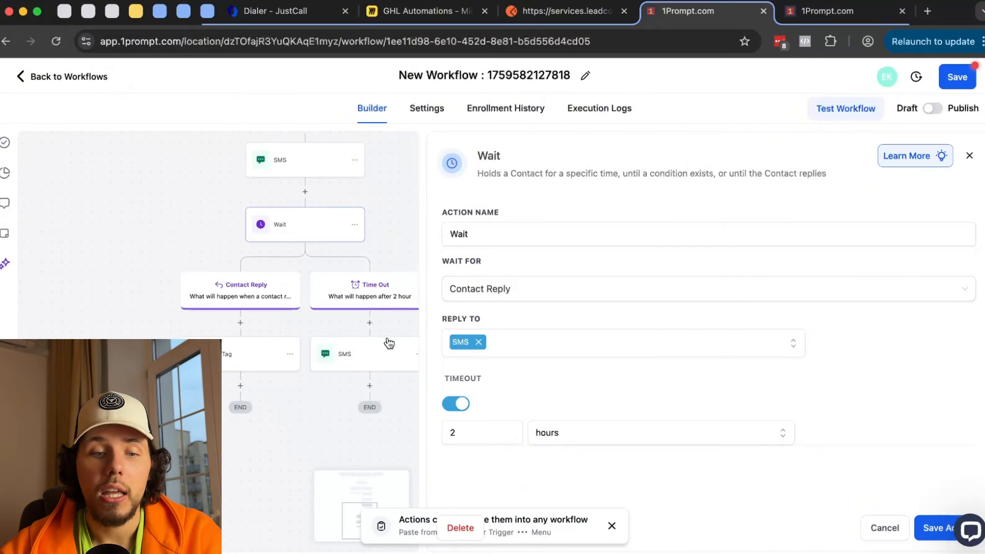
click(358, 362)
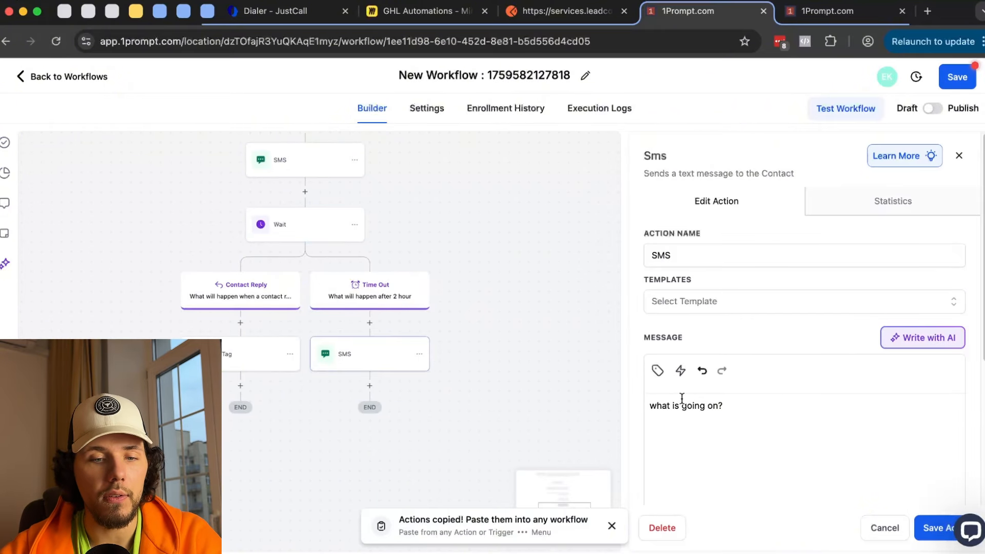
click(369, 322)
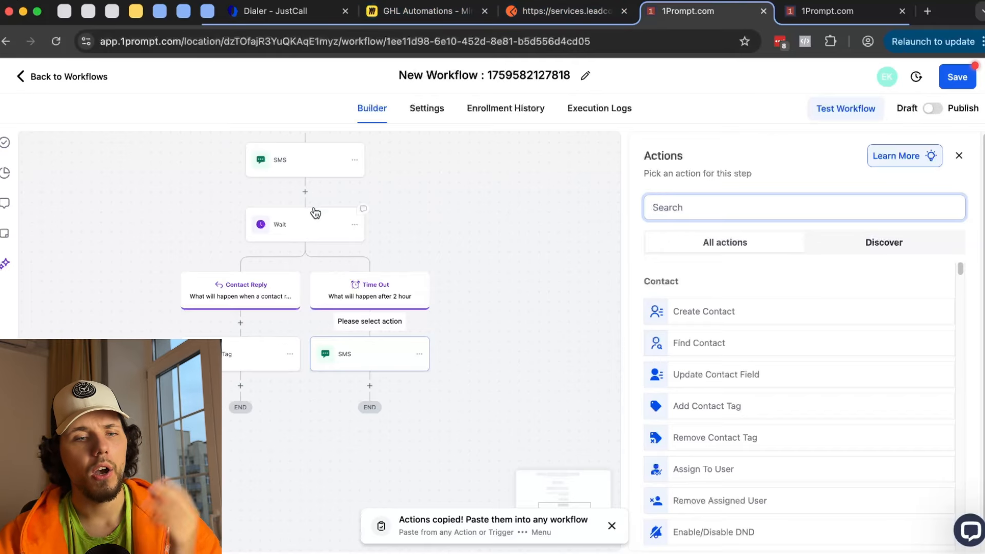
- Replace the first SMS message with 'Thank you!', save it, and verify the text
click(315, 169)
drag(772, 404, 682, 396)
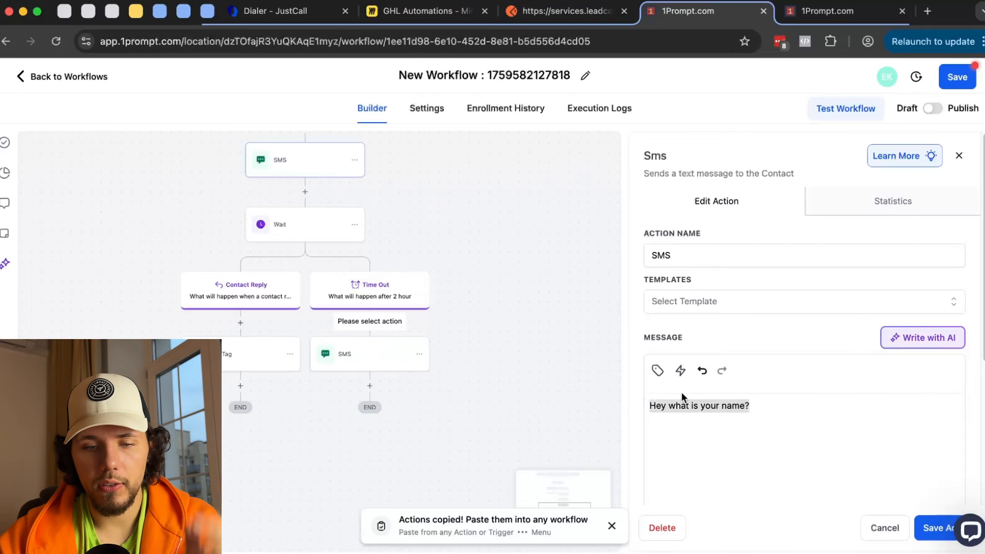
text(Thank you!)
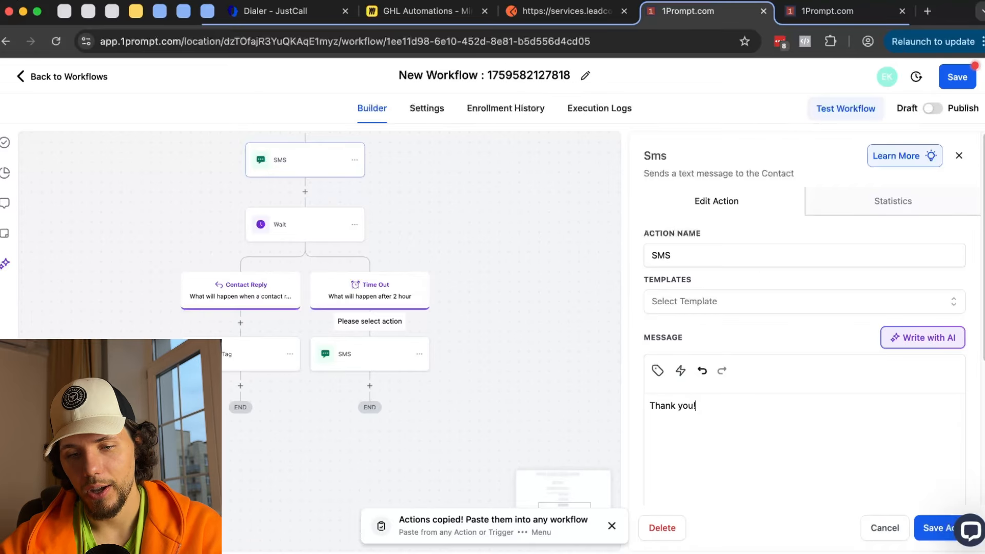
click(942, 531)
click(287, 169)
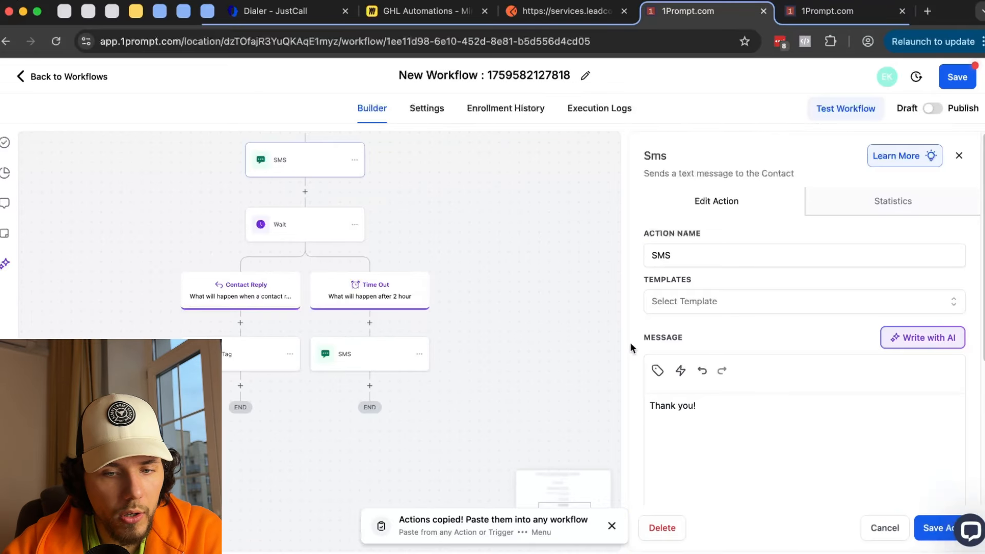
drag(712, 408, 642, 403)
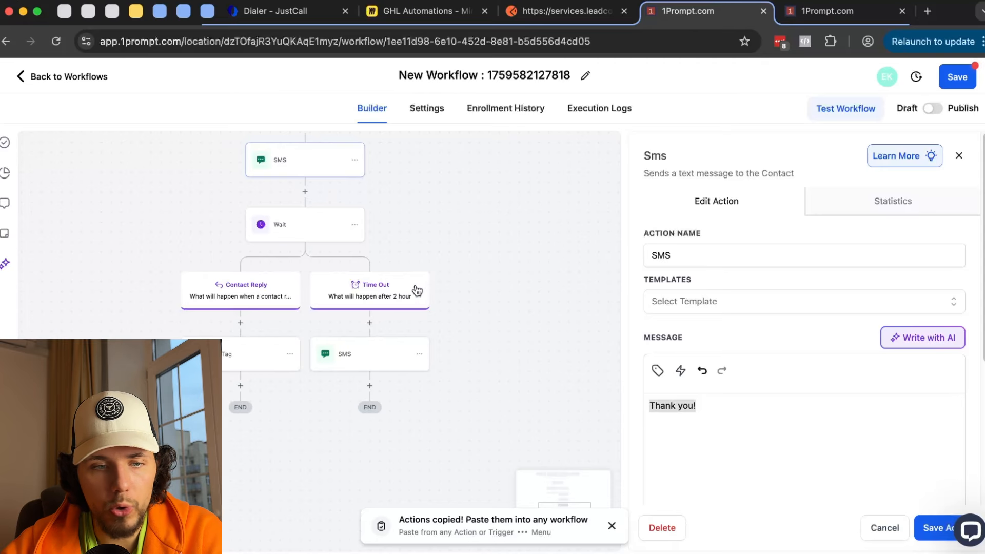
- Rewrite the Time Out SMS as 'hey following up', save, and review it before returning to Miro
click(384, 348)
drag(737, 416, 647, 403)
key(BackSpace)
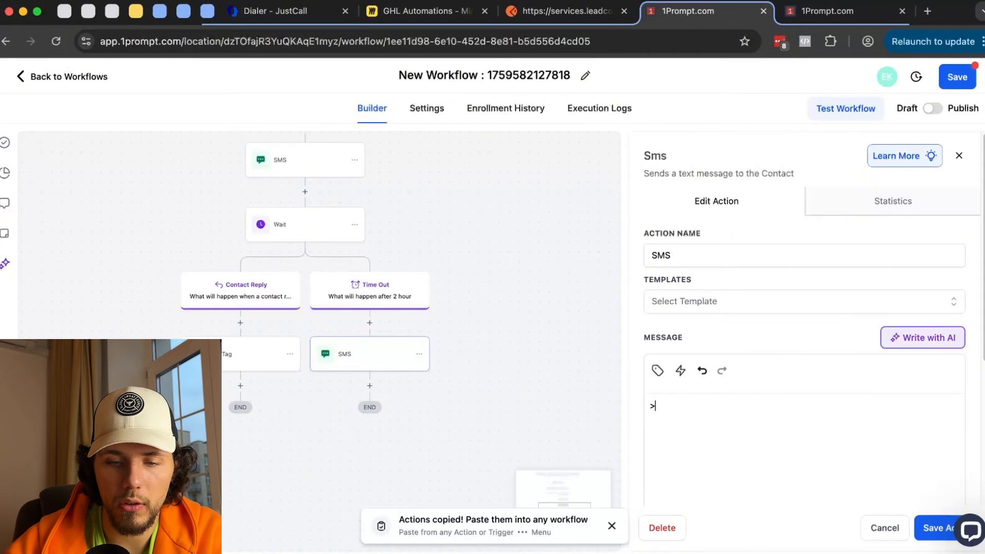
text(hey foll)
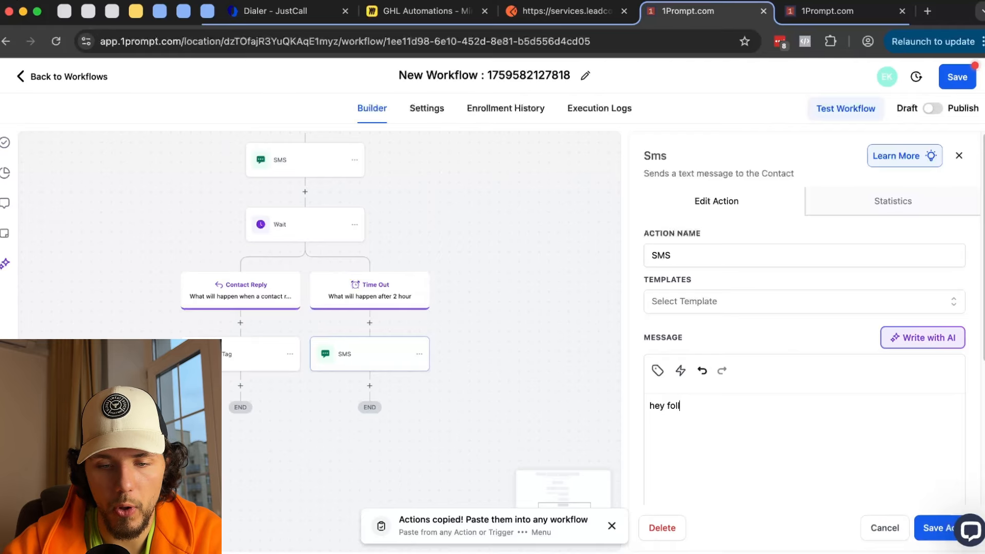
text(owing up)
click(927, 531)
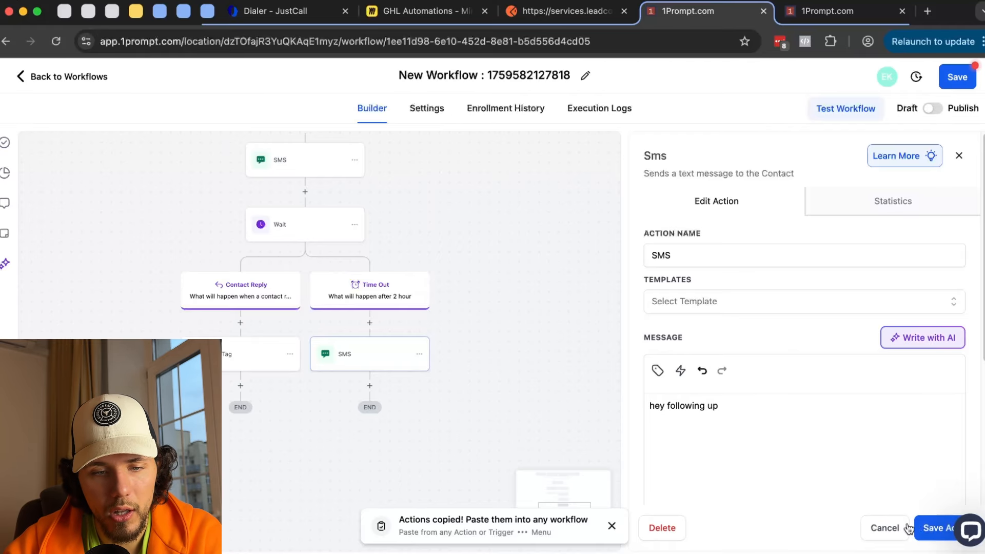
drag(442, 248, 451, 266)
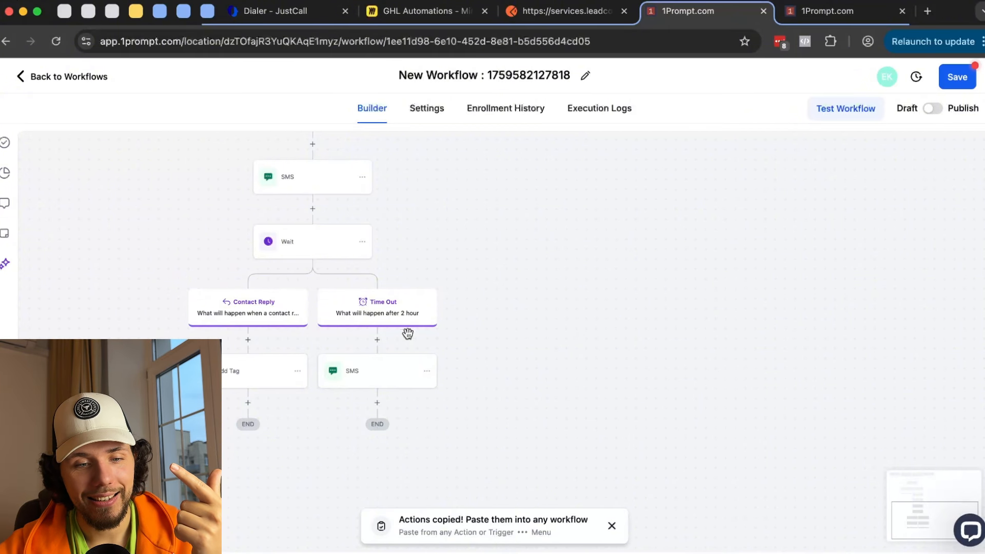
click(379, 369)
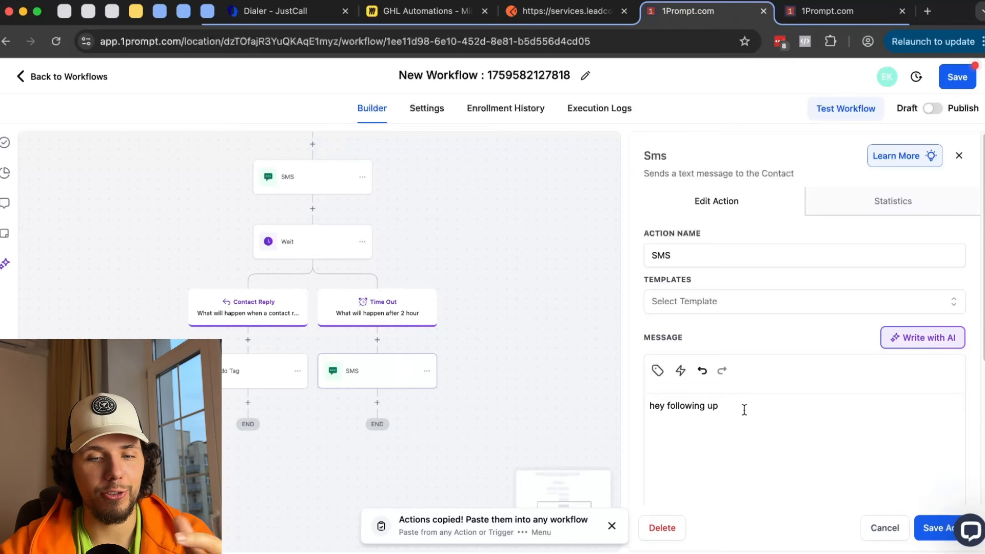
drag(723, 411, 608, 391)
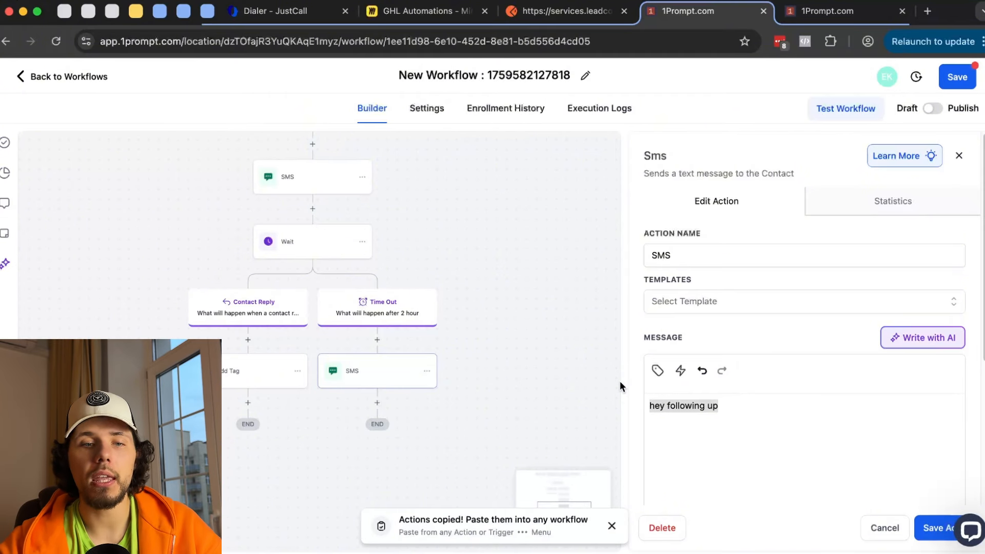
click(428, 11)
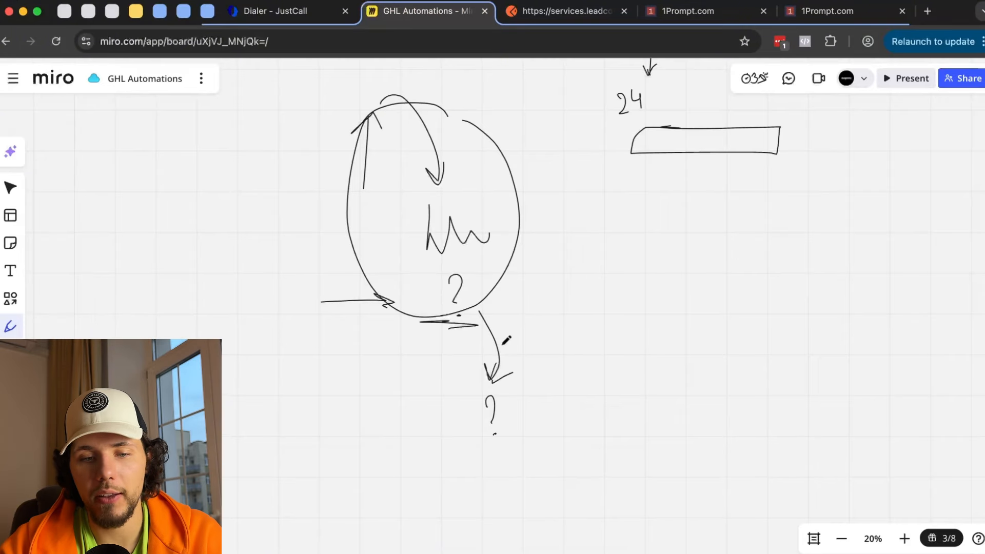
- Zoom the Miro board and draw a curved arrow down from the second question mark
scroll(507, 340, down, 2)
scroll(487, 370, up, 4)
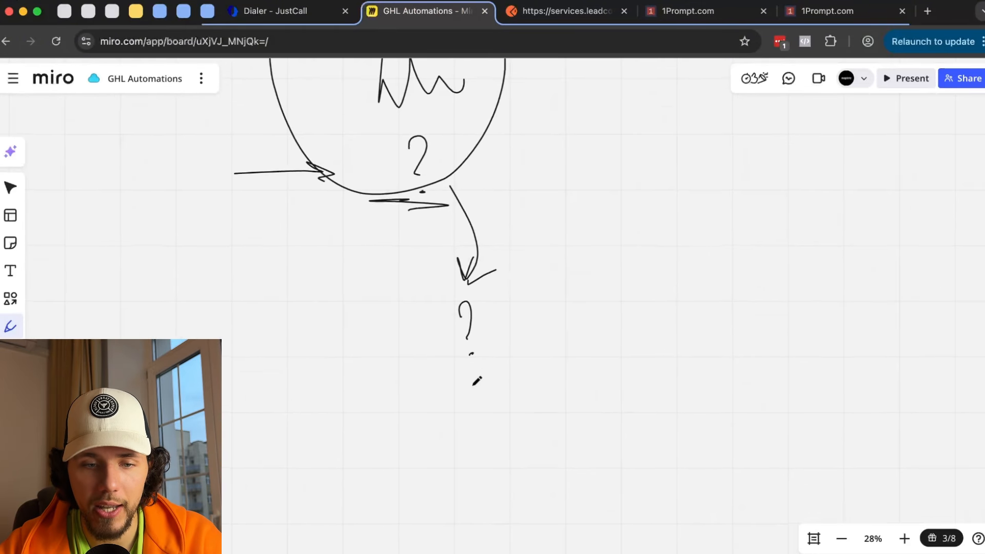
mouse_move(490, 322)
mouse_down()
mouse_move(479, 409)
mouse_move(497, 417)
mouse_up()
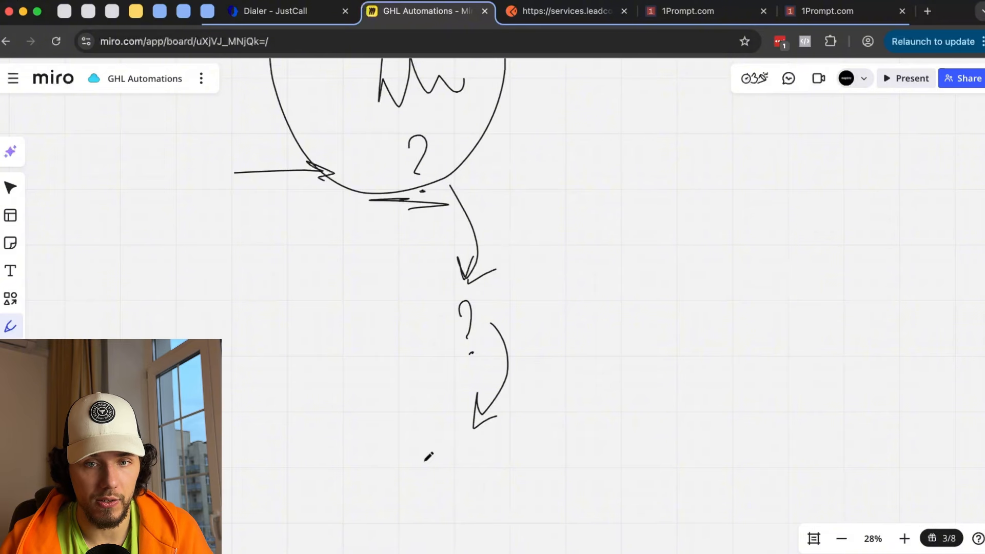
- Leave the other draft workflow, discarding its unsaved changes, and switch to the Wait-step workflow
click(841, 13)
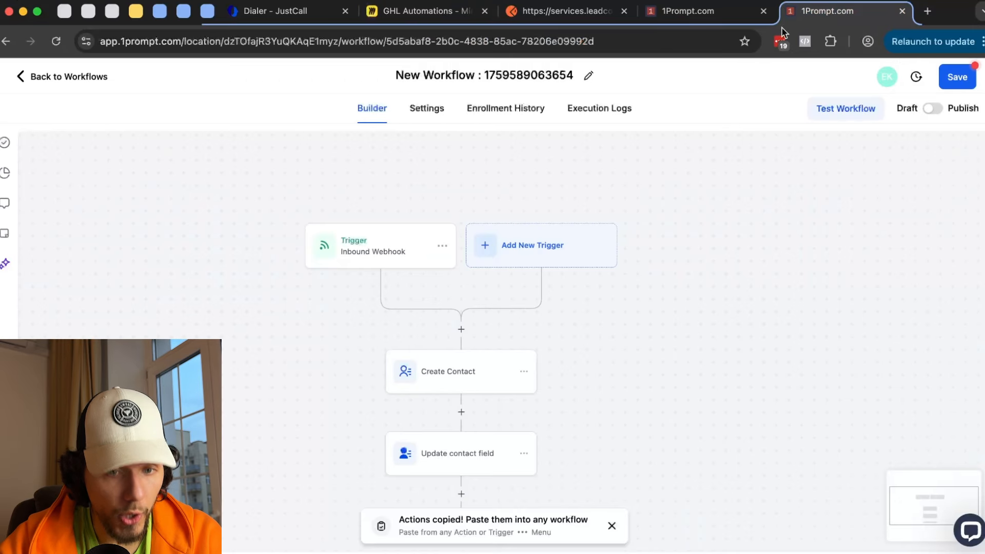
click(95, 77)
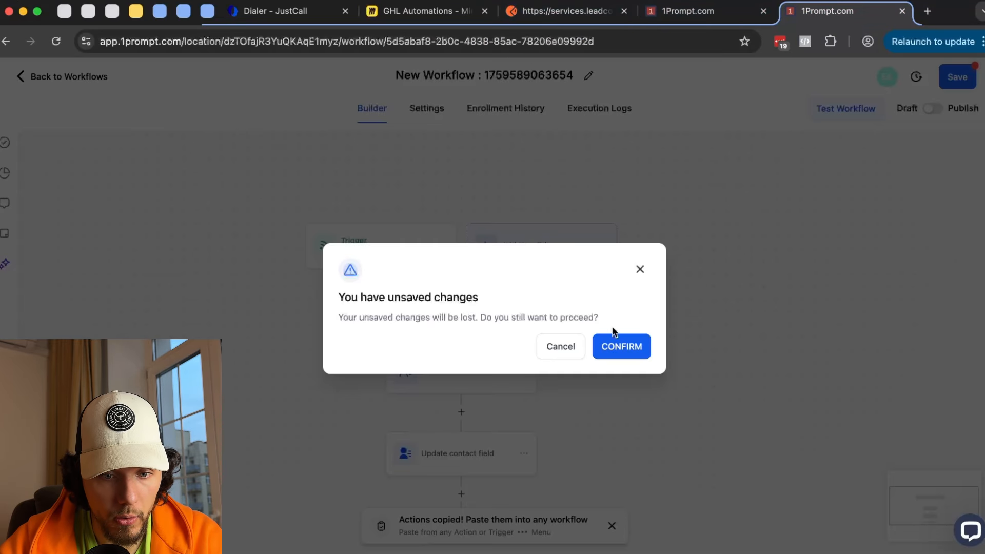
click(633, 351)
click(692, 11)
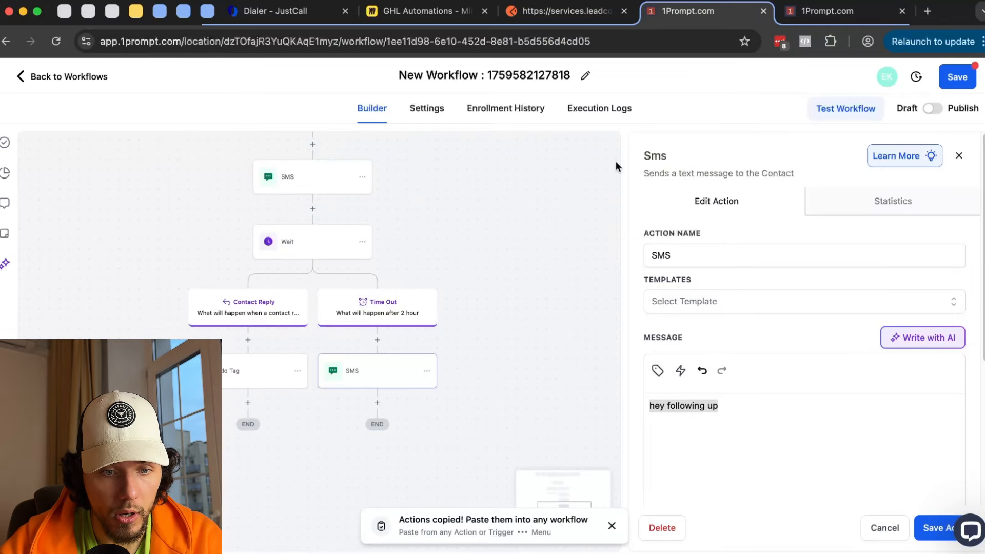
- Set the Wait step to wait for Trigger Link Clicked on the Free Resources link and save
click(291, 250)
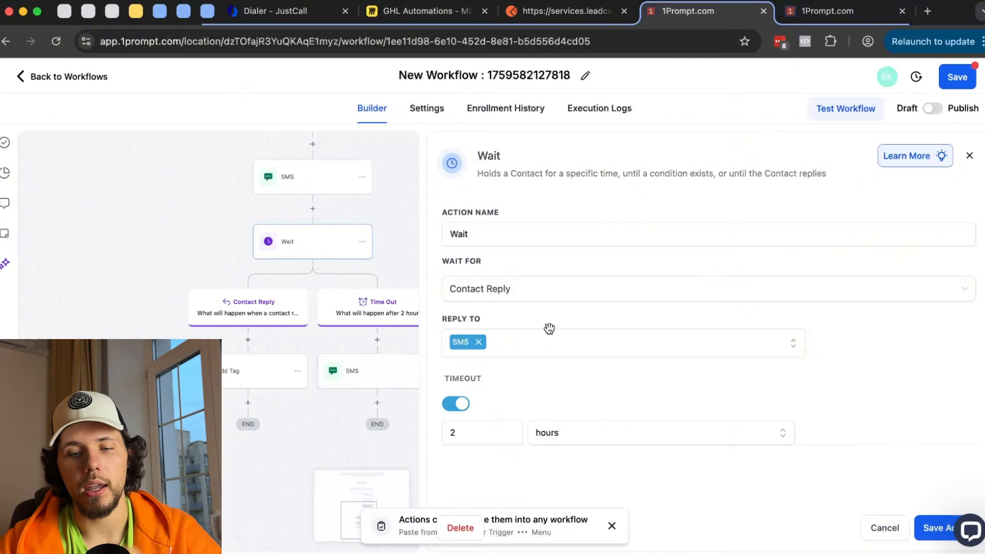
click(872, 531)
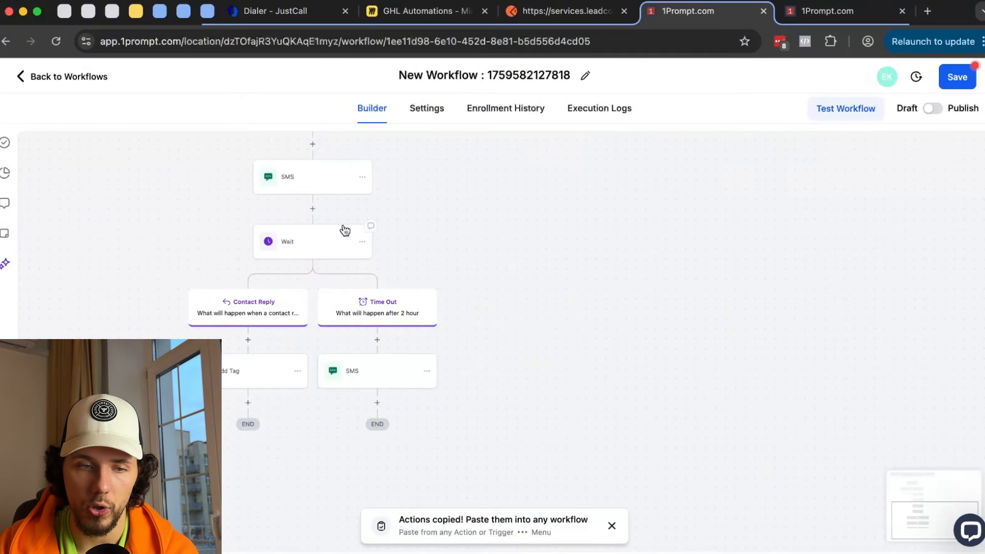
click(319, 245)
click(558, 295)
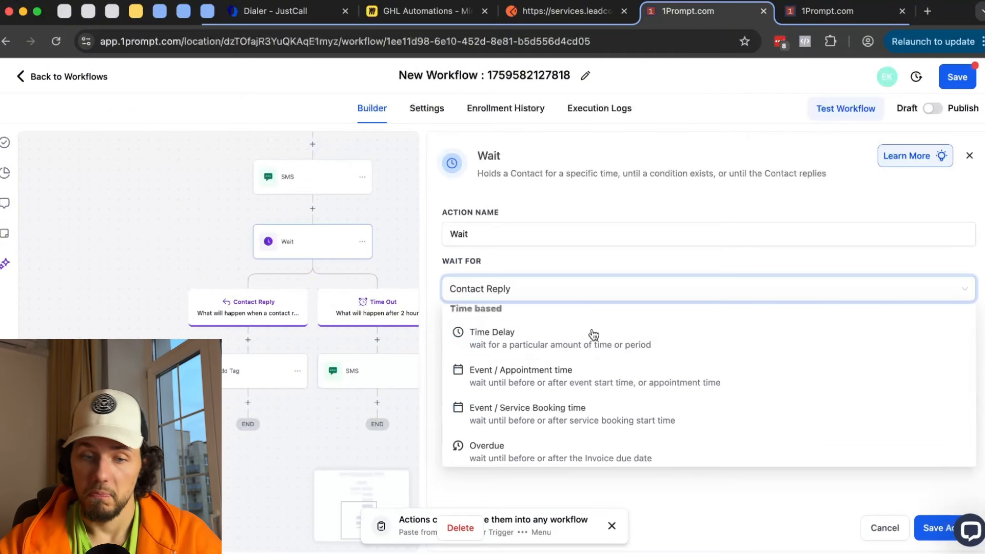
scroll(595, 354, down, 5)
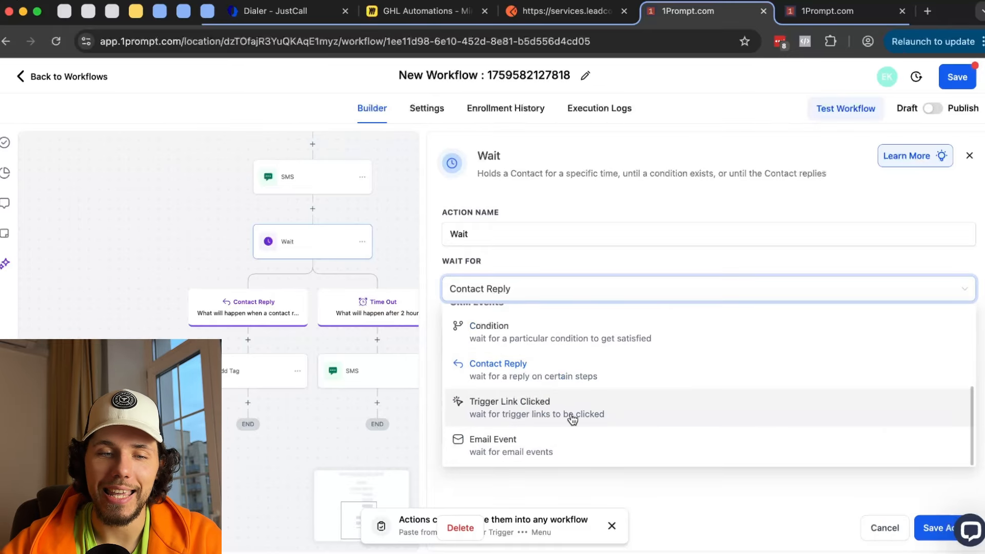
click(540, 409)
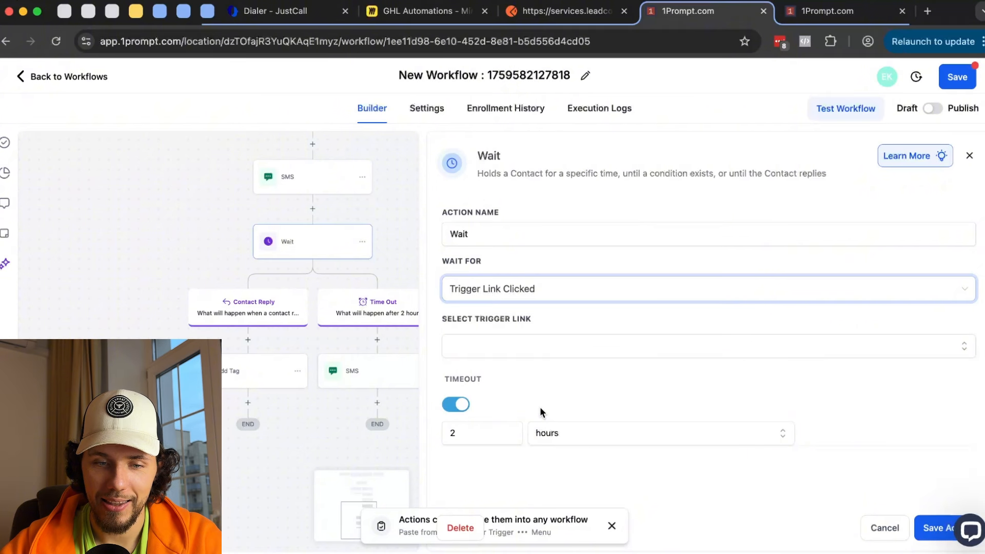
click(929, 528)
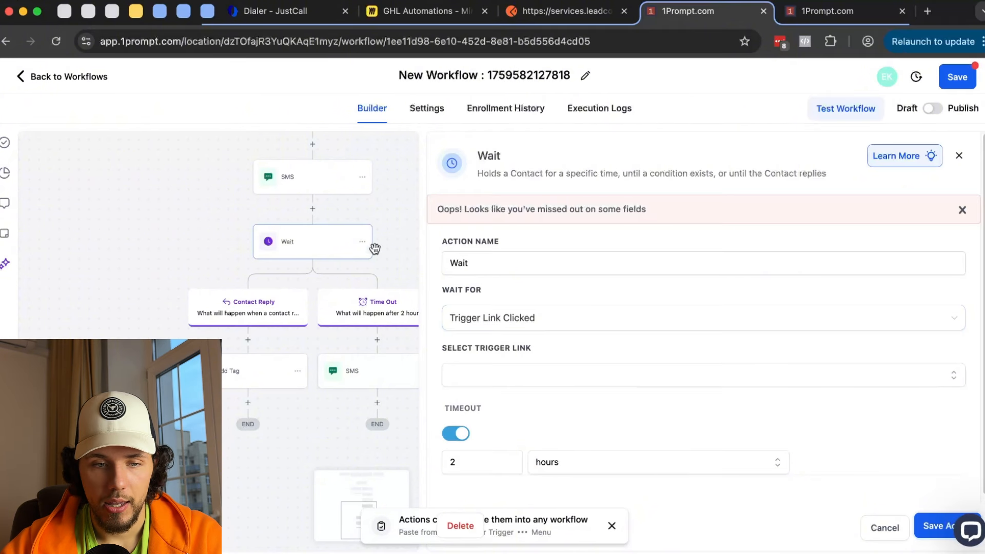
click(512, 377)
click(523, 407)
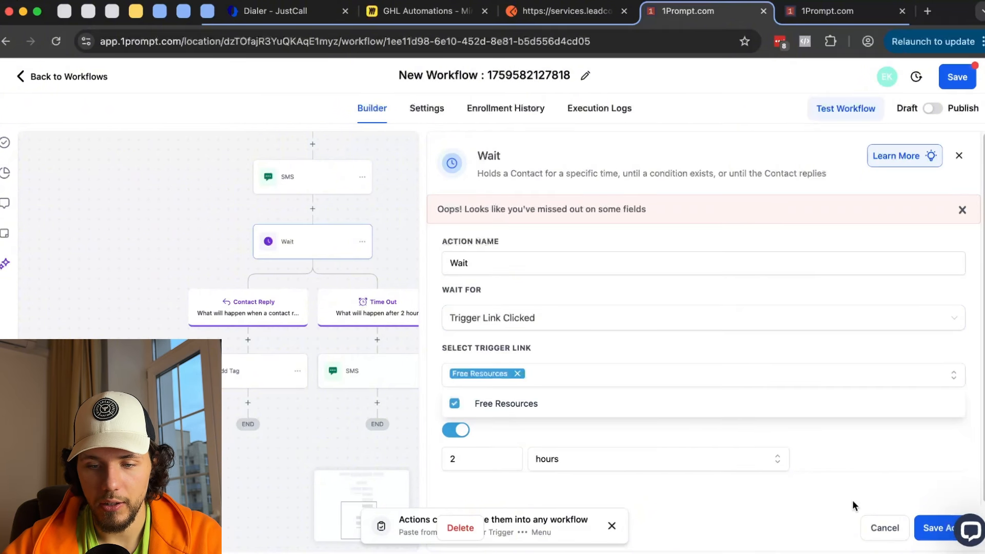
click(930, 529)
click(299, 179)
- Append ', here is the resoruce hub:' plus the Free Resources trigger link to the thank-you SMS and save
click(713, 408)
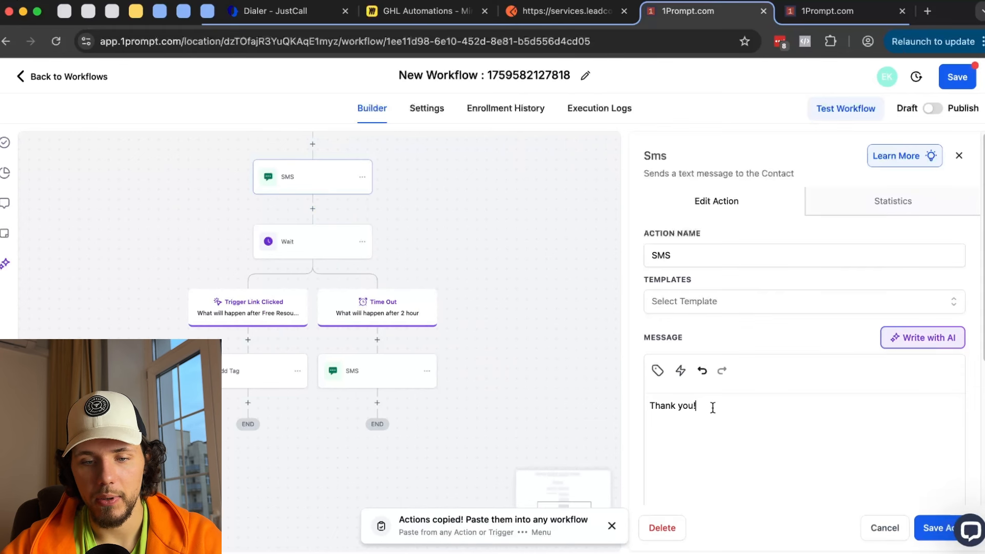
text(, her)
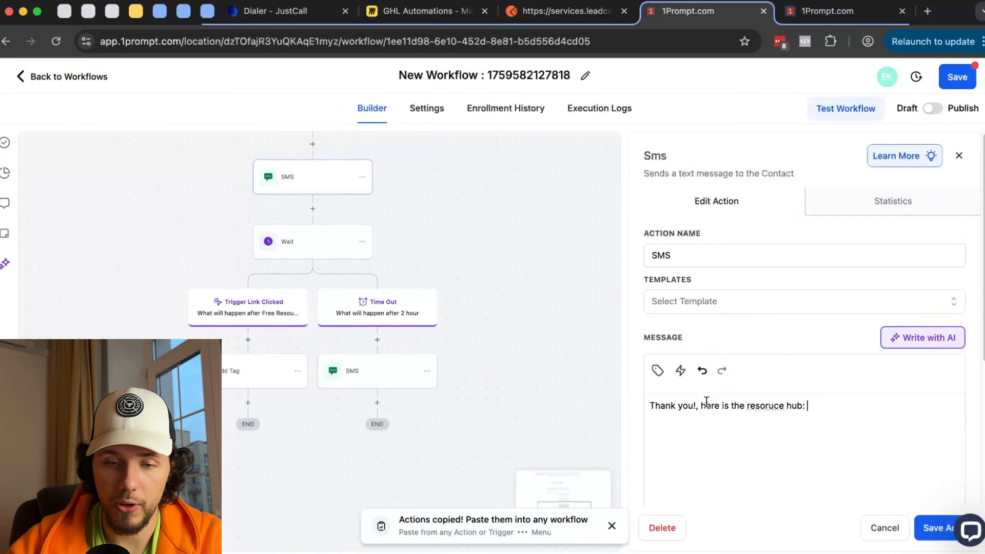
text(e is the resoruce hub:)
click(680, 371)
click(663, 341)
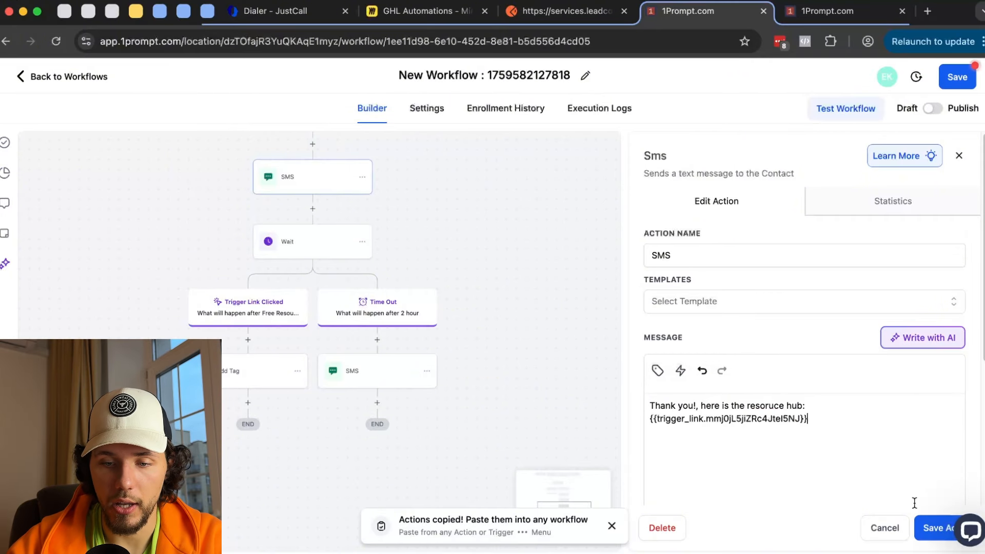
click(937, 529)
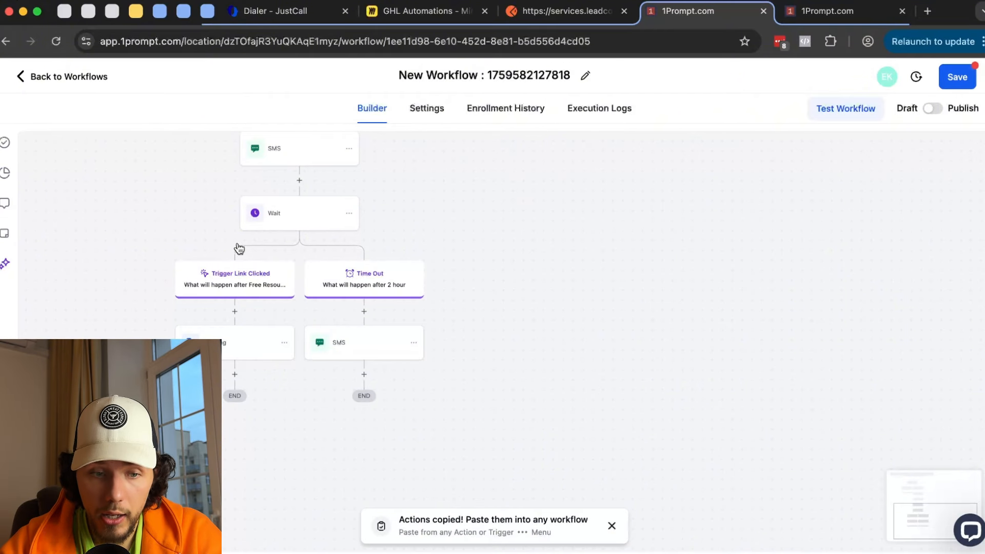
- Add a Modify Contact Engagement Score step adding 4 points below Add Tag
click(224, 353)
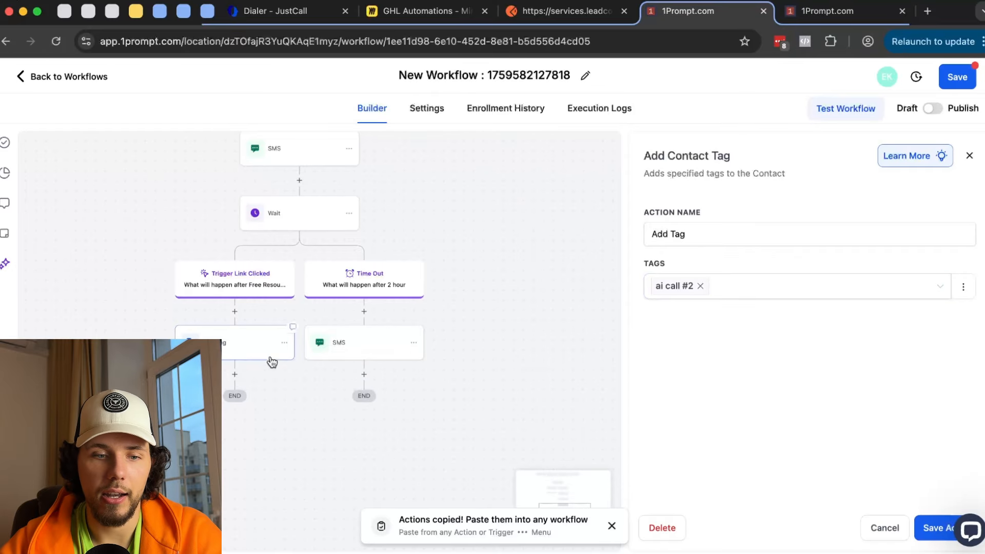
click(234, 375)
text(sc)
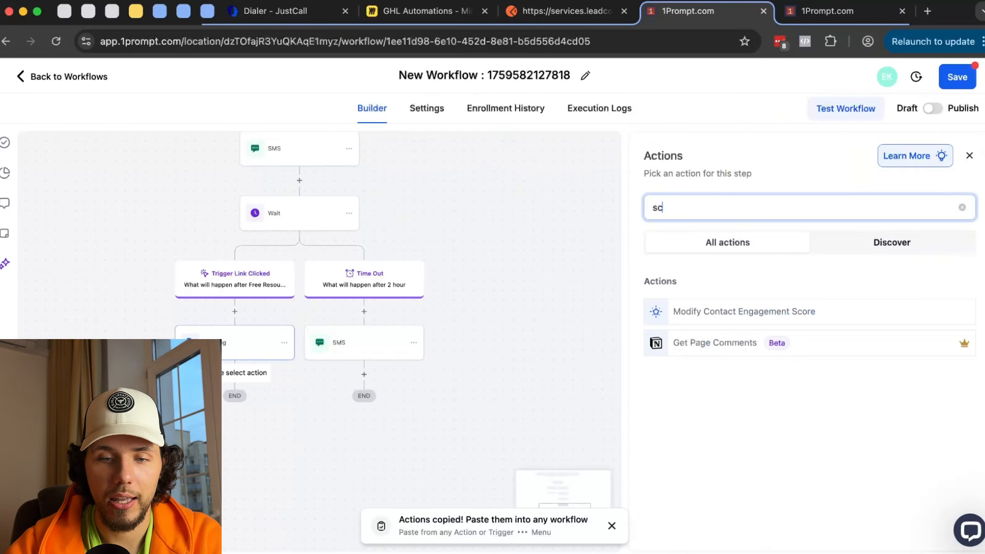
click(698, 318)
click(659, 351)
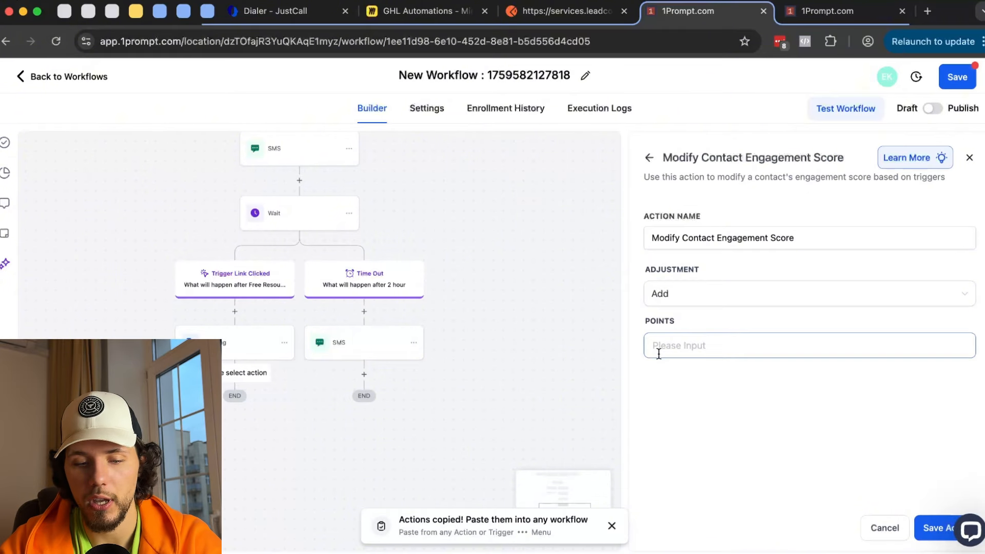
text(4)
click(931, 527)
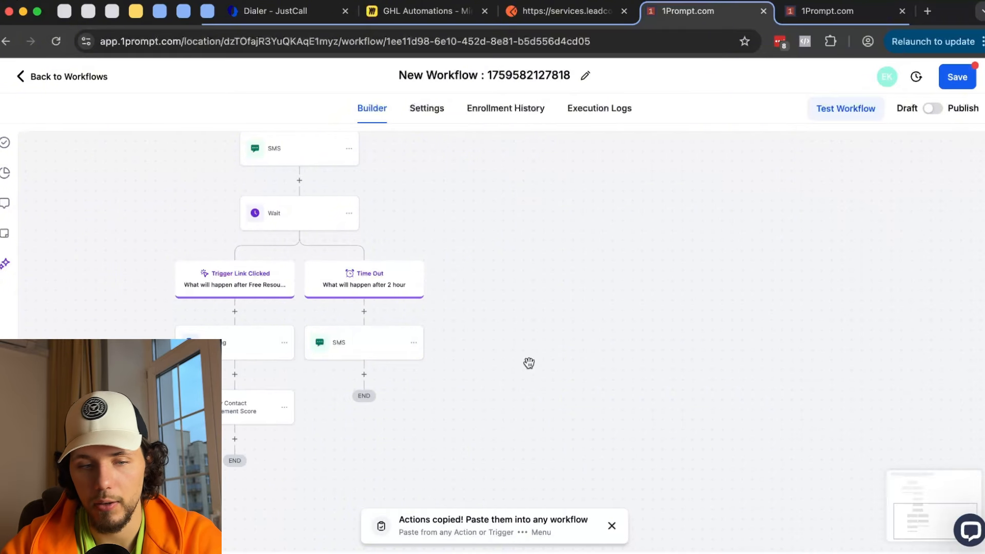
- Reword the Time Out SMS to 'did you see the link?' and save it
click(357, 337)
drag(762, 412, 645, 402)
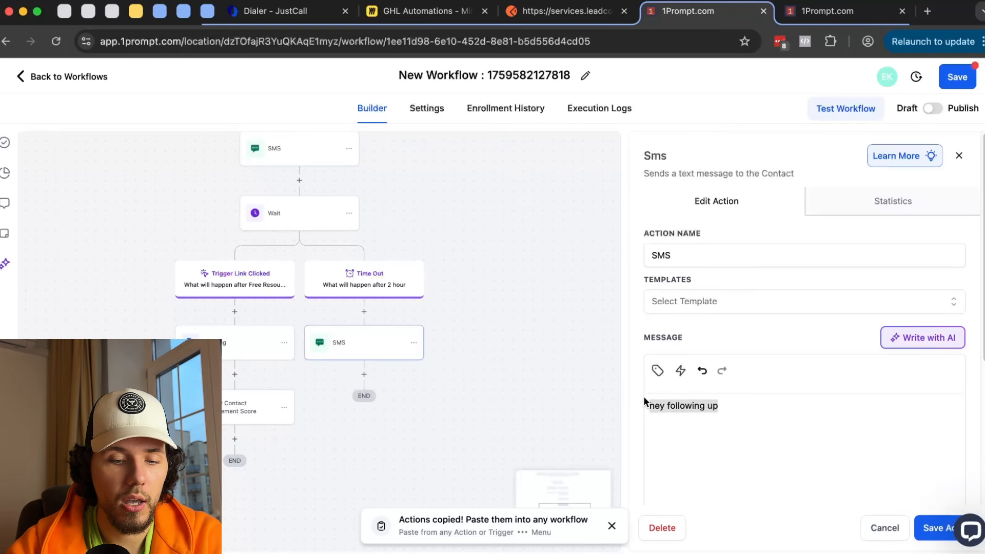
text(d)
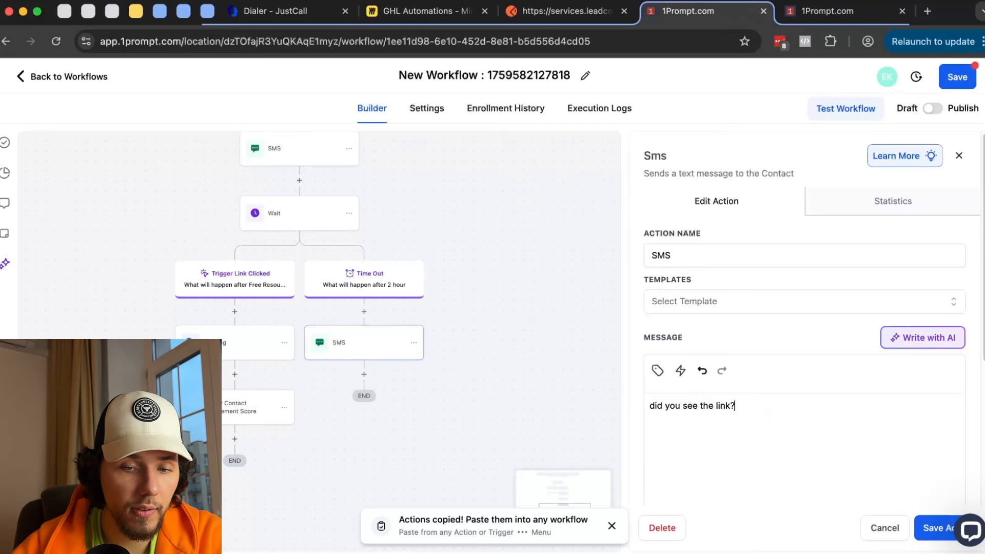
click(927, 533)
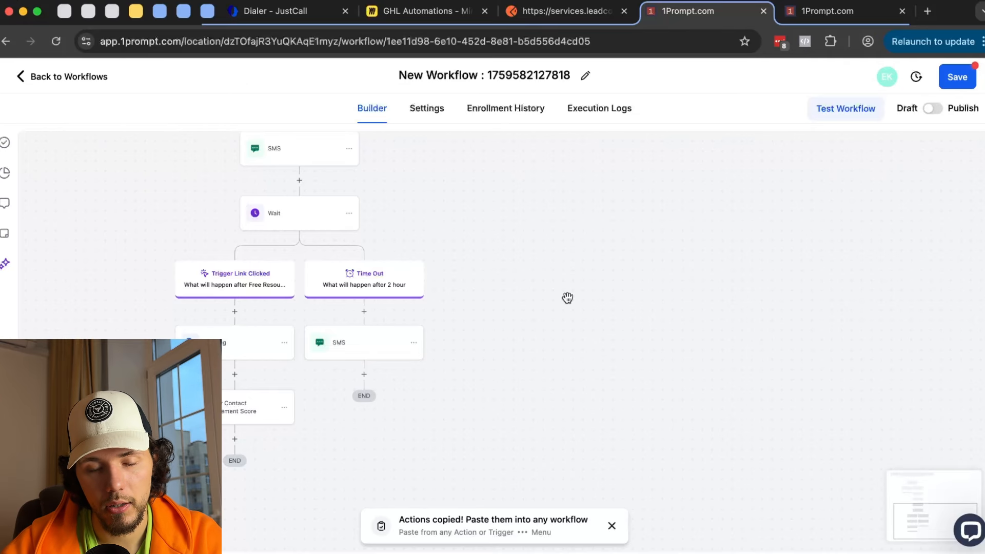
drag(516, 239, 535, 280)
click(288, 254)
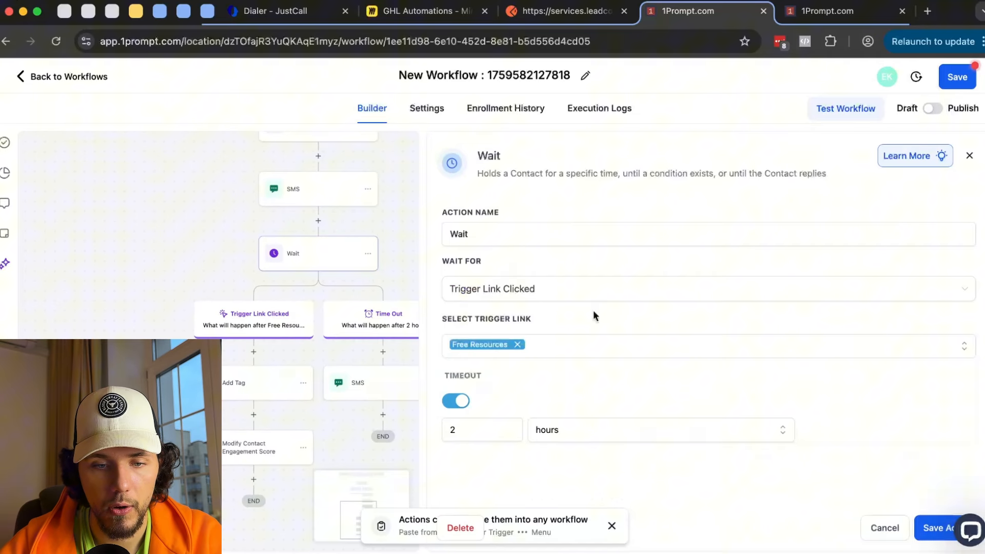
- Try setting the Wait step to wait for an Email Event, but no email steps are available
click(530, 300)
scroll(567, 359, down, 5)
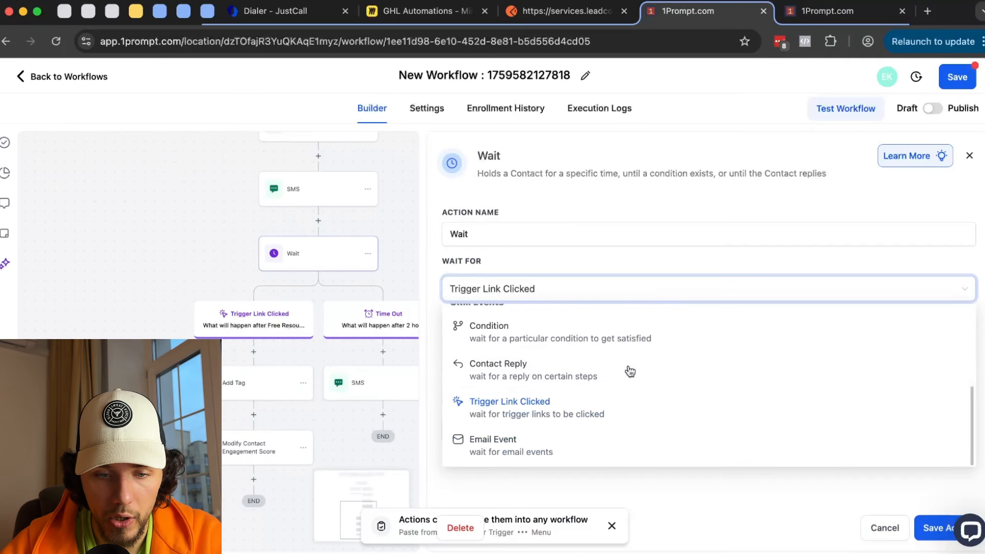
click(538, 462)
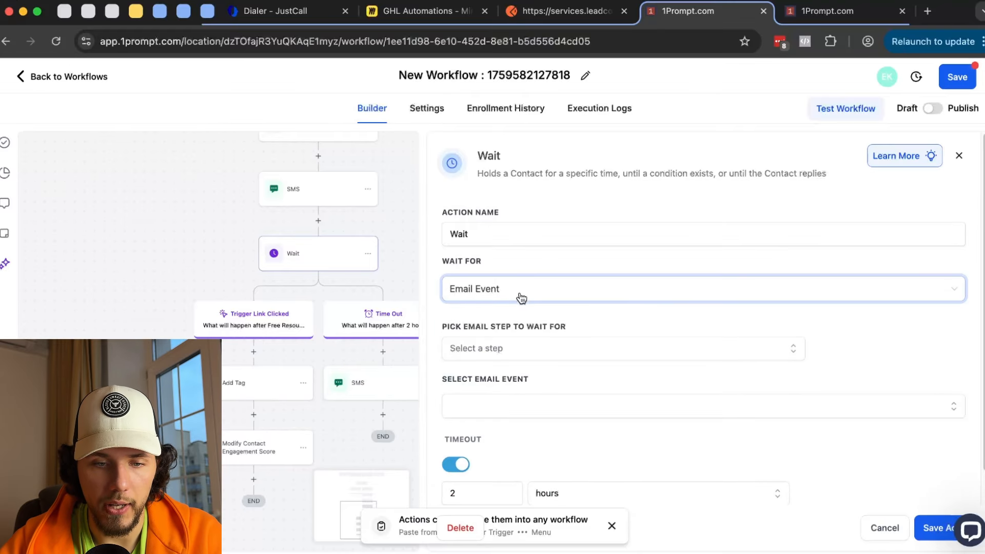
click(524, 348)
scroll(544, 371, down, 1)
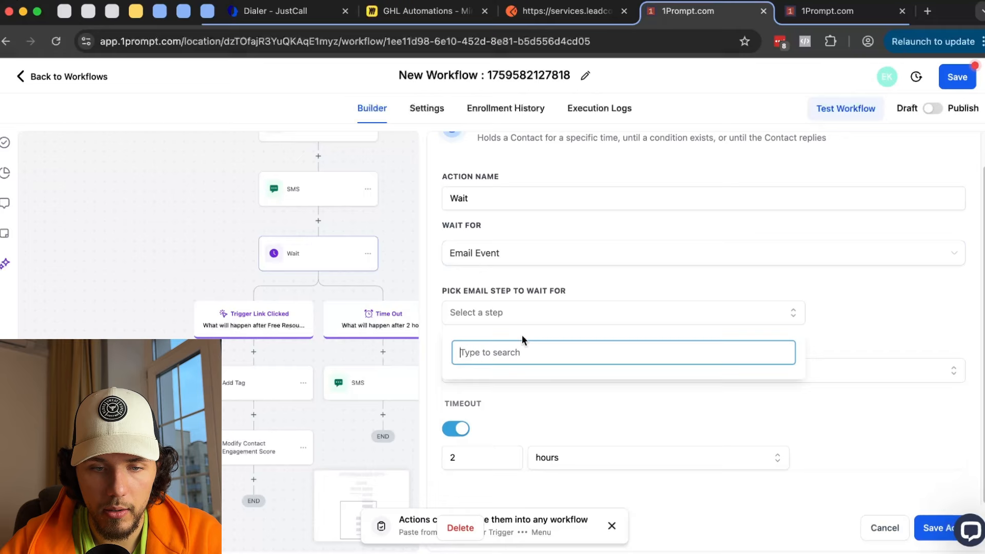
click(521, 290)
scroll(395, 211, up, 2)
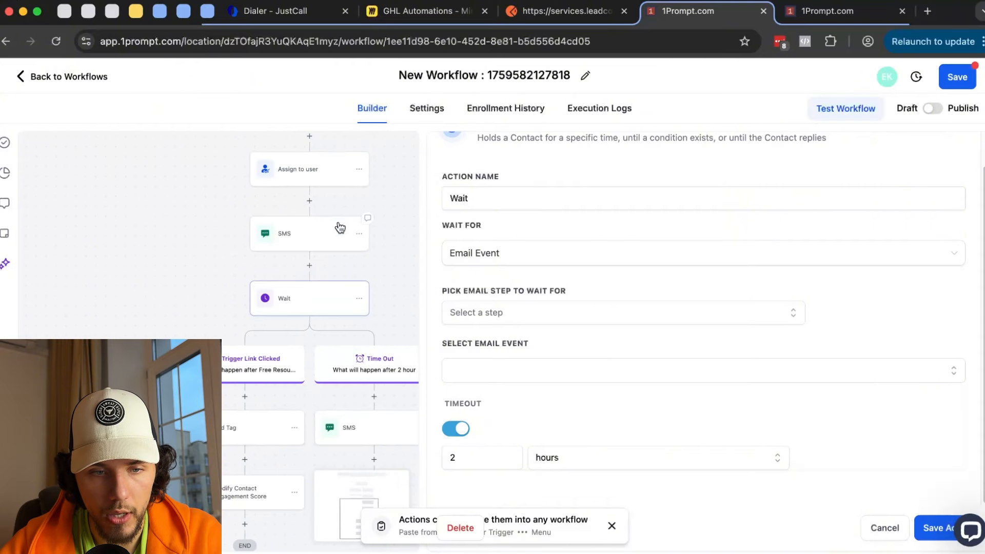
- Add a new step below Assign to user and search the actions for email
click(309, 199)
click(699, 205)
text(dmail)
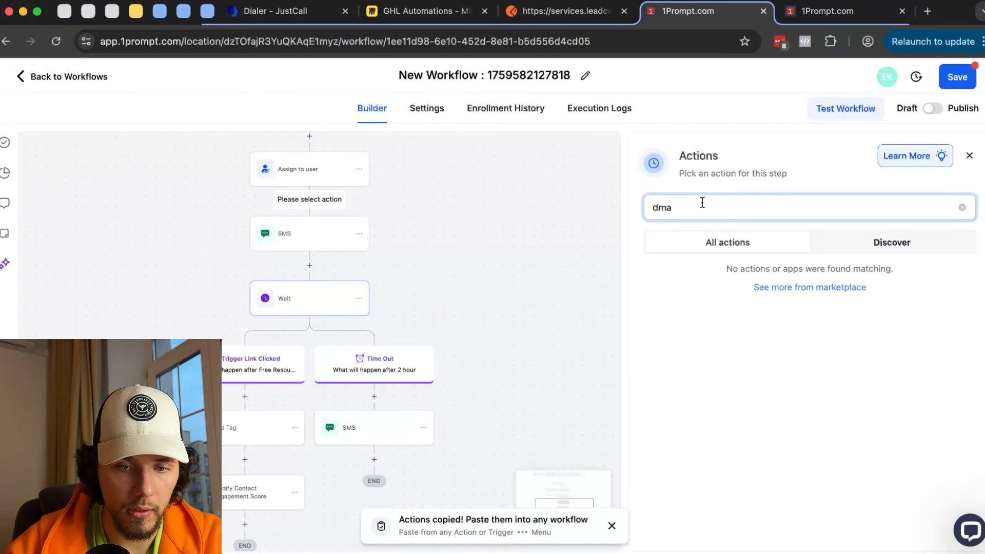
key(BackSpace)
key(BackSpace)
key(BackSpace)
text(eamil)
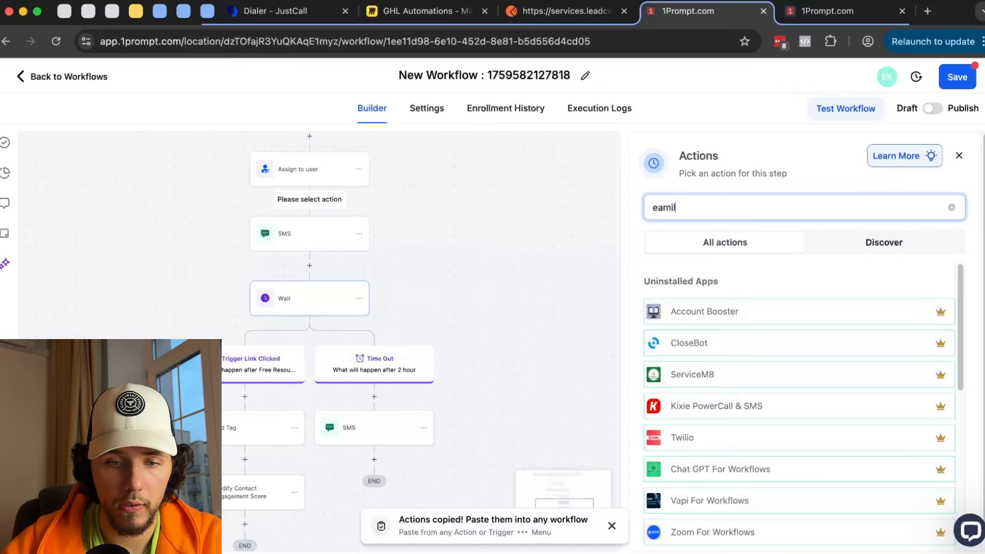
text(mail)
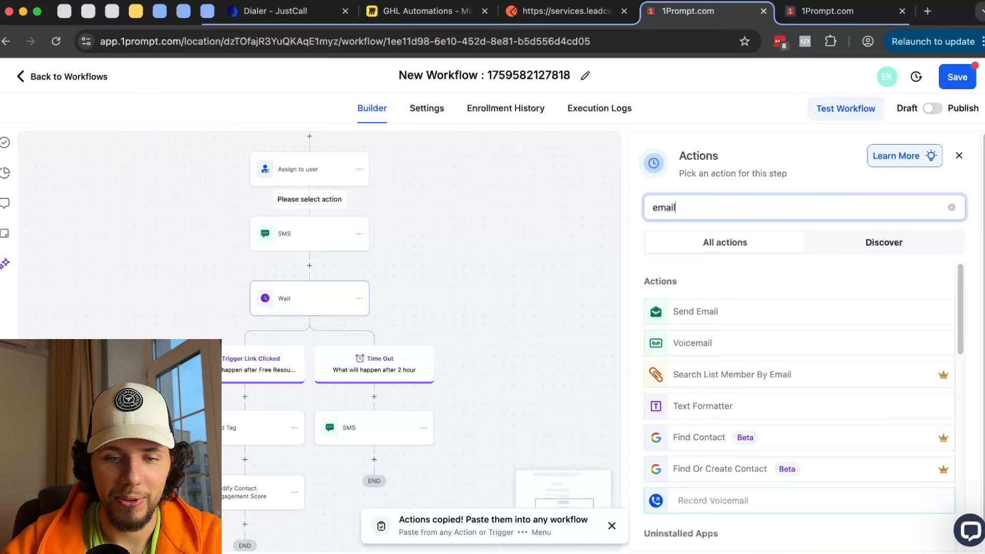
- Add a Send Email step with subject 'Test' and body 'Hey this is me', and save it
click(683, 314)
scroll(686, 308, down, 2)
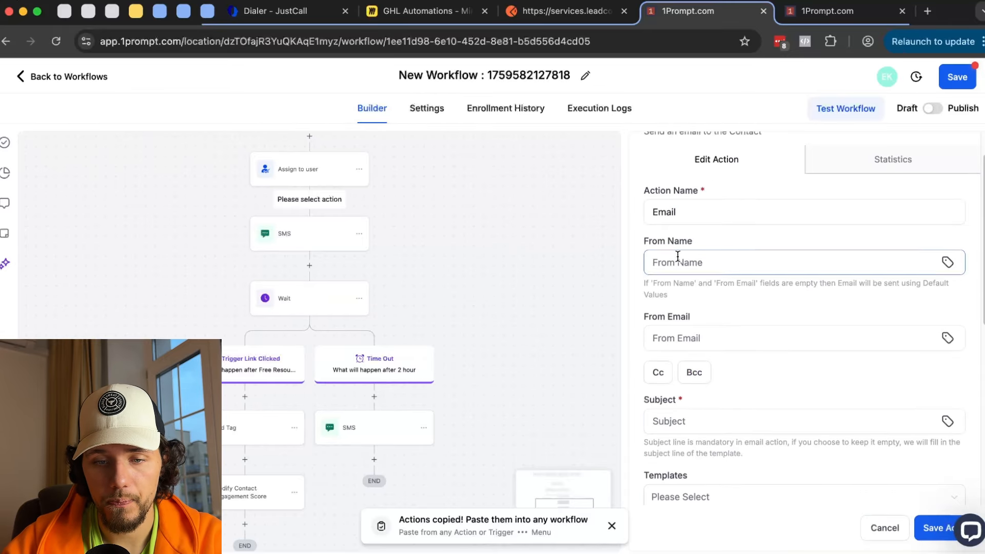
scroll(703, 360, down, 3)
click(691, 353)
text(Test)
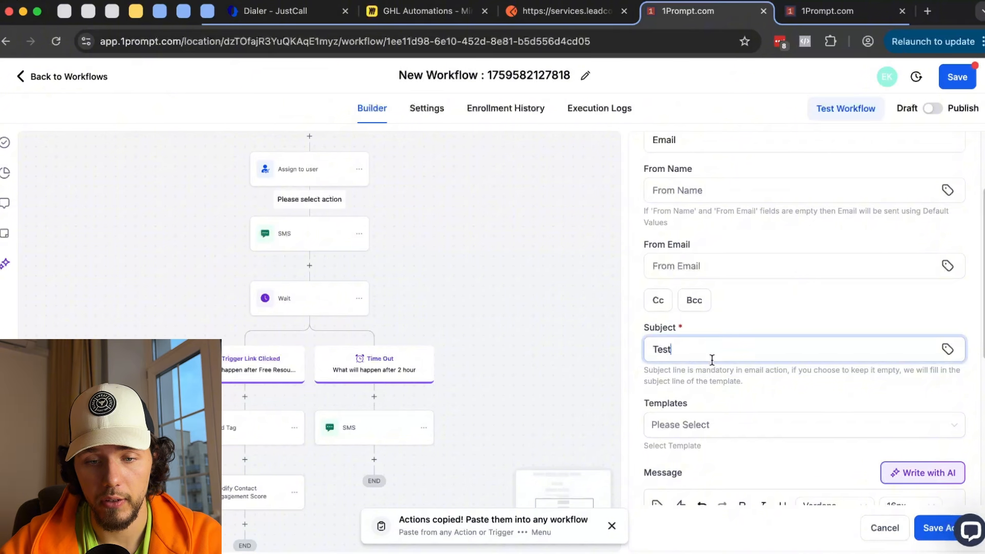
scroll(693, 342, down, 5)
text(Hey this)
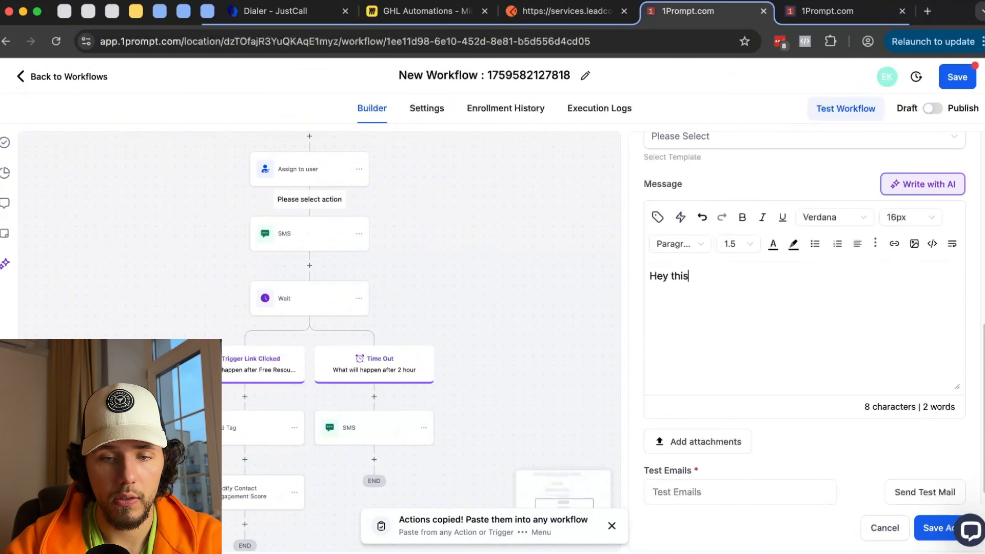
text( is me)
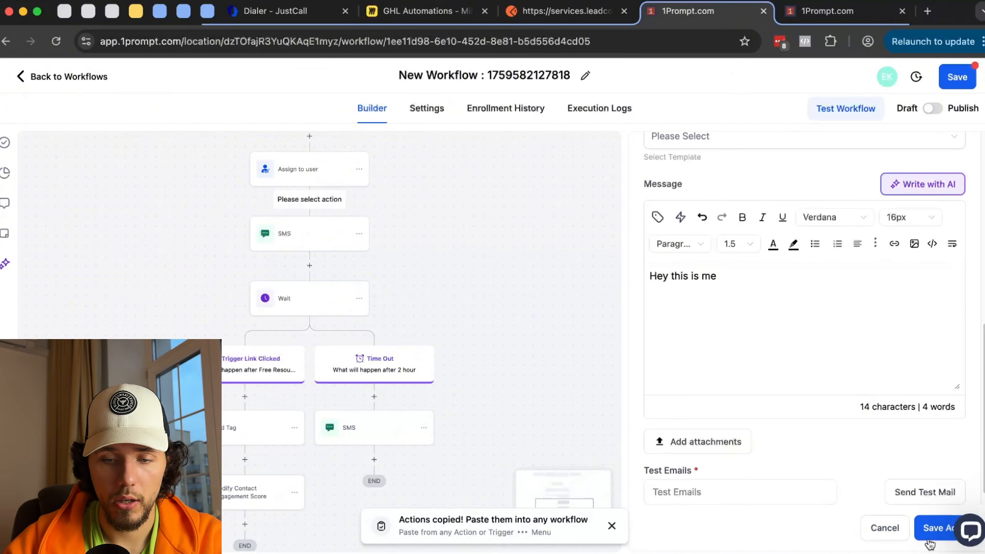
click(929, 539)
- Set the Wait step to wait for an email event on the Email step
scroll(485, 319, down, 2)
click(282, 259)
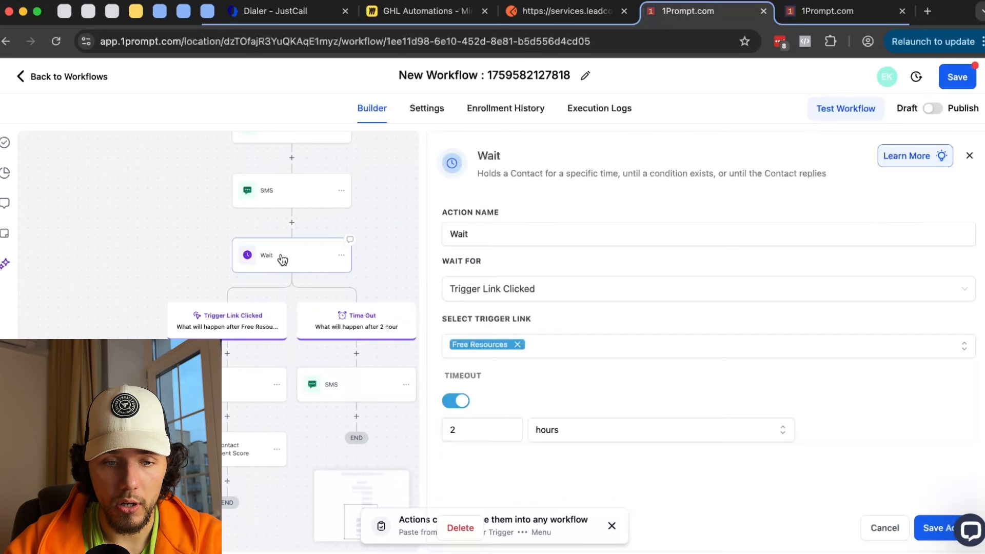
click(595, 288)
click(536, 429)
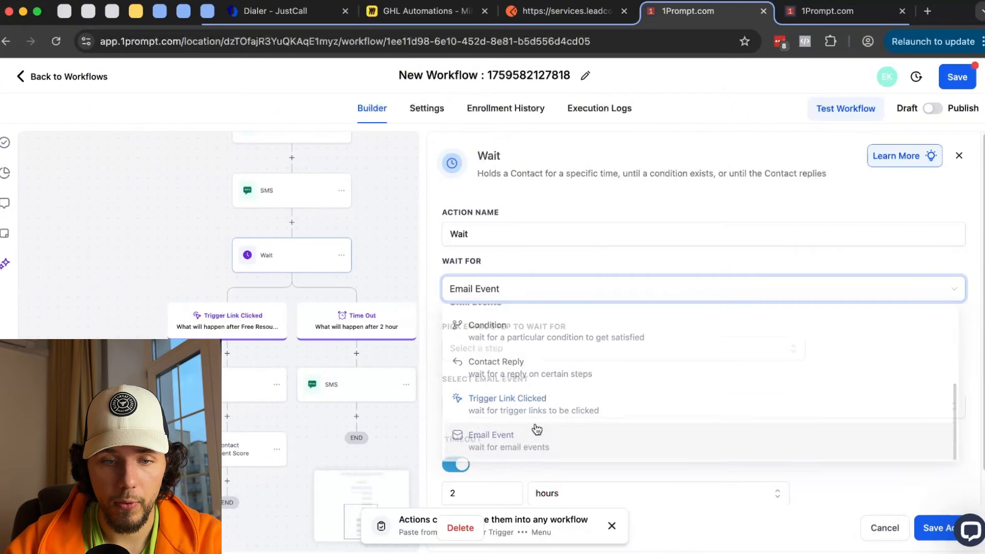
click(516, 348)
click(467, 428)
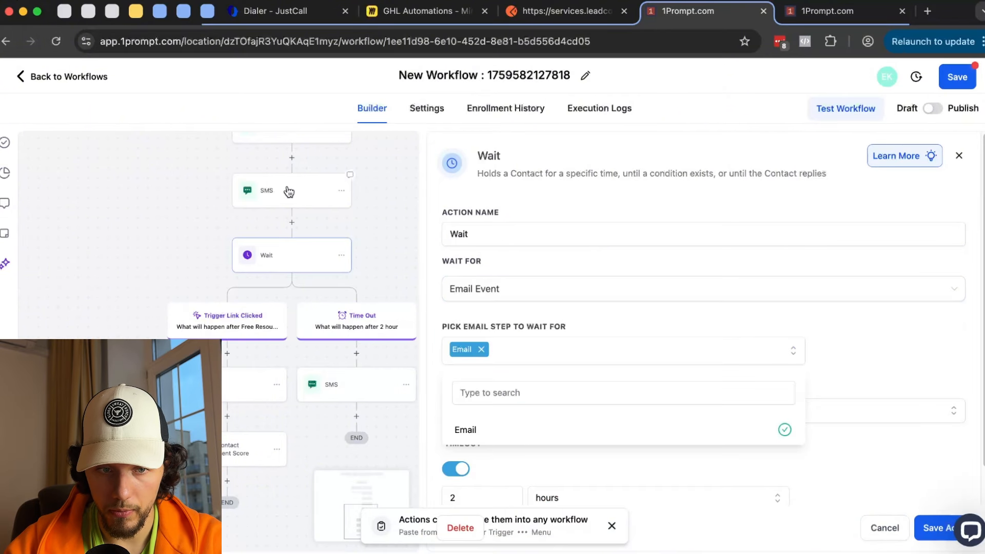
- Rename the new email step to 'Email #1'
scroll(289, 192, up, 2)
click(295, 184)
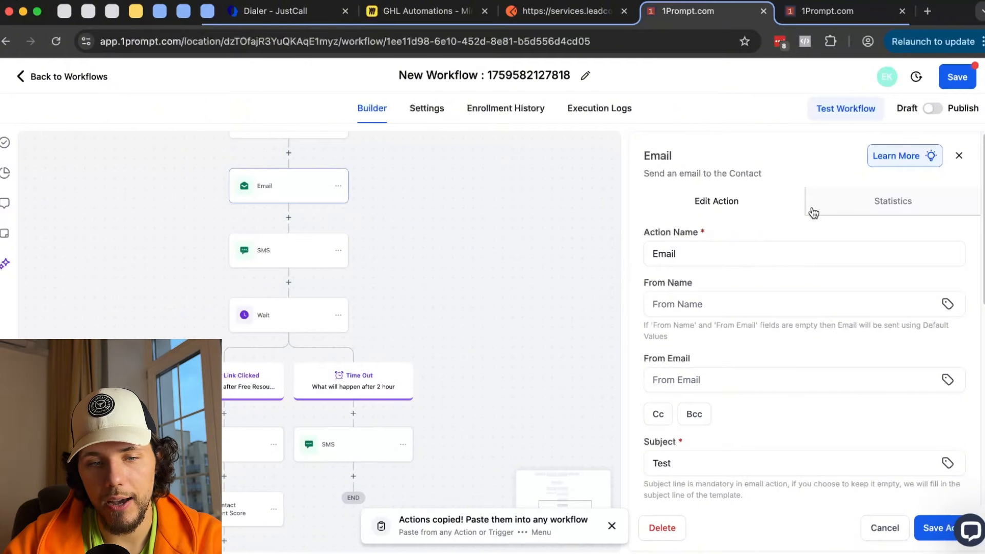
click(701, 251)
text(@)
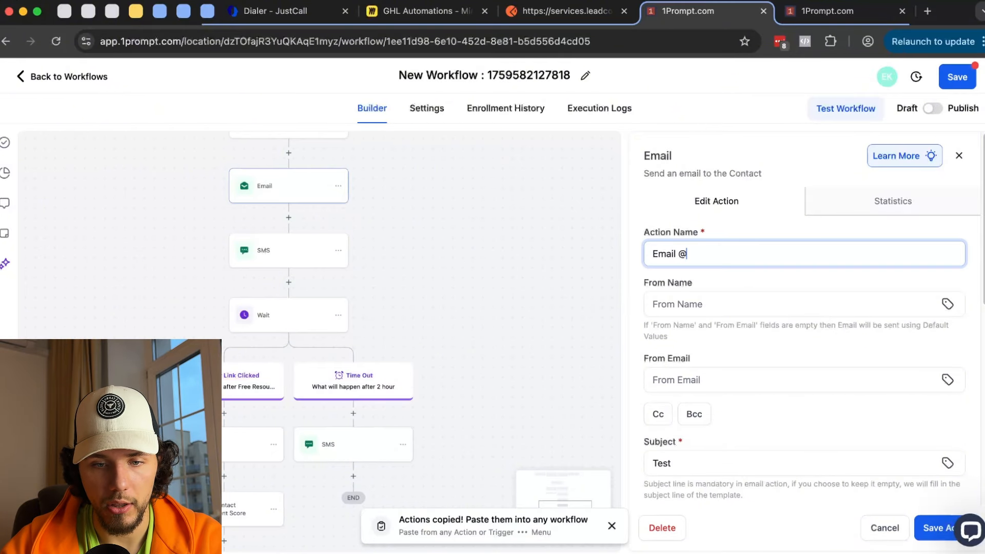
key(BackSpace)
text(#1)
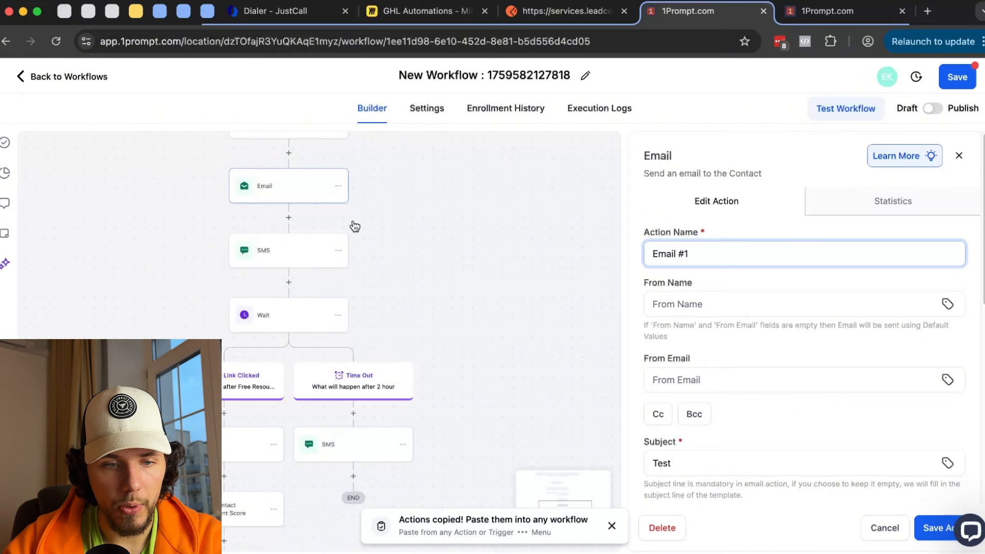
- Copy the Email #1 step and paste the duplicate below it
click(338, 186)
mouse_move(390, 225)
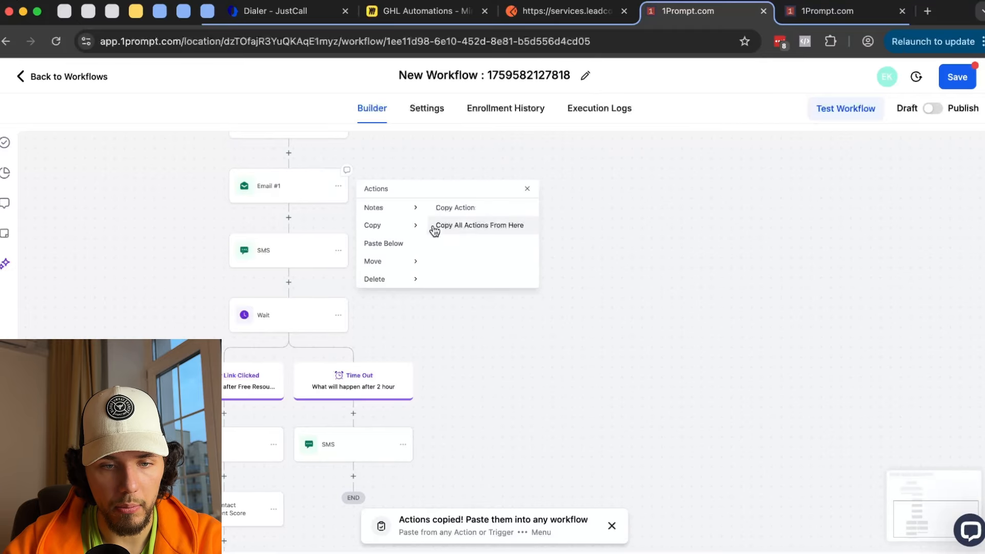
click(477, 210)
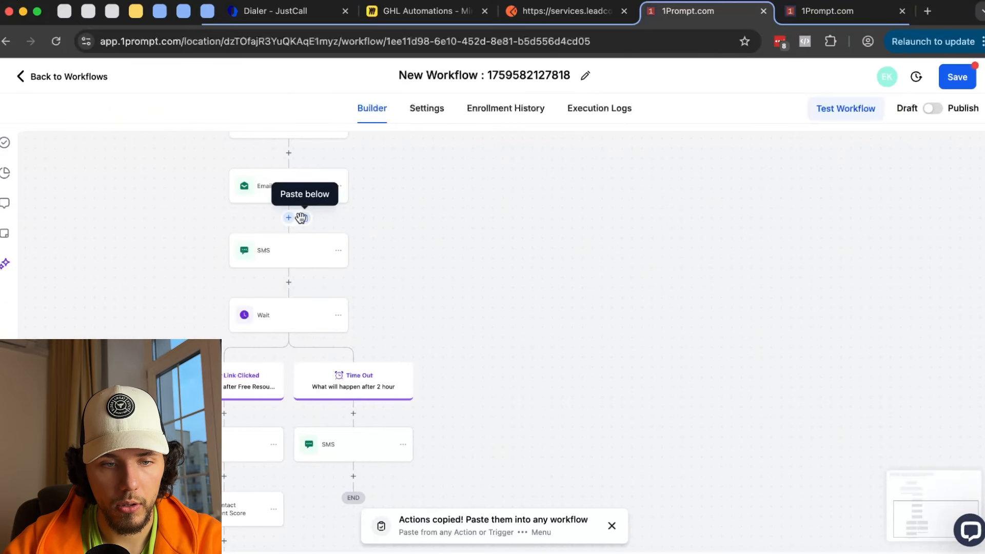
click(301, 218)
click(298, 250)
- Rename the pasted email step to 'Email #2' and save it
click(708, 253)
text(=2)
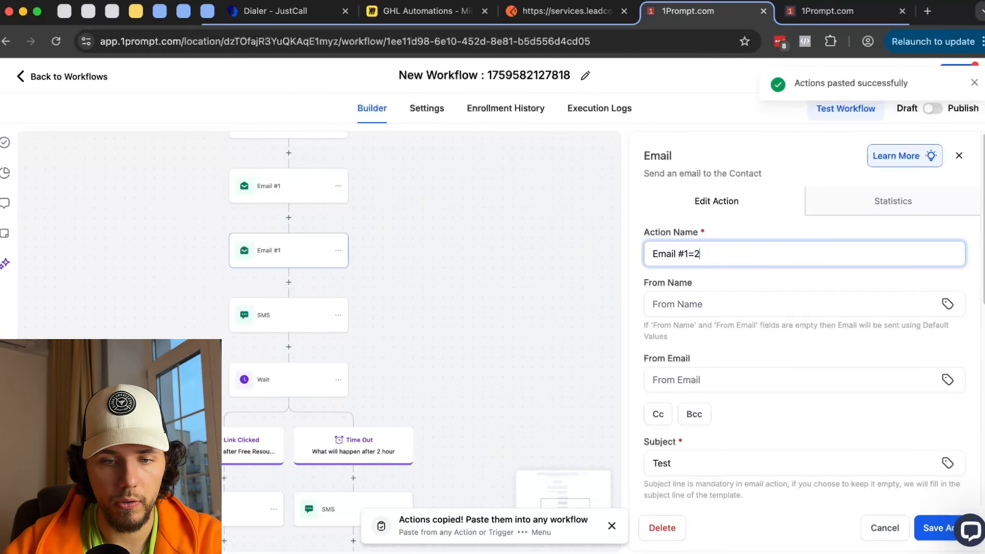
key(BackSpace)
text(2)
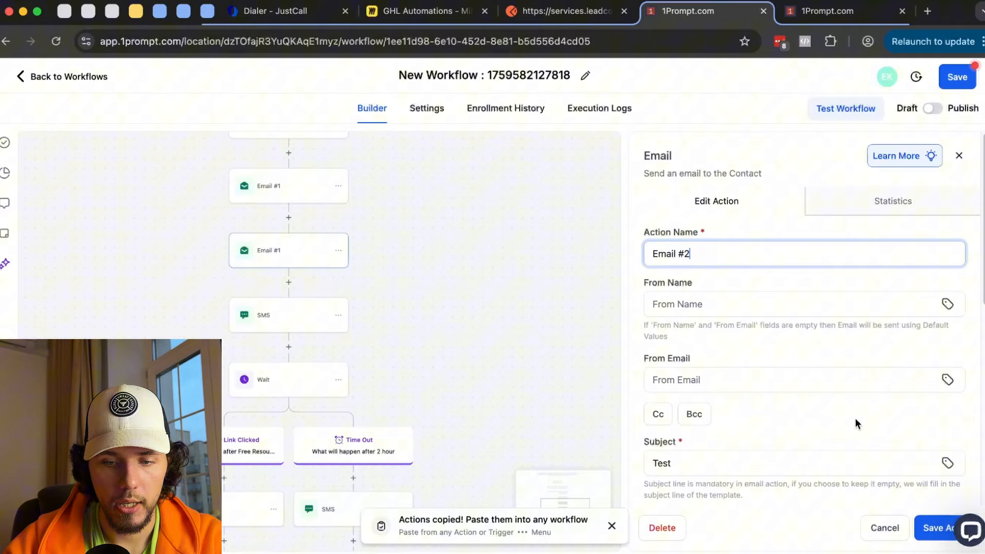
click(928, 529)
drag(582, 397, 569, 275)
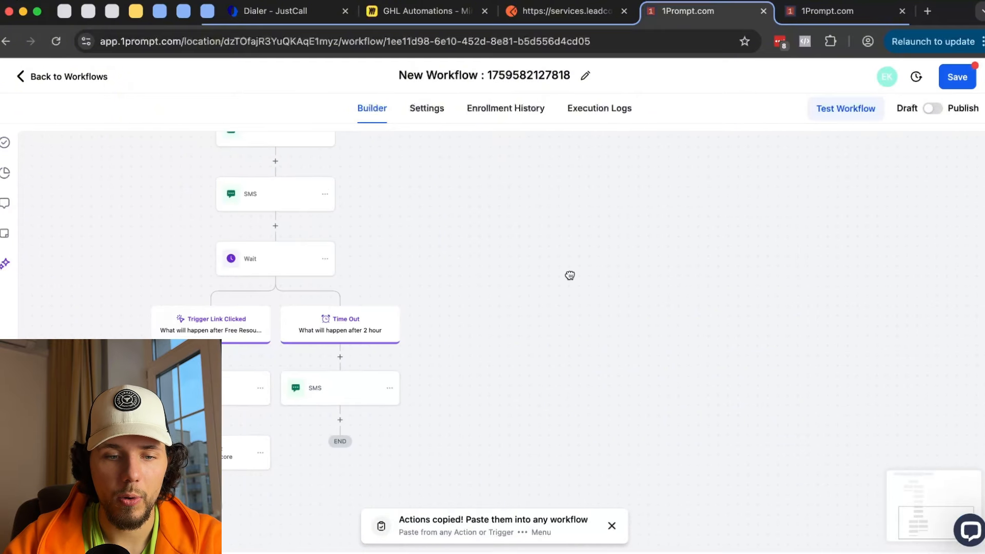
- Set the Wait step to wait for an Email Event on Email #1
click(275, 260)
click(543, 290)
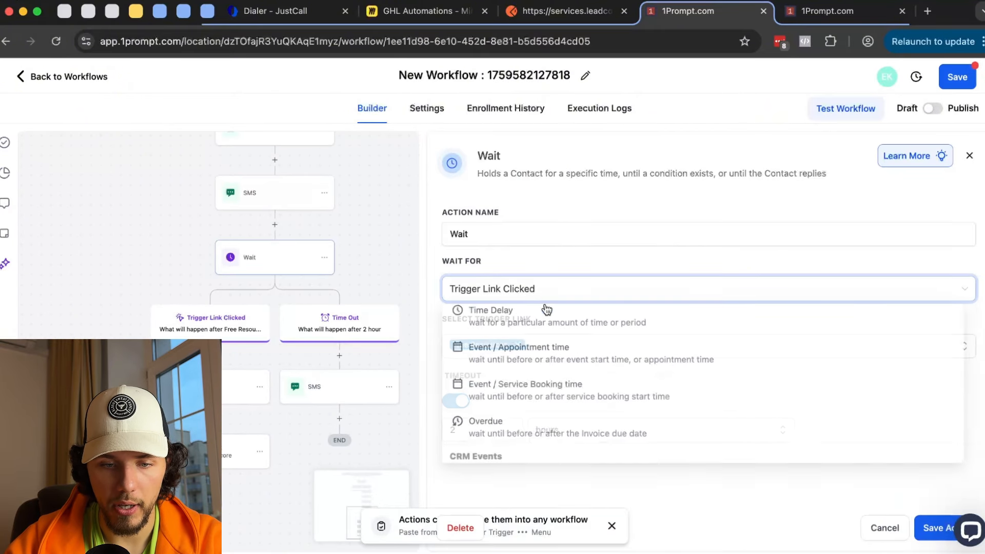
scroll(538, 390, down, 3)
click(536, 445)
click(524, 350)
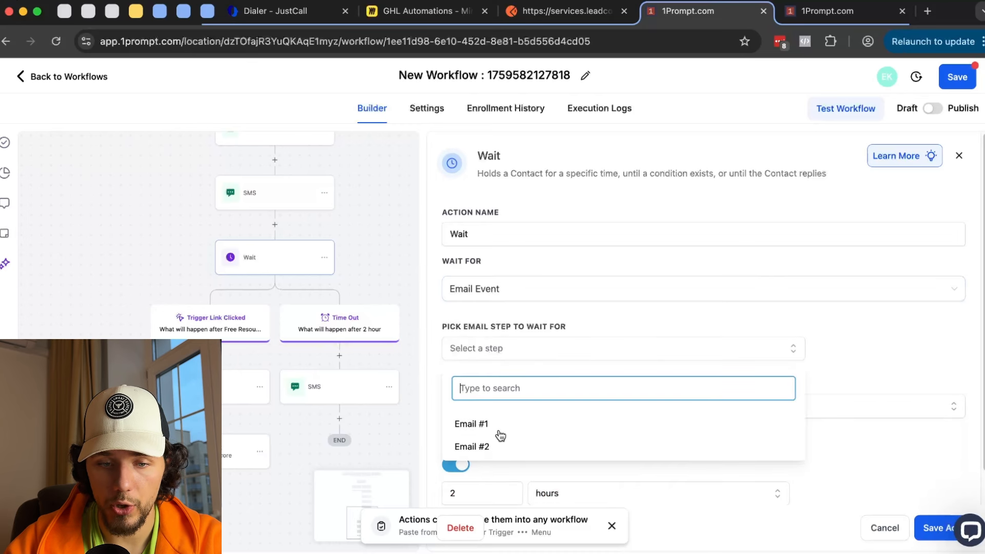
click(490, 430)
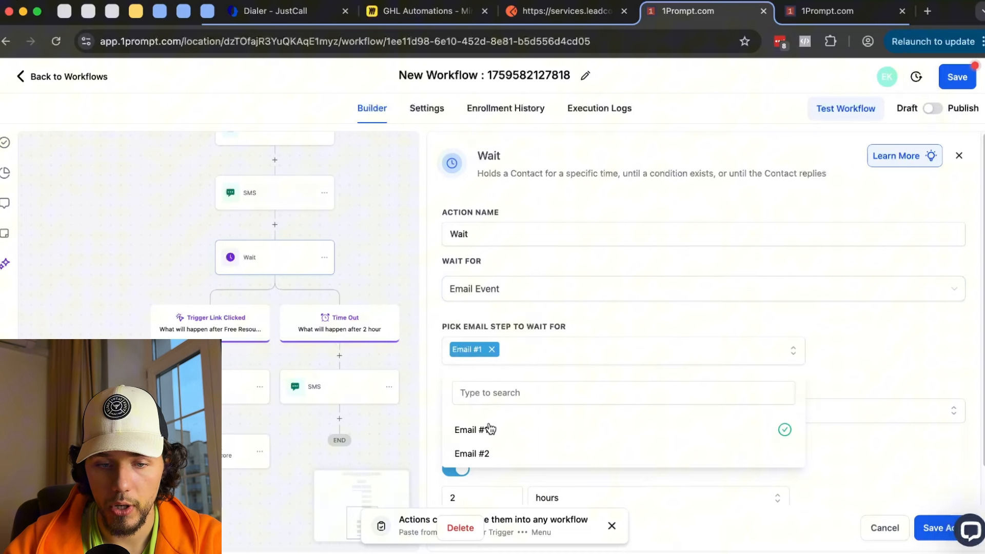
click(838, 336)
click(602, 356)
click(545, 452)
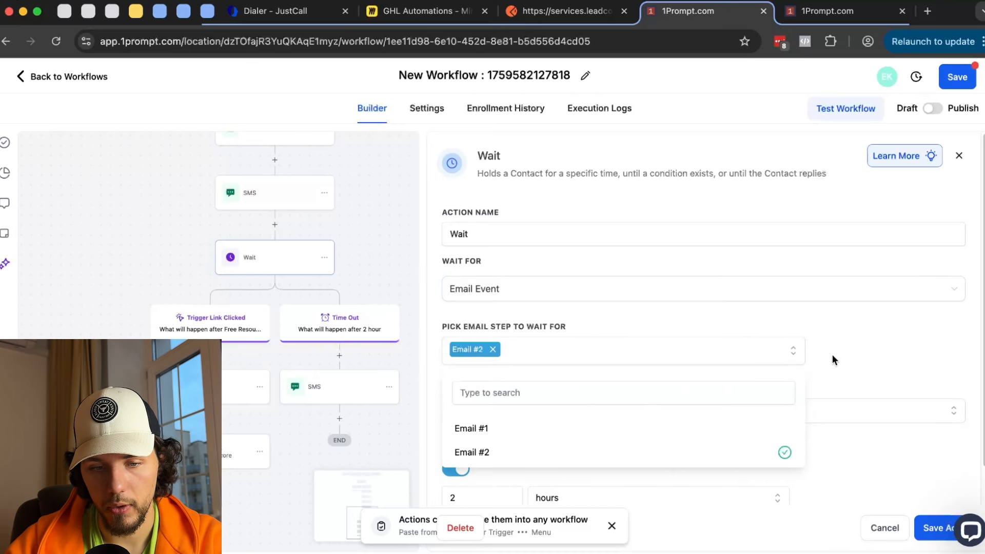
click(501, 430)
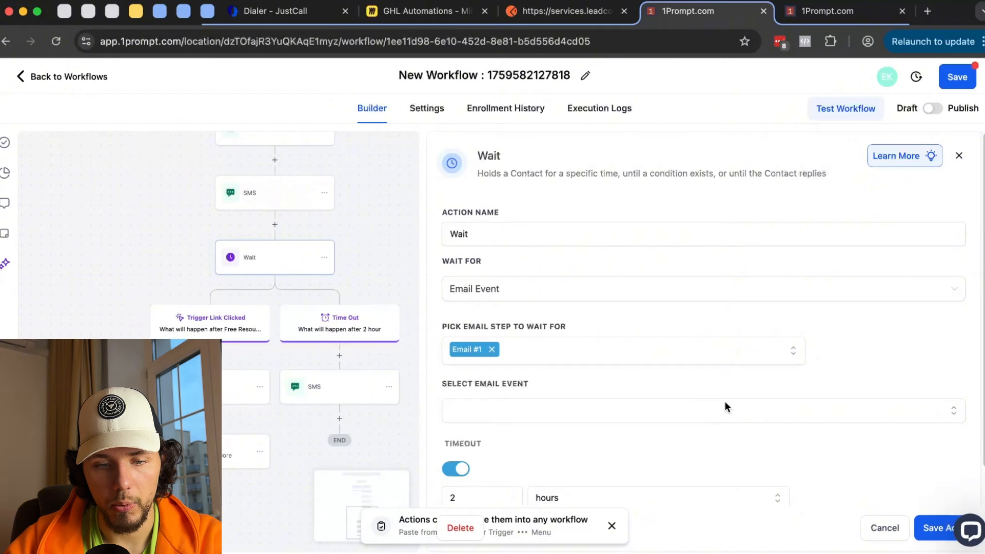
- Choose Complained(SPAM) as the email event instead of Clicked, and save the Wait step
scroll(667, 395, down, 1)
click(533, 372)
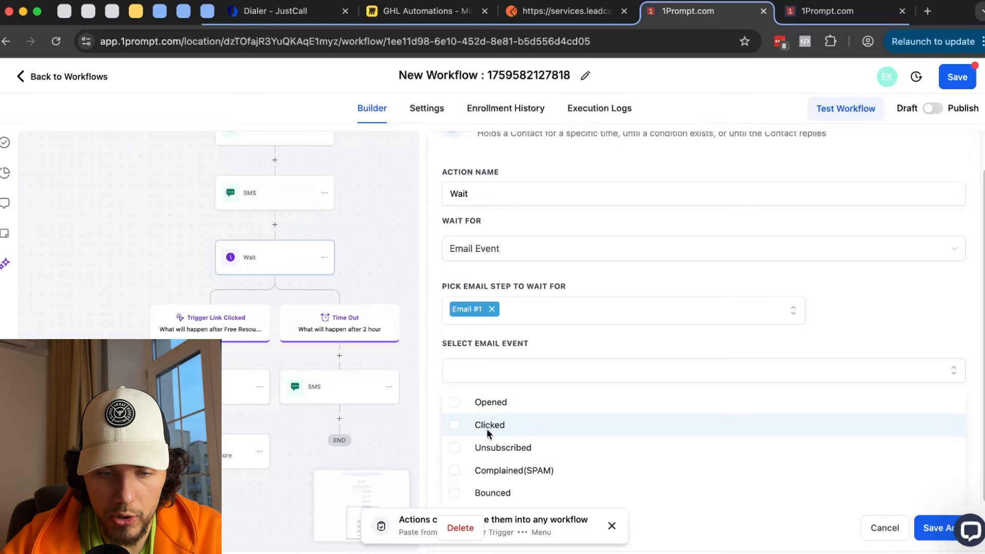
click(455, 426)
click(733, 372)
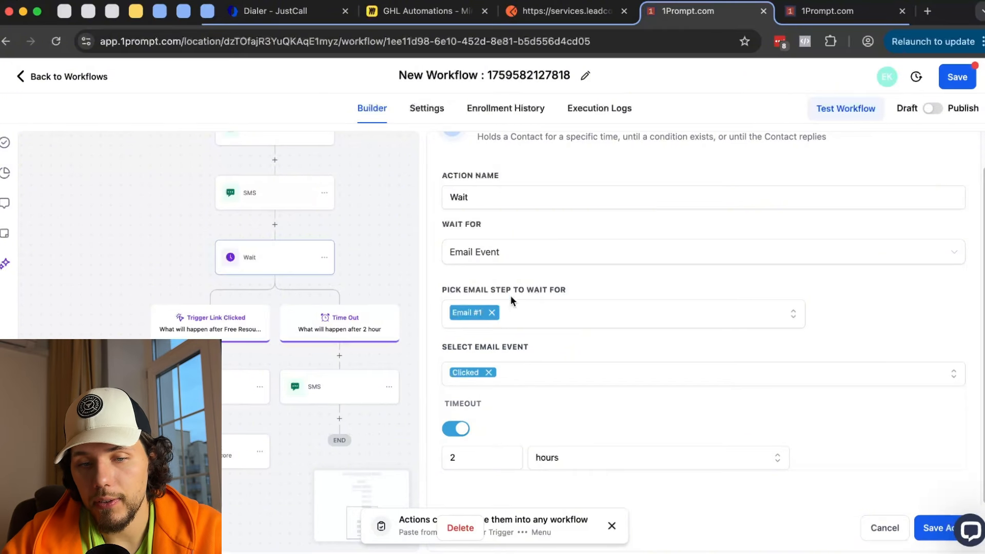
click(517, 259)
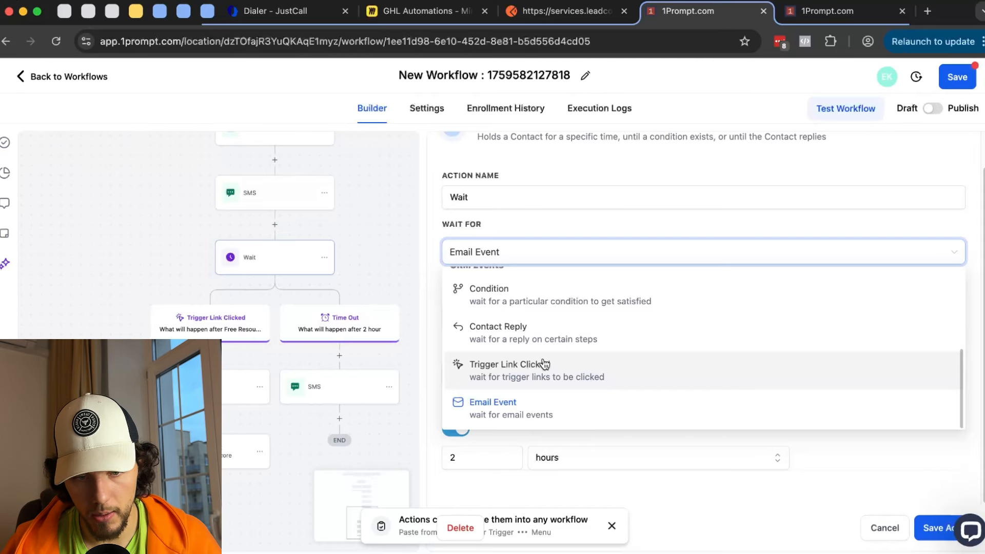
click(525, 402)
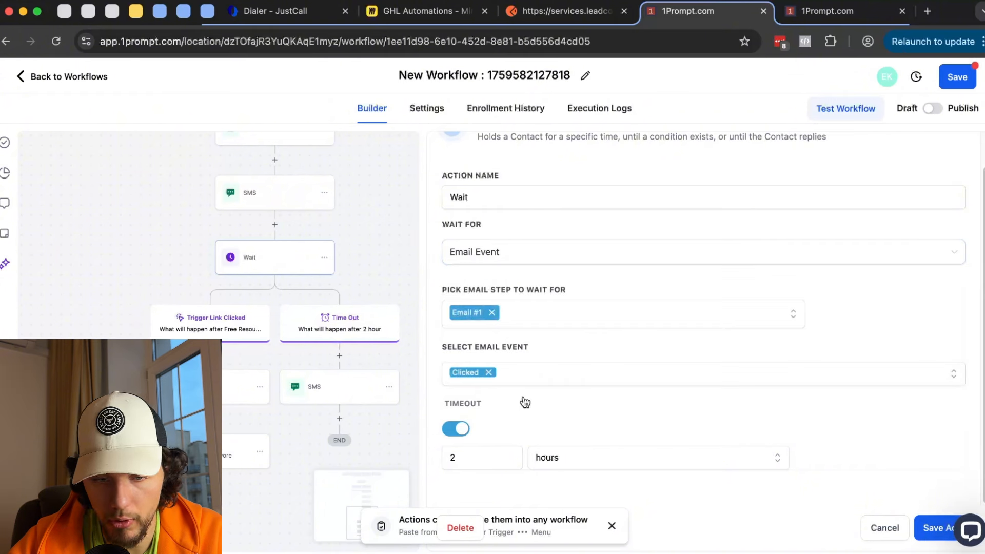
click(533, 379)
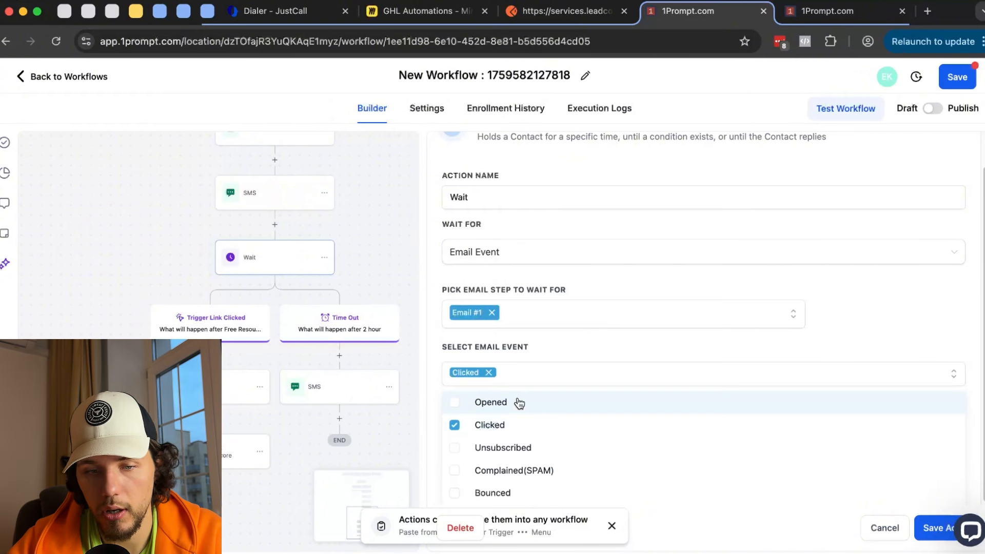
click(512, 354)
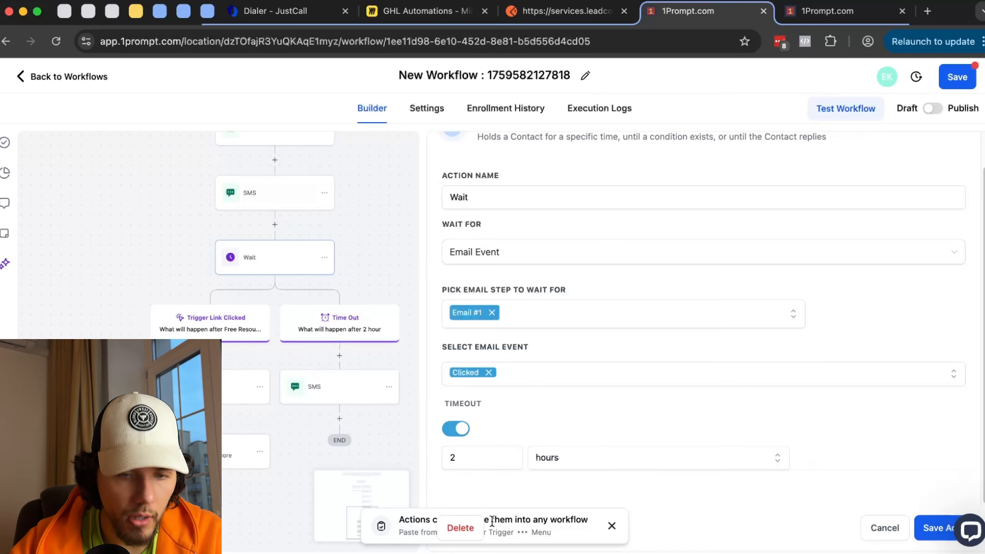
click(491, 377)
click(490, 373)
click(513, 378)
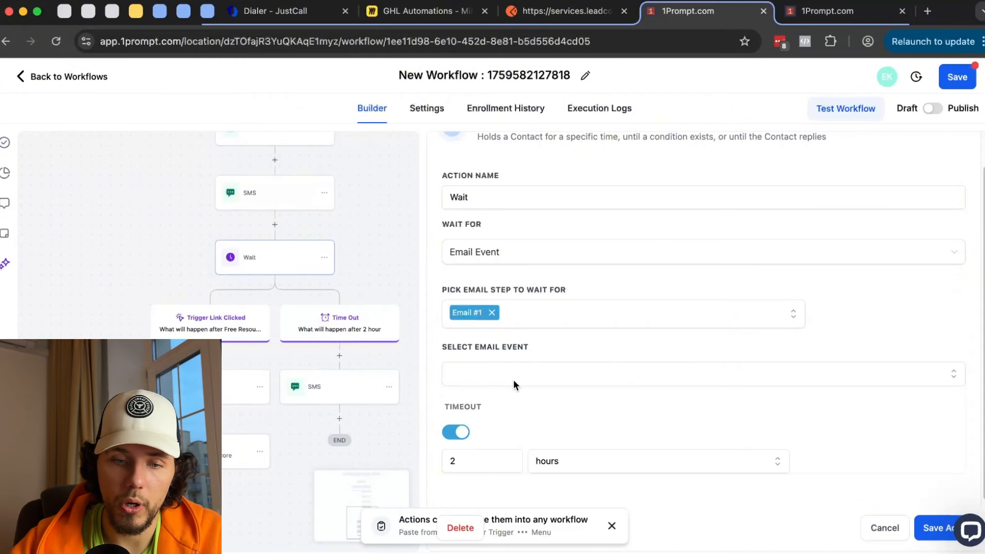
click(513, 380)
click(549, 474)
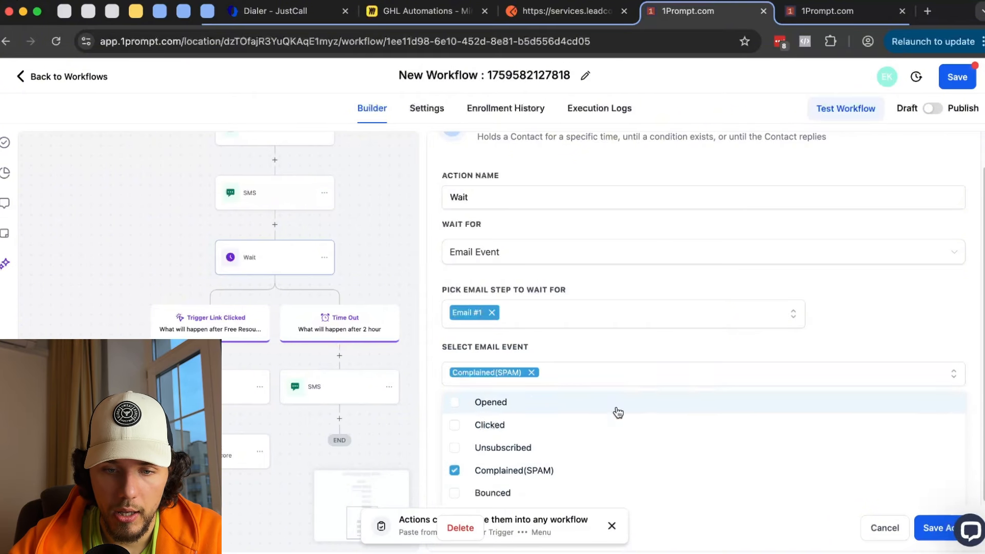
click(584, 354)
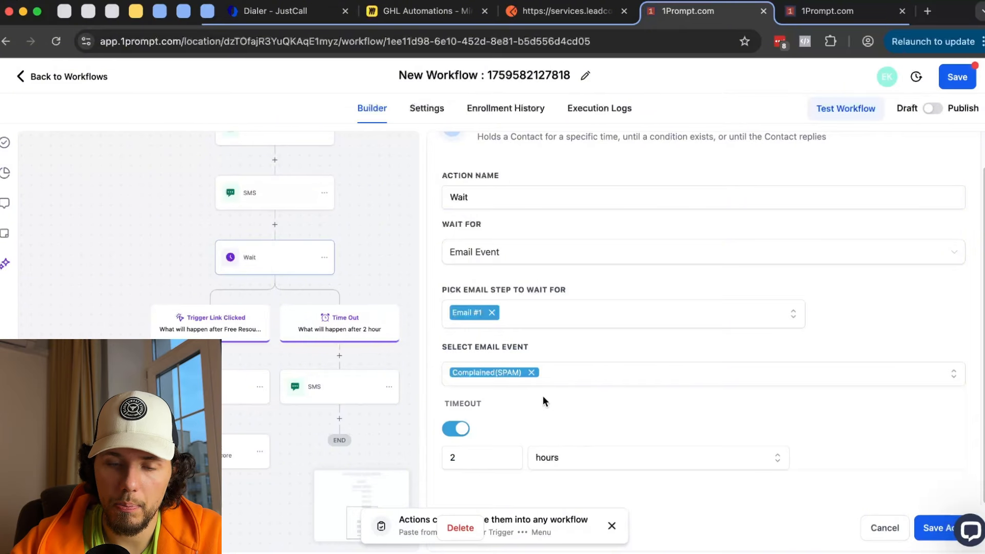
click(934, 527)
scroll(482, 354, down, 3)
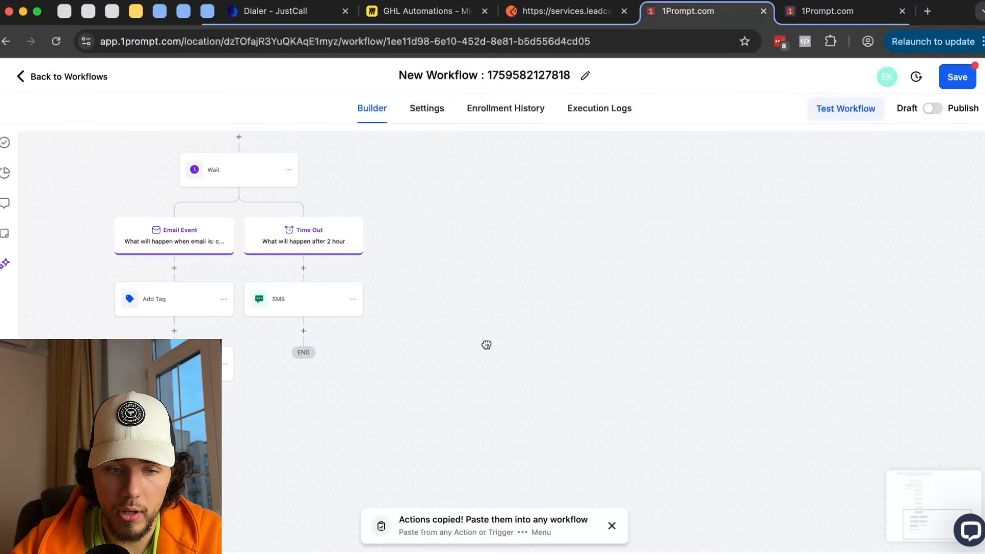
- Add an Enable/Disable DND step after the timeout SMS, set to disable DND for all channels
click(303, 331)
text(dnd)
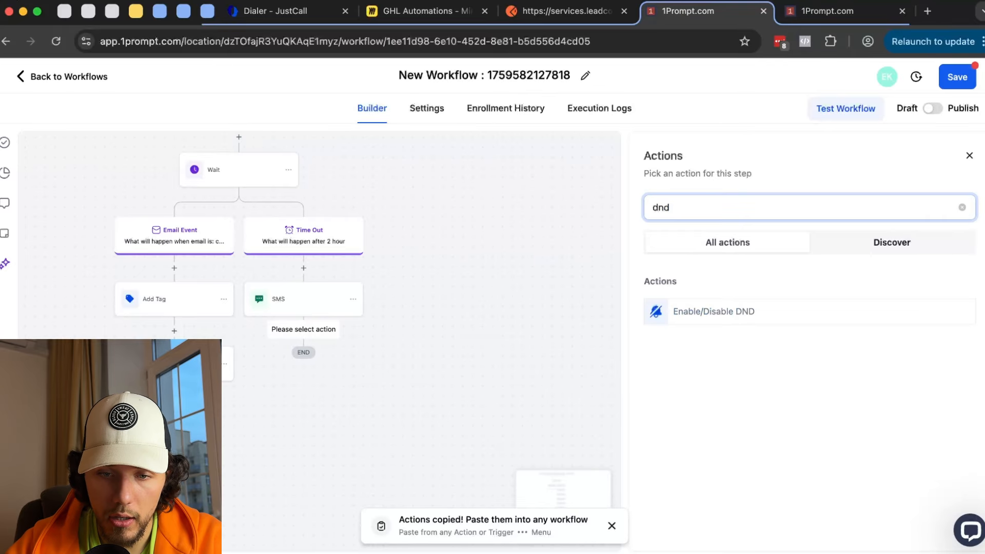
click(725, 316)
click(689, 290)
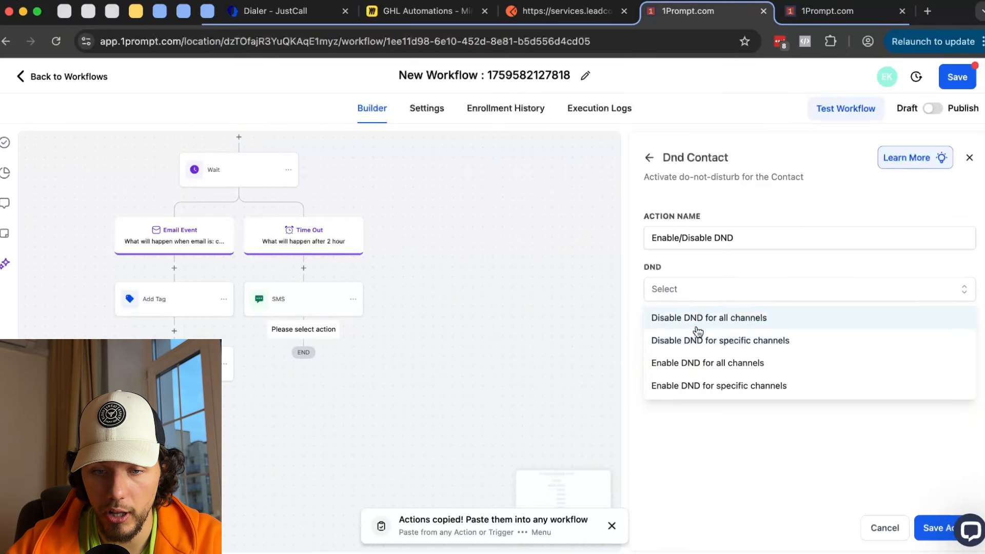
click(739, 321)
click(924, 528)
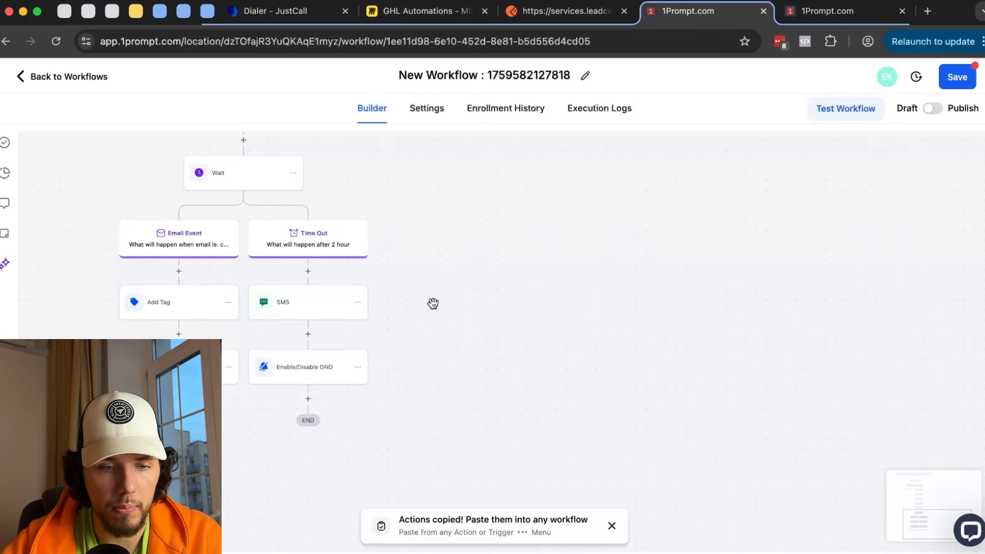
scroll(436, 226, up, 3)
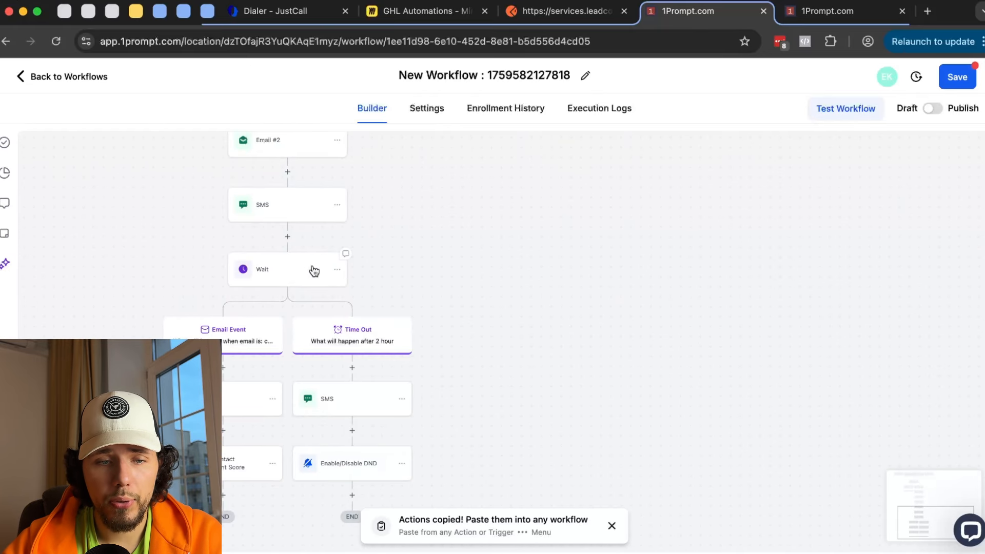
- Delete the Wait step and its branches after the SMS
click(314, 271)
click(555, 292)
scroll(589, 370, down, 1)
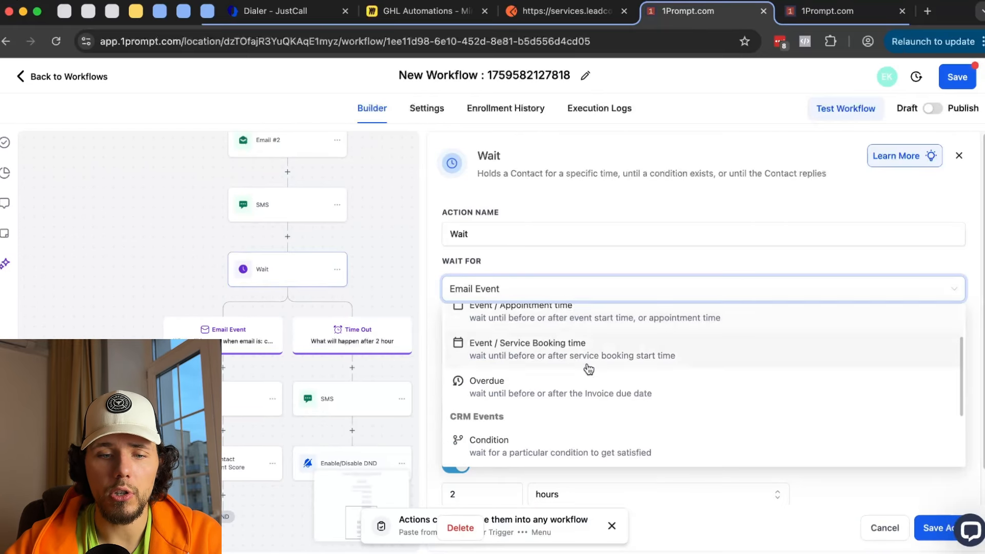
scroll(589, 369, down, 2)
click(339, 272)
click(340, 272)
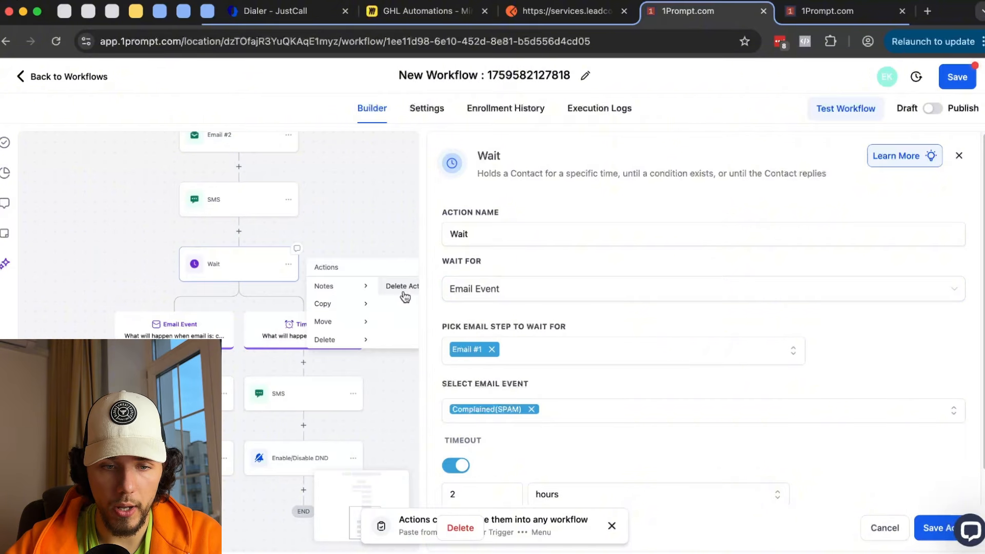
click(403, 287)
click(629, 356)
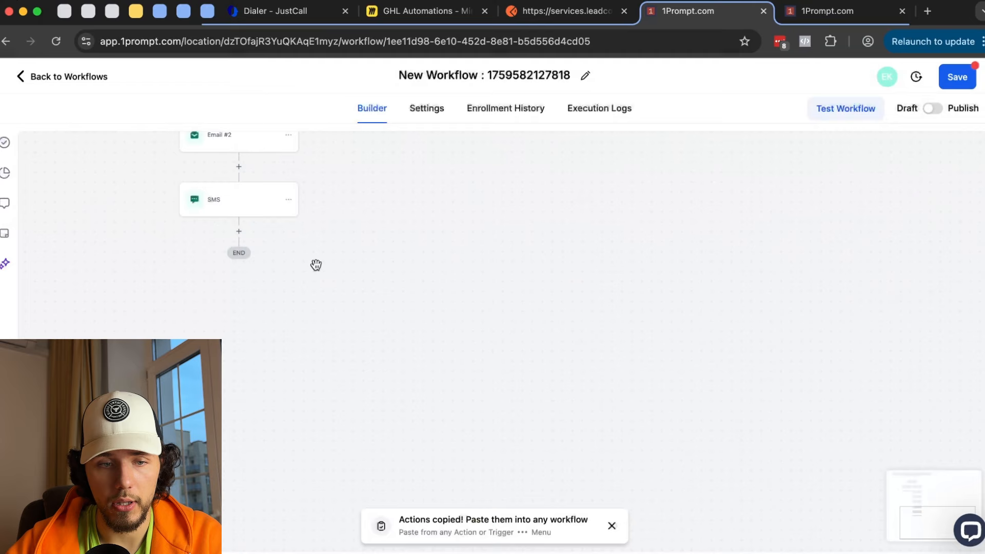
- Add a Goal step after the SMS set to Received an Email Event on Email #1
click(240, 231)
scroll(769, 359, down, 15)
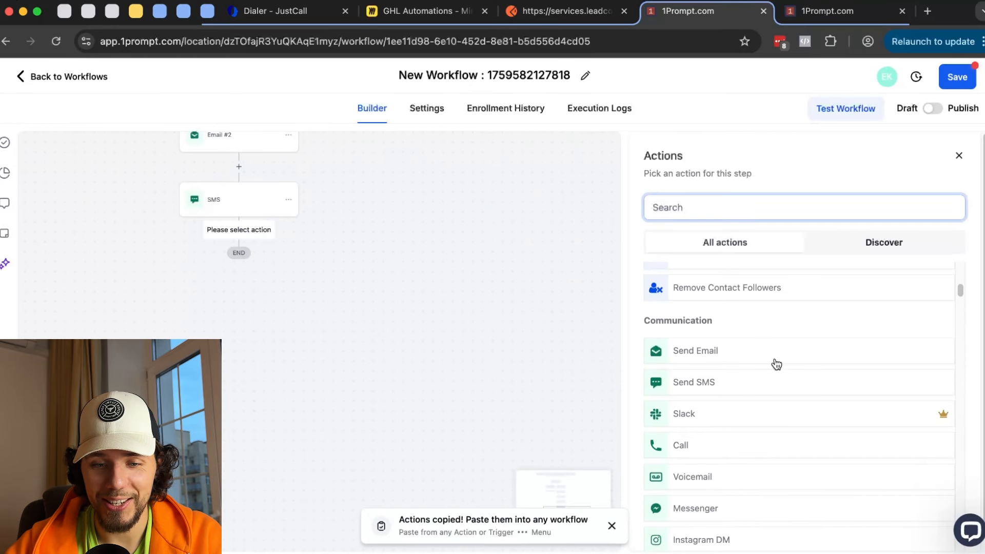
scroll(784, 368, down, 10)
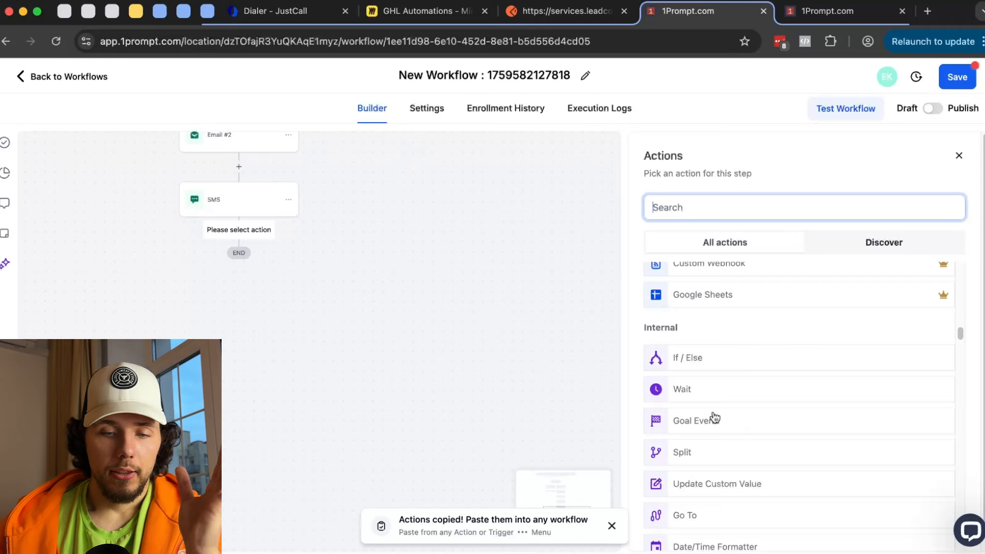
click(715, 418)
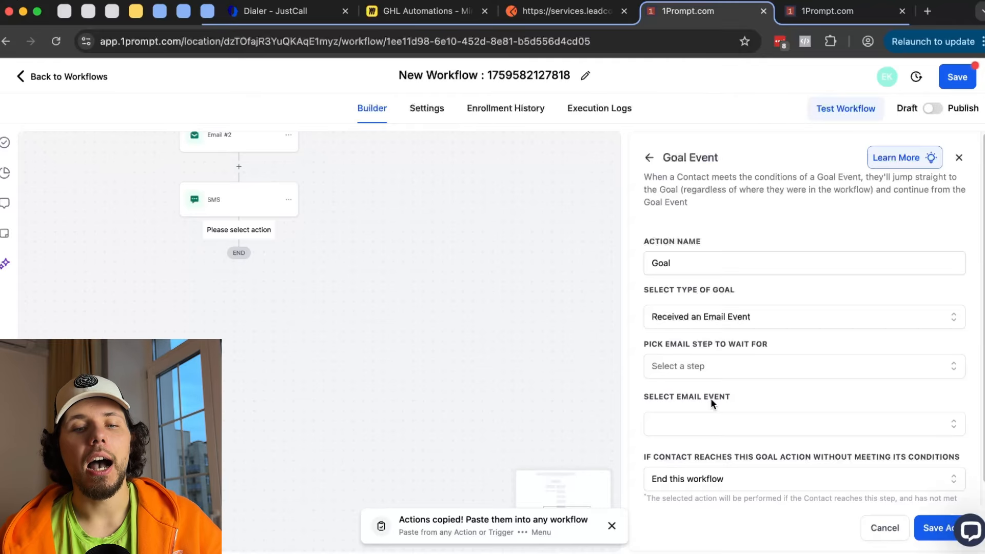
click(703, 367)
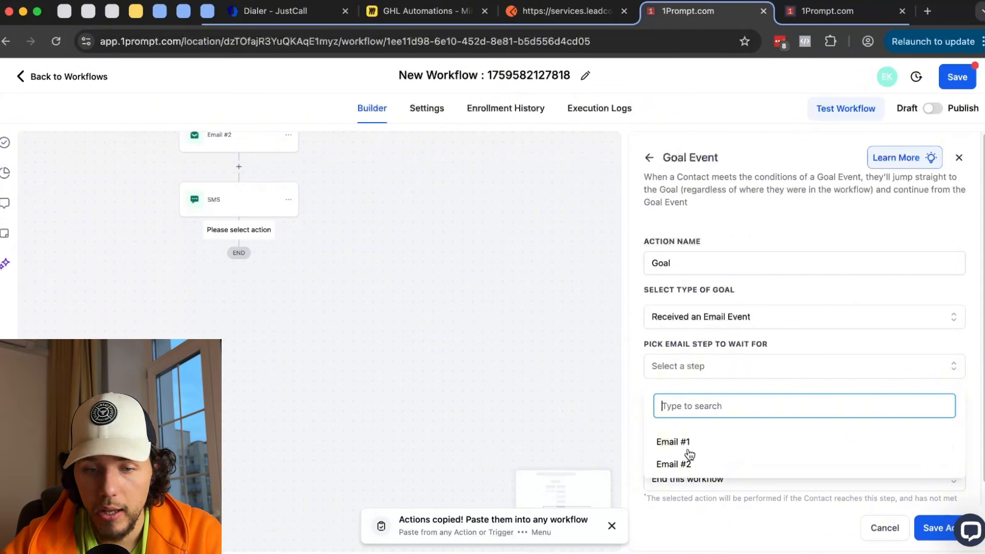
click(689, 451)
click(708, 378)
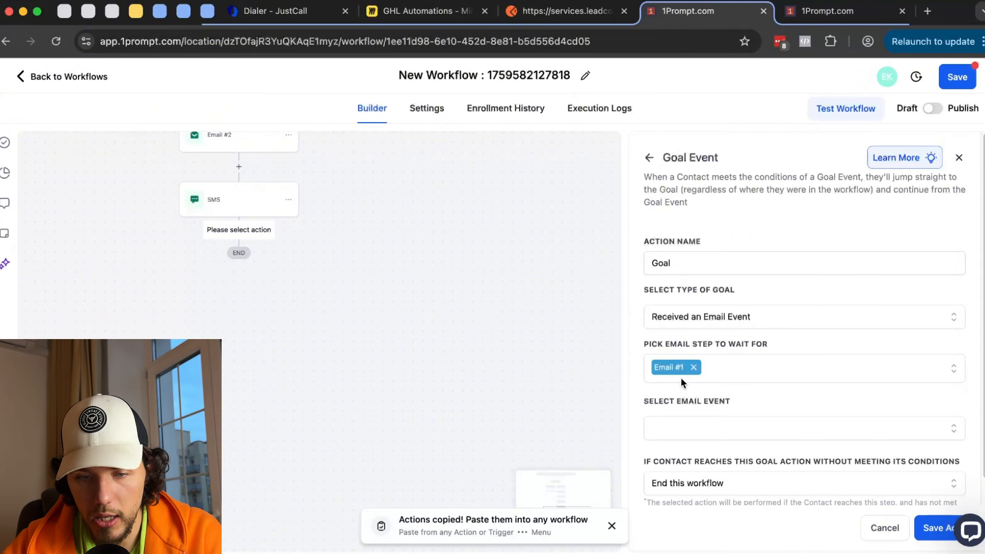
click(697, 318)
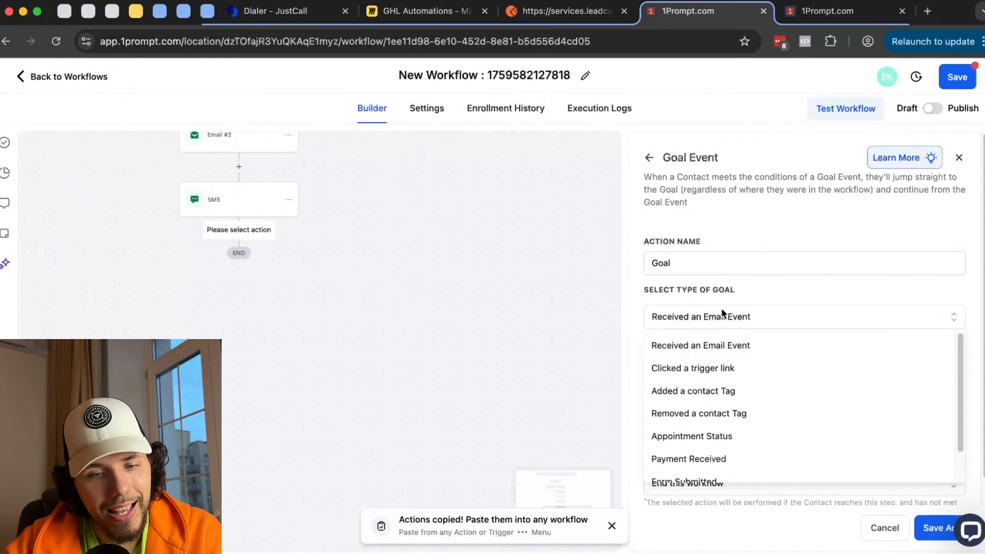
click(690, 318)
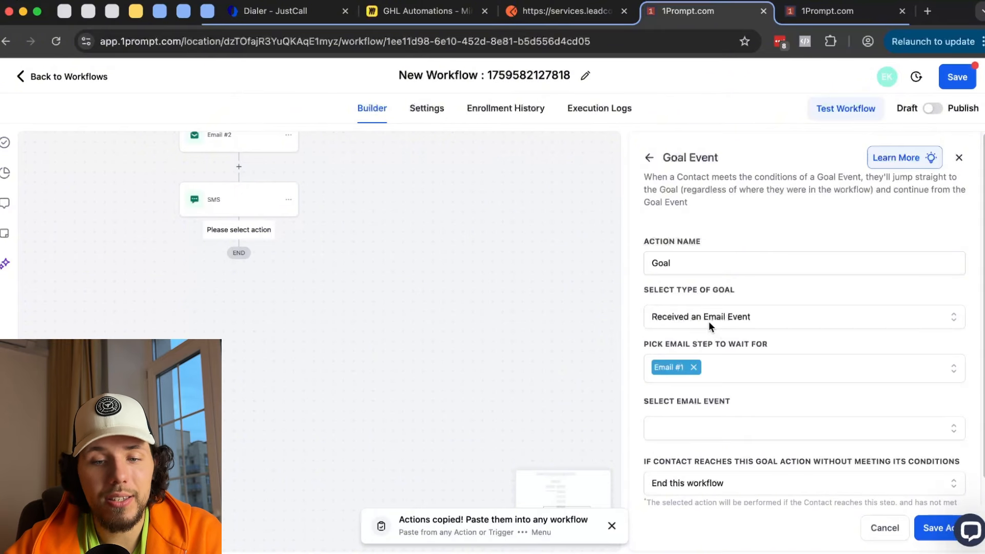
click(929, 534)
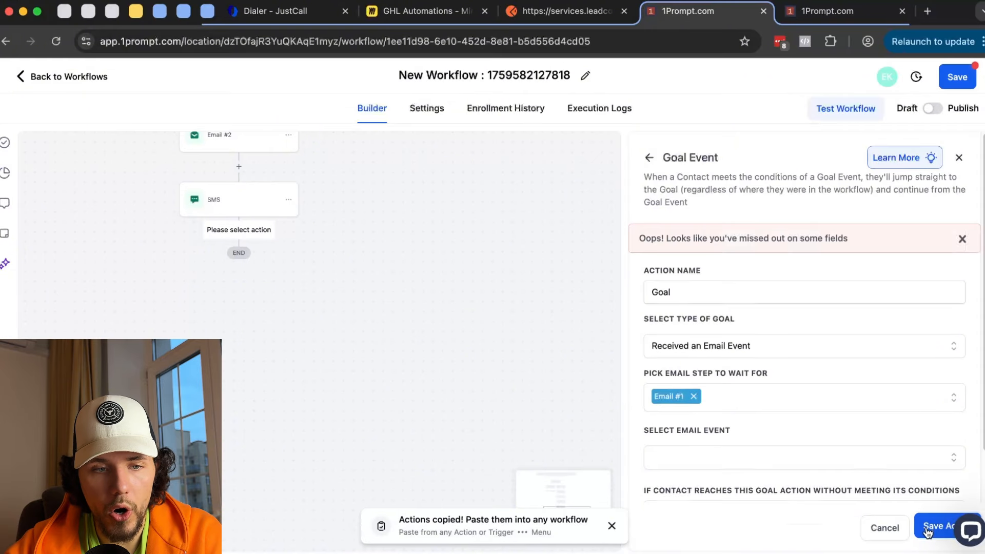
scroll(771, 402, down, 2)
click(736, 405)
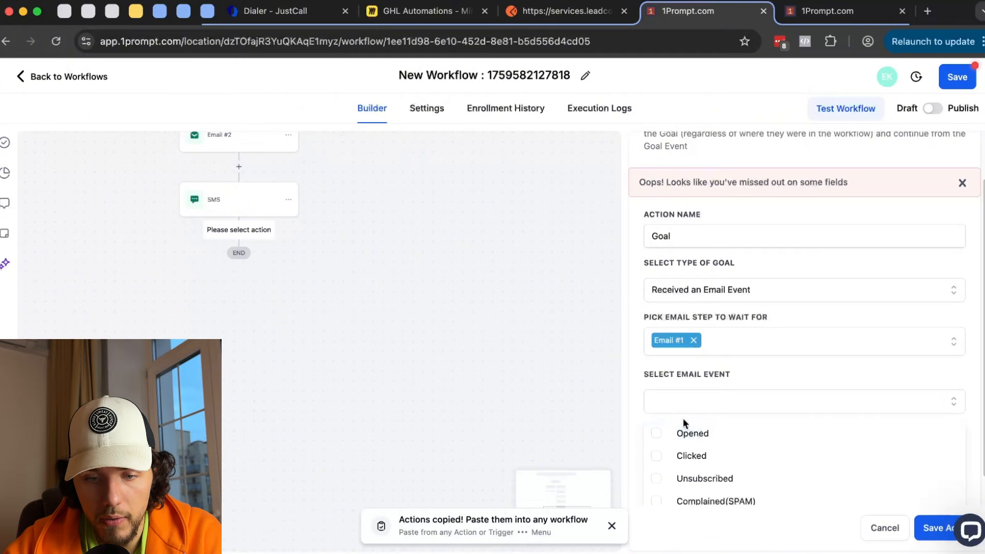
click(693, 459)
click(931, 528)
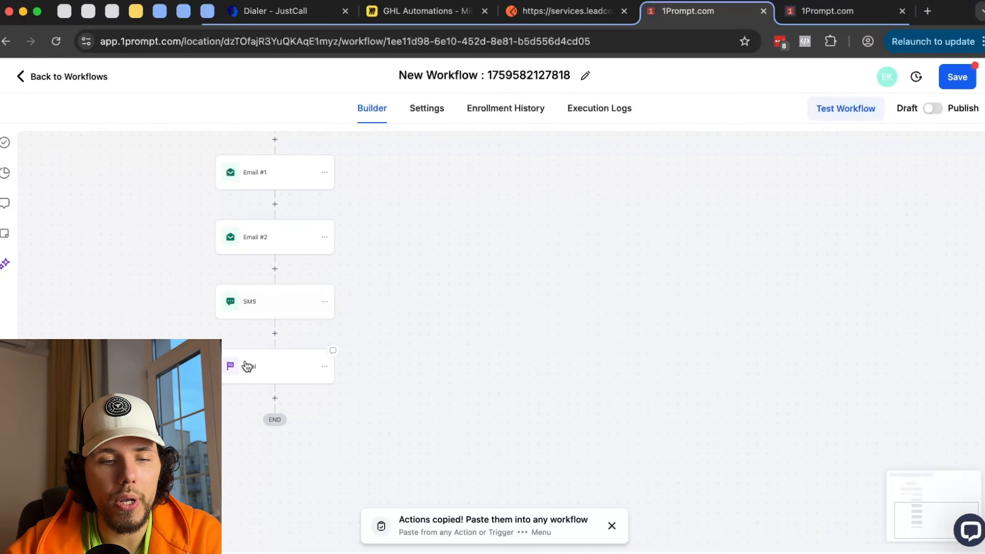
click(270, 366)
- Insert a Wait step above the Goal with a Time Delay of 10 days
click(274, 333)
text(wait)
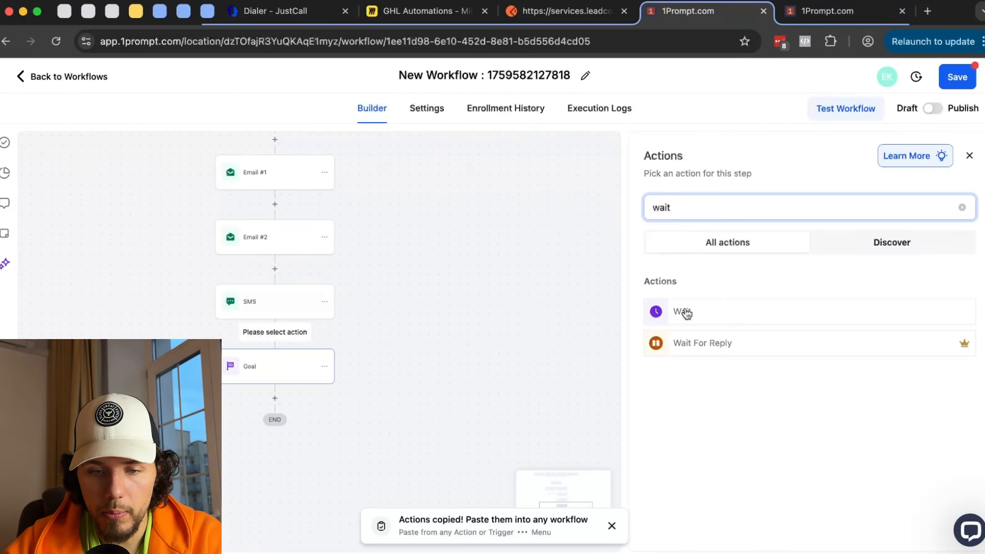
click(682, 311)
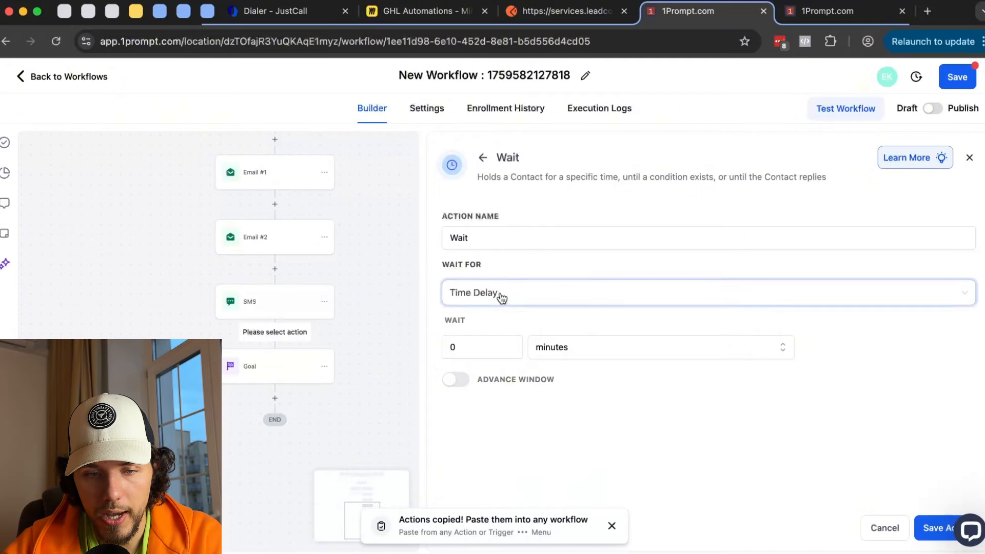
click(499, 295)
scroll(539, 412, down, 4)
click(706, 490)
click(624, 344)
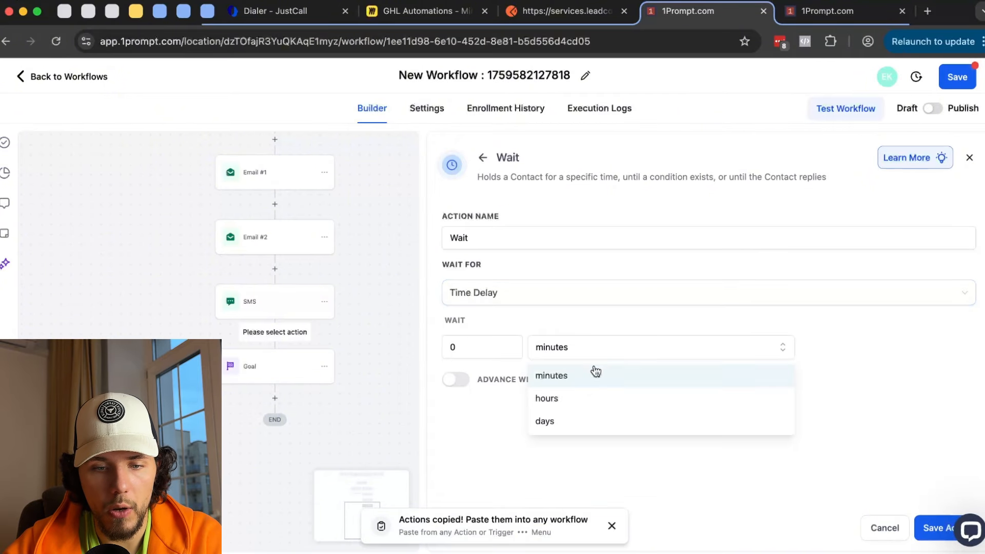
click(578, 421)
drag(471, 352, 427, 348)
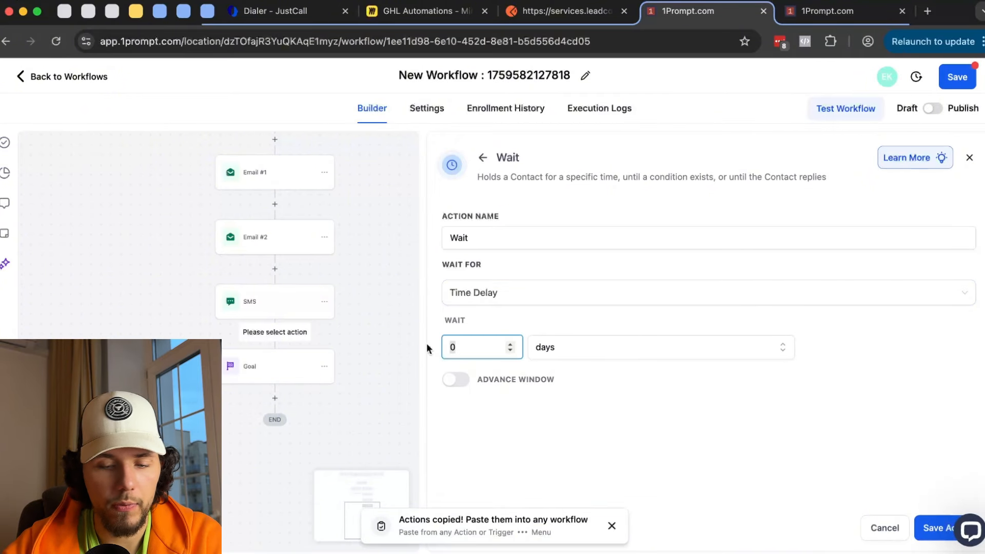
click(921, 530)
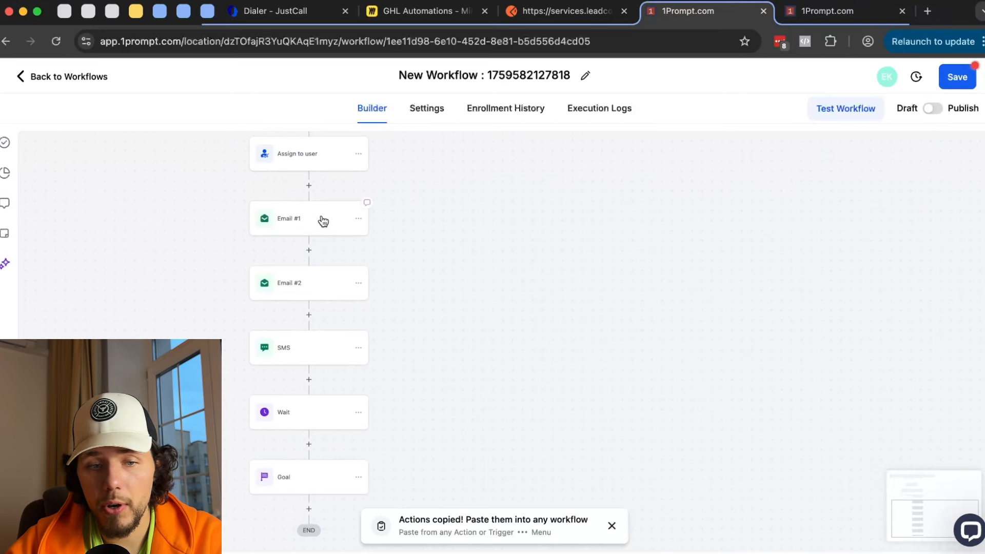
- Review the settings of Email #1, Email #2, SMS, Wait and Goal steps
click(291, 219)
click(296, 283)
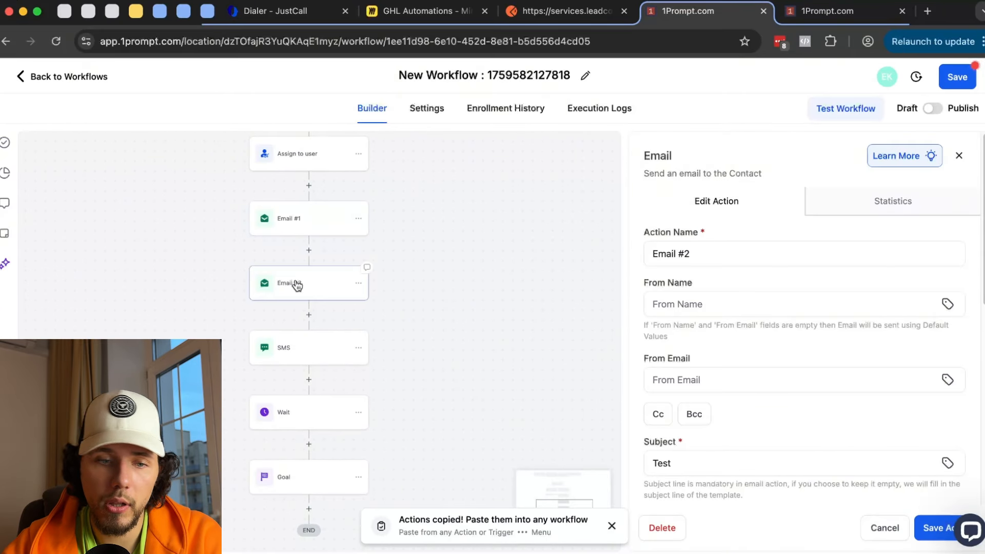
click(333, 248)
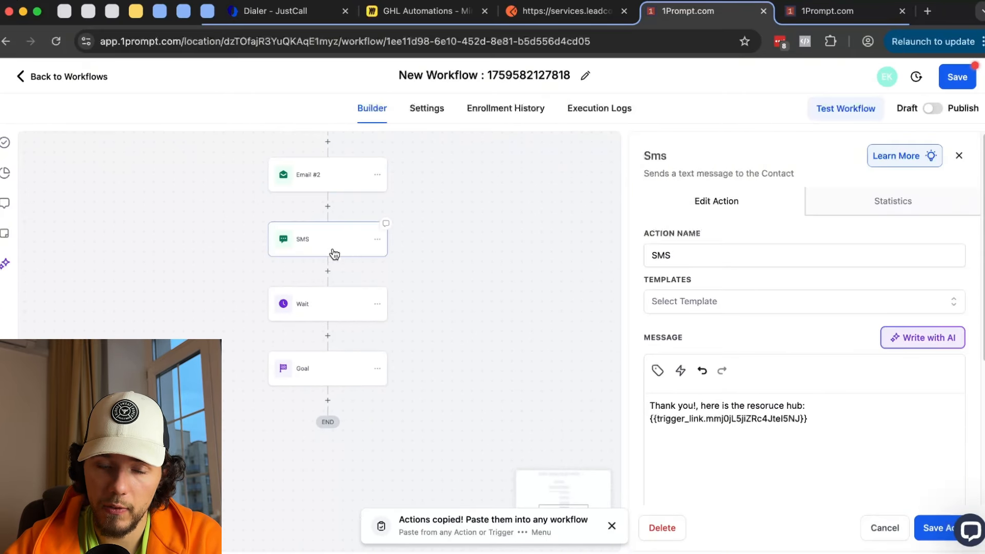
click(320, 312)
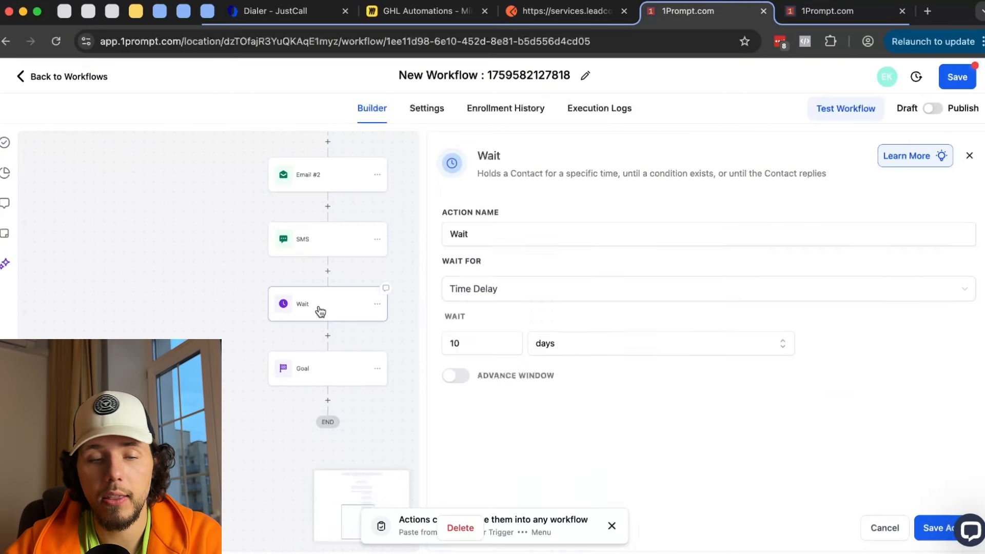
click(326, 370)
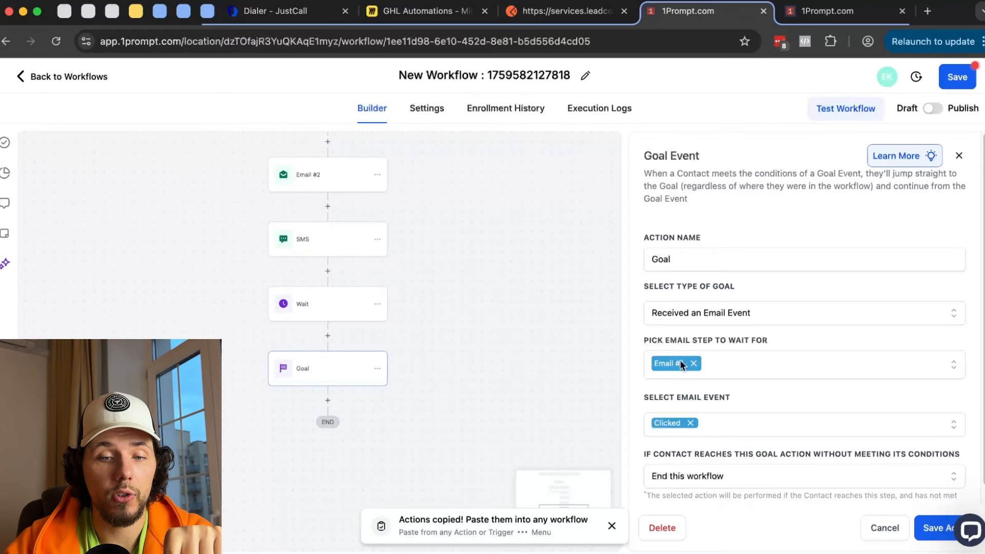
click(719, 424)
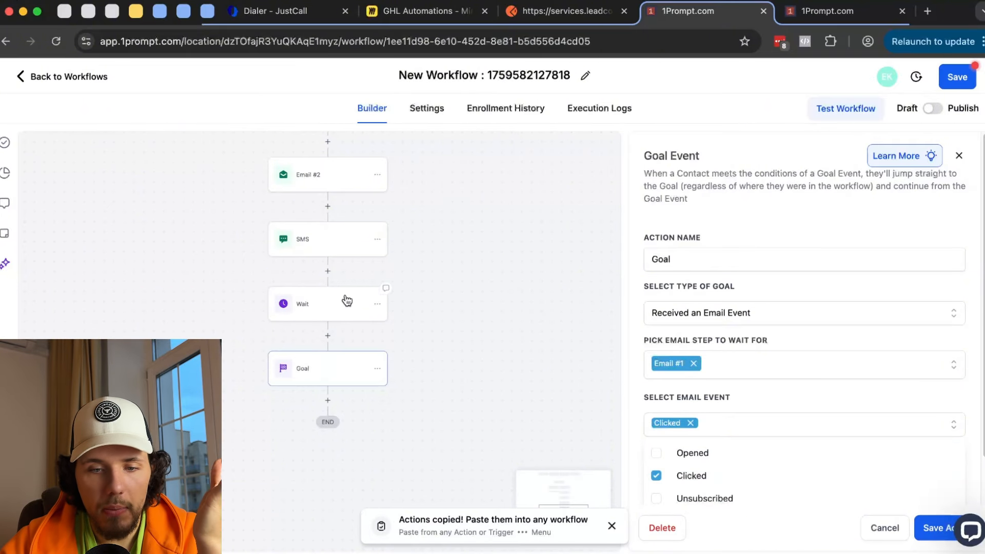
click(329, 298)
click(517, 296)
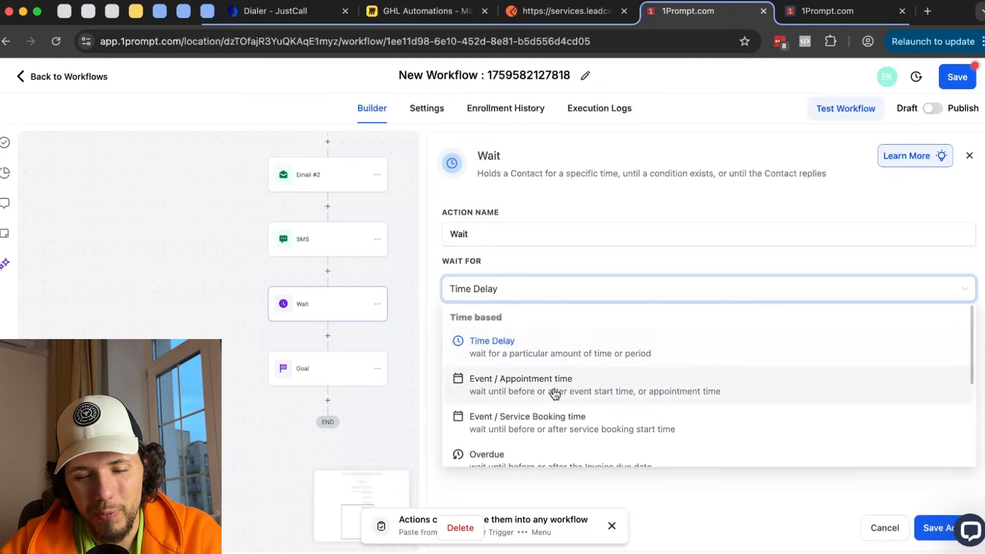
scroll(555, 393, down, 3)
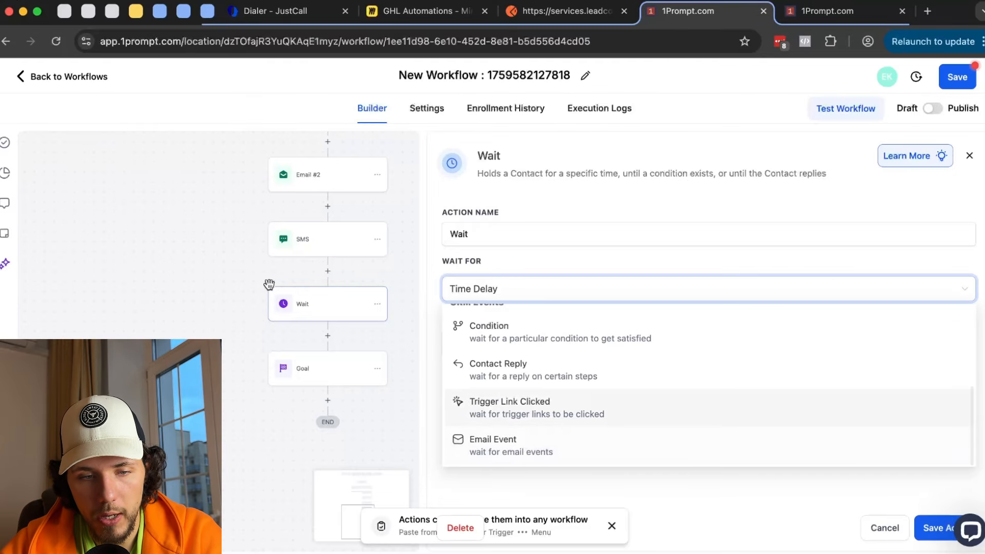
click(387, 355)
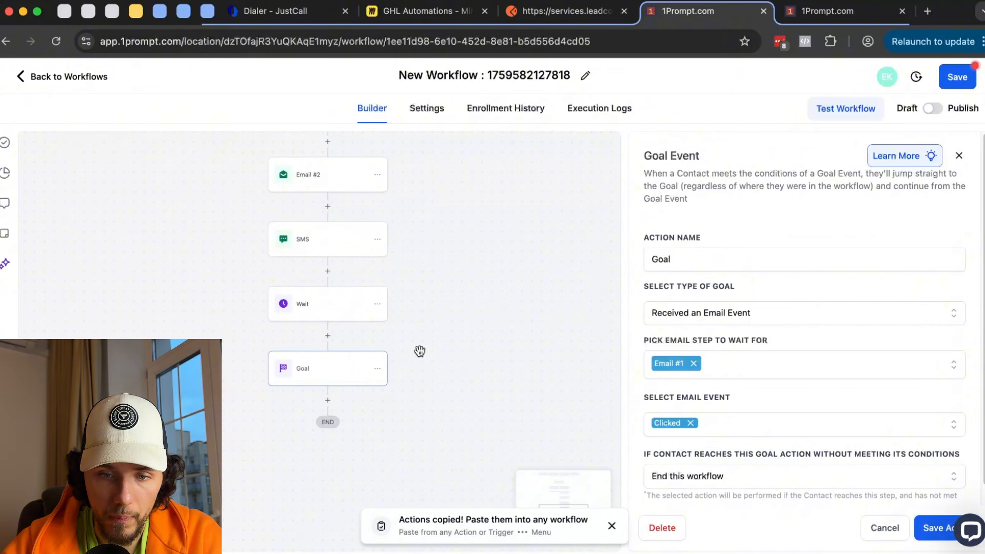
click(698, 319)
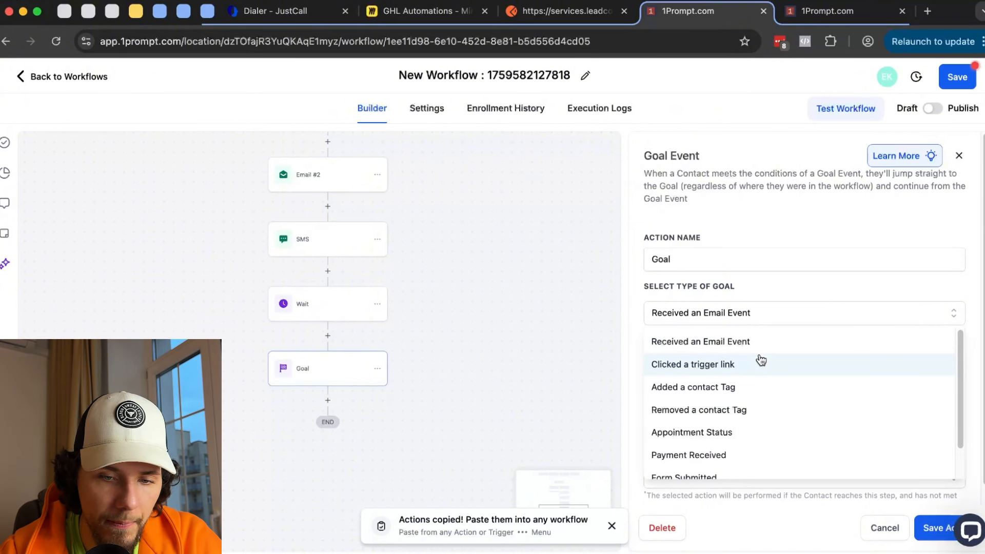
- Switch the Goal to Payment Received for product 1Prompt Live Event with Success payment status
scroll(759, 380, down, 1)
click(738, 413)
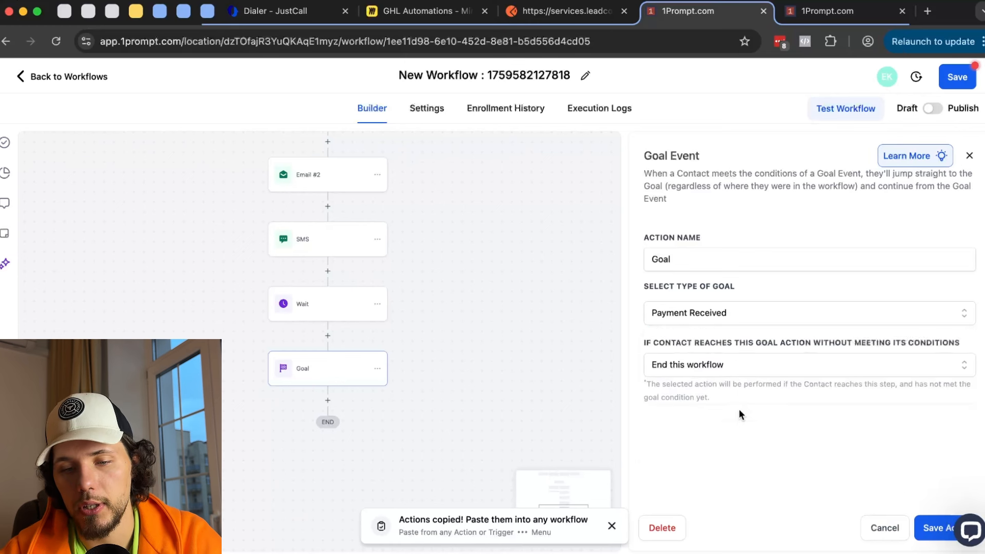
click(749, 363)
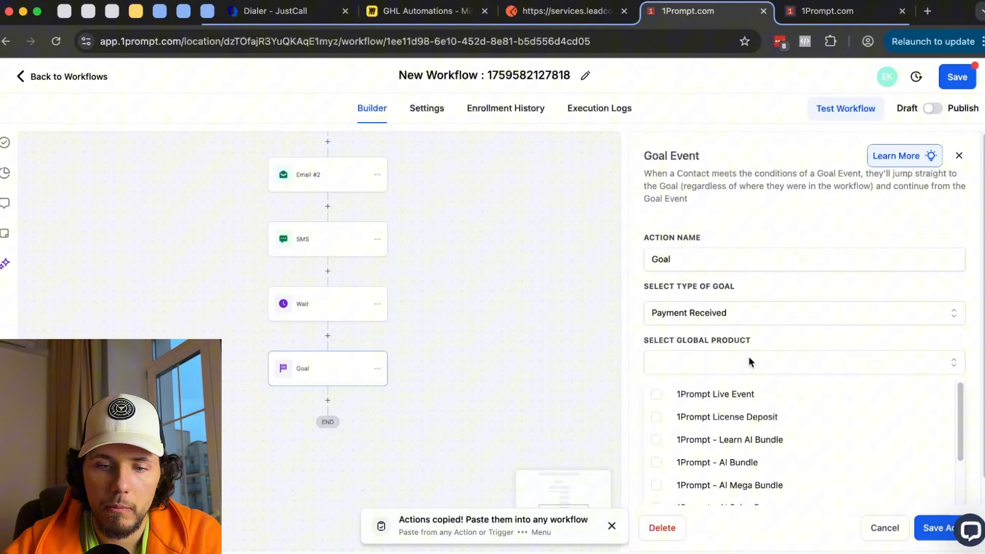
click(755, 402)
click(817, 348)
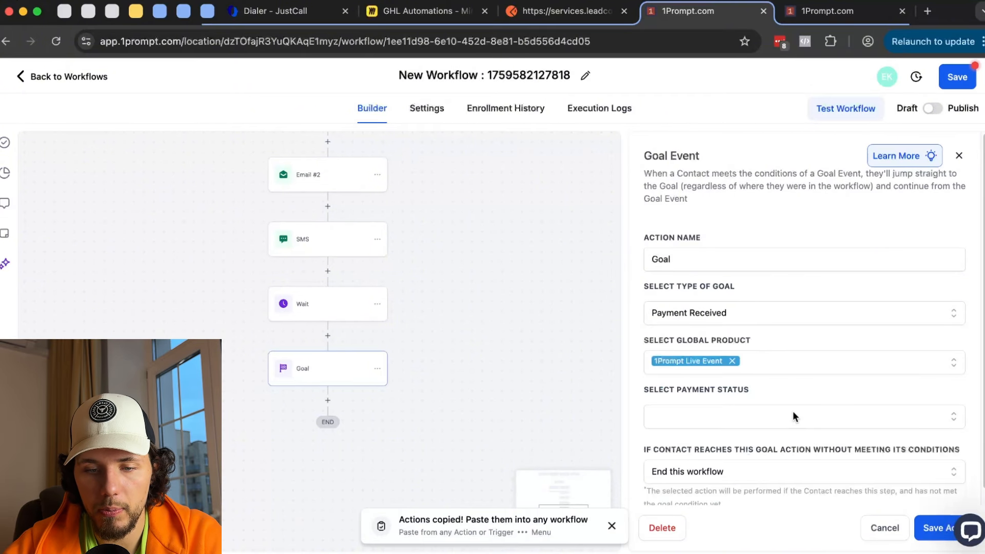
click(792, 411)
click(787, 446)
click(829, 408)
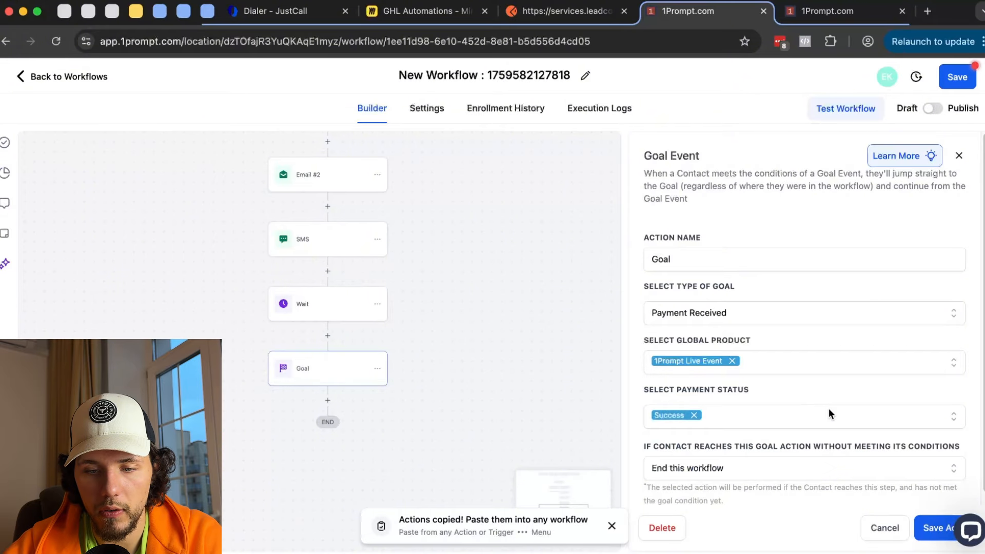
scroll(829, 409, down, 1)
click(935, 529)
drag(471, 329, 461, 409)
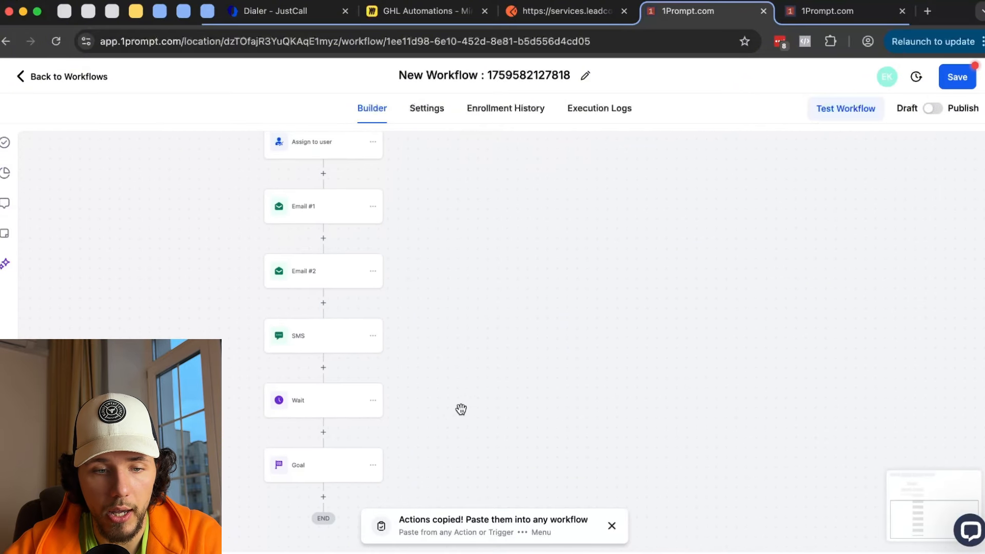
- Copy all actions from Email #1 onward and paste them below the Wait step
click(373, 207)
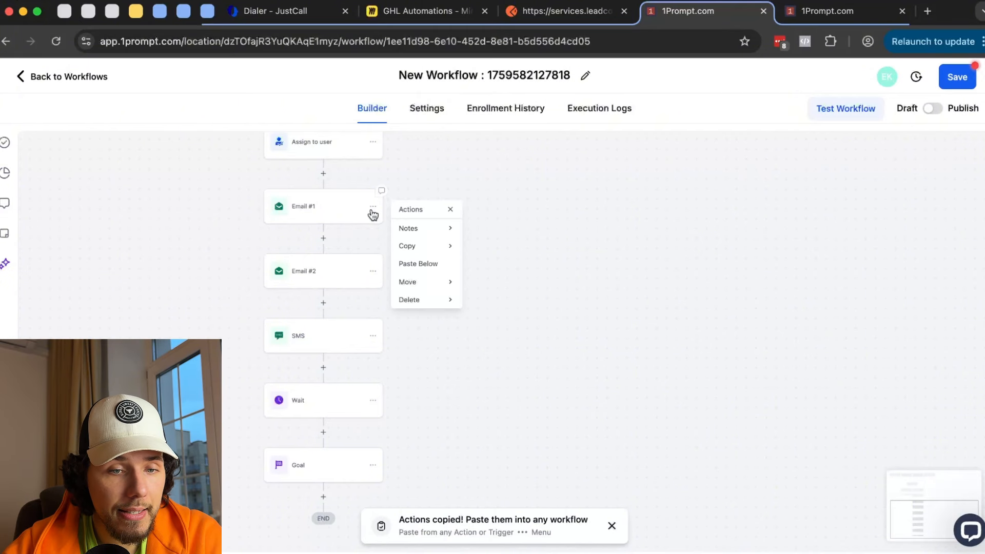
mouse_move(451, 250)
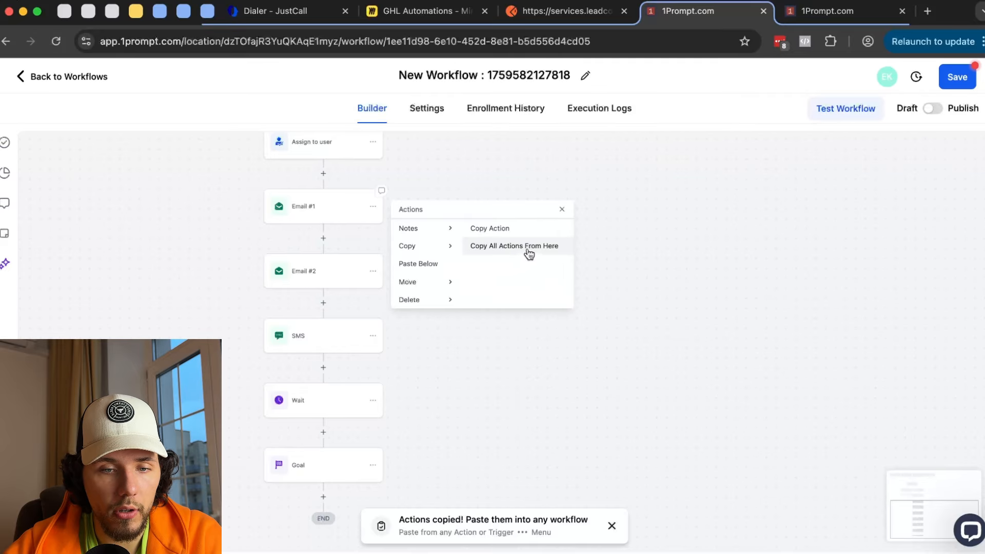
click(528, 247)
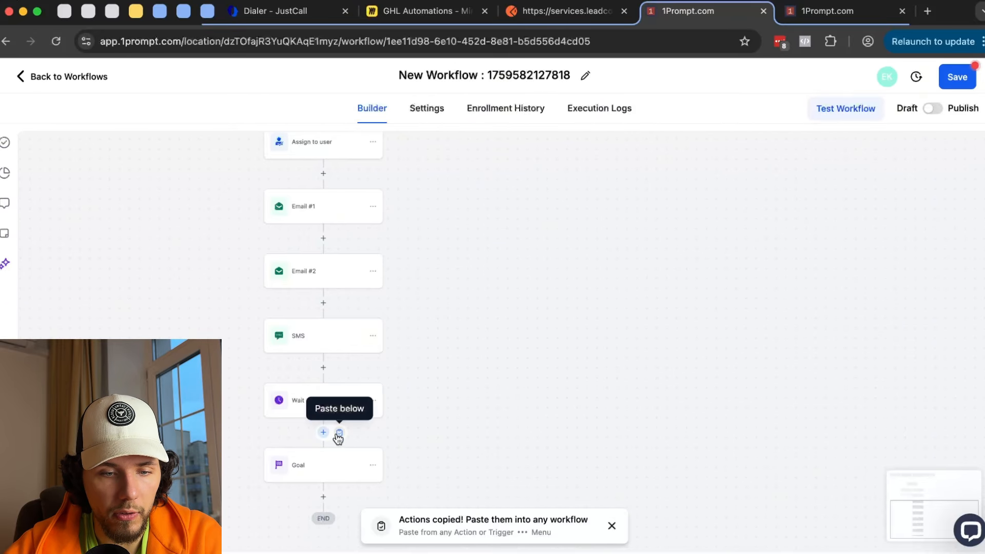
click(338, 434)
scroll(407, 359, down, 7)
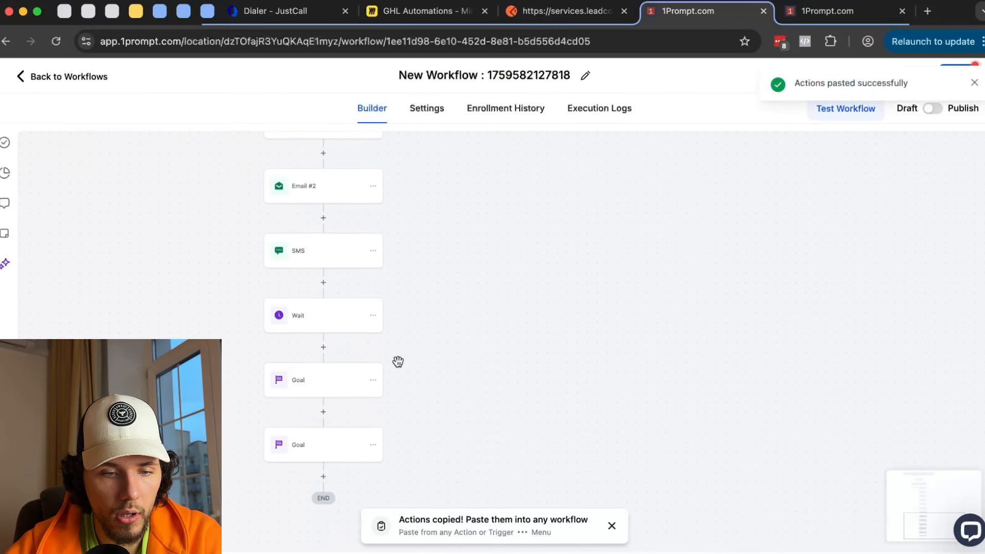
- Delete the duplicate Goal step at the end of the pasted sequence
click(372, 368)
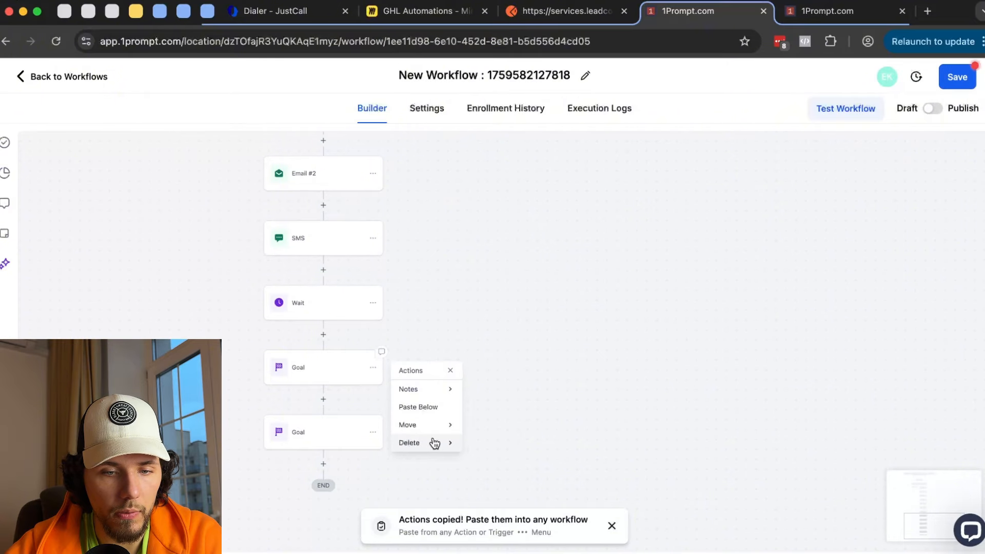
mouse_move(435, 443)
click(501, 396)
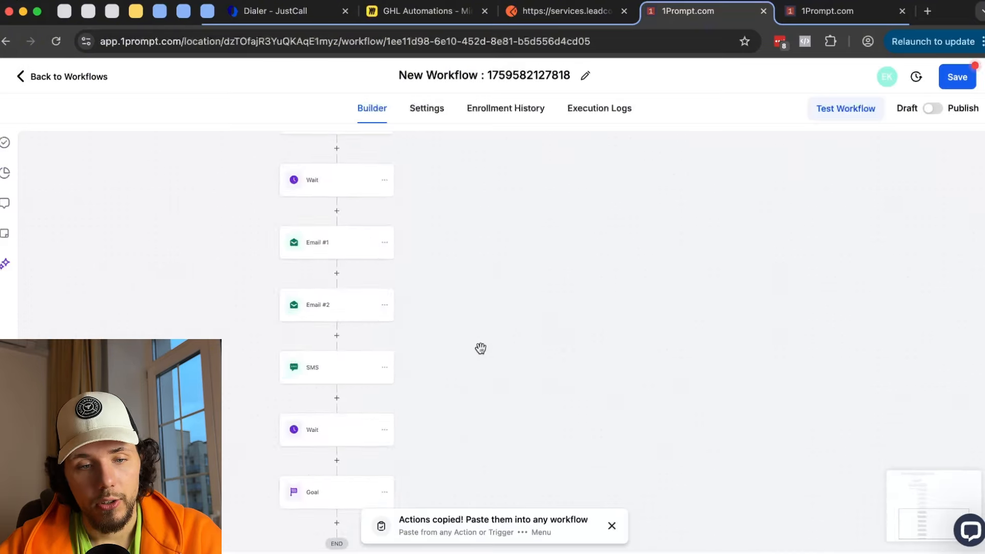
scroll(480, 347, down, 3)
drag(526, 280, 490, 443)
scroll(461, 184, up, 3)
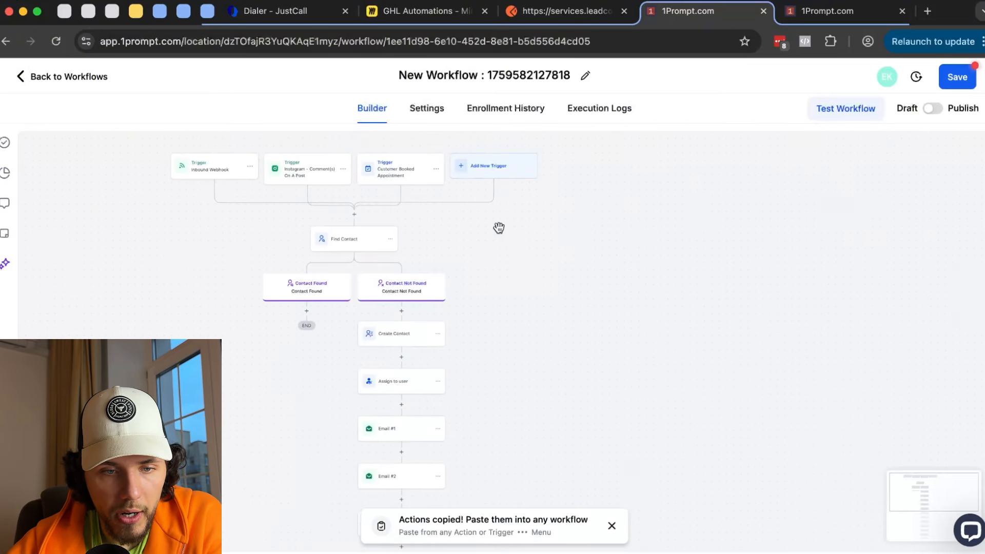
drag(527, 325, 545, 296)
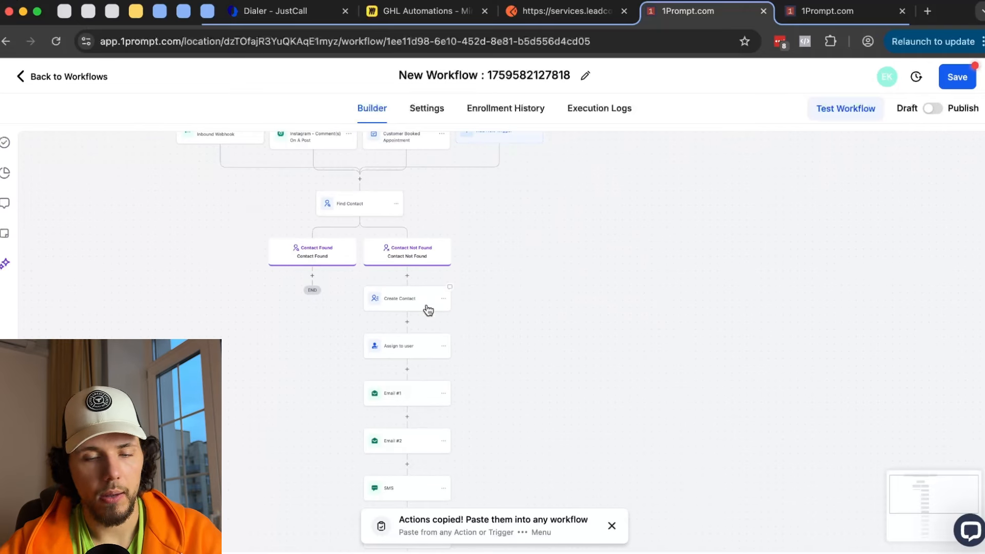
drag(504, 464, 509, 350)
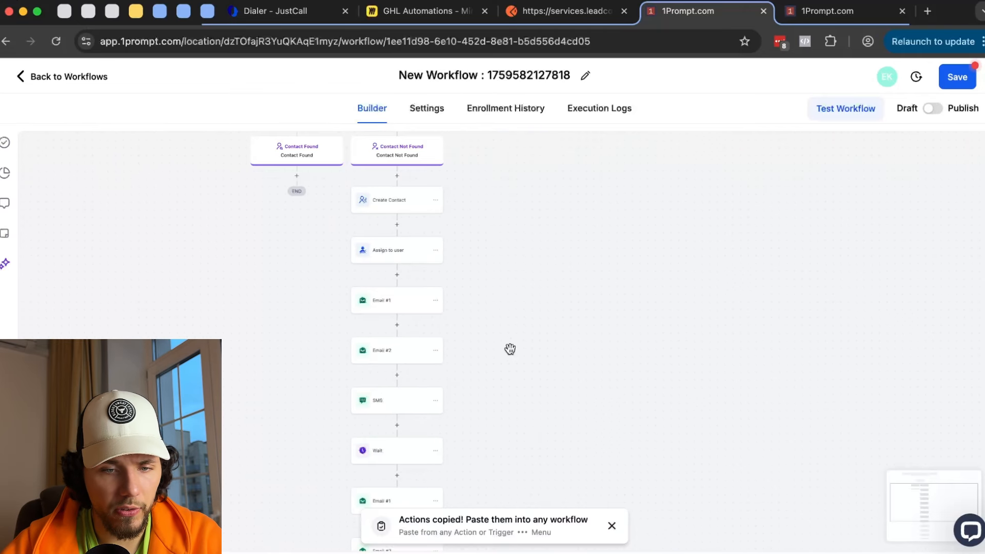
scroll(505, 440, down, 2)
click(376, 397)
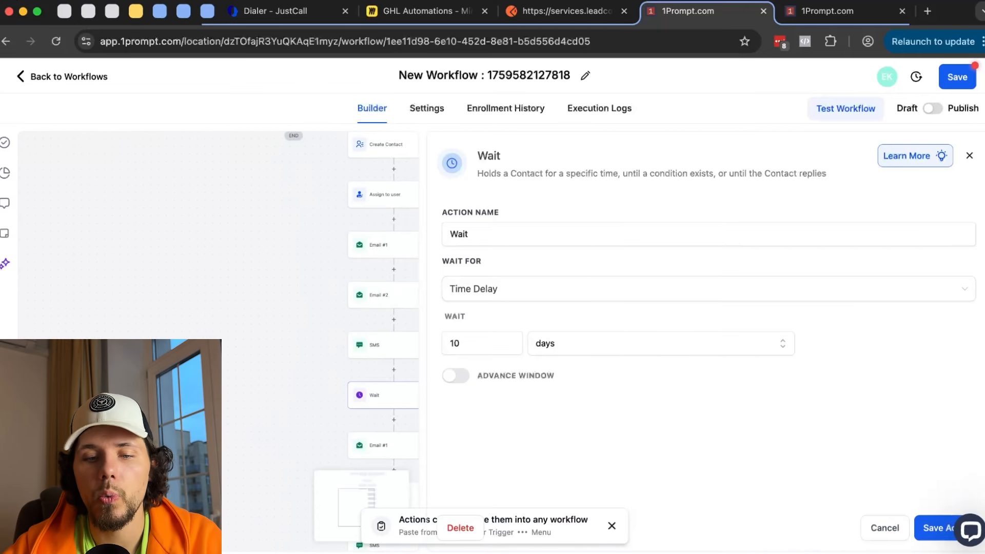
click(479, 343)
click(884, 528)
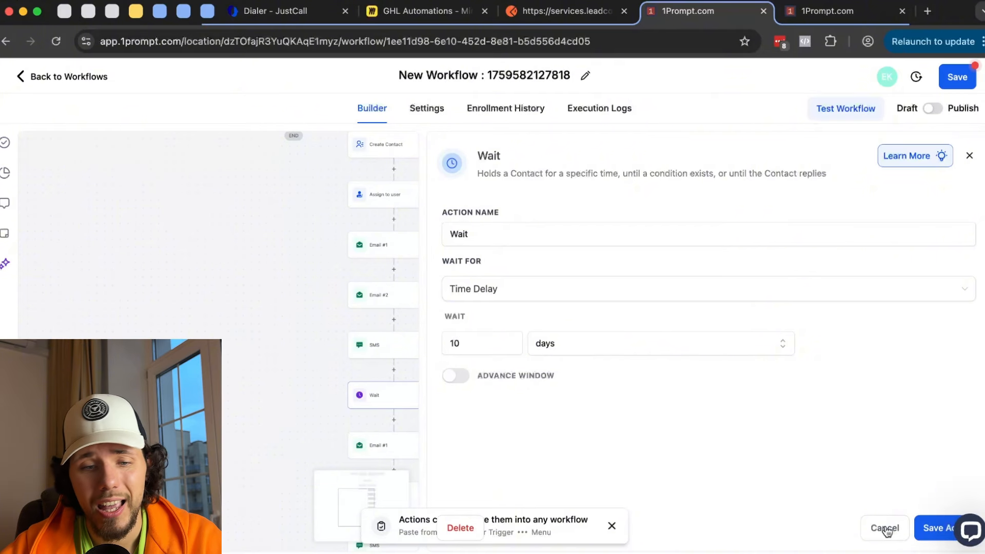
scroll(508, 417, down, 5)
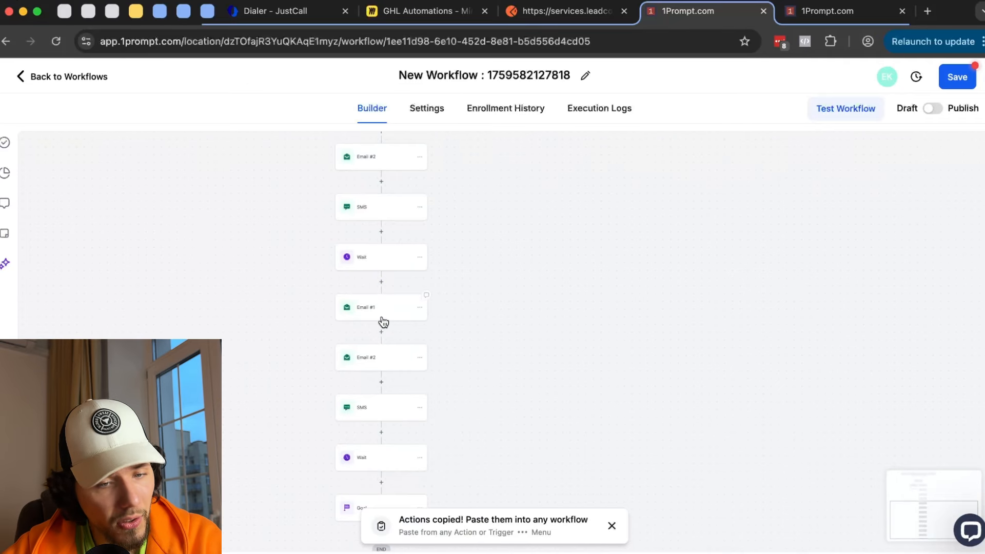
click(374, 416)
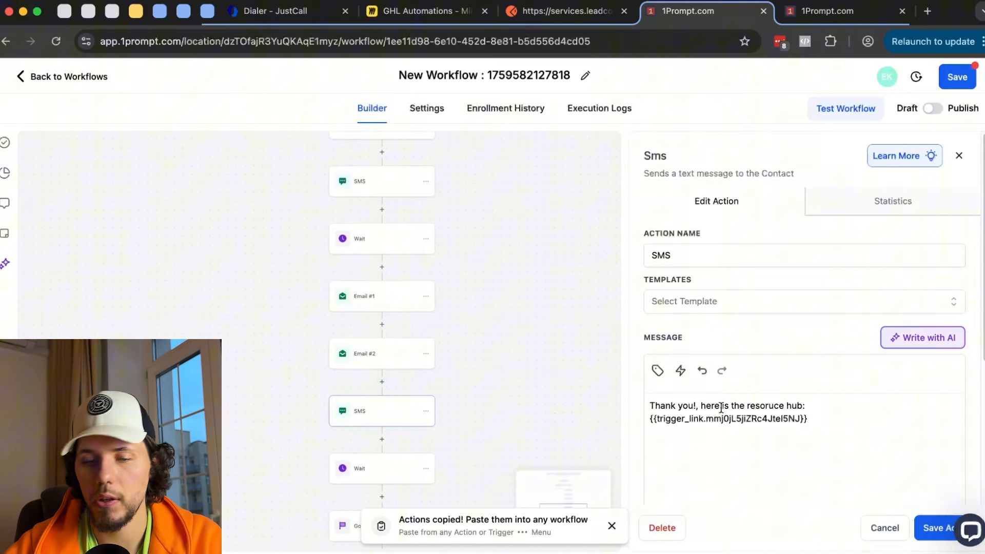
click(924, 534)
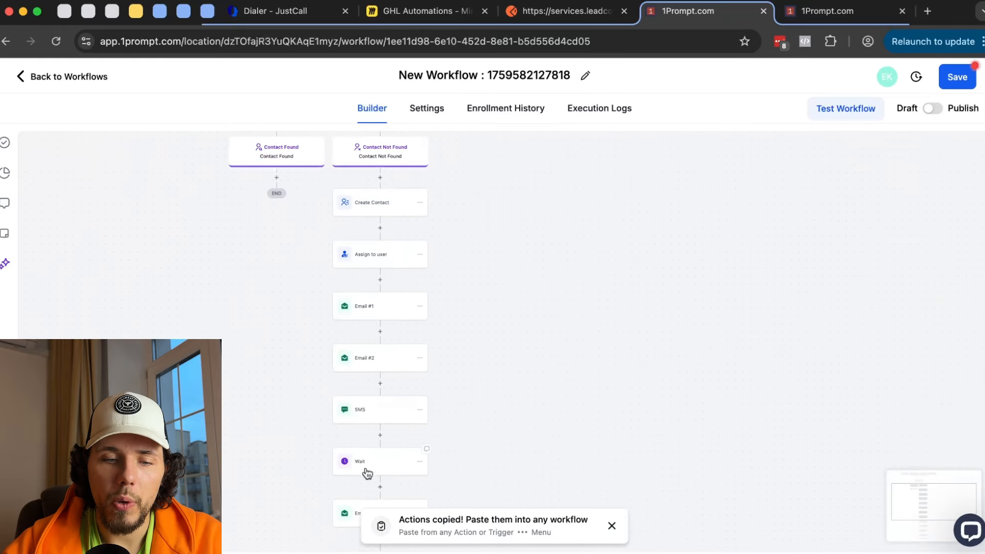
click(368, 473)
drag(260, 358, 188, 281)
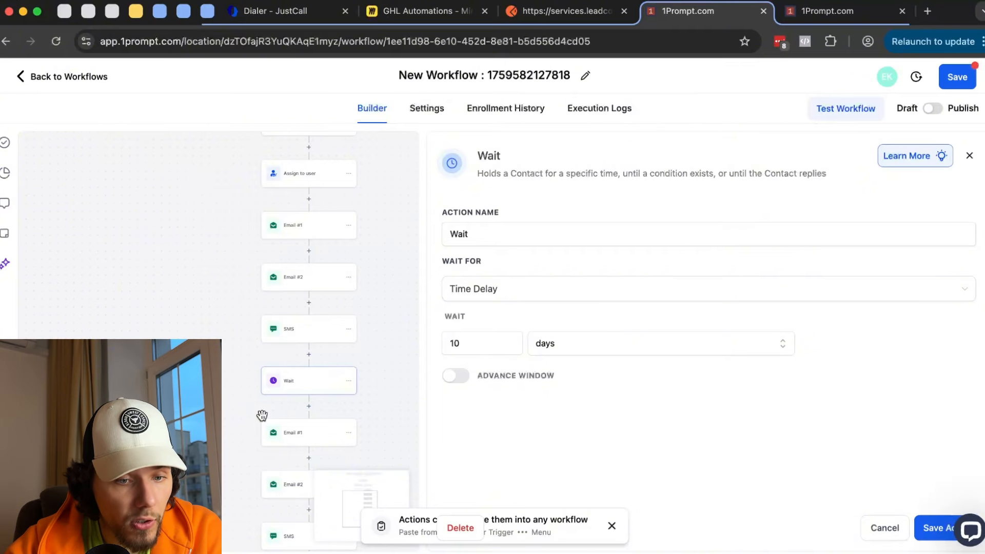
scroll(171, 157, up, 5)
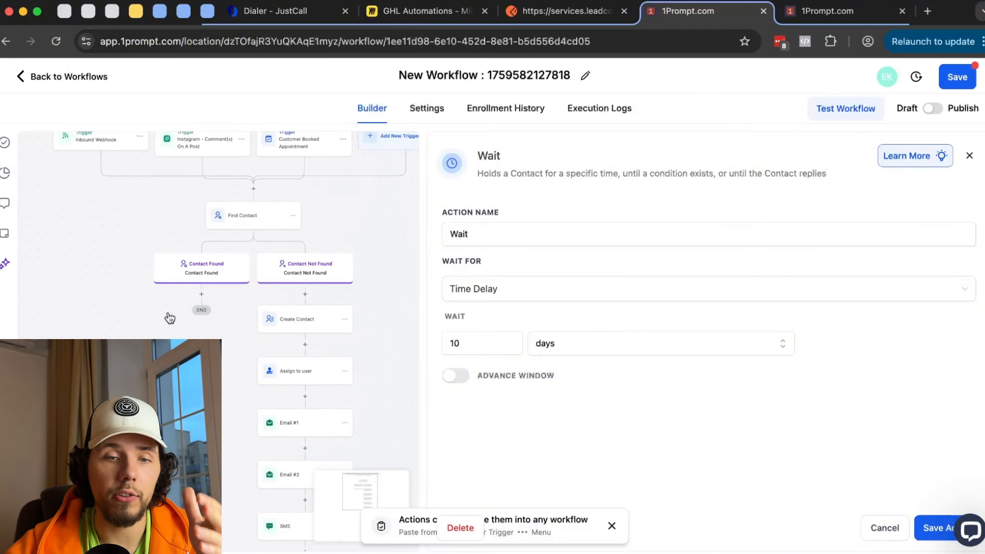
scroll(198, 165, down, 5)
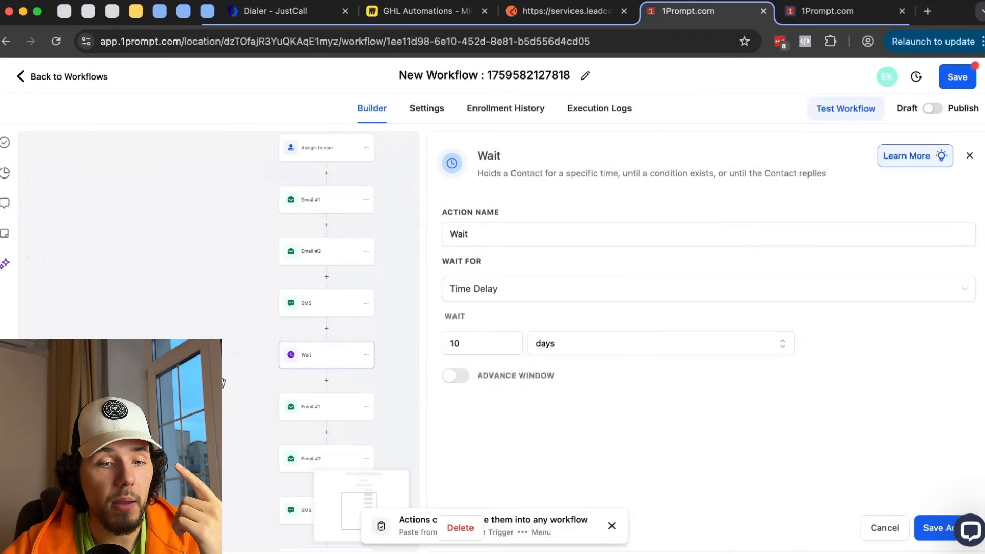
scroll(198, 164, down, 1)
scroll(236, 228, down, 5)
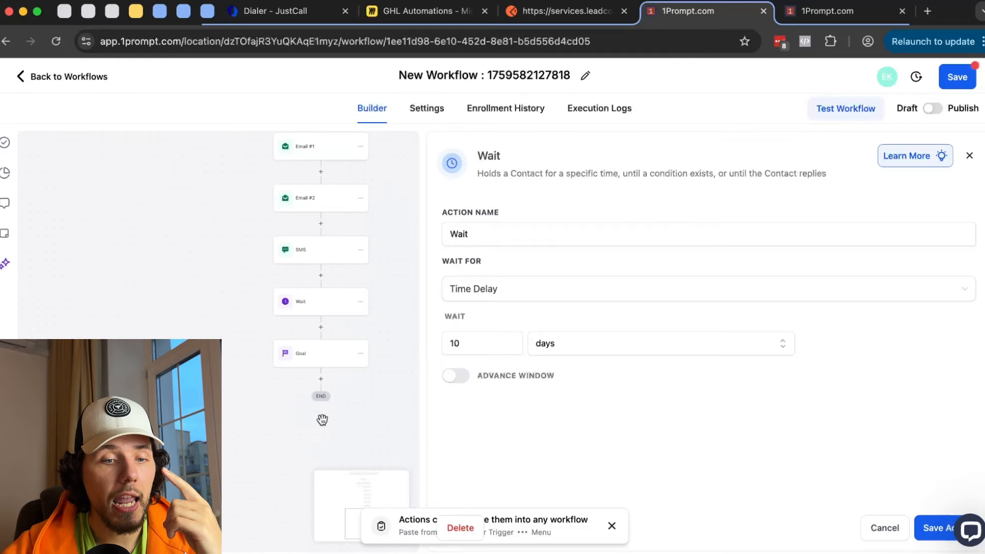
click(323, 359)
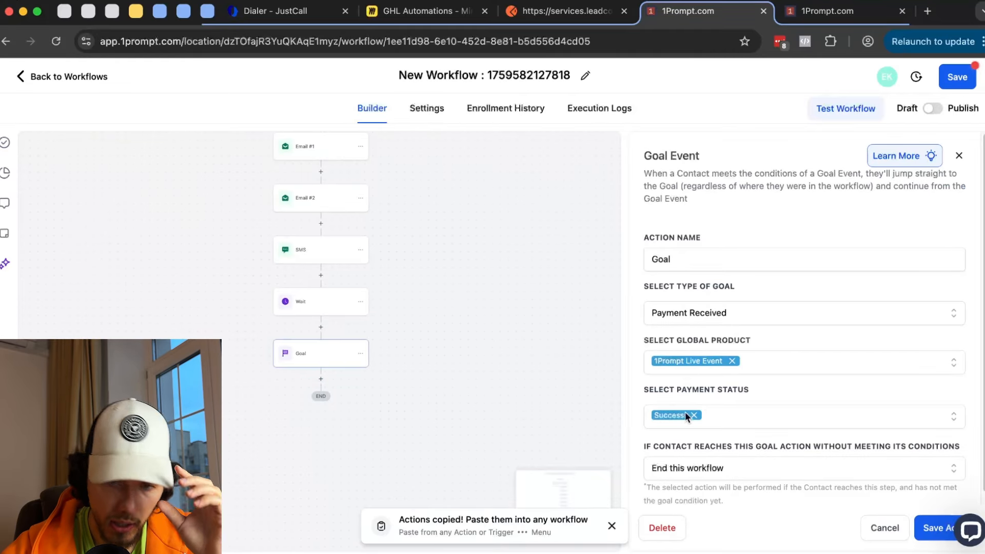
drag(564, 255, 611, 458)
scroll(563, 323, down, 1)
drag(564, 321, 521, 230)
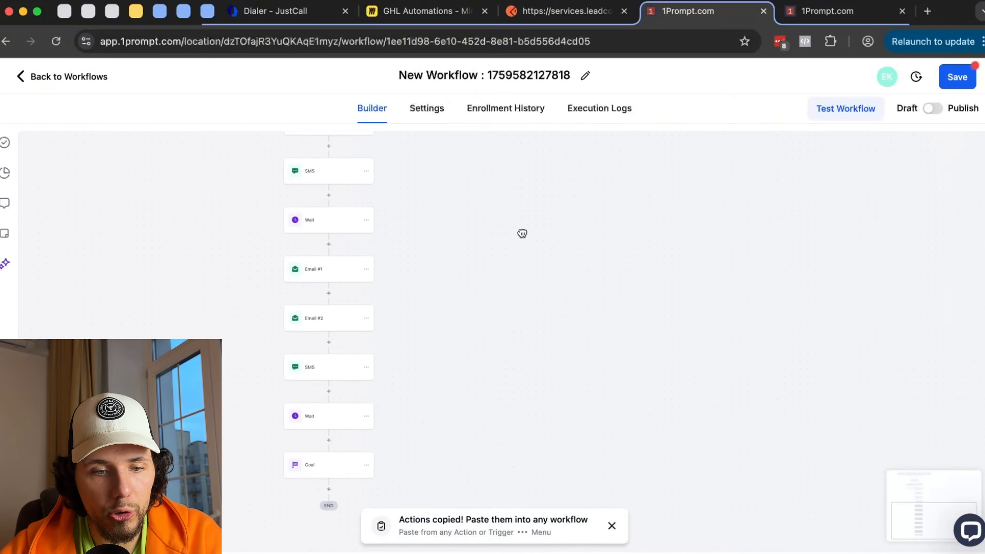
click(296, 226)
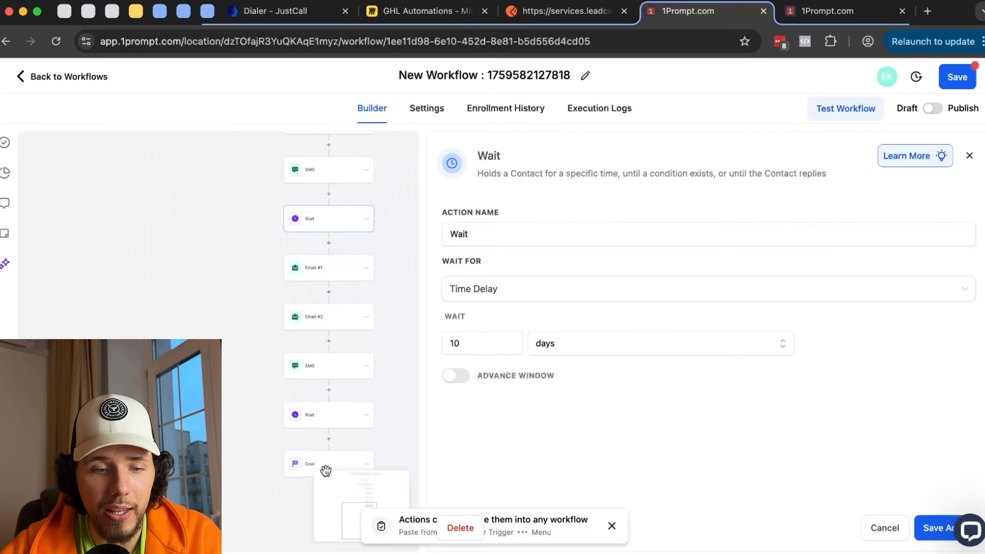
drag(260, 449, 238, 435)
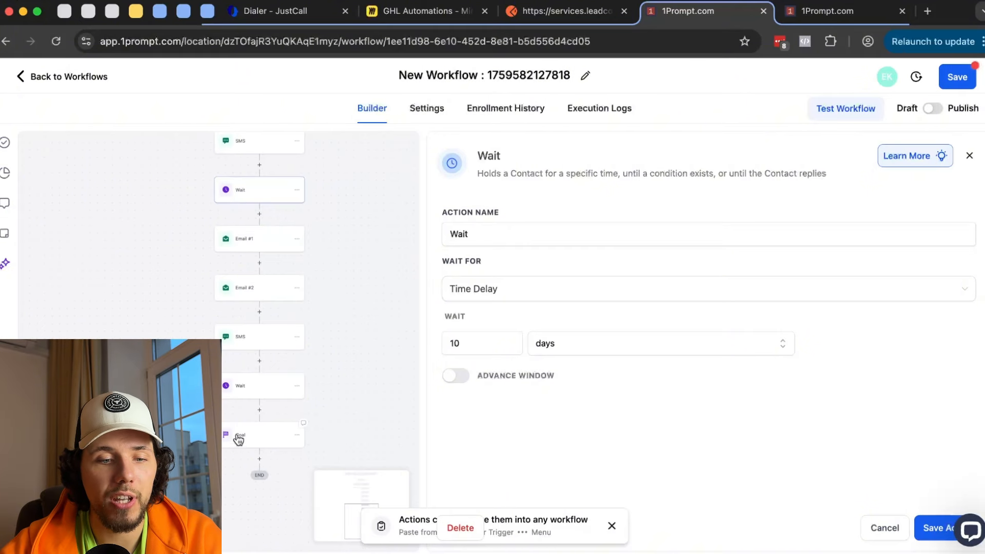
click(251, 438)
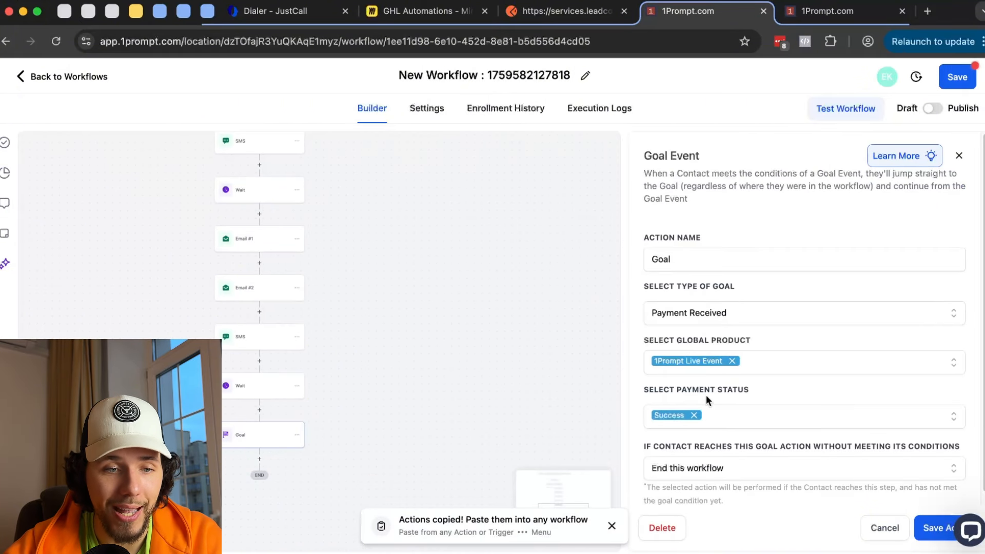
scroll(282, 228, up, 2)
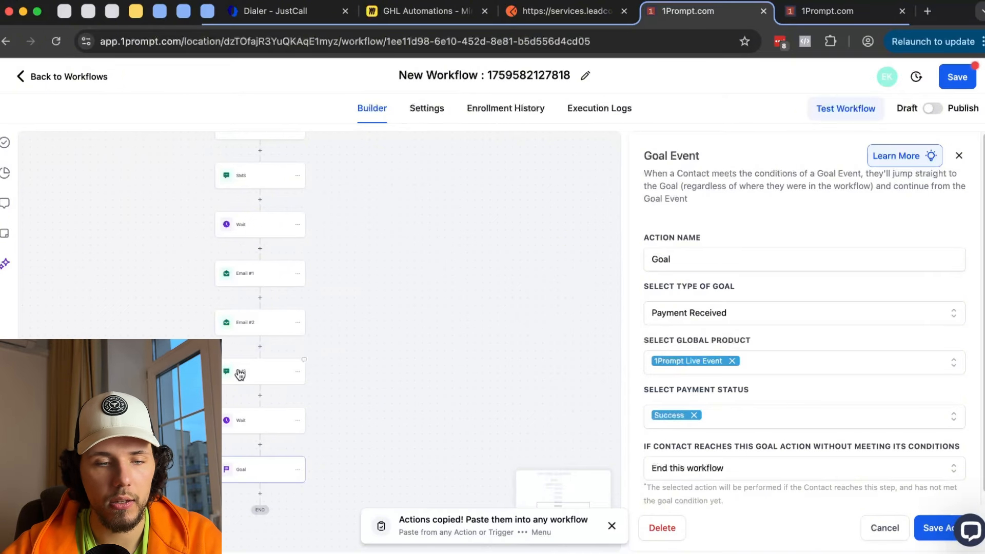
click(263, 422)
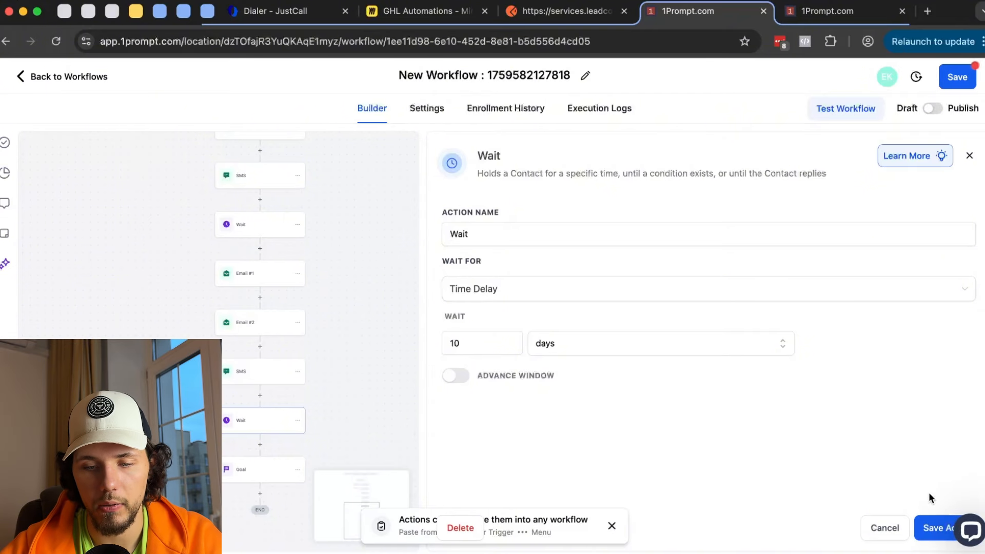
click(894, 529)
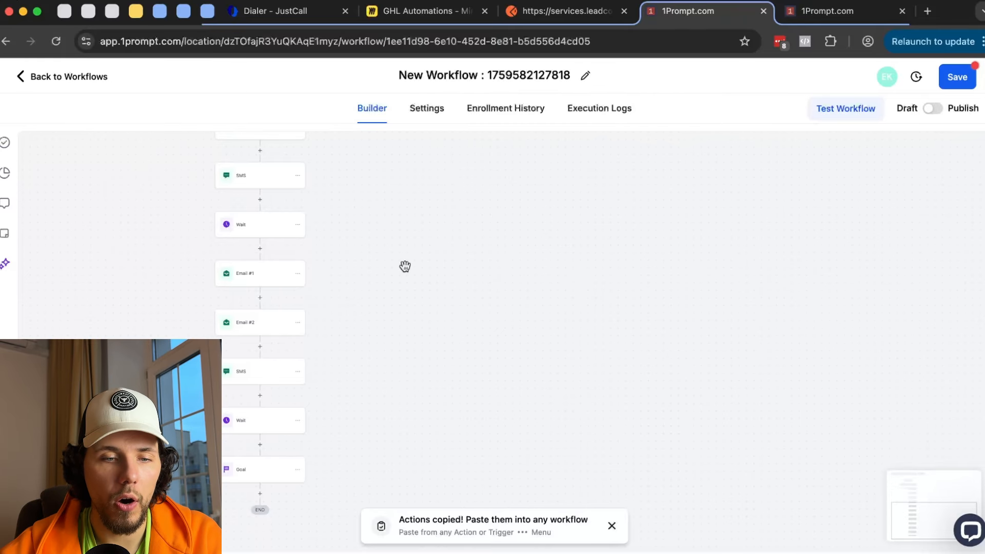
scroll(405, 266, up, 10)
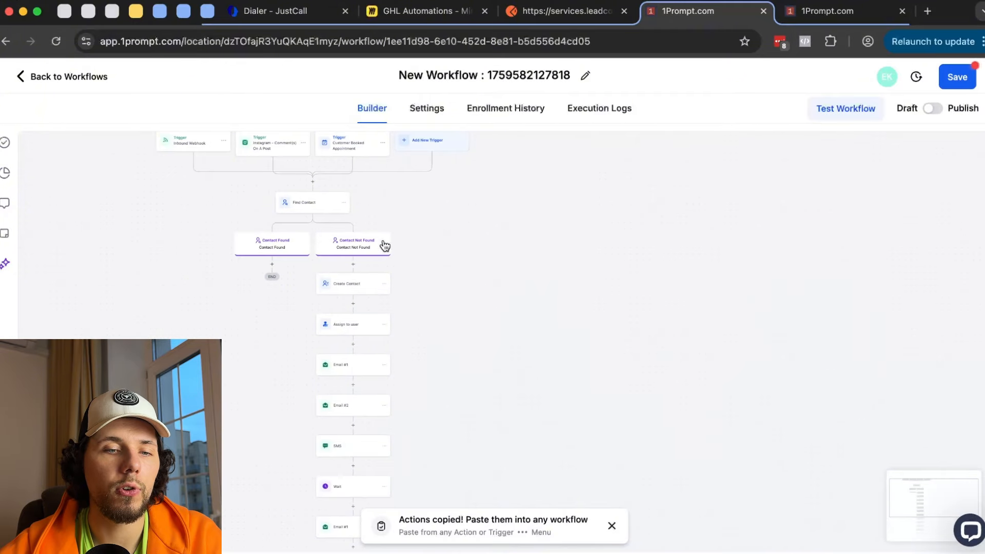
scroll(488, 241, down, 10)
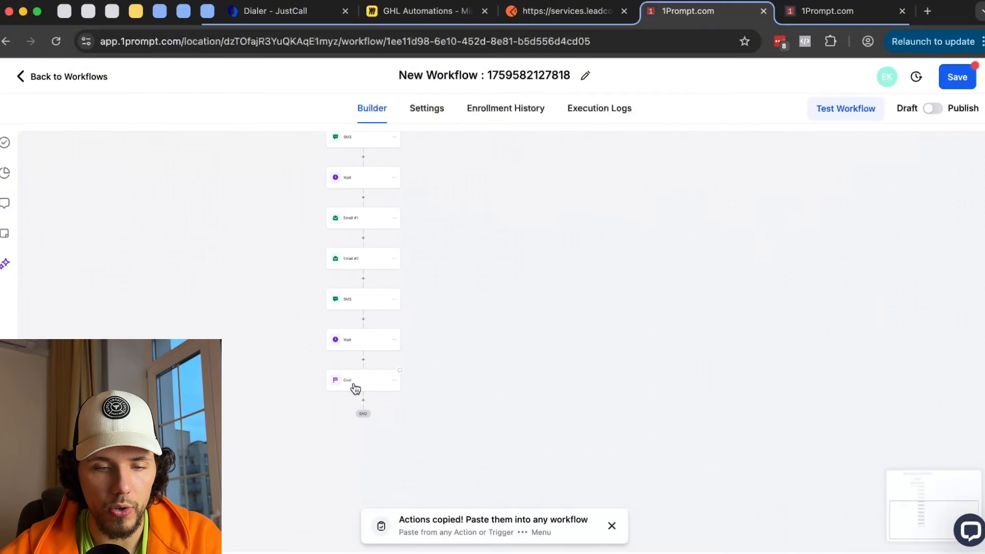
- Set the Goal step's goal type to Appointment Status
click(355, 389)
click(743, 323)
scroll(763, 376, down, 3)
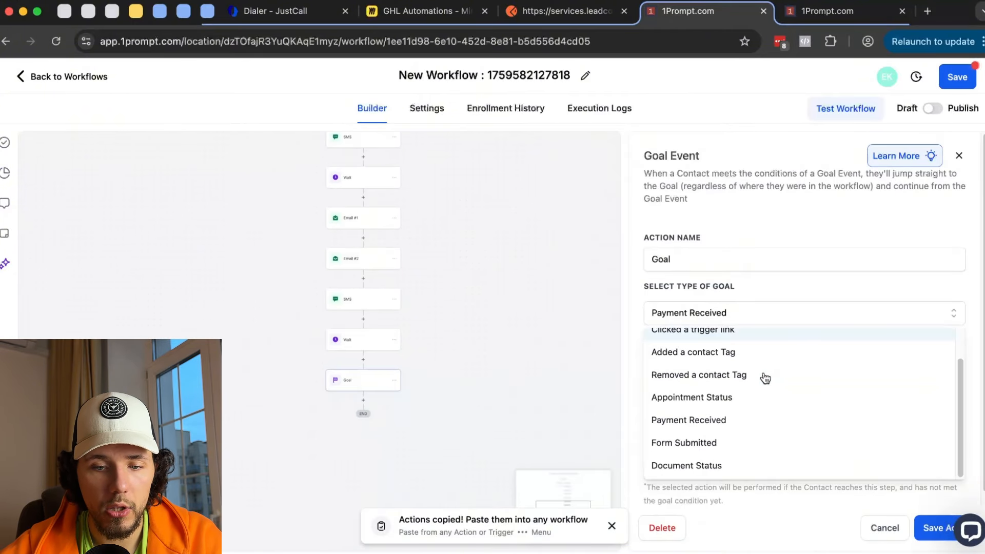
scroll(737, 359, up, 1)
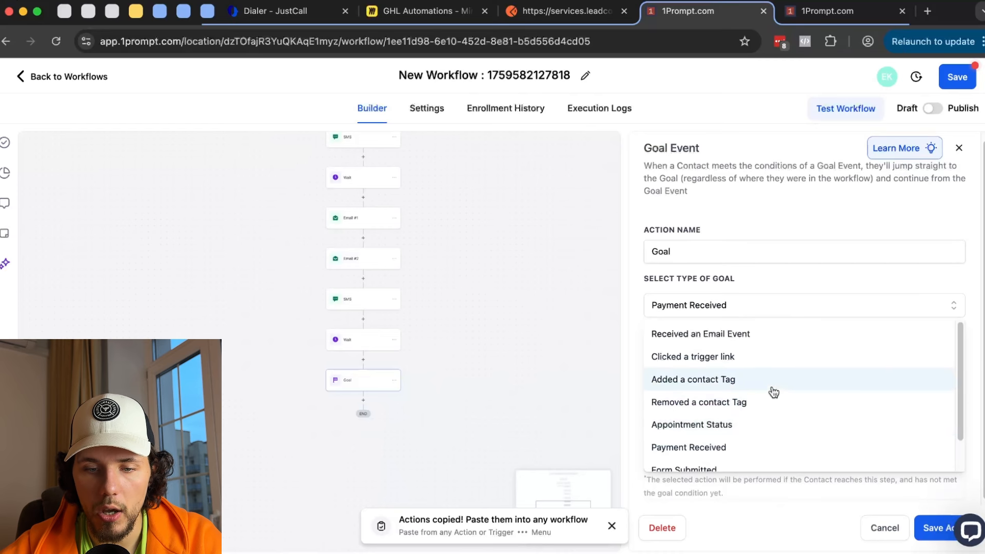
scroll(771, 392, down, 2)
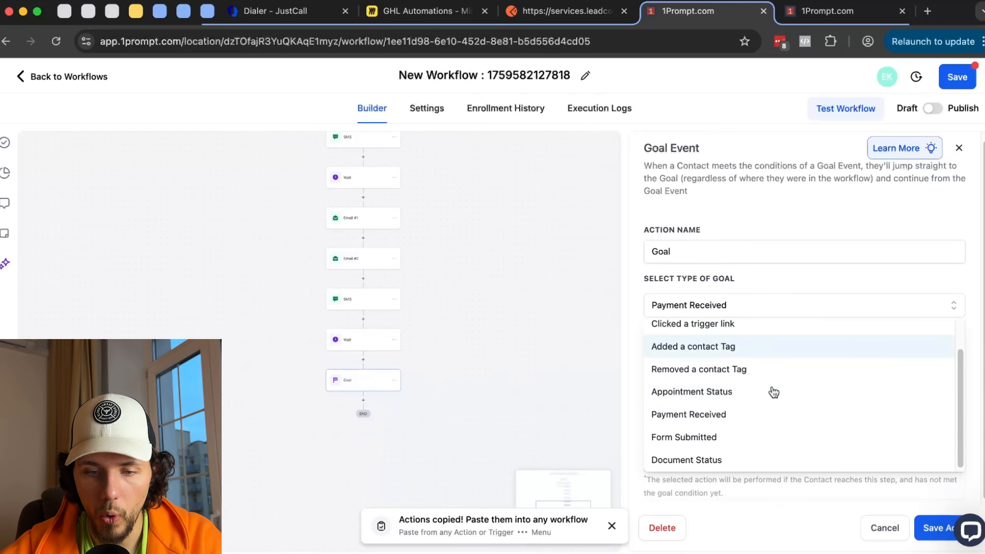
click(747, 393)
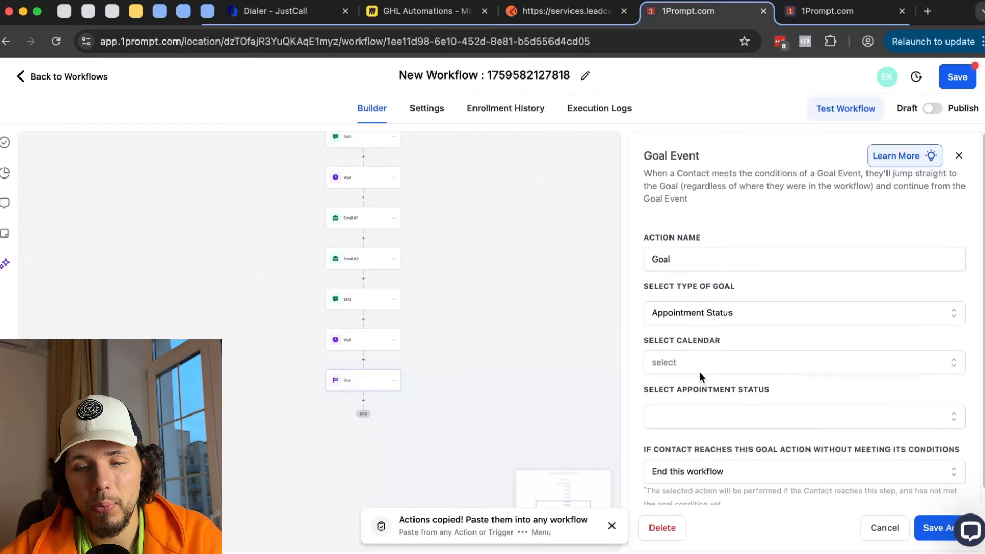
- Target the 1Prompt - License Strategy Session calendar with new and confirmed statuses, and save
click(701, 370)
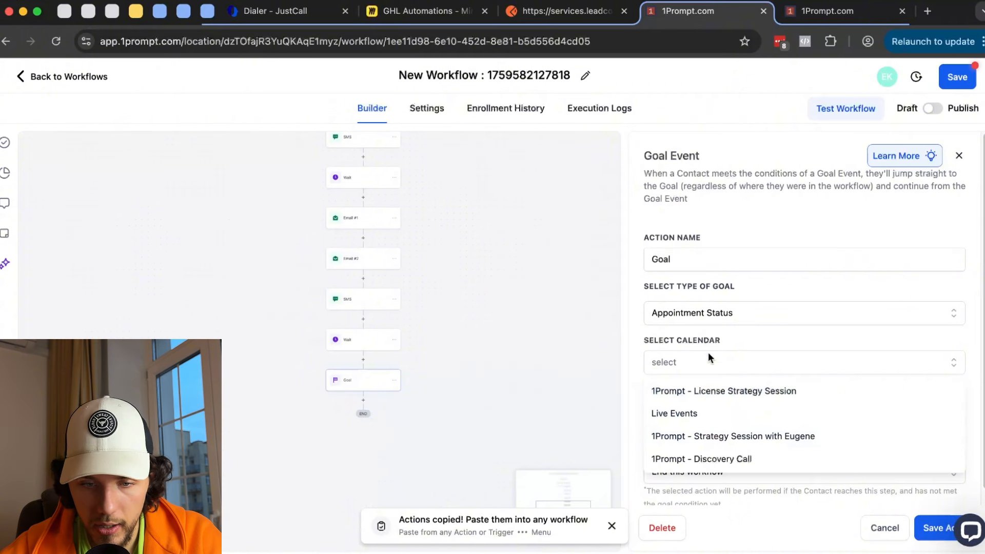
click(751, 403)
click(721, 415)
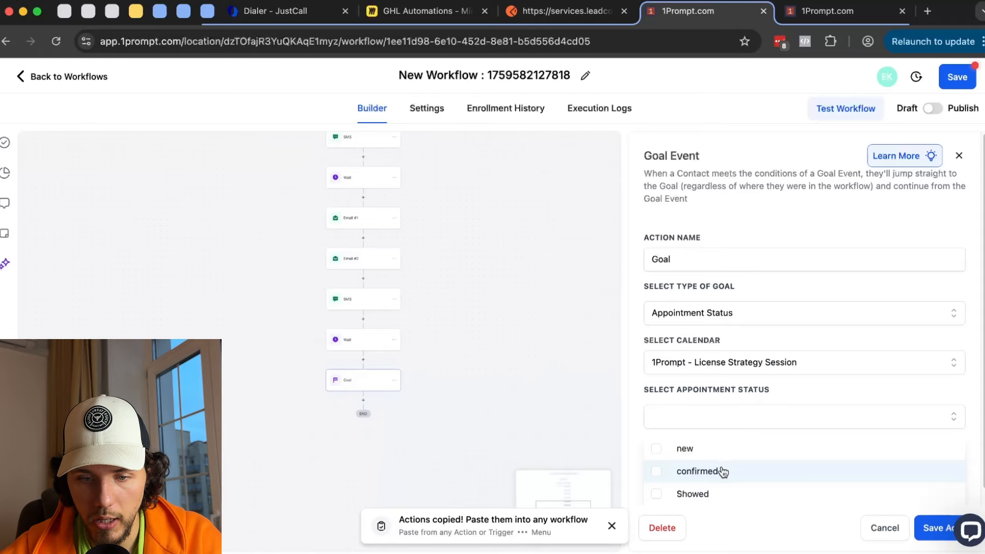
scroll(716, 465, down, 1)
click(683, 437)
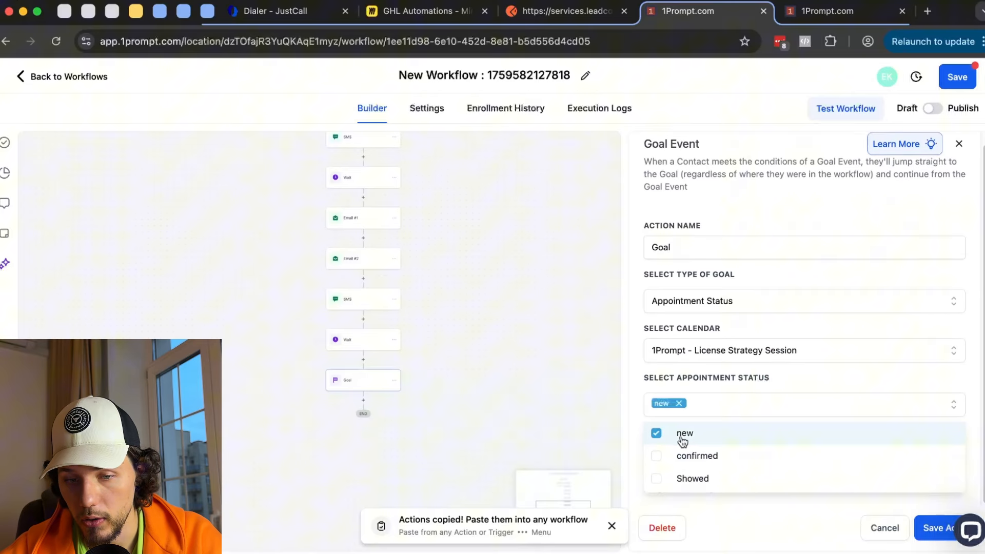
click(681, 465)
click(779, 435)
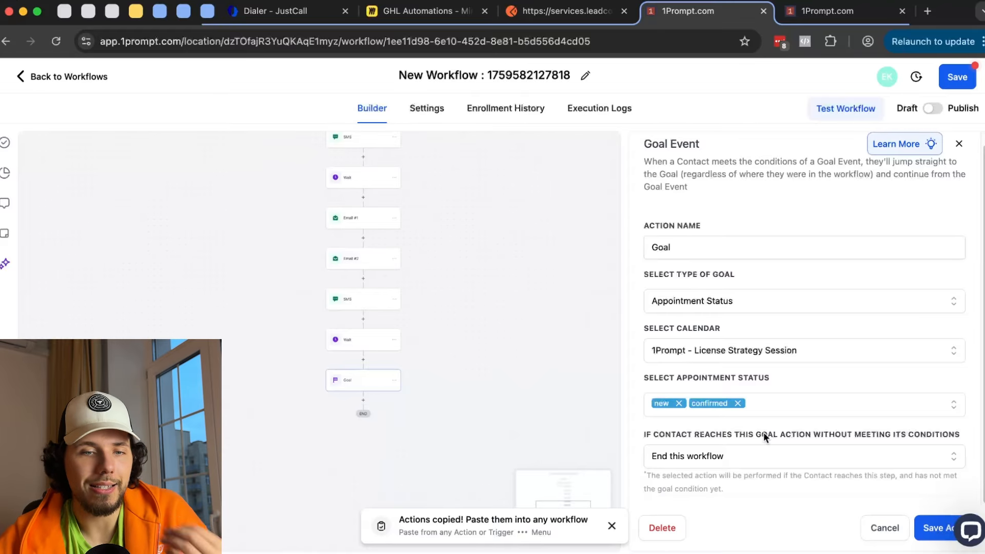
click(935, 528)
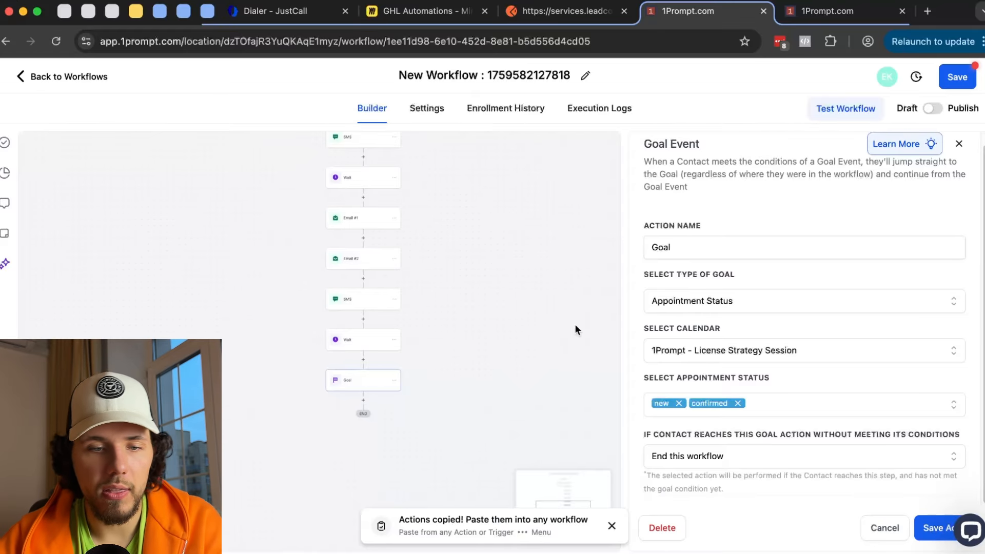
scroll(489, 404, up, 5)
- Review the settings of the Wait step and the Goal step
scroll(523, 218, up, 3)
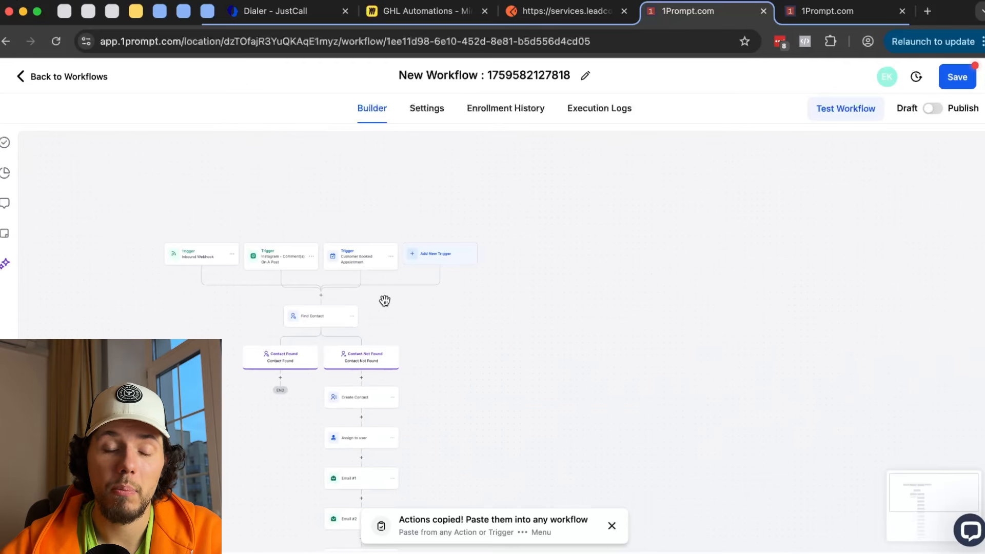
scroll(498, 414, down, 7)
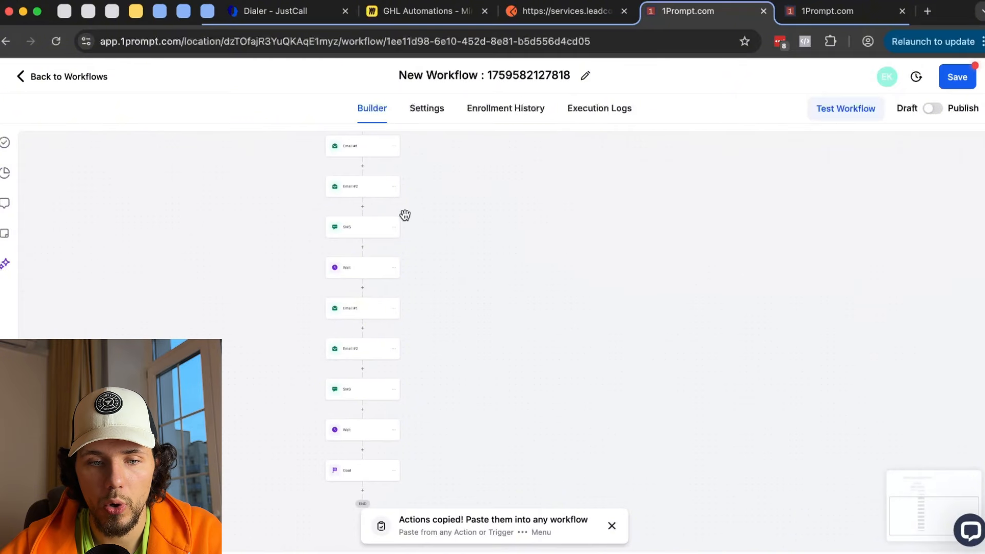
scroll(449, 218, up, 2)
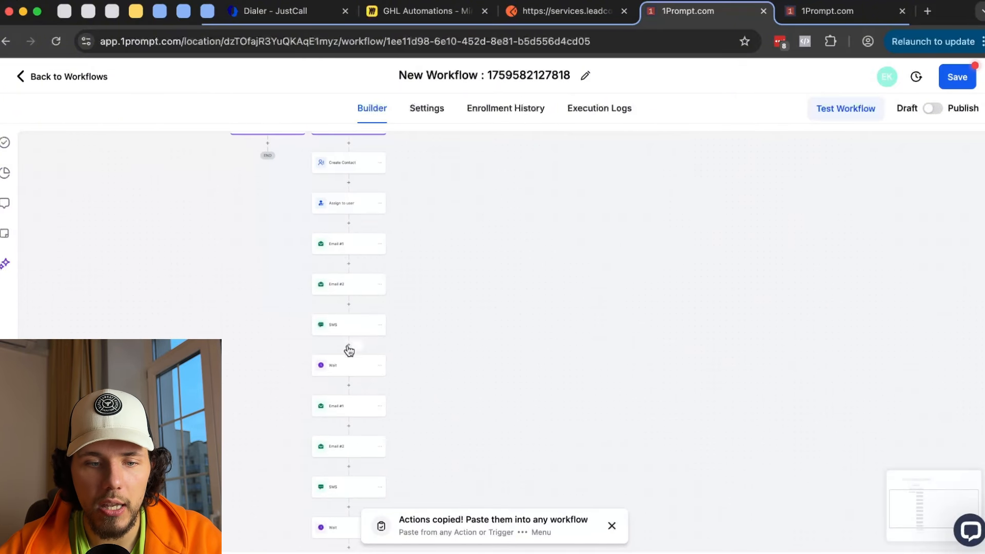
click(355, 370)
scroll(316, 361, down, 3)
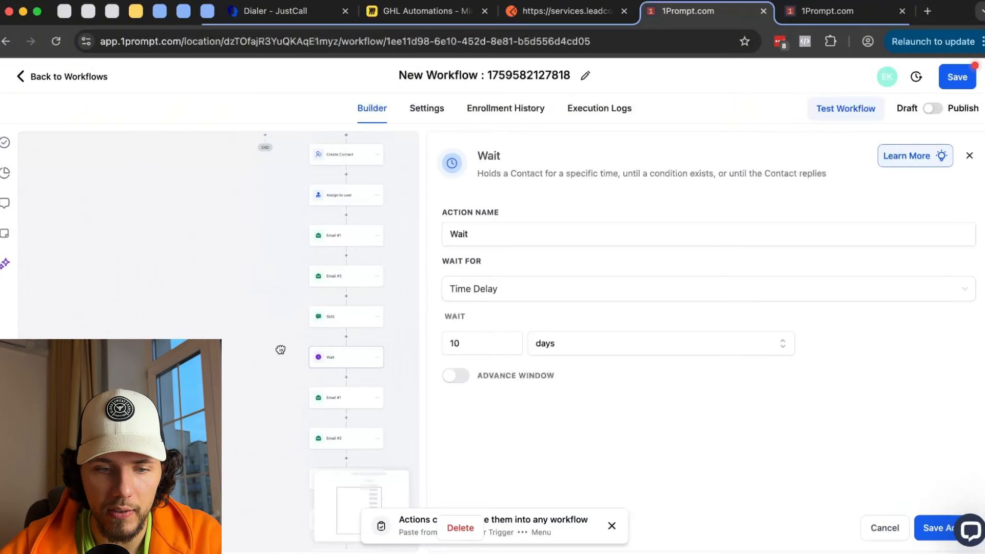
scroll(305, 259, up, 3)
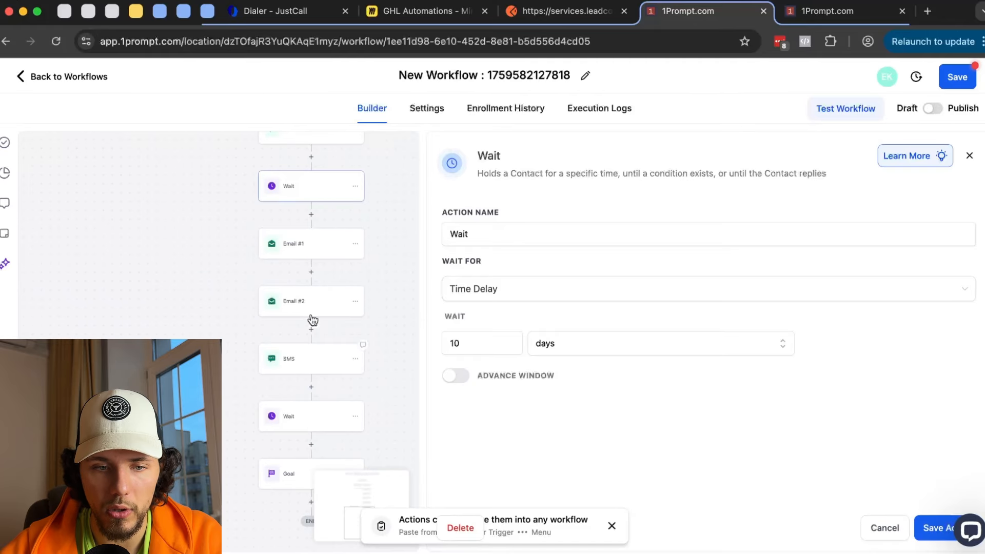
scroll(340, 282, down, 3)
scroll(340, 281, right, 1)
click(264, 382)
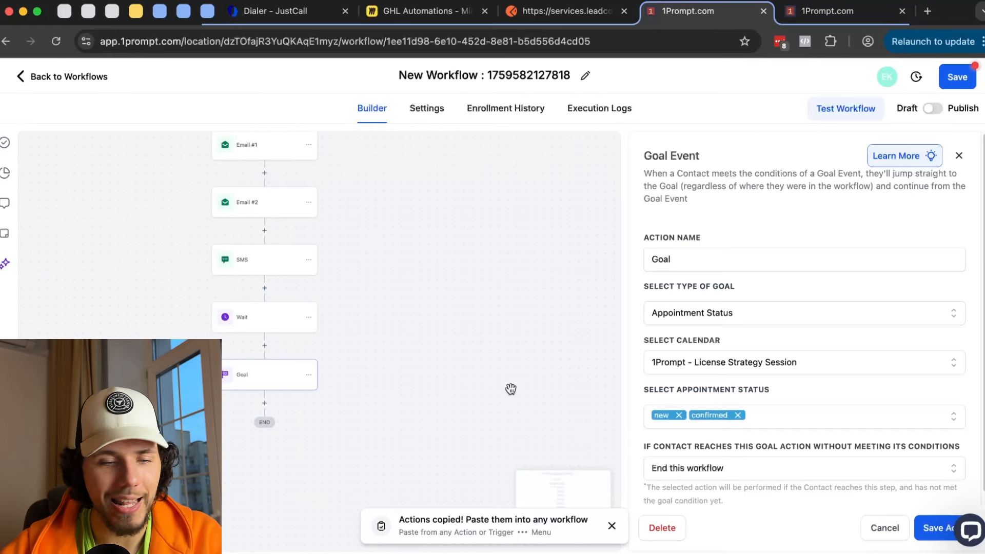
scroll(457, 372, down, 1)
scroll(457, 372, left, 1)
- Add a Send SMS step after the Goal saying 'thanks for your booking!' and save it
click(283, 383)
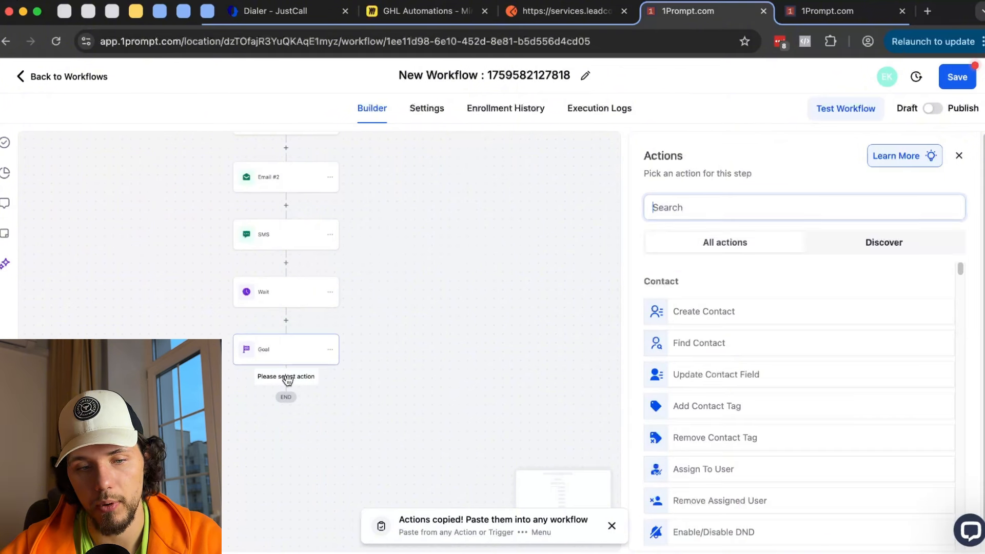
text(sms)
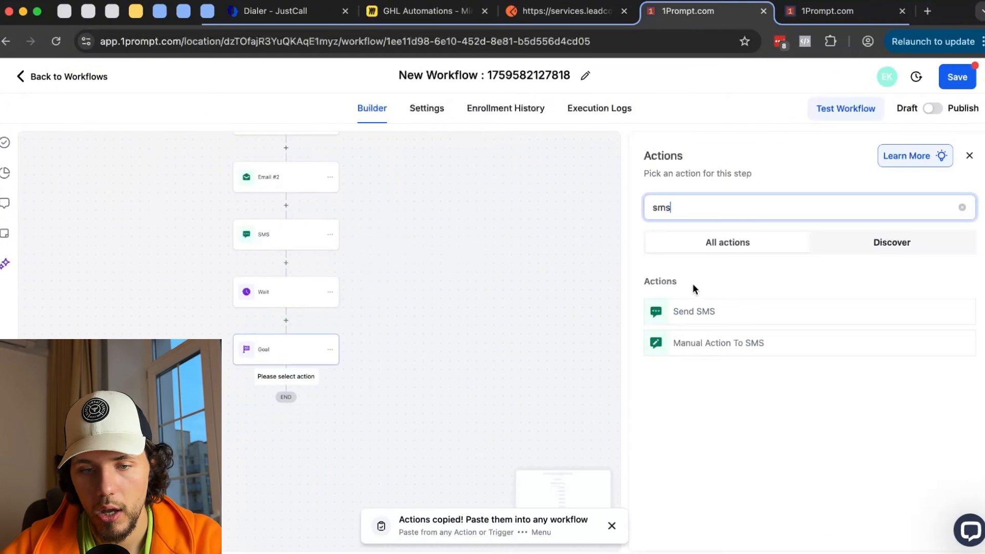
click(704, 311)
click(650, 409)
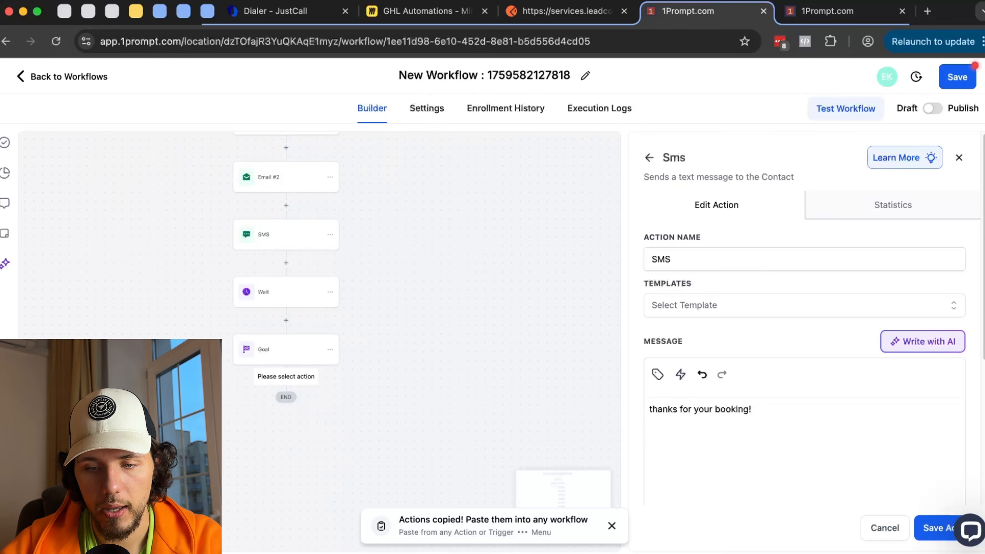
click(932, 527)
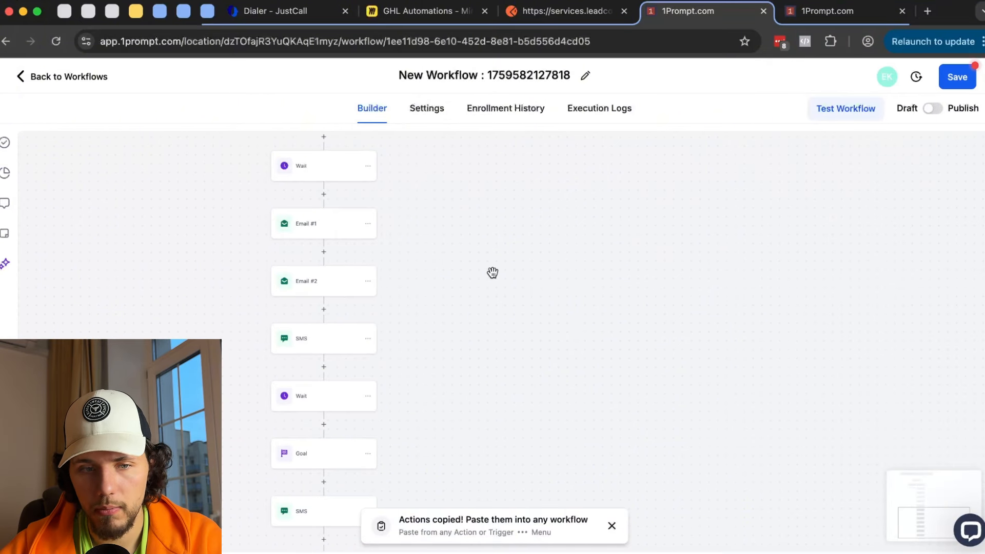
- Delete Email #1 together with all steps below it
scroll(493, 270, up, 10)
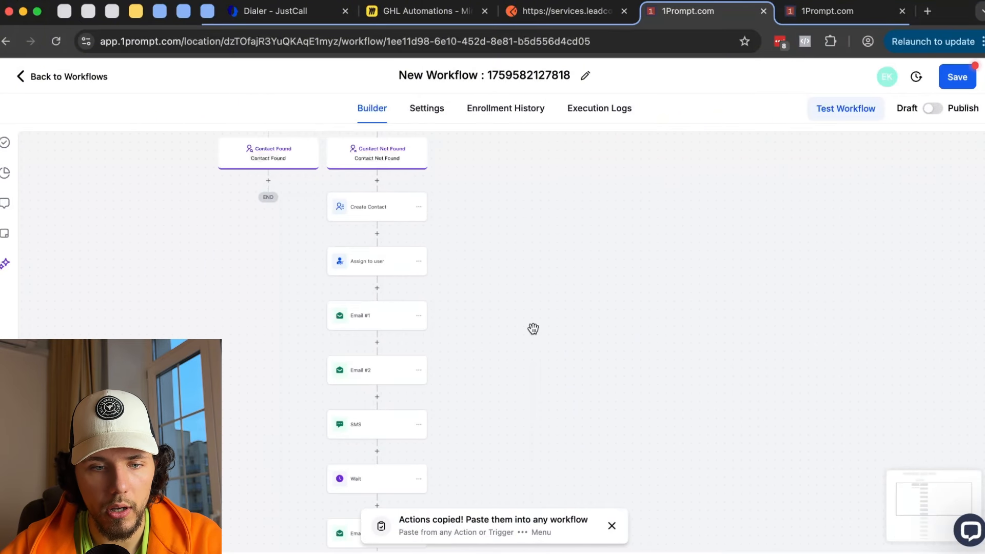
click(419, 319)
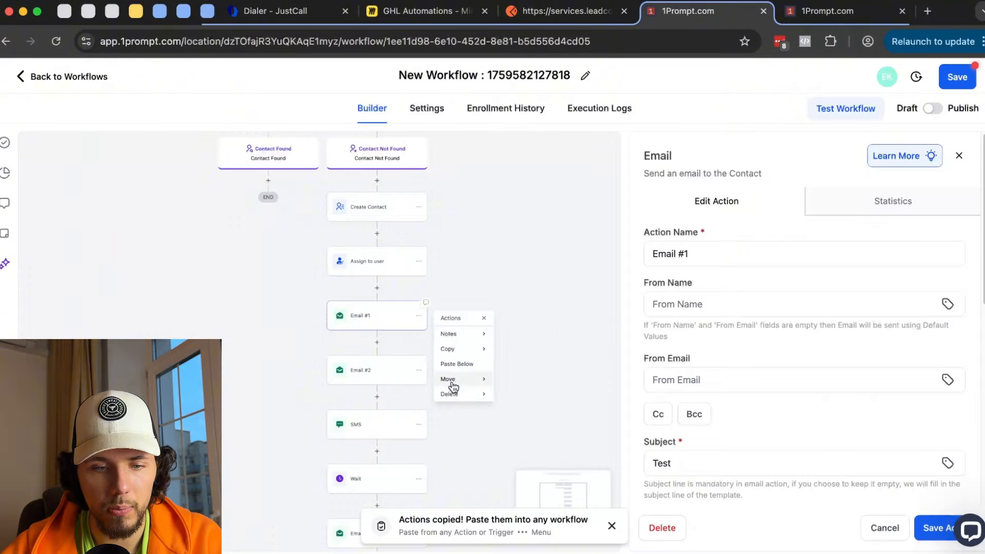
click(421, 322)
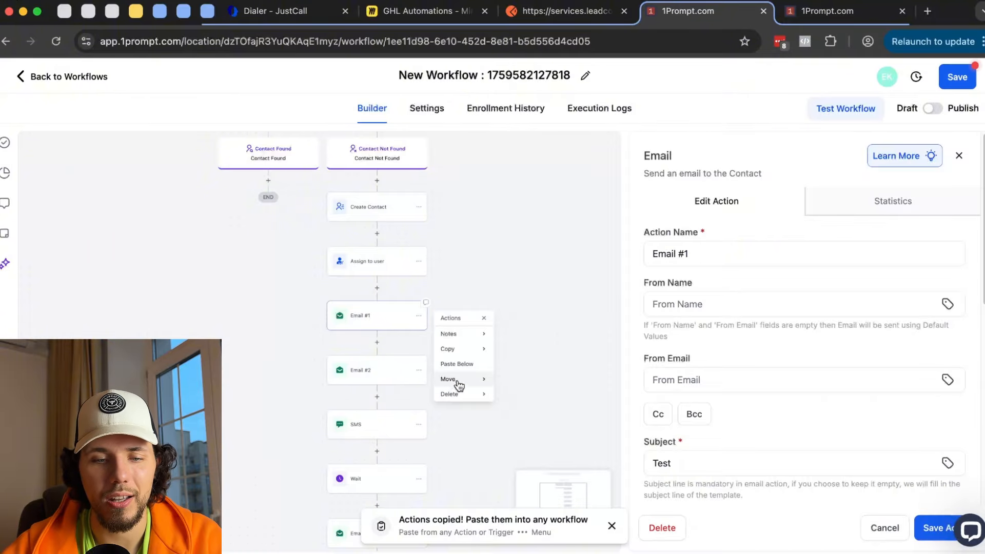
mouse_move(451, 395)
click(545, 345)
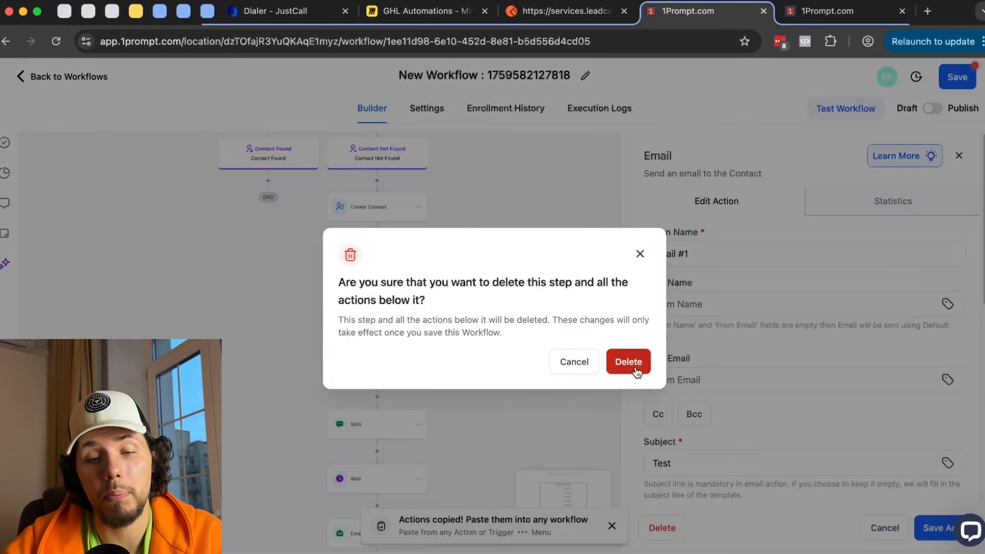
click(618, 360)
- Bring up the Actions list for a new step after Assign to user
click(376, 288)
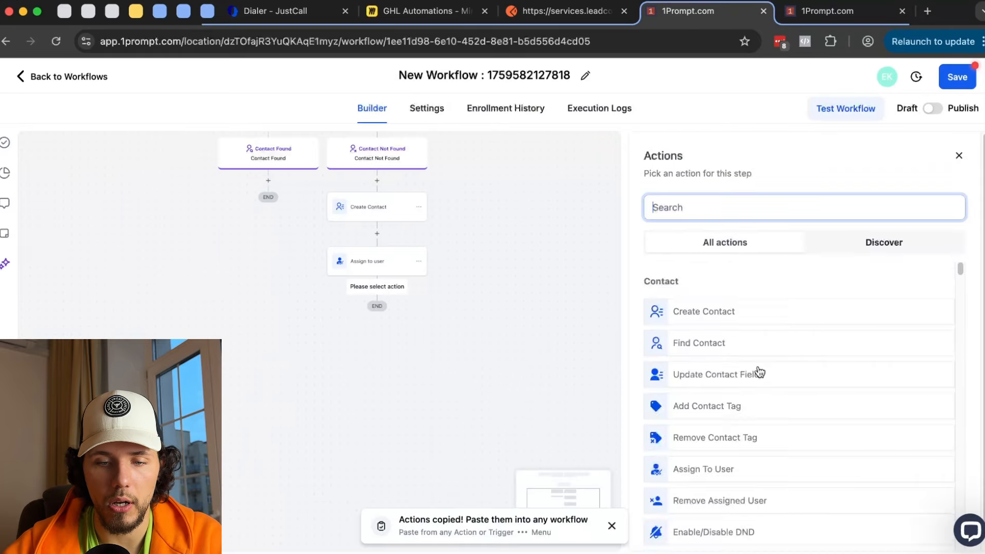
scroll(758, 367, down, 15)
scroll(762, 369, down, 8)
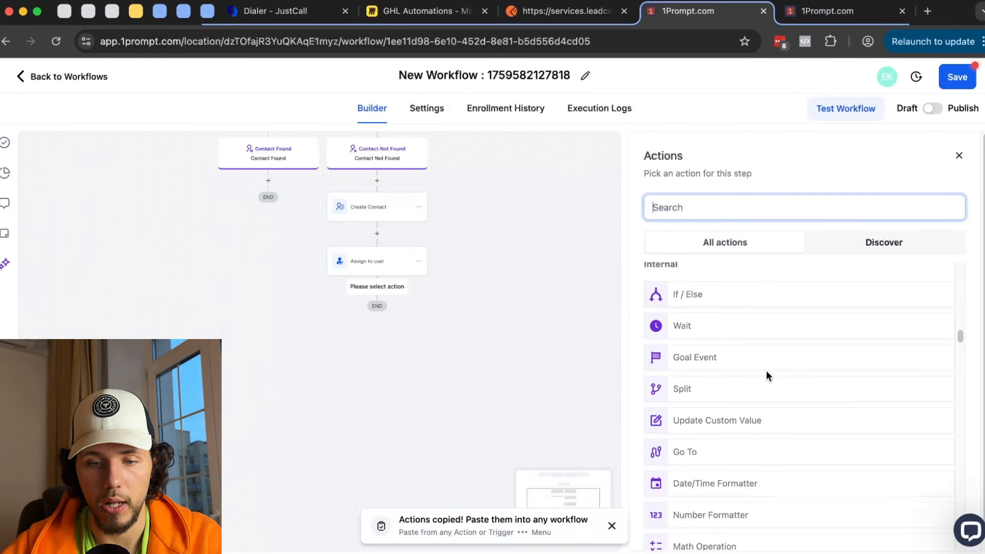
scroll(767, 373, down, 1)
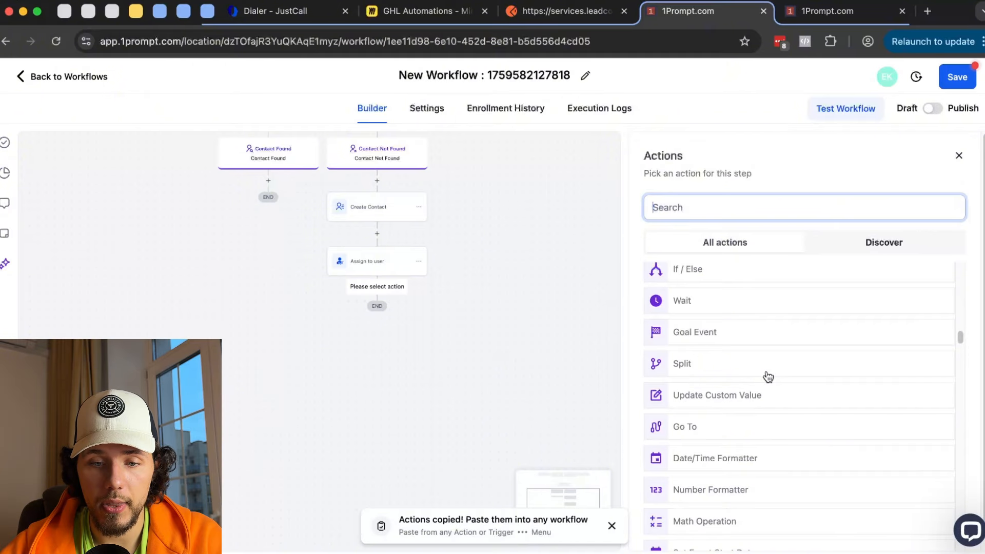
scroll(768, 377, down, 1)
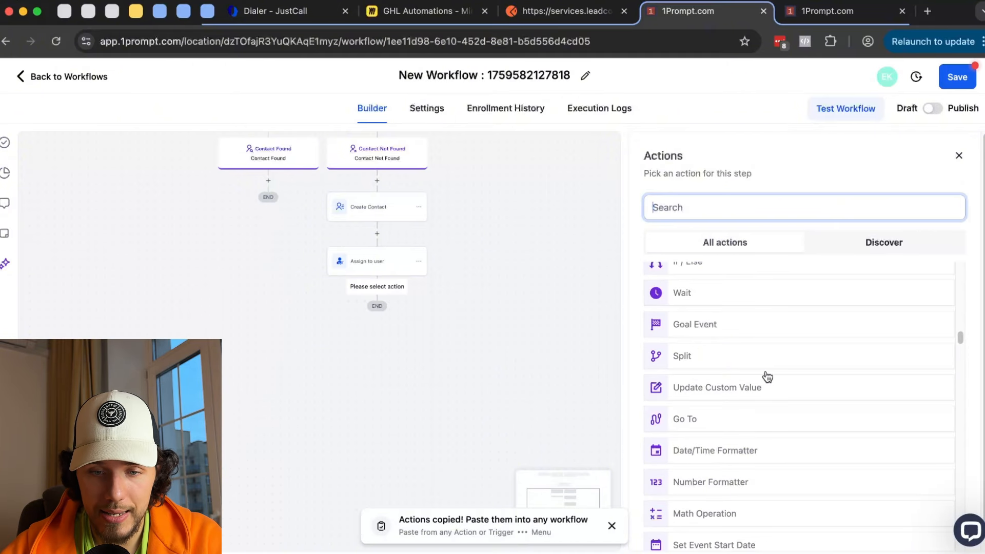
- Add a Random Split with three paths weighted 10, 30 and 60 percent for Paths A, B and C
click(681, 361)
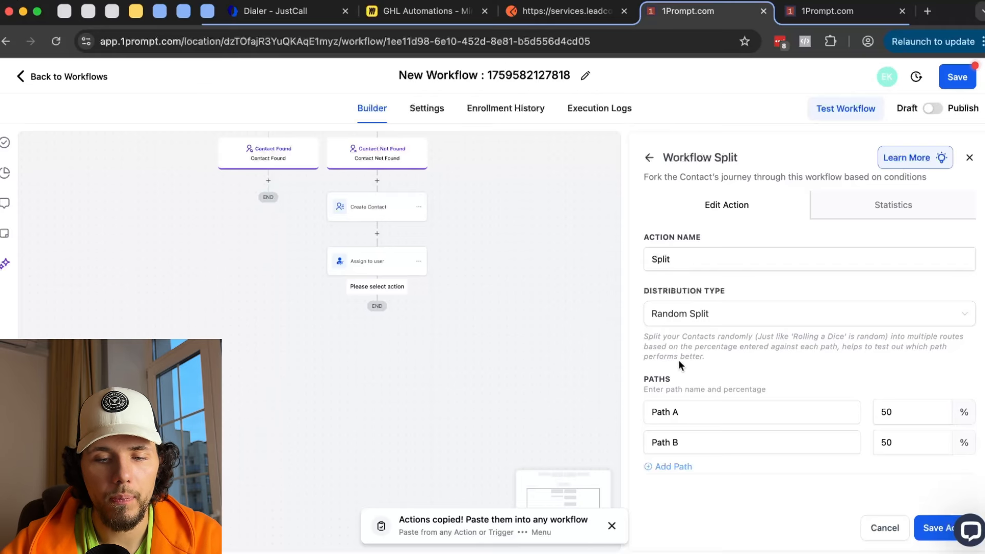
click(662, 466)
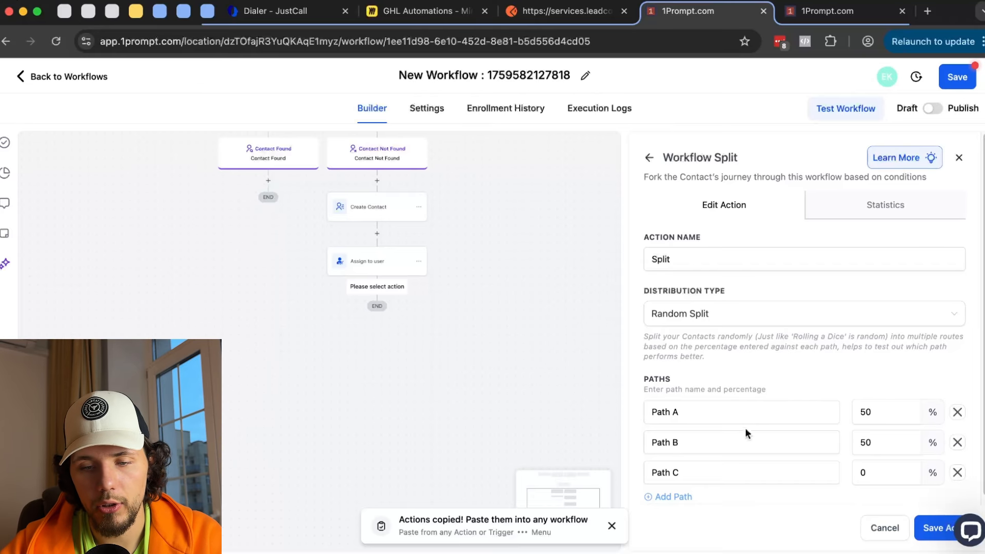
double_click(885, 406)
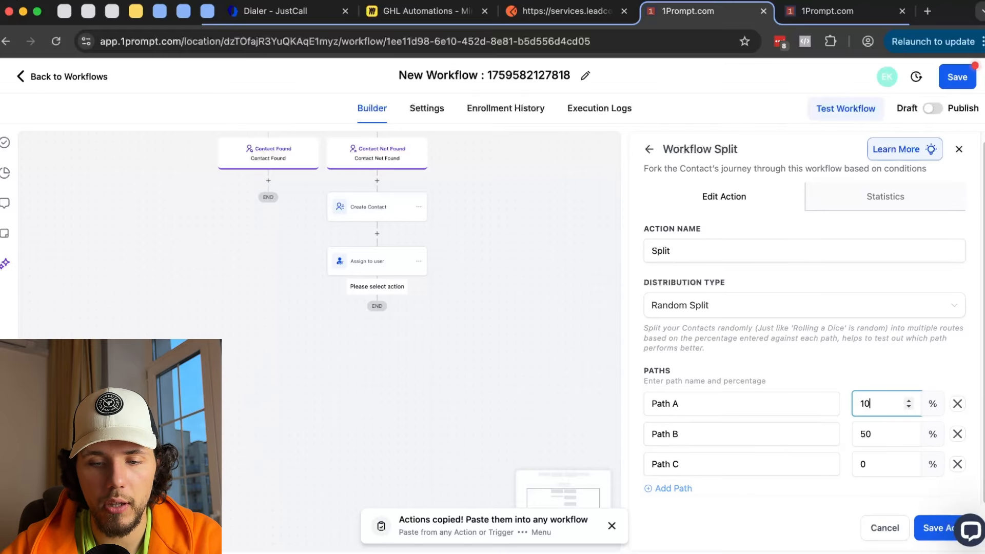
double_click(854, 435)
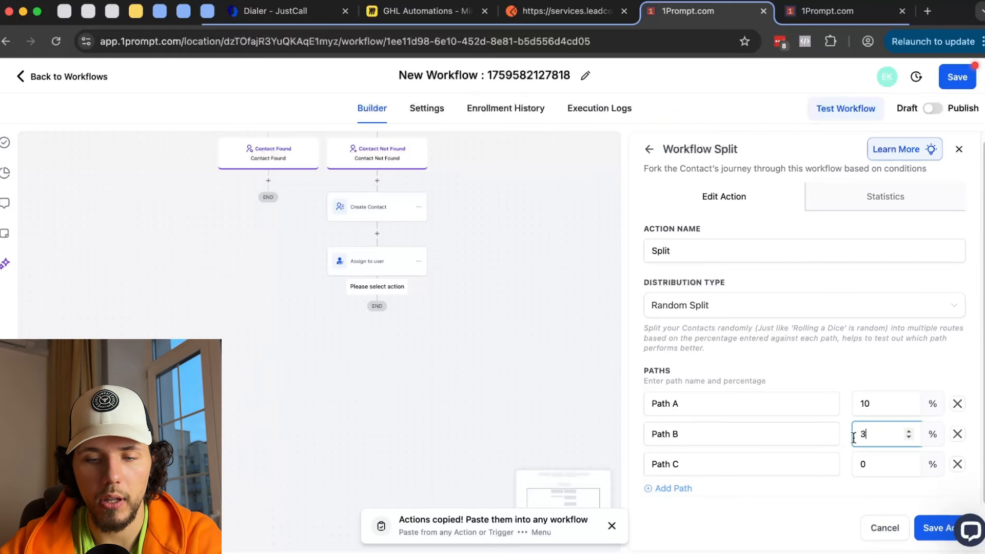
double_click(873, 464)
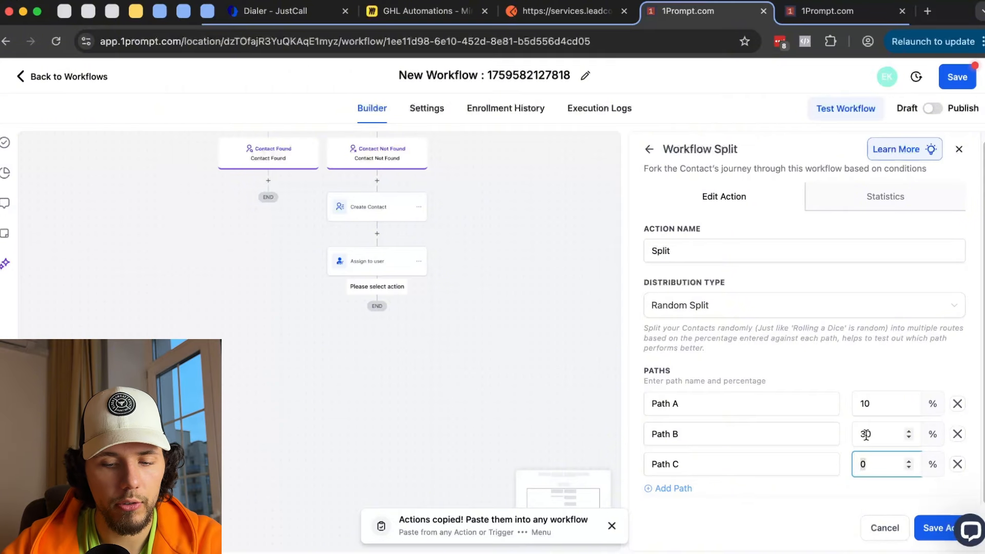
text(60)
click(928, 528)
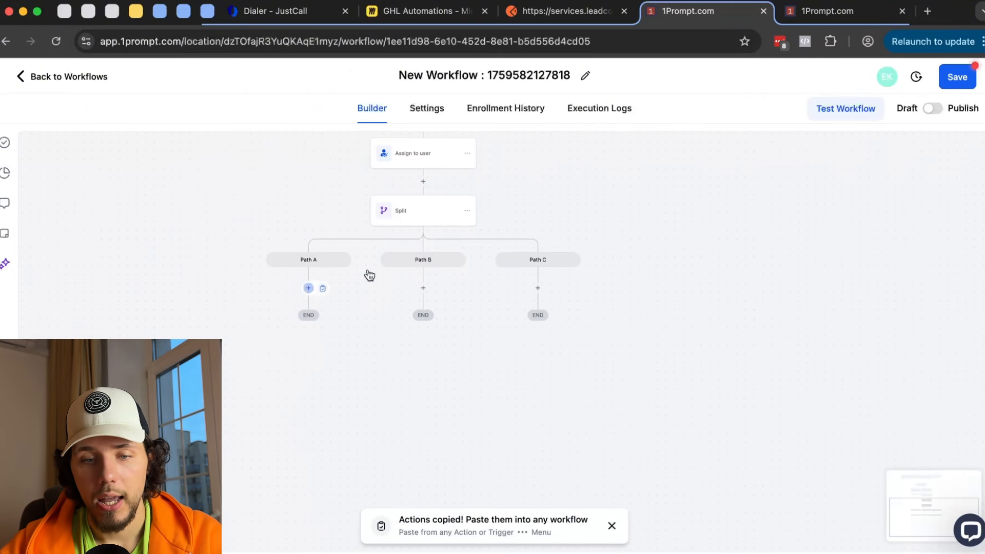
- Add a Send SMS step under Path A of the split
click(308, 288)
text(sms)
click(687, 311)
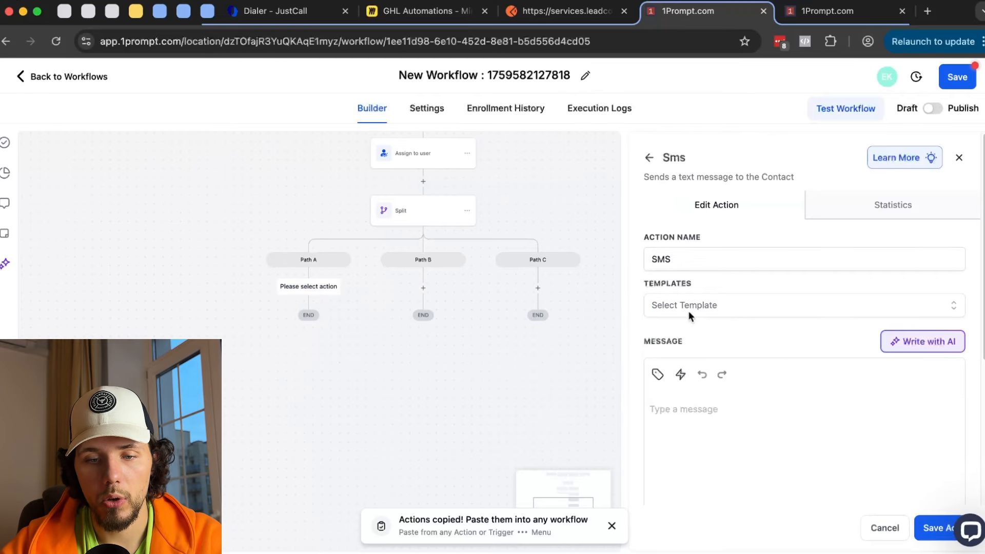
click(707, 418)
text(this is 1)
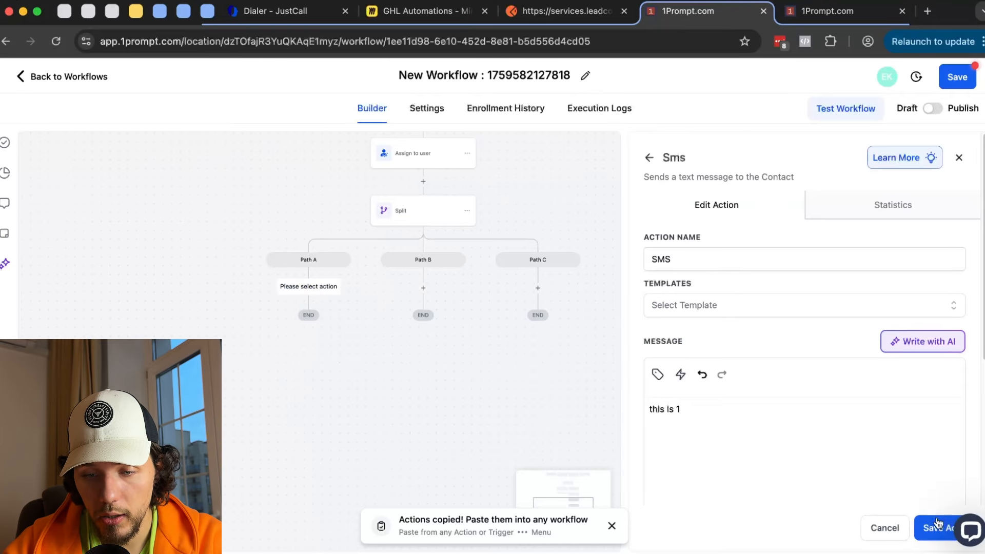
click(937, 523)
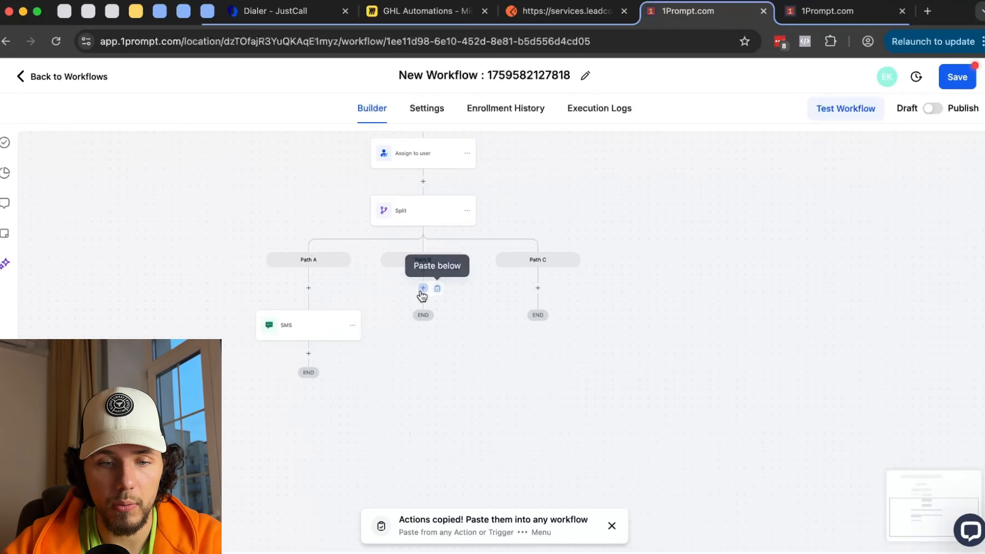
- Add a Send SMS step under Path B and review the split's 10/30/60 weights
click(423, 288)
text(sms)
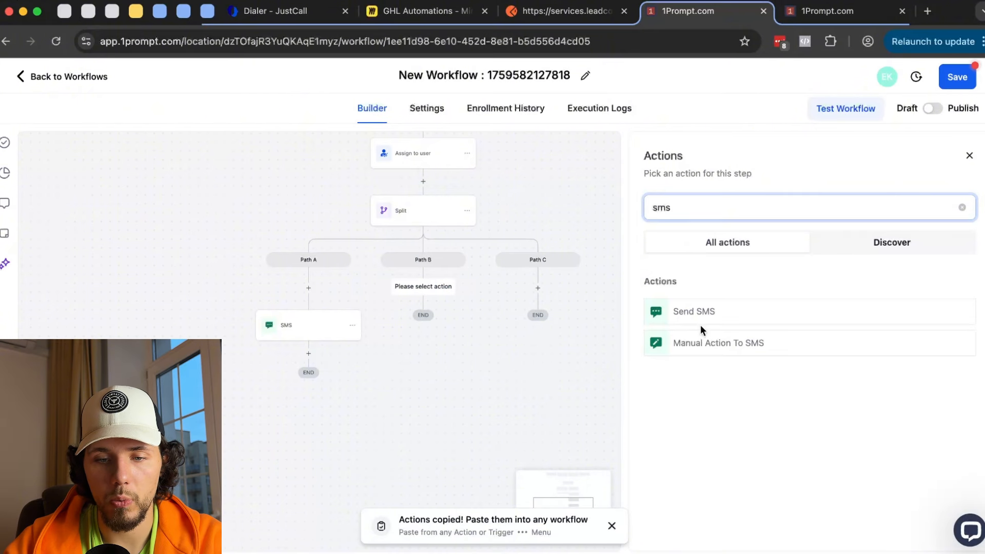
click(688, 312)
click(735, 418)
text(sms 2)
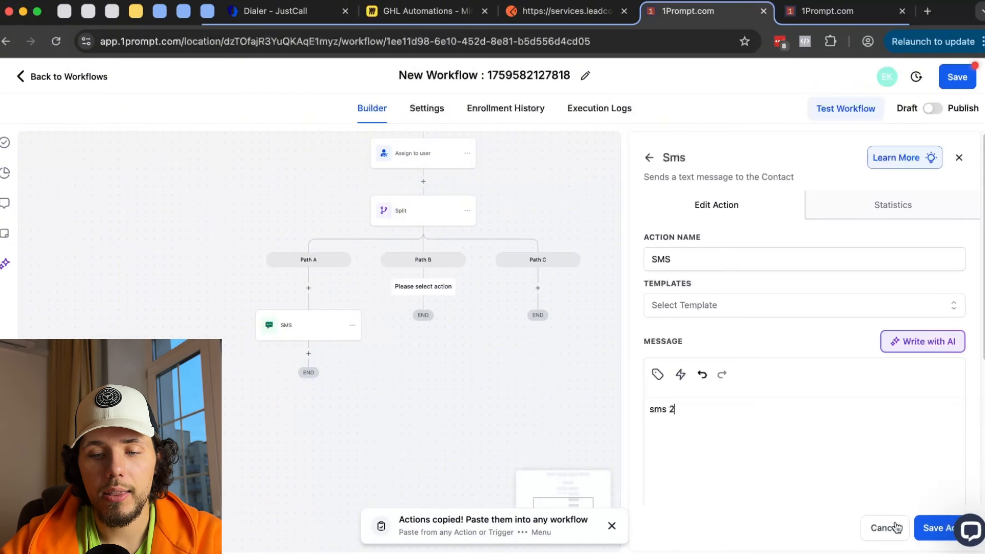
click(942, 527)
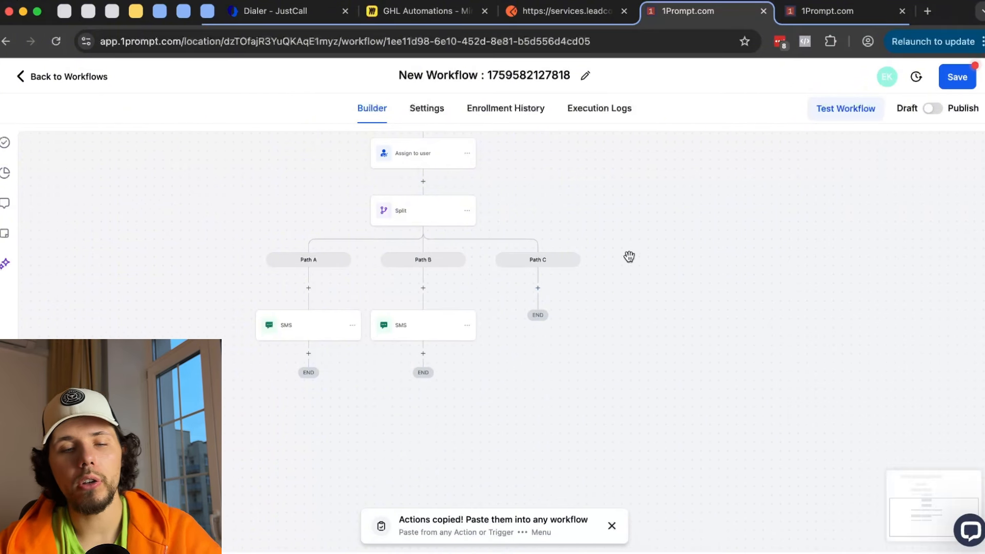
click(417, 243)
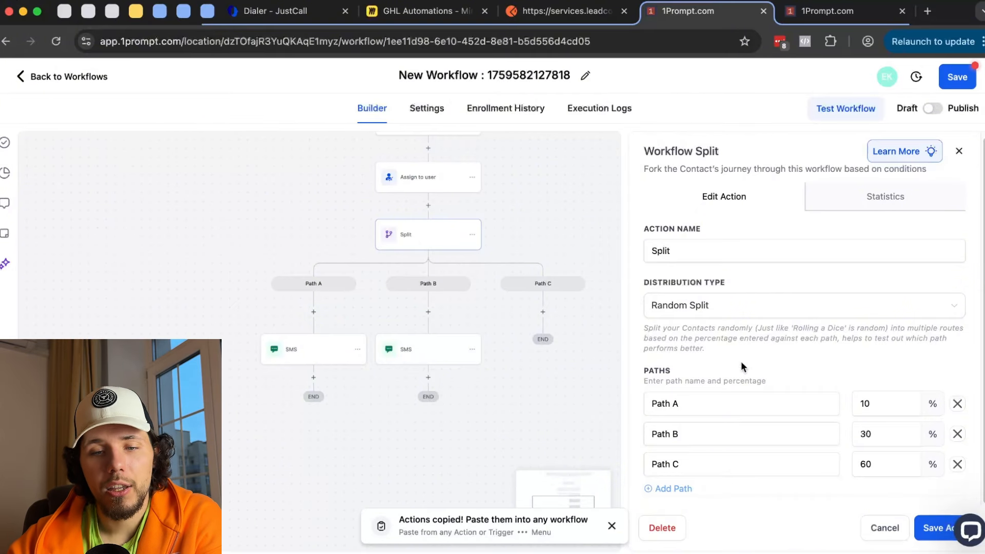
click(959, 151)
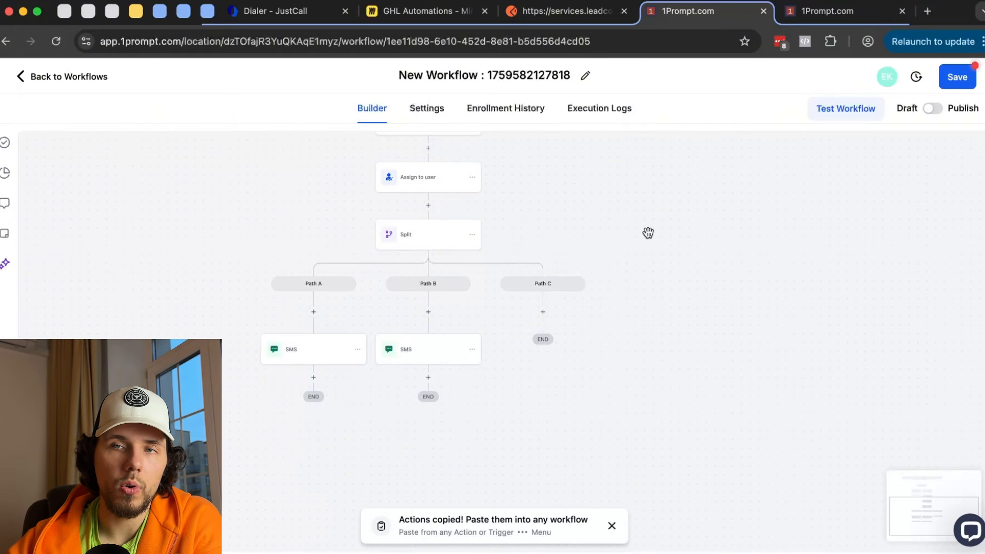
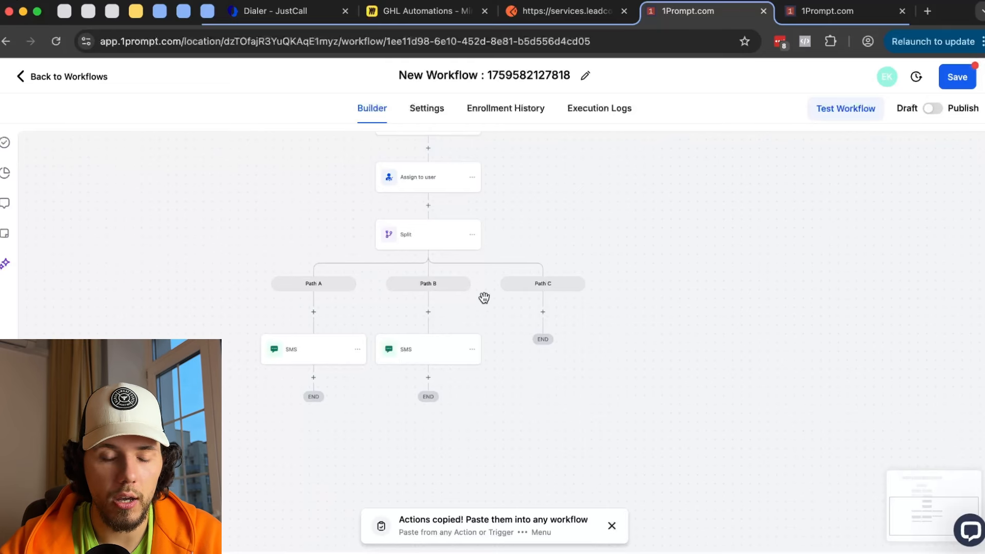
- Compare the Path A and Path B SMS messages and statistics, then open the Split step's settings
click(422, 353)
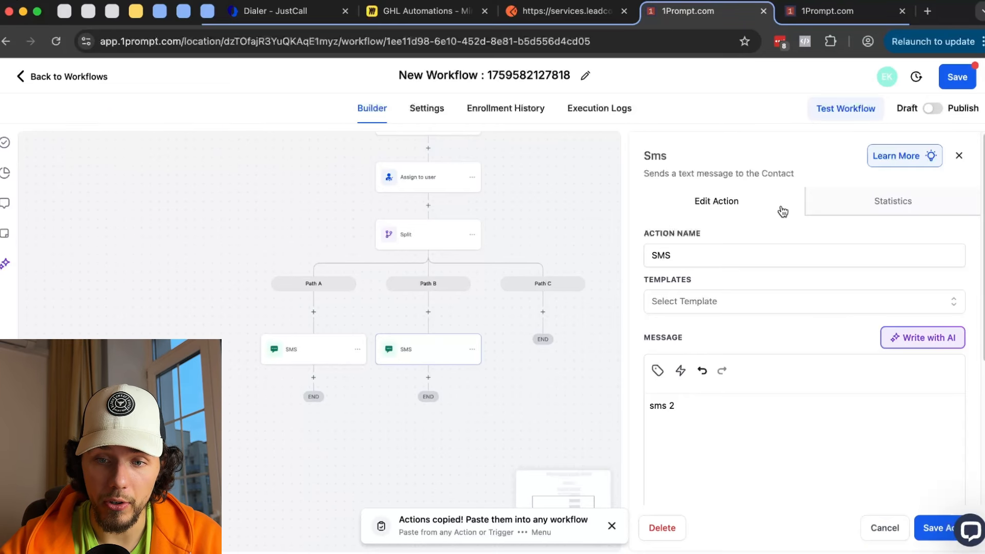
click(877, 213)
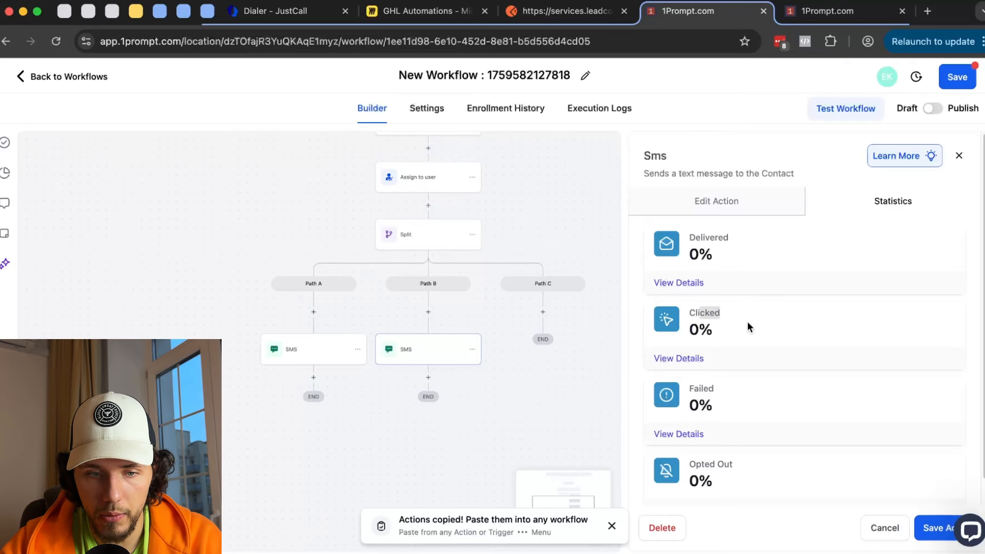
click(306, 353)
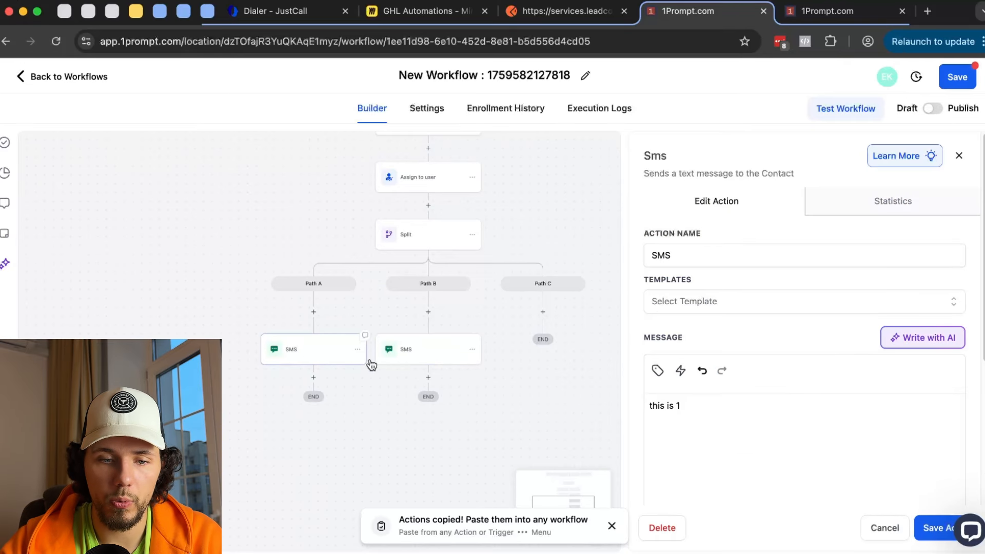
click(409, 359)
click(316, 363)
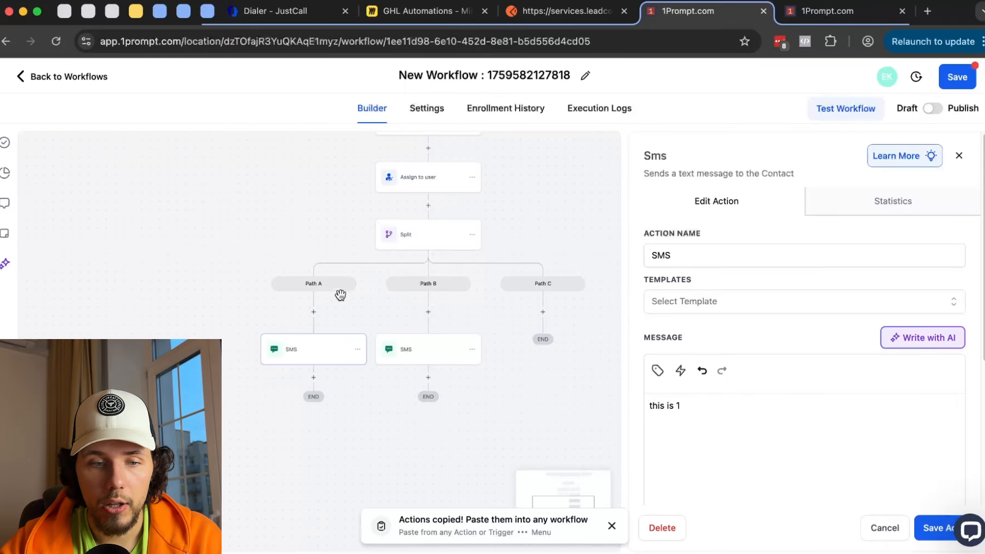
click(403, 246)
- Change the Split weights to 33, 33 and 34 percent for Paths A, B and C, and save
click(867, 403)
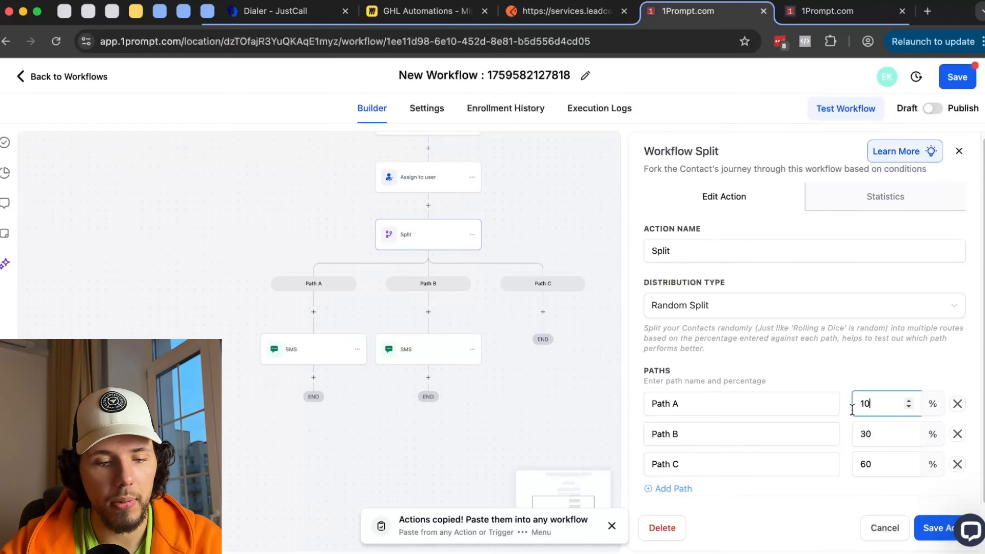
text(33)
drag(882, 436, 854, 439)
text(33)
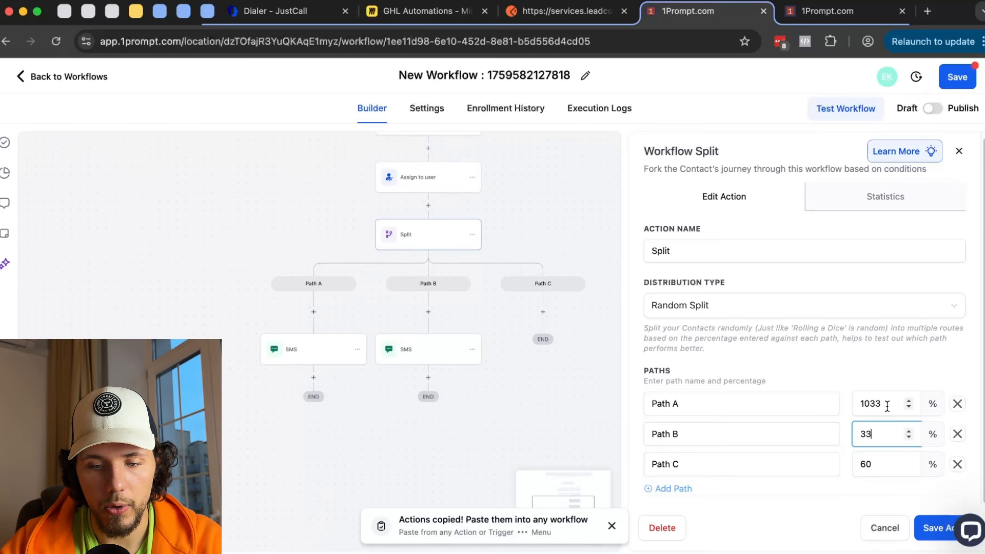
drag(885, 407, 862, 410)
text(33)
drag(875, 464, 861, 465)
text(34)
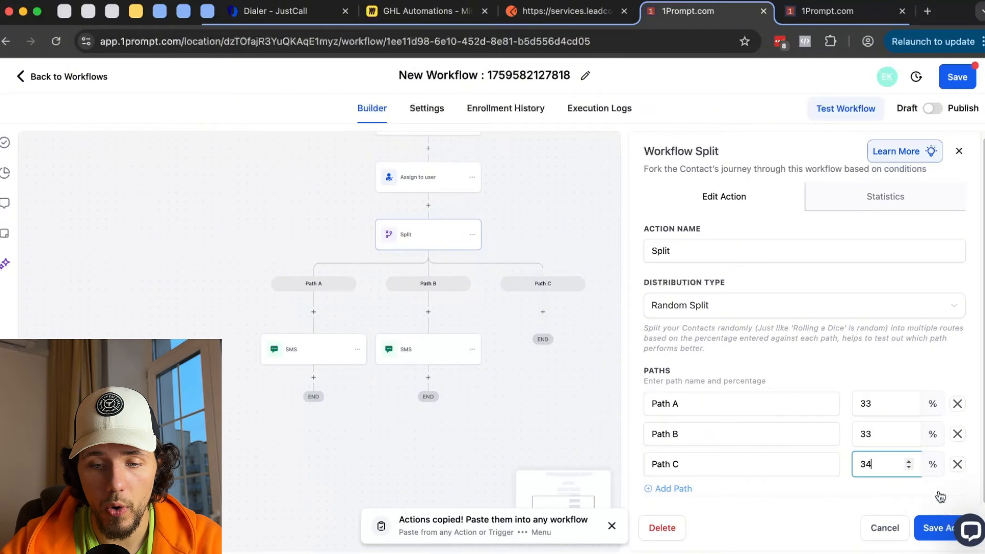
click(938, 525)
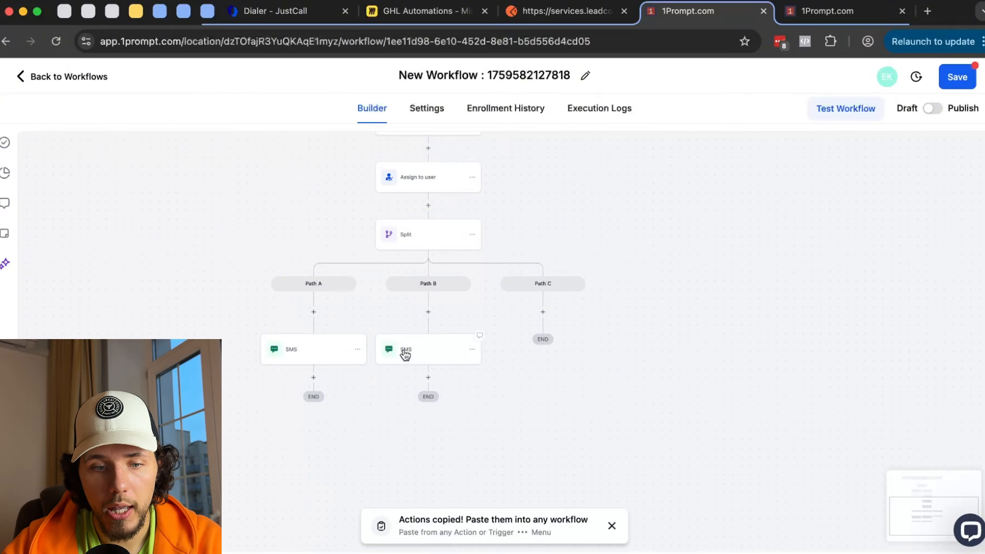
- Check the Path A SMS statistics, then choose Delete on the Split step
click(319, 354)
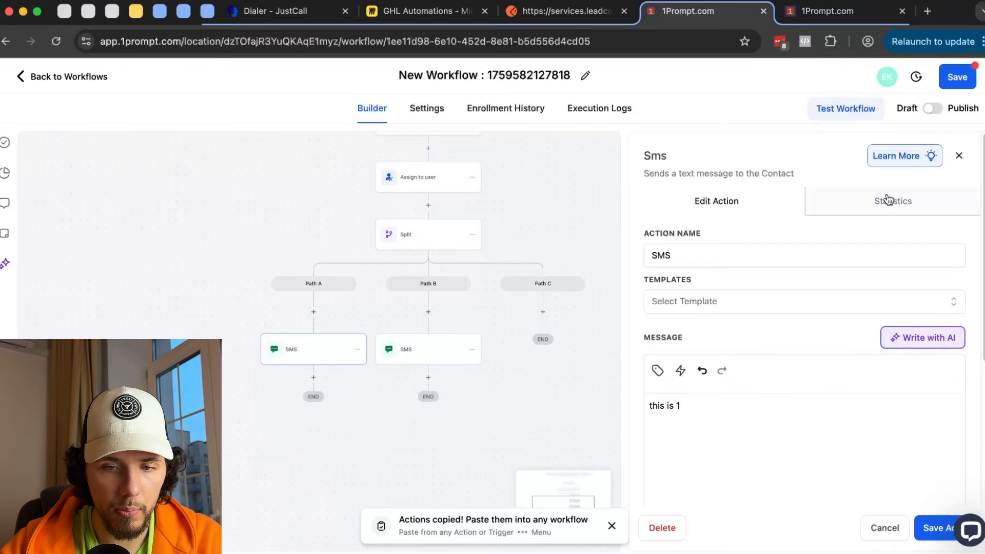
click(912, 196)
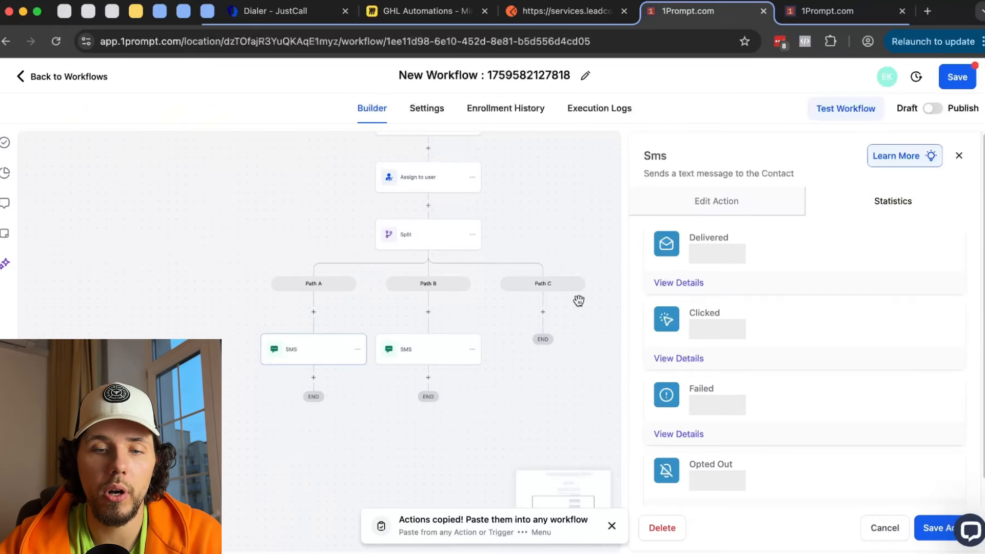
scroll(506, 215, up, 2)
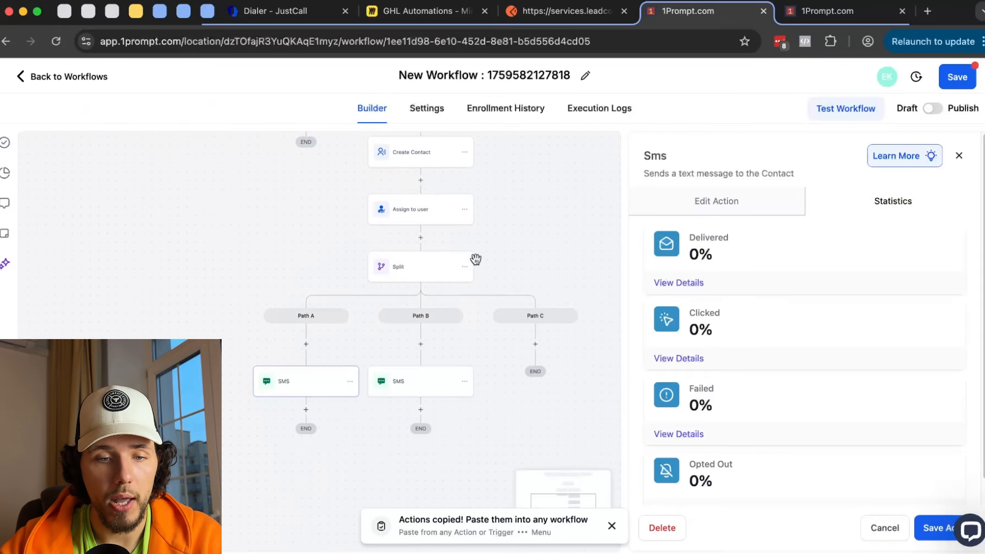
click(464, 267)
mouse_move(499, 336)
click(574, 293)
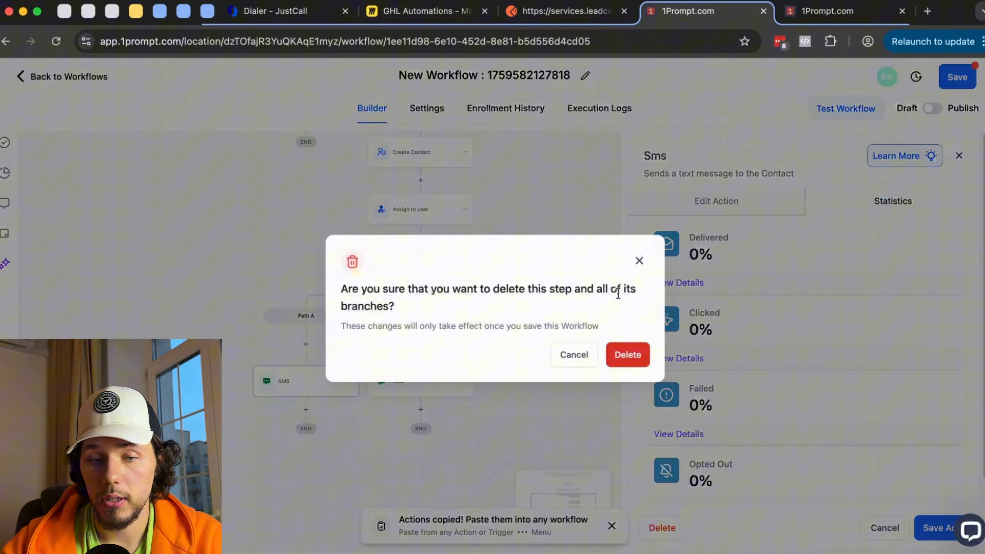
- Confirm deleting the Split and its branches, then browse actions for a step after Assign to user
click(628, 353)
click(420, 238)
scroll(825, 382, down, 5)
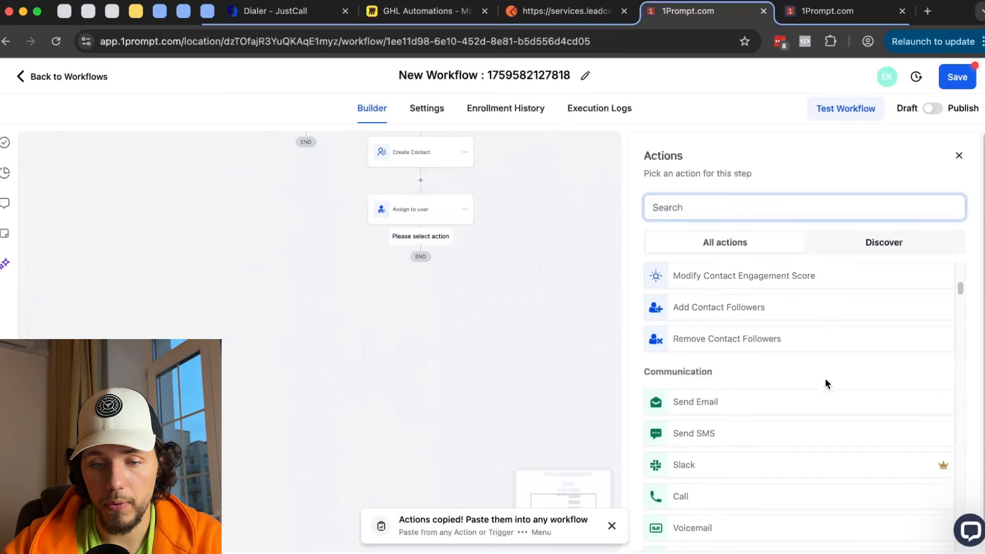
scroll(827, 384, down, 15)
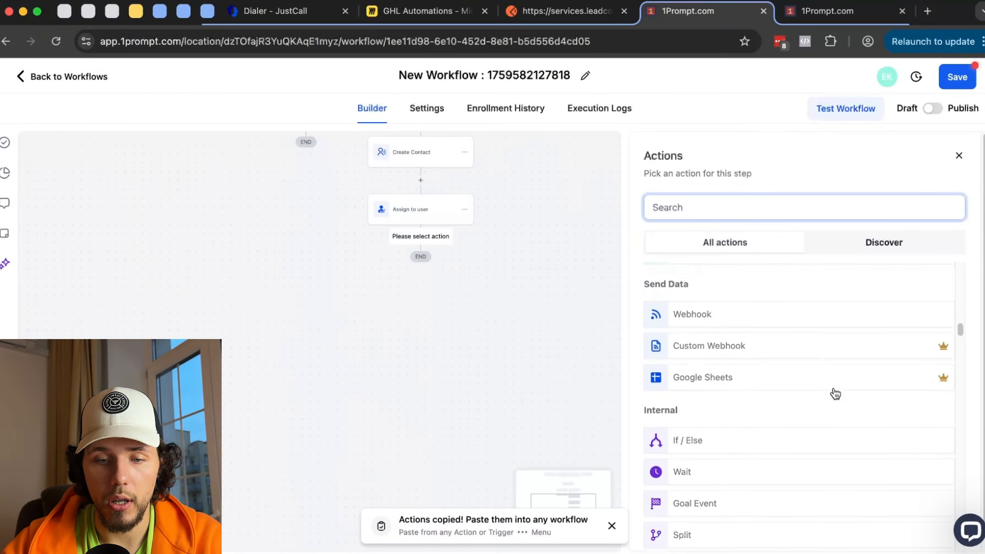
scroll(835, 394, down, 2)
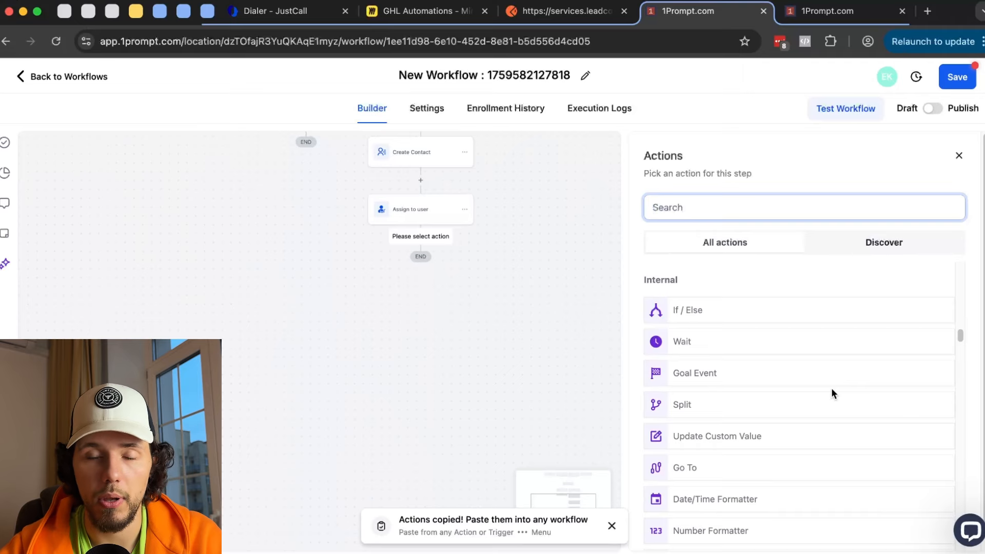
scroll(831, 391, down, 2)
scroll(767, 367, up, 2)
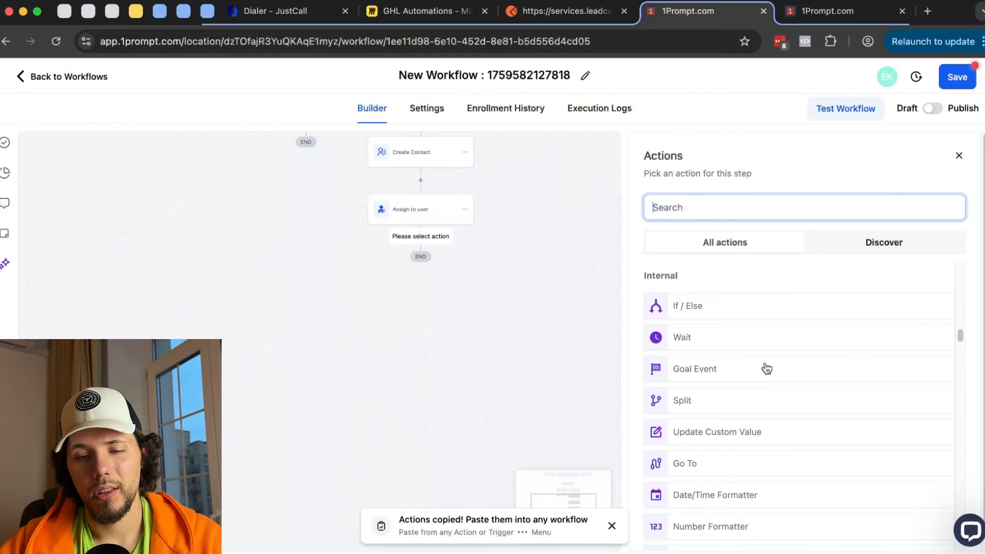
scroll(715, 428, down, 1)
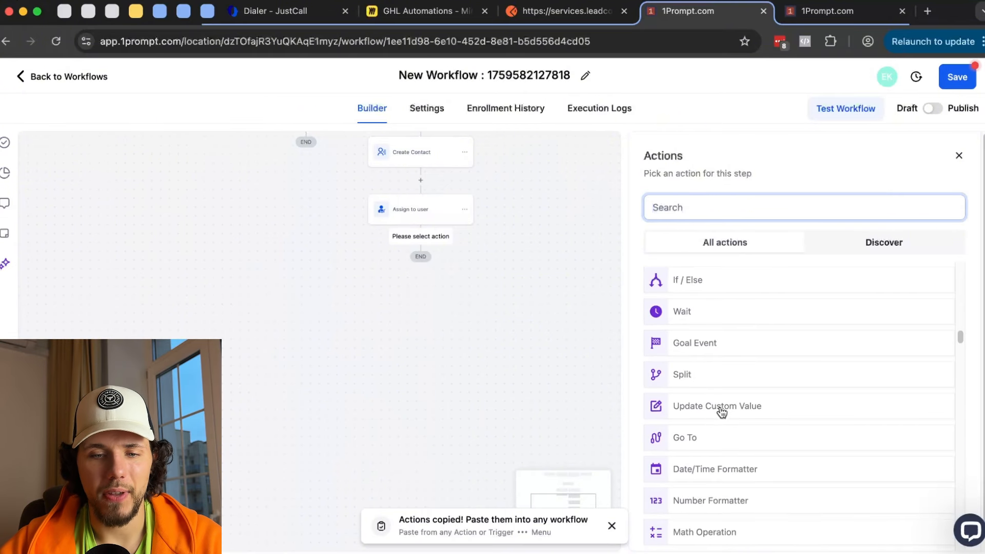
- Try an Update Custom Value step, find no custom values, and discard it
click(720, 408)
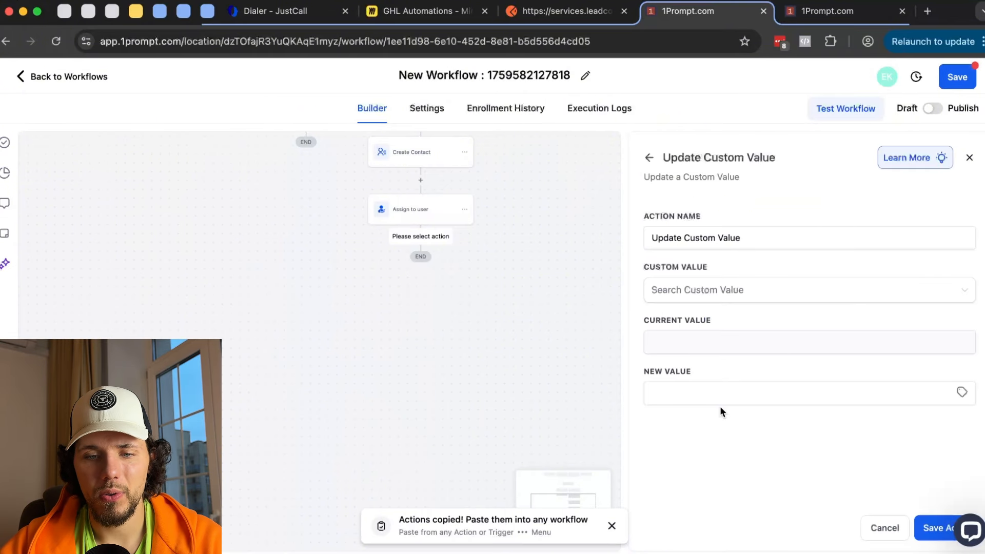
click(723, 297)
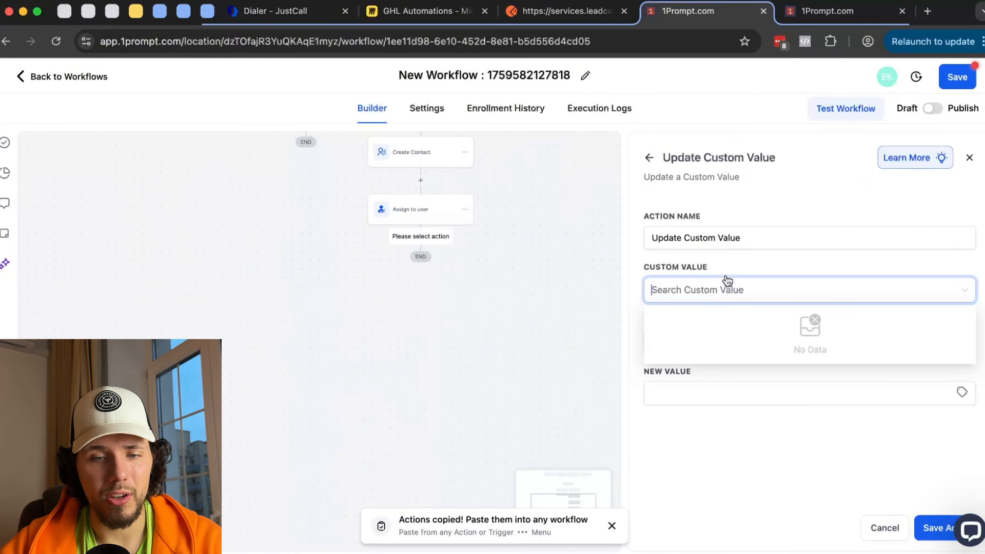
click(728, 258)
click(649, 158)
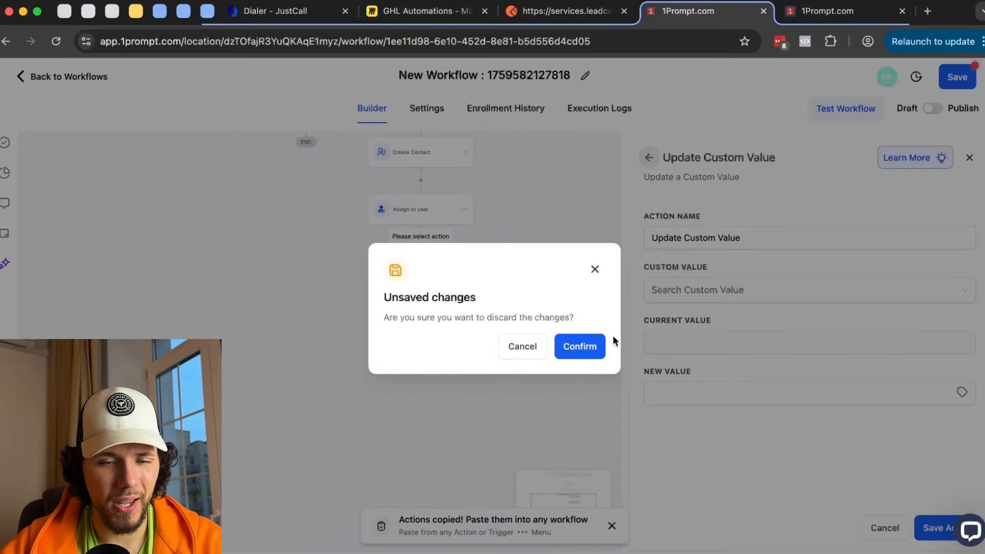
click(579, 347)
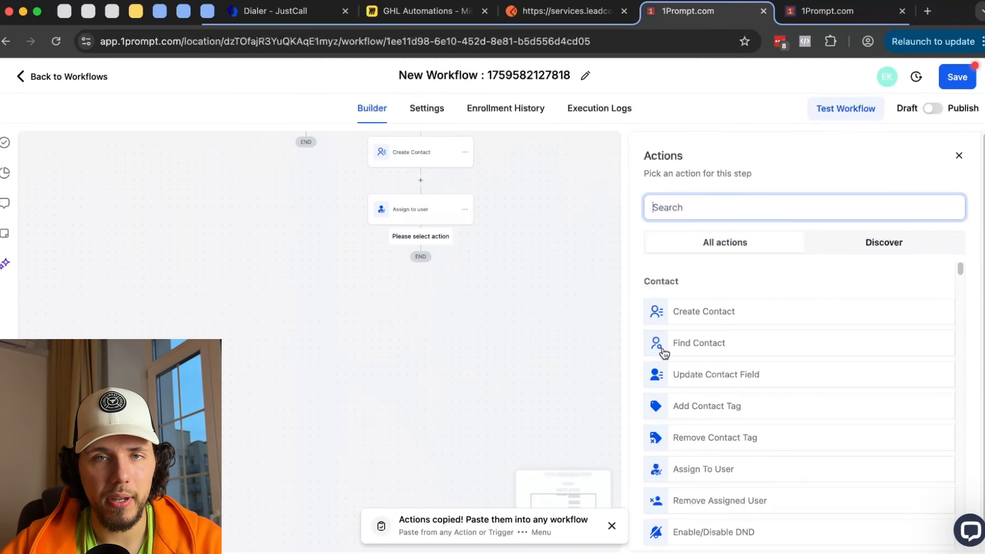
- Scroll through the action list and search it for 'if'
scroll(664, 353, down, 10)
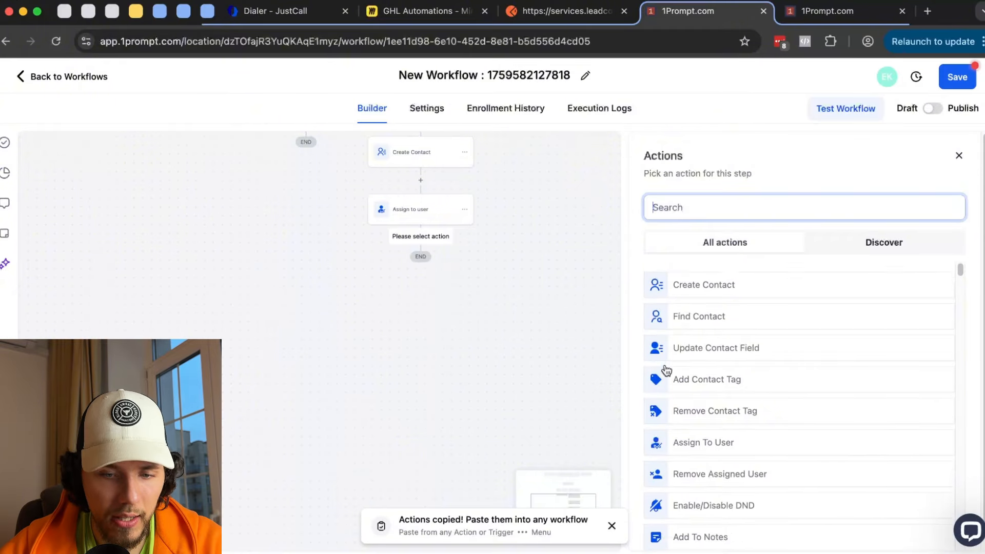
scroll(668, 373, down, 10)
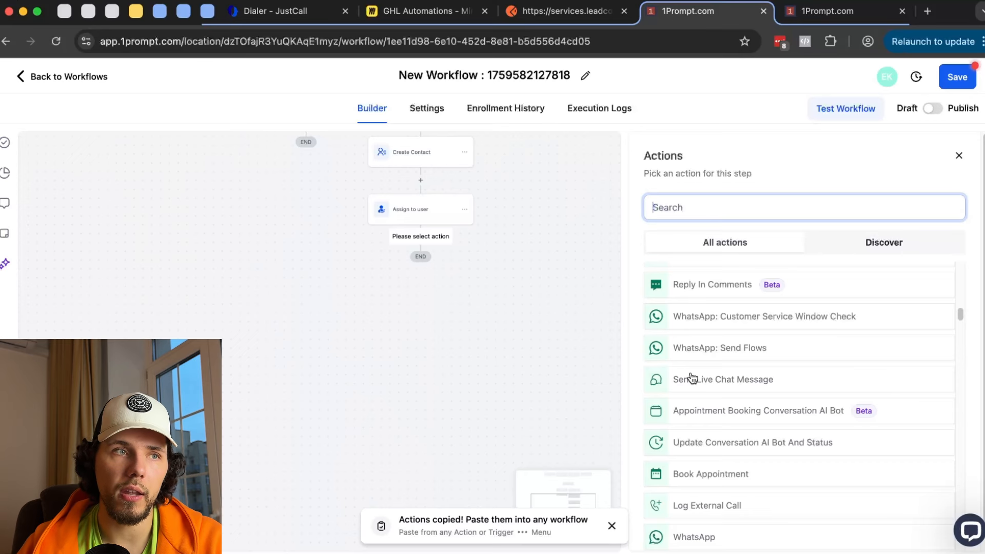
scroll(692, 378, down, 10)
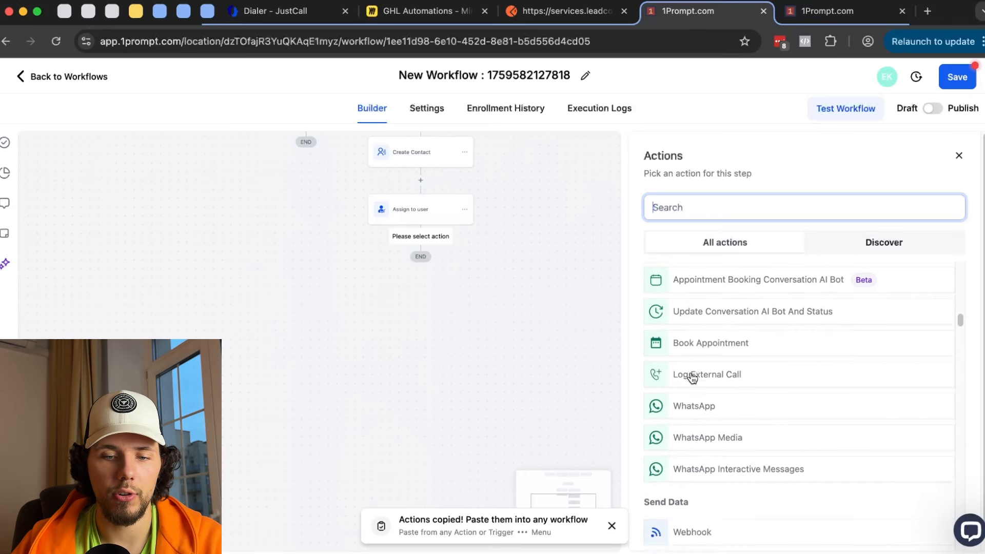
scroll(692, 378, down, 3)
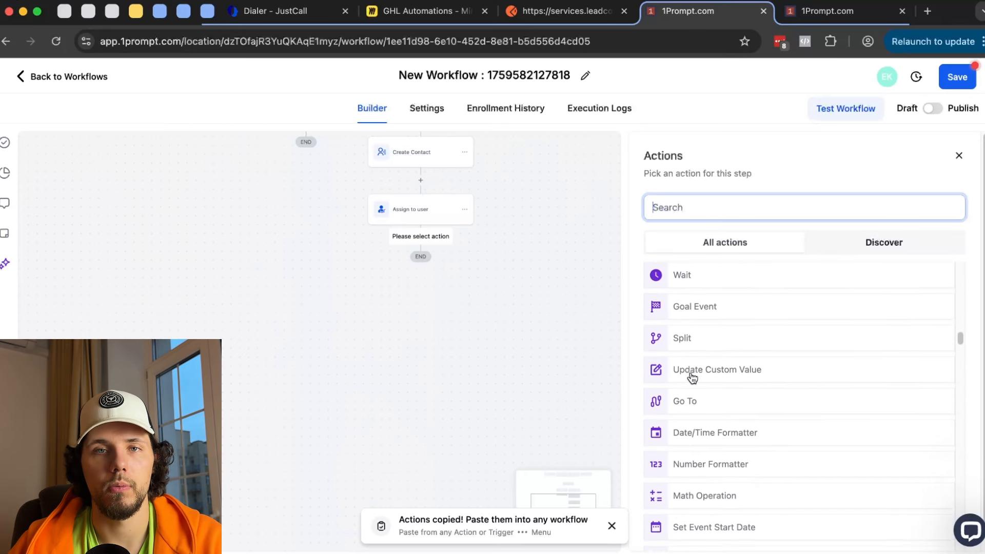
scroll(692, 379, down, 2)
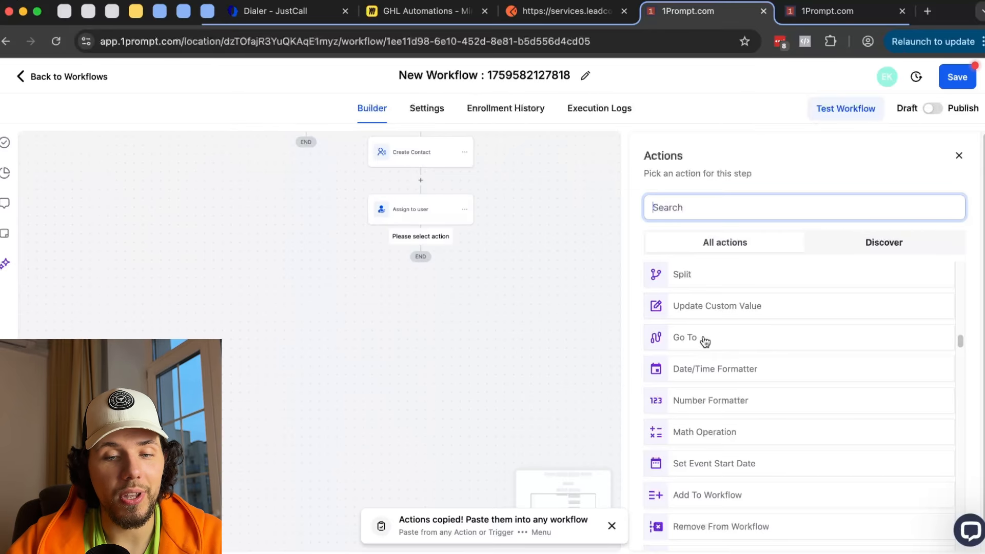
scroll(515, 224, up, 5)
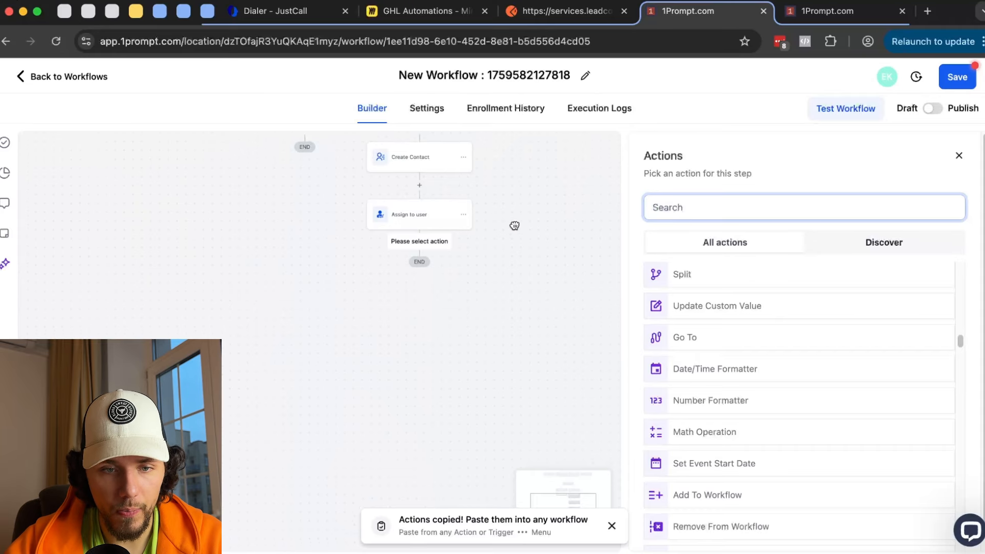
scroll(489, 341, down, 3)
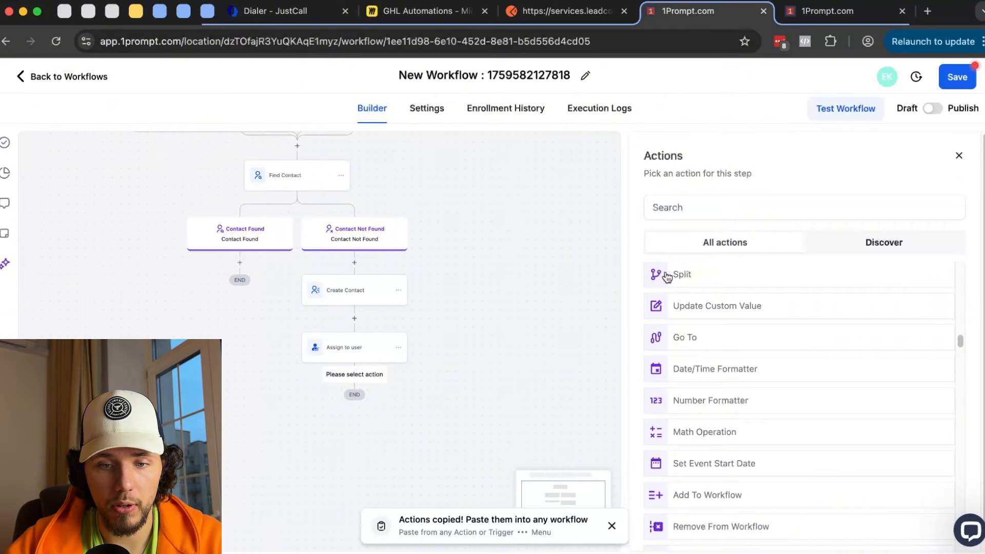
click(719, 207)
text(if)
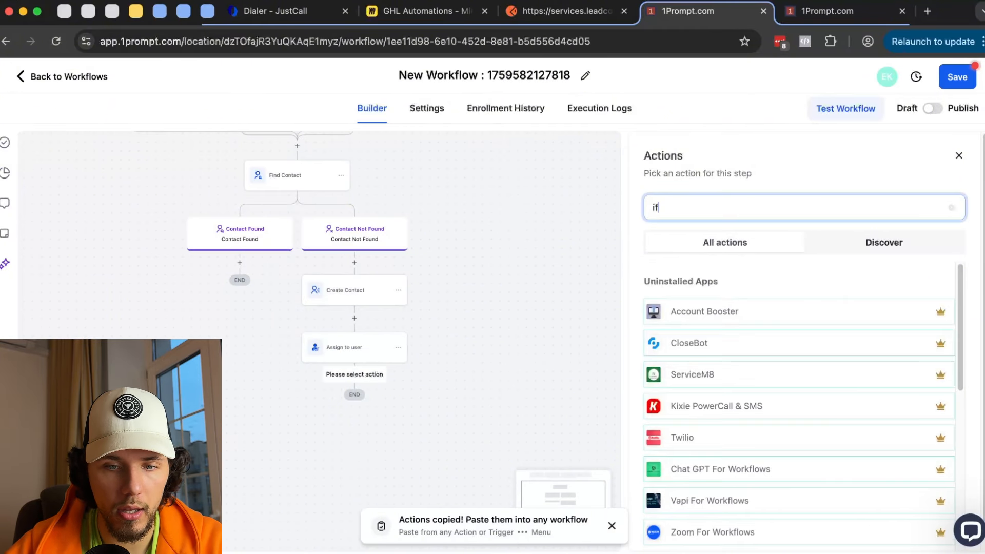
click(441, 244)
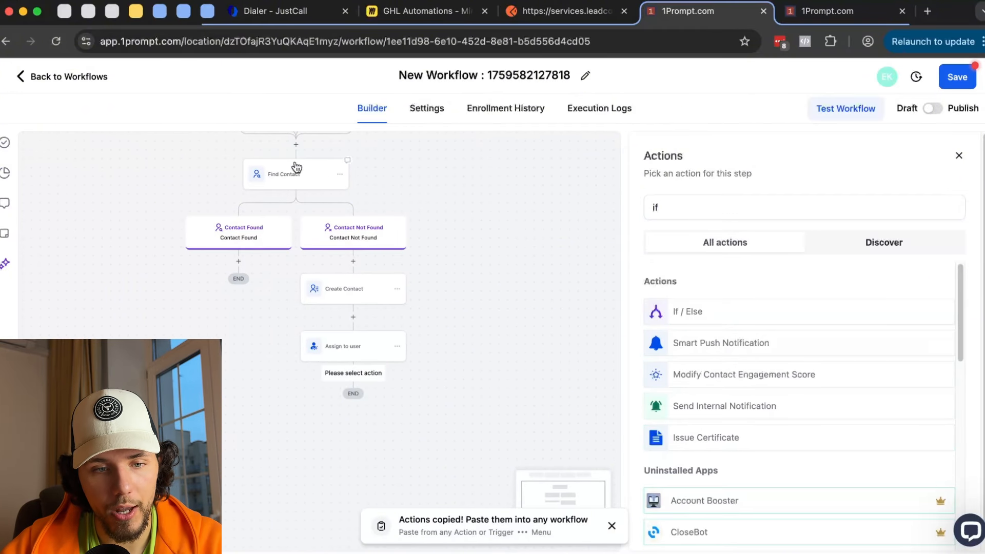
- Inspect the Find Contact settings, then pan to the end of the Not Found branch
scroll(195, 167, up, 2)
scroll(363, 248, up, 2)
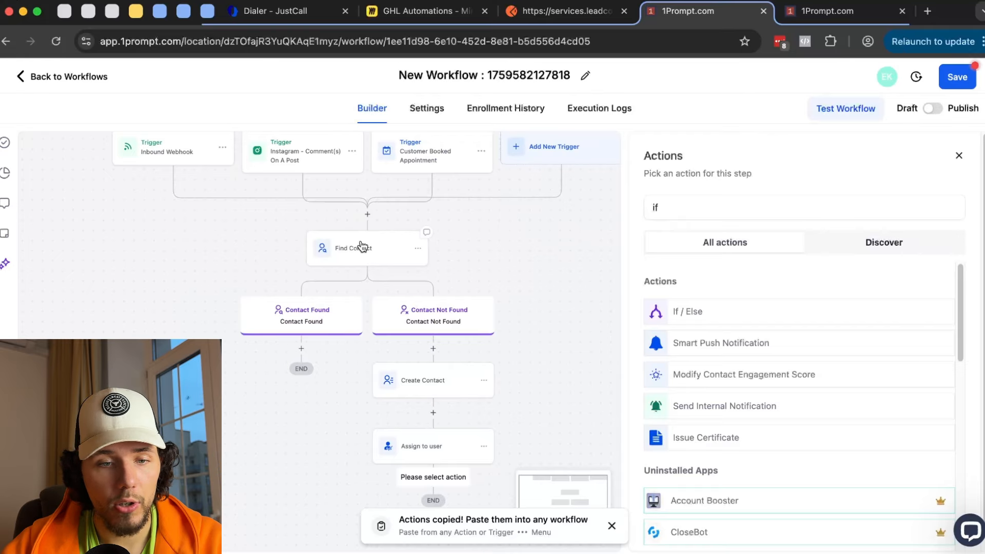
click(362, 248)
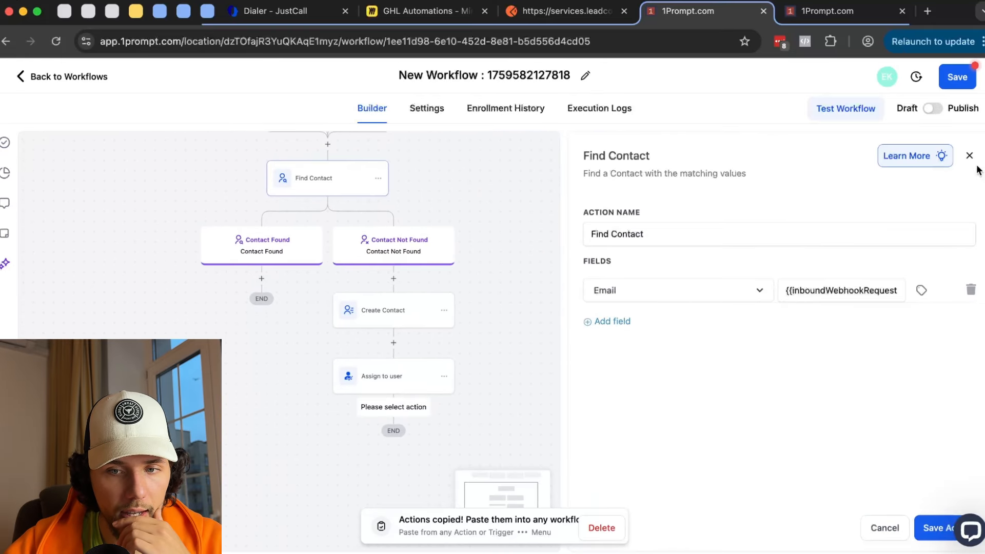
click(969, 155)
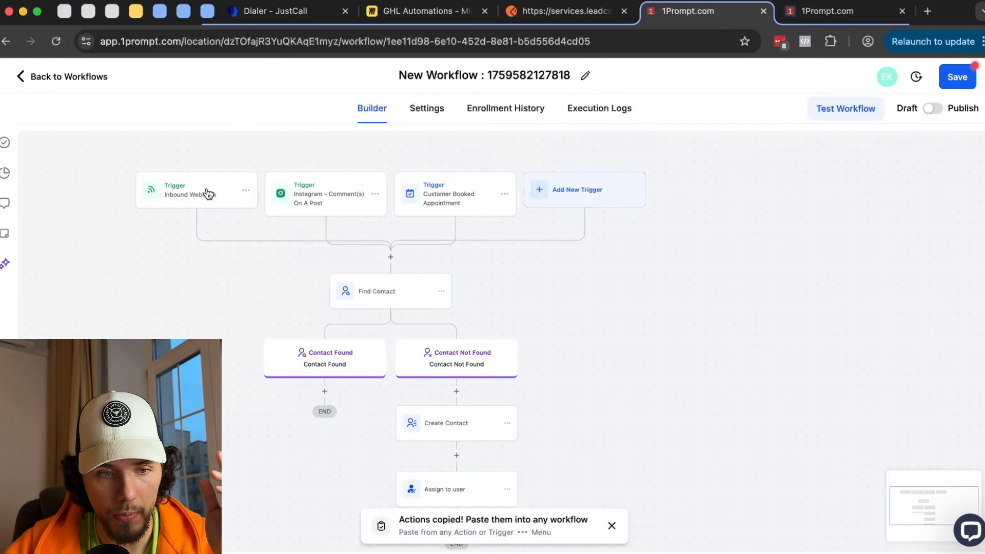
scroll(370, 220, down, 3)
scroll(386, 230, up, 2)
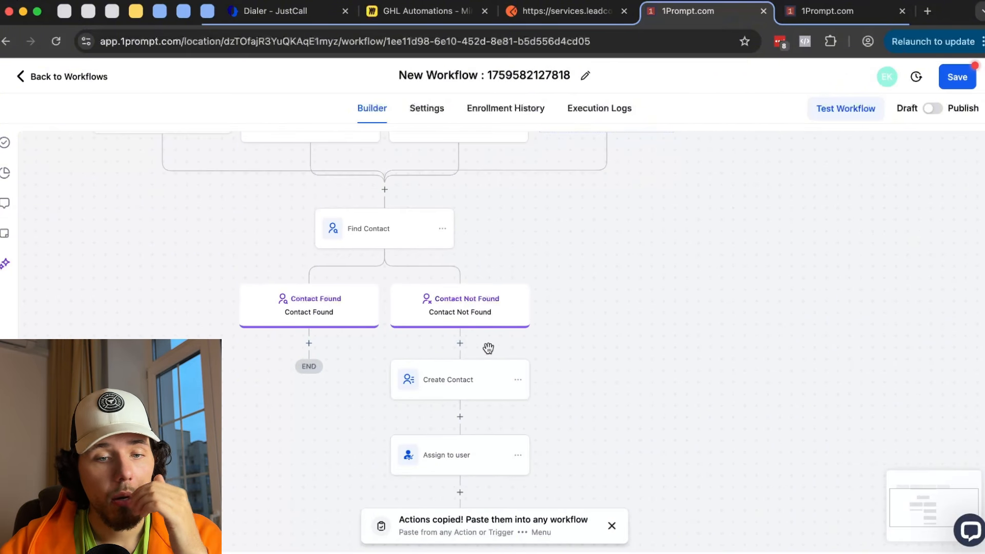
drag(684, 410, 684, 336)
- Add a Send SMS step saying 'Thank you for opting in!' after Assign to user
click(460, 414)
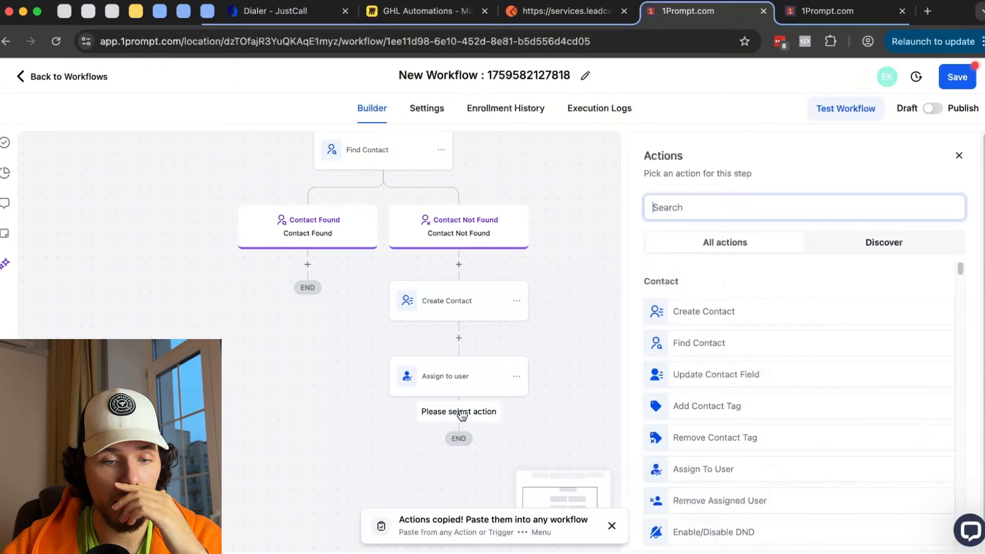
text(sms)
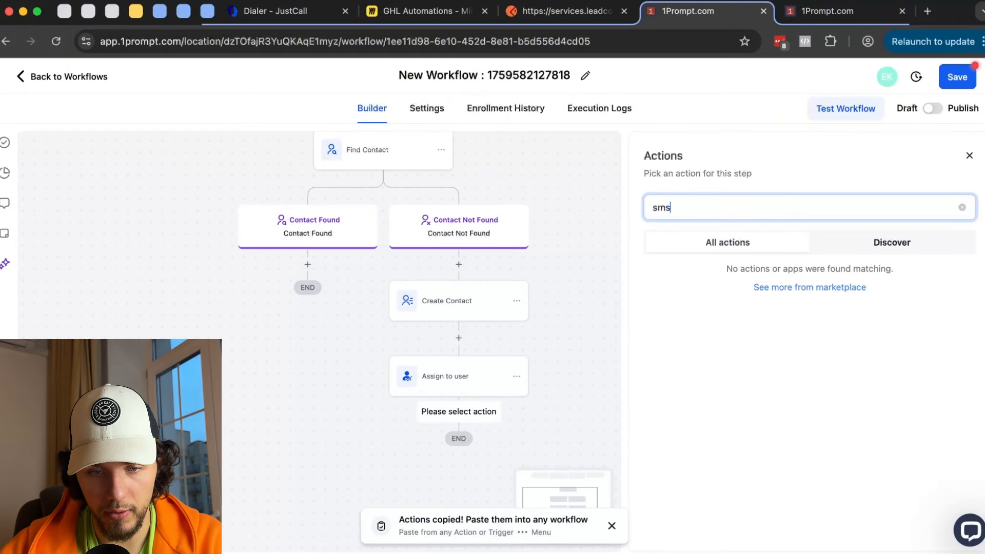
click(699, 313)
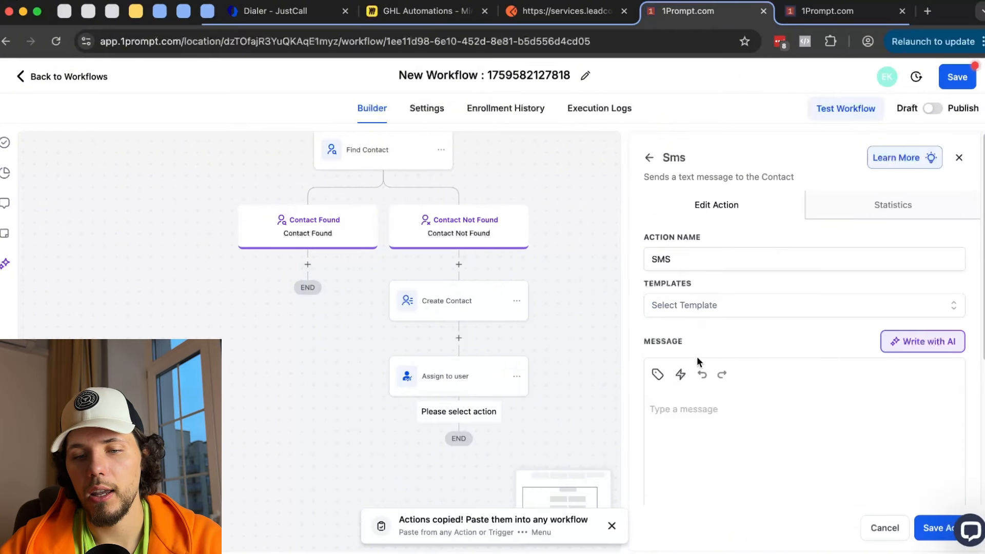
text(Thank you for opting in!)
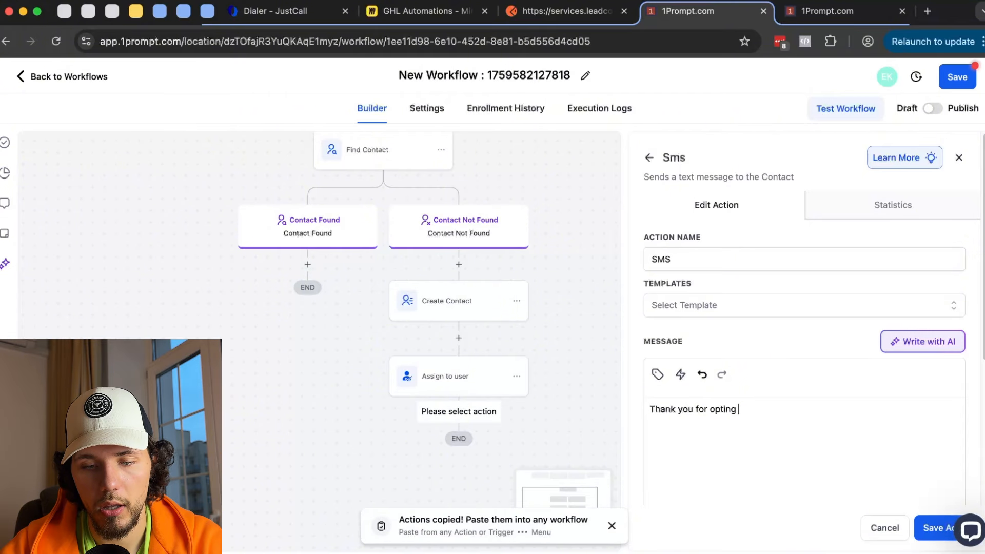
click(929, 528)
- Dismiss the copied notification and review the SMS message text without changes
drag(725, 386, 724, 377)
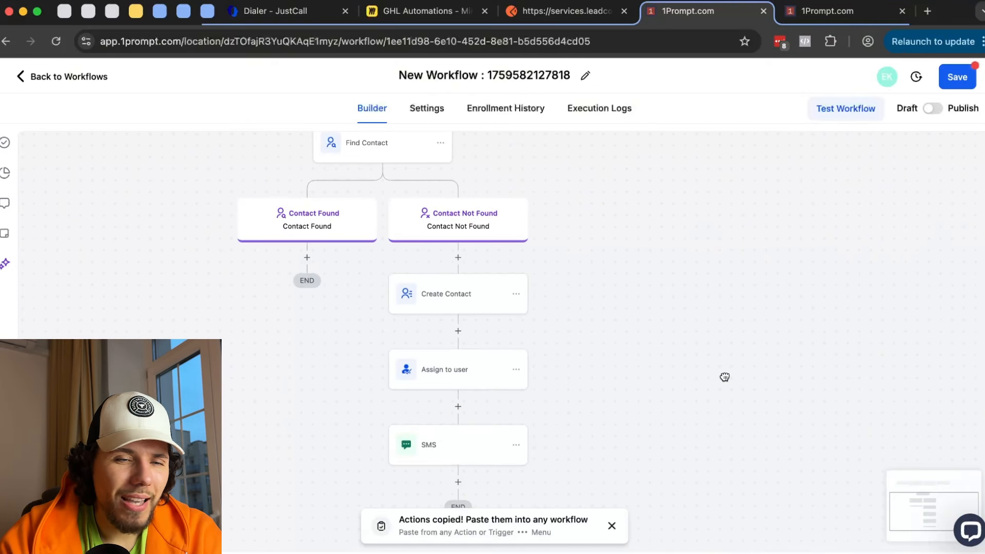
scroll(653, 259, down, 1)
scroll(647, 254, down, 1)
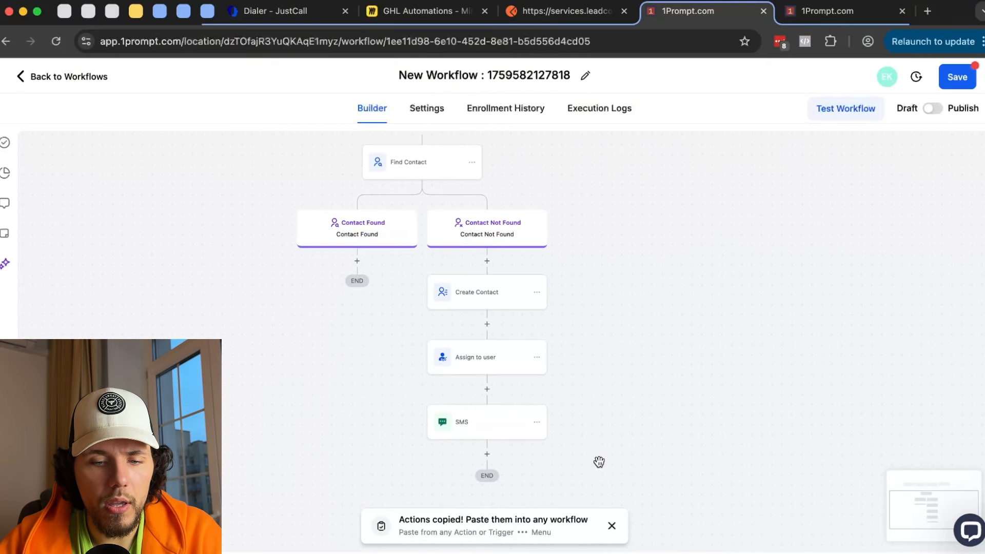
click(612, 525)
drag(609, 290, 585, 318)
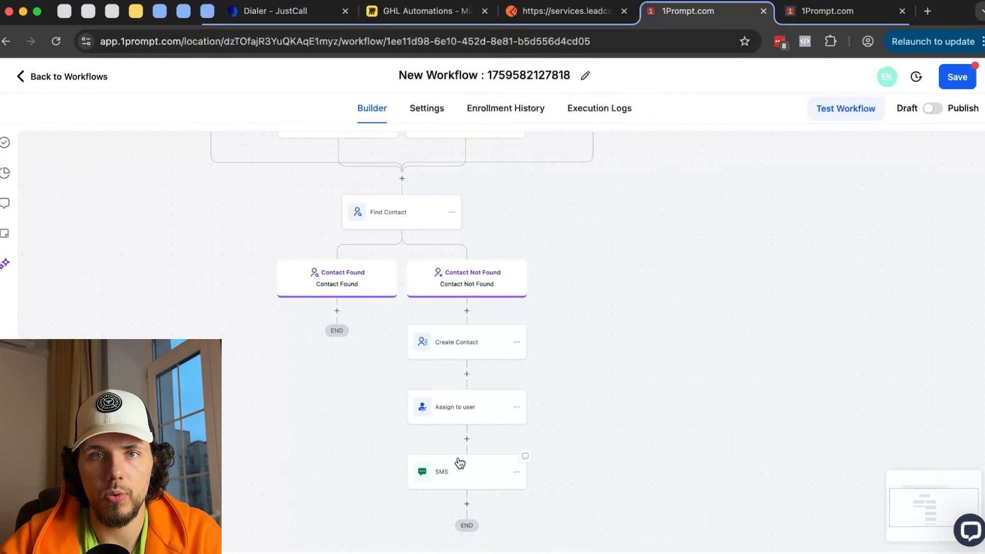
click(441, 470)
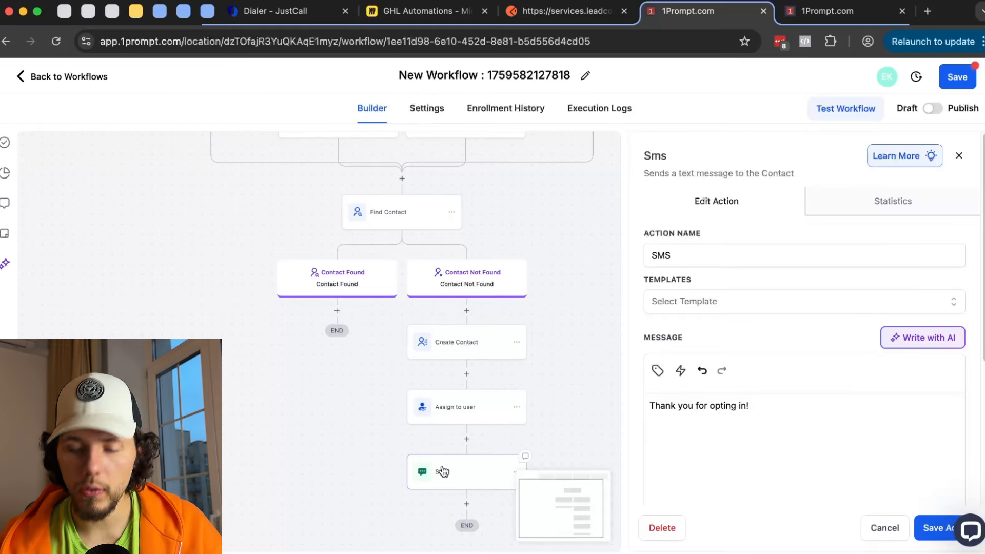
drag(754, 405, 664, 402)
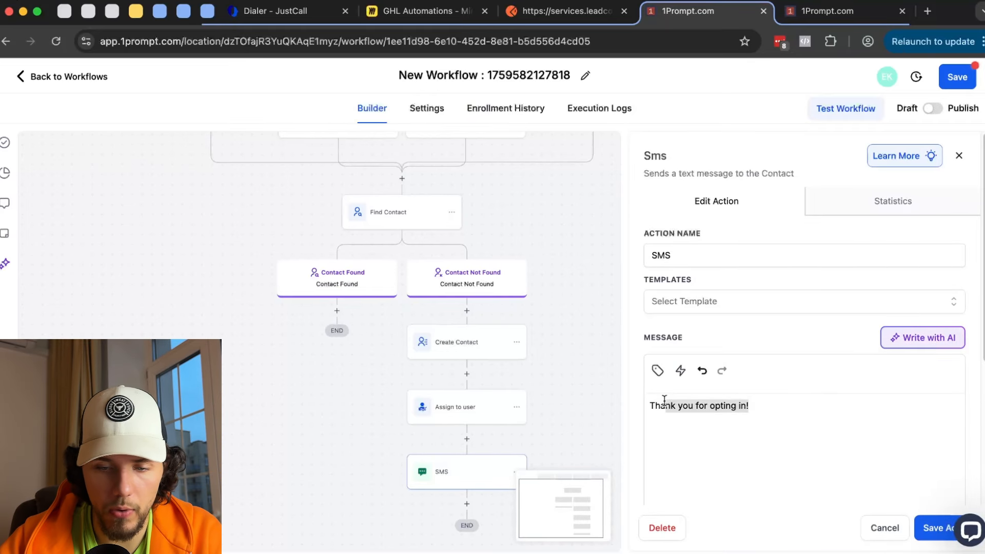
click(880, 537)
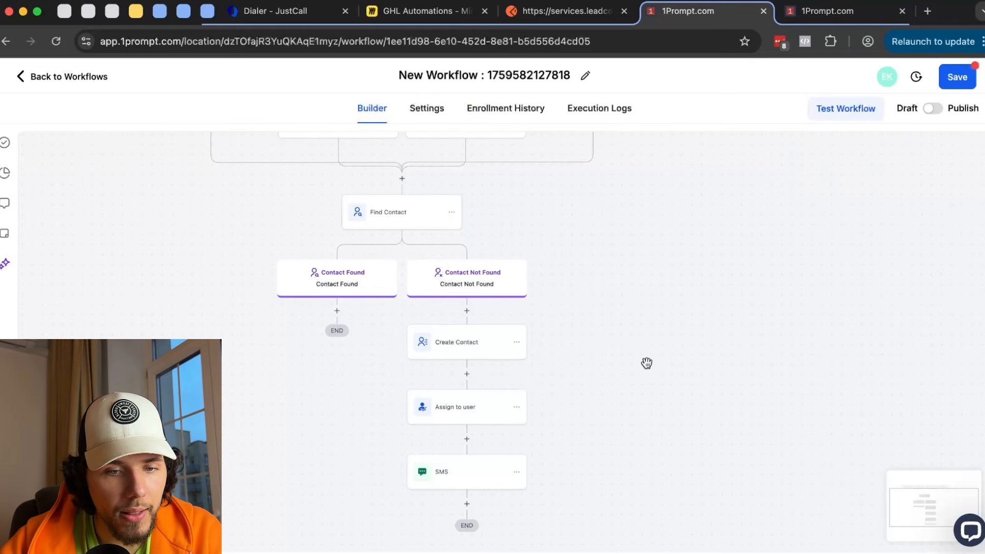
- Copy the SMS step through its action options
scroll(619, 312, up, 2)
click(512, 507)
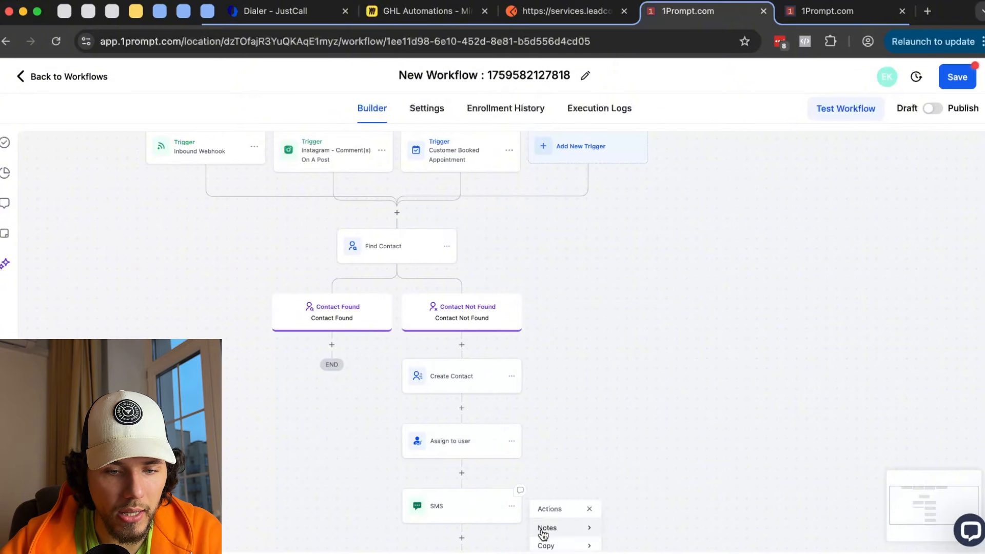
scroll(590, 509, down, 2)
mouse_move(582, 494)
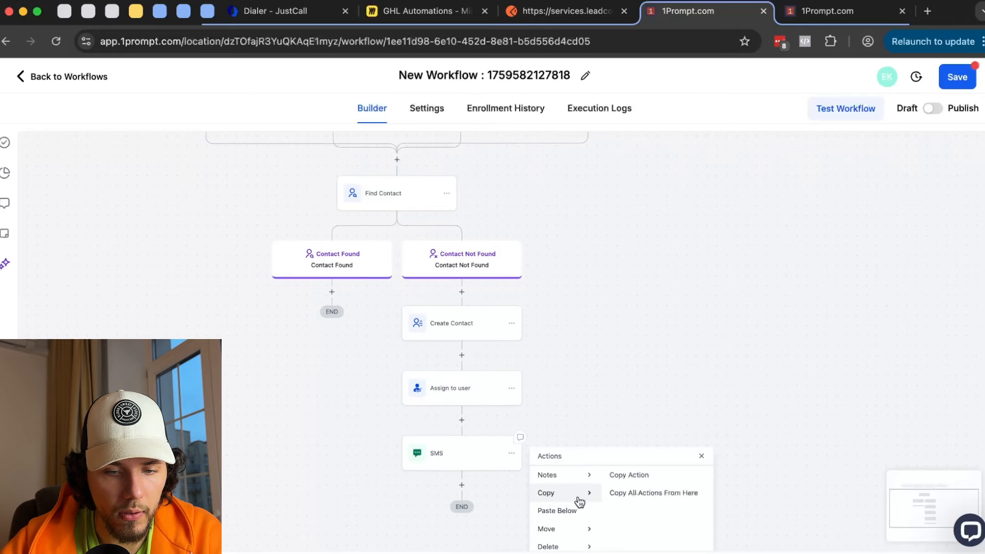
click(652, 476)
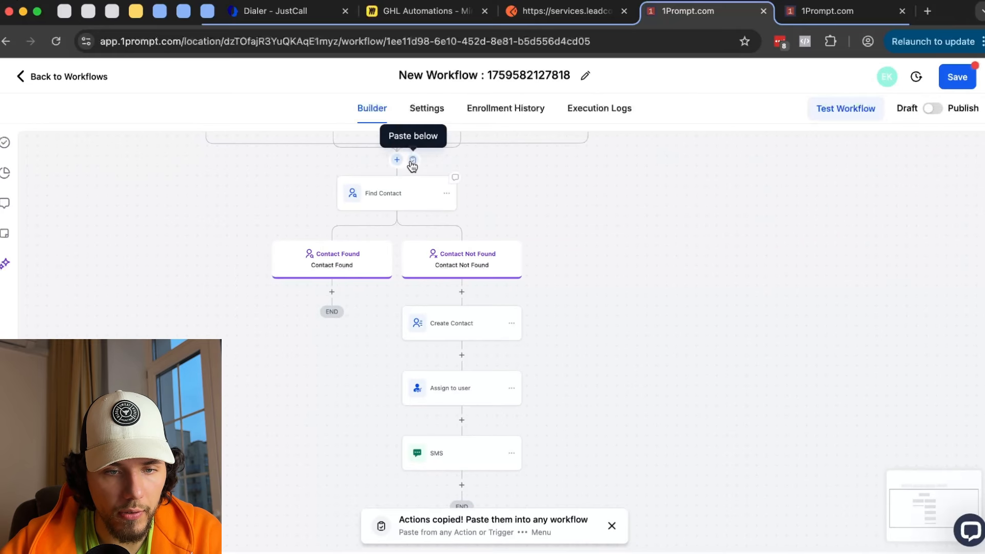
- Paste the SMS above Find Contact and delete the Instagram comment and Customer Booked Appointment triggers
click(409, 162)
scroll(642, 436, up, 5)
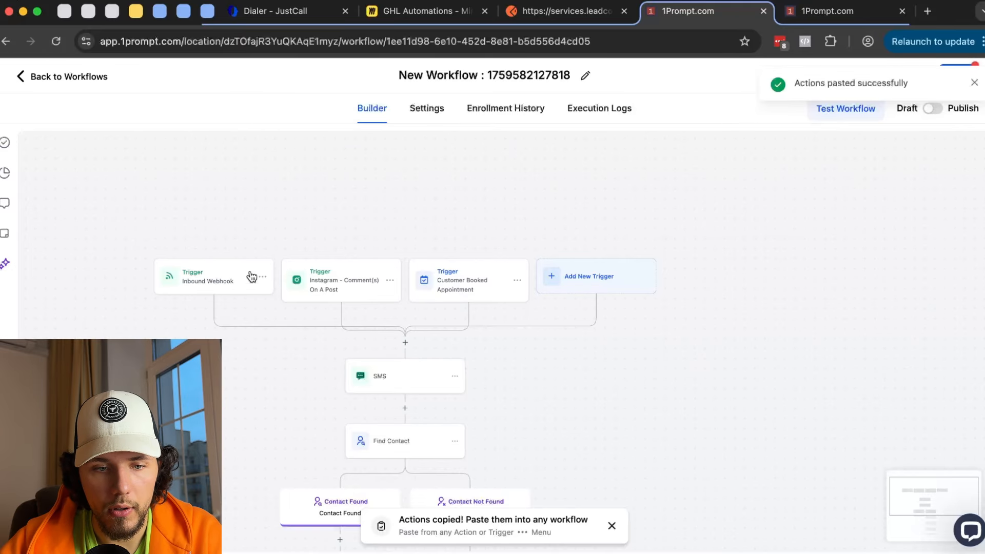
click(390, 280)
click(381, 350)
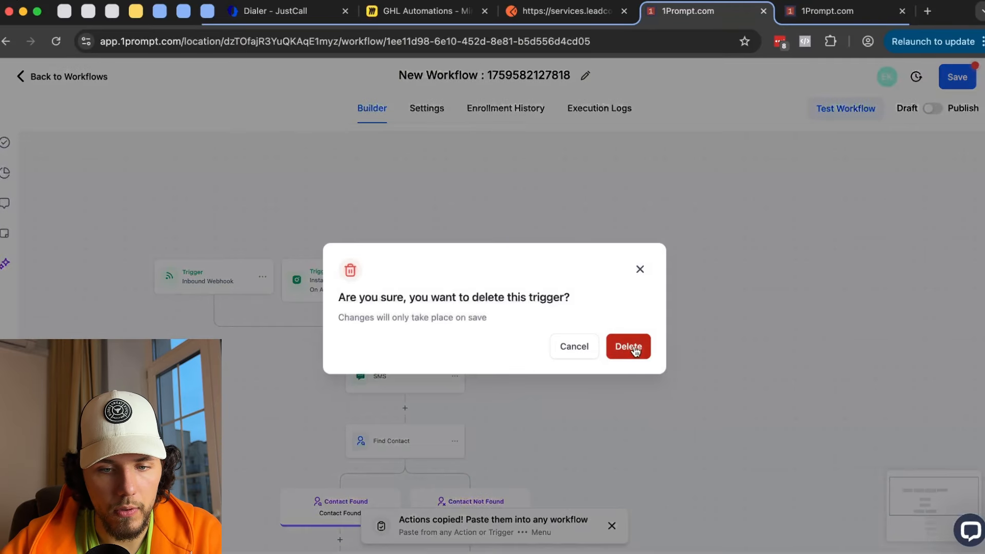
click(632, 346)
click(454, 281)
click(435, 354)
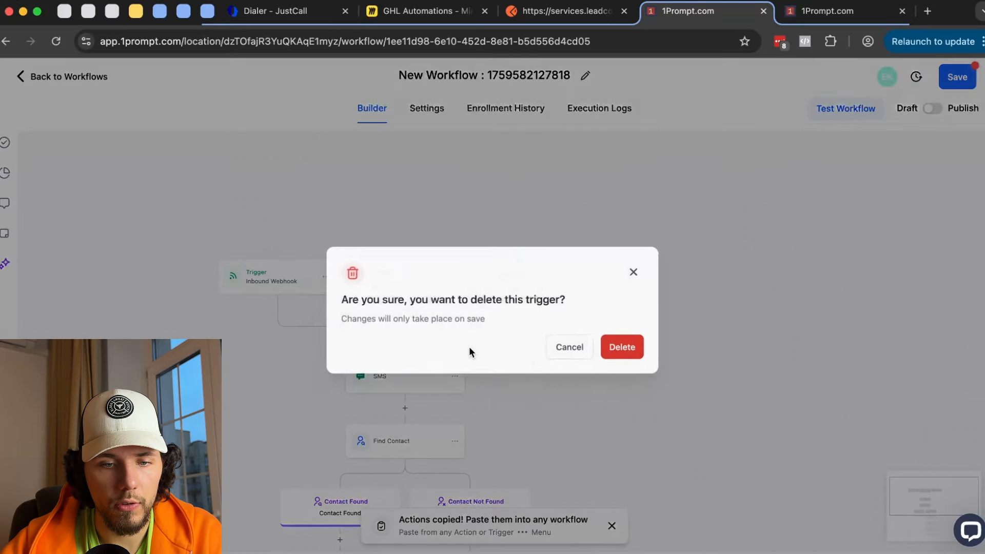
click(630, 348)
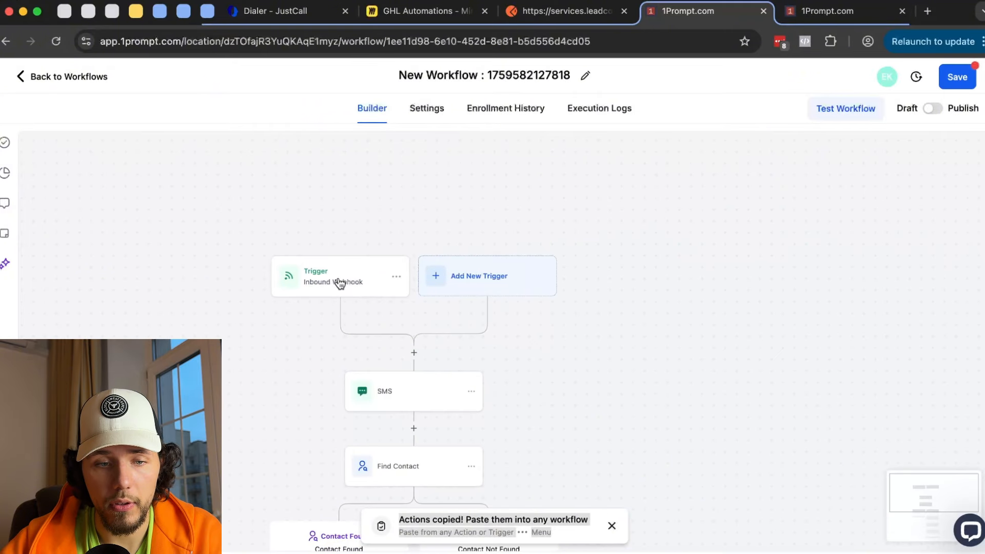
- Delete the pasted SMS step so Inbound Webhook leads straight to Find Contact
click(433, 333)
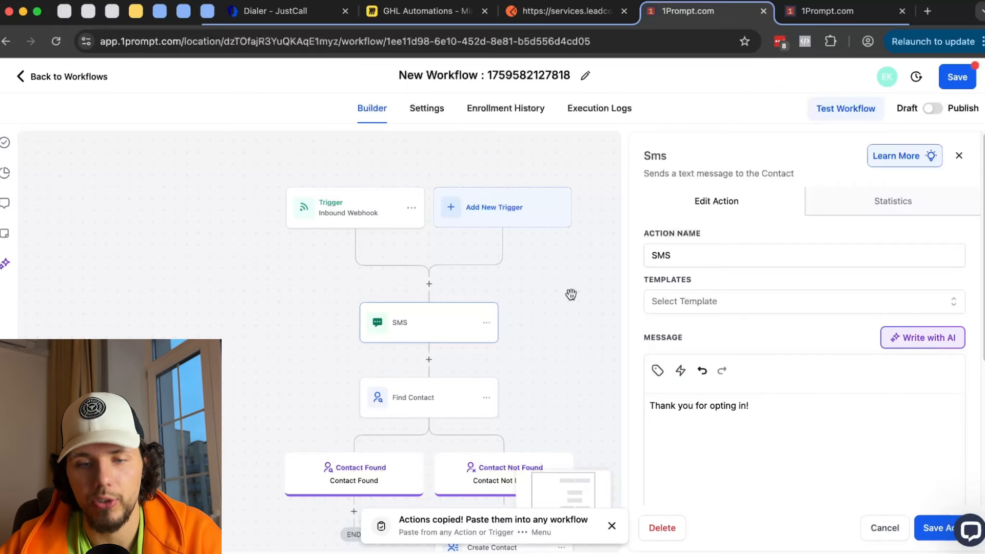
click(488, 323)
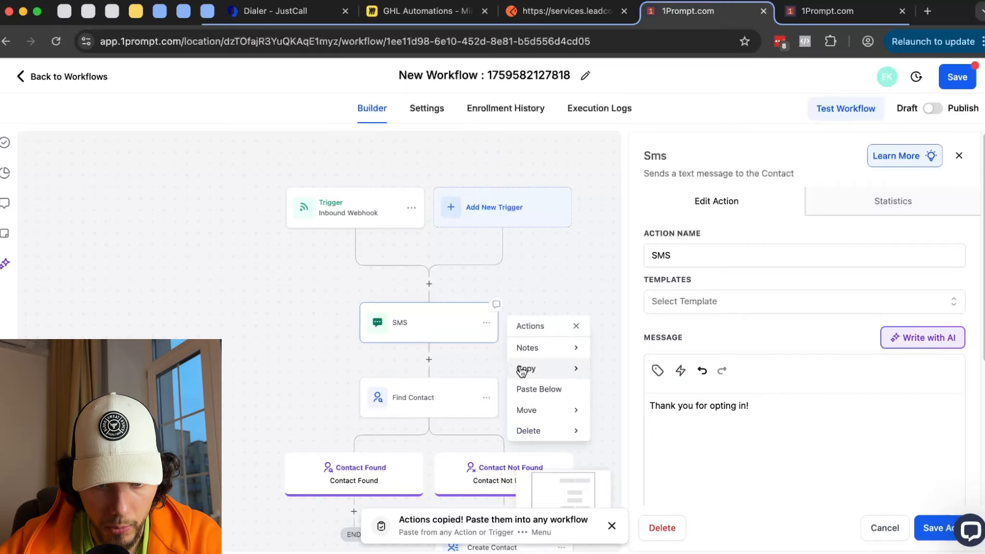
mouse_move(551, 431)
click(601, 347)
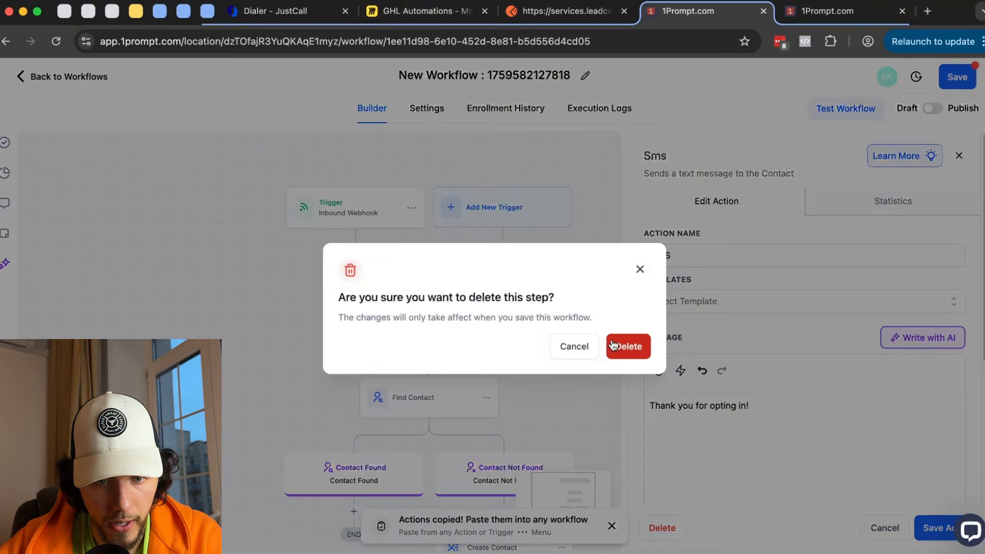
scroll(571, 389, down, 2)
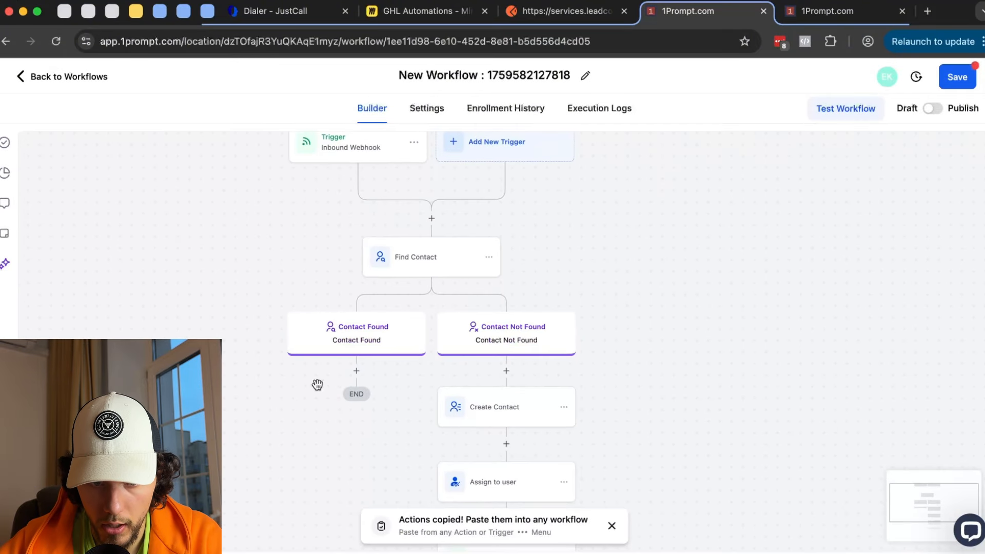
- Open the Not Found branch's SMS step and review its message
scroll(552, 337, down, 3)
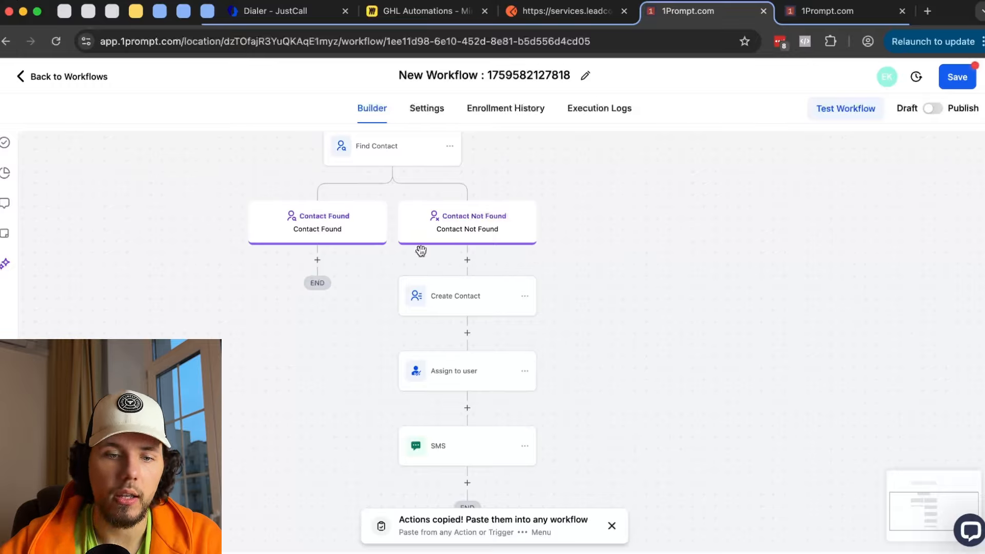
click(459, 448)
drag(785, 399, 601, 394)
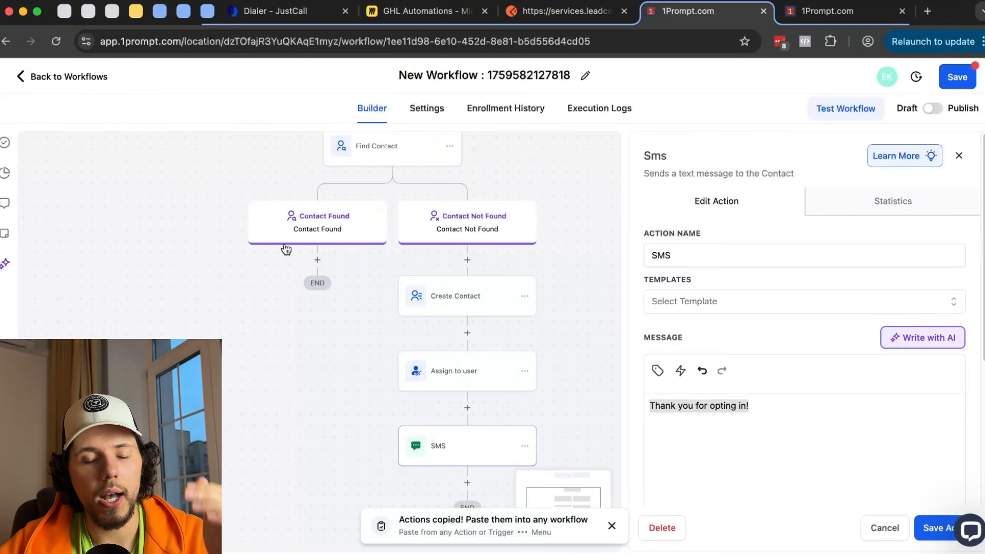
scroll(286, 250, right, 1)
scroll(286, 250, up, 1)
scroll(305, 210, down, 1)
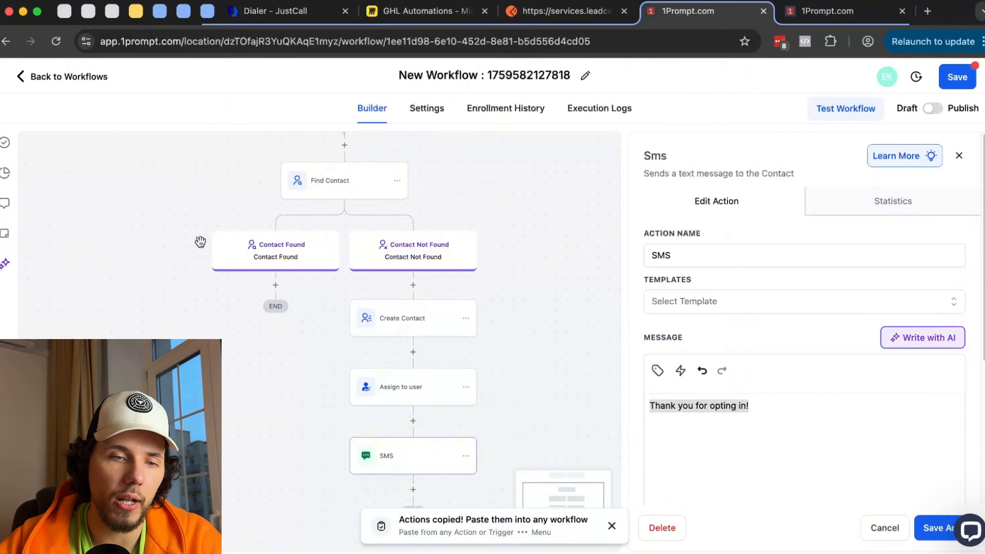
scroll(200, 241, up, 3)
scroll(286, 298, down, 3)
- Copy the Not Found SMS step and paste it under Contact Found
click(471, 447)
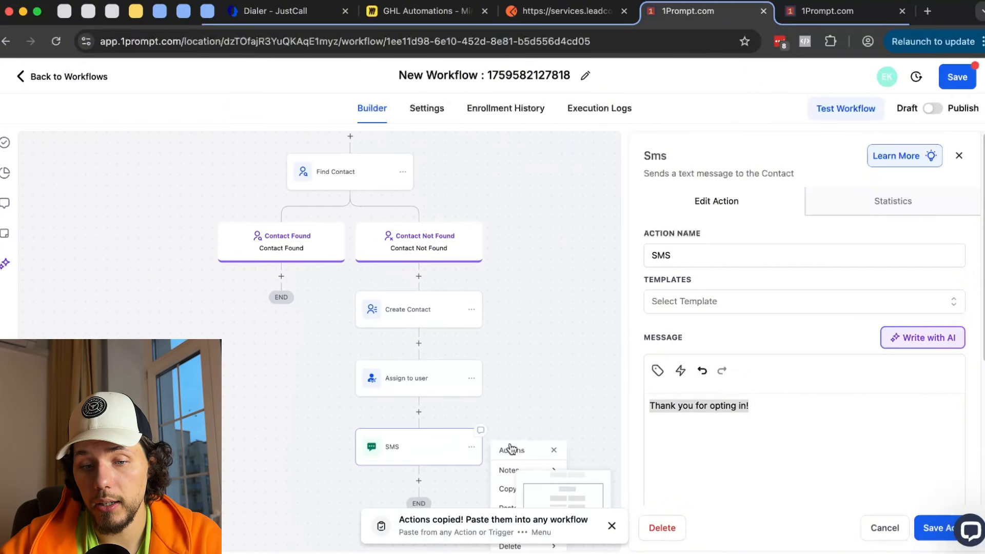
mouse_move(554, 468)
scroll(589, 409, down, 1)
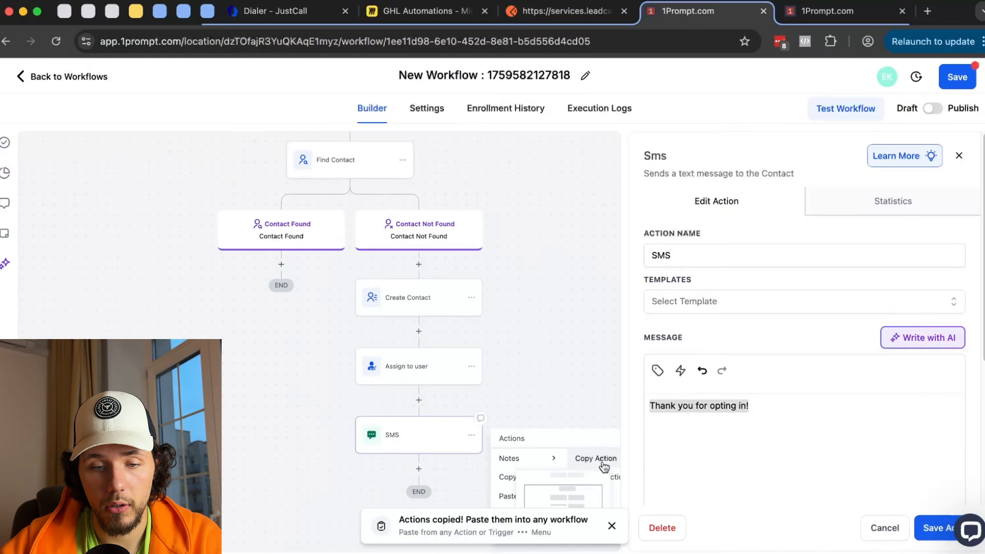
click(604, 463)
click(286, 269)
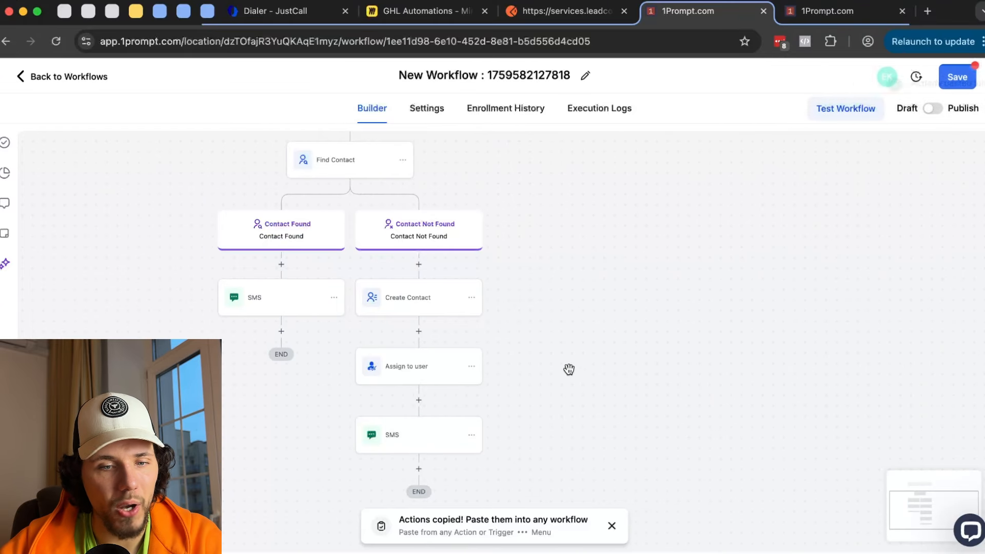
- Add a Send Email step after the Not Found SMS with placeholder text 'sadf' and 'adf'
scroll(567, 370, down, 3)
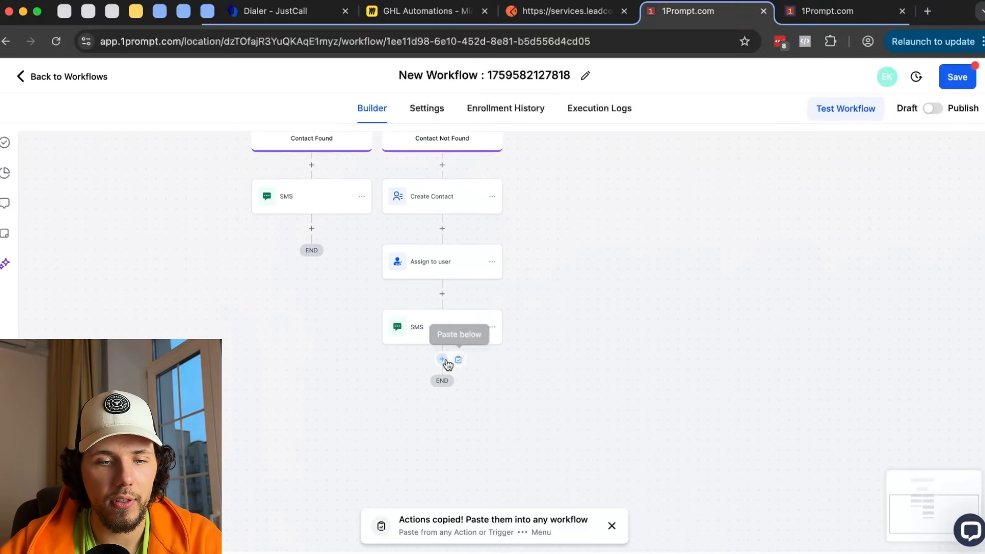
click(442, 358)
text(email)
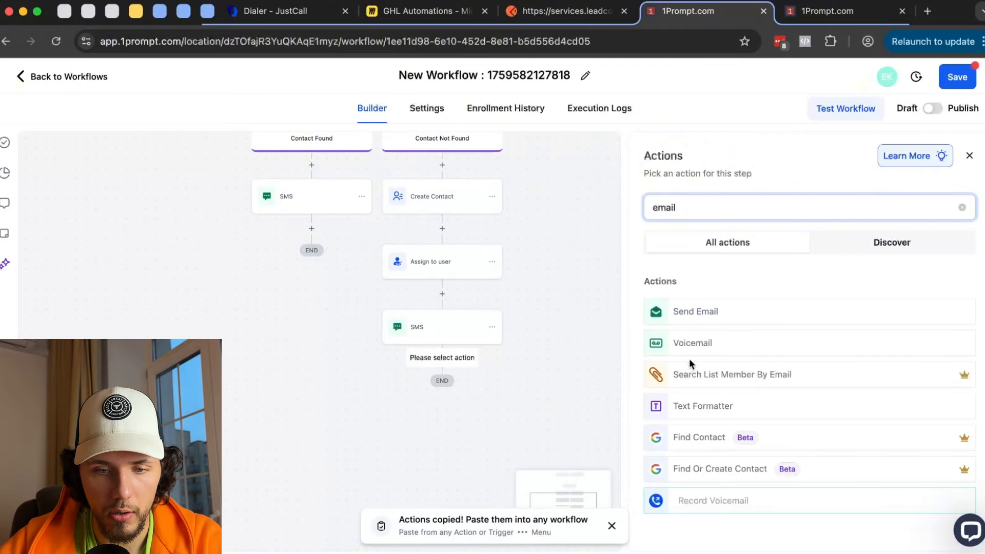
click(713, 319)
text(sadf)
scroll(737, 400, down, 3)
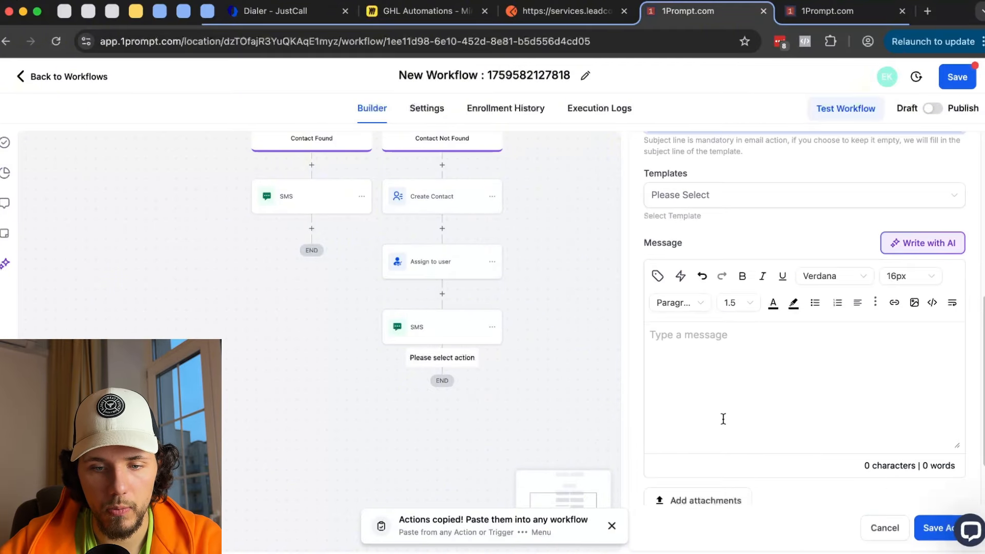
click(723, 418)
text(adf)
click(921, 526)
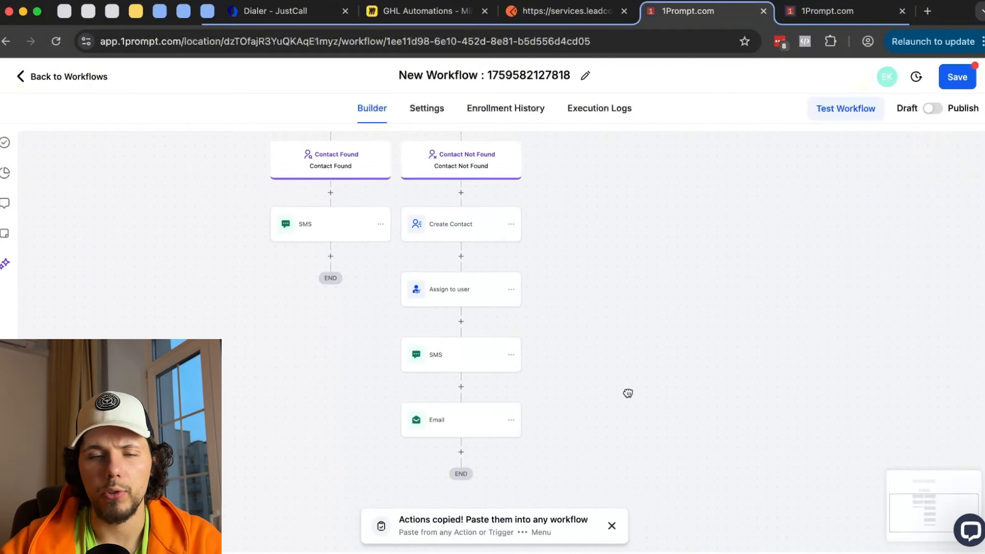
- Copy the Email step and paste it below the Contact Found SMS
click(516, 431)
click(512, 421)
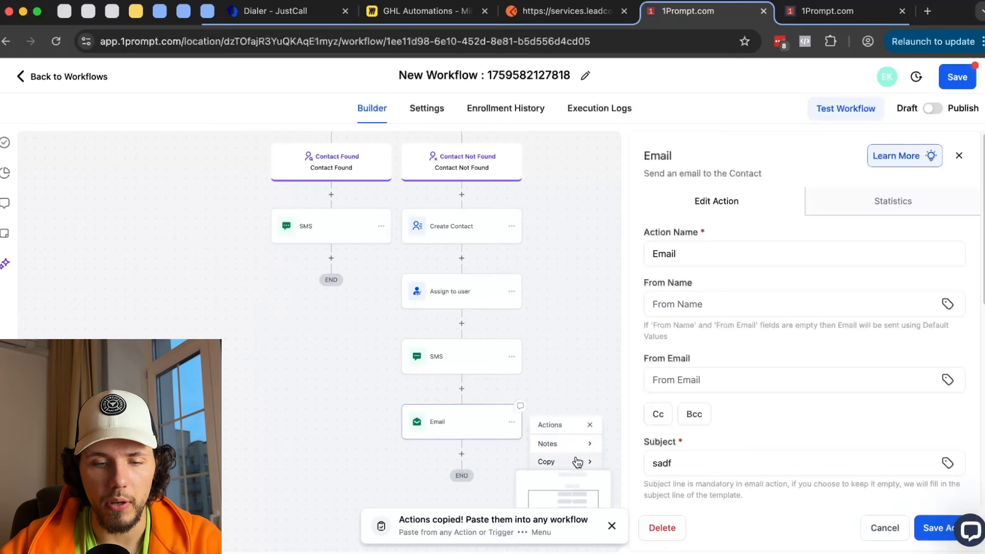
mouse_move(590, 444)
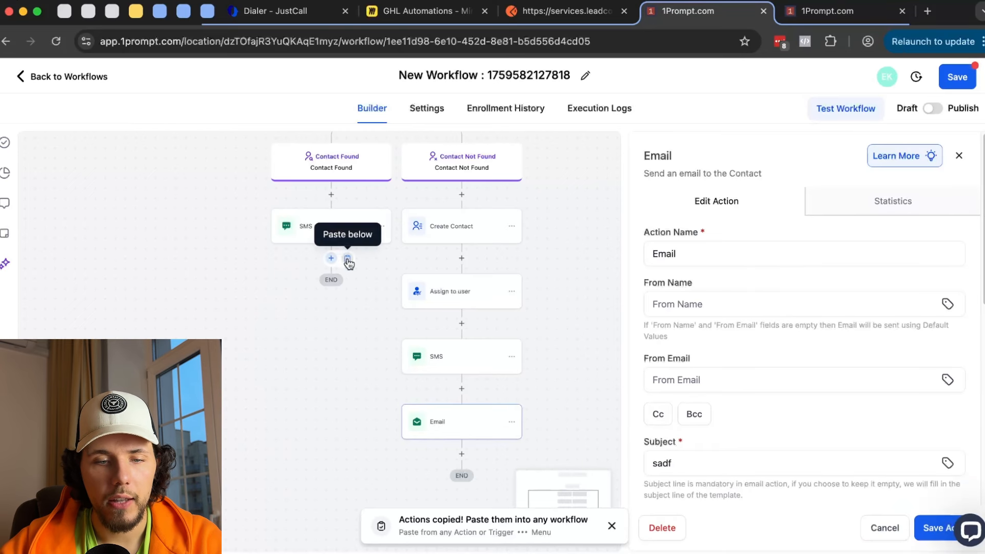
click(331, 258)
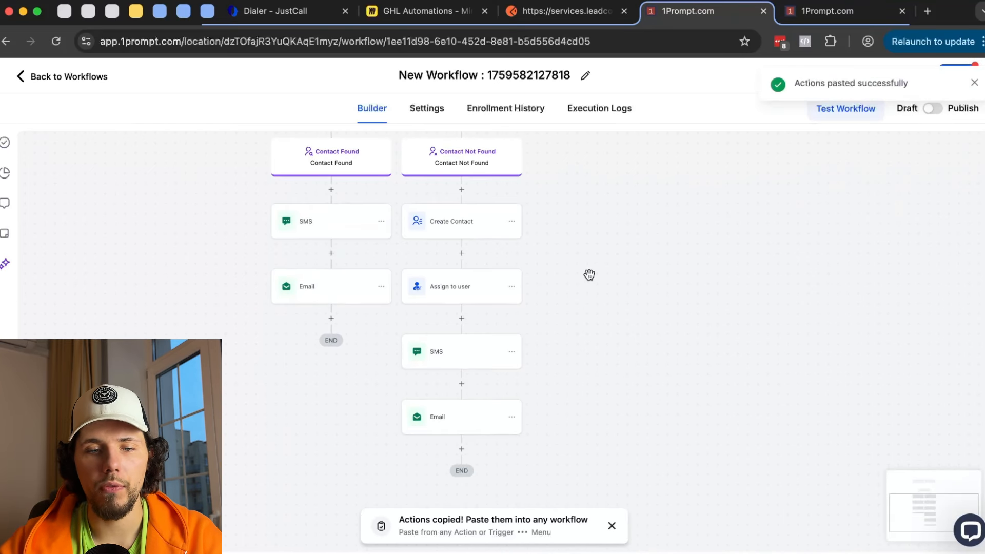
drag(611, 301, 611, 271)
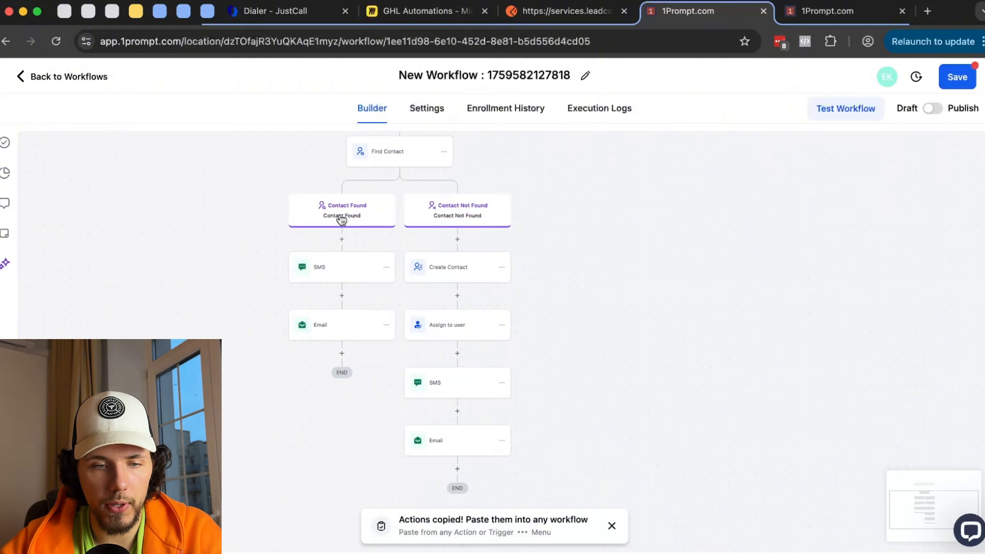
- Delete the SMS and Email steps from the Contact Found branch
click(387, 273)
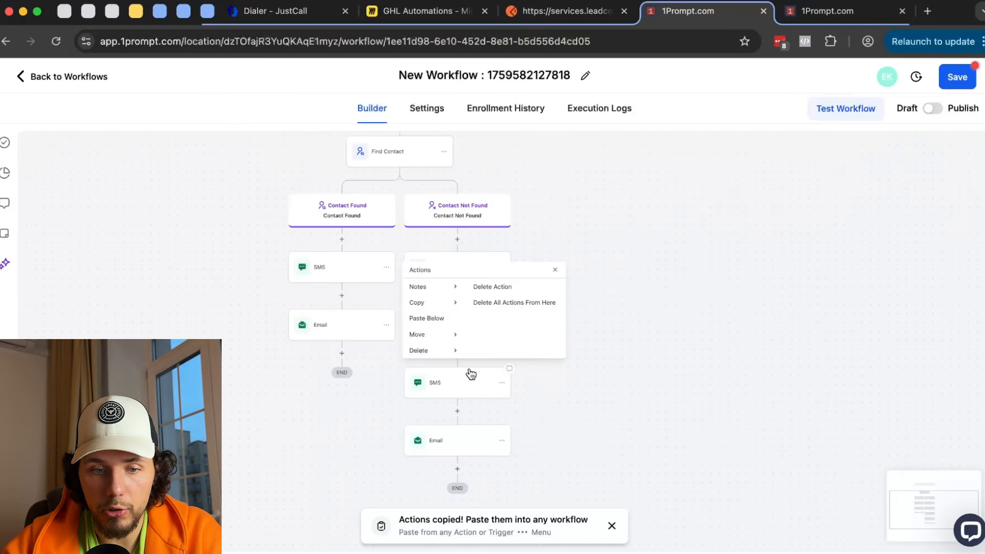
click(491, 286)
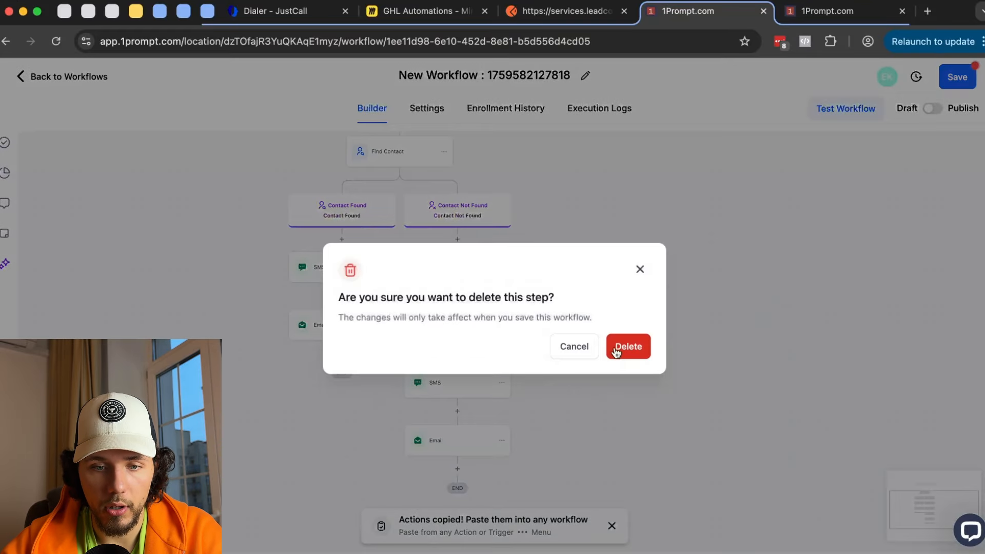
click(627, 345)
click(385, 267)
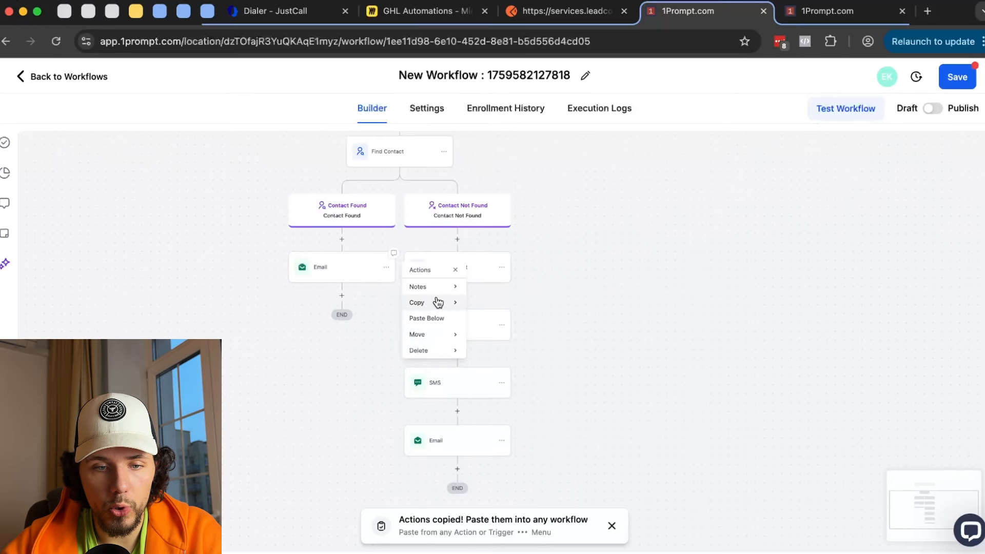
click(445, 352)
click(521, 286)
click(626, 345)
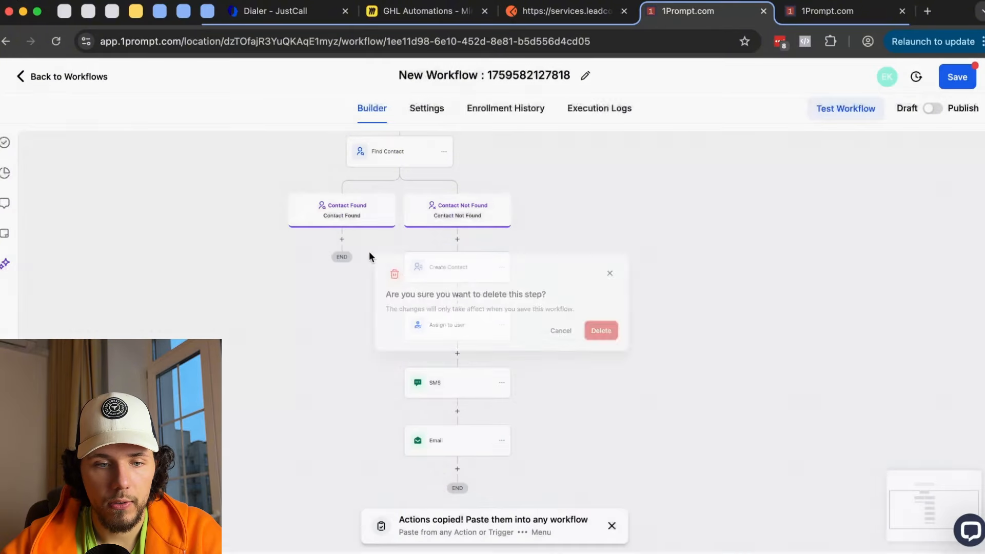
scroll(330, 239, up, 1)
- Add a Go To step under Contact Found that jumps to the Not Found SMS step
click(342, 239)
scroll(809, 345, down, 10)
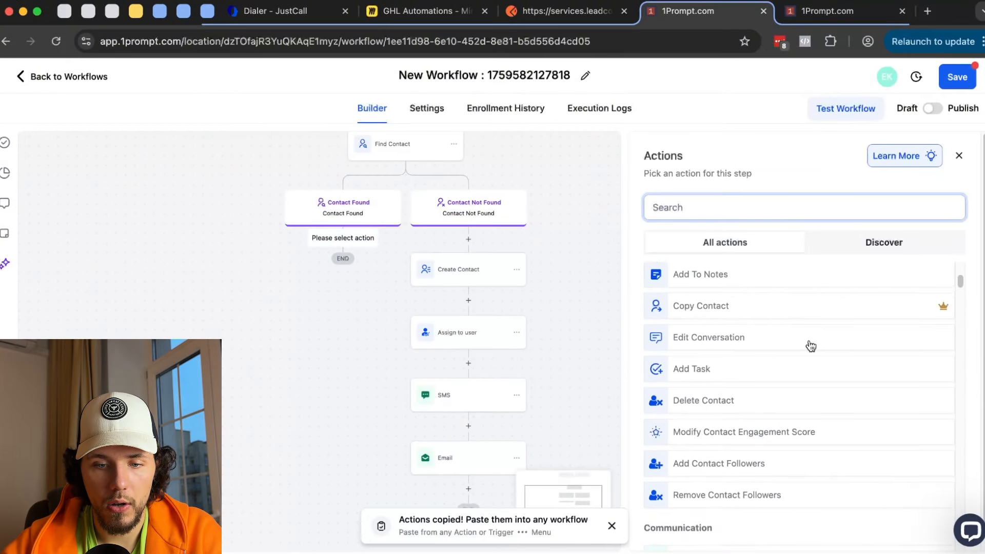
scroll(807, 360, down, 15)
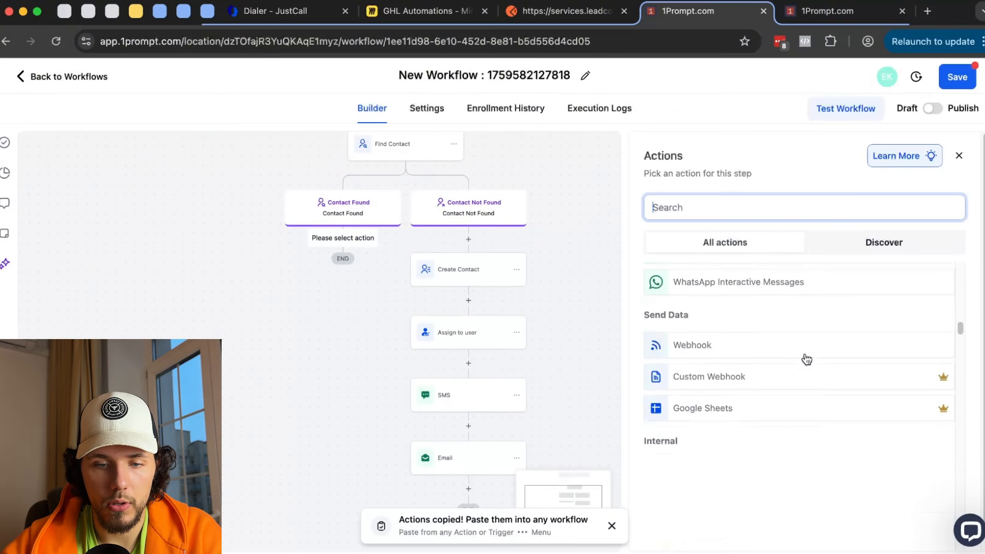
scroll(719, 400, down, 1)
click(693, 440)
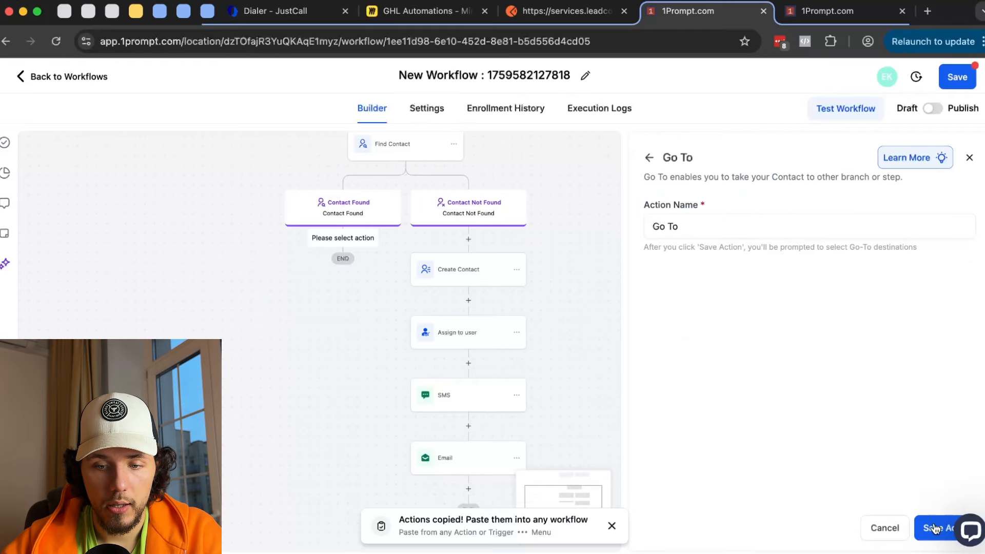
click(941, 528)
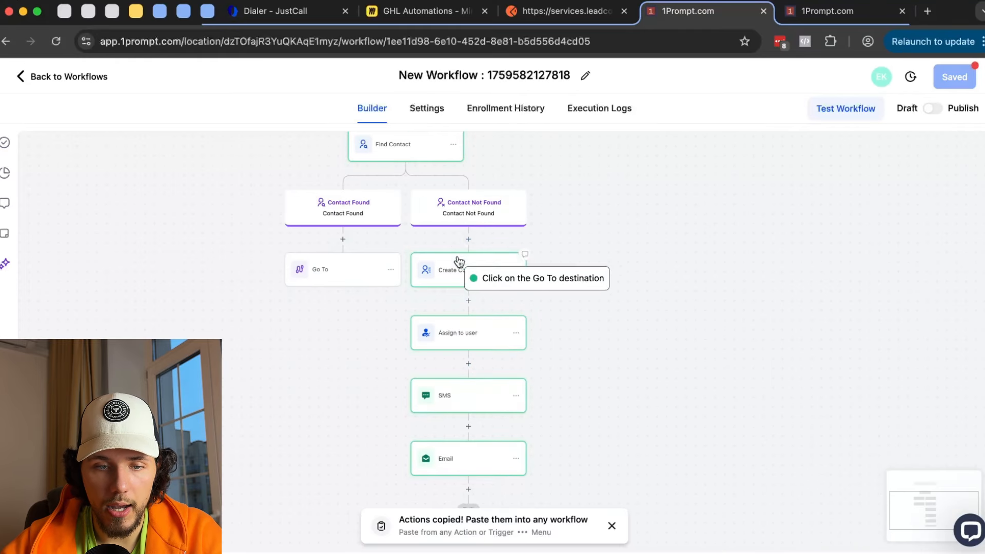
scroll(455, 277, down, 1)
scroll(455, 277, down, 2)
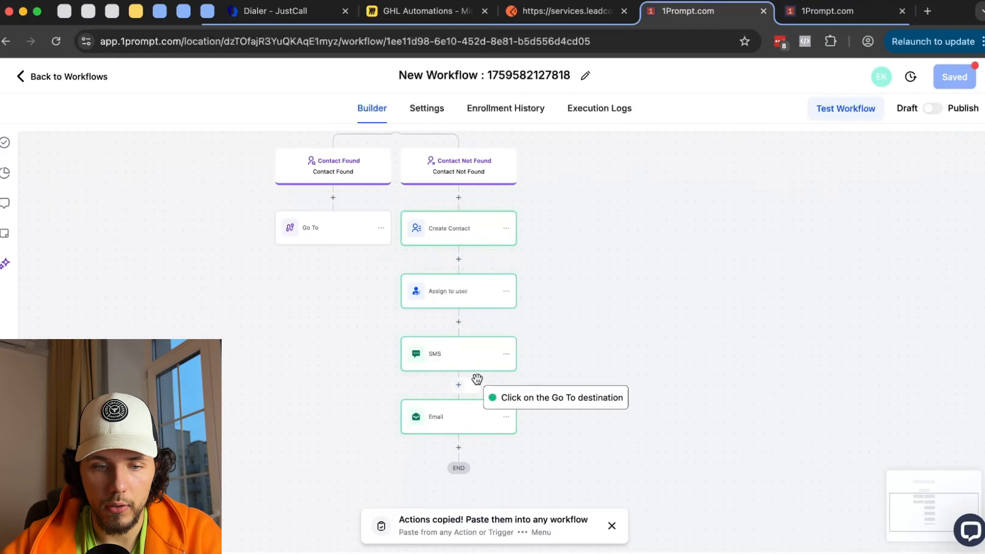
click(468, 359)
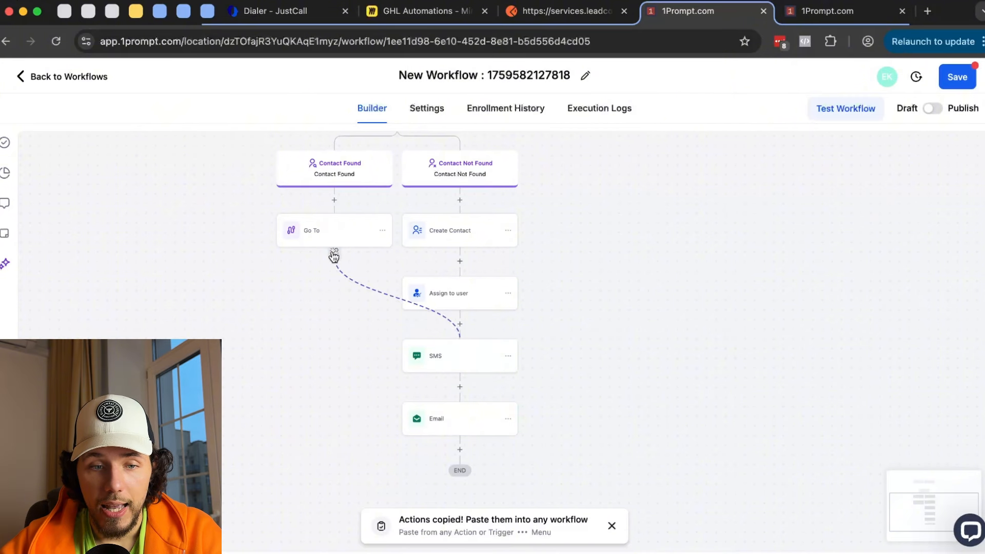
drag(605, 251, 583, 401)
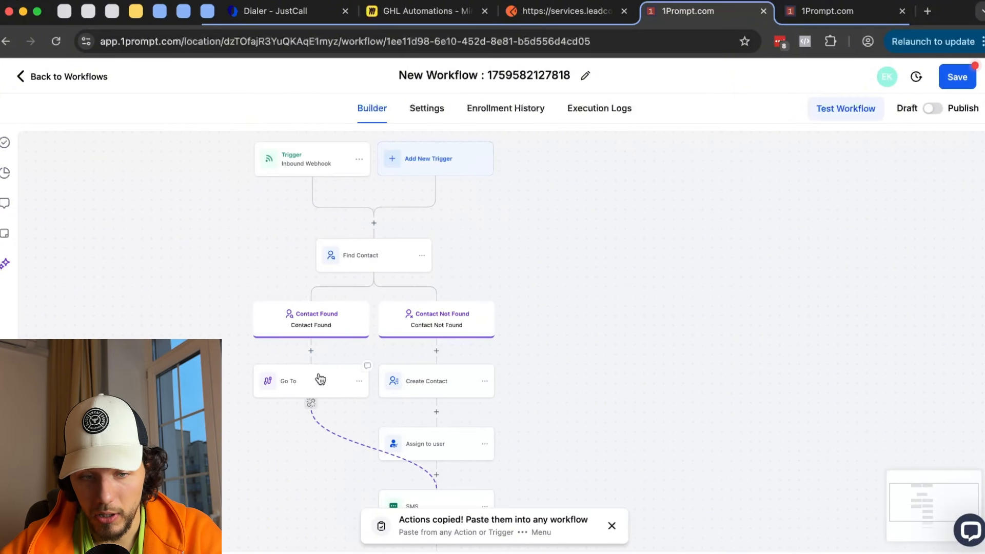
drag(687, 440, 657, 267)
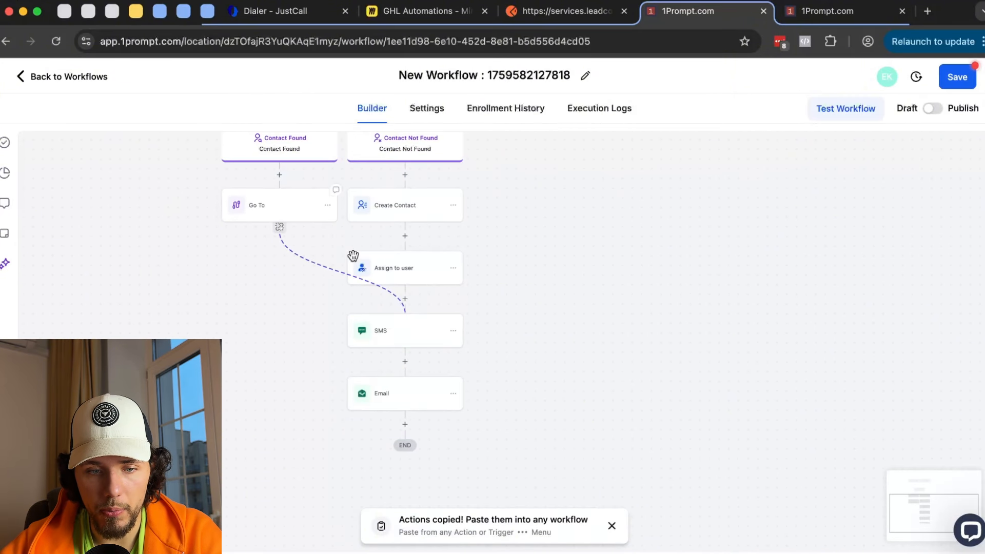
- Reopen the Assign to user step's settings and save them unchanged
scroll(390, 288, up, 2)
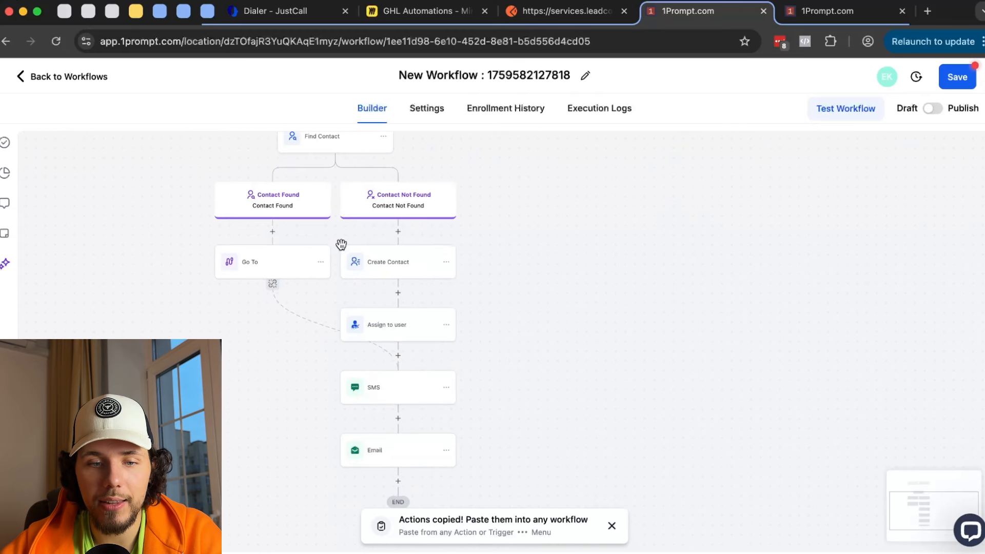
scroll(380, 264, up, 3)
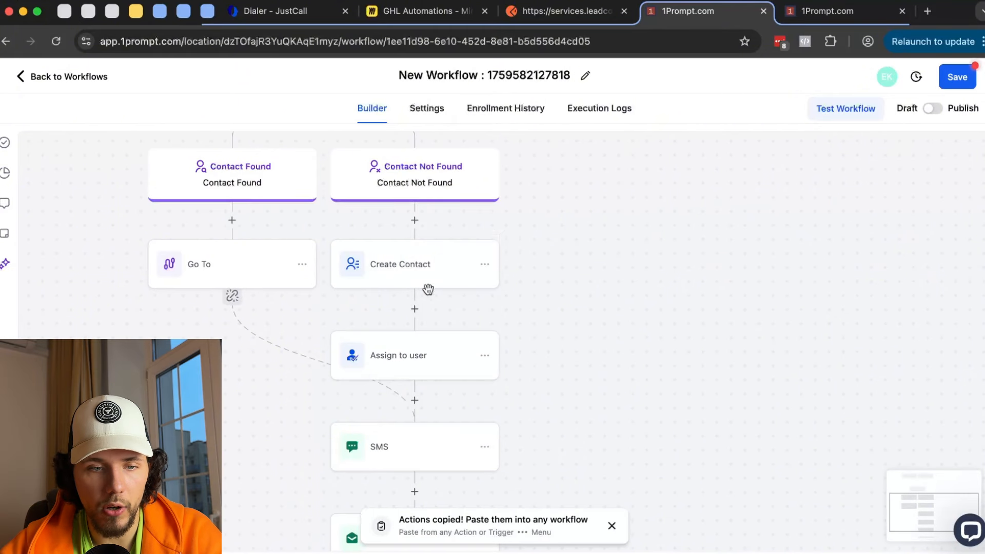
scroll(674, 277, up, 3)
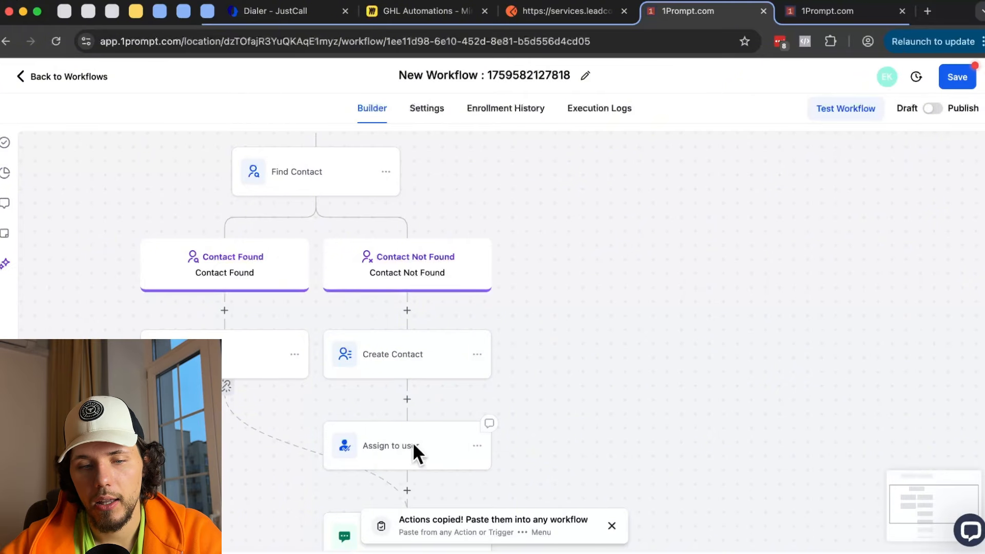
scroll(563, 396, down, 2)
scroll(444, 337, down, 1)
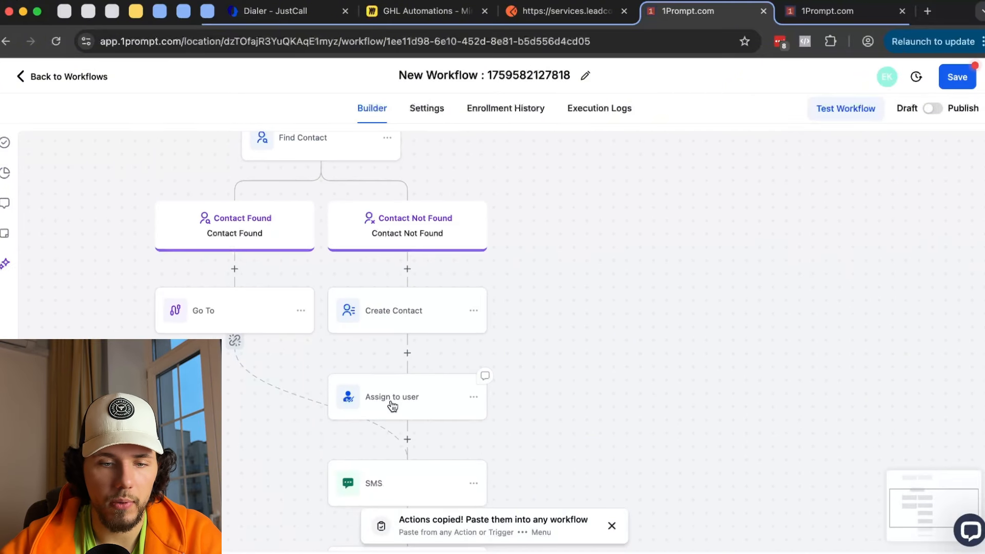
click(409, 402)
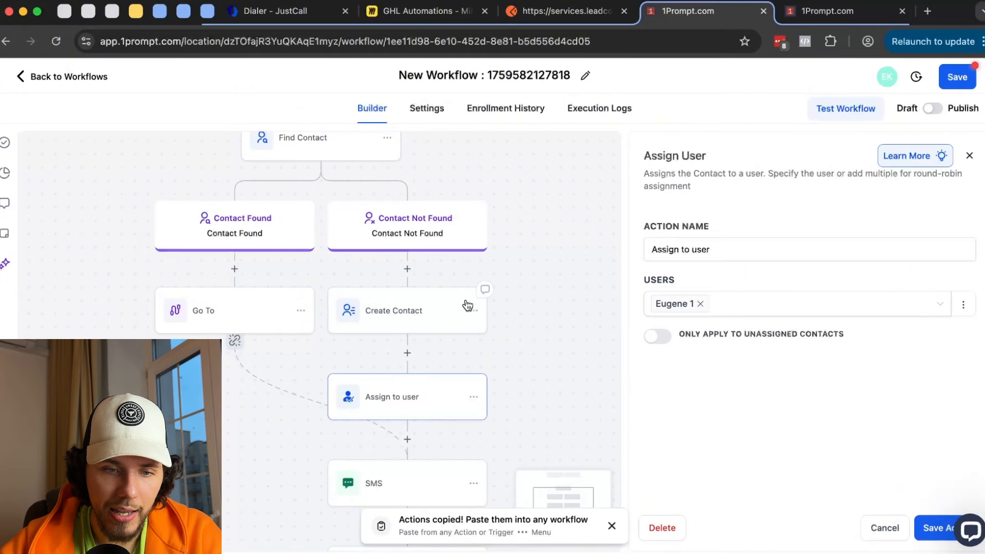
click(932, 533)
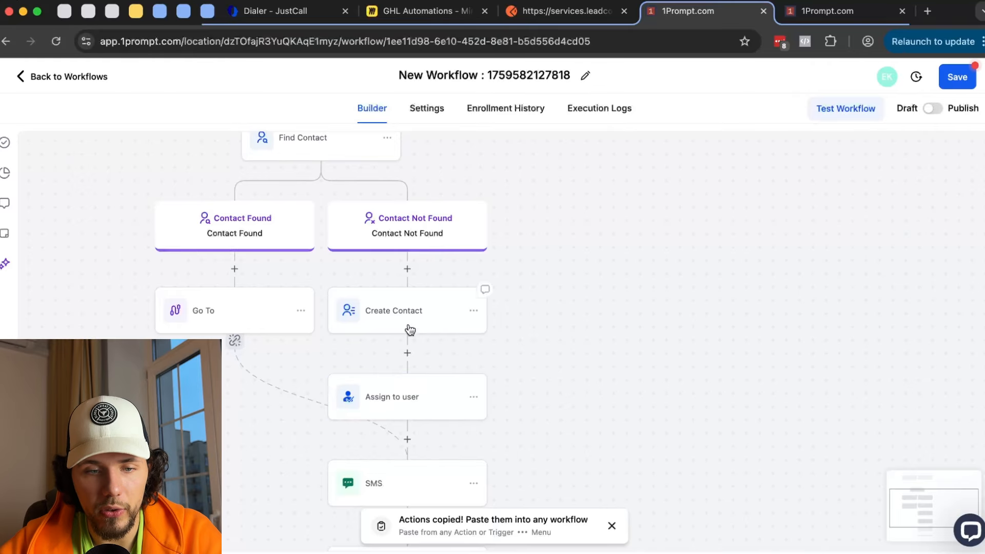
- Scroll down until the Email step and END of the Contact Not Found branch show
scroll(576, 323, down, 2)
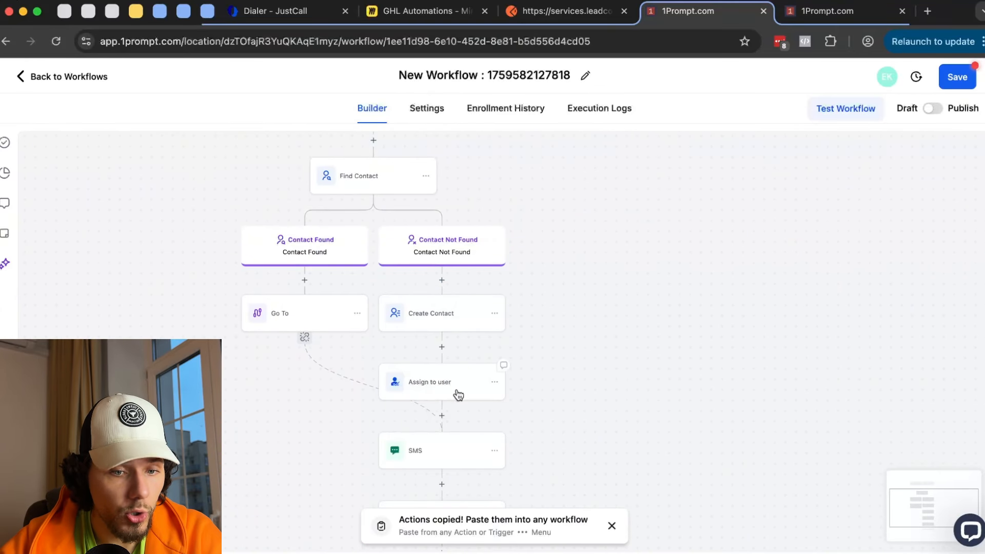
scroll(557, 374, down, 2)
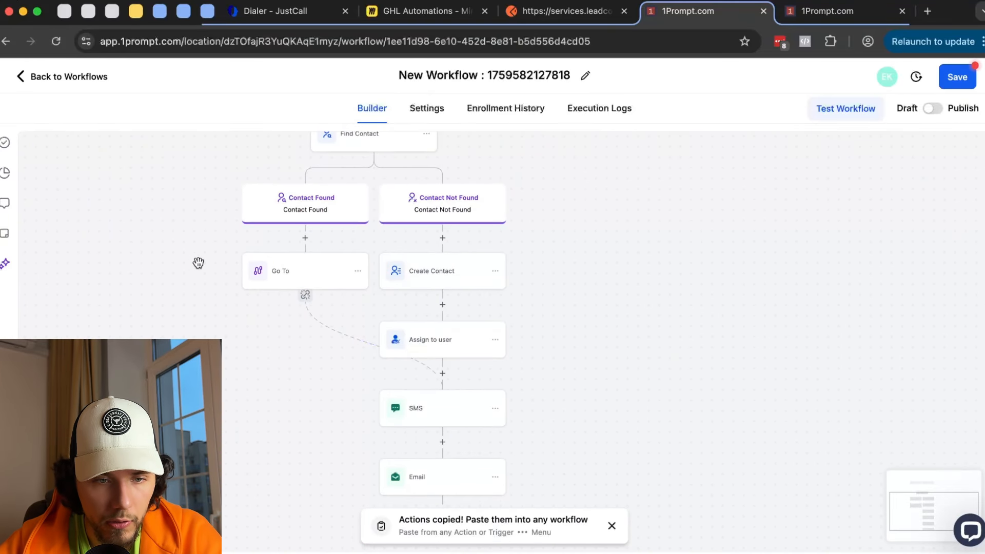
scroll(170, 290, up, 2)
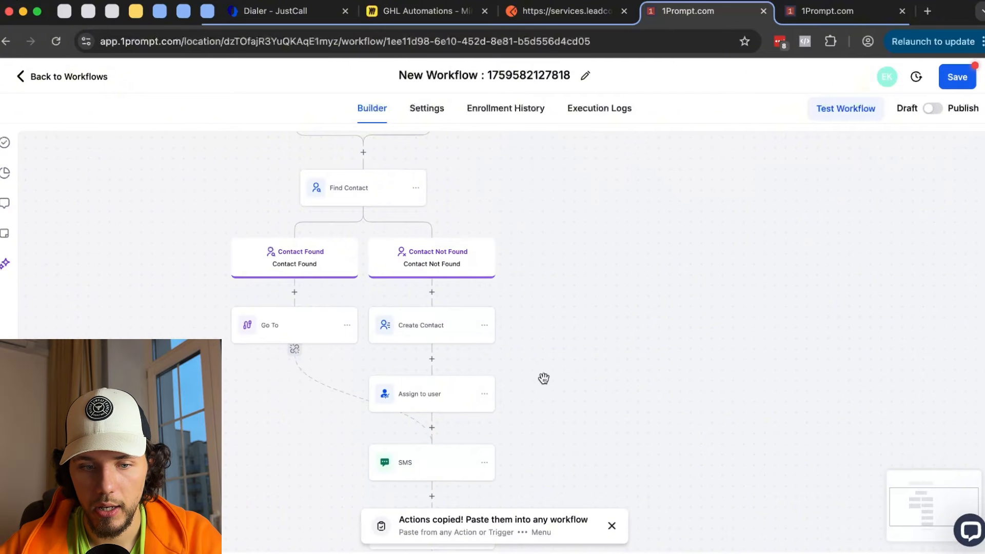
scroll(348, 268, down, 3)
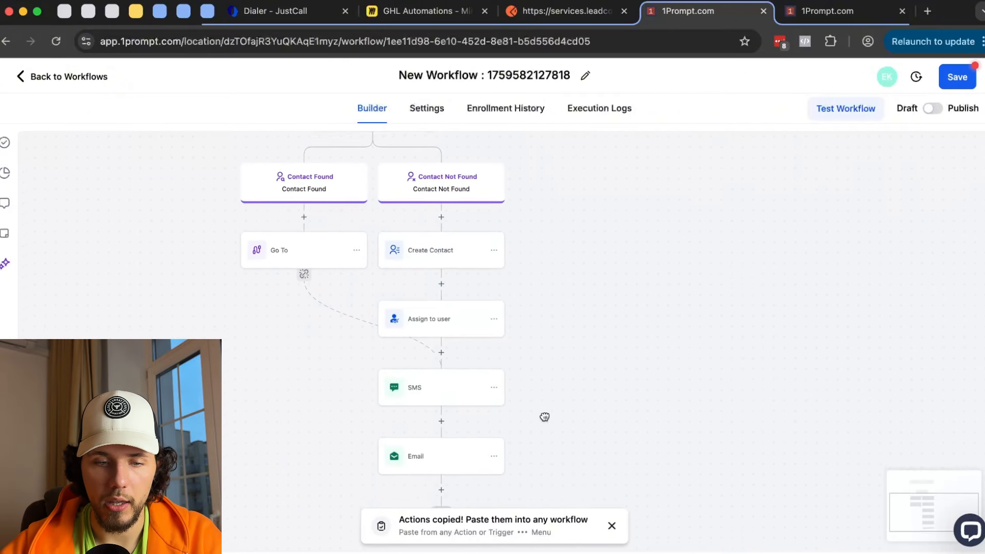
scroll(544, 390, down, 2)
scroll(552, 424, down, 3)
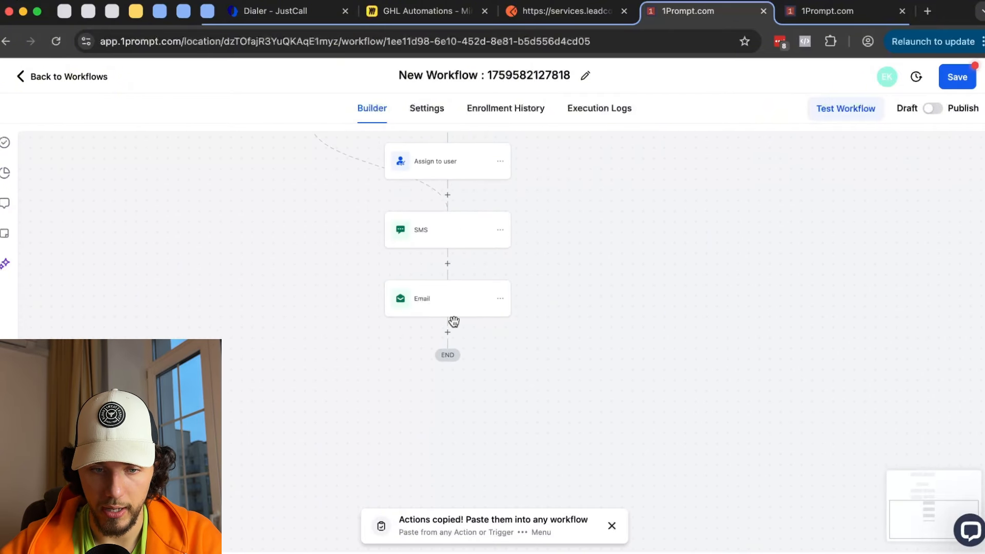
click(448, 333)
scroll(691, 339, down, 15)
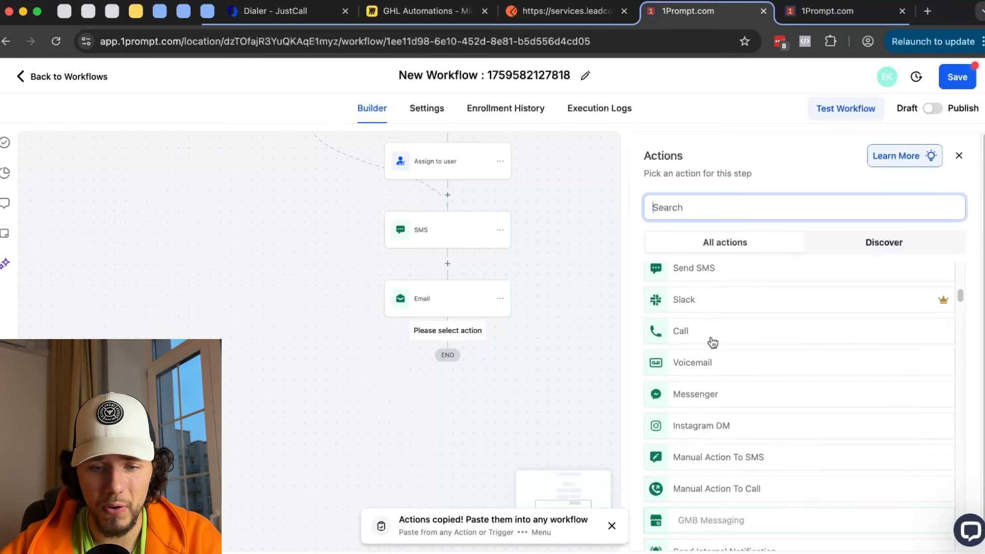
scroll(711, 340, down, 10)
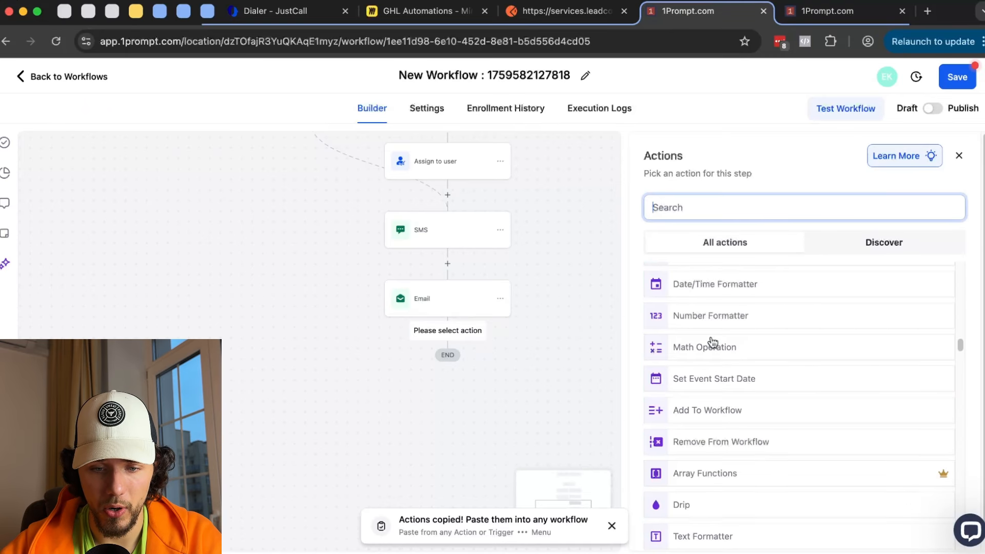
scroll(713, 341, up, 2)
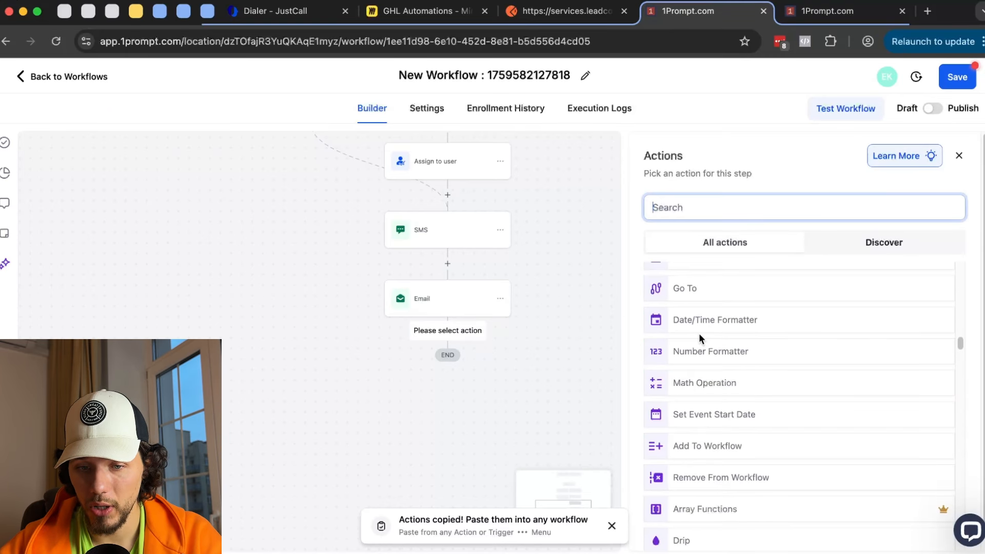
scroll(710, 331, up, 1)
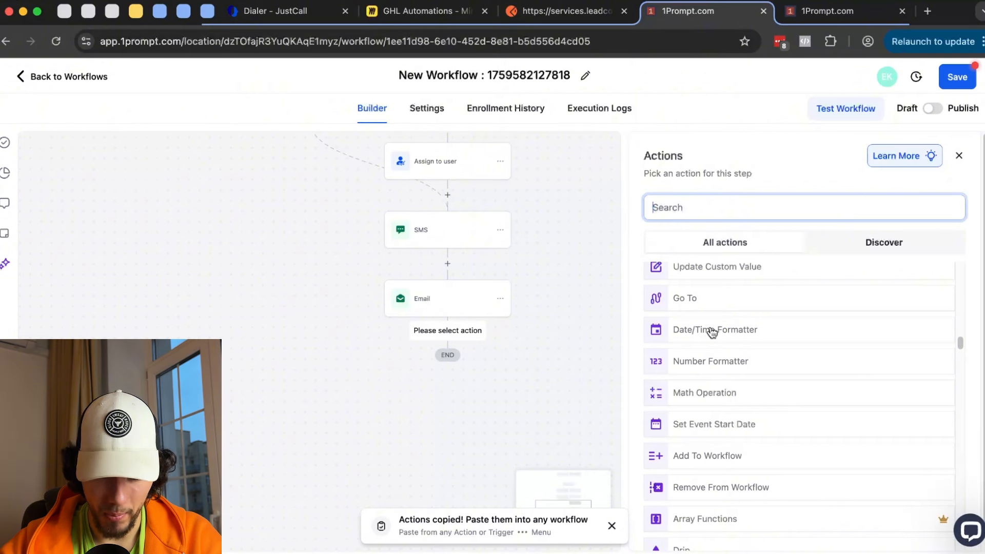
click(712, 331)
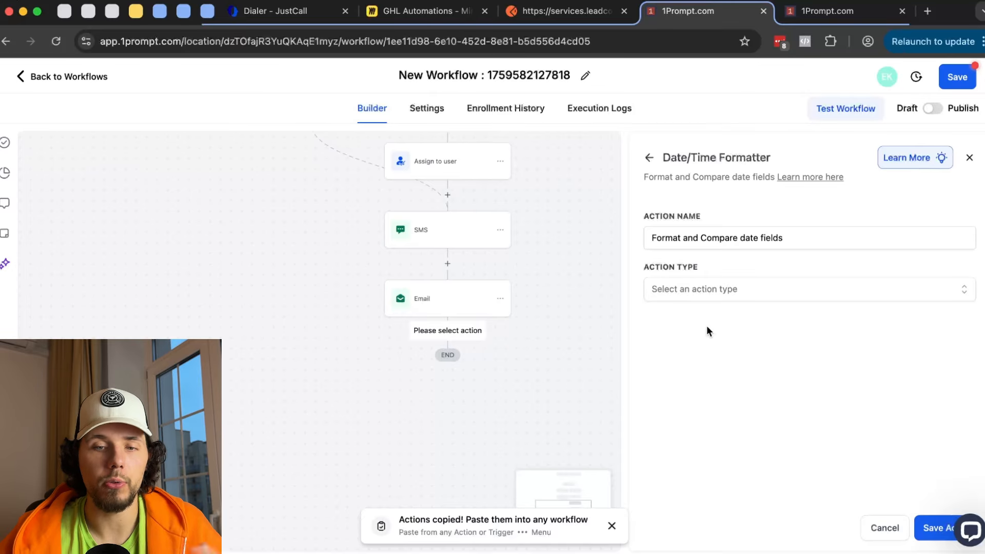
click(718, 290)
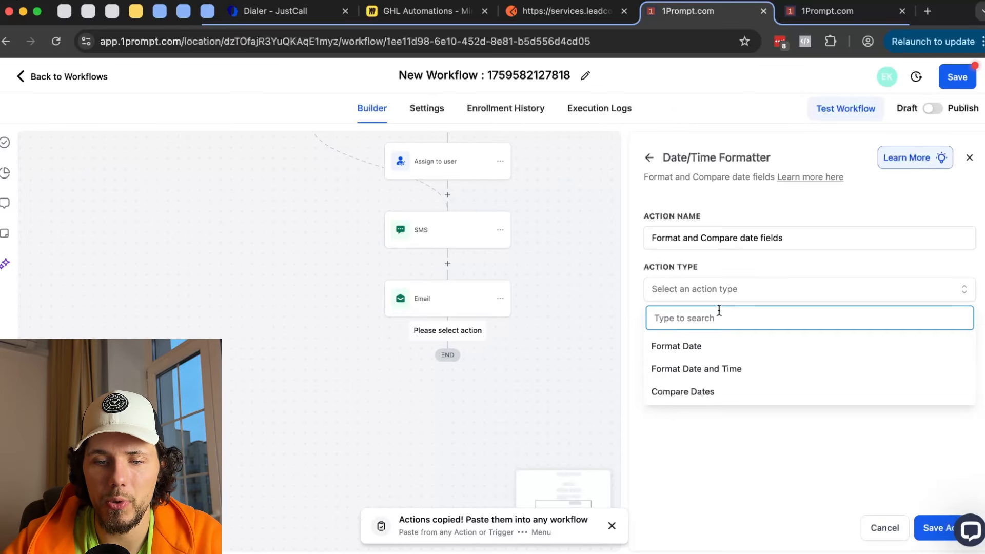
click(712, 344)
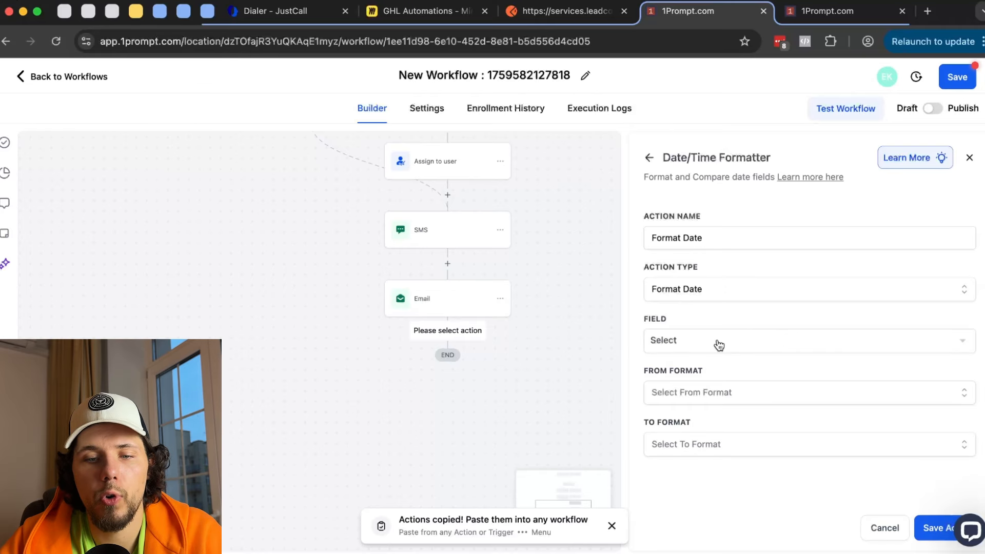
click(719, 345)
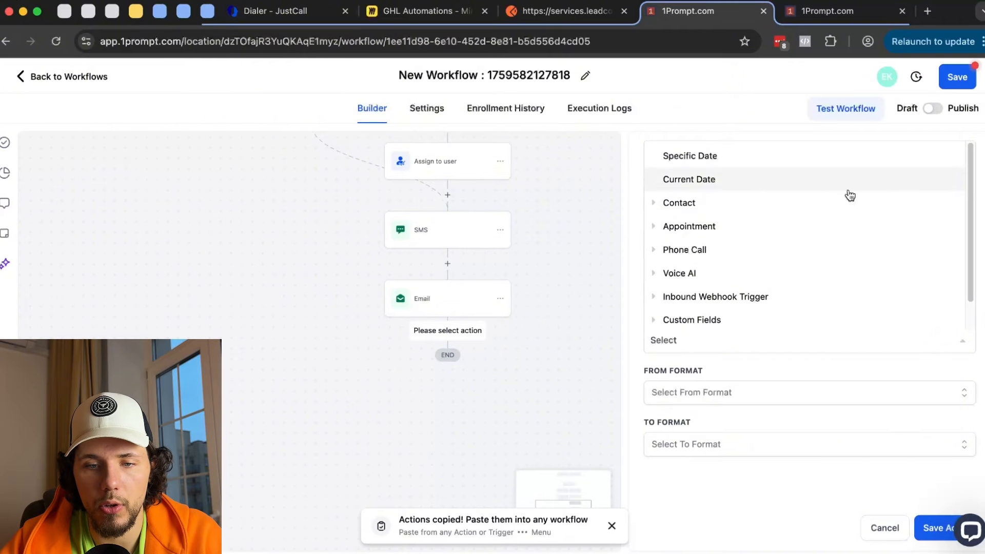
click(718, 297)
scroll(749, 301, down, 2)
click(715, 250)
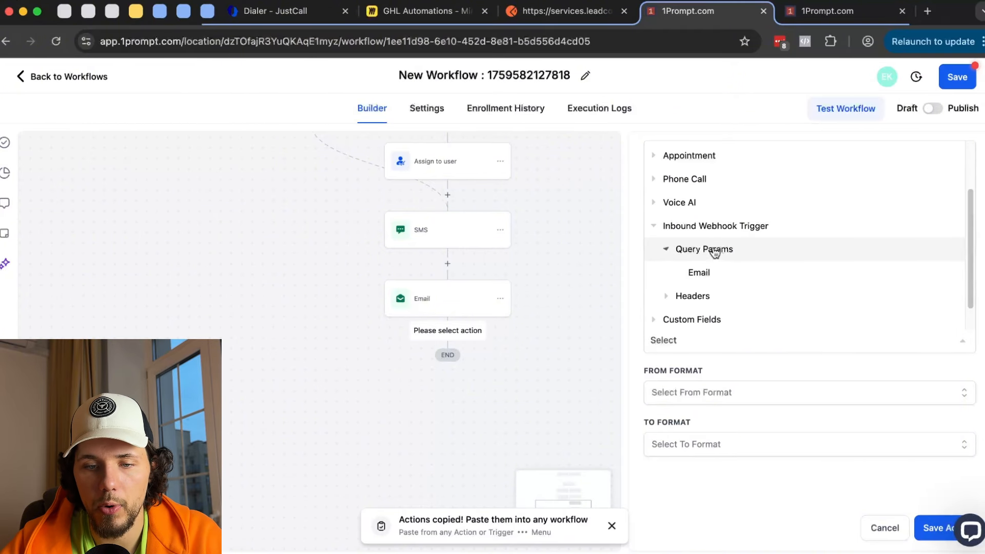
click(718, 273)
click(722, 345)
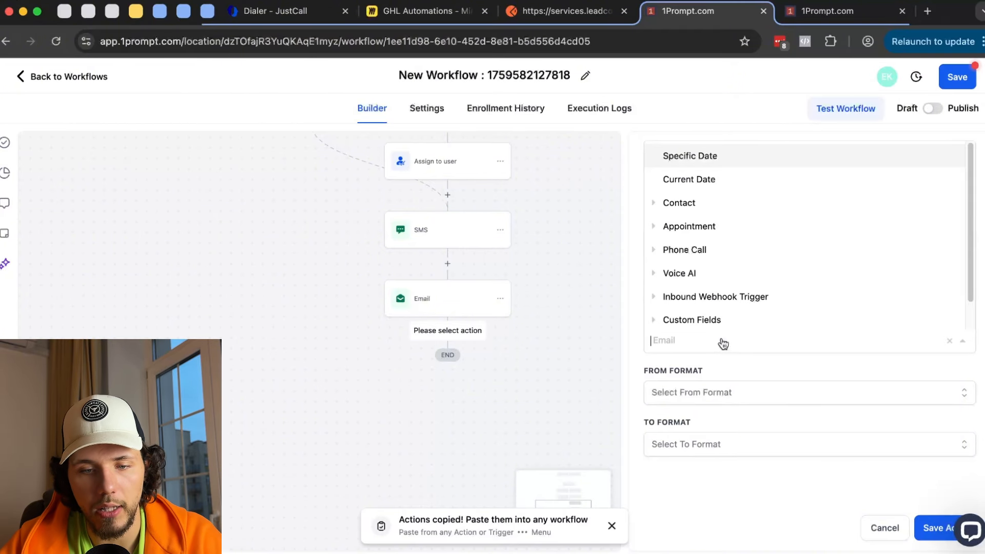
click(698, 370)
click(737, 386)
click(746, 450)
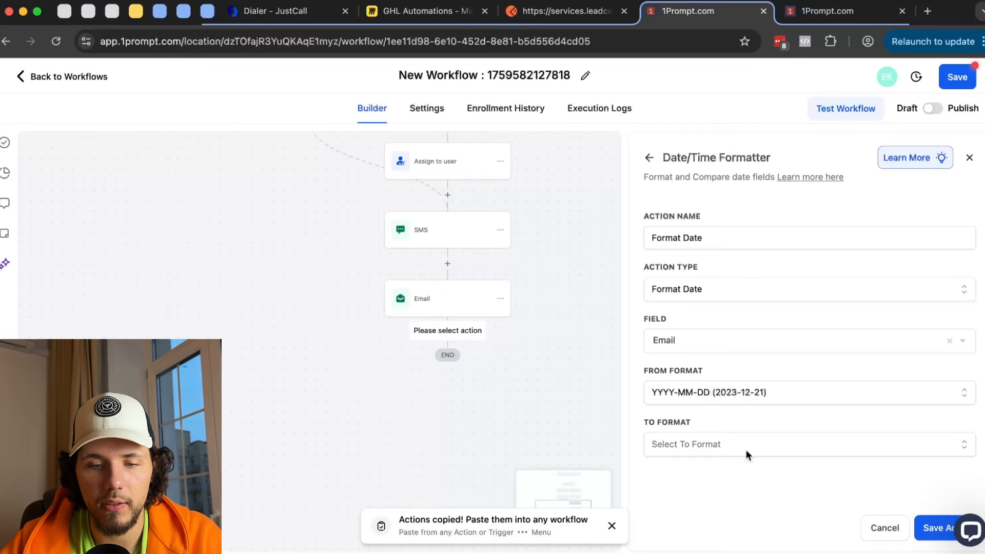
click(749, 447)
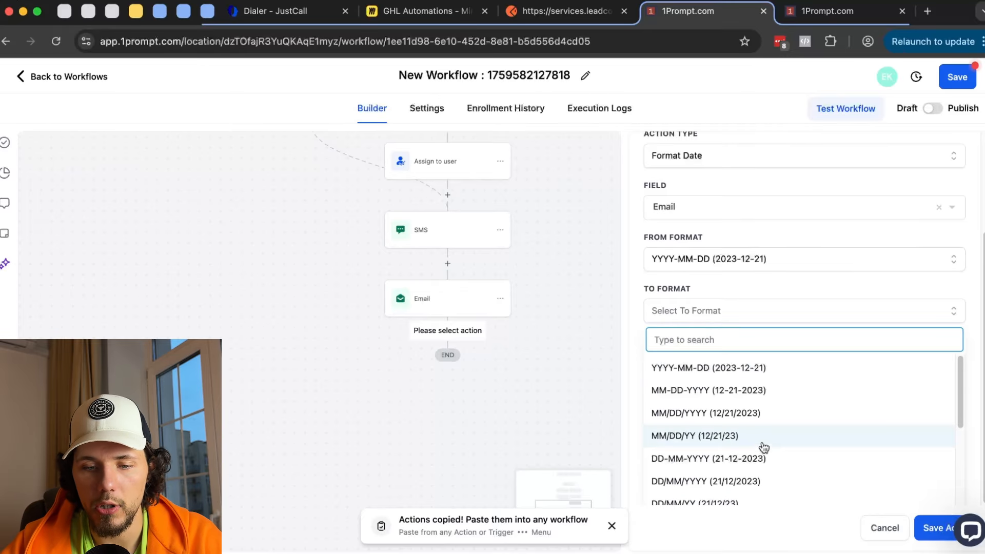
click(755, 437)
click(934, 528)
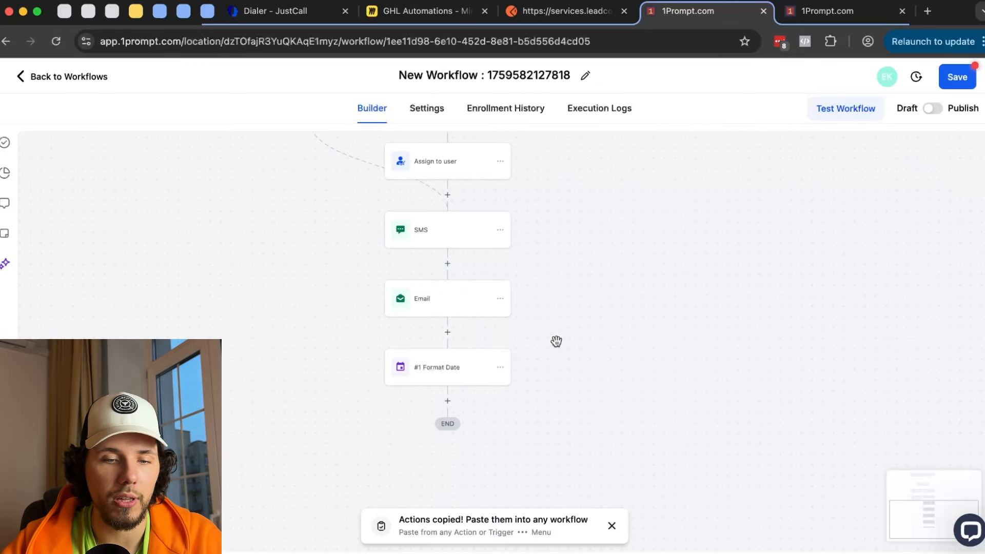
click(501, 367)
mouse_move(561, 463)
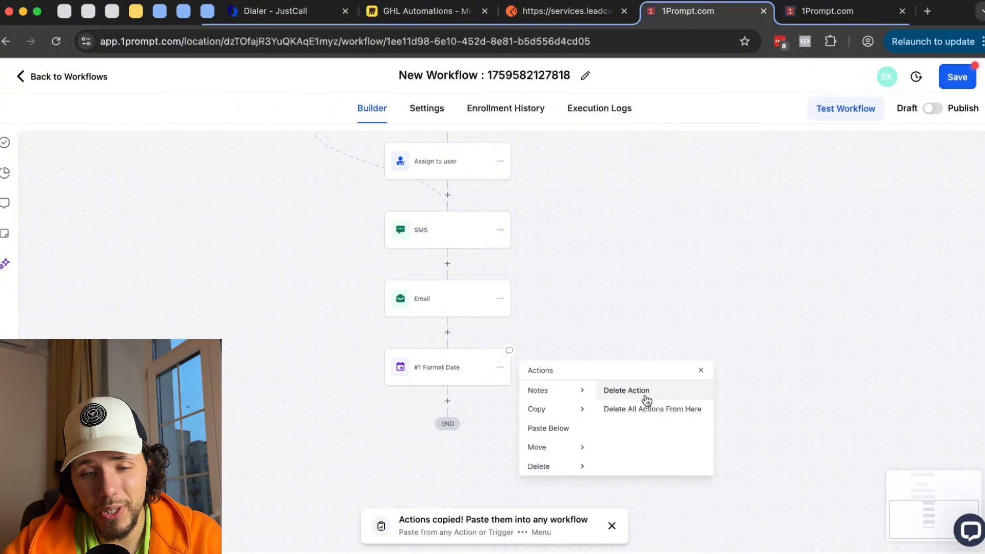
click(645, 395)
click(629, 350)
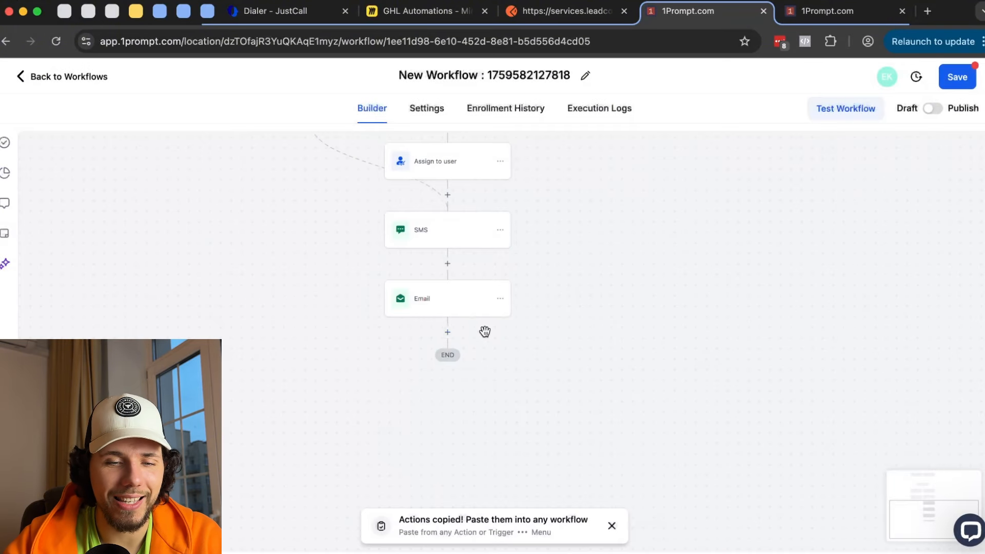
click(447, 333)
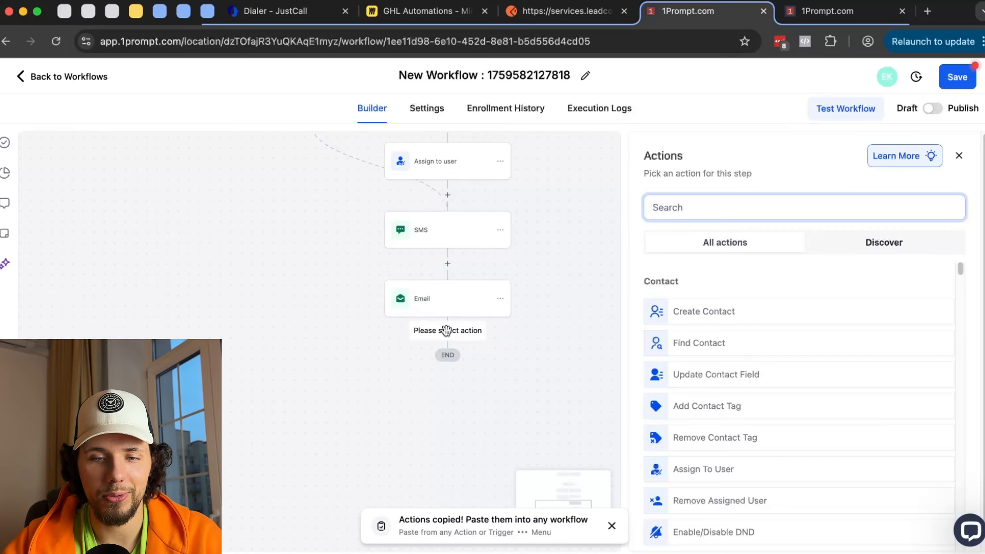
scroll(780, 368, down, 20)
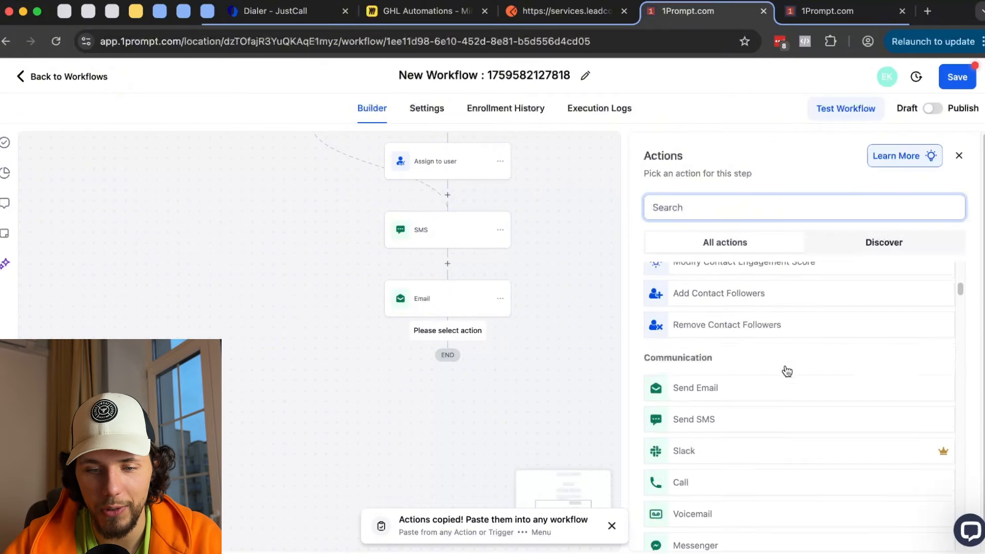
scroll(789, 368, down, 6)
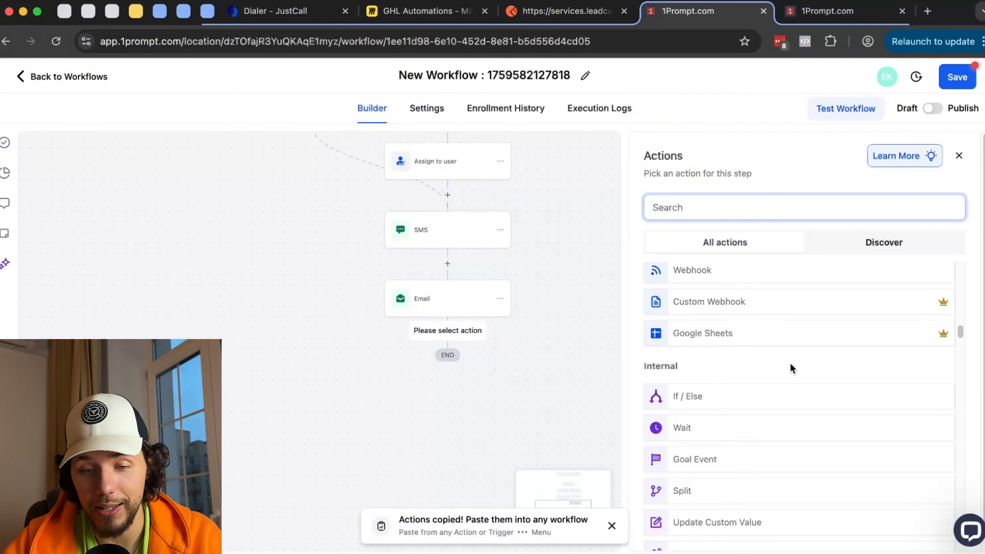
scroll(792, 368, down, 1)
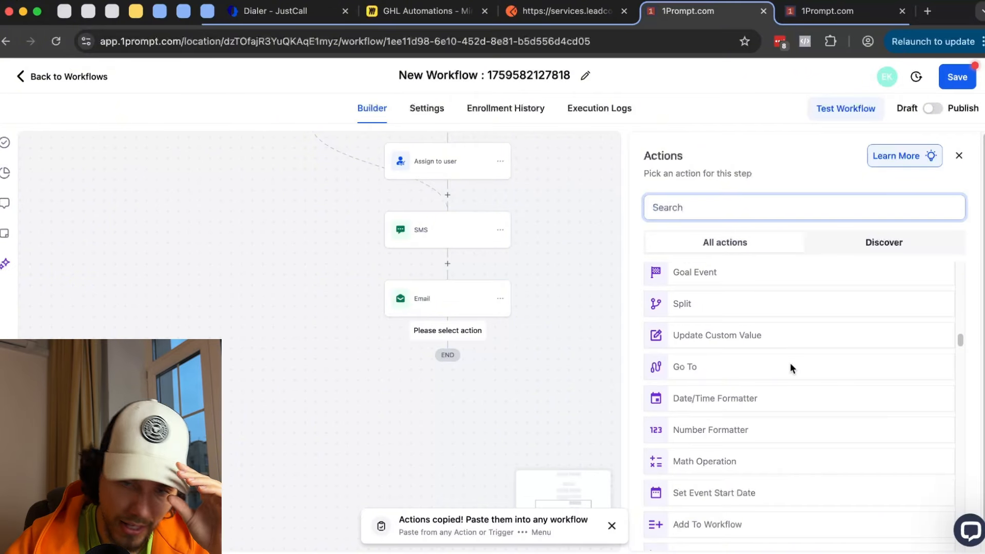
click(740, 430)
click(726, 290)
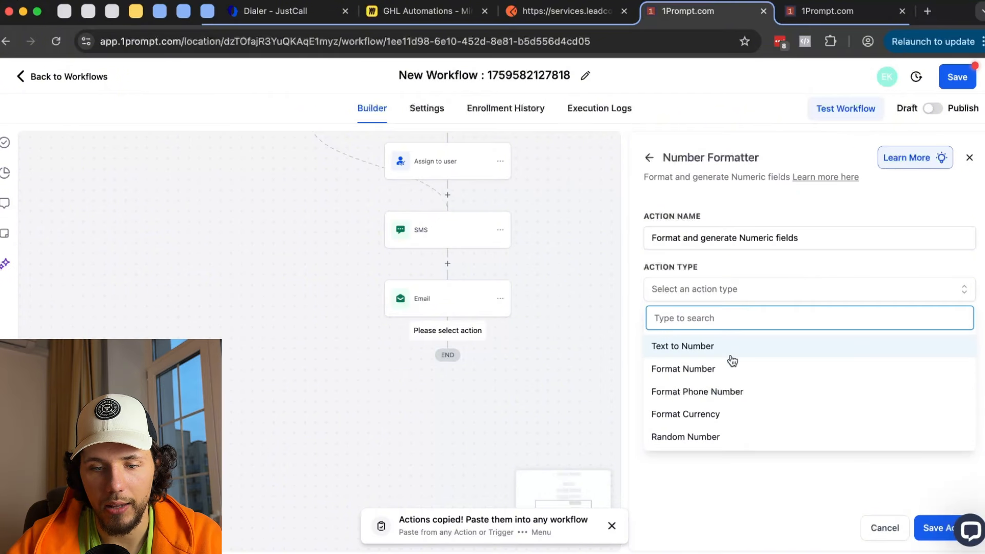
click(730, 356)
click(728, 357)
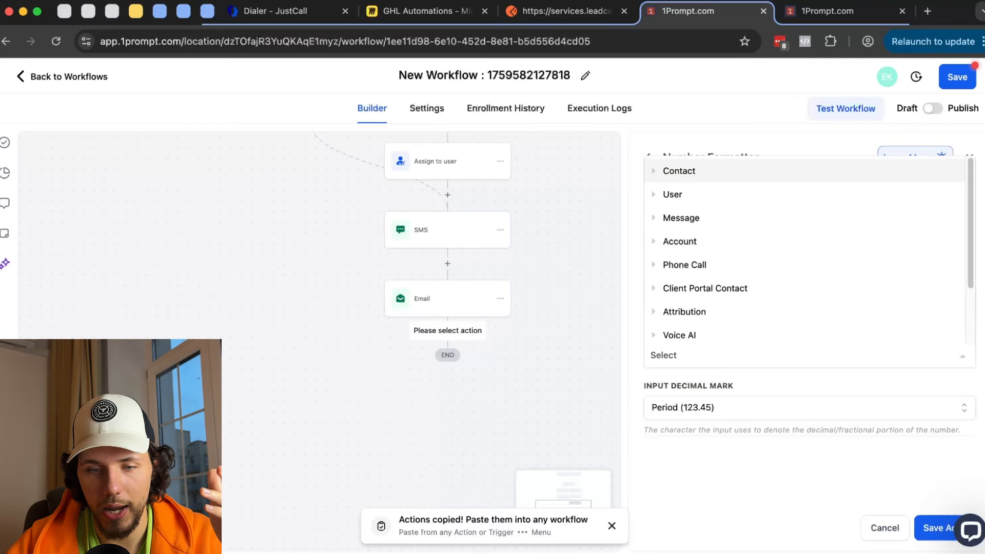
click(792, 487)
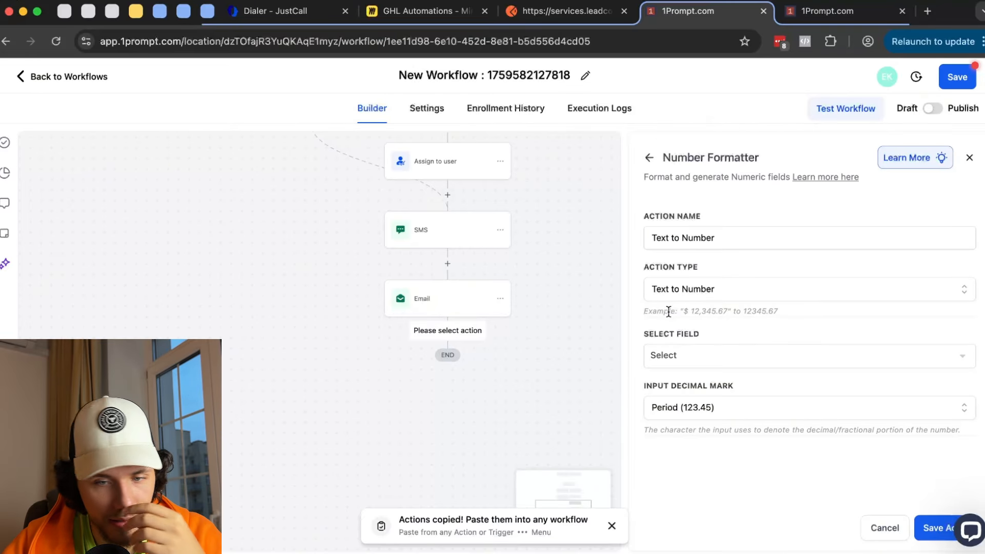
drag(668, 312, 800, 318)
click(729, 413)
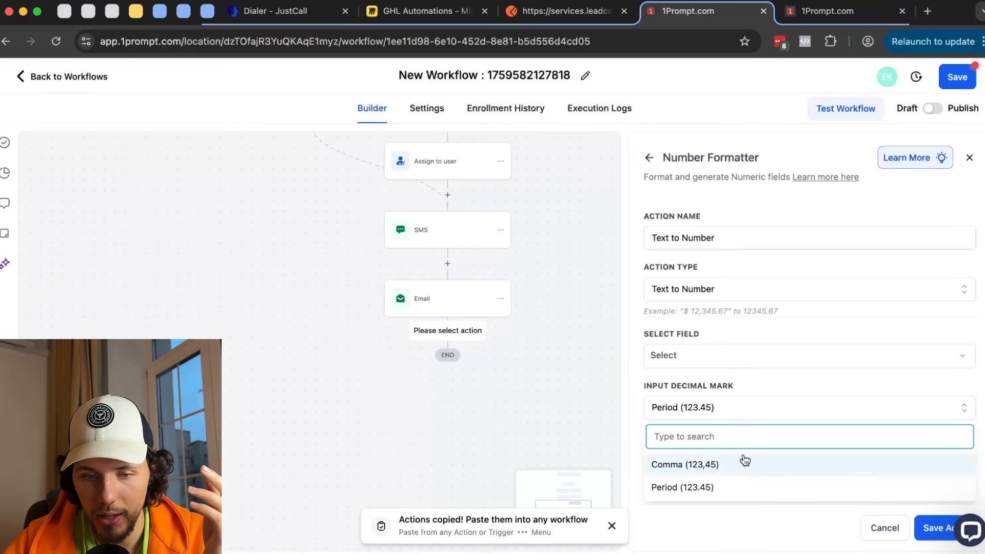
click(708, 489)
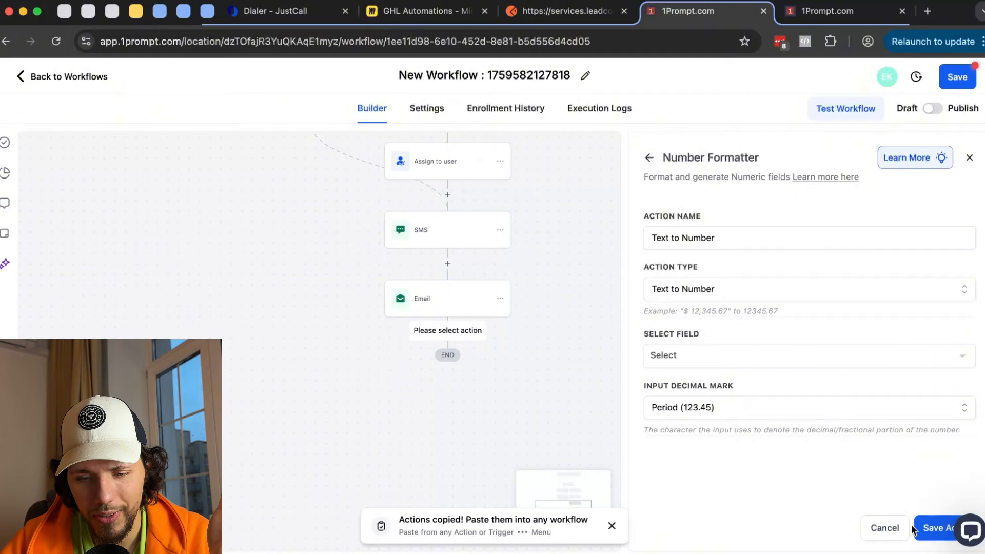
click(880, 533)
click(589, 356)
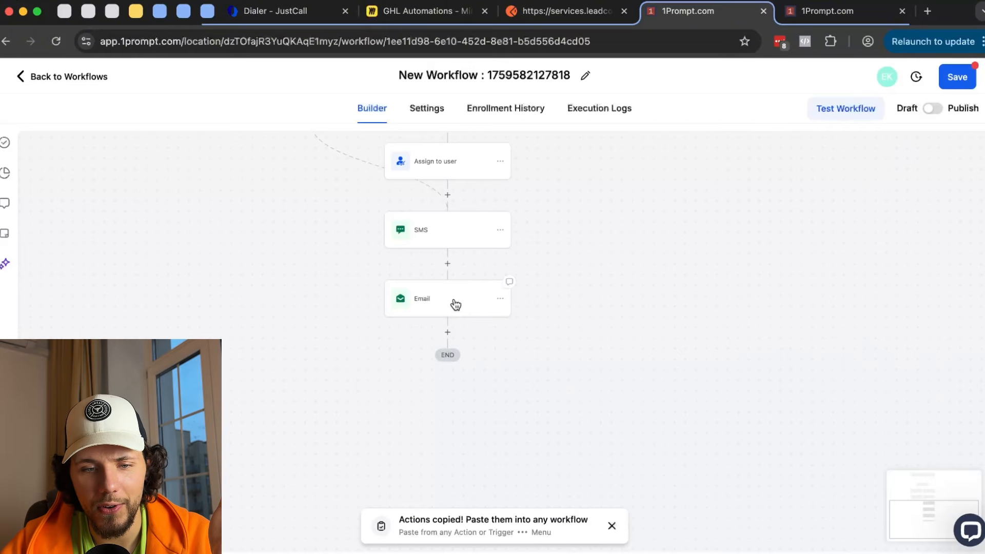
click(448, 333)
- Try the Event Start Date action, view its Type options, then discard it unsaved
scroll(775, 307, down, 5)
scroll(775, 307, down, 15)
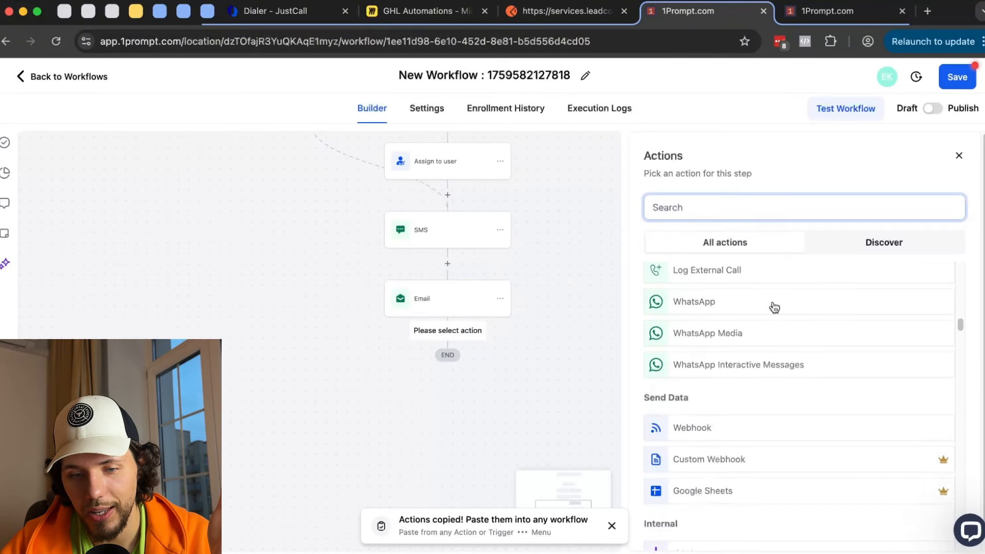
scroll(775, 306, down, 2)
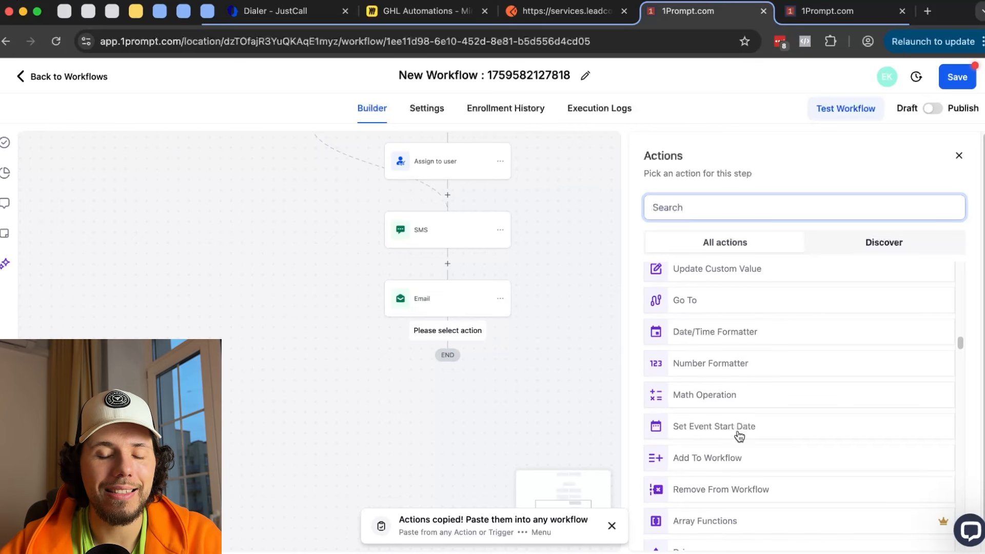
scroll(739, 436, down, 1)
click(719, 401)
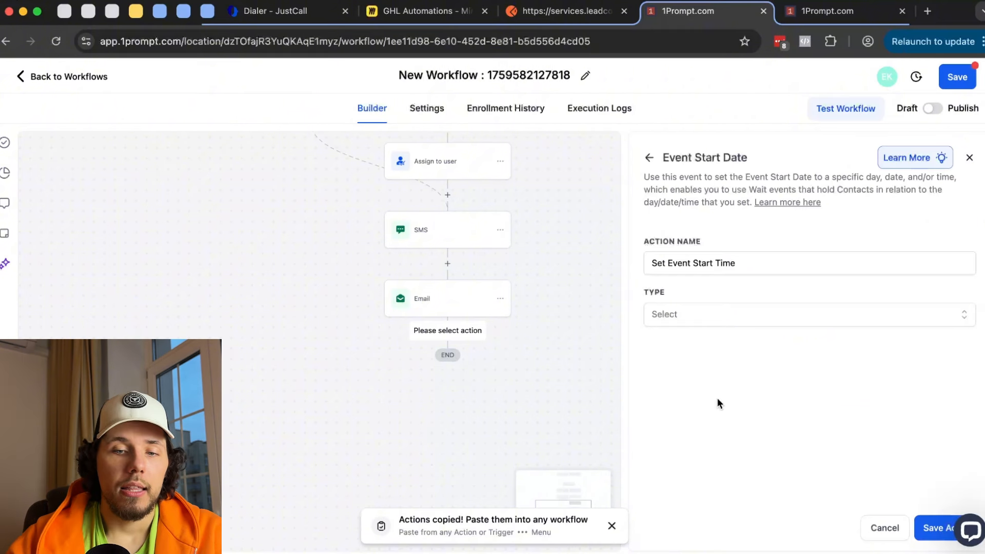
click(687, 311)
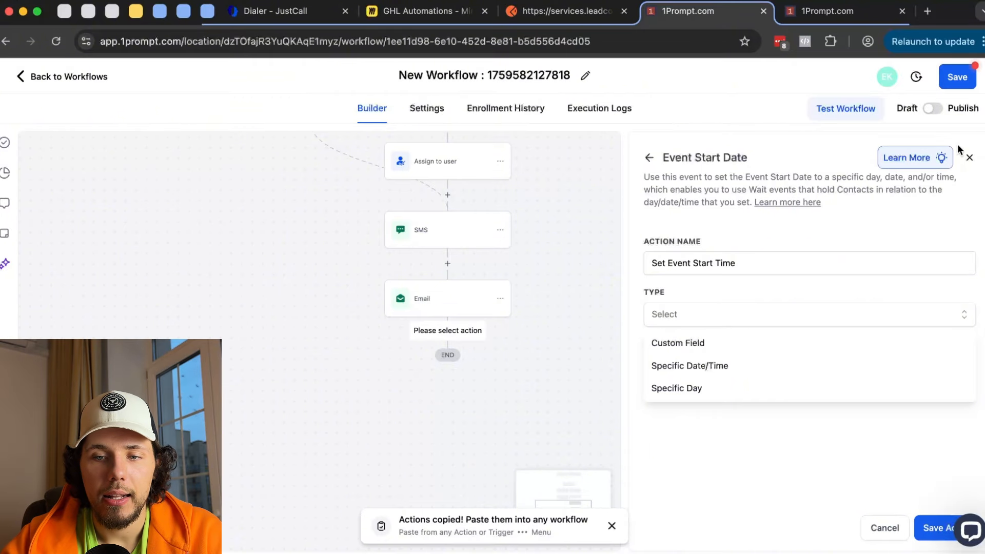
click(969, 158)
scroll(575, 308, up, 3)
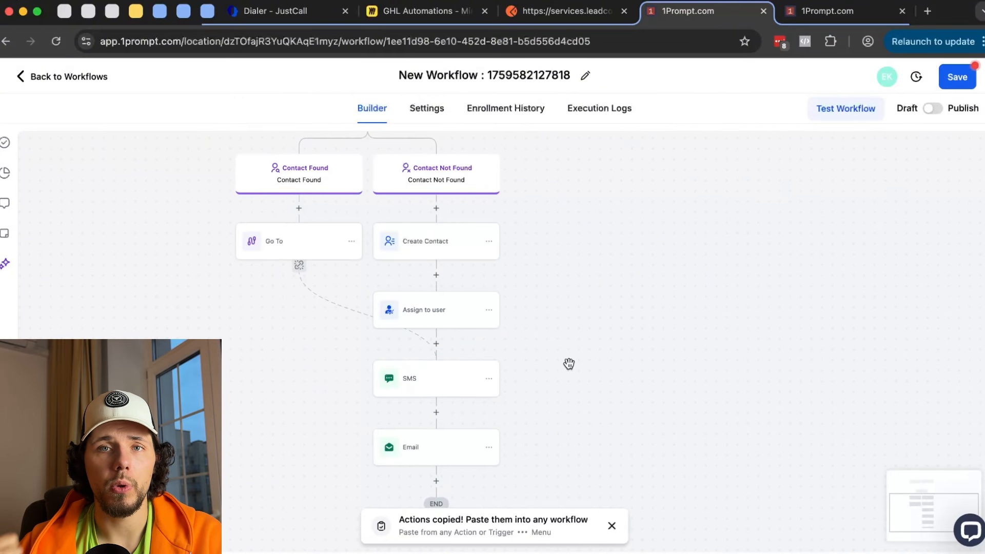
- Add a Wait step after Email set to 1 day before the Event / Appointment time
scroll(570, 308, up, 3)
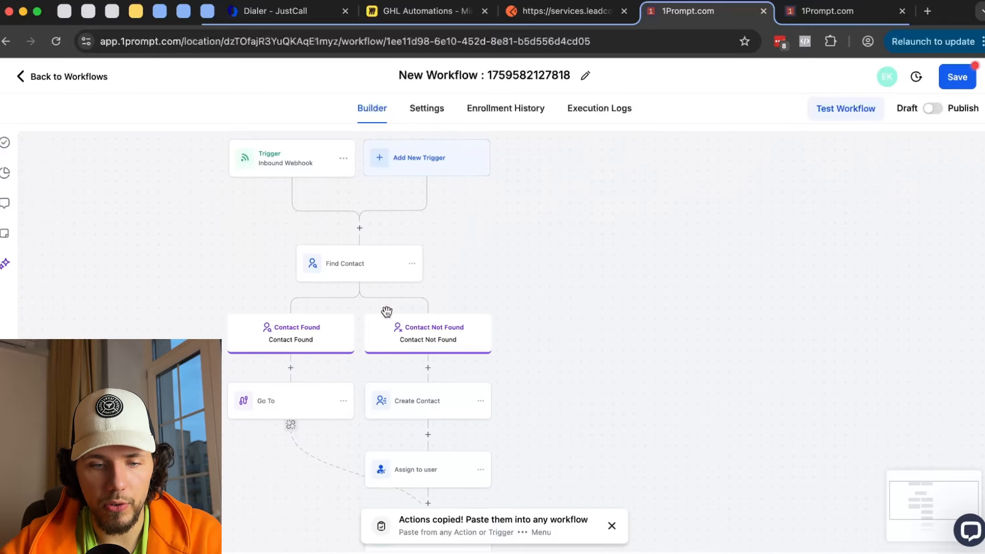
scroll(564, 283, down, 4)
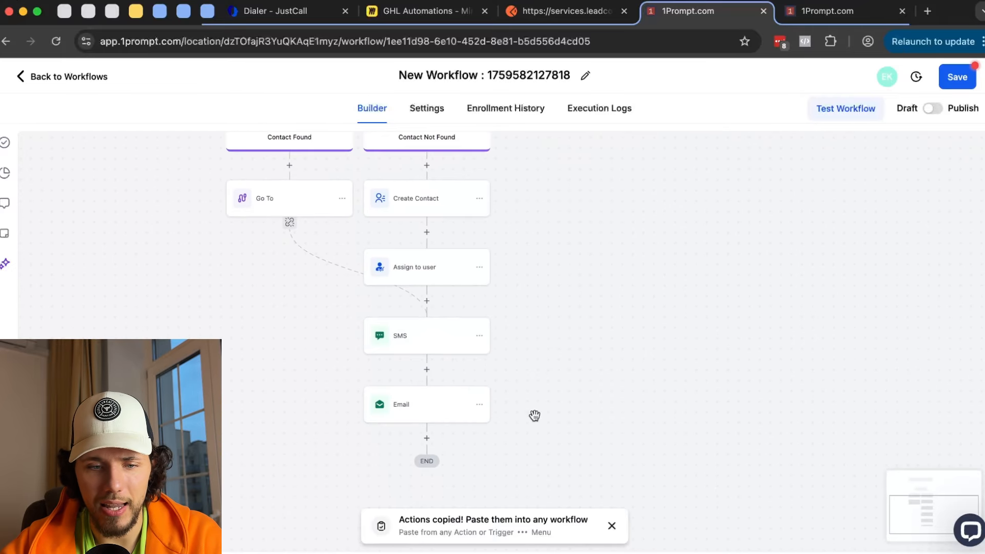
scroll(523, 411, down, 2)
click(425, 362)
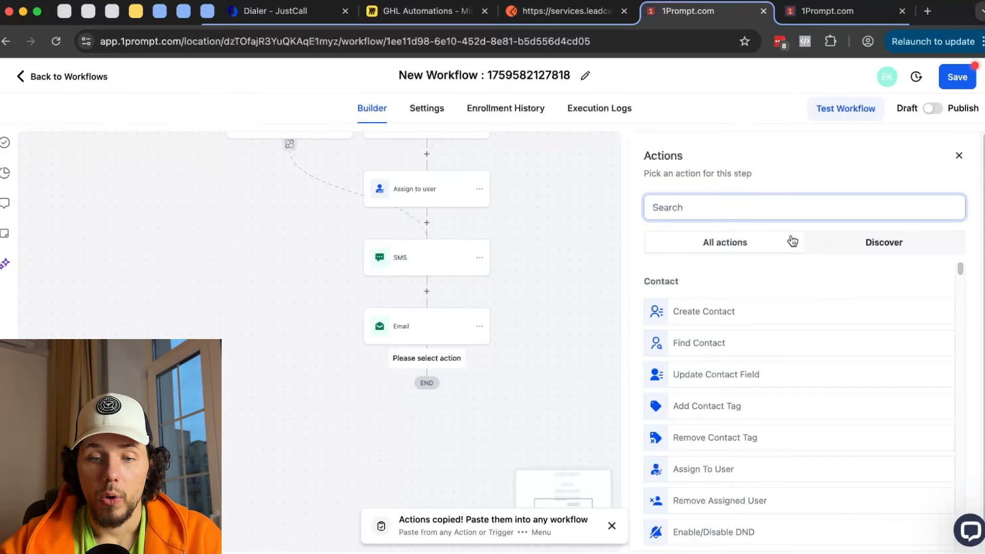
text(e)
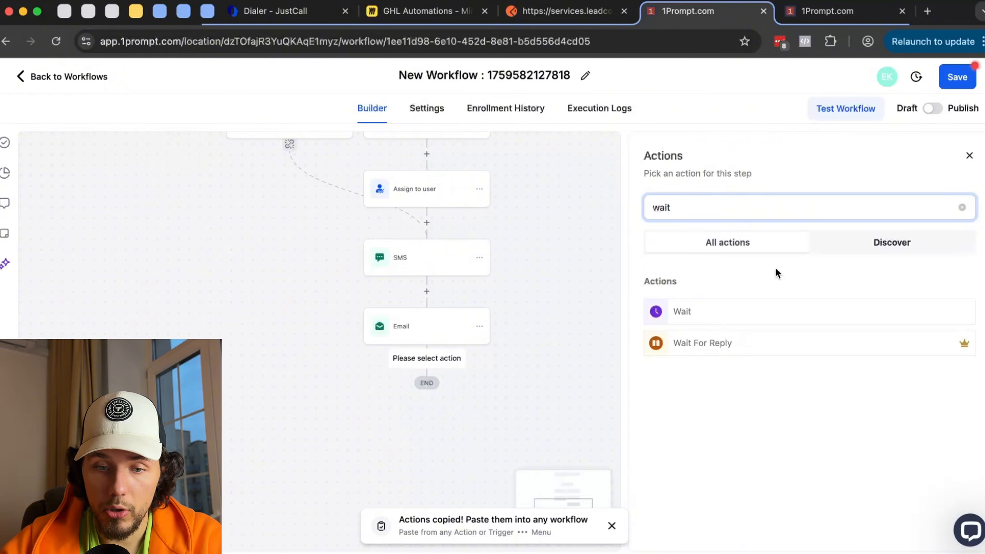
click(716, 316)
click(552, 302)
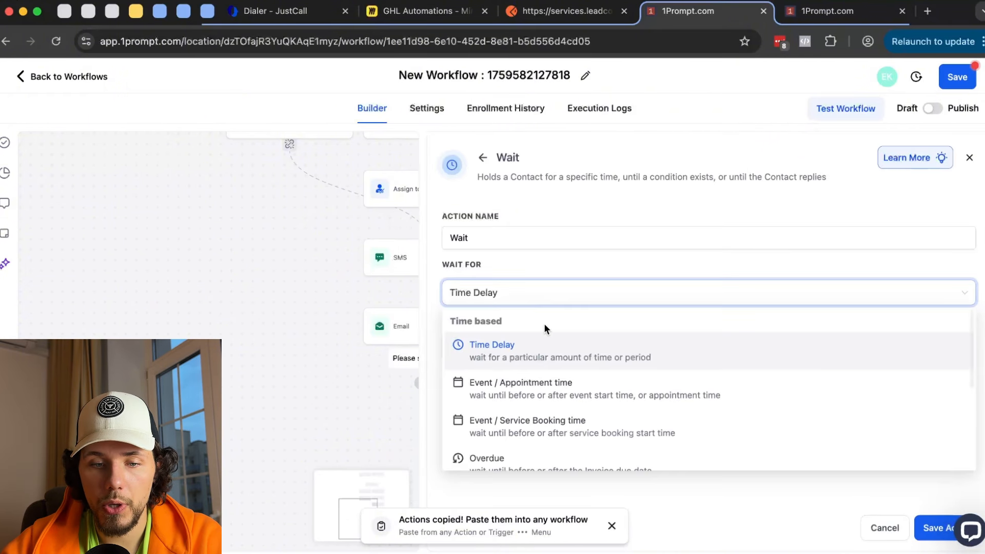
click(551, 365)
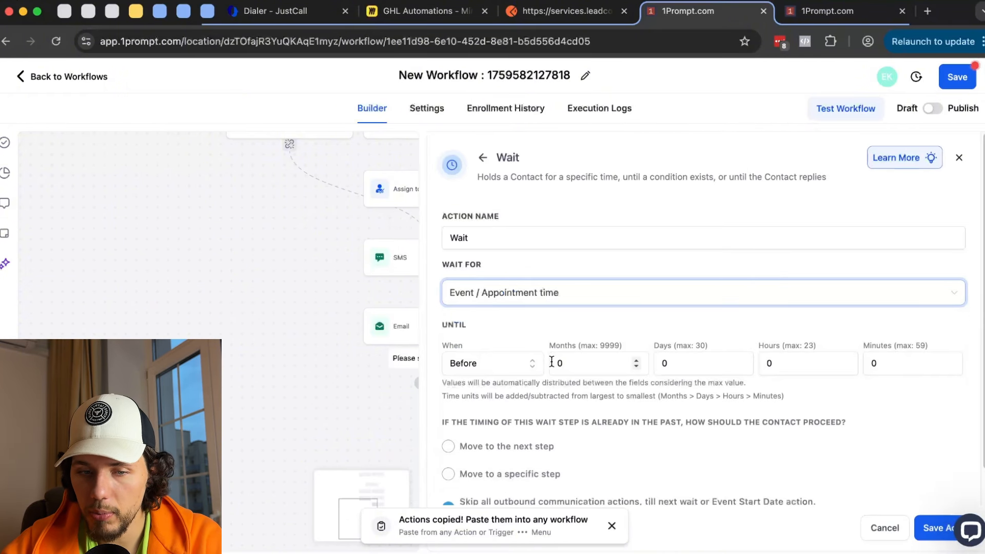
click(680, 363)
text(1)
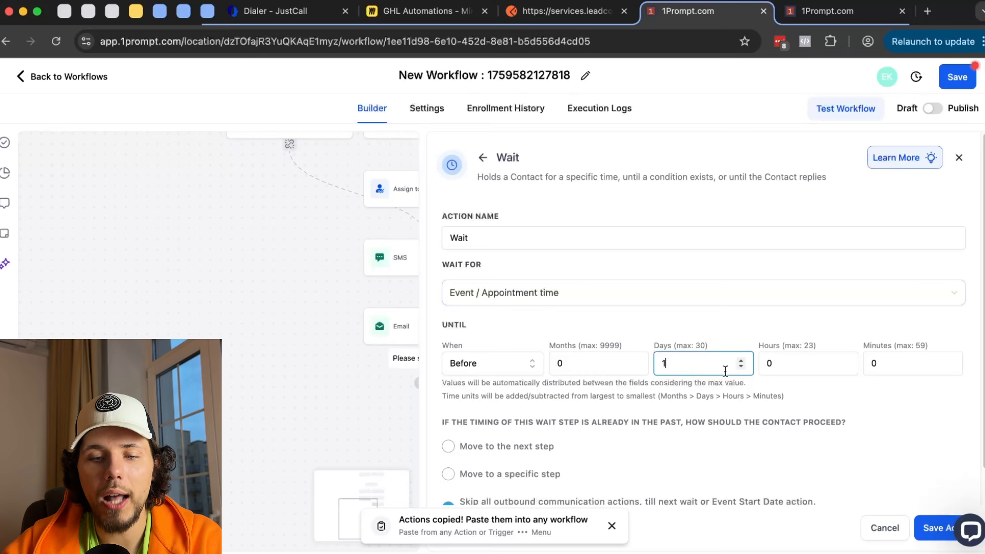
click(930, 535)
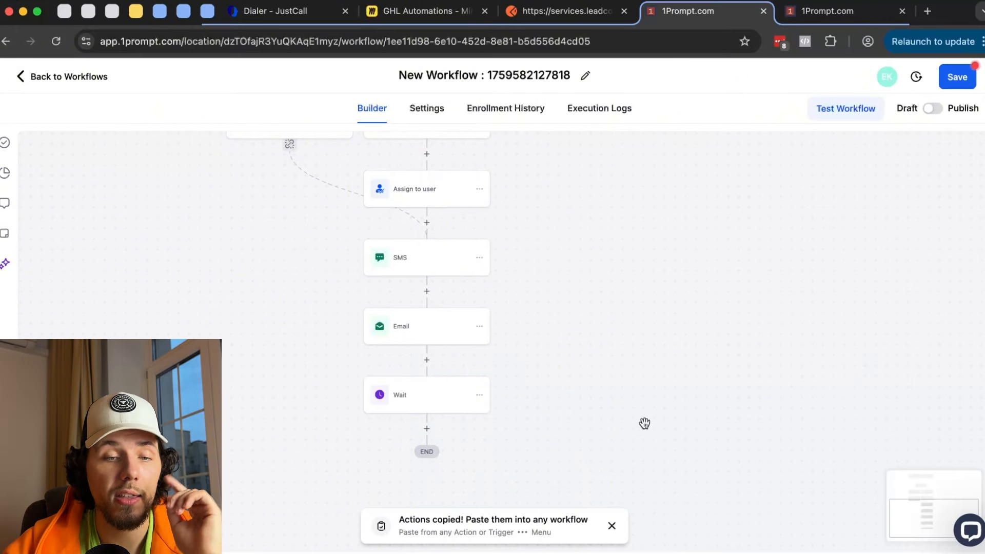
- Add a Send SMS step after Wait and begin its message with 'You'
scroll(595, 385, down, 3)
click(421, 355)
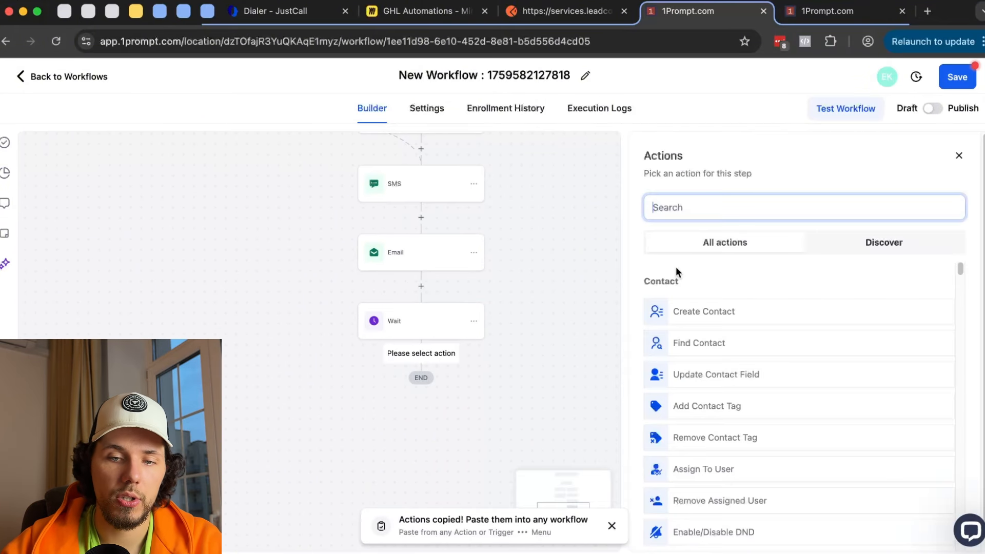
text(sms)
click(727, 414)
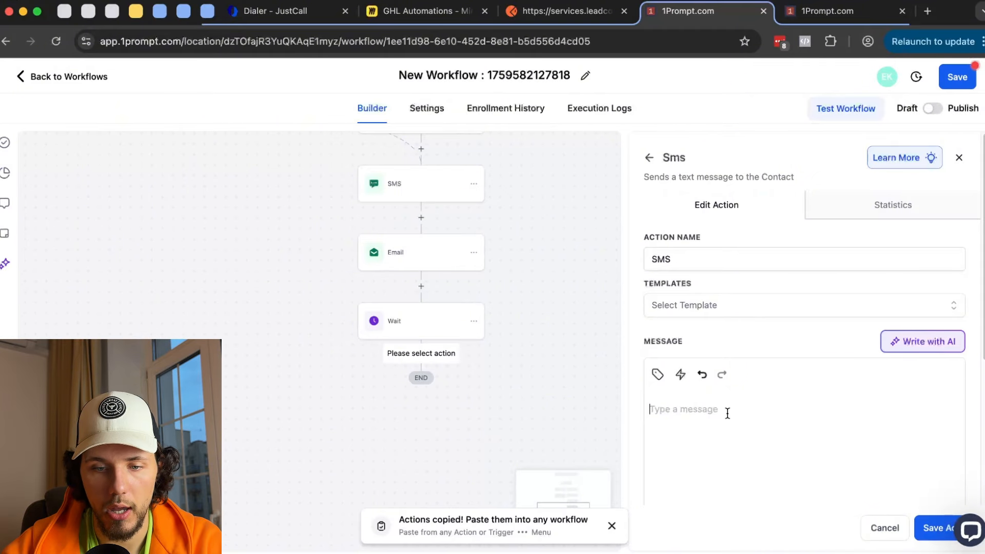
text(You)
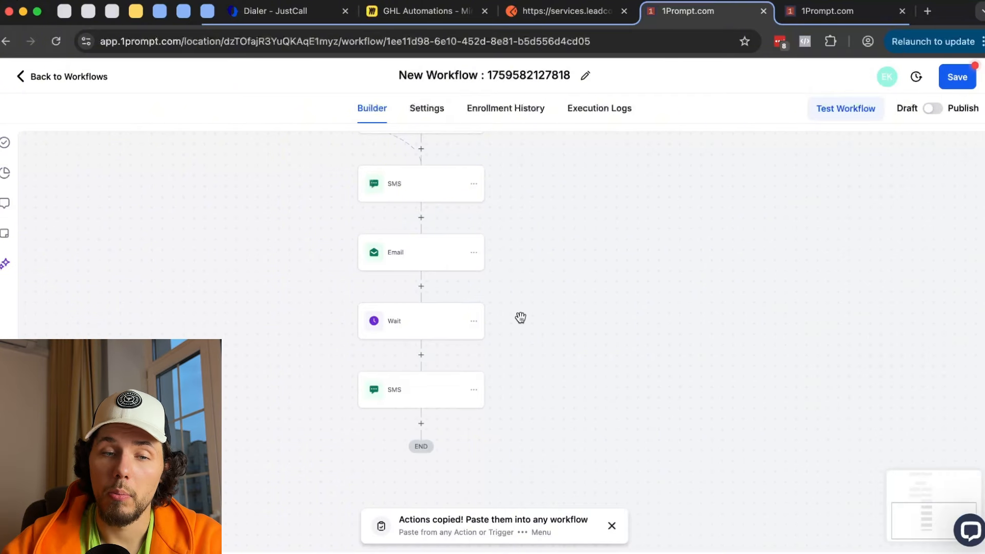
- Pan to the Wait step and review its Until timing of 1 day before the event
scroll(539, 288, down, 2)
drag(554, 315, 553, 319)
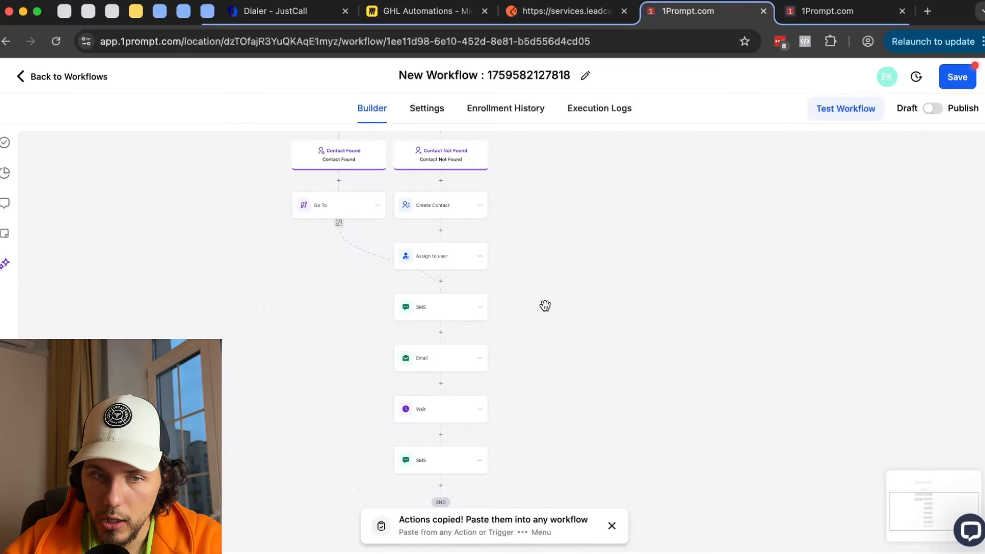
drag(556, 261, 517, 181)
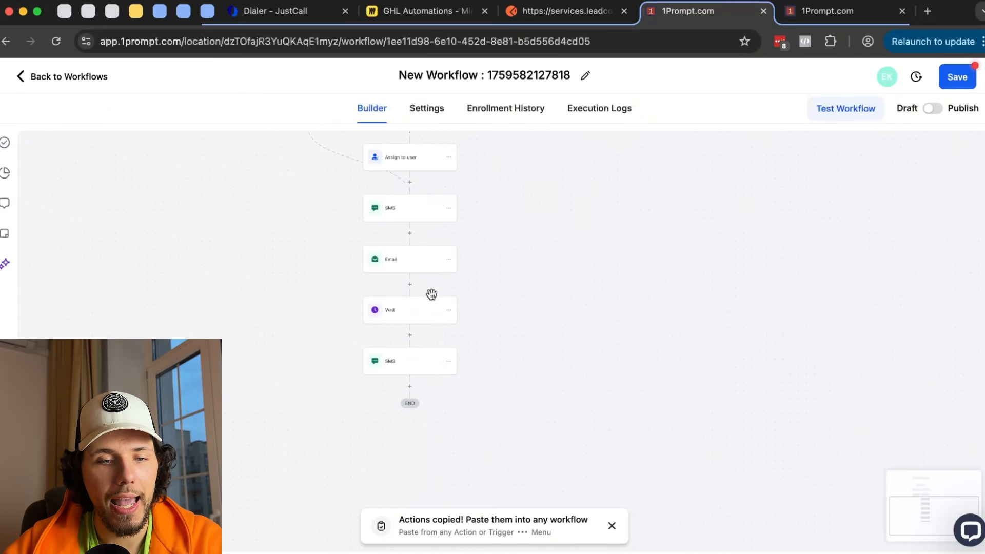
click(399, 325)
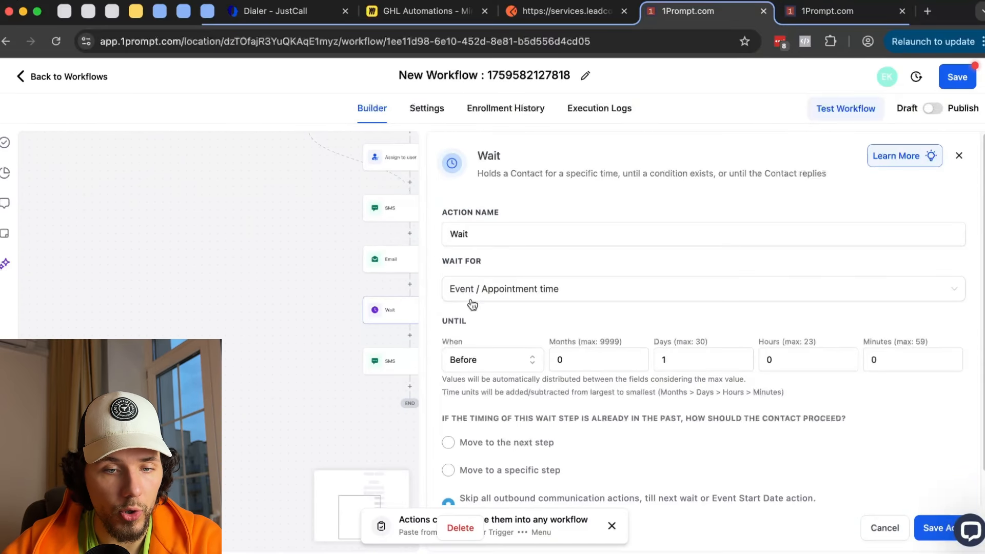
drag(450, 321, 519, 403)
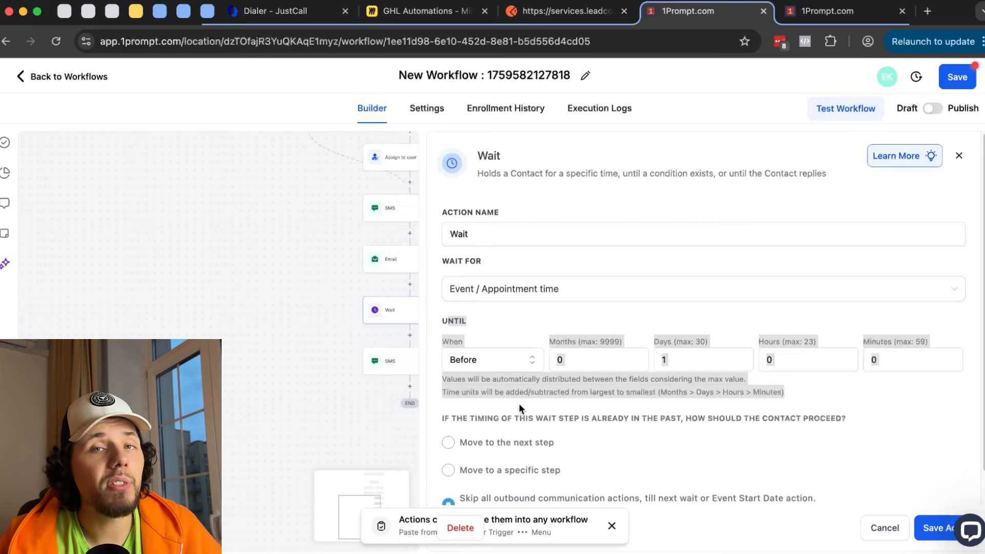
scroll(282, 253, up, 5)
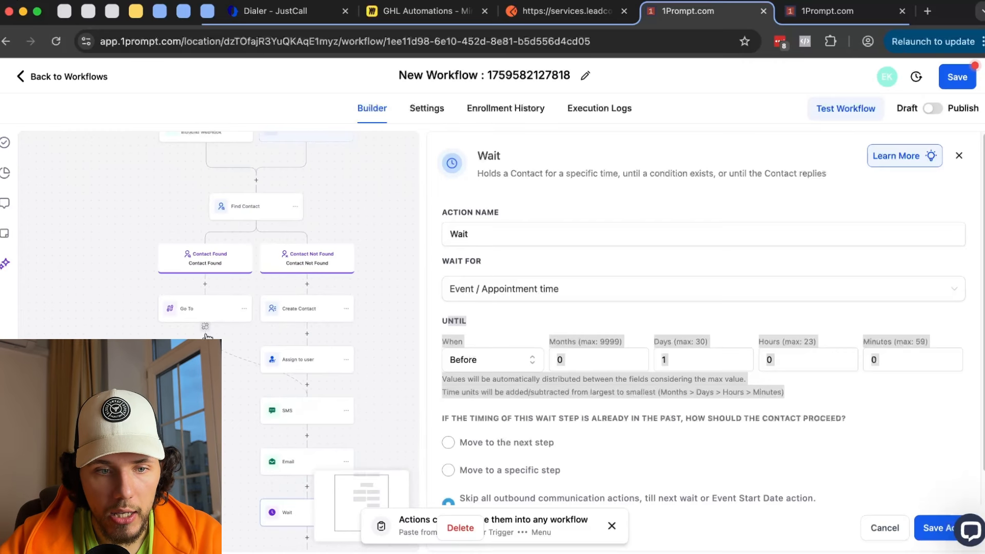
scroll(322, 149, up, 2)
- Add a Form Submitted trigger with a 'Form is Live Event Signup' filter and save it
click(309, 221)
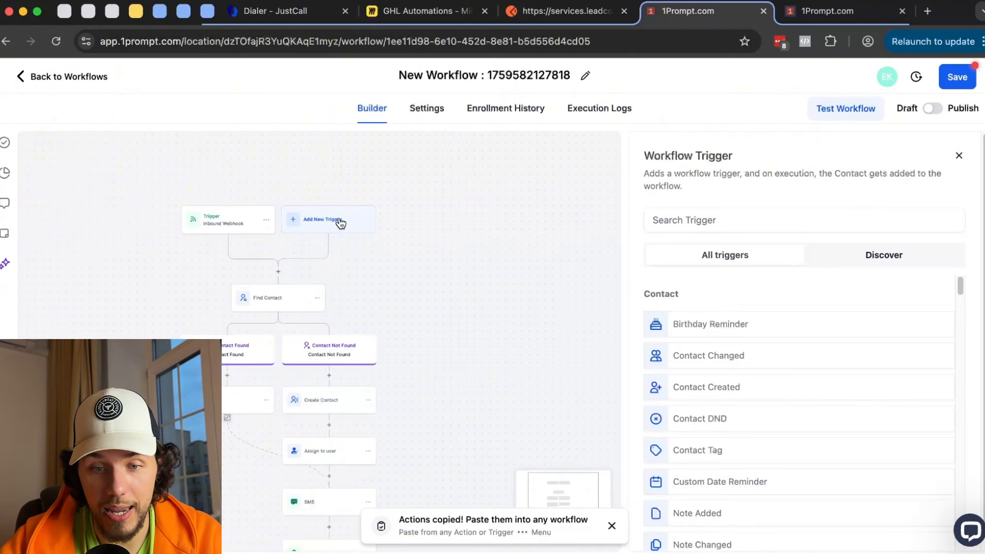
text(for)
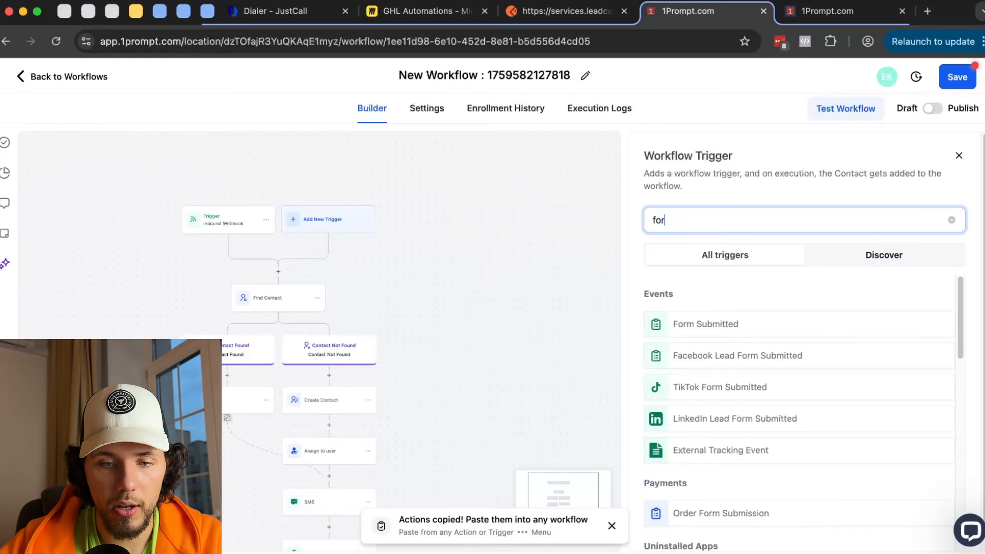
click(705, 324)
click(487, 342)
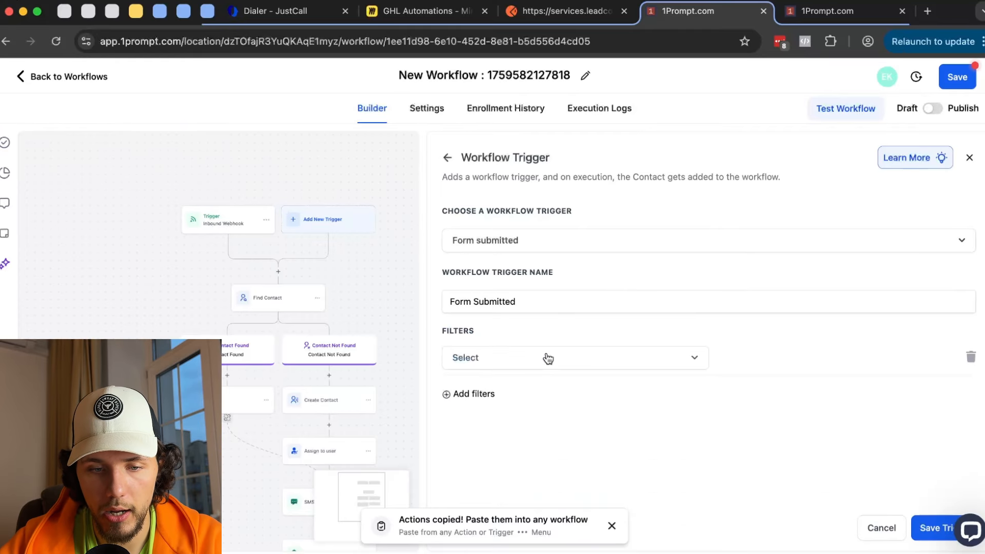
click(545, 357)
click(547, 455)
click(811, 367)
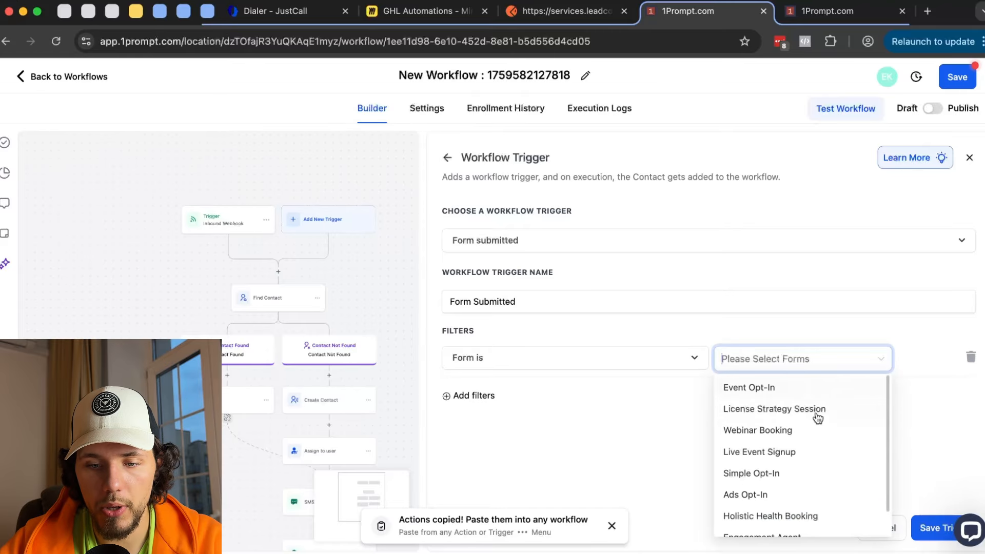
click(809, 458)
click(927, 521)
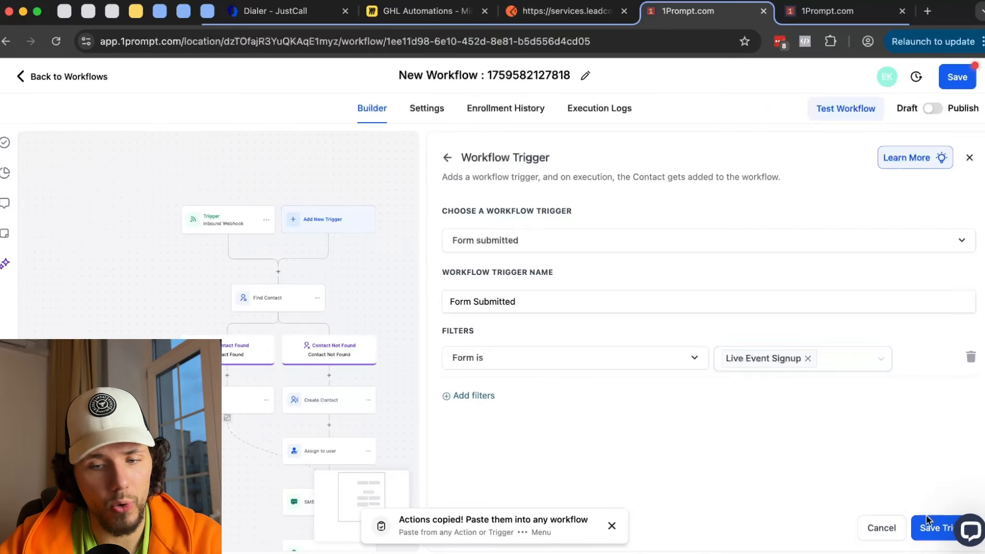
click(928, 526)
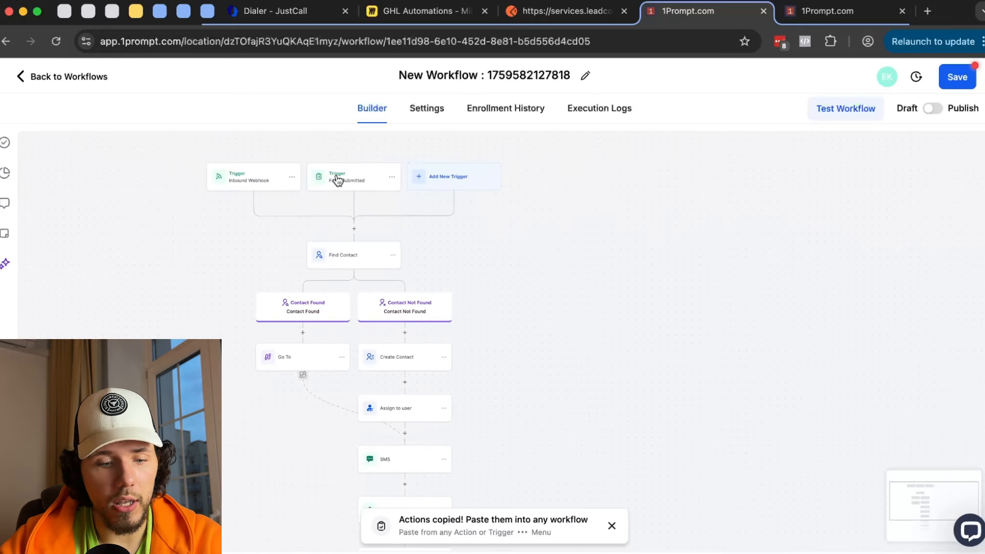
scroll(337, 180, up, 2)
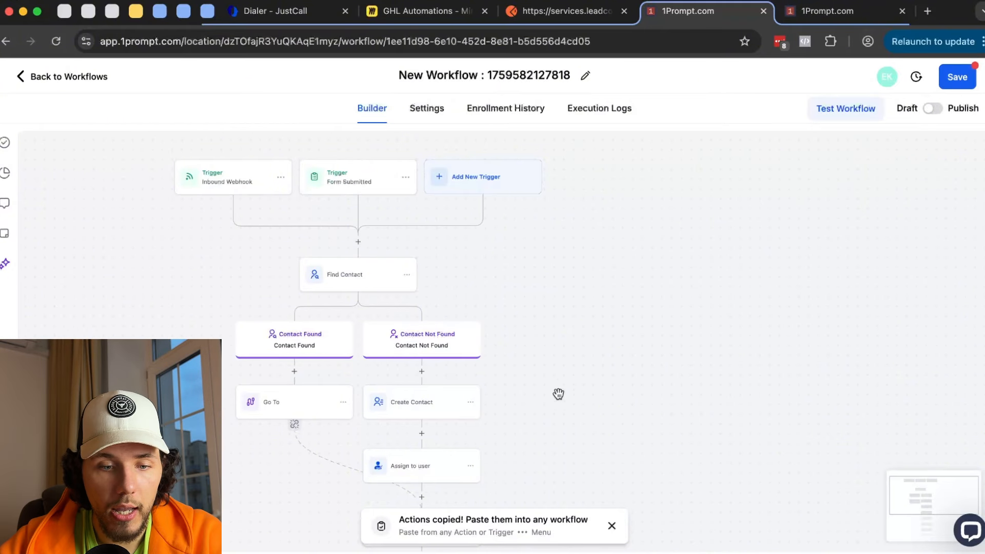
scroll(559, 393, down, 6)
scroll(549, 363, down, 1)
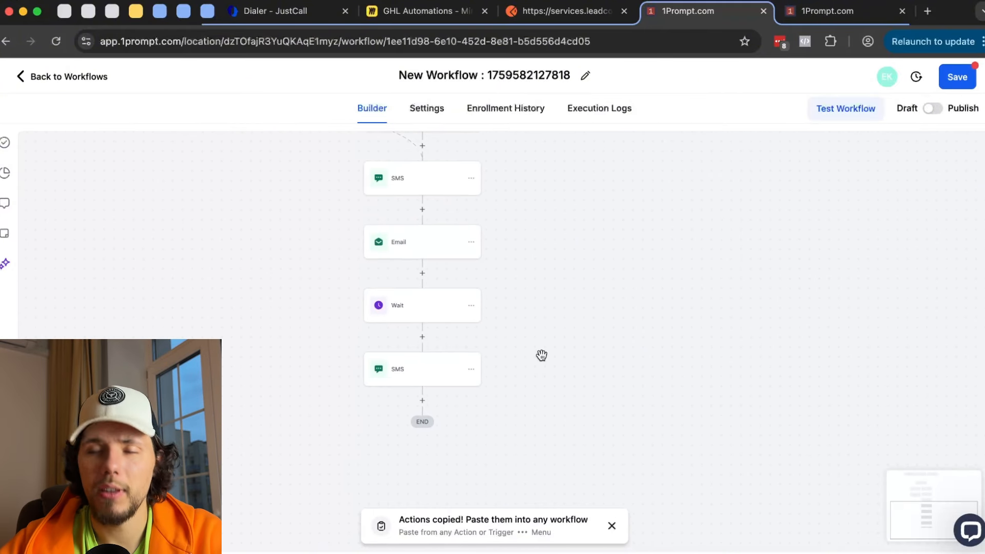
click(408, 382)
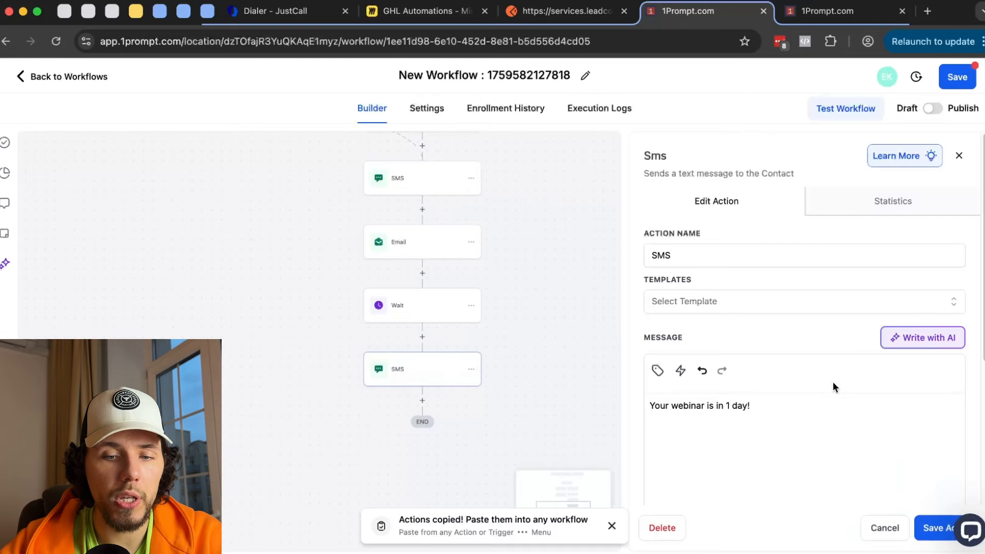
drag(756, 410, 641, 407)
scroll(550, 378, up, 10)
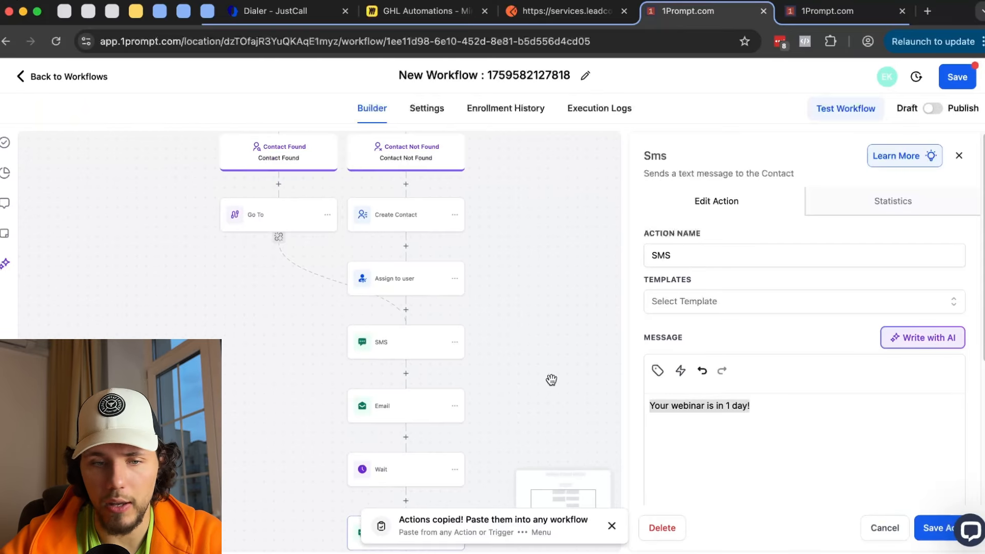
scroll(402, 270, up, 3)
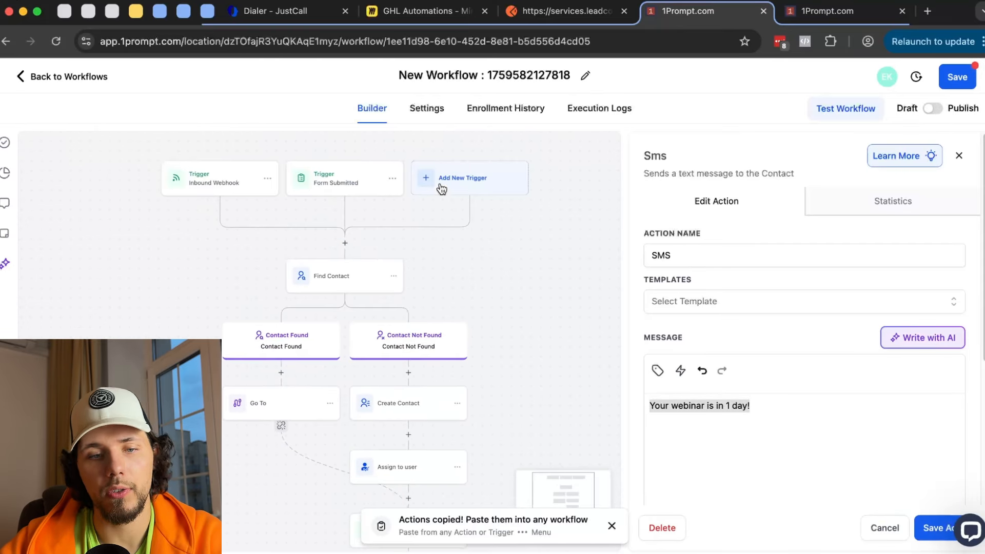
scroll(513, 275, down, 10)
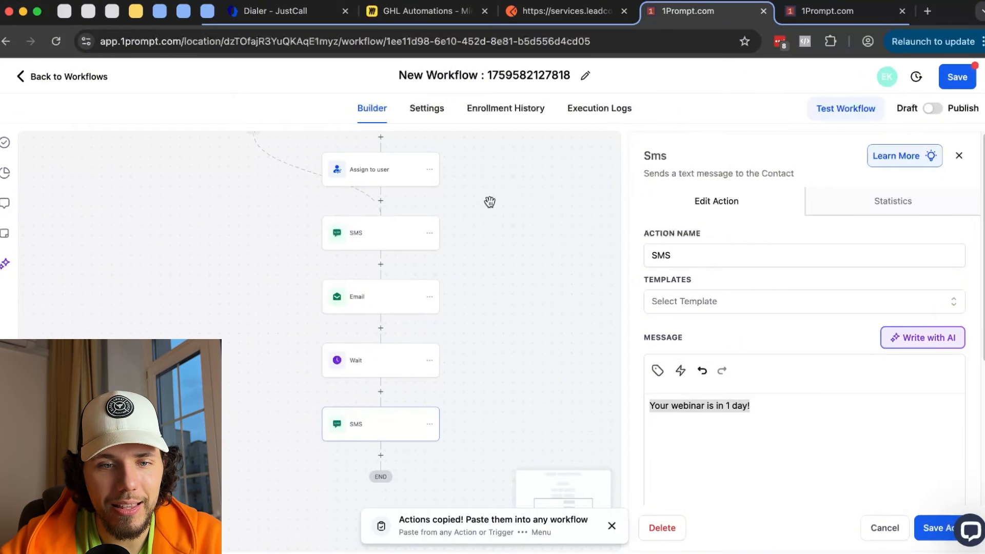
scroll(495, 287, up, 10)
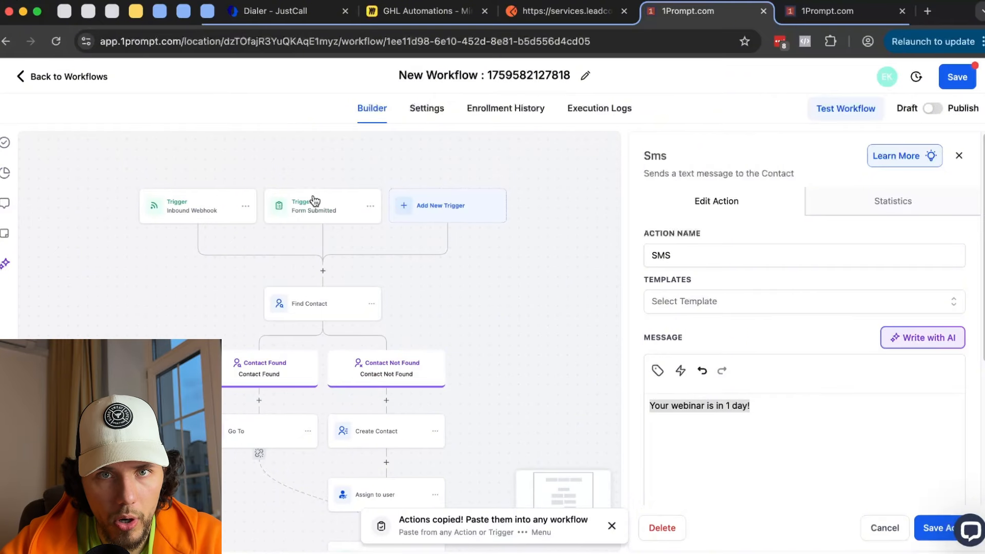
scroll(513, 308, down, 10)
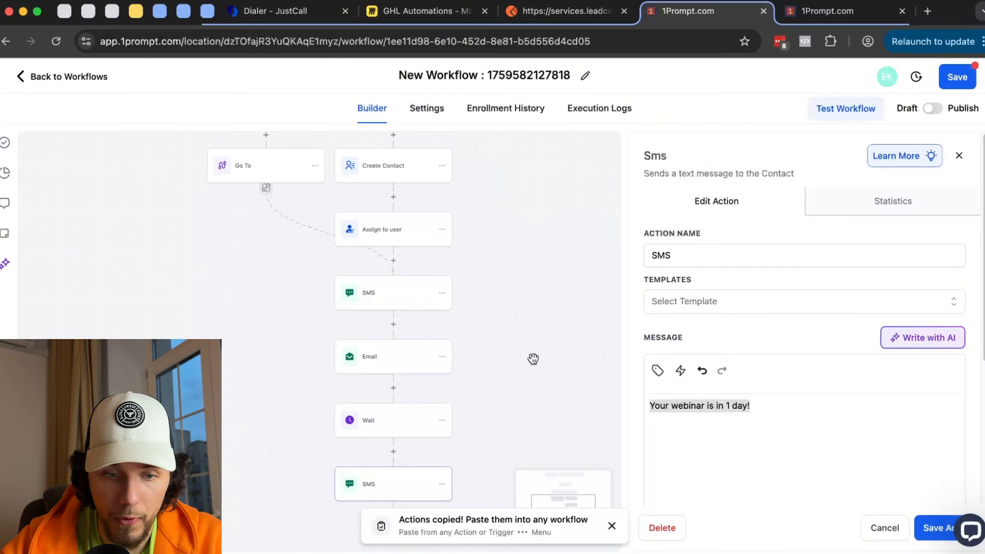
- Insert a Book Appointment step between Email and Wait on the Live Events calendar
click(393, 308)
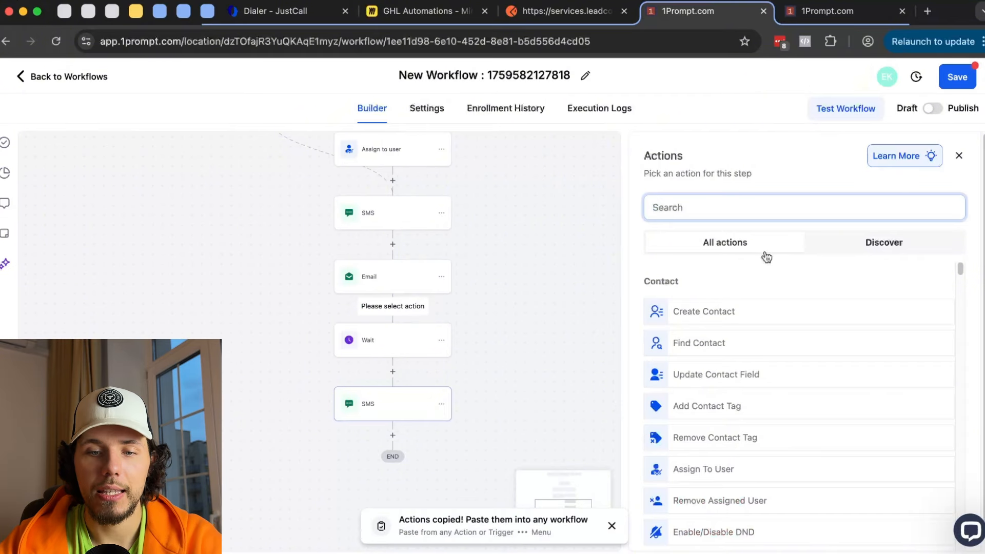
text(book)
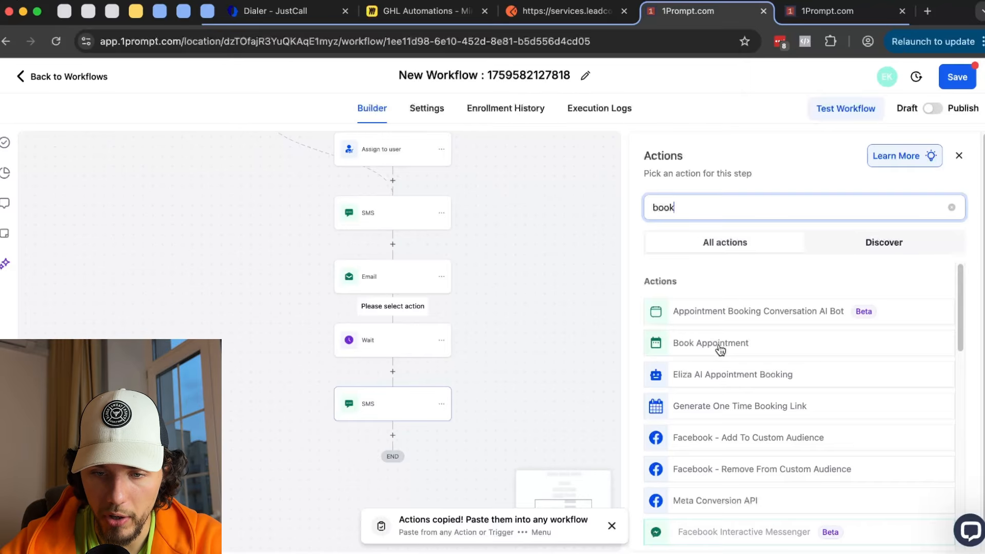
click(720, 346)
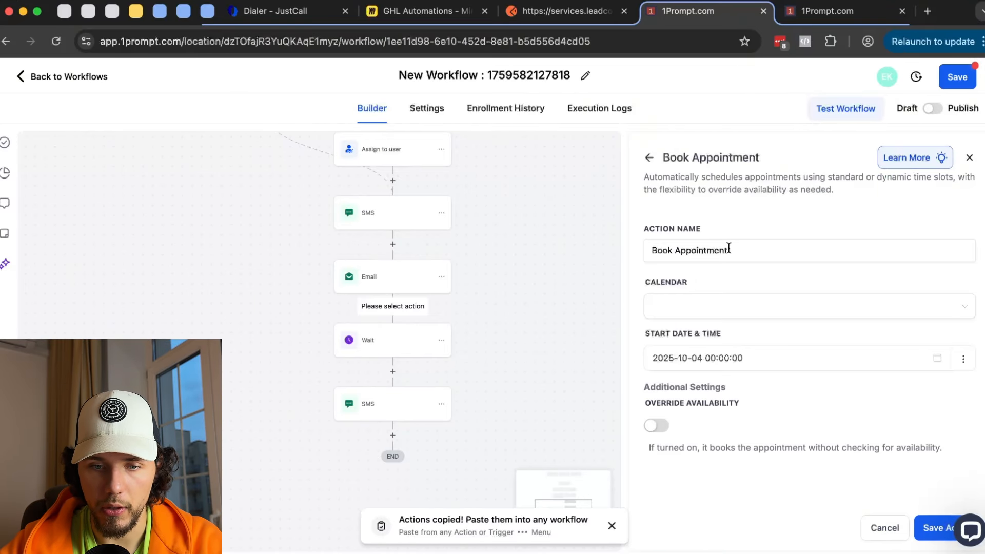
click(717, 305)
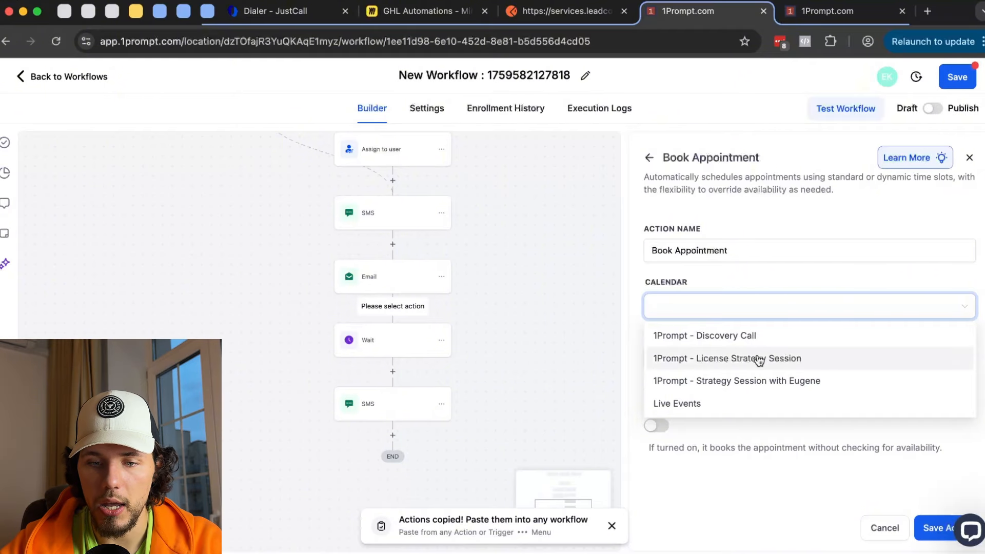
click(712, 403)
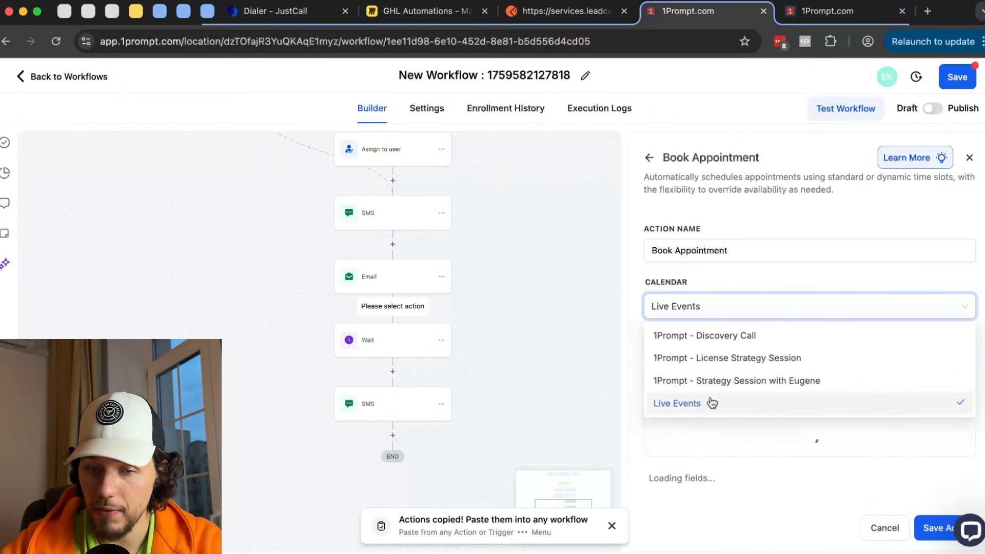
- Set the appointment start to October 8 at hour 21
click(758, 359)
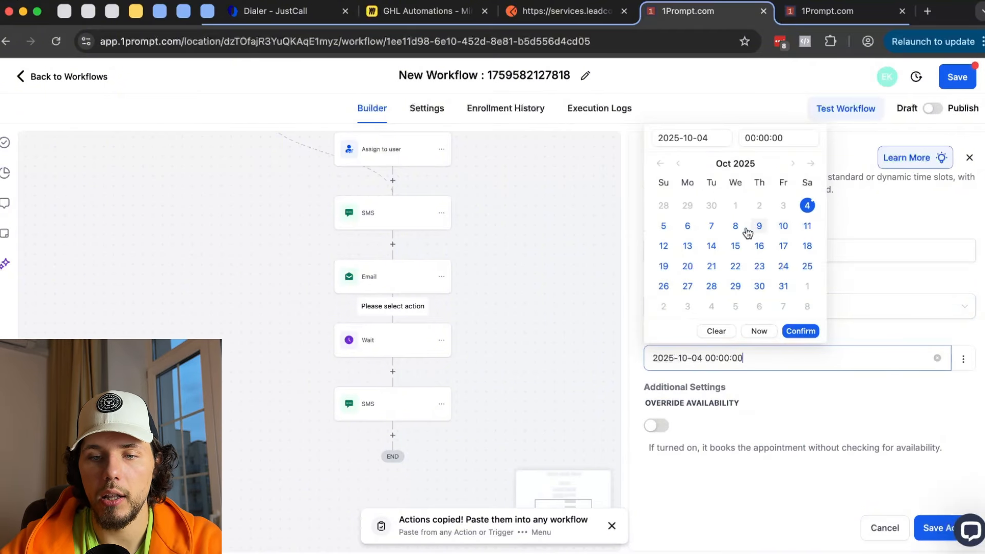
click(735, 226)
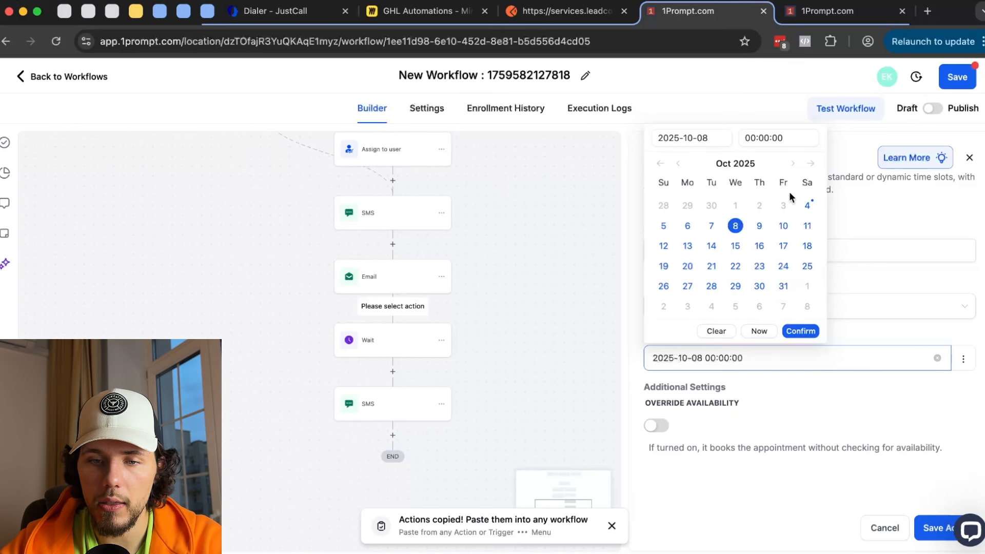
click(779, 137)
scroll(758, 241, down, 8)
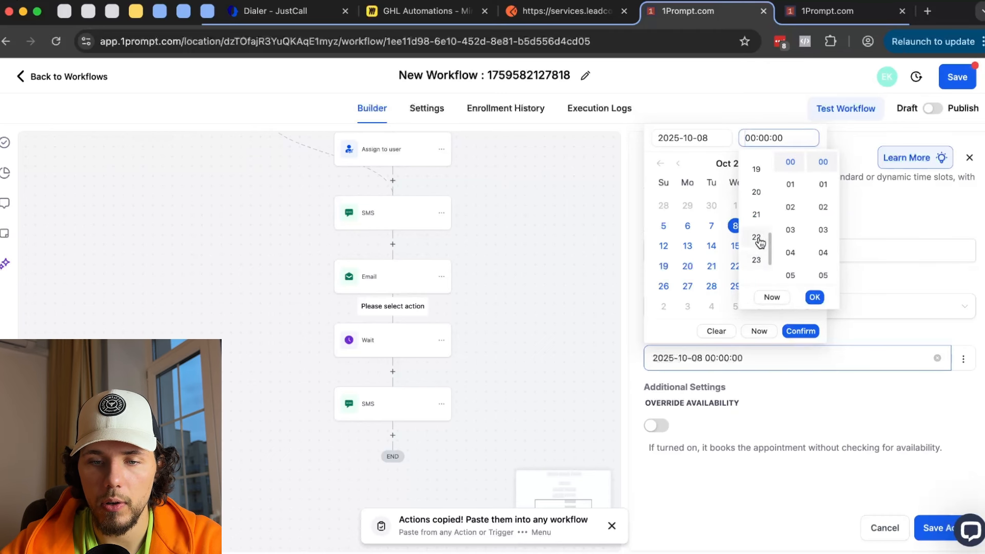
click(757, 220)
click(814, 297)
click(904, 414)
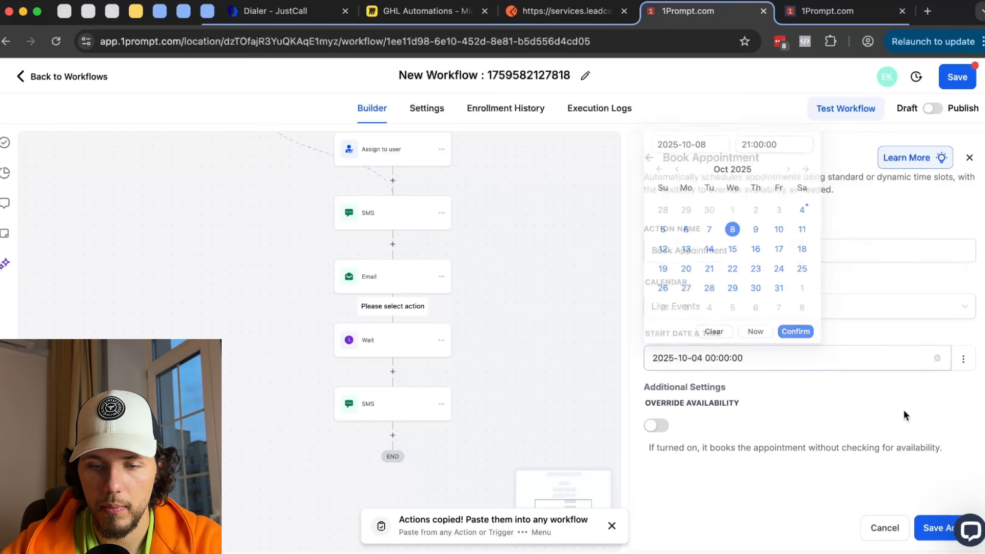
click(715, 358)
click(735, 226)
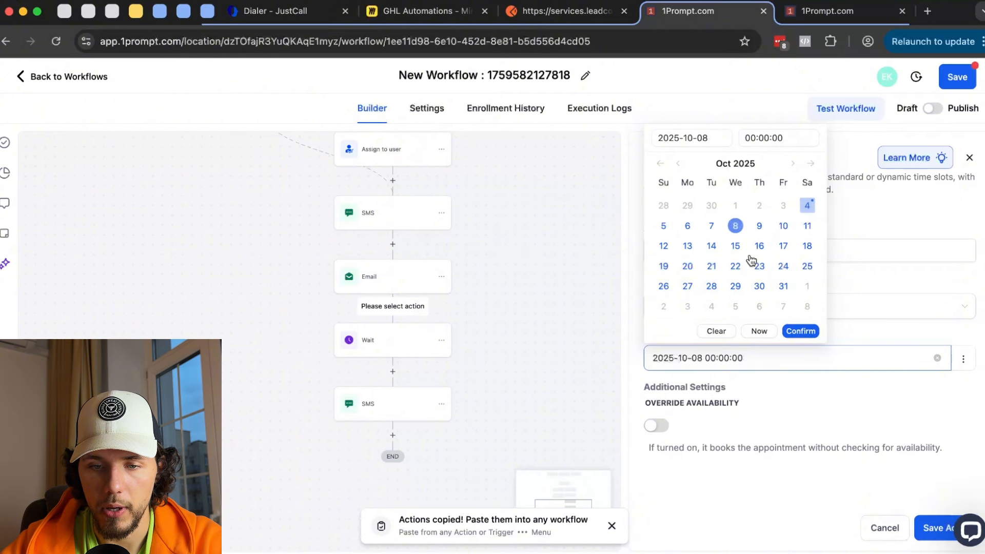
click(777, 137)
scroll(759, 246, down, 2)
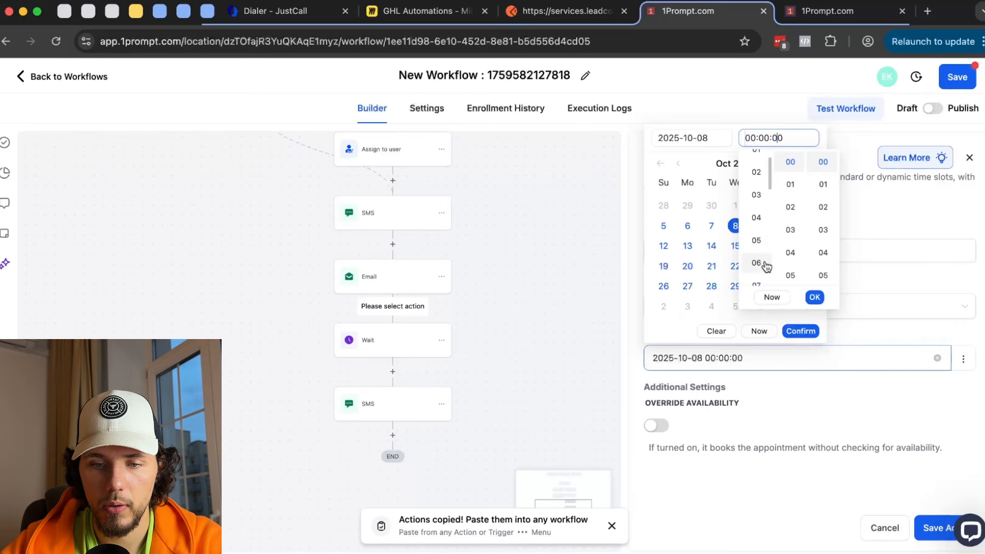
click(757, 264)
click(814, 297)
click(800, 331)
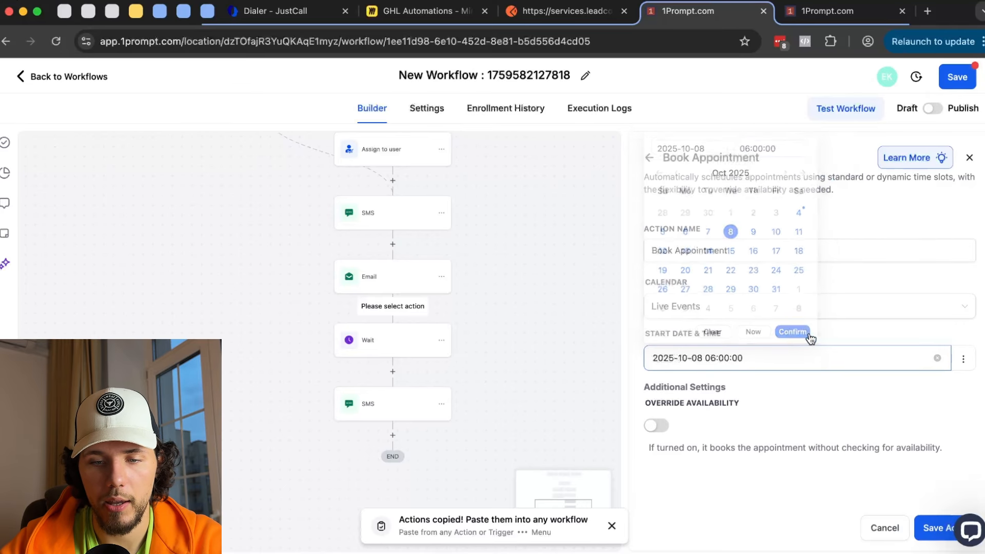
click(943, 526)
scroll(636, 290, down, 3)
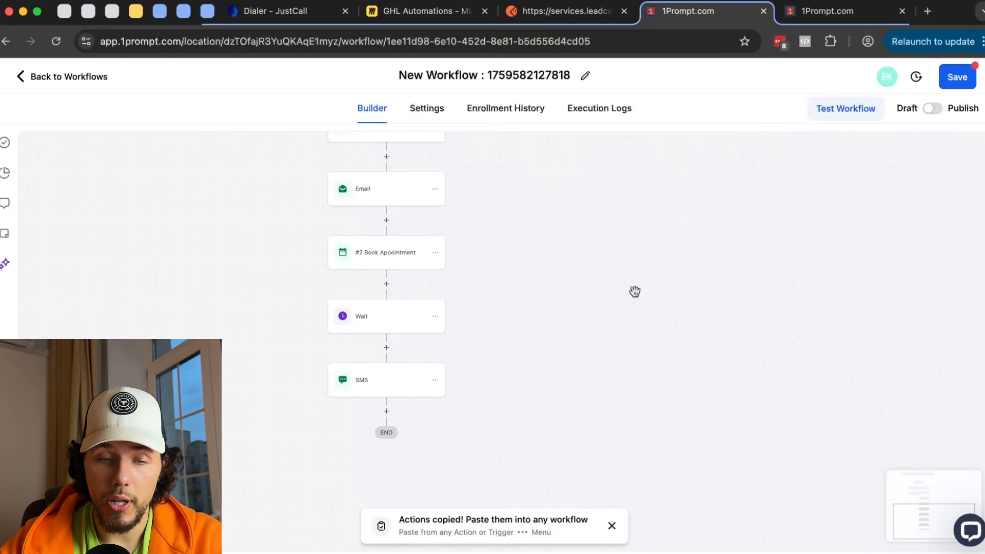
- Review the Book Appointment start date and the Wait step's 1-day, event-time settings
click(361, 263)
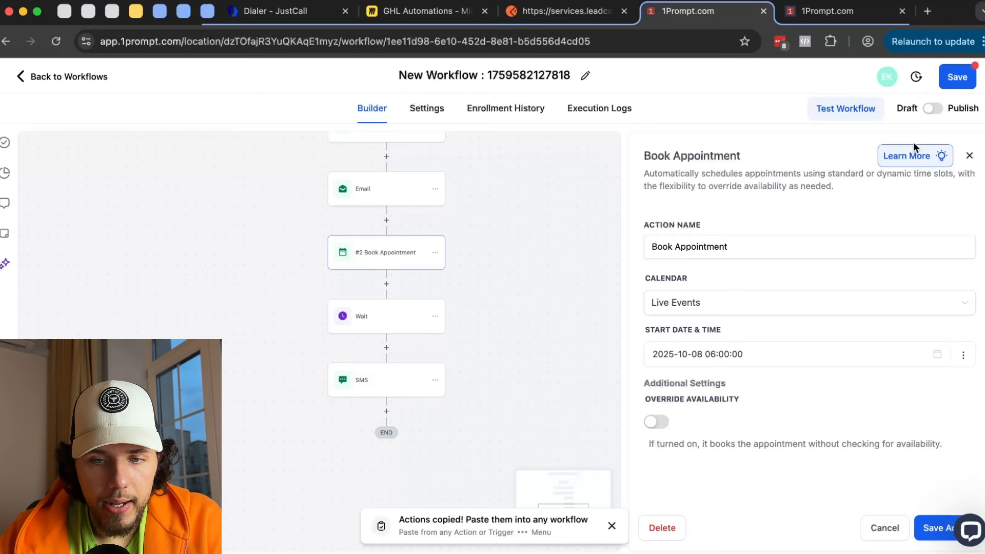
click(968, 157)
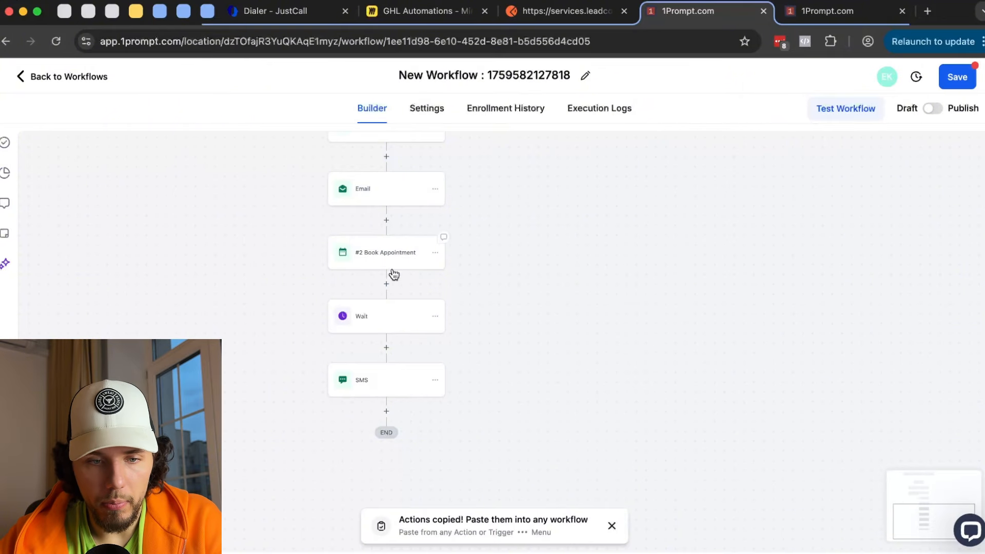
click(377, 321)
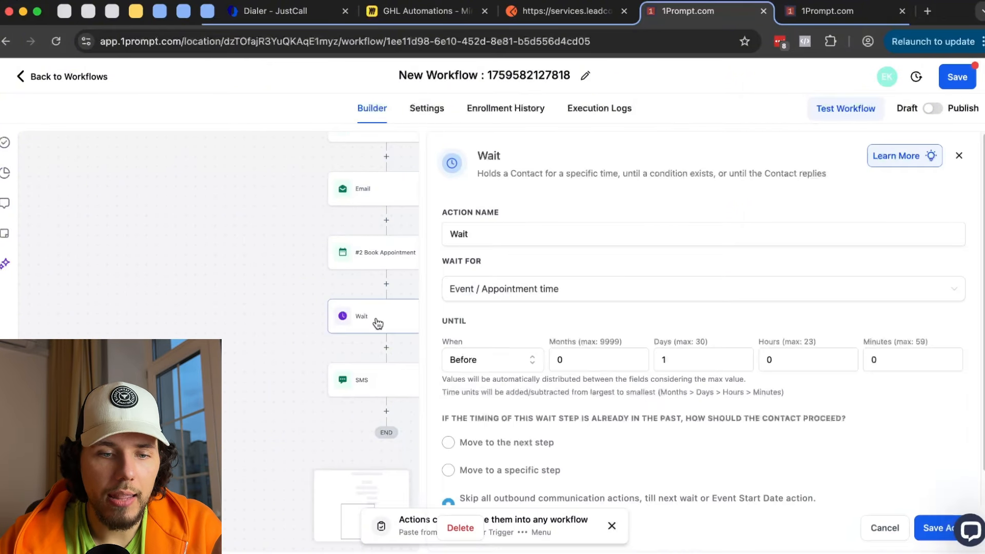
click(683, 362)
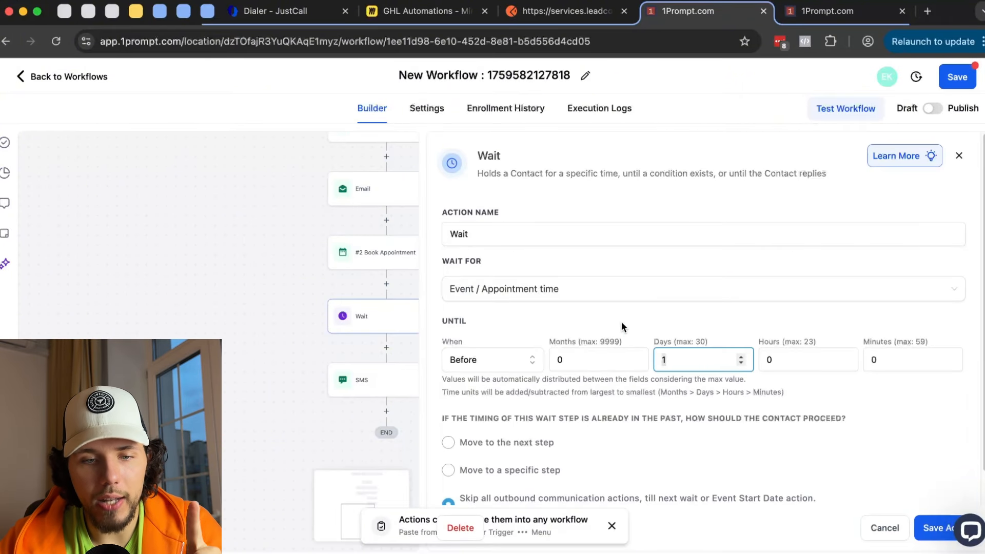
click(347, 253)
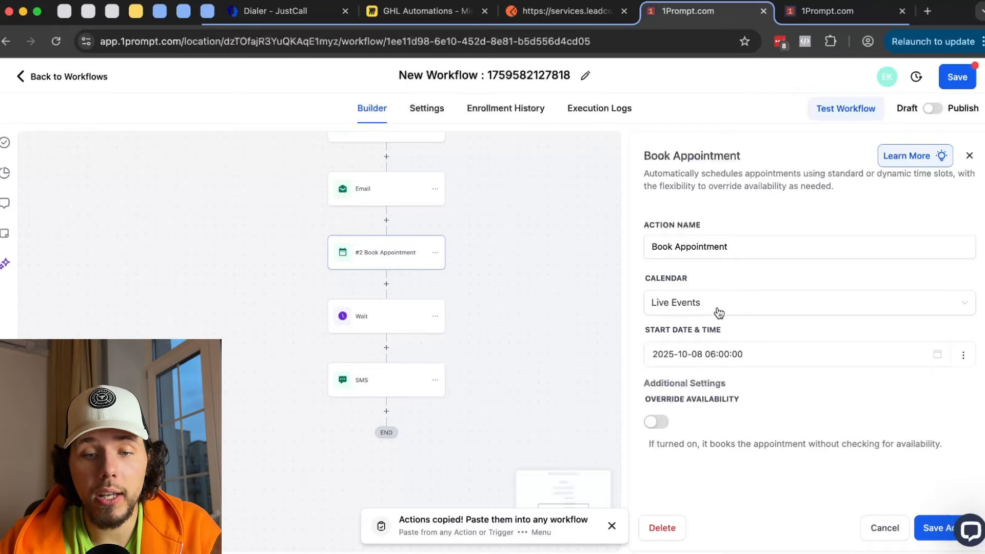
click(698, 354)
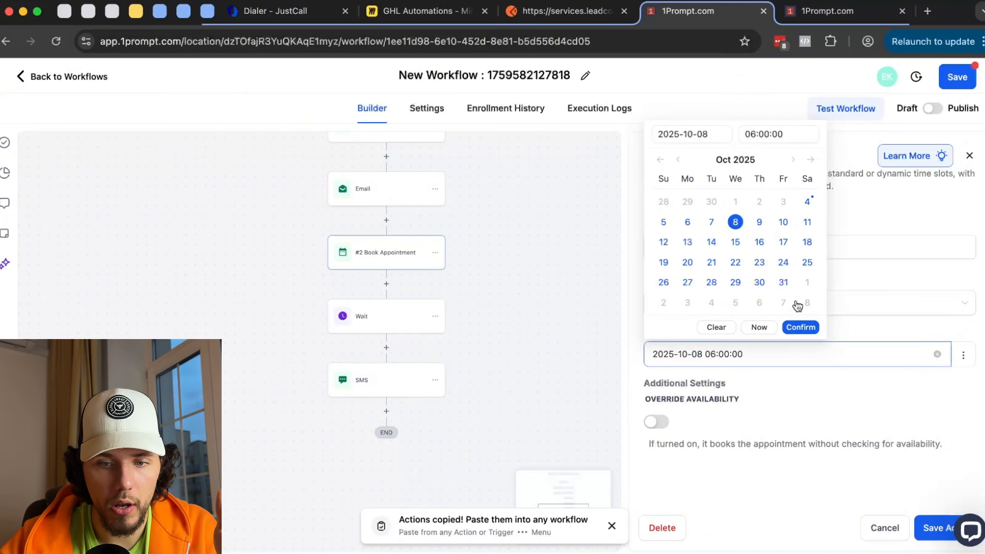
click(389, 318)
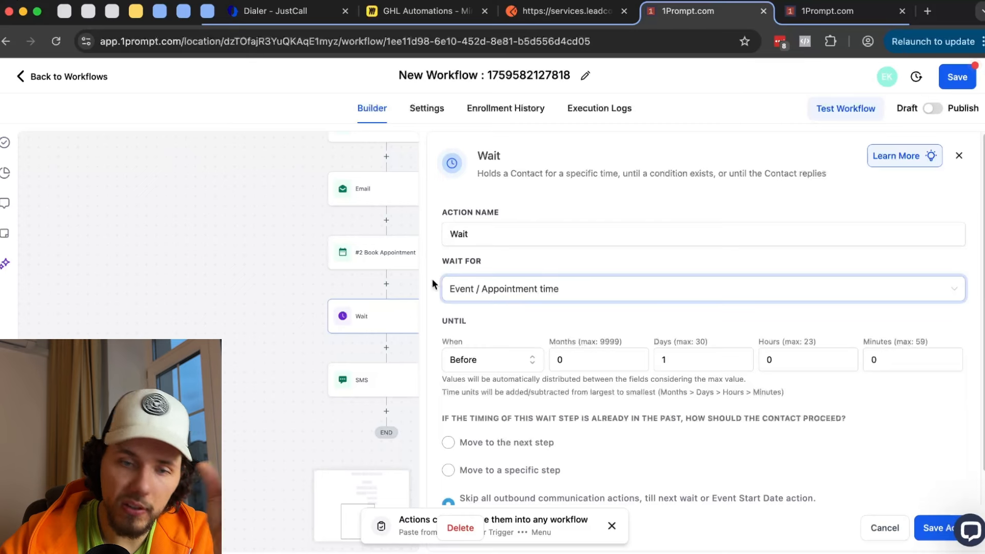
click(513, 297)
- Pan the canvas up to the triggers and back down to the Not Found branch
drag(306, 264, 250, 426)
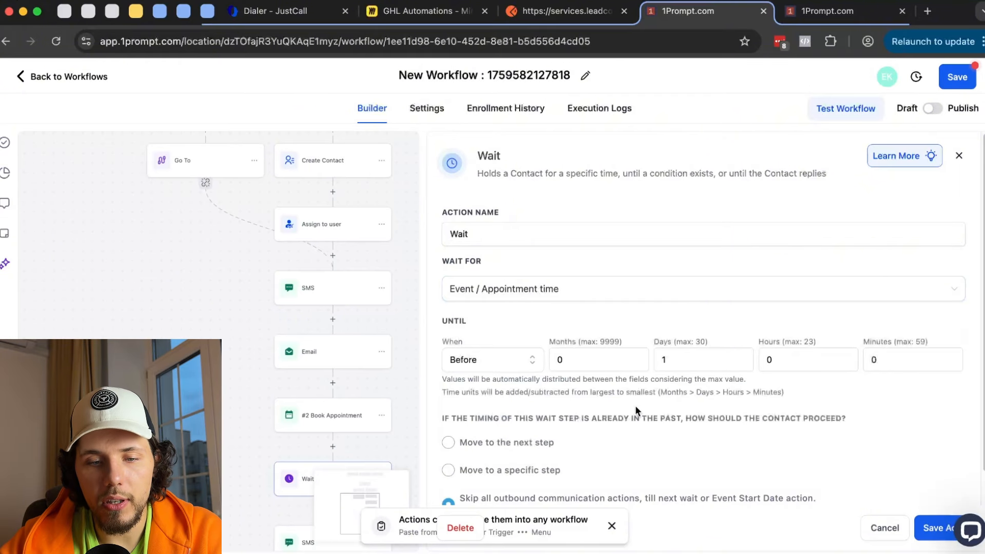
drag(193, 251, 170, 484)
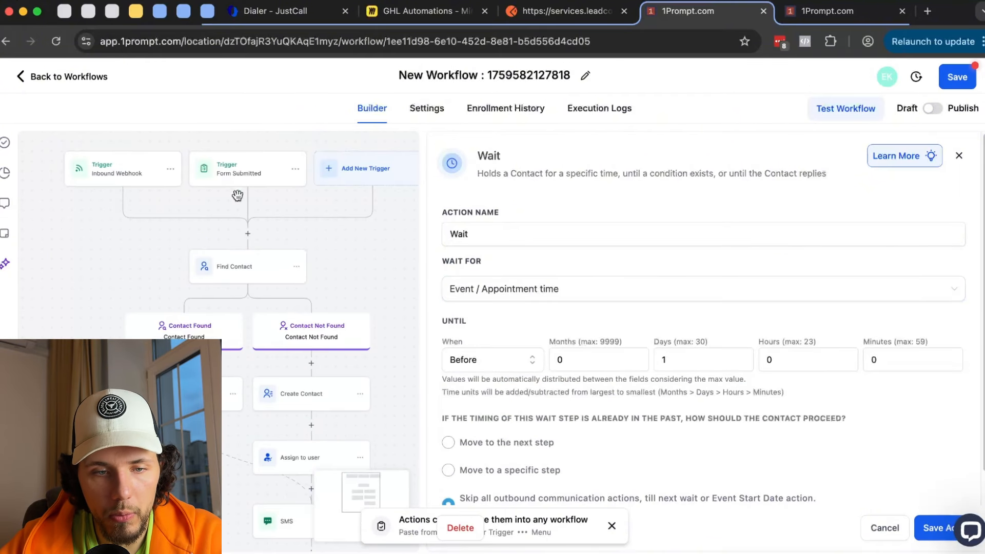
drag(373, 298, 383, 145)
scroll(380, 308, down, 4)
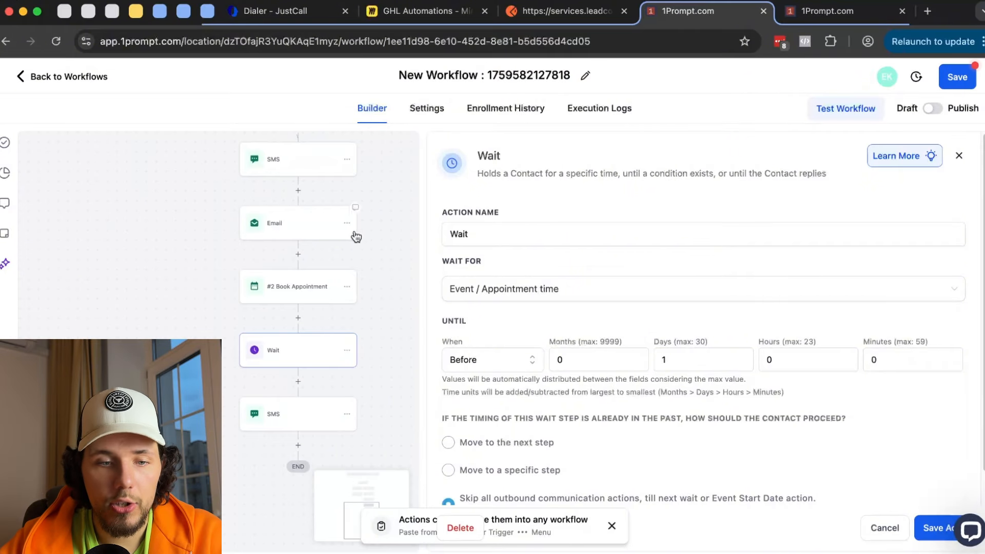
scroll(380, 331, down, 1)
- Insert a Set Event Start Date step above Wait and choose a Specific Date/Time type
click(292, 287)
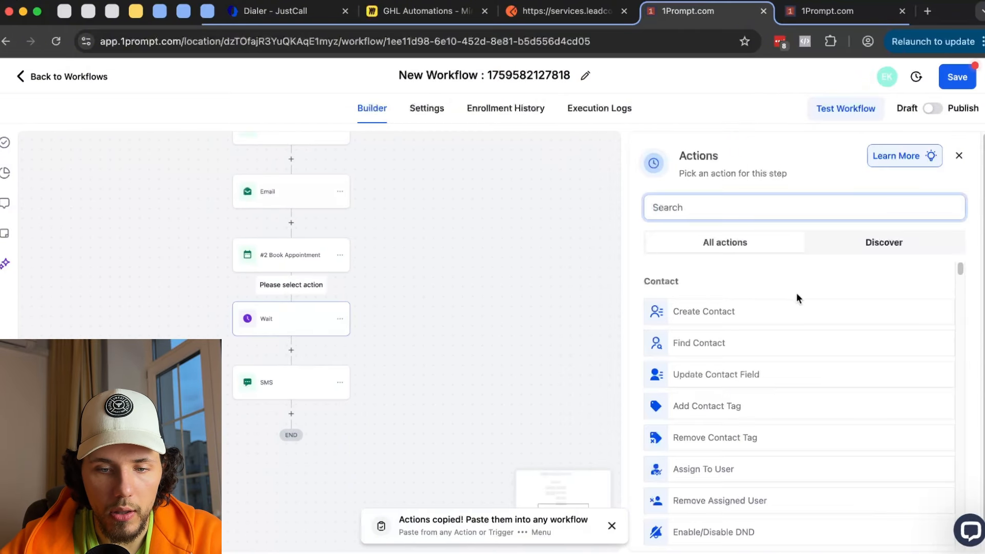
scroll(796, 329, down, 10)
scroll(792, 335, down, 15)
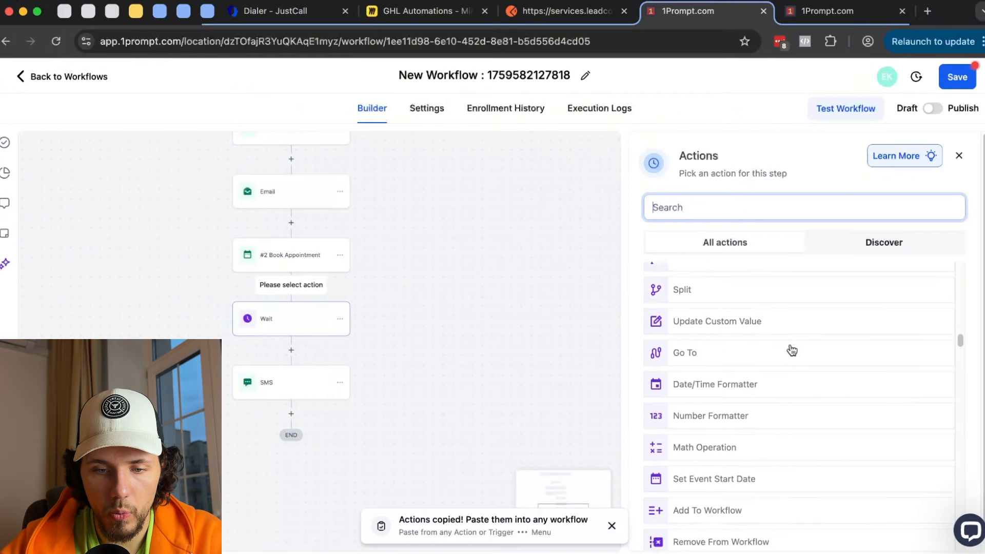
scroll(777, 345, down, 2)
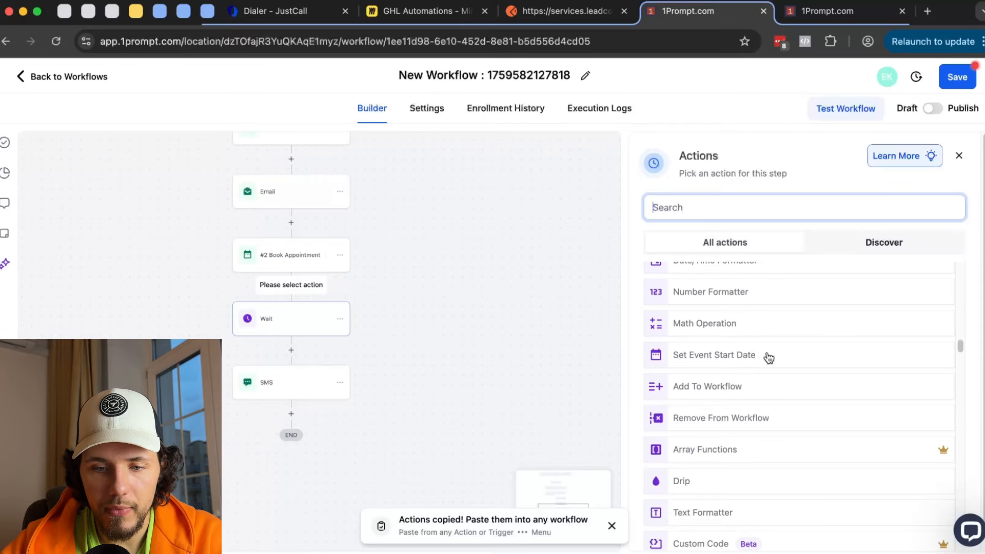
click(738, 359)
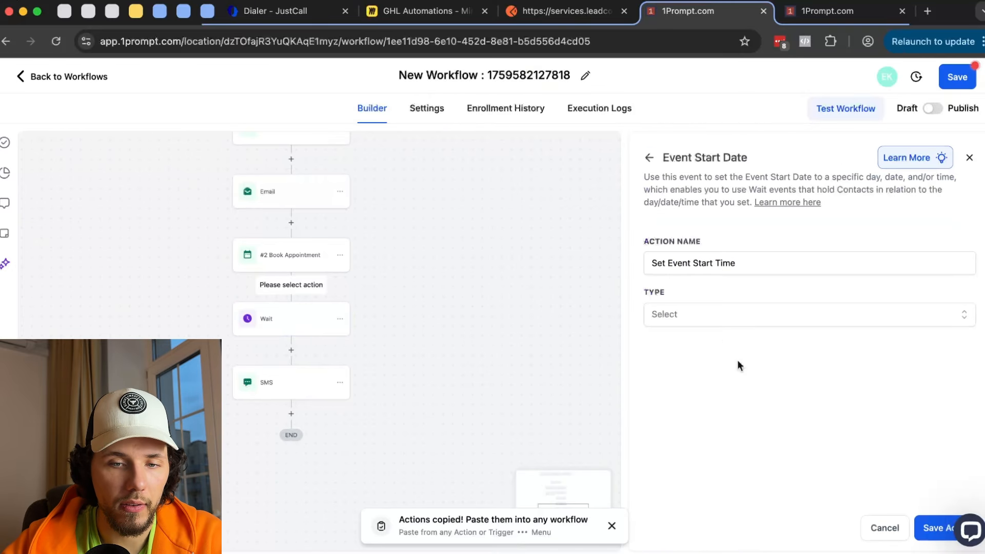
click(708, 314)
- Fix the event start at 8 October 2025, 6:00 AM
click(698, 365)
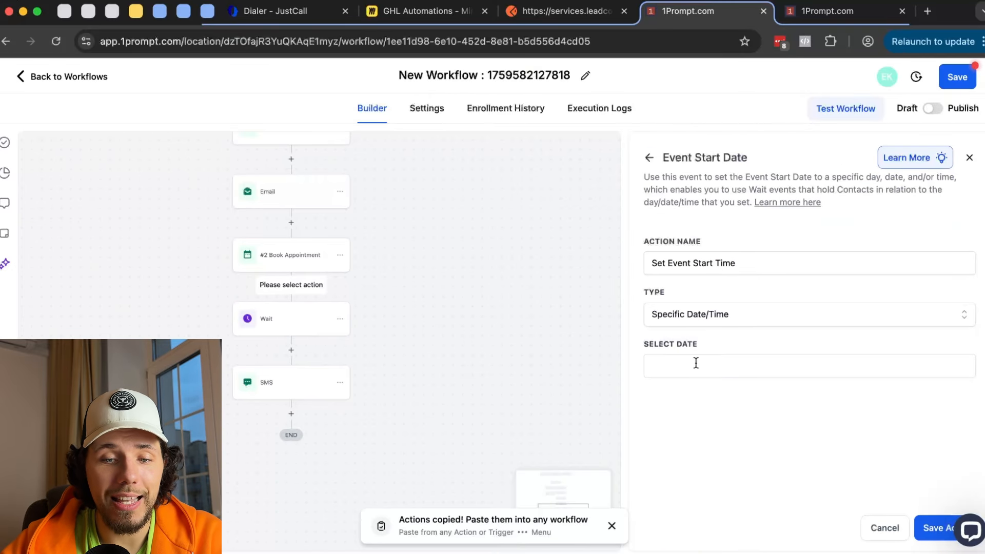
click(695, 366)
click(739, 265)
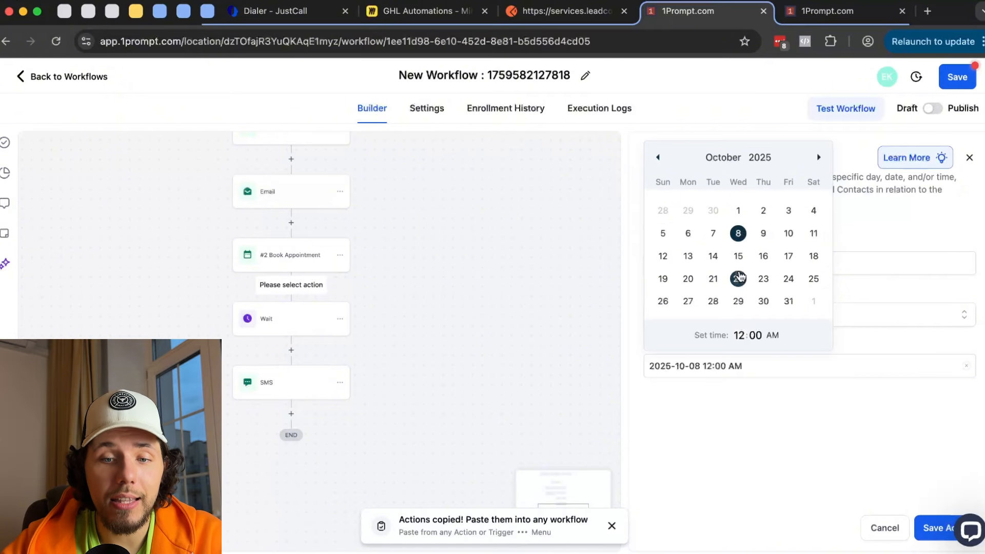
click(736, 335)
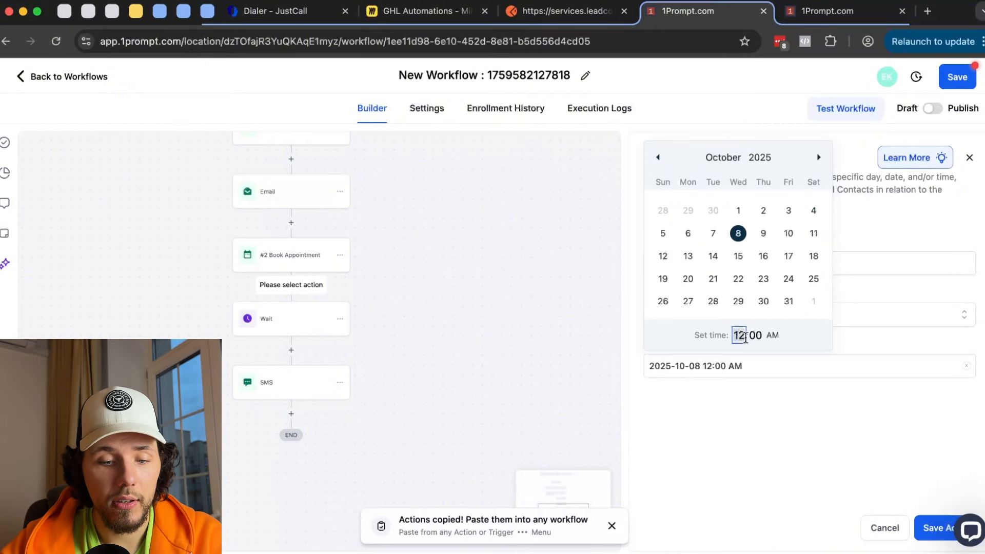
text(6)
click(796, 413)
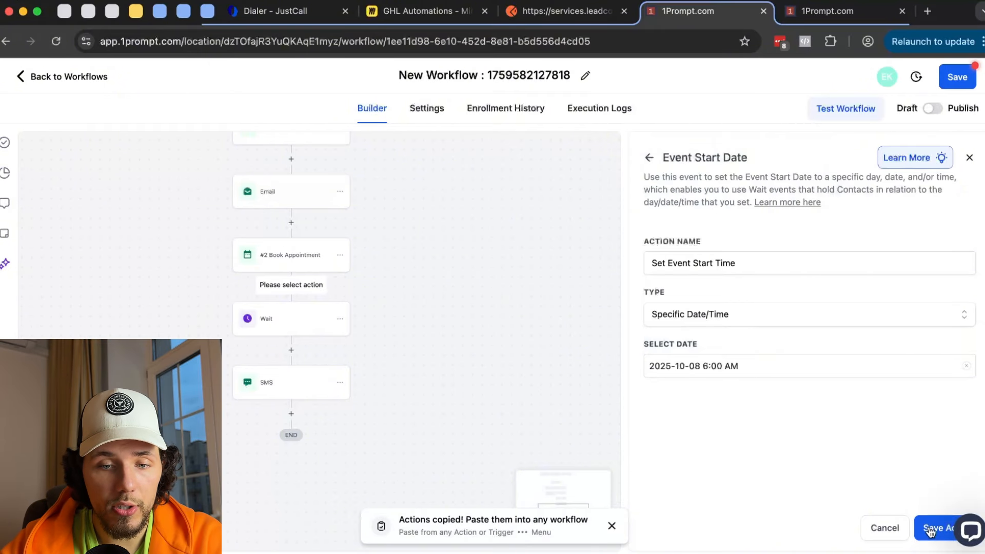
click(264, 256)
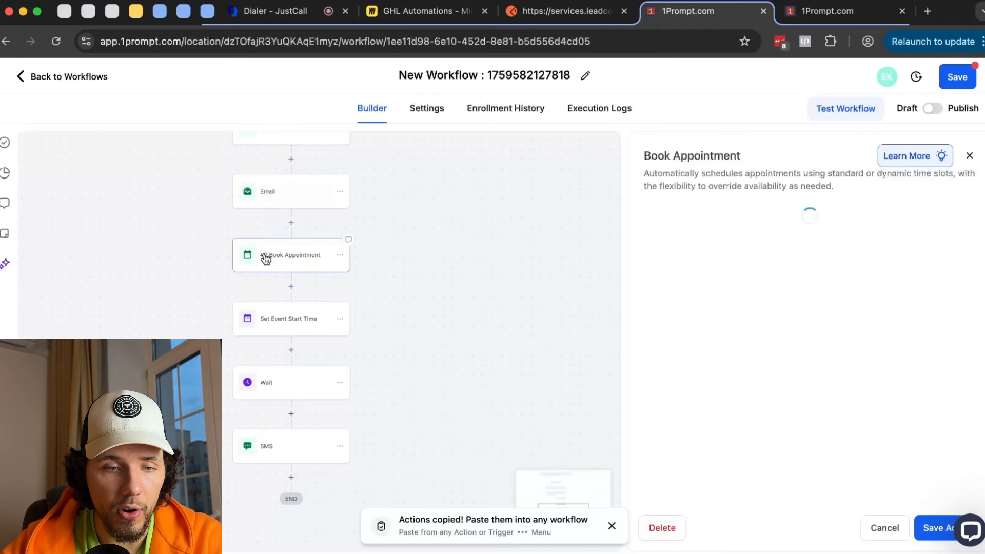
- Close Book Appointment, check the Wait settings, and pan to show the lower steps and END
click(923, 527)
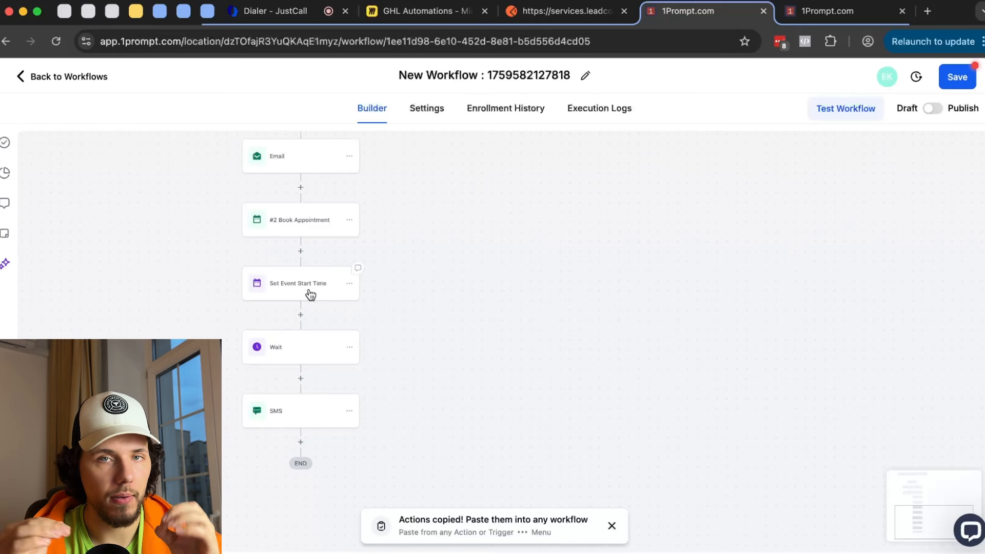
click(298, 357)
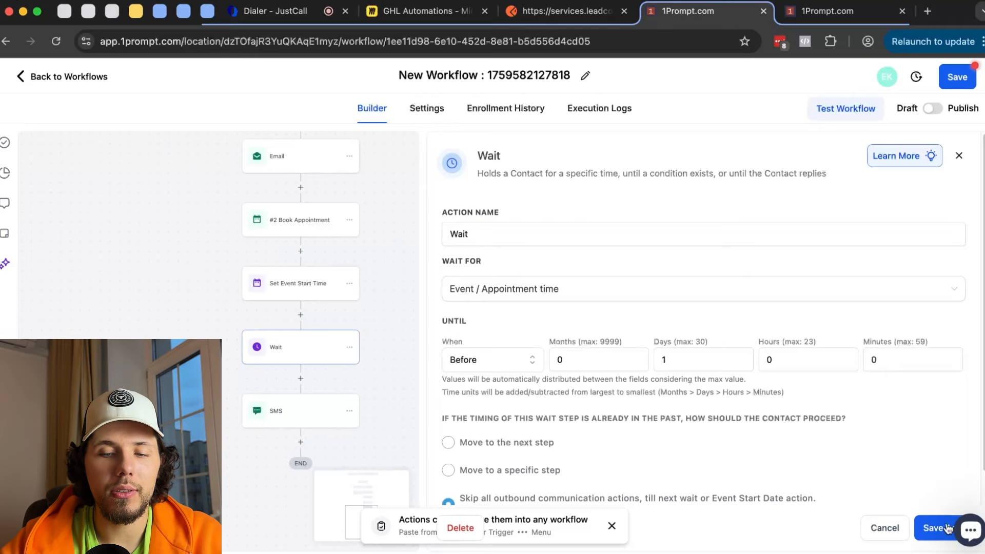
click(882, 527)
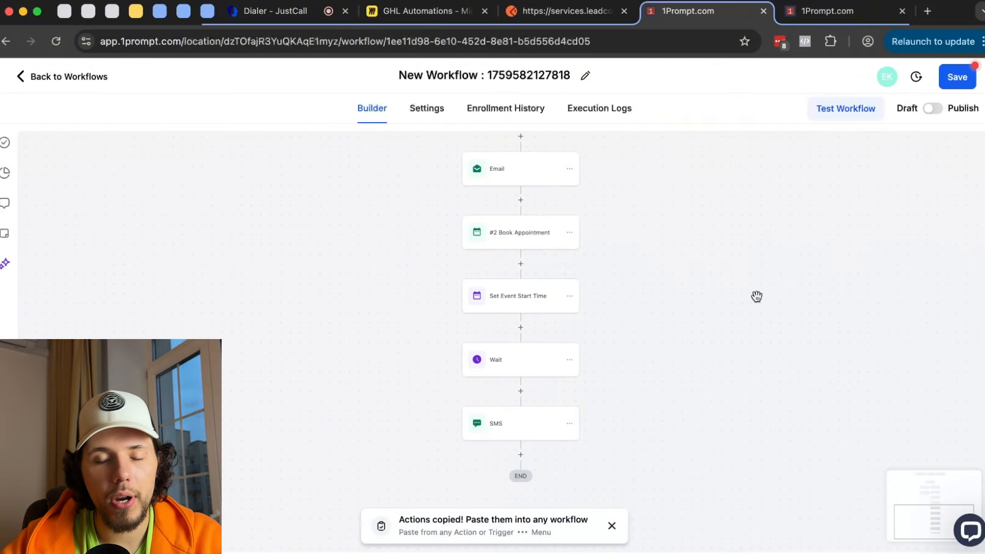
drag(757, 296, 700, 268)
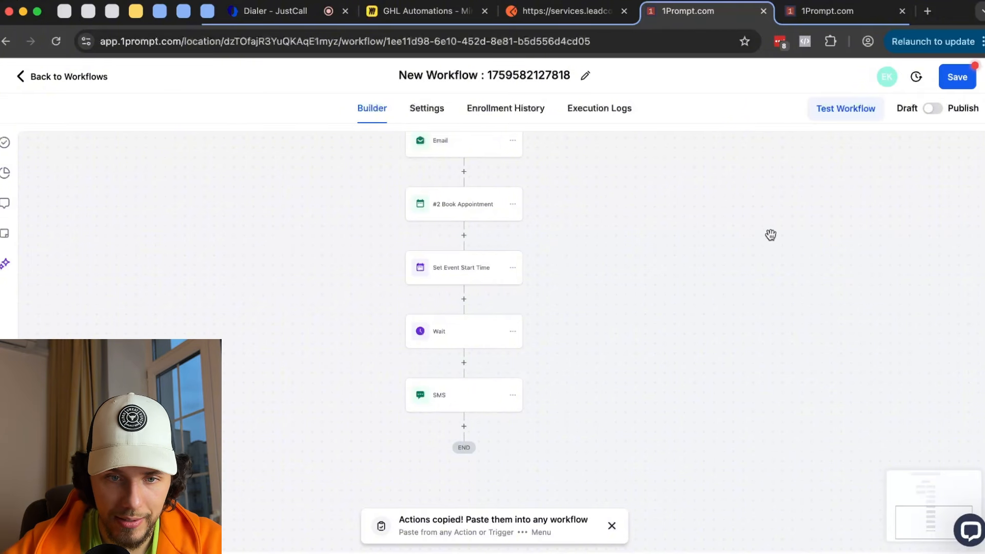
scroll(711, 225, down, 3)
scroll(718, 241, up, 5)
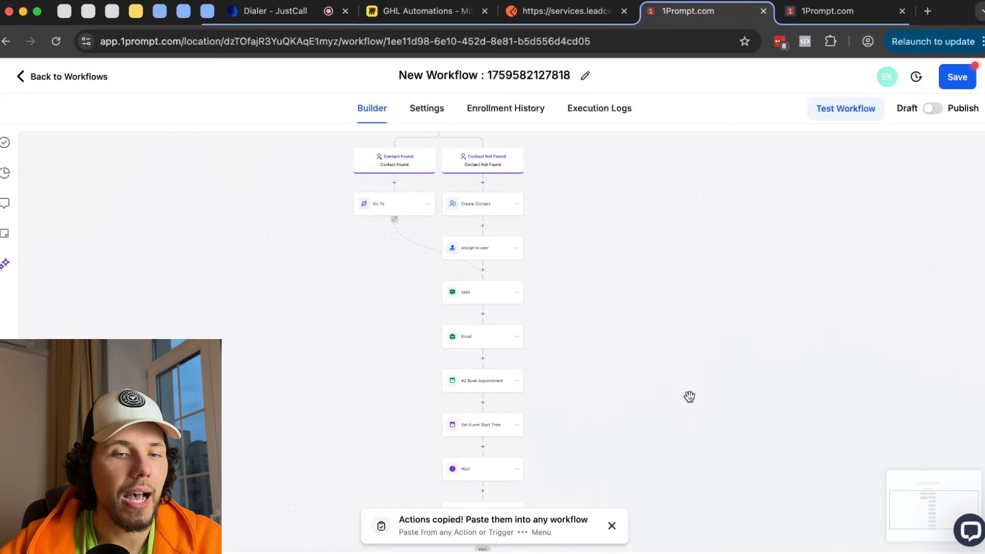
drag(688, 396, 618, 202)
scroll(565, 208, up, 5)
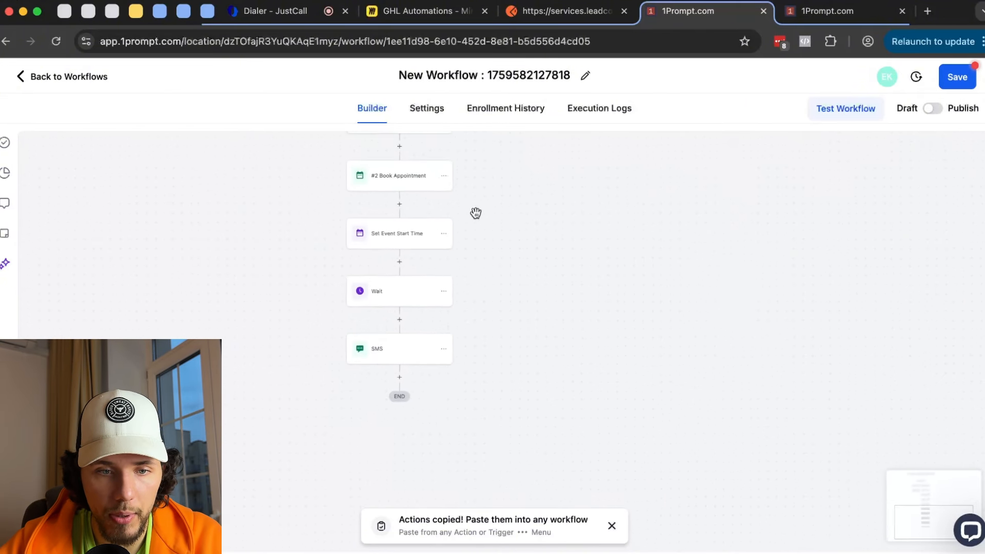
- Review Book Appointment, Set Event Start Time and Wait settings, then add a step after SMS
click(443, 203)
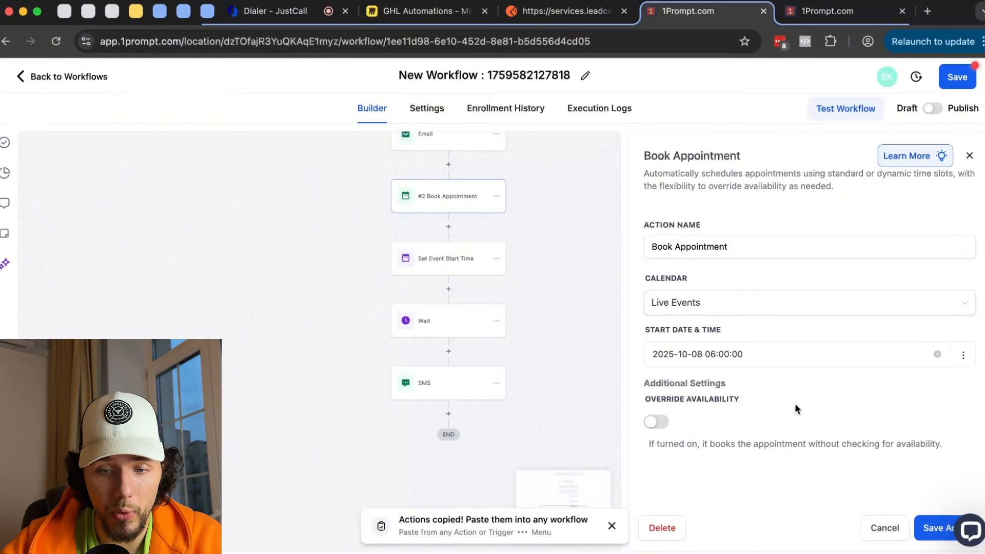
click(884, 528)
click(444, 266)
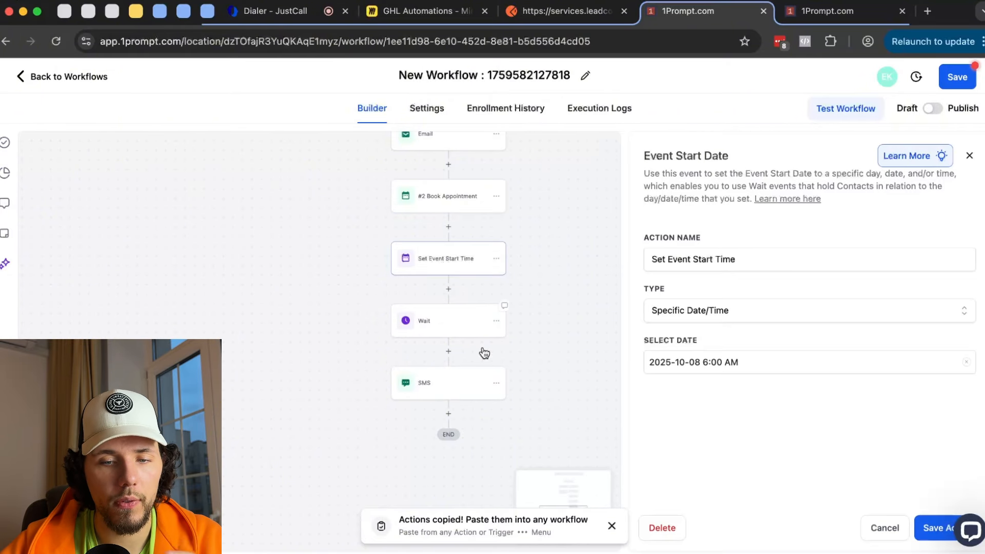
click(886, 528)
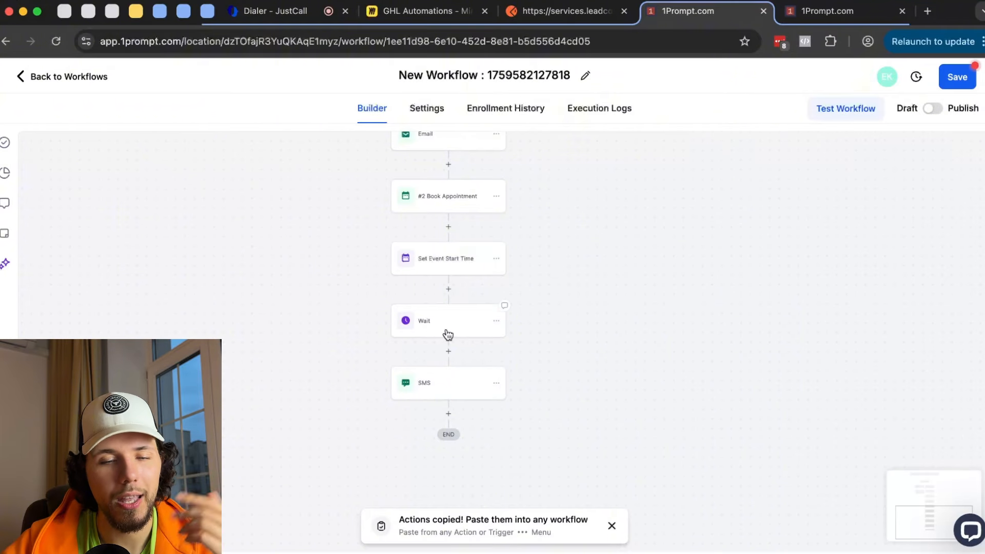
click(445, 321)
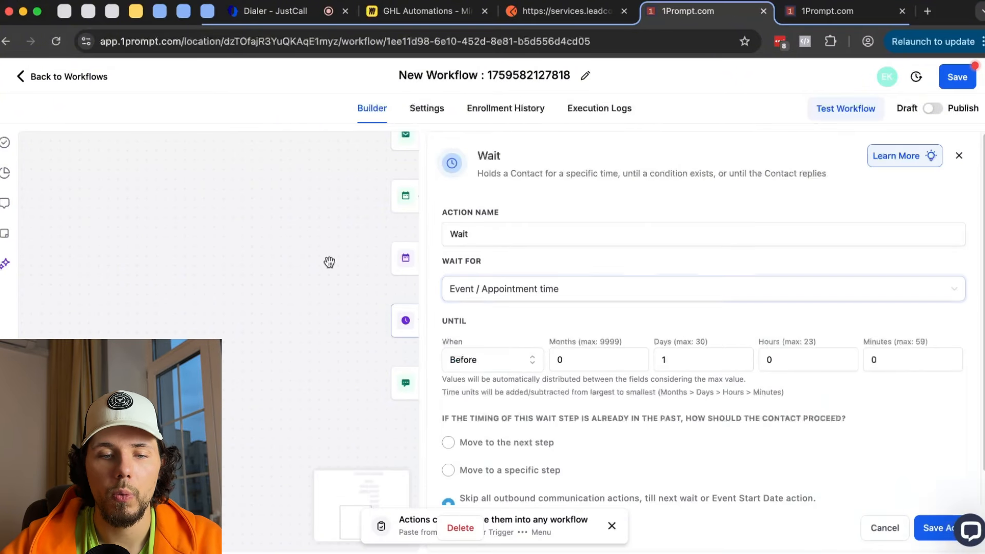
drag(330, 262, 232, 240)
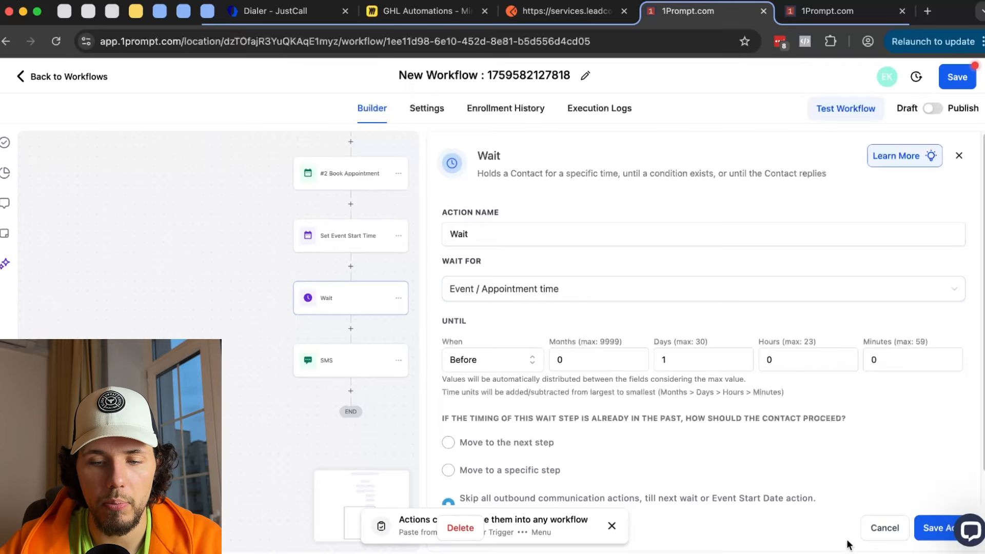
click(876, 532)
drag(473, 392, 501, 315)
click(379, 314)
scroll(763, 373, down, 15)
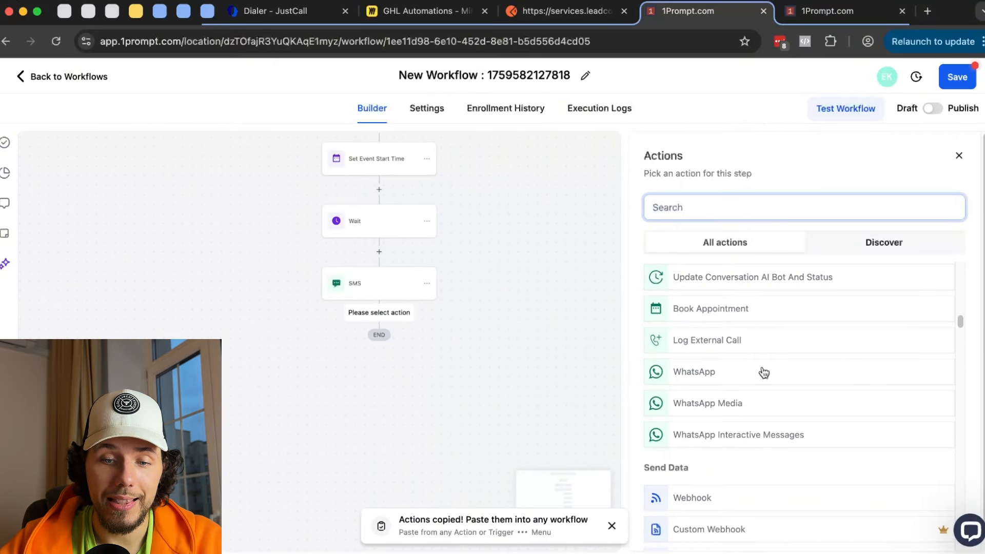
- Choose the Add To Workflow action, then reload the Workflow List in the other 1Prompt tab
scroll(764, 369, down, 10)
scroll(788, 335, down, 1)
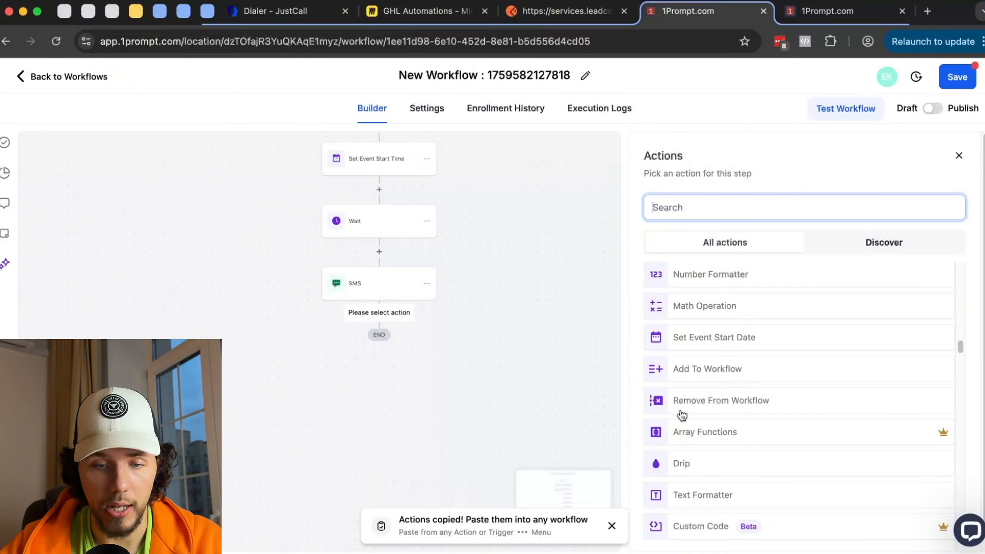
click(706, 370)
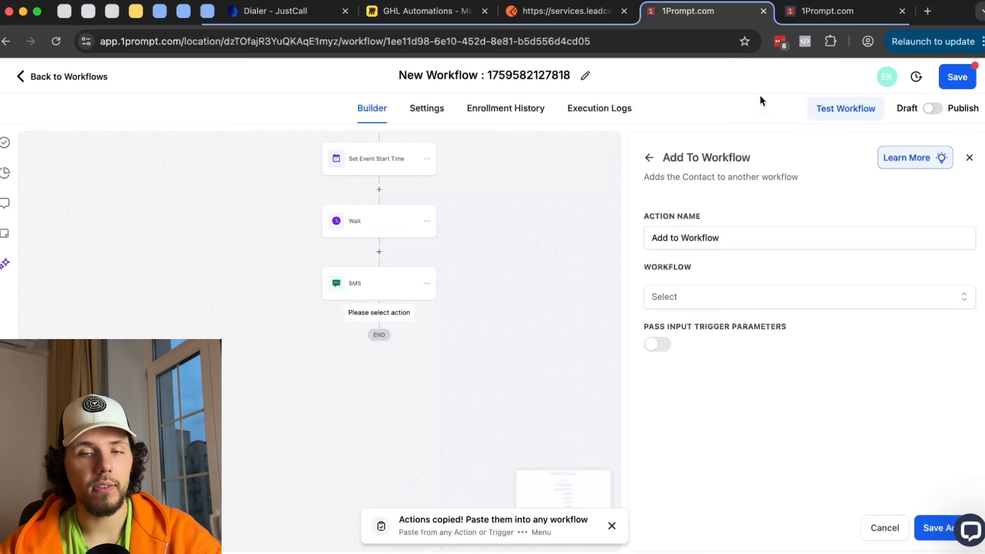
click(831, 11)
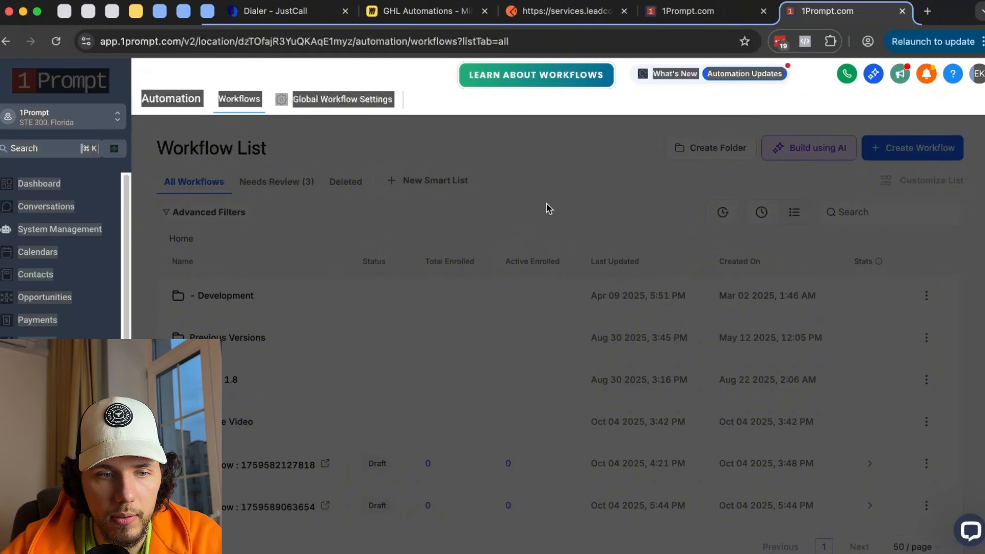
click(56, 41)
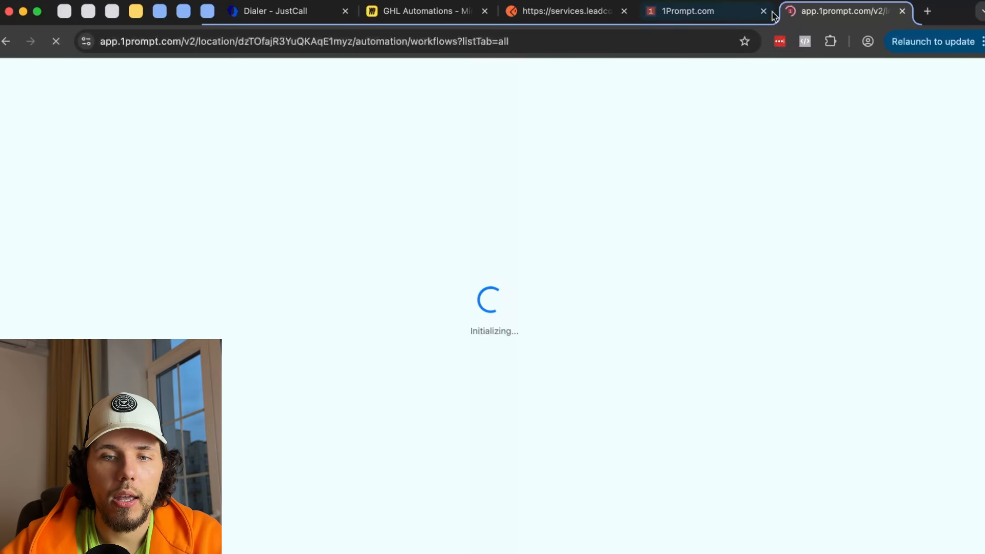
click(716, 10)
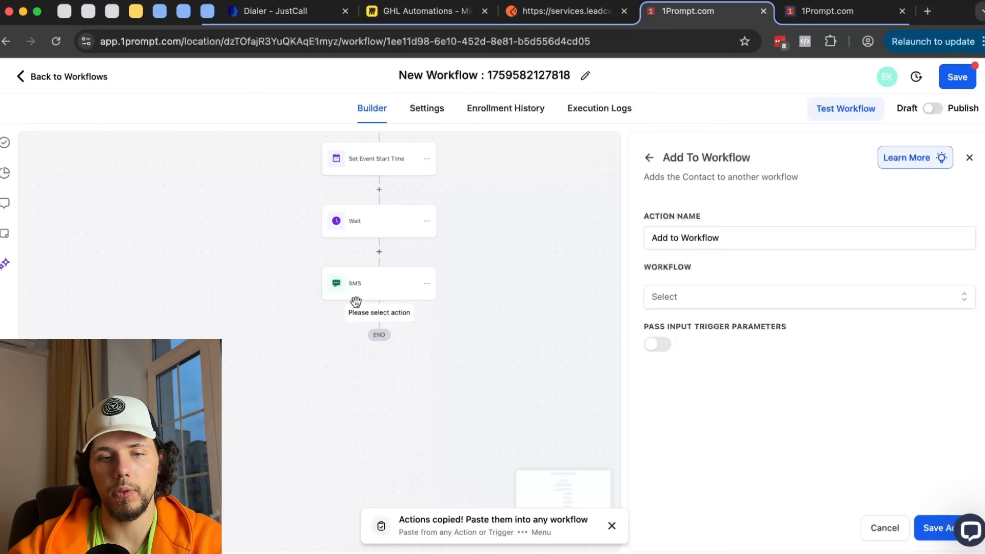
click(839, 12)
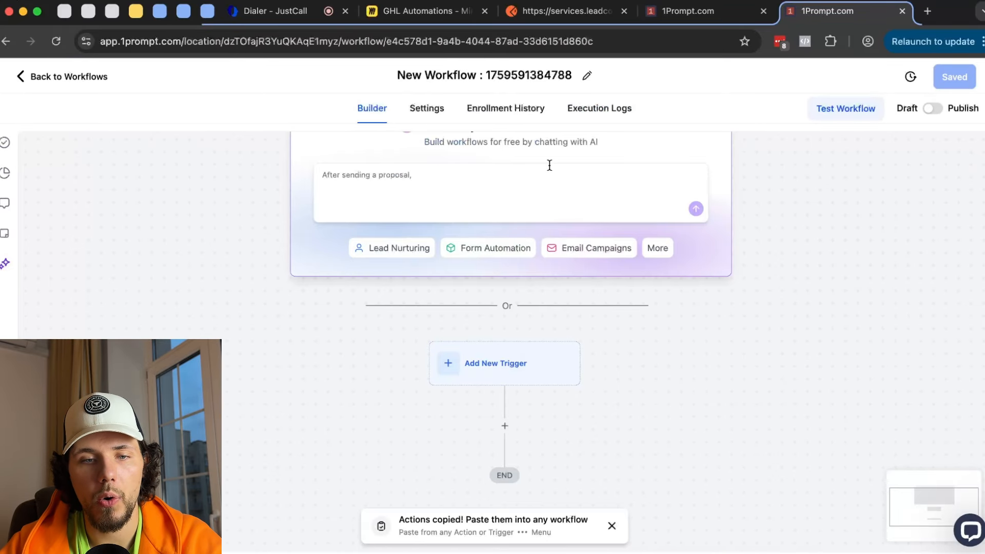
- Rename the new workflow to 'Reminders TESTING'
click(510, 75)
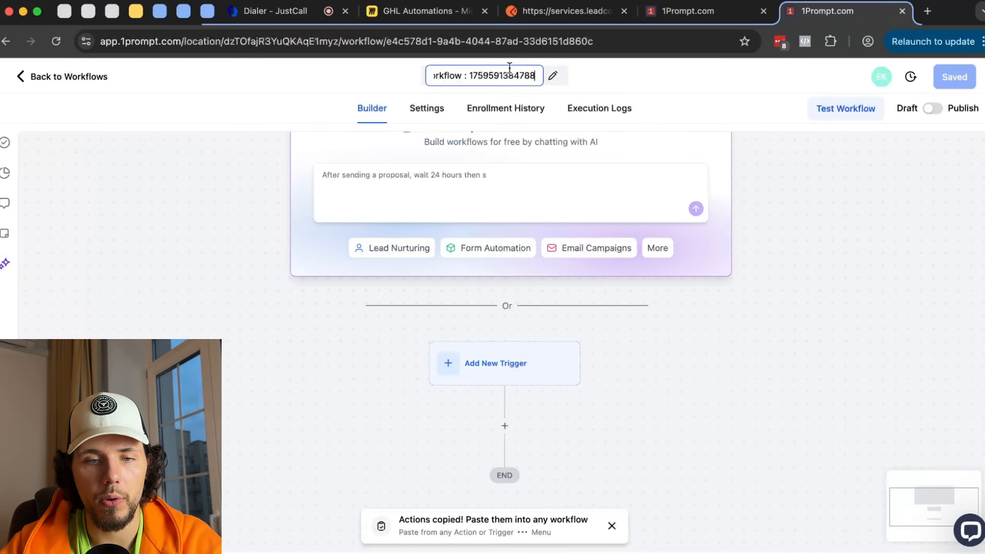
key(super+a)
text(Reminders)
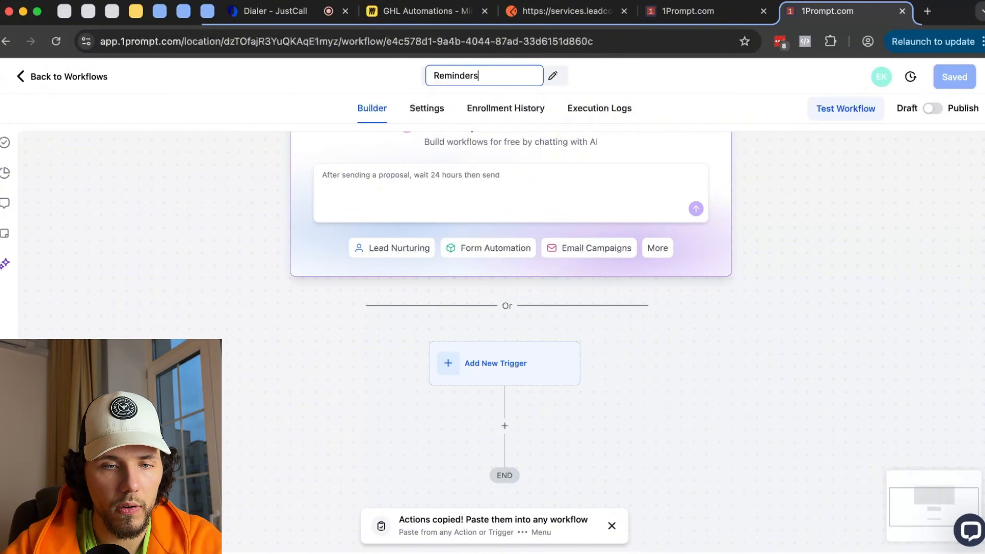
text( TESTING)
key(Return)
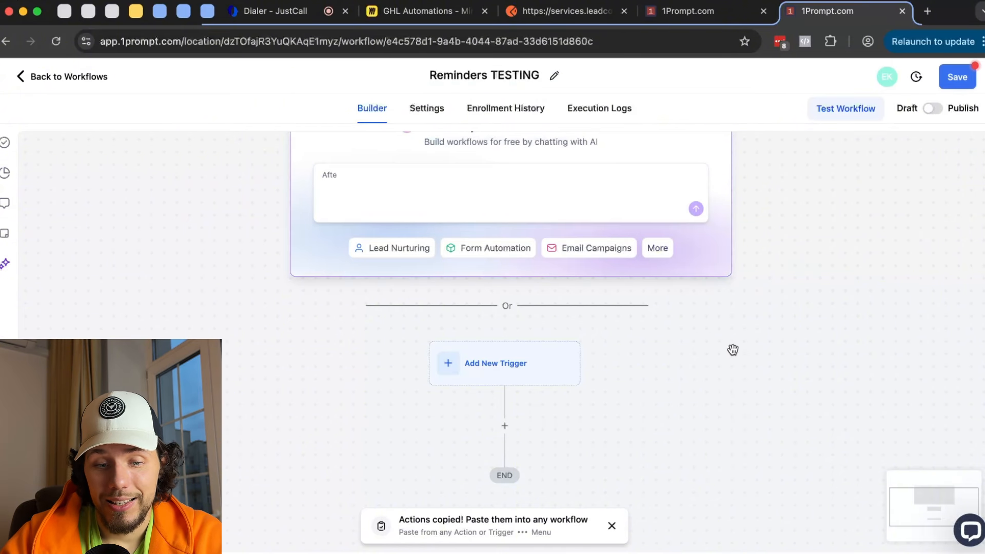
- Add a Send SMS action with message 'd' as the workflow's first step
scroll(732, 347, down, 3)
click(456, 285)
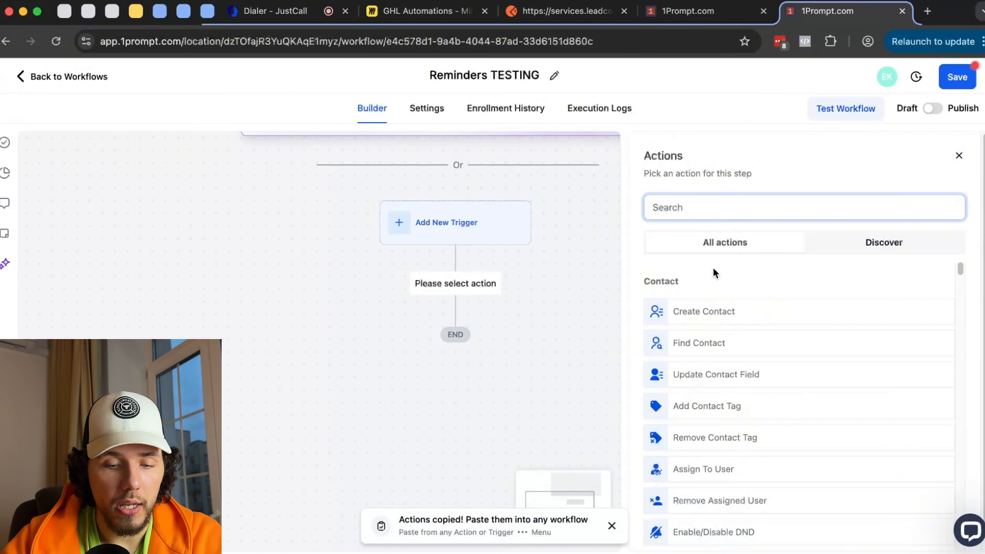
text(sms)
click(703, 309)
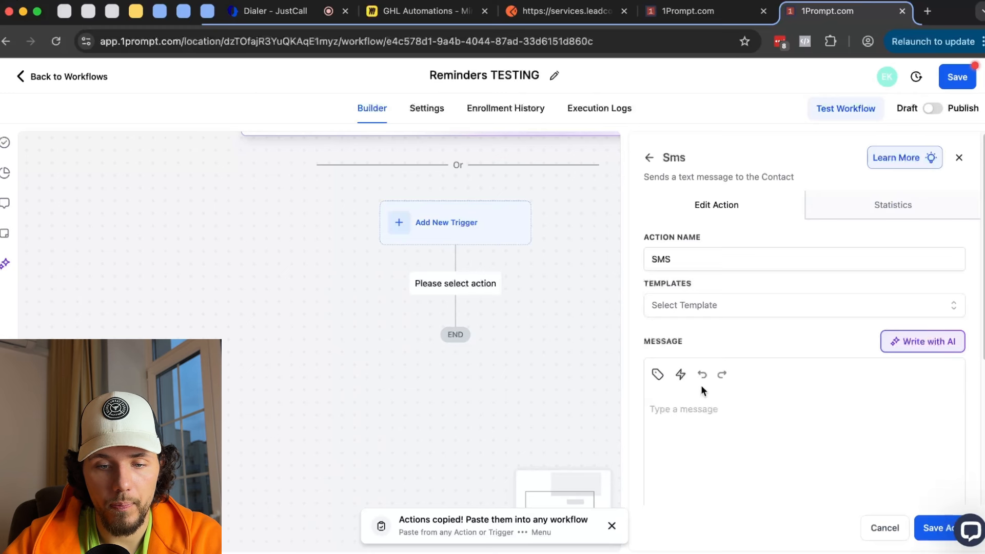
click(711, 414)
text(d)
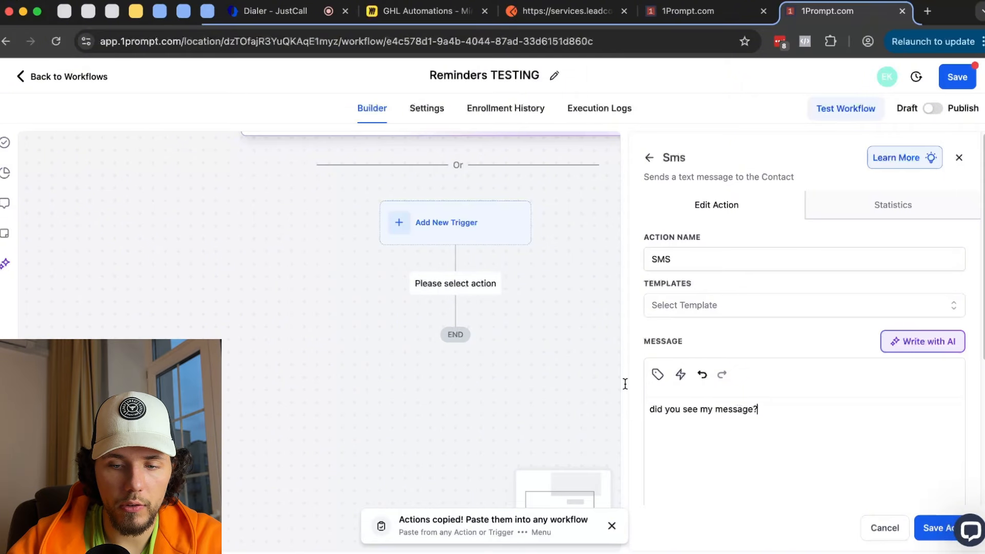
click(932, 530)
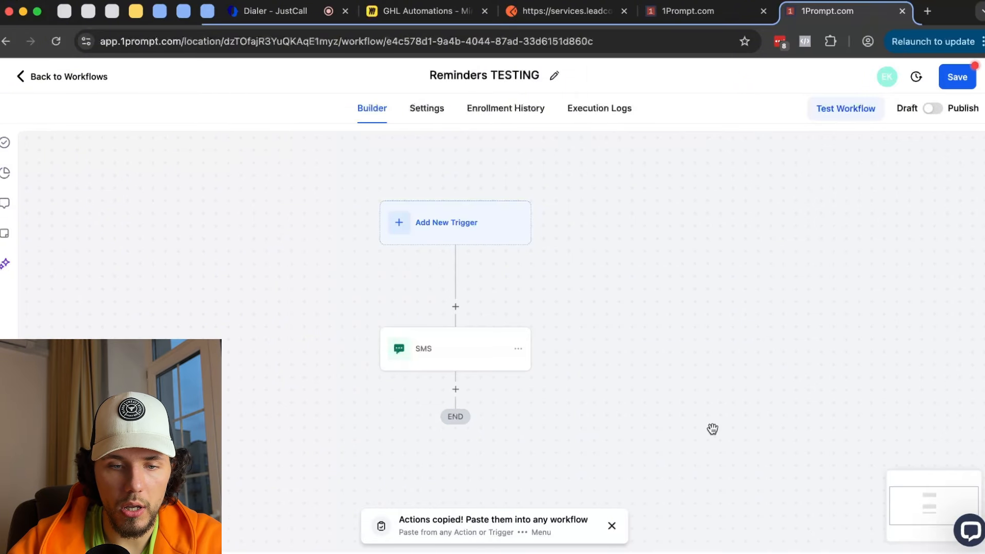
- Add a Send Email step below the SMS with subject 'Test' and message 'me'
click(378, 323)
click(820, 207)
text(email)
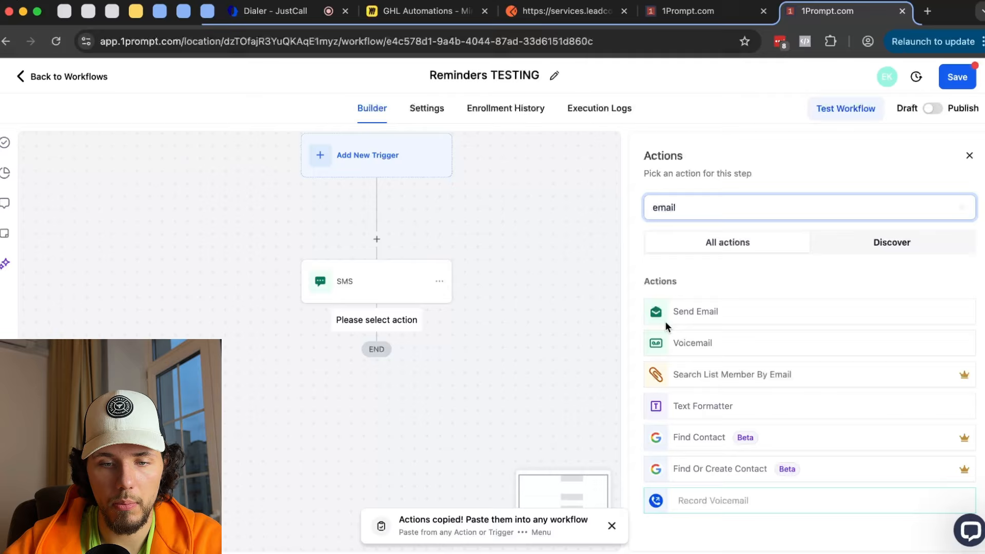
click(665, 322)
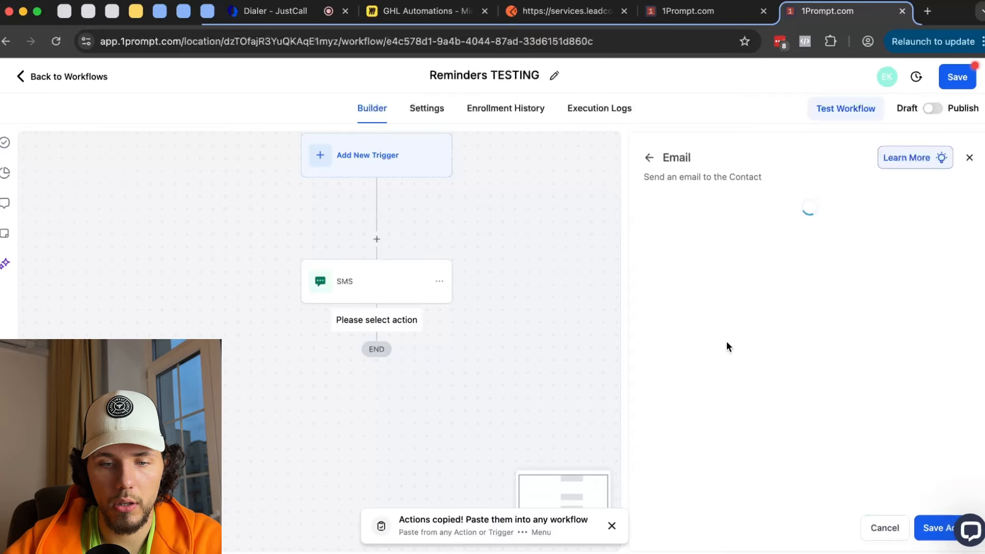
scroll(718, 358, down, 2)
click(686, 368)
text(Test)
scroll(728, 374, down, 5)
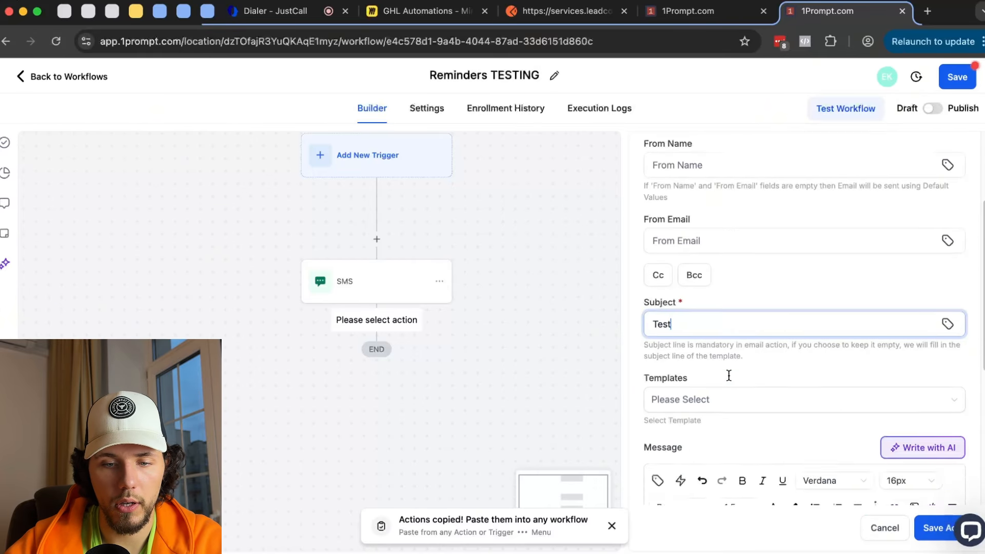
text(messag)
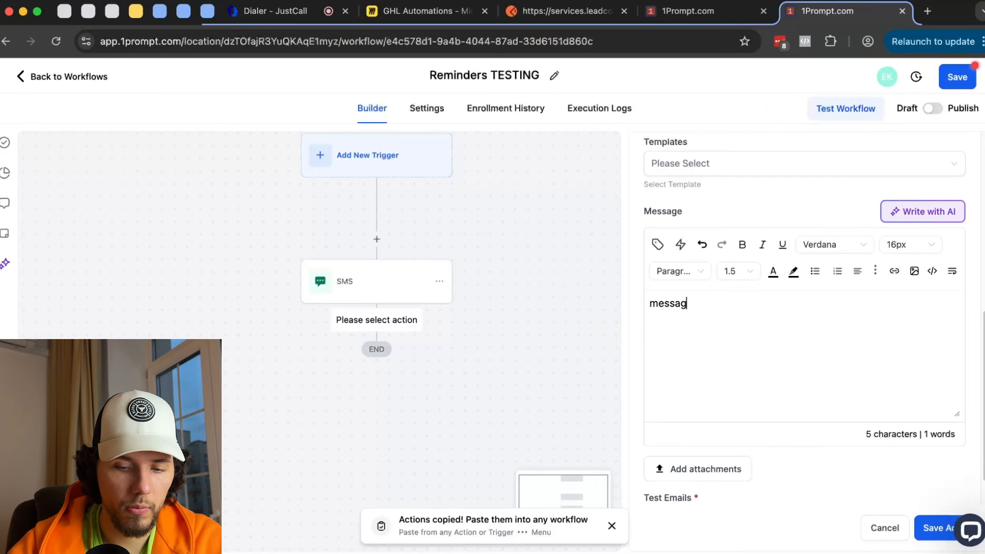
click(929, 527)
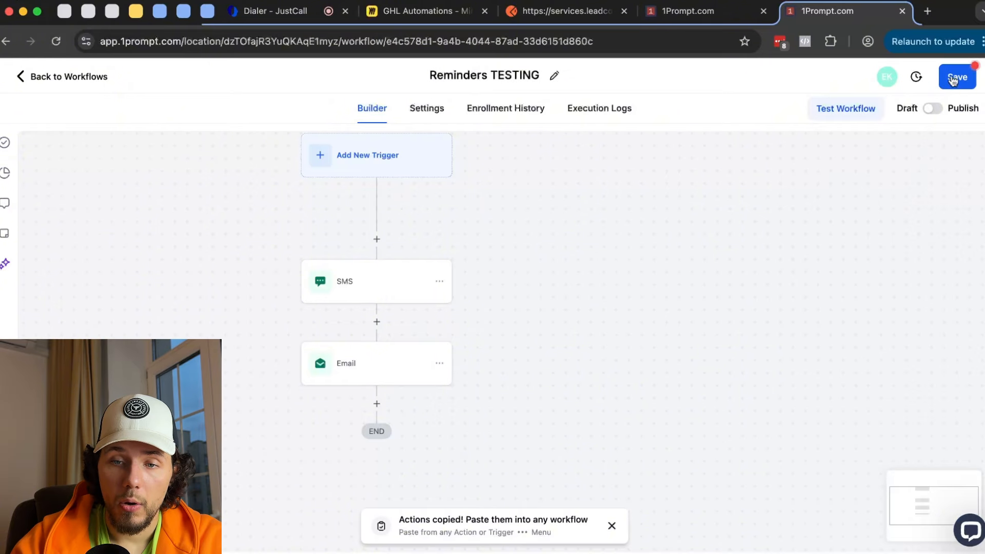
- Save the Reminders TESTING workflow and return to the main New Workflow
click(954, 77)
drag(297, 223, 316, 252)
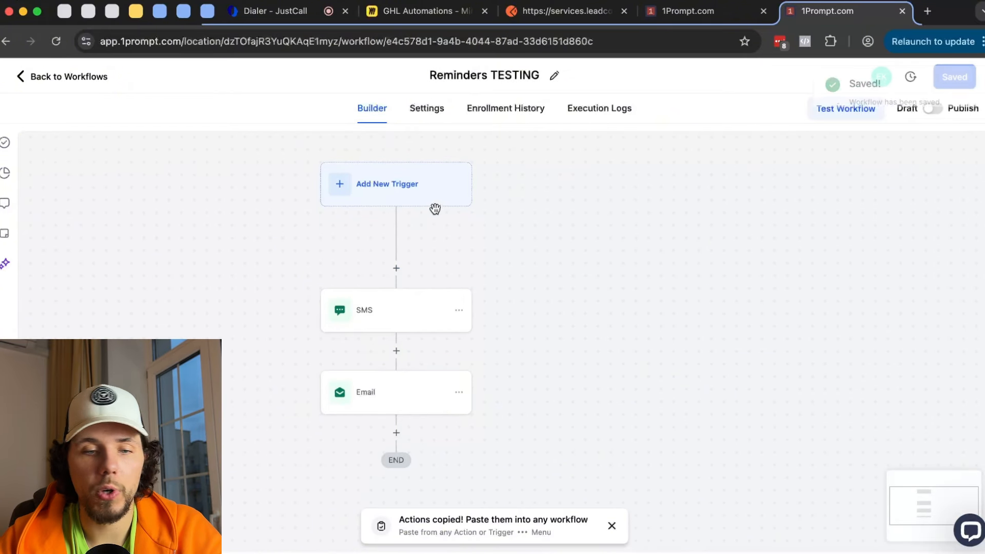
drag(476, 280, 629, 229)
scroll(528, 267, down, 1)
scroll(529, 268, down, 1)
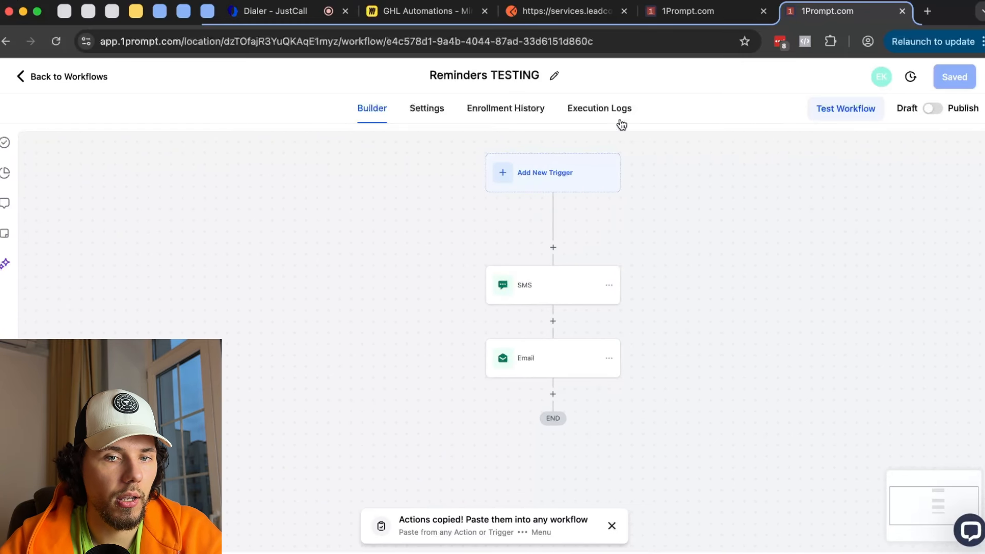
click(676, 16)
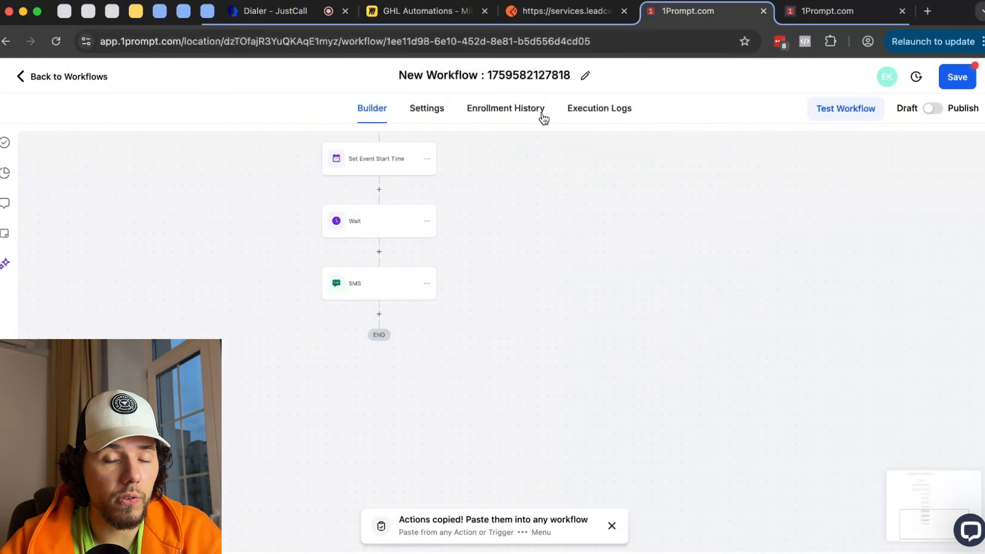
- Keep the Wait step set to 1 day before the event and save it
scroll(553, 193, up, 3)
click(385, 295)
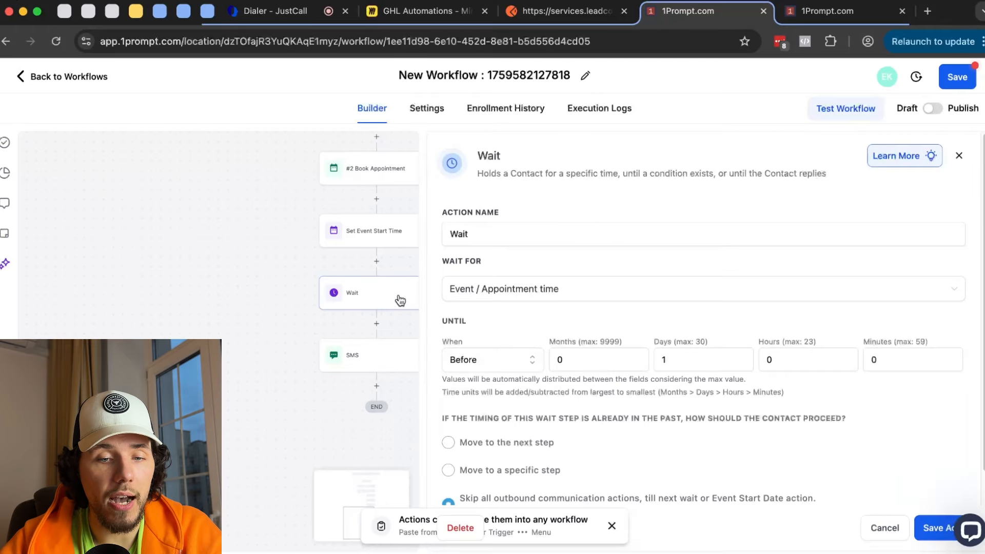
click(665, 358)
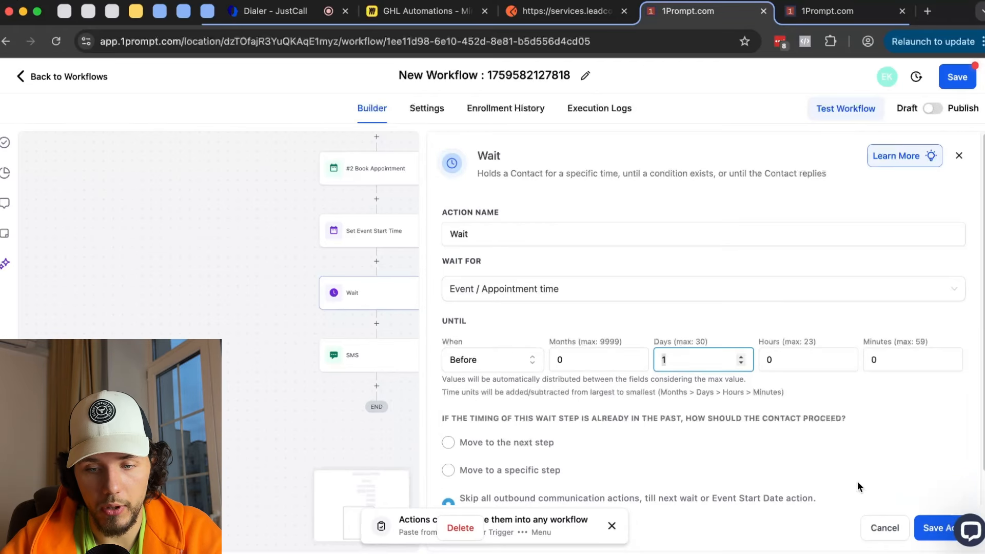
click(926, 528)
- Delete only the SMS step that follows the Wait, confirming the removal
click(424, 362)
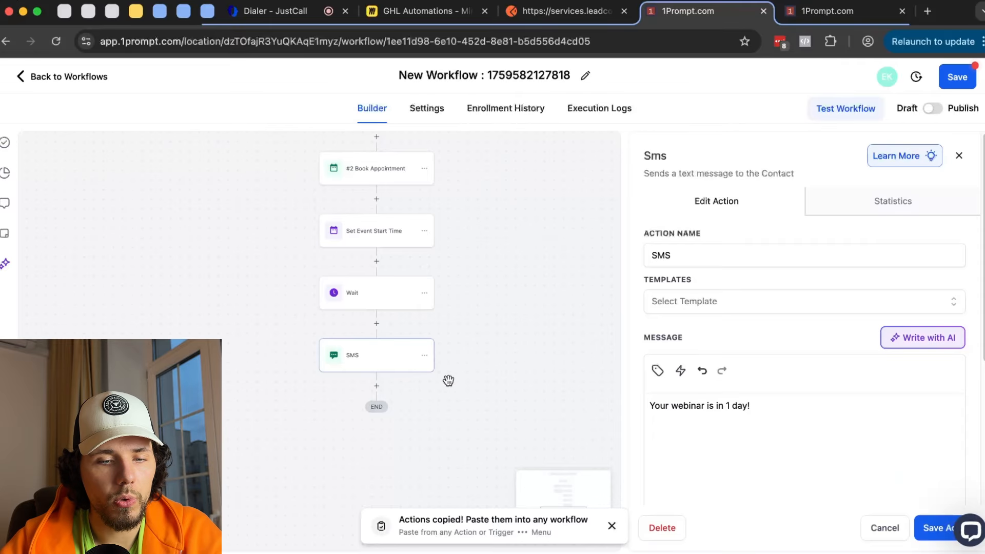
click(424, 356)
mouse_move(494, 446)
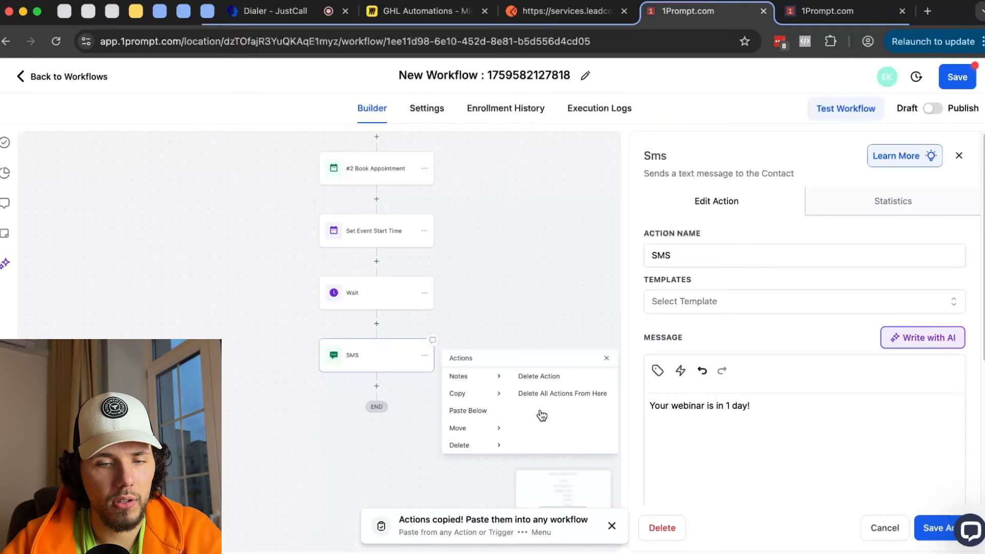
click(551, 376)
click(630, 345)
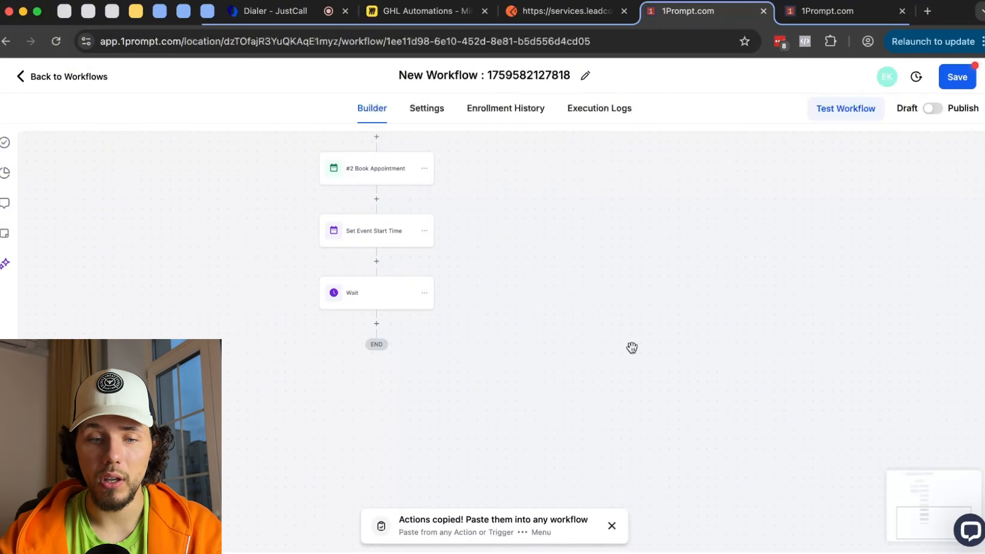
- Start adding an Add To Workflow step after the Wait
scroll(391, 324, up, 2)
mouse_move(391, 324)
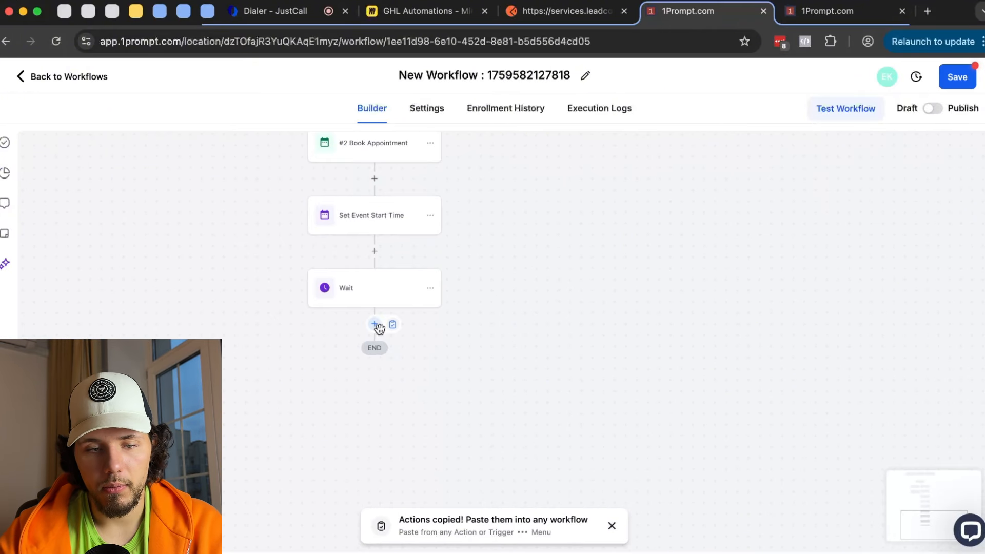
click(375, 324)
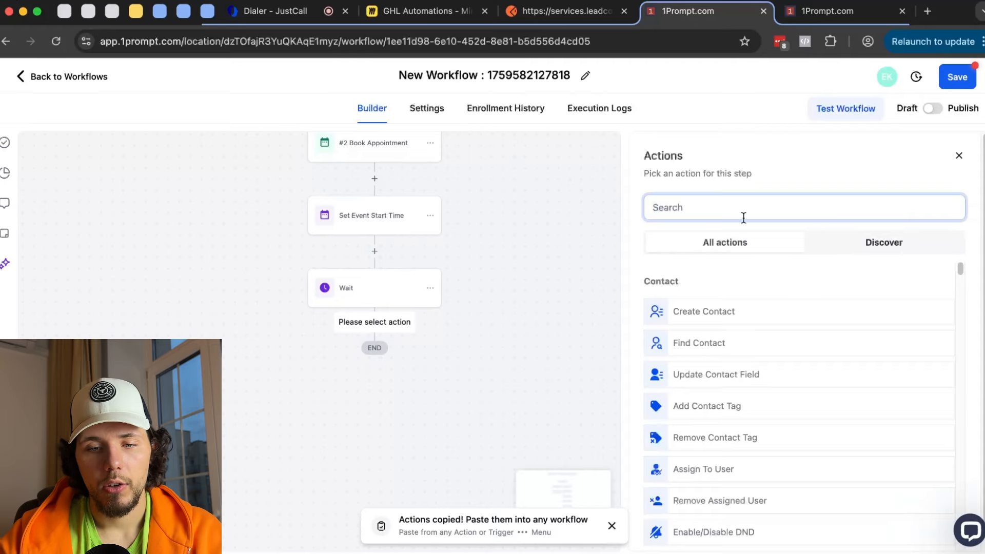
scroll(796, 281, down, 15)
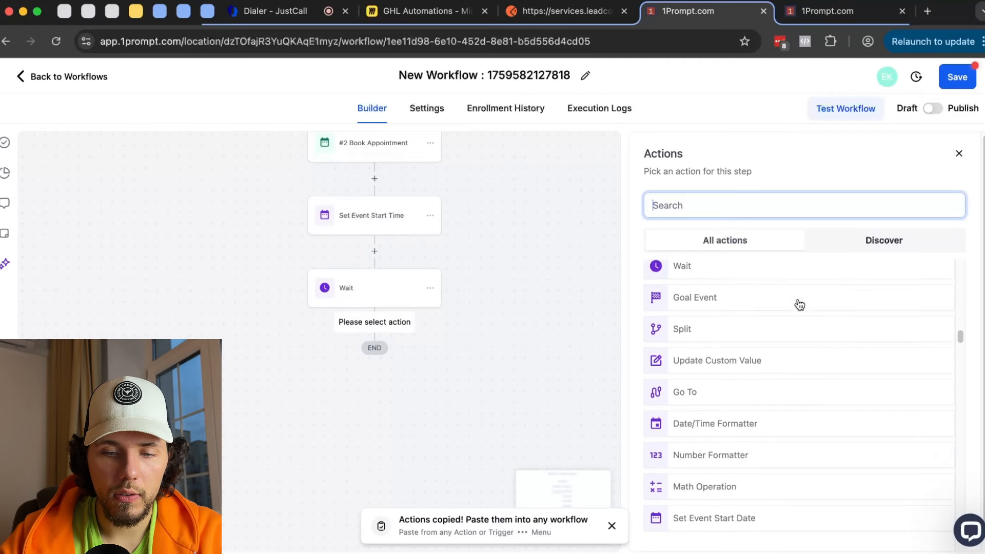
scroll(799, 305, down, 3)
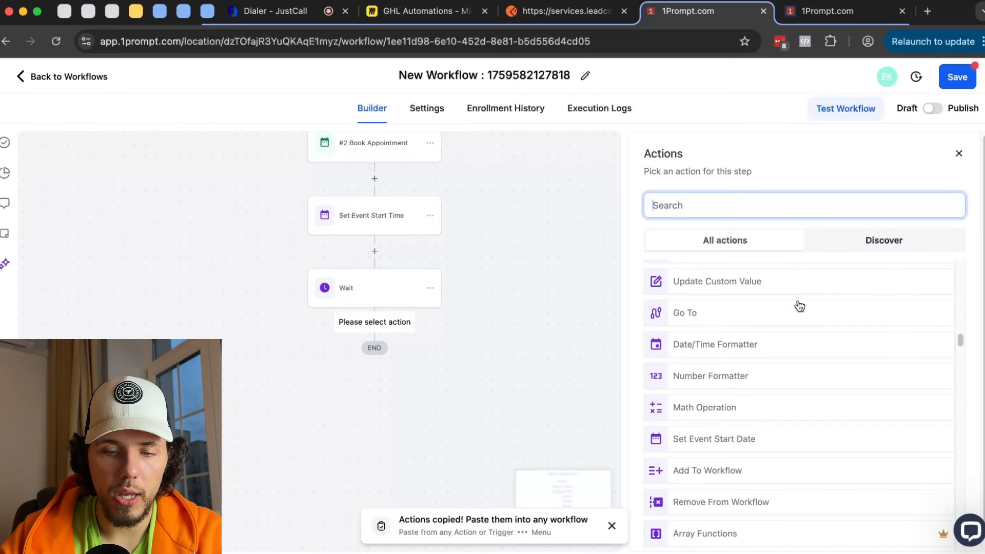
scroll(799, 306, down, 2)
click(716, 401)
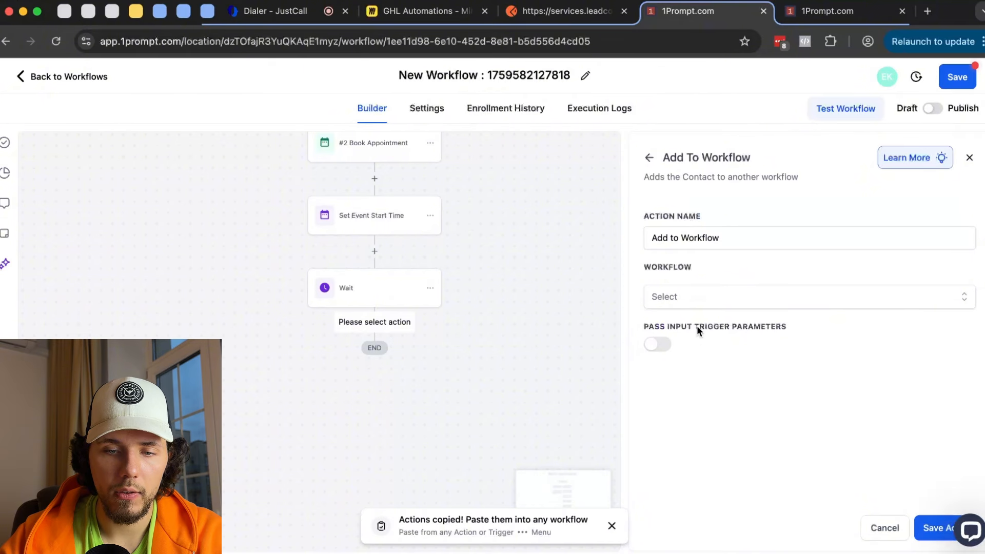
- Search the target workflow list for 'rem', then cancel the Add To Workflow step
click(694, 296)
click(819, 11)
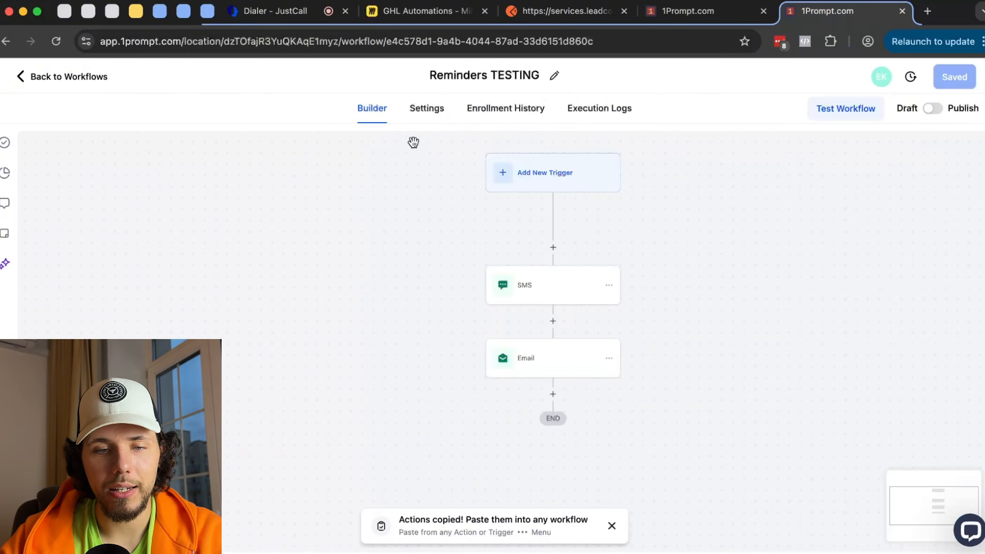
click(720, 16)
text(red)
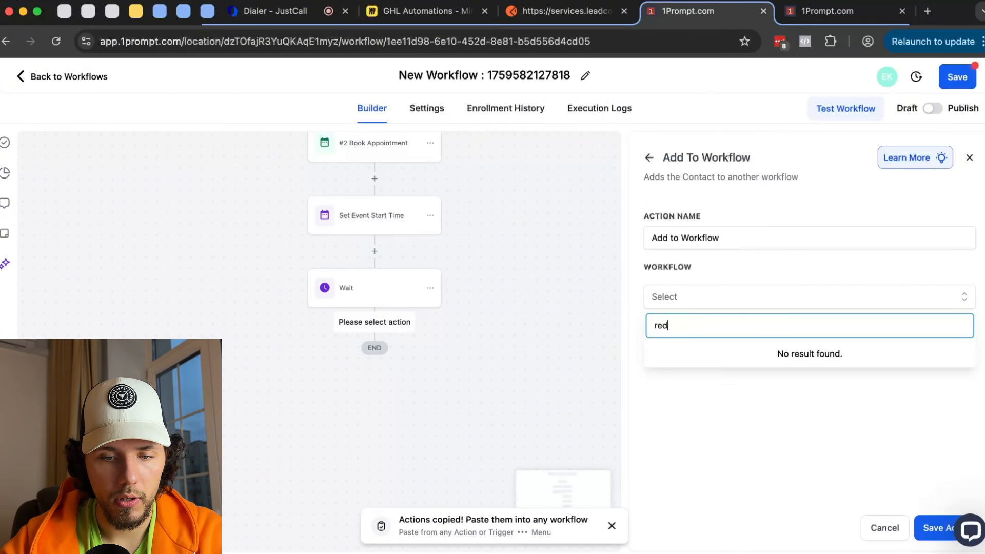
key(BackSpace)
text(mi)
click(798, 471)
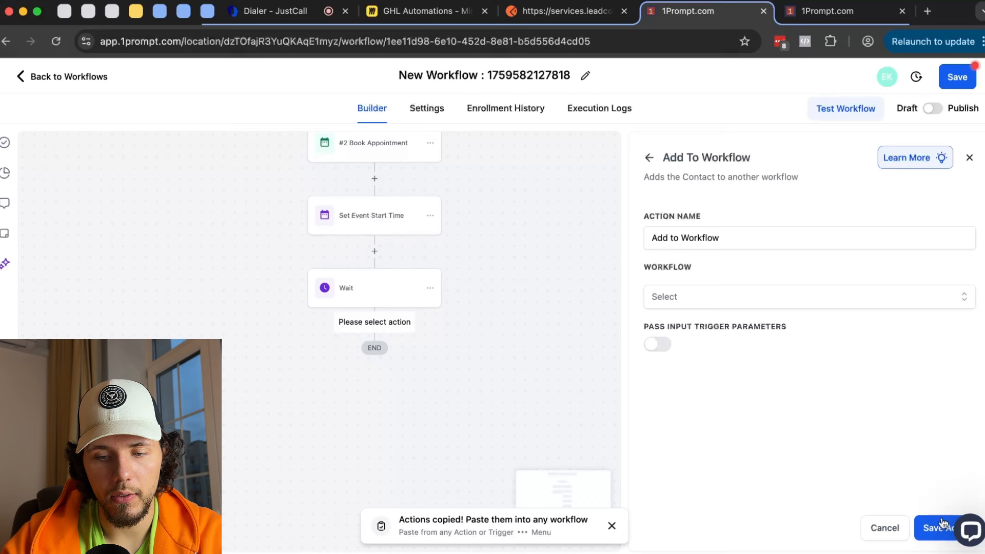
click(900, 529)
- Save the main workflow, reload its page, and check the Reminders TESTING tab
click(957, 77)
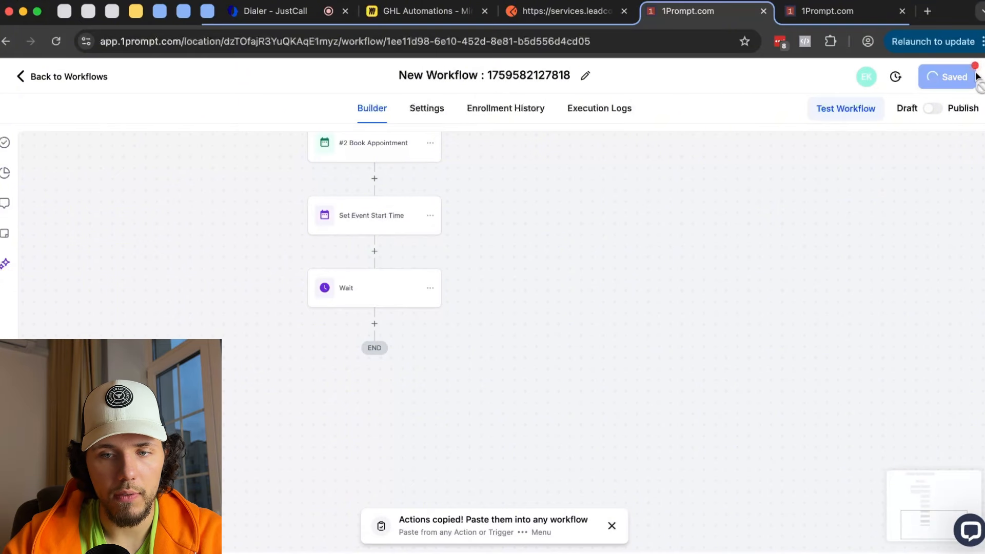
click(56, 41)
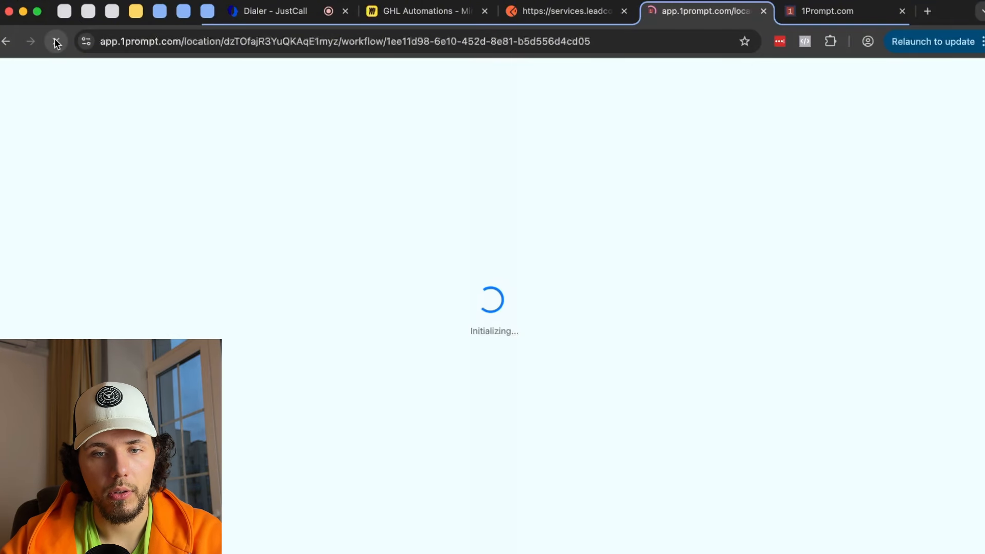
click(807, 14)
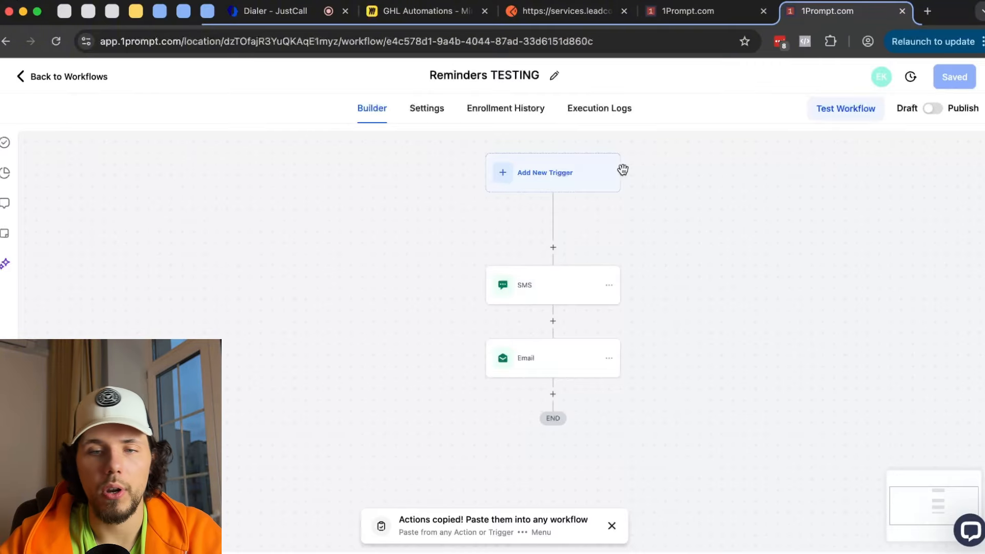
click(689, 13)
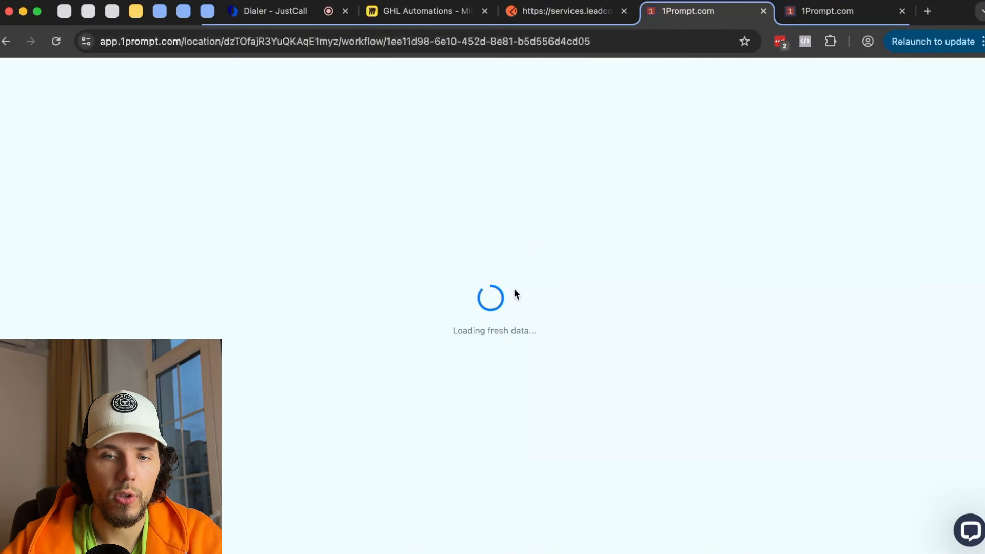
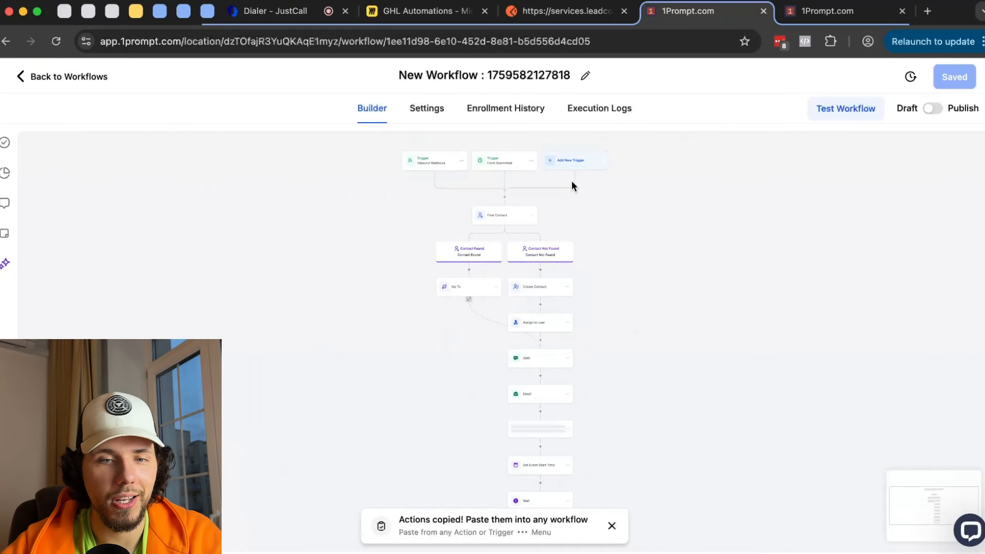
- Add an Add To Workflow step after Wait, targeting the Reminders TESTING workflow found by searching 'remind'
scroll(611, 270, down, 12)
click(586, 267)
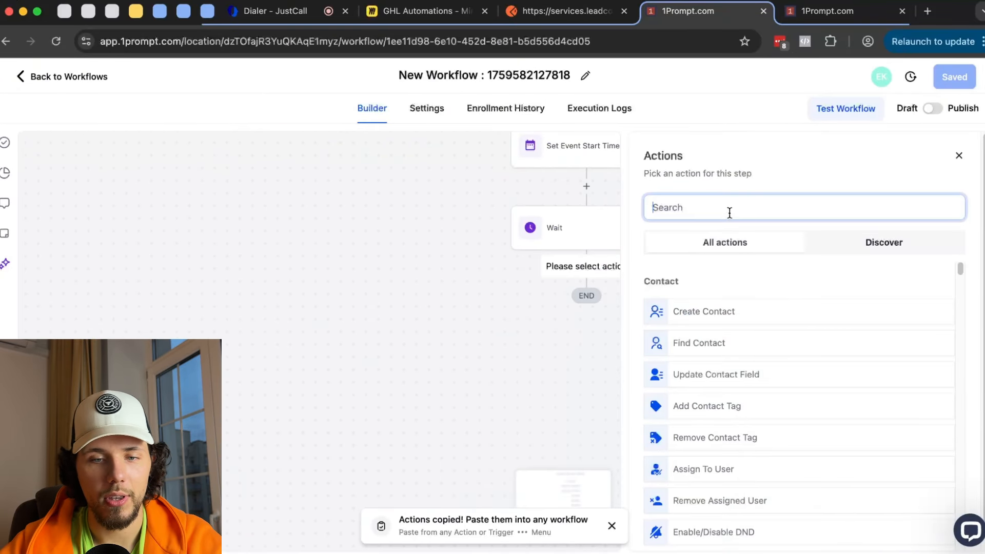
text(go t)
key(BackSpace)
key(BackSpace)
key(BackSpace)
key(BackSpace)
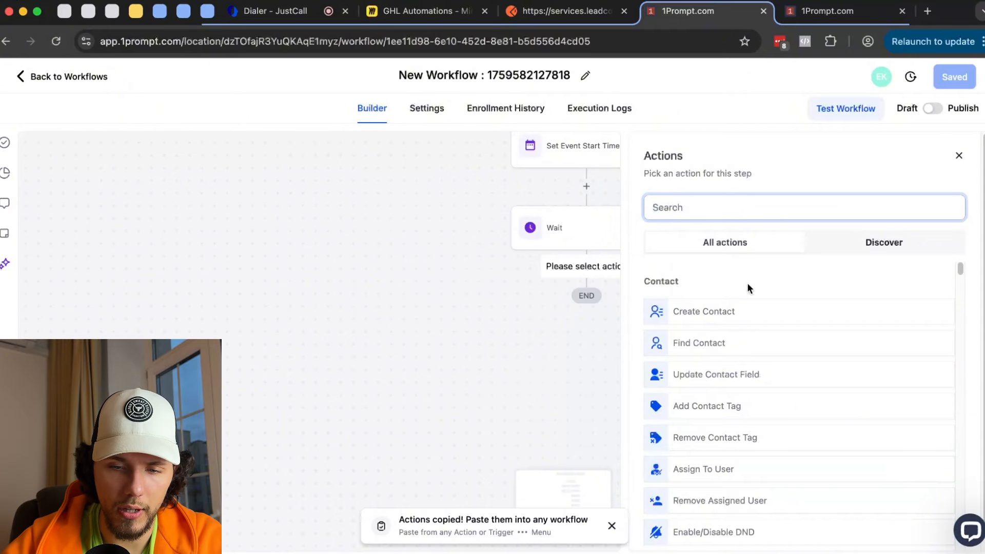
scroll(748, 286, down, 20)
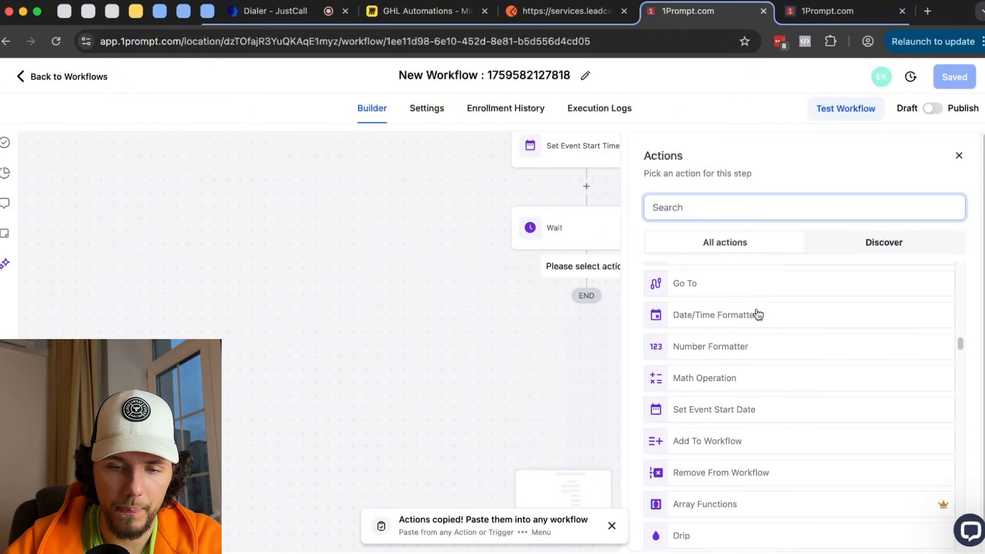
scroll(754, 329, down, 2)
click(741, 378)
click(707, 299)
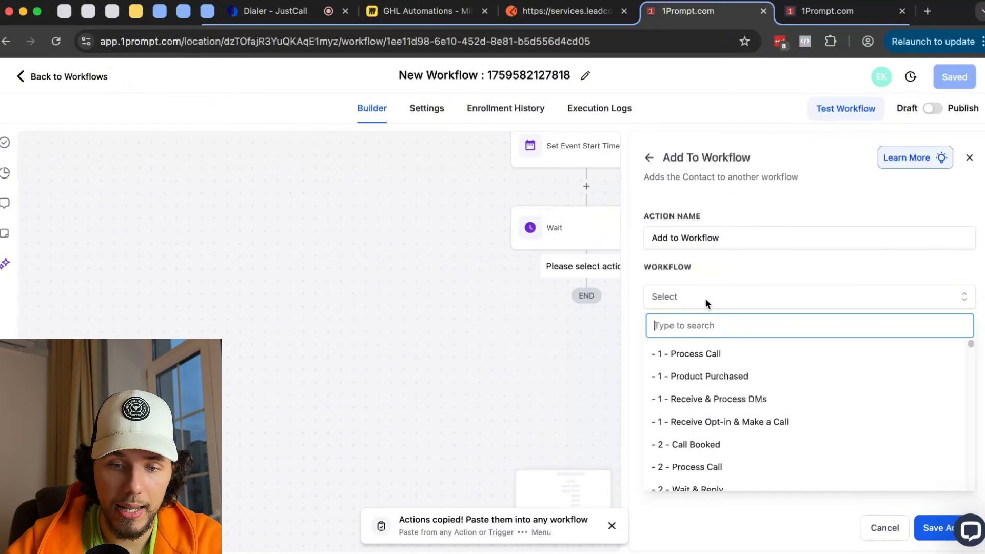
text(remind)
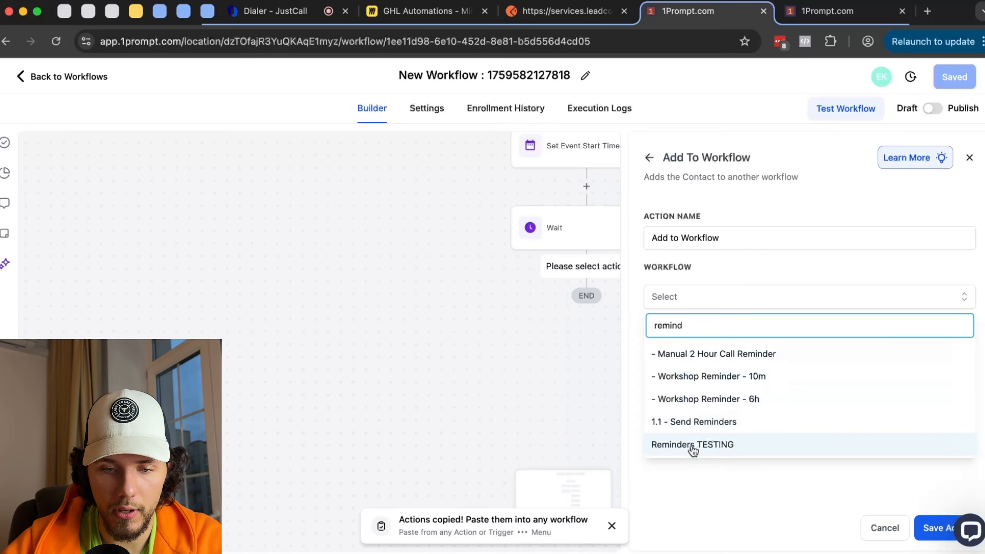
click(692, 445)
- Save the Add To Workflow step and bring up the Reminders TESTING workflow
drag(645, 327, 802, 329)
drag(479, 326, 292, 345)
scroll(311, 333, down, 5)
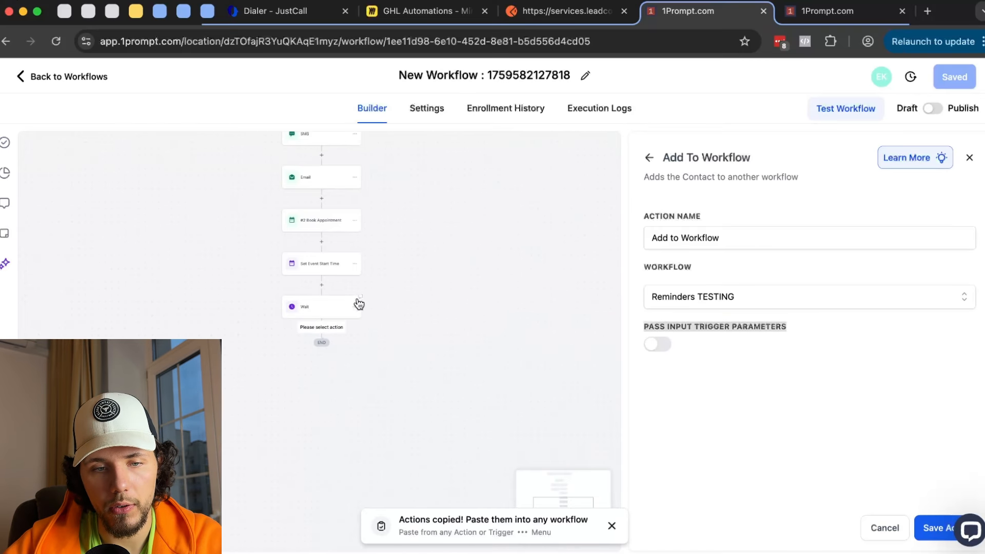
drag(411, 183, 411, 462)
drag(310, 197, 317, 233)
scroll(194, 216, up, 4)
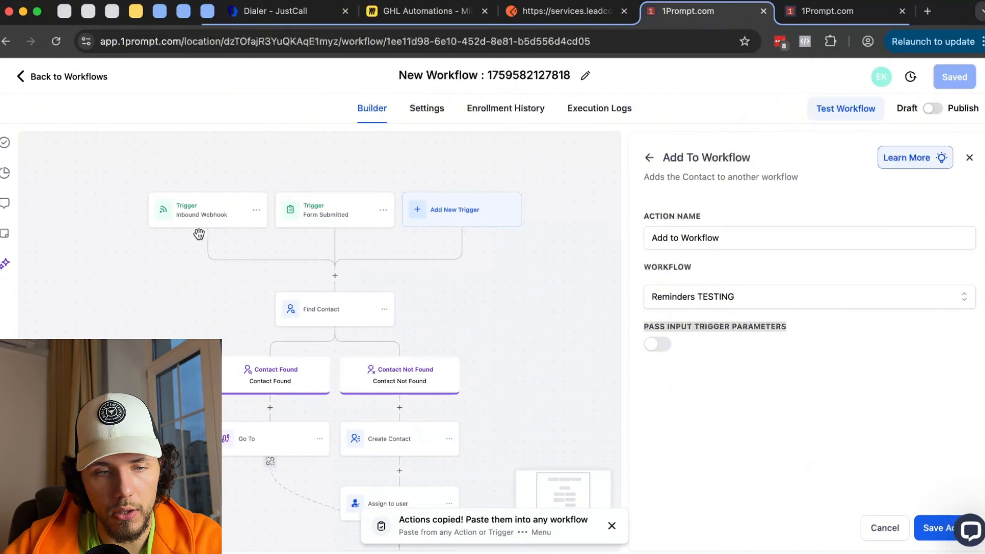
scroll(493, 320, down, 10)
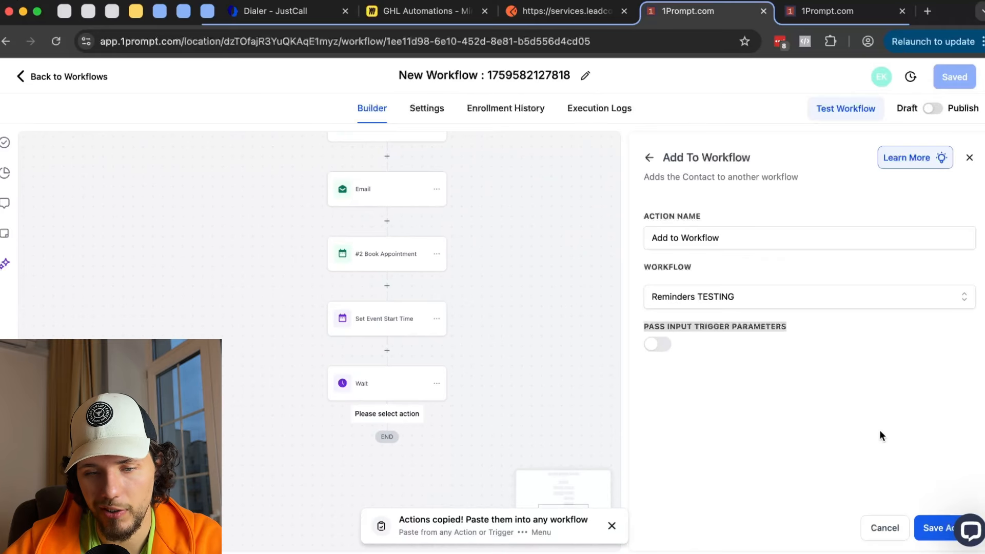
click(931, 528)
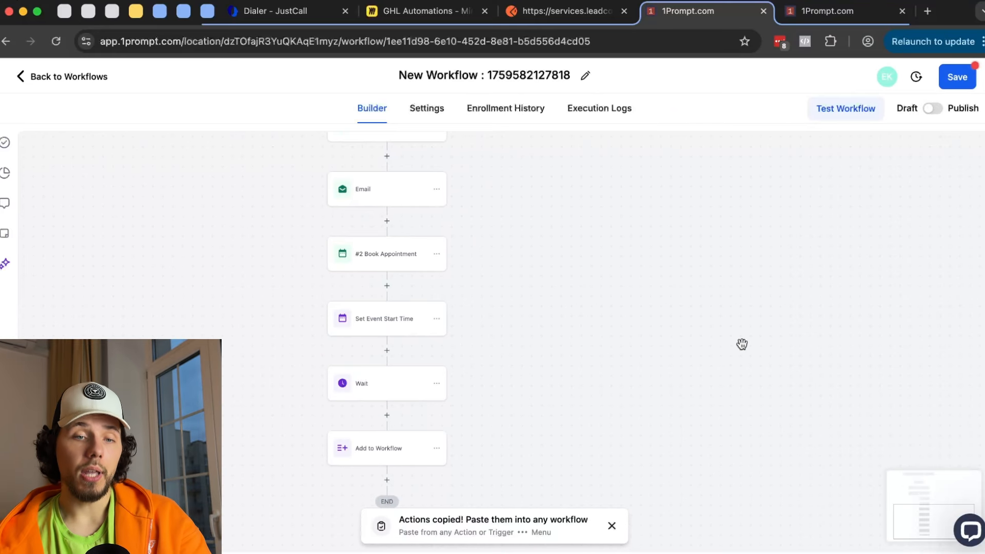
scroll(567, 318, down, 3)
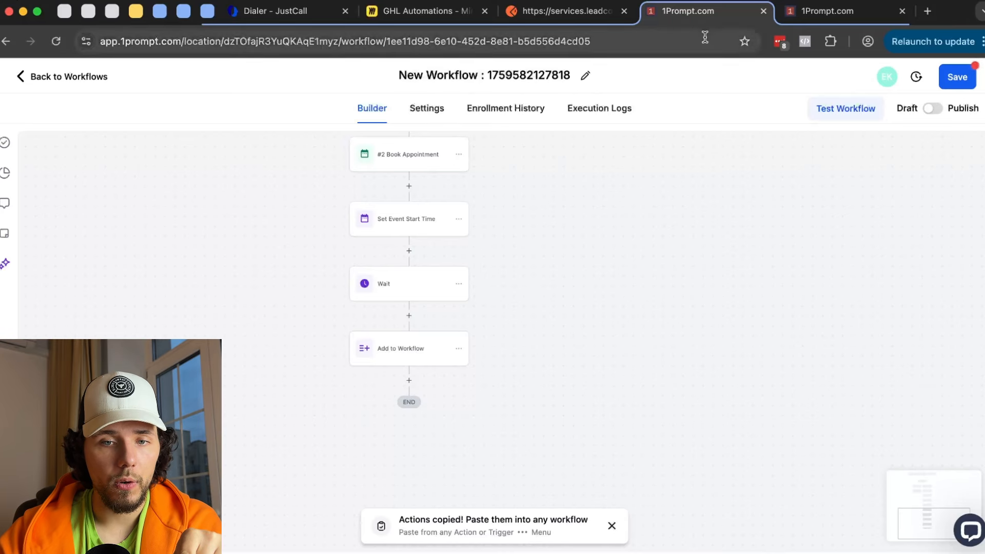
click(827, 12)
- Add a Wait step after the Email step and save the workflow
drag(693, 195, 629, 217)
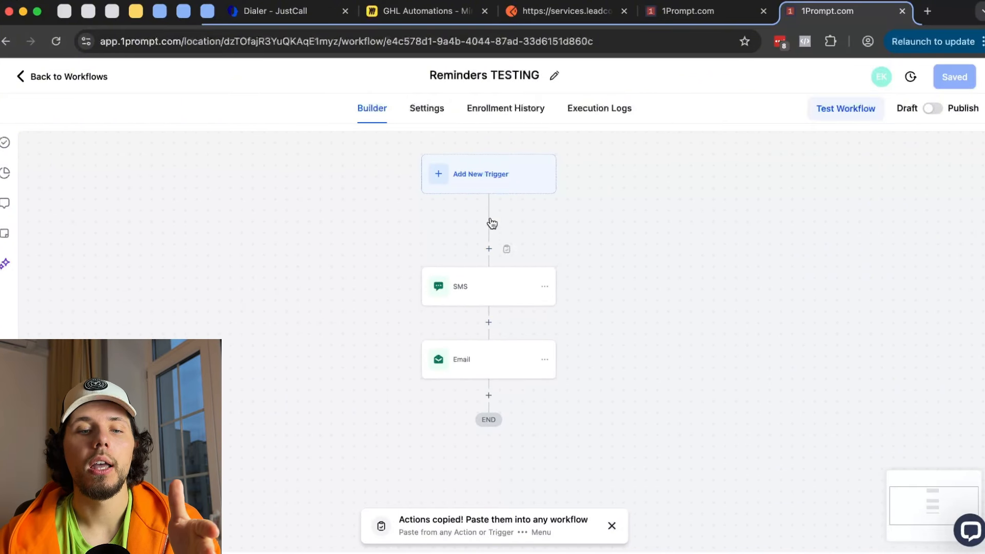
drag(599, 413, 578, 375)
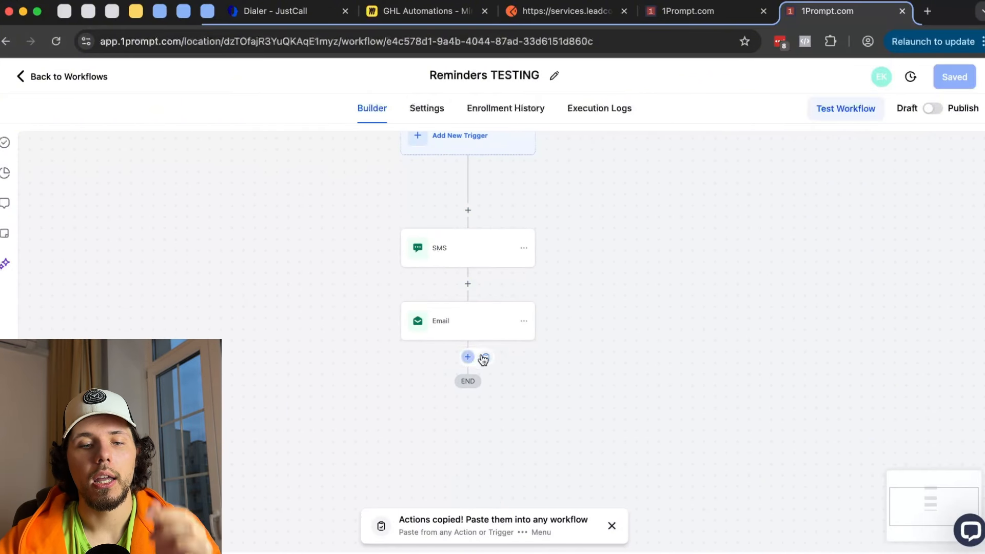
click(468, 356)
text(wait)
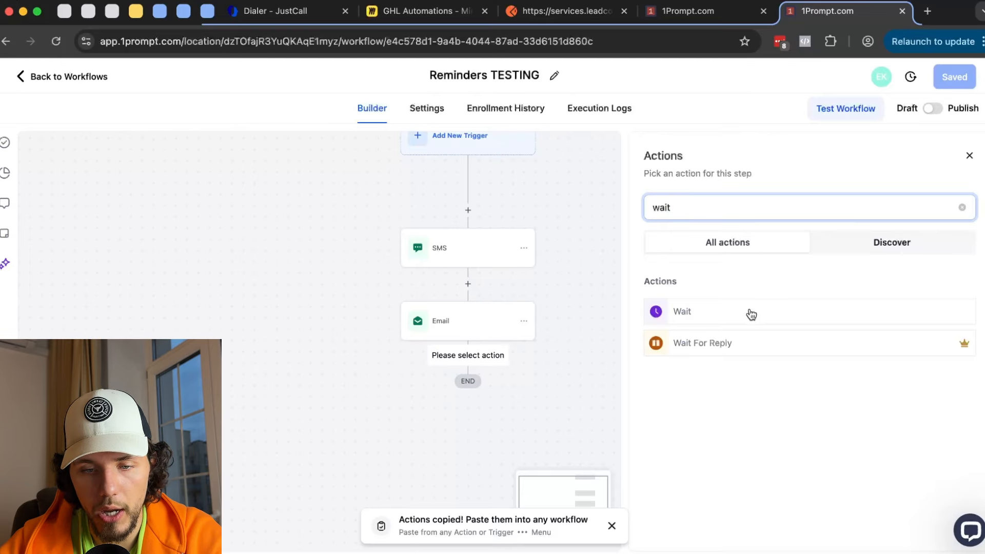
click(752, 314)
click(927, 528)
double_click(488, 374)
text(1)
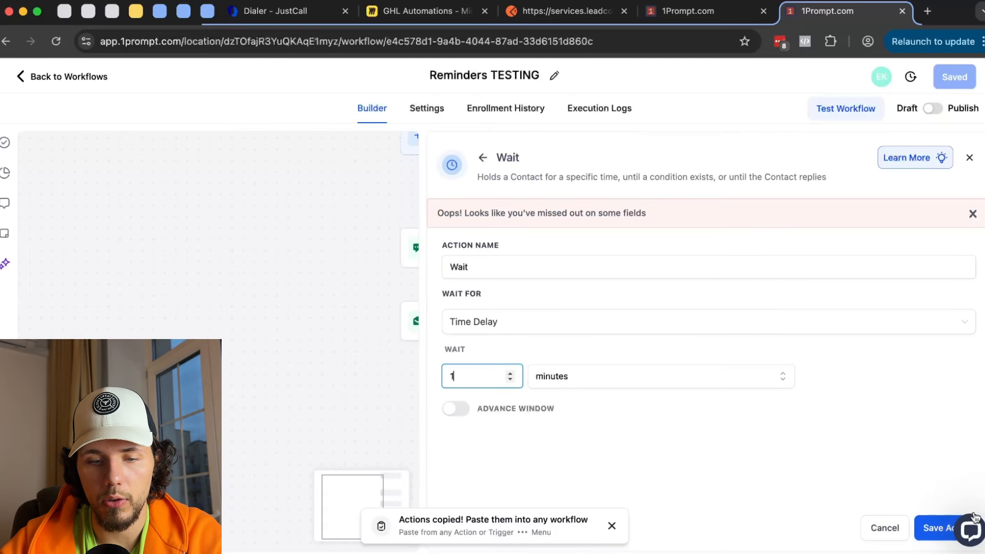
click(939, 528)
click(954, 77)
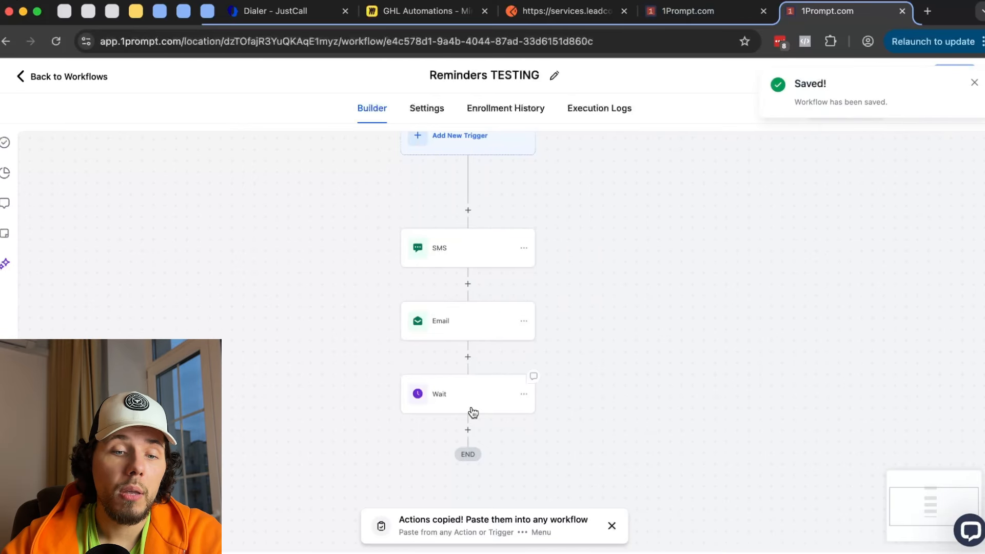
- Change the Wait step to 10 days
click(438, 411)
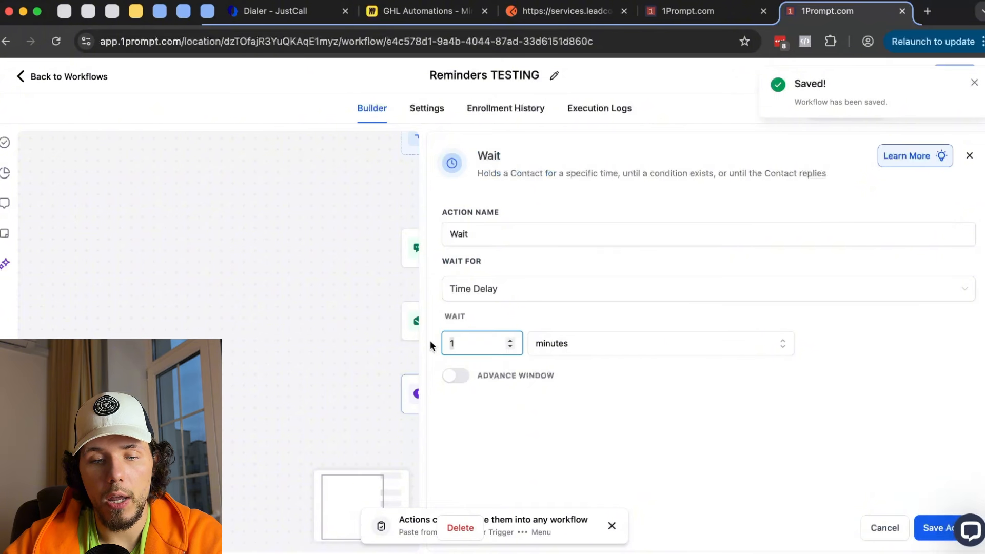
text(0)
click(642, 355)
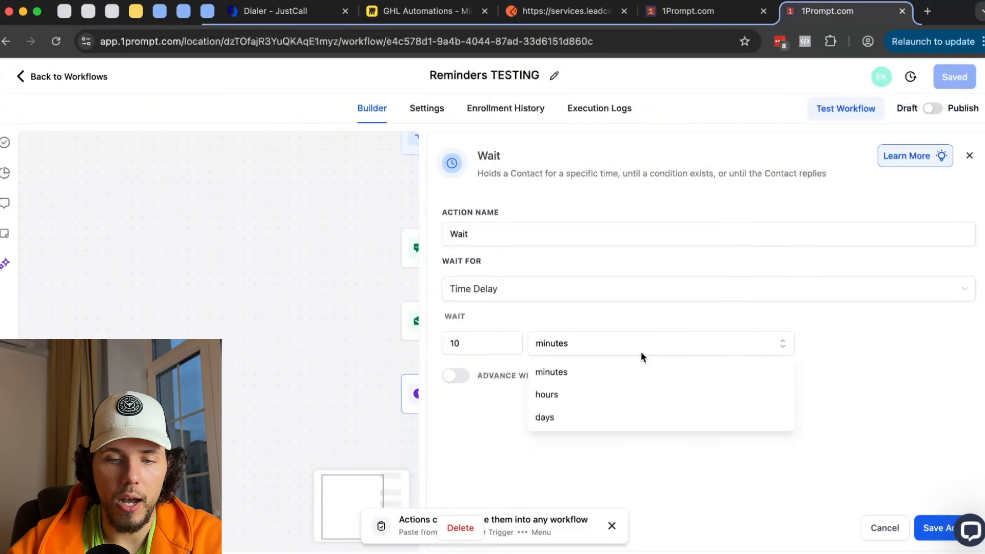
click(593, 417)
click(938, 533)
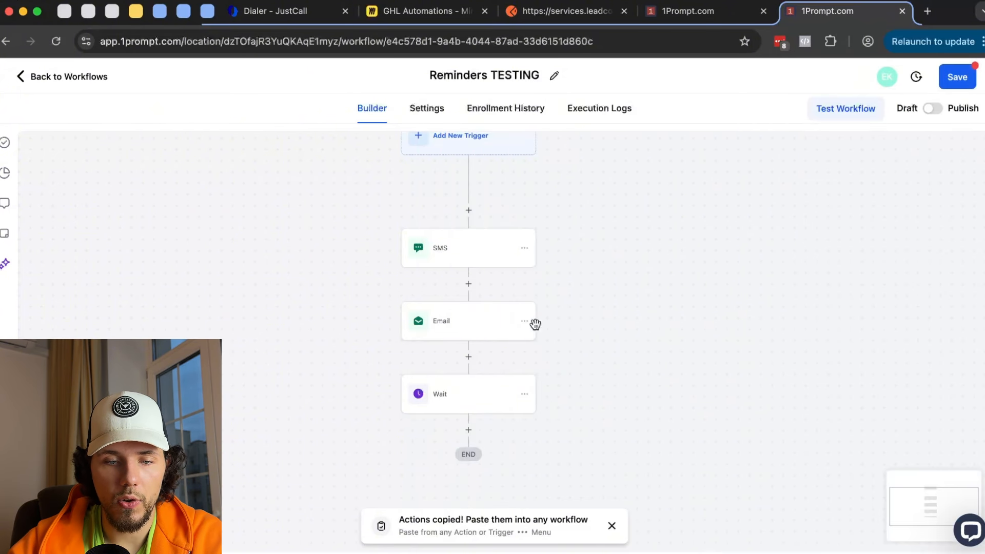
- Paste a copy of the Email step below the Wait and save Reminders TESTING
click(524, 321)
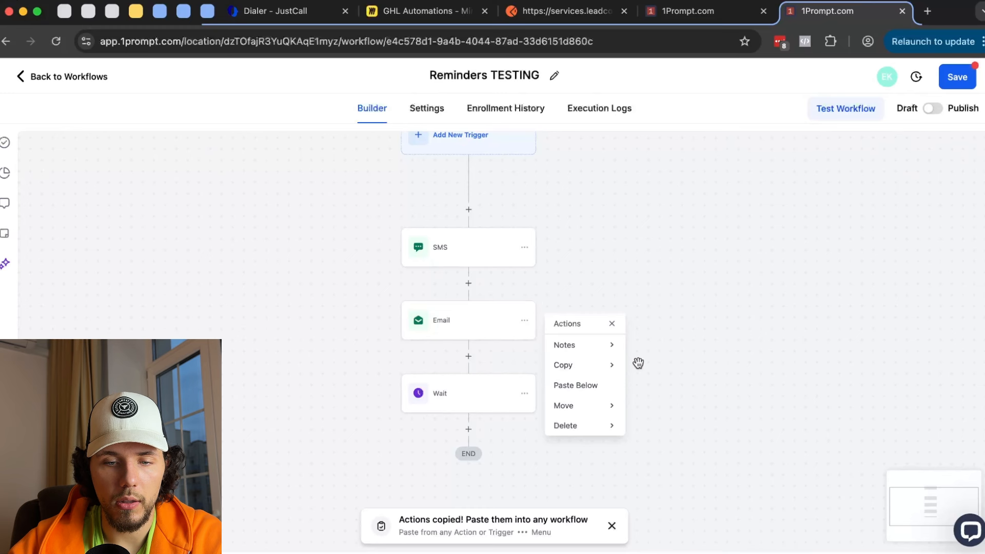
click(615, 367)
click(662, 345)
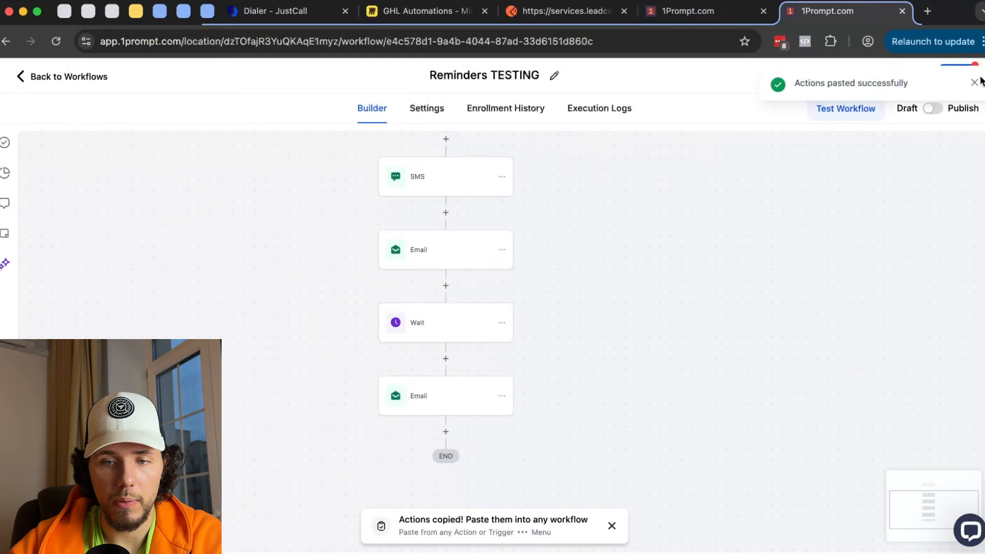
click(959, 77)
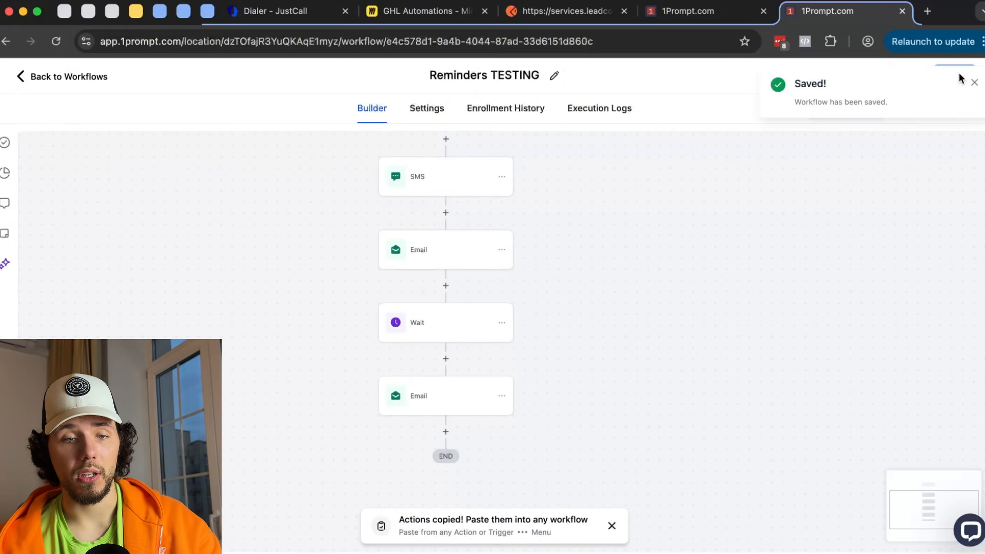
scroll(601, 185, up, 2)
- Review the Reminders TESTING steps and its Wait step settings
click(687, 11)
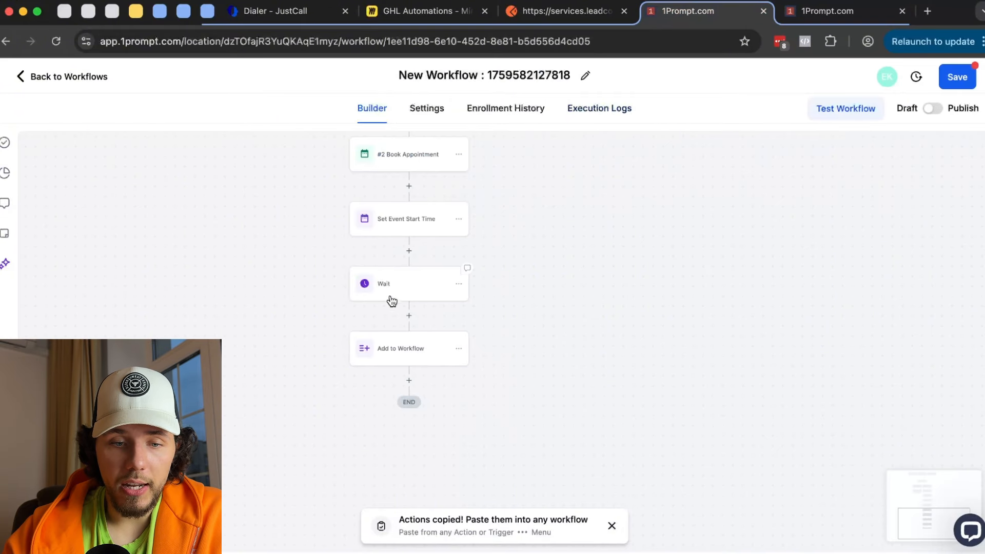
click(822, 15)
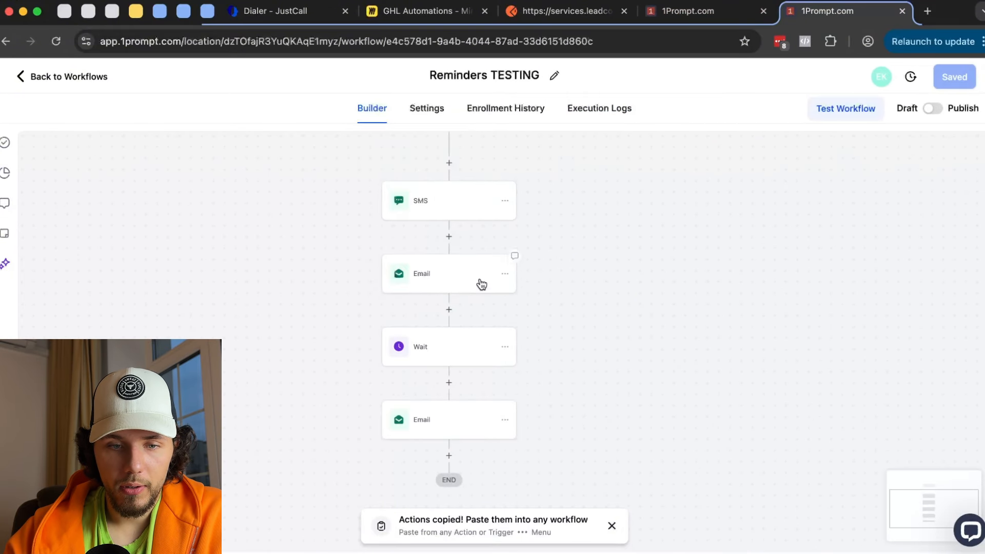
scroll(664, 249, up, 1)
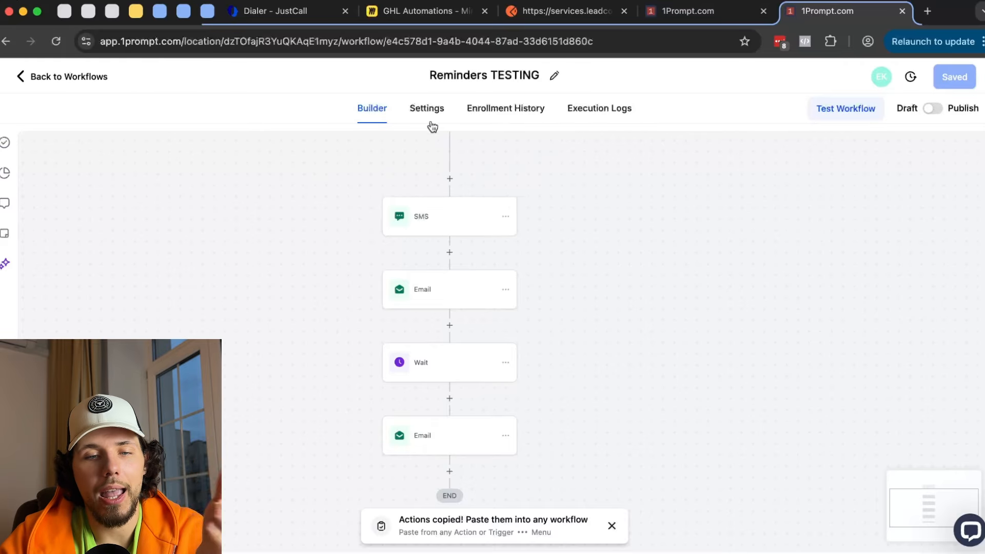
mouse_move(455, 271)
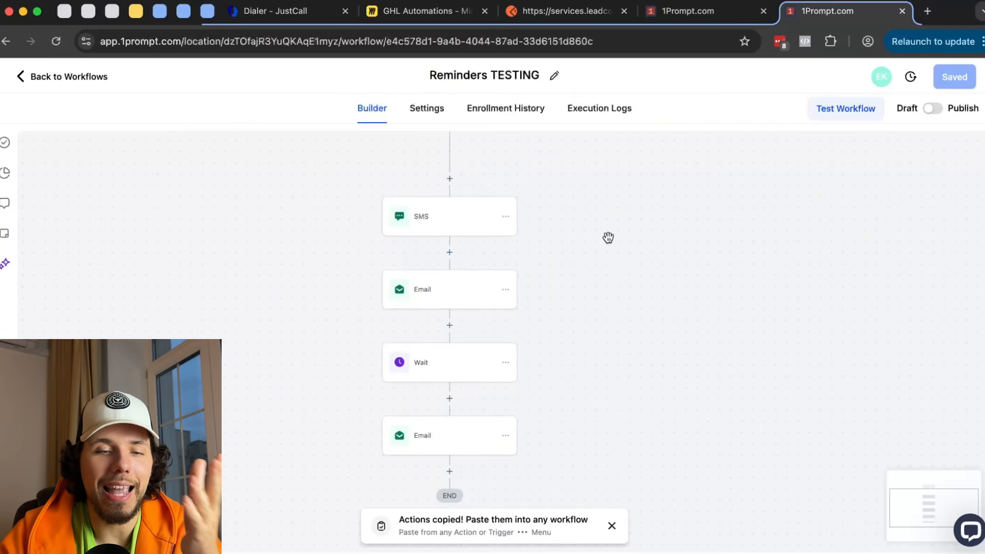
scroll(695, 275, down, 2)
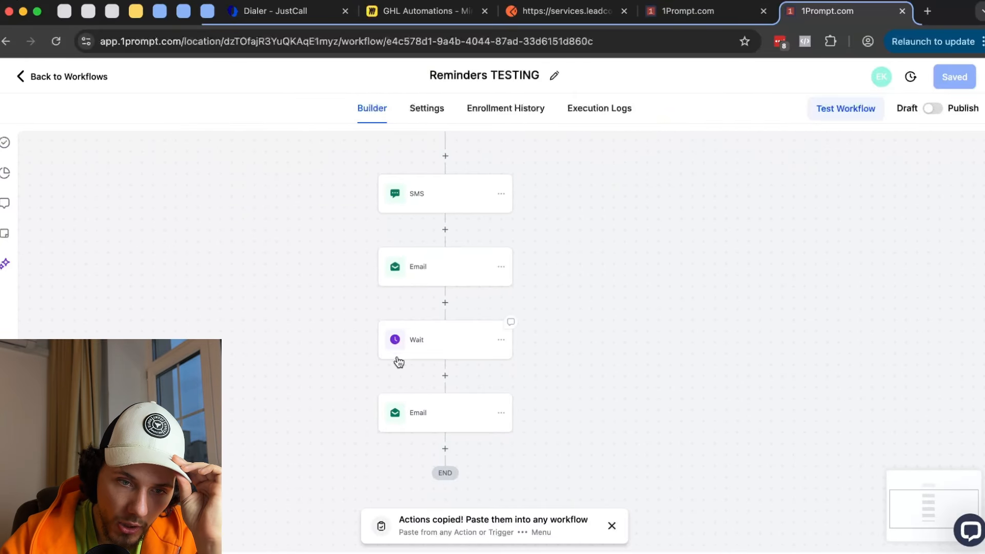
click(431, 345)
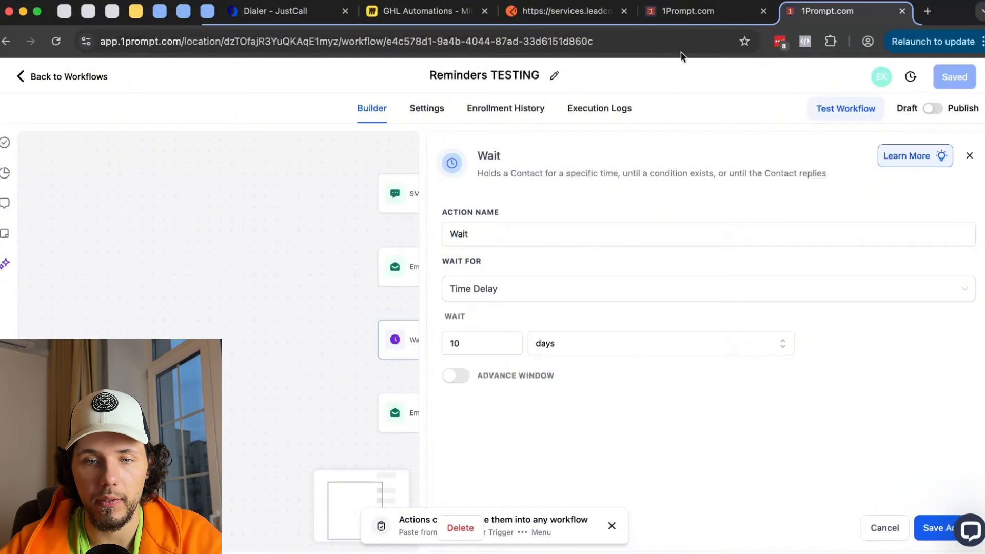
- Delete the Wait step from New Workflow, then compare against Reminders TESTING
click(687, 11)
click(457, 286)
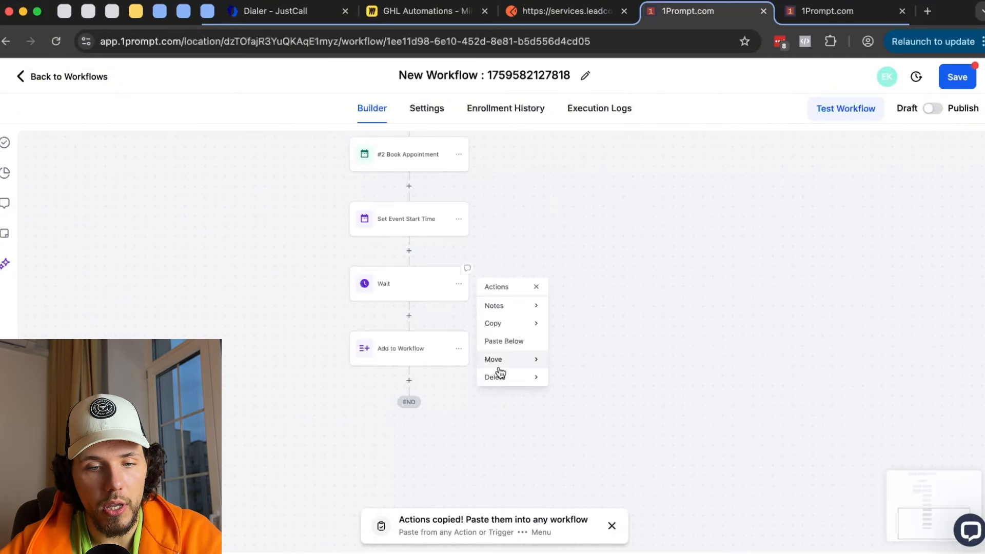
mouse_move(499, 374)
click(605, 318)
click(637, 364)
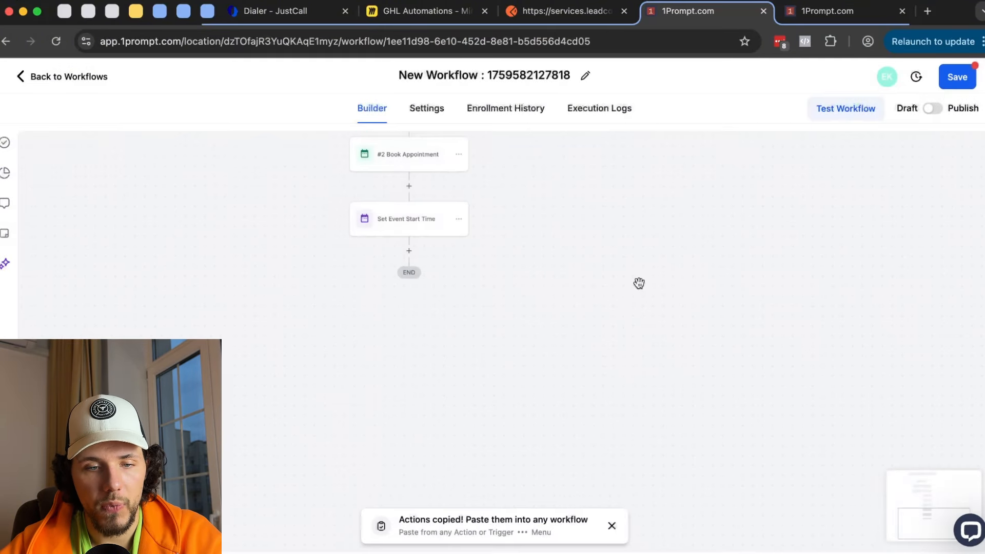
click(841, 14)
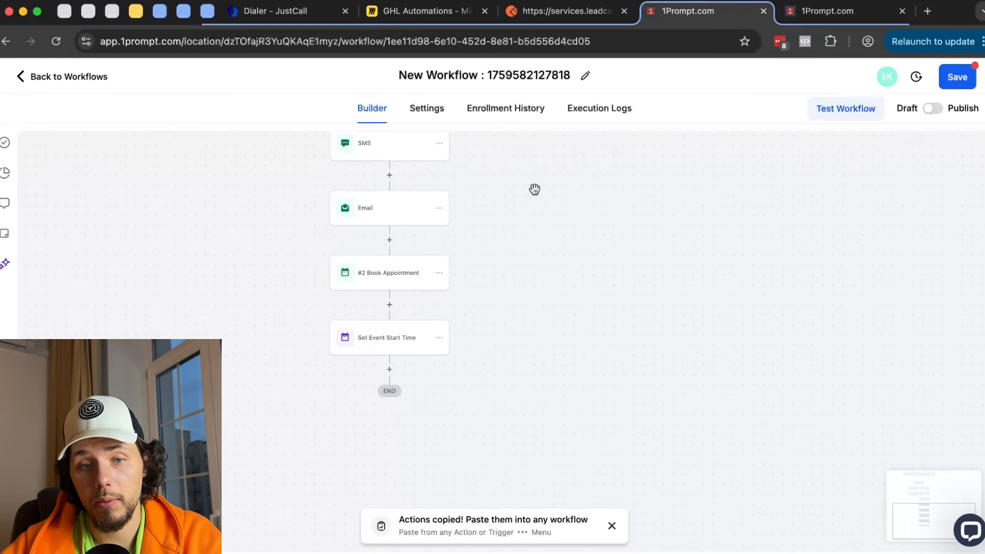
drag(579, 185, 576, 384)
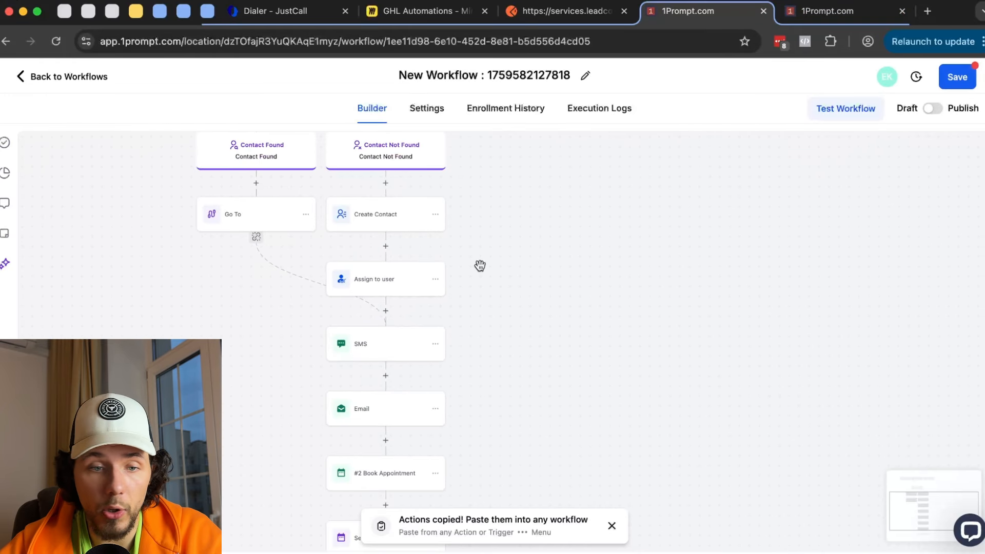
- Add a 1-day Wait below Create Contact in the Contact Not Found branch
scroll(479, 266, down, 2)
drag(523, 231, 467, 324)
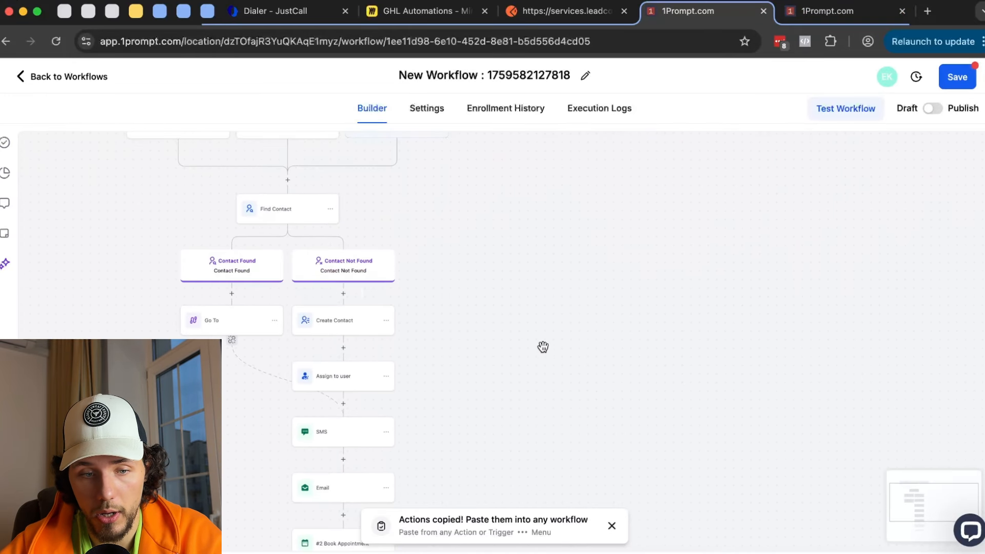
drag(543, 346, 534, 306)
click(331, 302)
text(wait)
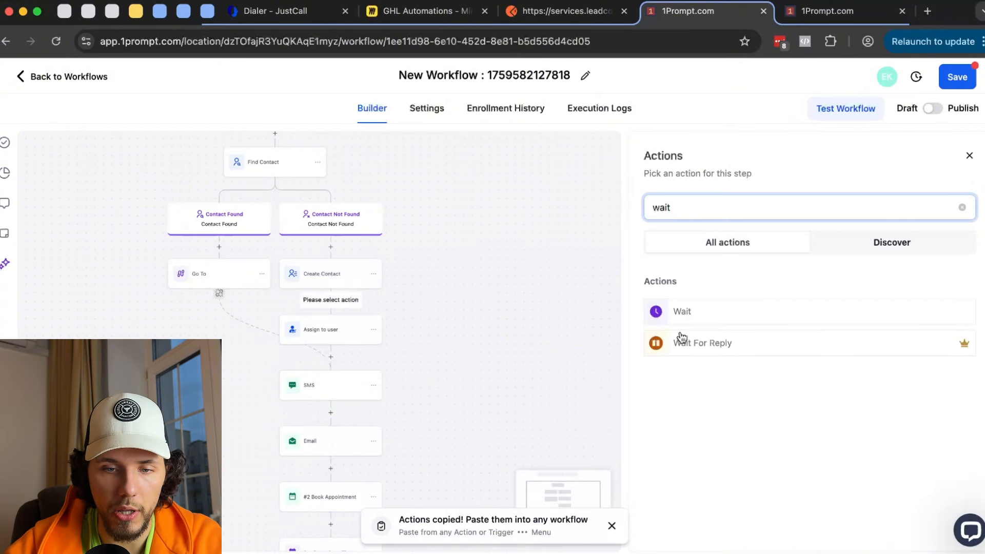
click(697, 316)
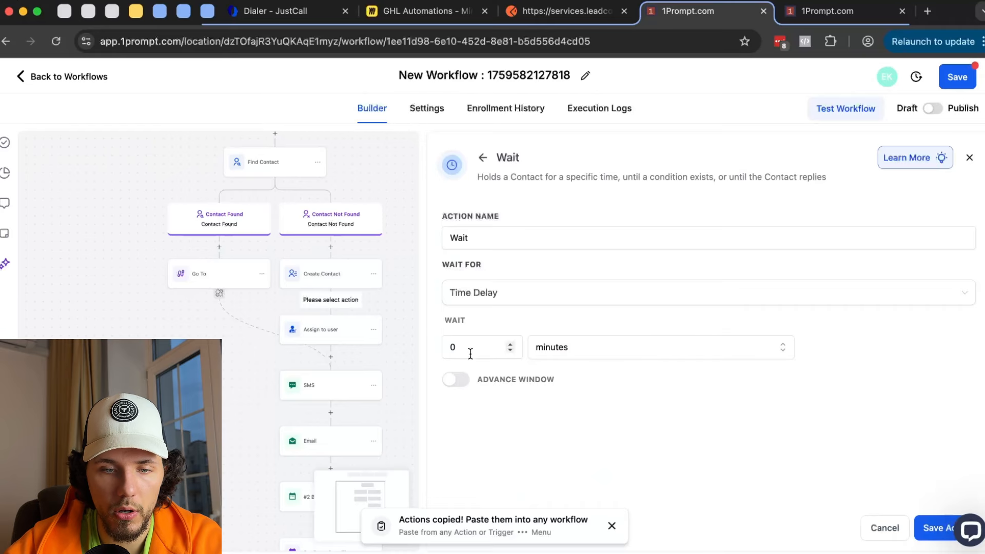
click(547, 350)
click(570, 418)
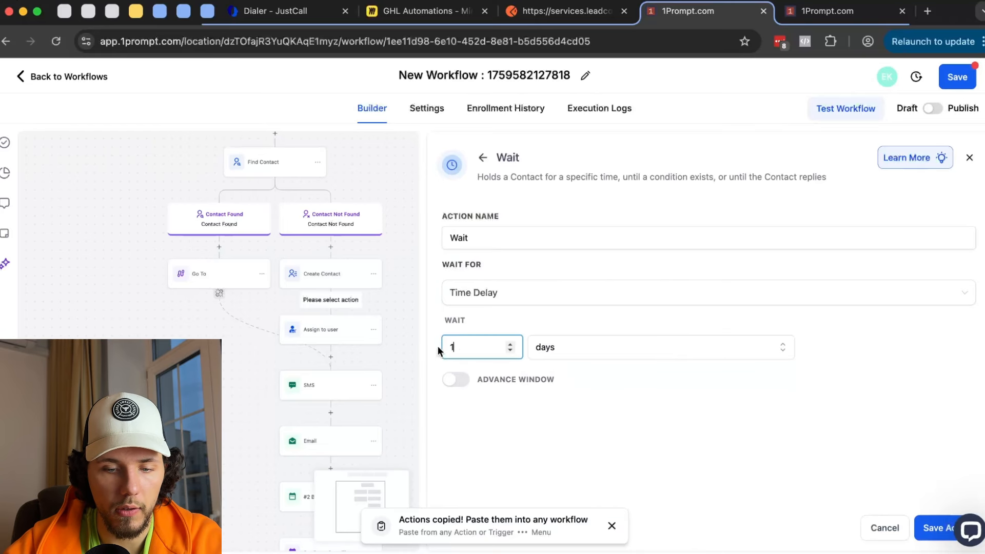
click(935, 531)
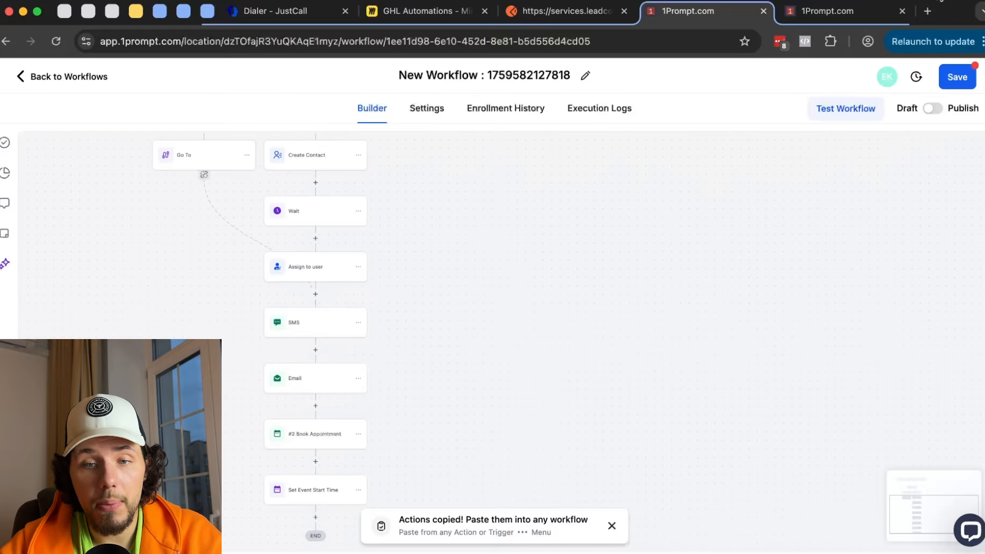
- Glance at Reminders TESTING, then return to New Workflow
drag(571, 188, 565, 303)
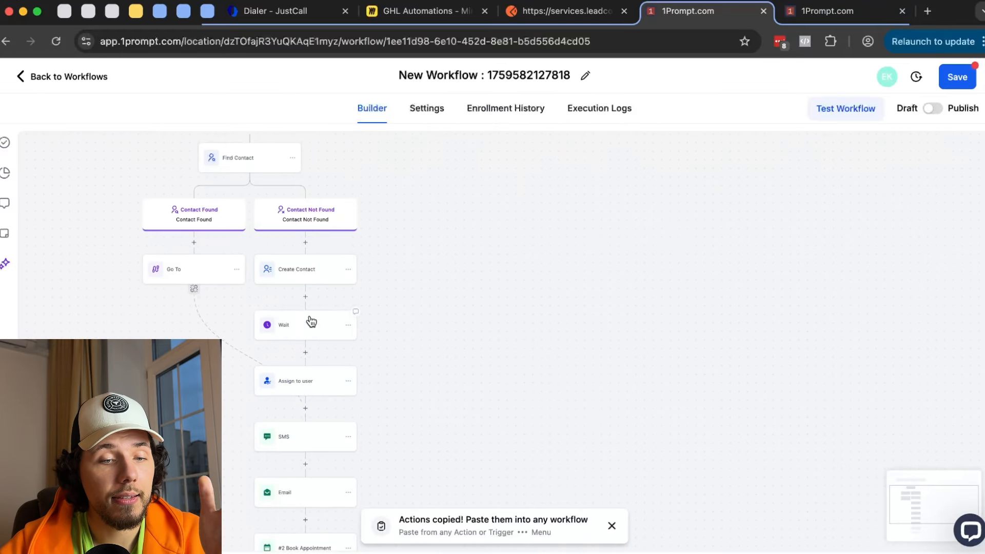
click(819, 7)
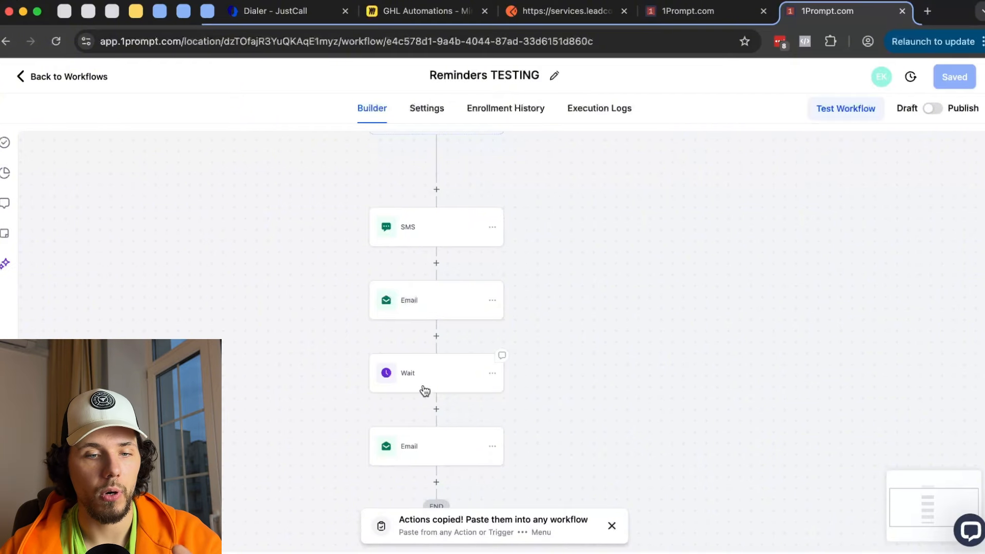
key(ctrl+shift+Tab)
- Add a Goal Event step after Set Event Start Time with goal type Appointment Status
click(359, 441)
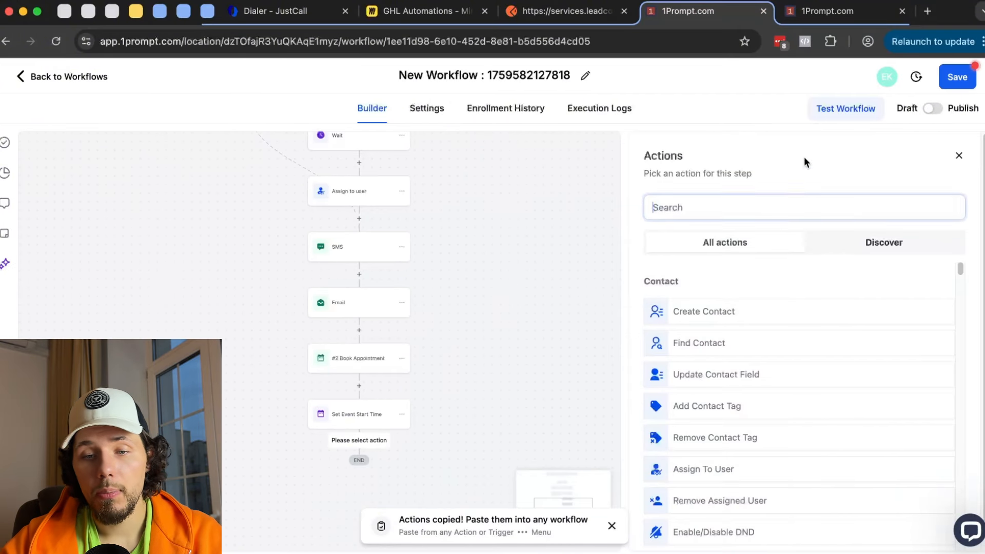
text(al)
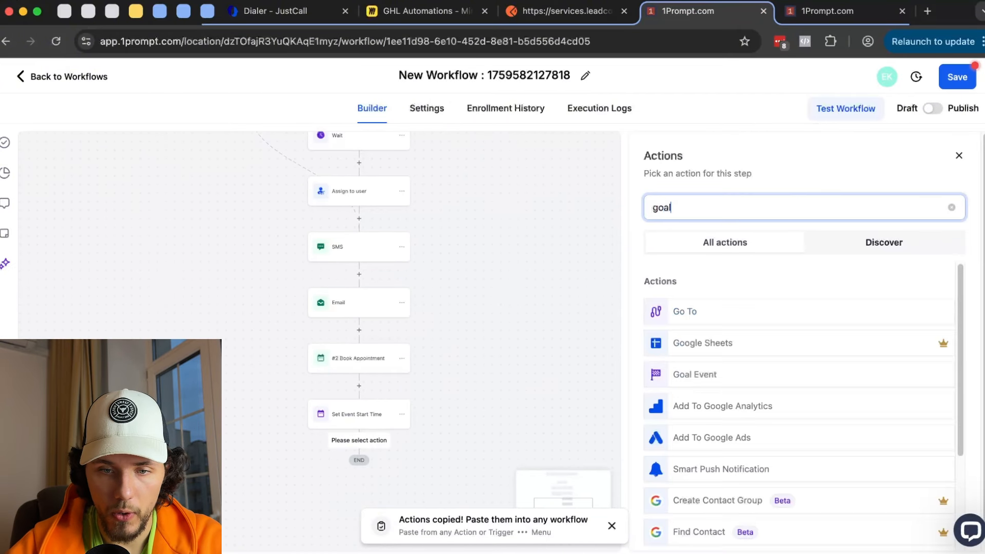
click(710, 317)
click(710, 319)
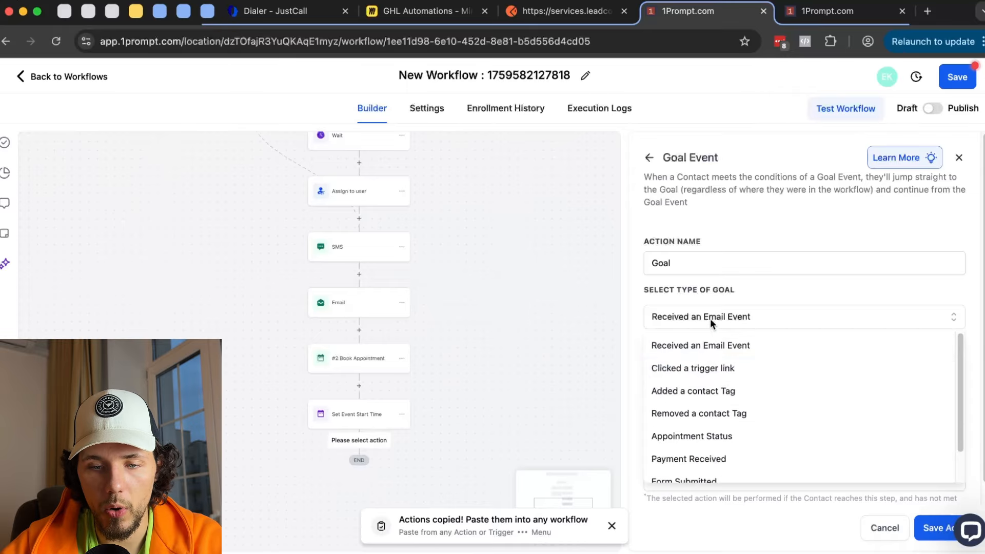
scroll(737, 378, down, 2)
click(725, 410)
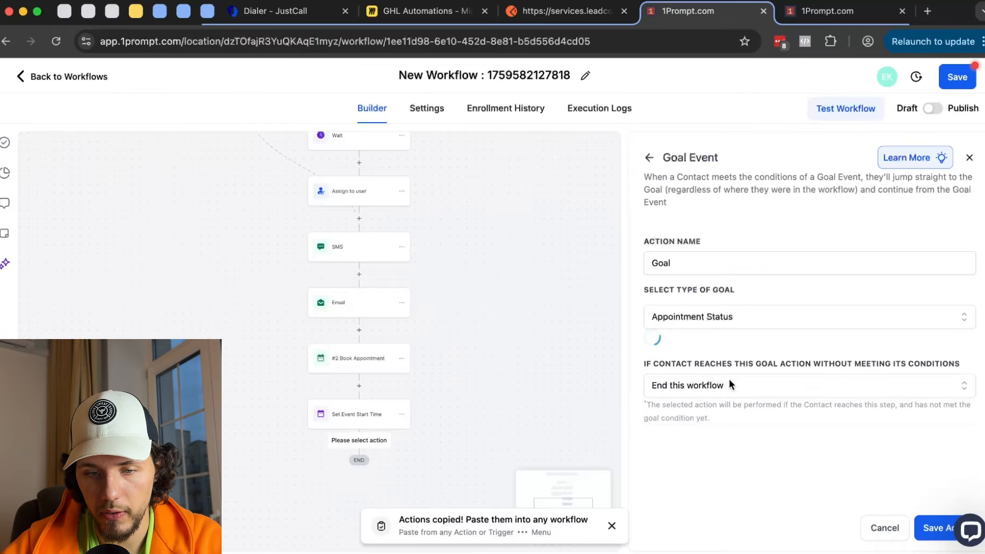
- Set the Goal to the 1Prompt - License Strategy Session calendar with new and confirmed statuses
click(697, 363)
click(725, 398)
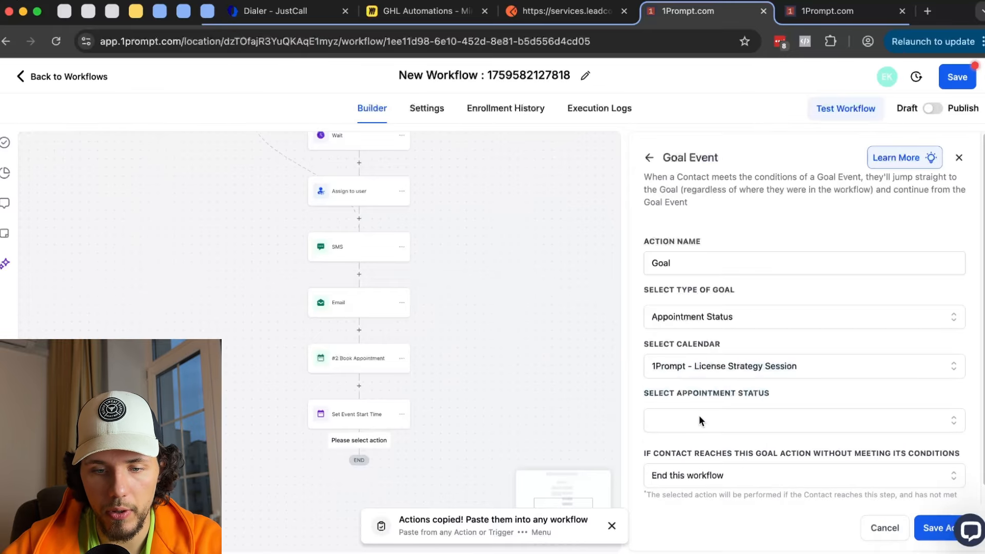
click(699, 418)
click(690, 450)
click(735, 473)
click(934, 532)
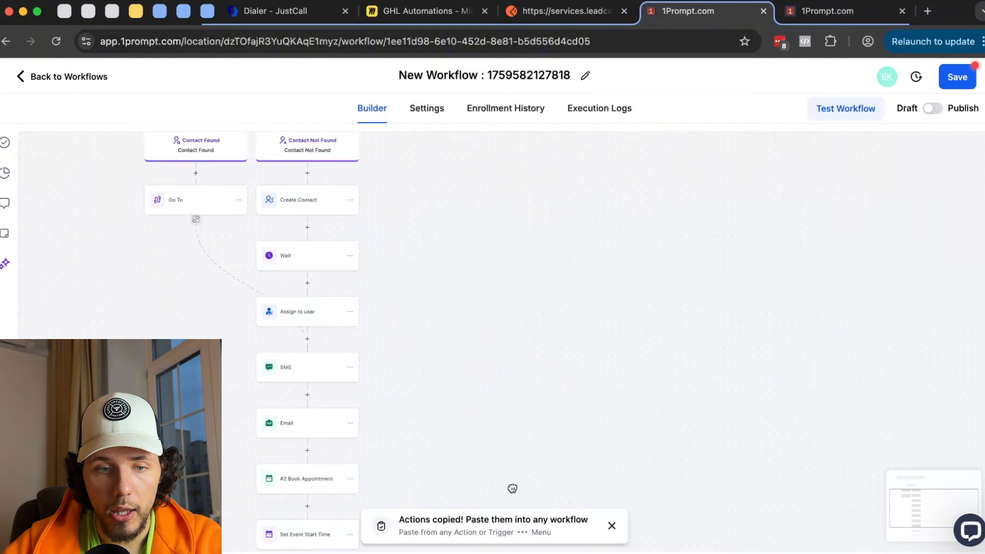
drag(483, 210, 487, 298)
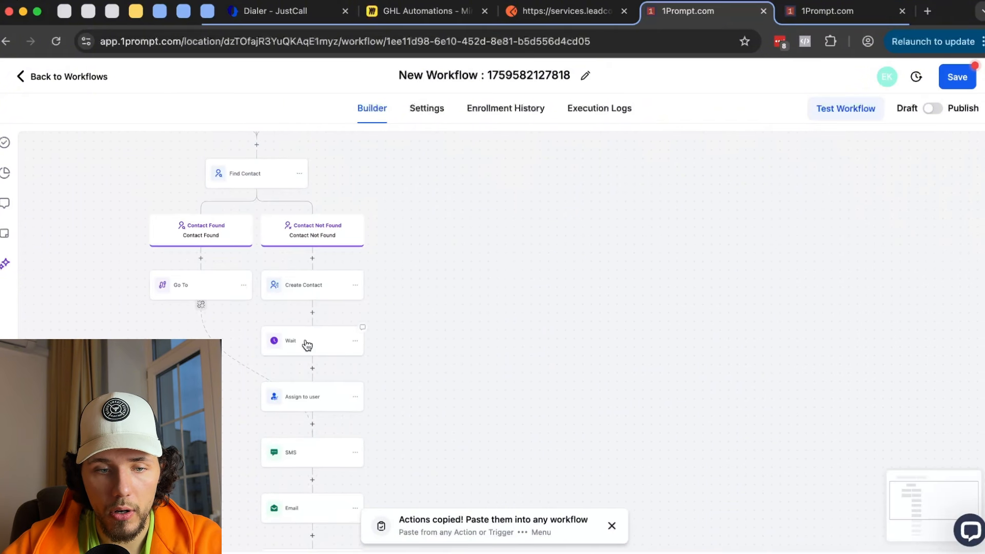
scroll(341, 205, down, 6)
scroll(390, 369, down, 2)
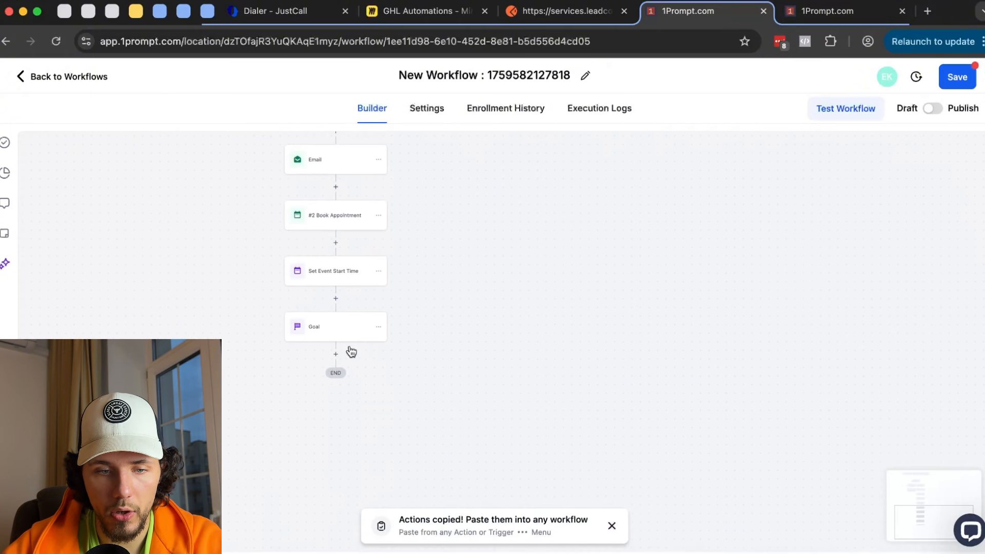
scroll(348, 349, up, 3)
- Add a Send SMS step below Goal with the message 'Tjhank you for appointment!'
click(330, 364)
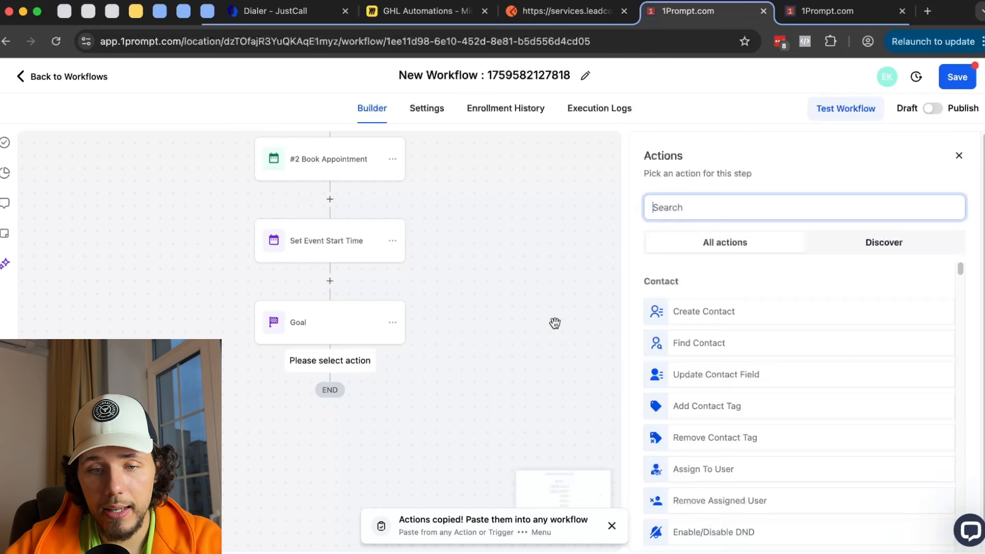
text(sms)
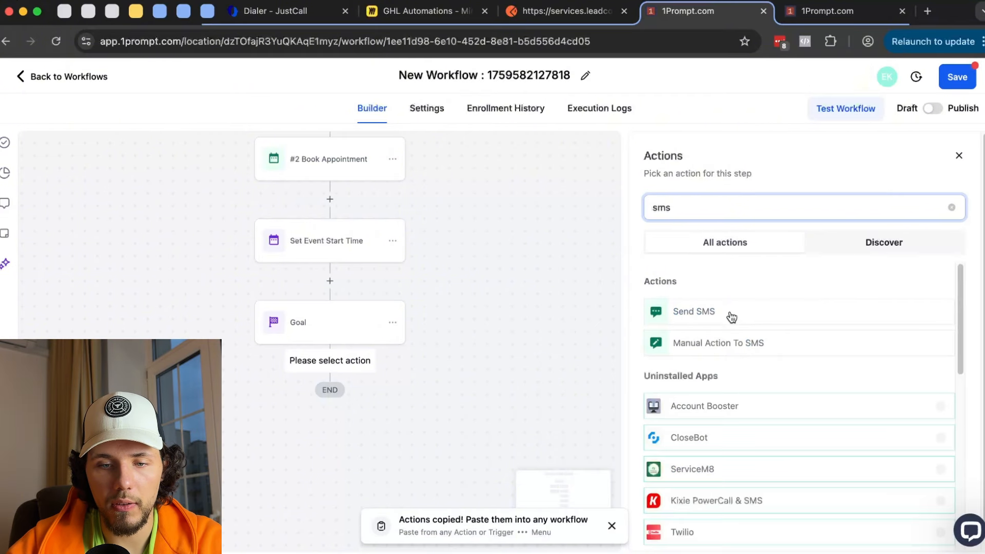
click(711, 312)
text(Tjhank you for appointmetn!)
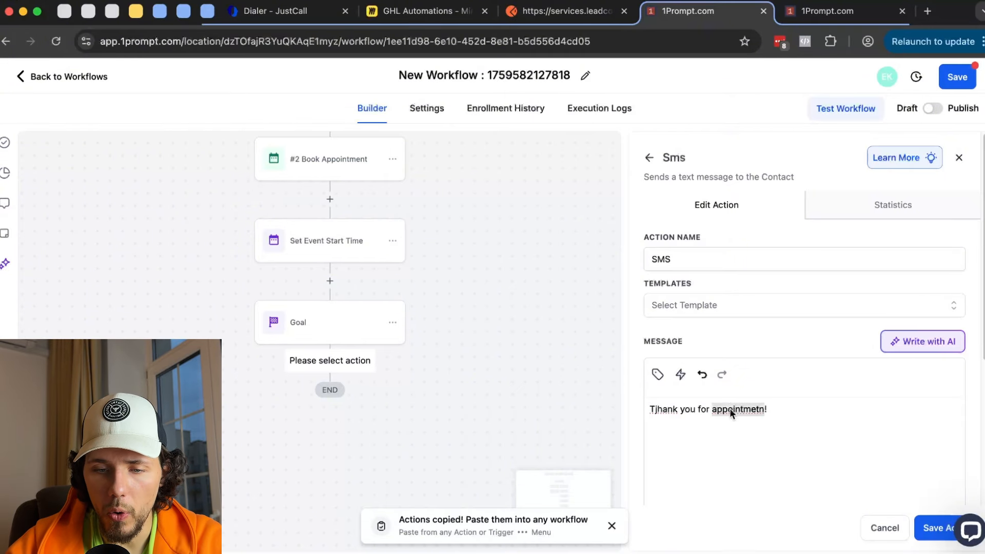
click(777, 241)
right_click(665, 408)
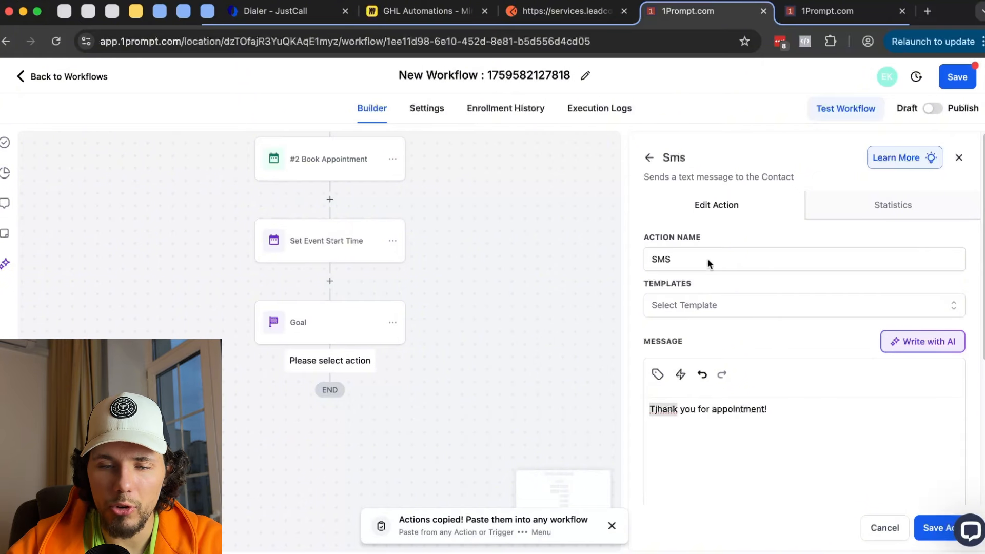
click(933, 528)
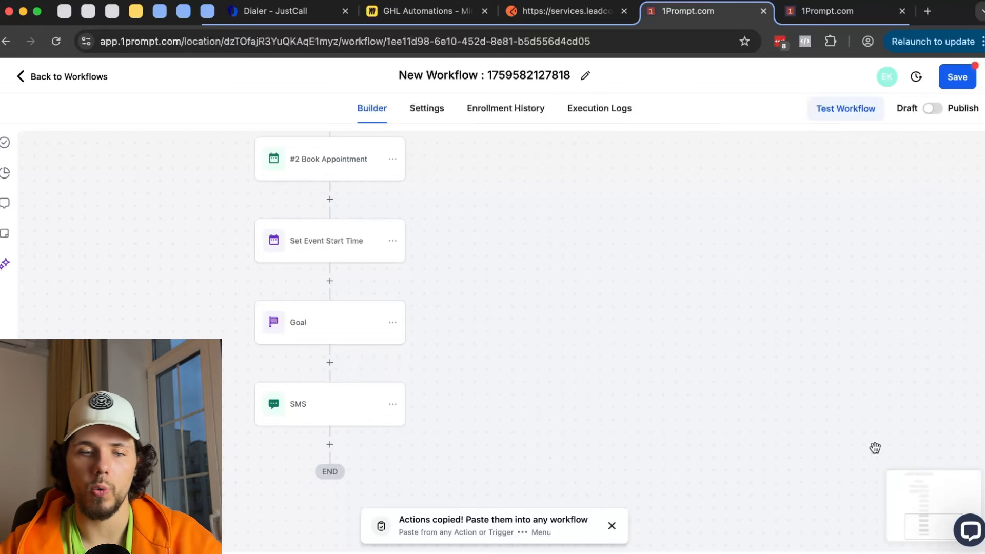
click(822, 13)
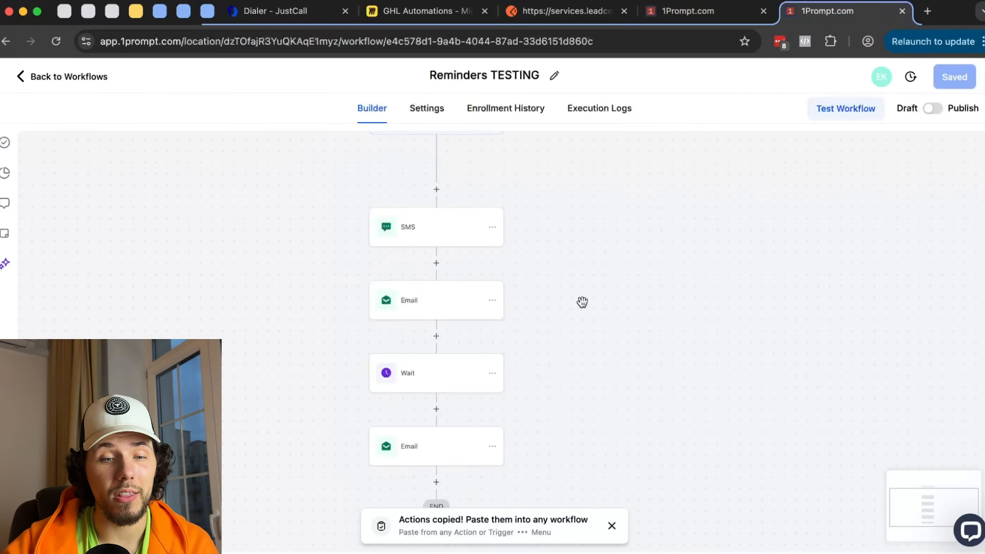
- Inspect the Reminders TESTING Email and Wait steps and the end of New Workflow
scroll(672, 327, down, 3)
click(425, 336)
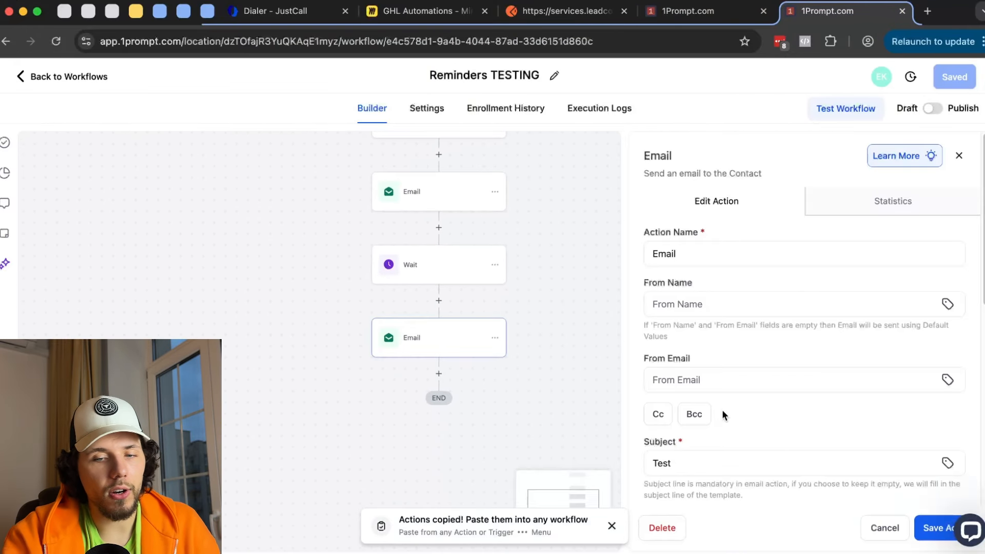
scroll(721, 415, down, 6)
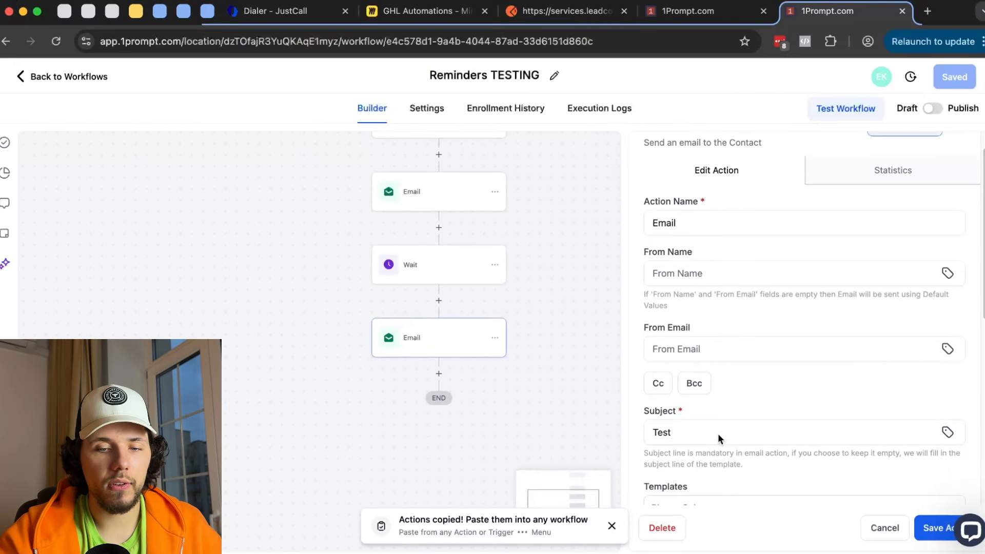
click(410, 265)
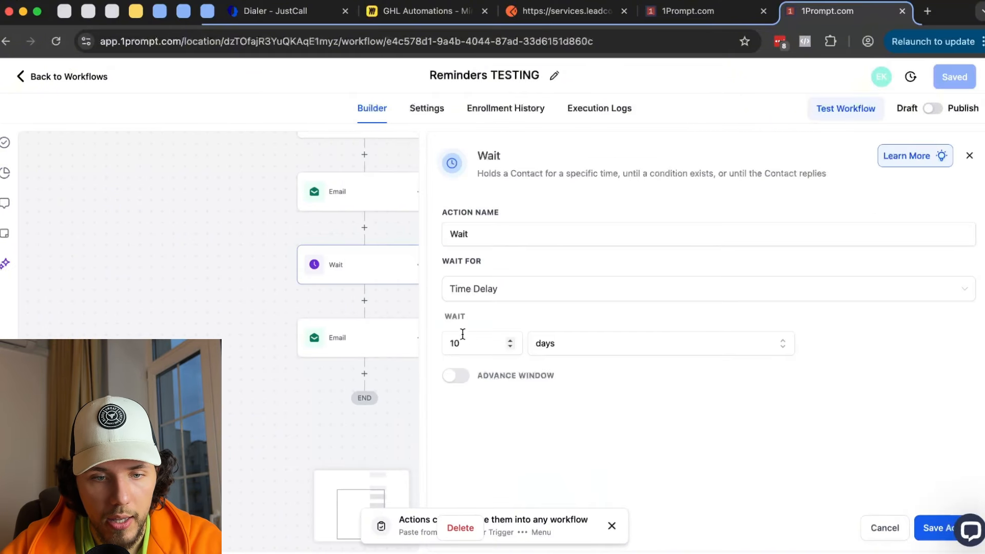
click(705, 13)
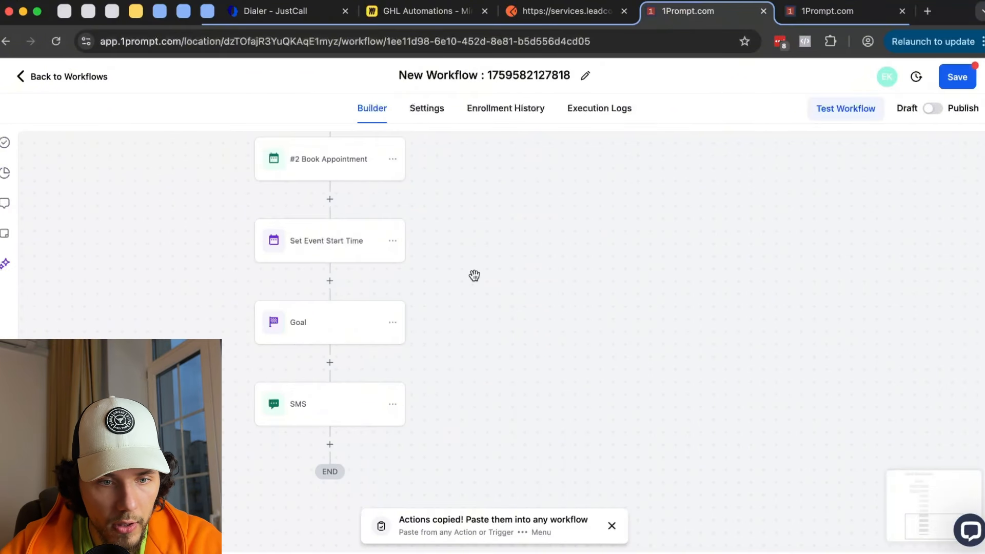
scroll(477, 260, down, 5)
drag(516, 273, 523, 541)
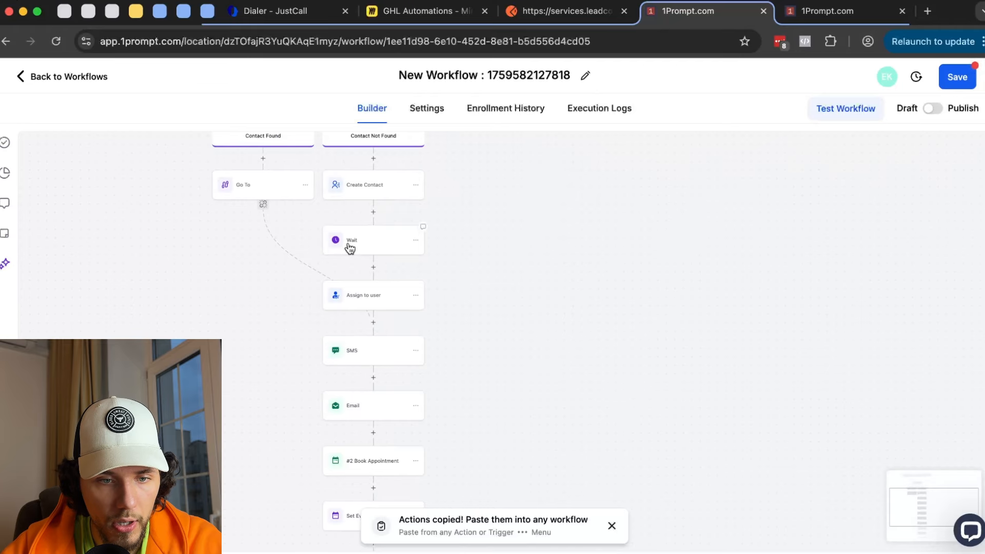
scroll(530, 275, down, 5)
drag(480, 383, 481, 318)
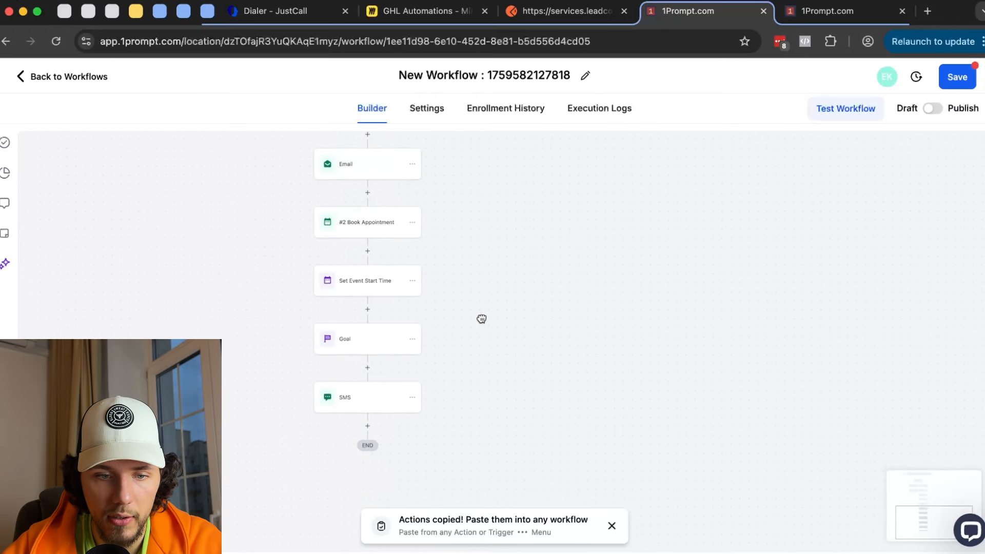
scroll(482, 319, down, 1)
click(841, 11)
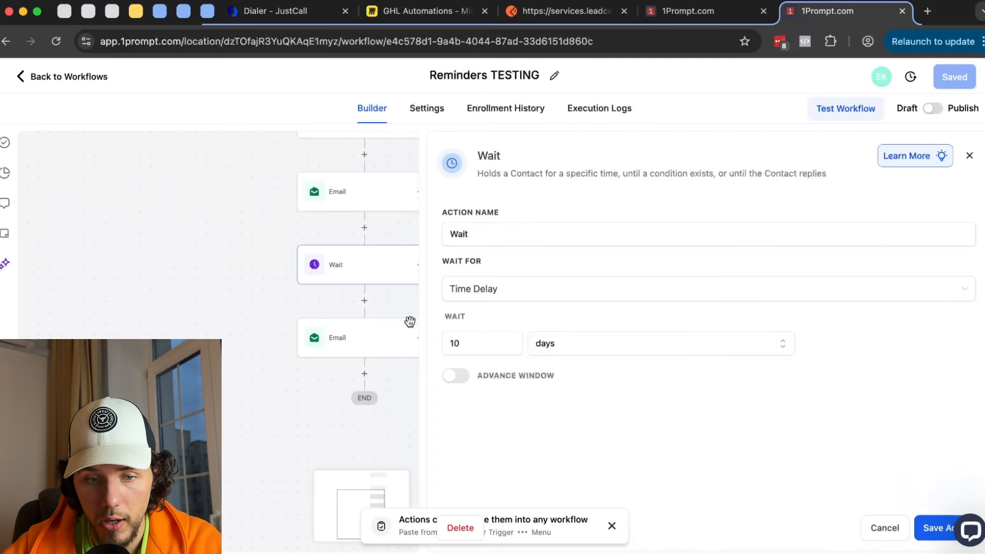
- Write 'do you want to book an appointment?' in the last Email's message body
click(364, 338)
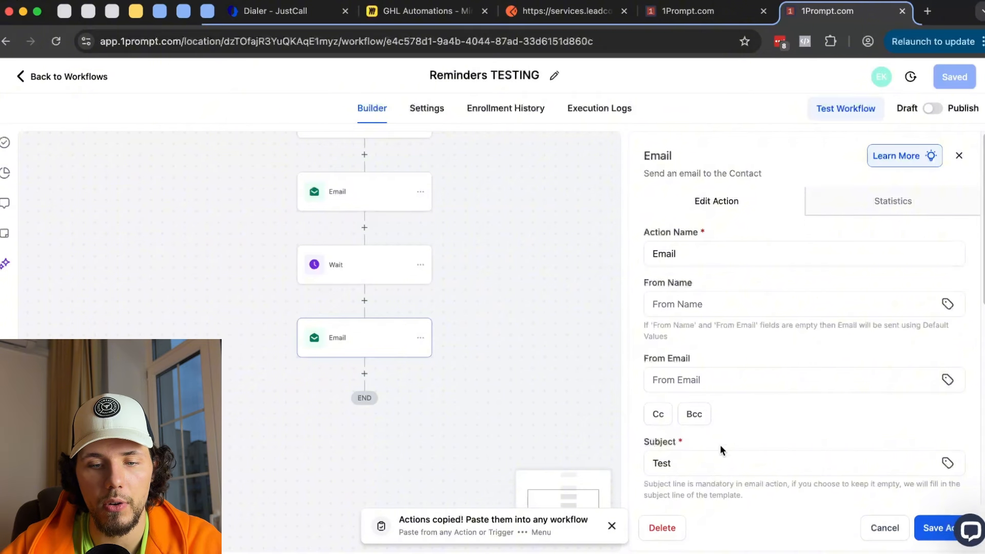
scroll(720, 450, down, 5)
click(718, 426)
text(do you want t)
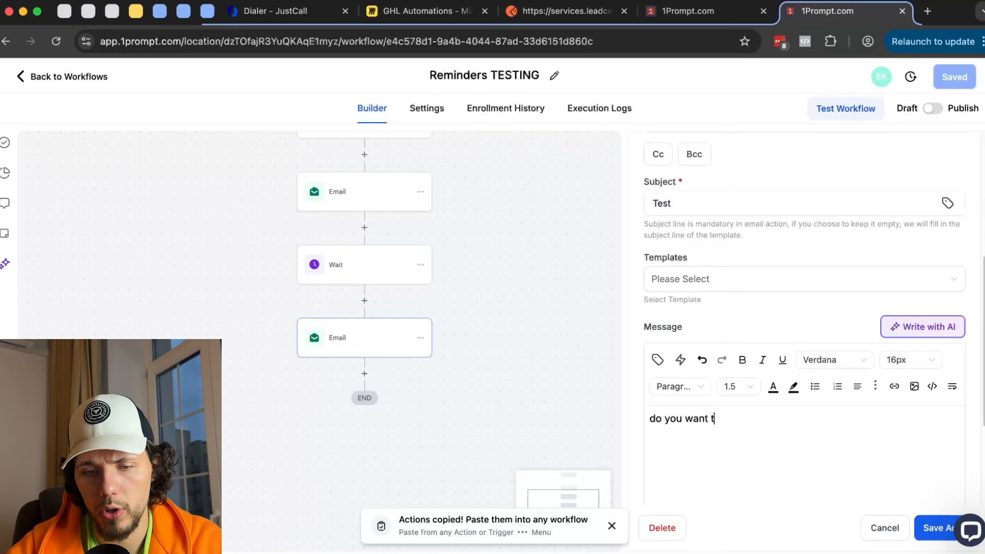
text(o book an app)
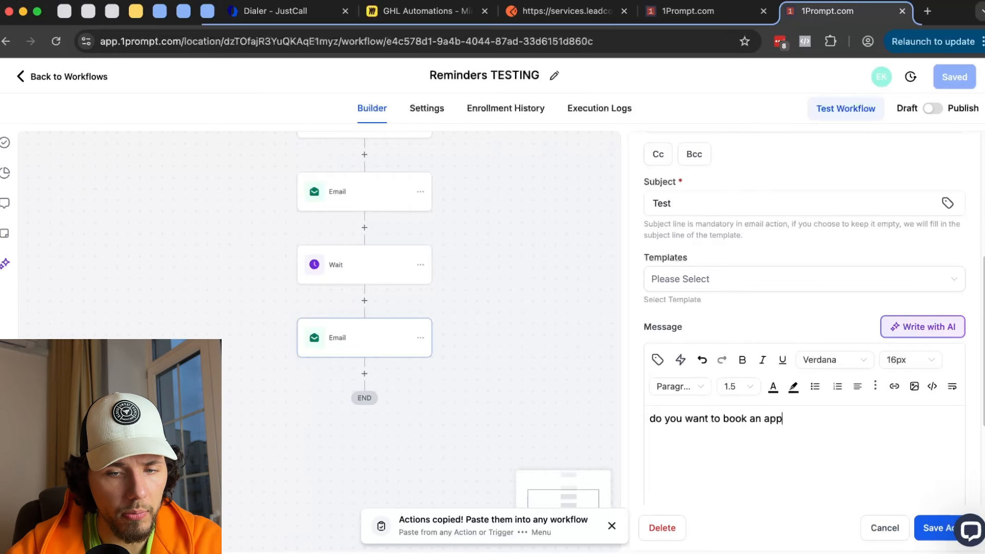
text(ointment?)
click(935, 527)
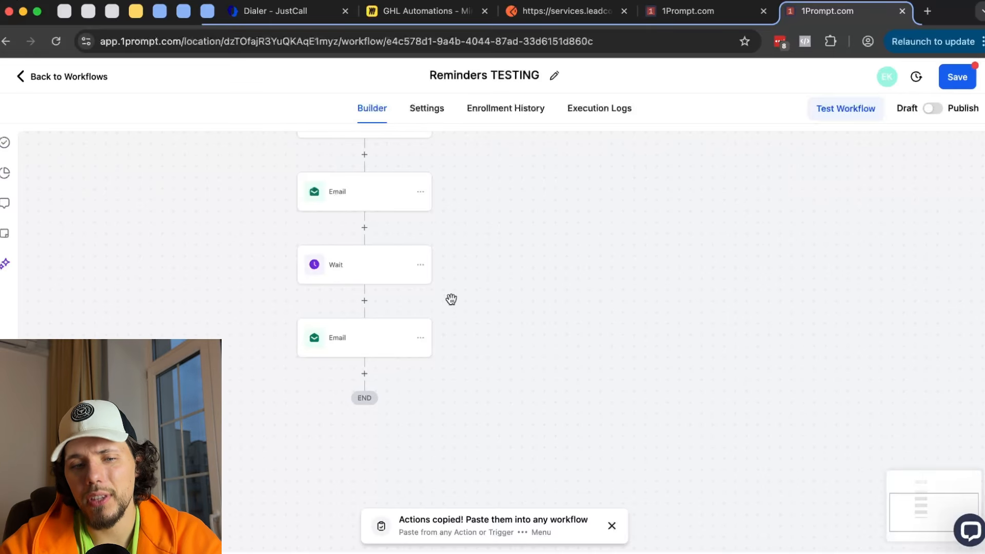
- Recheck the last Email, save Reminders TESTING, and return to New Workflow
click(362, 336)
click(934, 528)
scroll(647, 329, down, 2)
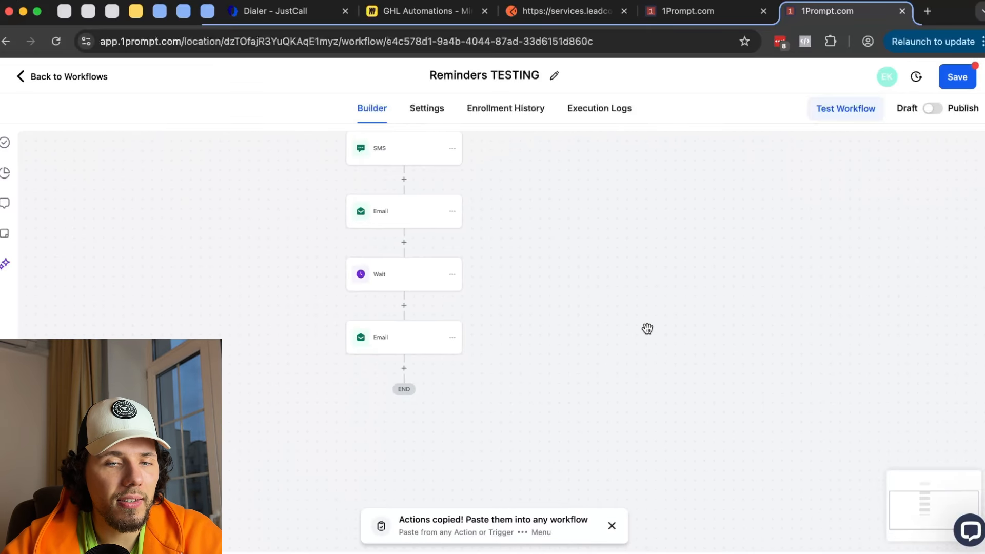
click(957, 77)
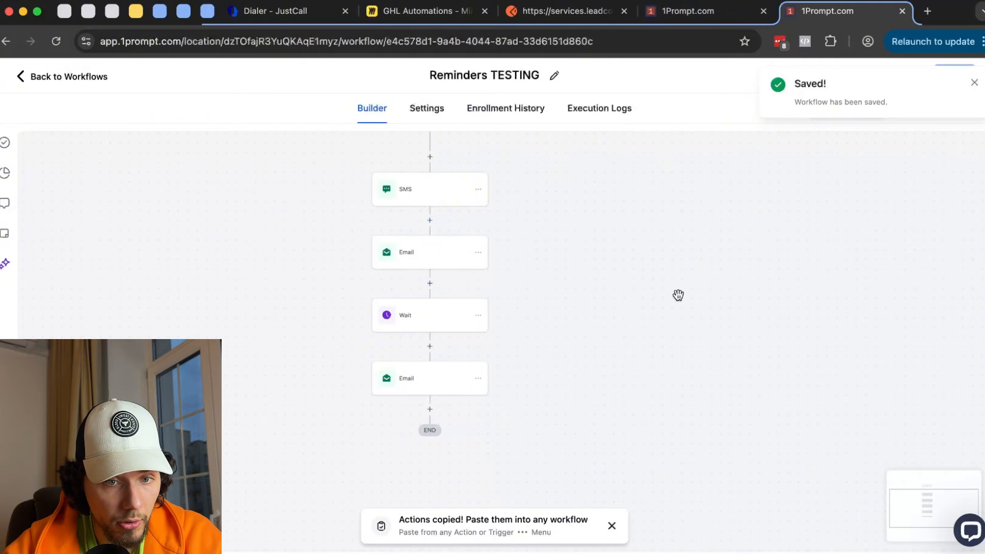
click(704, 12)
- Insert a Remove From Workflow step between Goal and SMS
drag(542, 373, 571, 265)
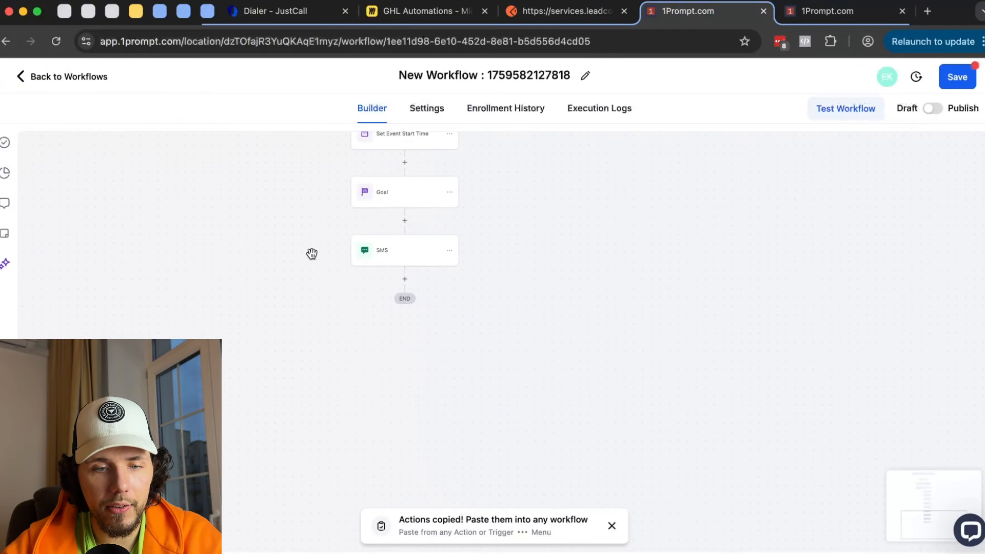
scroll(376, 227, up, 2)
click(409, 219)
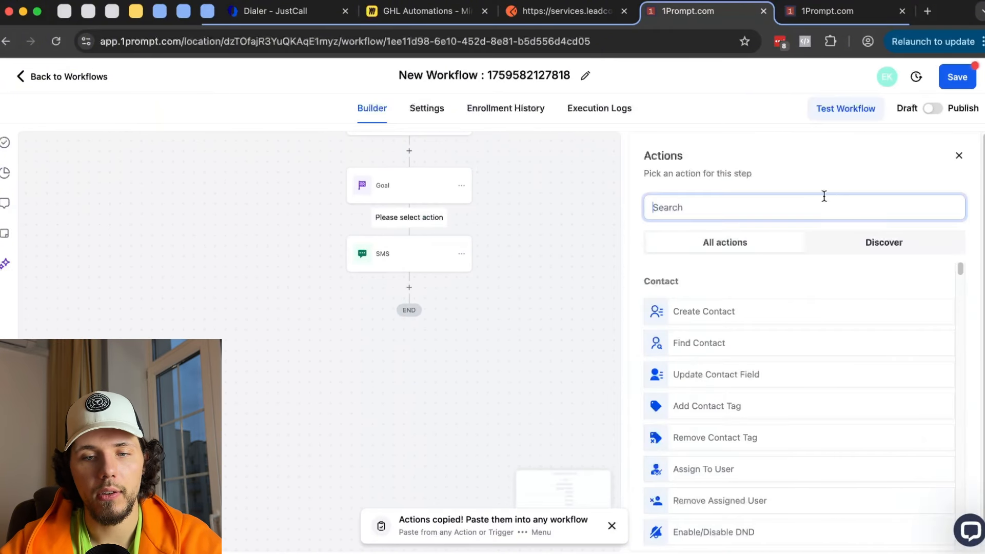
scroll(817, 323, down, 15)
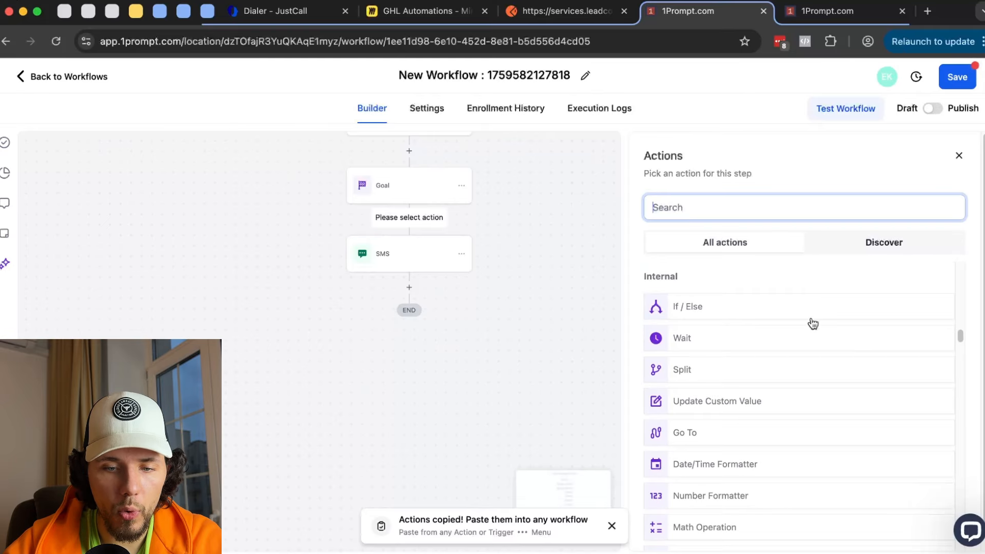
click(742, 378)
- Try the Remove step's workflow choices: all except current, current, and another workflow
click(716, 292)
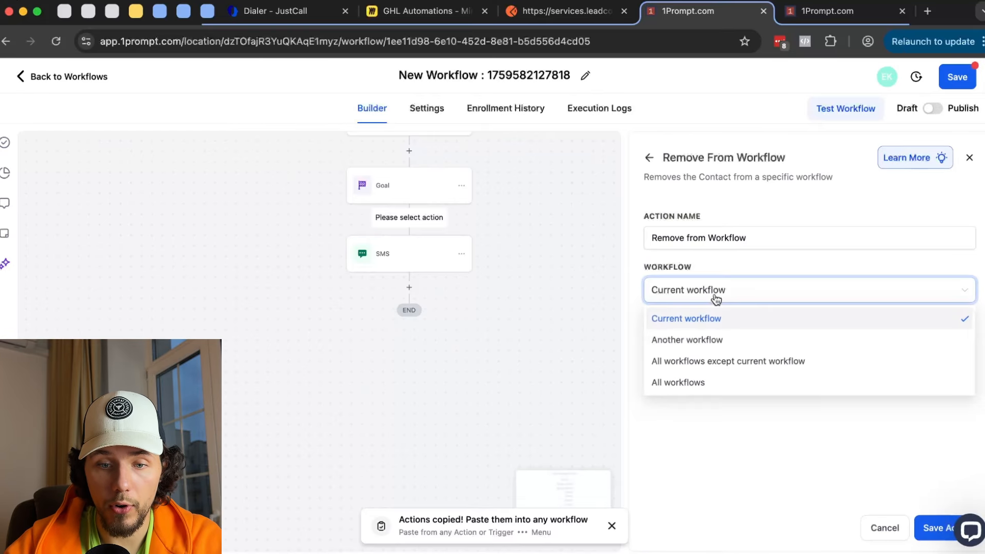
click(690, 361)
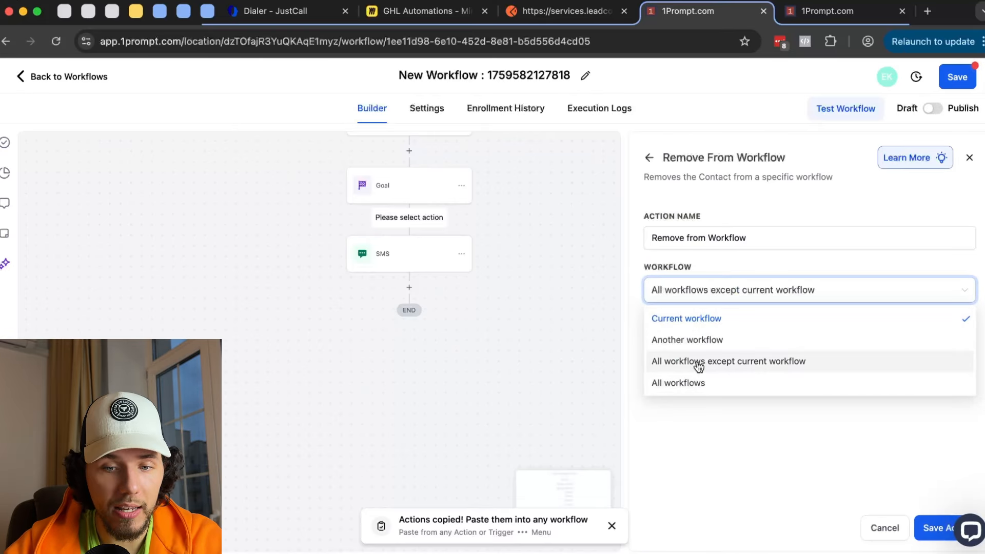
click(702, 293)
click(689, 318)
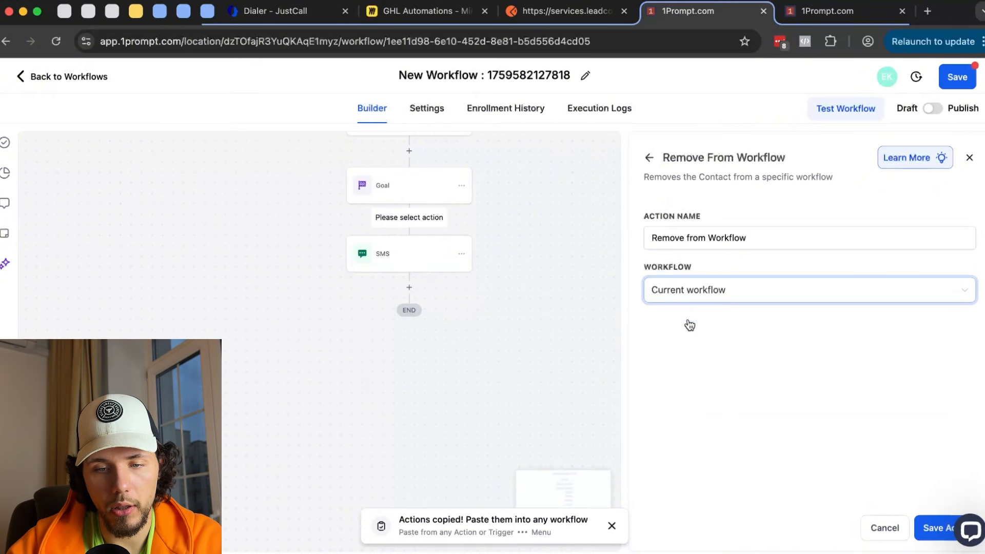
click(714, 289)
click(708, 339)
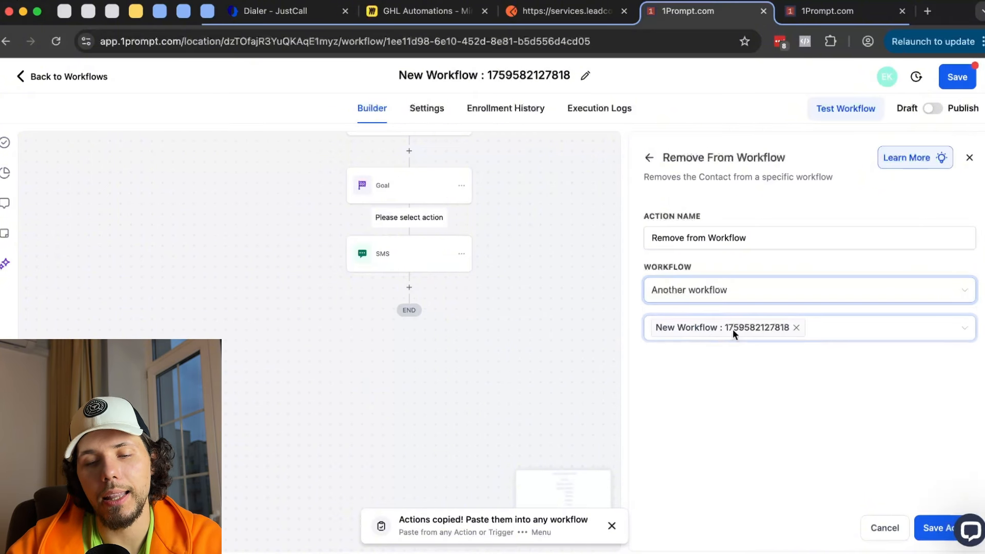
click(796, 327)
click(826, 11)
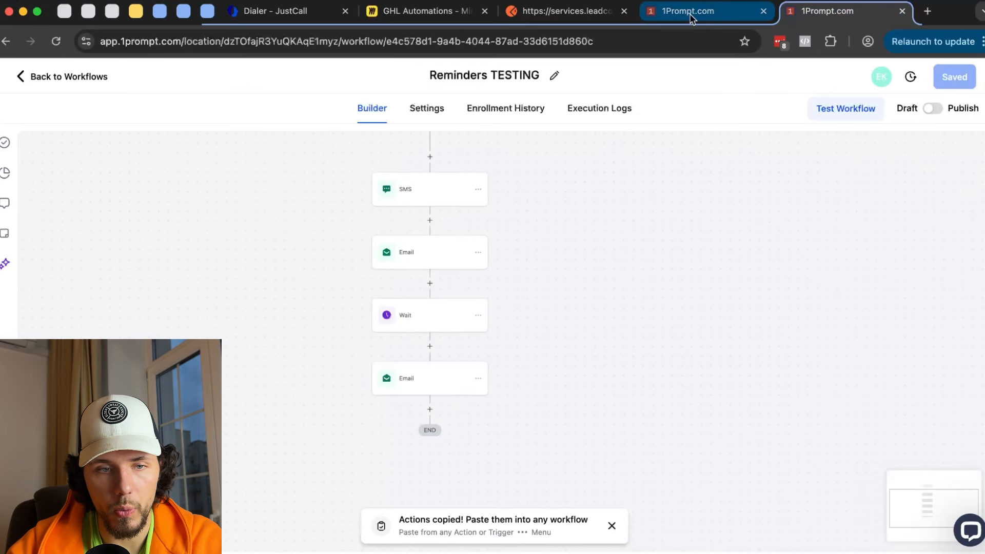
click(690, 18)
click(693, 328)
- Save the Remove from Workflow step and pan across the workflow to review its steps
click(942, 528)
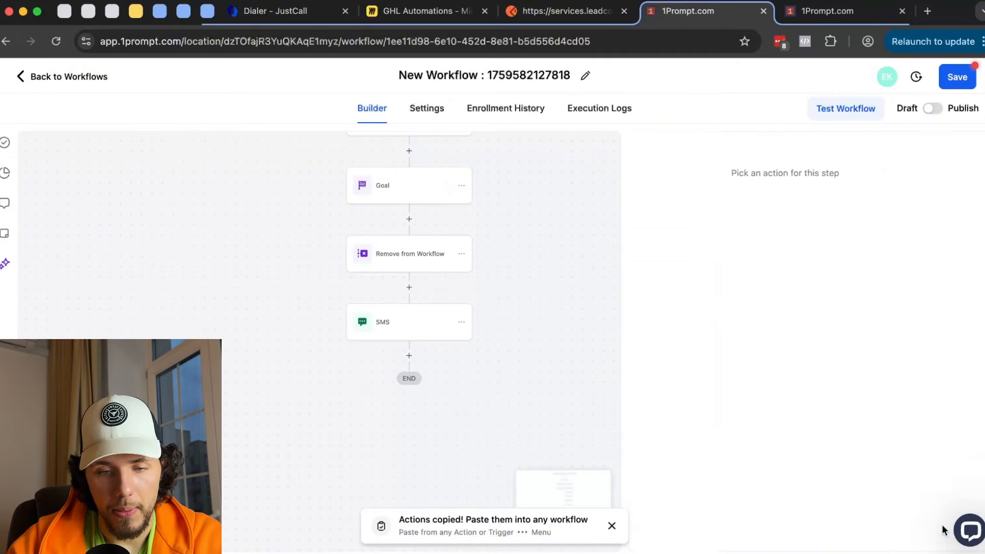
drag(565, 217, 550, 421)
scroll(539, 405, down, 1)
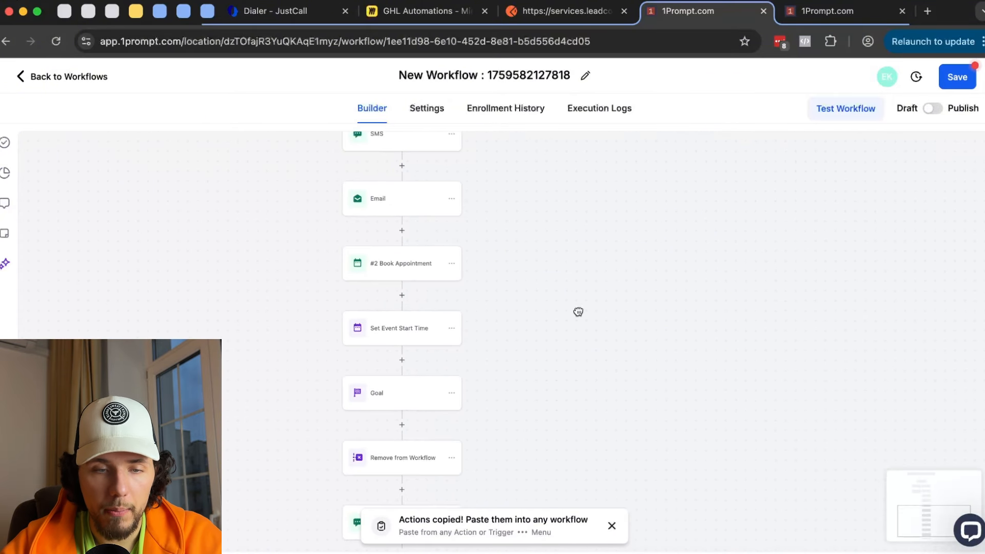
drag(578, 312, 543, 496)
scroll(580, 365, down, 5)
drag(526, 400, 498, 182)
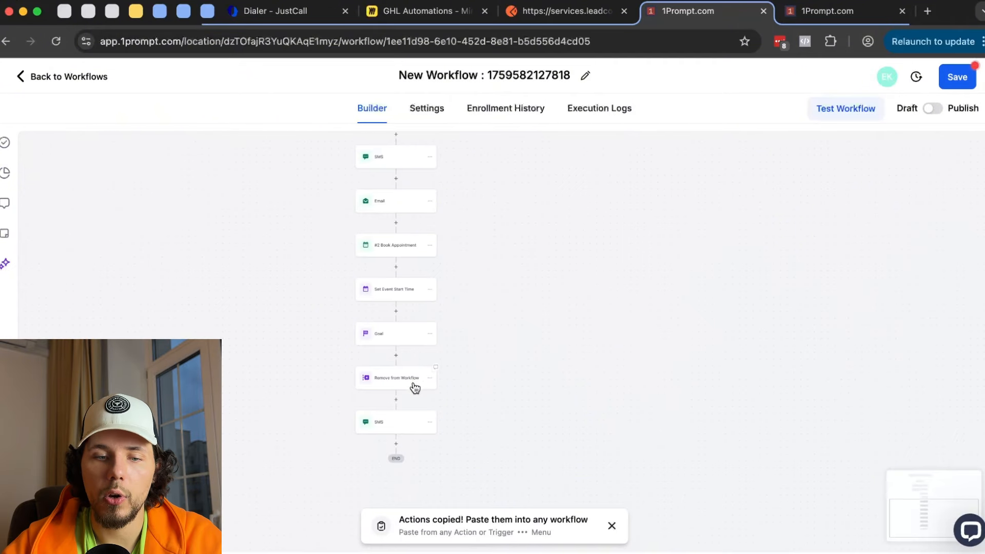
scroll(414, 389, up, 2)
scroll(395, 237, up, 5)
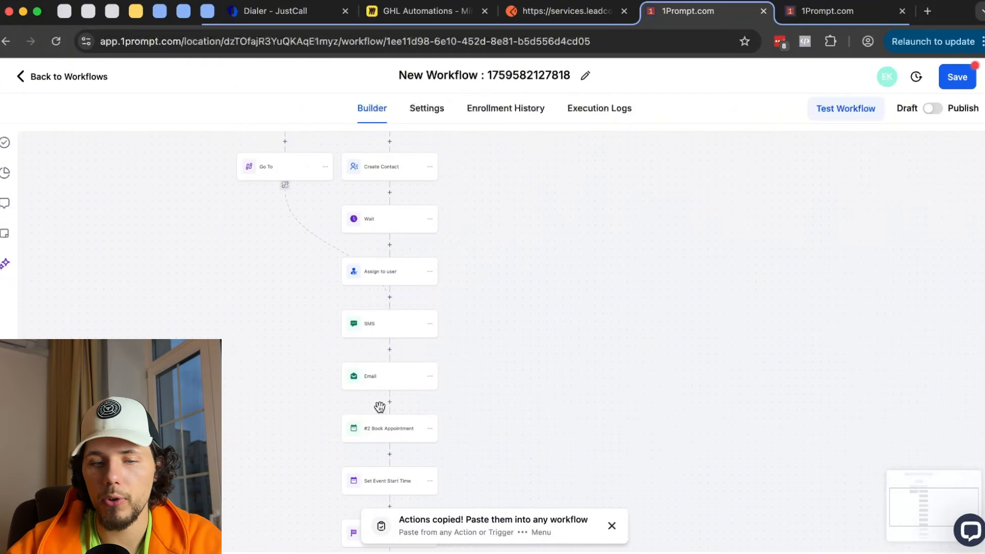
scroll(505, 284, down, 2)
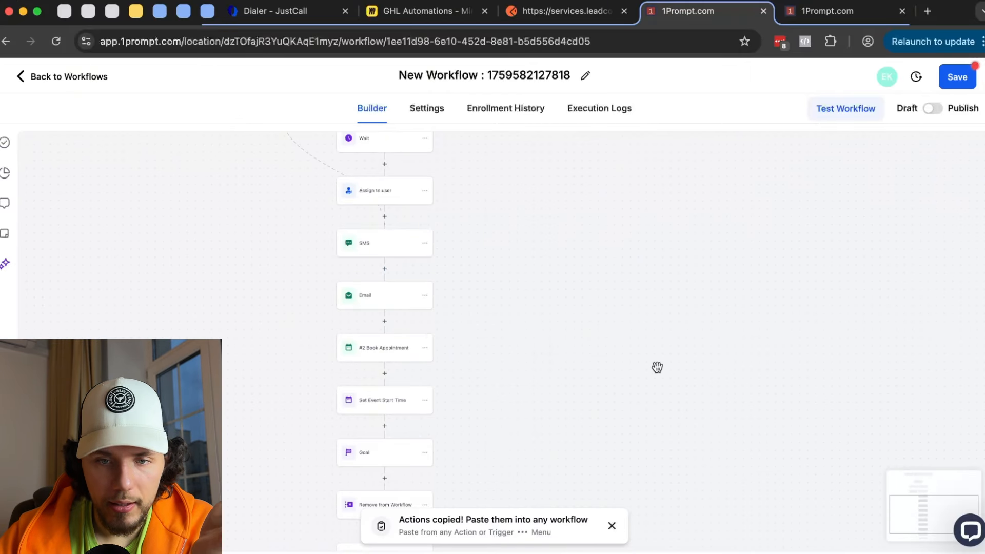
- In Reminders TESTING, review and save the last Email step
key(ctrl+Tab)
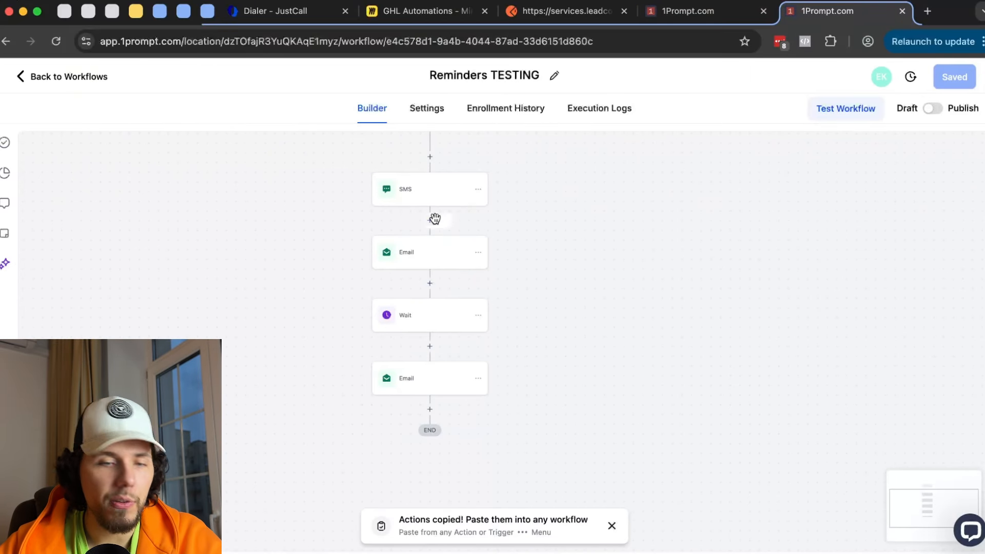
click(425, 378)
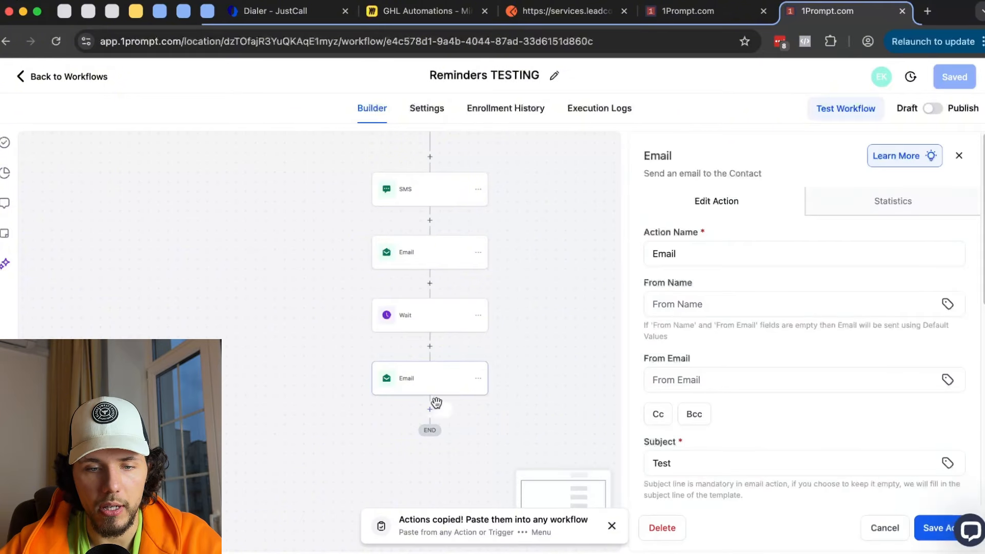
scroll(728, 410, down, 5)
click(938, 528)
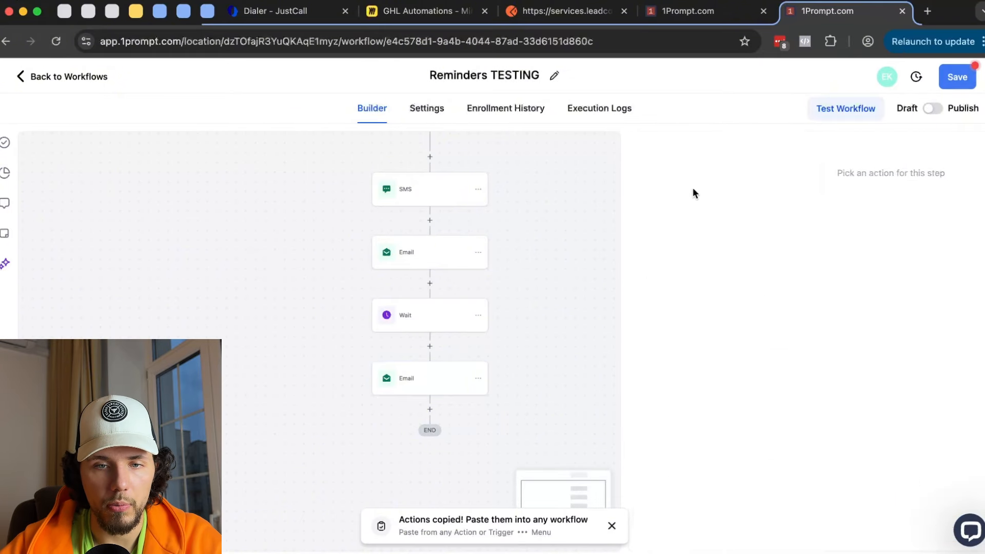
click(688, 11)
click(827, 11)
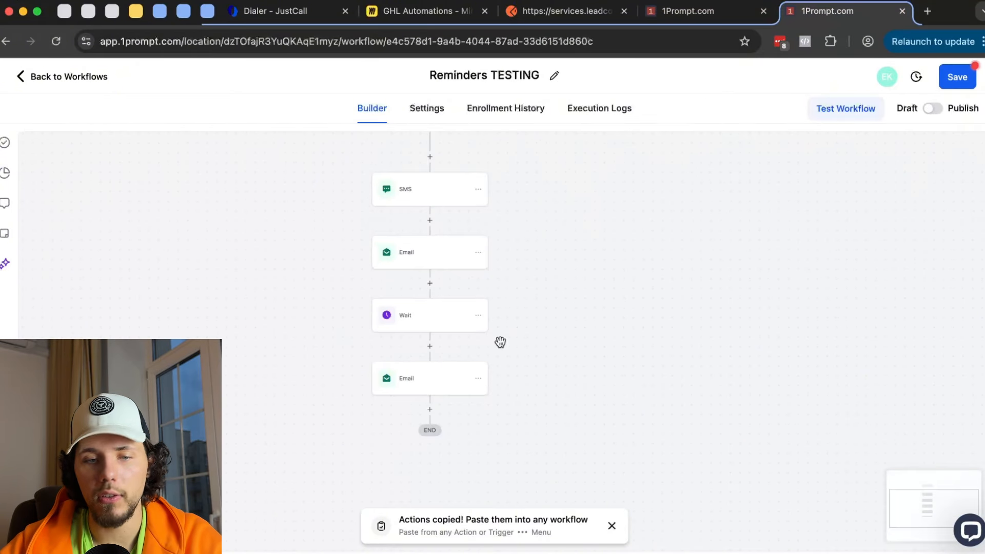
- In the New Workflow builder, open the Goal step's settings
click(710, 14)
scroll(406, 298, down, 5)
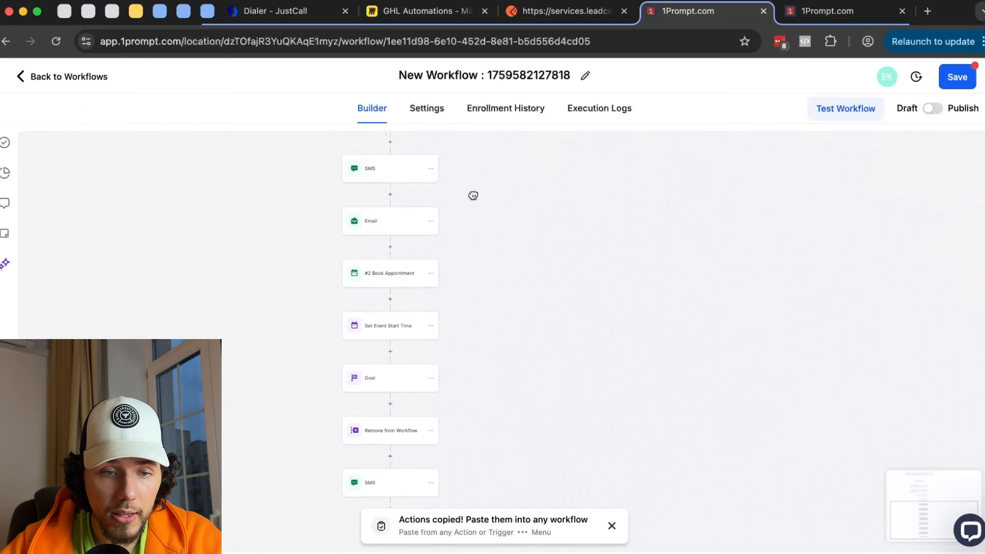
scroll(382, 432, up, 3)
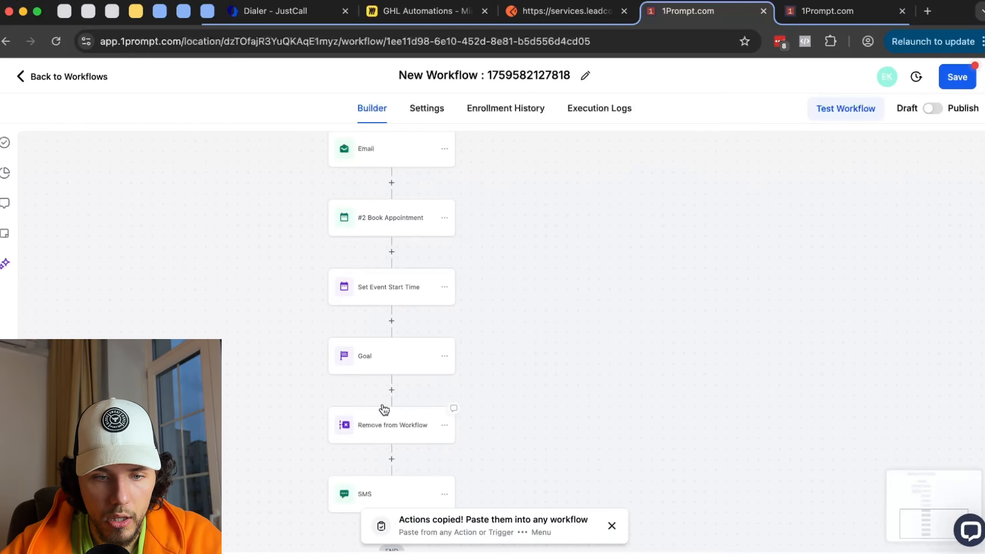
click(376, 363)
scroll(419, 232, up, 5)
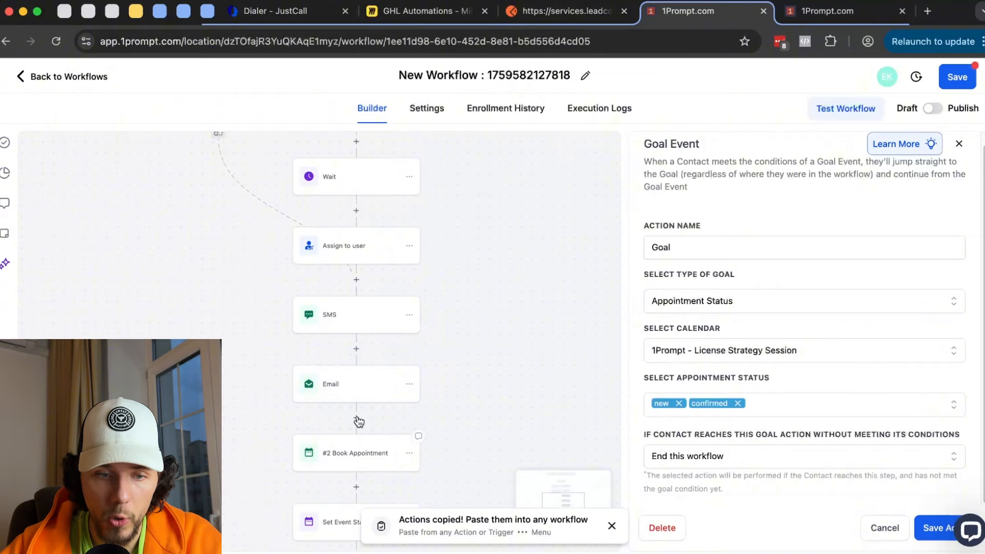
scroll(521, 196, down, 5)
- Inspect the last Email step's message in Reminders TESTING and close it unchanged
click(849, 6)
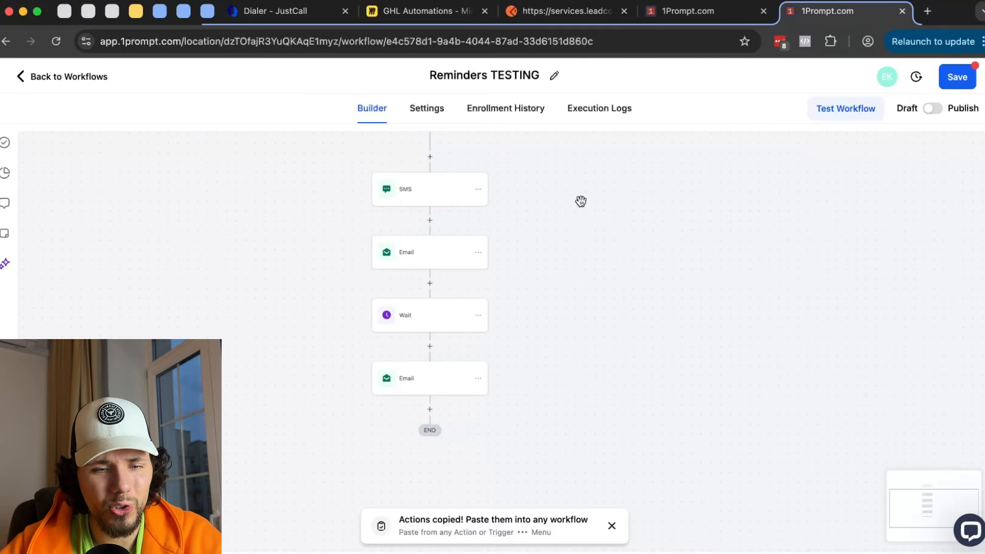
click(406, 382)
scroll(708, 328, down, 5)
key(super+a)
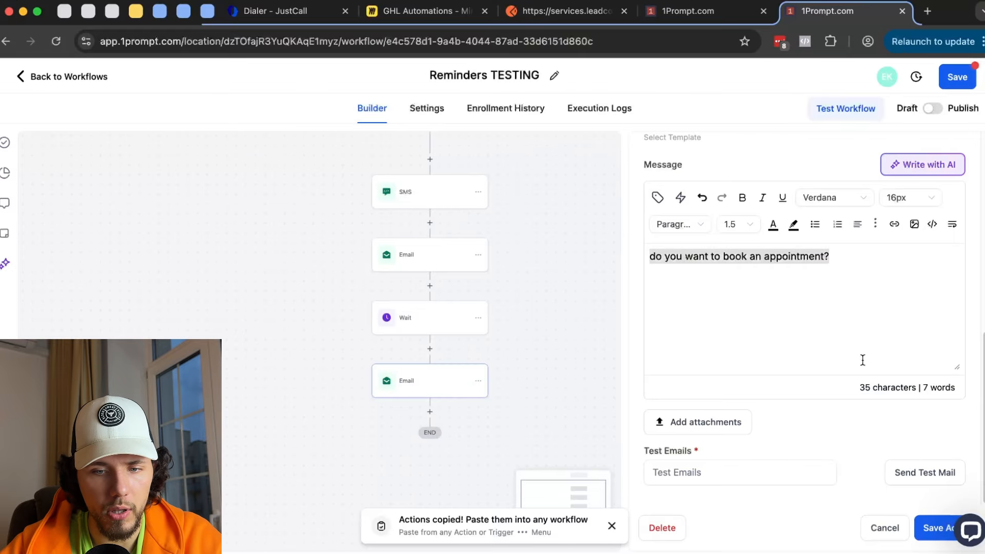
click(884, 528)
- Open the New Workflow's Remove from Workflow step and compare it with Reminders TESTING
click(687, 11)
scroll(513, 333, down, 3)
scroll(513, 333, right, 3)
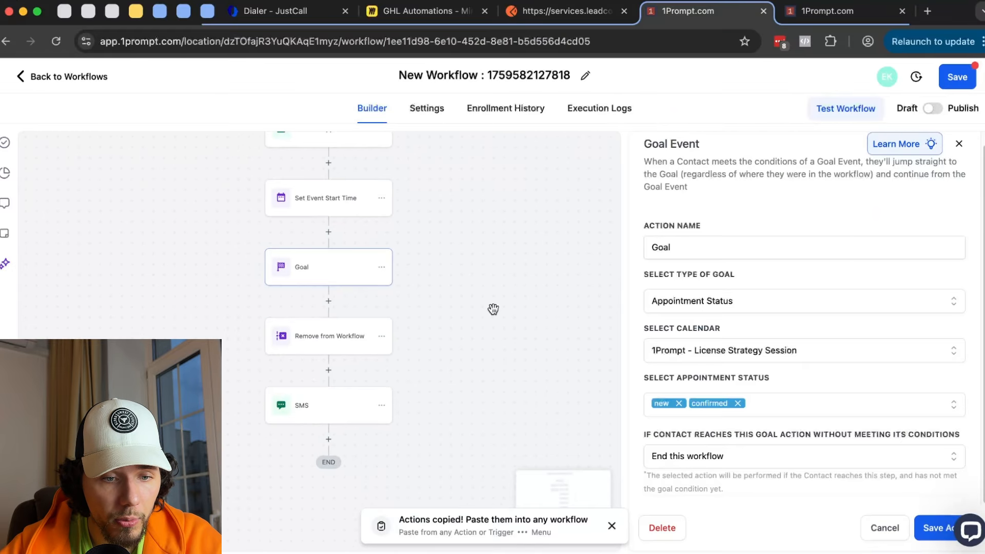
click(328, 351)
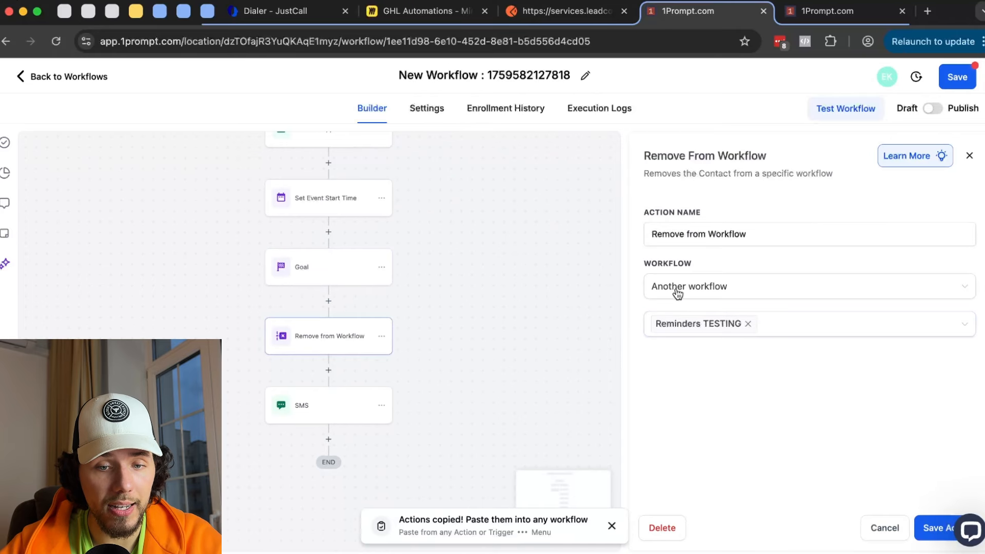
click(833, 11)
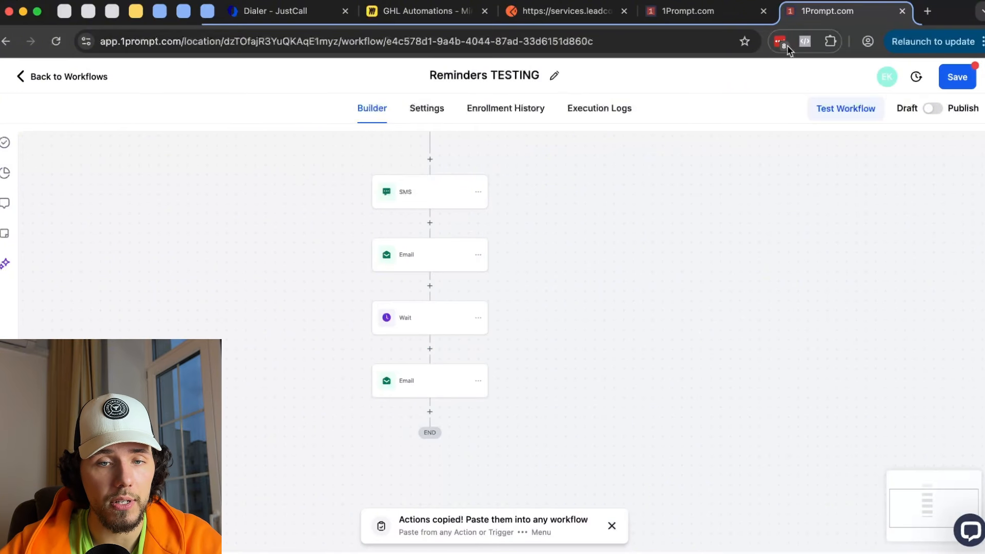
click(691, 16)
click(329, 440)
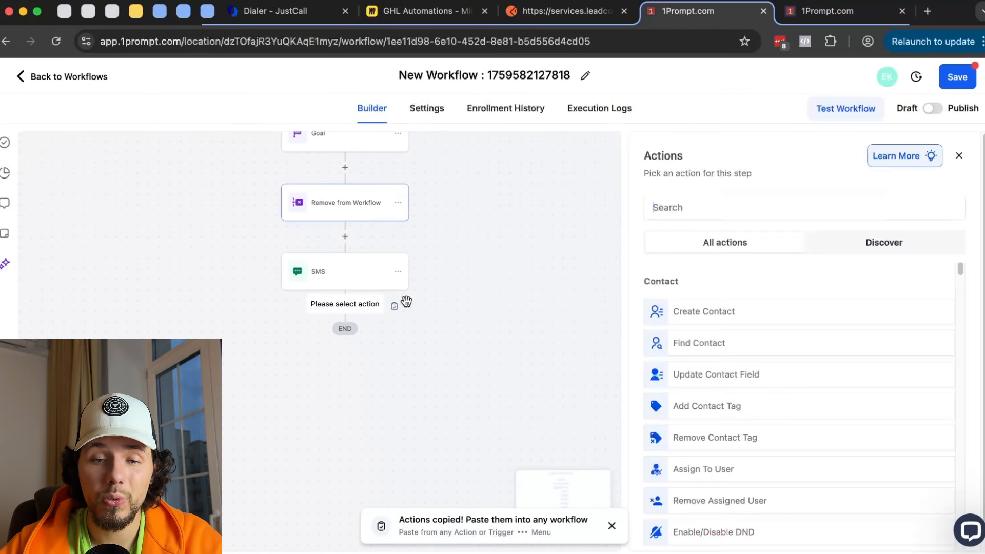
scroll(827, 302, down, 10)
scroll(827, 311, down, 8)
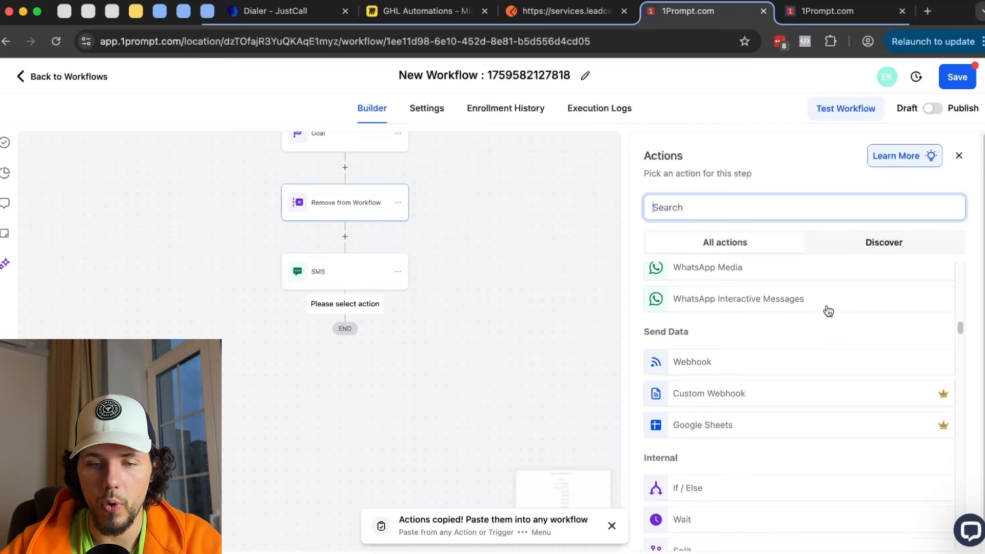
scroll(827, 313, up, 2)
scroll(827, 313, down, 6)
scroll(829, 320, down, 8)
scroll(828, 320, up, 1)
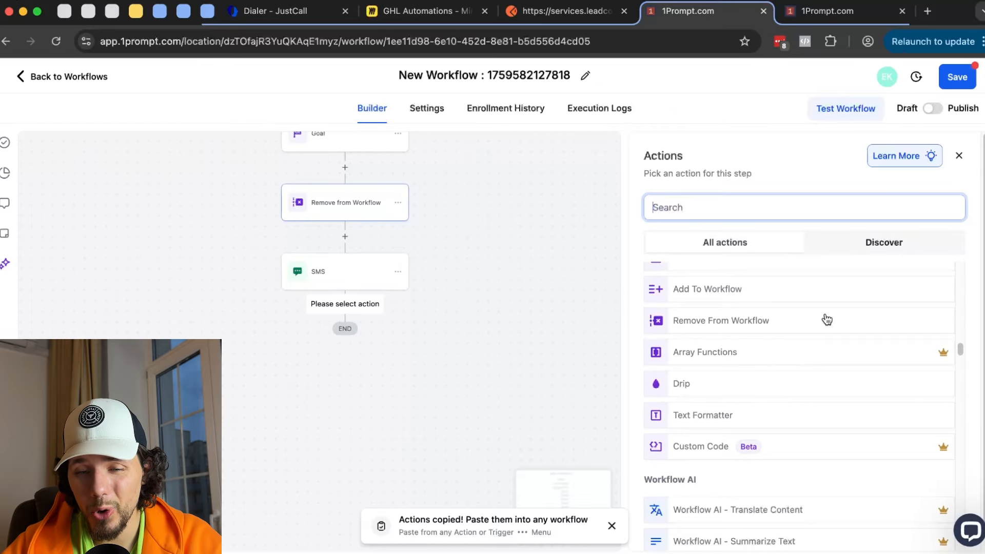
click(741, 349)
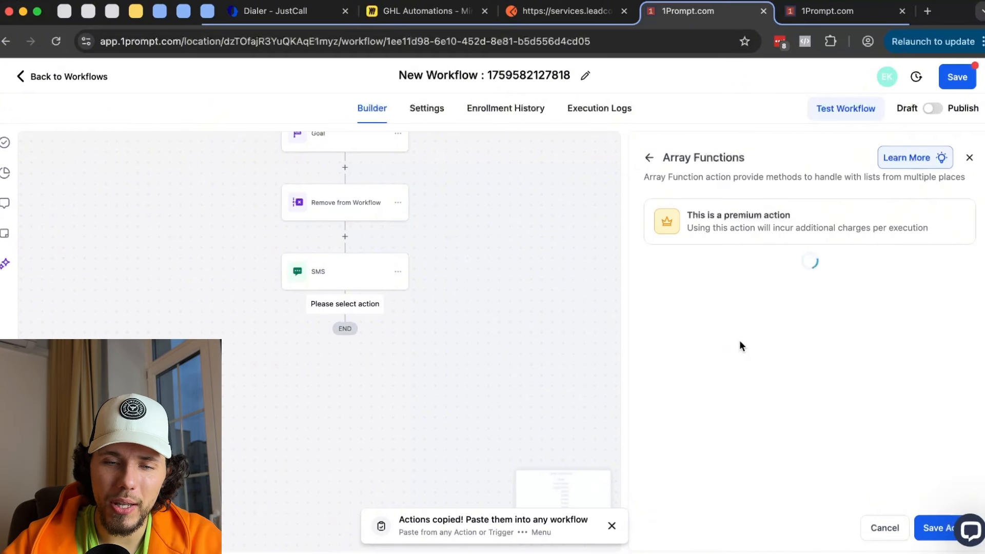
click(745, 333)
click(730, 389)
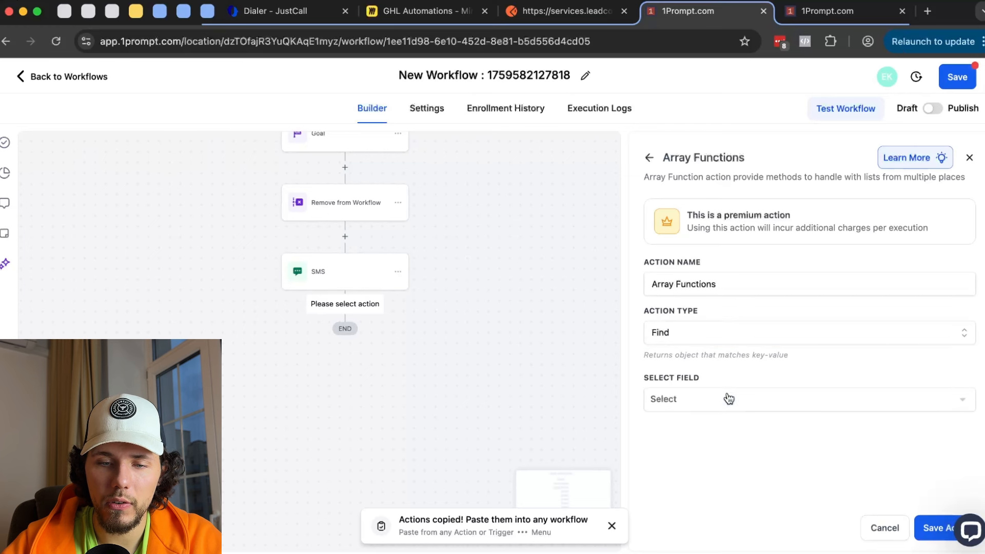
click(729, 399)
click(725, 448)
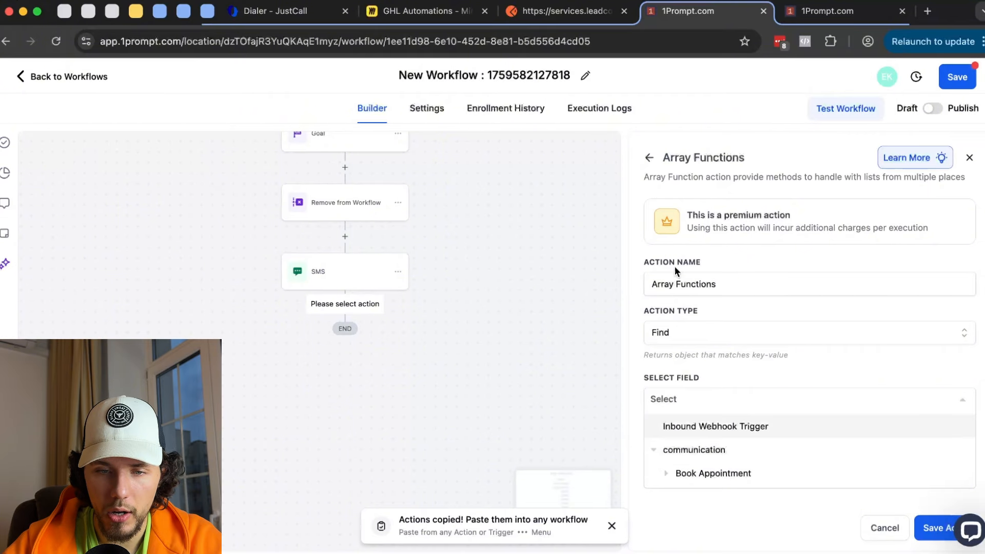
click(650, 160)
click(591, 346)
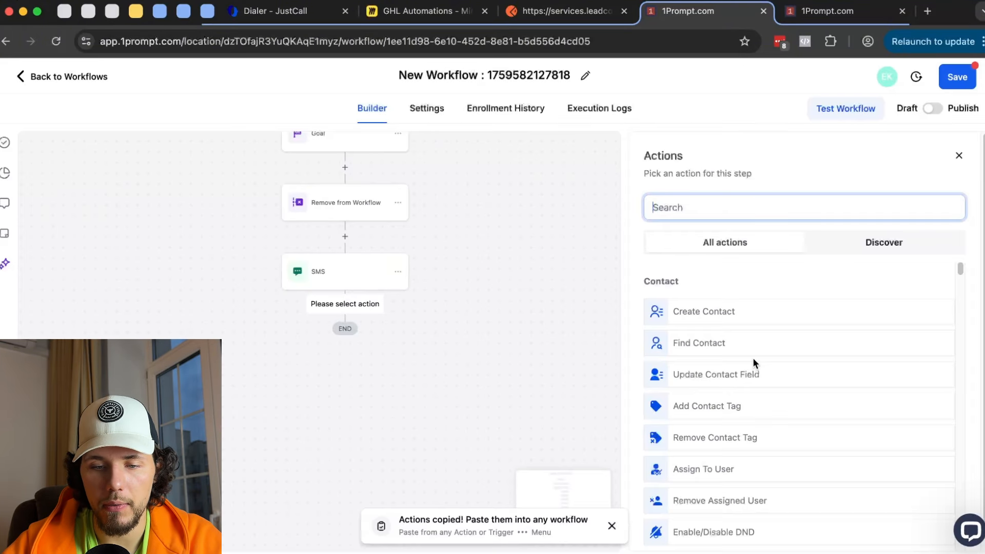
scroll(752, 358, down, 10)
scroll(755, 364, down, 10)
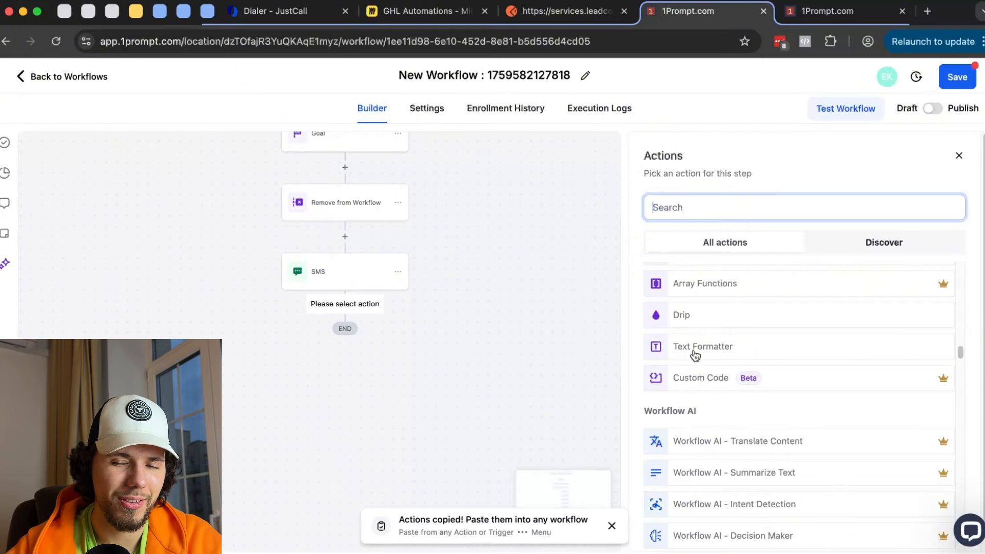
scroll(695, 355, up, 1)
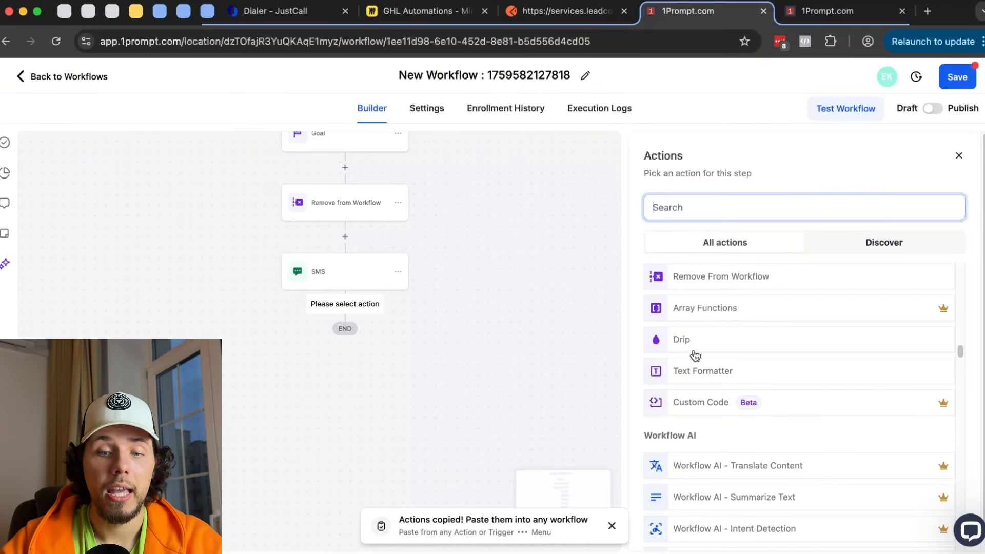
- Add a Custom Code action, rename its first input key to city, and inspect the sample code
click(714, 400)
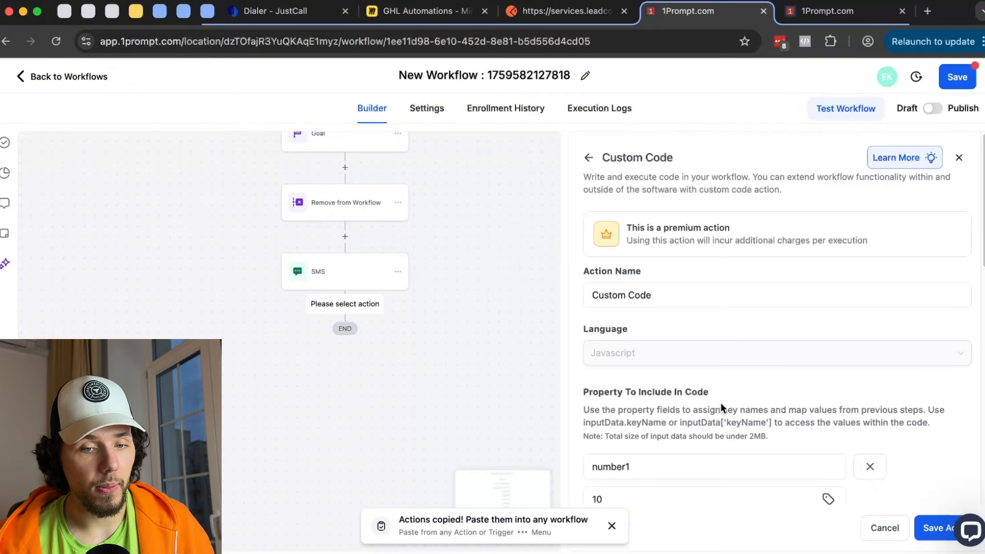
scroll(748, 416, down, 8)
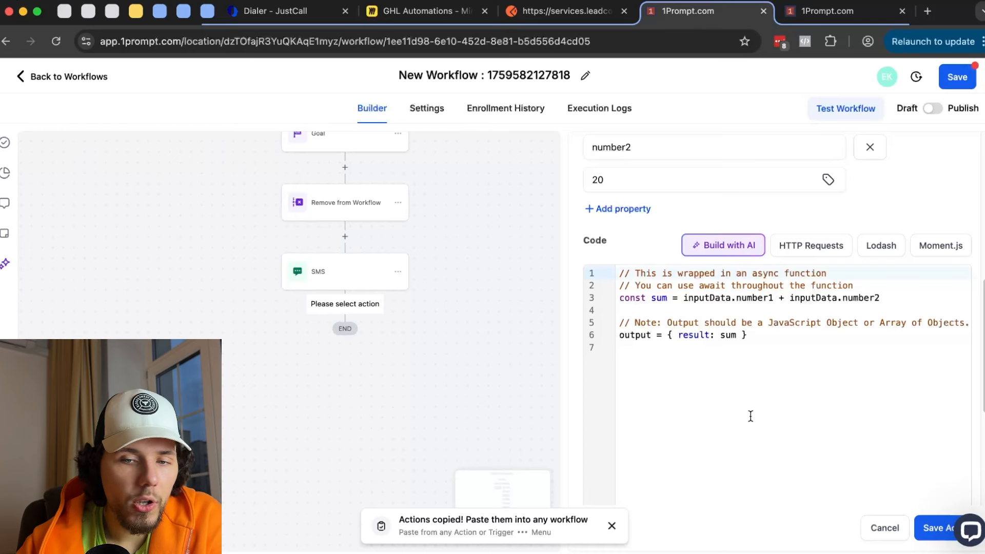
scroll(754, 415, up, 4)
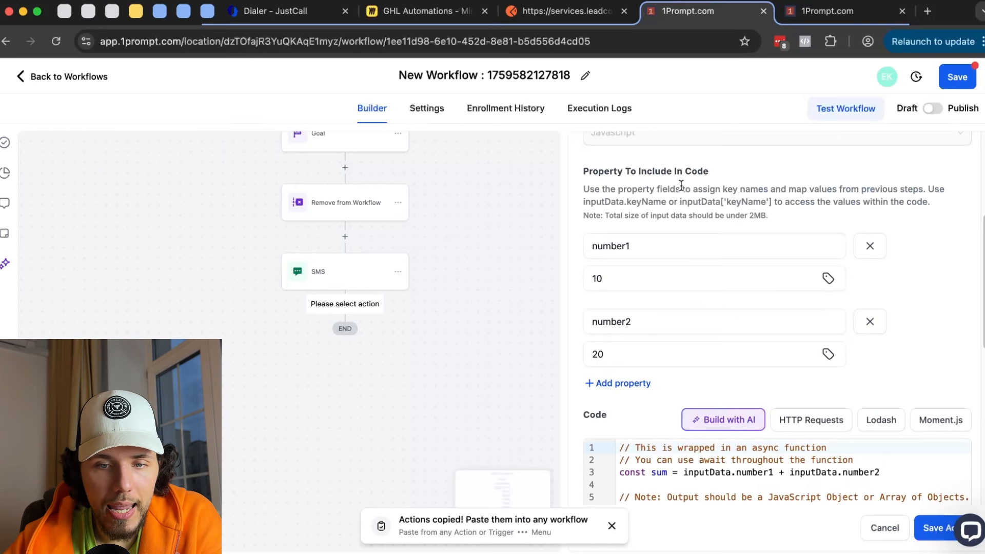
scroll(667, 192, up, 2)
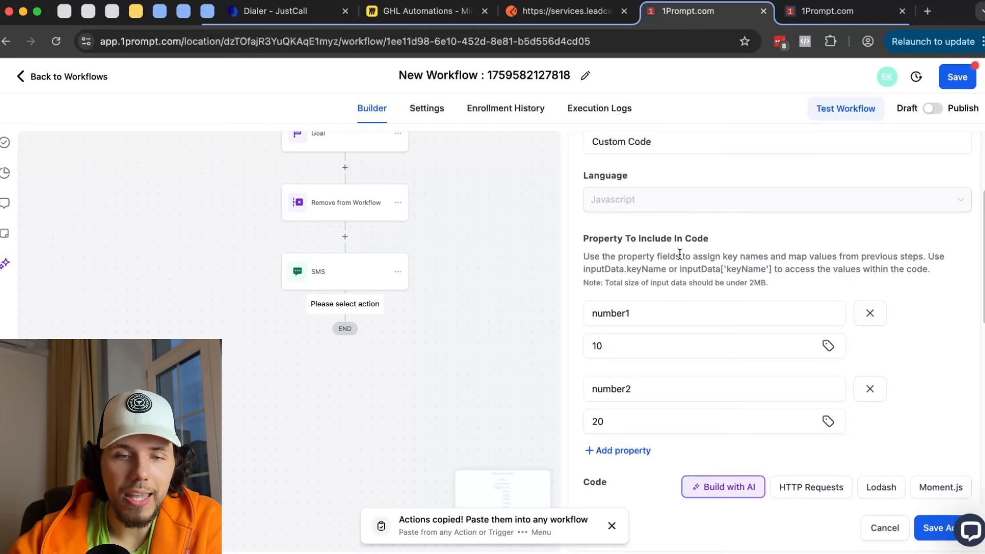
scroll(679, 254, down, 2)
drag(630, 225, 562, 214)
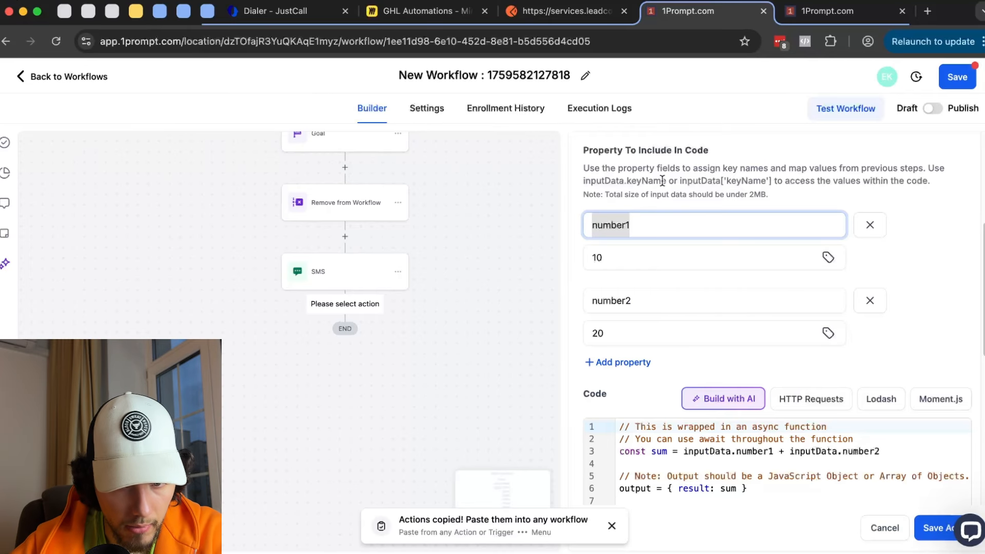
text(k)
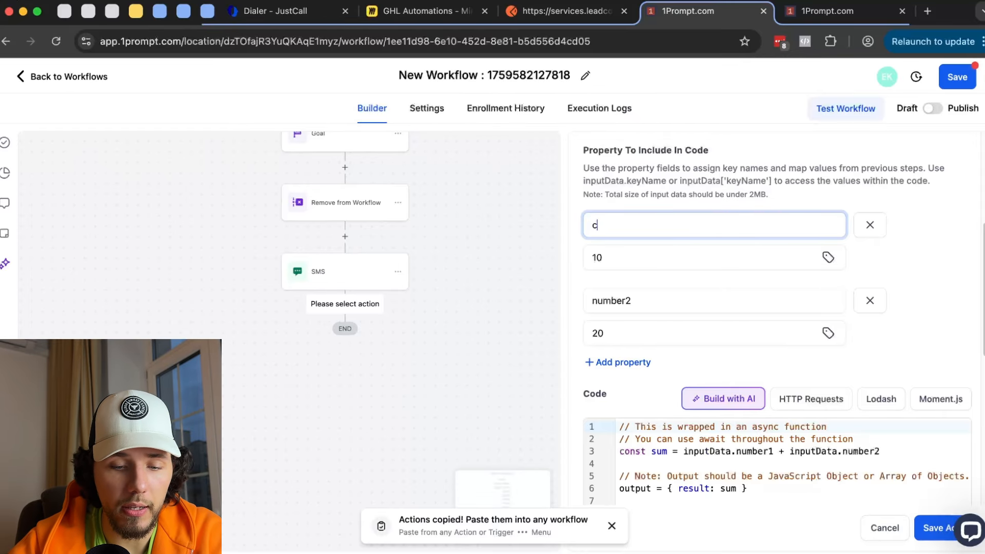
scroll(698, 538, down, 3)
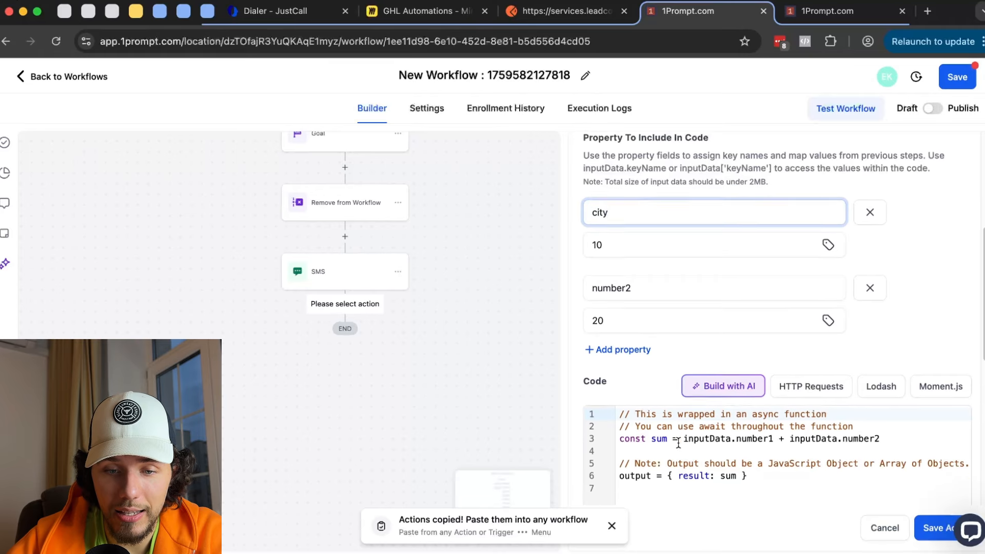
drag(636, 363, 774, 390)
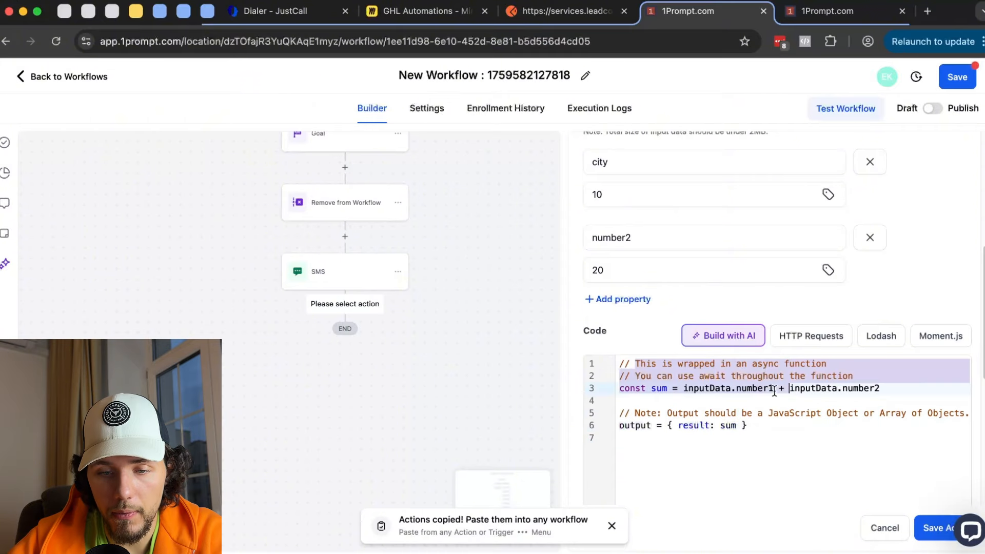
click(739, 386)
drag(667, 366, 744, 468)
- Replace the city value 10 with {{contact.city}}, then bring up the Code with AI prompt
click(723, 200)
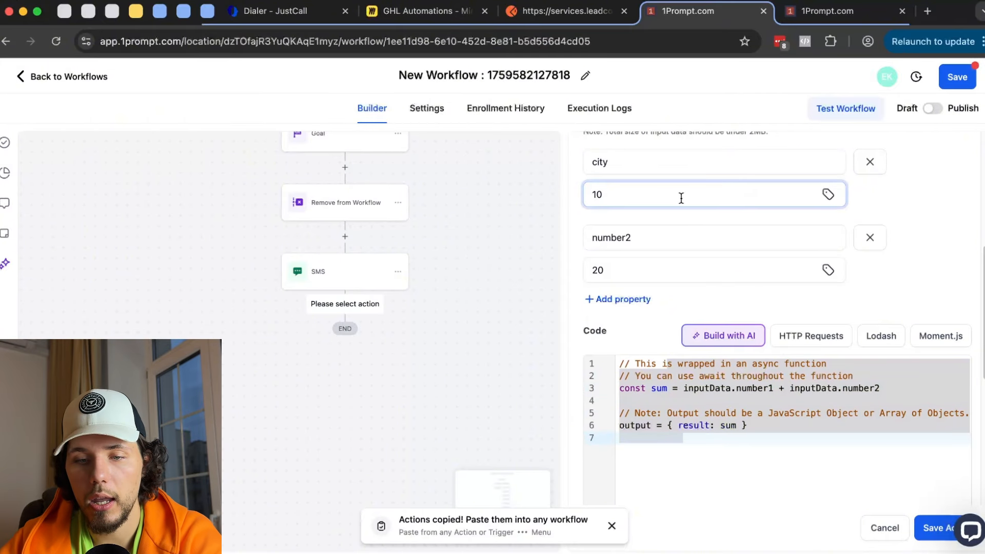
key(BackSpace)
key(BackSpace)
click(828, 194)
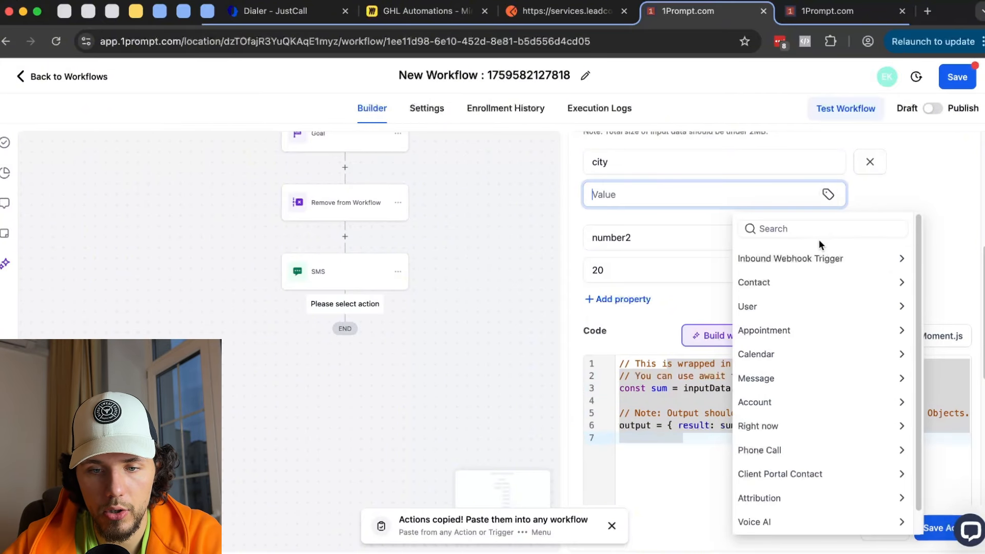
click(785, 282)
text(ci)
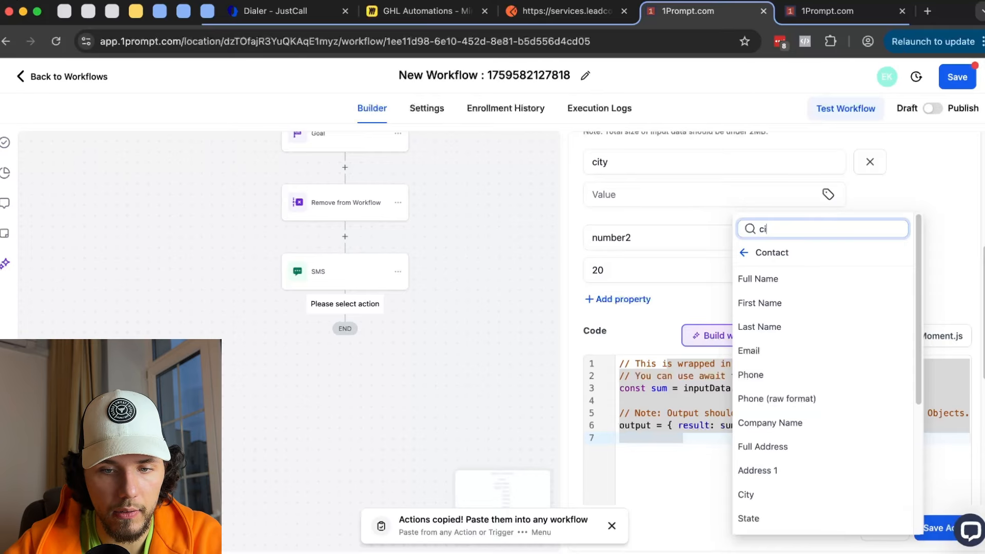
text(ry)
key(BackSpace)
key(BackSpace)
text(ty)
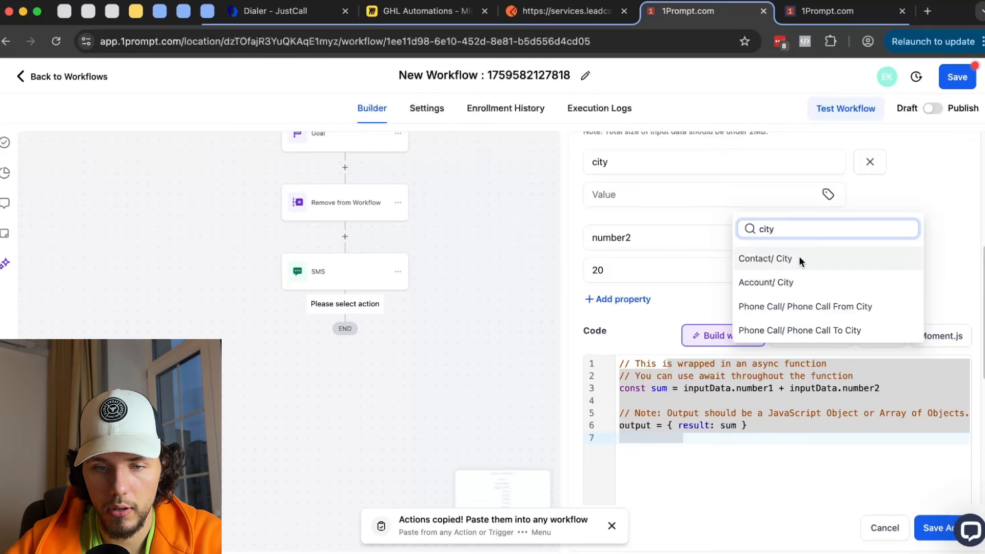
click(799, 257)
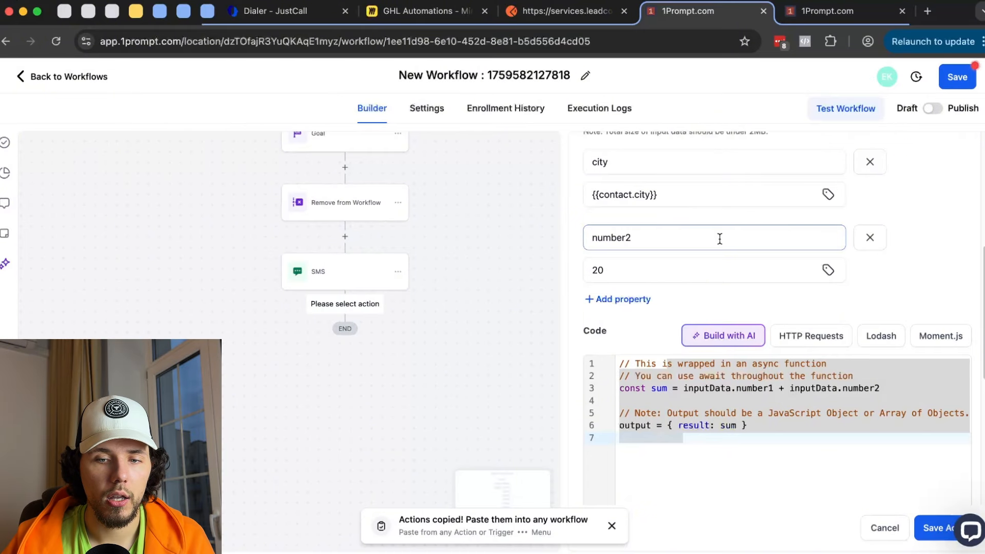
scroll(720, 238, down, 2)
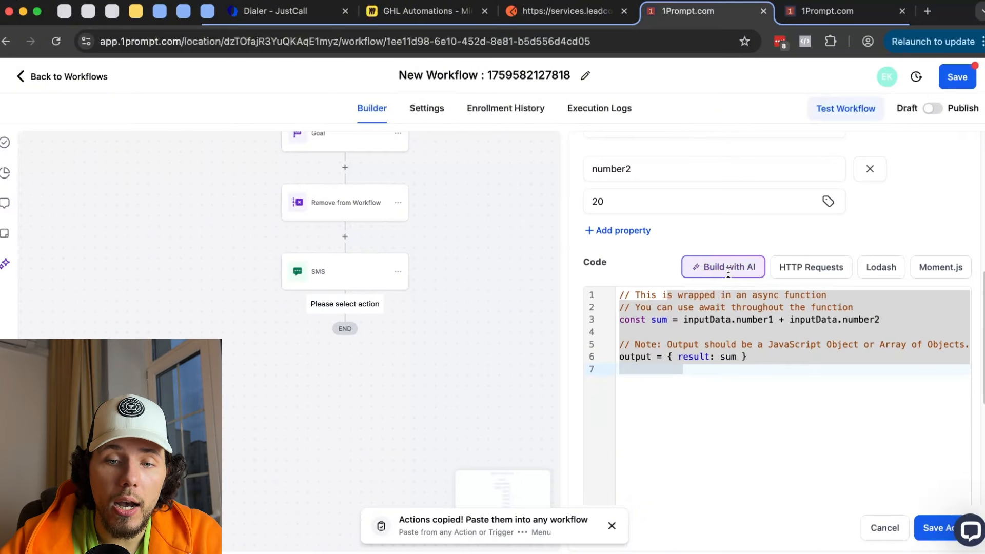
click(726, 266)
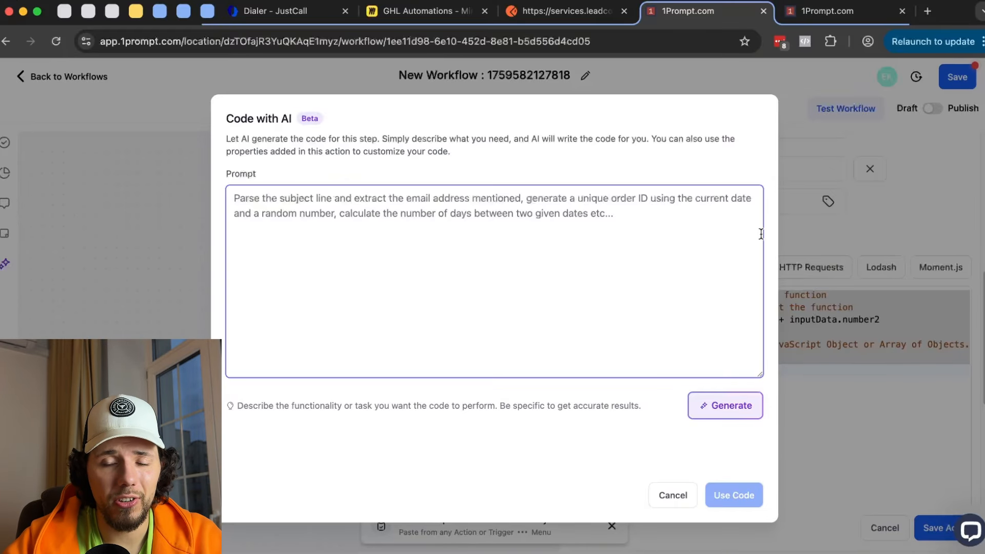
- Cancel the Code with AI prompt without generating code and look over the sample code
click(854, 222)
drag(716, 356, 621, 294)
scroll(727, 312, up, 2)
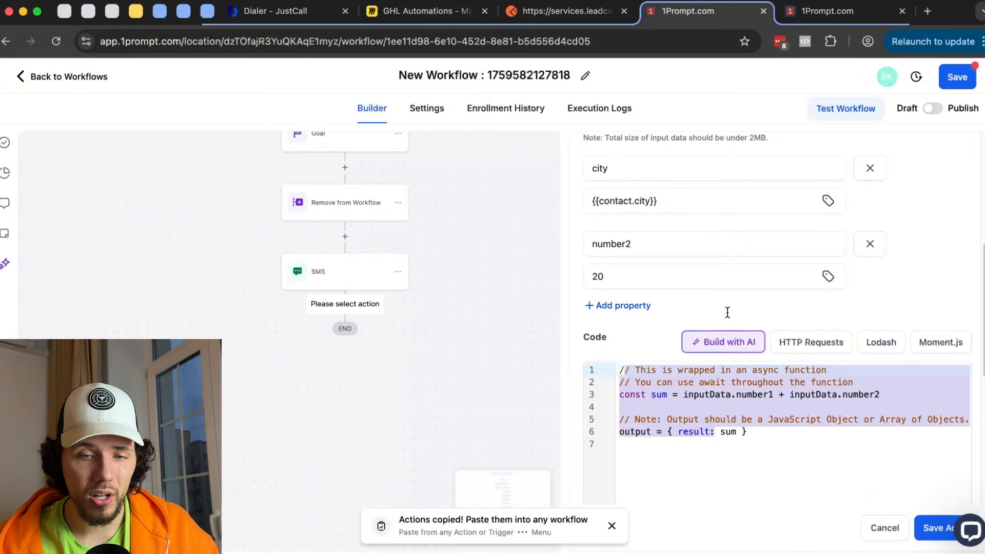
scroll(754, 319, up, 8)
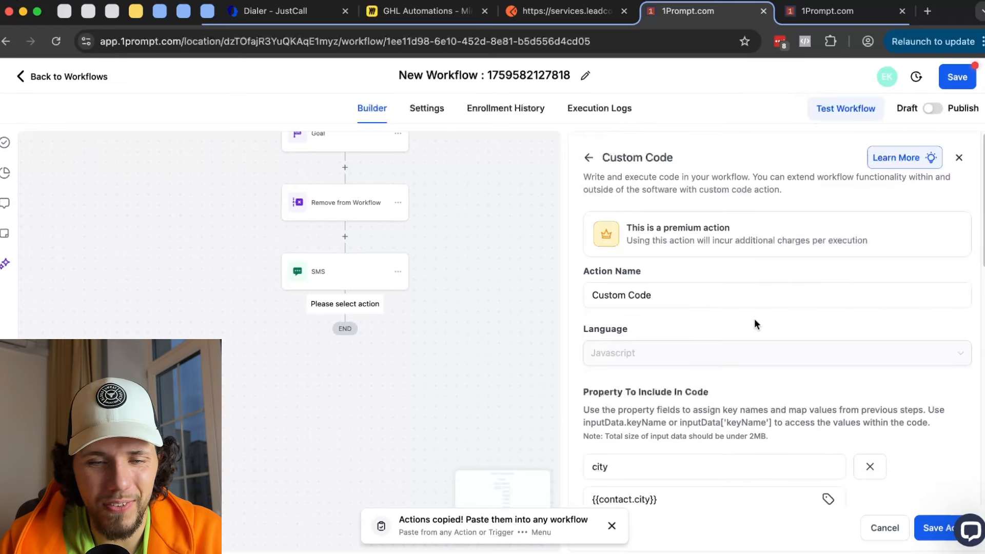
scroll(754, 319, down, 10)
scroll(754, 319, down, 2)
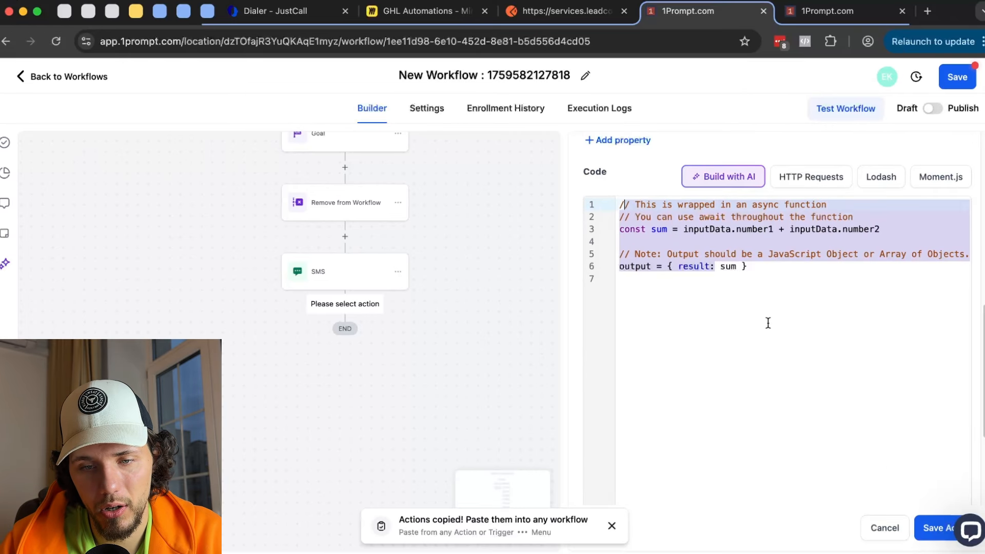
scroll(768, 323, up, 7)
scroll(665, 211, up, 3)
click(587, 157)
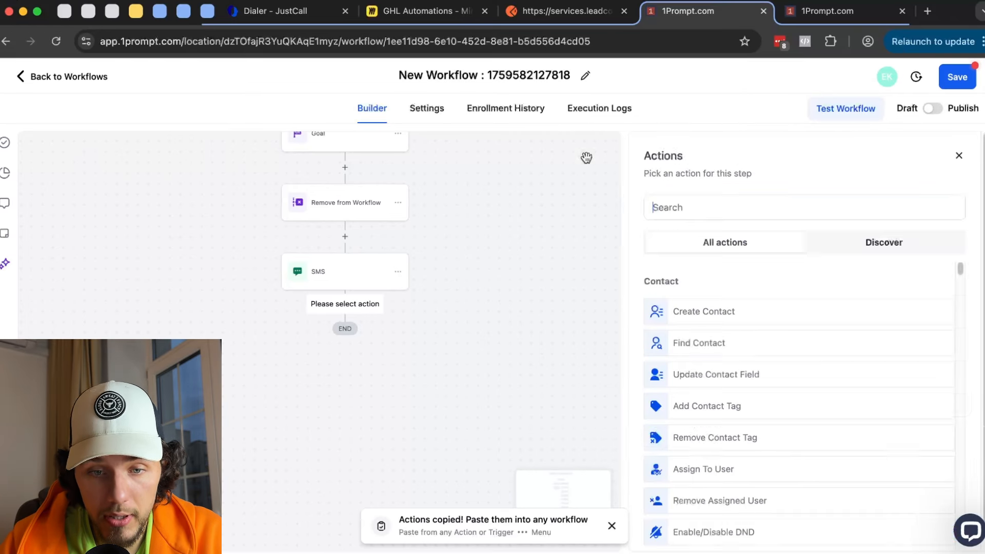
scroll(765, 354, down, 20)
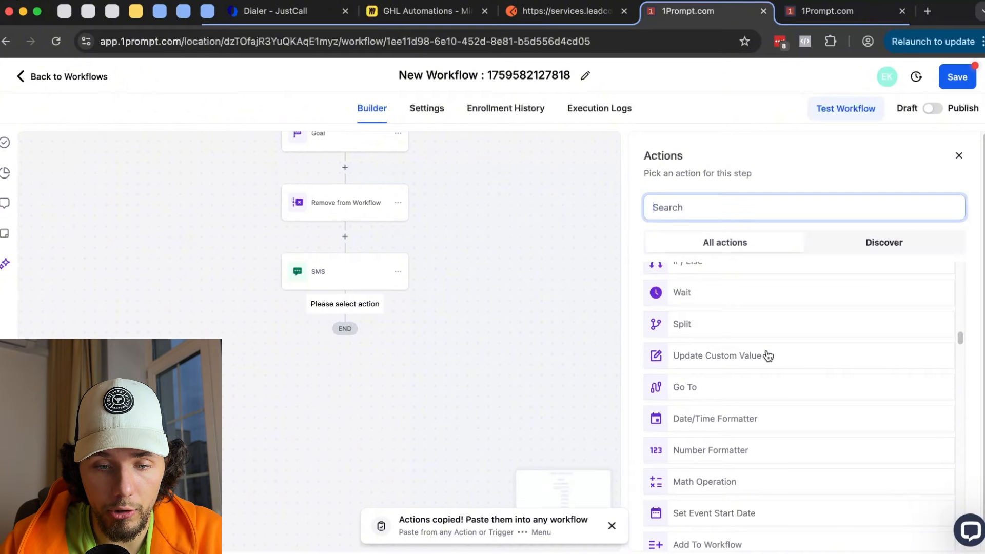
scroll(768, 356, down, 10)
scroll(767, 354, down, 3)
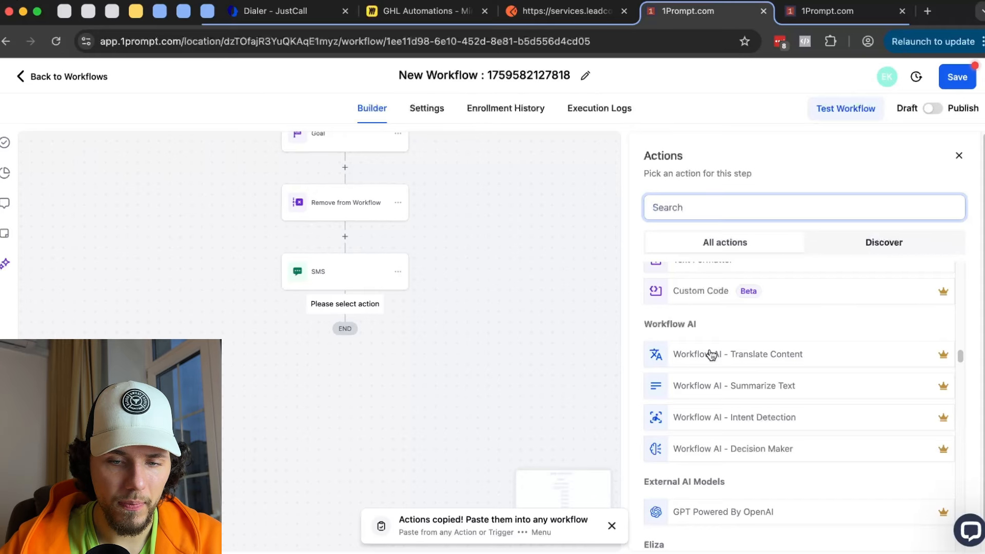
scroll(711, 354, down, 1)
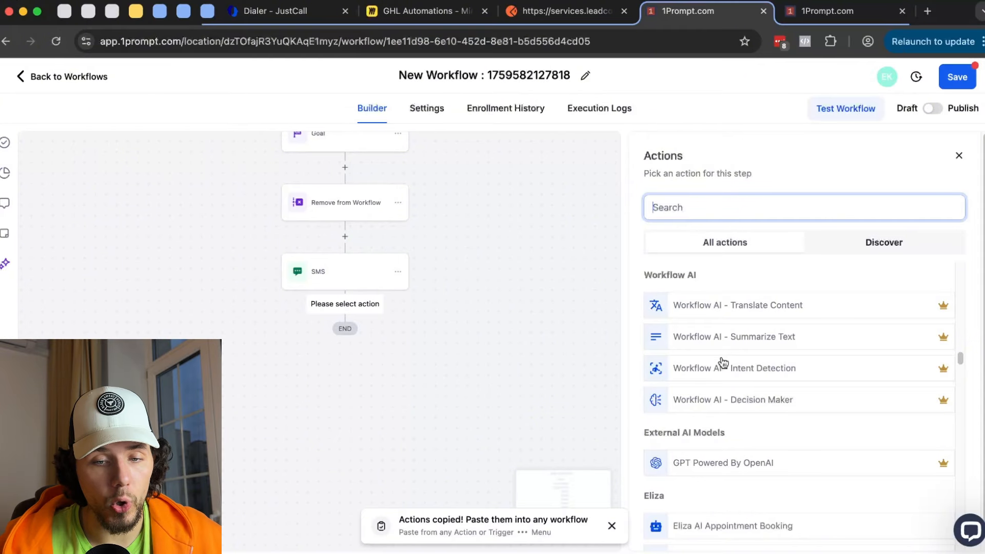
scroll(724, 363, down, 3)
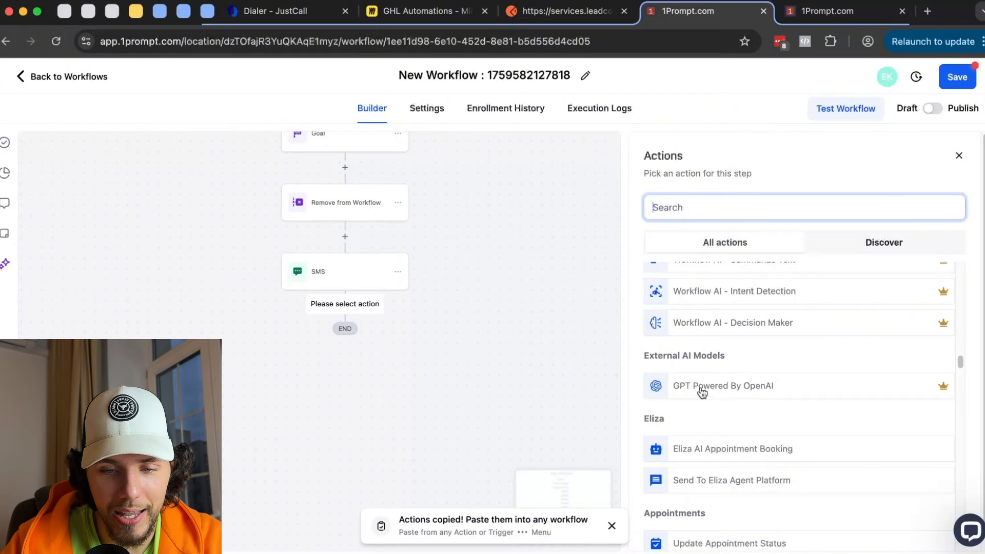
scroll(709, 380, down, 1)
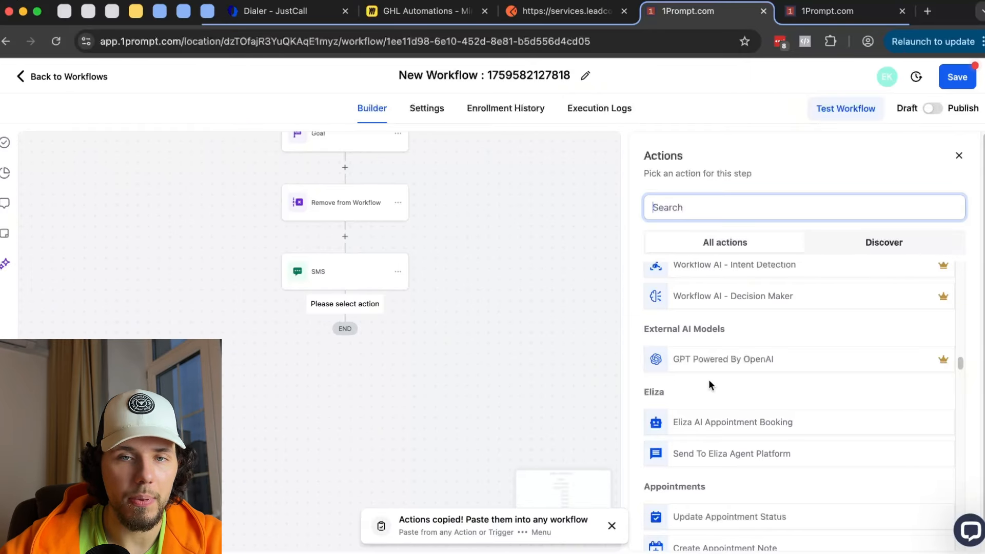
text(custom)
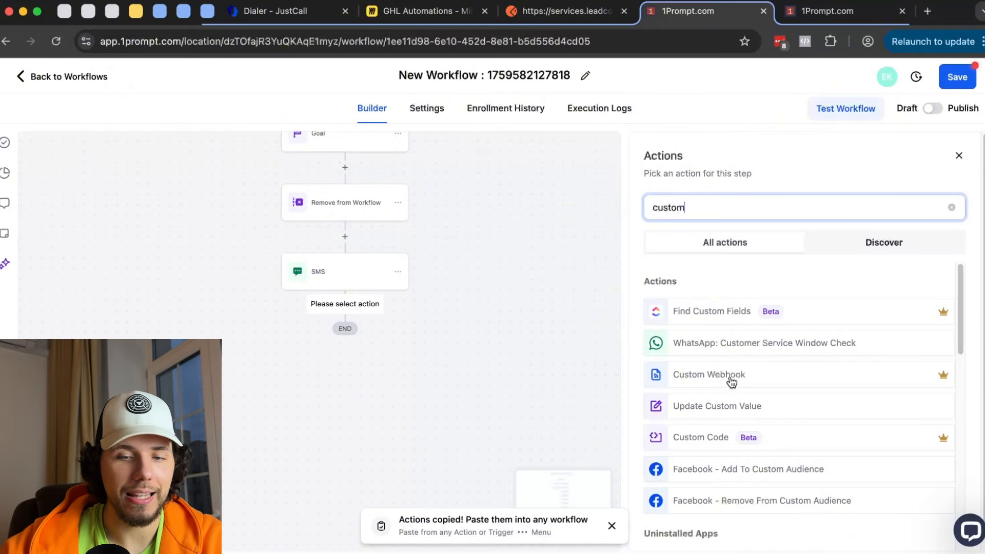
click(952, 208)
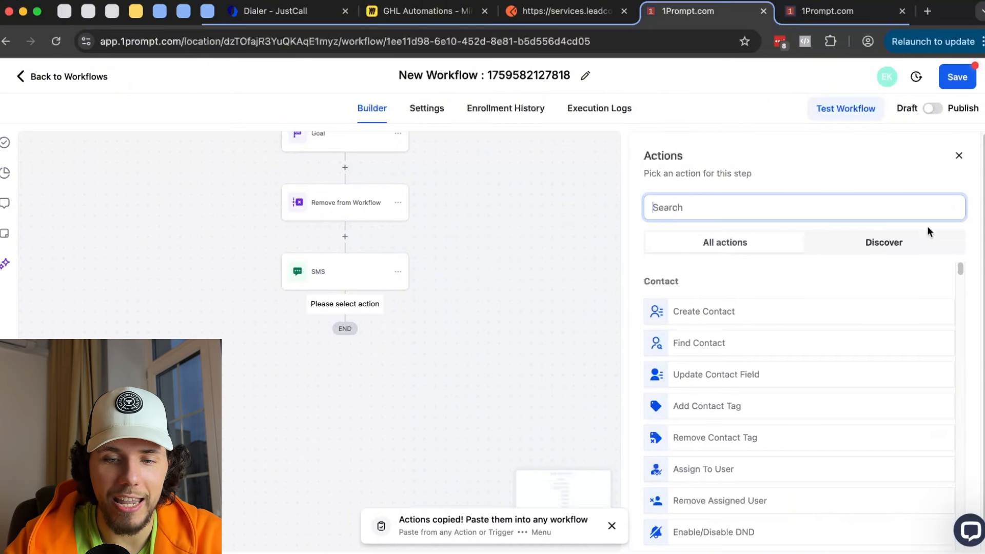
scroll(844, 339, down, 3)
scroll(843, 338, down, 10)
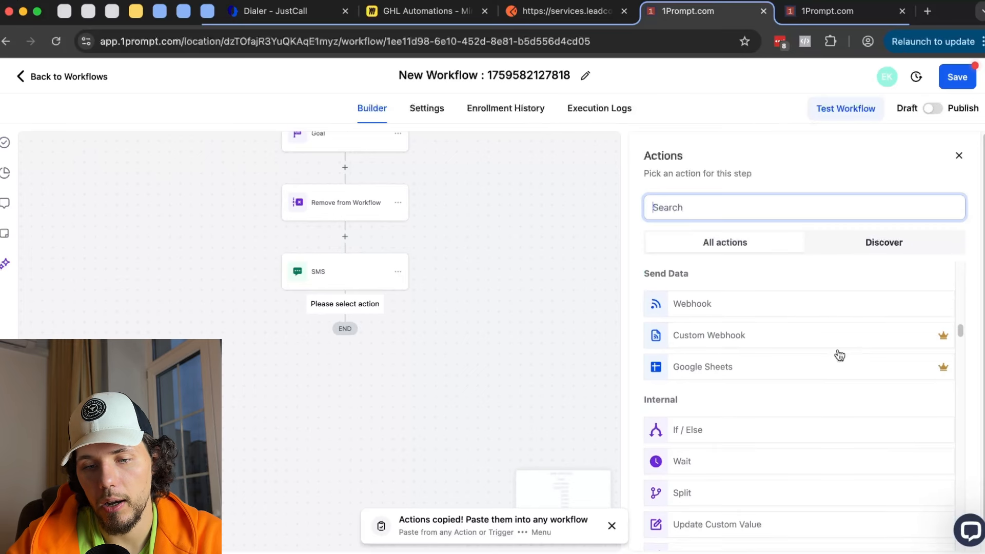
scroll(839, 355, down, 10)
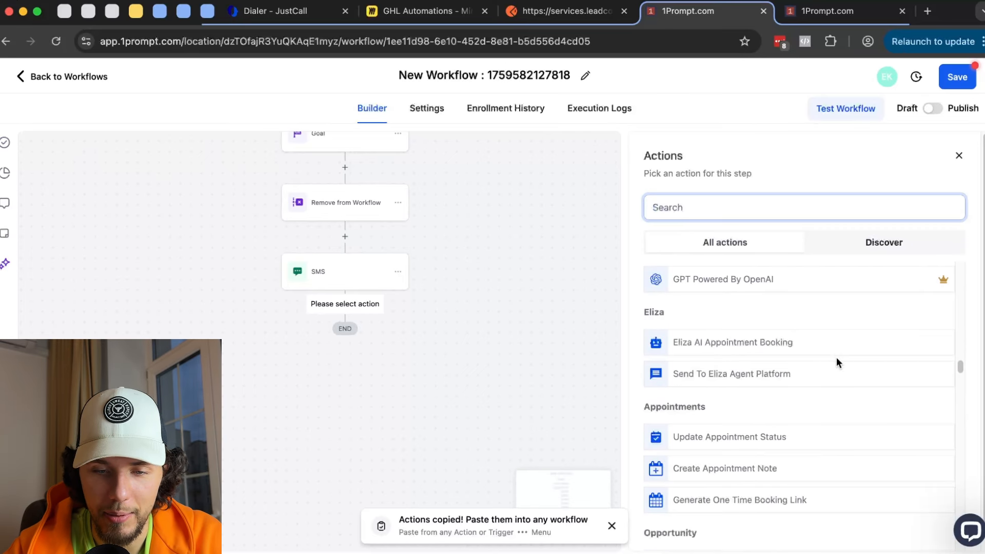
scroll(836, 358, down, 1)
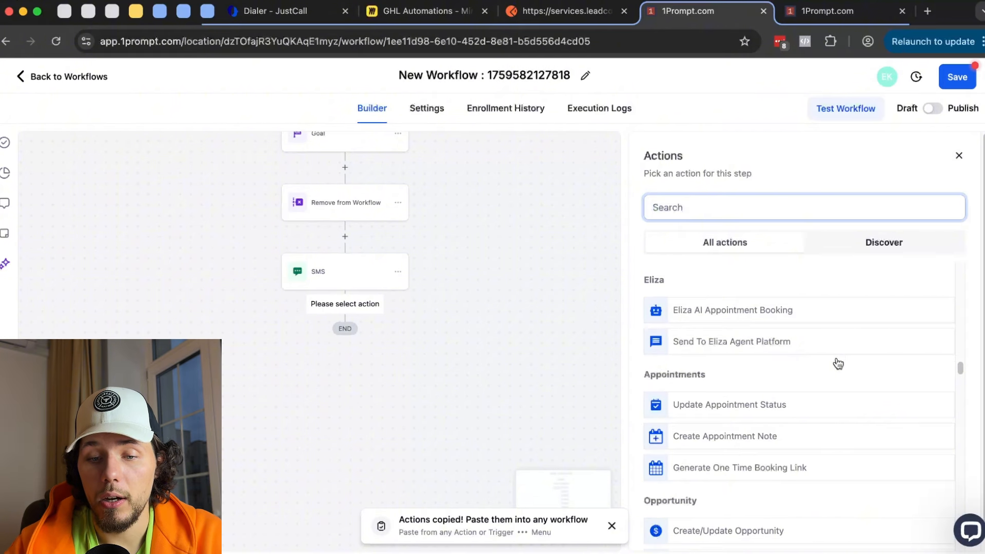
scroll(719, 395, down, 1)
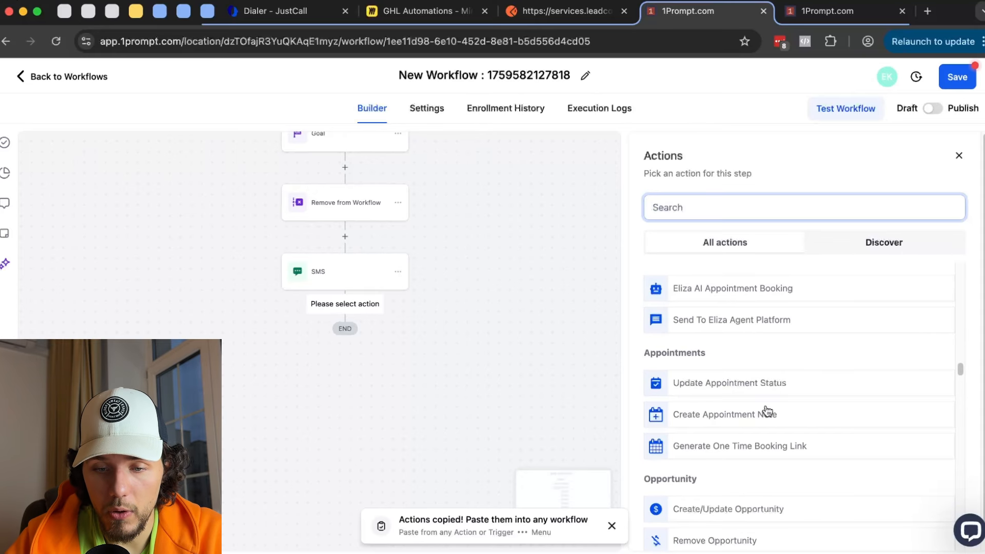
scroll(746, 412, down, 1)
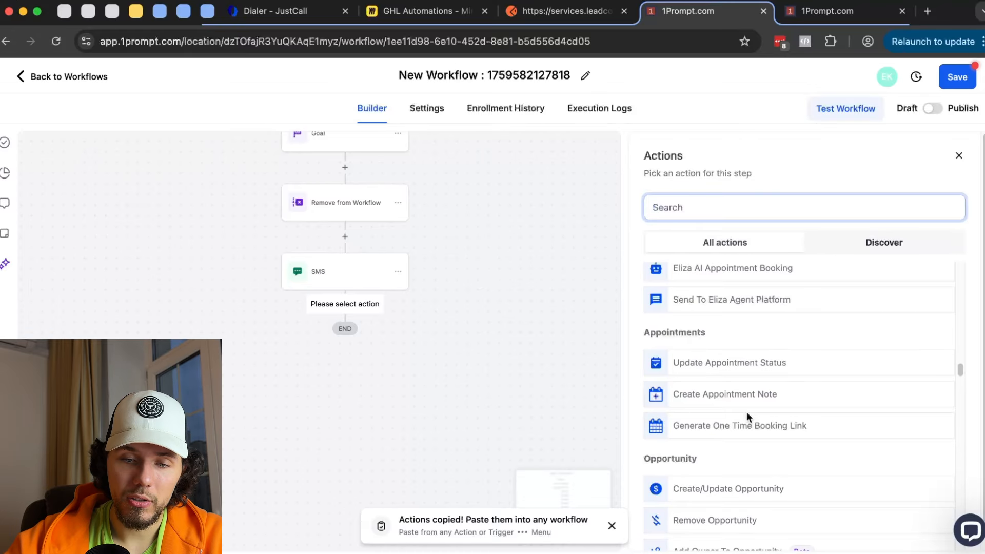
scroll(747, 413, down, 1)
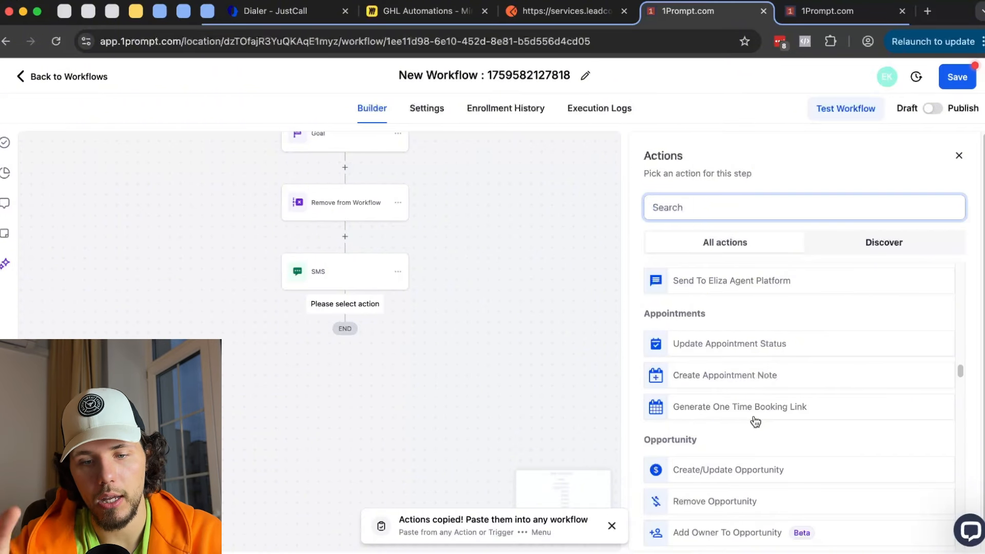
- Save a Generate One Time Booking Link step using the 1Prompt - Discovery Call calendar
click(753, 416)
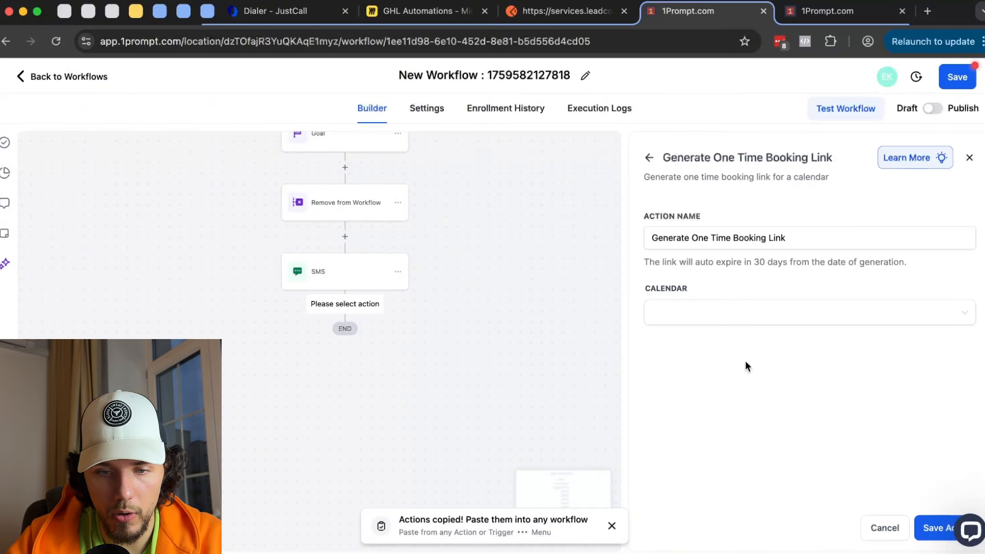
click(753, 311)
click(766, 354)
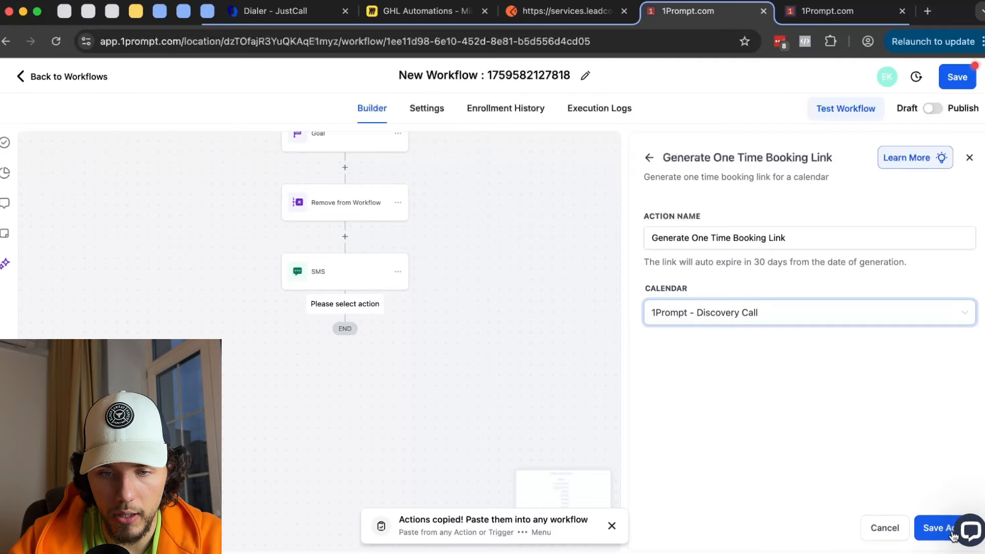
click(934, 529)
click(343, 343)
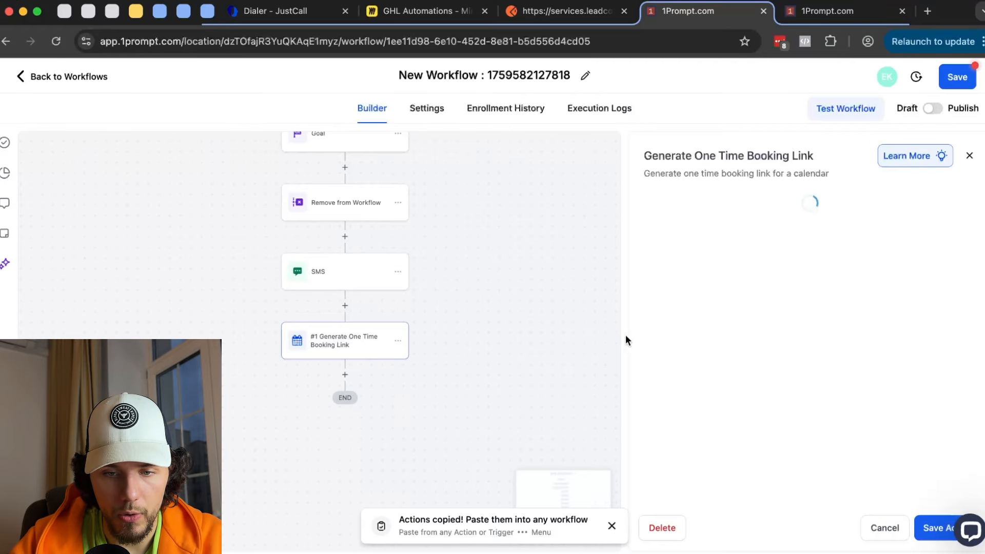
click(934, 528)
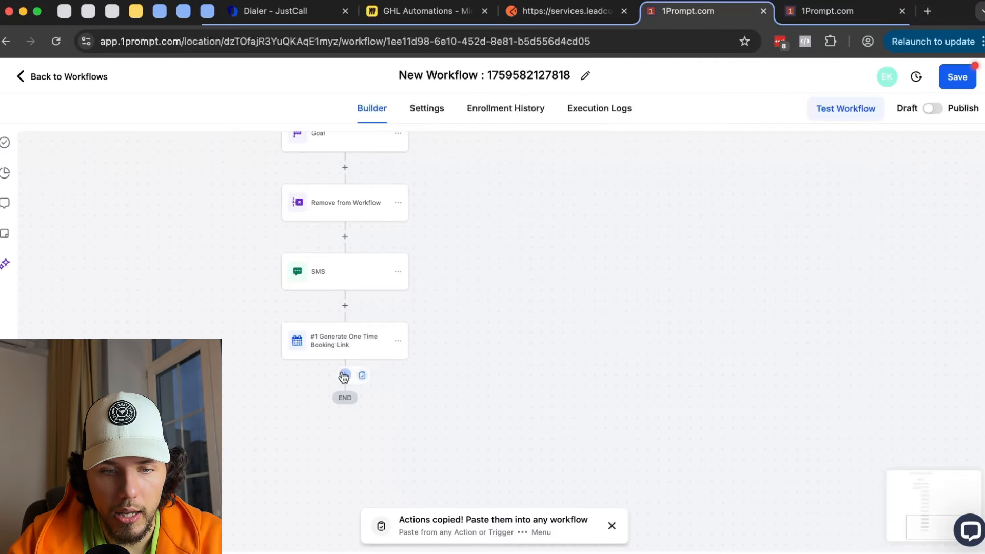
- Draft a Send SMS step containing the one-time booking link merge field, then discard it
click(345, 375)
text(sms)
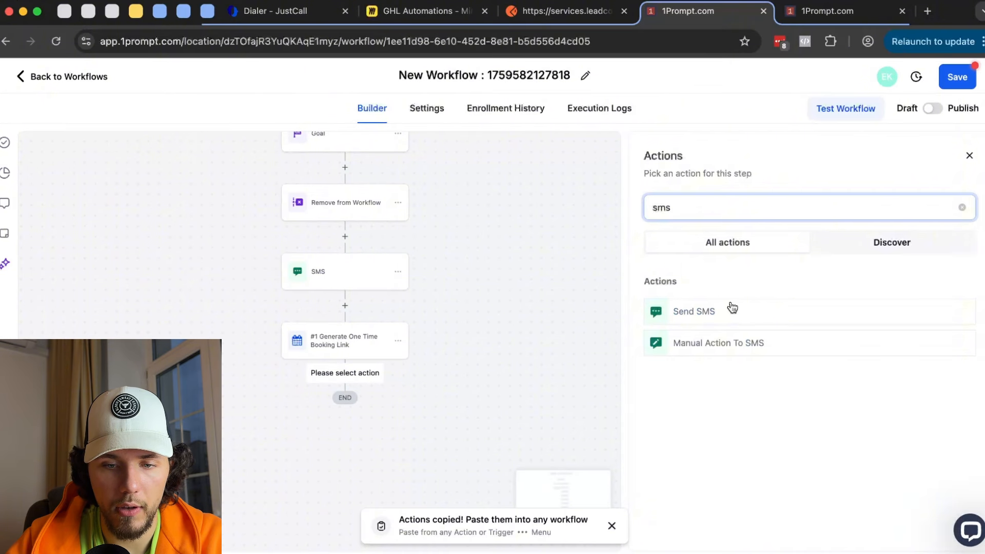
click(733, 308)
click(680, 374)
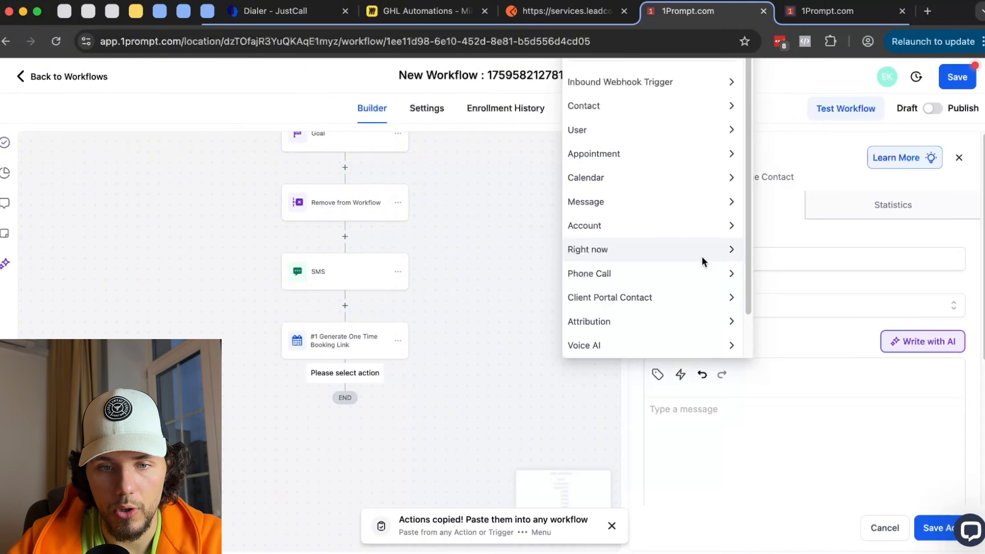
scroll(711, 179, down, 3)
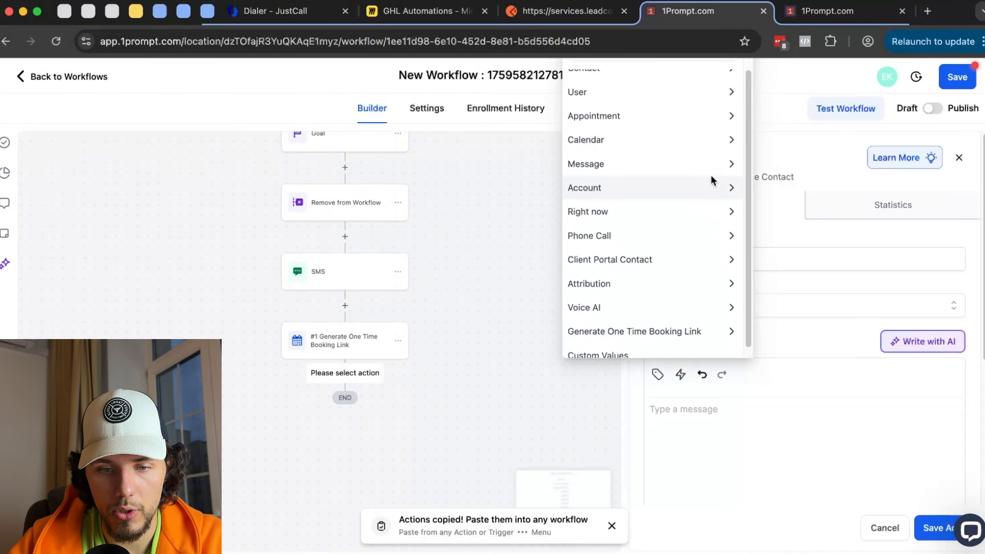
click(641, 322)
click(611, 345)
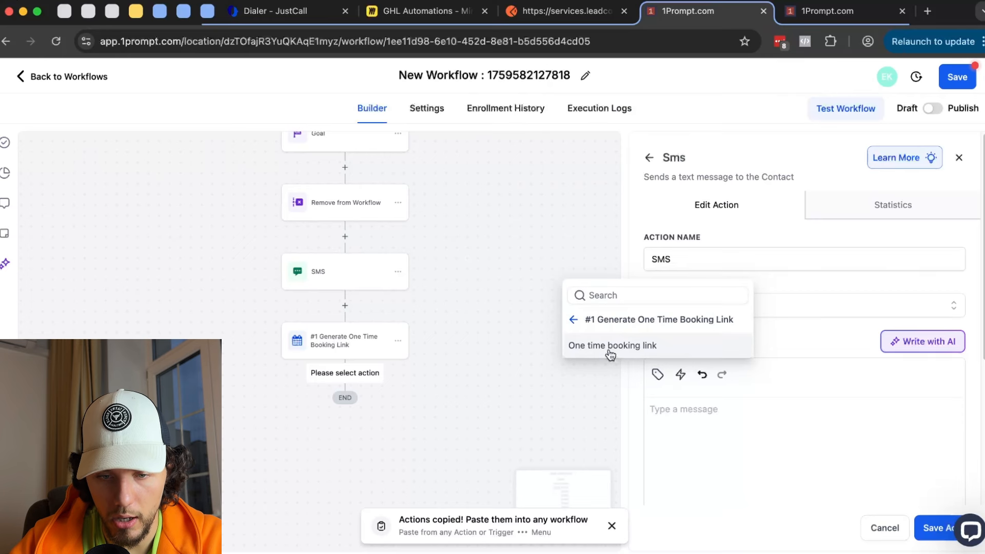
click(612, 353)
drag(919, 409, 578, 413)
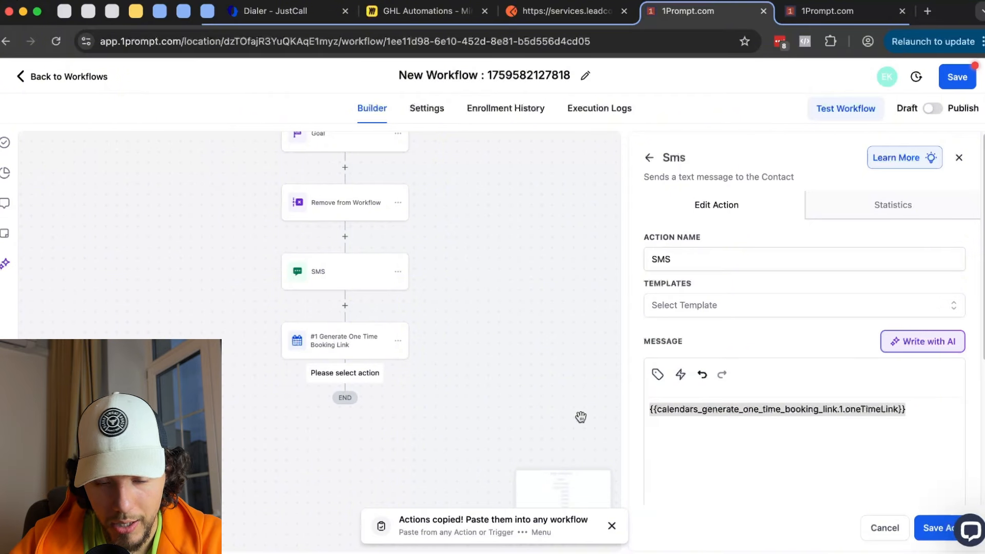
click(883, 528)
click(566, 353)
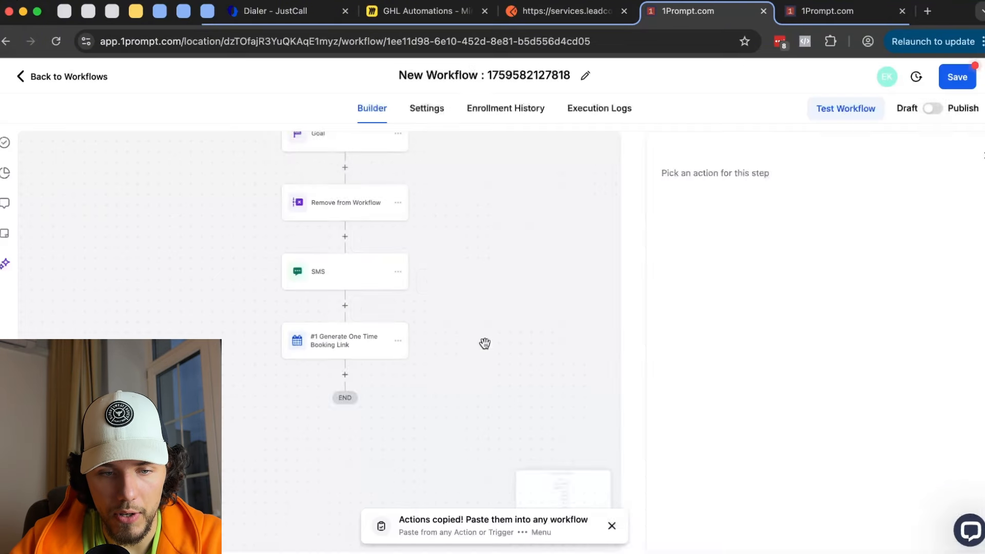
- Insert a new step between SMS and the booking link step and browse the Actions list to Opportunity
click(345, 306)
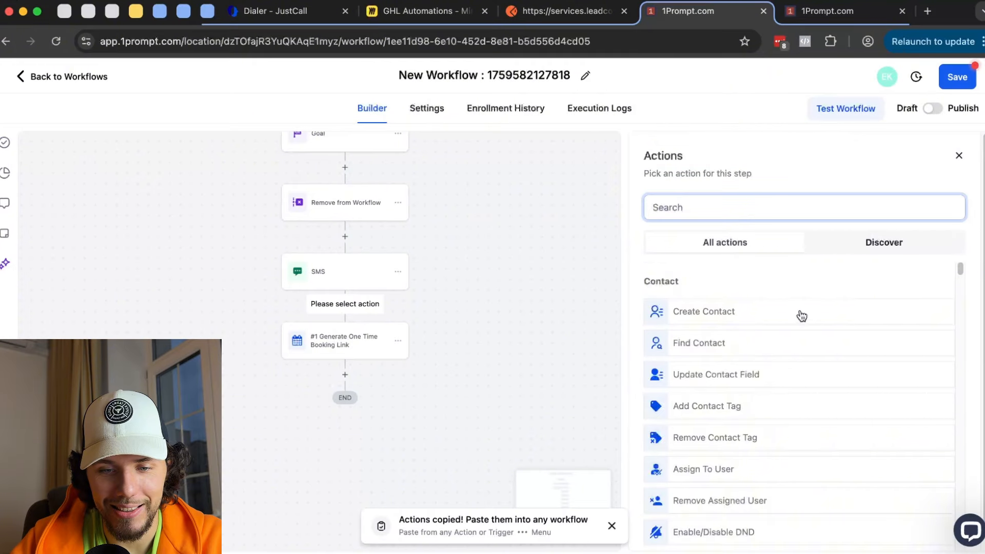
scroll(804, 319, down, 10)
scroll(805, 318, down, 15)
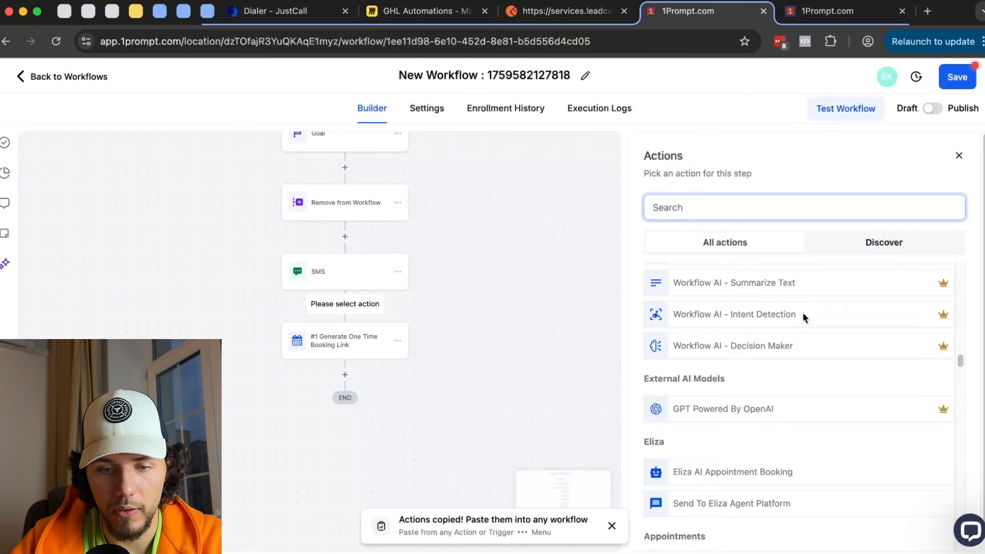
scroll(803, 312, down, 5)
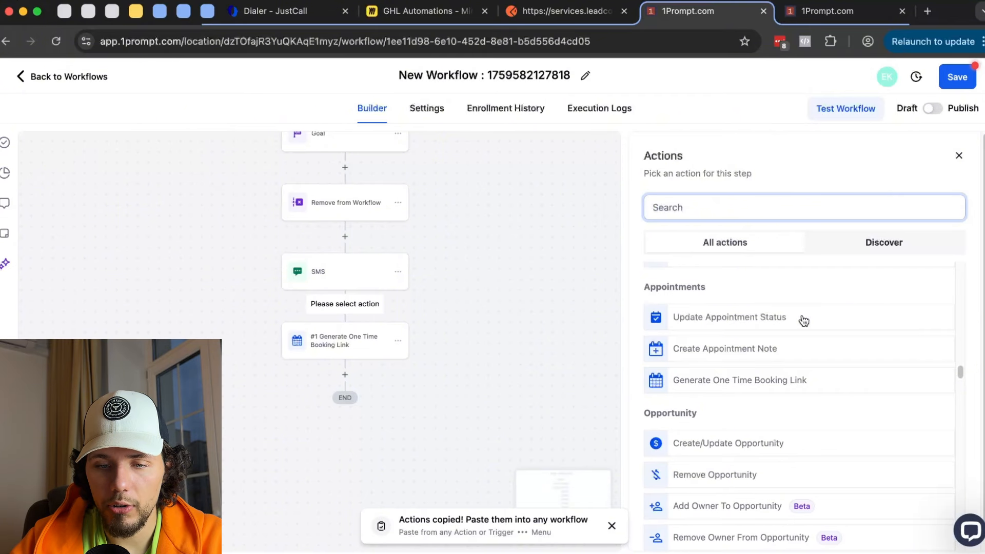
scroll(804, 321, down, 3)
scroll(719, 314, up, 1)
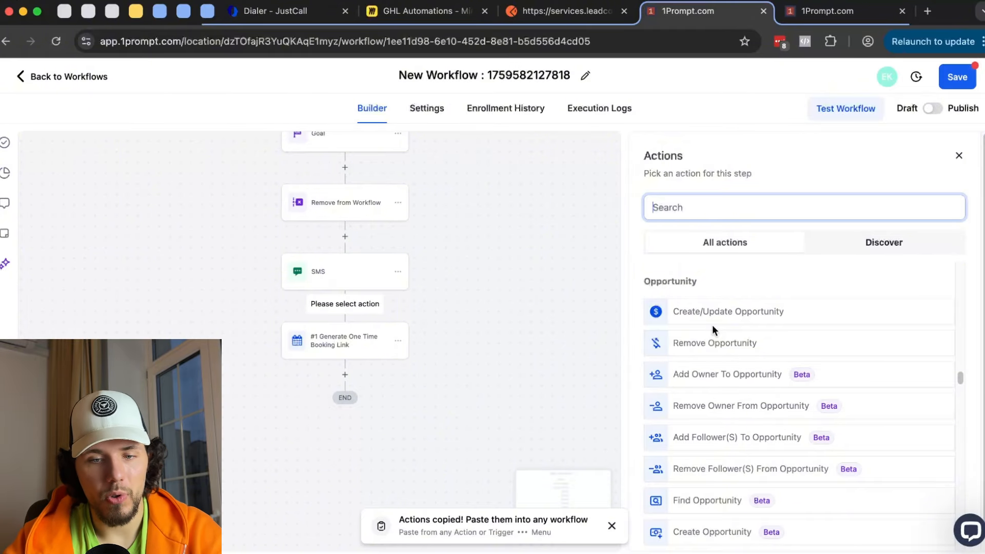
click(813, 12)
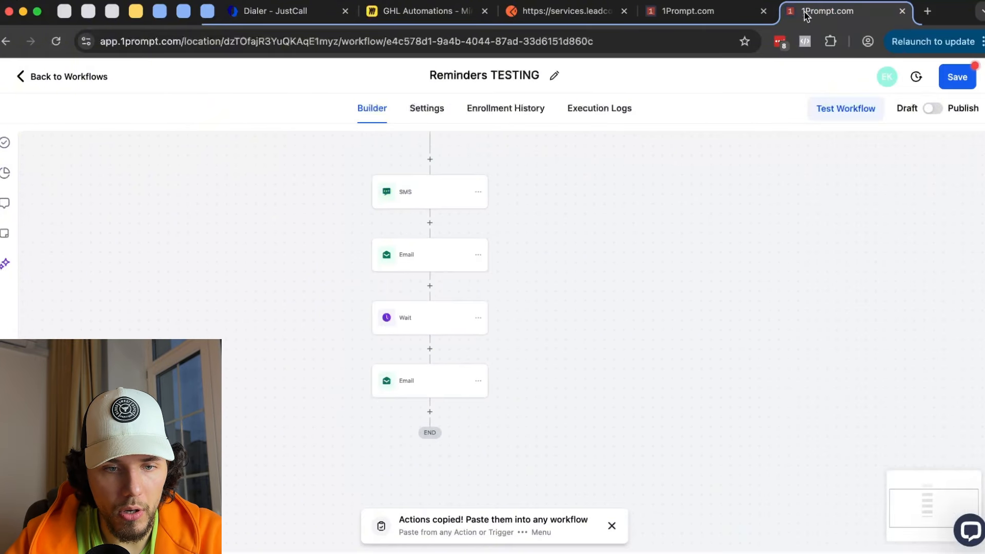
click(66, 82)
click(616, 343)
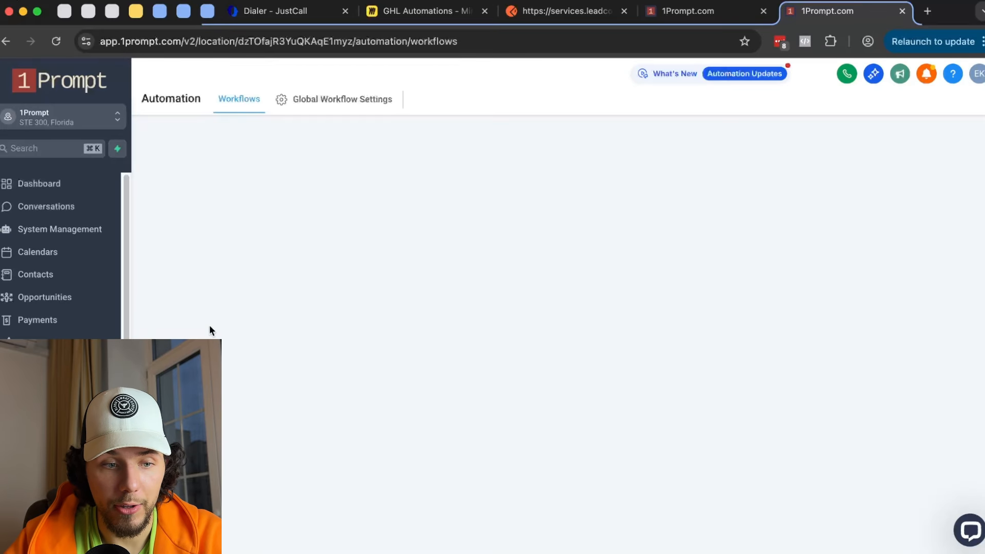
click(70, 307)
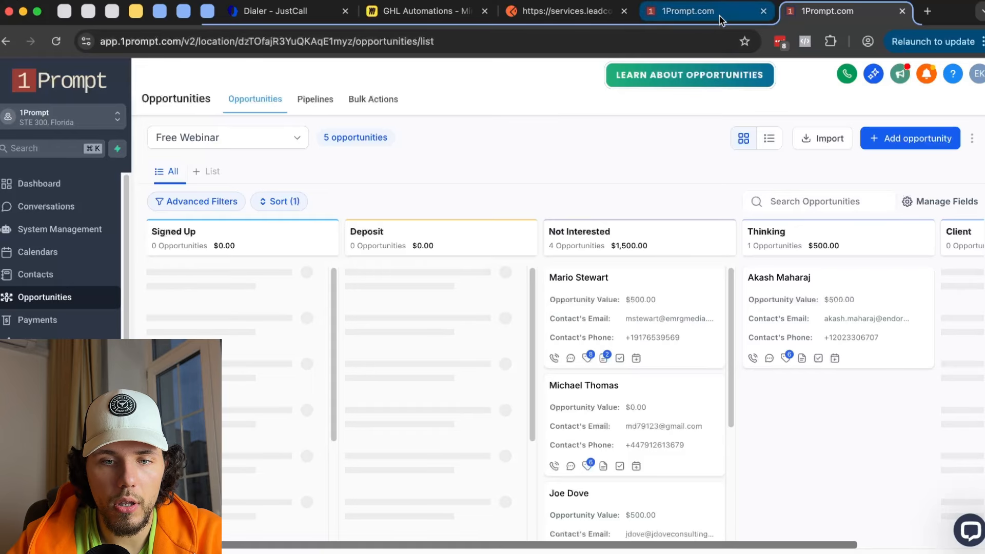
click(720, 19)
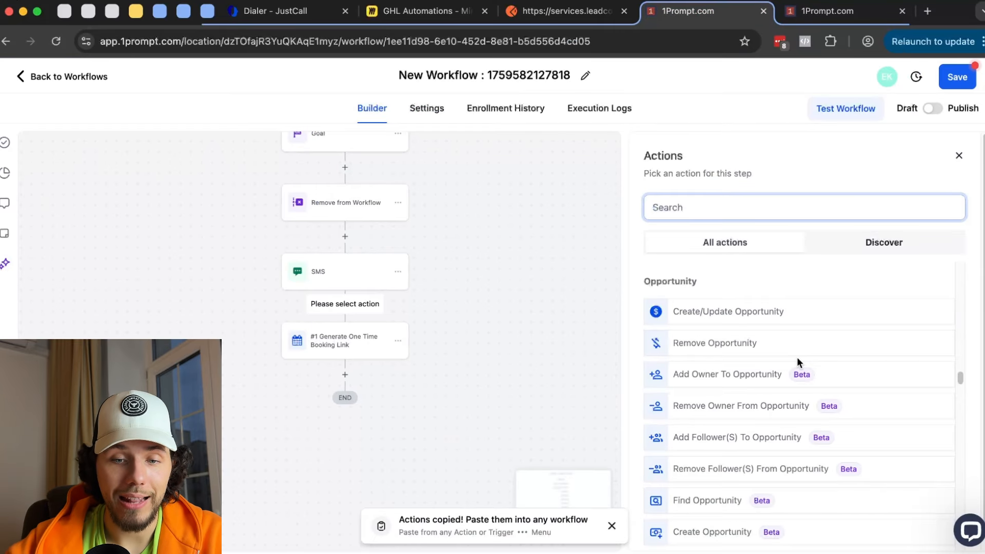
click(826, 11)
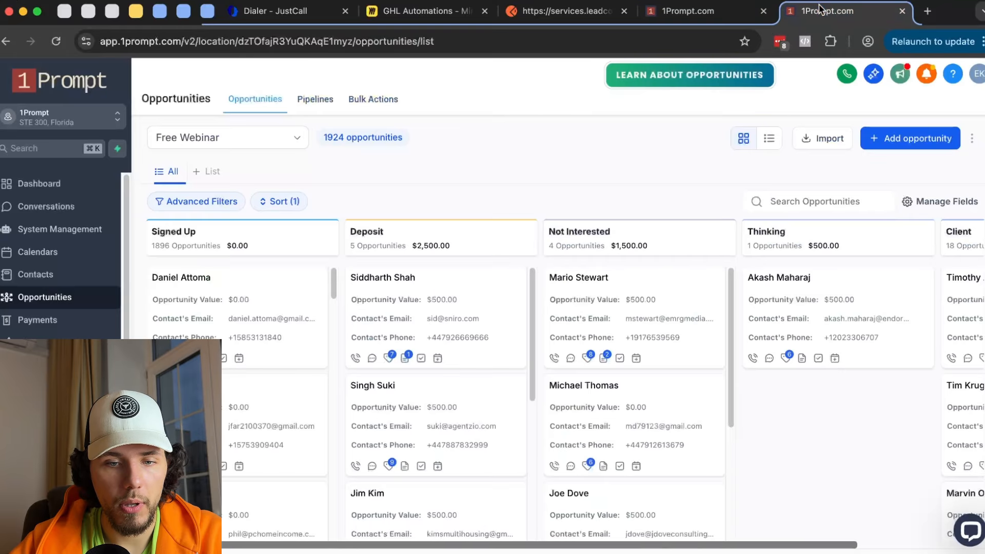
click(272, 285)
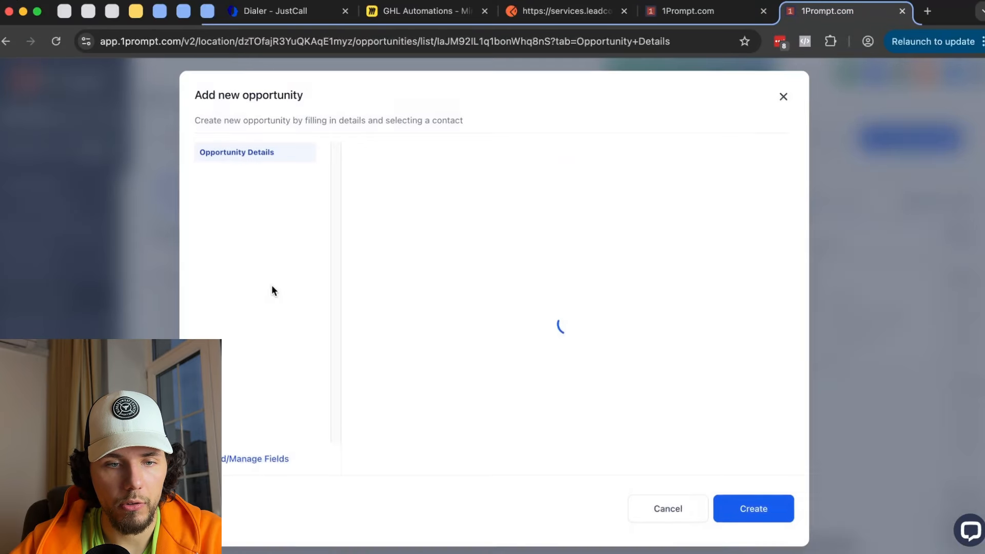
scroll(608, 193, down, 5)
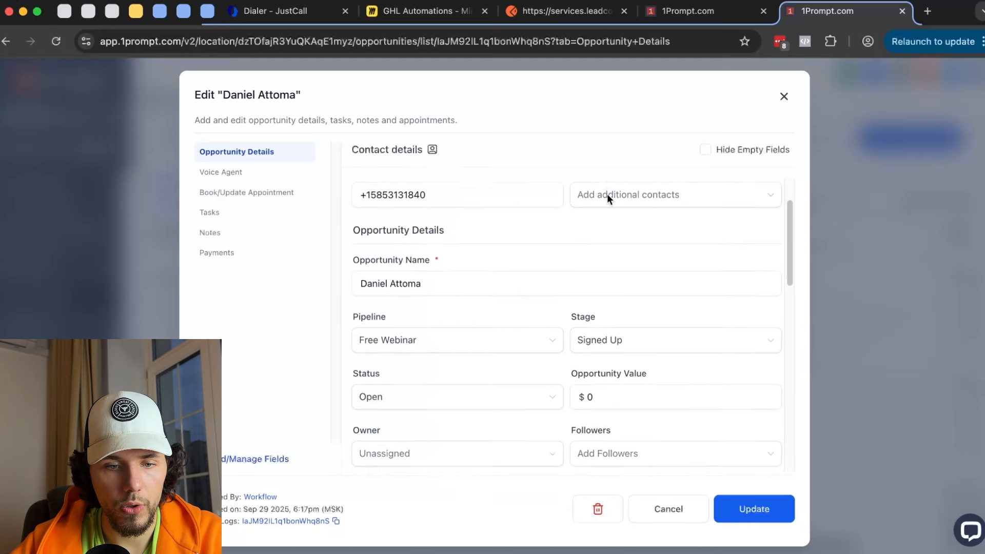
scroll(607, 195, down, 1)
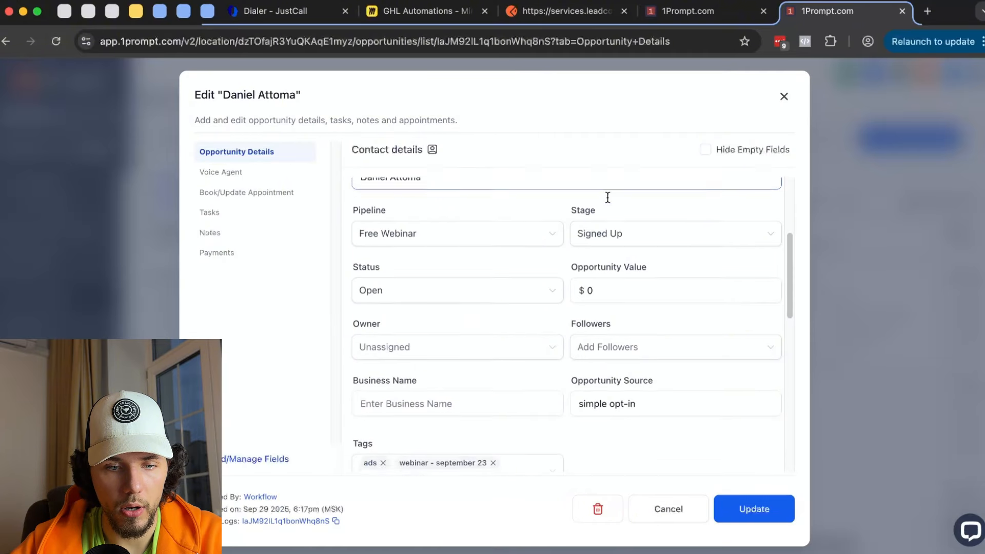
click(429, 339)
click(629, 331)
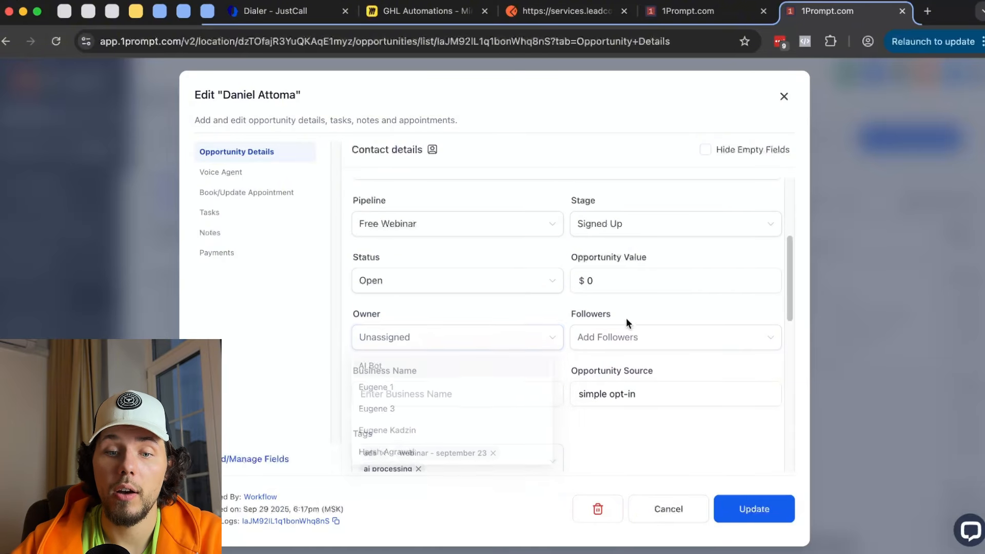
click(512, 307)
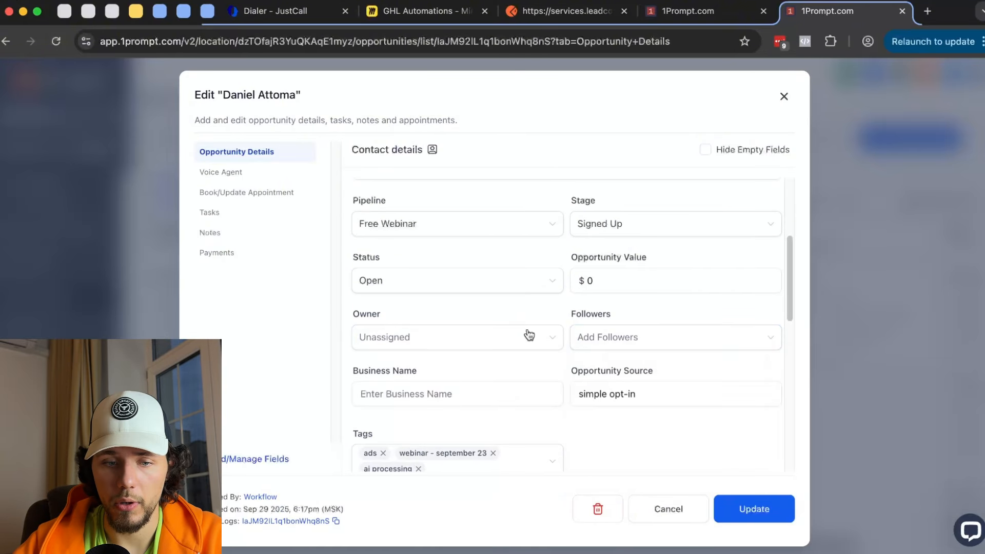
scroll(532, 336, down, 3)
scroll(420, 416, down, 7)
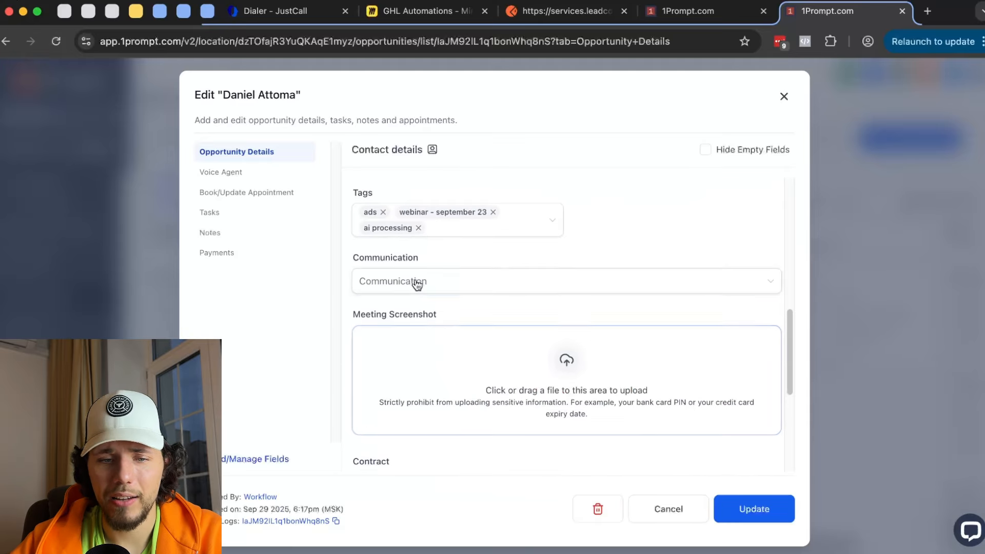
click(255, 175)
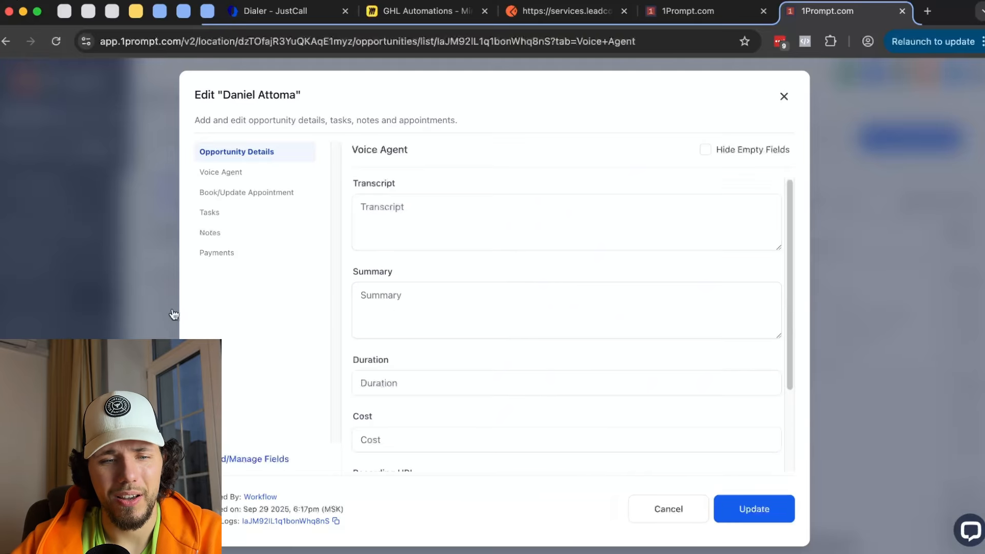
click(703, 12)
scroll(767, 400, down, 4)
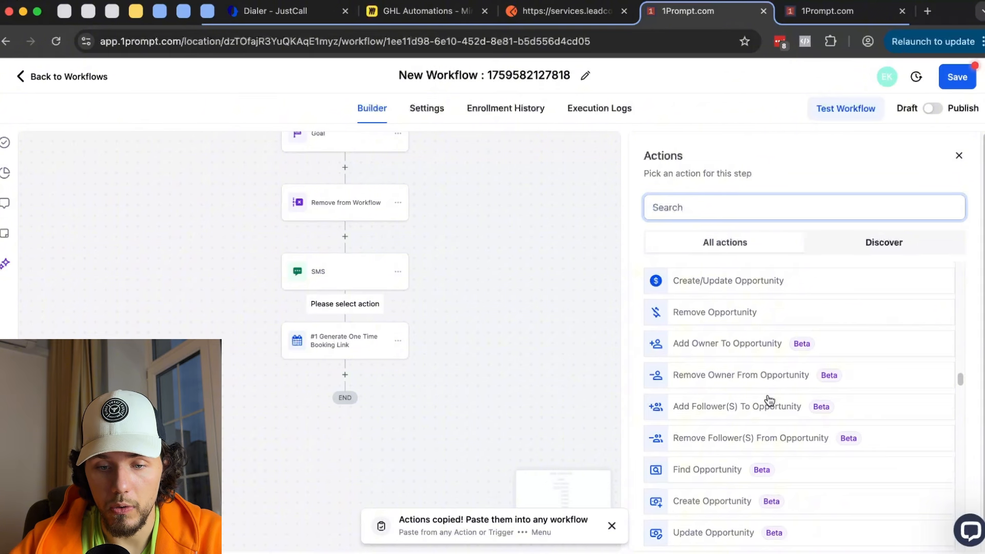
click(718, 478)
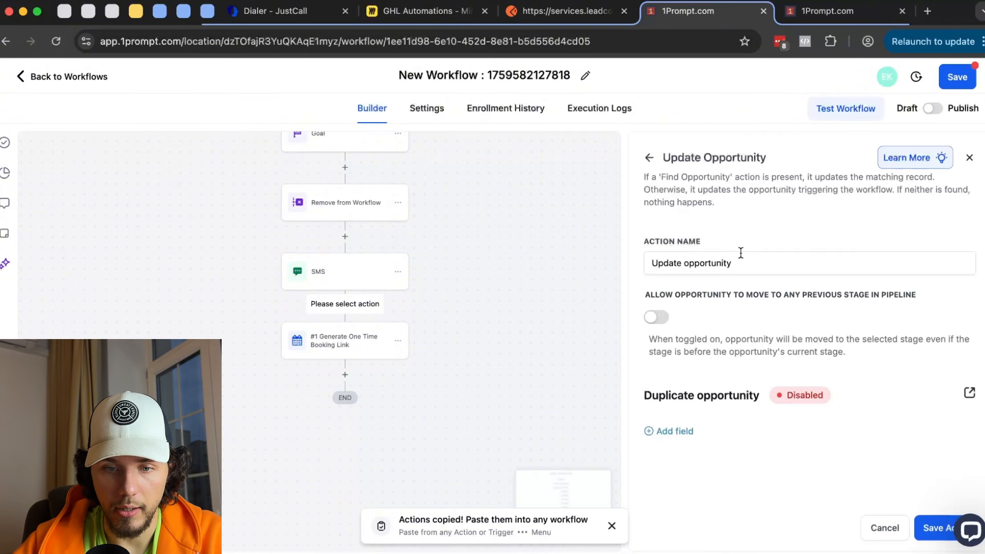
click(688, 431)
click(713, 446)
scroll(688, 321, down, 6)
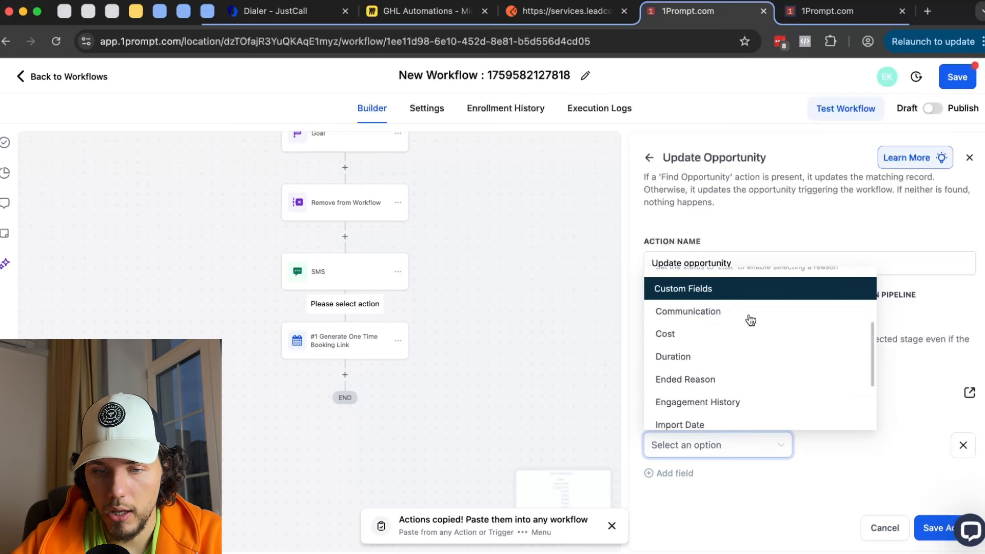
scroll(753, 359, up, 3)
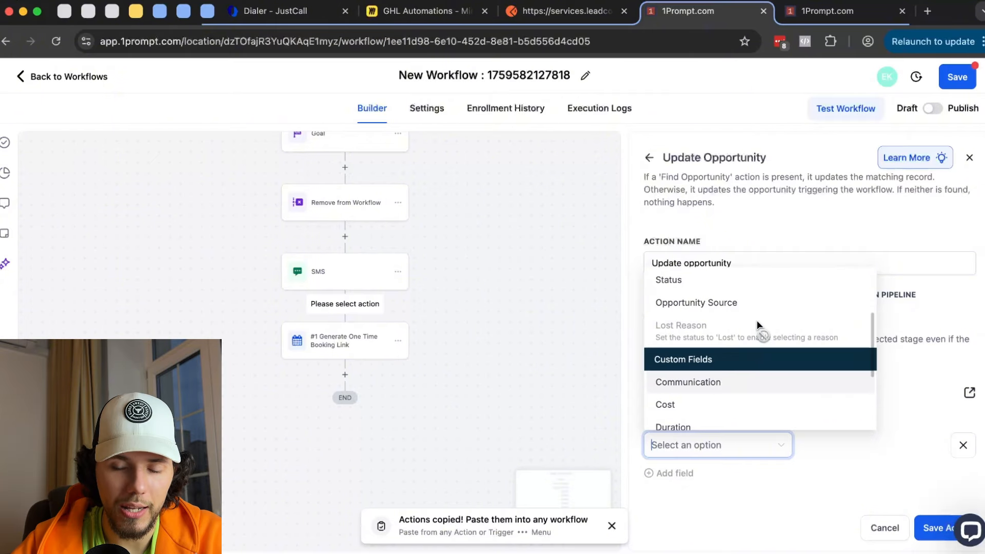
scroll(756, 330, down, 3)
click(751, 353)
click(896, 444)
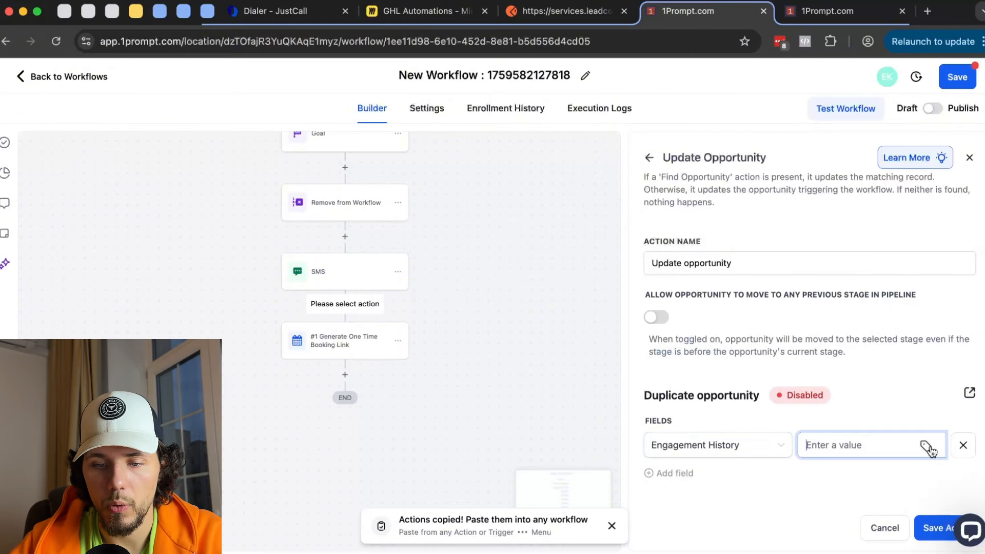
click(655, 160)
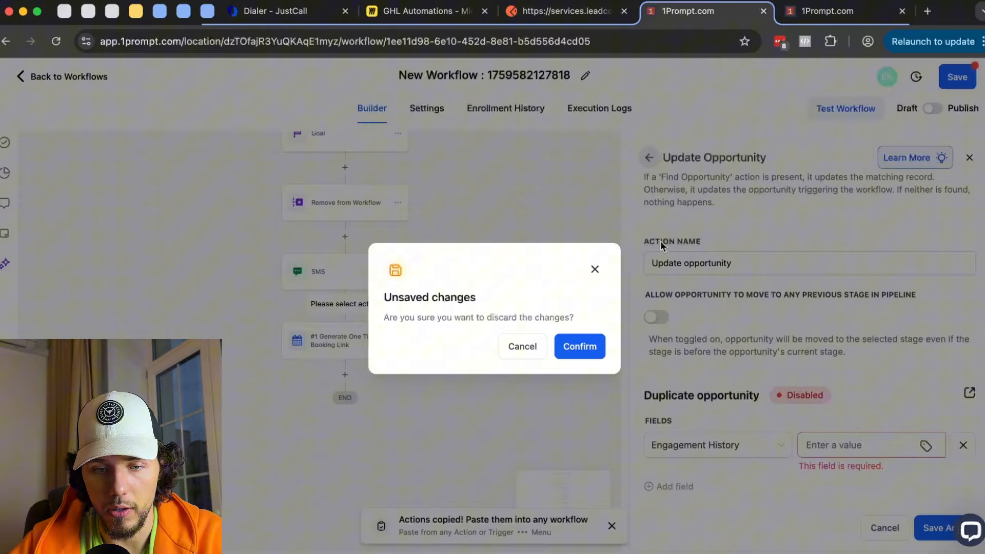
click(577, 347)
scroll(823, 370, down, 5)
scroll(825, 371, down, 15)
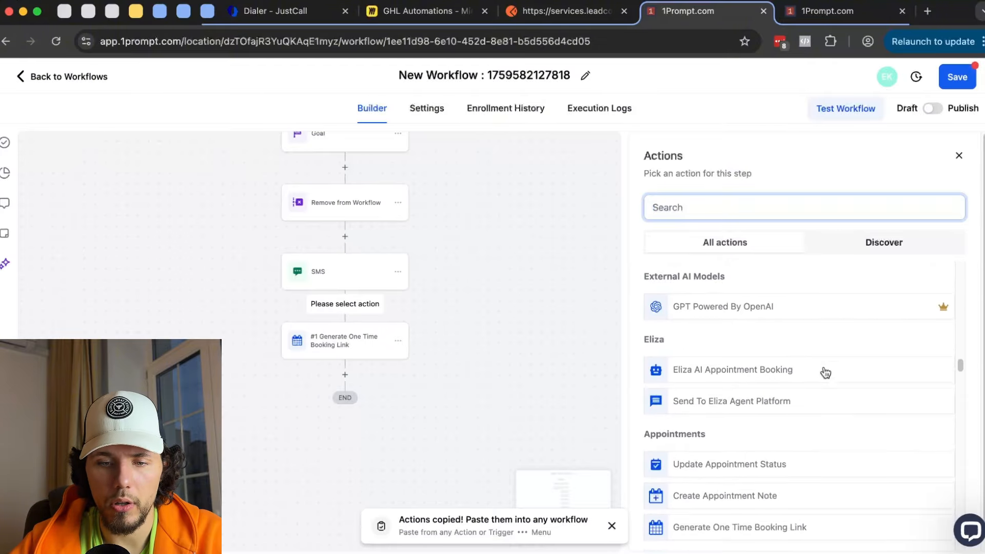
- Pick Meta Conversion API from the Marketing actions and review its Funnel Event and Lead defaults
scroll(825, 371, up, 4)
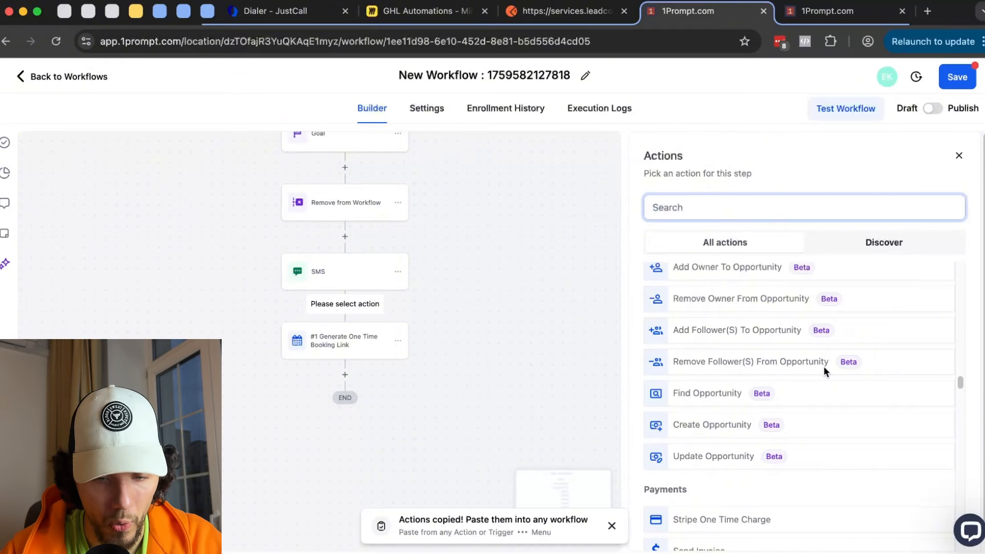
scroll(825, 370, down, 3)
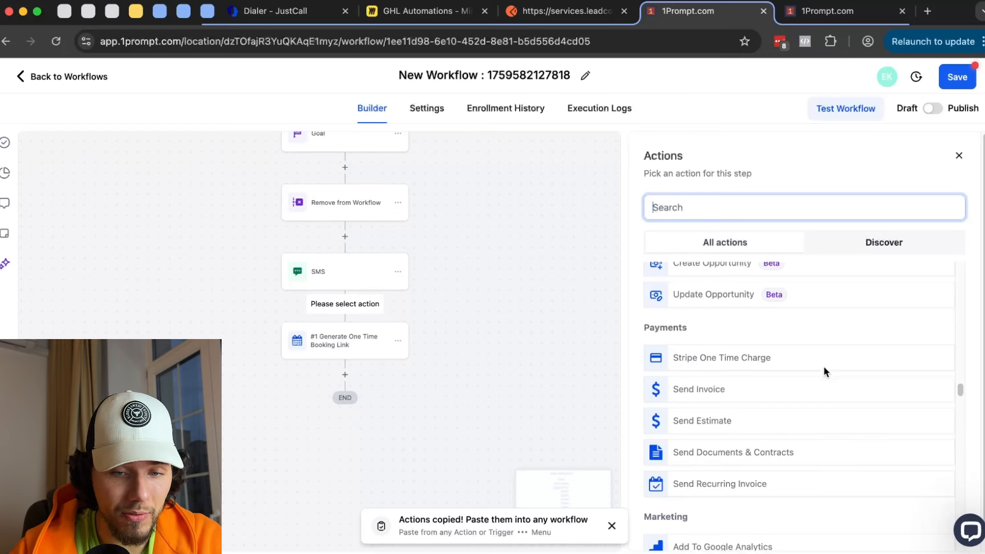
scroll(823, 369, down, 1)
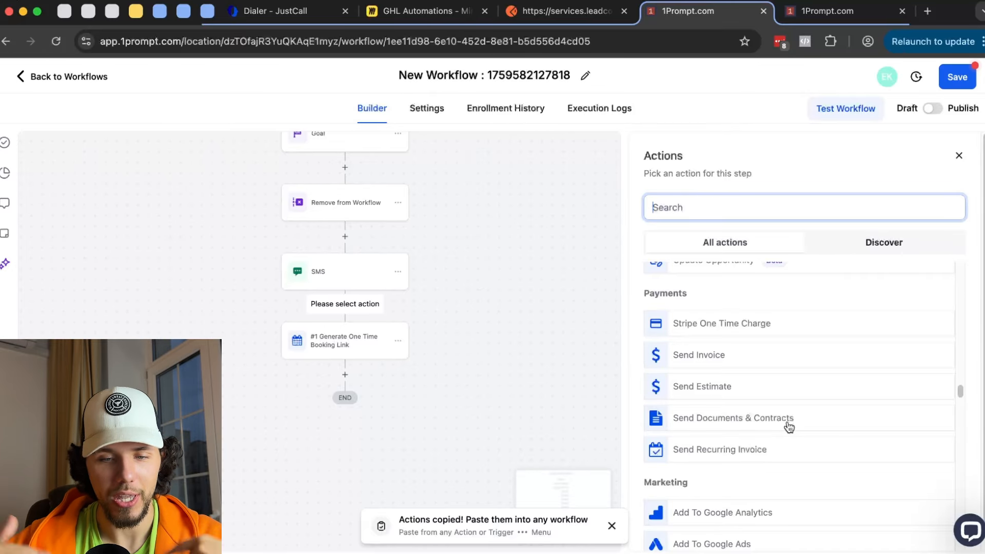
scroll(787, 421, down, 5)
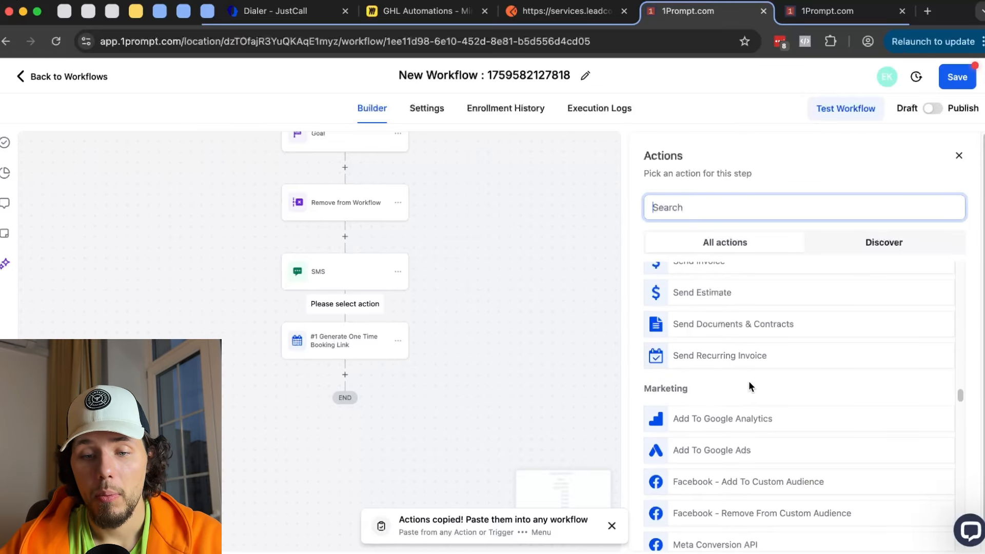
scroll(746, 338, down, 1)
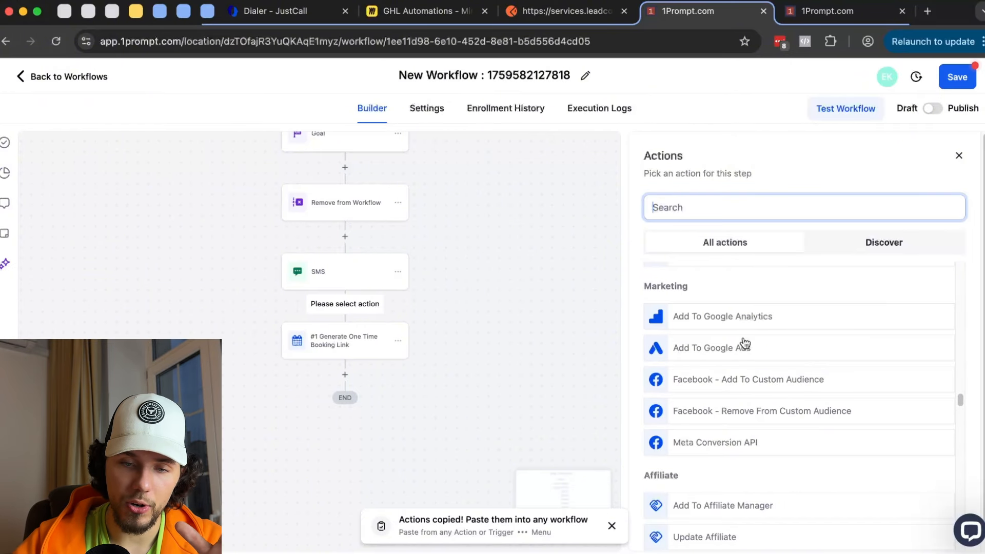
click(718, 447)
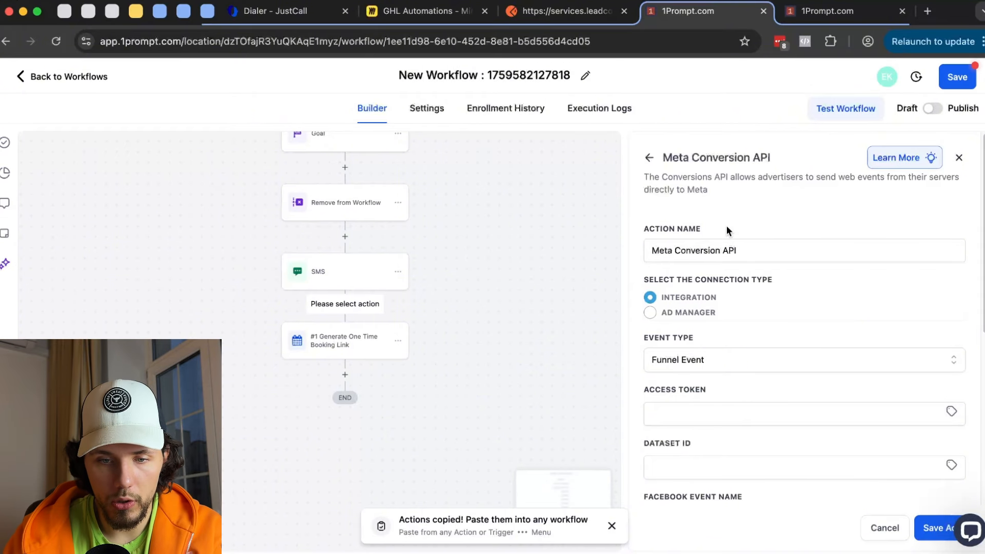
scroll(724, 300, down, 1)
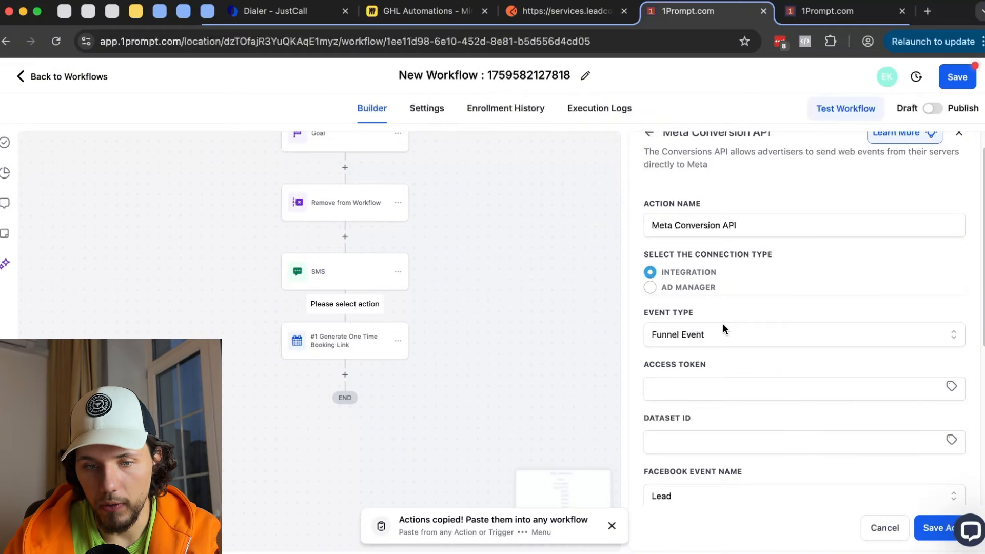
scroll(508, 236, up, 15)
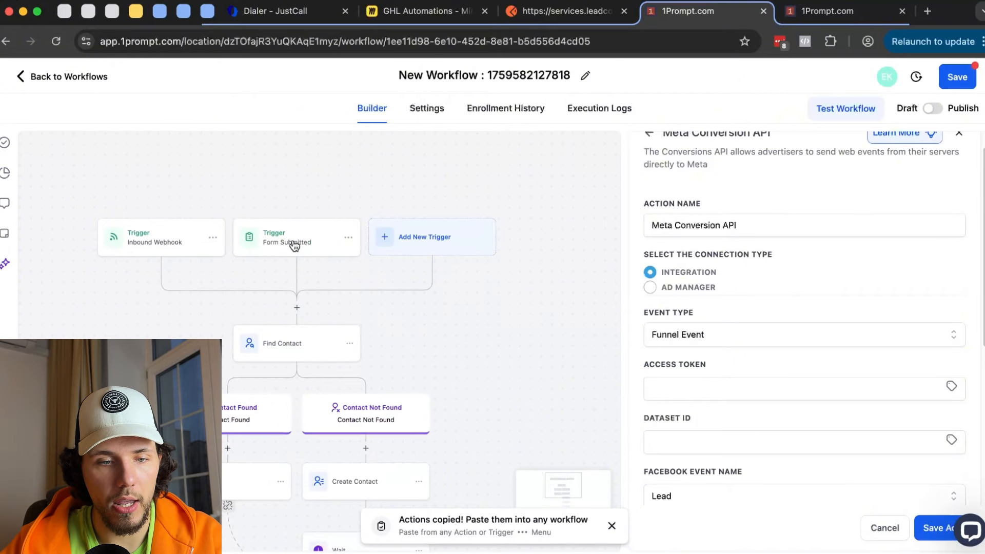
- Add an Order Submitted trigger filtered to Global Product Is 1Prompt - AI Agent Bundle
click(410, 246)
text(order)
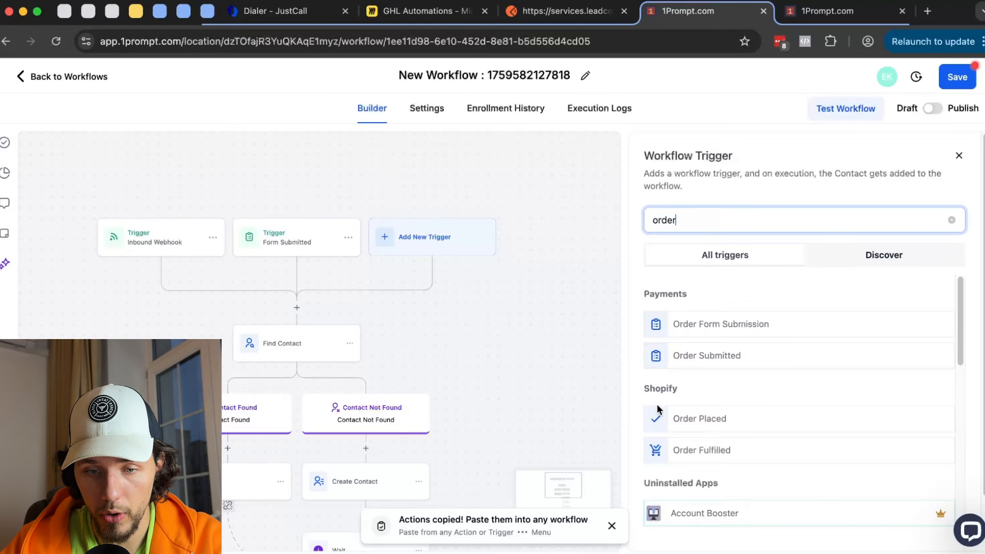
click(722, 353)
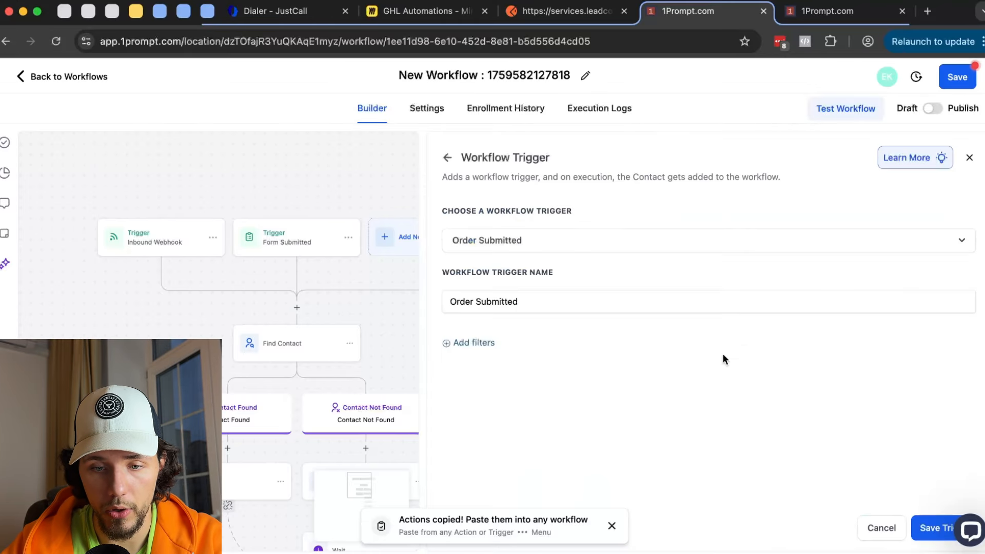
click(468, 343)
click(505, 363)
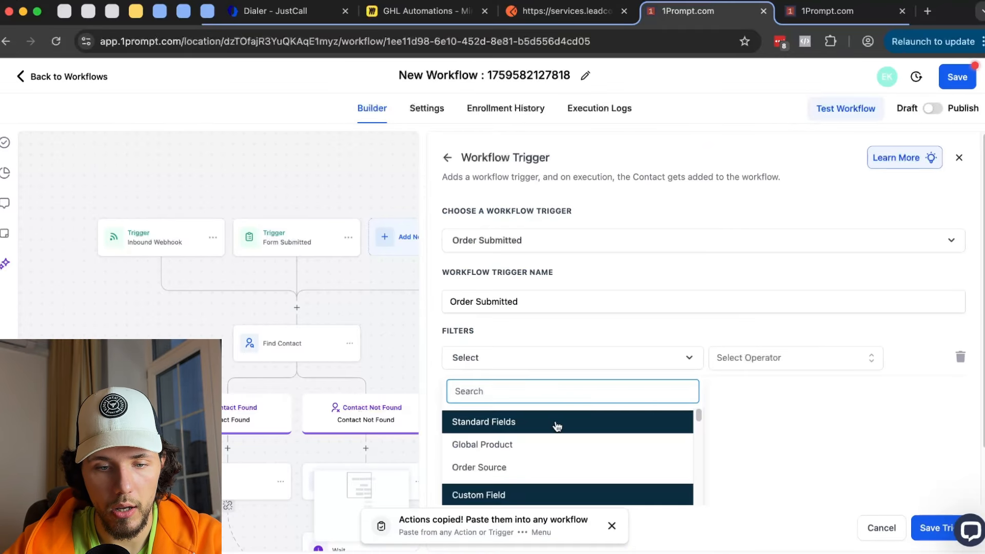
click(542, 450)
click(763, 365)
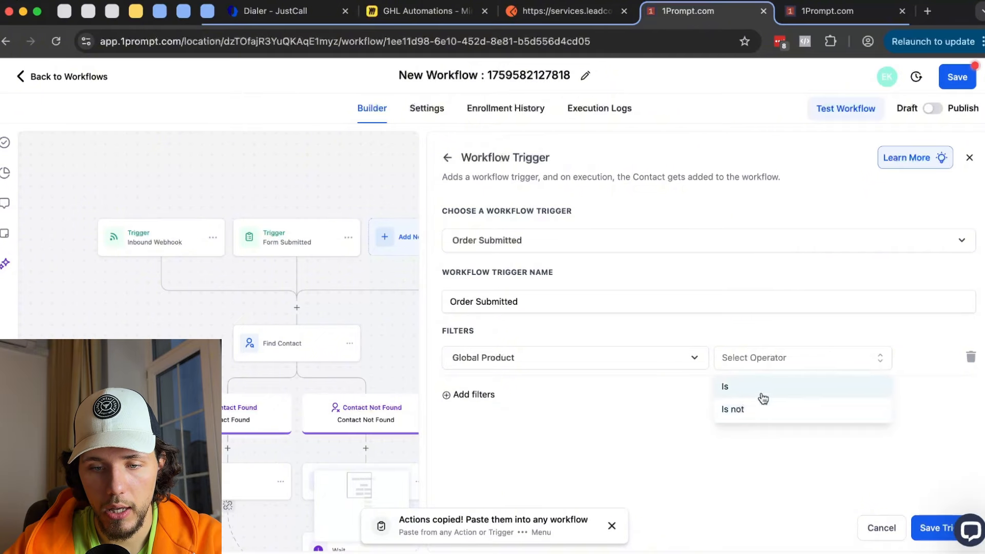
click(761, 389)
click(829, 362)
click(828, 422)
click(922, 524)
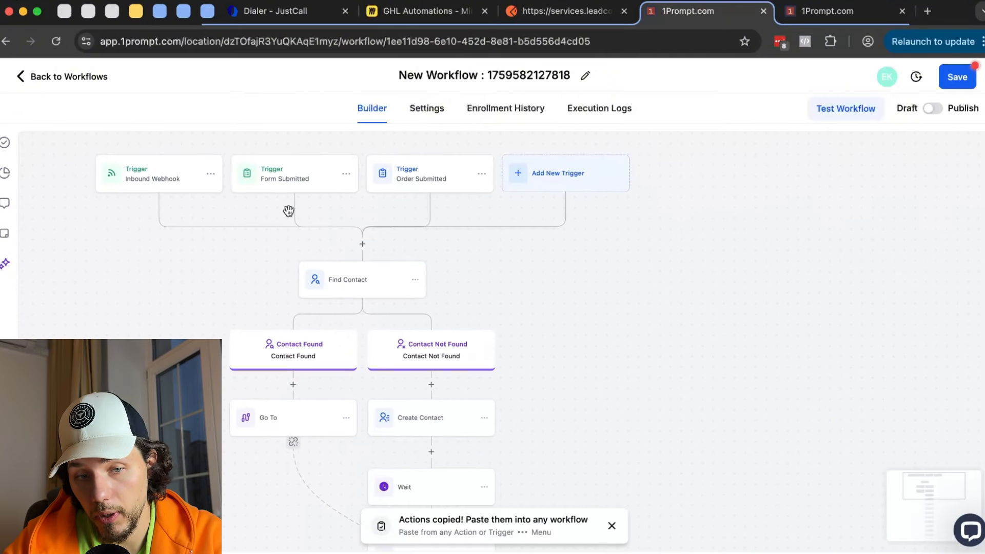
- Insert a Meta Conversion API step before Find Contact and go to its access token and dataset ID fields
click(362, 245)
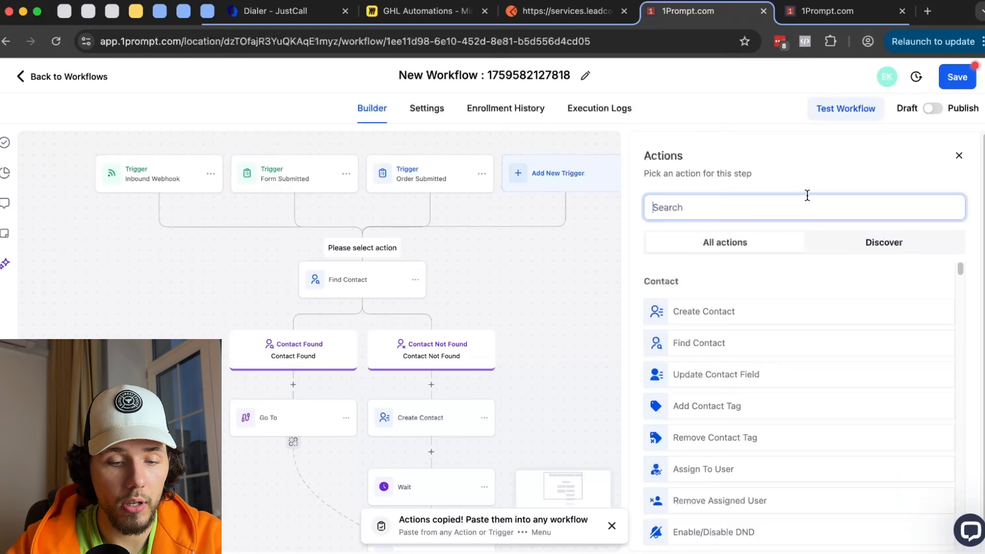
text(meta)
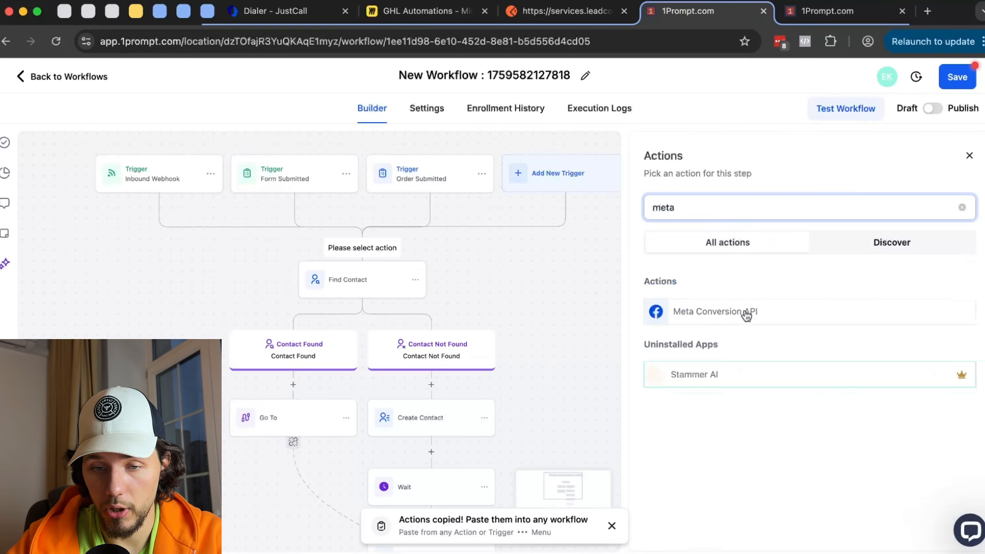
click(746, 314)
click(708, 416)
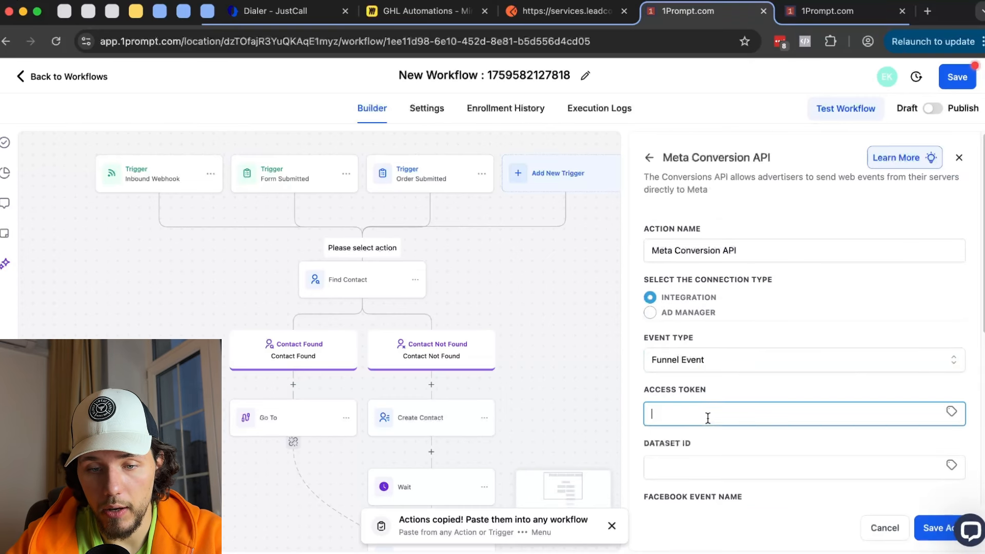
scroll(703, 409, down, 2)
drag(655, 314, 700, 314)
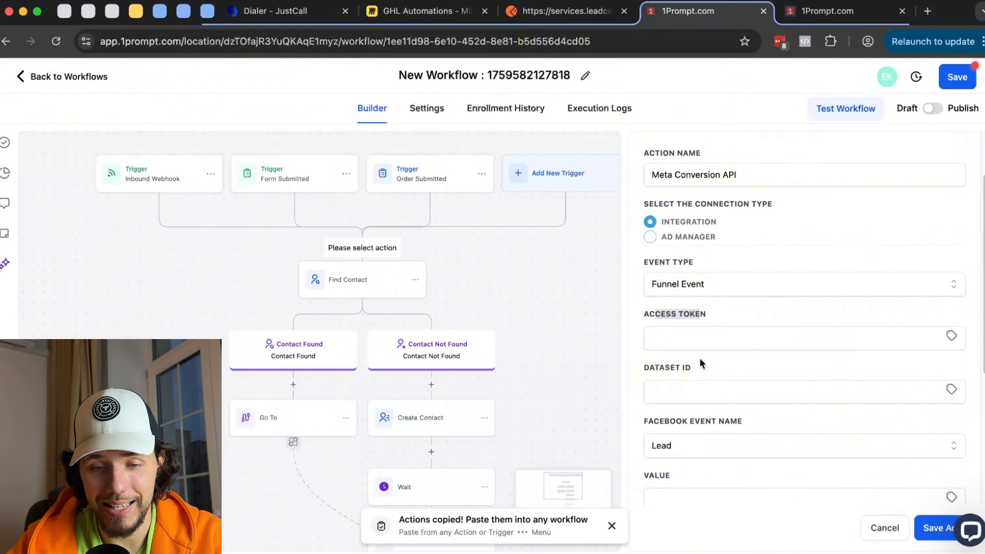
click(695, 390)
scroll(732, 370, down, 4)
- Set the event to Purchase with value 600, fill placeholder access token and dataset ID, and save
click(690, 281)
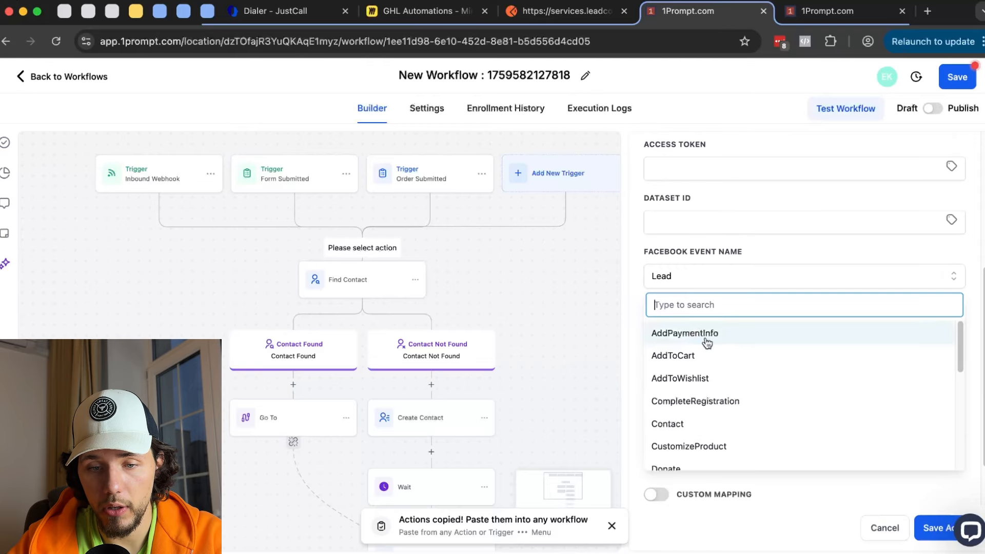
text(pur)
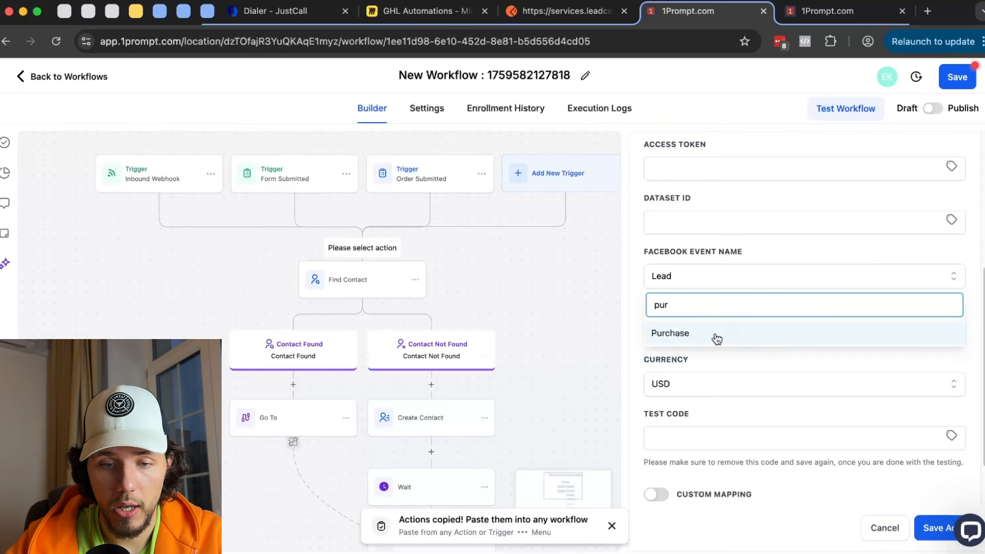
click(717, 334)
click(672, 329)
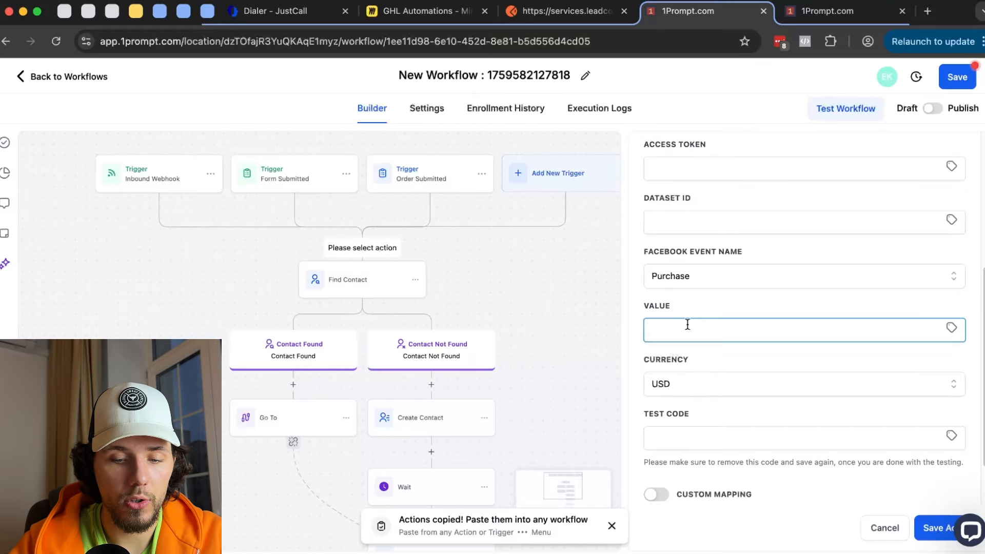
text(600)
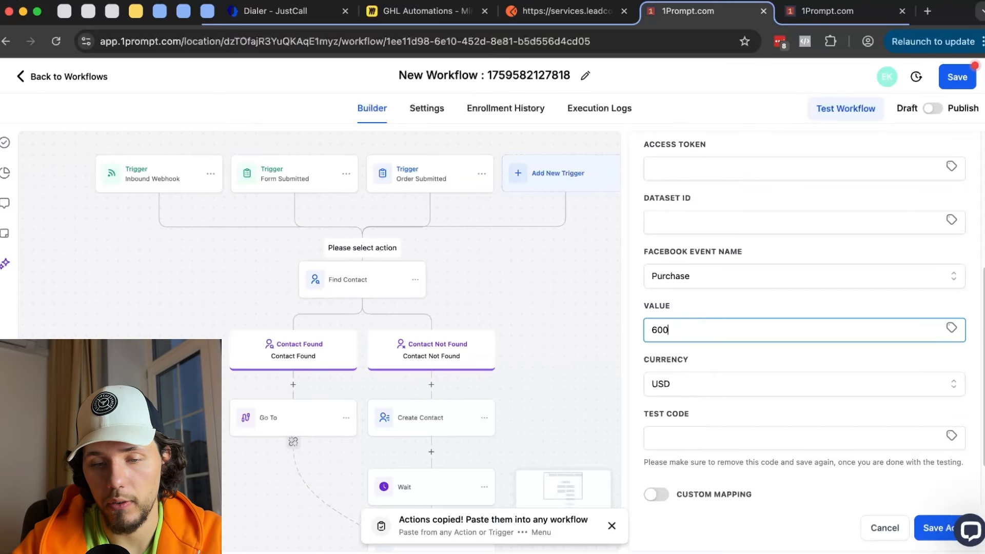
click(943, 533)
click(724, 238)
text(dfasdf)
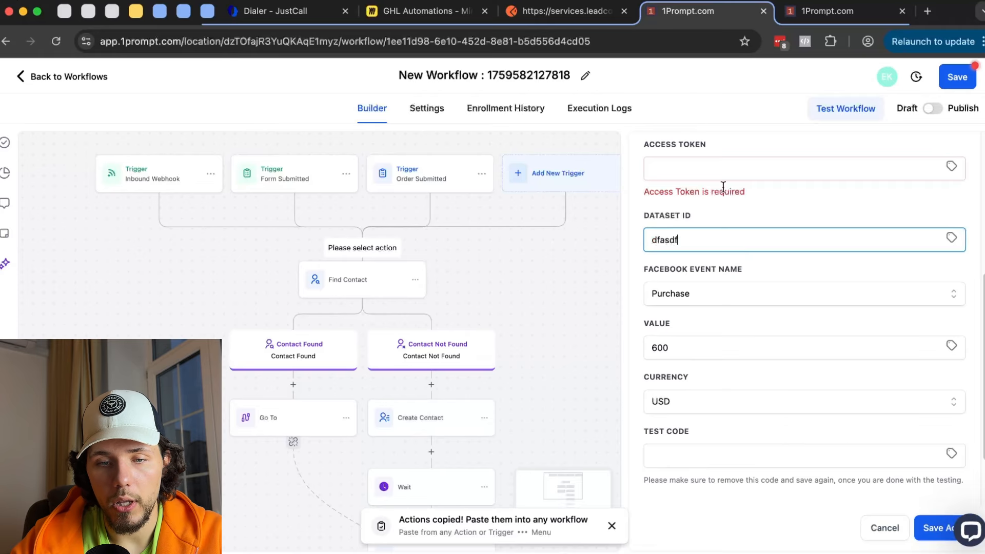
click(723, 172)
text(asdf)
click(935, 527)
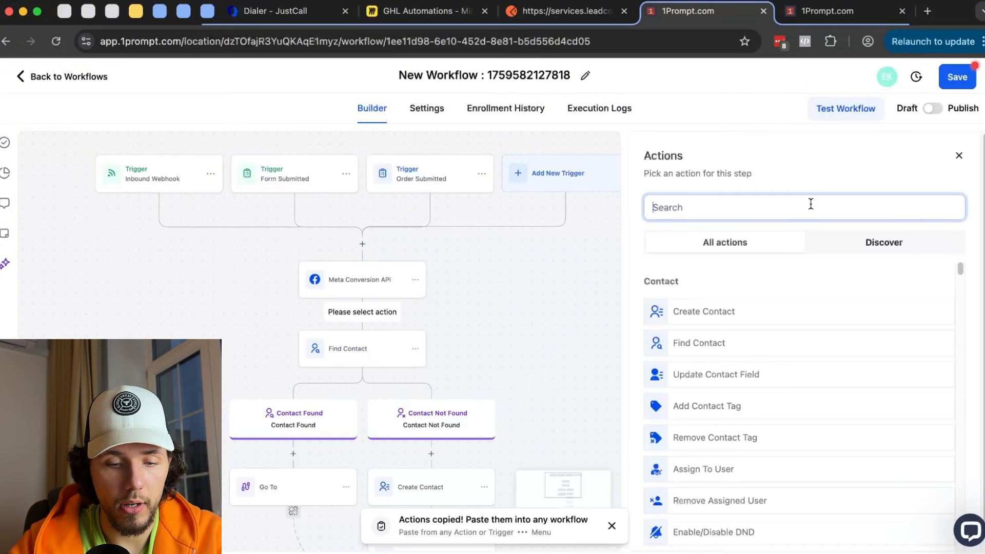
- Start an Update Custom Value step and open its list of custom values
text(cus)
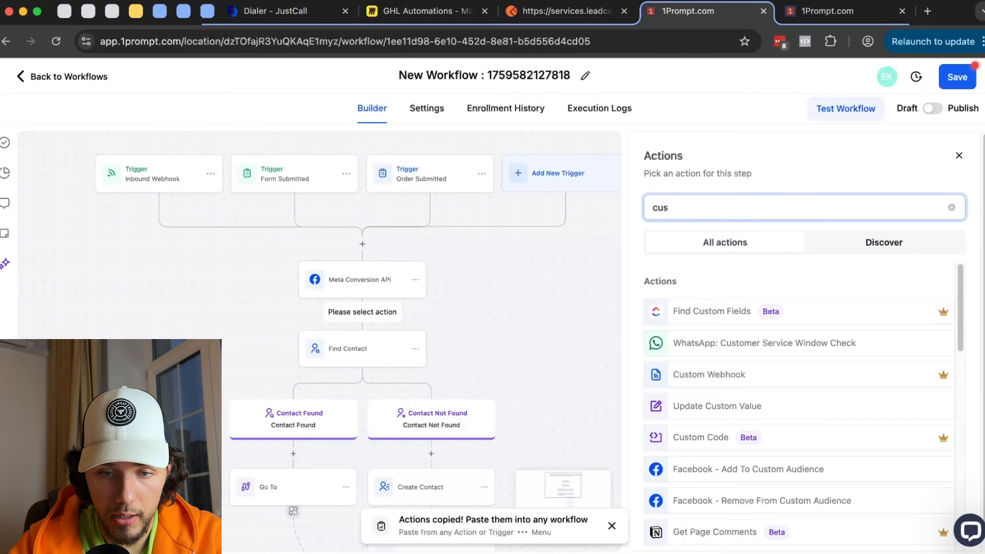
click(756, 408)
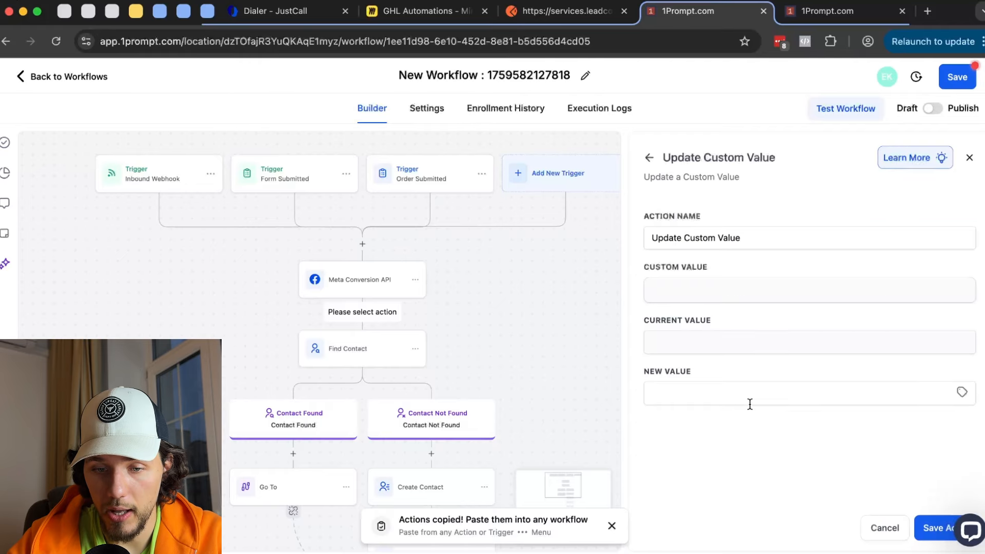
click(716, 290)
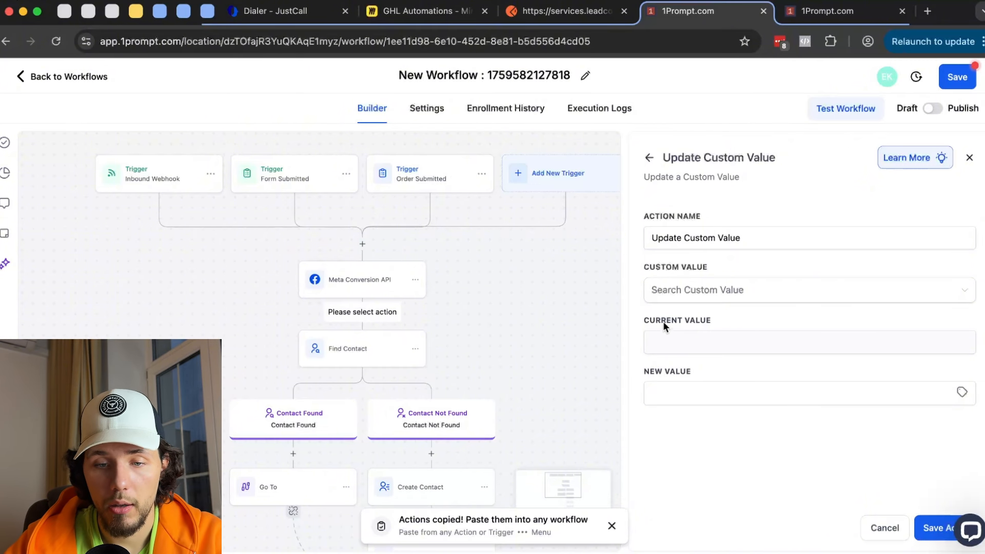
click(692, 386)
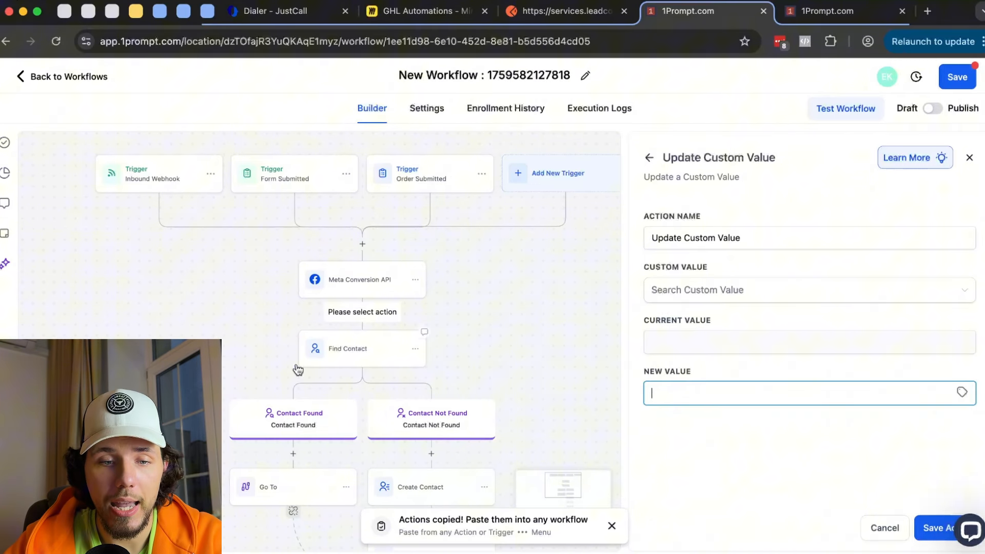
- Discard that step and reopen the Meta Conversion API step to verify the Purchase value 600
click(359, 279)
click(574, 351)
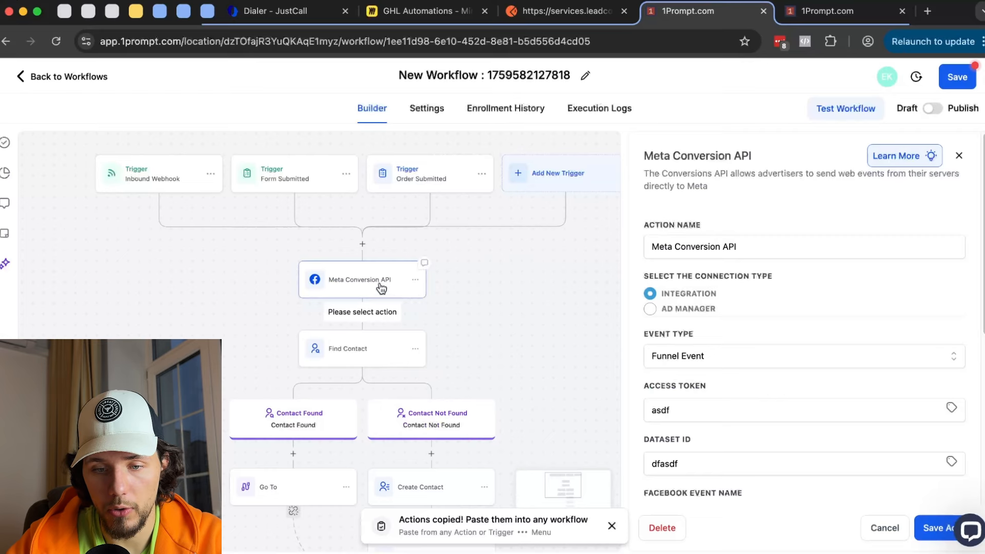
scroll(759, 395, down, 4)
double_click(684, 400)
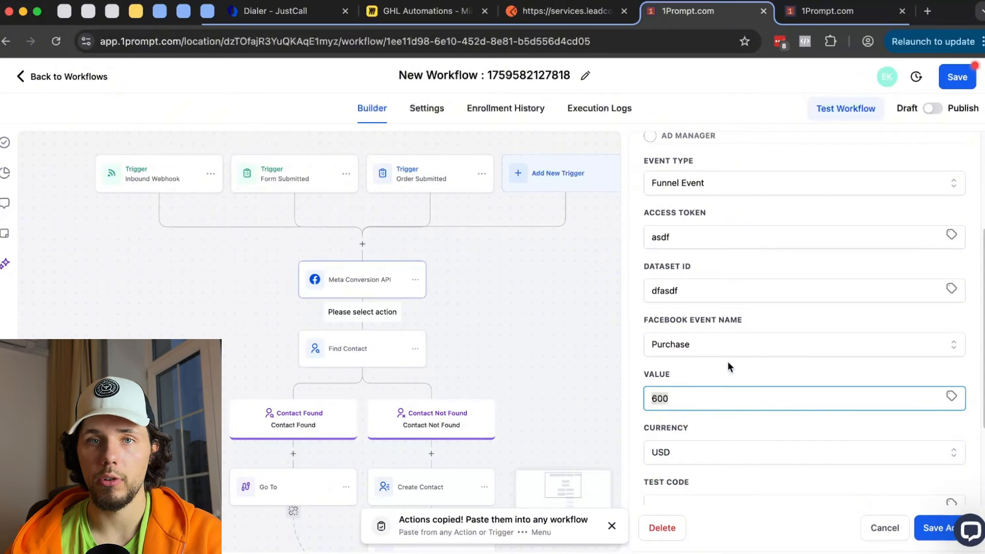
scroll(727, 362, up, 4)
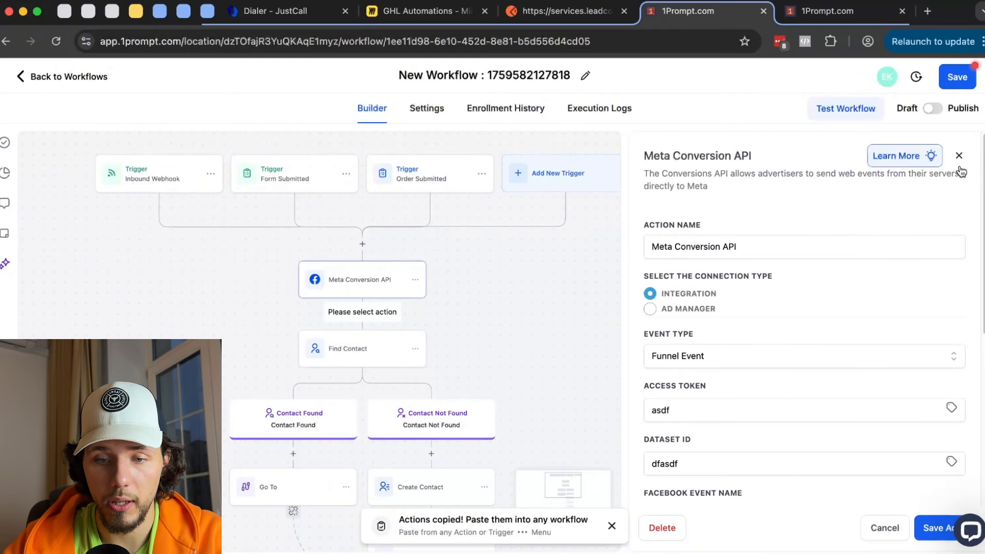
scroll(462, 272, down, 8)
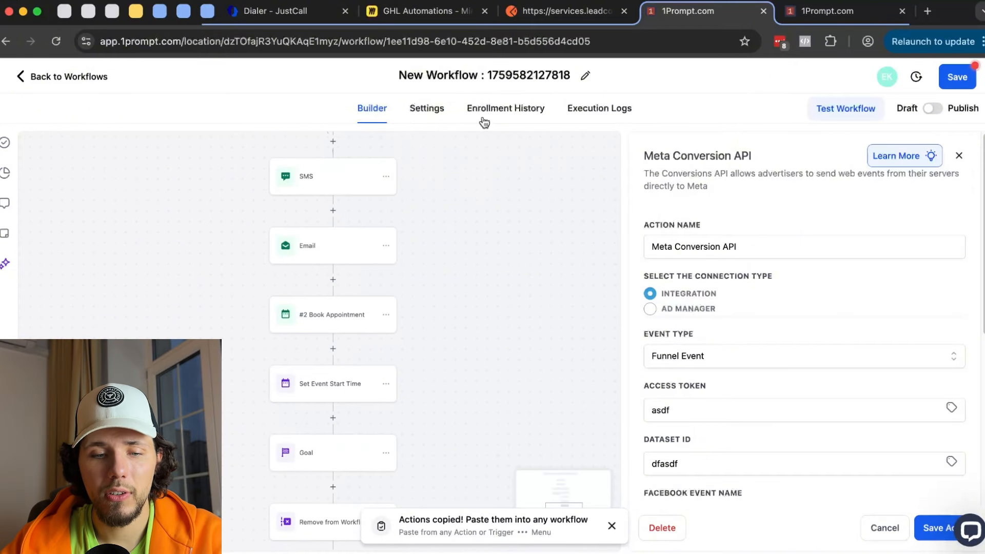
scroll(506, 318, down, 5)
scroll(479, 359, down, 3)
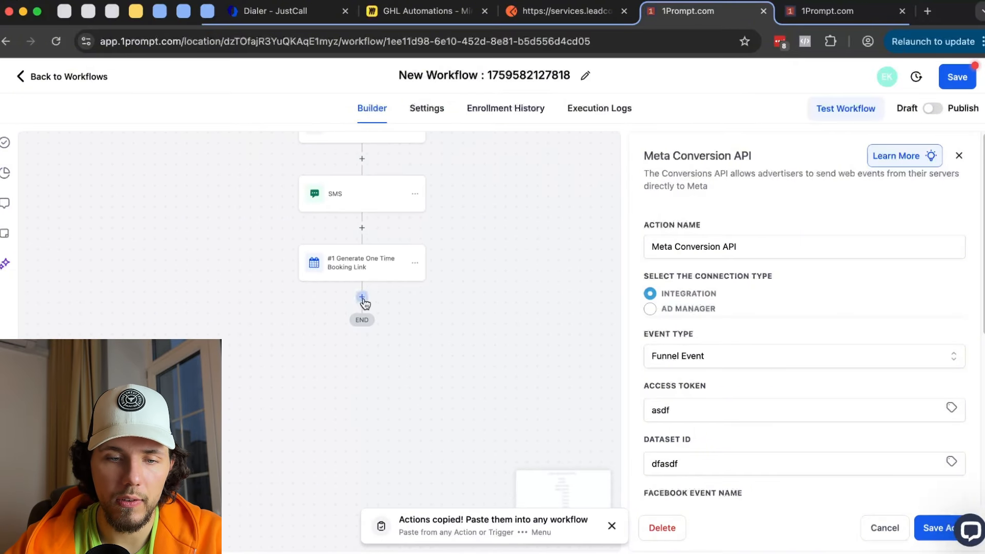
- Browse the full, unfiltered list of actions available after the booking link step
click(362, 298)
click(950, 207)
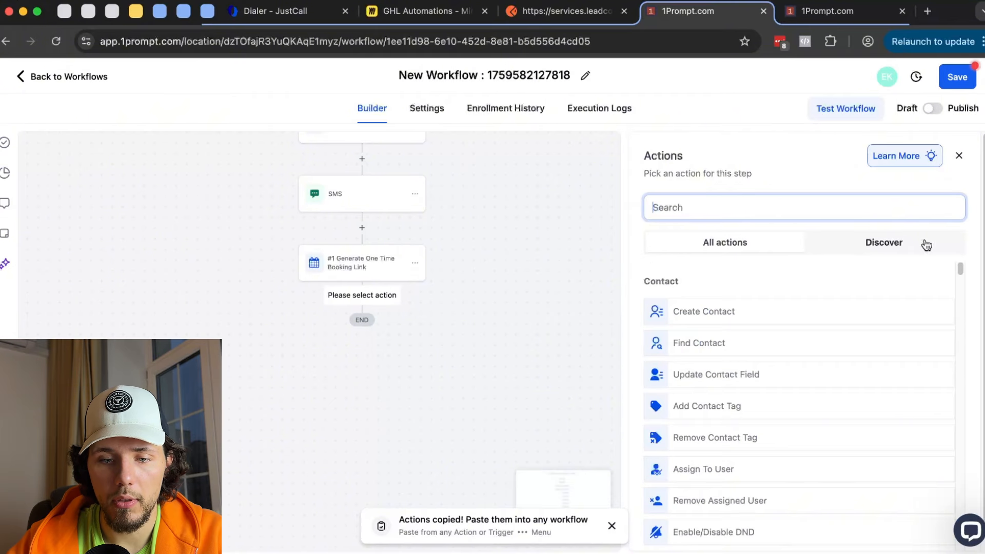
scroll(875, 363, down, 15)
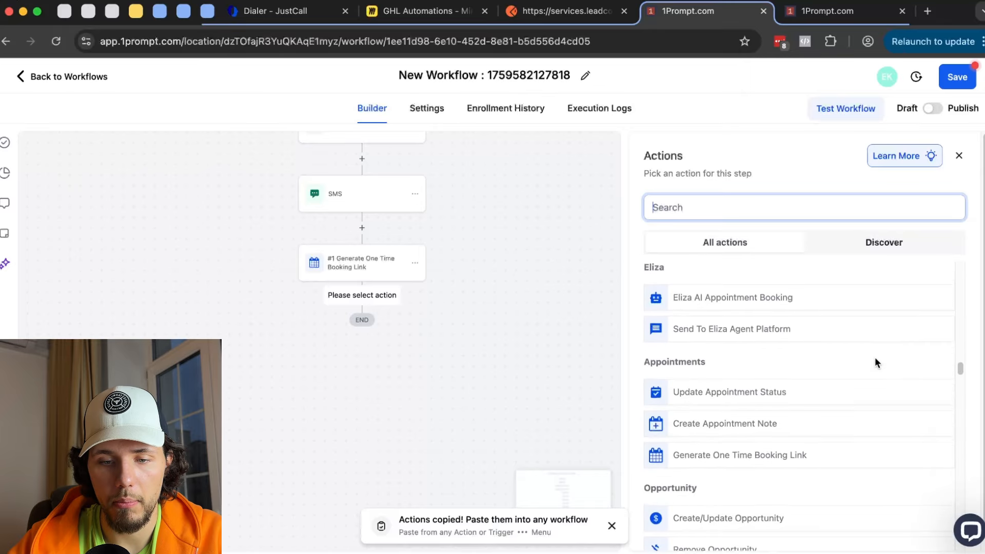
scroll(875, 359, down, 8)
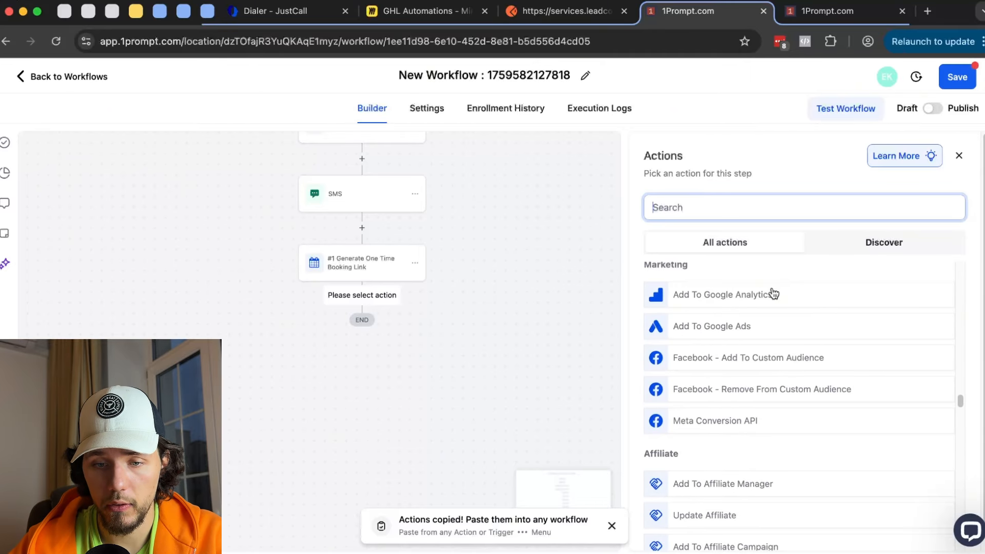
scroll(774, 294, down, 4)
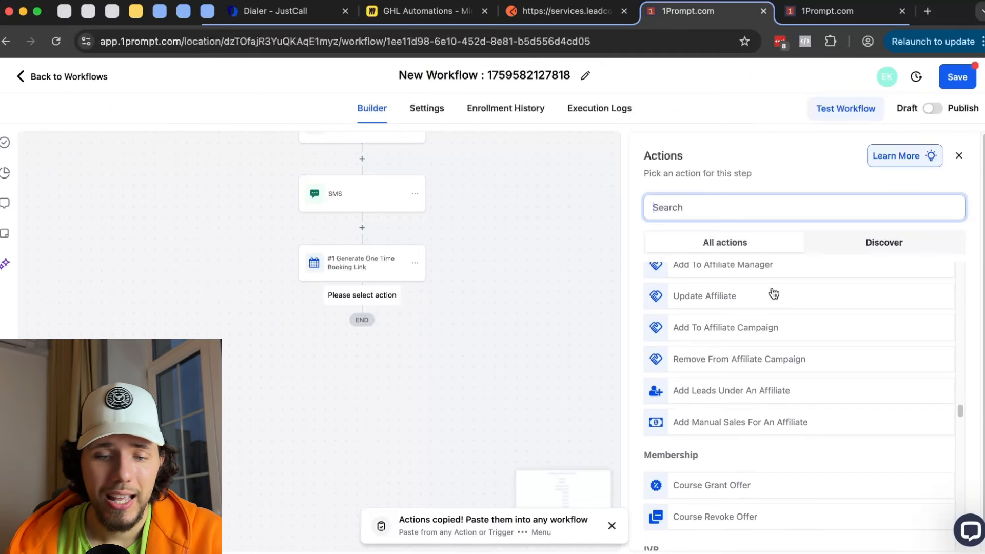
scroll(774, 294, down, 6)
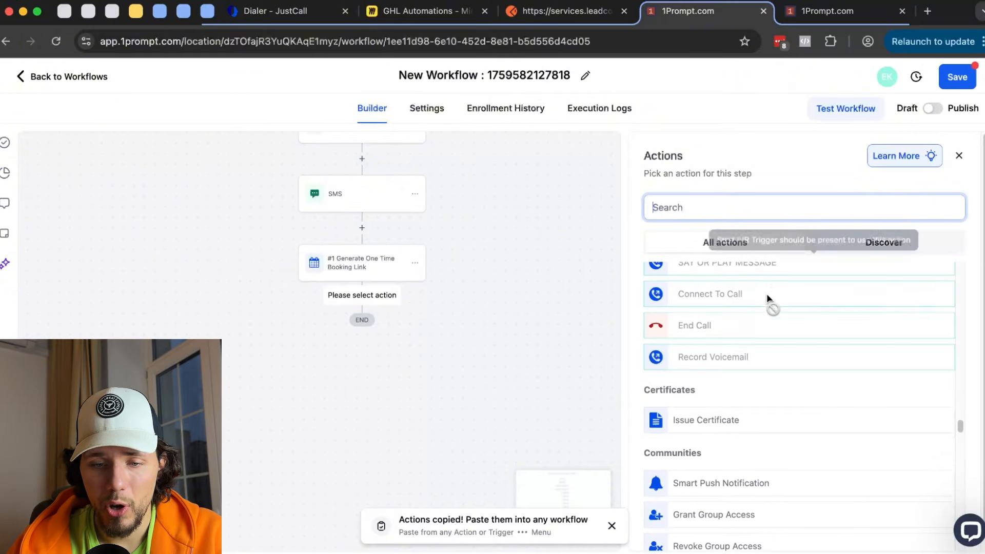
scroll(725, 385, down, 7)
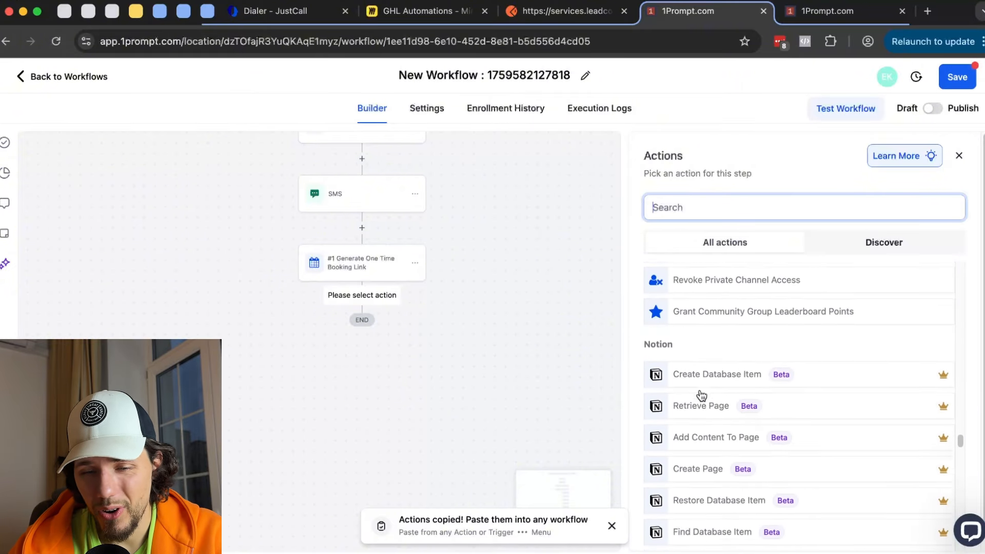
scroll(701, 395, down, 1)
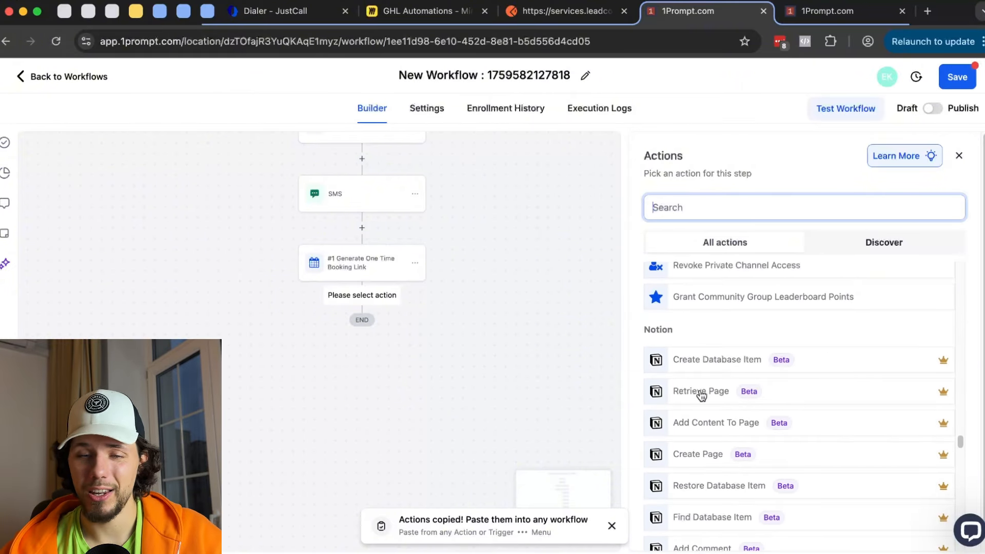
scroll(702, 395, down, 8)
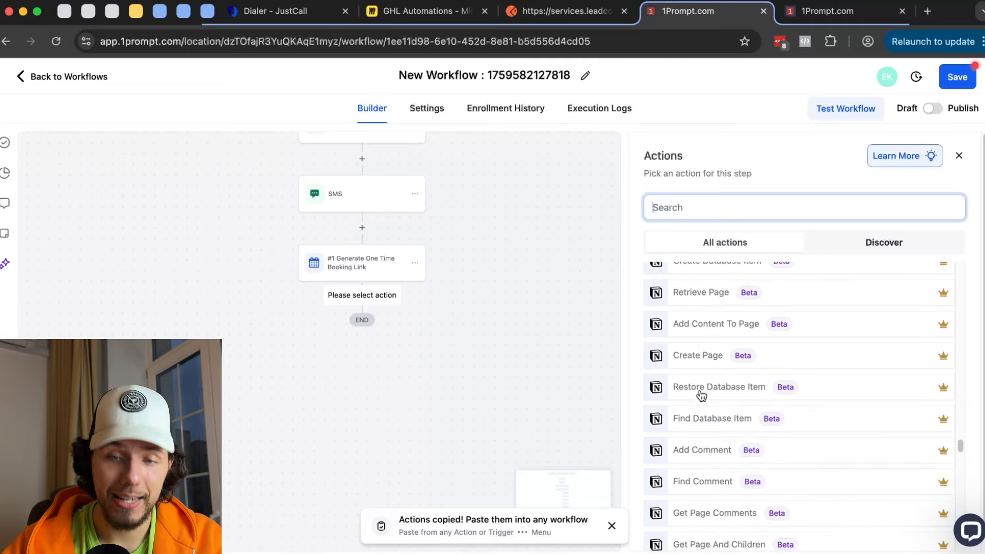
- Look through the Discover actions, then close the picker, leaving SMS, booking link and END on the canvas
click(853, 246)
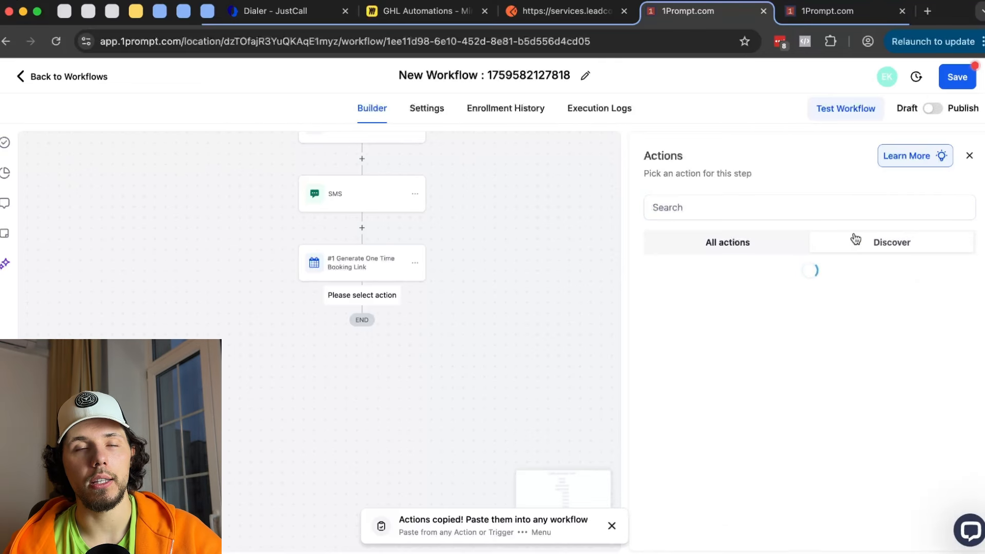
click(959, 156)
scroll(667, 243, up, 7)
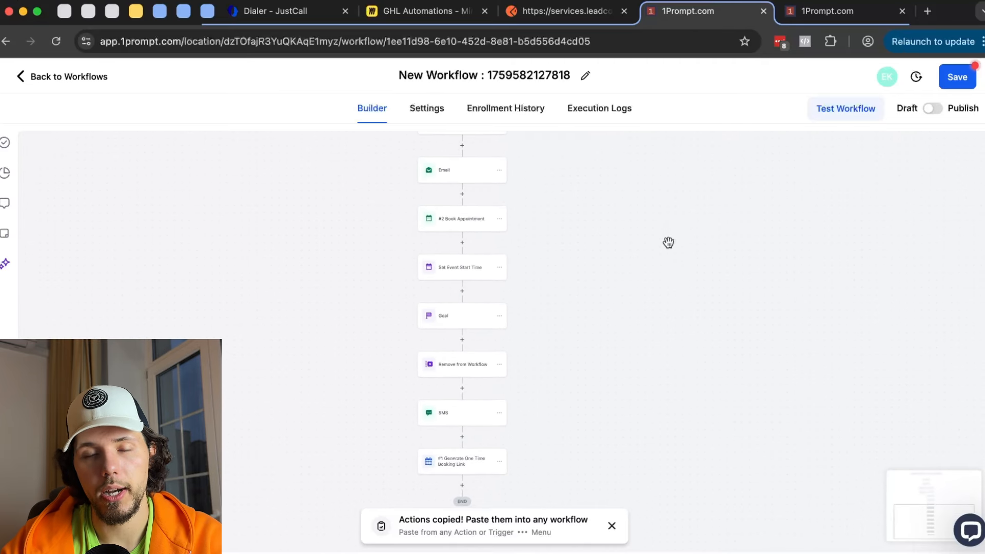